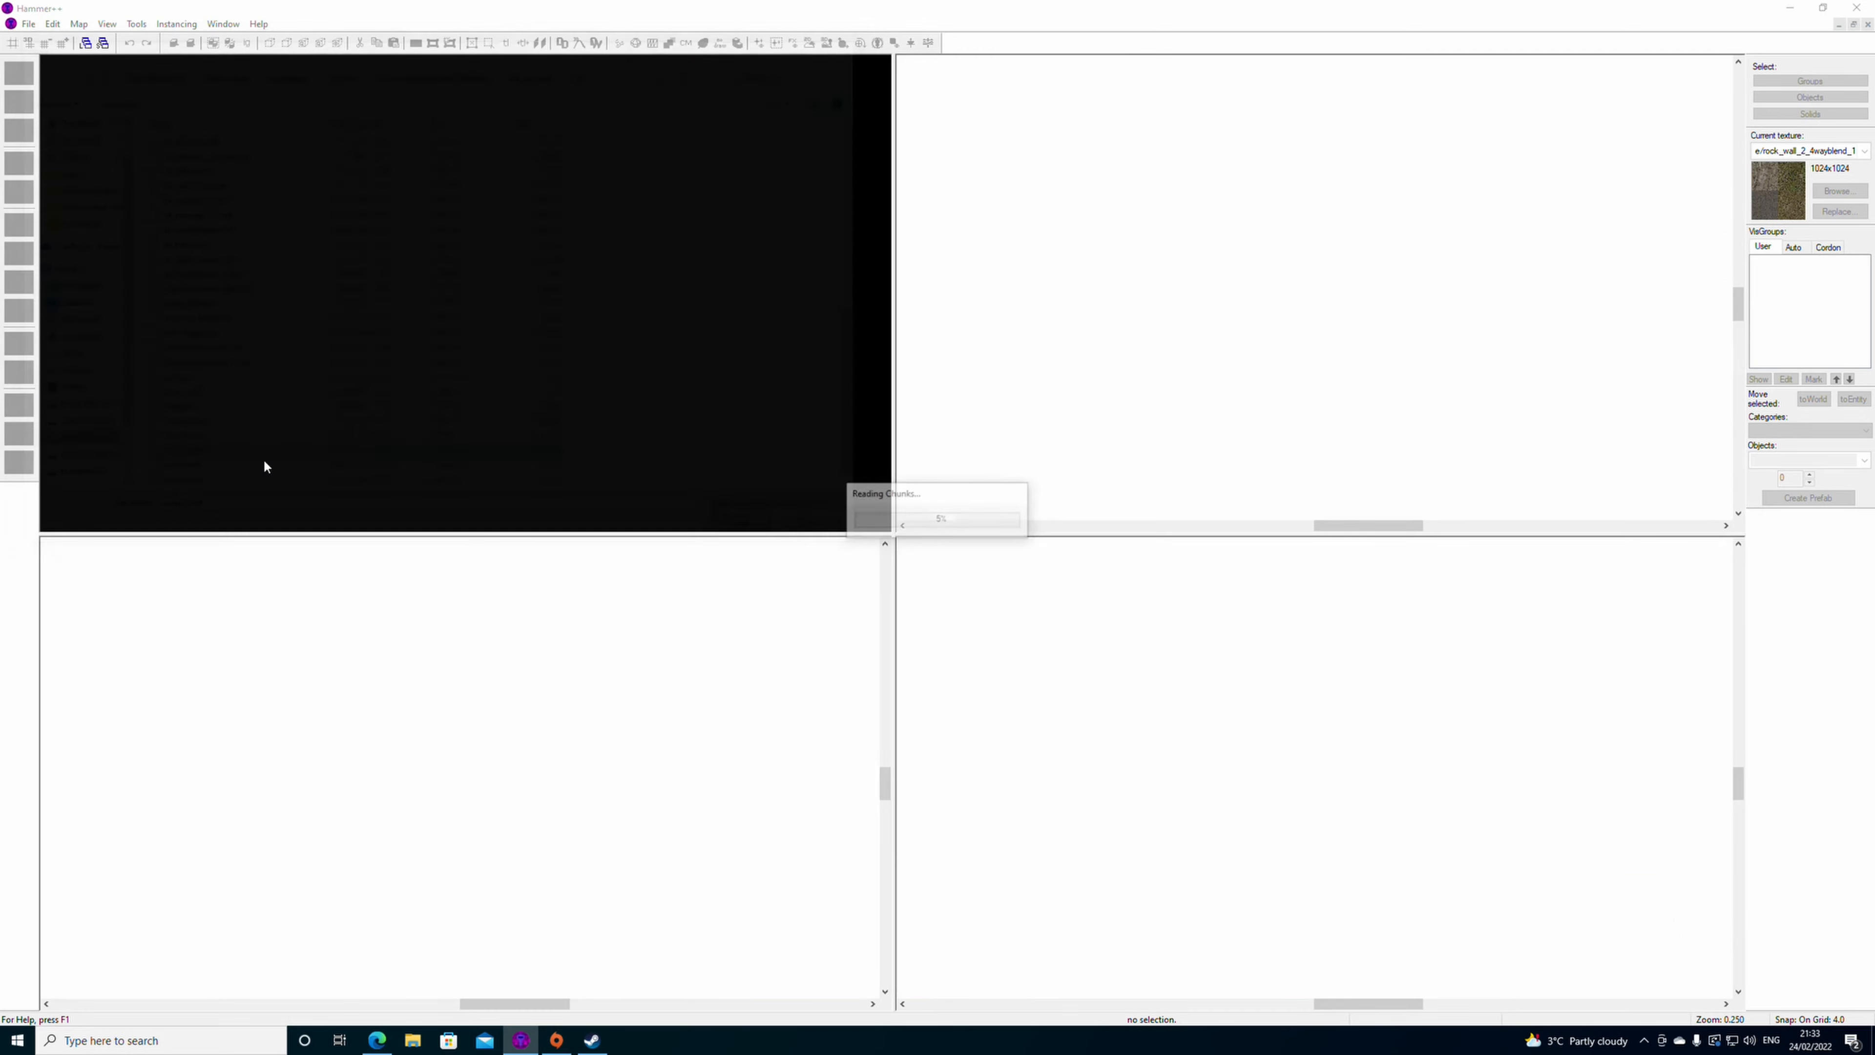
- Close the Lighting Preview settings and look through the venue map as far as the room with the wooden counters
scroll(286, 452, "down", 3)
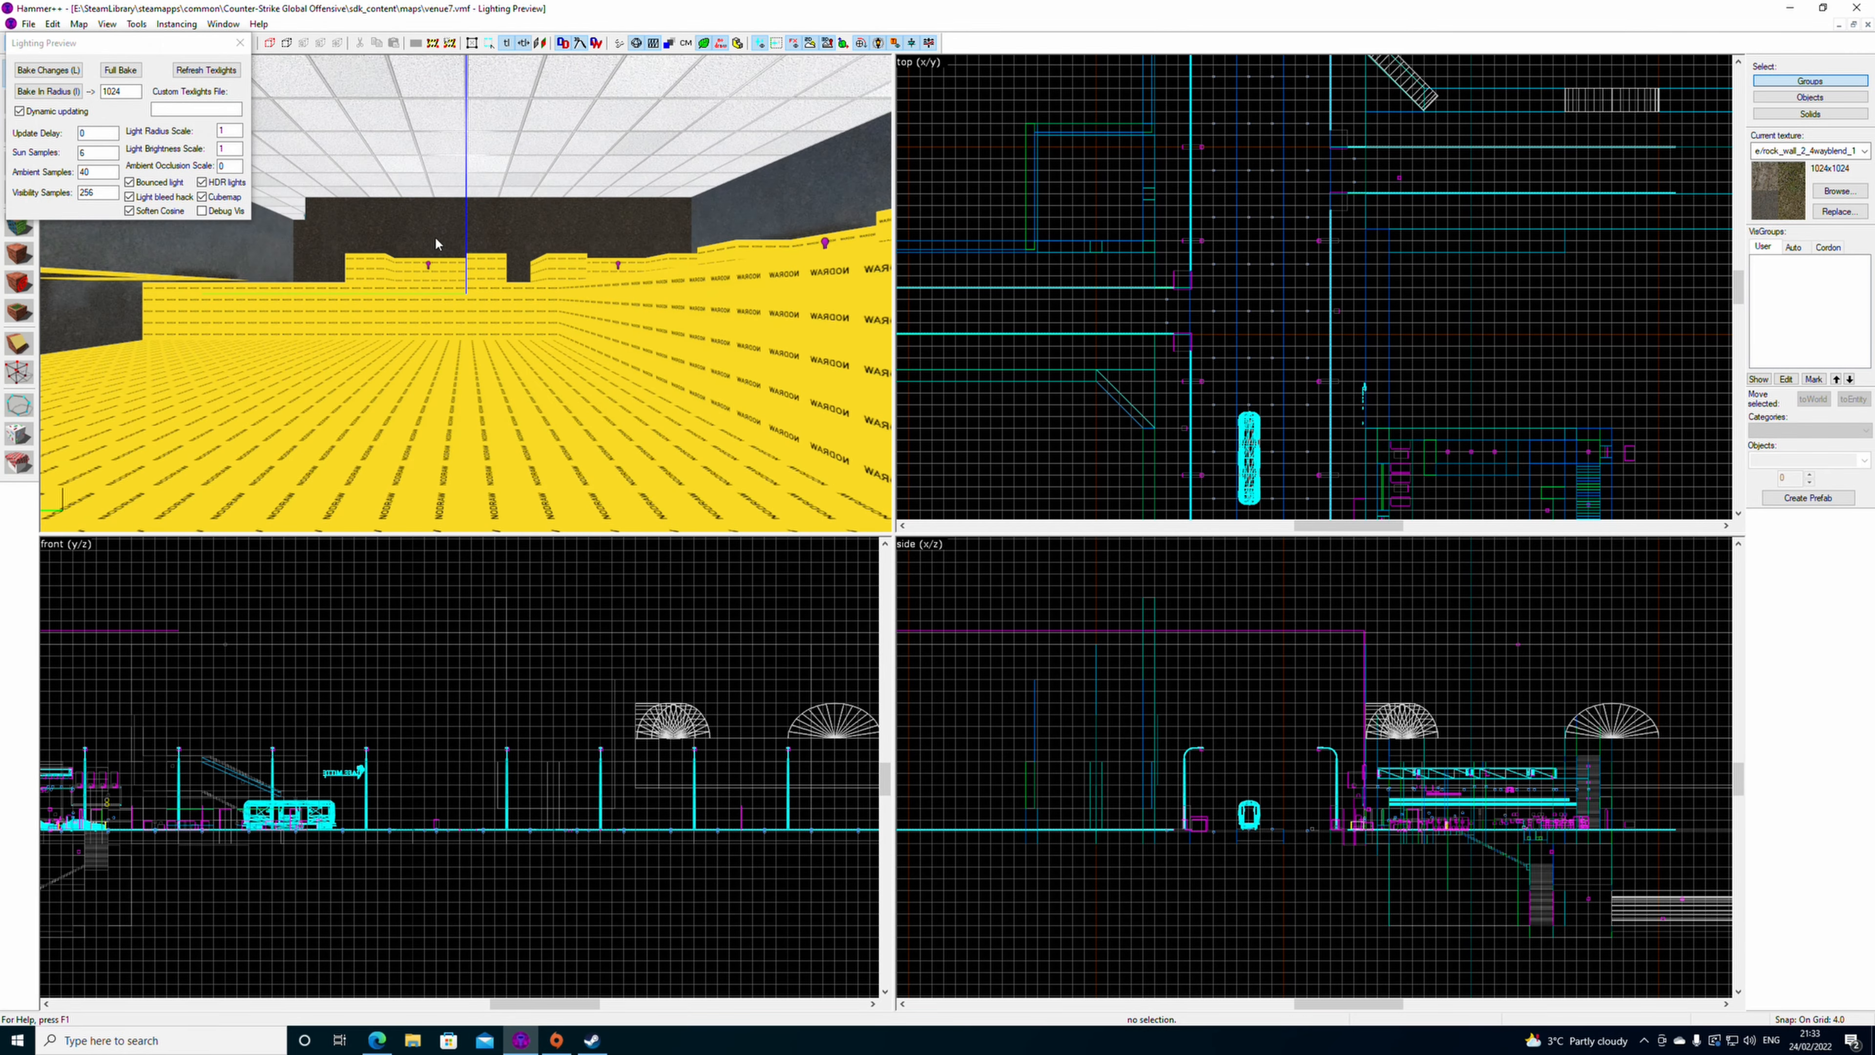
left_click(240, 43)
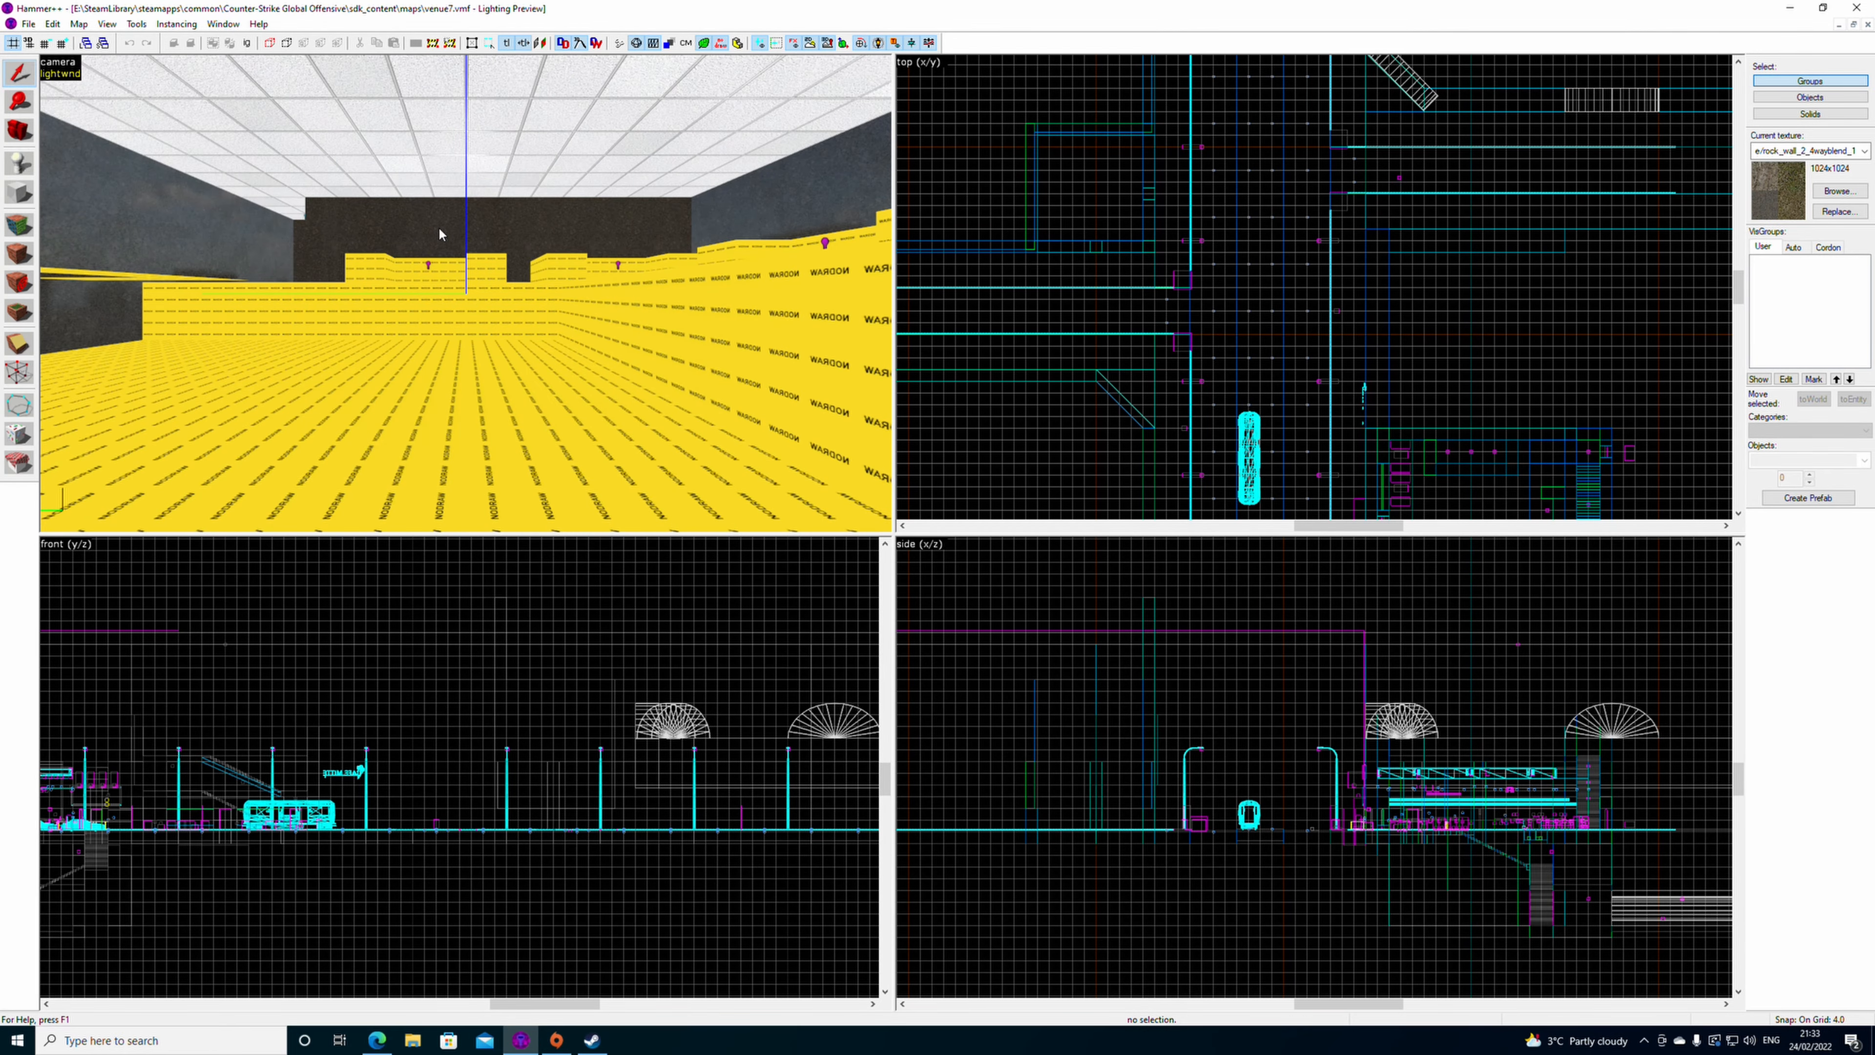
key("z")
key("w")
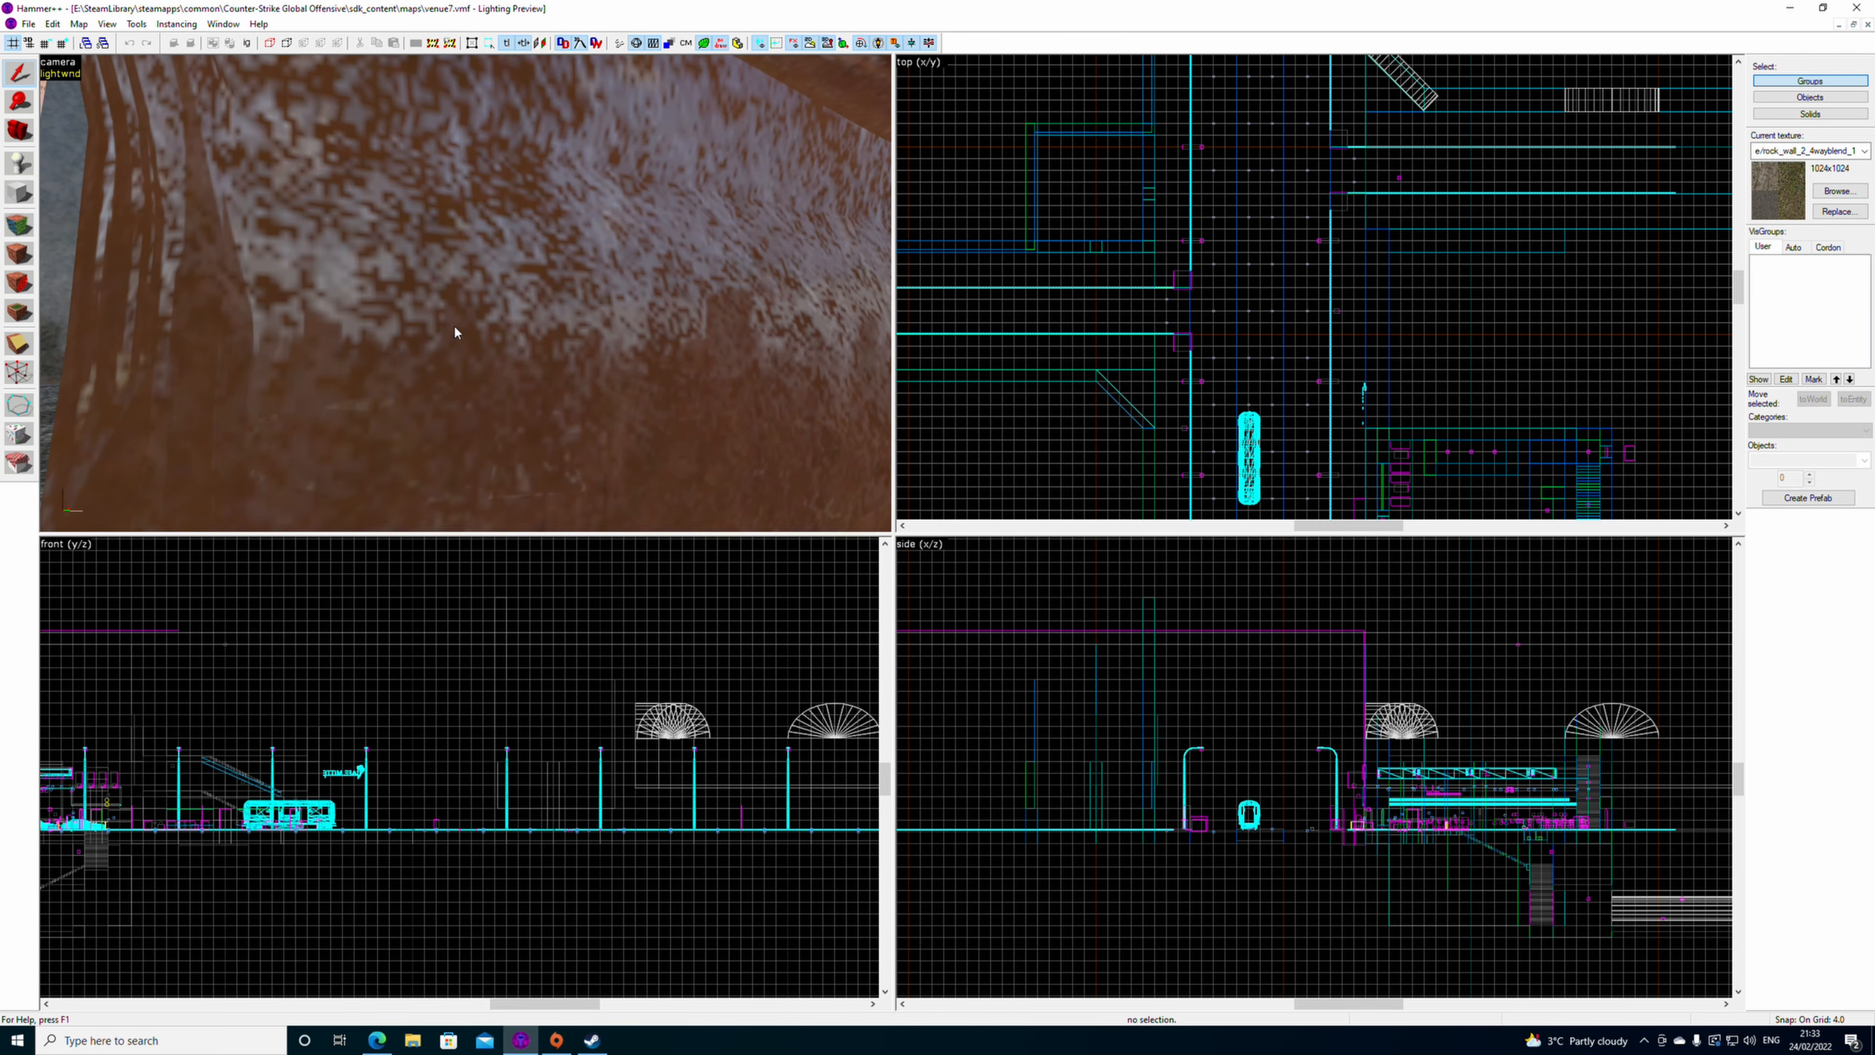
key("z")
scroll(522, 325, "up", 3)
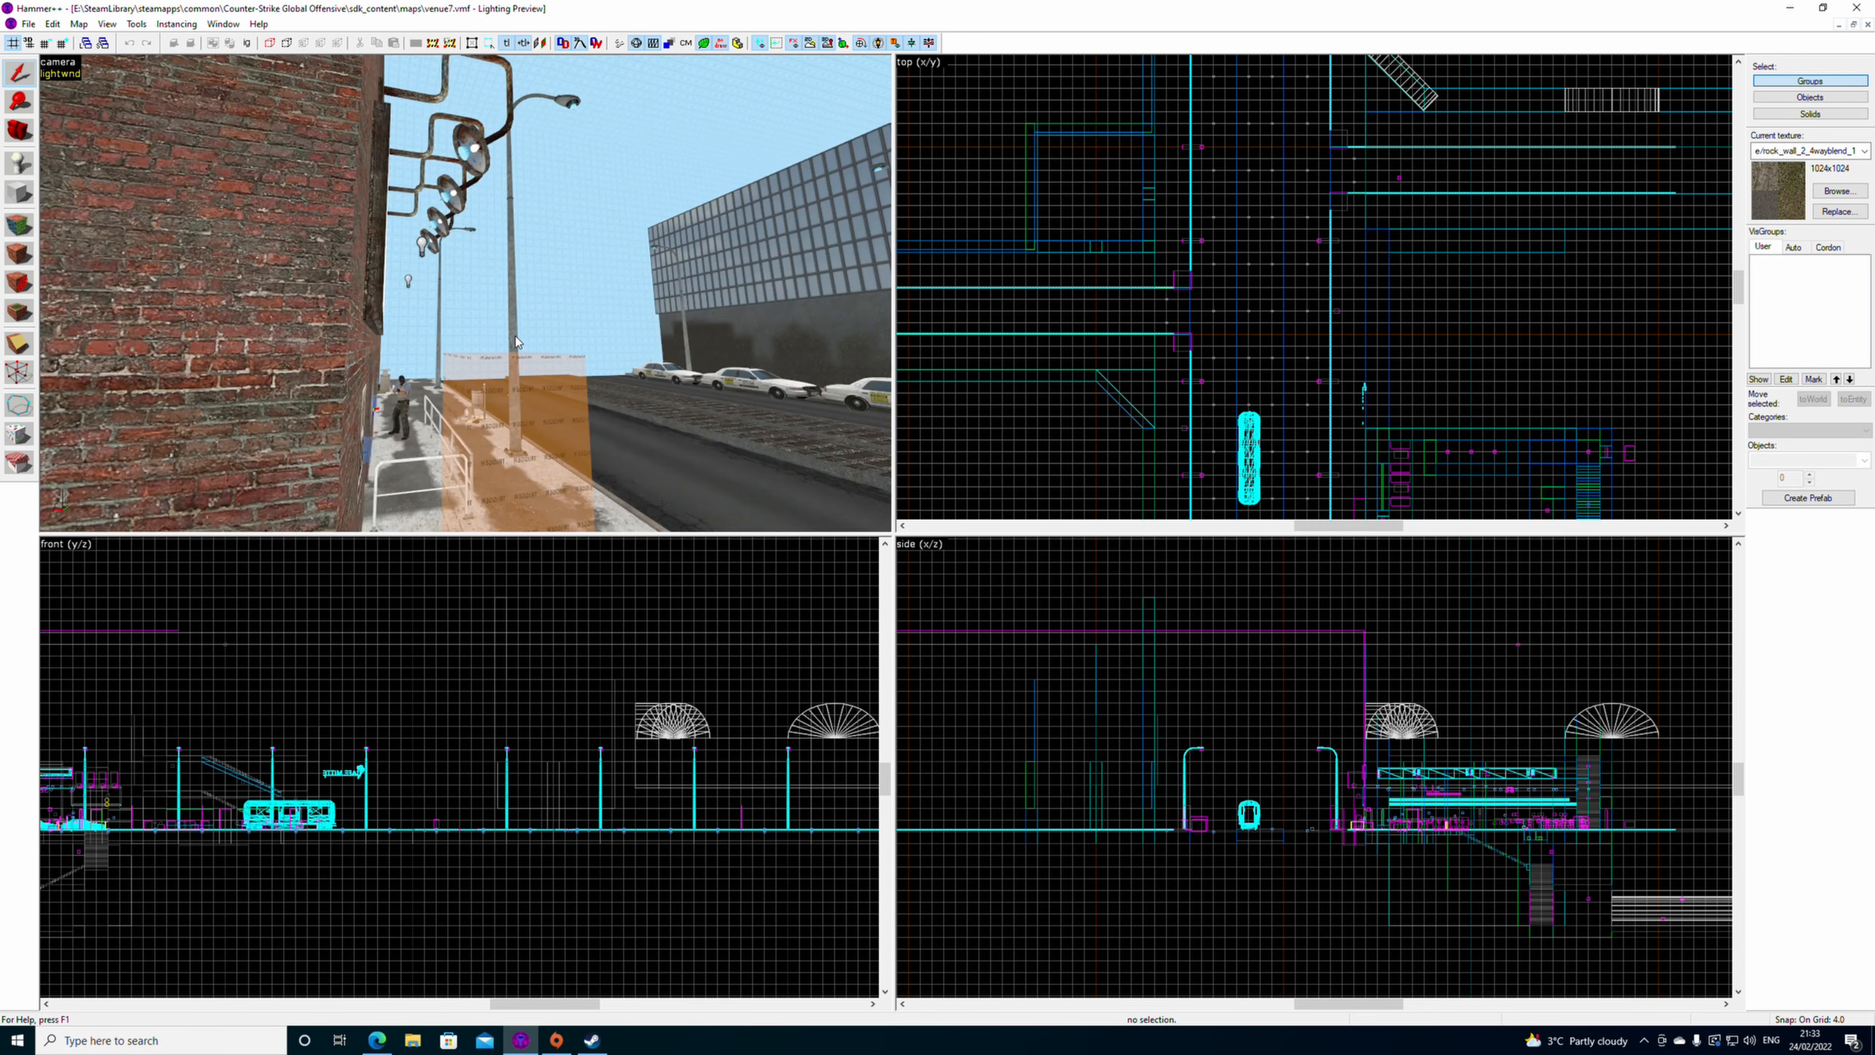
key("z")
key("z")
scroll(466, 314, "up", 3)
scroll(466, 314, "up", 5)
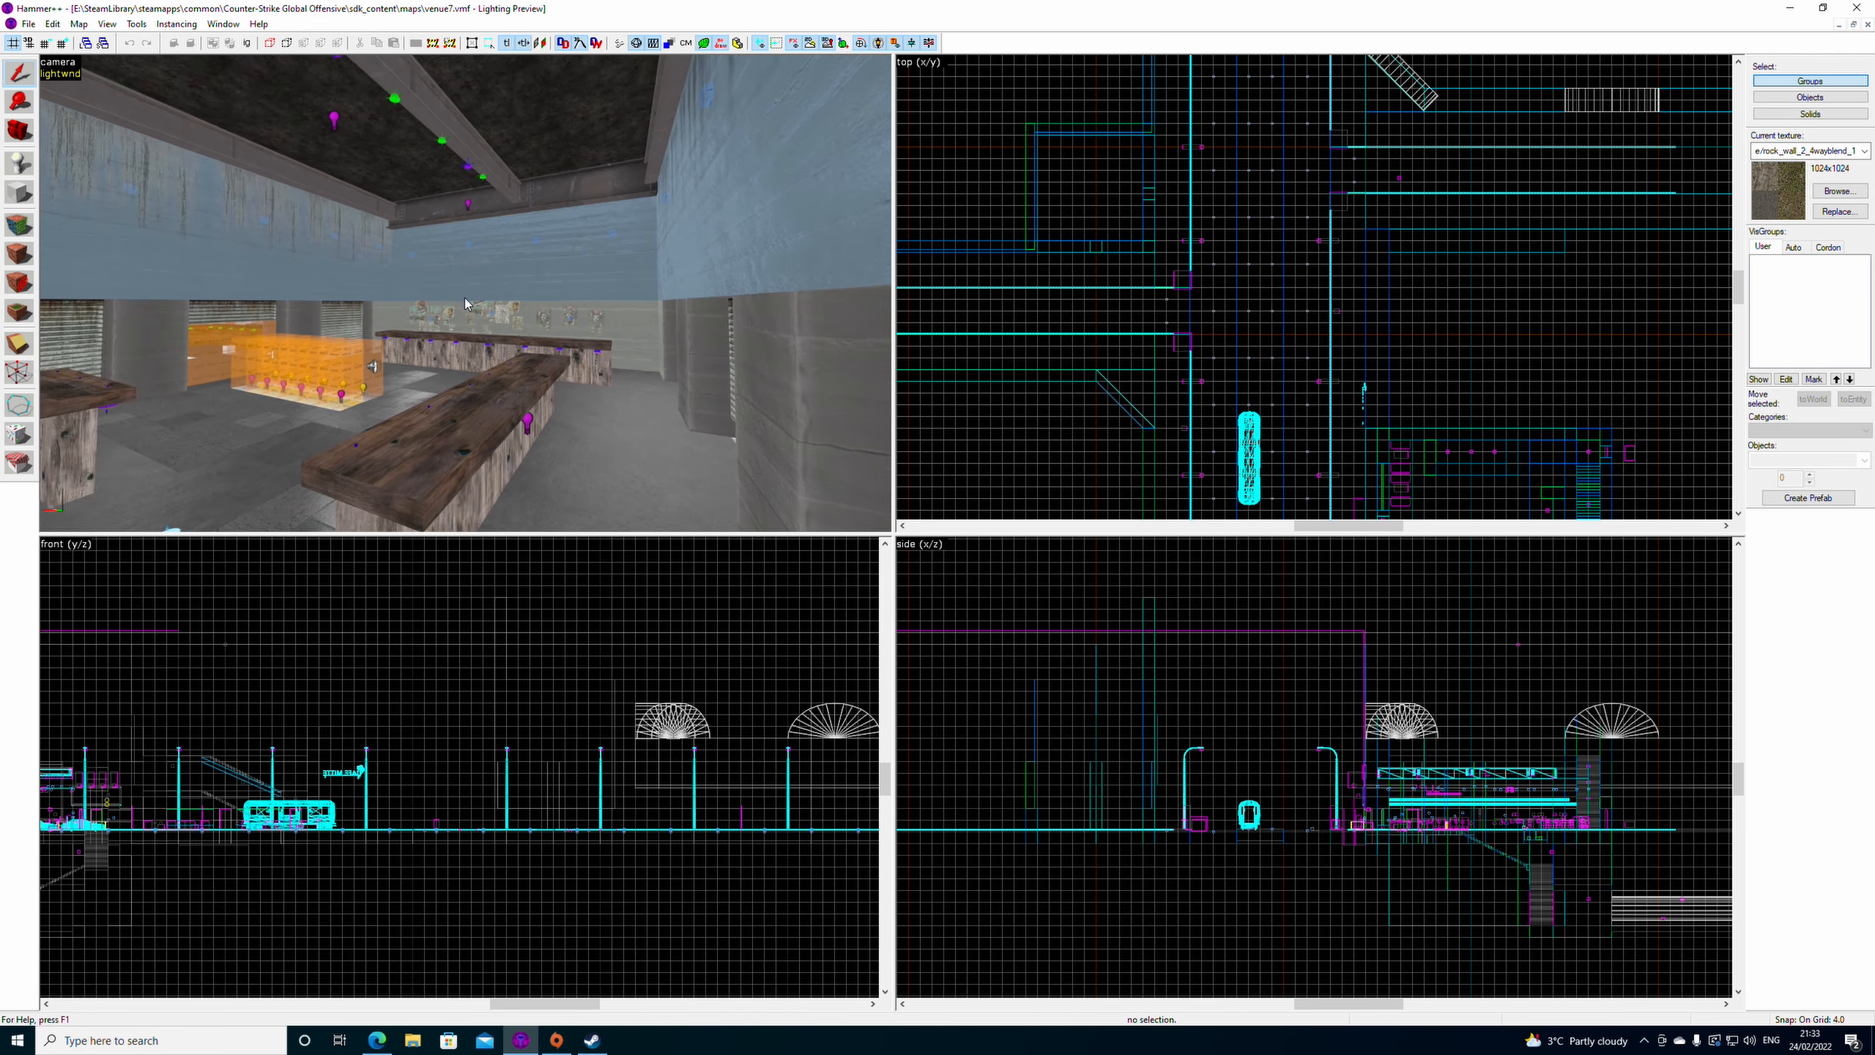
- Inspect the upper wall blocks of the counter room in the camera and top views, leaving nothing selected
left_click(474, 299)
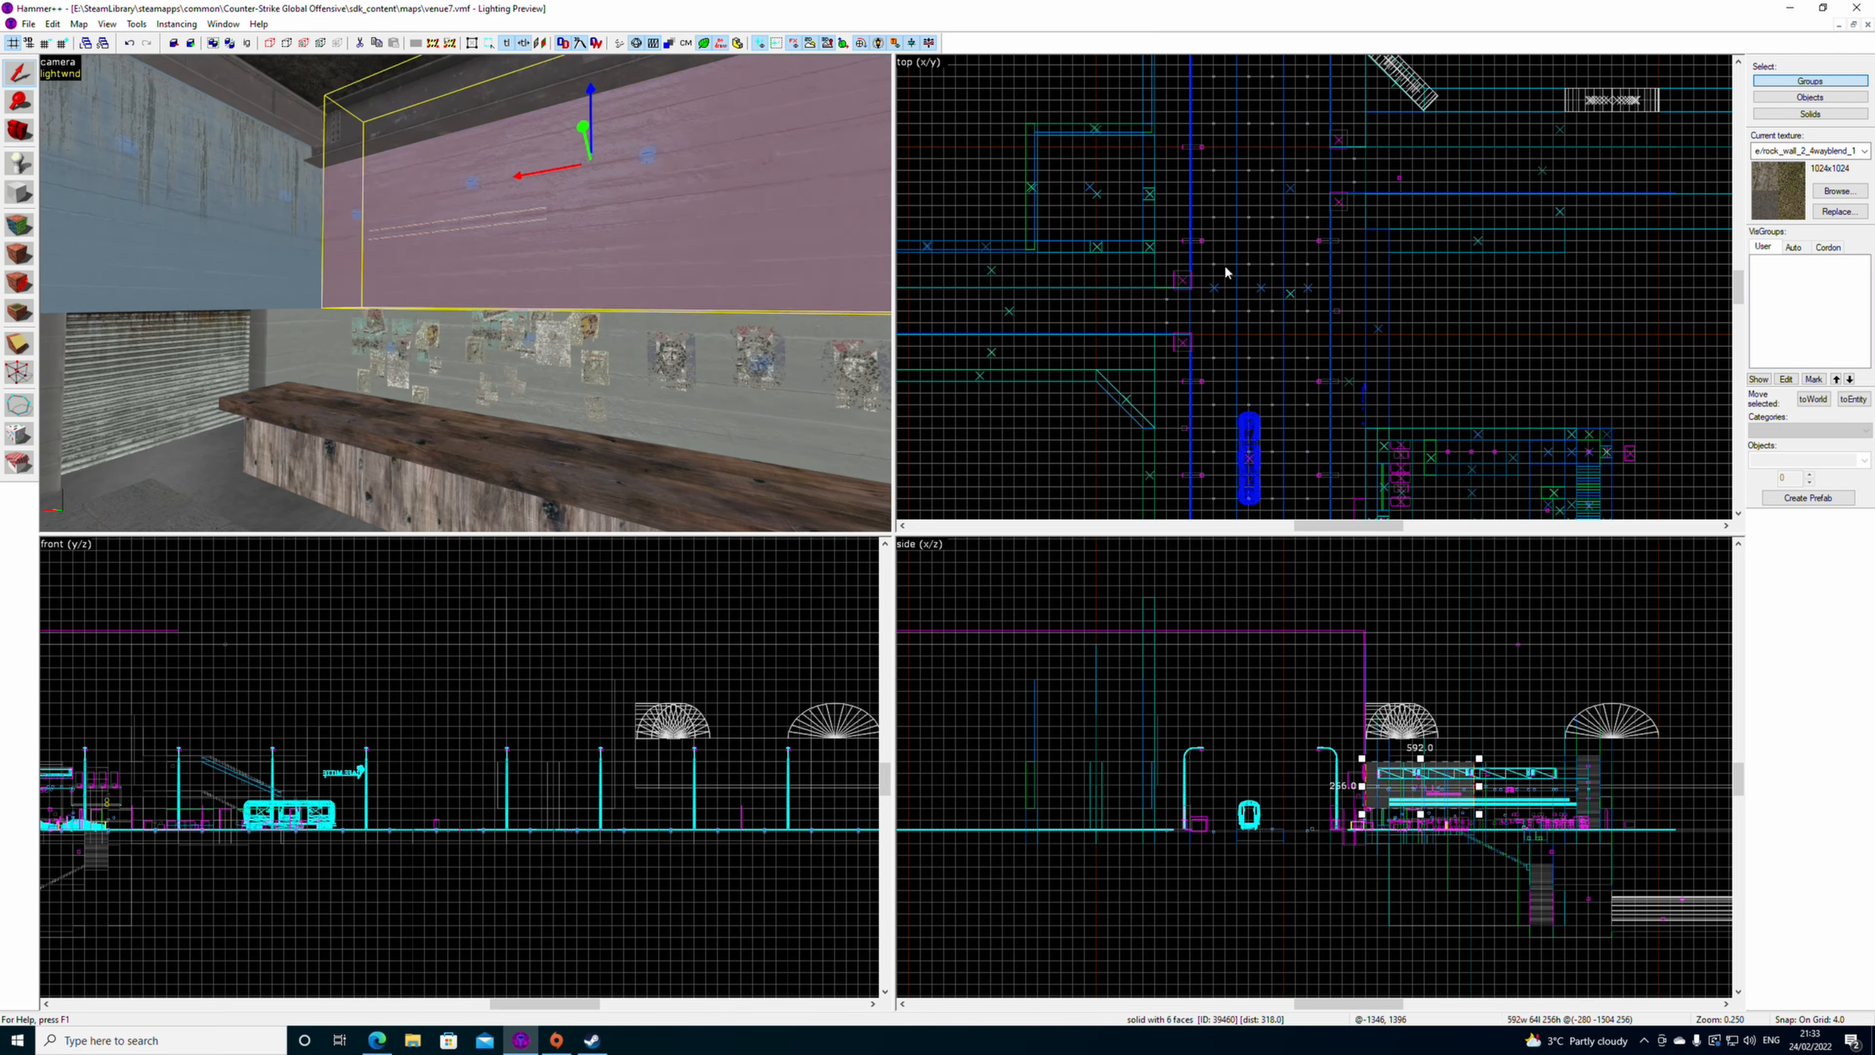
scroll(1226, 272, "down", 5)
left_click(1272, 281)
scroll(1223, 334, "up", 5)
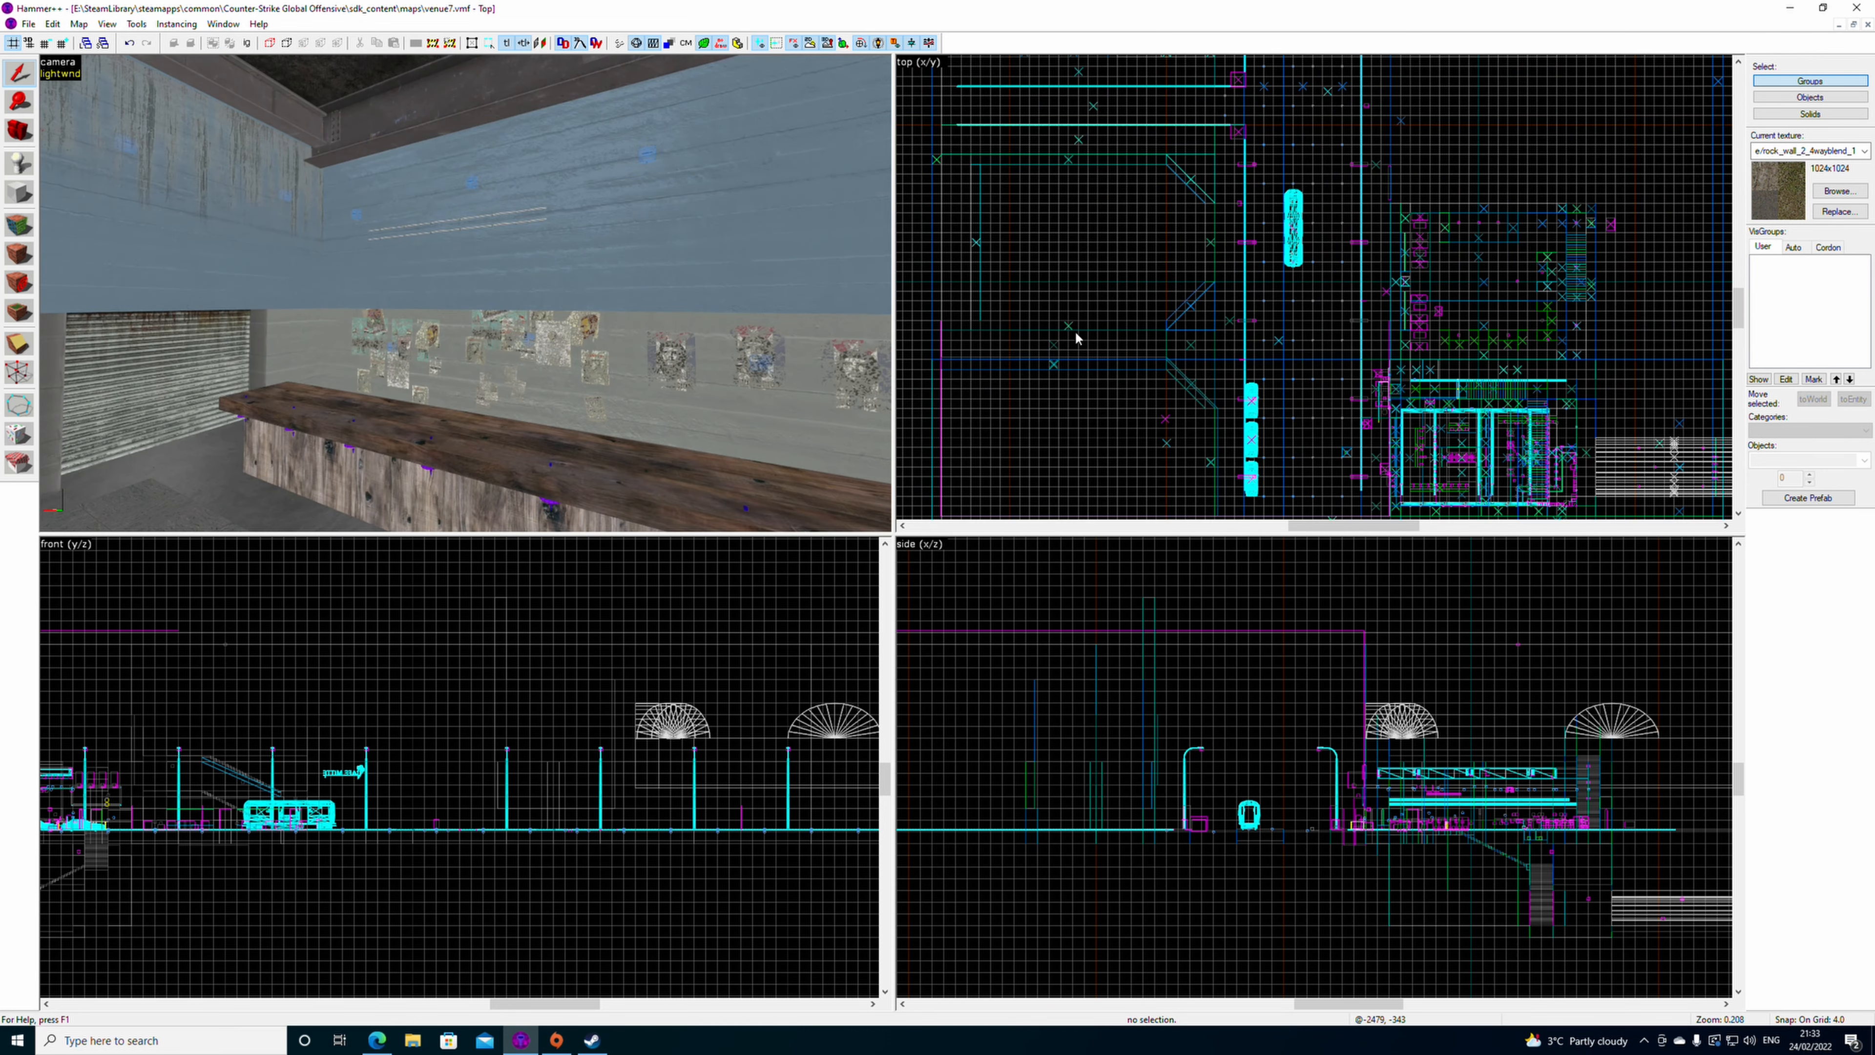
scroll(470, 221, "down", 5)
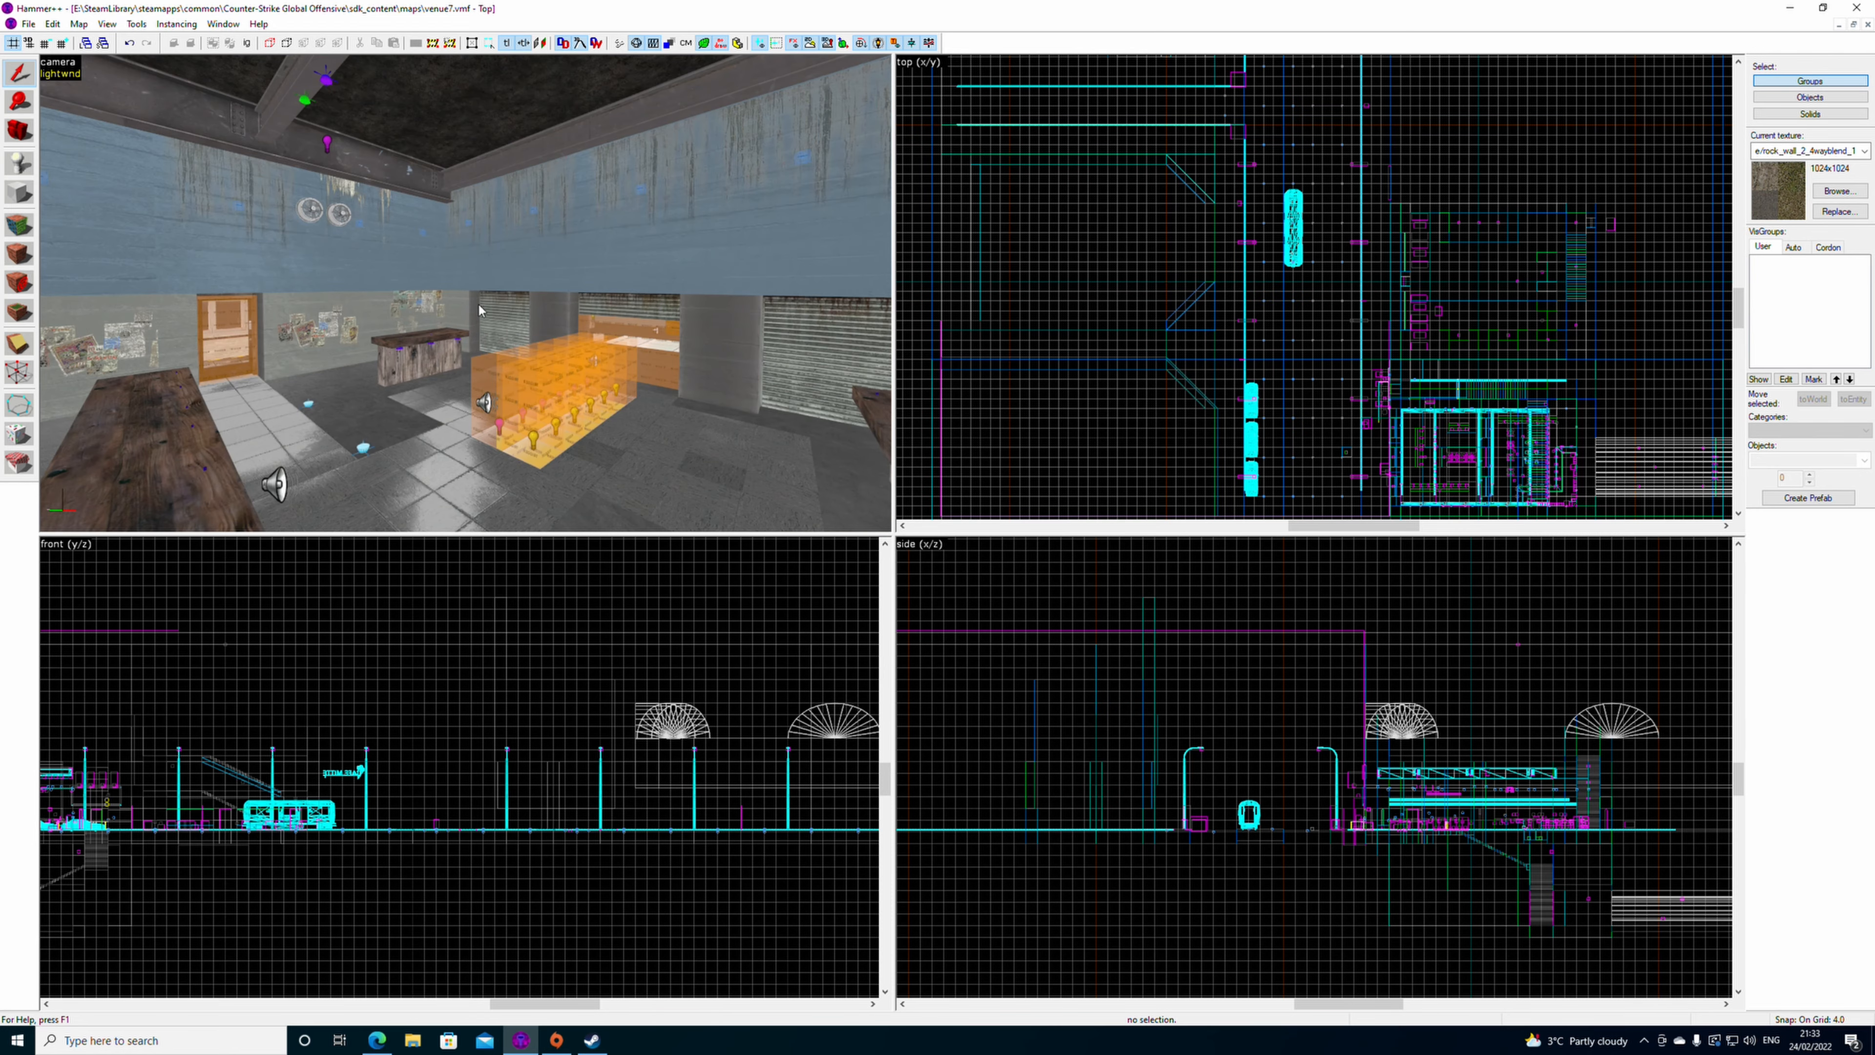
left_click(438, 248)
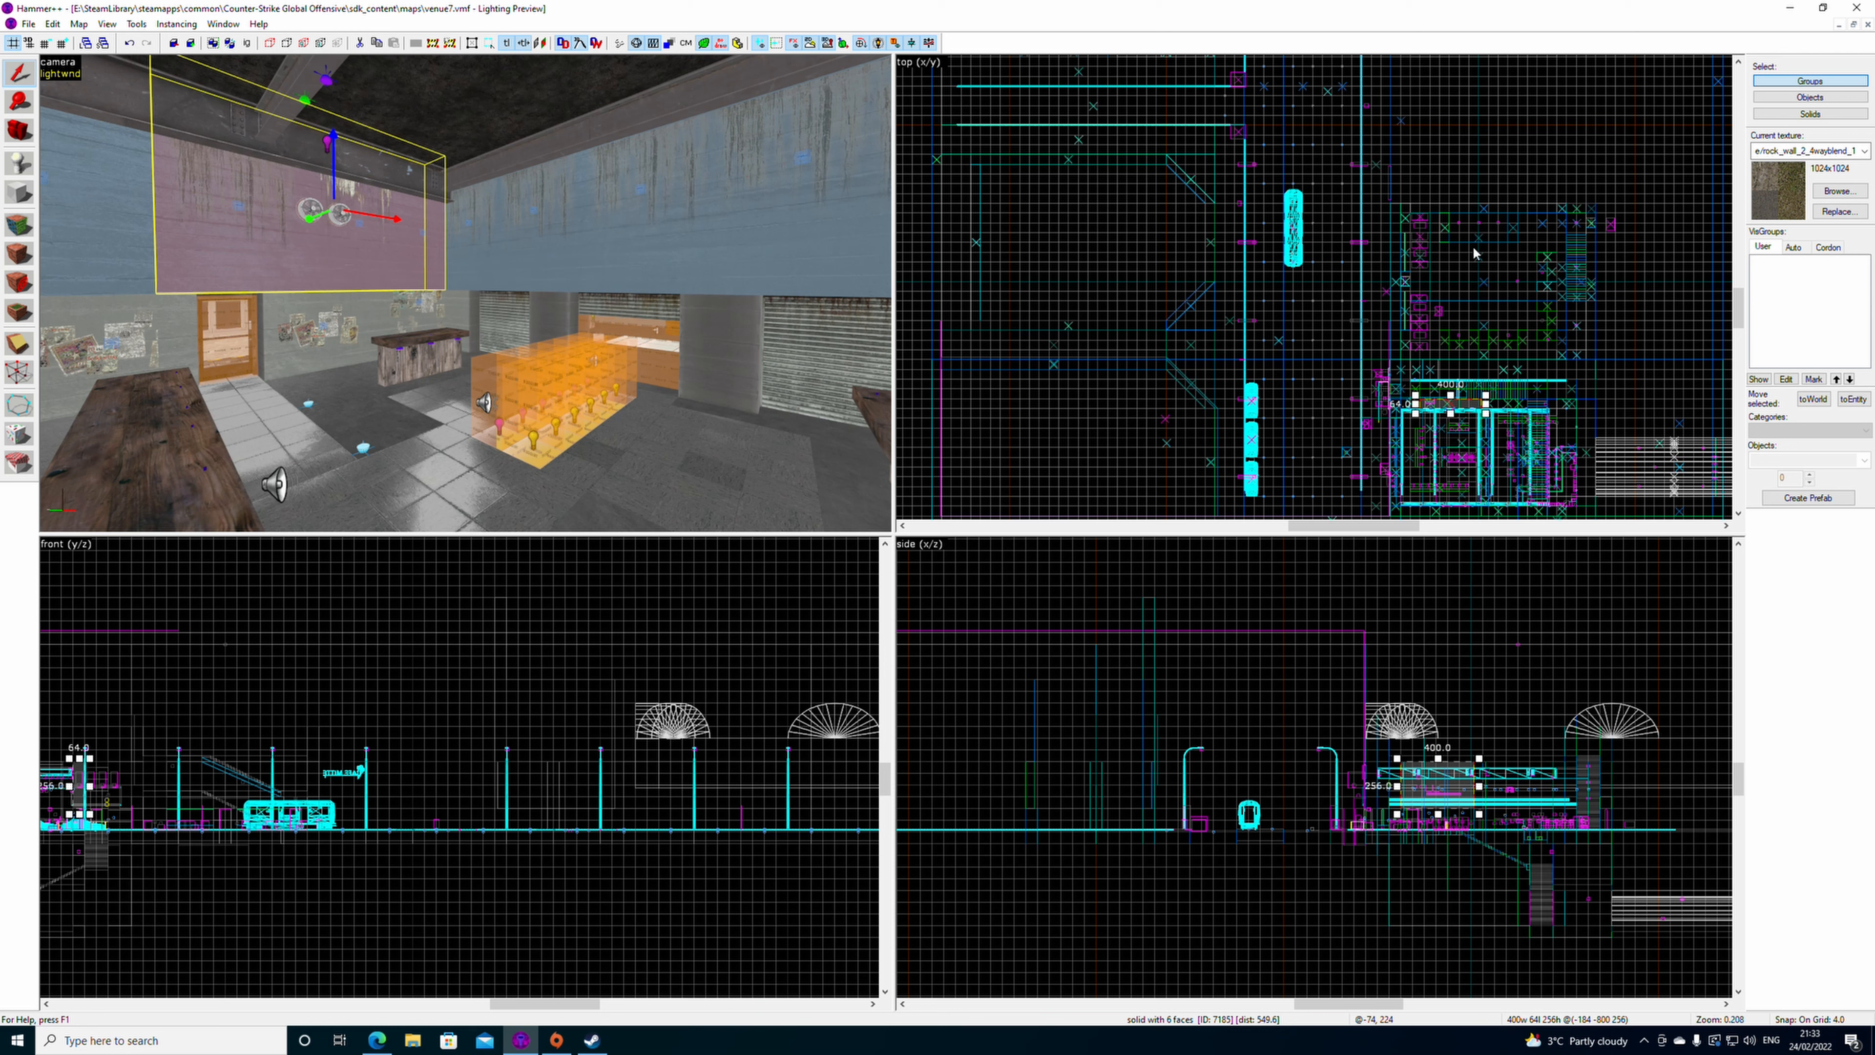
left_click(1076, 218)
key("z")
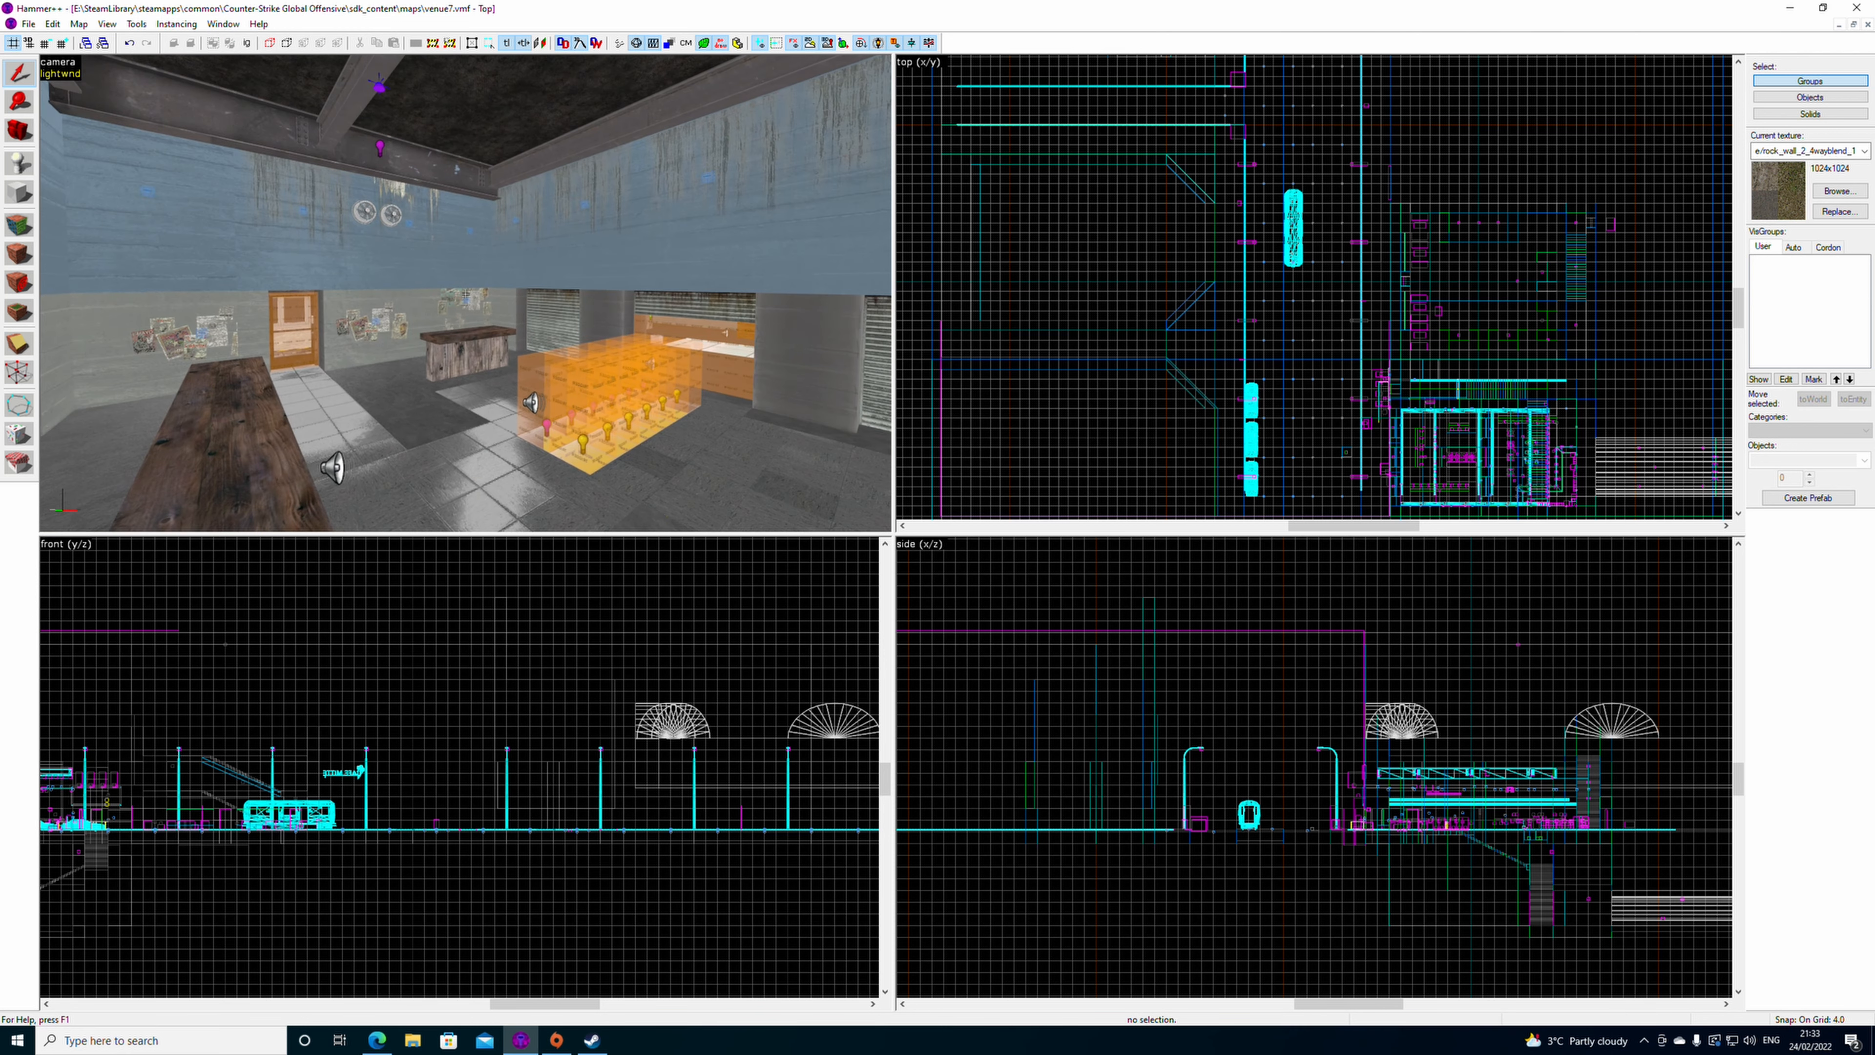
key("z")
- Switch the camera view to 3D Lighting Preview, run a Full Bake, and close the lighting settings
left_click(58, 62)
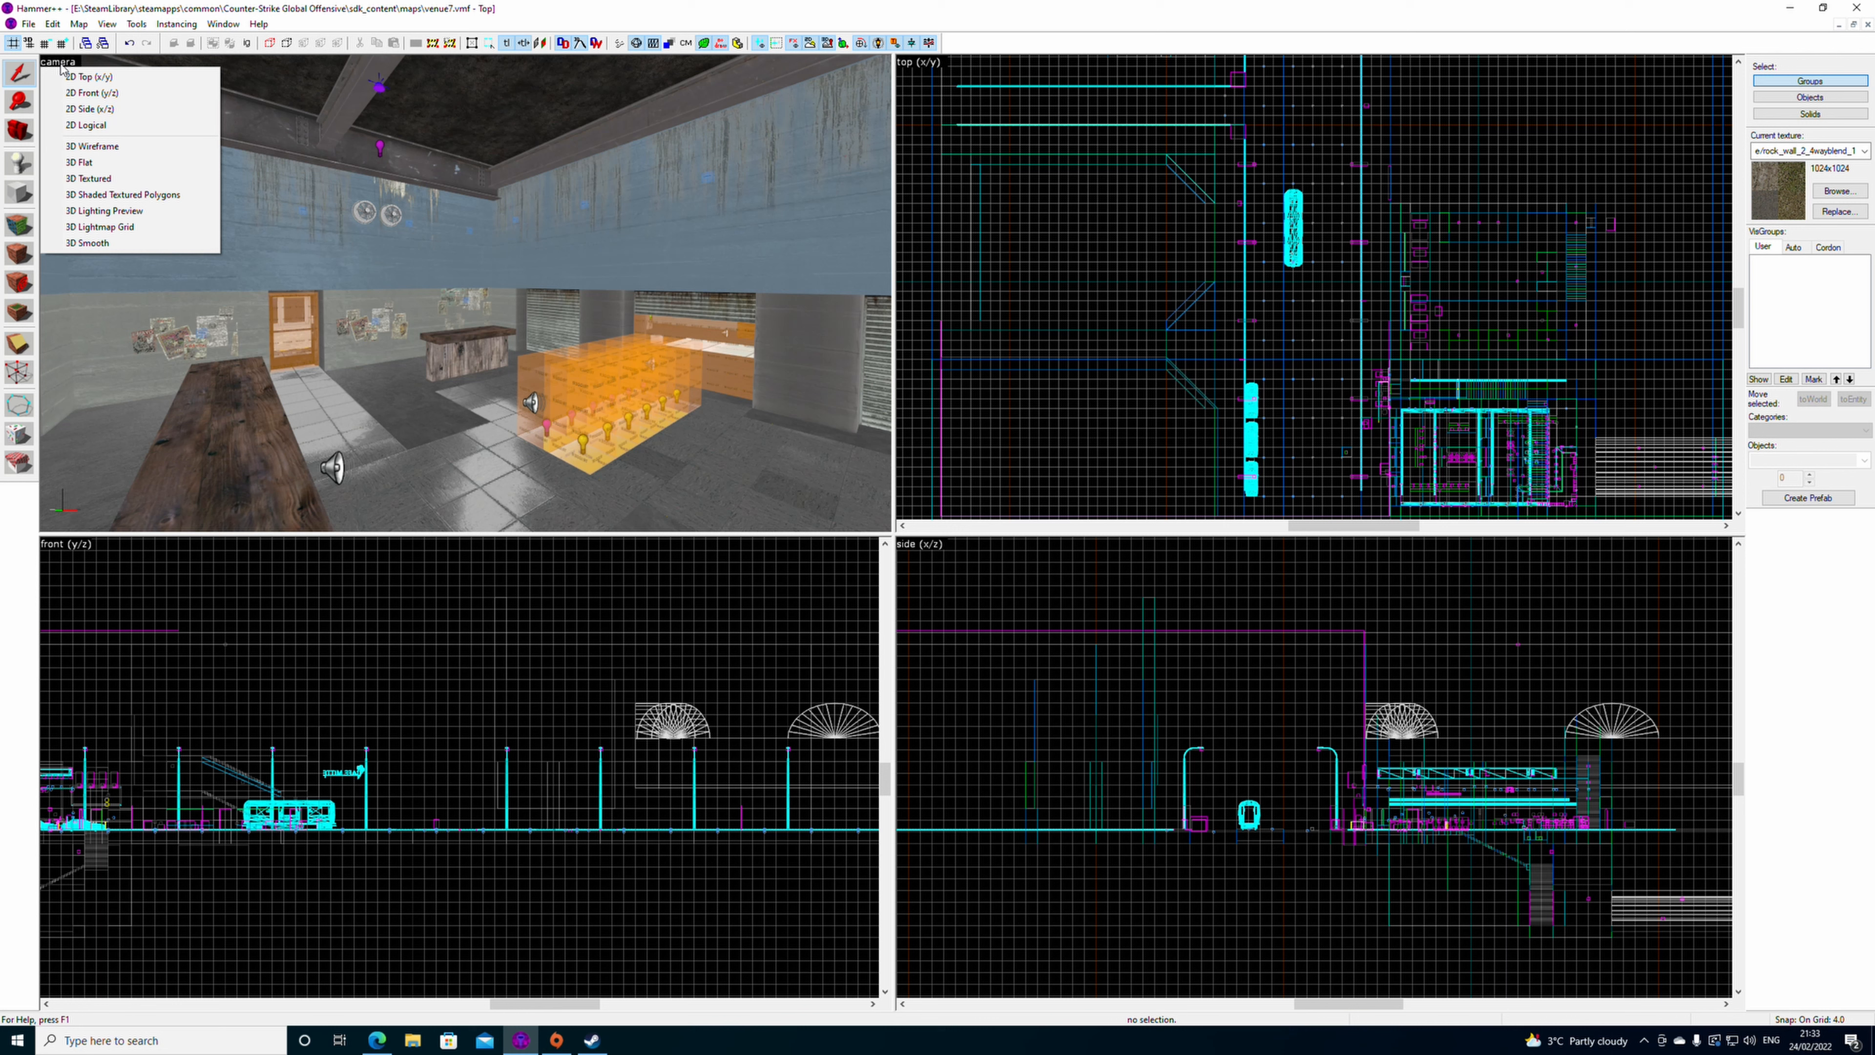
left_click(131, 216)
left_click_drag(109, 54, 196, 99)
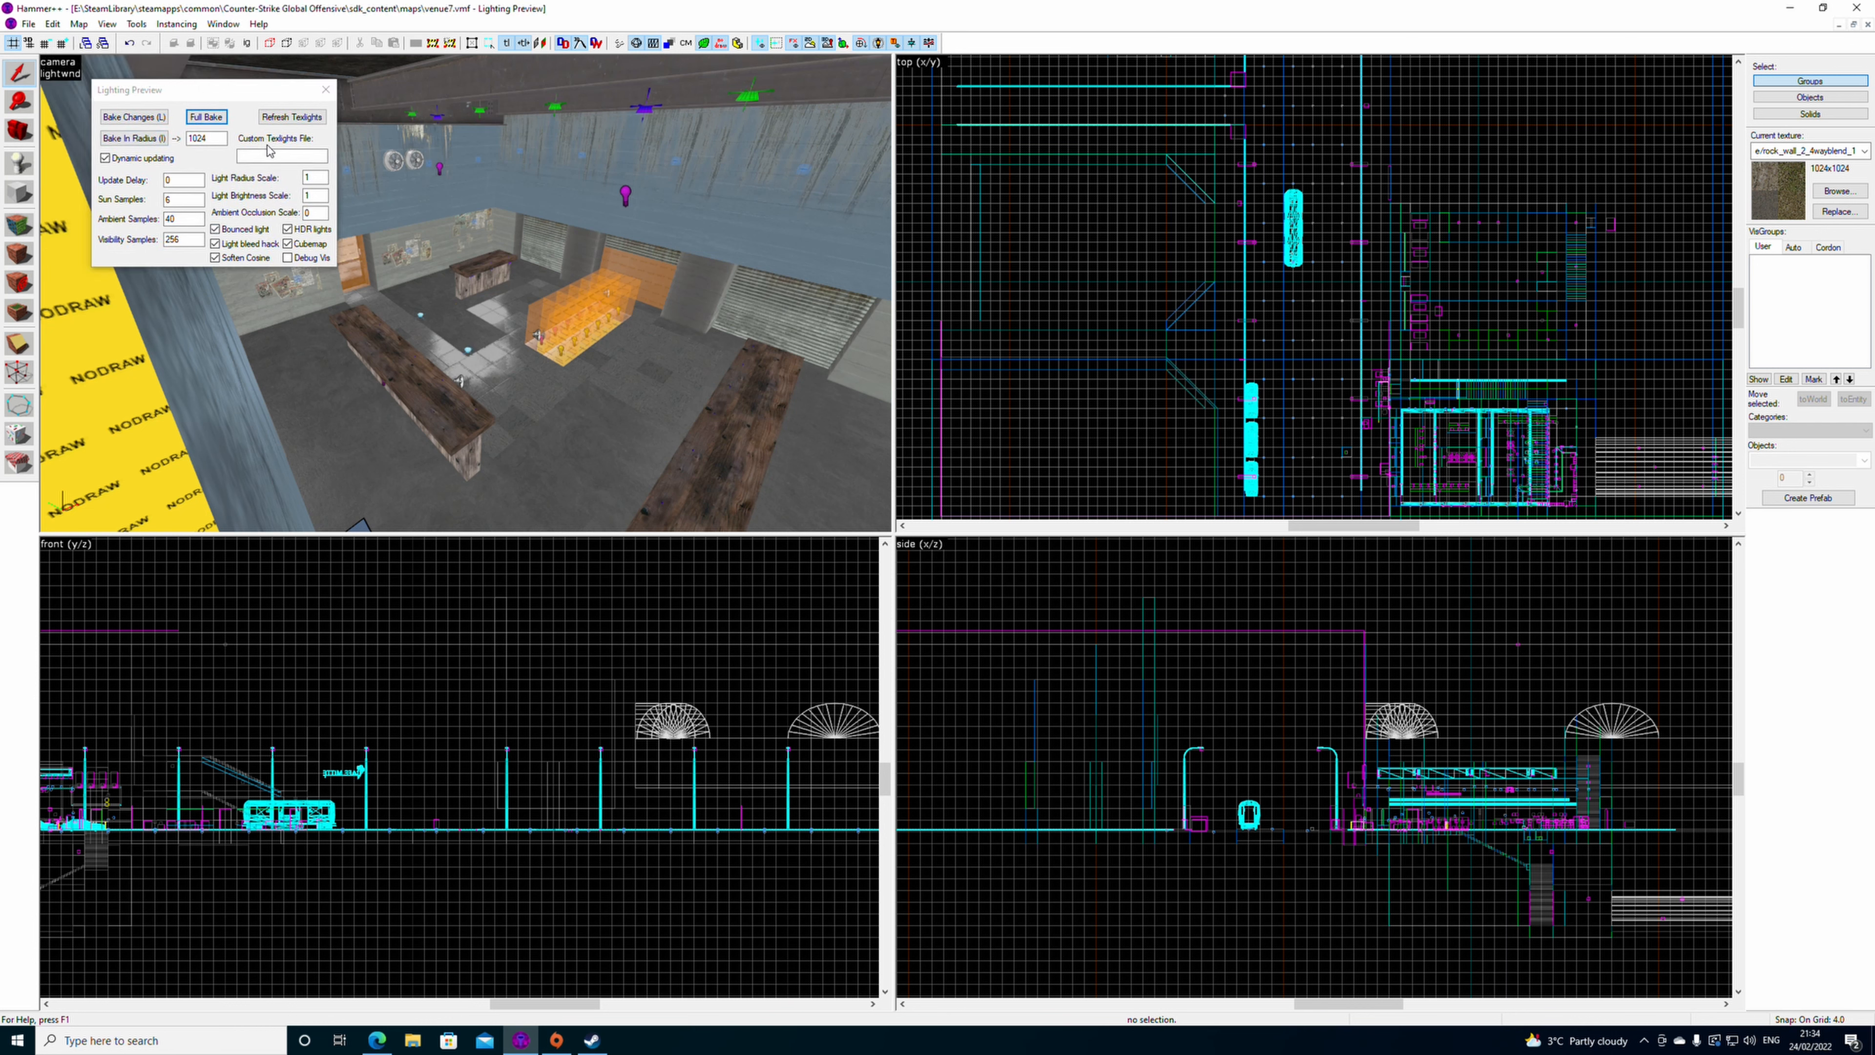
left_click(220, 121)
left_click(326, 90)
- Examine the baked lighting around the room, including the walls, wooden counters, posters and the doorway
key("z")
key("w")
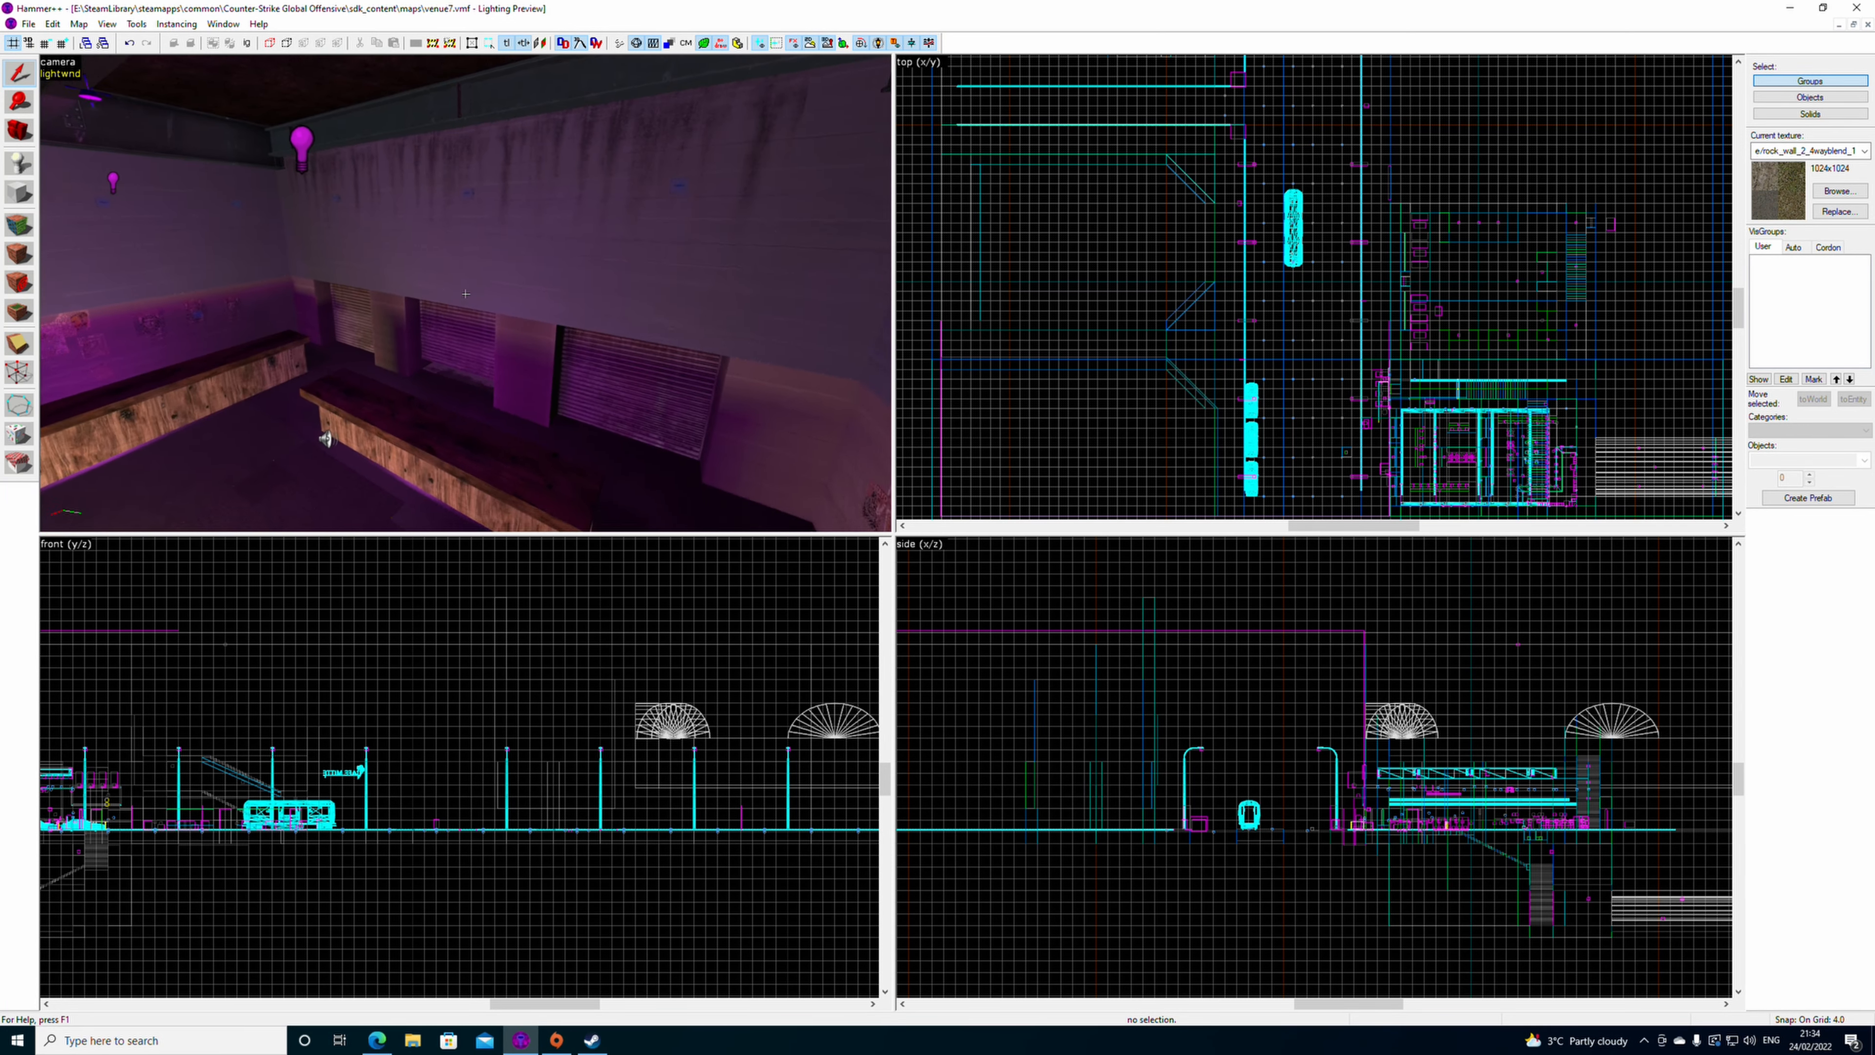
key("w")
key("z")
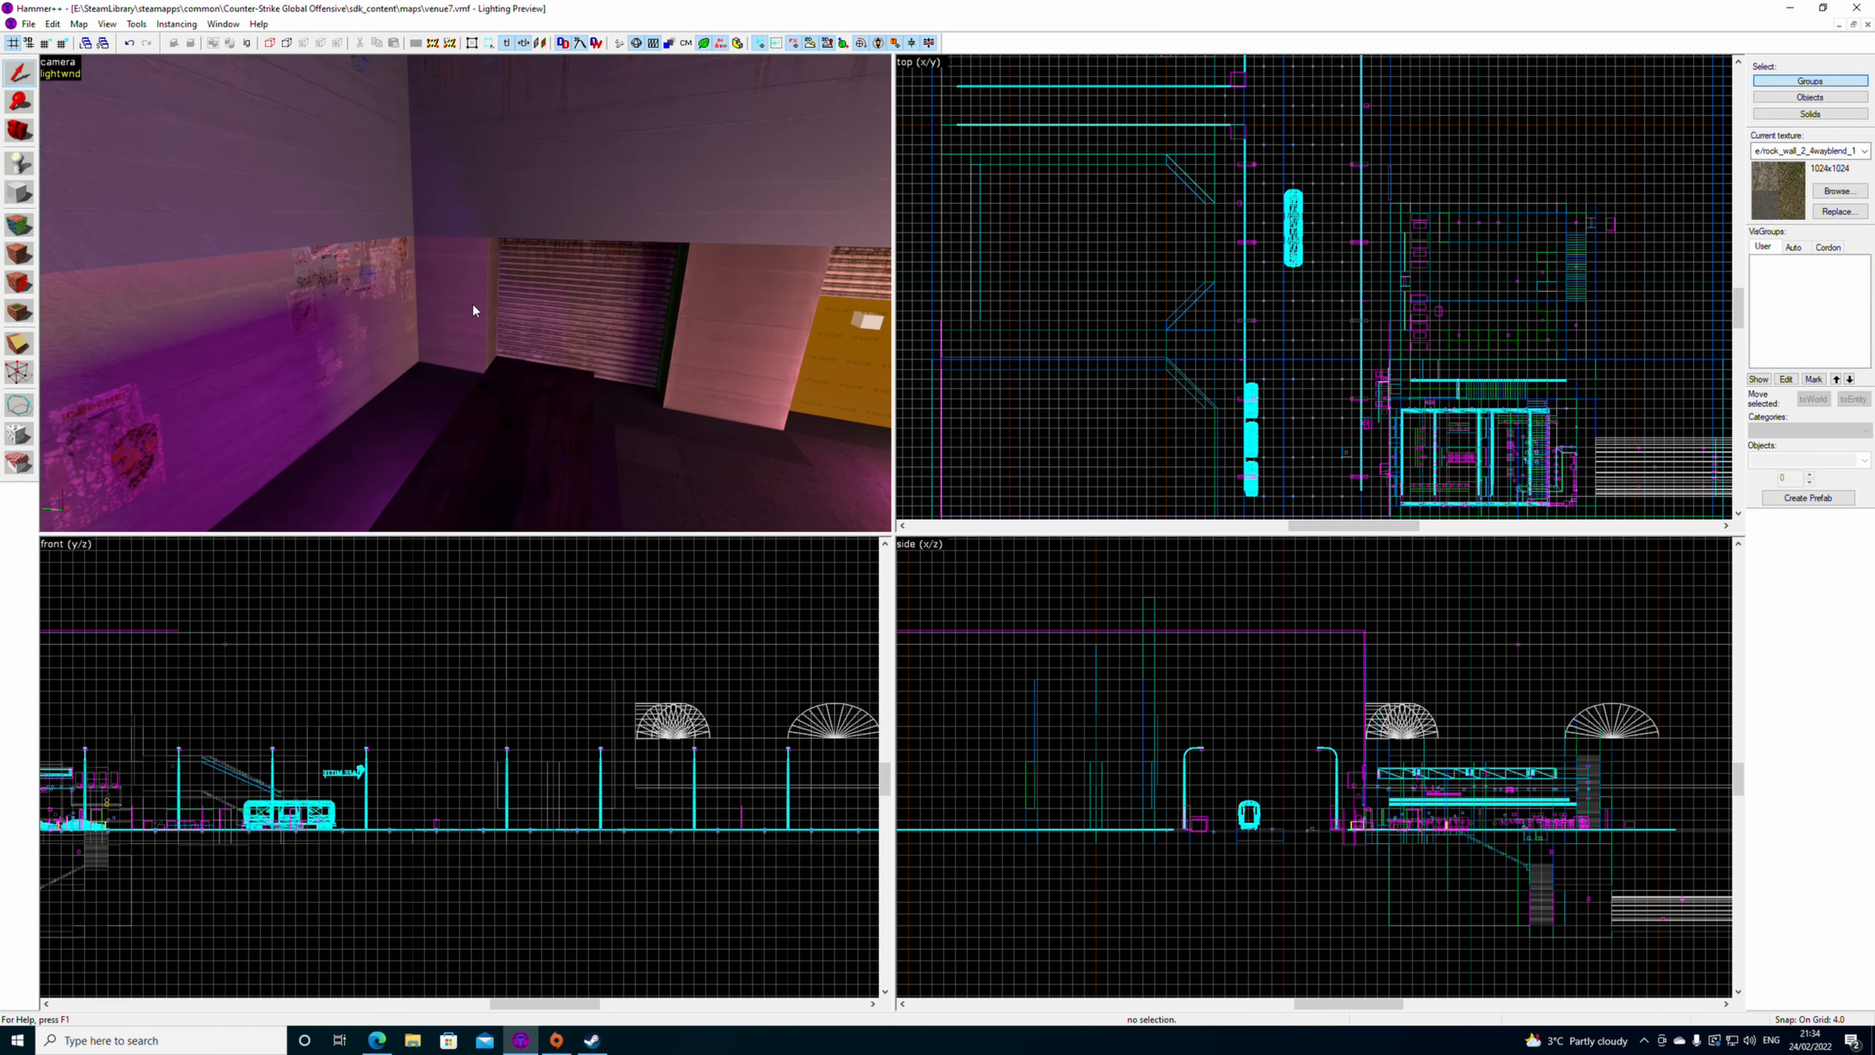
key("z")
key("s")
key("z")
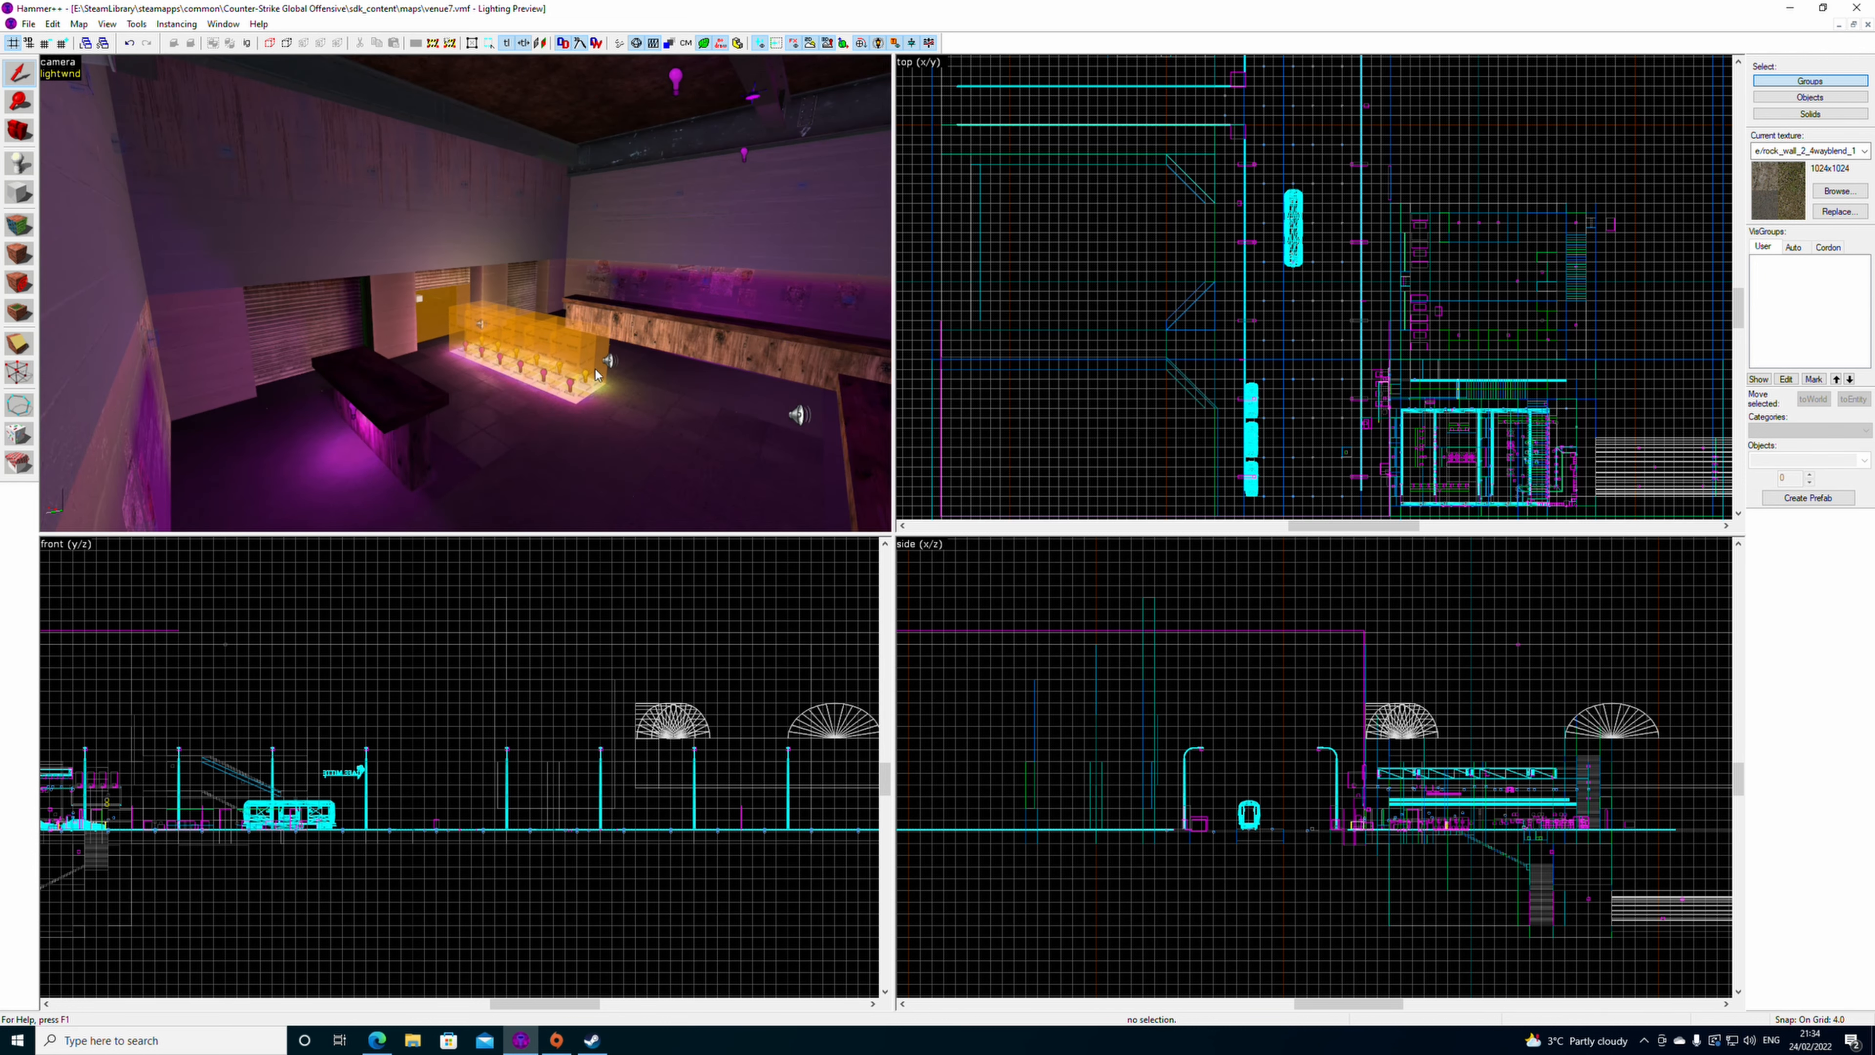
key("z")
key("w")
key("z")
key("z")
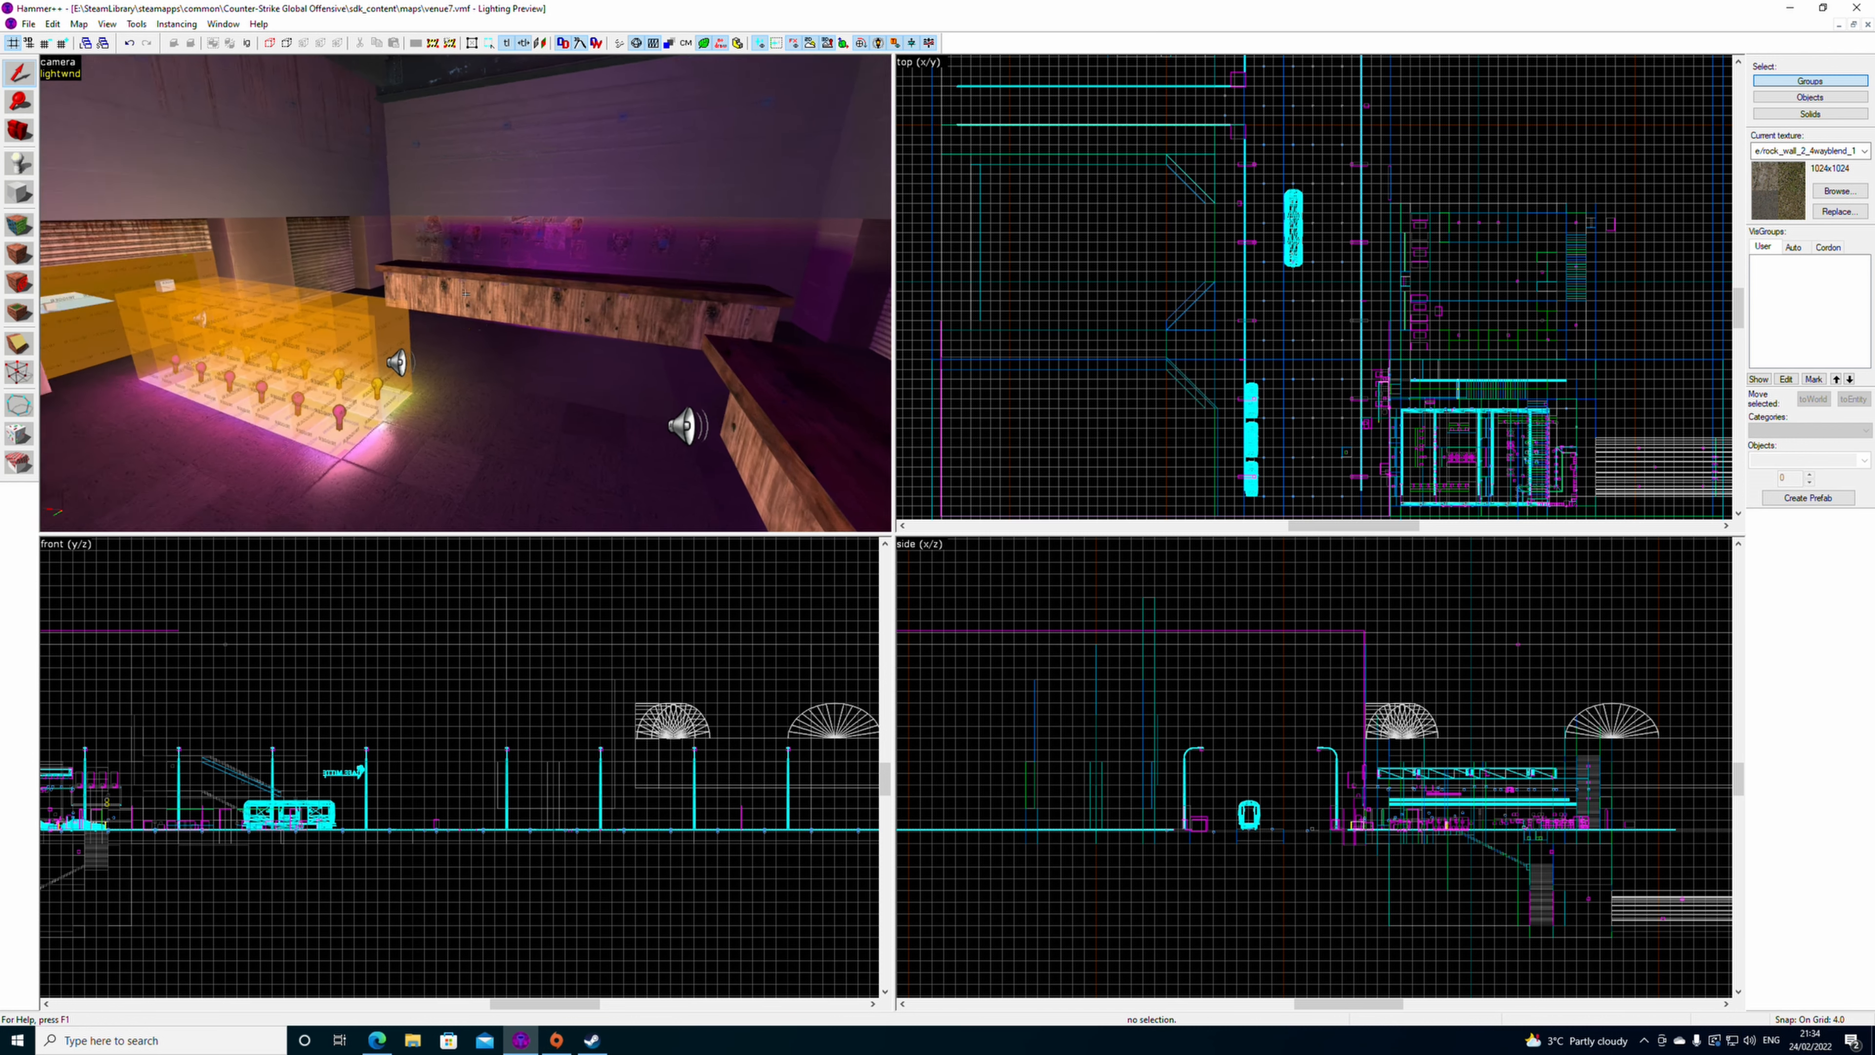
key("z")
key("z")
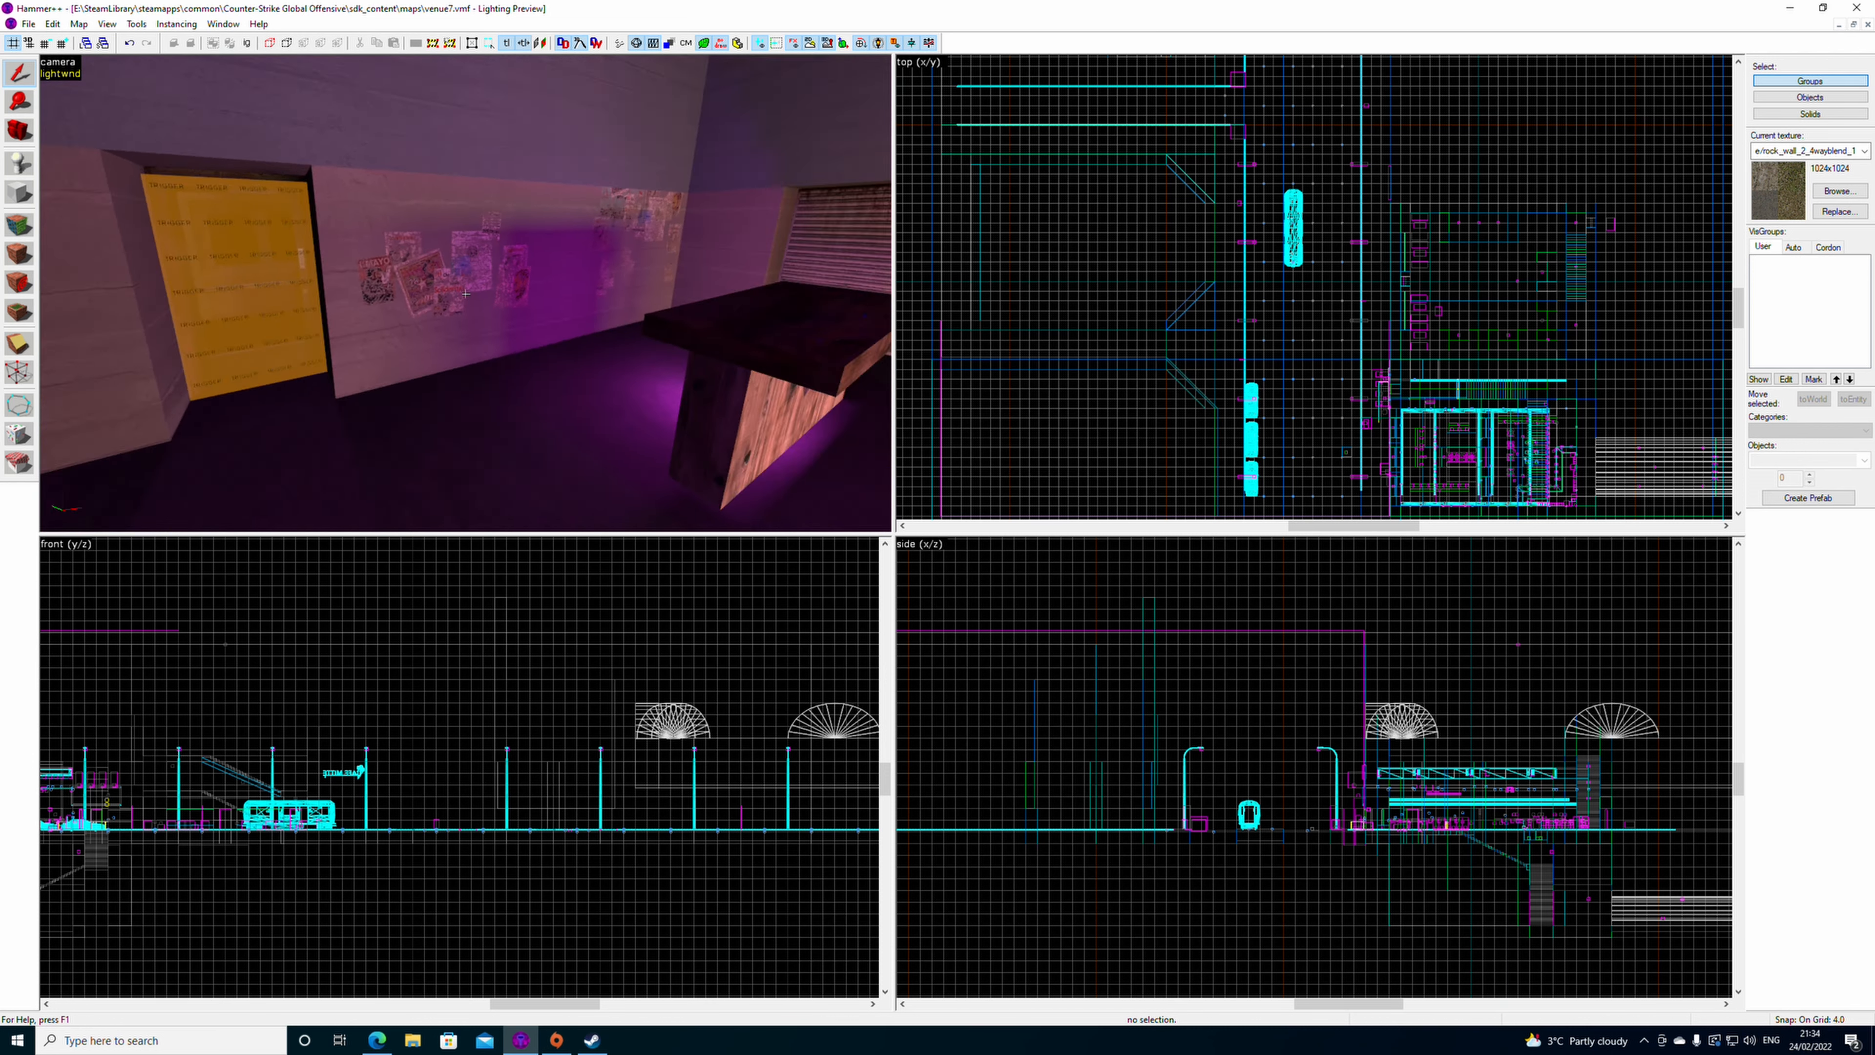
key("z")
key("z")
key("z")
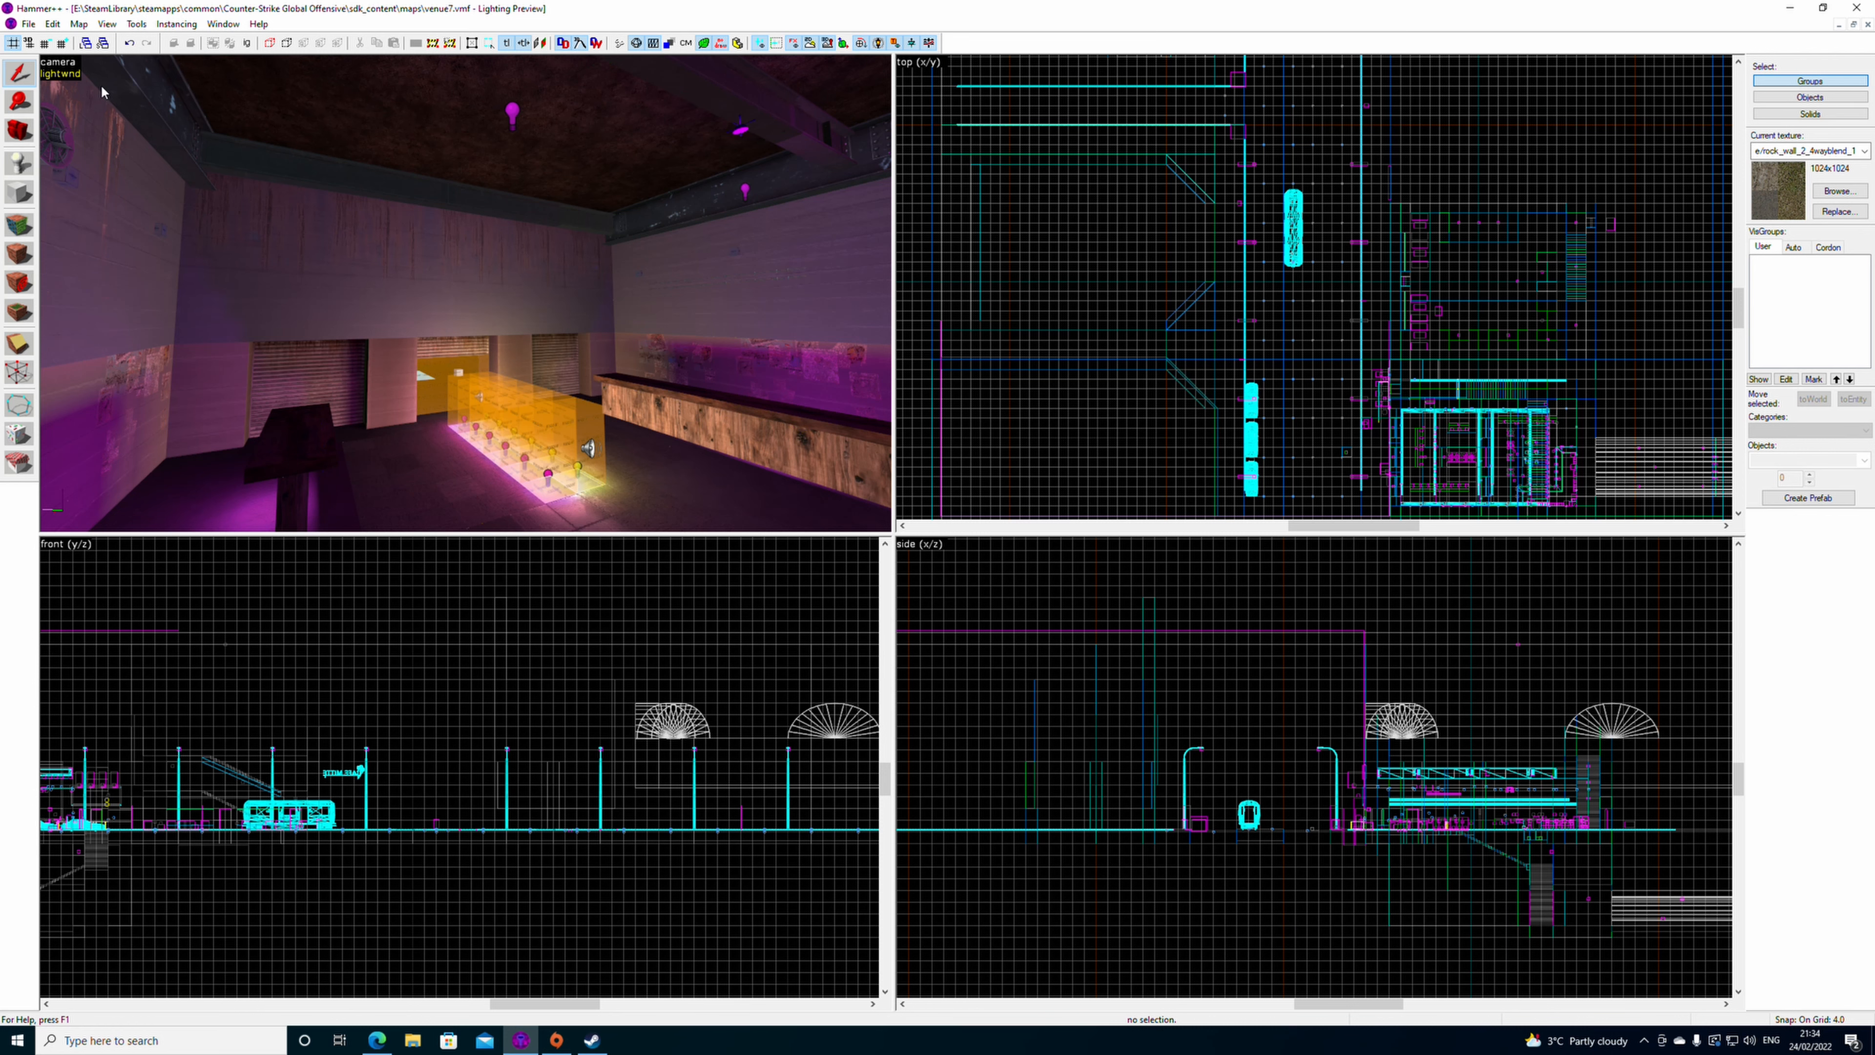
- Close the venue map, create a new empty map, and dismiss its Lighting Preview settings
left_click(29, 24)
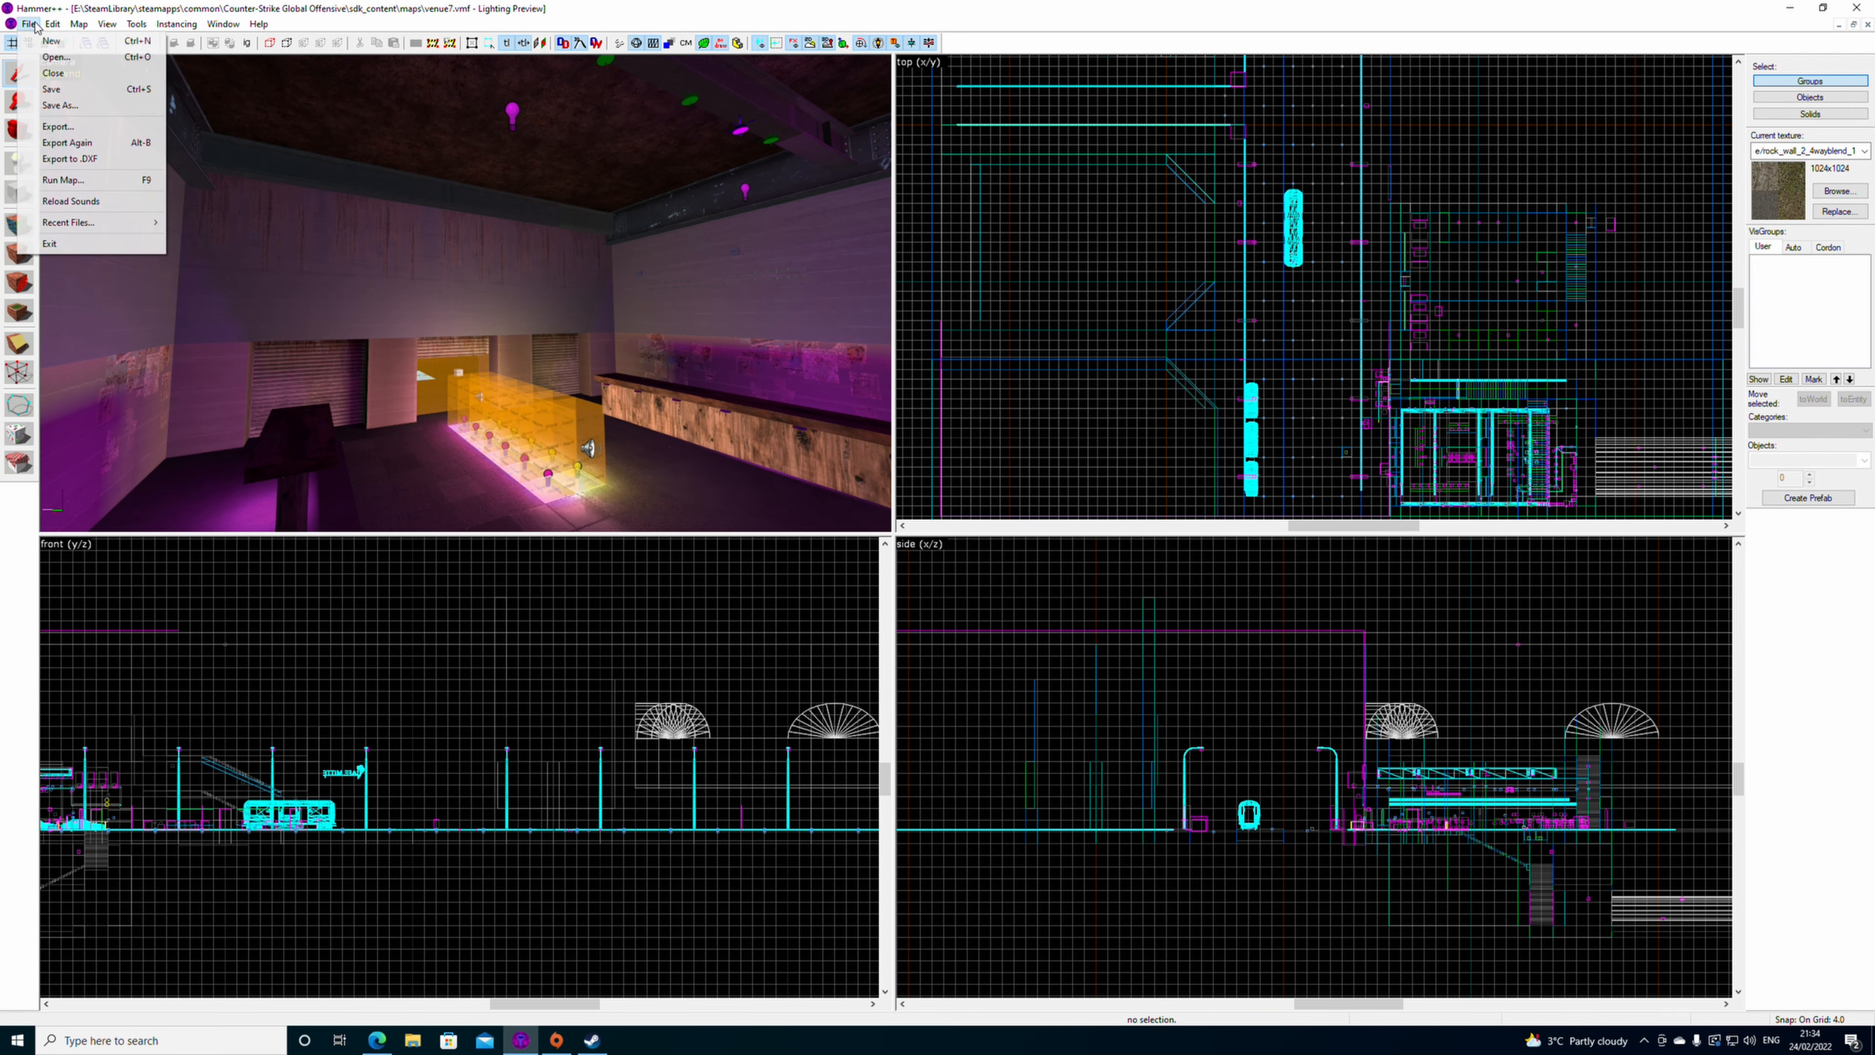
left_click(51, 73)
left_click(28, 23)
left_click(50, 41)
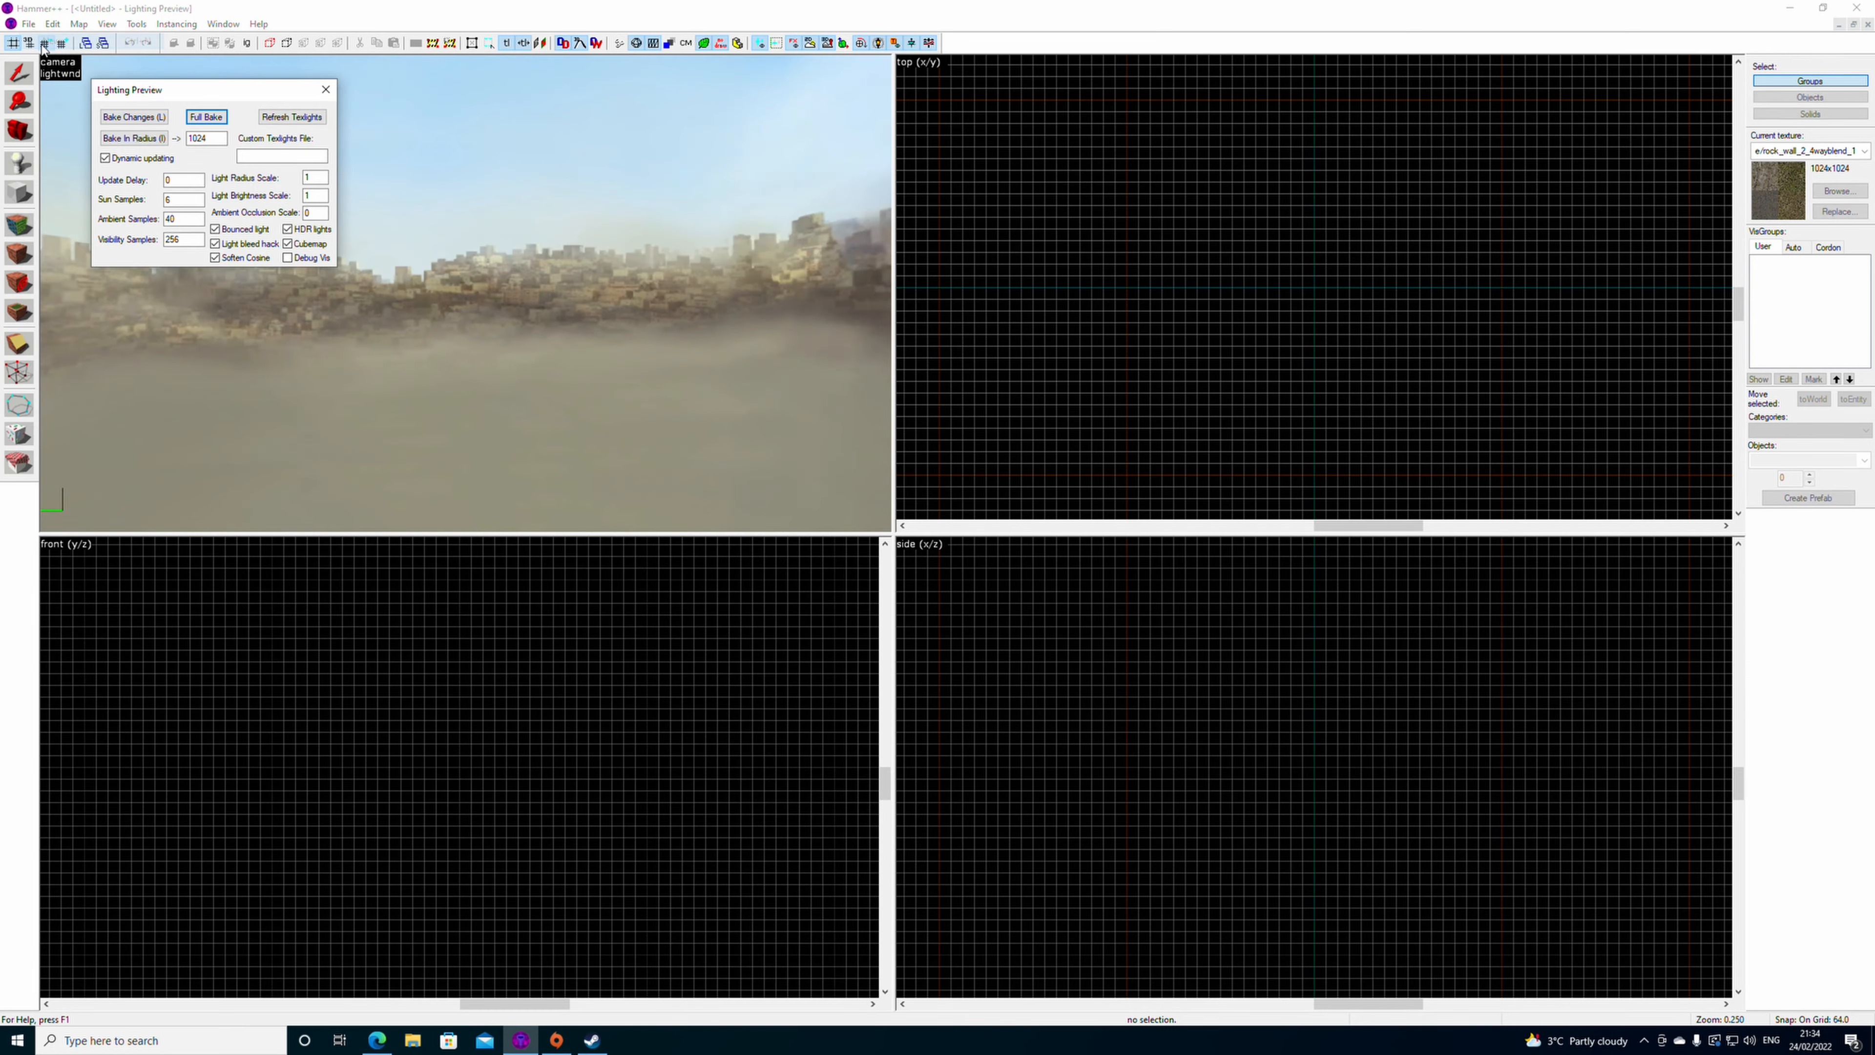
left_click(325, 89)
- Filter the texture browser by "tools" and make tools/toolsnodraw the current texture
left_click(19, 225)
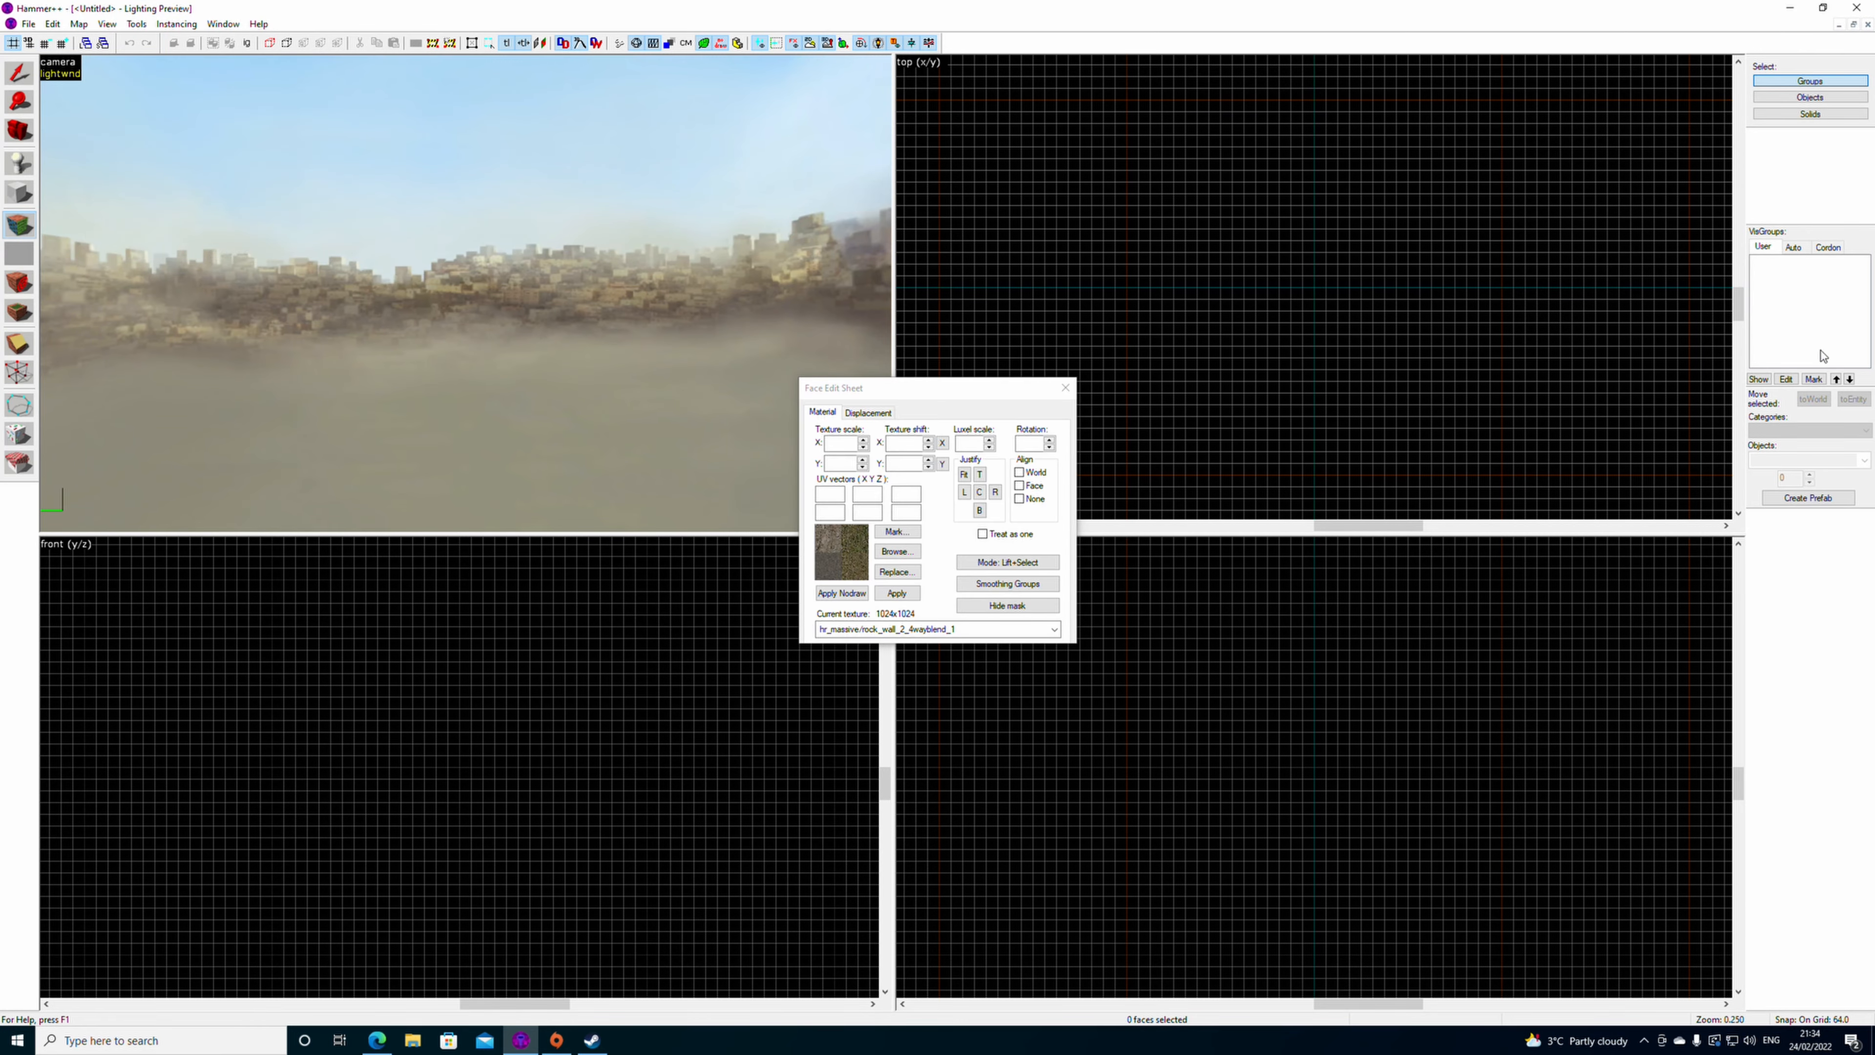
left_click(897, 550)
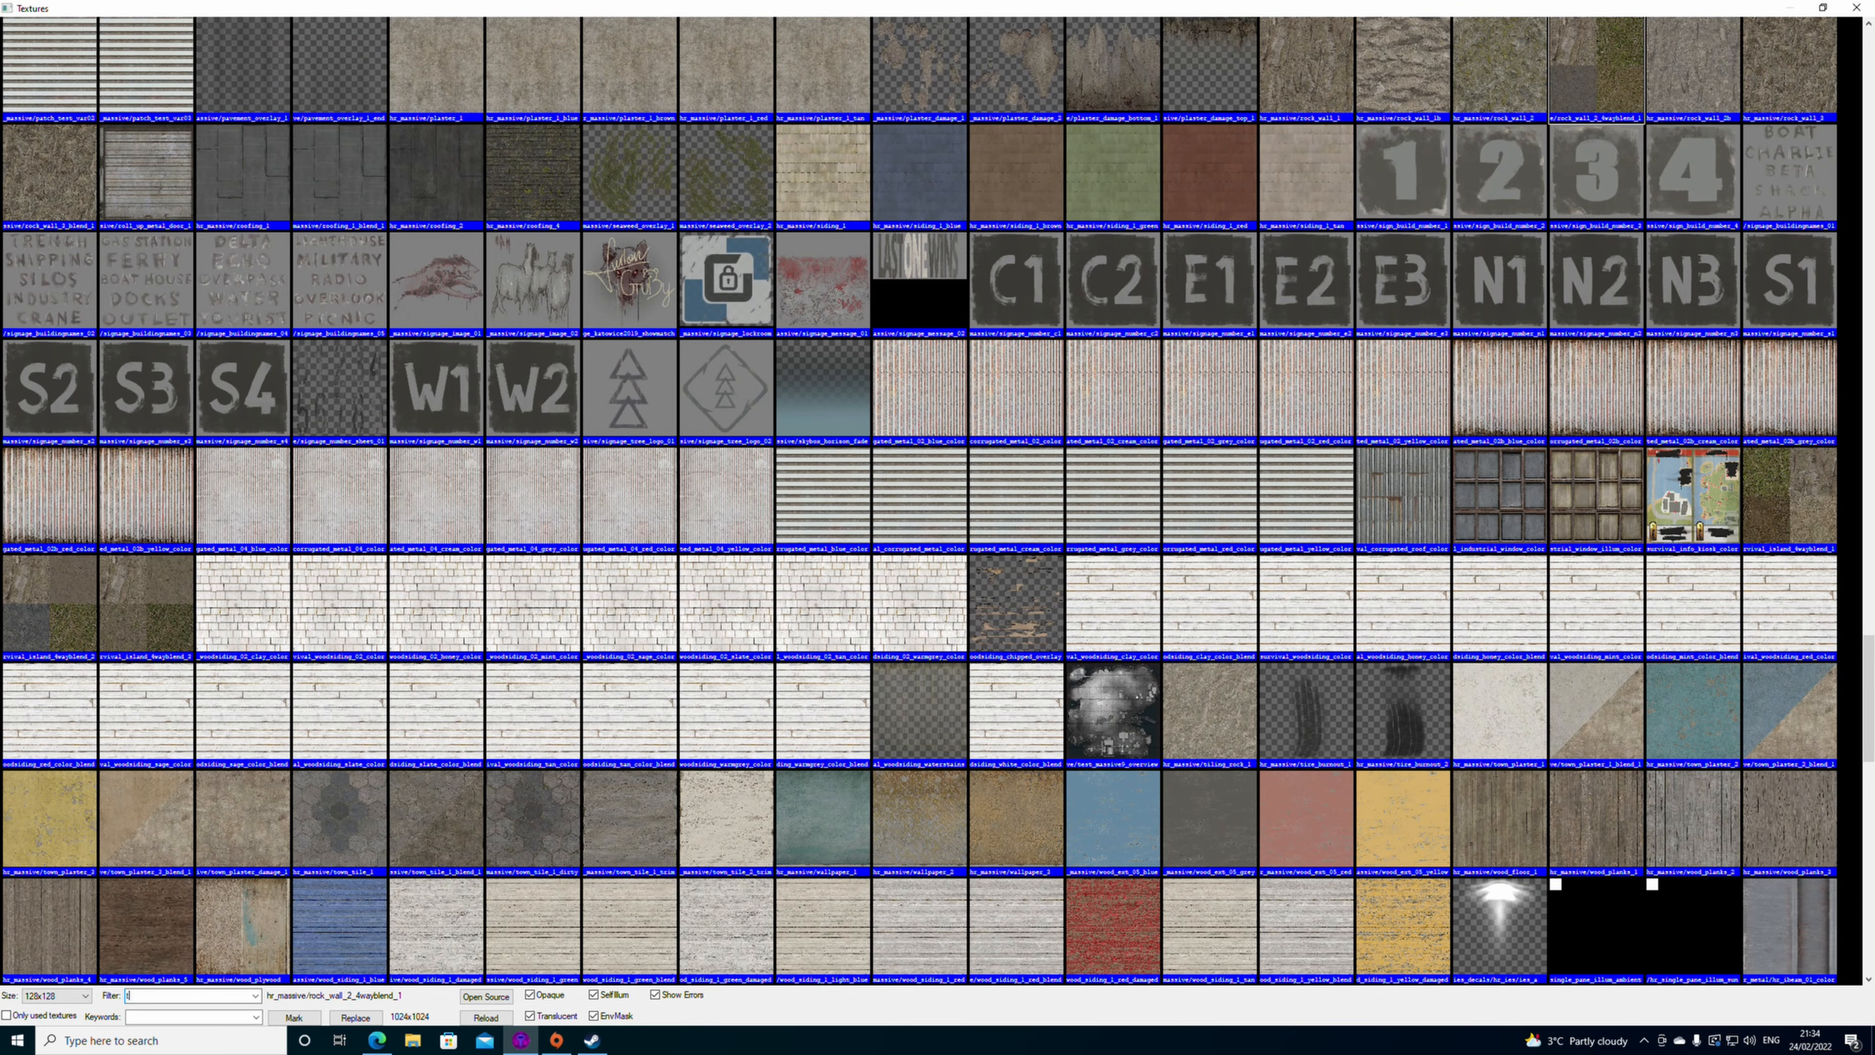
type("tools")
double_click(428, 271)
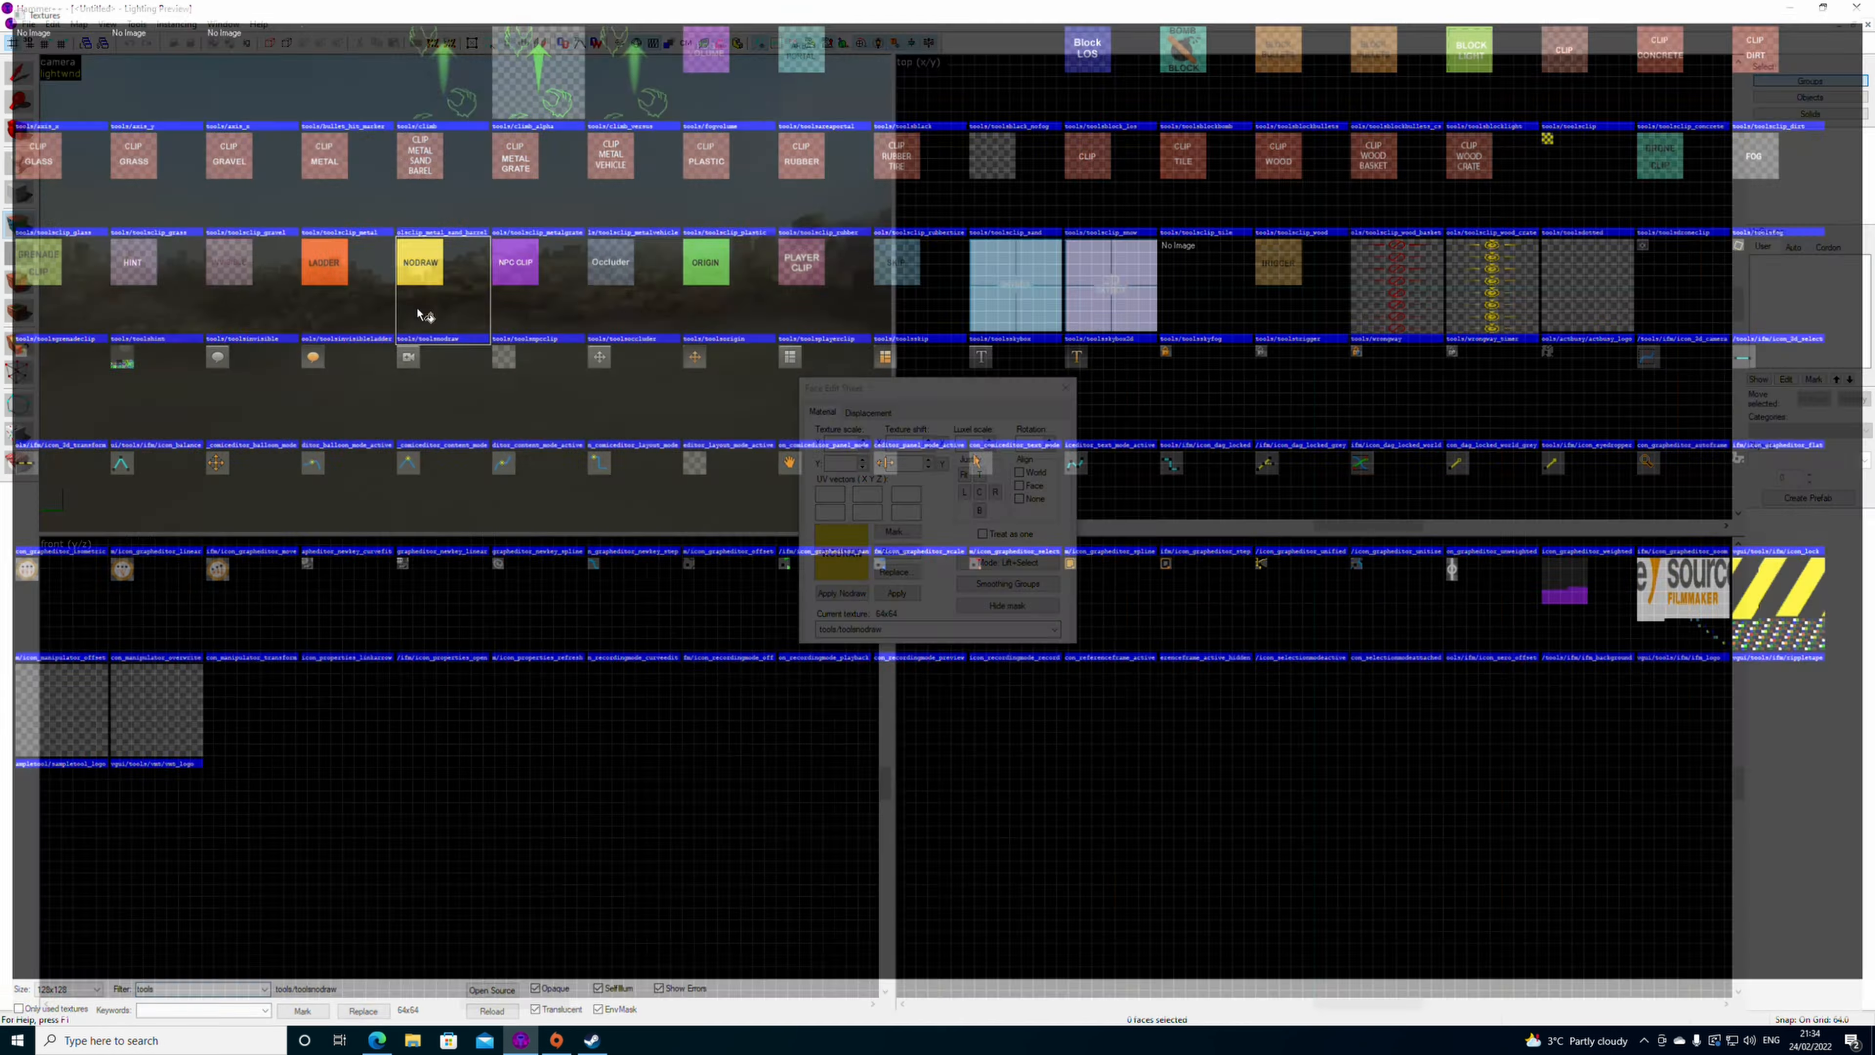
left_click(1064, 389)
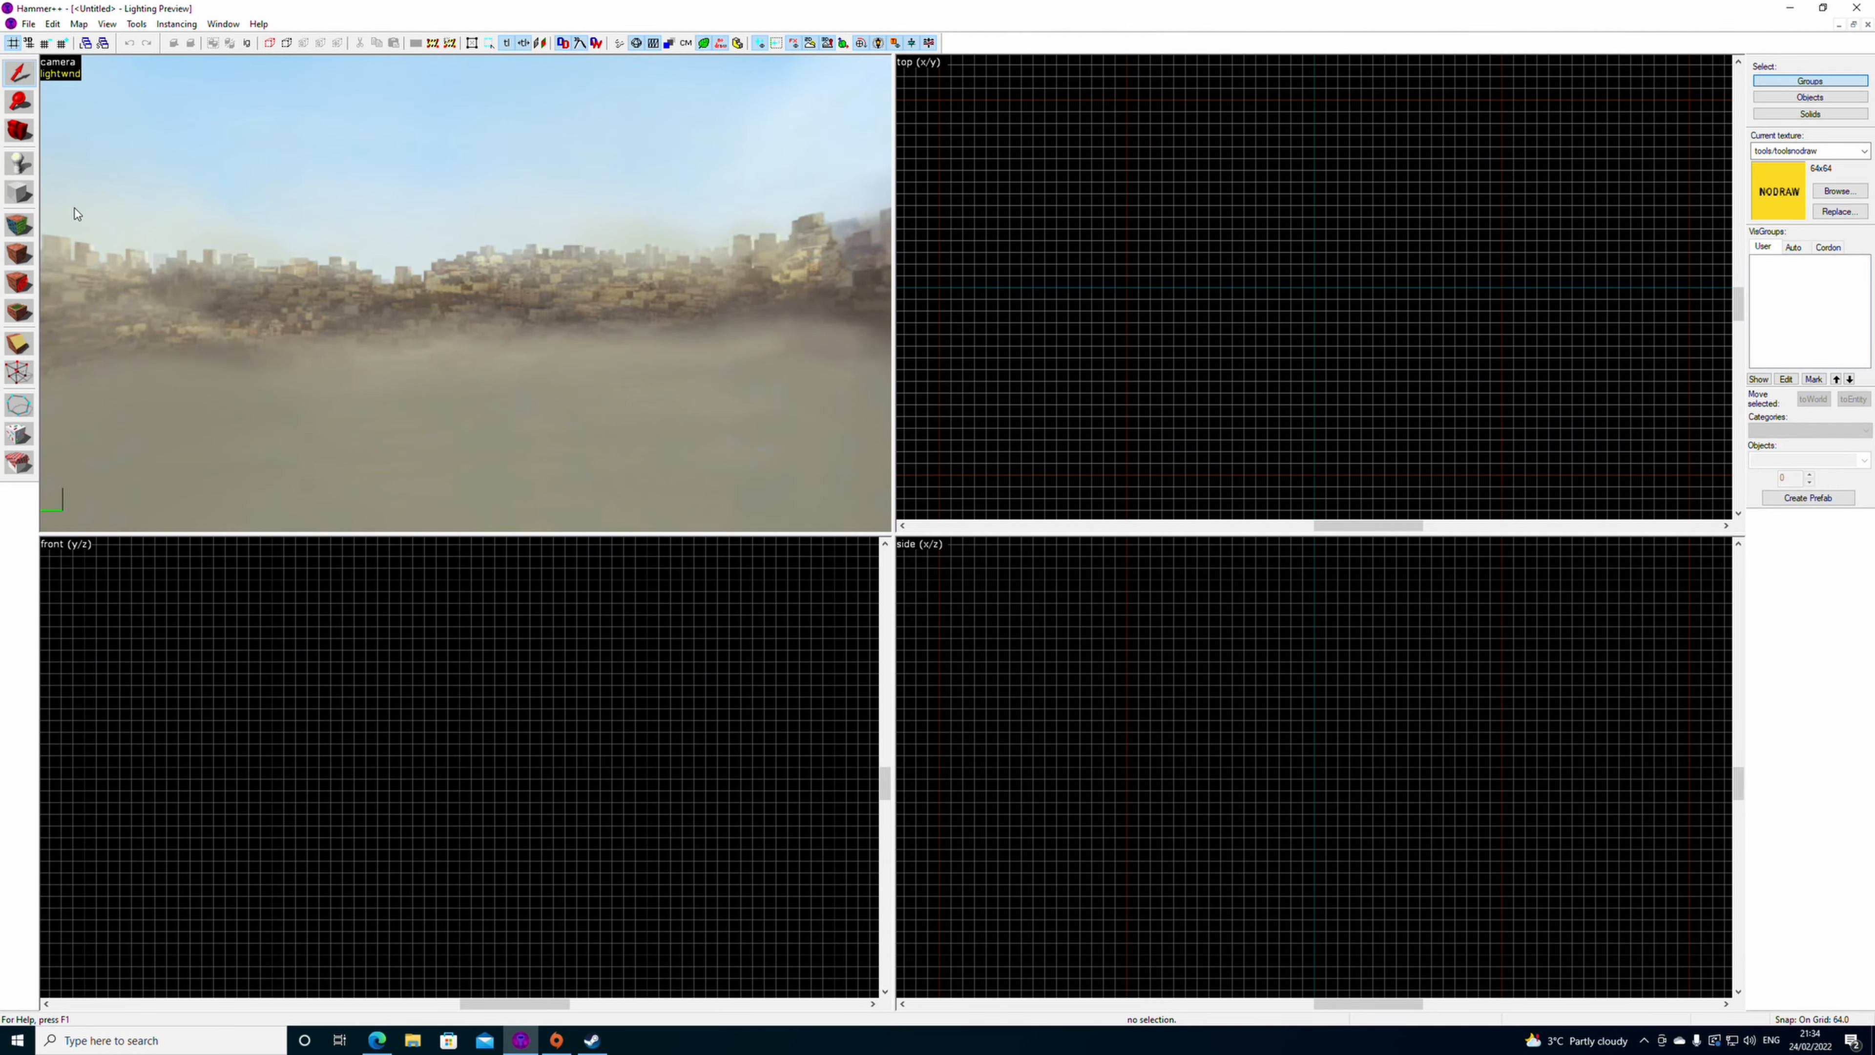
left_click(19, 225)
left_click(1064, 388)
- Create a 2048 × 2048 × 64 block centred on the origin in the top view, lower it by one 64-unit grid square, and deselect it
left_click(19, 193)
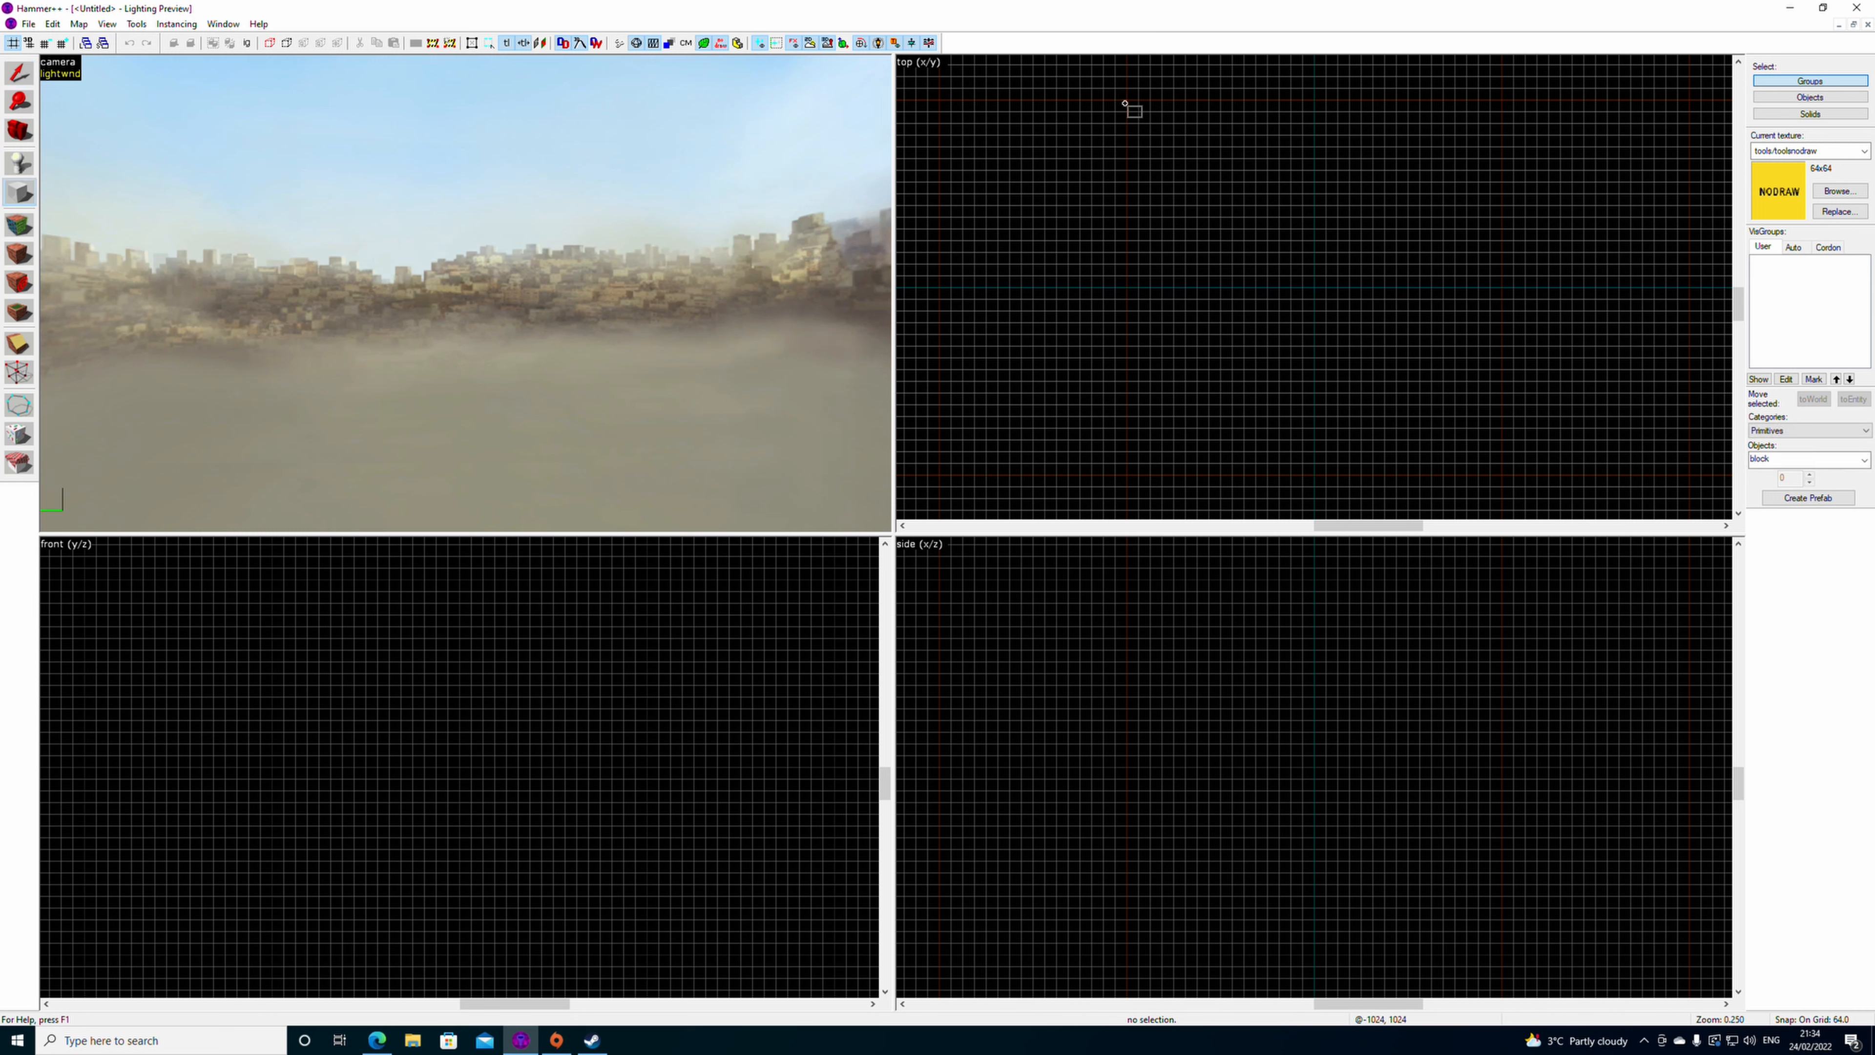
left_click_drag(1123, 103, 1494, 476)
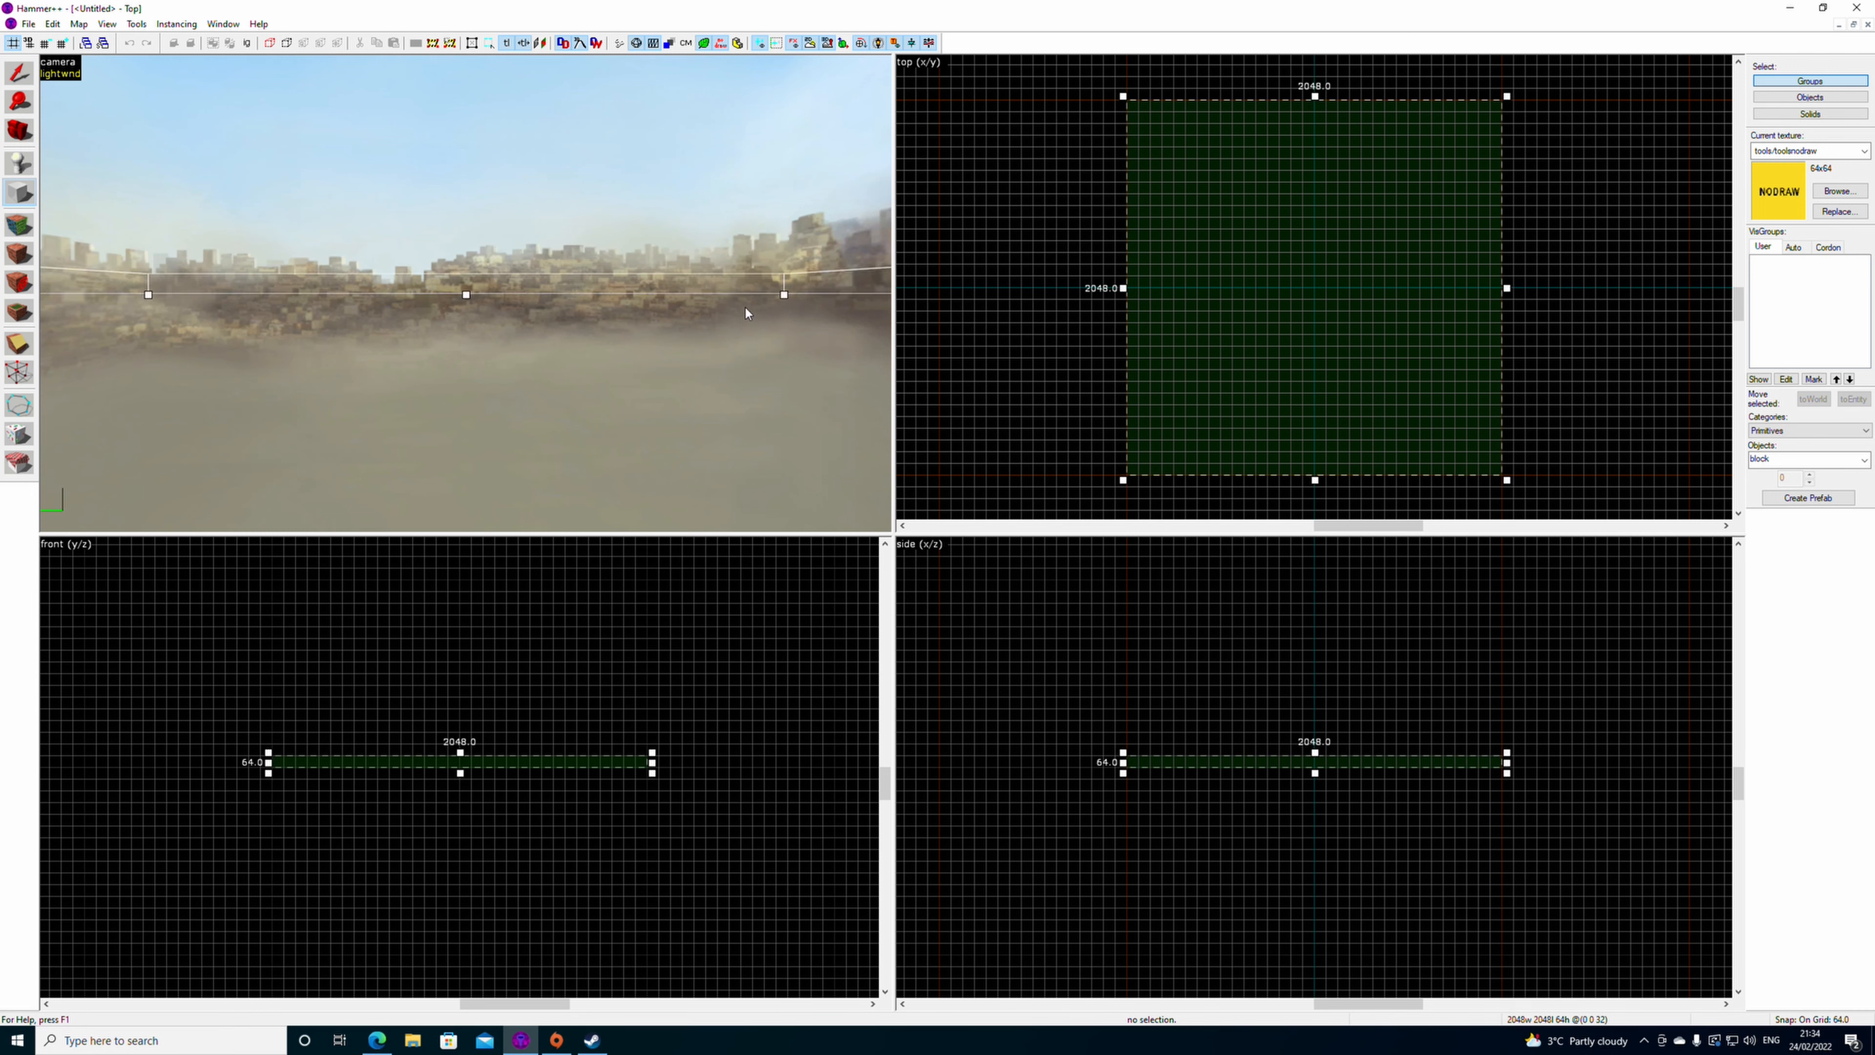
key("Return")
key("shift+s")
scroll(1151, 761, "up", 3)
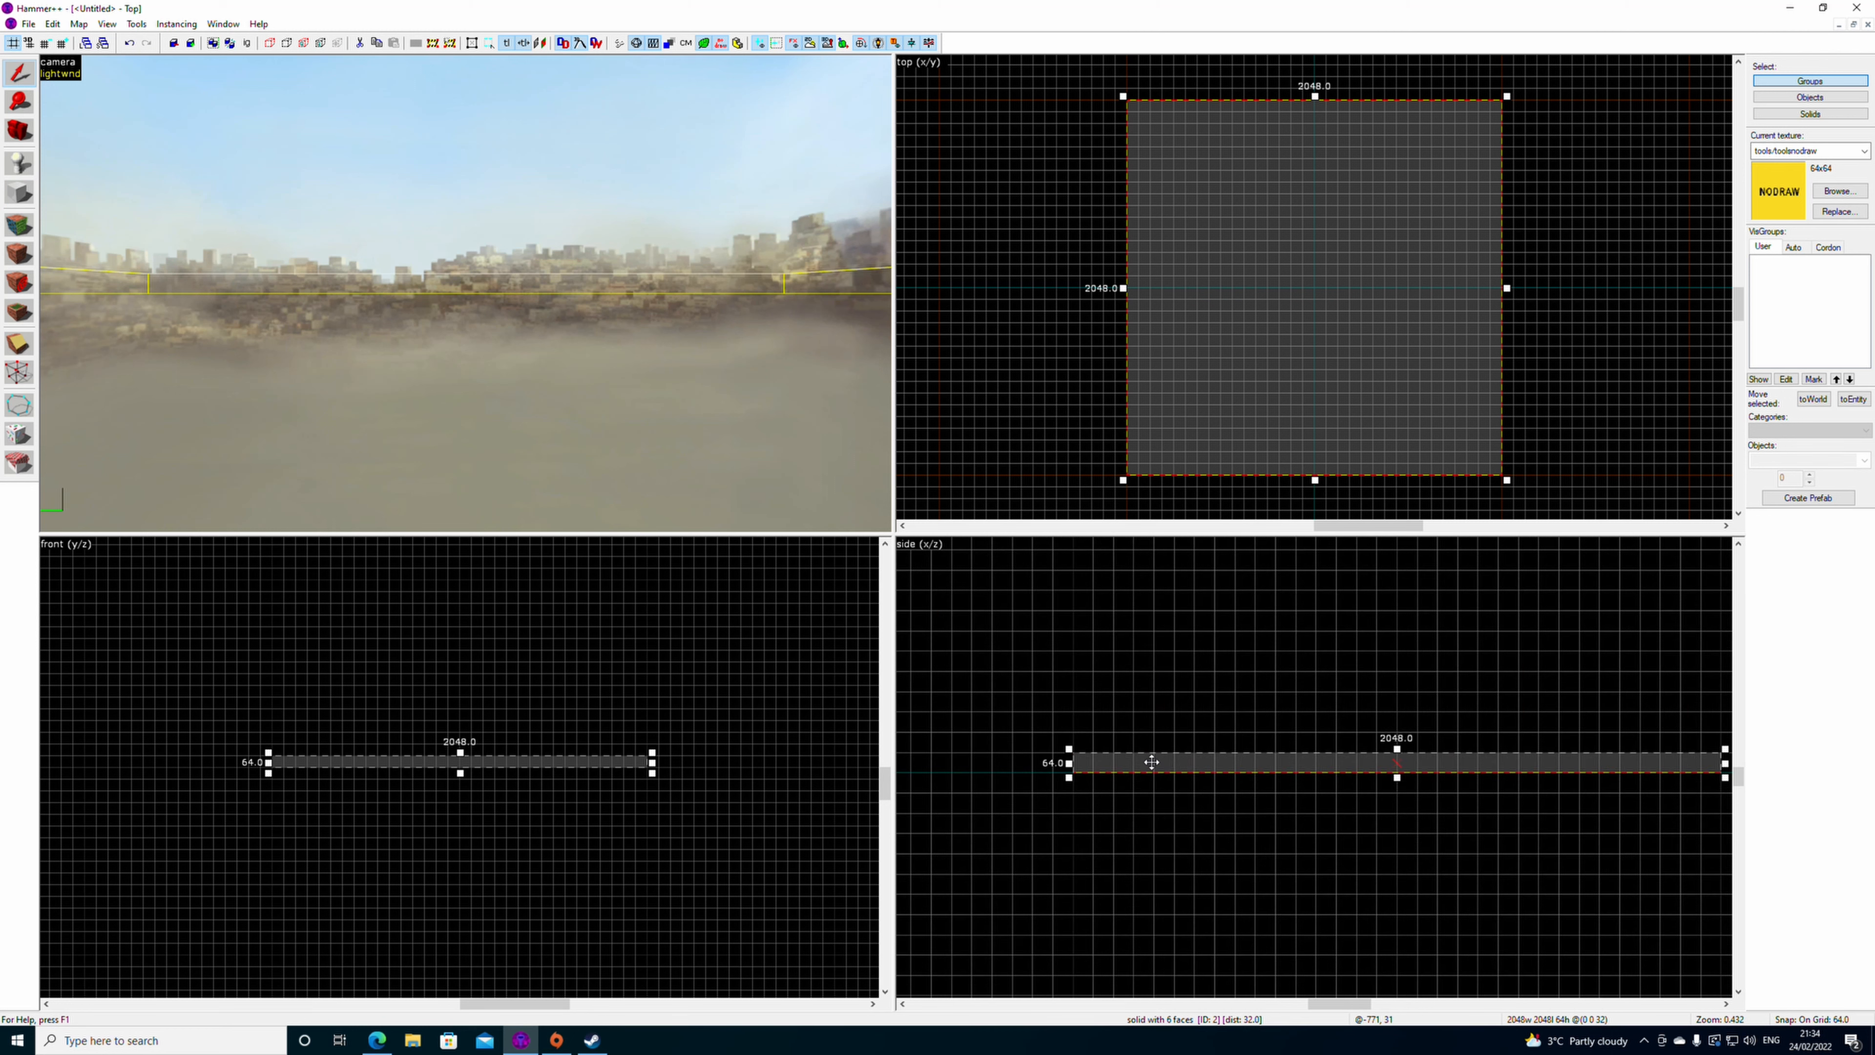
left_click(1147, 772)
left_click(1008, 427)
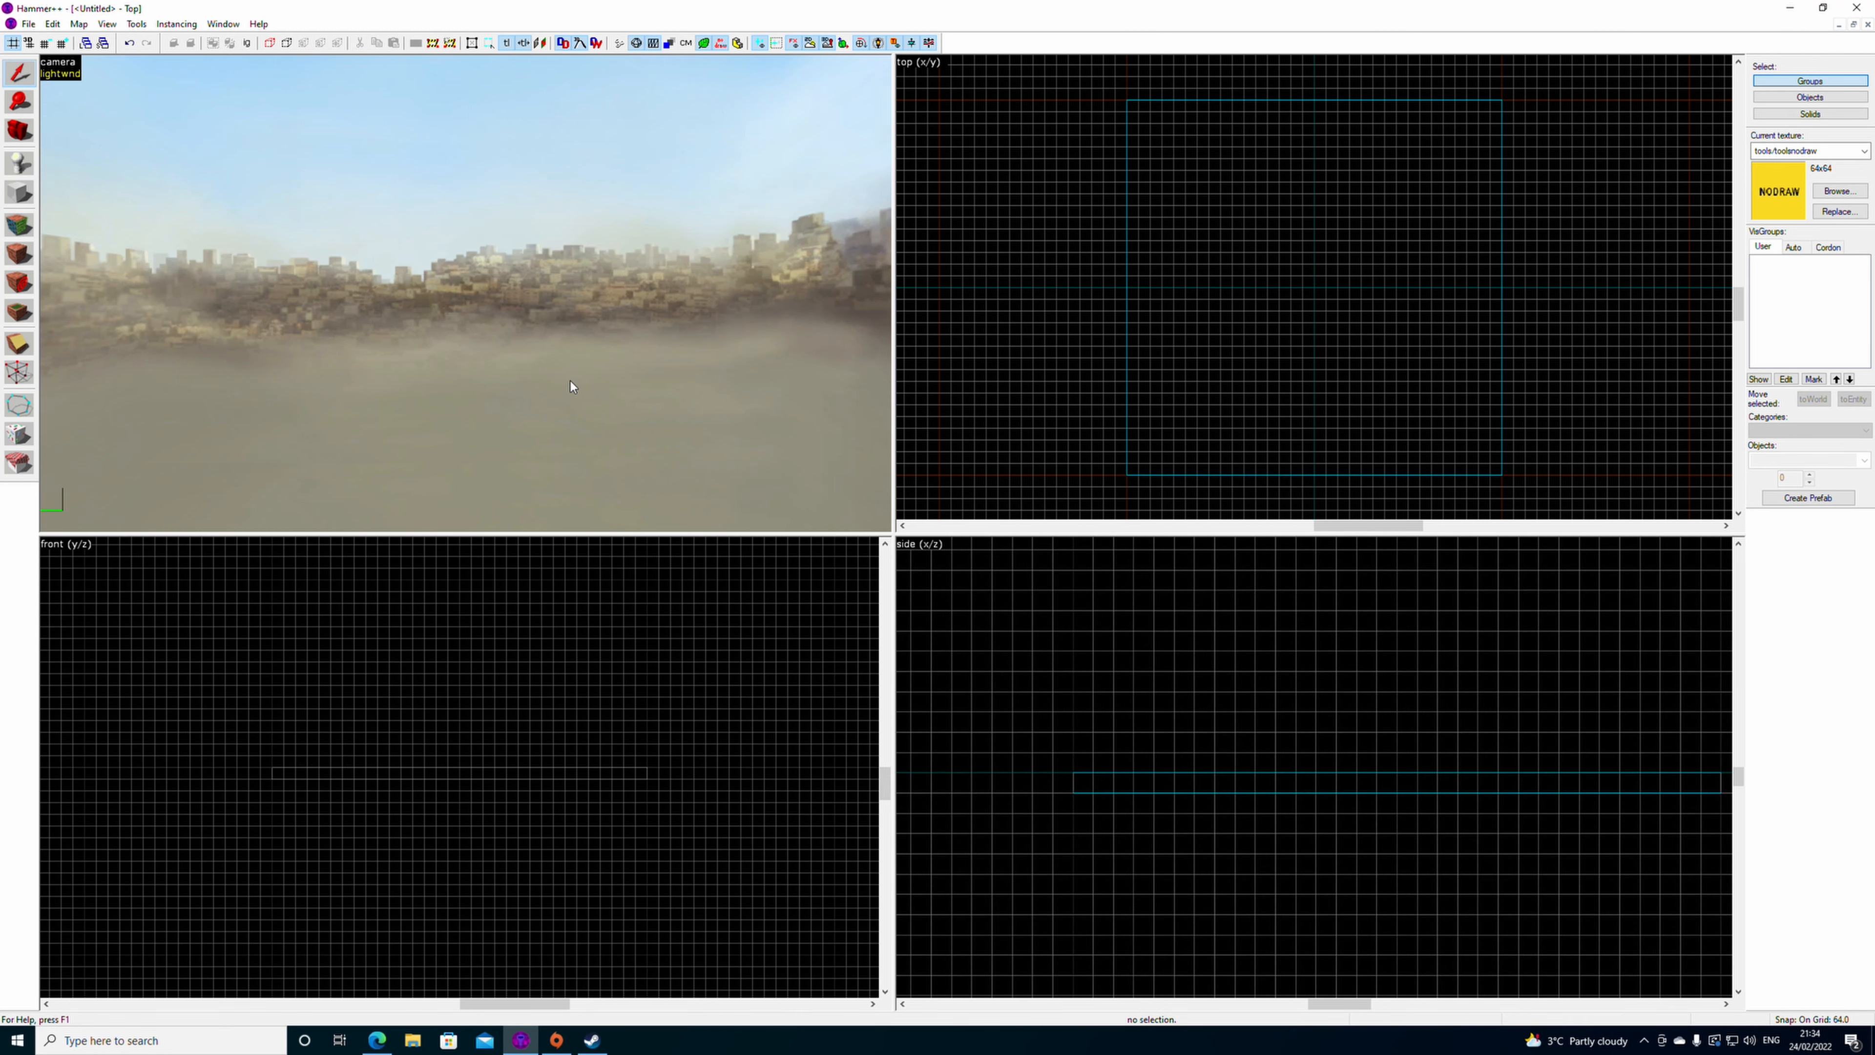
- Examine the nodraw floor block from above at different angles in the camera view
key("z")
key("w")
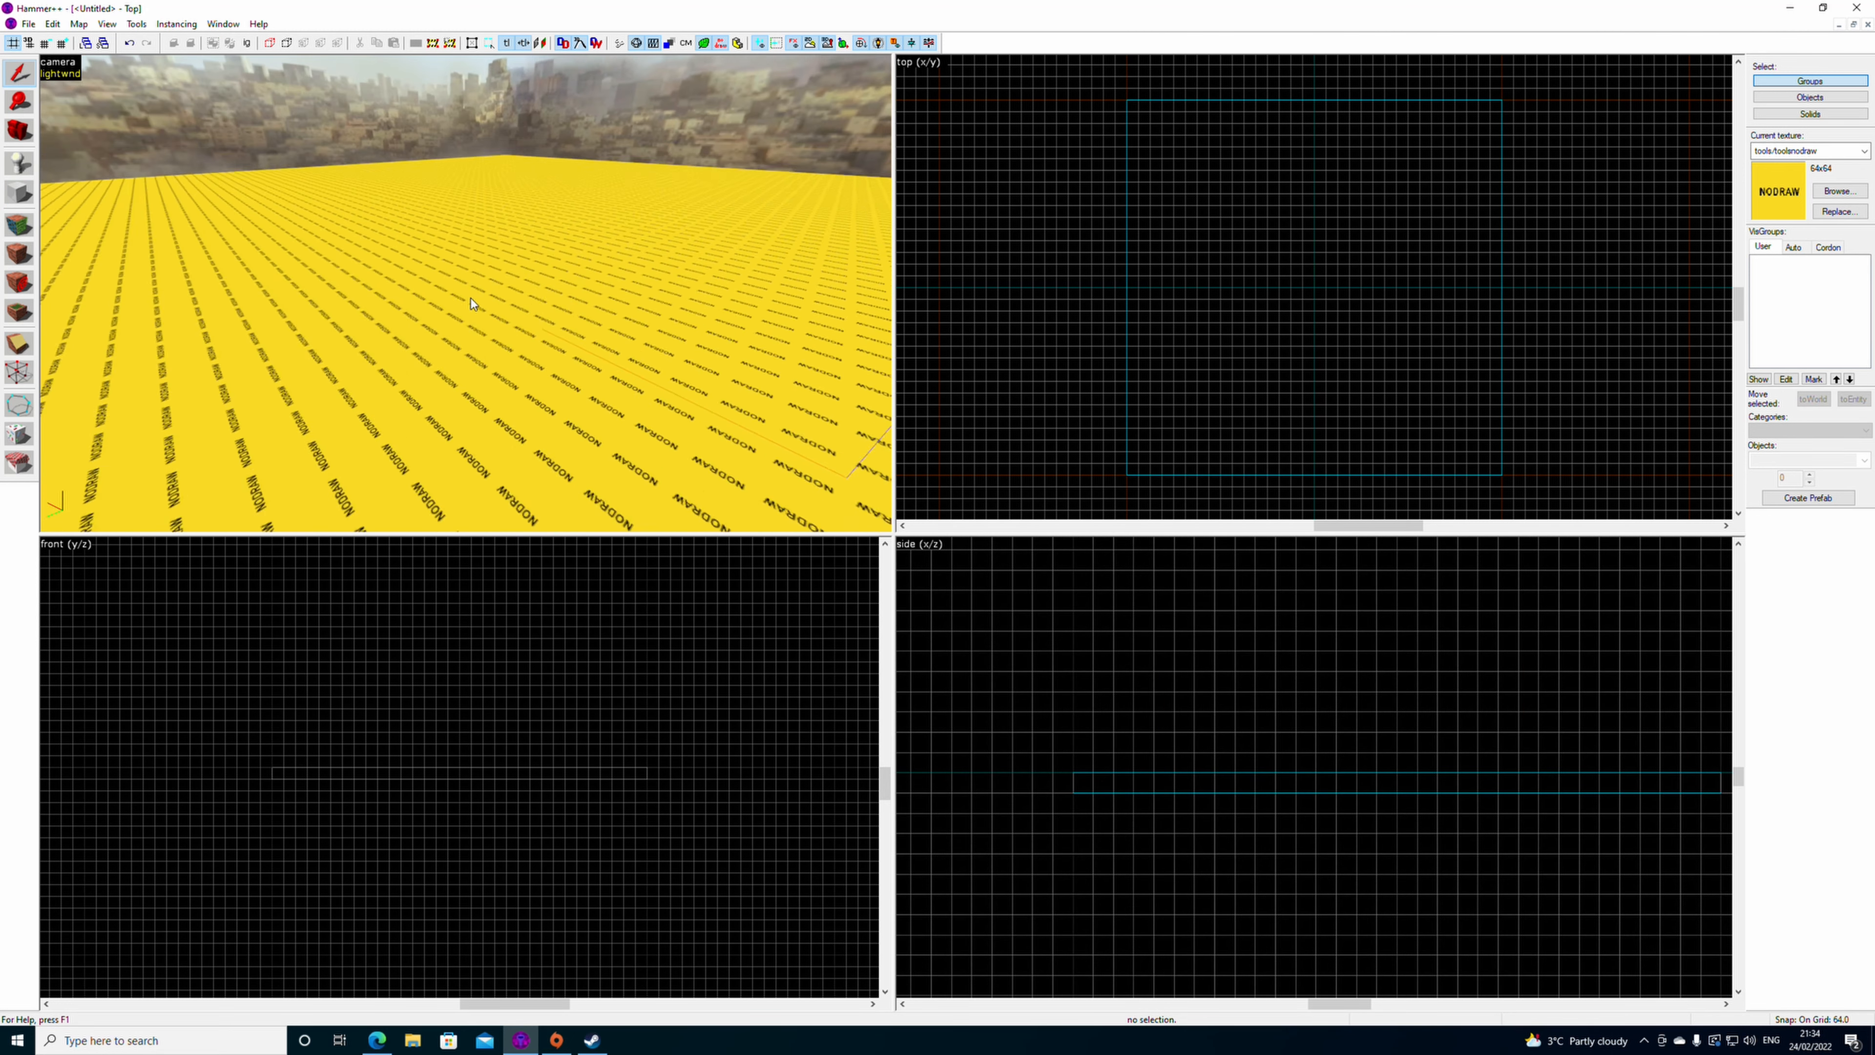
key("s")
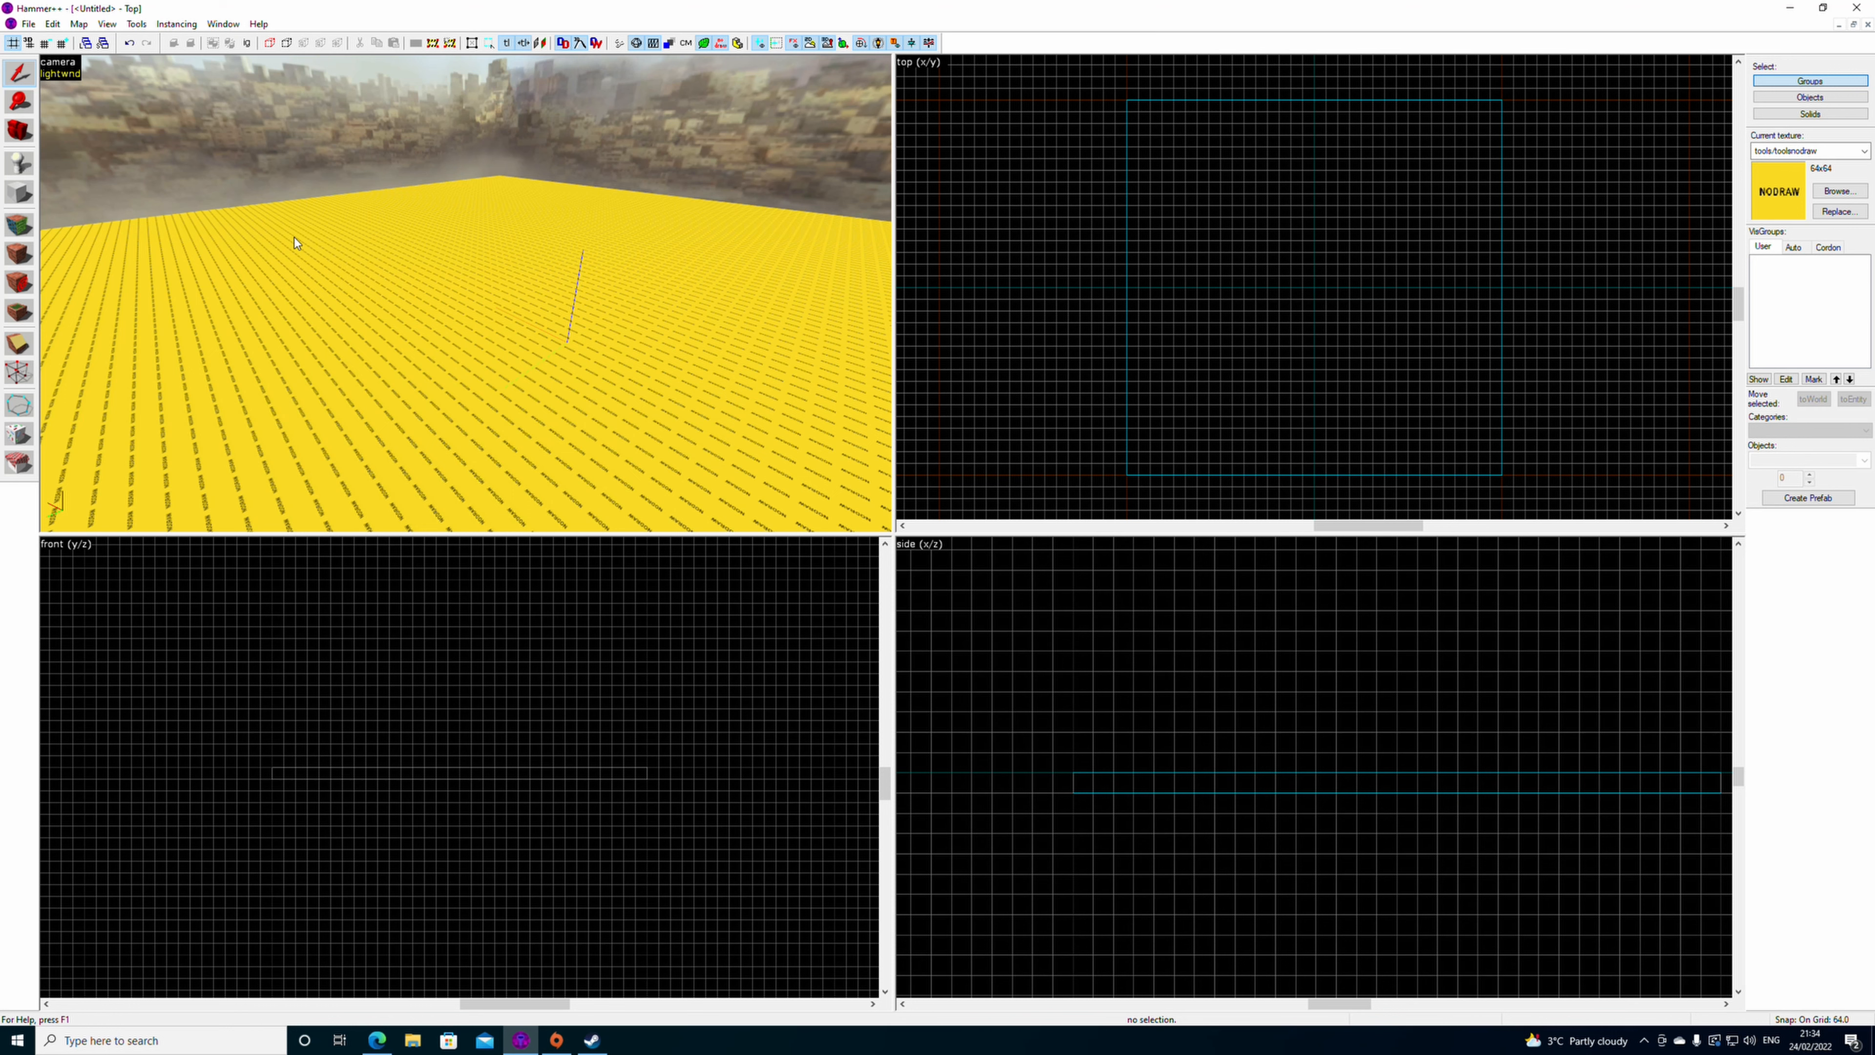
key("z")
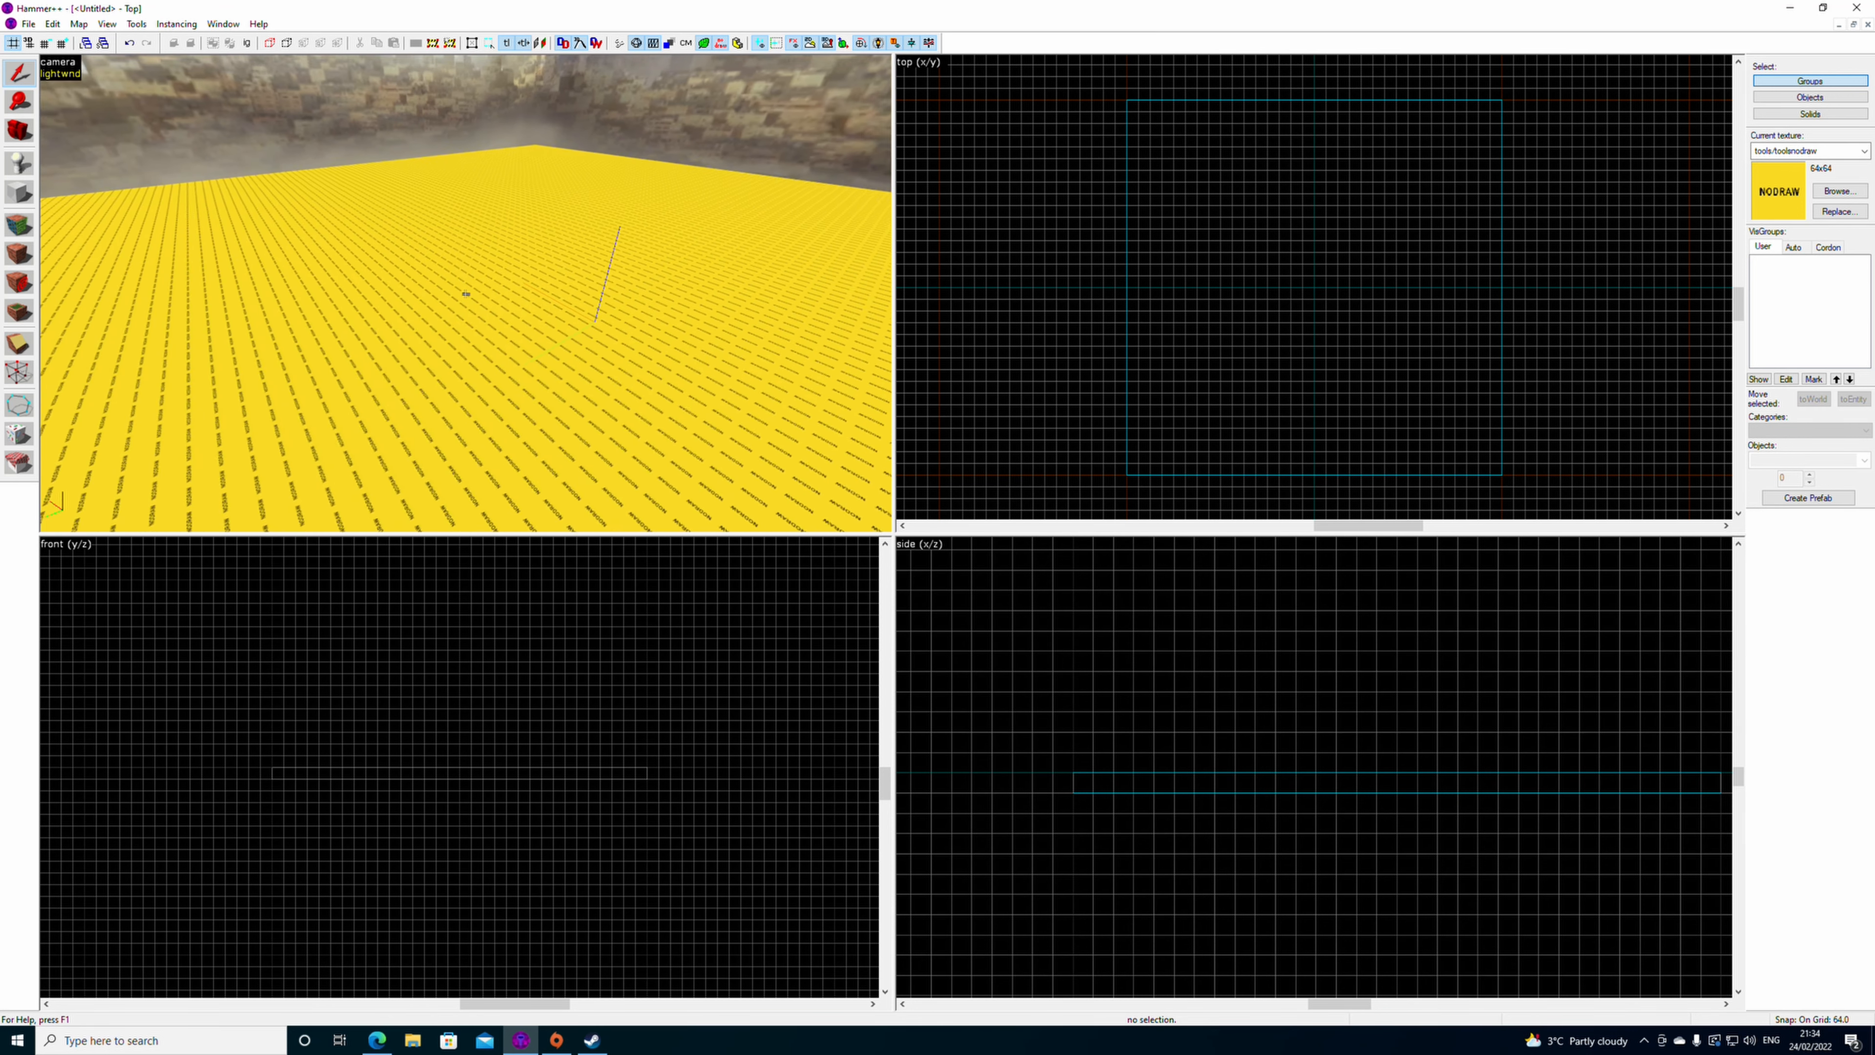
key("z")
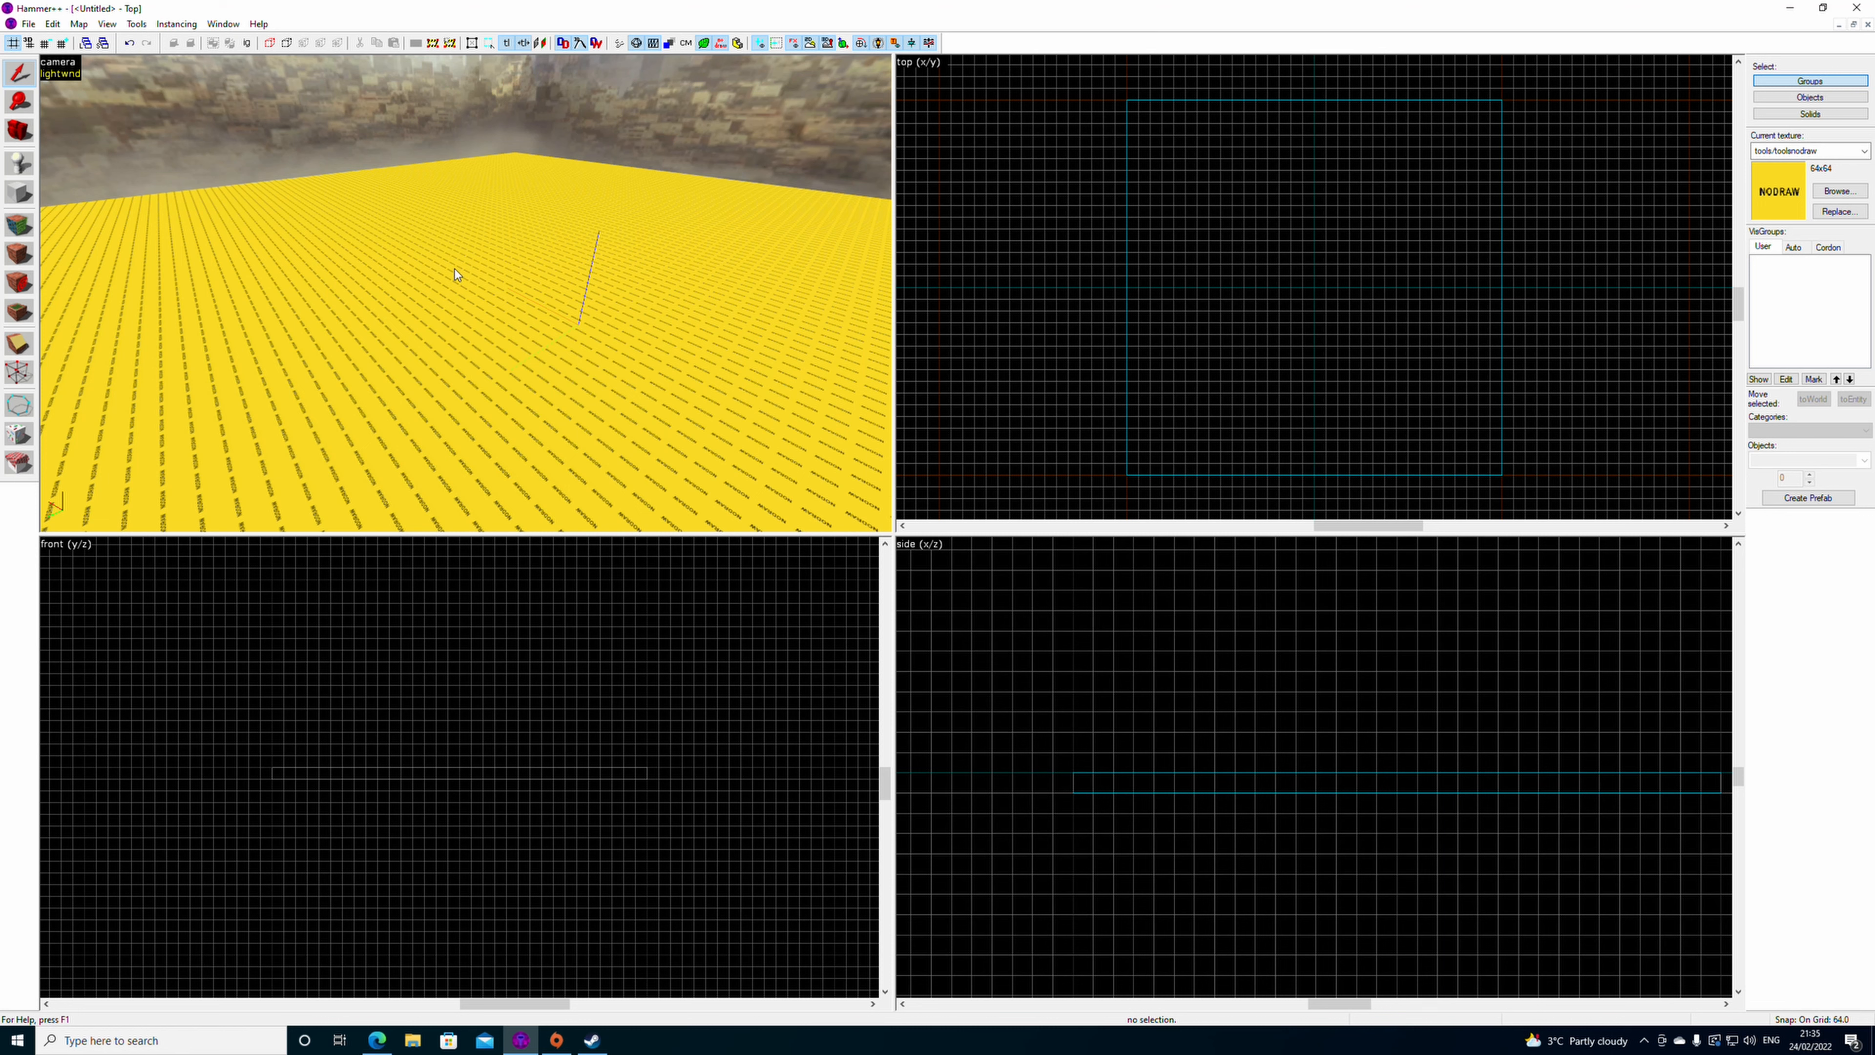
key("z")
key("z")
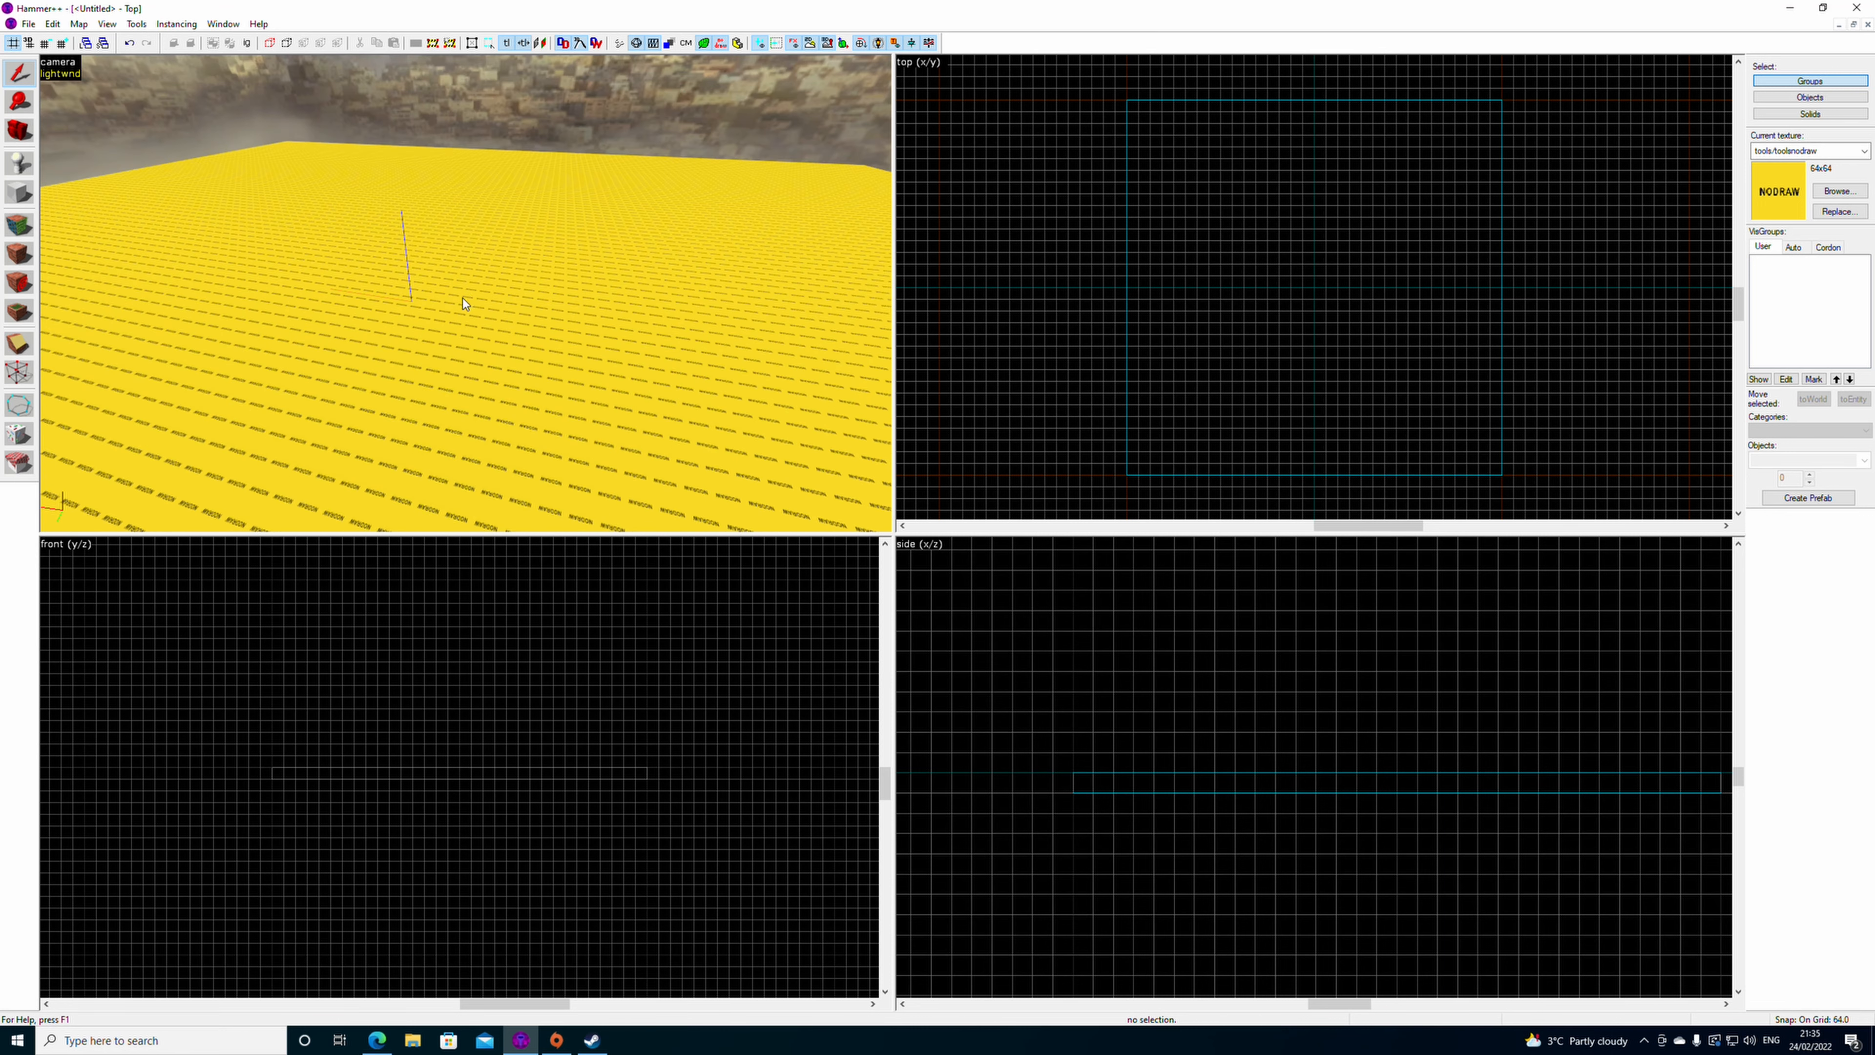
scroll(452, 304, "down", 5)
key("z")
key("w")
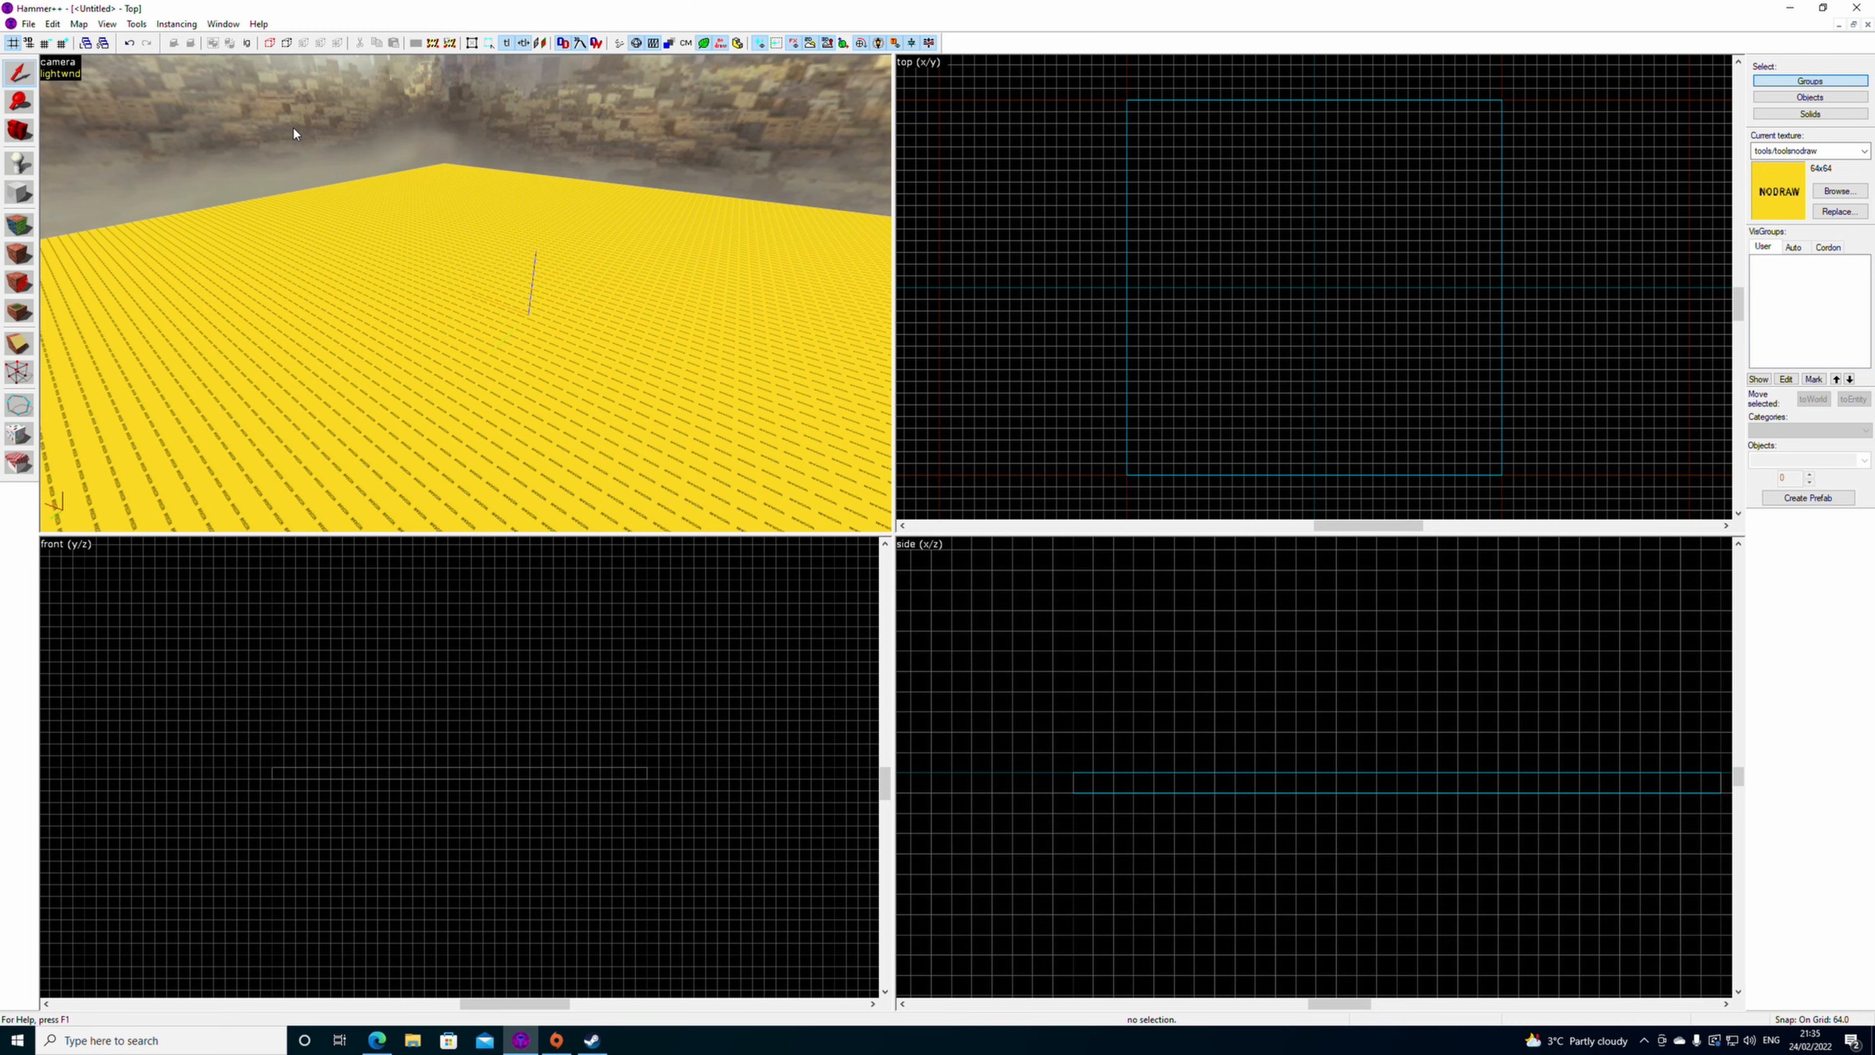
key("z")
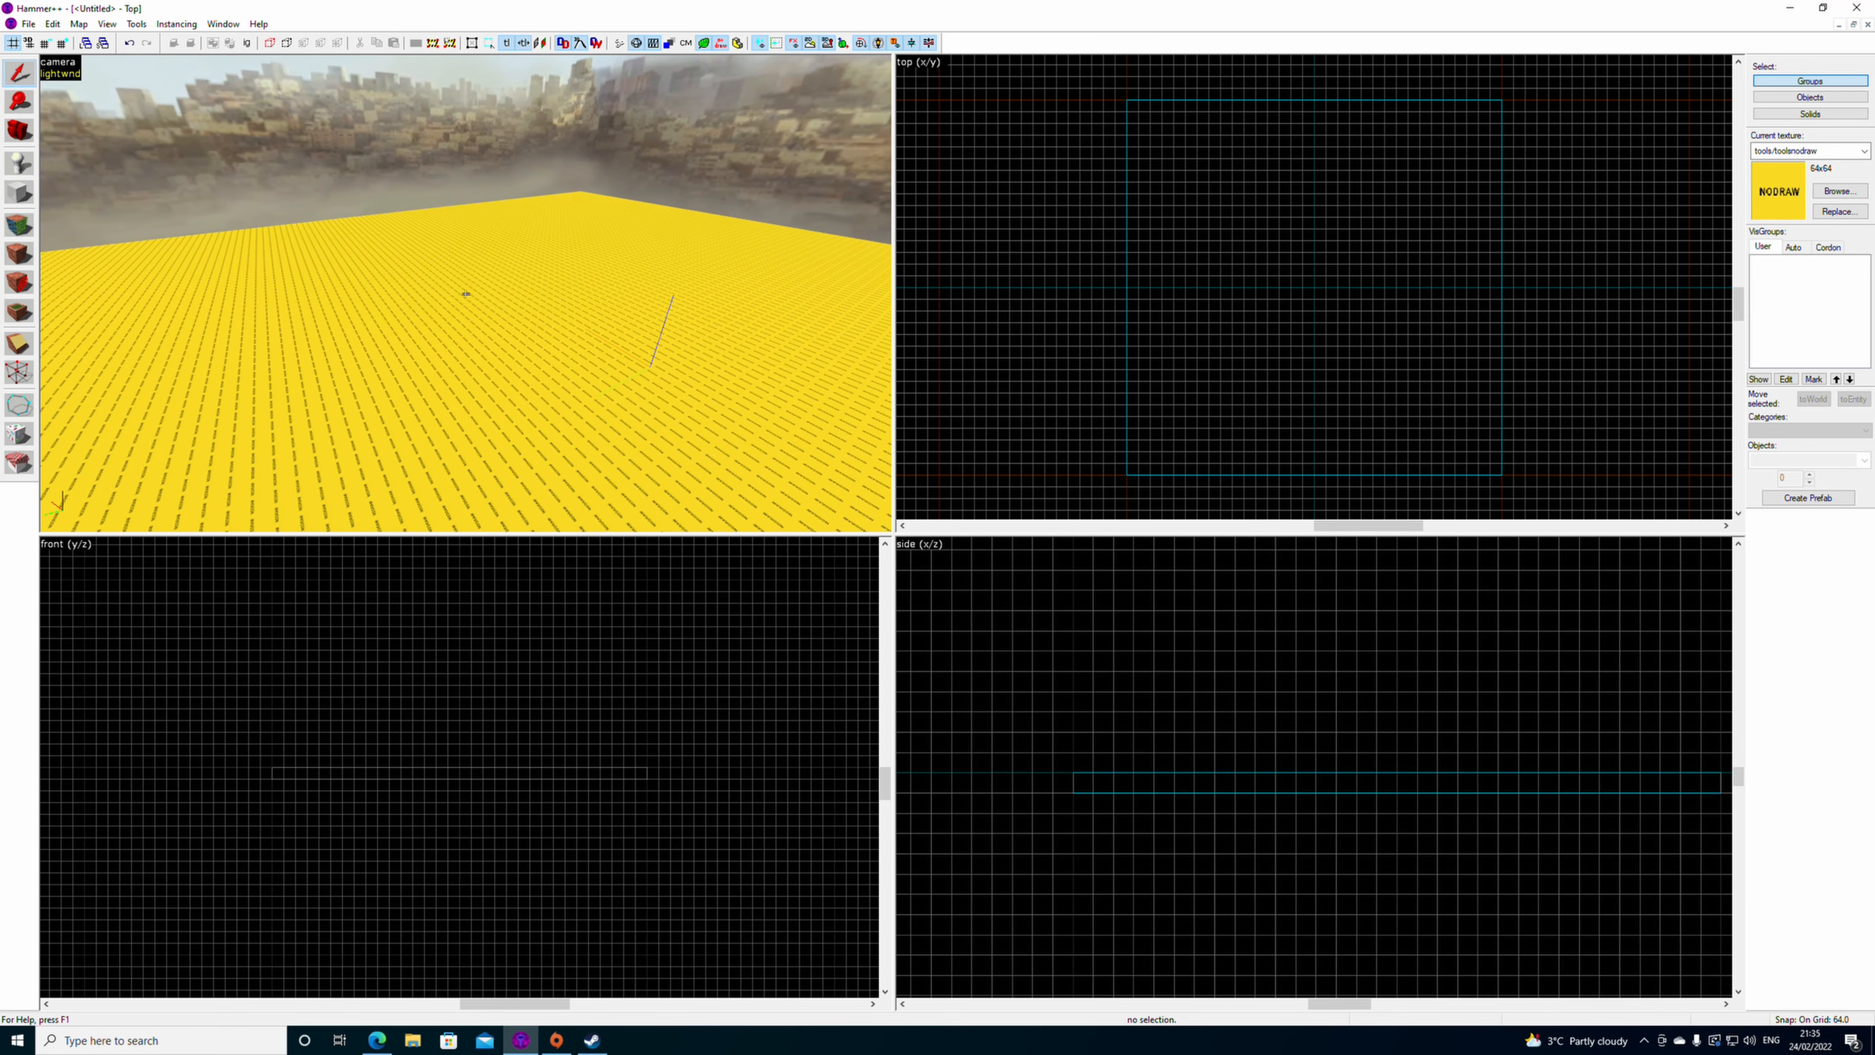
- Make tools/toolsskybox the current texture and select the floor block
key("z")
key("z")
key("z")
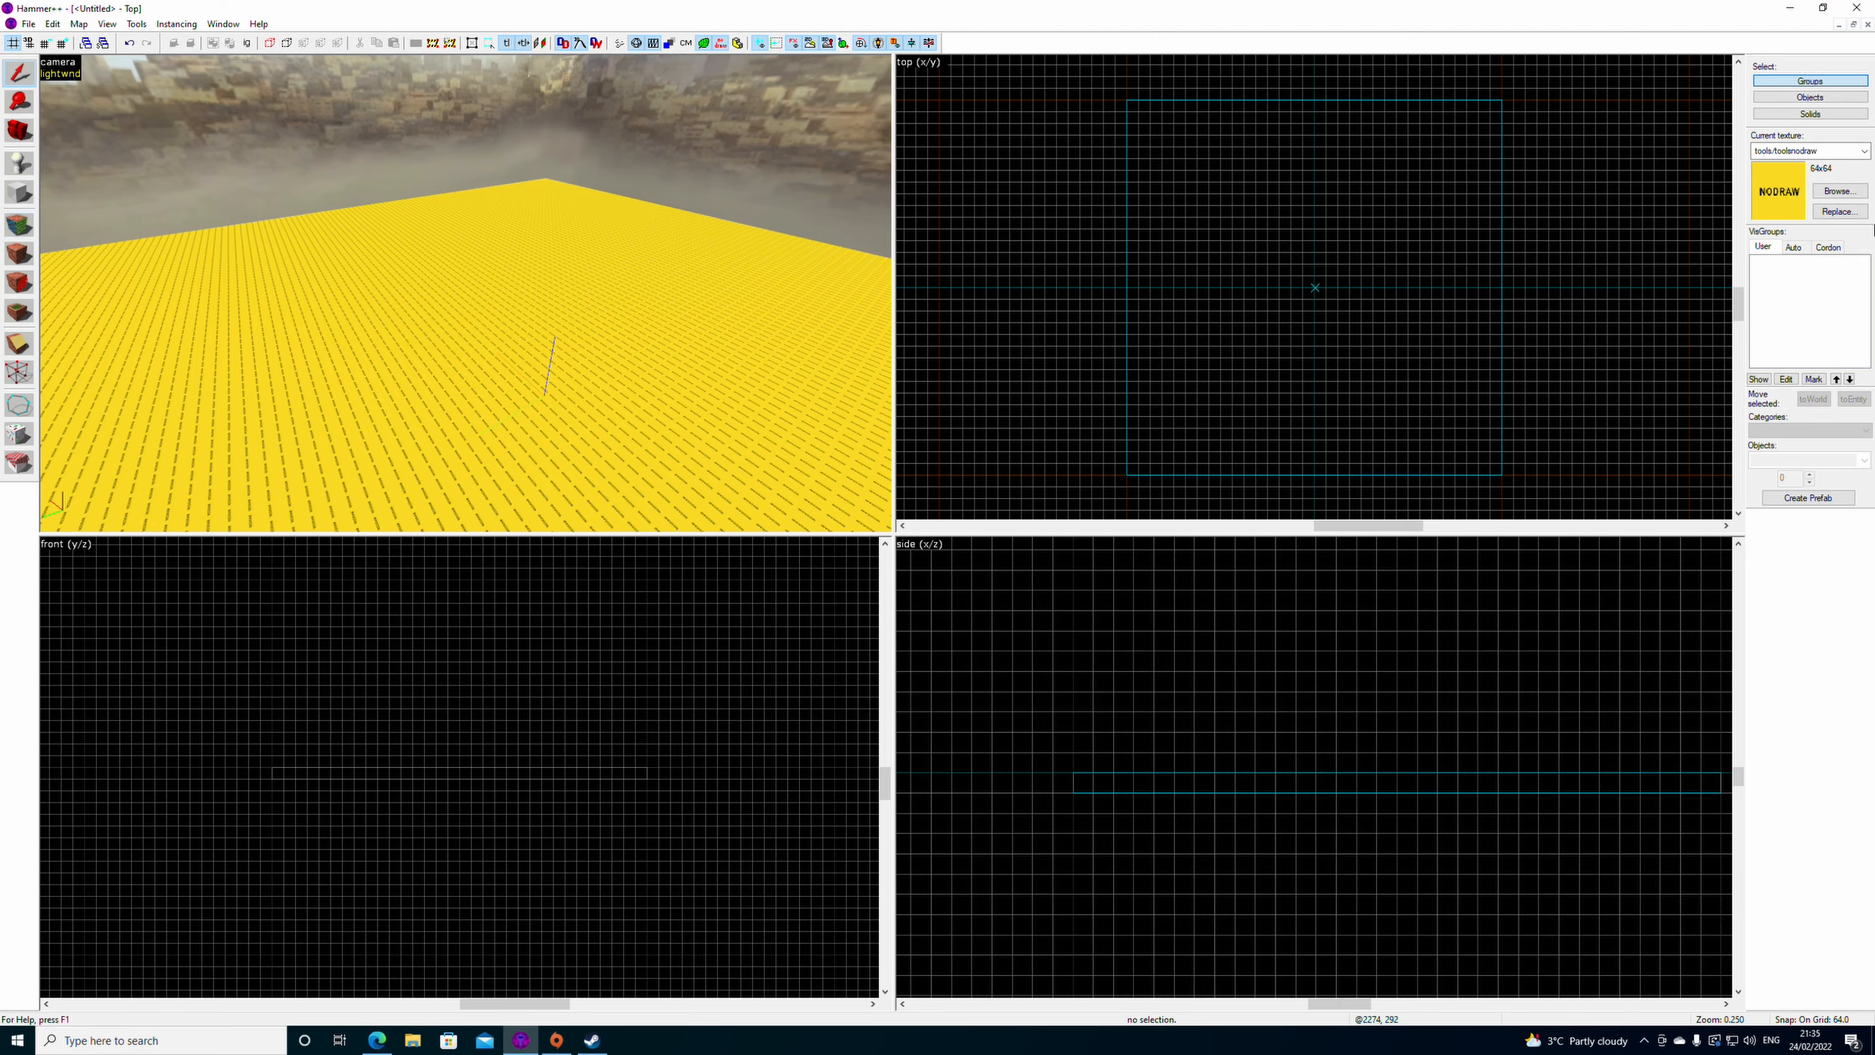
left_click(1842, 191)
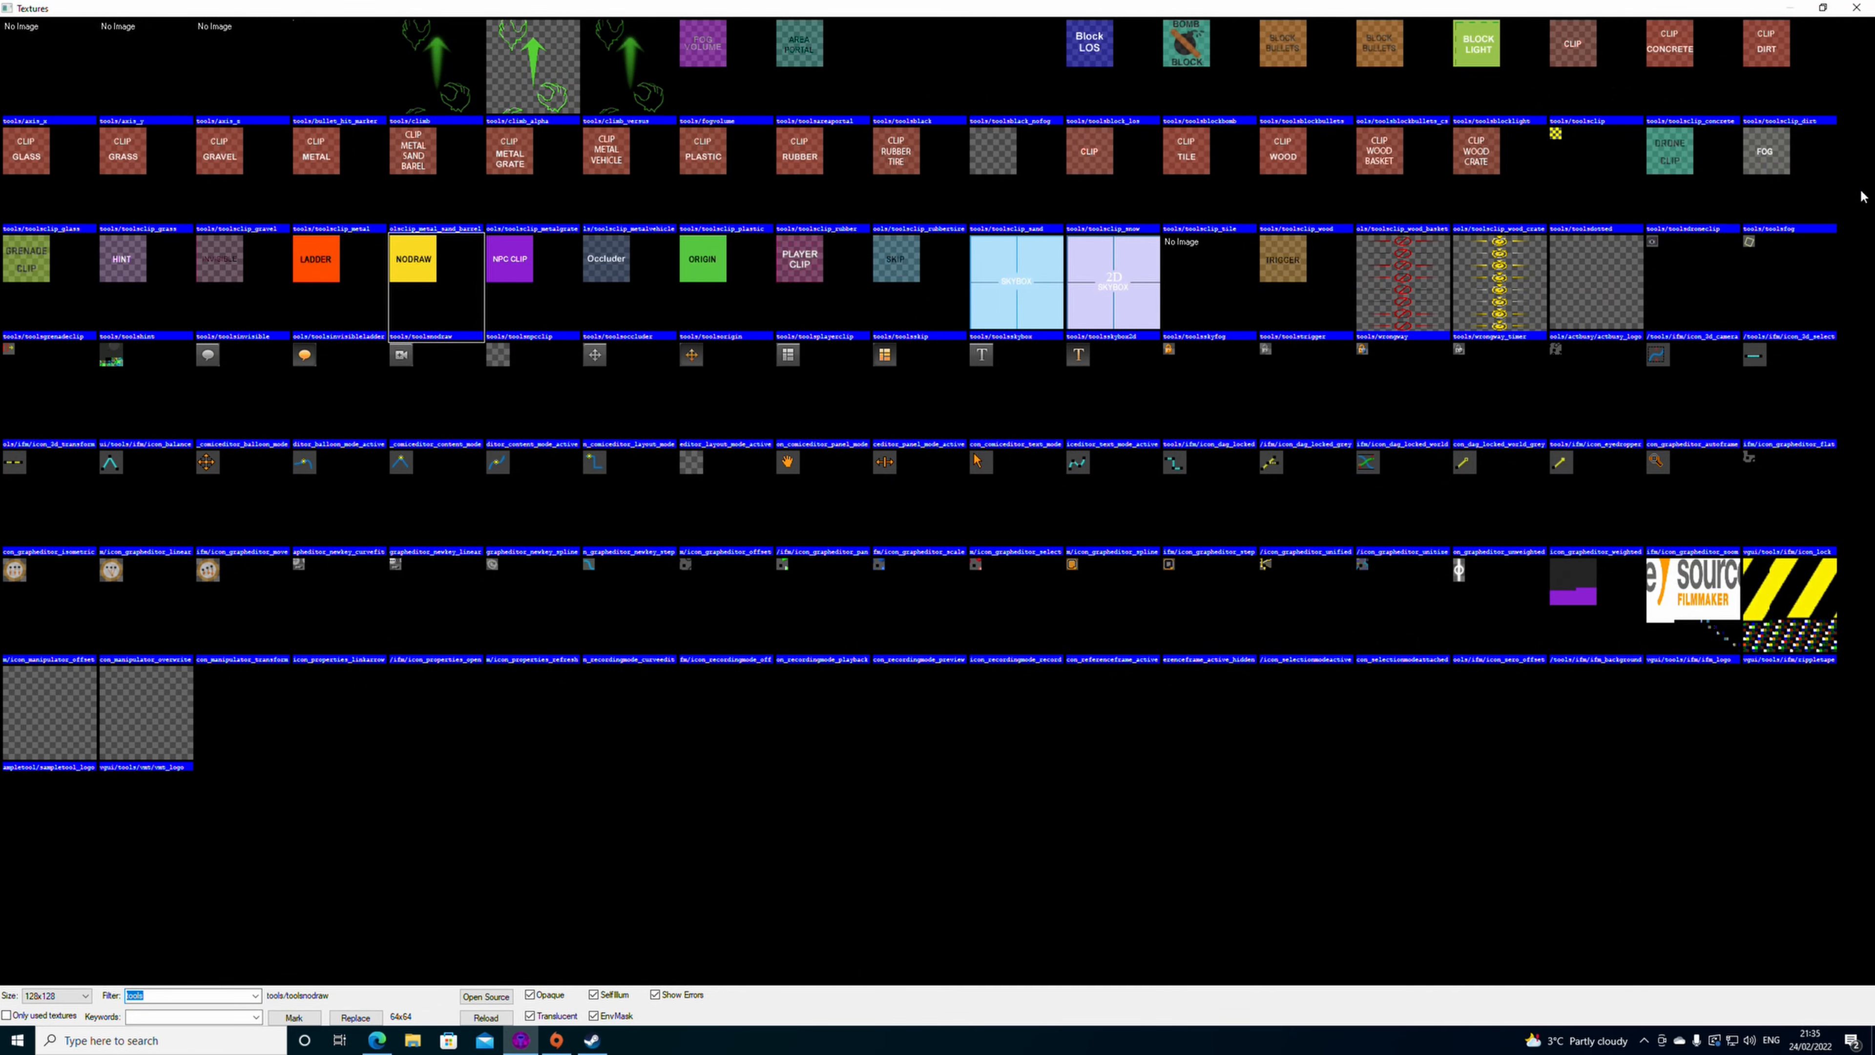
double_click(1003, 270)
left_click(723, 279)
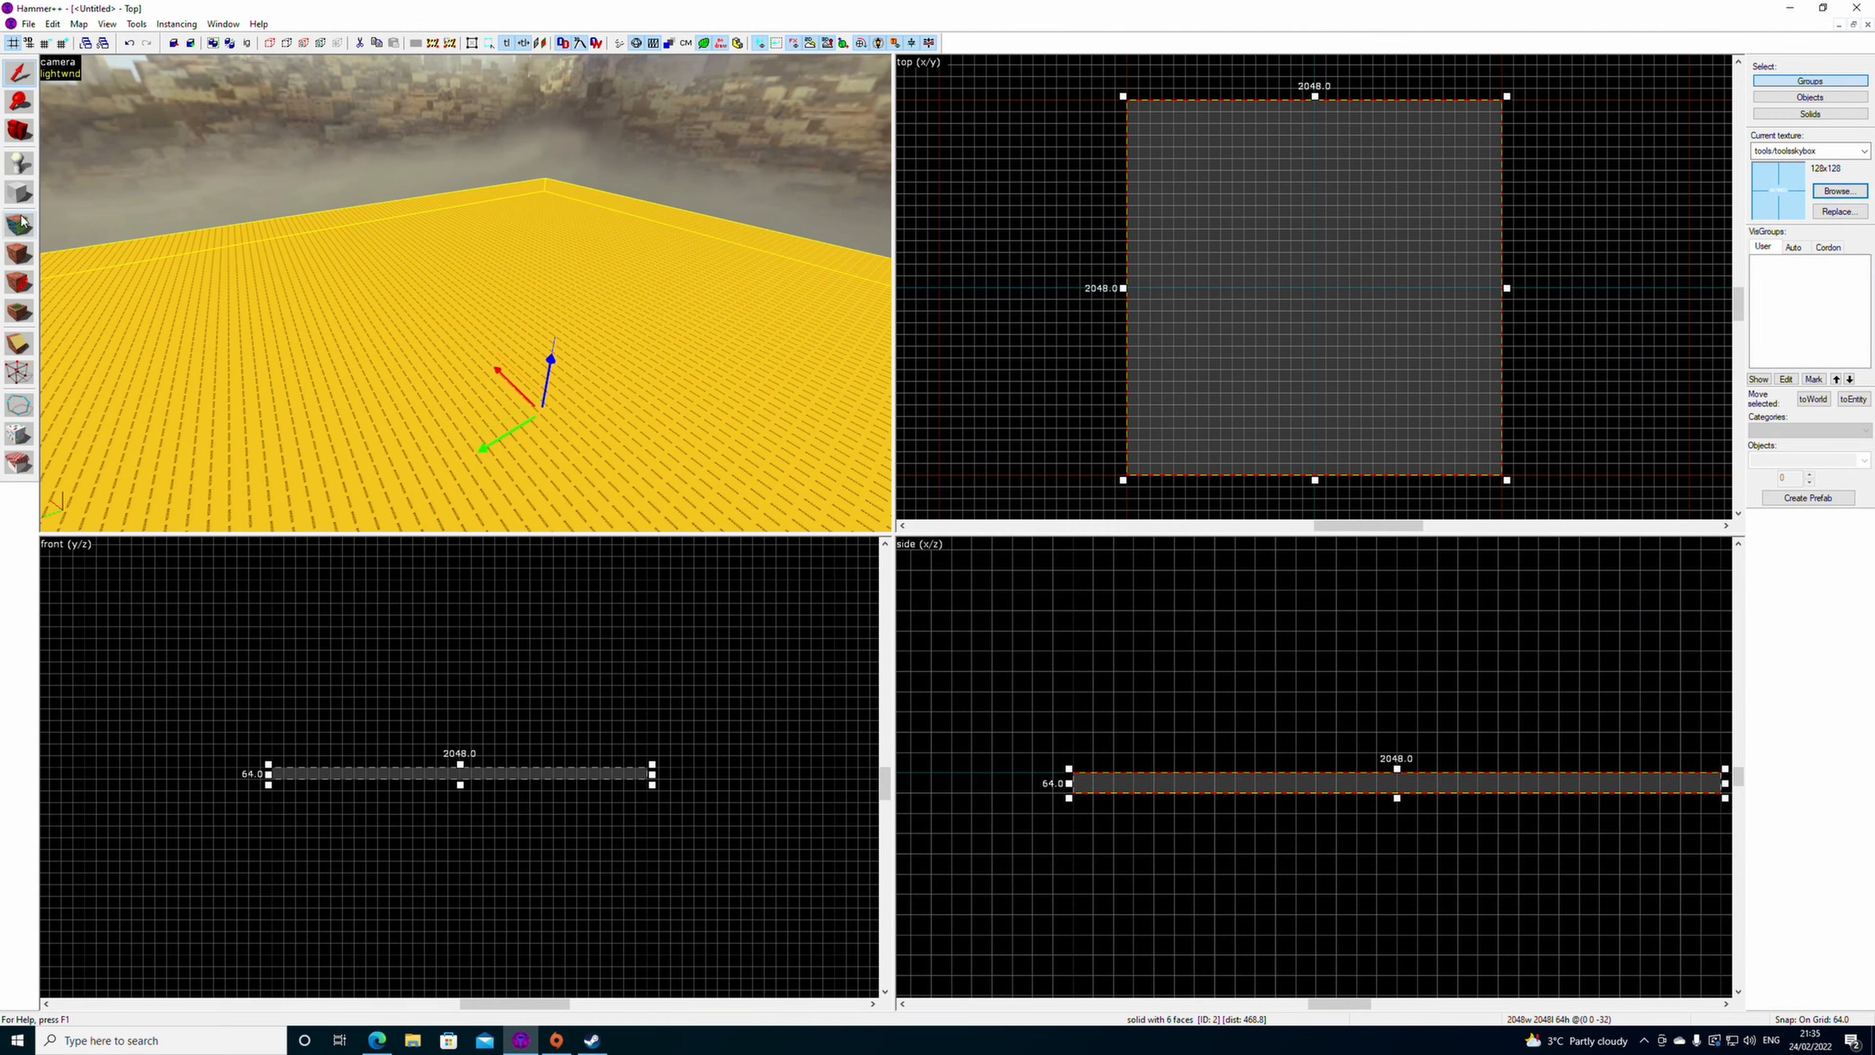
- Create two skybox walls, 64 units thick, 2048 long and 1024 high, along the floor's east and west edges
scroll(1360, 720, "down", 2)
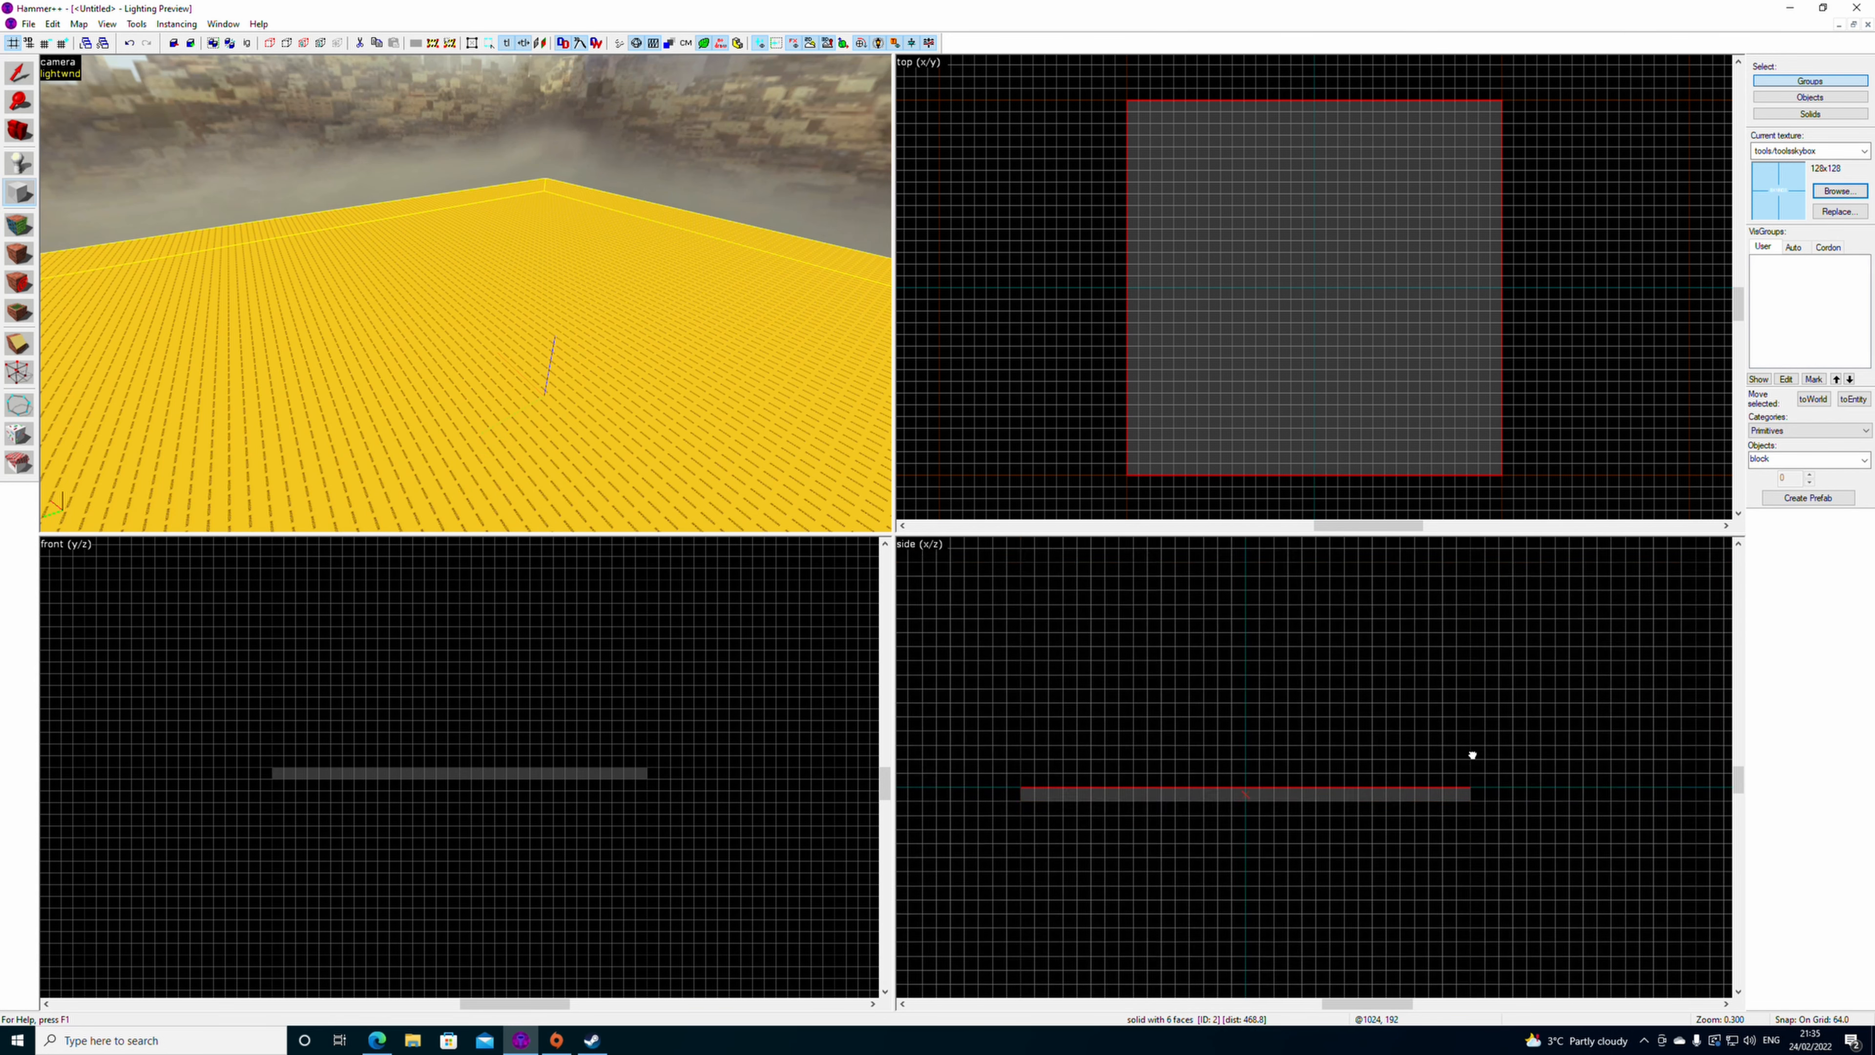
left_click_drag(1487, 578, 1493, 792)
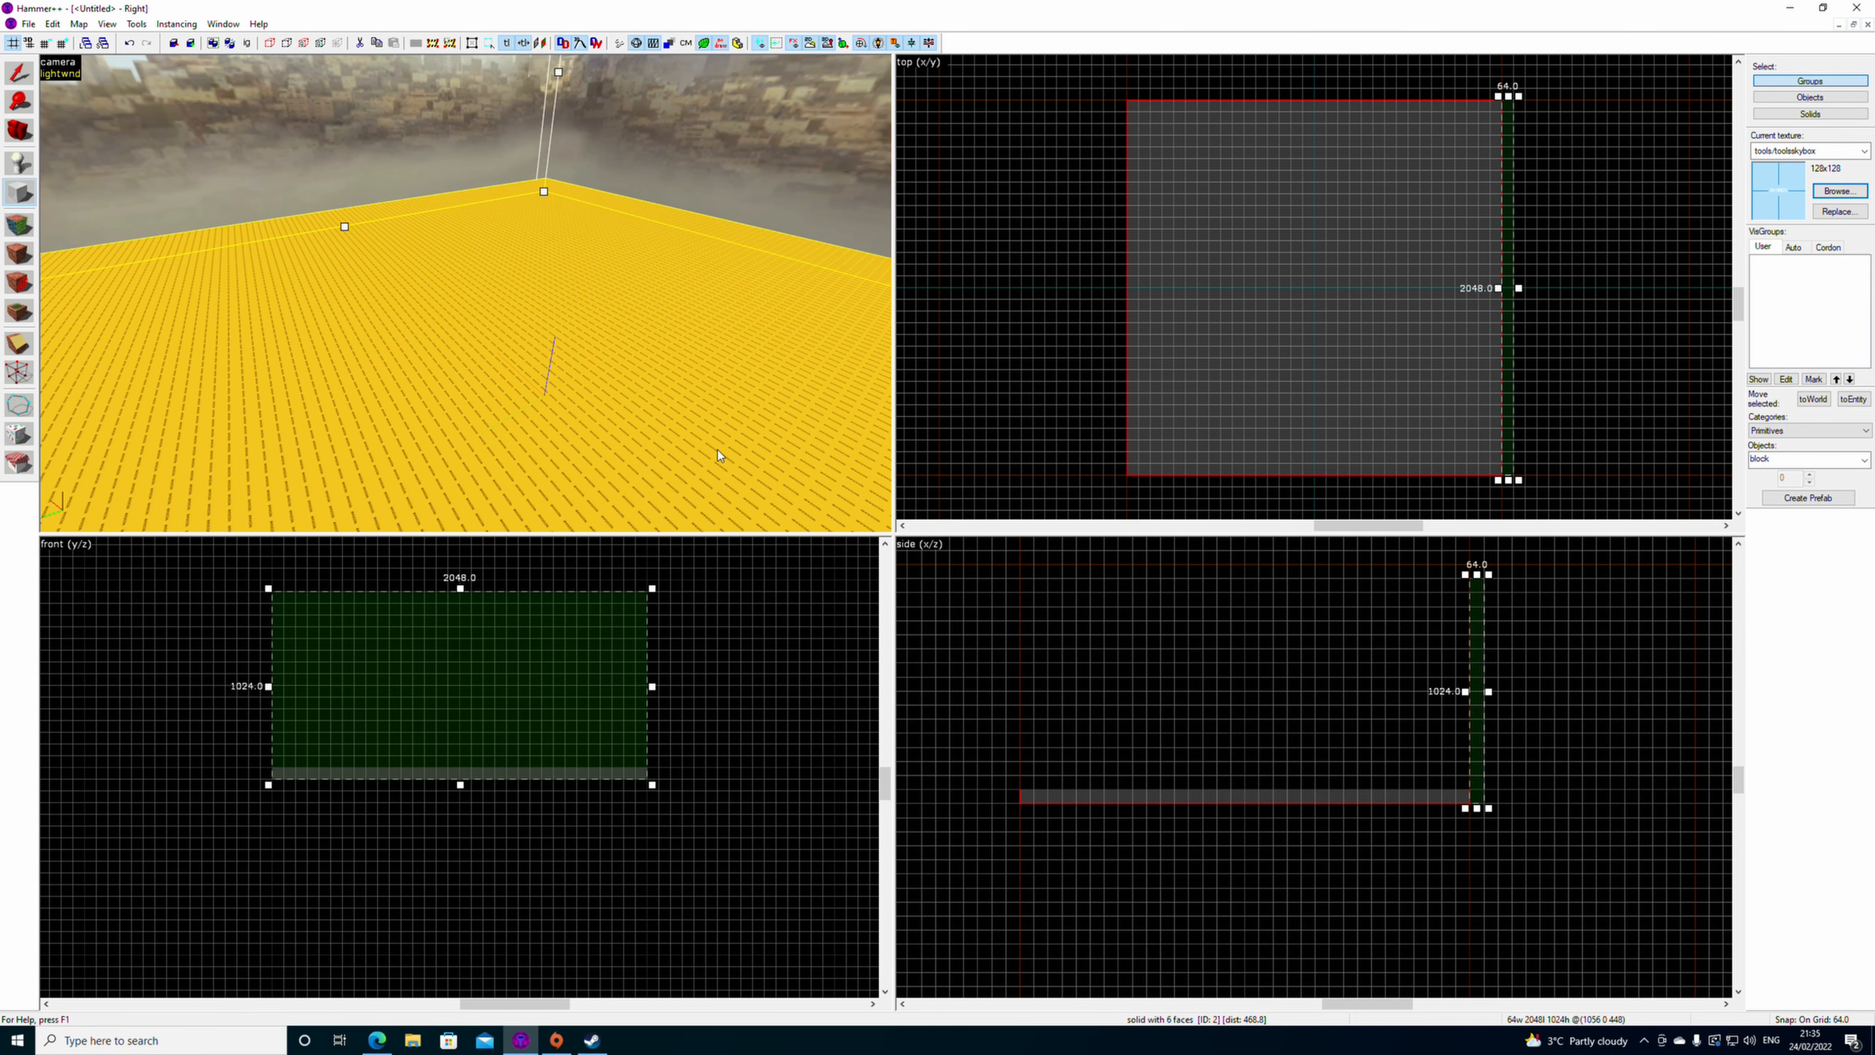
key("Return")
left_click_drag(1126, 99, 1115, 475)
key("Return")
- Create a 2176 × 64 × 1024 skybox wall along the floor's north edge and duplicate it onto the south edge
scroll(1313, 205, "up", 1)
mouse_move(955, 78)
left_mouse_down()
mouse_move(1368, 85)
mouse_move(1430, 65)
left_mouse_up()
key("Return")
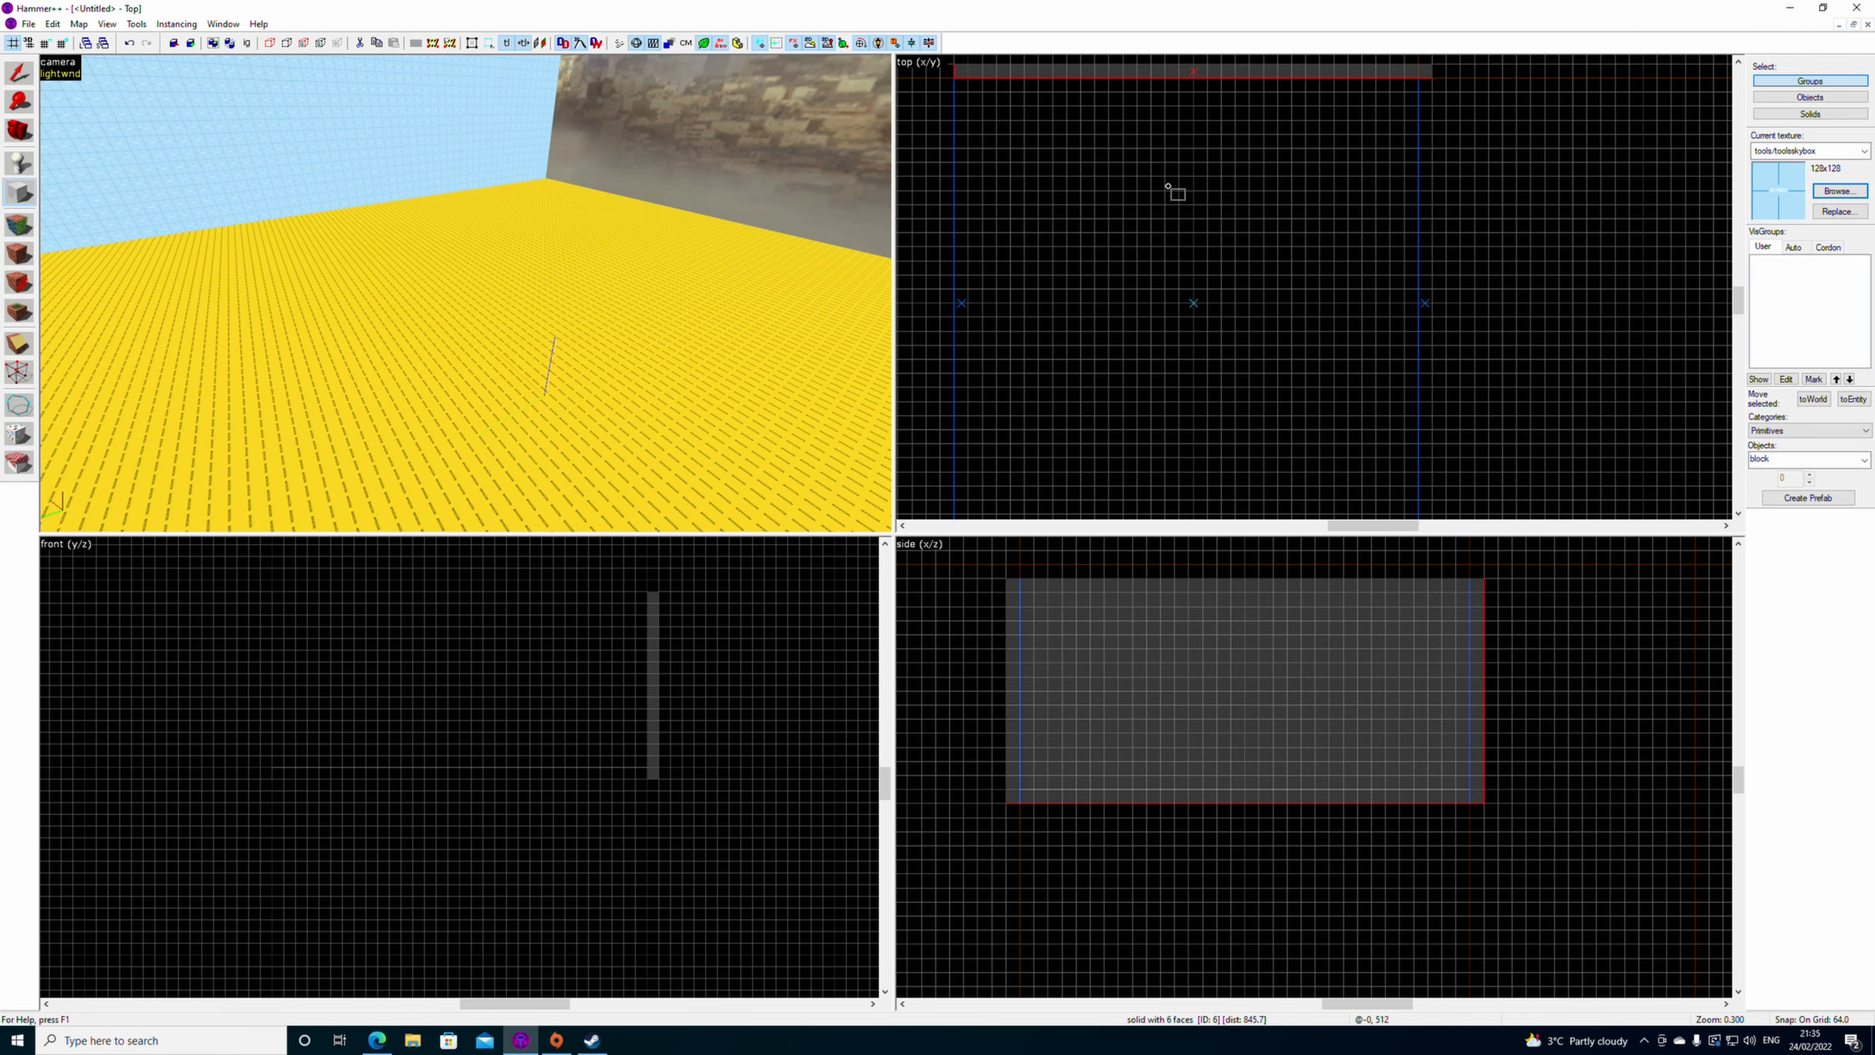
left_click(19, 72)
scroll(1092, 284, "down", 2)
mouse_move(1125, 138)
left_mouse_down("shift")
mouse_move(1140, 353)
mouse_move(1121, 460)
left_mouse_up("shift")
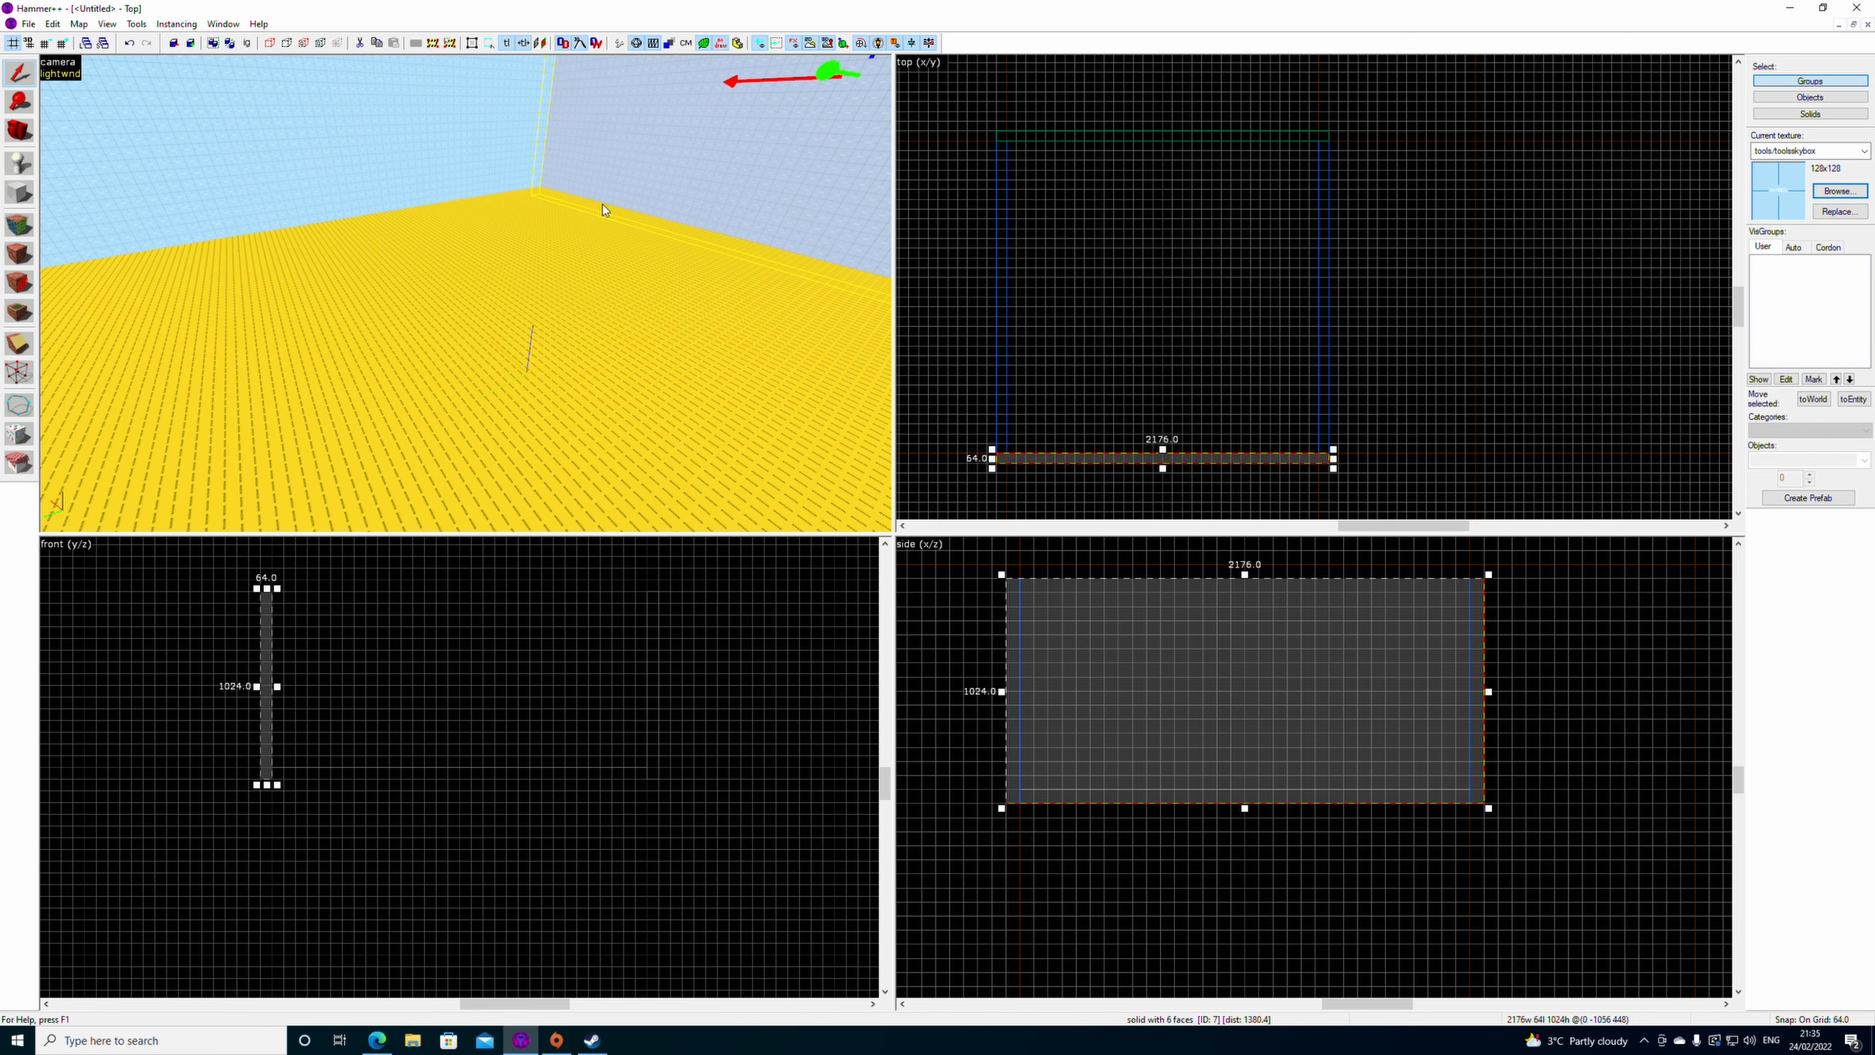
- Create a 2176 × 64 × 64 skybox block on top of the south wall and stretch it into a 2176 × 2176 ceiling
scroll(602, 205, "up", 1)
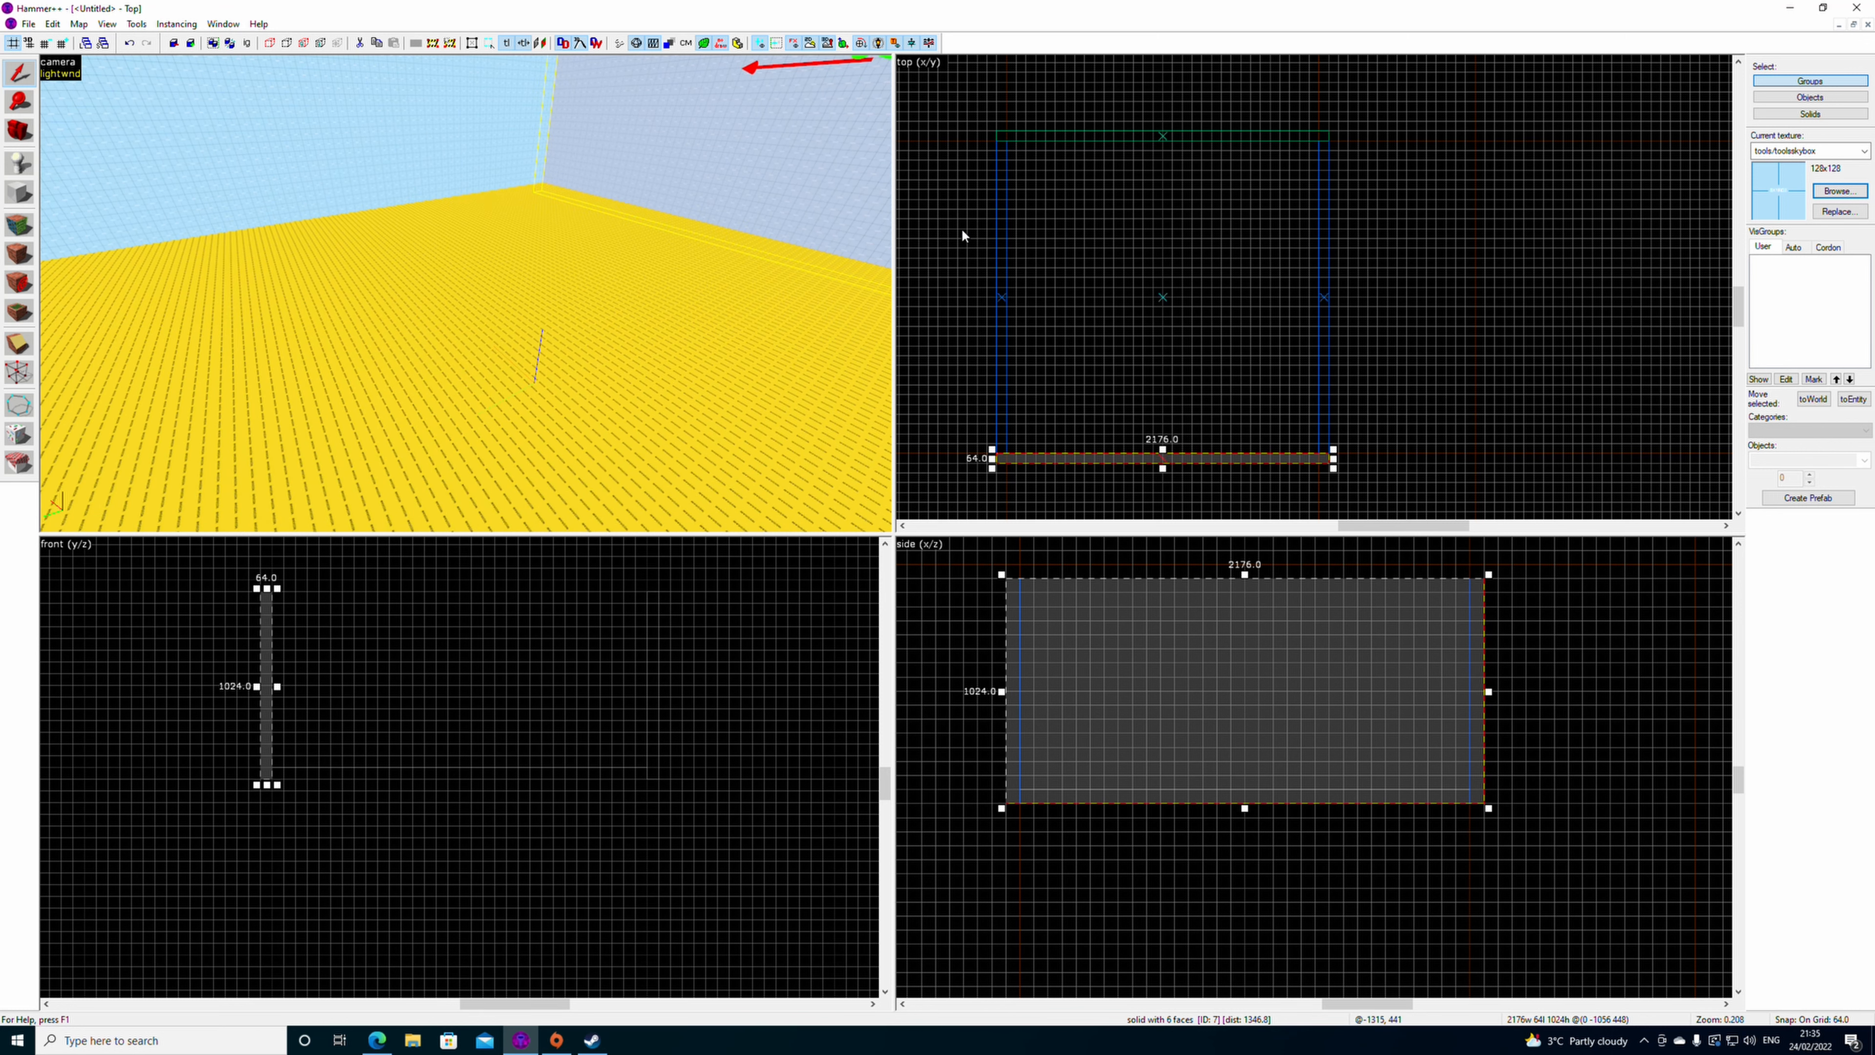
left_click(963, 171)
key("z")
key("z")
left_click(539, 290)
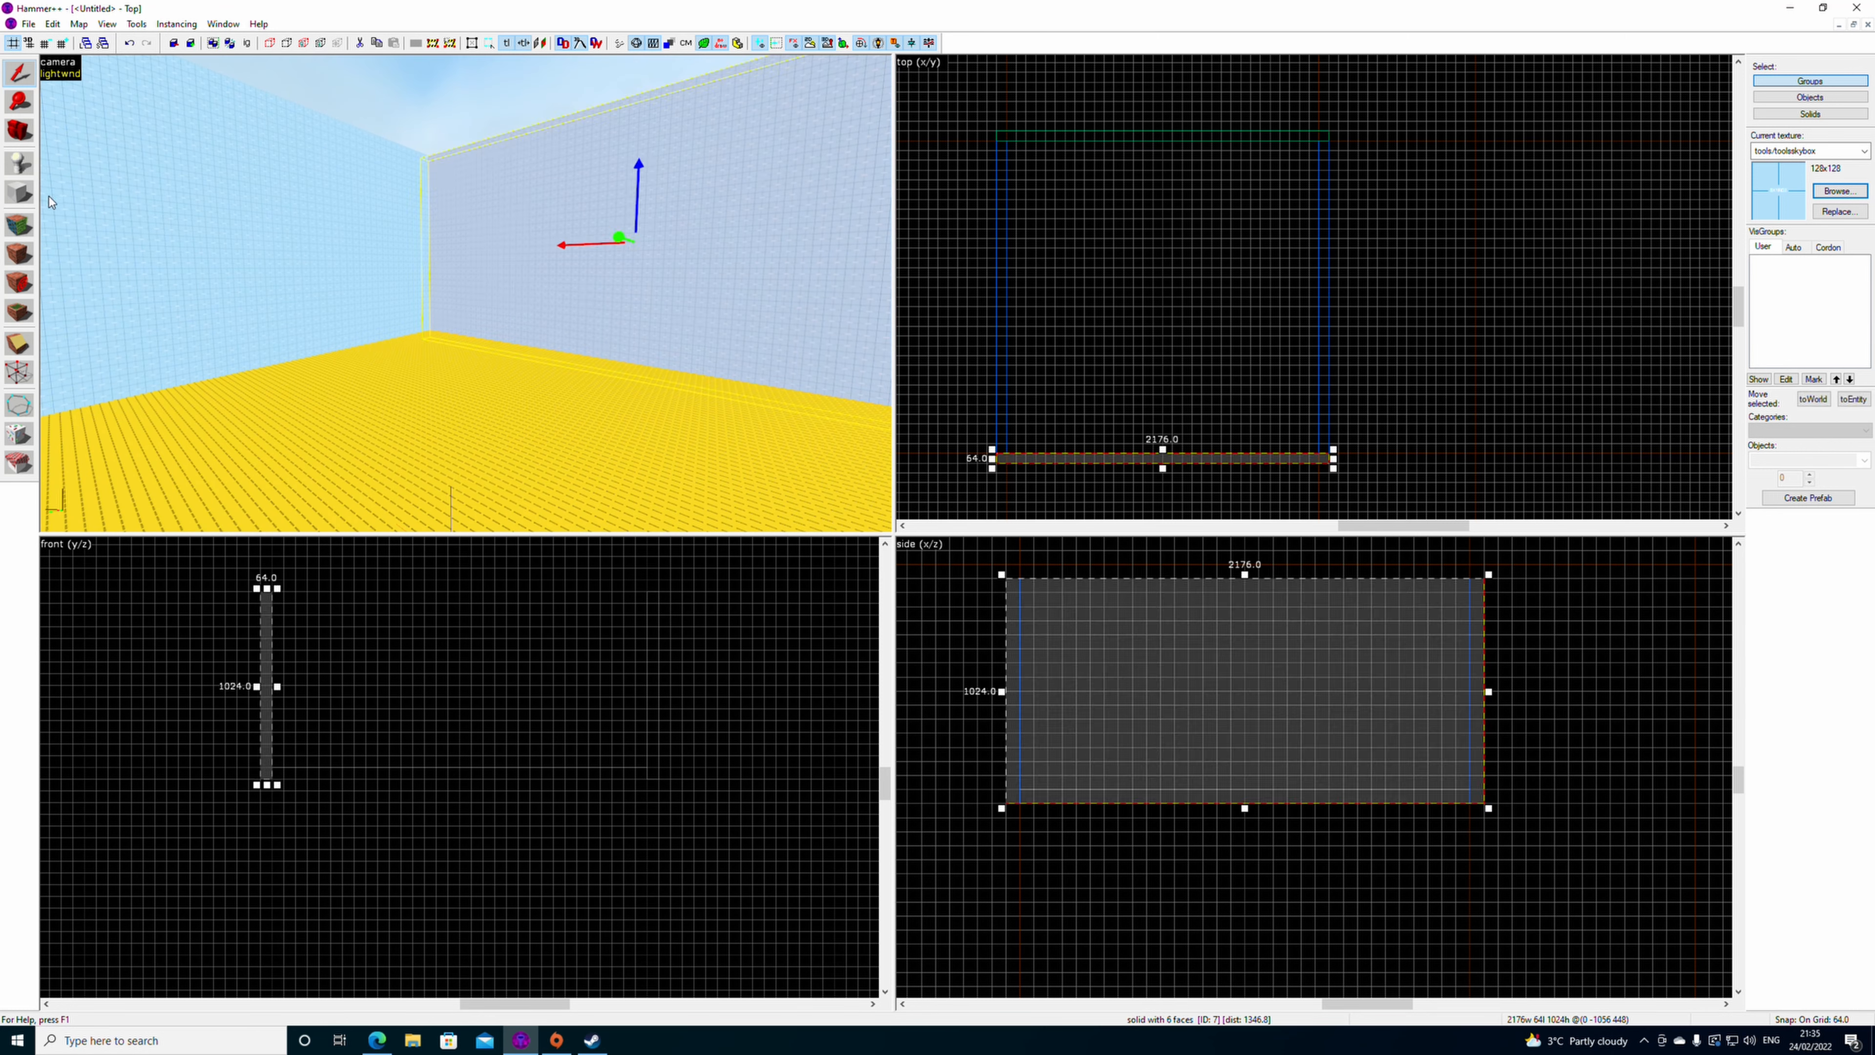
left_click(20, 193)
left_click_drag(1486, 582, 1002, 562)
key("Return")
left_click(20, 71)
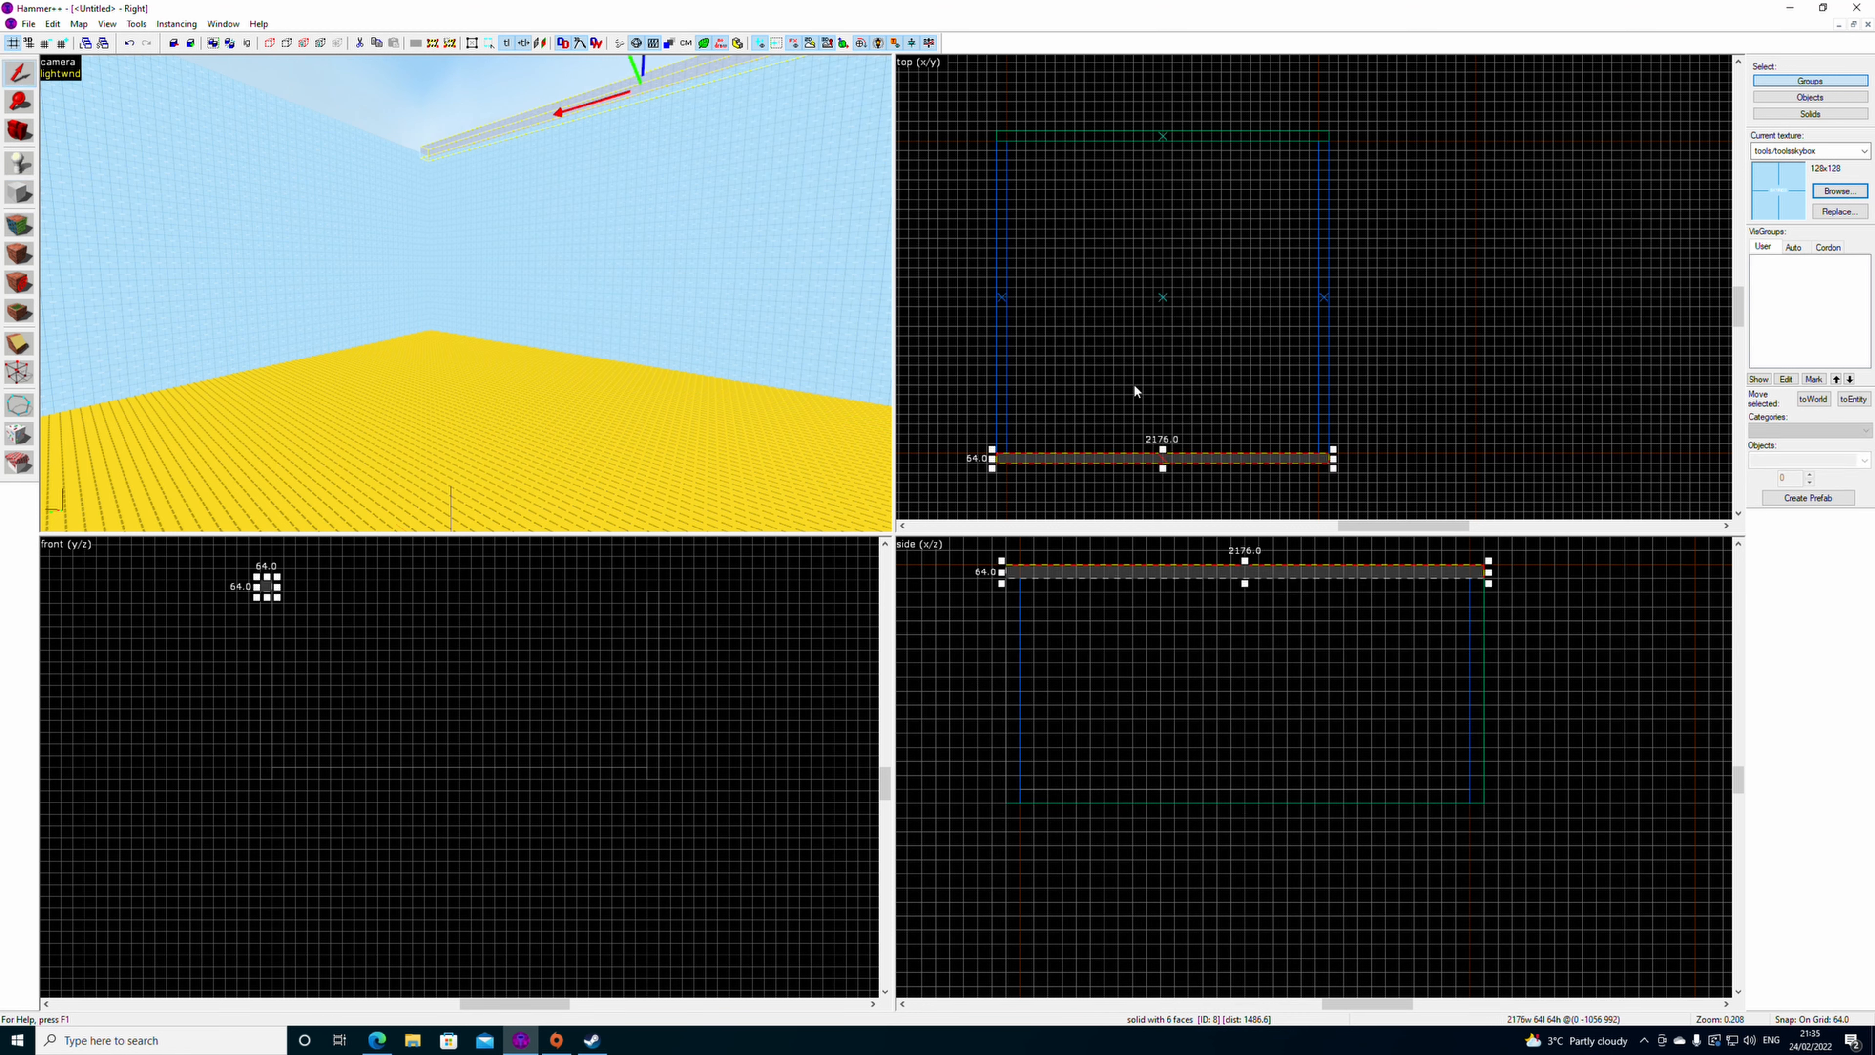
left_click_drag(1163, 449, 1165, 134)
key("Delete")
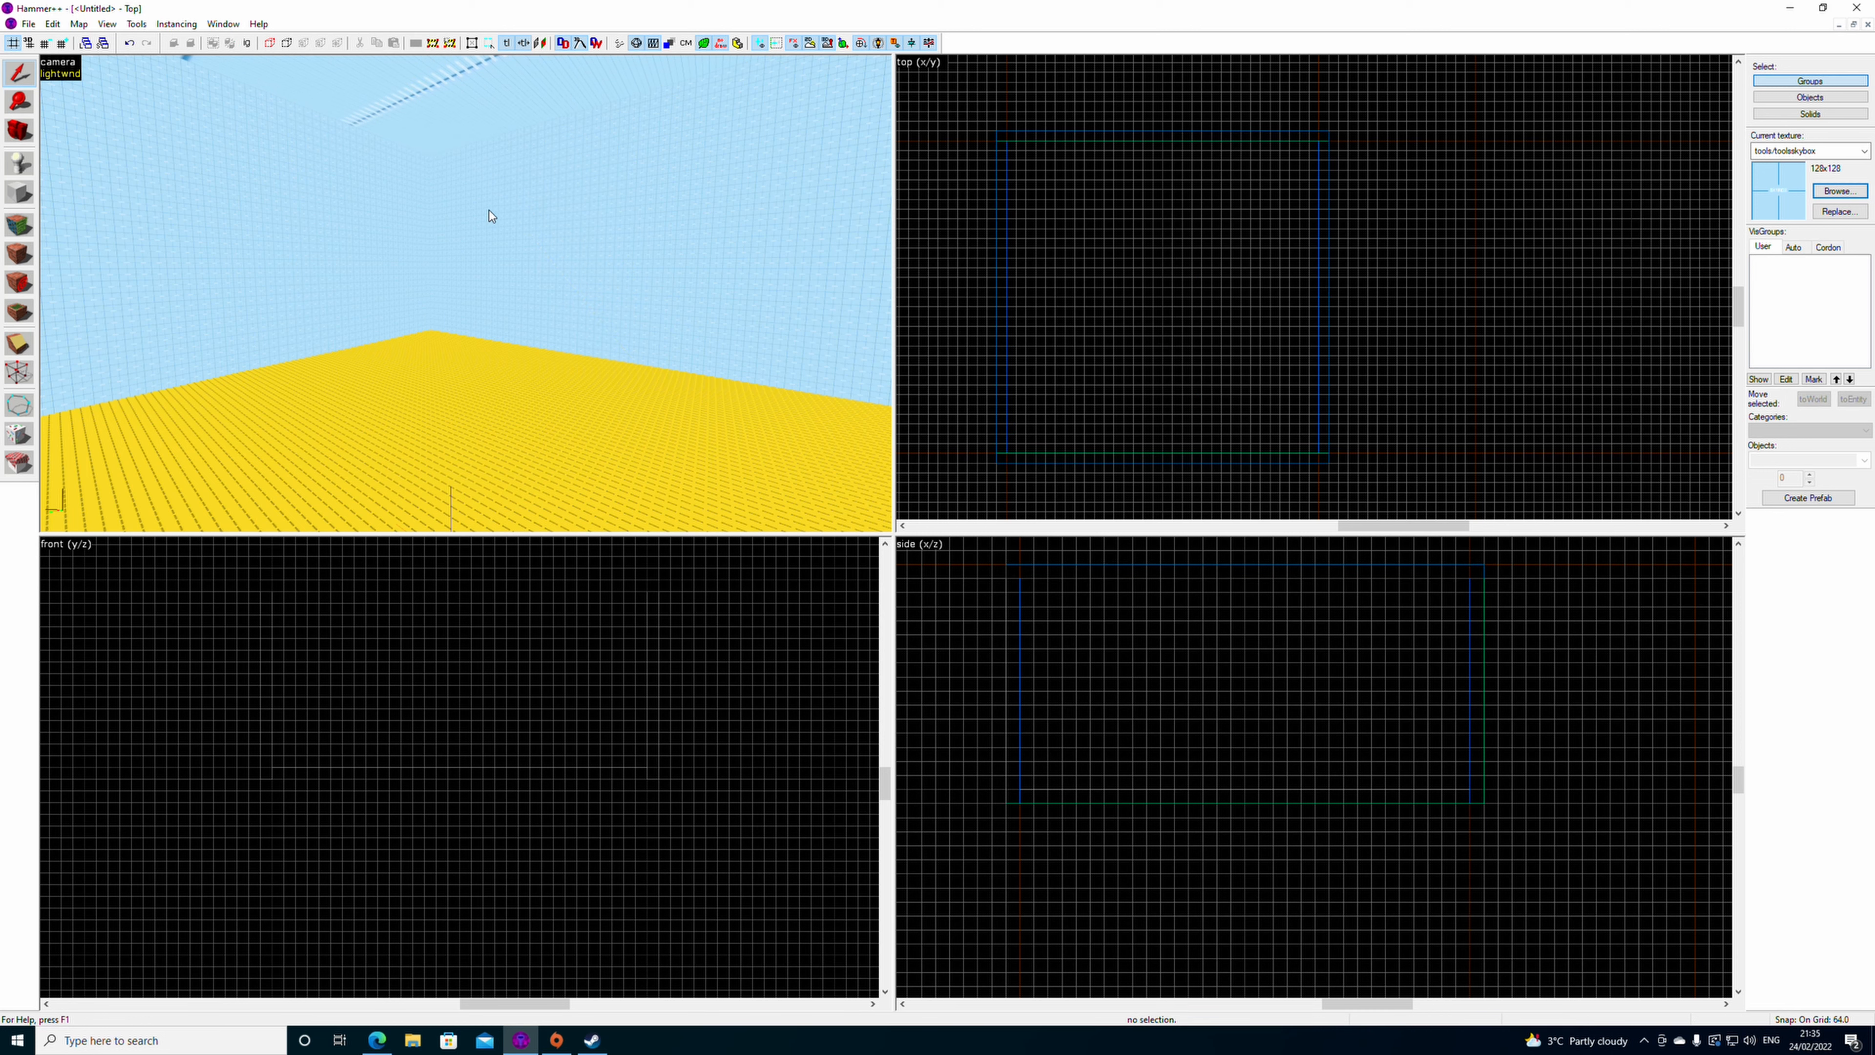
- Select the stretched skybox ceiling block from inside the room and delete it
key("z")
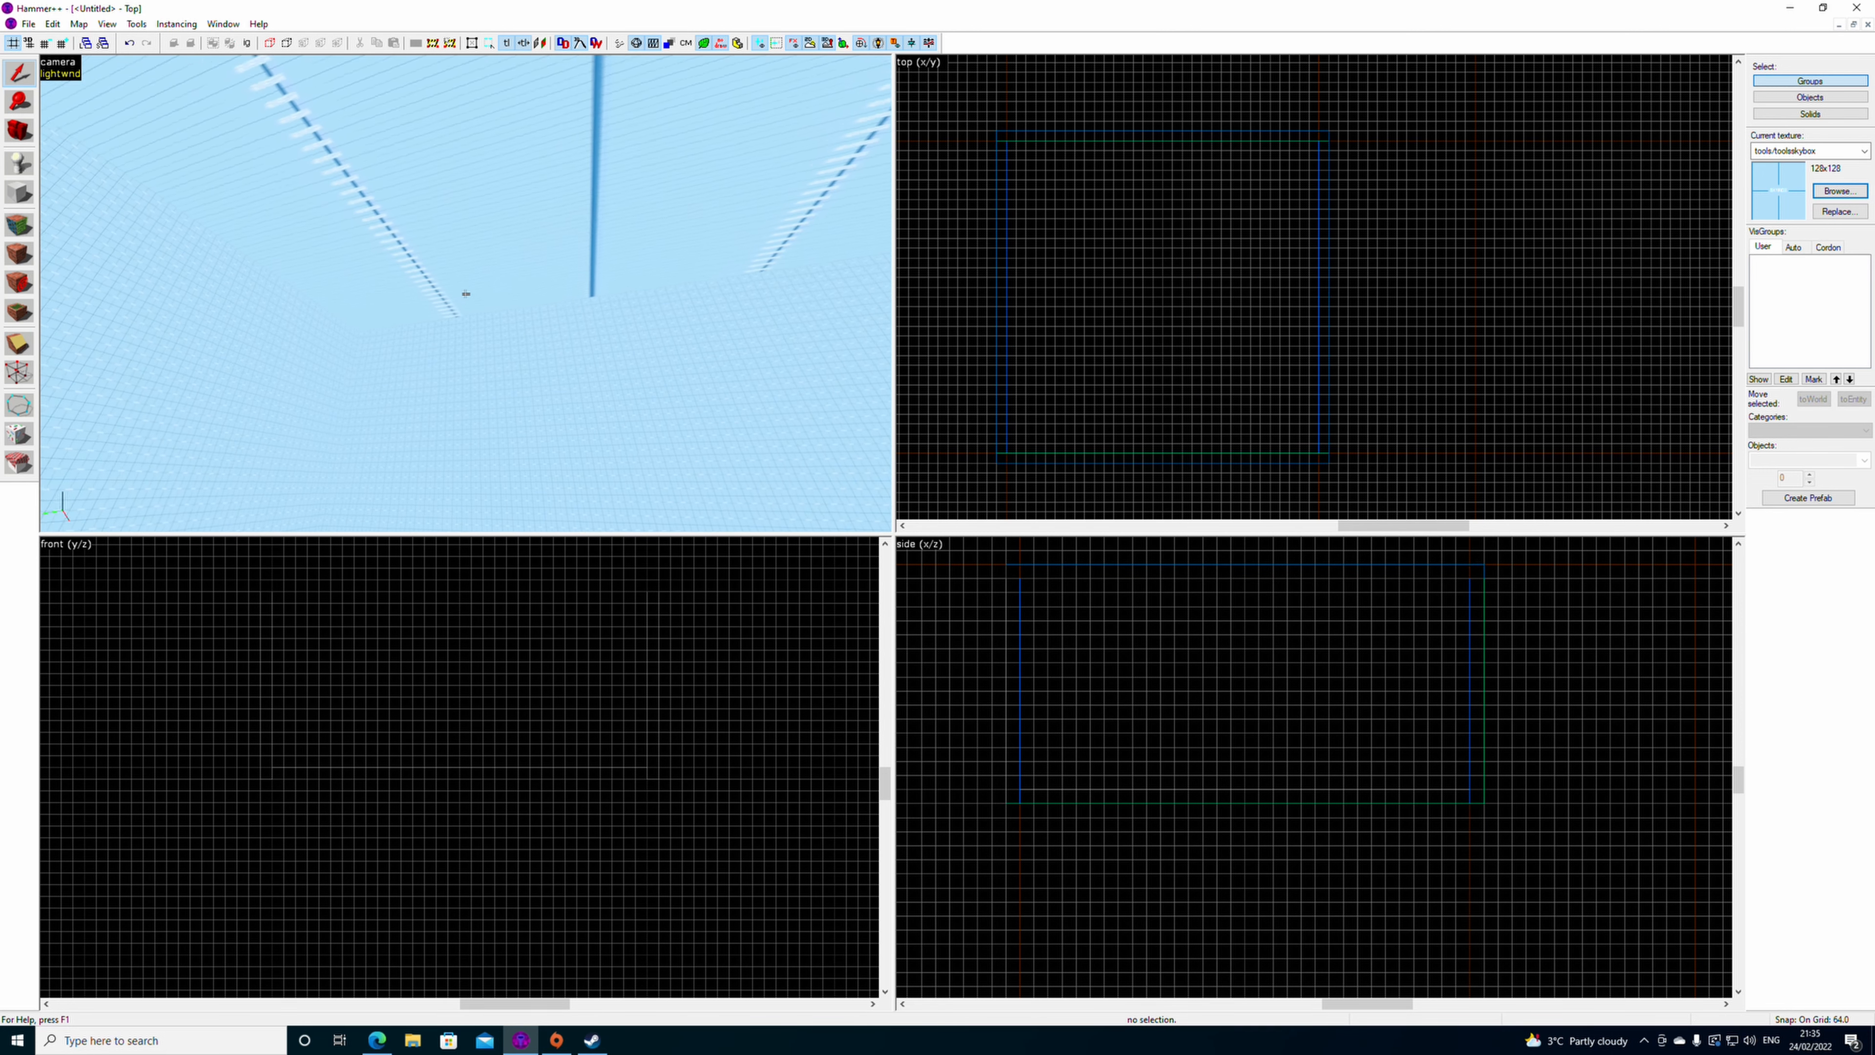
key("z")
left_click(462, 242)
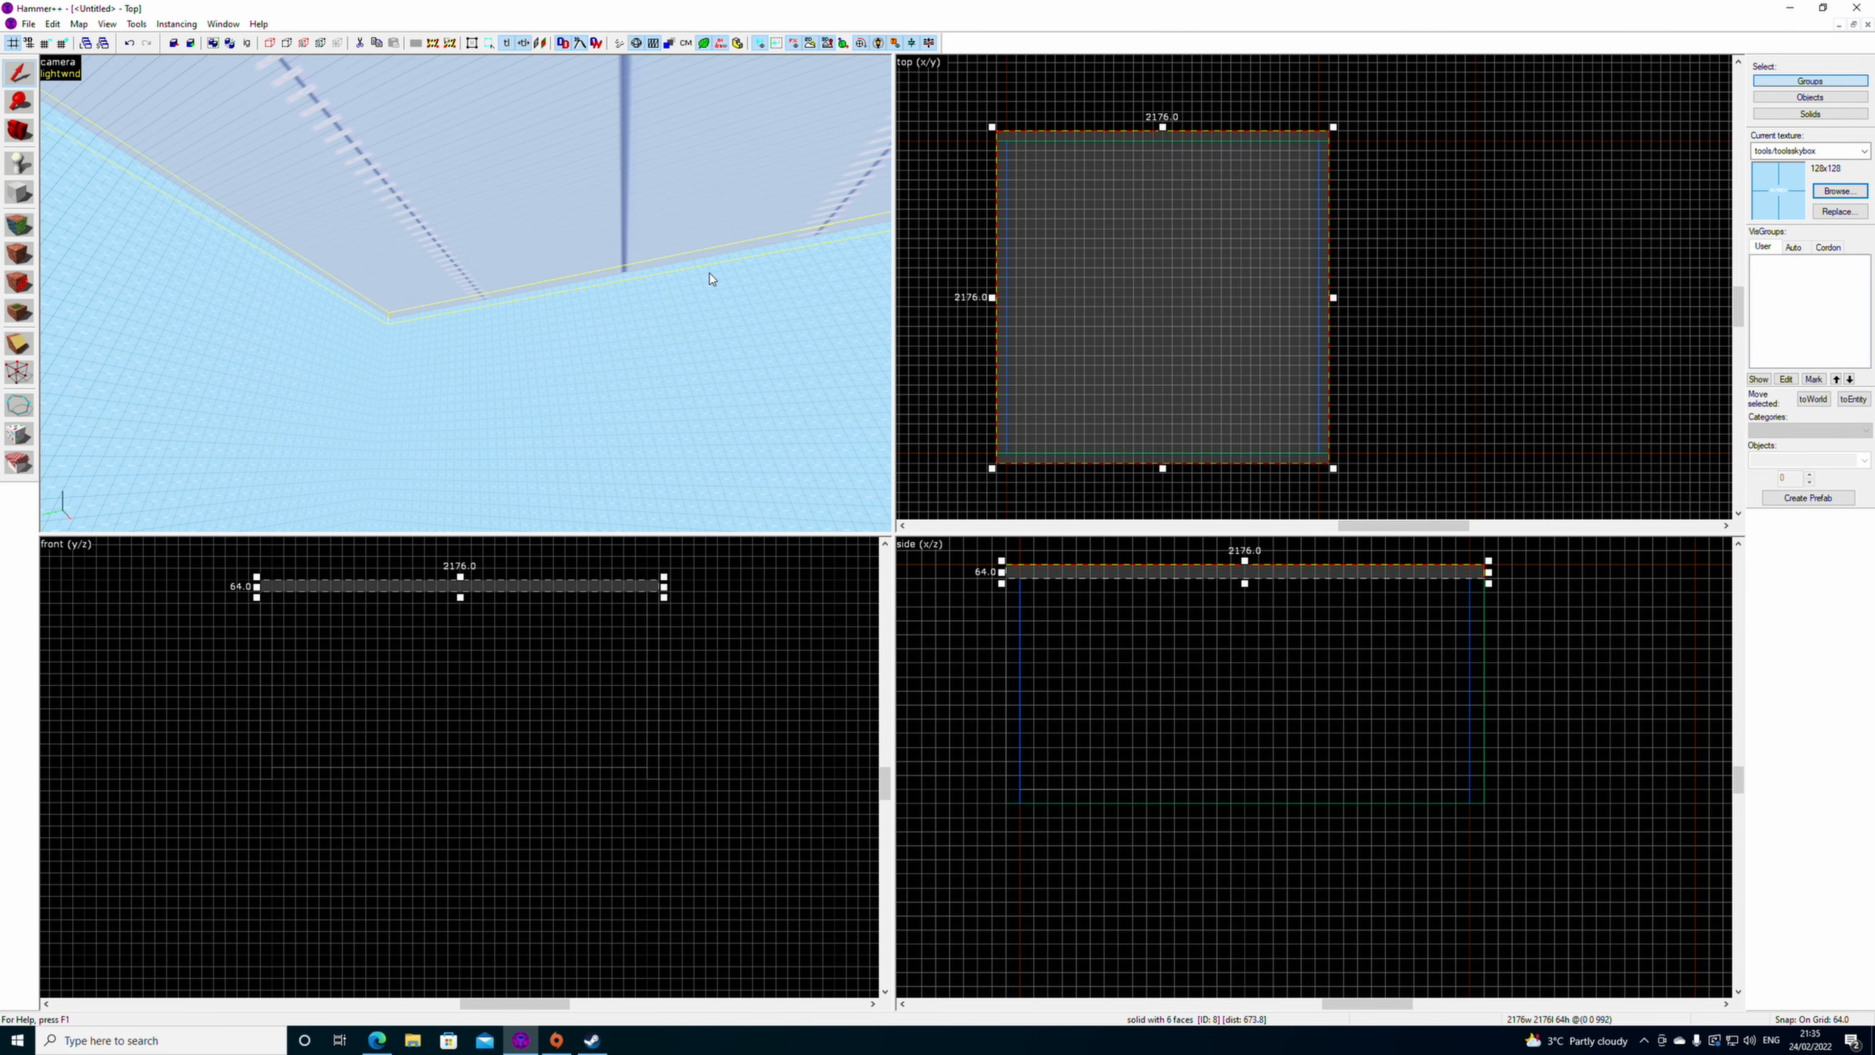
key("Delete")
- Create a 2176 × 2112 × 1024 skybox block over the room, taking its height from the east wall
left_click(719, 304)
left_click(20, 193)
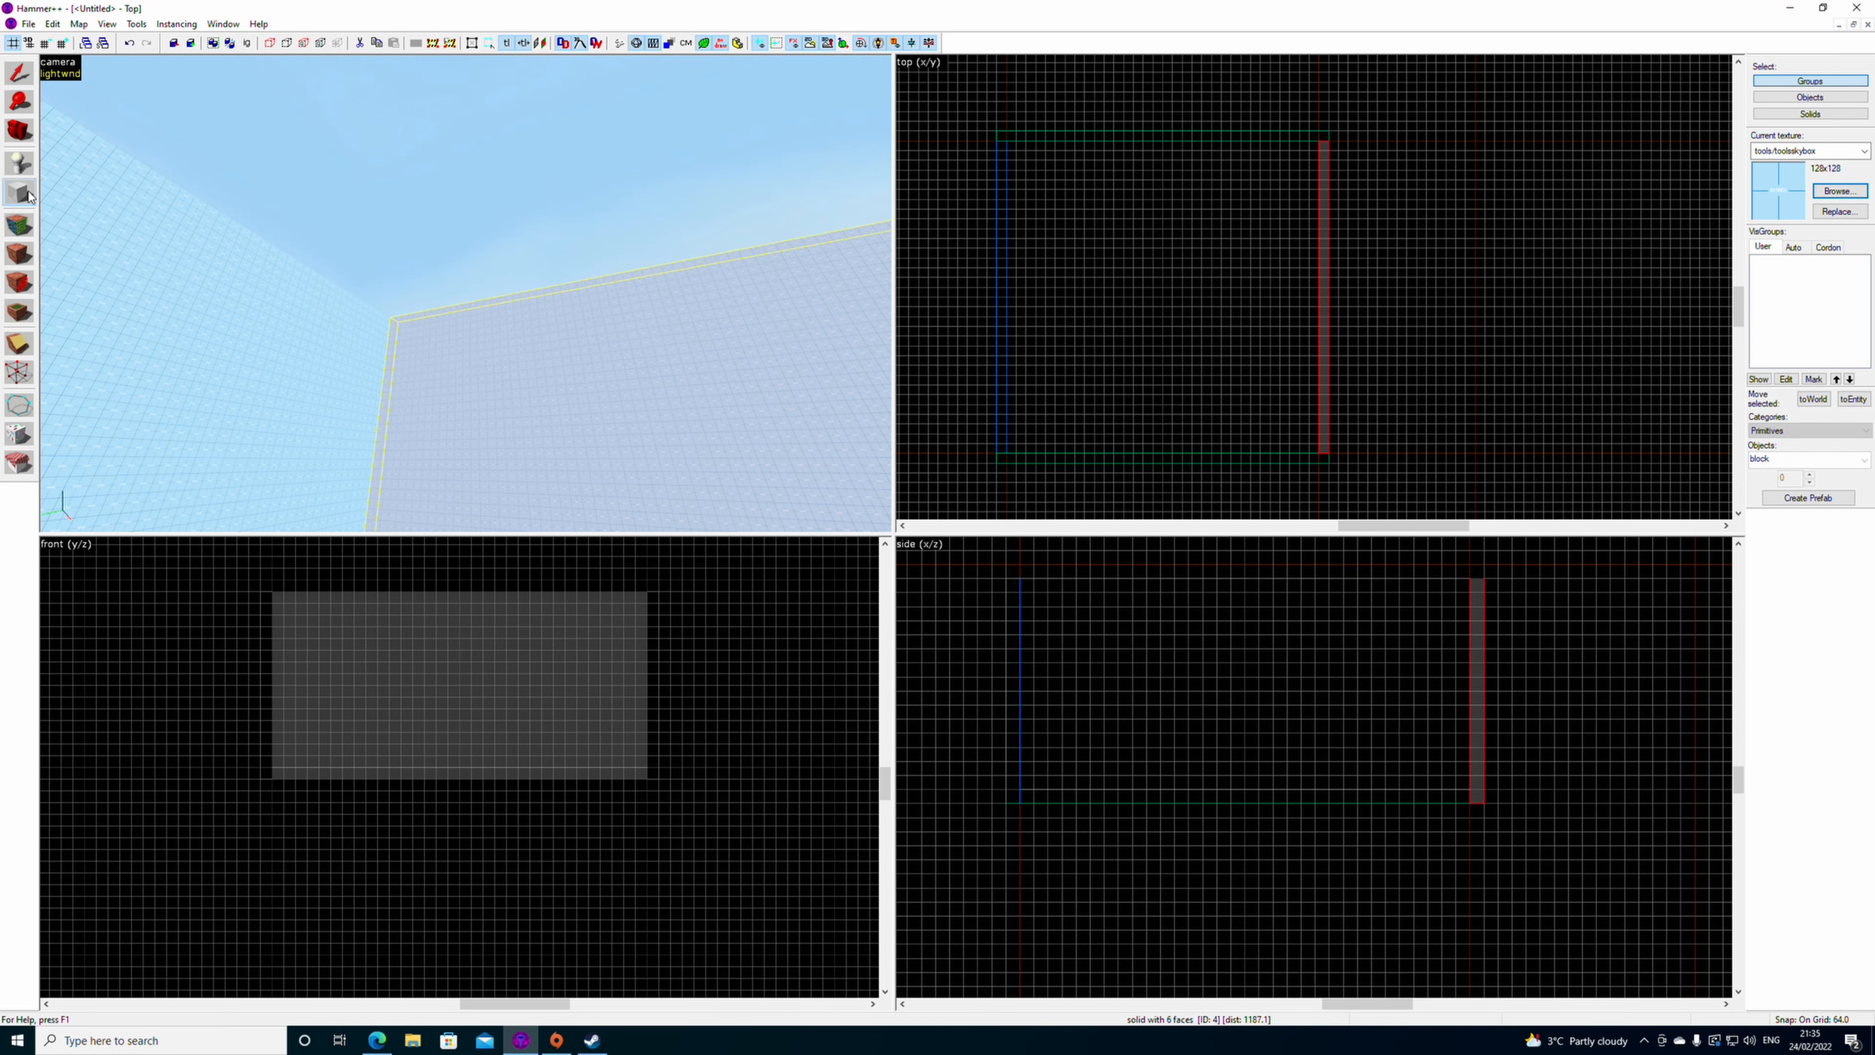
left_click_drag(1019, 131, 1328, 457)
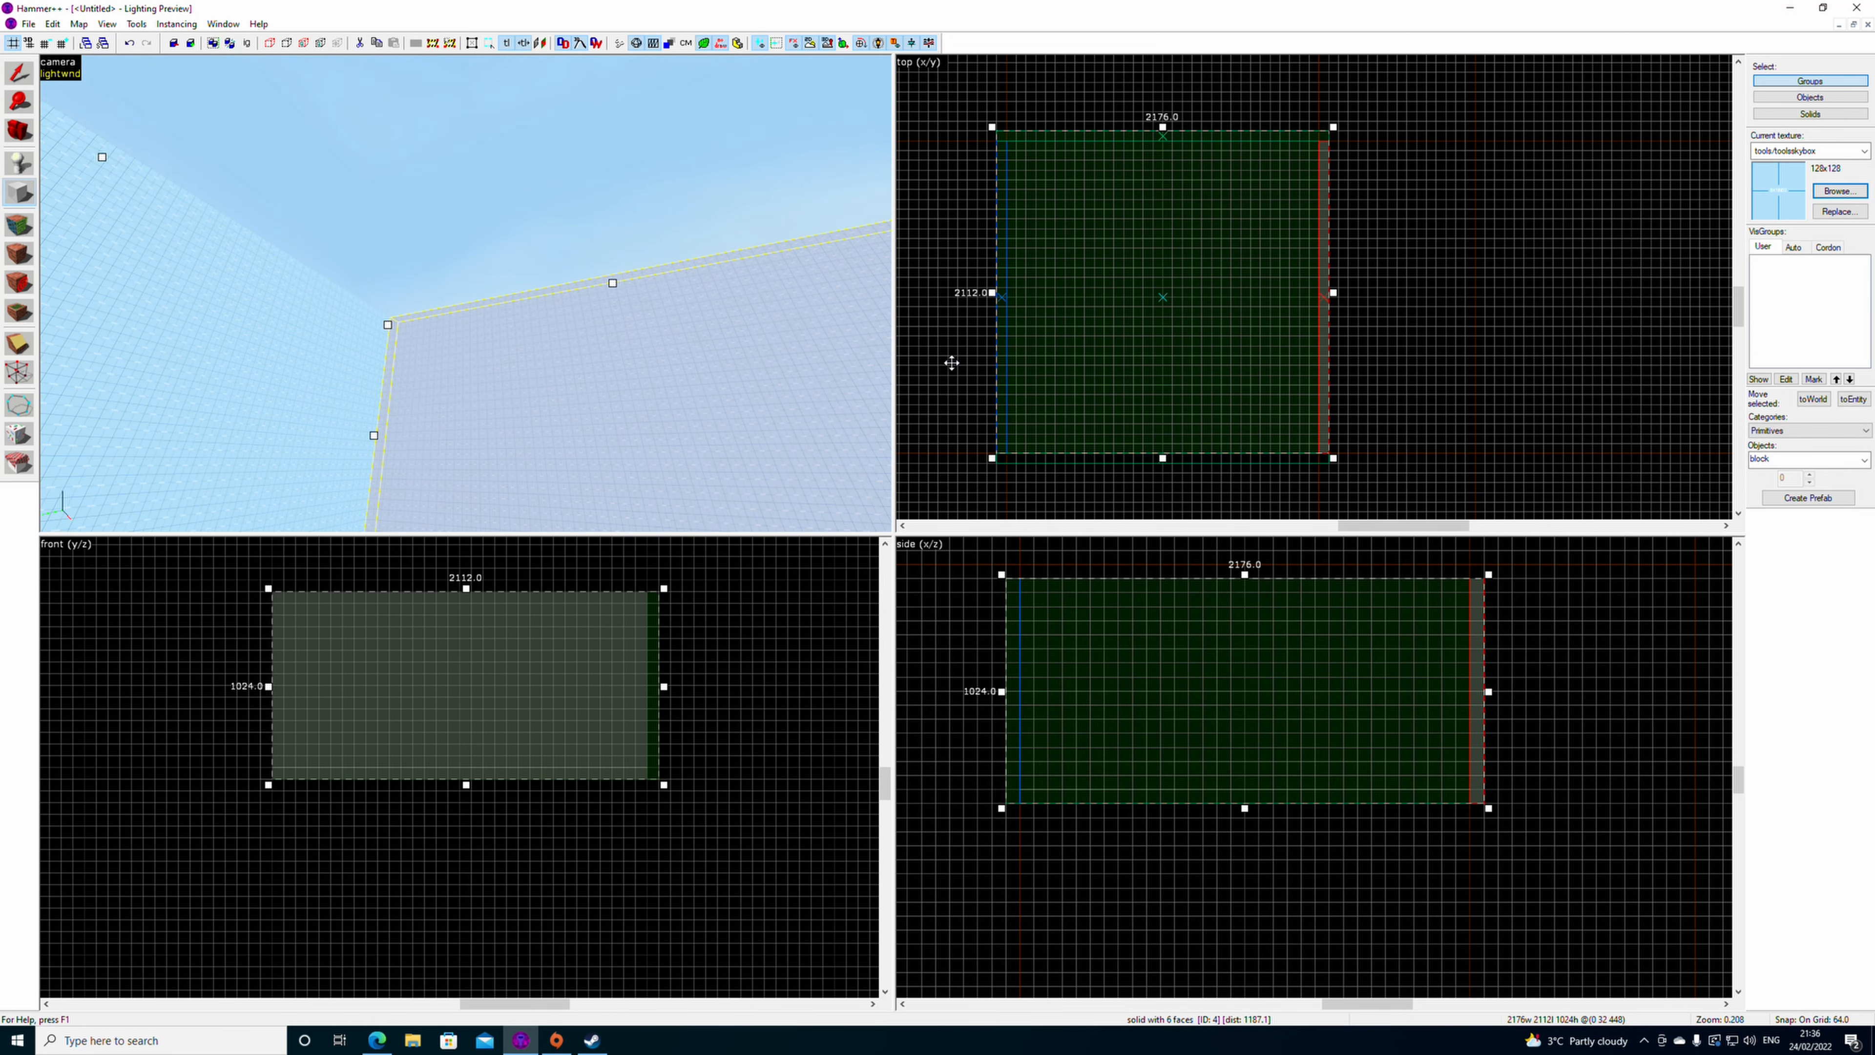
key("Return")
left_click(20, 71)
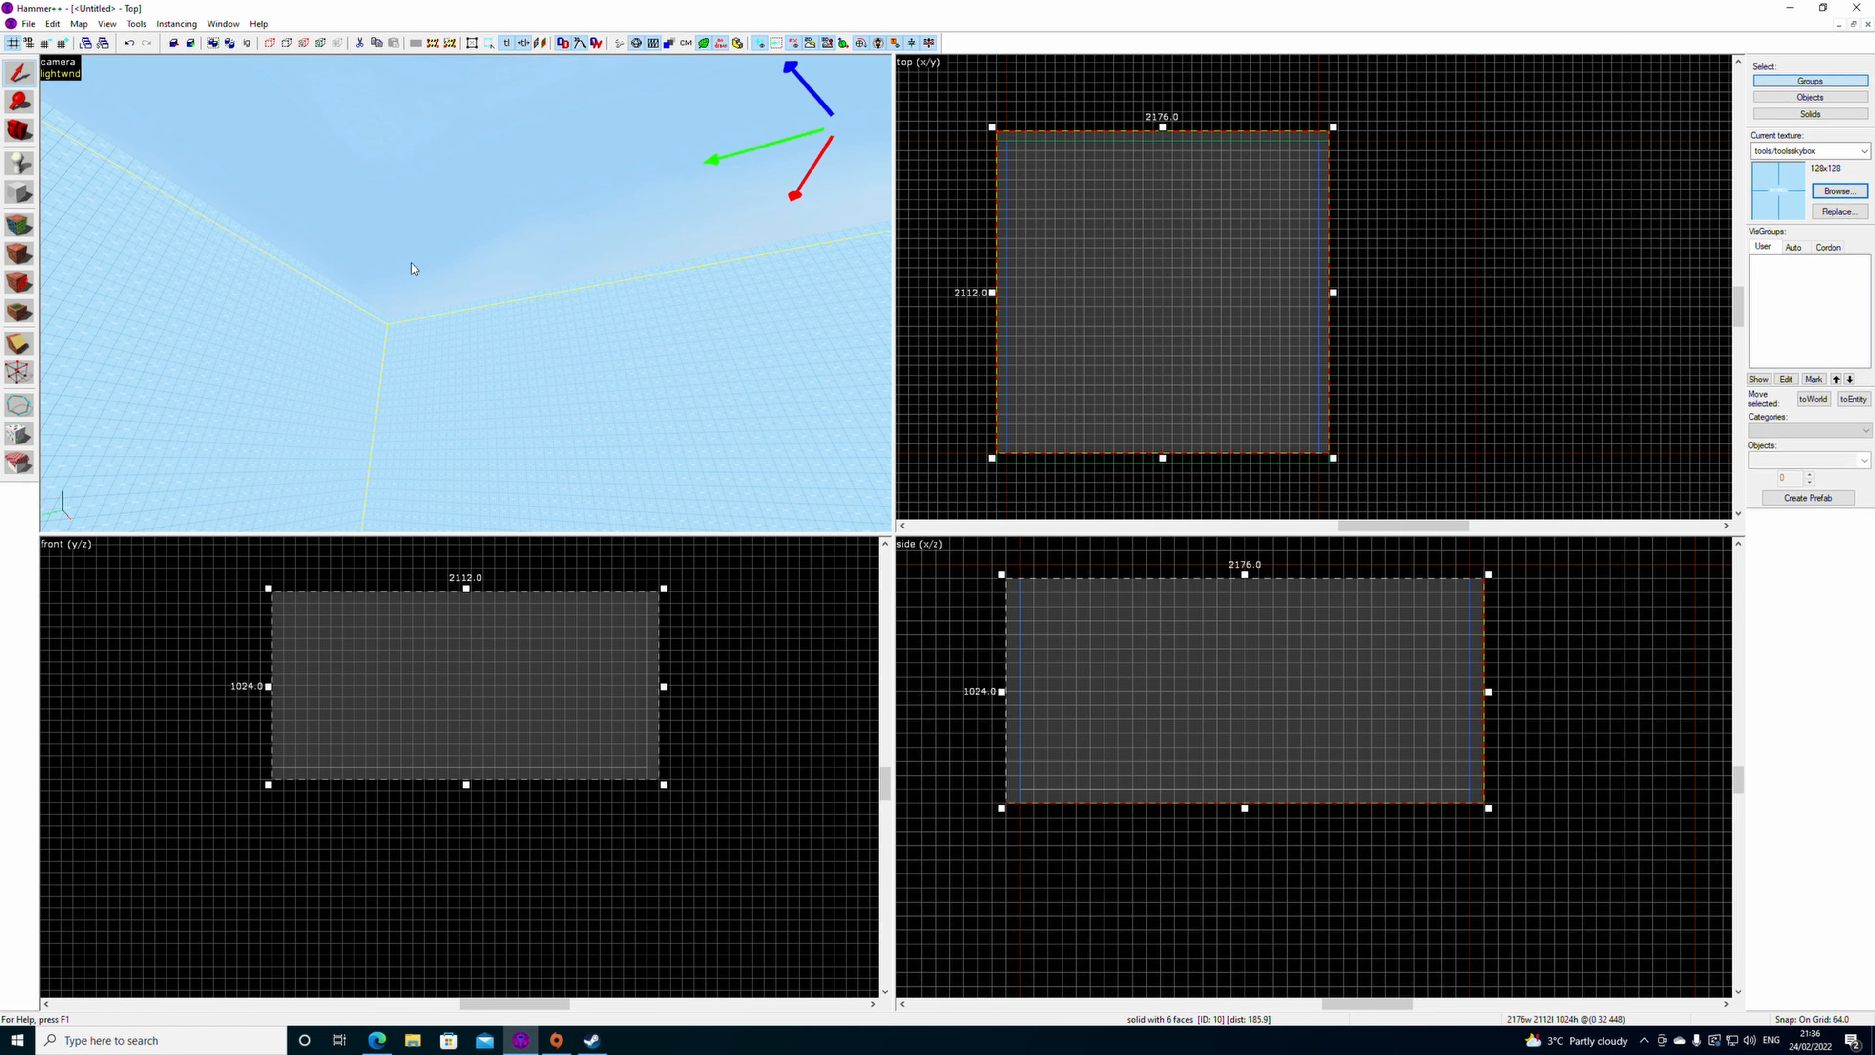
- Flatten the large skybox block into a thin ceiling resting on the walls and save the map as asmr.vmf
mouse_move(1247, 800)
left_mouse_down()
mouse_move(1222, 599)
mouse_move(1153, 581)
left_mouse_up()
key("Delete")
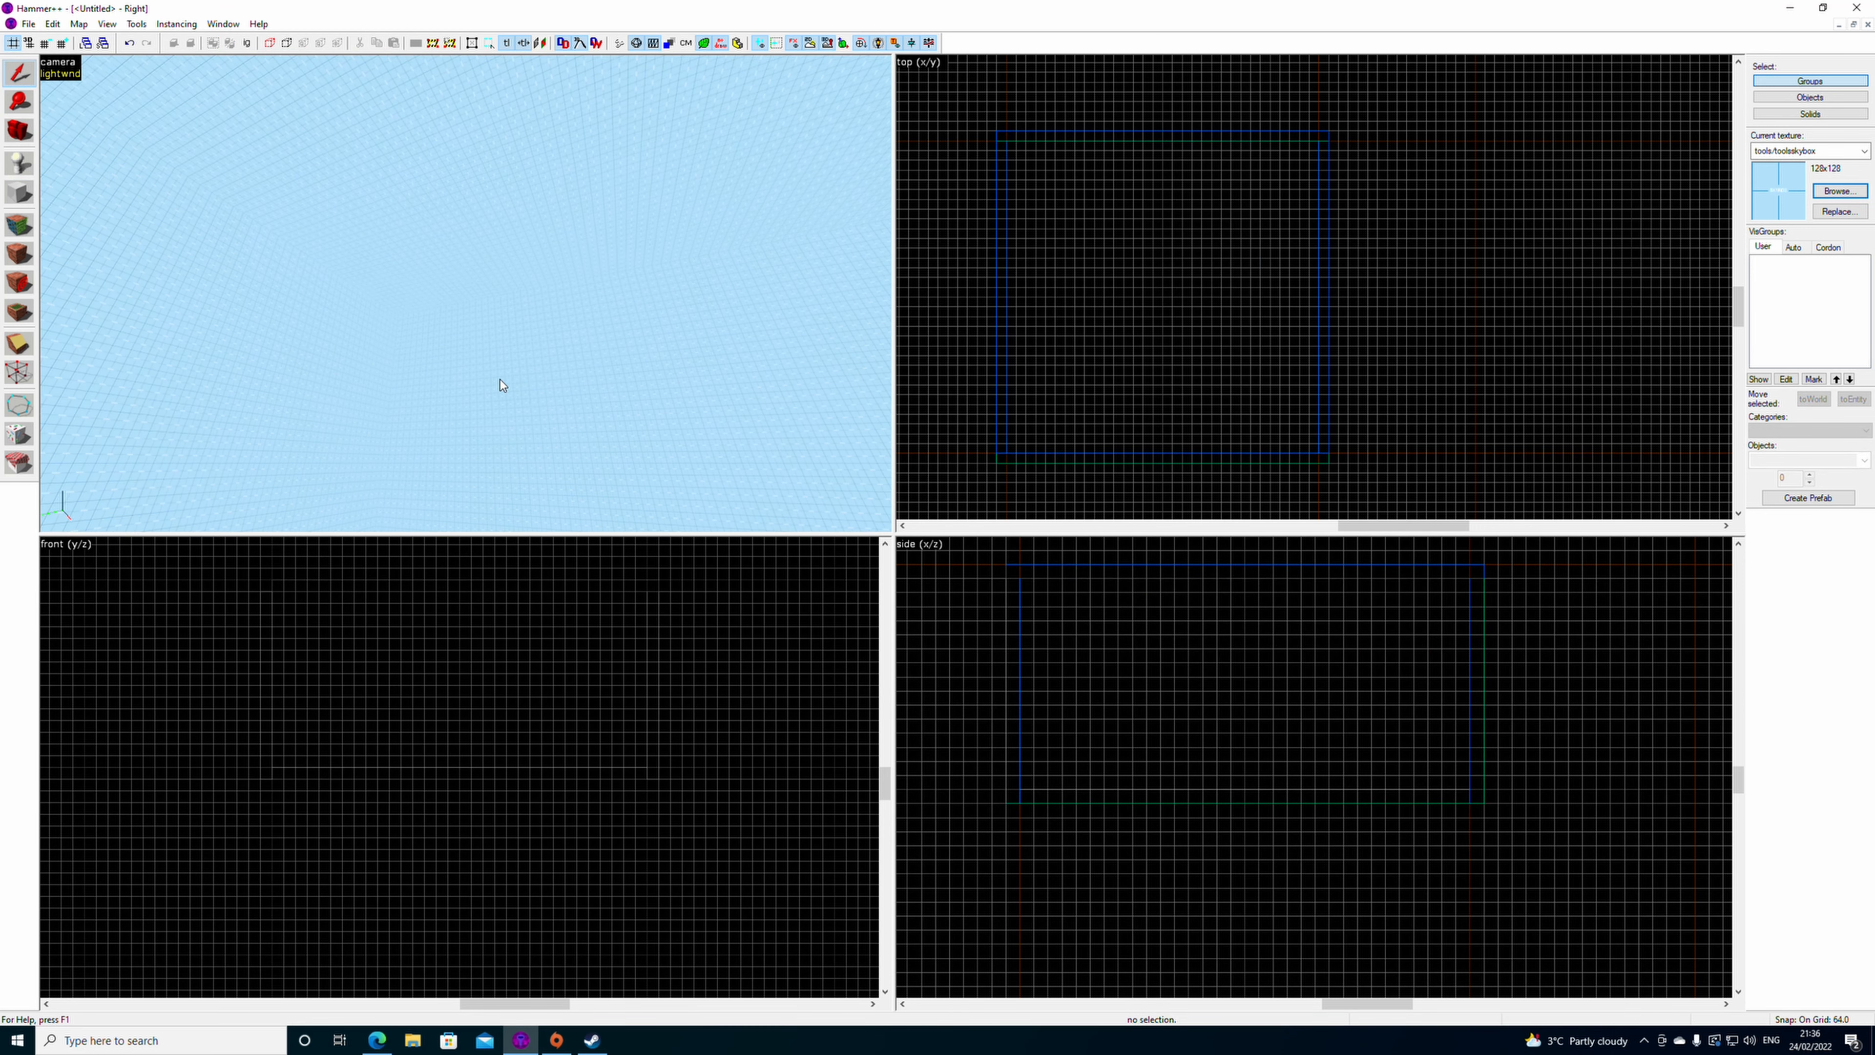
key("ctrl+s")
key("Return")
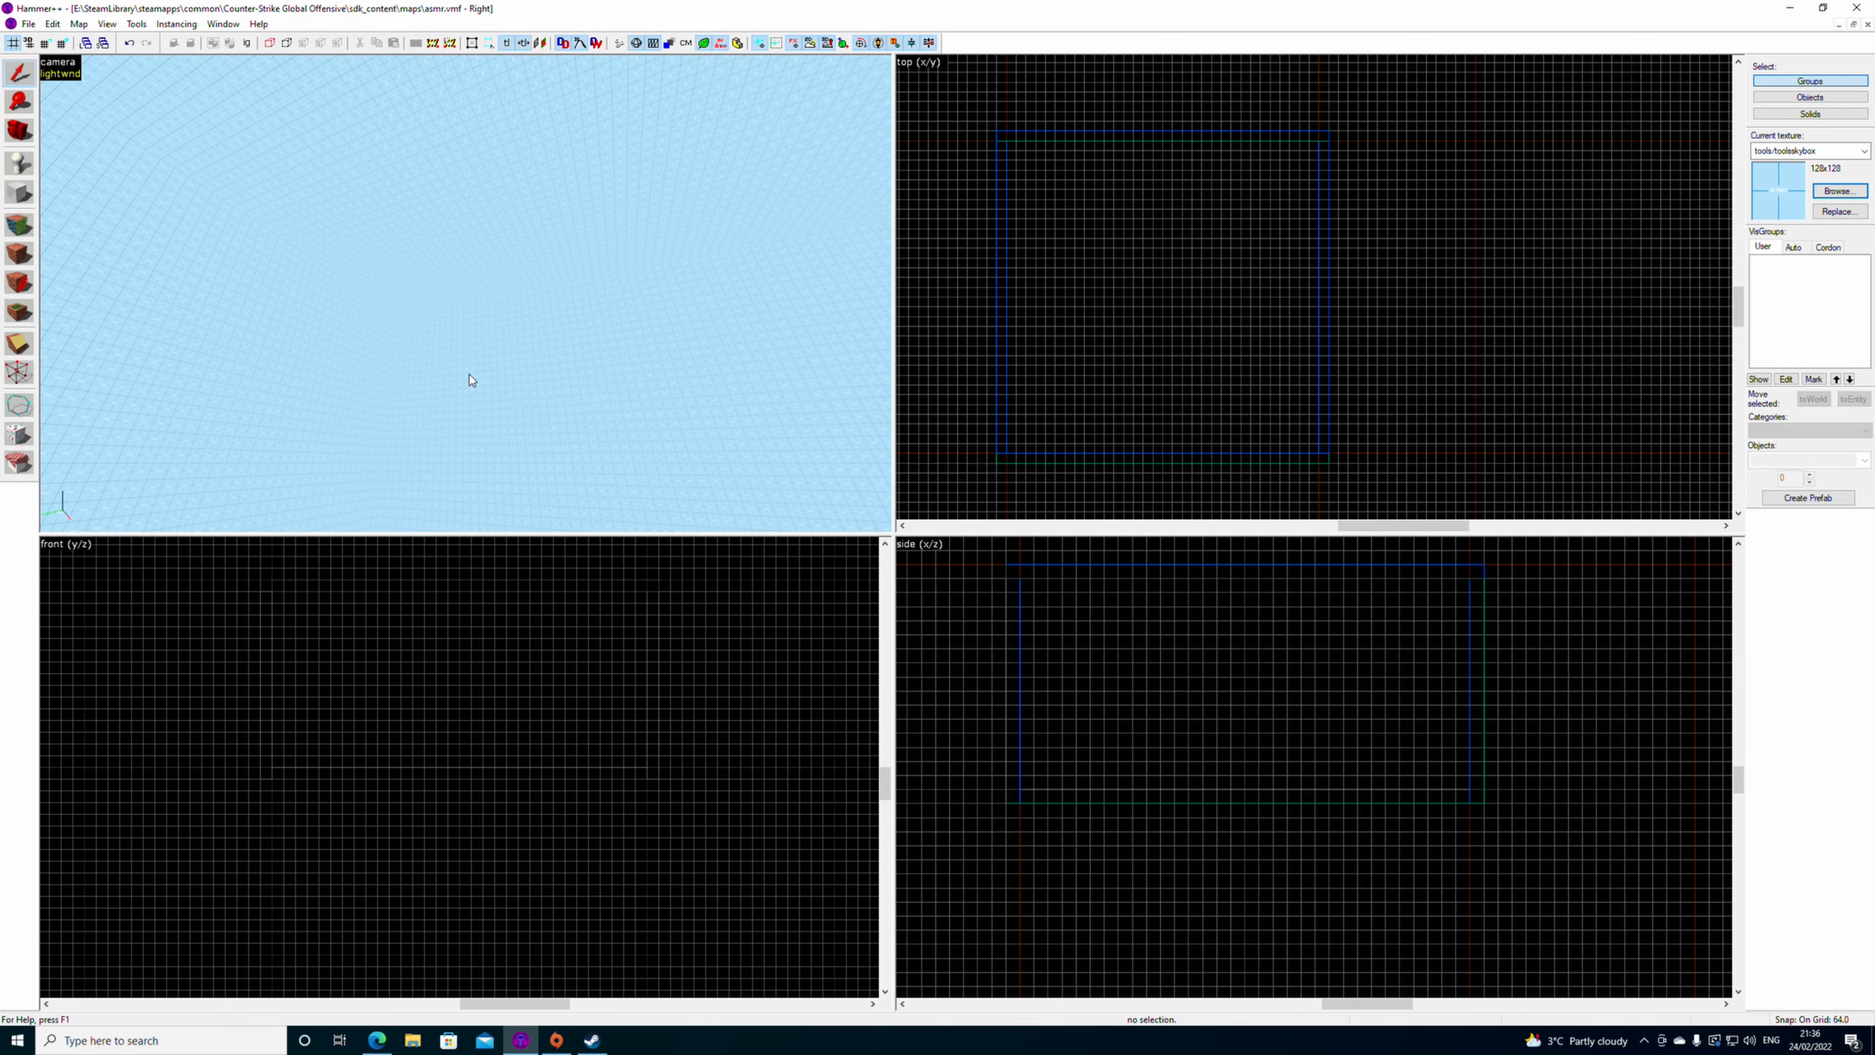
- Filter the texture browser by "grass" and make hr_massive/dirt_ground_1_blend_1_grass the current texture
scroll(525, 362, "down", 3)
key("z")
key("z")
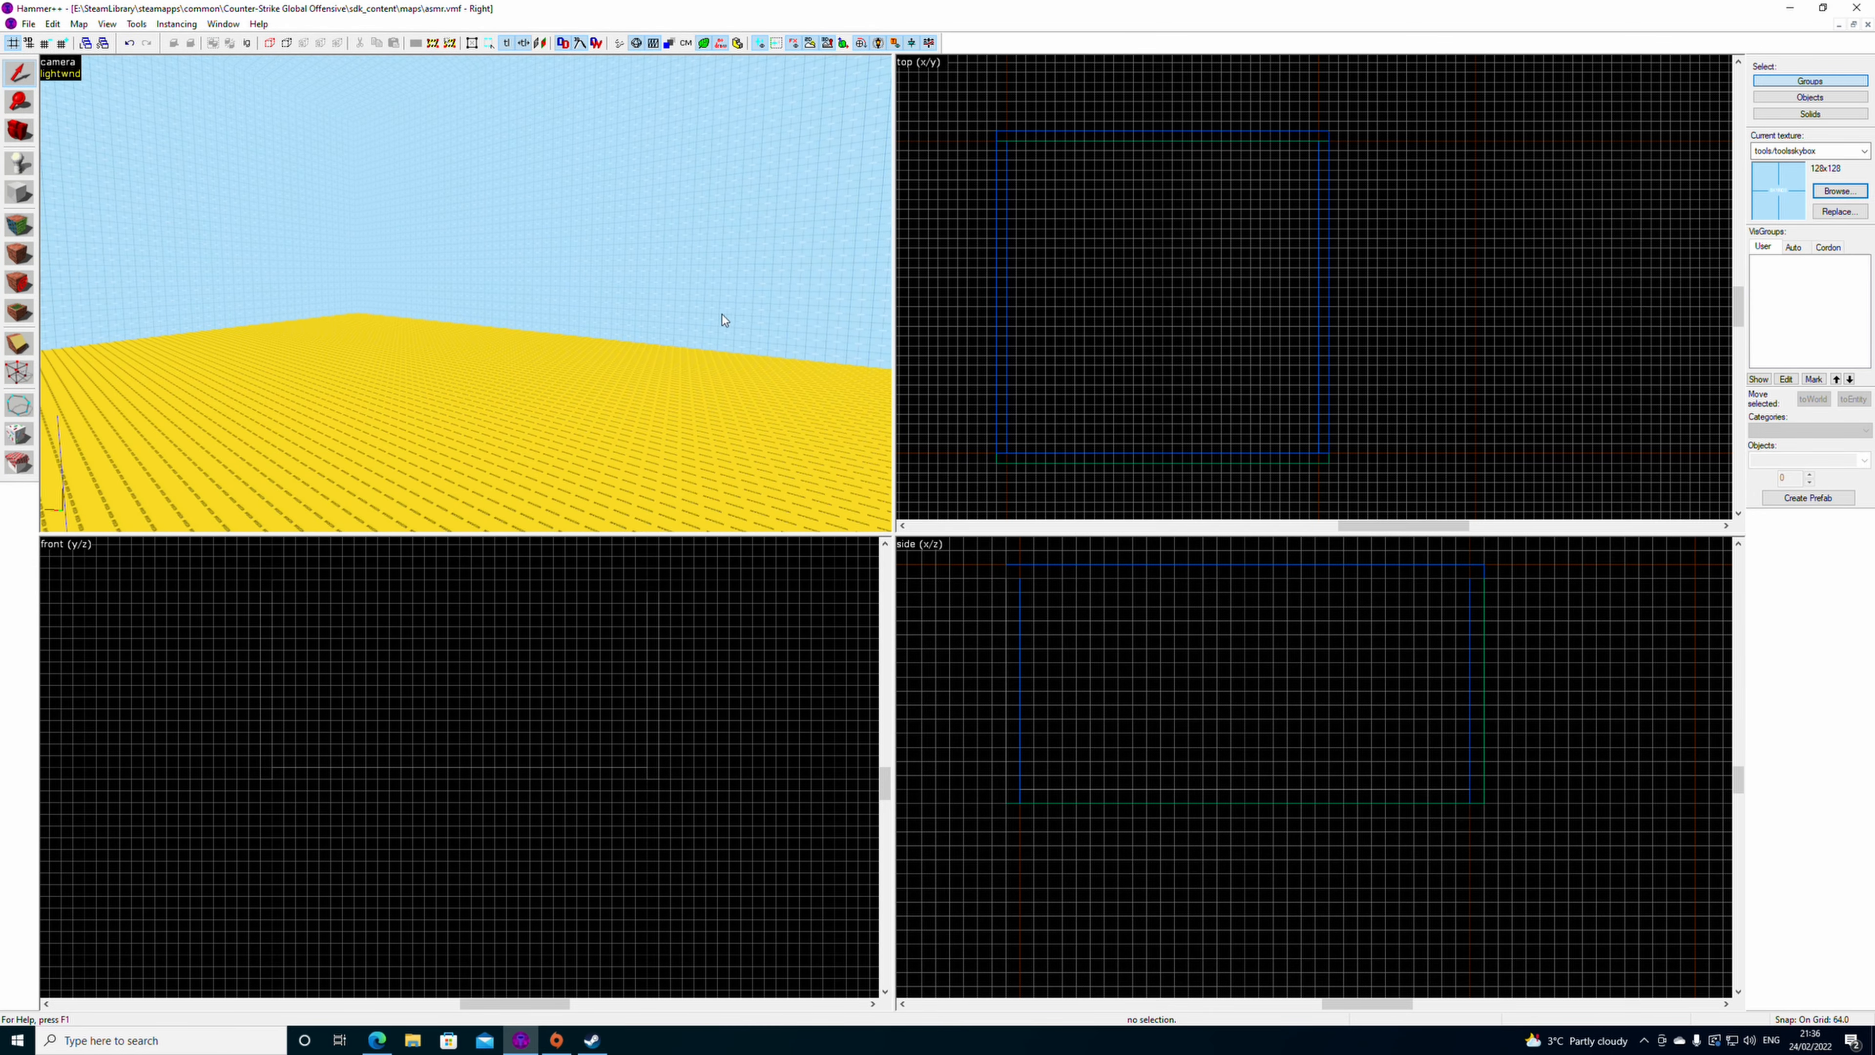
left_click(1838, 191)
type("grass")
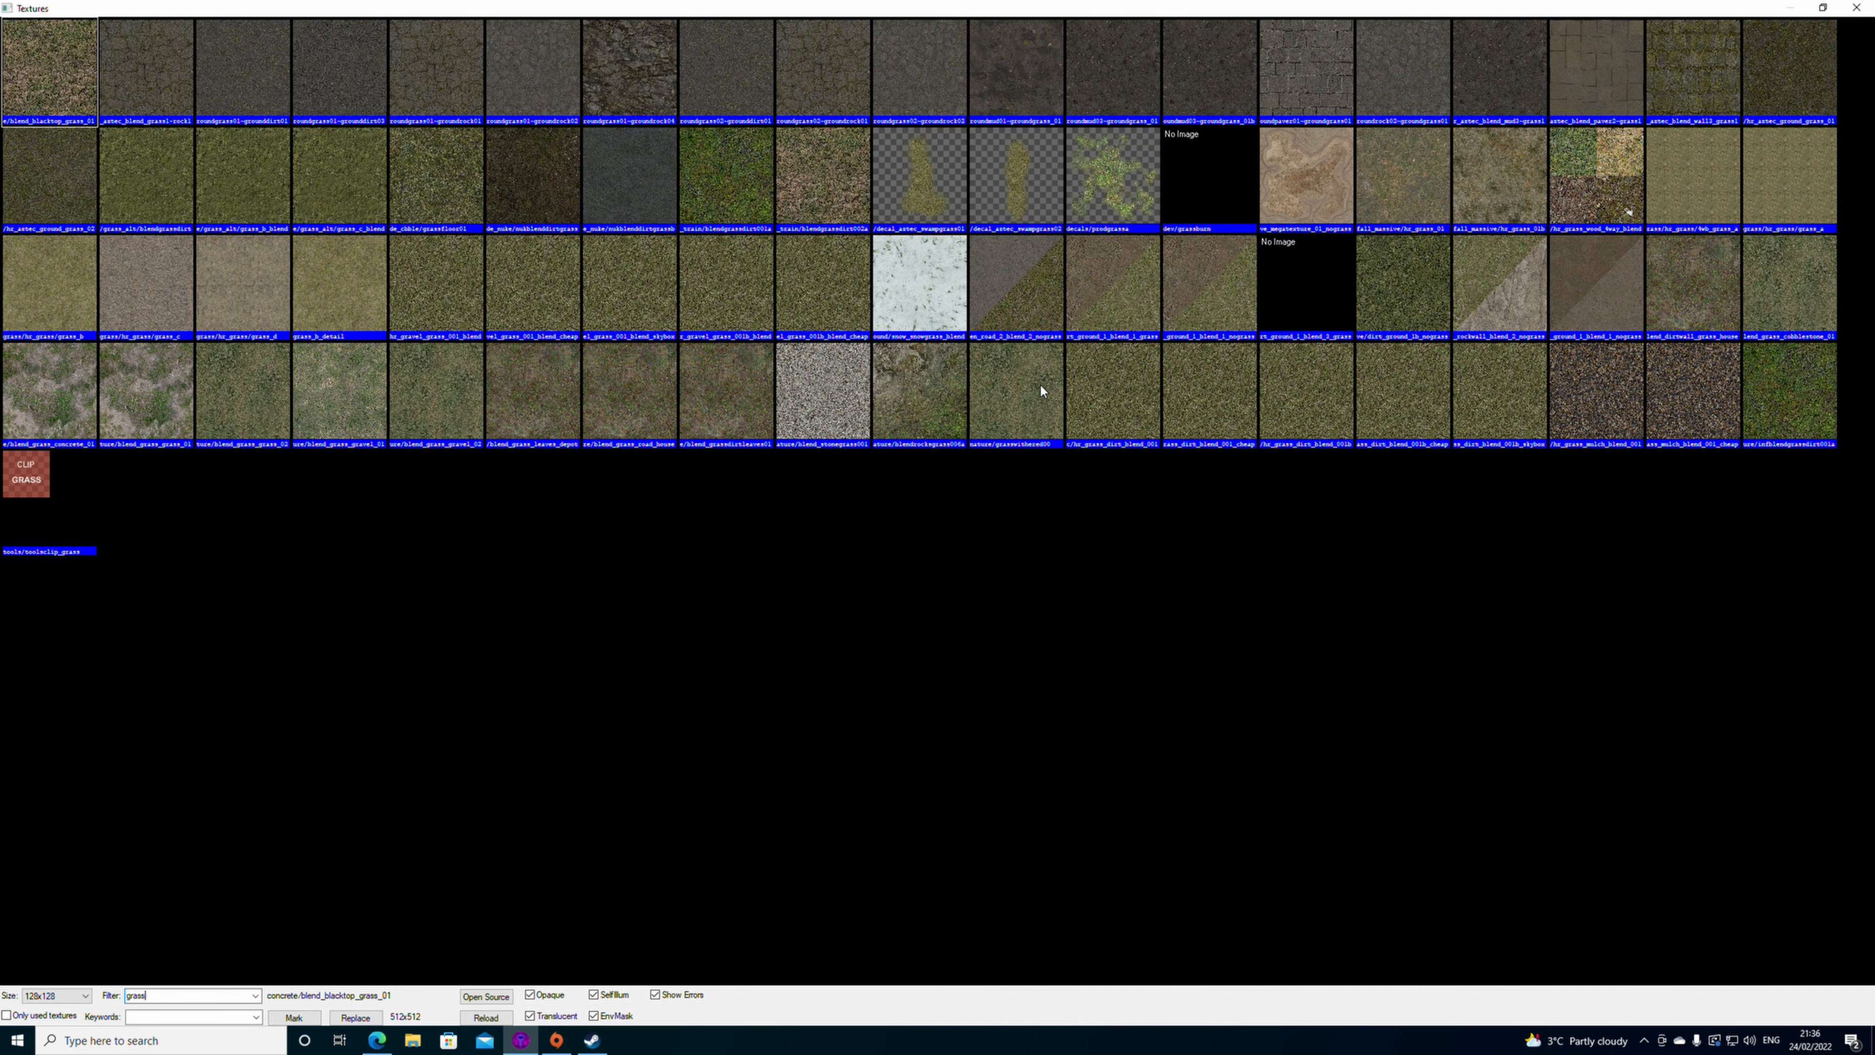
double_click(1120, 316)
- Apply the current grass texture to the floor block's top face and leave only that face selected
left_click(19, 232)
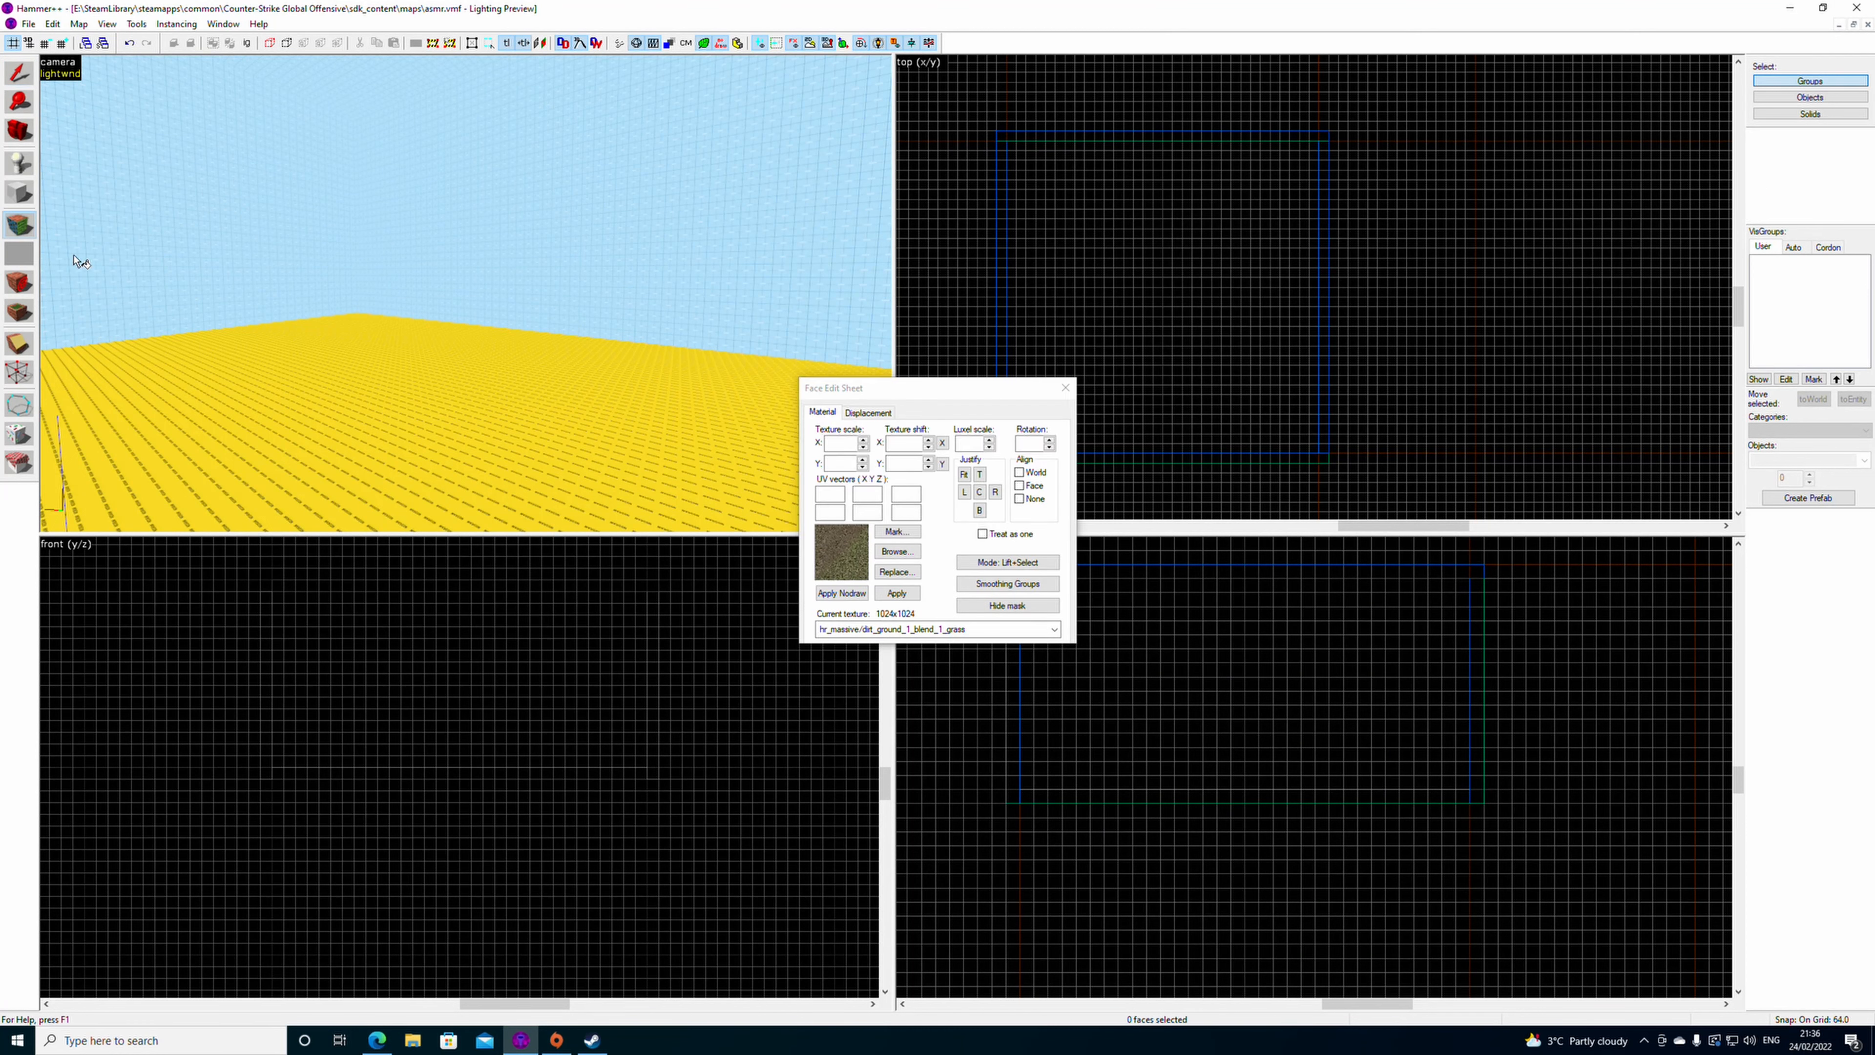
right_click(423, 446)
left_click(654, 438)
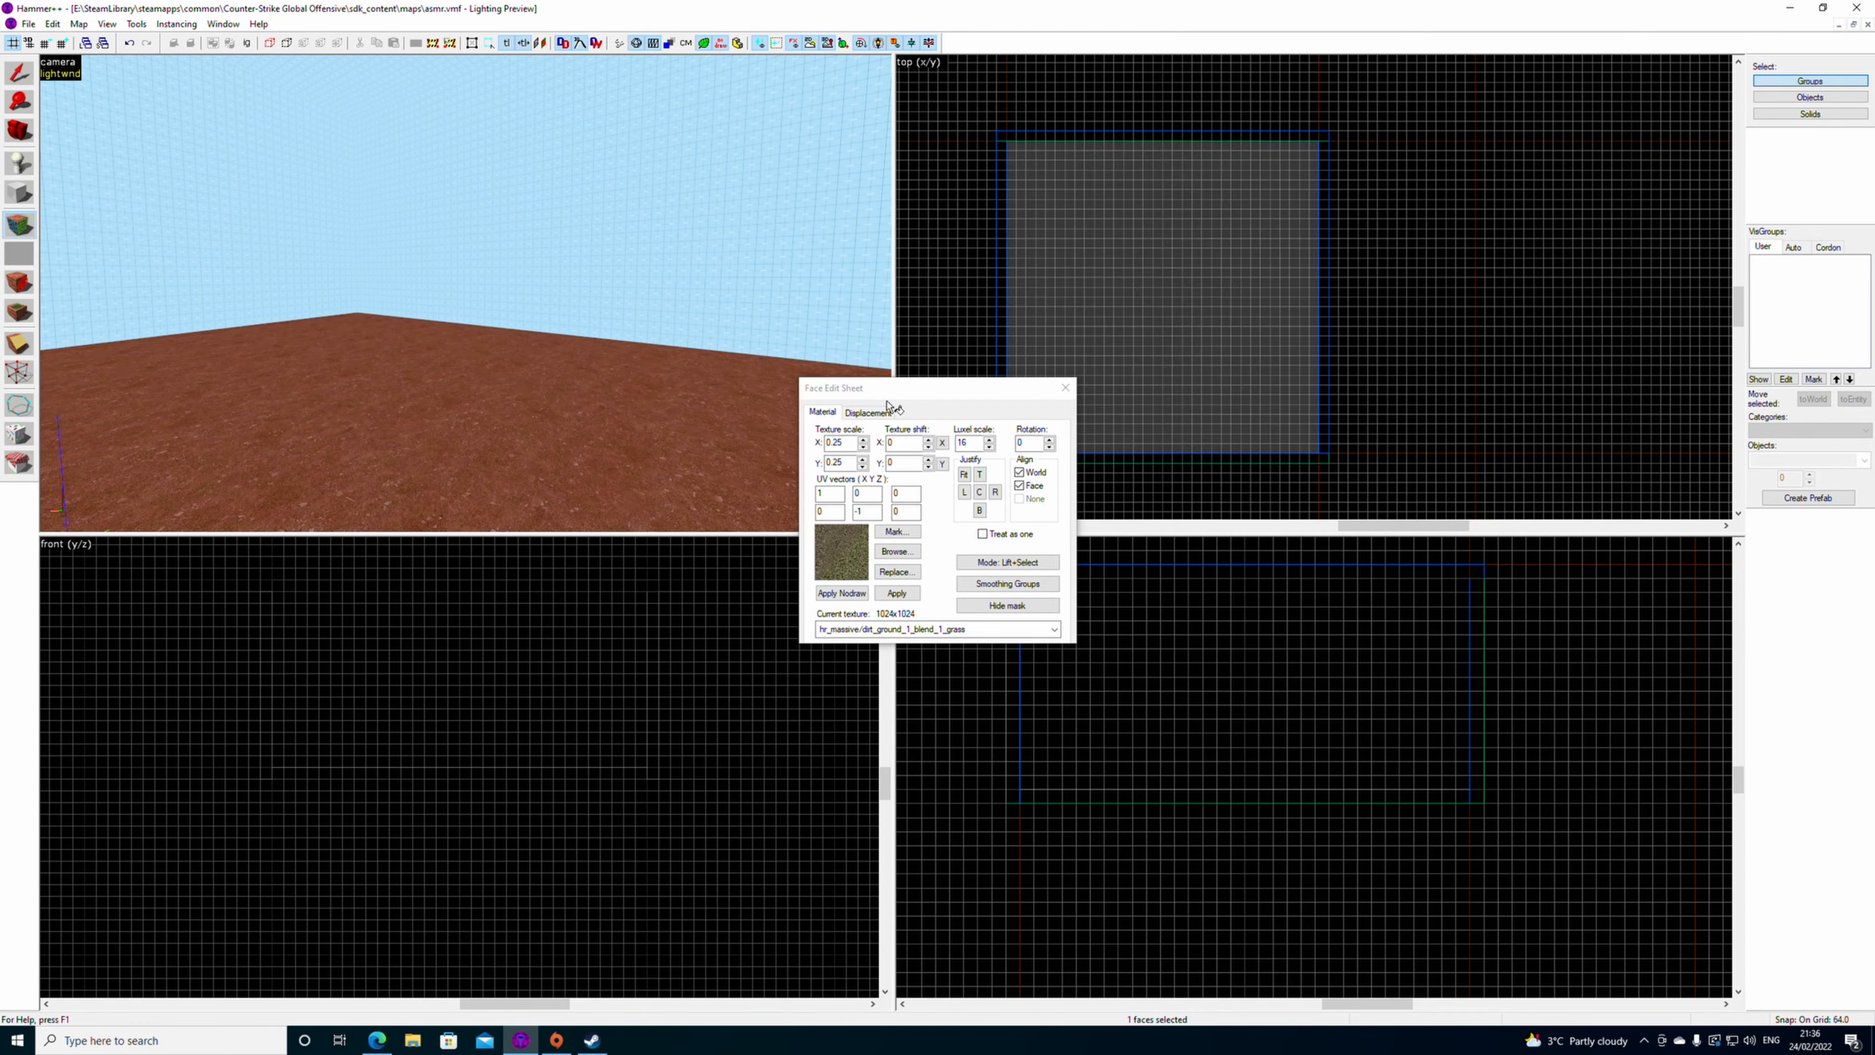
- Turn the selected floor face into a displacement with power 4
left_click(874, 411)
left_click(854, 492)
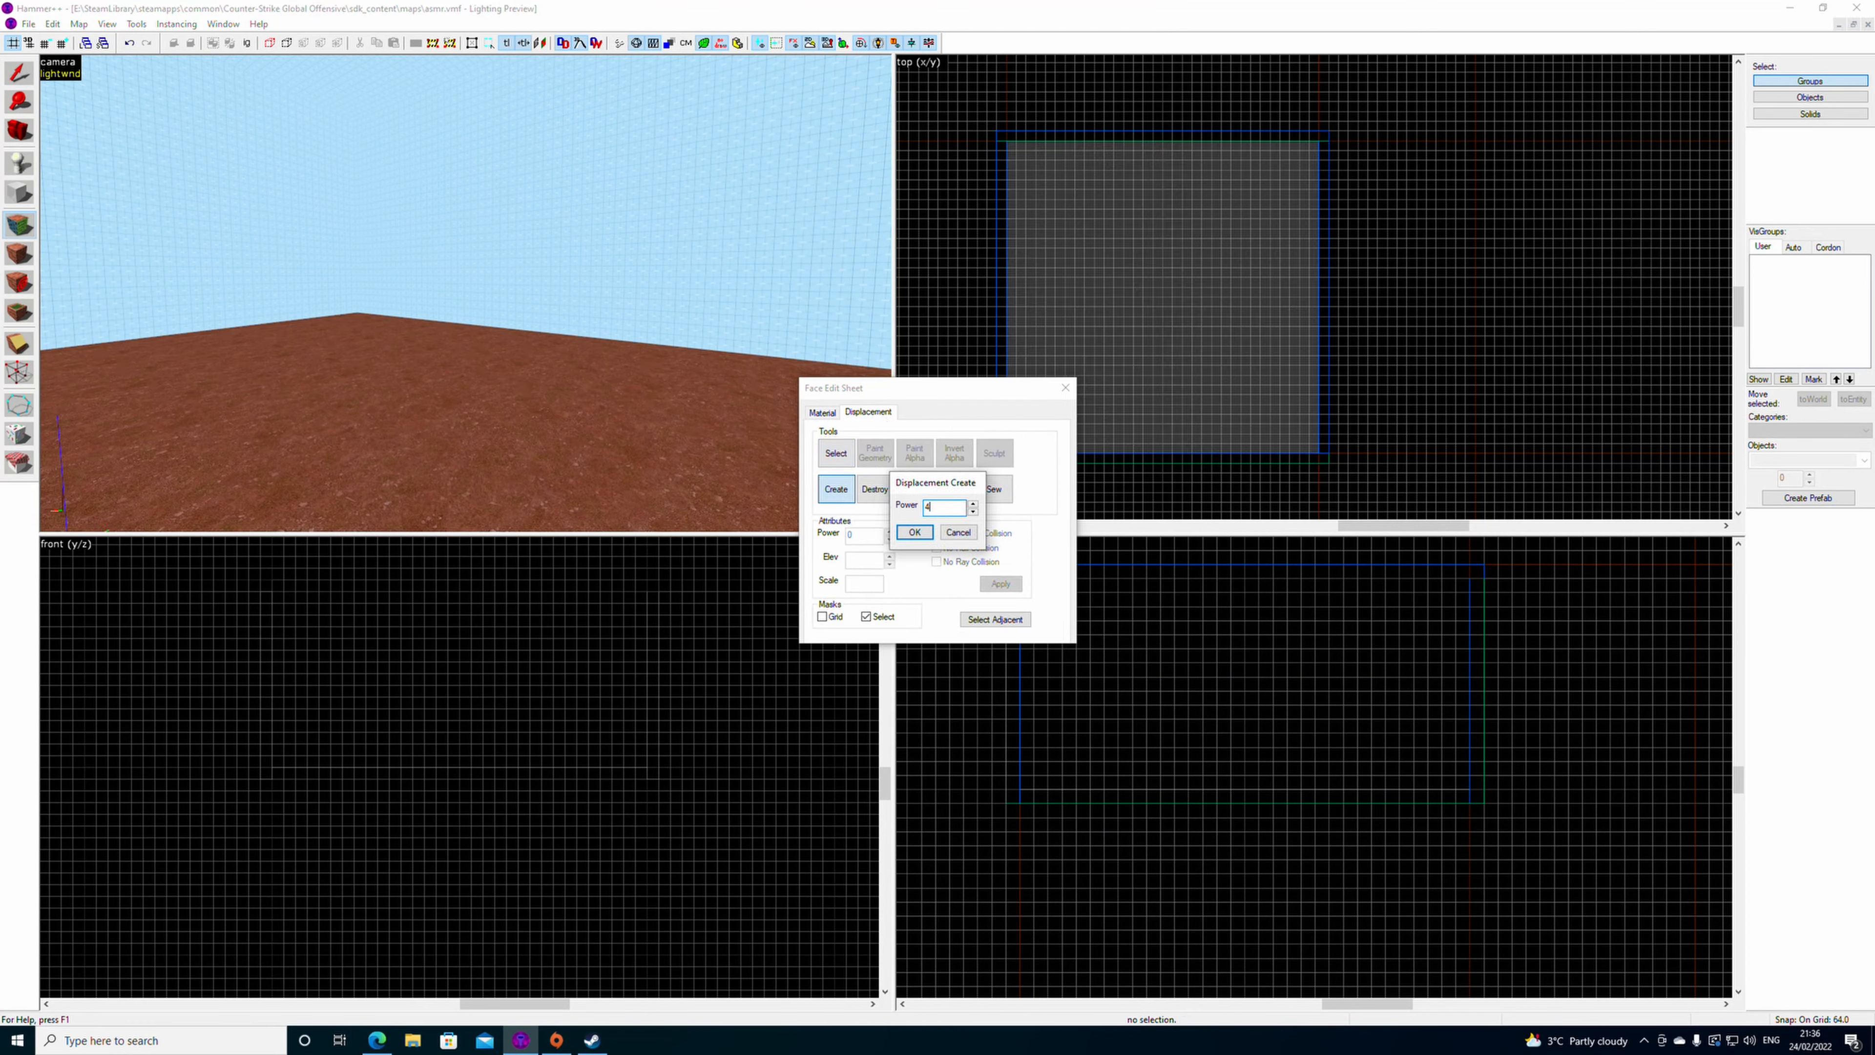
key("Return")
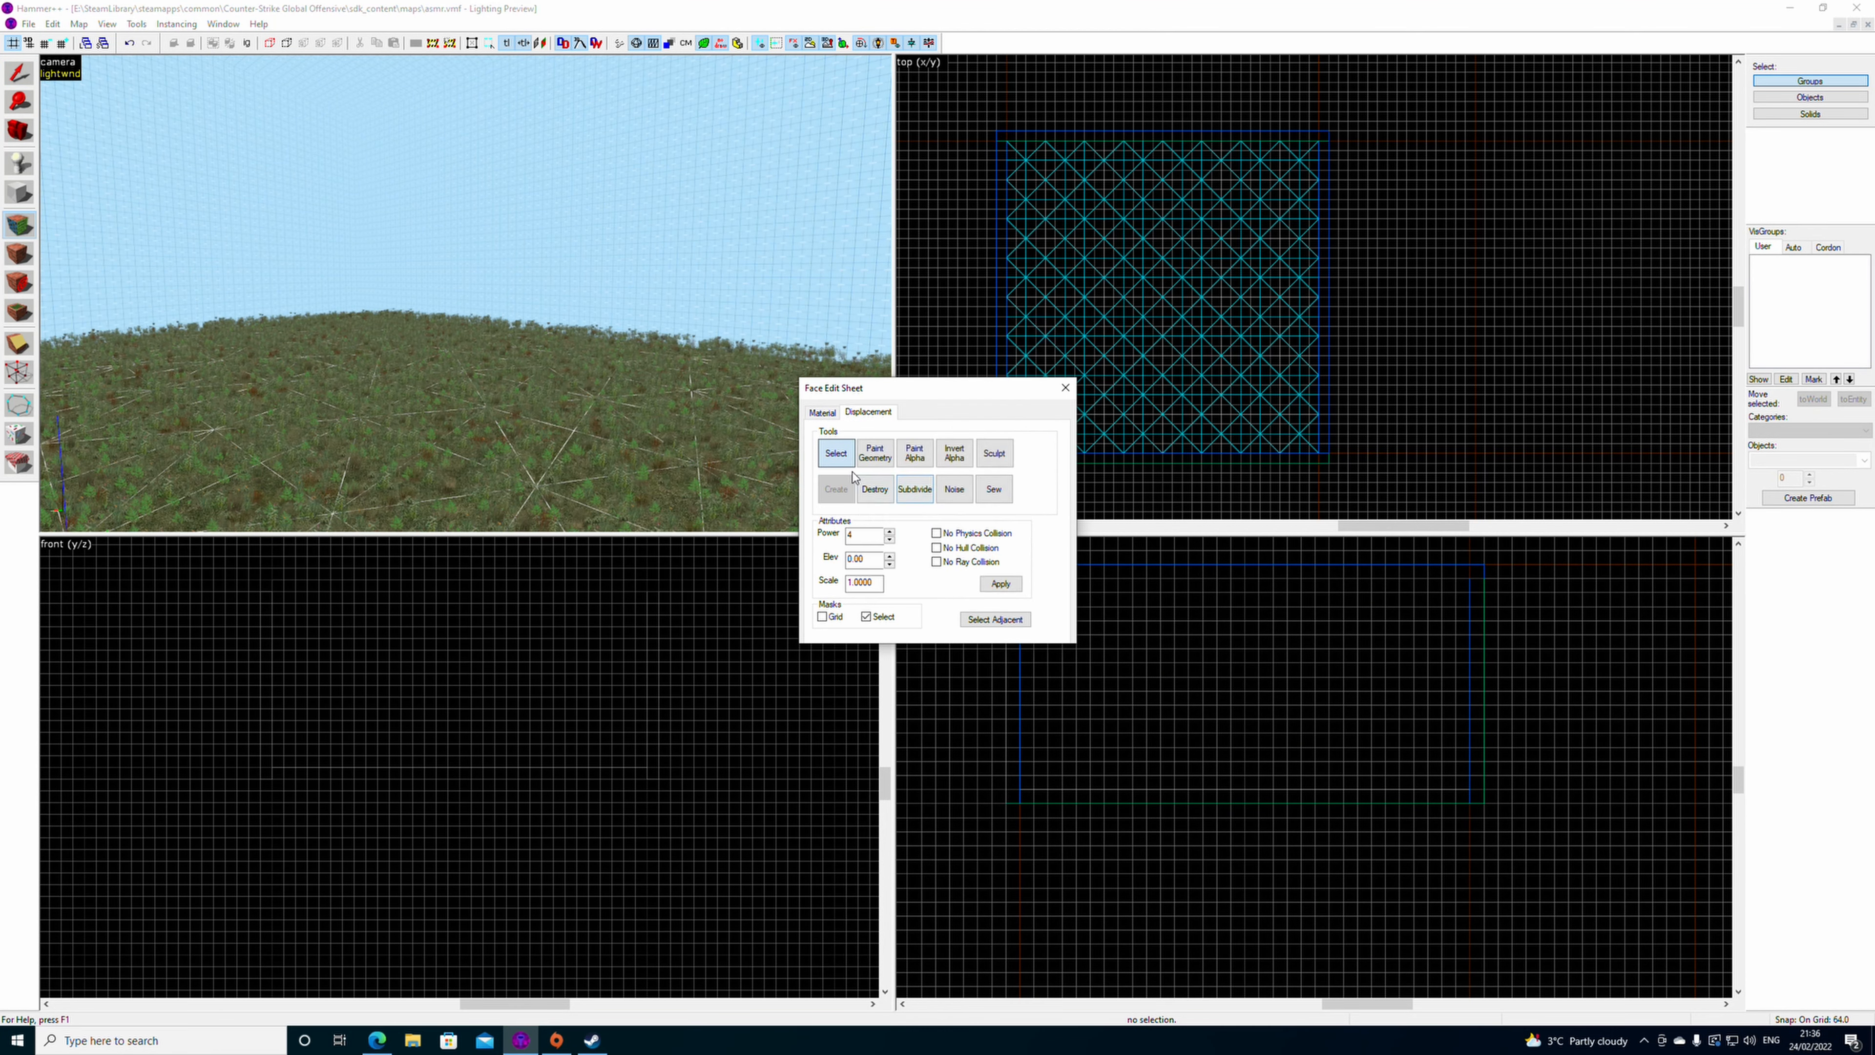
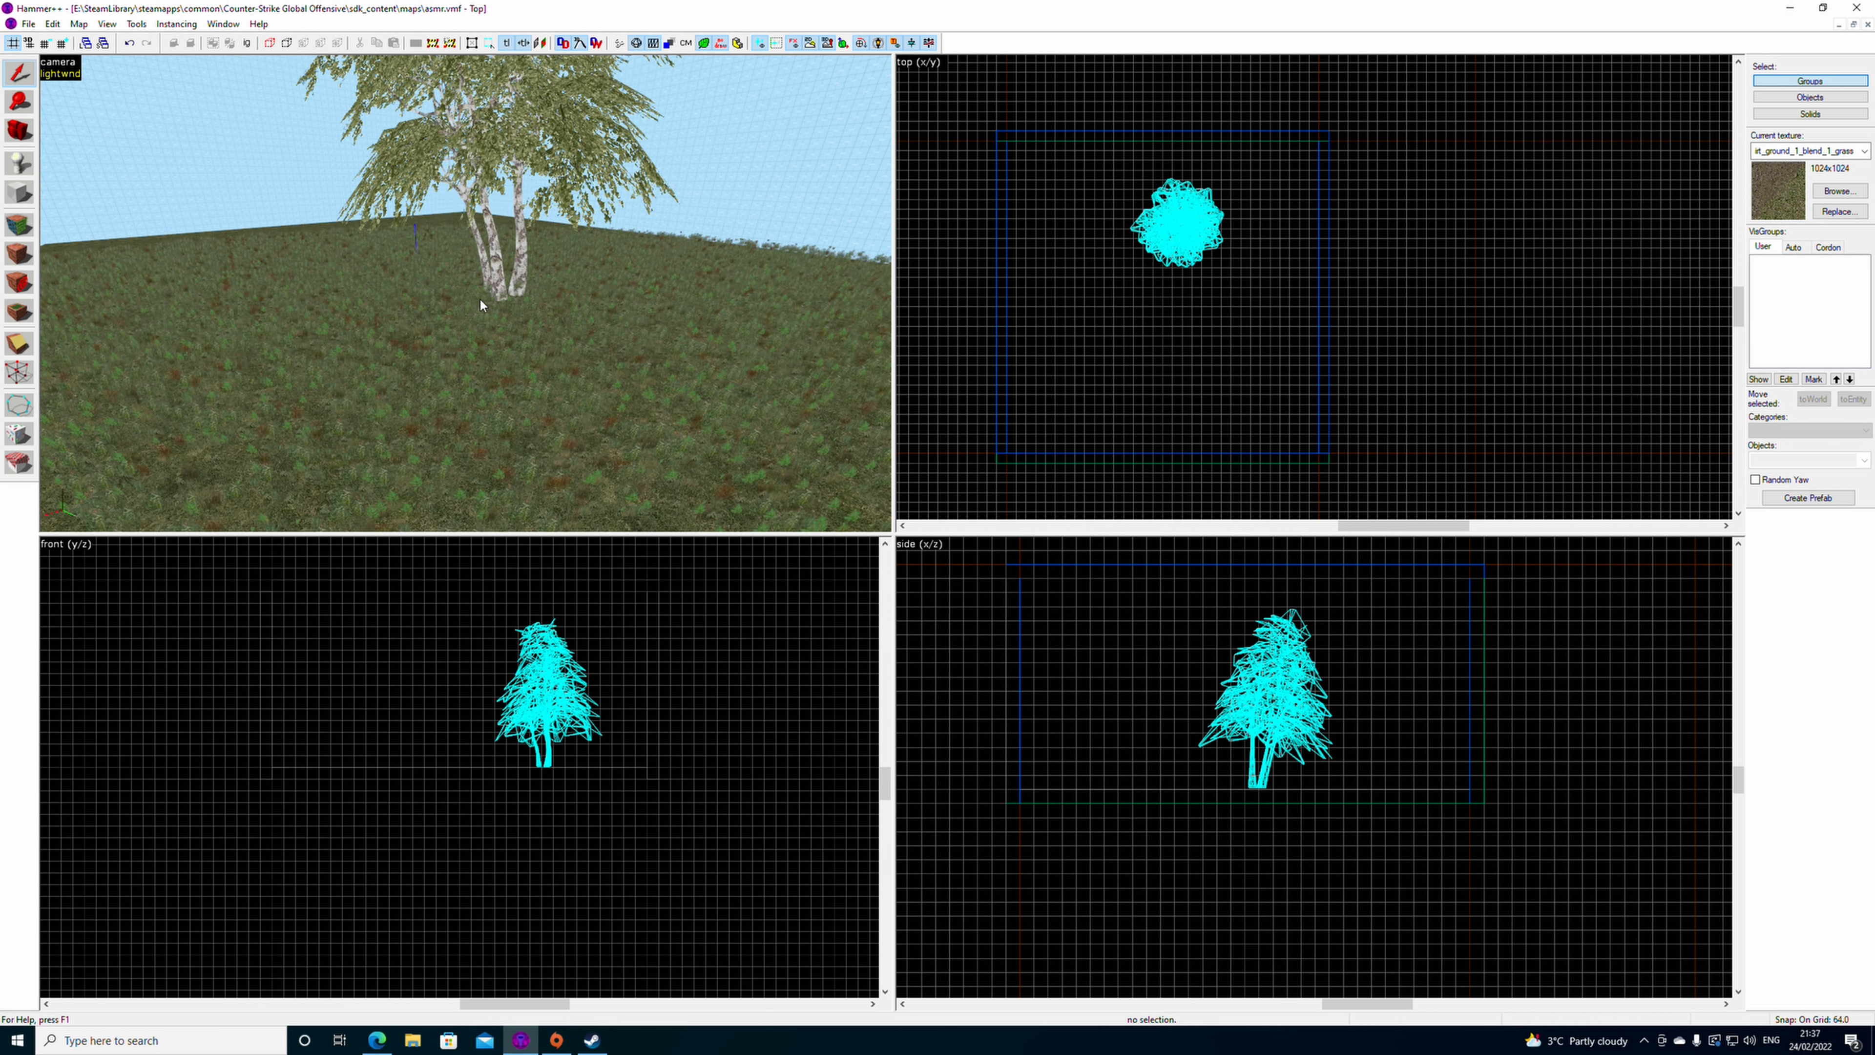
- Select the birch tree prop and raise it by one 64-unit grid square
scroll(525, 325, "up", 3)
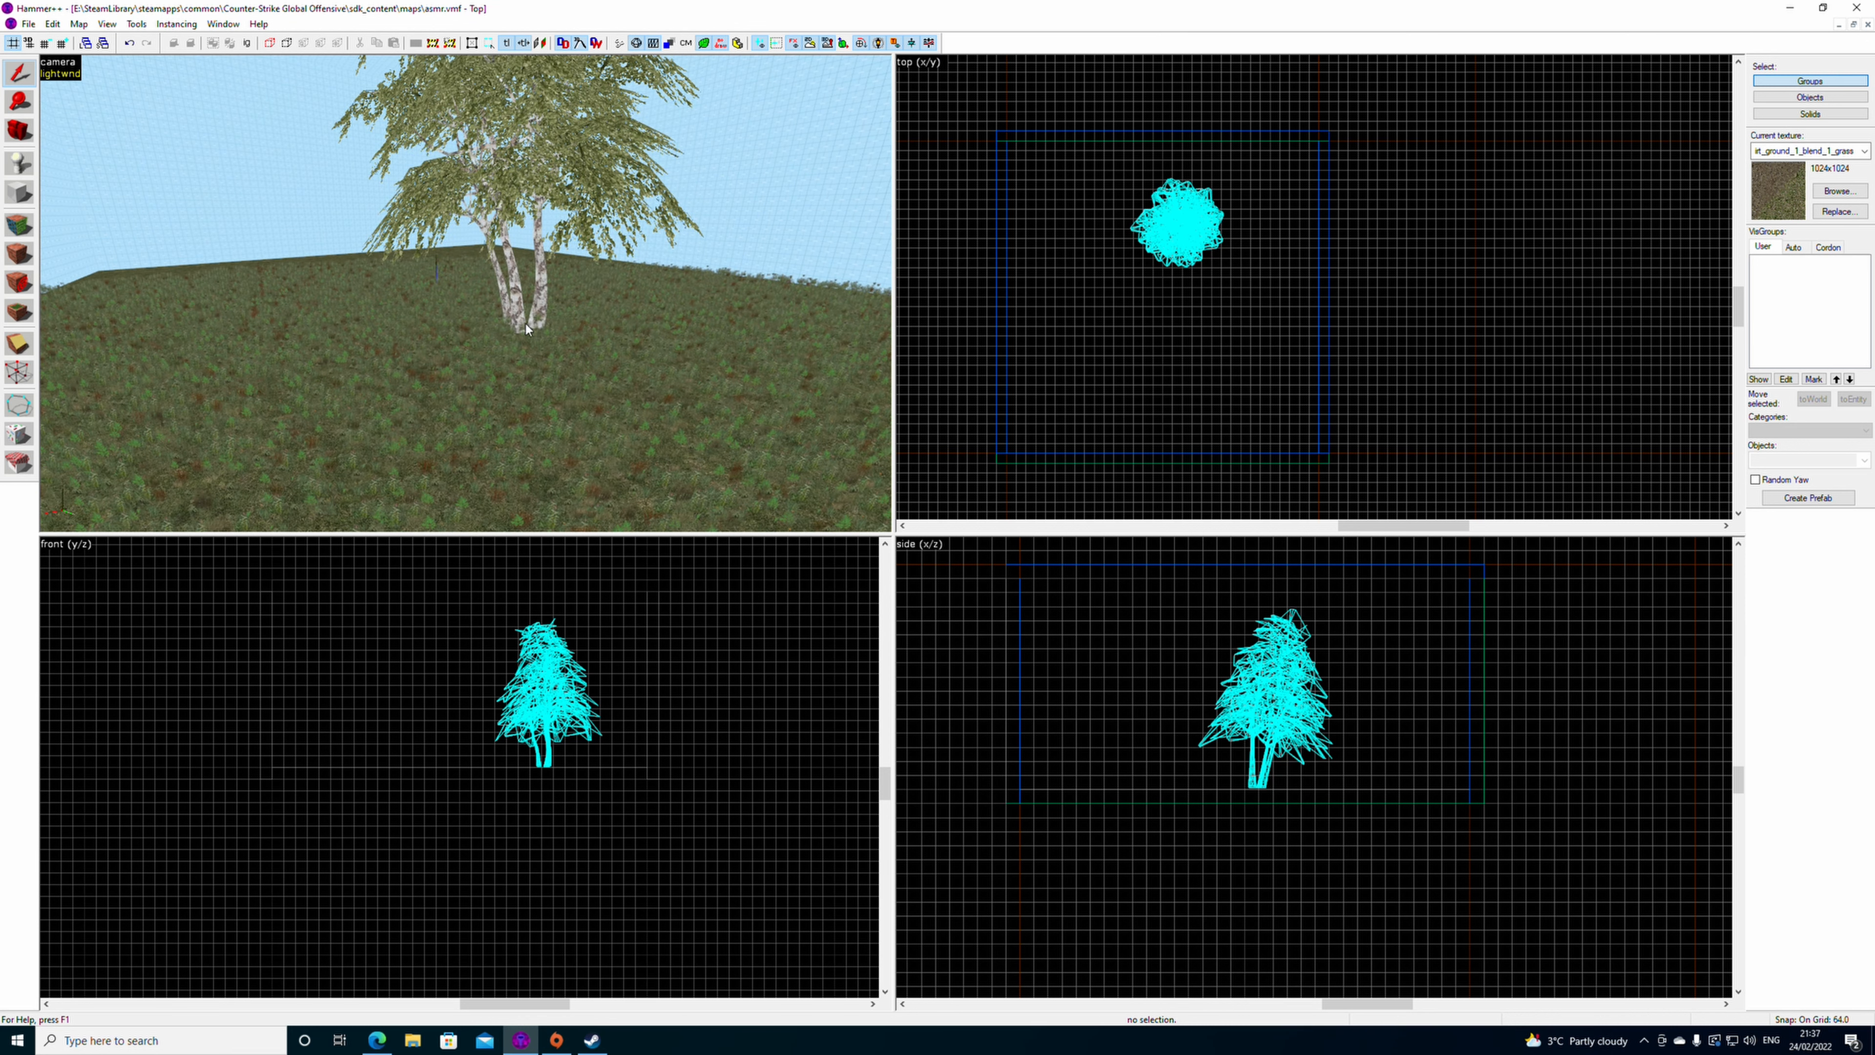
left_click(596, 347)
left_click(1363, 297)
key("z")
key("s")
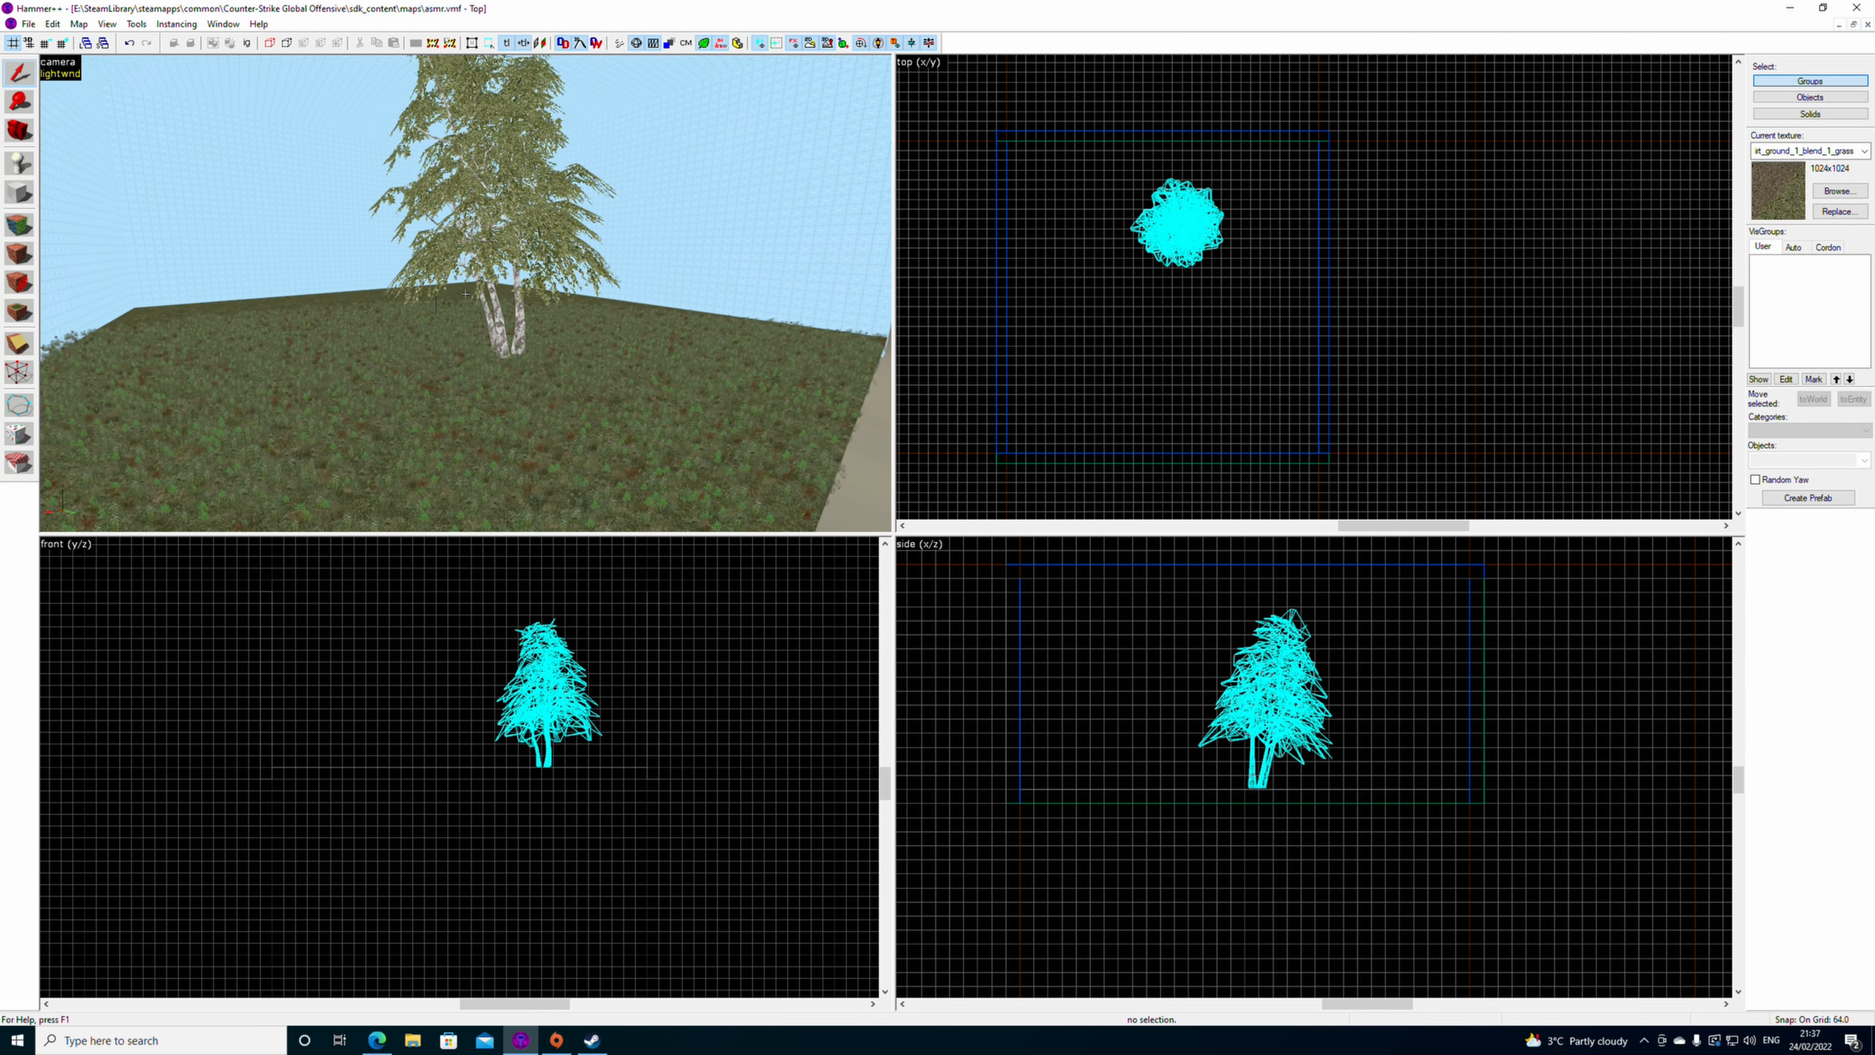
key("z")
left_click(487, 252)
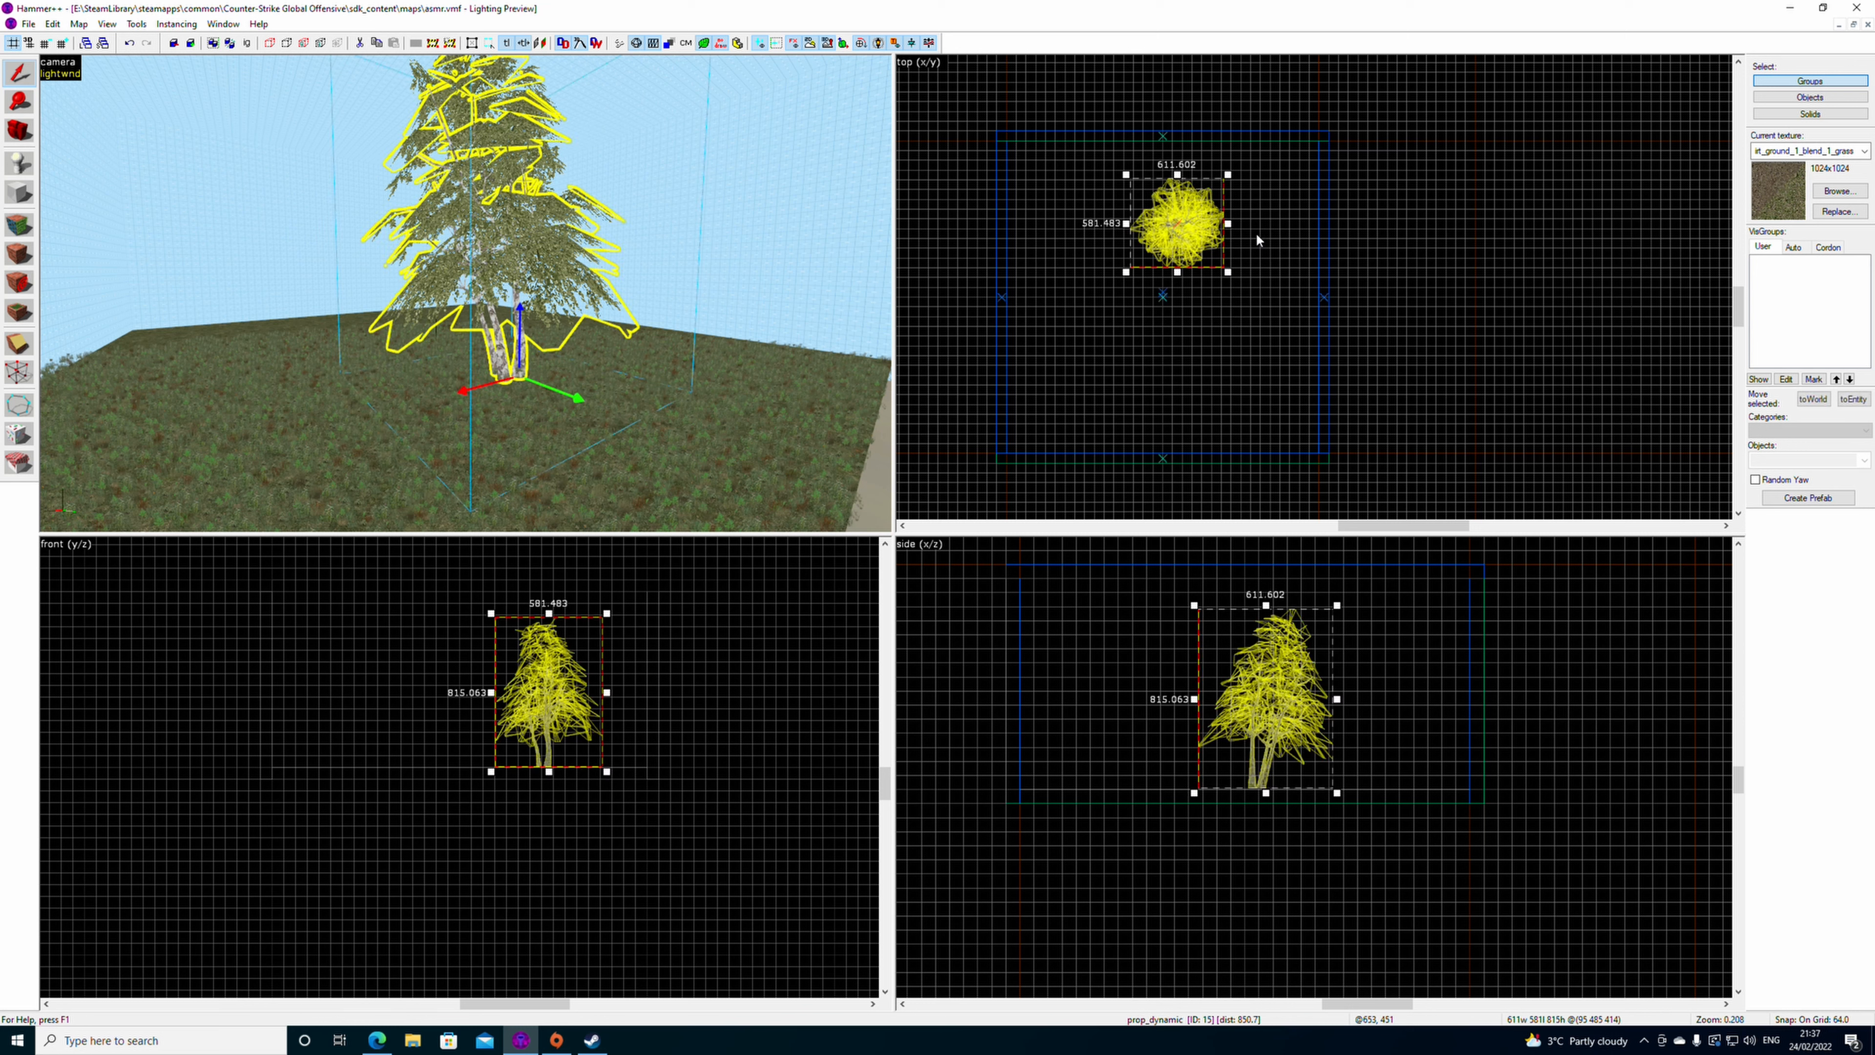
left_click(1298, 329)
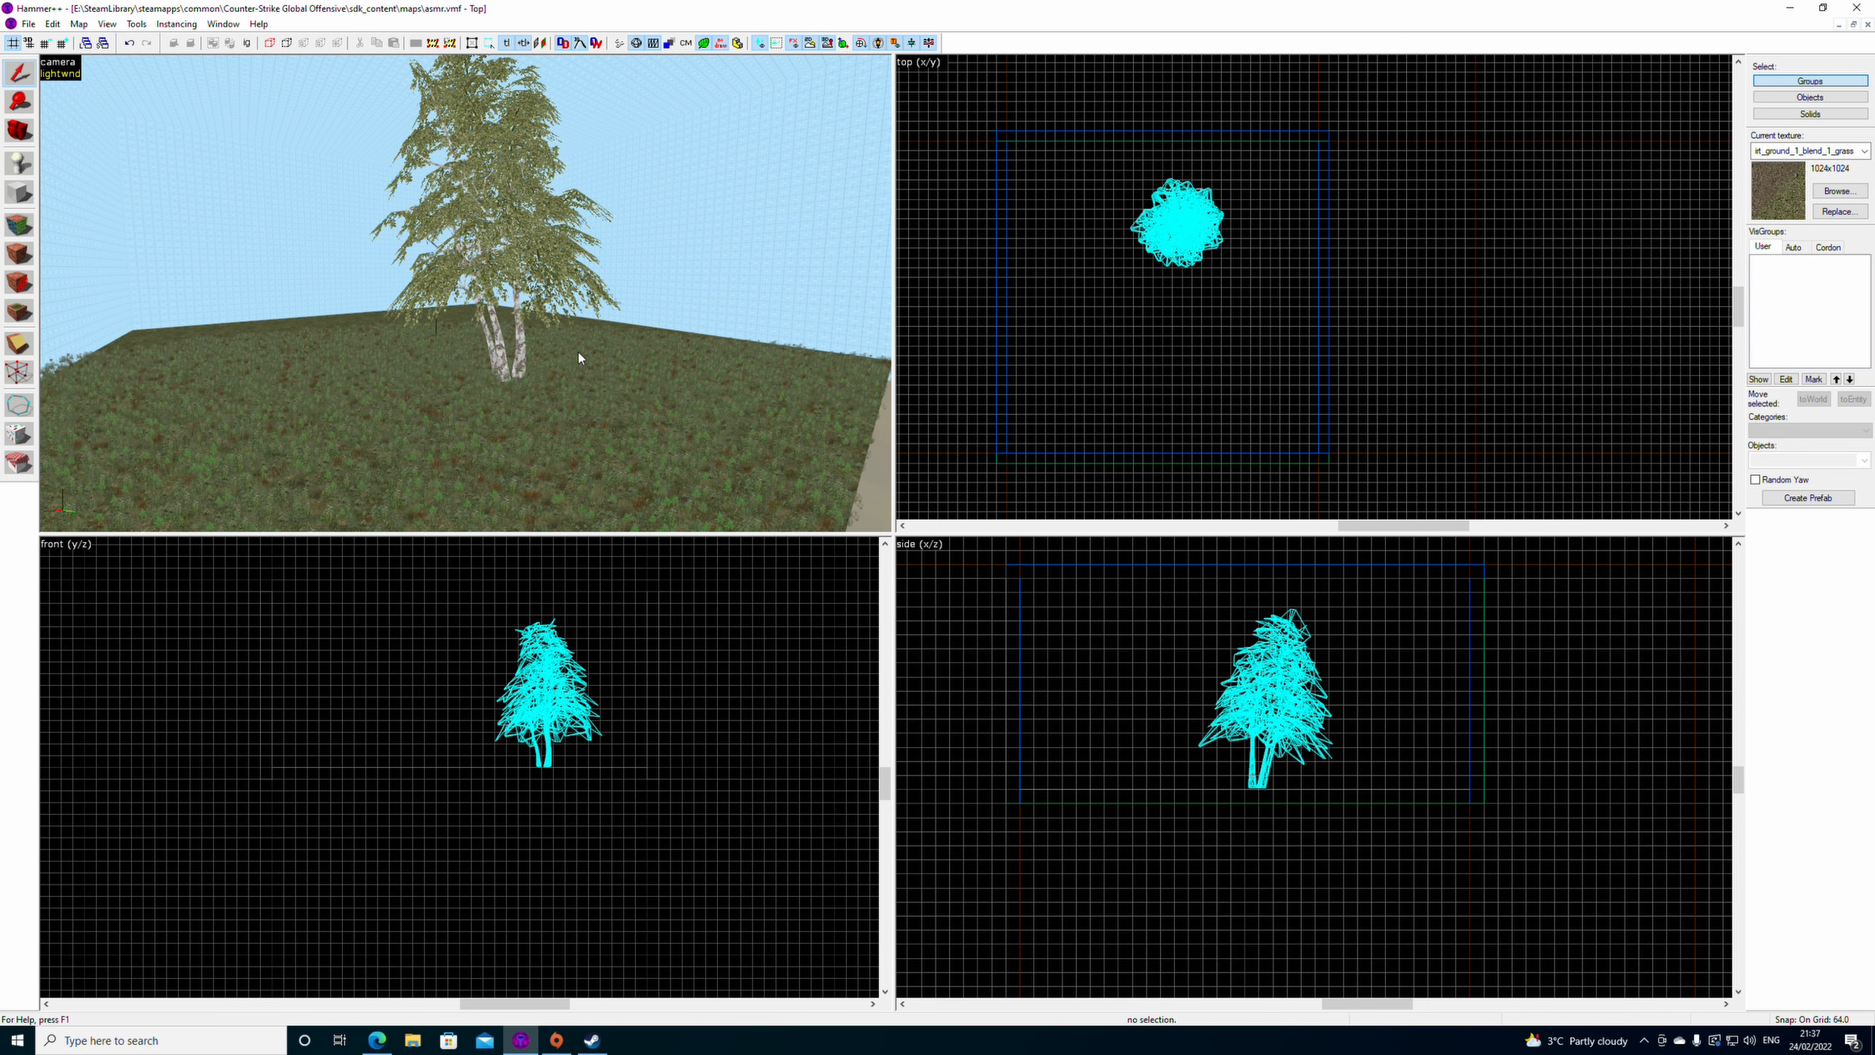
left_click(521, 341)
left_click_drag(519, 317, 520, 294)
- Select the grass floor displacement and set up a spatial Raise/Lower geometry brush with a radius of 290
left_click(19, 224)
left_click(868, 412)
left_click(561, 436)
left_click(915, 449)
left_click(856, 473)
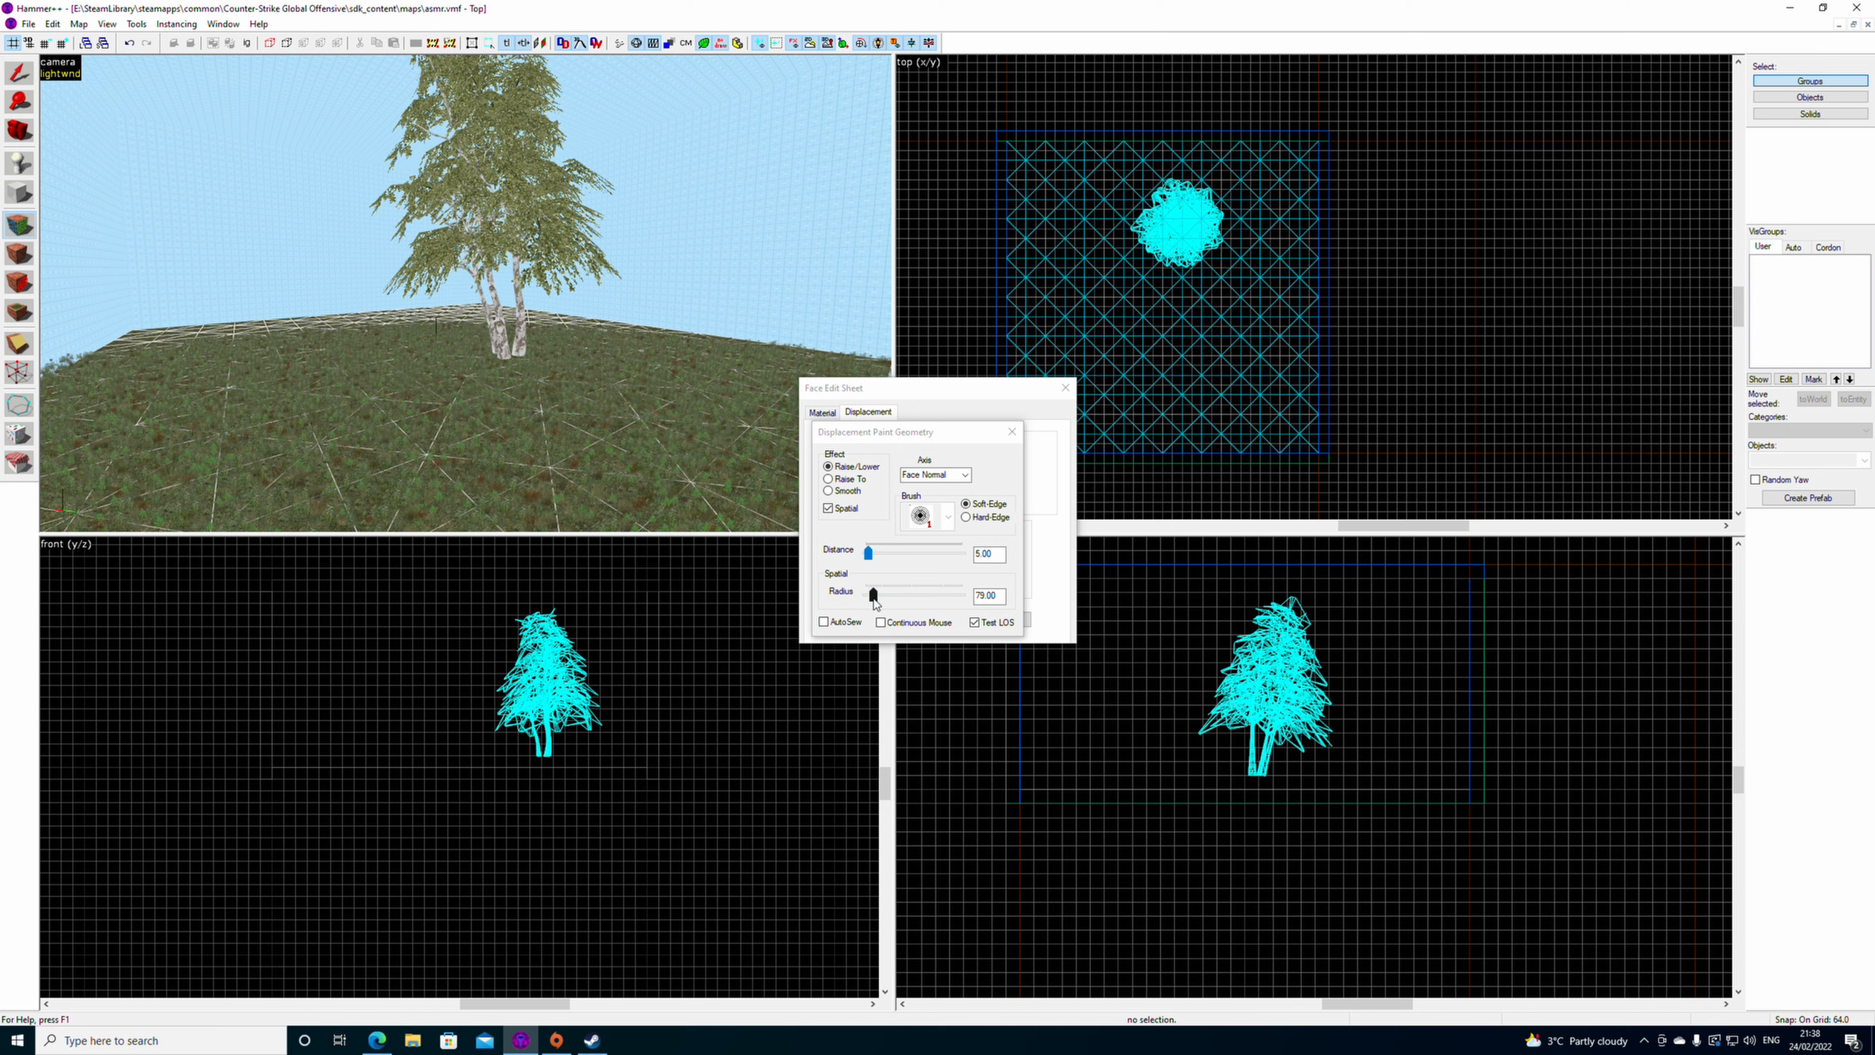
left_click_drag(873, 595, 893, 600)
- Sculpt uneven low hills across the grass floor displacement with the 290-radius raise brush, including its edges and corners
mouse_move(608, 403)
left_mouse_down()
mouse_move(369, 390)
mouse_move(366, 347)
mouse_move(424, 410)
mouse_move(344, 399)
mouse_move(503, 377)
left_mouse_up()
key("z")
key("z")
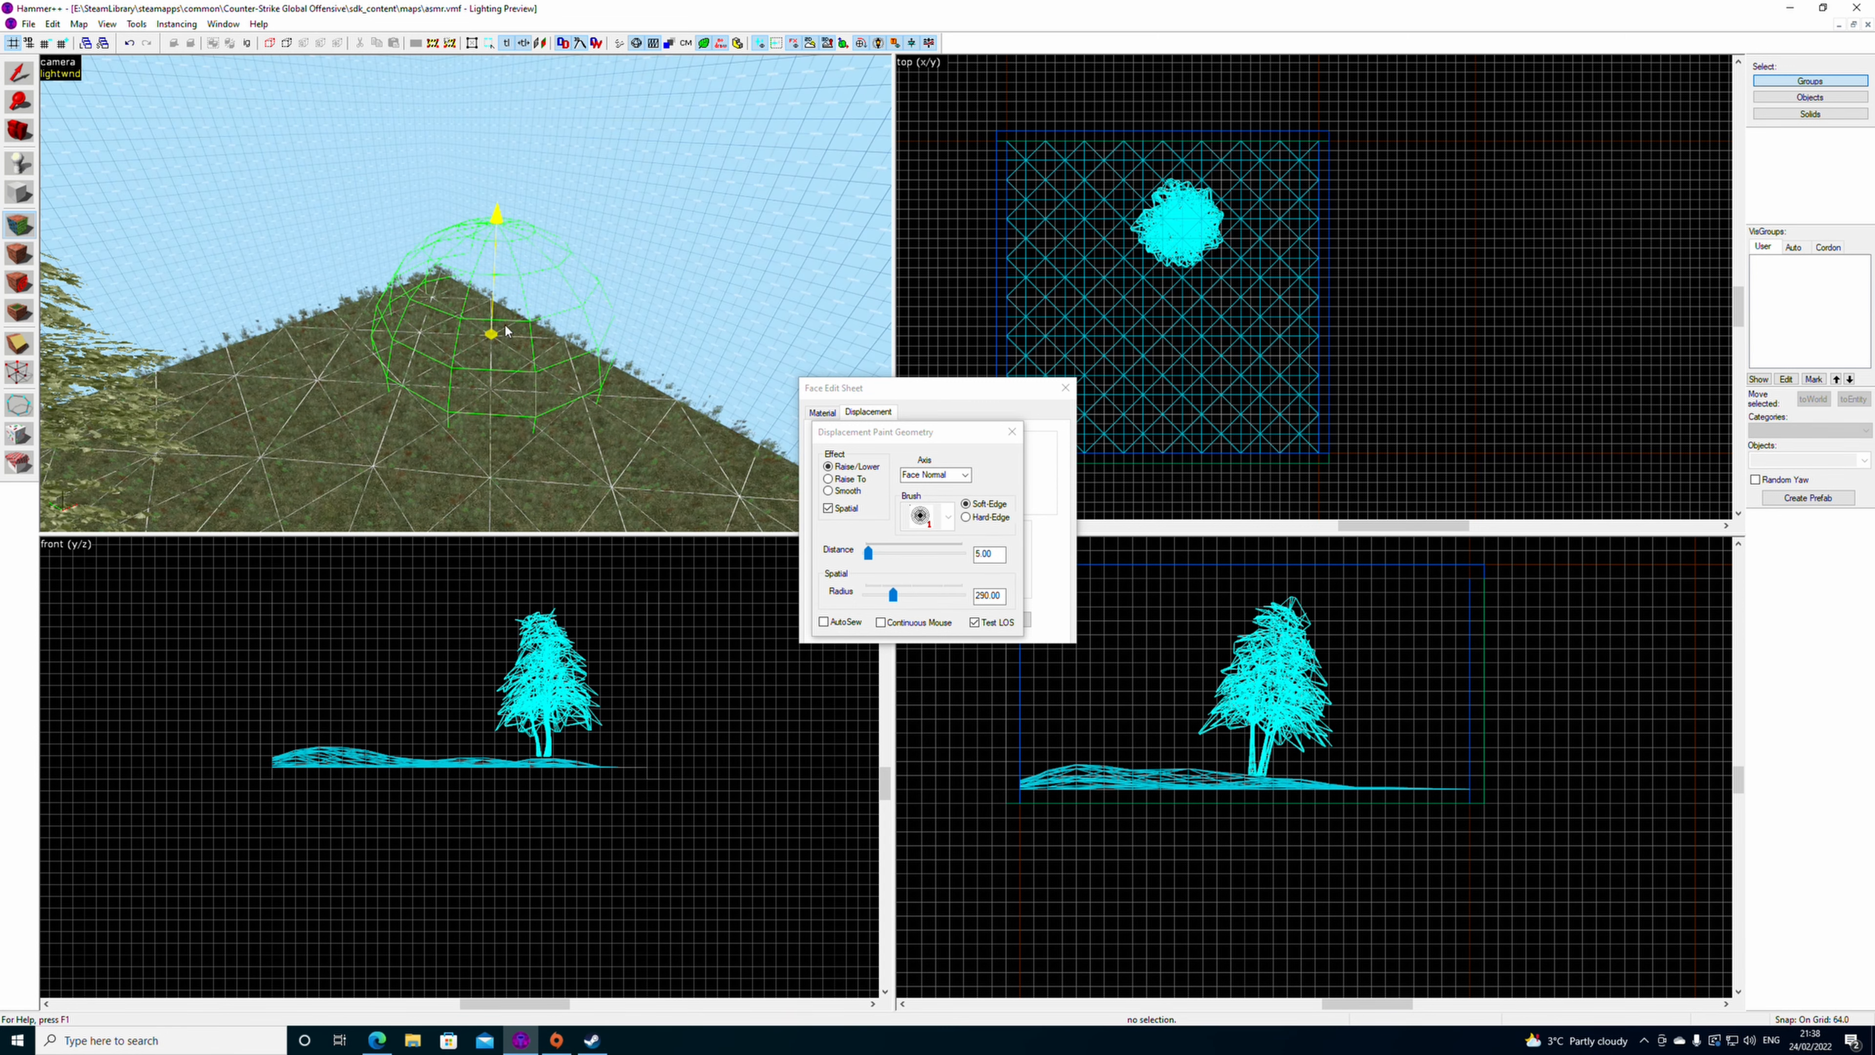
mouse_move(517, 341)
left_mouse_down()
mouse_move(397, 302)
mouse_move(616, 360)
left_mouse_up()
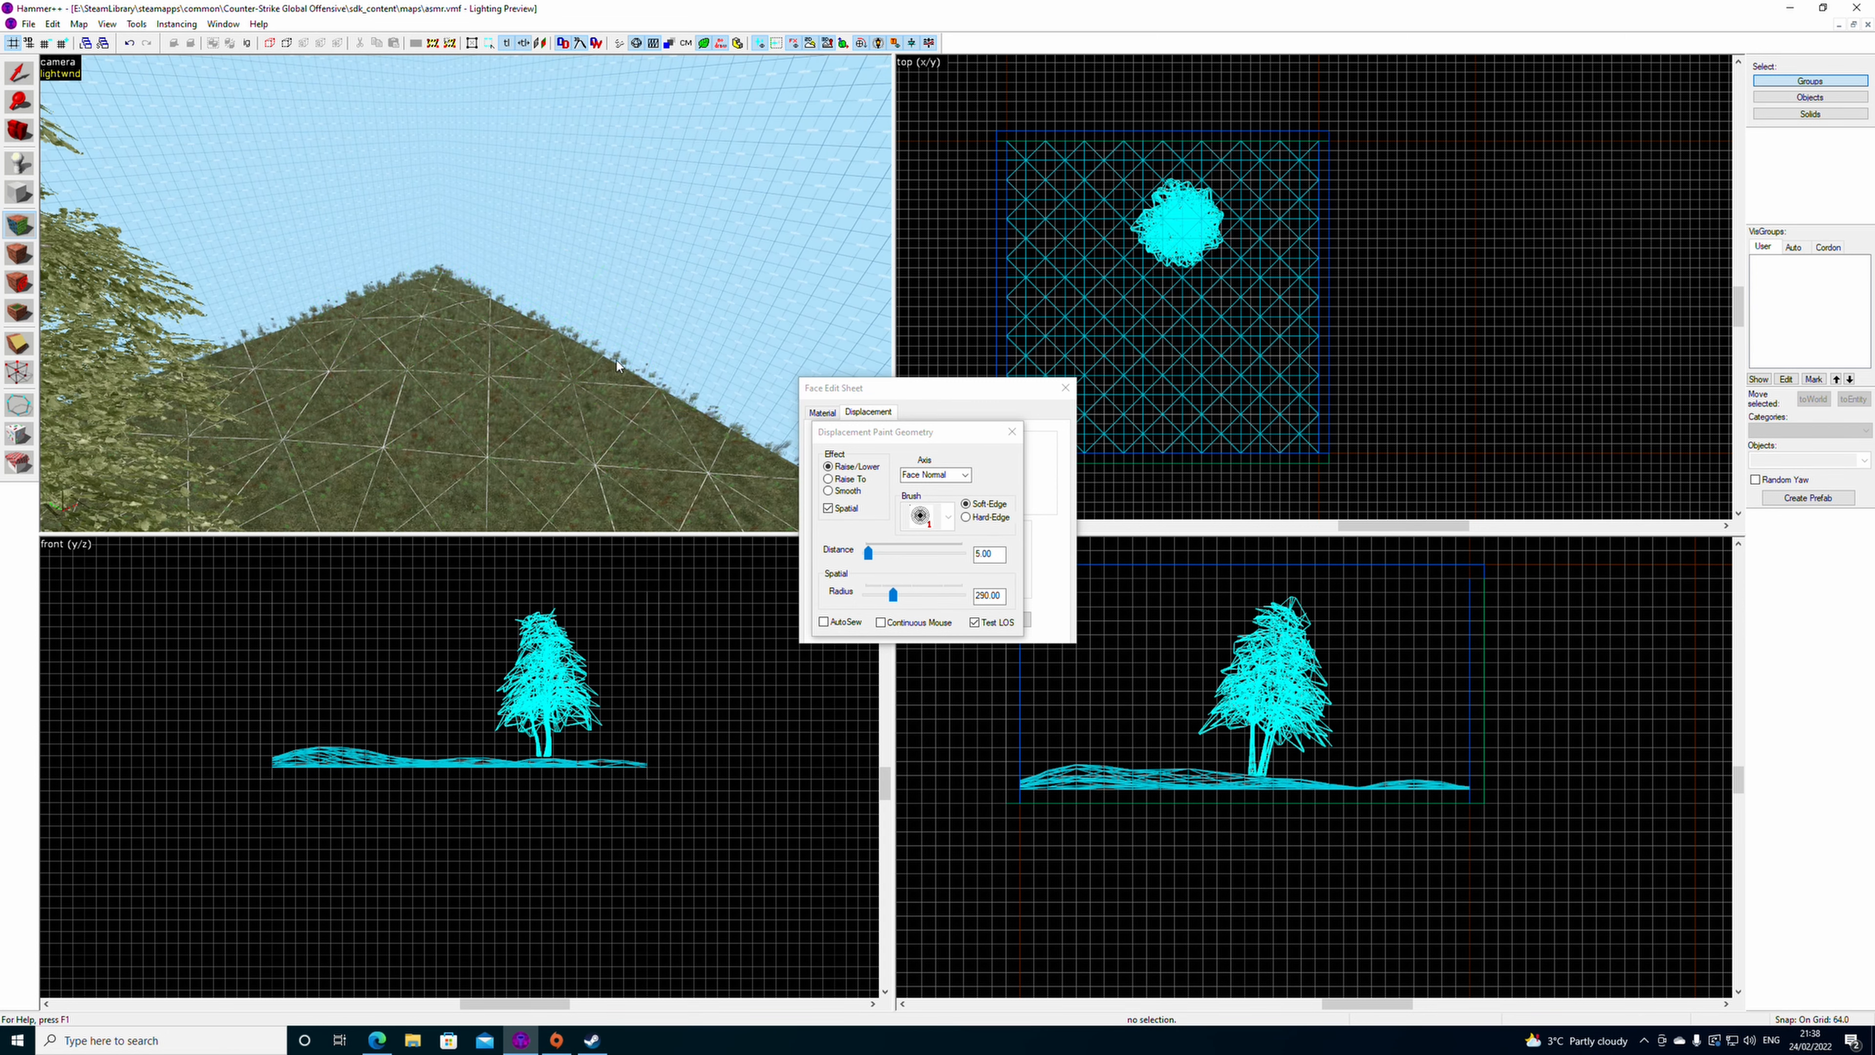
key("z")
key("s")
key("w")
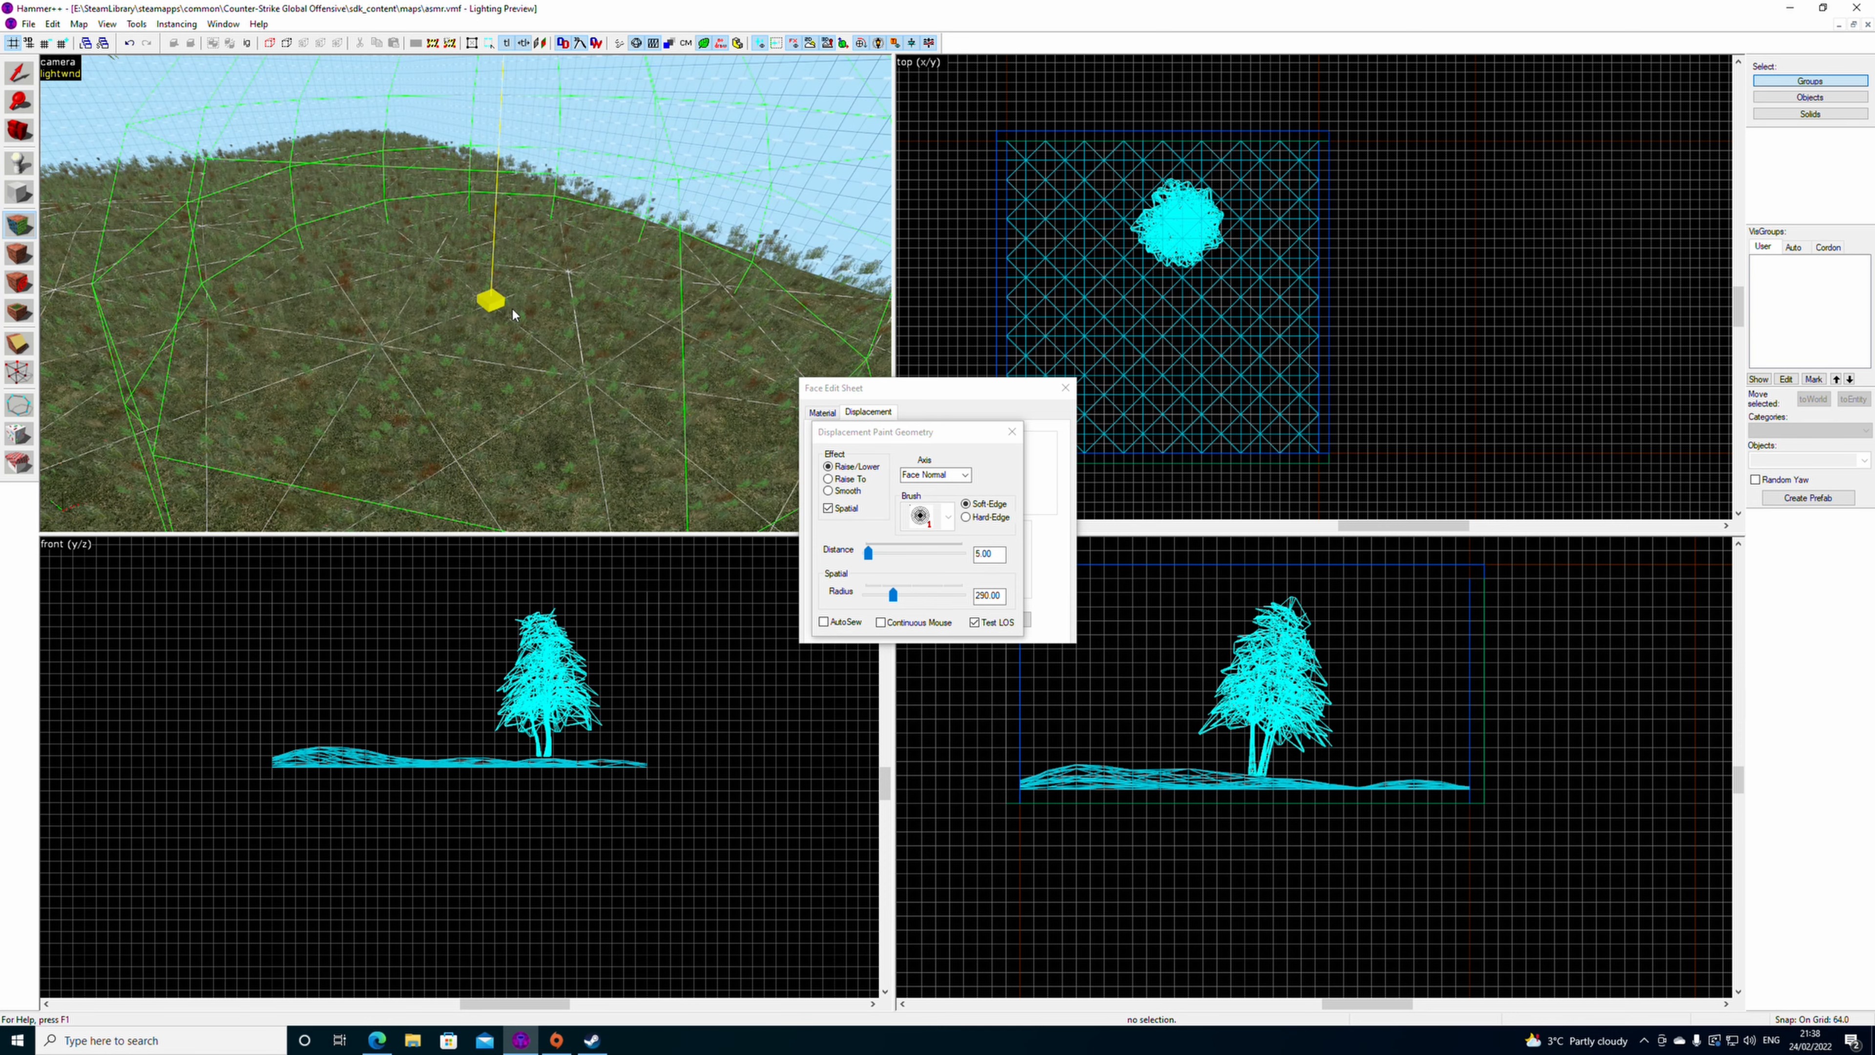
key("z")
key("s")
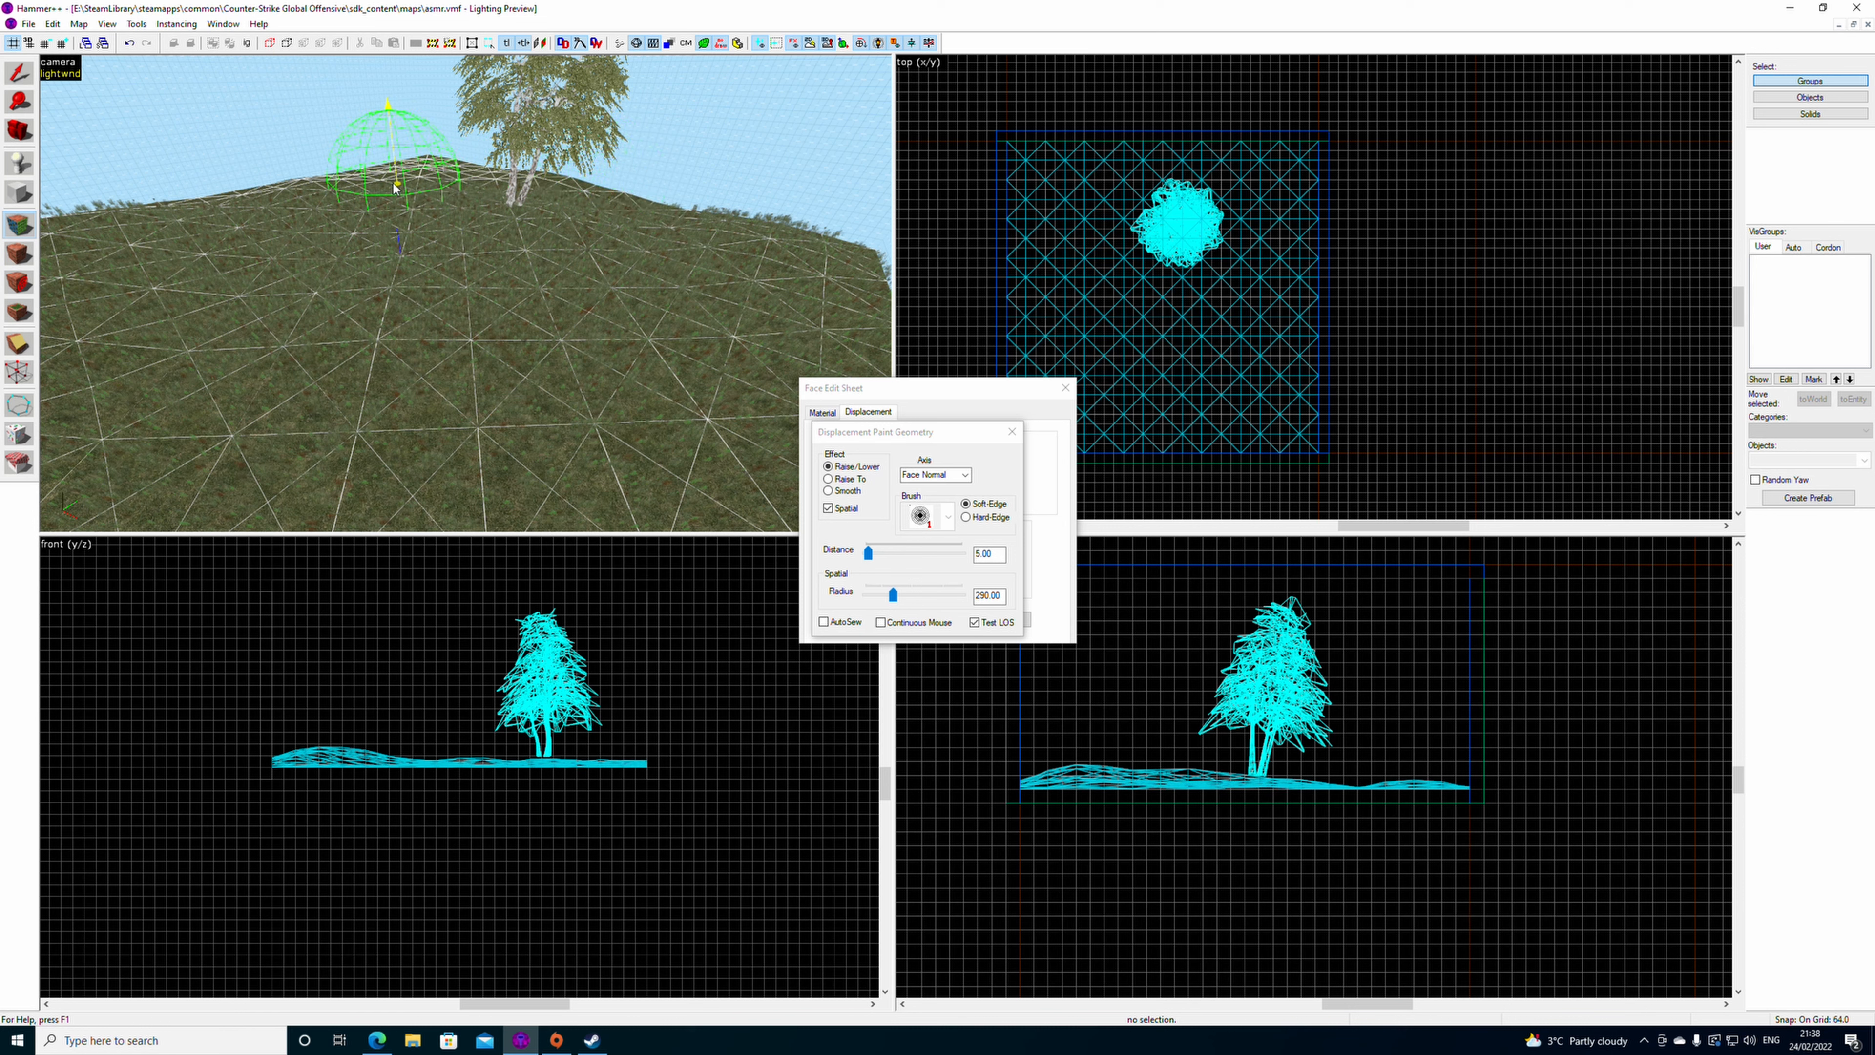
key("w")
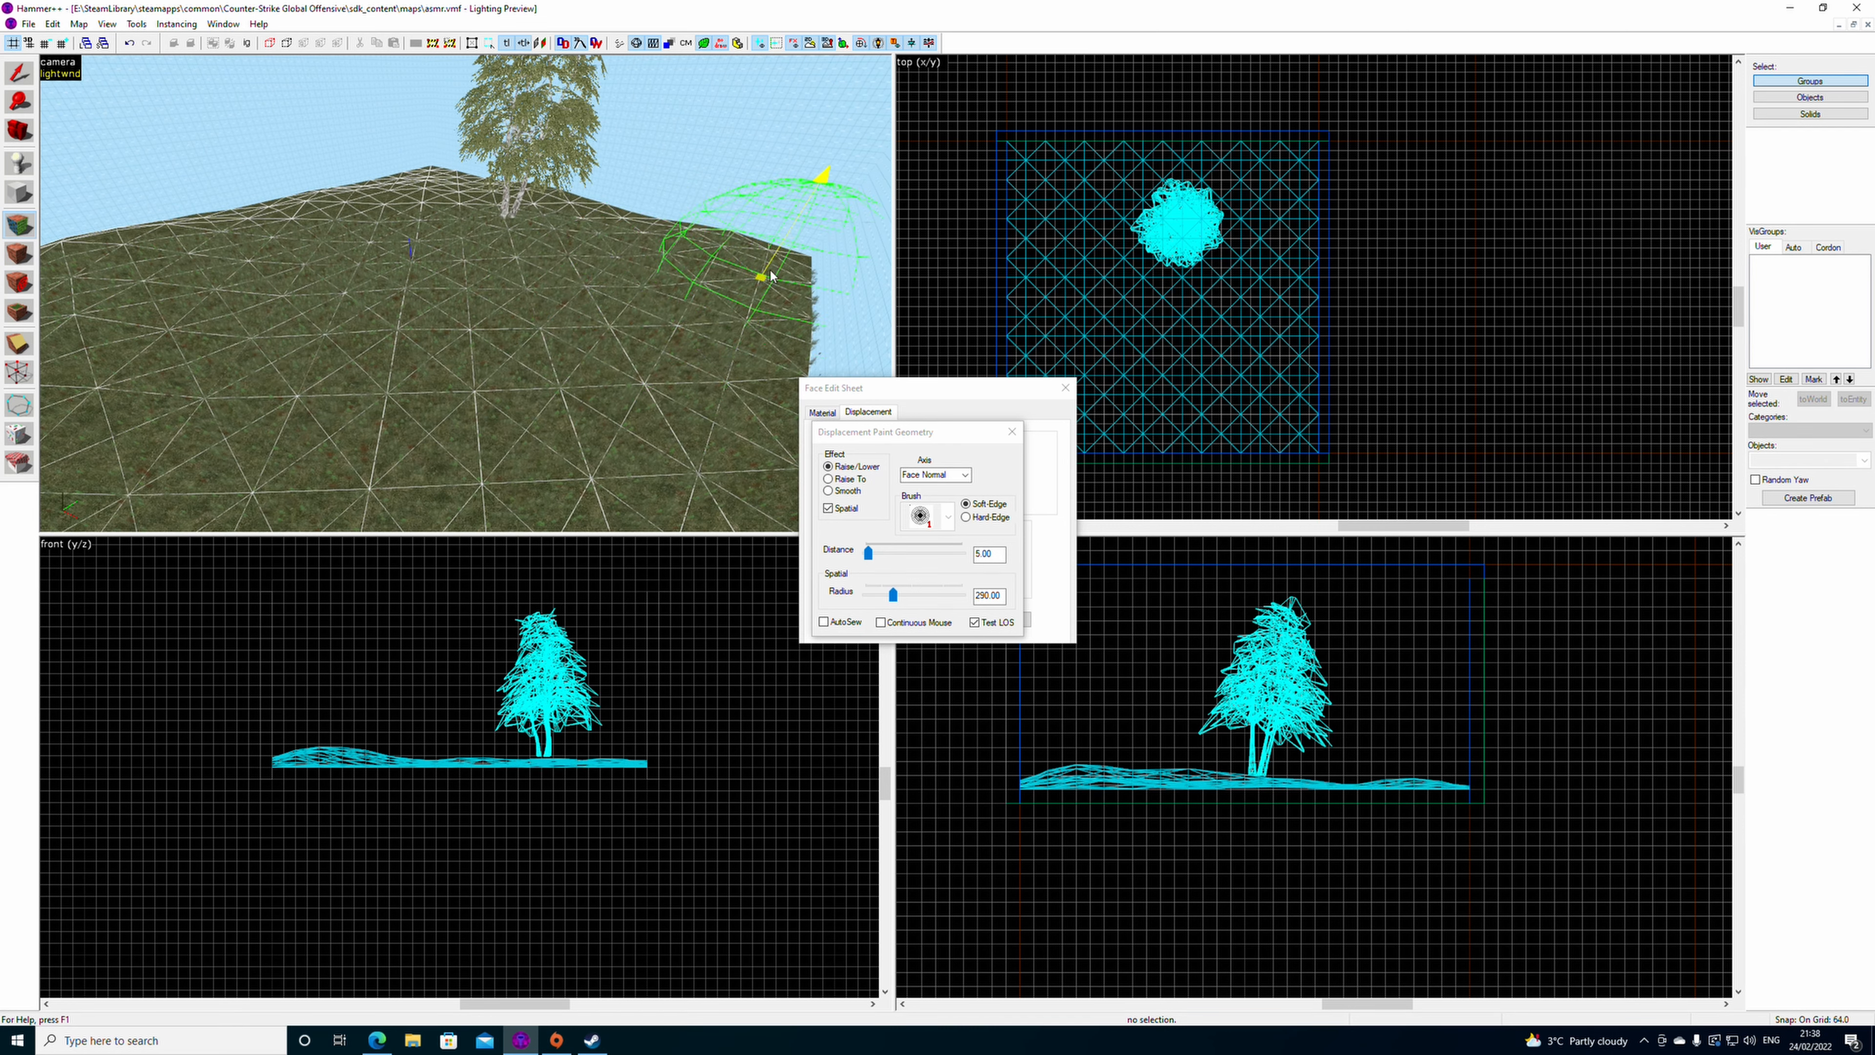
key("Up")
key("w")
key("z")
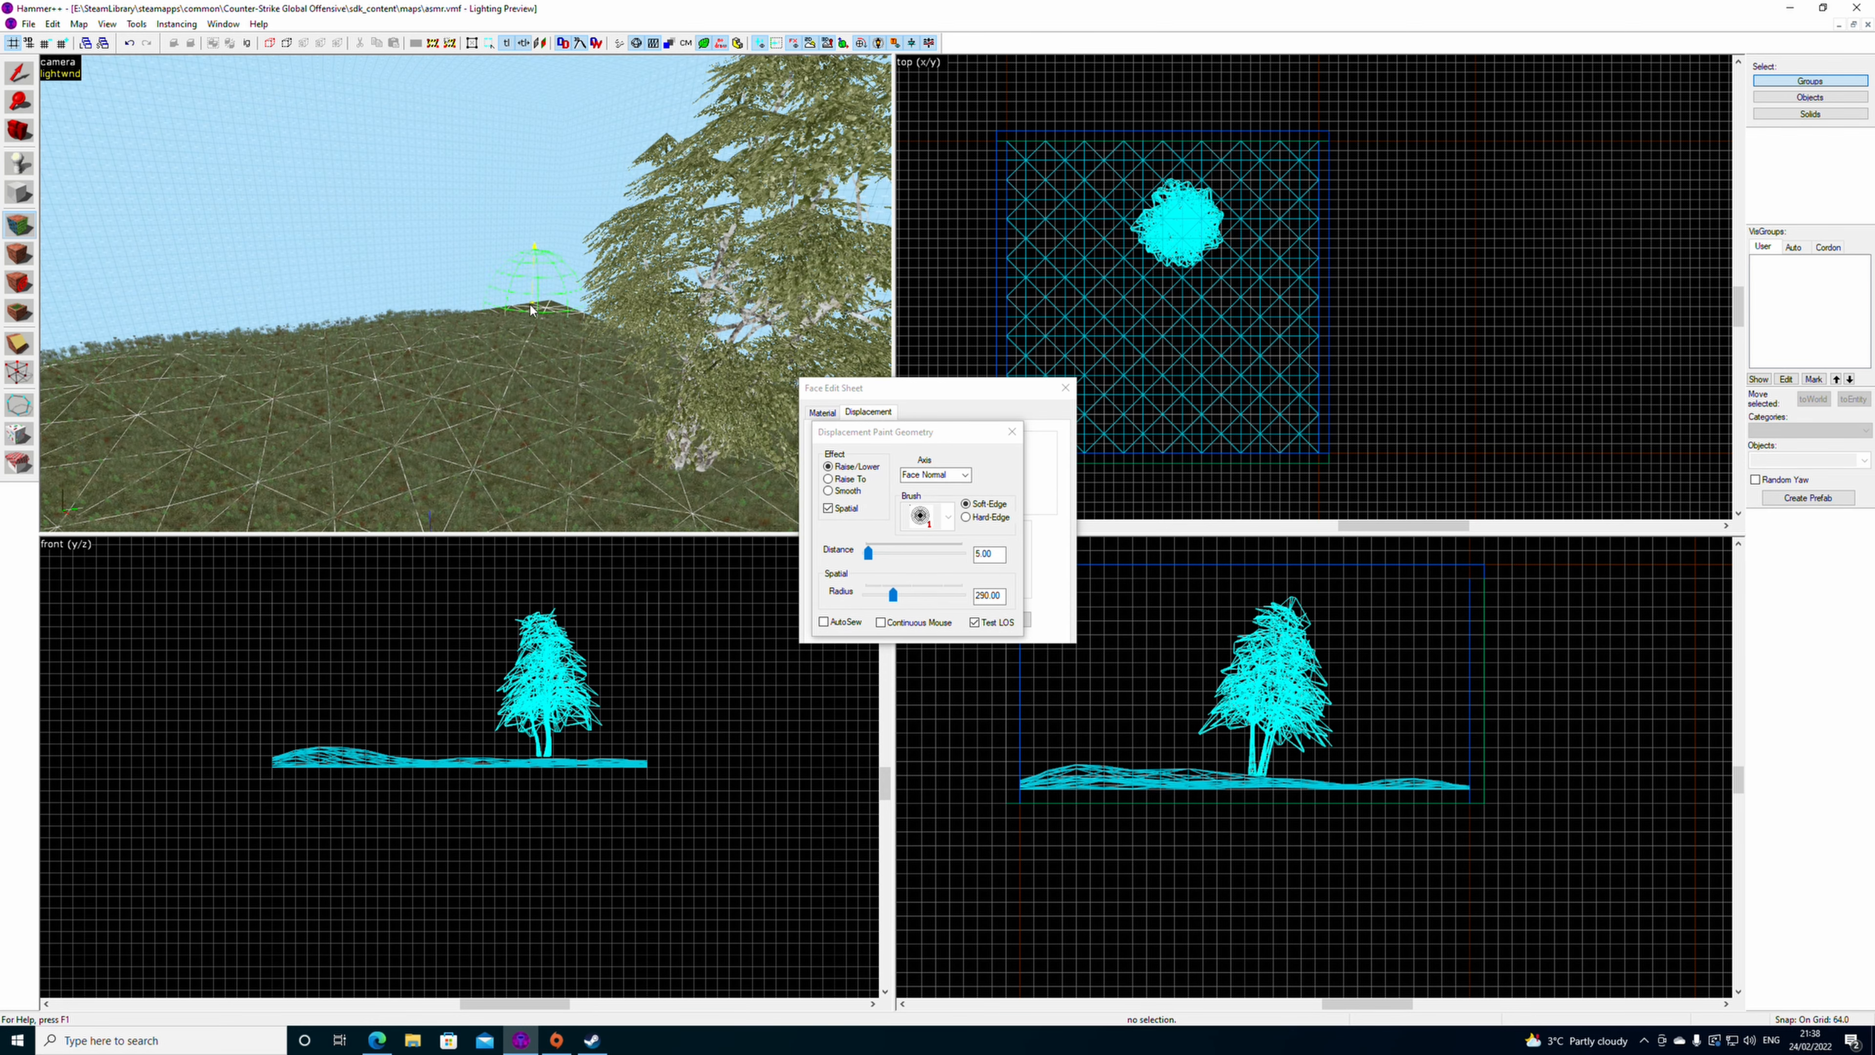
key("s")
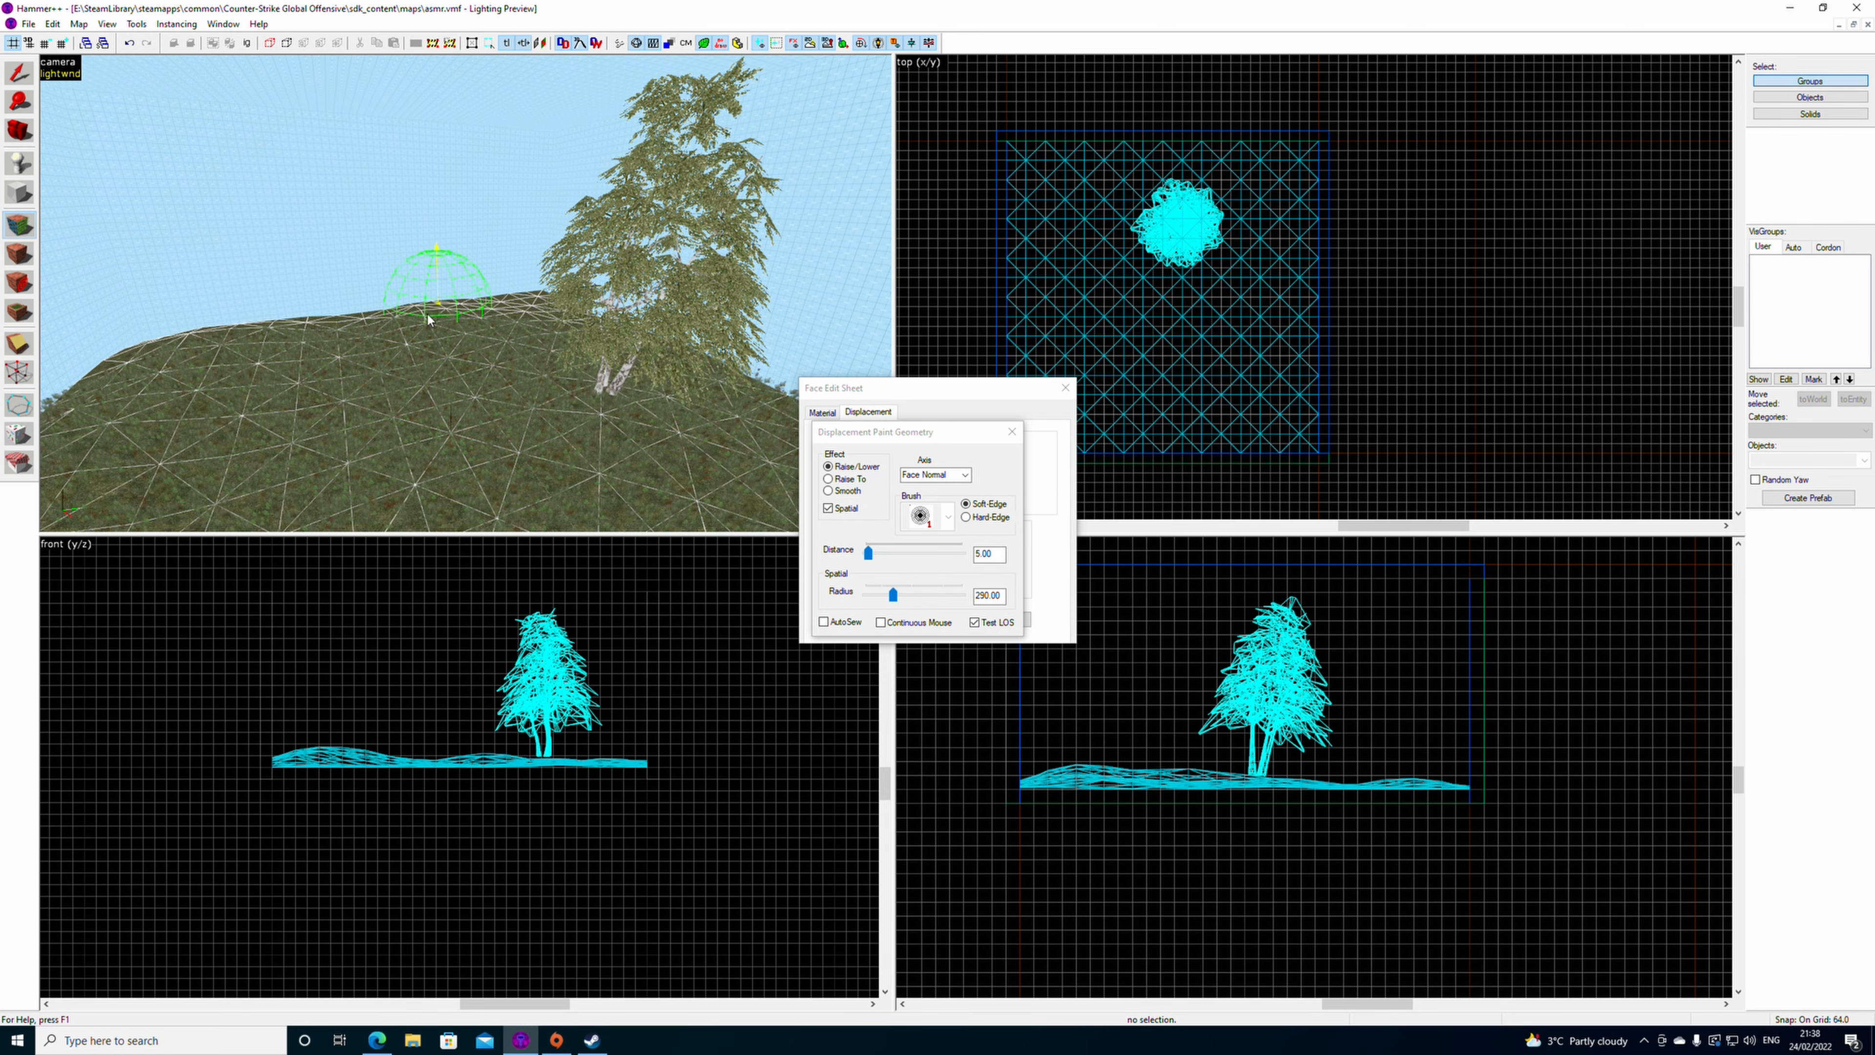
- Create a 64-unit-thick nodraw block directly beneath the grass floor
left_click(19, 72)
left_click(442, 398)
left_click(18, 192)
left_click_drag(1006, 803, 1483, 817)
key("Return")
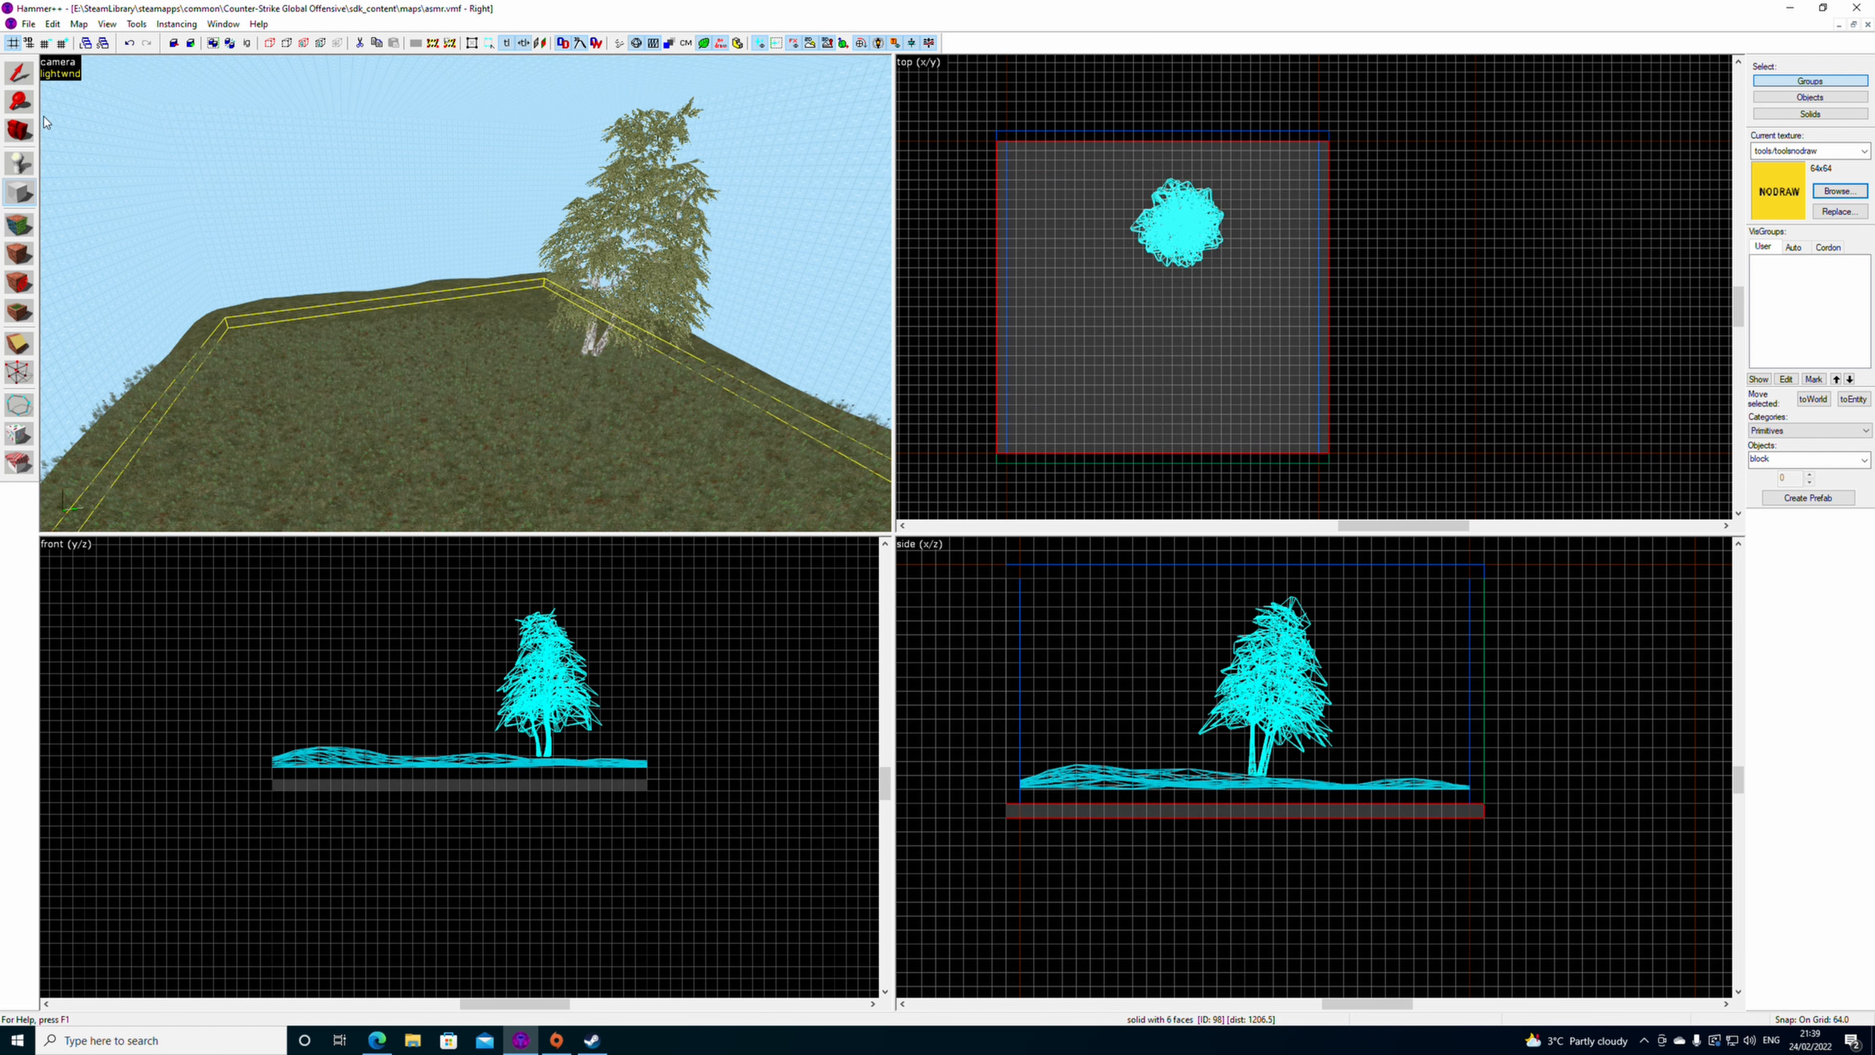
- Resize the nodraw block under the floor to 2176 by 2176 units and deselect it
left_click(18, 73)
left_click_drag(1162, 136, 1163, 132)
left_click_drag(1162, 463, 1162, 464)
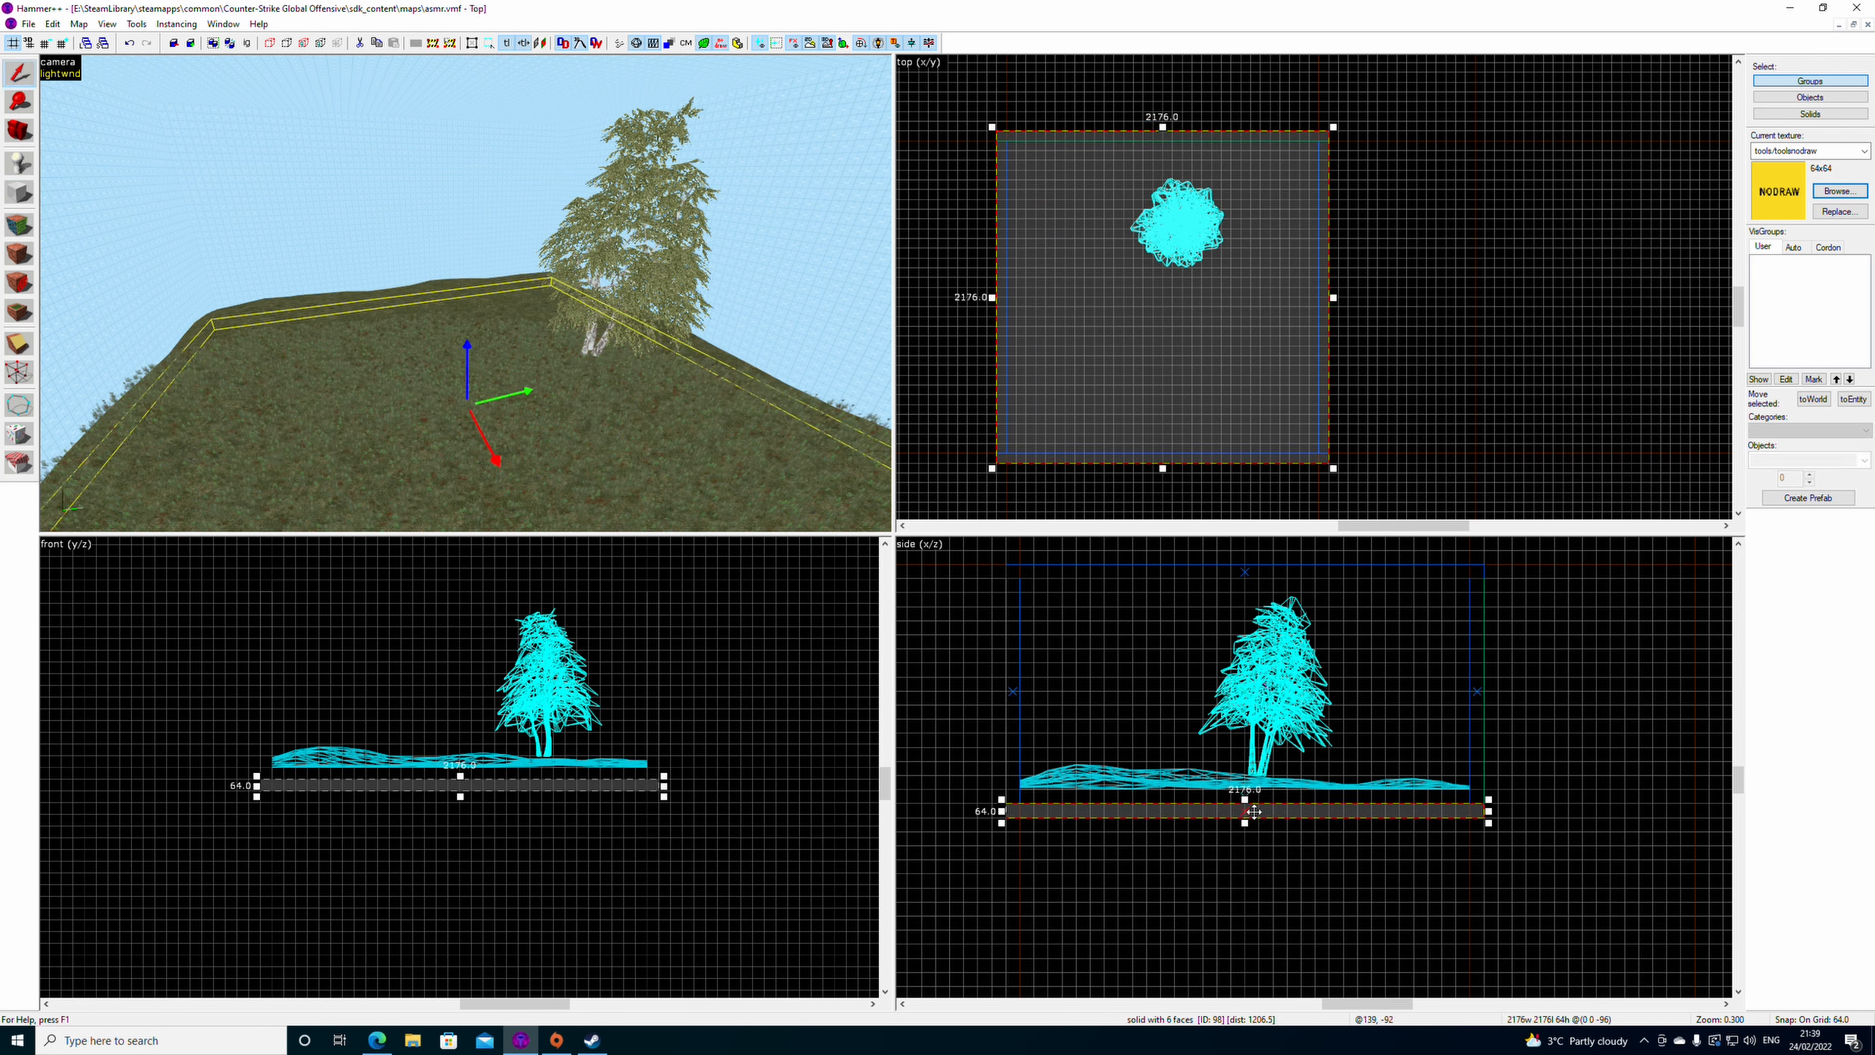
left_click(1364, 400)
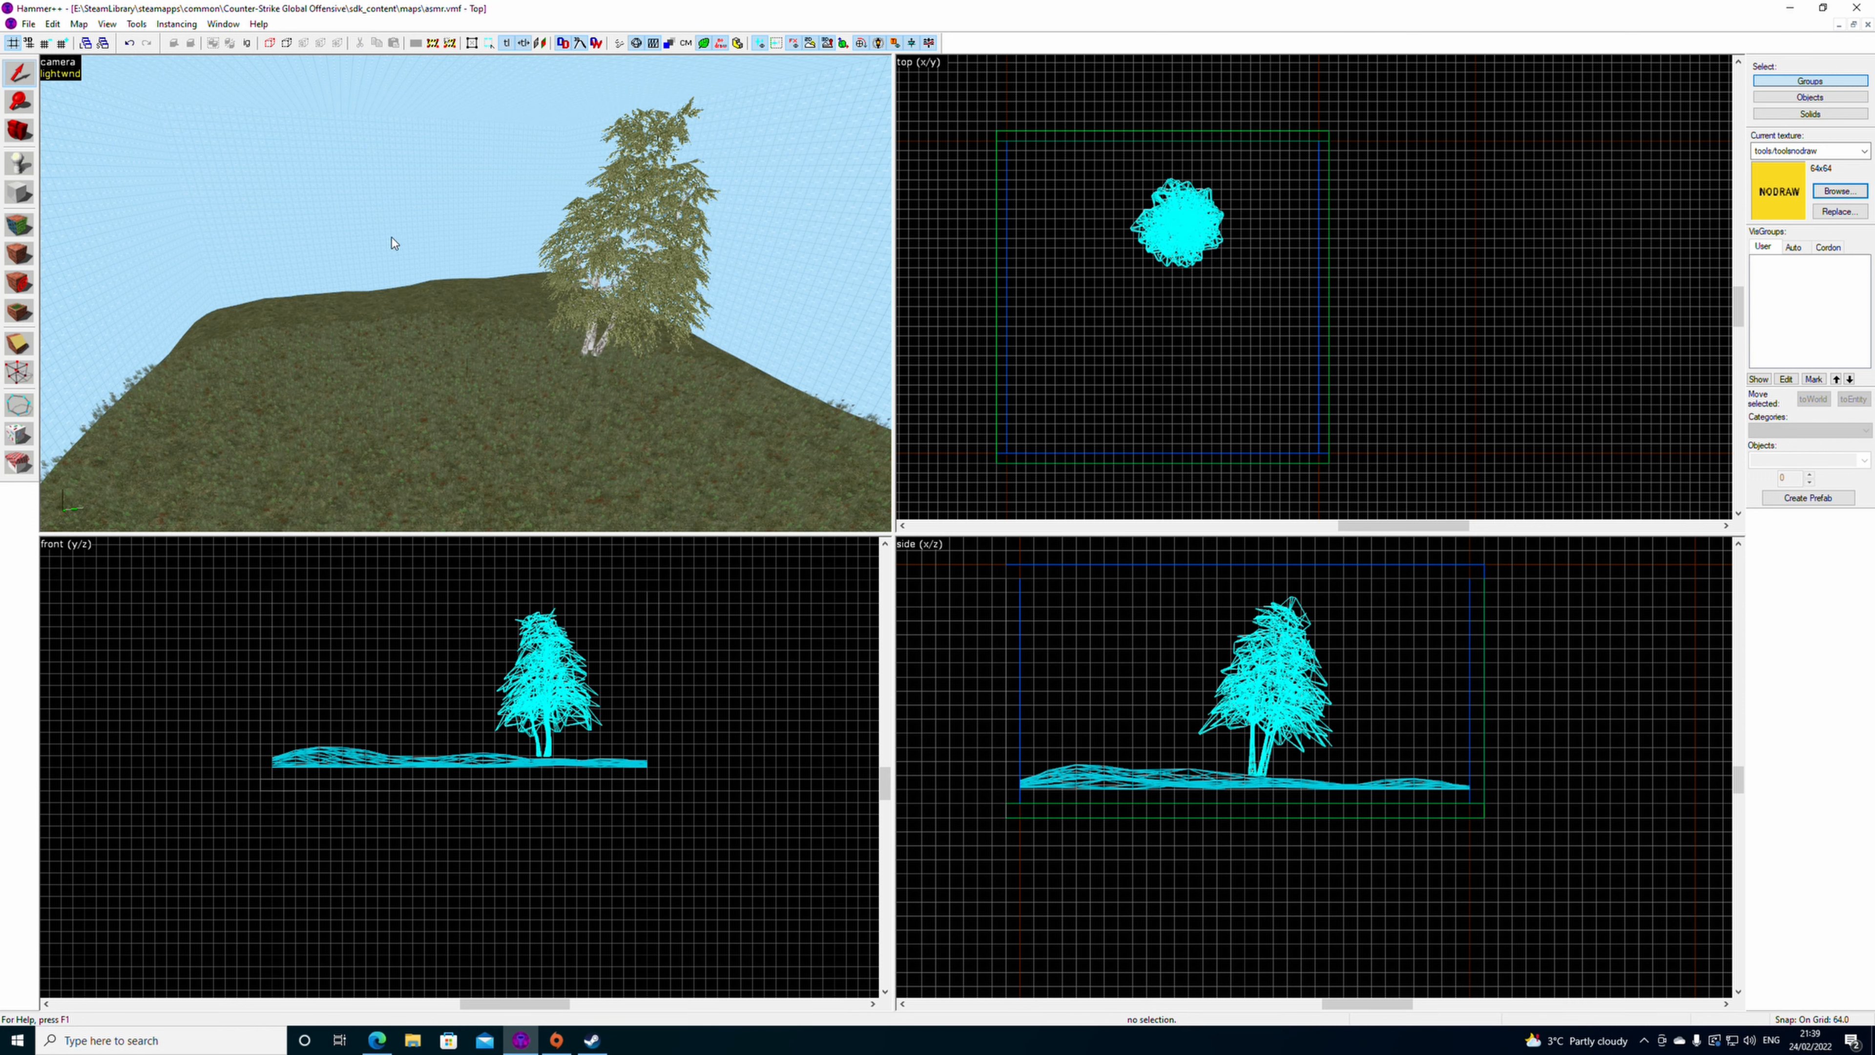
scroll(409, 373, "up", 8)
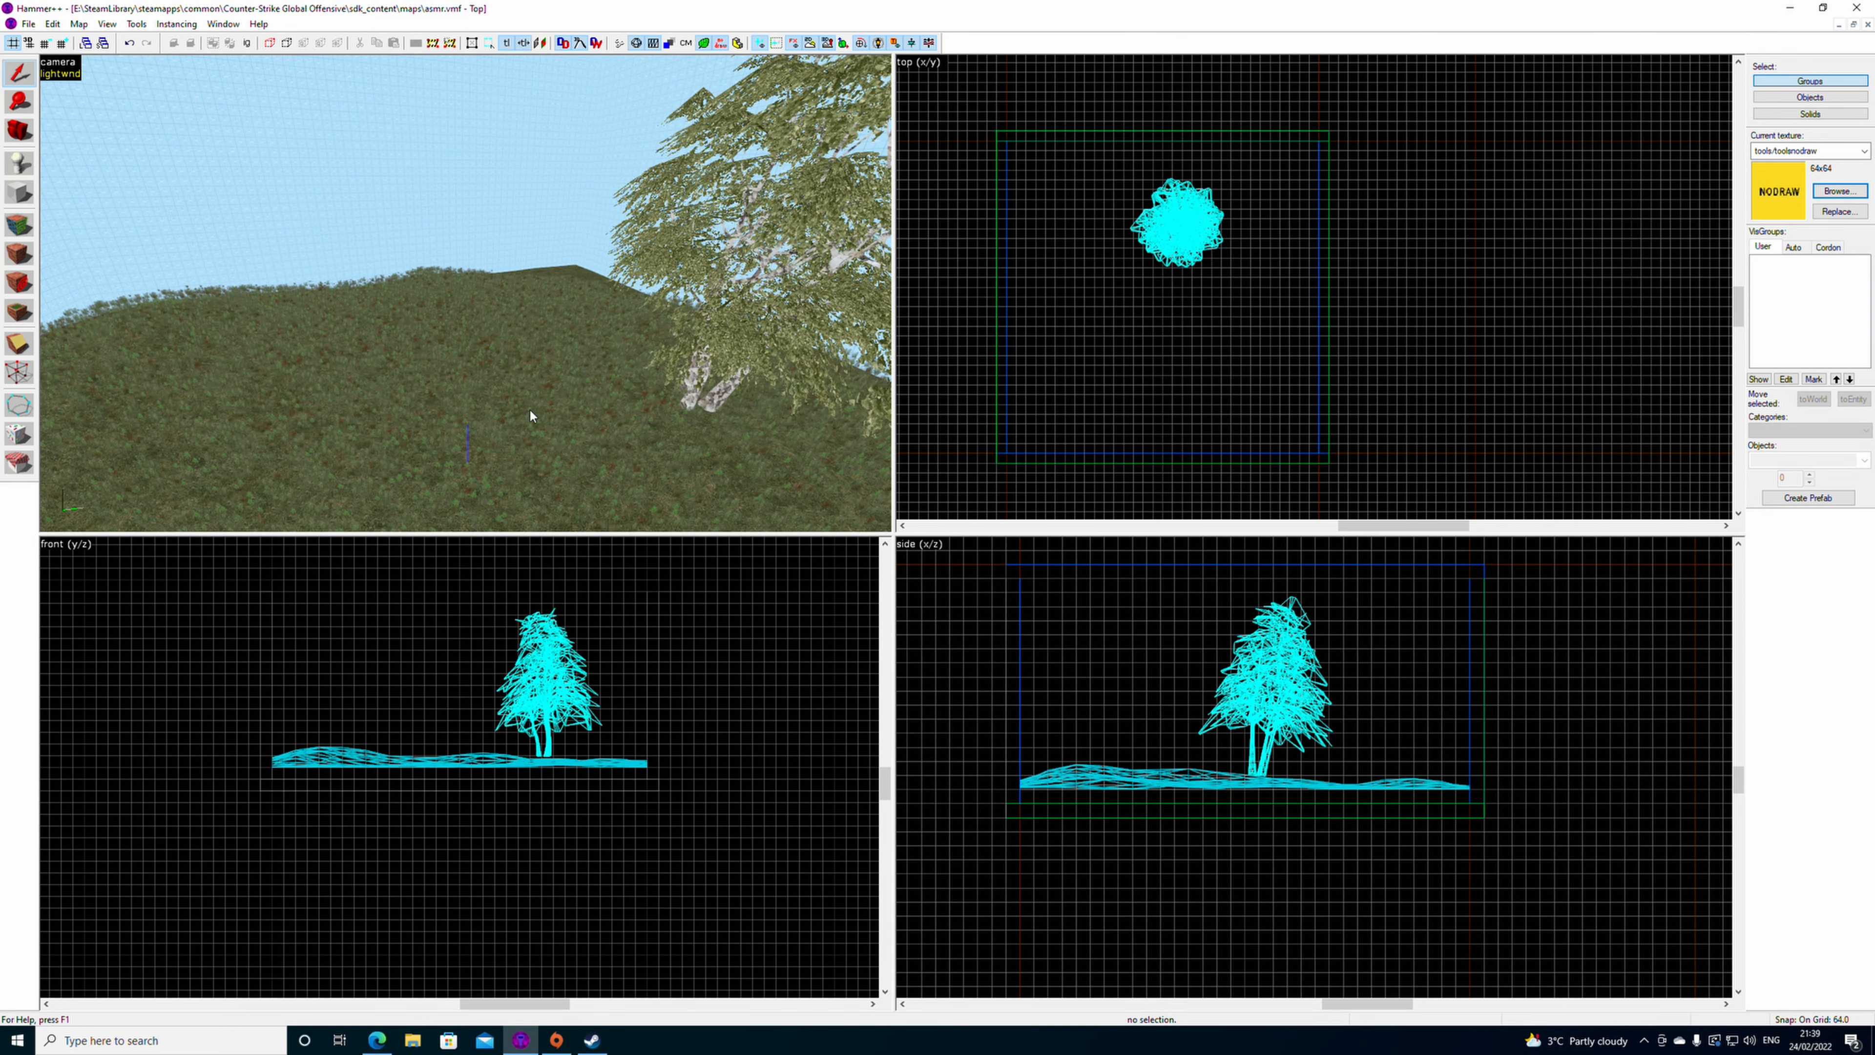
key("w")
key("z")
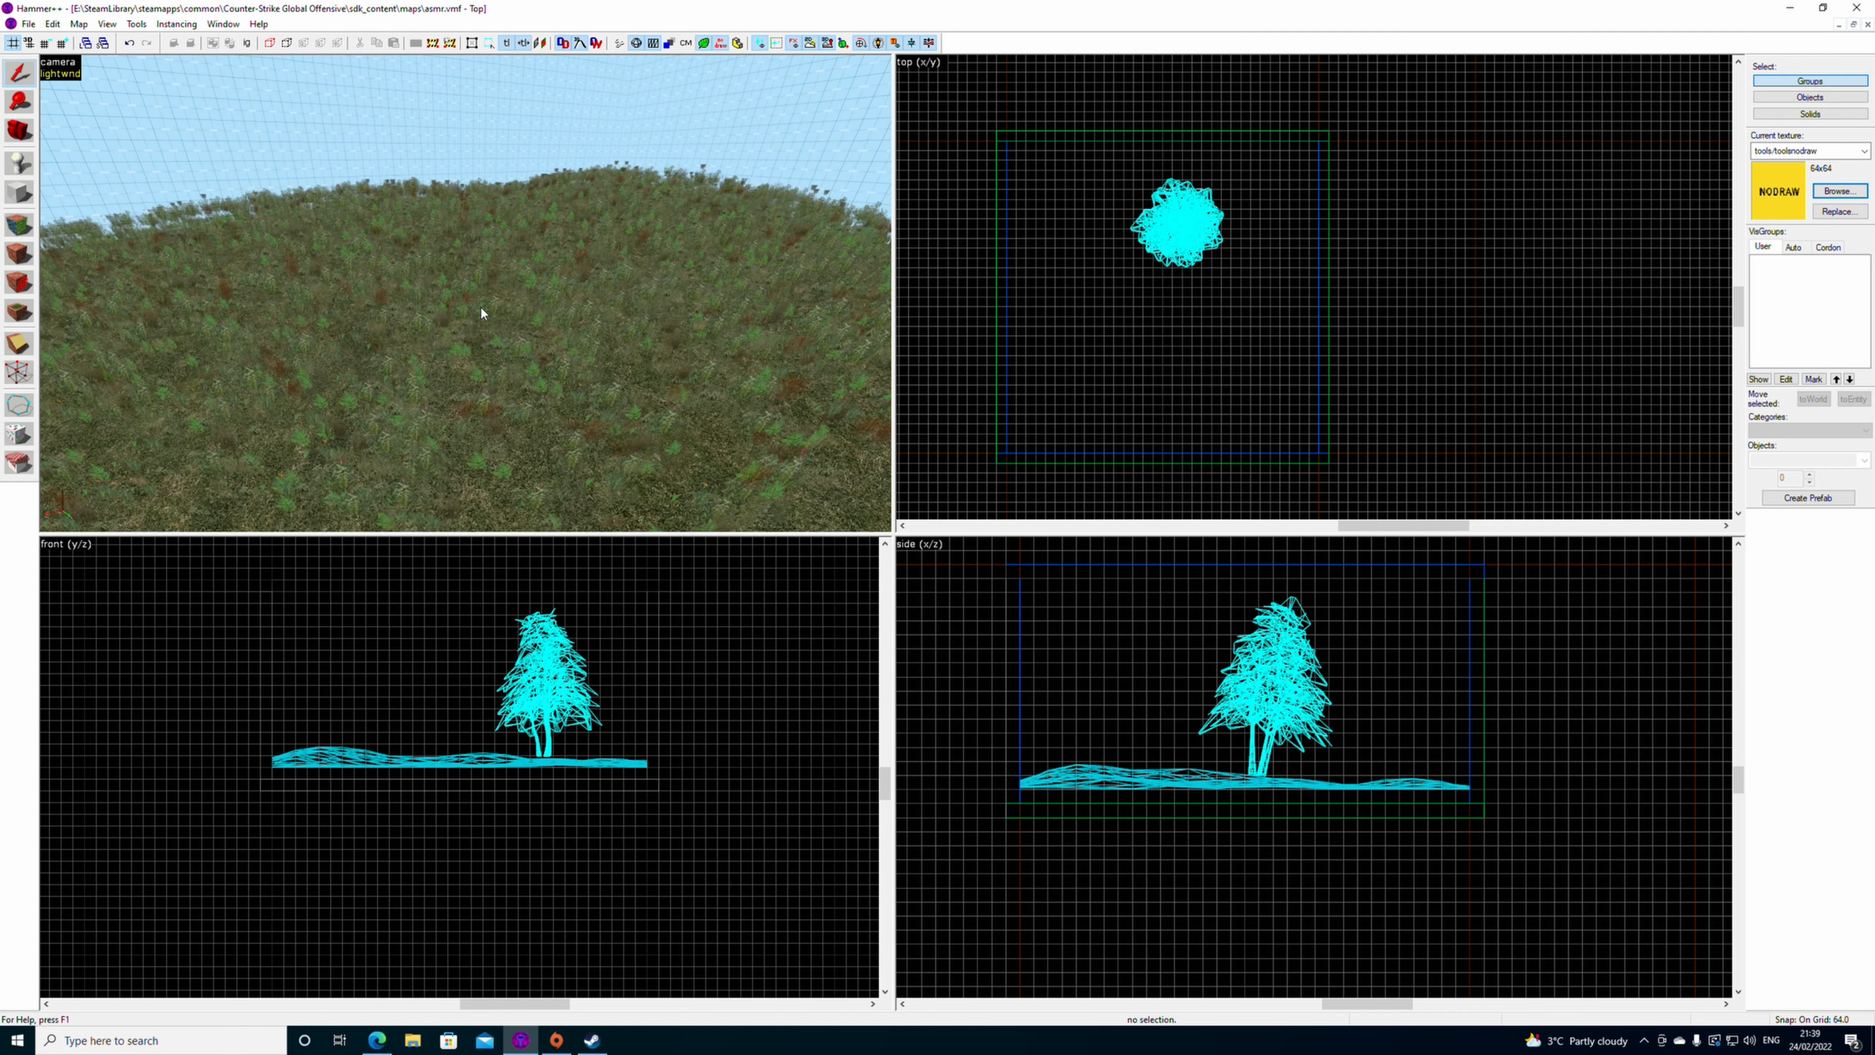
key("z")
key("z")
scroll(466, 300, "down", 8)
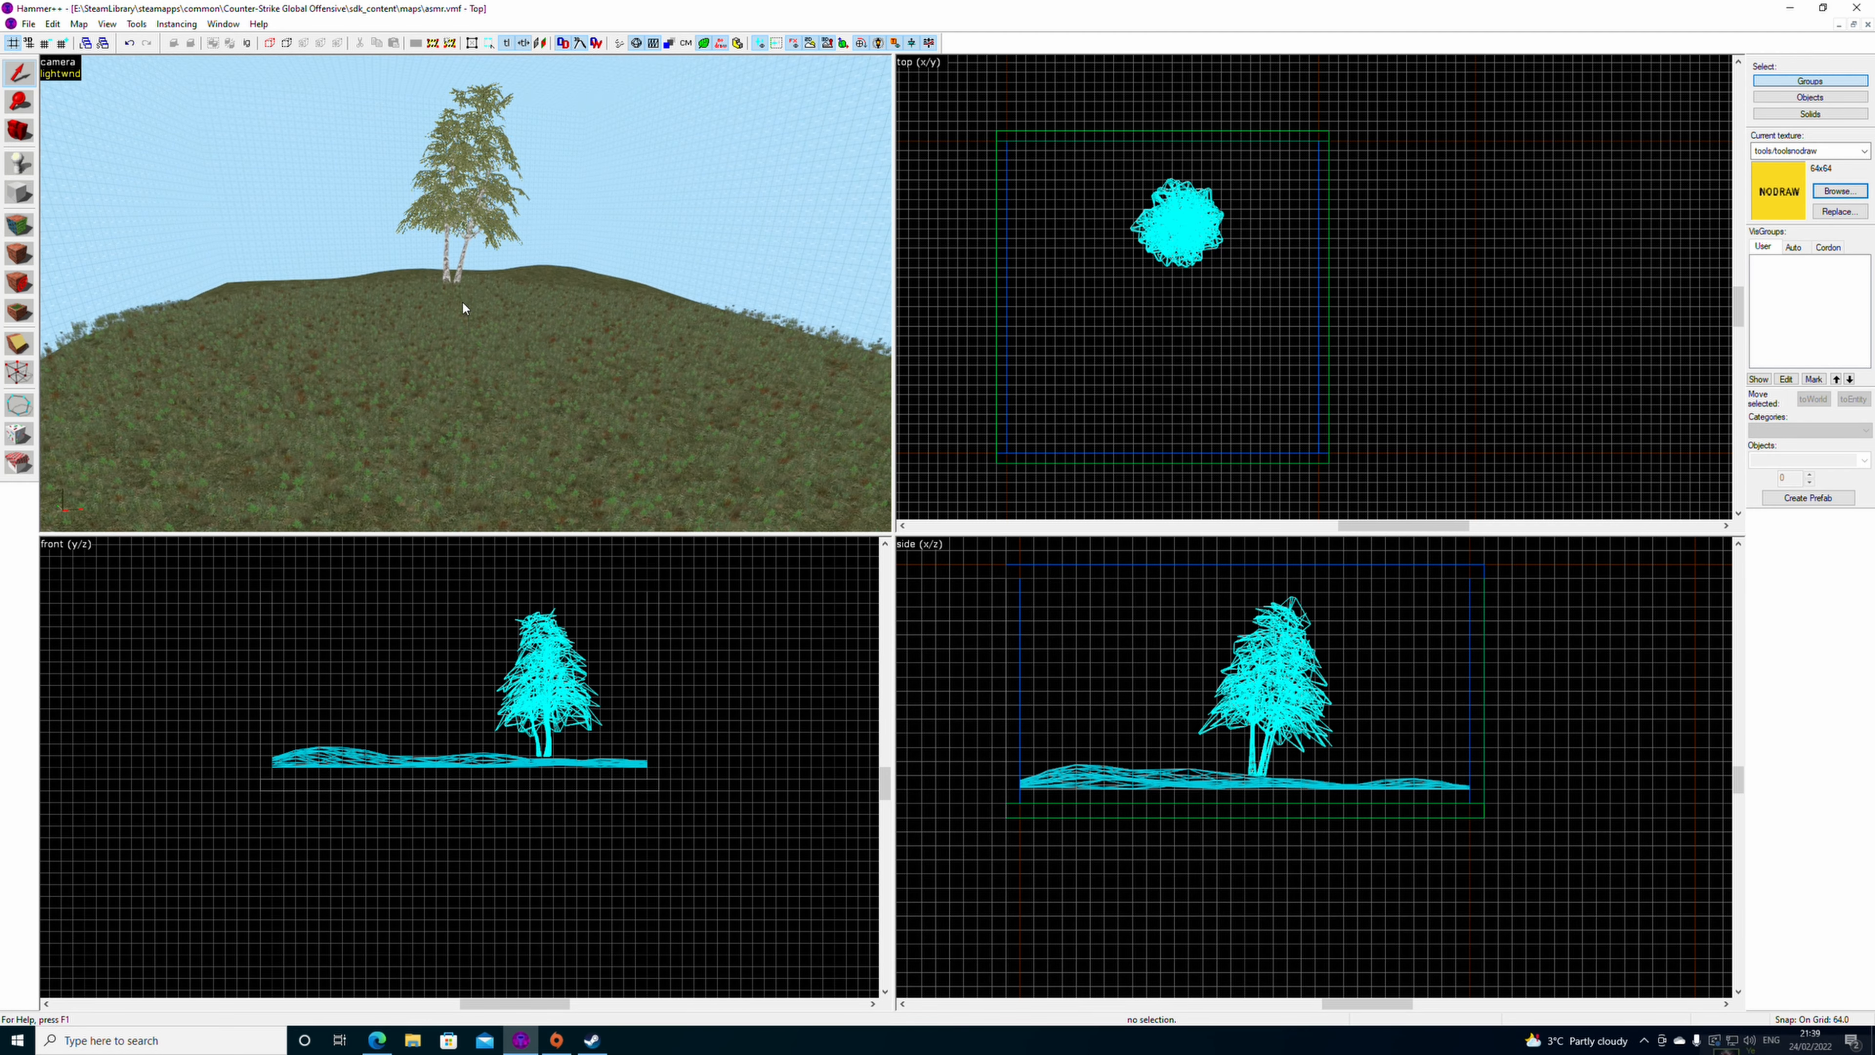
- Open the existing map de_guita_3.vmf and dismiss its Lighting Preview settings
left_click(28, 25)
left_click(58, 57)
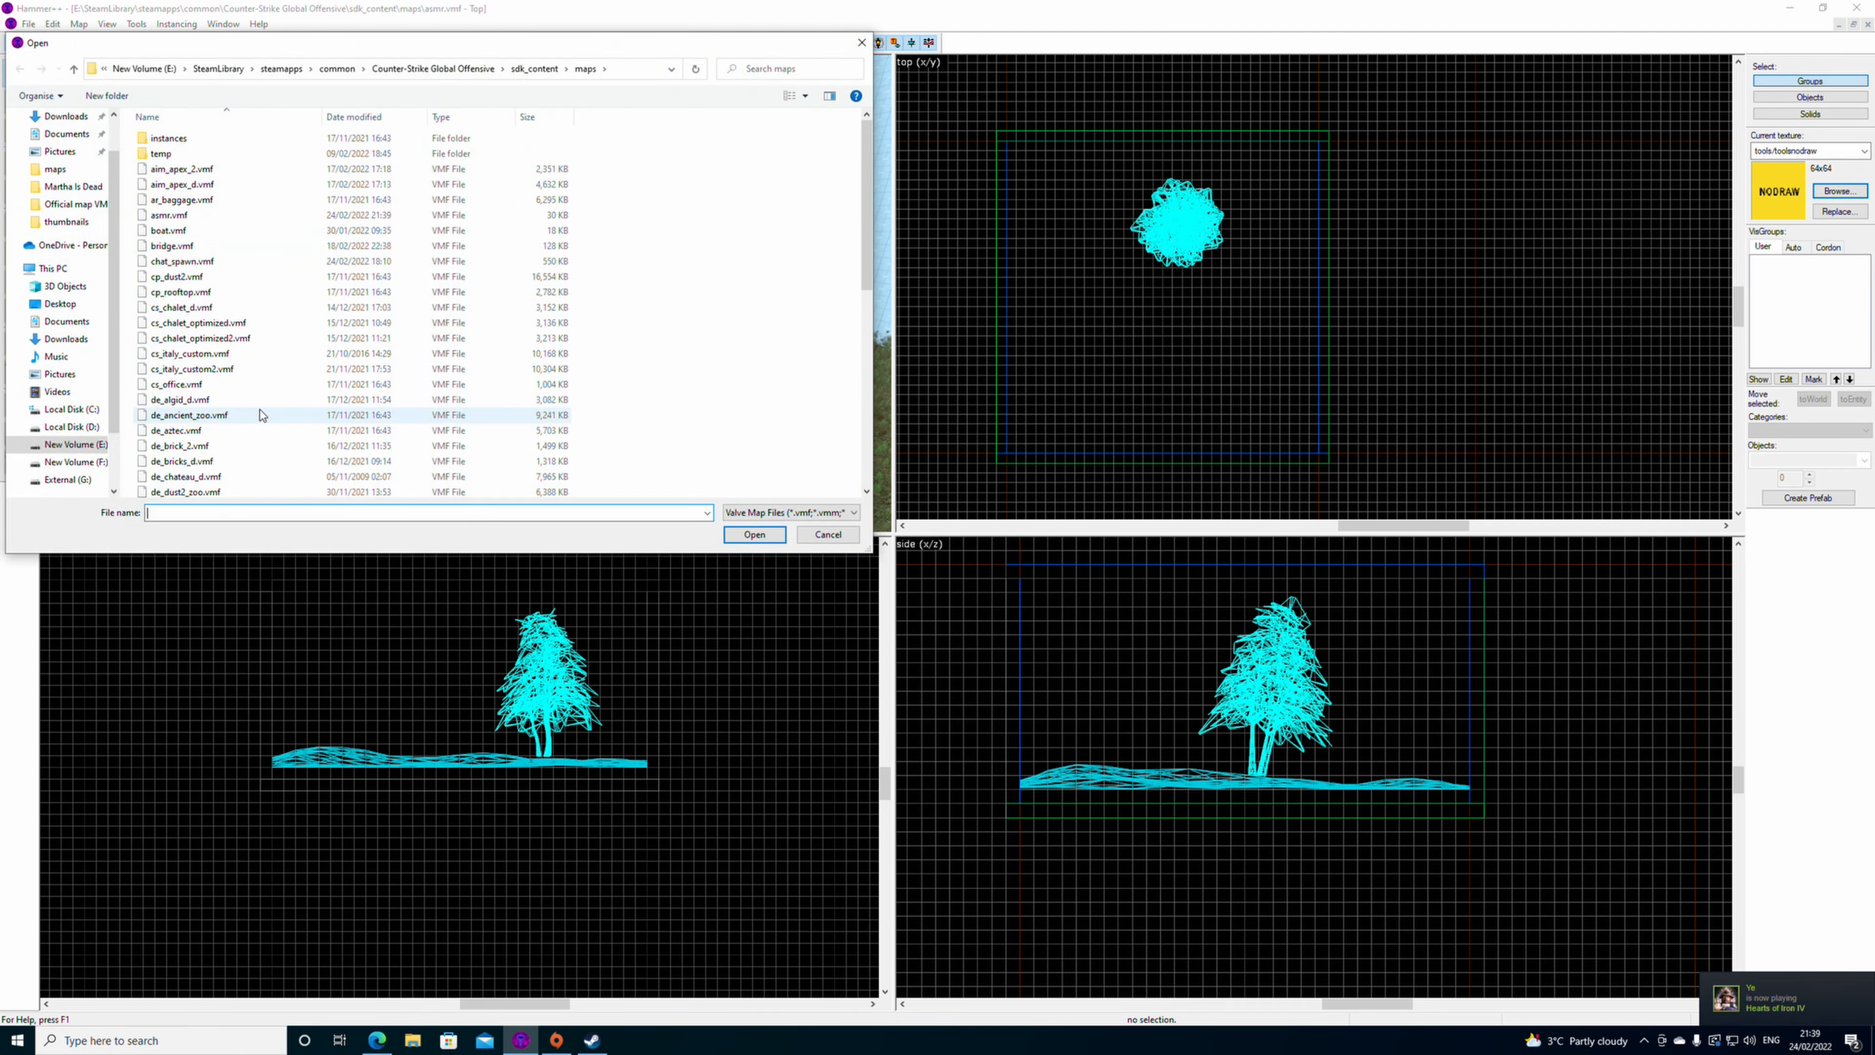
scroll(259, 415, "down", 2)
double_click(252, 427)
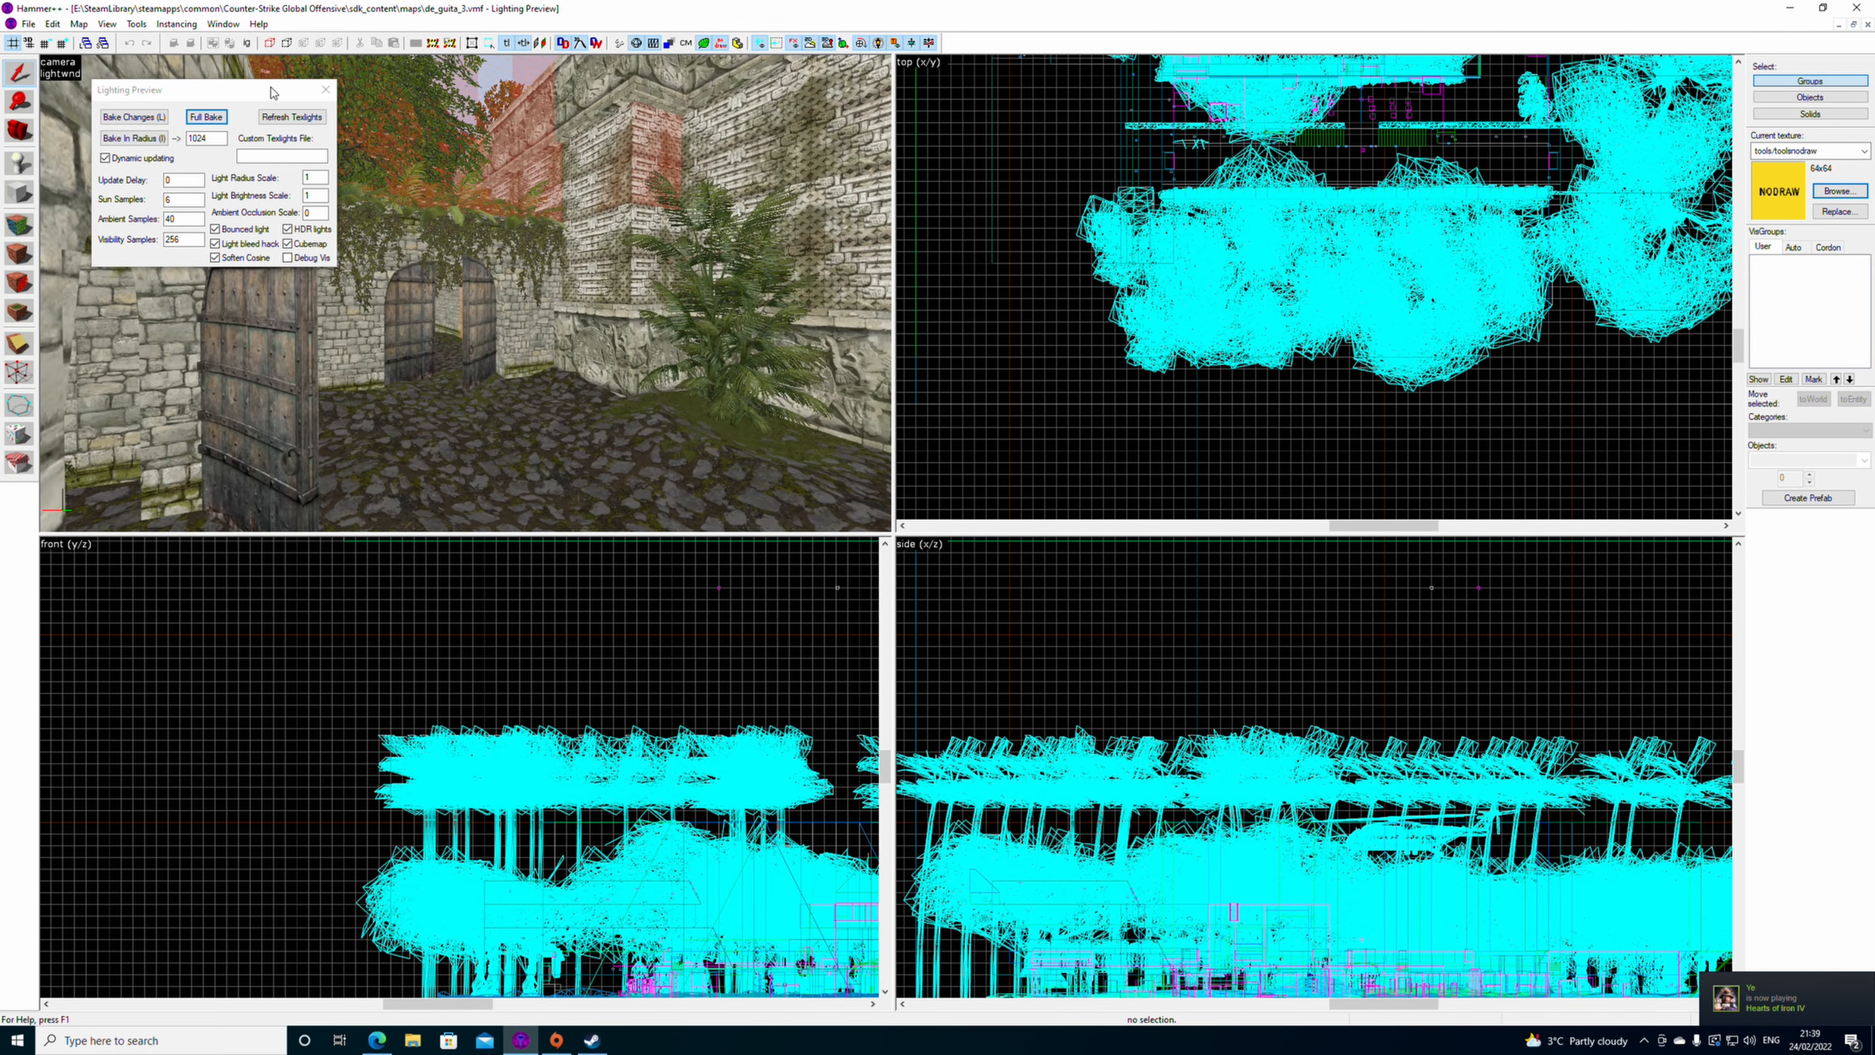
left_click(326, 89)
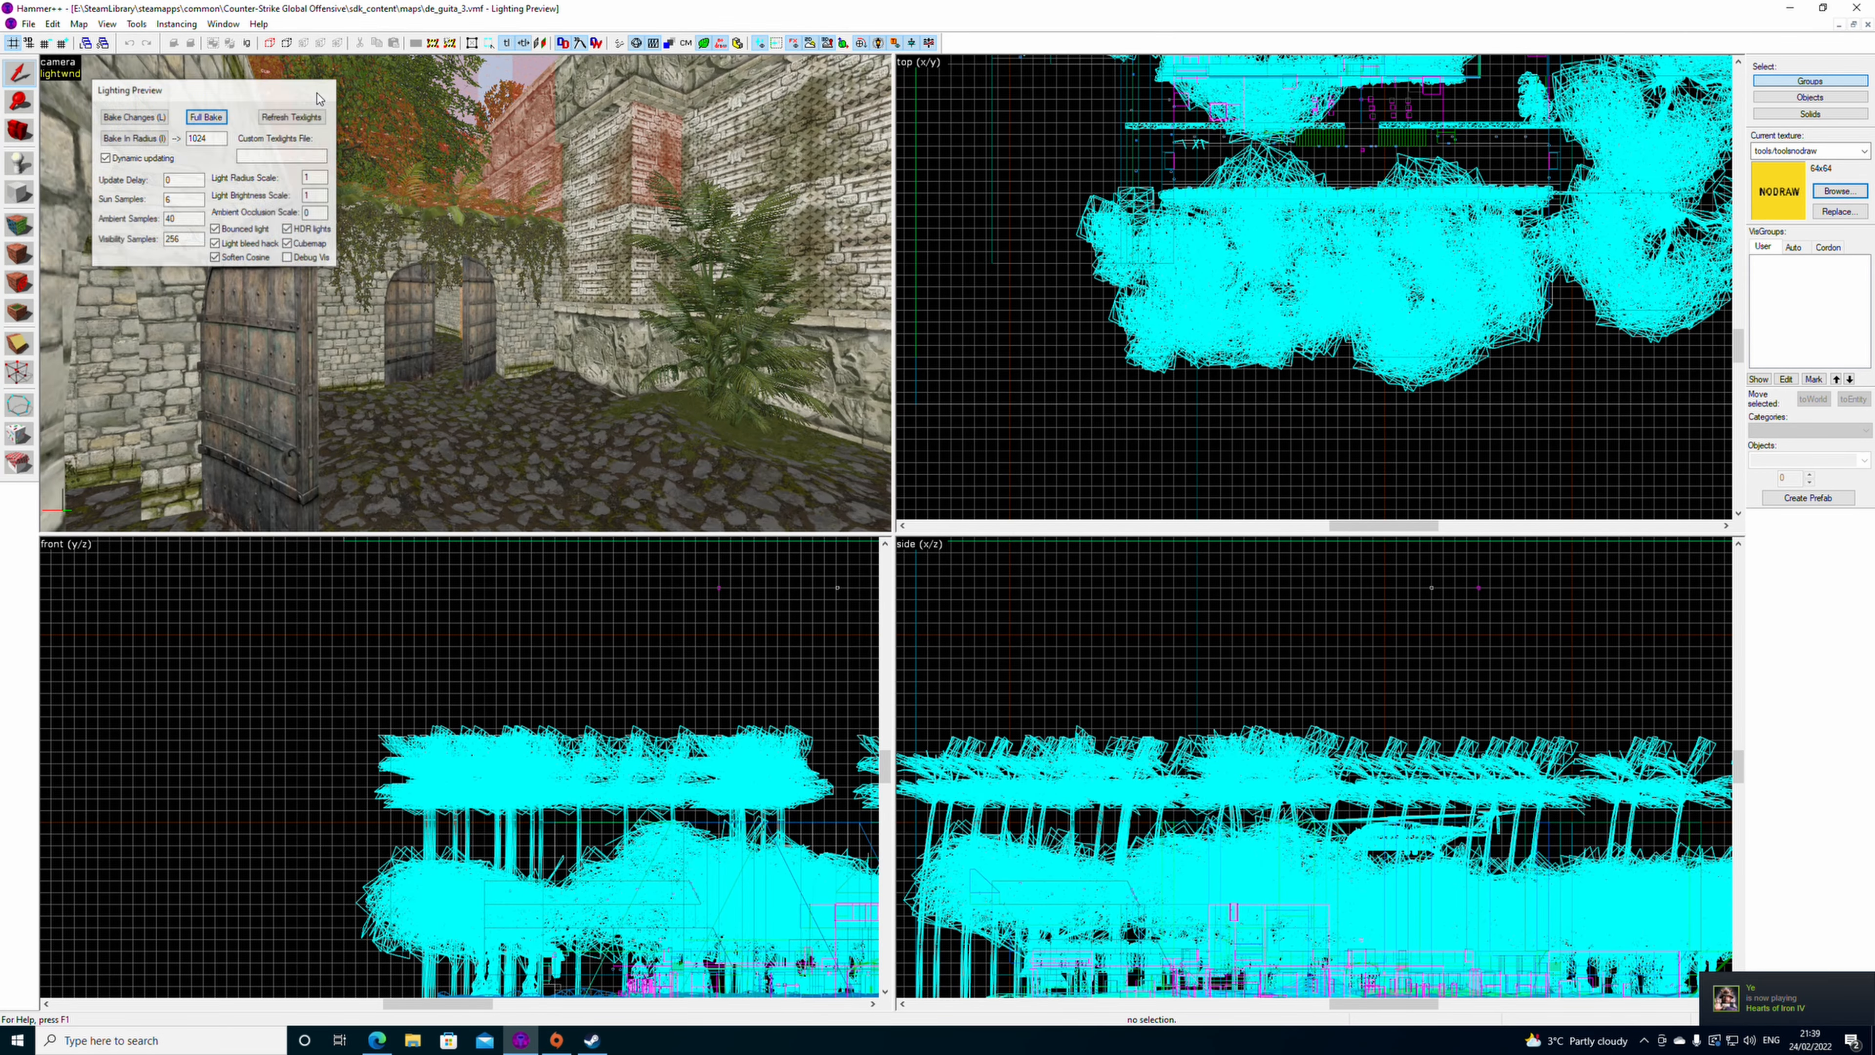
- Find the light_environment entity through the map's Entity Report and go to it
left_click(55, 24)
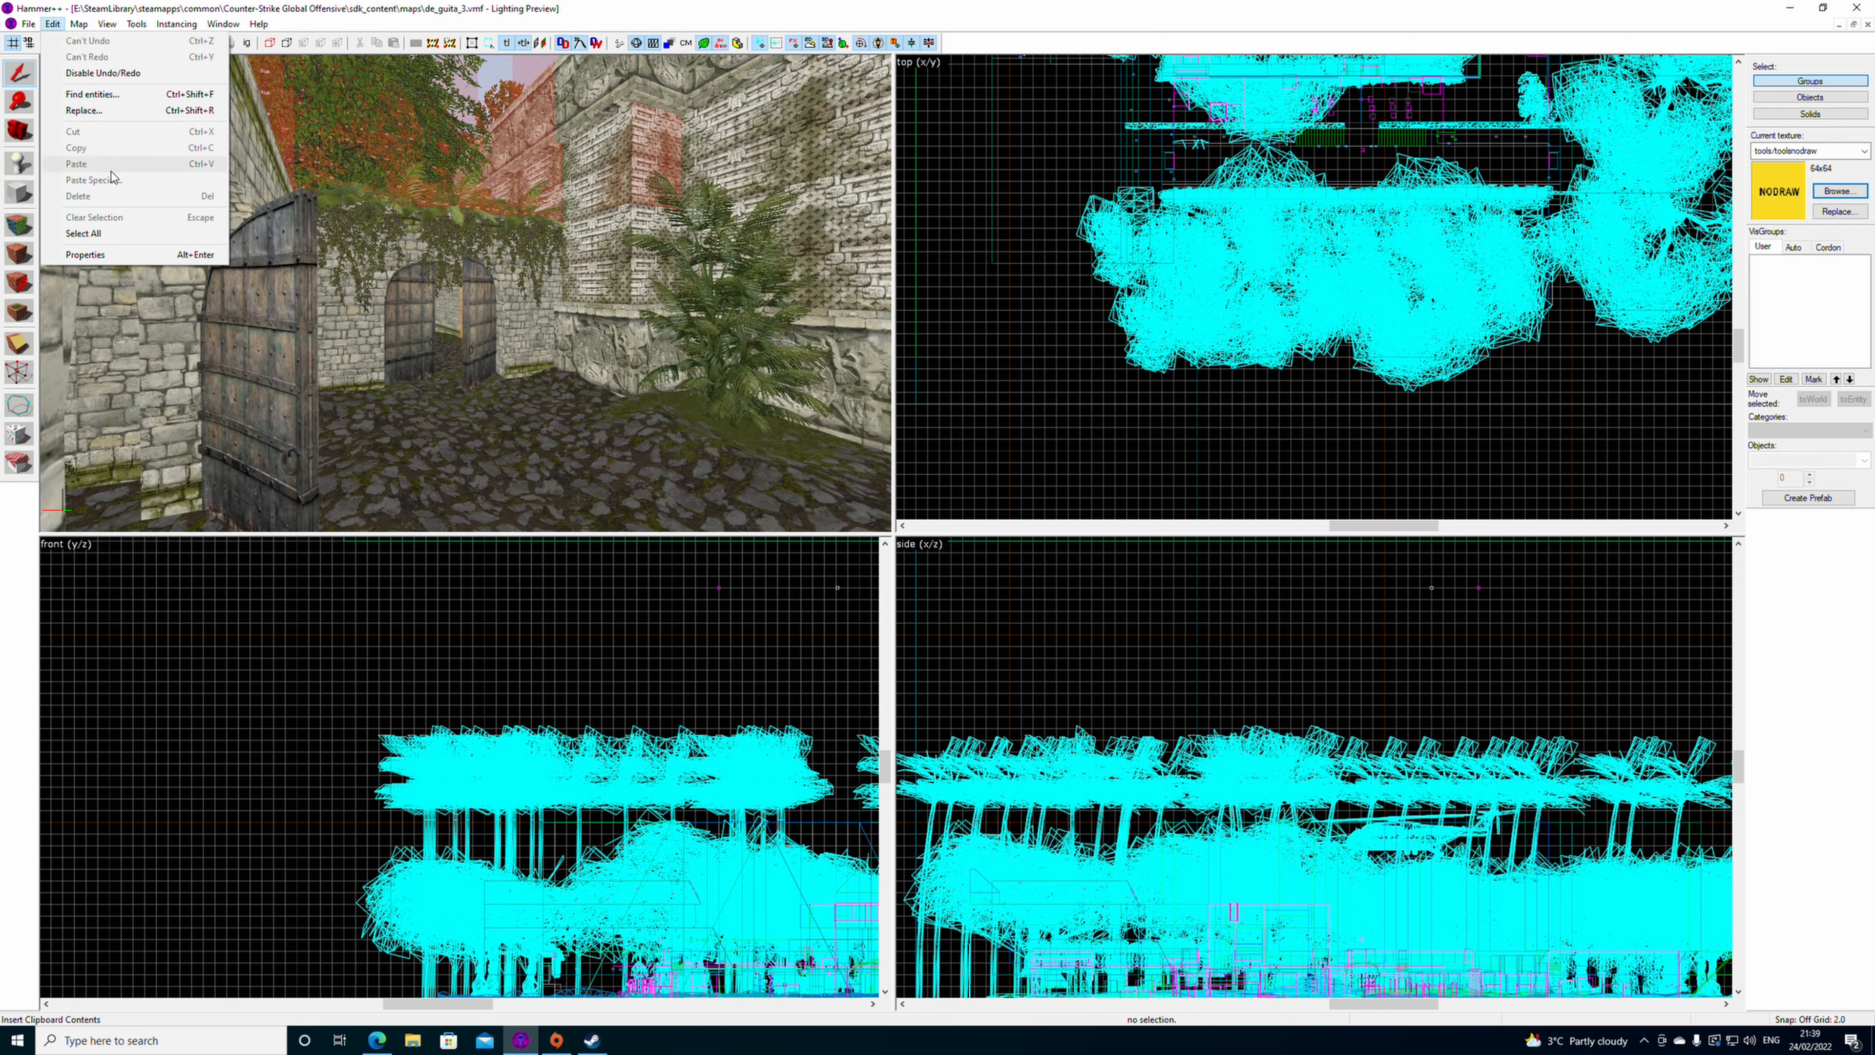
left_click(122, 134)
left_click(150, 213)
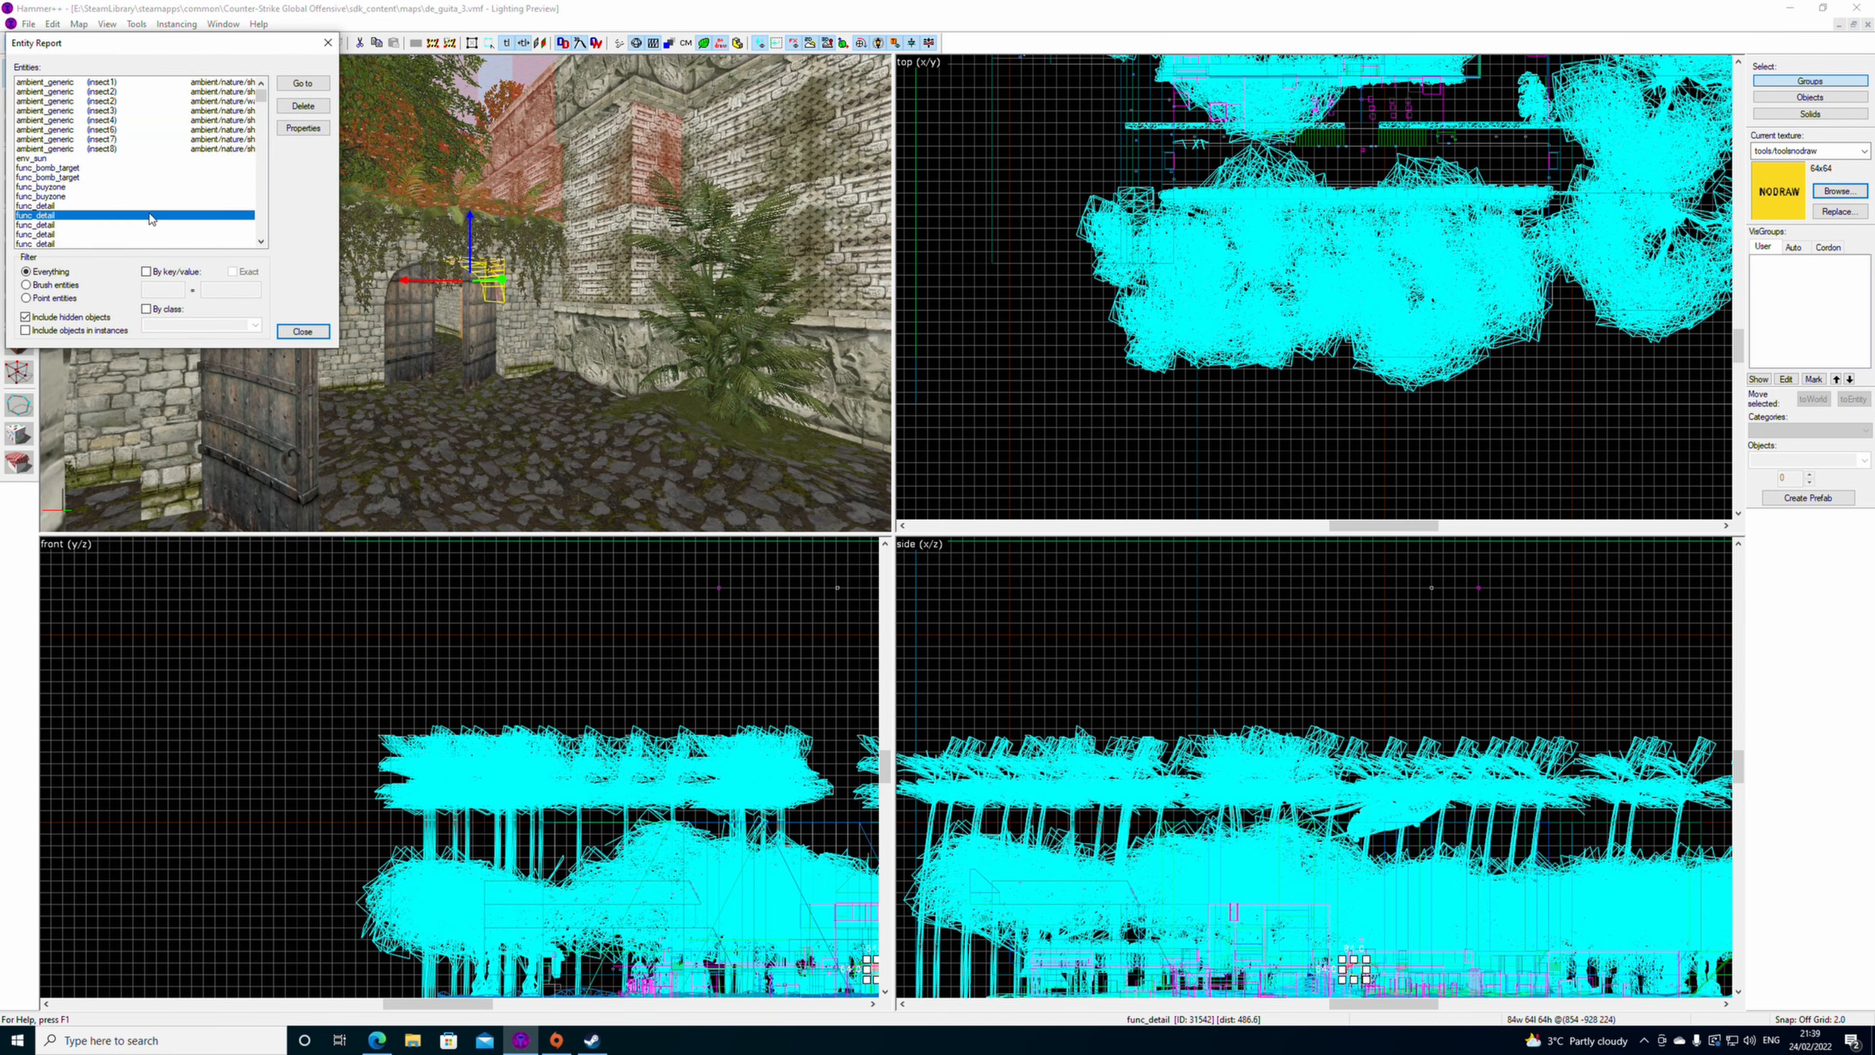
key("l")
left_click(104, 243)
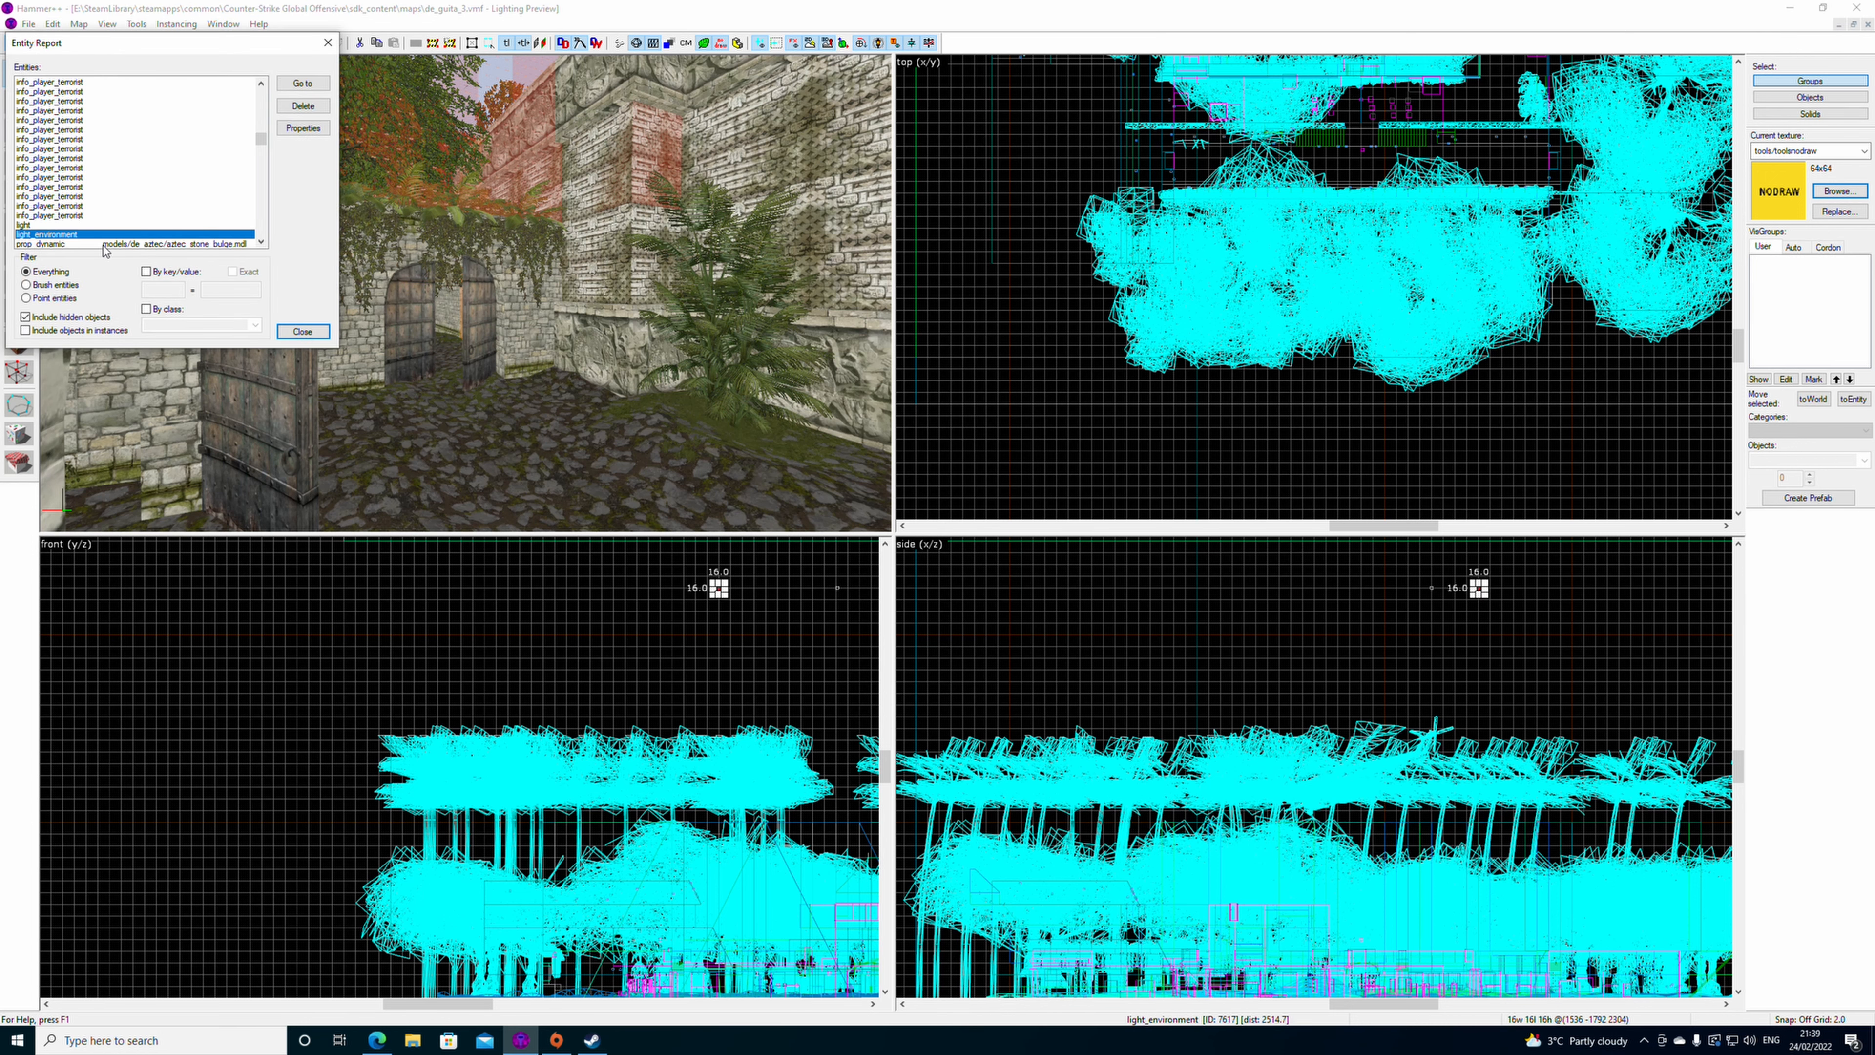
left_click(302, 82)
left_click(327, 42)
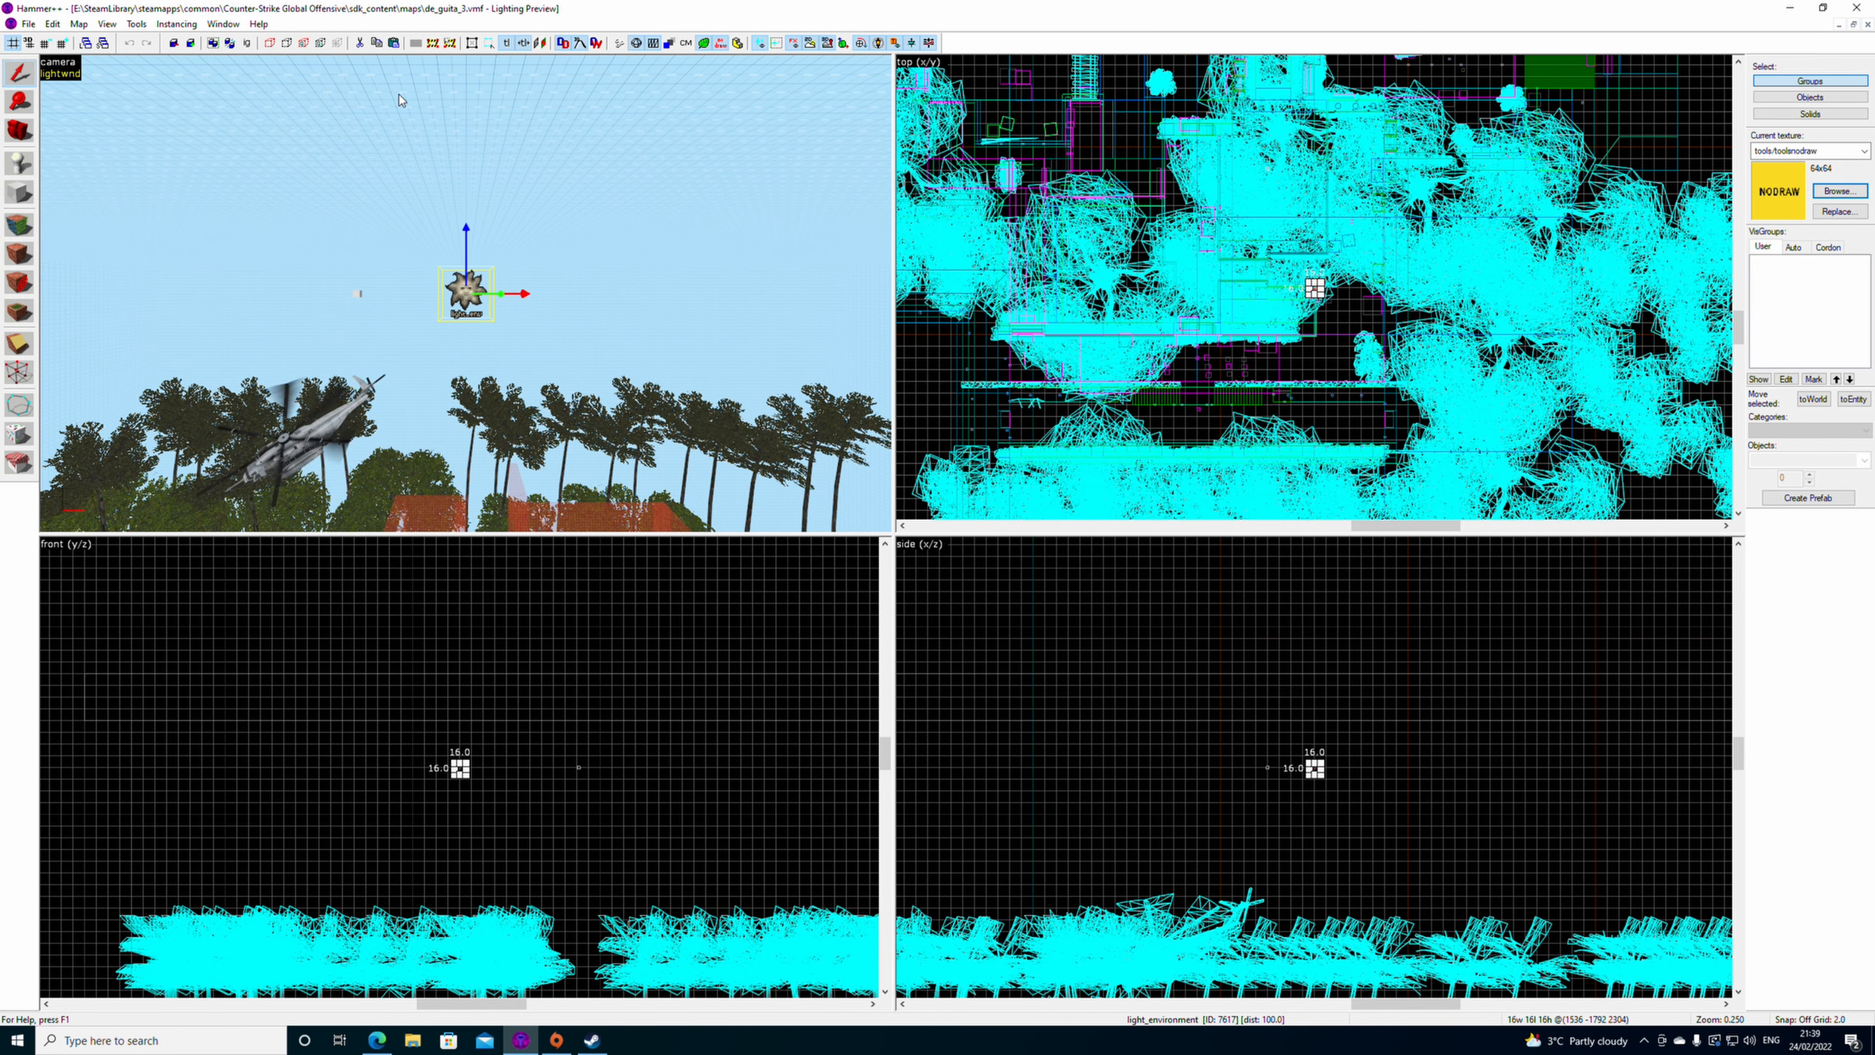
- Copy the light_environment from de_guita_3.vmf into the new map, closing the source map and placing the entity high above the grass
left_click(28, 24)
left_click(59, 72)
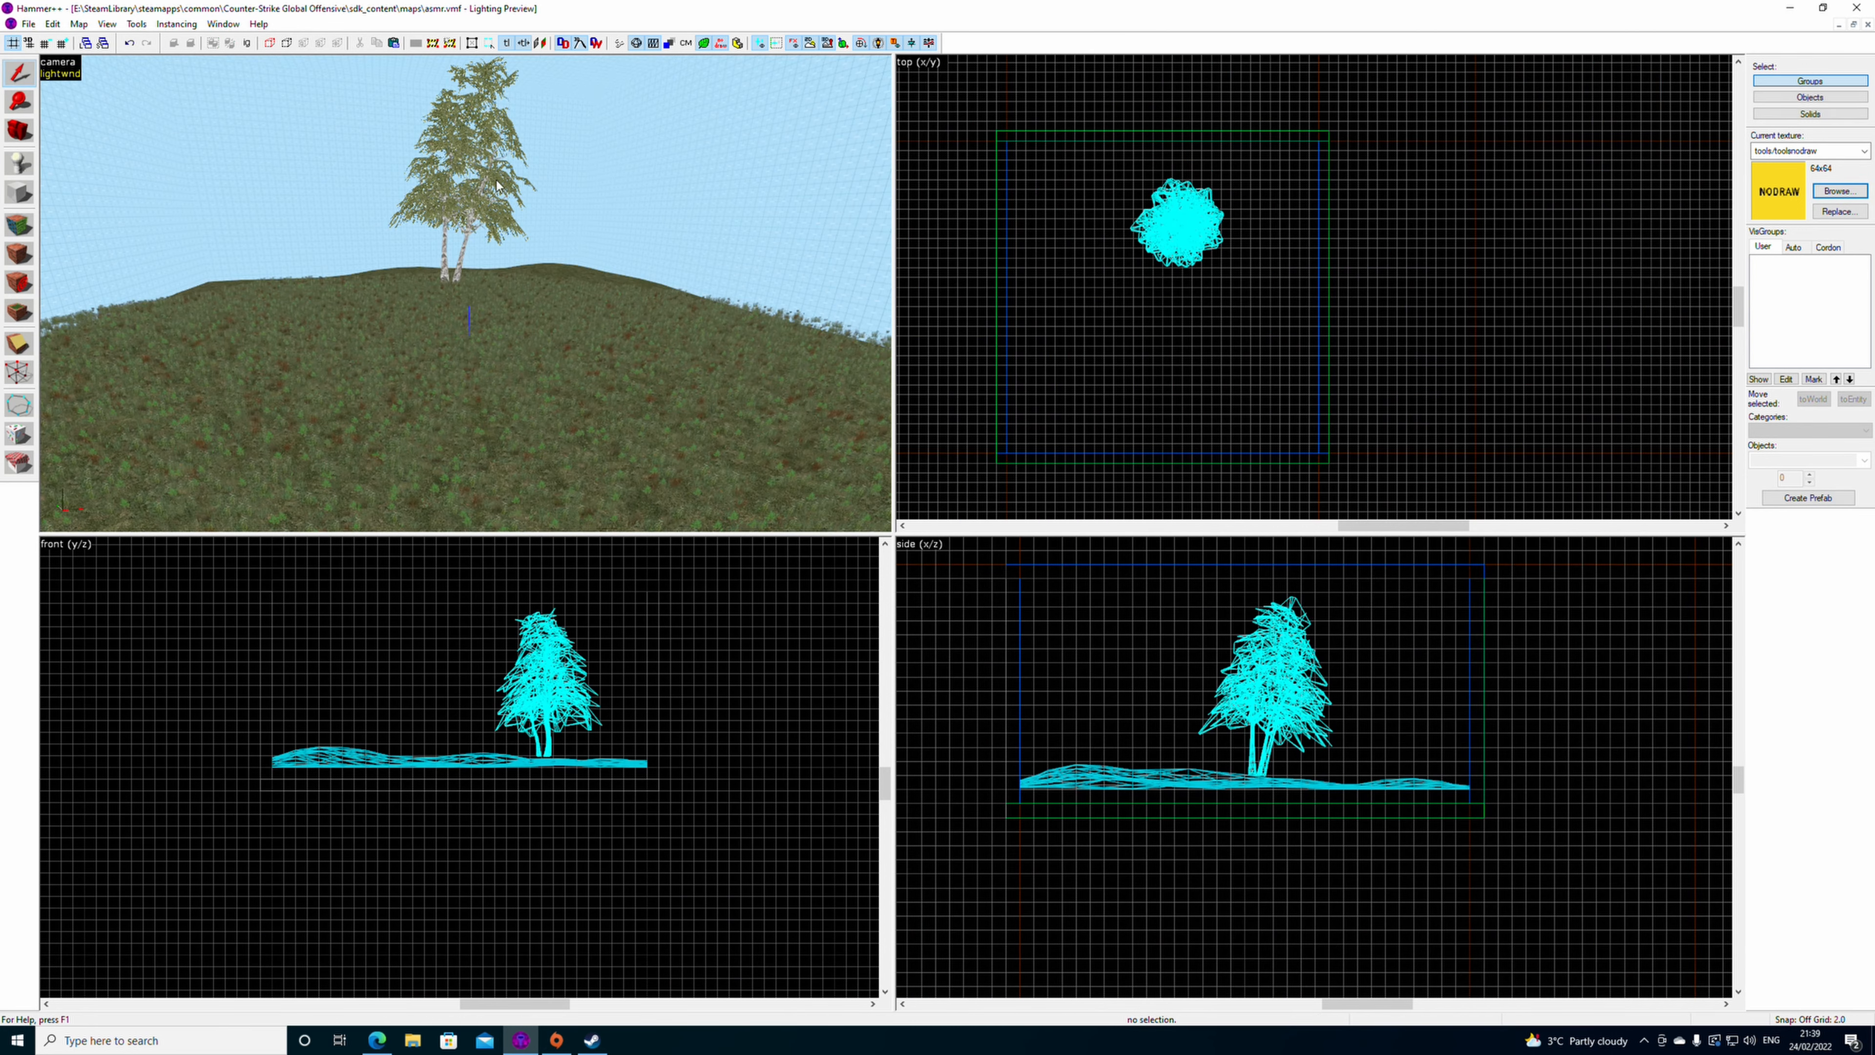
key("z")
left_click(473, 160)
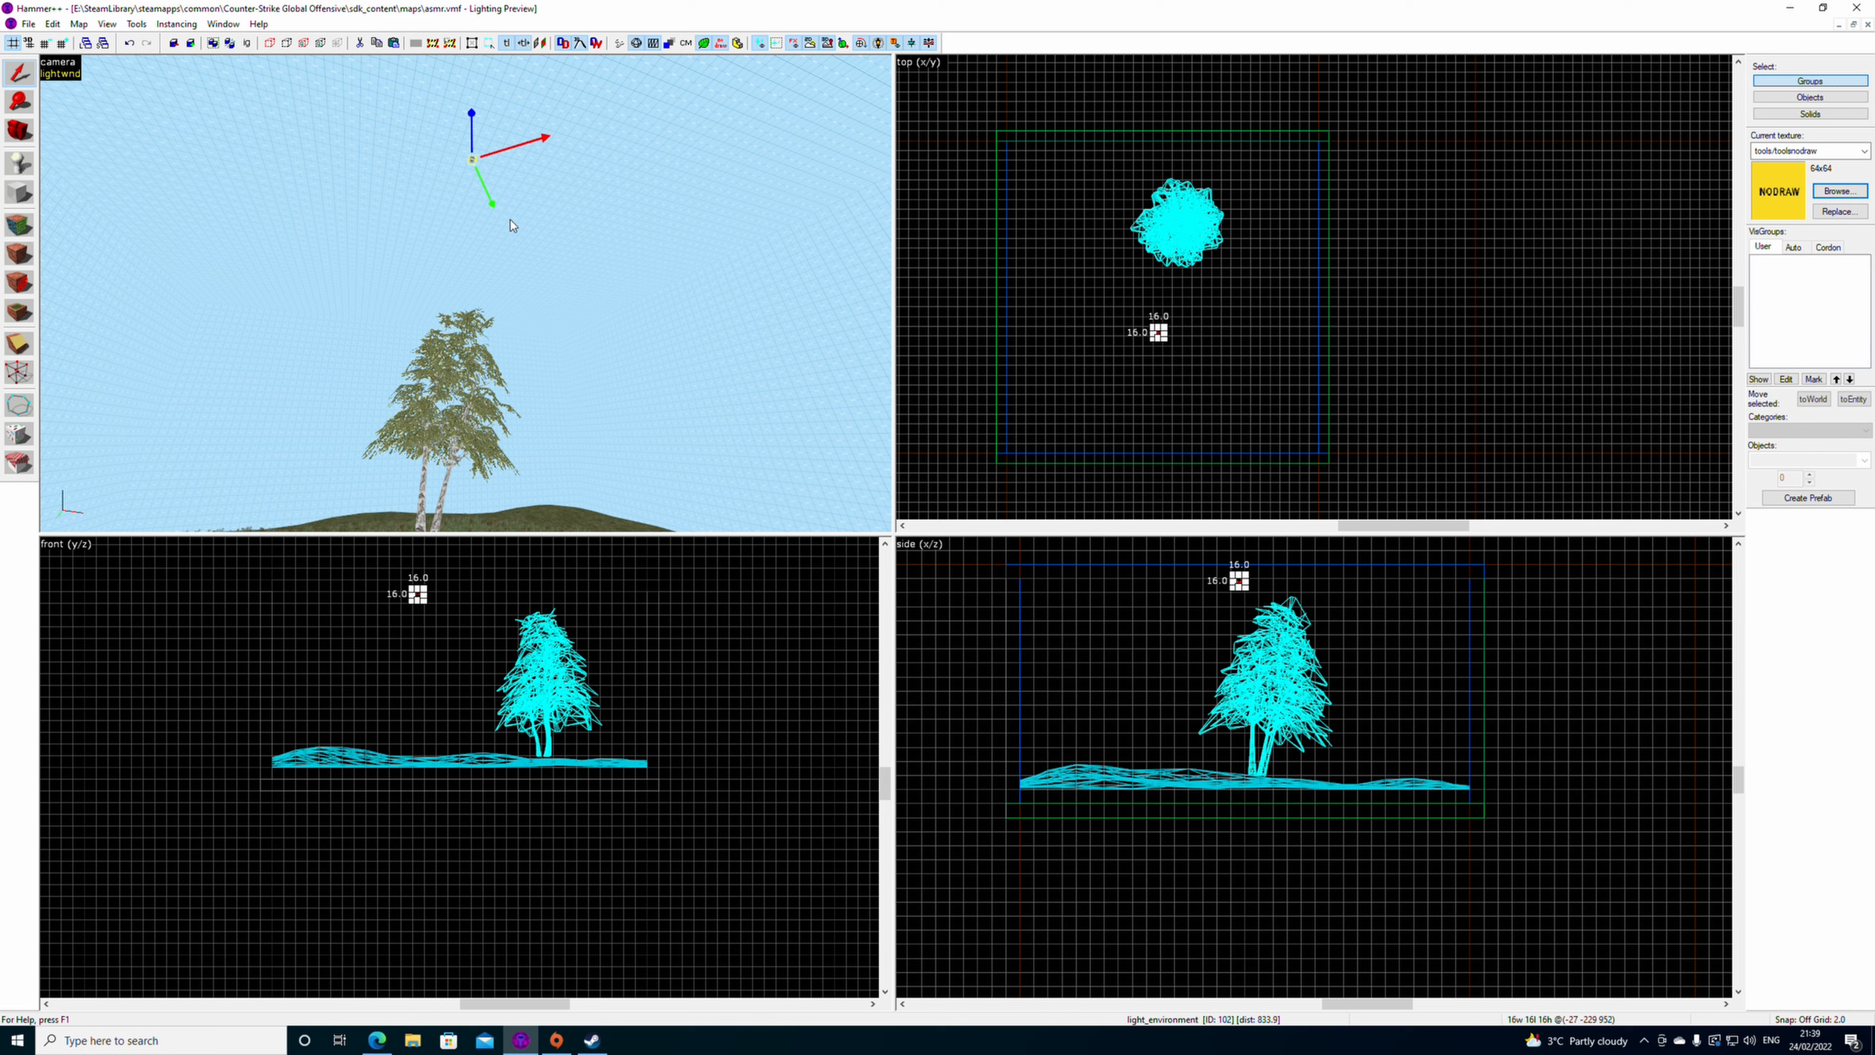
left_click(548, 287)
left_click(1521, 285)
key("z")
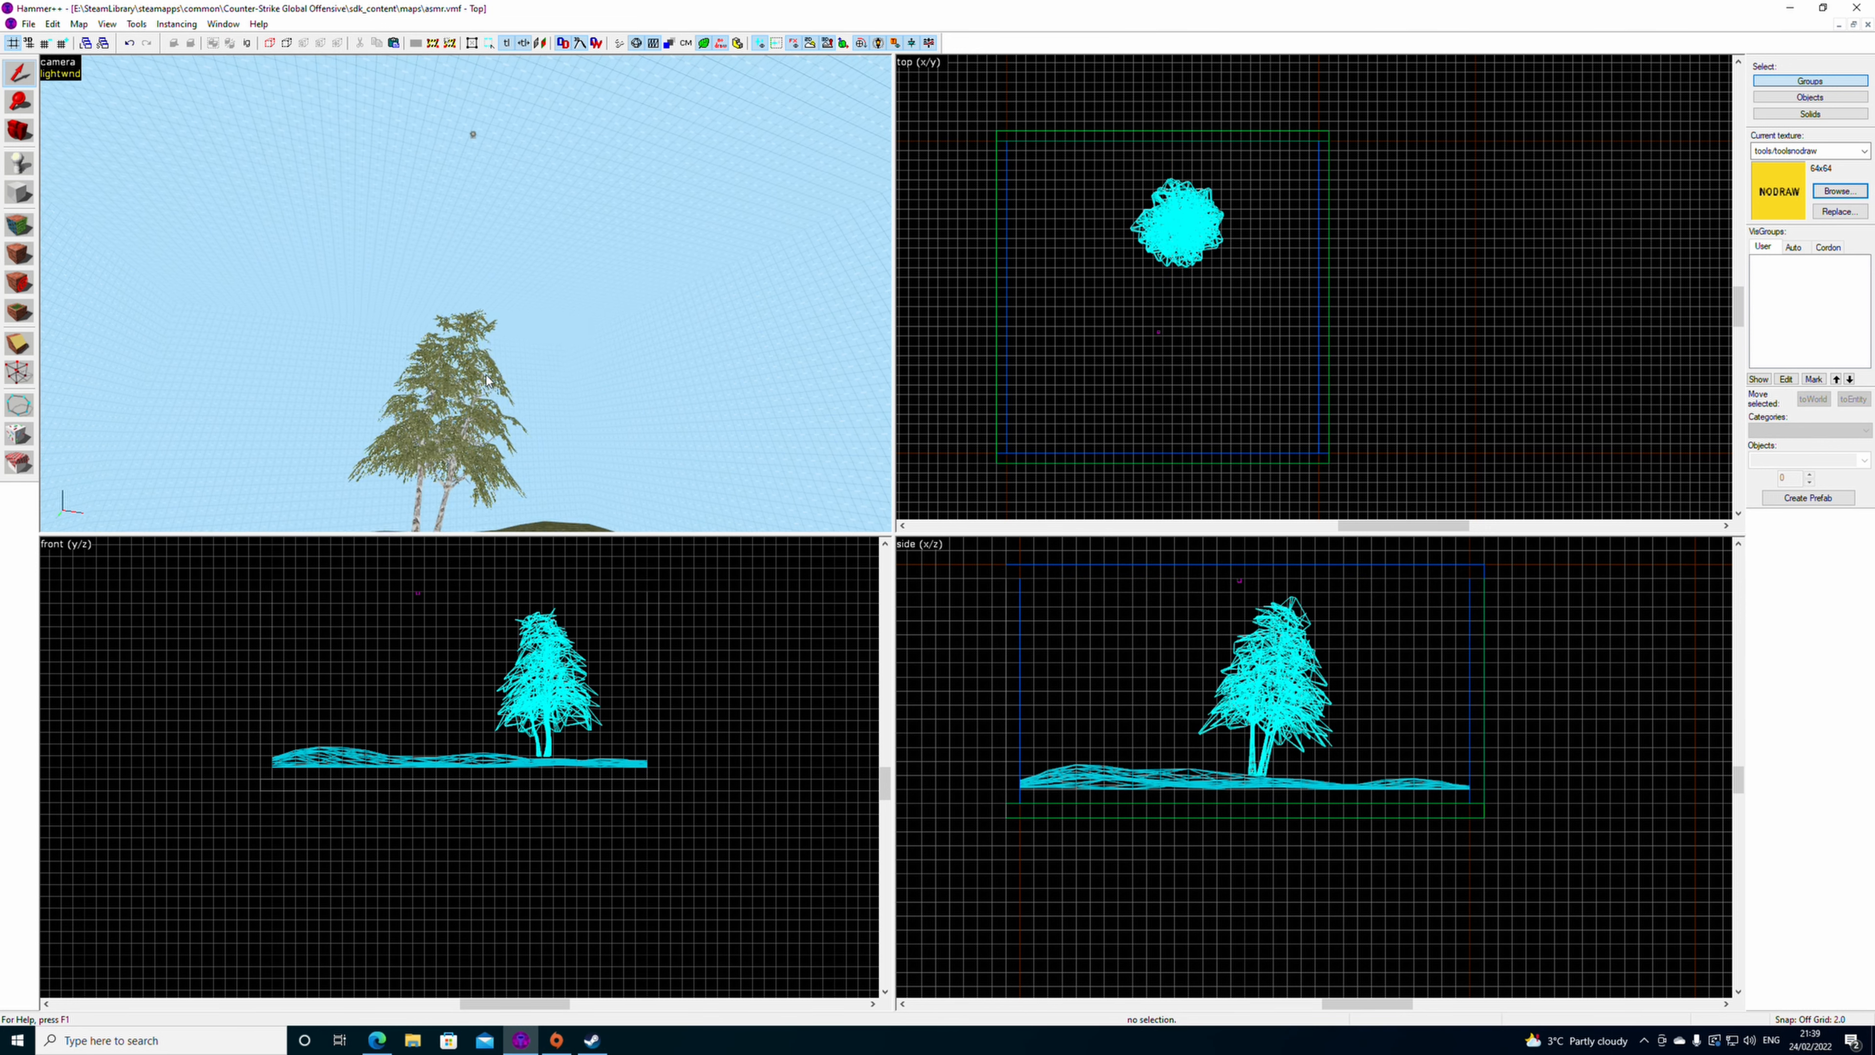
key("z")
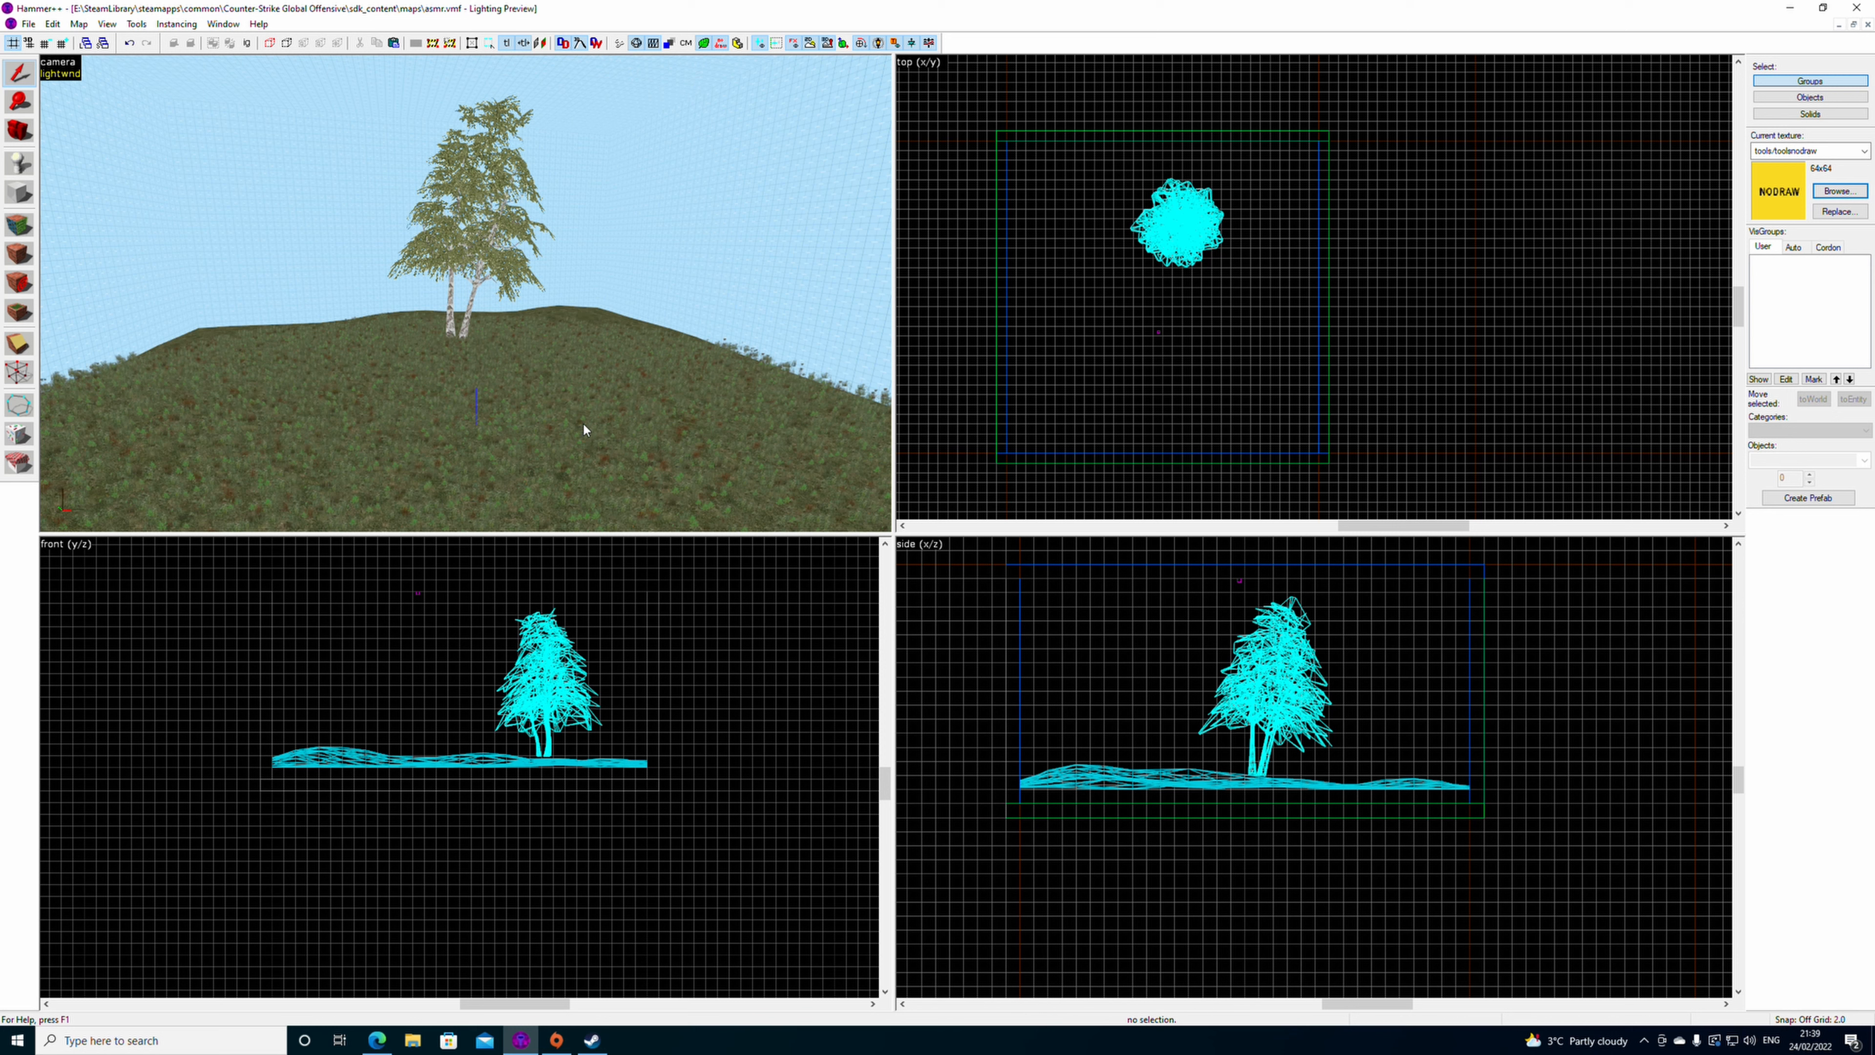
- Duplicate the birch tree prop to nearby spots on the grass
left_click(483, 324)
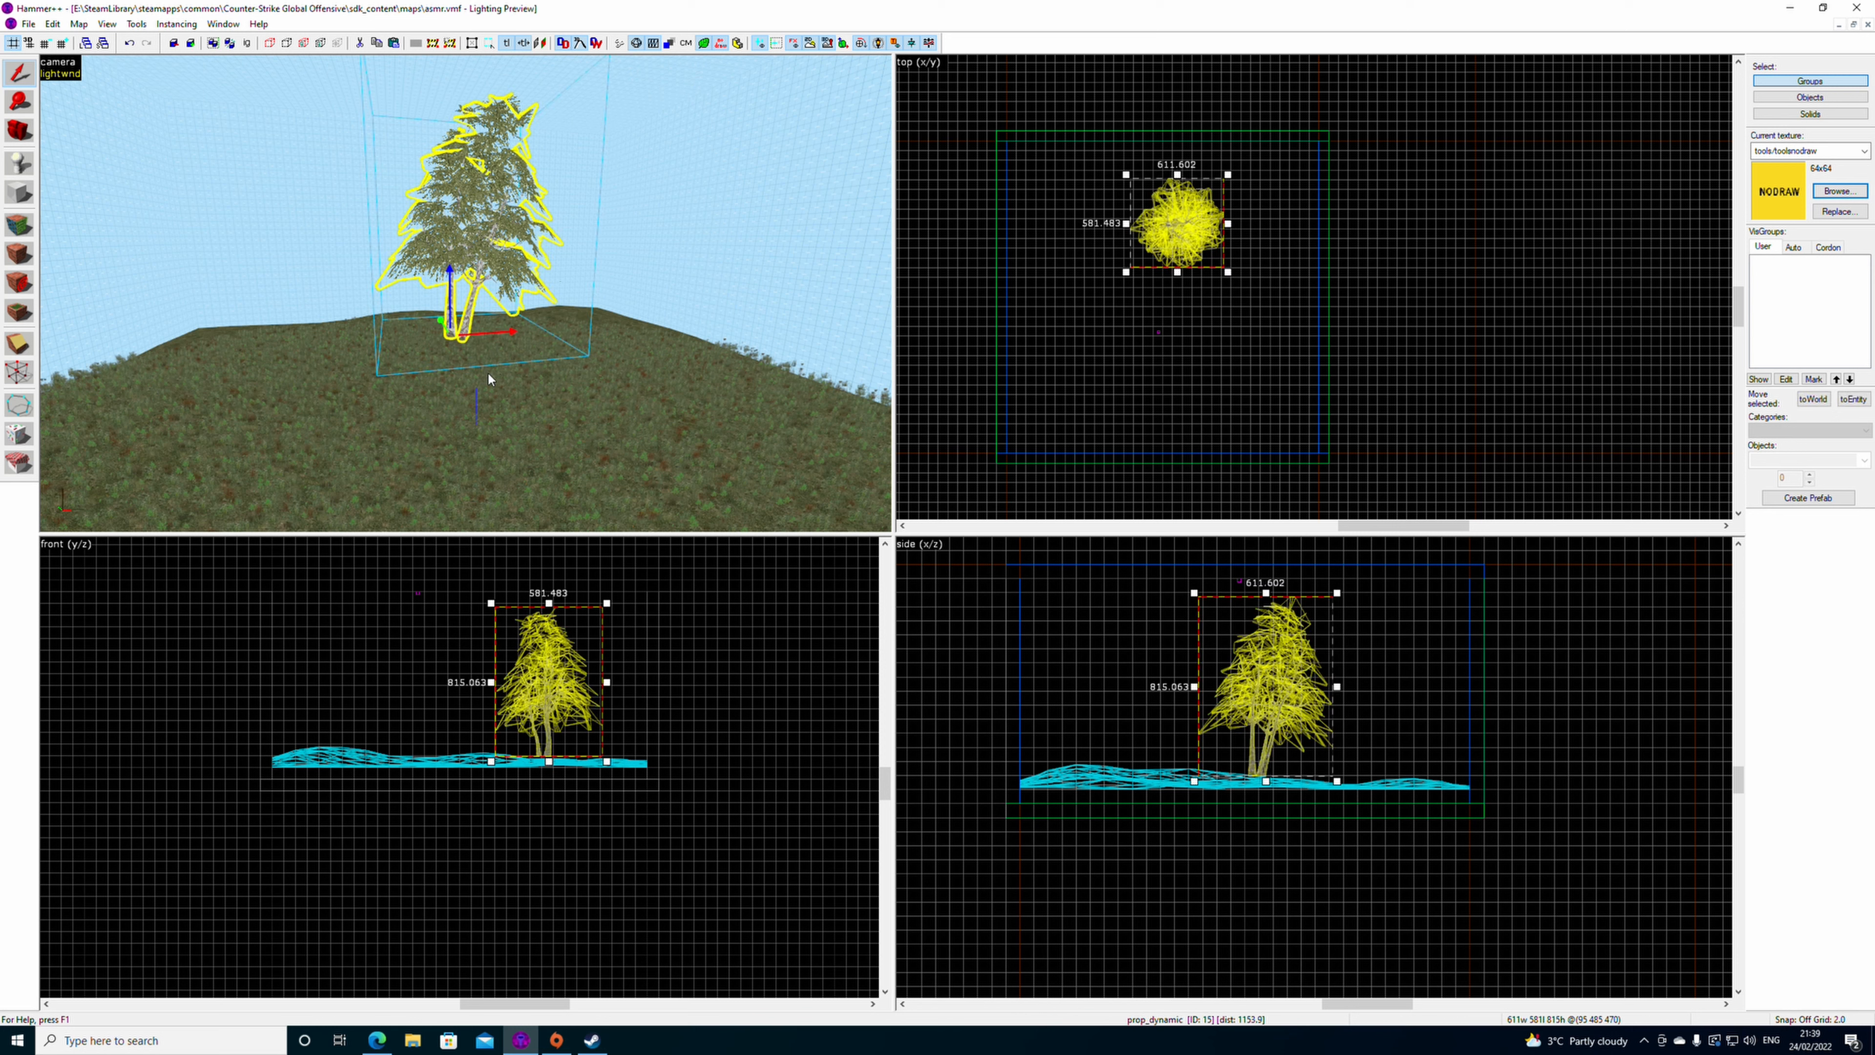
left_click(1281, 292)
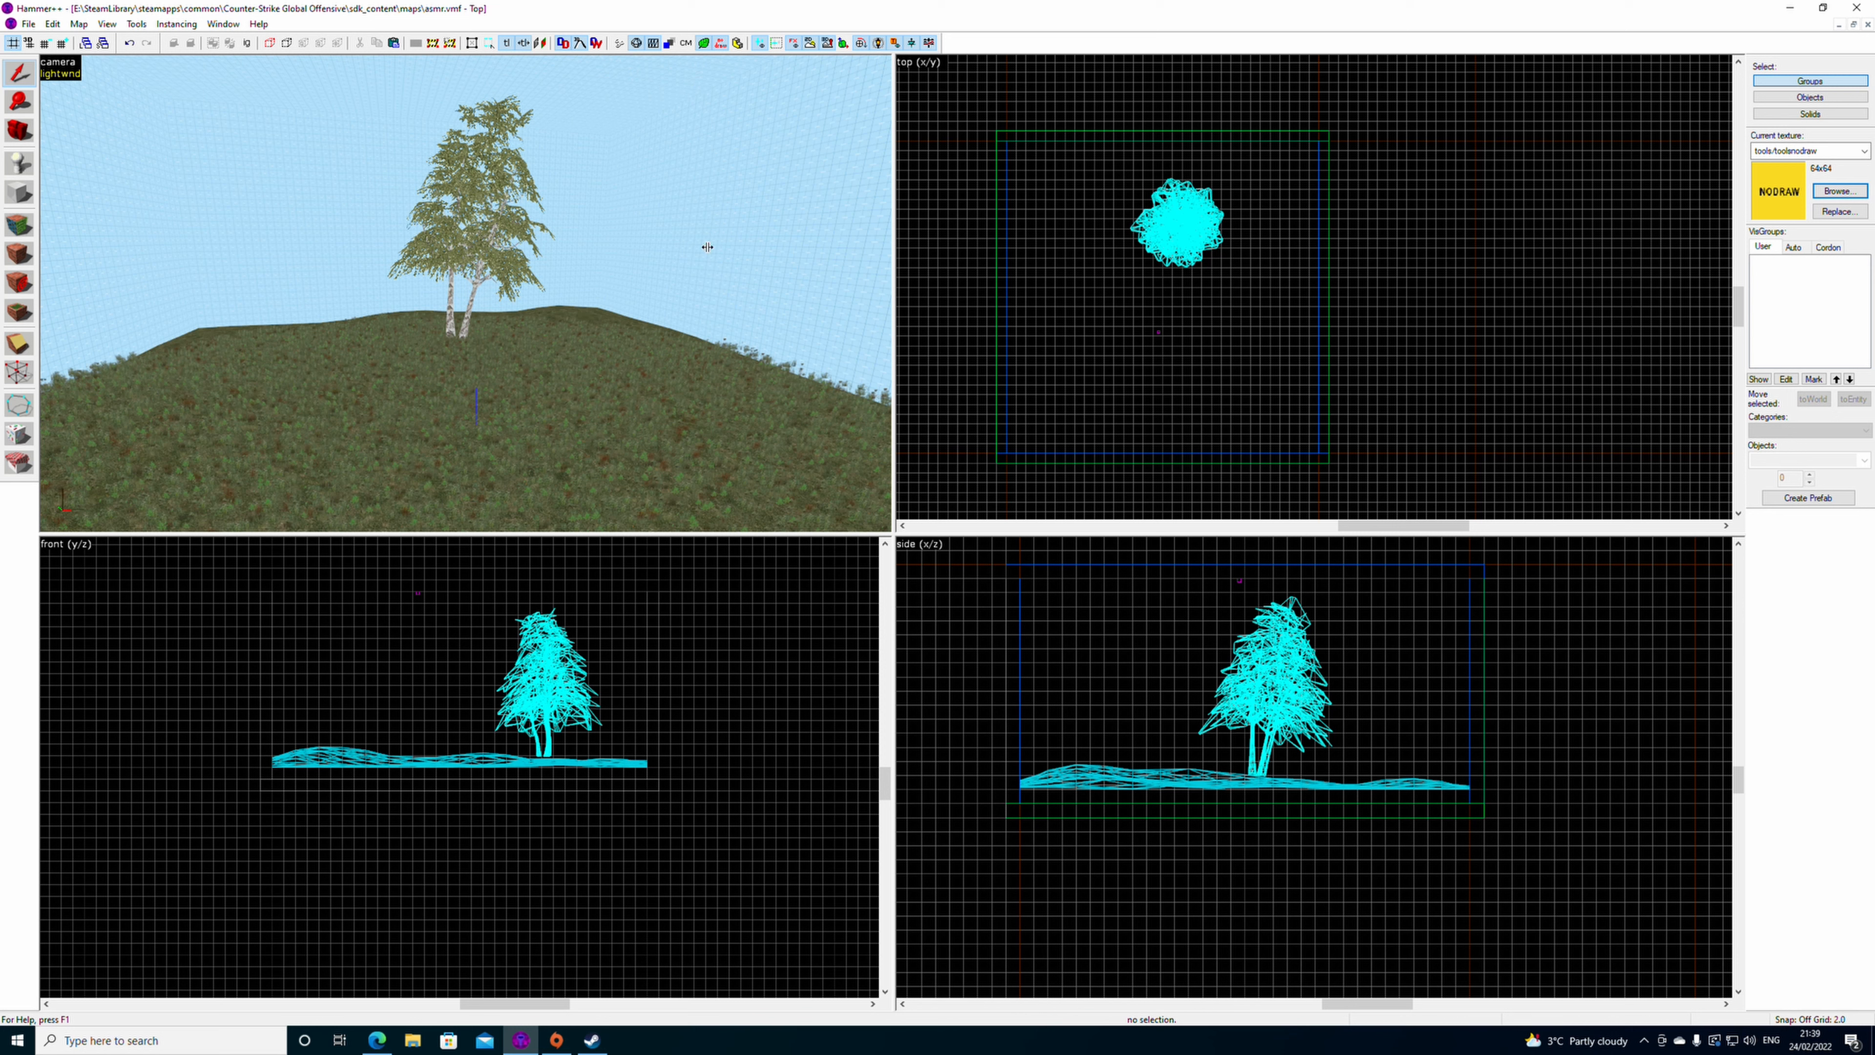
left_click(456, 204)
left_click_drag(1177, 230, 1215, 302, "shift")
key("Delete")
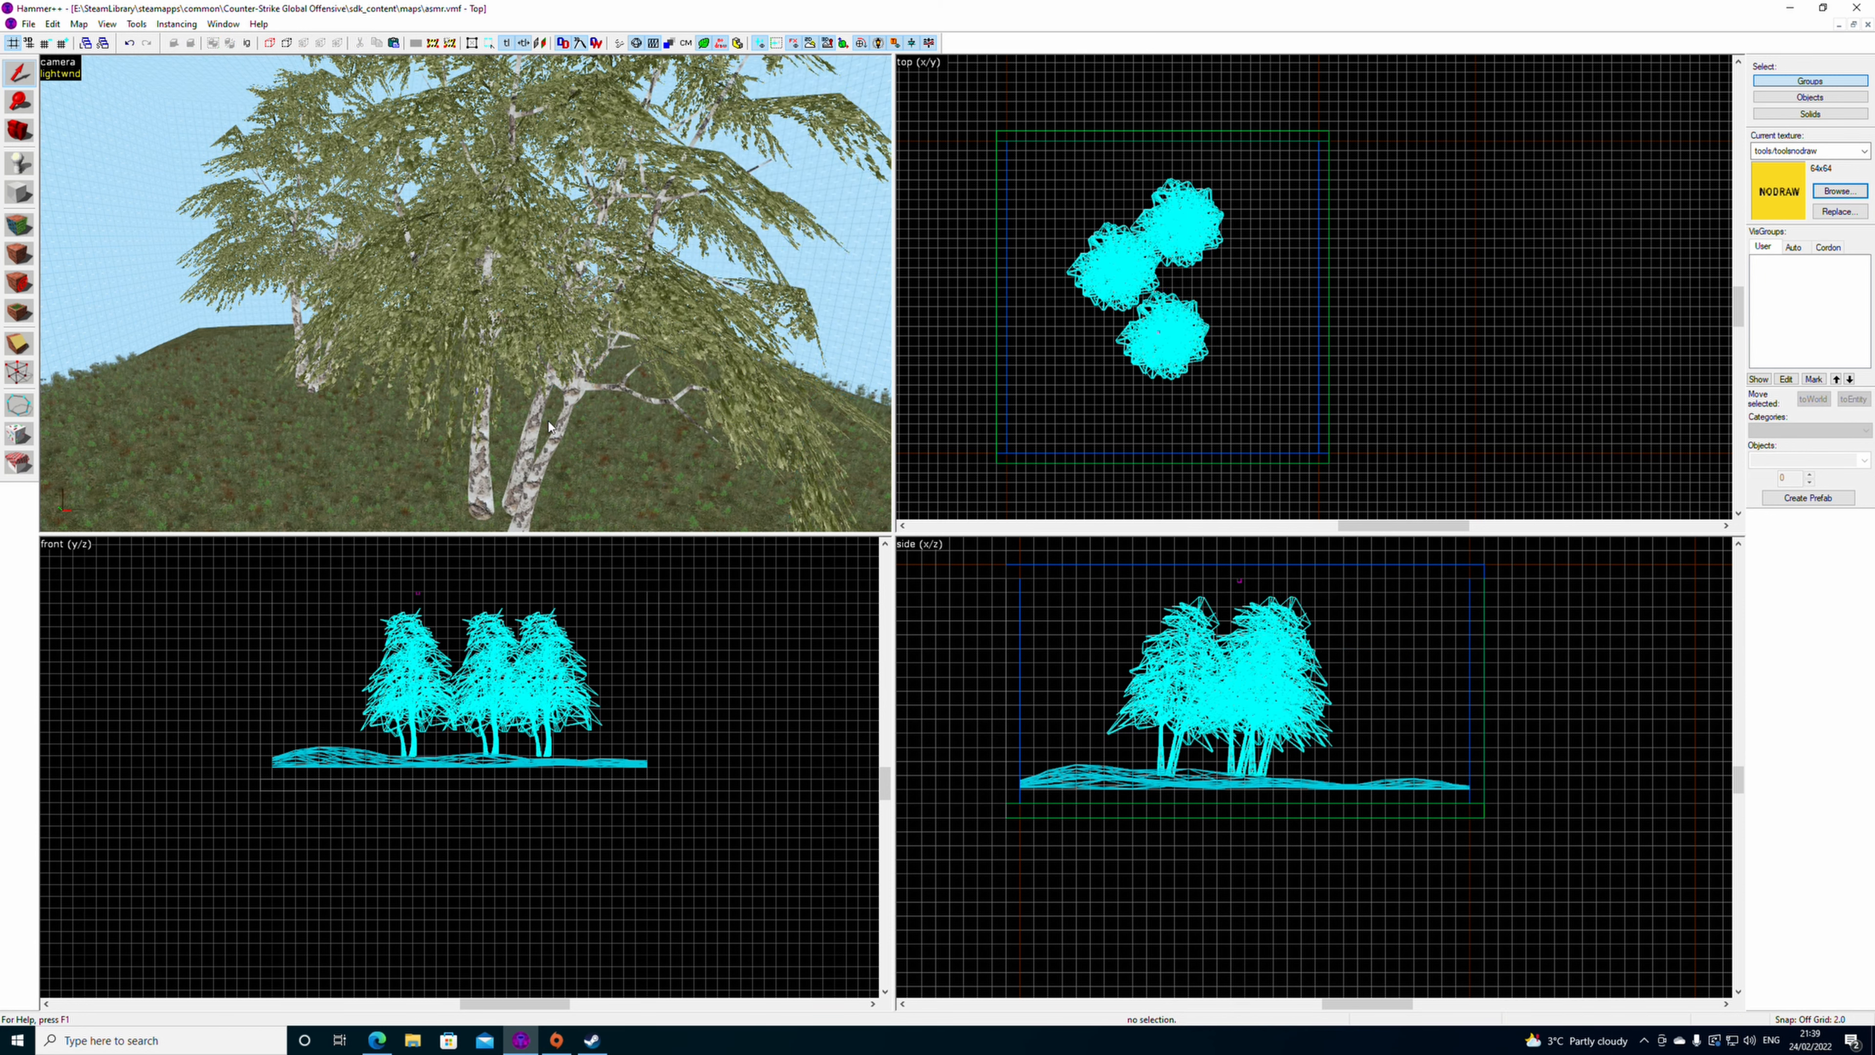
- Delete the duplicated birch trees, keeping only the original
left_click(547, 421)
key("Delete")
left_click(307, 362)
key("Delete")
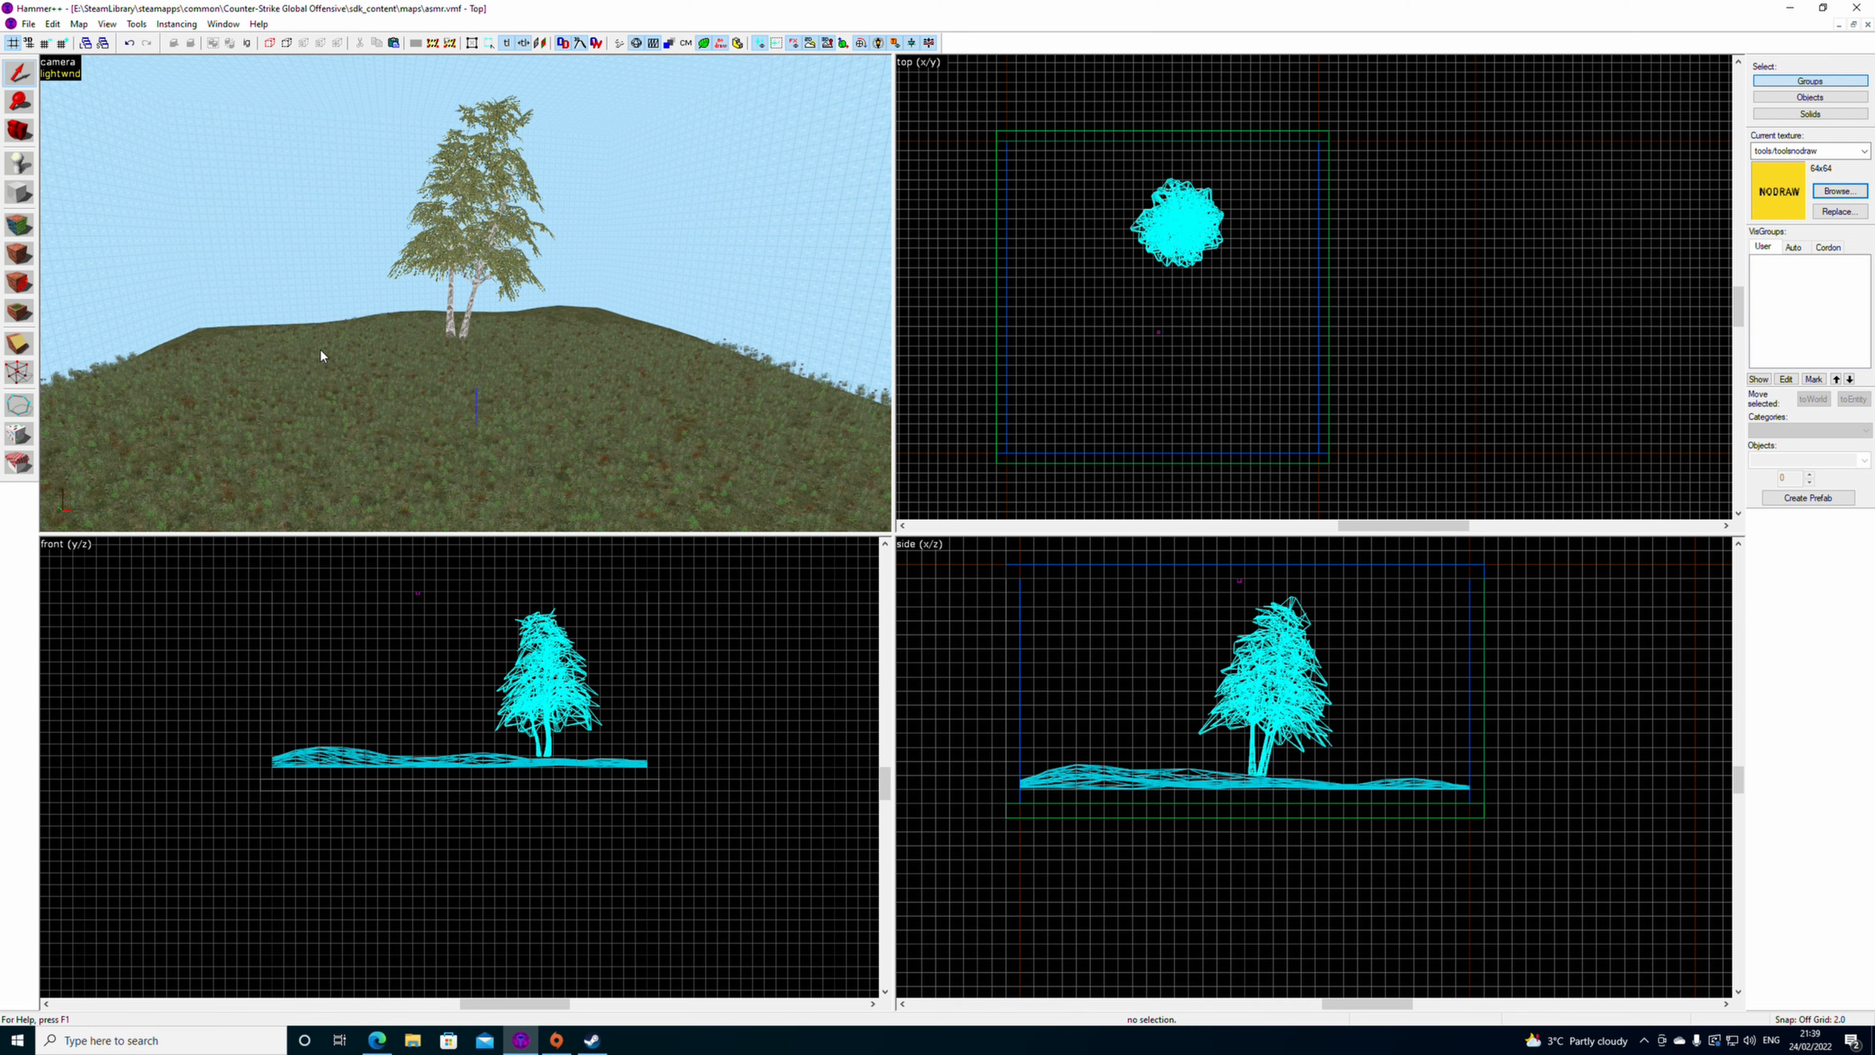
- Sprinkle Example: Agave Plants onto the grass around the tree in Additive mode at 25% density, then clear the selection
left_click(25, 440)
left_click(164, 69)
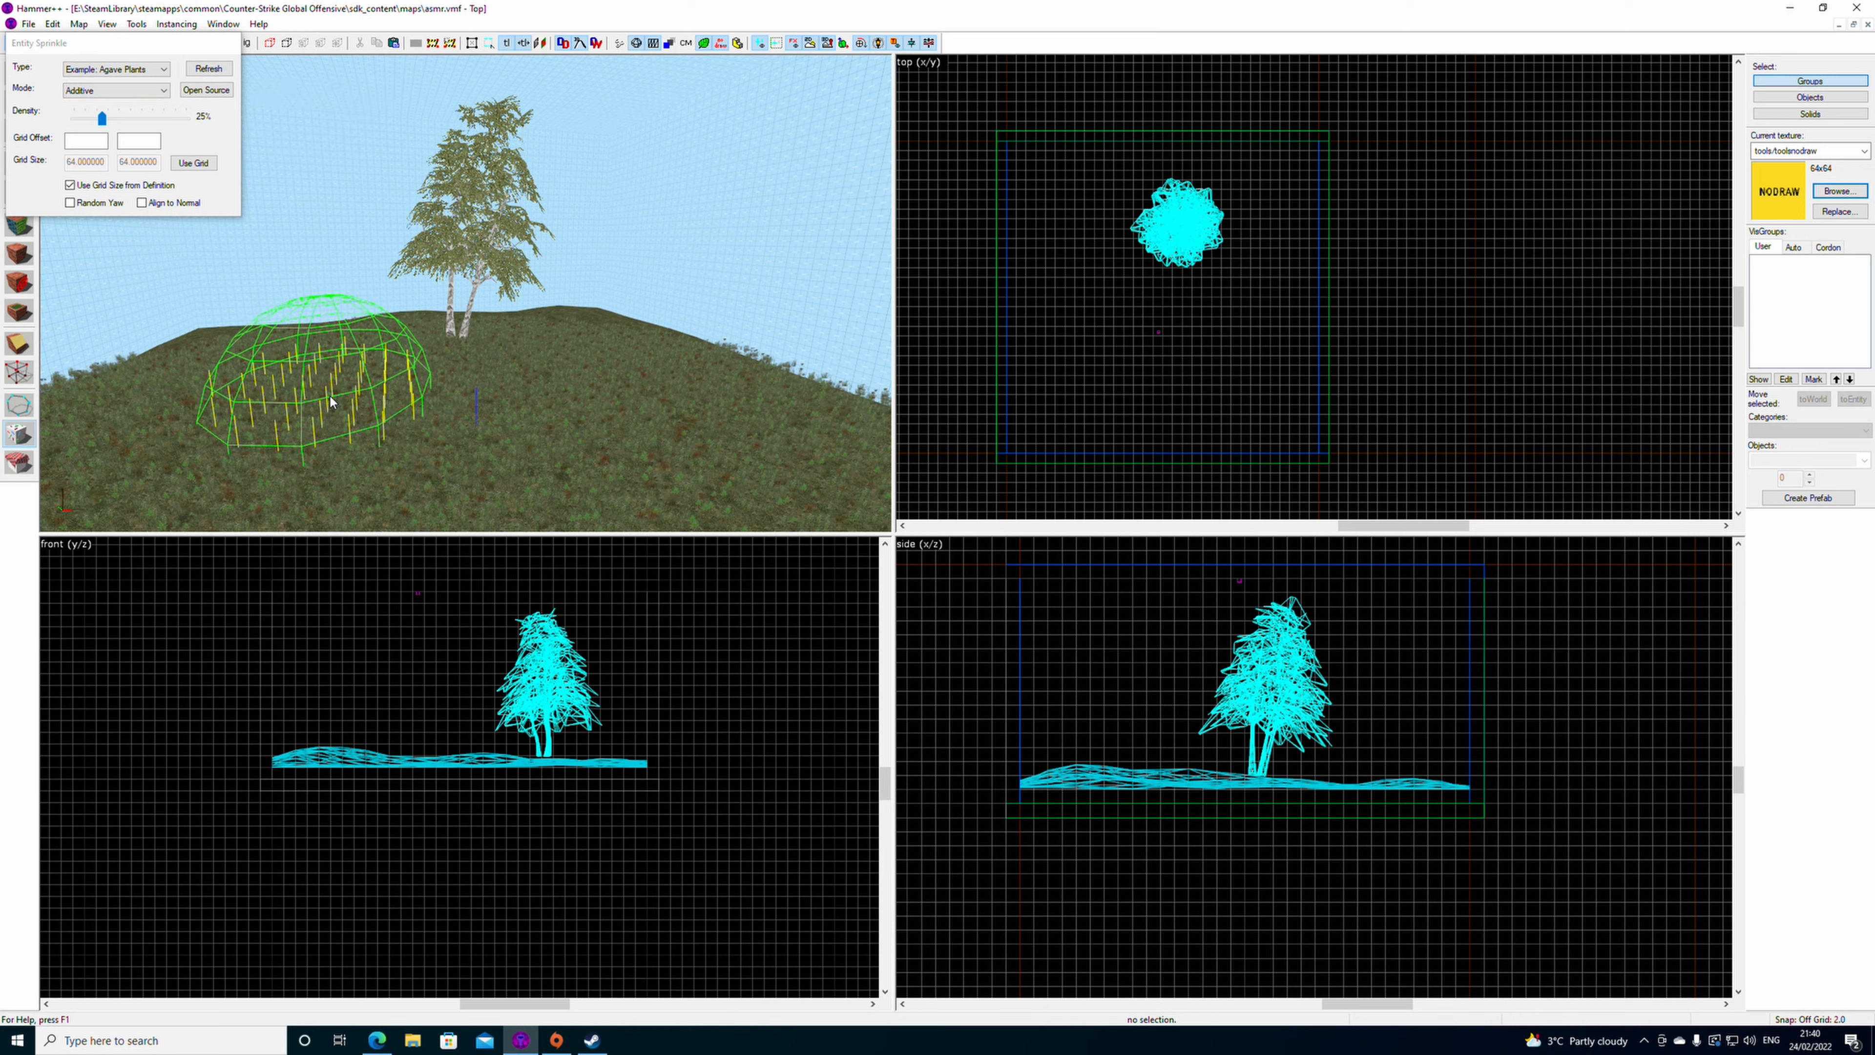
left_click(329, 394)
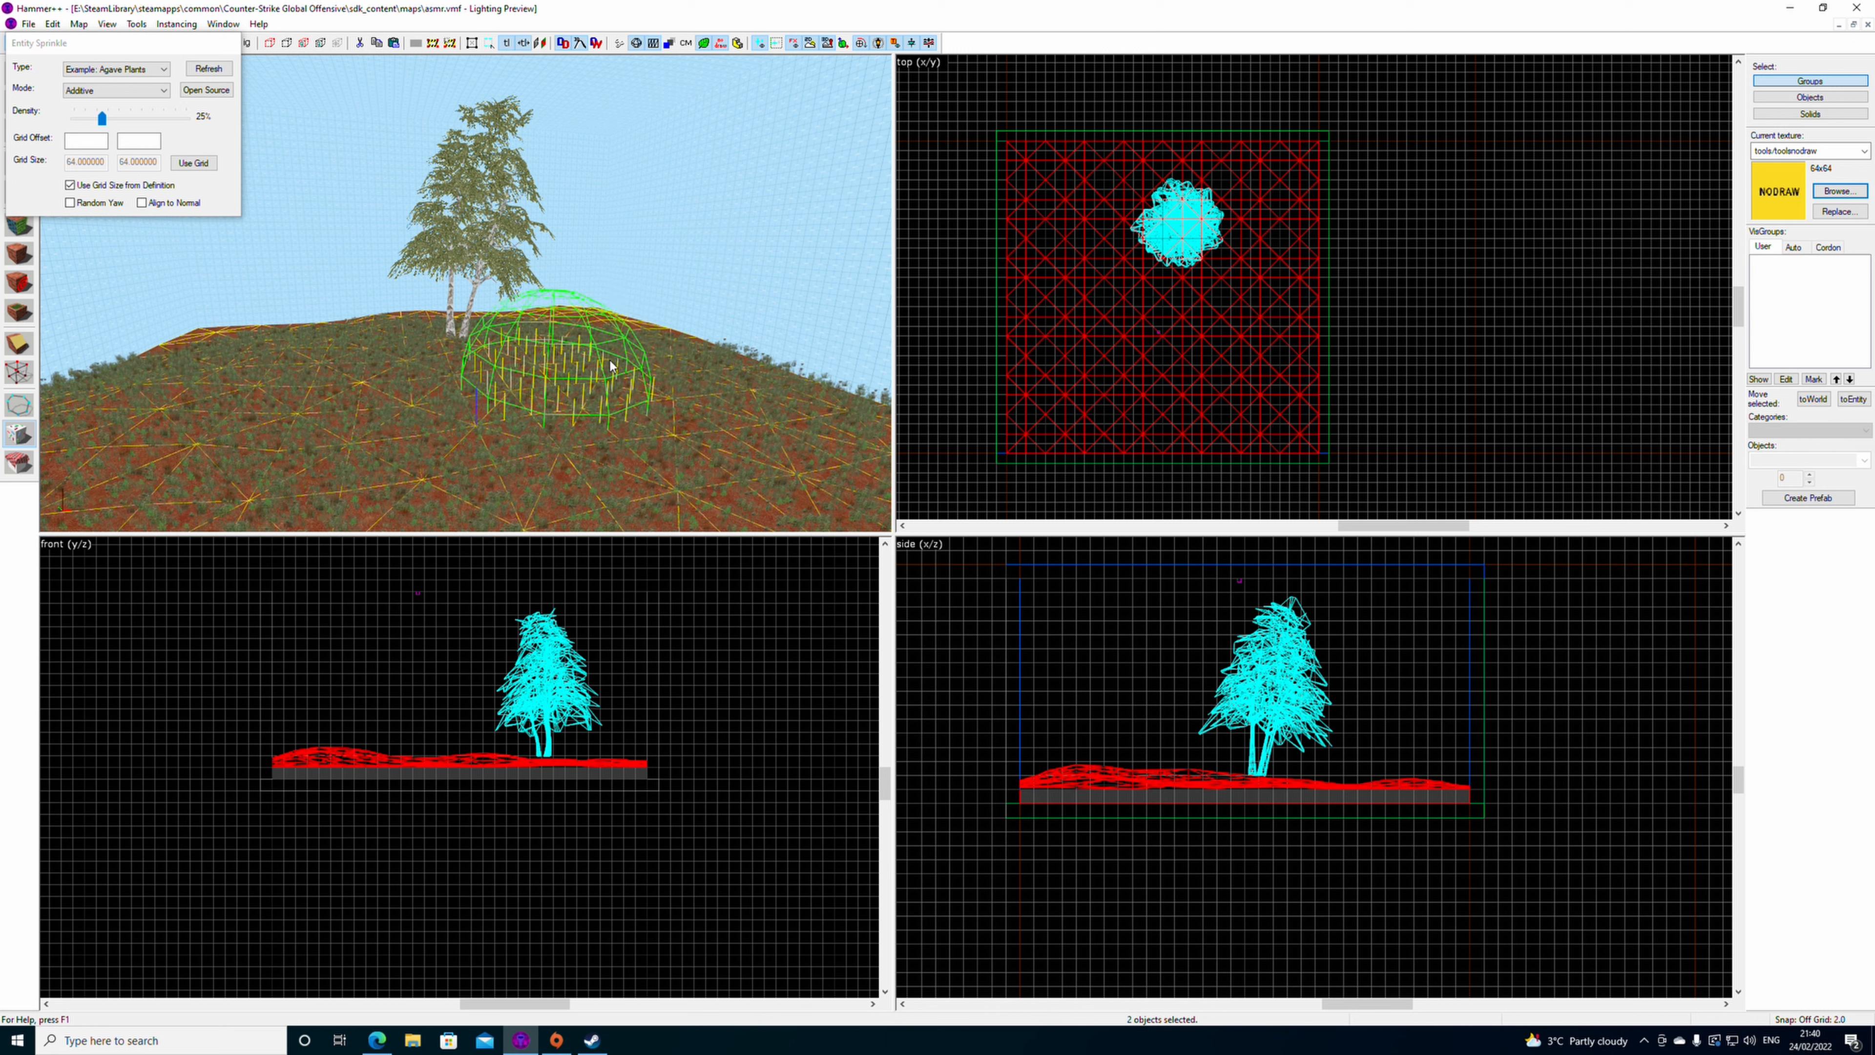
left_click(488, 399)
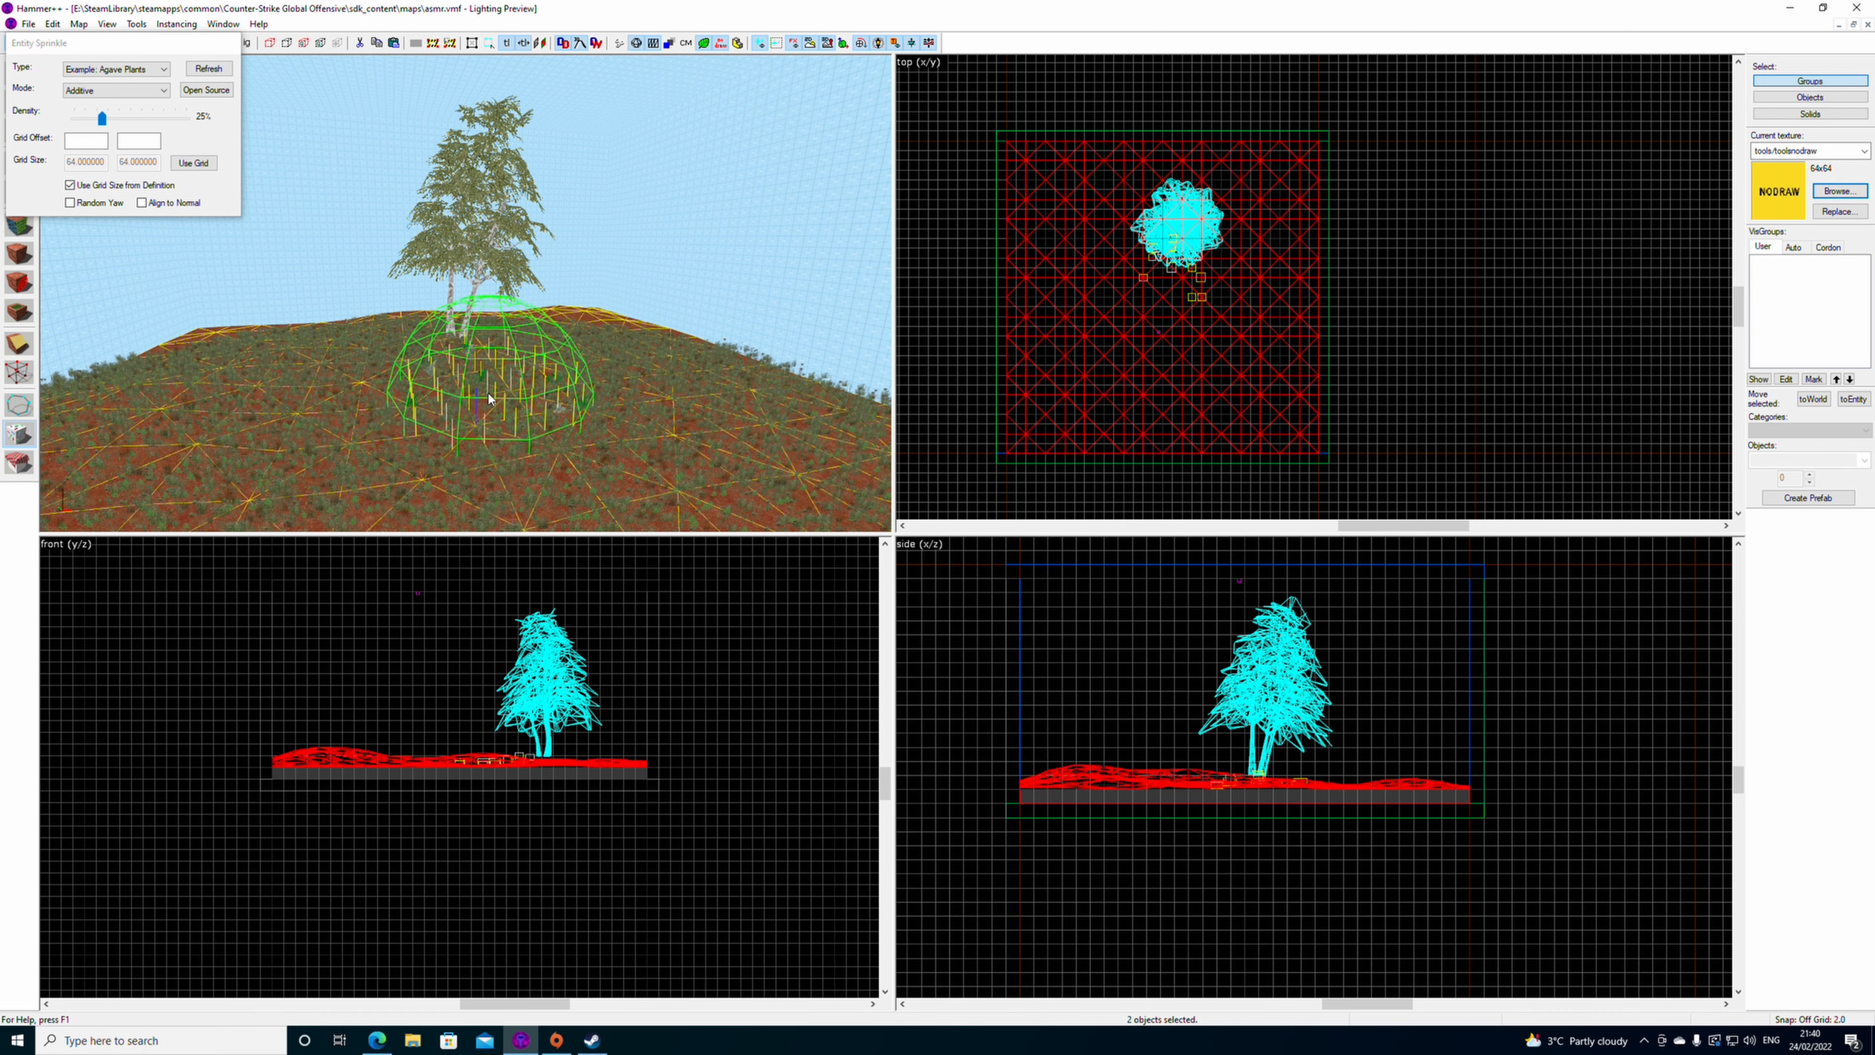
left_click(540, 438)
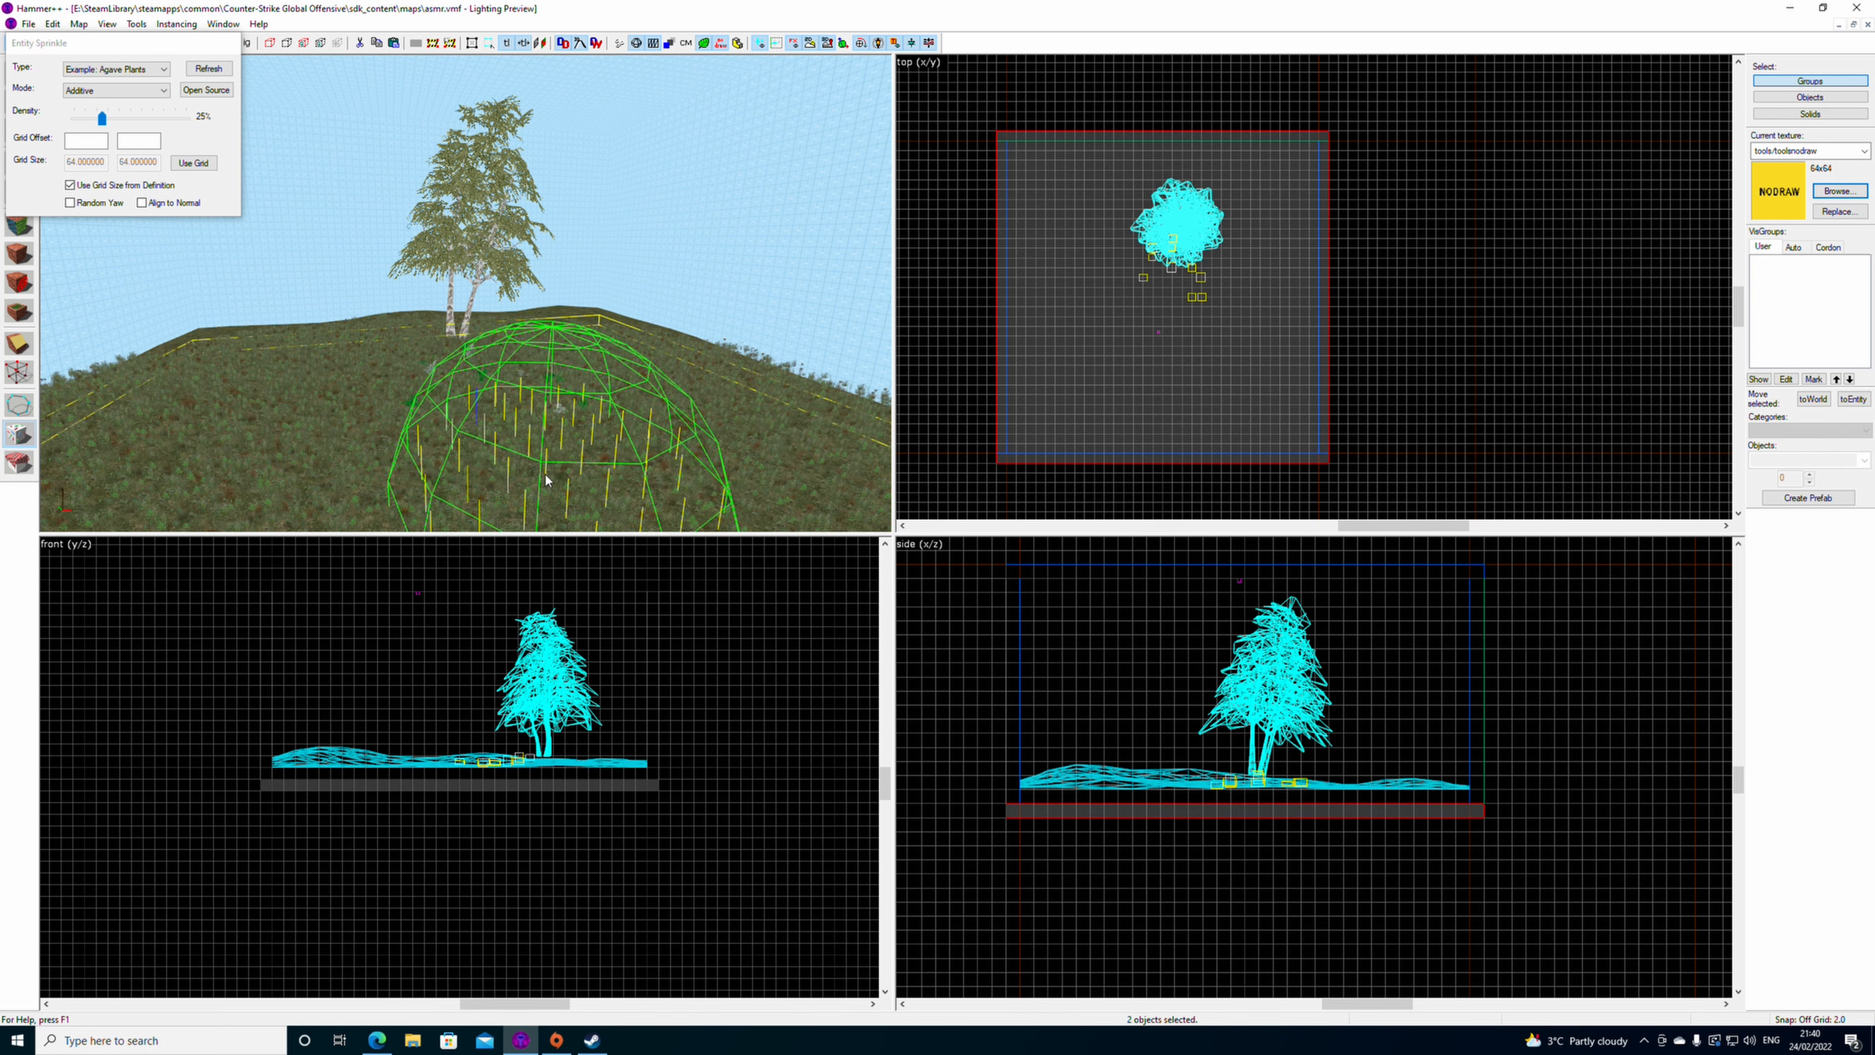
key("Escape")
- Set the sprinkle density to 18% and undo the last agave plant sprinkle around the tree
key("z")
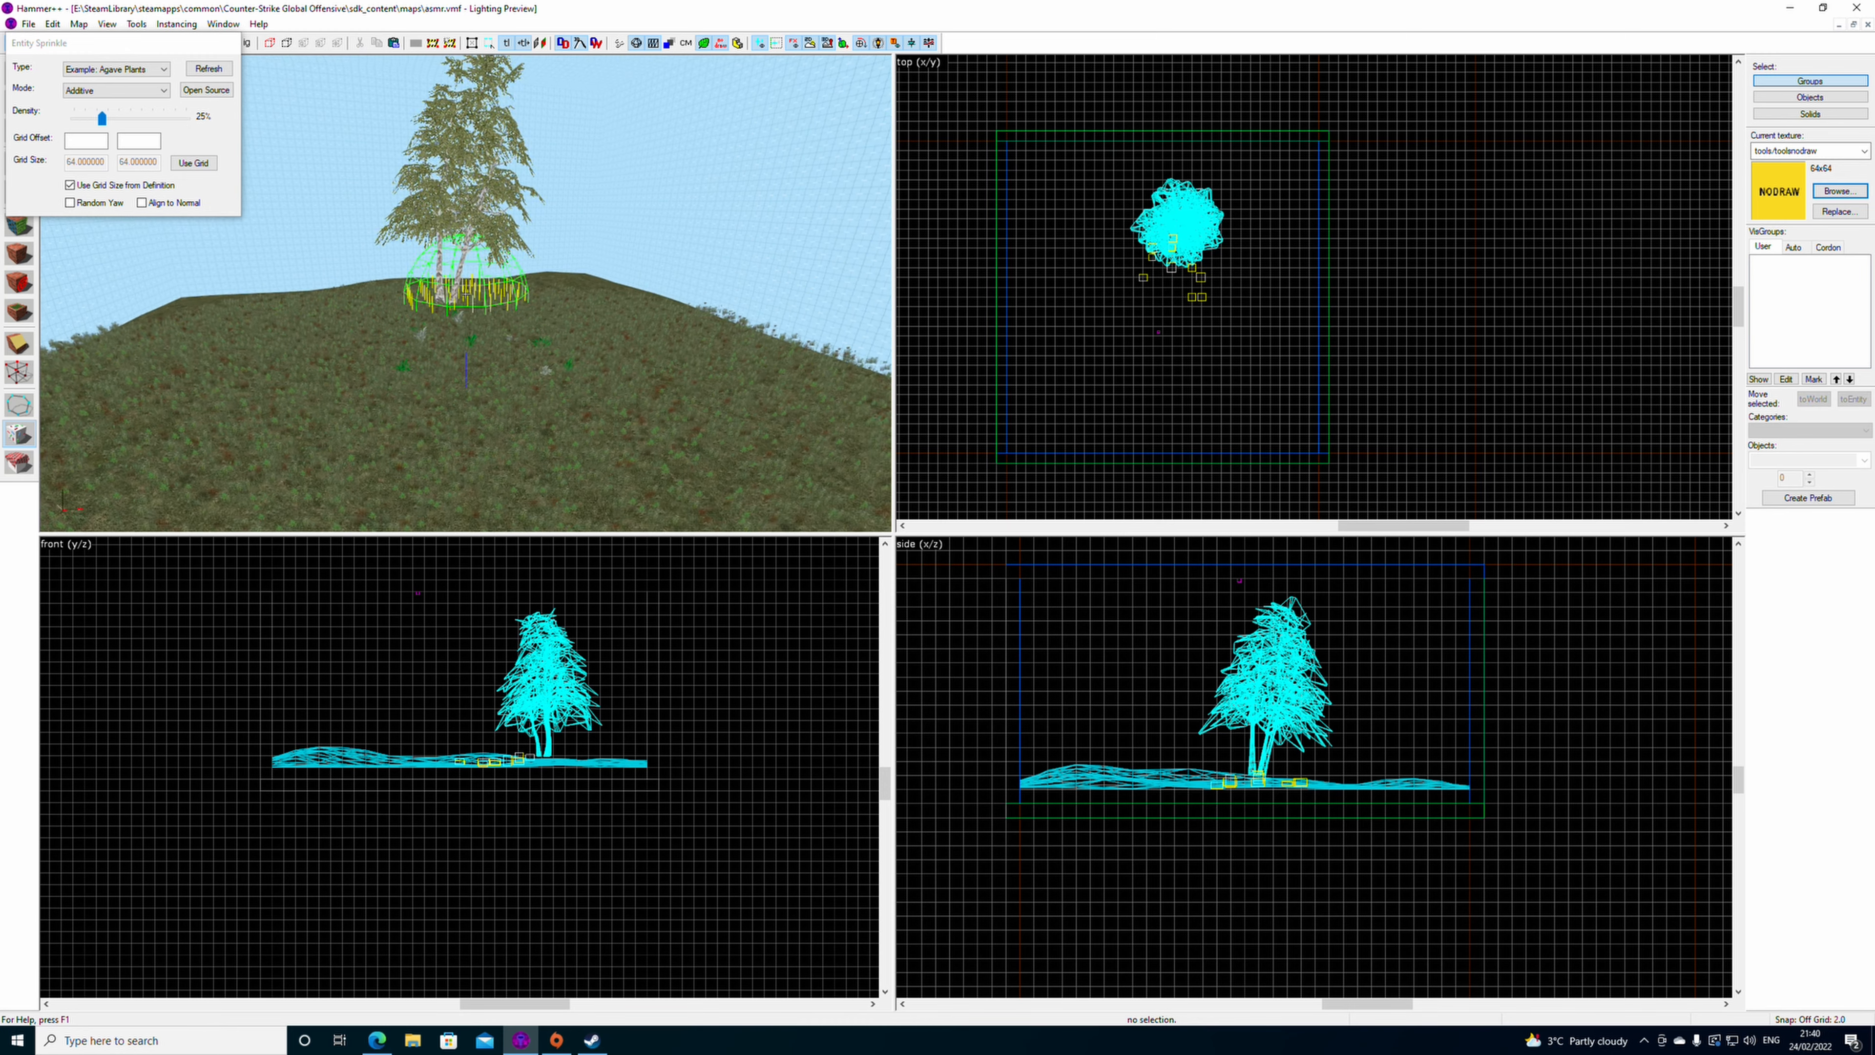
key("w")
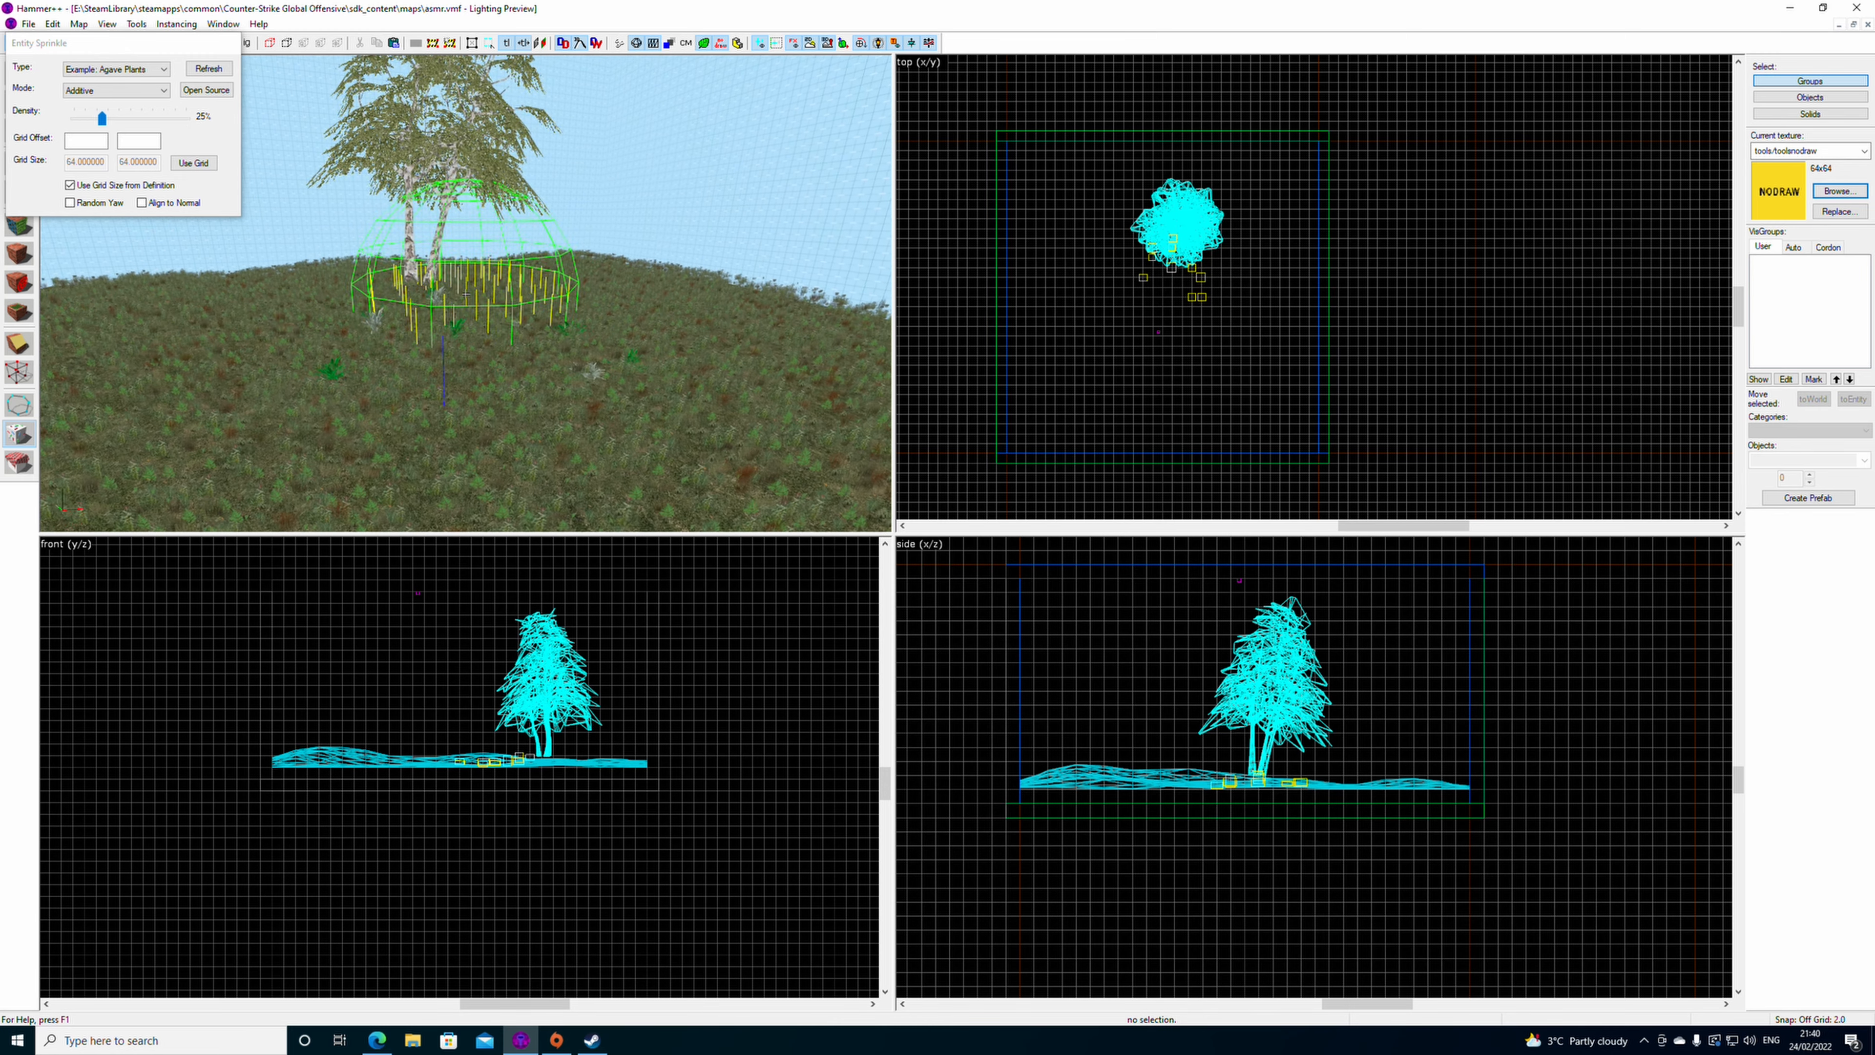
key("w")
key("z")
left_click_drag(102, 118, 94, 118)
left_click(52, 25)
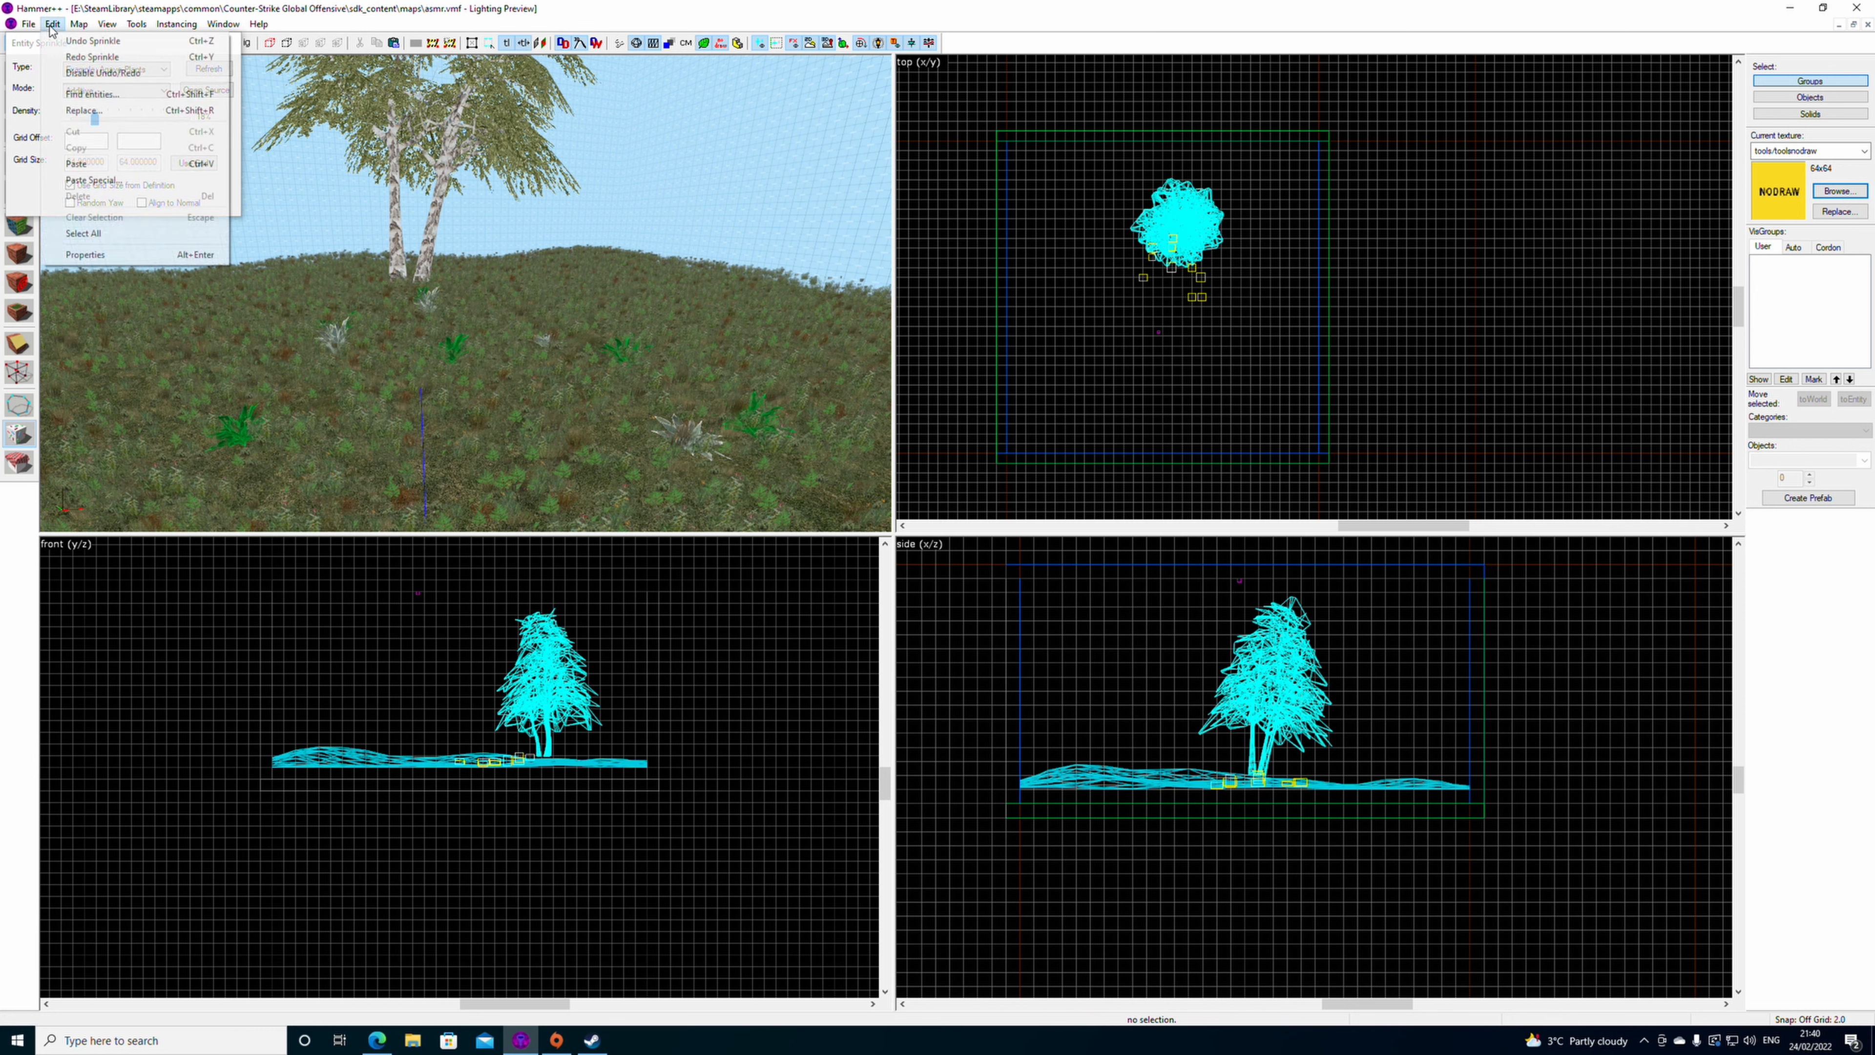
left_click(68, 42)
key("s")
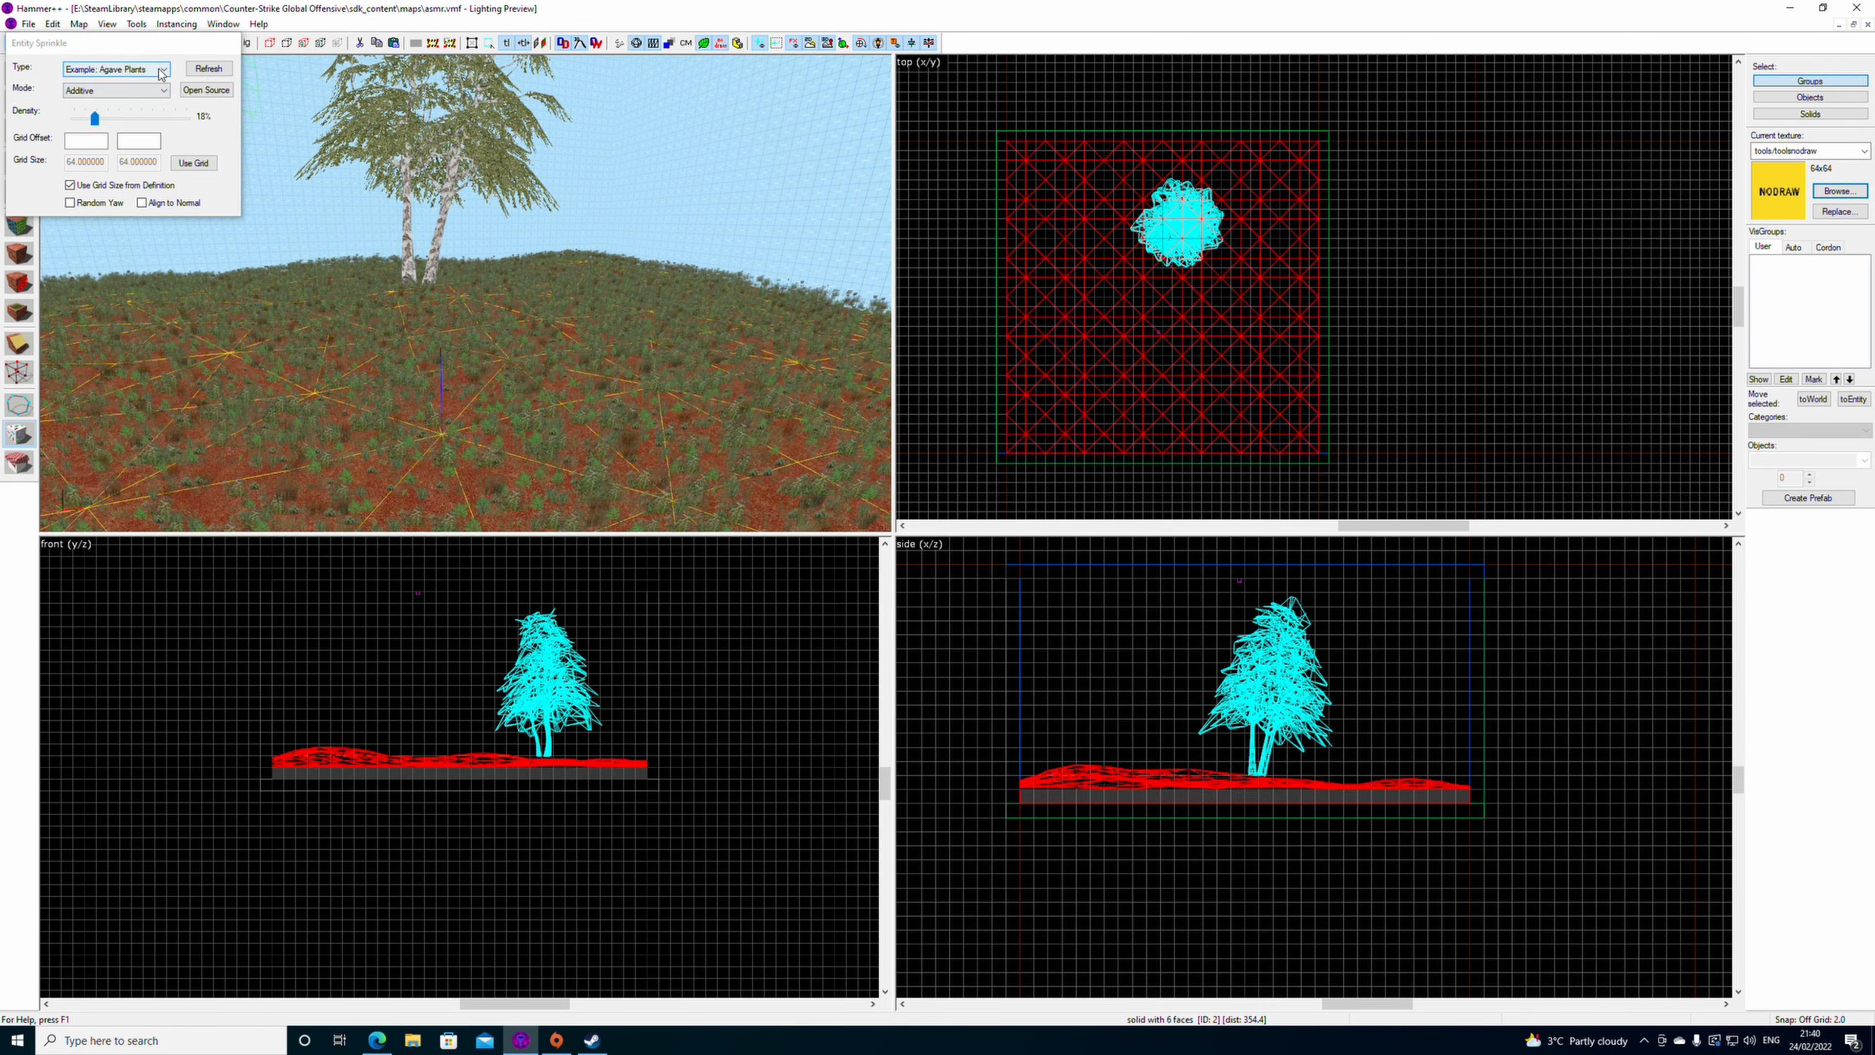
- Sprinkle Example: tree entities onto the grass south and southeast of the birch in Additive mode at 2% density
left_click(118, 69)
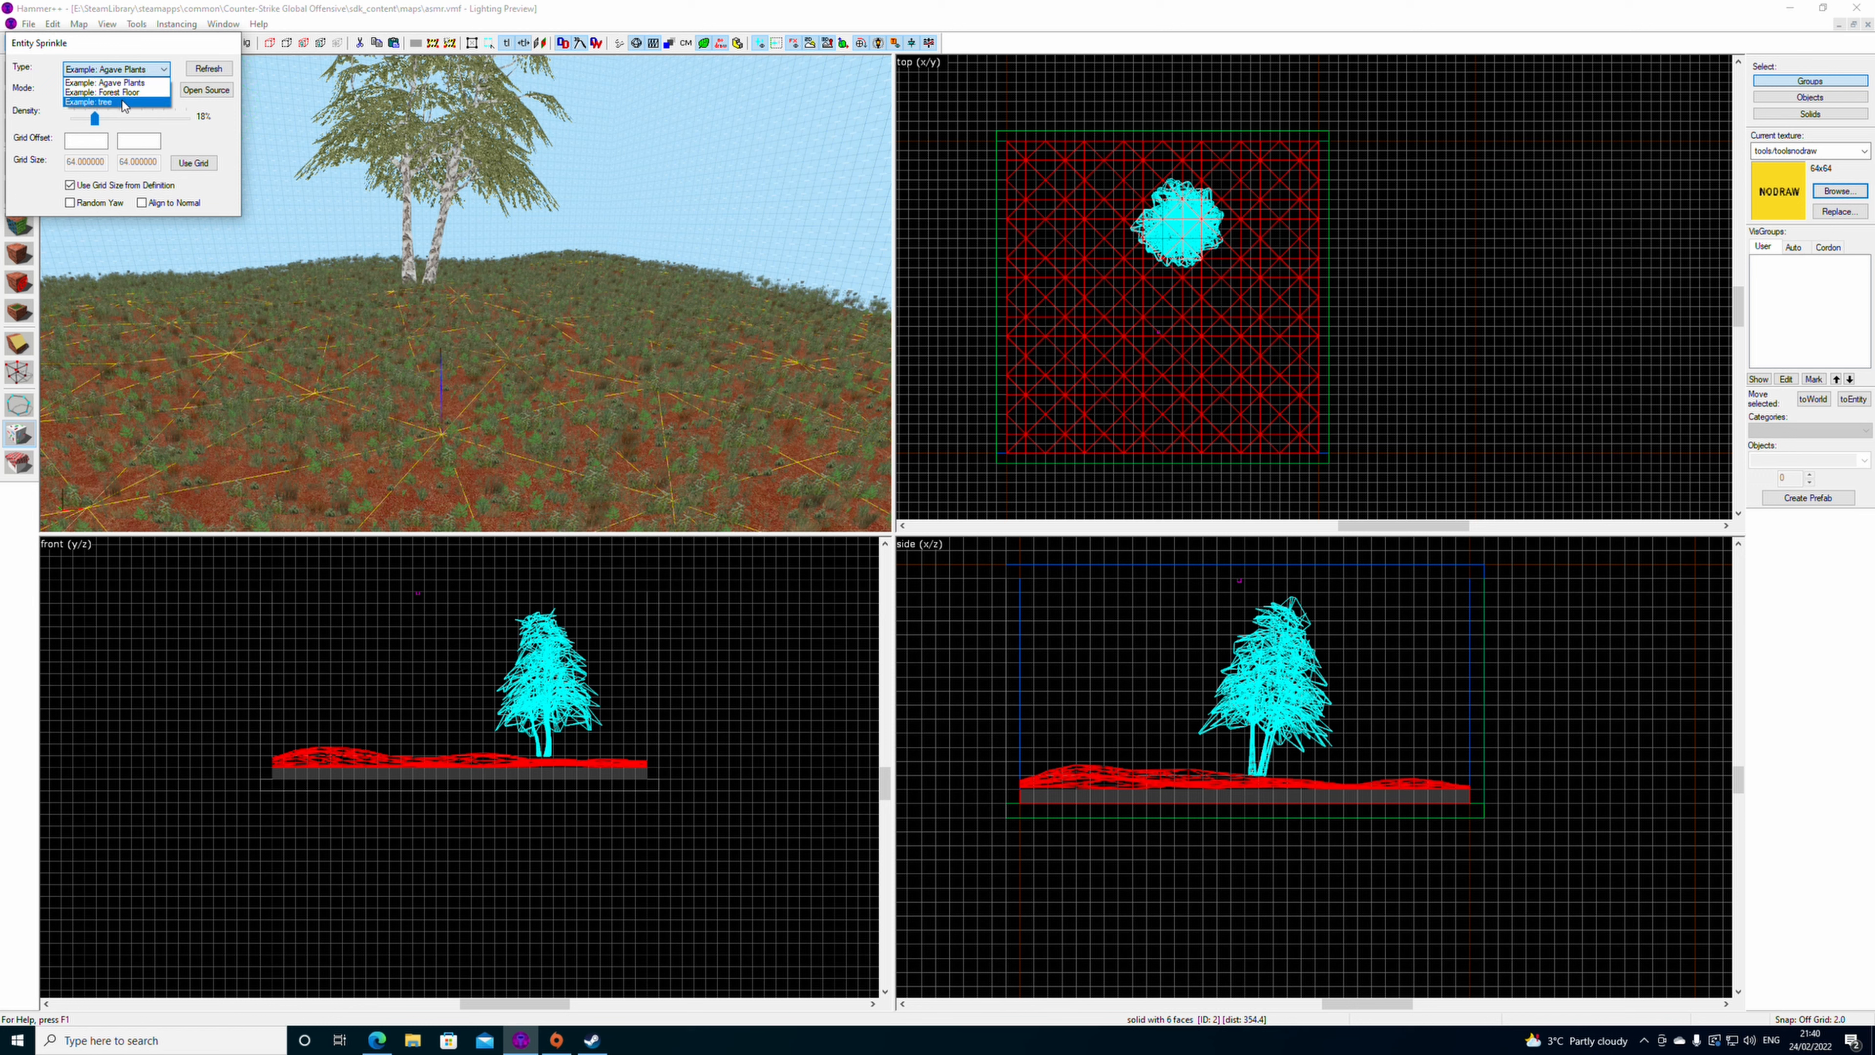
left_click(88, 102)
left_click(402, 367)
scroll(404, 362, "down", 3)
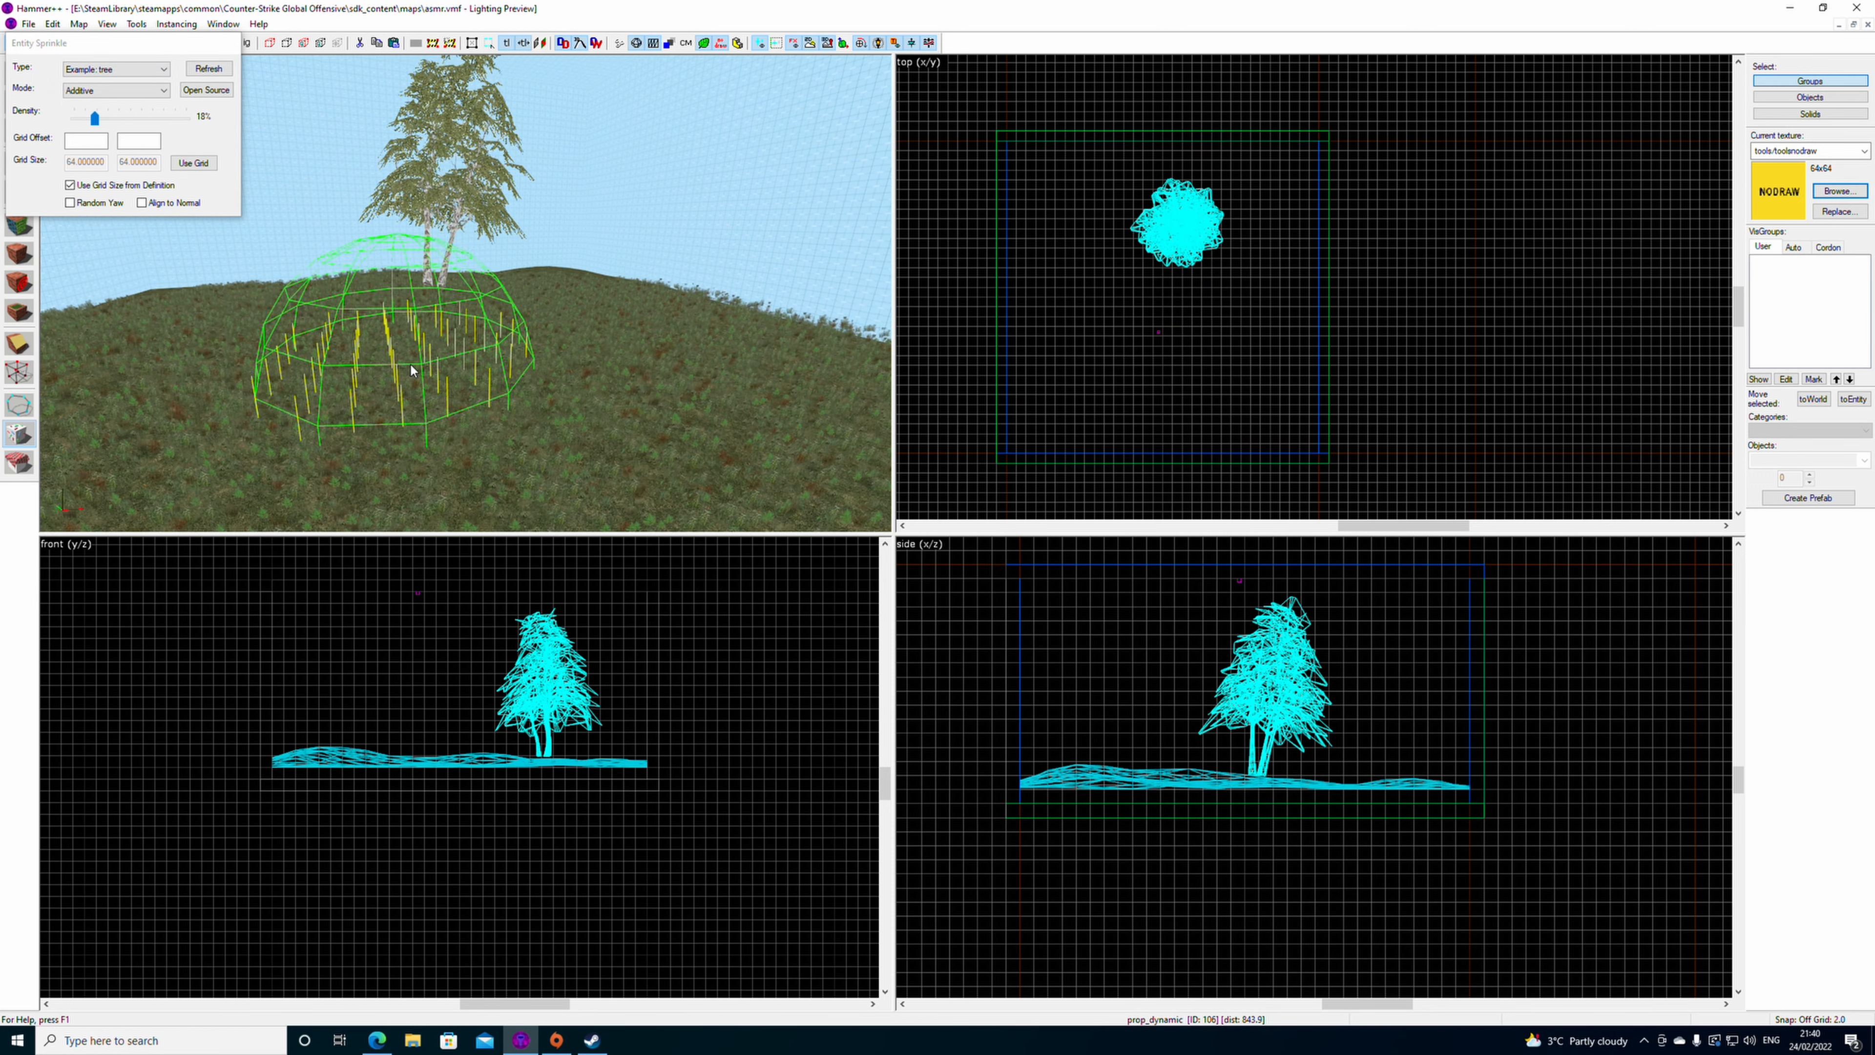
scroll(601, 358, "down", 1)
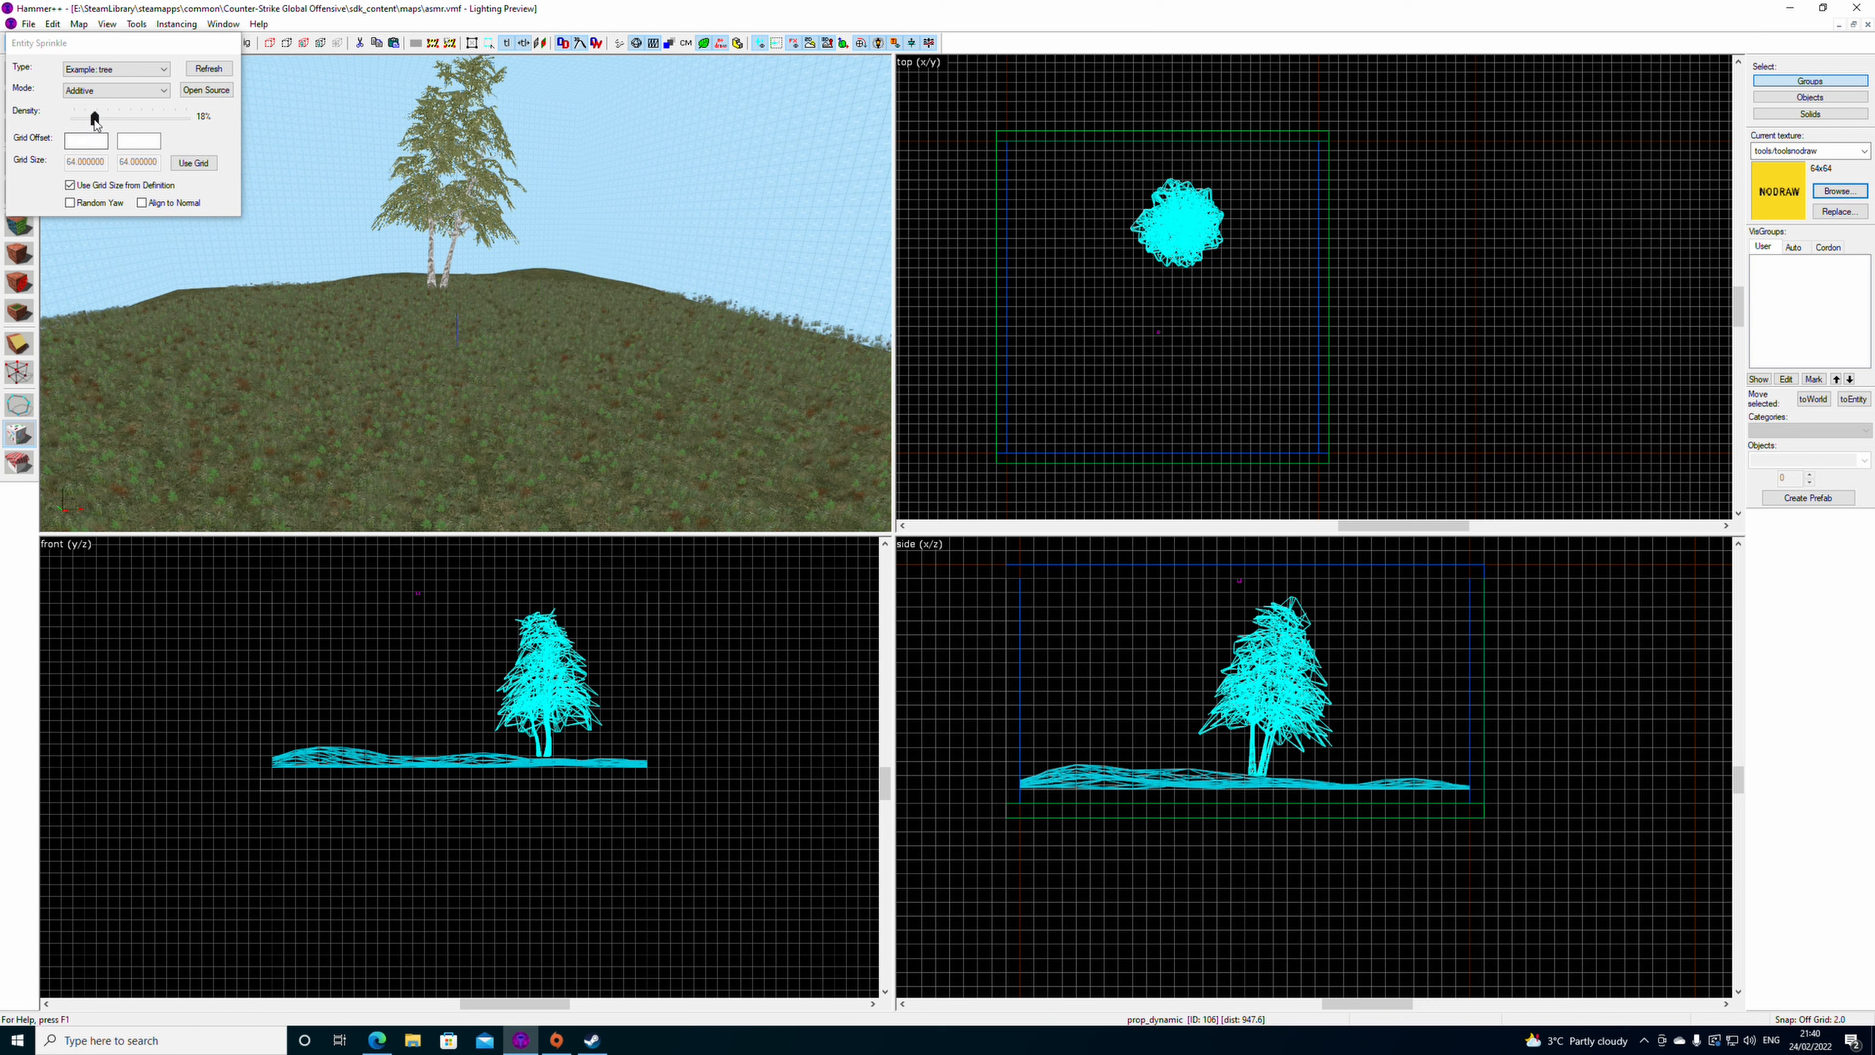
left_click_drag(94, 122, 77, 122)
left_click(618, 323)
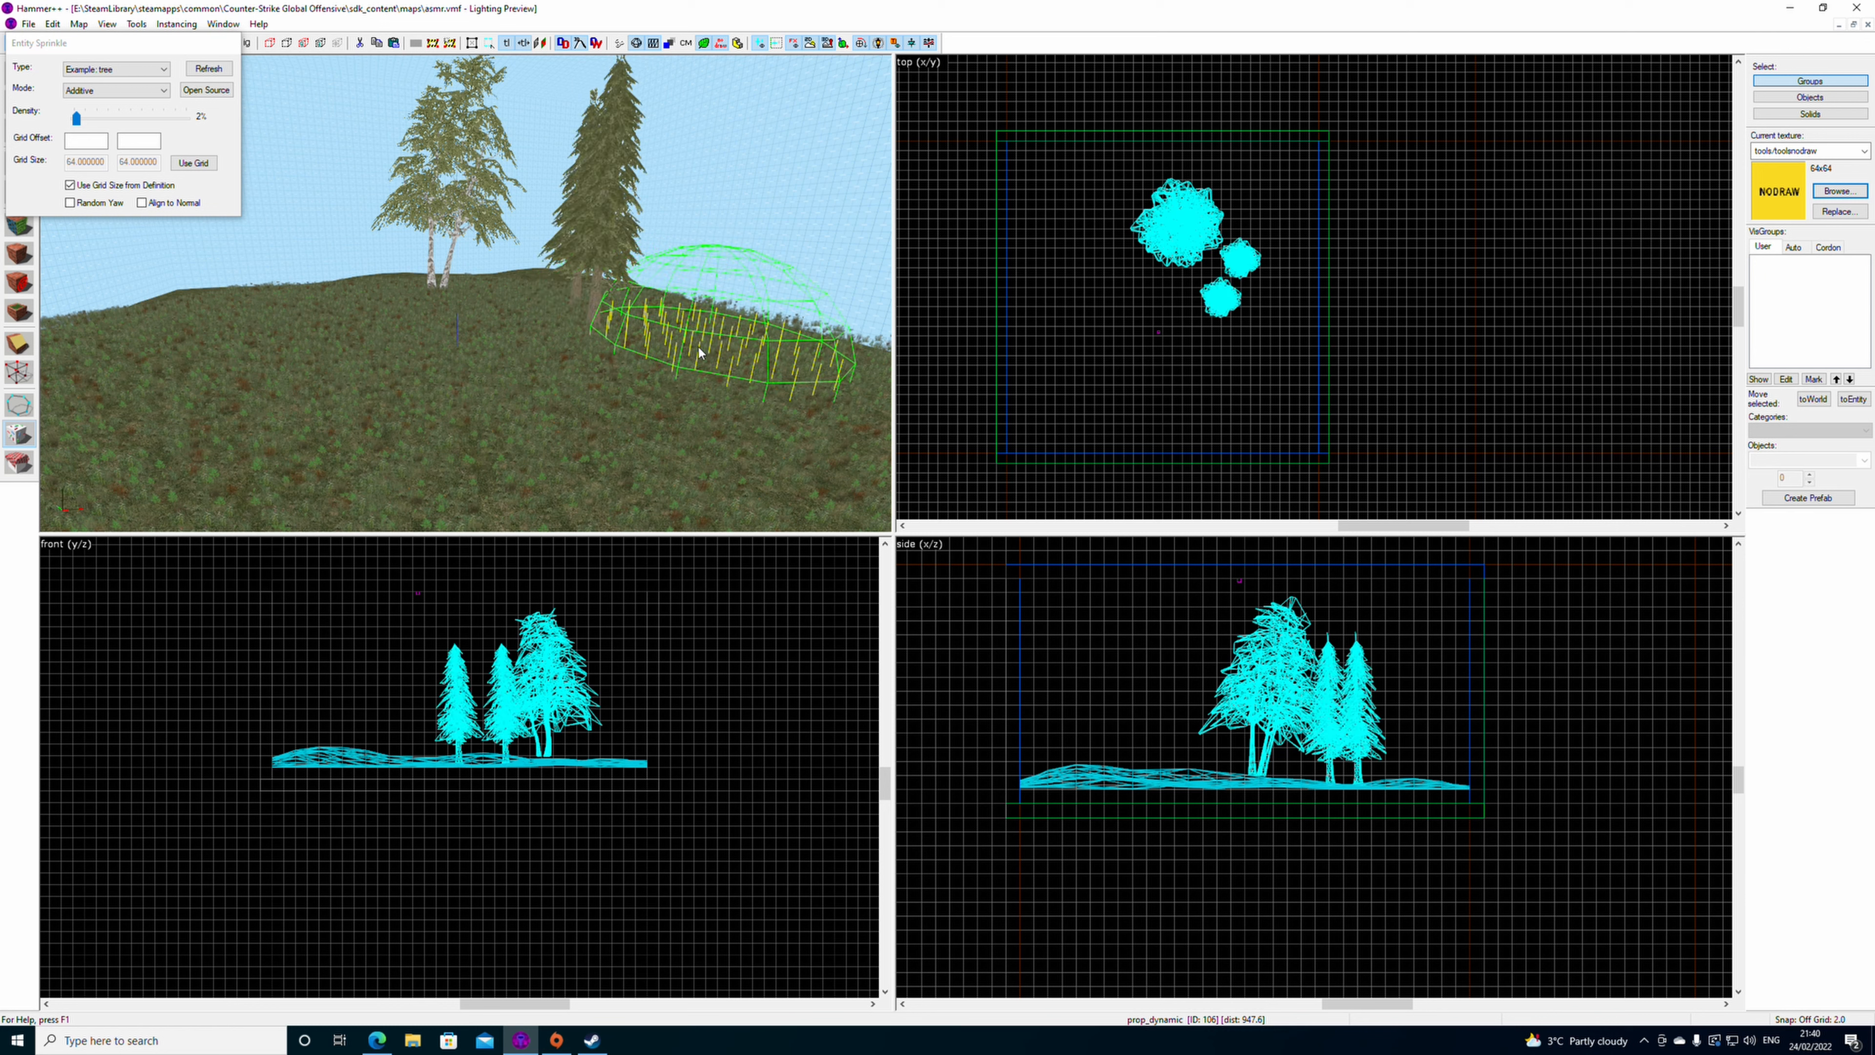
left_click(728, 357)
left_click(626, 410)
left_click(359, 394)
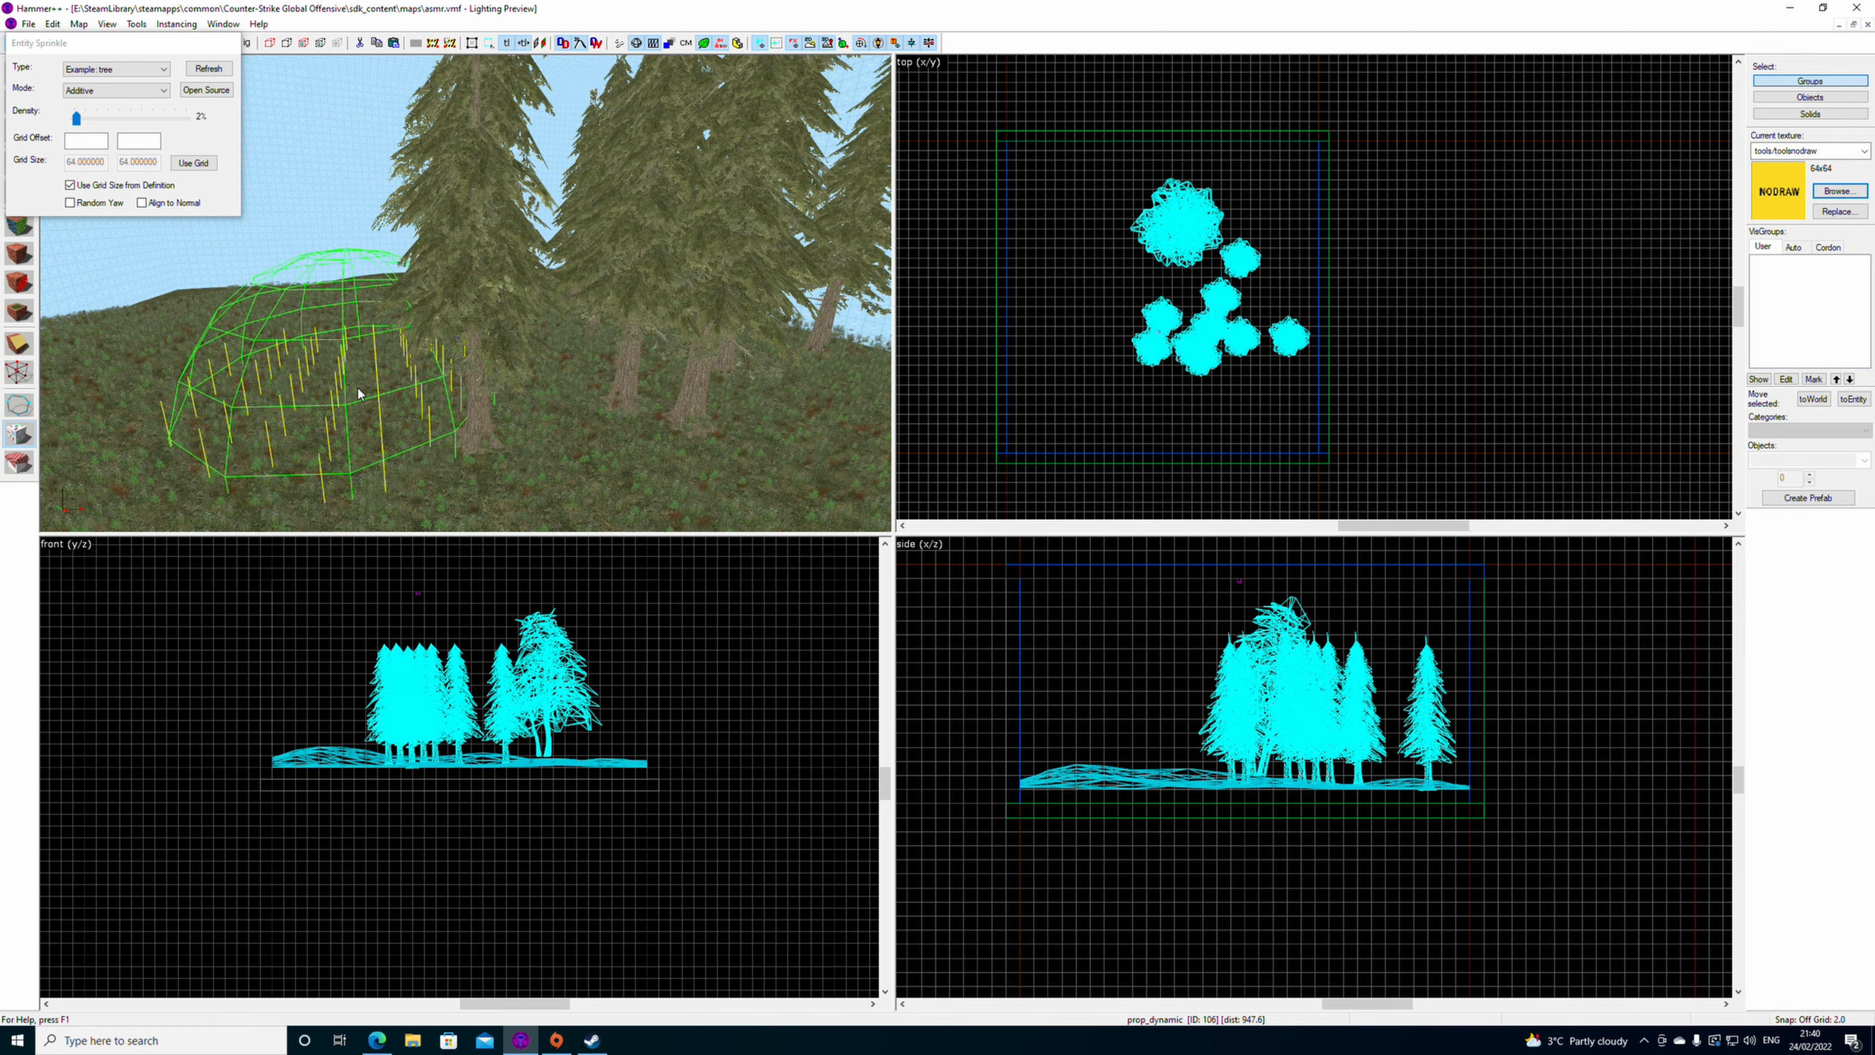
- Sprinkle more Example: tree entities across the grass west and southwest of the birch
left_click(252, 342)
left_click(273, 348)
key("z")
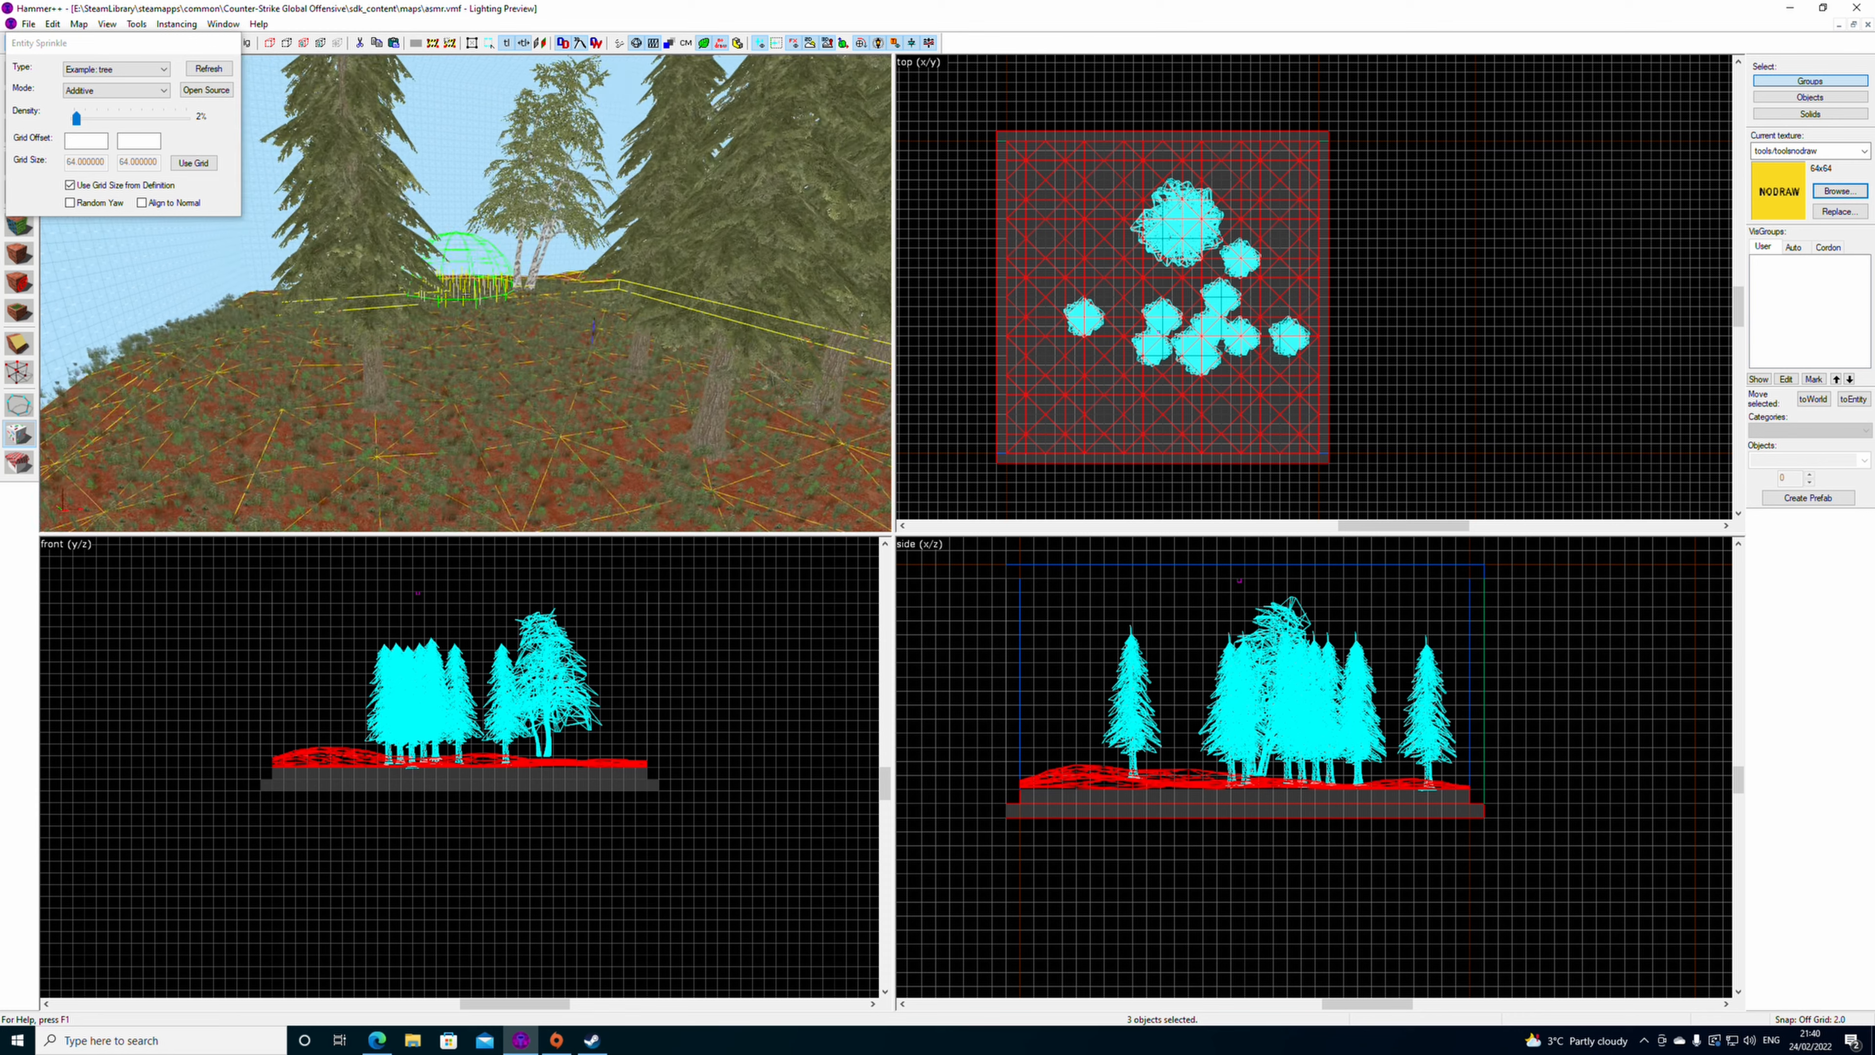
key("z")
left_click(533, 327)
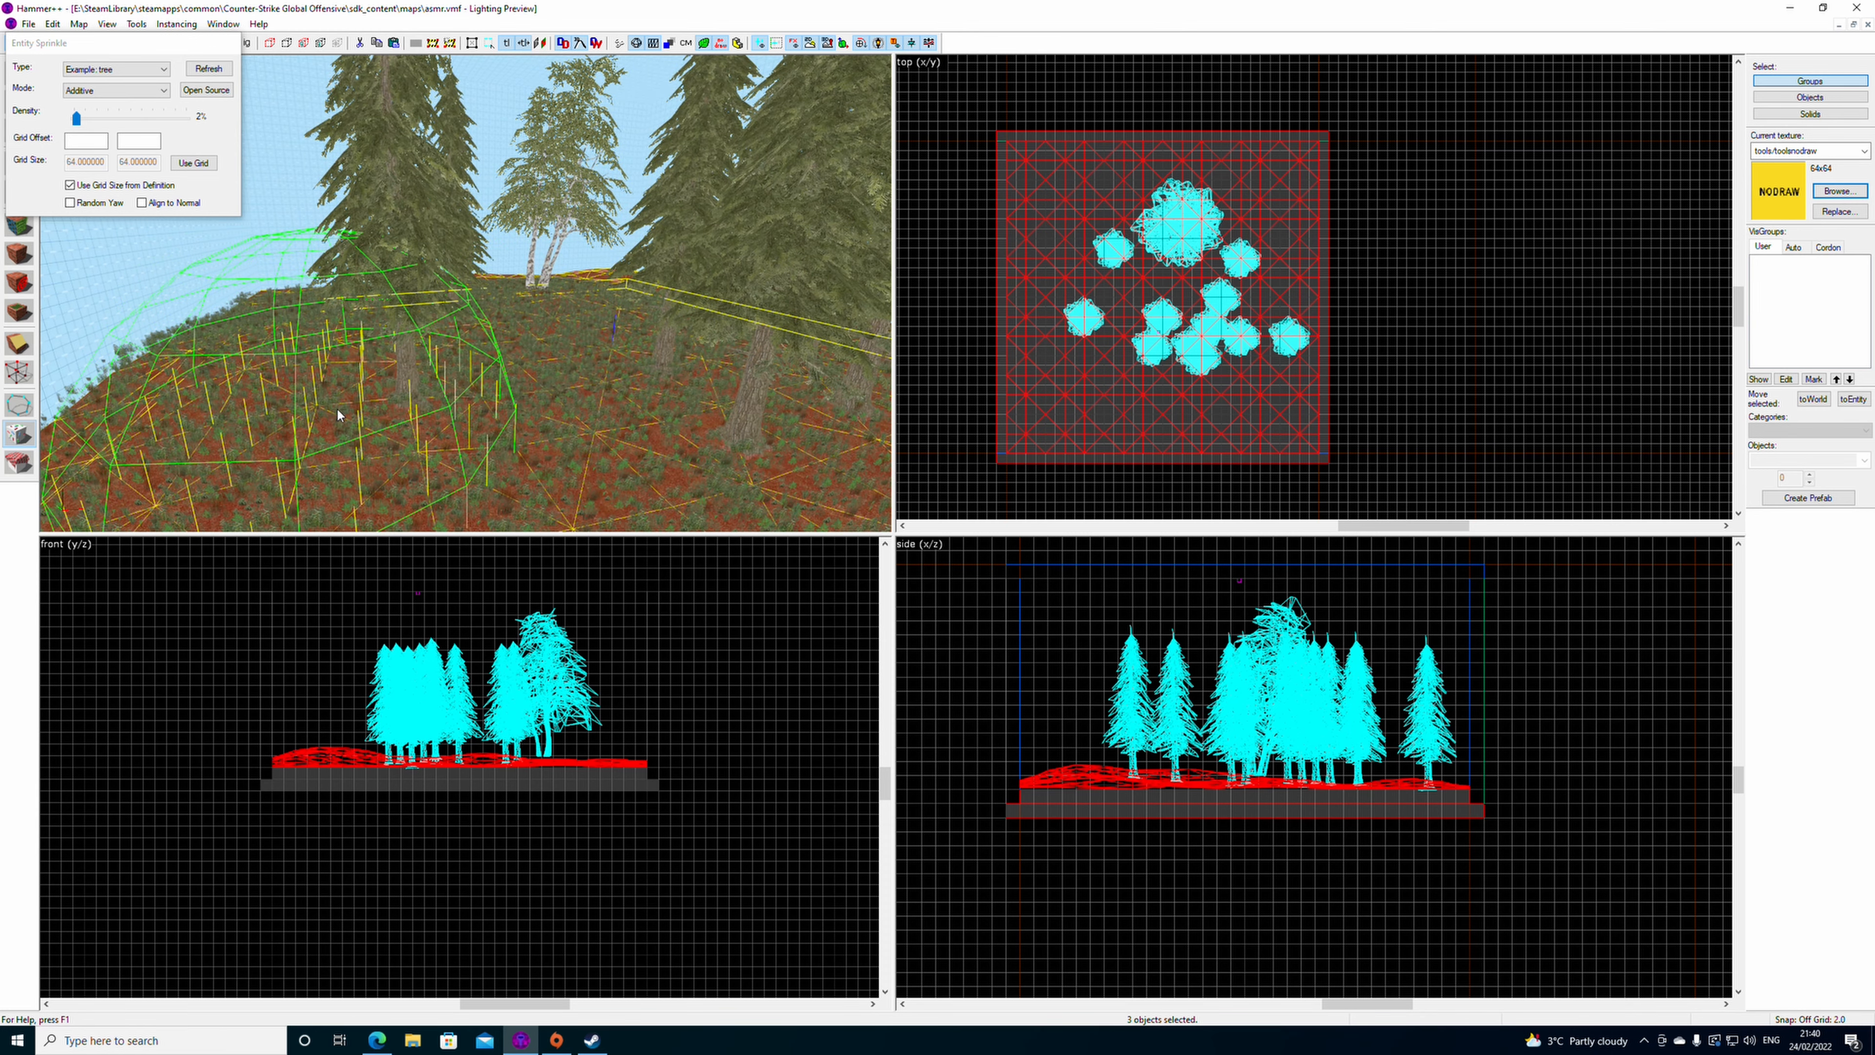
scroll(362, 400, "down", 1)
mouse_move(489, 448)
left_mouse_down()
mouse_move(302, 461)
mouse_move(317, 464)
left_mouse_up()
scroll(362, 467, "down", 1)
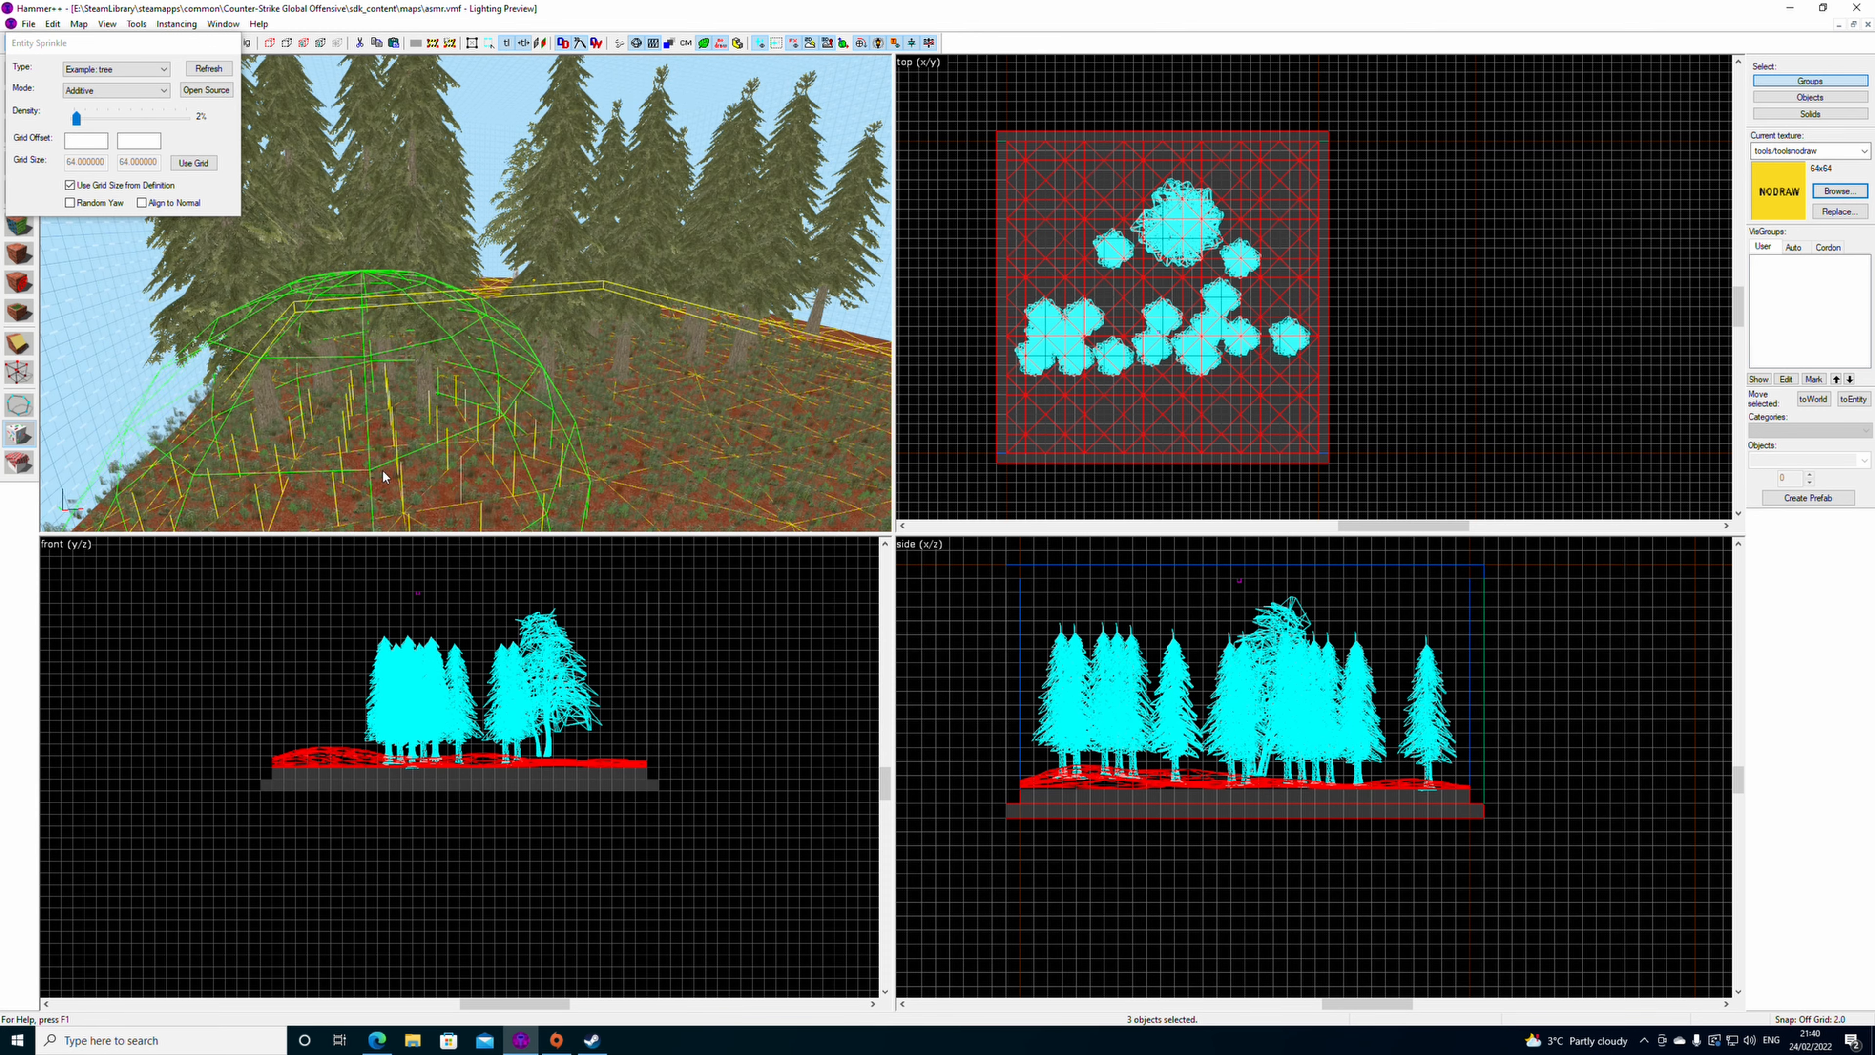
left_click(488, 471)
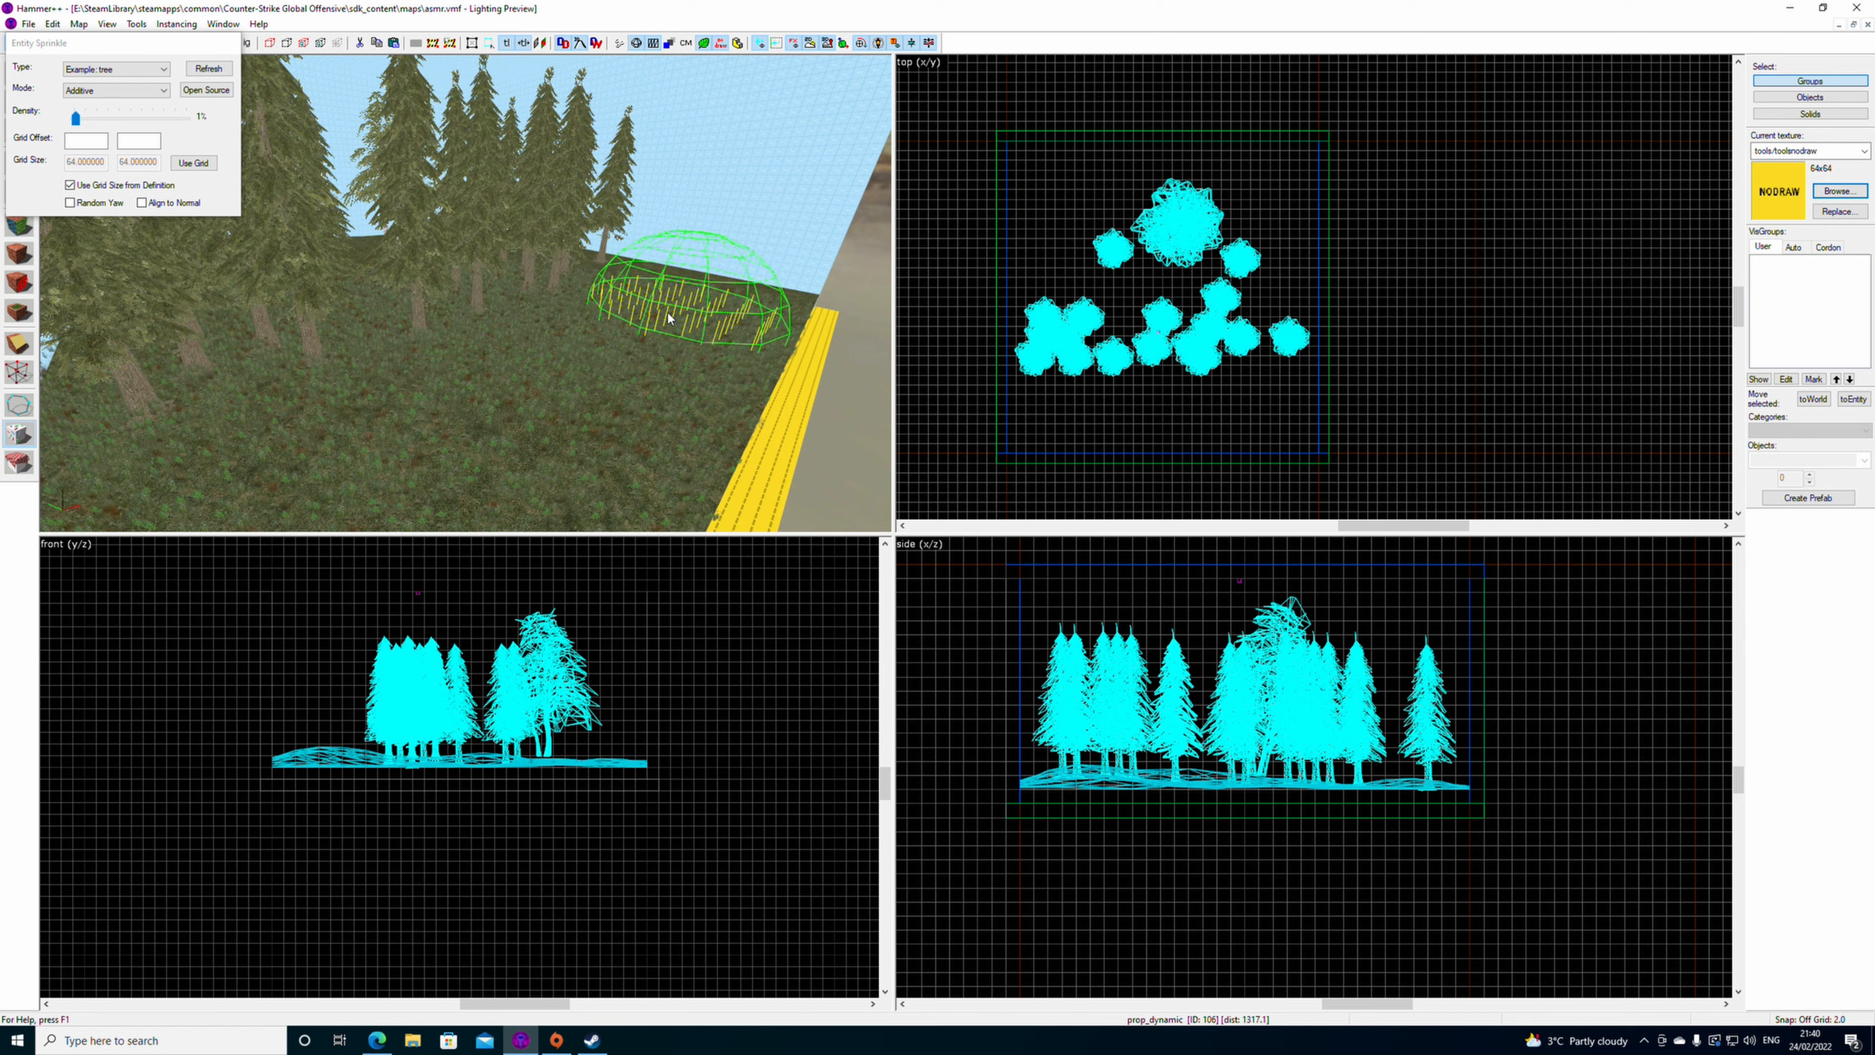
- Sprinkle trees at 1% density along the southern side of the grass floor
left_click(670, 312)
left_click_drag(673, 345, 588, 350)
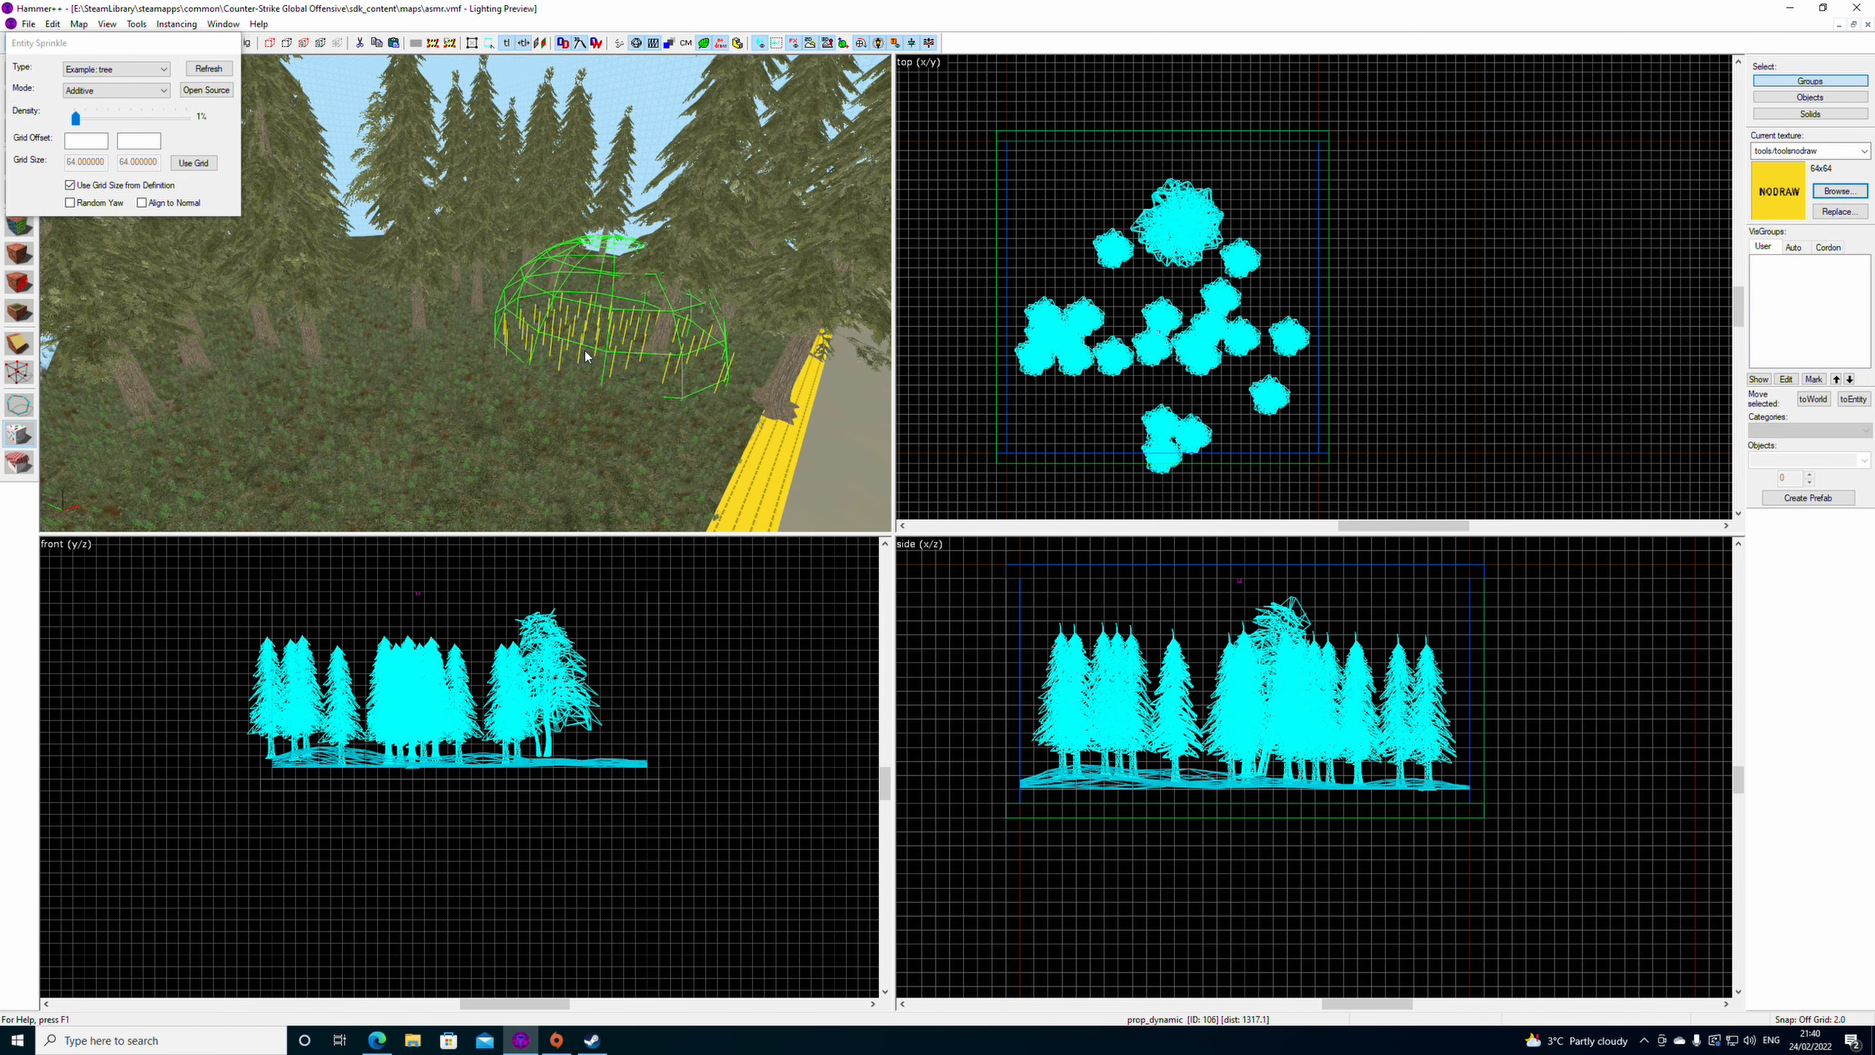
left_click(487, 431)
scroll(465, 415, "up", 3)
scroll(466, 414, "up", 4)
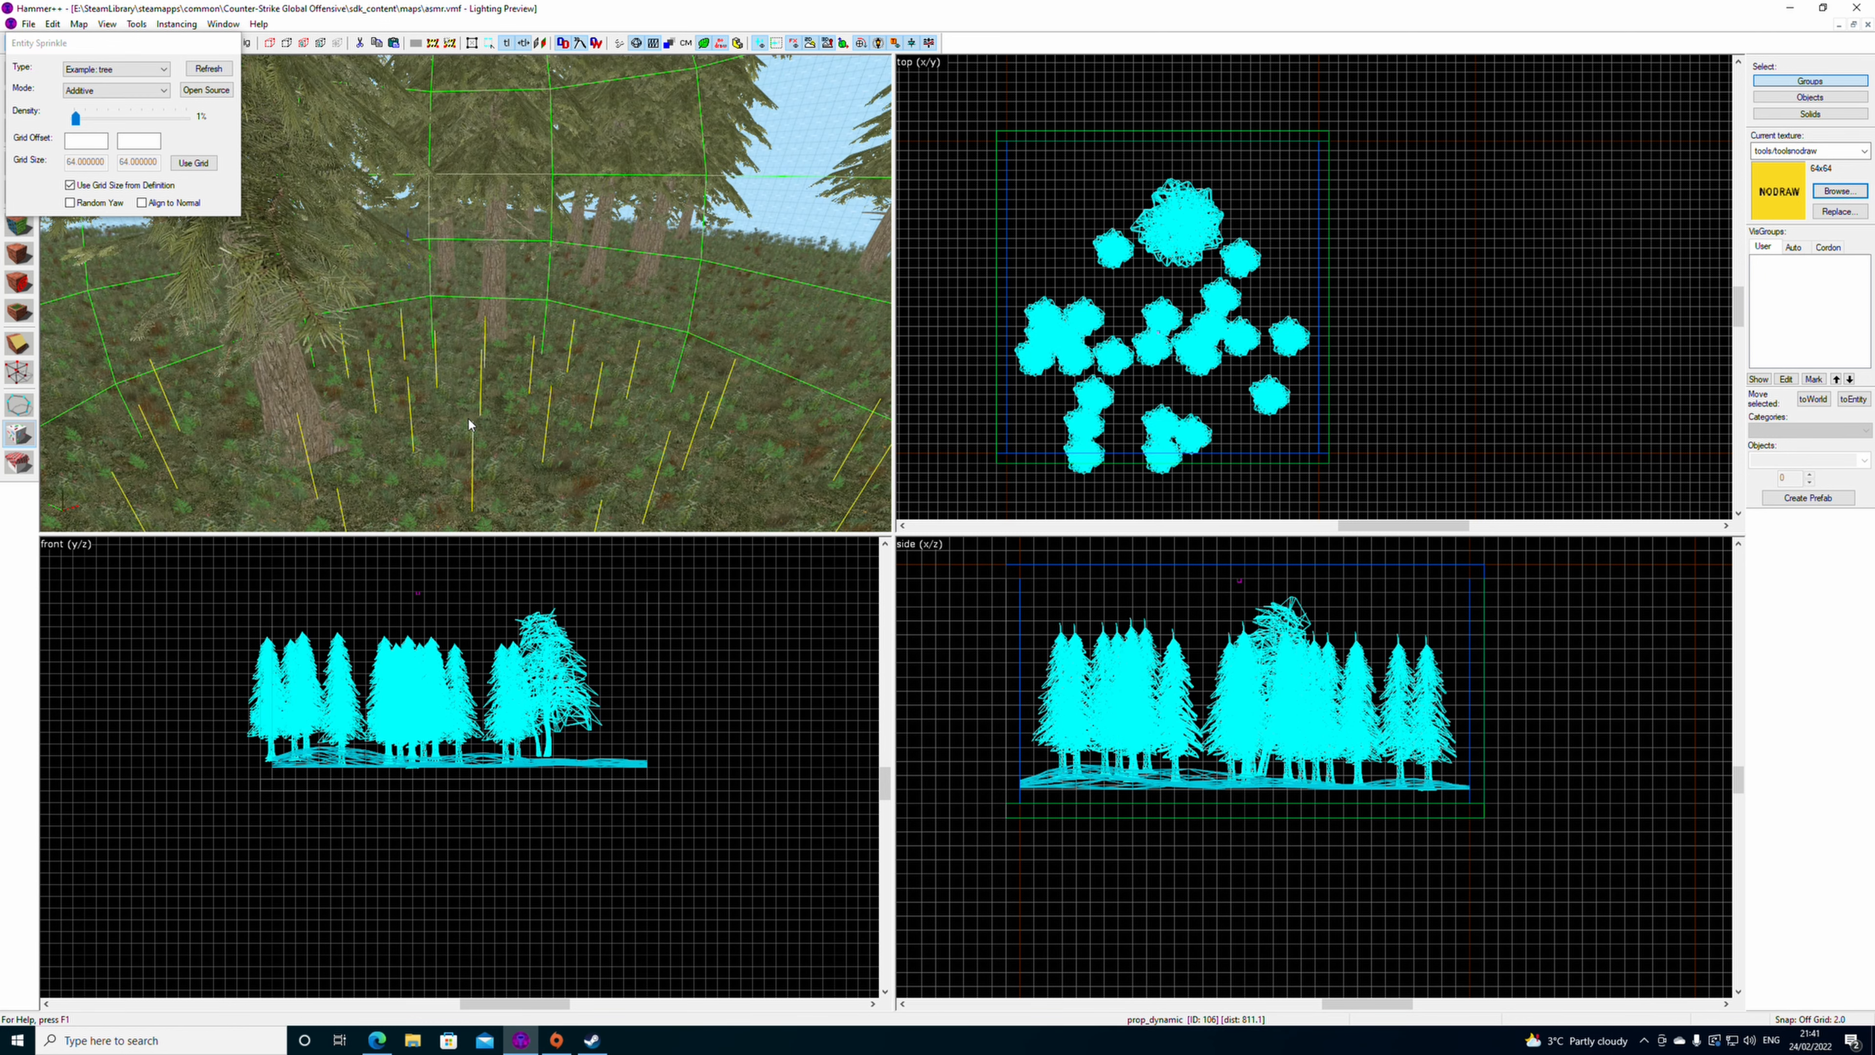
left_click(443, 407)
- Sprinkle trees at 1% density into the open ground near the southwest corner of the grass floor
key("z")
key("w")
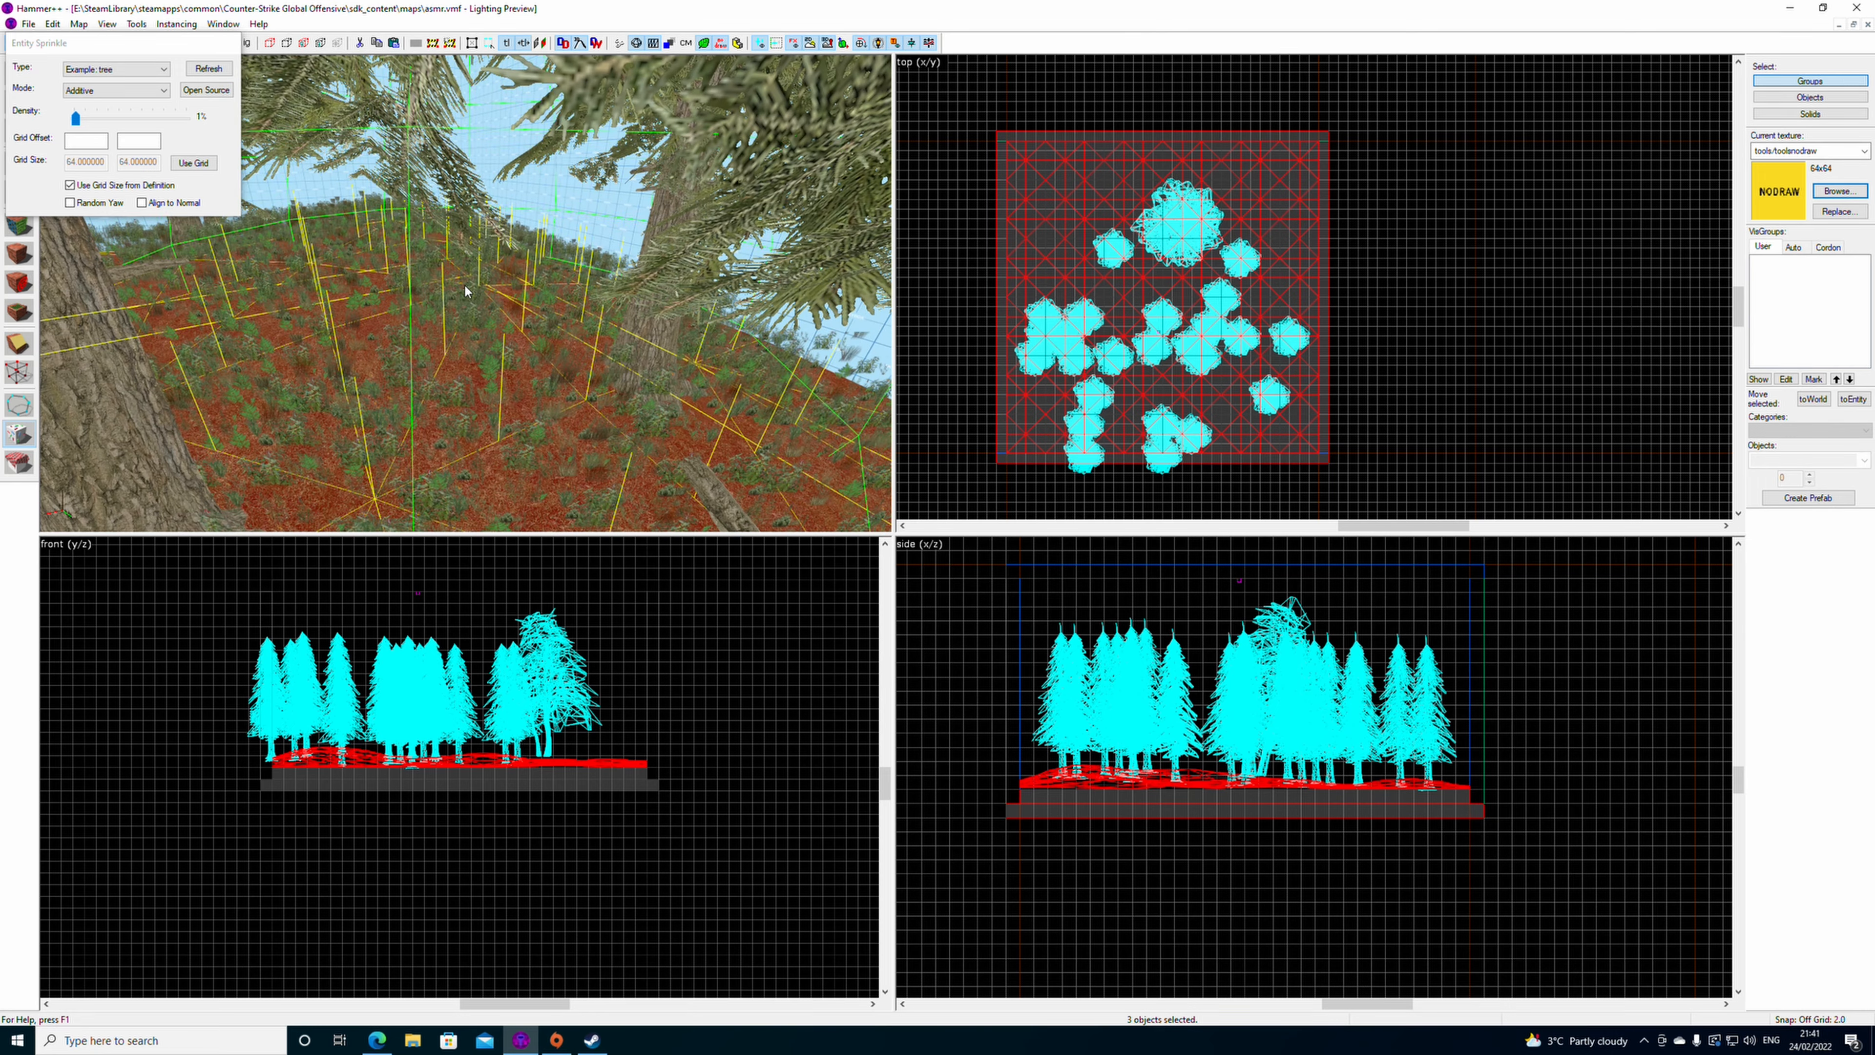
left_click(454, 274)
key("z")
key("z")
left_click(454, 347)
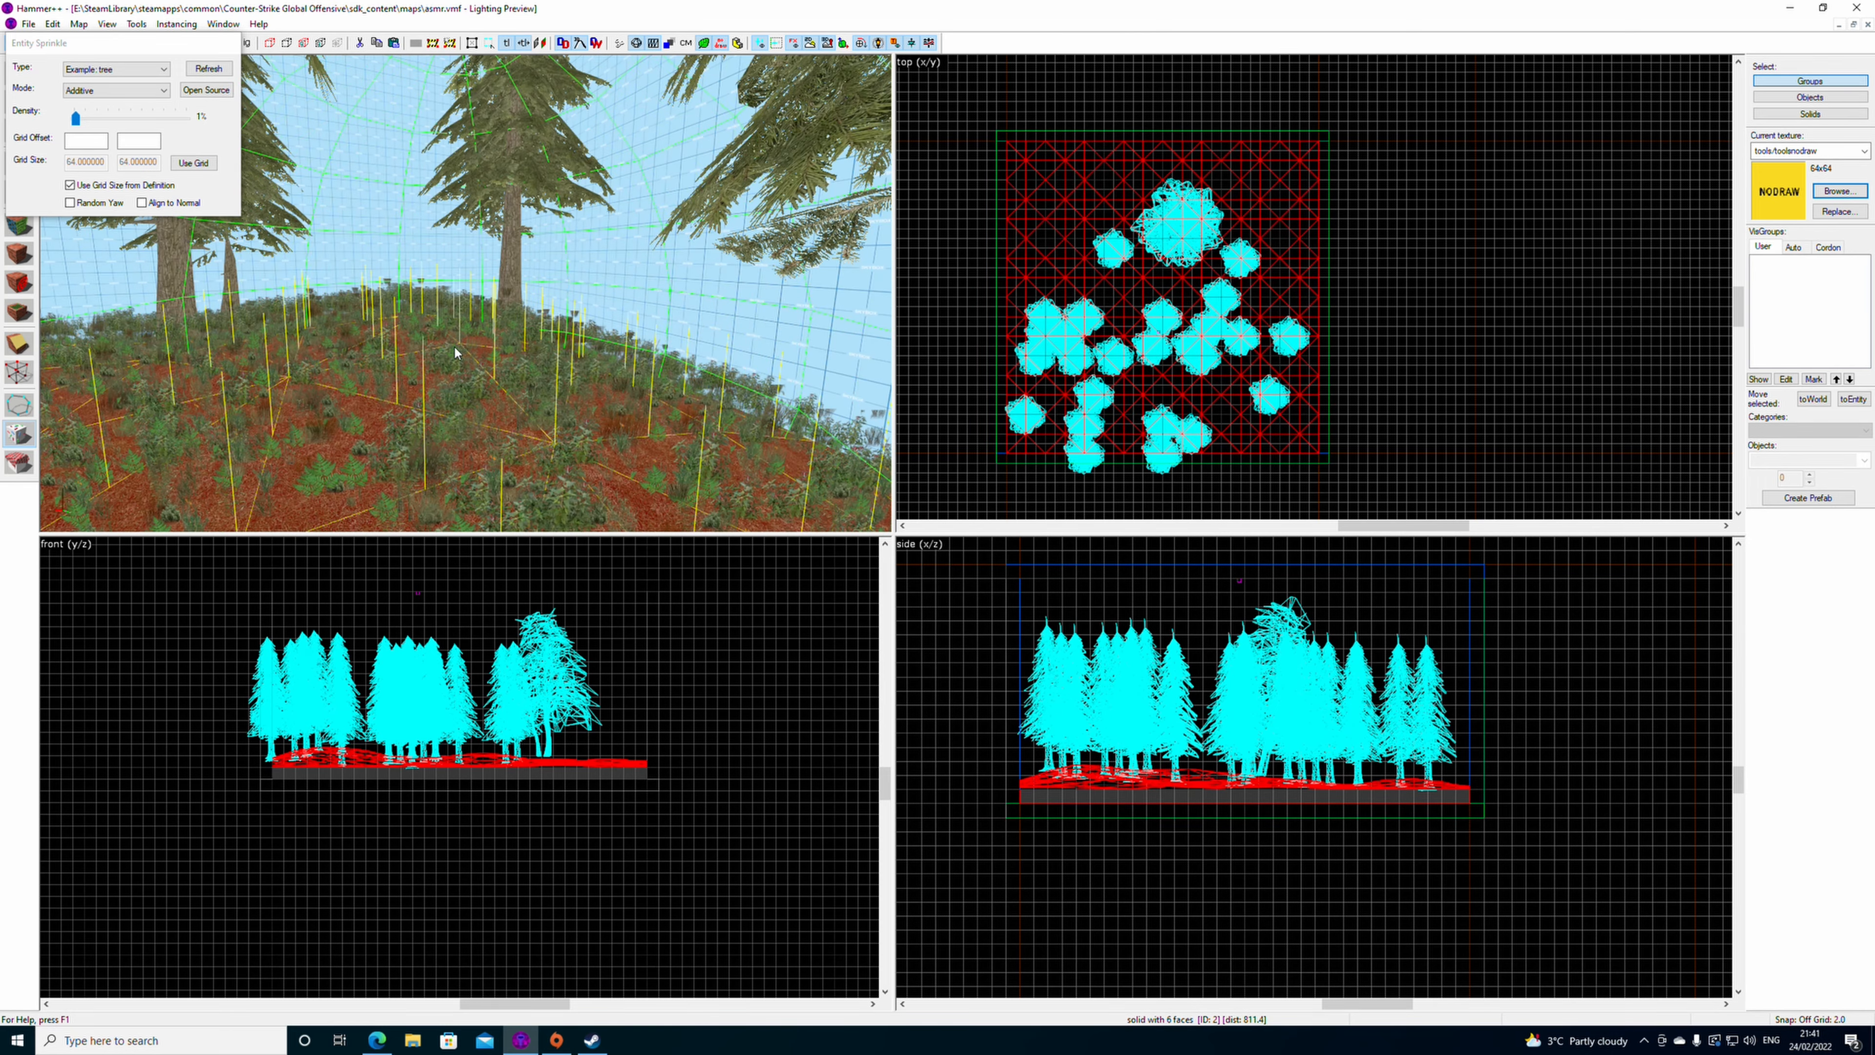
left_click(404, 347)
left_click(402, 349)
key("z")
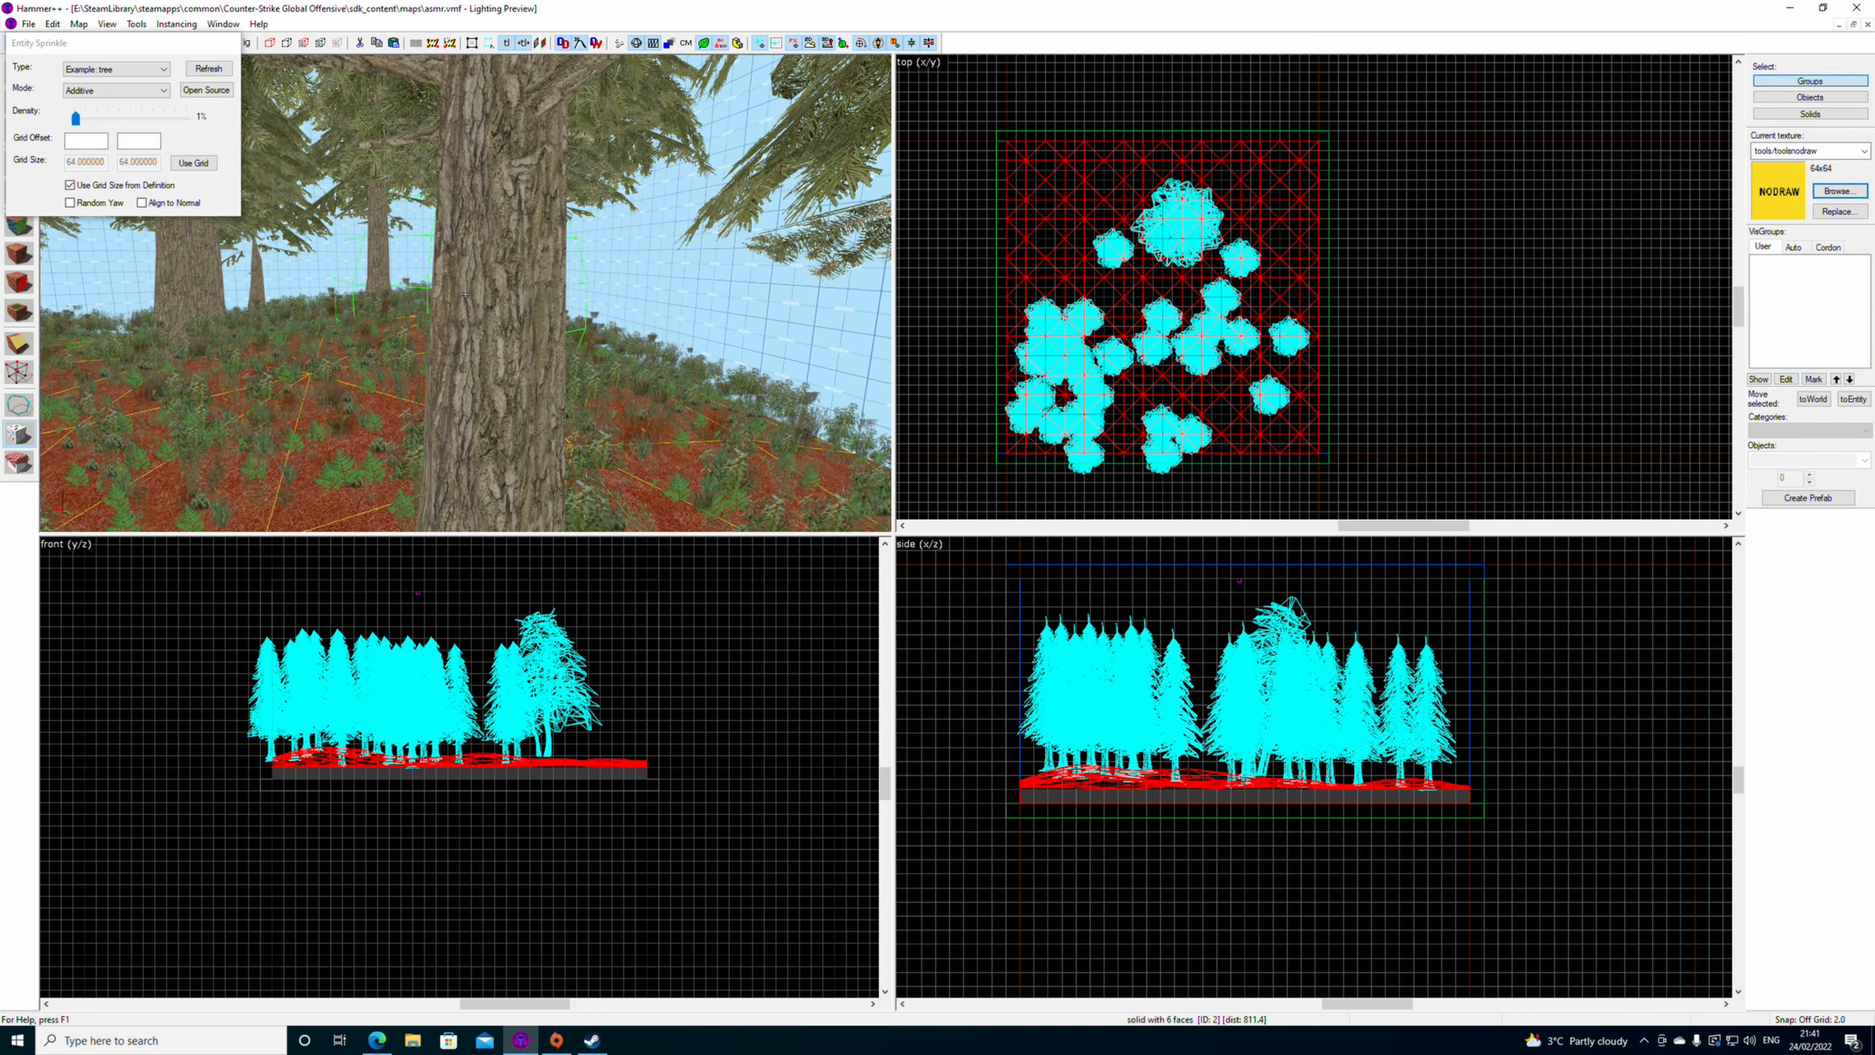
- Sprinkle trees at 1% density onto the grass just northeast and southeast of the birch
key("w")
key("z")
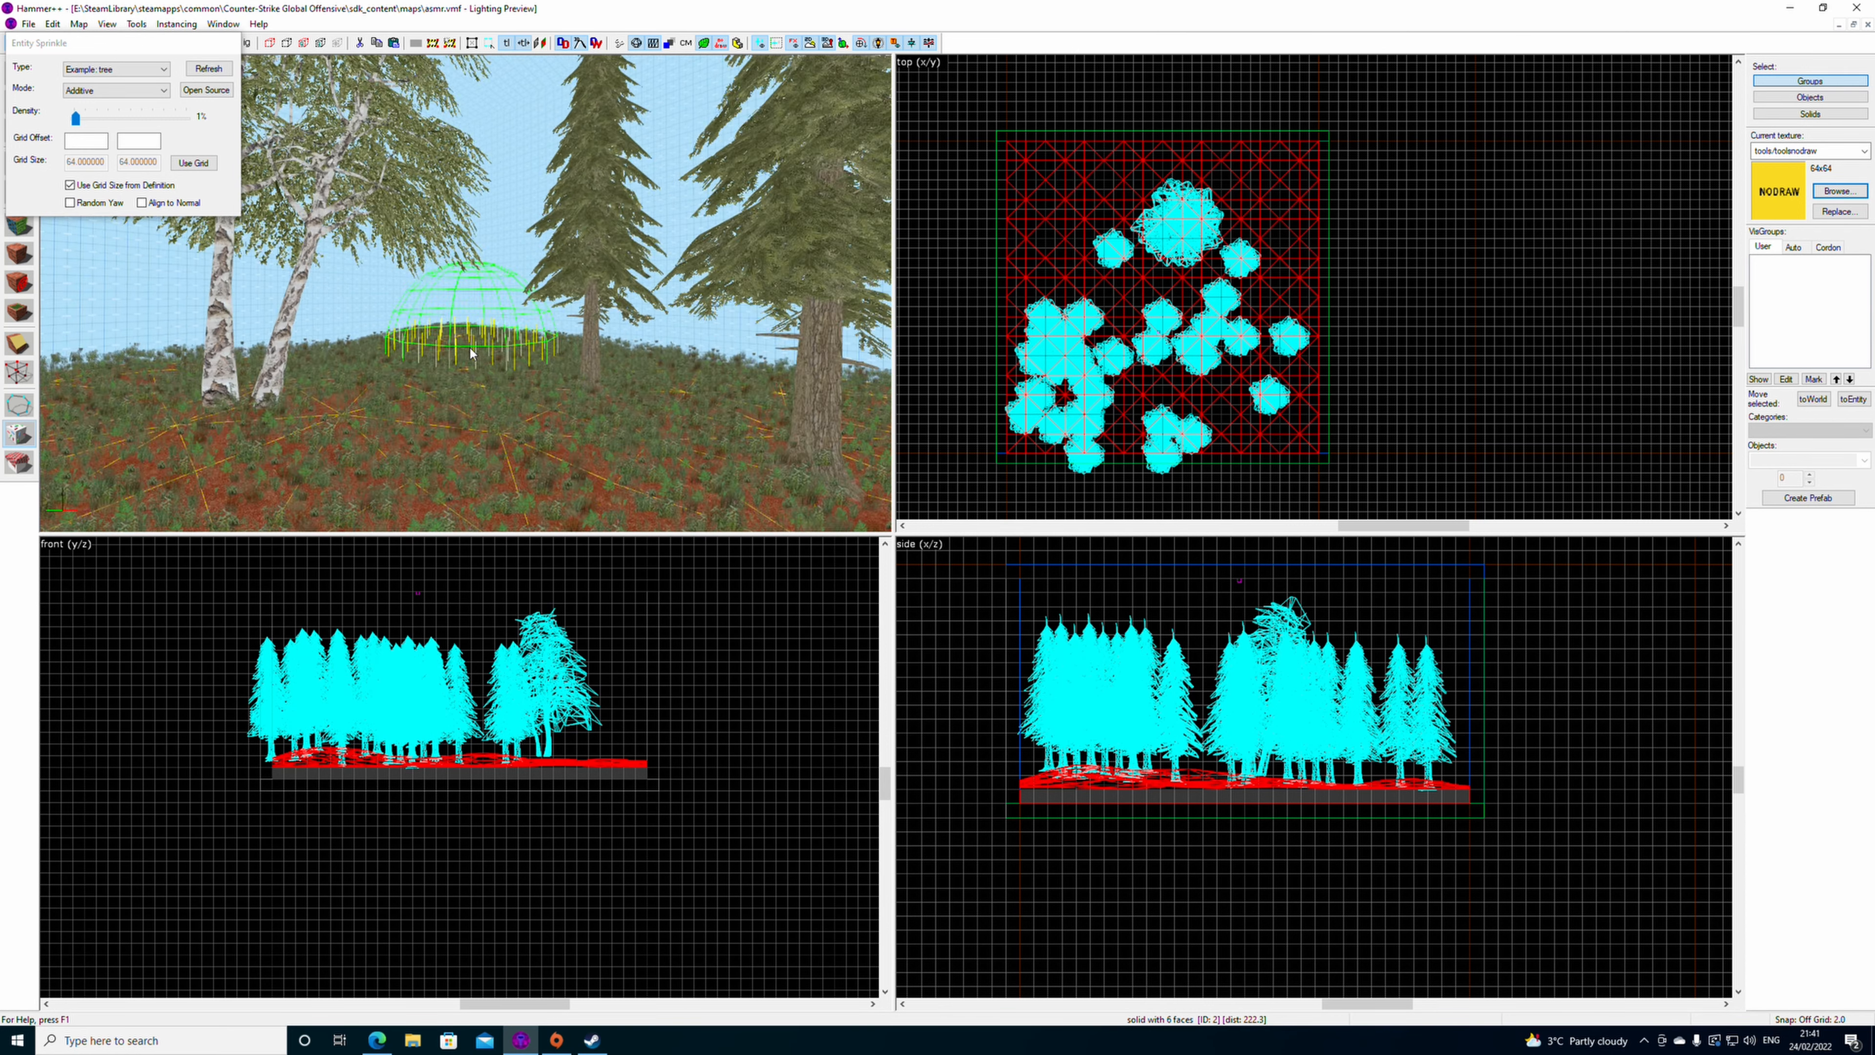
key("w")
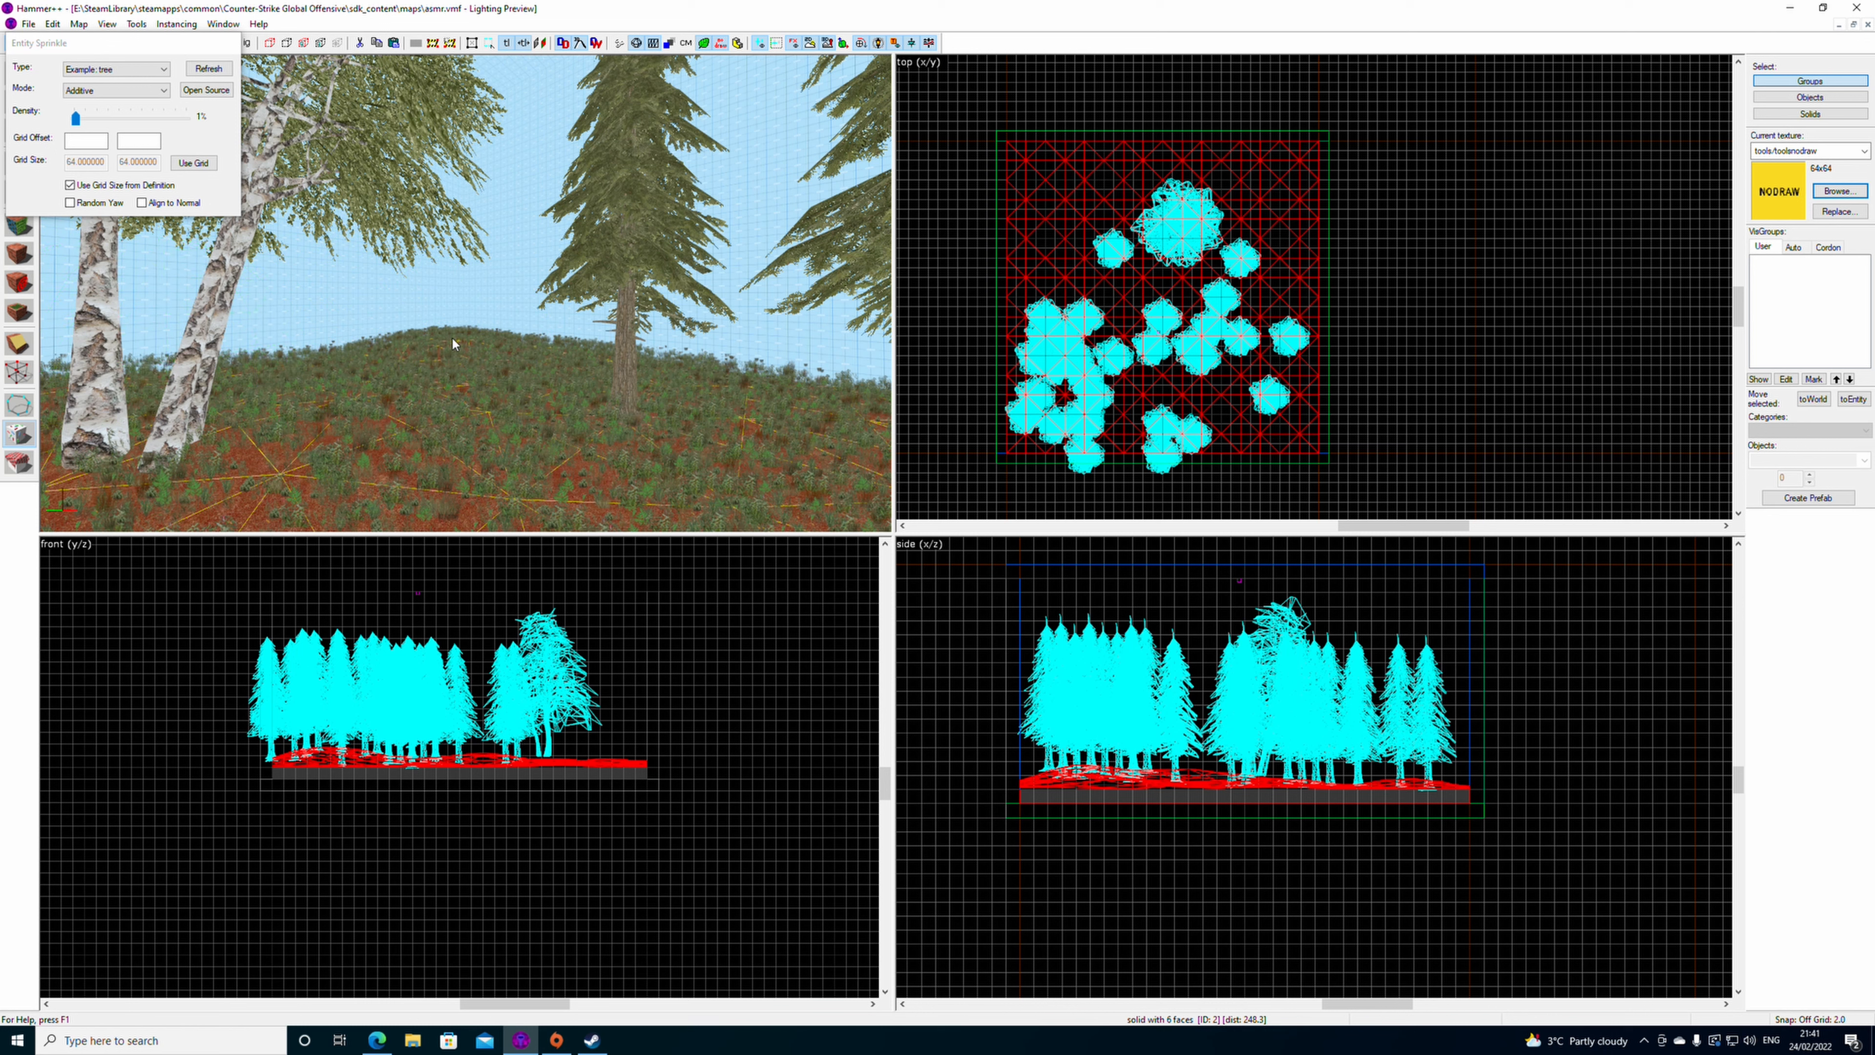
left_click_drag(451, 337, 578, 413)
key("z")
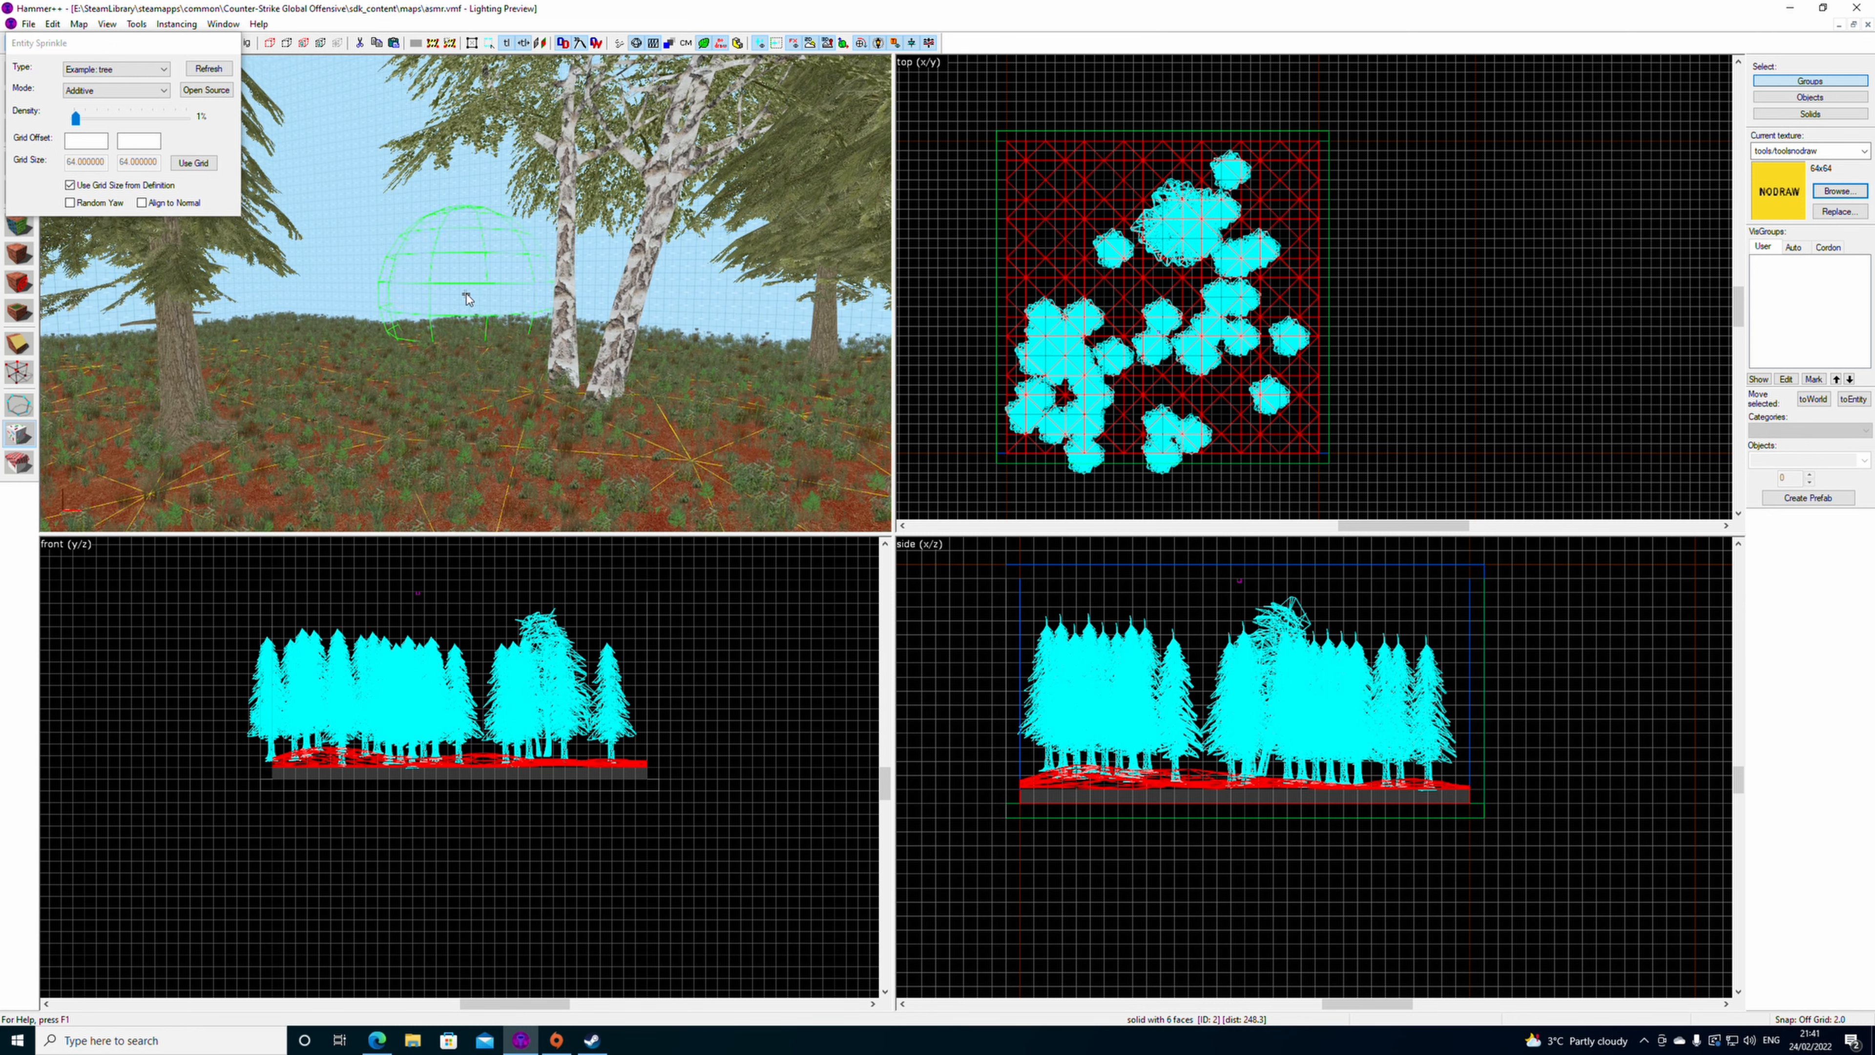
- Sprinkle trees at 1% density over the northwest corner of the grass floor
key("z")
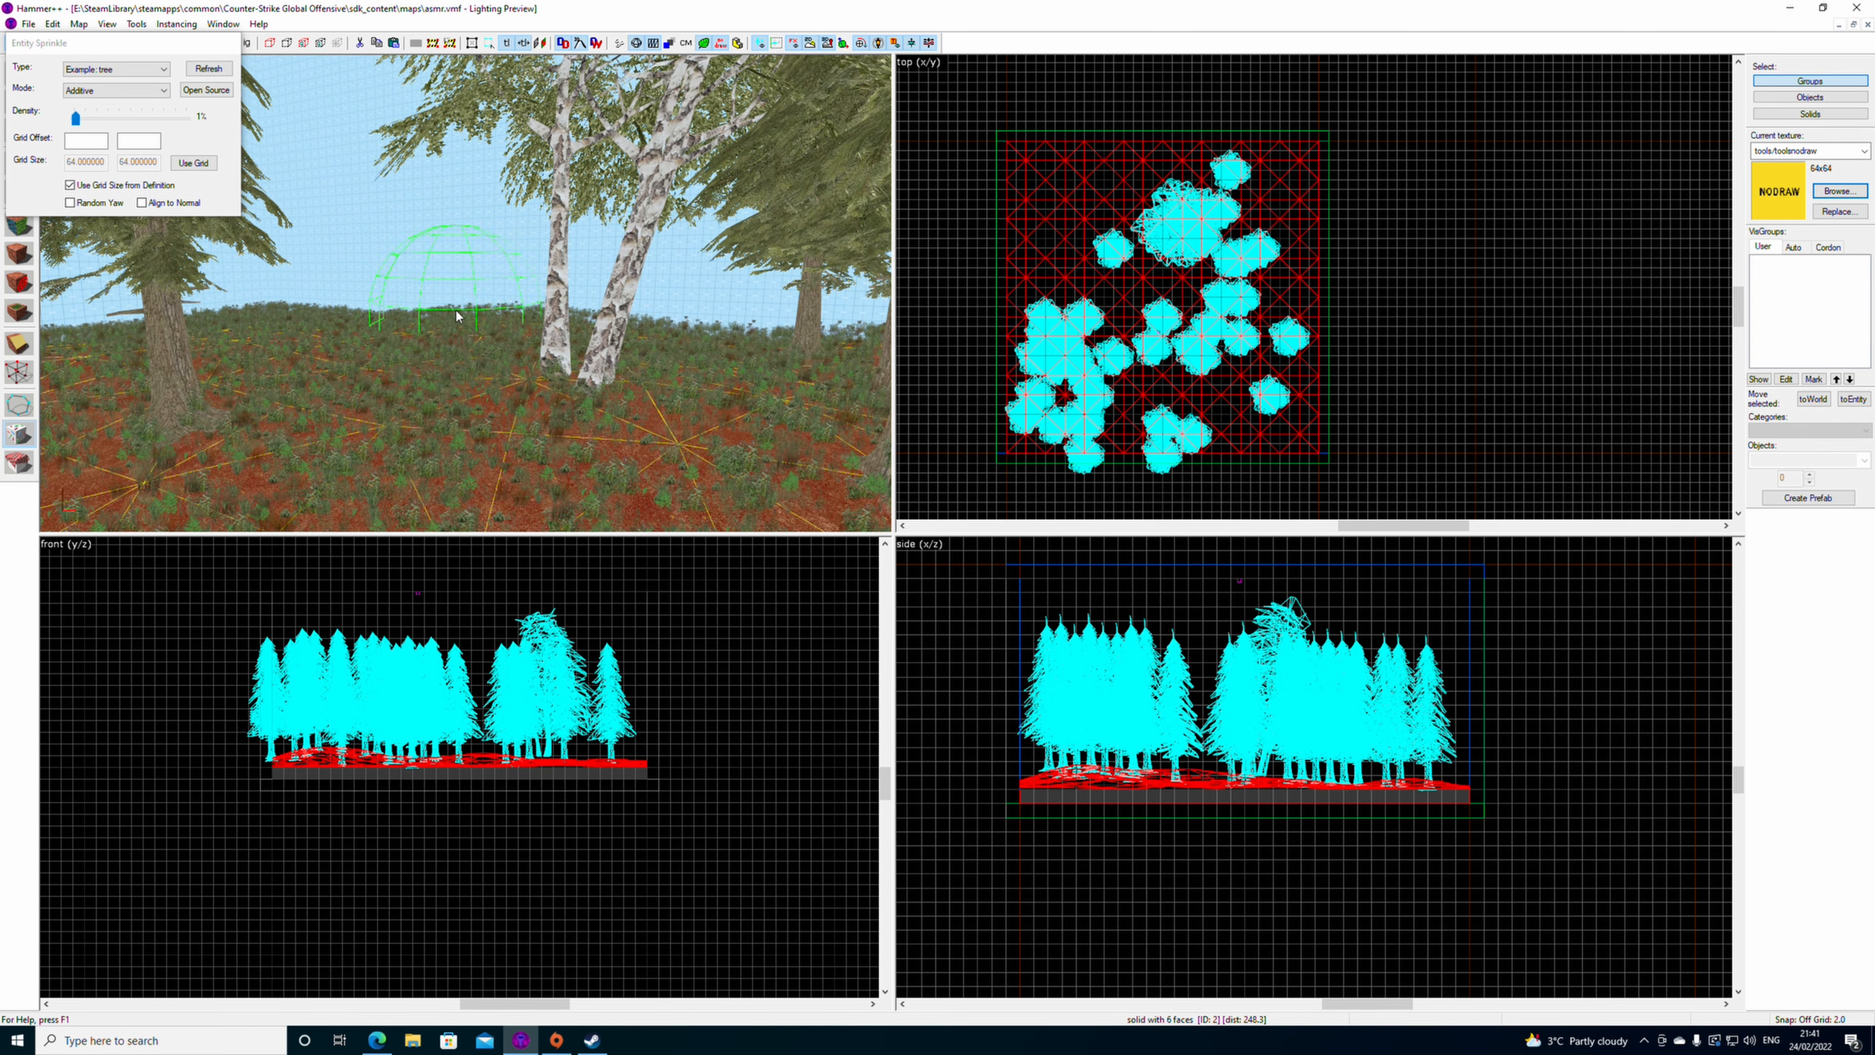
key("w")
key("z")
key("z")
mouse_move(470, 295)
left_mouse_down()
mouse_move(246, 308)
mouse_move(326, 451)
mouse_move(391, 437)
left_mouse_up()
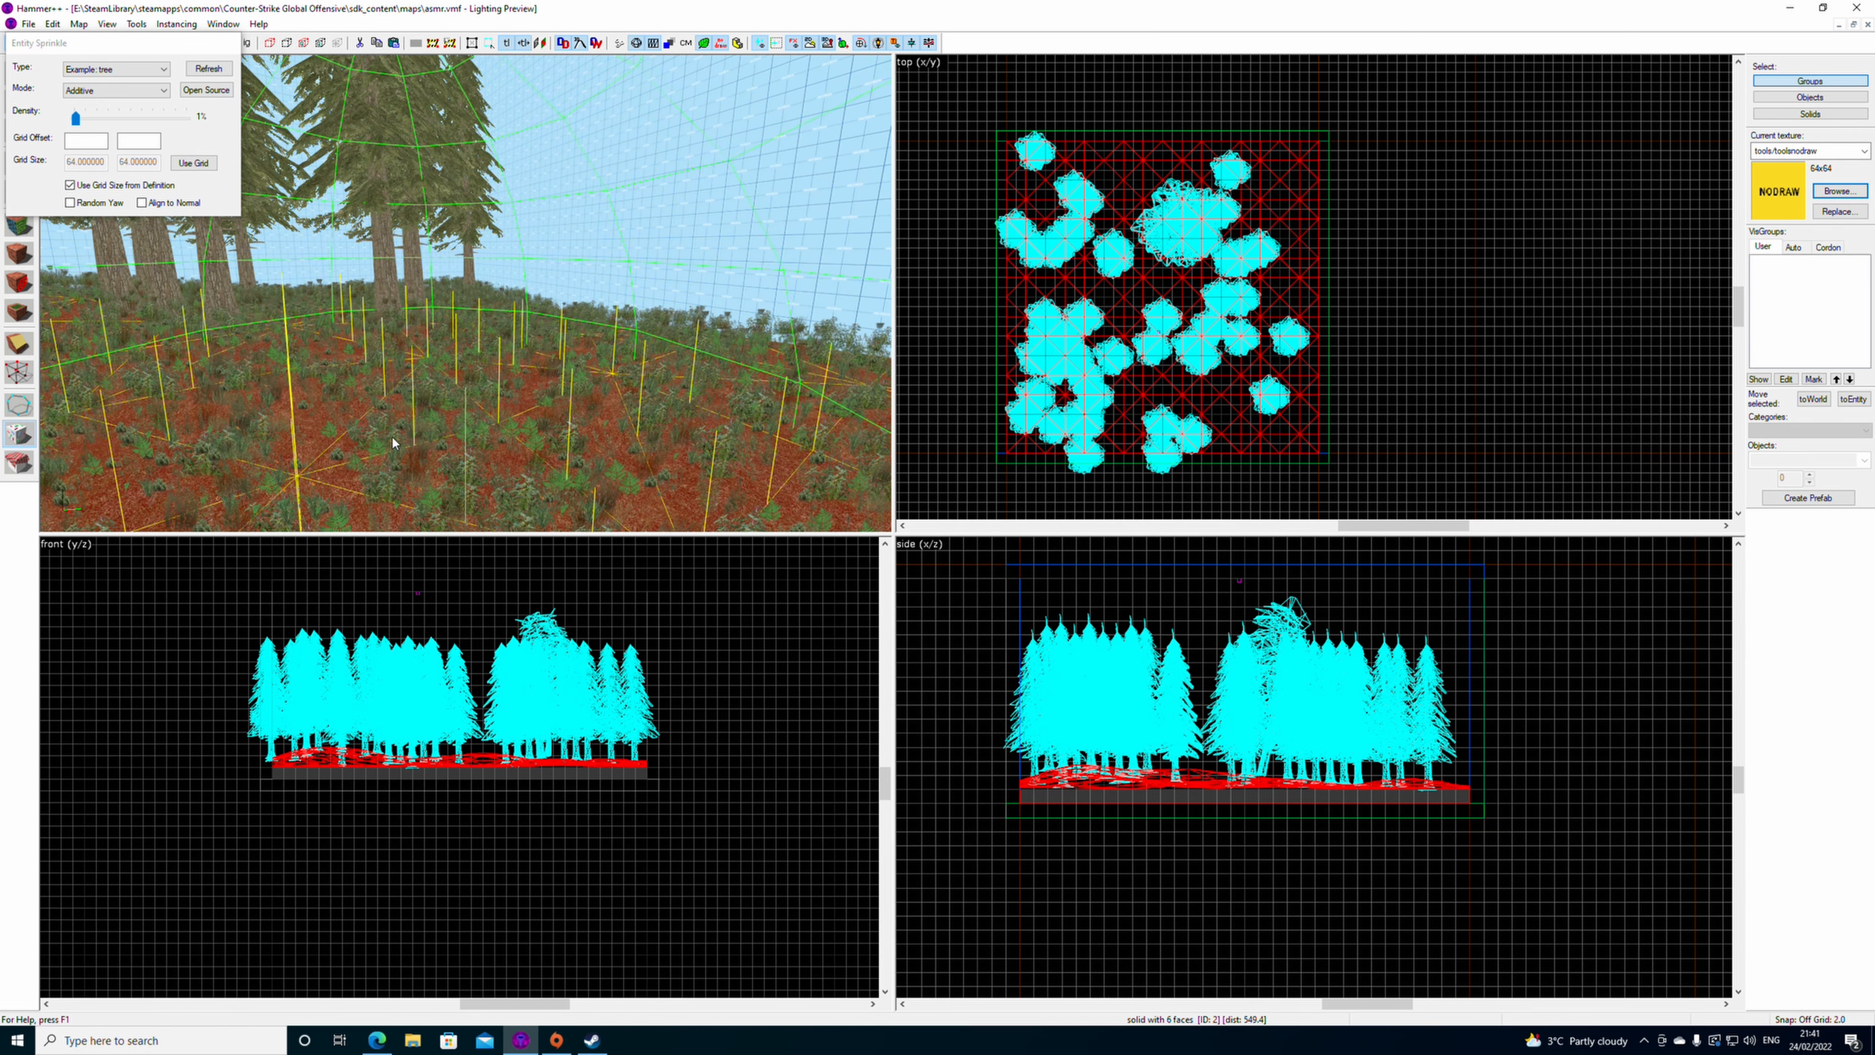
- Sprinkle trees at 1% density into the gap north and northwest of the birch
key("z")
key("z")
key("s")
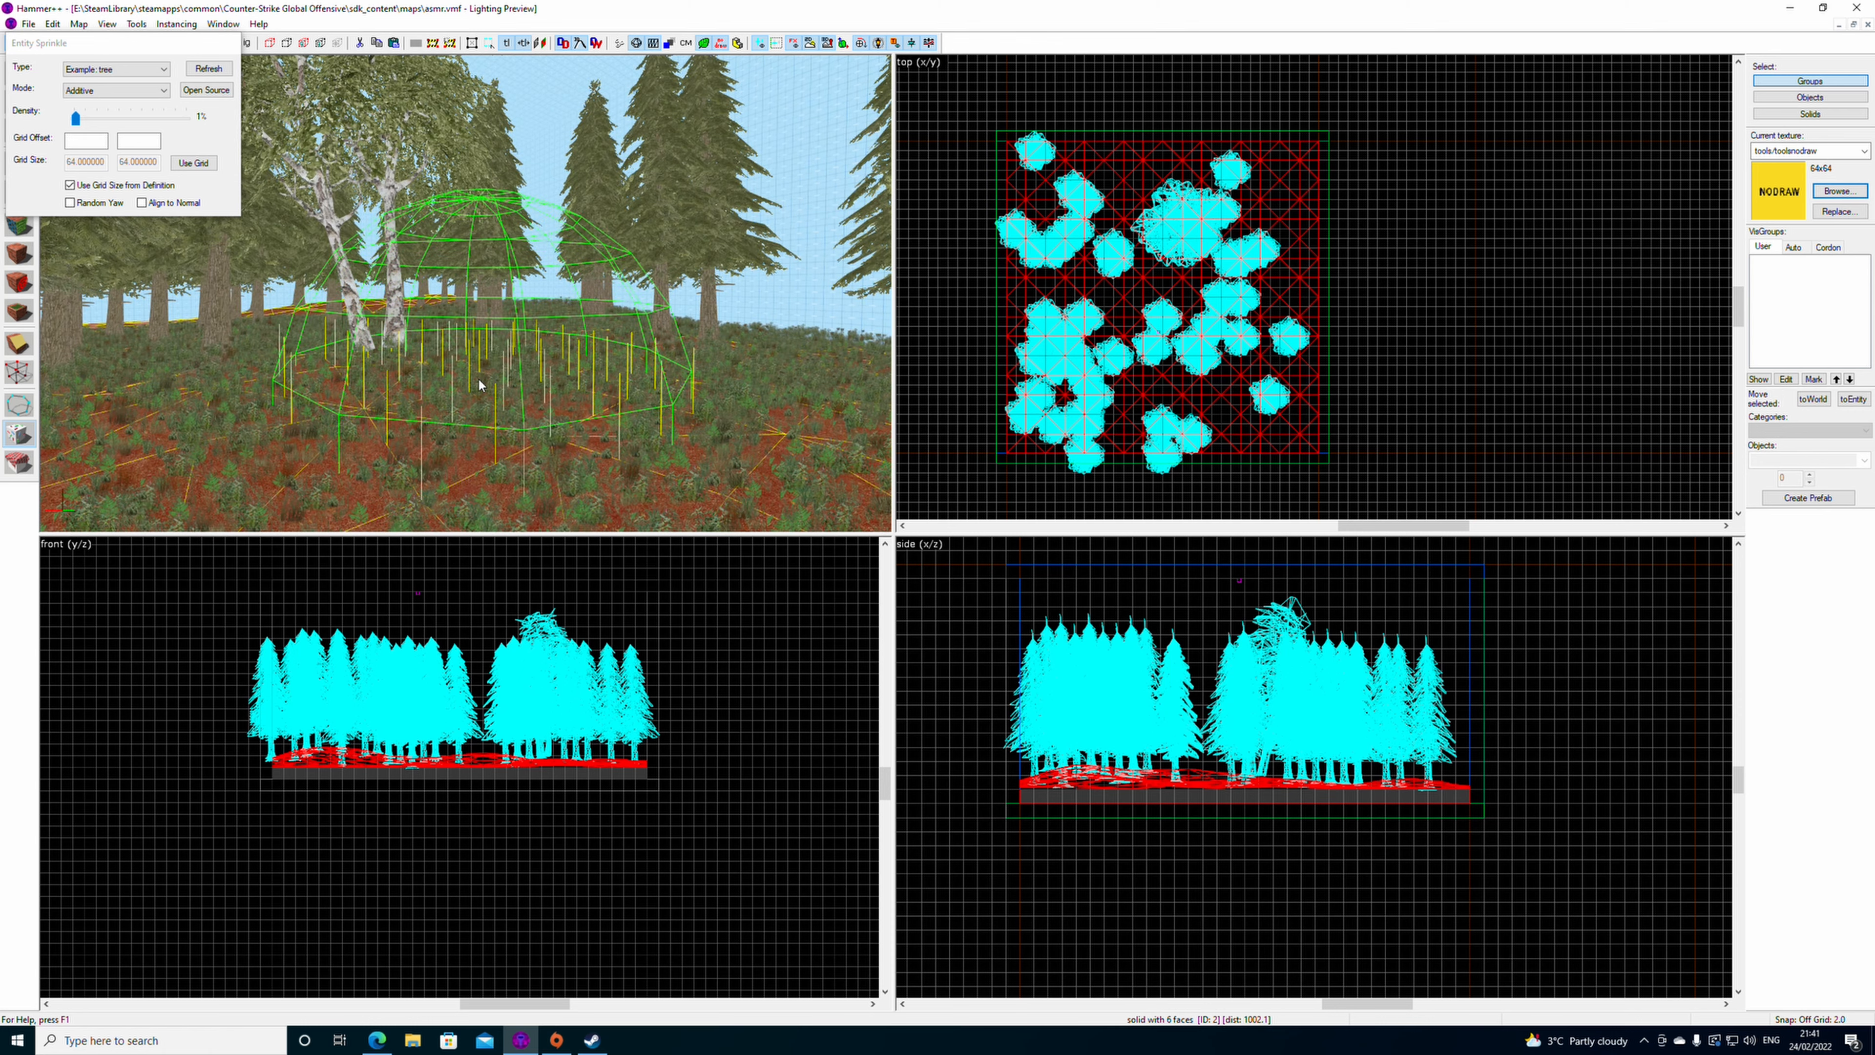
mouse_move(569, 400)
left_mouse_down()
mouse_move(493, 418)
mouse_move(516, 412)
mouse_move(298, 365)
left_mouse_up()
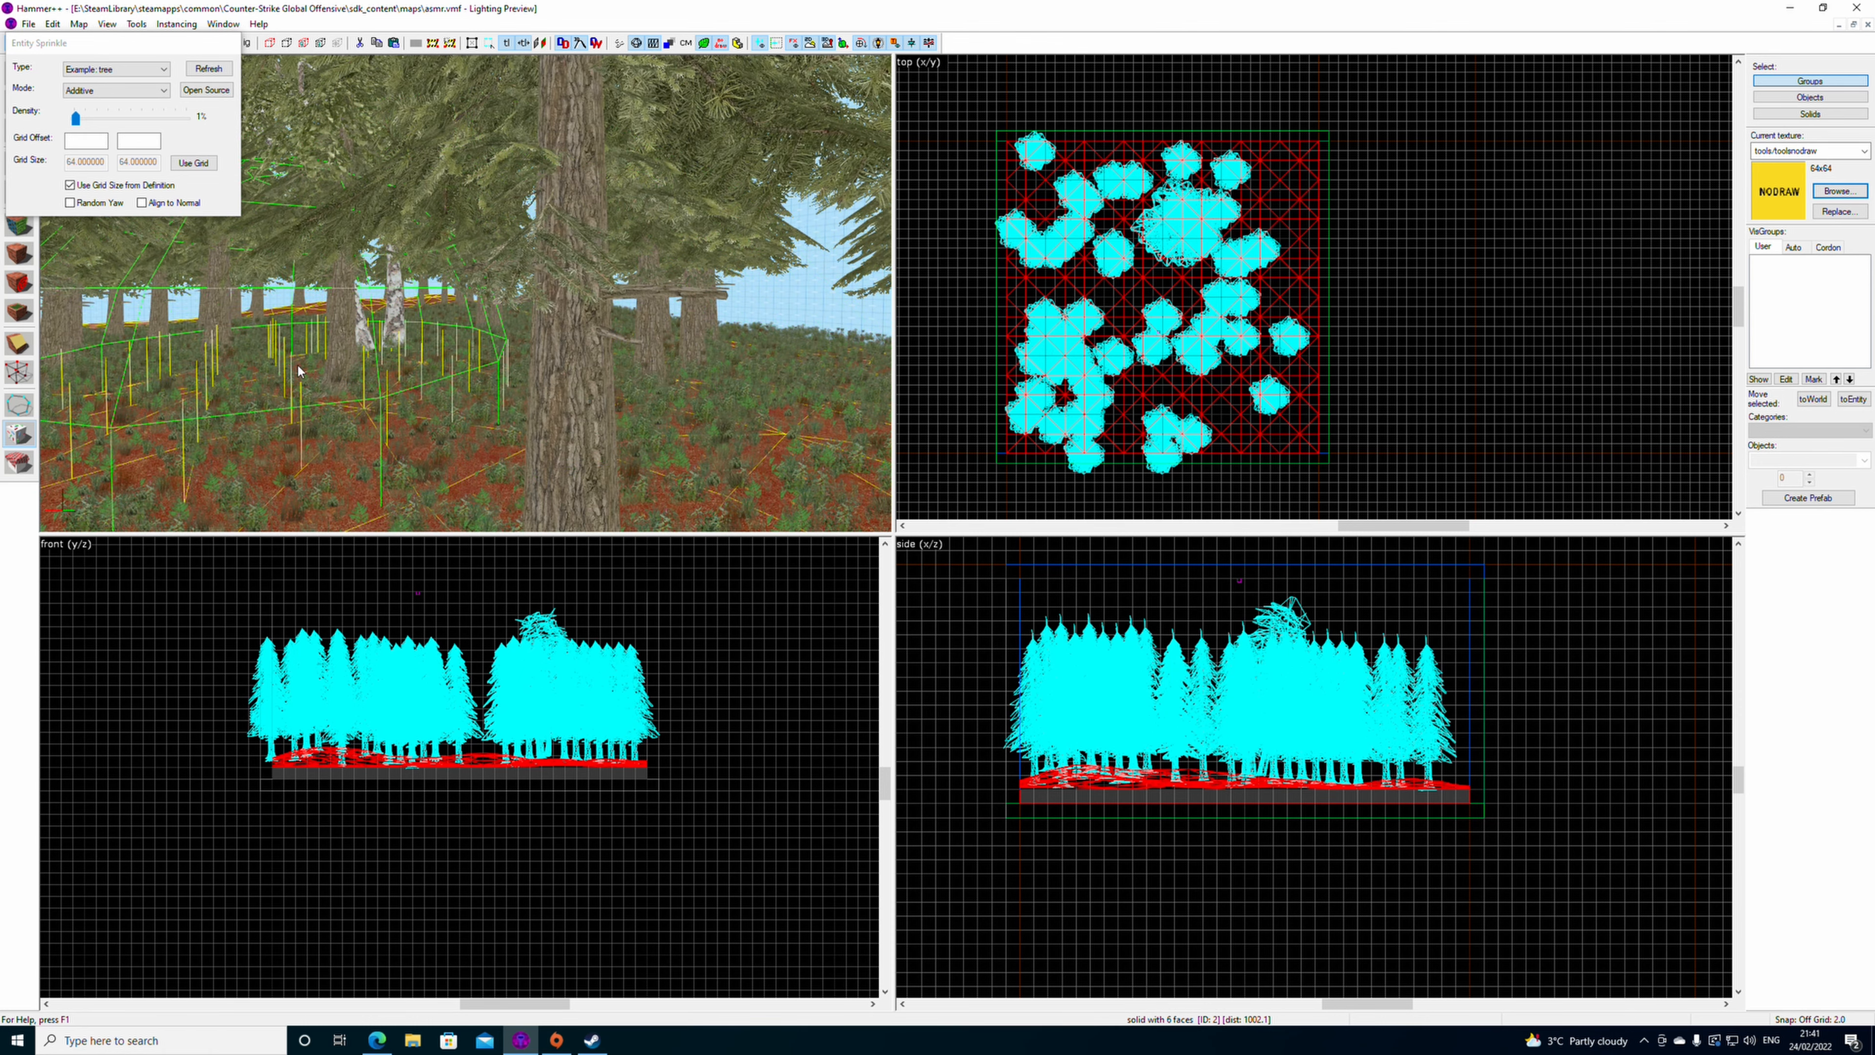
- Clear the selection and fill the gap east of the birch with sprinkled trees at 1% density
scroll(354, 399, "down", 3)
scroll(363, 401, "up", 3)
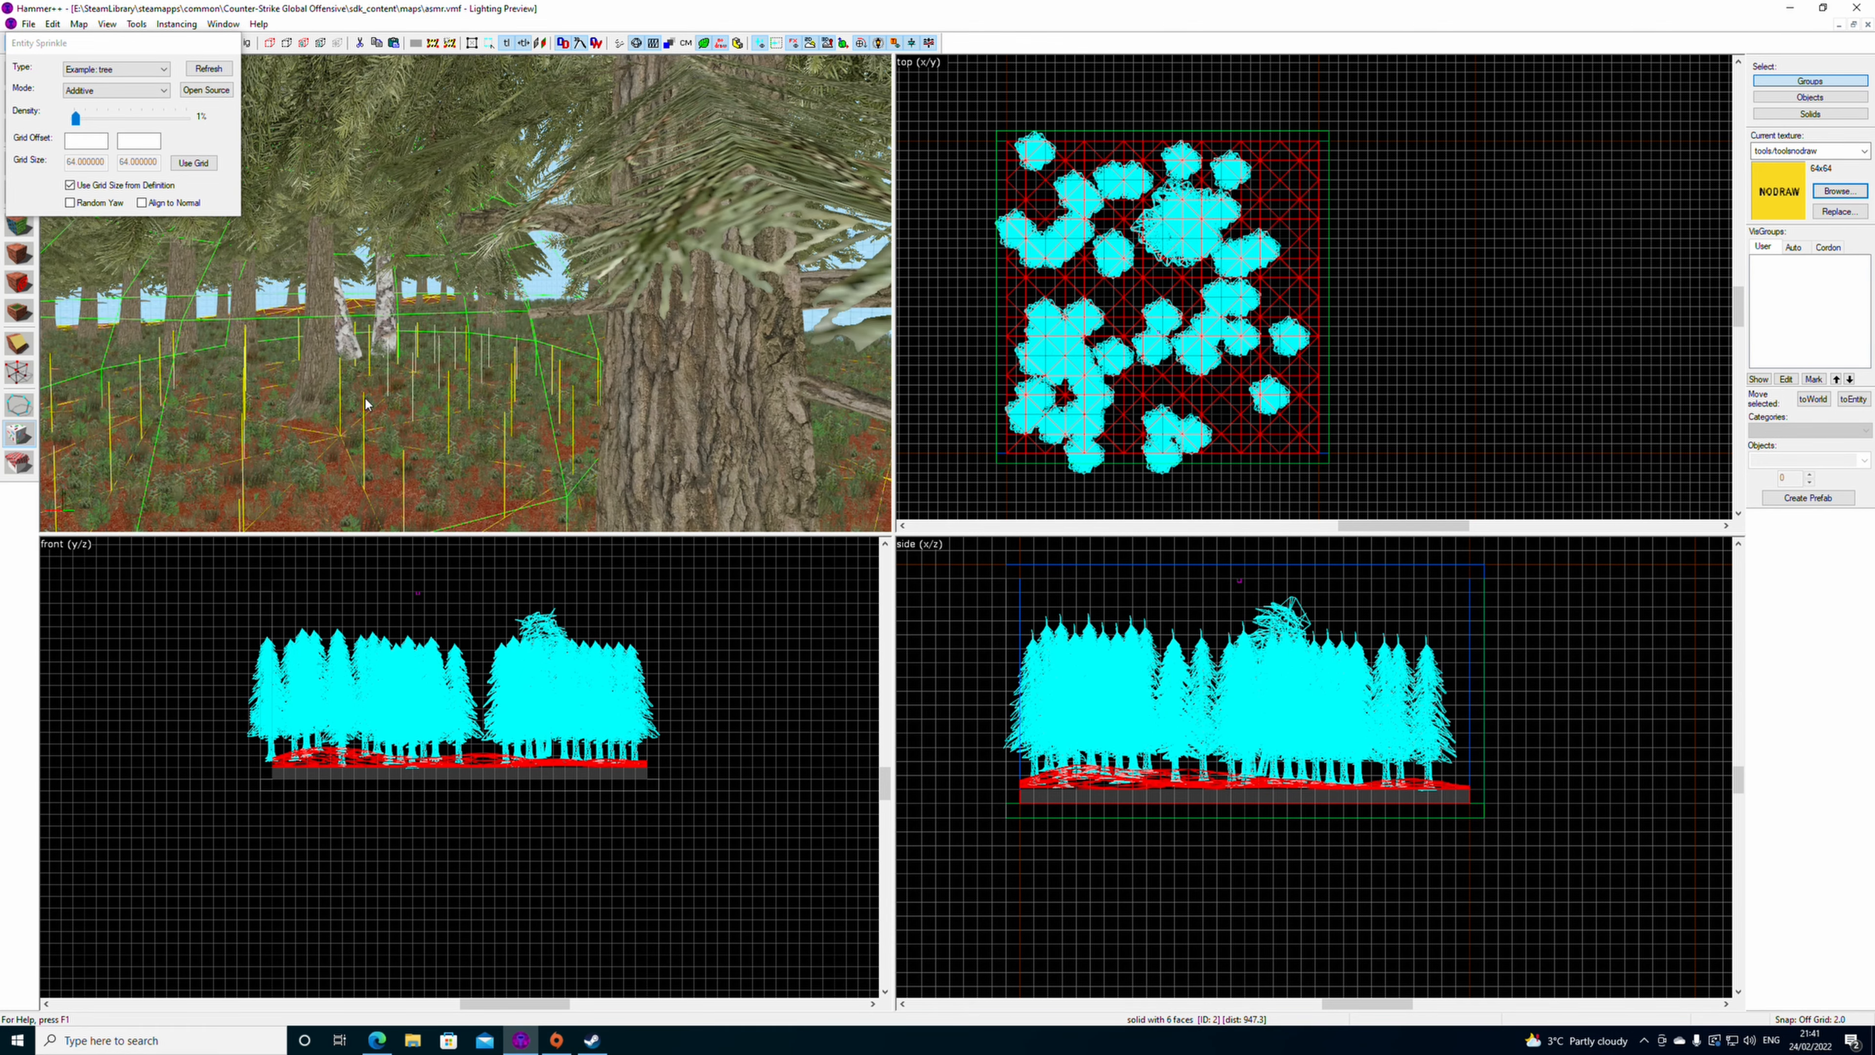
scroll(450, 299, "down", 3)
scroll(437, 304, "up", 2)
key("Escape")
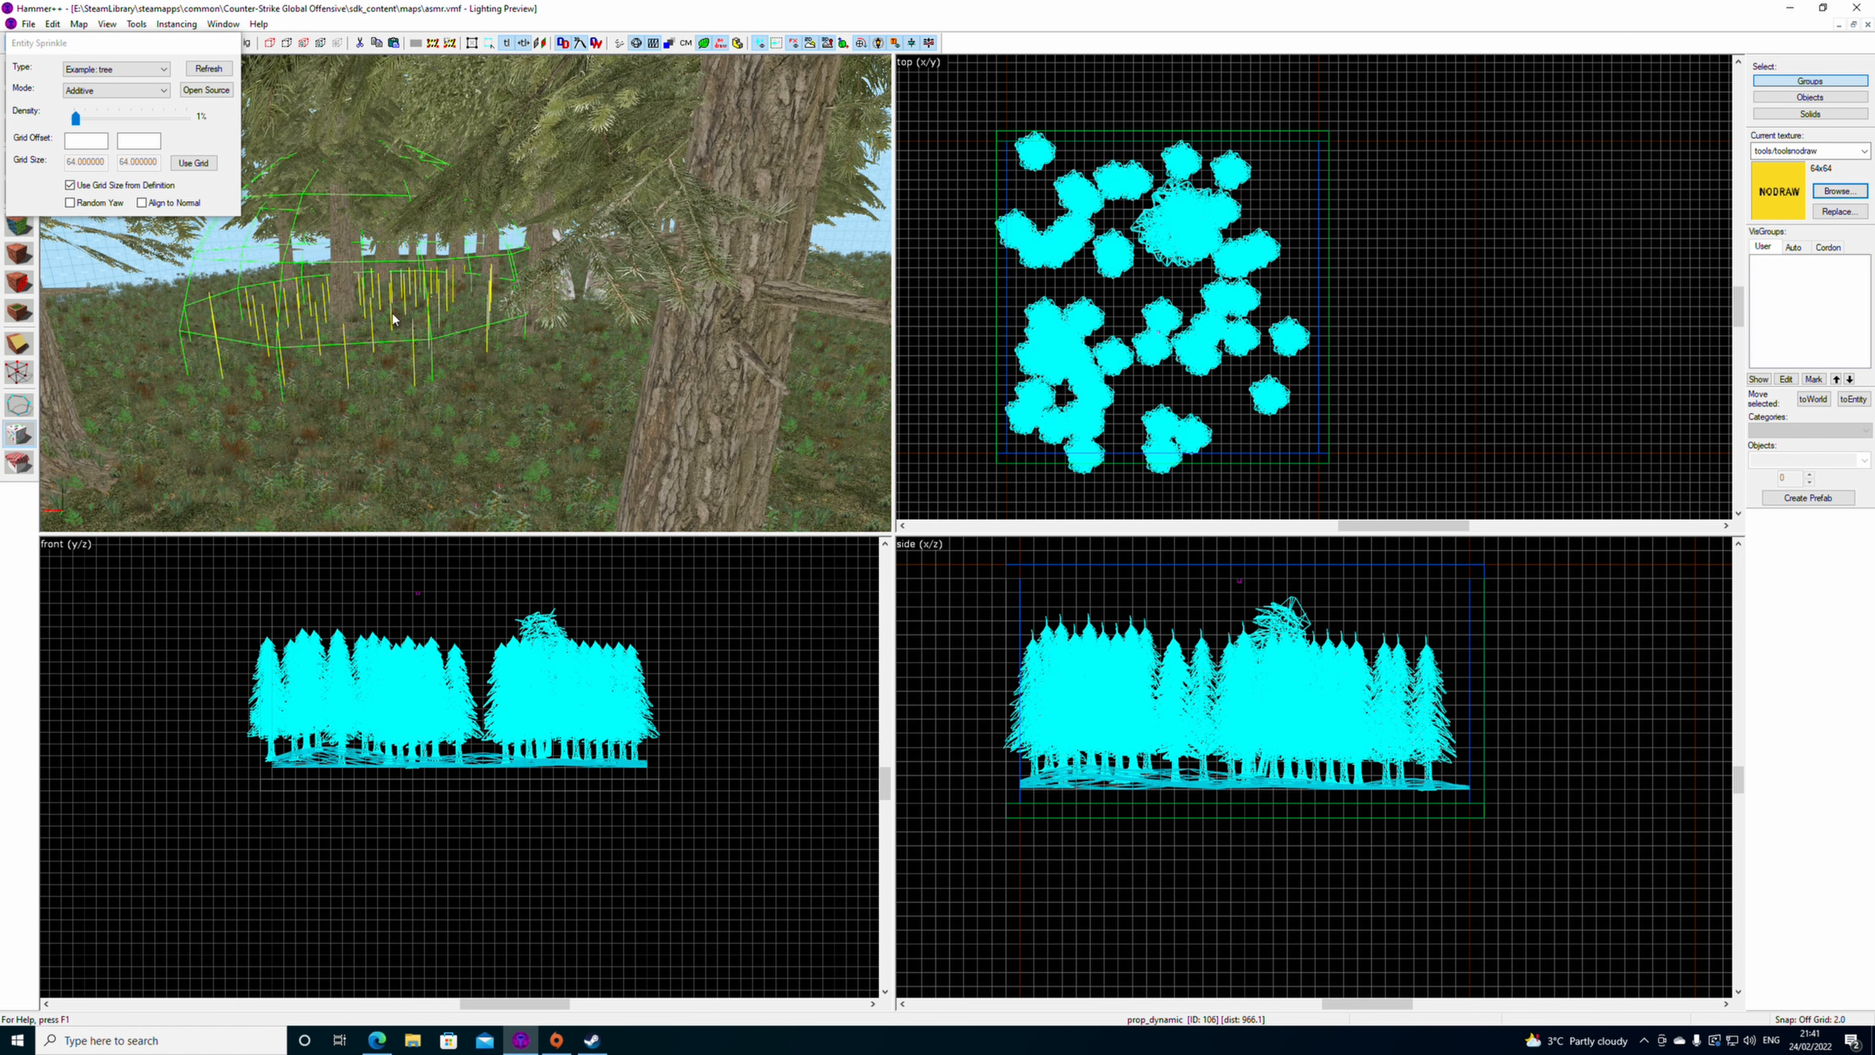
scroll(450, 300, "up", 1)
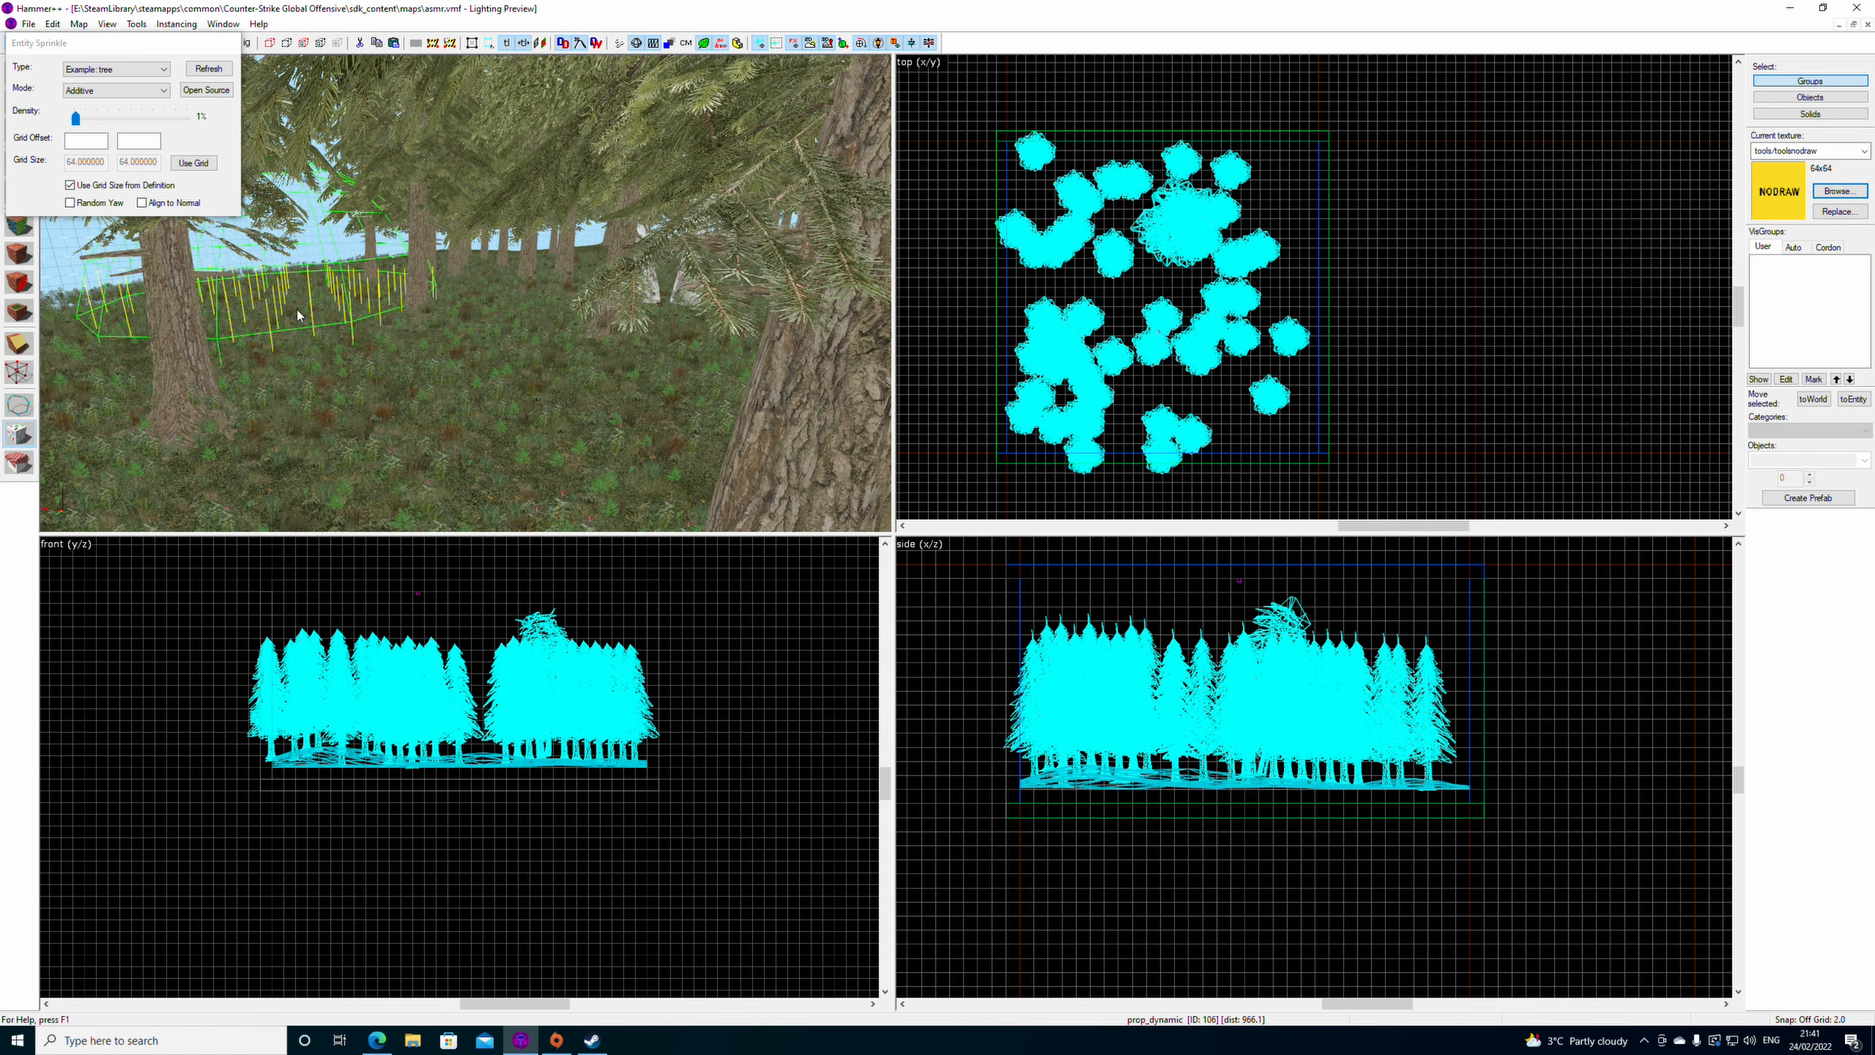
mouse_move(233, 318)
left_mouse_down()
mouse_move(281, 361)
mouse_move(354, 364)
left_mouse_up()
scroll(476, 363, "down", 3)
left_click_drag(476, 364, 549, 341)
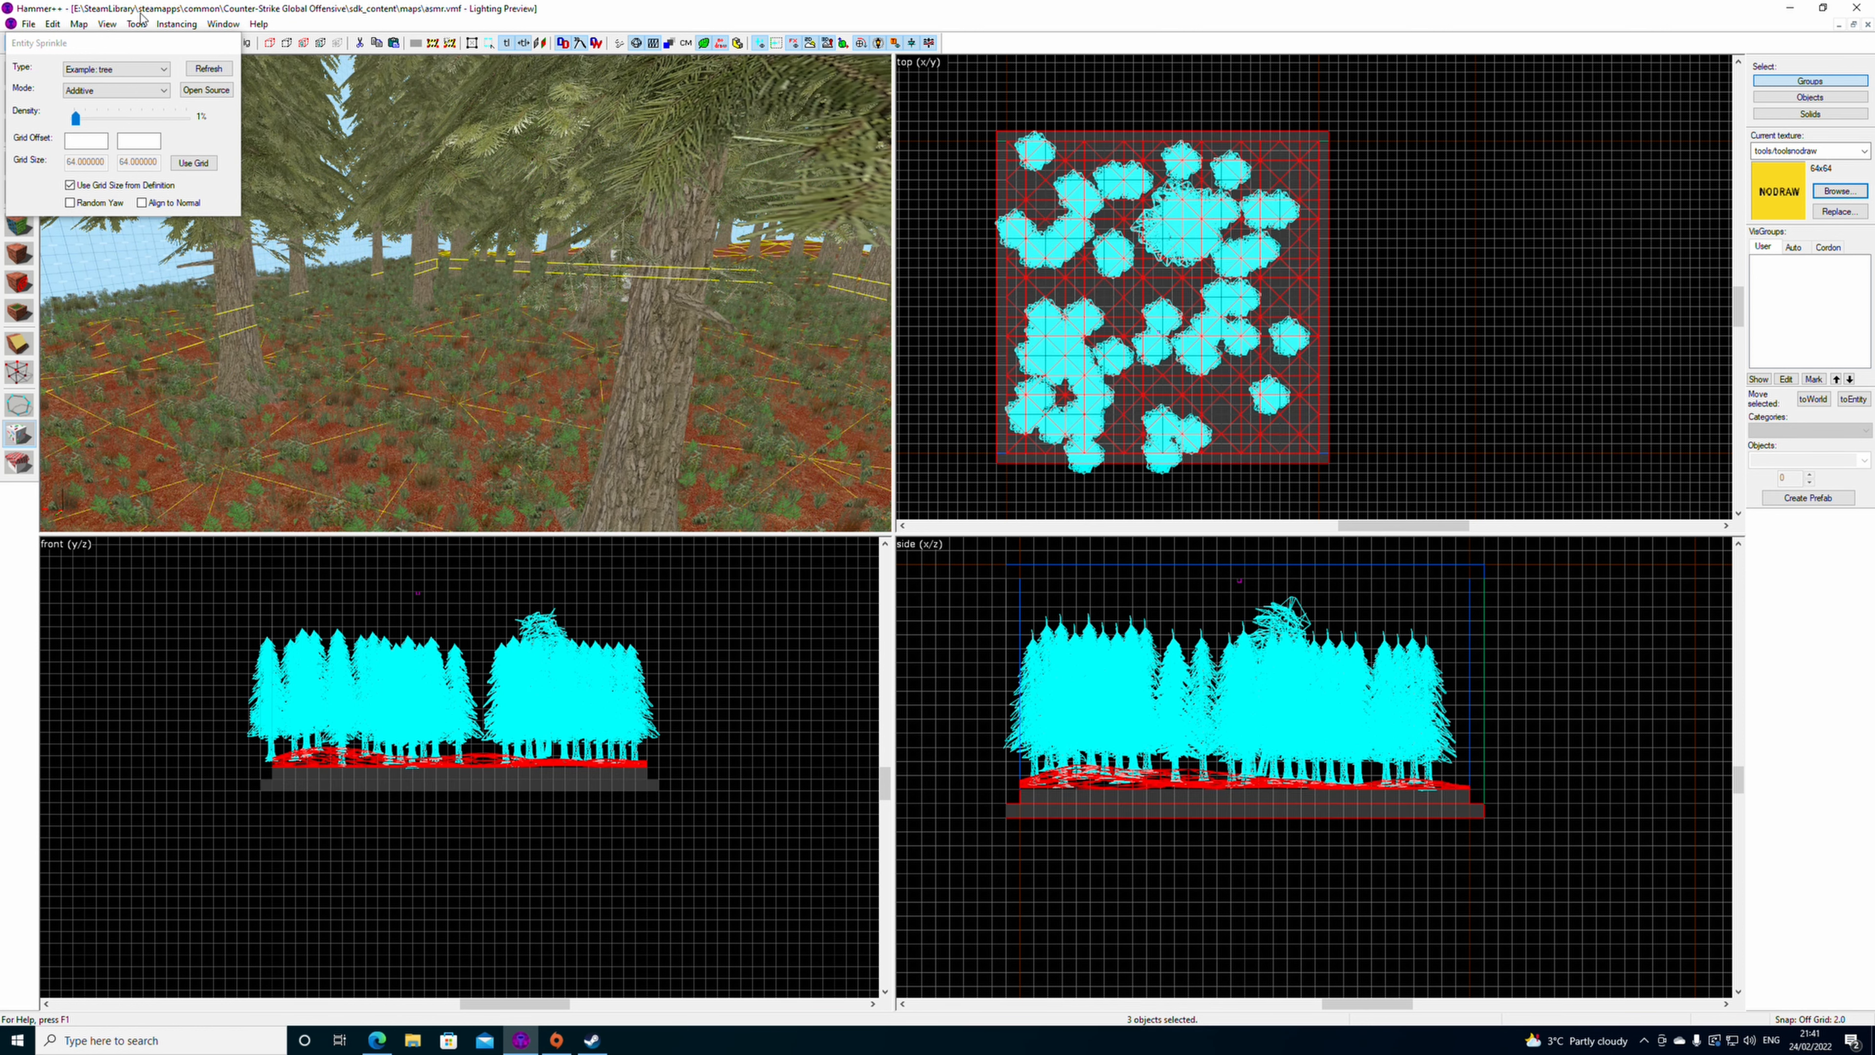
- Leave the Entity Sprinkle tool and delete the original birch tree from among the sprinkled trees
left_click(22, 376)
left_click(20, 404)
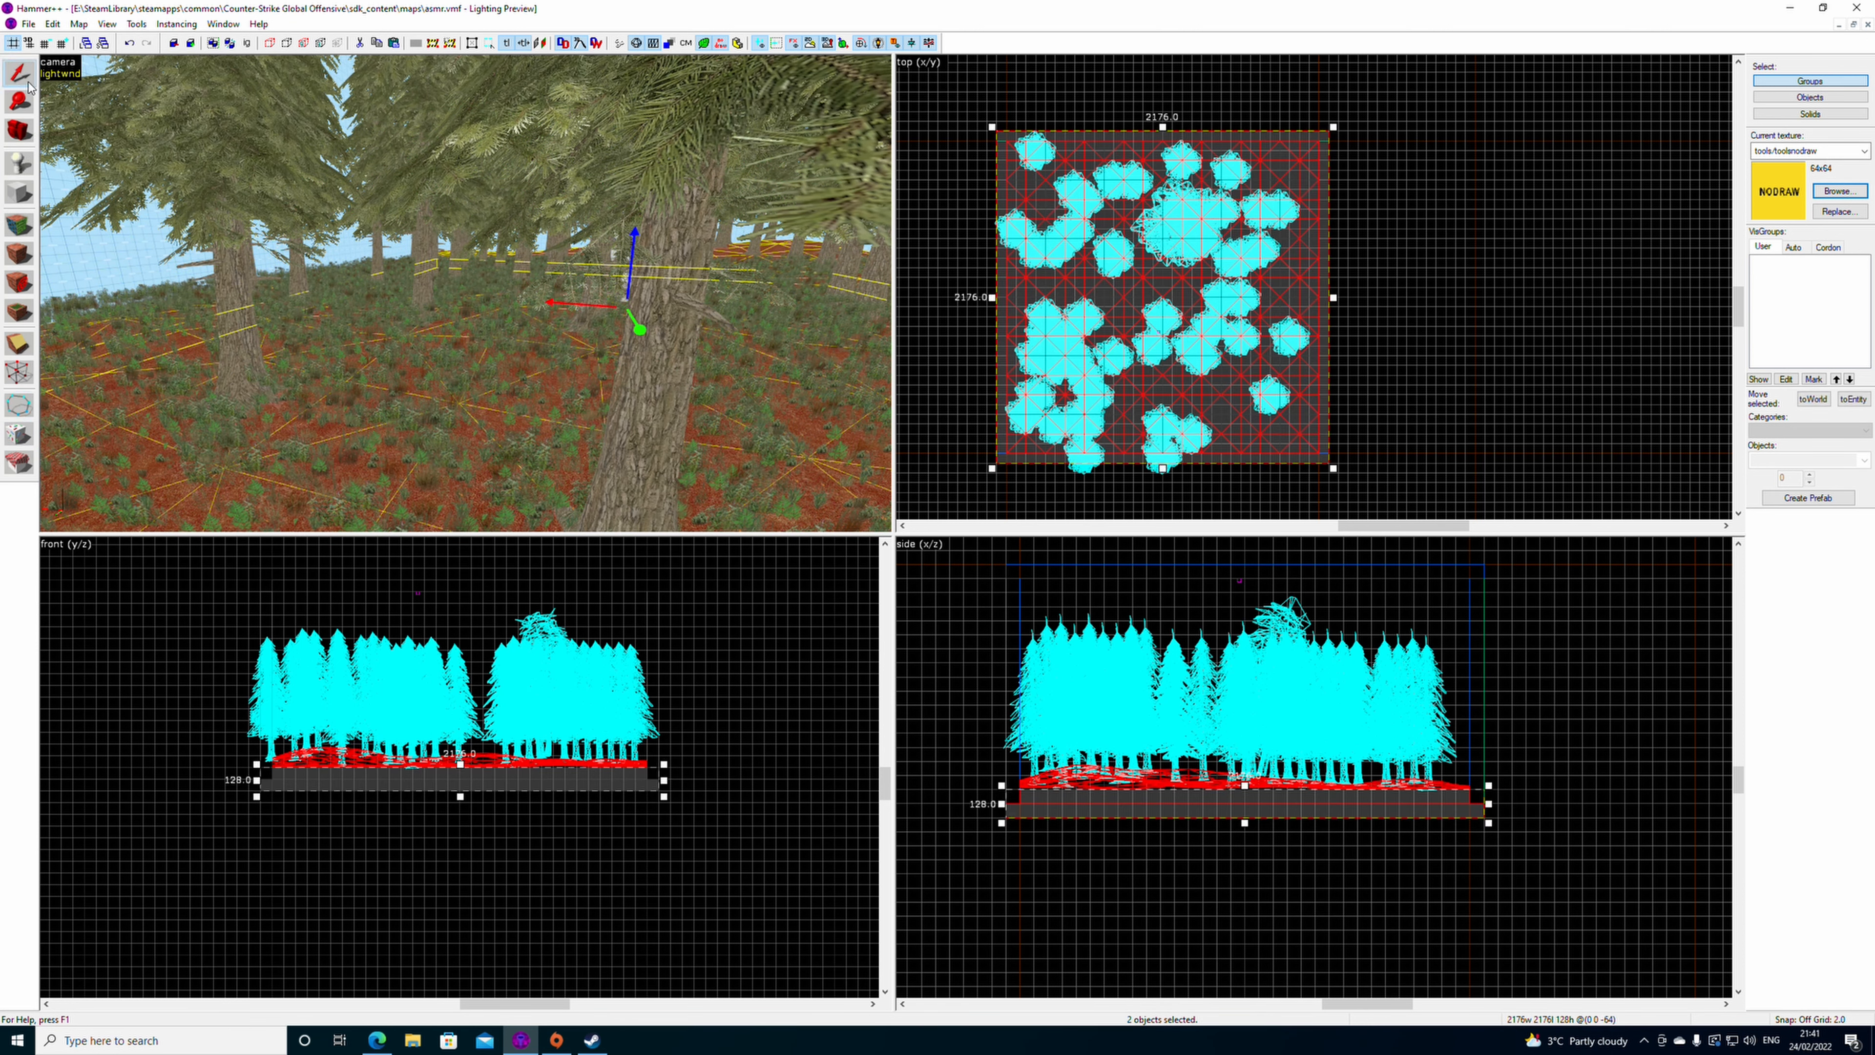
left_click(403, 271)
key("z")
key("w")
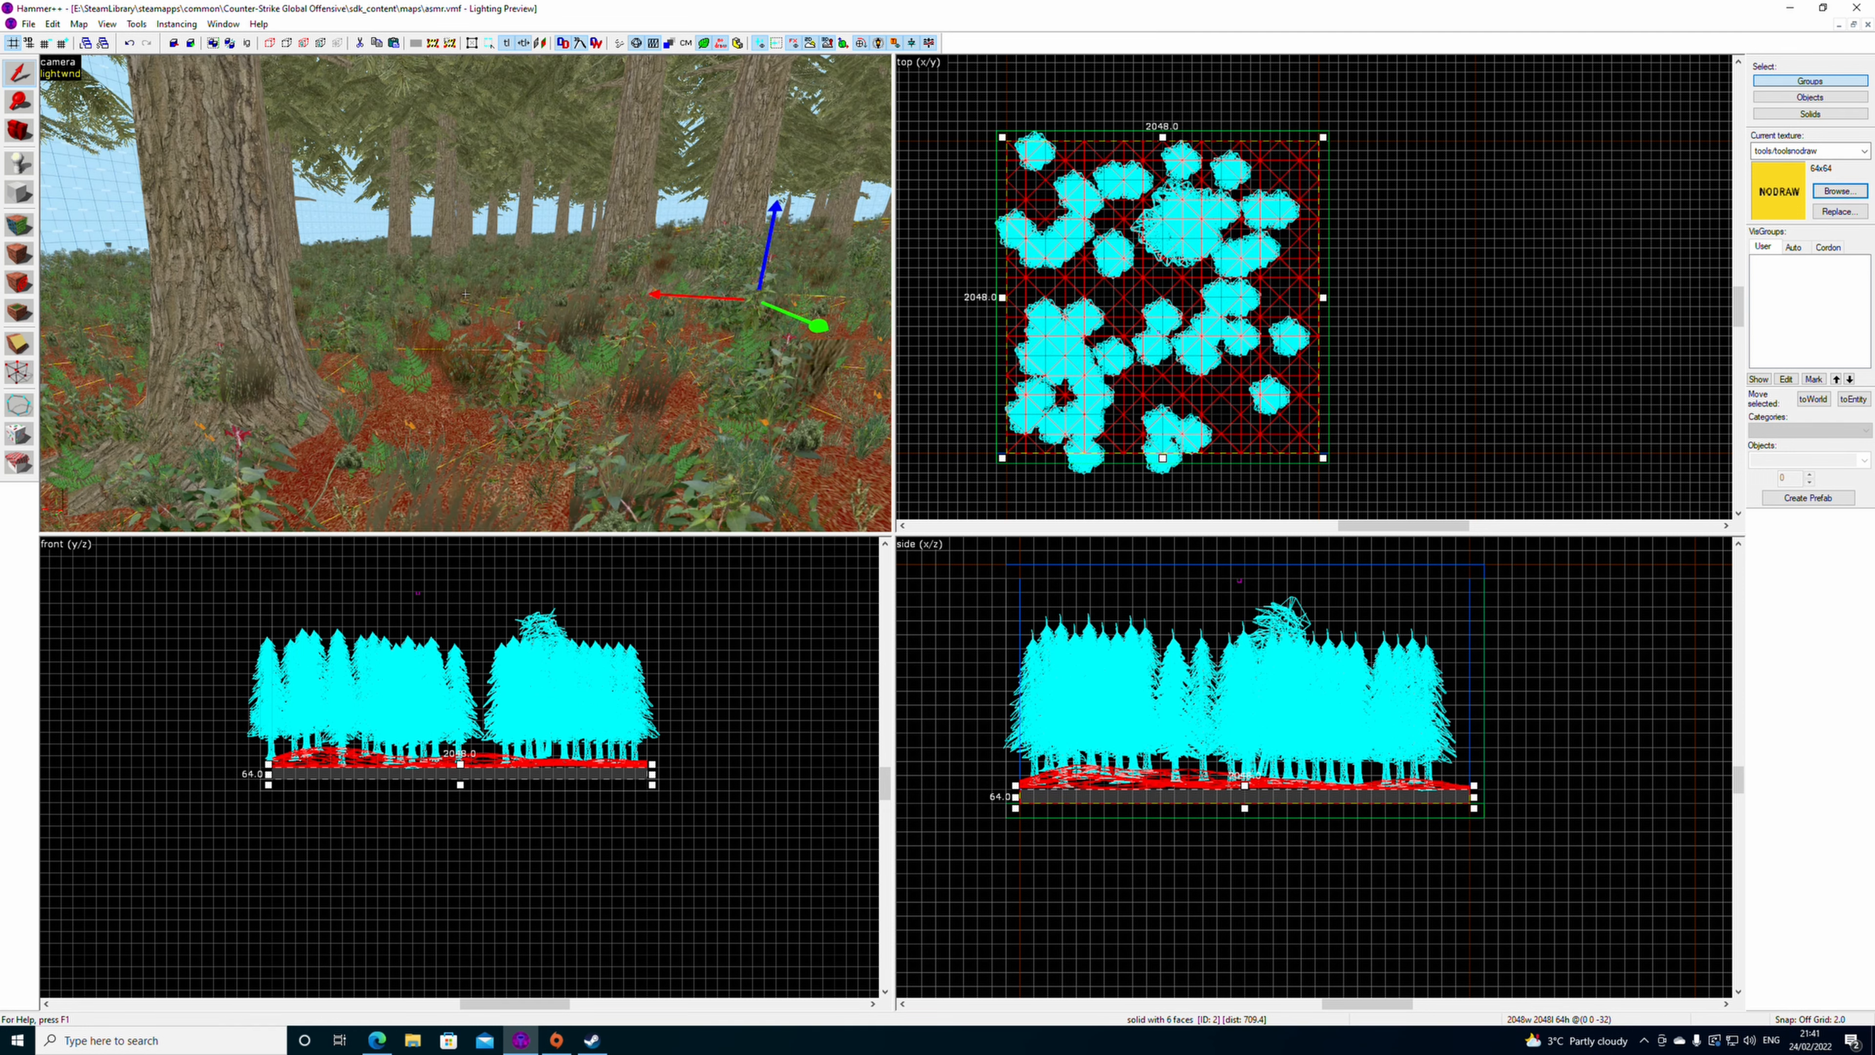
left_click(498, 283)
key("Delete")
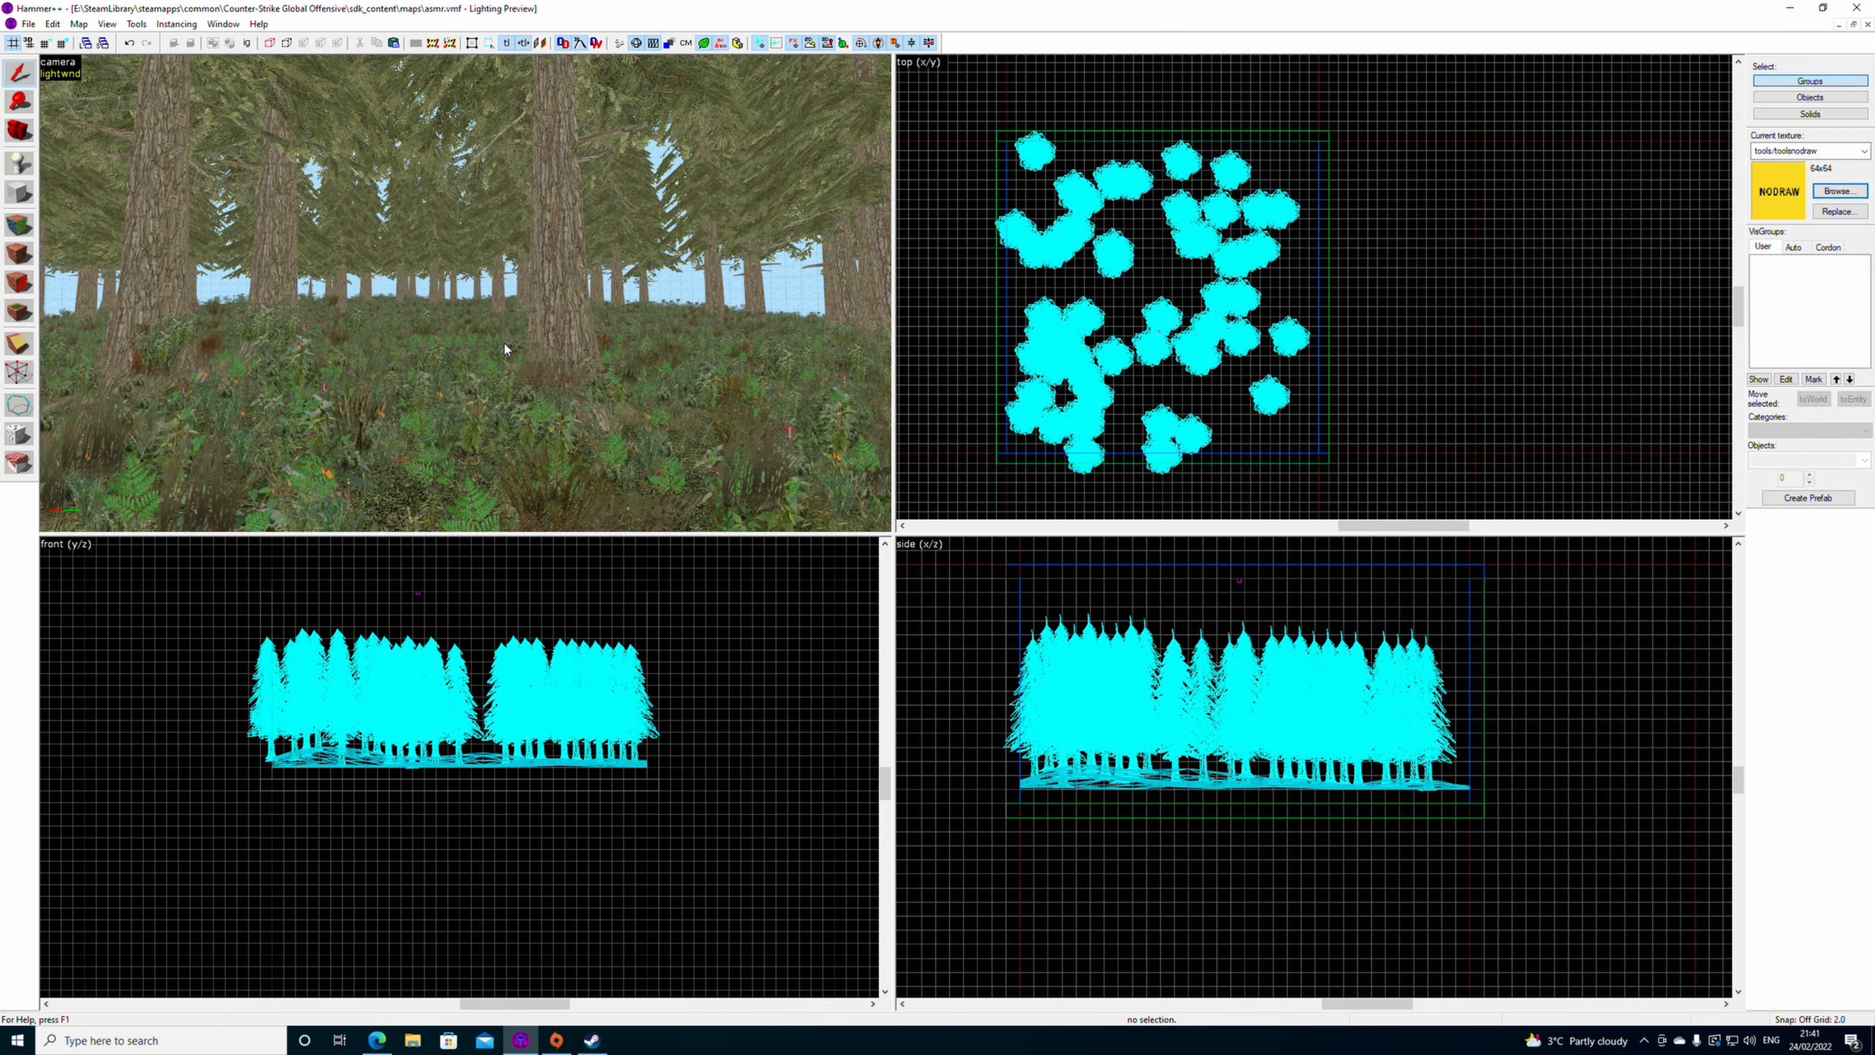
- Reopen Entity Sprinkle with Example: tree and add another tree at 1% density between the western tree clusters
left_click(22, 432)
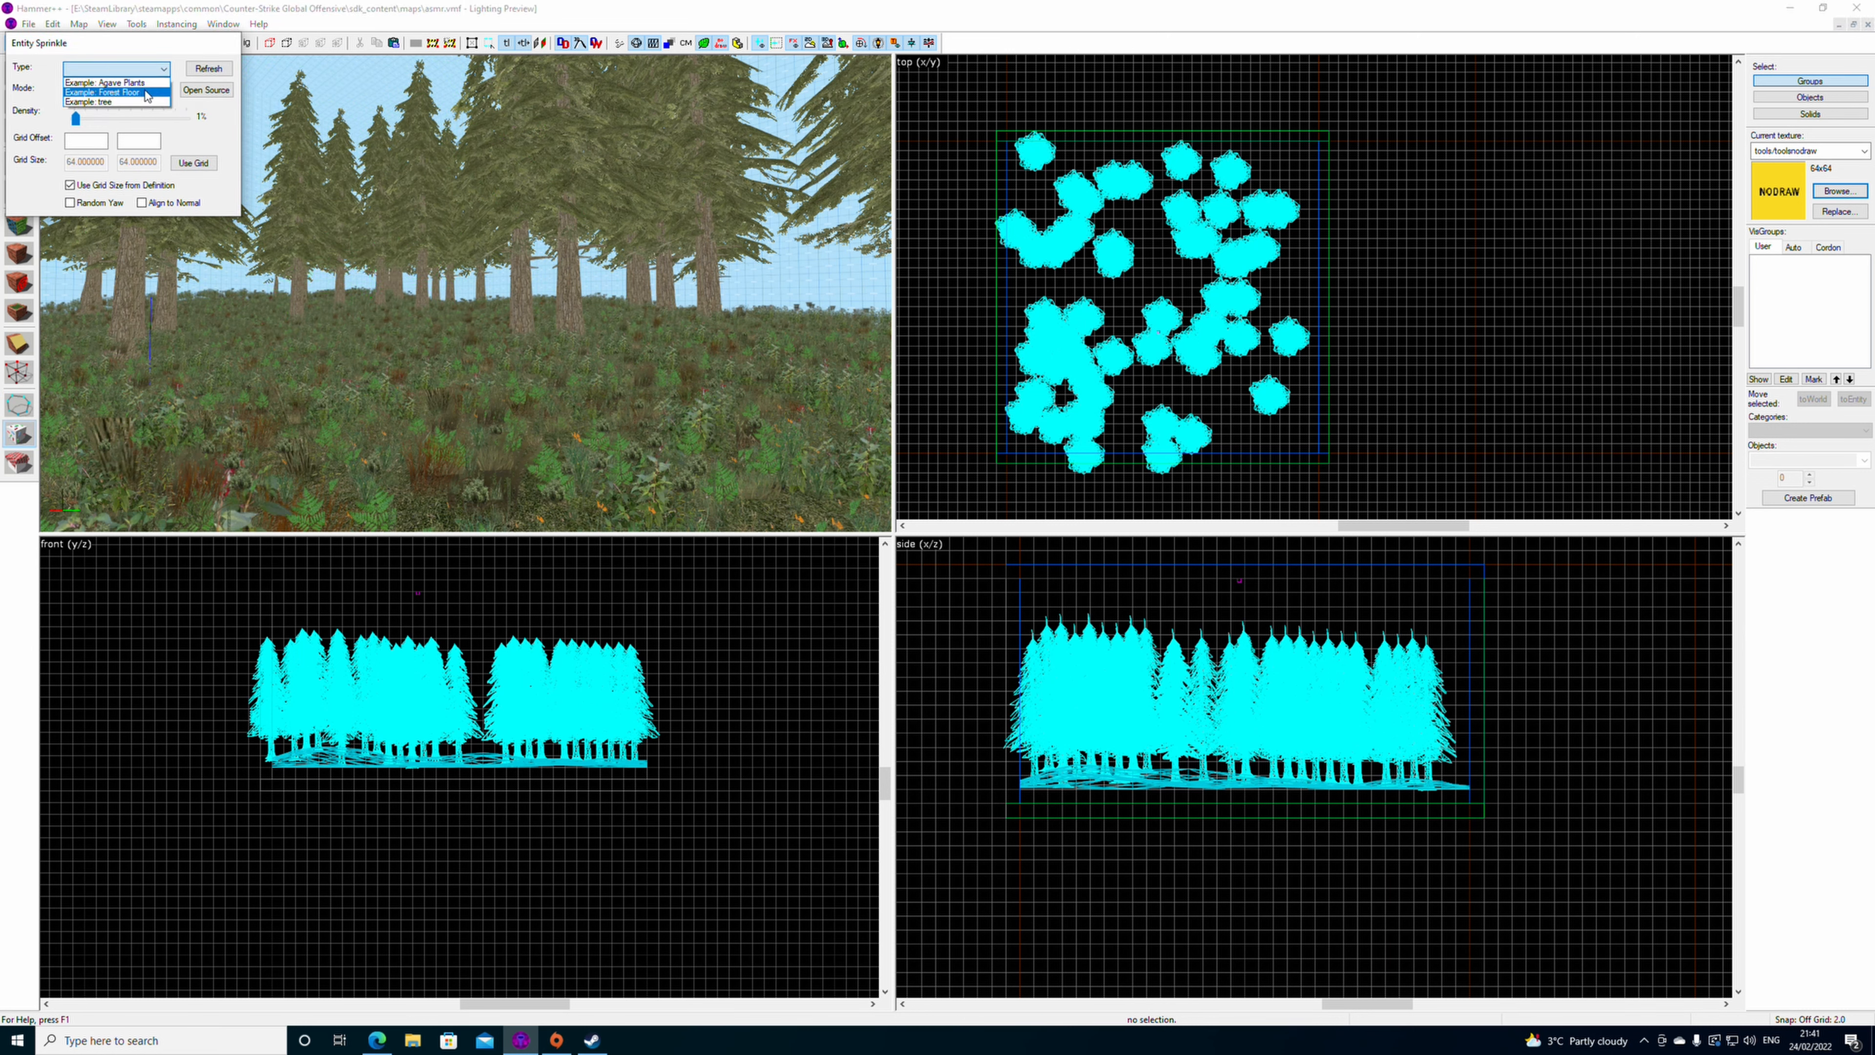
left_click(118, 102)
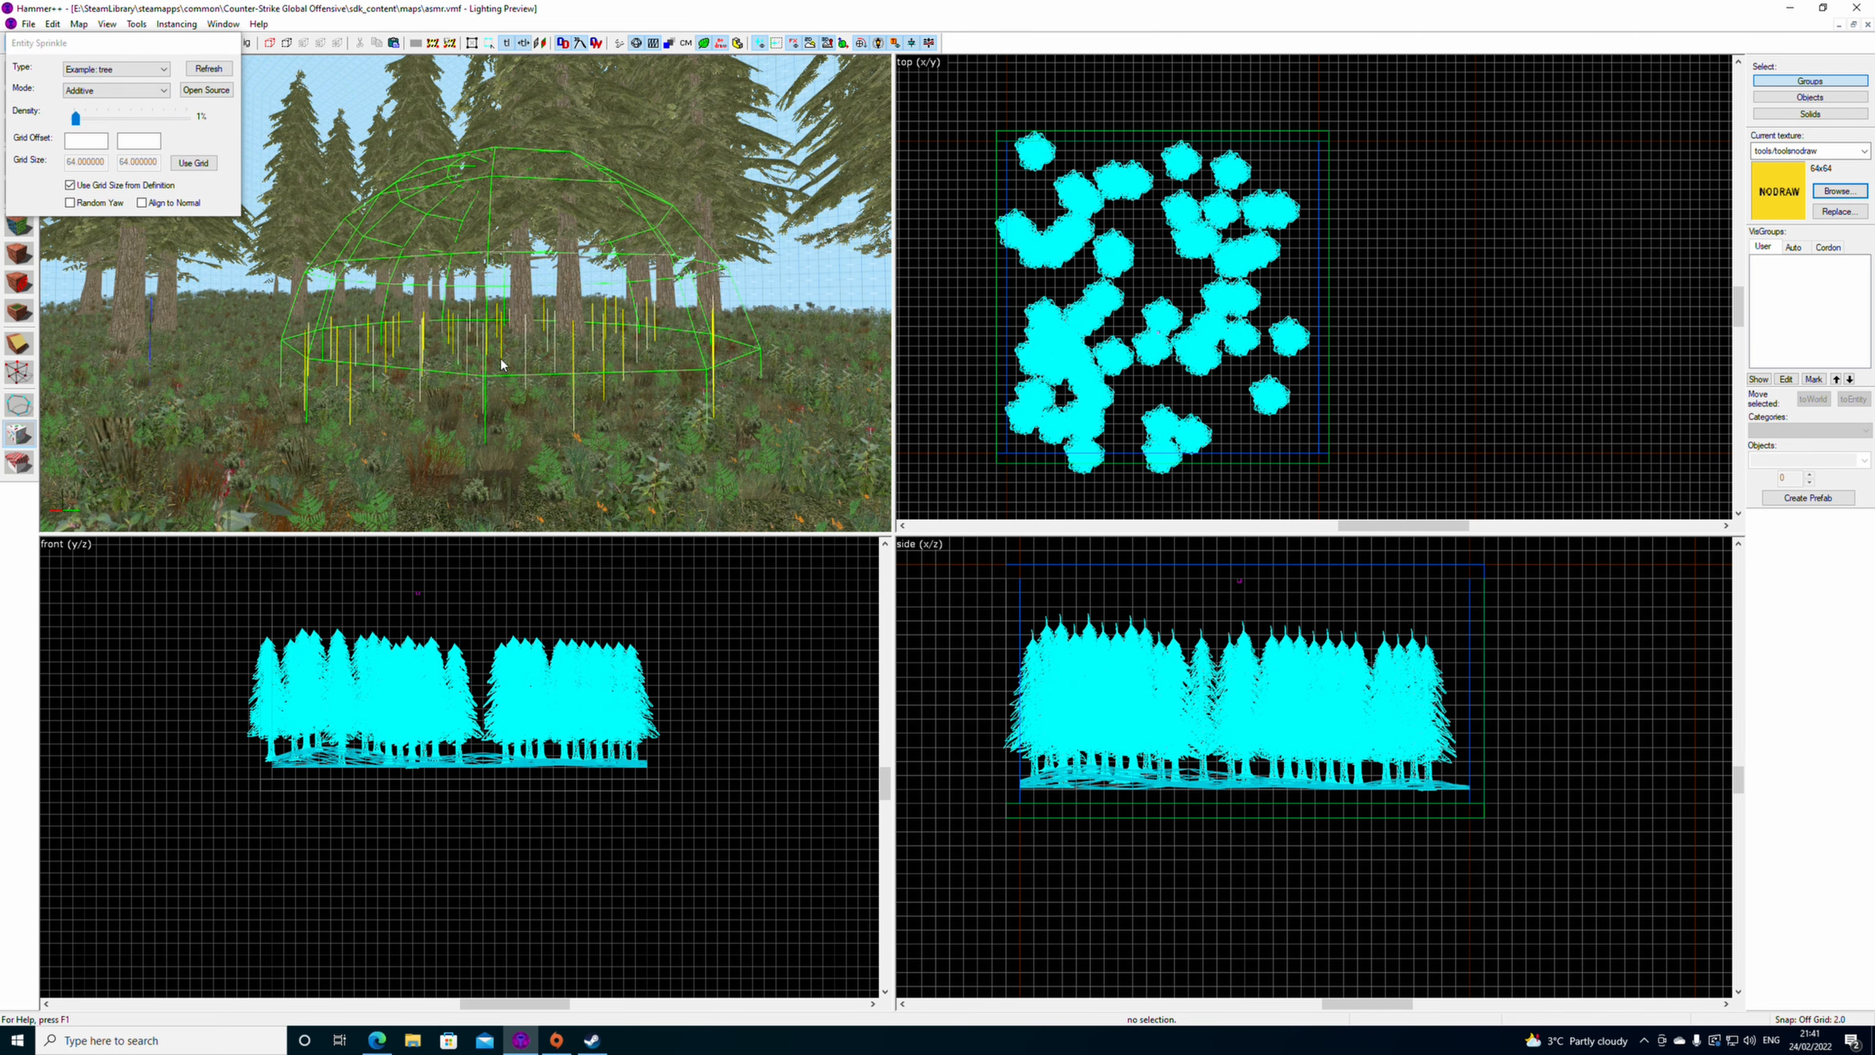
key("z")
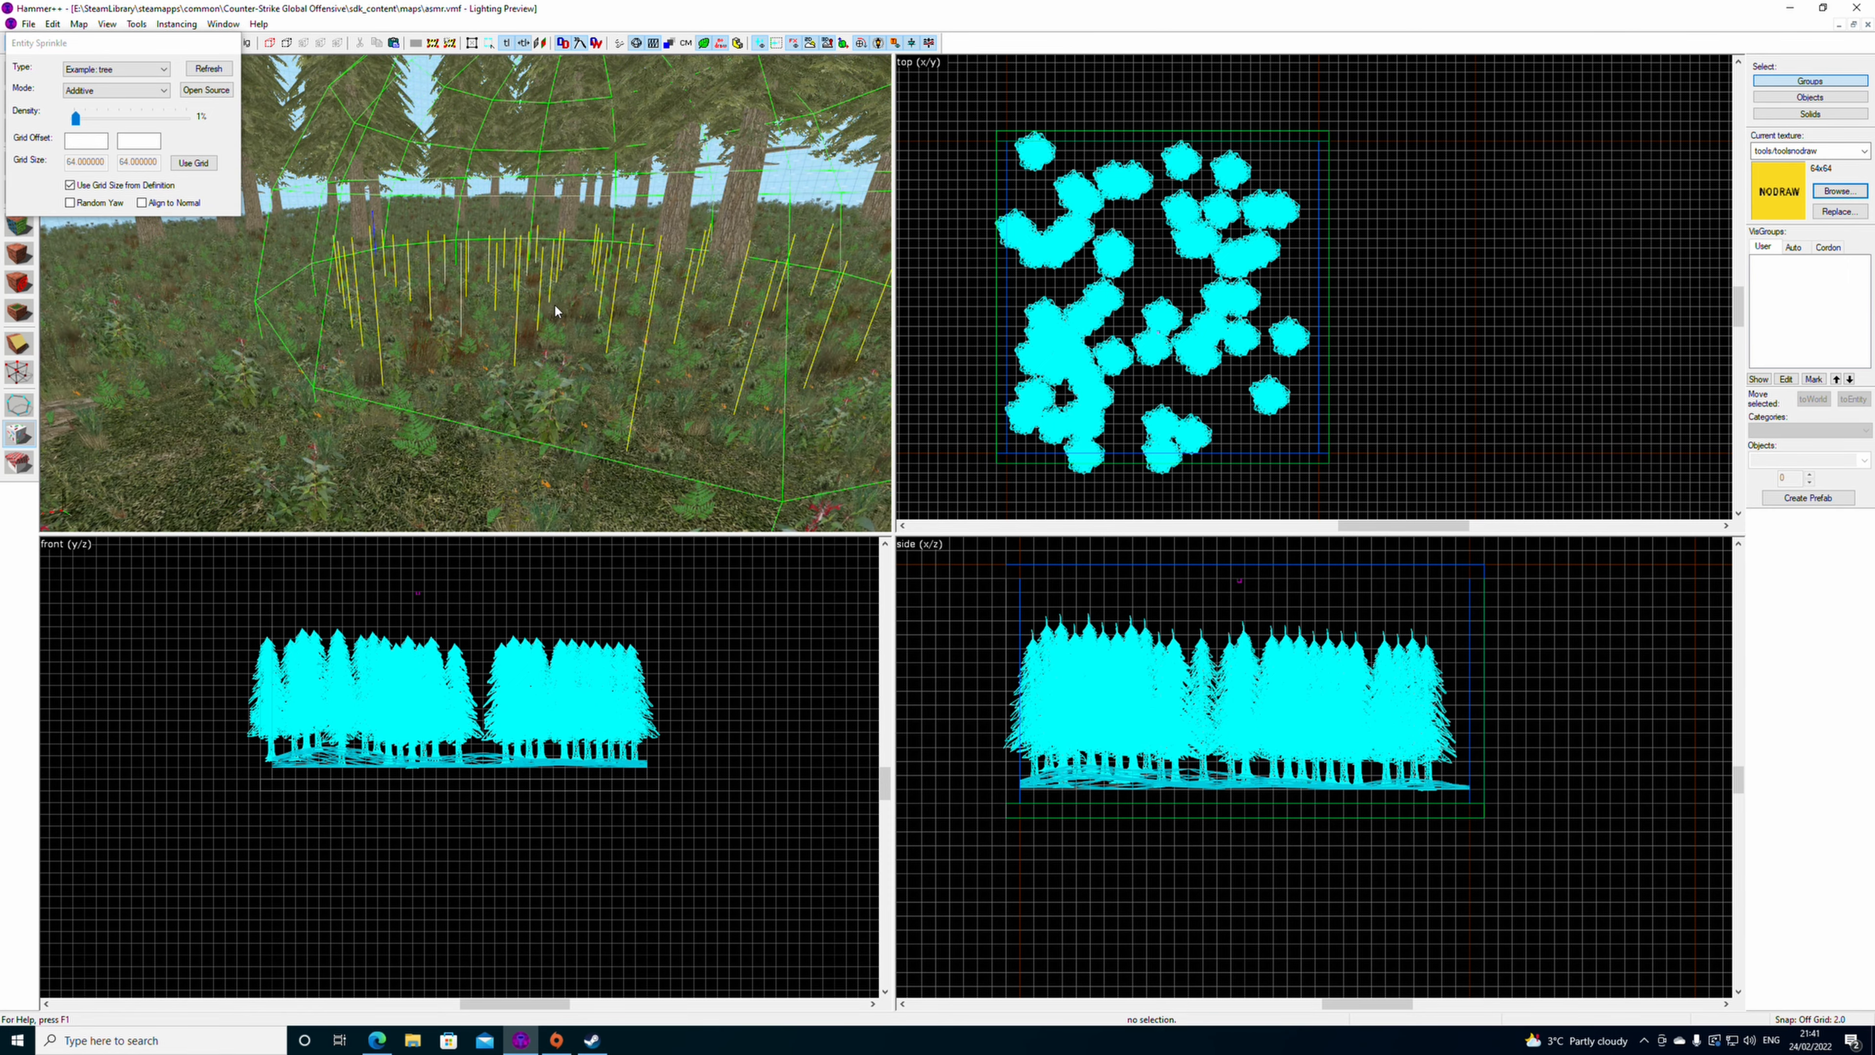
- Sprinkle more trees at 1% density into the gap in the north-centre of the forest
left_click(521, 324)
key("z")
key("s")
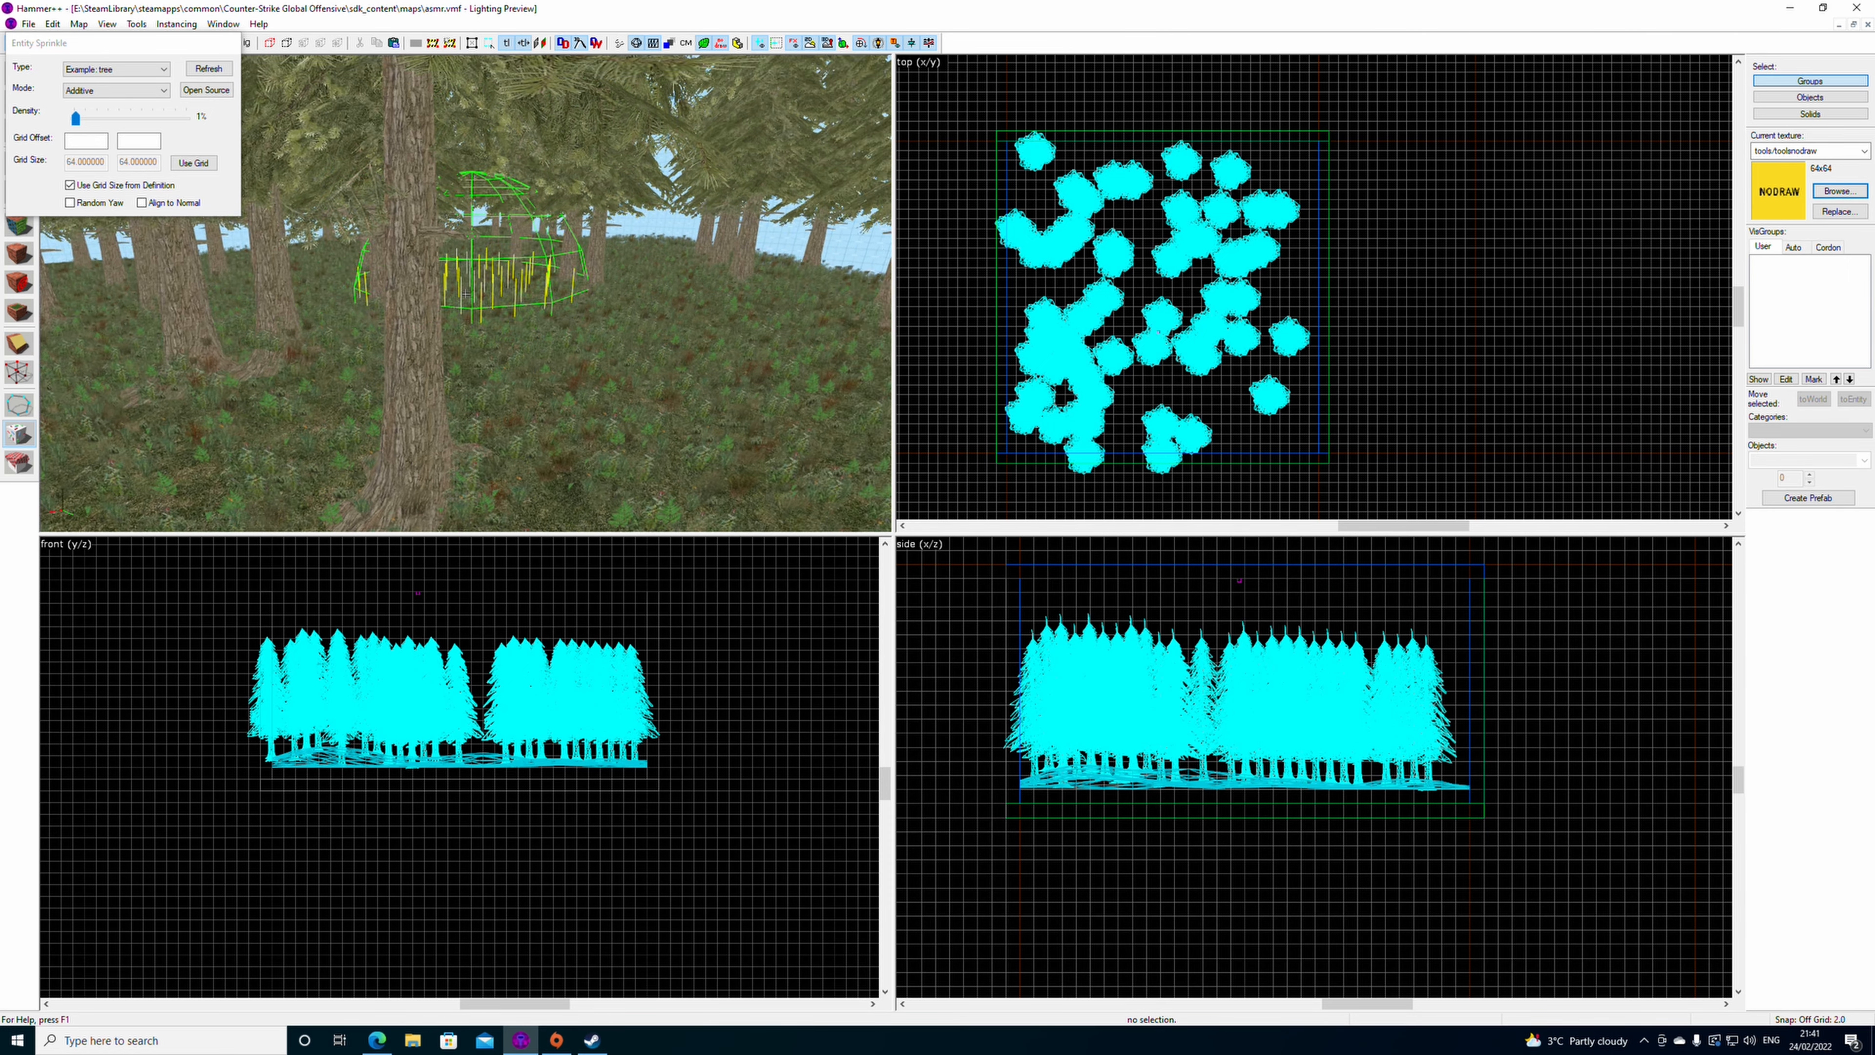
key("z")
left_click(470, 364)
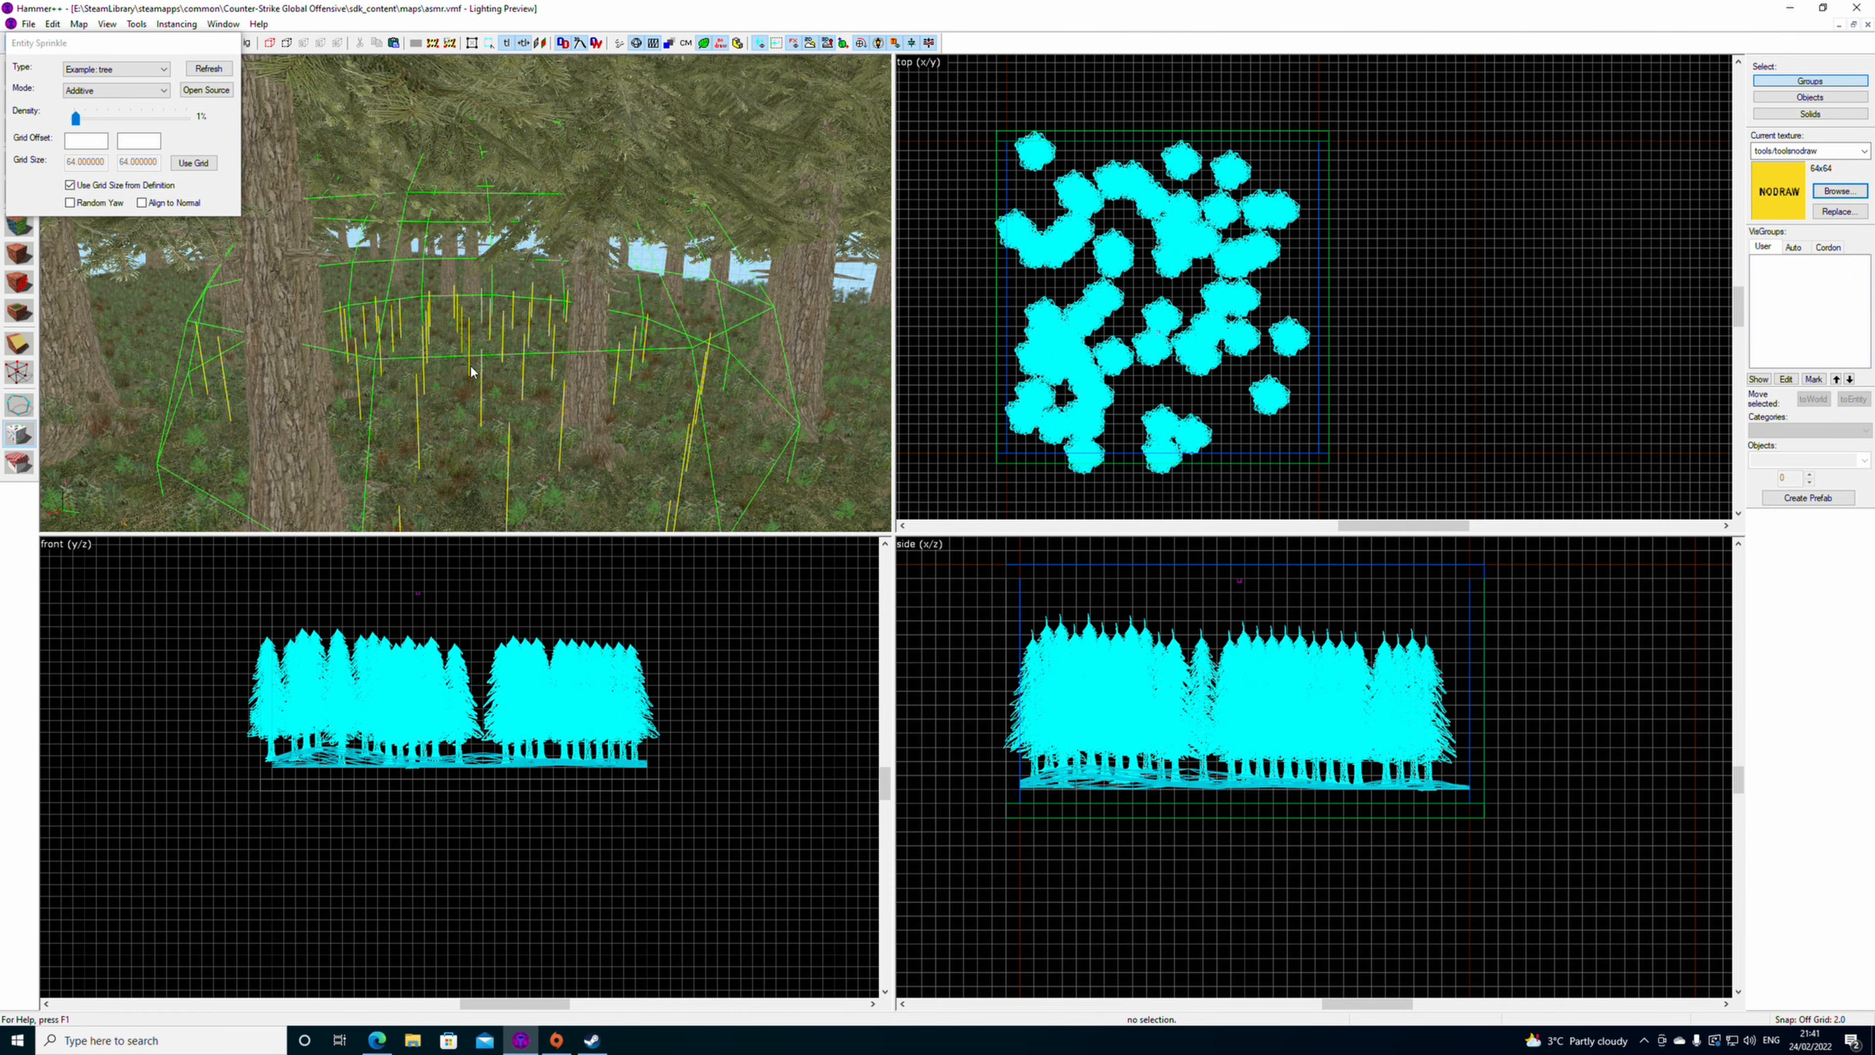
left_click(441, 387)
key("z")
key("s")
key("z")
key("w")
key("z")
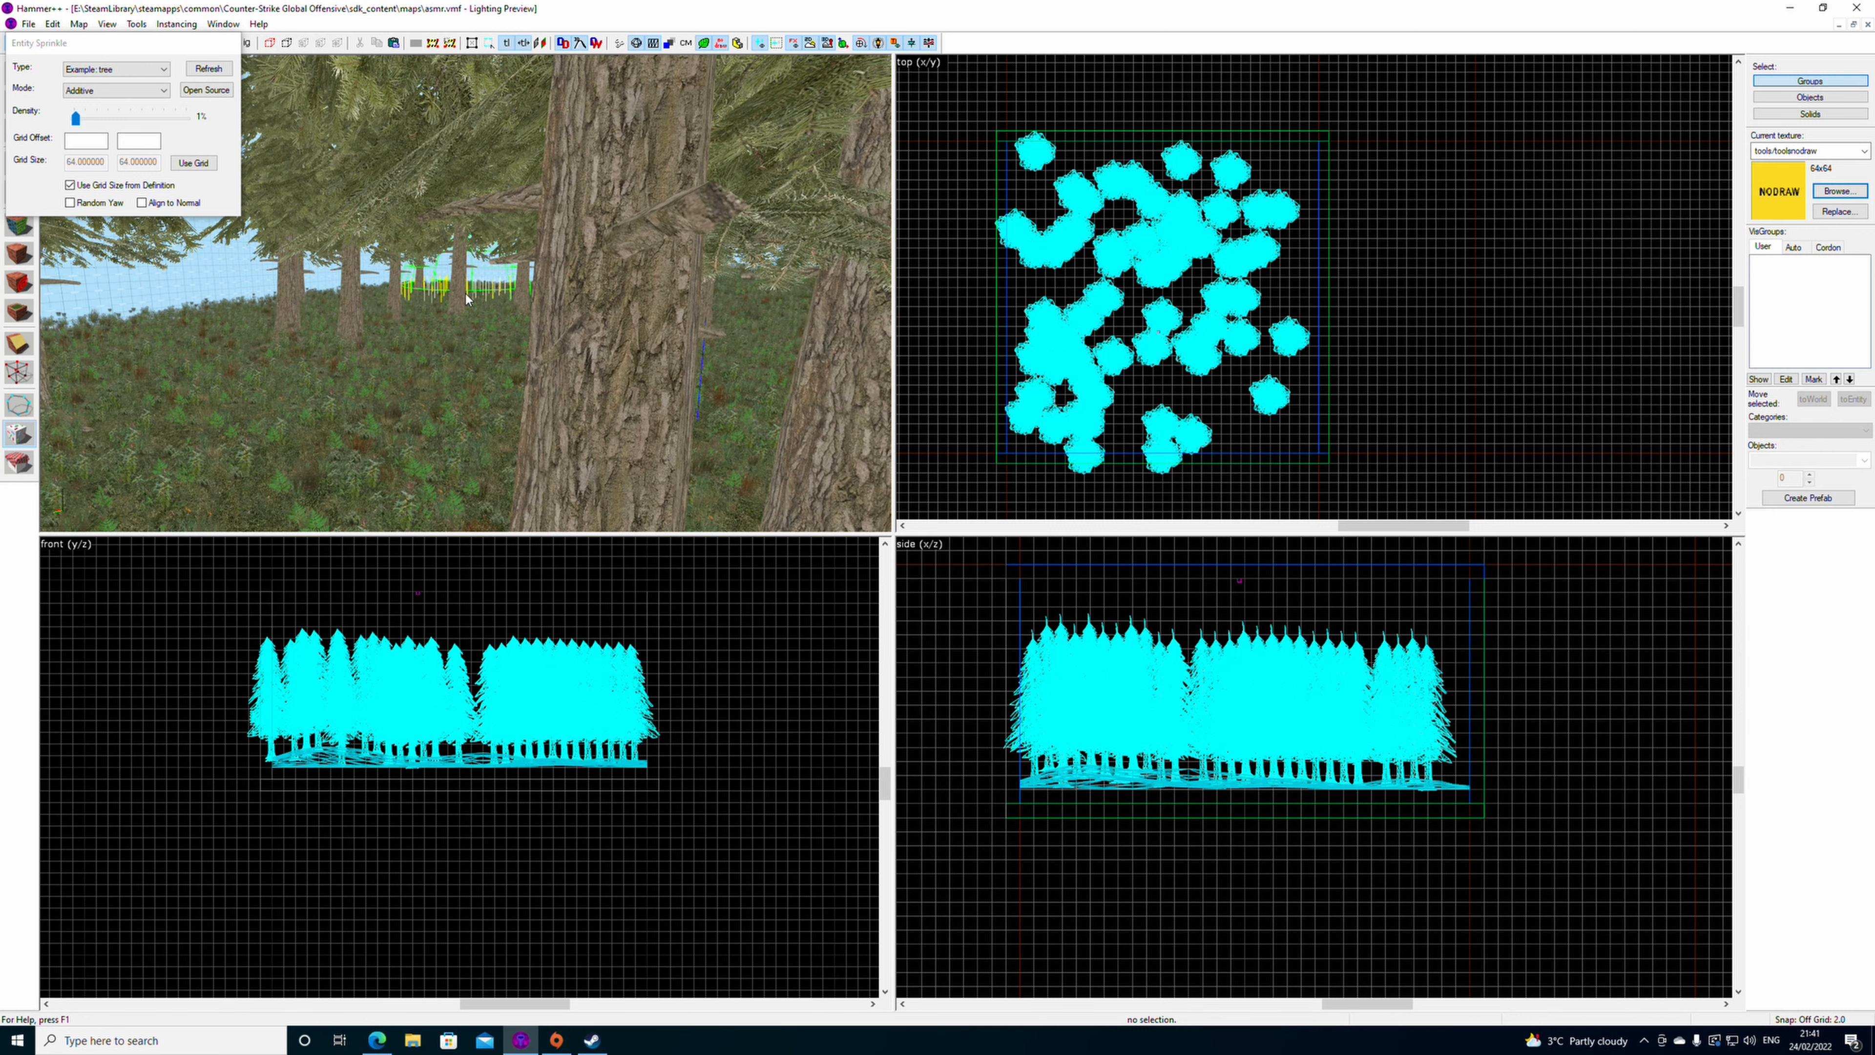
- Add sprinkled trees at 1% density farther south in the forest's centre, and leave the Entity Sprinkle tool
key("z")
key("z")
key("w")
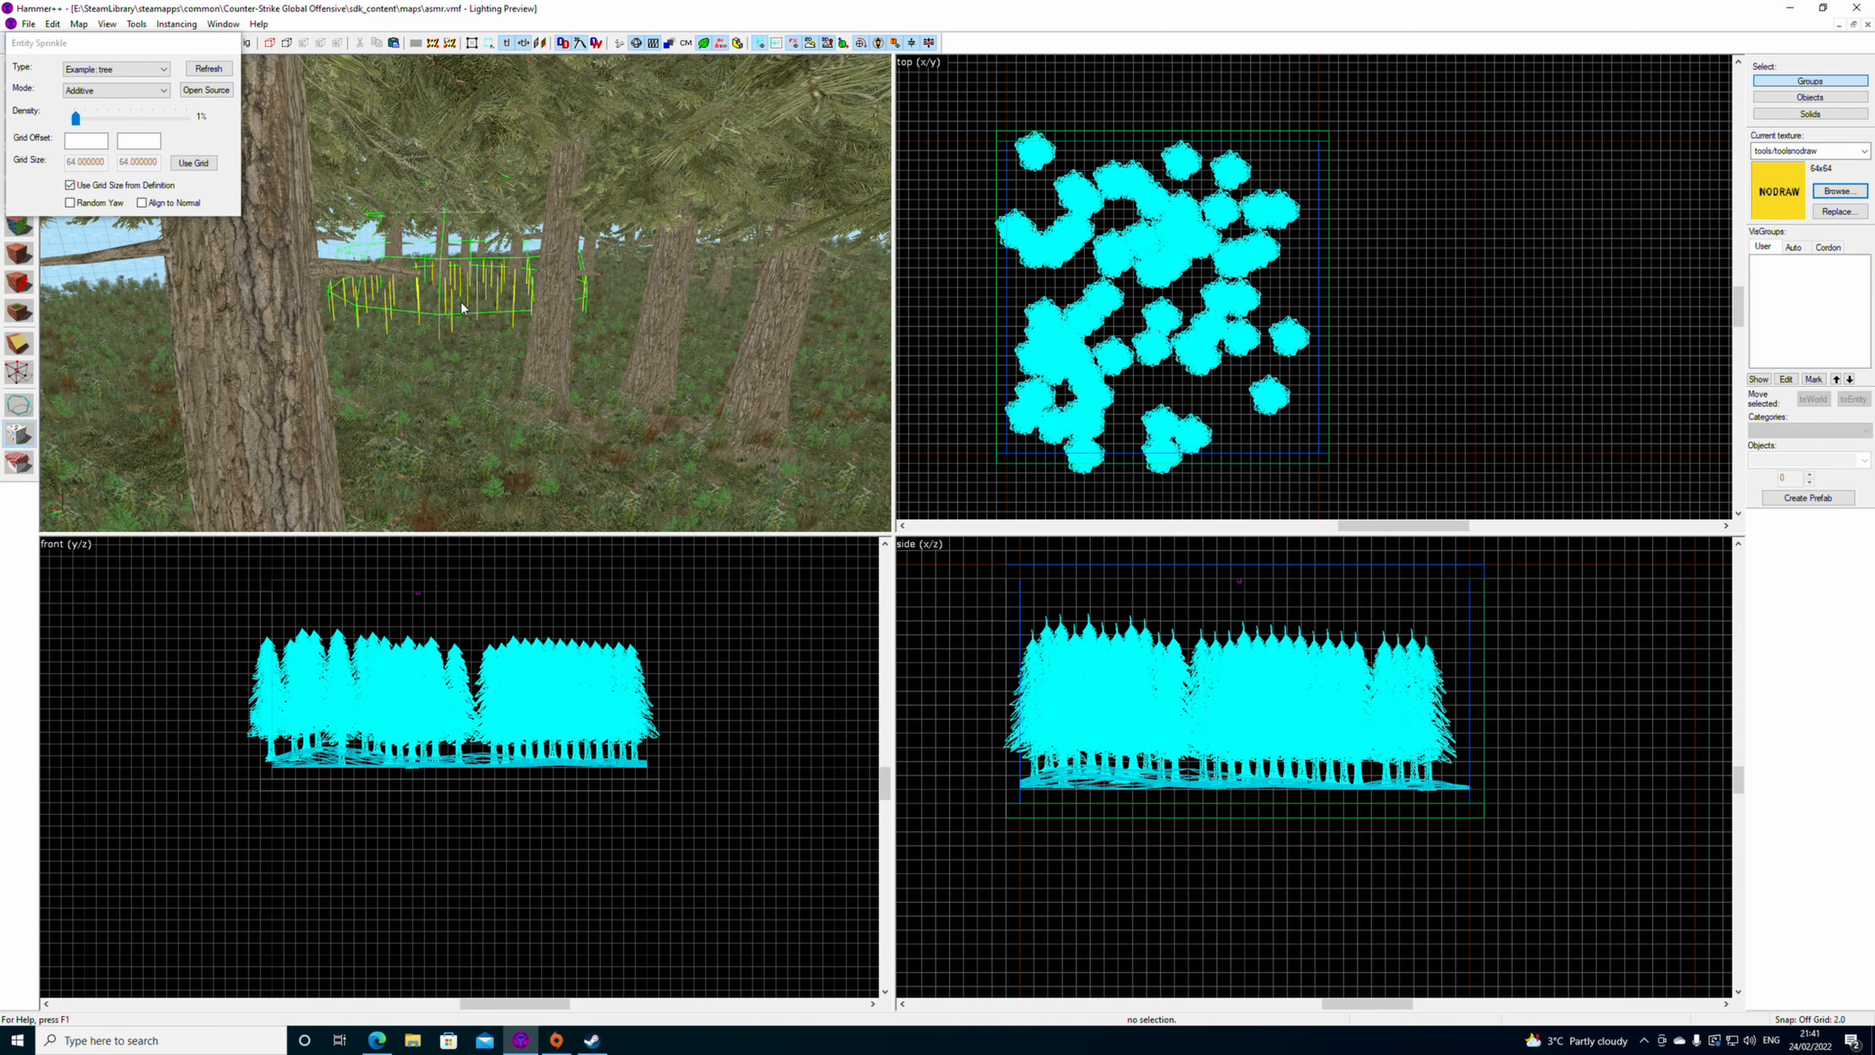
key("z")
left_click(467, 347)
scroll(487, 328, "down", 3)
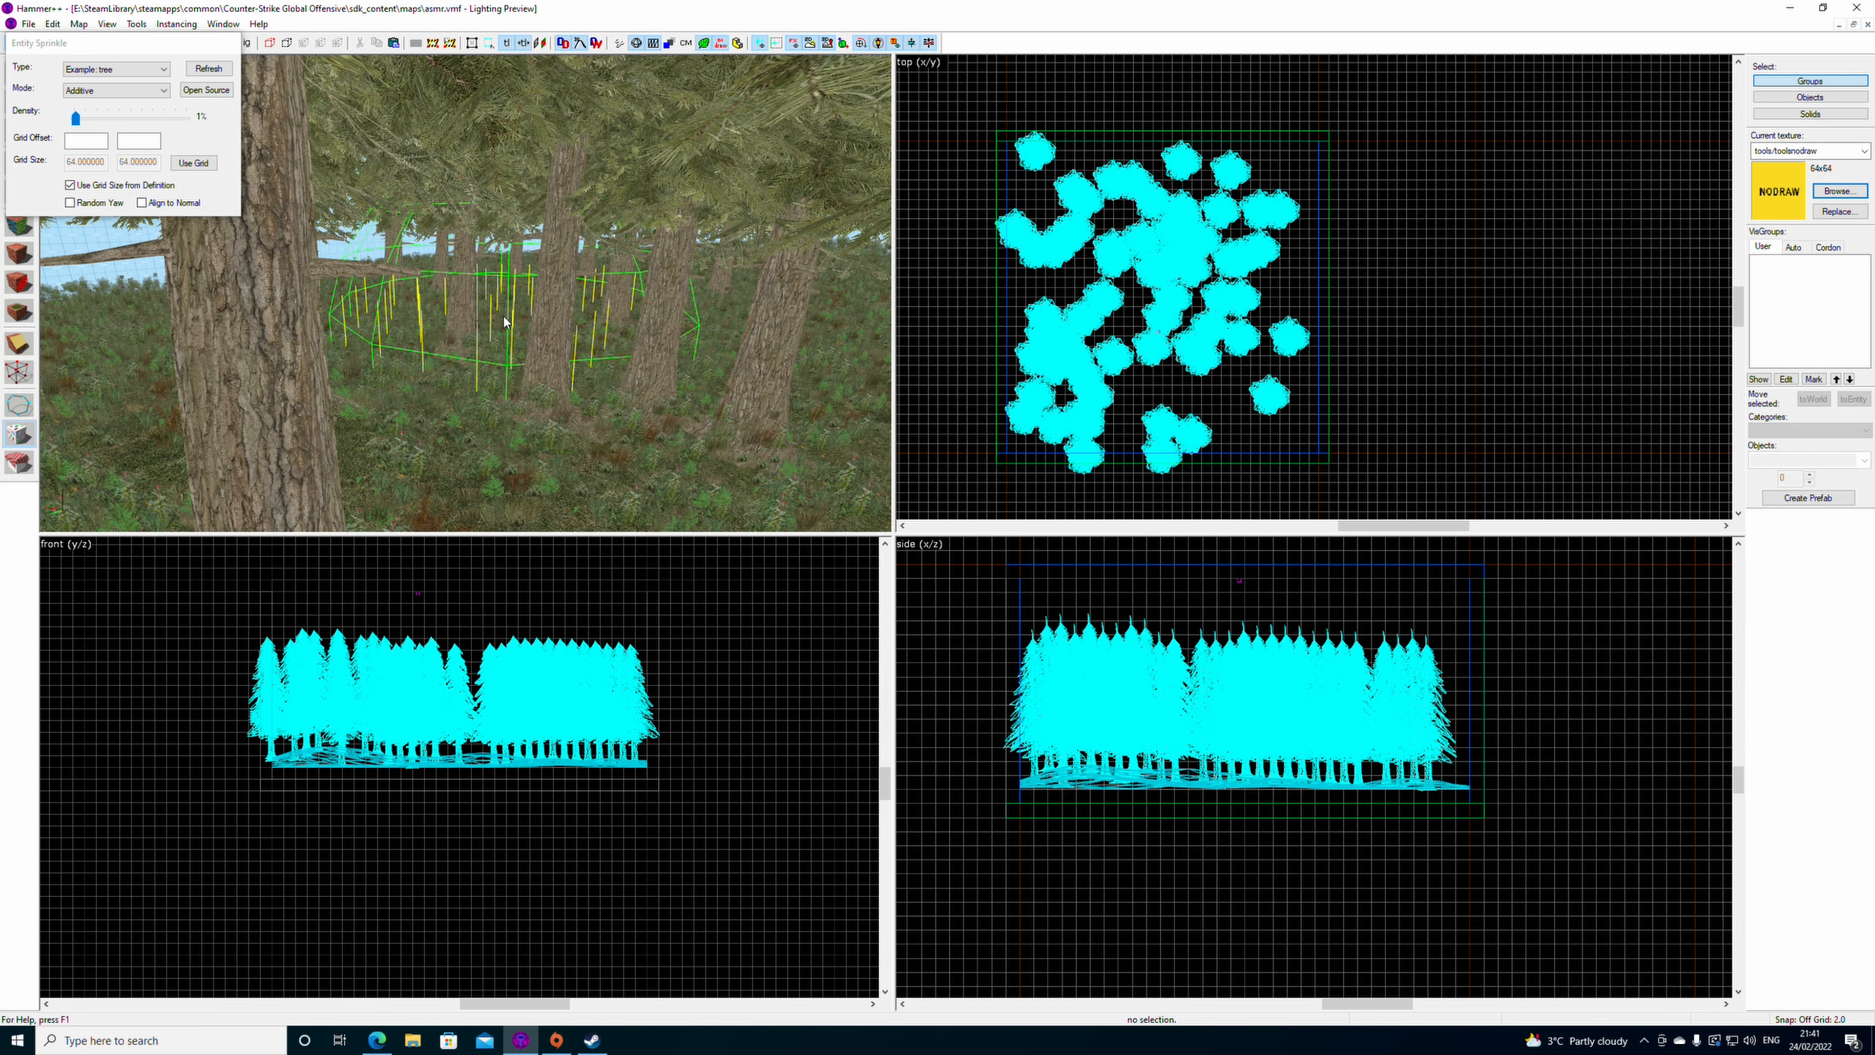
left_click(25, 375)
scroll(375, 375, "up", 4)
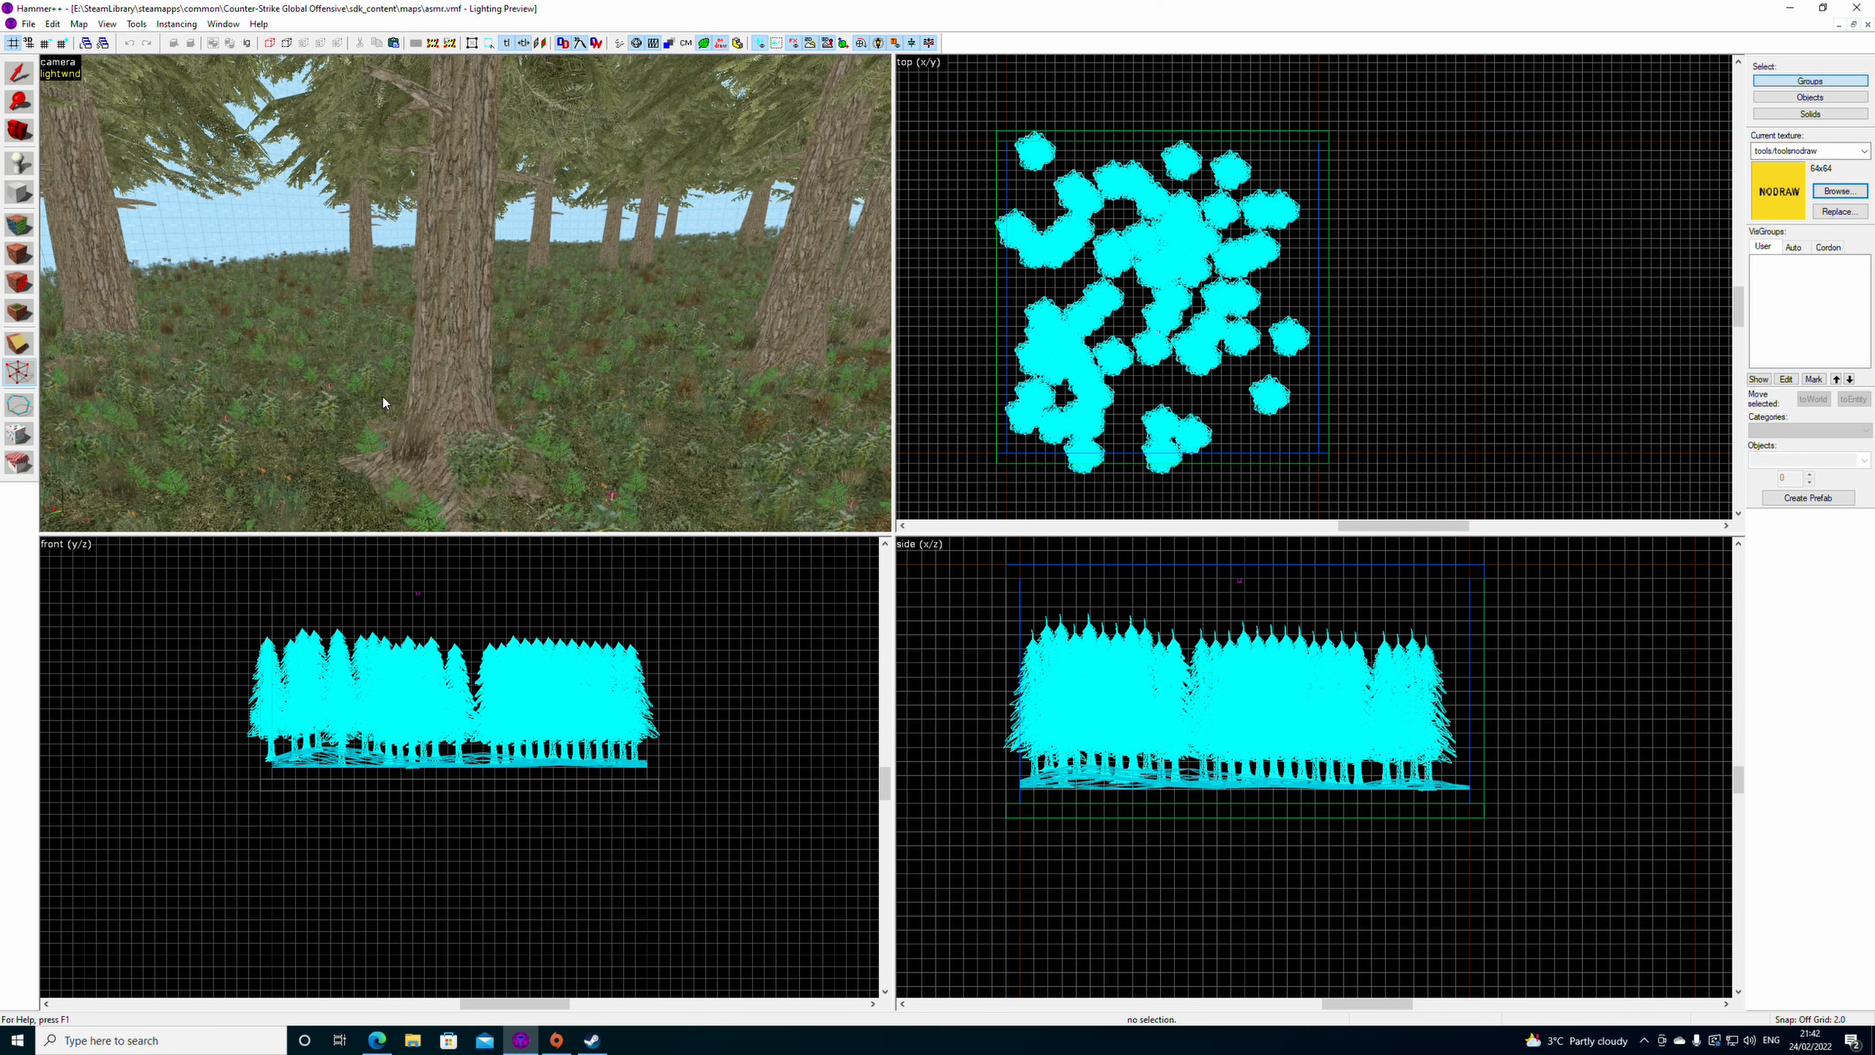
scroll(394, 365, "up", 5)
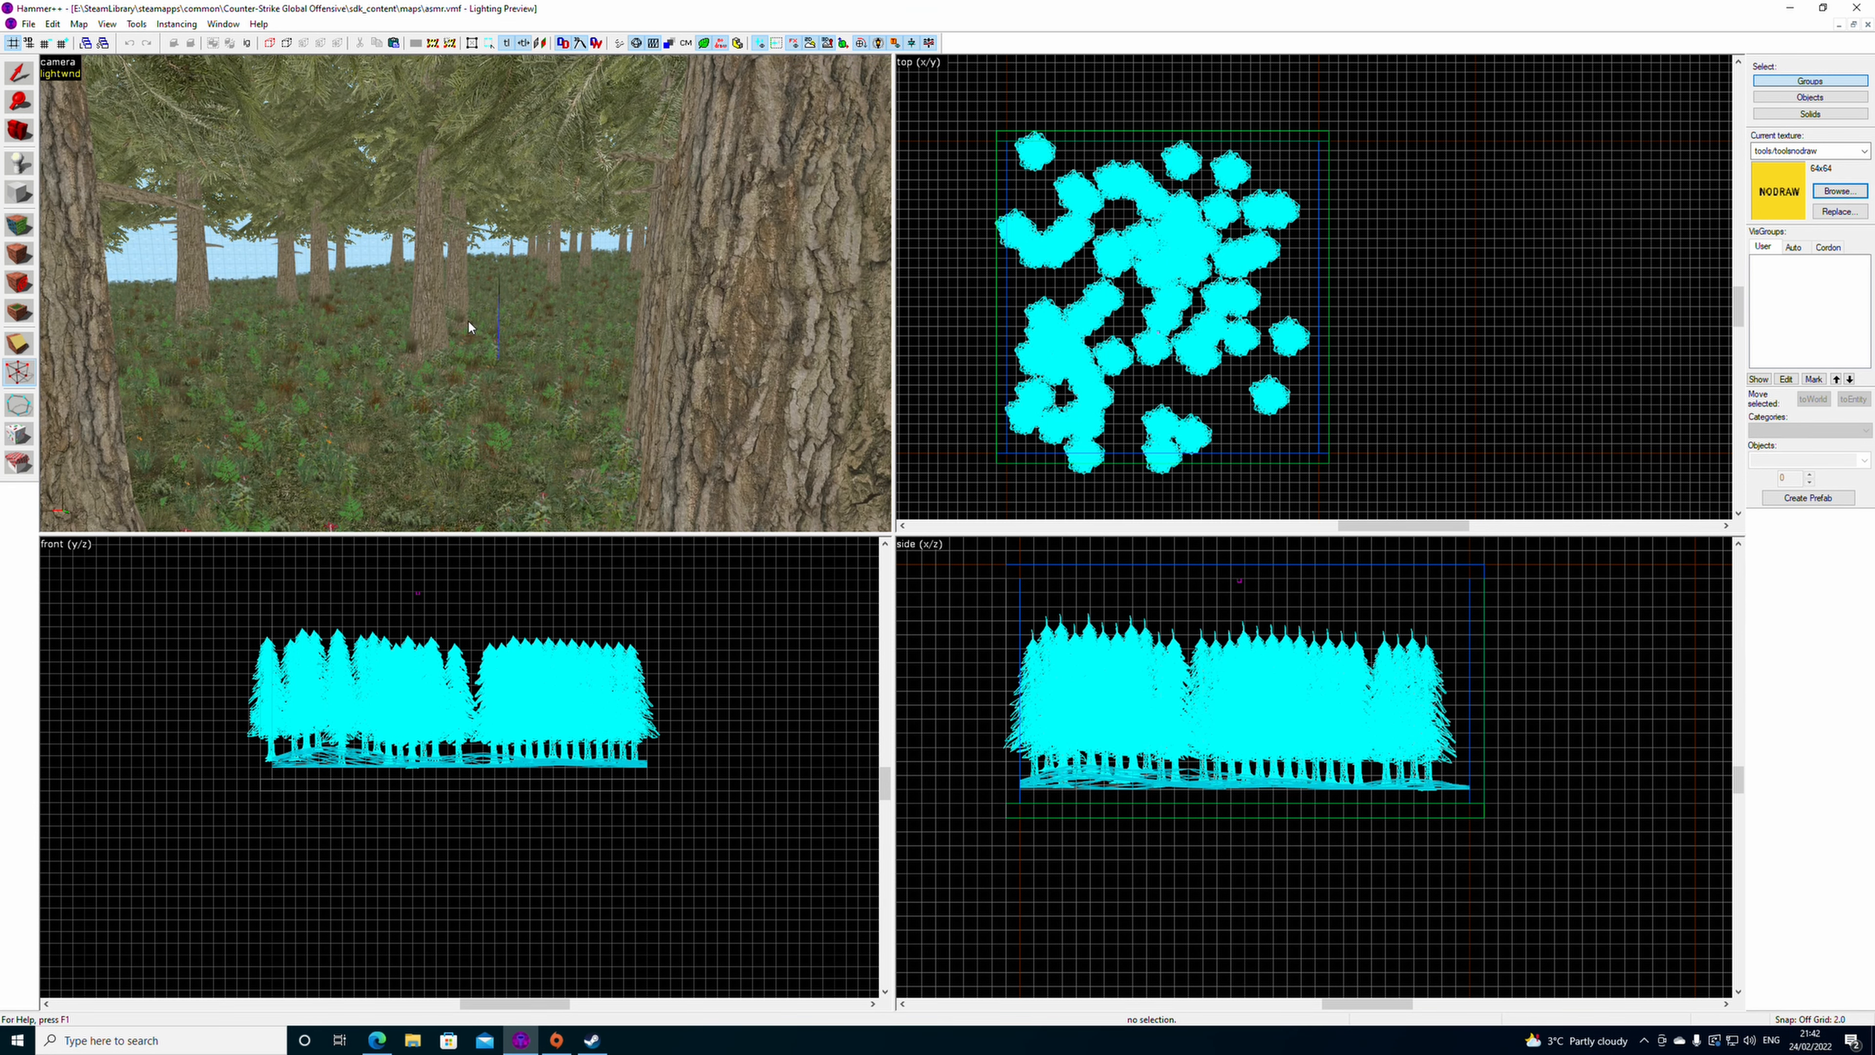
- Reopen Entity Sprinkle with Example: Forest Floor and sprinkle props at 1% density on the ground in the forest's centre
left_click(59, 62)
left_click(82, 165)
left_click(20, 438)
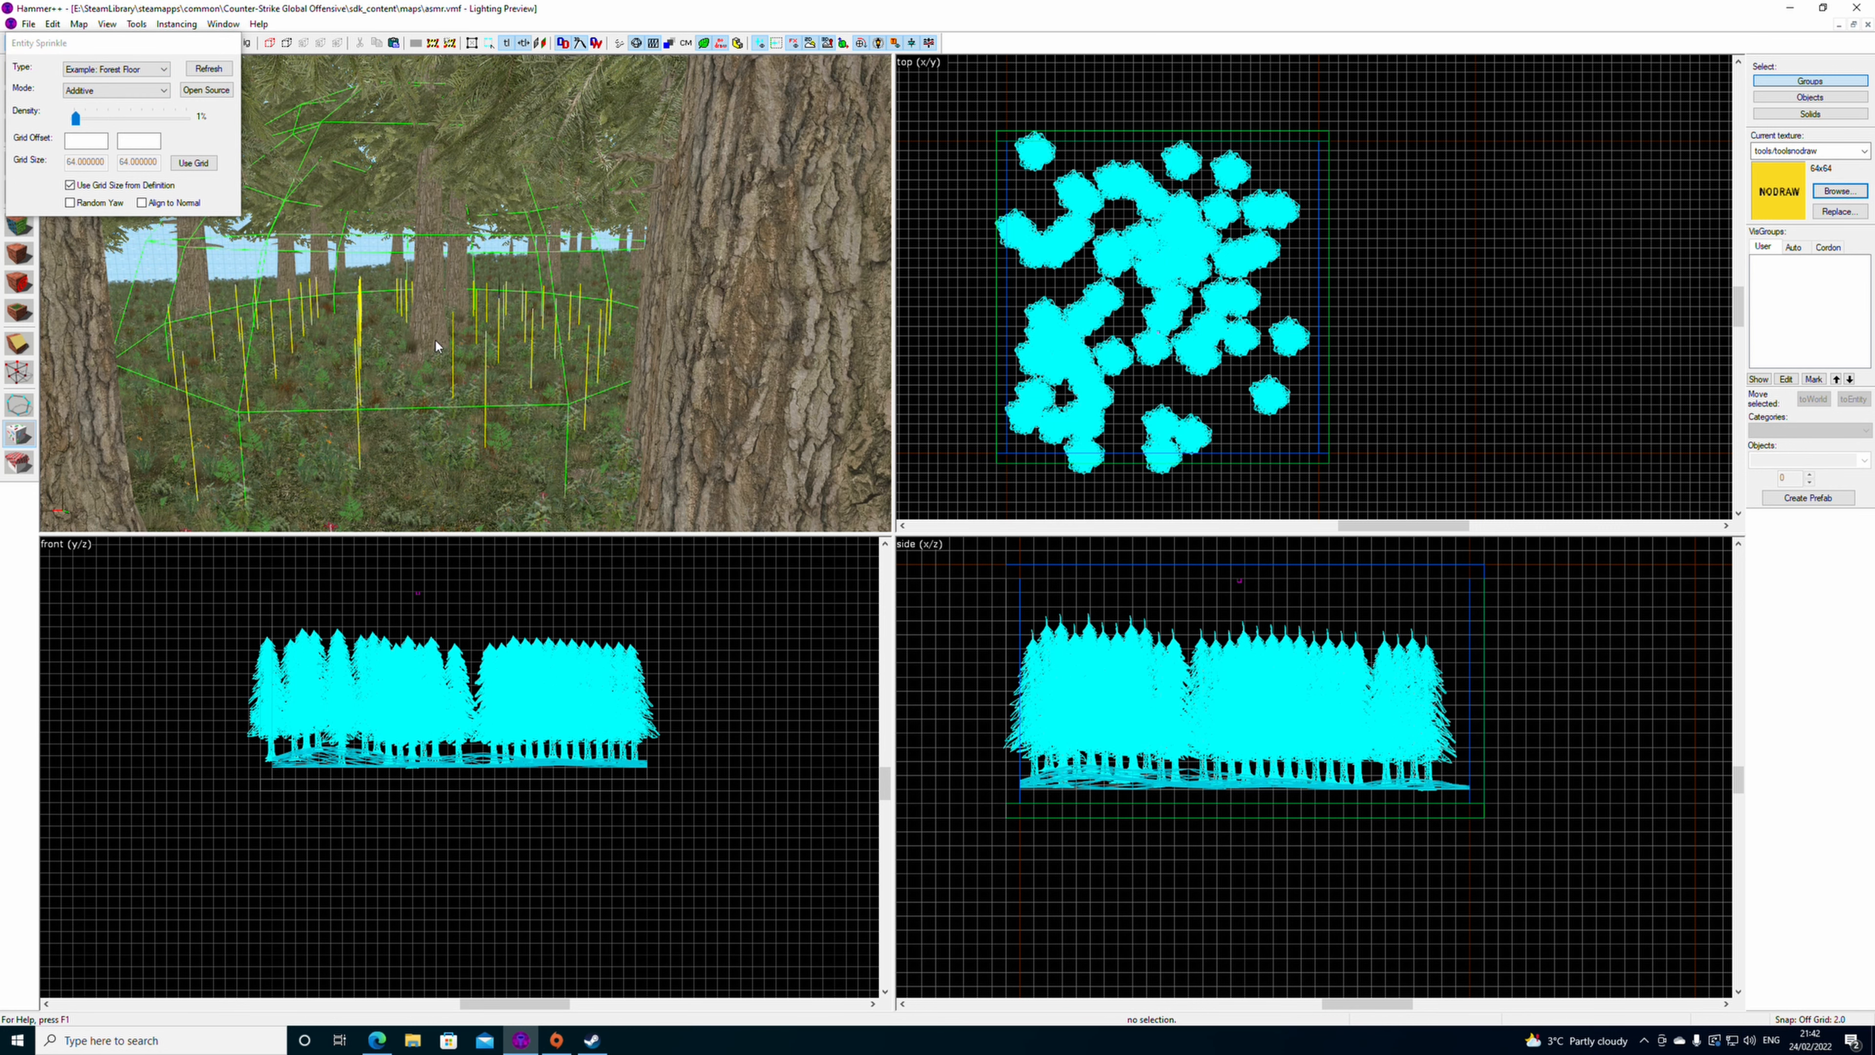
key("z")
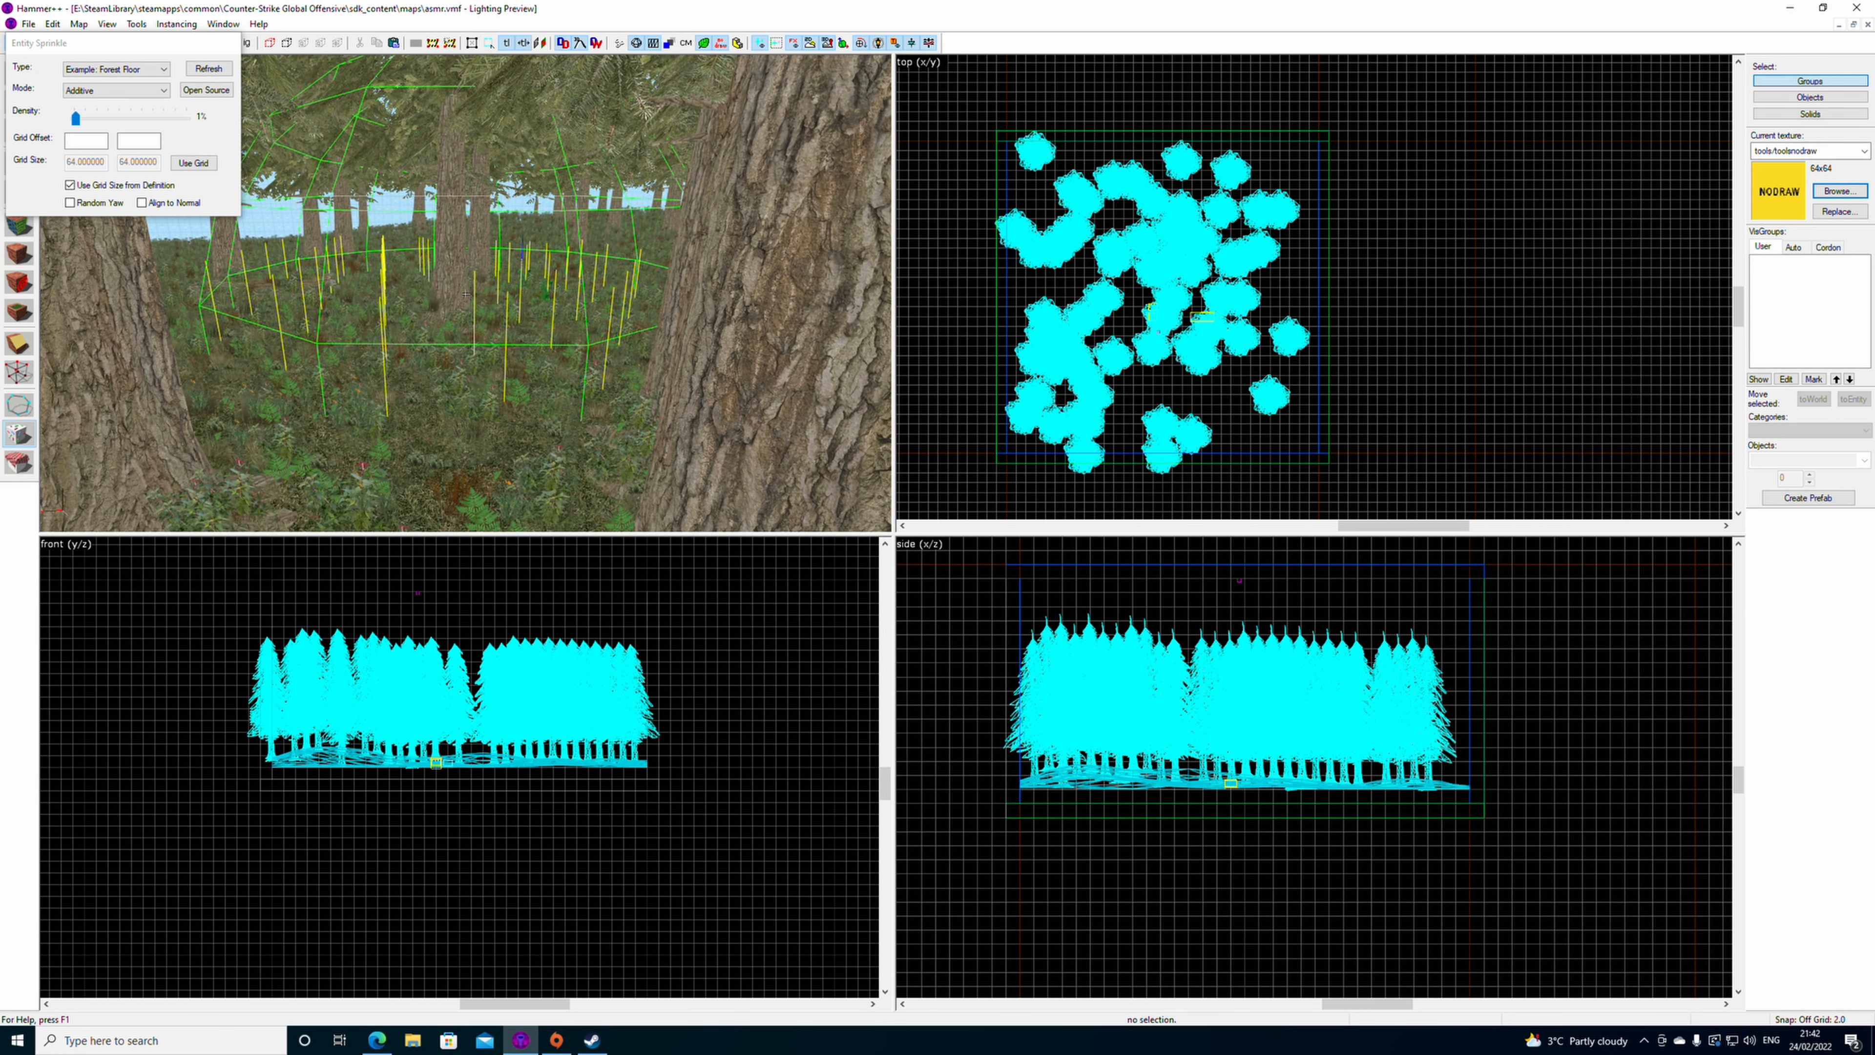
key("z")
left_click(471, 291)
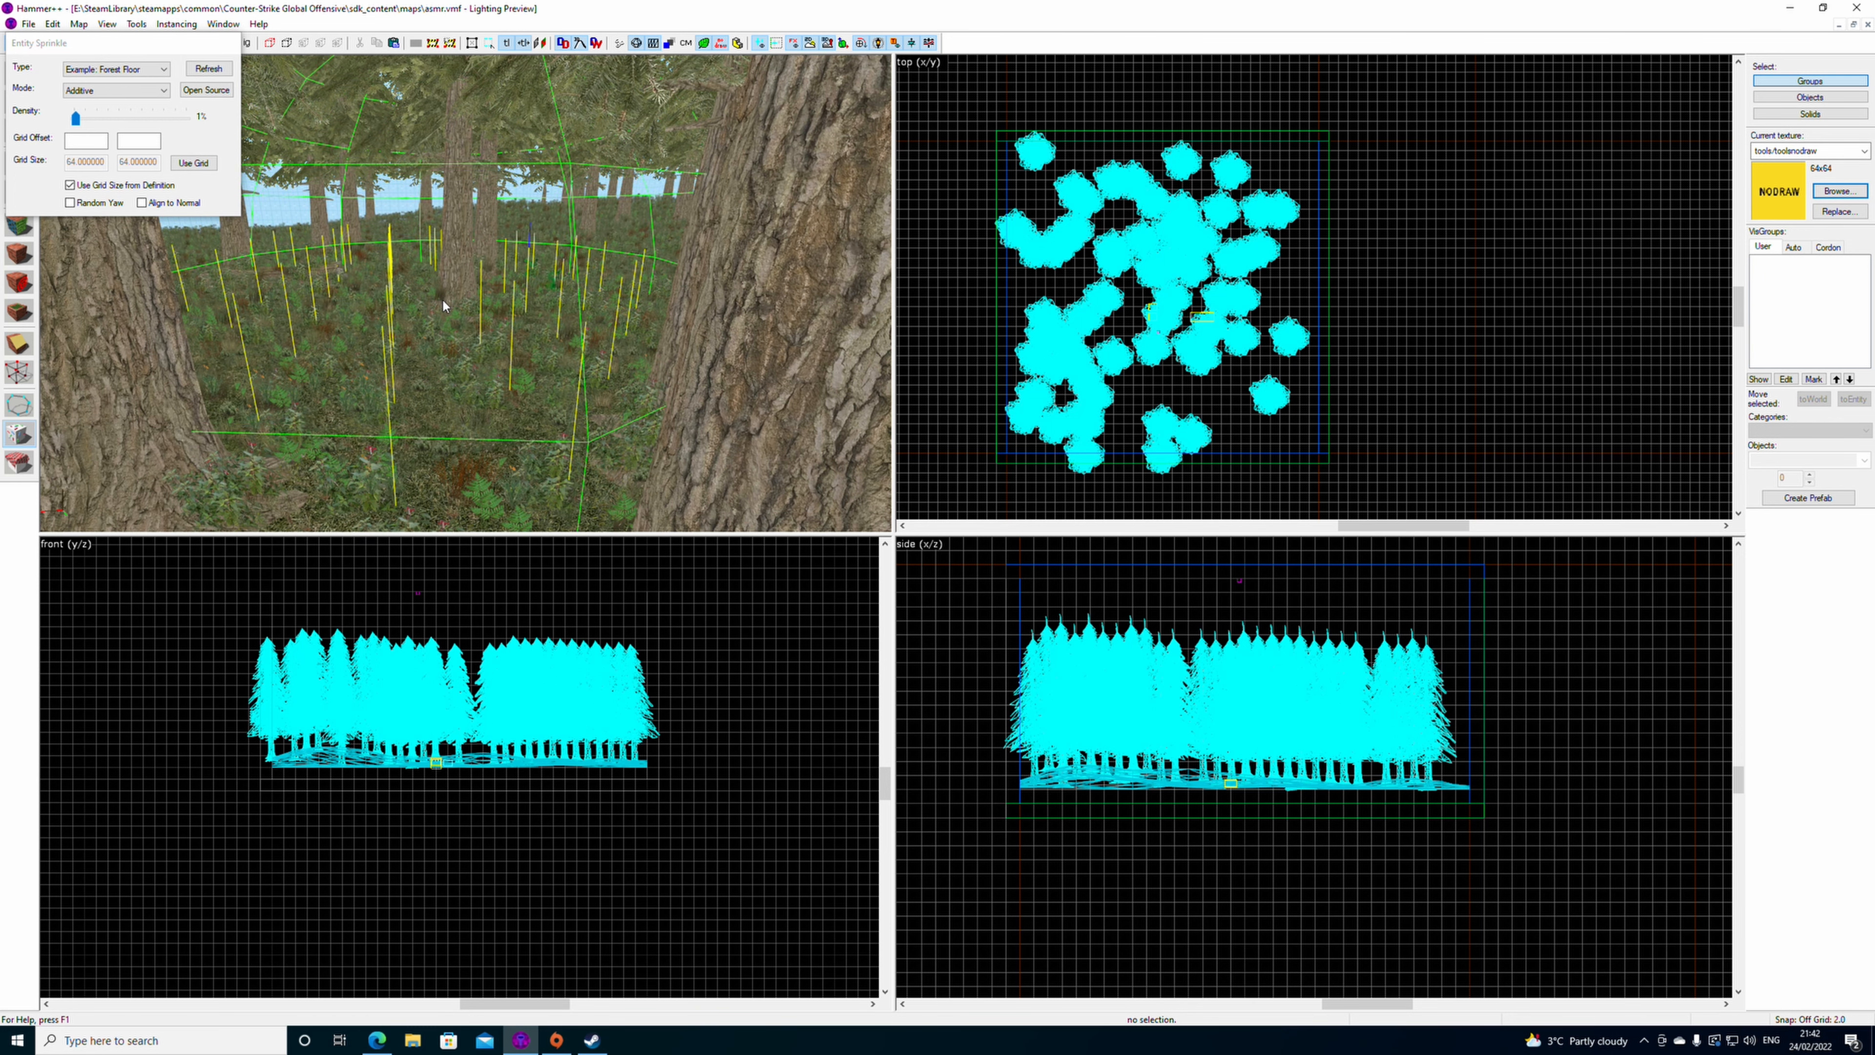
left_click(193, 162)
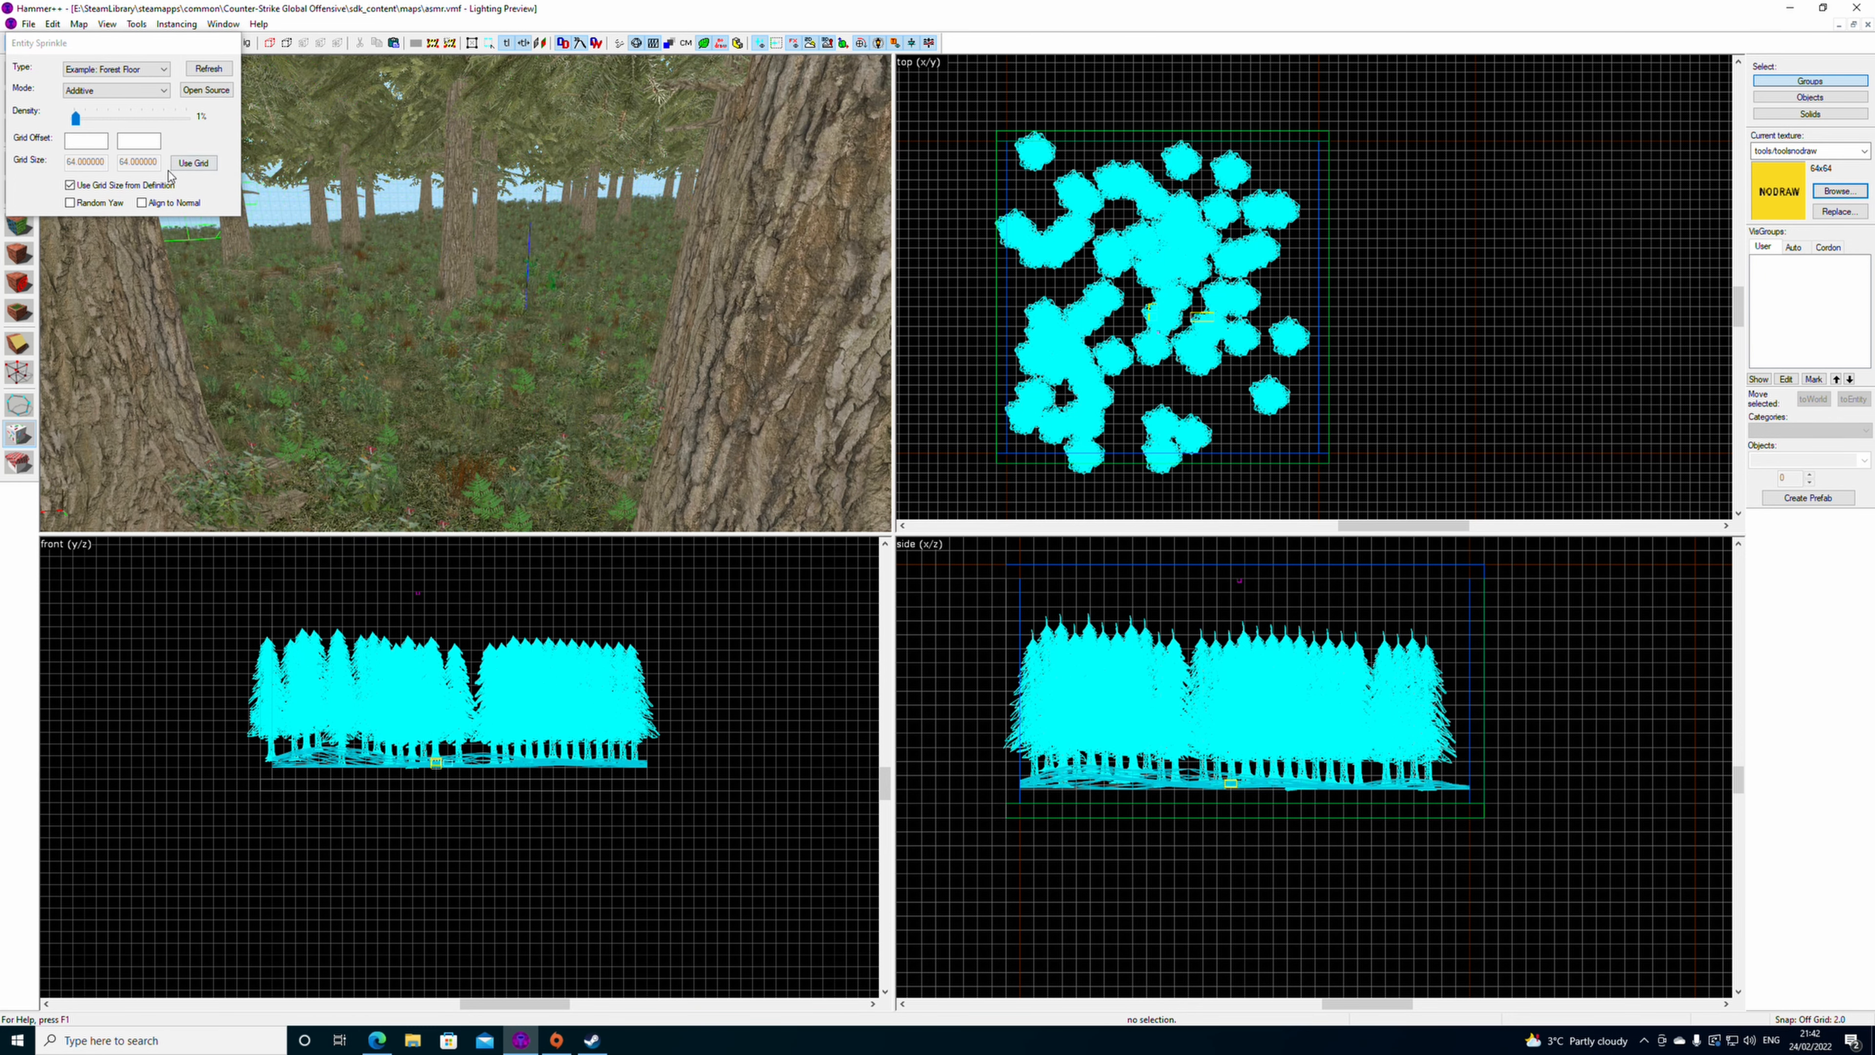
left_click(493, 300)
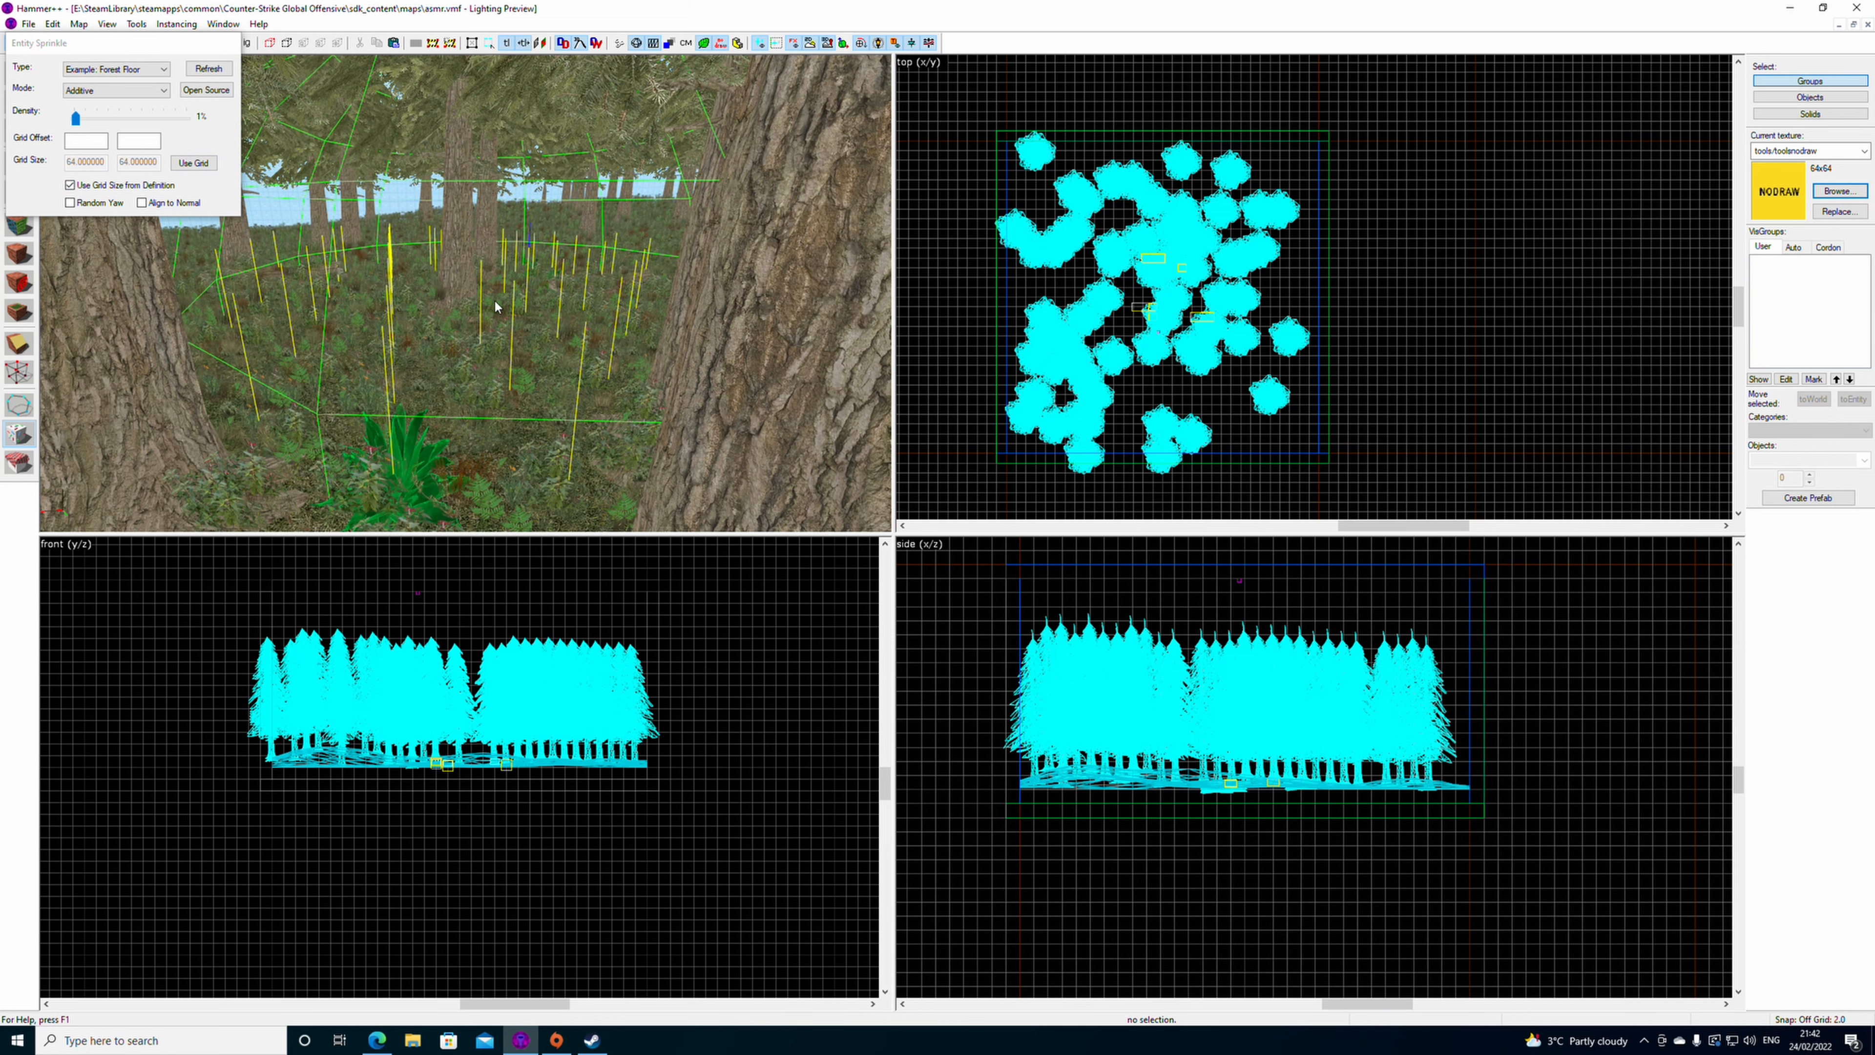
- Sprinkle Example: Forest Floor props at 1% density among the trees farther south
key("z")
key("z")
key("w")
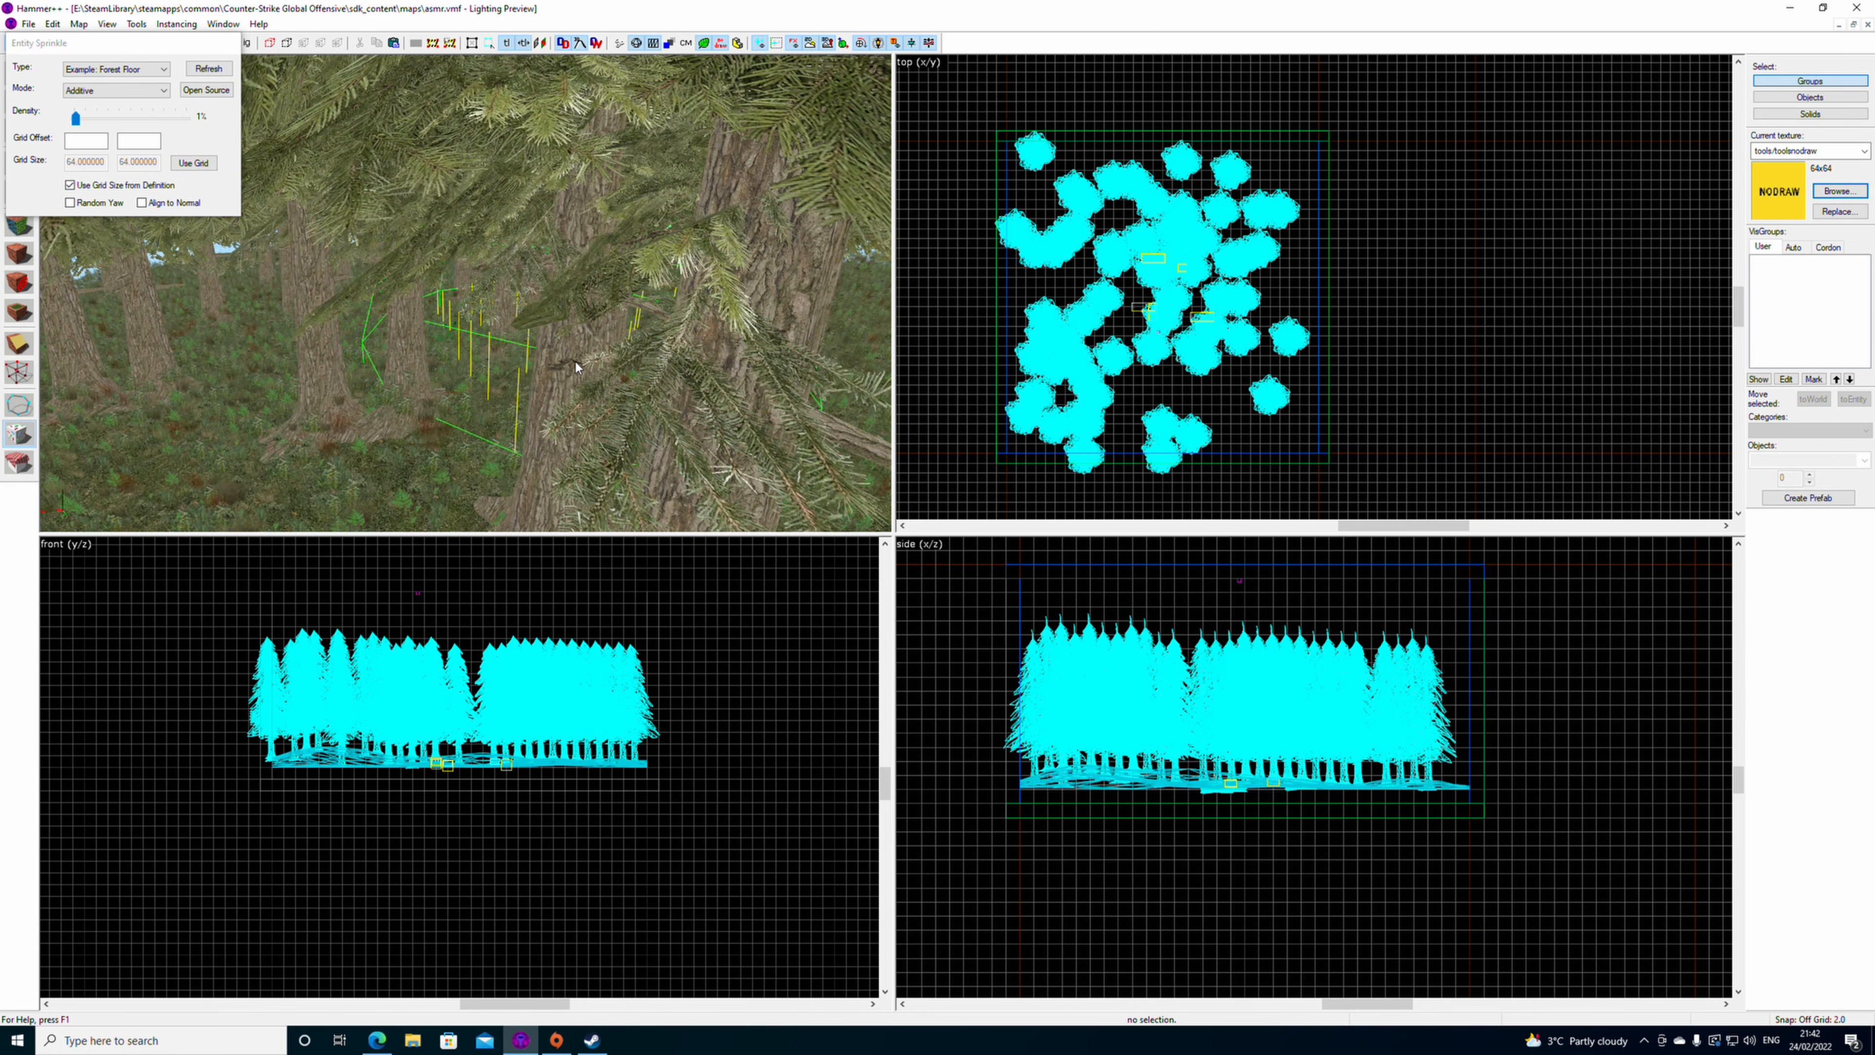
left_click(354, 410)
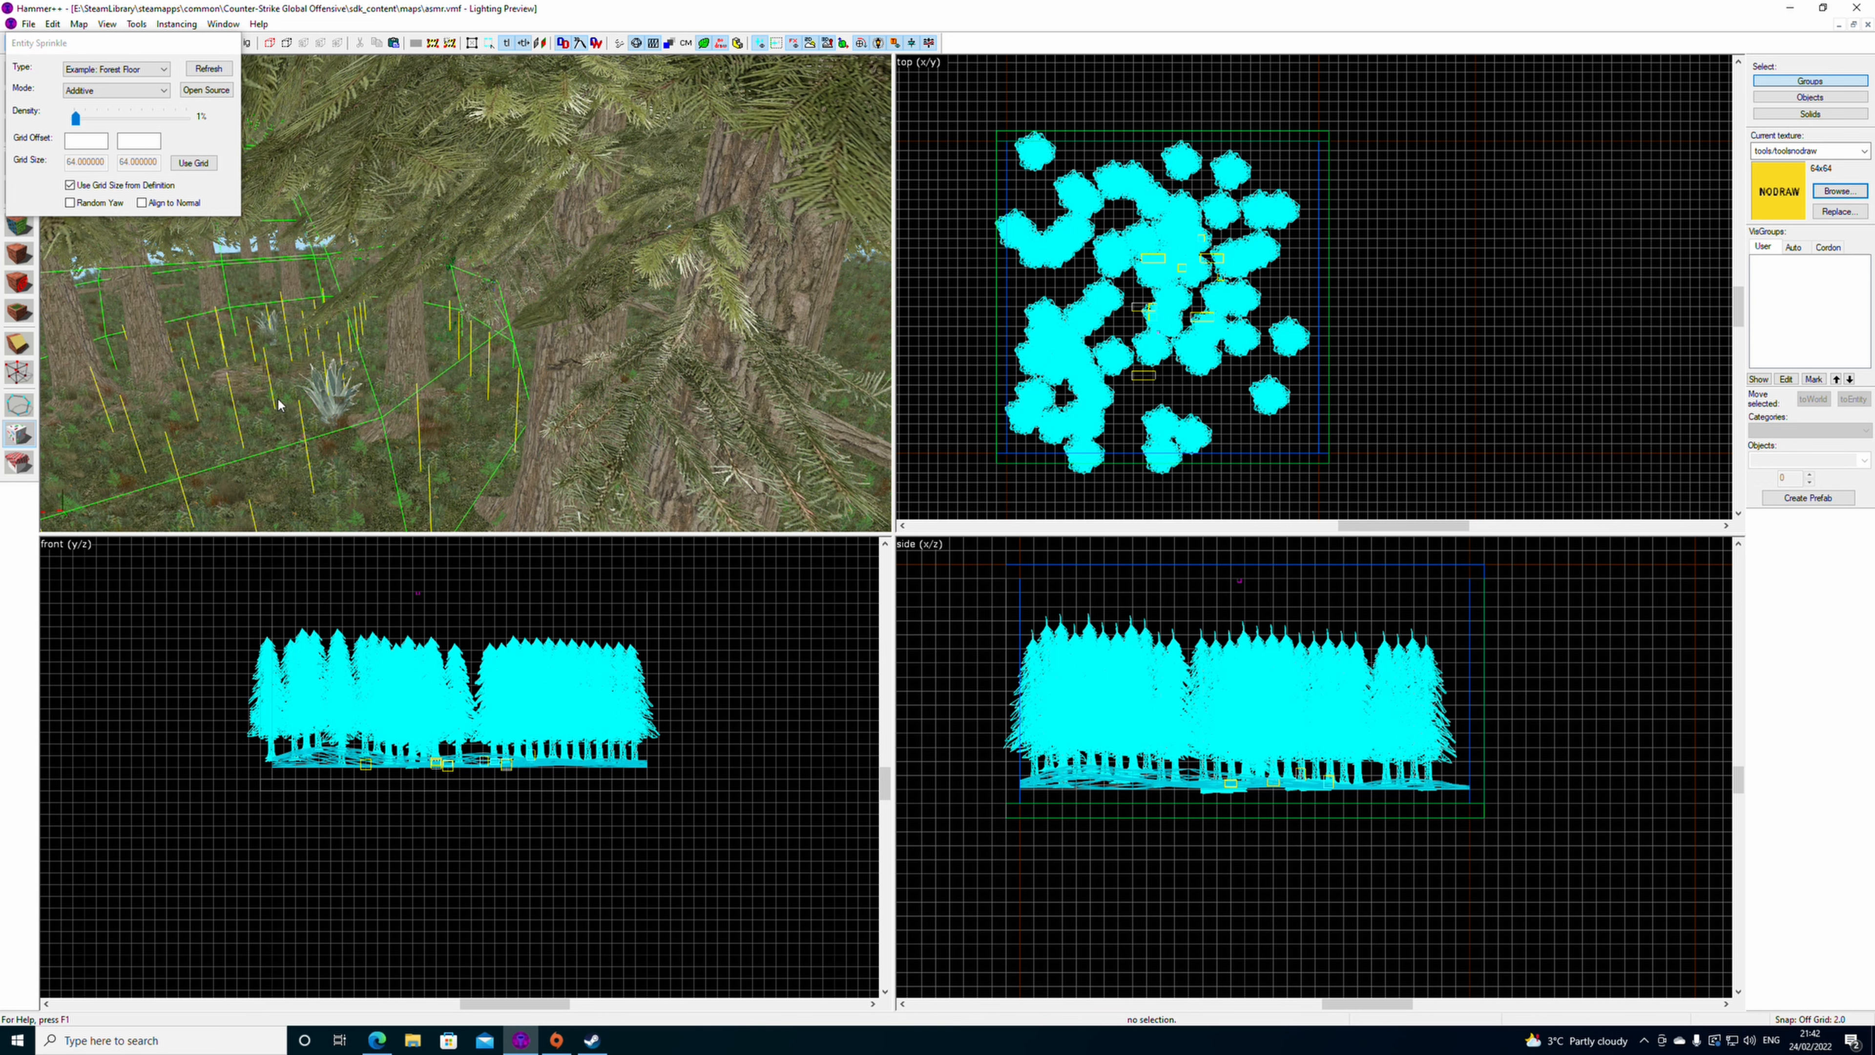
- Try another patch of Example: Forest Floor props at 1% density toward the north-centre of the forest
key("s")
left_click(371, 355)
left_click(371, 356)
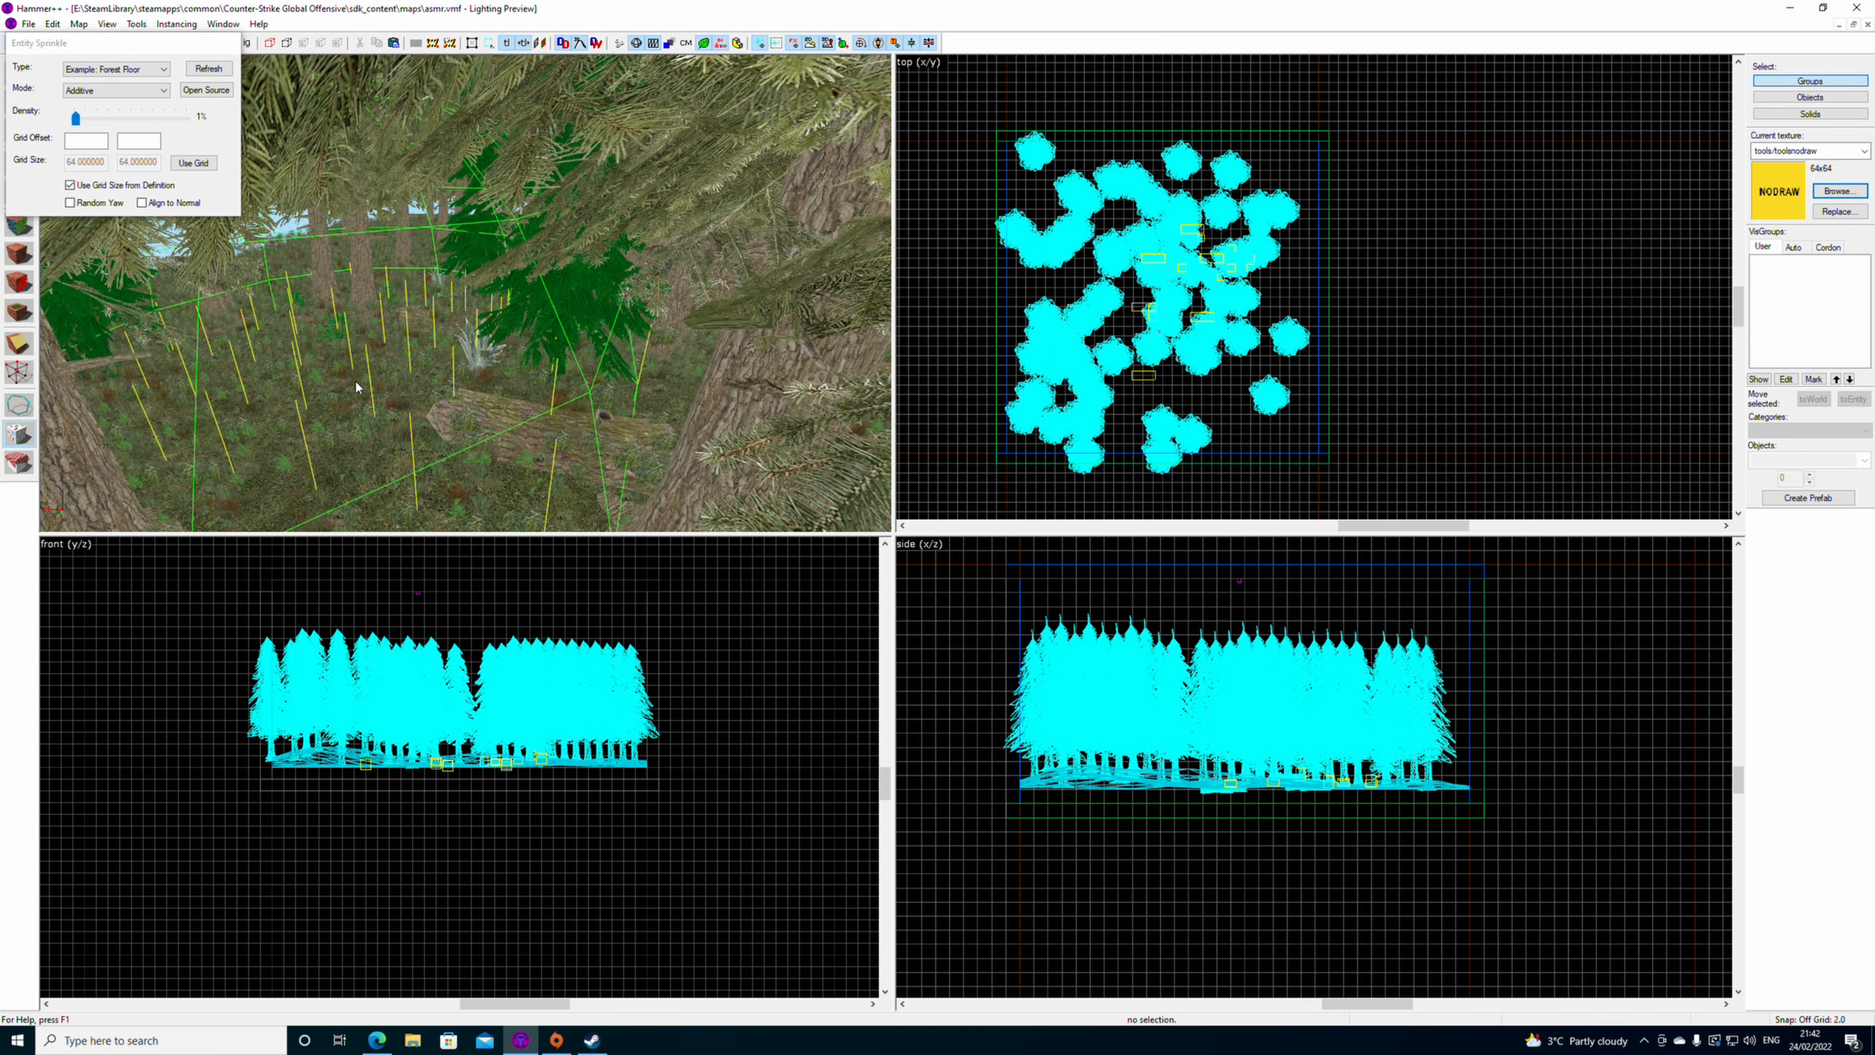
key("w")
key("z")
key("s")
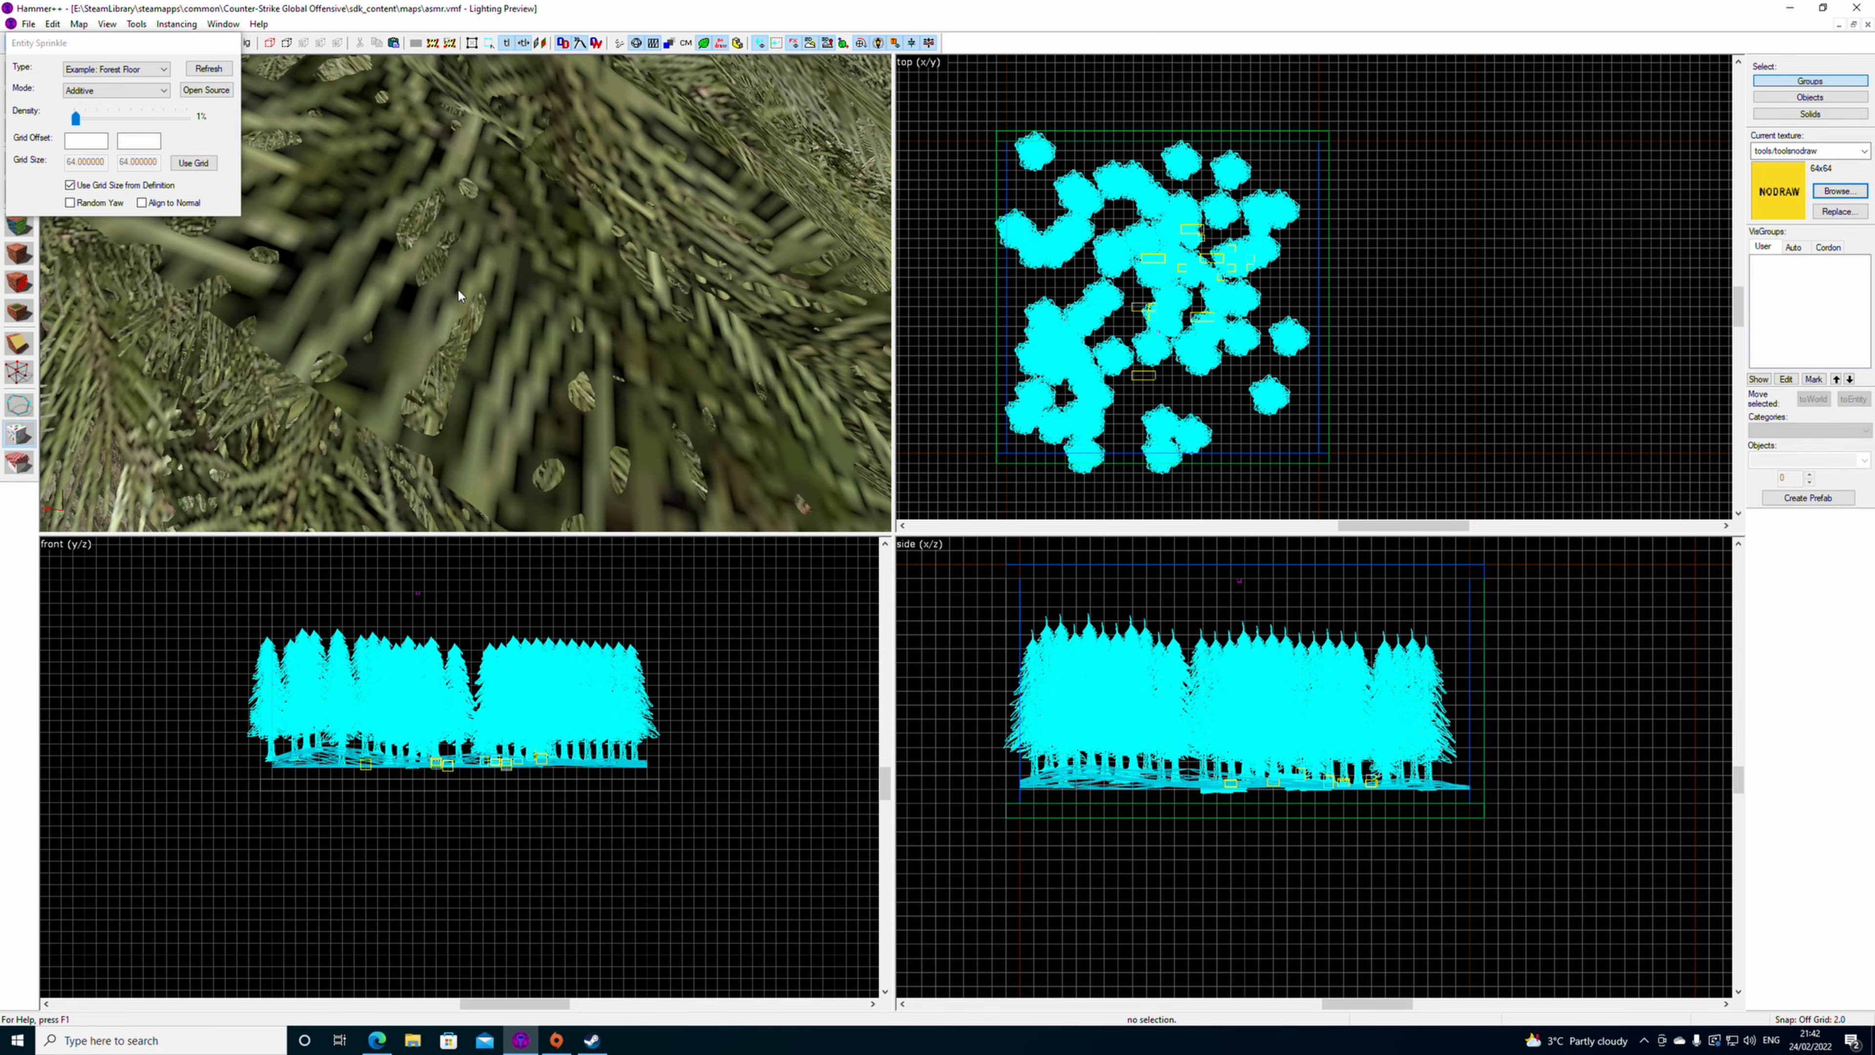
key("w")
key("z")
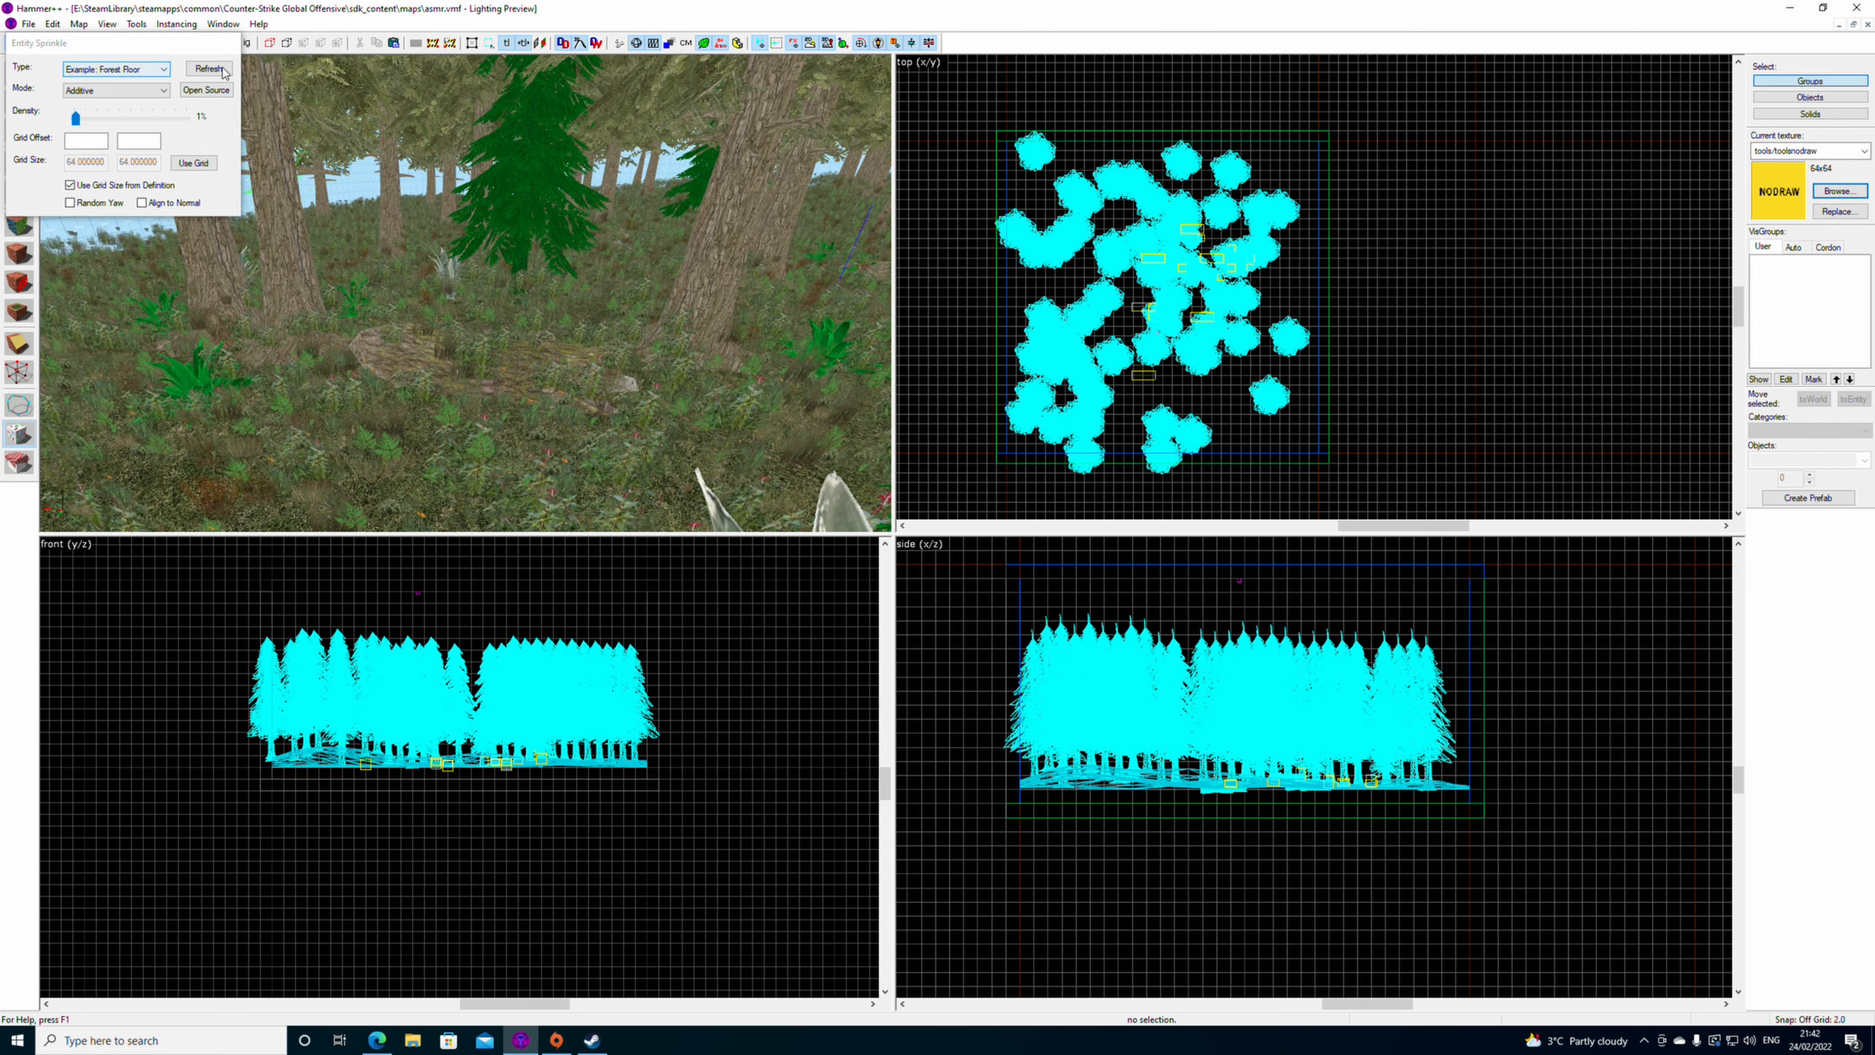
- Undo the most recent Forest Floor sprinkles one after another
left_click(54, 26)
left_click(62, 43)
left_click(56, 26)
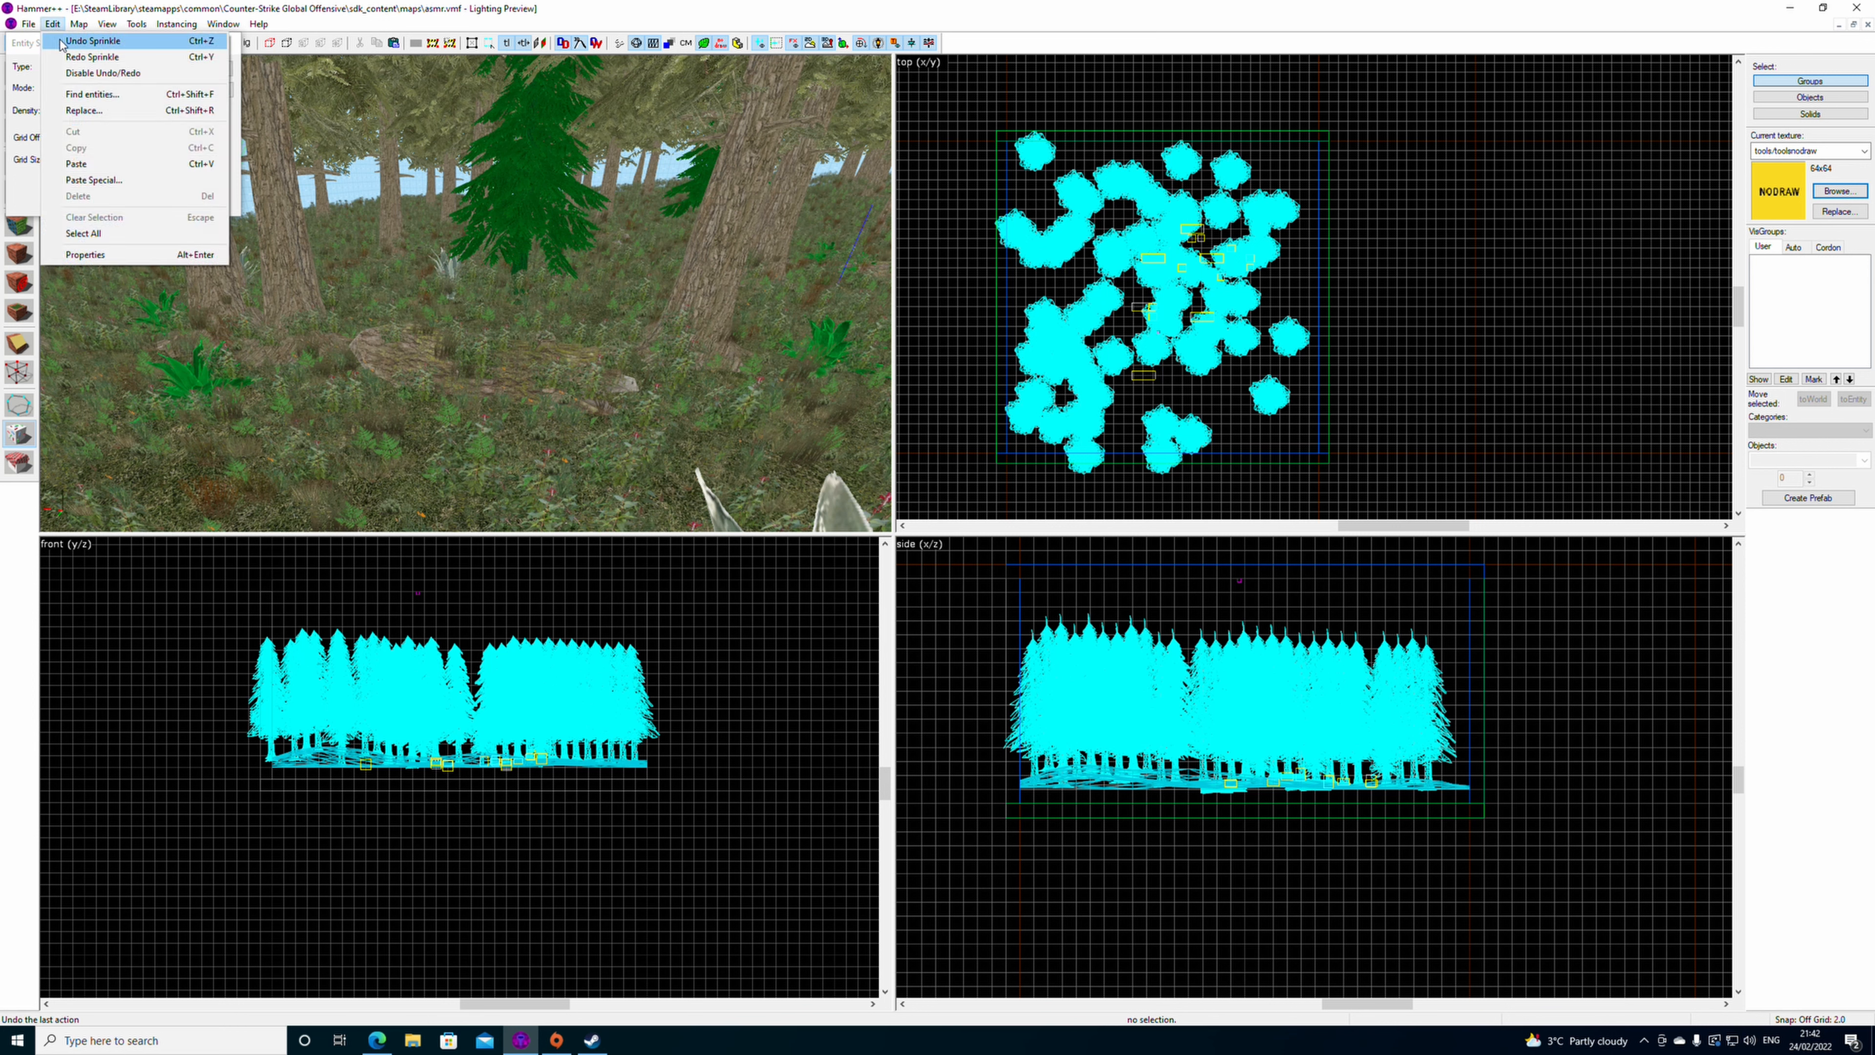
left_click(63, 44)
left_click(54, 25)
left_click(63, 43)
left_click(54, 24)
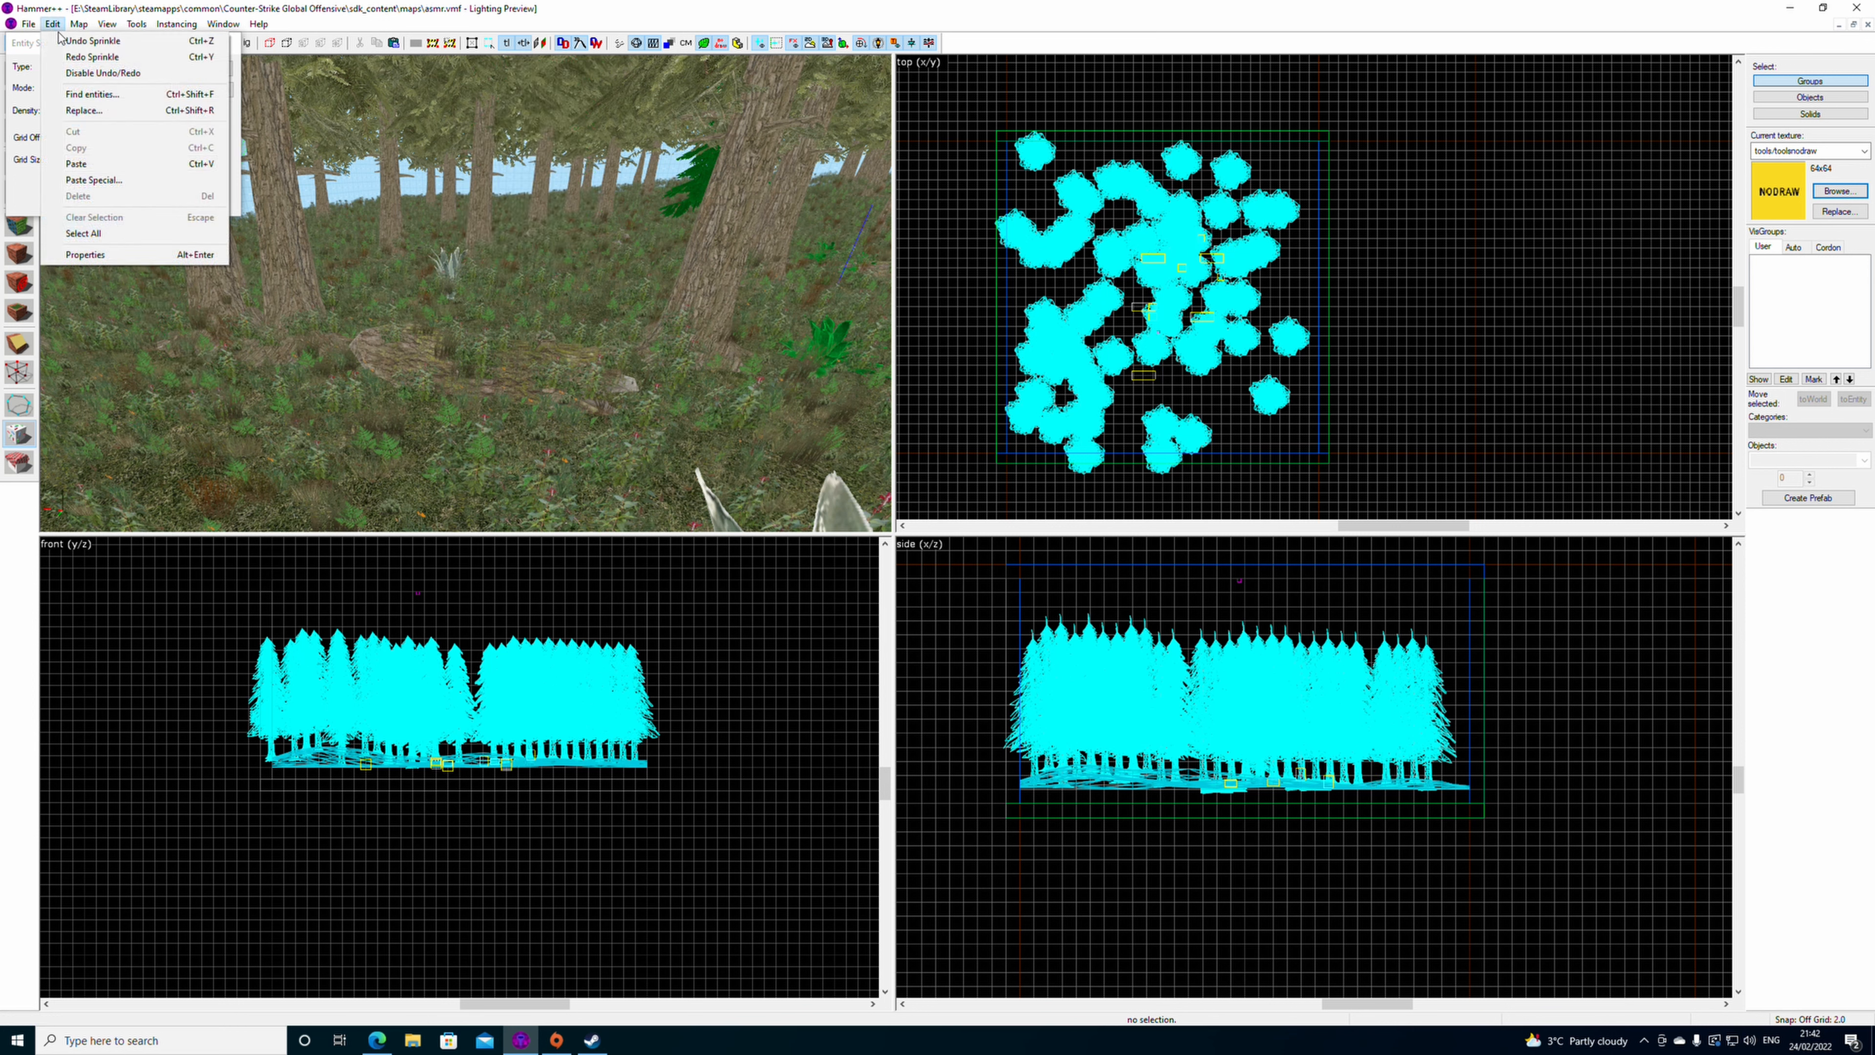
left_click(65, 43)
left_click(53, 25)
left_click(63, 43)
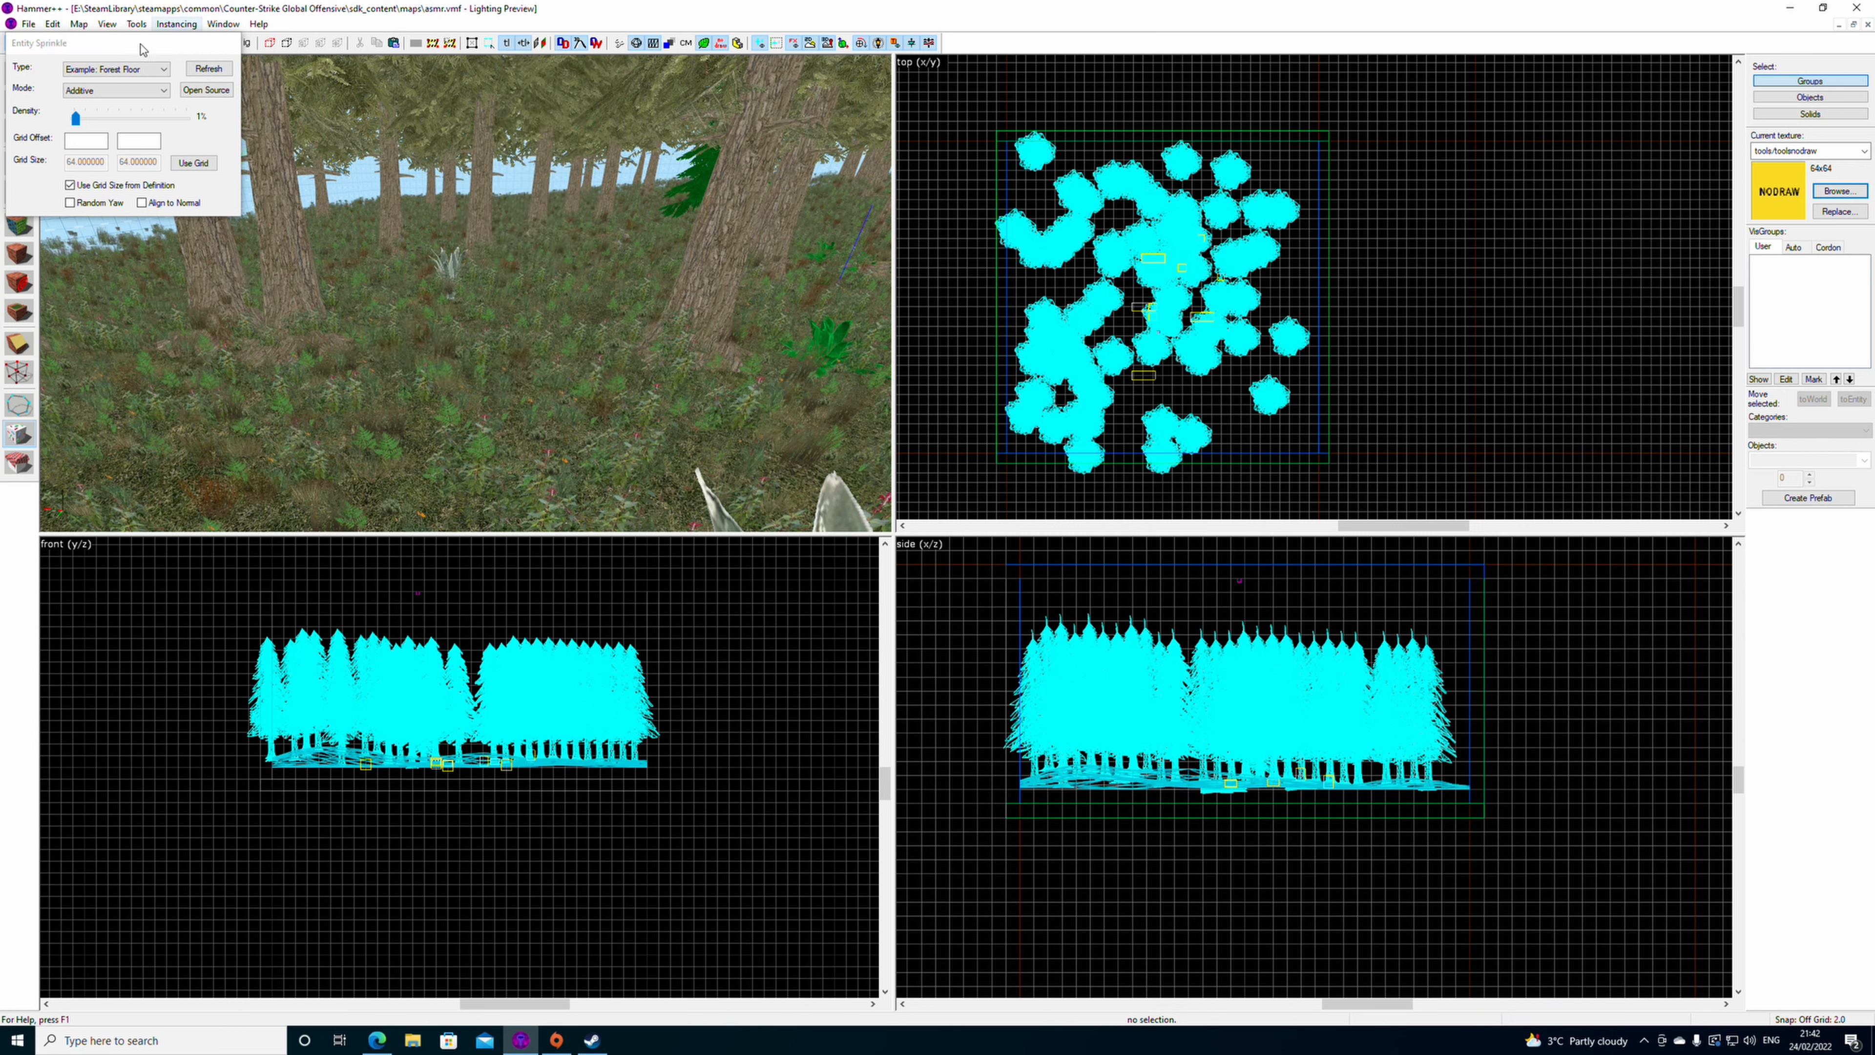
- Switch the sprinkle type to Example: Agave Plants and sprinkle agaves at 1% density between the central trees
left_click(152, 69)
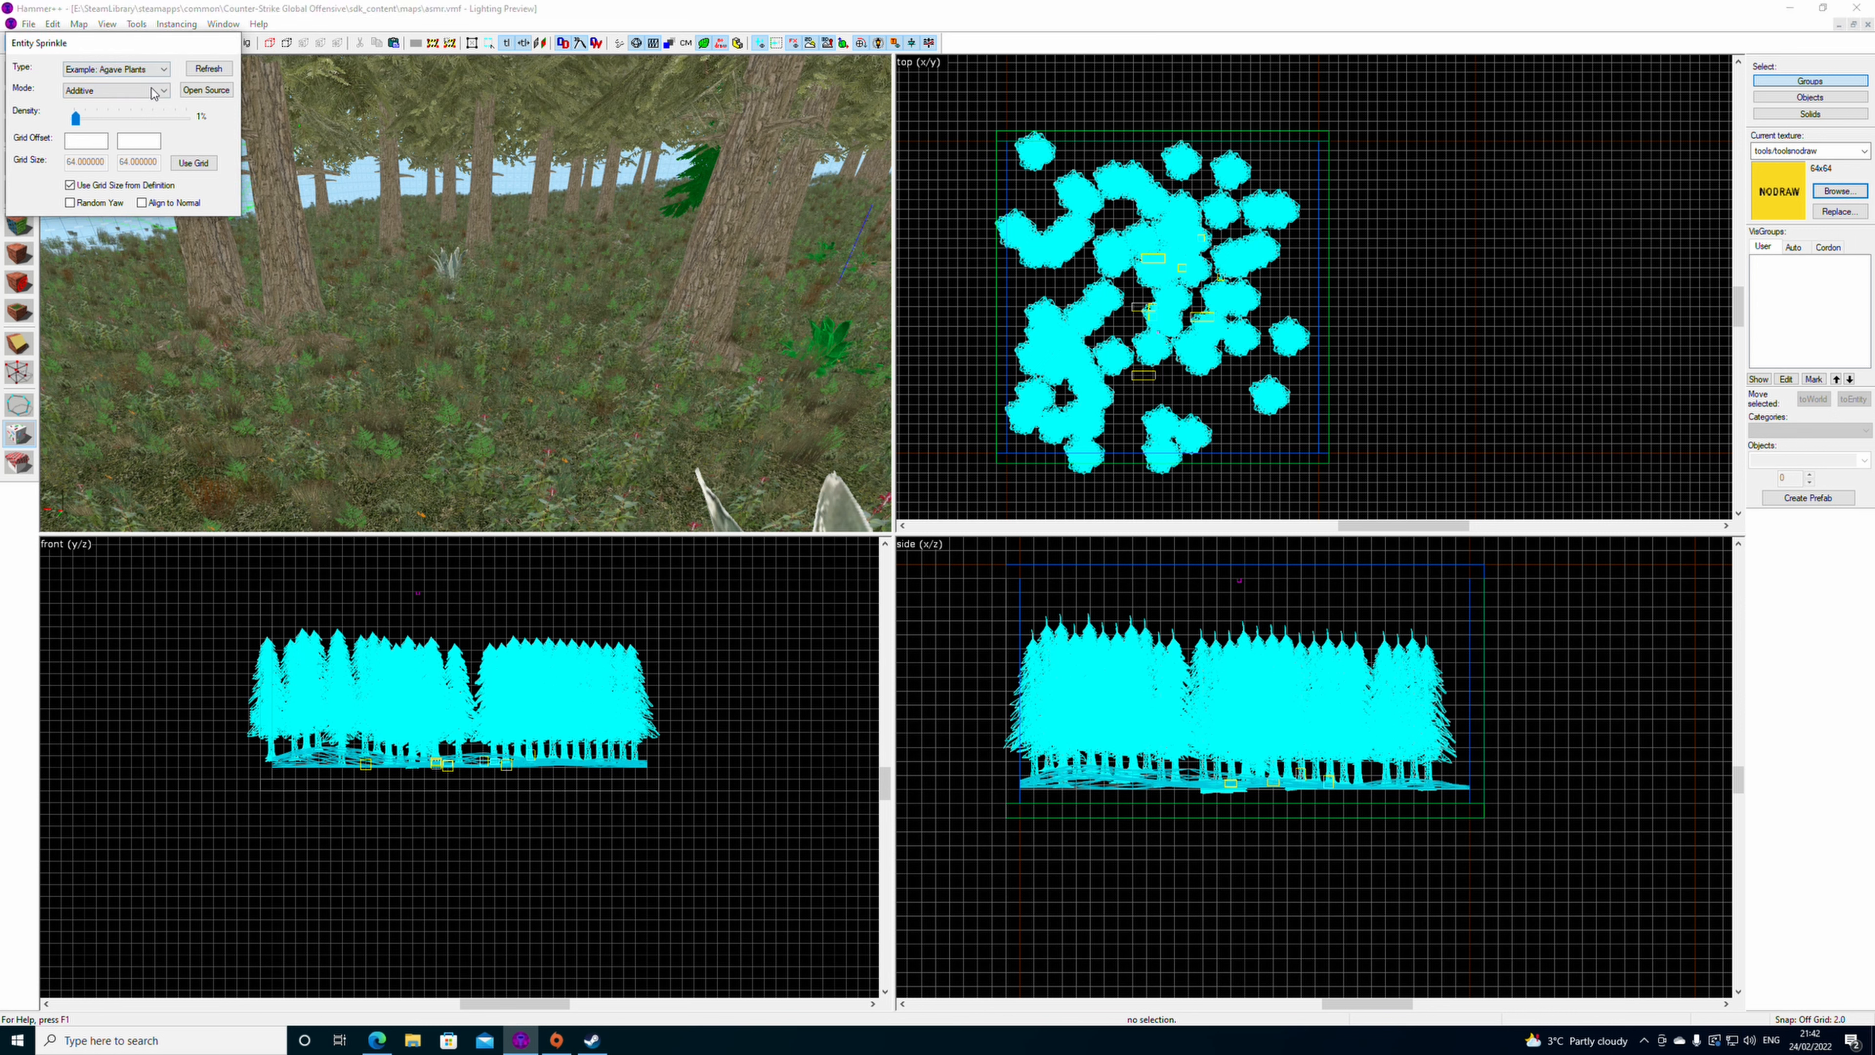
left_click(19, 404)
left_click(19, 434)
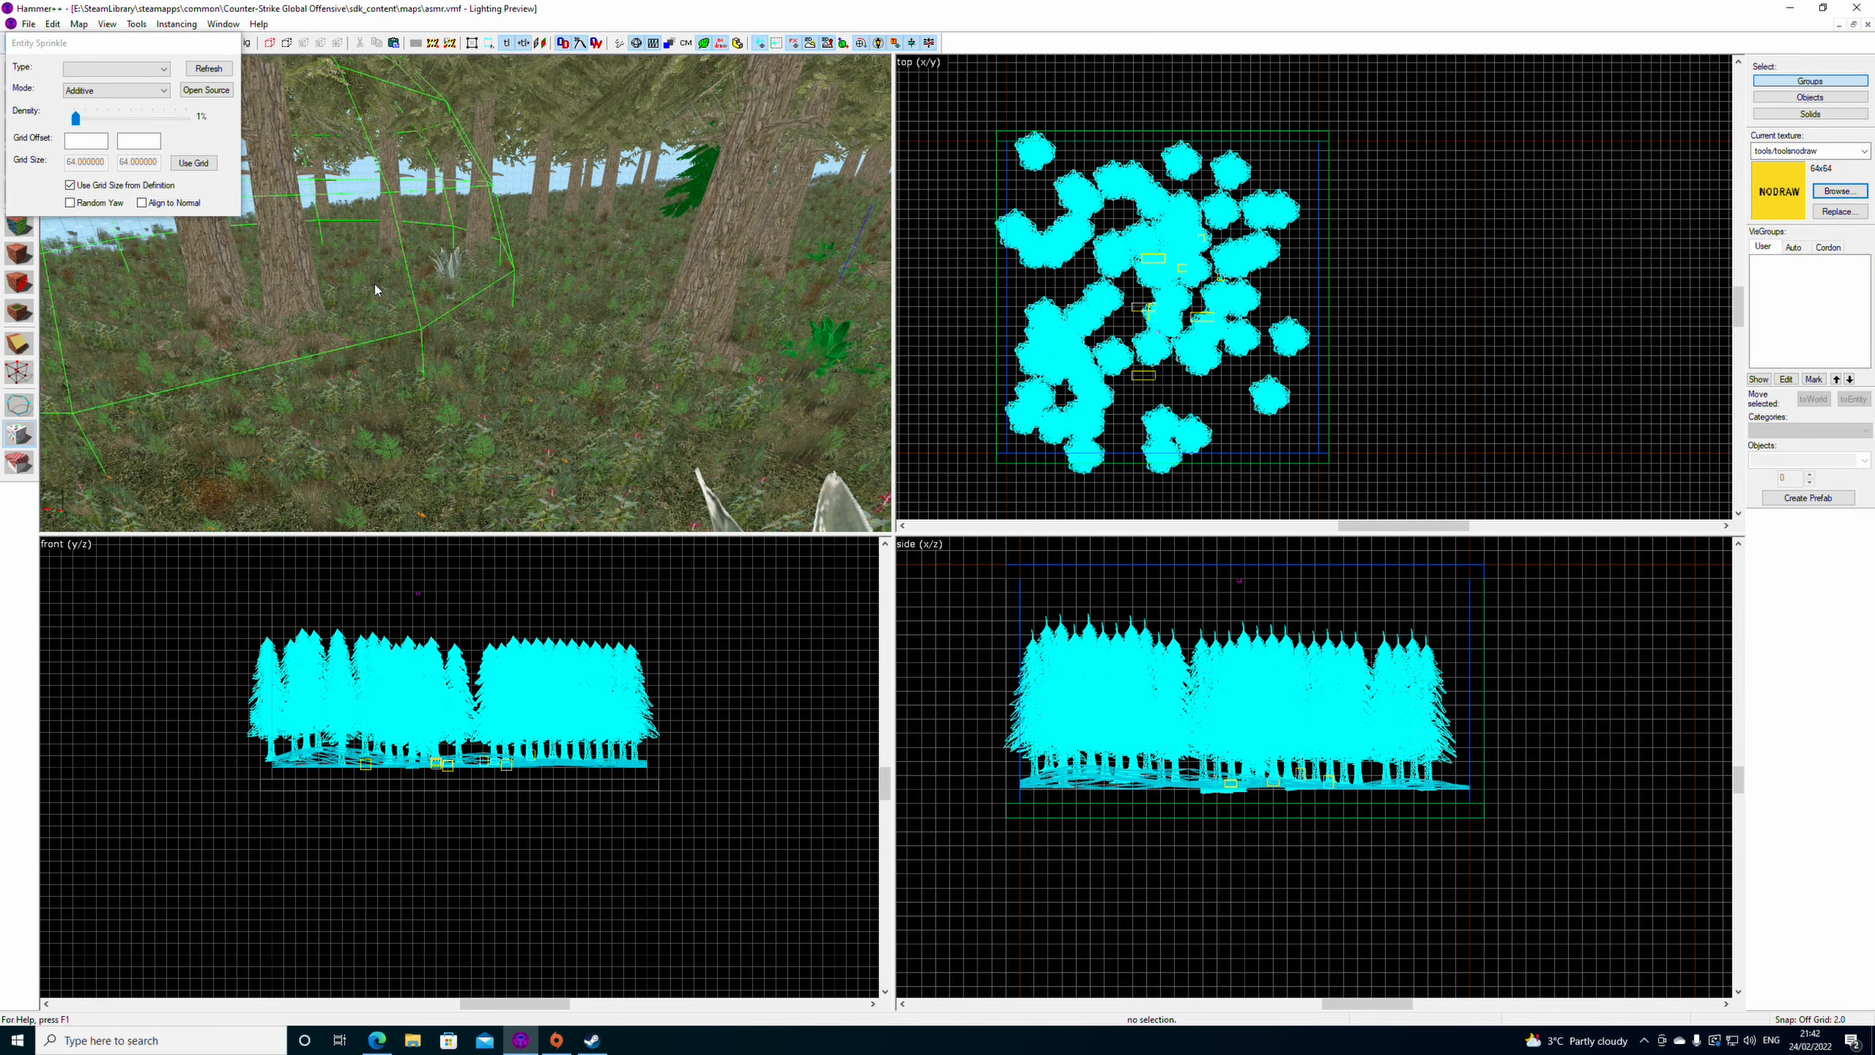
scroll(455, 306, "up", 2)
scroll(451, 306, "up", 2)
scroll(457, 314, "up", 3)
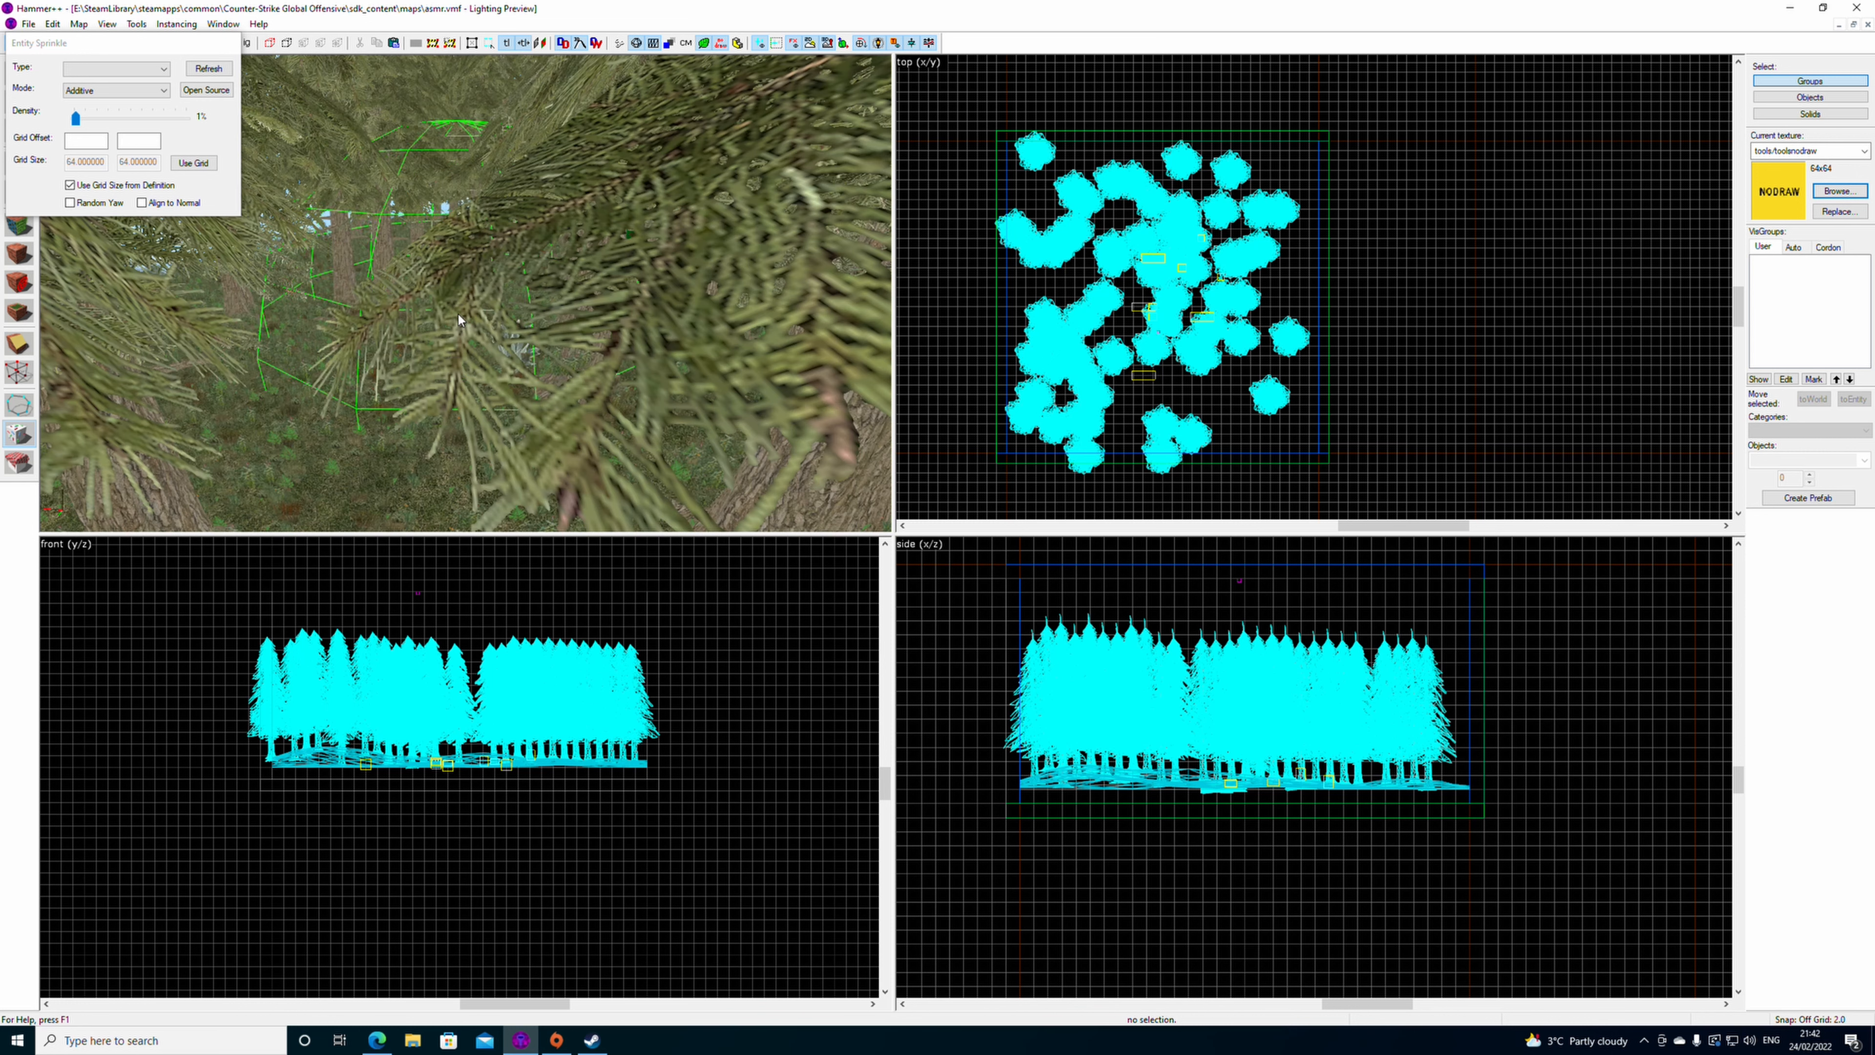
scroll(427, 317, "down", 4)
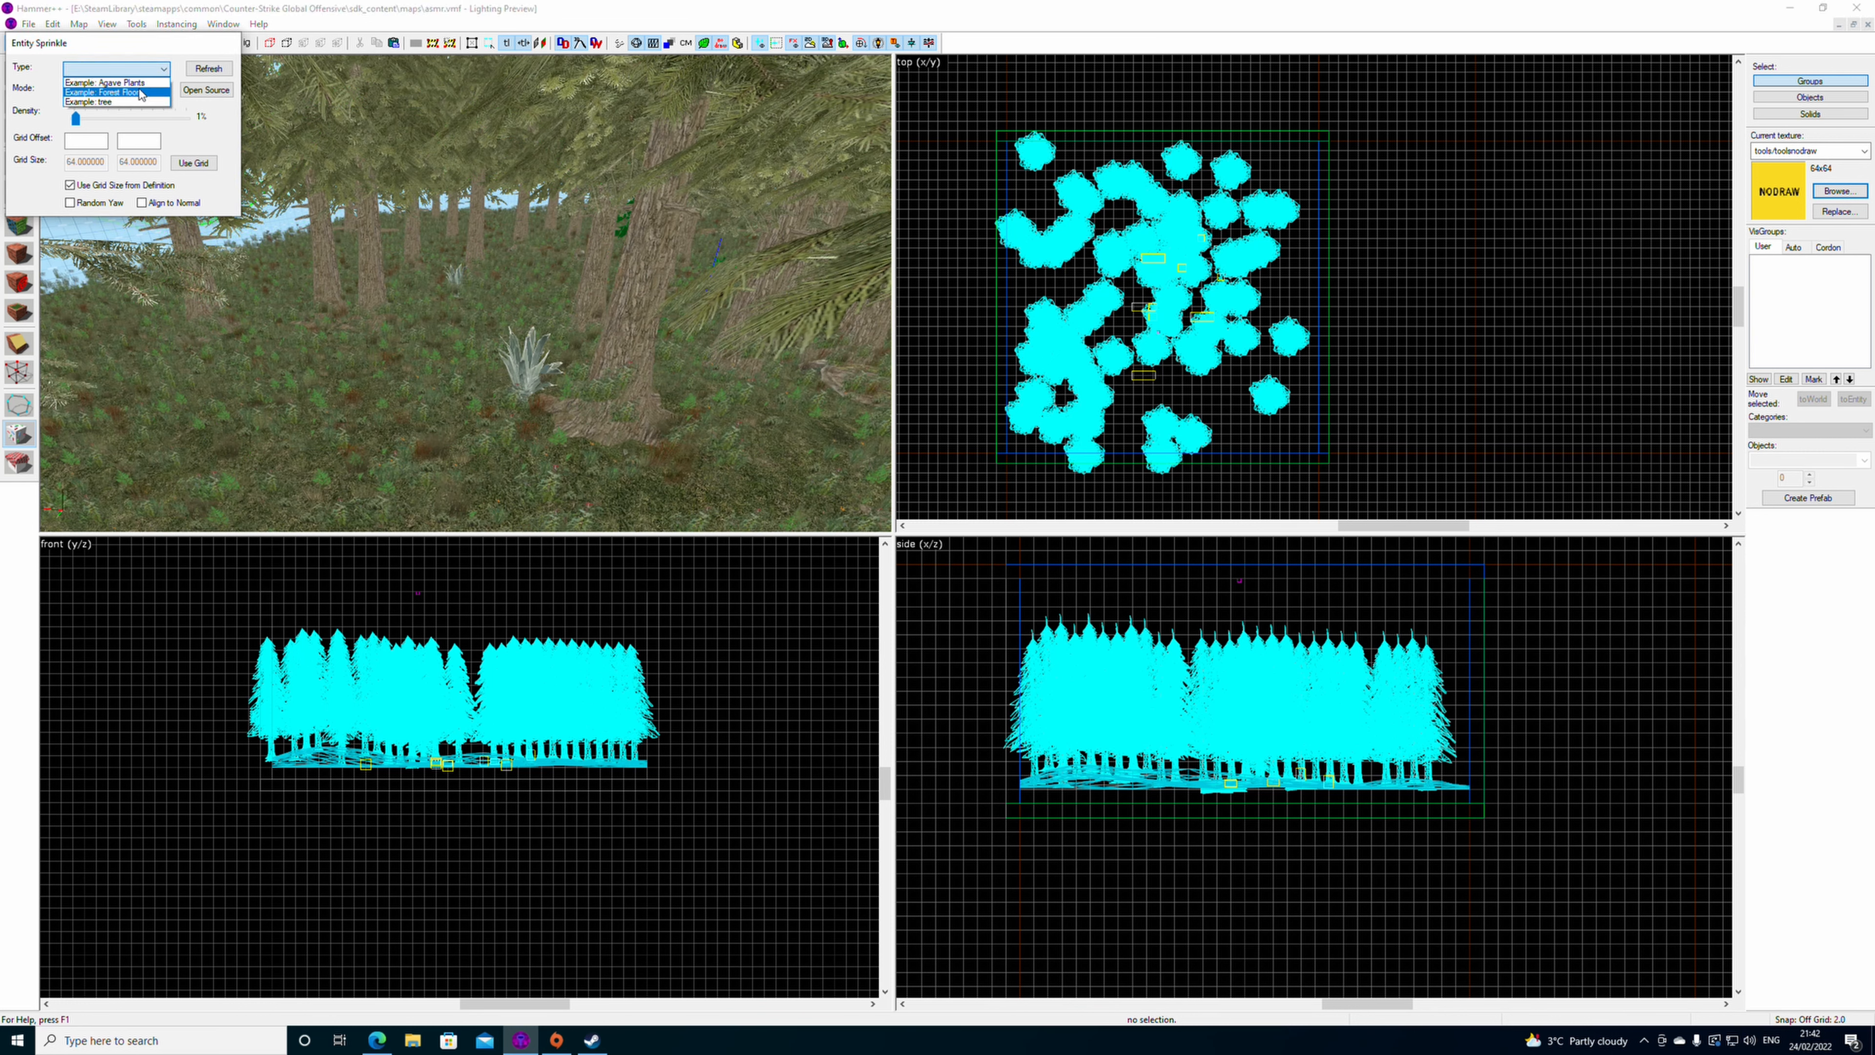
left_click(105, 82)
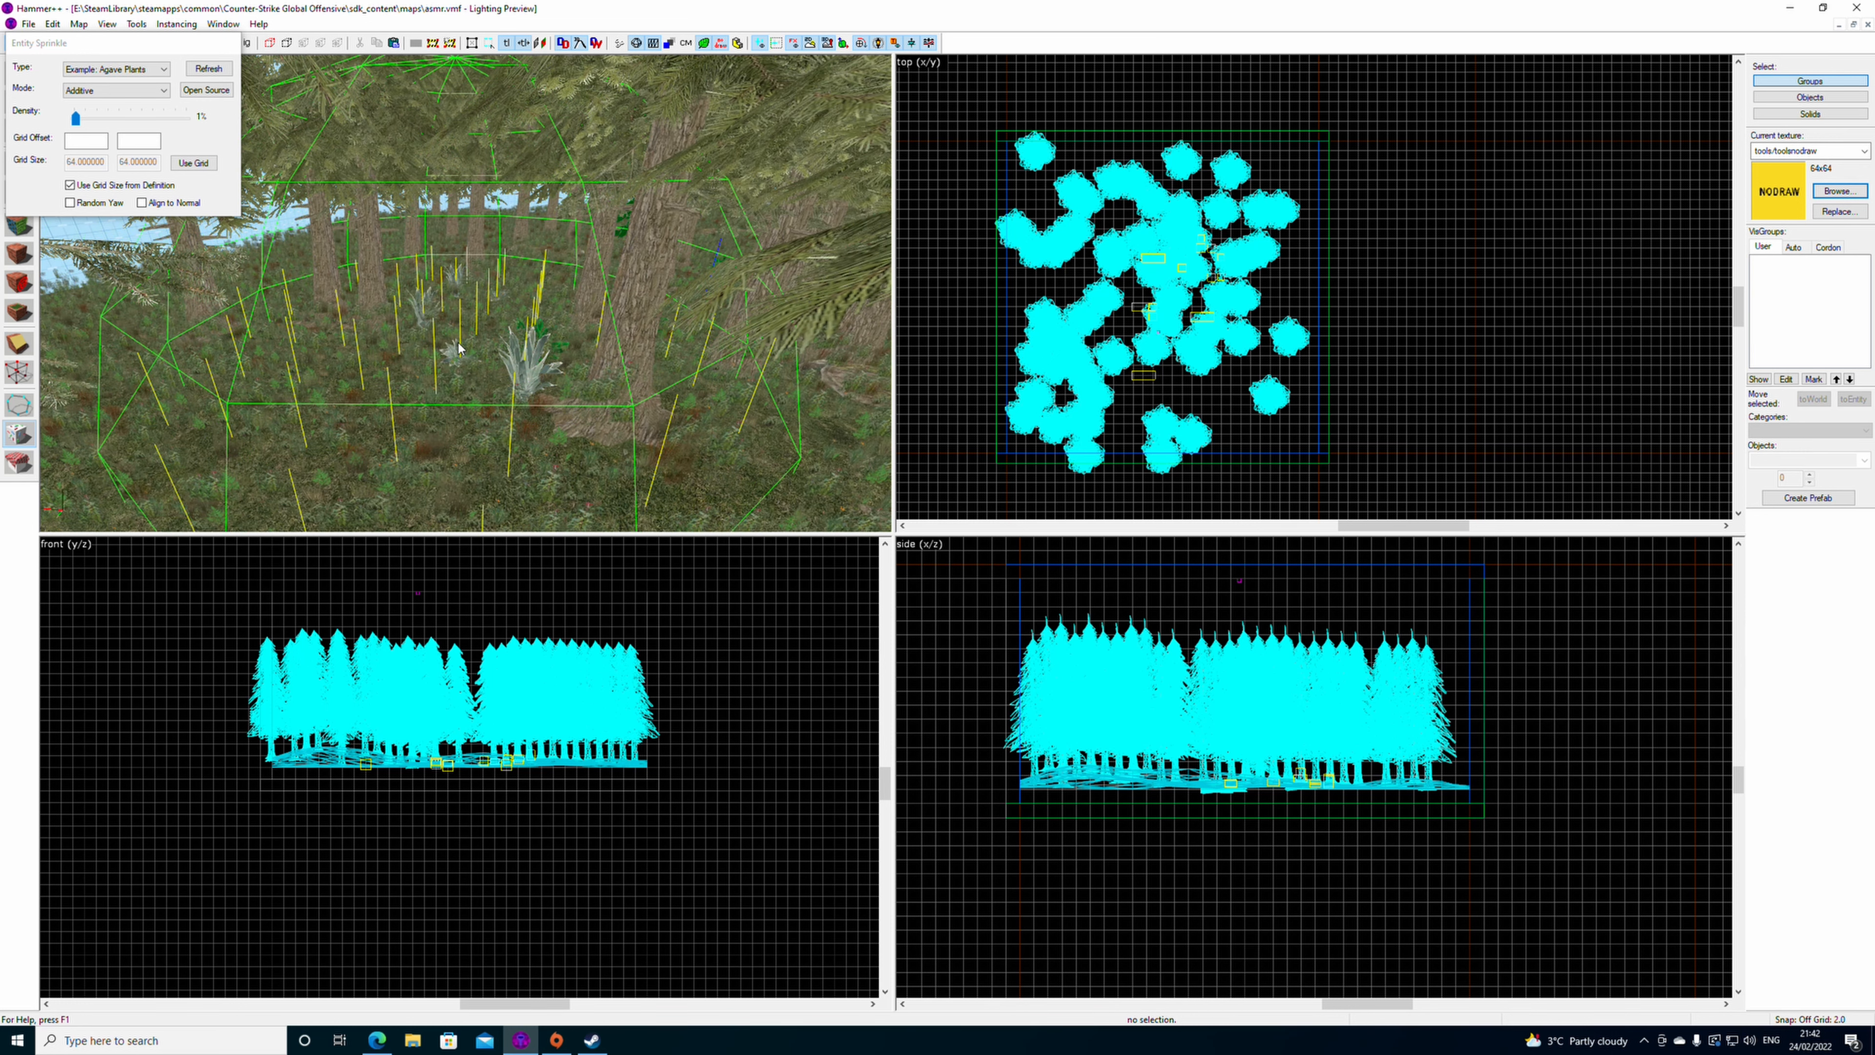
left_click(459, 343)
- Sprinkle agave plants at 1% density at the map's northeast corner and in the north-centre clearing
scroll(493, 380, "up", 4)
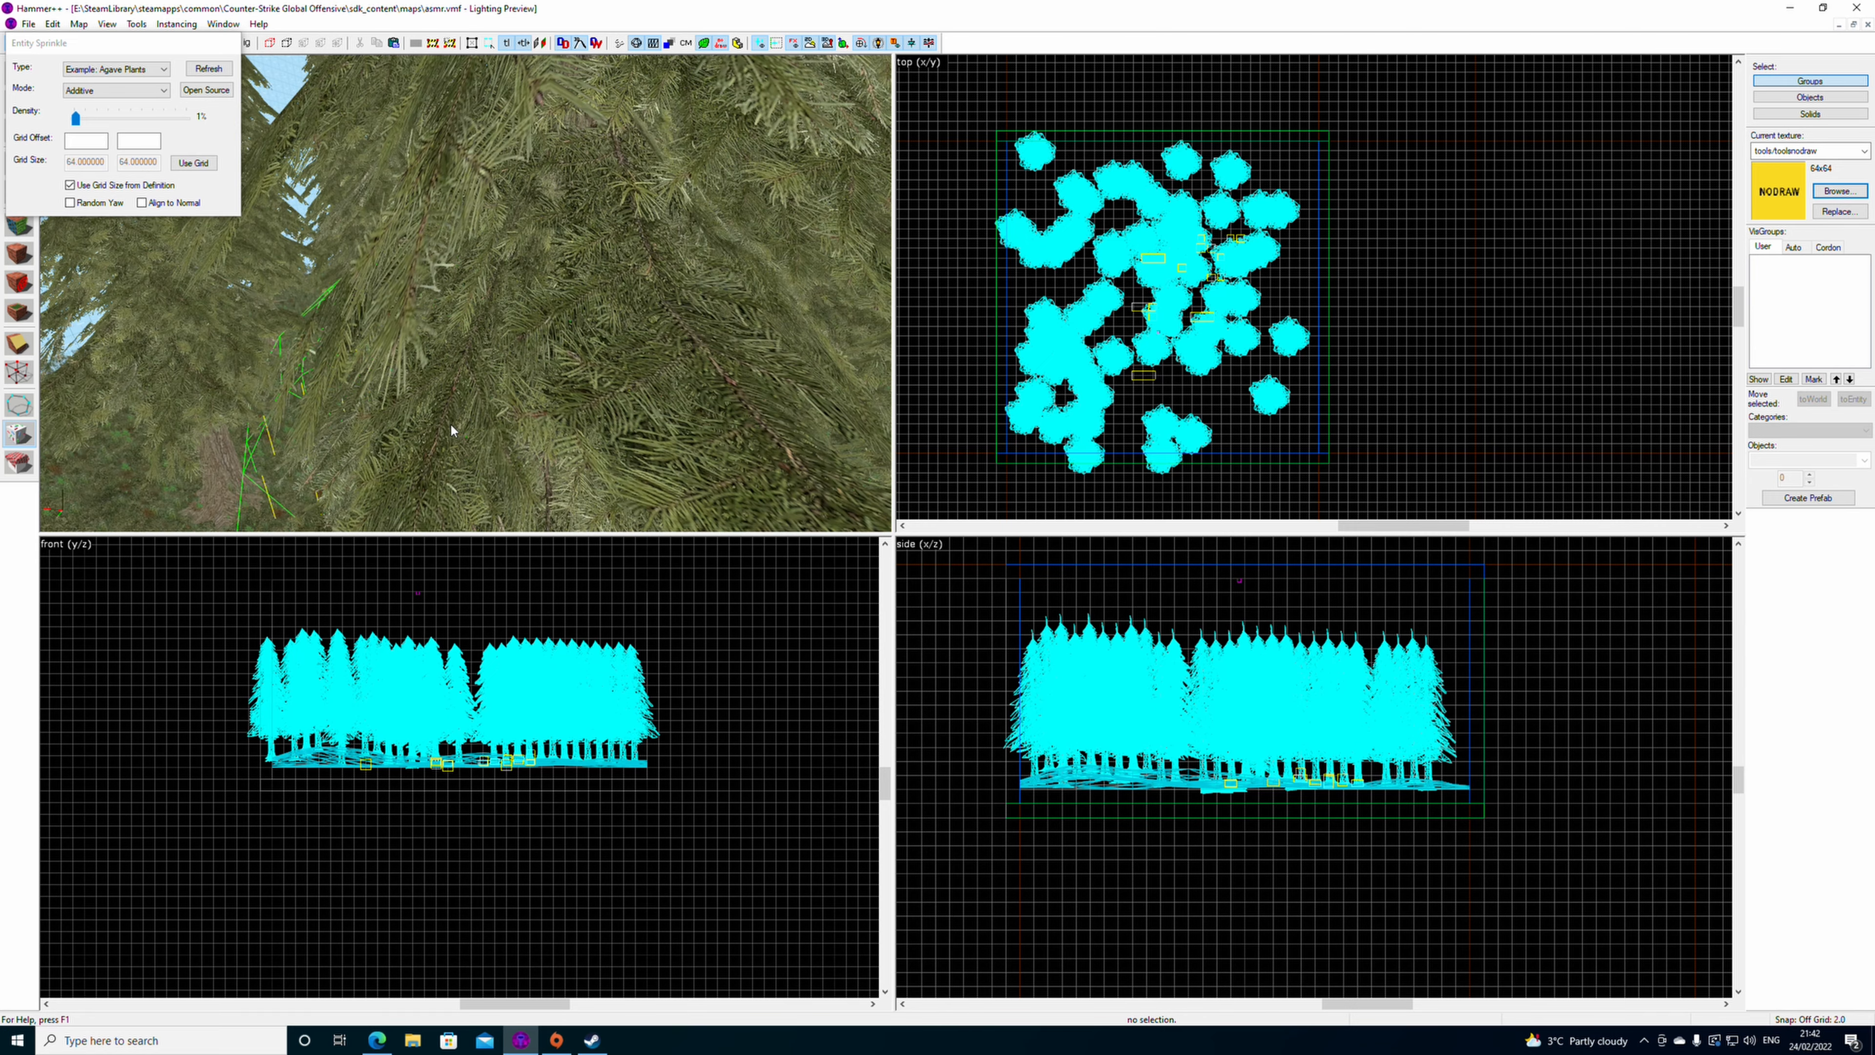
scroll(451, 431, "down", 4)
left_click(433, 252)
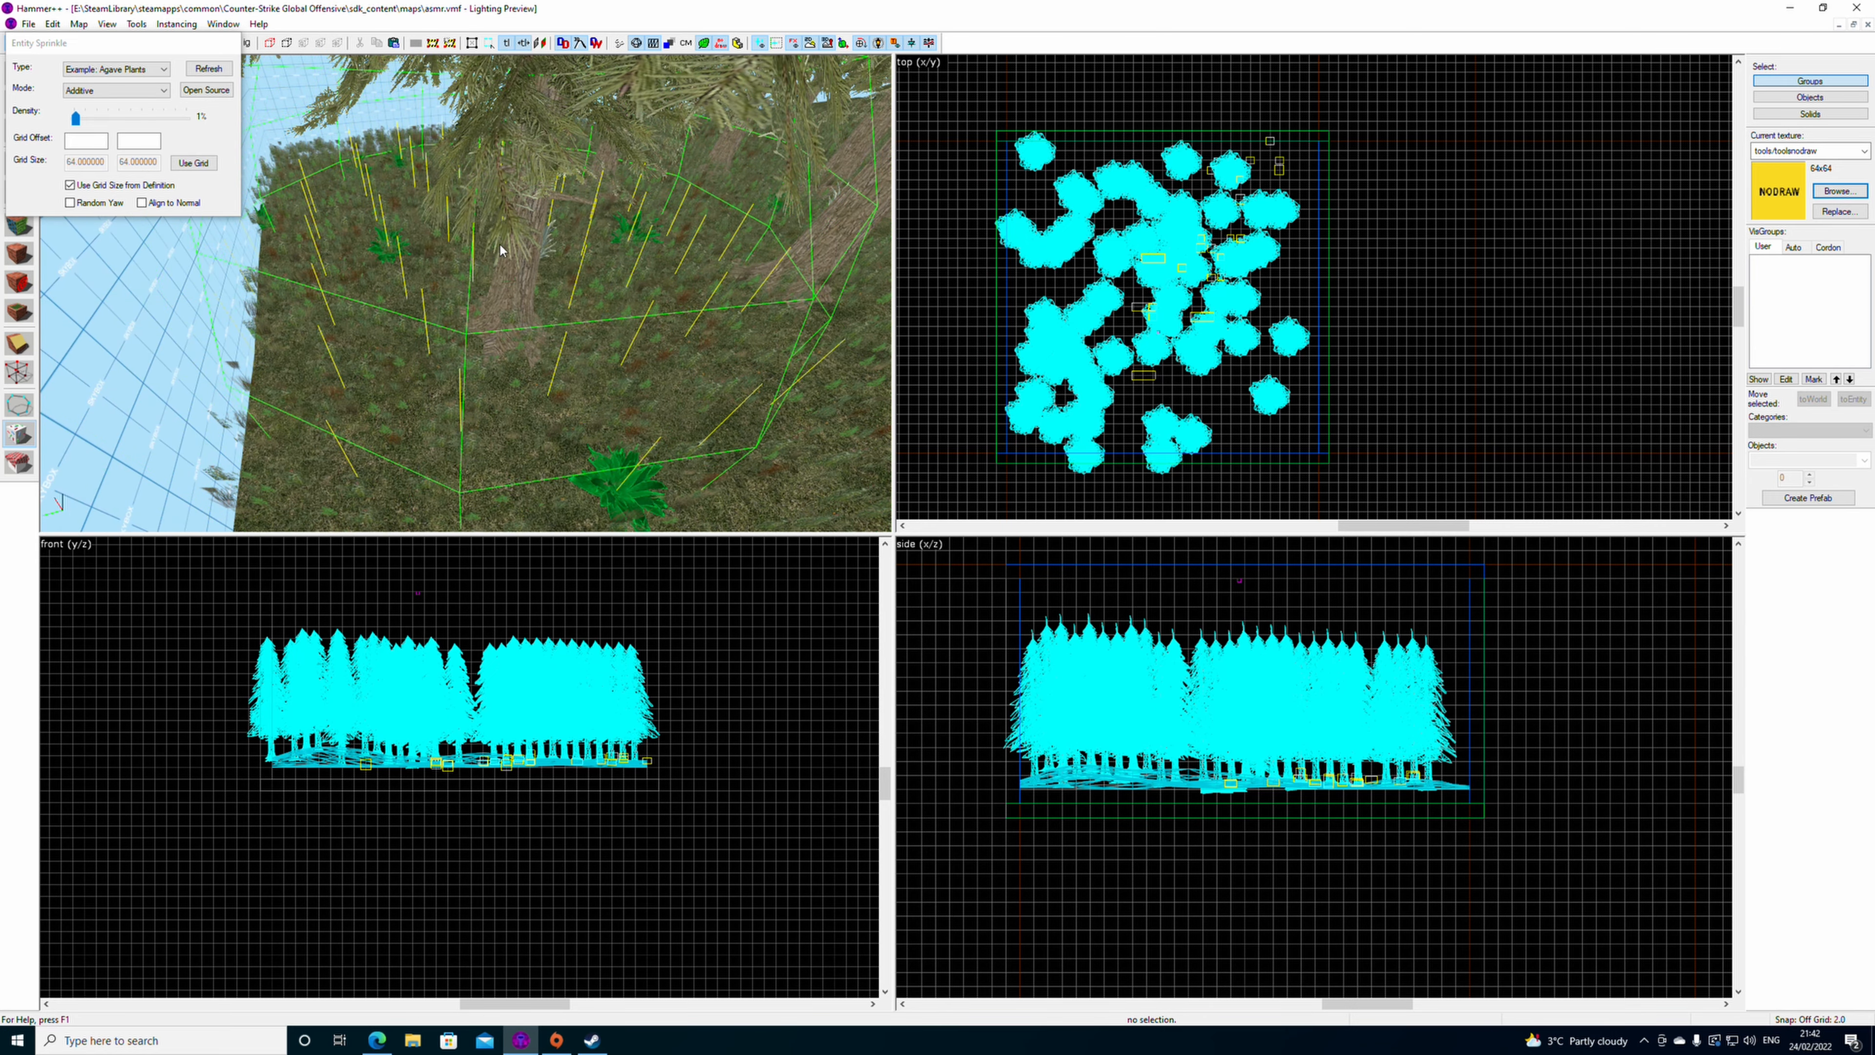
scroll(487, 281, "down", 5)
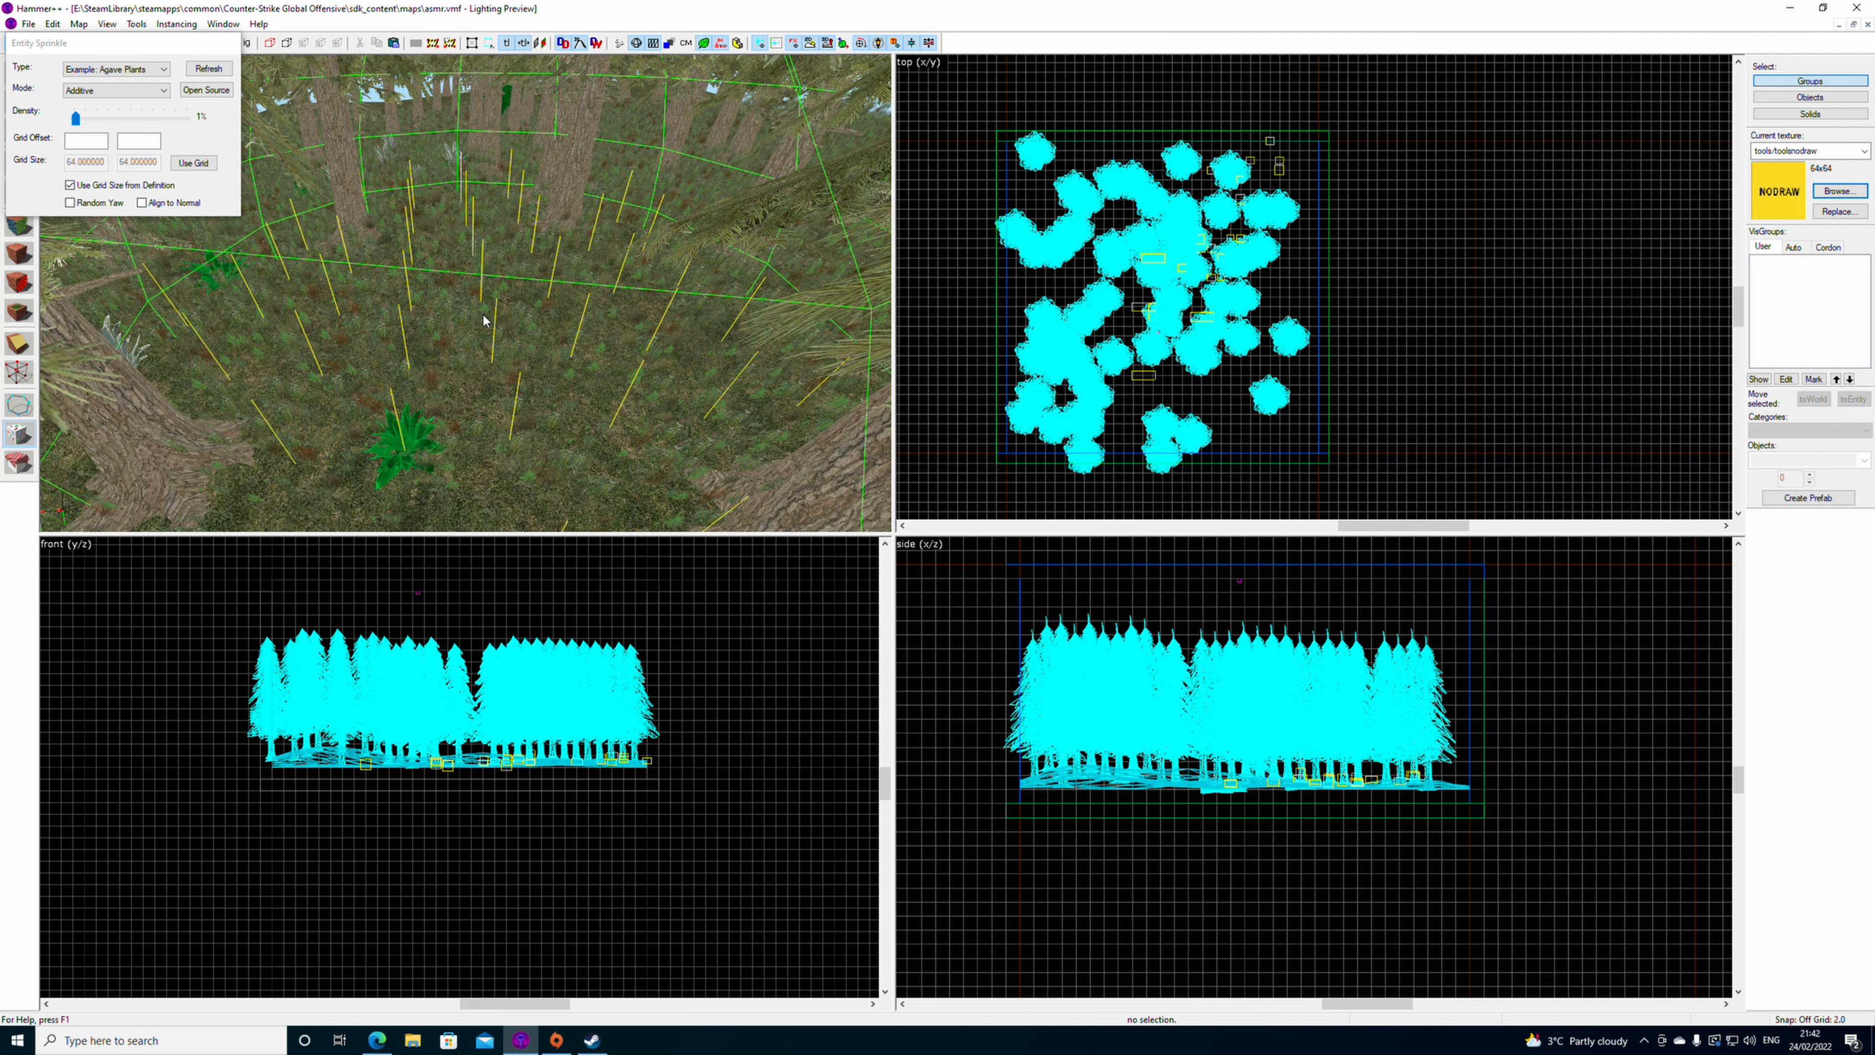
key("z")
key("z")
left_click(731, 322)
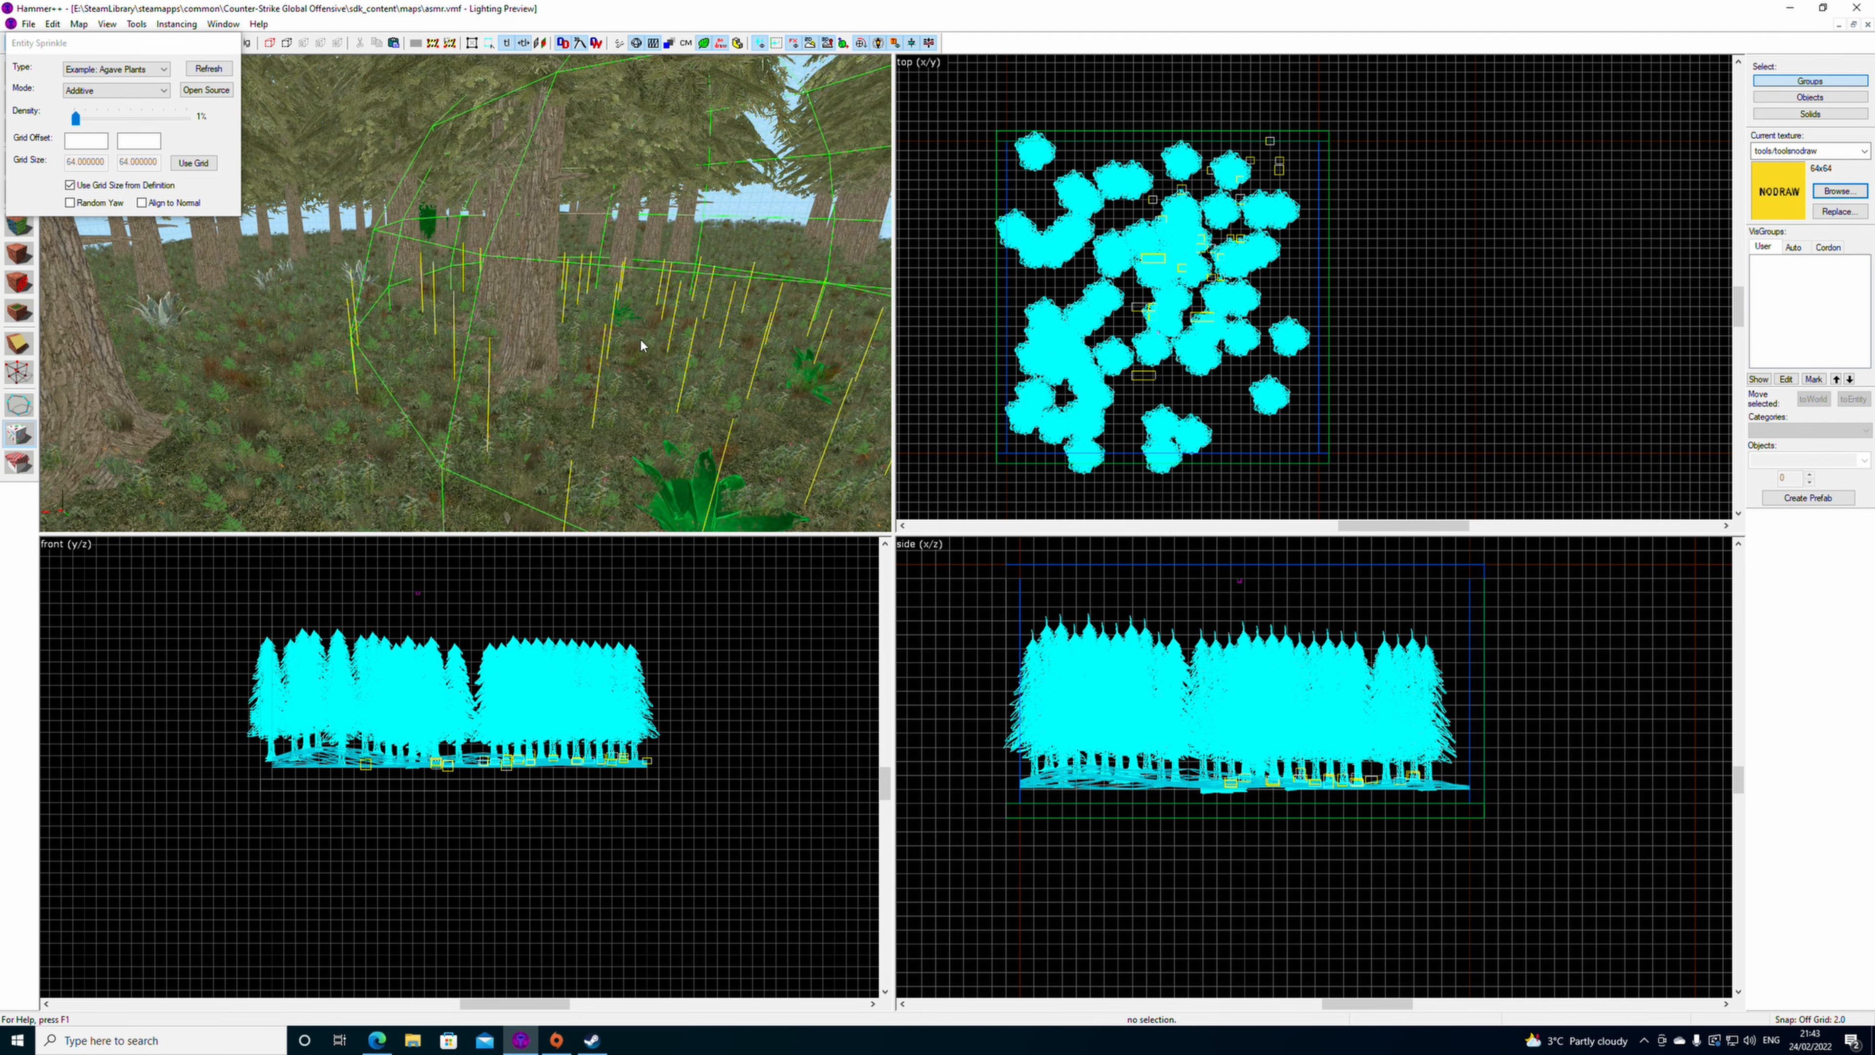
- Spread agave plants at 1% density in sweeps across the north-centre ground and the open southeastern area
key("z")
key("z")
scroll(477, 294, "up", 1)
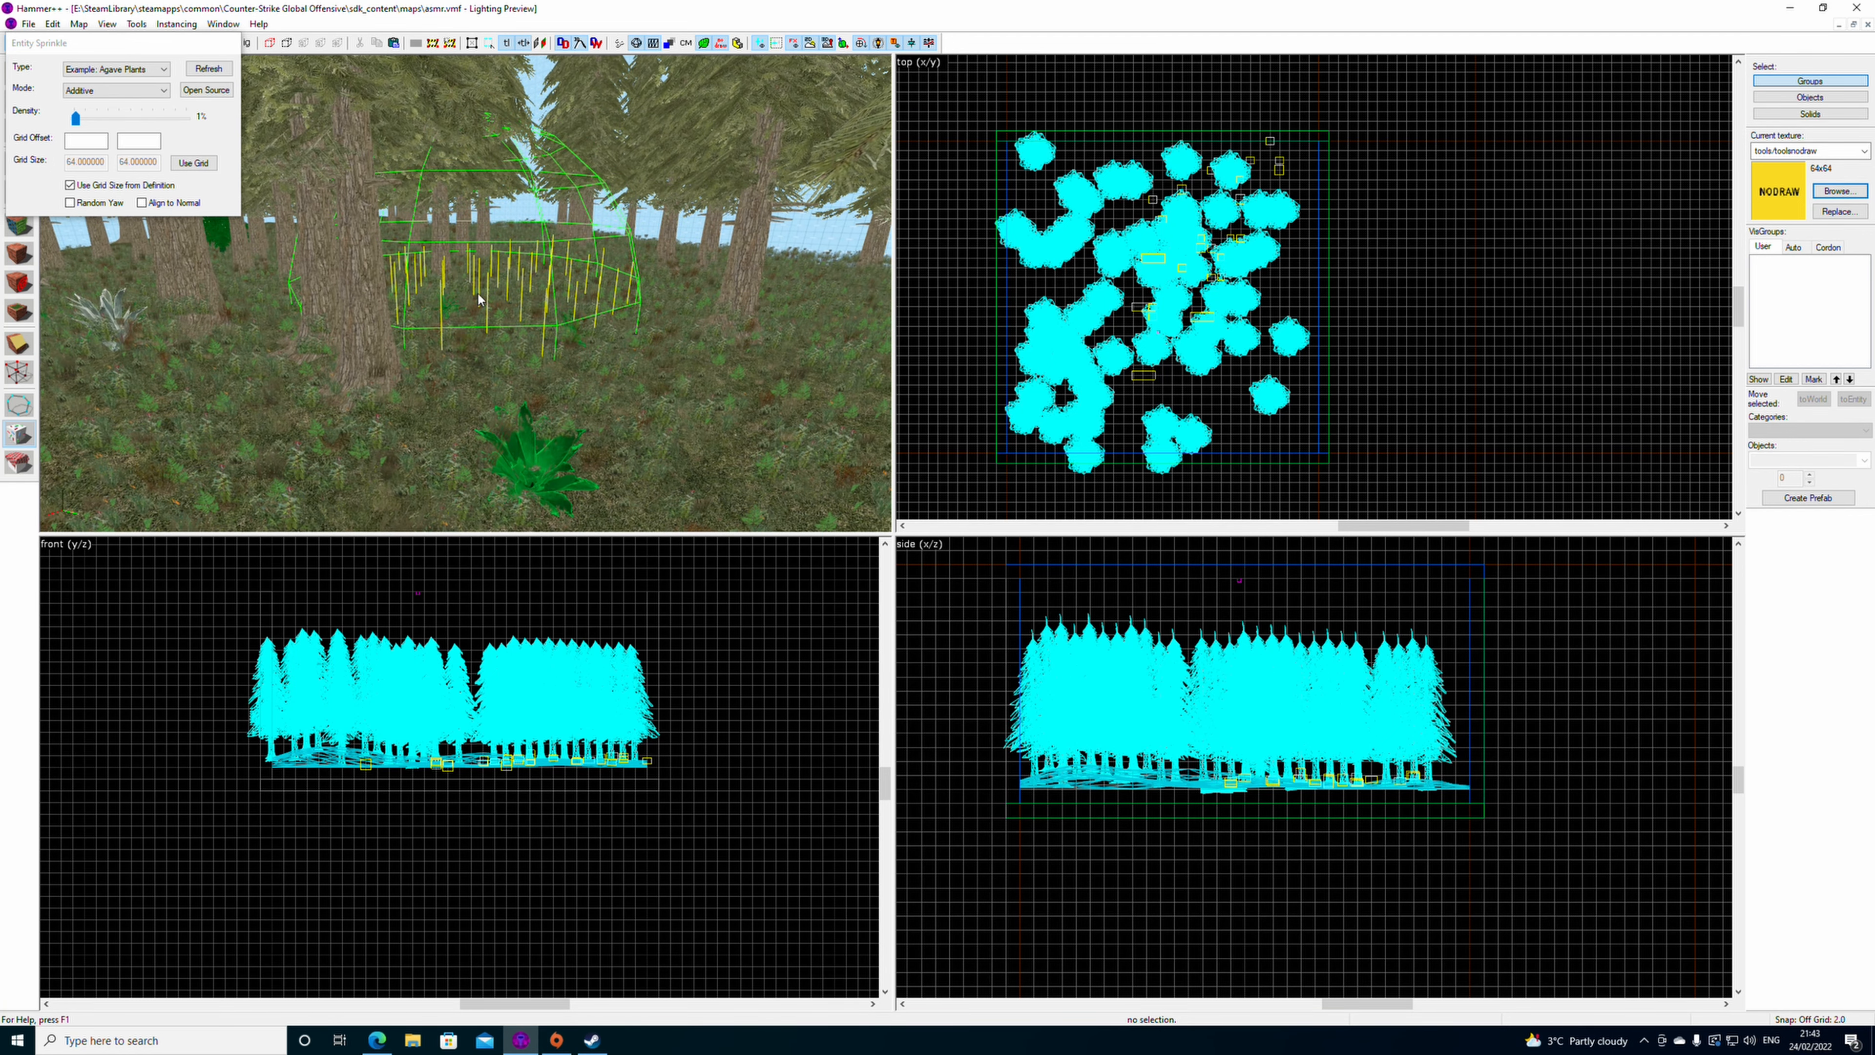
mouse_move(477, 293)
left_mouse_down()
mouse_move(668, 297)
mouse_move(528, 296)
mouse_move(575, 334)
mouse_move(621, 302)
mouse_move(473, 288)
mouse_move(455, 314)
mouse_move(456, 232)
left_mouse_up()
key("z")
key("z")
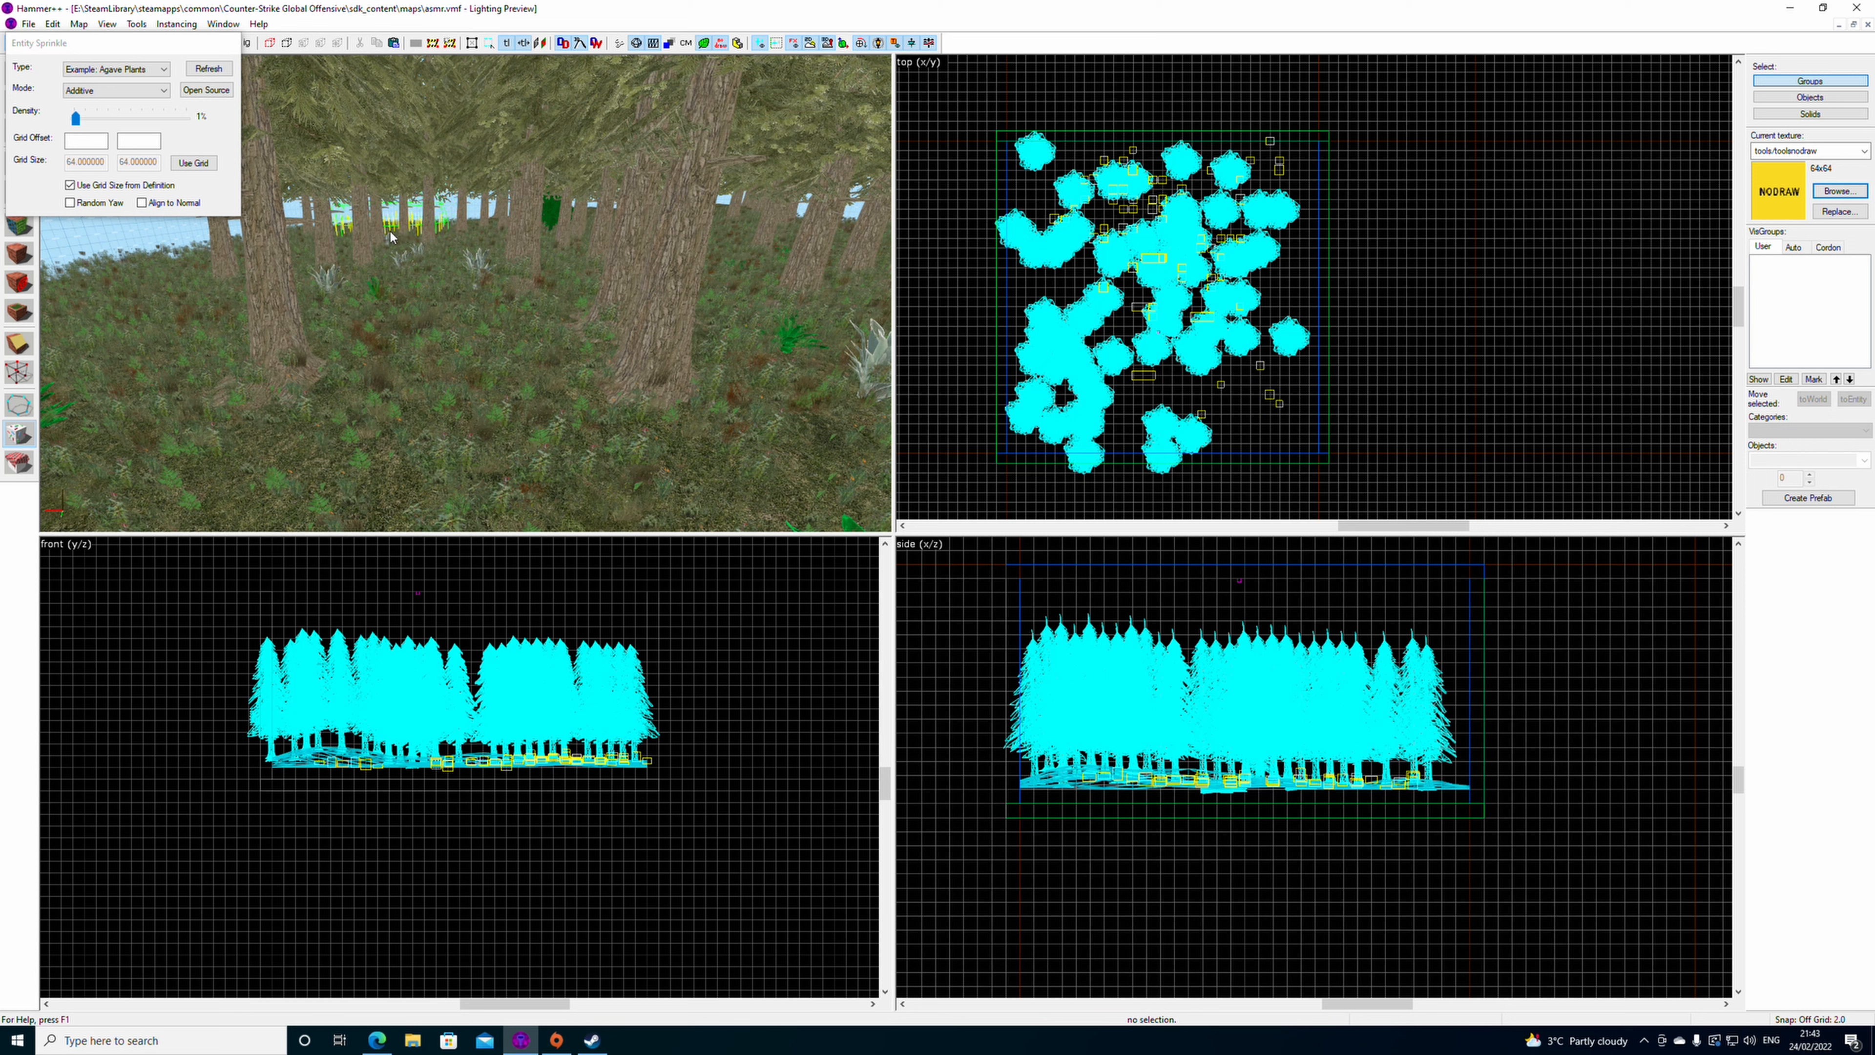
mouse_move(274, 278)
left_mouse_down()
mouse_move(391, 377)
mouse_move(657, 336)
mouse_move(565, 314)
mouse_move(258, 359)
left_mouse_up()
key("z")
key("z")
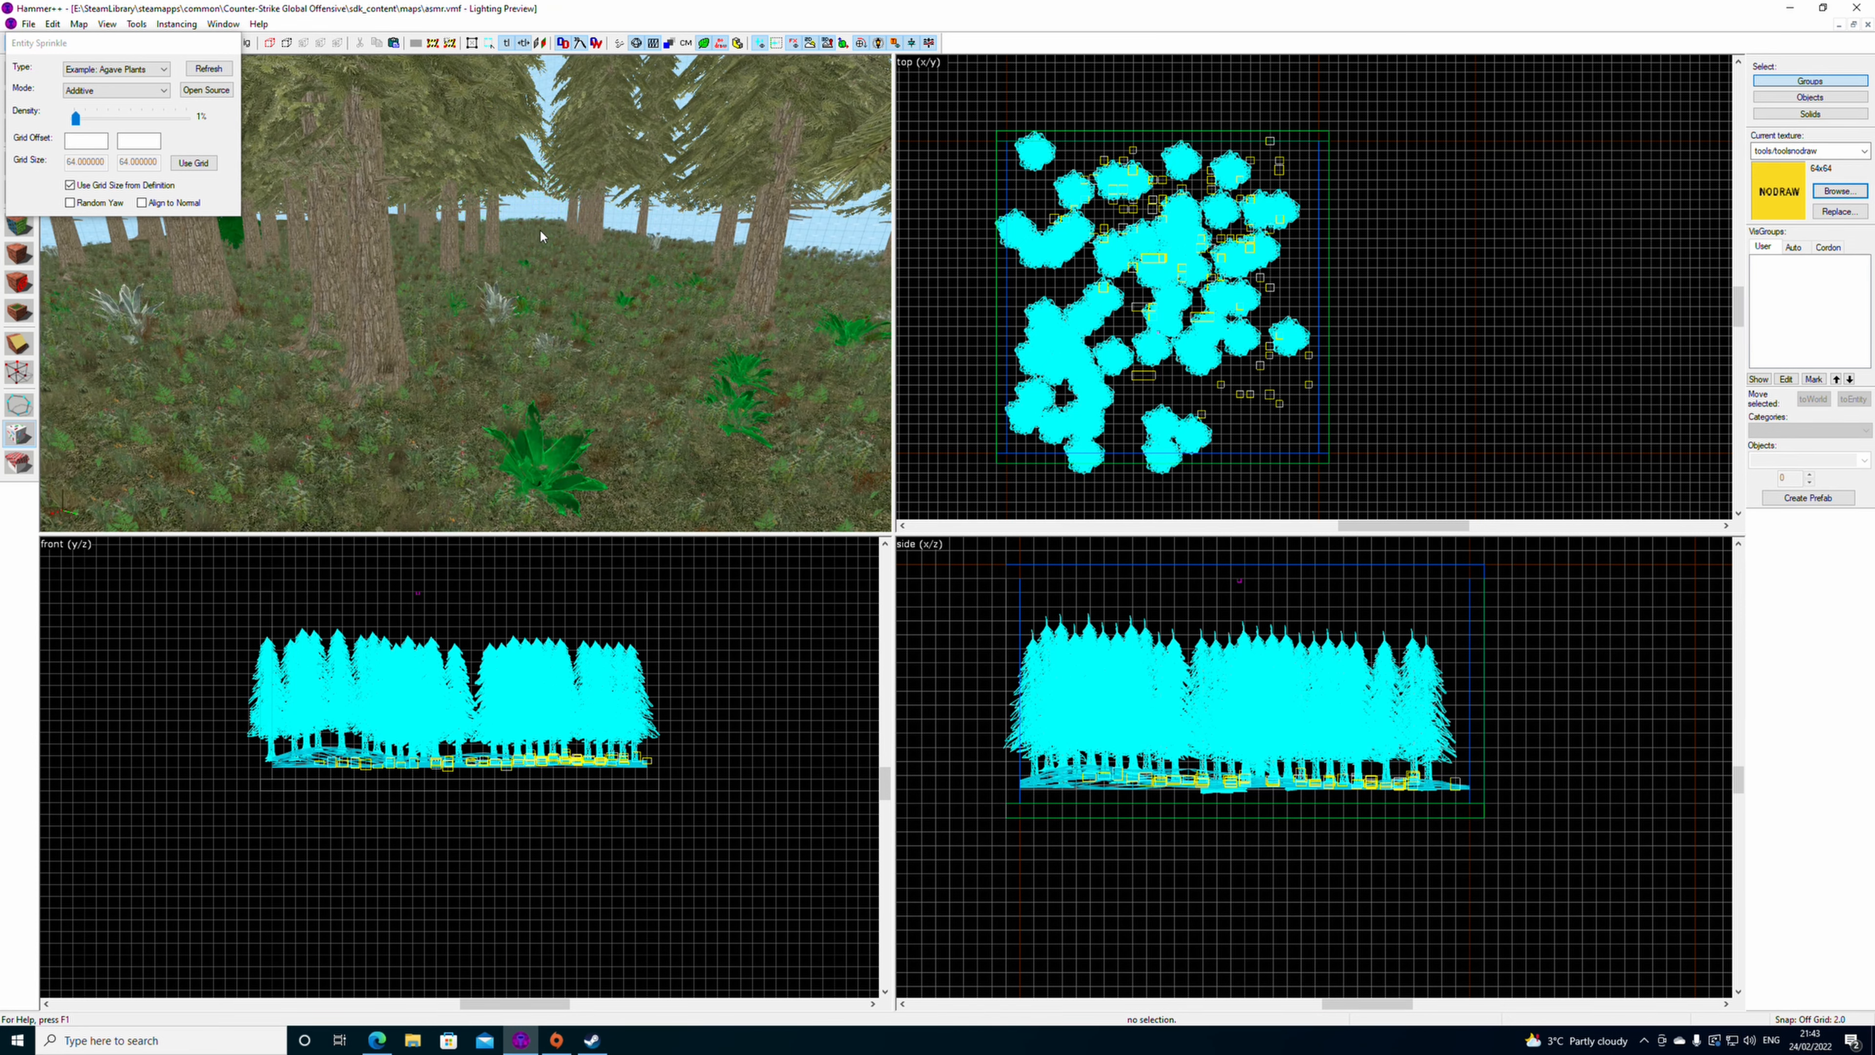
- Brush denser agave plants at 1% density through the northwestern and west-central part of the forest
mouse_move(515, 253)
left_mouse_down()
mouse_move(576, 299)
mouse_move(578, 259)
mouse_move(435, 332)
mouse_move(485, 275)
mouse_move(306, 313)
left_mouse_up()
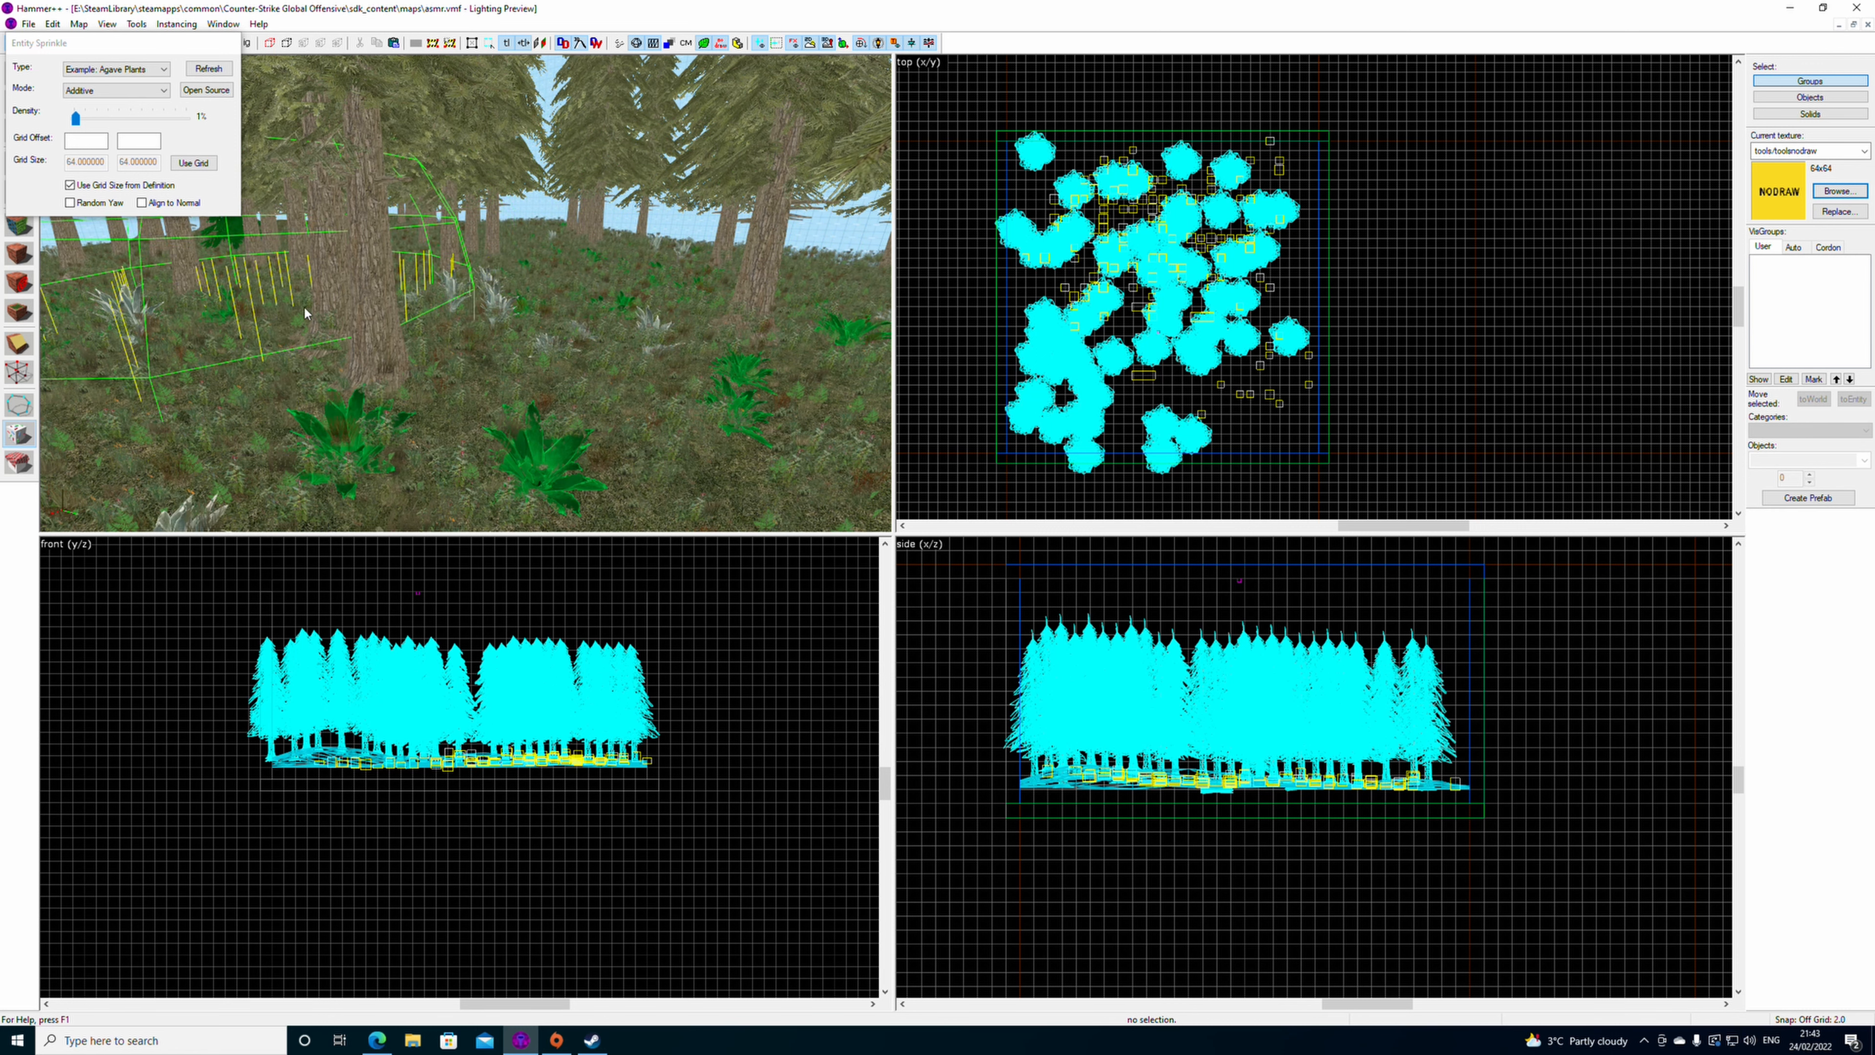
left_click_drag(532, 253, 623, 255)
key("z")
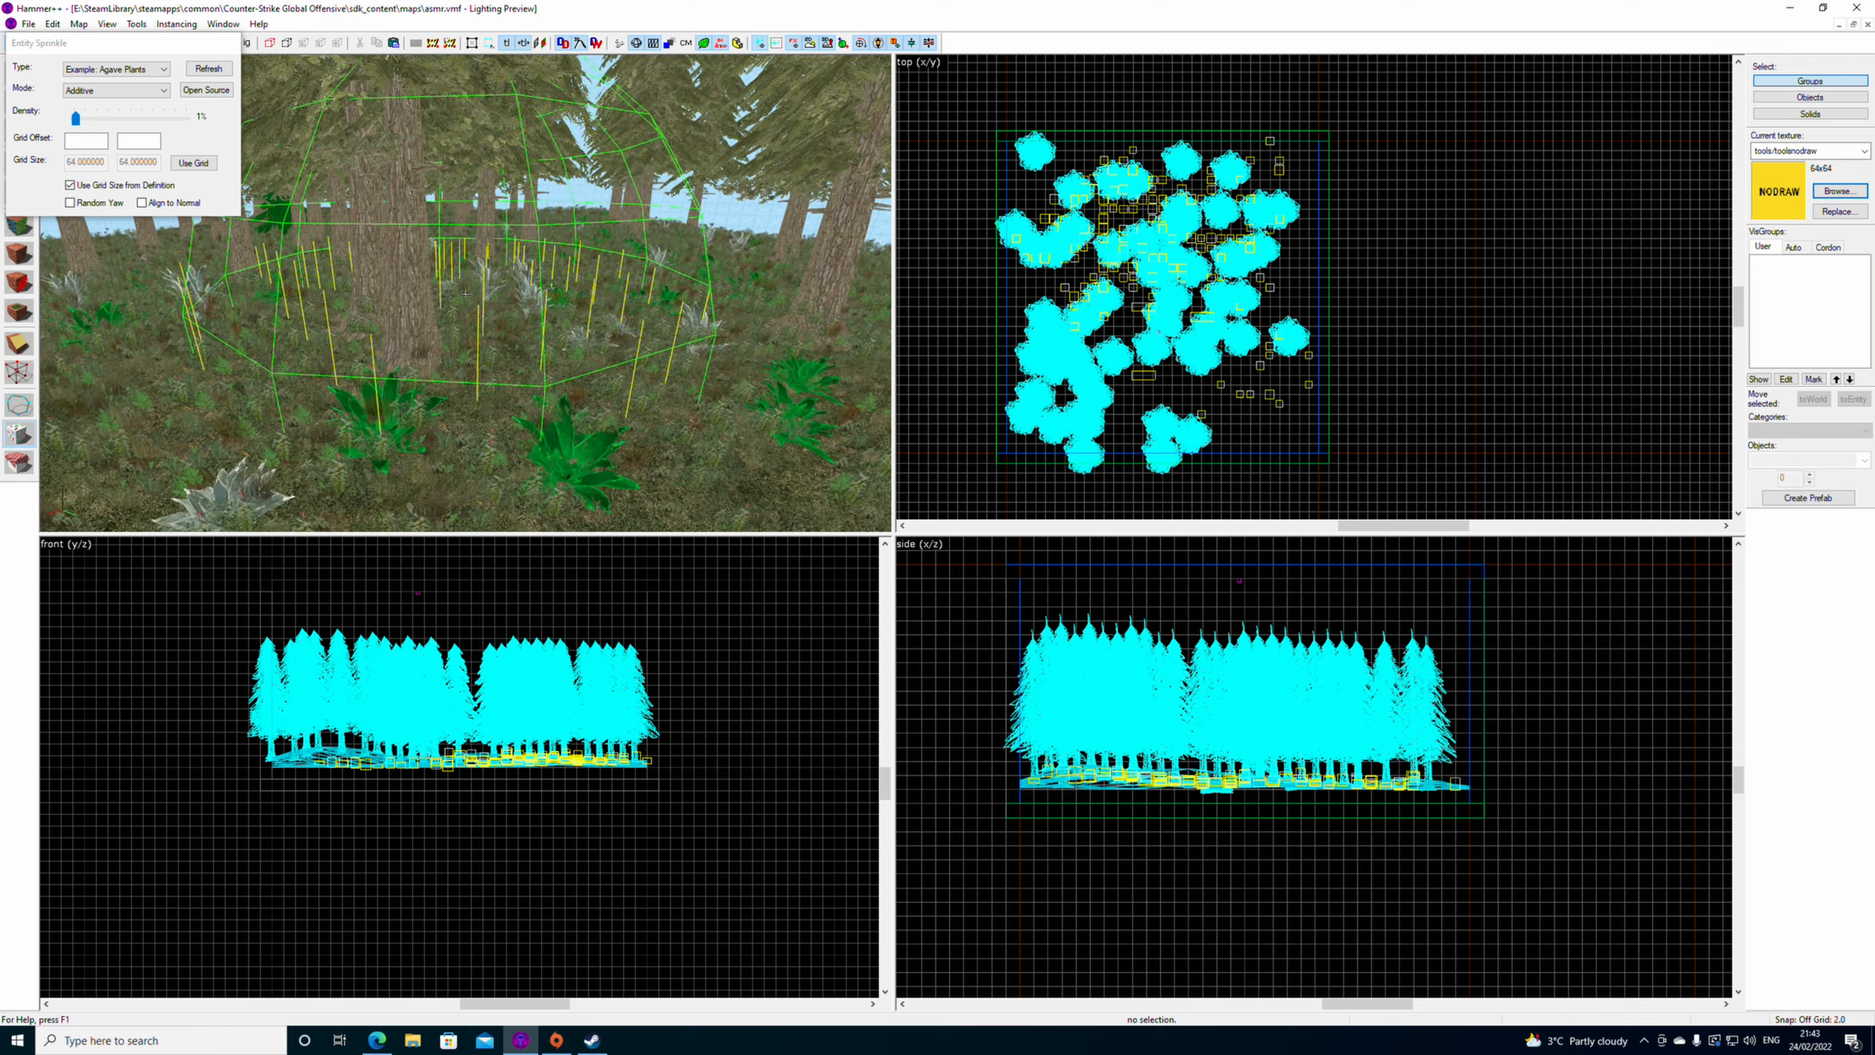
key("z")
left_click_drag(360, 249, 628, 220)
scroll(586, 343, "down", 5)
key("z")
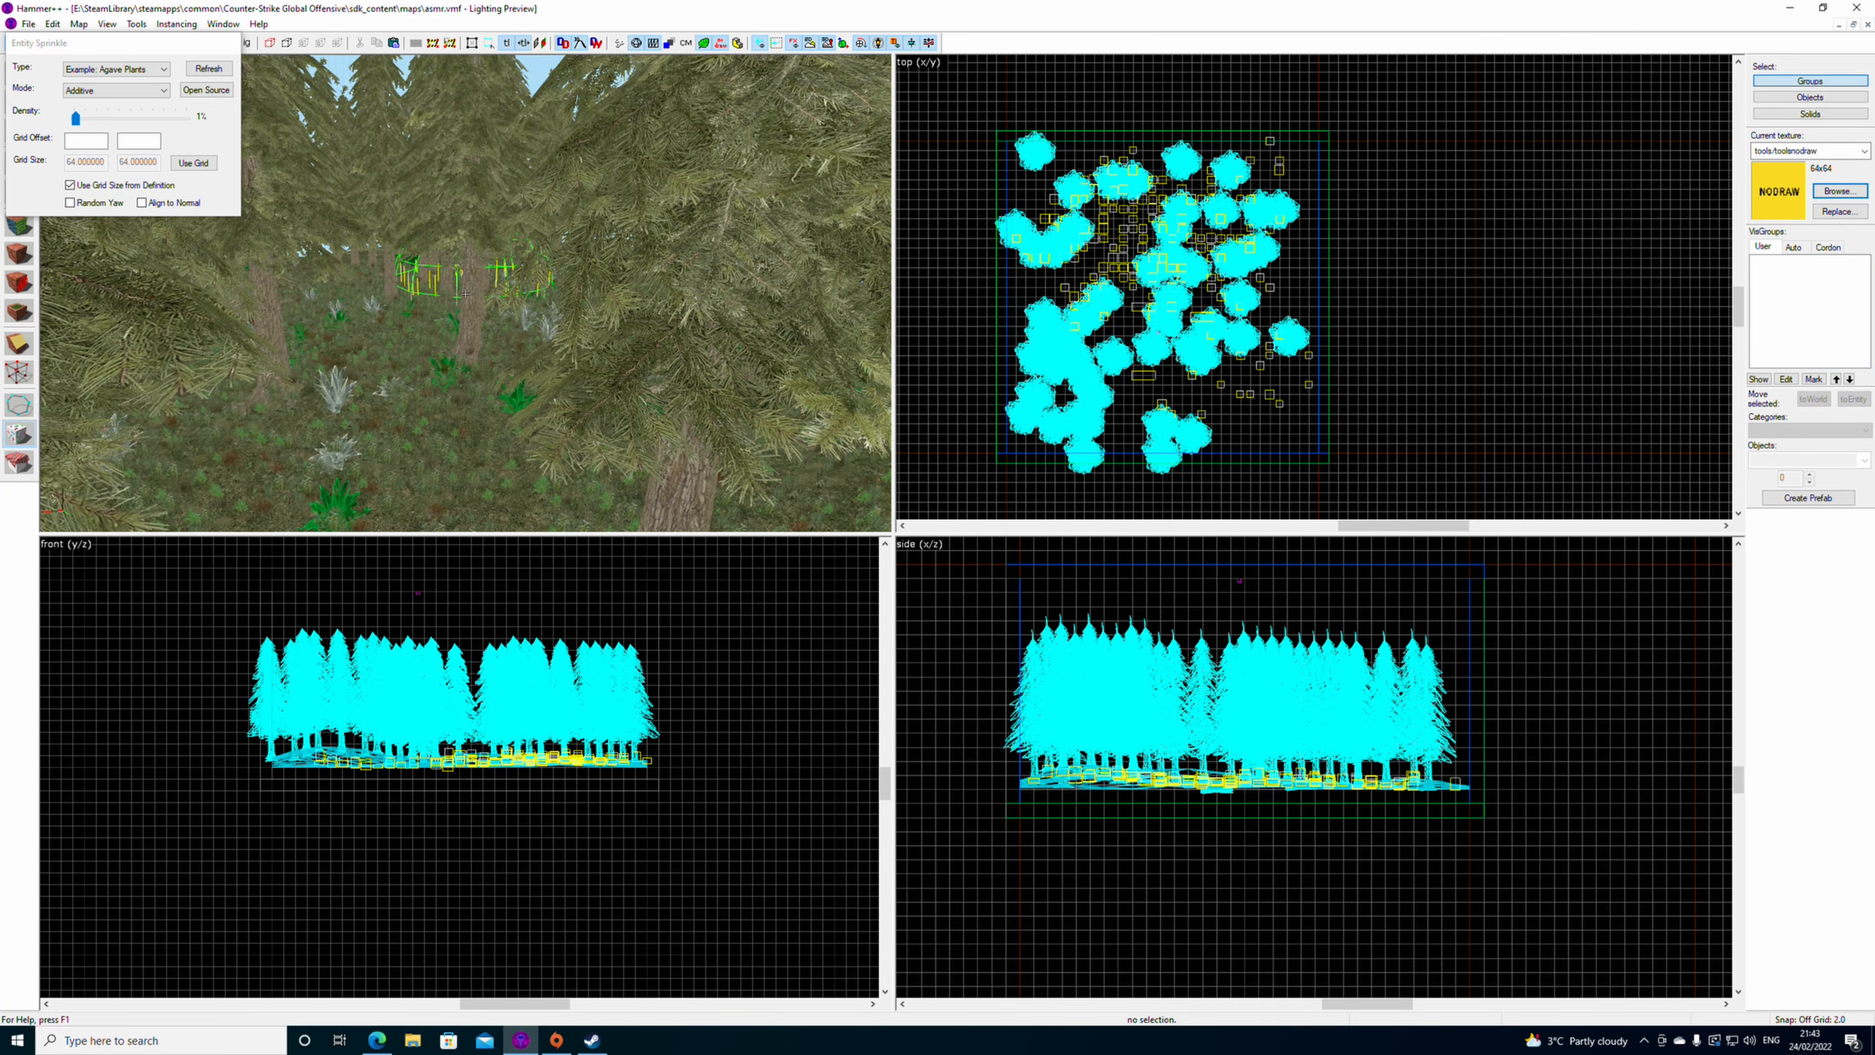
- Examine the agave undergrowth, the ground cover and the tree canopy from several viewpoints across the forest
key("z")
scroll(398, 411, "up", 4)
key("z")
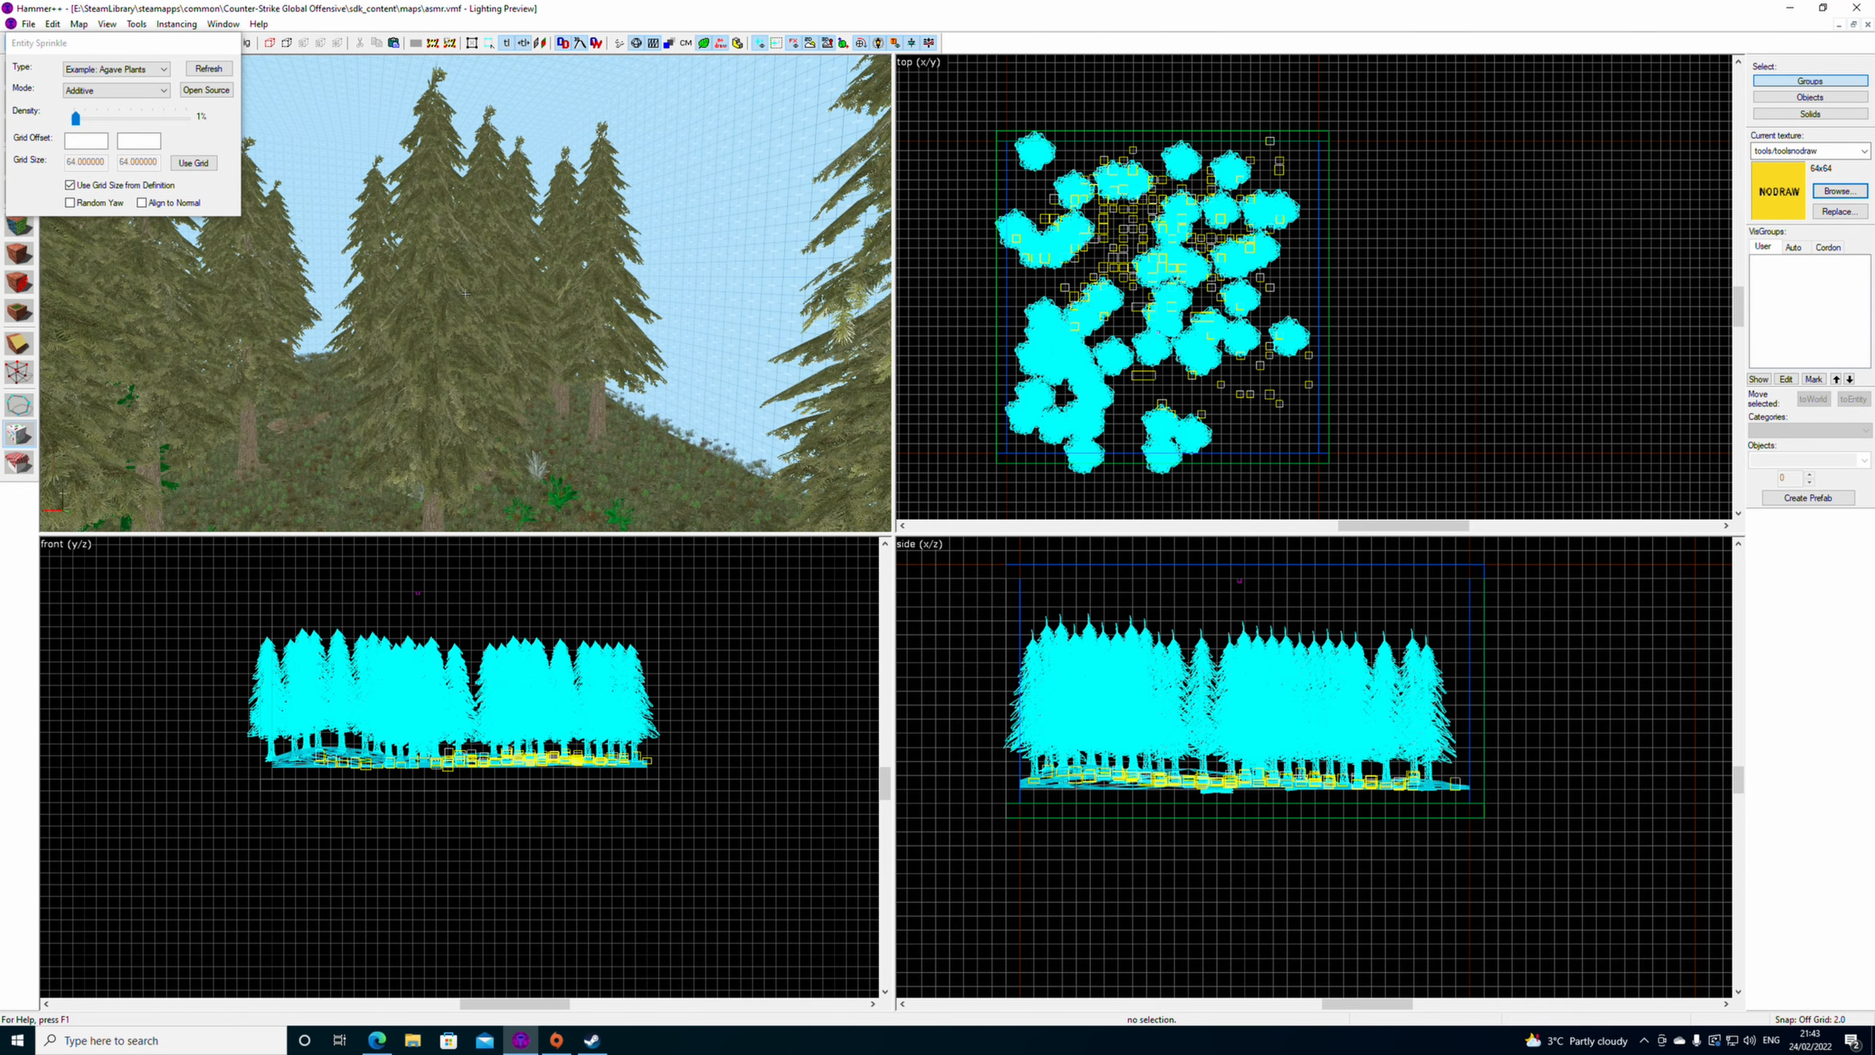
key("z")
scroll(504, 329, "up", 6)
key("z")
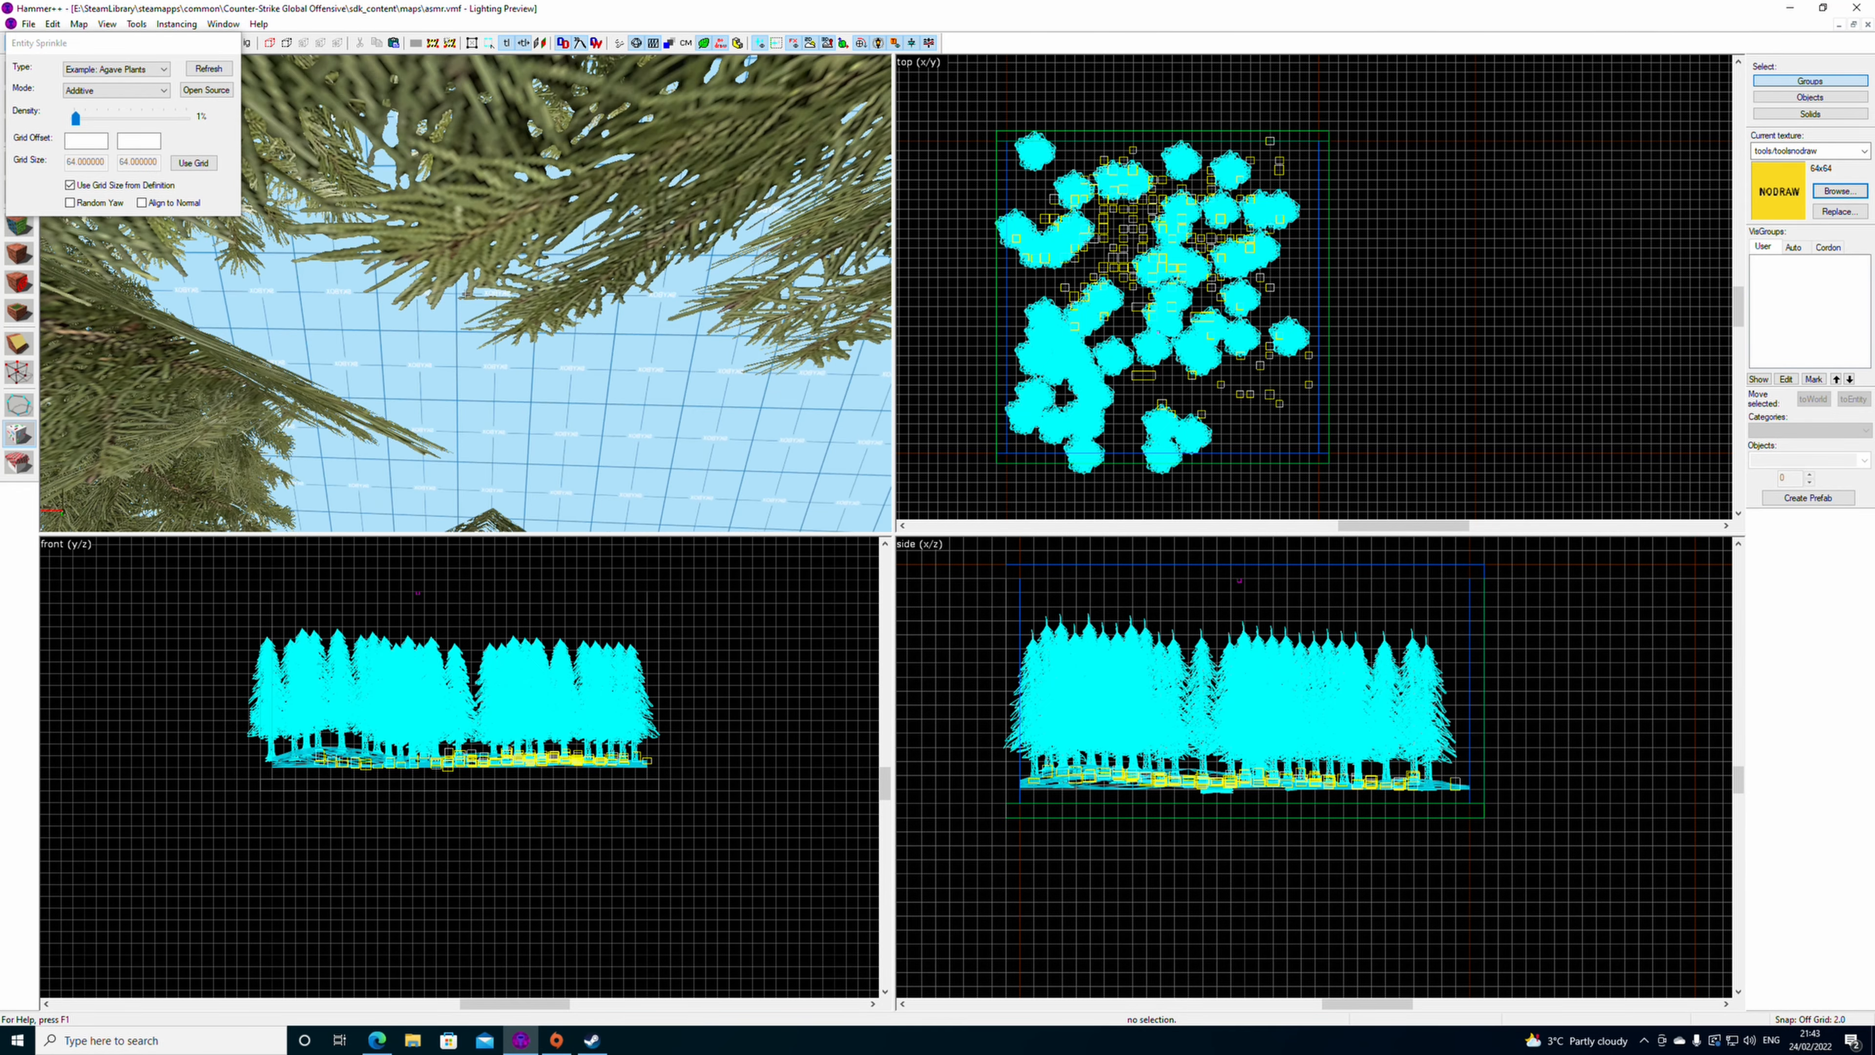
key("z")
scroll(437, 320, "up", 5)
scroll(436, 316, "down", 5)
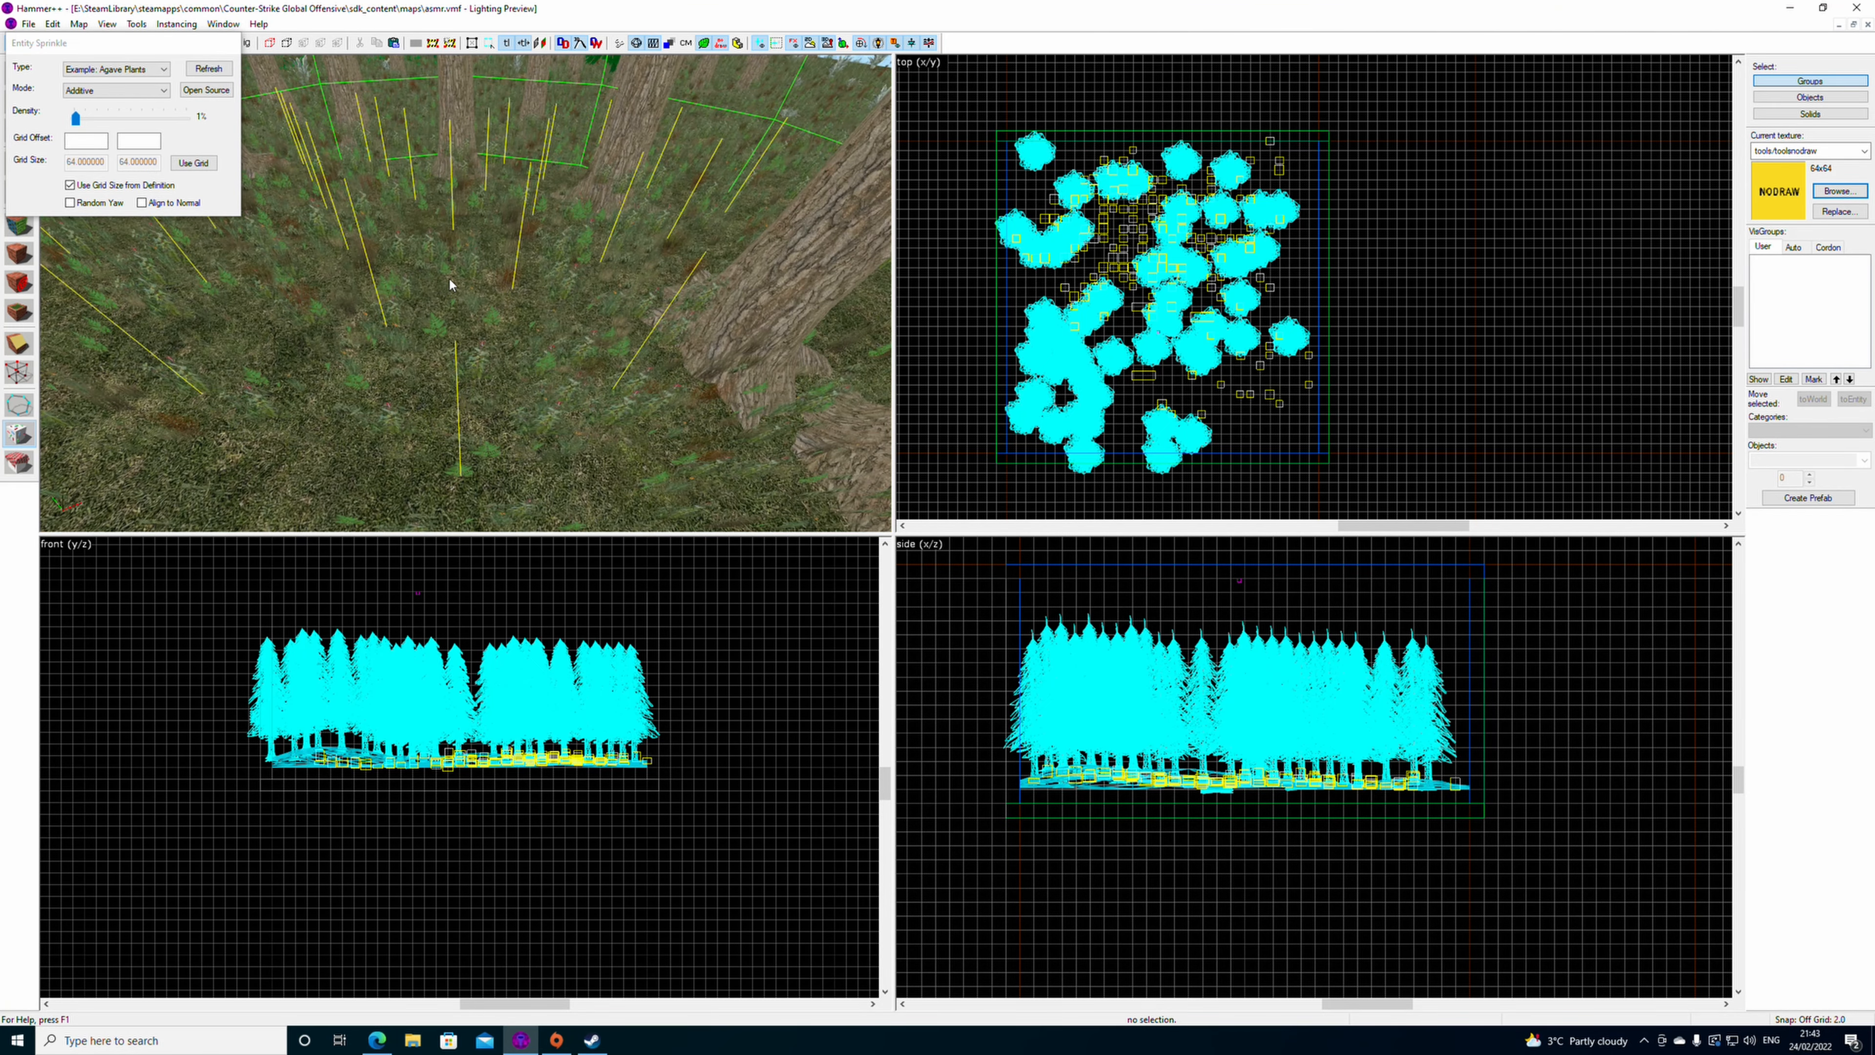
- Brush more agave plants at 1% density across the southwestern forest and the south-central ground
key("z")
key("z")
left_click_drag(466, 293, 699, 230)
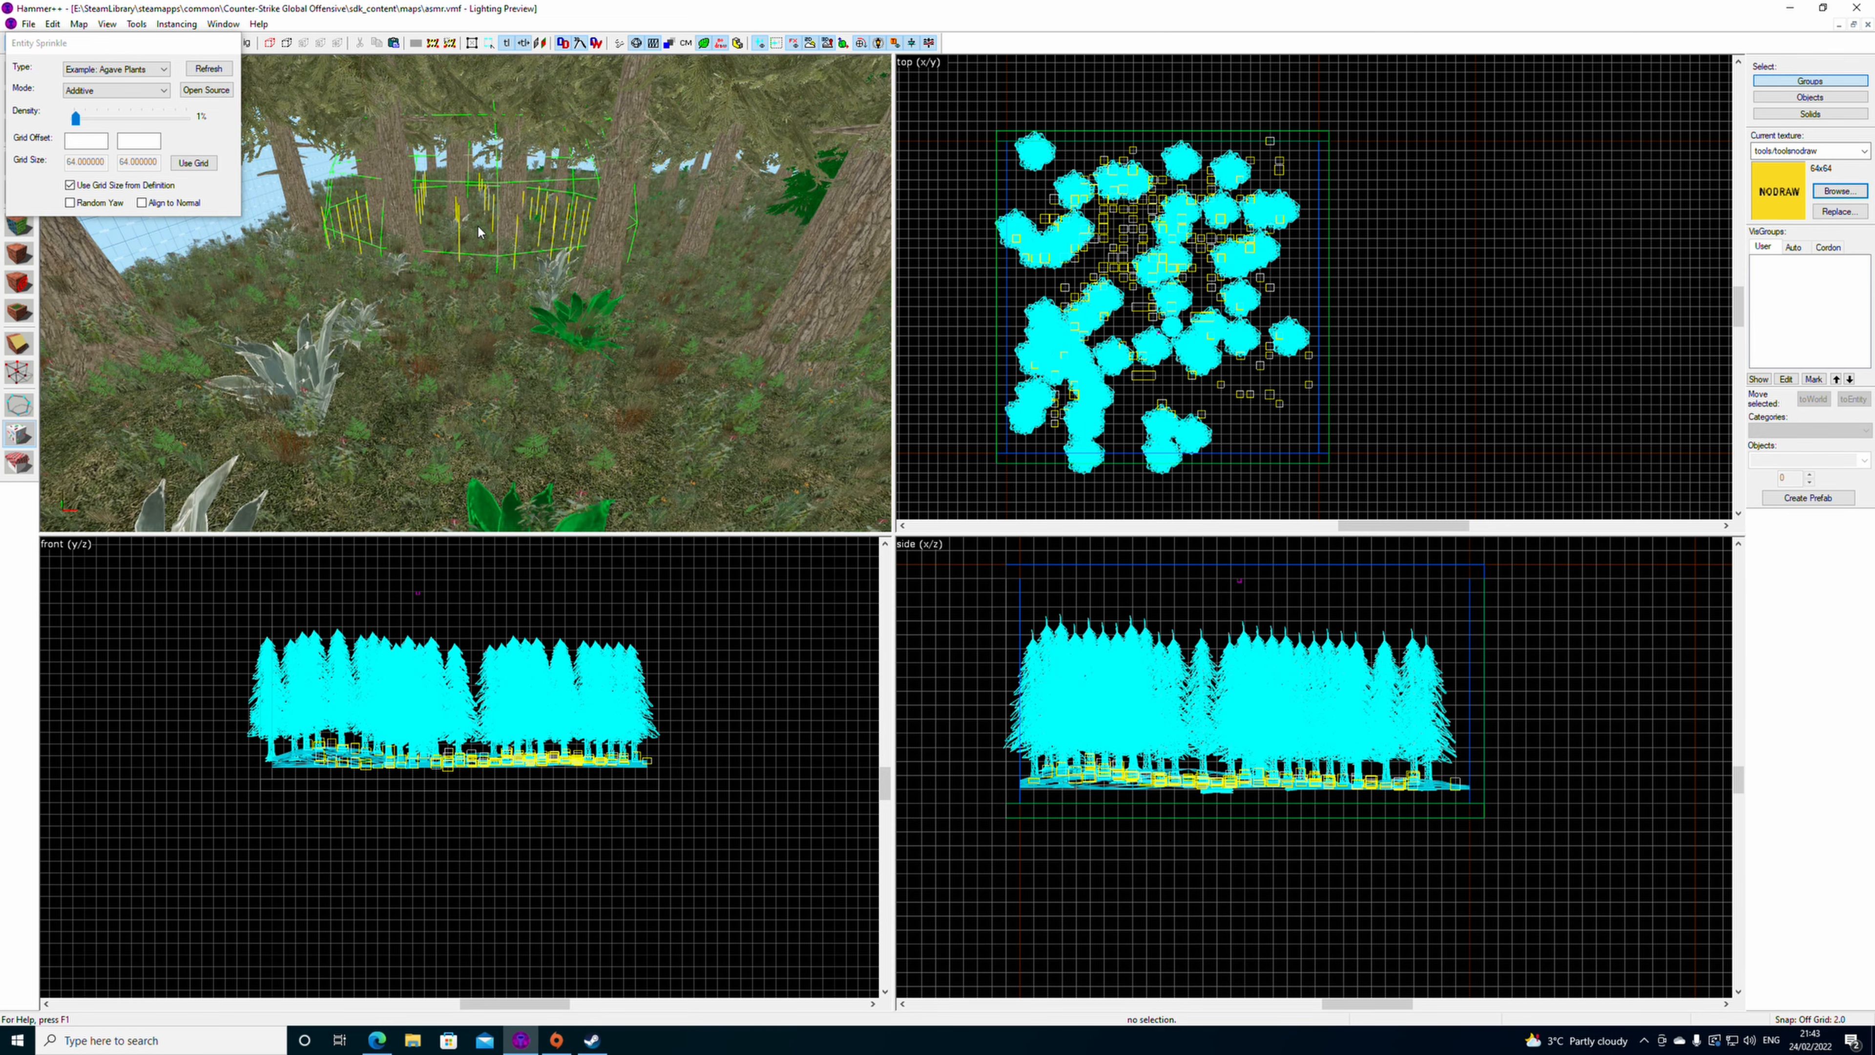
key("z")
key("z")
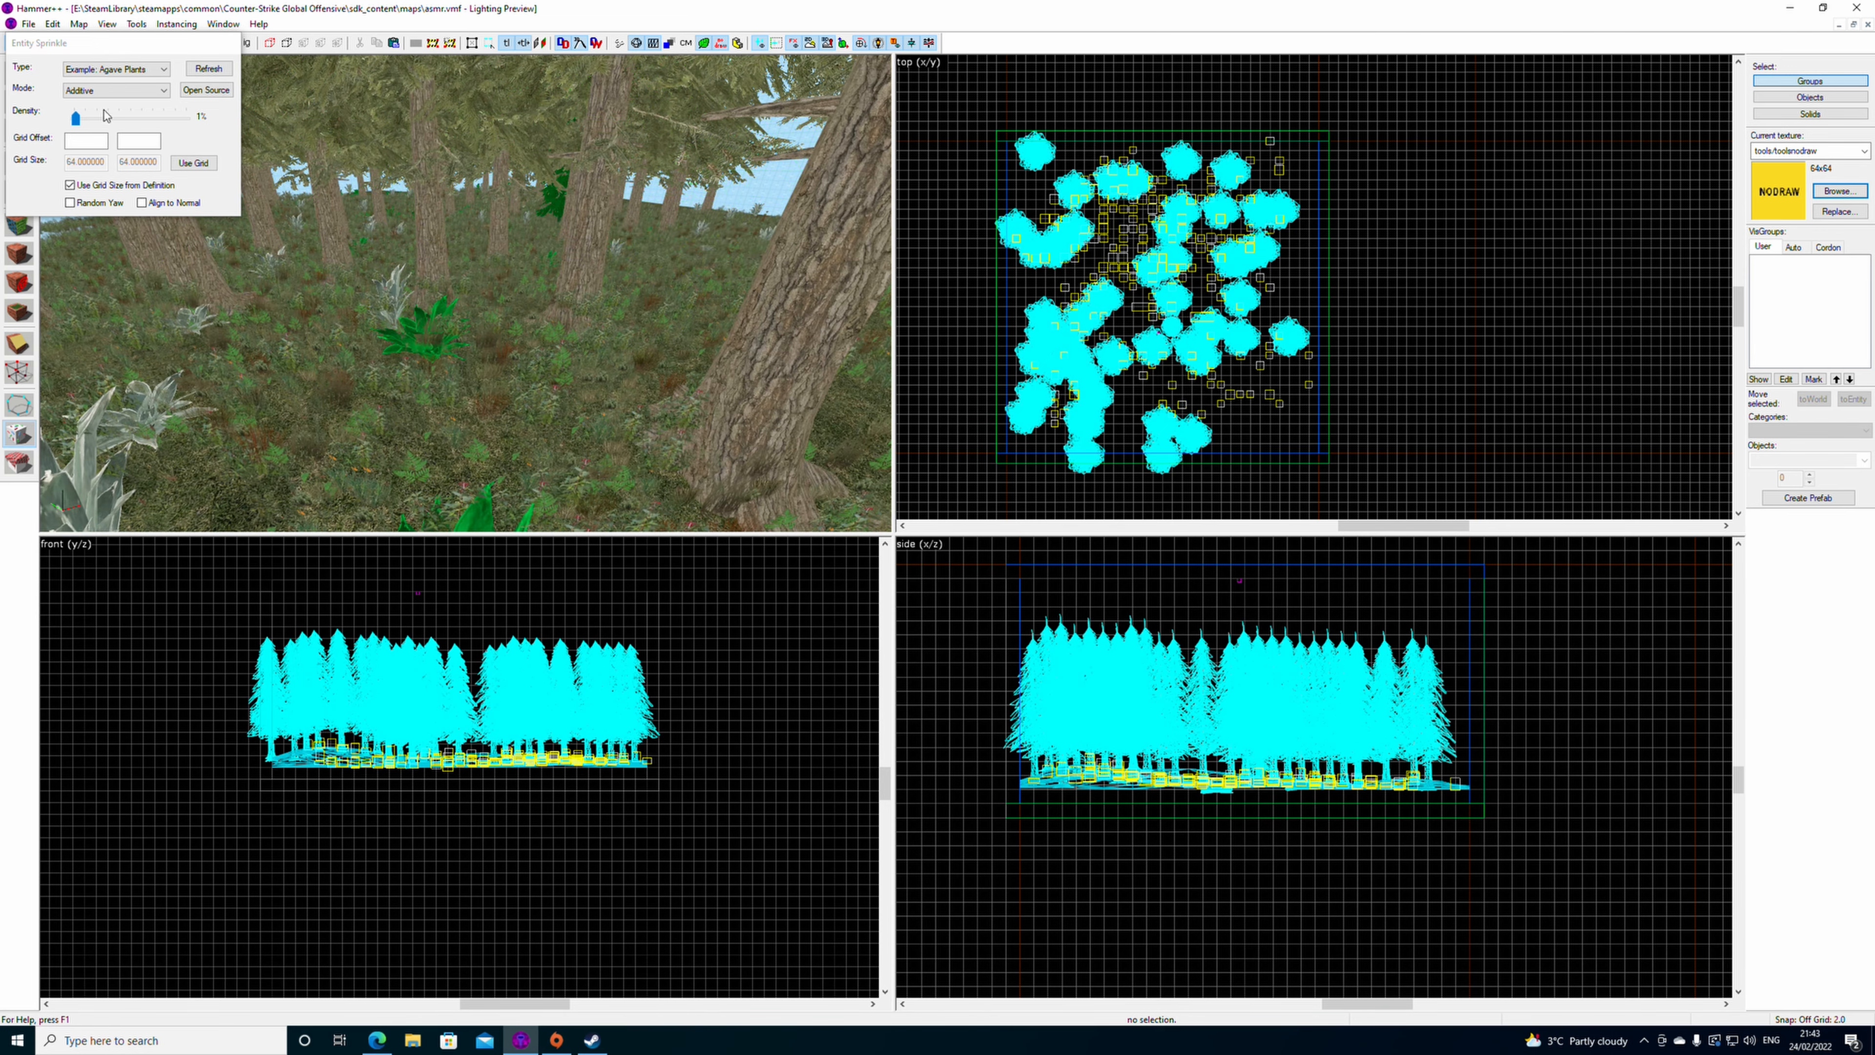
- Leave entity sprinkling and delete the stray clump of green agave plants rising beside a central tree trunk
left_click(19, 405)
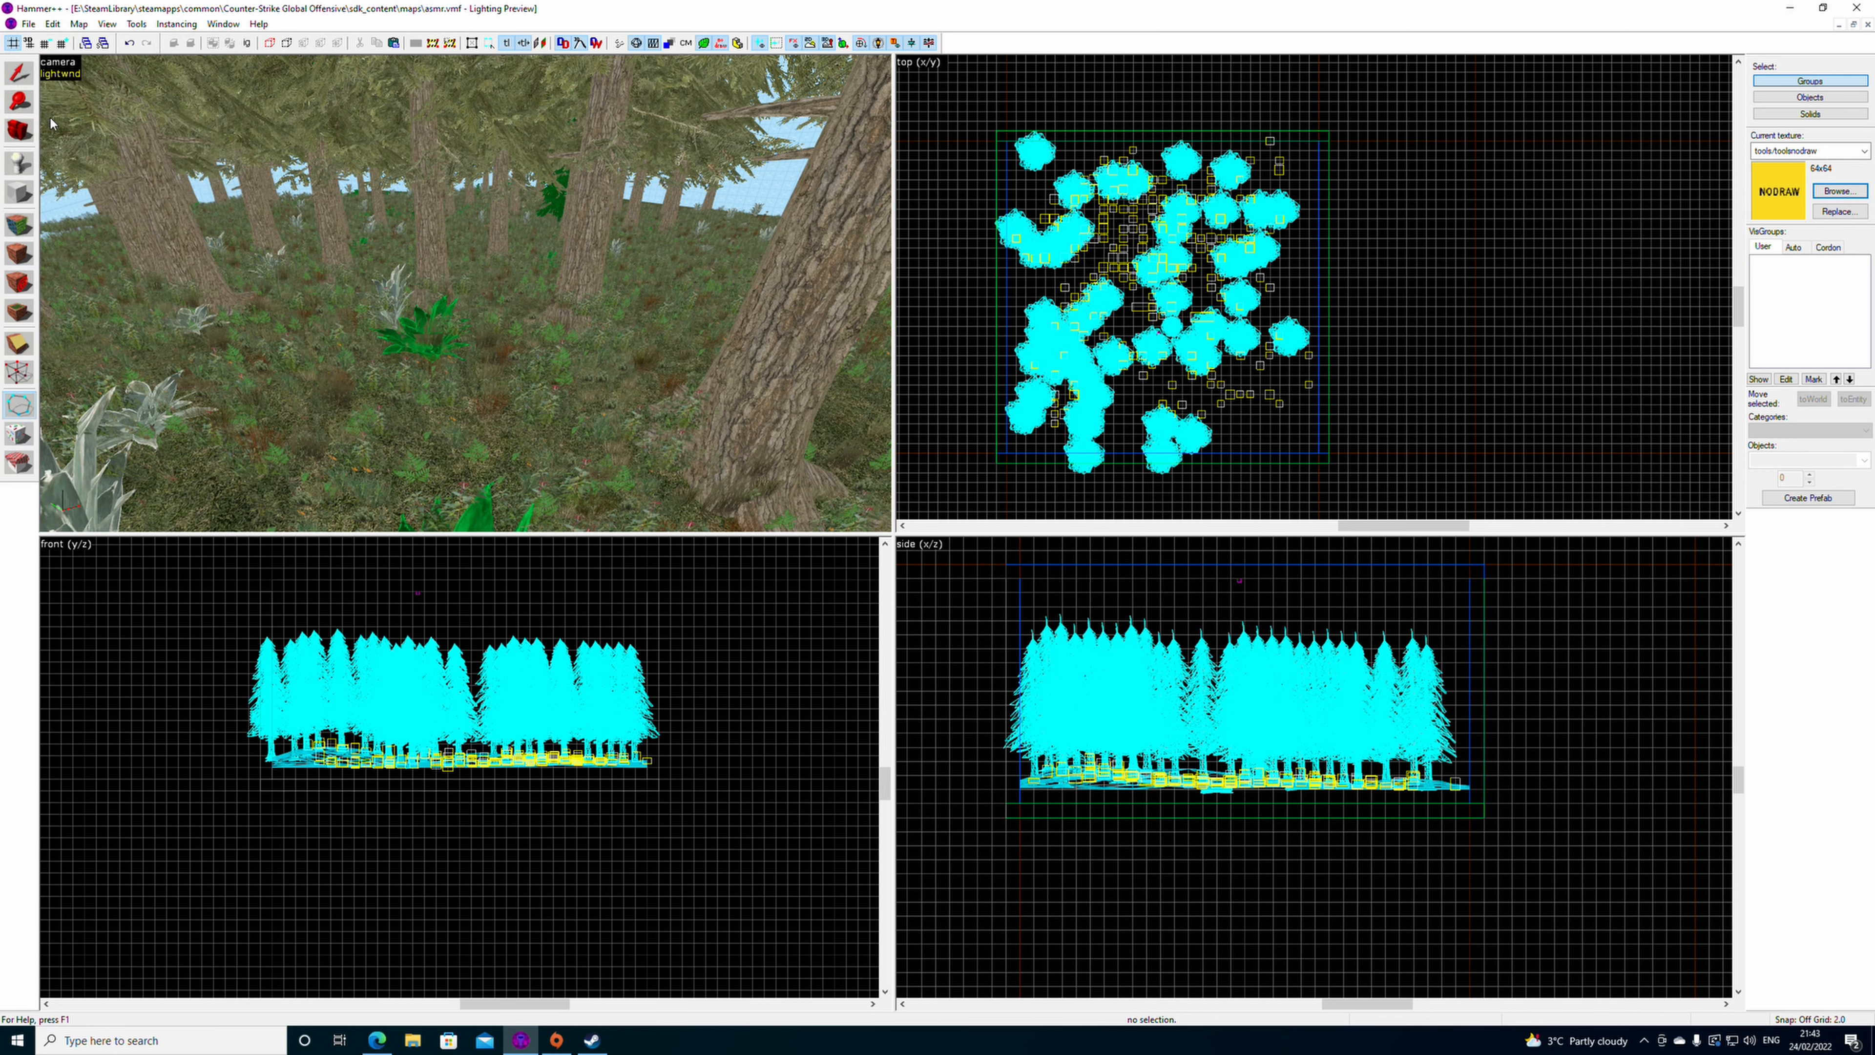
key("z")
key("w")
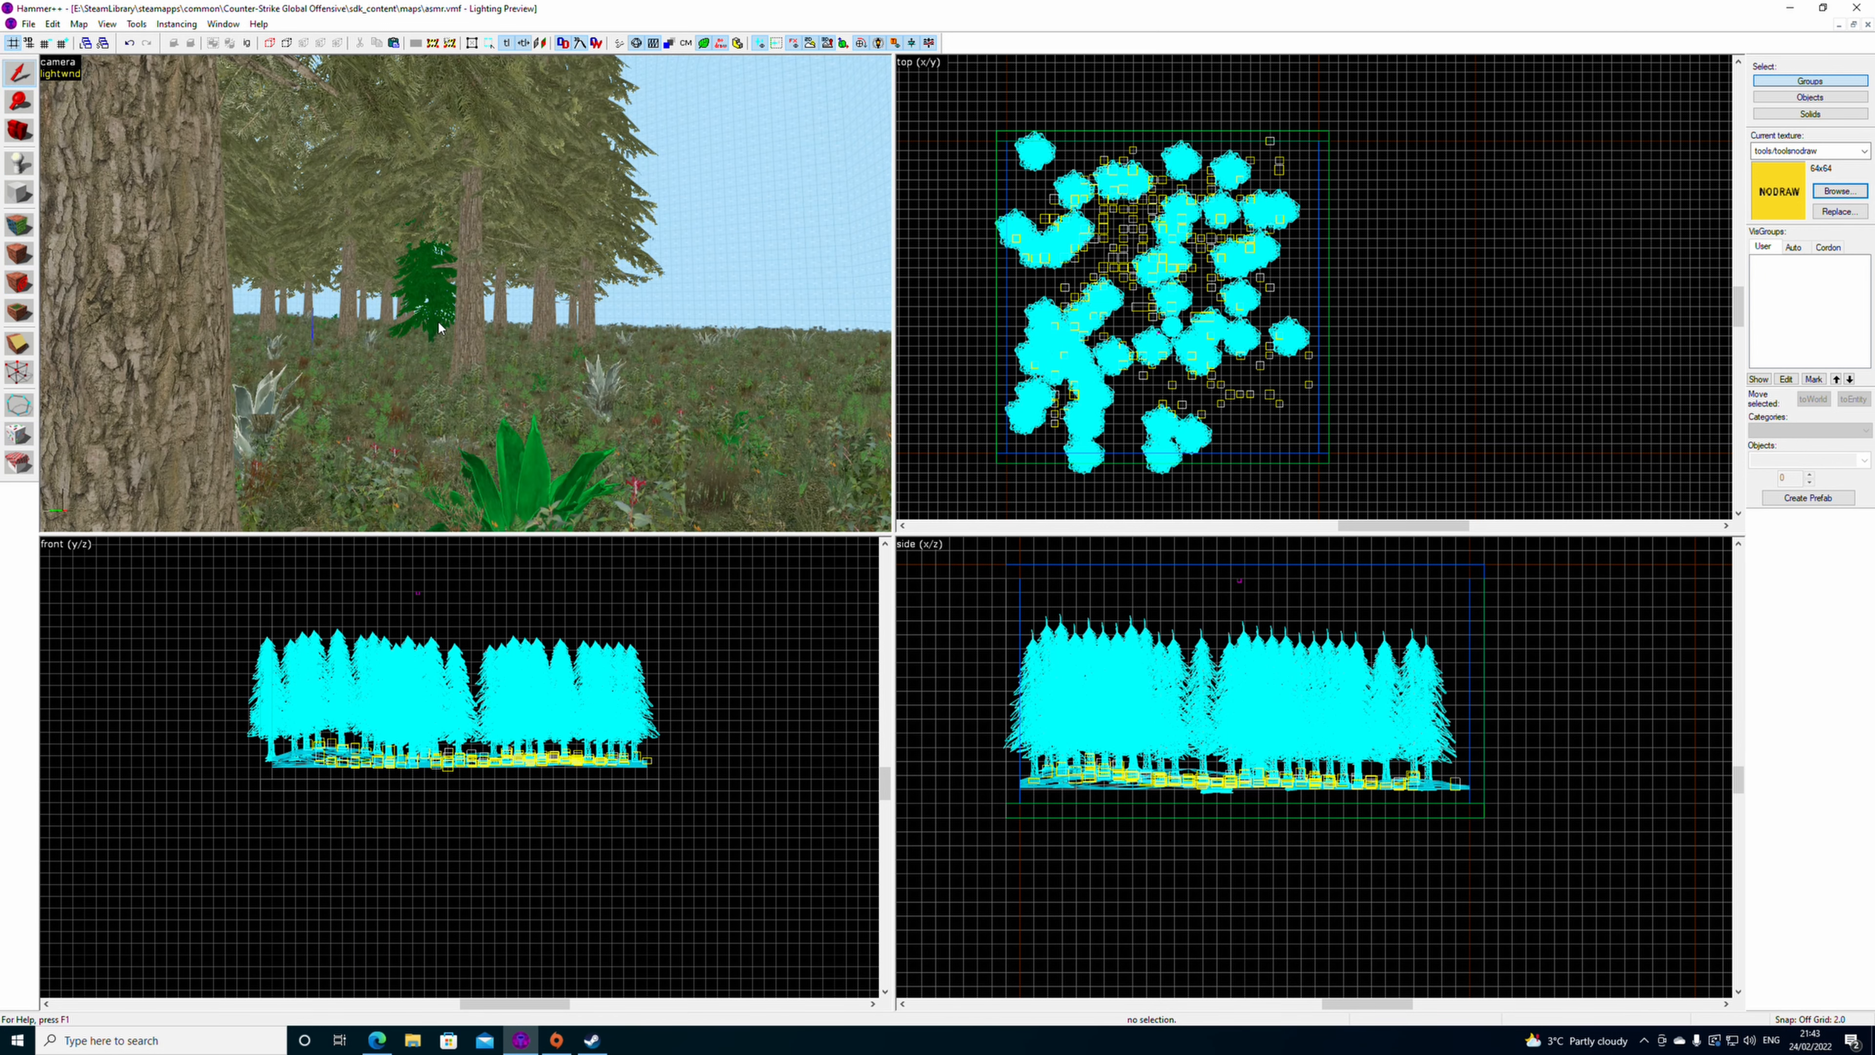
key("z")
left_click(419, 306)
key("Delete")
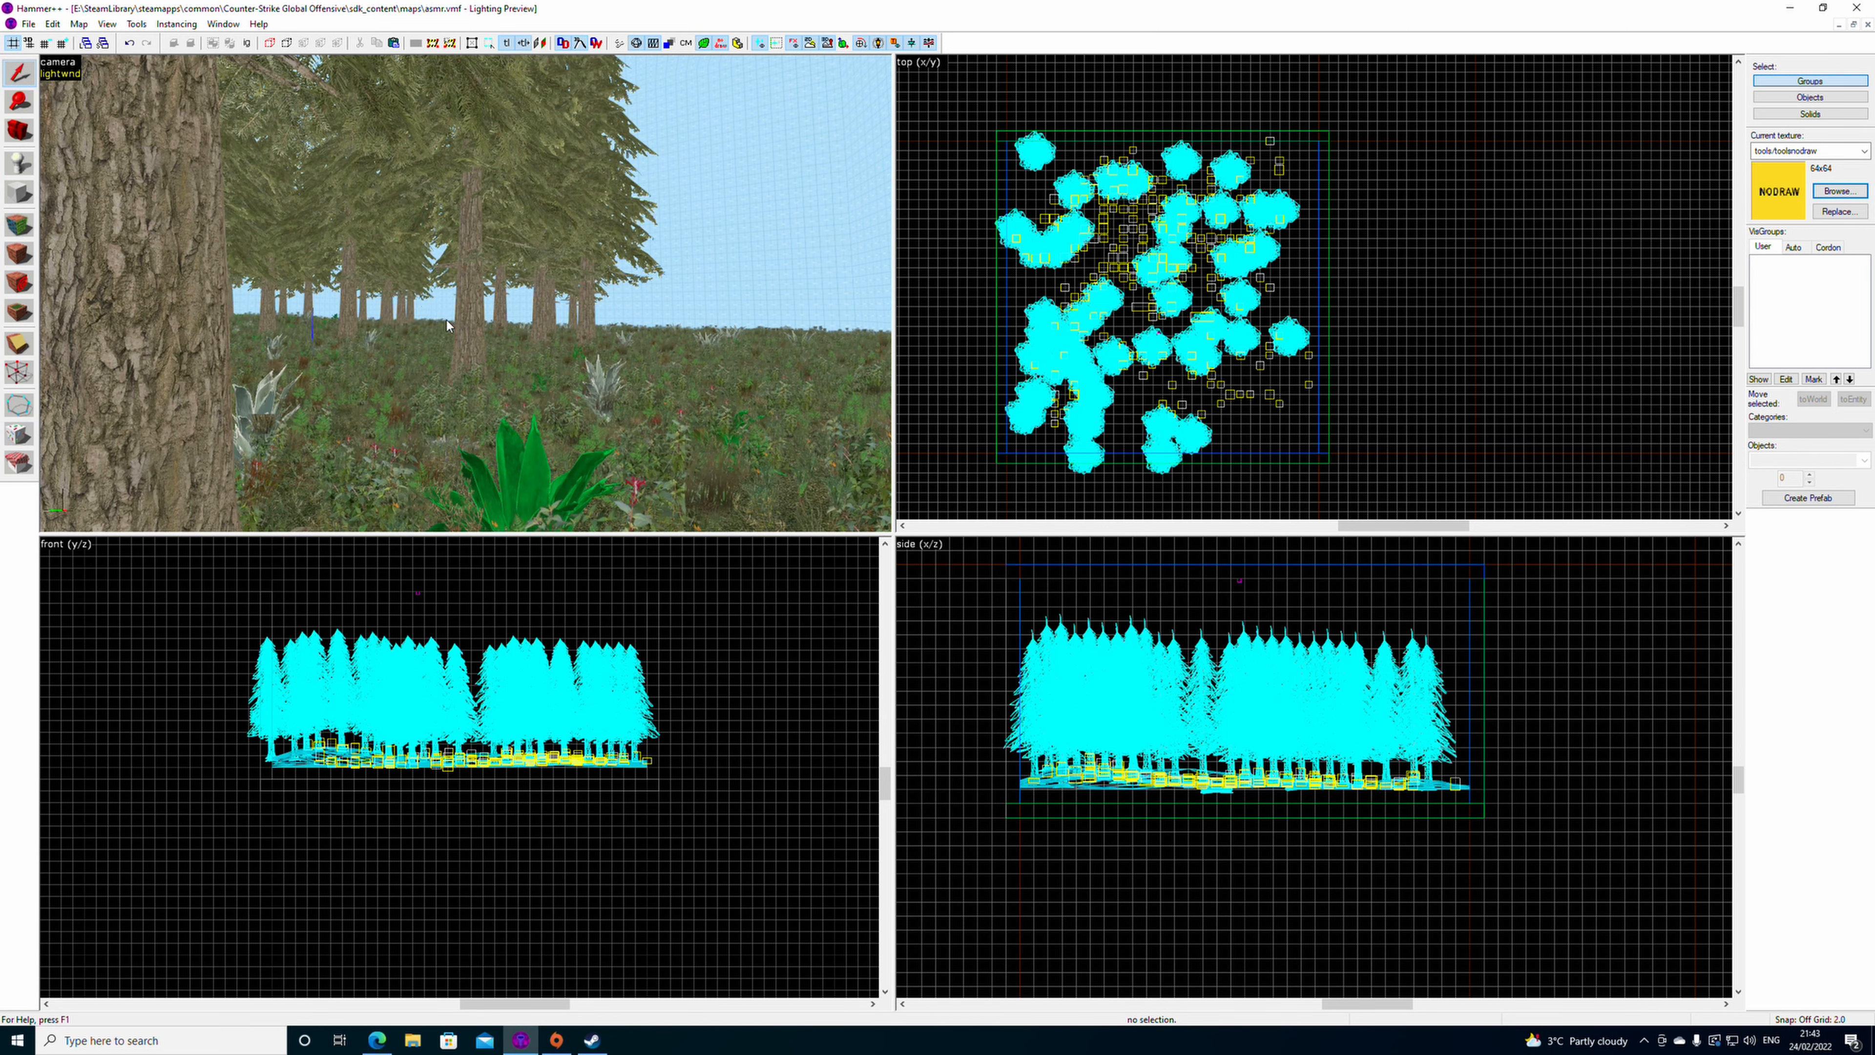
- Place an info_player_terrorist entity on the open ground in the south-central clearing
left_click(20, 164)
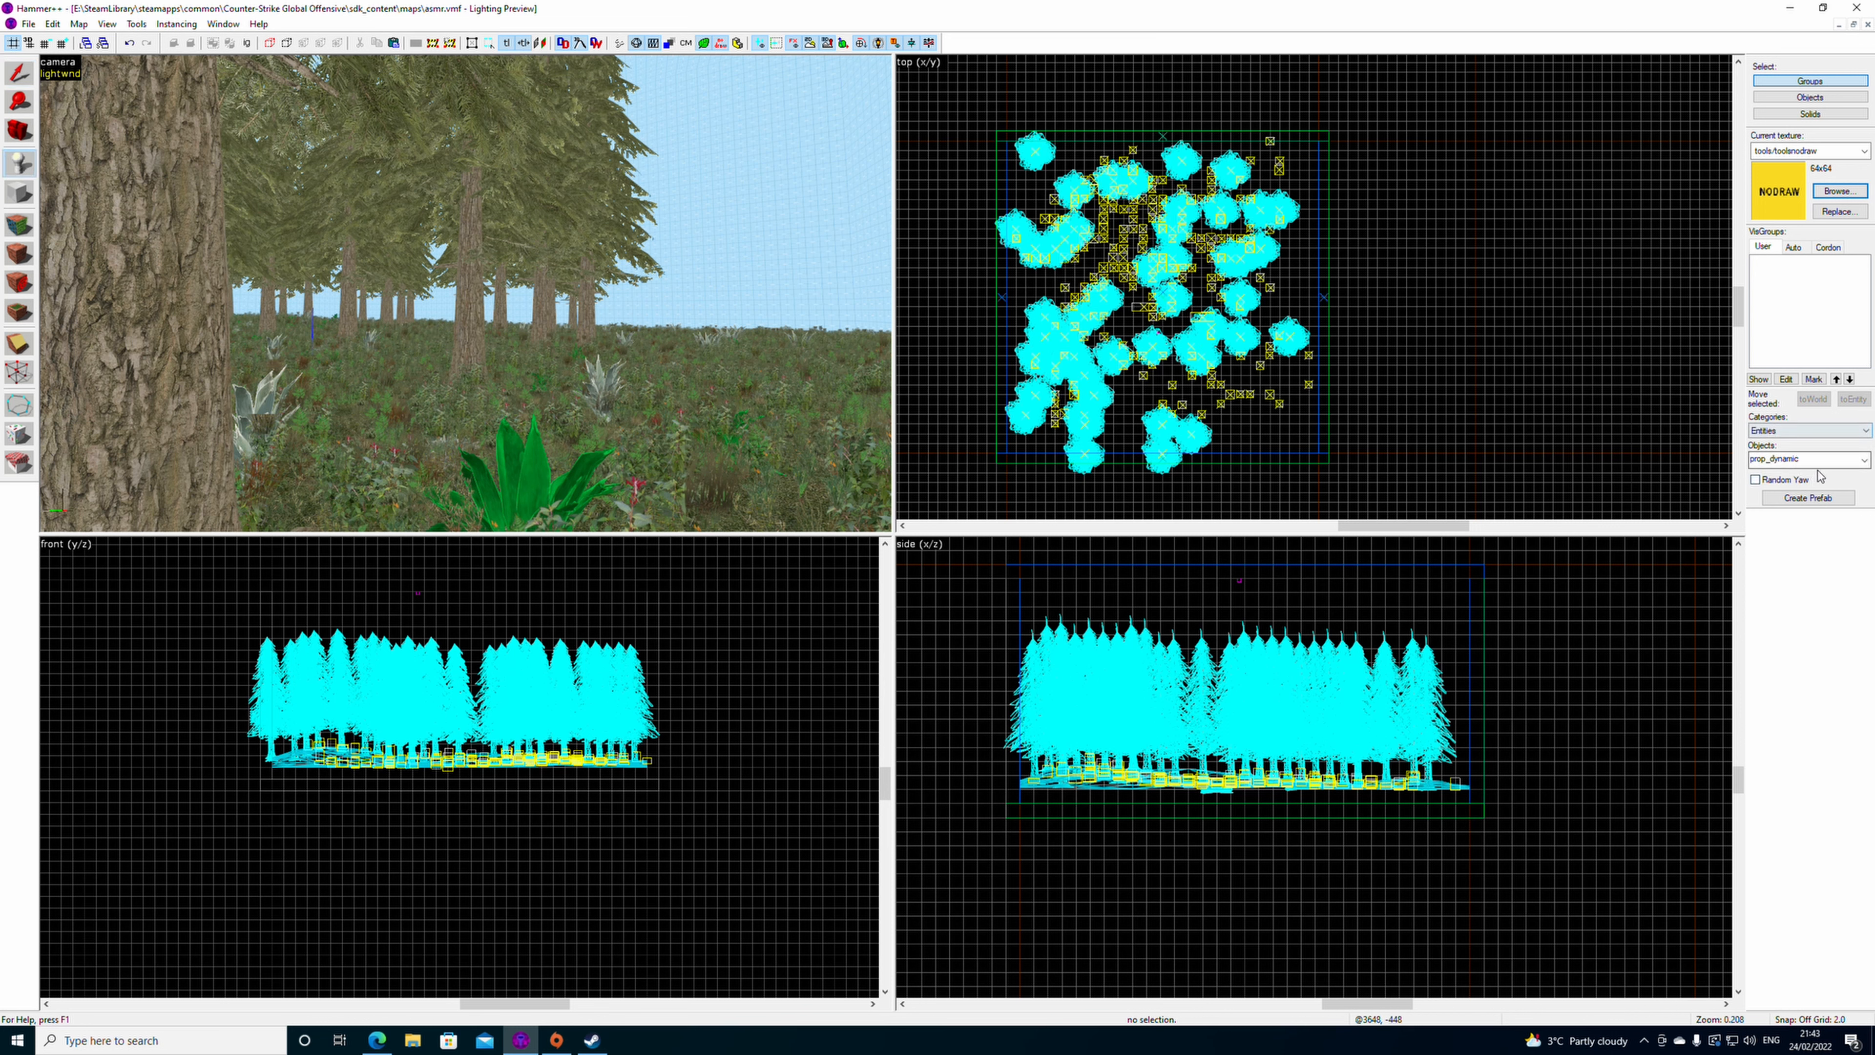
left_click(1761, 461)
type("terr")
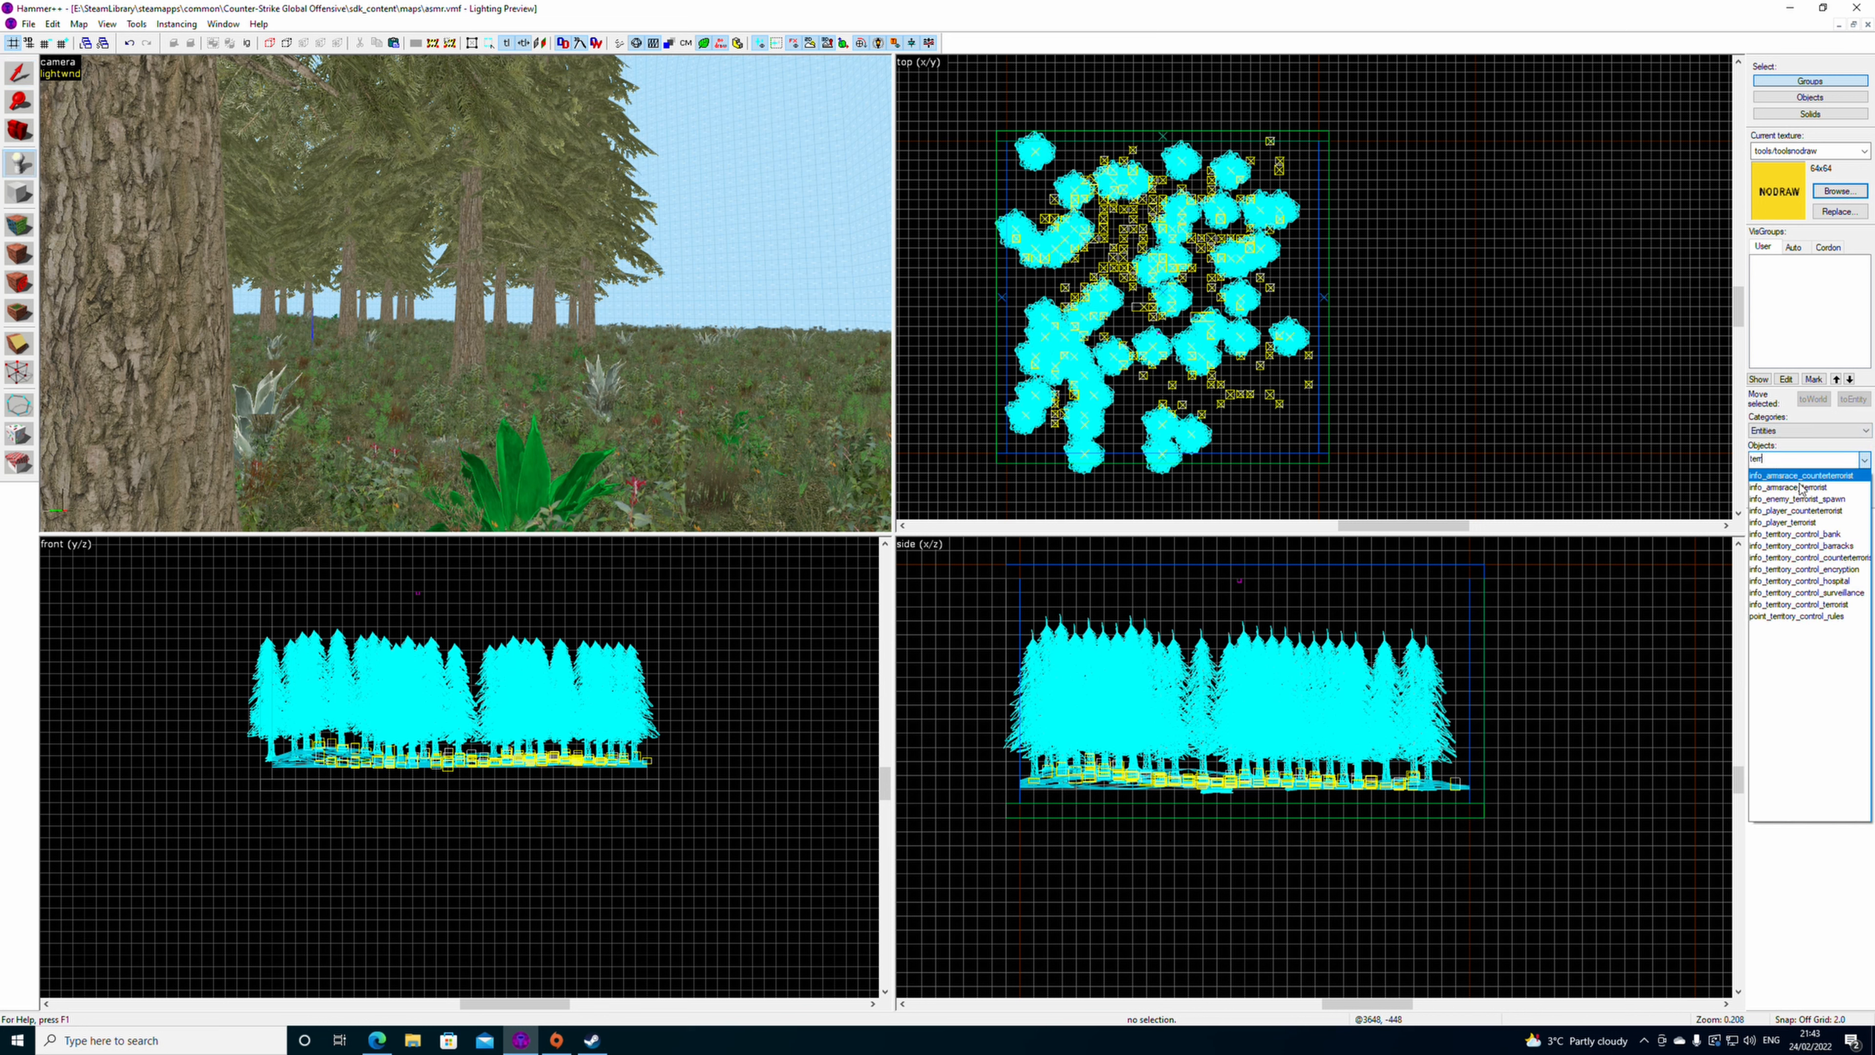
left_click(1826, 523)
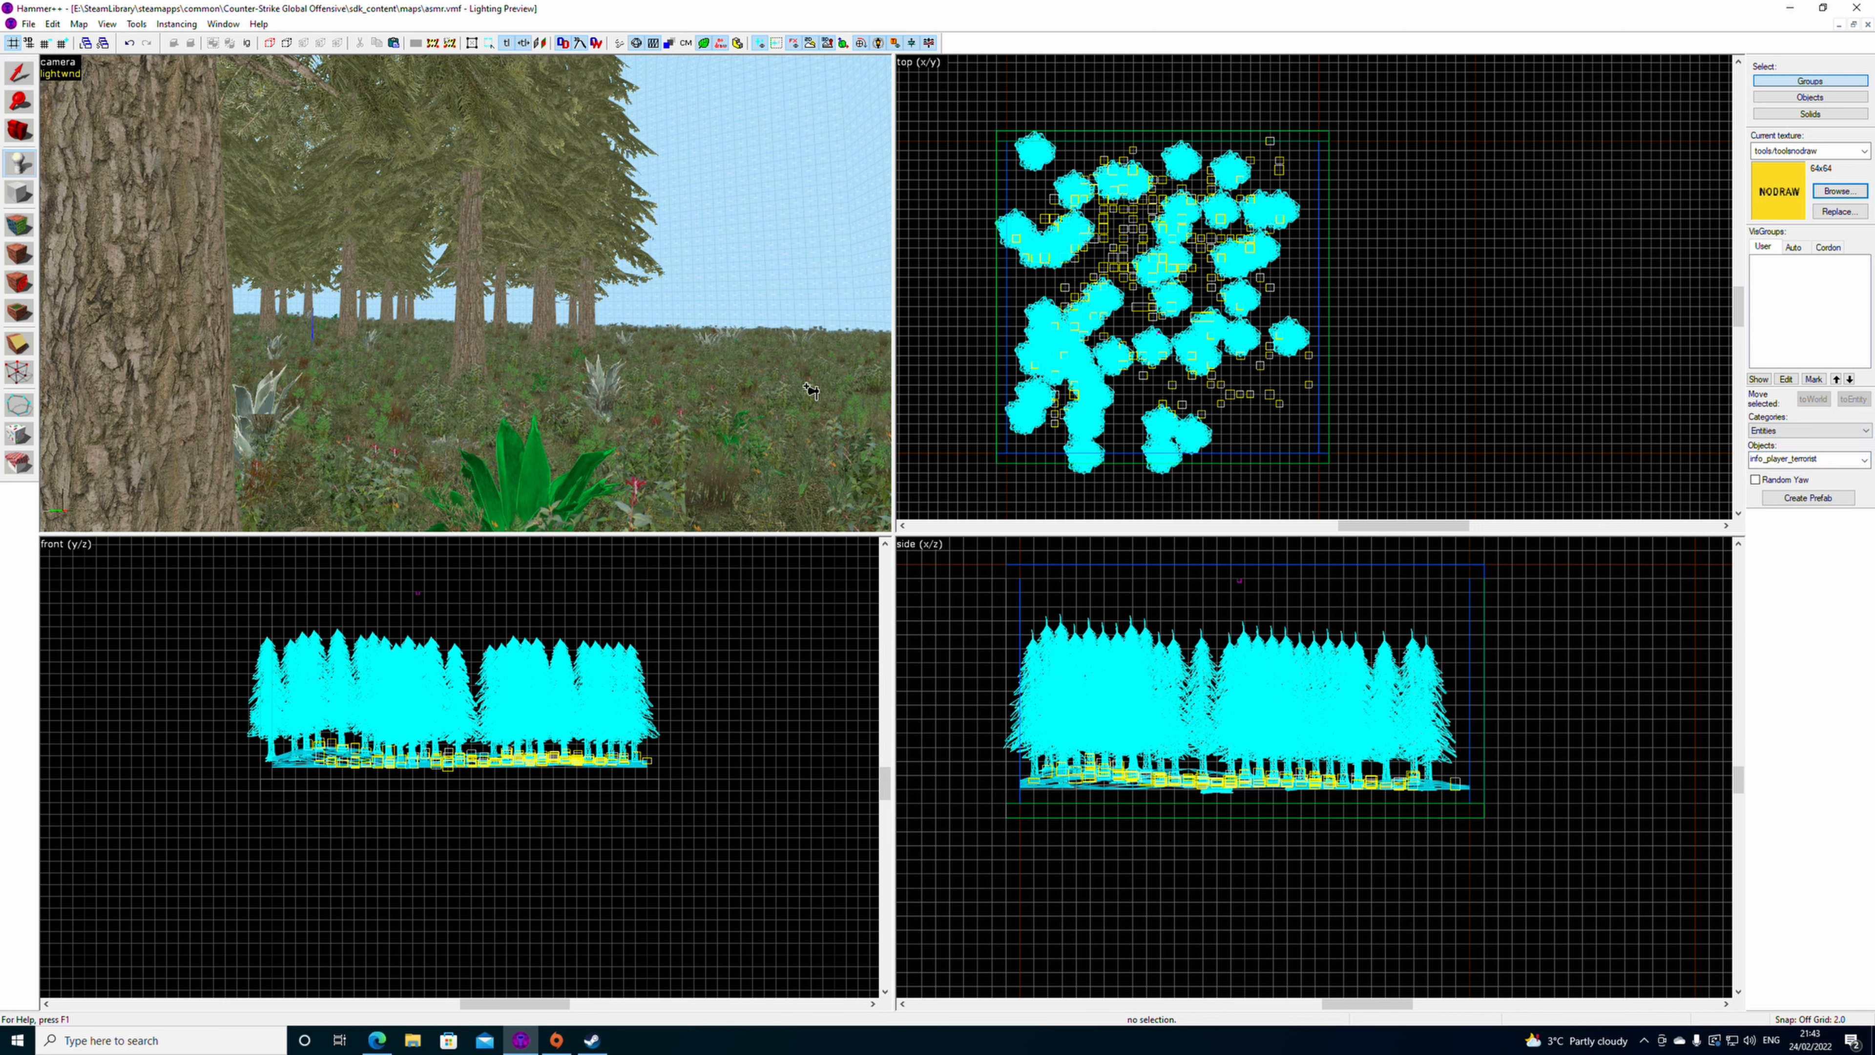
left_click(25, 80)
scroll(883, 388, "up", 1)
left_click_drag(845, 294, 792, 379)
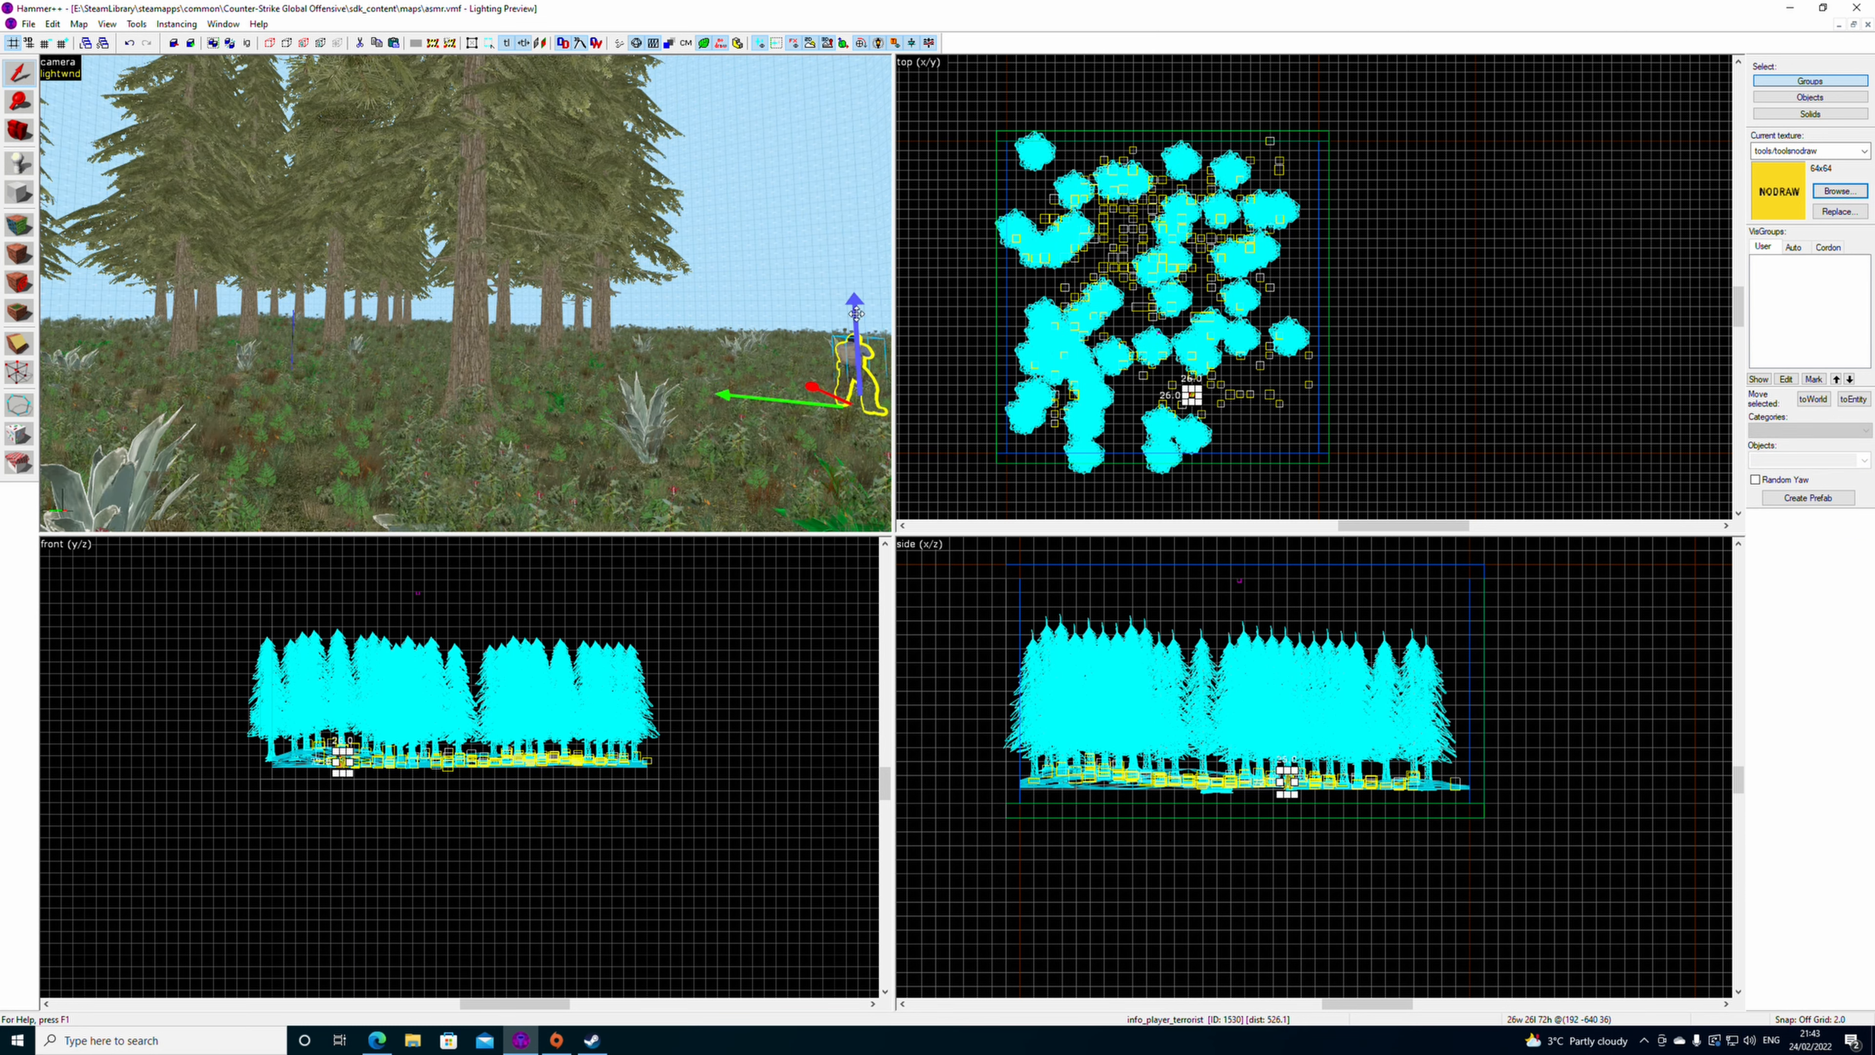
- Turn on grid snapping and raise the terrorist spawn so its feet clear the clearing's ground
key("z")
key("w")
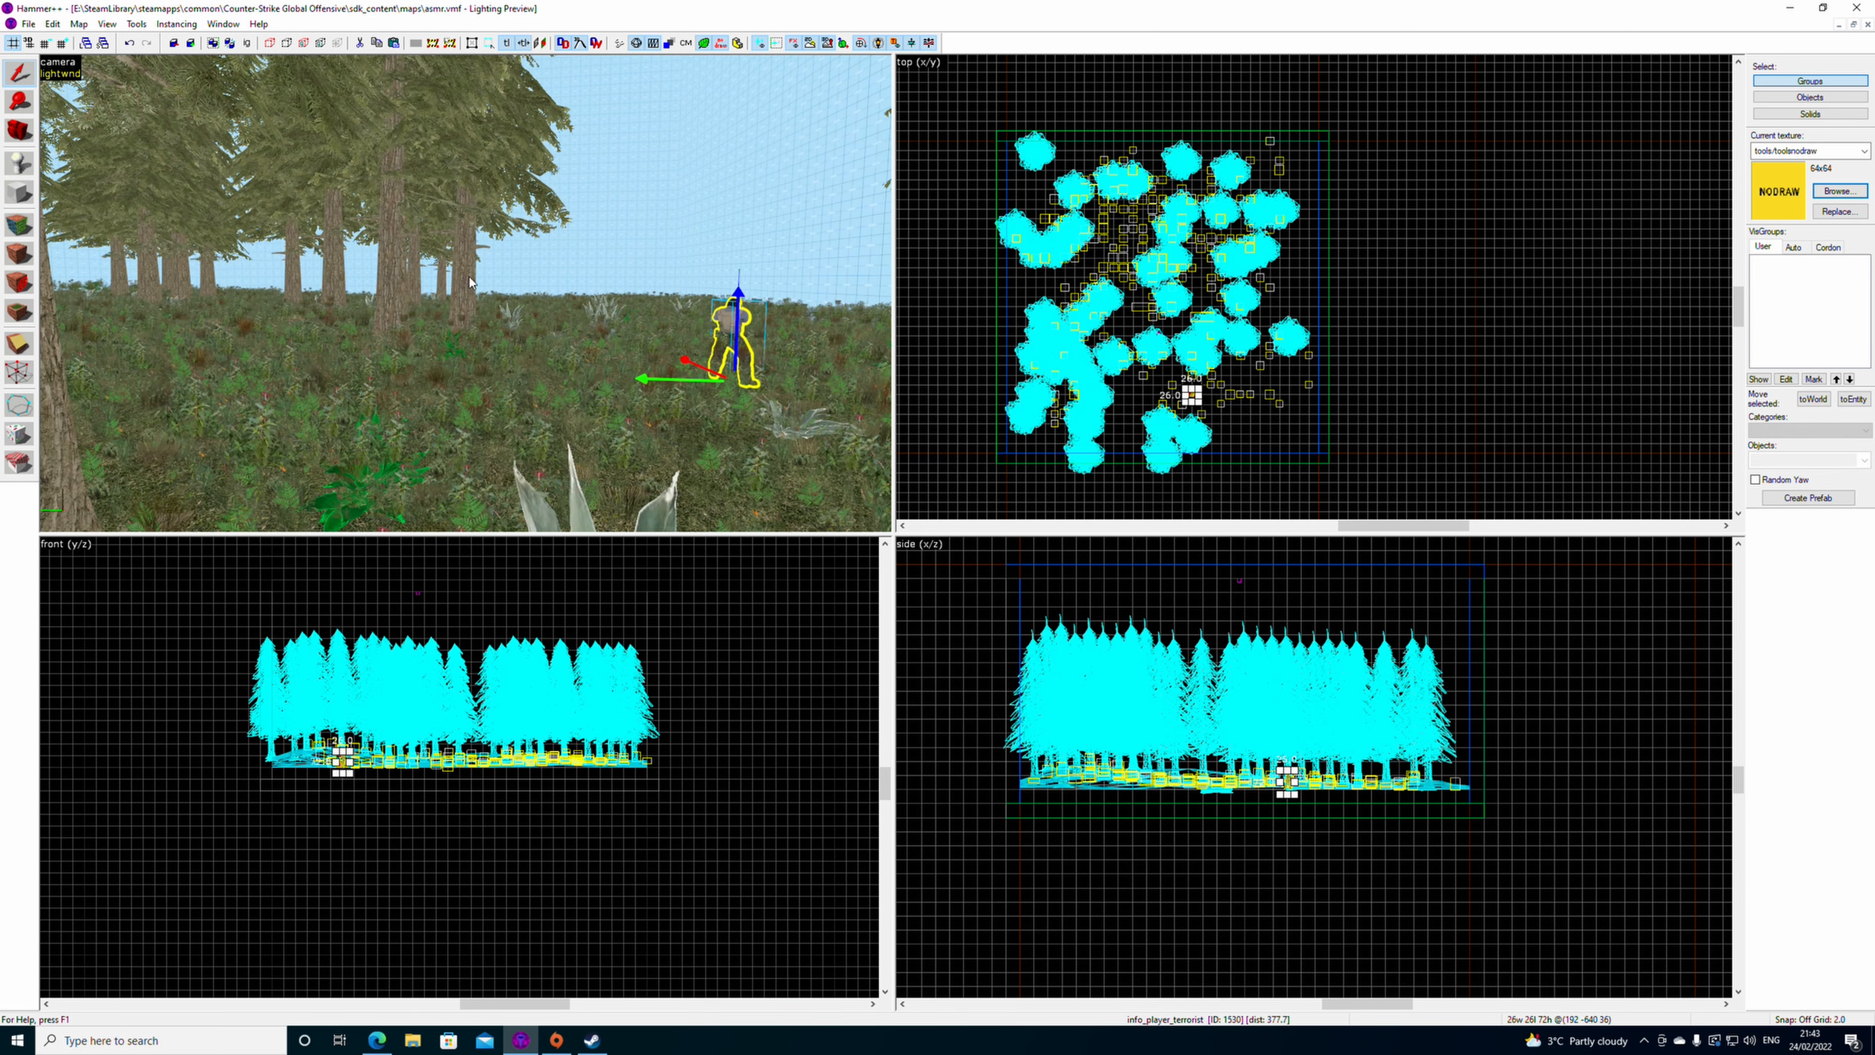
key("z")
key("z")
key("s")
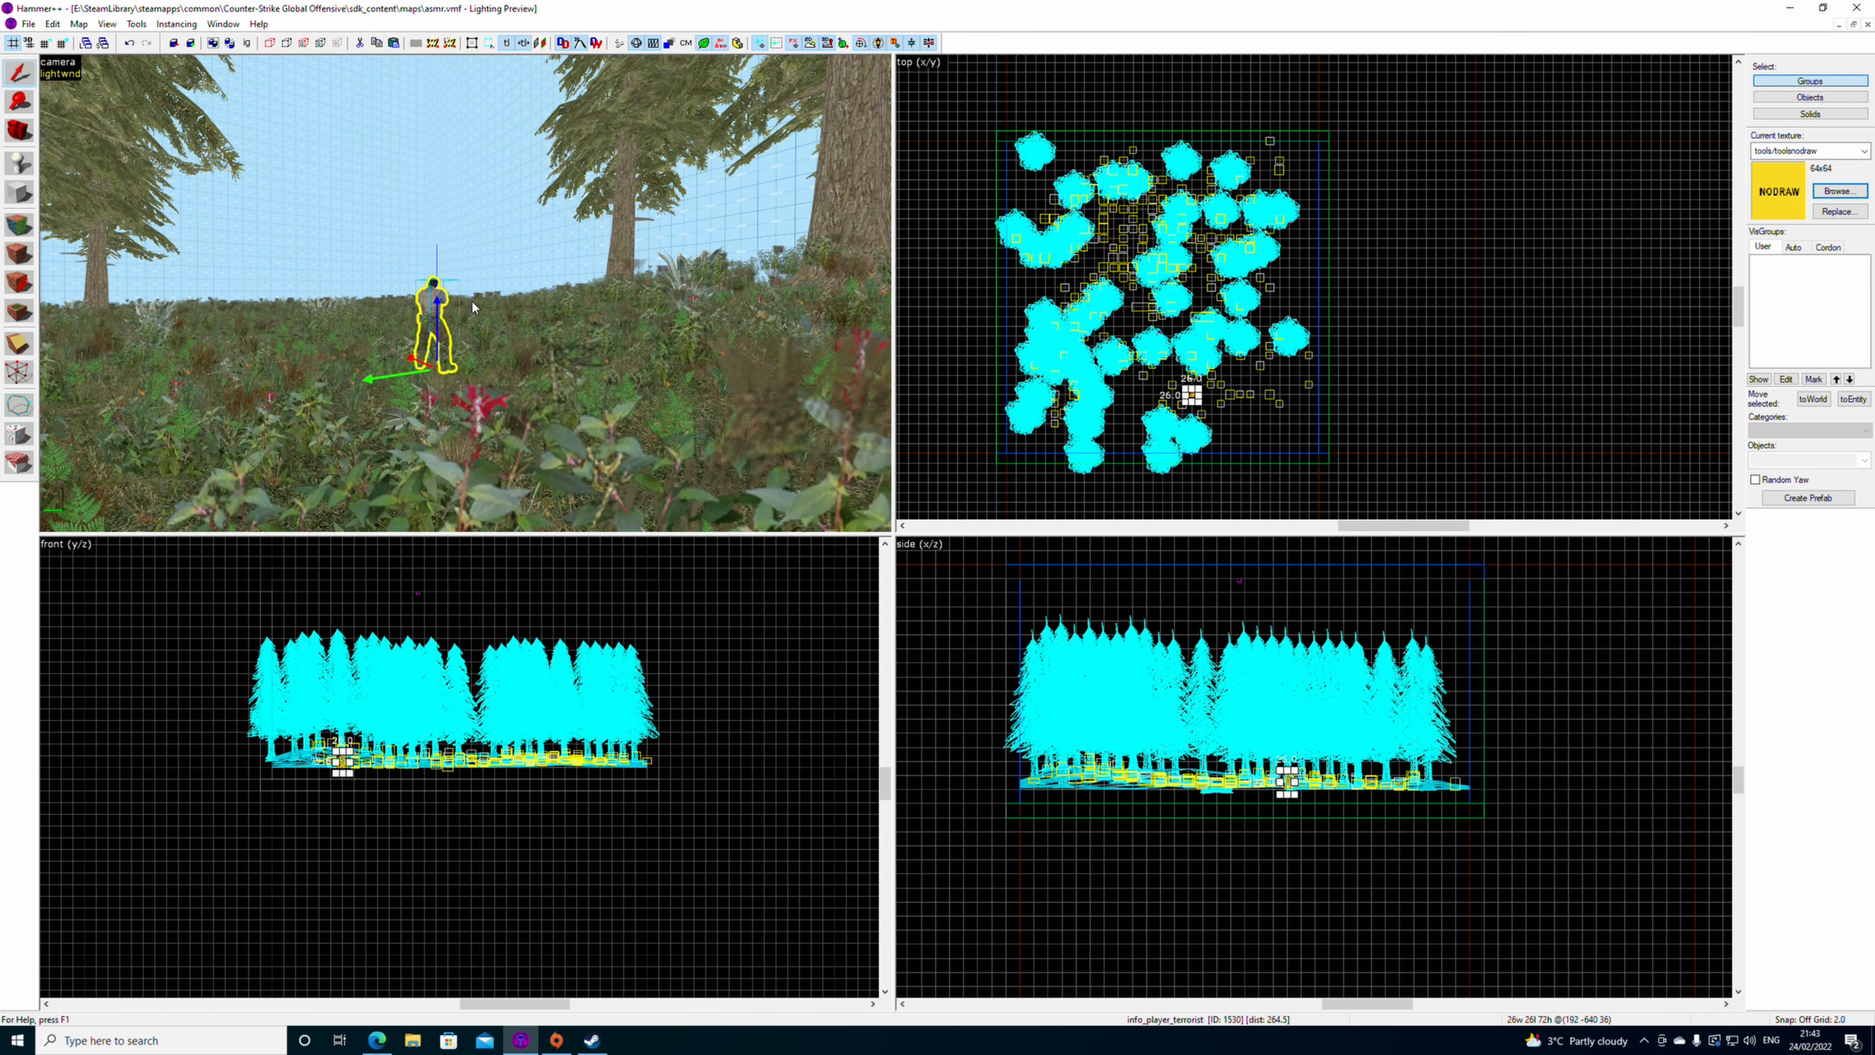
key("w")
key("z")
left_click(404, 281)
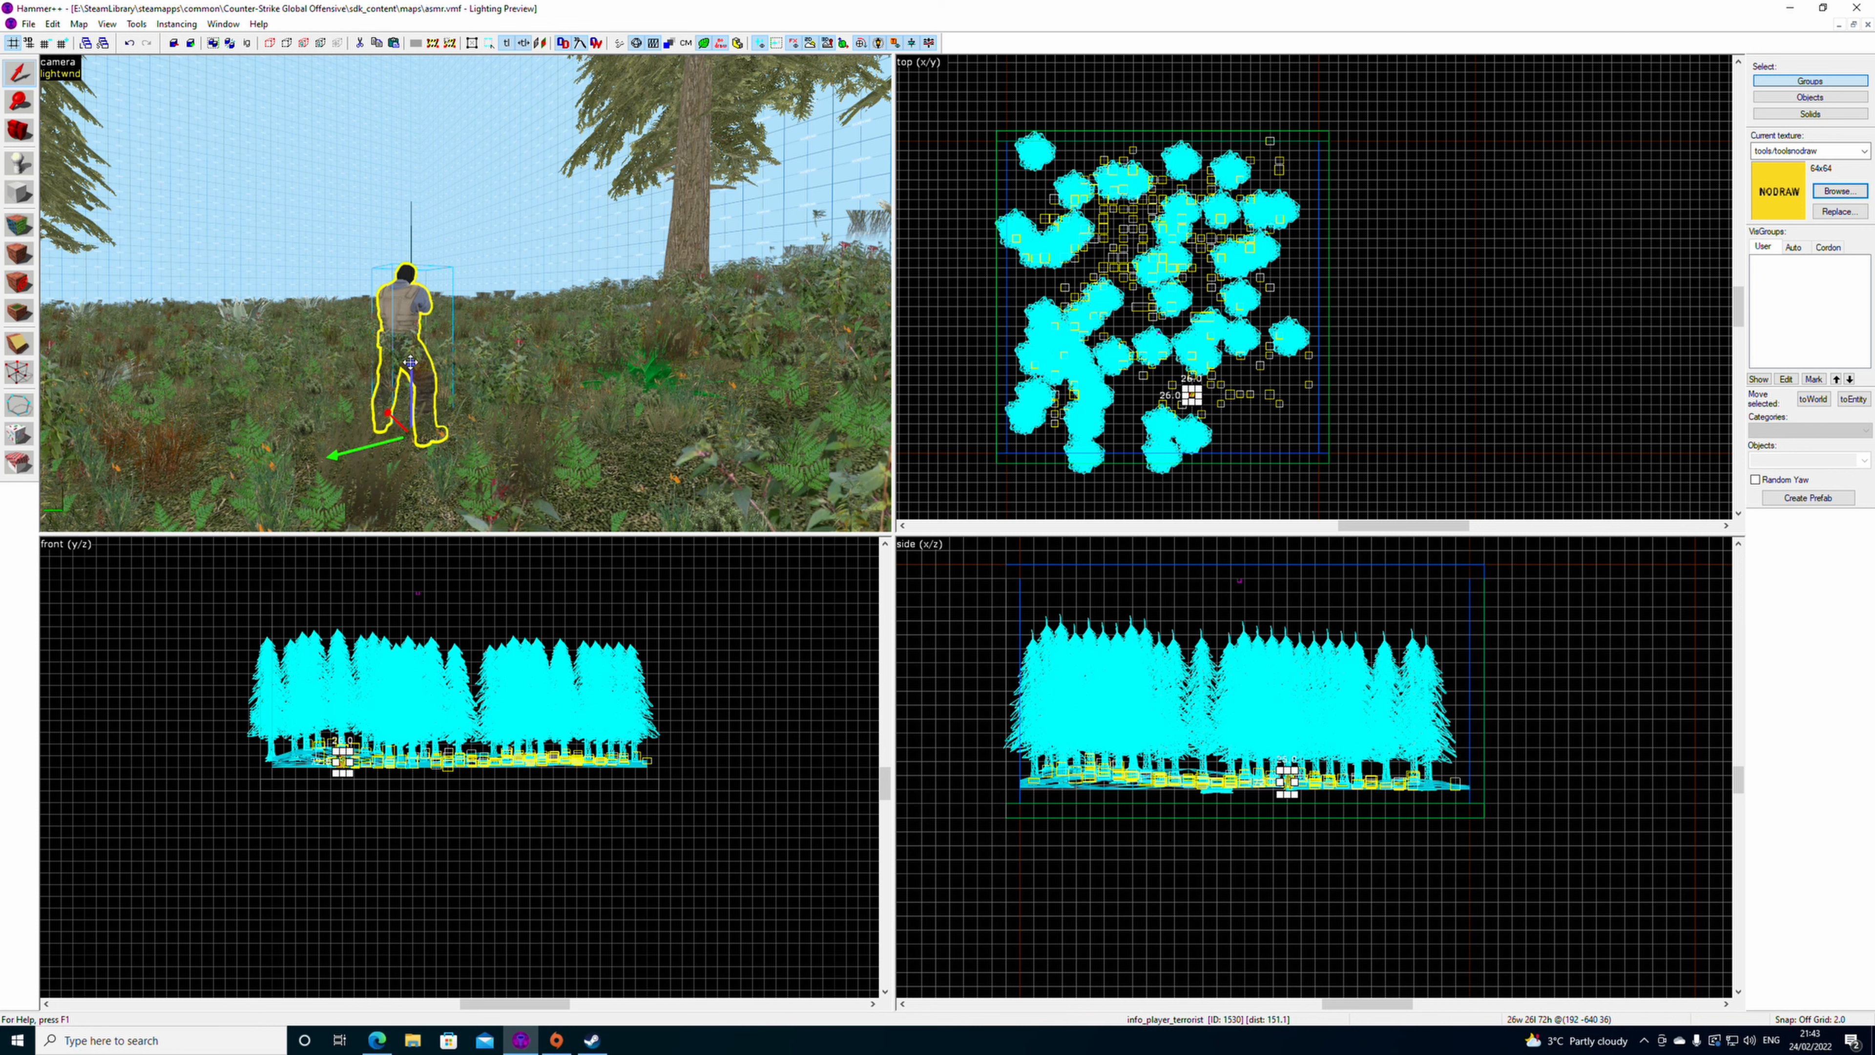
left_click(422, 375)
left_click(417, 311)
scroll(1168, 755, "up", 9)
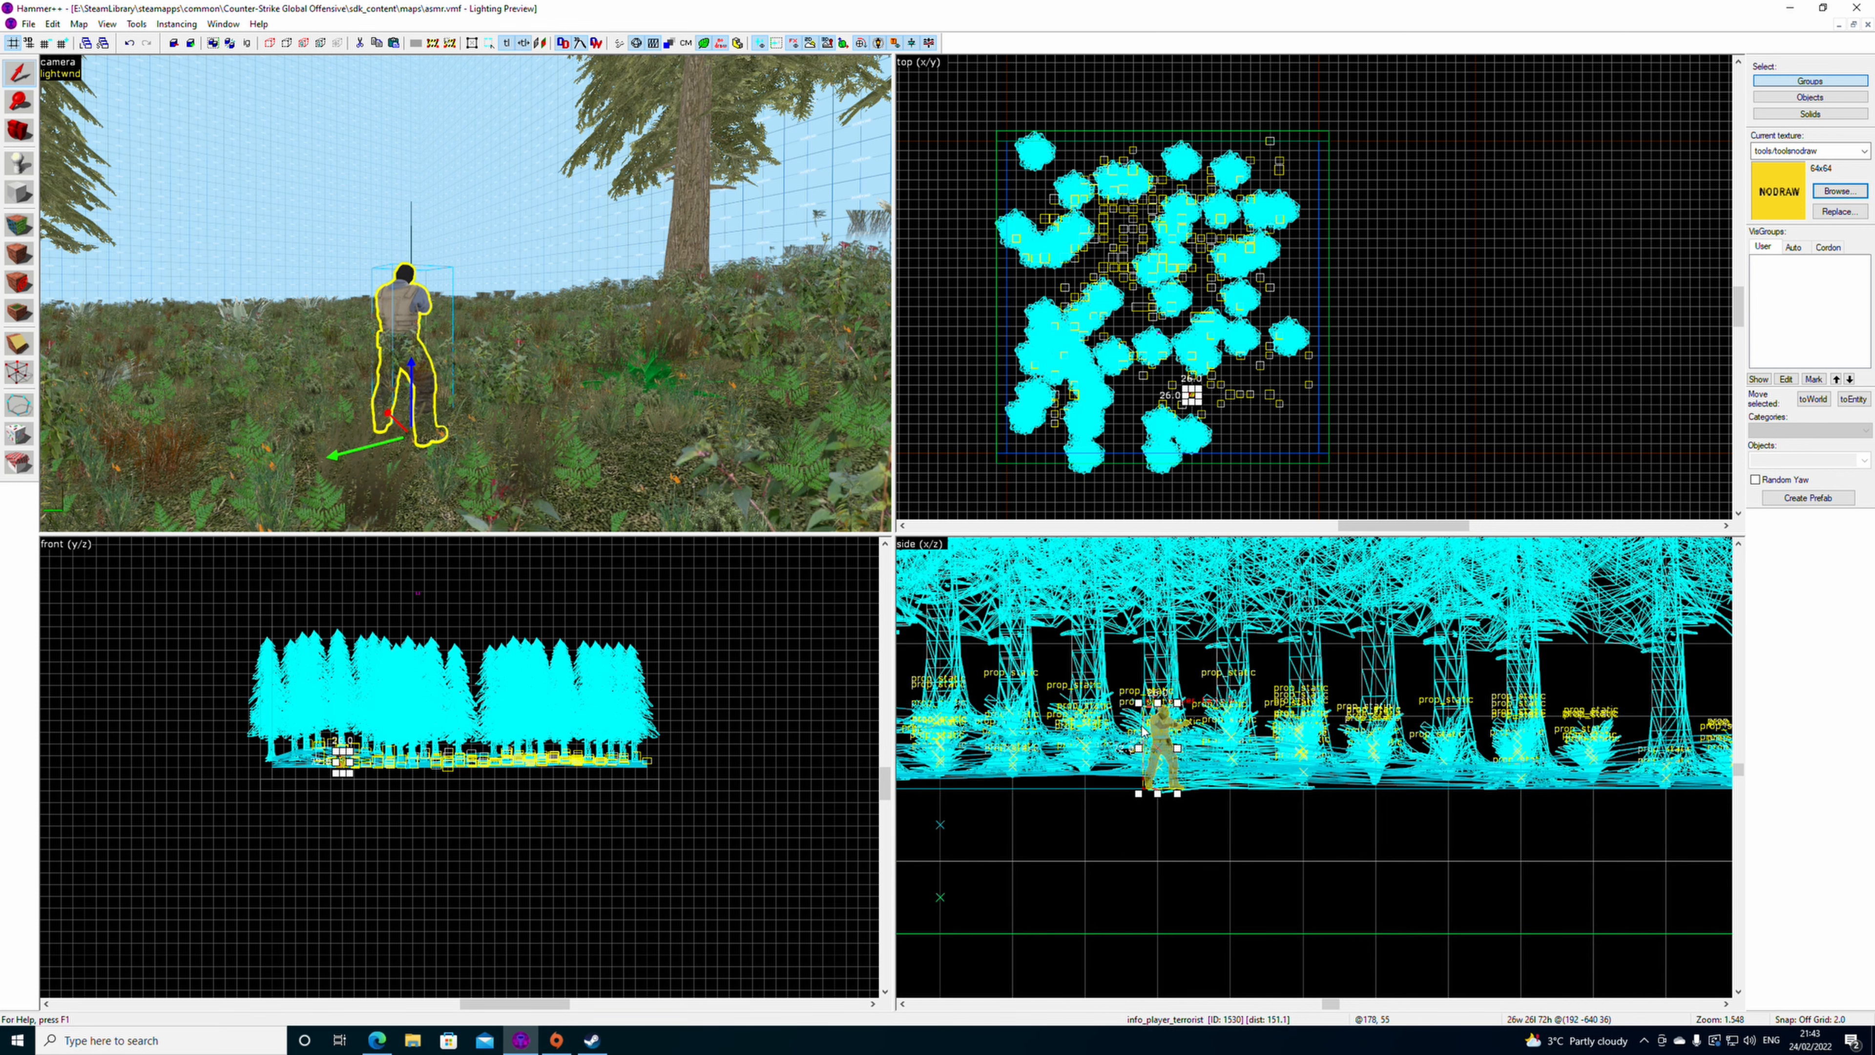
key("shift+w")
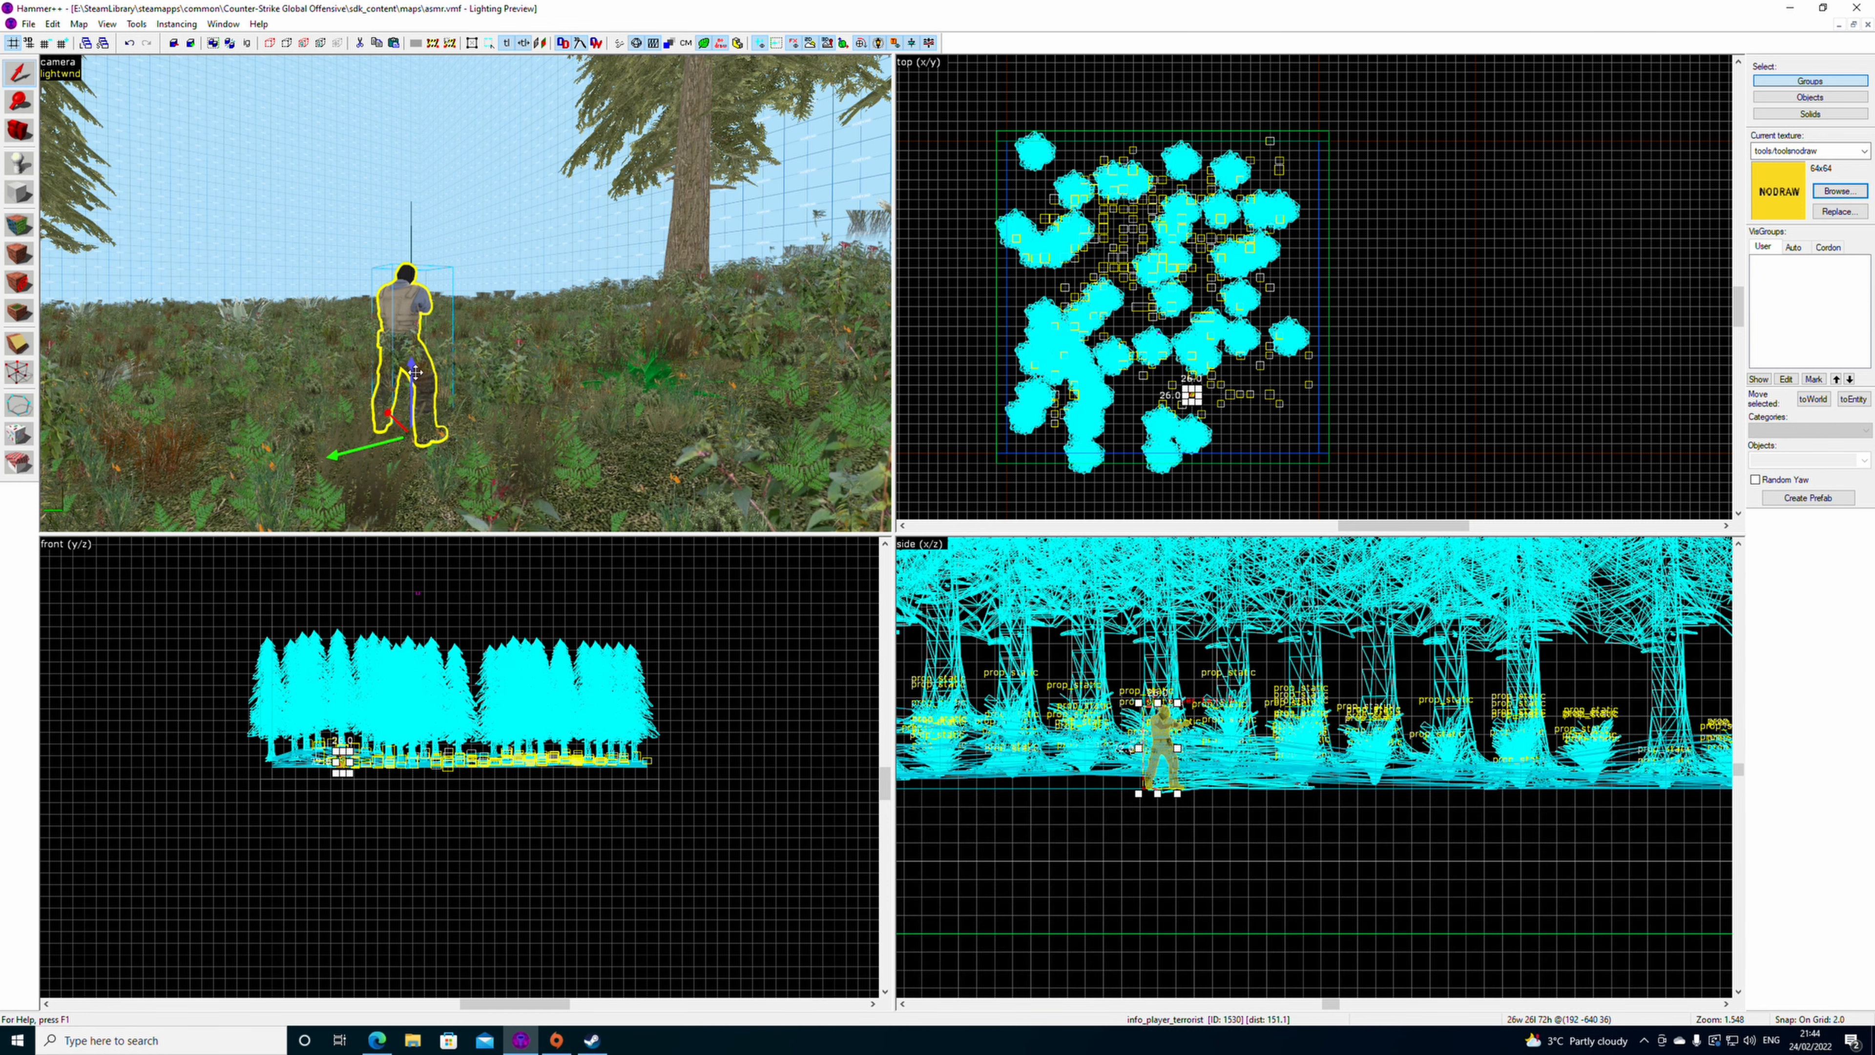
left_click_drag(415, 372, 414, 338)
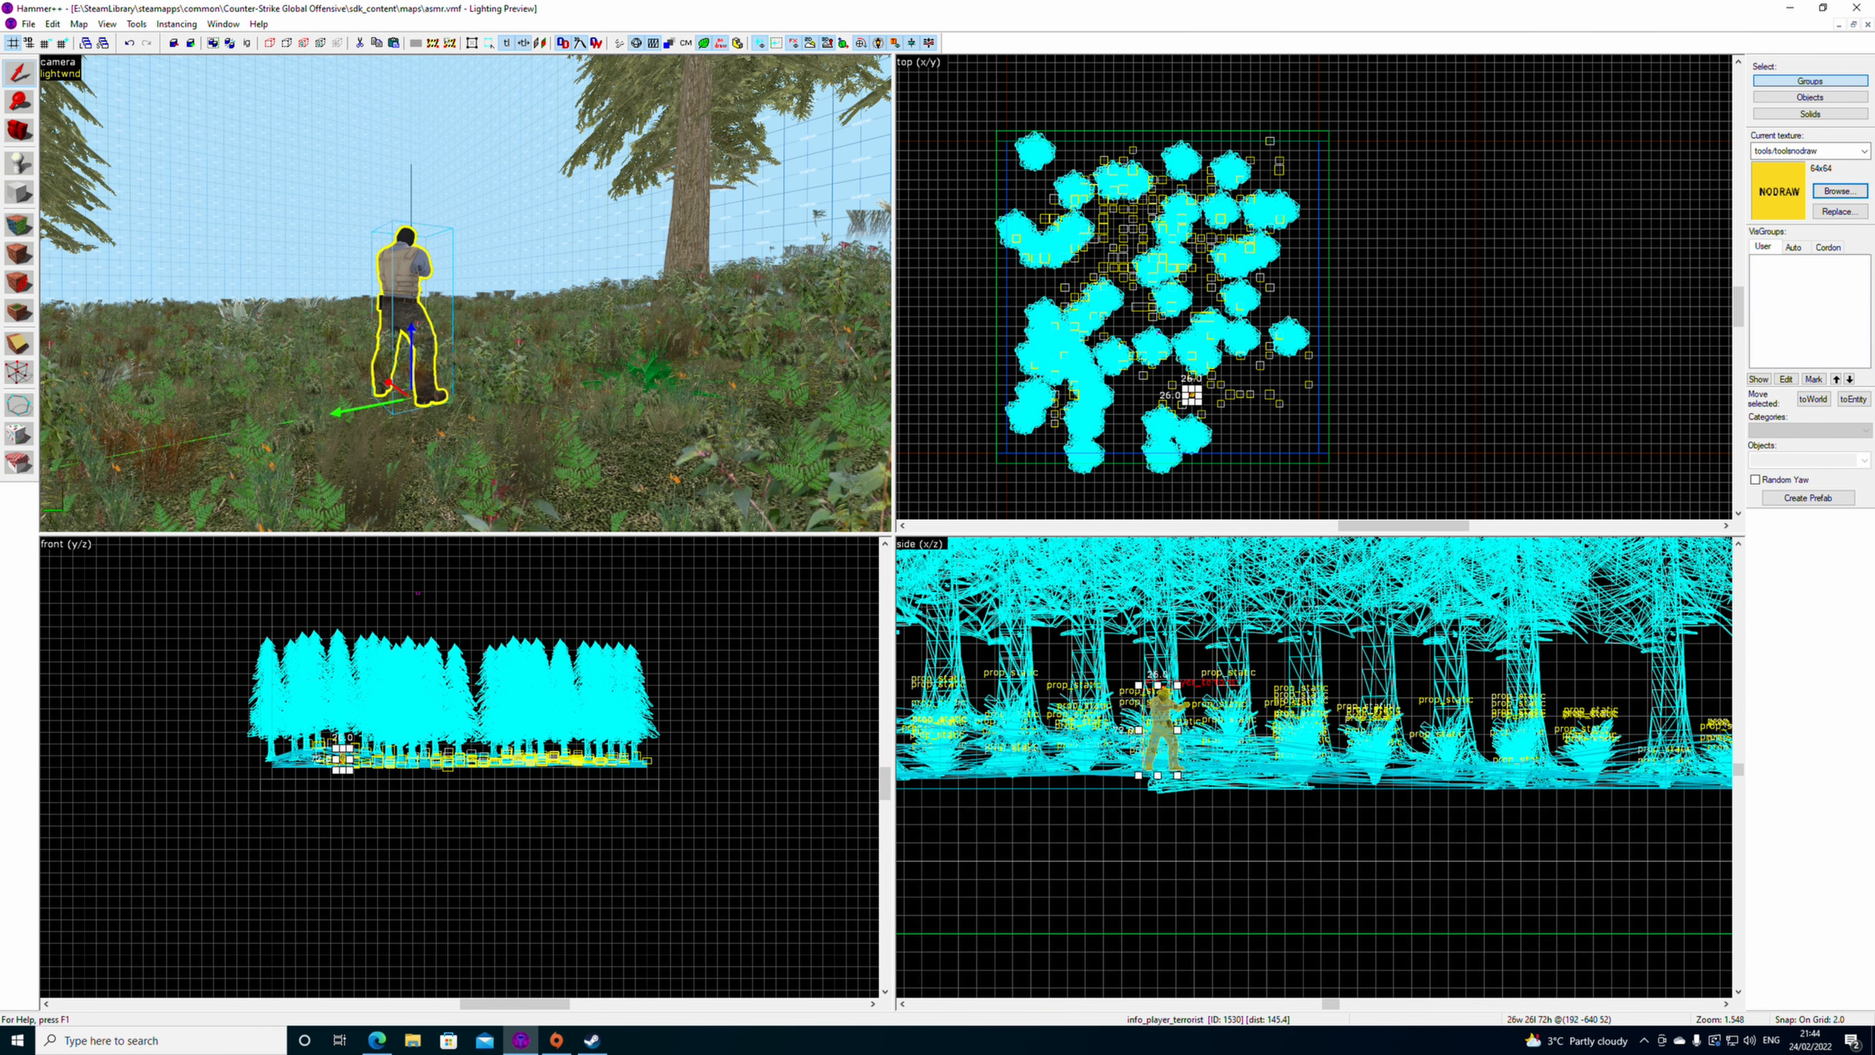
- Check the terrorist spawn against the sloping ground and raise it slightly further
key("z")
key("s")
key("z")
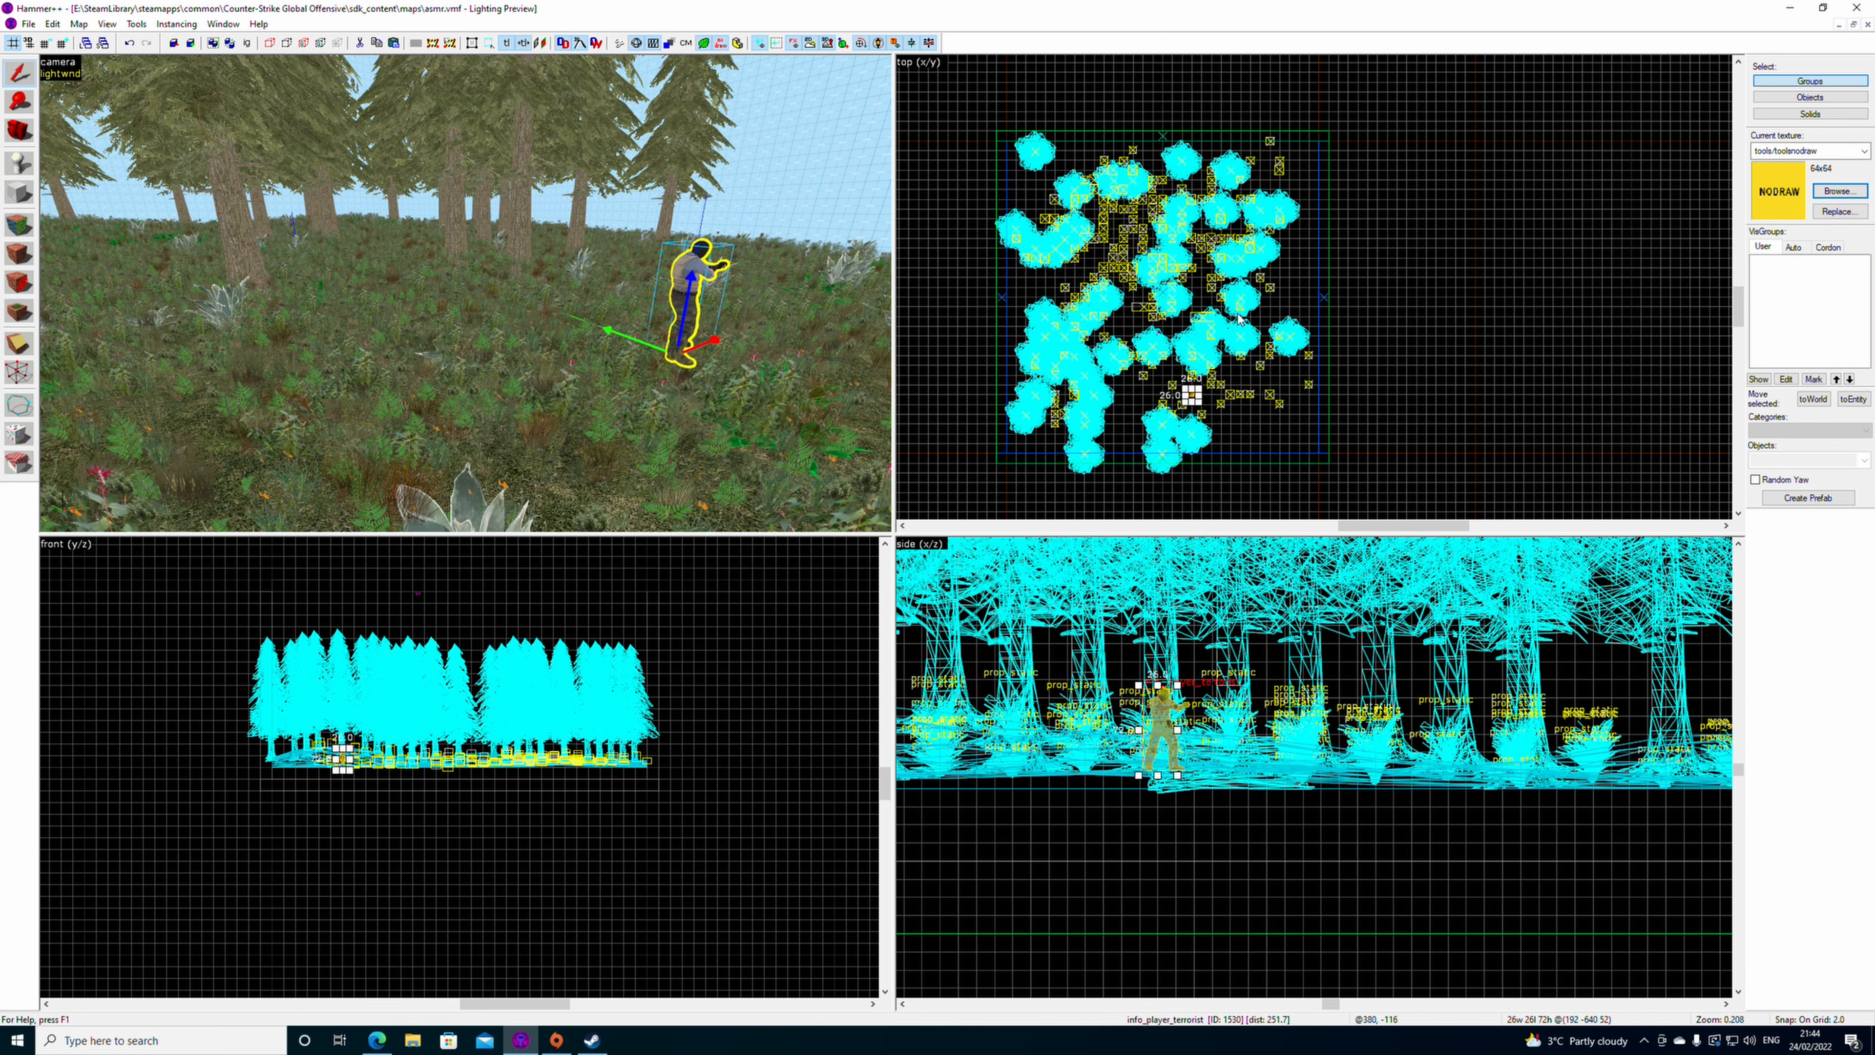
key("w")
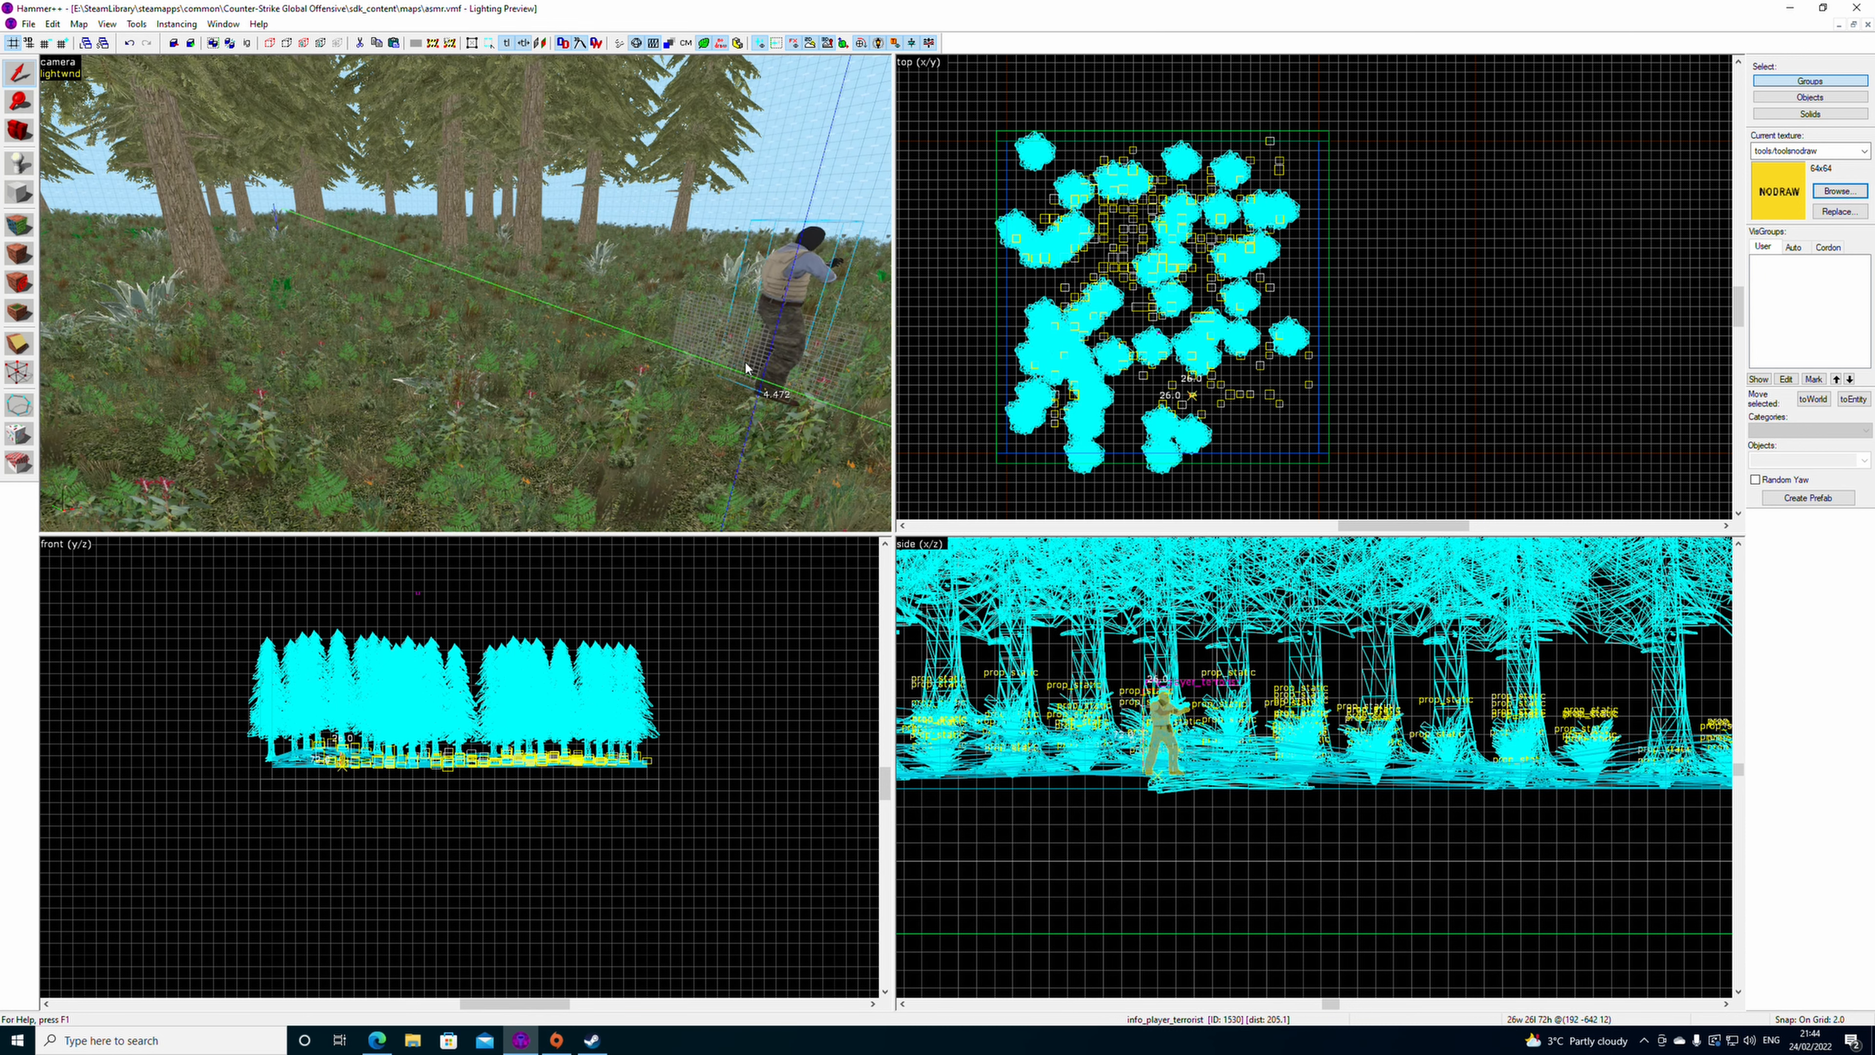
- Rotate the terrorist spawn to face north towards the trees and clear the selection
scroll(1092, 428, "up", 5)
scroll(1092, 429, "up", 2)
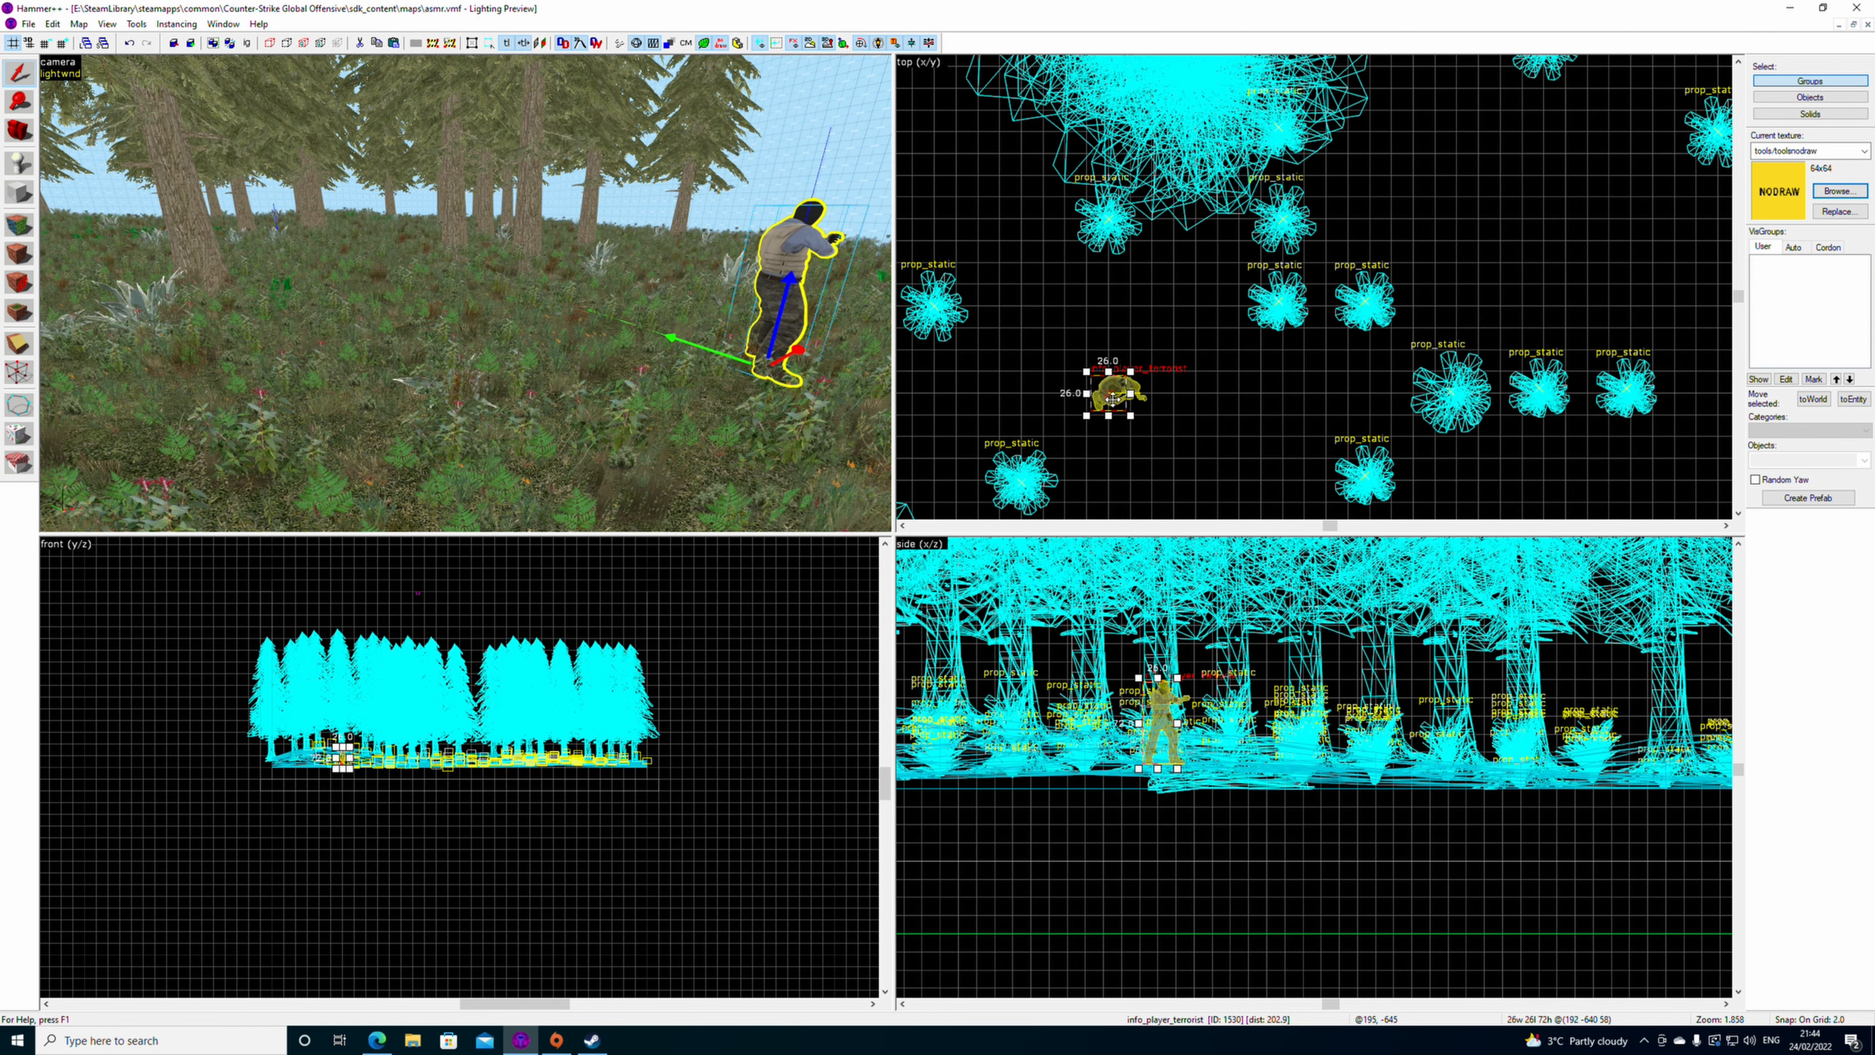
left_click(1121, 408)
left_click_drag(784, 414, 635, 299)
scroll(476, 241, "down", 4)
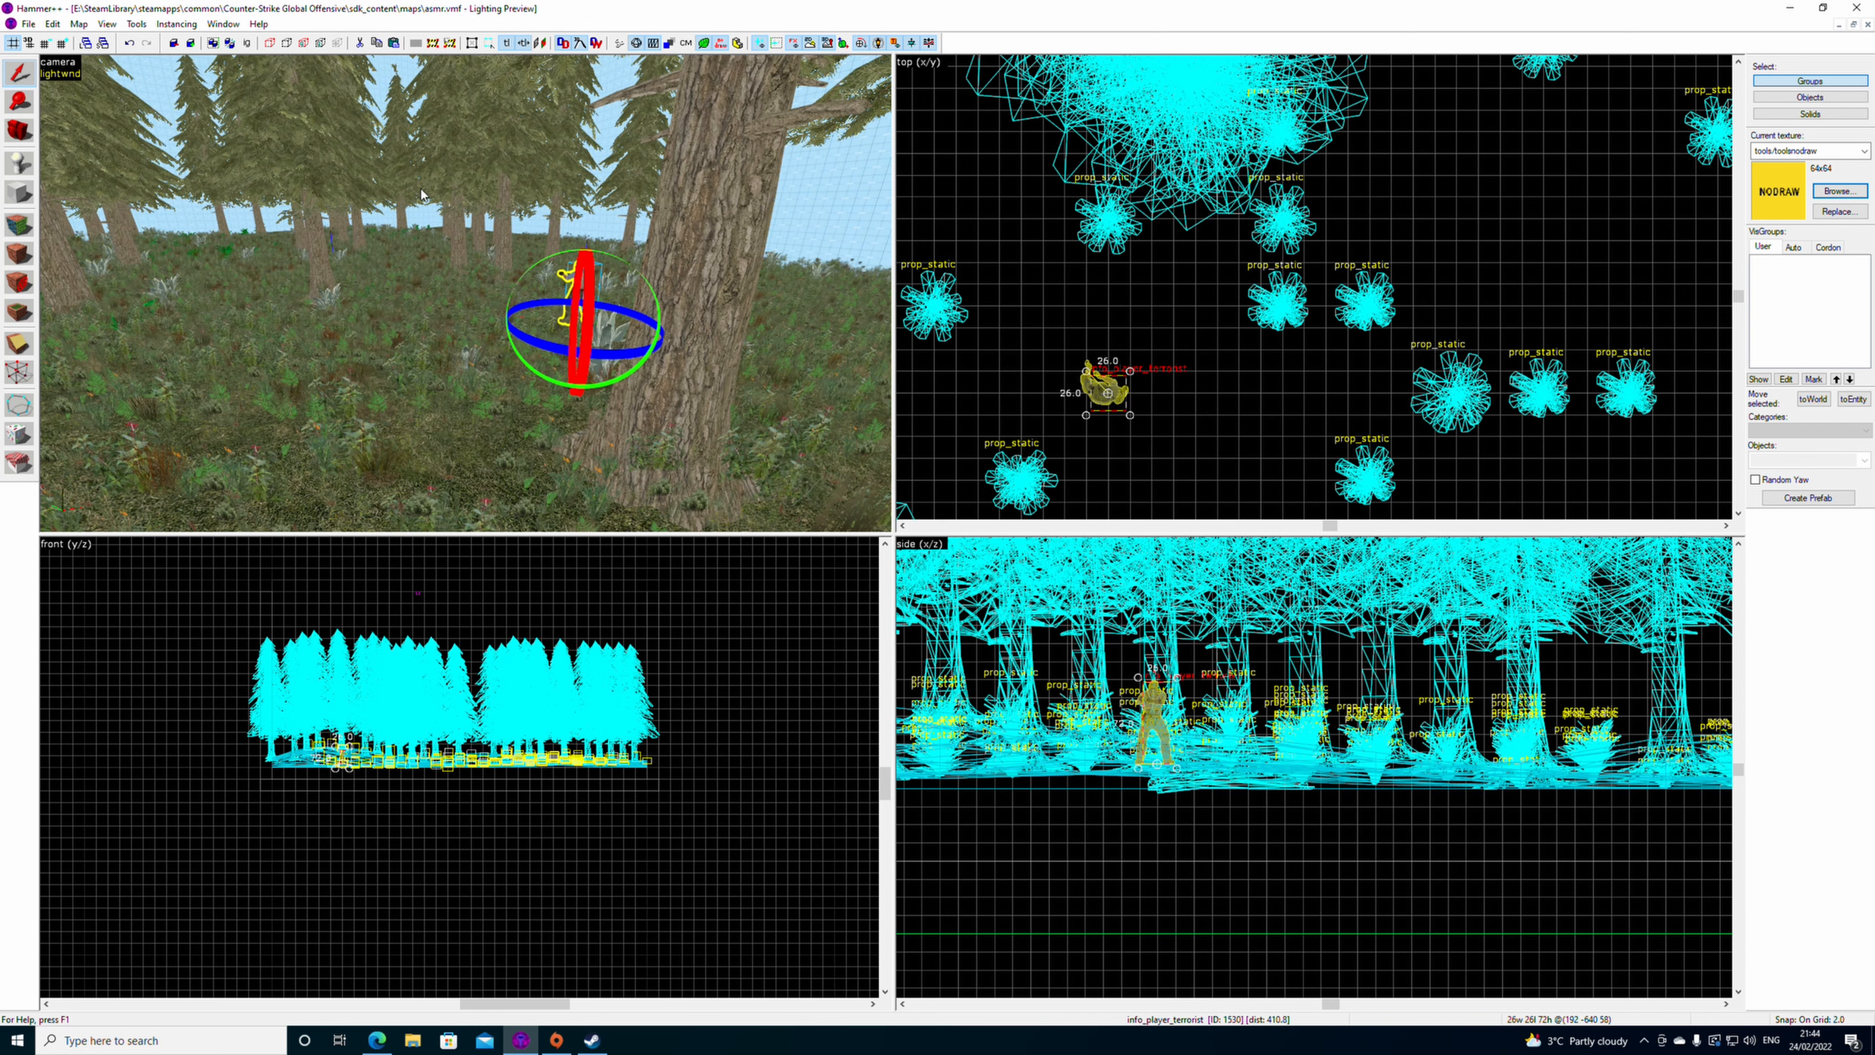
left_click(1387, 213)
scroll(673, 255, "down", 3)
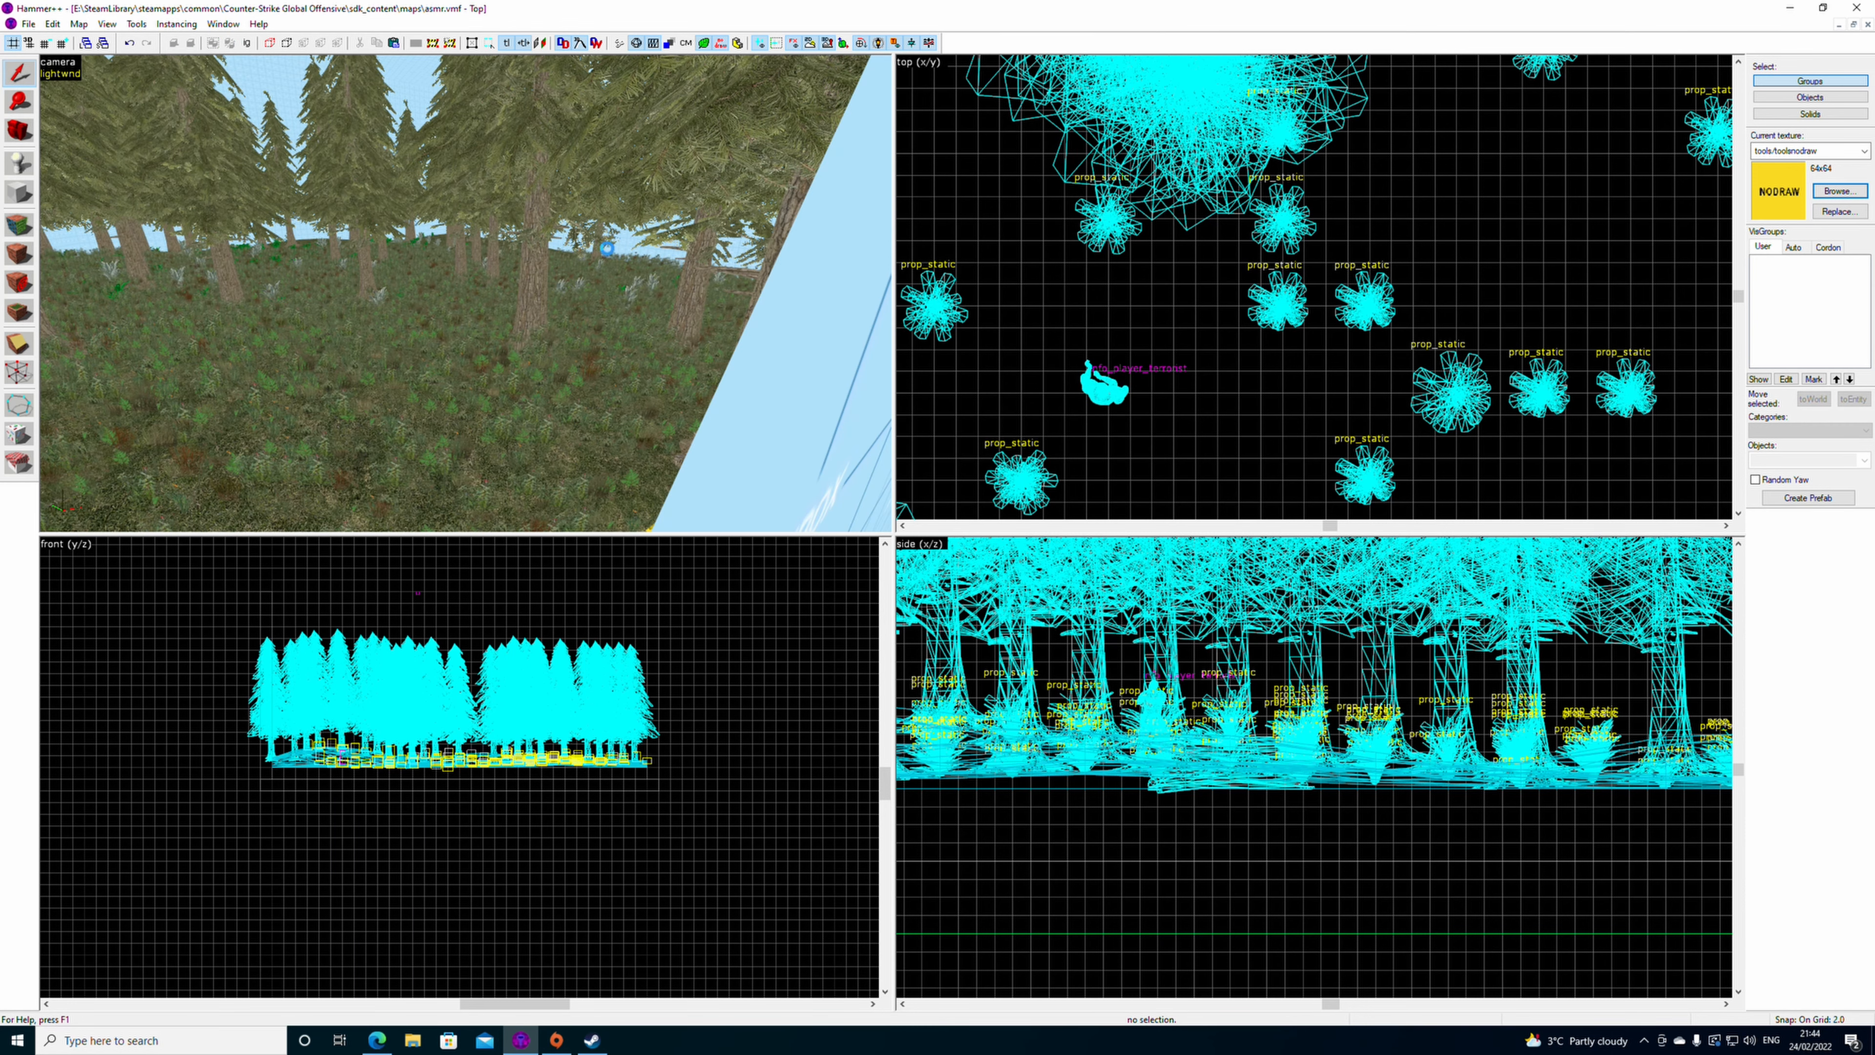
- Run a full bake of the lighting preview and close its settings
left_click(74, 75)
left_click(226, 118)
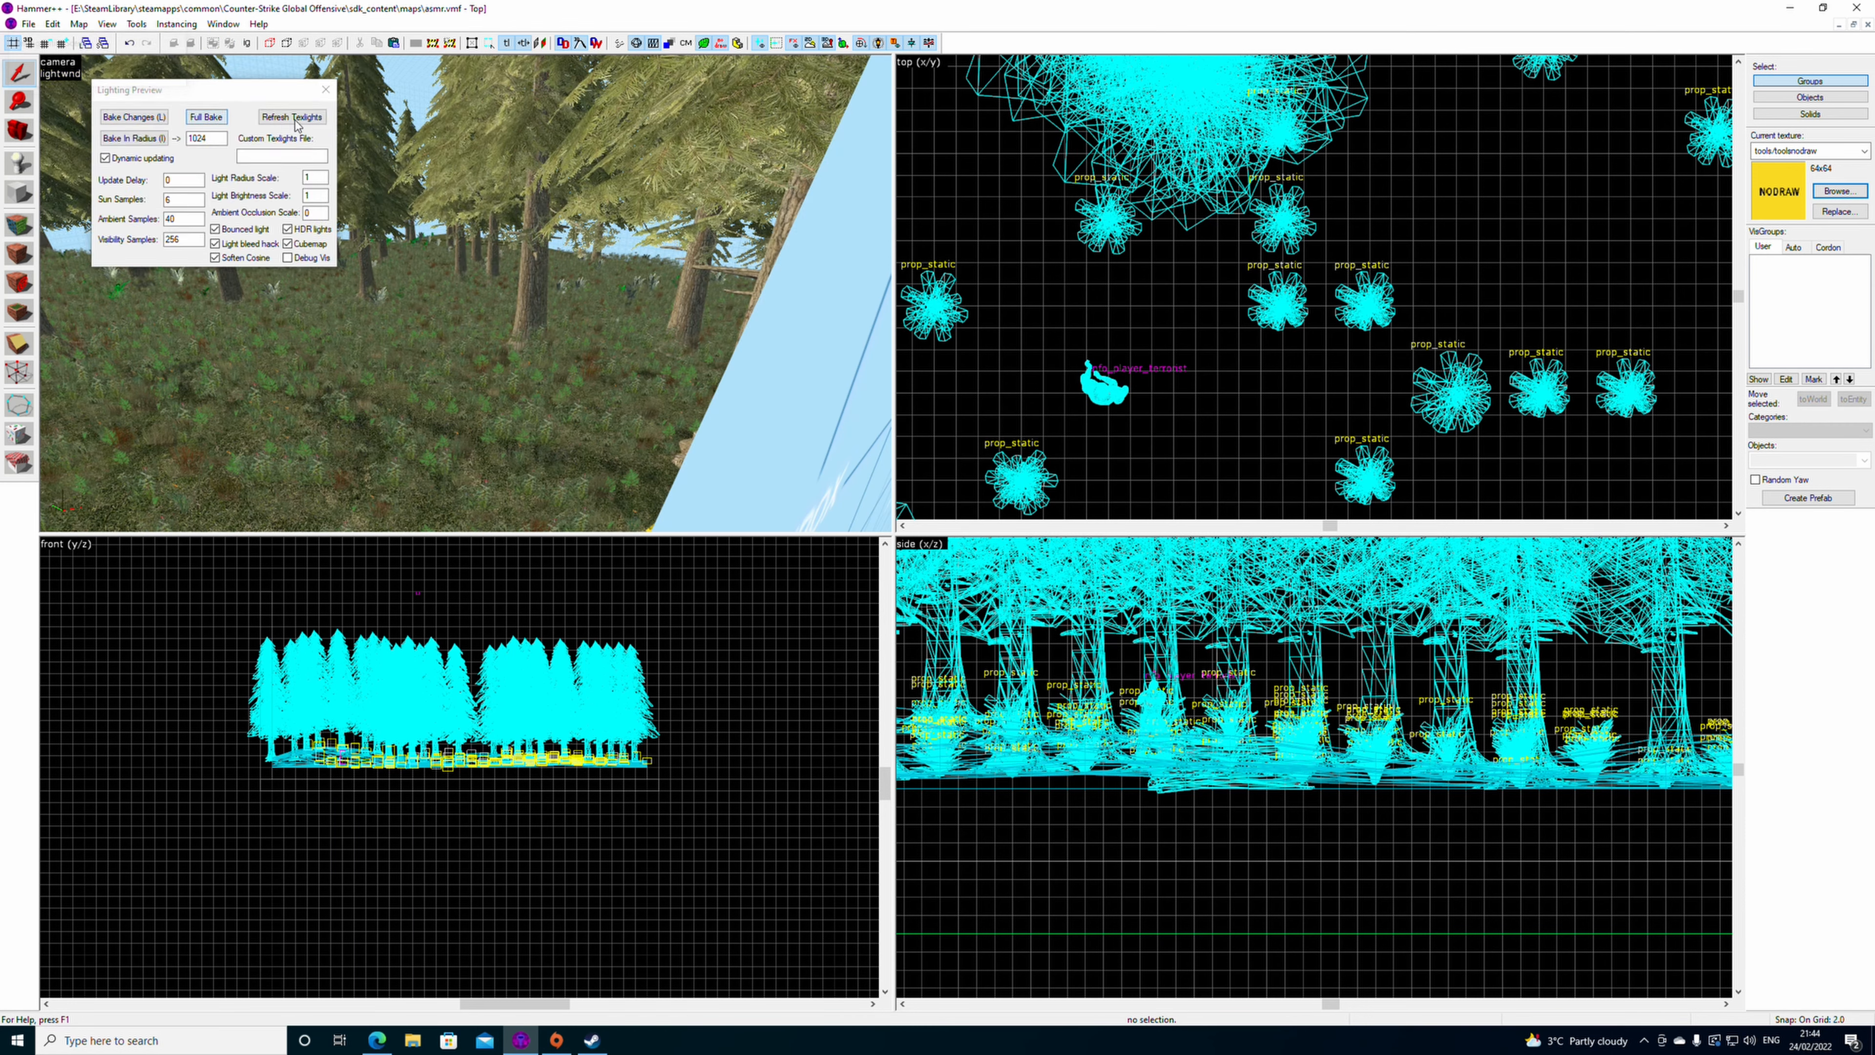
left_click(327, 91)
- Examine the baked lighting on the trees, the agave plants and the grass floor throughout the forest
key("z")
key("w")
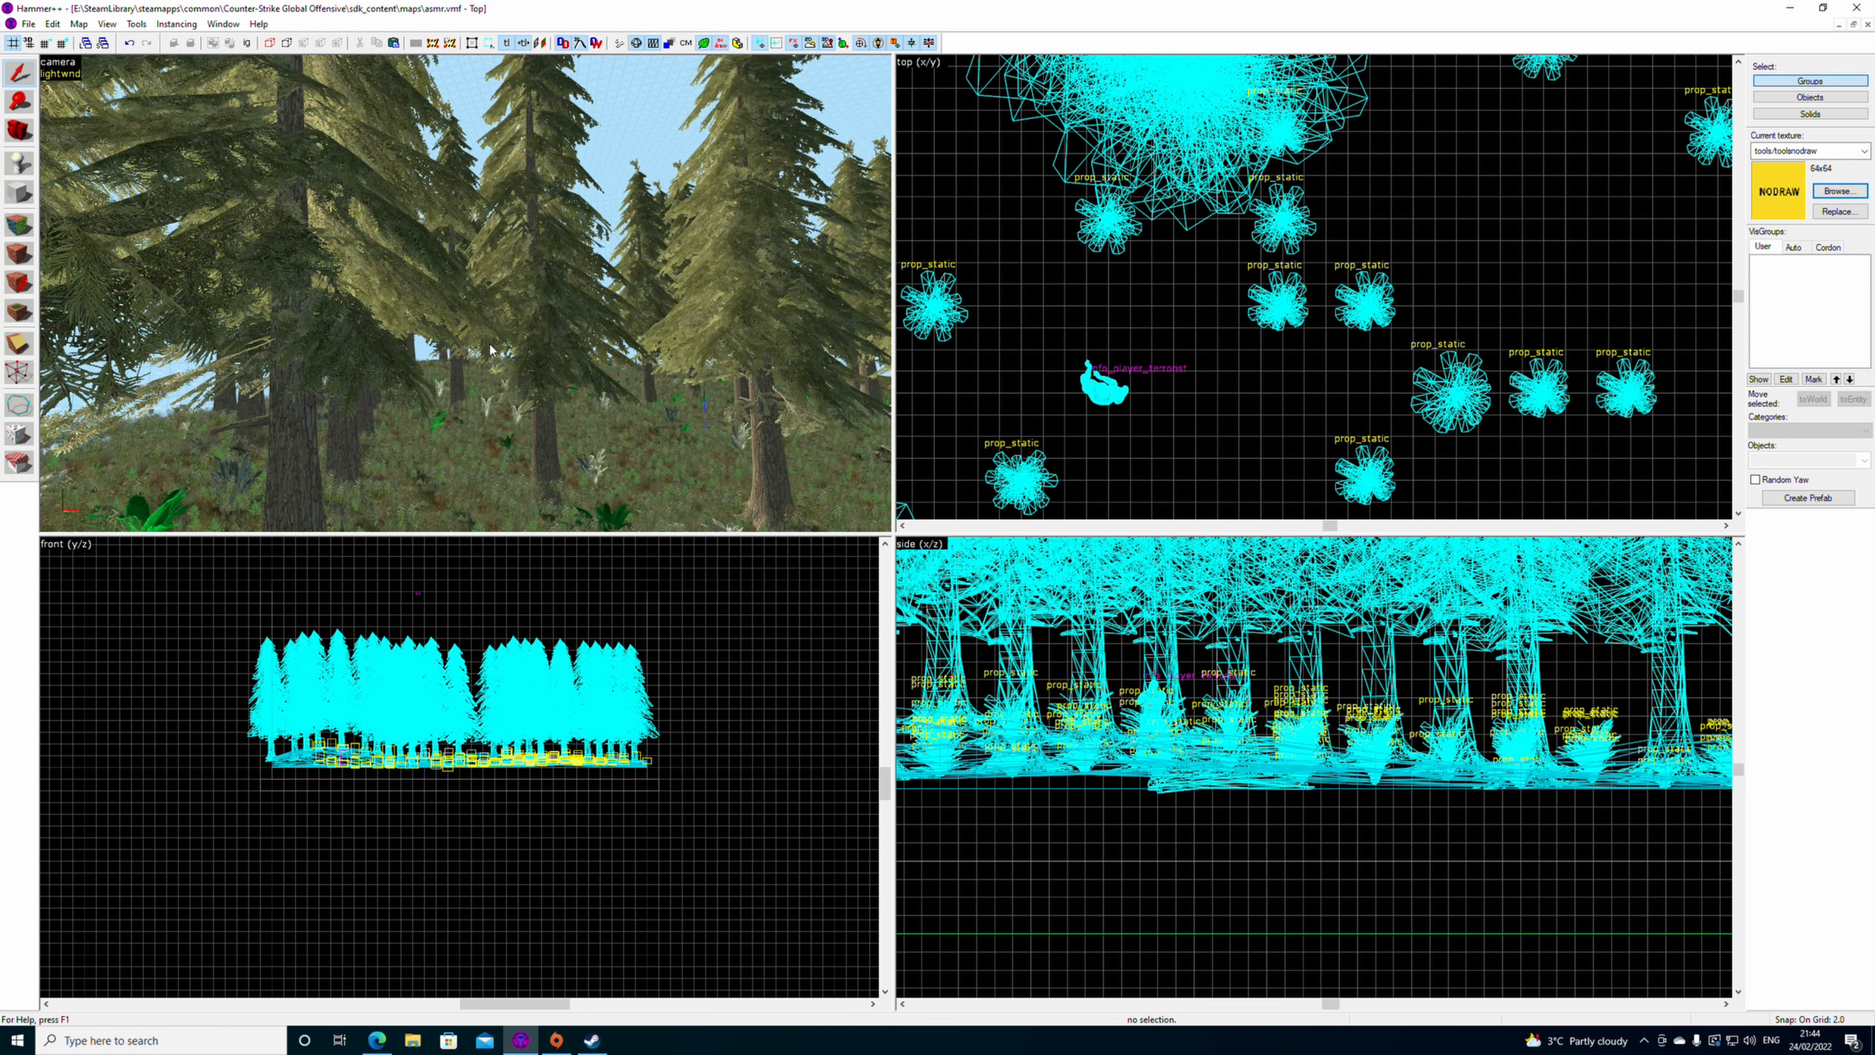
key("z")
scroll(453, 330, "up", 12)
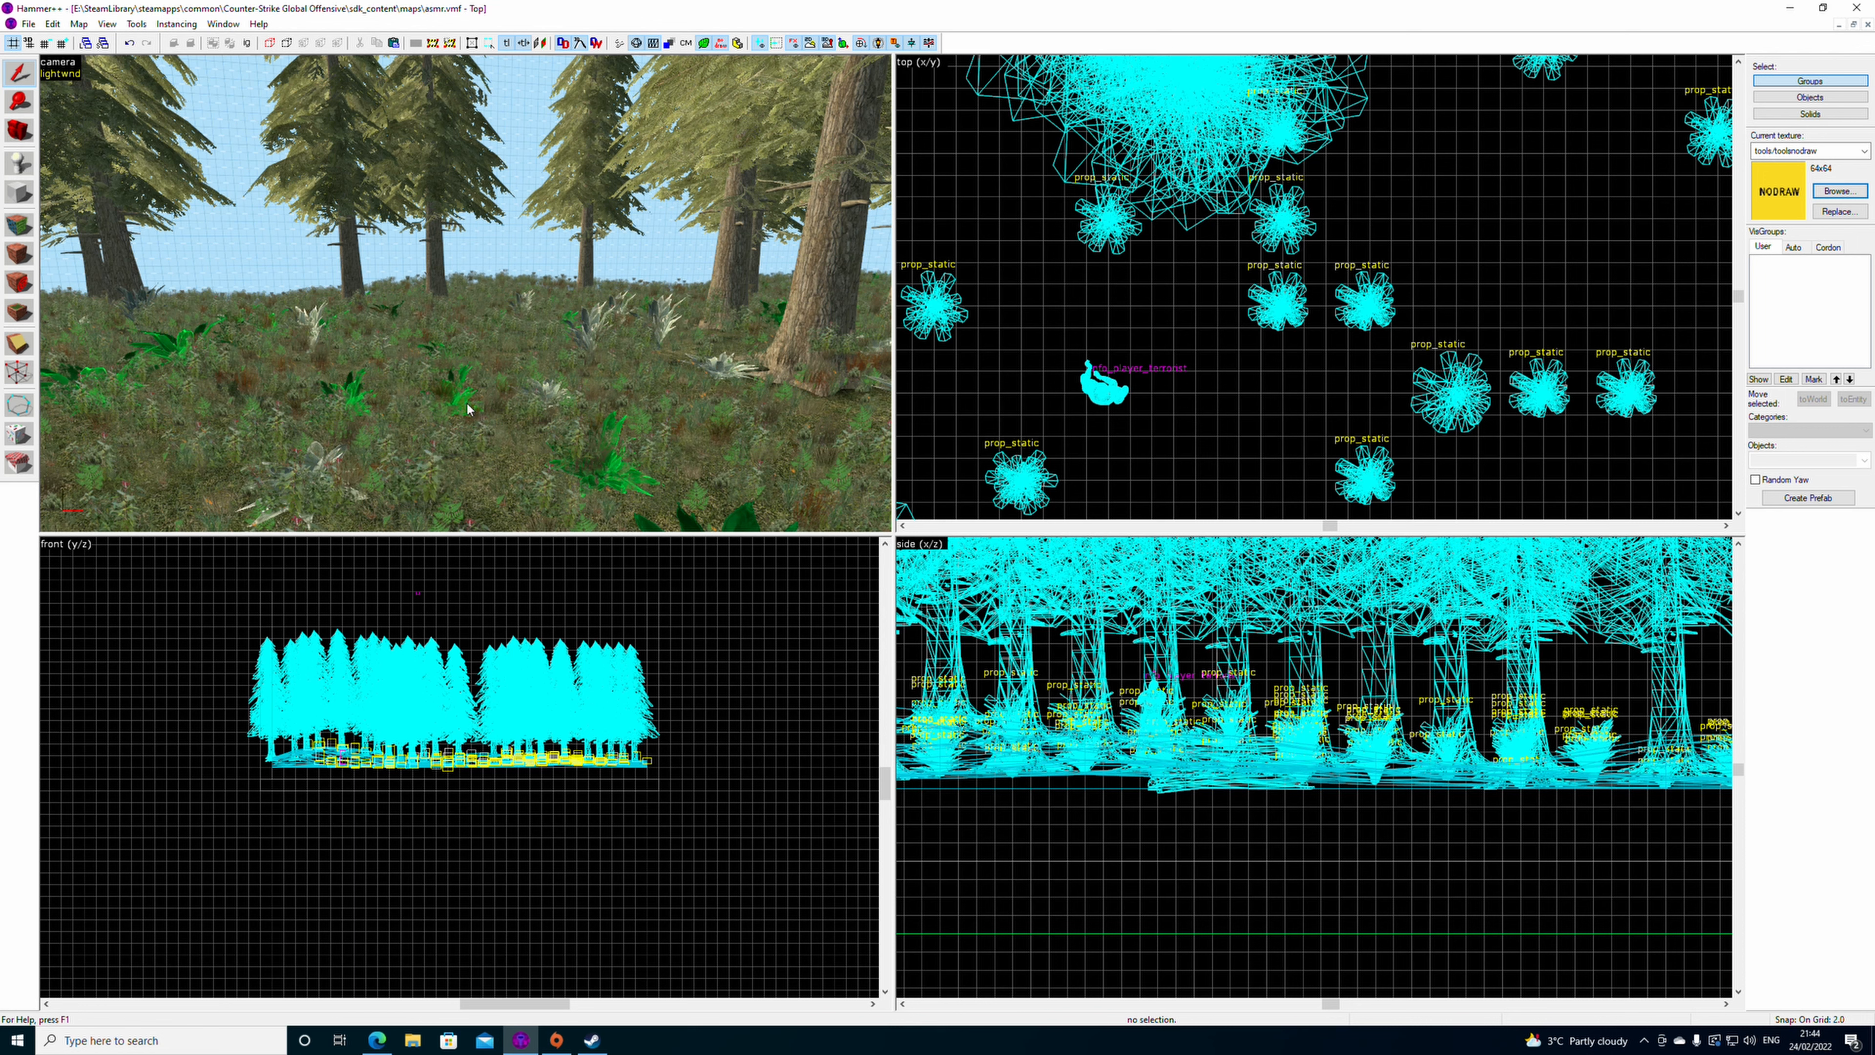
key("z")
key("w")
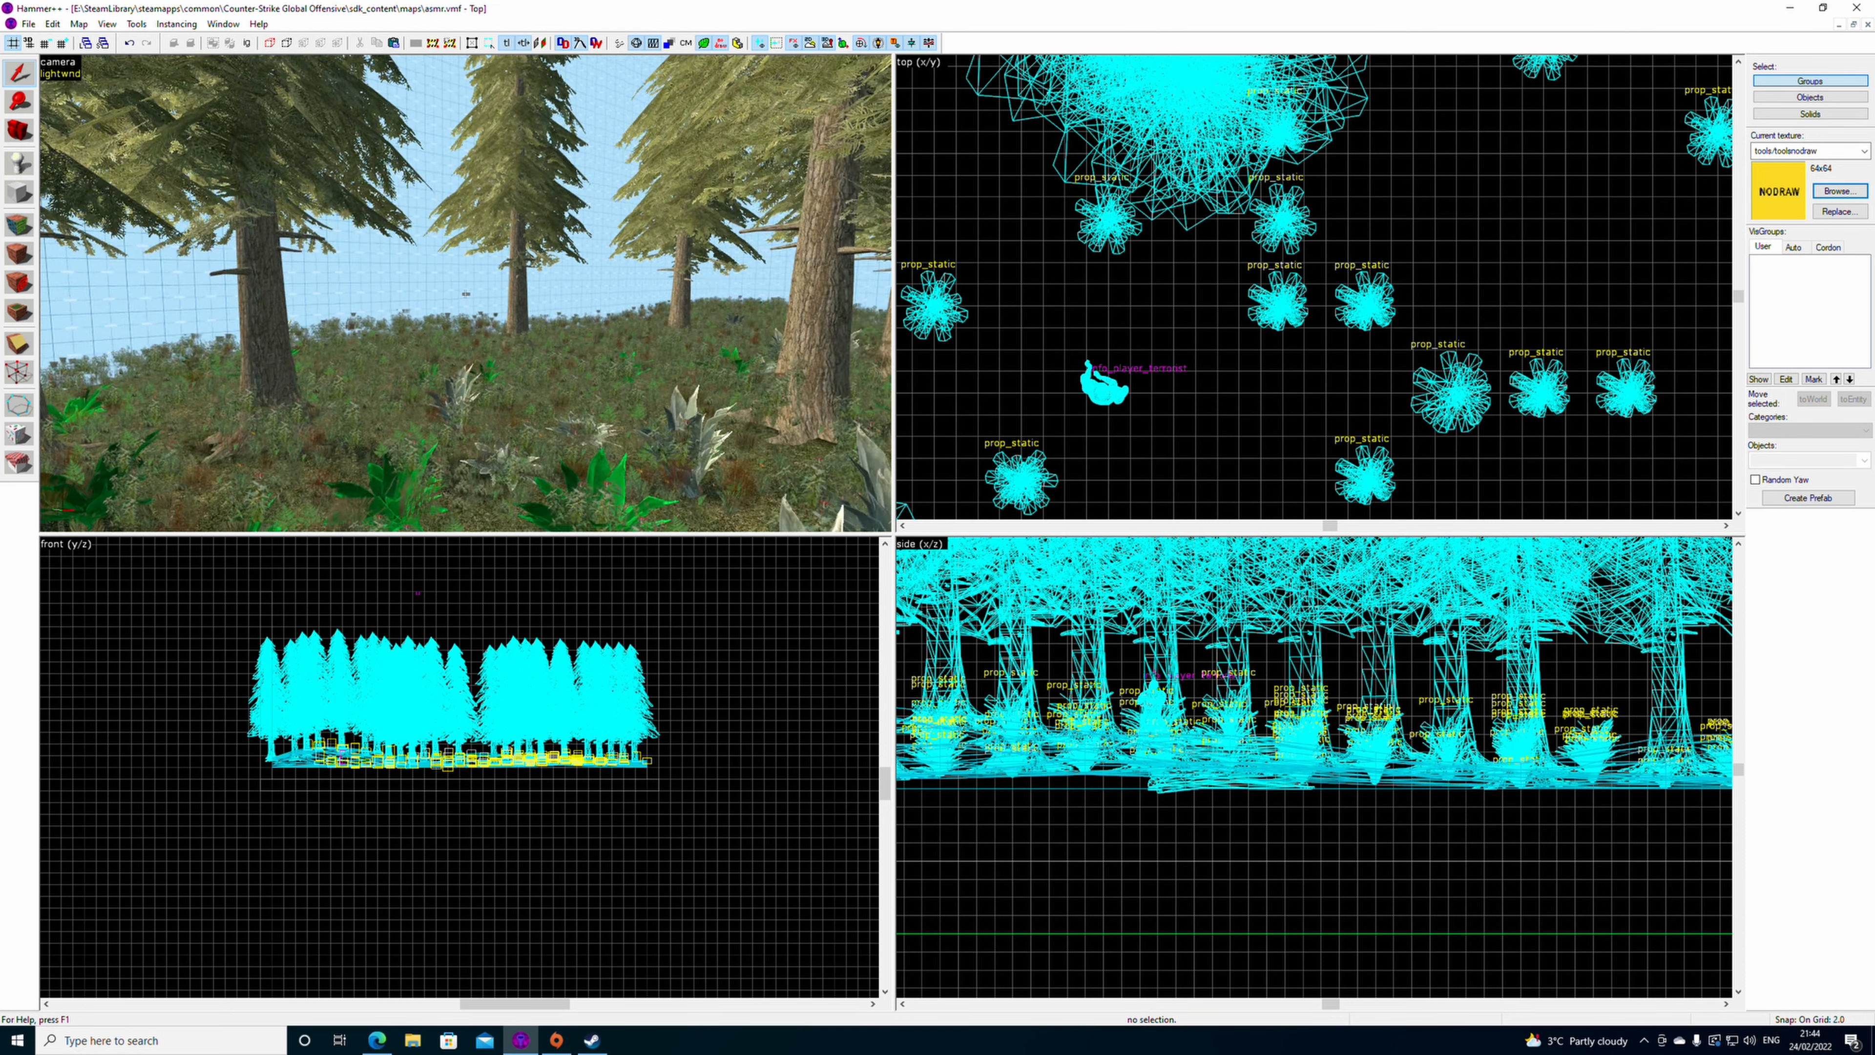
key("w")
key("z")
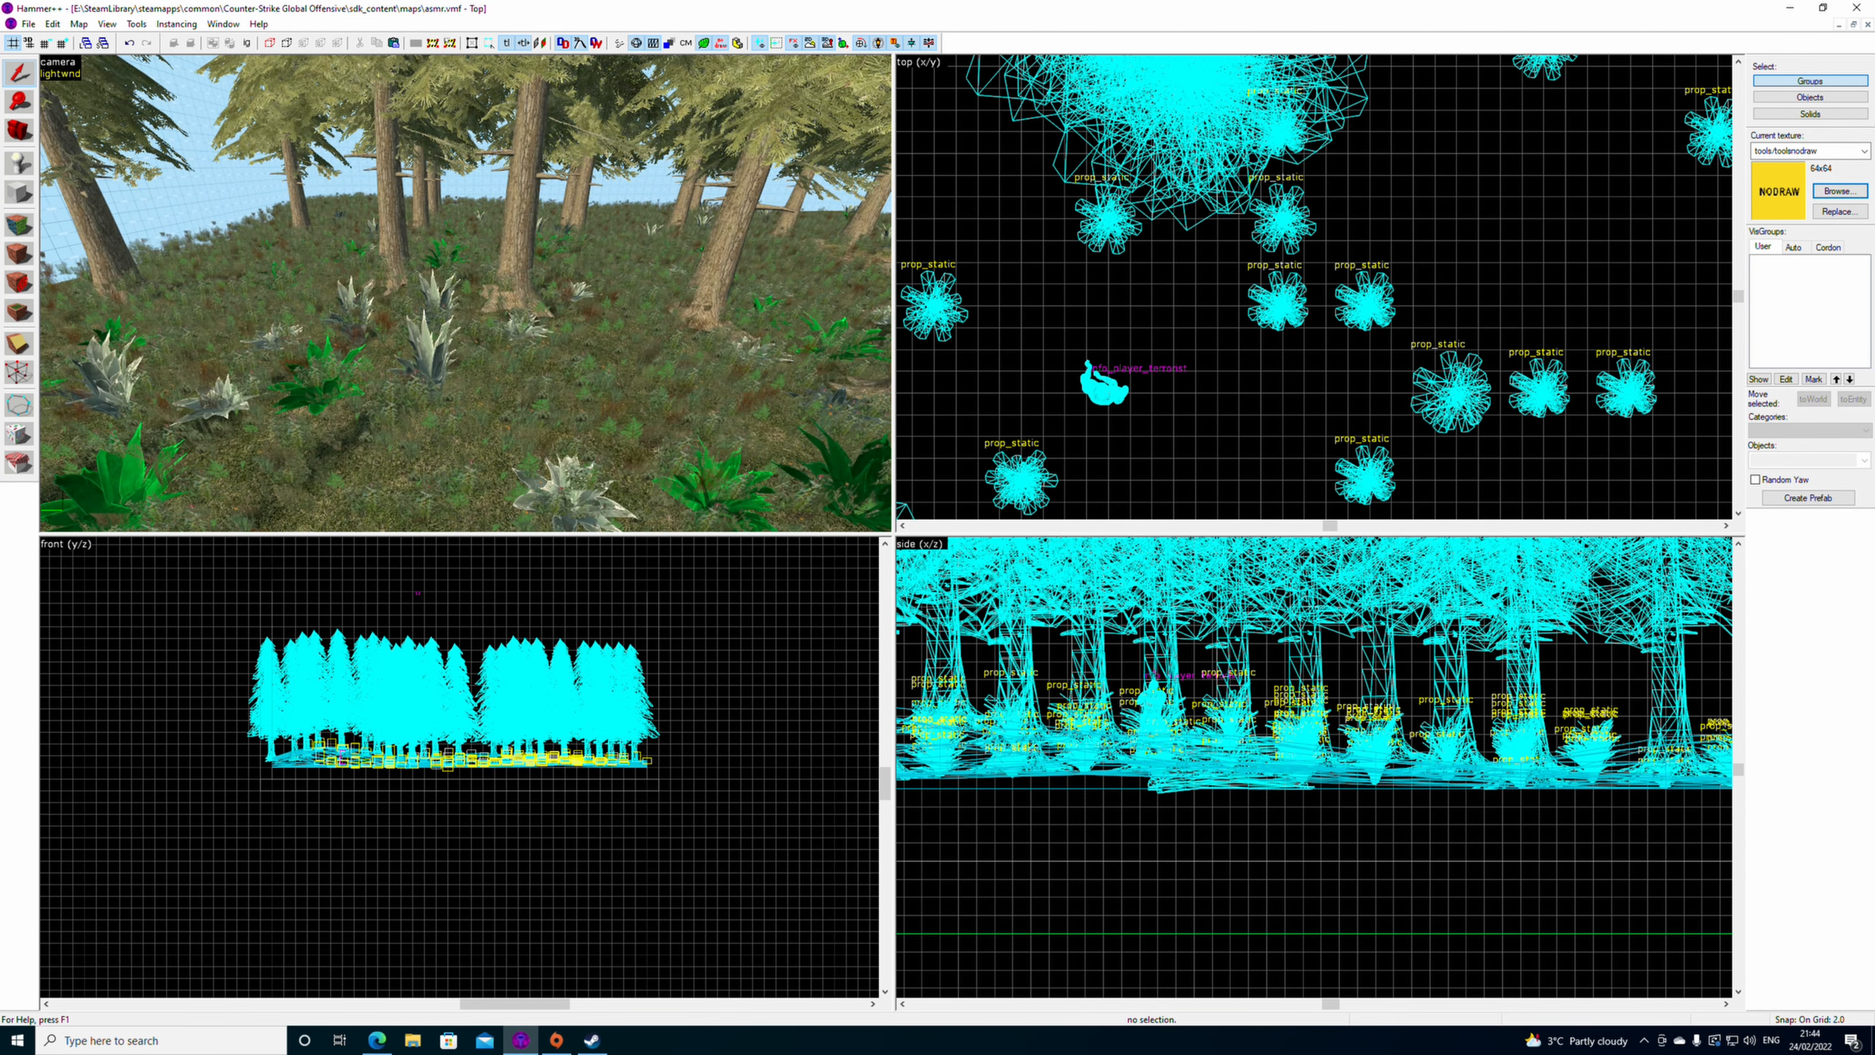
key("w")
key("z")
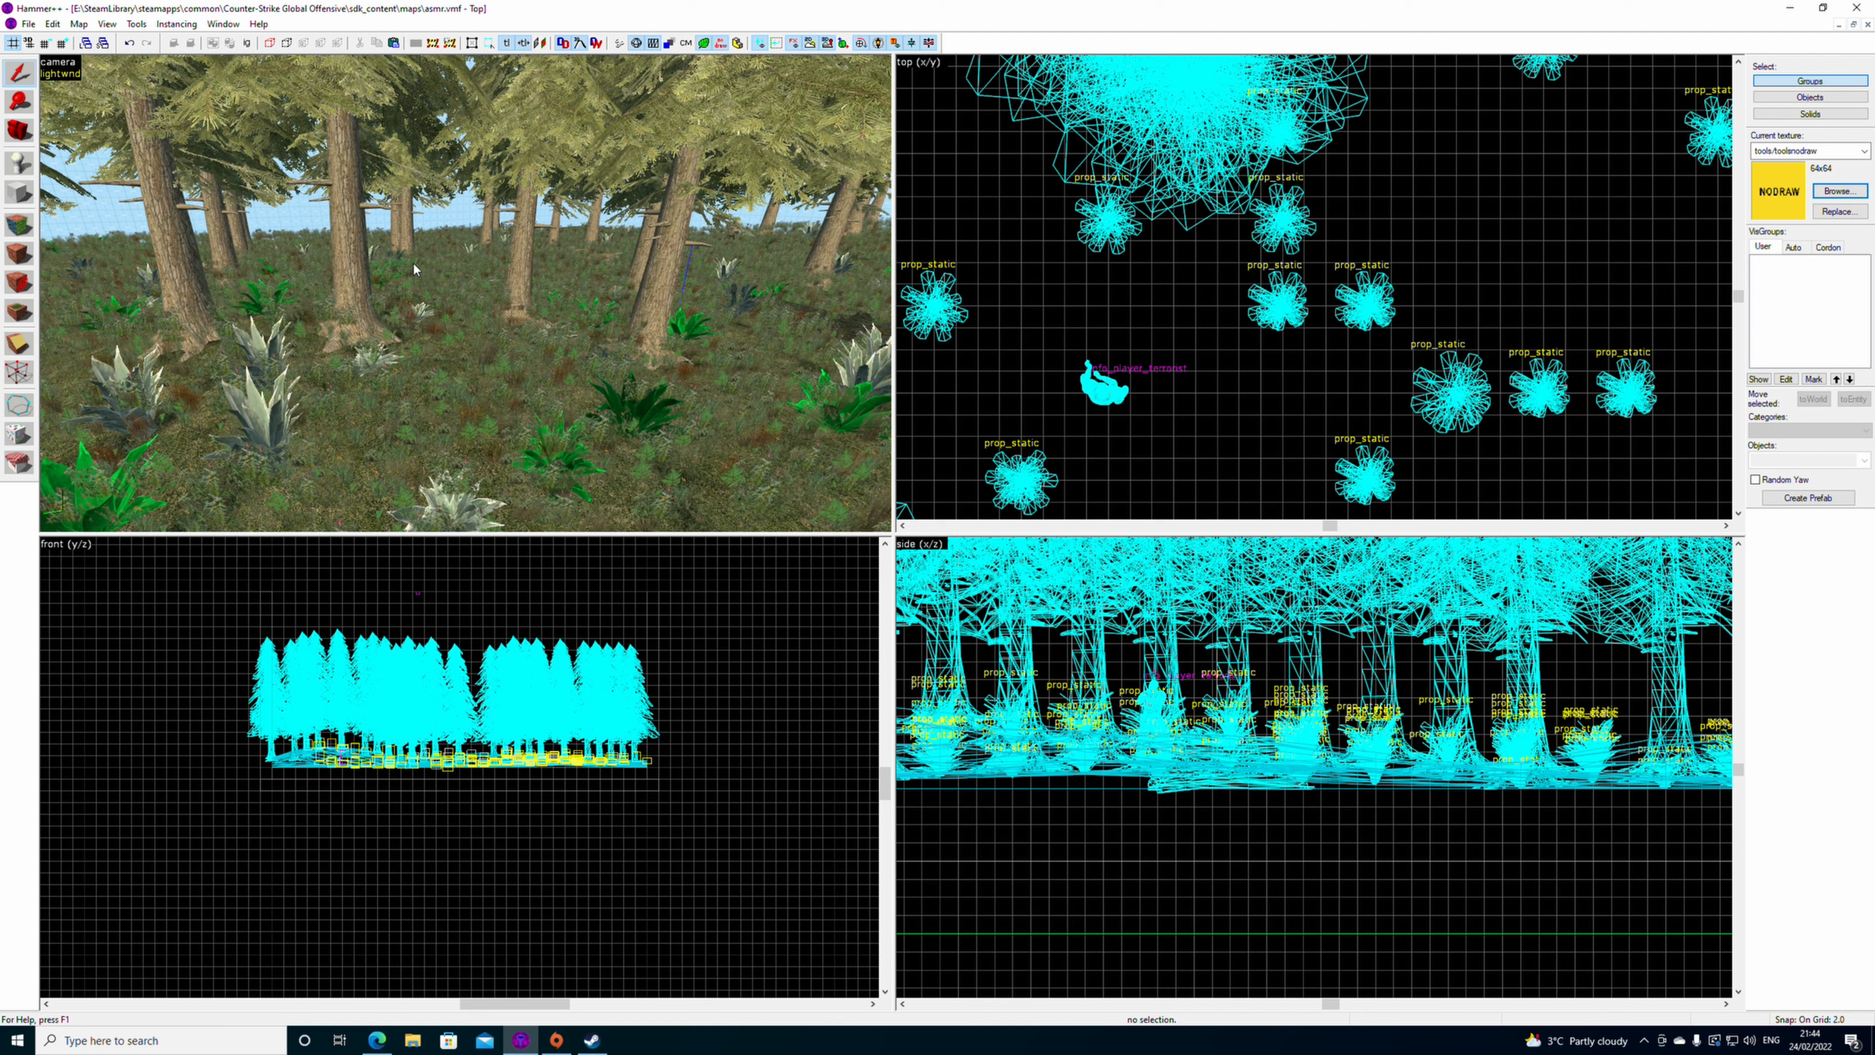
- Compile the map and launch it in Counter-Strike: Global Offensive
key("F9")
key("Return")
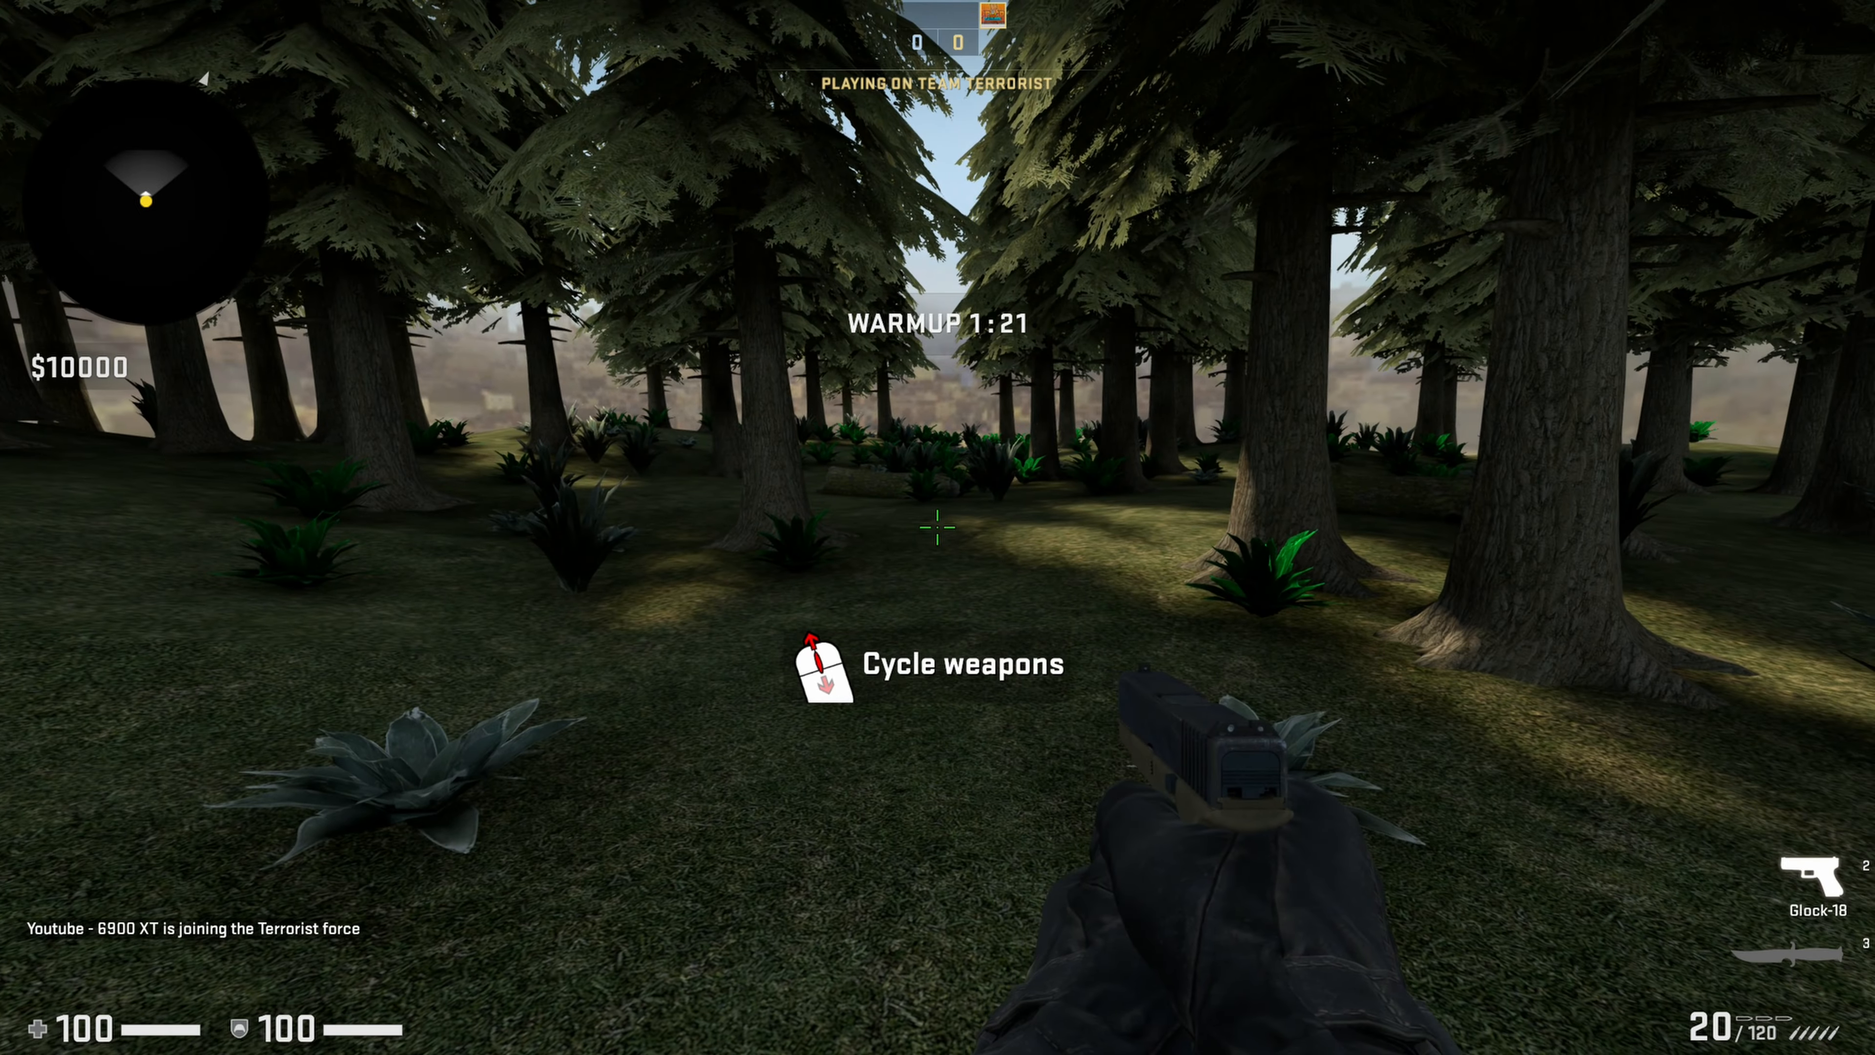
- Walk through the compiled forest in-game with the knife out and inspect the trees, agaves and terrain
key("w")
key("3")
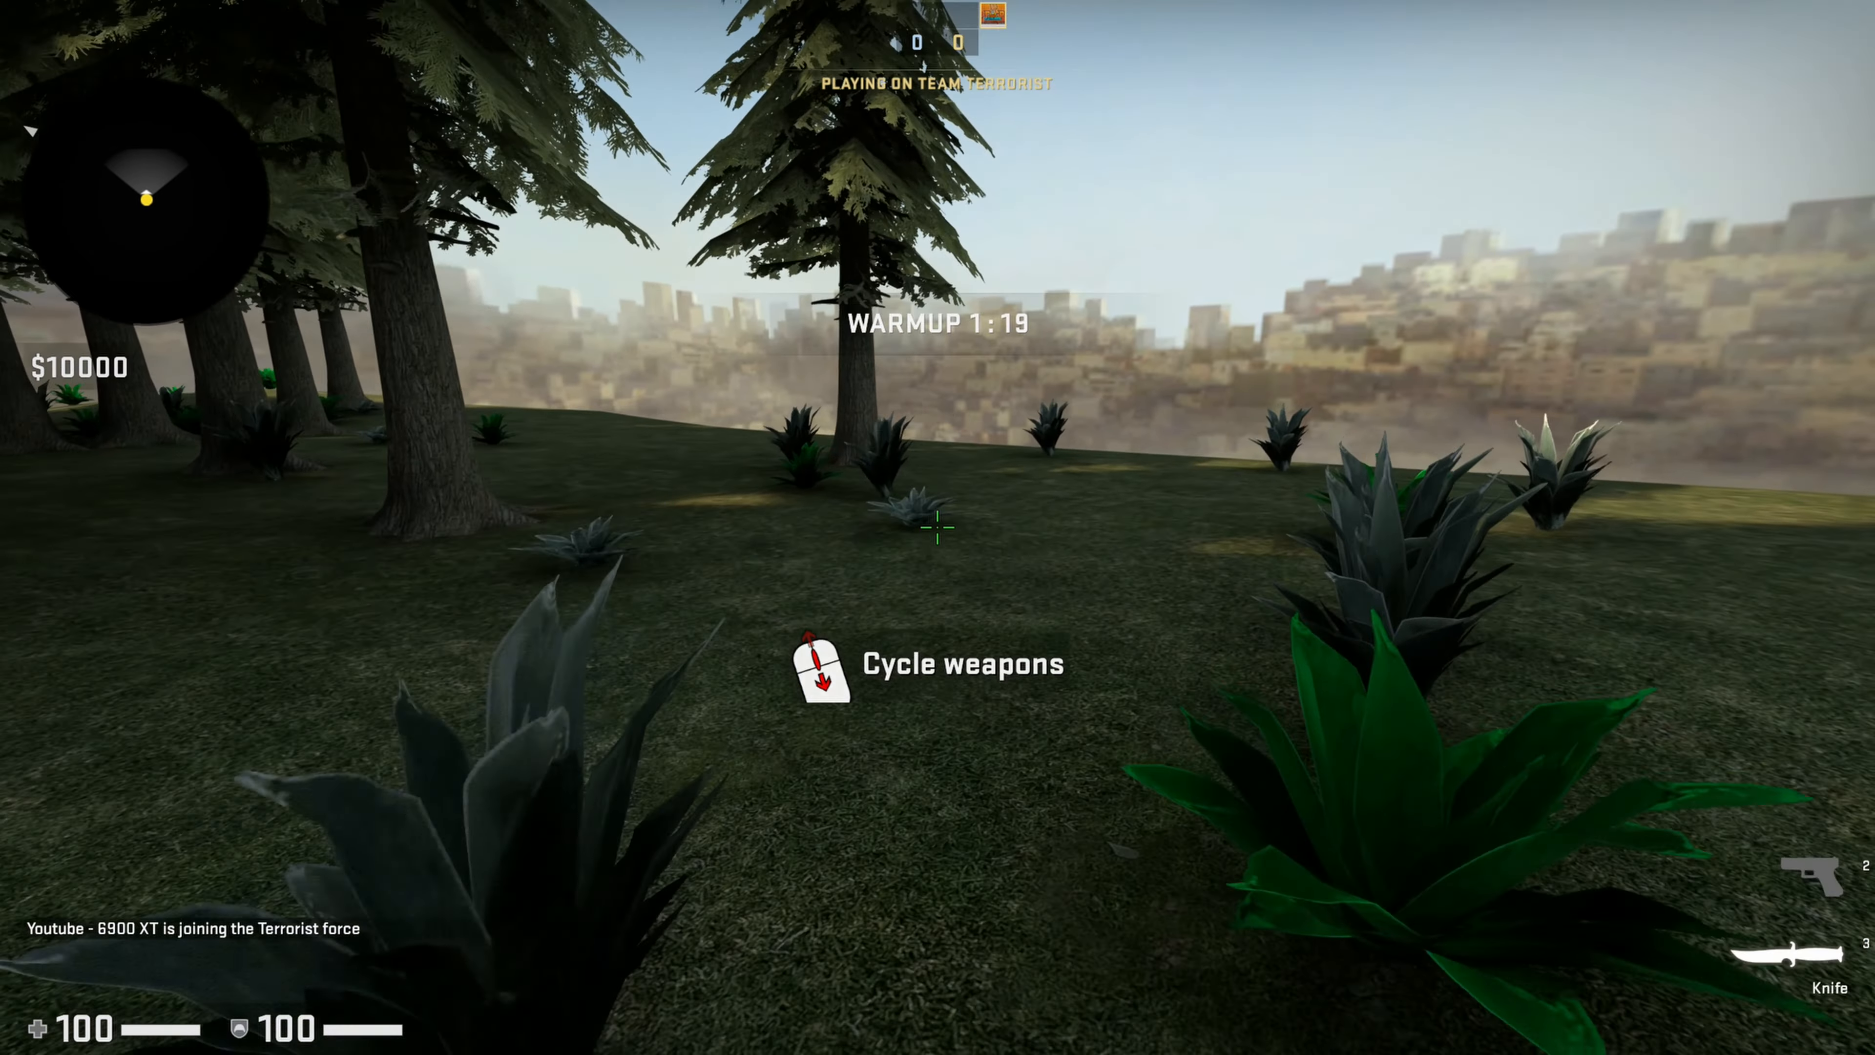
key("w")
left_click(937, 527)
left_click(938, 527)
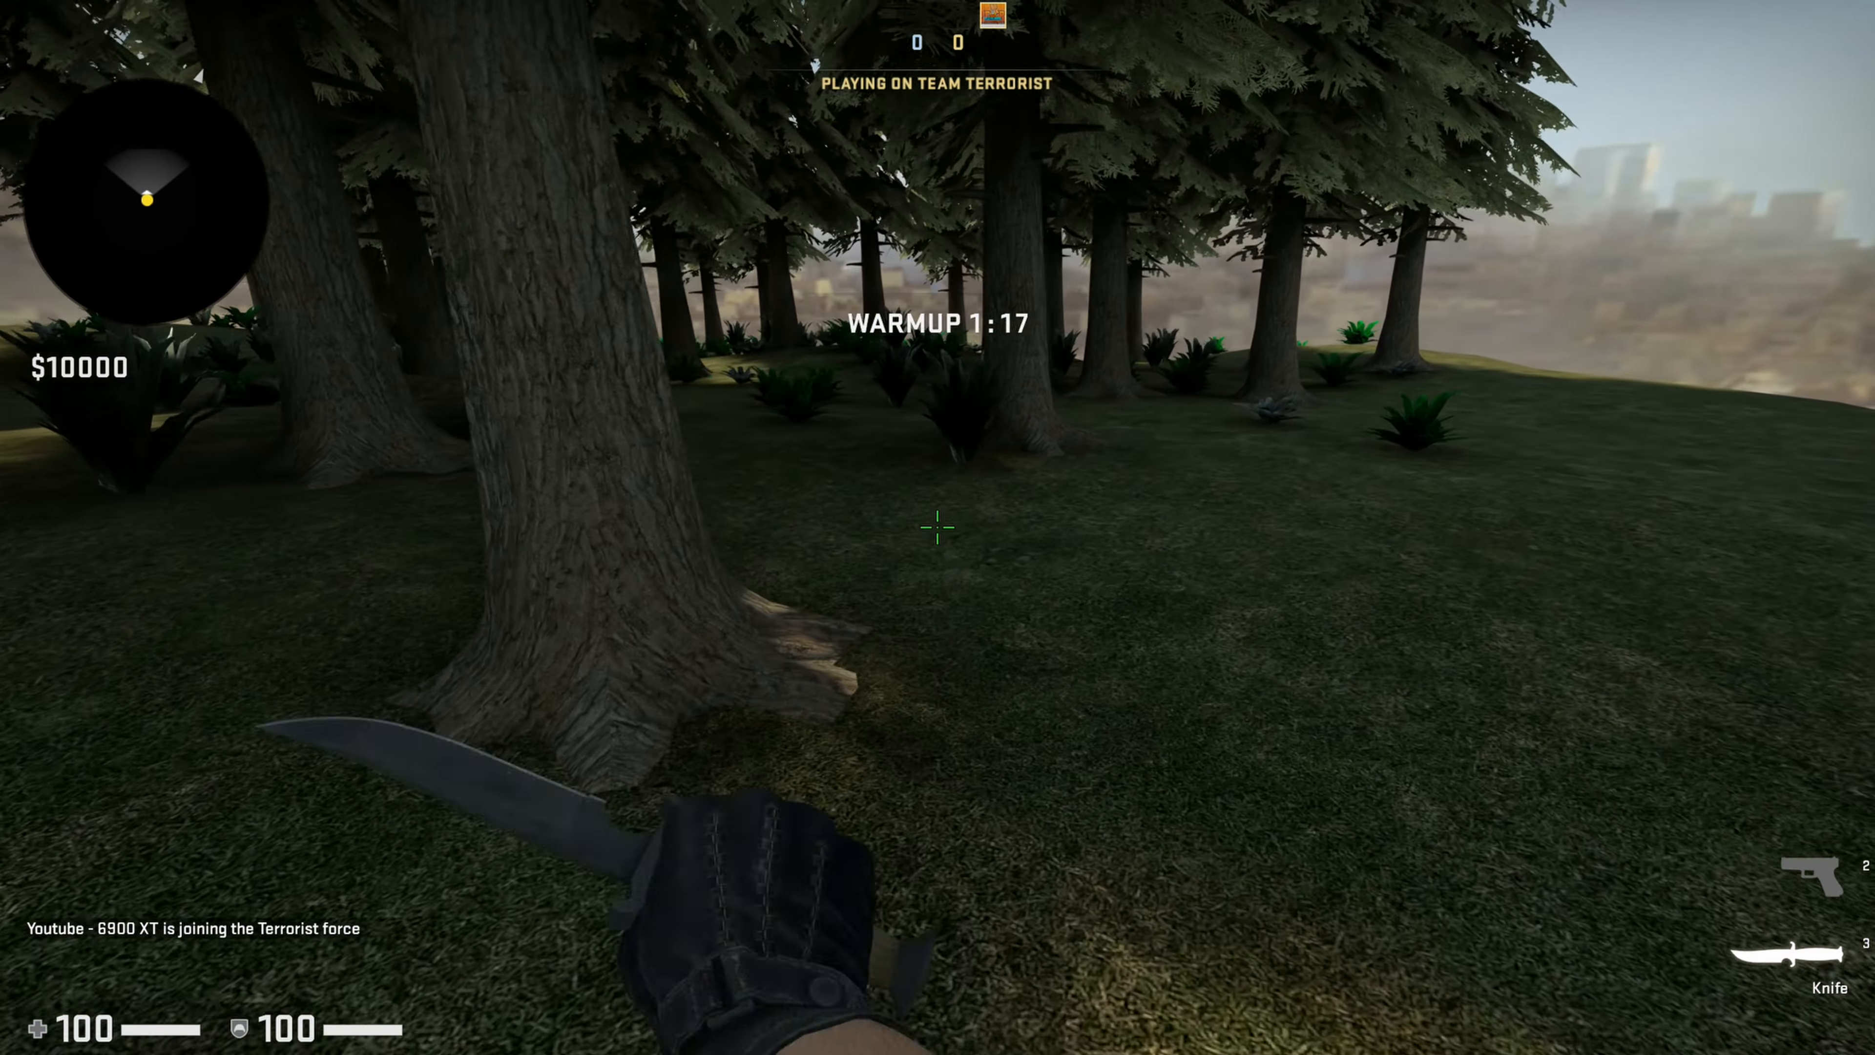
key("w")
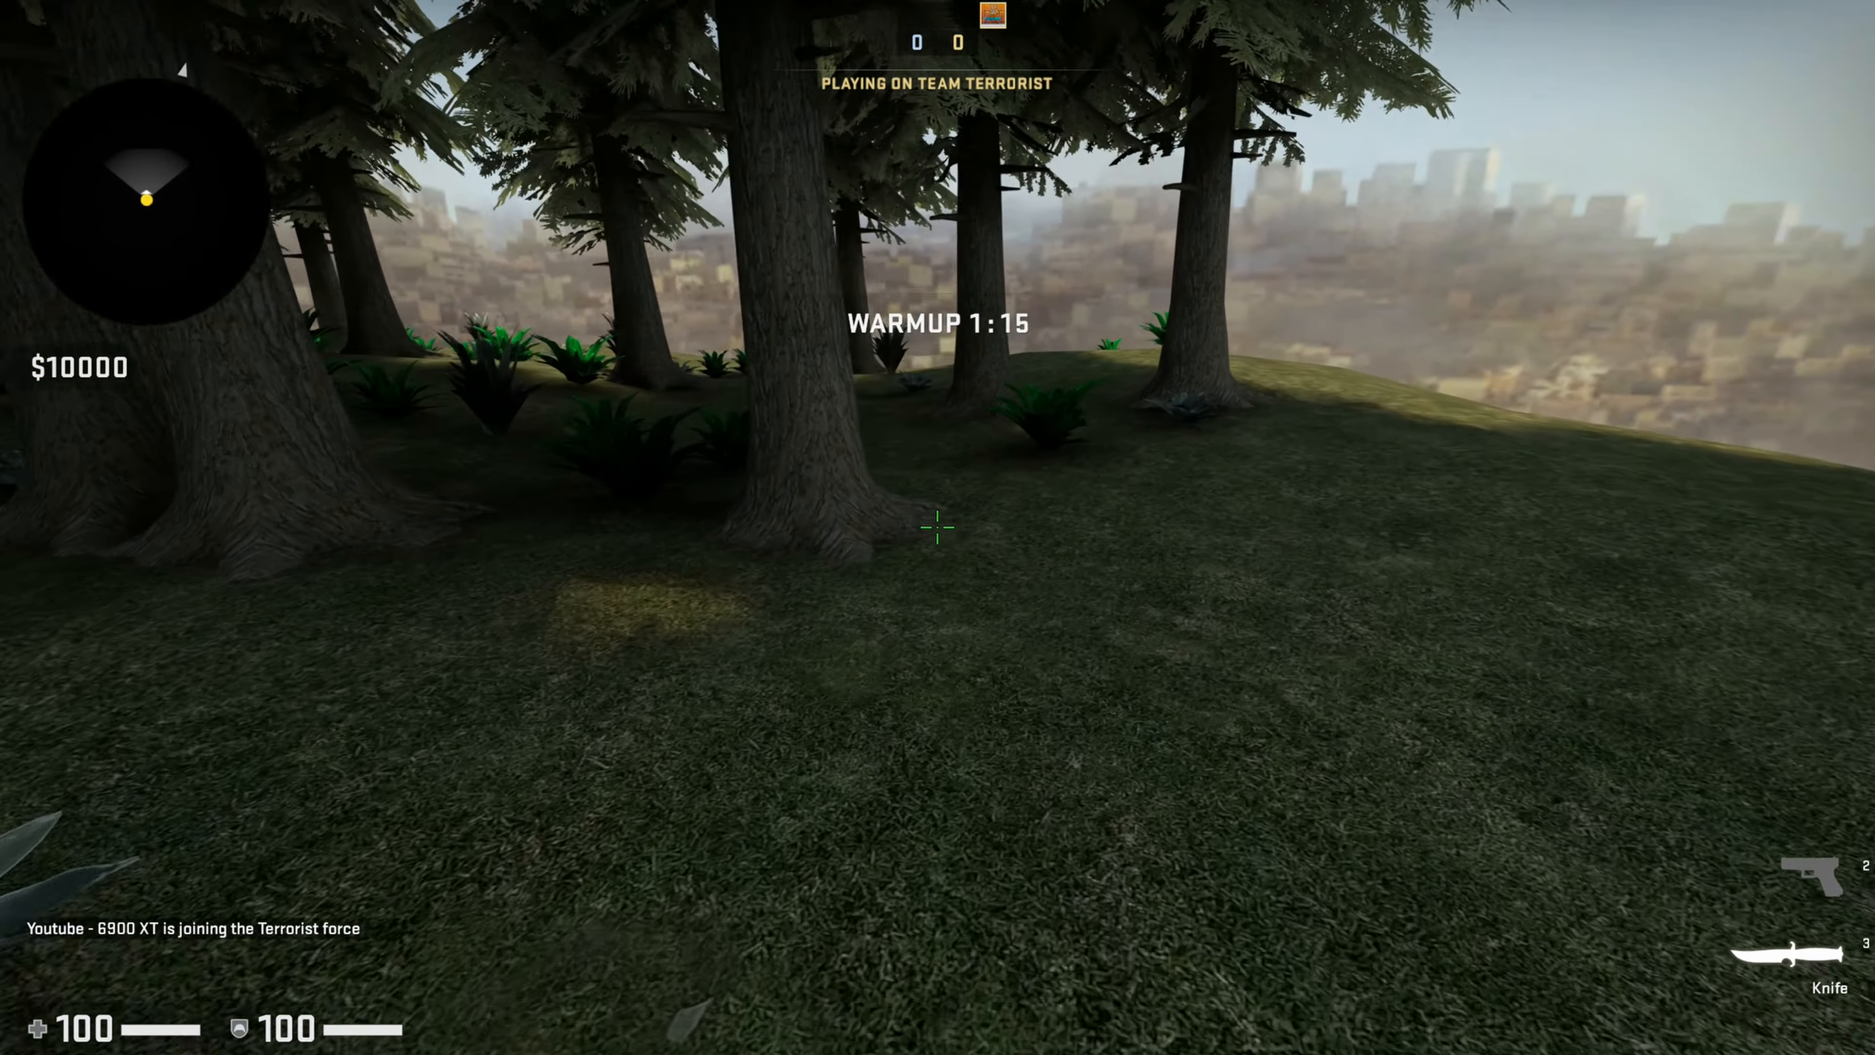
key("w")
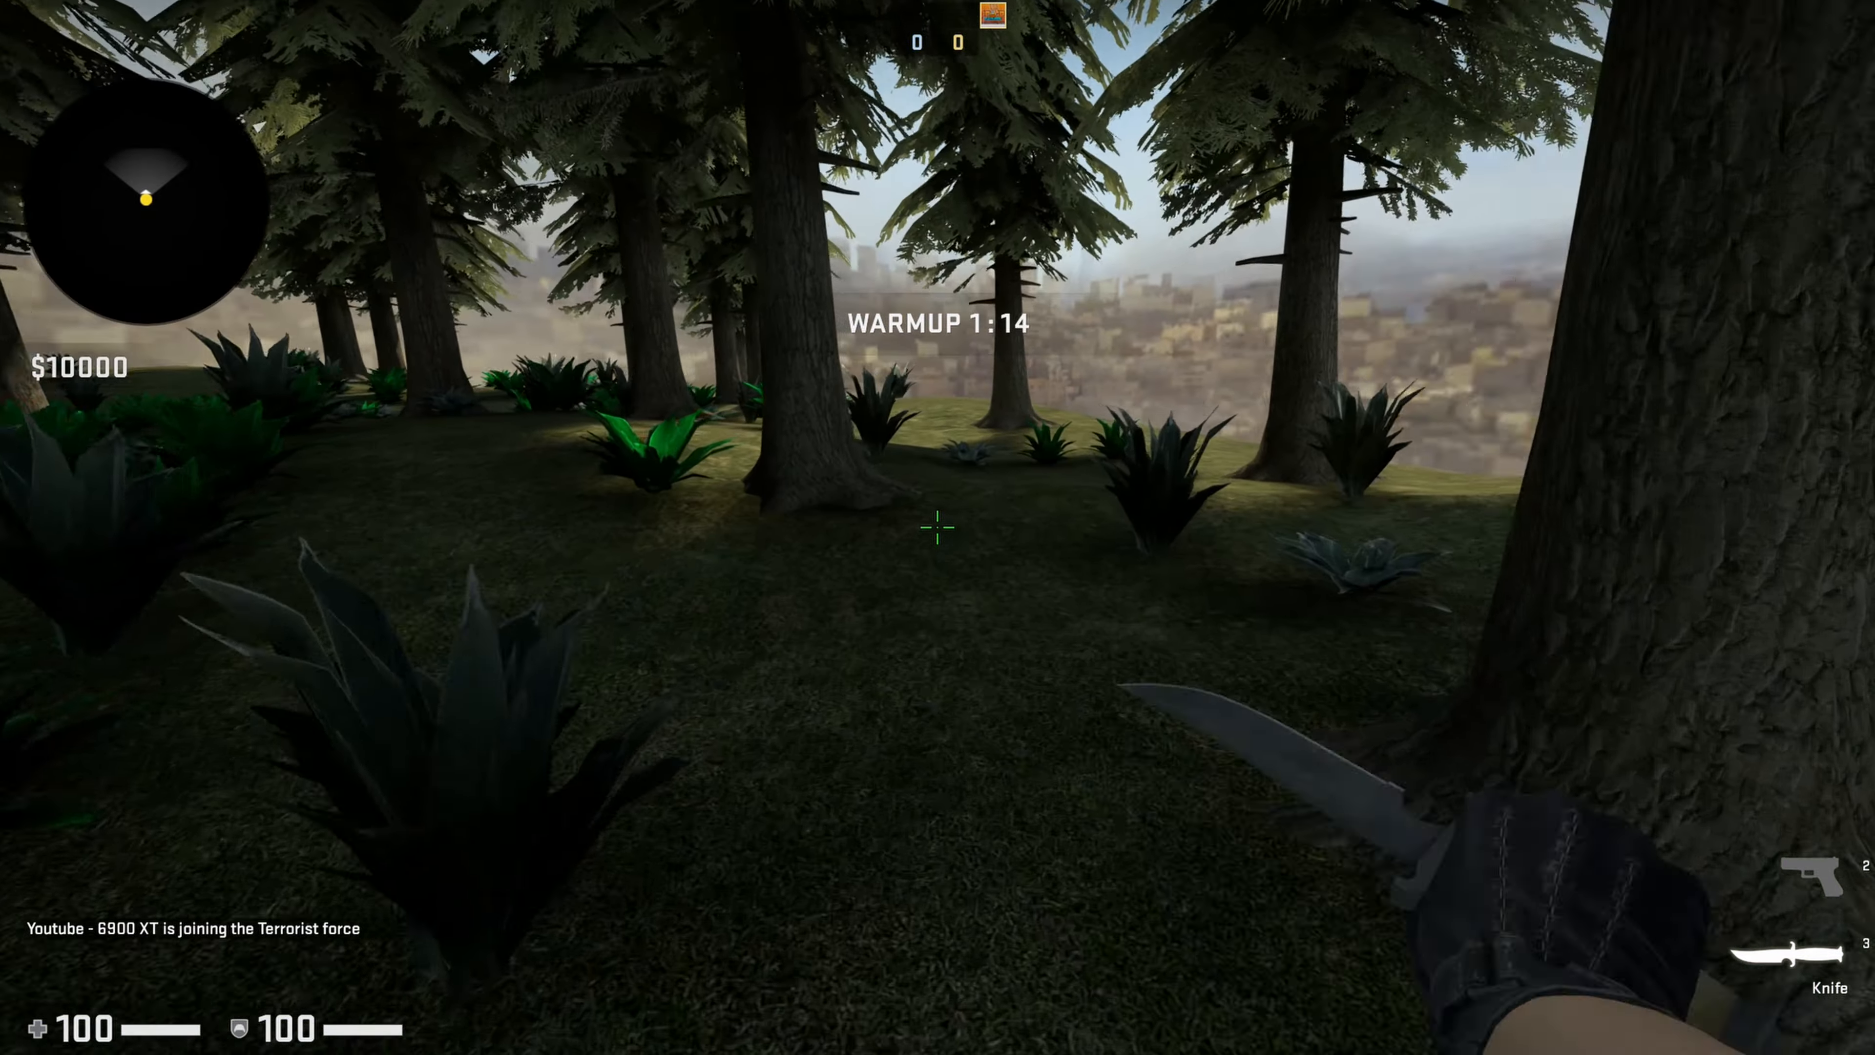
left_click(938, 527)
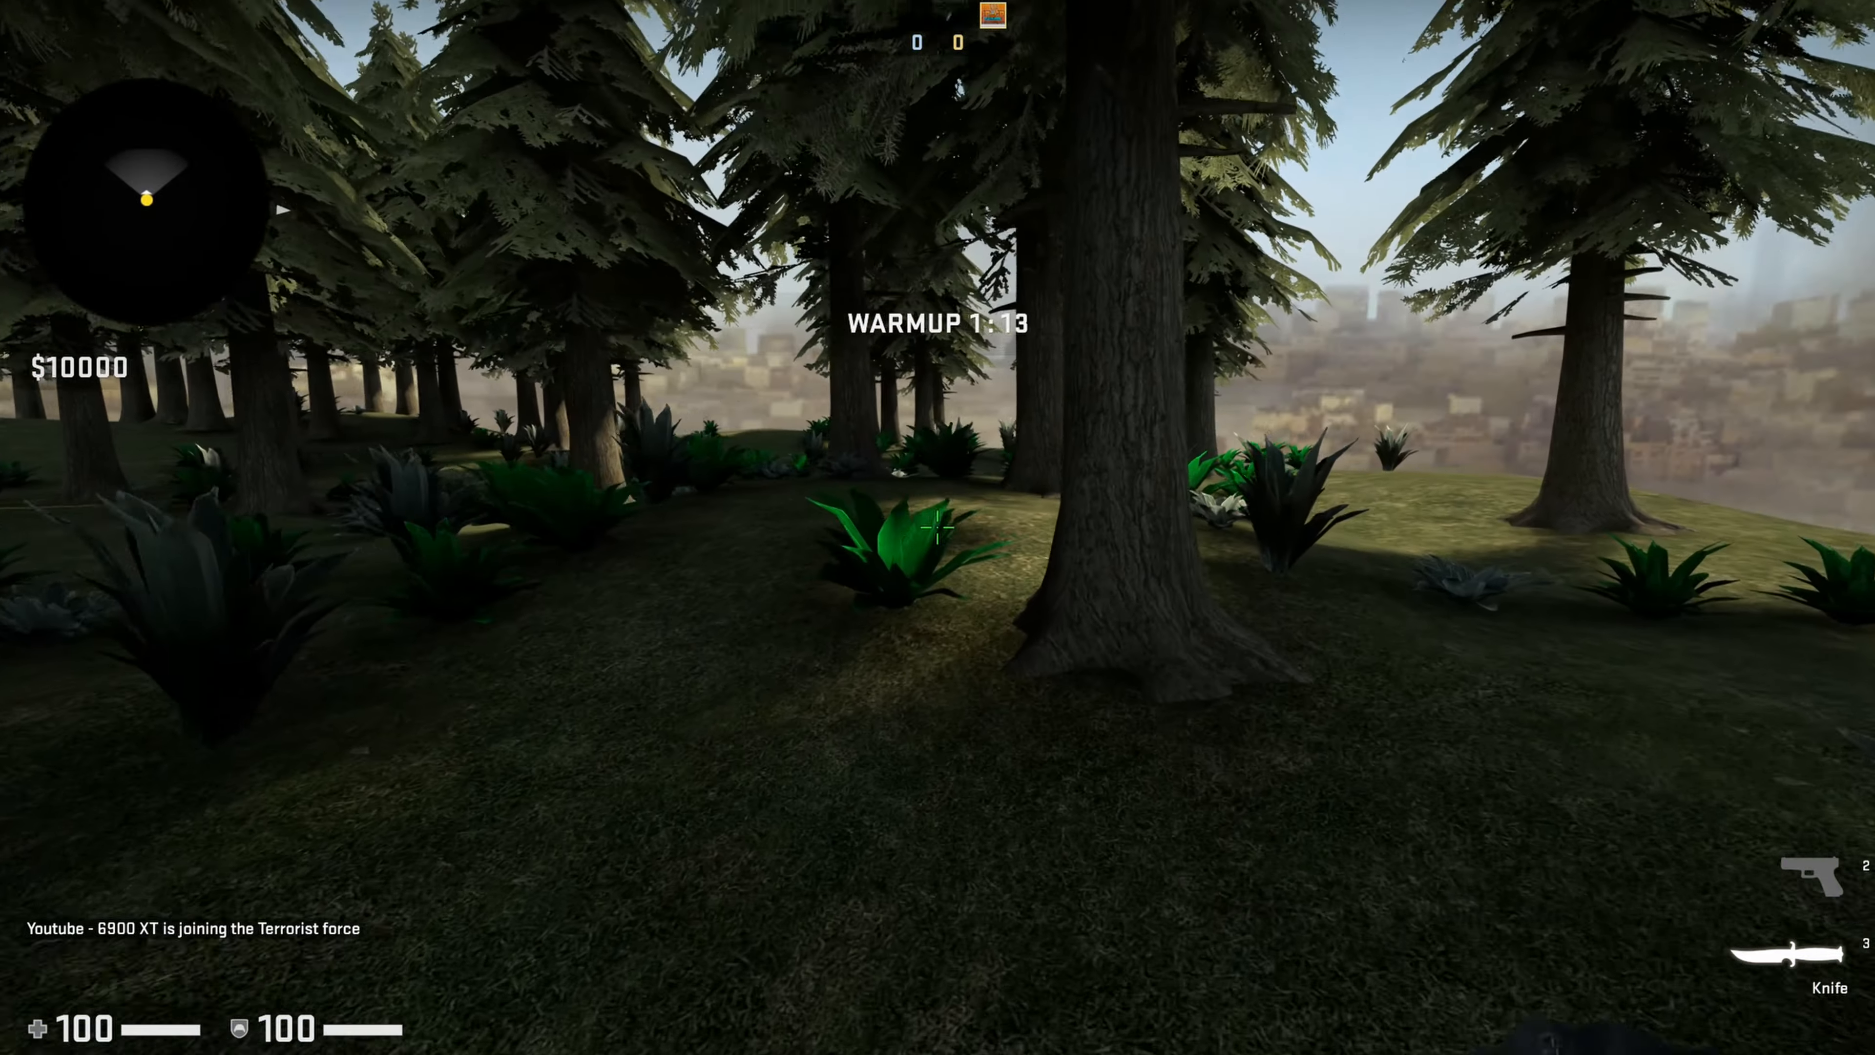
- Walk among the trees and agaves in-game, swapping between the Glock-18 and the knife, and examine the shadows on the ground
key("w")
key("2")
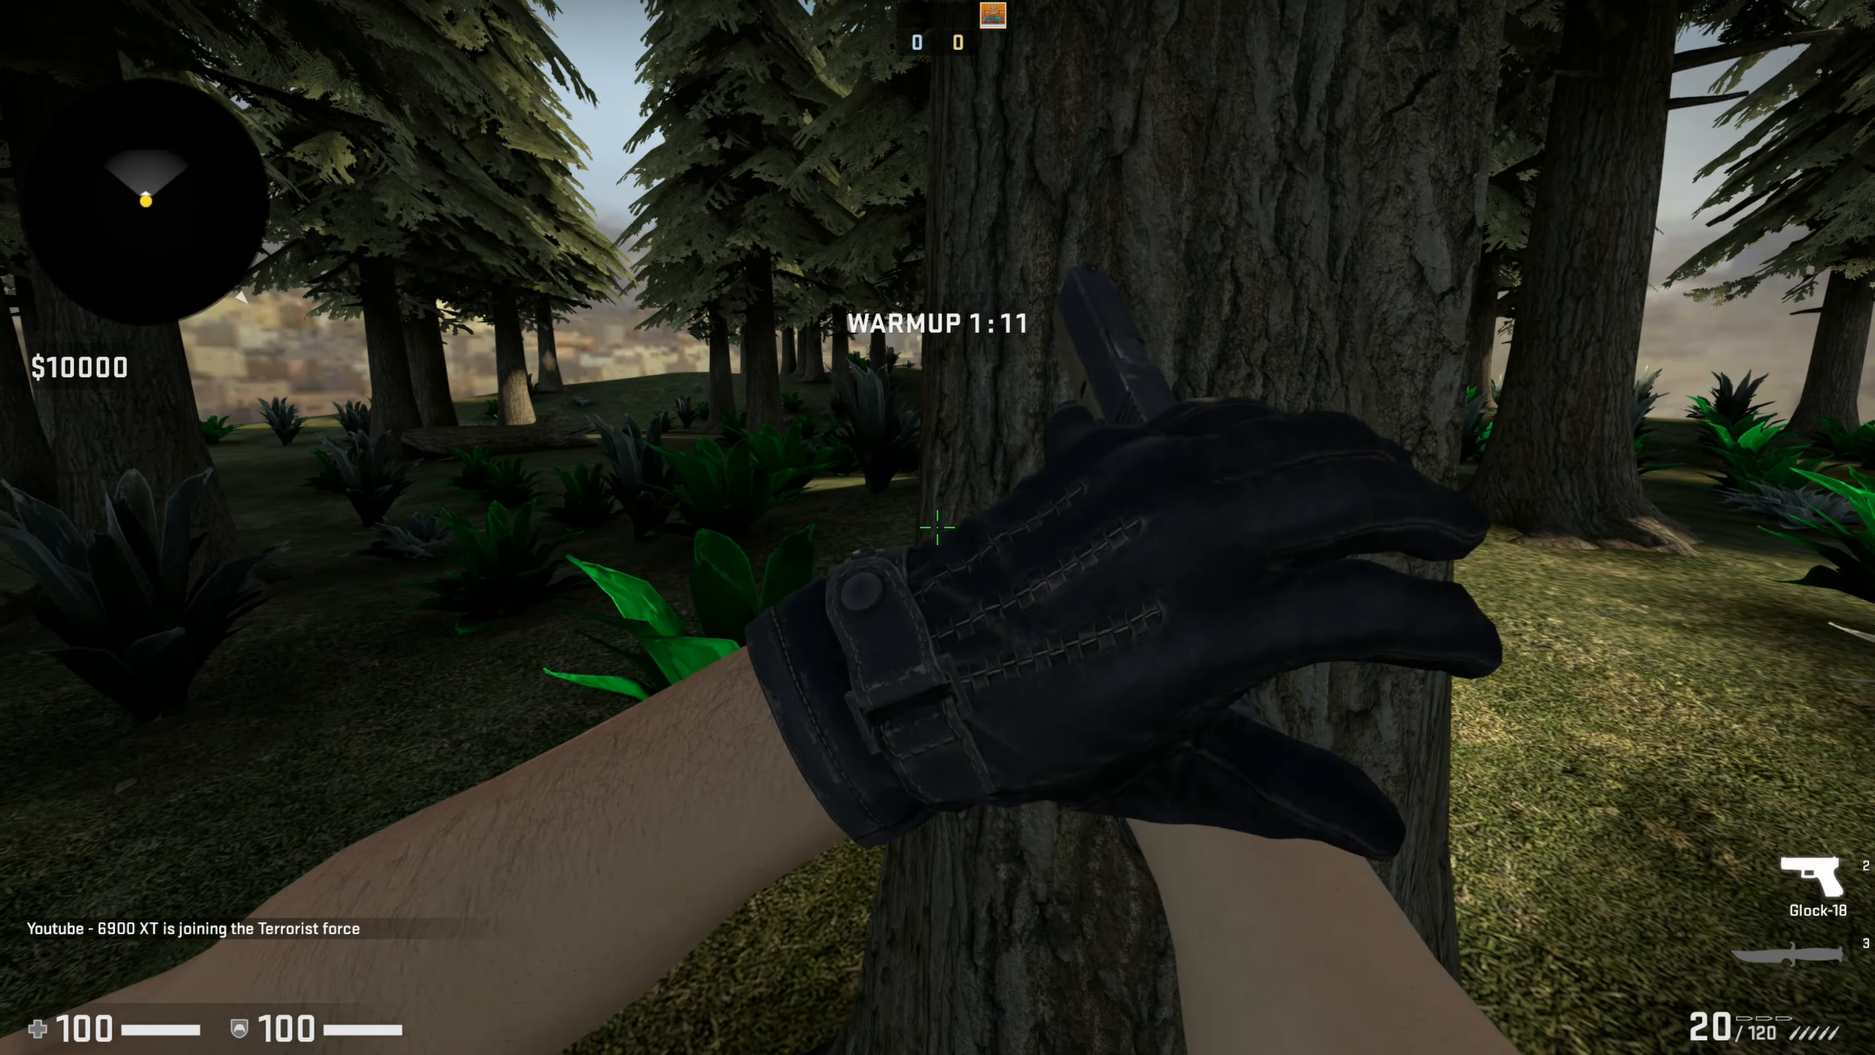
key("3")
key("w")
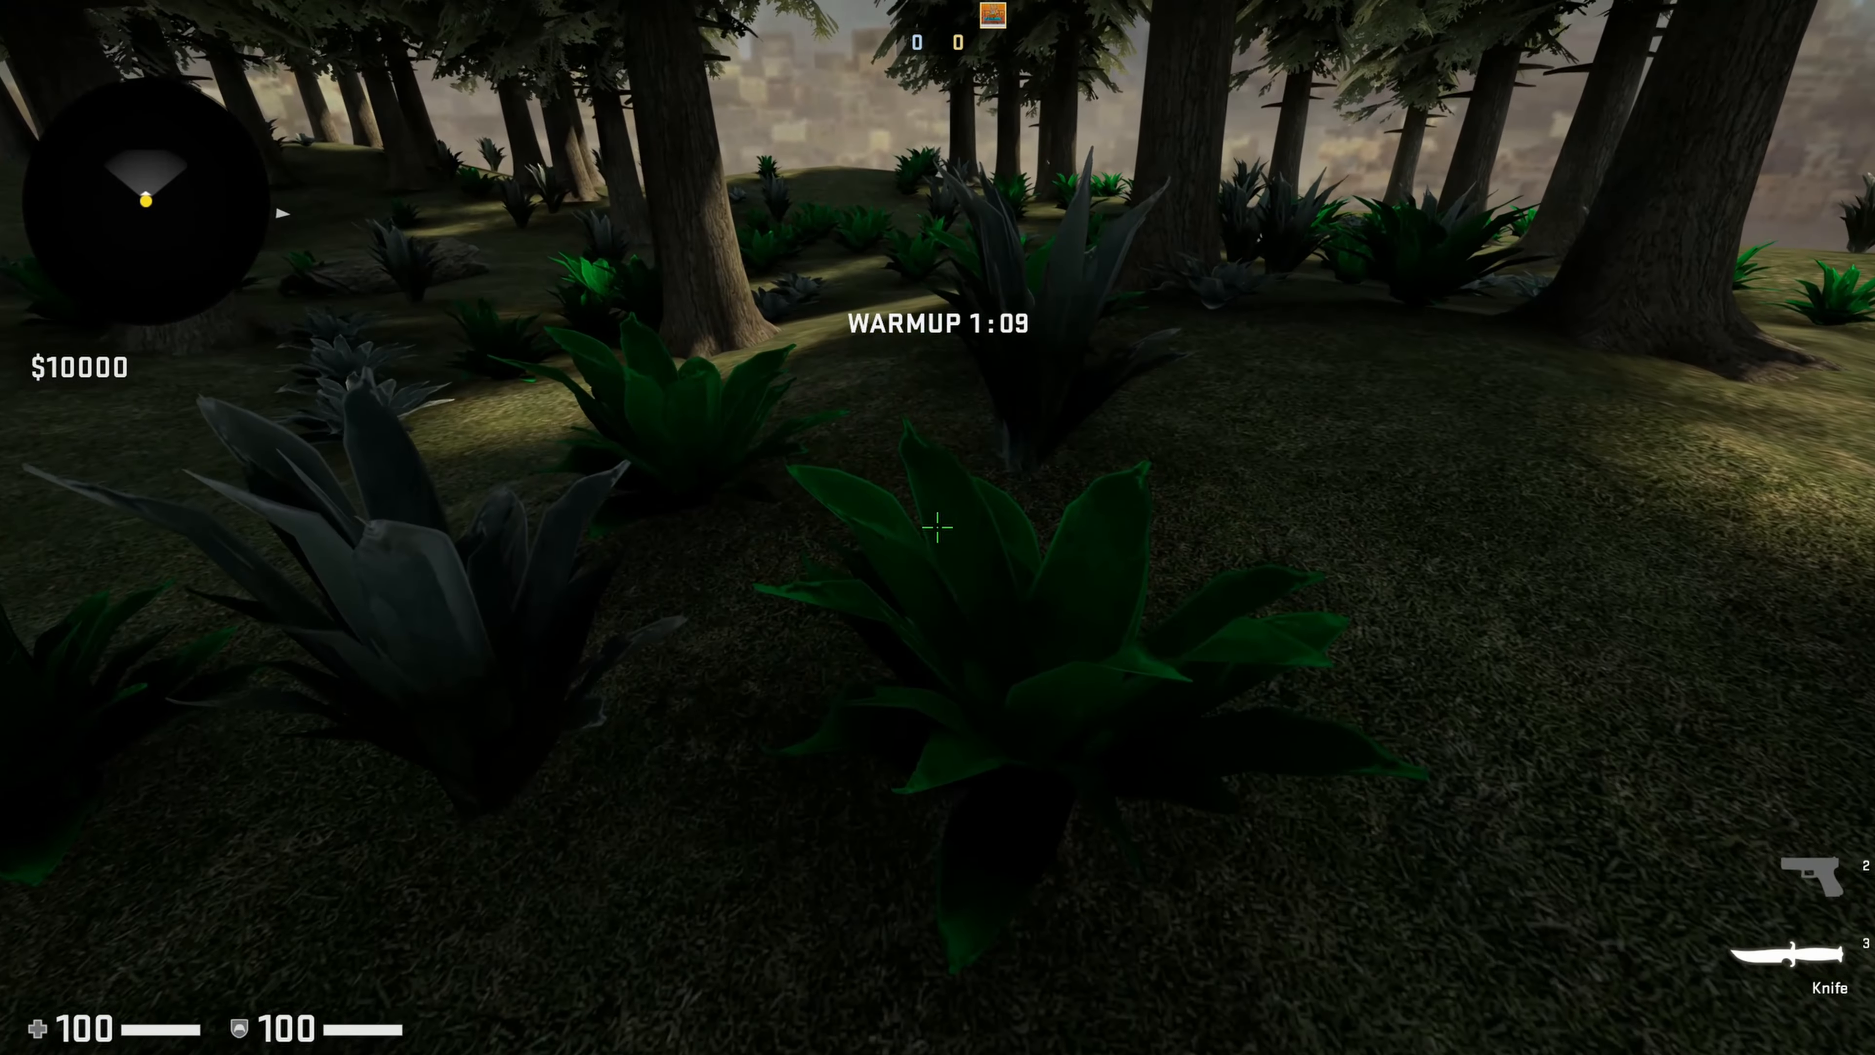
key("w")
left_click(938, 527)
left_click(938, 528)
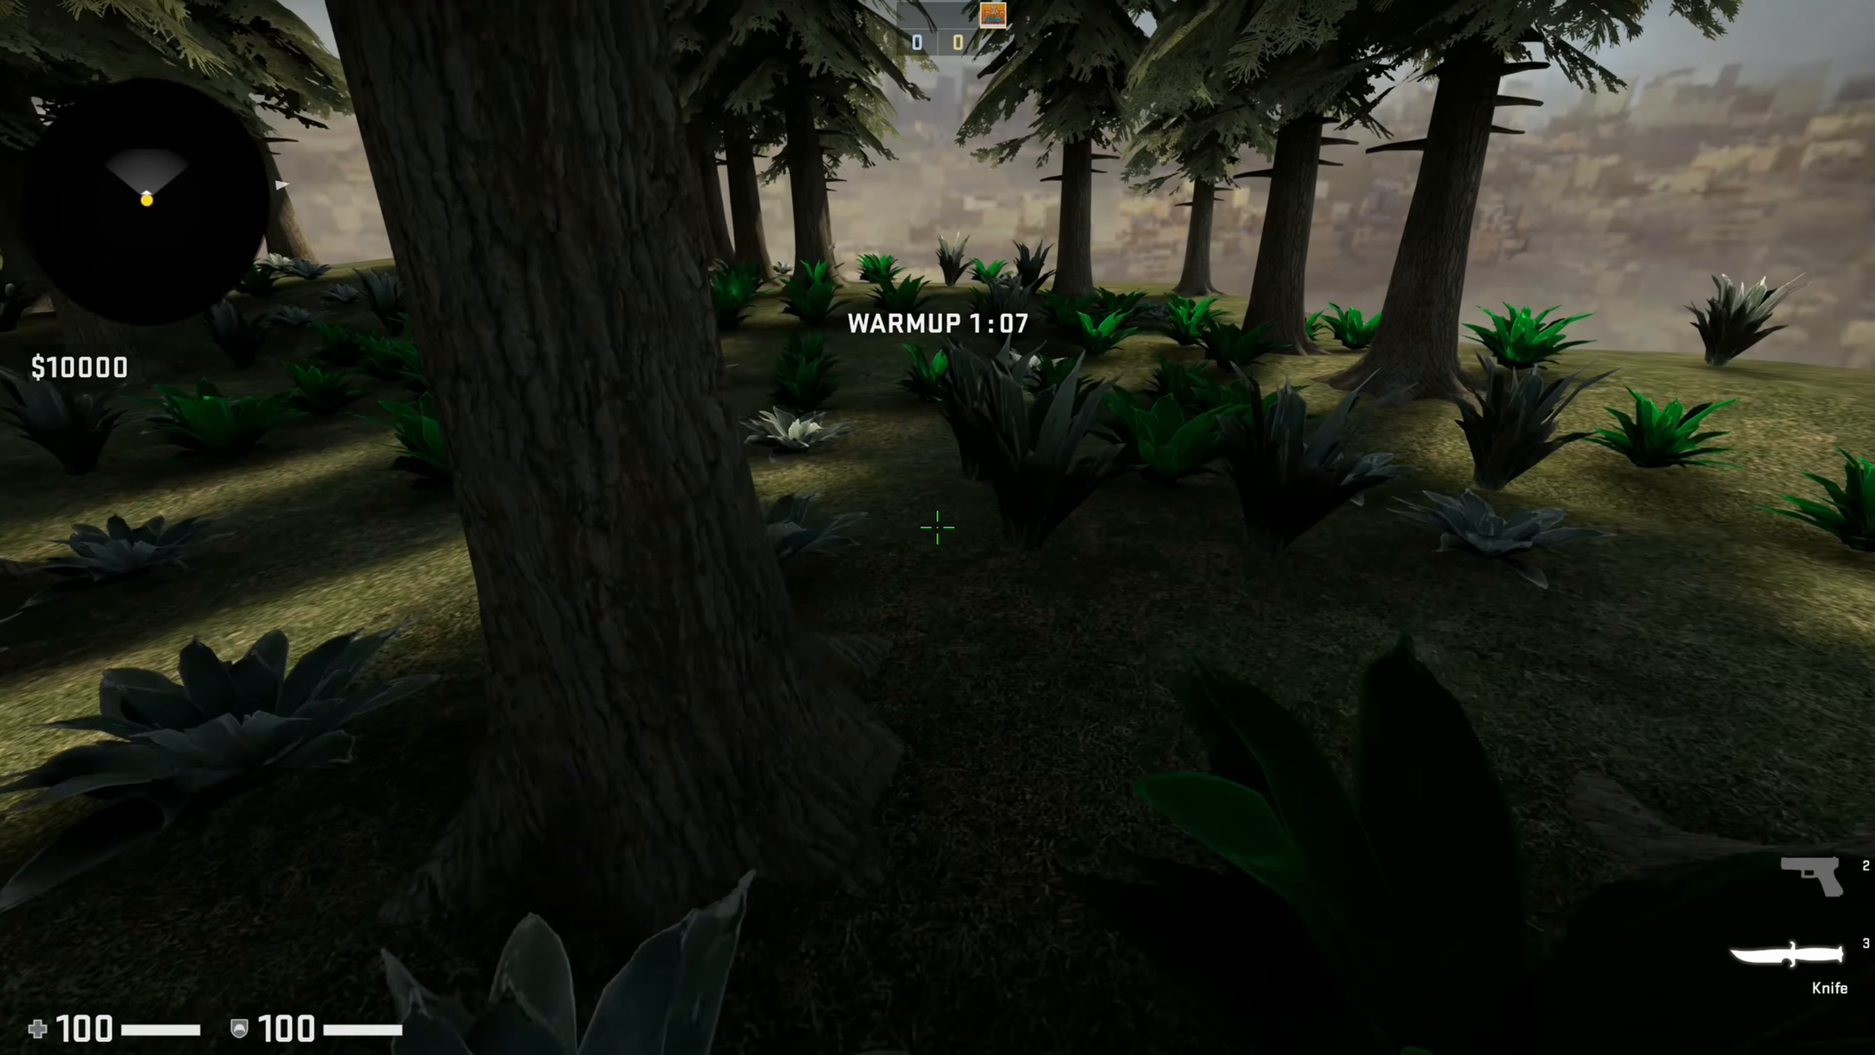
key("w")
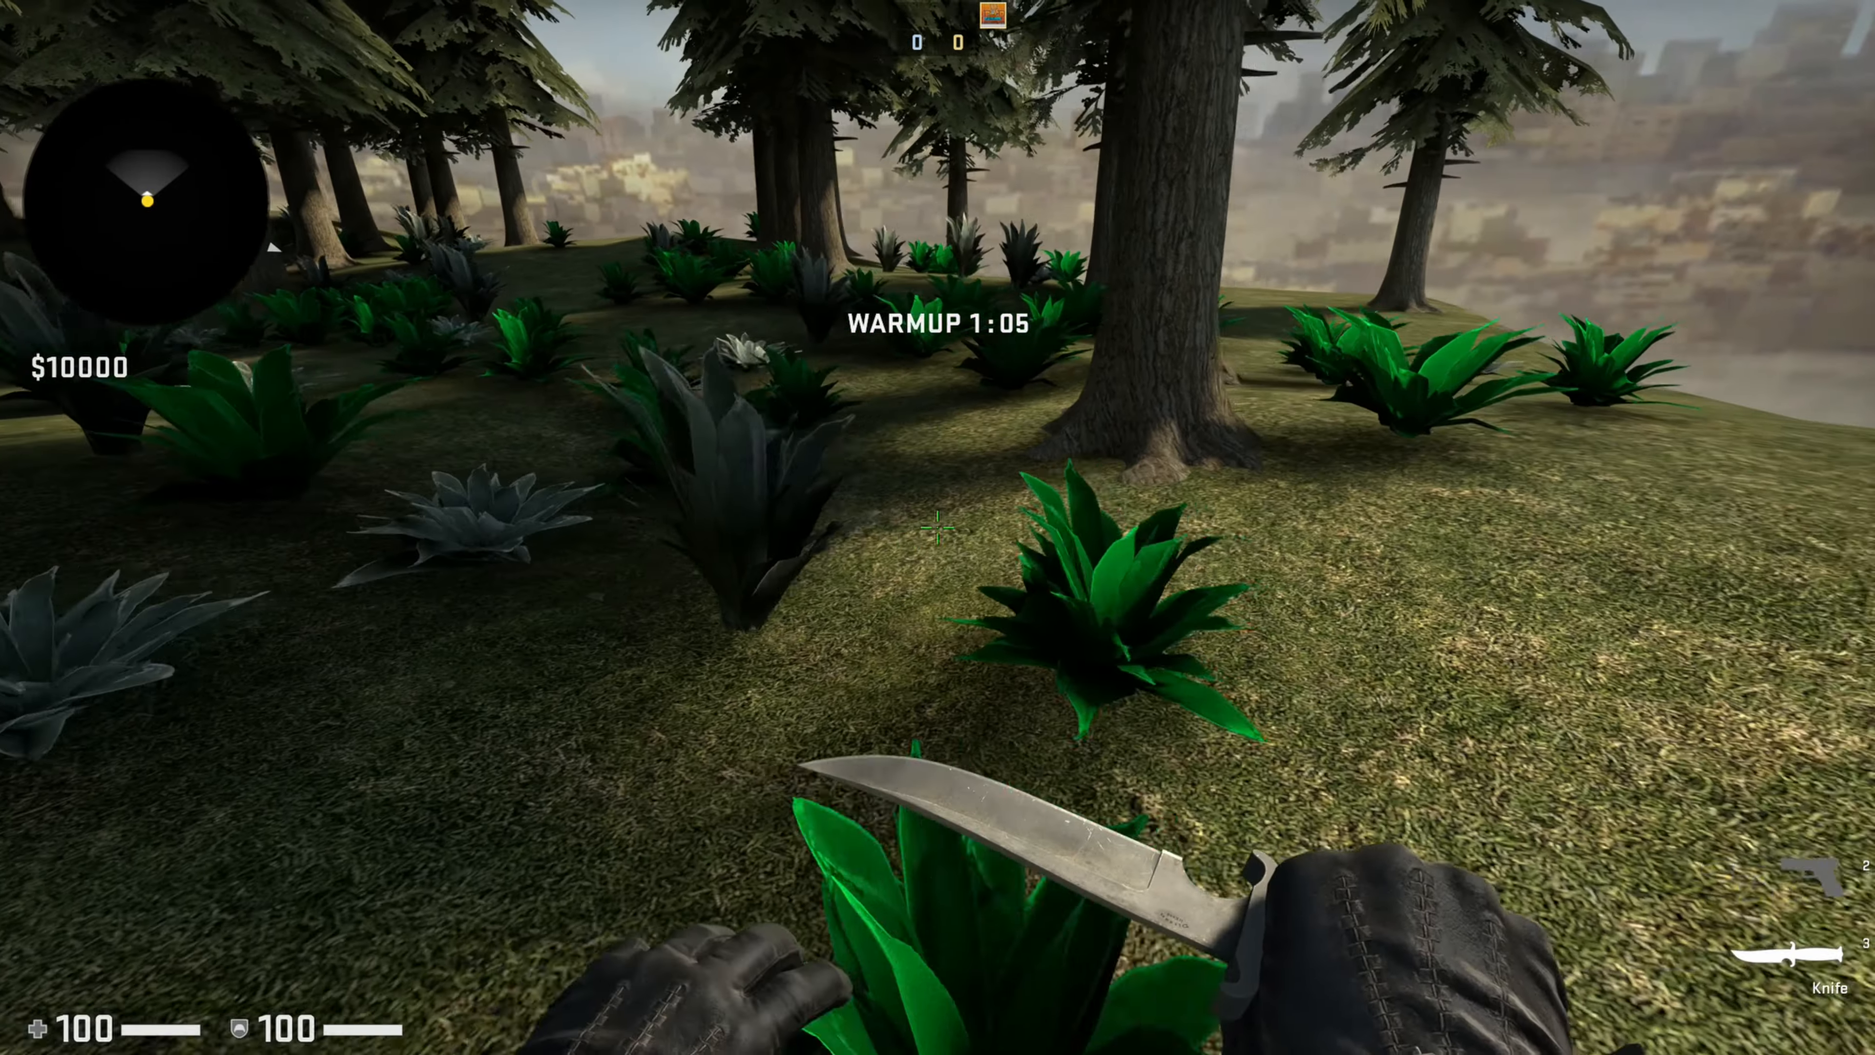
key("w")
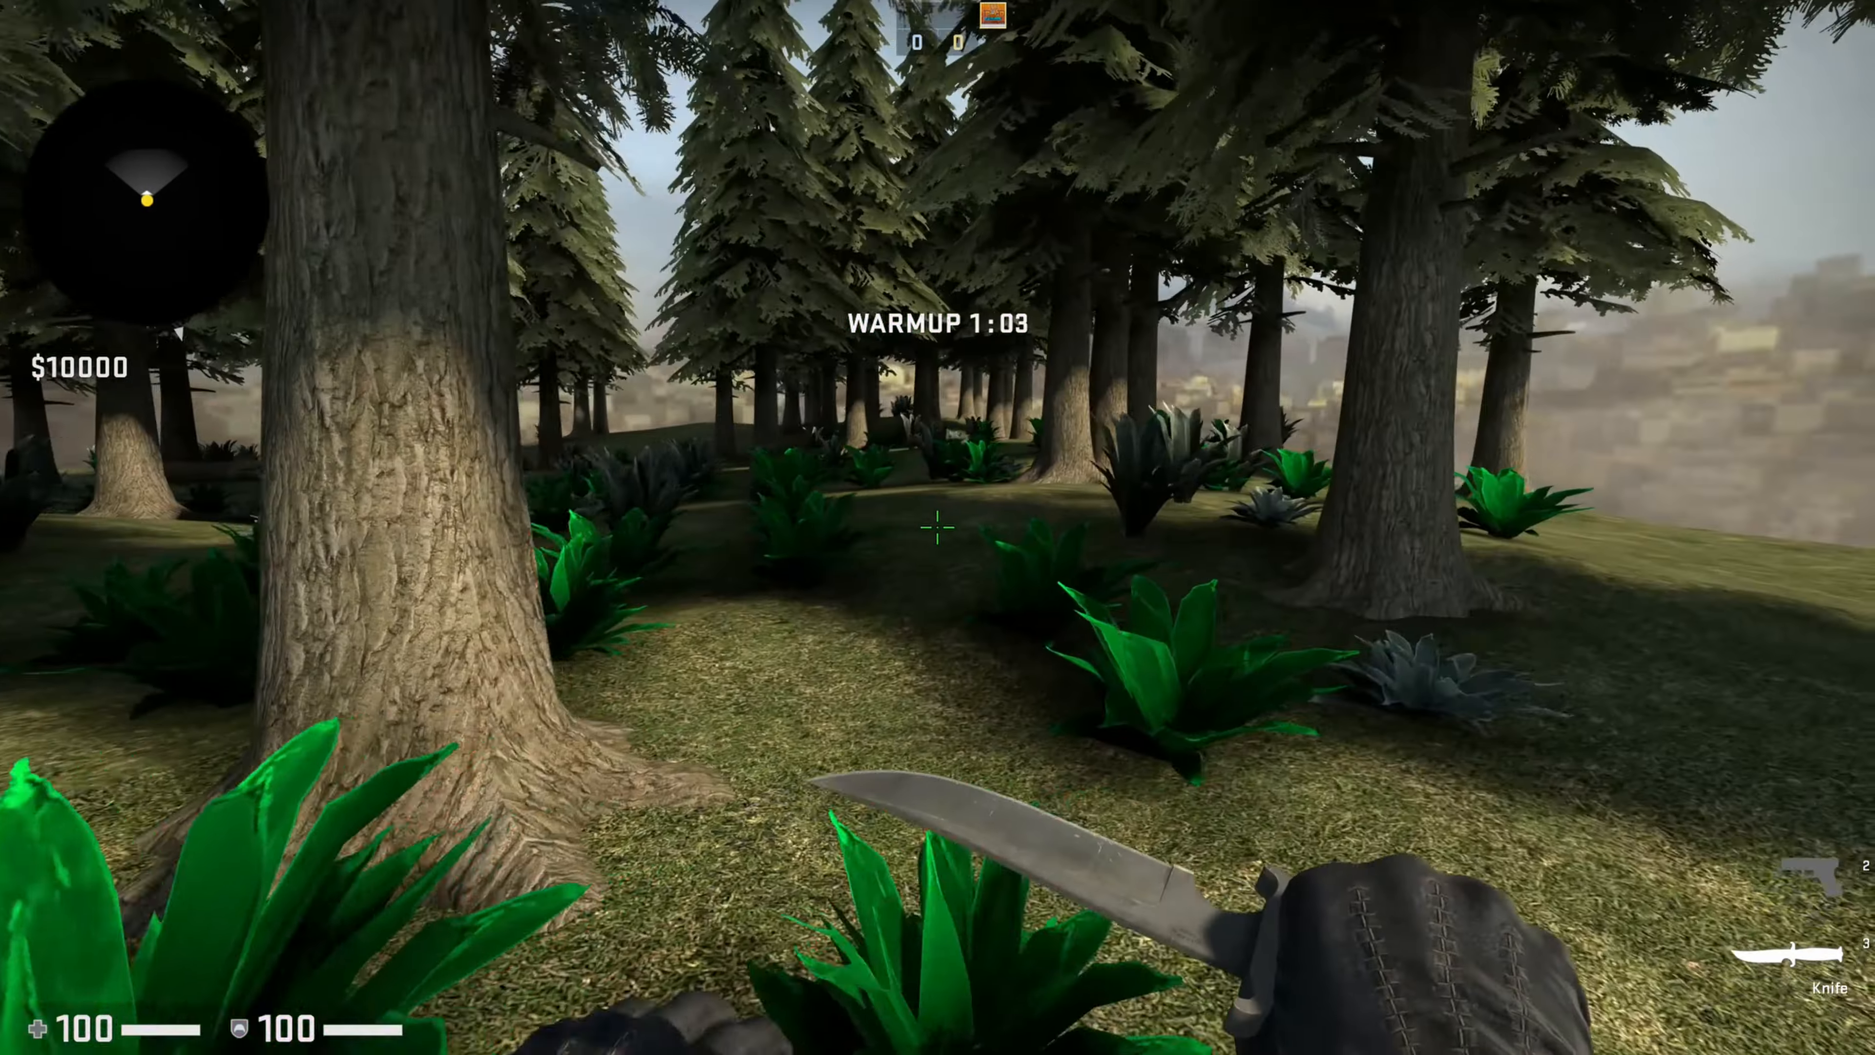
key("w")
left_click(937, 527)
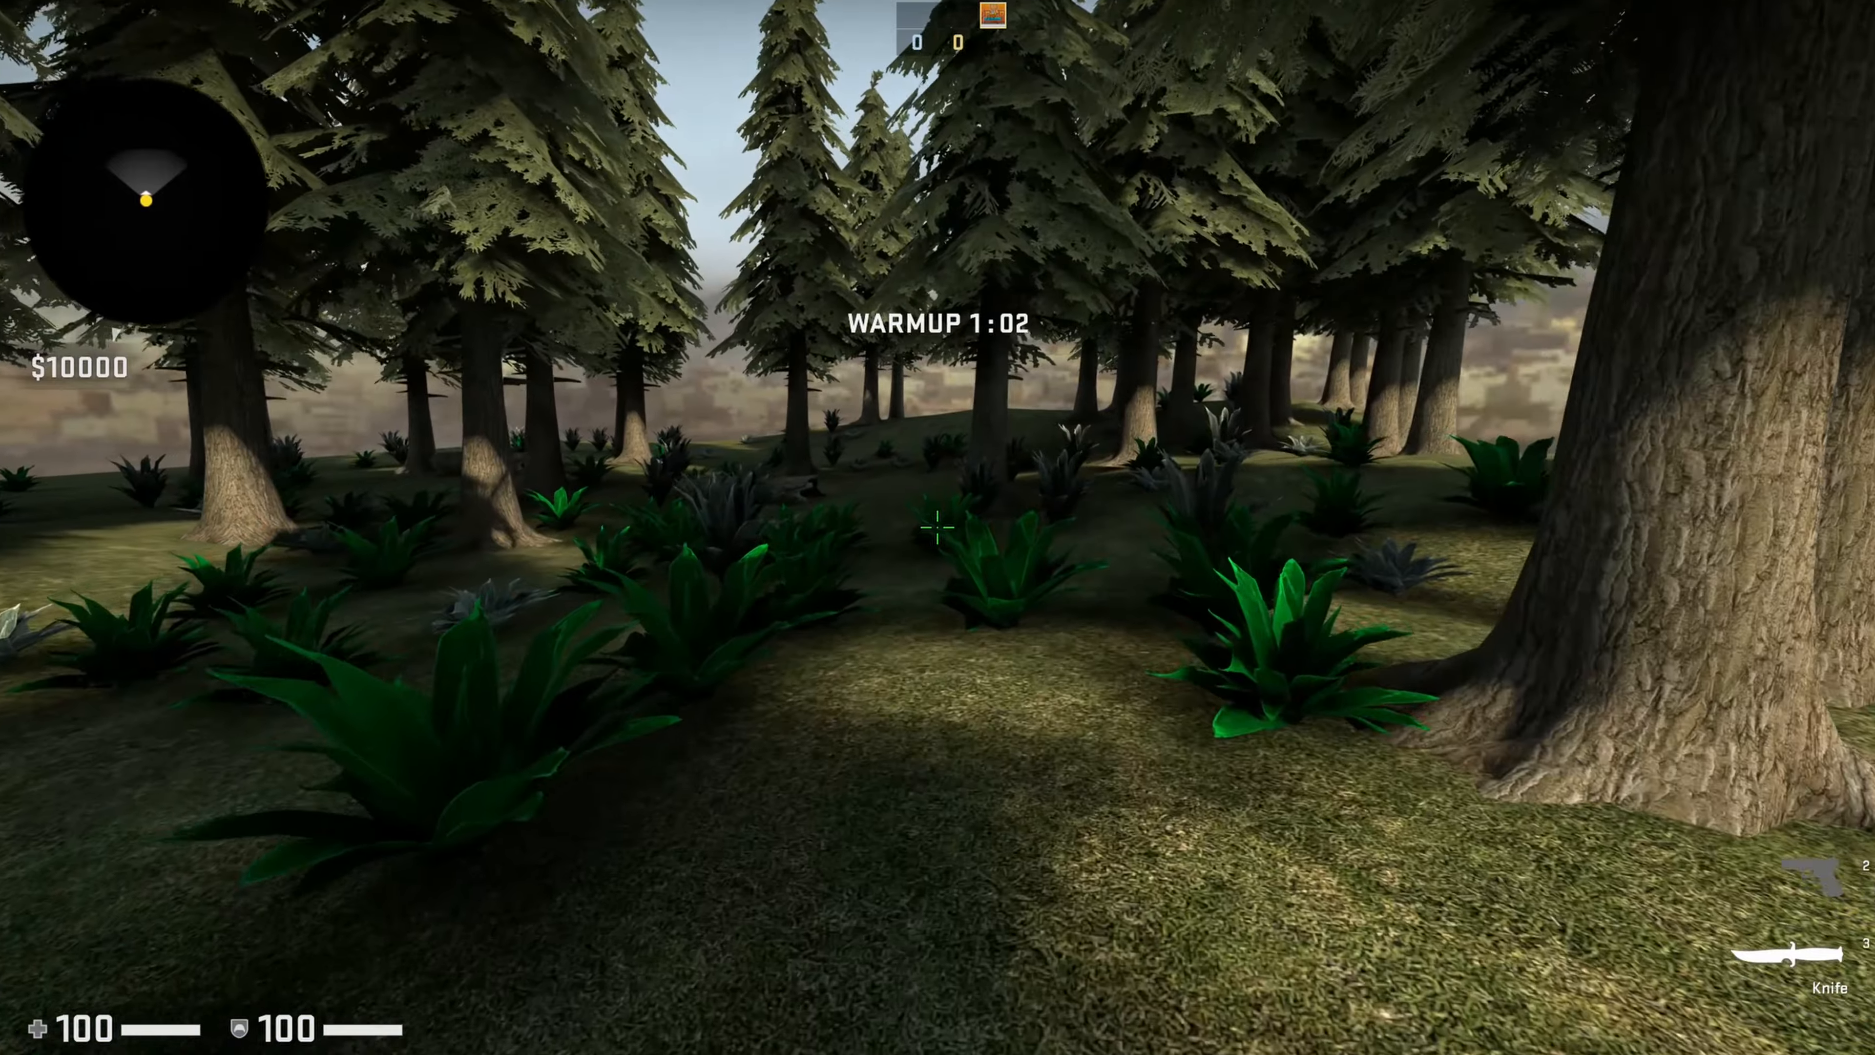
left_click(937, 527)
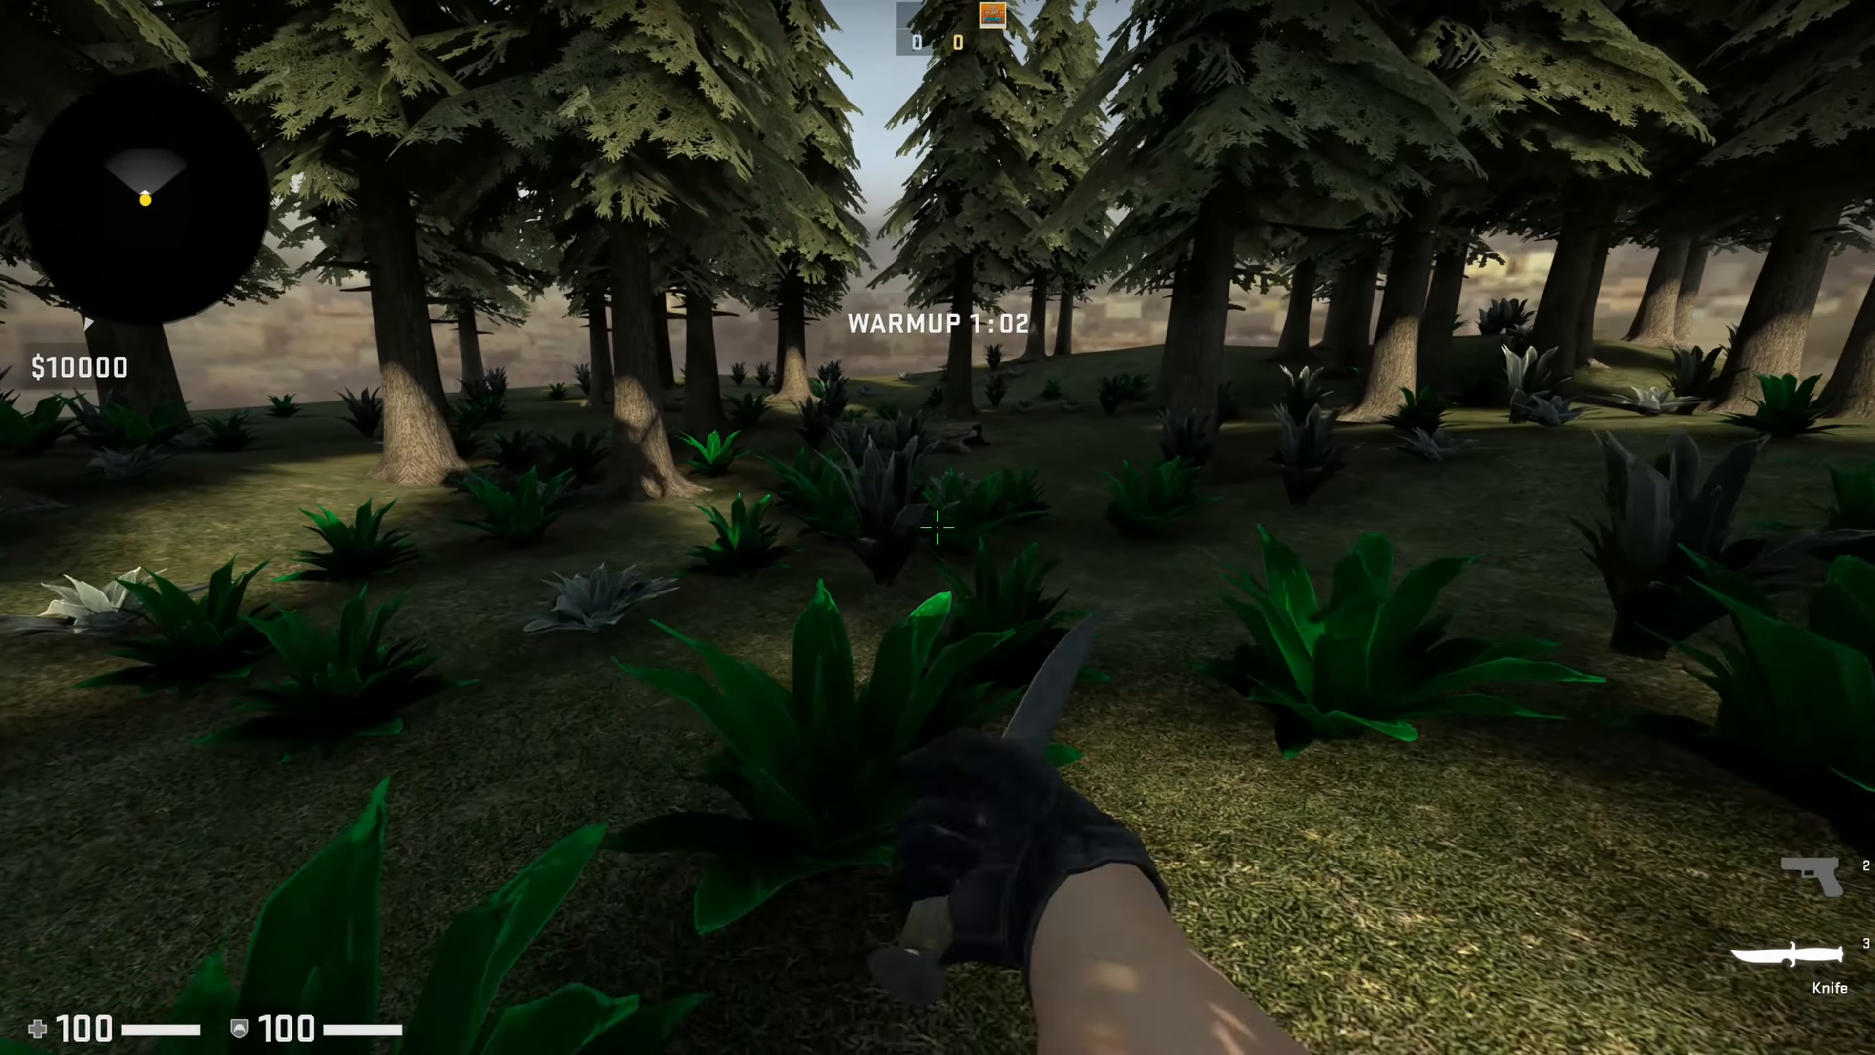
- Walk past the fallen log towards the sunlit edge of the terrain, swinging the knife, and inspect the tree bases and grass
key("w")
left_click(938, 527)
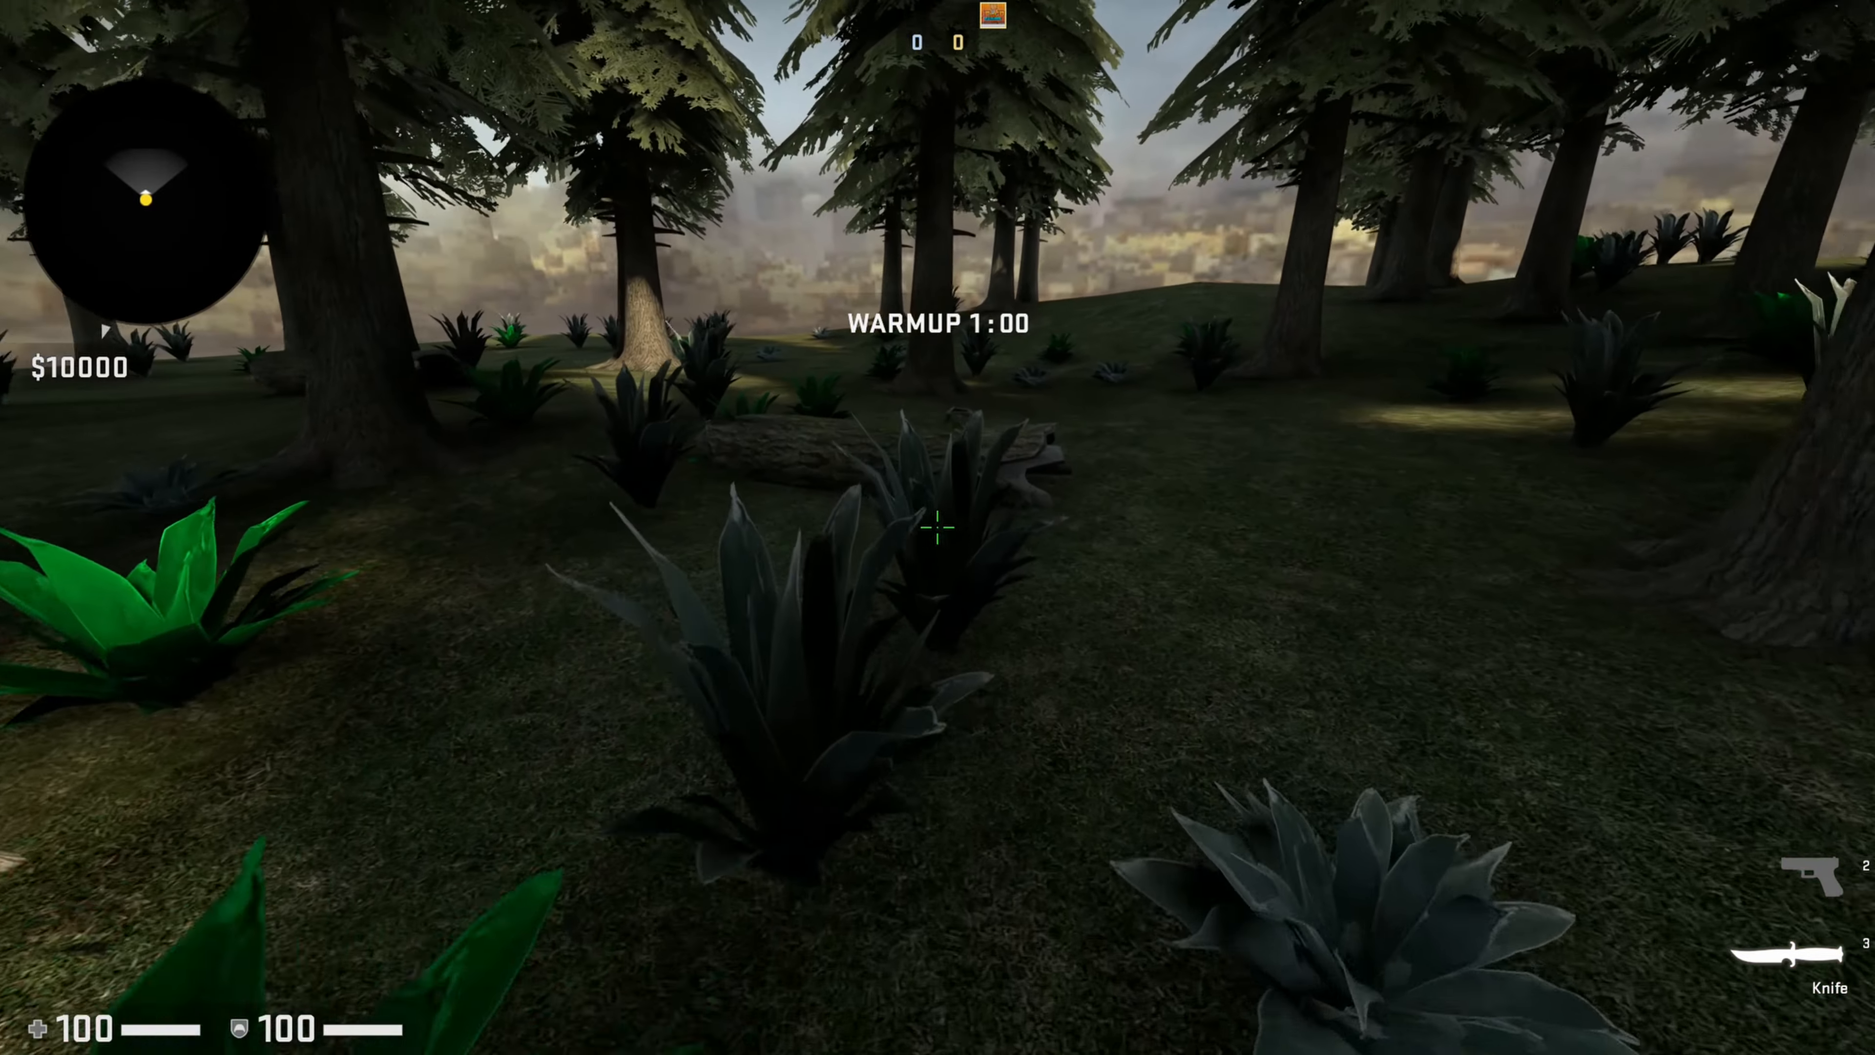
key("w")
left_click(937, 527)
left_click(937, 528)
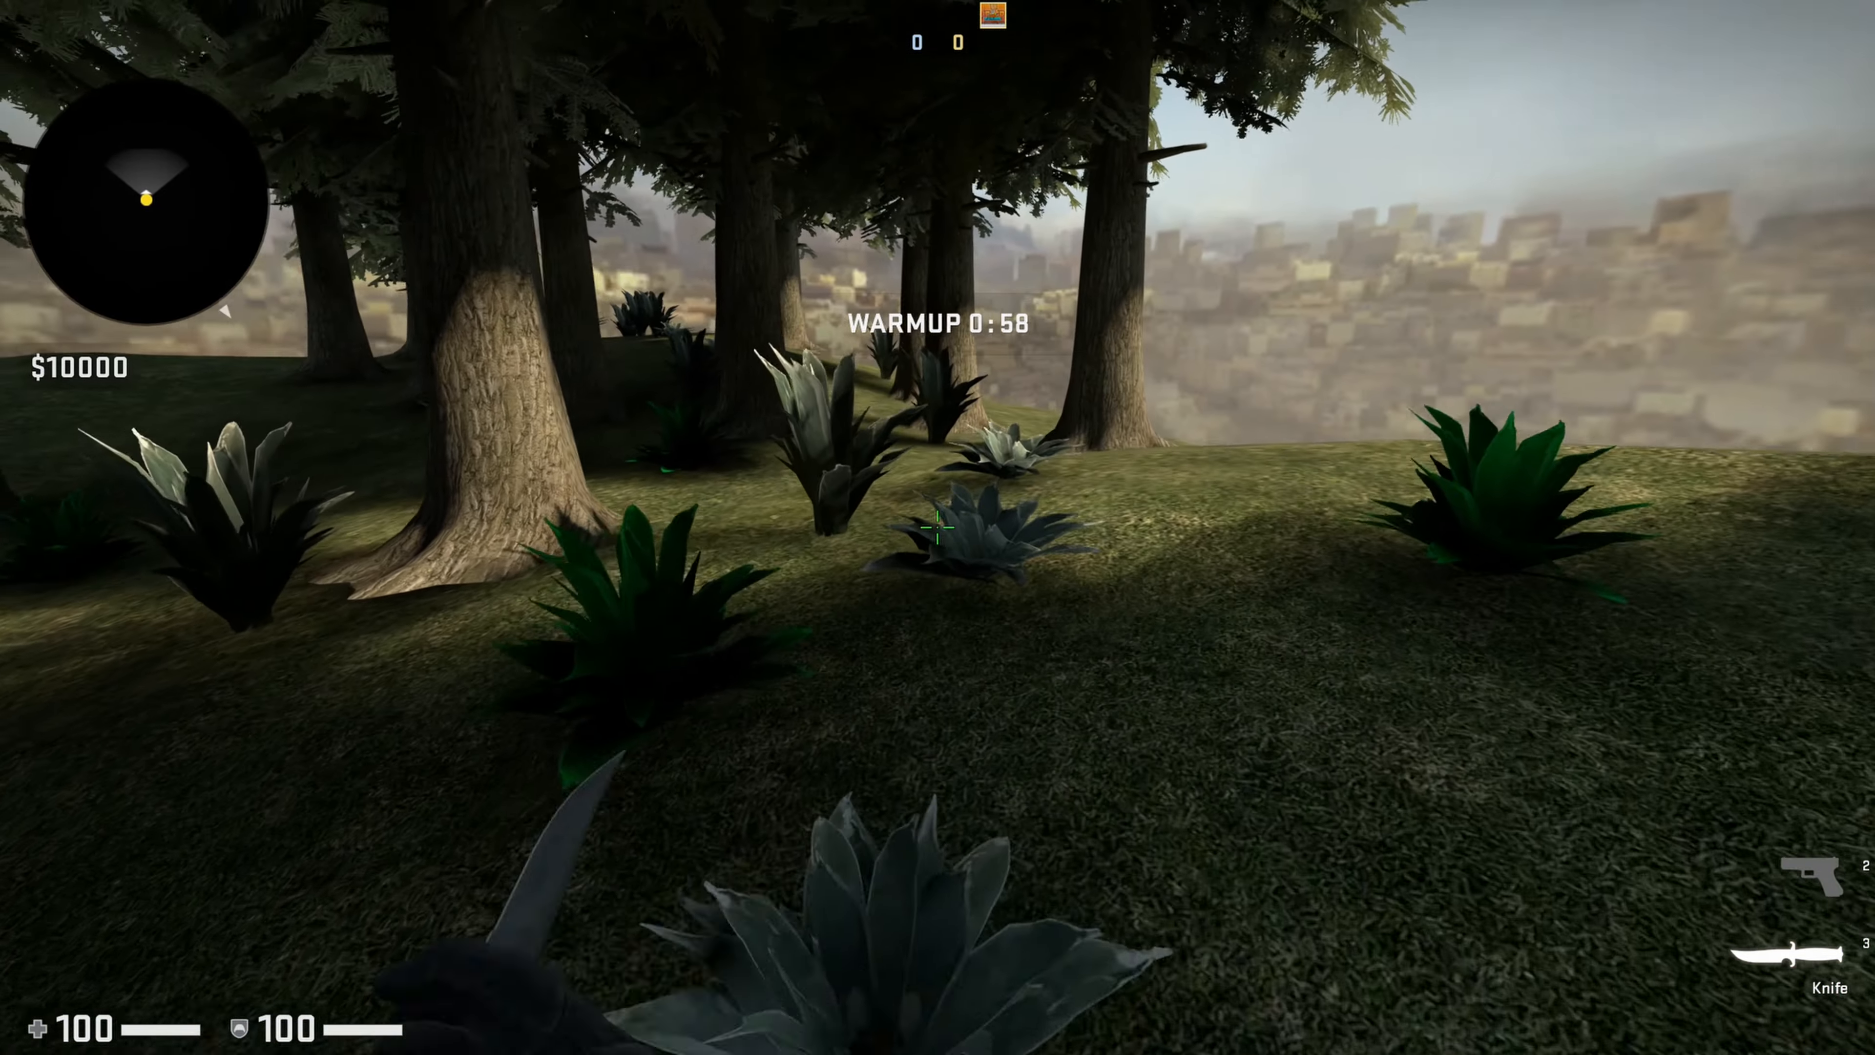
key("w")
left_click(937, 528)
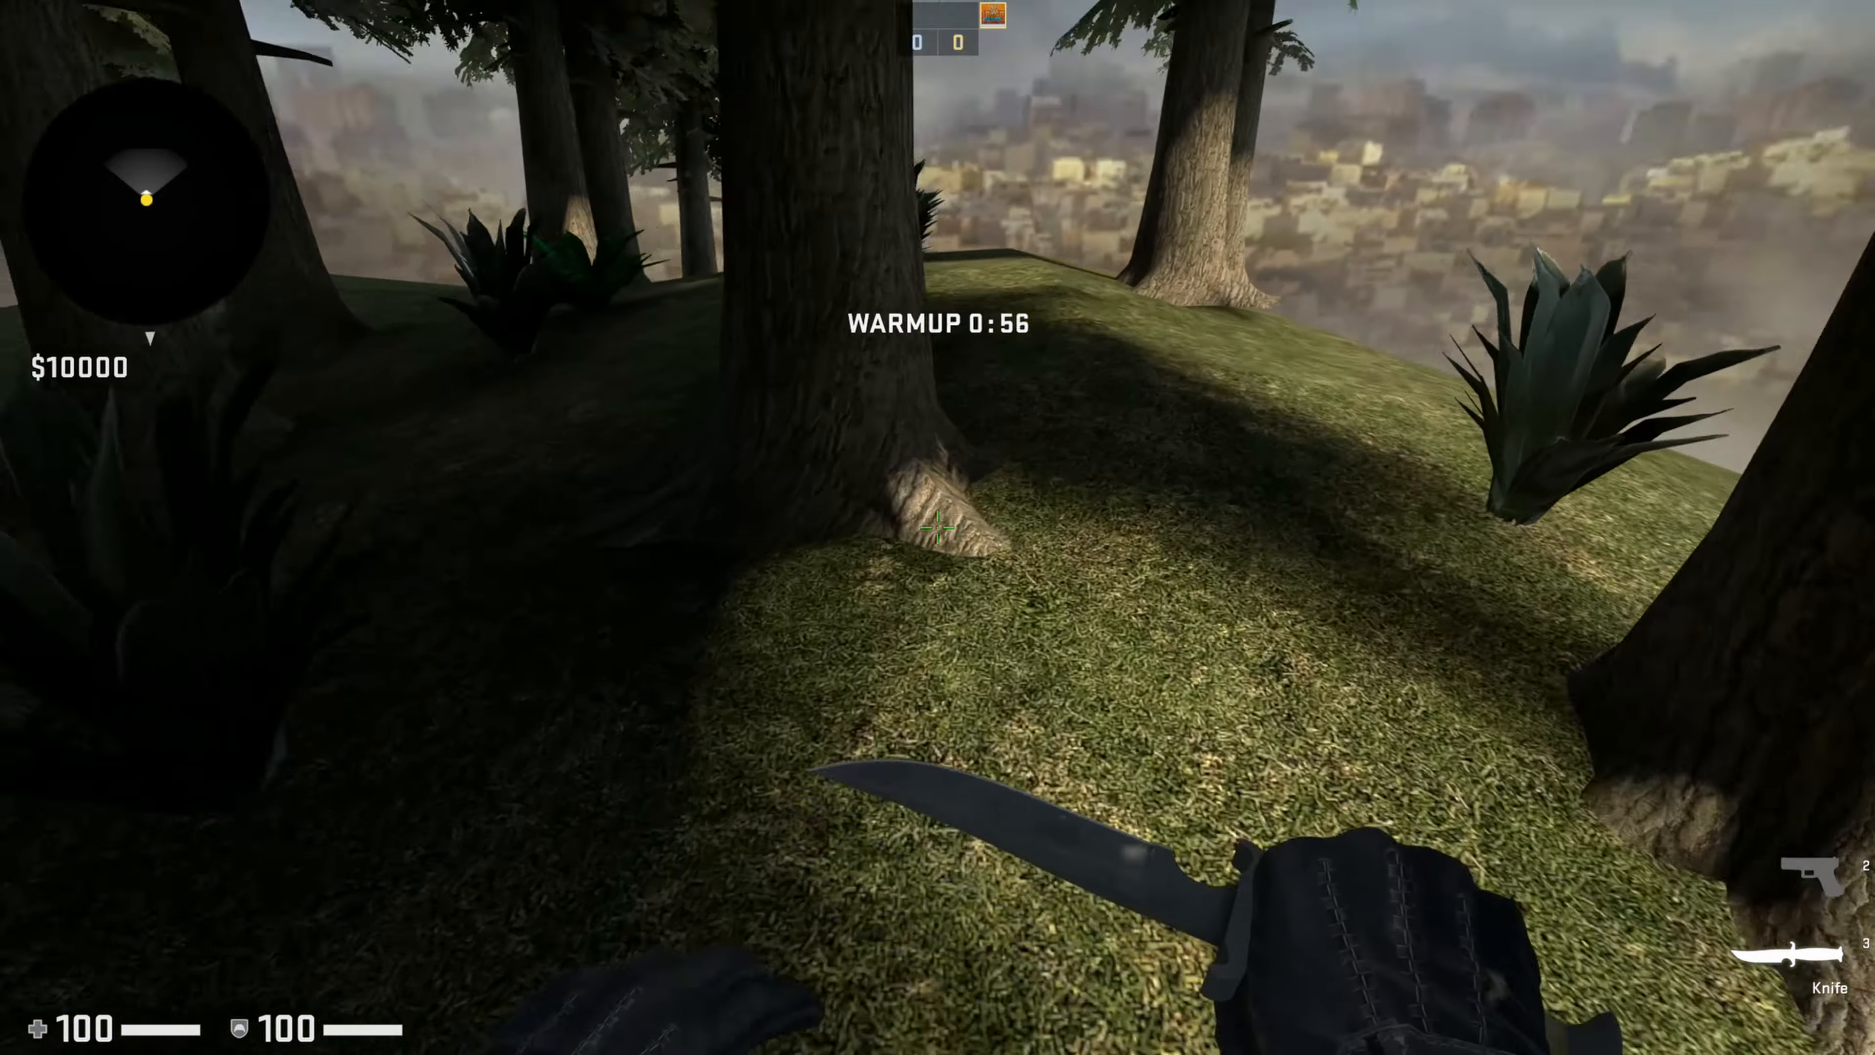
key("w")
key("2")
key("3")
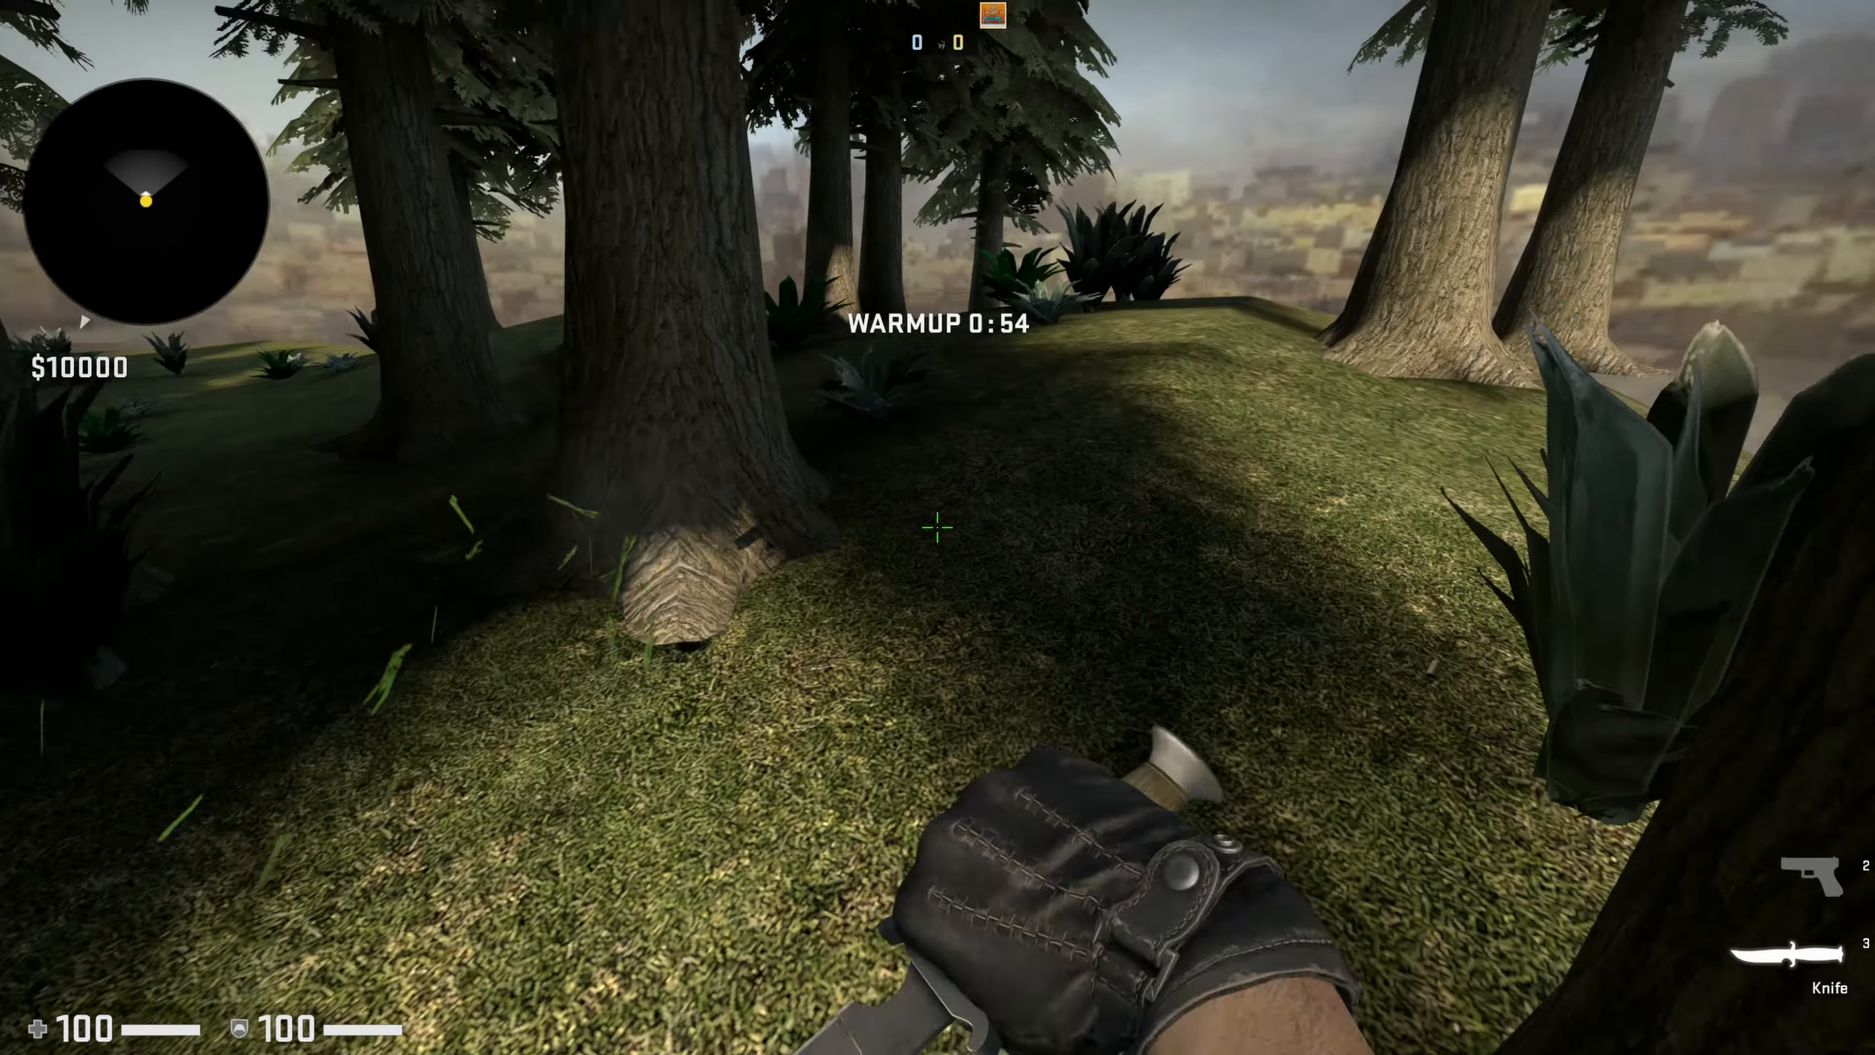
- Inspect the bark of the trees at the map's edge with the Glock-18 out, and survey the whole forest with the knife
key("w")
key("2")
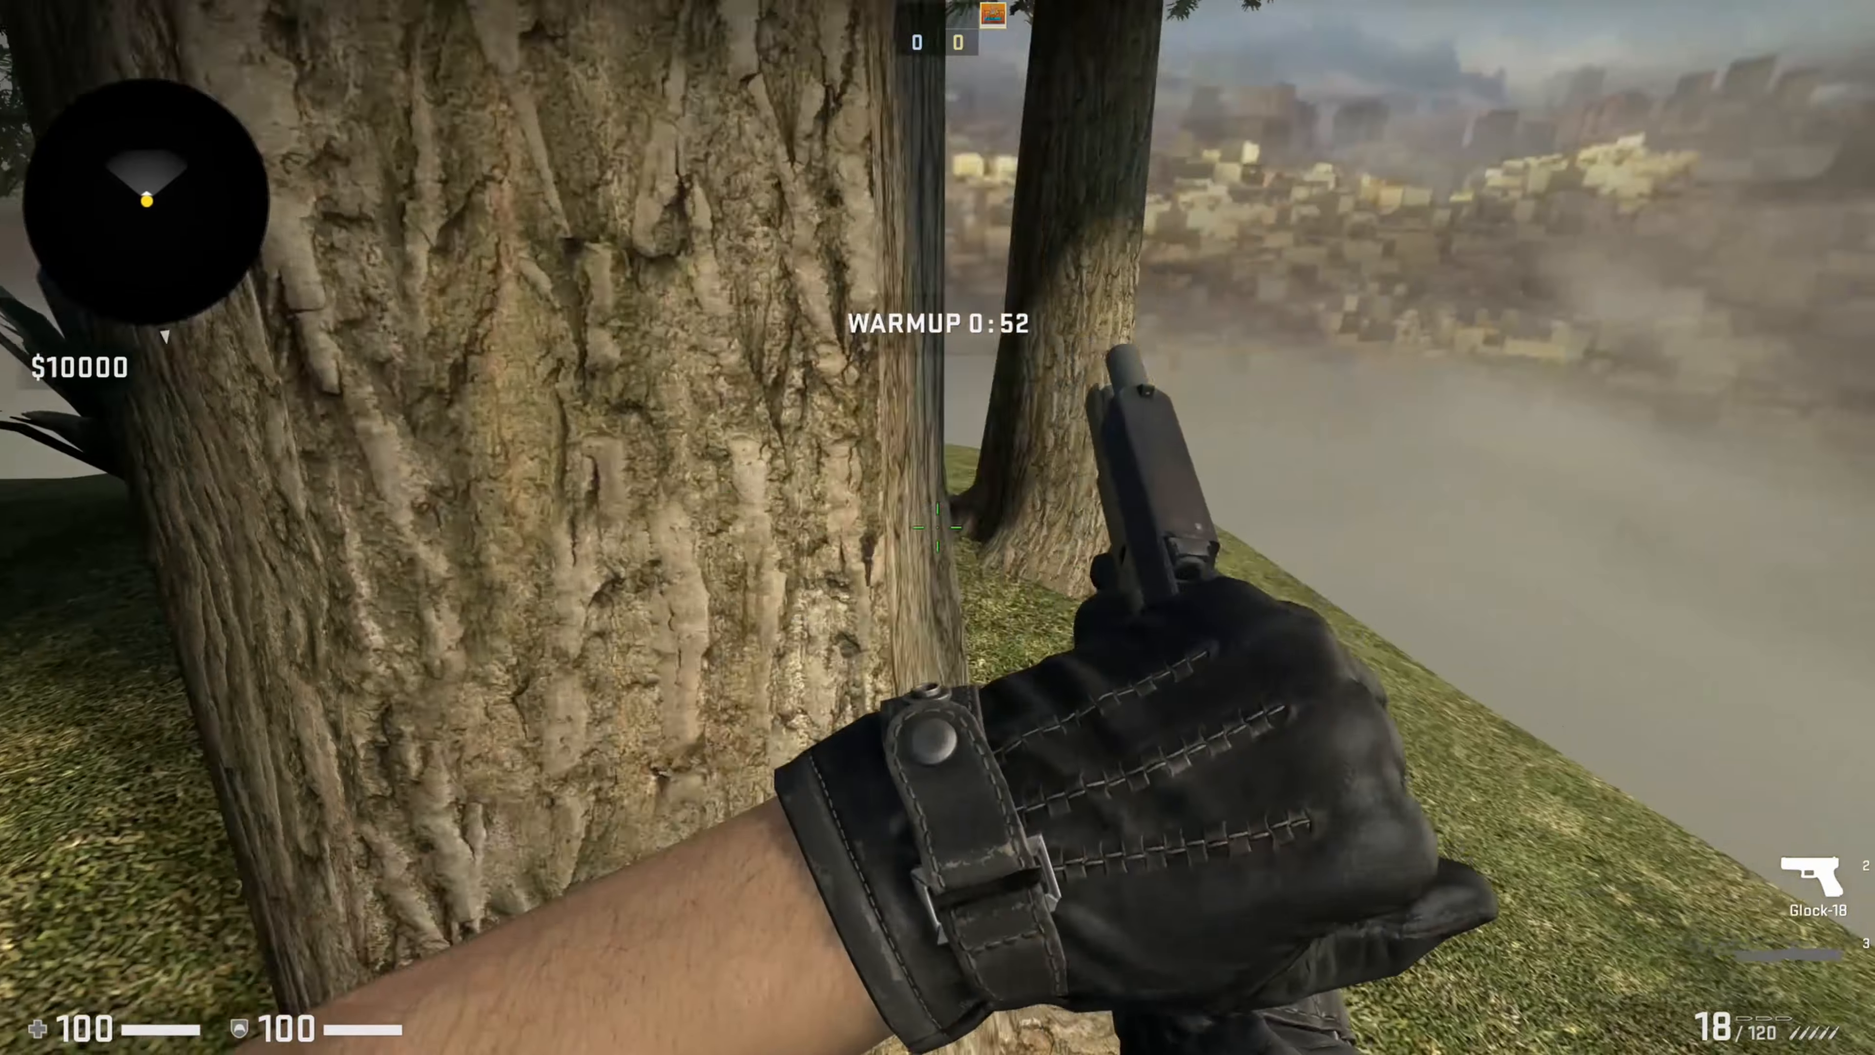
key("w")
key("f")
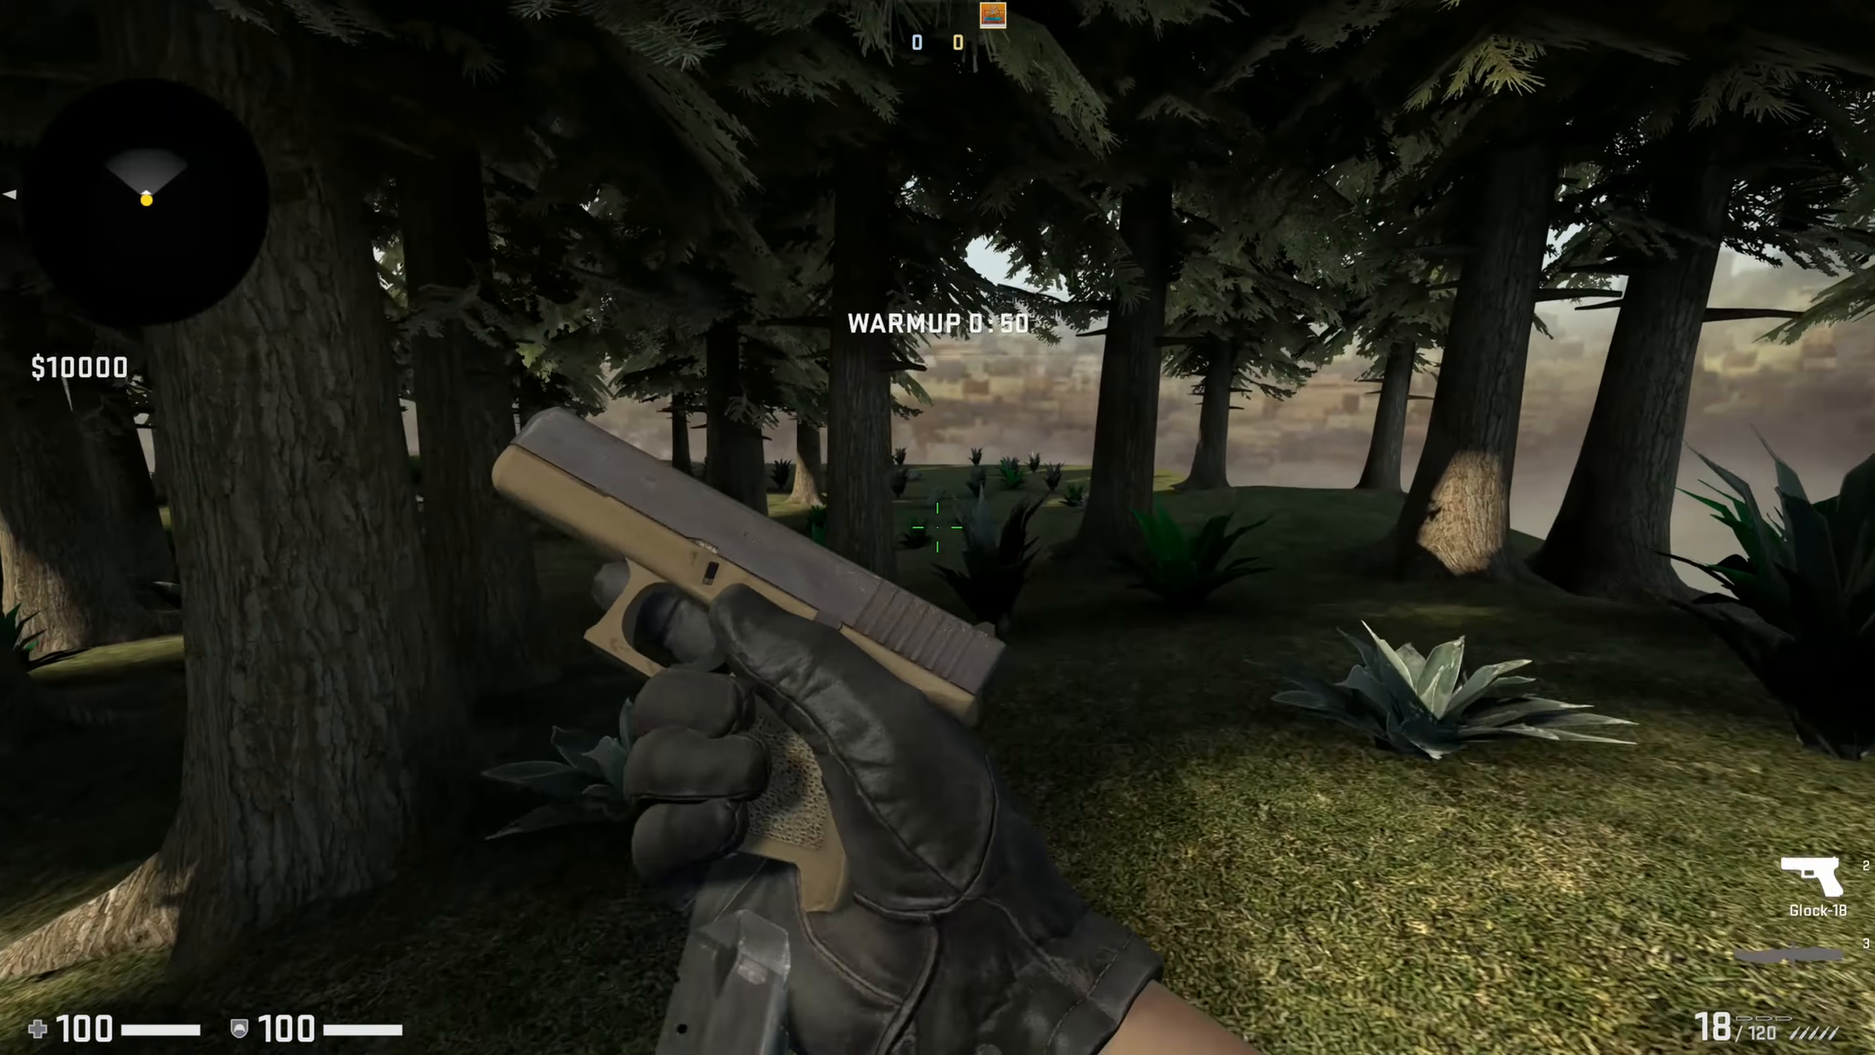
key("w")
key("3")
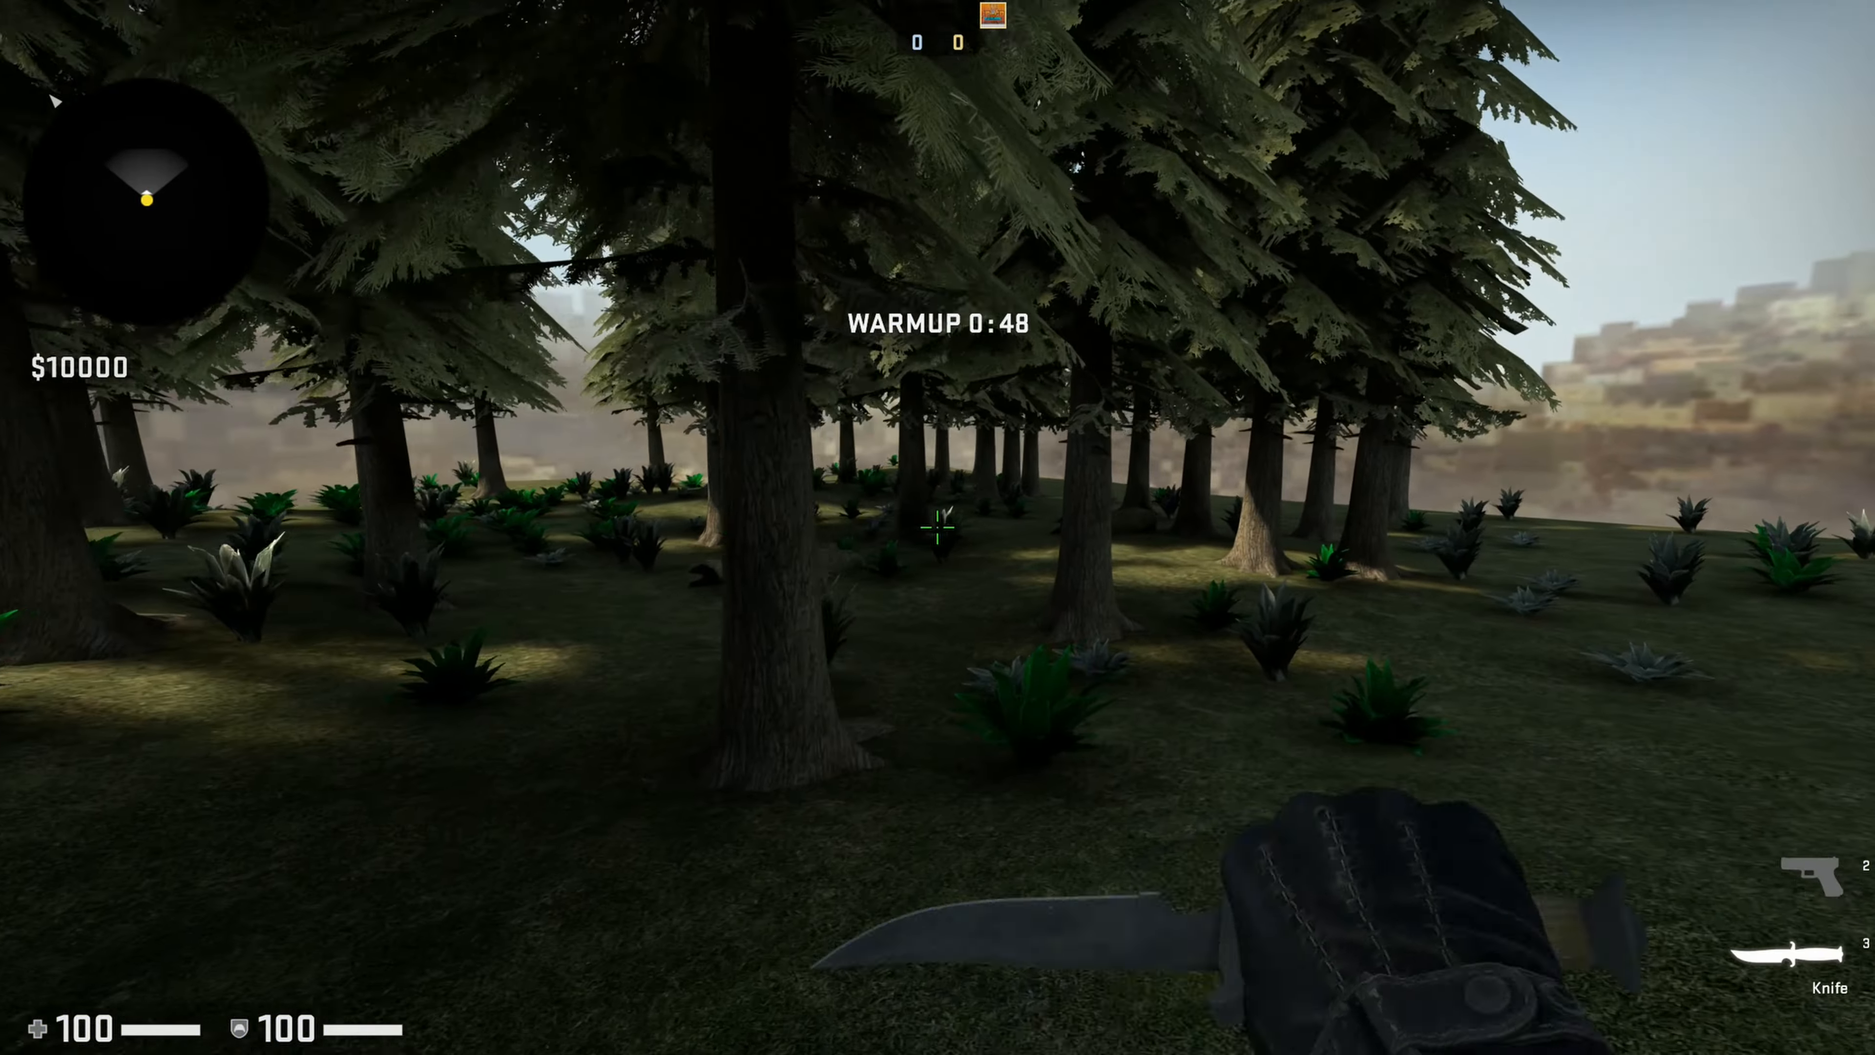
key("w")
key("w")
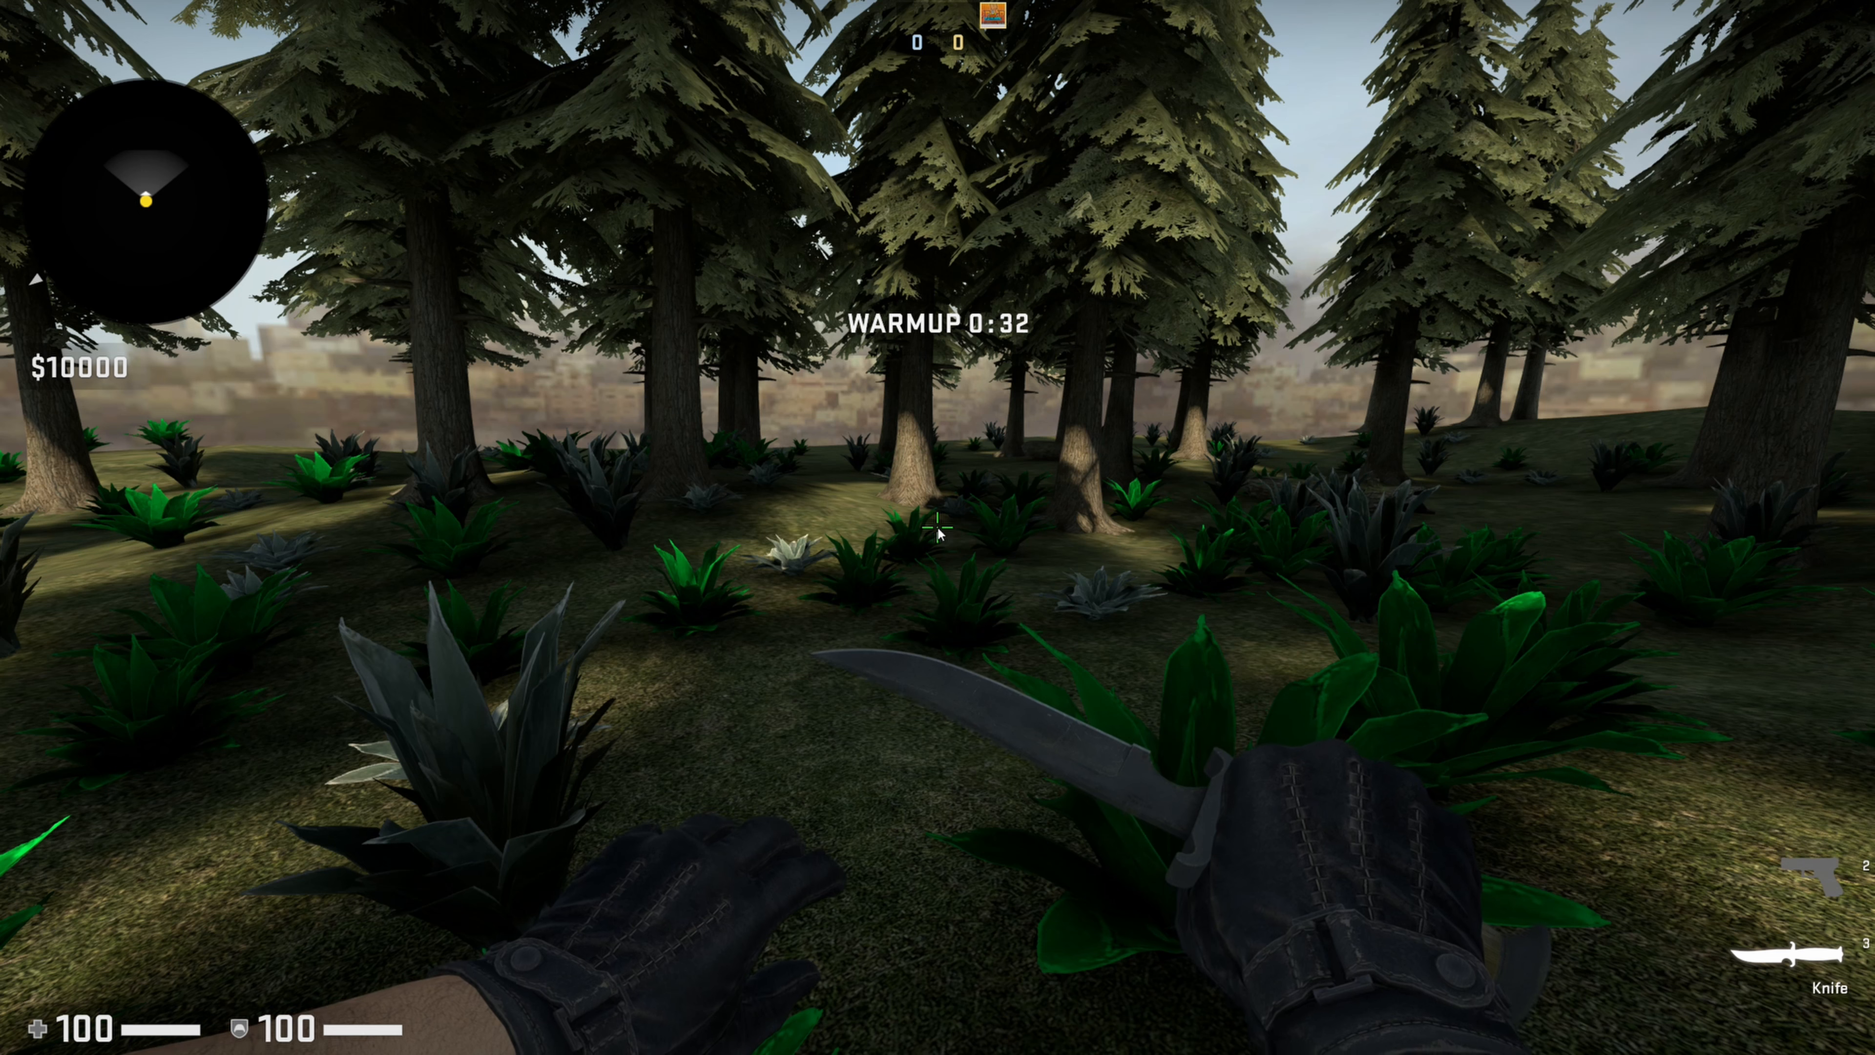
- Quit the game, return to Hammer++ and close the finished compiler console
key("alt+F4")
left_click(1025, 590)
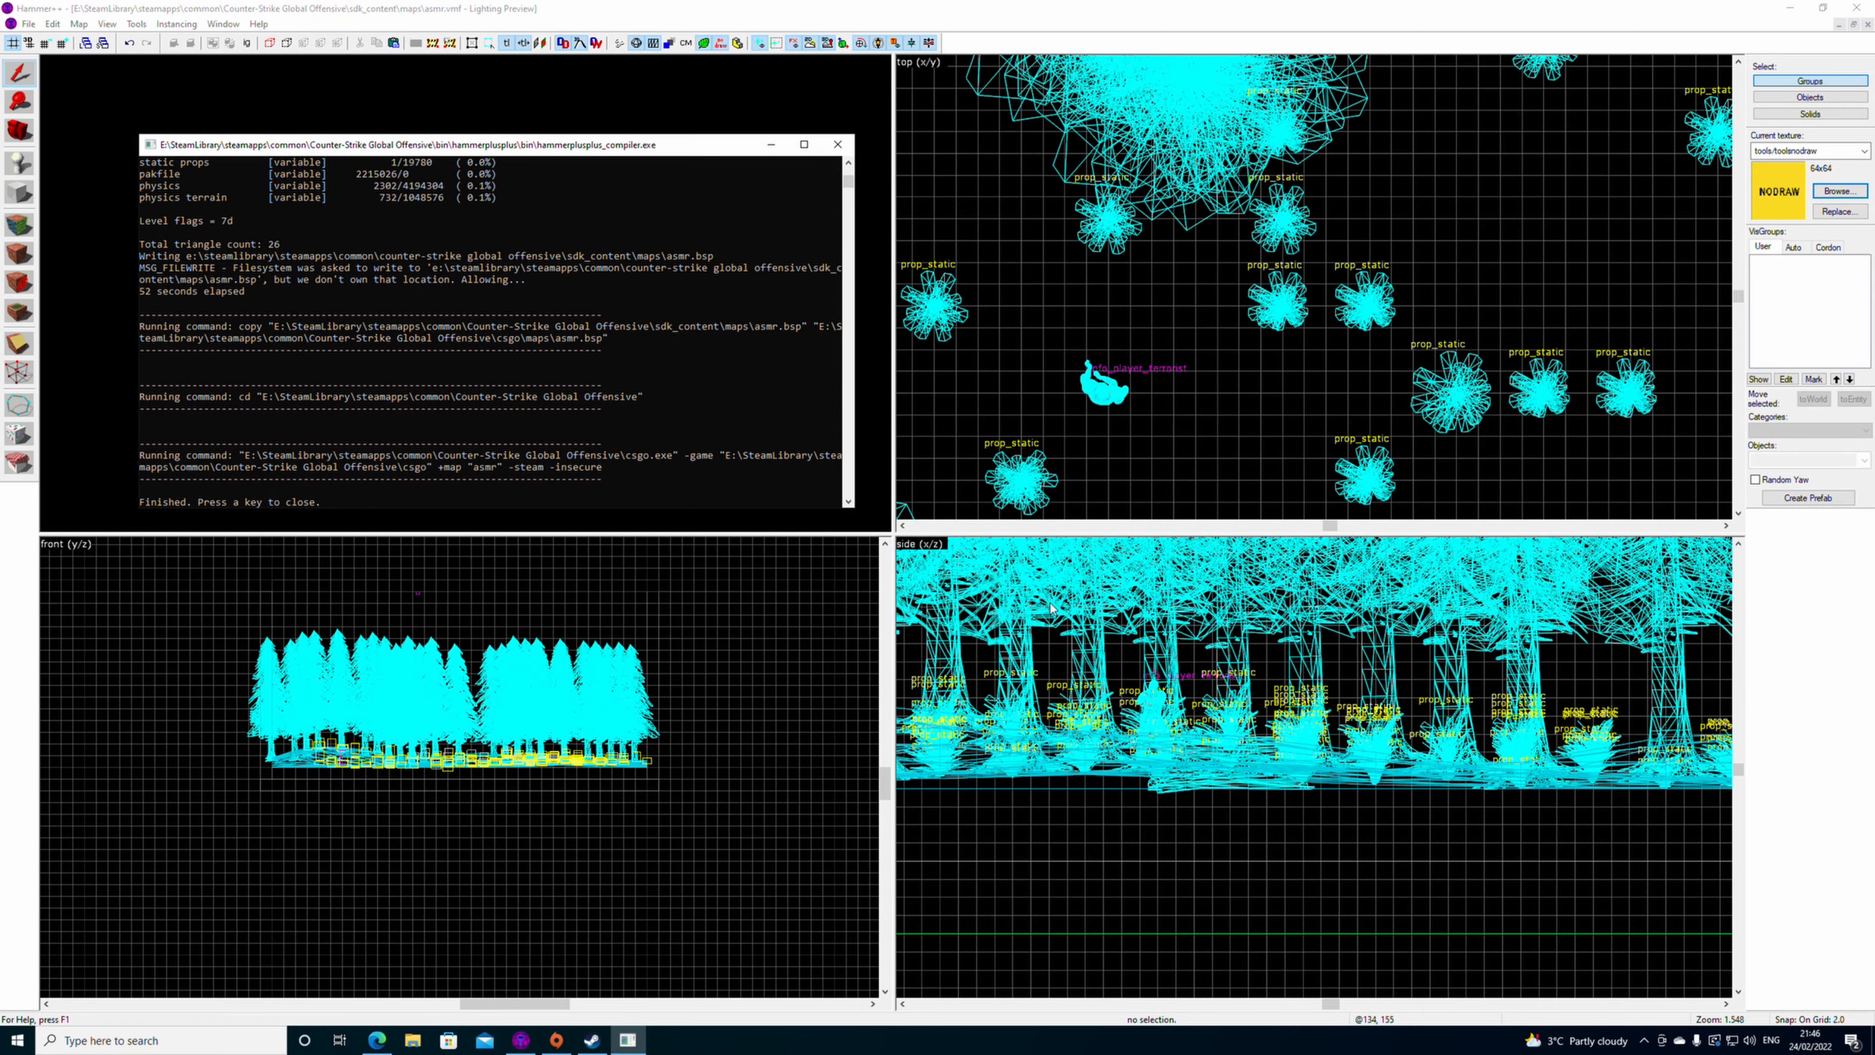
left_click(680, 324)
key("space")
- Select the large forest floor solid beneath the plants
scroll(402, 437, "down", 3)
key("space")
key("z")
key("w")
key("z")
left_click(465, 292)
scroll(1107, 384, "down", 10)
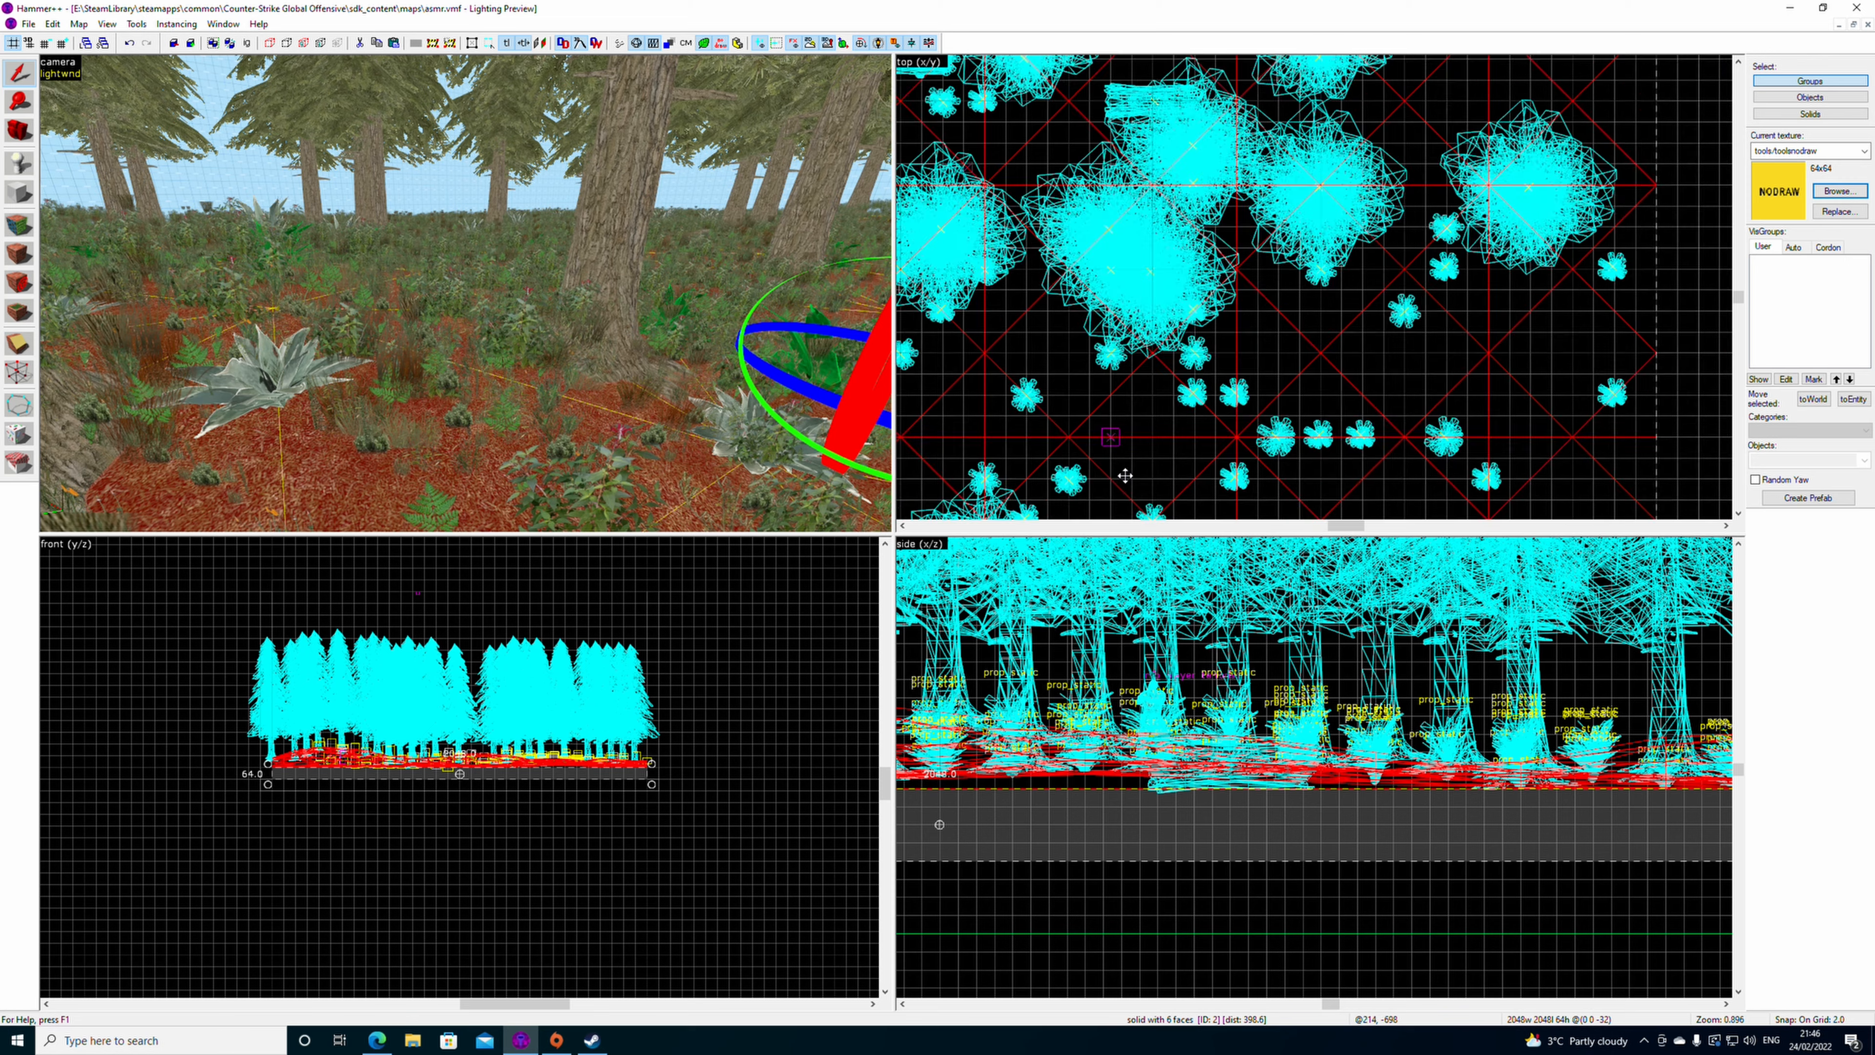
left_click(1373, 411)
left_click(340, 402)
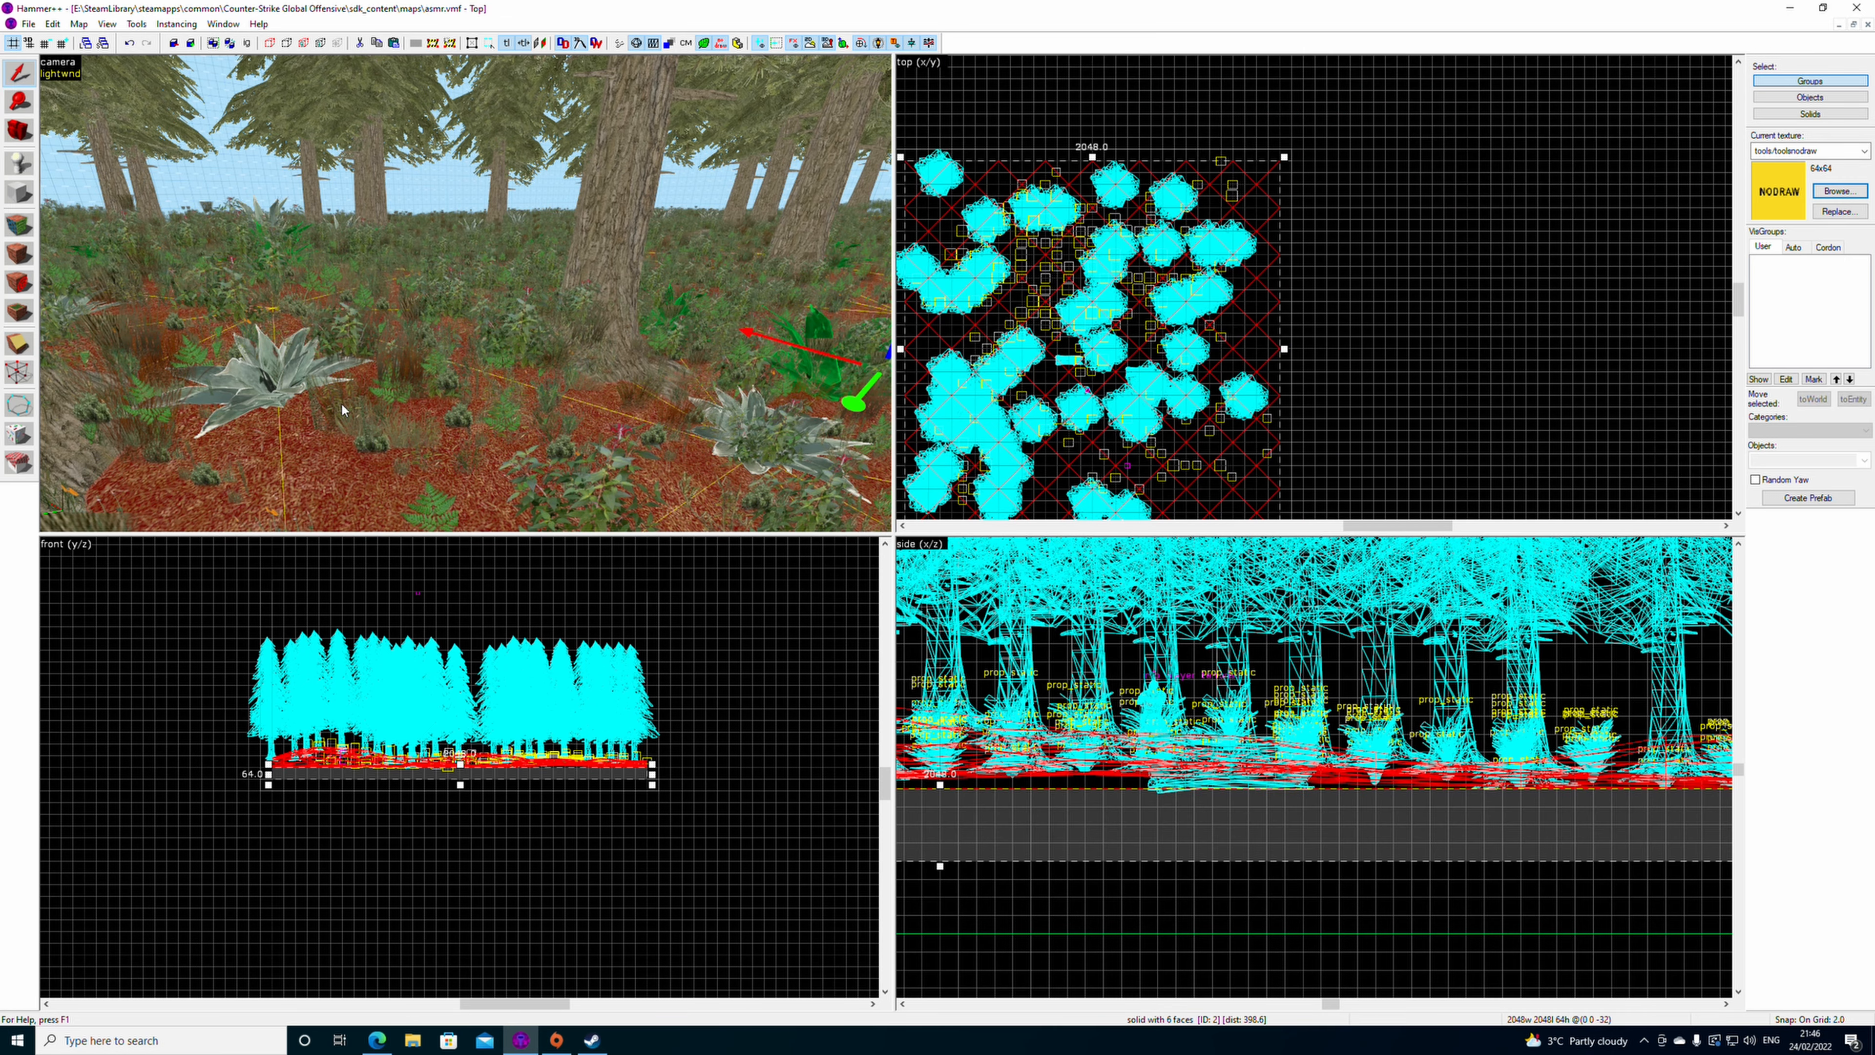
scroll(488, 409, "down", 5)
- Filter the texture library by "4way" and choose the fall_massive/hr_grass_wood_4way_blend texture
left_click(1844, 193)
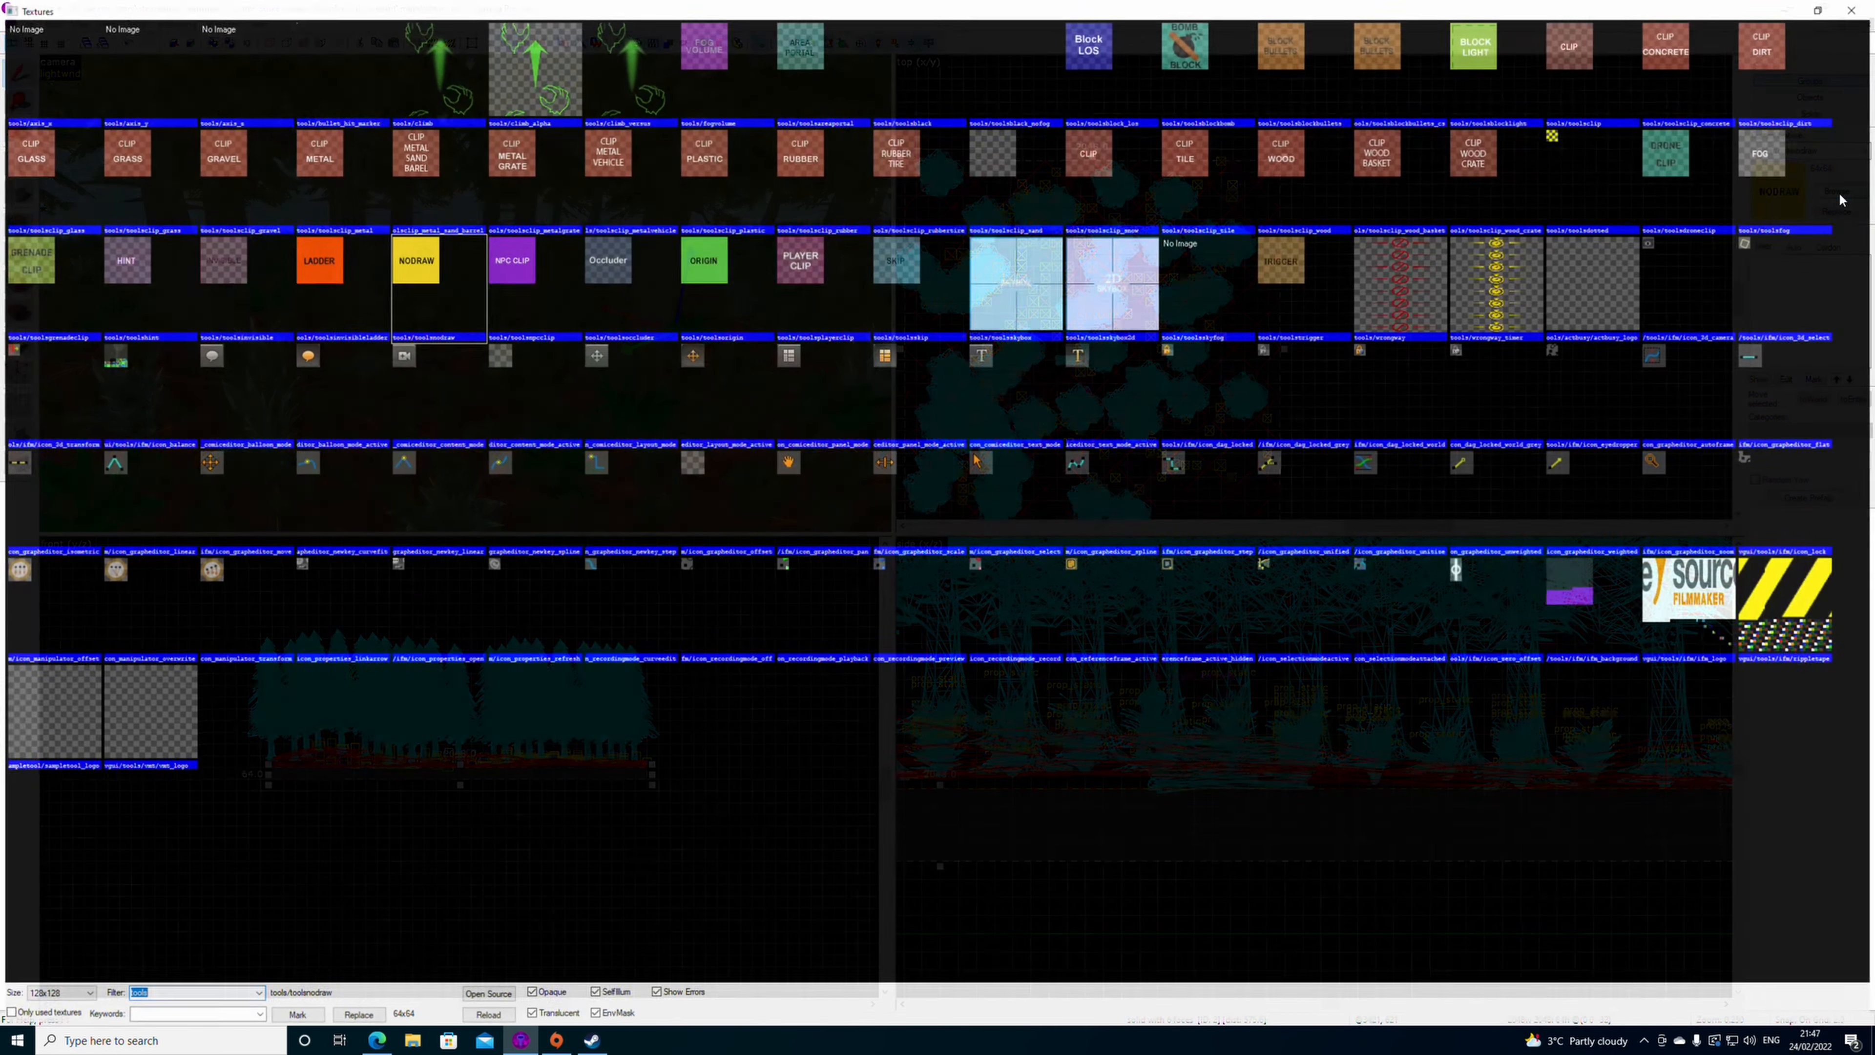
type("3")
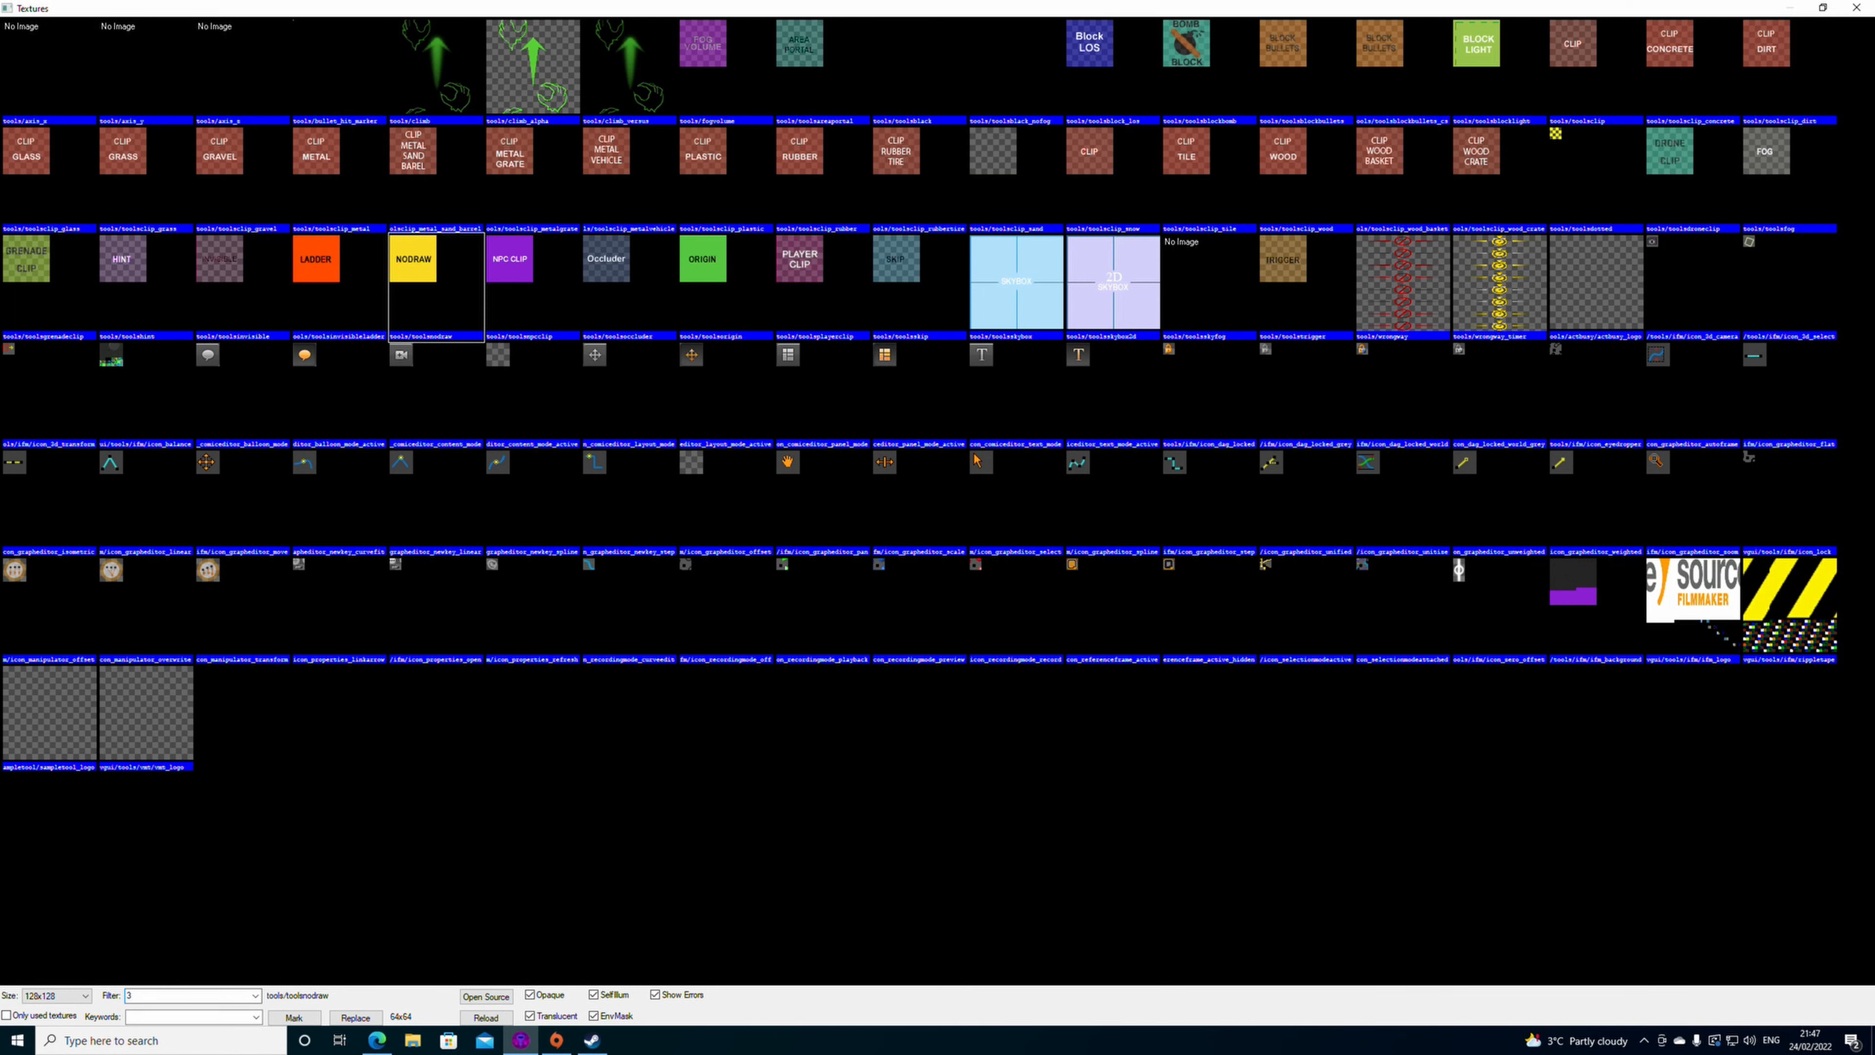
type("way")
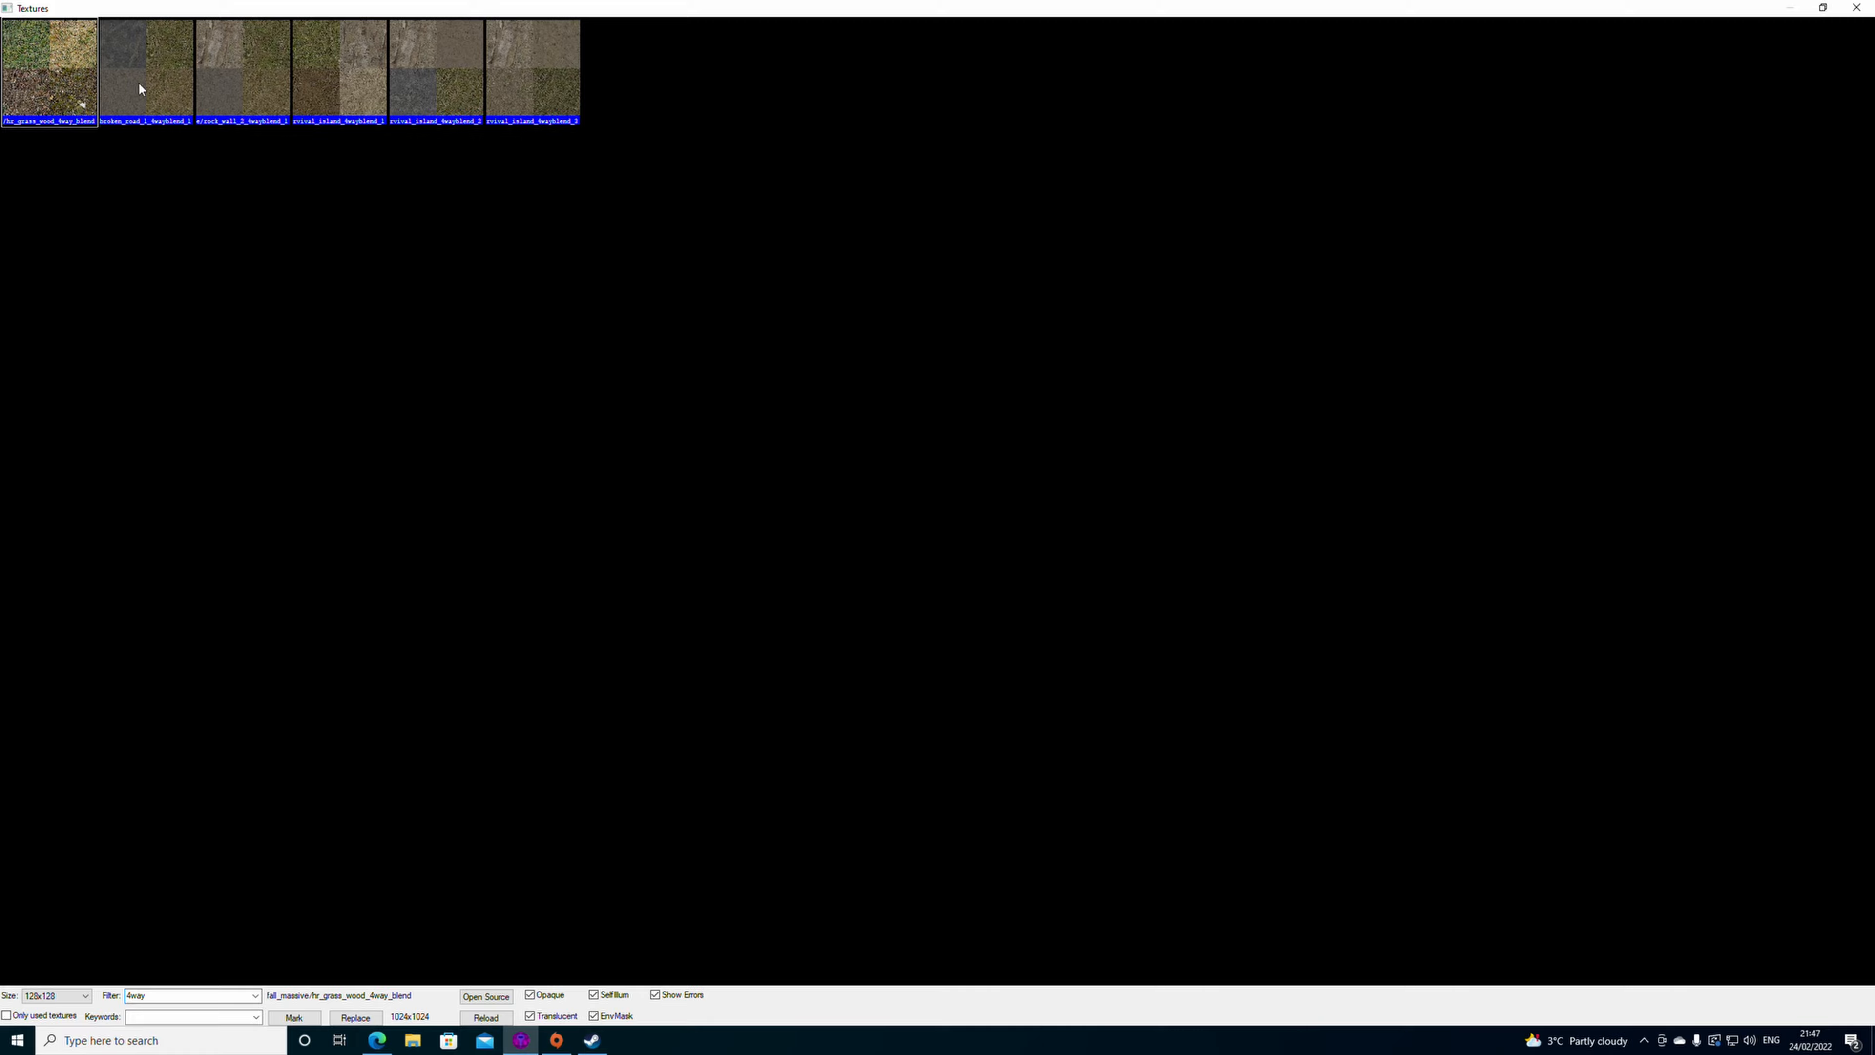
double_click(66, 70)
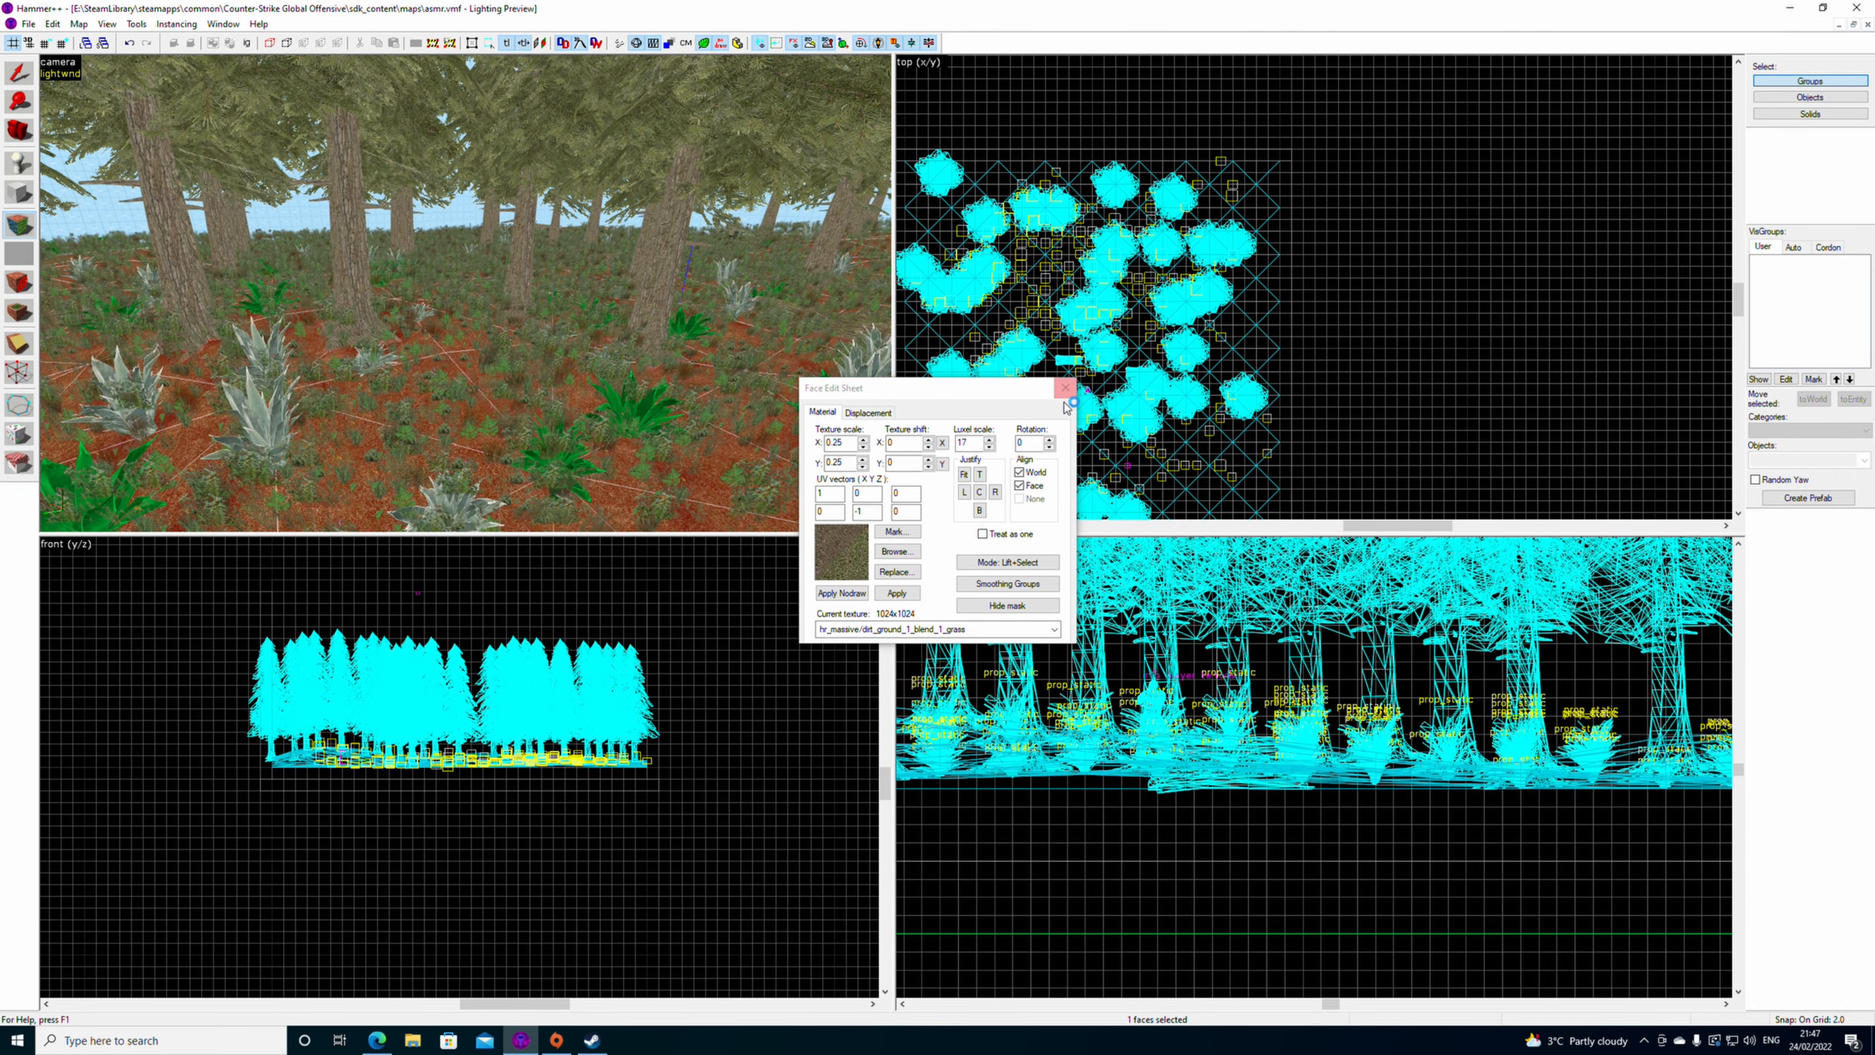
- Try the fall_massive/hr_grass_wood_4way_blend texture on the forest floor and check how the ground looks
left_click(1065, 388)
left_click(1838, 191)
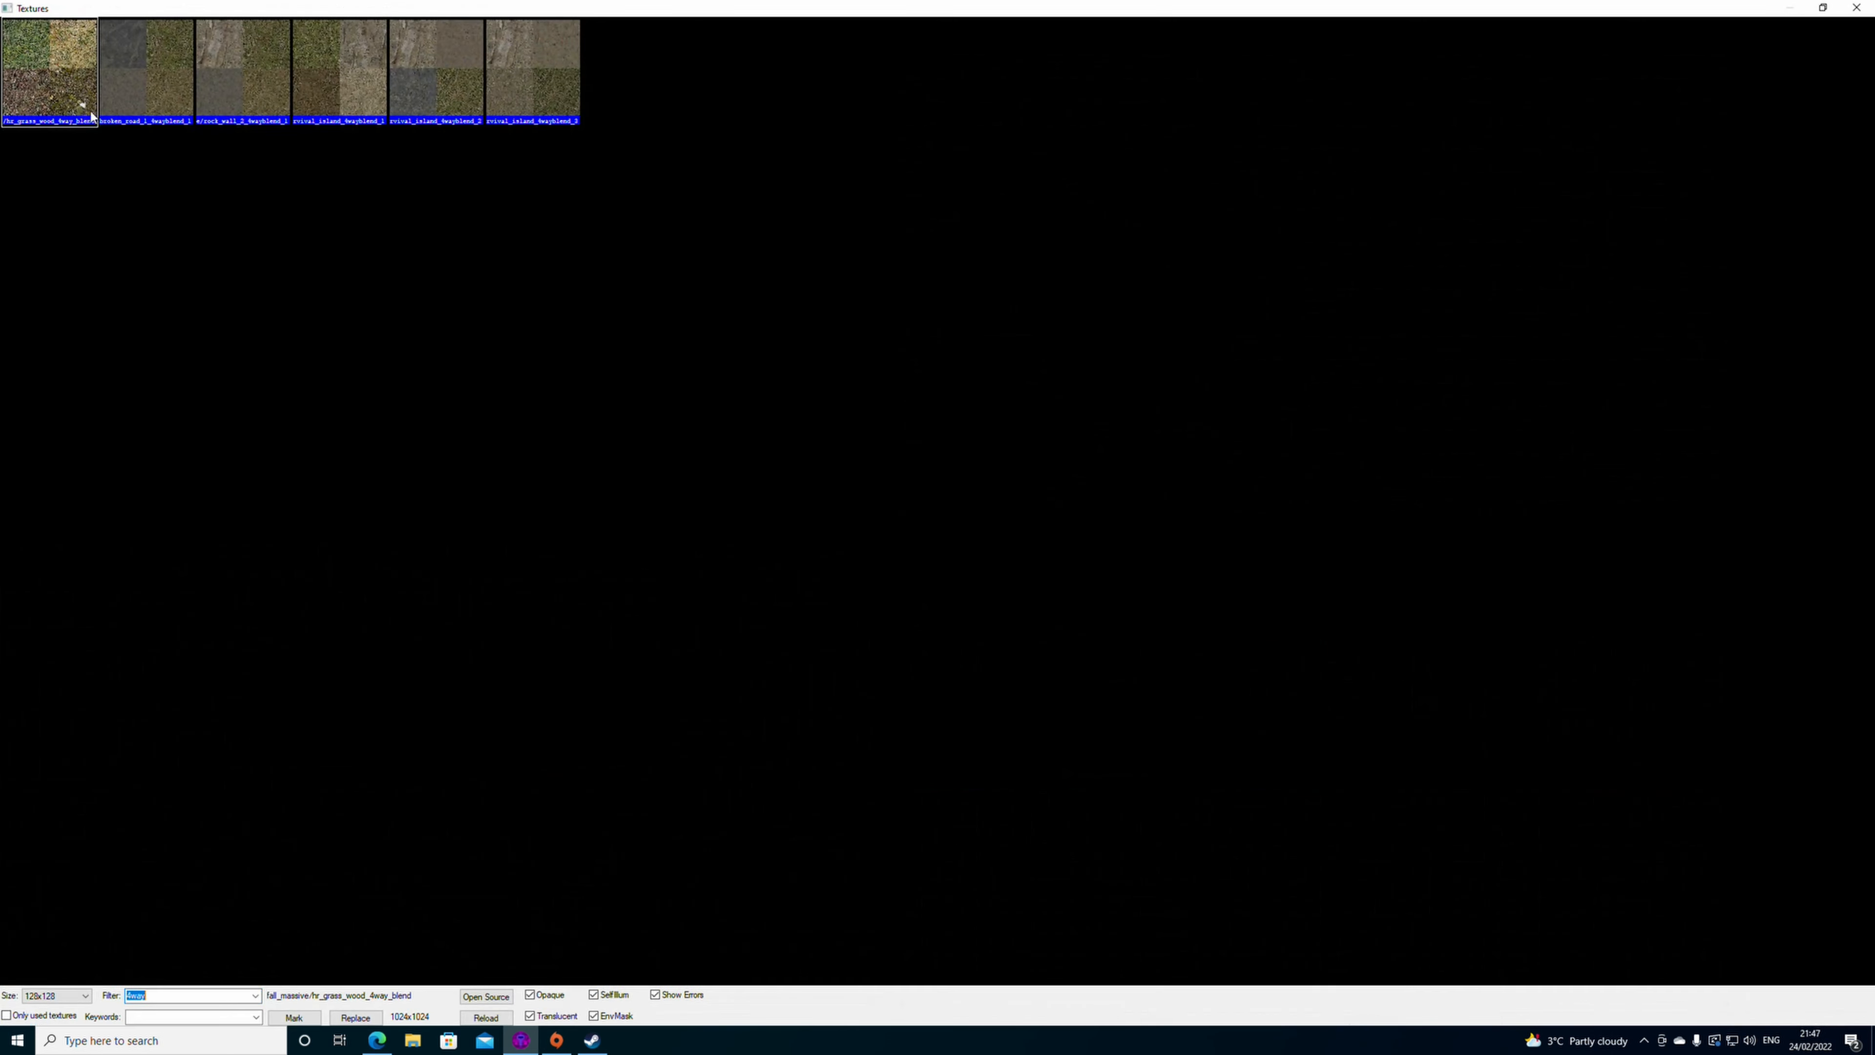
double_click(88, 111)
left_click(25, 233)
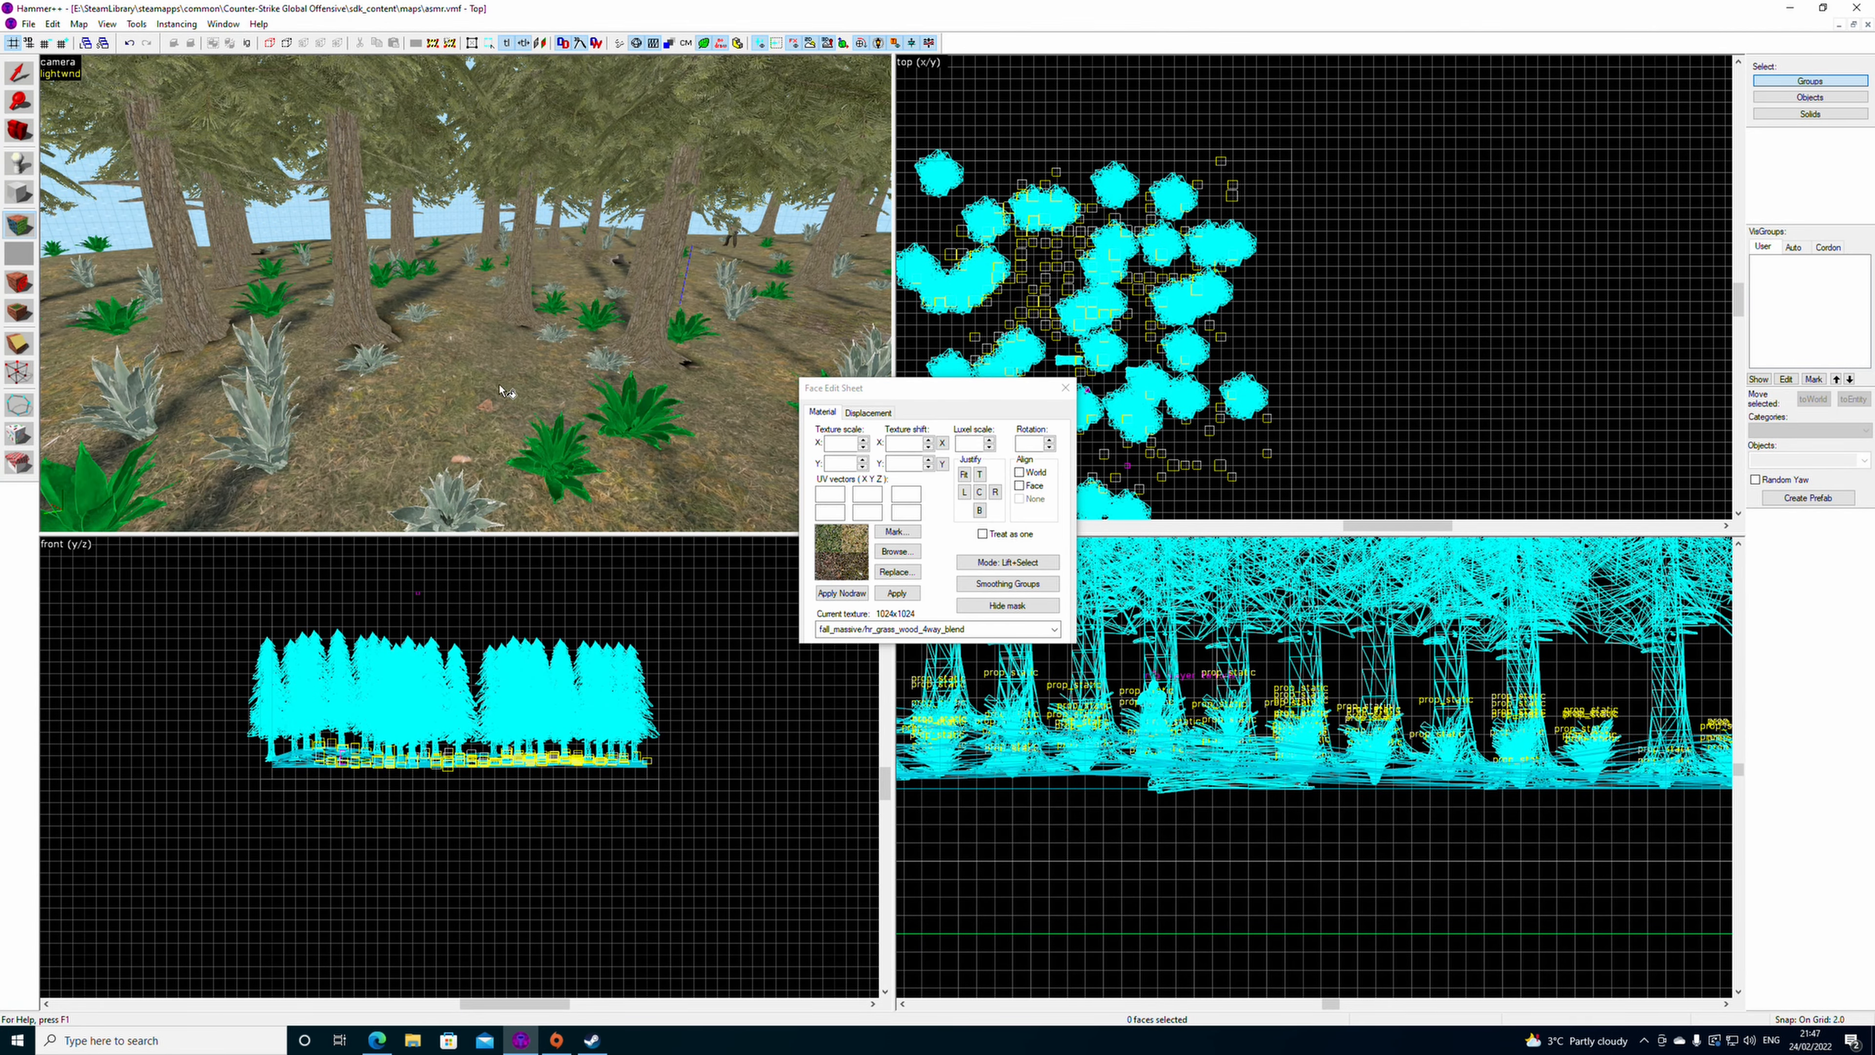
scroll(560, 449, "up", 1)
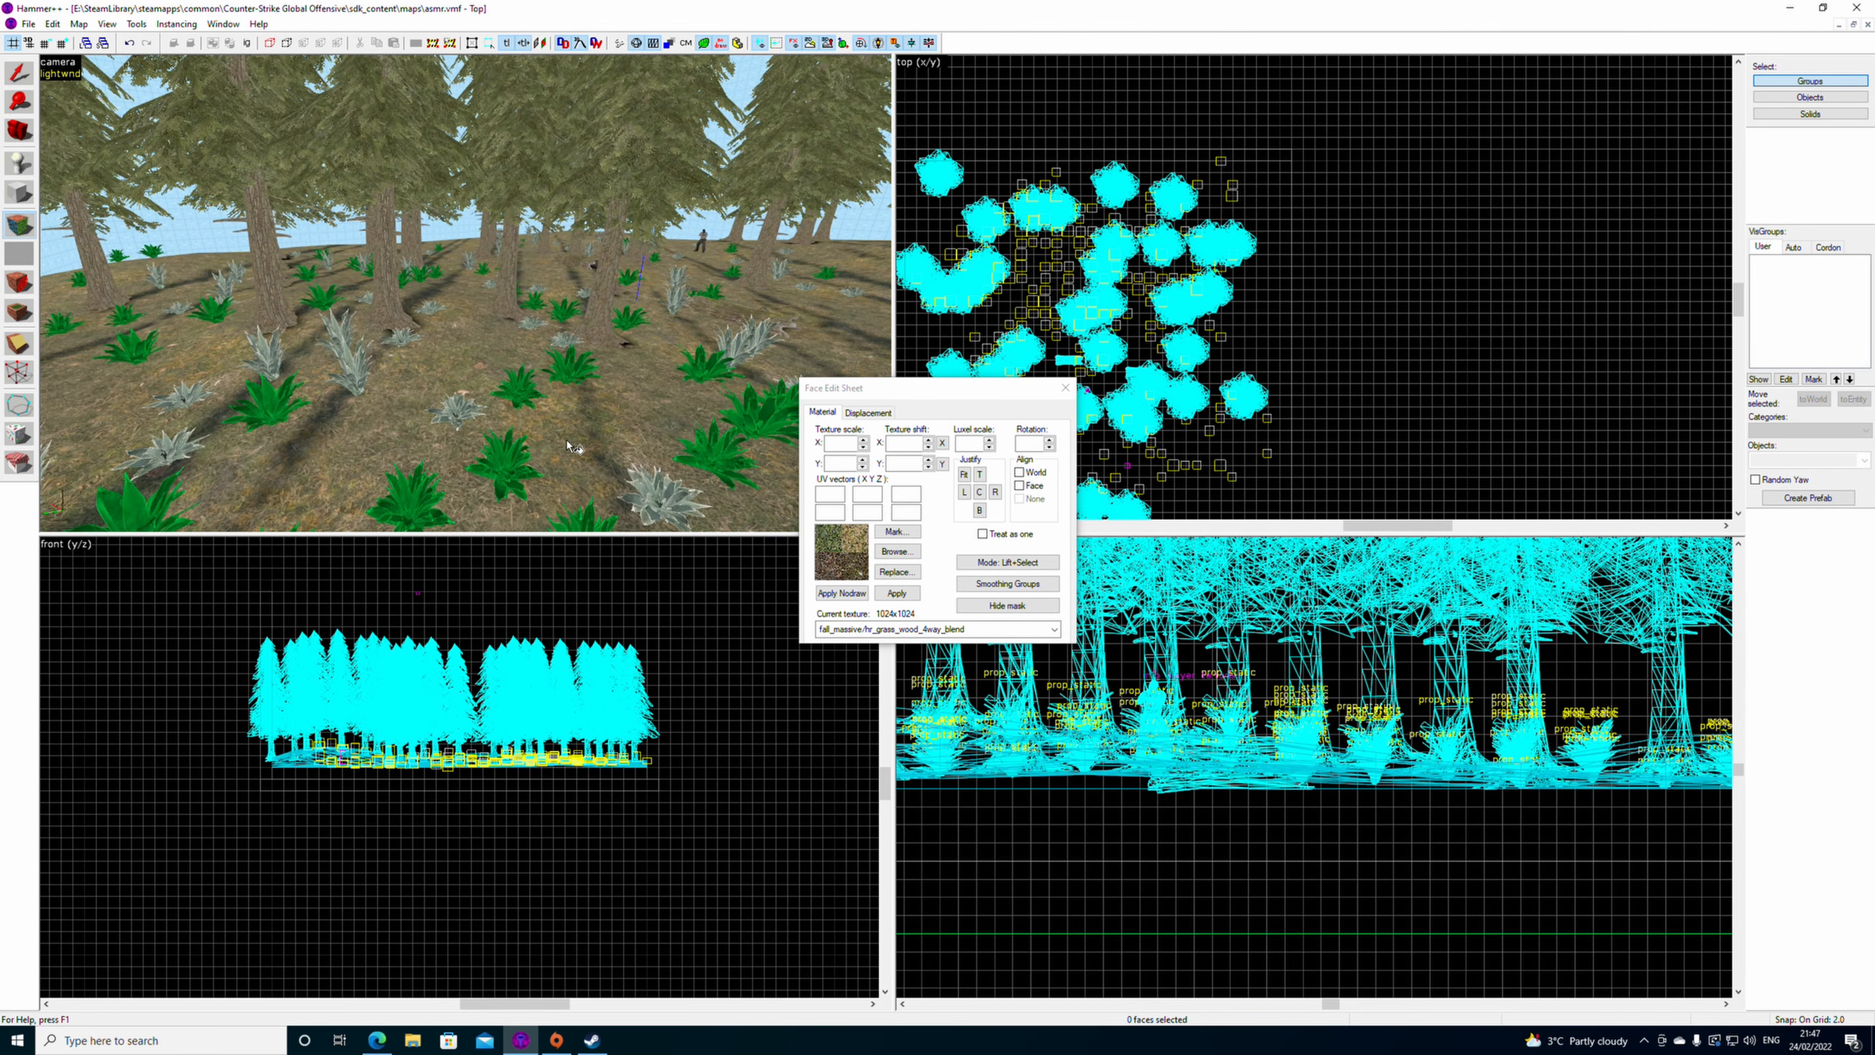
- Try the hr_massive/broken_road_1_4wayblend_1 texture on the forest floor and inspect its ground detail up close
scroll(579, 448, "down", 1)
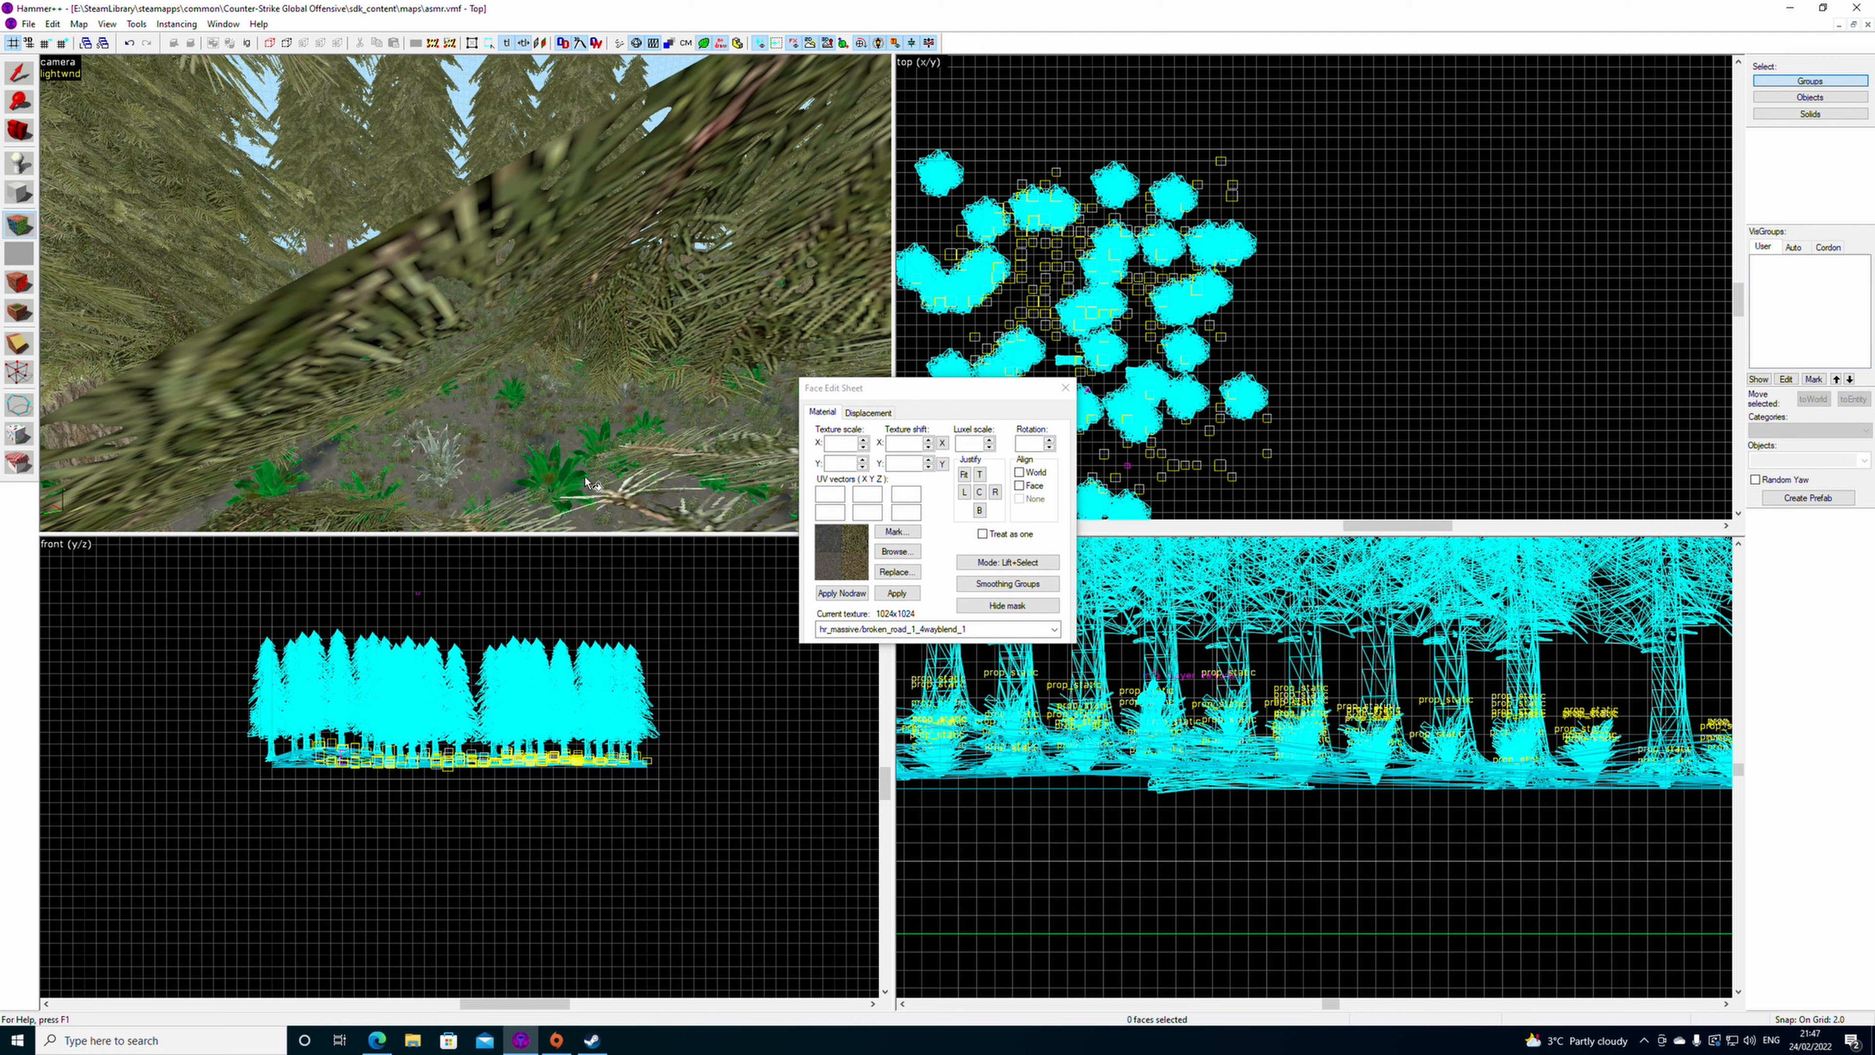
scroll(585, 476, "up", 1)
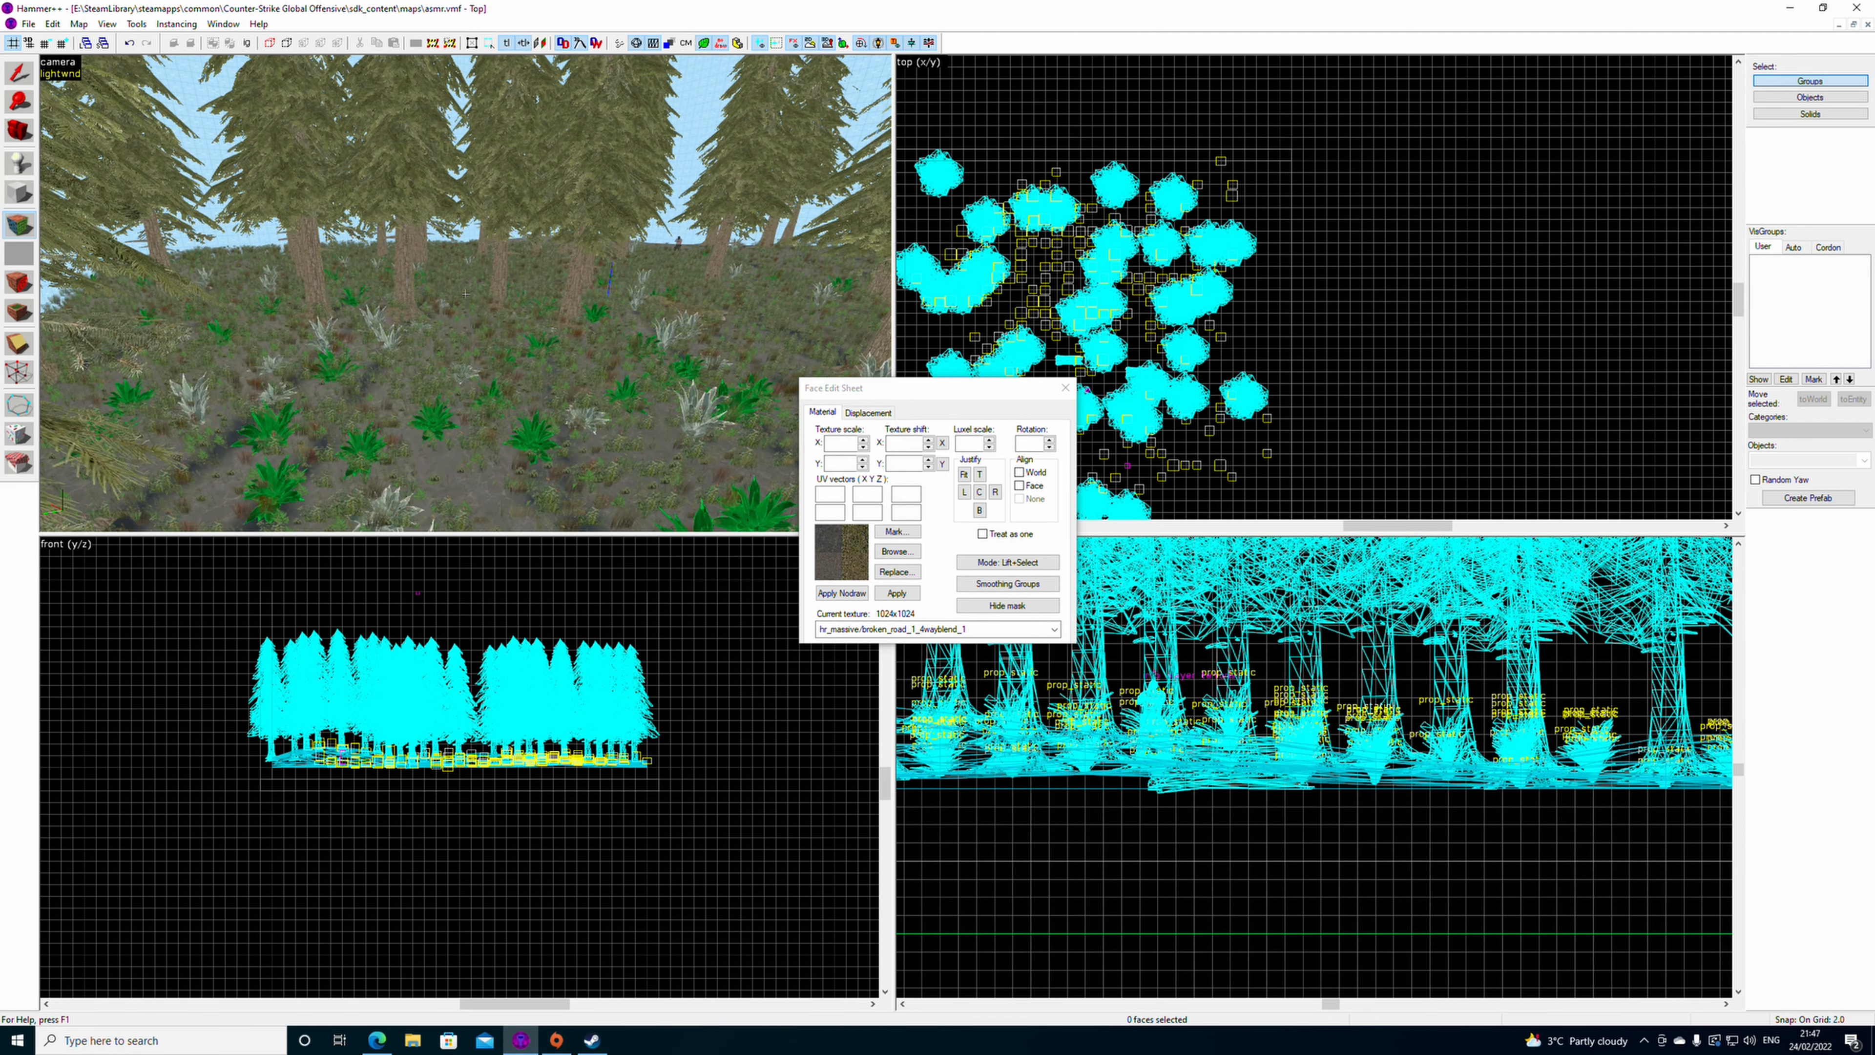
key("z")
key("w")
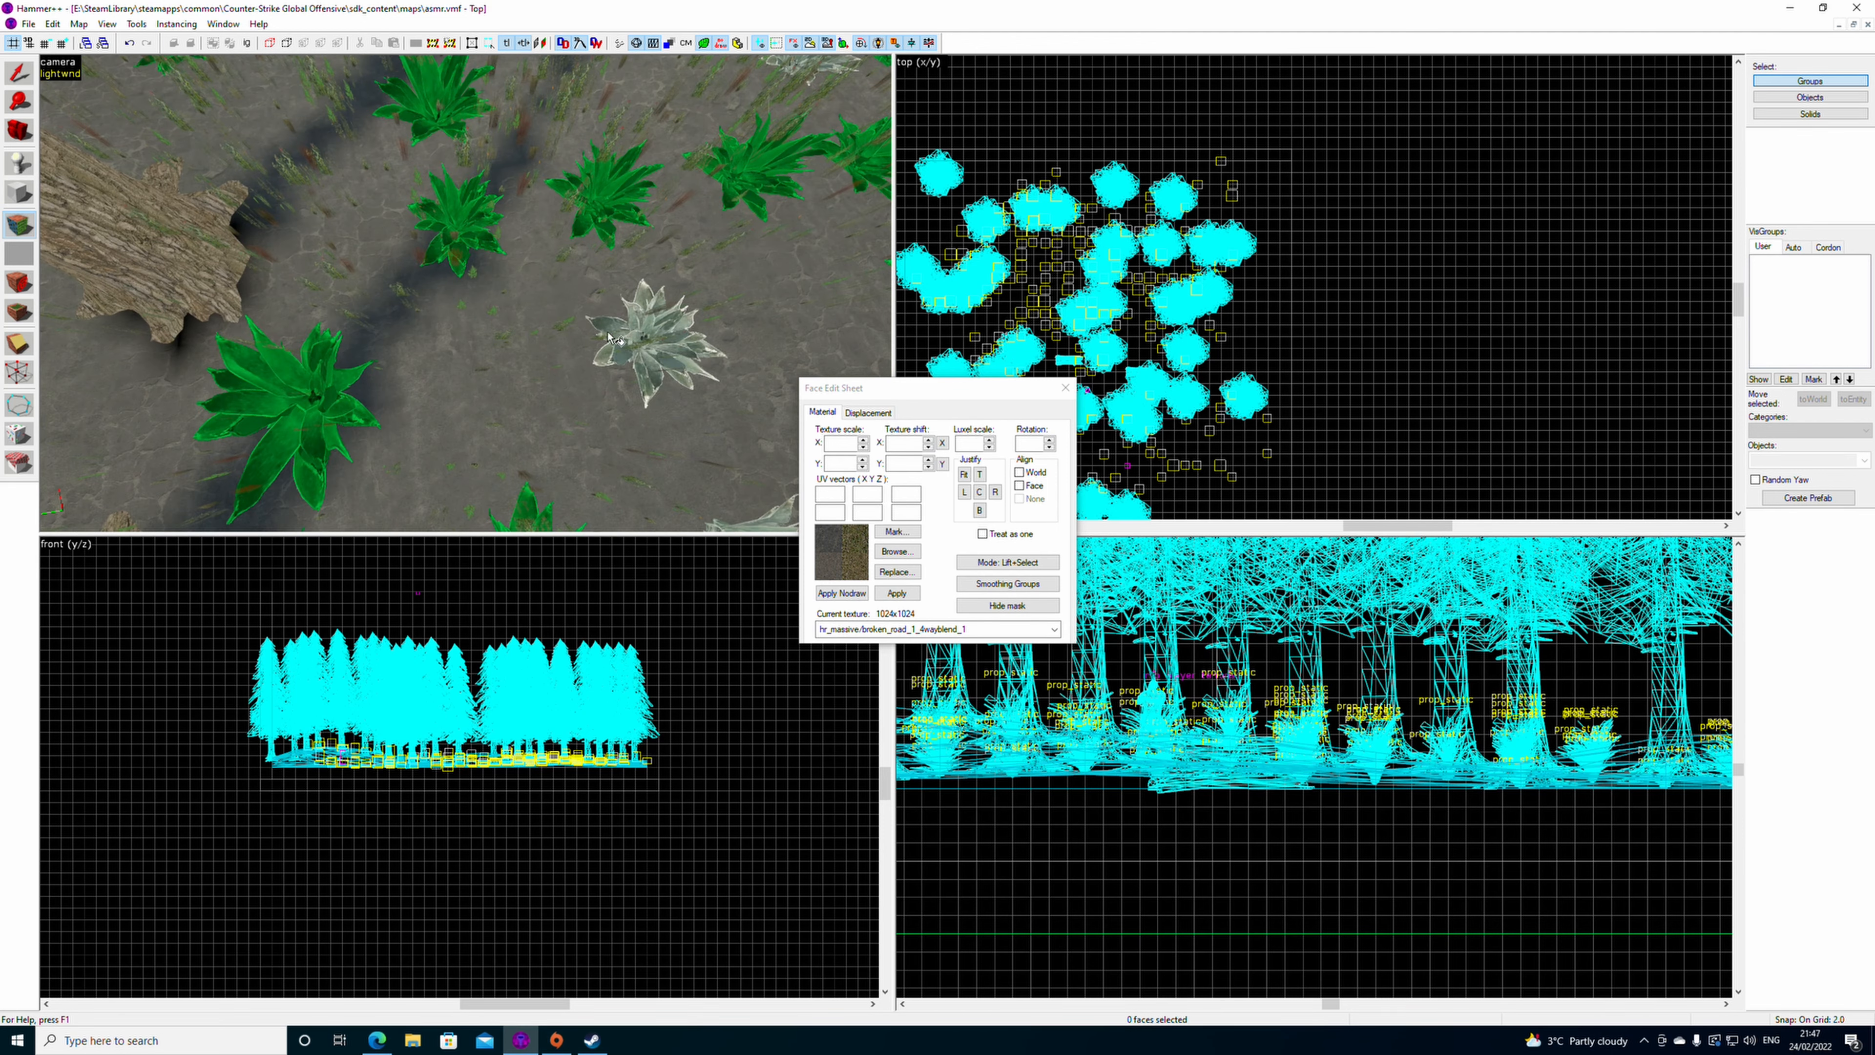
key("z")
- Texture the forest floor with hr_massive/survival_island_4wayblend_1
left_click(897, 550)
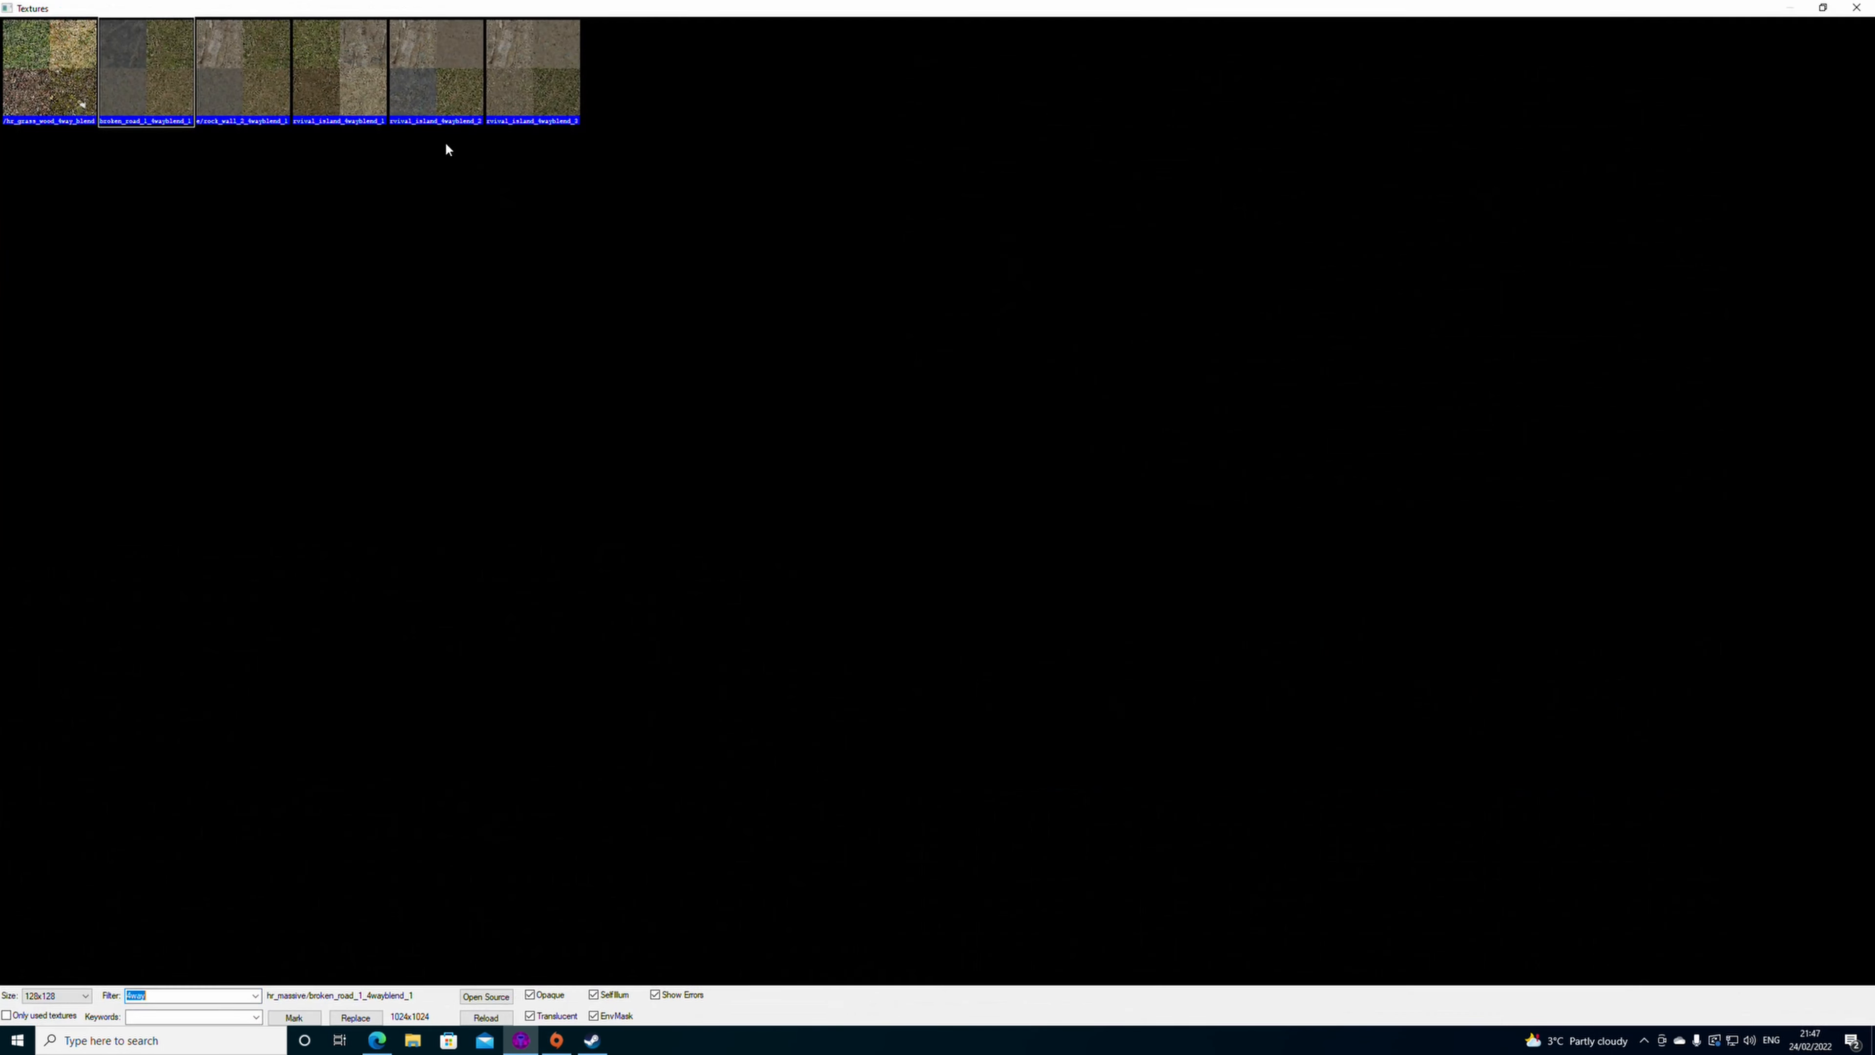
left_click(323, 88)
double_click(323, 88)
right_click(458, 305)
scroll(462, 325, "up", 5)
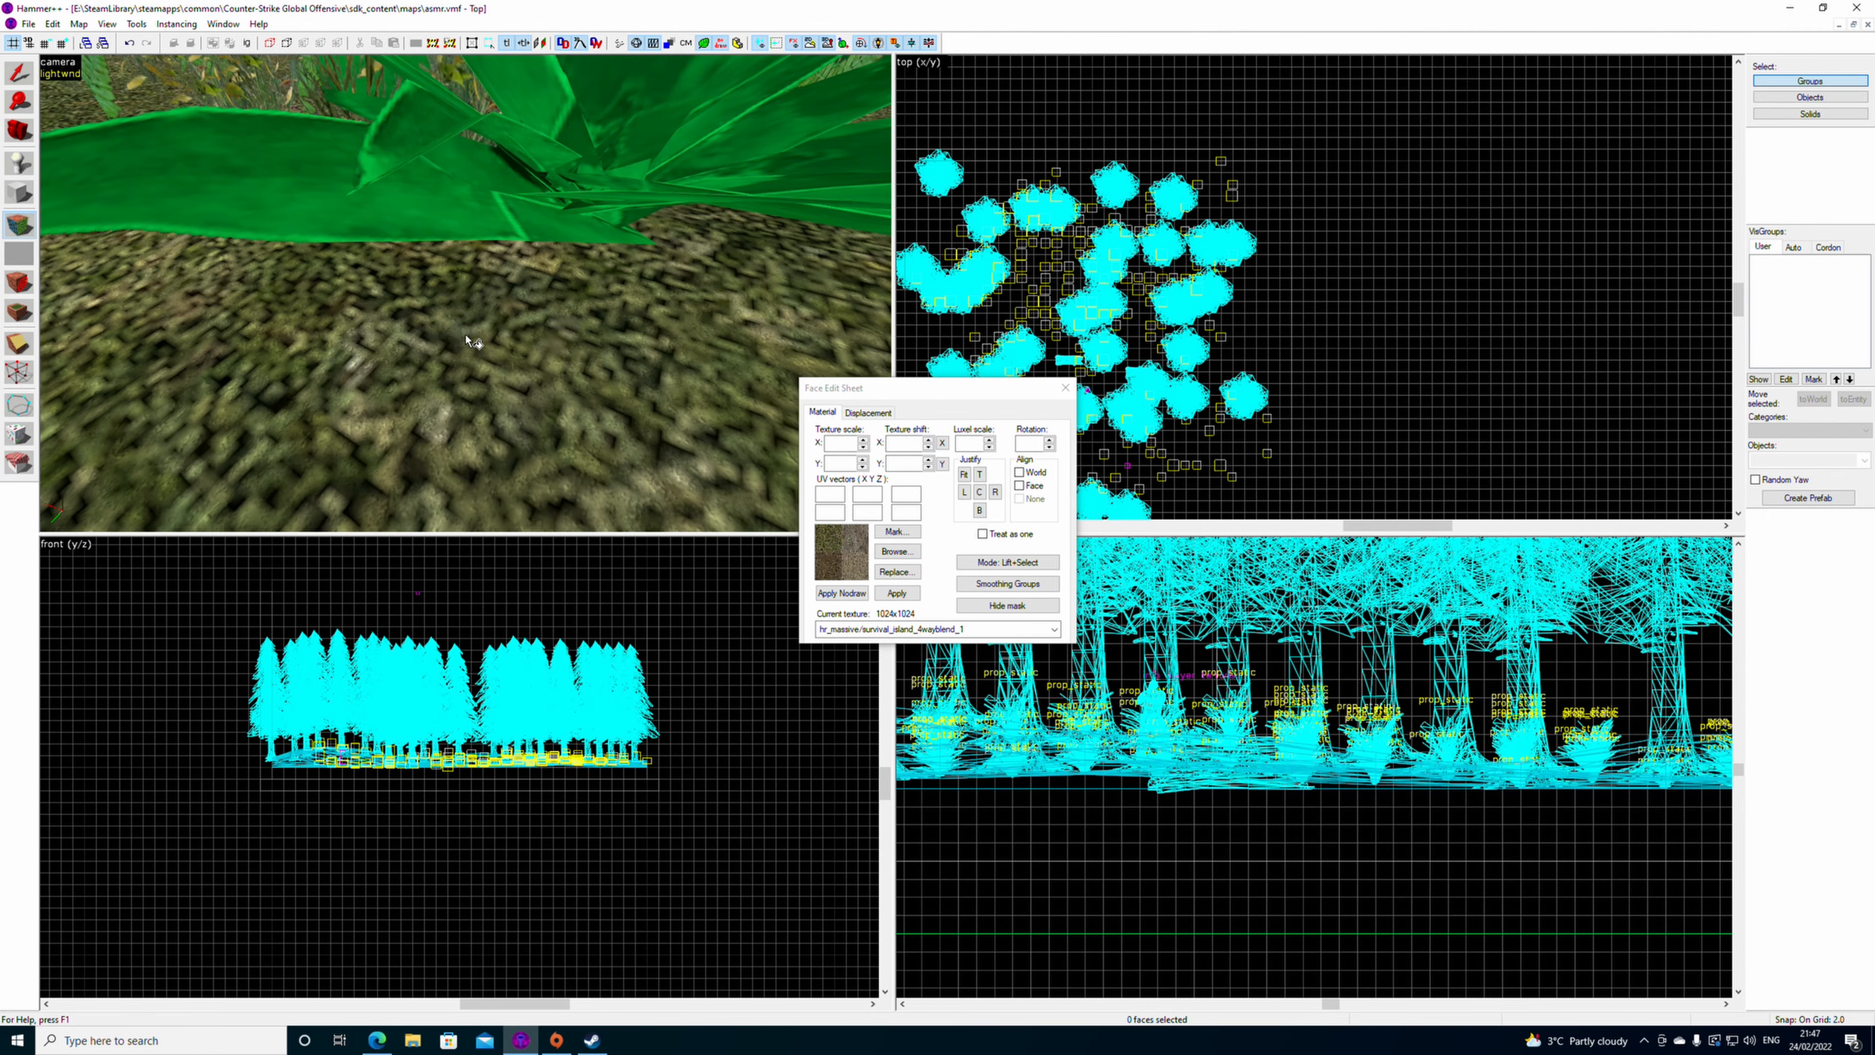
- Examine the grass, ferns and flowers on the retextured floor throughout the forest
scroll(459, 290, "down", 3)
key("z")
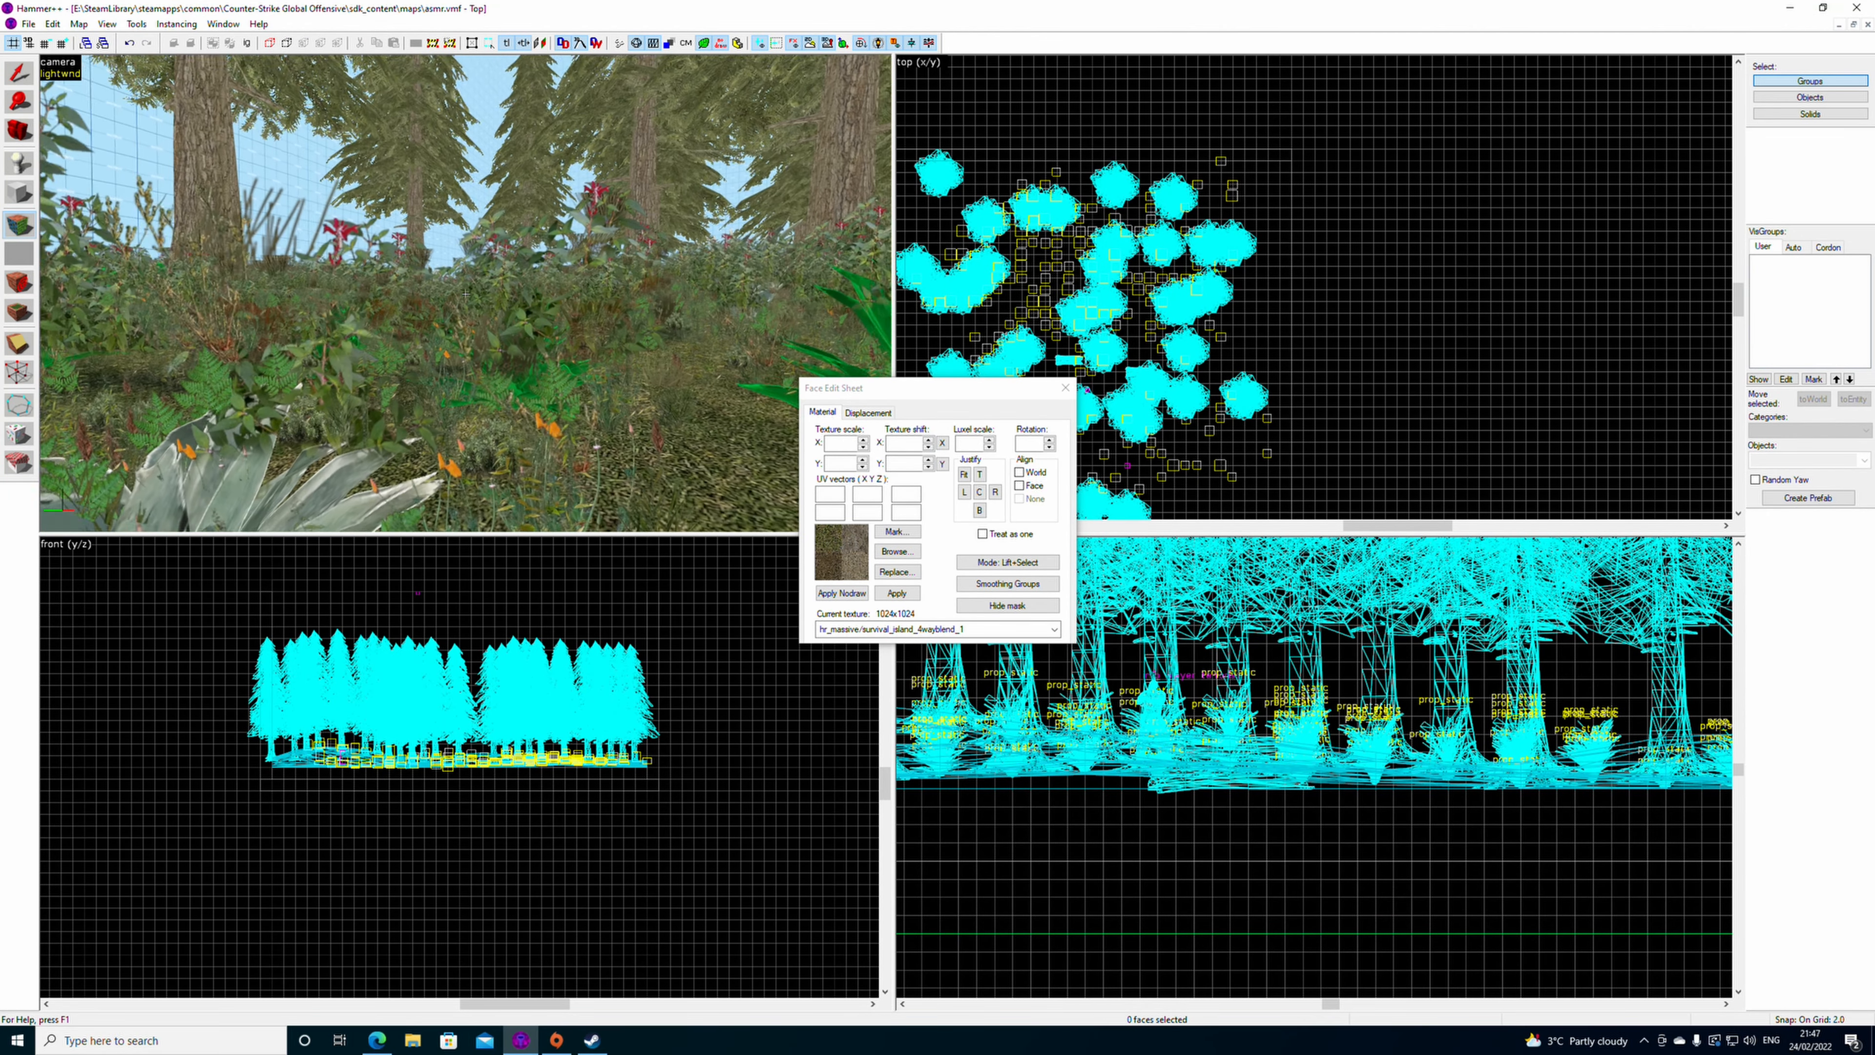
key("z")
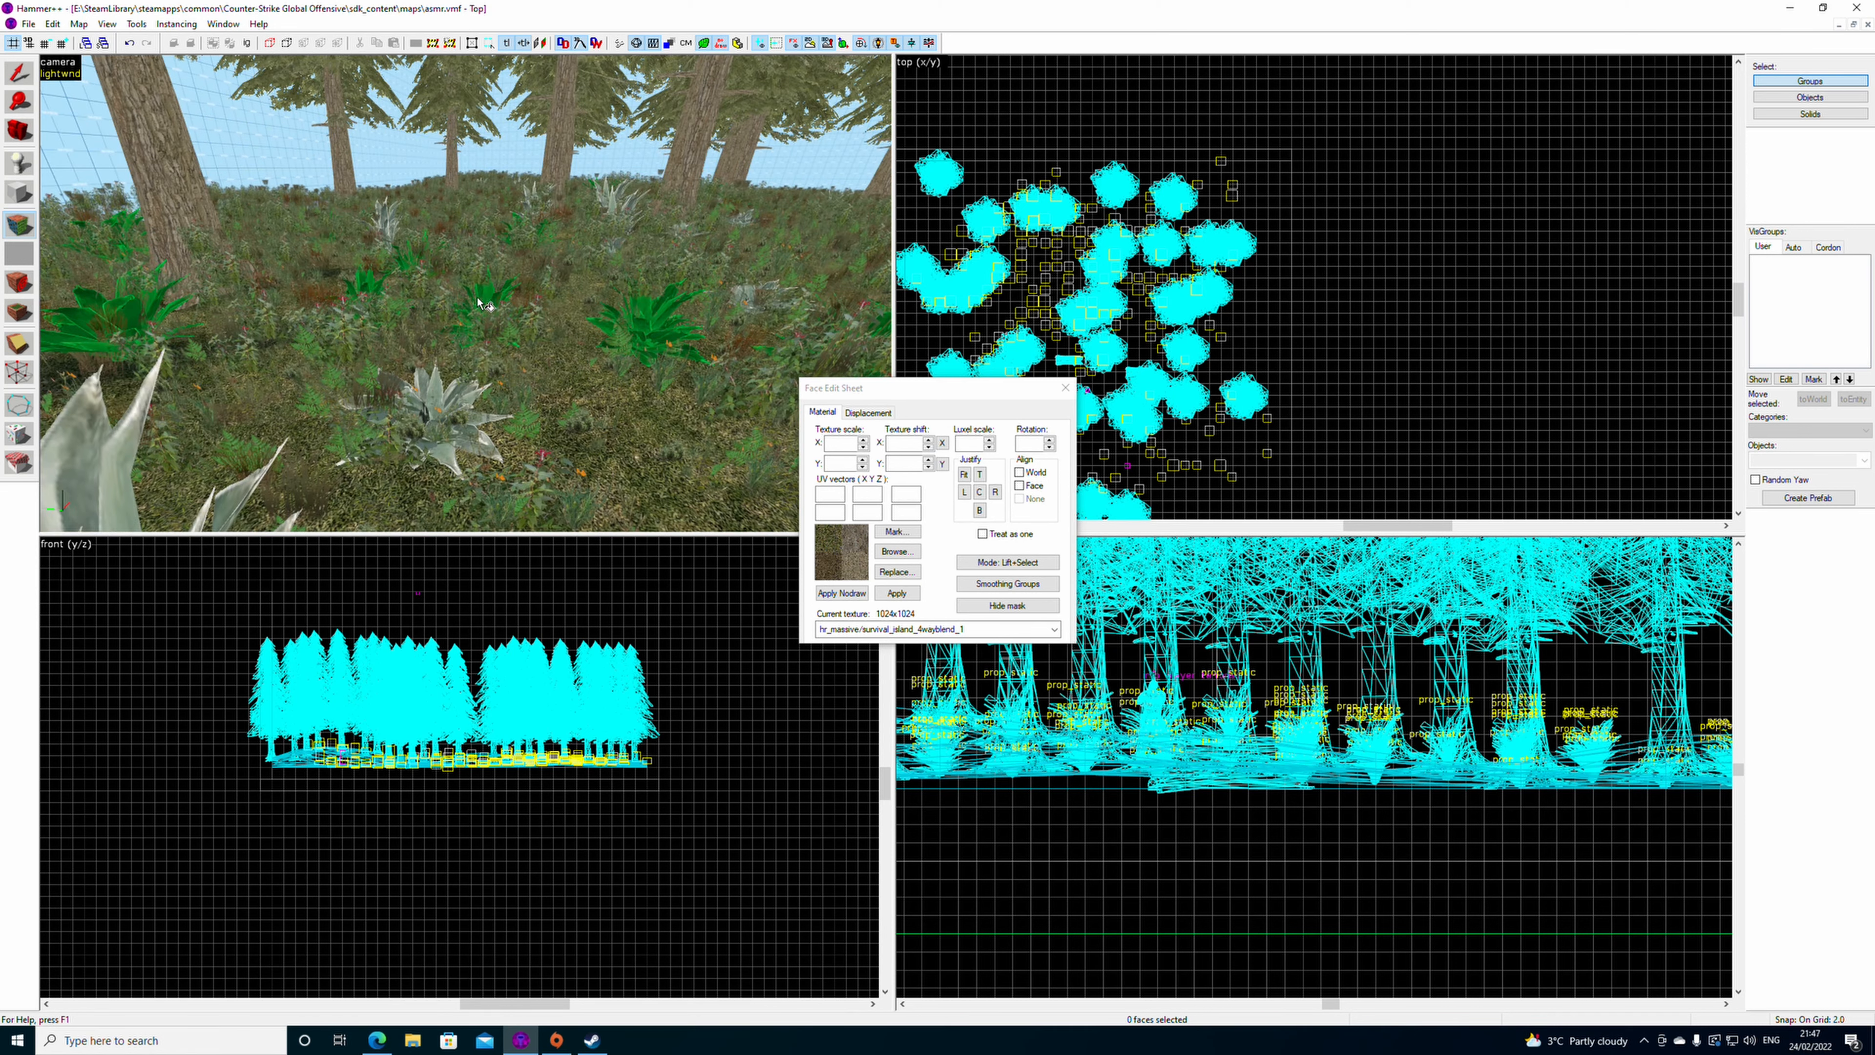
key("z")
key("z")
key("z")
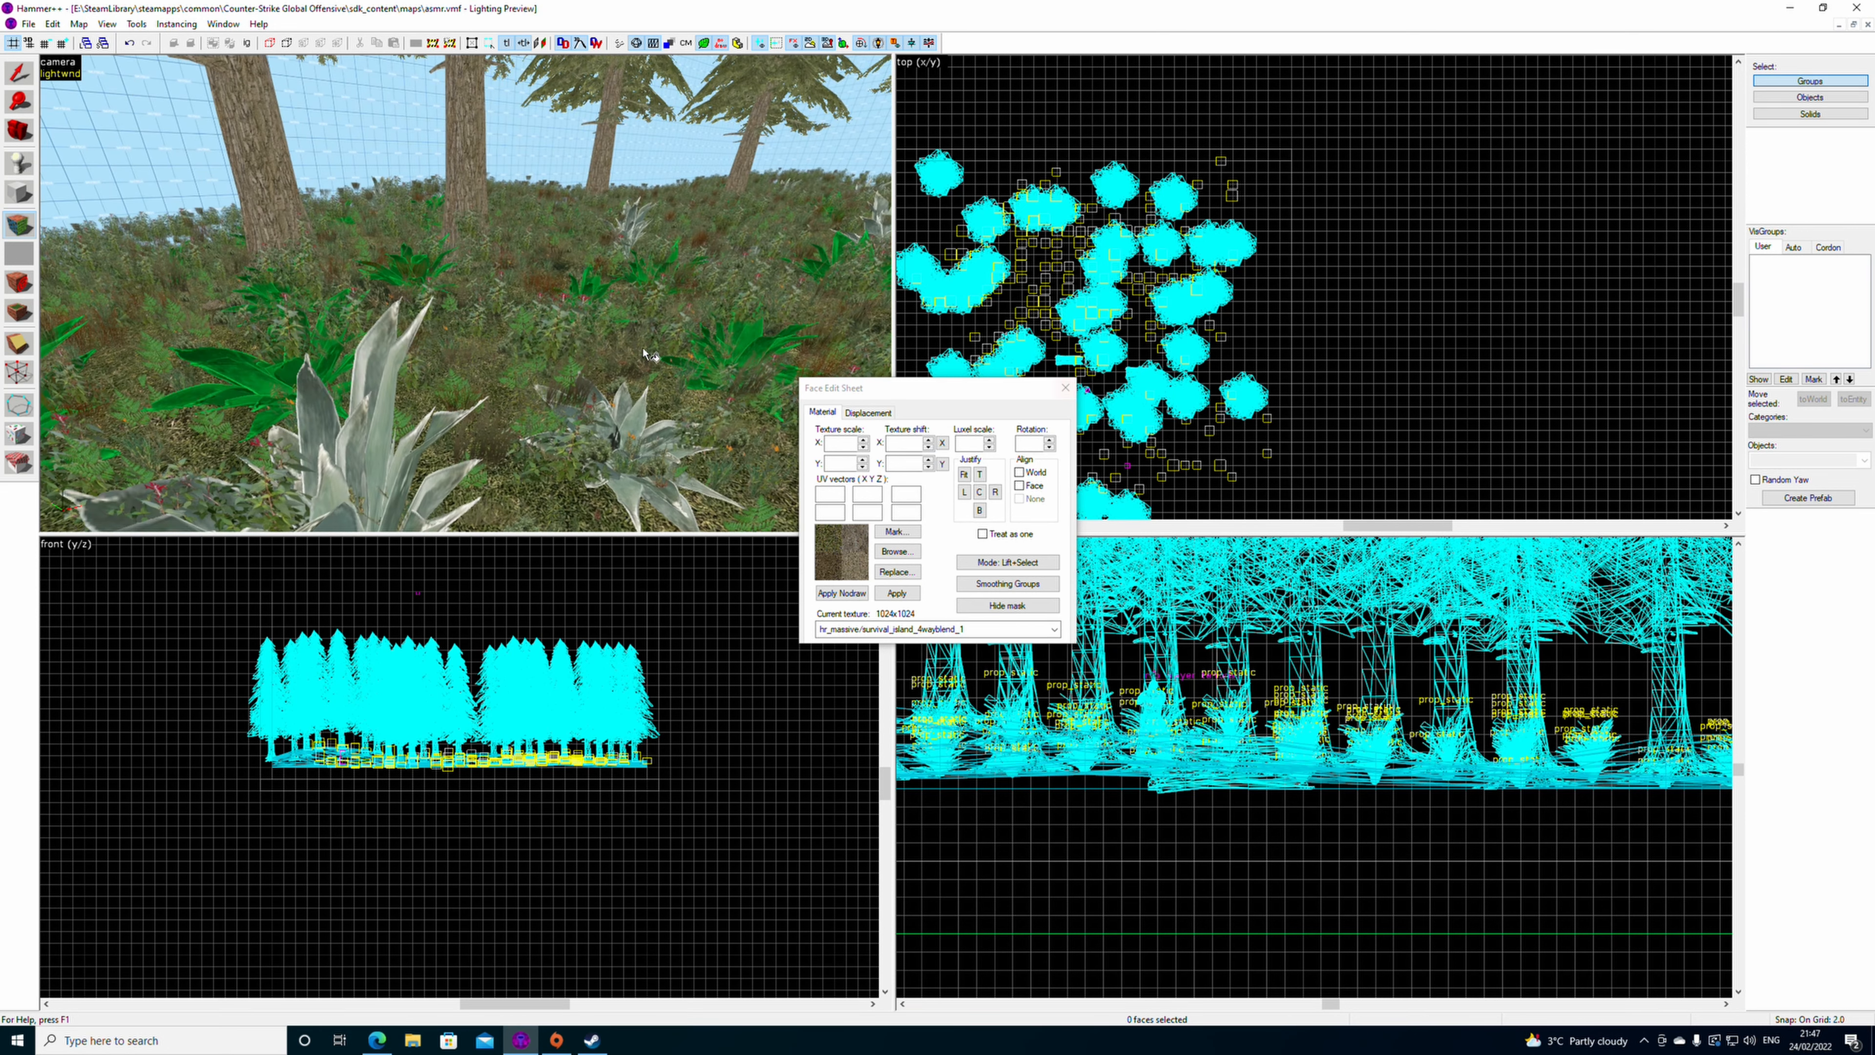
key("z")
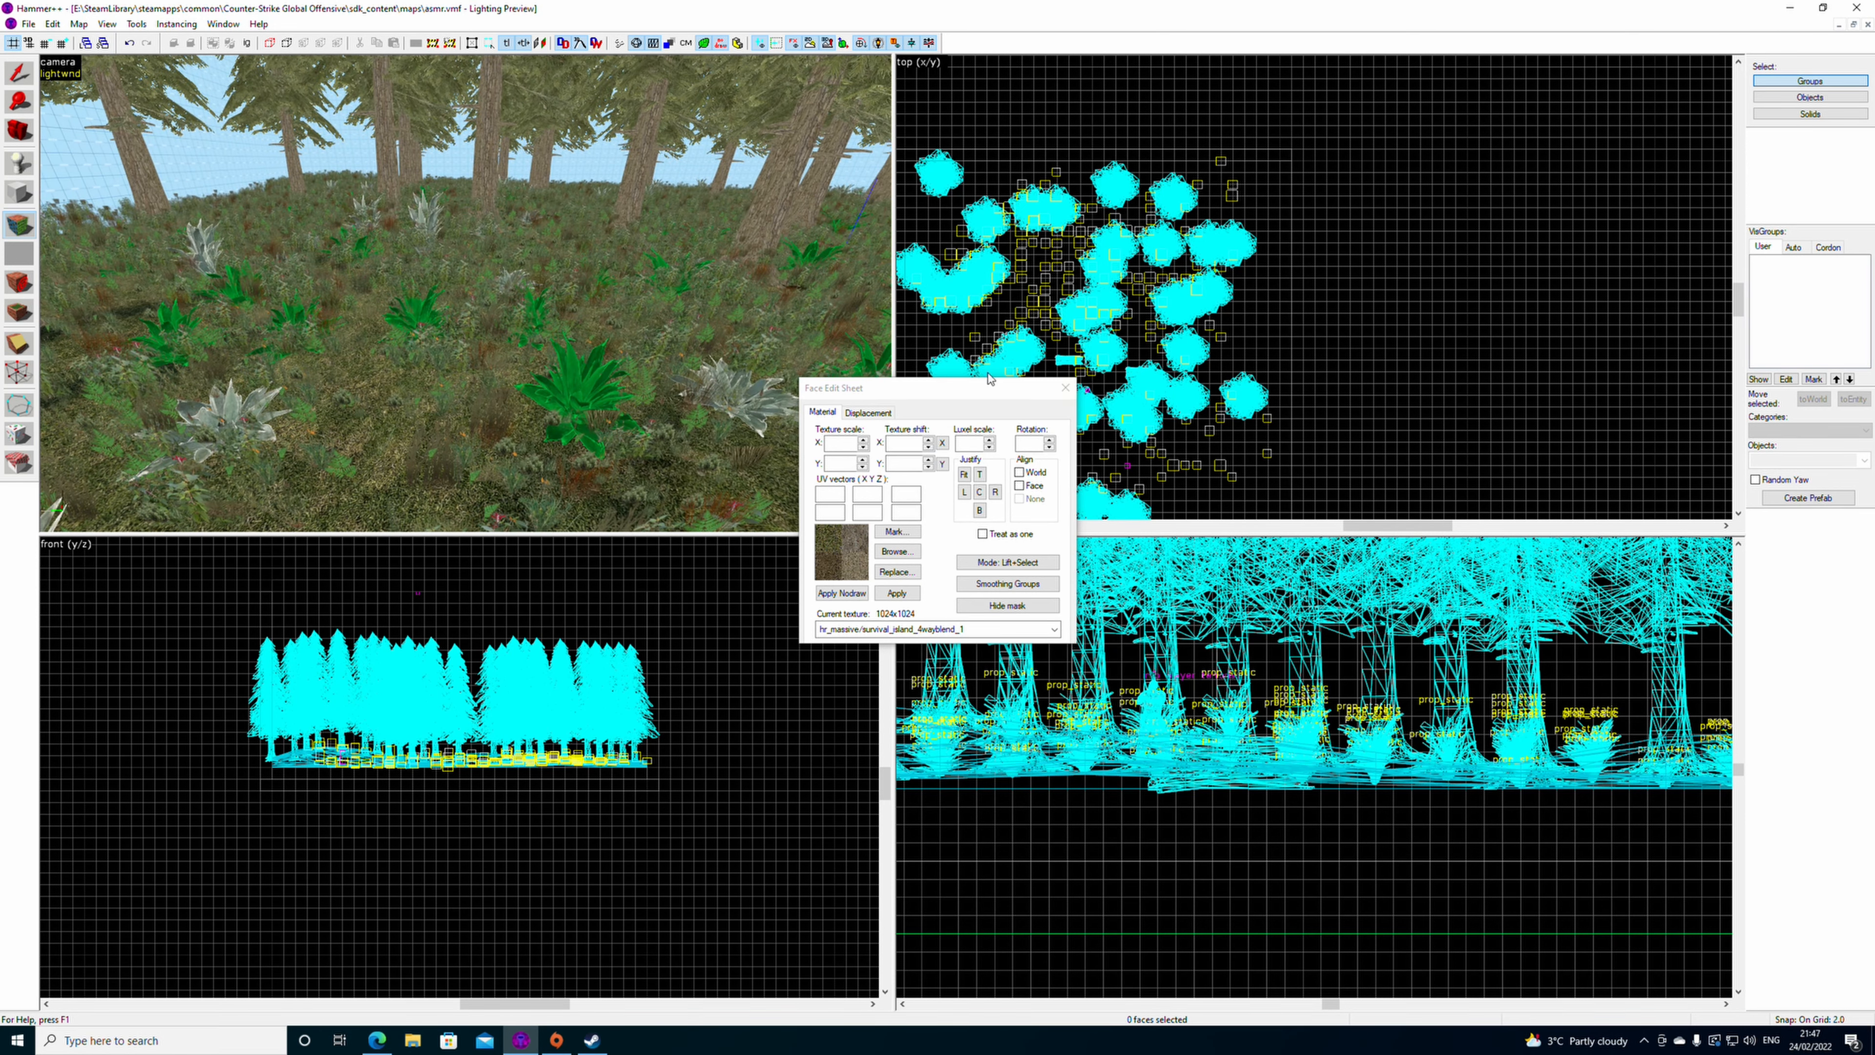
- Try the hr_massive/survival_island_4wayblend_3 texture on the forest floor and check how the ground looks
left_click(1065, 387)
left_click(1838, 190)
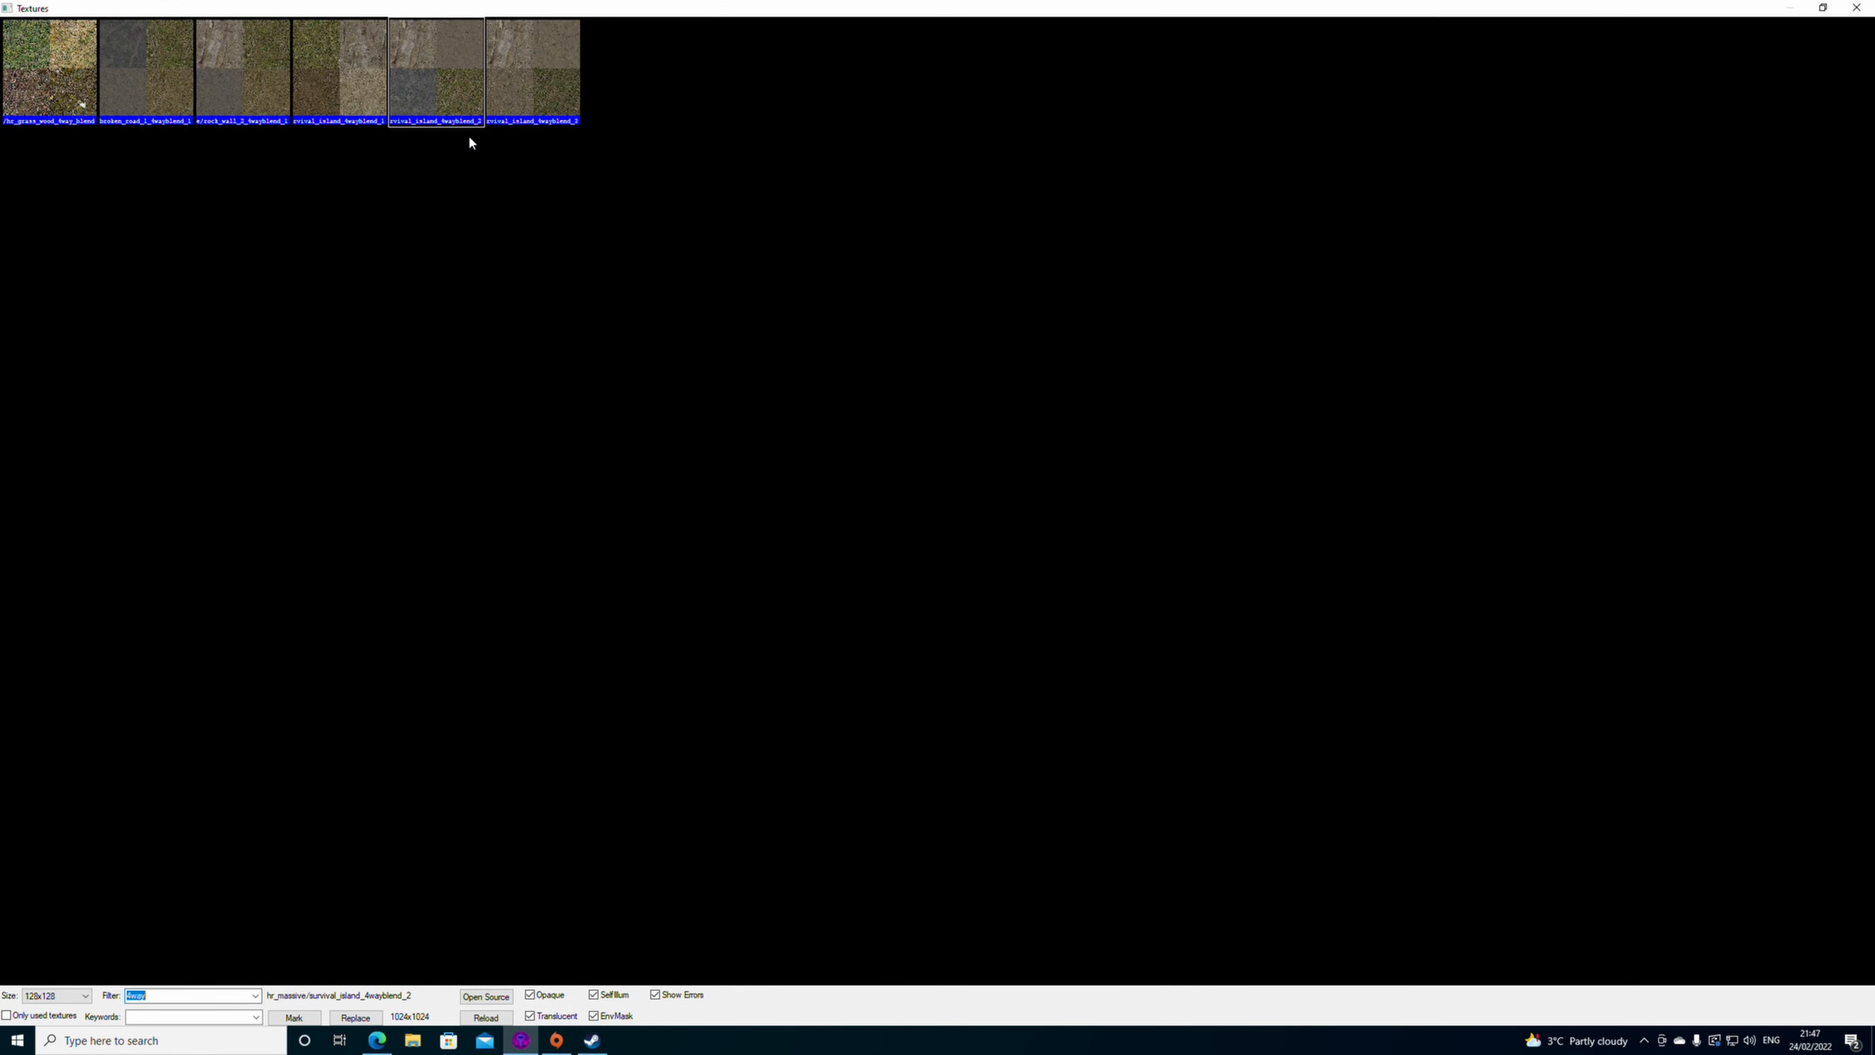
double_click(539, 113)
key("shift+a")
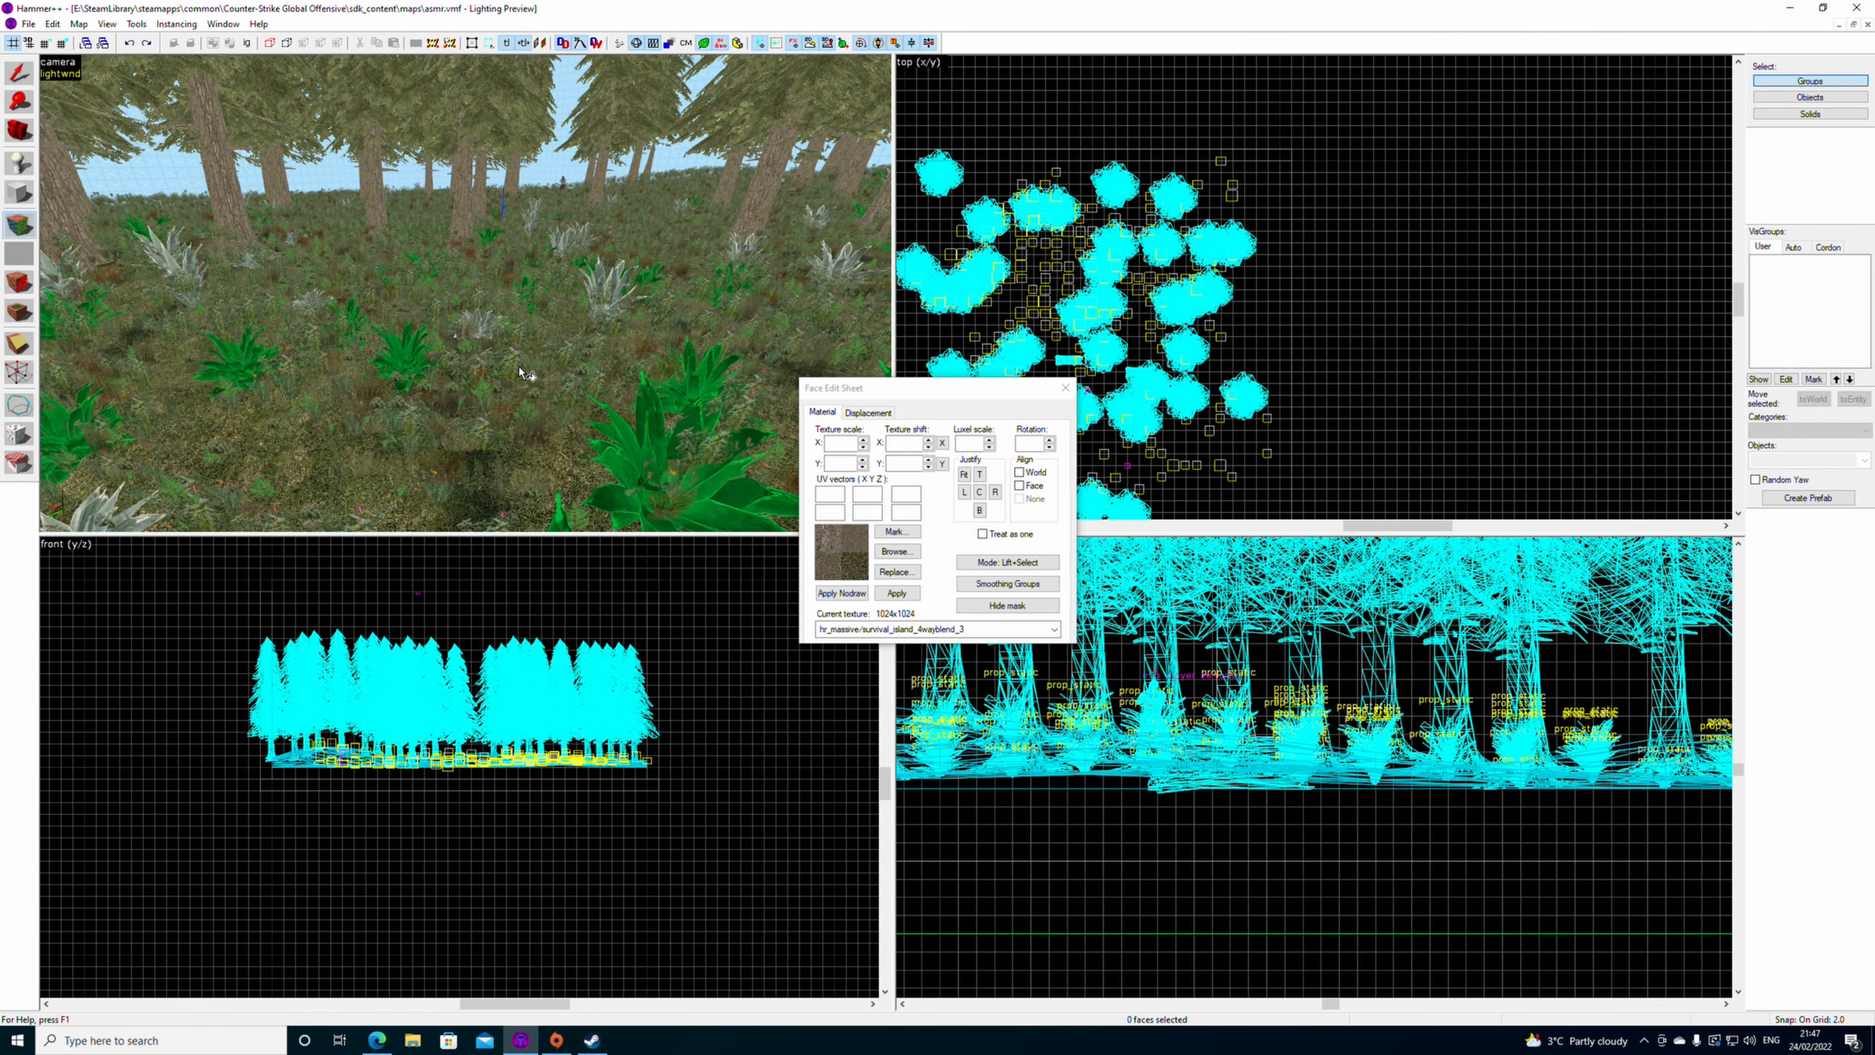
scroll(552, 418, "up", 1)
- Texture the forest floor with fall_massive/hr_grass_wood_4way_blend
left_click(896, 550)
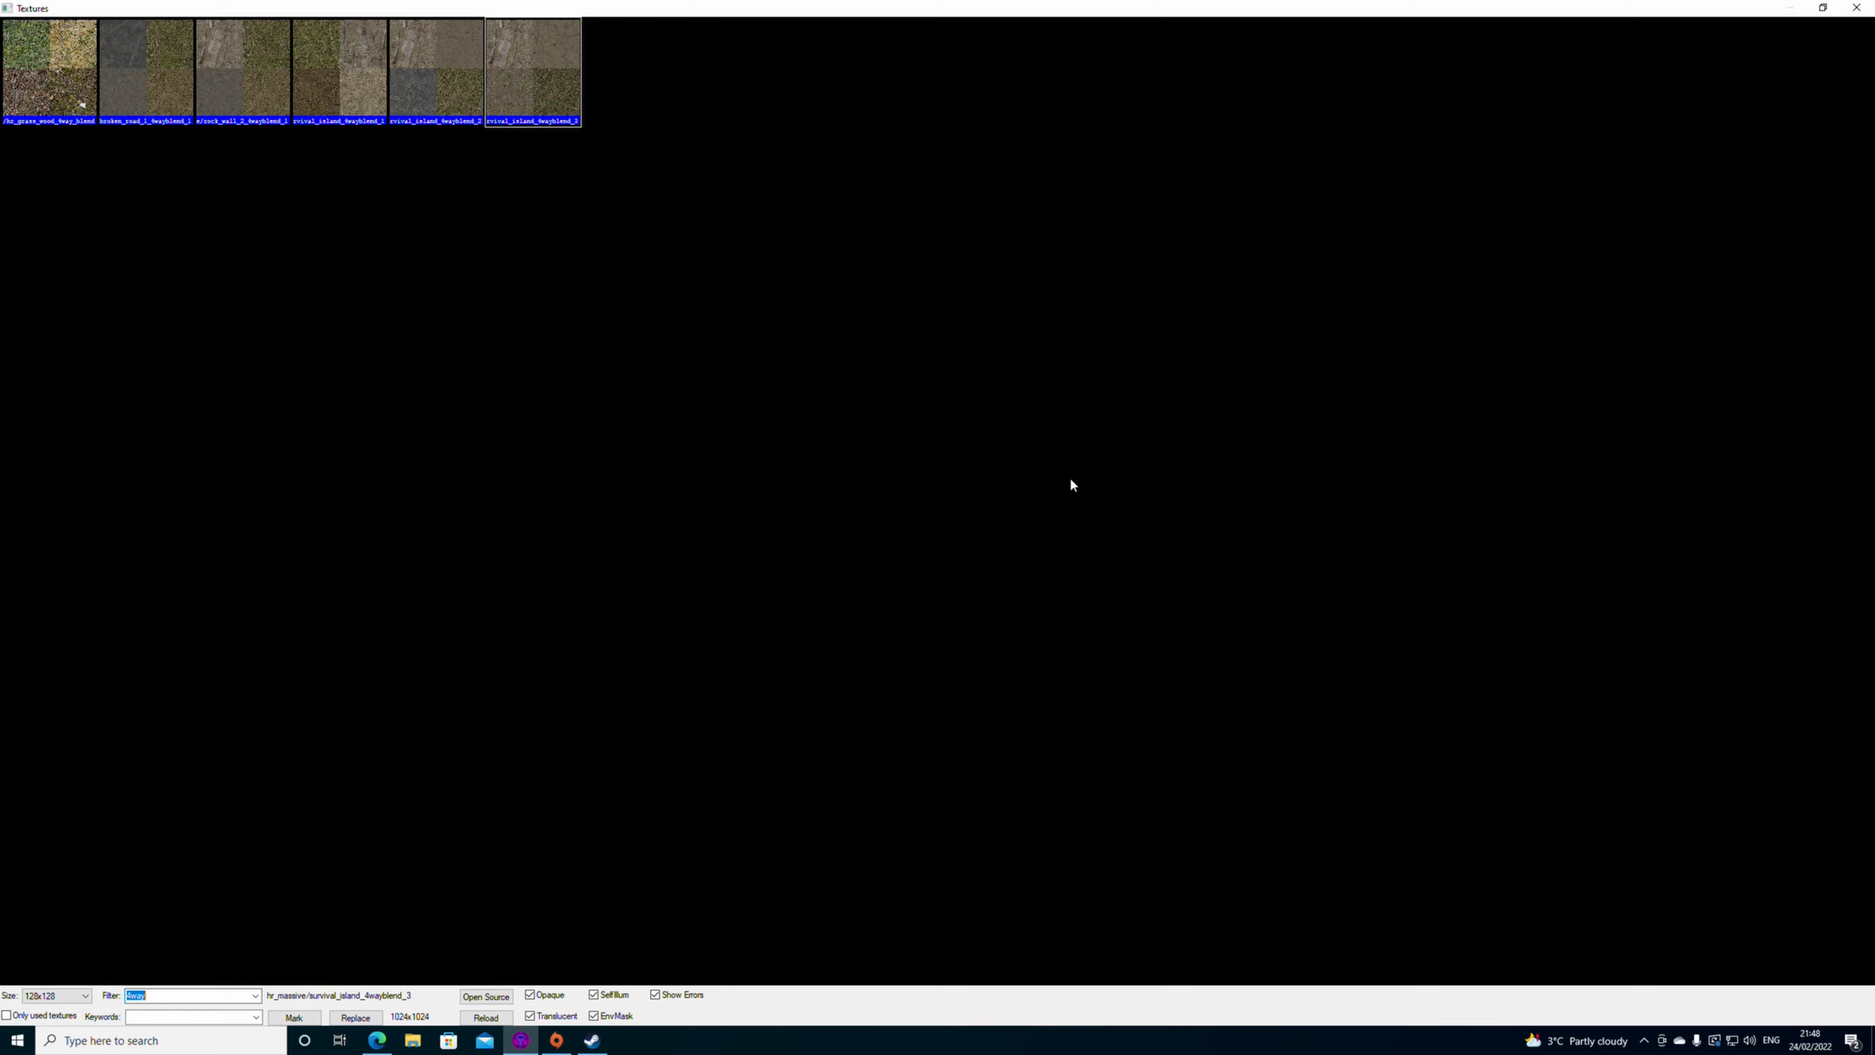
double_click(44, 55)
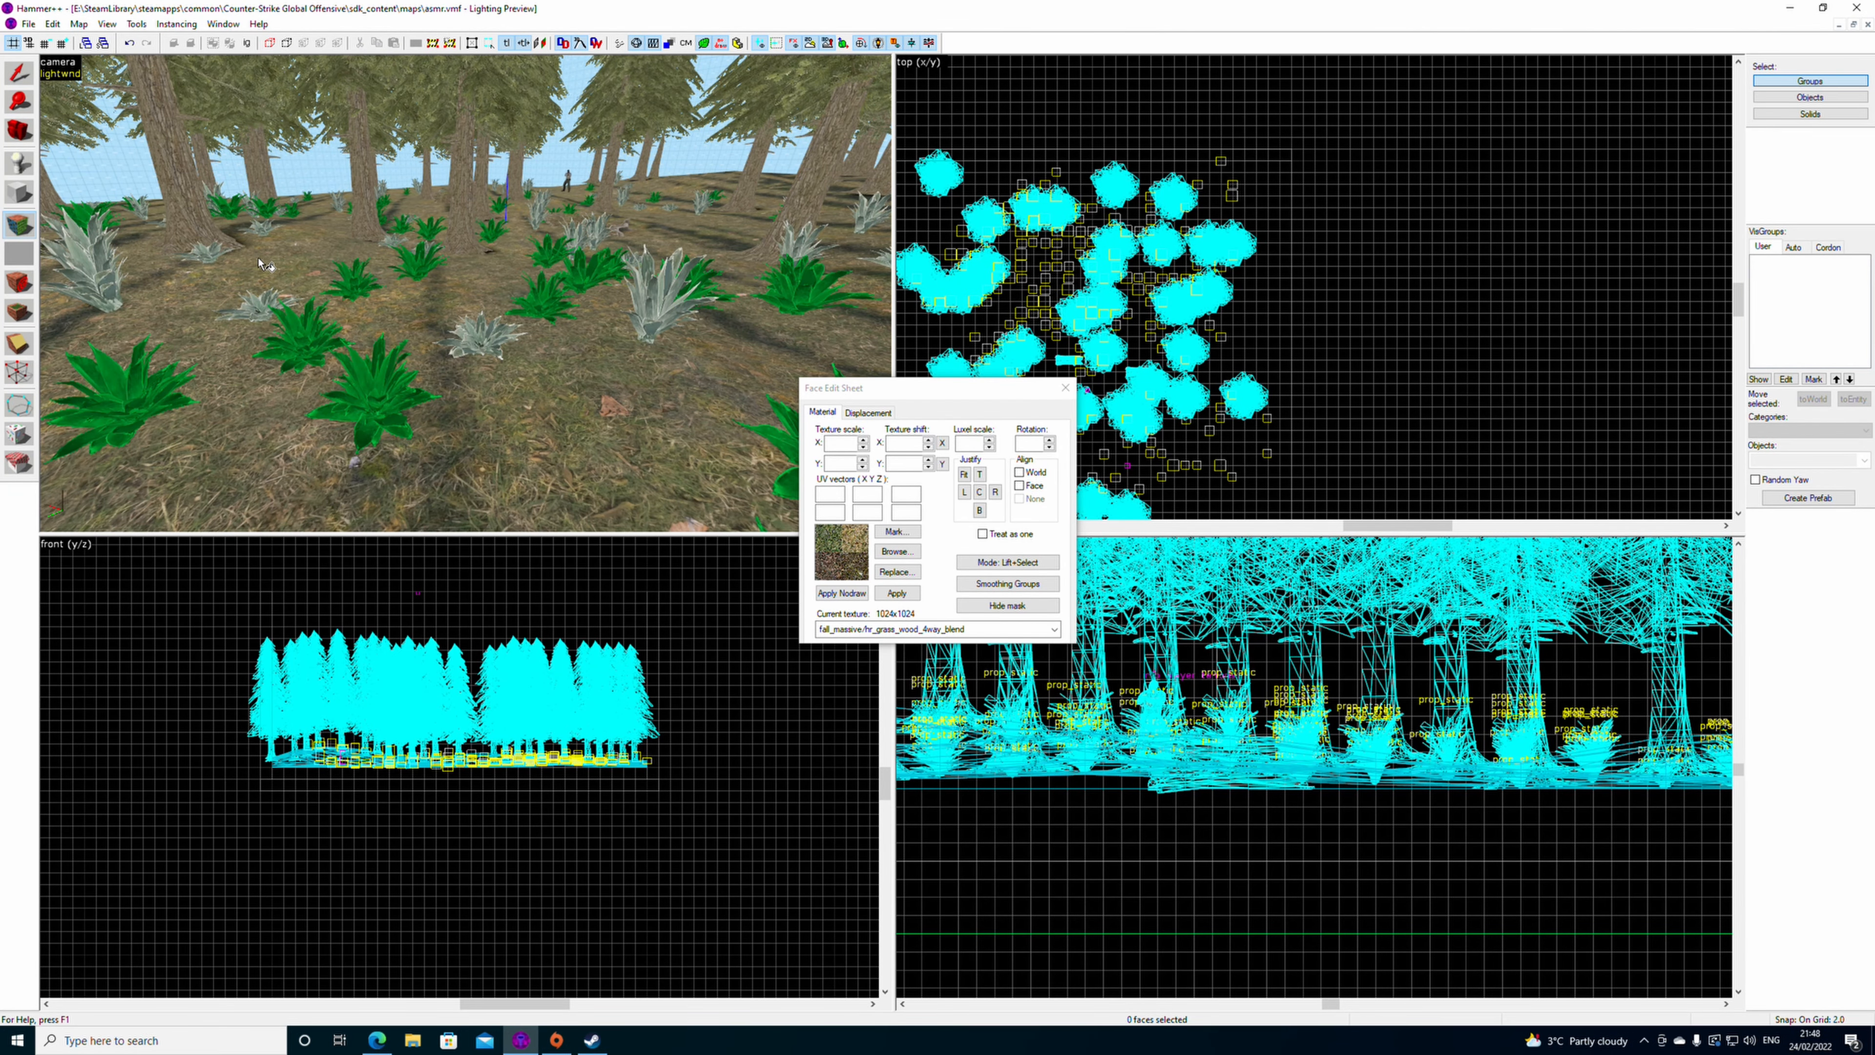
left_click(506, 317)
- Paint the hr_ground_wood blend layer onto the forest floor displacement with a 100% texture blend amount
left_click(870, 412)
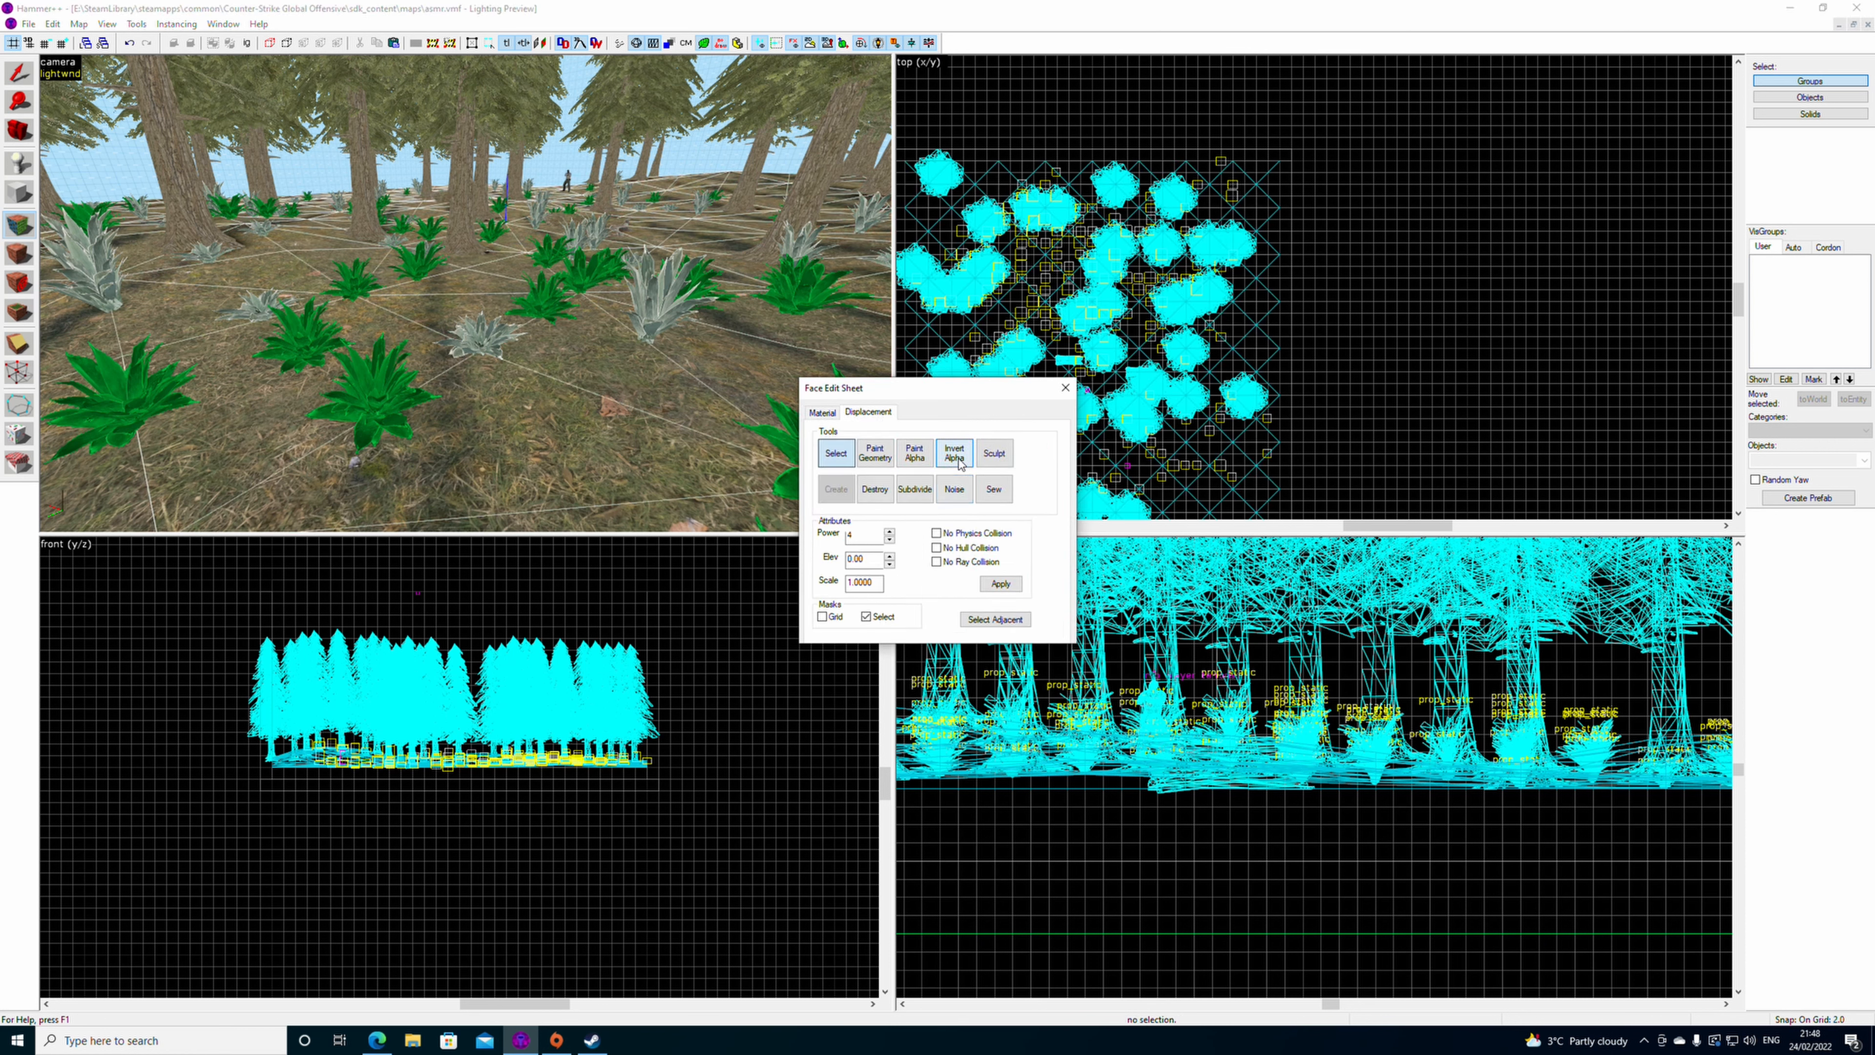
left_click(994, 454)
left_click(1019, 463)
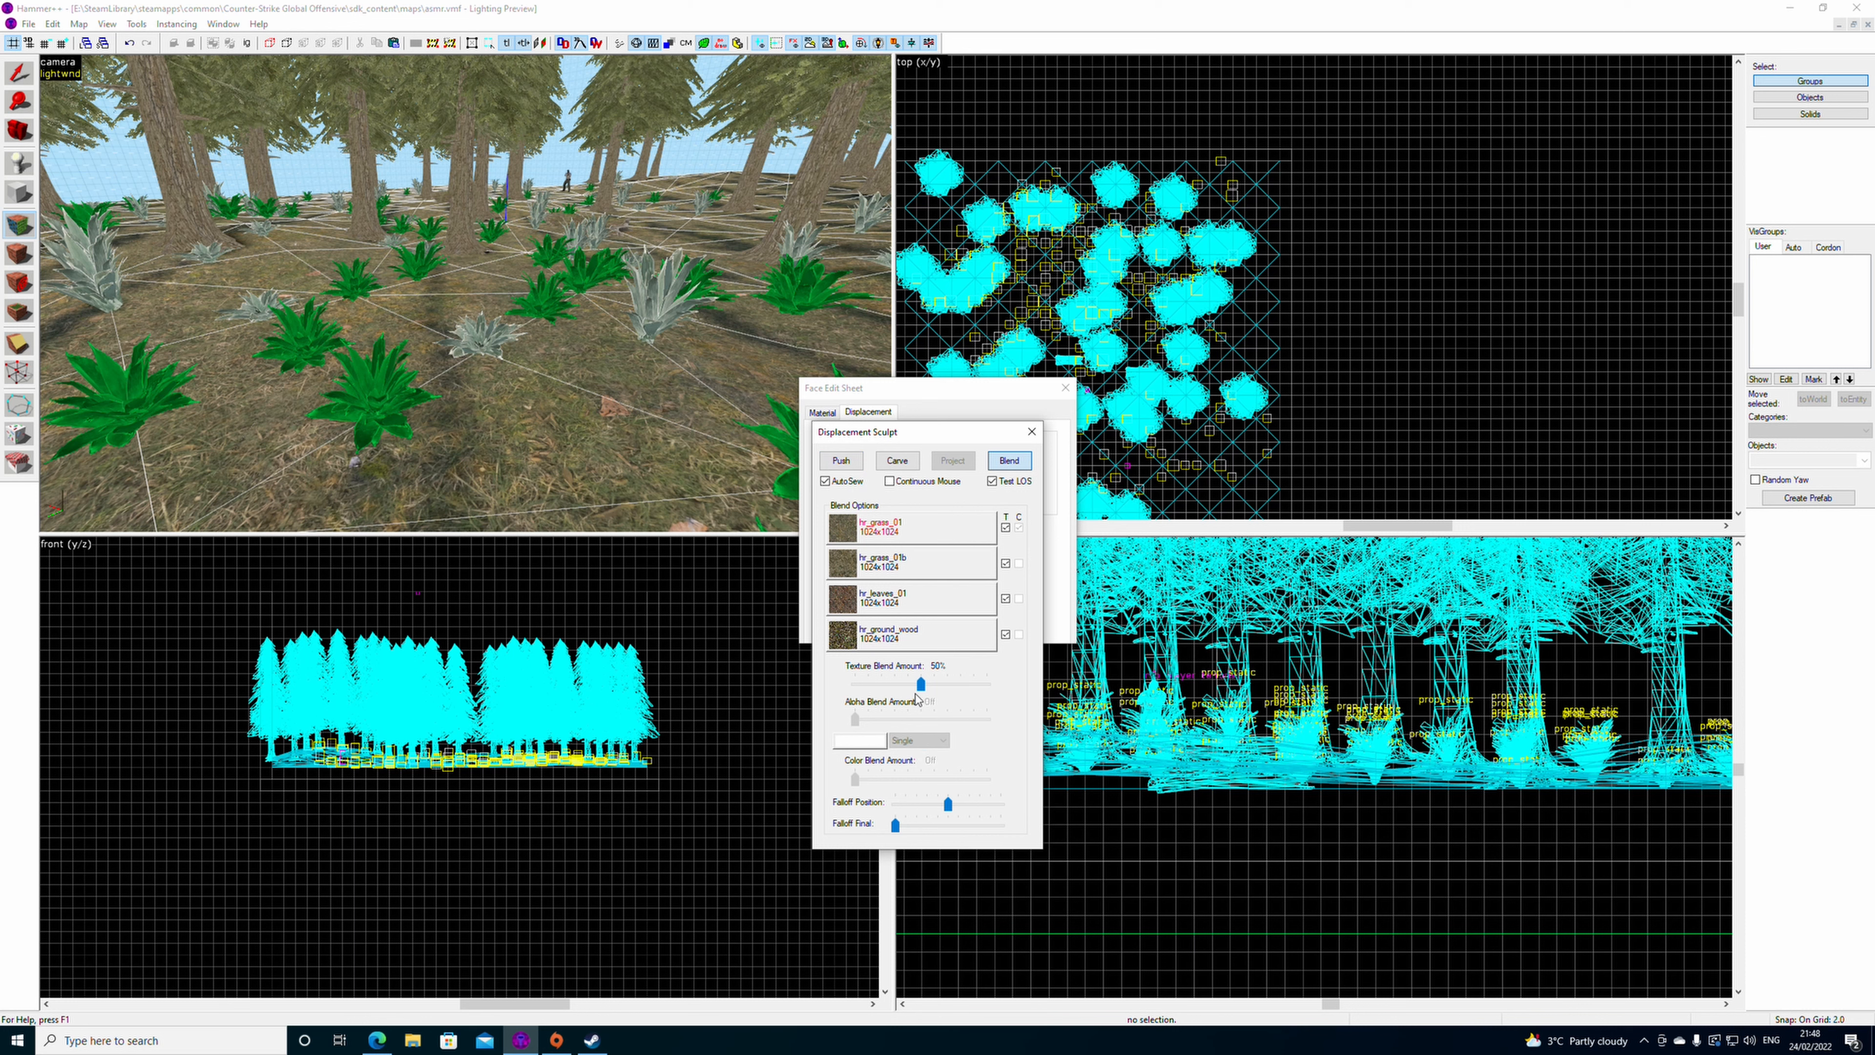
left_click_drag(920, 684, 986, 684)
left_click(842, 635)
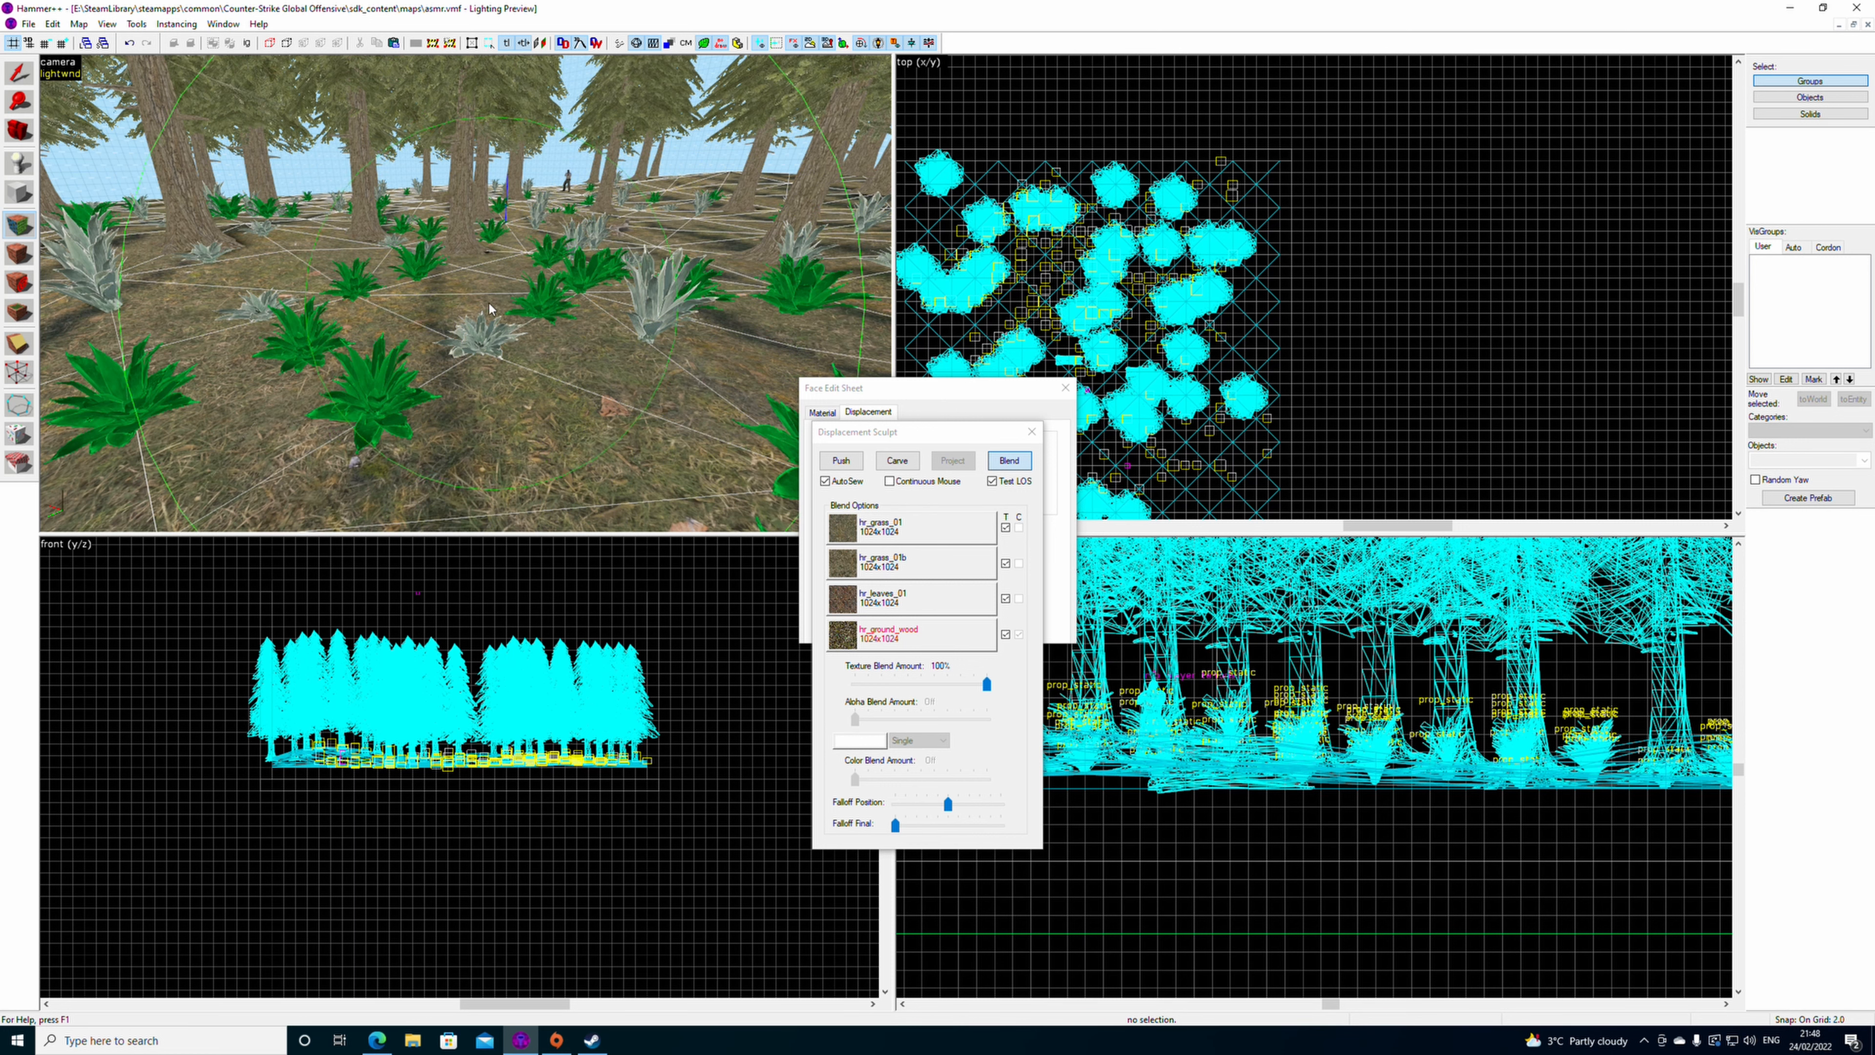
mouse_move(489, 304)
left_mouse_down()
mouse_move(317, 326)
mouse_move(354, 399)
mouse_move(318, 295)
mouse_move(382, 287)
left_mouse_up()
- Switch the 3D view to textured mode and paint the hr_ground_wood layer over the rest of the forest floor
left_click(58, 62)
left_click(81, 104)
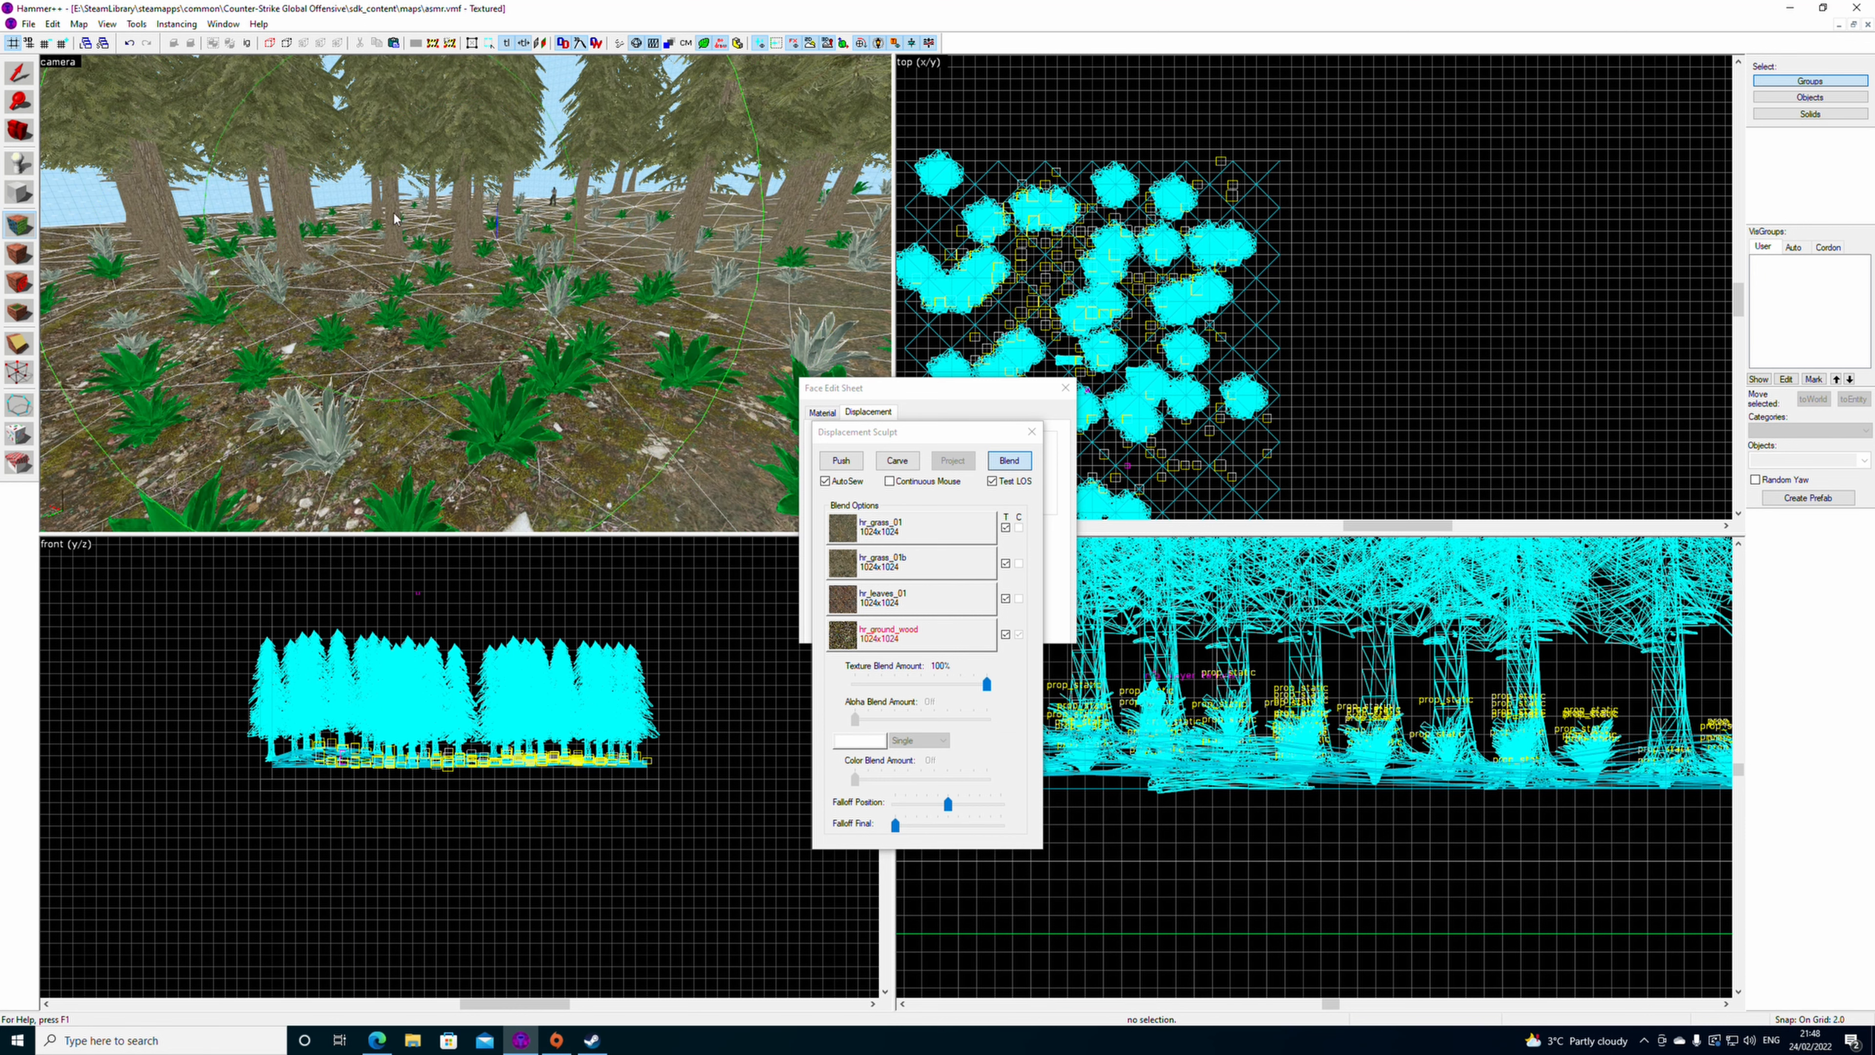
key("w")
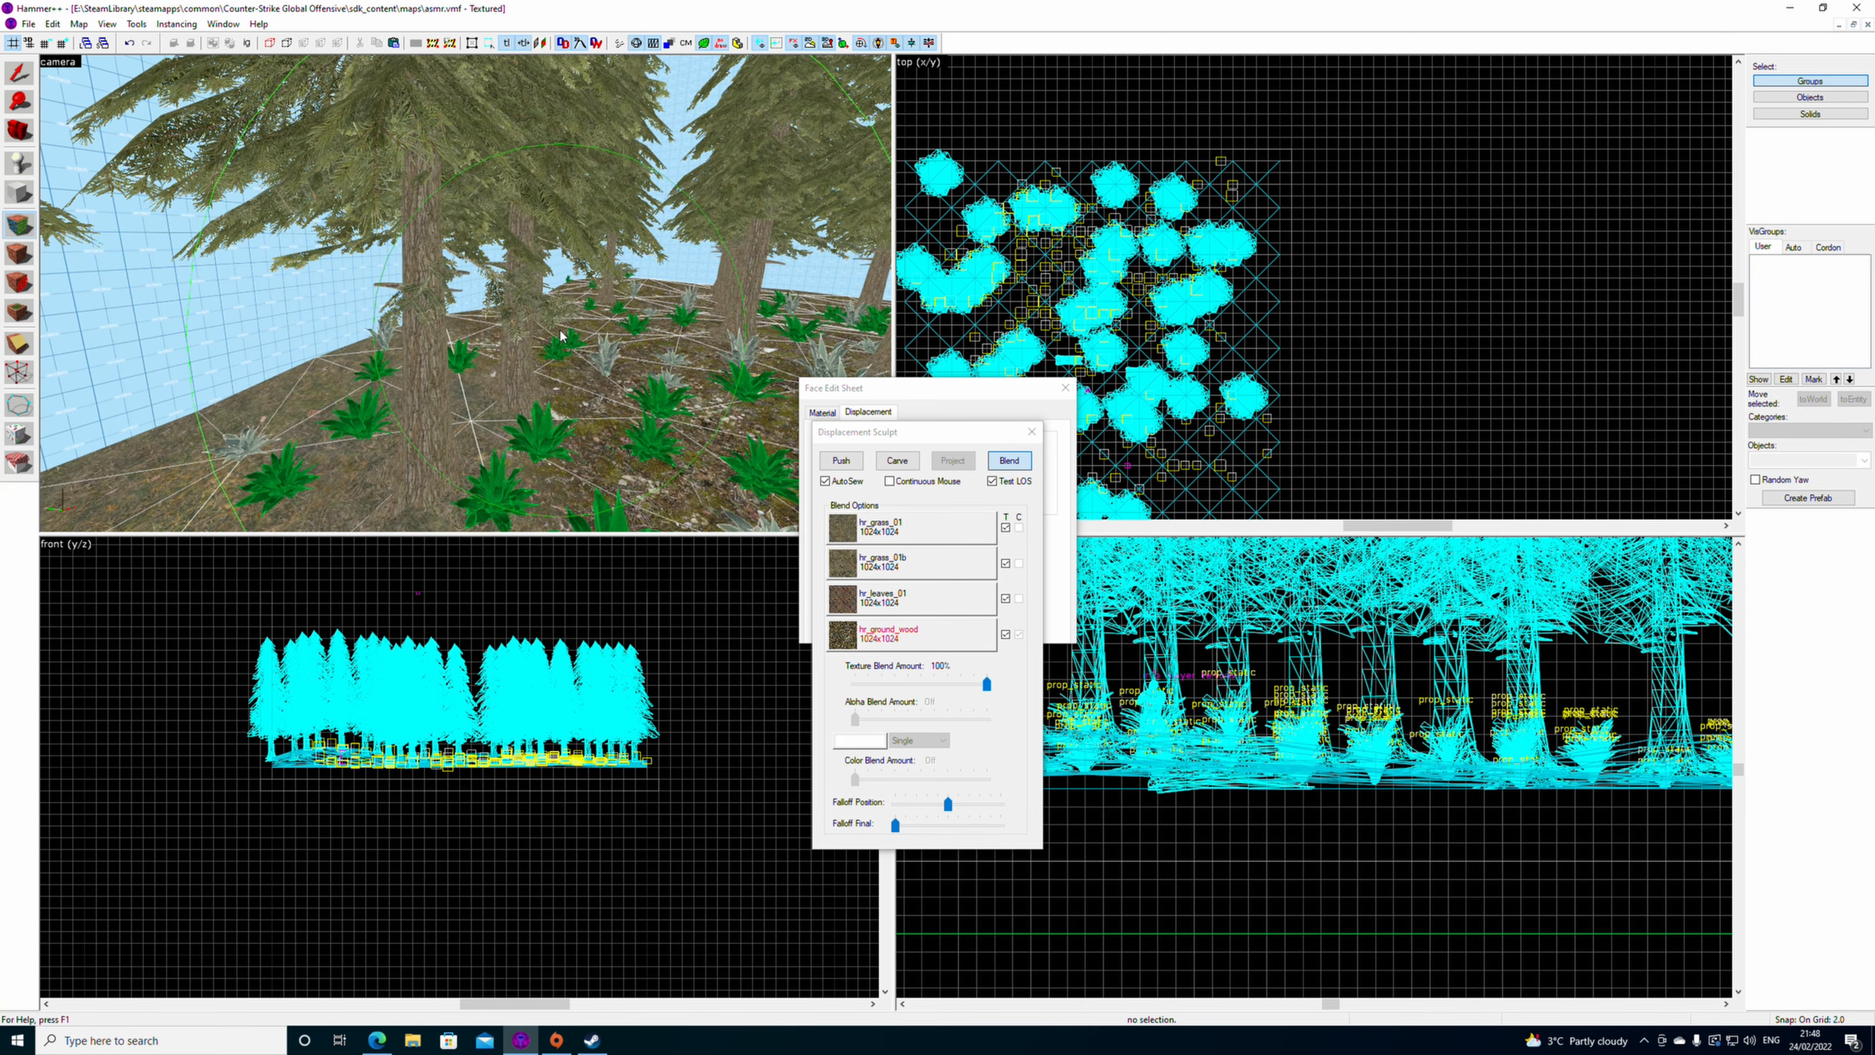
key("w")
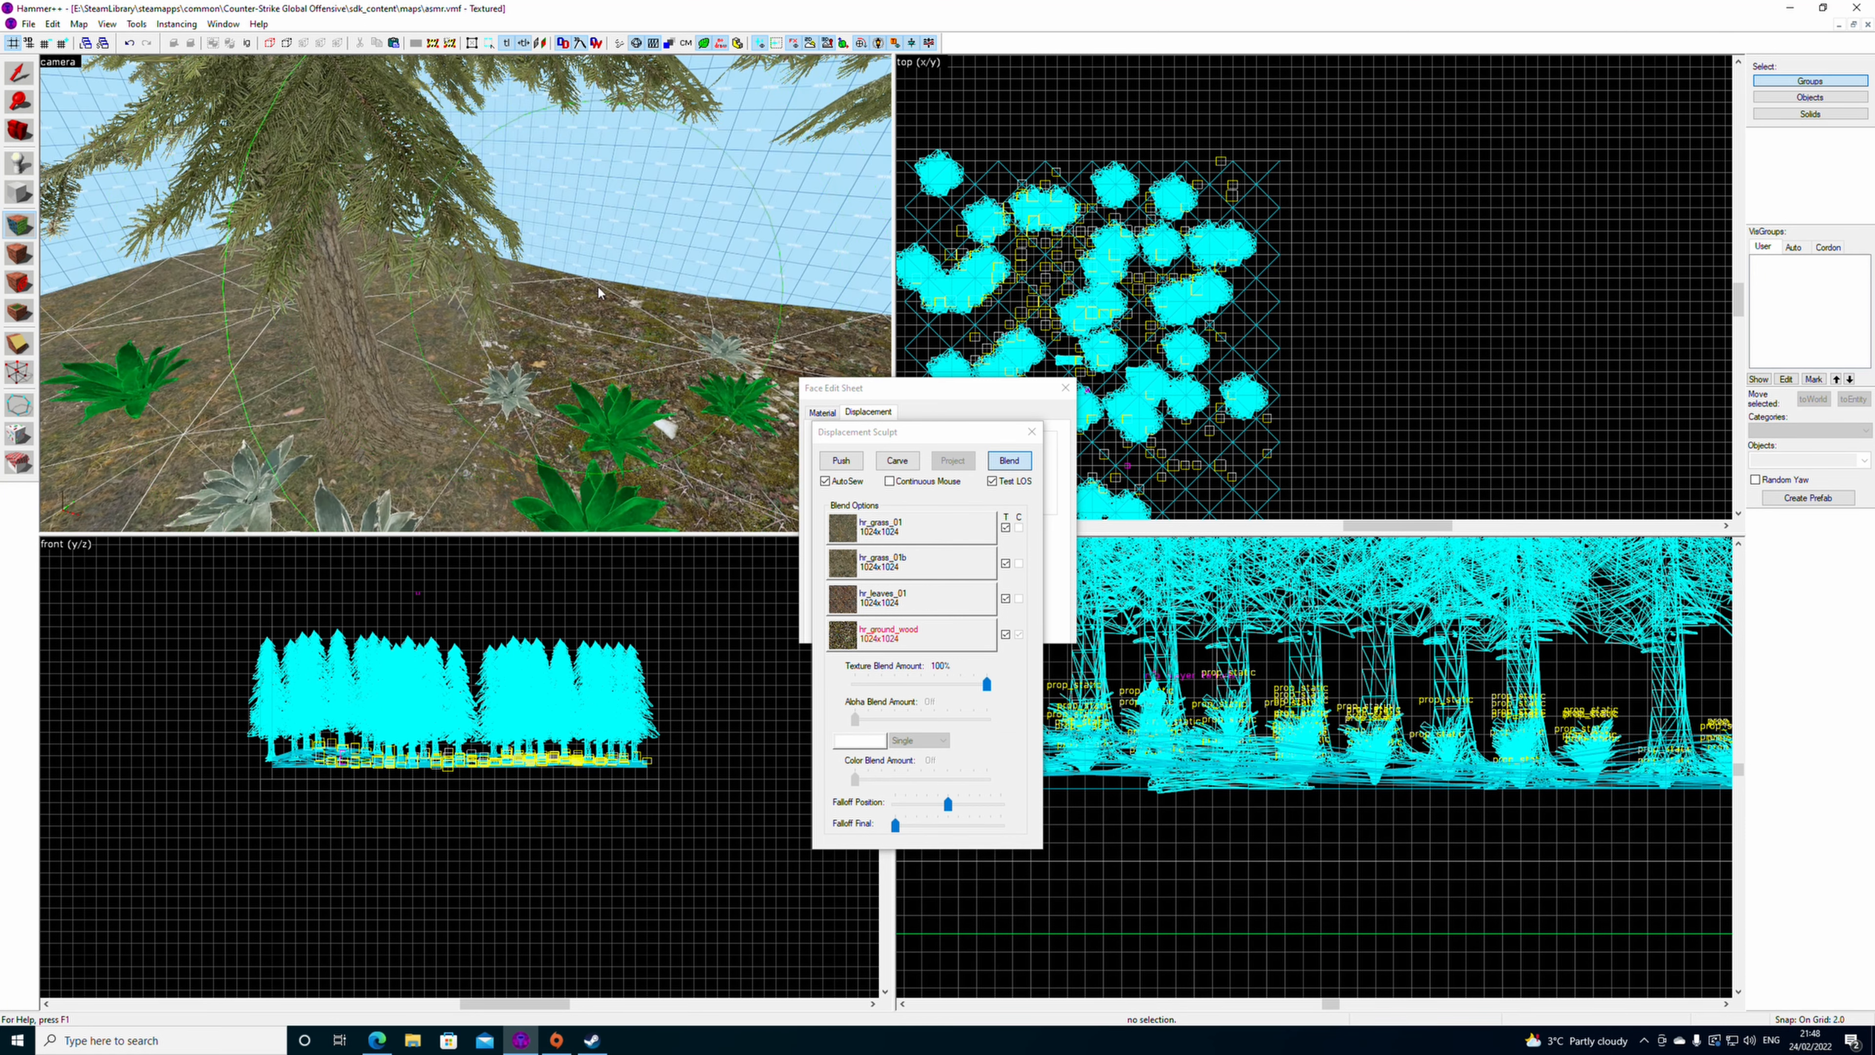
key("s")
key("Down")
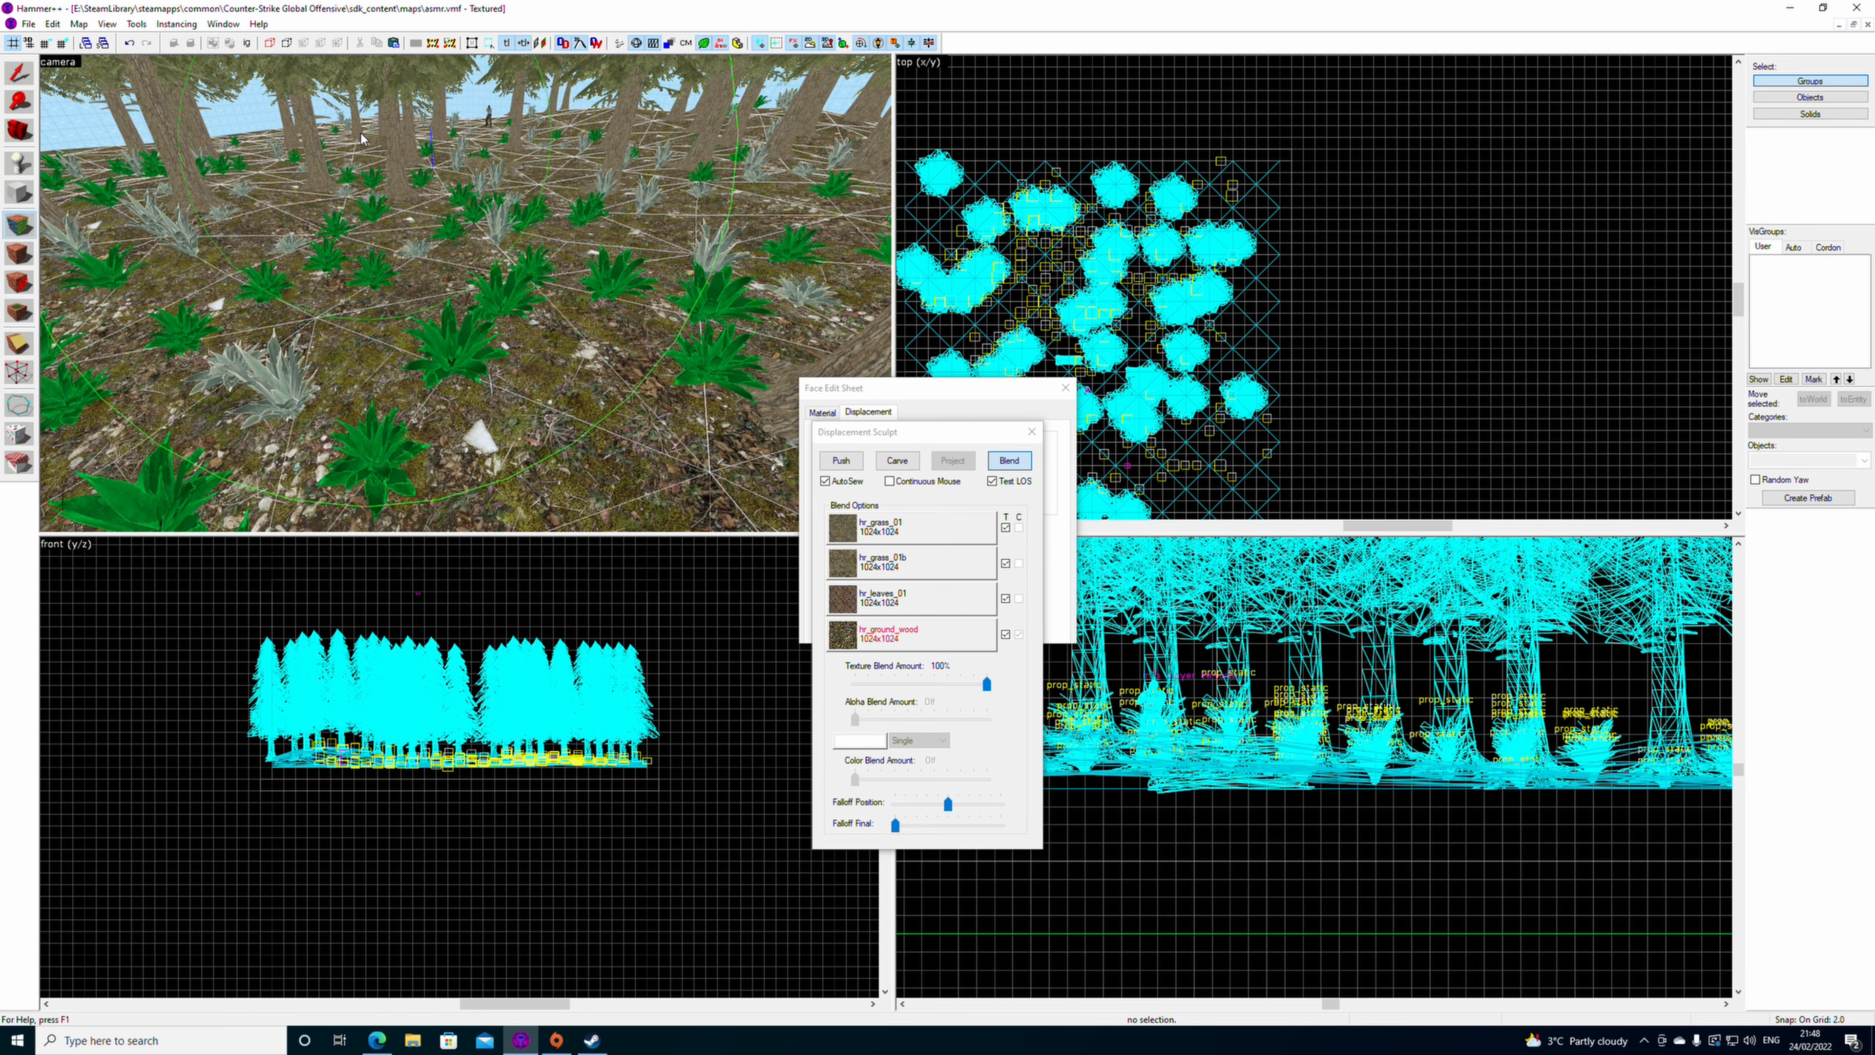
key("z")
key("s")
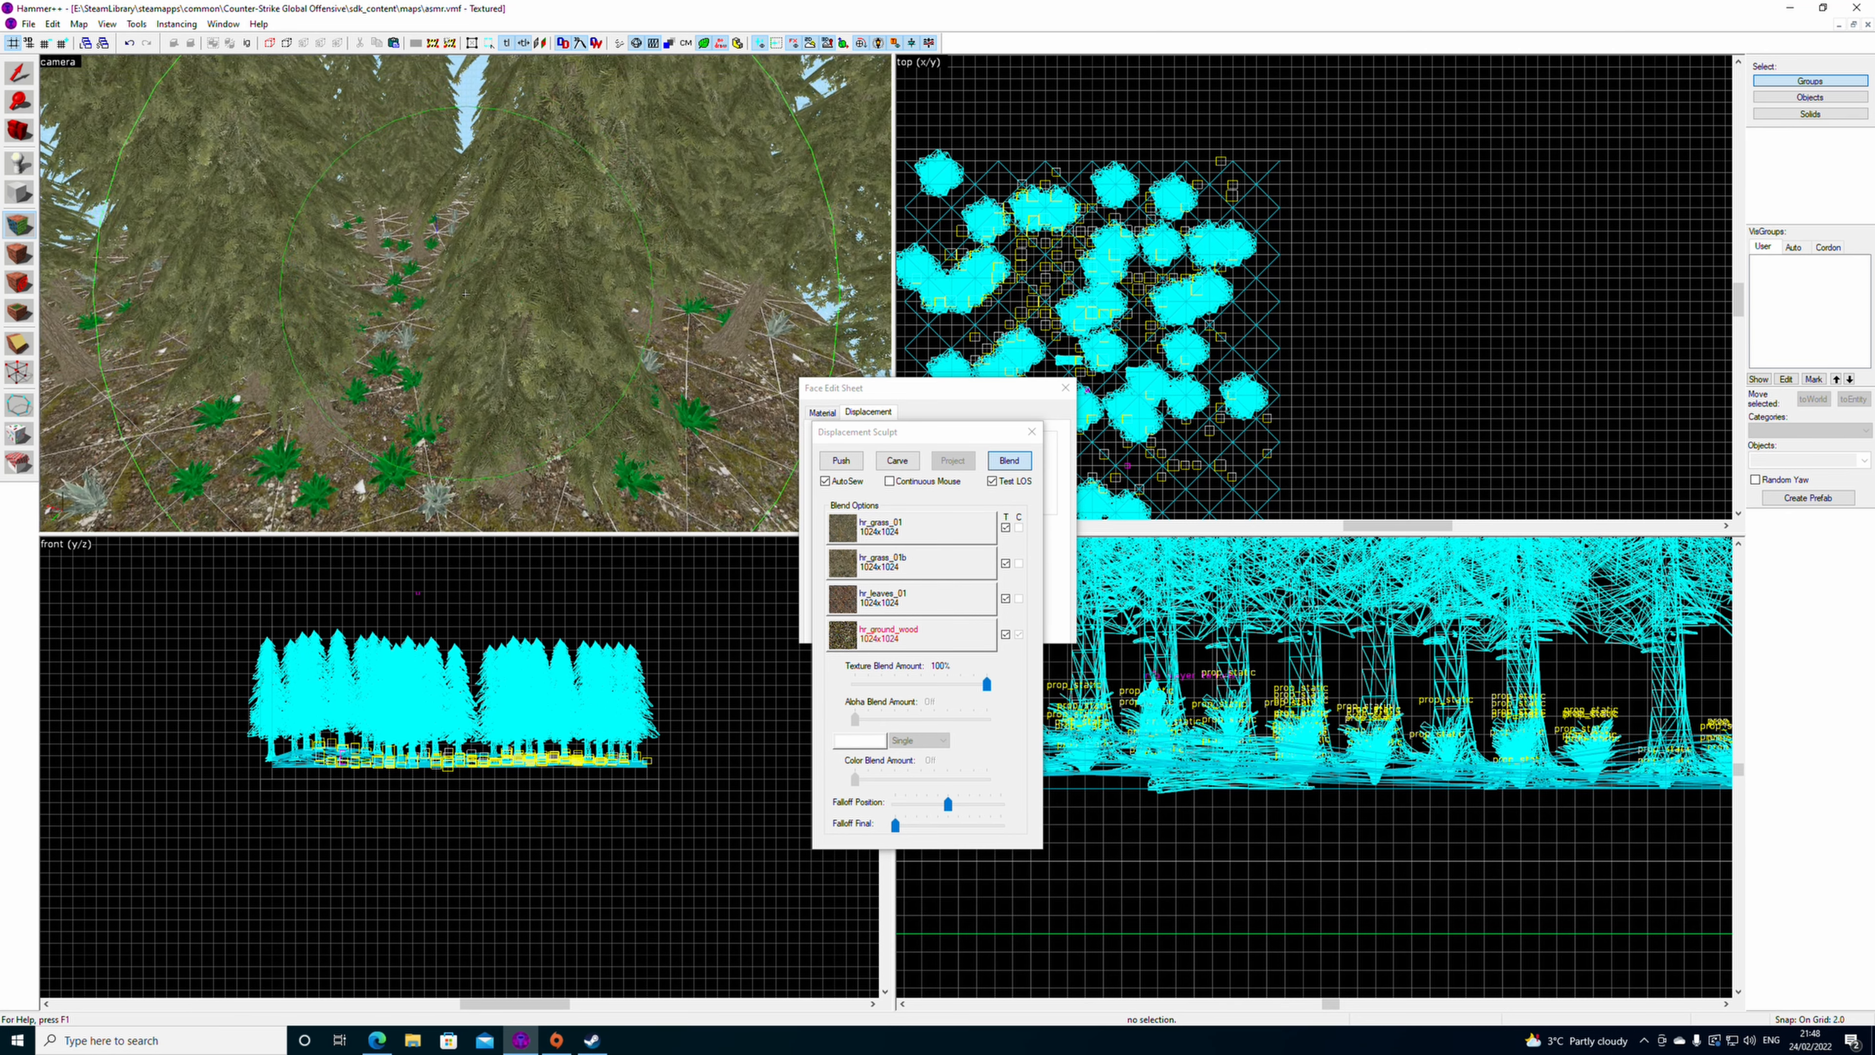
key("w")
key("z")
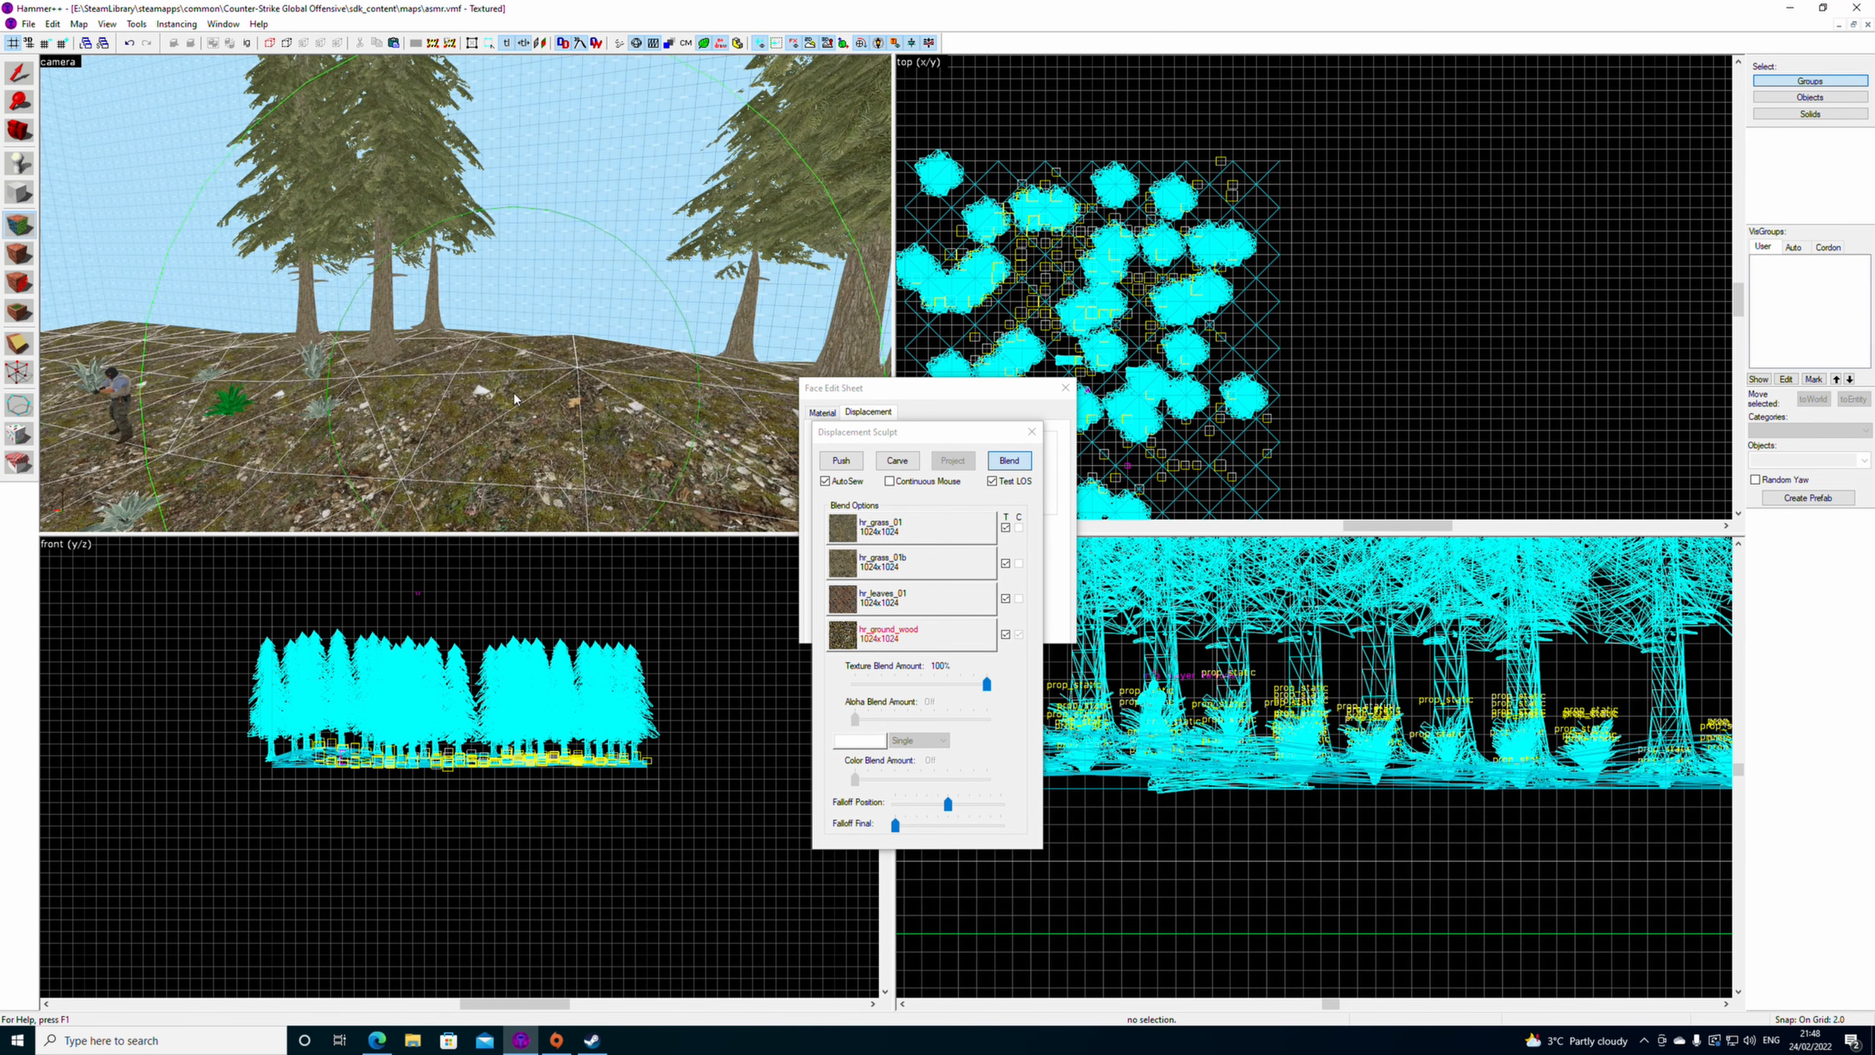
key("z")
key("z")
key("s")
key("z")
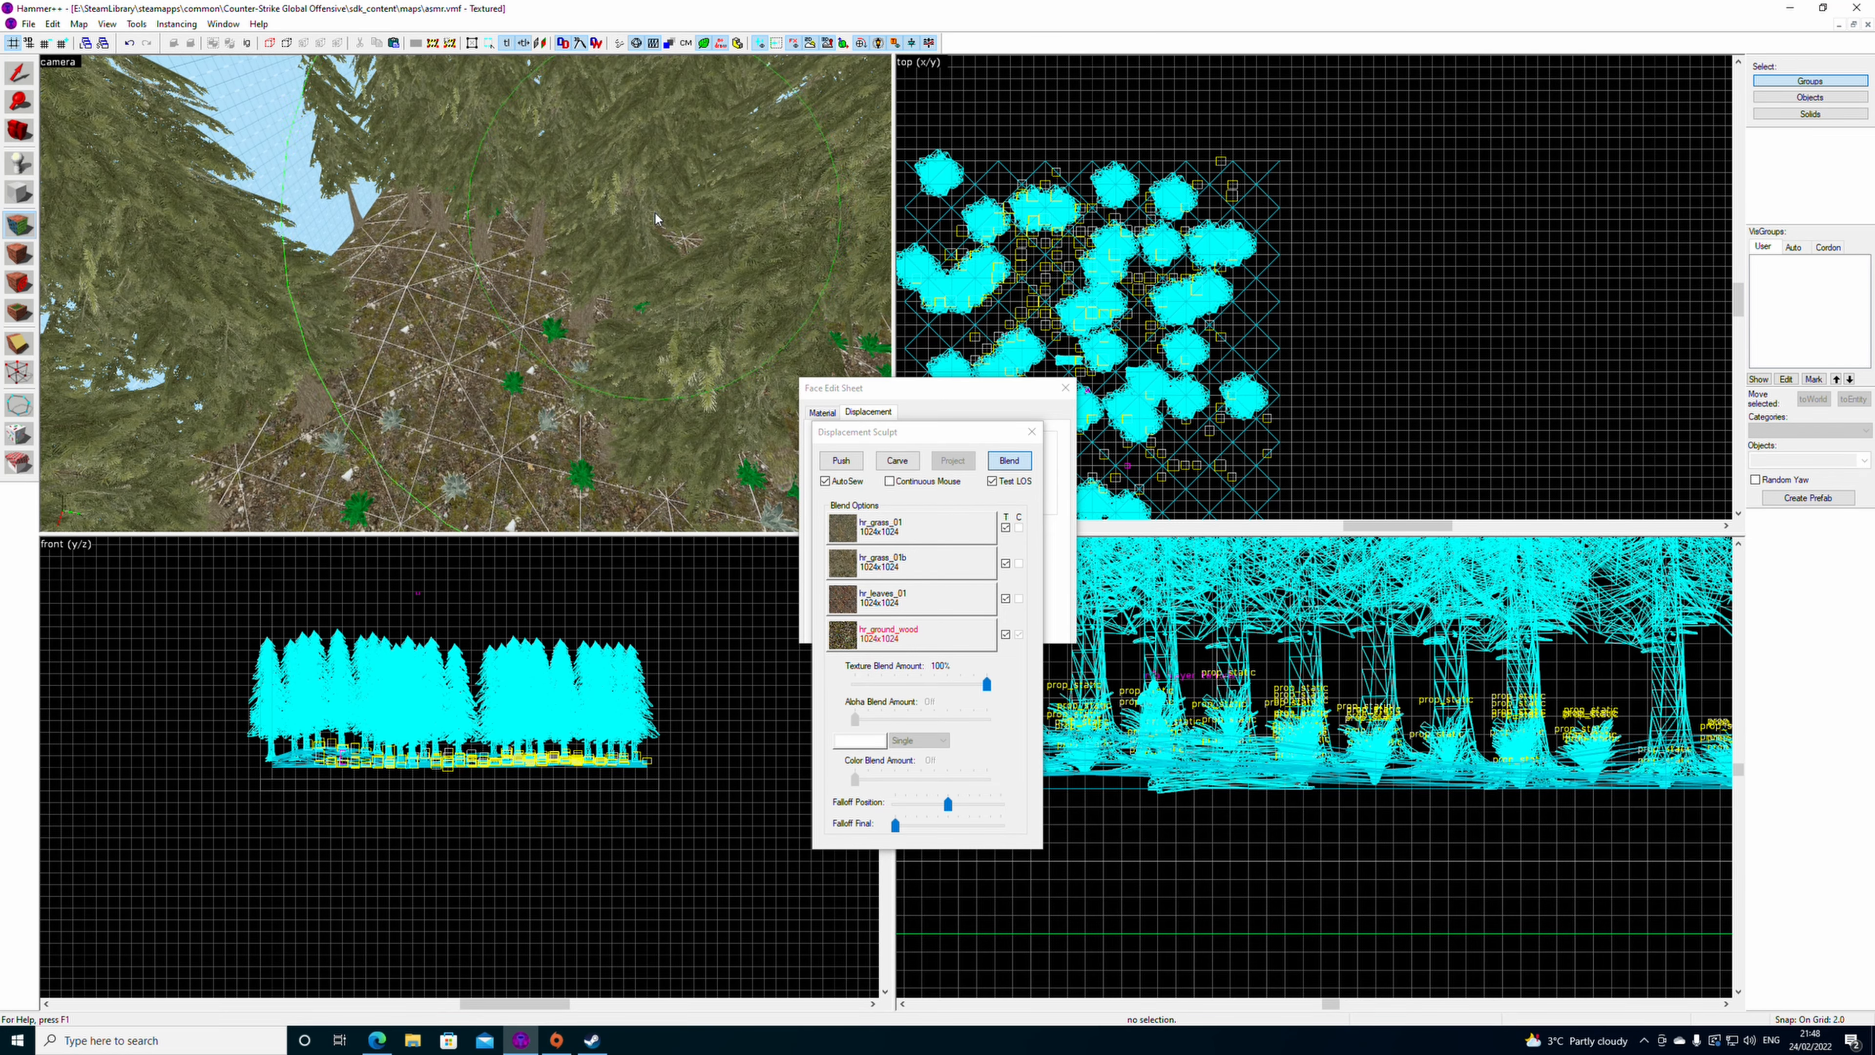
key("z")
key("z")
key("z")
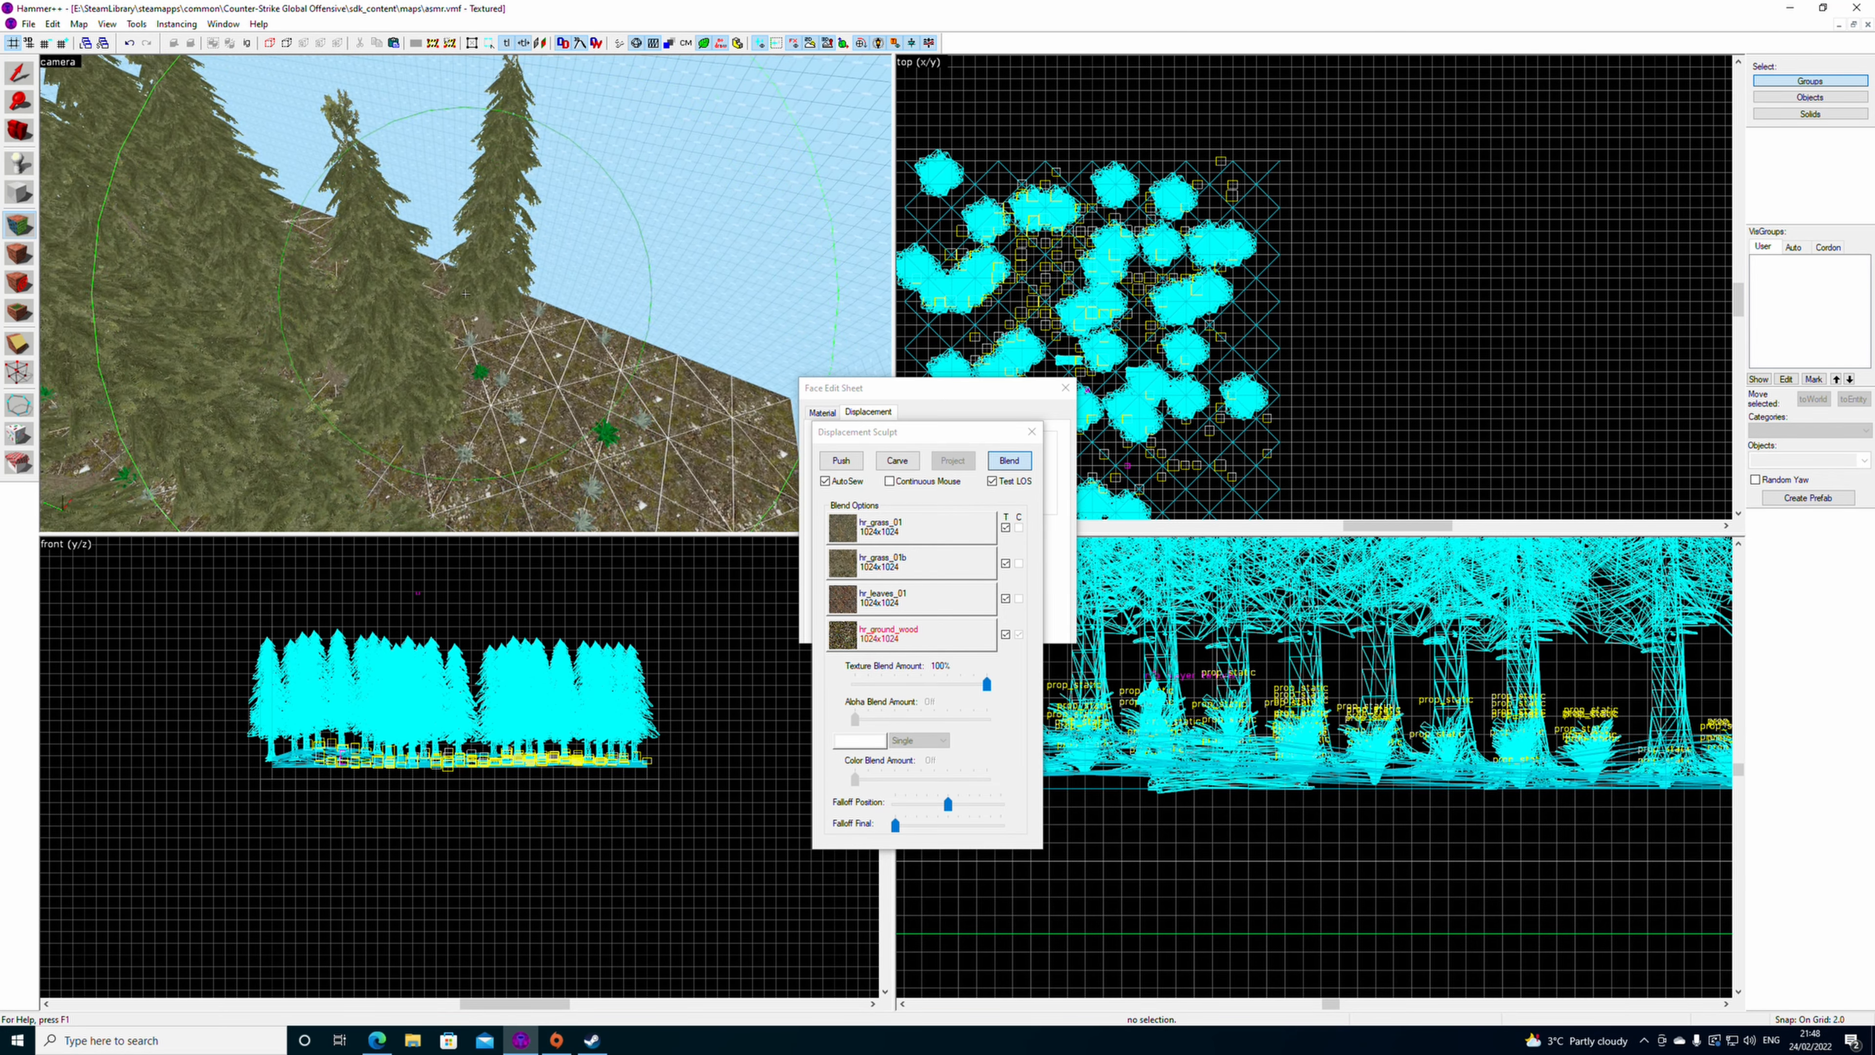
key("z")
key("z")
key("z")
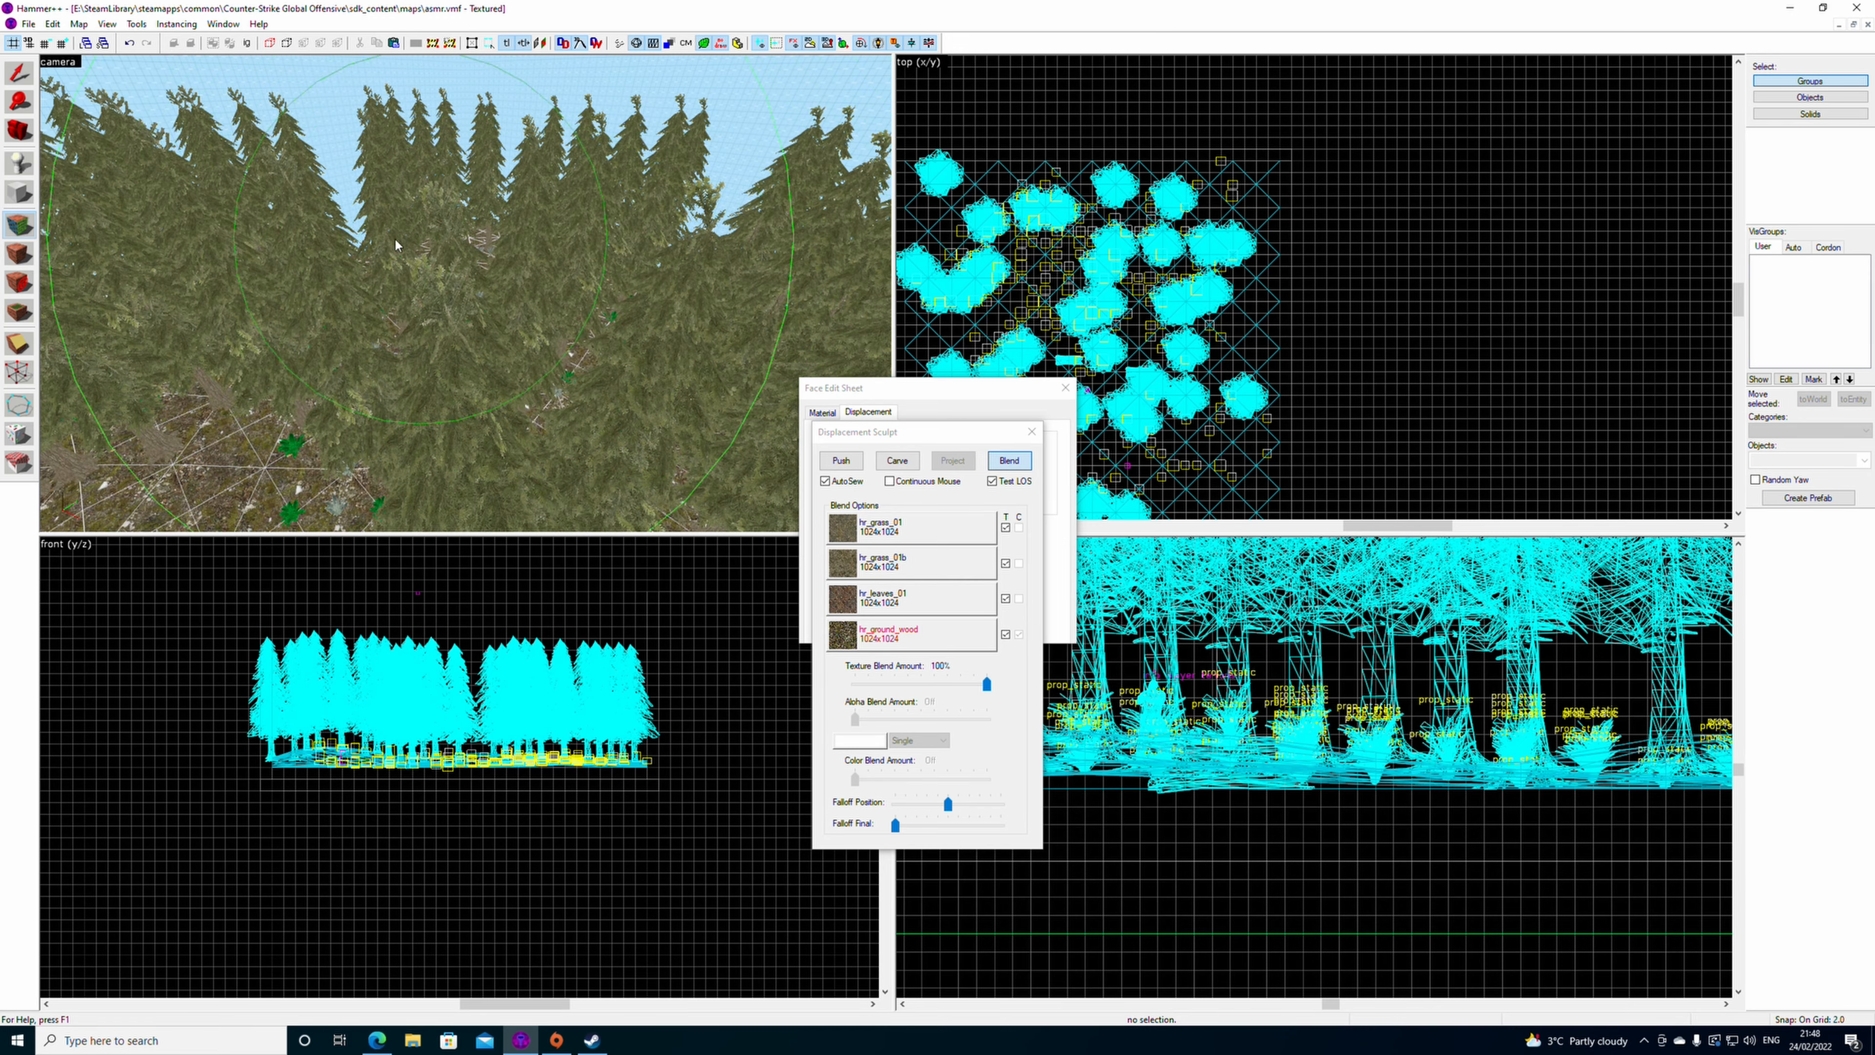
left_click(1037, 434)
left_click(1068, 388)
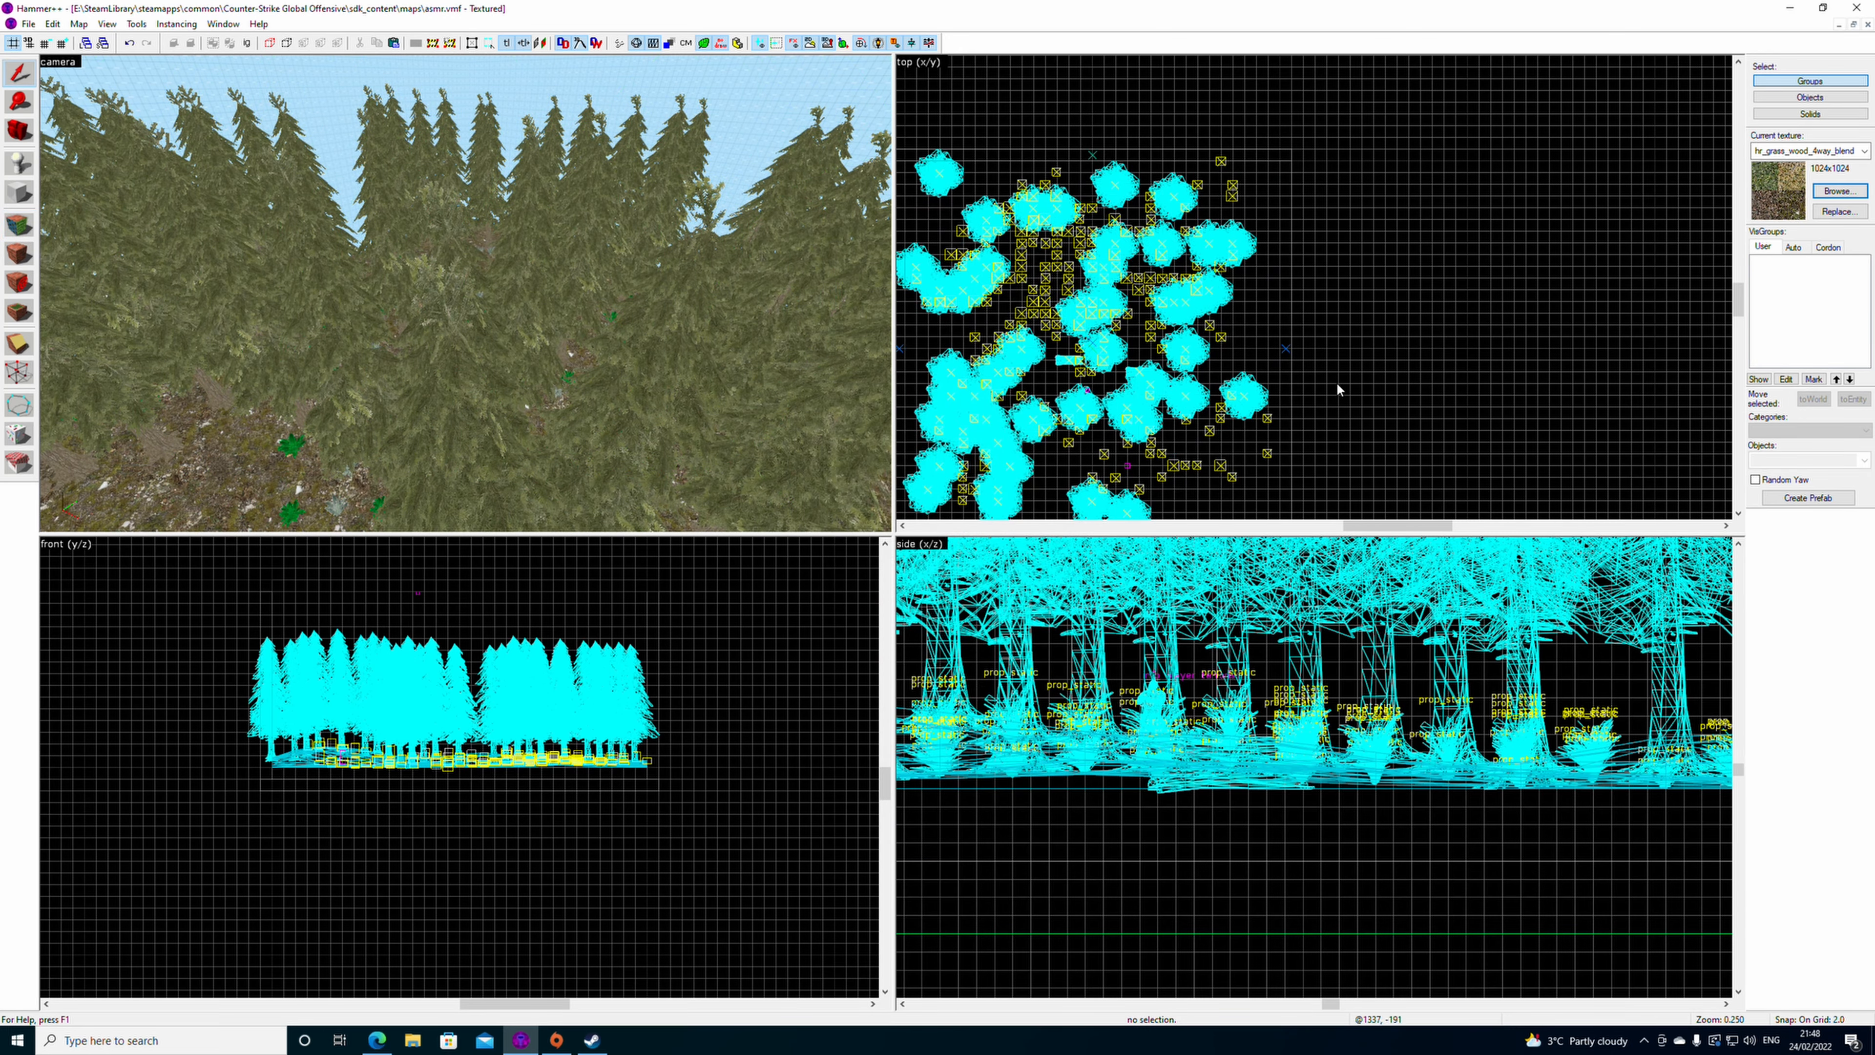
- Inspect the repainted ground up close and open the Example: Forest Floor sprinkle definition to read its entries
scroll(711, 443, "up", 5)
scroll(710, 443, "up", 8)
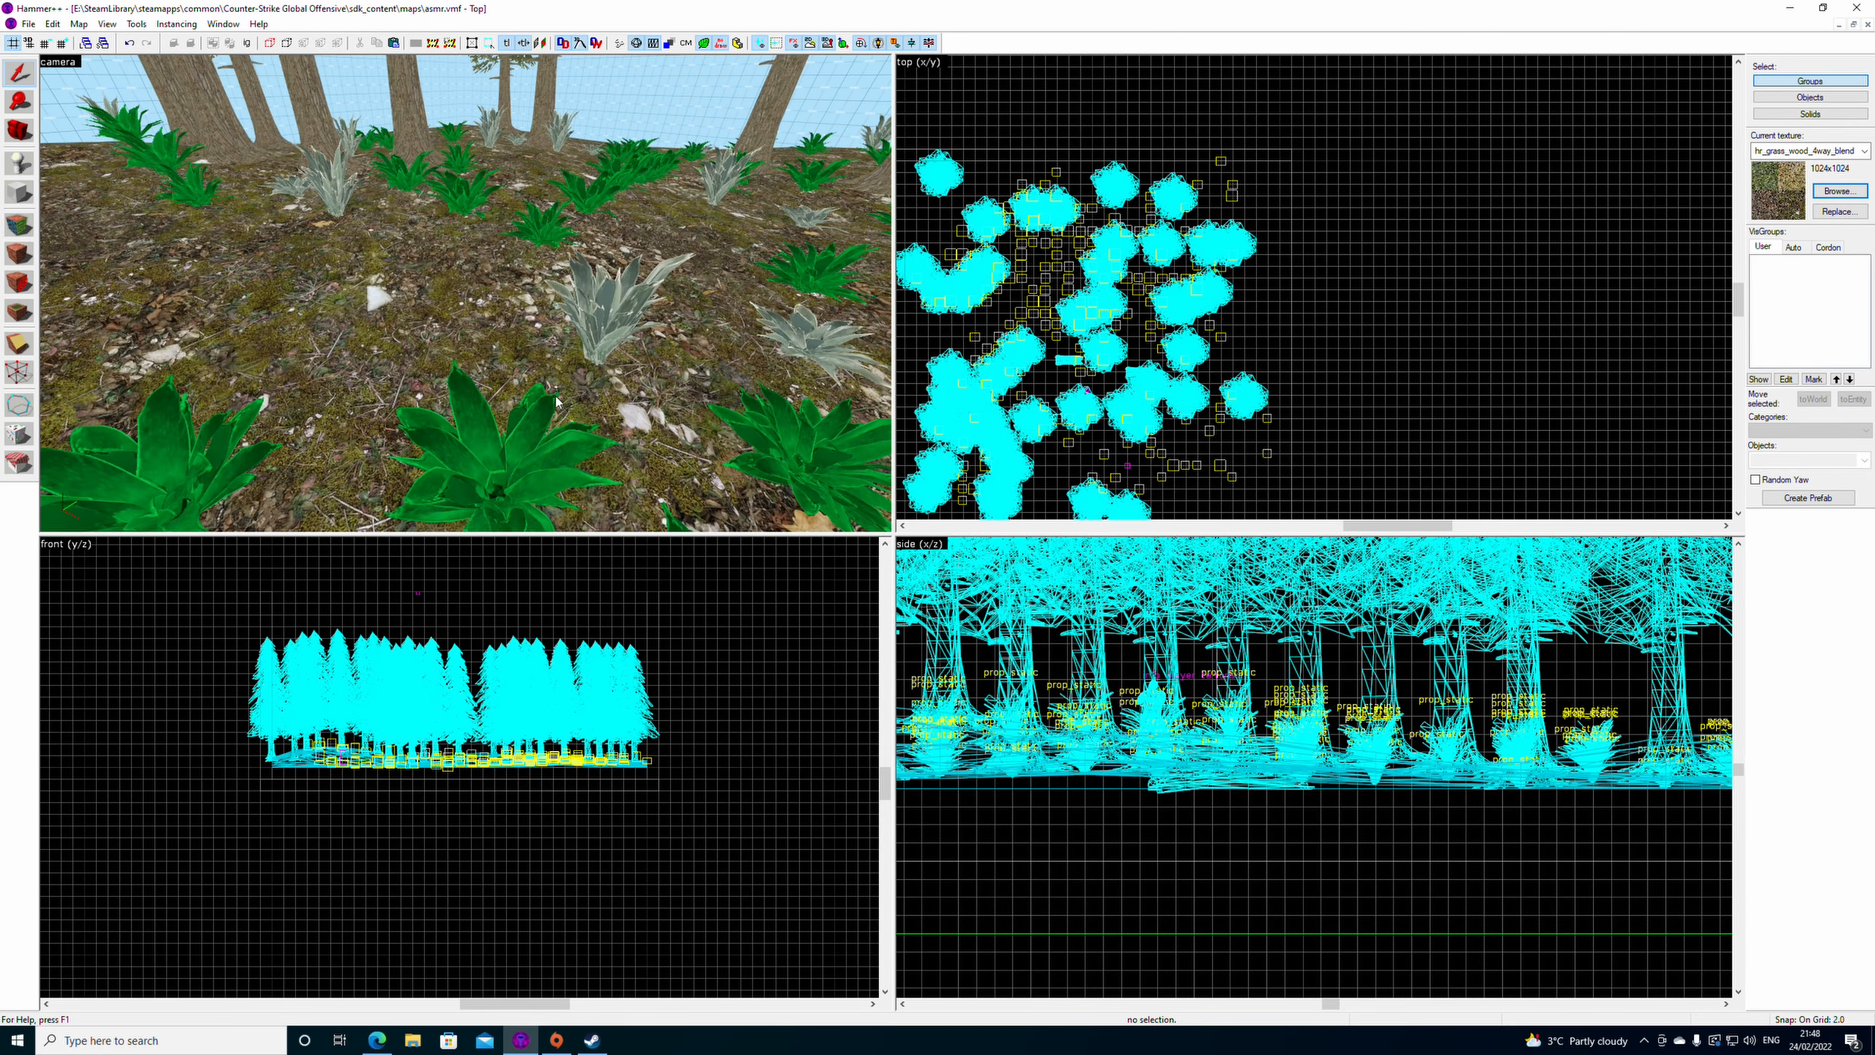
key("z")
key("z")
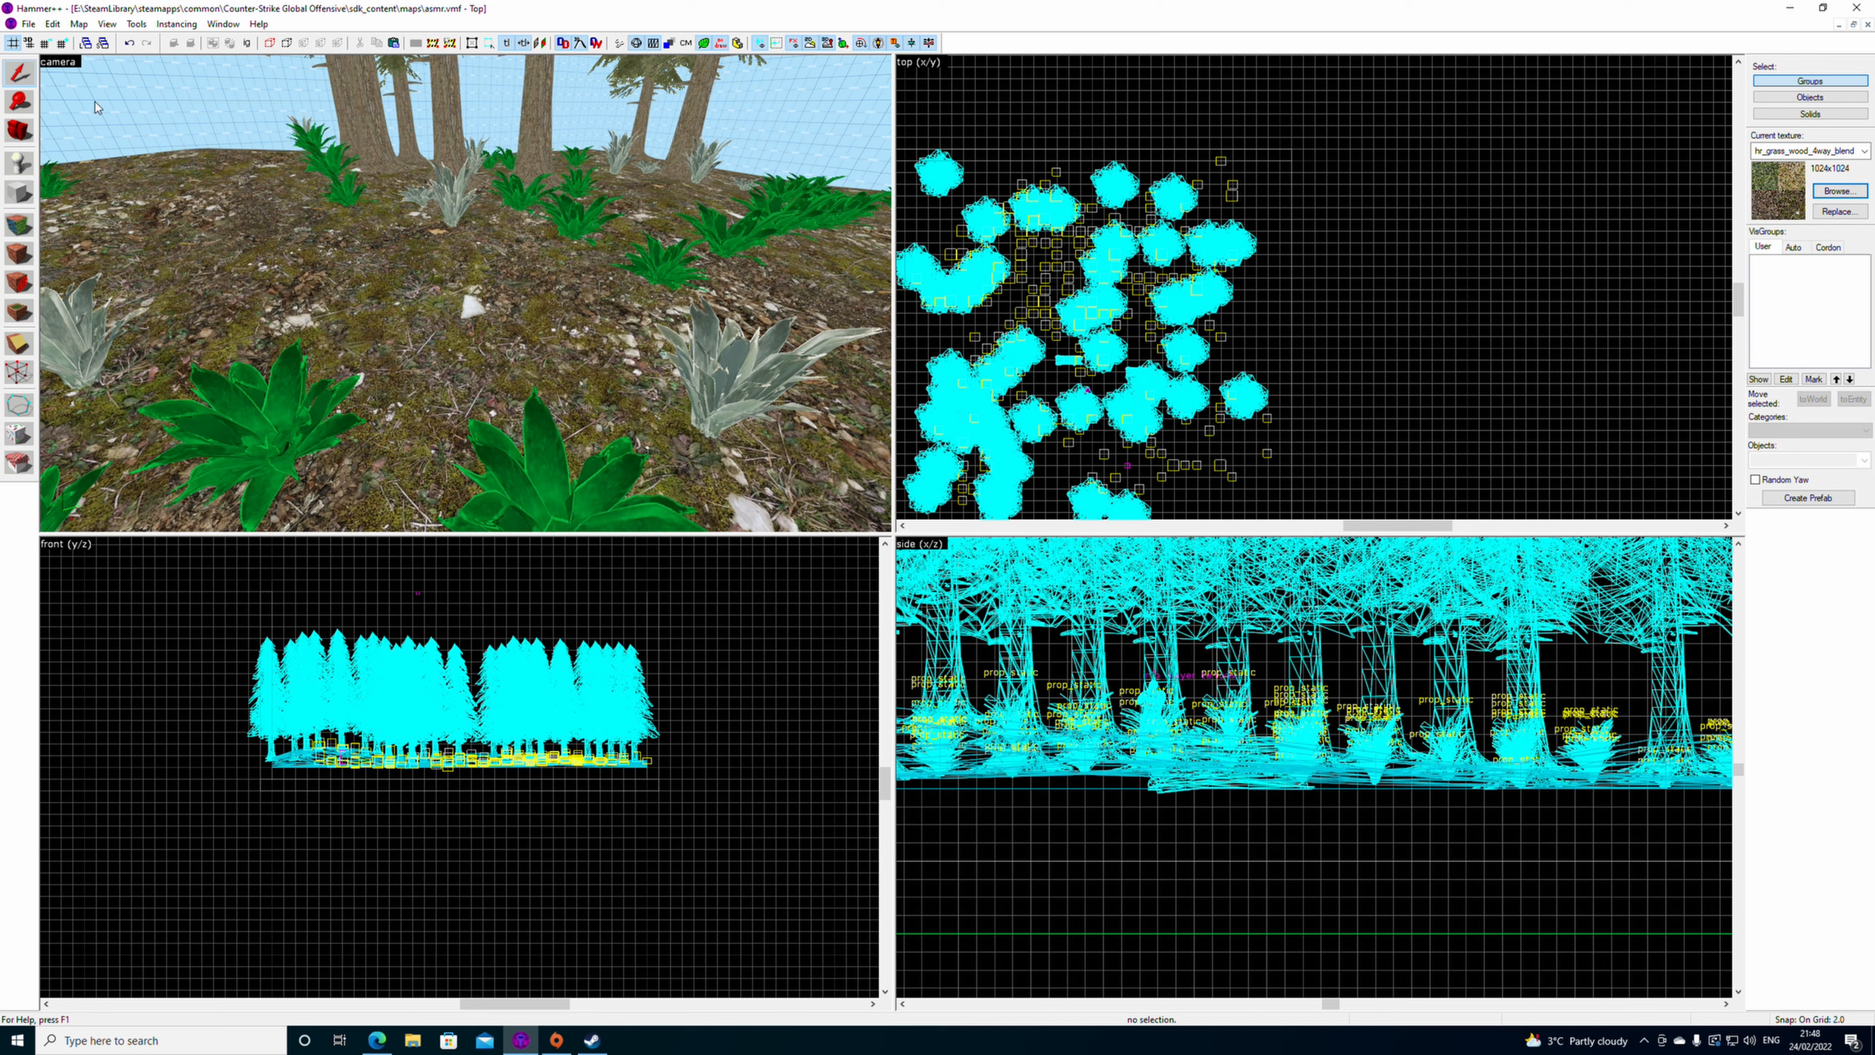
left_click(18, 433)
left_click(115, 68)
left_click(111, 82)
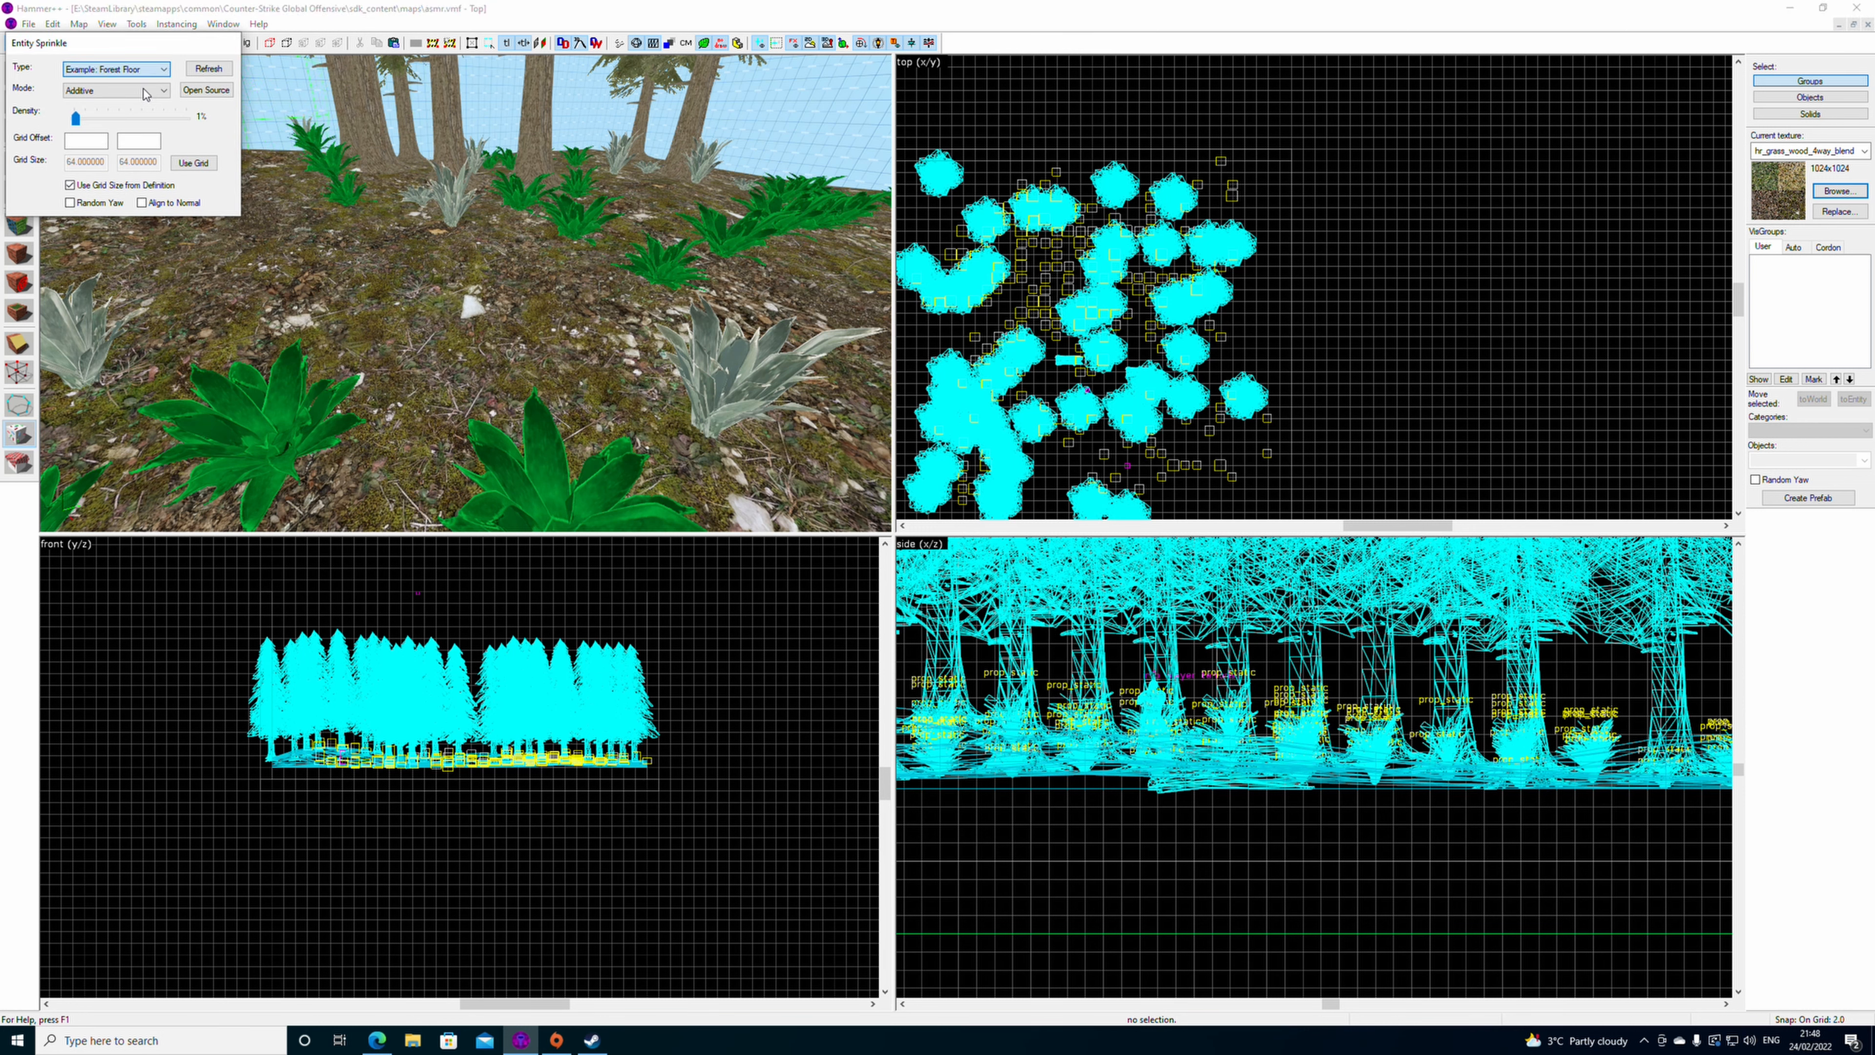
left_click(205, 90)
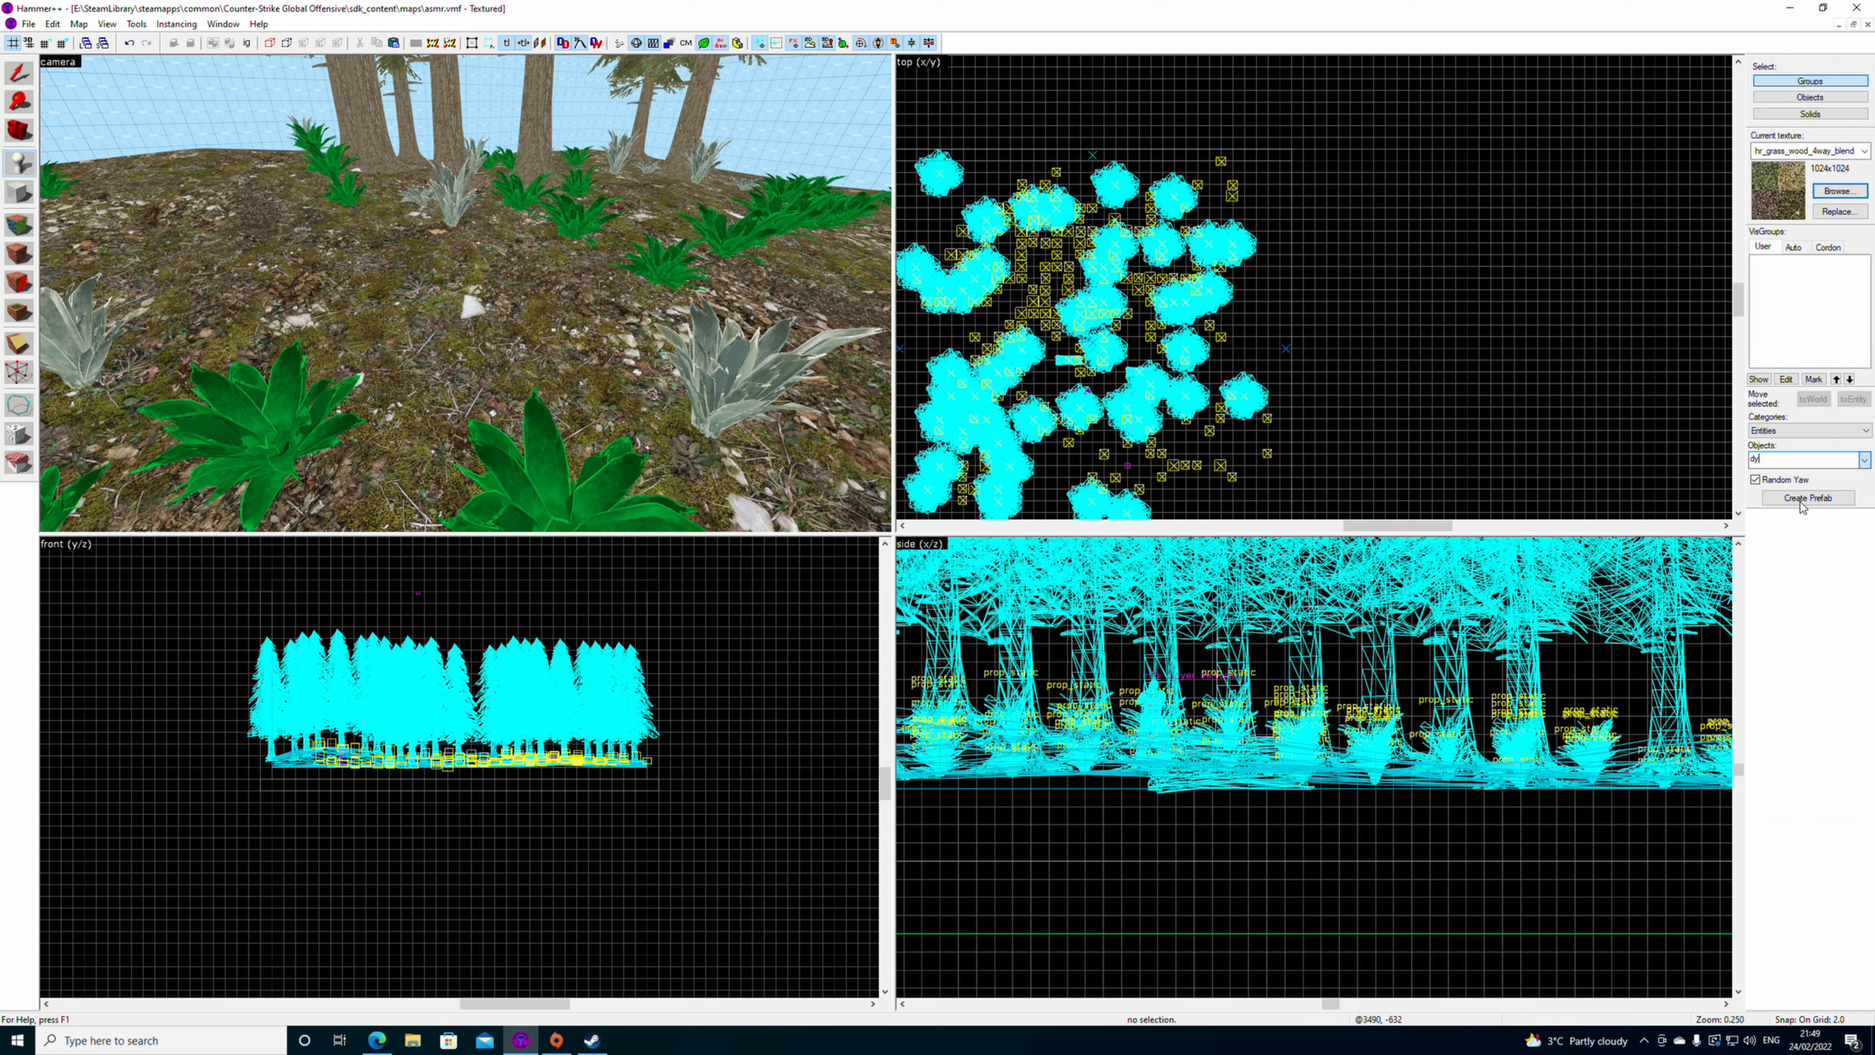
- Place a prop_dynamic entity on the forest floor and give it the deadwood_floor_02.mdl world model
left_click(524, 295)
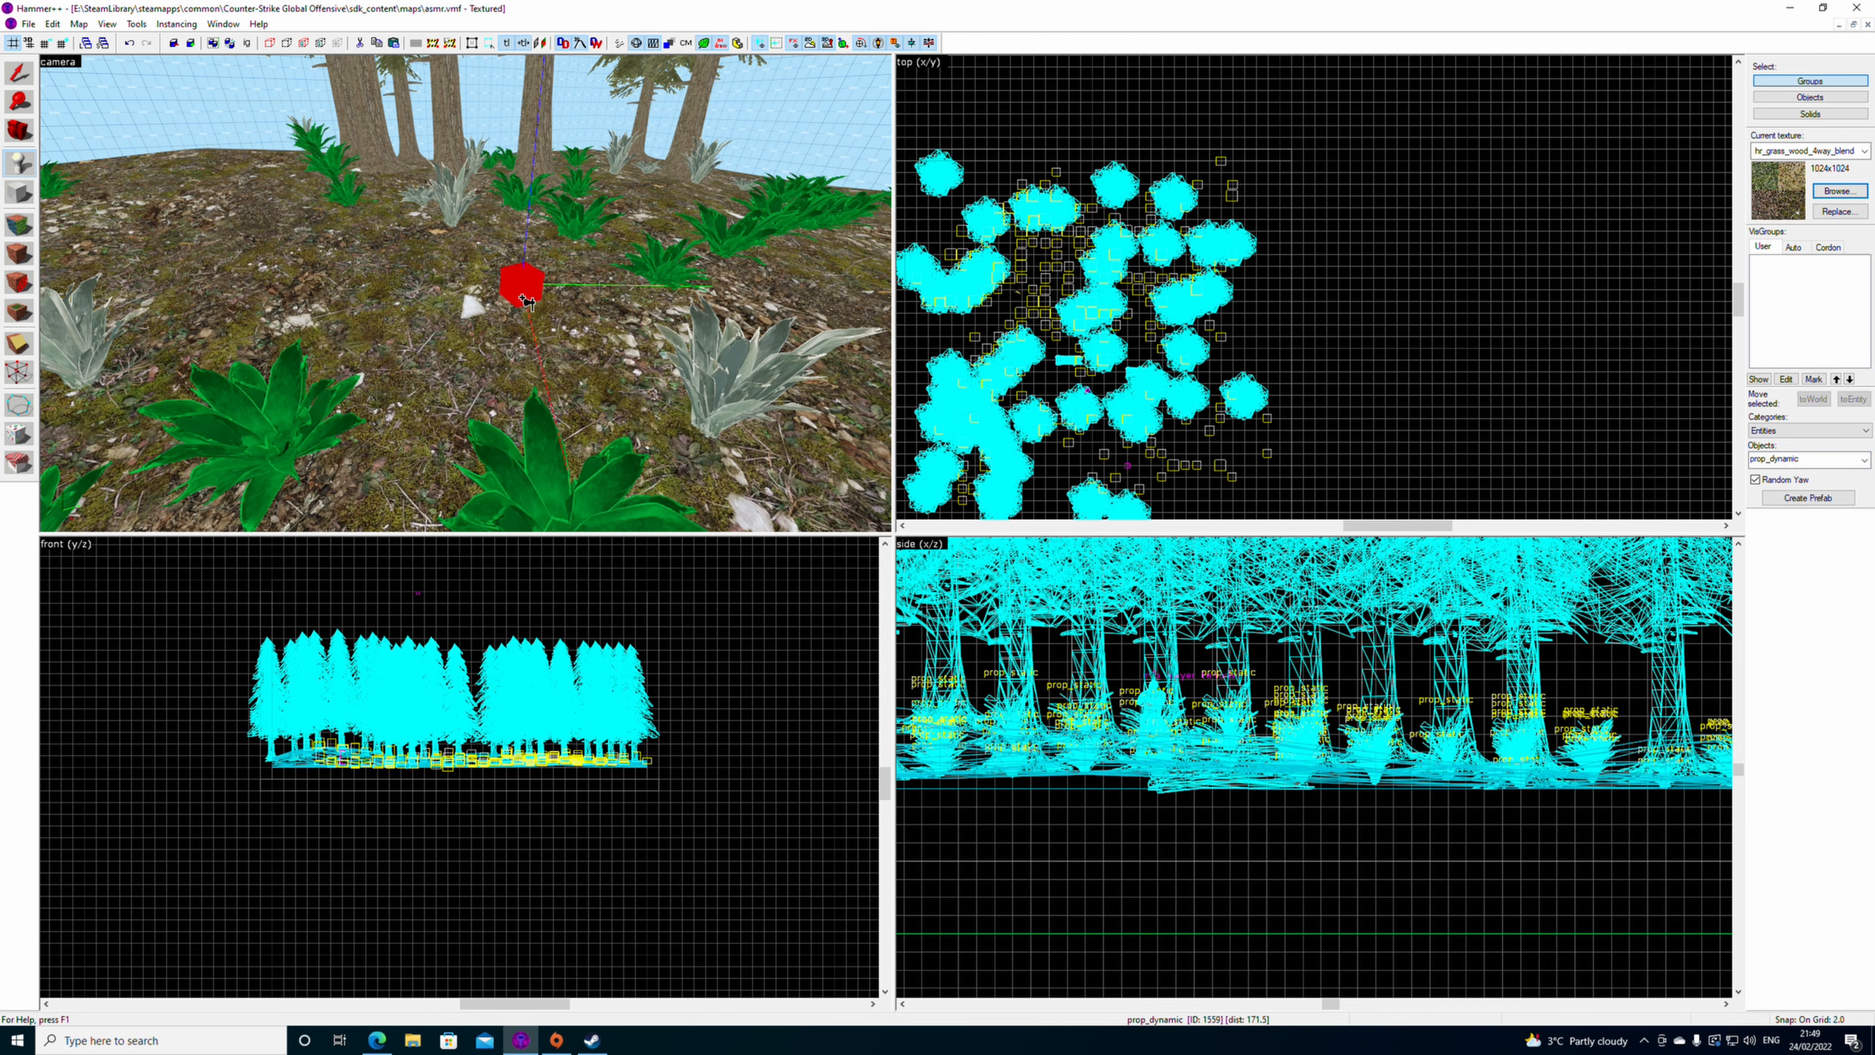
key("shift+s")
double_click(534, 301)
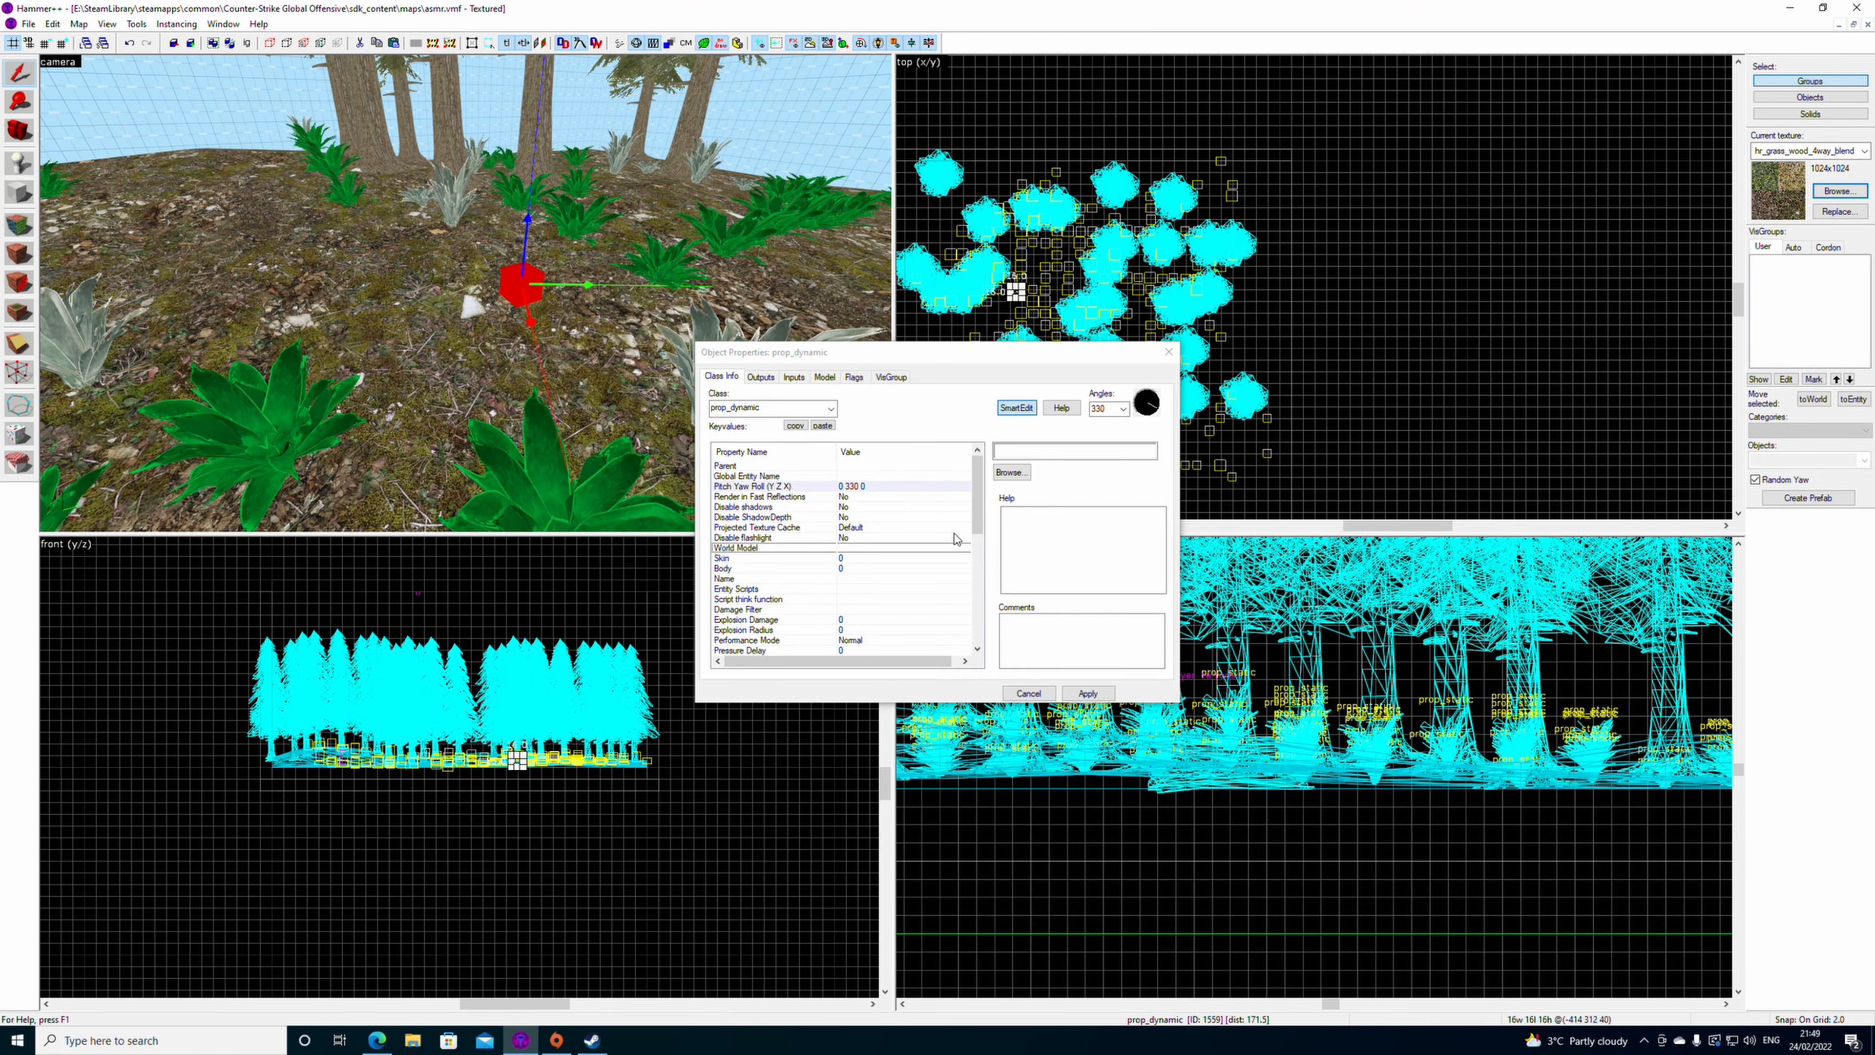
left_click(1011, 472)
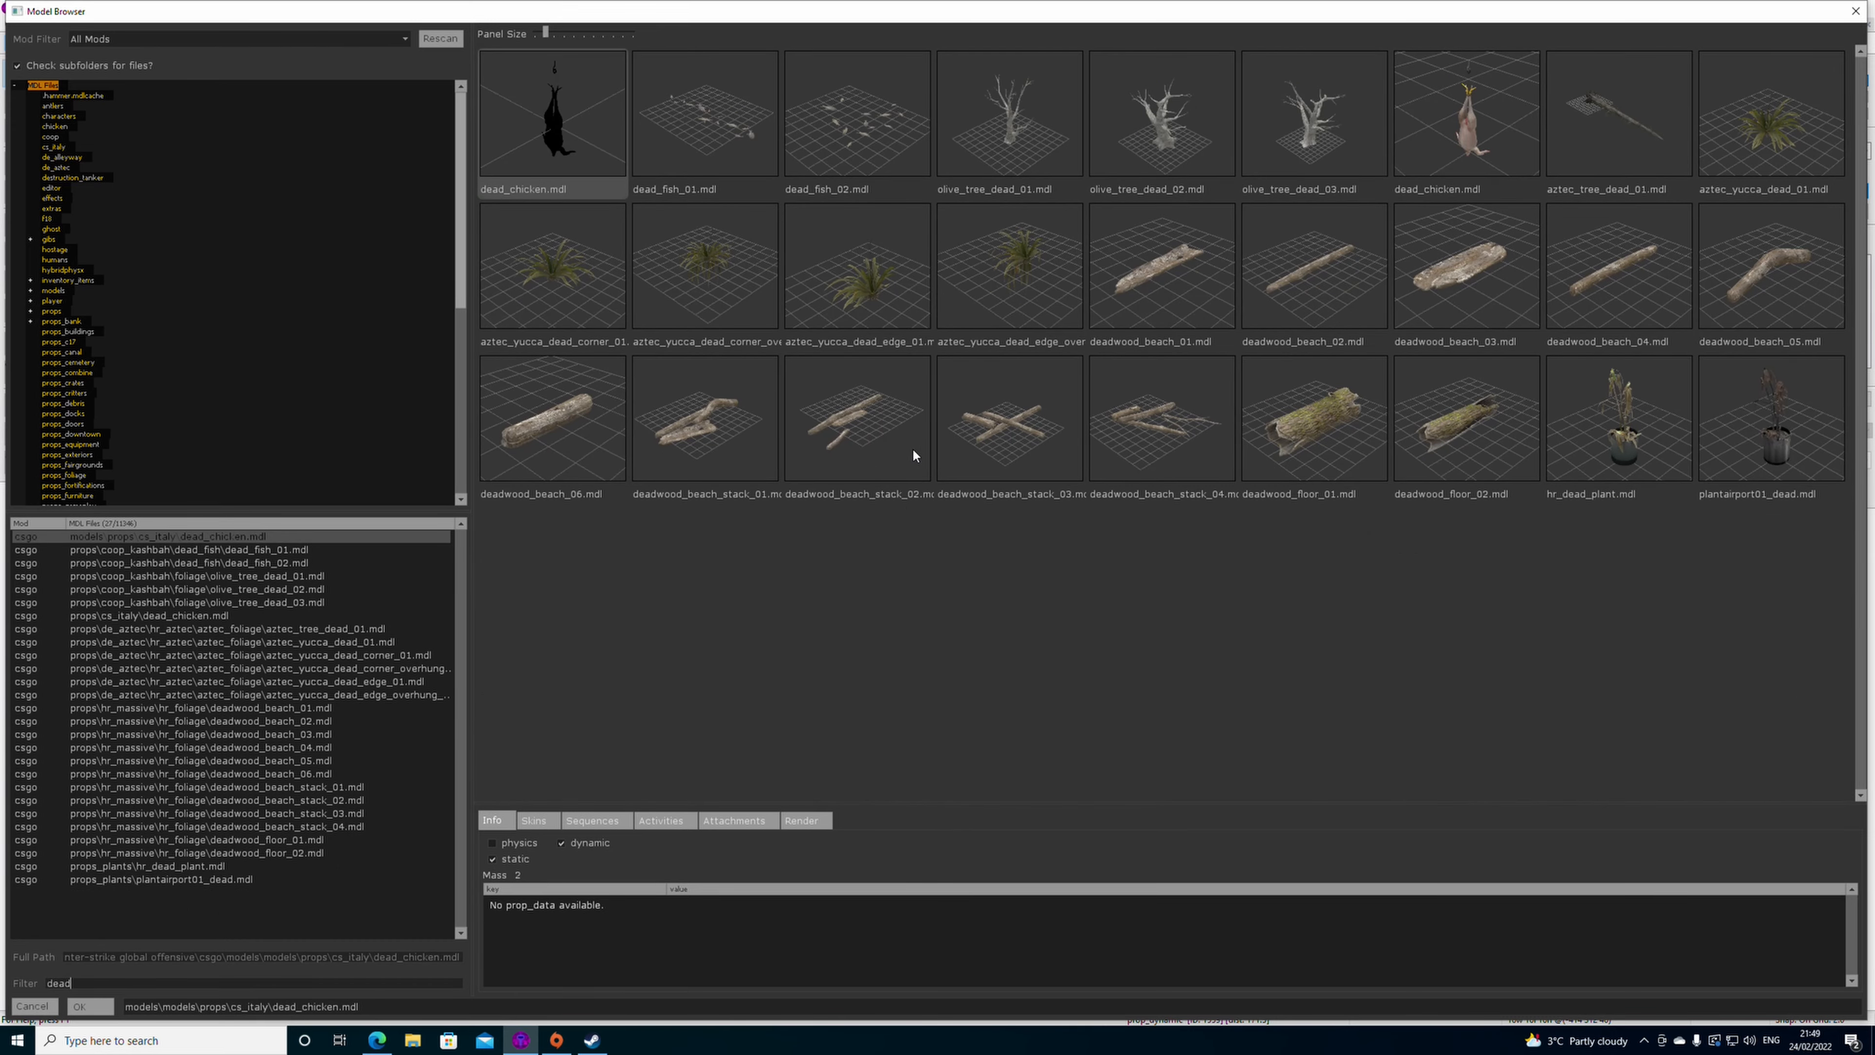
double_click(1464, 418)
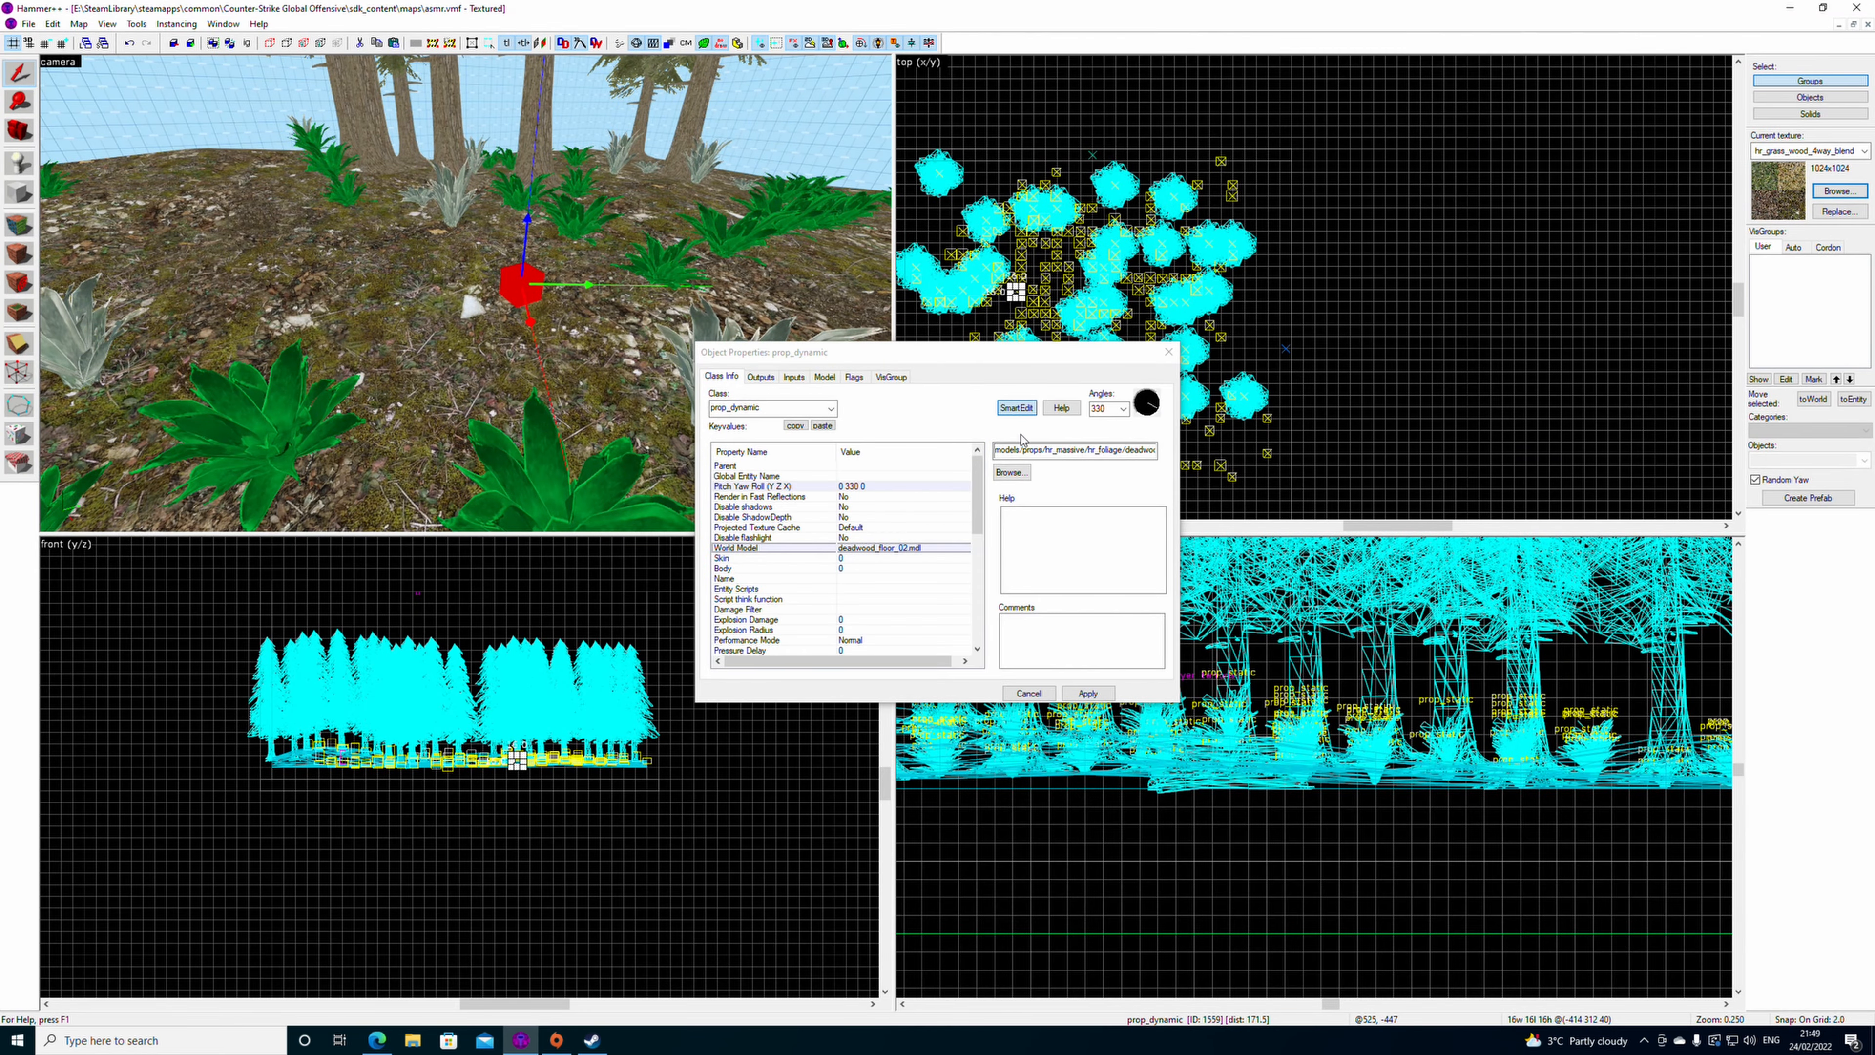
- Copy the full path of the log's world model from its properties and close them
double_click(1062, 450)
right_click(1063, 449)
left_click(1096, 497)
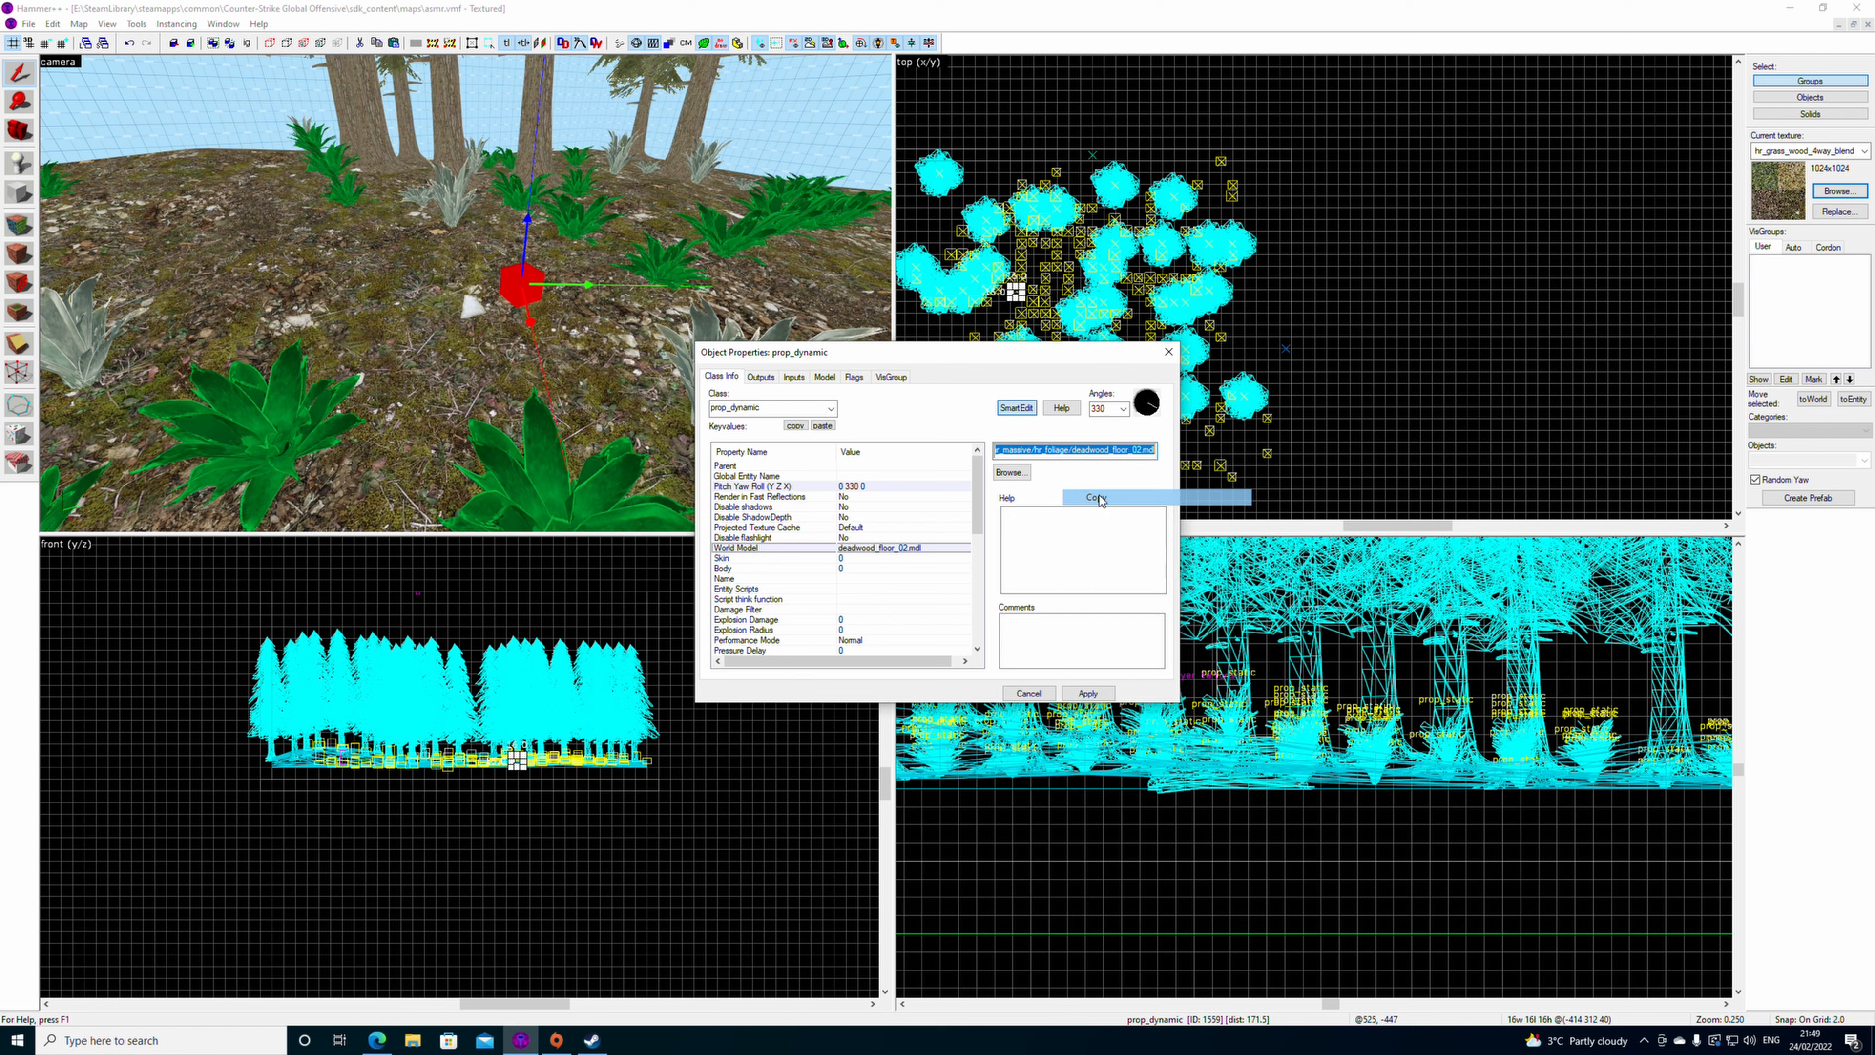
left_click(1169, 351)
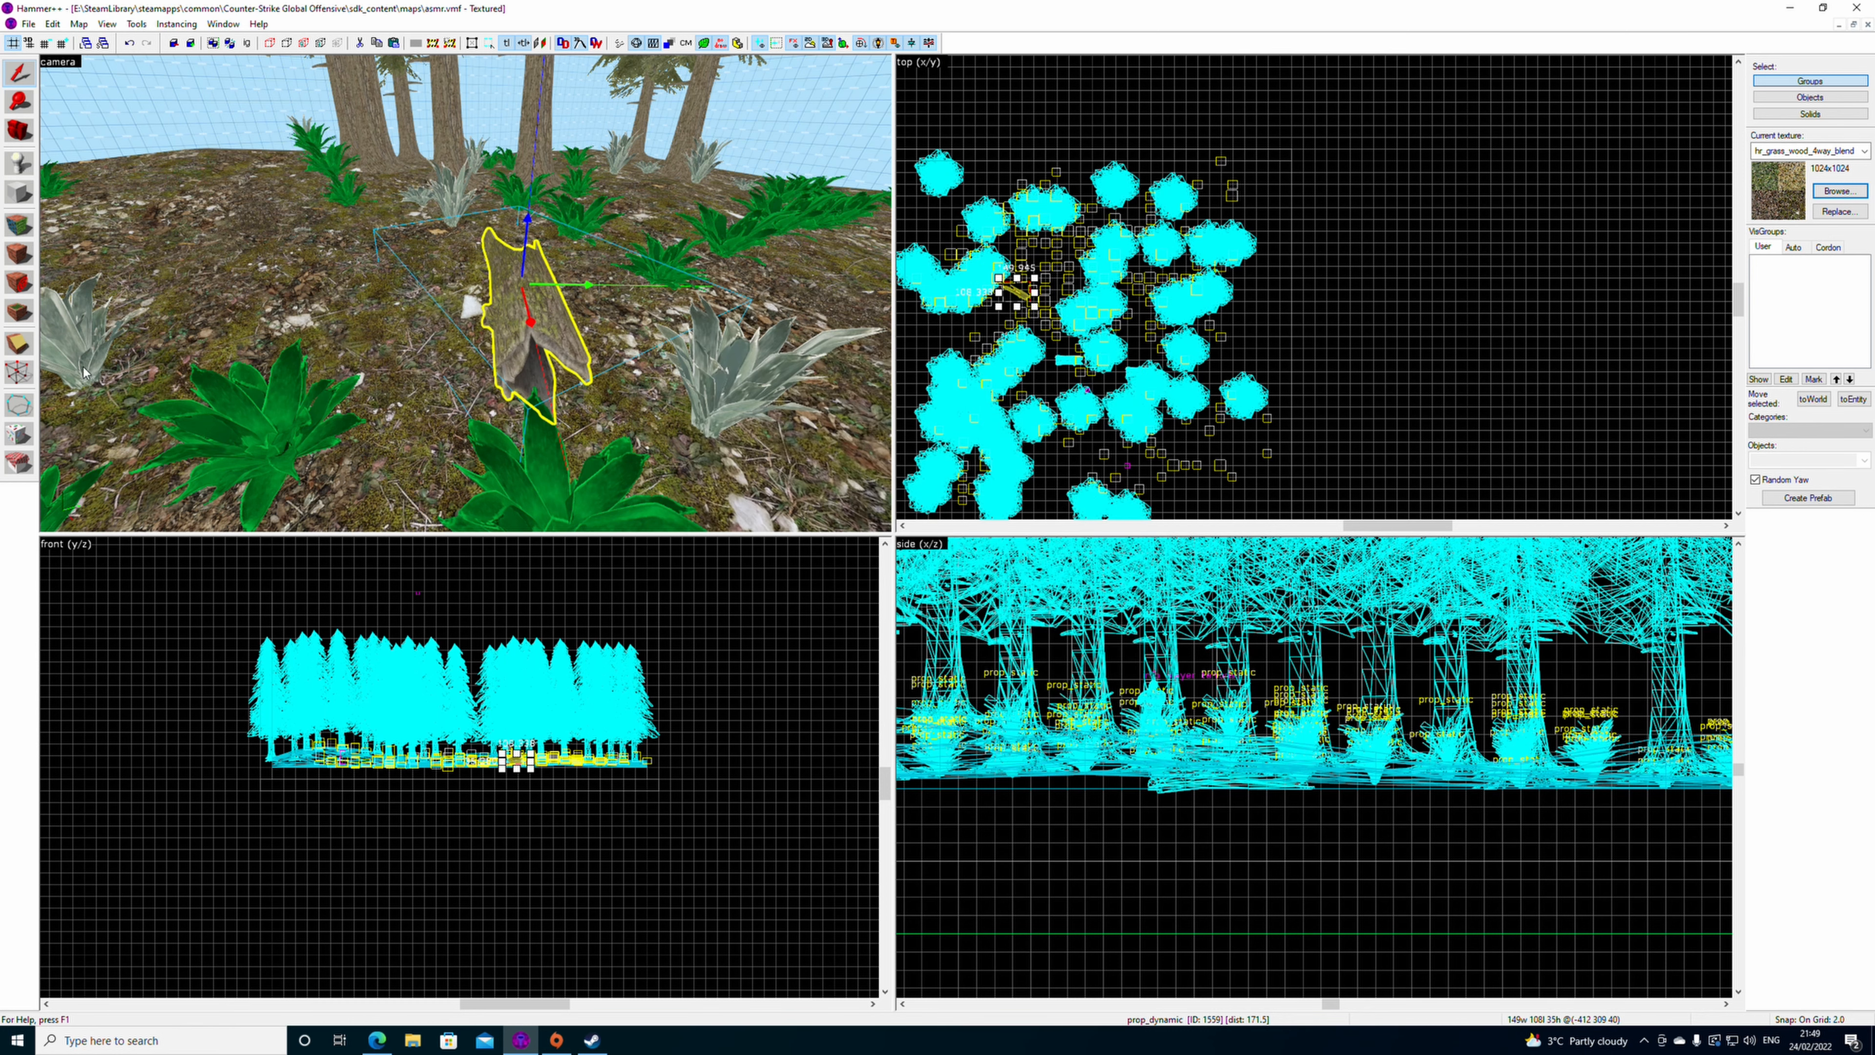
- Open the source file of the Example: Forest Floor sprinkle type in Notepad
left_click(18, 434)
left_click(157, 69)
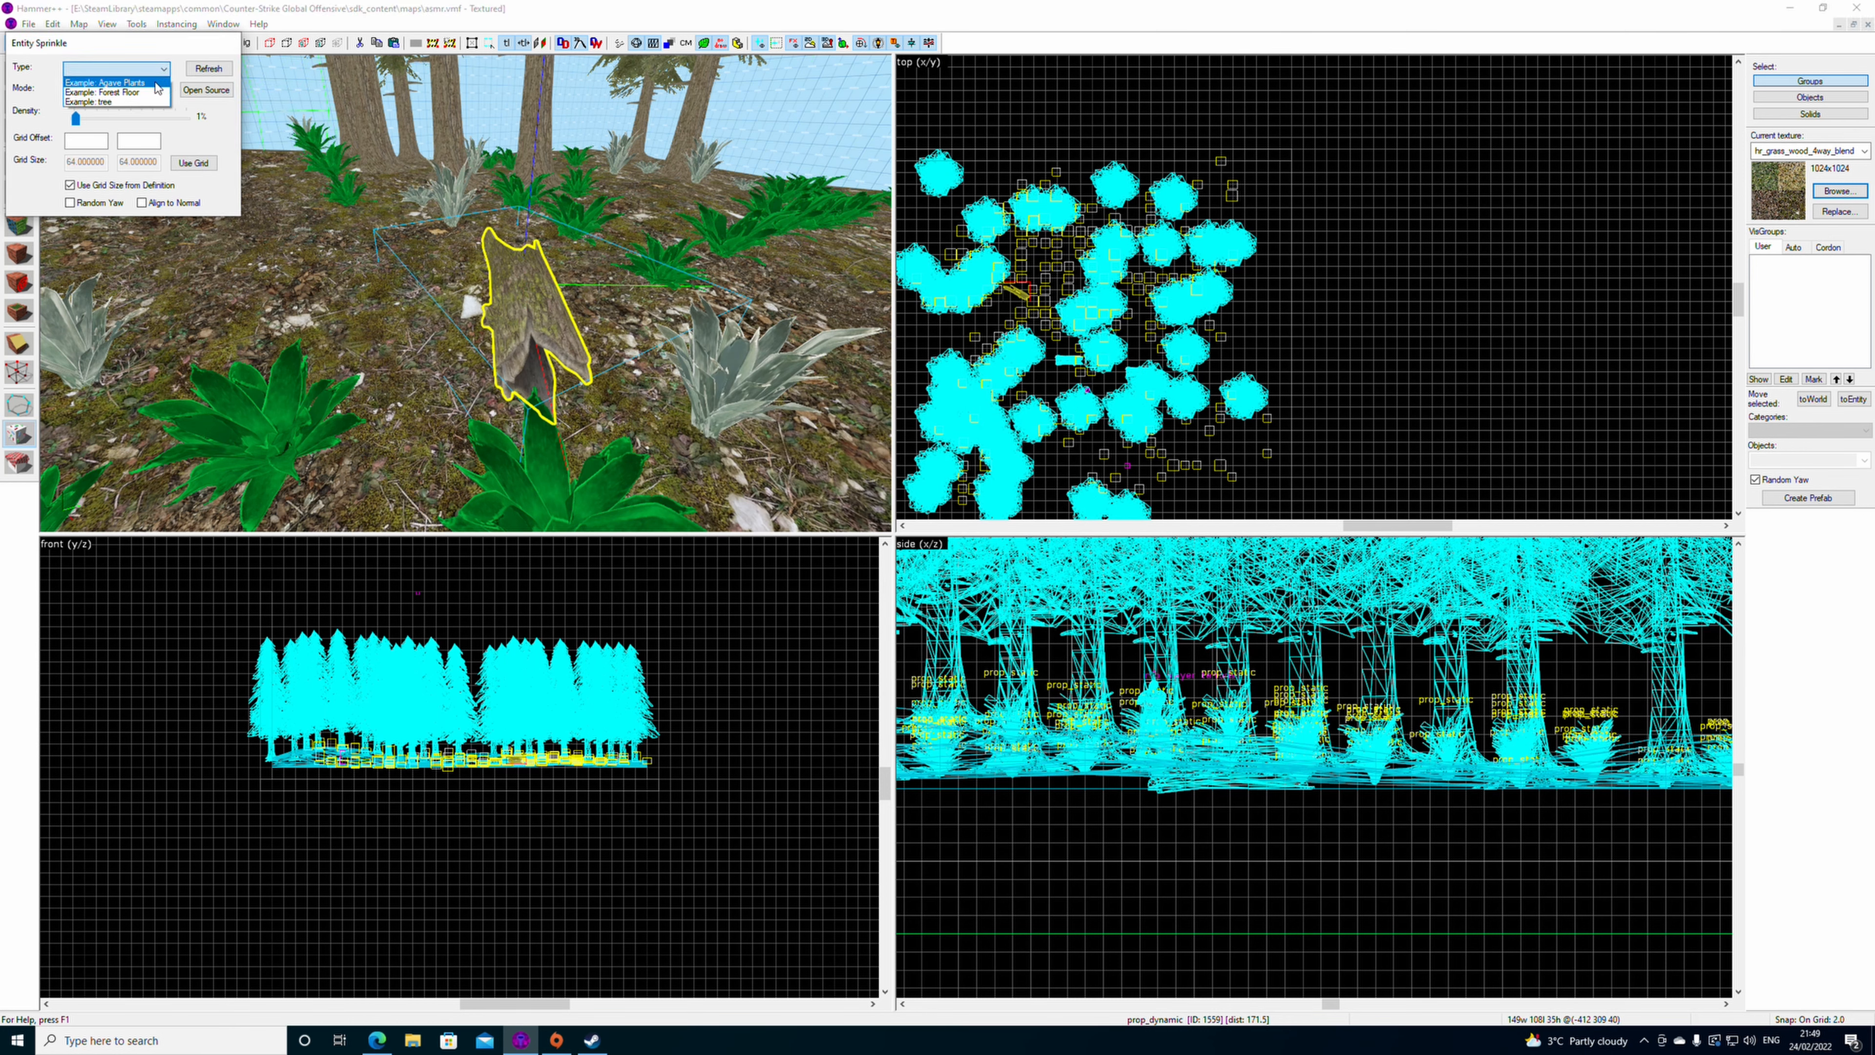
left_click(151, 92)
left_click(206, 89)
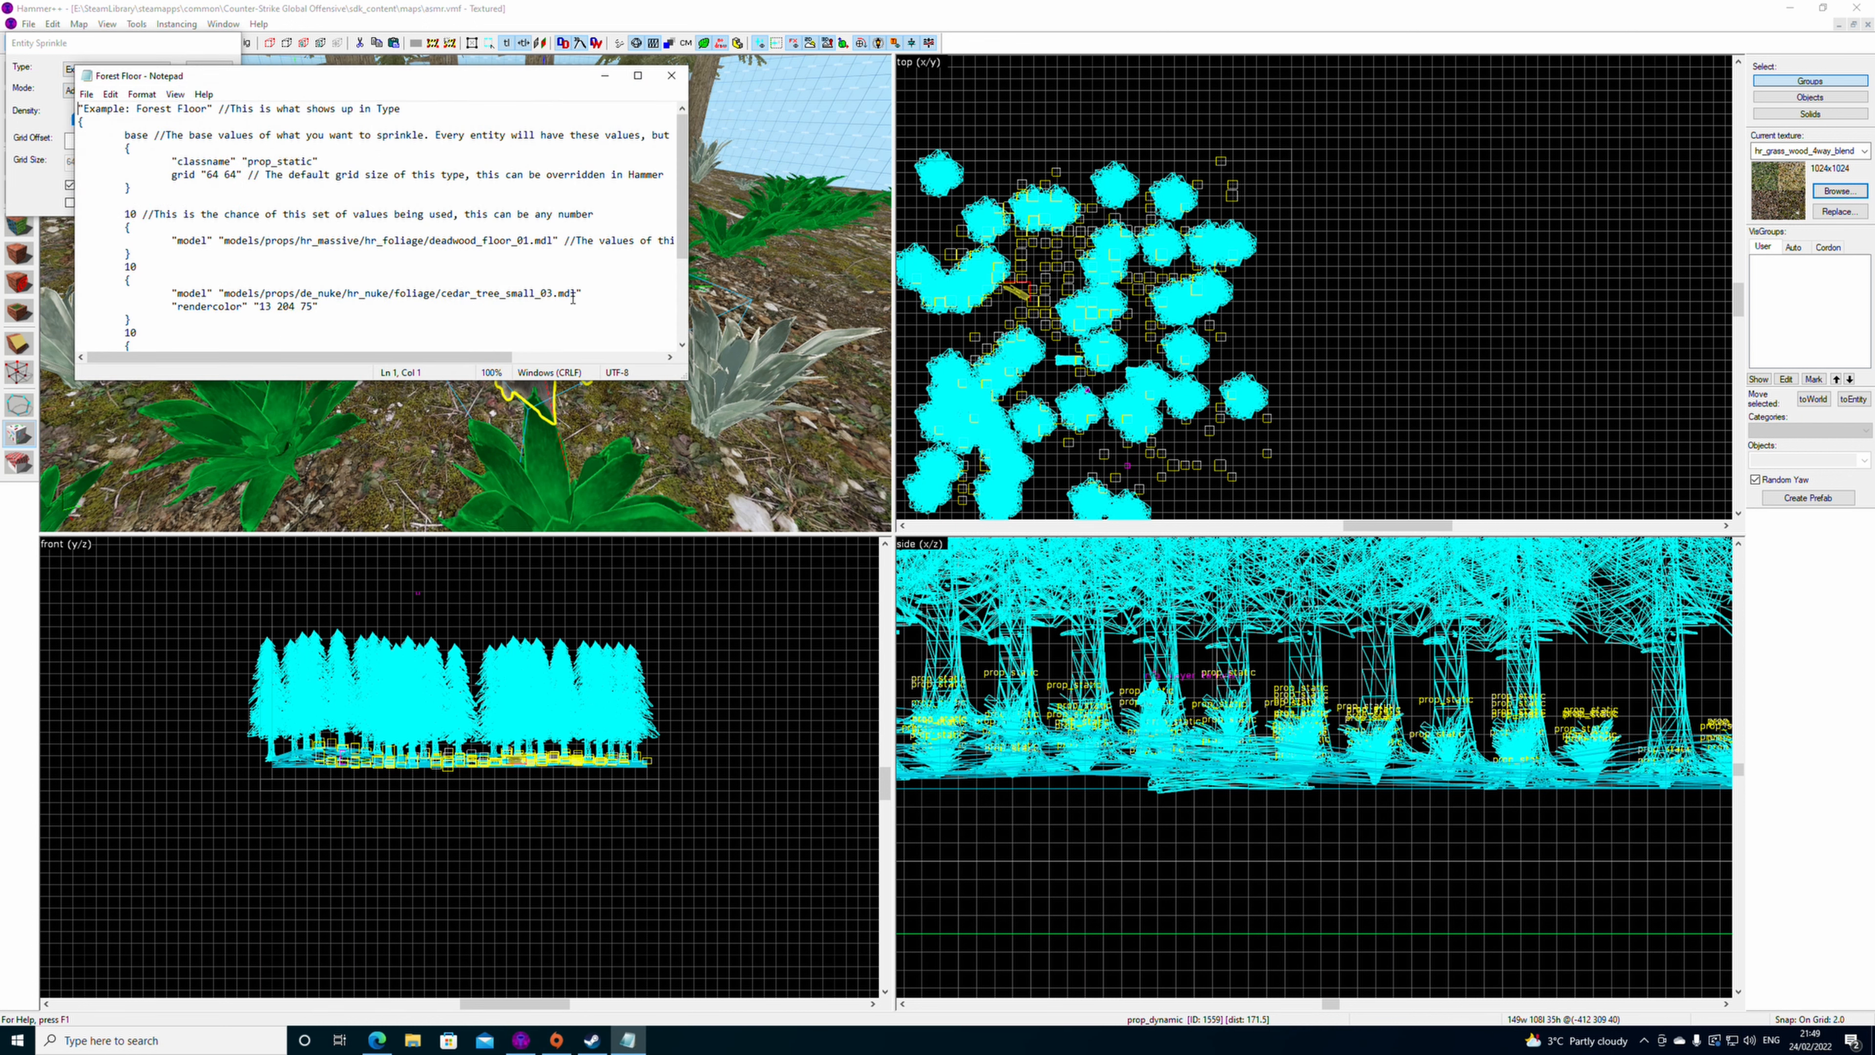
- Replace the cedar_tree_small_03.mdl path with models/props/hr_massive/hr_foliage/deadwood_floor_02.mdl and save the definition file
left_click_drag(577, 294, 226, 293)
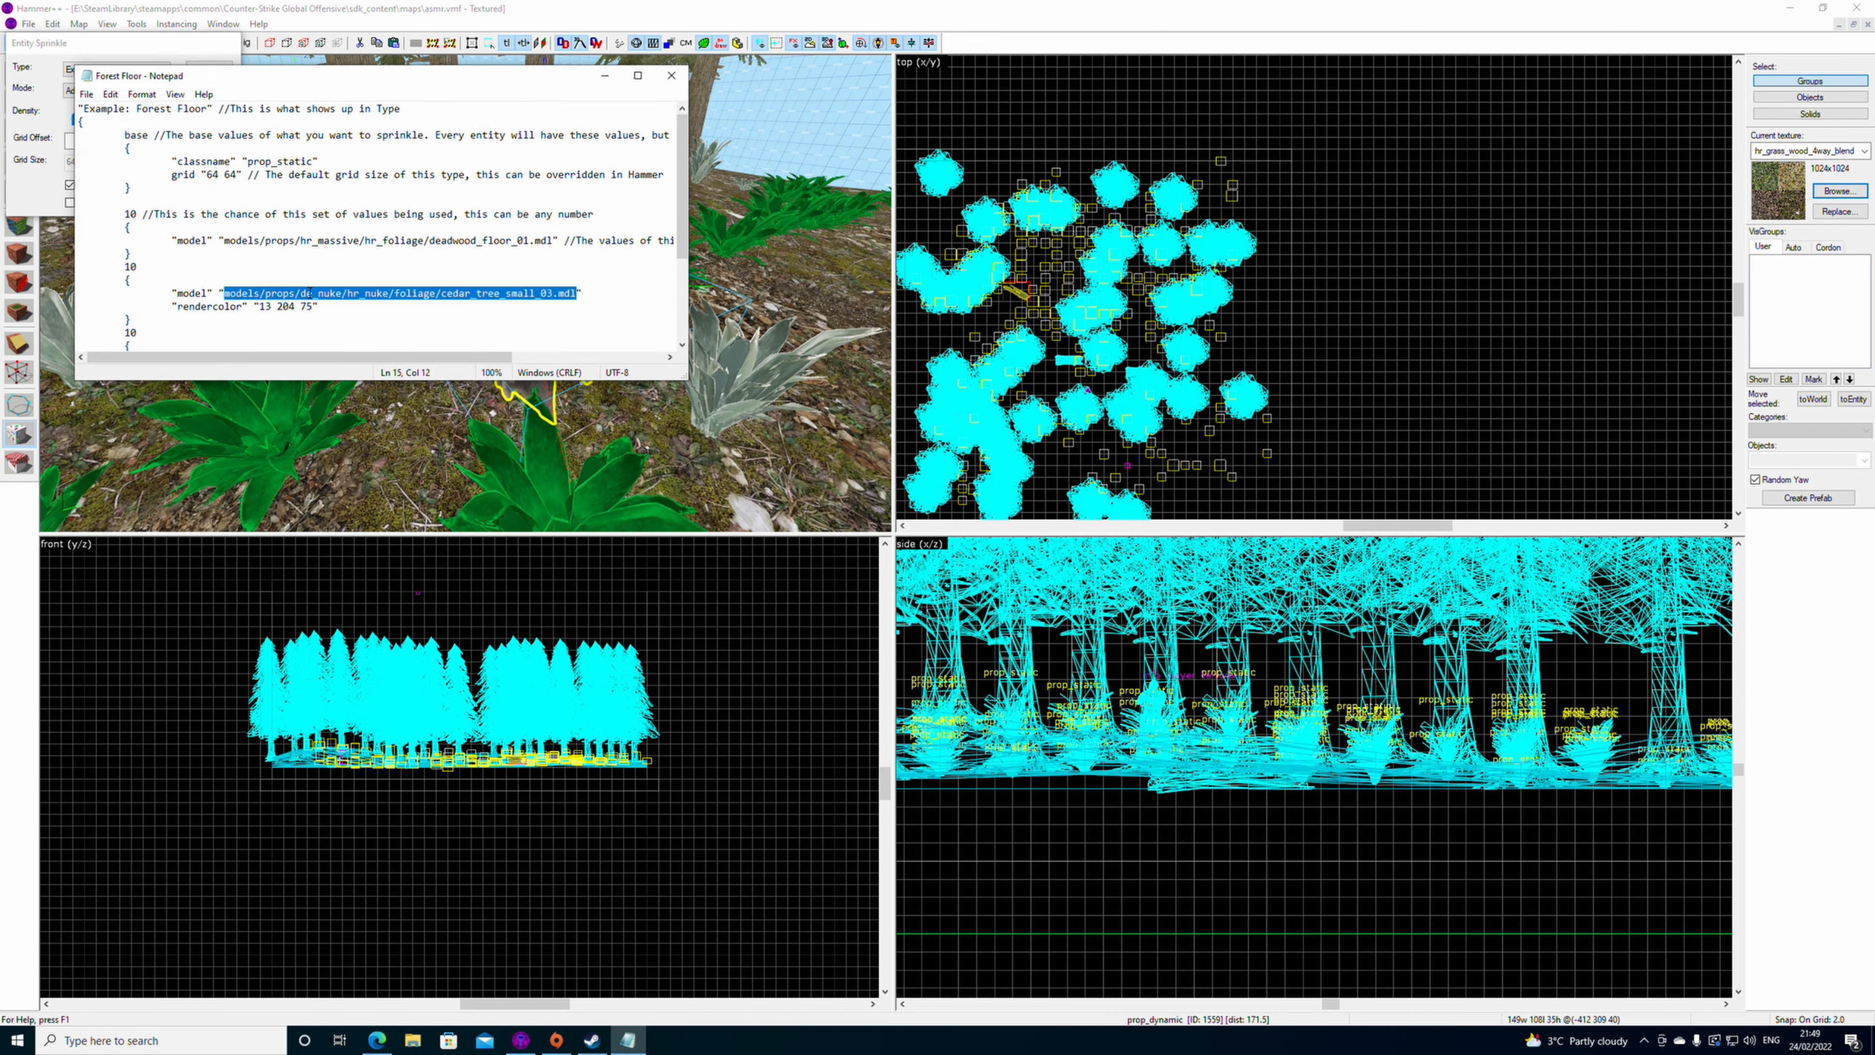
key("ctrl+v")
left_click(86, 93)
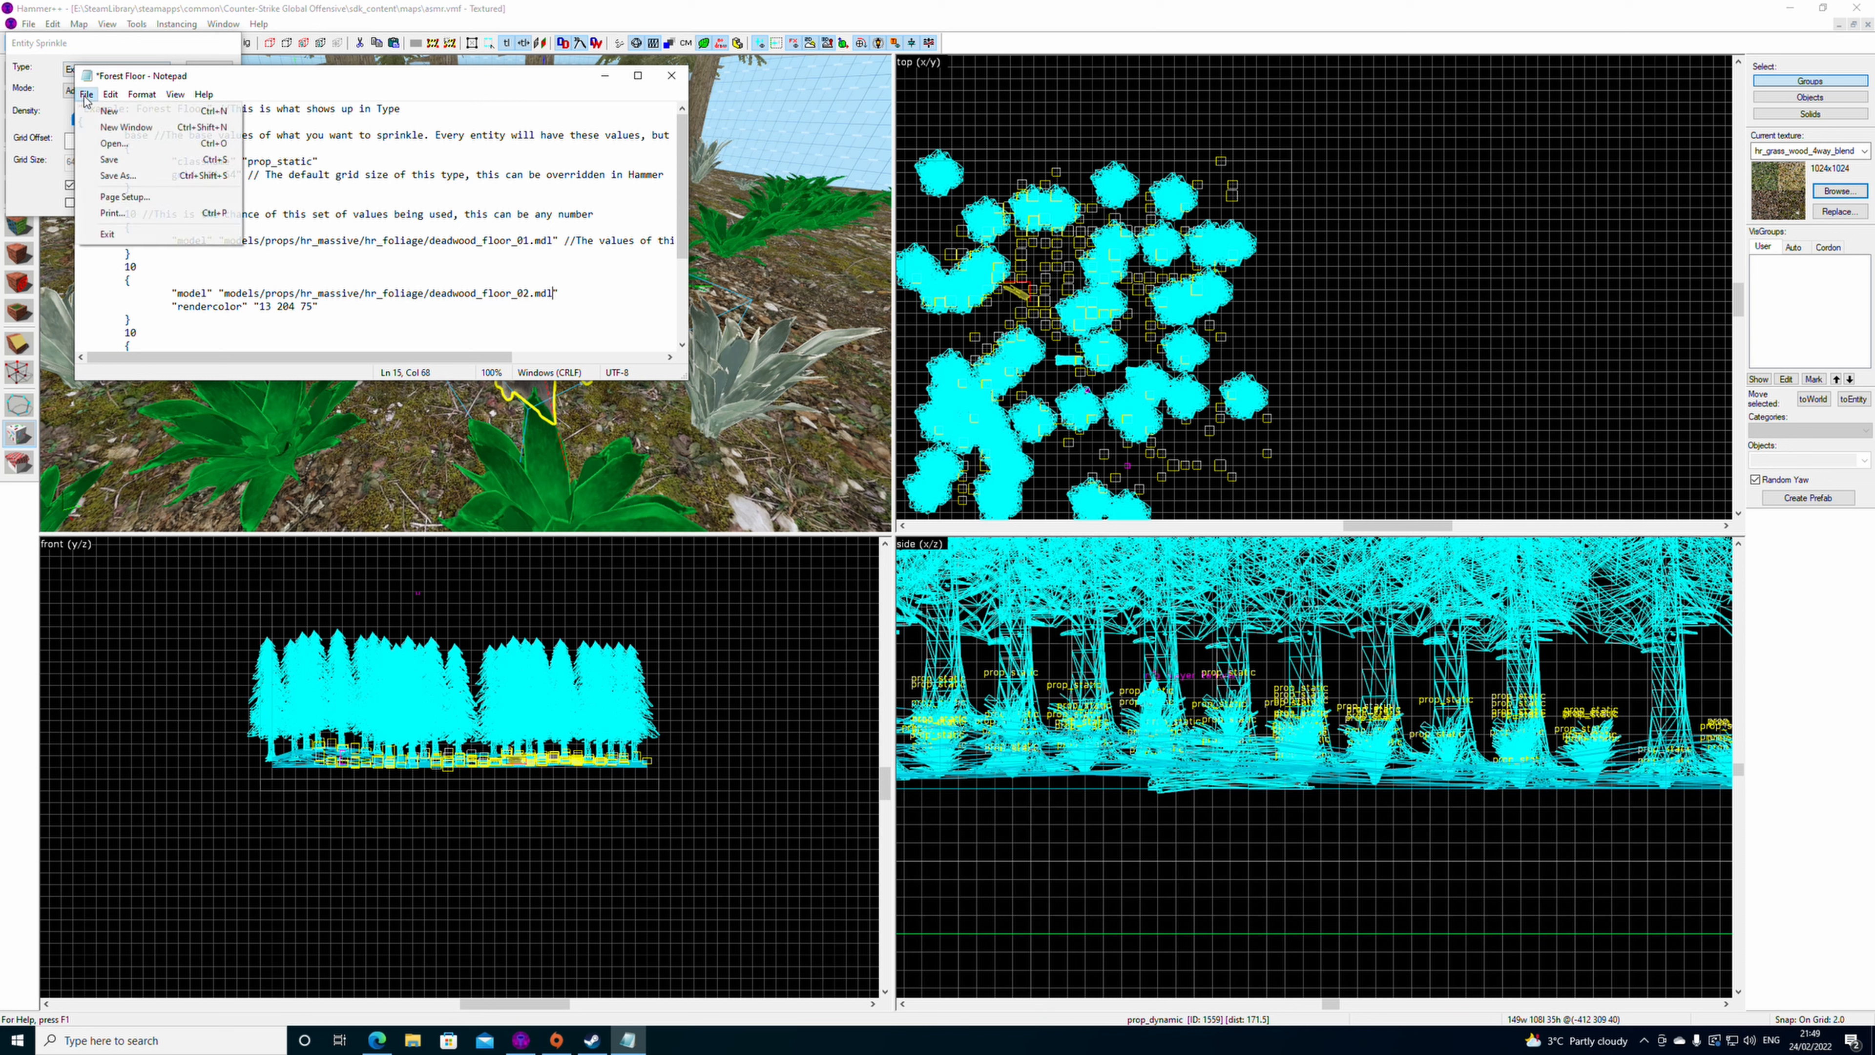
left_click(105, 160)
- Delete the agave_plant_03.mdl and agave_plant_04.mdl cases from the Forest Floor definition, save the file and close it
scroll(536, 295, "down", 3)
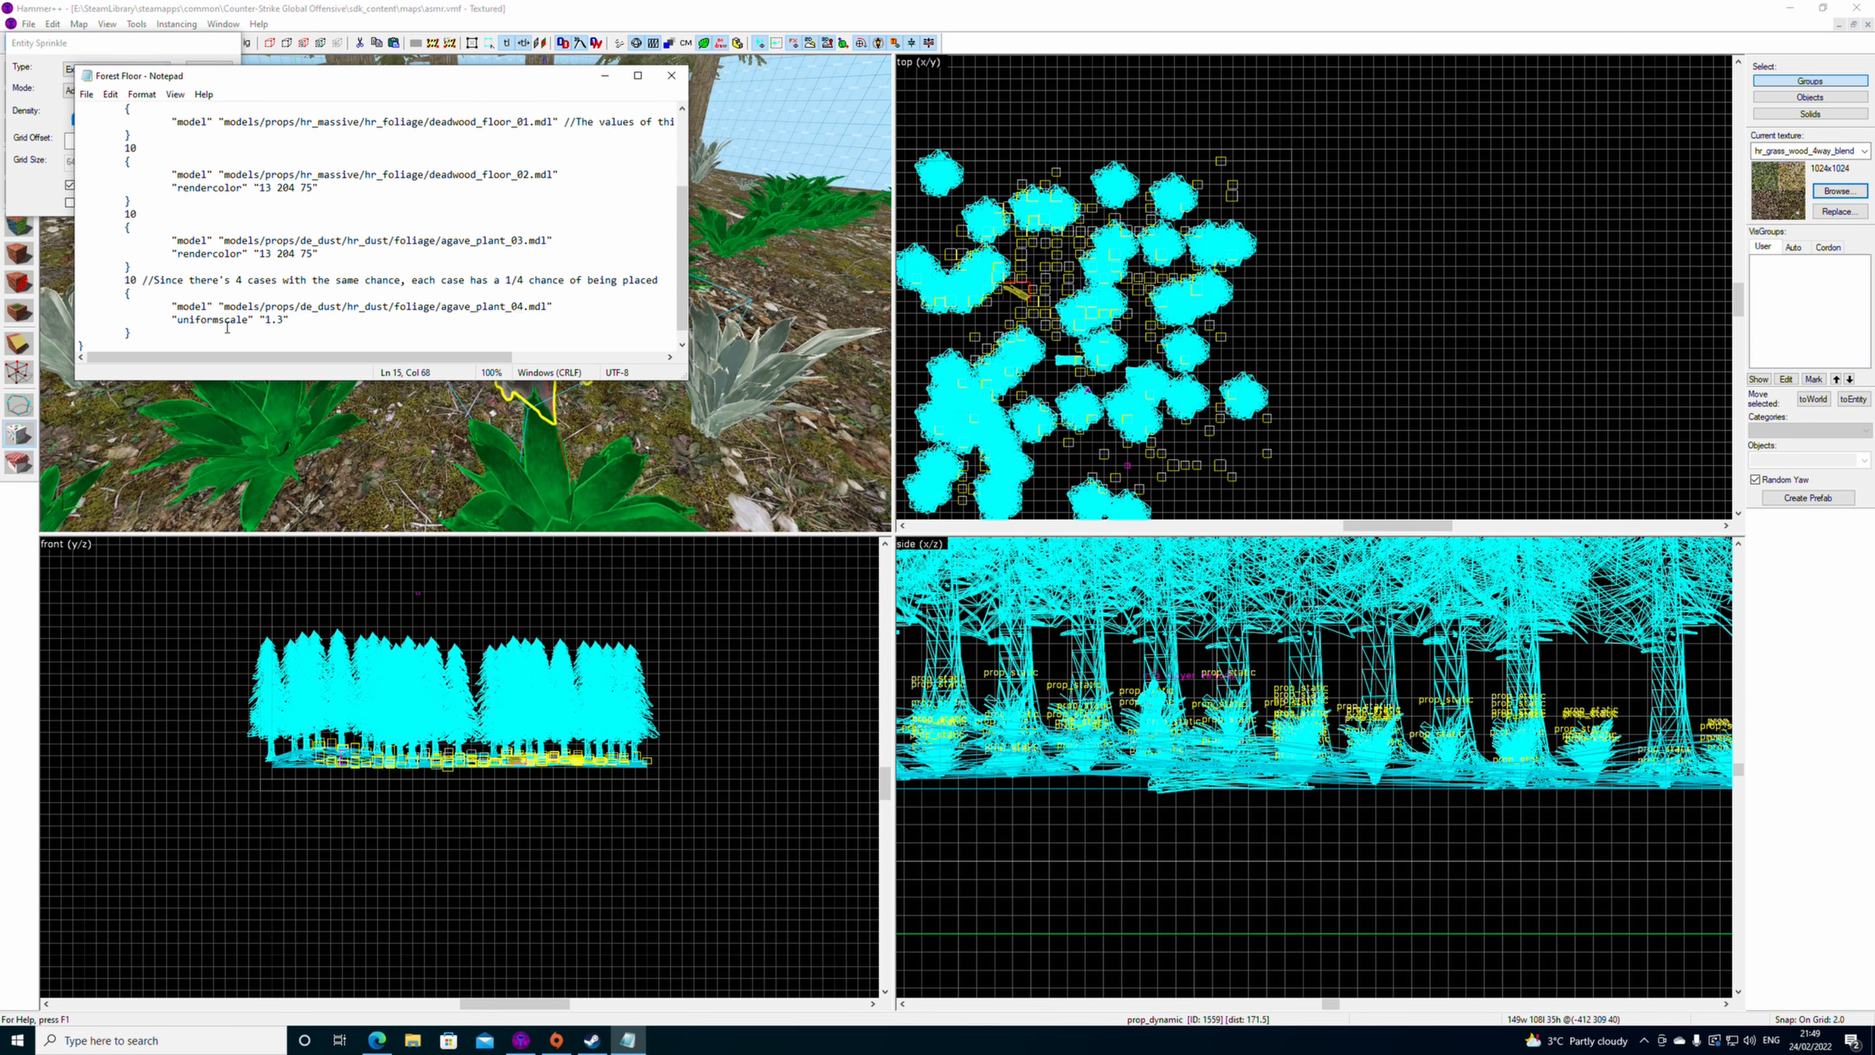
left_click_drag(147, 334, 125, 213)
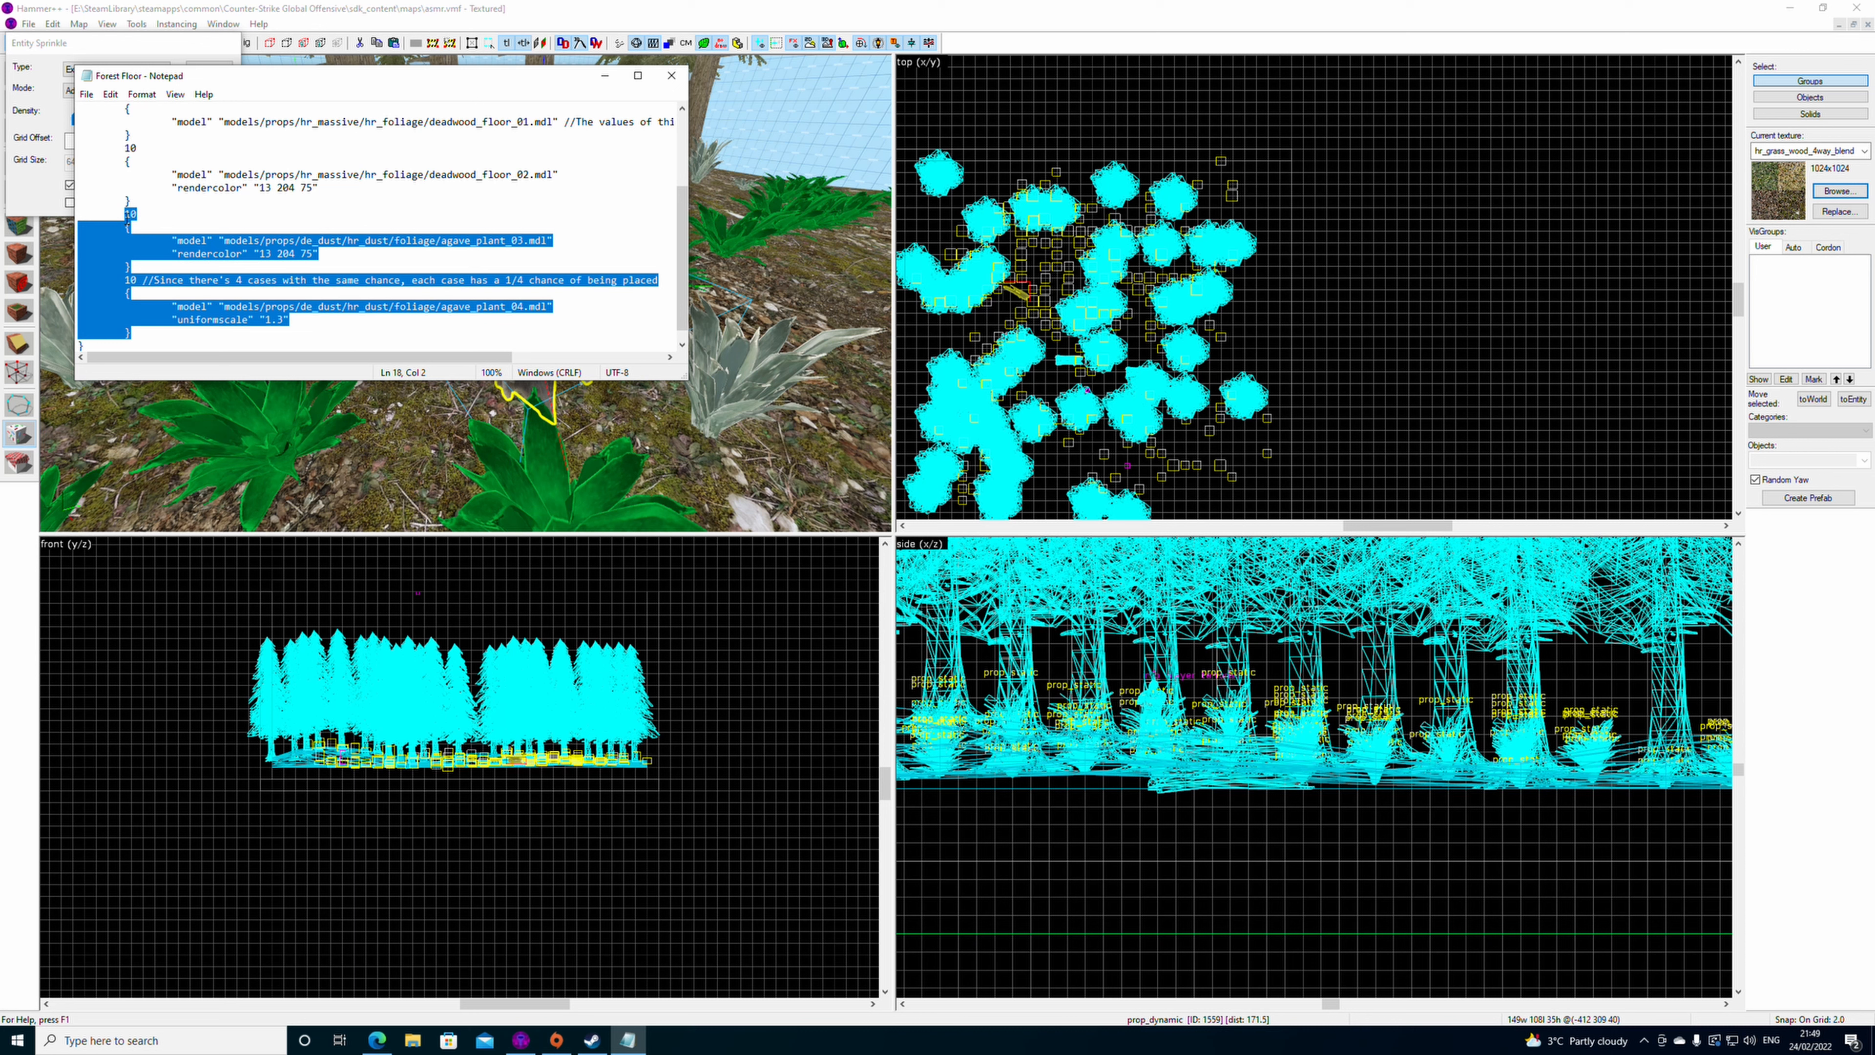
left_click_drag(127, 220, 127, 267)
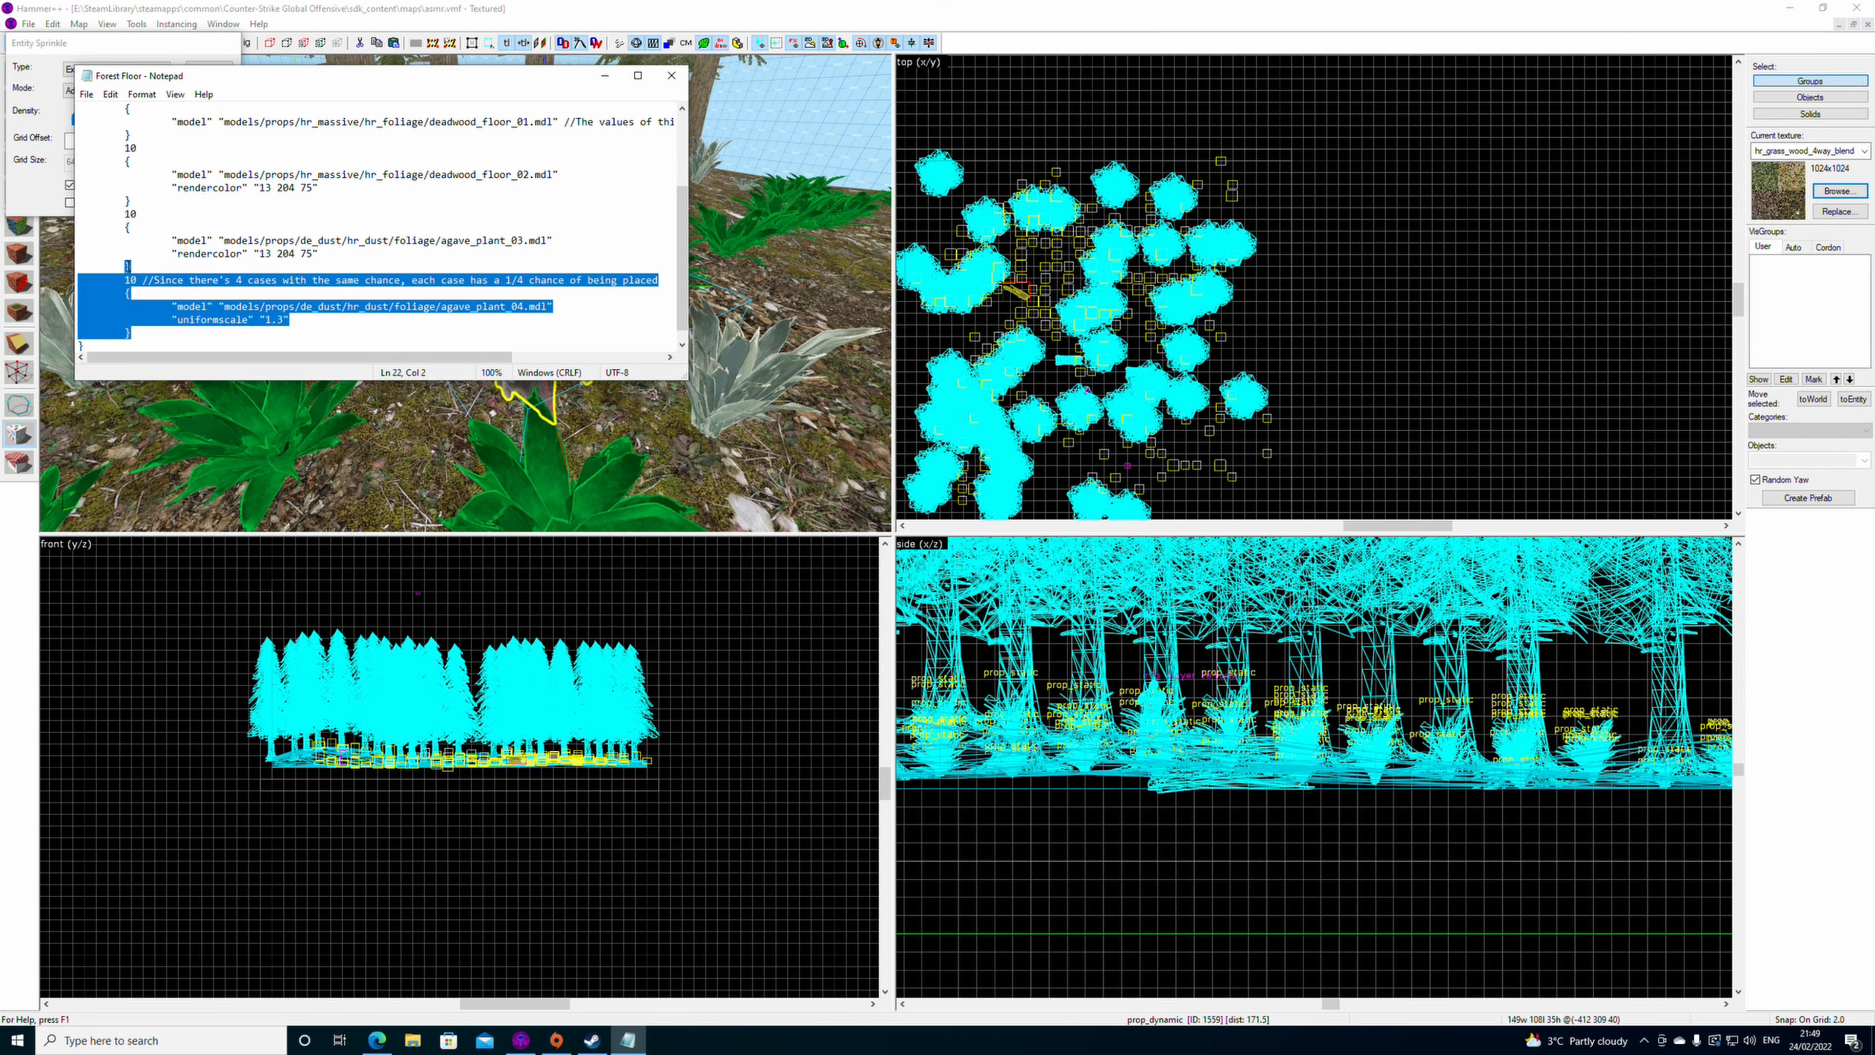
left_click_drag(127, 266, 130, 213)
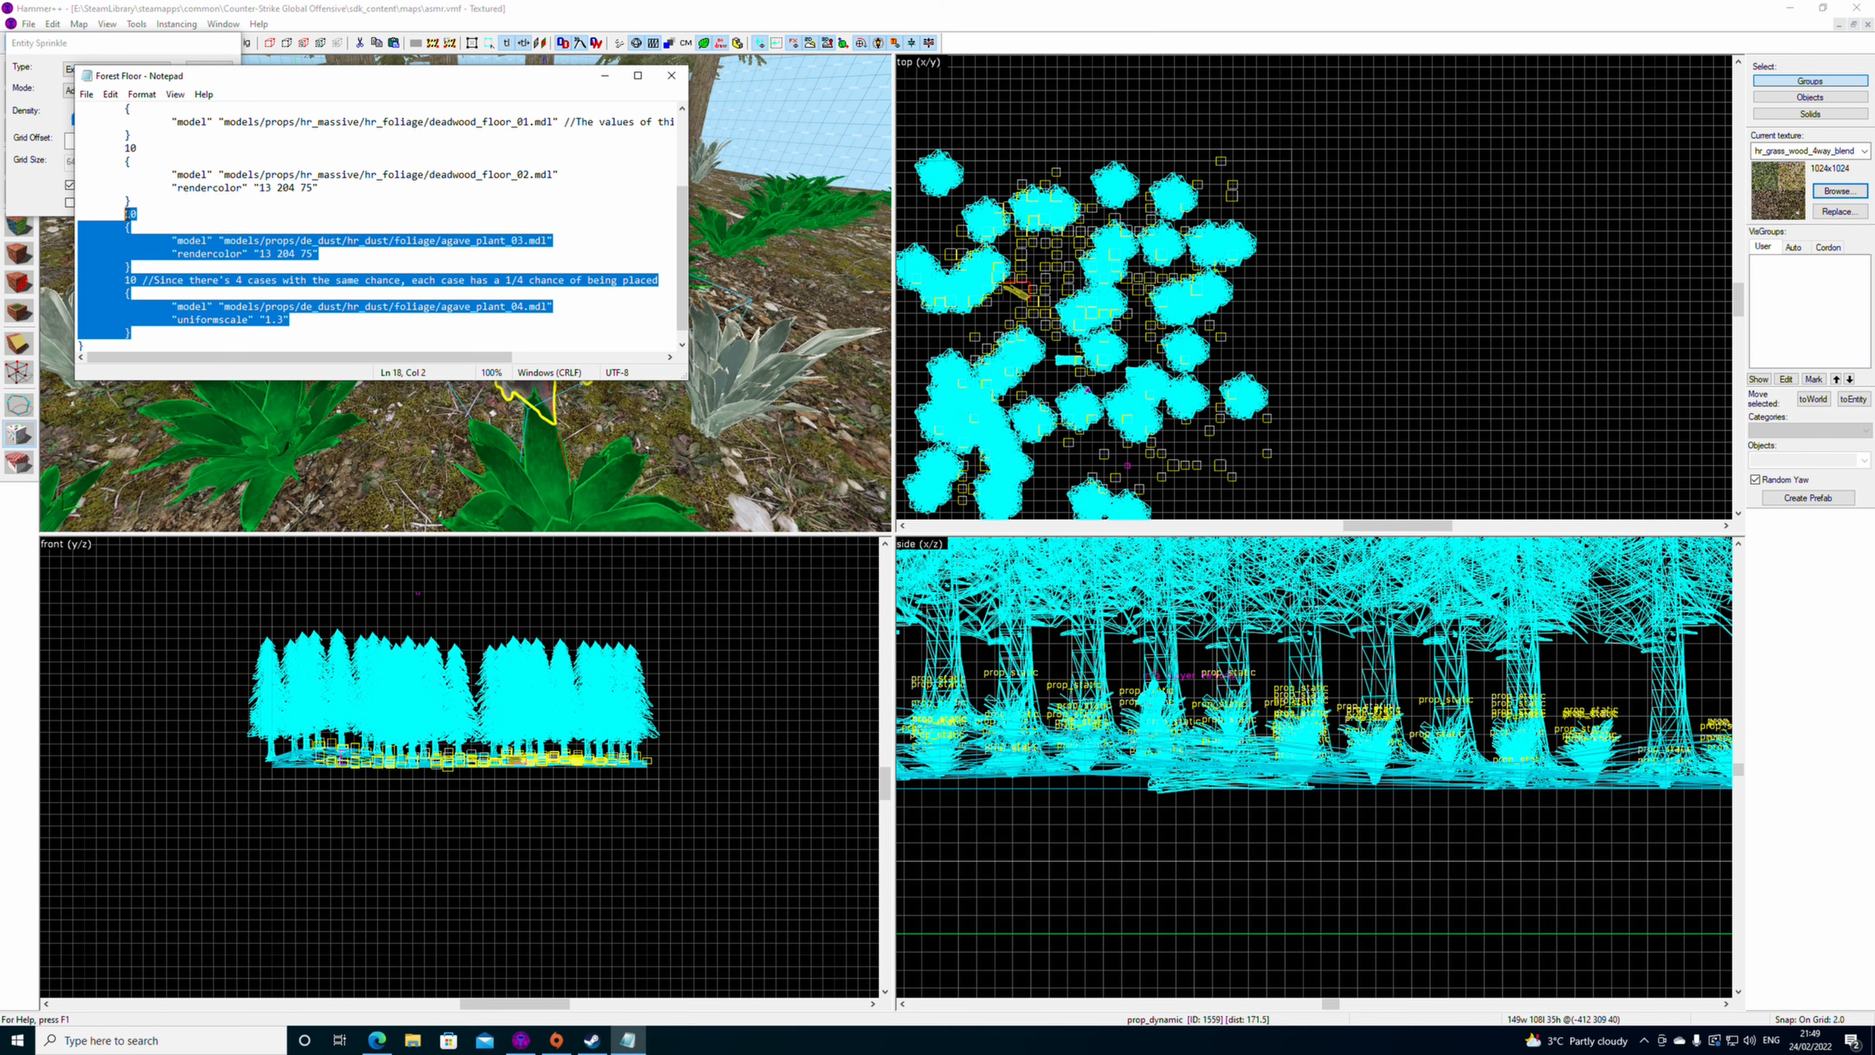
key("Delete")
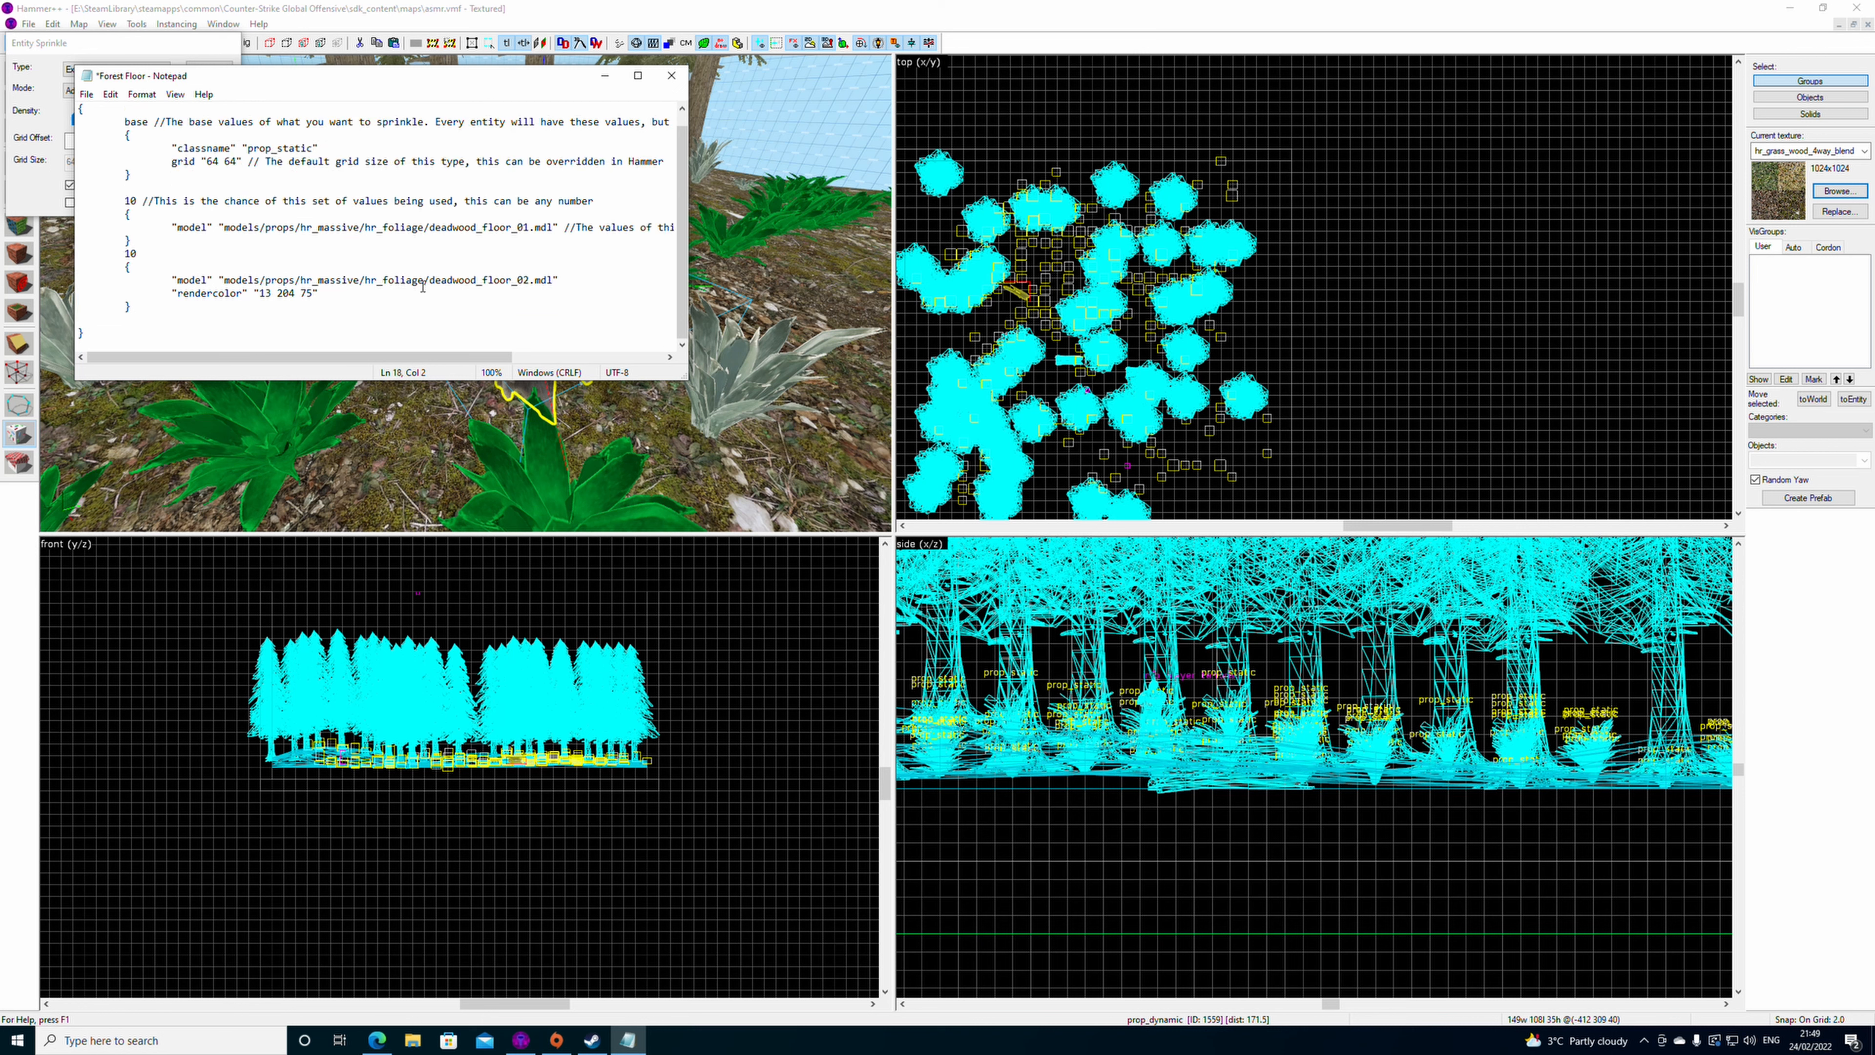
key("BackSpace")
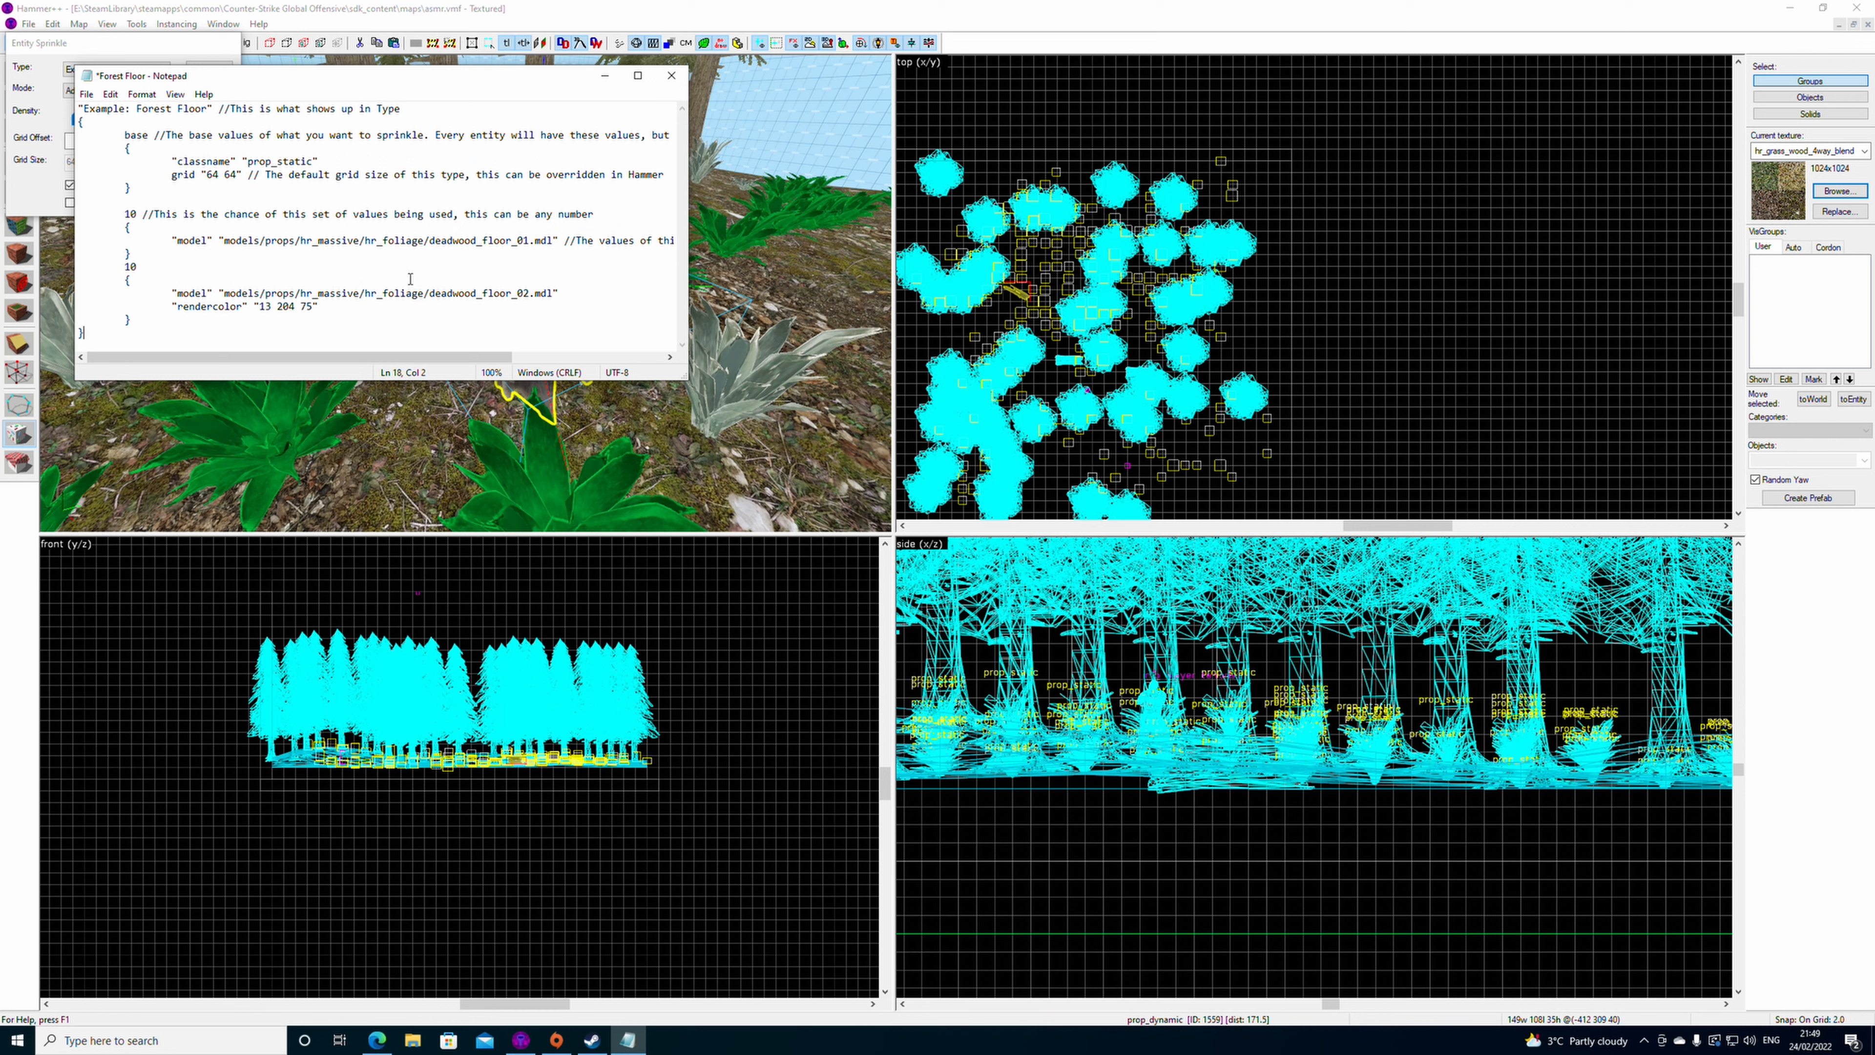
key("ctrl+s")
left_click(671, 75)
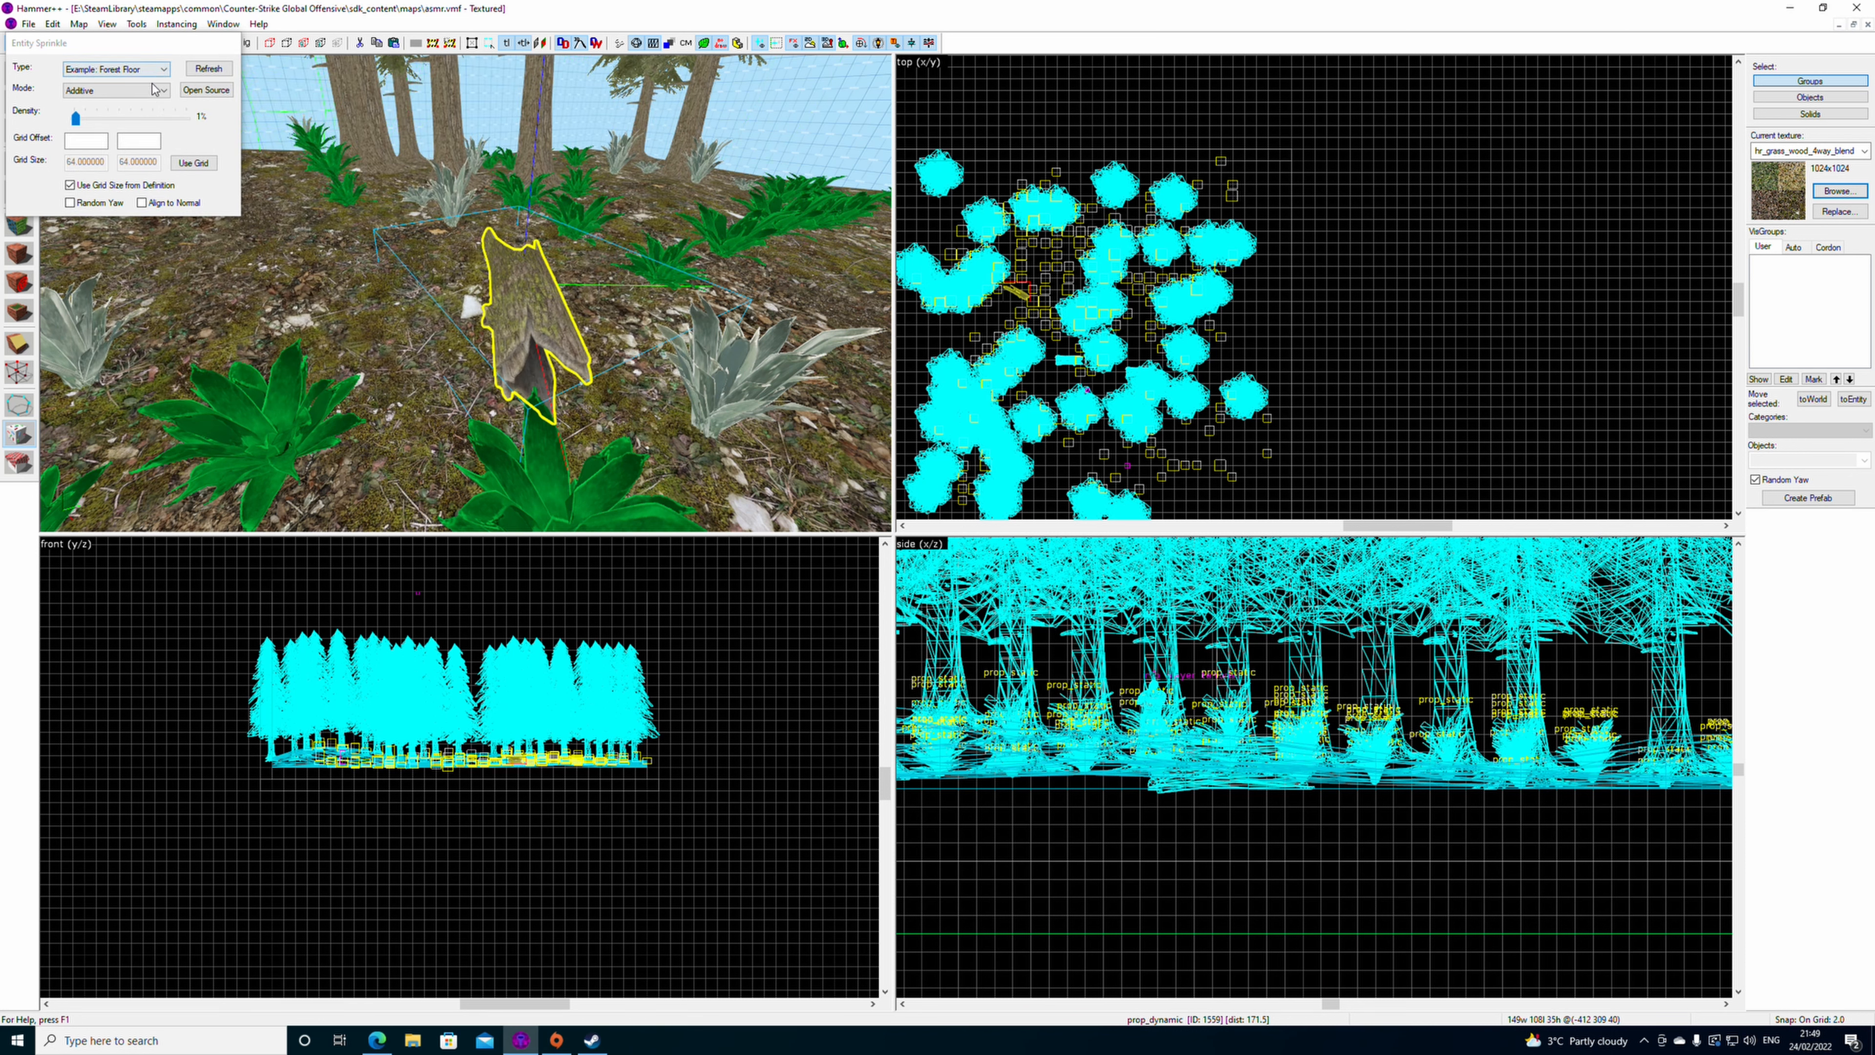
- Clear the log selection, reload the Entity Sprinkle tool and set its type to Example: Forest Floor
scroll(375, 296, "down", 5)
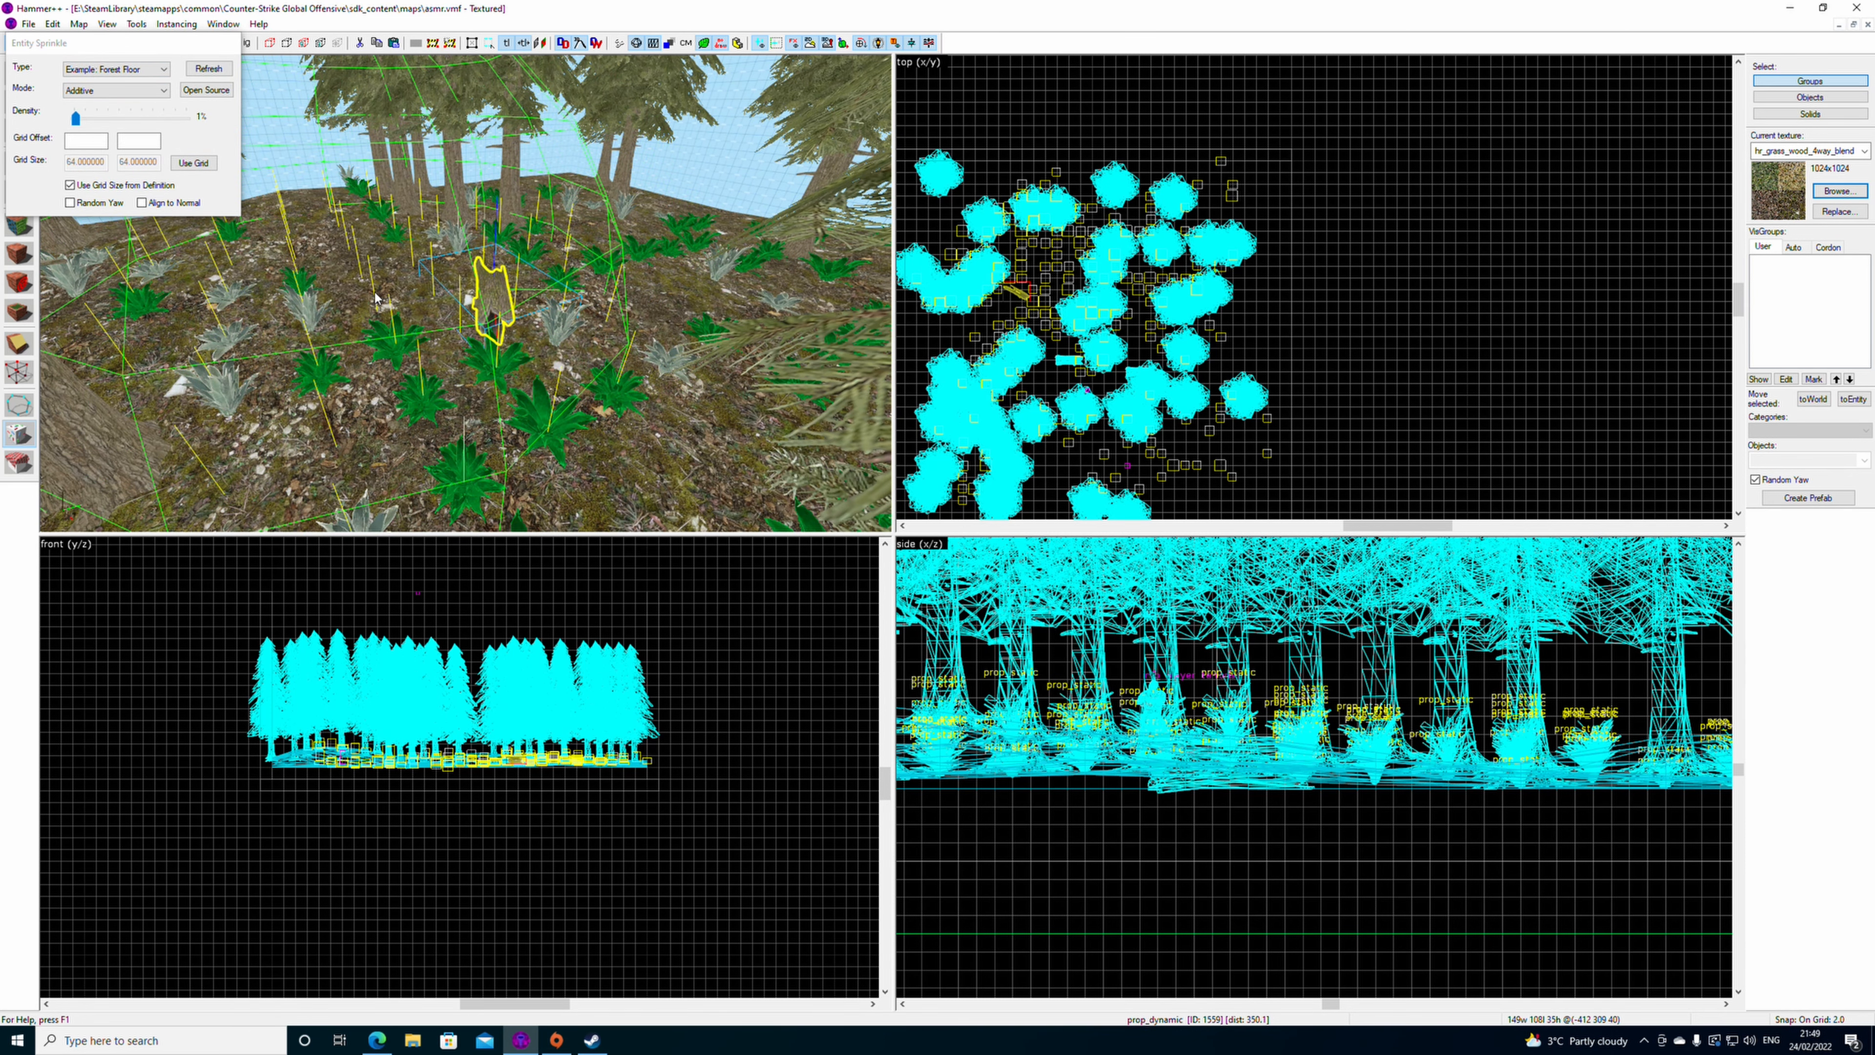
left_click(119, 69)
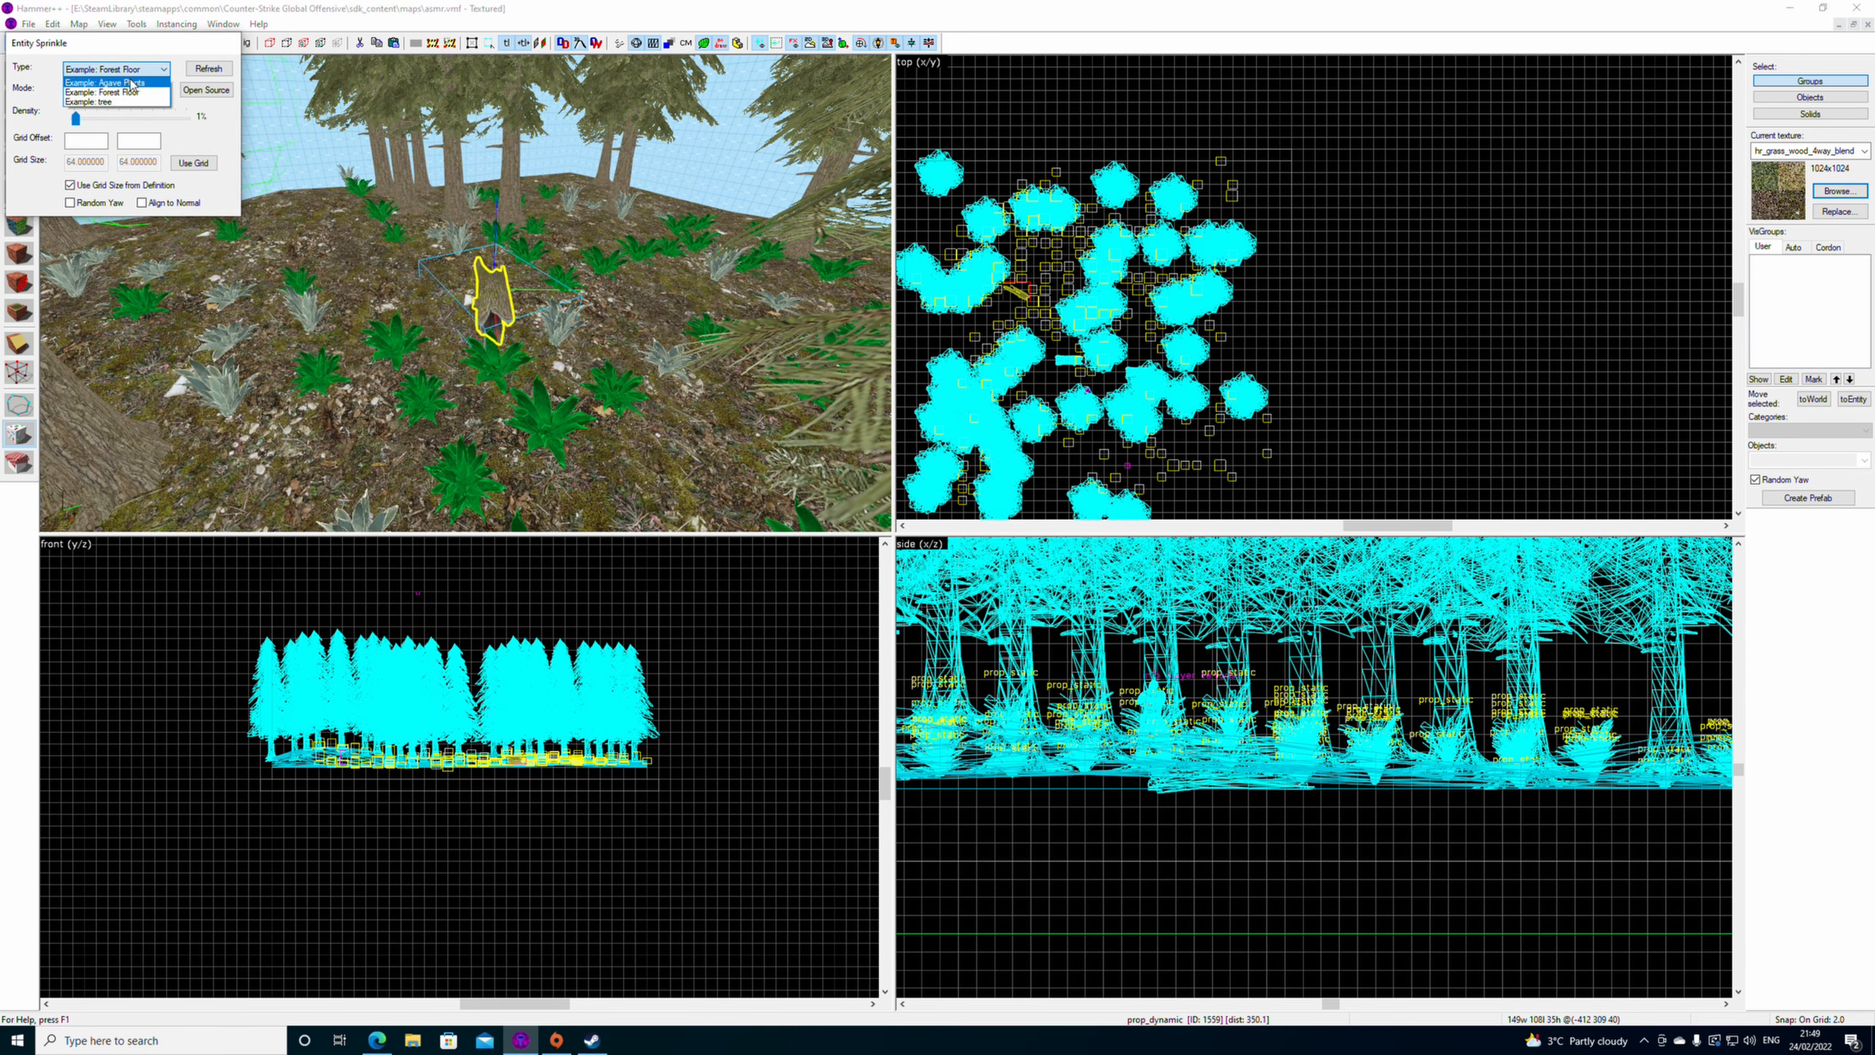
left_click(131, 82)
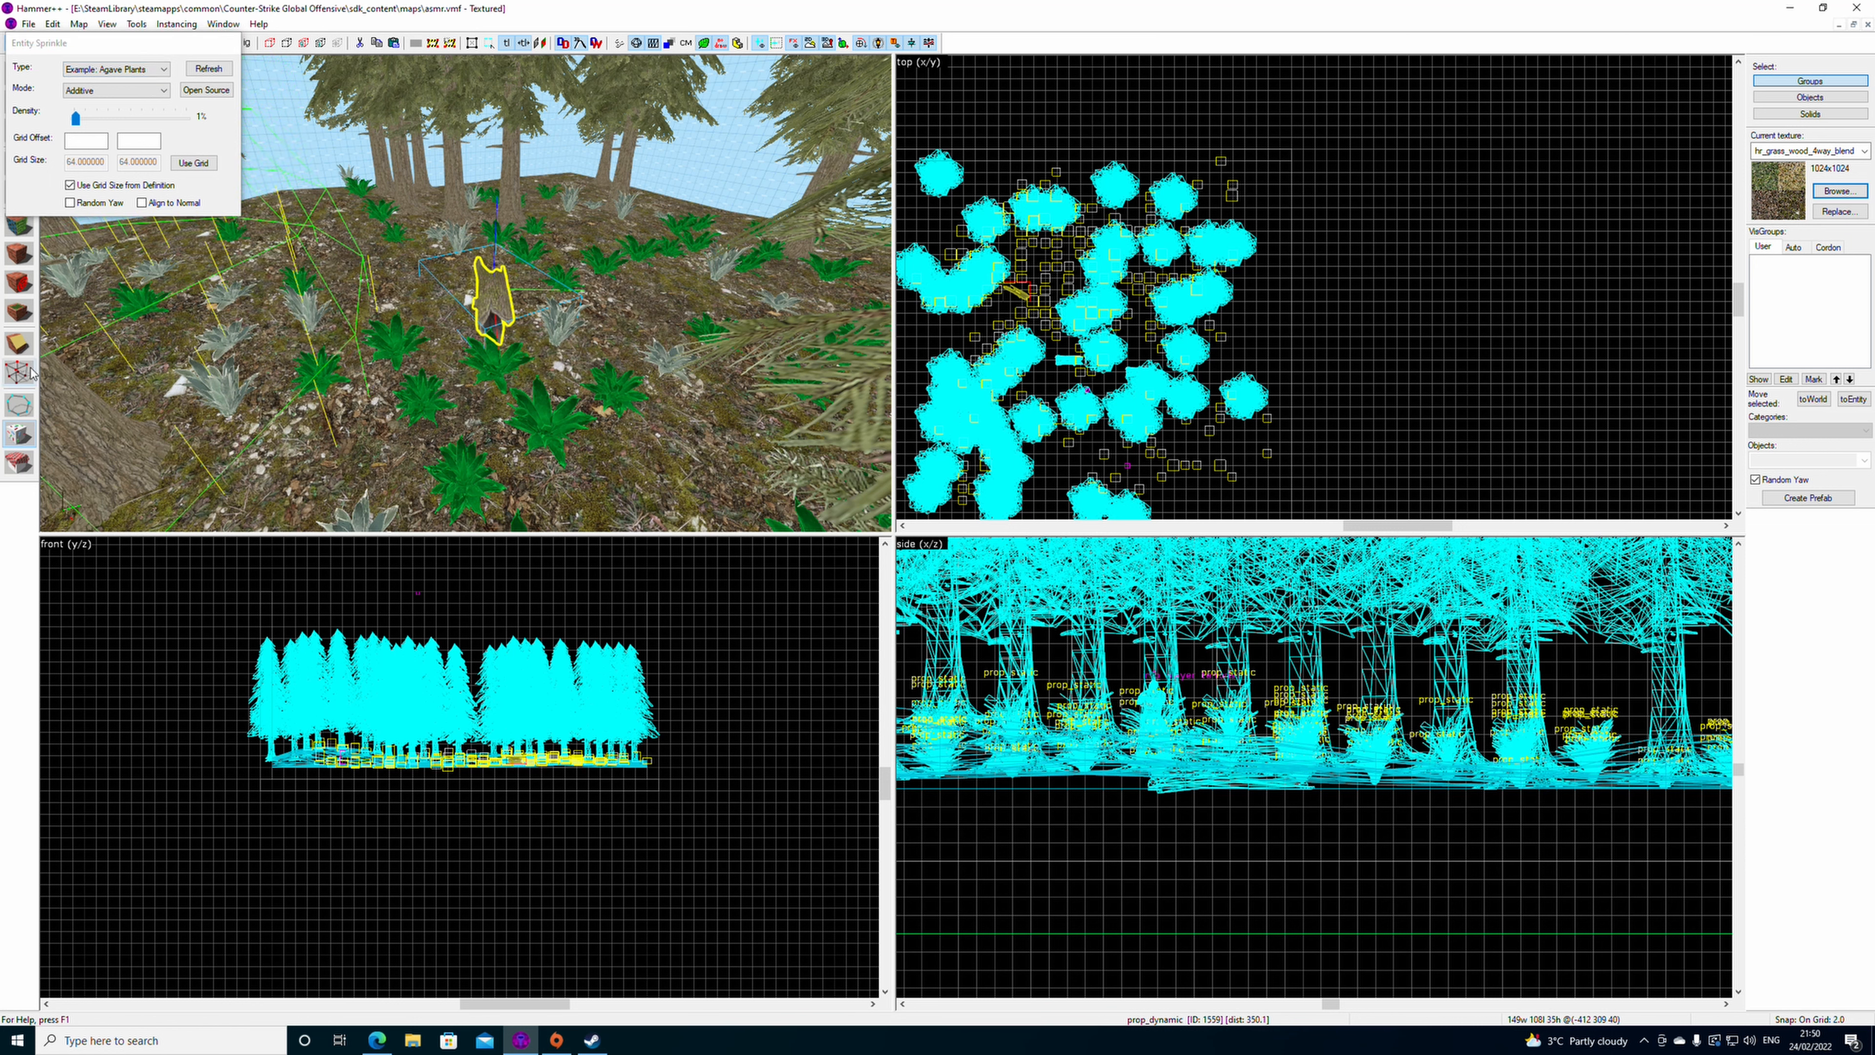
left_click(25, 372)
left_click(20, 434)
left_click(143, 73)
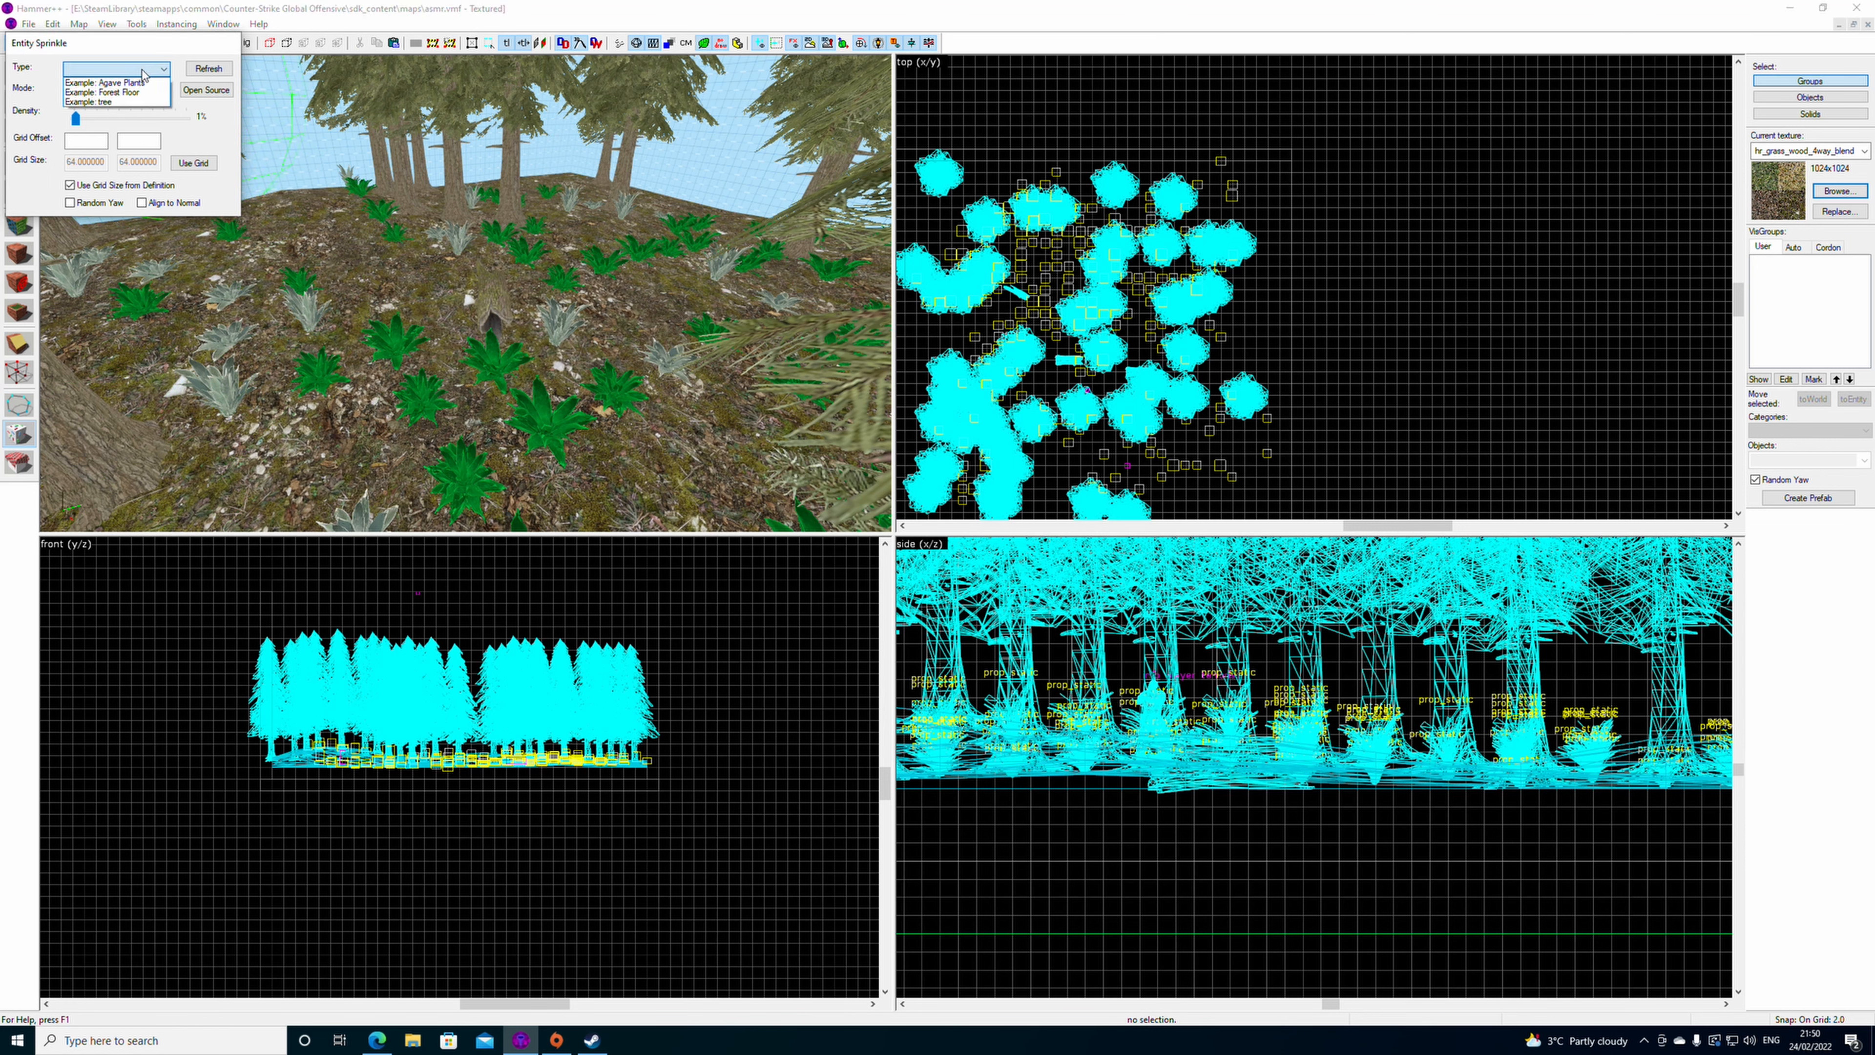
left_click(137, 93)
- Open the Forest Floor source file, check its remaining model cases and close it
left_click(206, 89)
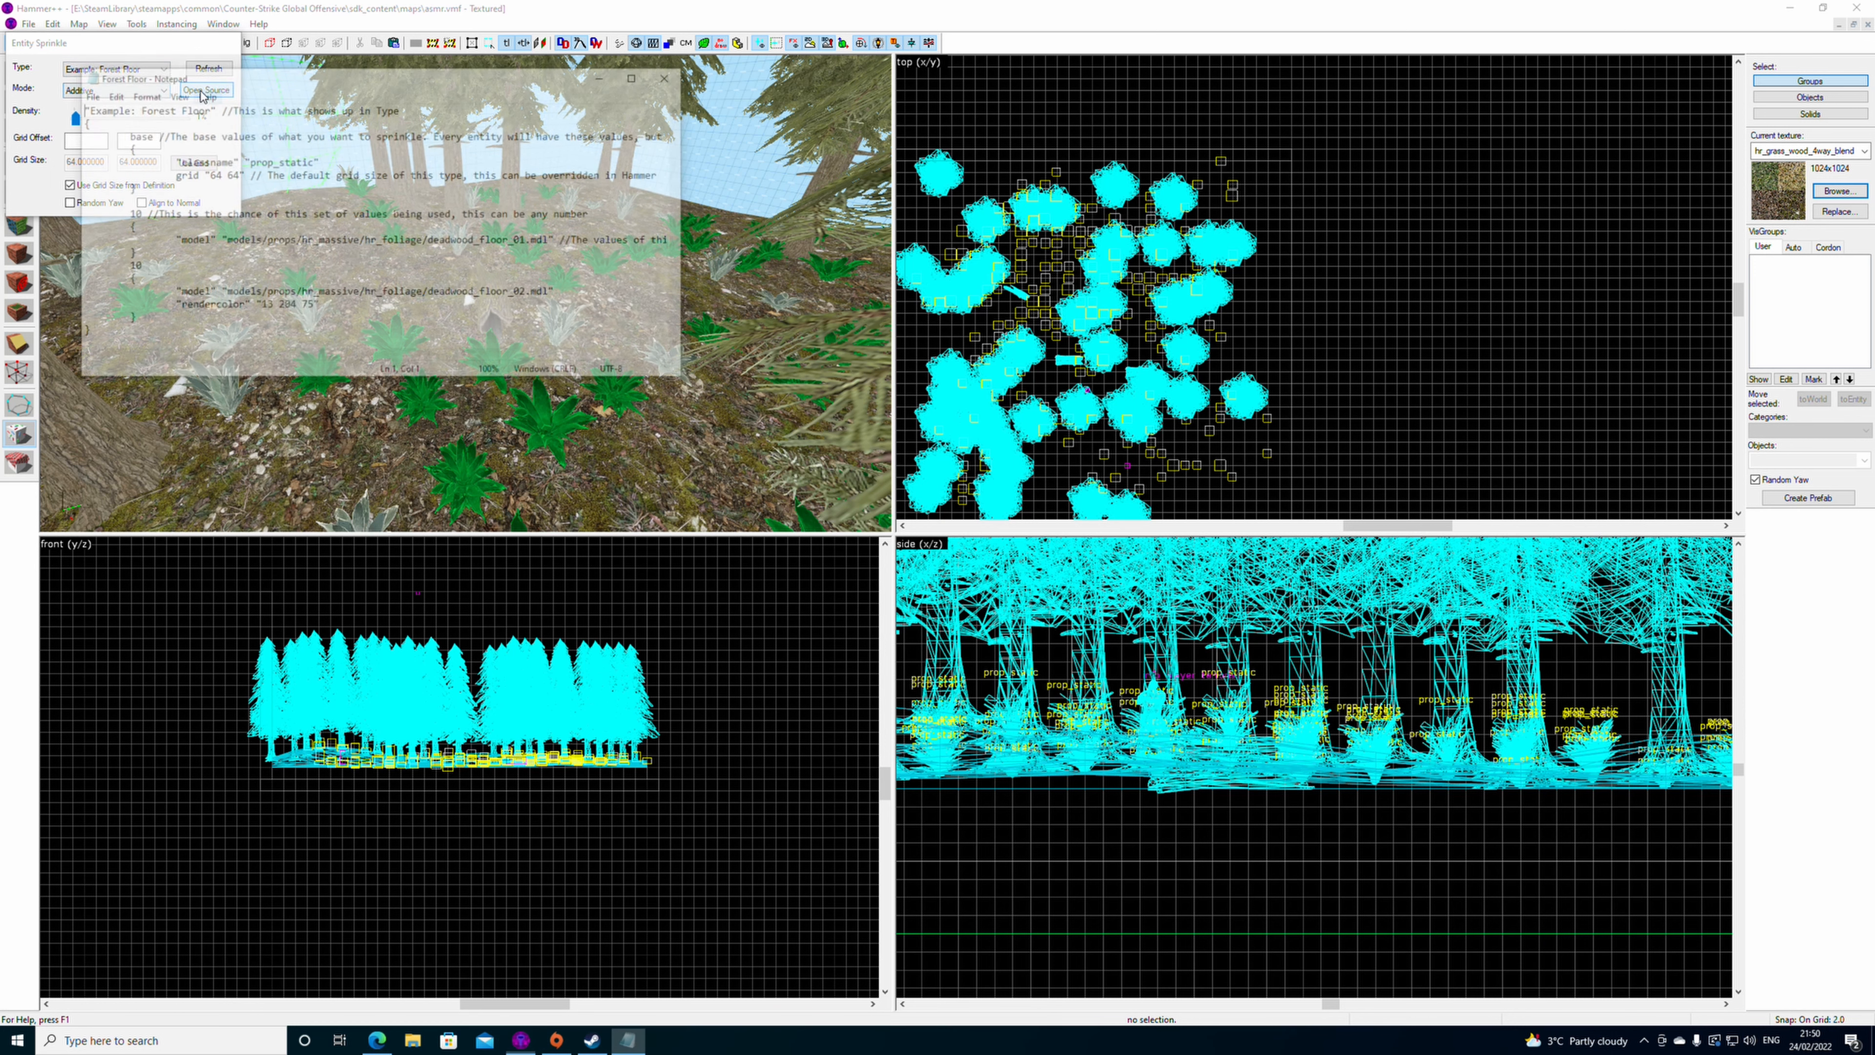
scroll(318, 298, "right", 2)
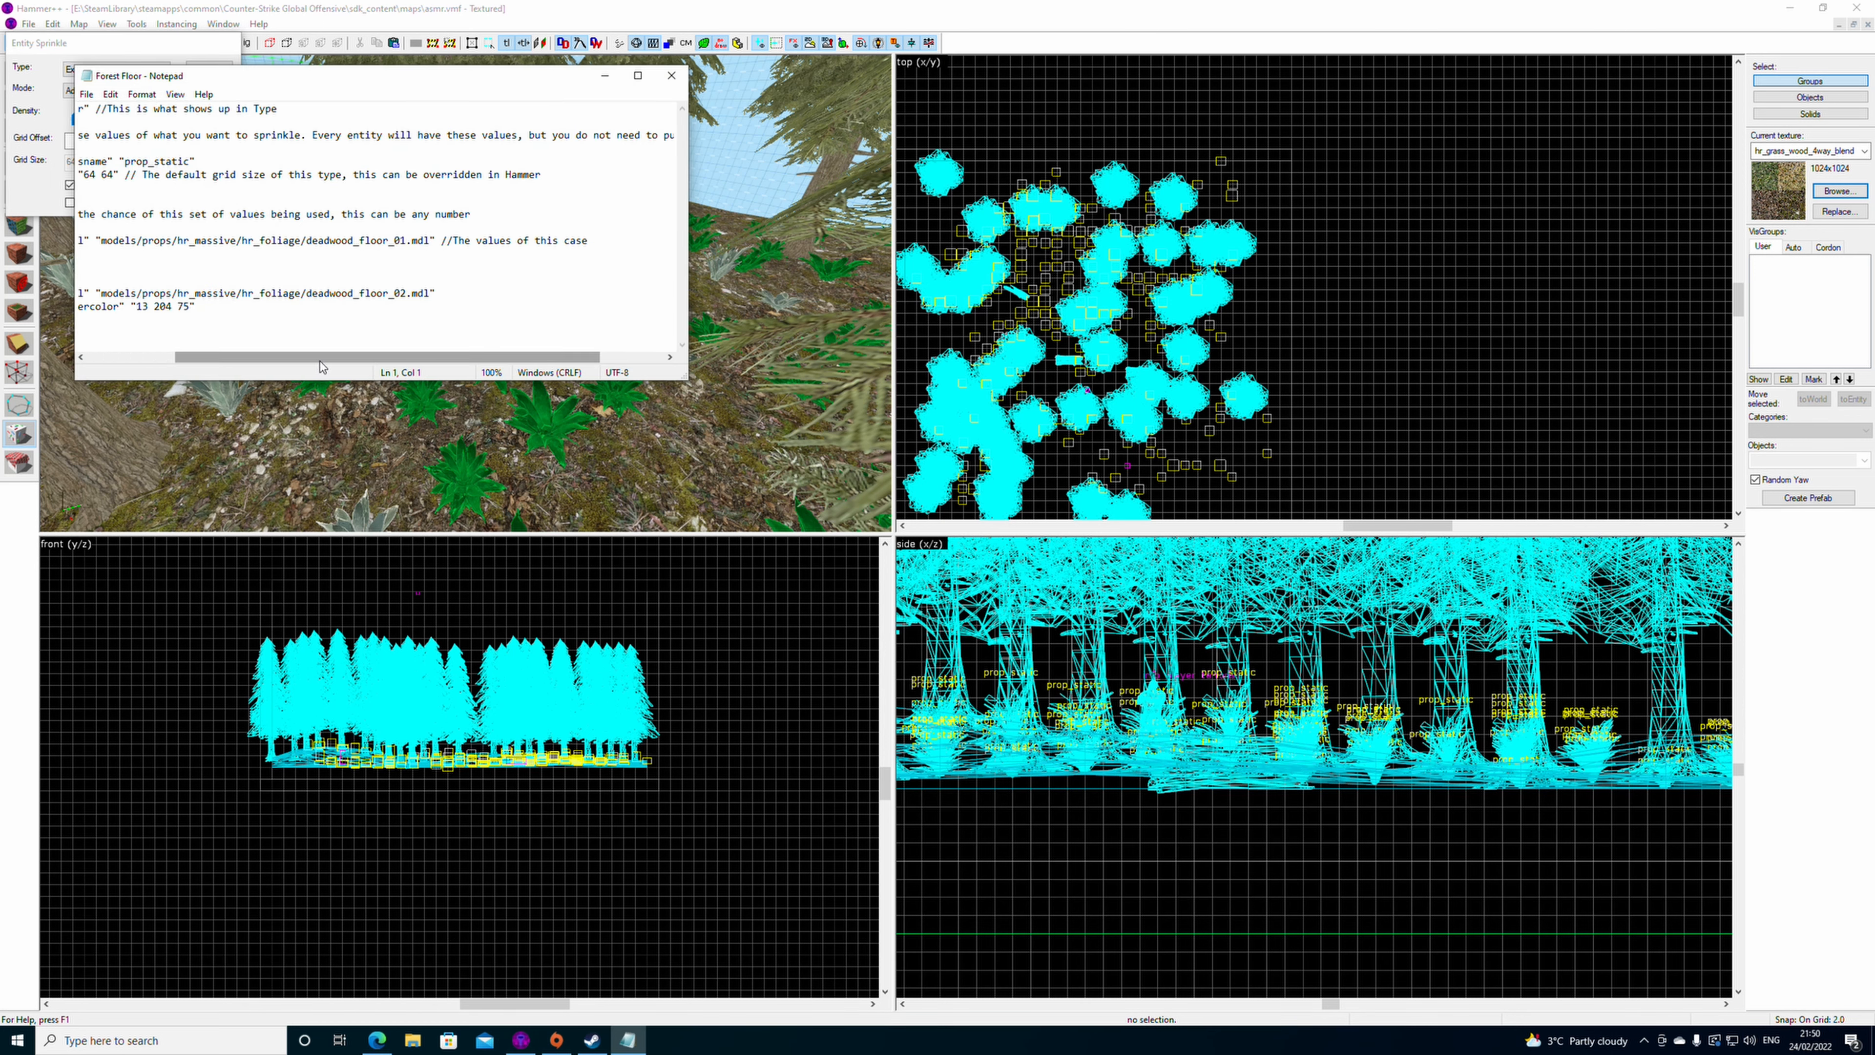
left_click_drag(319, 357, 282, 358)
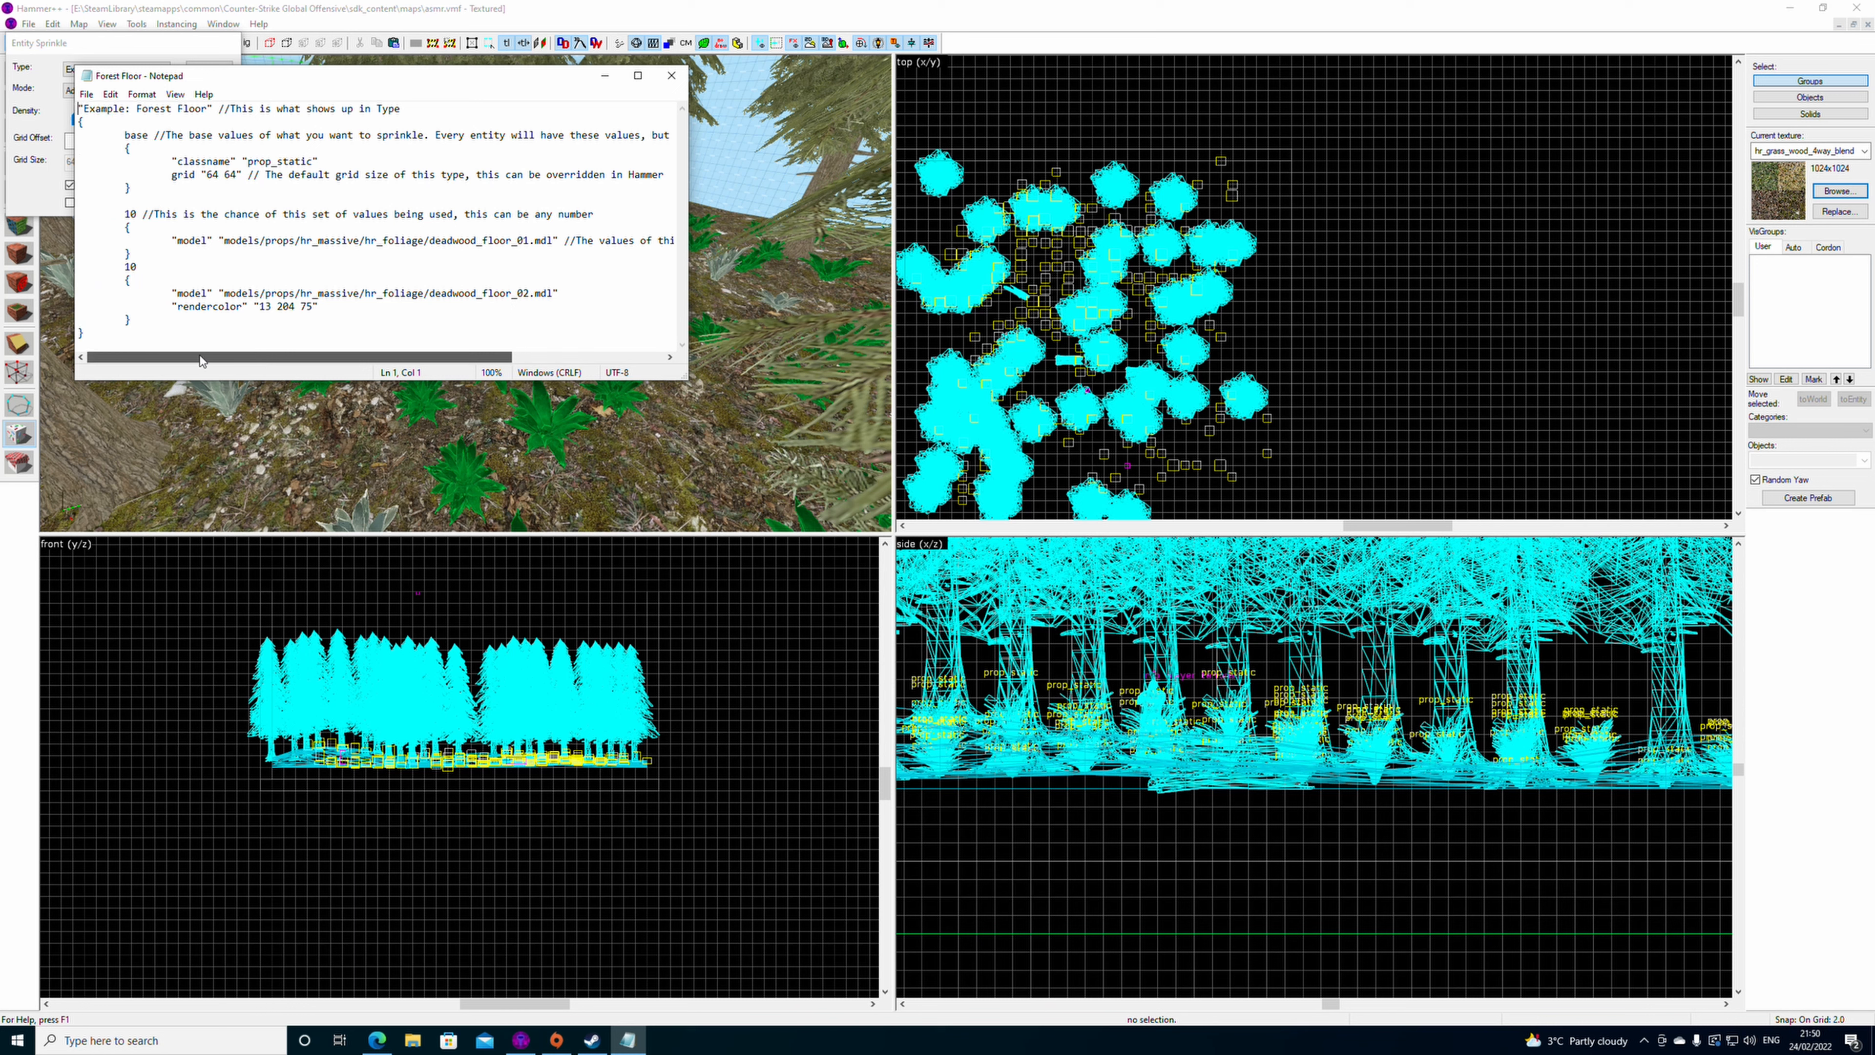
left_click(671, 74)
- Sprinkle Forest Floor logs on the ground around the manually placed log and farther along the slope
left_click(530, 291)
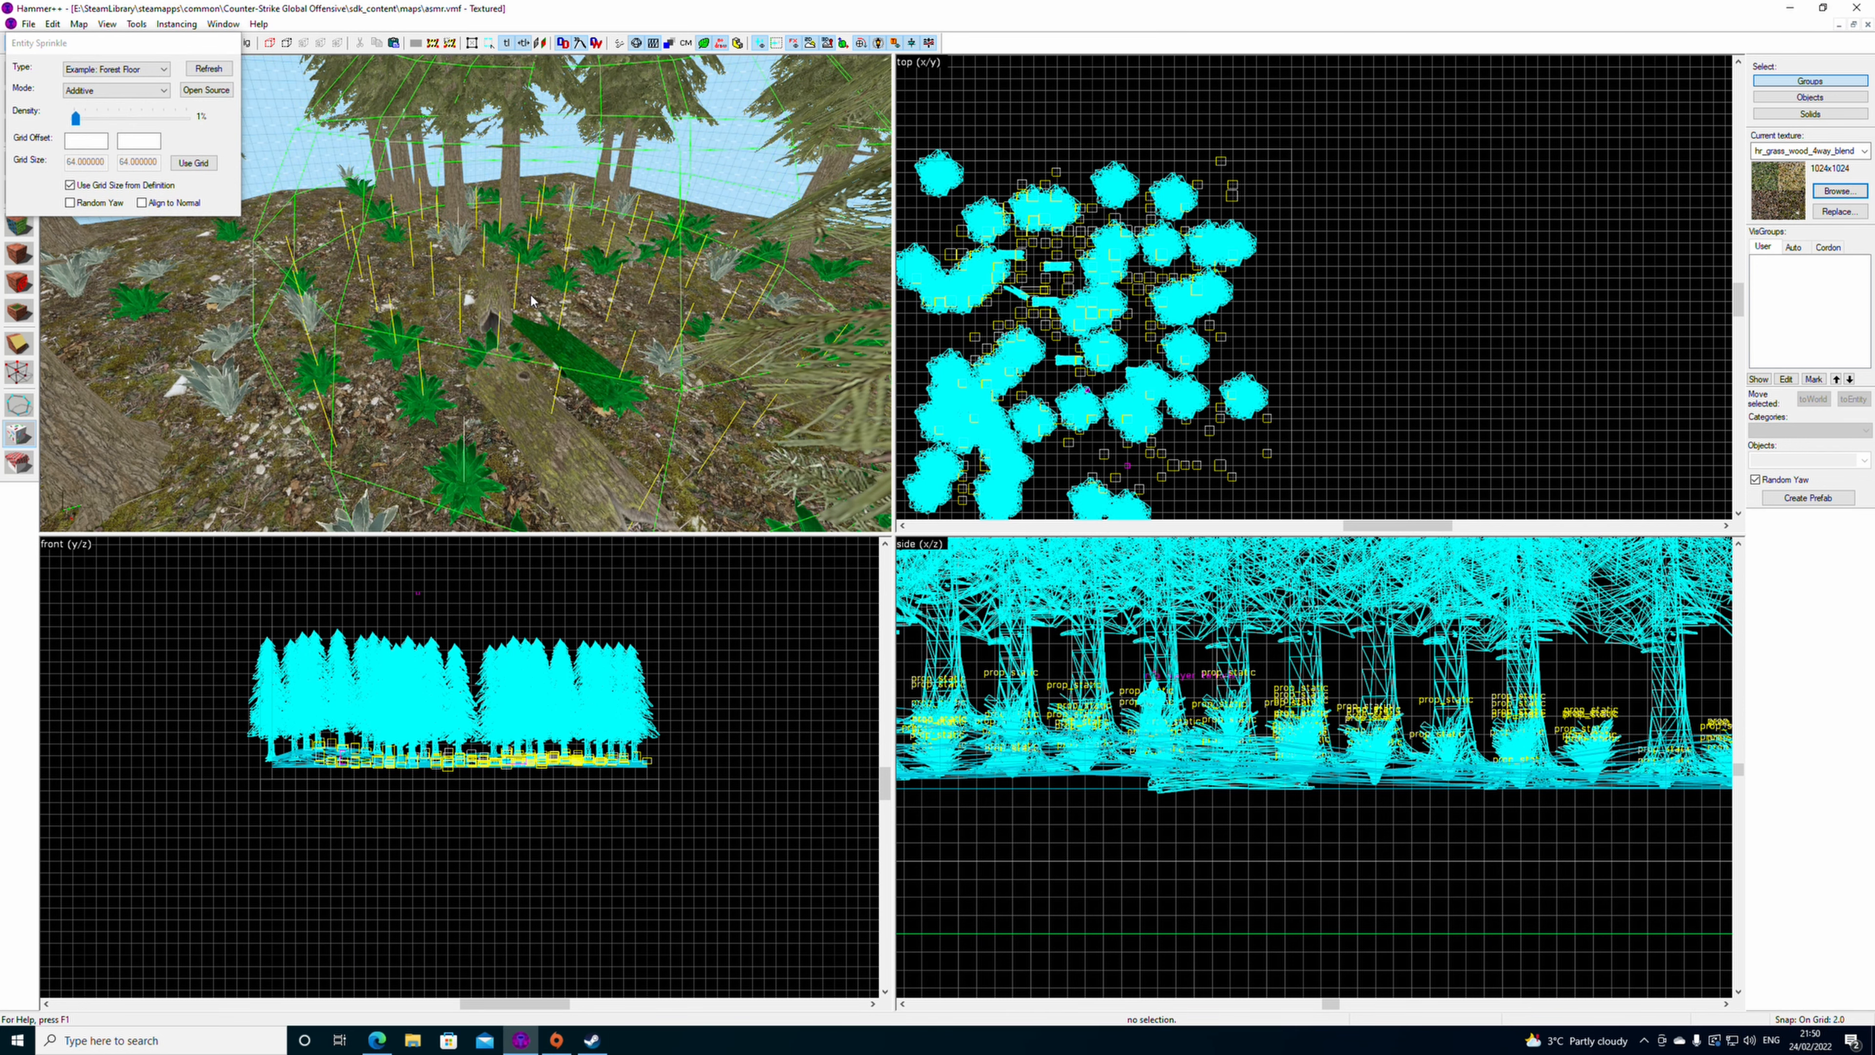
key("z")
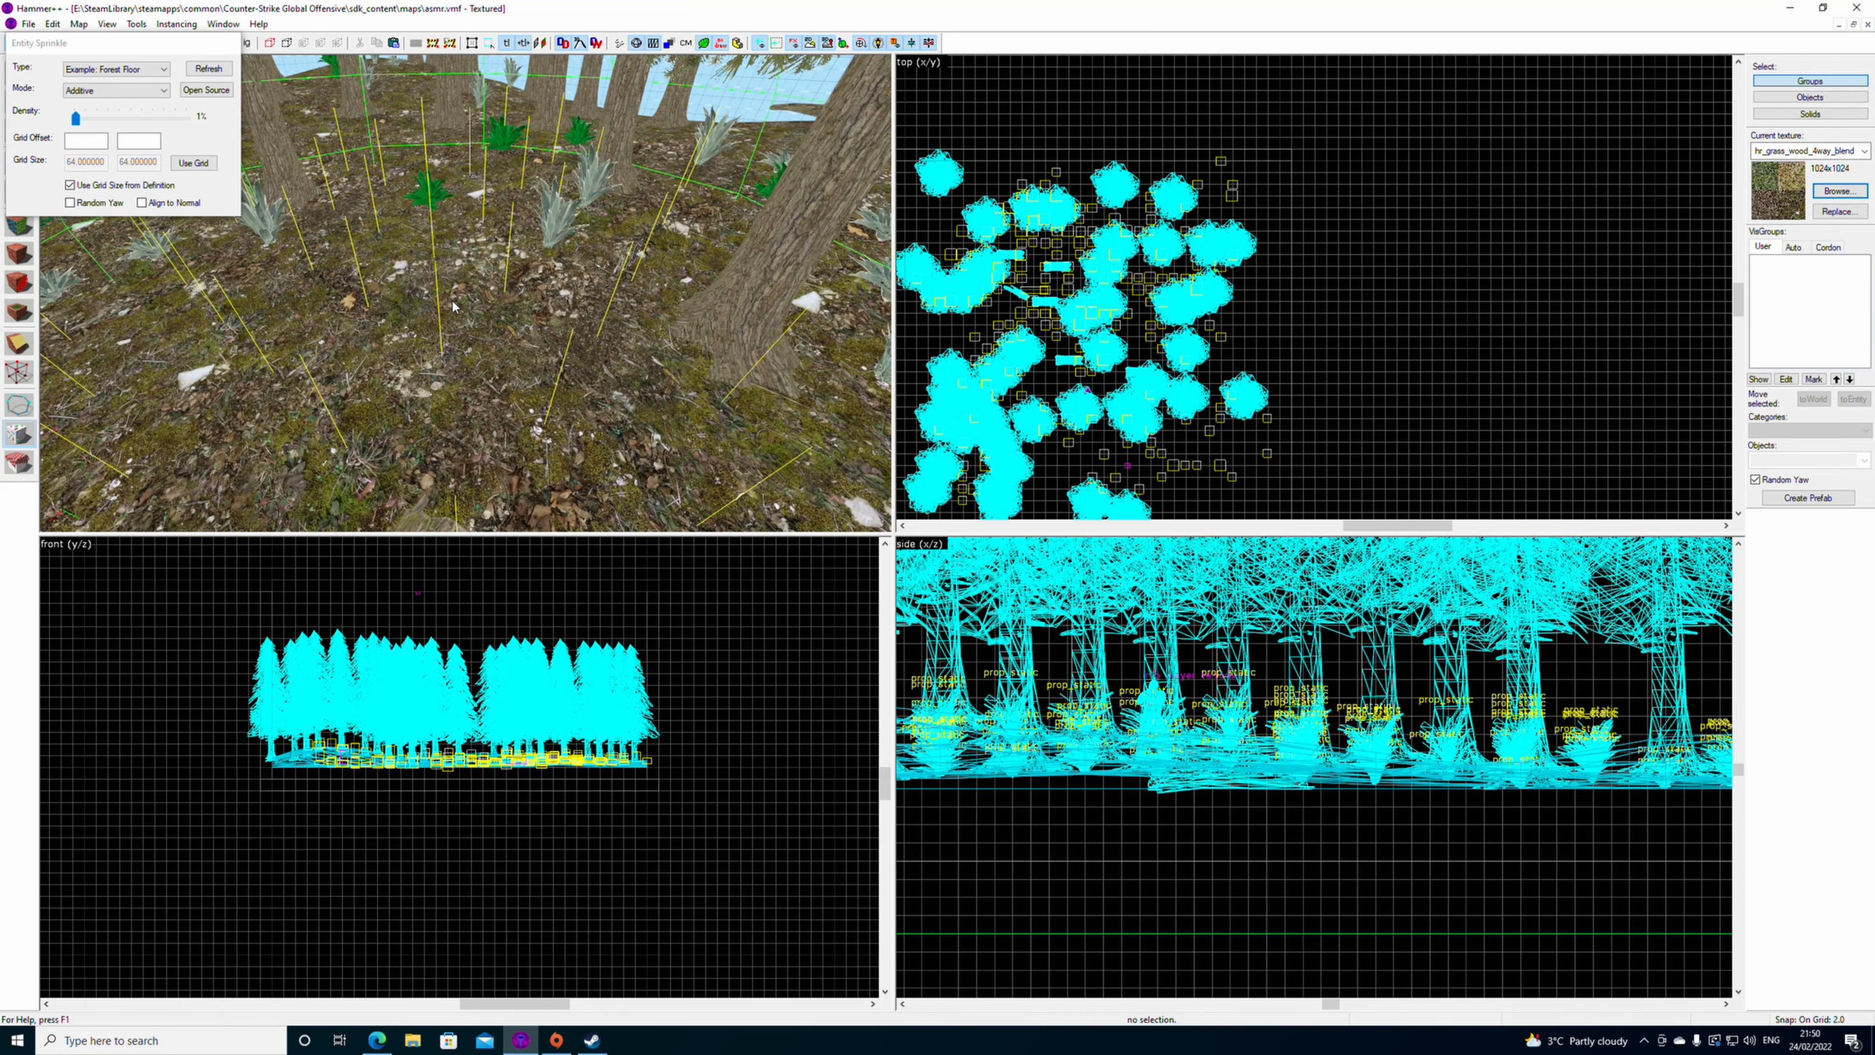
left_click(466, 294)
key("w")
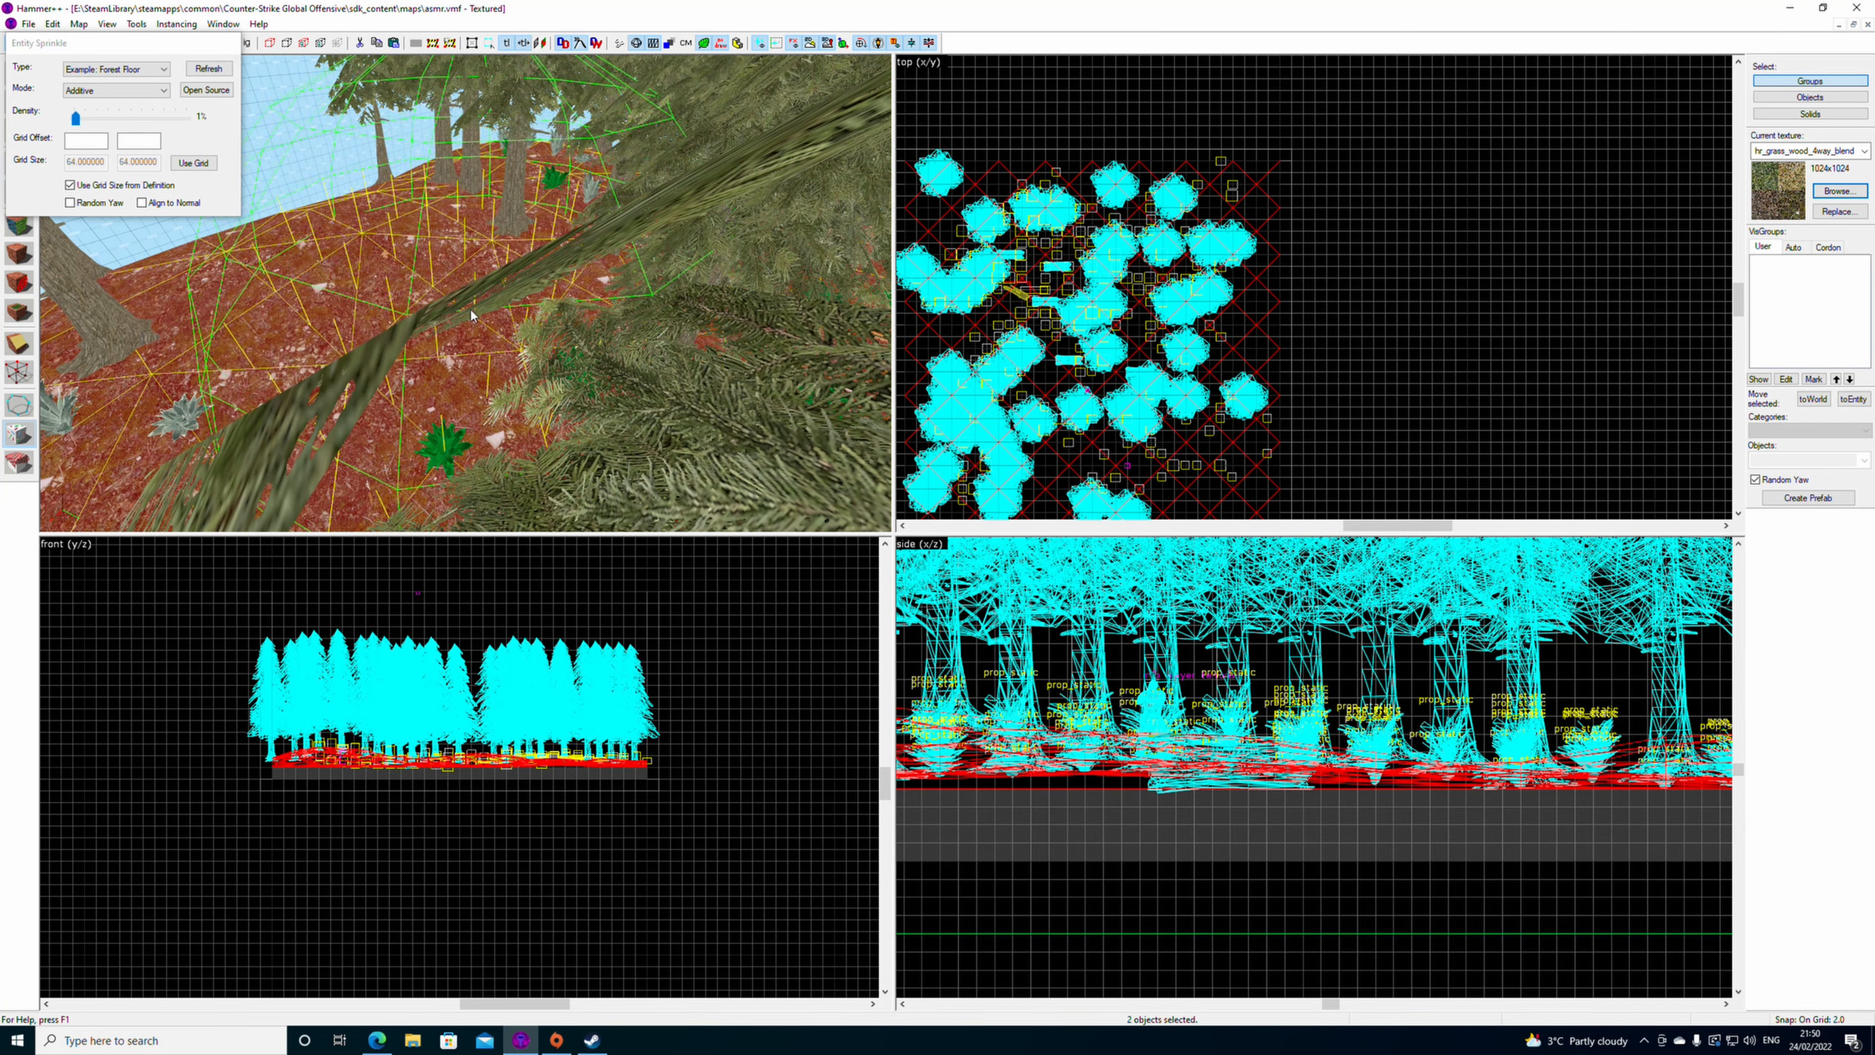
key("z")
left_click(478, 342)
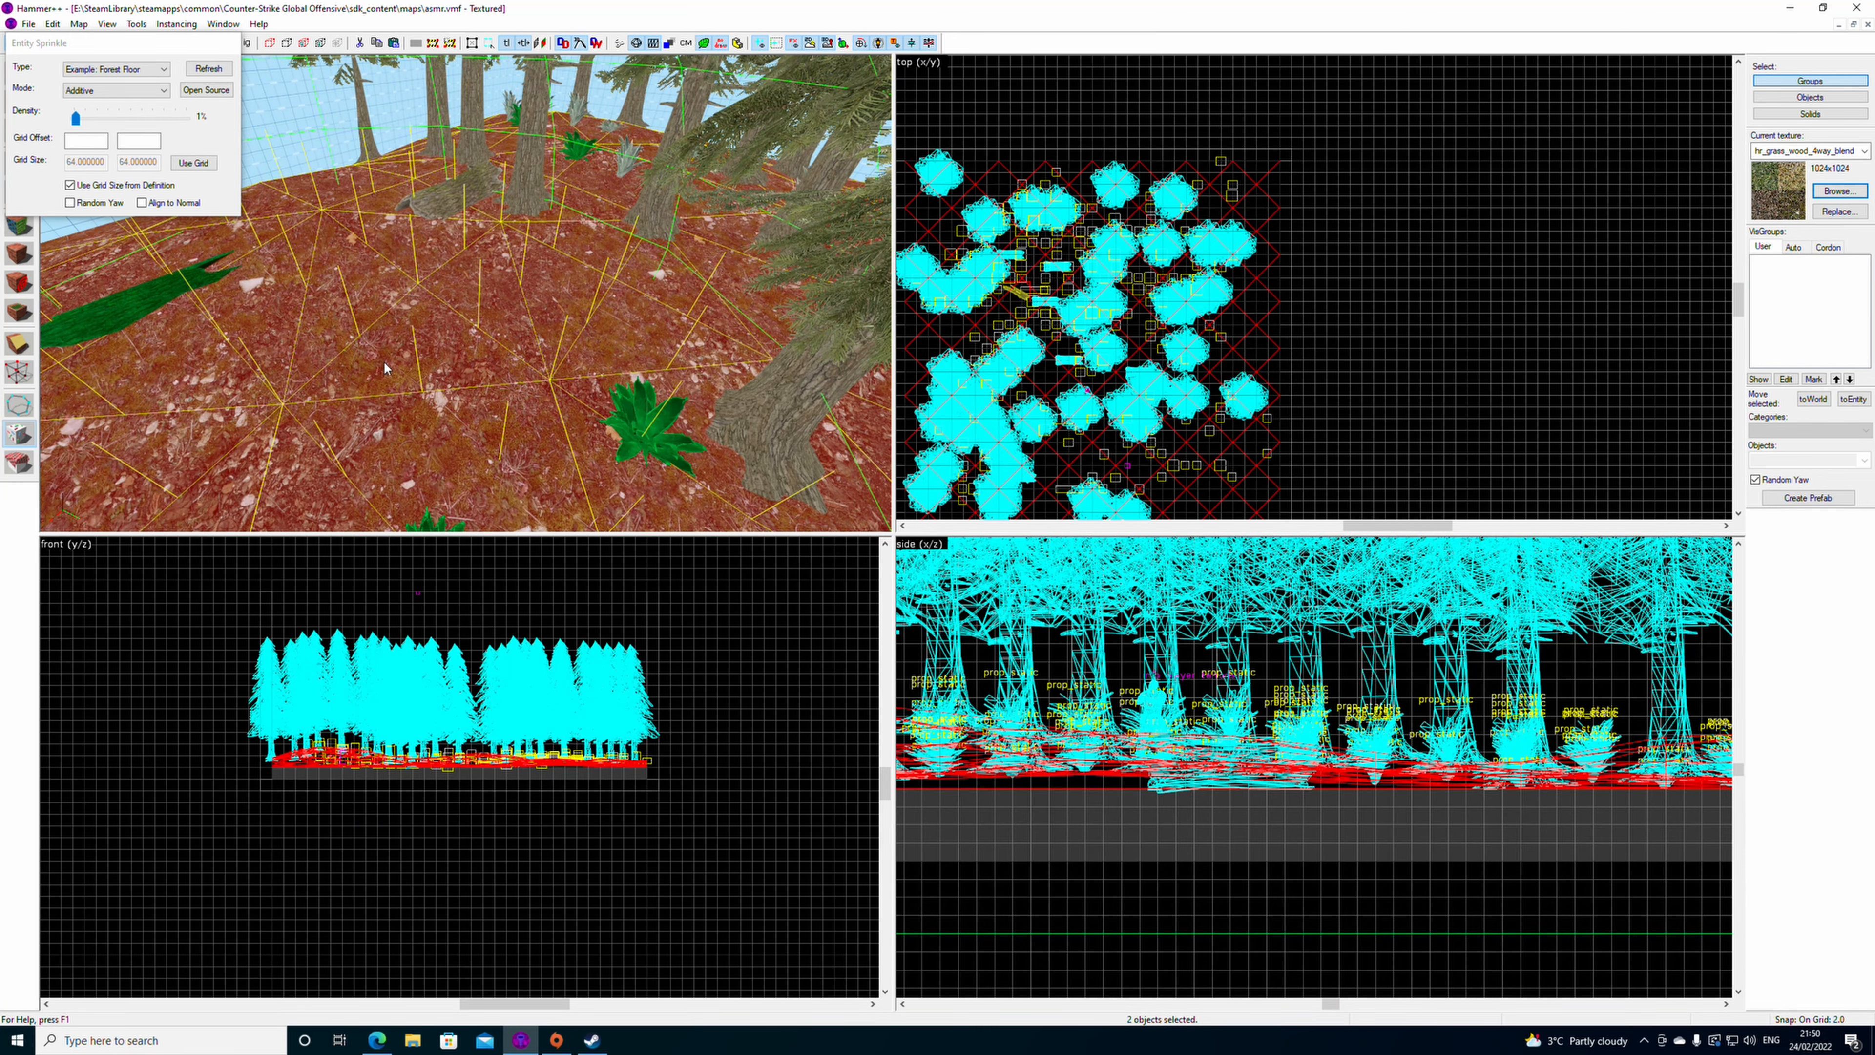
scroll(369, 343, "down", 3)
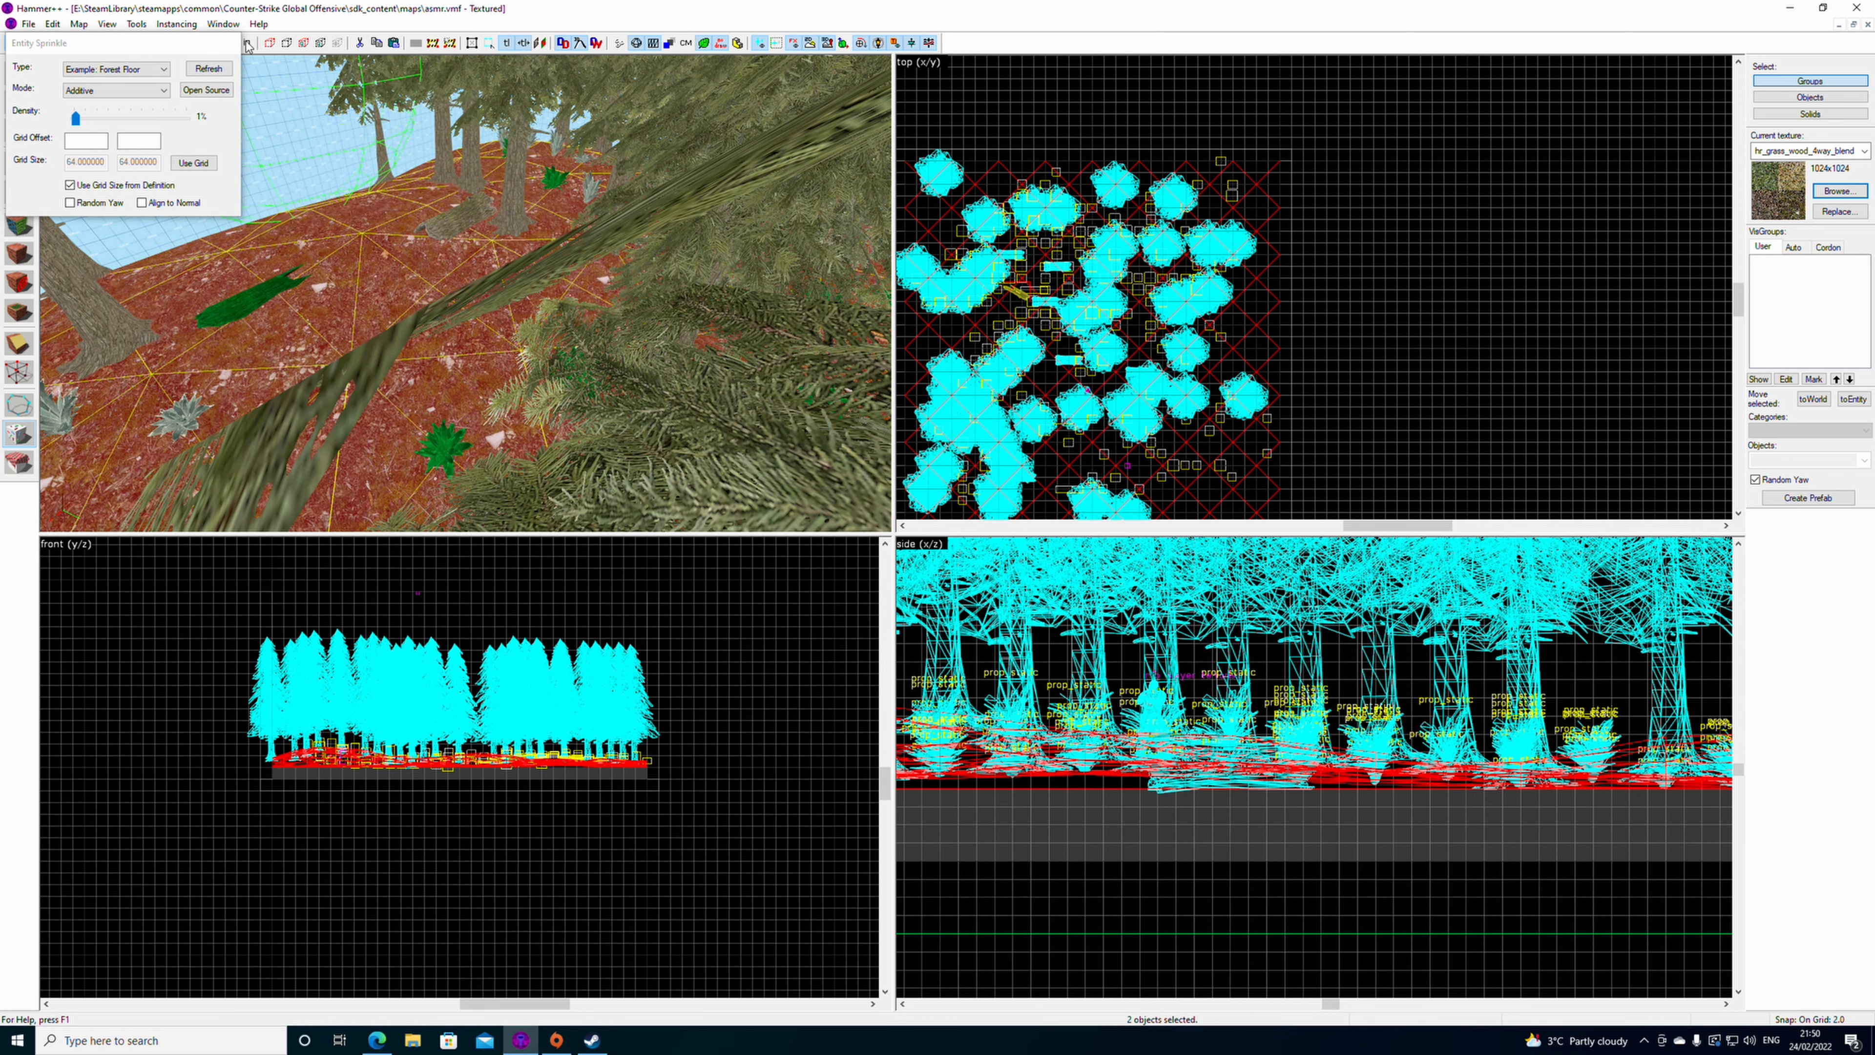
- Leave face editing and clear the selection of the forest floor displacement
left_click(20, 226)
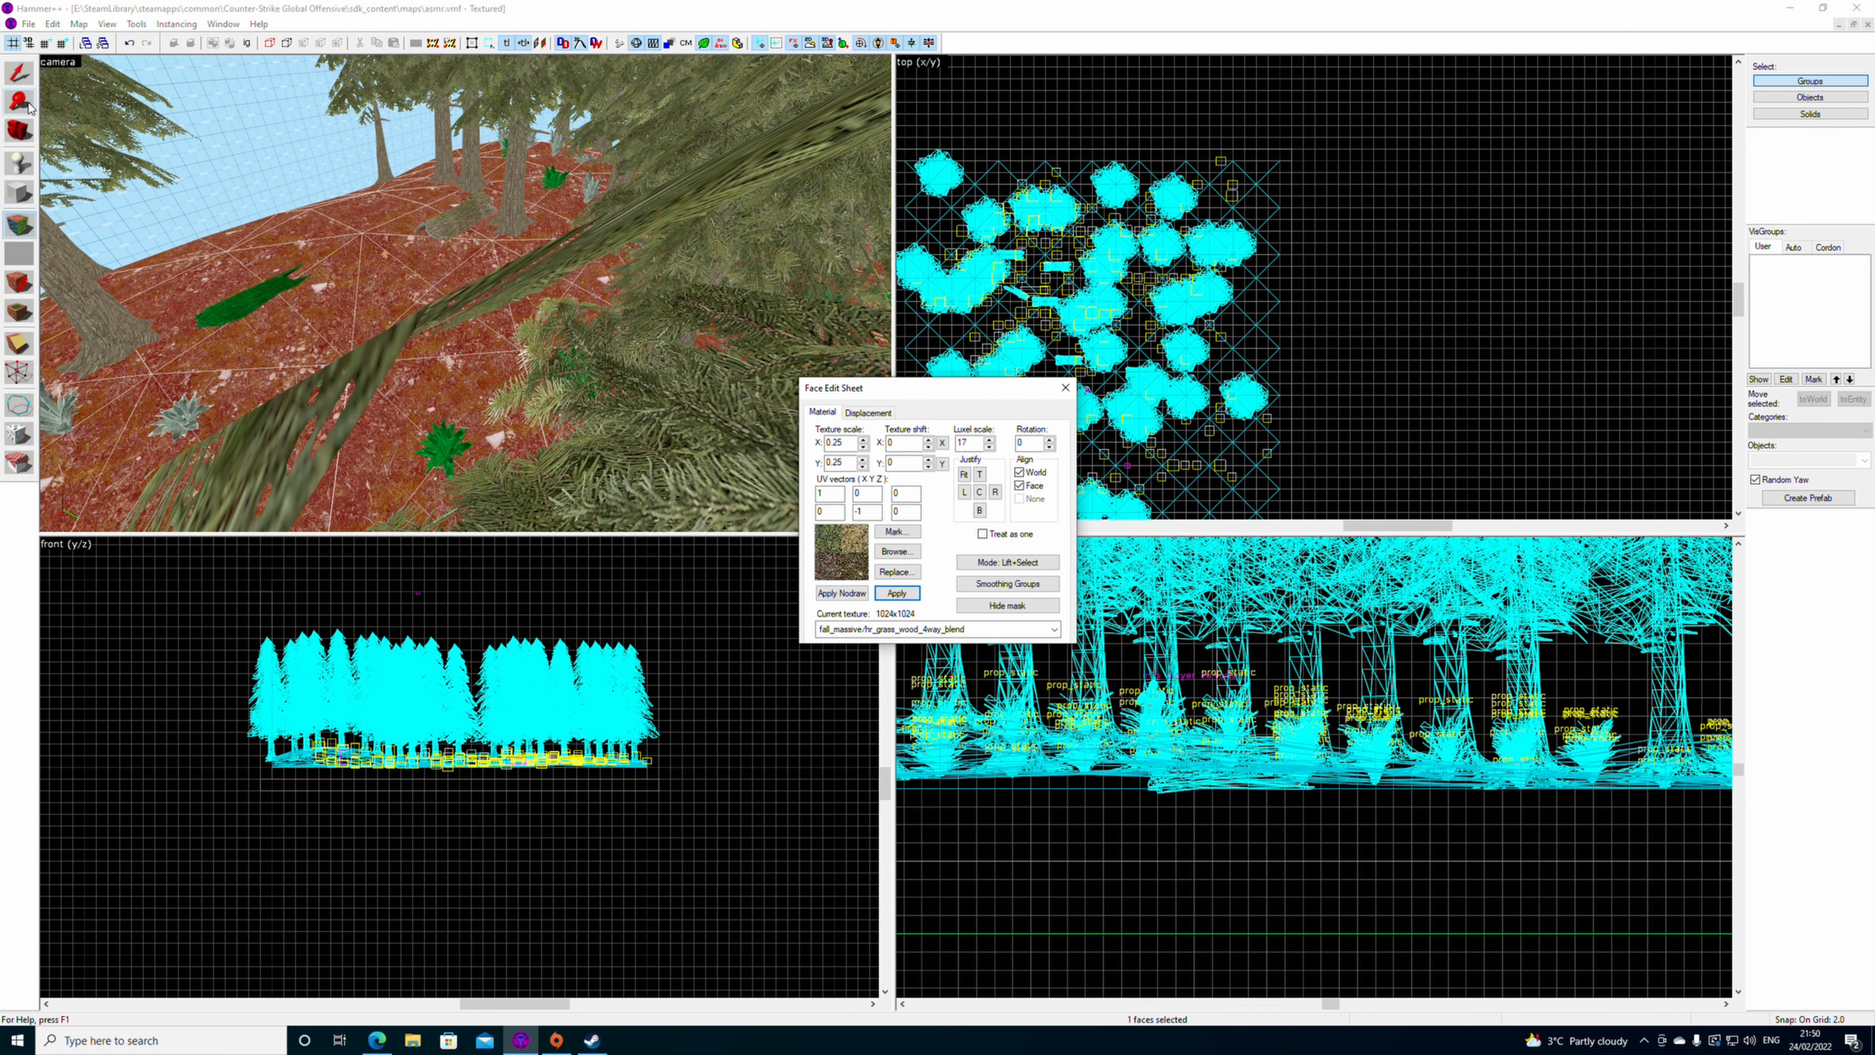
left_click(19, 74)
scroll(186, 307, "up", 3)
key("z")
key("z")
key("z")
key("z")
left_click(28, 25)
- Remove the rendercolor line from the deadwood_floor_02.mdl case of the Forest Floor sprinkle definition, then save and close the file
left_click(16, 434)
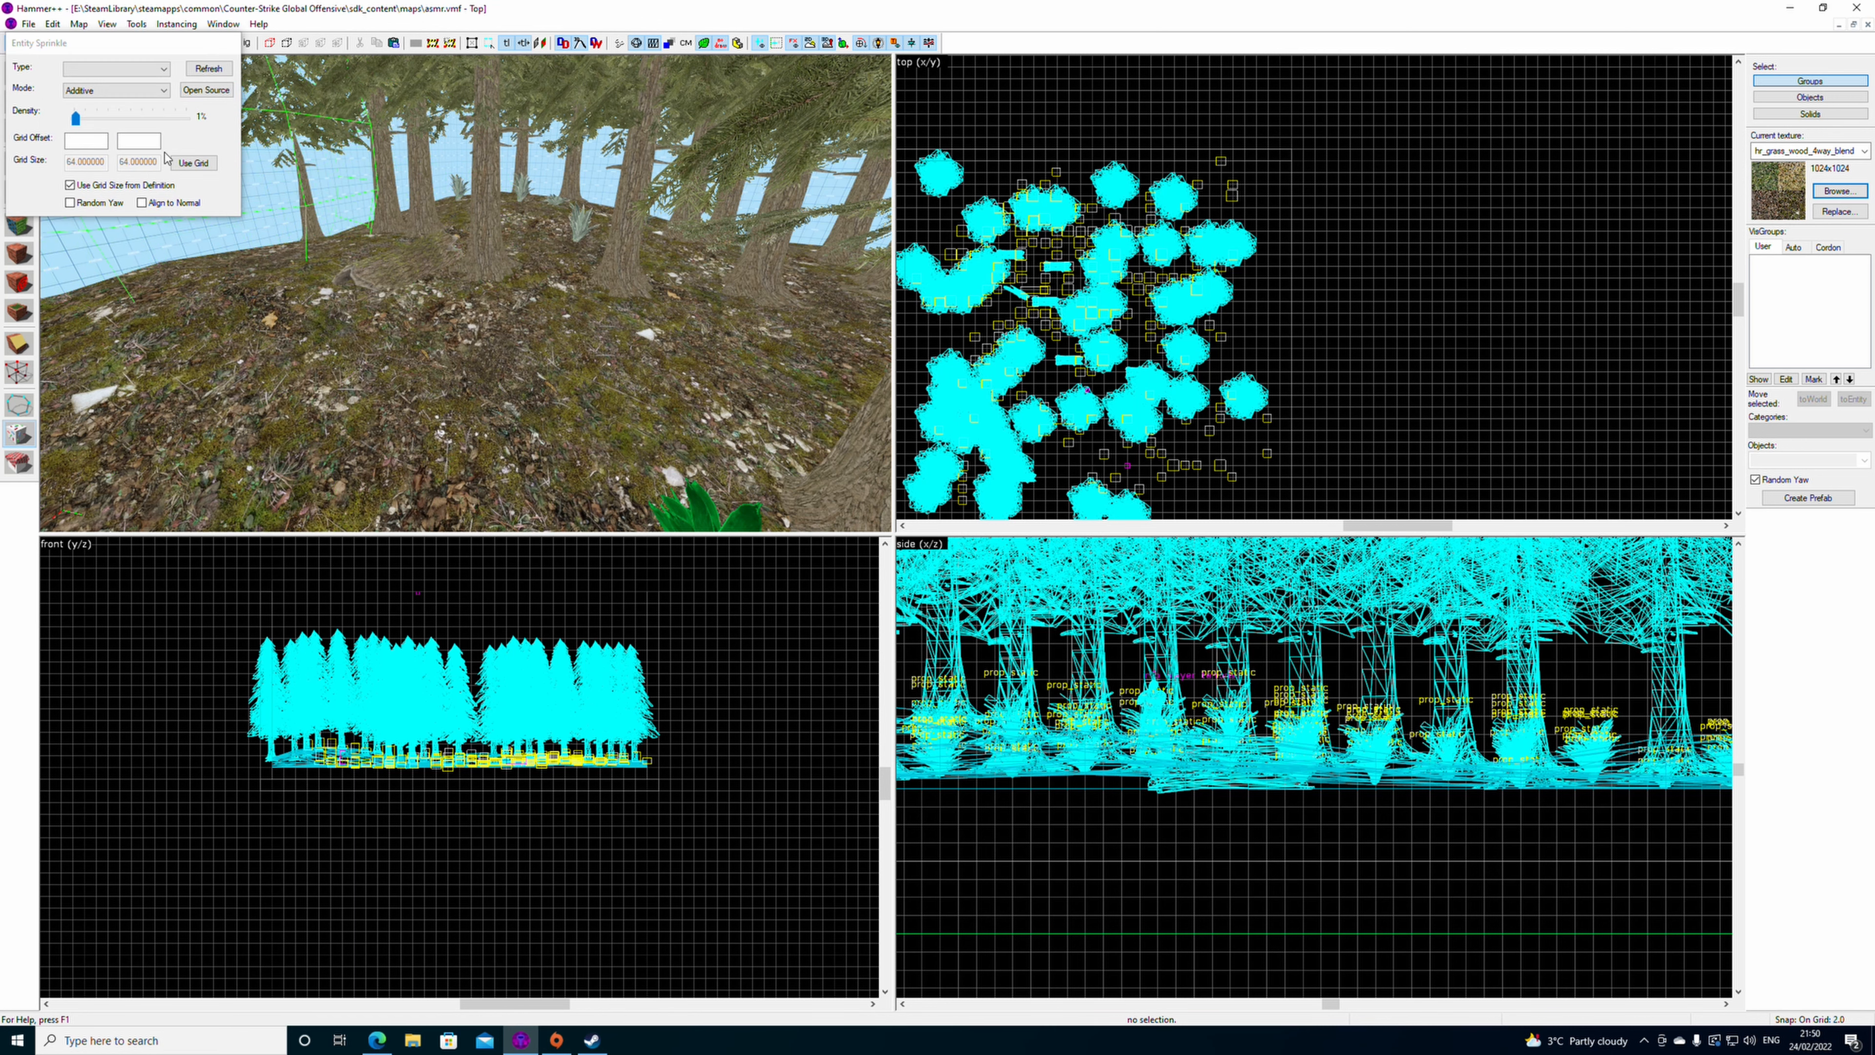
left_click(116, 68)
left_click(110, 78)
left_click(206, 90)
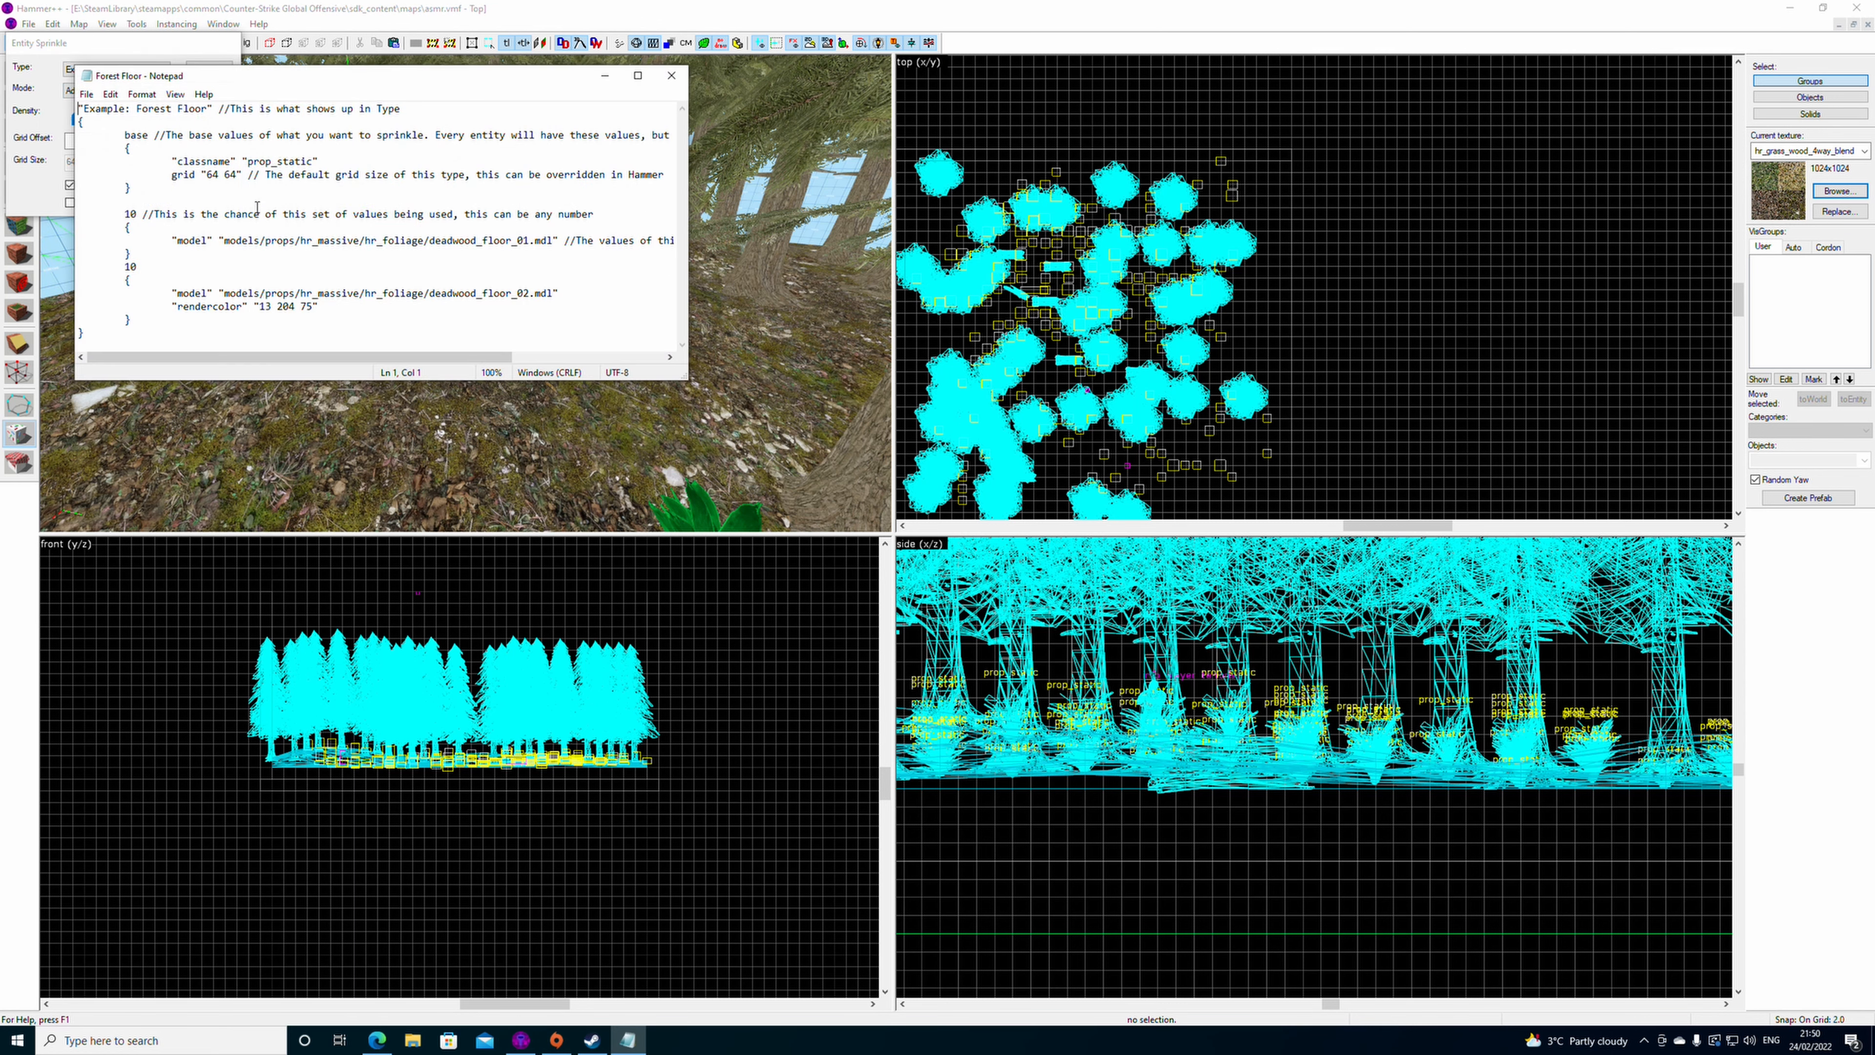
left_click_drag(314, 311, 260, 306)
left_click_drag(327, 307, 172, 306)
key("BackSpace")
key("ctrl+s")
left_click(671, 75)
- Switch the sprinkle type to Example: Agave Plants and open its source file
left_click(137, 71)
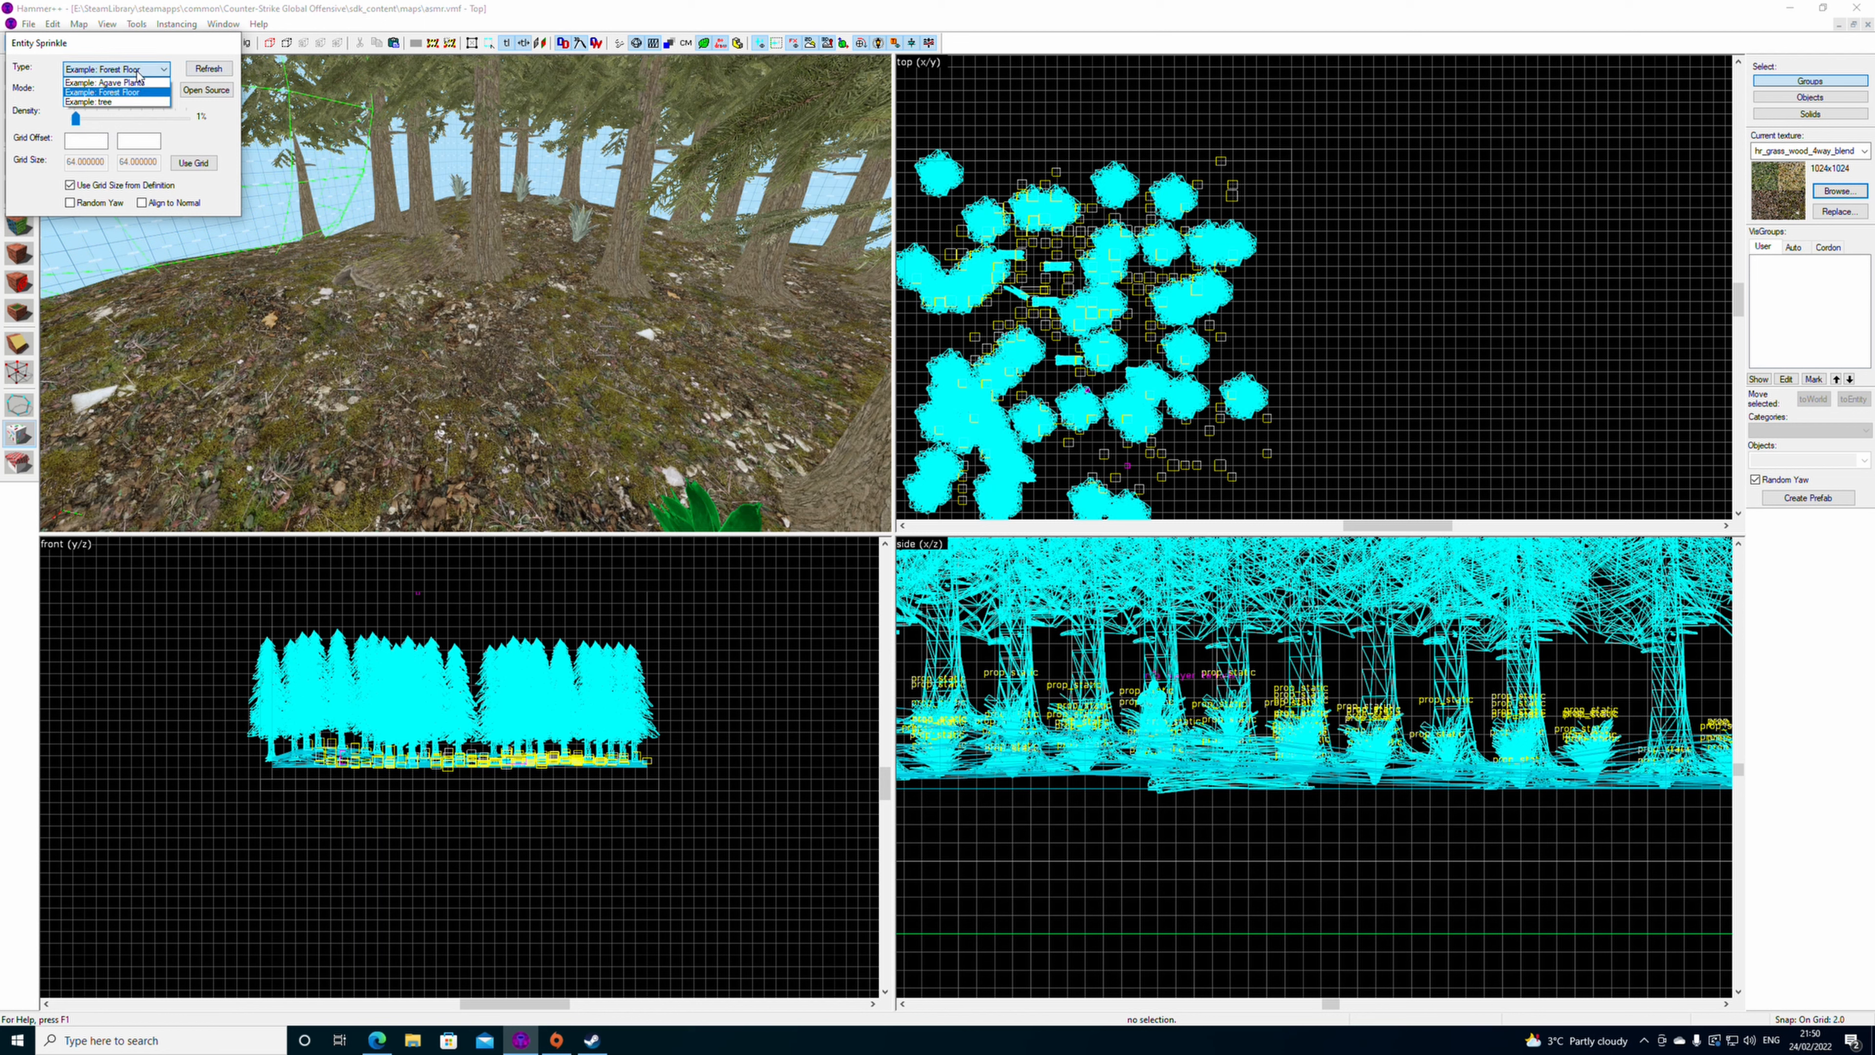
left_click(137, 82)
left_click(206, 89)
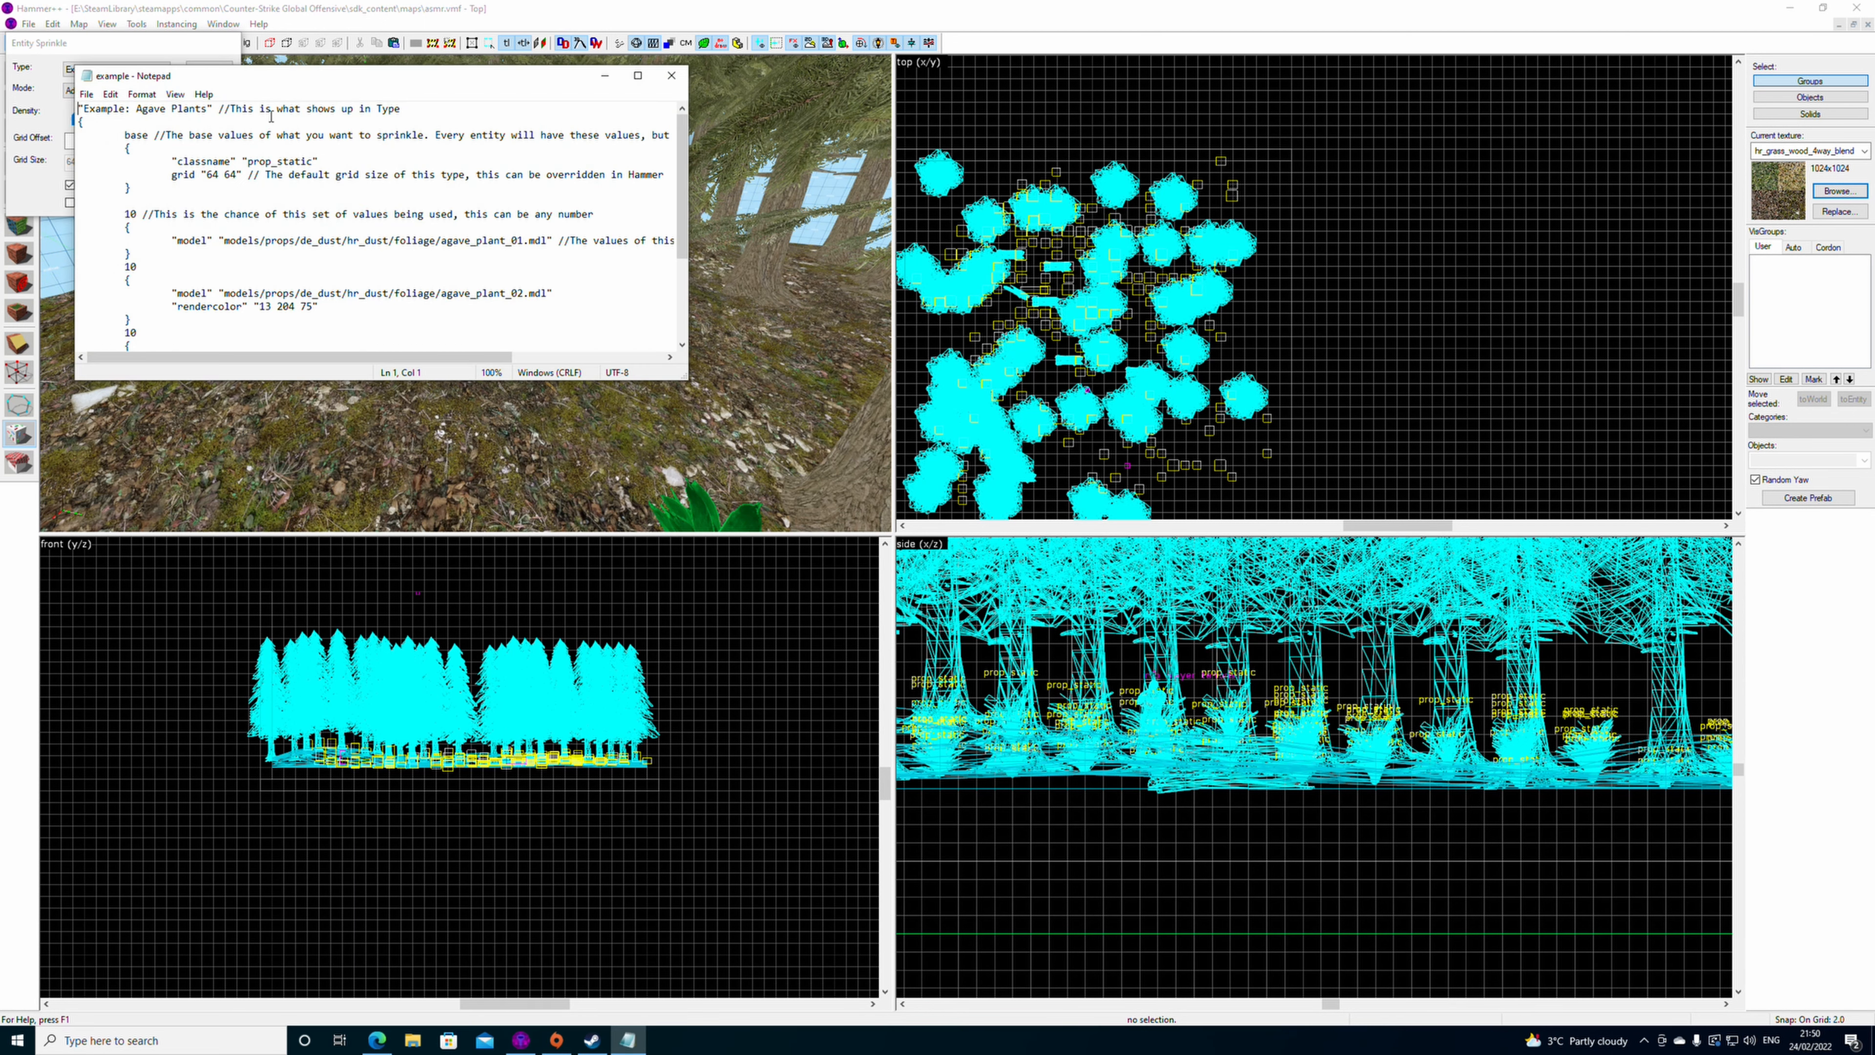
left_click_drag(324, 308, 173, 310)
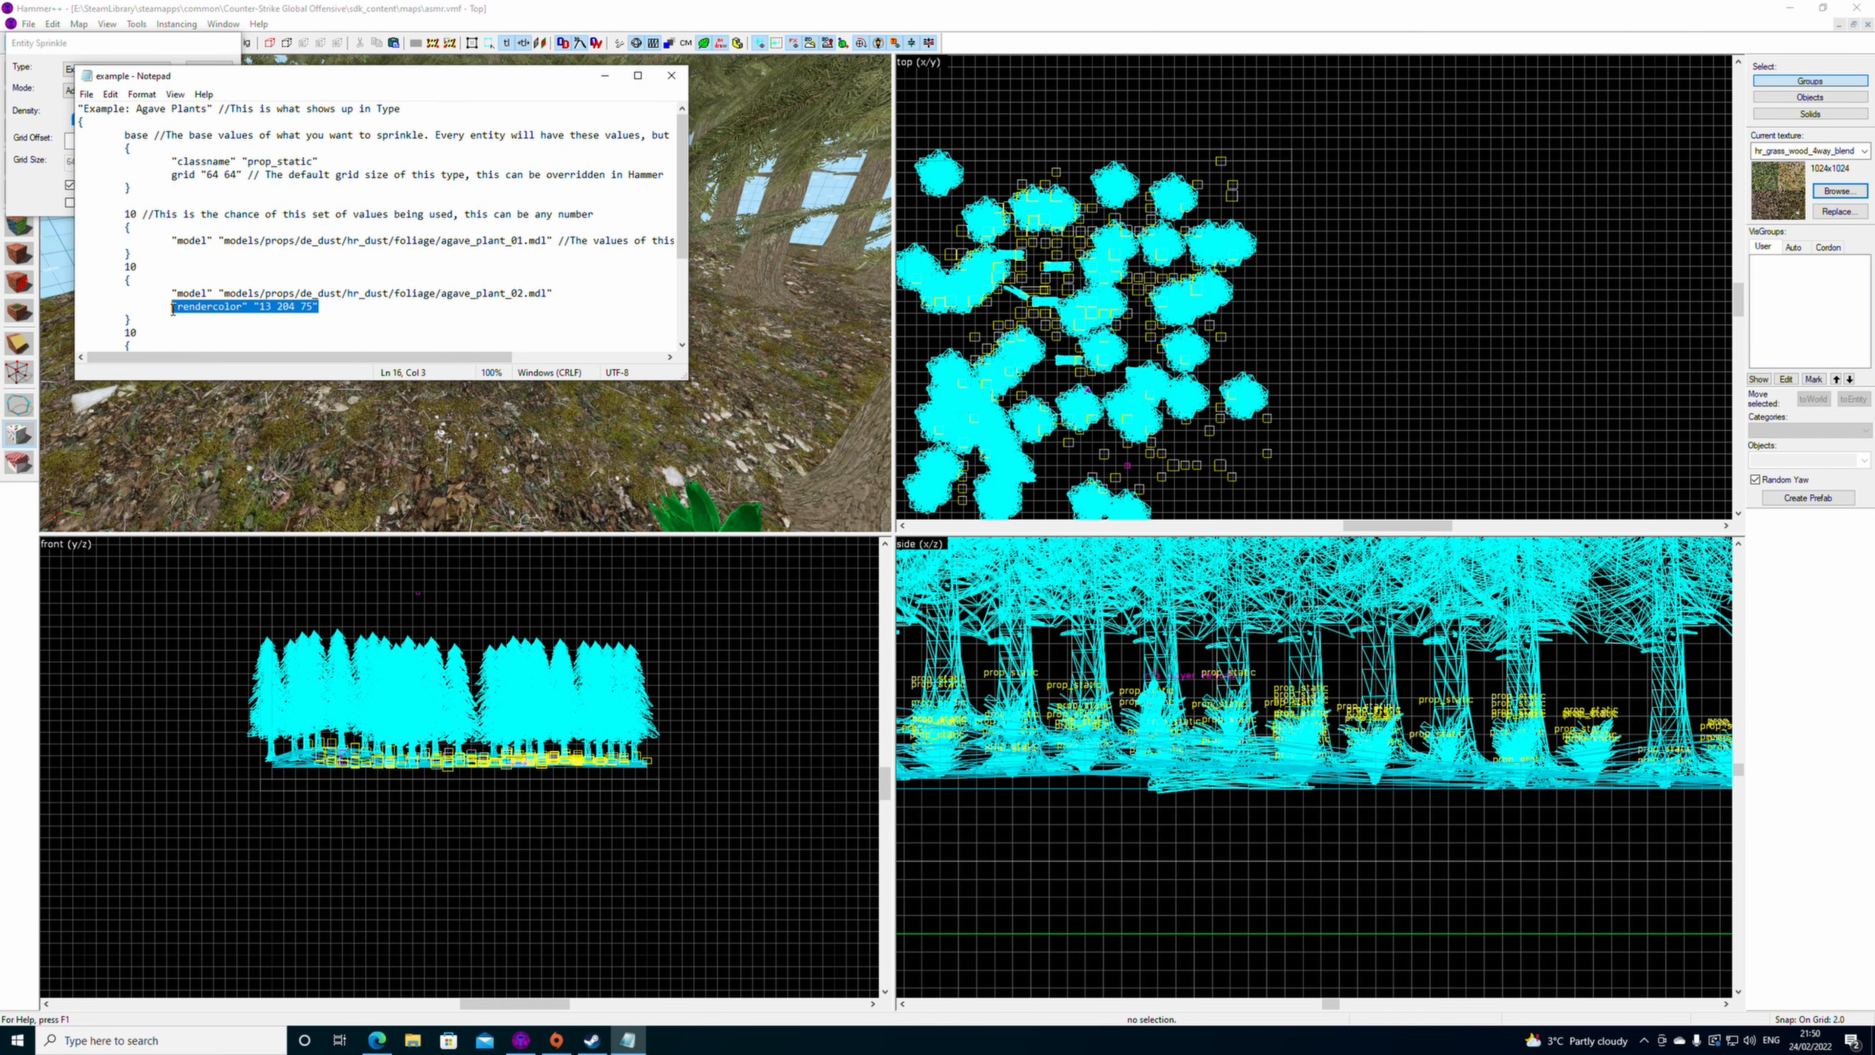
key("BackSpace")
scroll(329, 325, "down", 3)
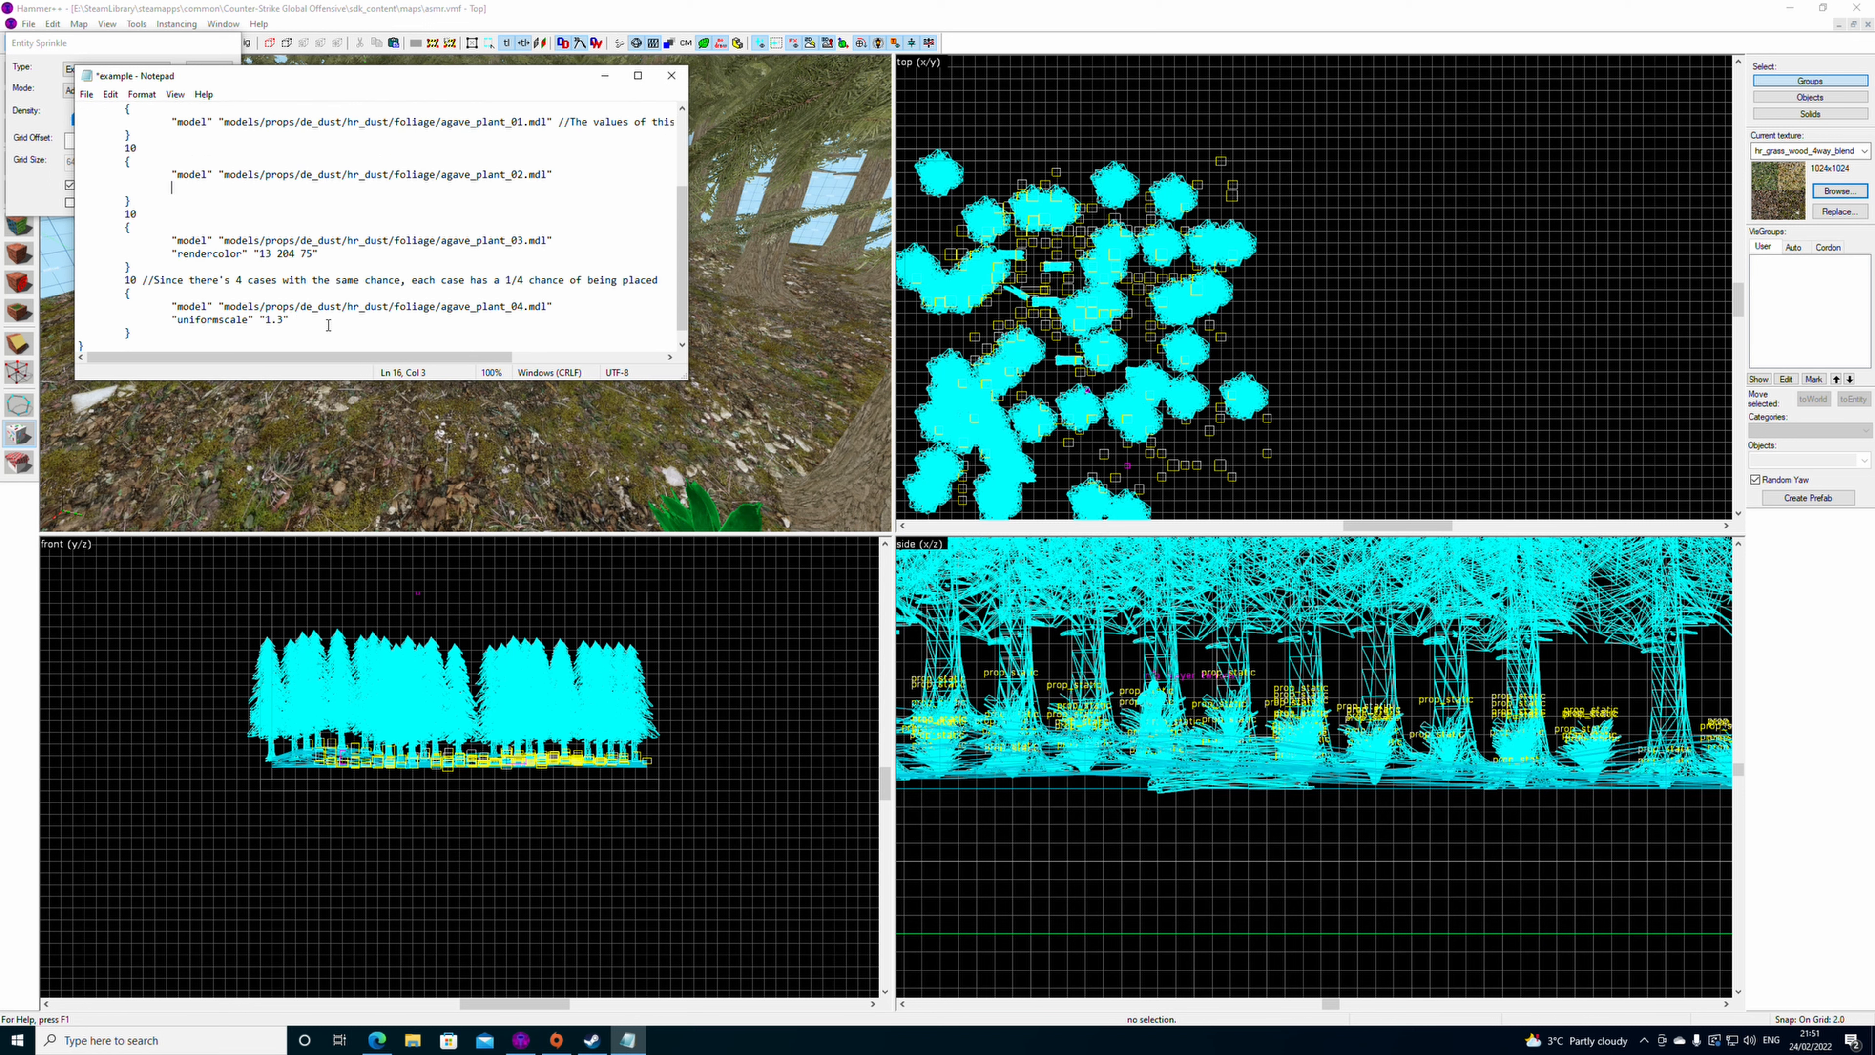
scroll(328, 325, "up", 2)
key("ctrl+z")
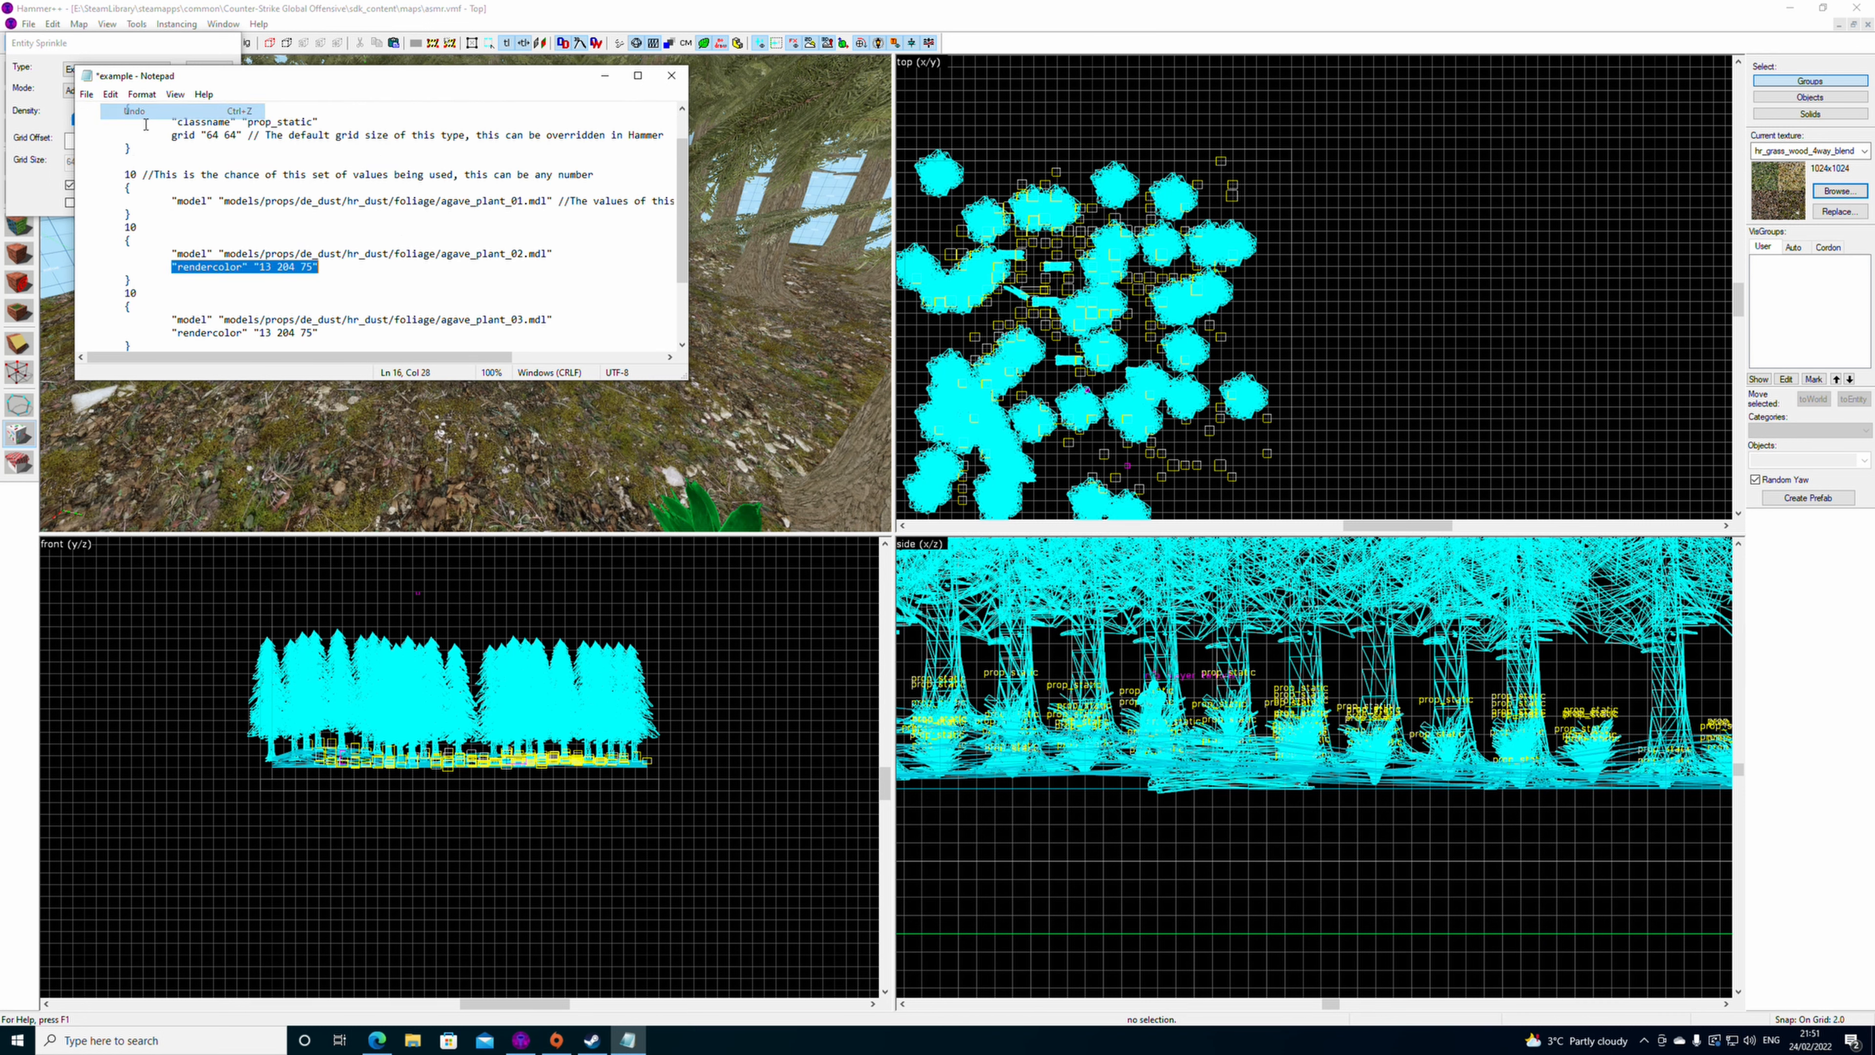
- Set the rendercolor of the agave_plant_02.mdl case to 255 255 255 and save the definition file
key("Down")
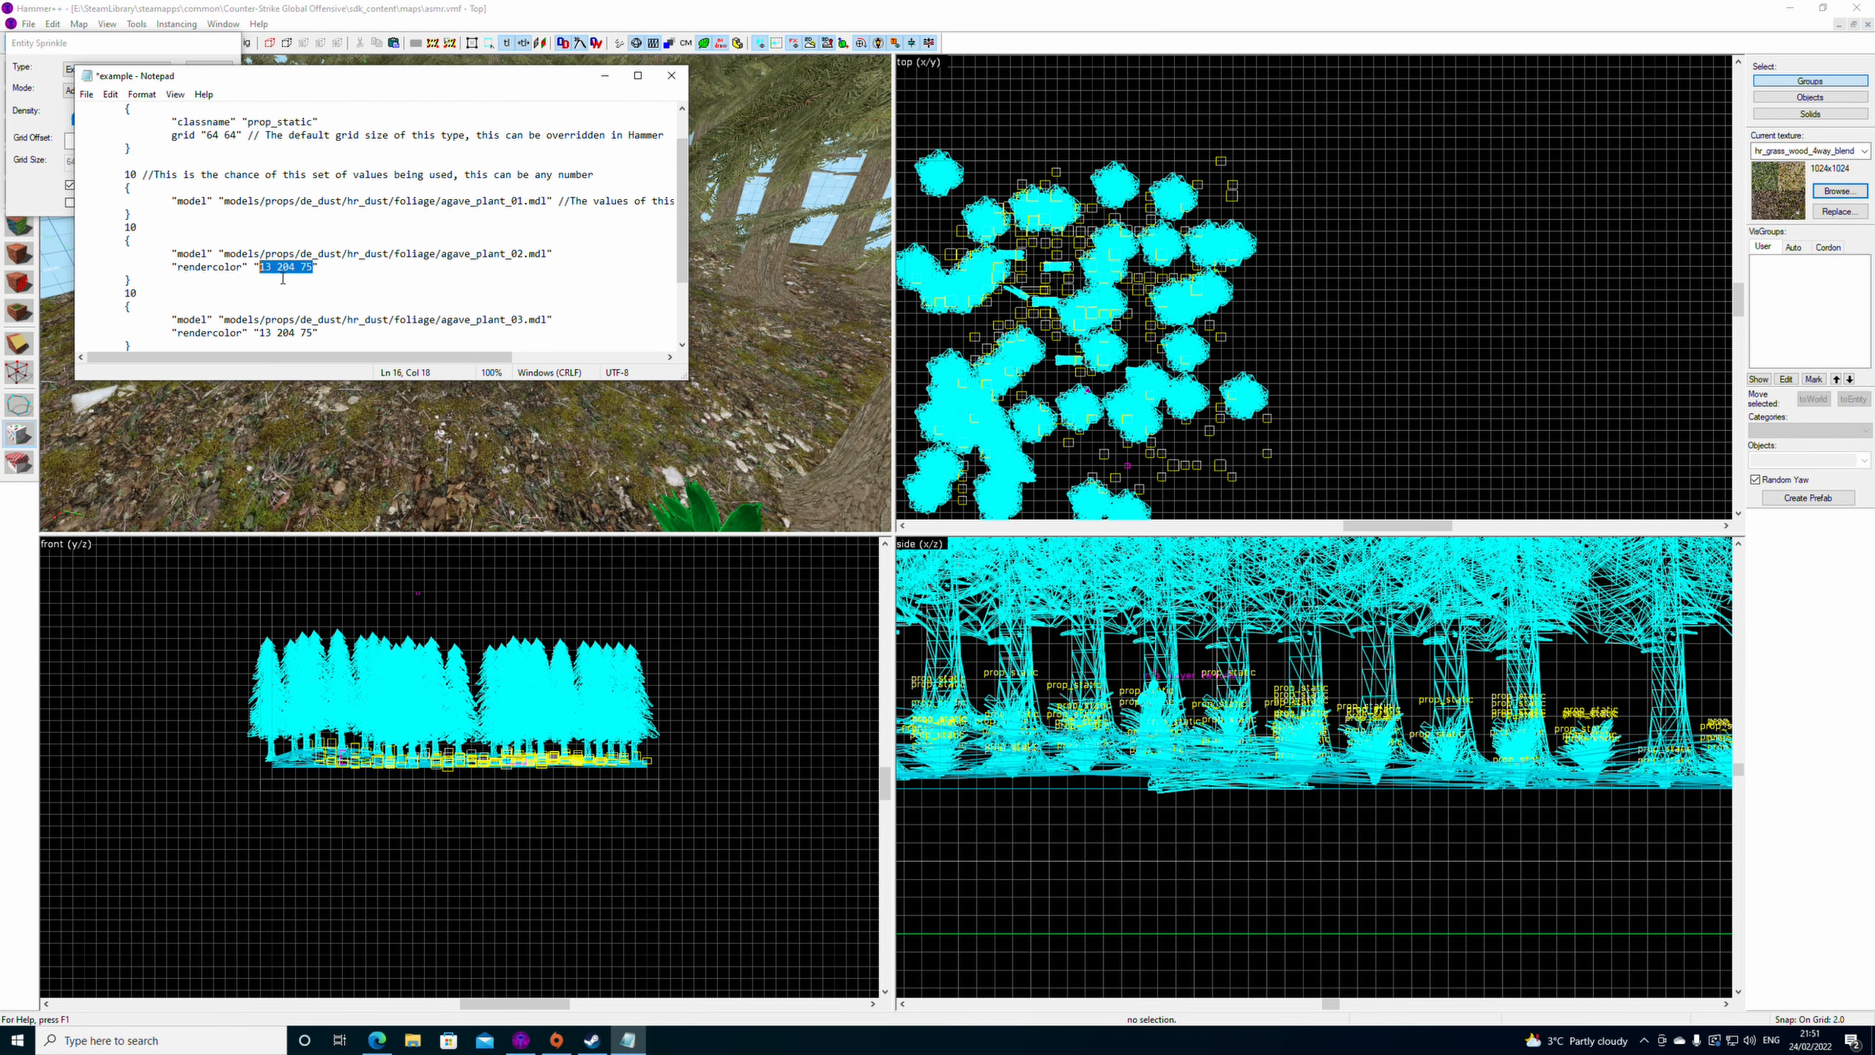
type("255 255 255")
left_click(87, 94)
left_click(111, 158)
- Remove the rendercolor line from the agave_plant_03.mdl case, then save and close the Agave Plants definition
scroll(335, 299, "down", 2)
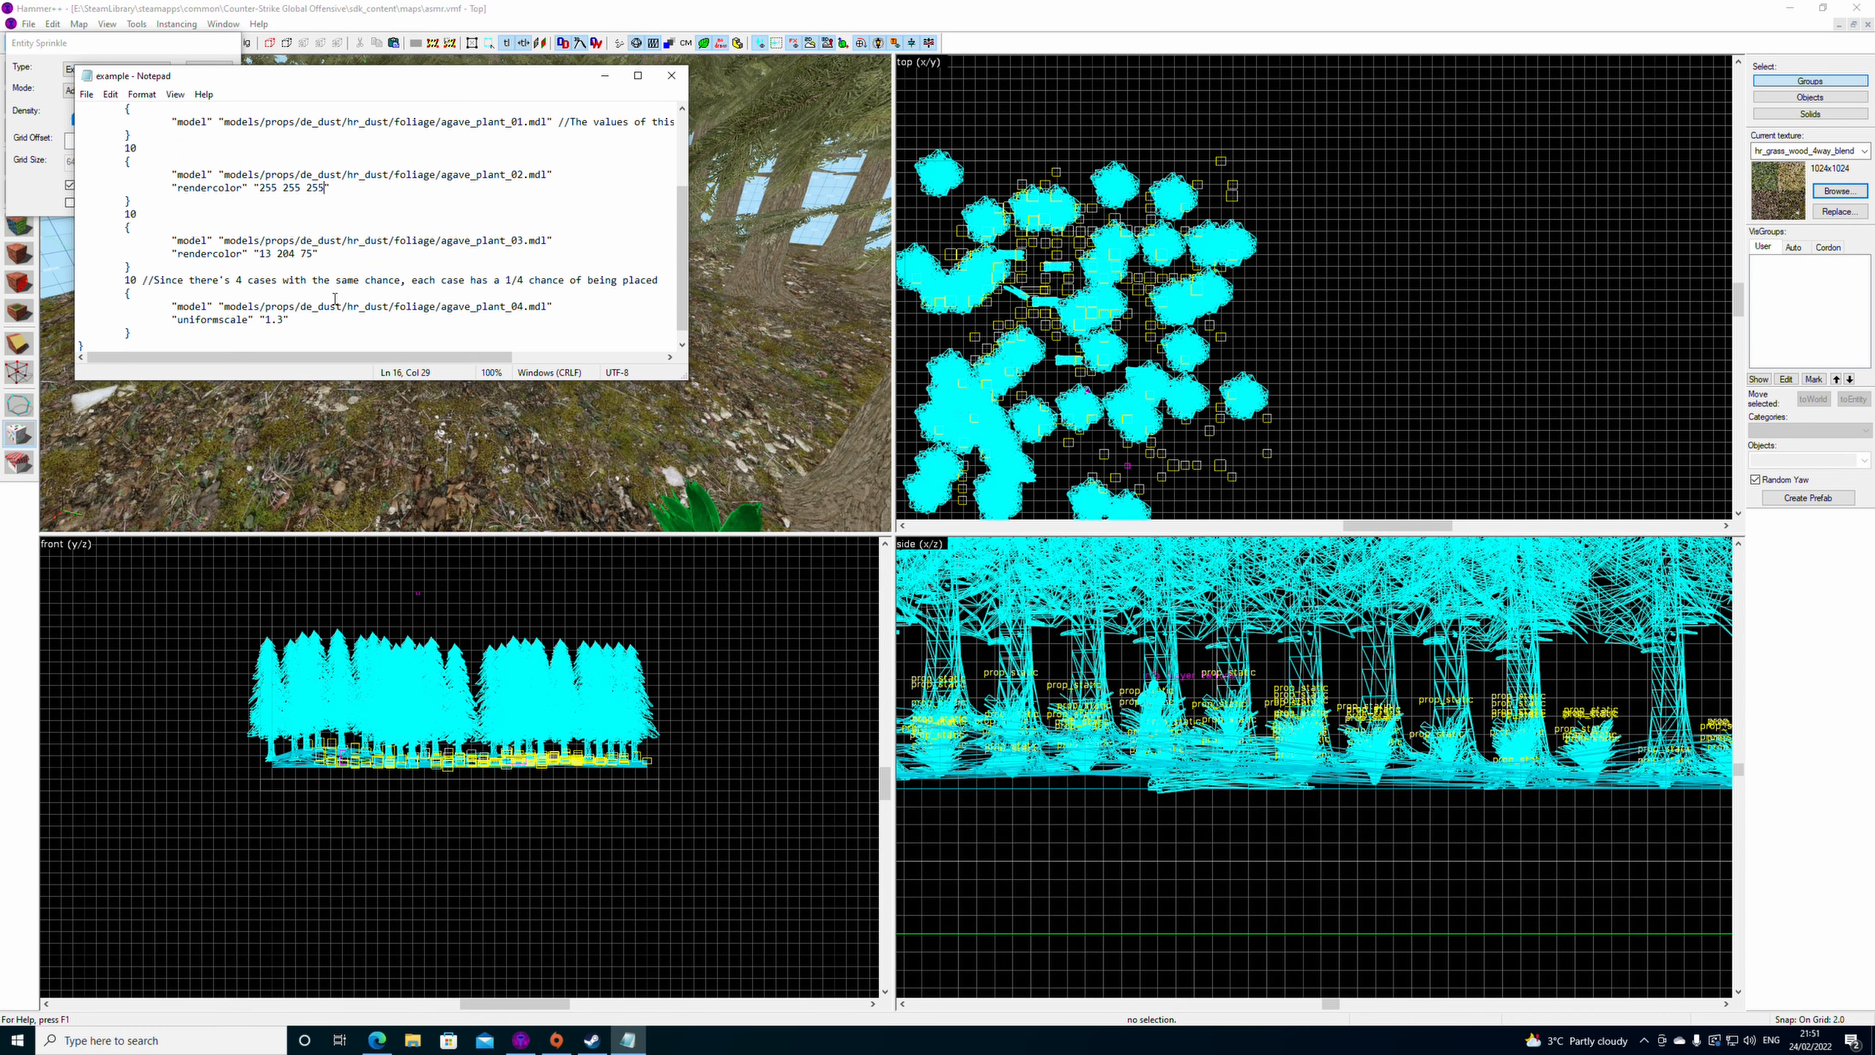
left_click_drag(347, 259, 174, 258)
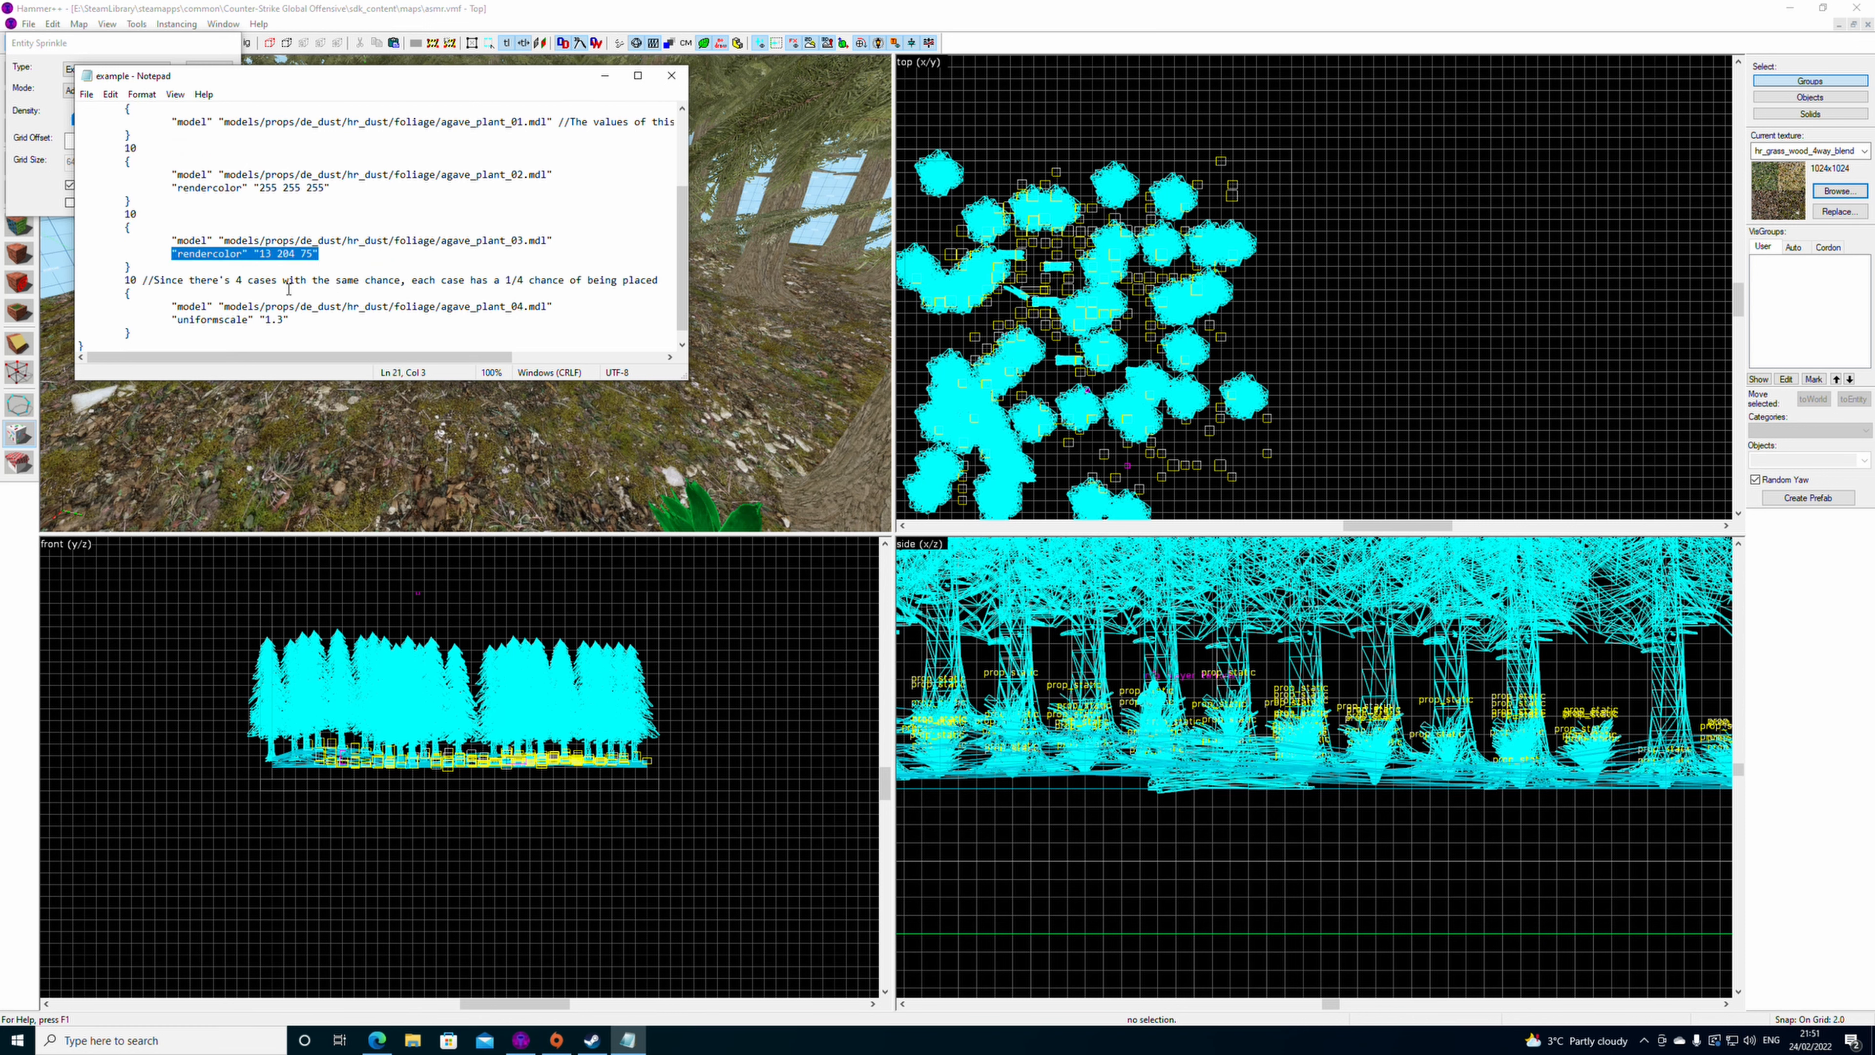
key("BackSpace")
key("BackSpace")
key("BackSpace")
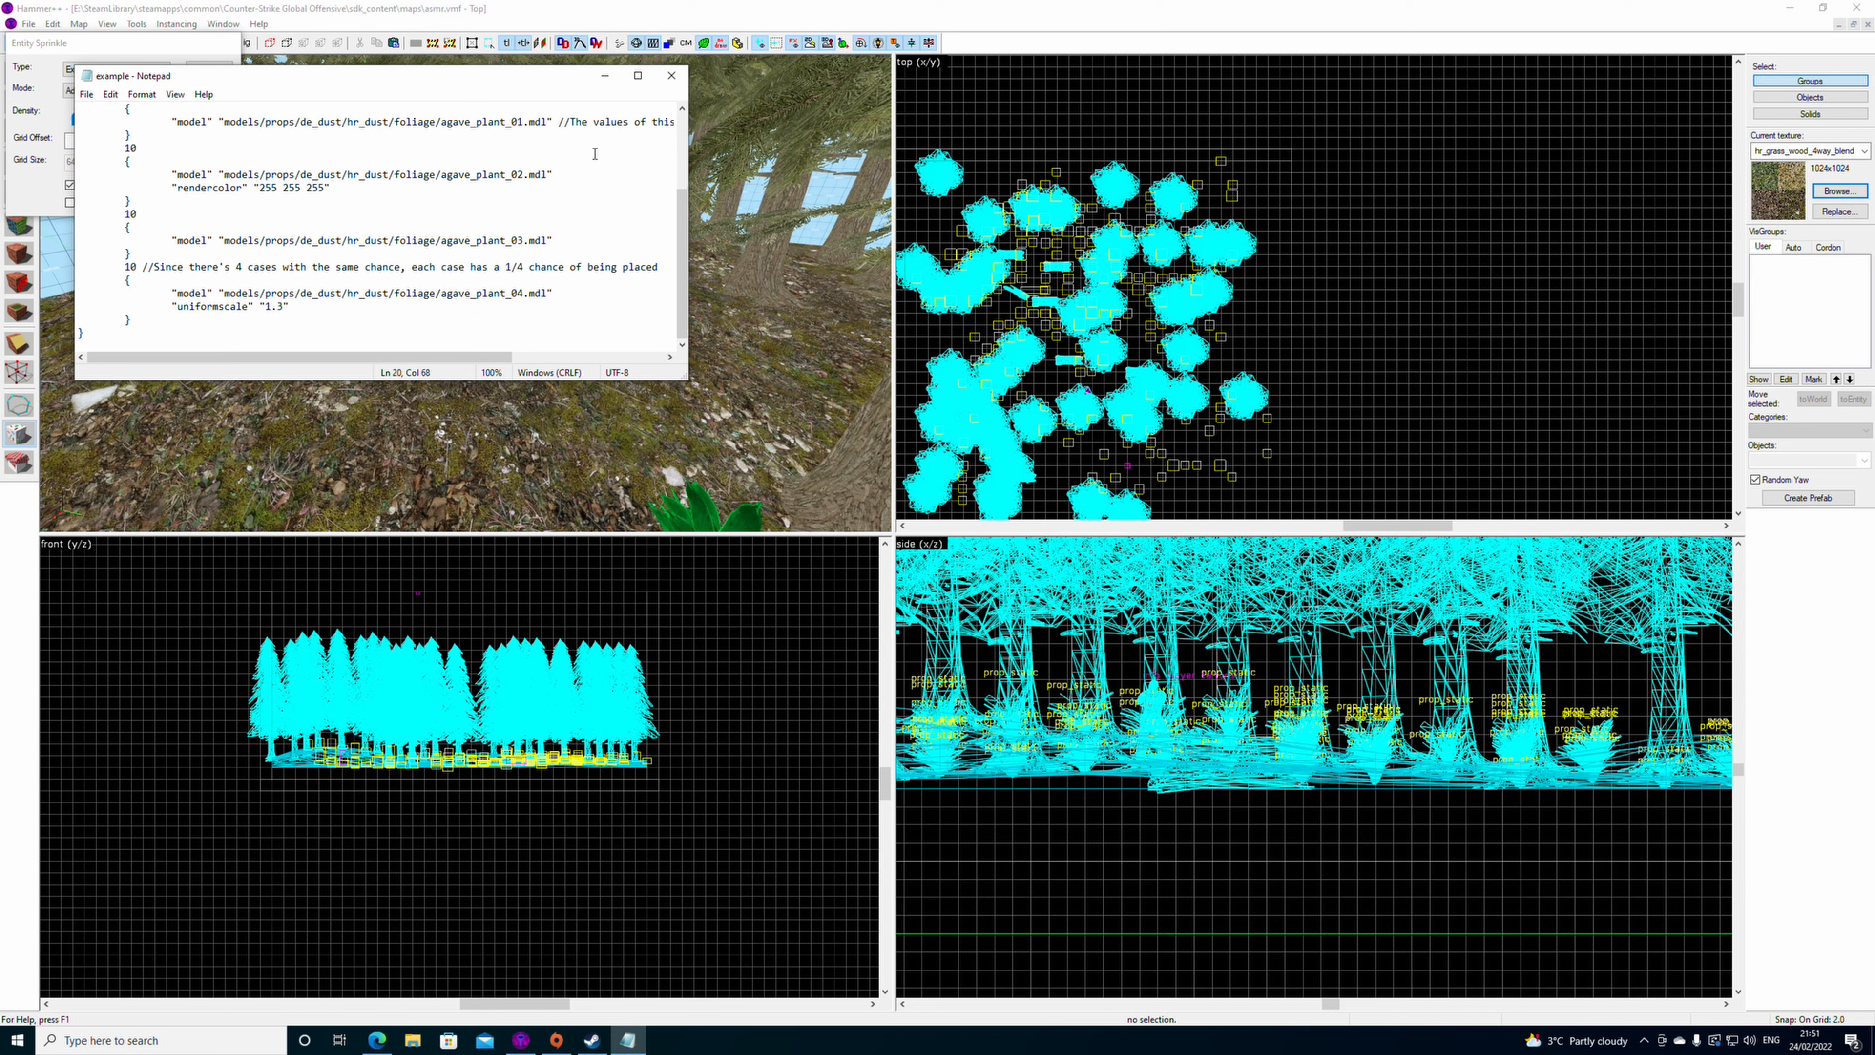
left_click(671, 75)
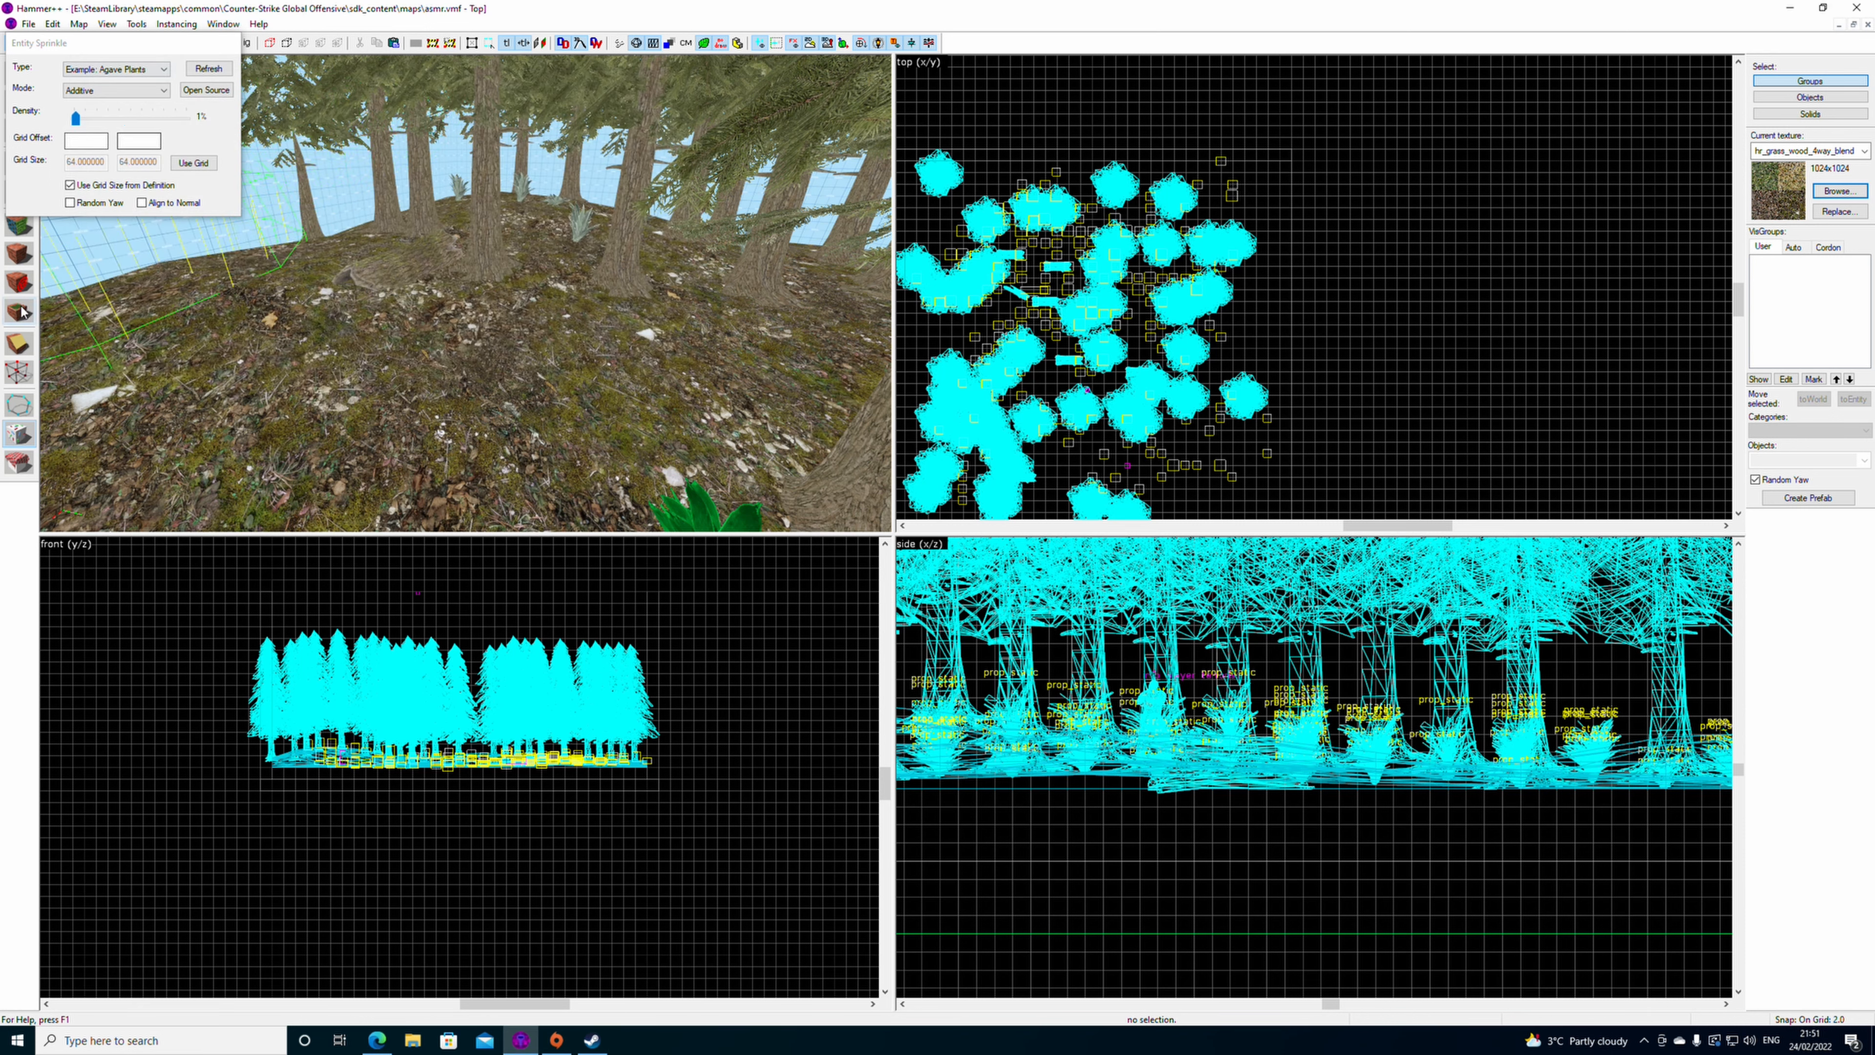
- Choose the Example: Forest Floor type and sprinkle deadwood logs across the ground beside the large tree
left_click(157, 73)
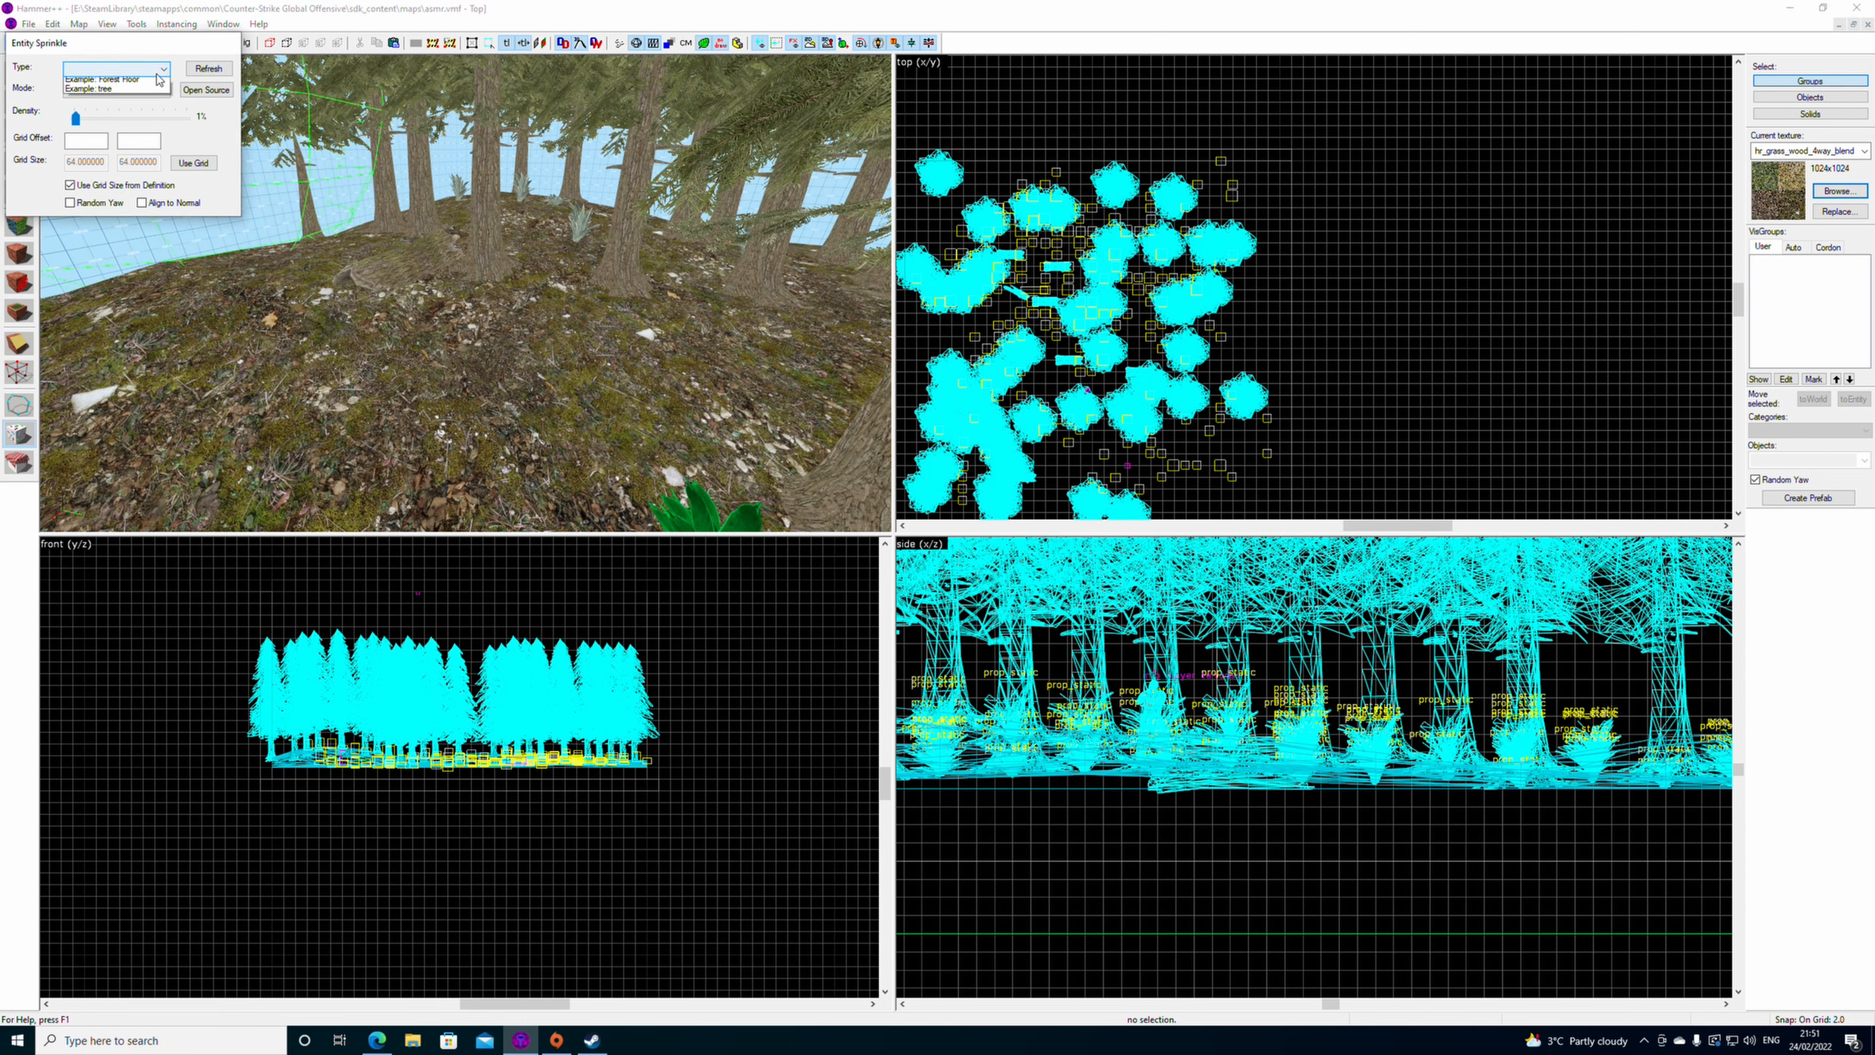
left_click(111, 78)
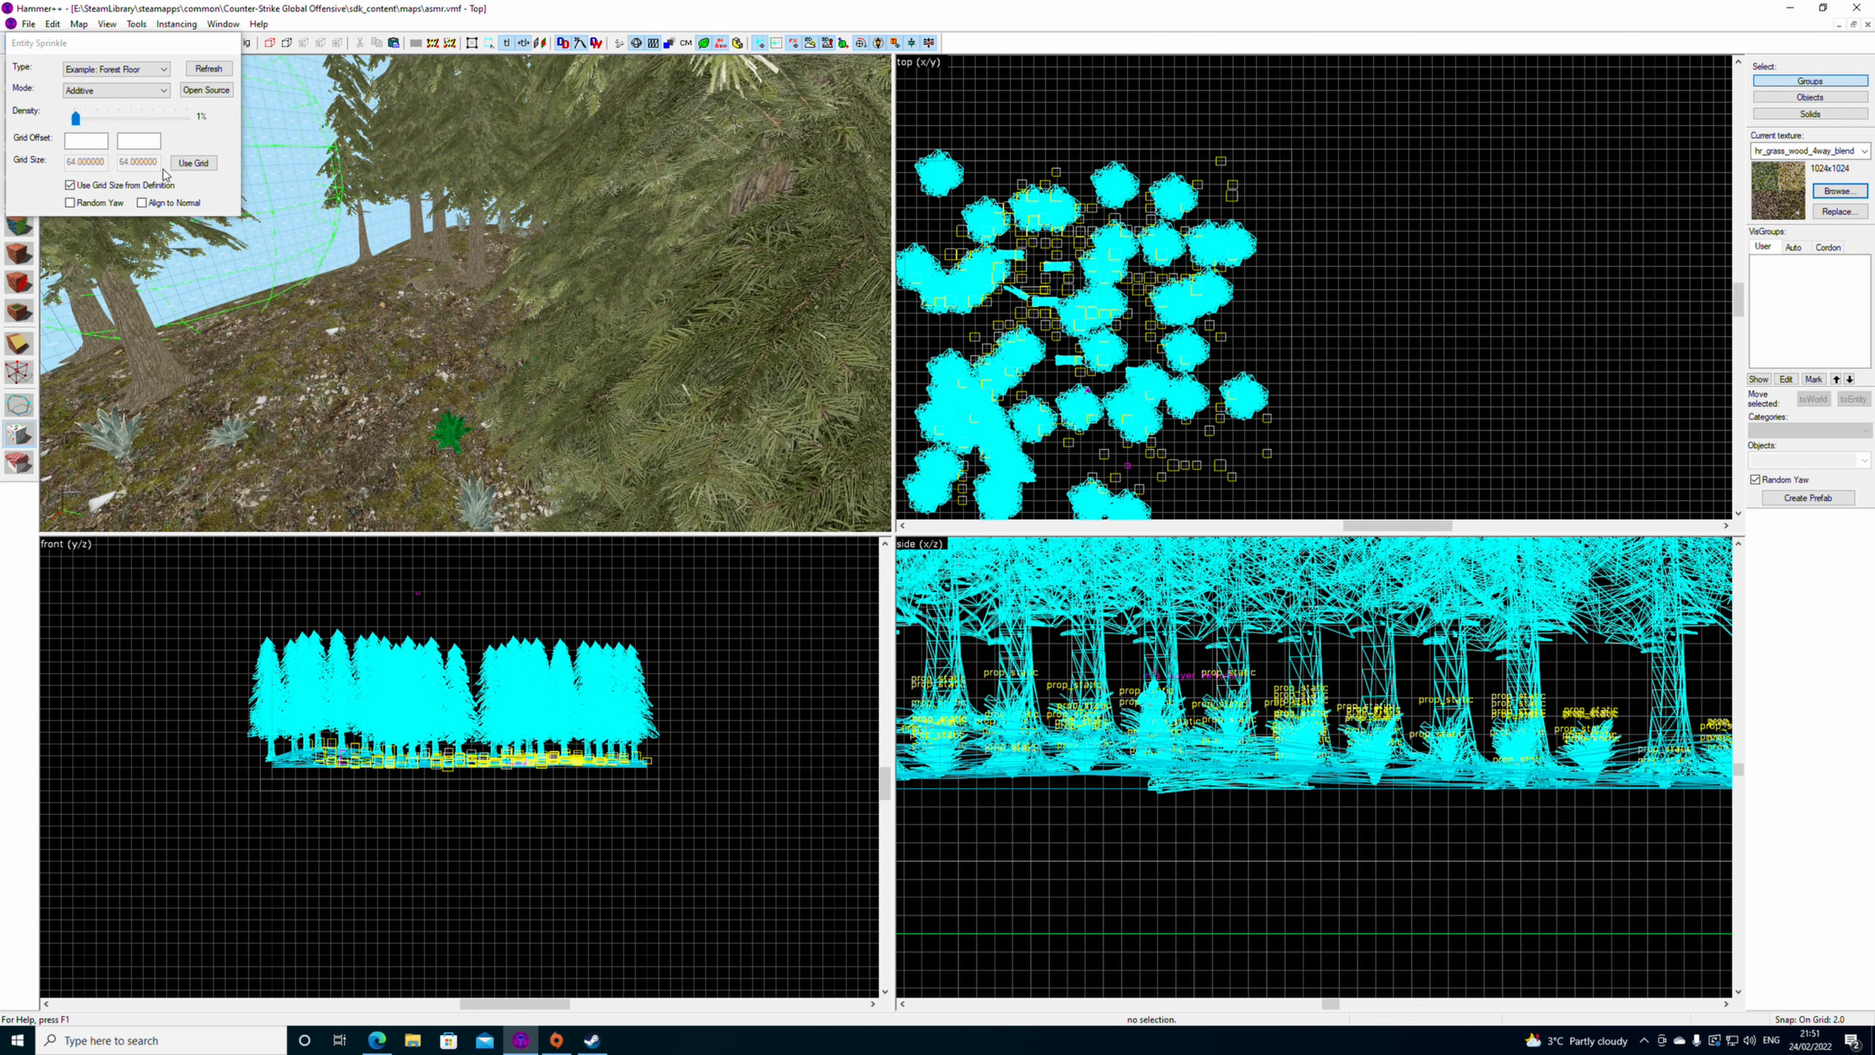
mouse_move(372, 387)
left_mouse_down()
mouse_move(395, 400)
mouse_move(369, 404)
mouse_move(487, 402)
left_mouse_up()
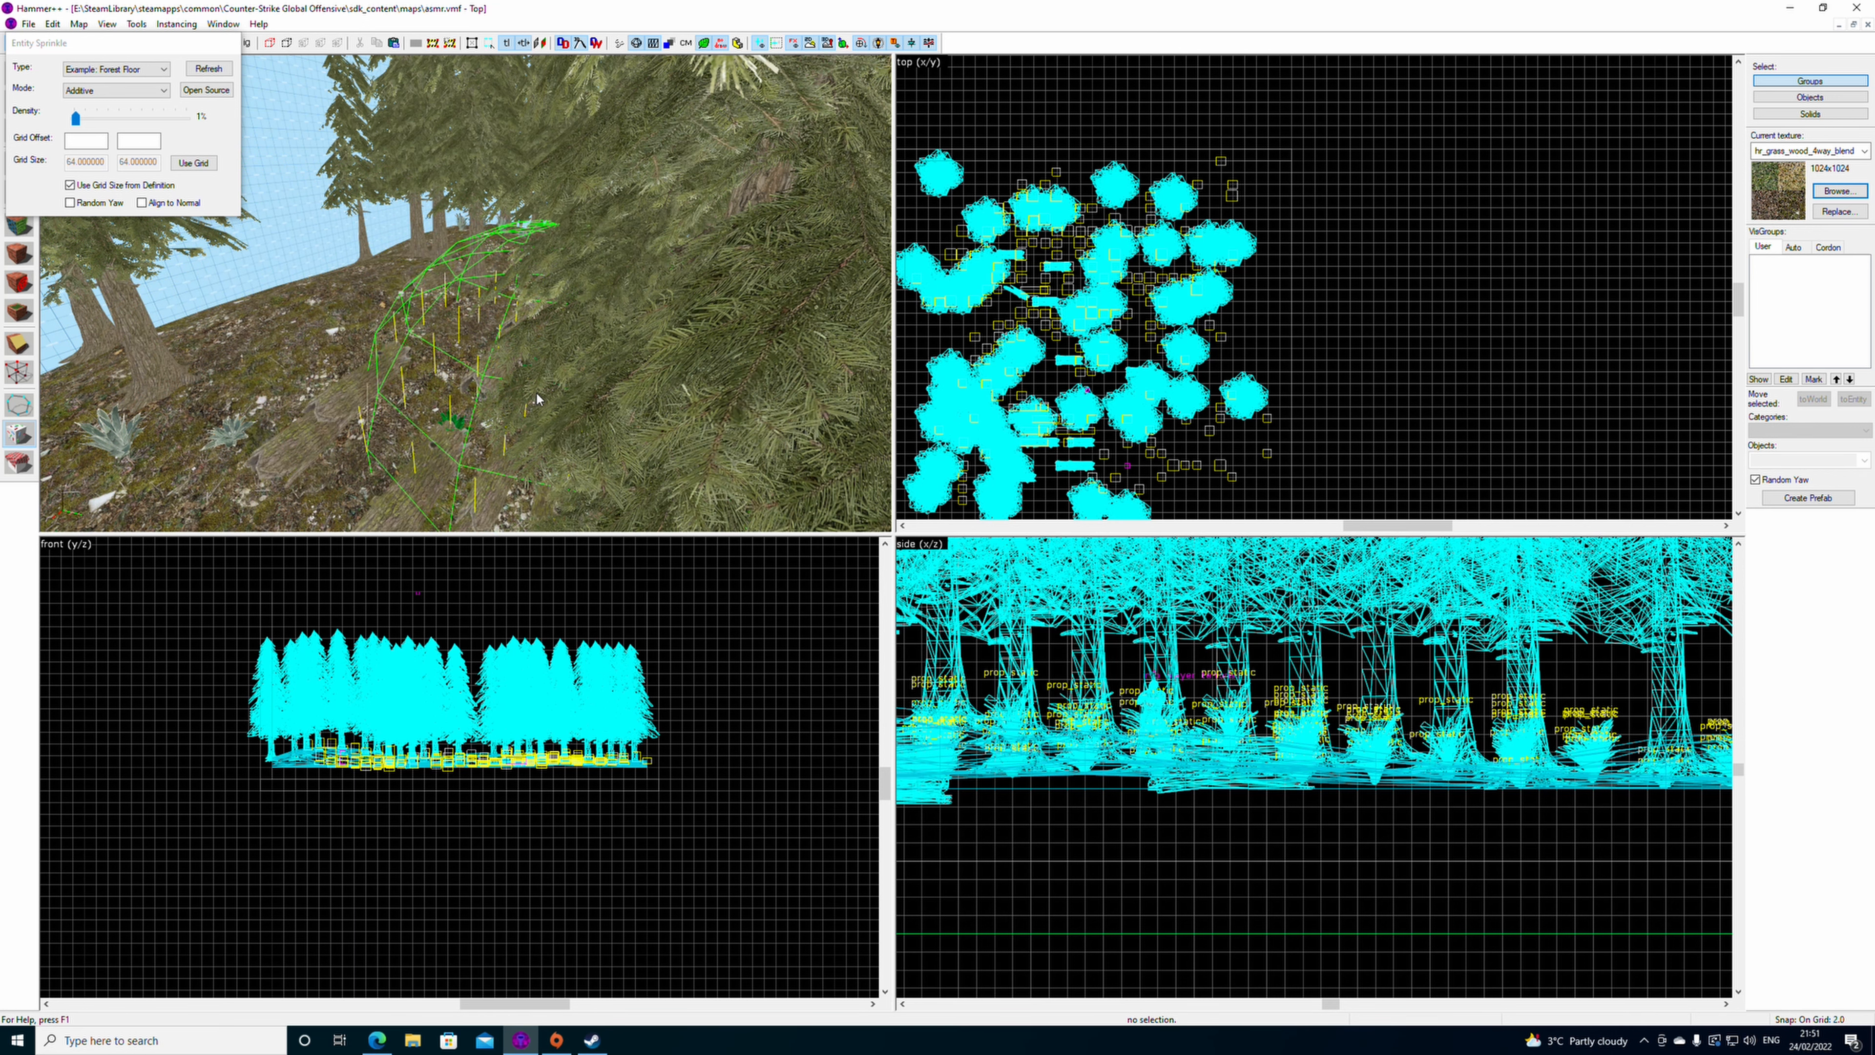
- Sprinkle more Forest Floor deadwood logs across the ground among the trees and agave plants
right_click_drag(384, 365, 633, 396)
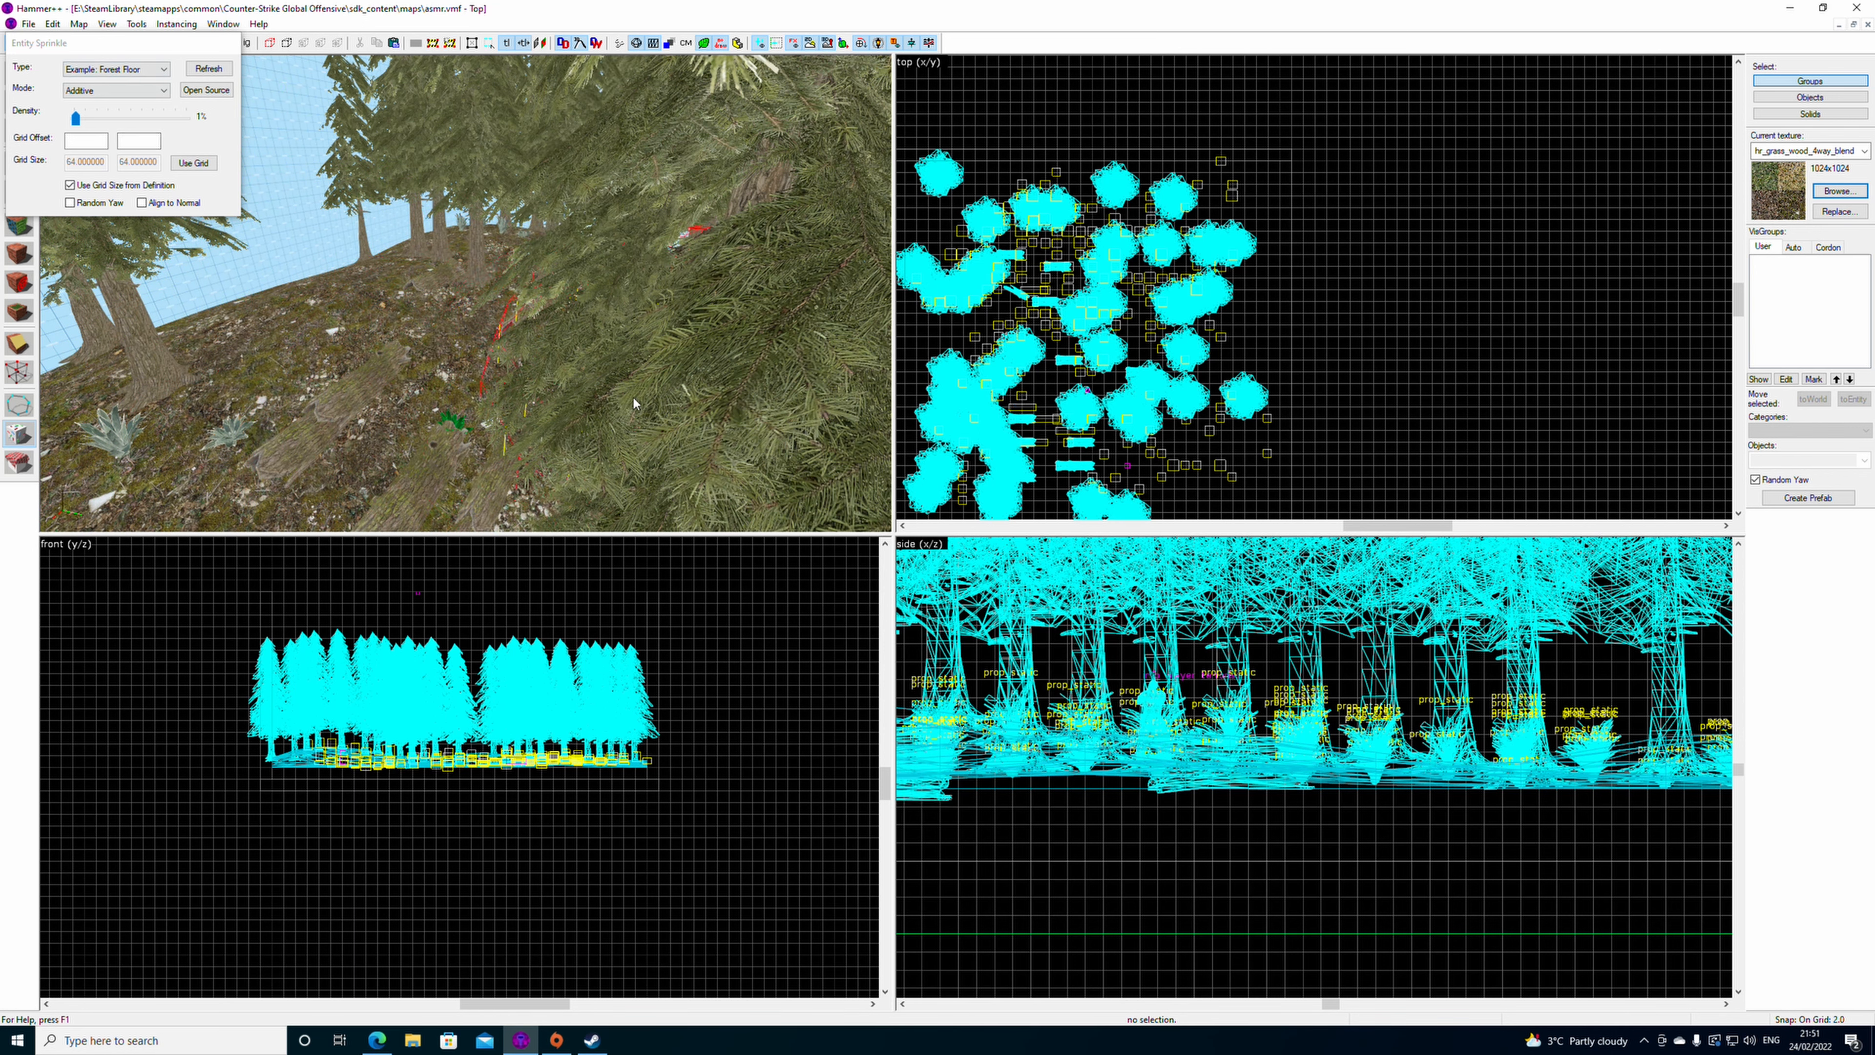
key("z")
key("w")
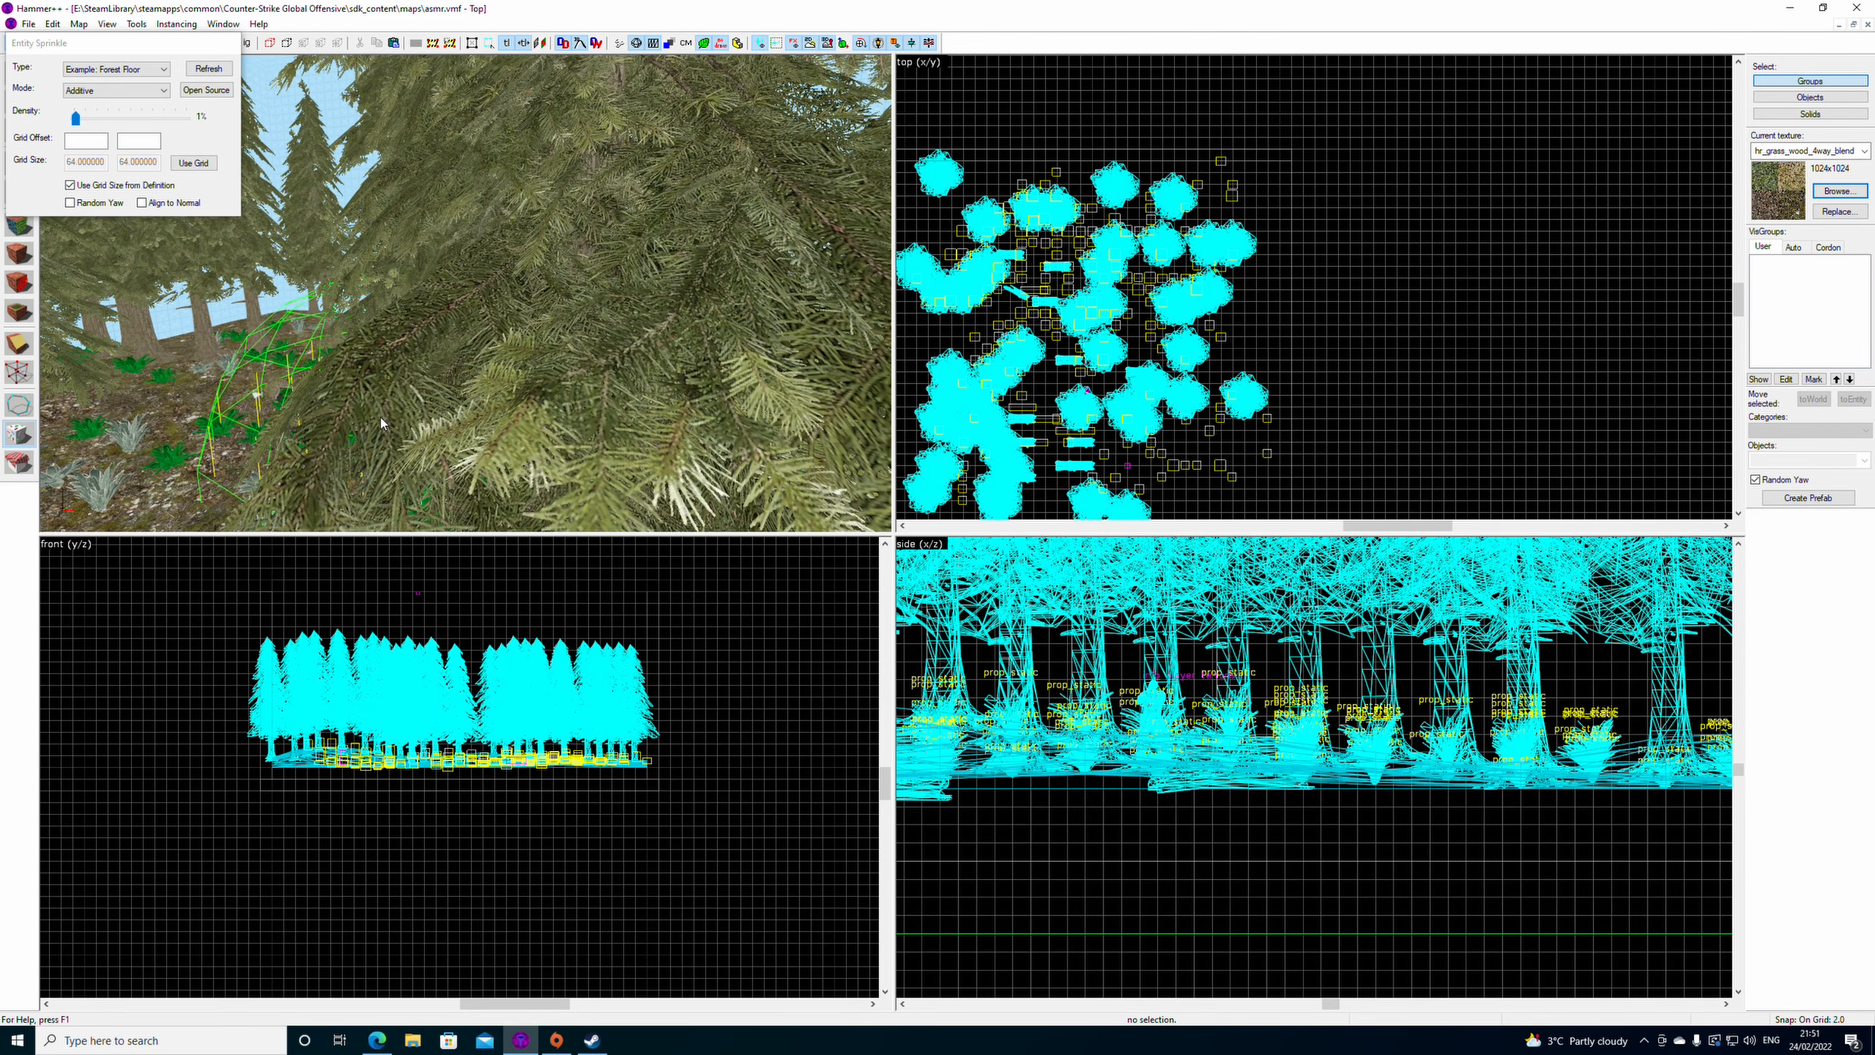
key("z")
key("w")
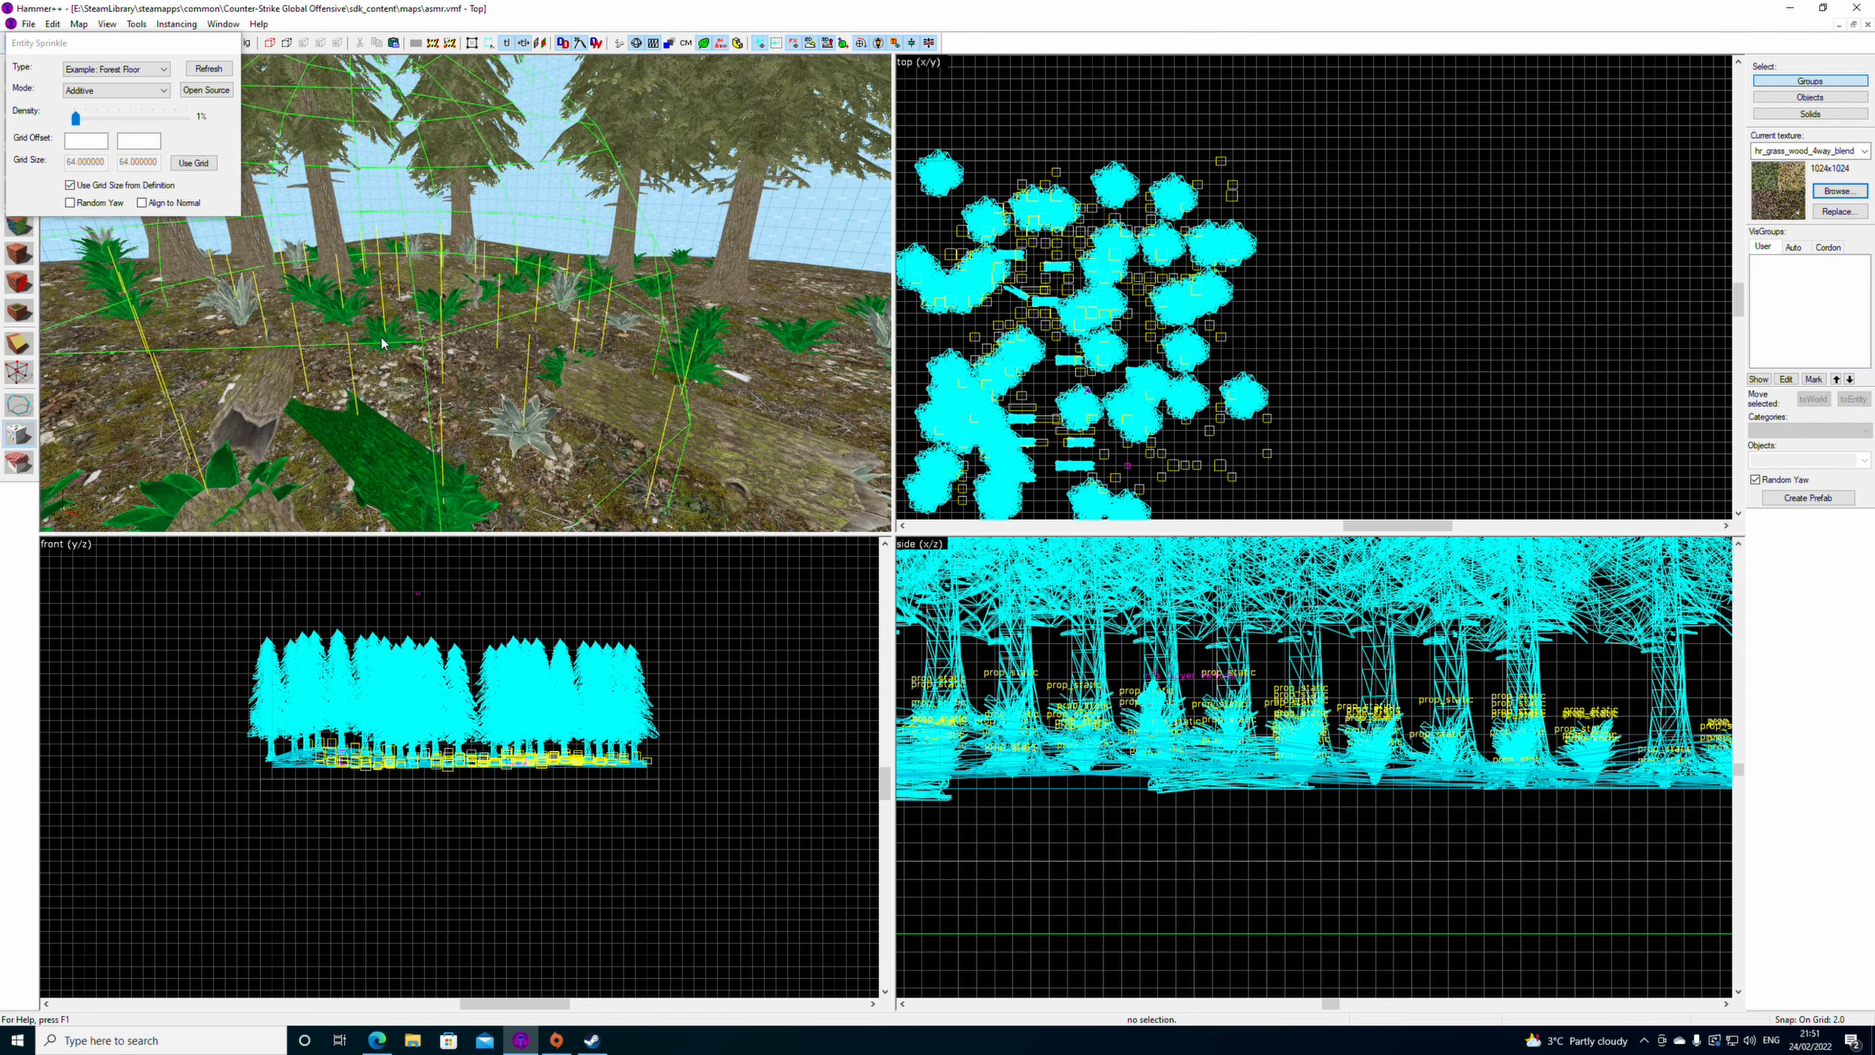
left_click(448, 337)
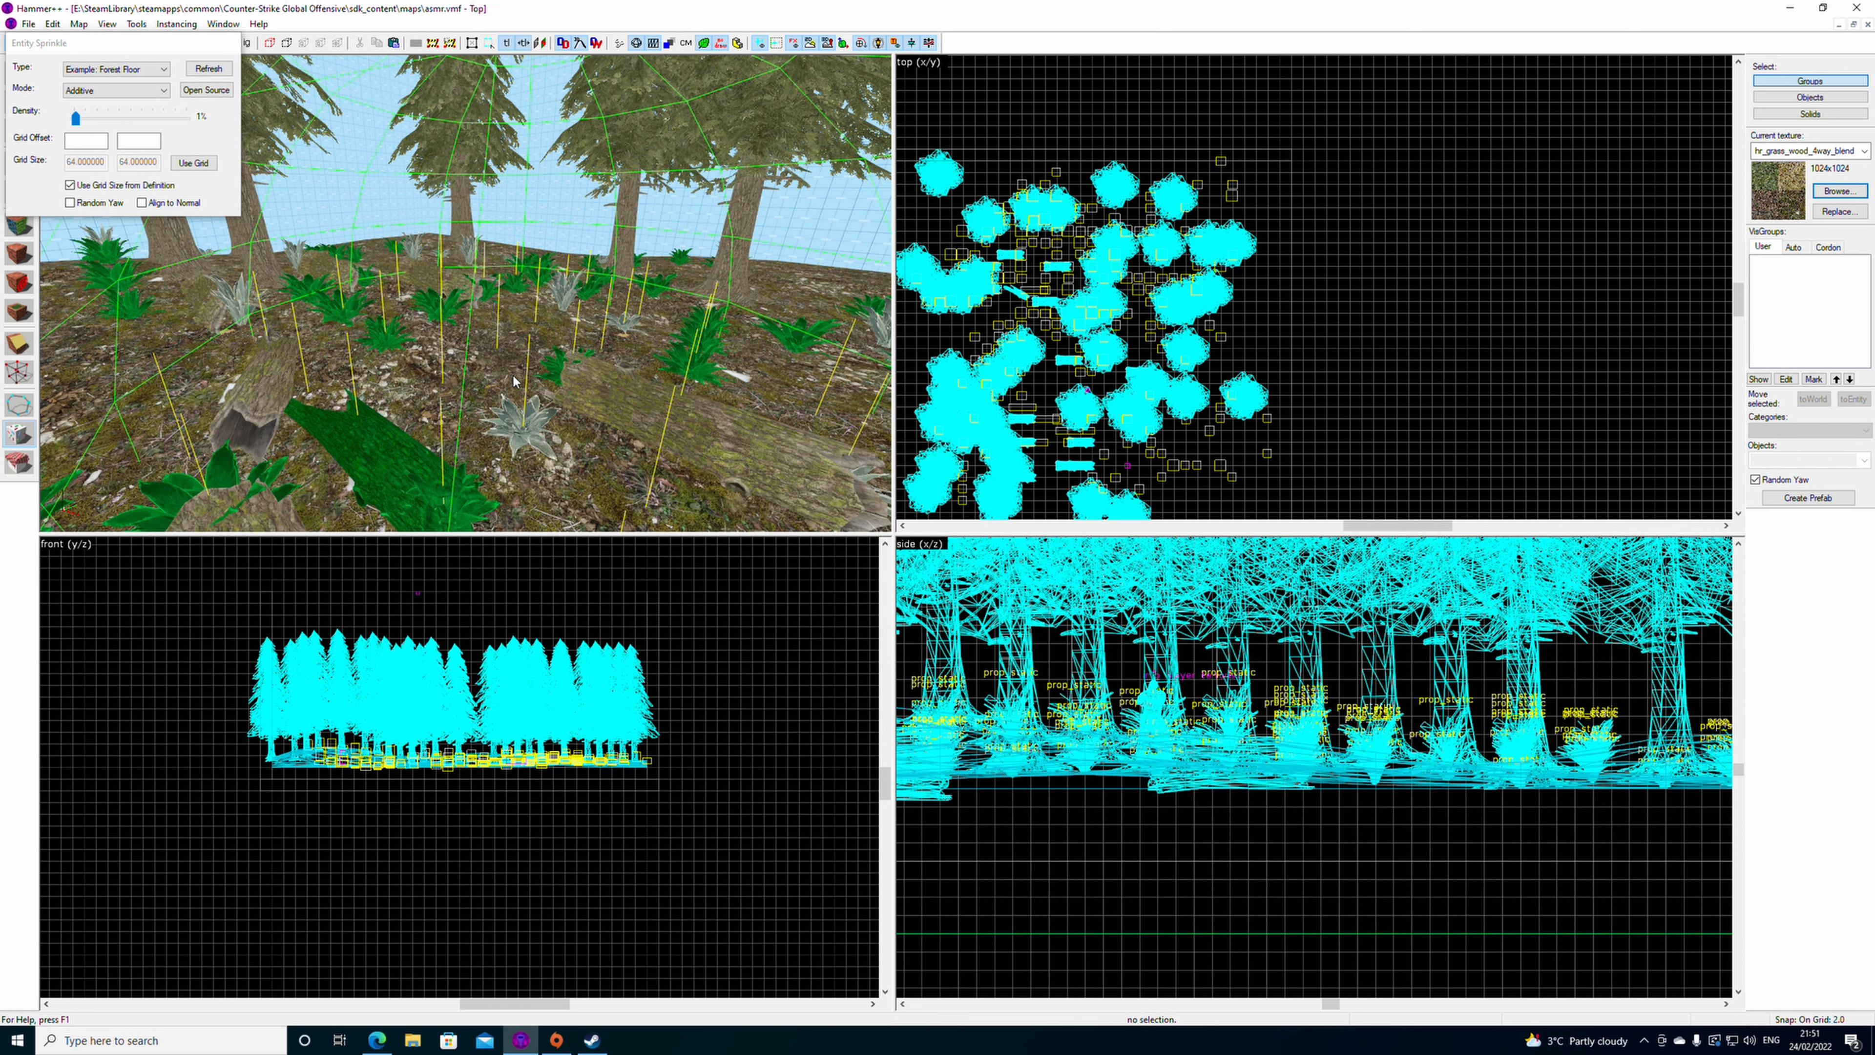
key("z")
key("z")
mouse_move(446, 338)
left_mouse_down()
mouse_move(310, 339)
mouse_move(446, 341)
left_mouse_up()
key("z")
key("z")
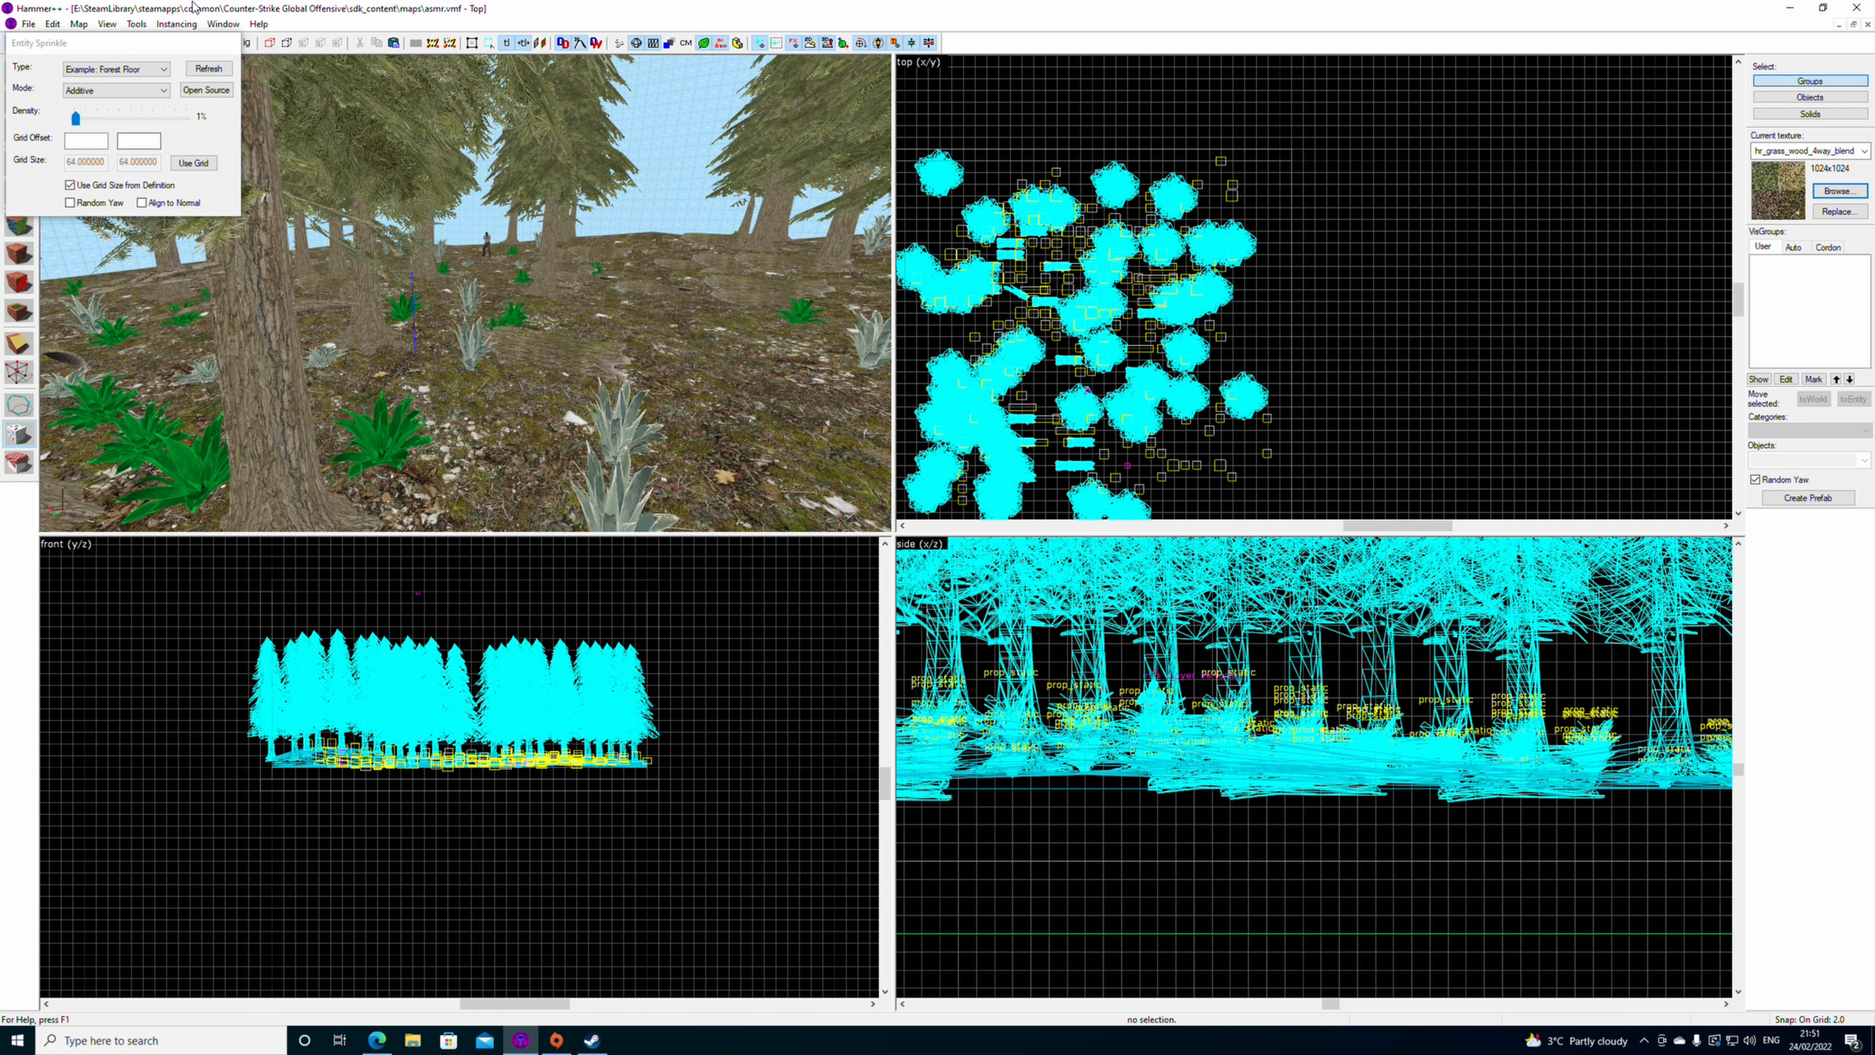
- Leave the Entity Sprinkle tool for the Selection tool and delete surplus deadwood logs between the trees
left_click(30, 26)
left_click(21, 312)
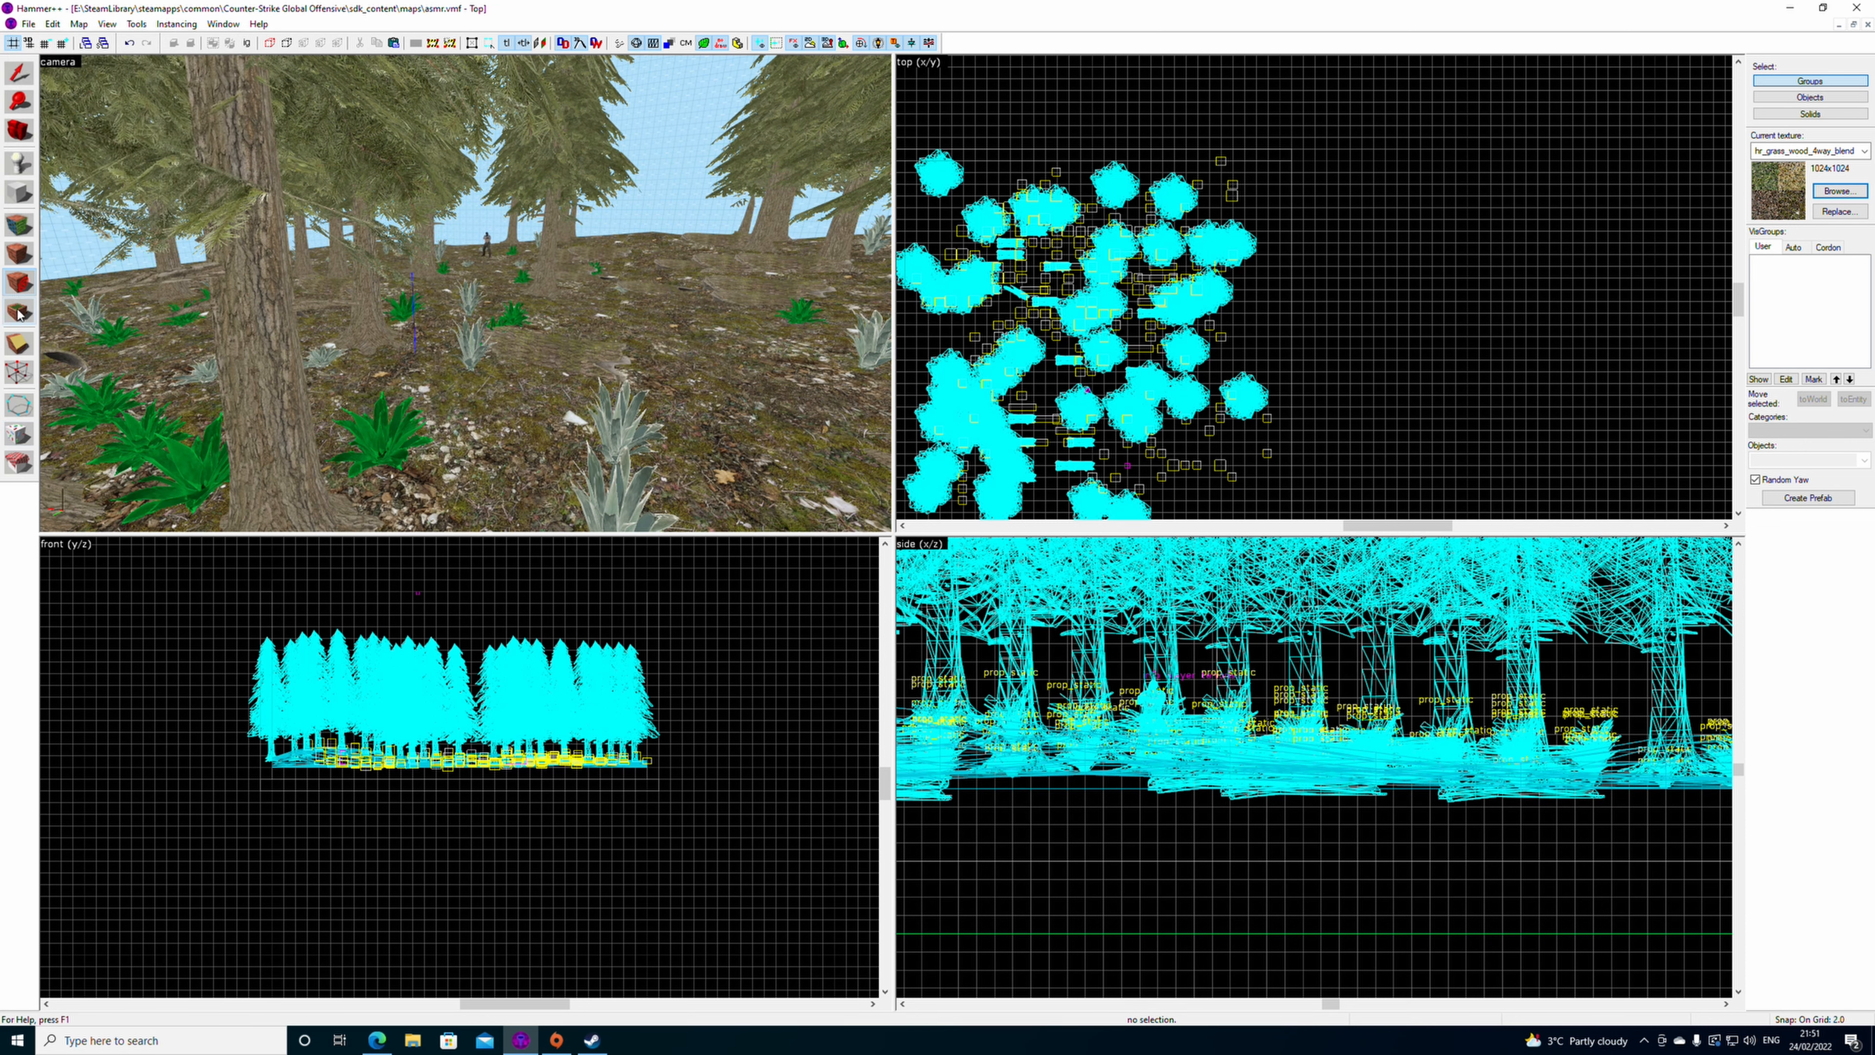
left_click(20, 76)
key("z")
key("z")
key("z")
key("z")
left_click(461, 321)
key("Delete")
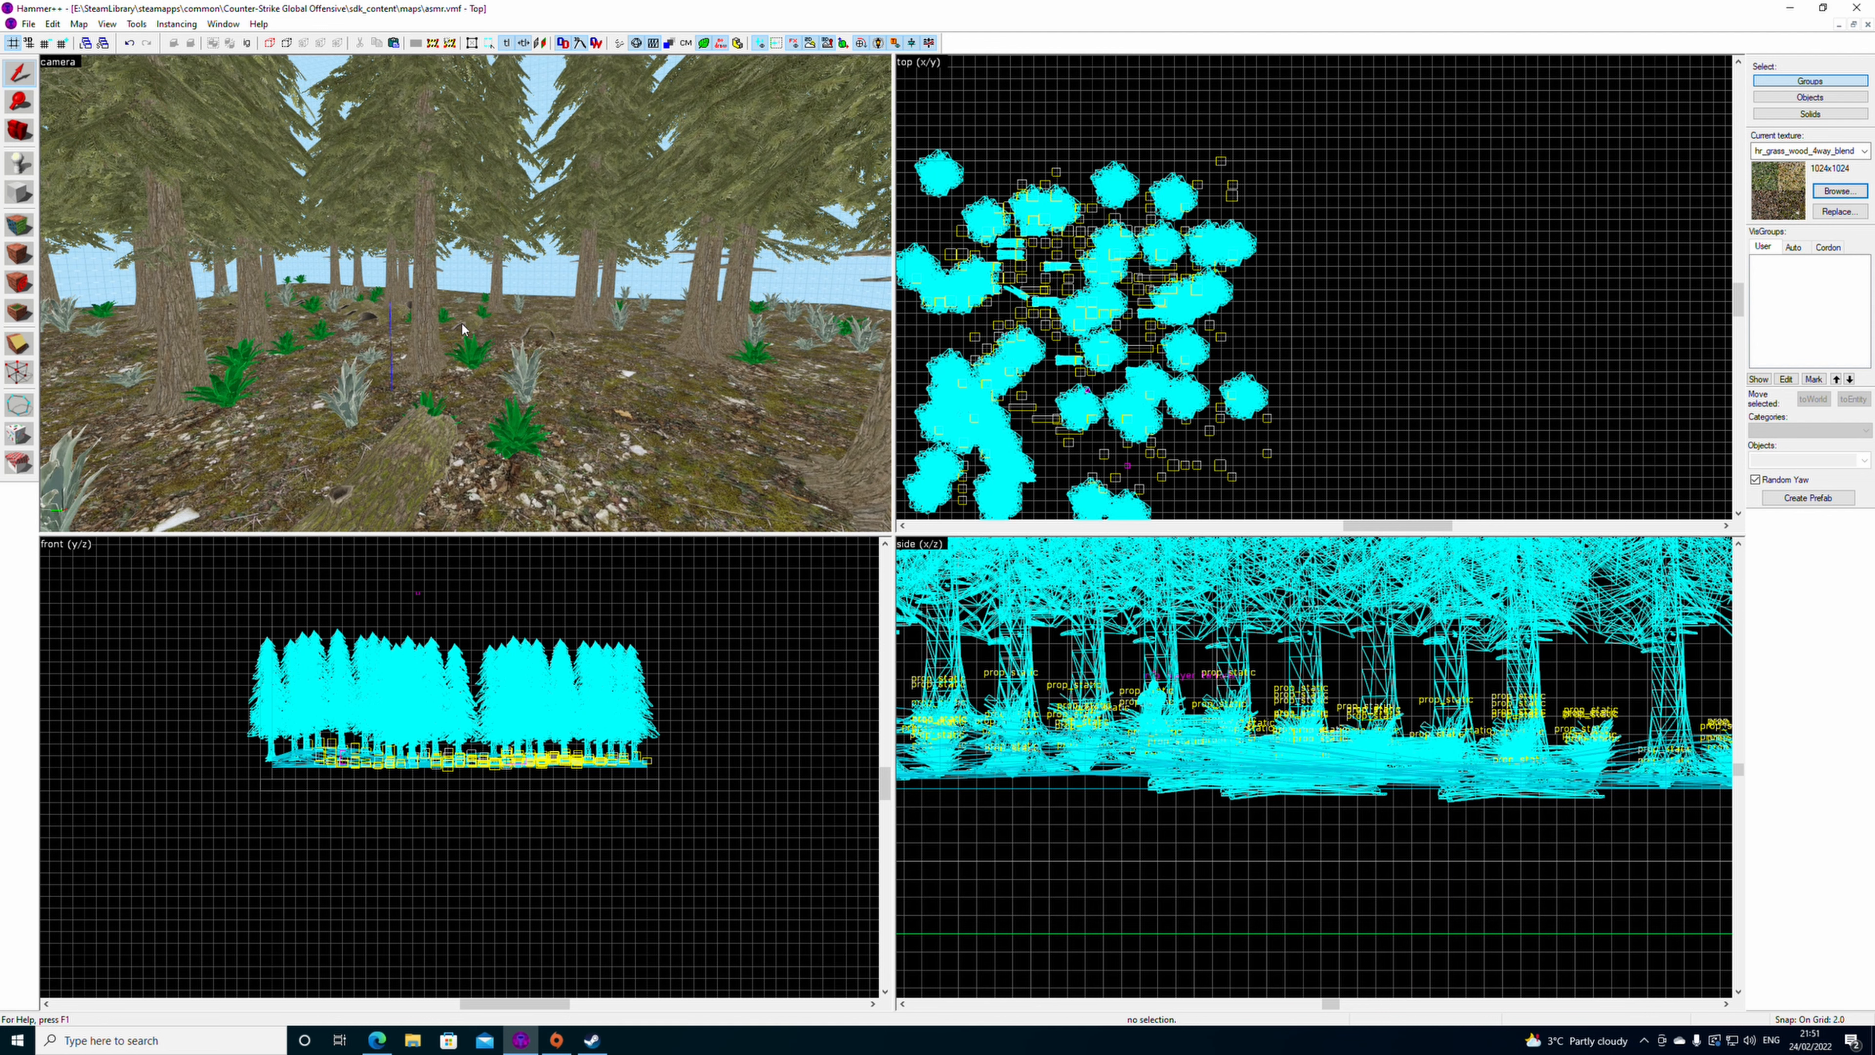
key("z")
key("z")
left_click(477, 281)
key("Delete")
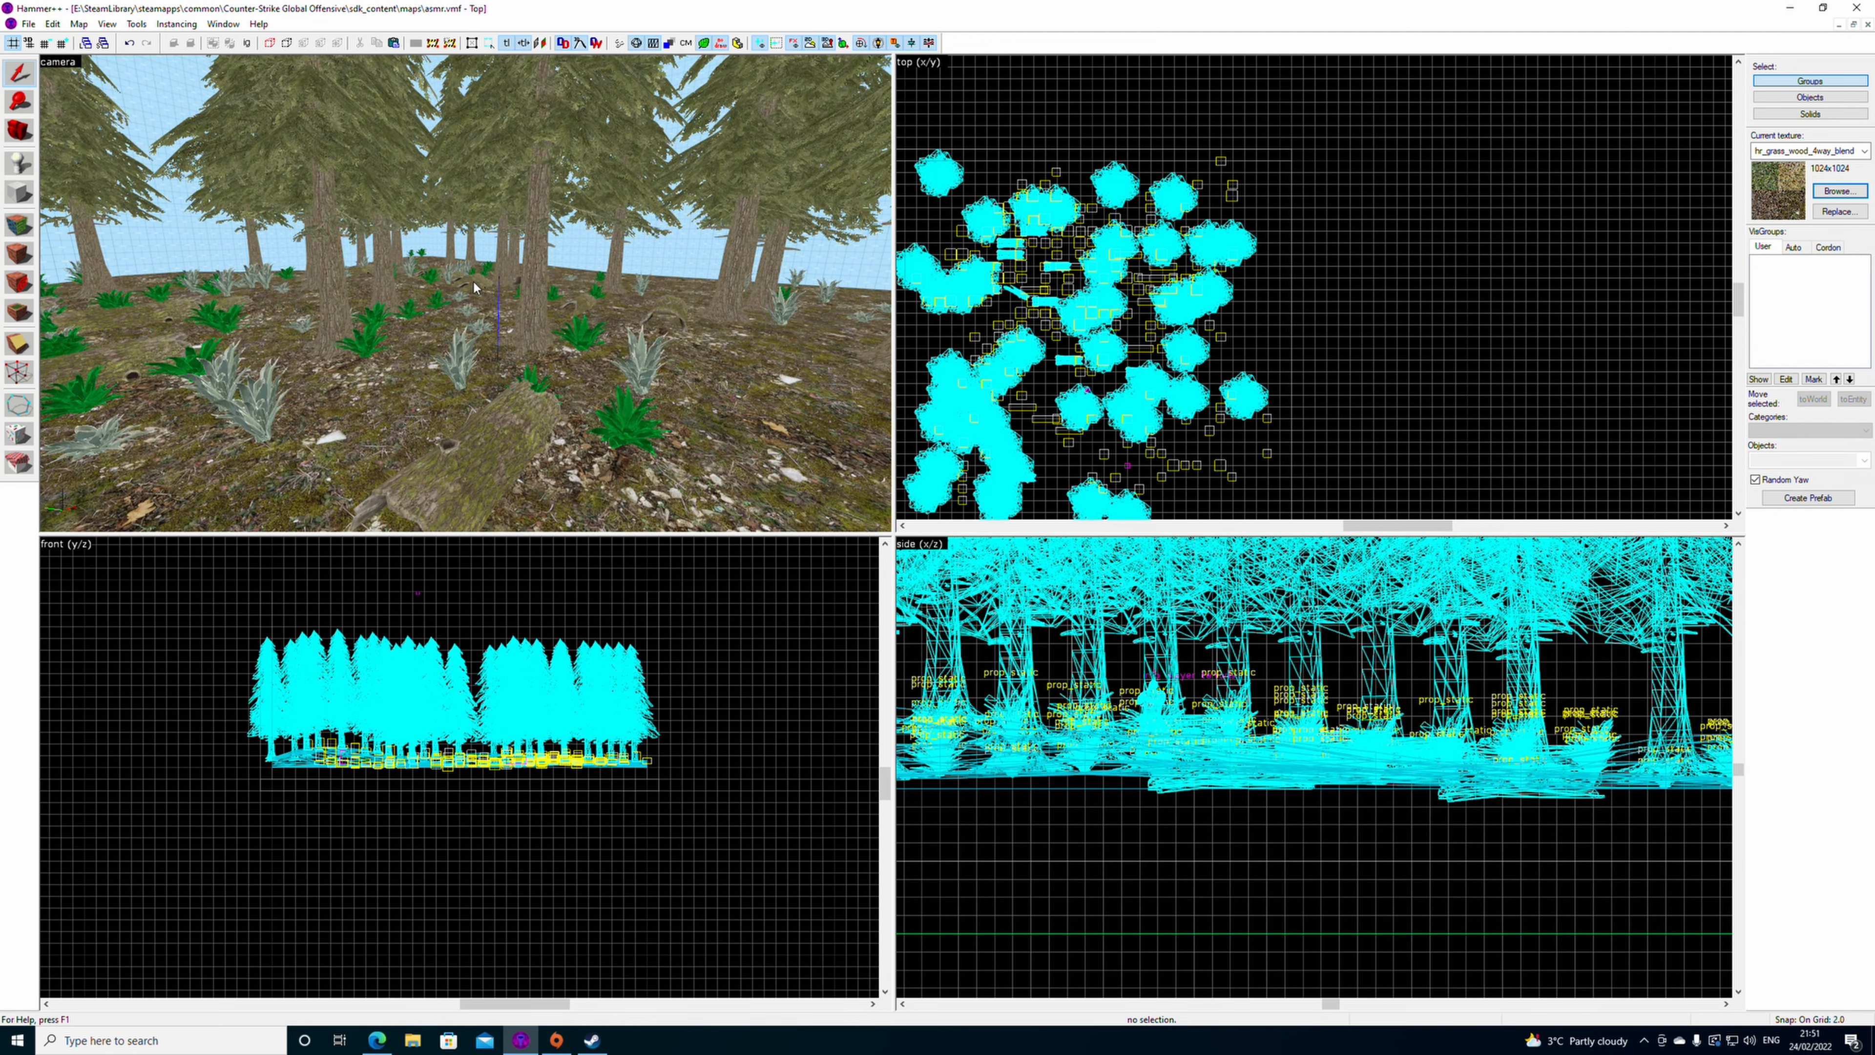
- Delete two further deadwood logs lying among the agave plants
key("z")
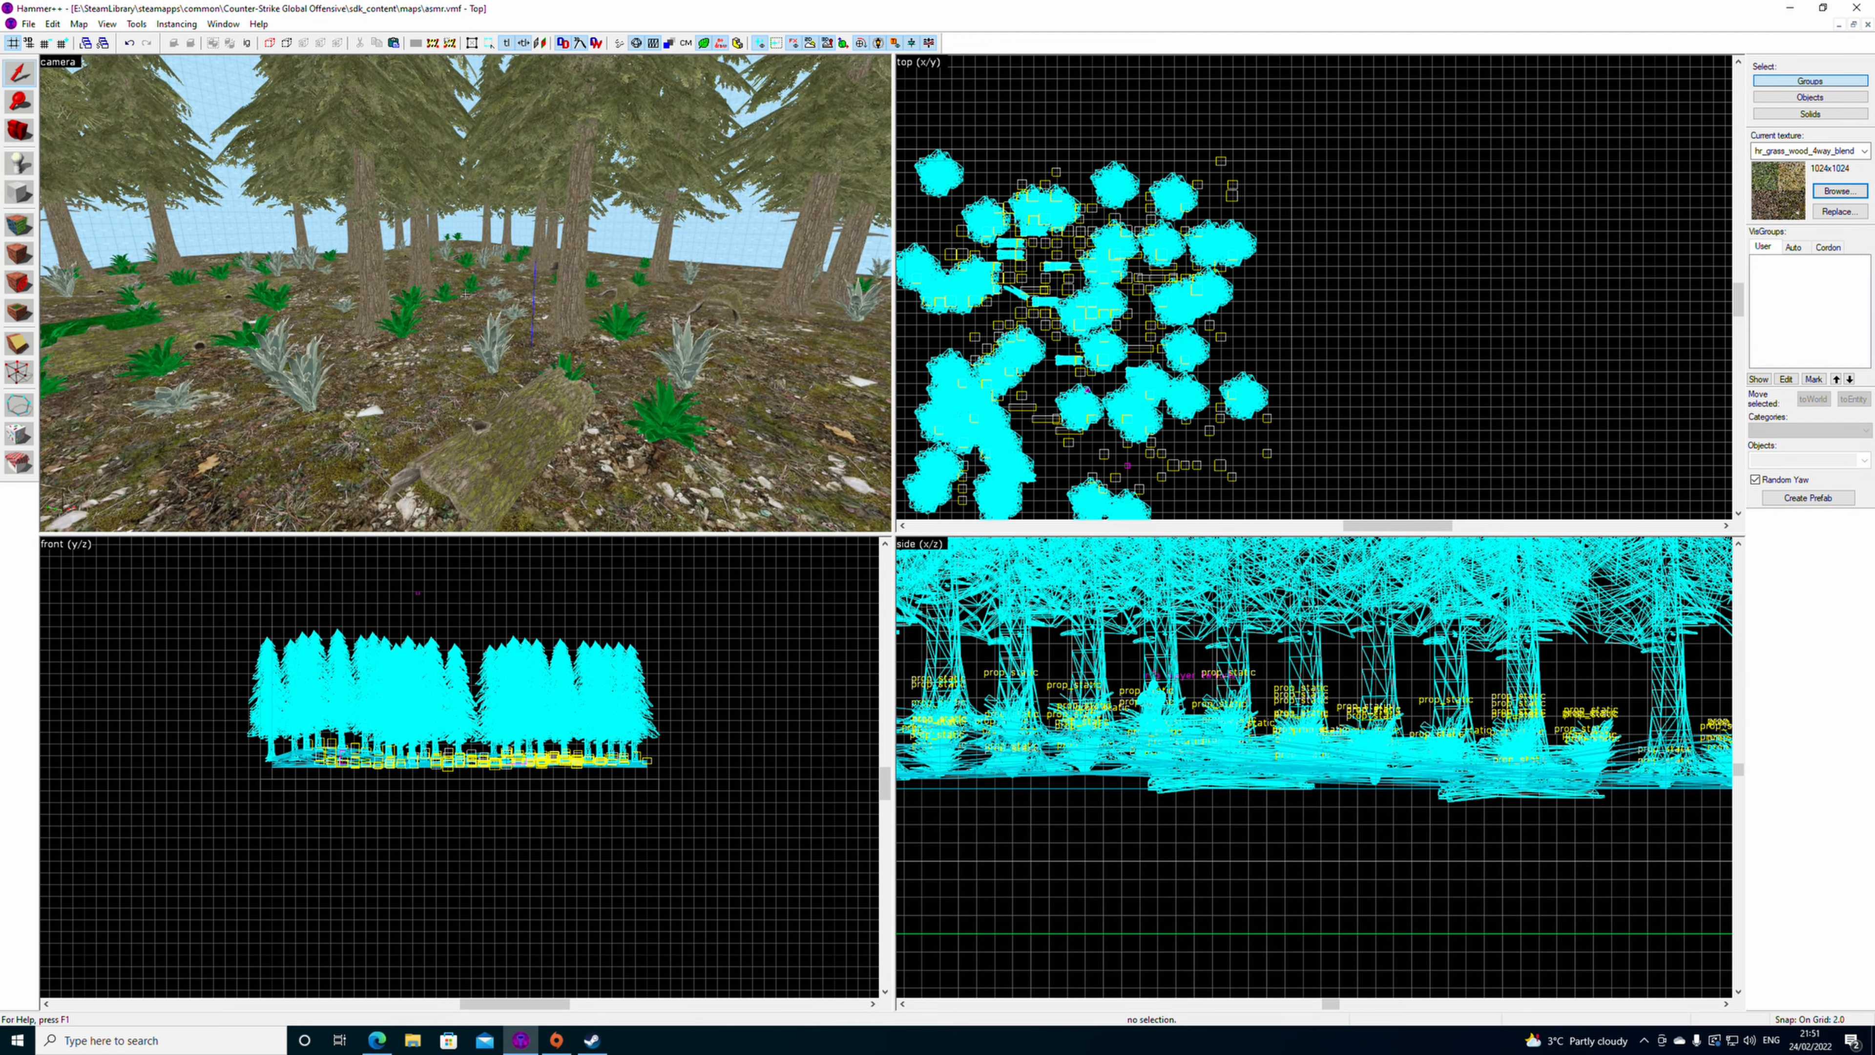
key("z")
key("w")
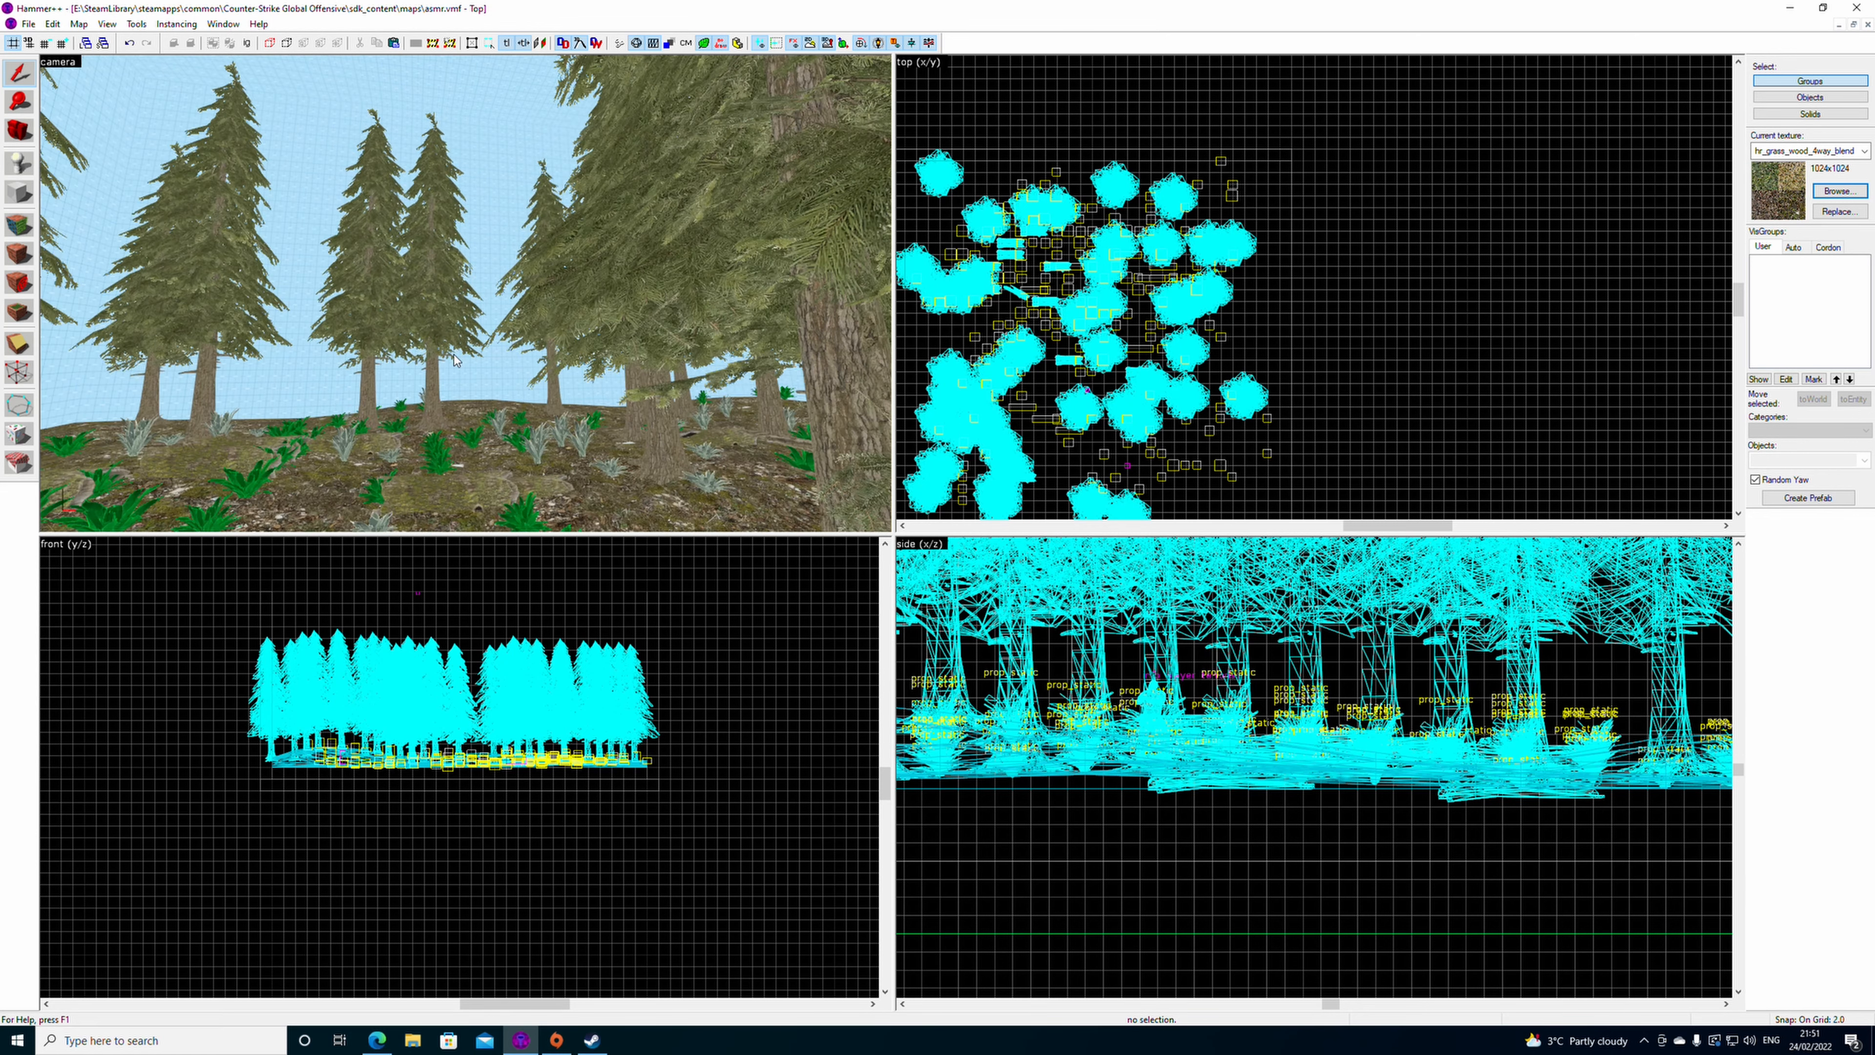
key("z")
left_click(465, 307)
left_click(433, 307)
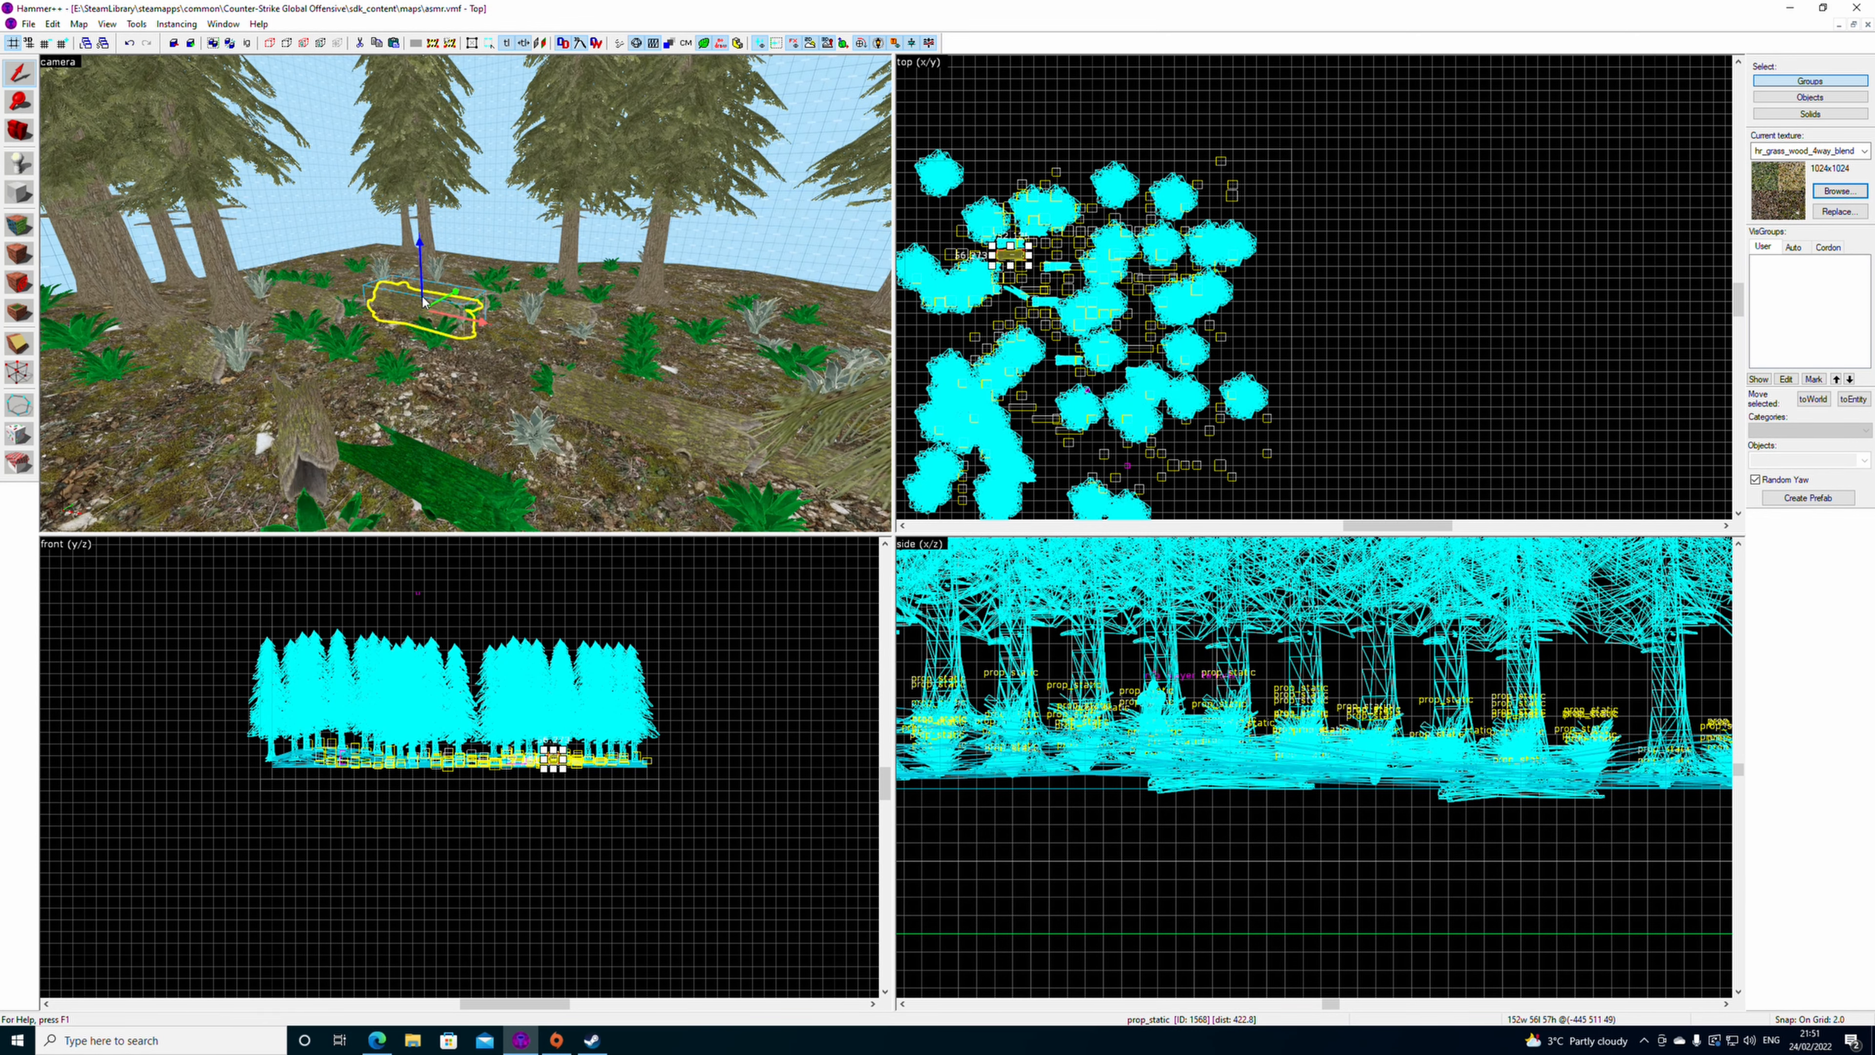
key("Delete")
left_click(430, 358)
key("Delete")
- Open the entity report, go to an agave prop_static entry and inspect the properties of the green agave beside it
left_click(50, 24)
left_click(92, 94)
left_click(36, 214)
left_click(303, 83)
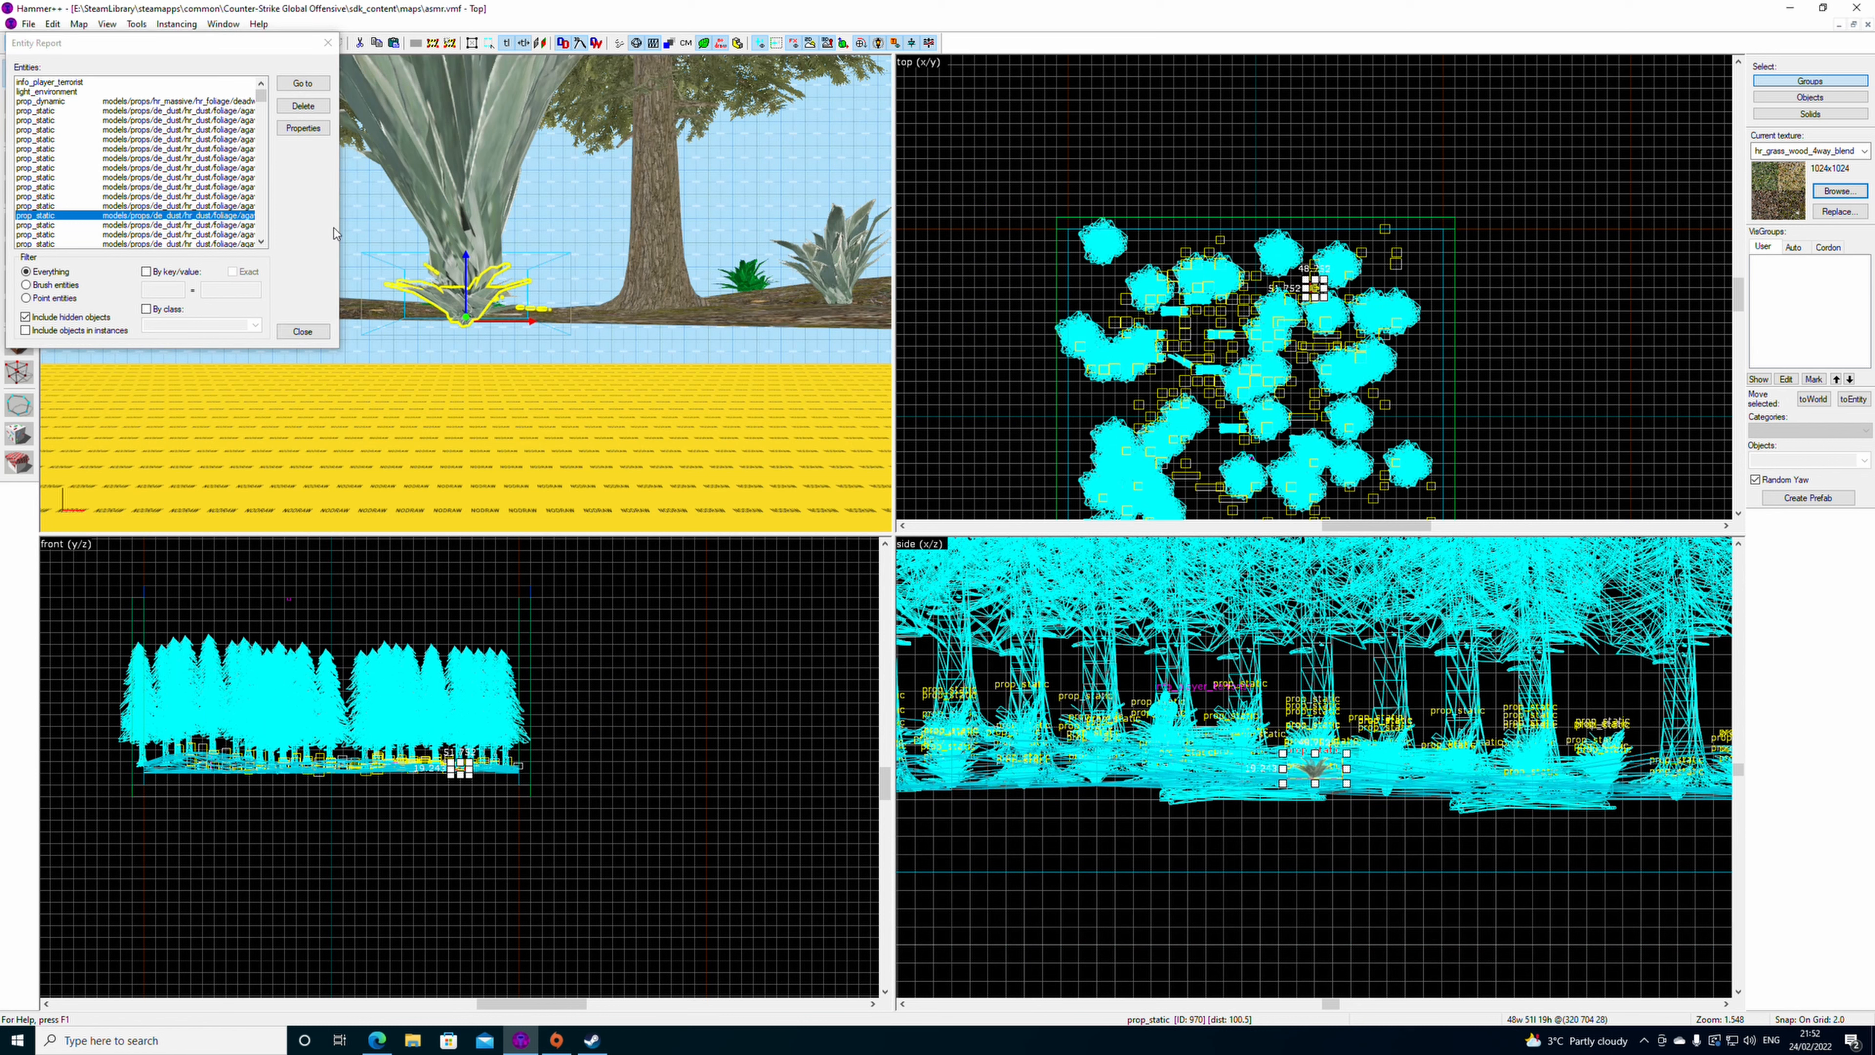
key("z")
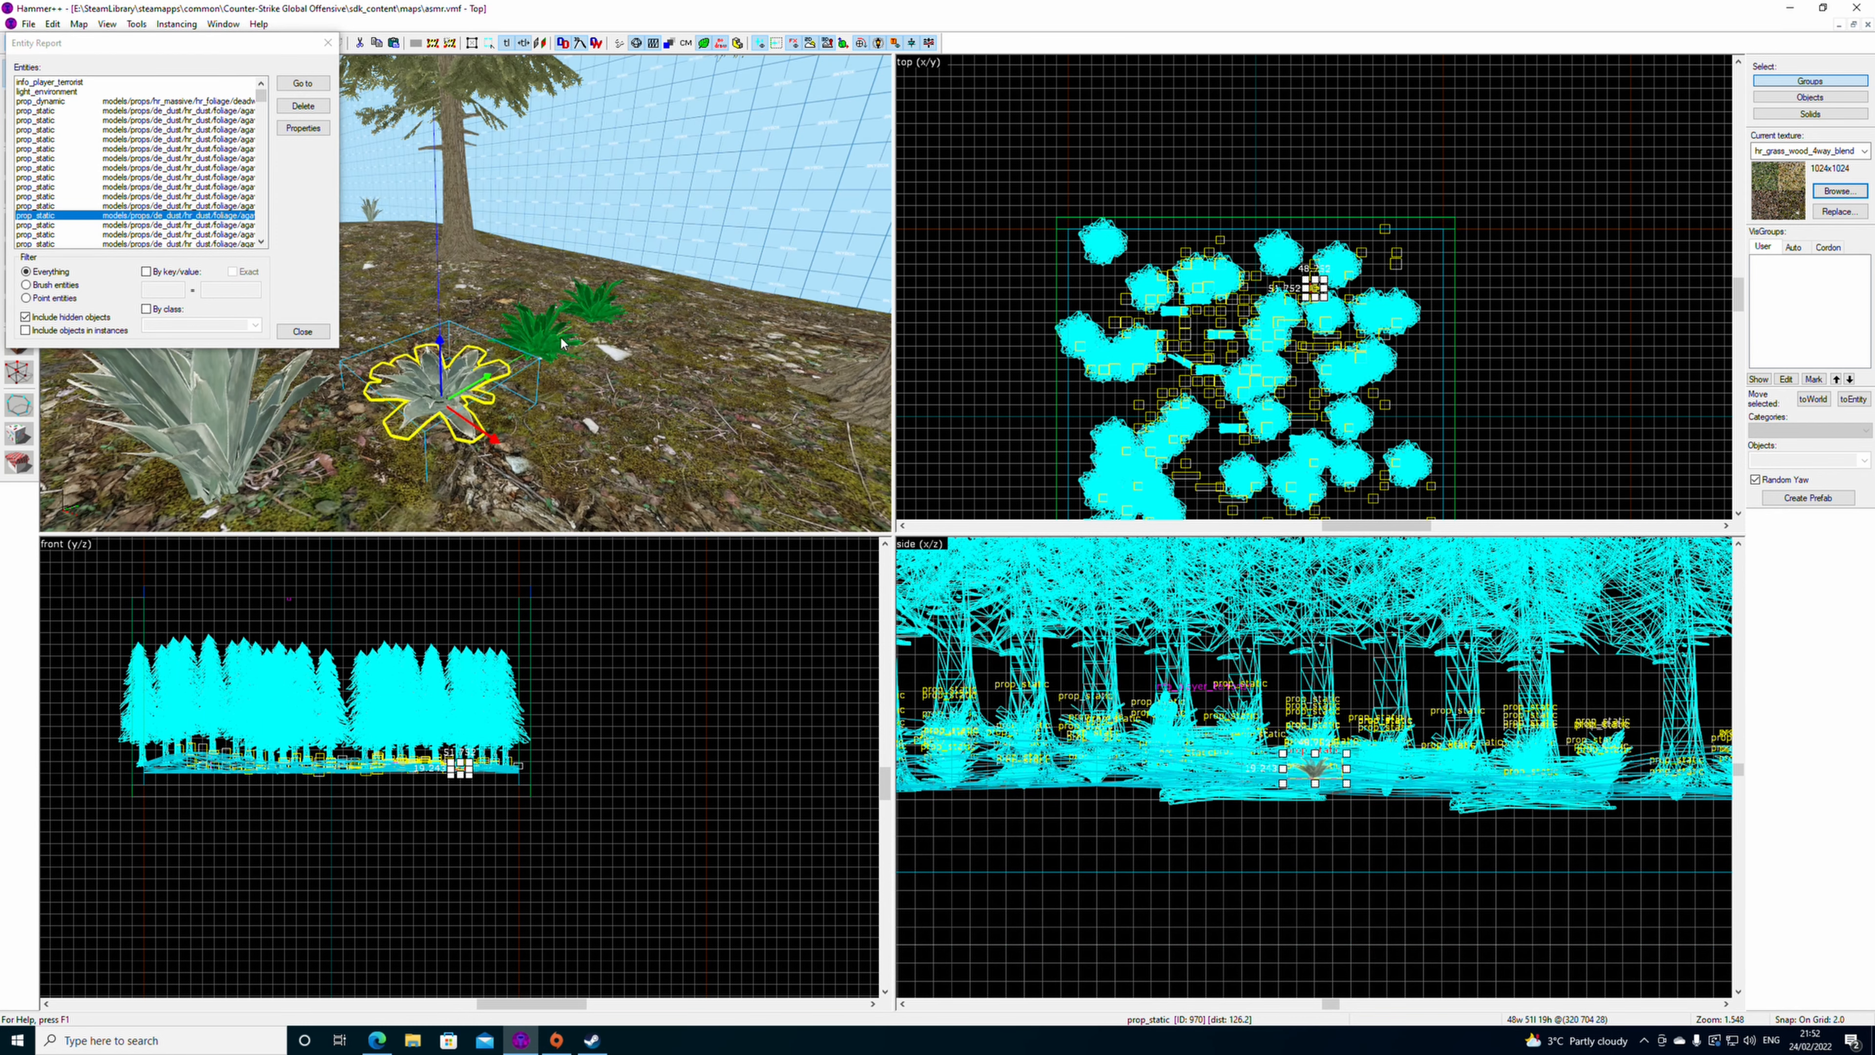
double_click(557, 340)
left_click(1168, 353)
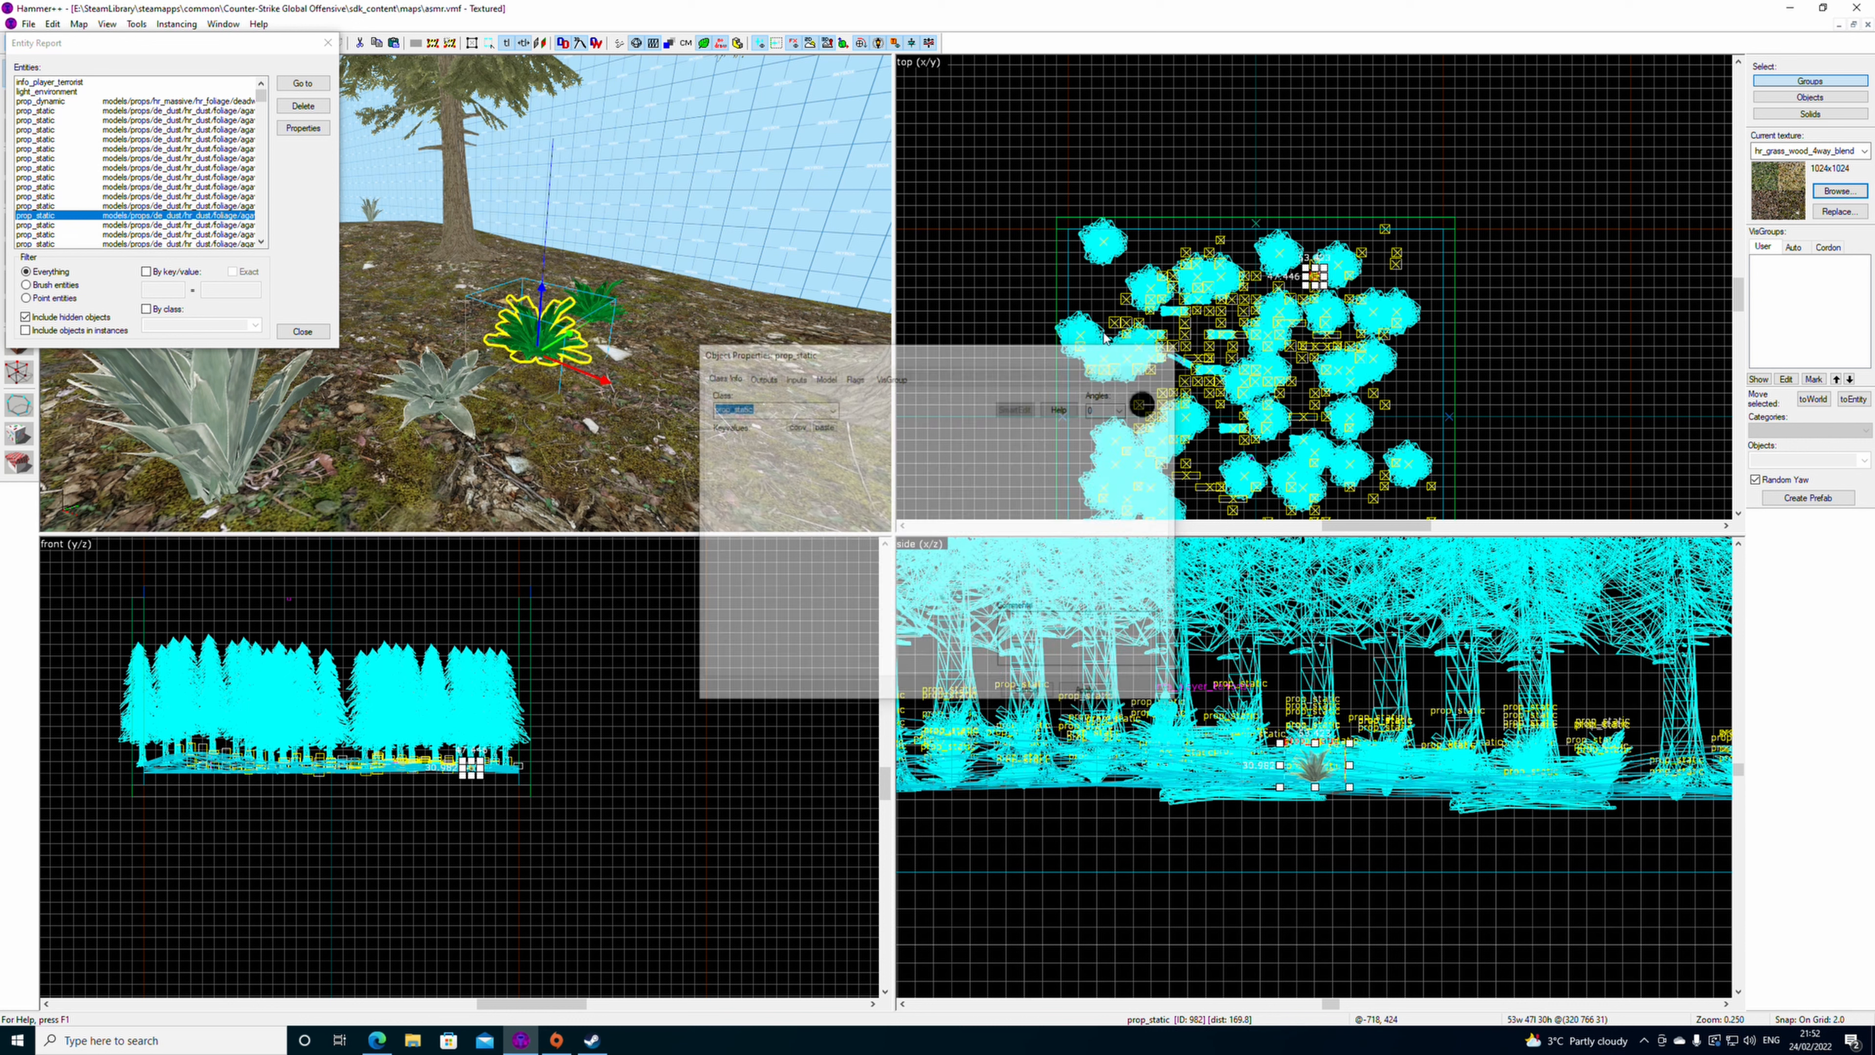
- Delete all the agave plant prop_static entries through the entity report, then close the report
scroll(253, 148, "down", 5)
left_click(262, 143)
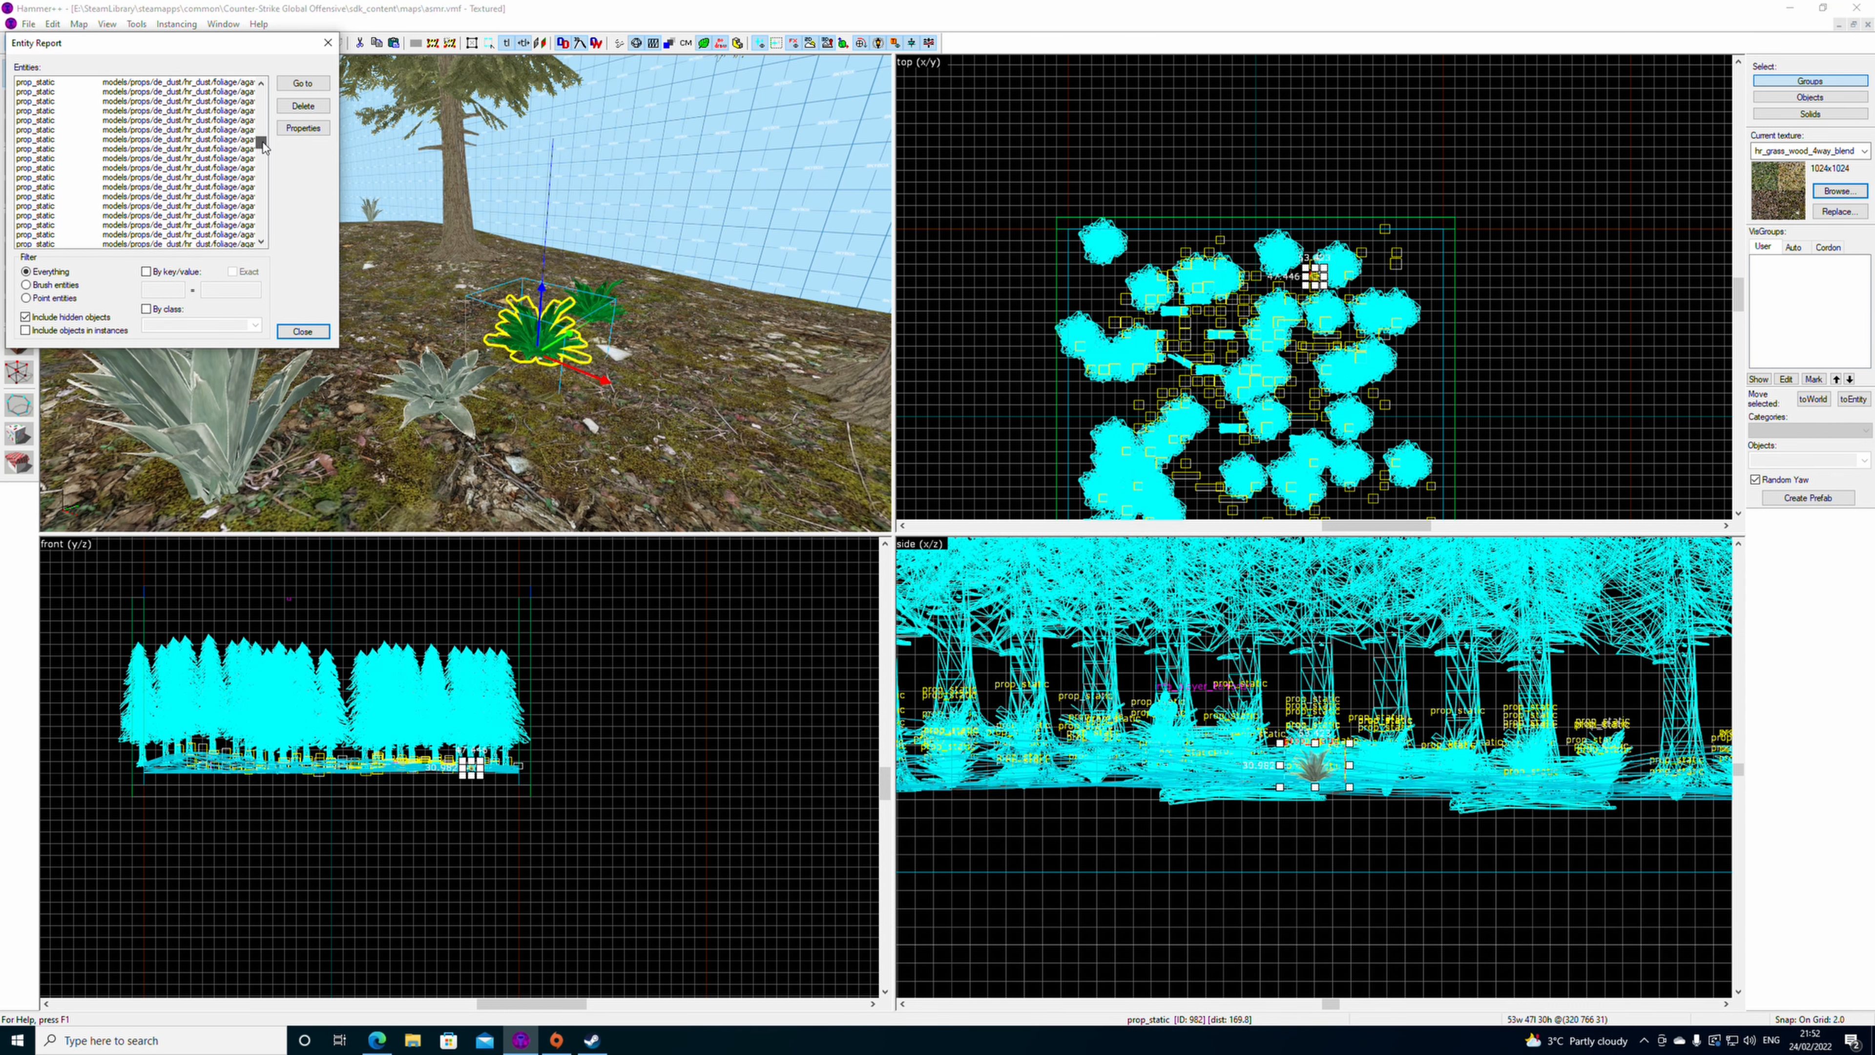
double_click(211, 169)
scroll(225, 187, "down", 3)
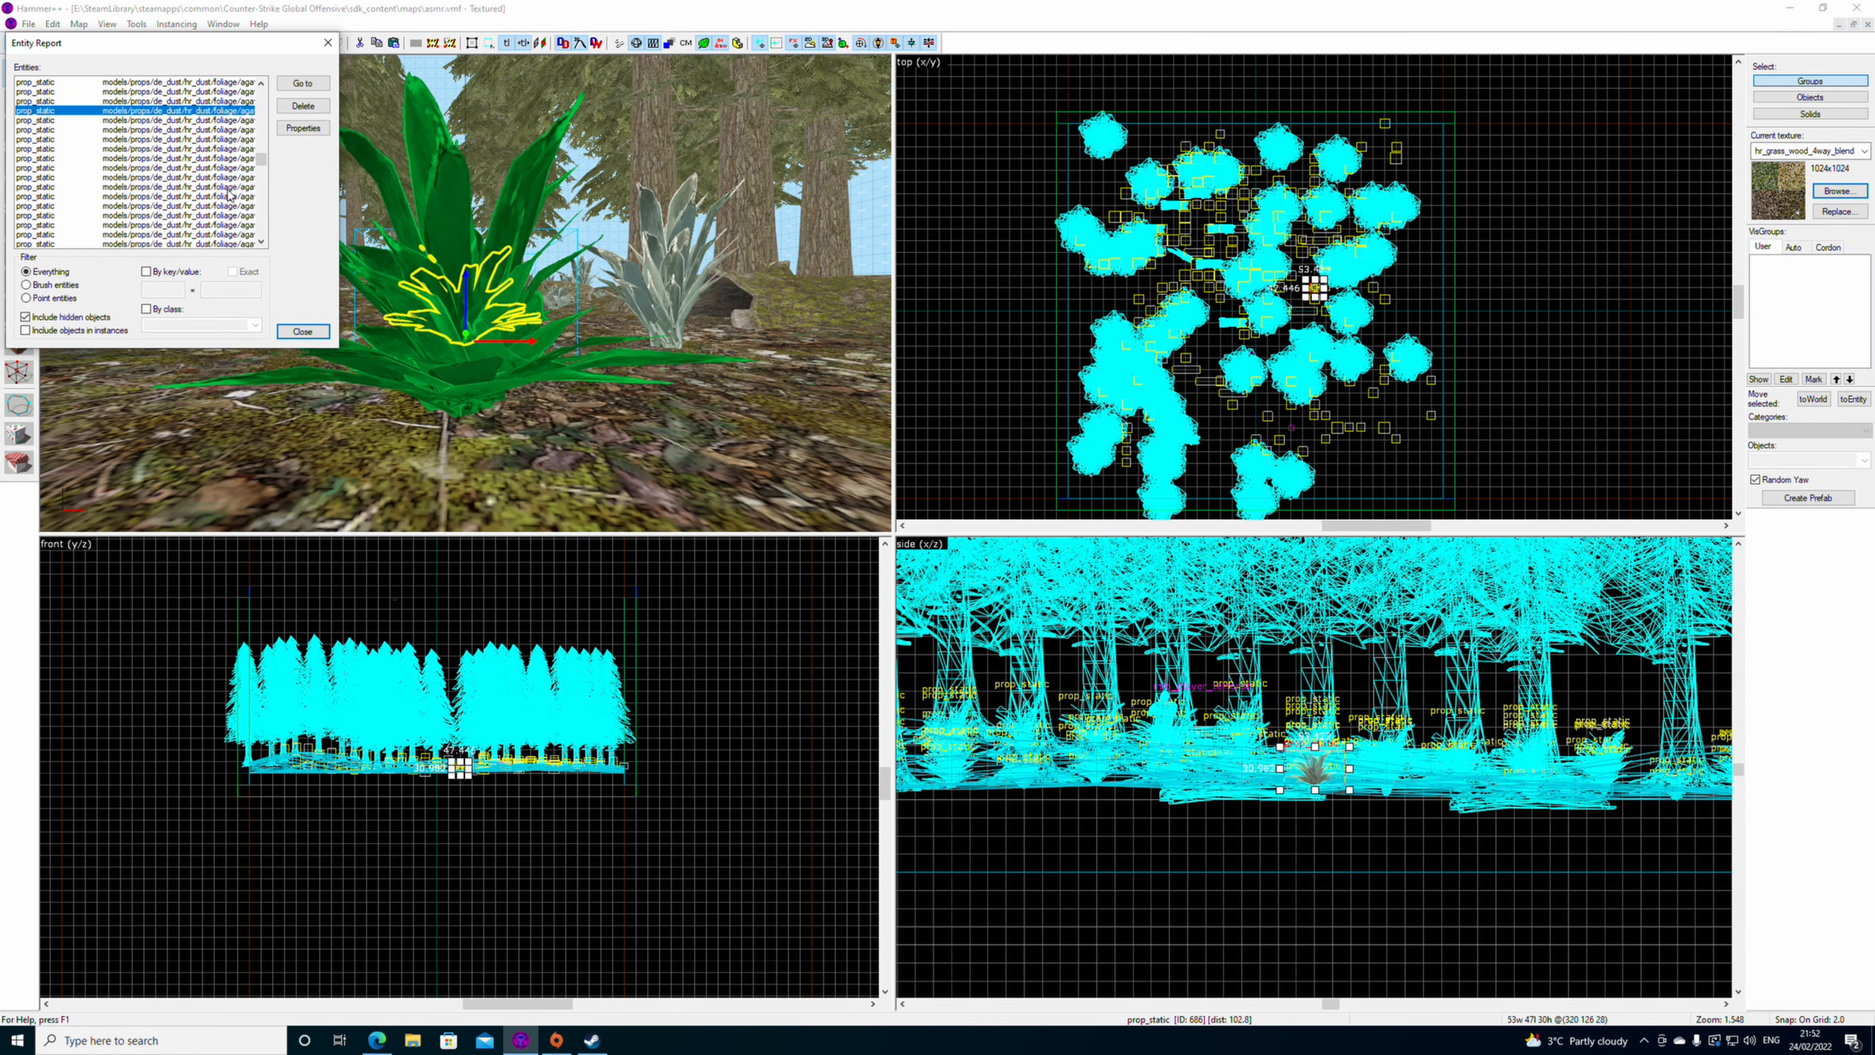
scroll(225, 187, "up", 4)
left_click_drag(264, 150, 263, 221)
left_click(177, 120)
left_click(178, 225, "shift")
left_click(303, 106)
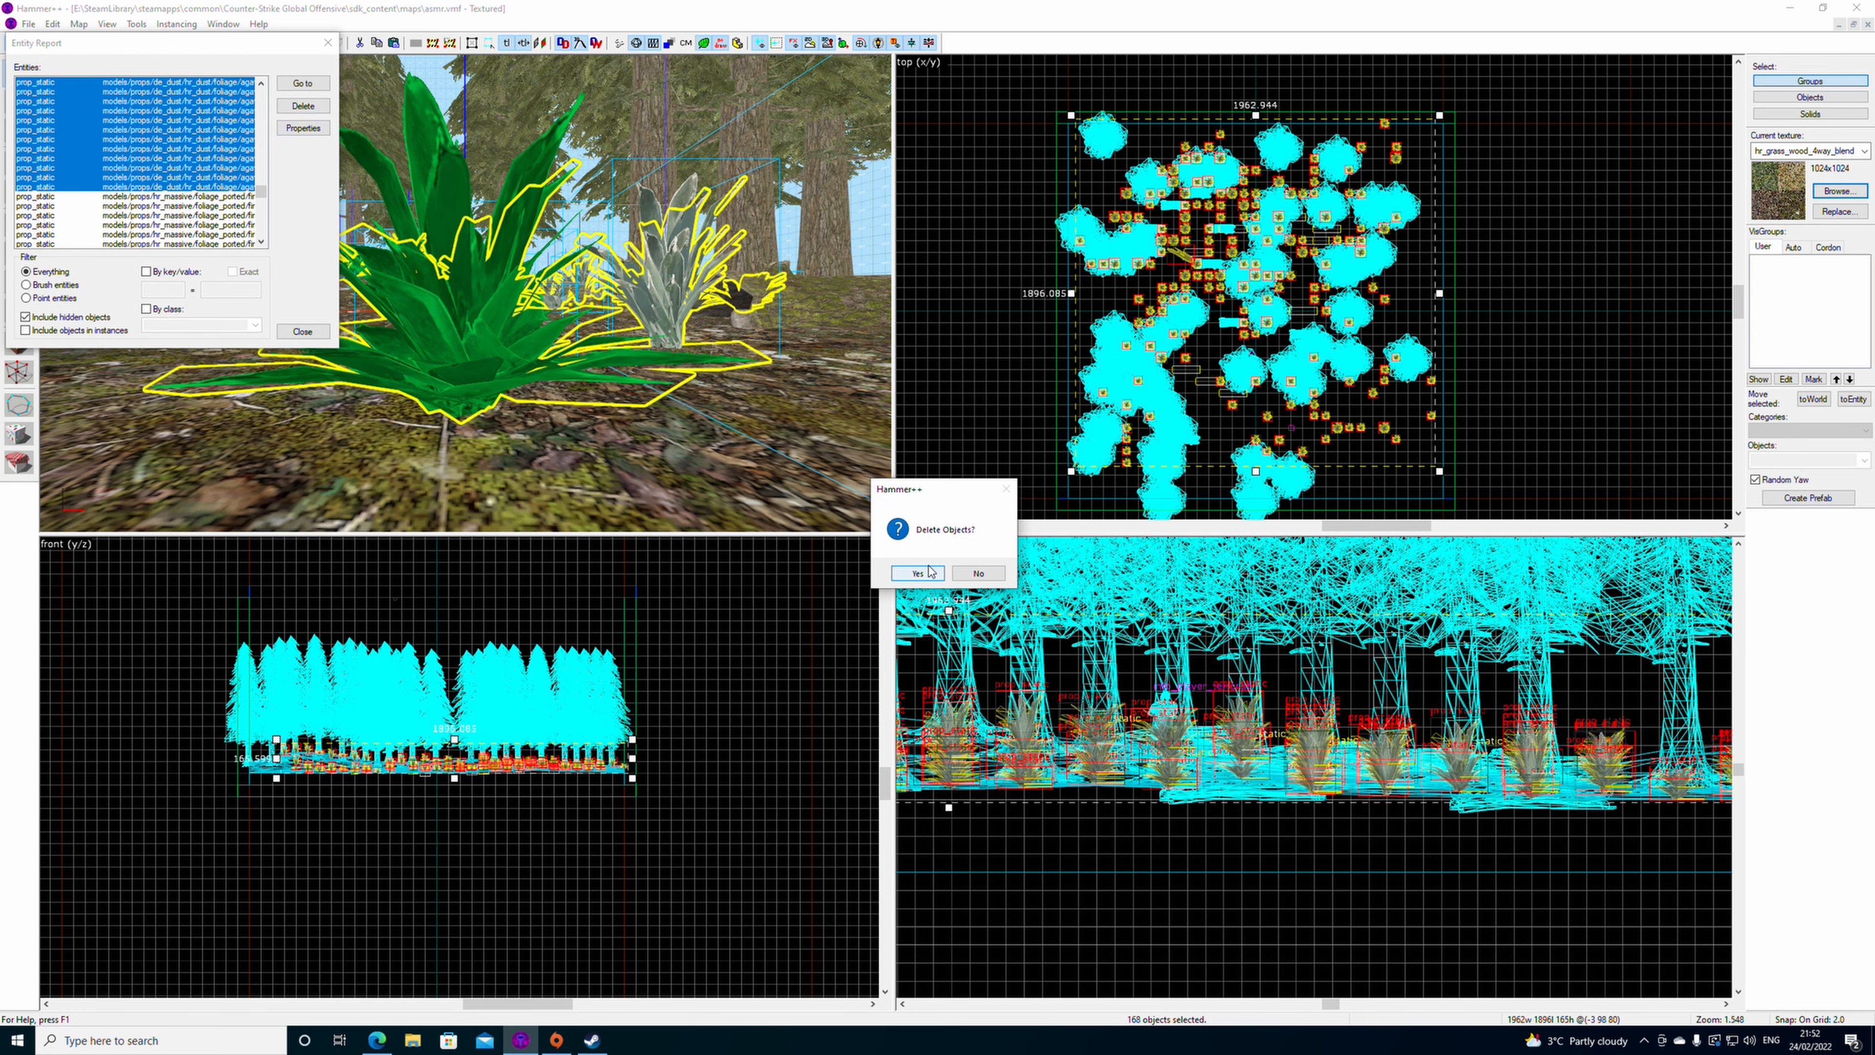
left_click(921, 572)
left_click(327, 45)
- Delete the deadwood log lying in the middle of the clearing
key("z")
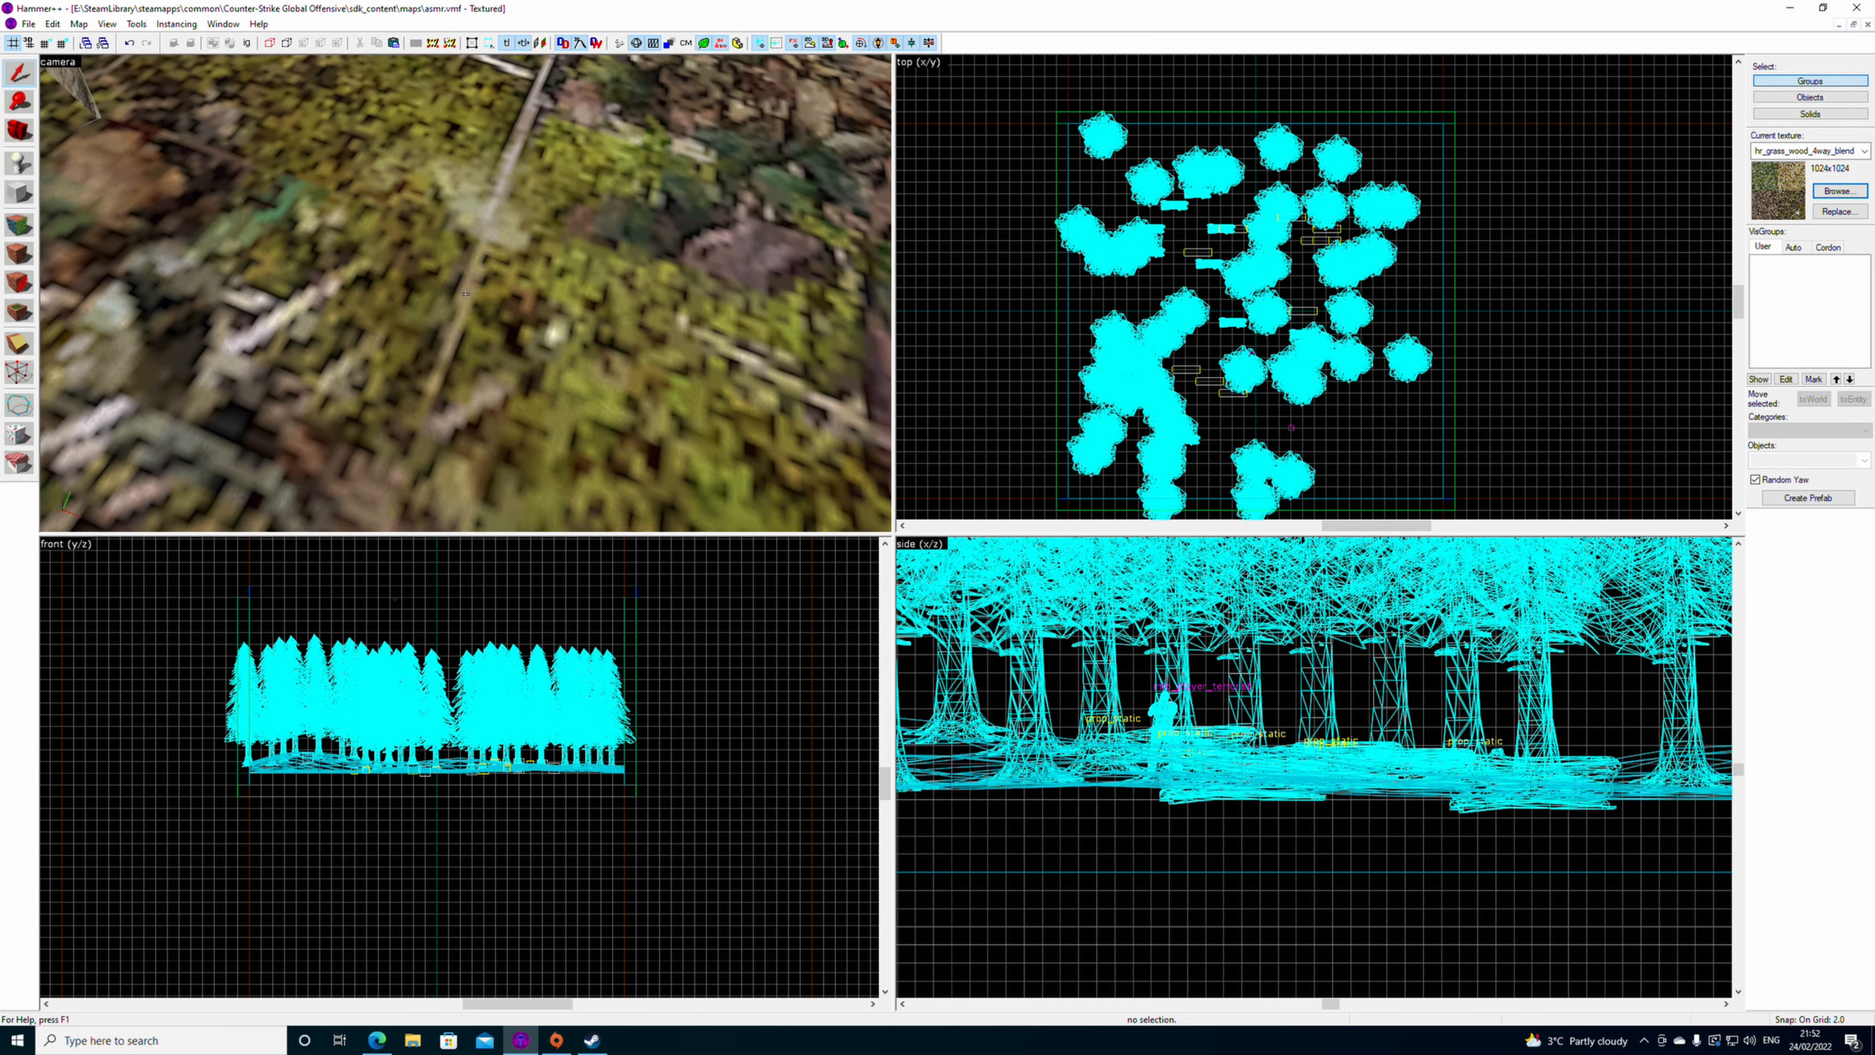
key("s")
left_click(572, 309)
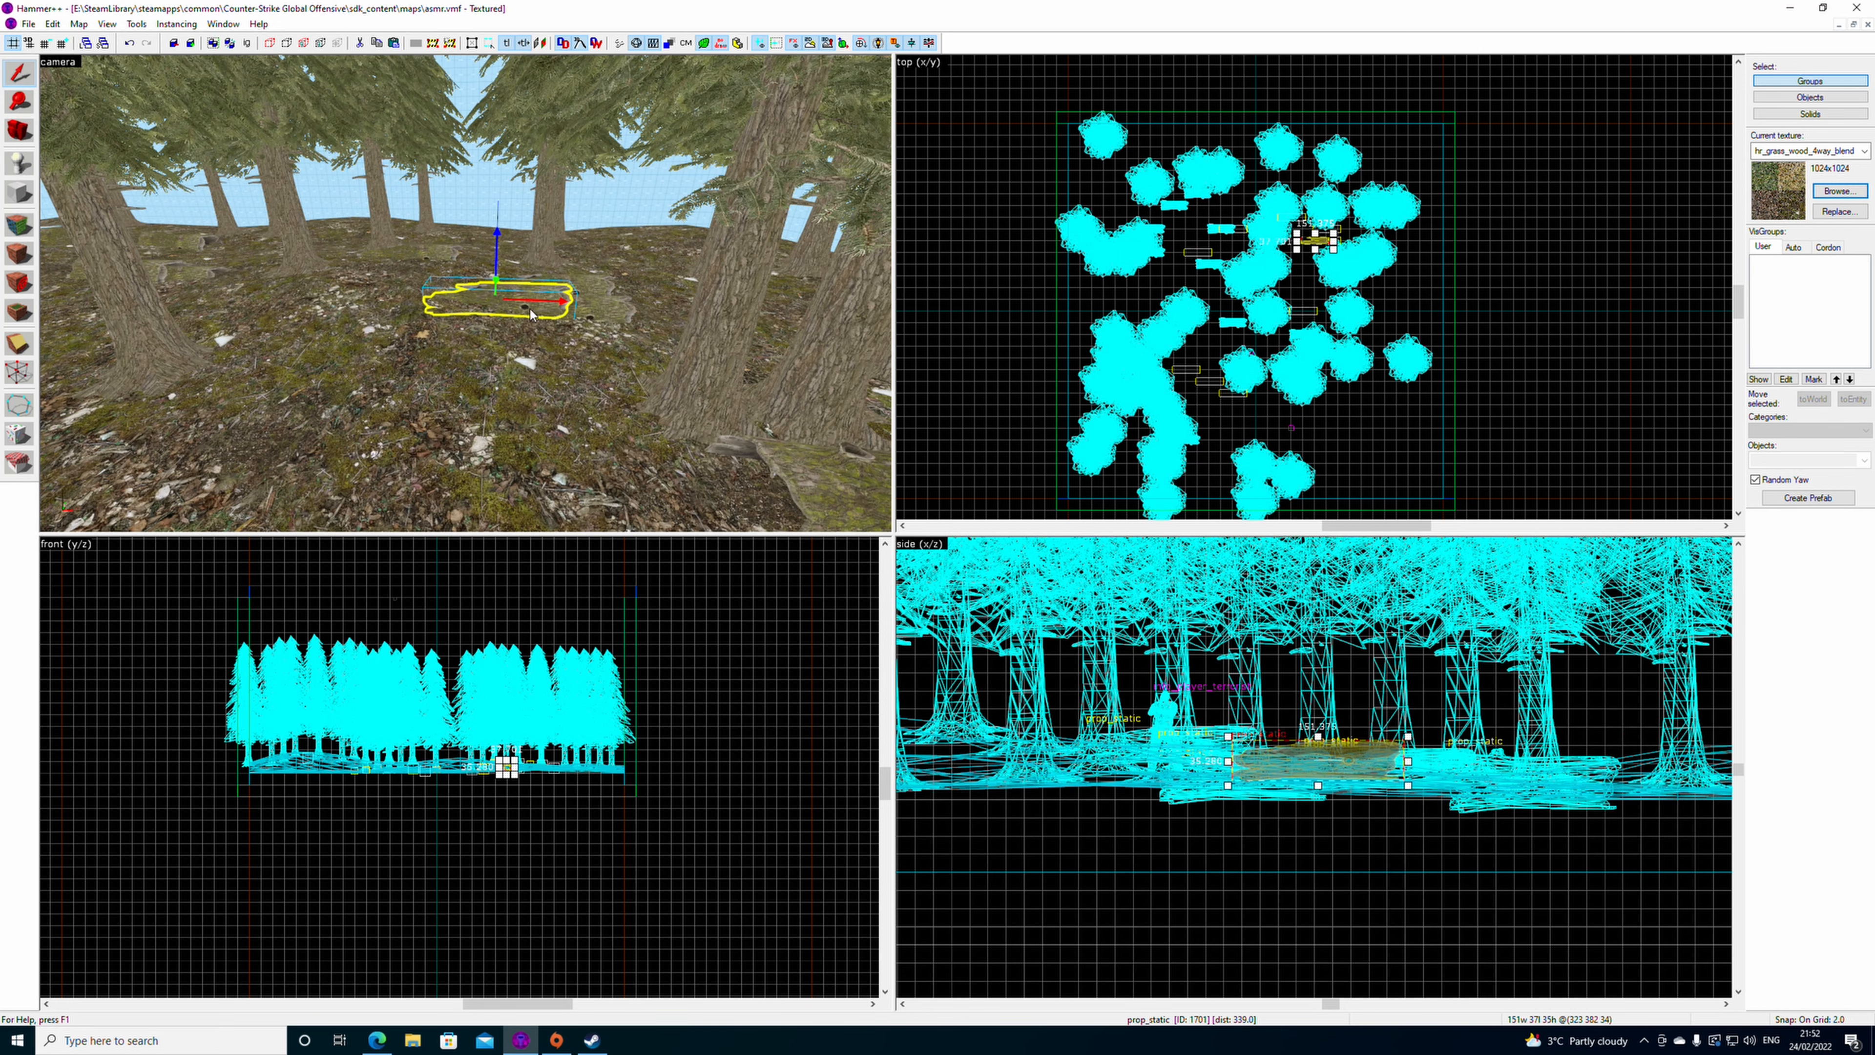
key("Delete")
- Reposition and rotate the neighbouring log beside the large tree, and rotate the log at the back of the clearing
left_click(605, 299)
left_click_drag(1327, 229, 1369, 242)
scroll(1387, 275, "up", 3)
left_click(786, 314)
mouse_move(719, 288)
left_mouse_down()
mouse_move(731, 262)
mouse_move(724, 277)
left_mouse_up()
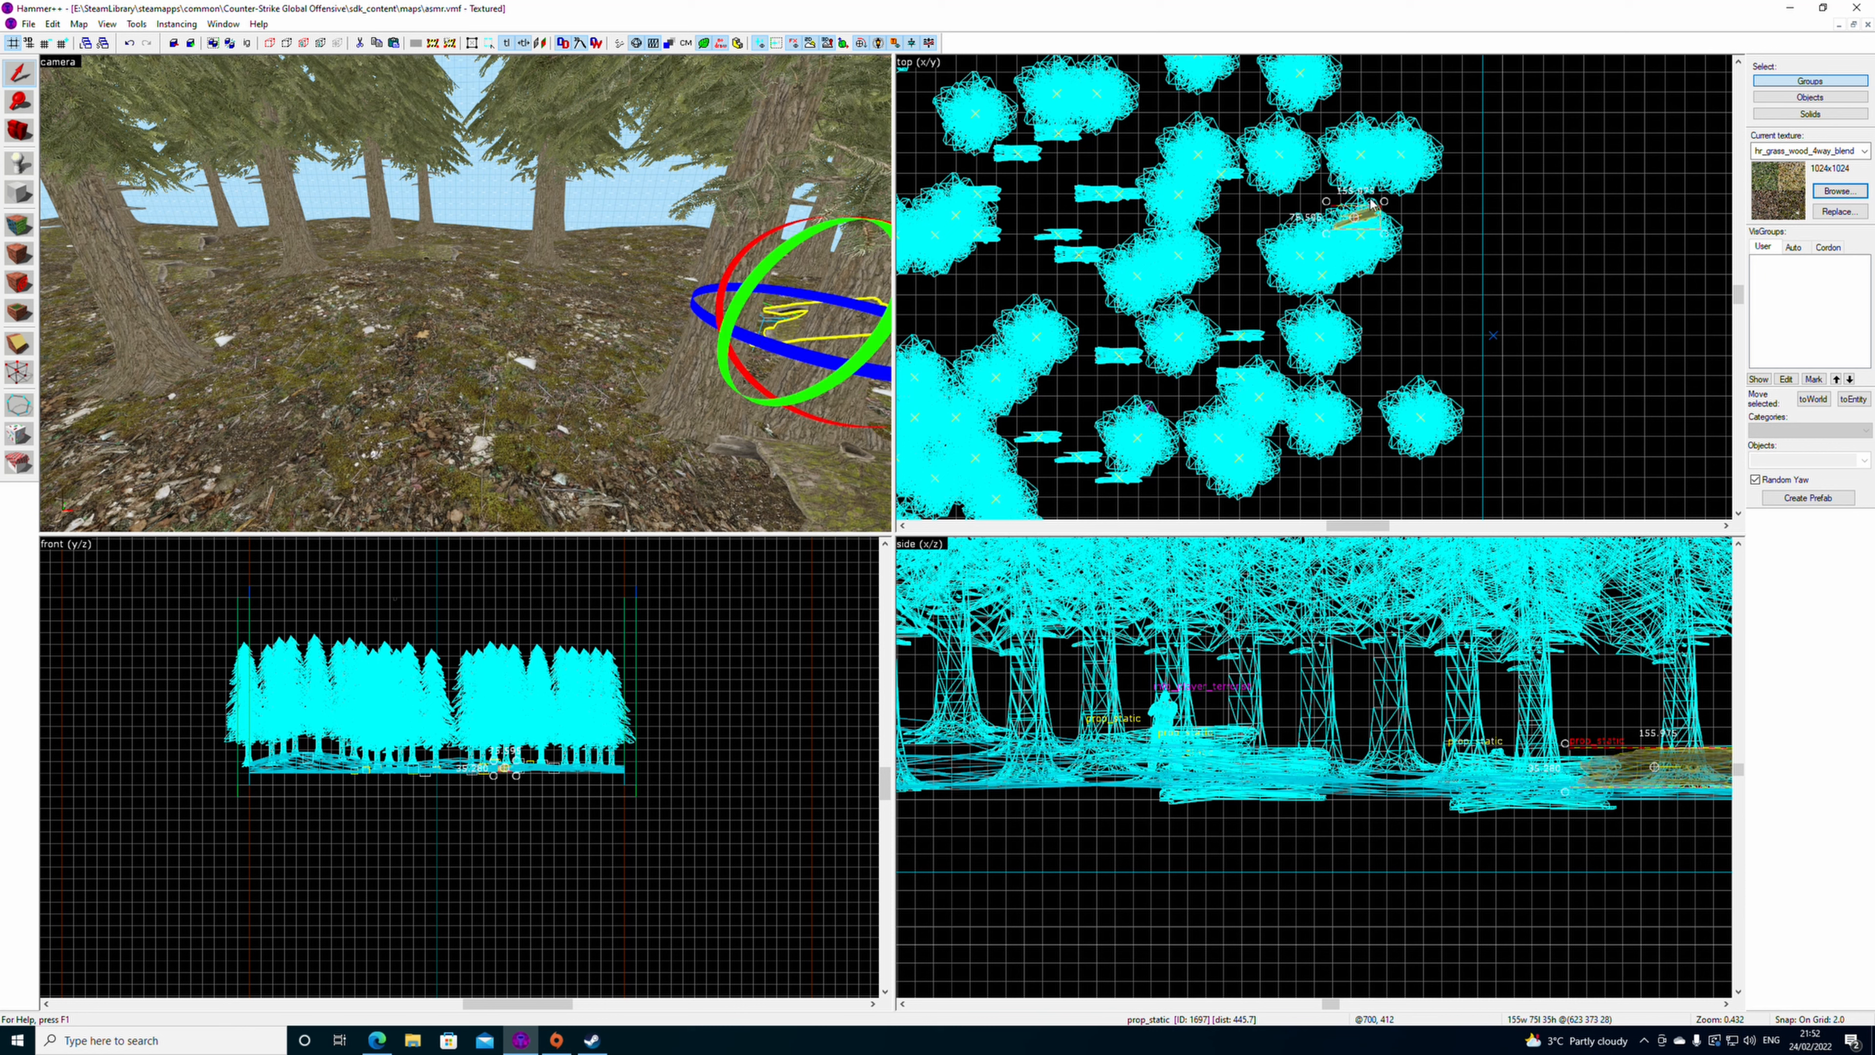
left_click(417, 260)
left_click_drag(462, 269, 414, 267)
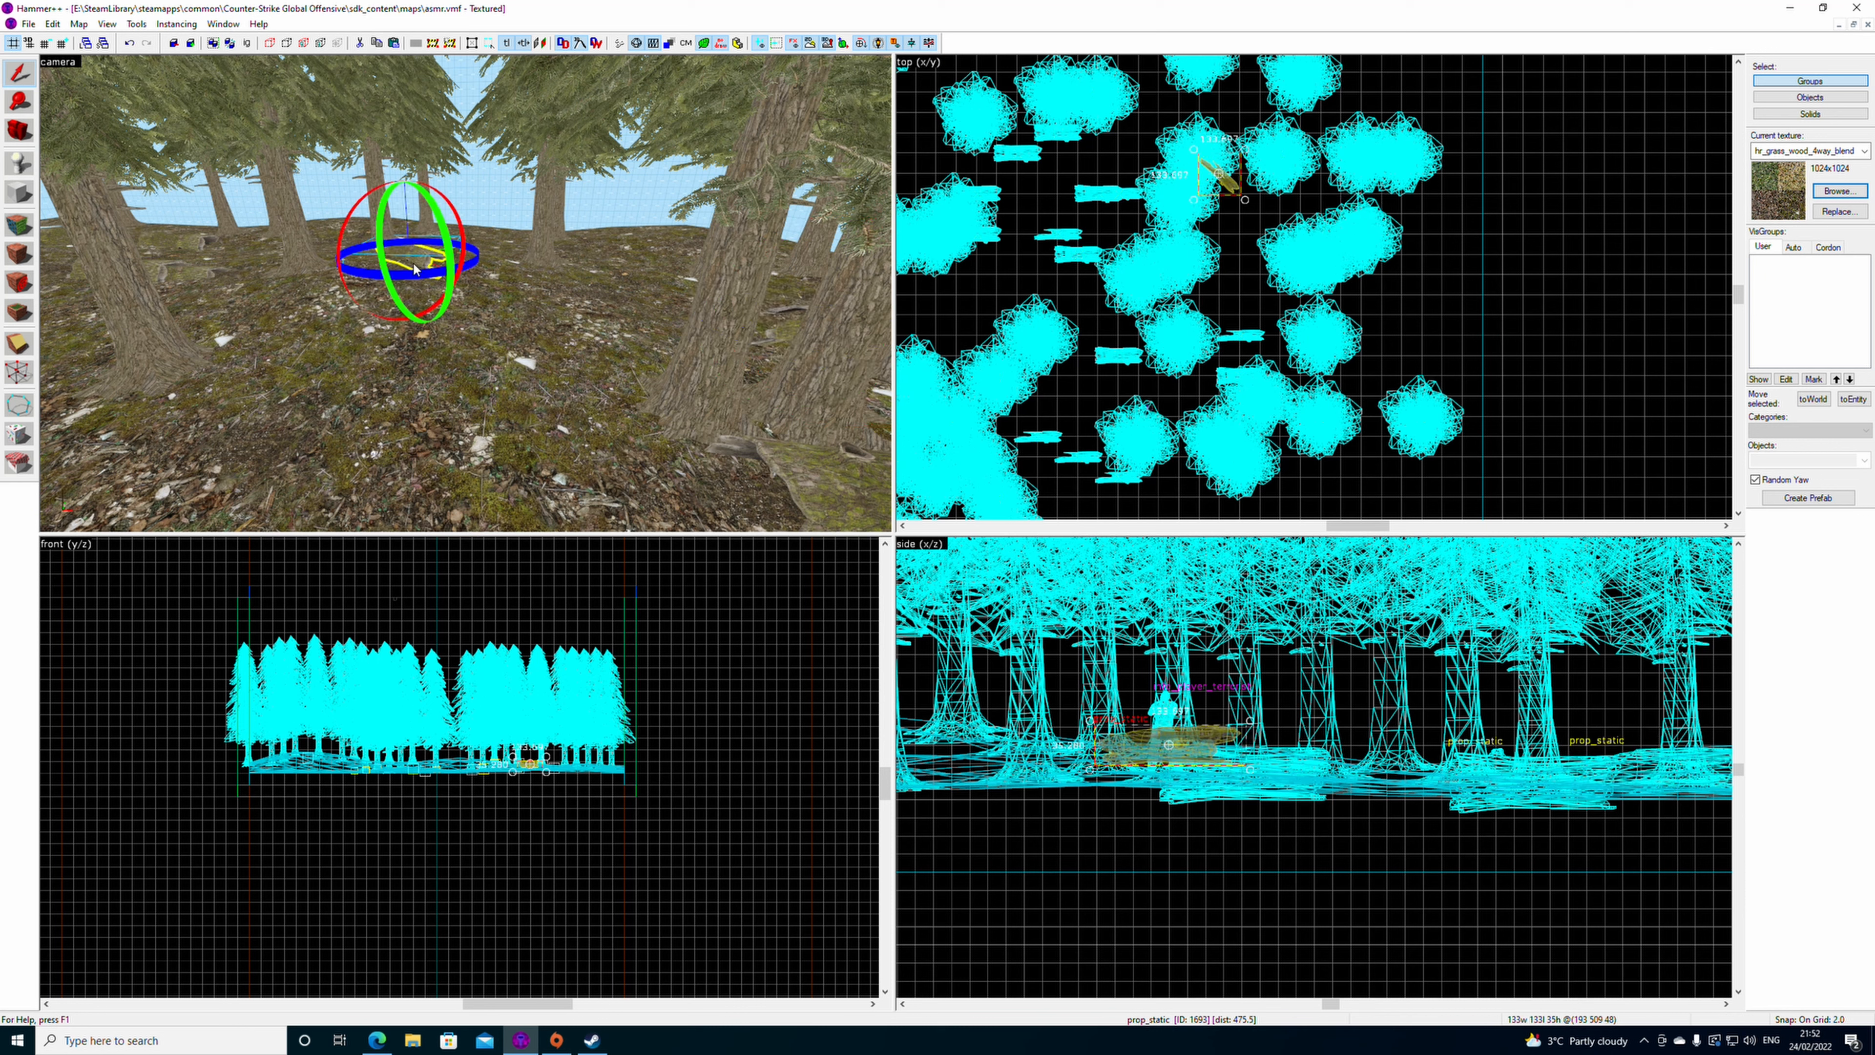
- Delete the log near the leaning tree and the green-tinted log behind it
key("z")
key("z")
left_click(340, 239)
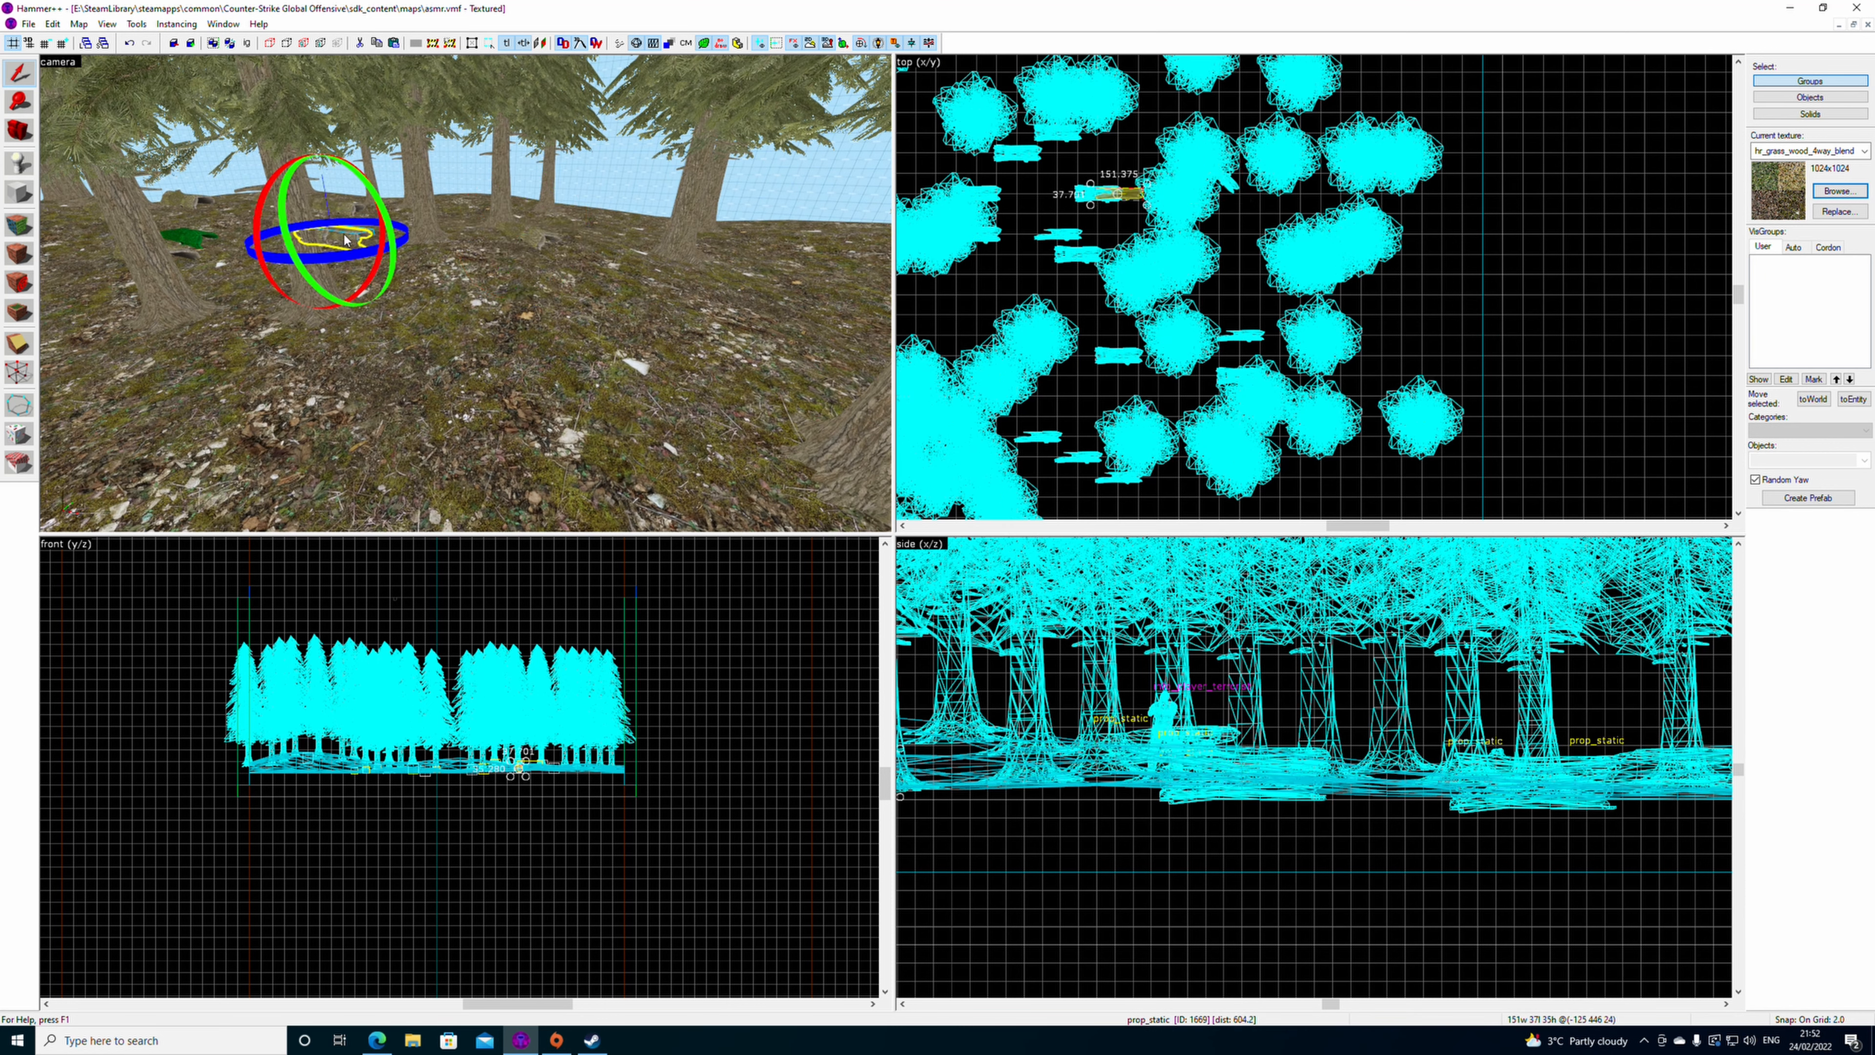
key("Delete")
left_click(222, 241)
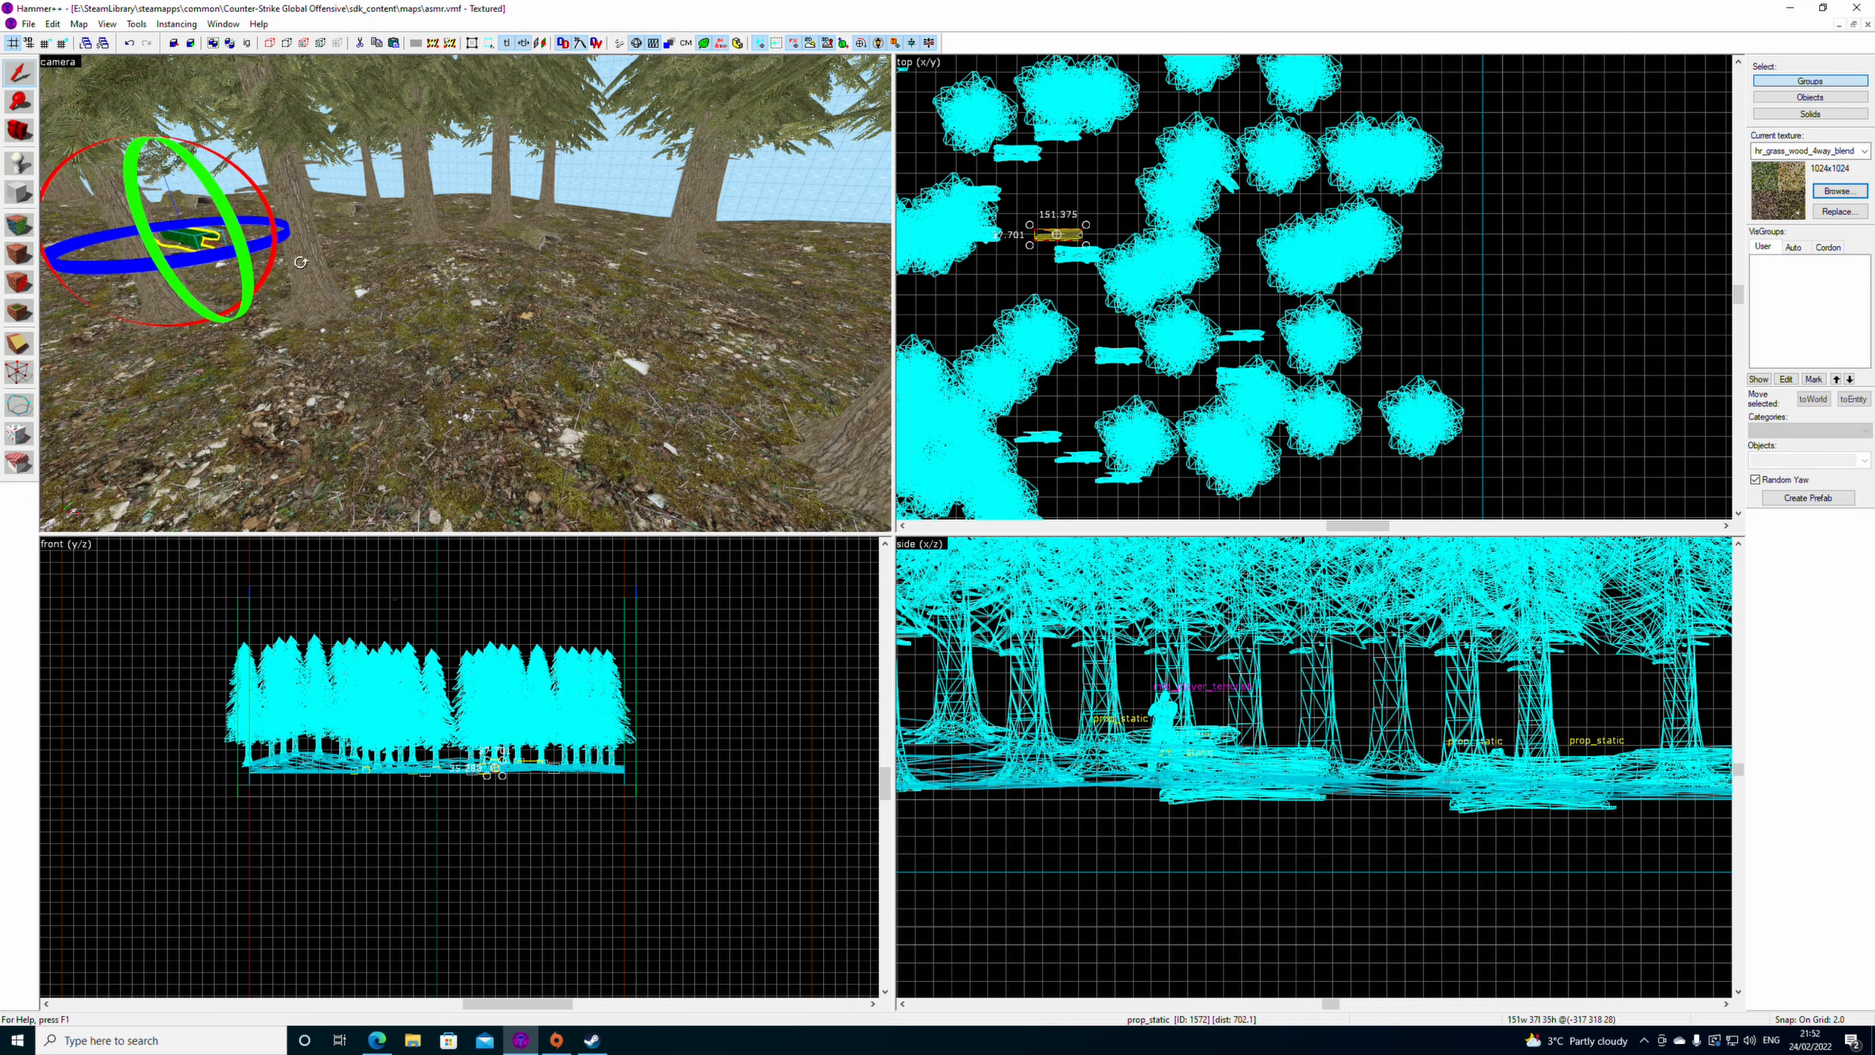
key("Delete")
- Delete two more surplus logs on the slope among the distant trees
key("z")
key("z")
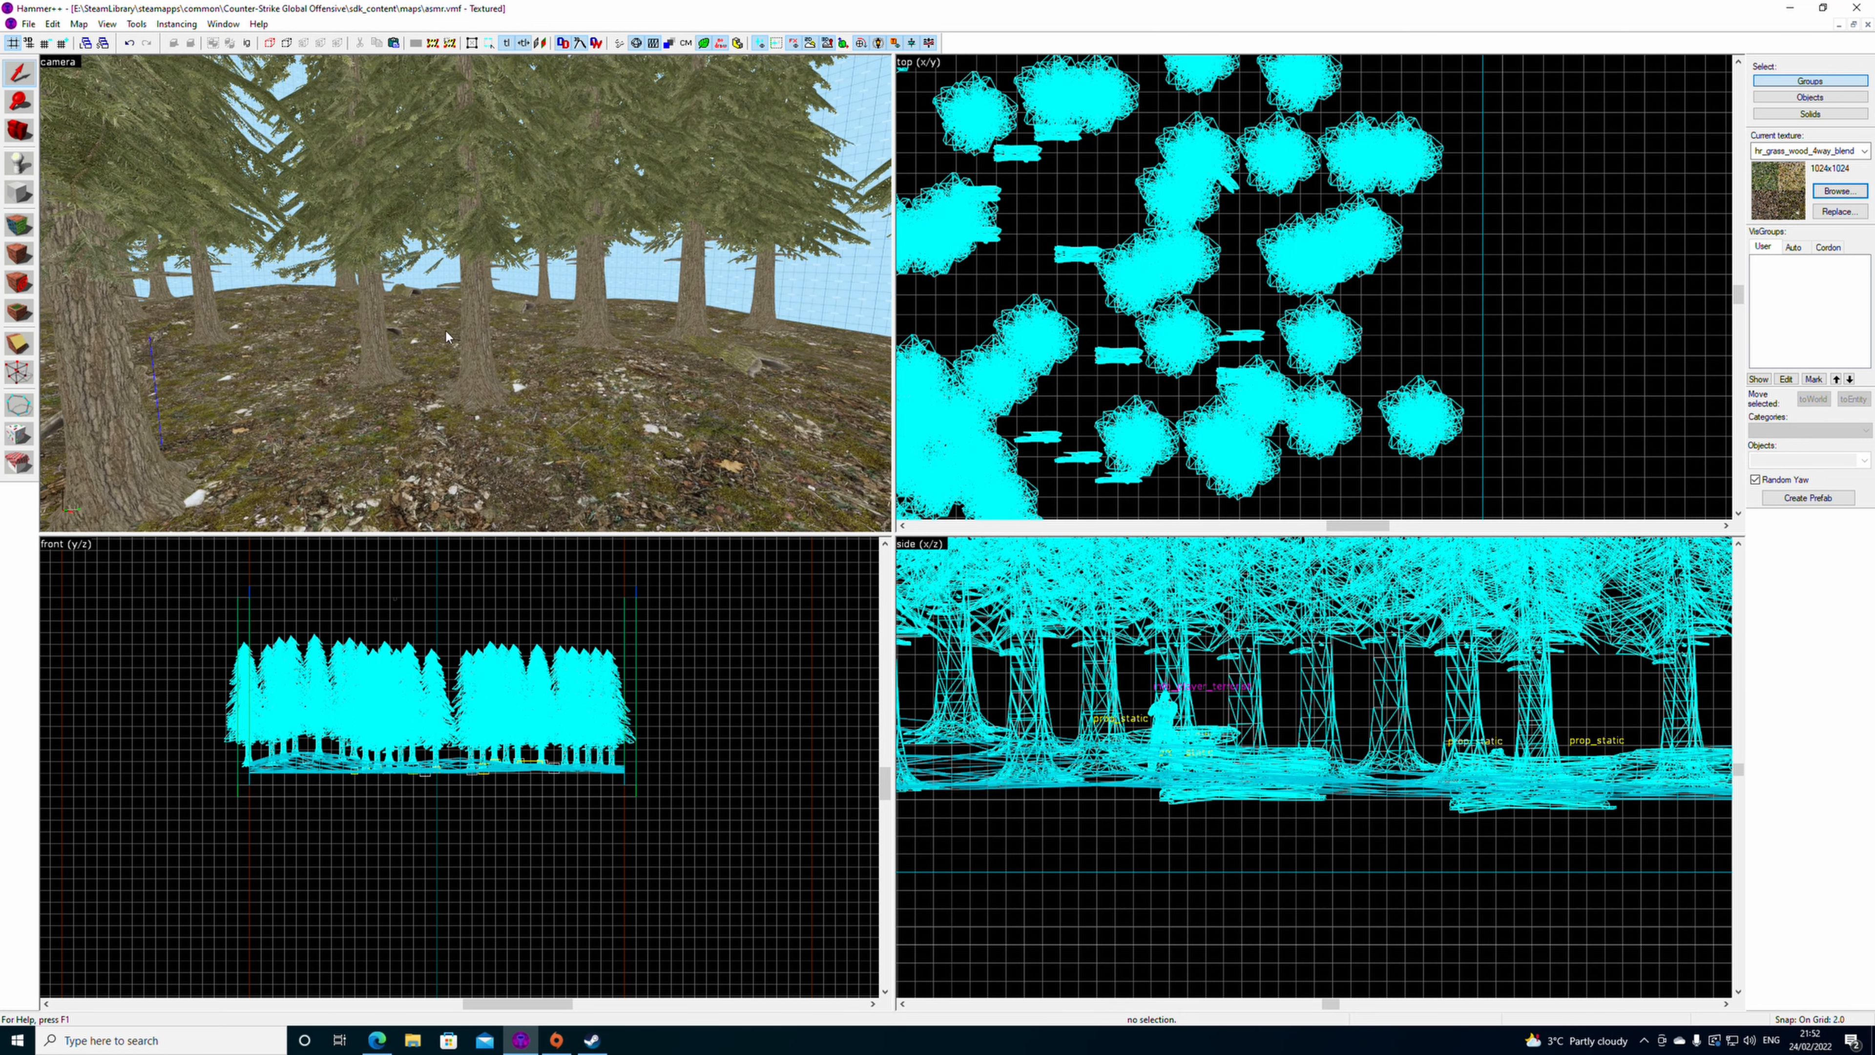
key("z")
key("w")
key("z")
left_click(465, 294)
key("Delete")
left_click(466, 293)
key("Delete")
- Delete the two partly buried logs on the open ground between the trees
key("z")
key("w")
key("z")
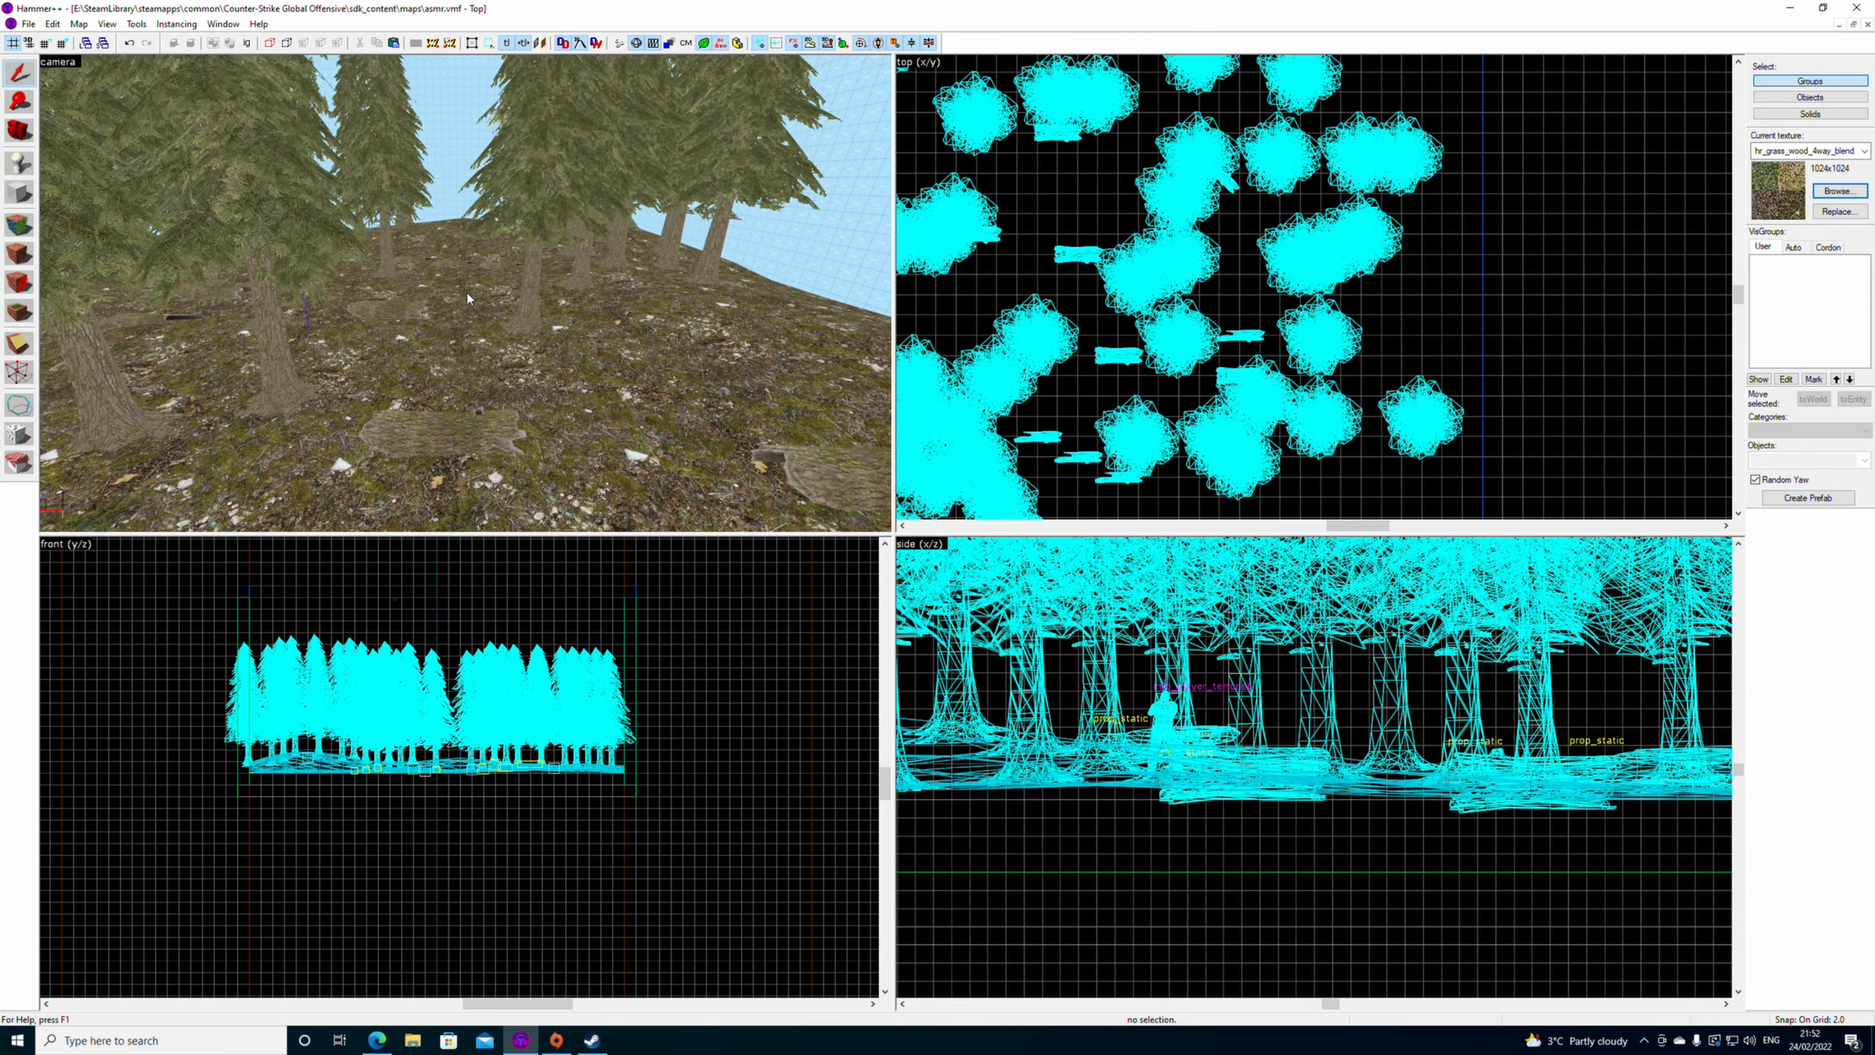
key("z")
key("w")
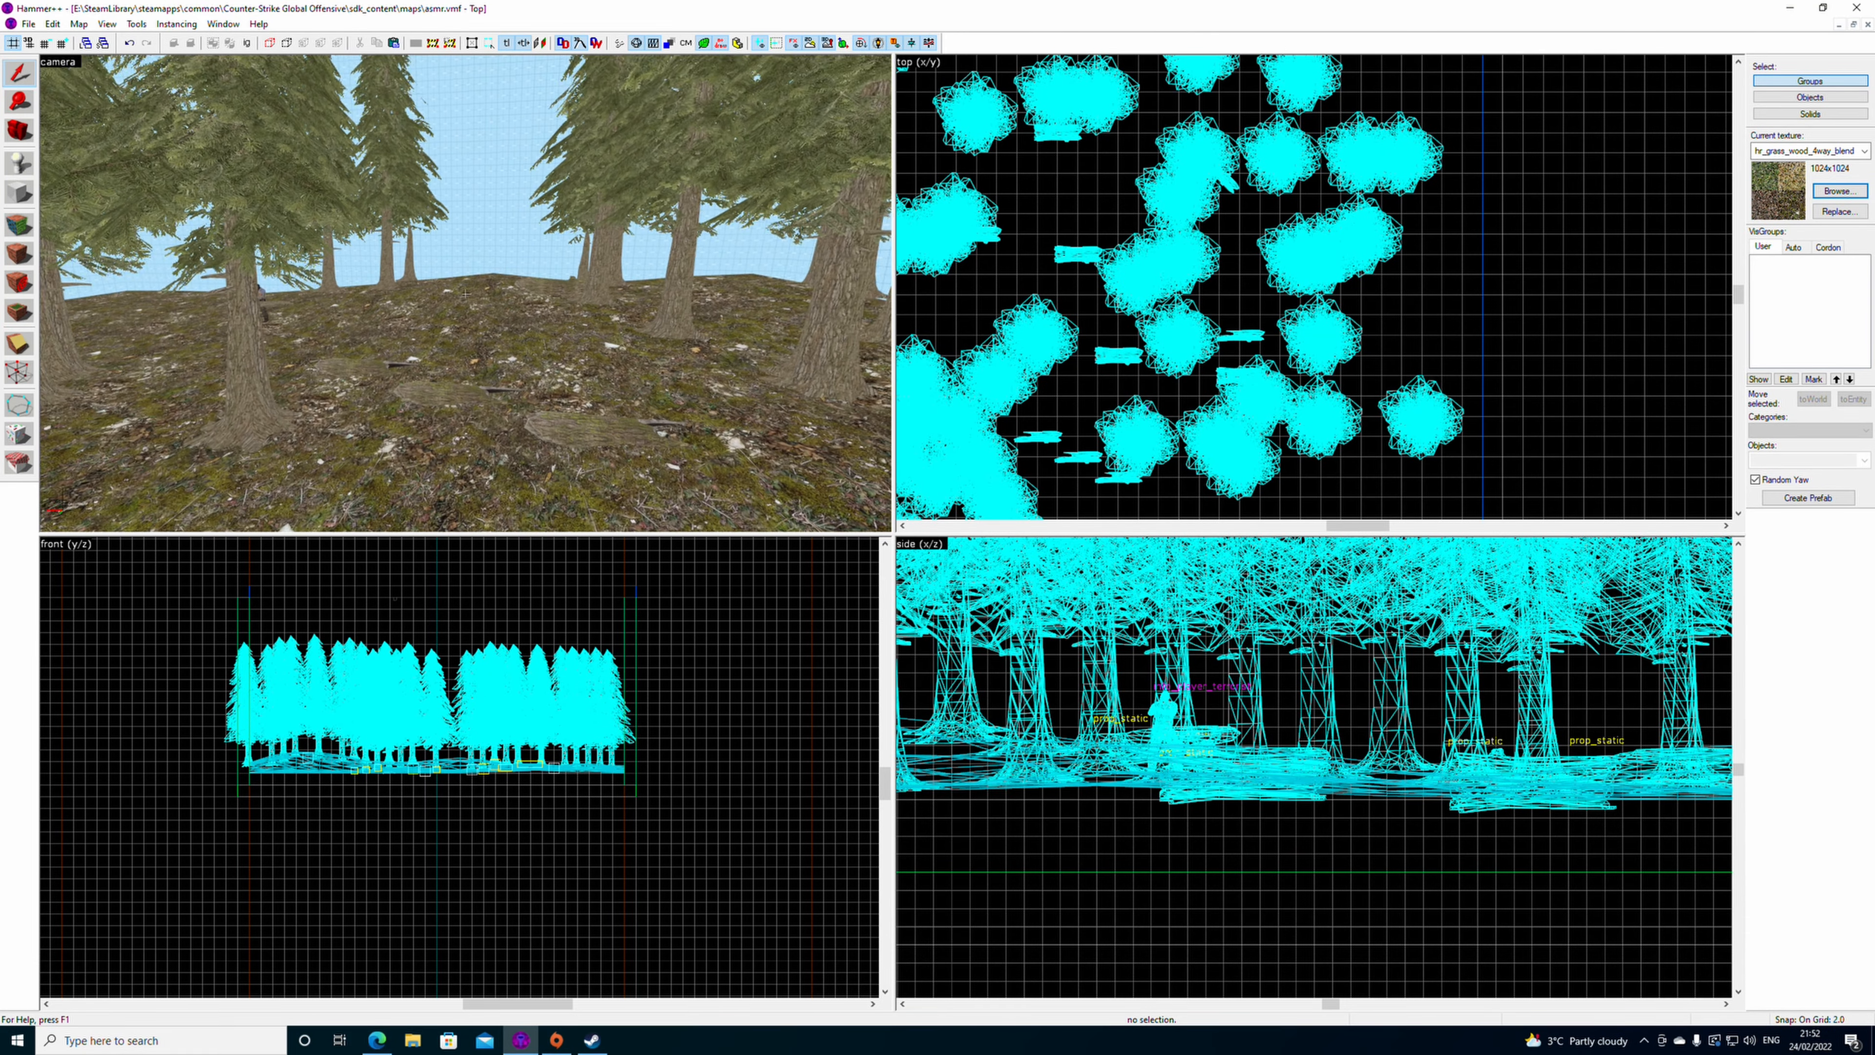
key("z")
left_click(473, 386)
key("Delete")
left_click(372, 347)
key("Delete")
- Return to the Entity Sprinkle tool and open its list of sprinkle types
left_click(19, 434)
left_click(151, 68)
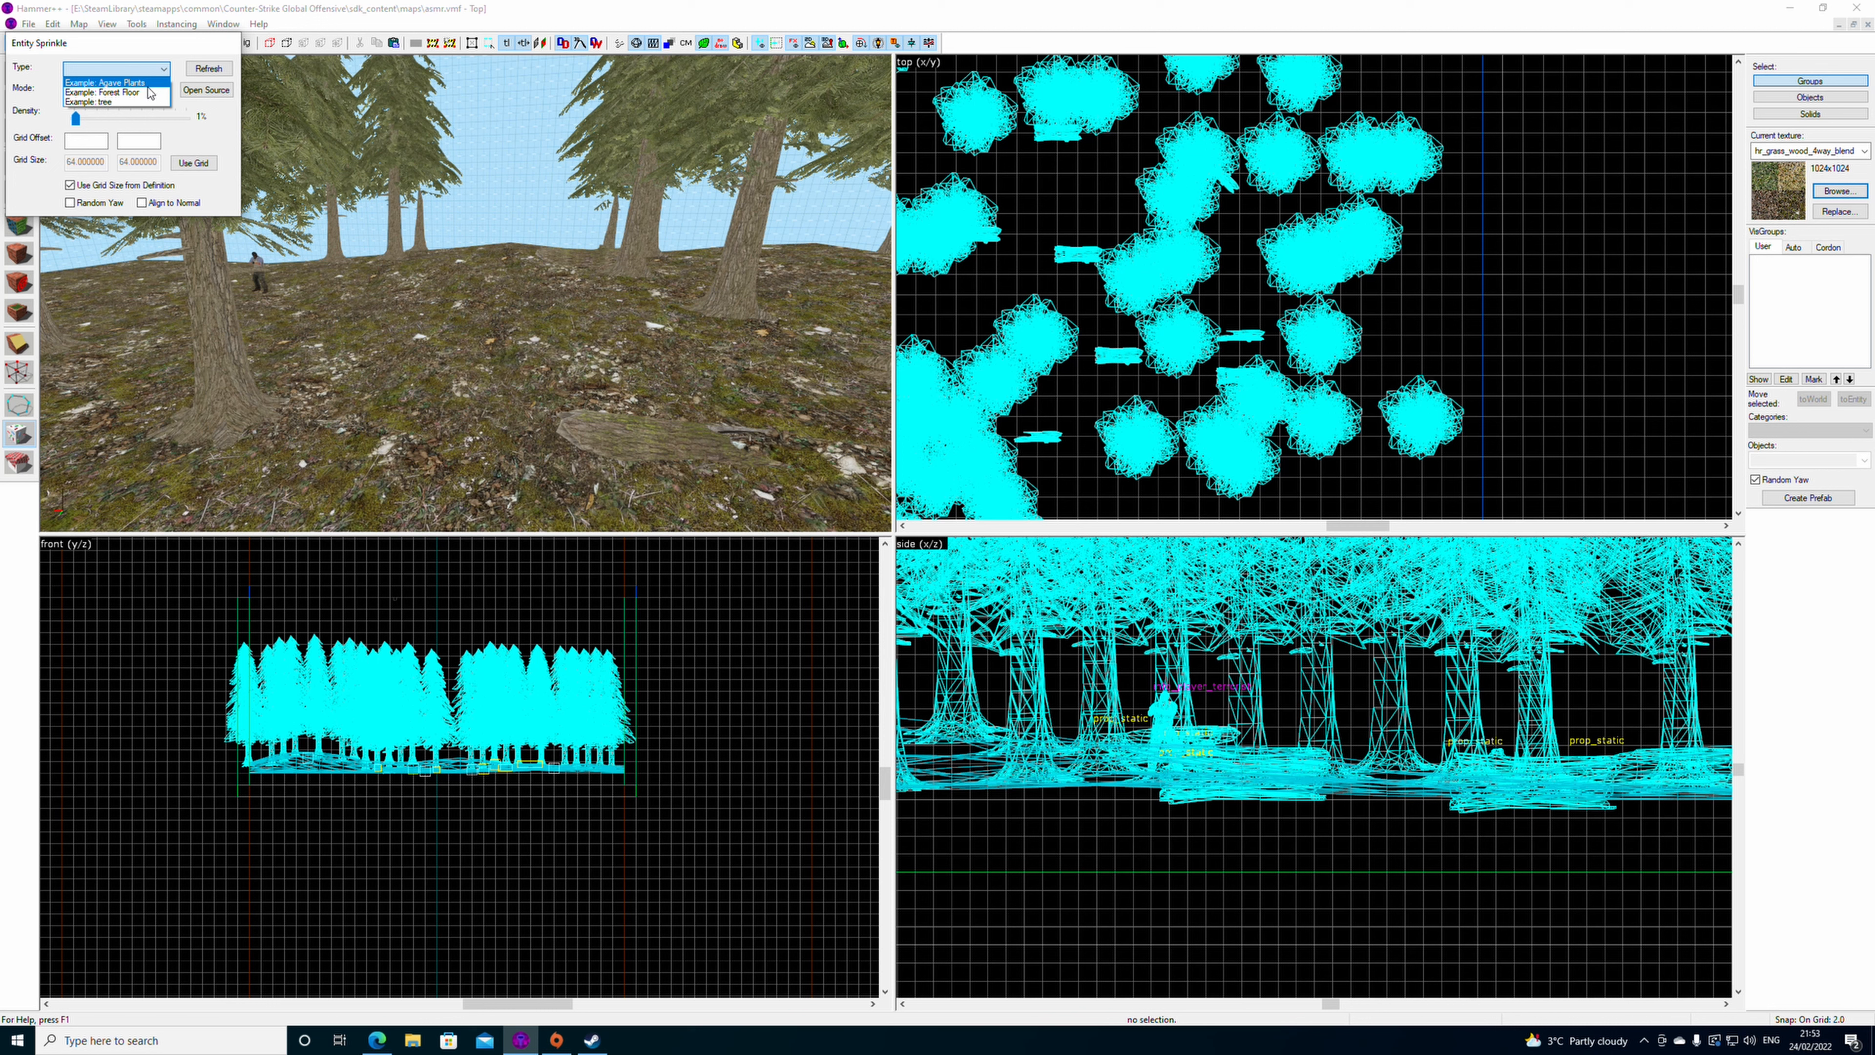
- Set the sprinkle type to Example: tree and view its definition file
left_click(146, 102)
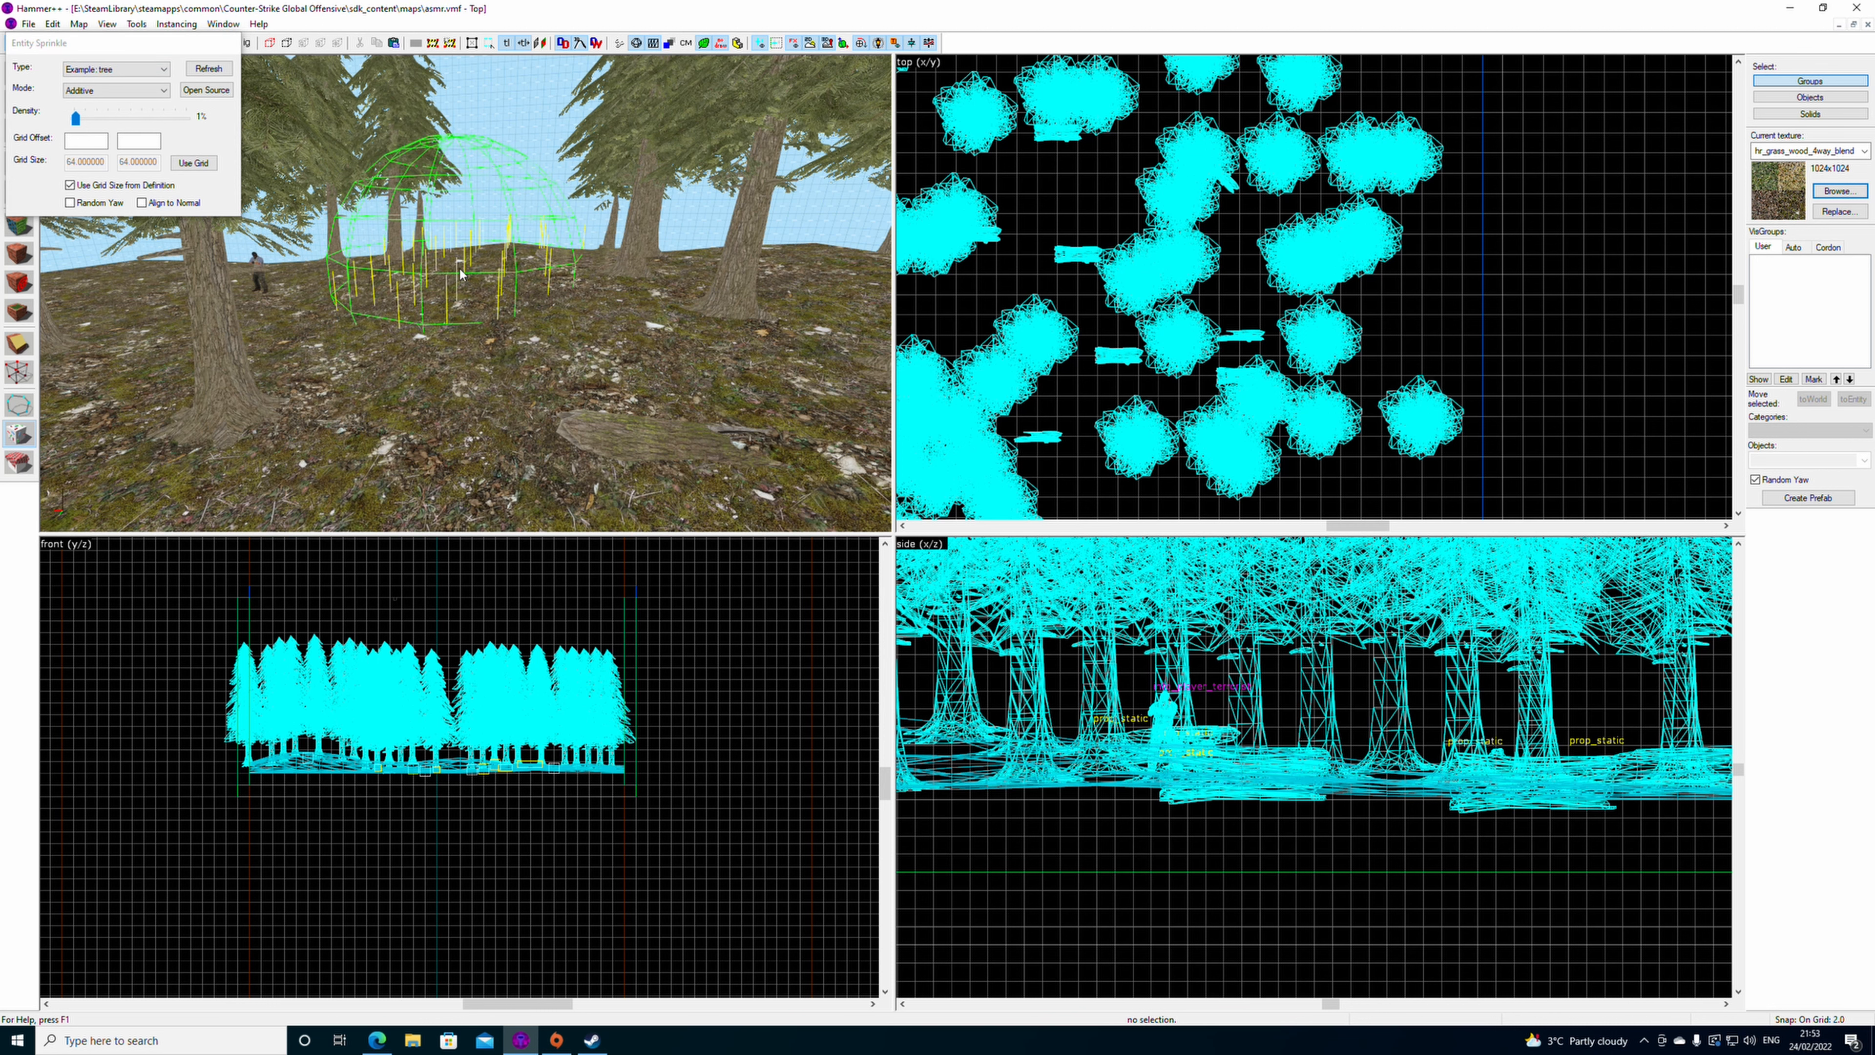
left_click(206, 90)
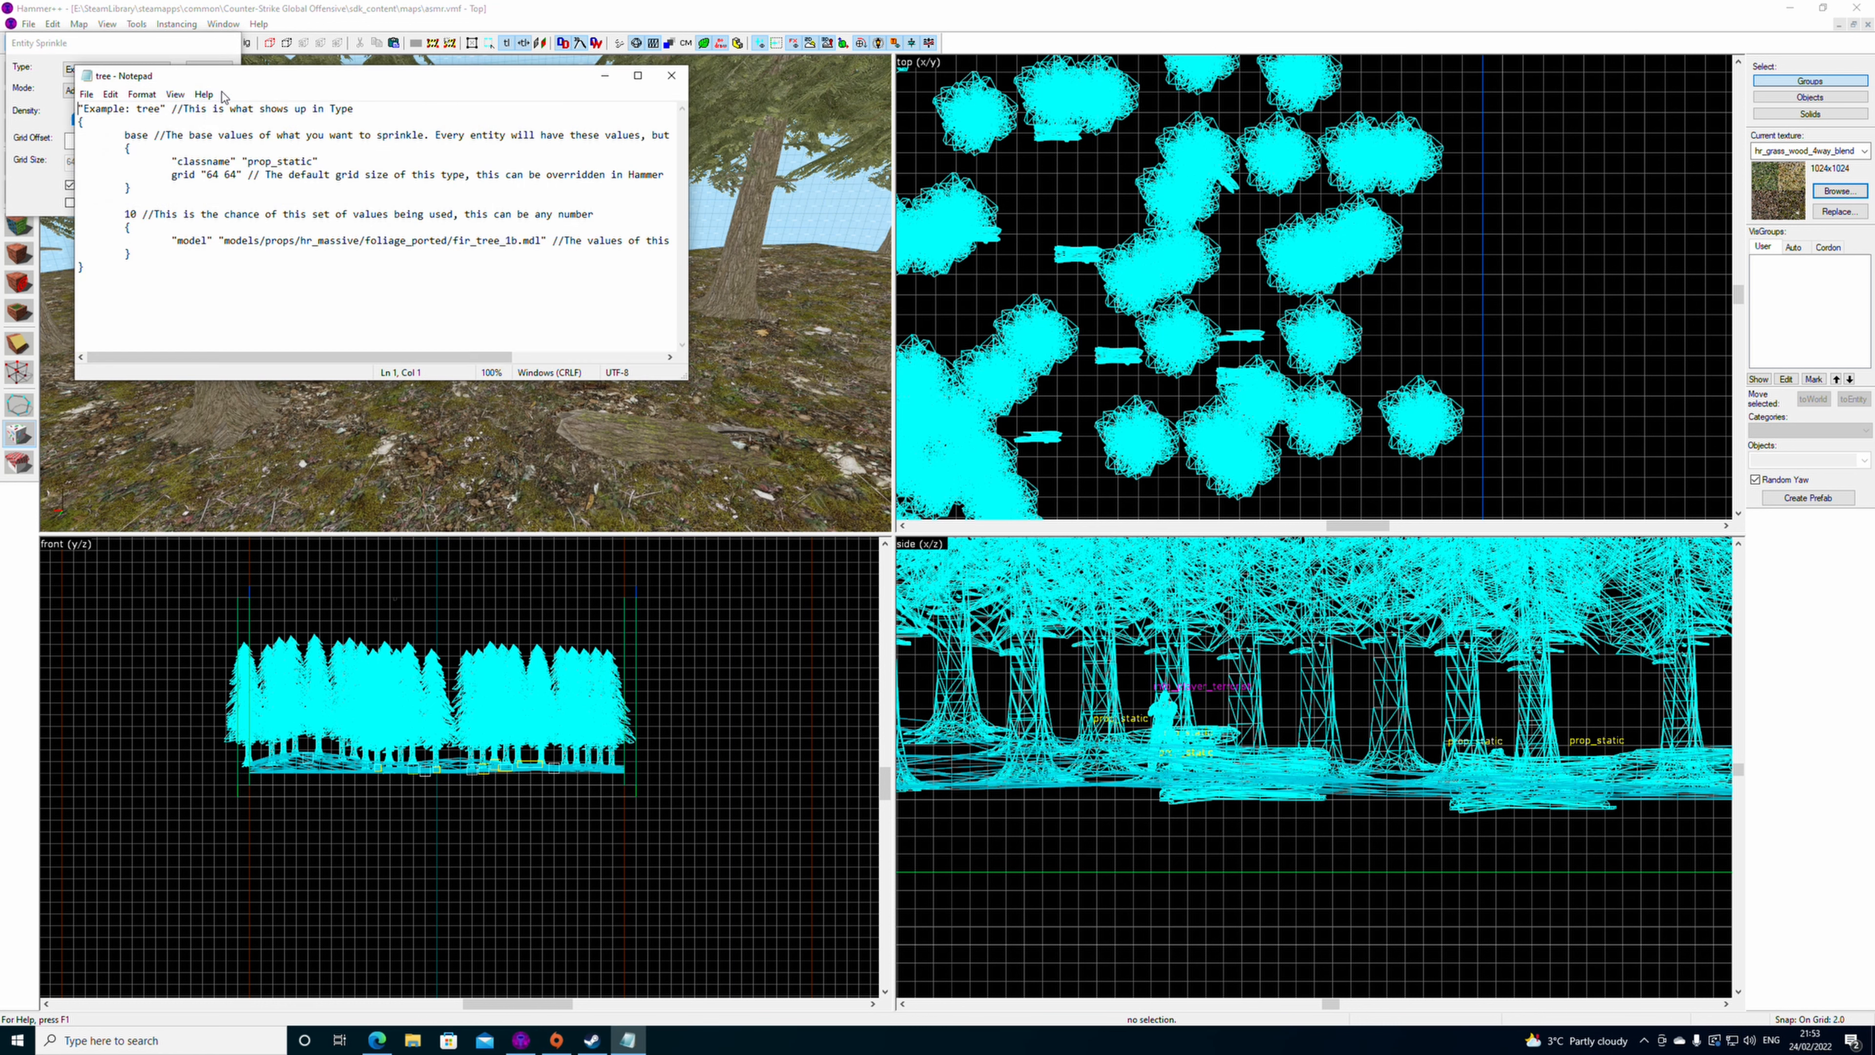
left_click(670, 74)
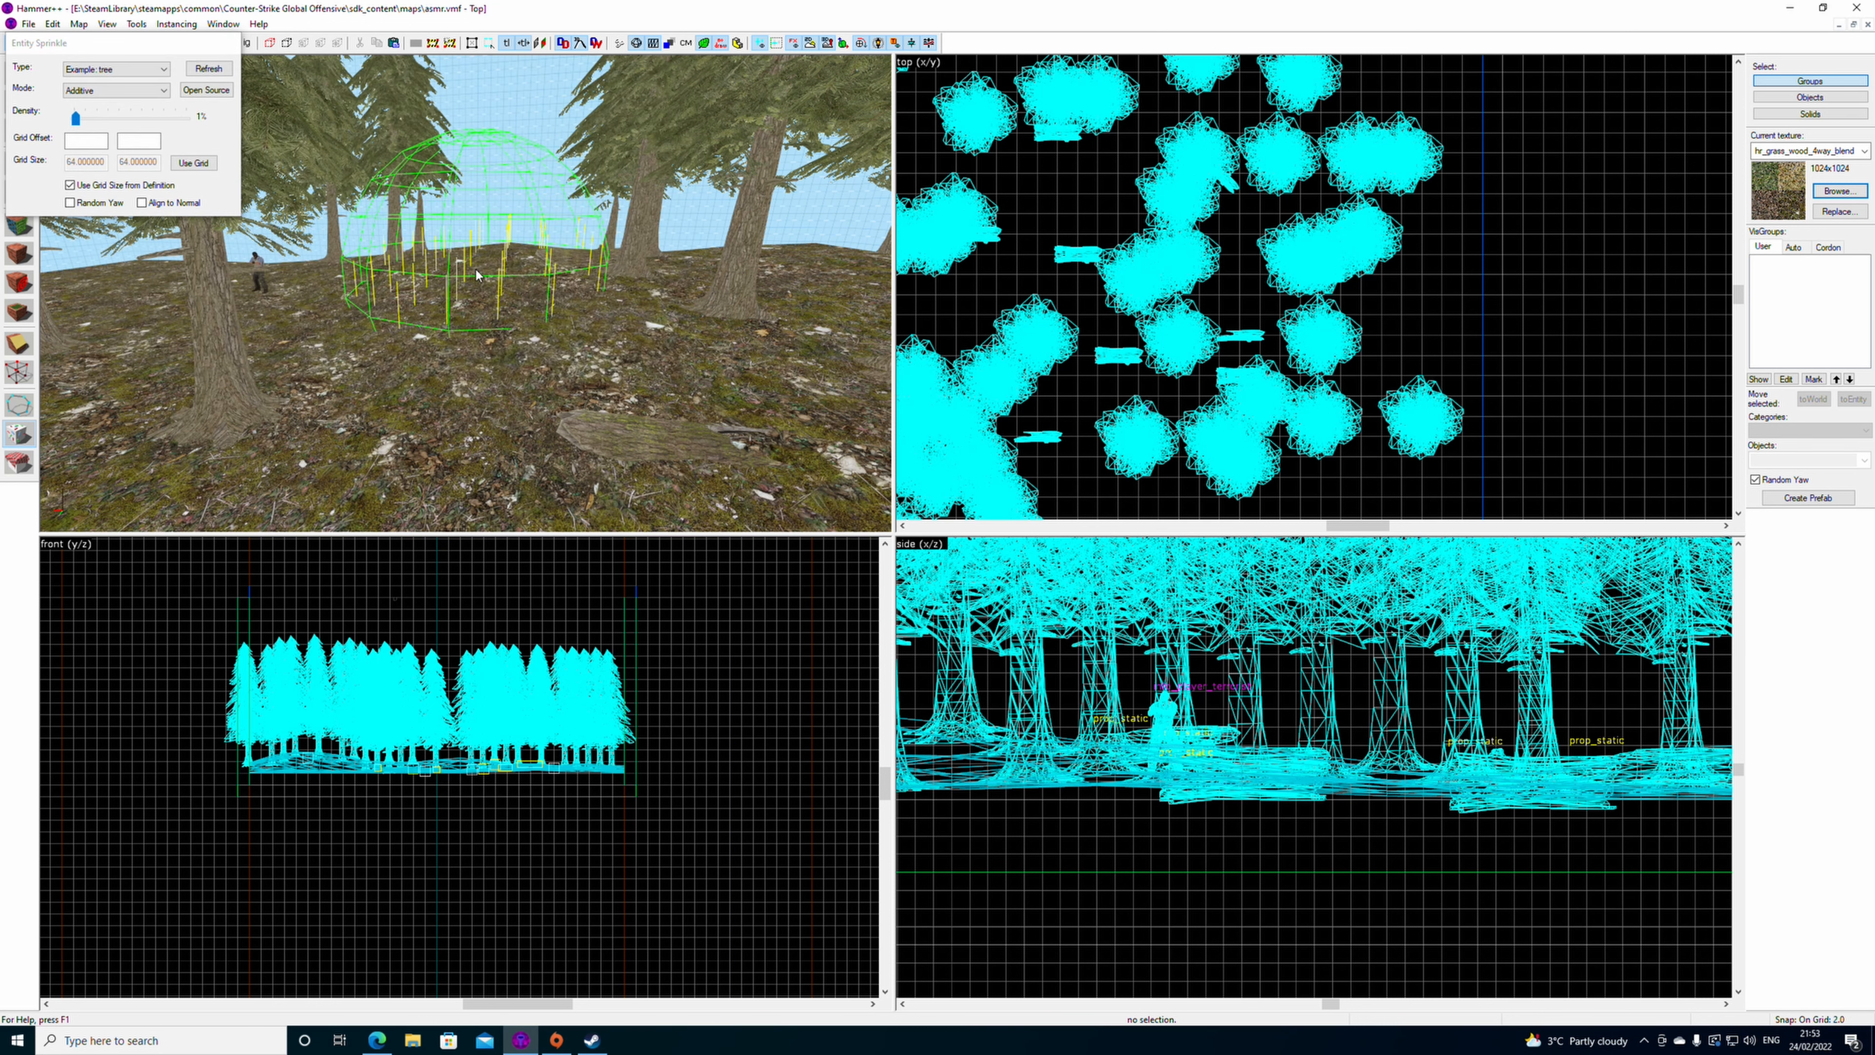
- Sprinkle trees on the open ground ahead and undo the last sprinkle
left_click(526, 278)
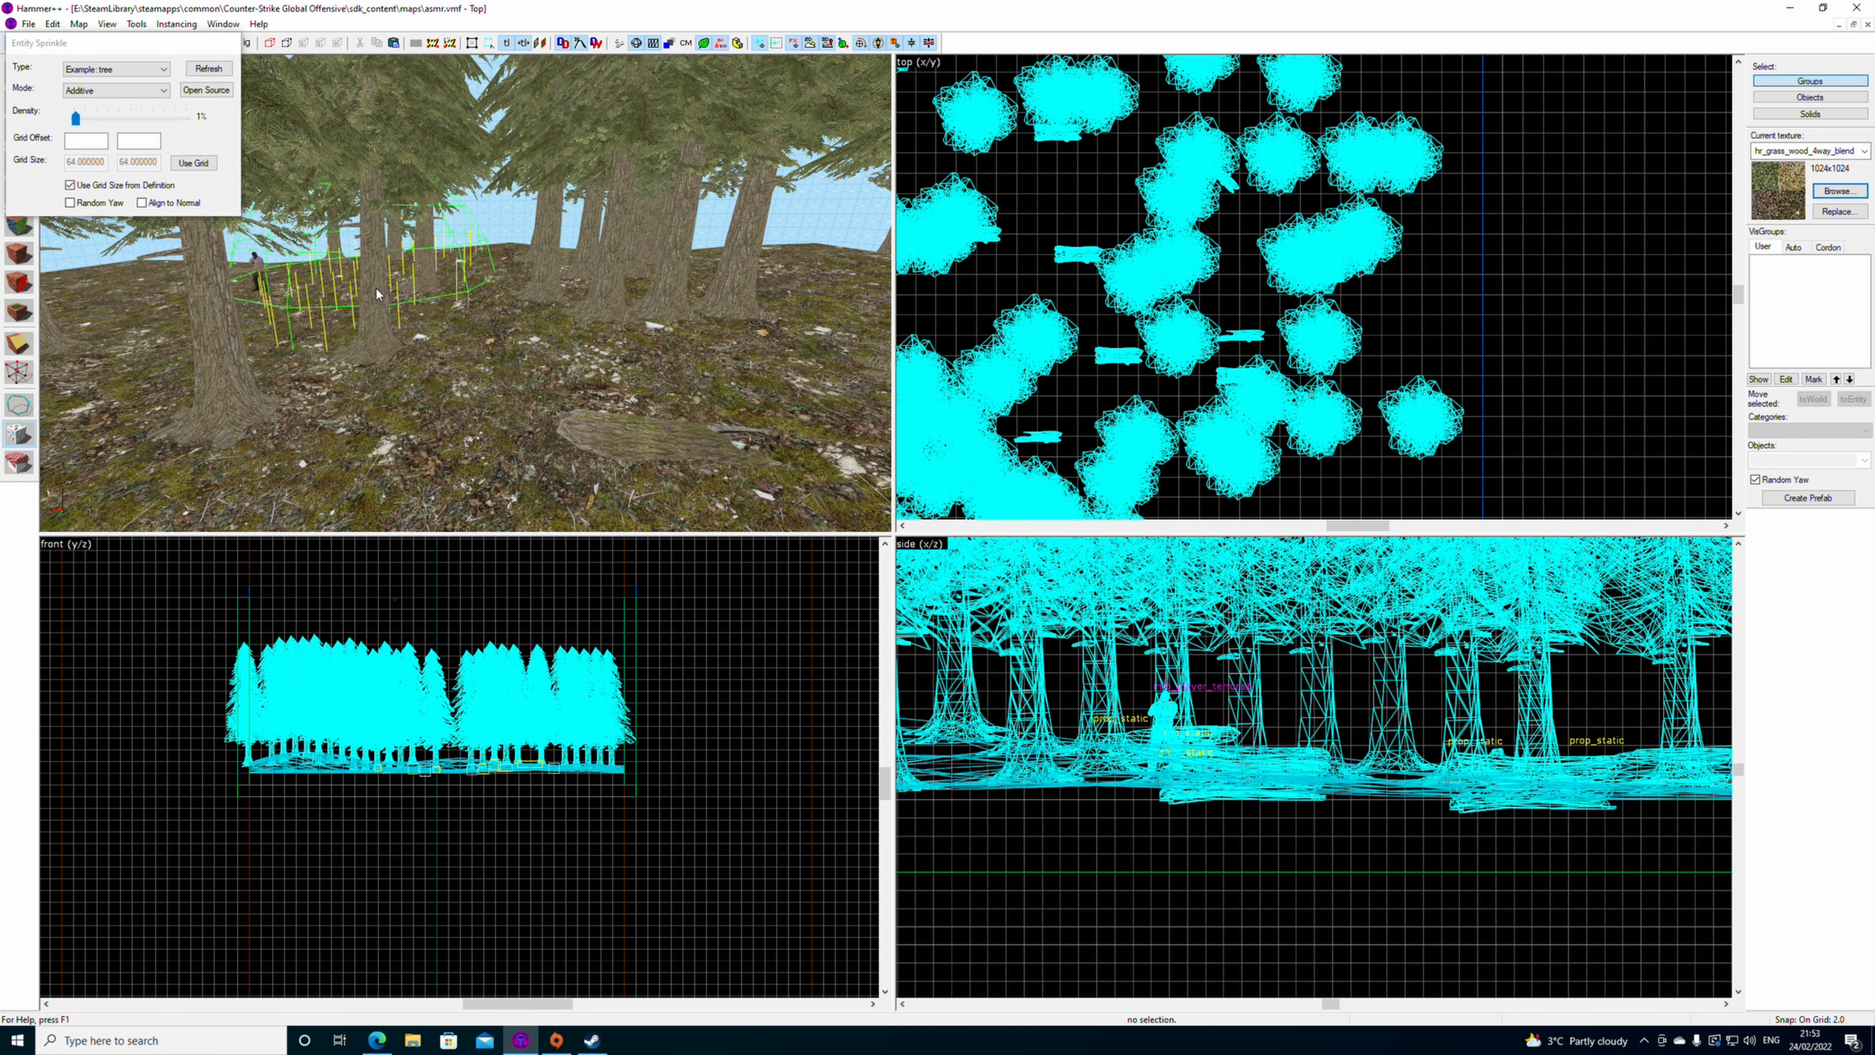
left_click(53, 24)
left_click(74, 41)
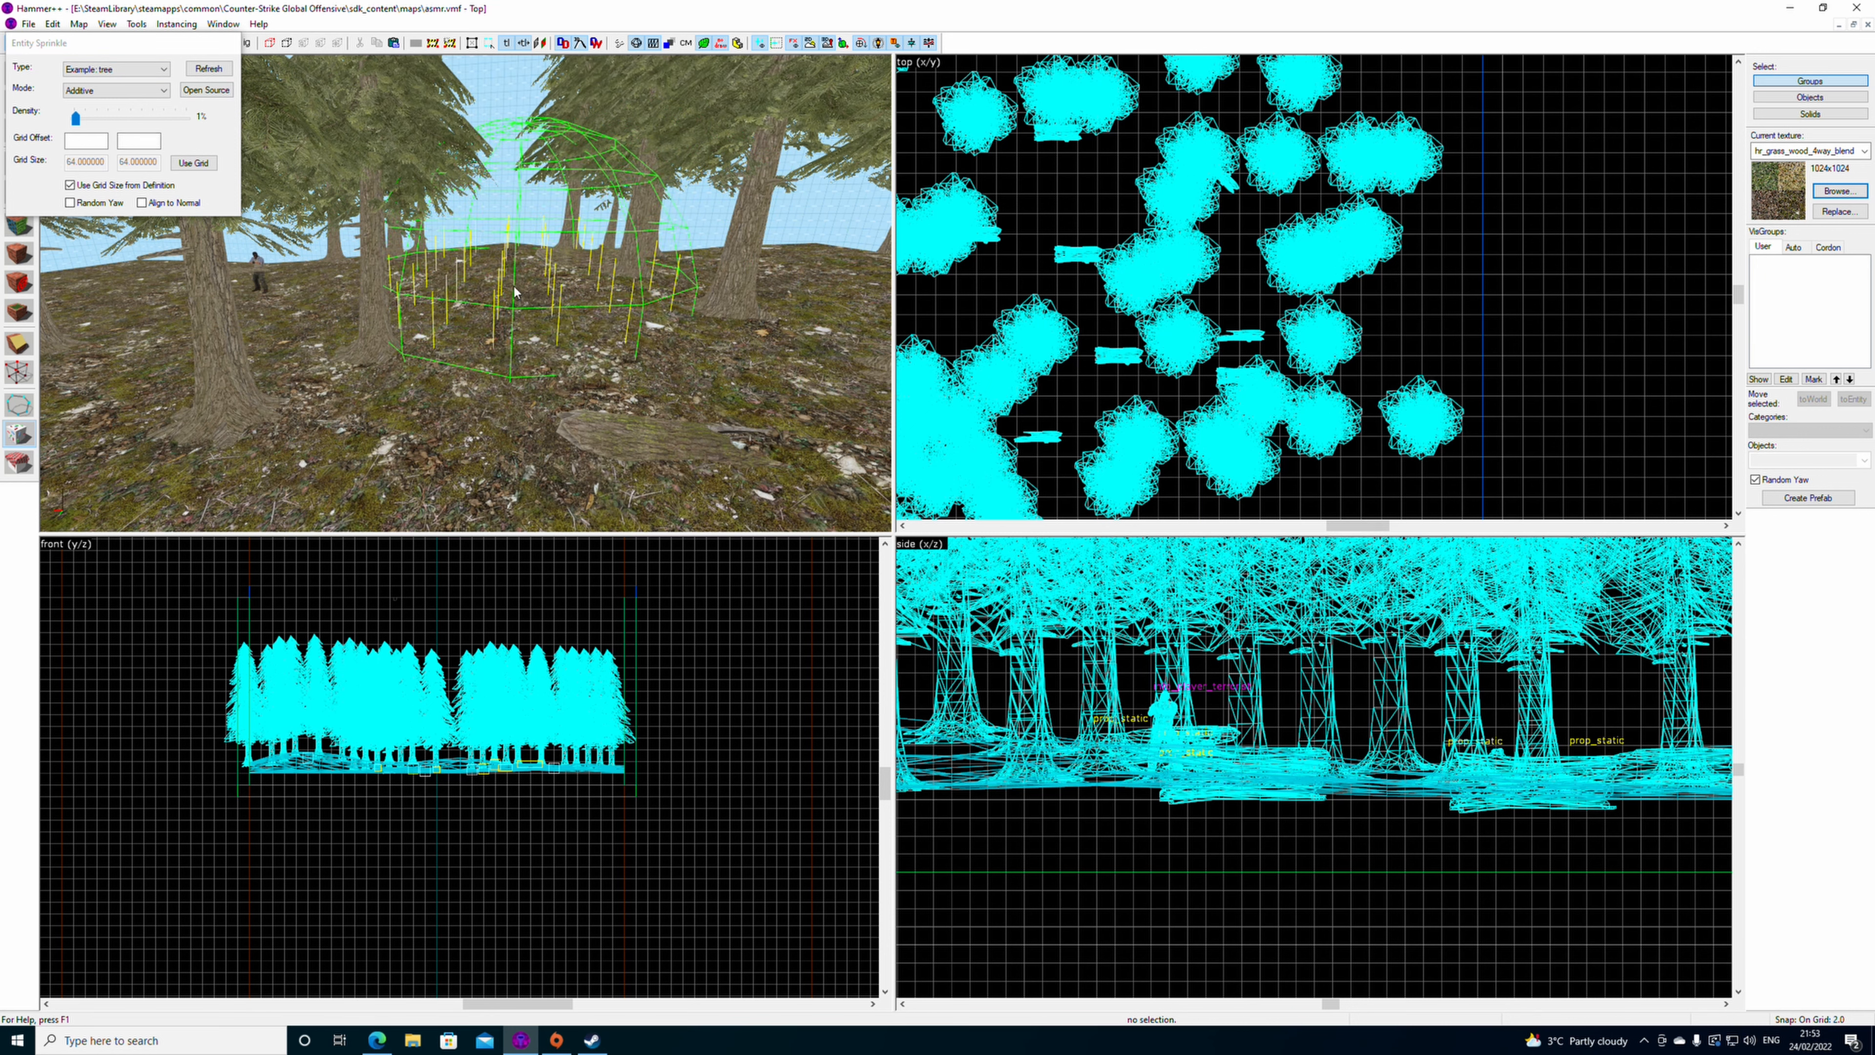
- Sprinkle additional fir trees in additive mode at 1% density into the gaps between the existing trunks
key("z")
key("s")
key("z")
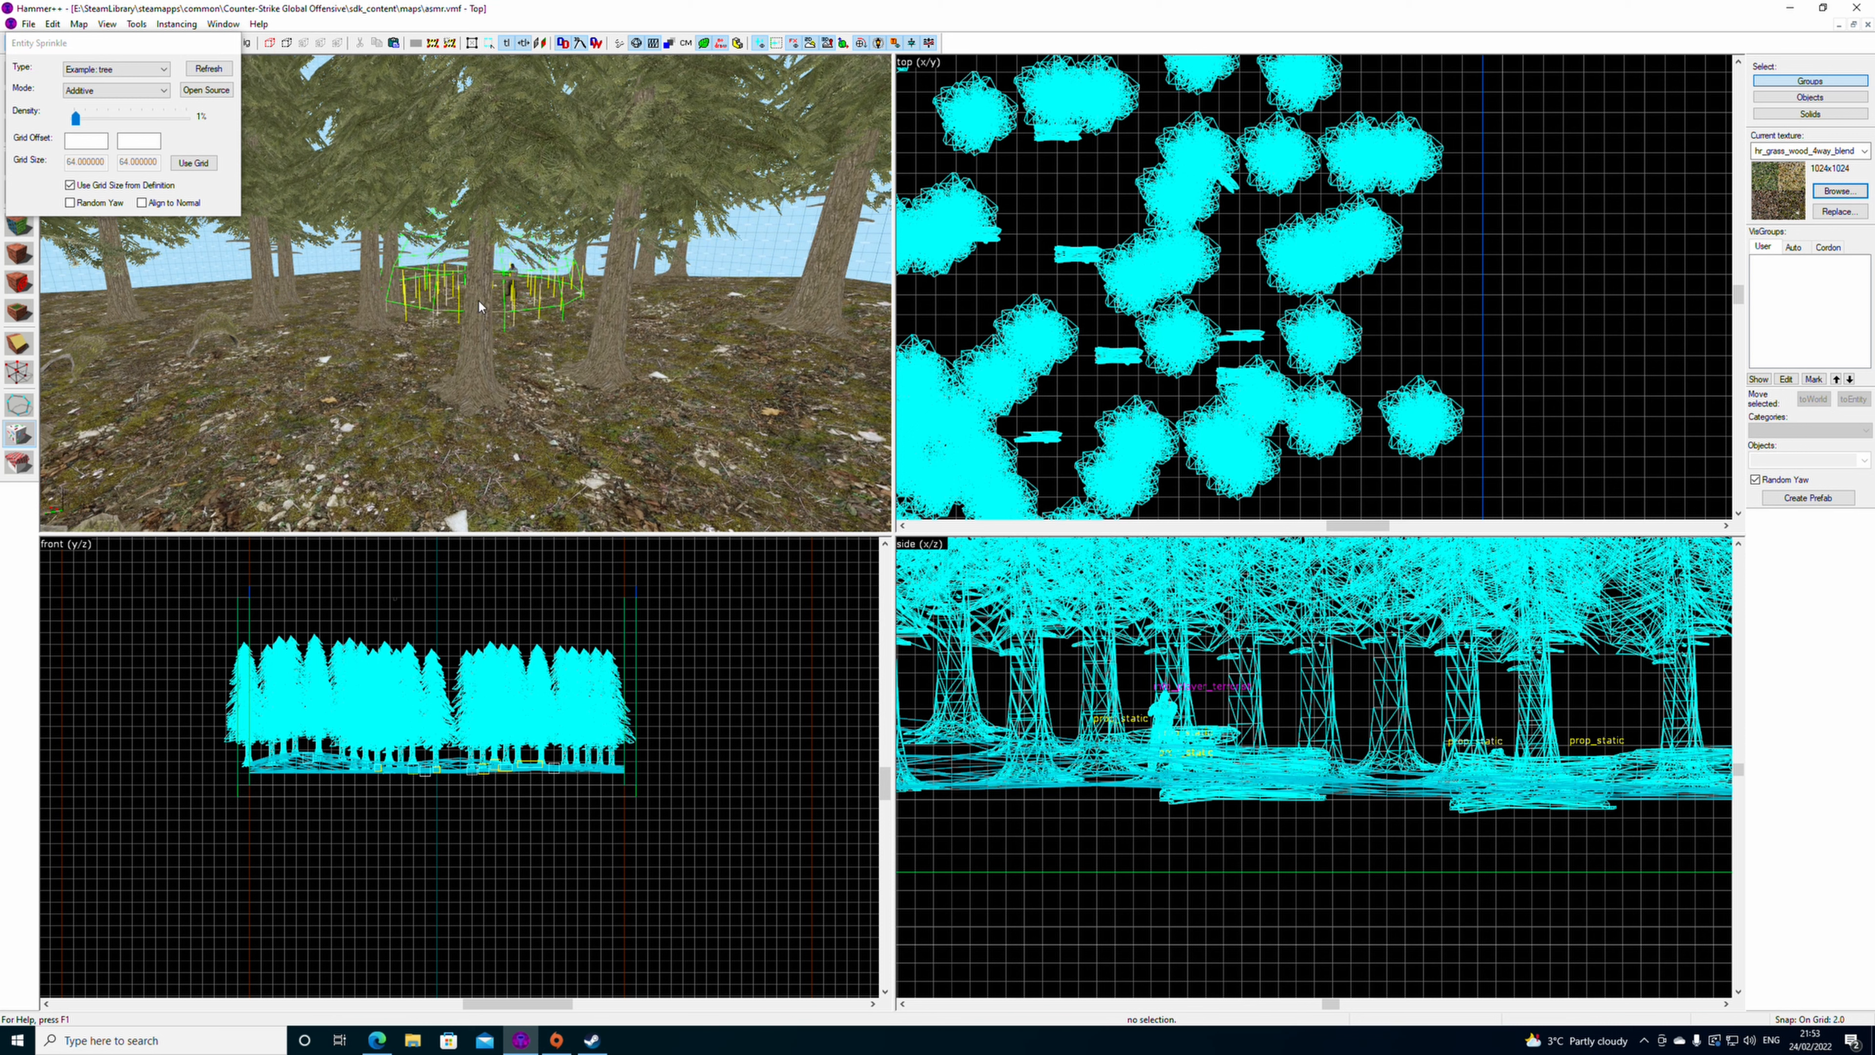
left_click(470, 305)
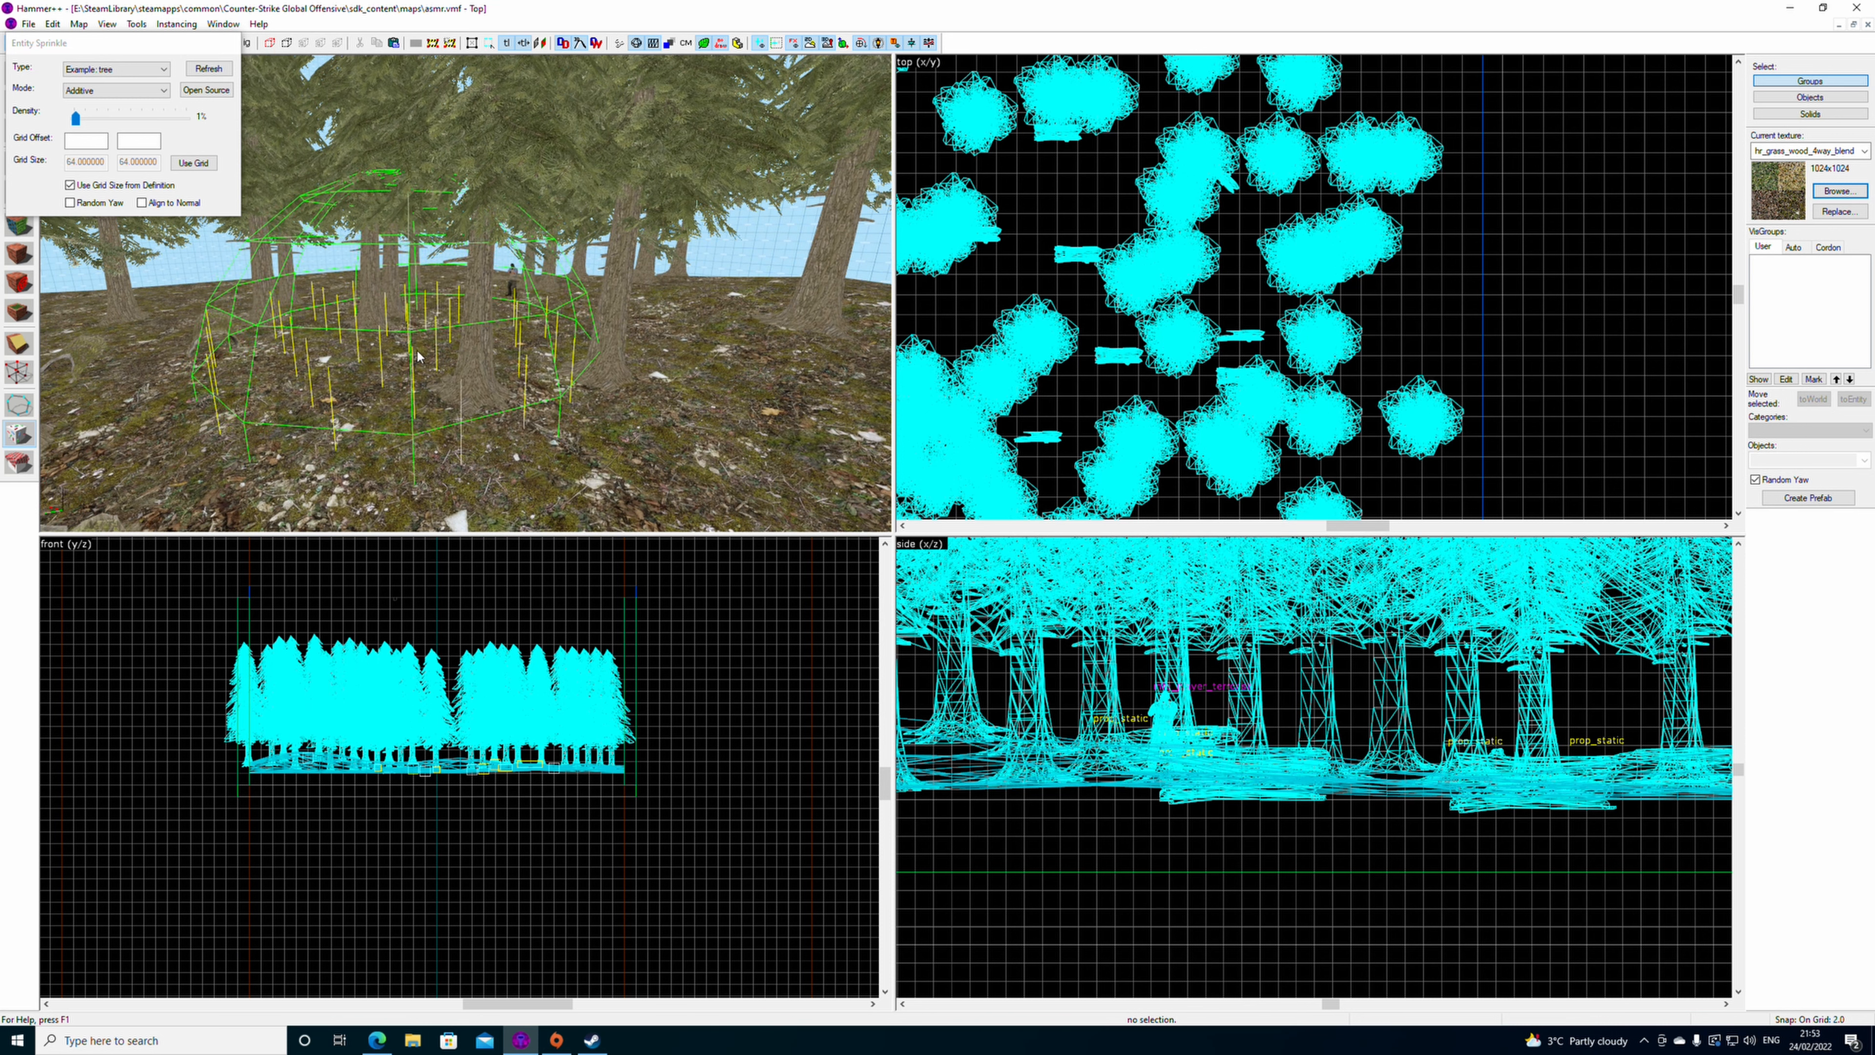
key("z")
key("z")
left_click(465, 380)
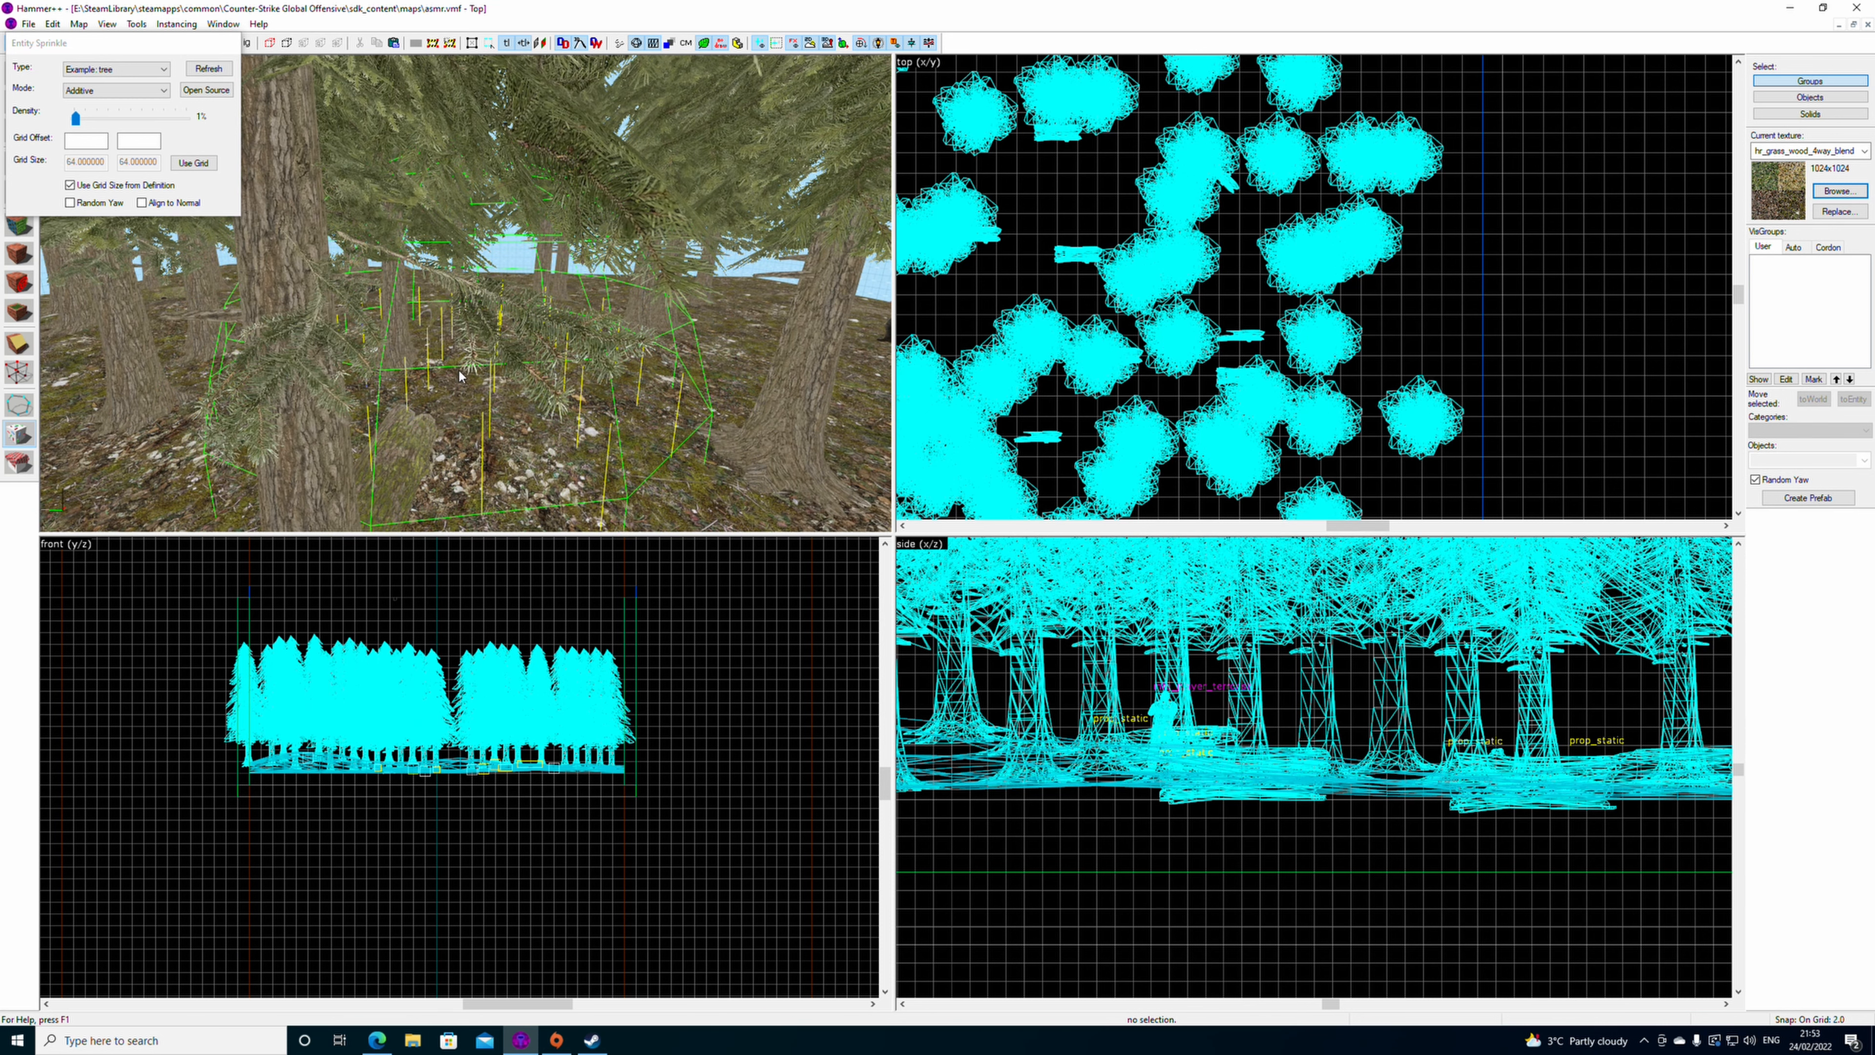
key("z")
key("z")
key("z")
key("z")
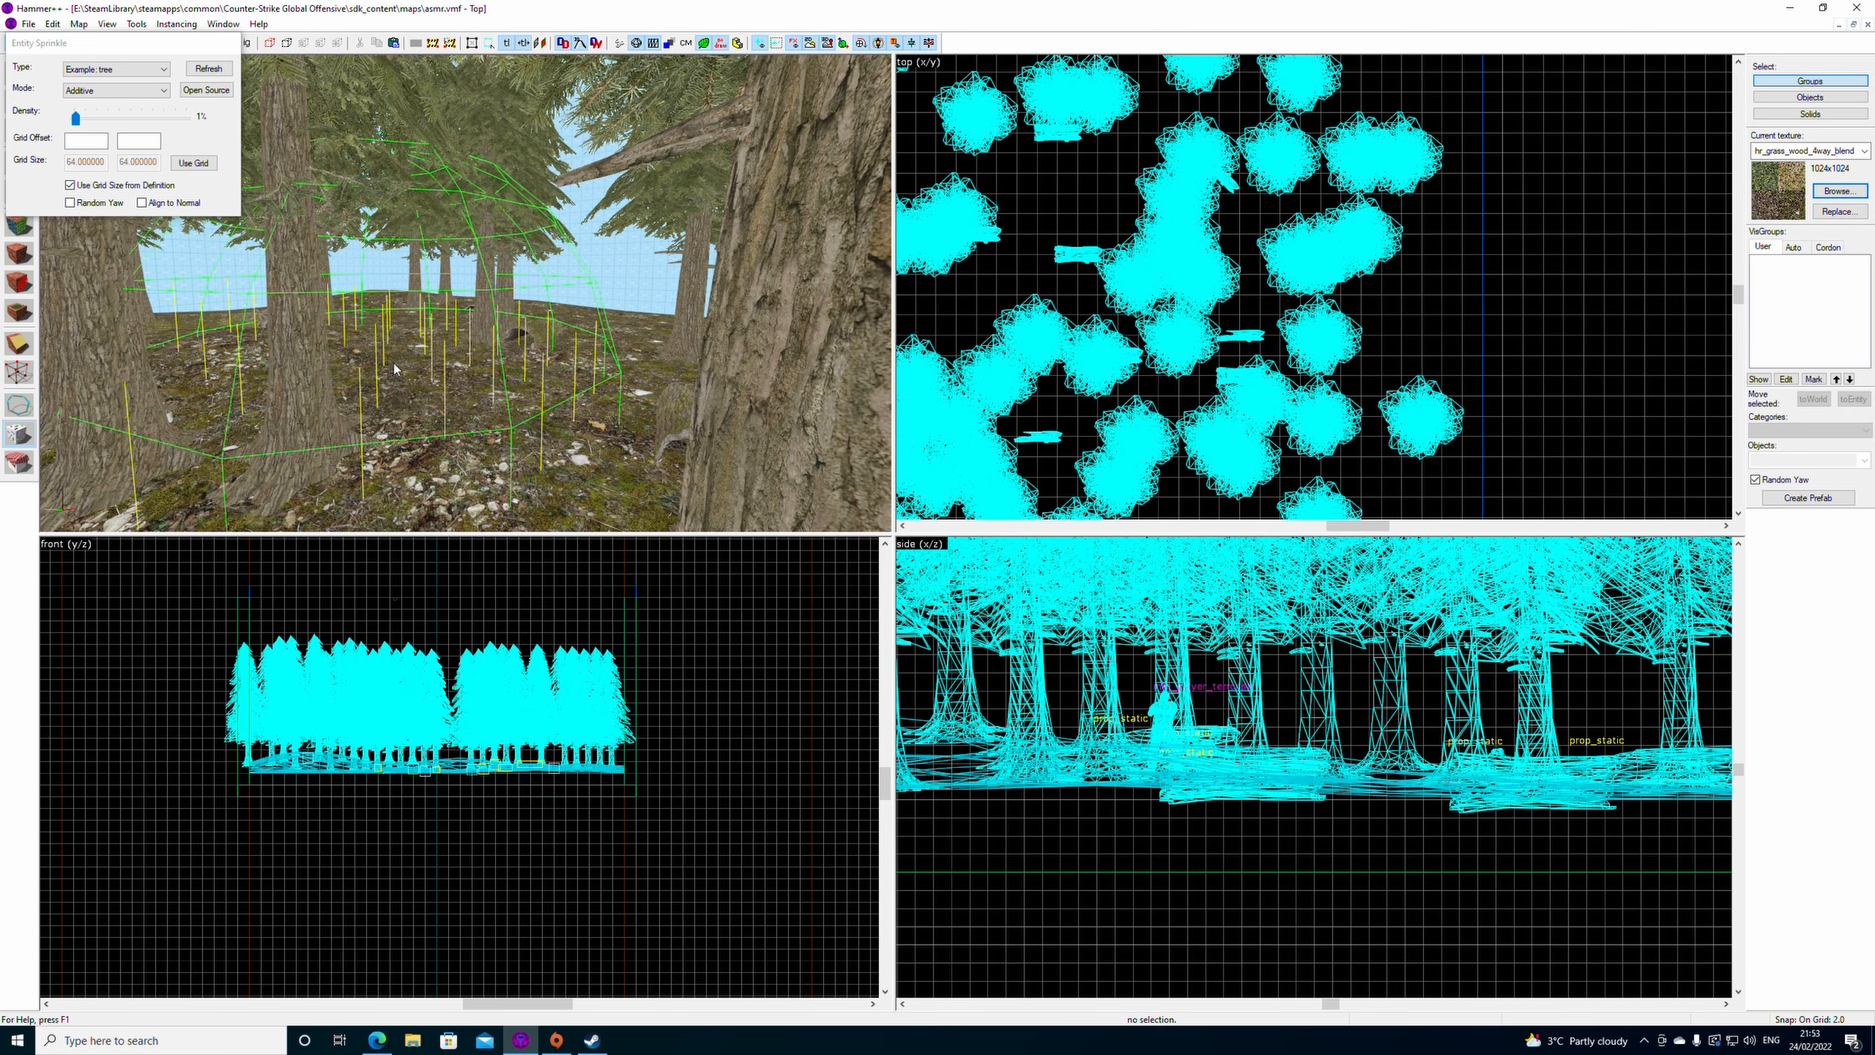
- Fill the remaining bare patches of the hillside with more sprinkled fir trees
key("z")
key("w")
key("z")
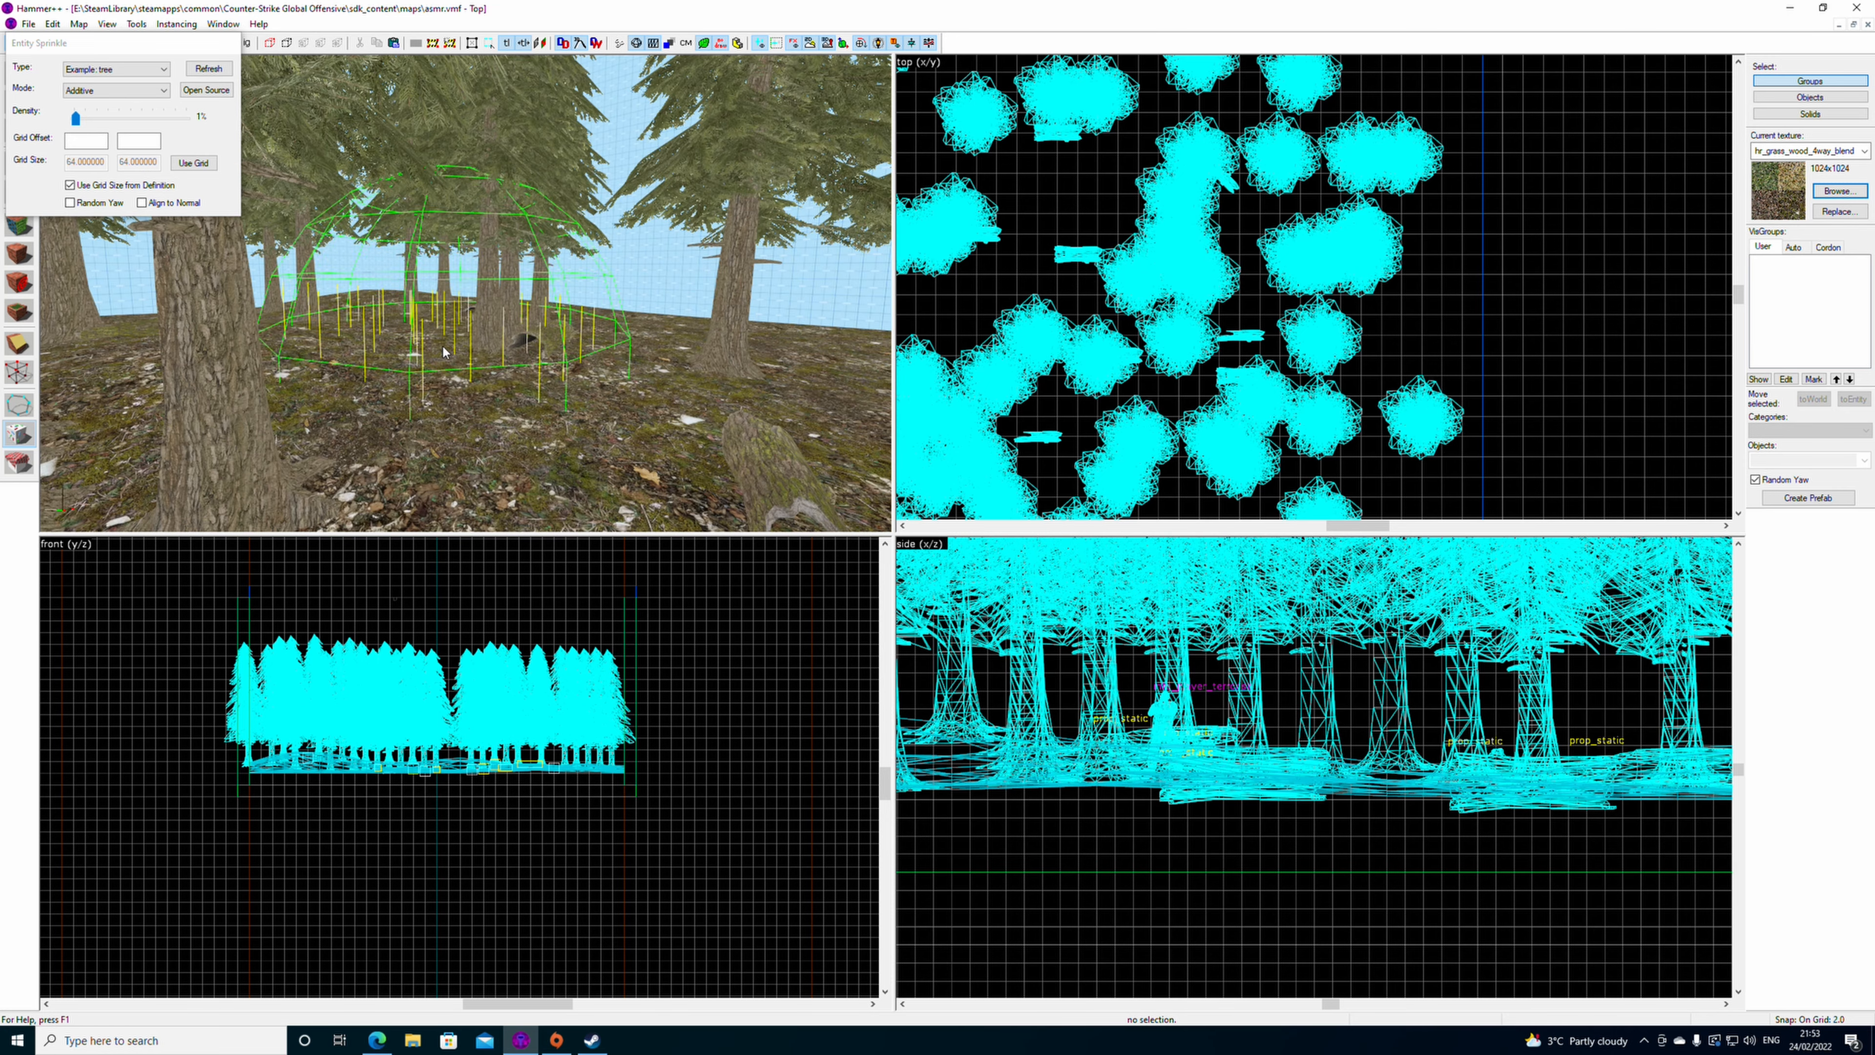
left_click(370, 366)
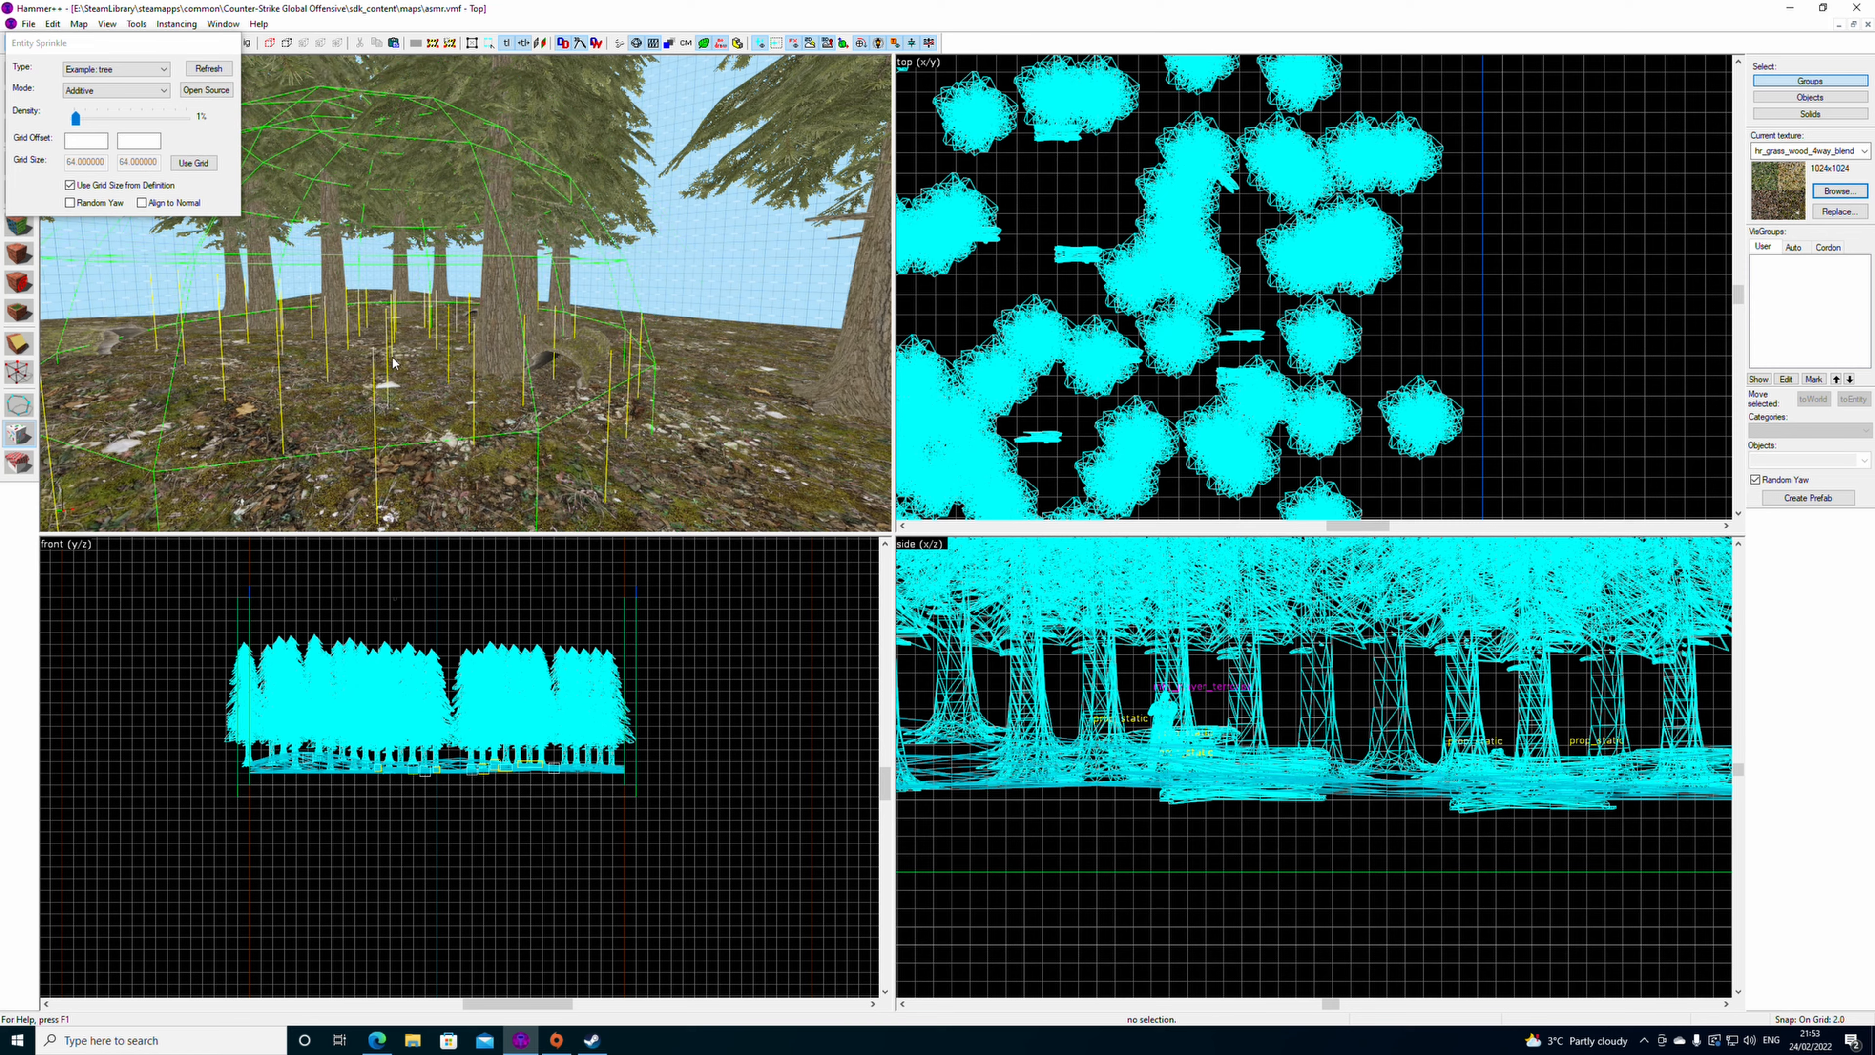
key("z")
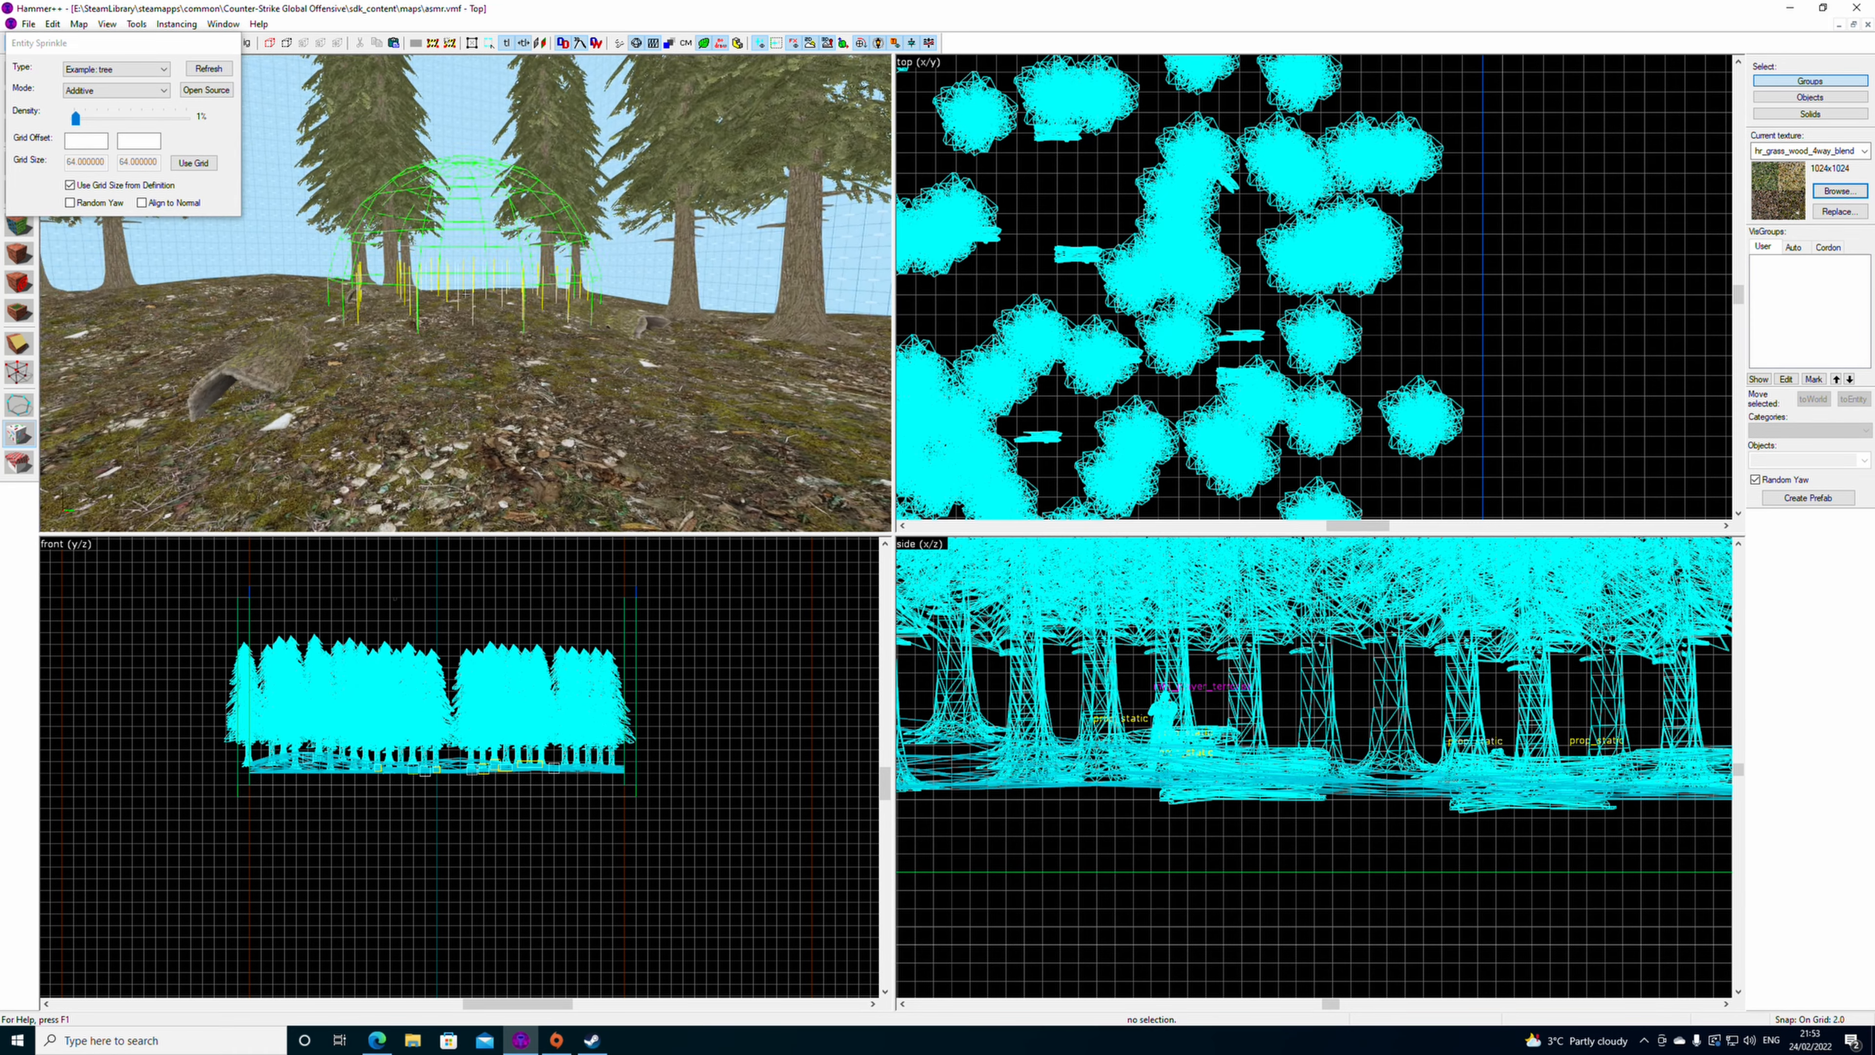
key("z")
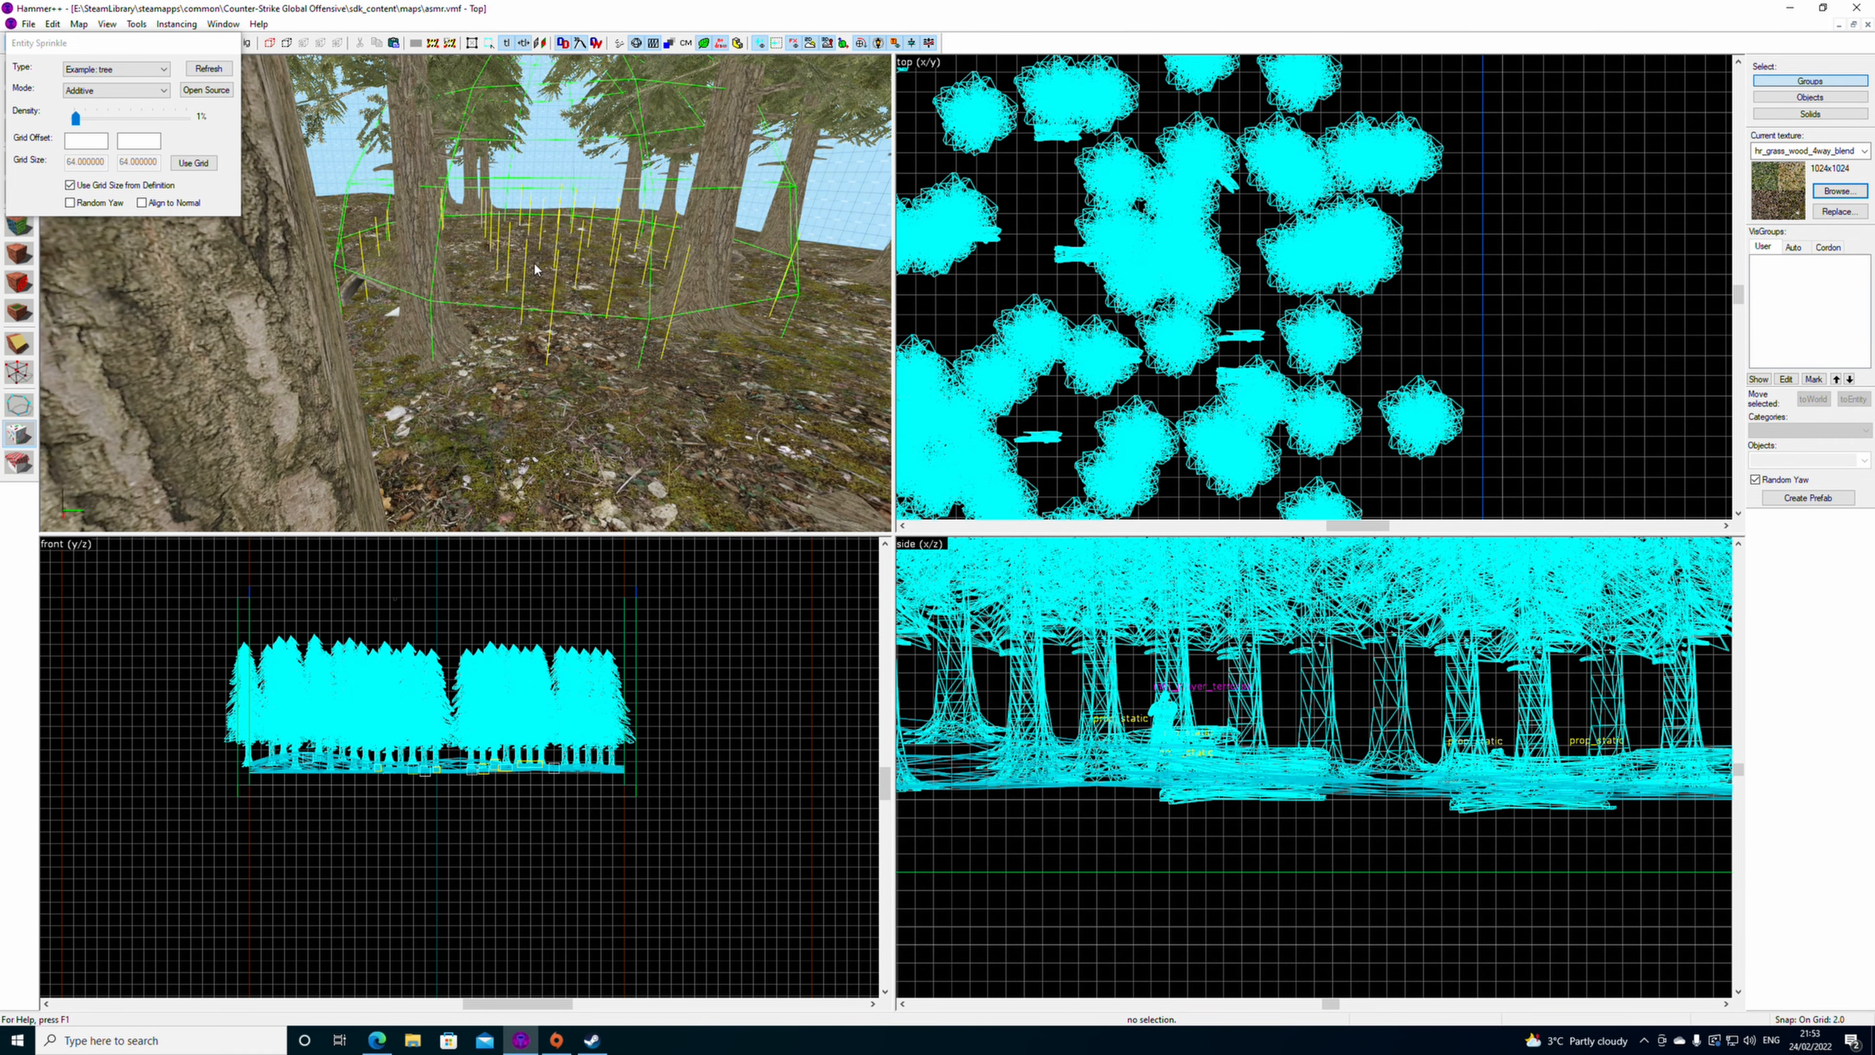
key("z")
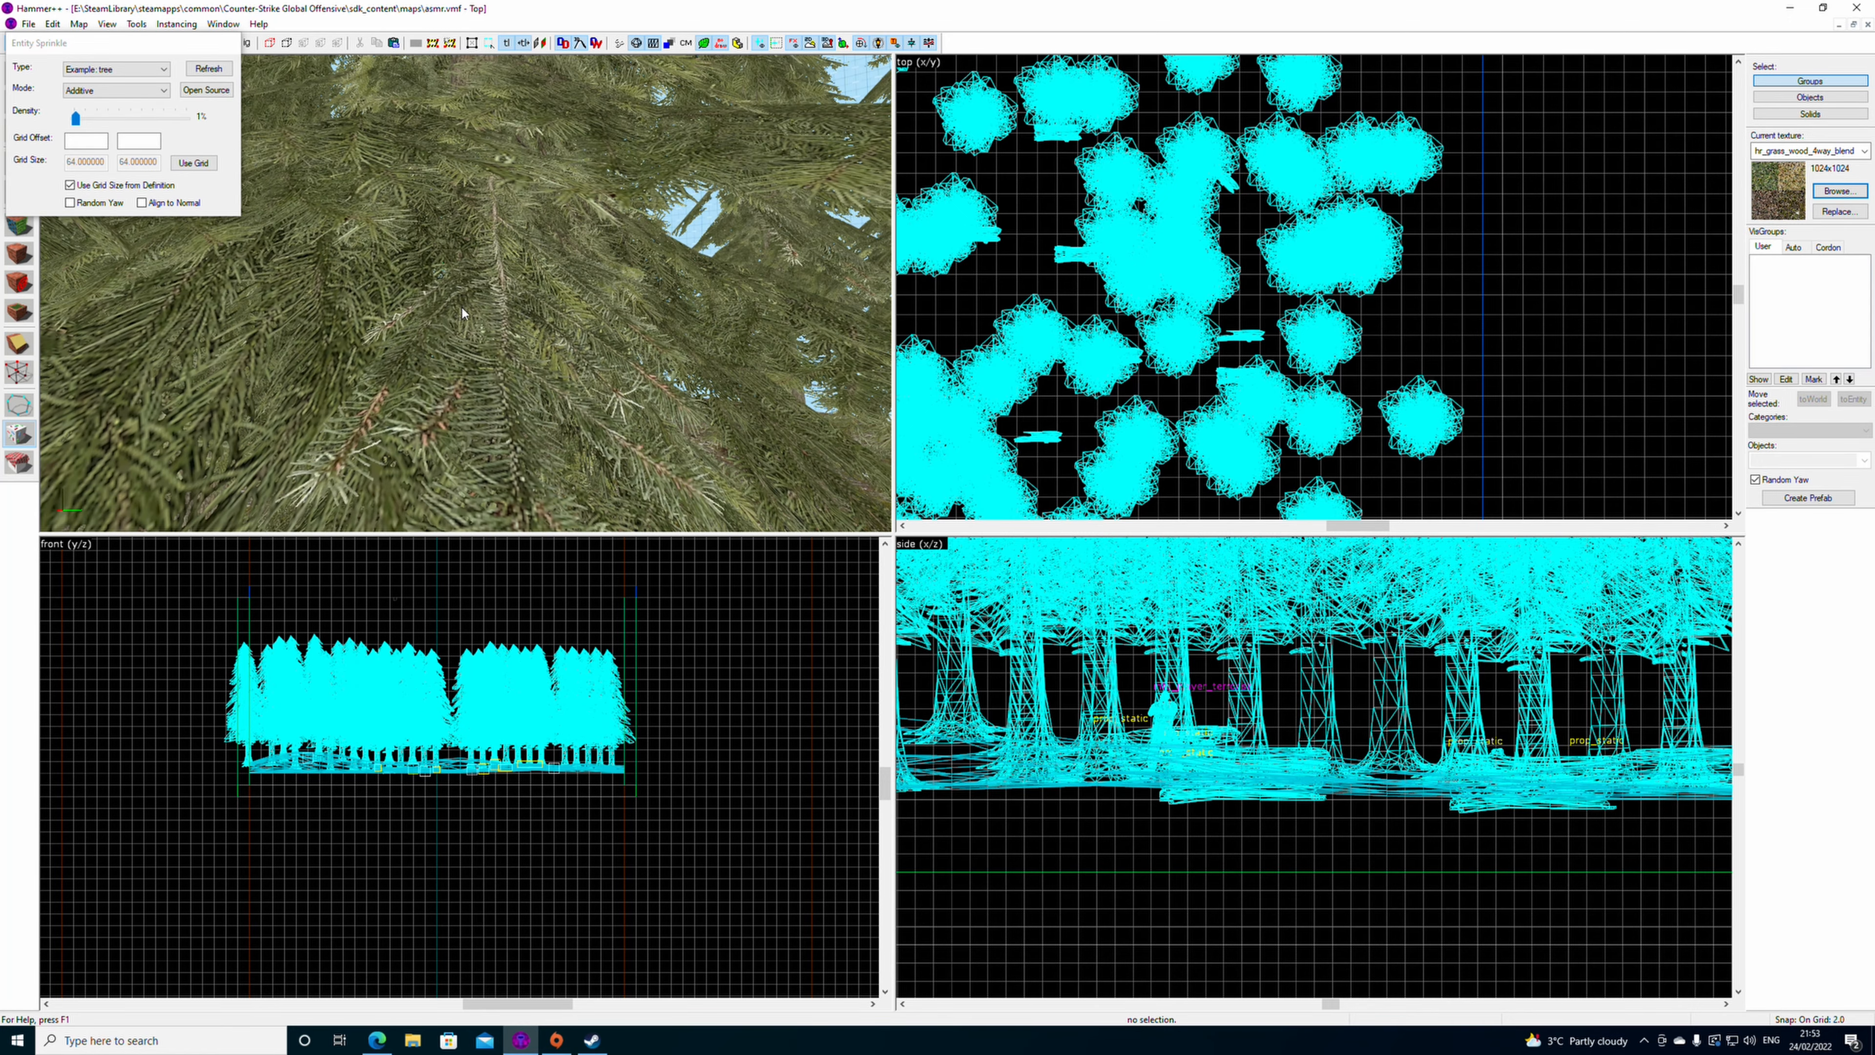
key("z")
mouse_move(480, 362)
left_mouse_down()
mouse_move(461, 340)
mouse_move(432, 362)
left_mouse_up()
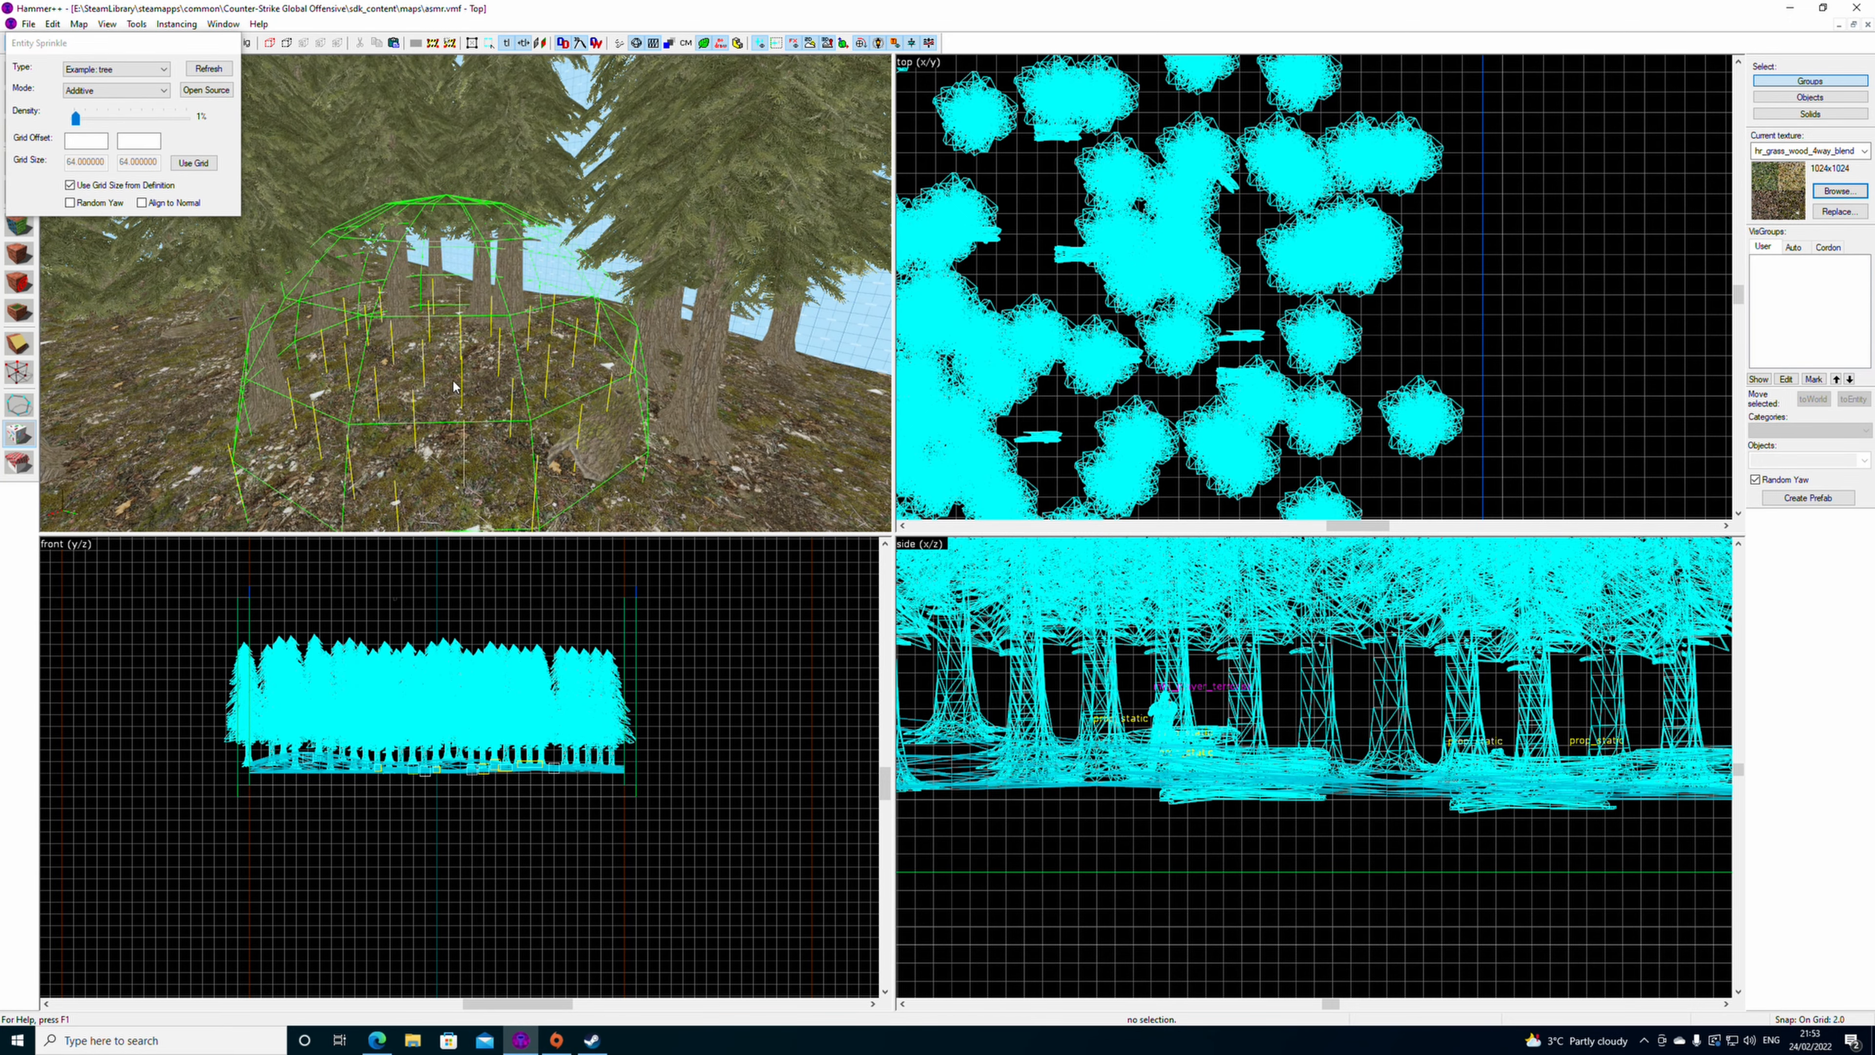
- Leave the sprinkle tool and examine the whole tree layout in the top view
key("w")
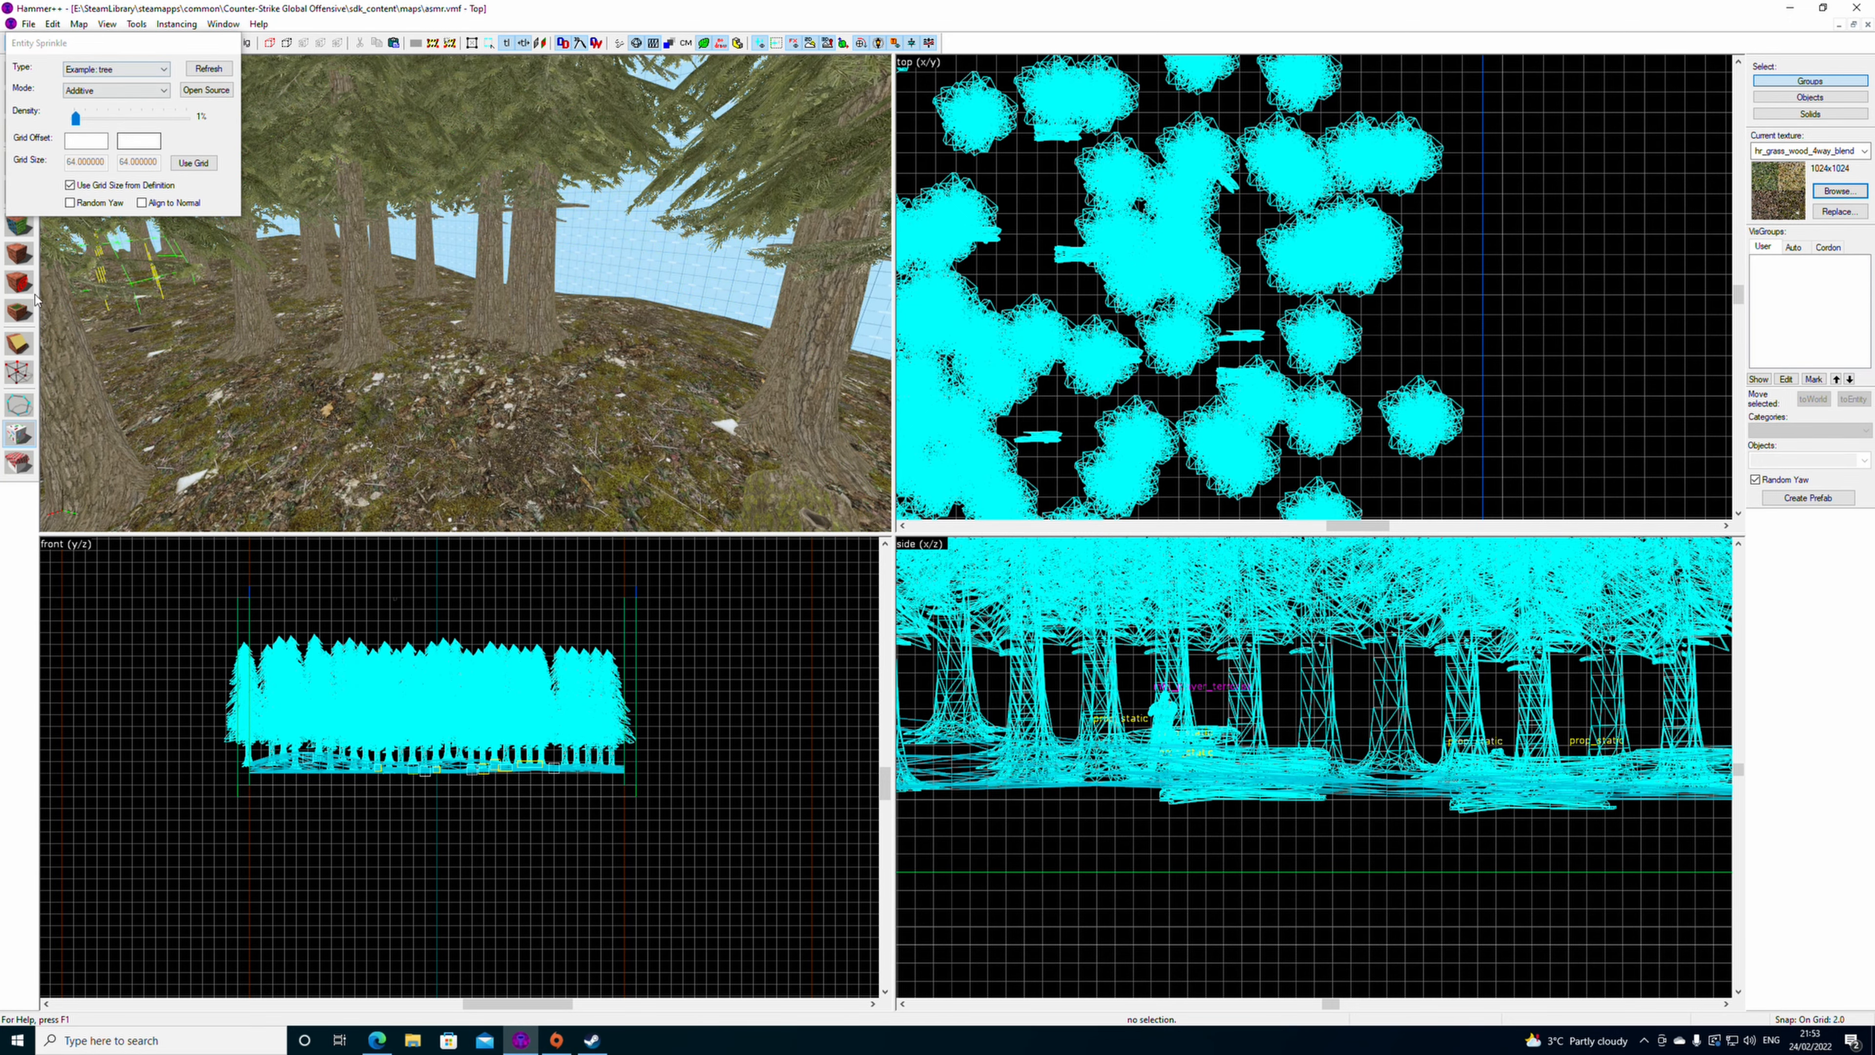
left_click(20, 282)
left_click(24, 77)
scroll(705, 293, "down", 5)
scroll(1211, 315, "down", 5)
scroll(1210, 316, "down", 5)
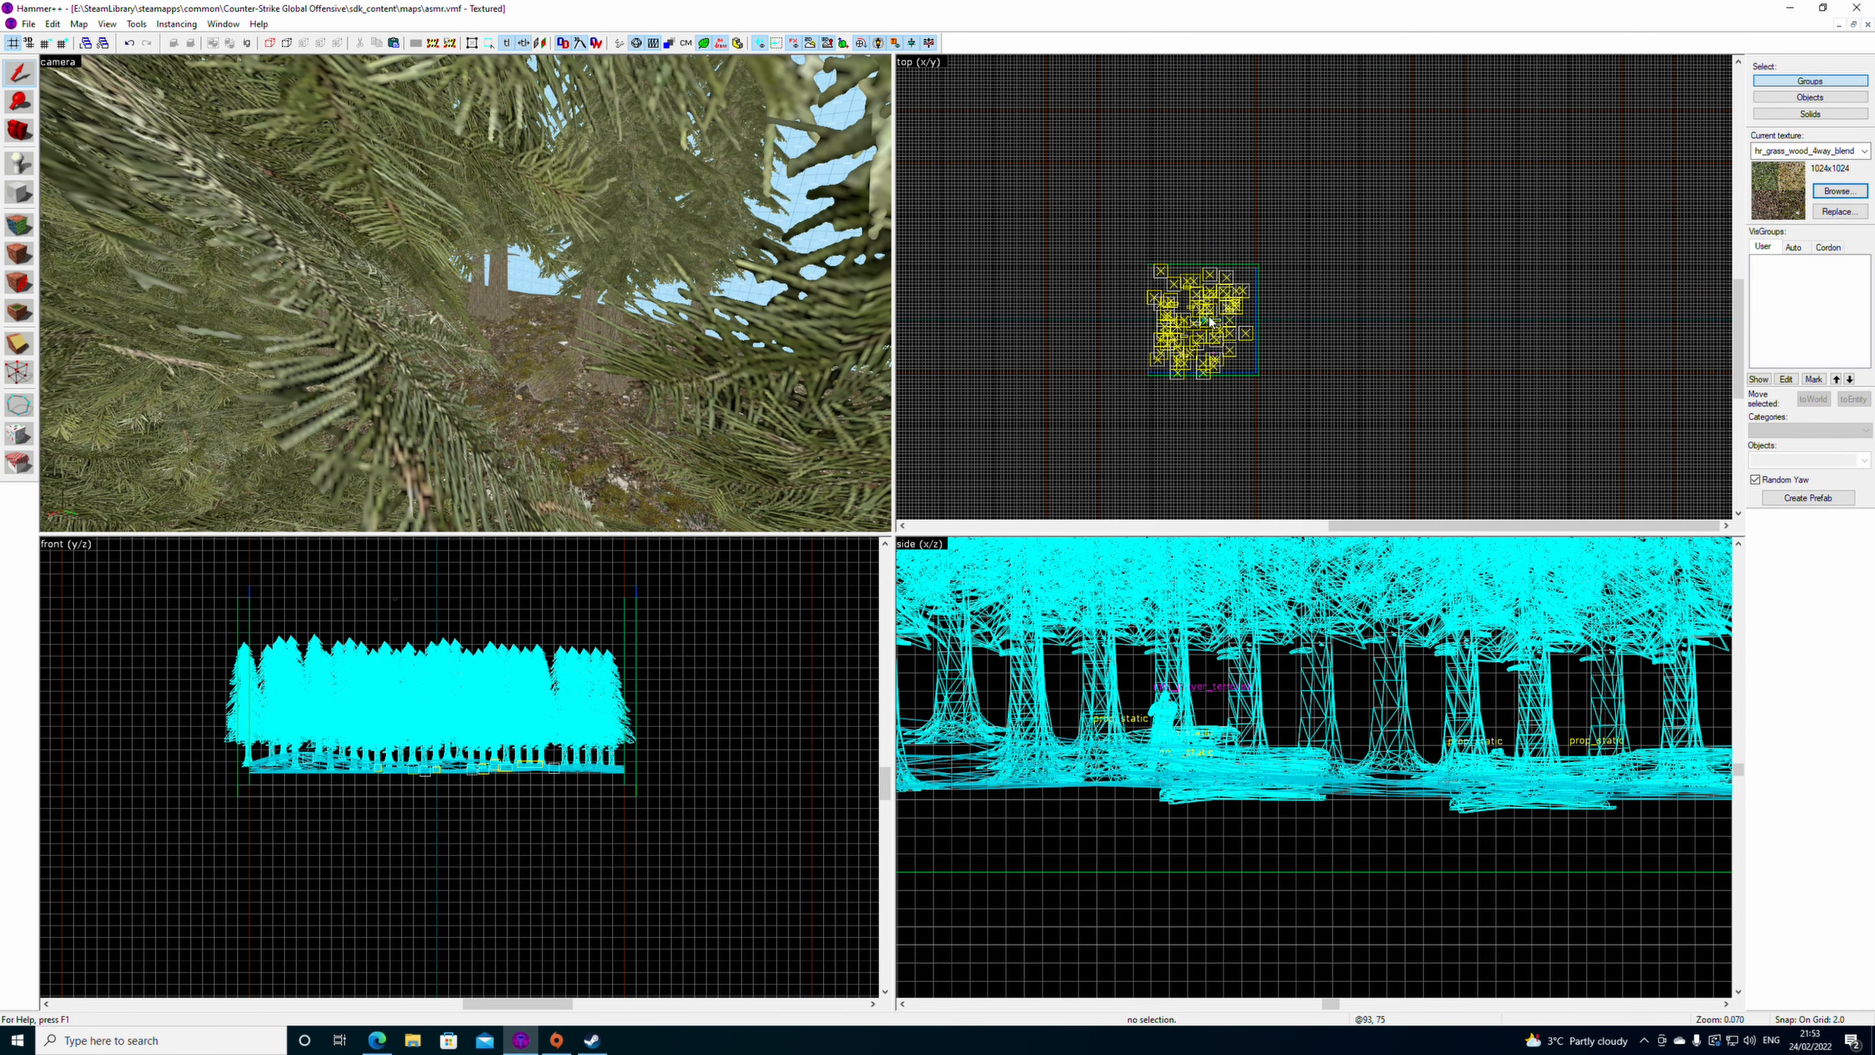
scroll(515, 357, "down", 5)
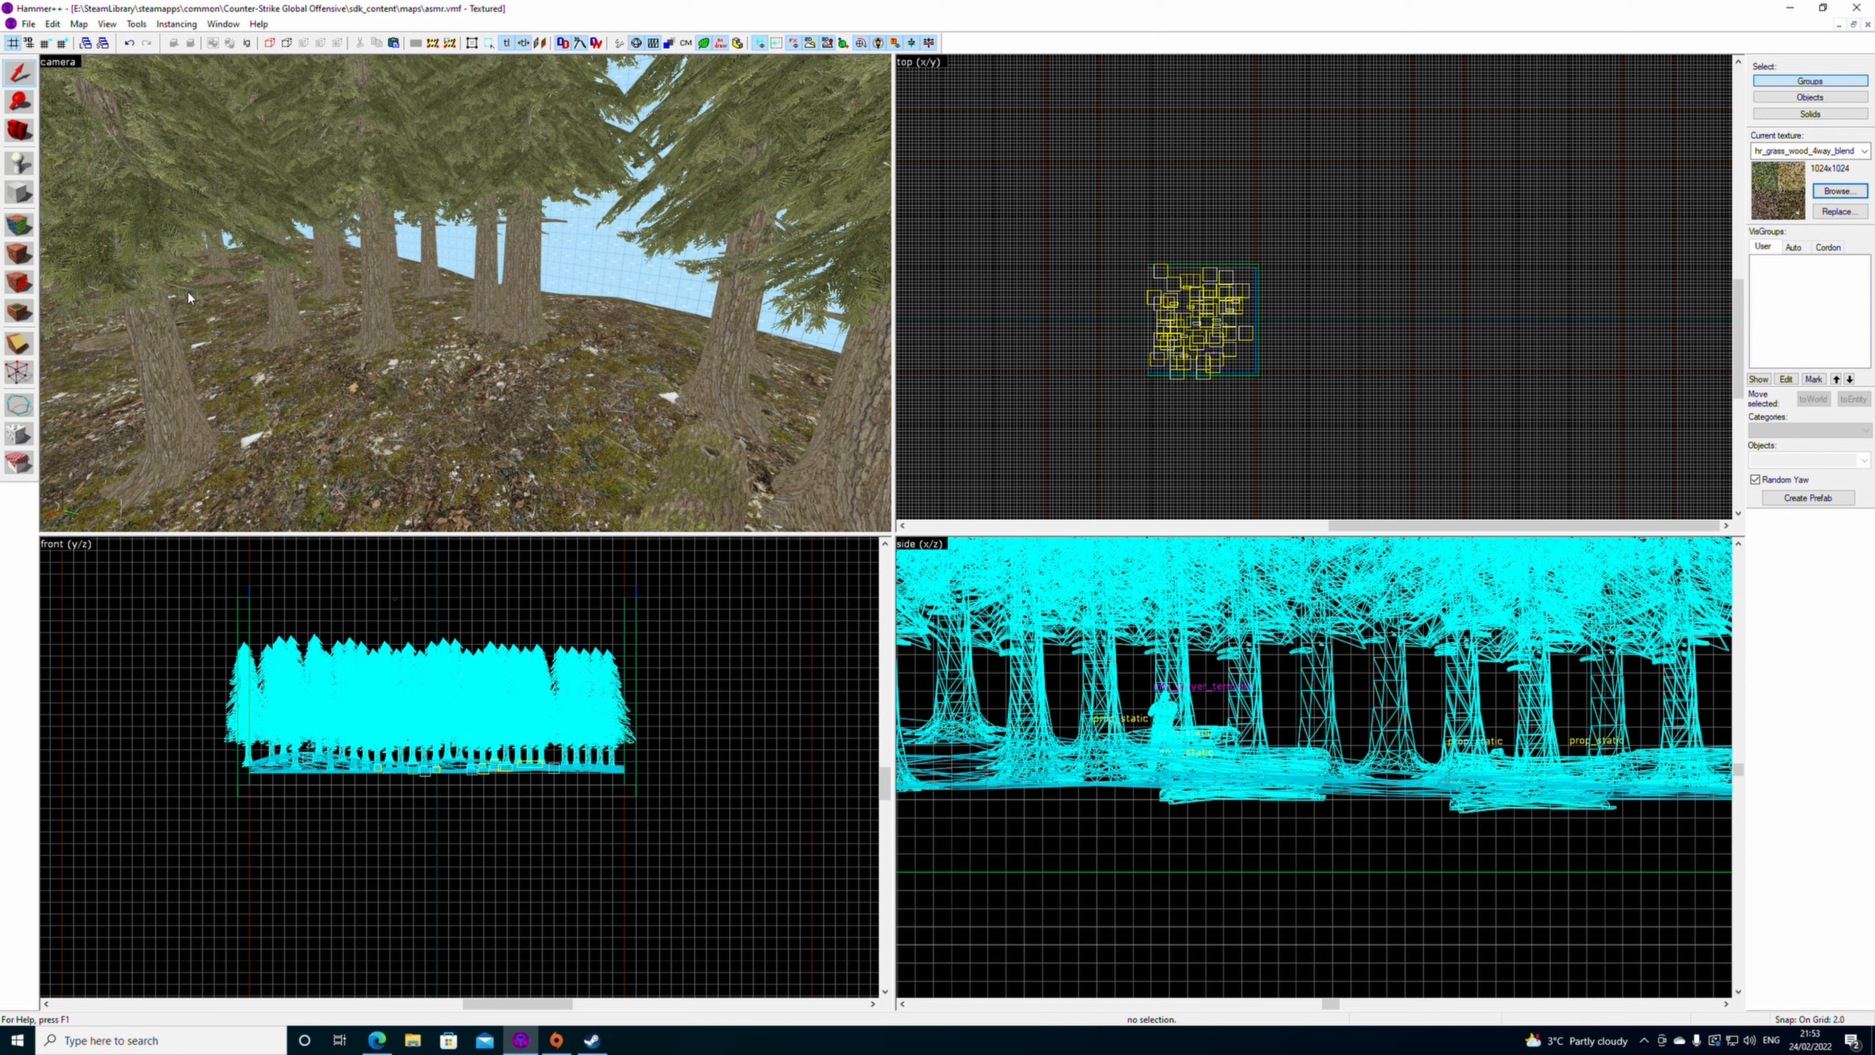
- Set the sprinkle type to Example: Agave Plants and sprinkle agaves on the ground between the trees
left_click(9, 427)
left_click(147, 69)
left_click(110, 80)
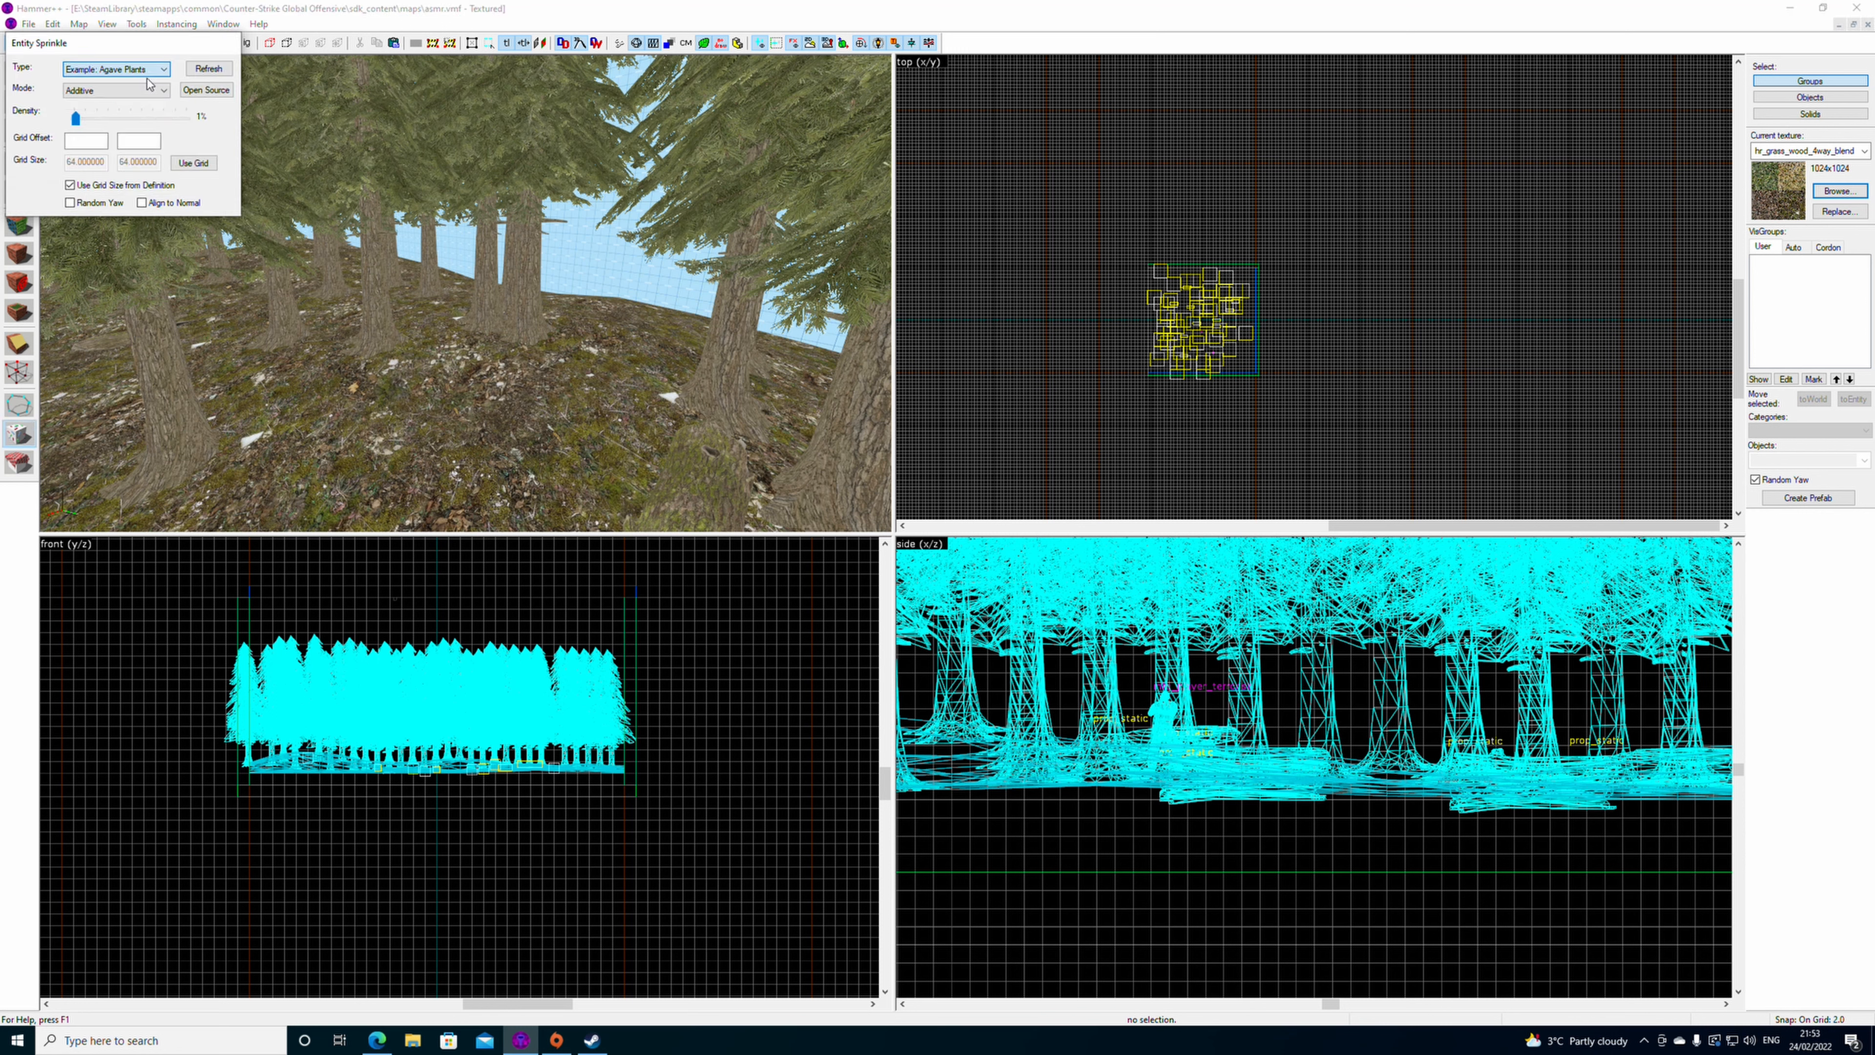
left_click(419, 384)
key("z")
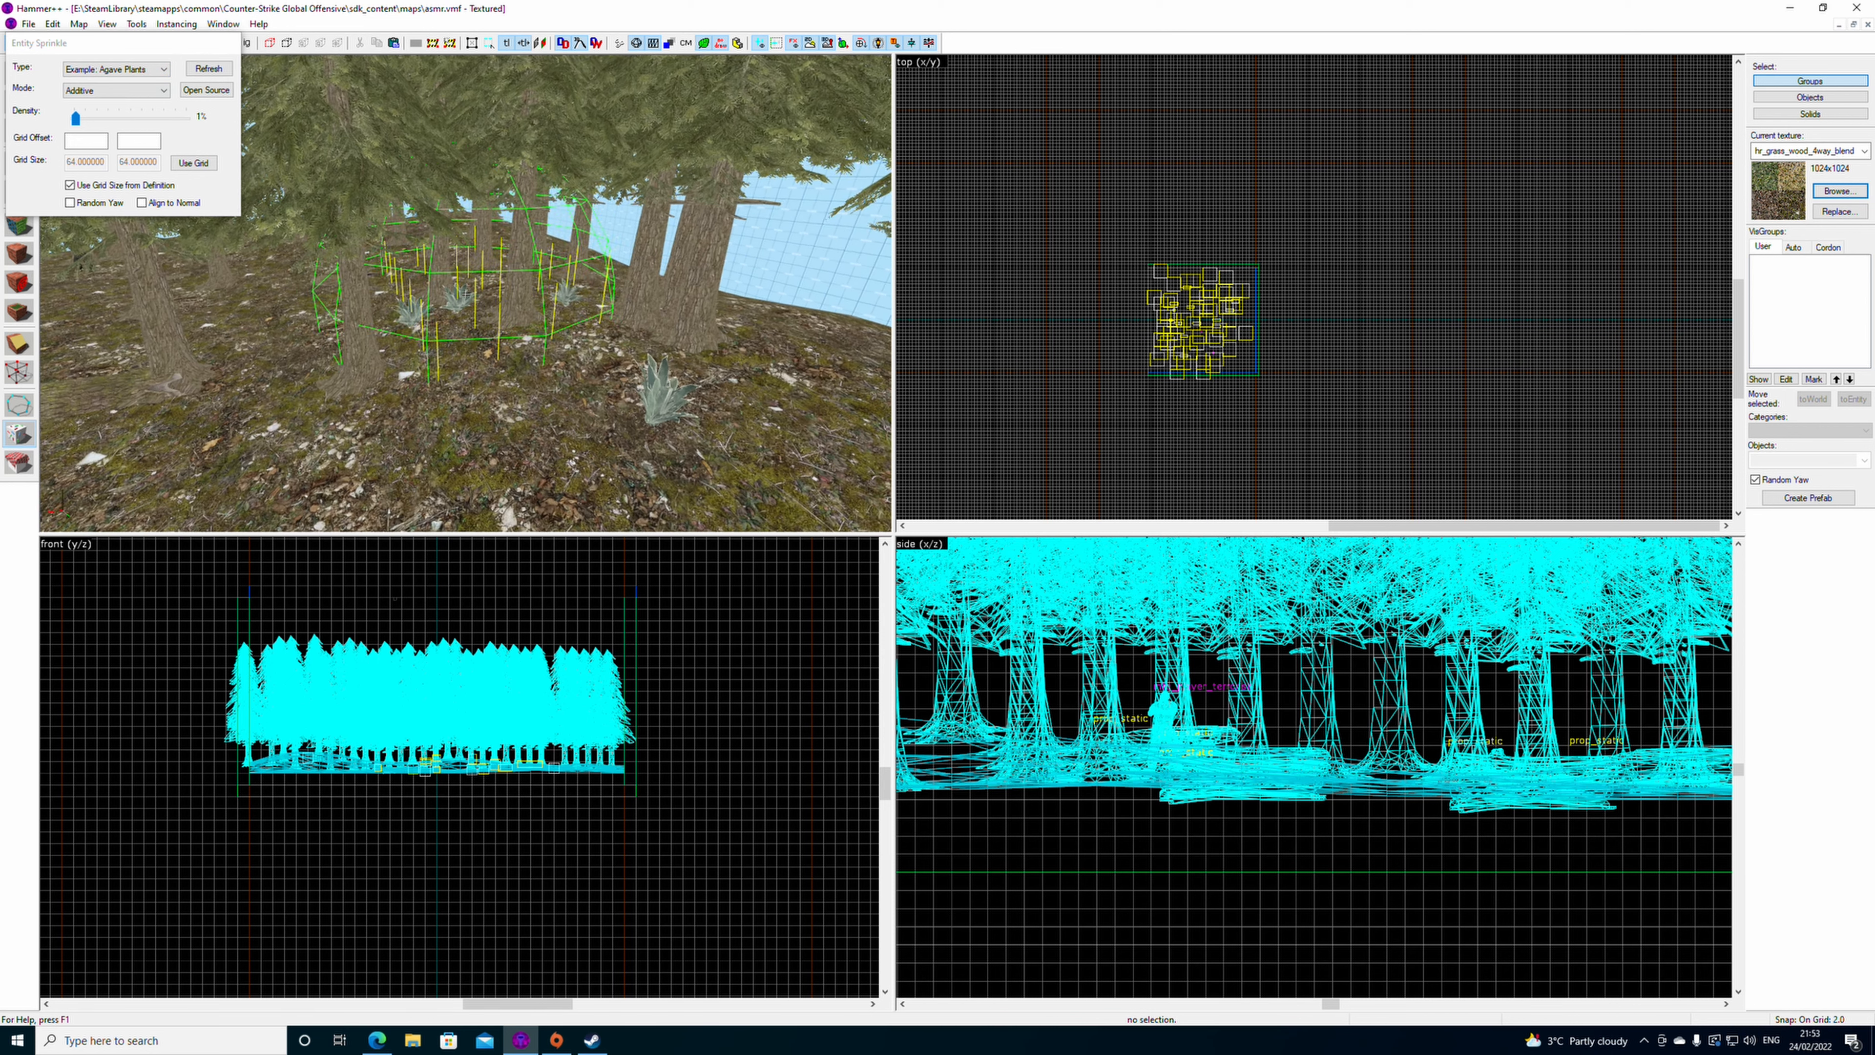
key("z")
- Undo the agave plant sprinkles
left_click(52, 24)
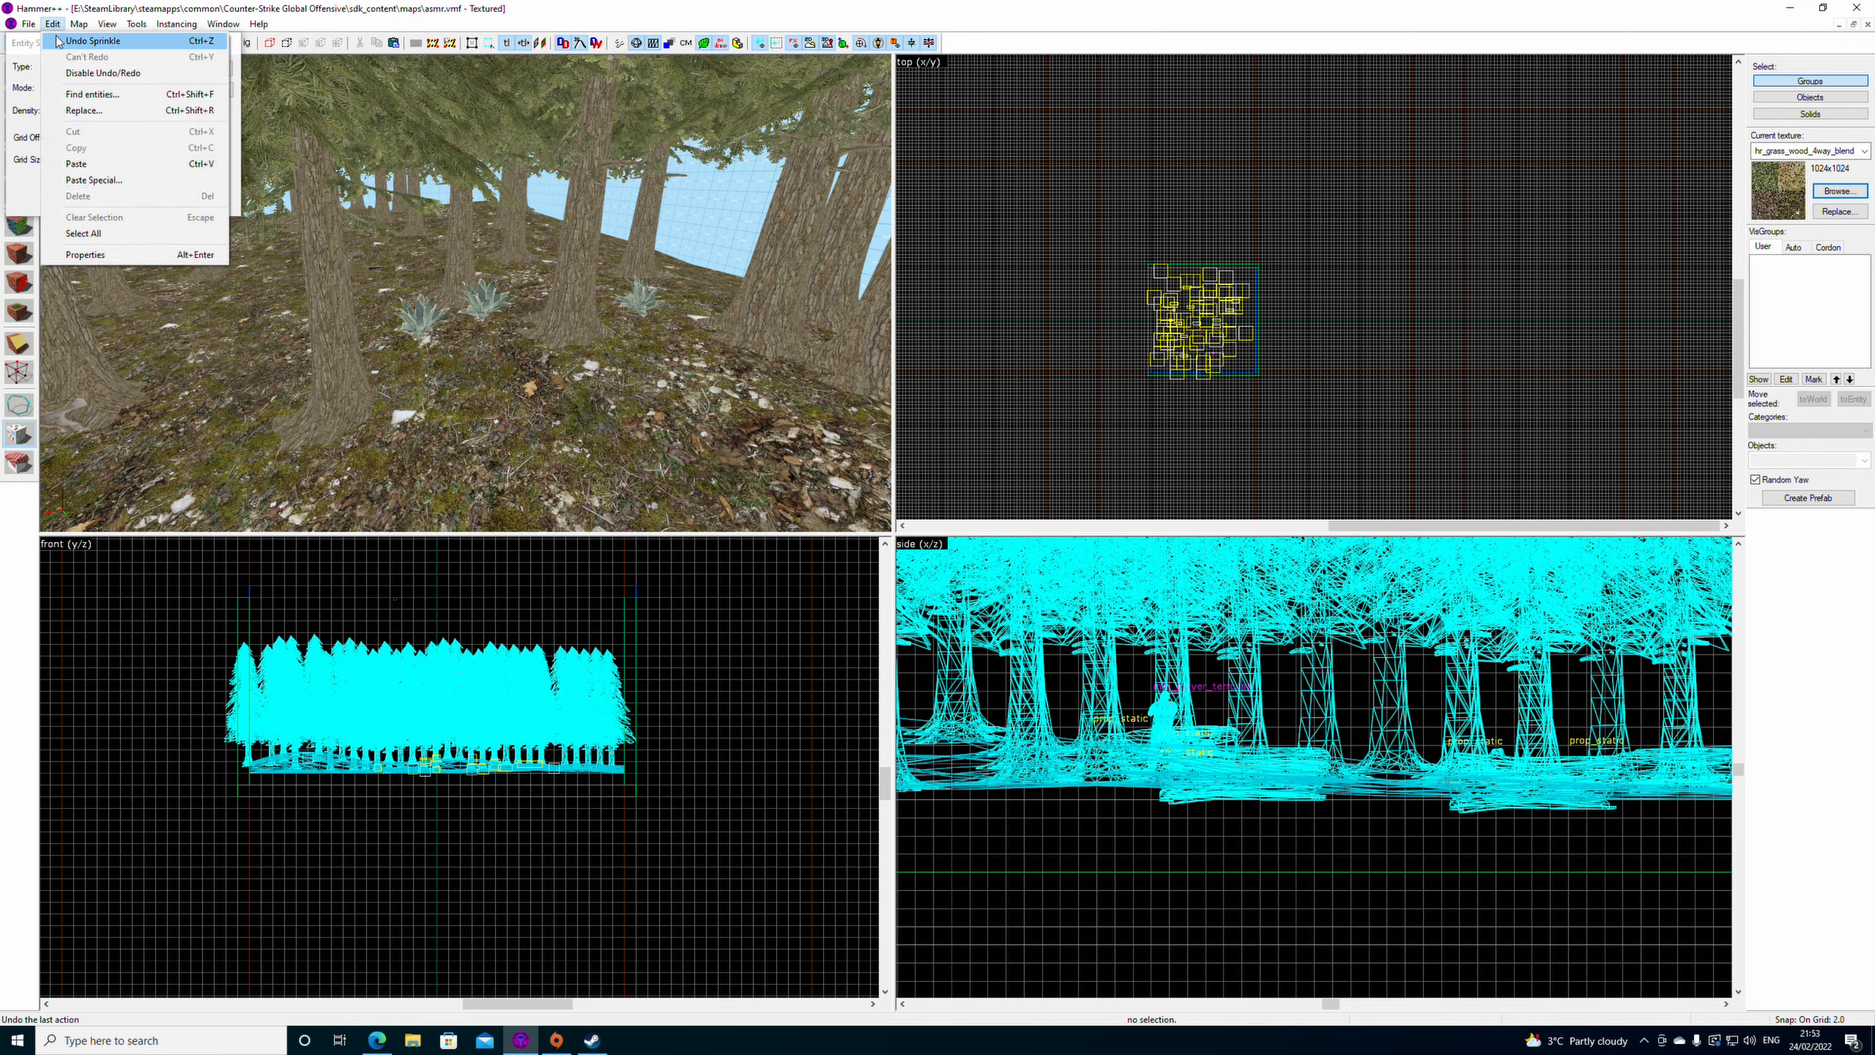
left_click(52, 24)
left_click(52, 24)
left_click(60, 41)
key("z")
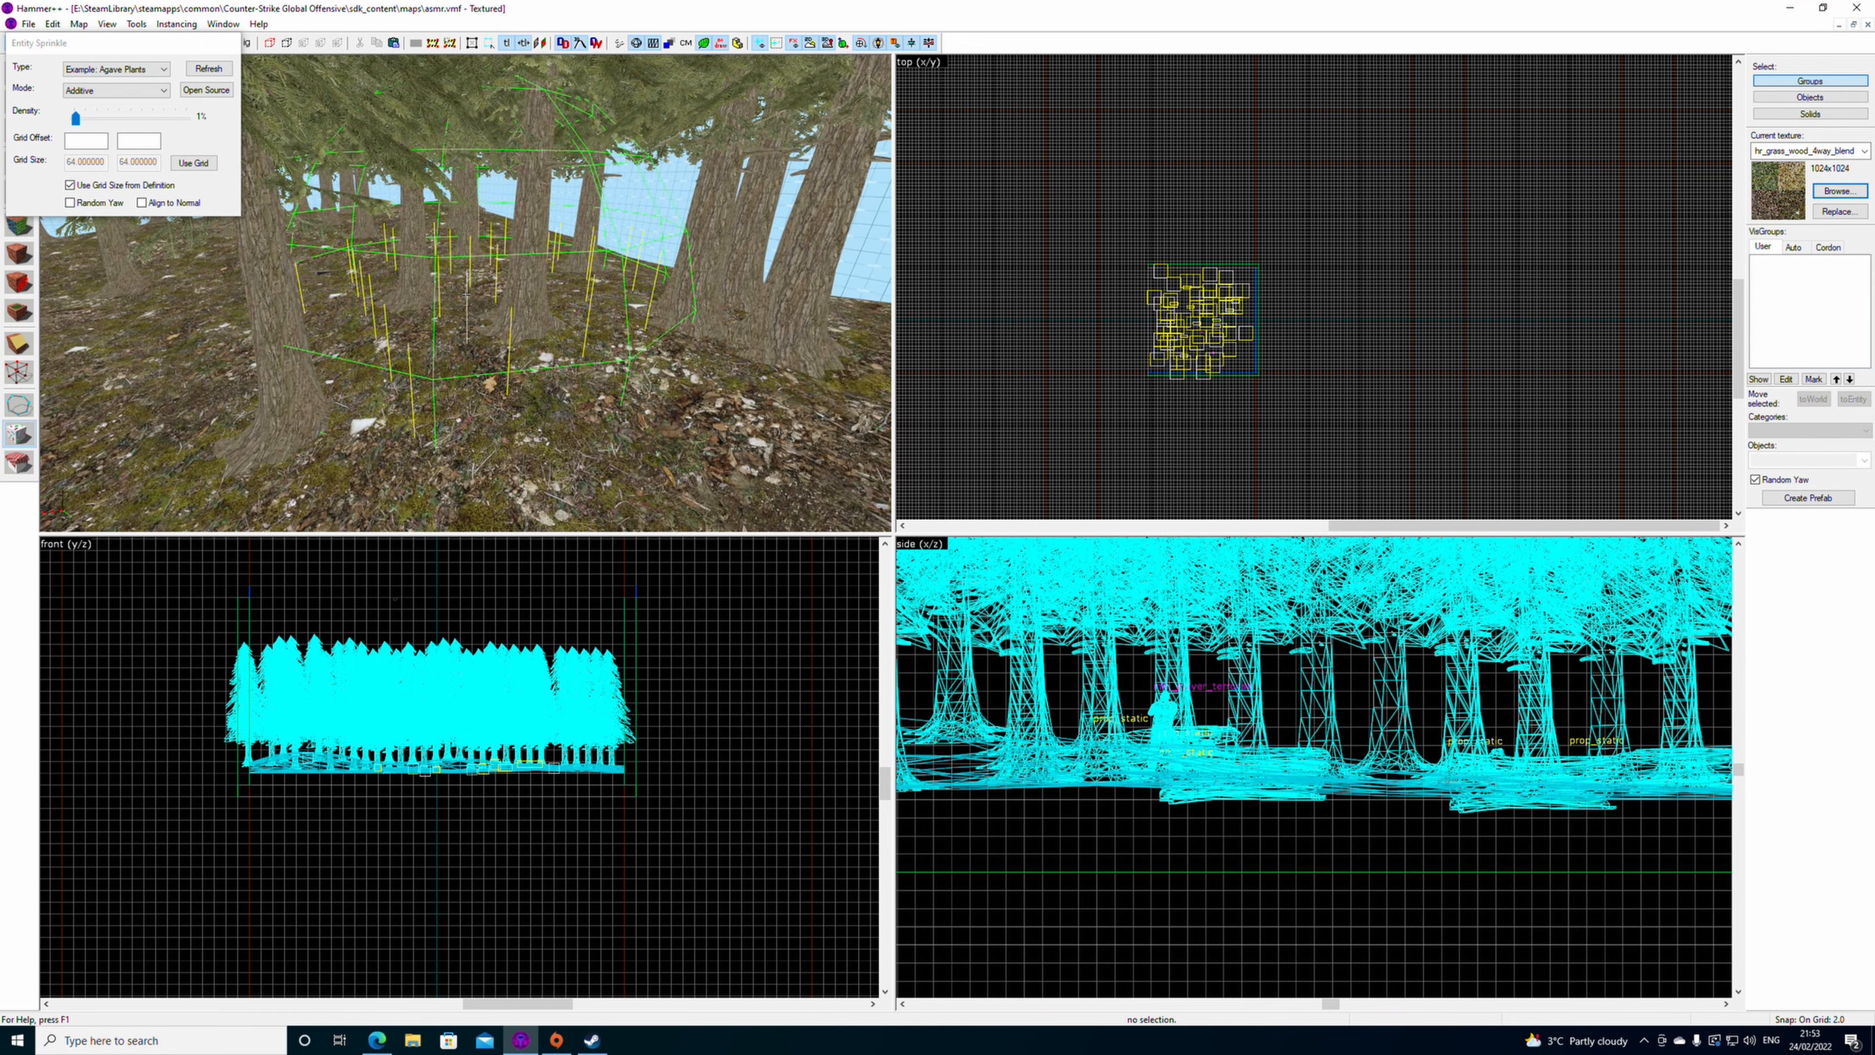
key("z")
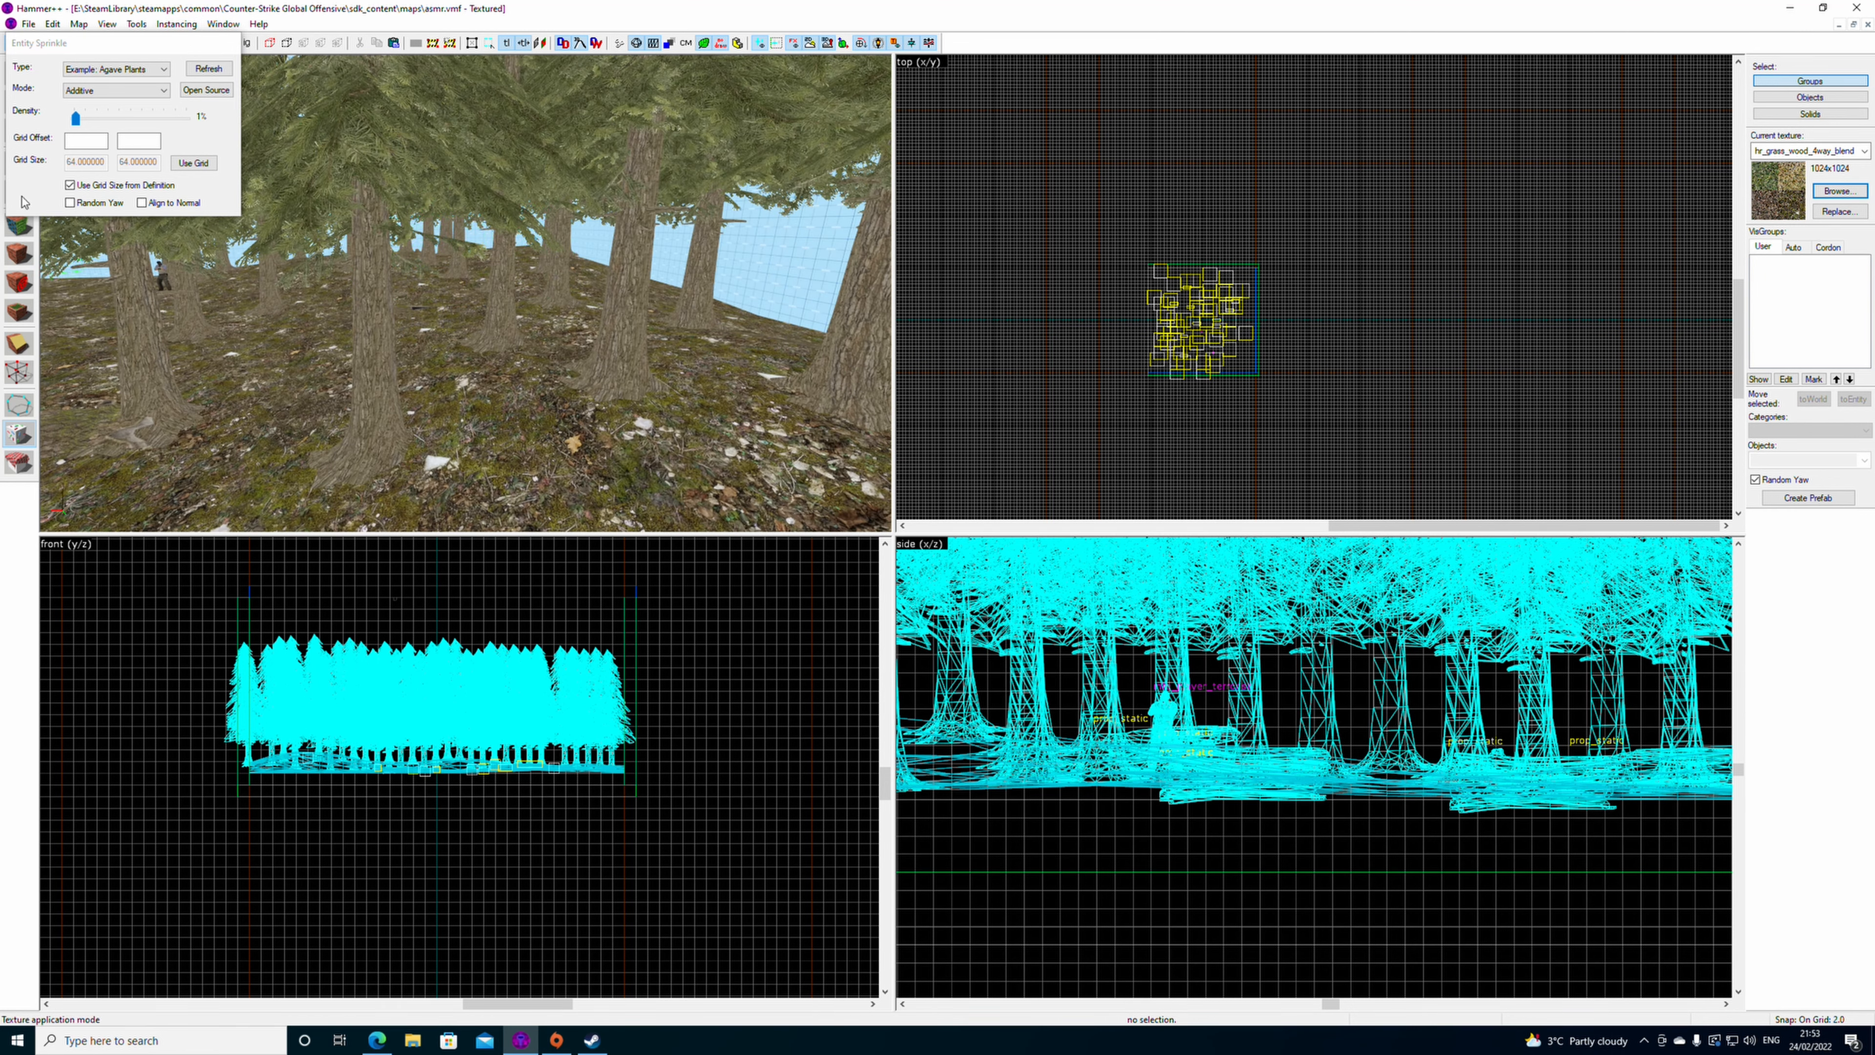
- Place a prop_dynamic entity on the forest floor between the trees and open its properties
left_click(19, 161)
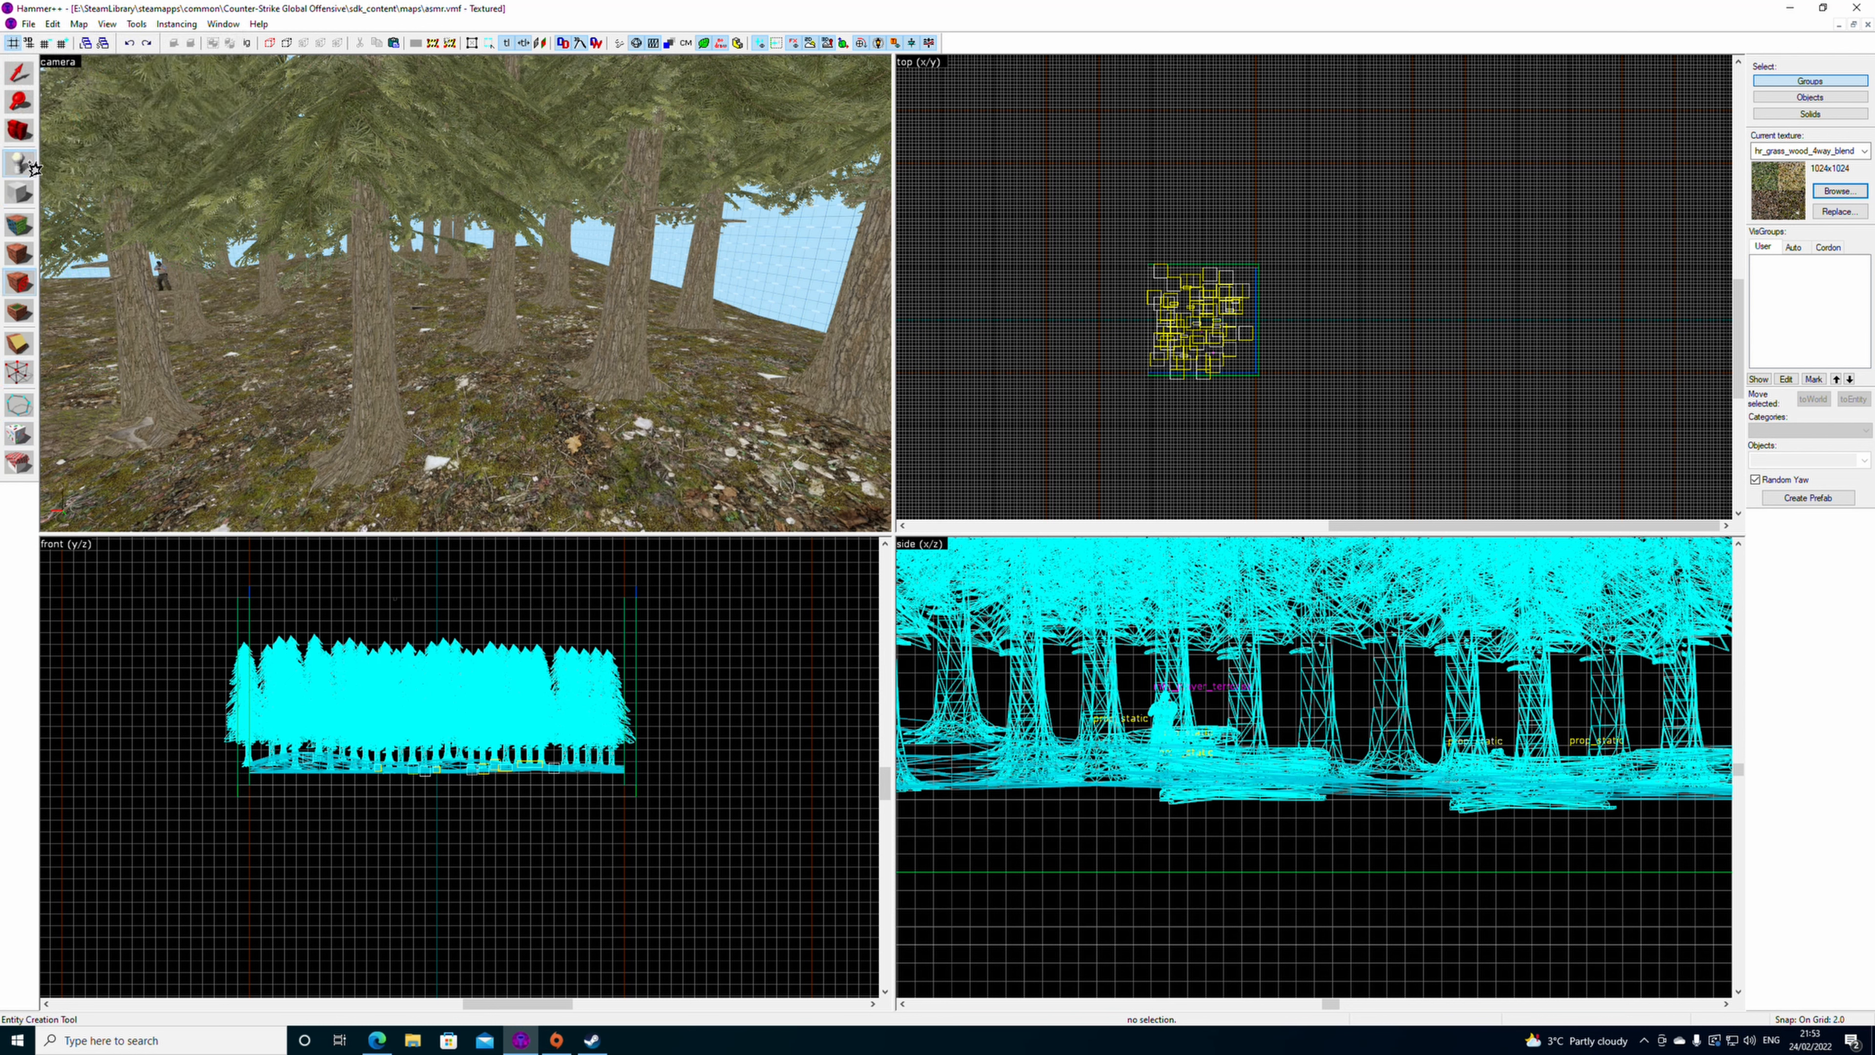
left_click(557, 423)
left_click(19, 74)
double_click(563, 418)
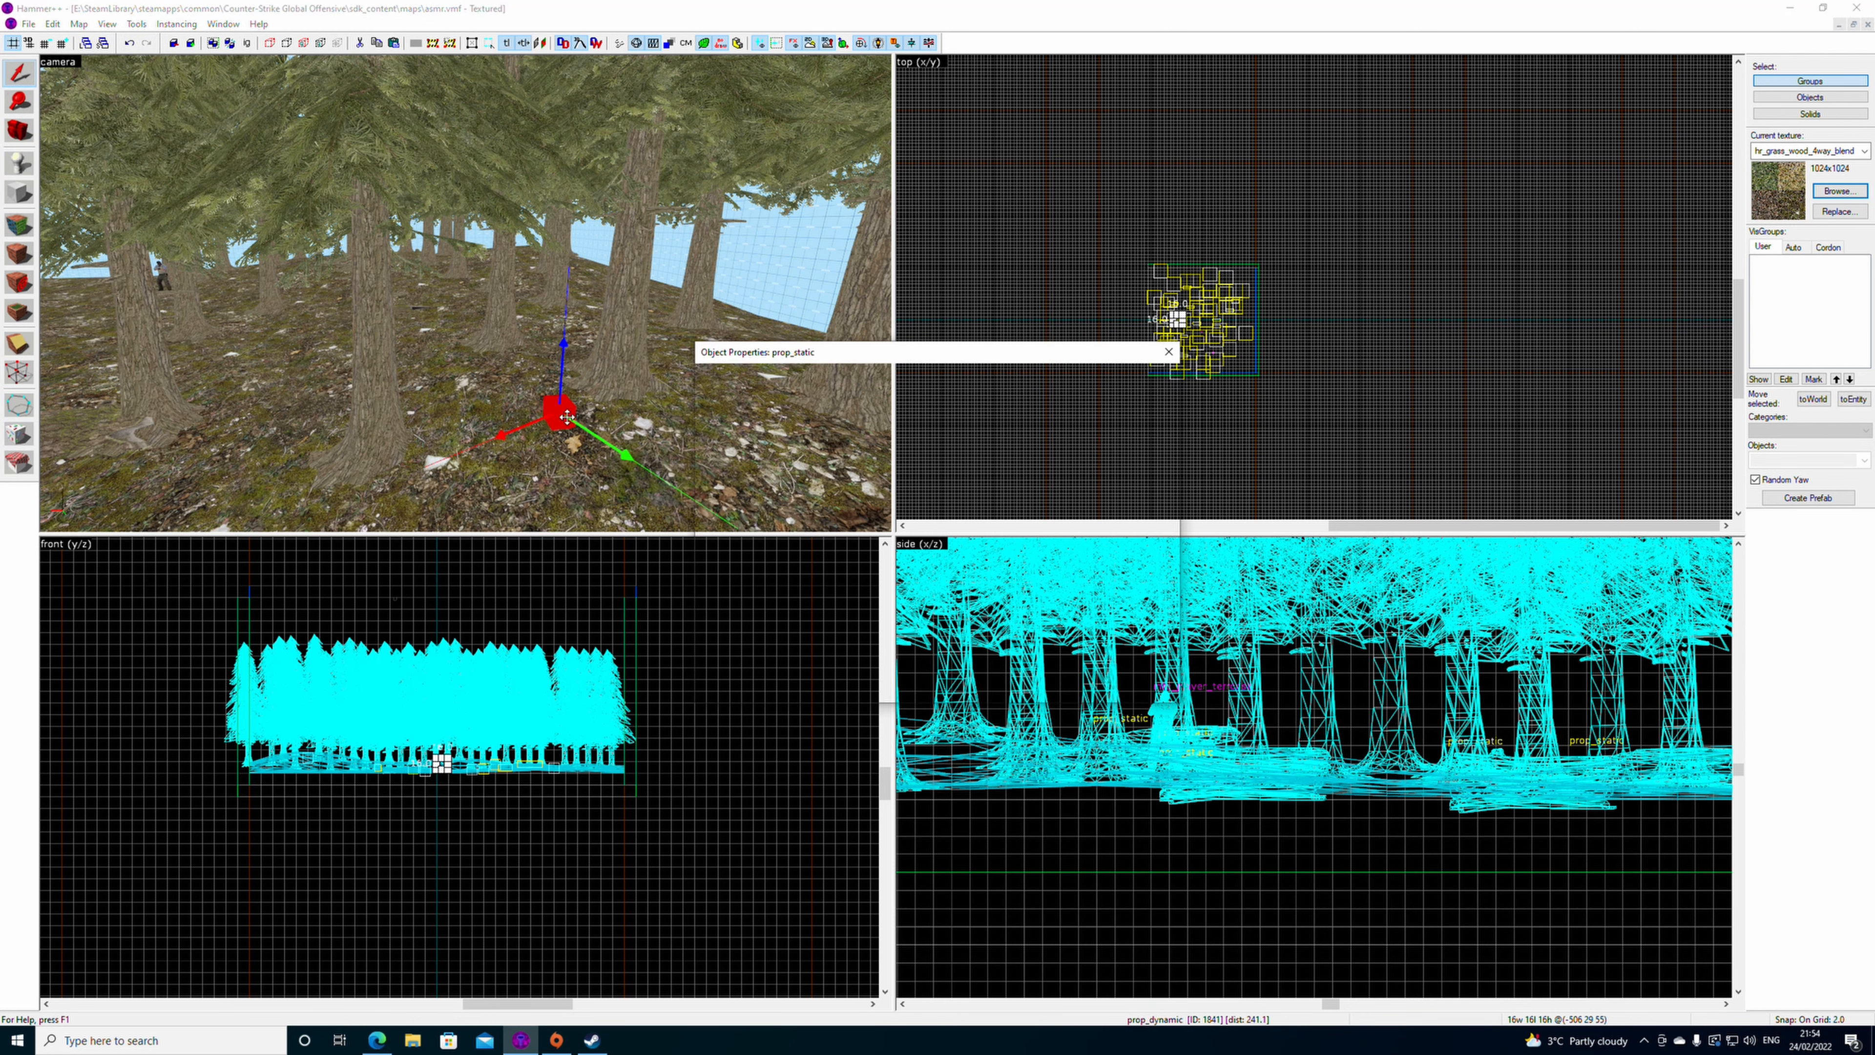
- Browse models for the prop's World Model property and filter them by foliage
double_click(856, 547)
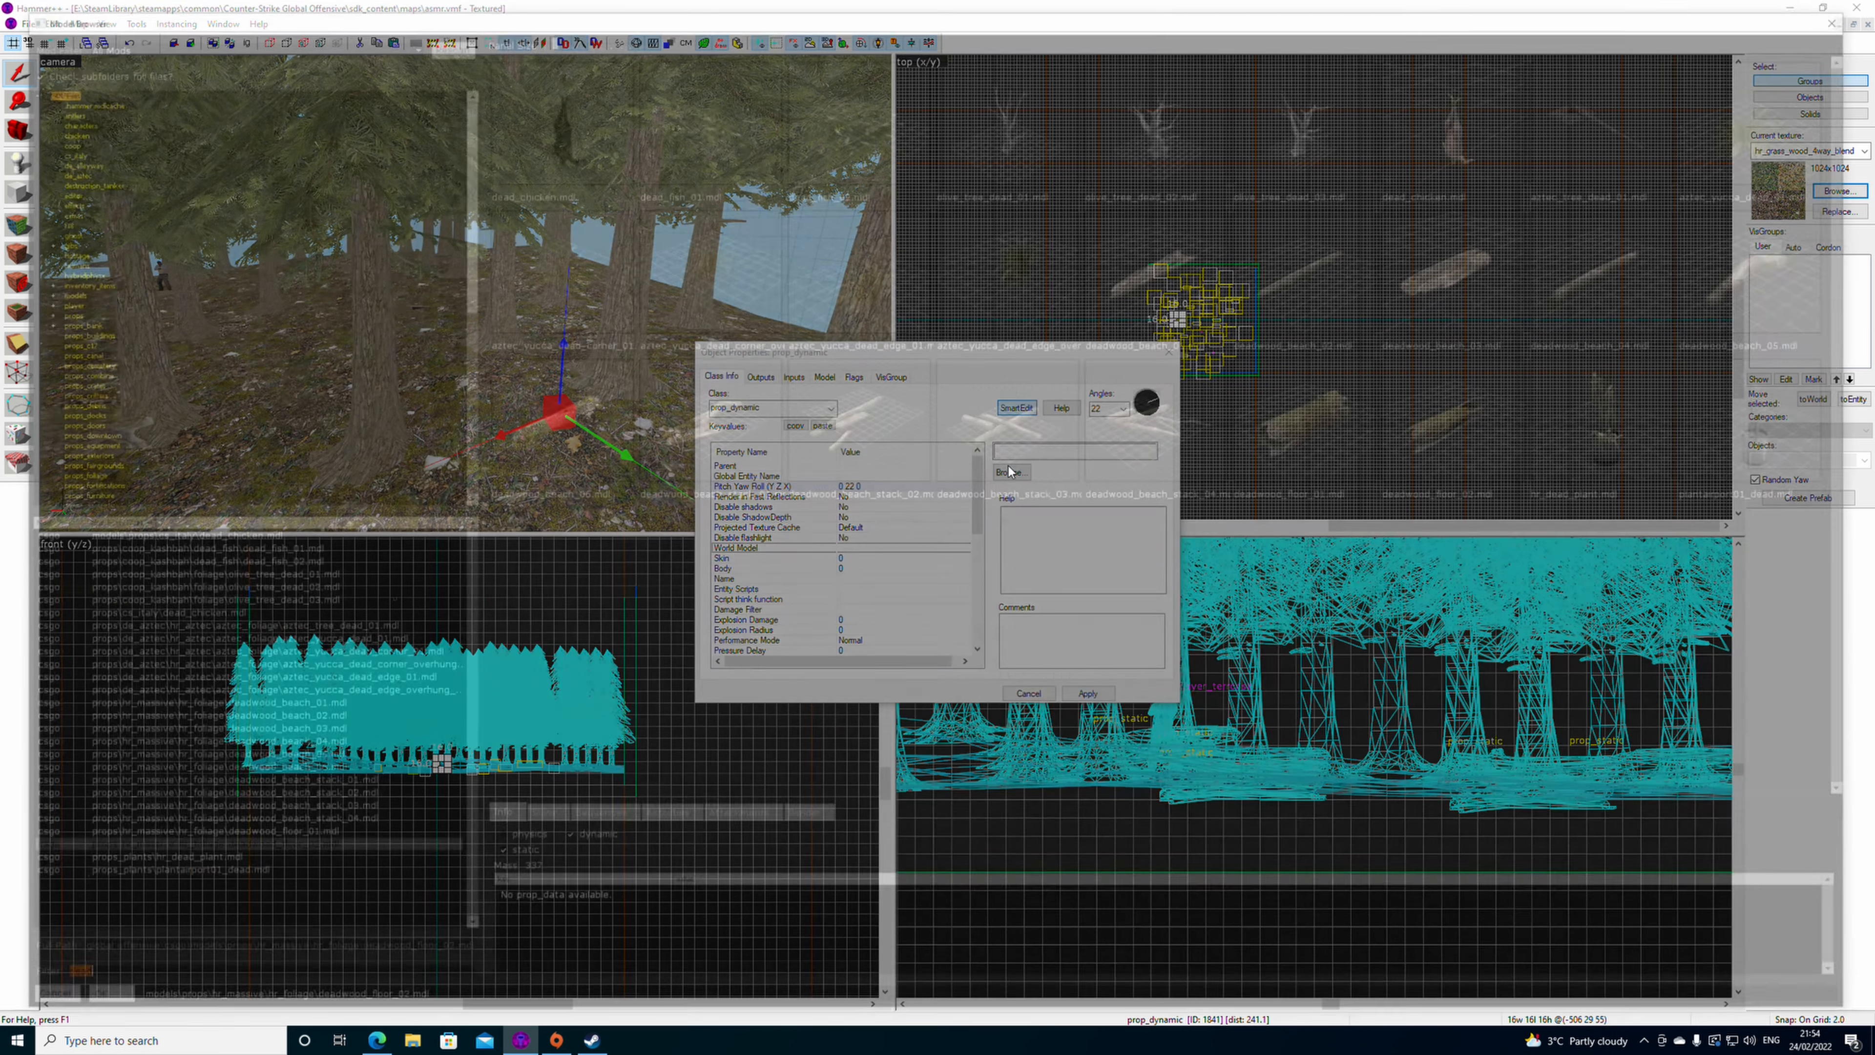
type("foli")
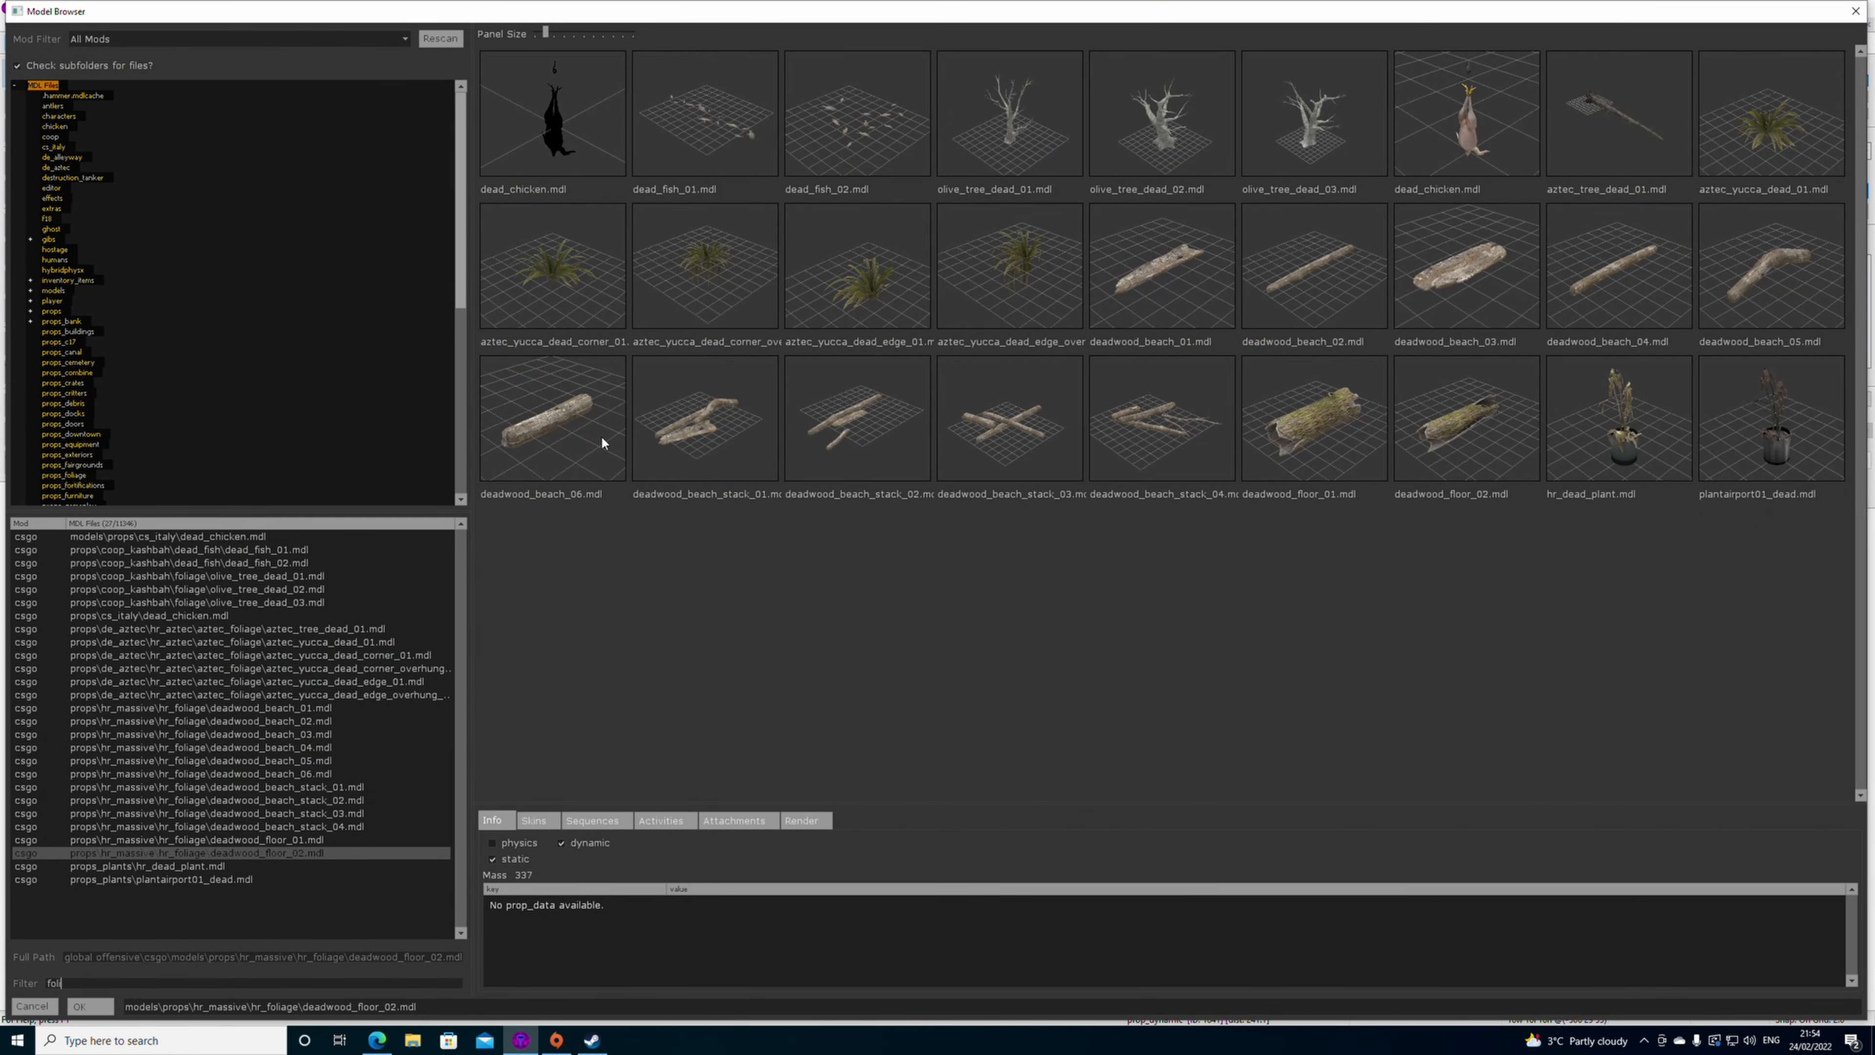
type("age")
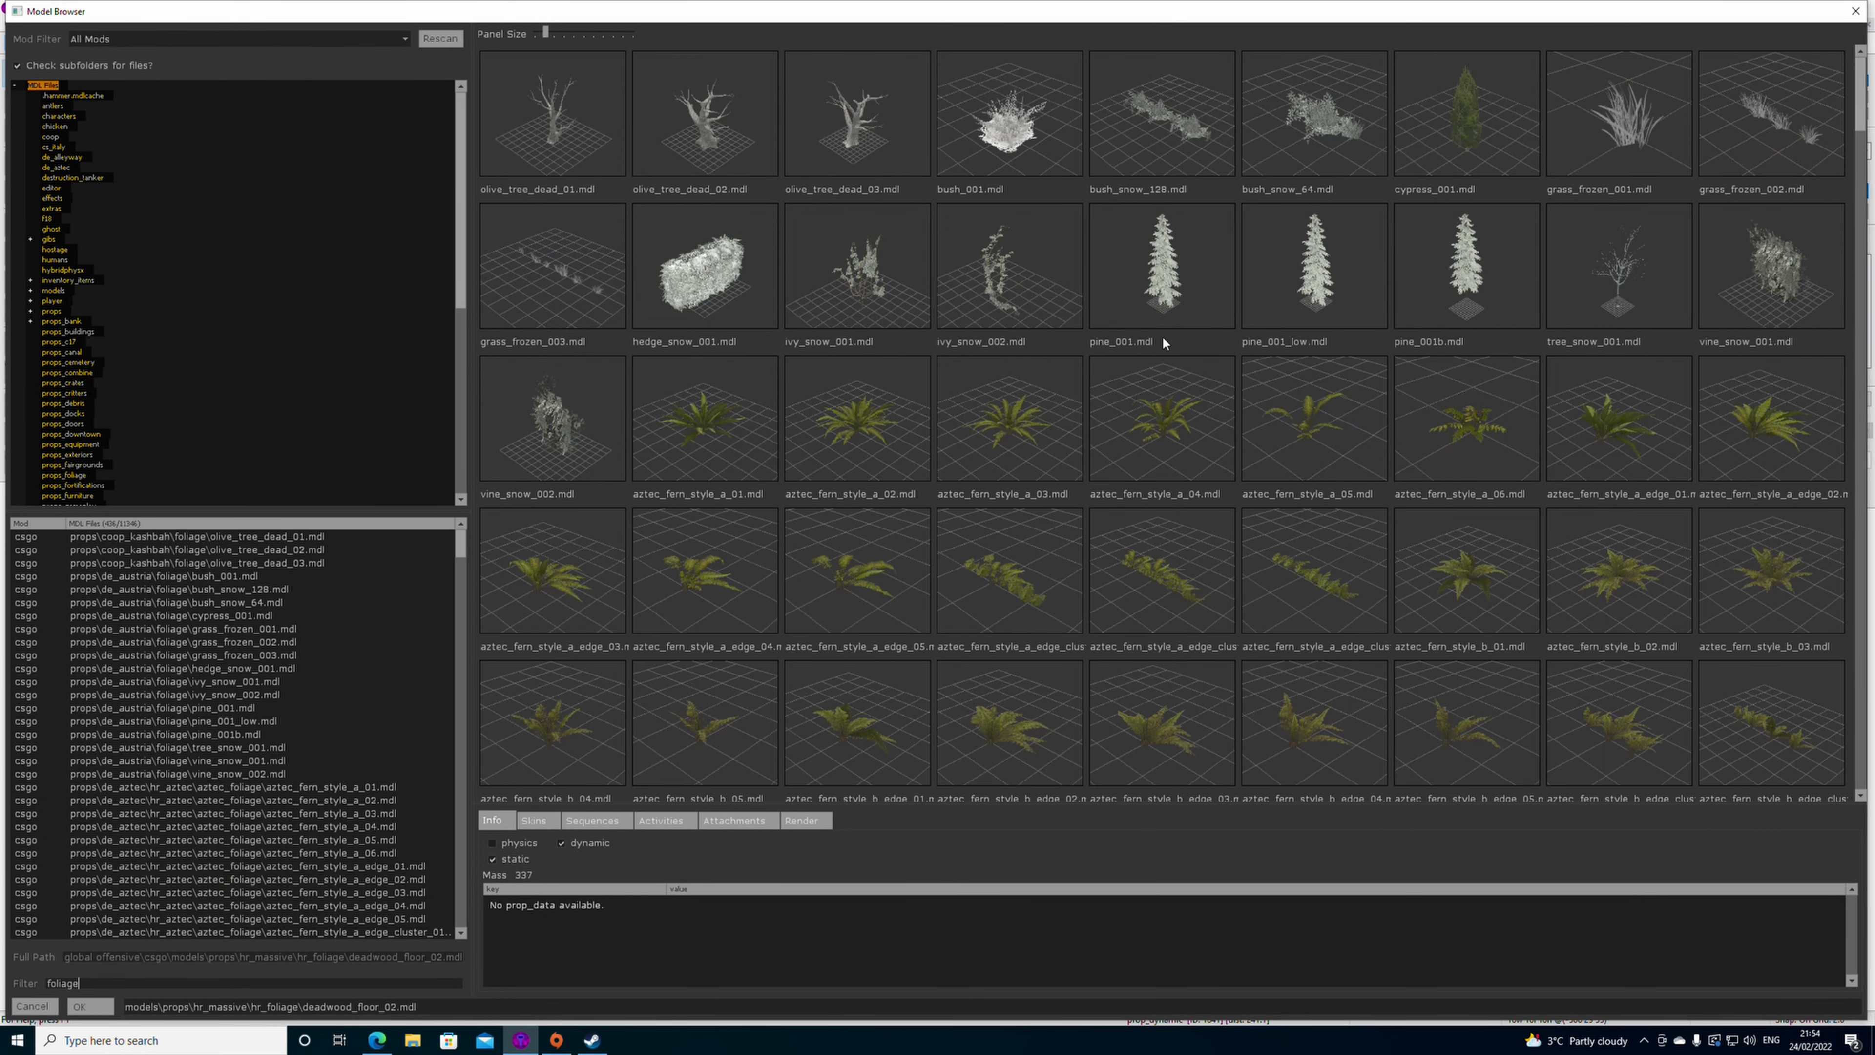
- Apply aztec_fern_style_a_01.mdl as the prop's world model and inspect the fern up close
left_click(756, 419)
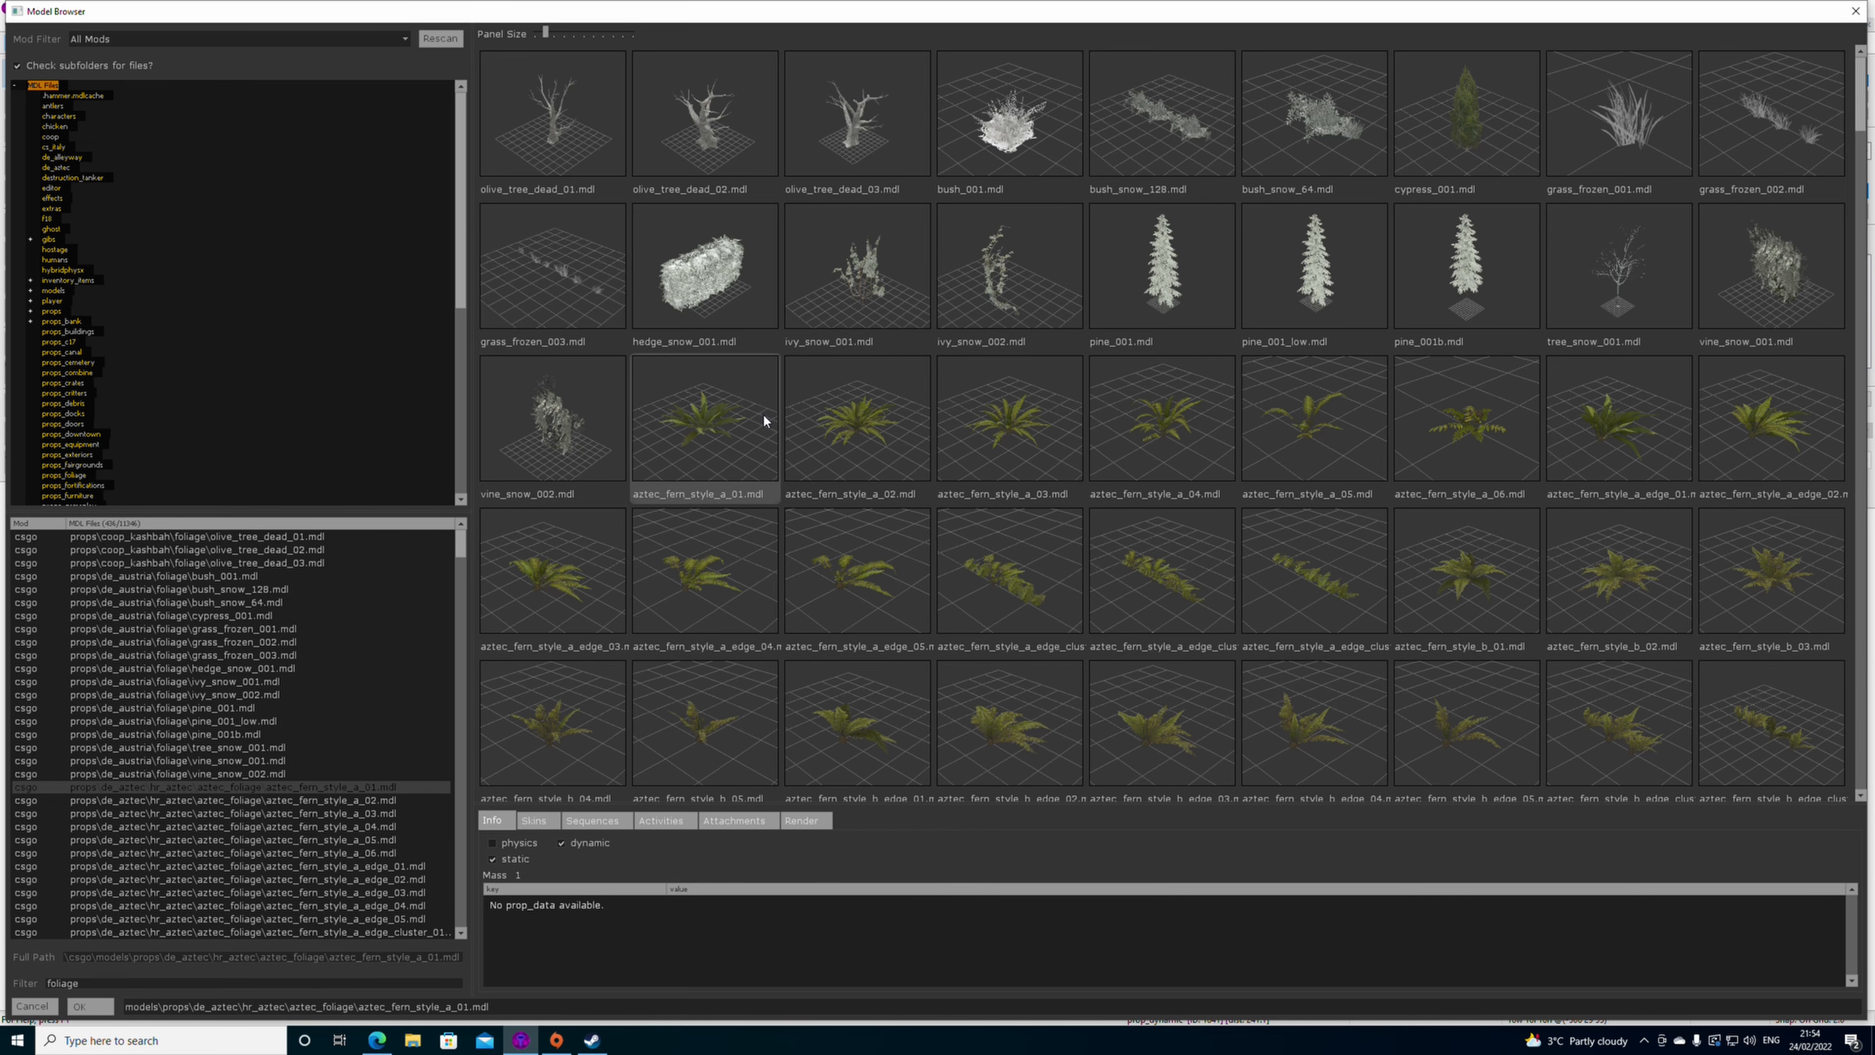
double_click(689, 418)
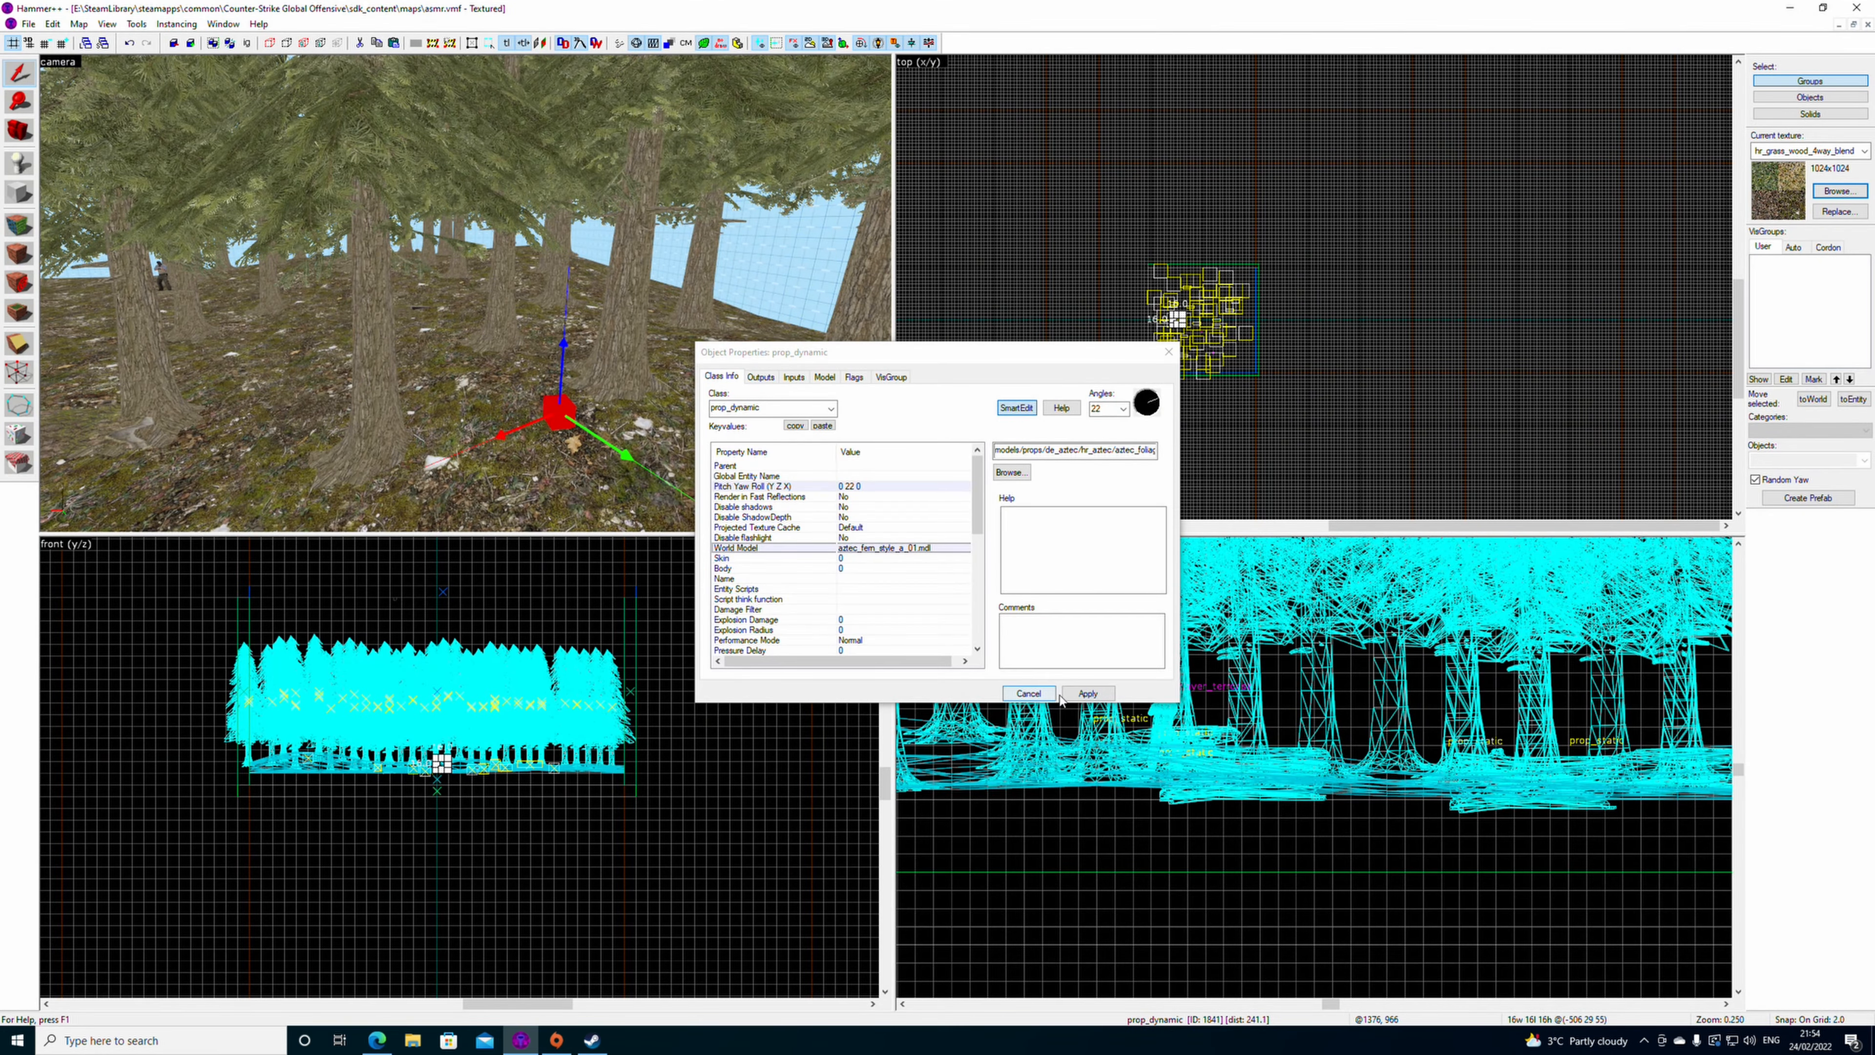
left_click(1088, 694)
key("z")
key("w")
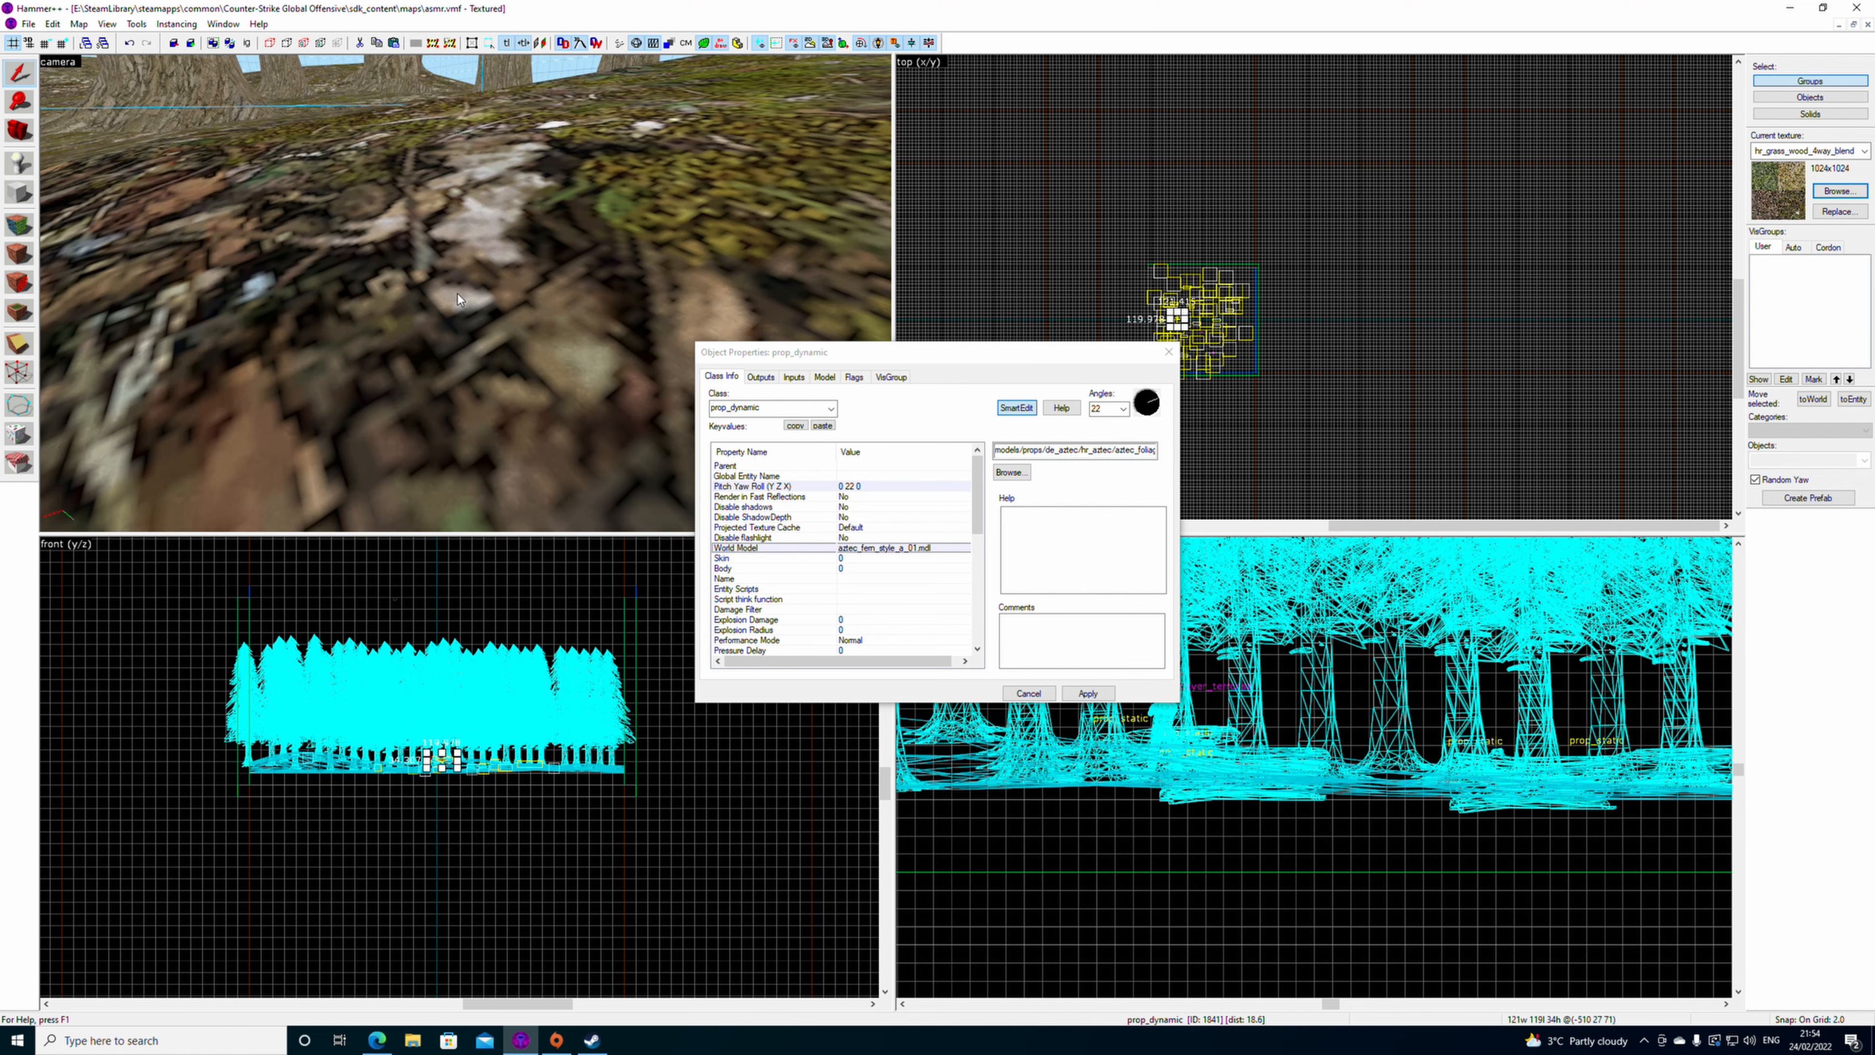
key("s")
key("z")
left_click(540, 328)
left_click(409, 180)
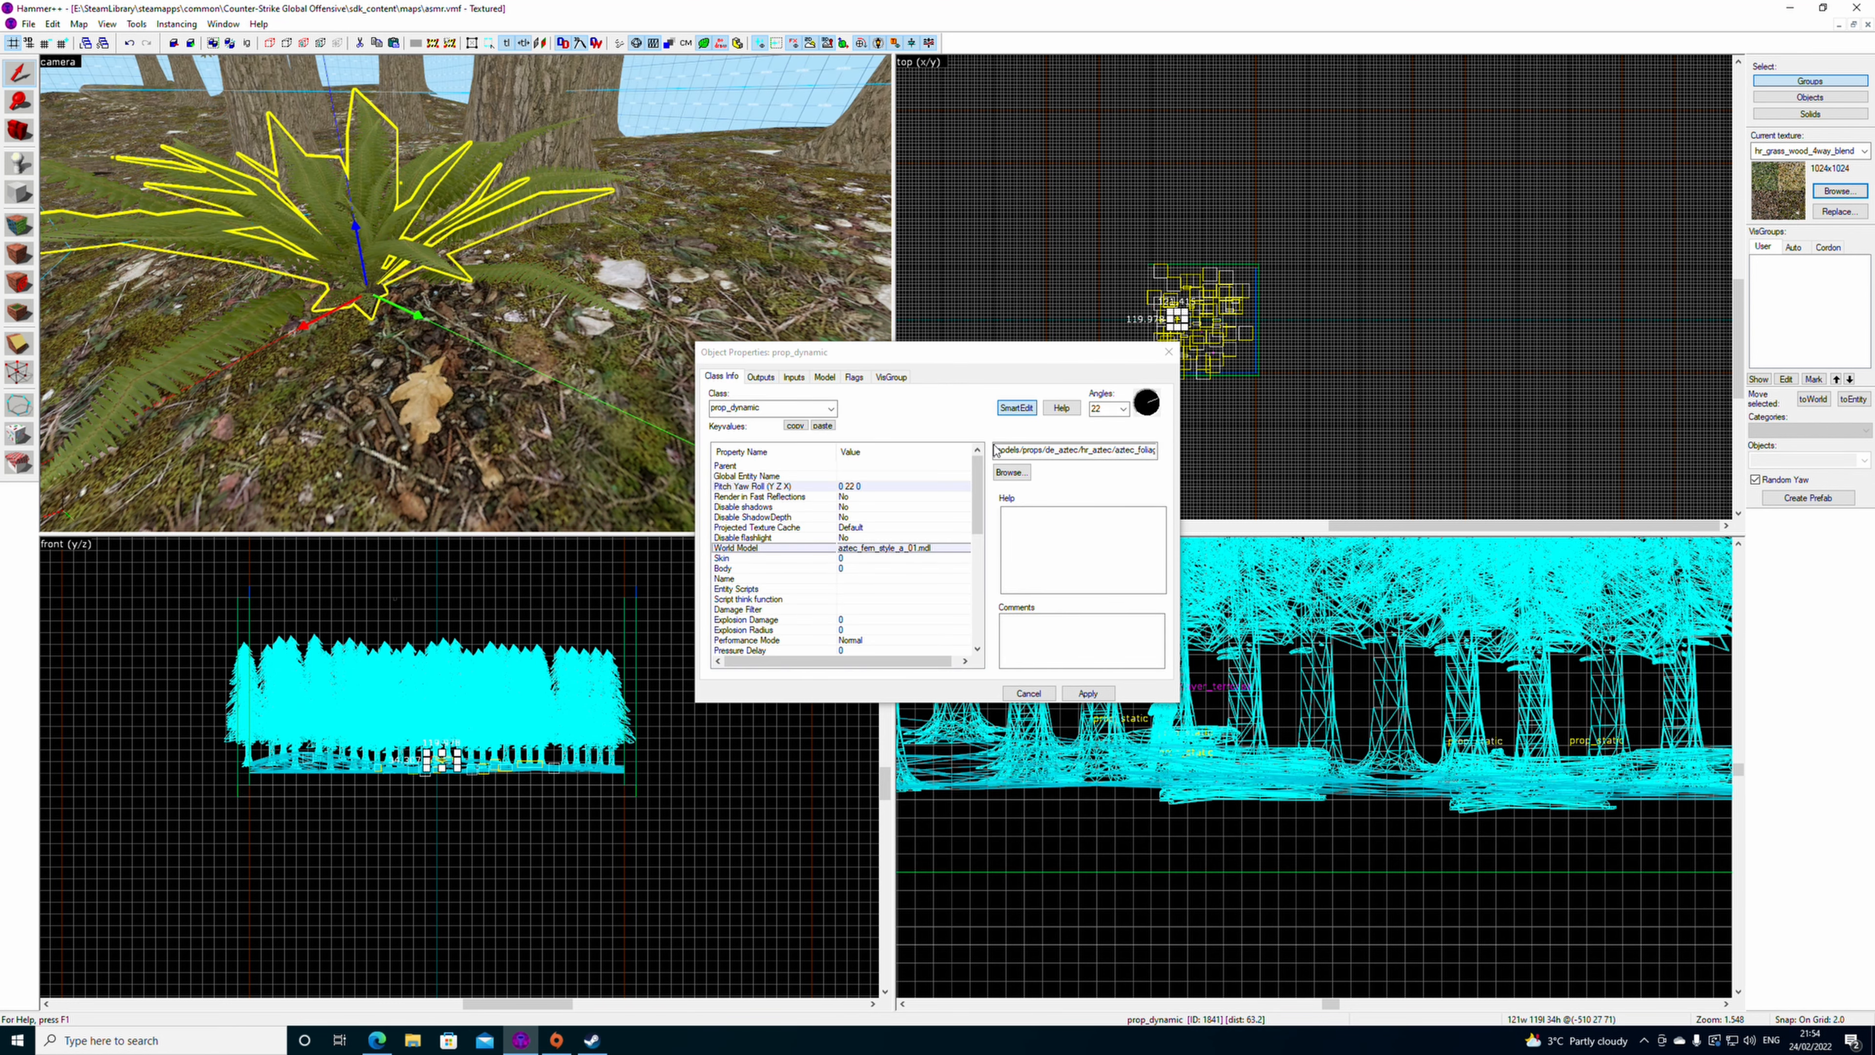
- Set the prop's world model to aztec_fern_style_a_03.mdl and view the fern among the trees
left_click(1026, 471)
left_click(1040, 444)
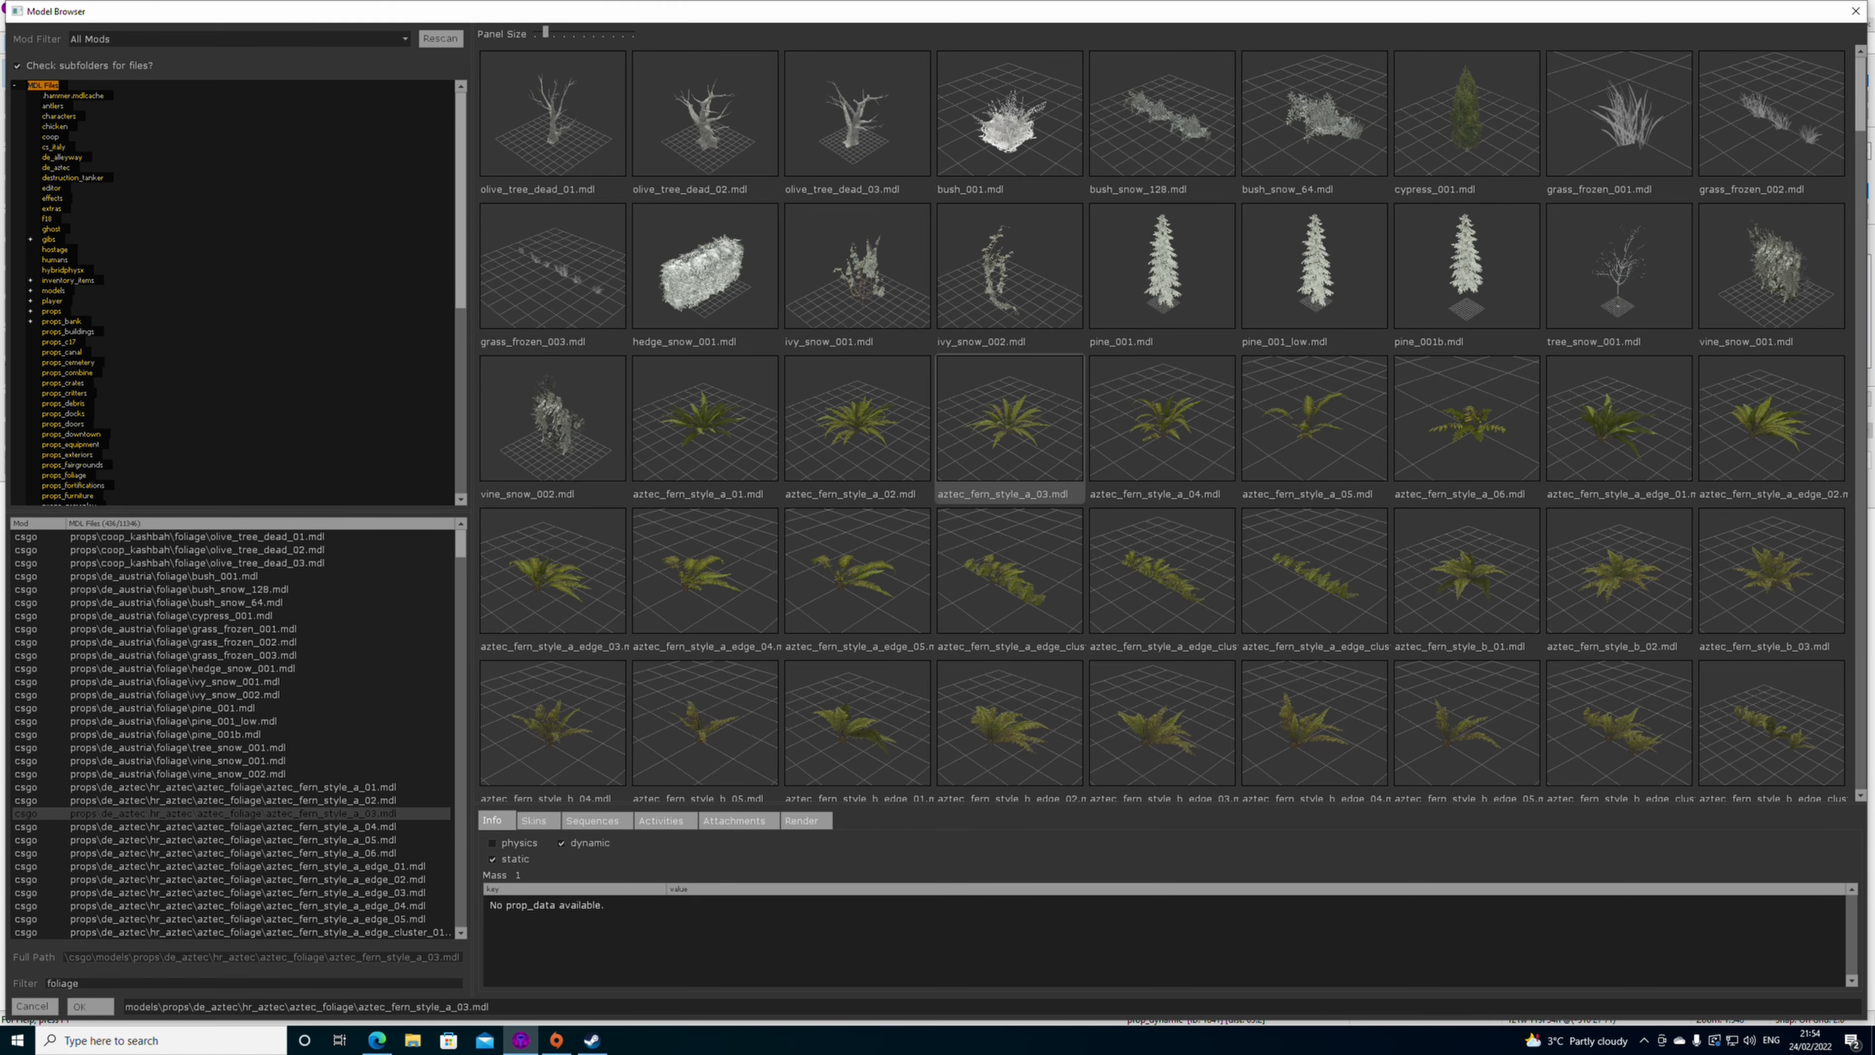
double_click(1040, 444)
left_click(1100, 694)
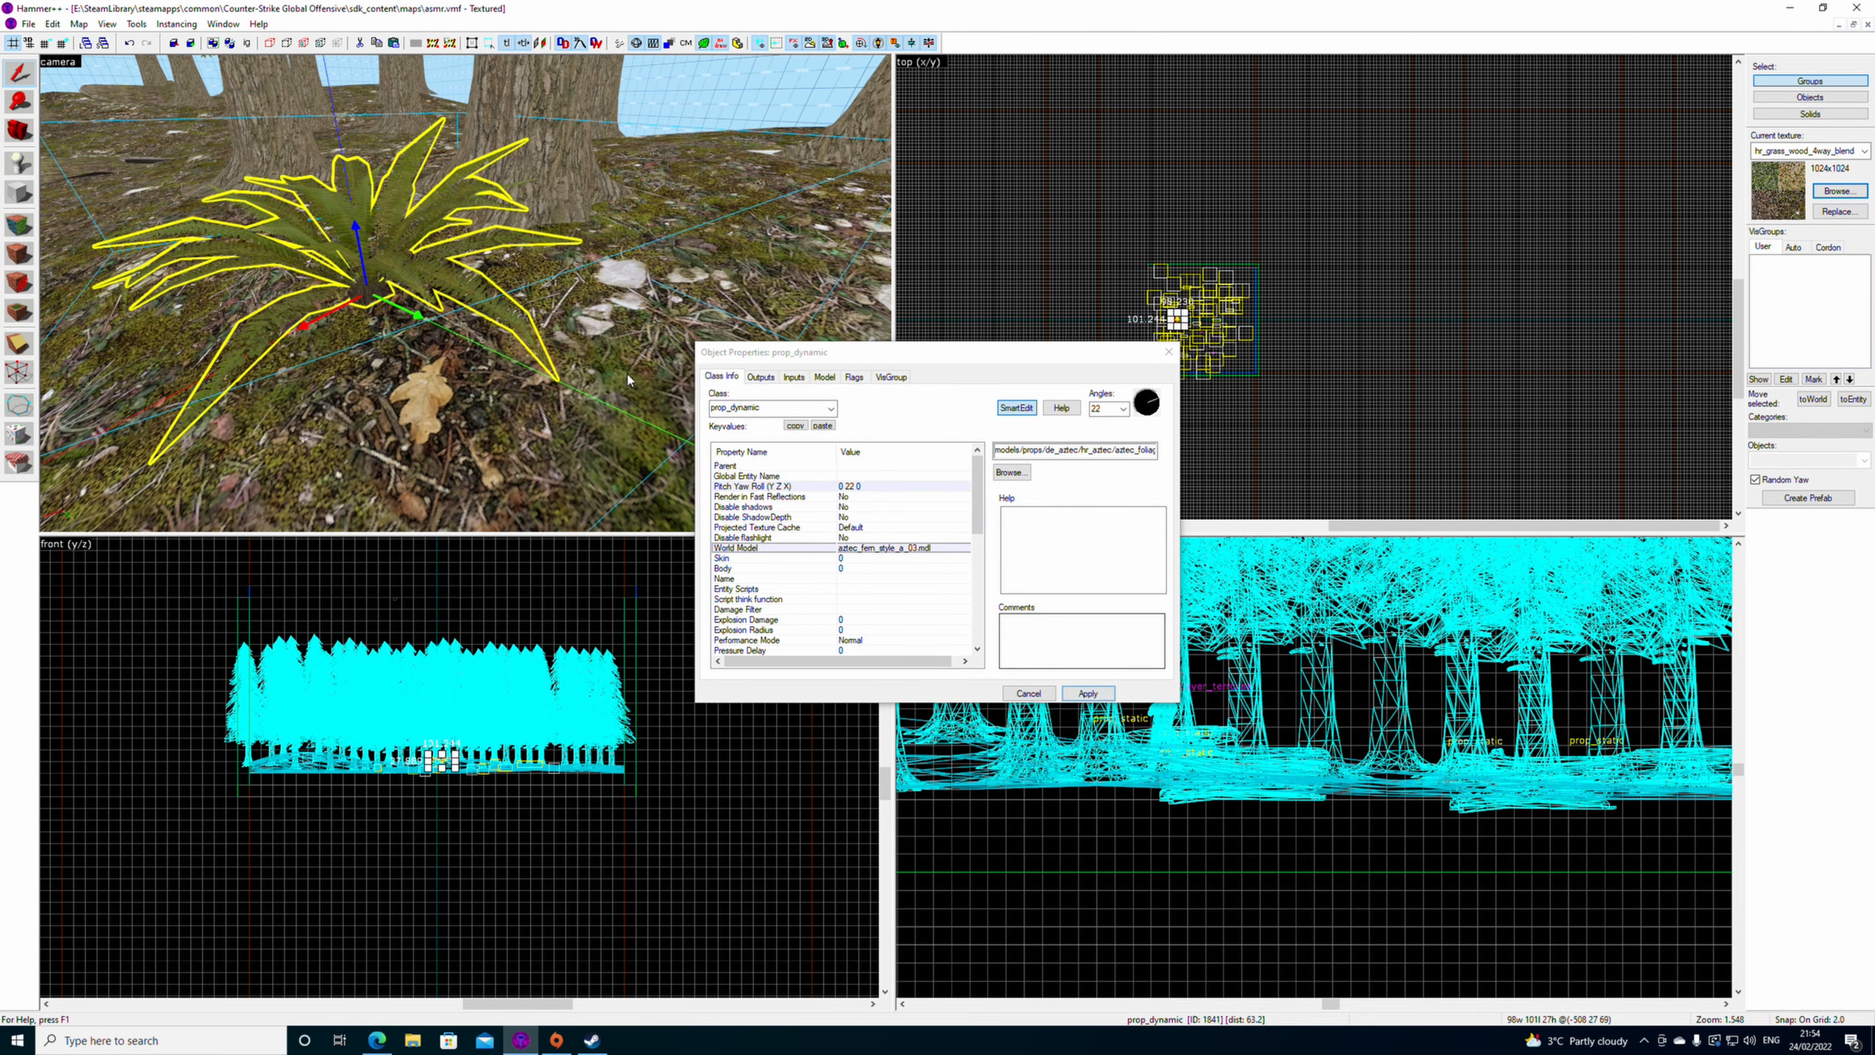
scroll(581, 304, "down", 3)
left_click(582, 305)
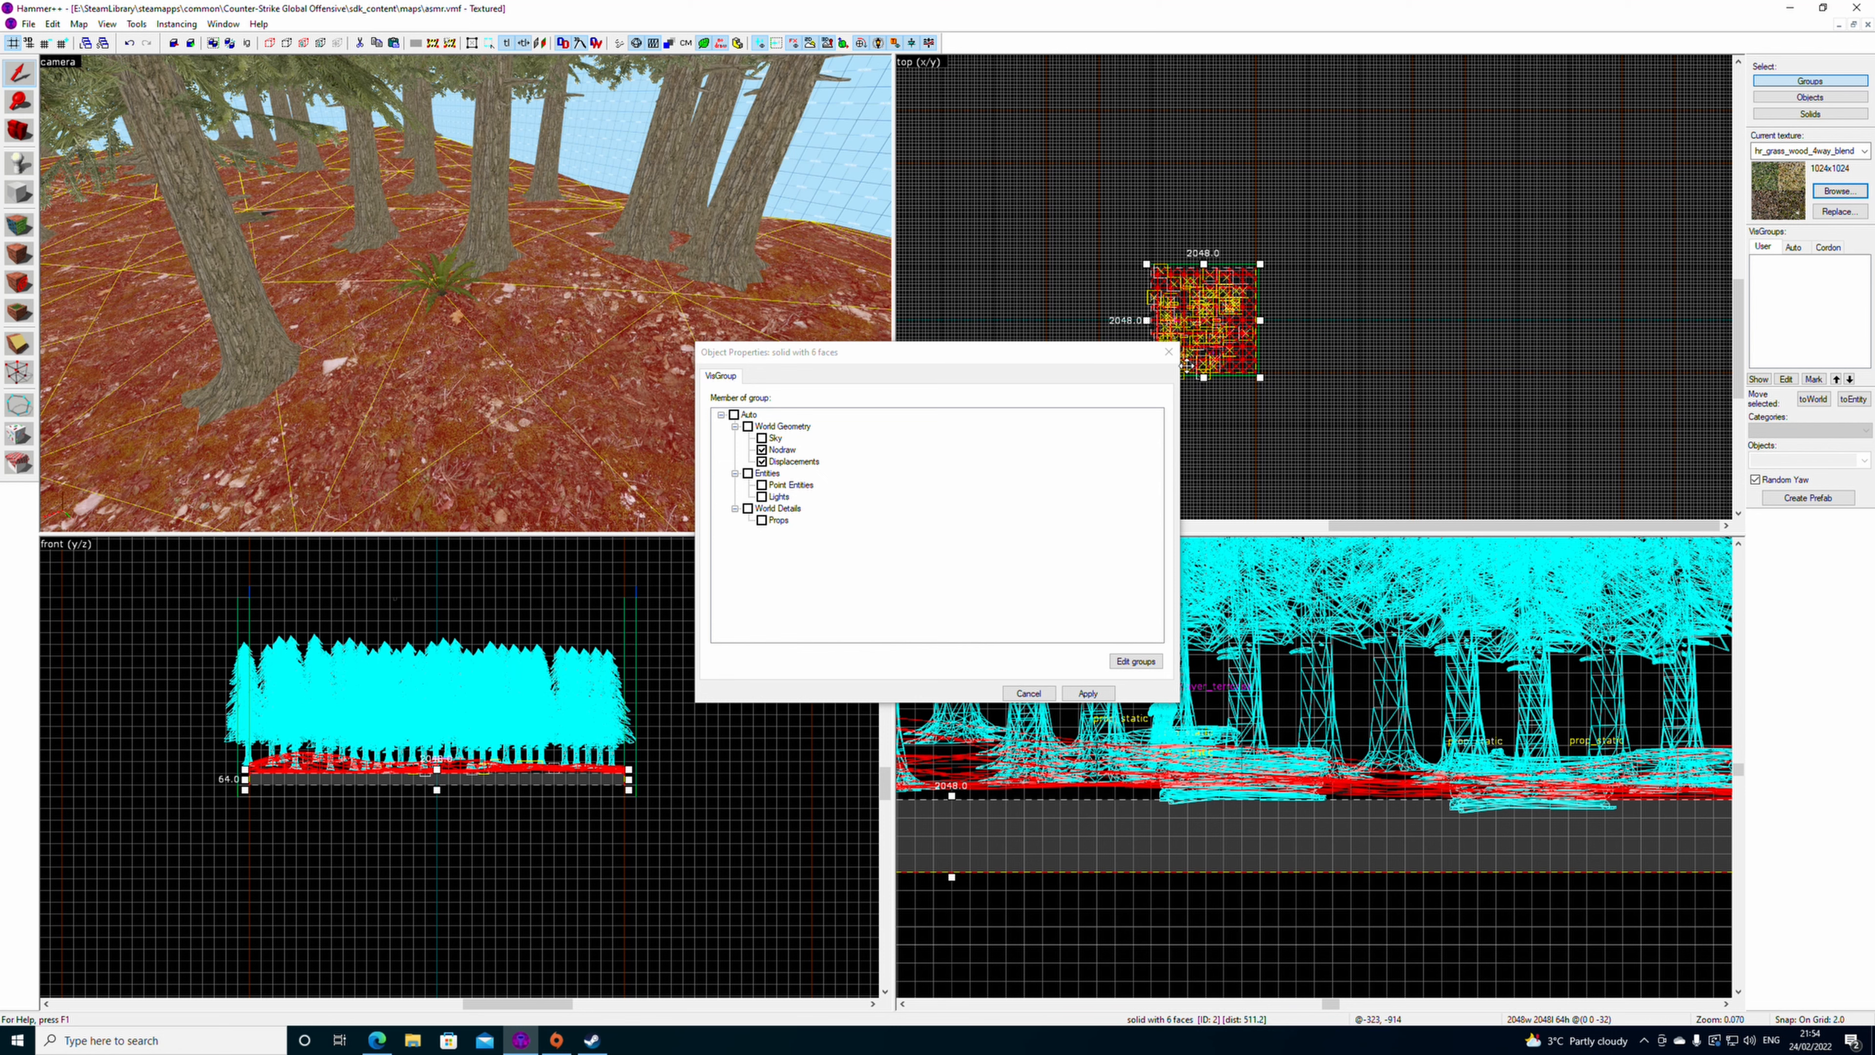
- Deselect the ground displacement, place a prop_dynamic entity on the forest floor just in front of the fern, and open its properties
left_click(1167, 352)
key("Escape")
left_click(20, 165)
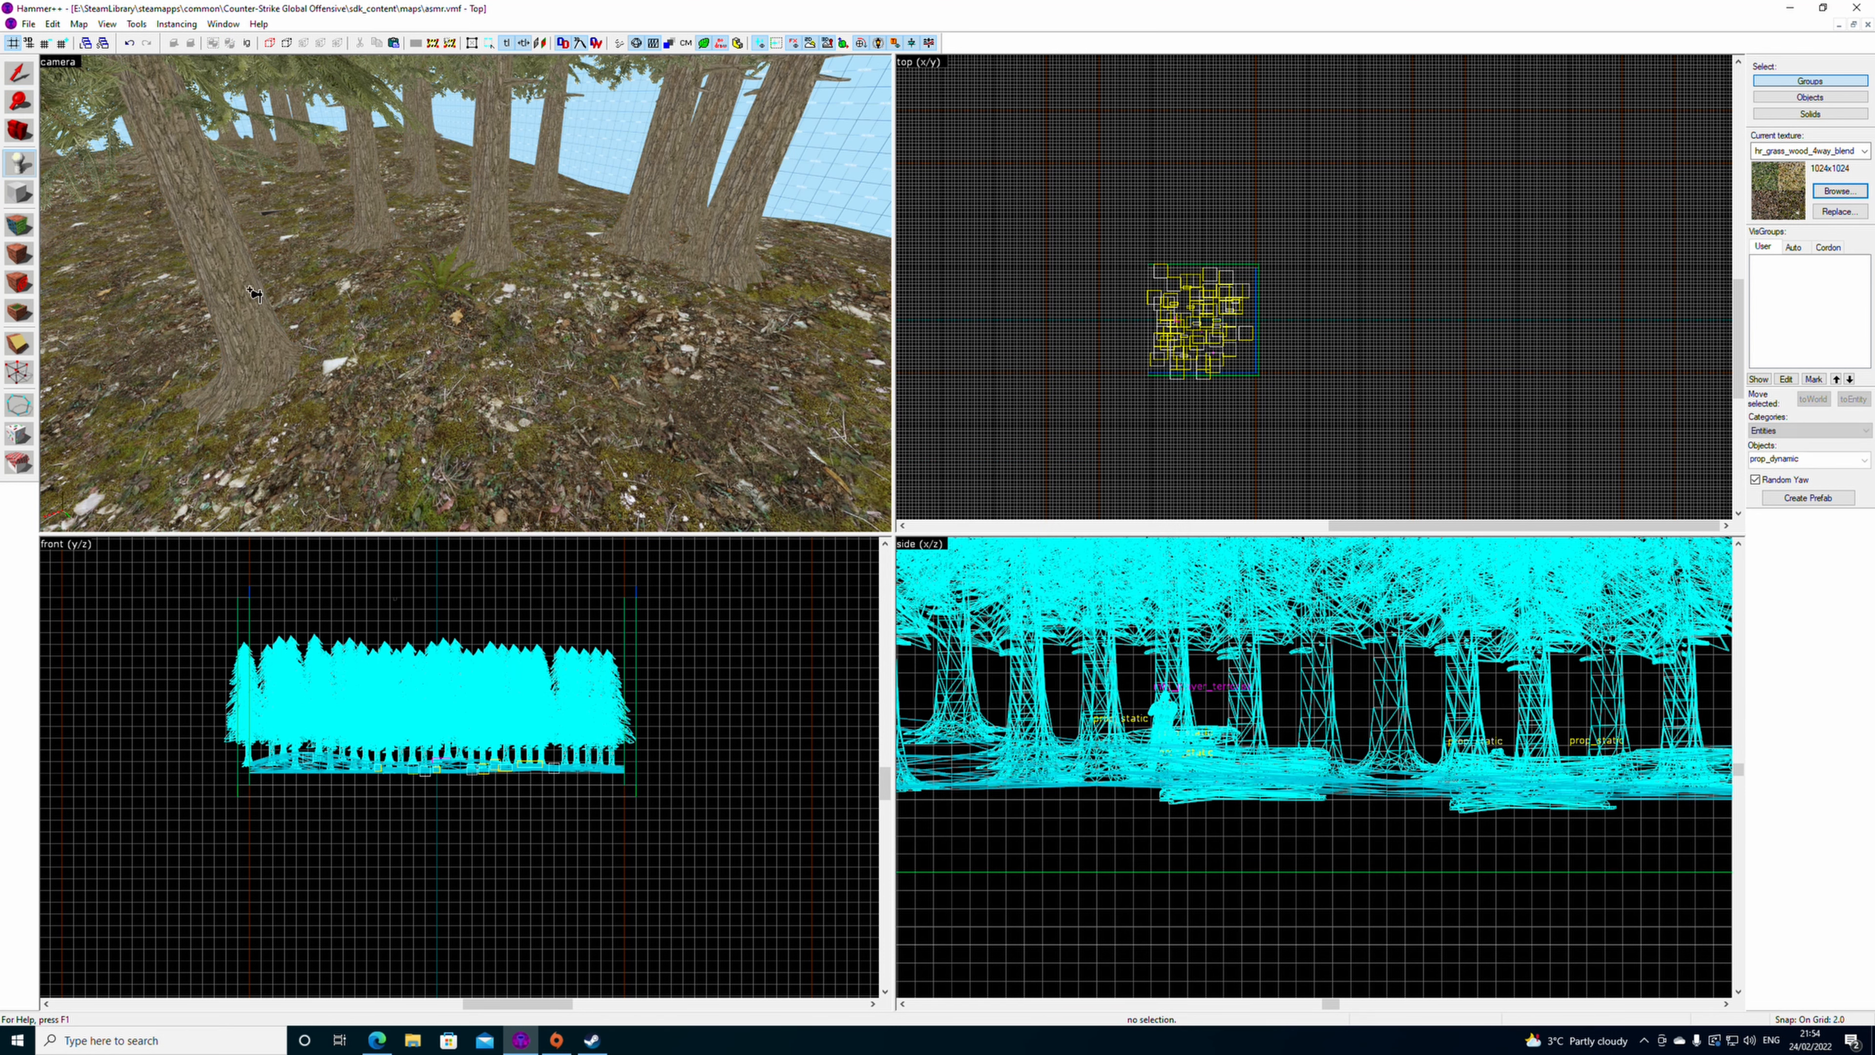
left_click(478, 348)
left_click(21, 77)
double_click(492, 346)
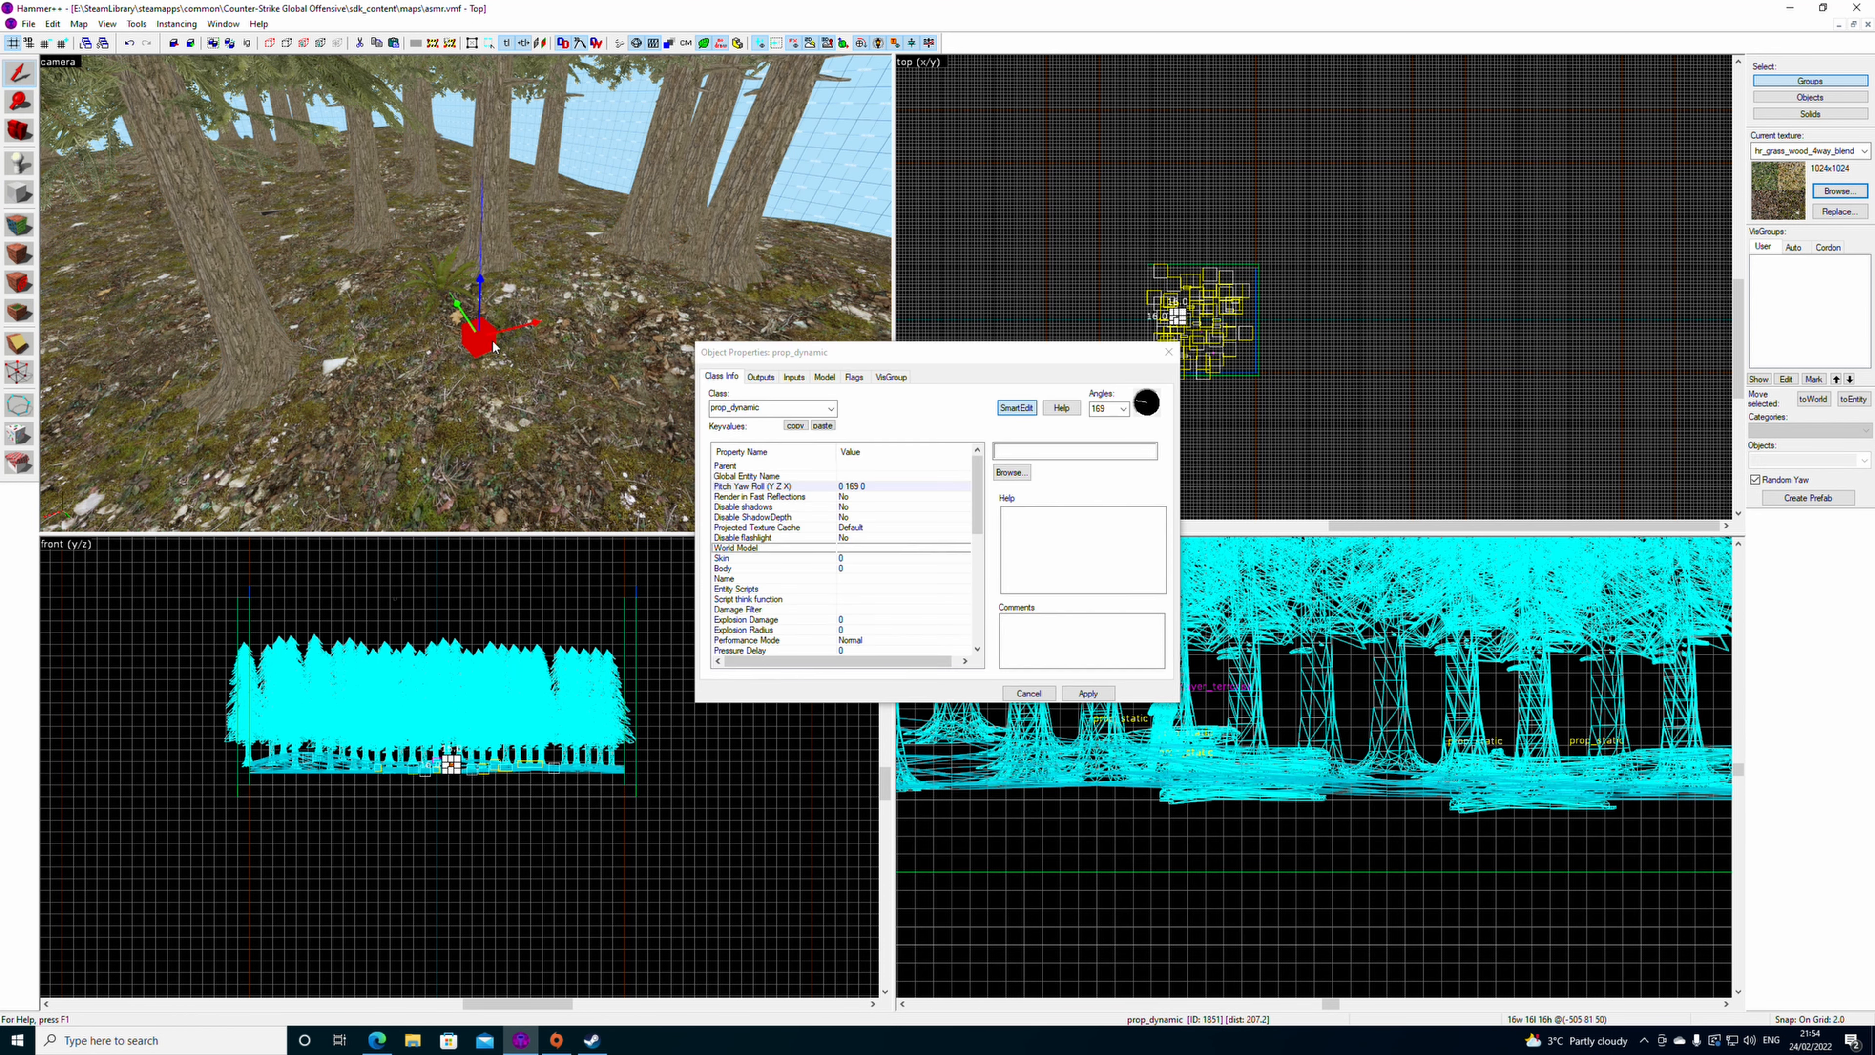
- Set the new prop's world model to aztec_yucca_large_edge_01.mdl from the foliage models
left_click(1006, 511)
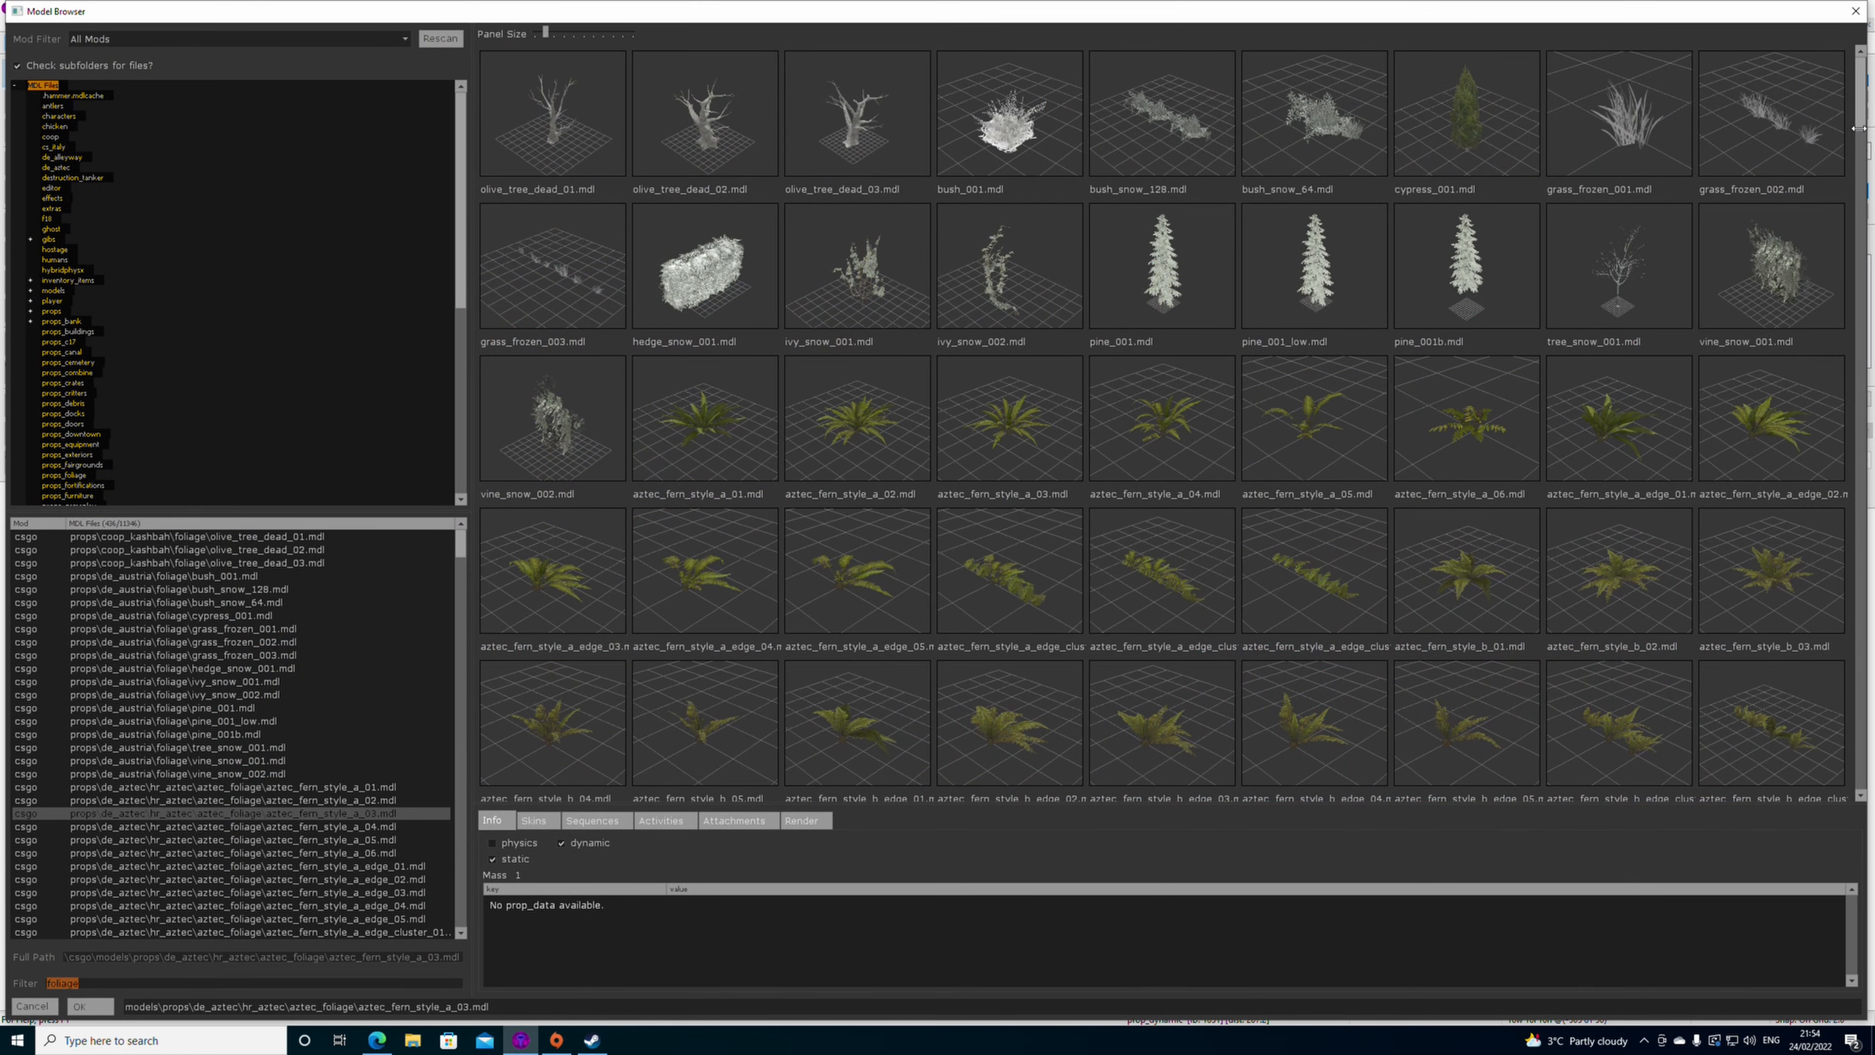
left_click_drag(1860, 112, 1862, 216)
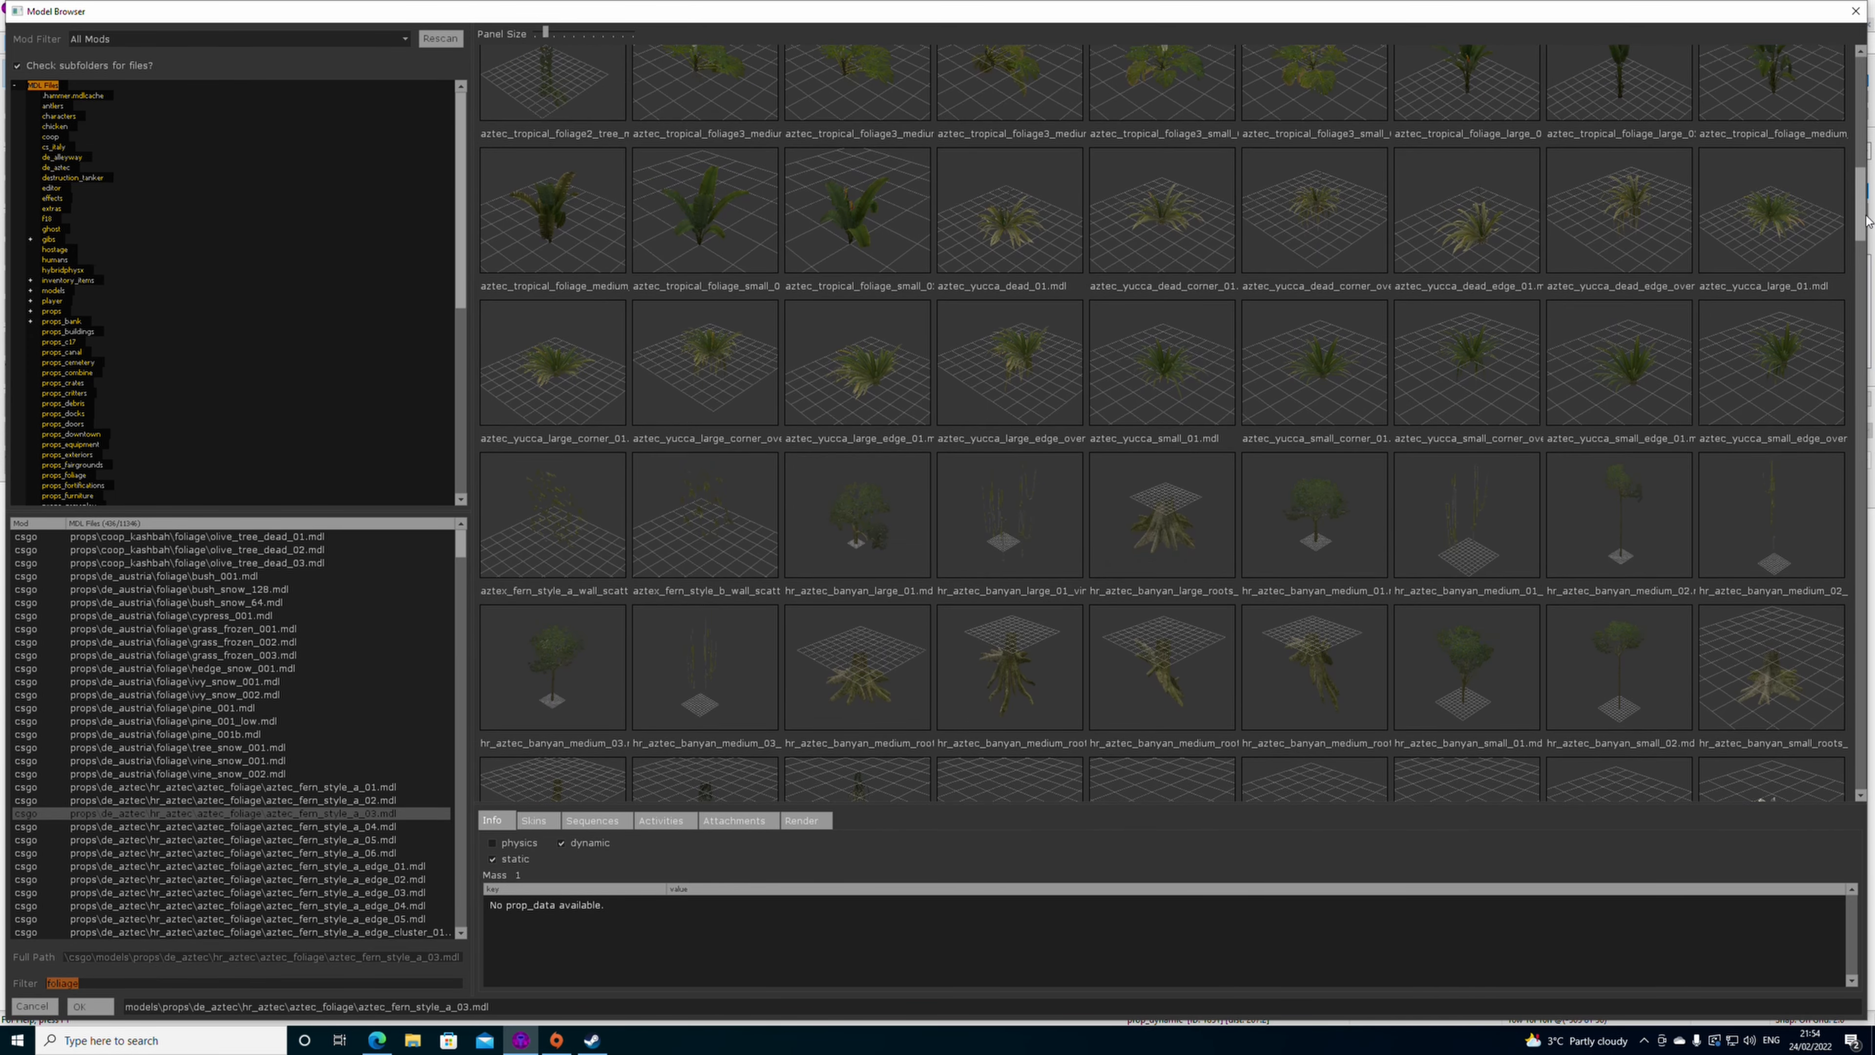
left_click(857, 362)
- Browse the foliage models and set the world model of the prop_dynamic near the tree base to aztec_tropical_foliage3_small_01.mdl
scroll(1759, 687, "down", 20)
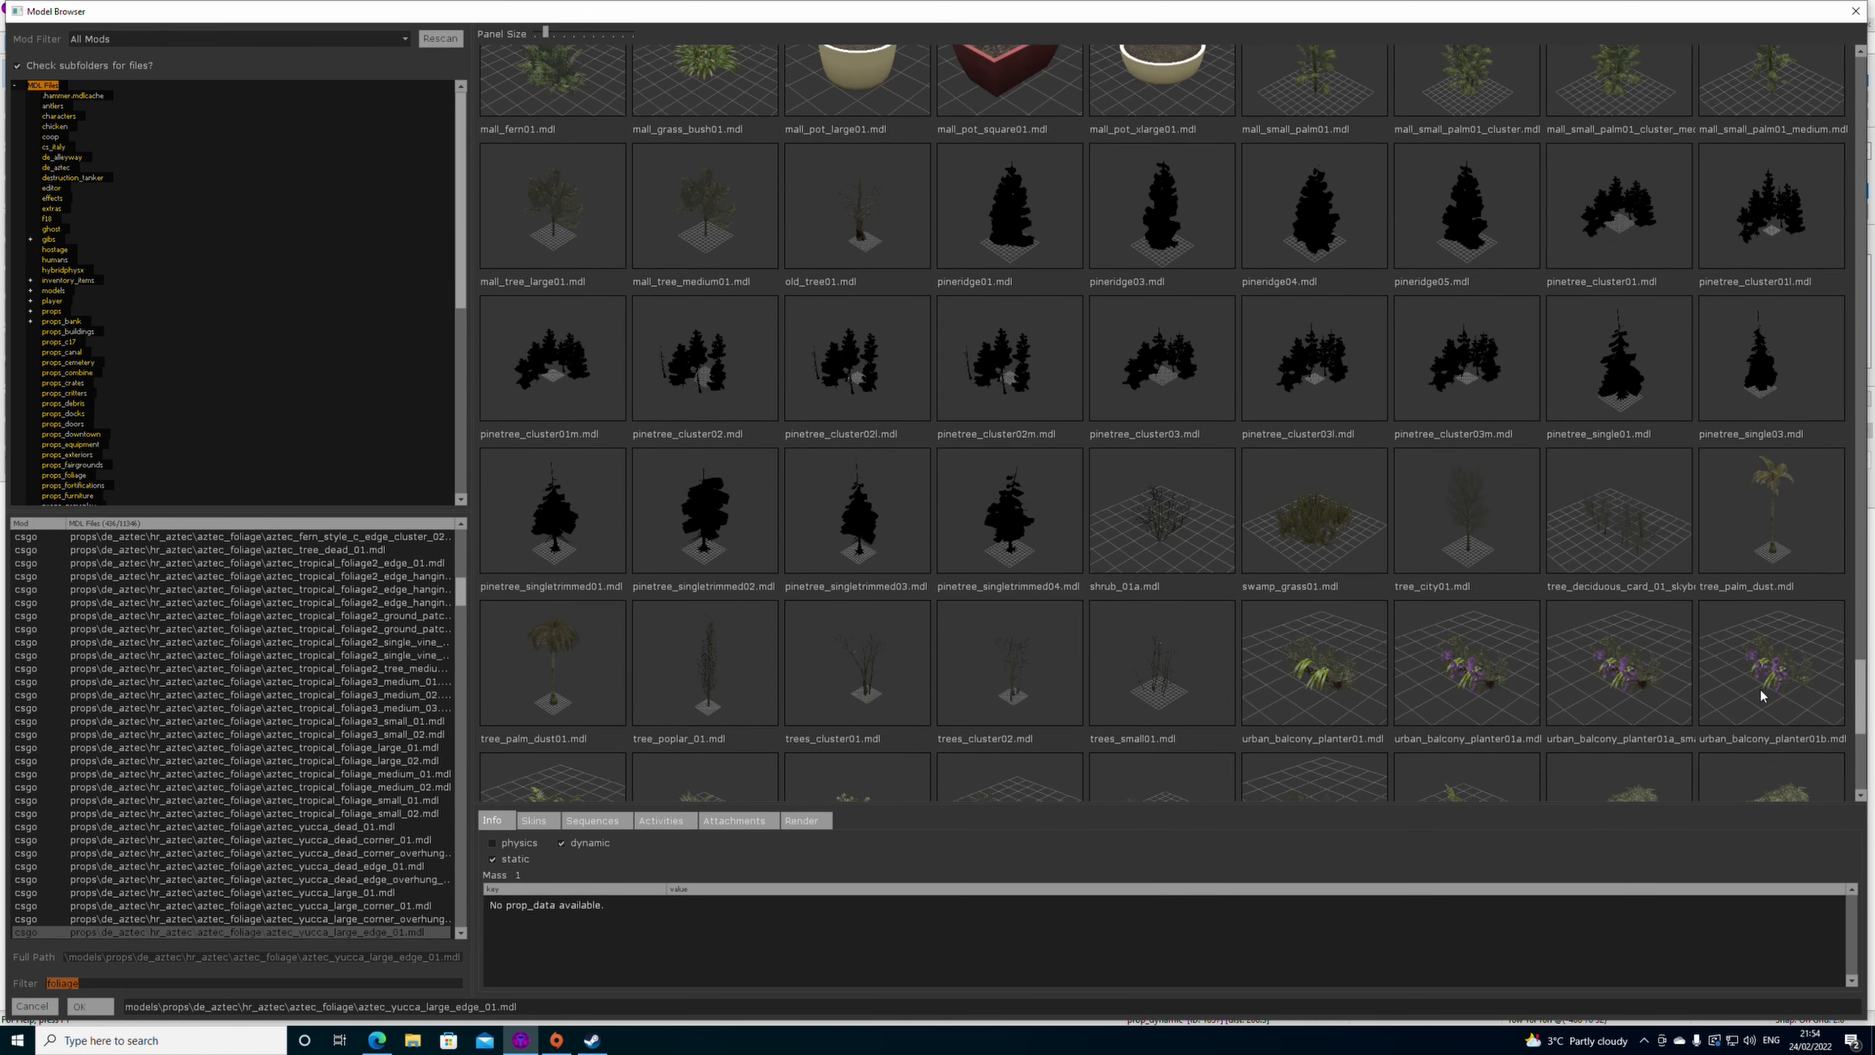
scroll(1762, 686, "down", 2)
scroll(1673, 760, "up", 5)
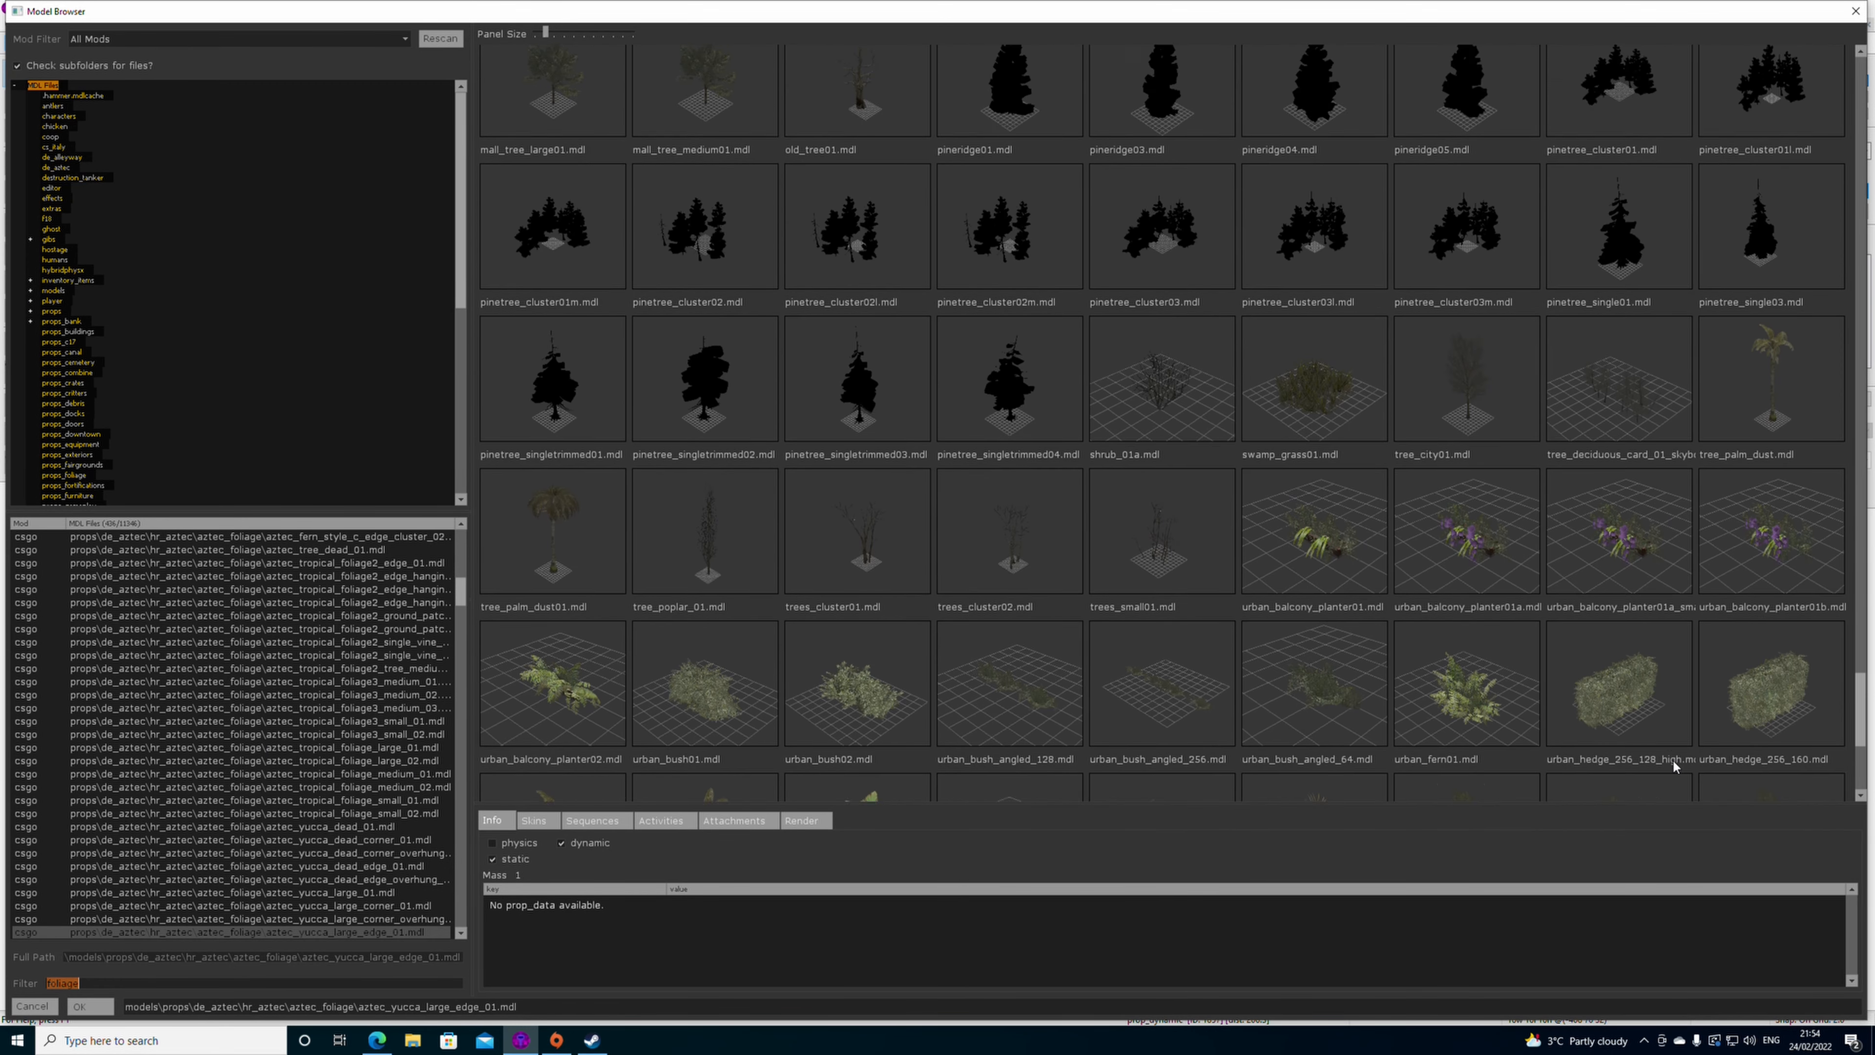
scroll(1855, 685, "up", 5)
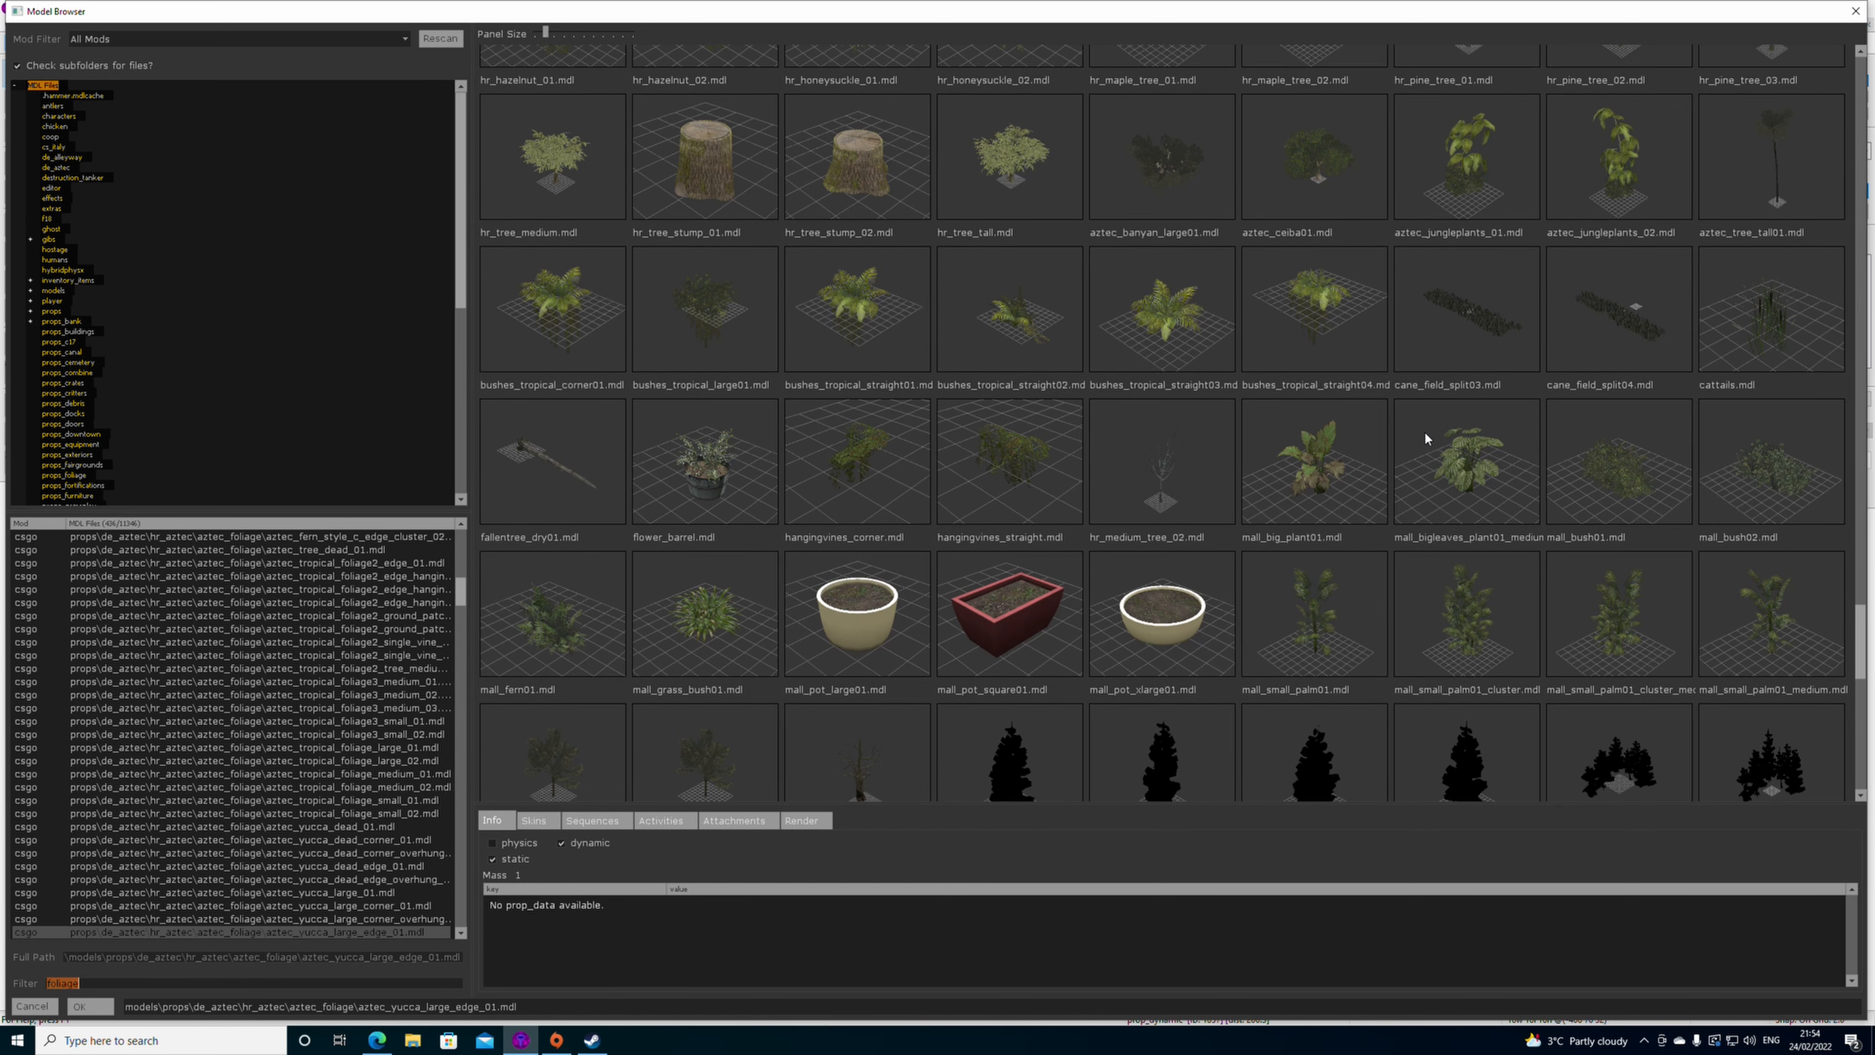
scroll(1865, 588, "up", 3)
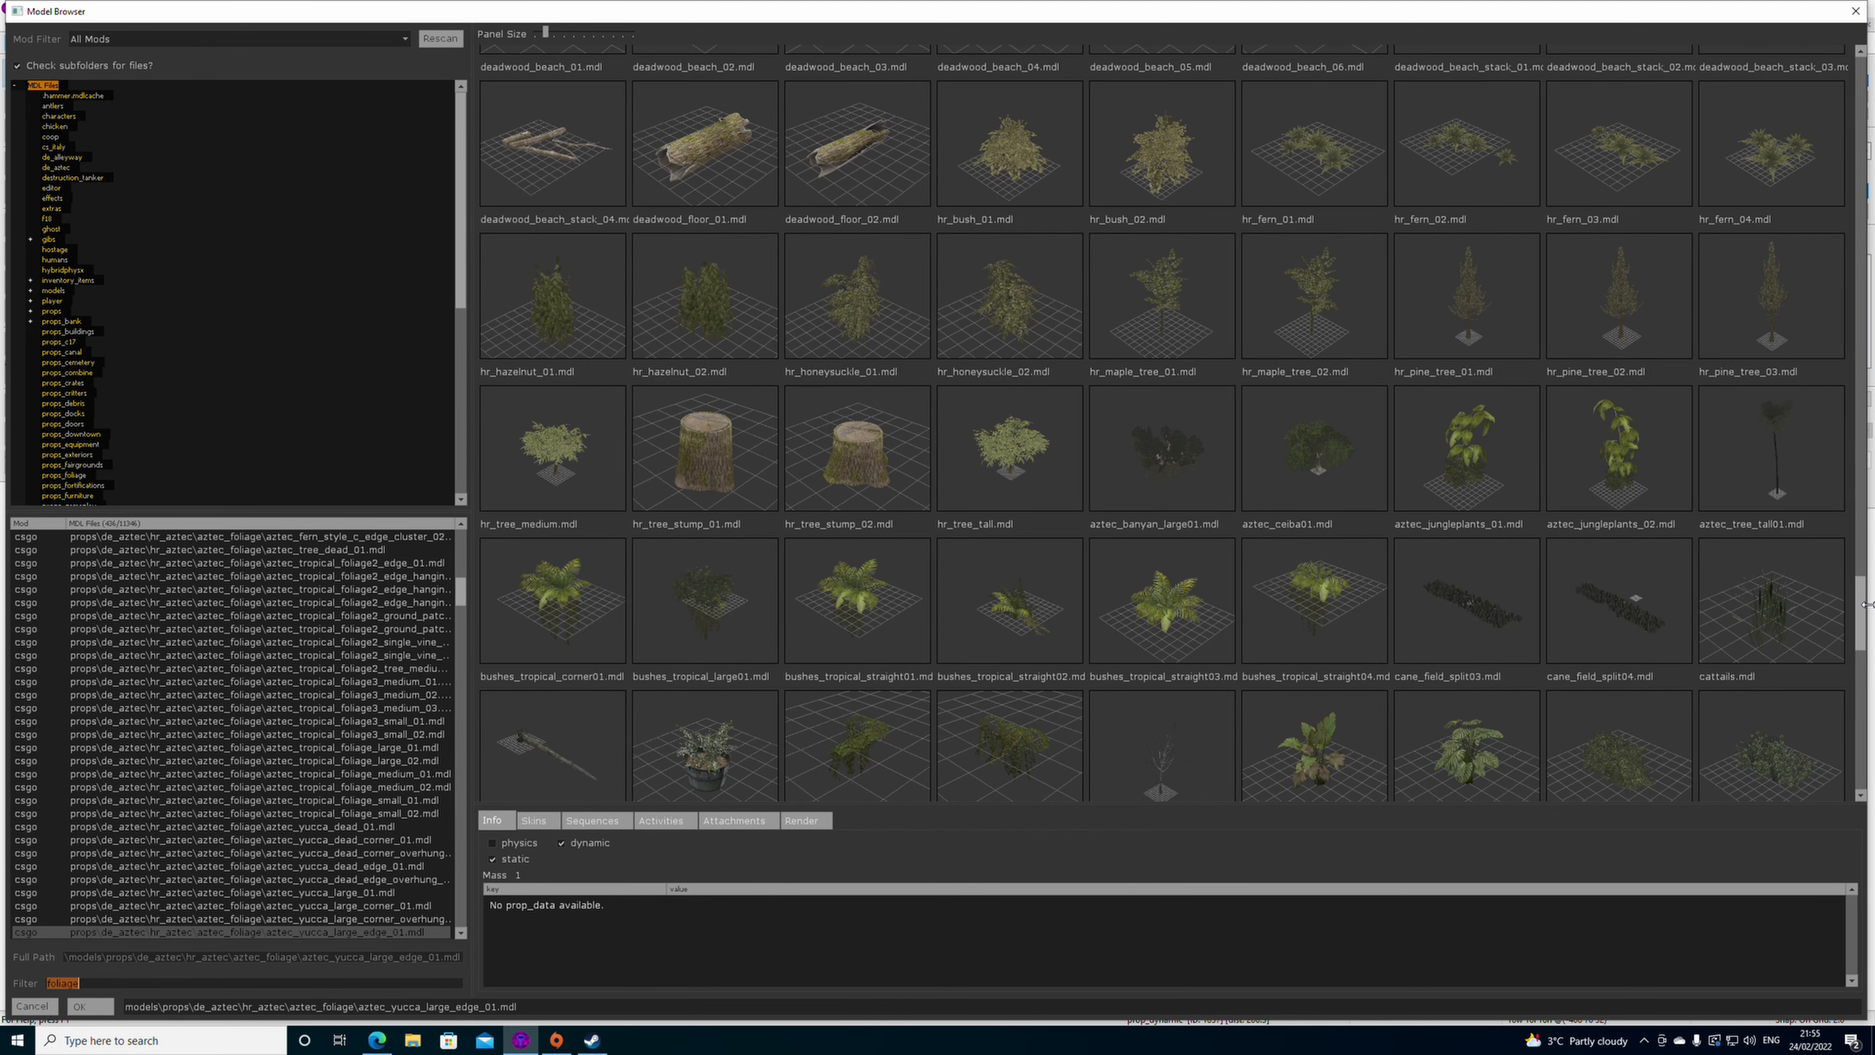
scroll(1859, 560, "up", 5)
left_click_drag(1857, 562, 1859, 329)
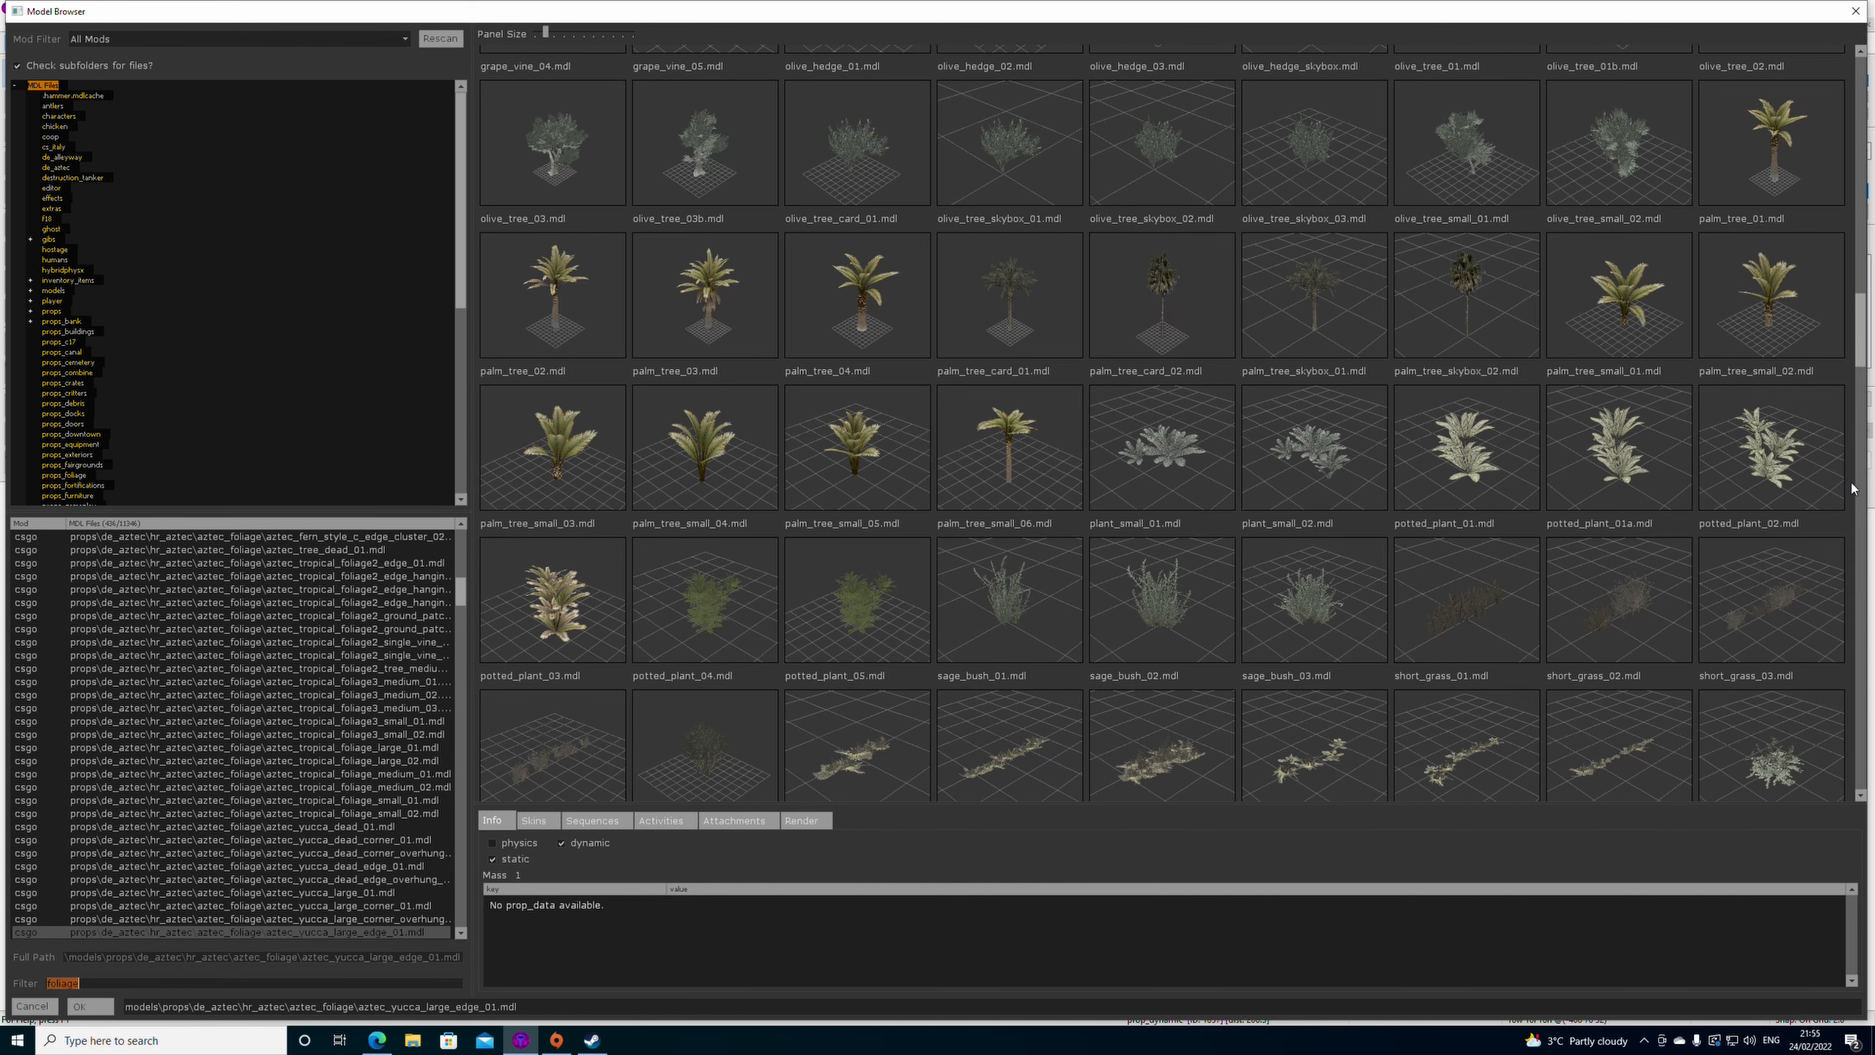
scroll(1852, 489, "up", 3)
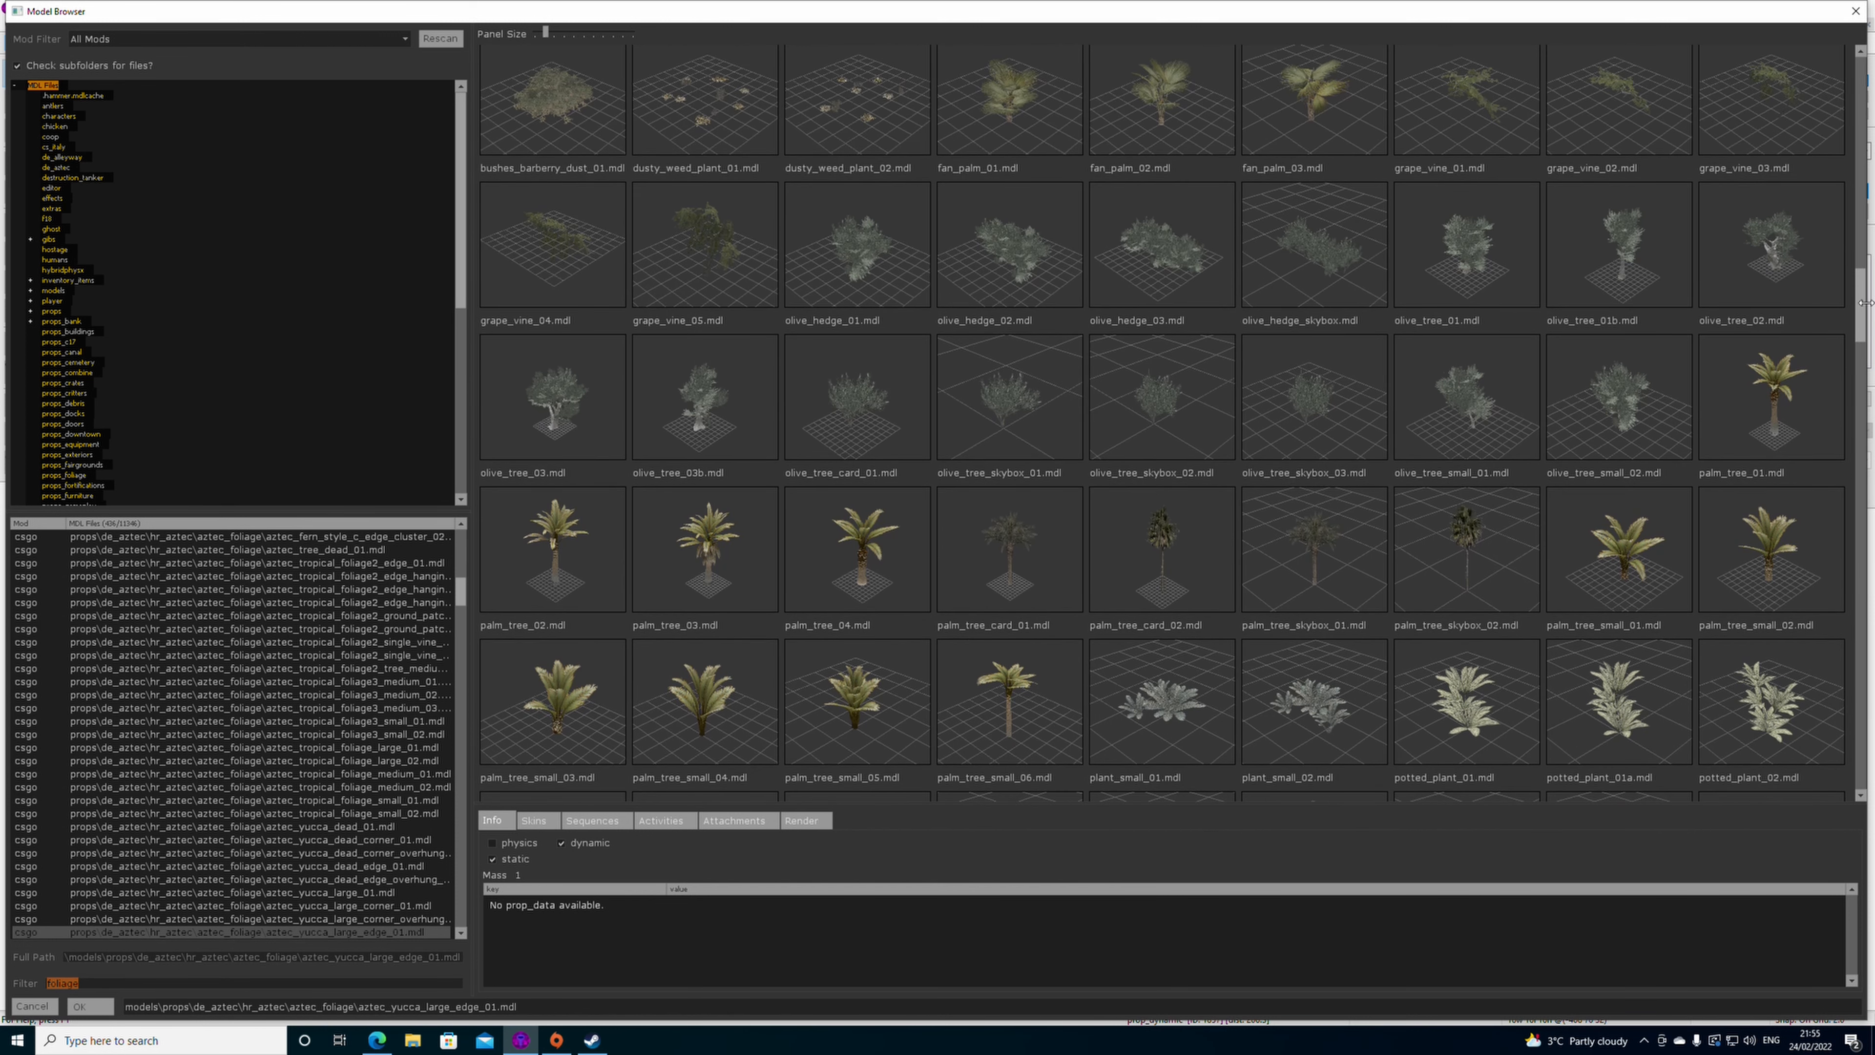
left_click_drag(1867, 306, 1828, 168)
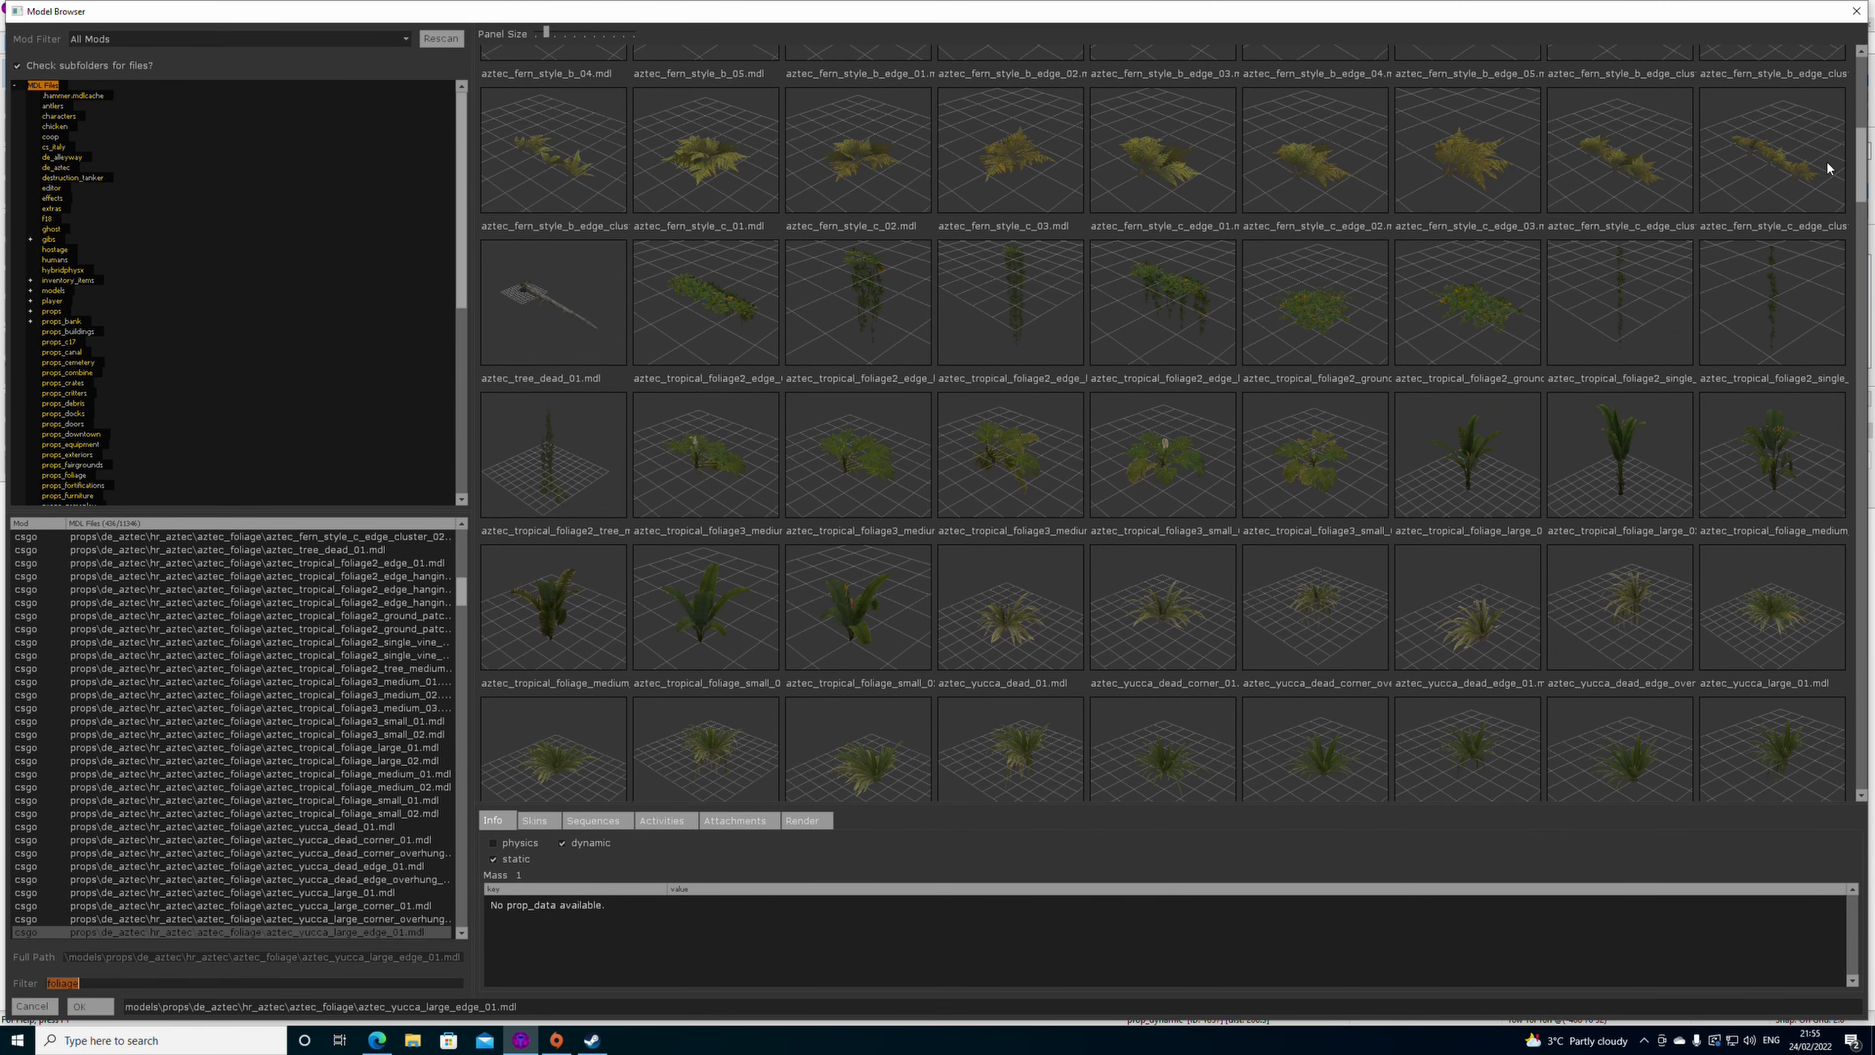
double_click(1180, 452)
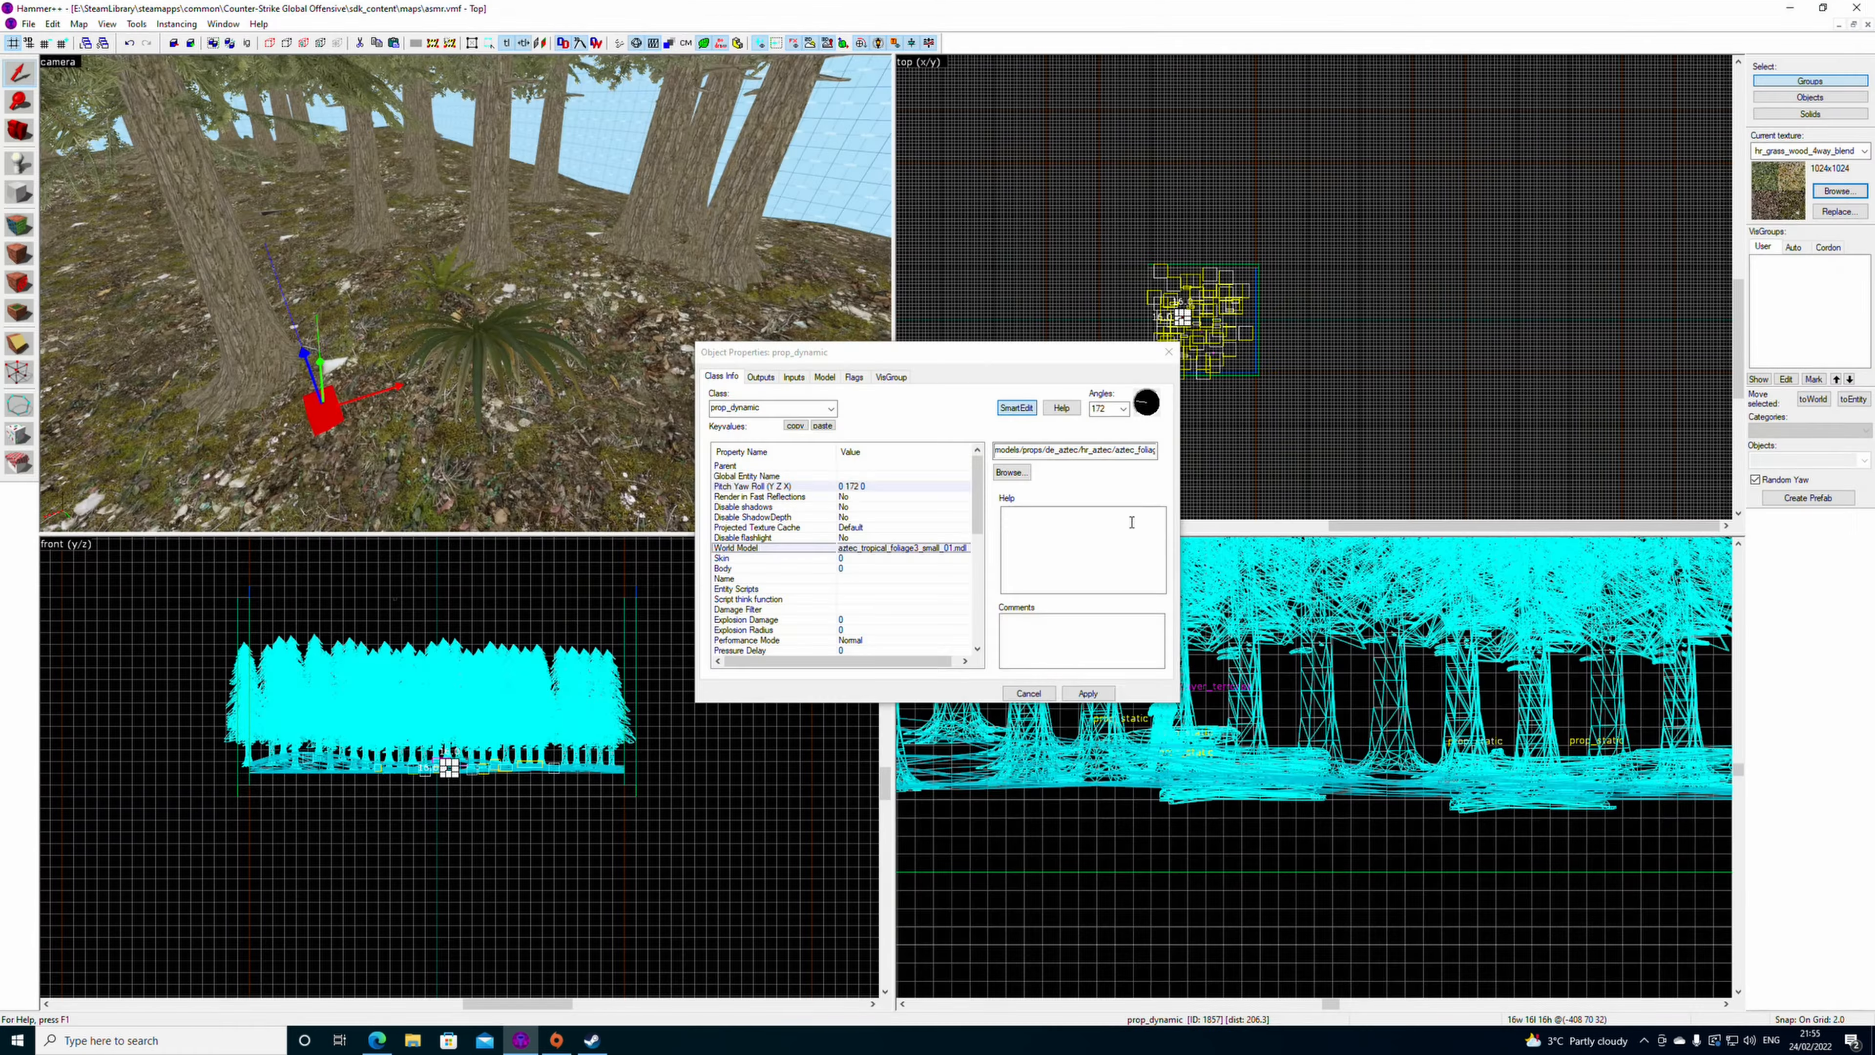
key("Escape")
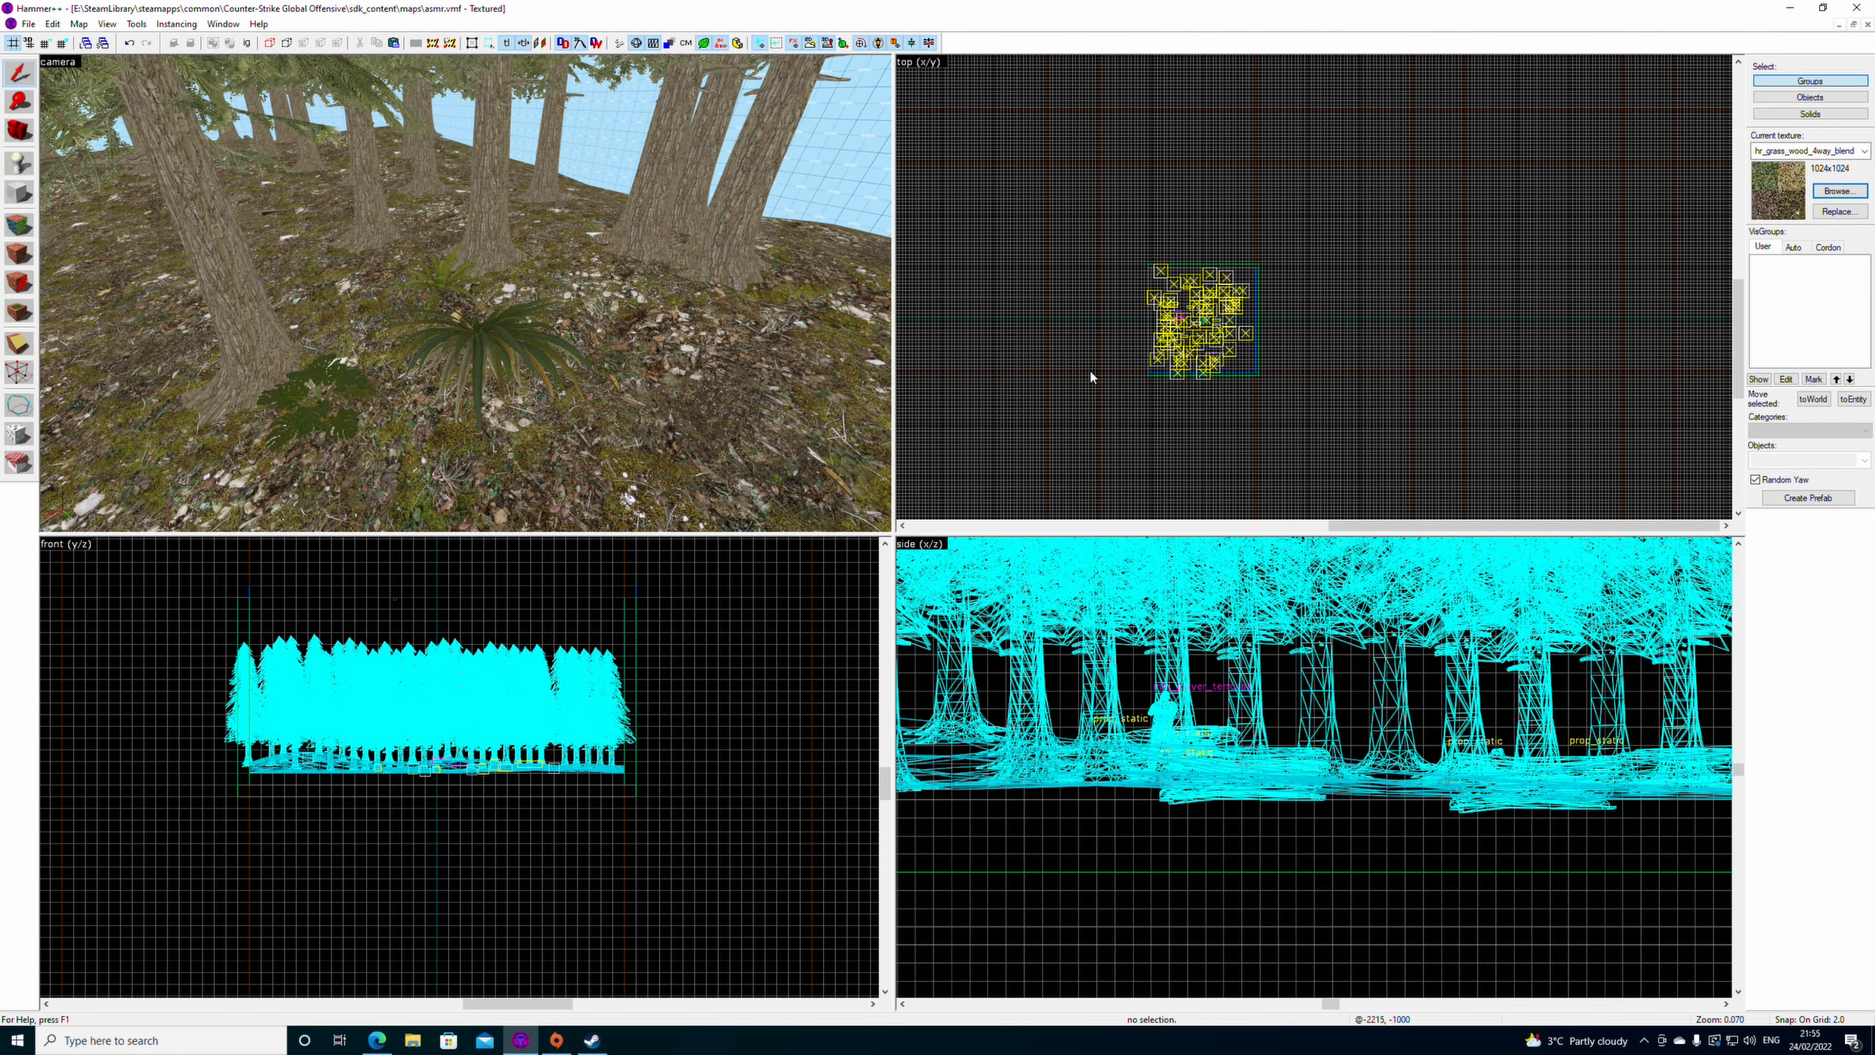
- Place another prop_dynamic entity on the ground in front of the yucca and the tropical foliage plant
scroll(461, 434, "up", 3)
scroll(465, 461, "down", 3)
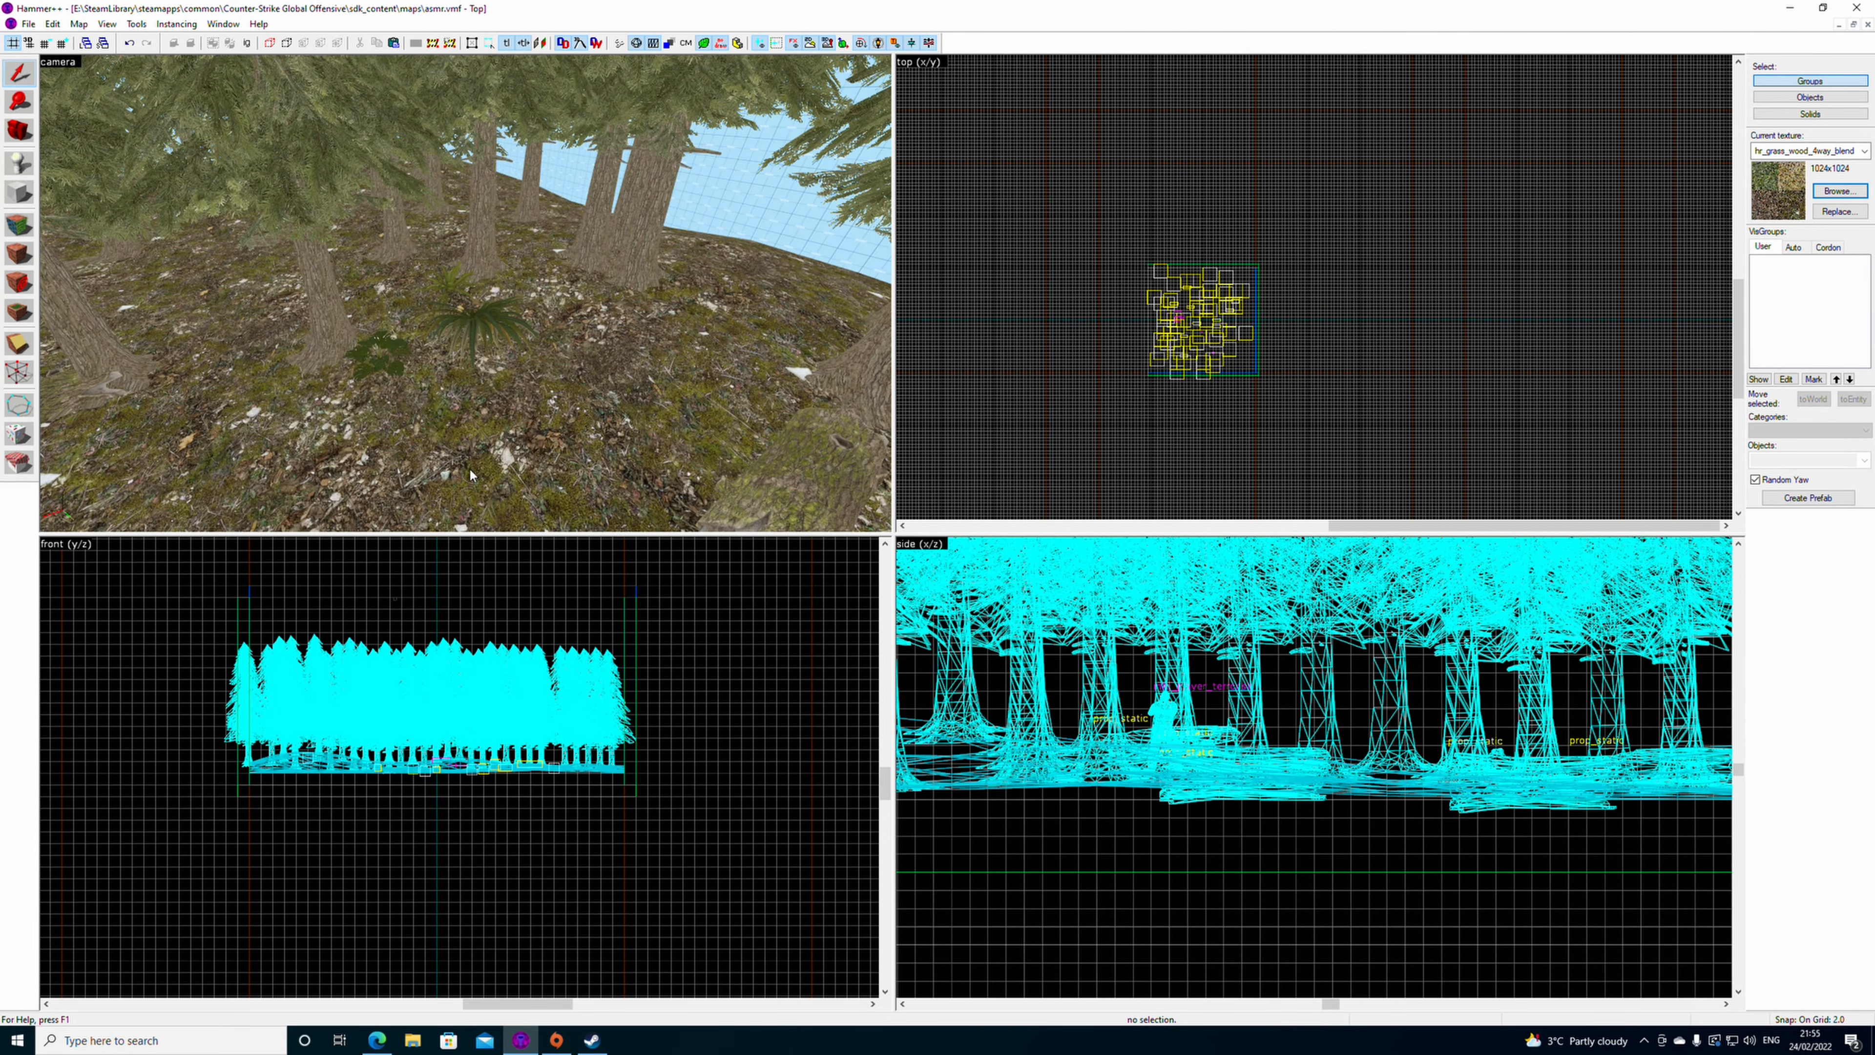
scroll(471, 454, "up", 5)
left_click(18, 163)
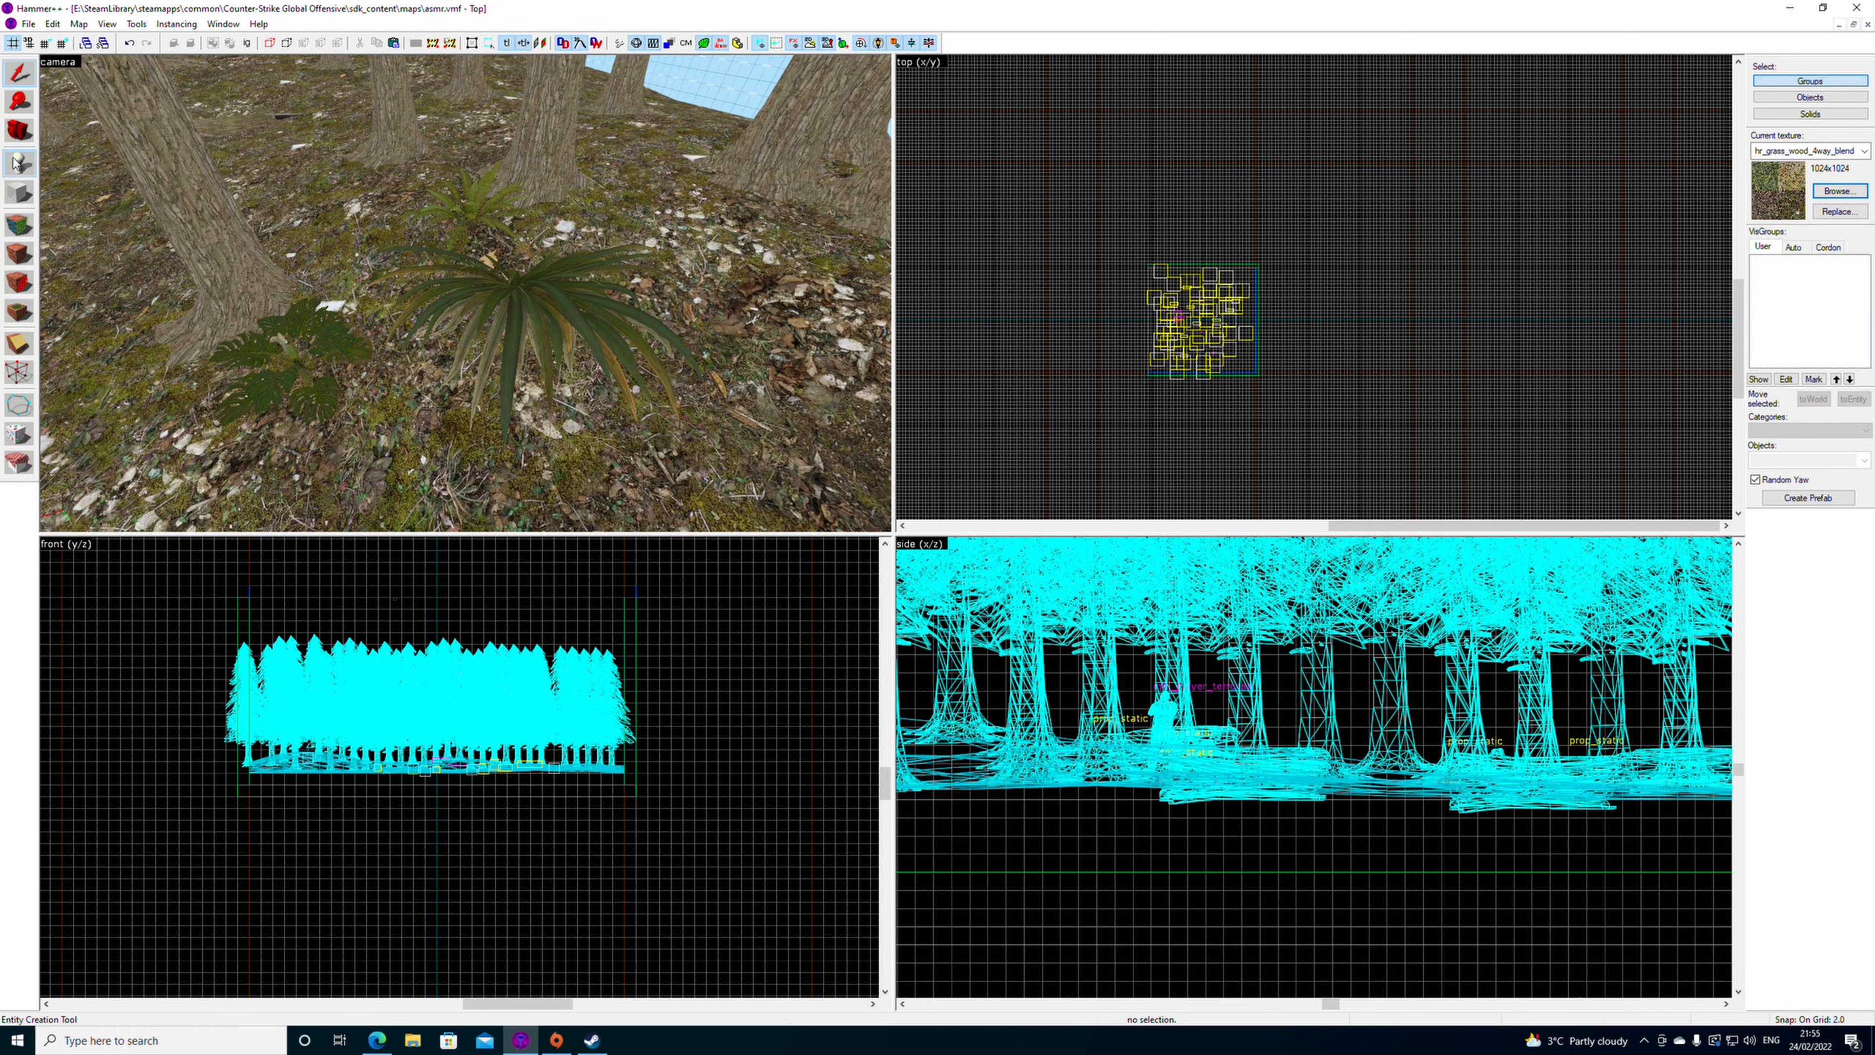
left_click(395, 443)
key("shift+s")
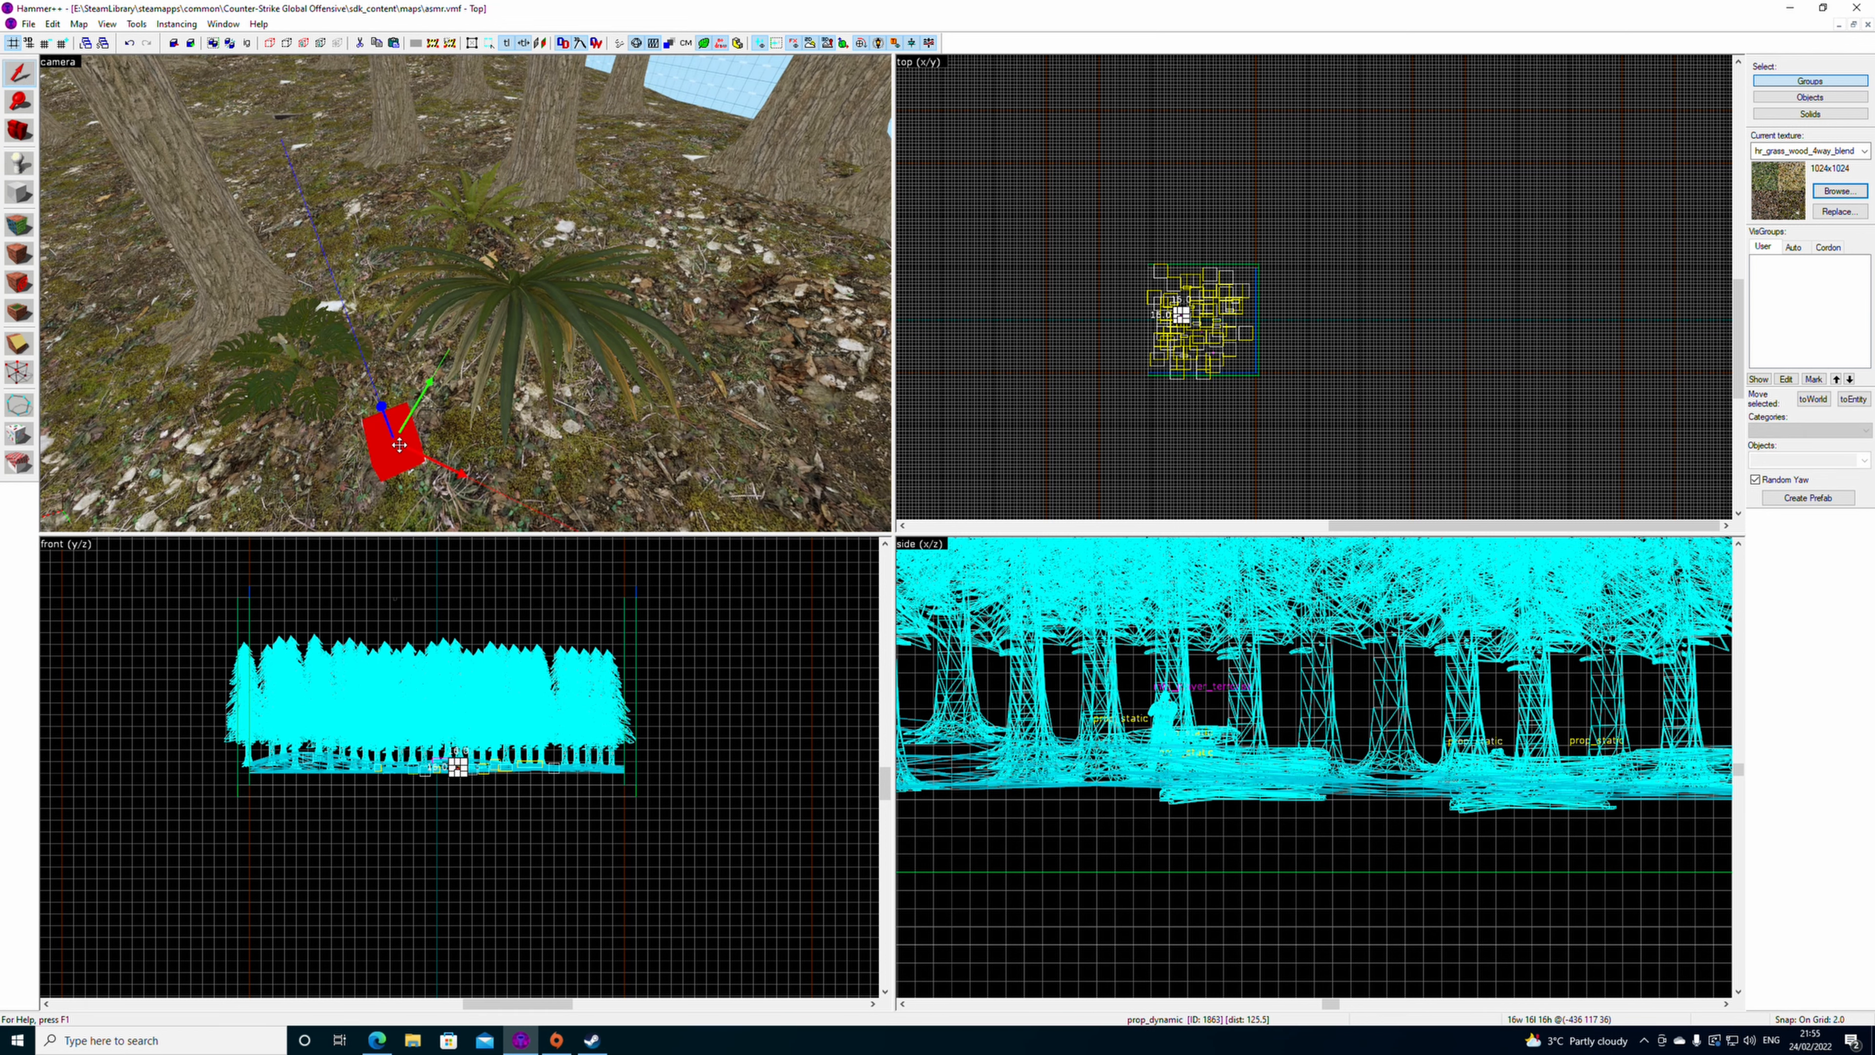
- Filter the models by grass and apply swamp_grass01.mdl as the new prop's world model
double_click(399, 445)
left_click(1009, 474)
type("gr")
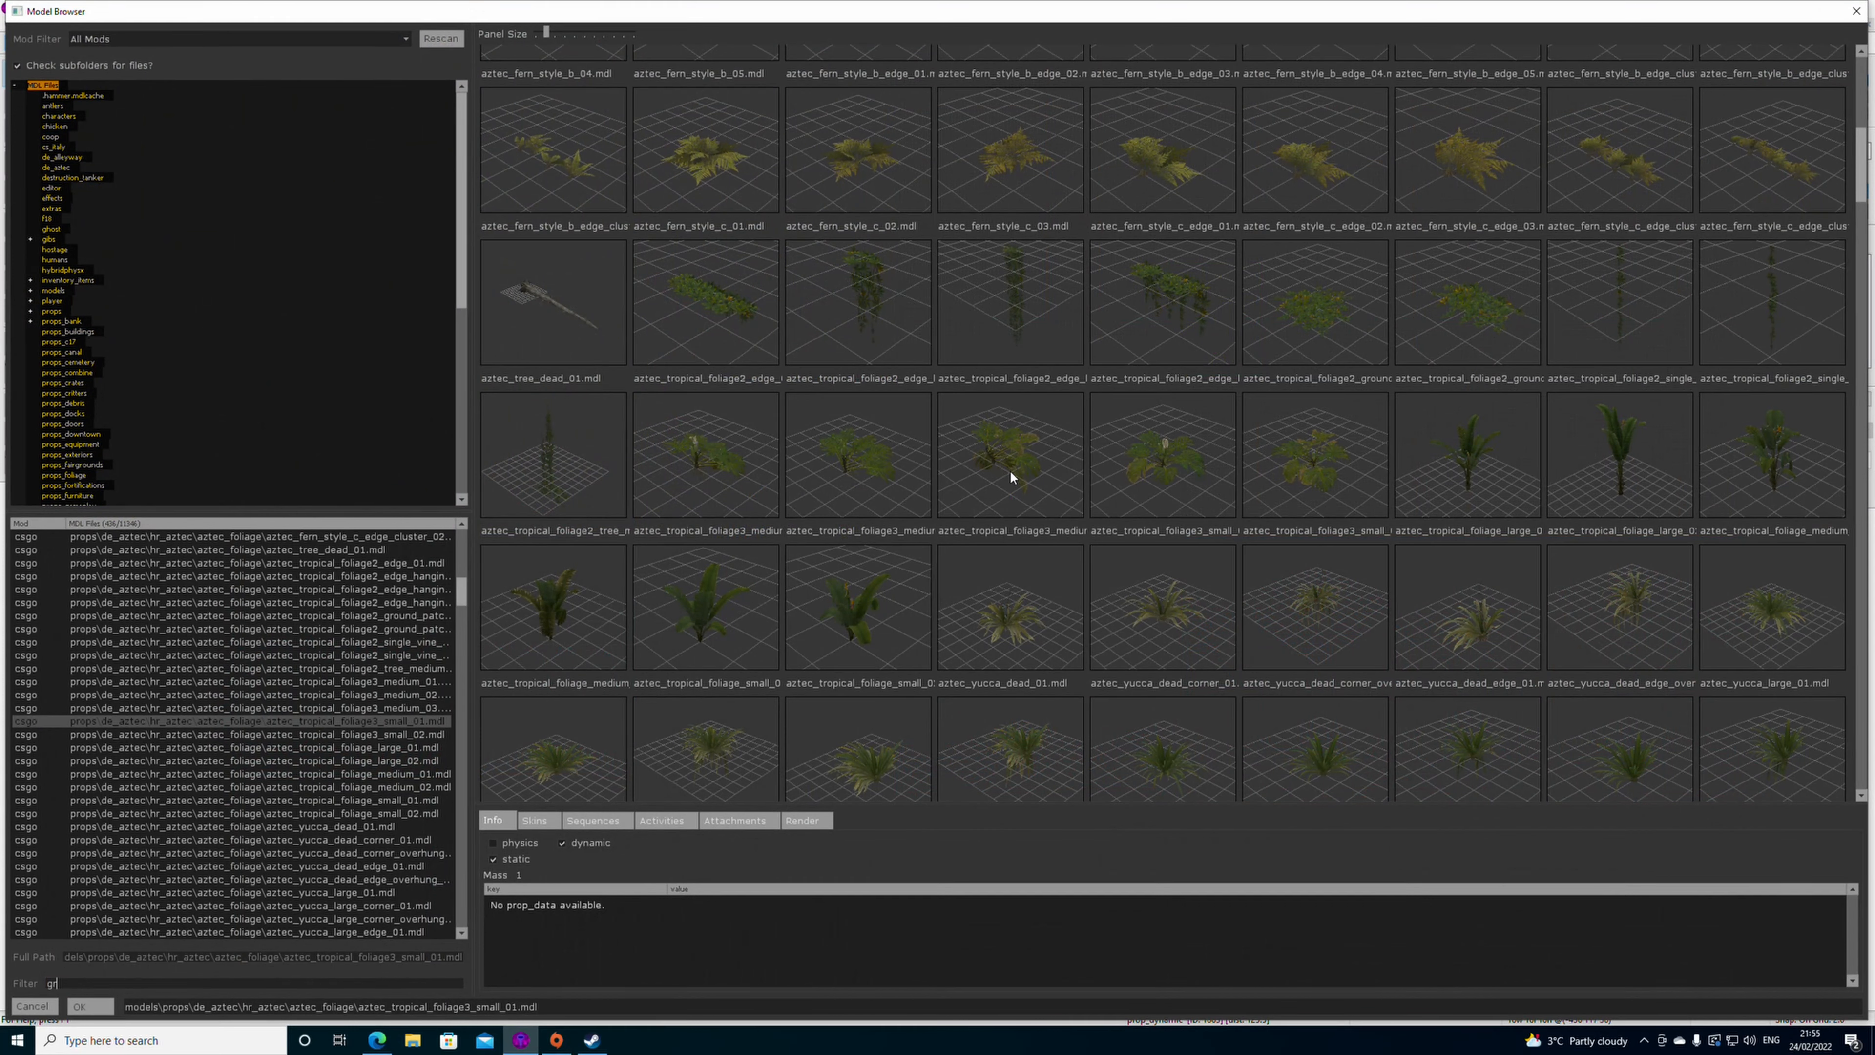
type("ass")
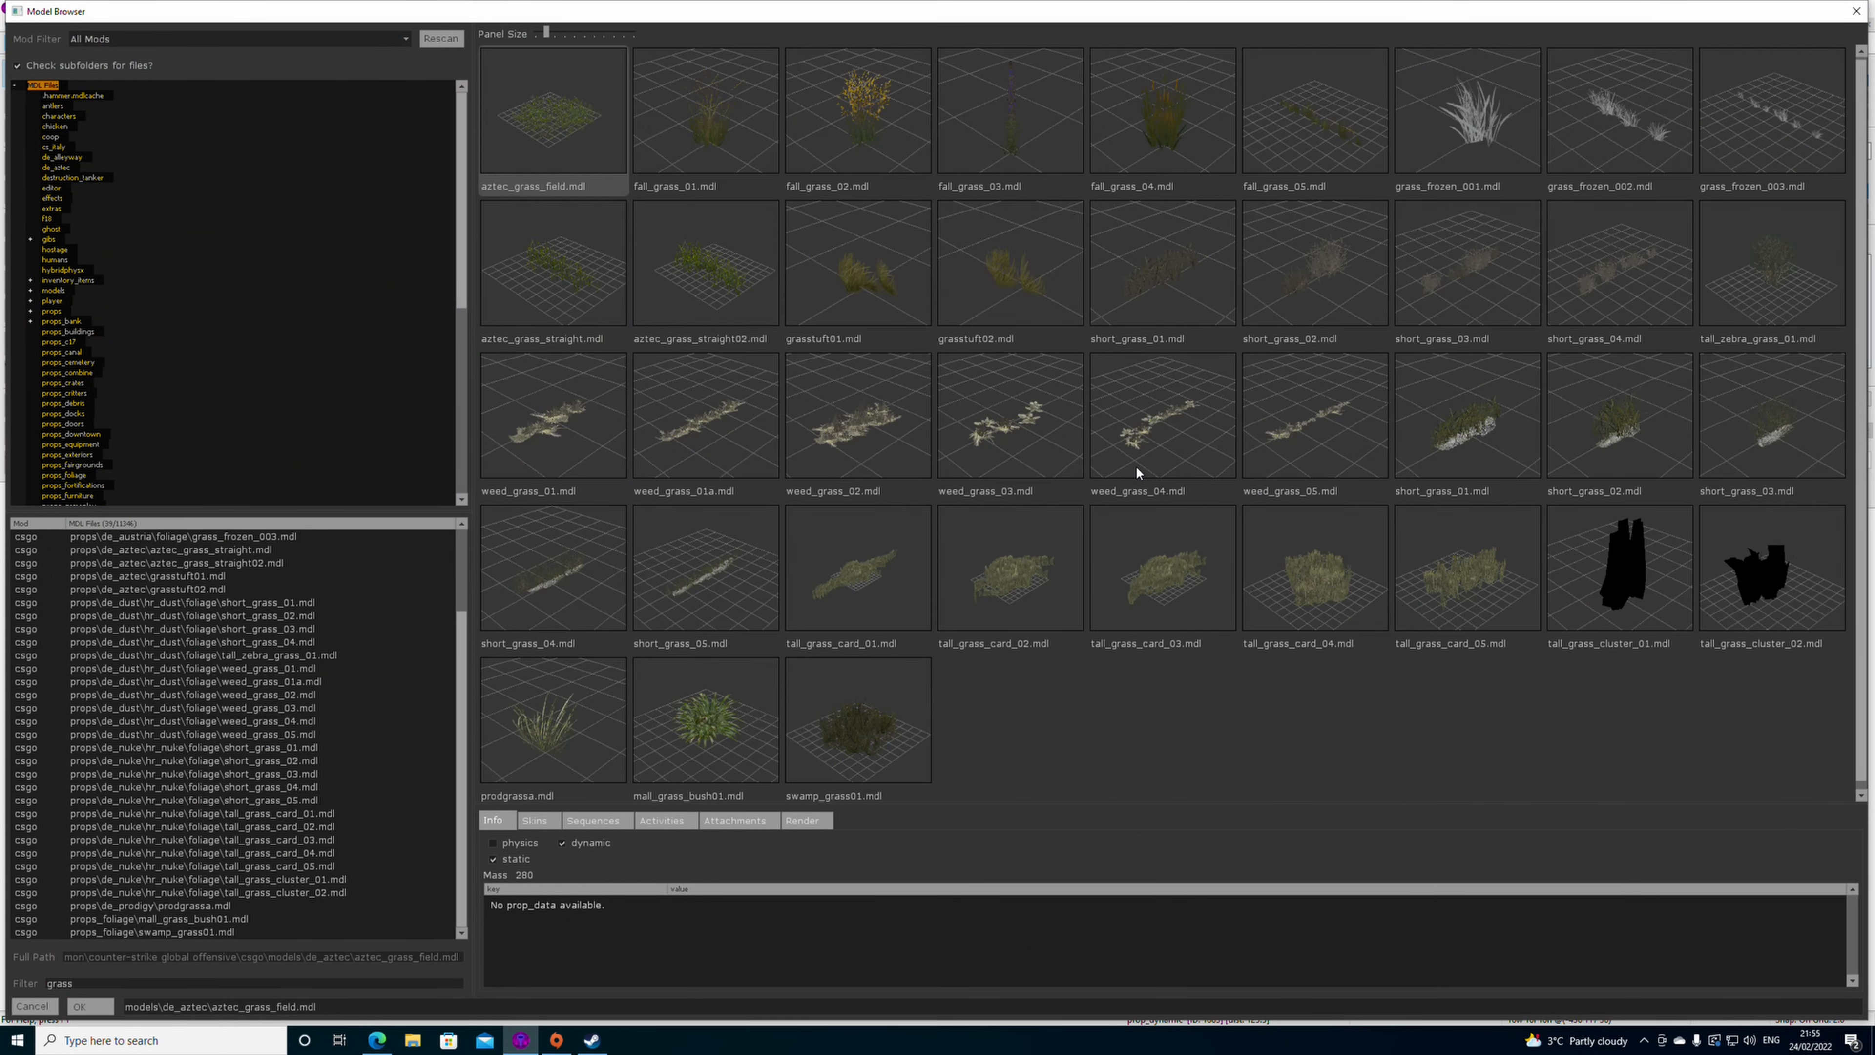
double_click(858, 719)
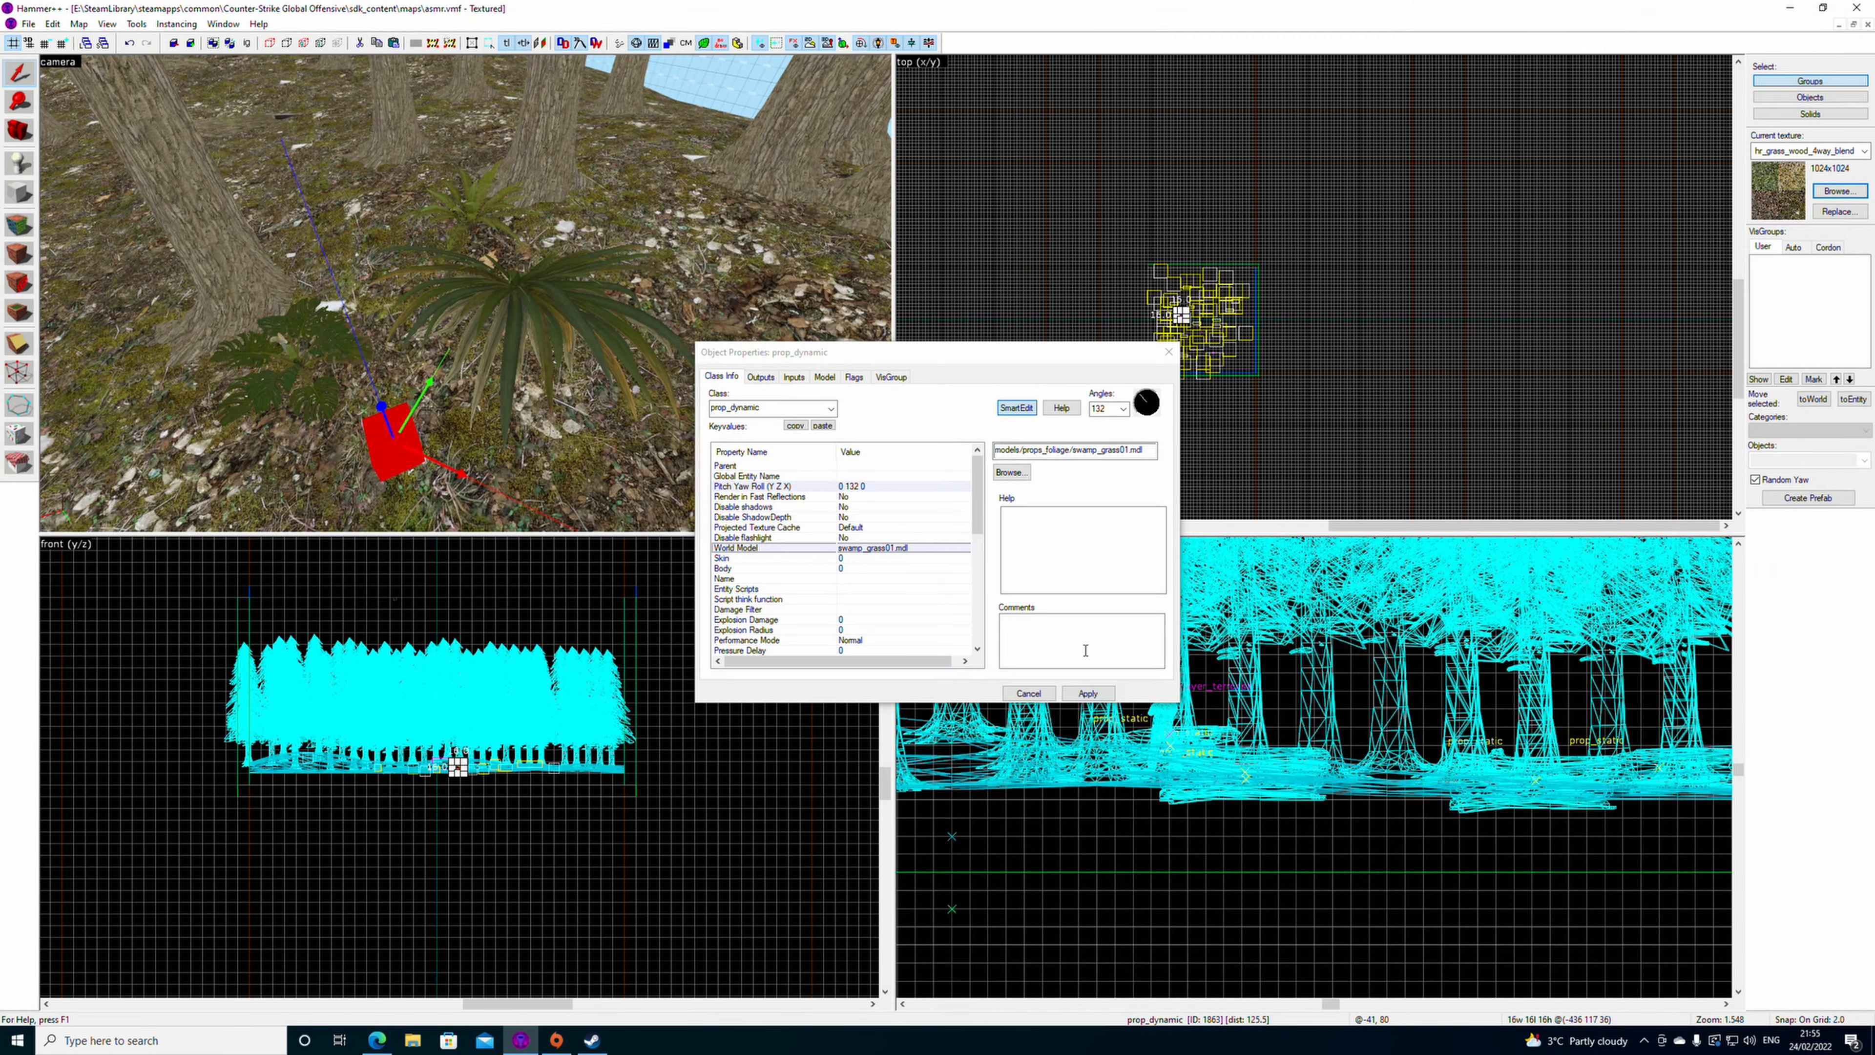
left_click(1088, 693)
left_click(1010, 472)
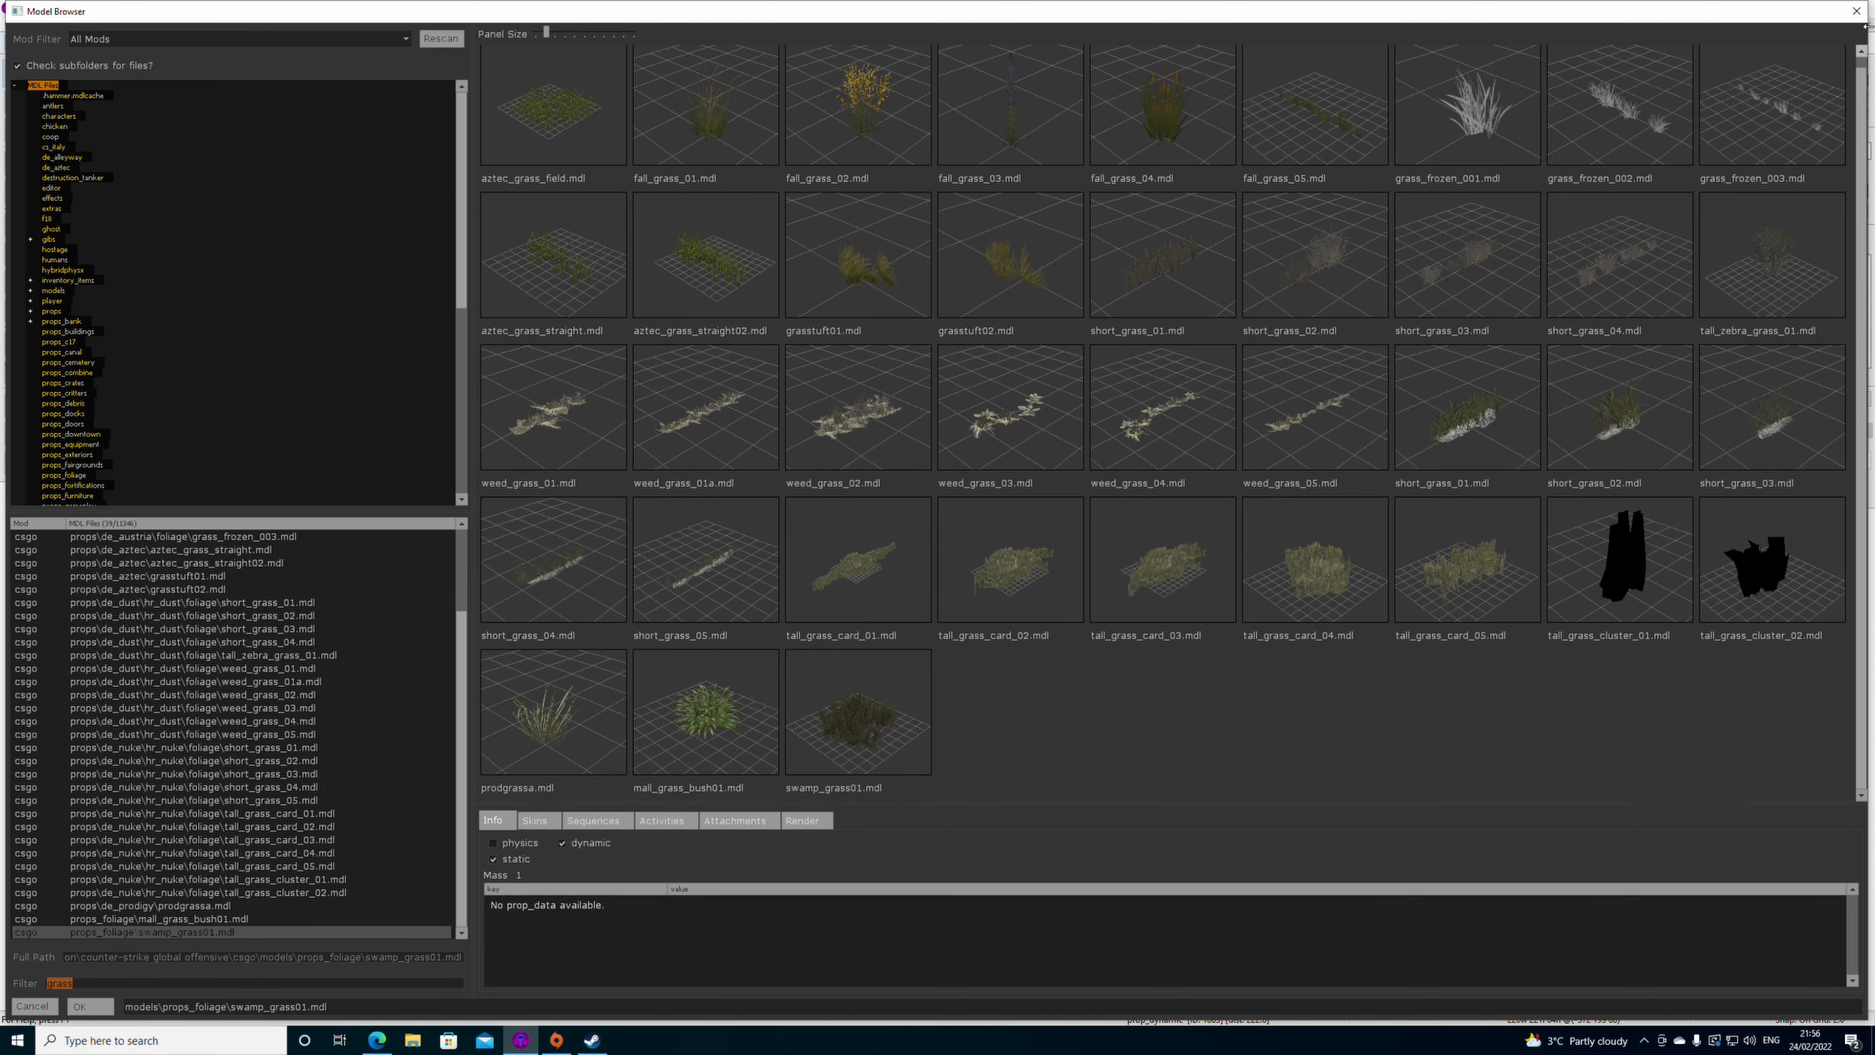
left_click(1856, 11)
left_click(1169, 352)
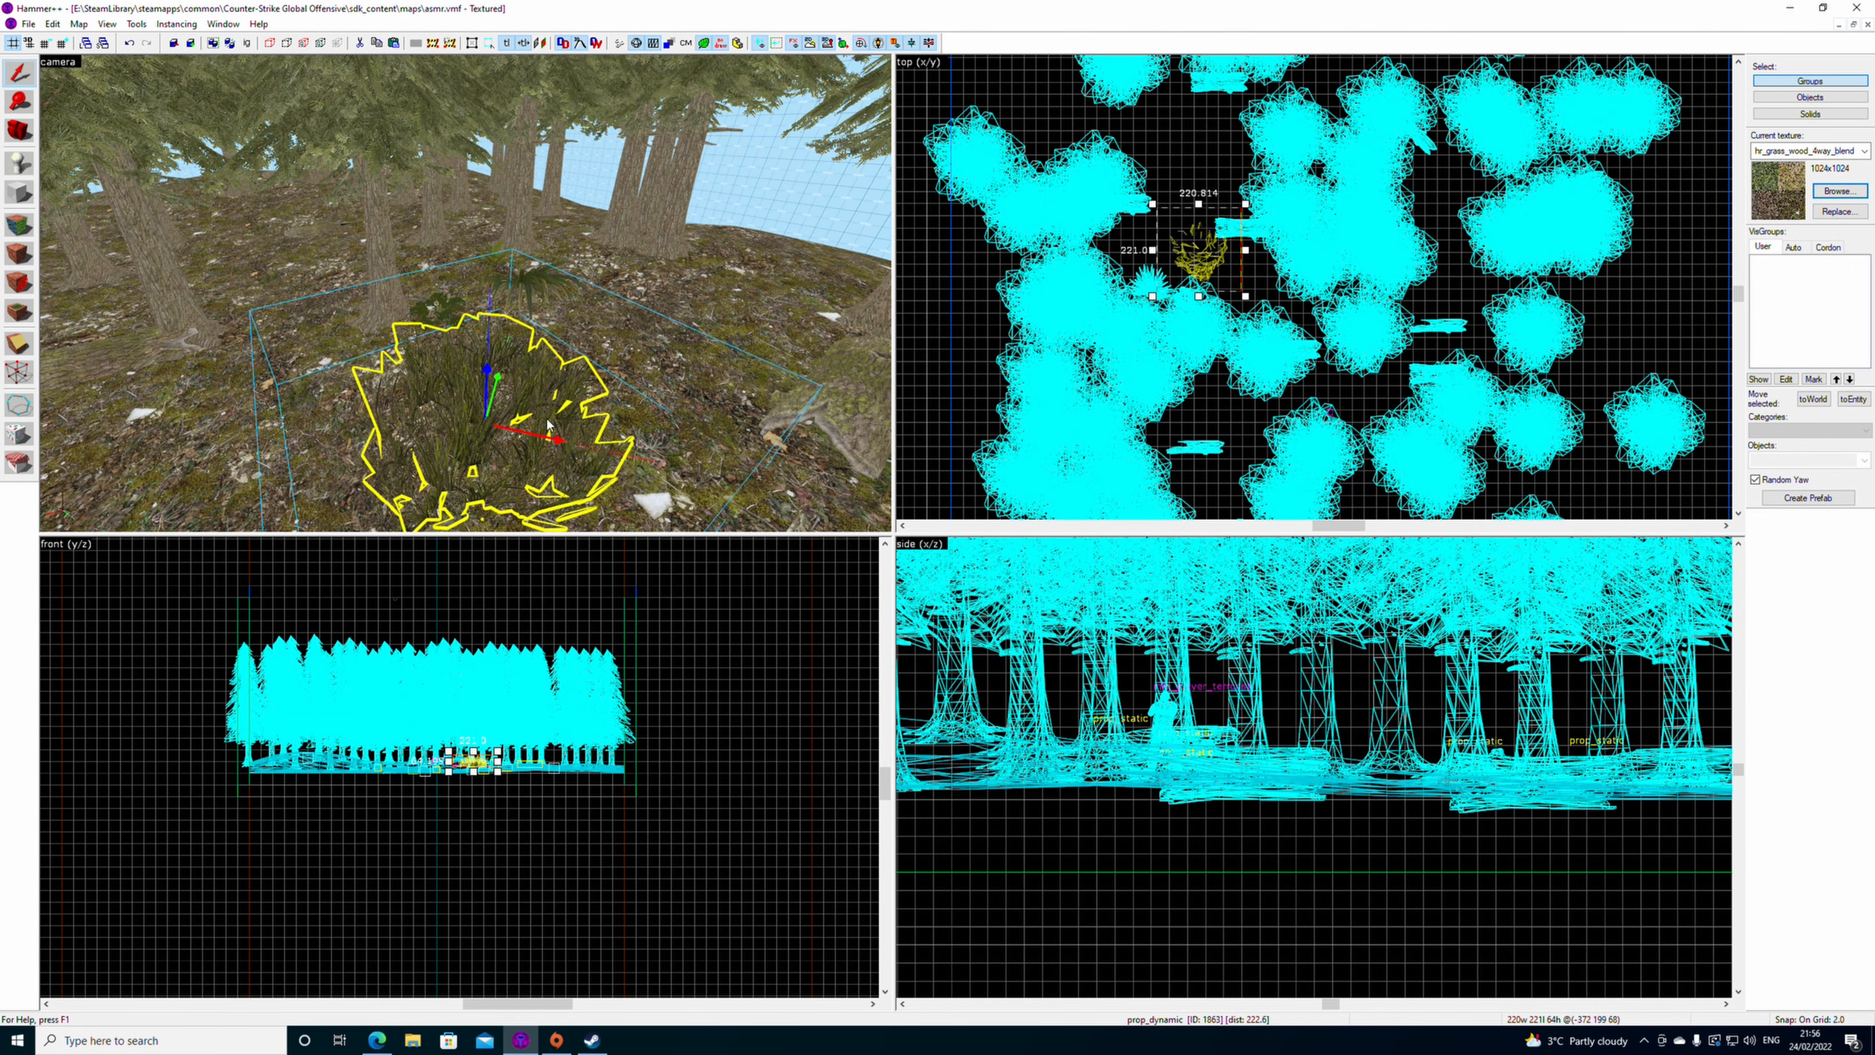
- Copy the world model path from the swamp grass prop's properties and close them
double_click(548, 425)
double_click(1086, 452)
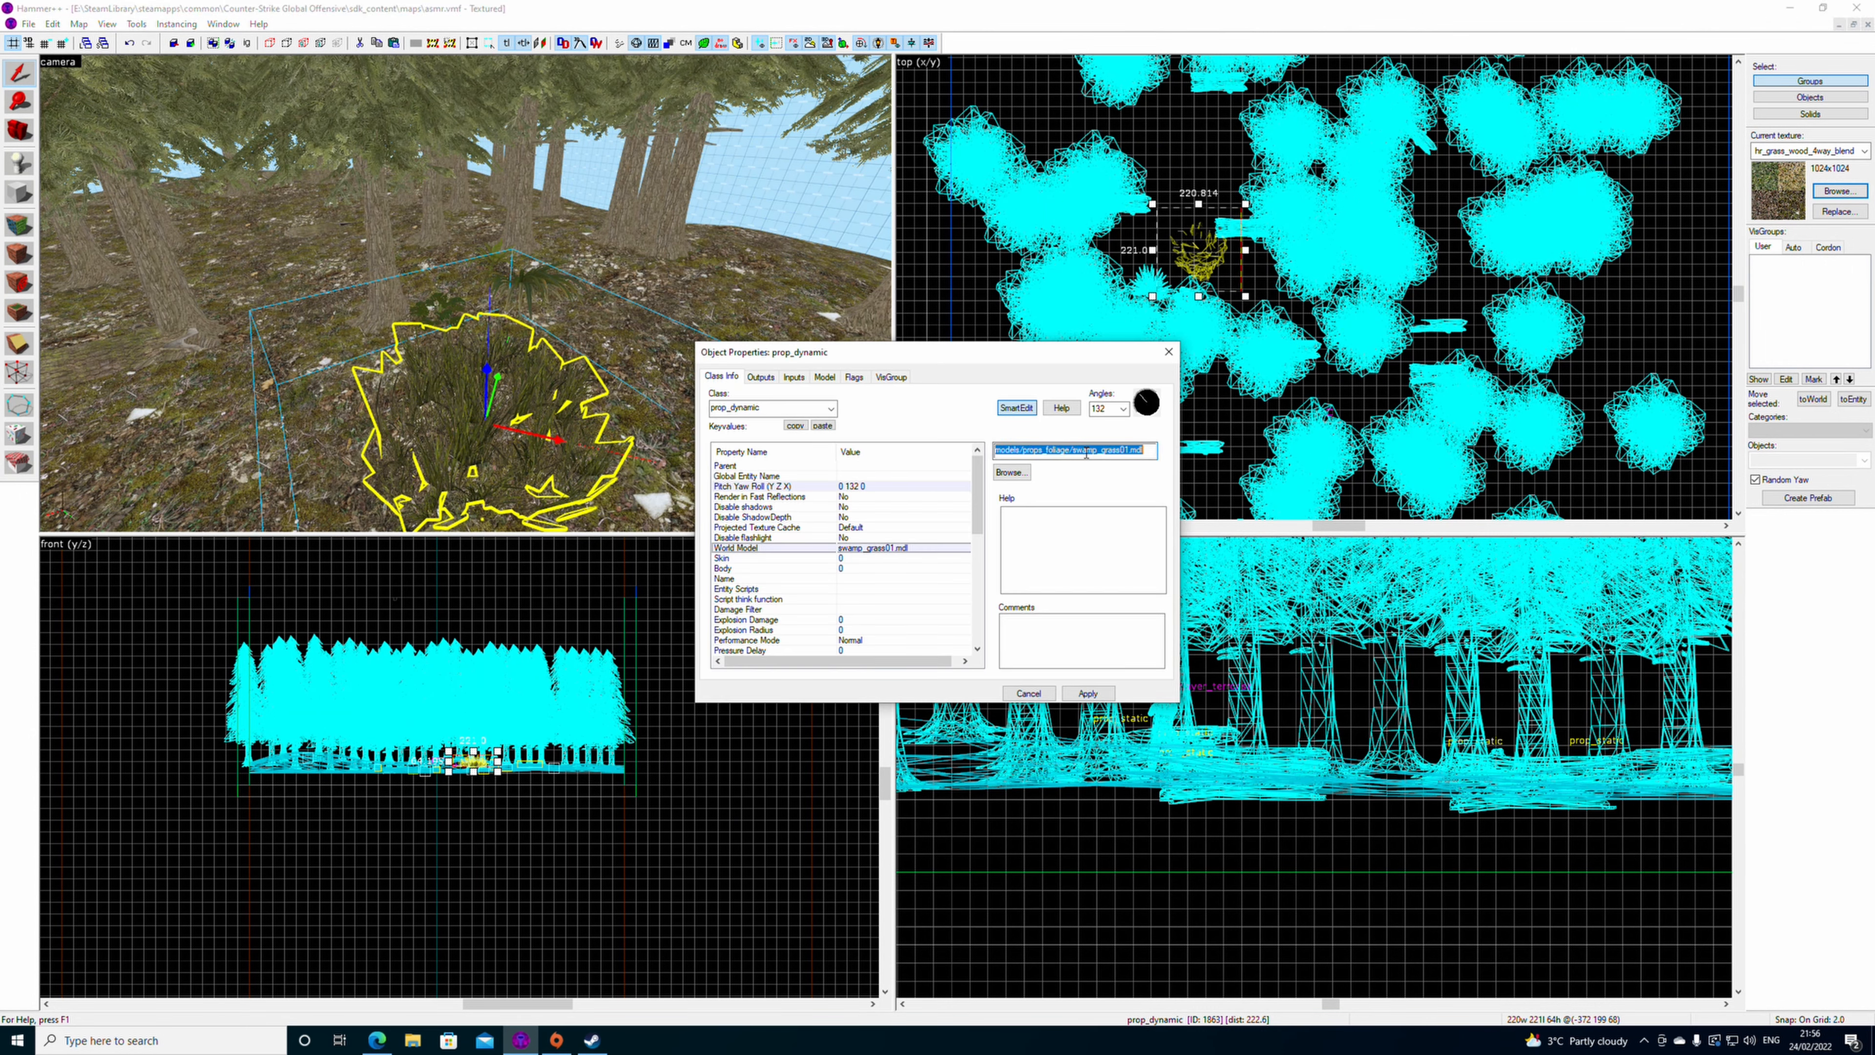
right_click(1085, 452)
left_click(1116, 500)
left_click(1168, 352)
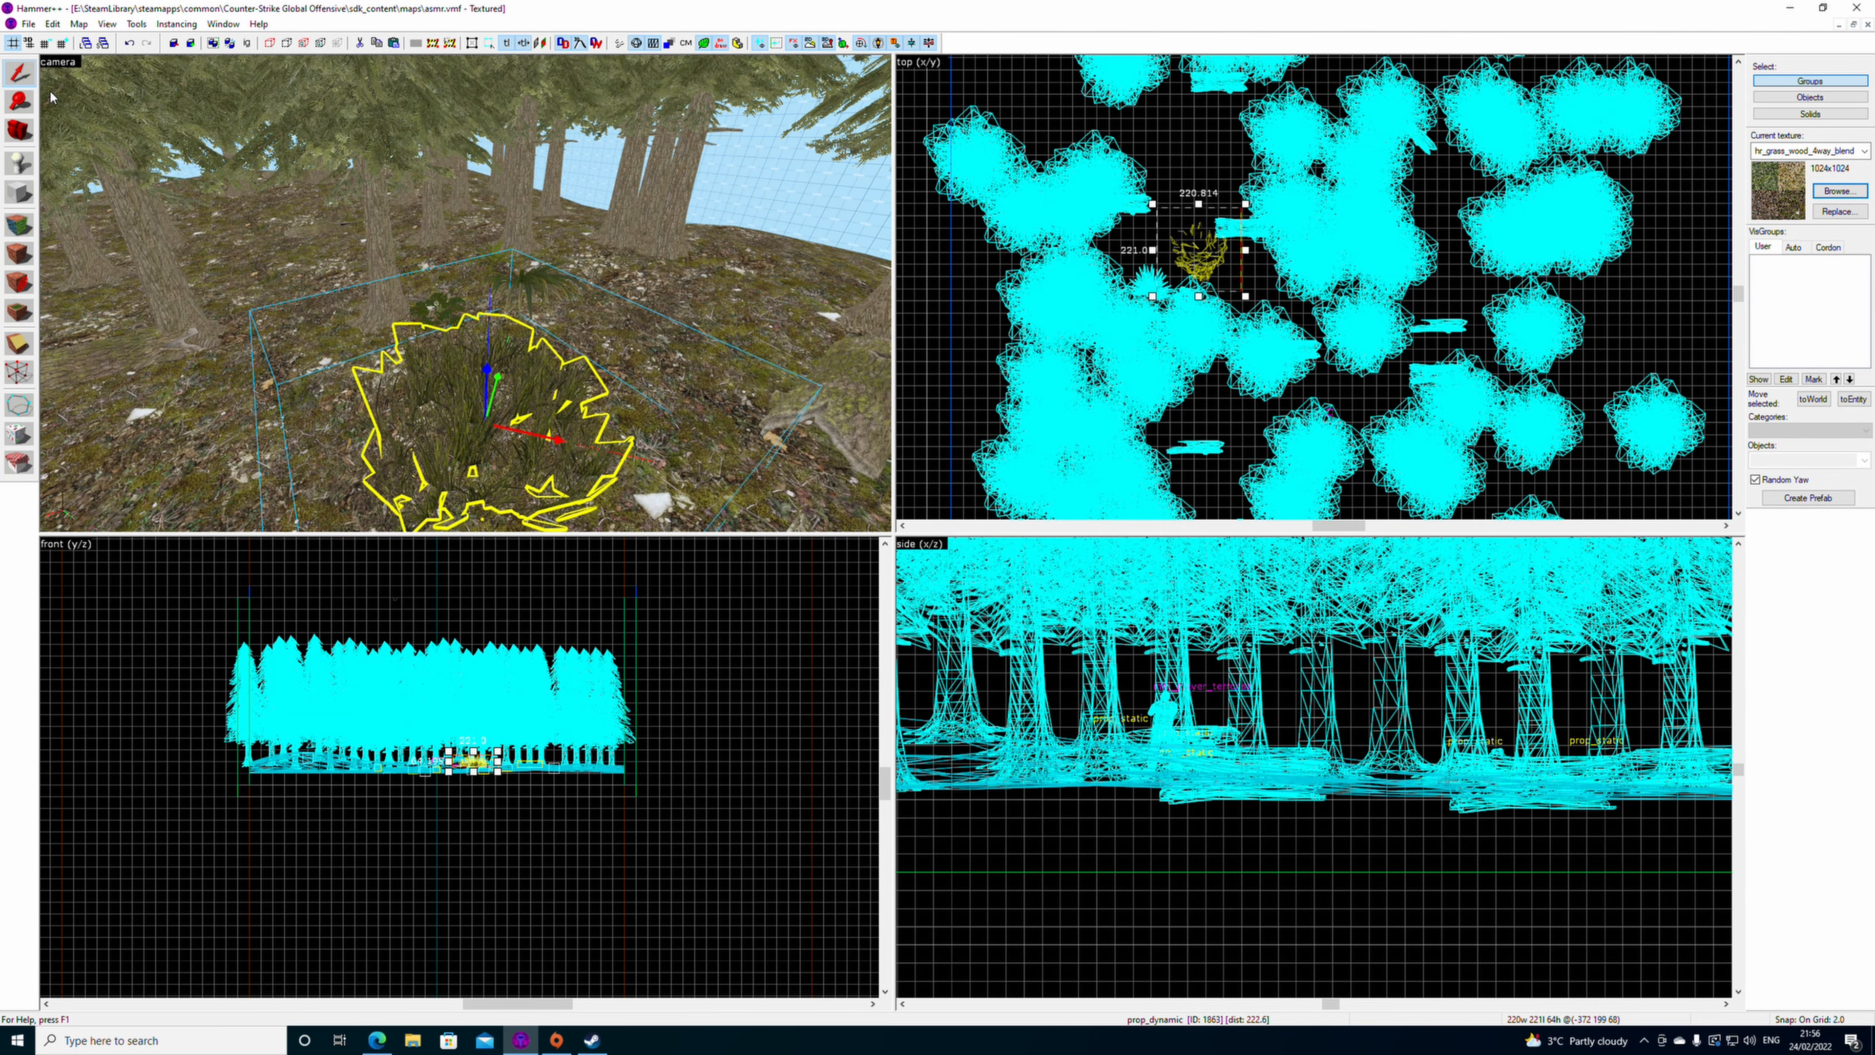
- Start the Entity Sprinkle tool, choose the Example: Forest Floor type, and open its source definition file
left_click(19, 434)
left_click(140, 69)
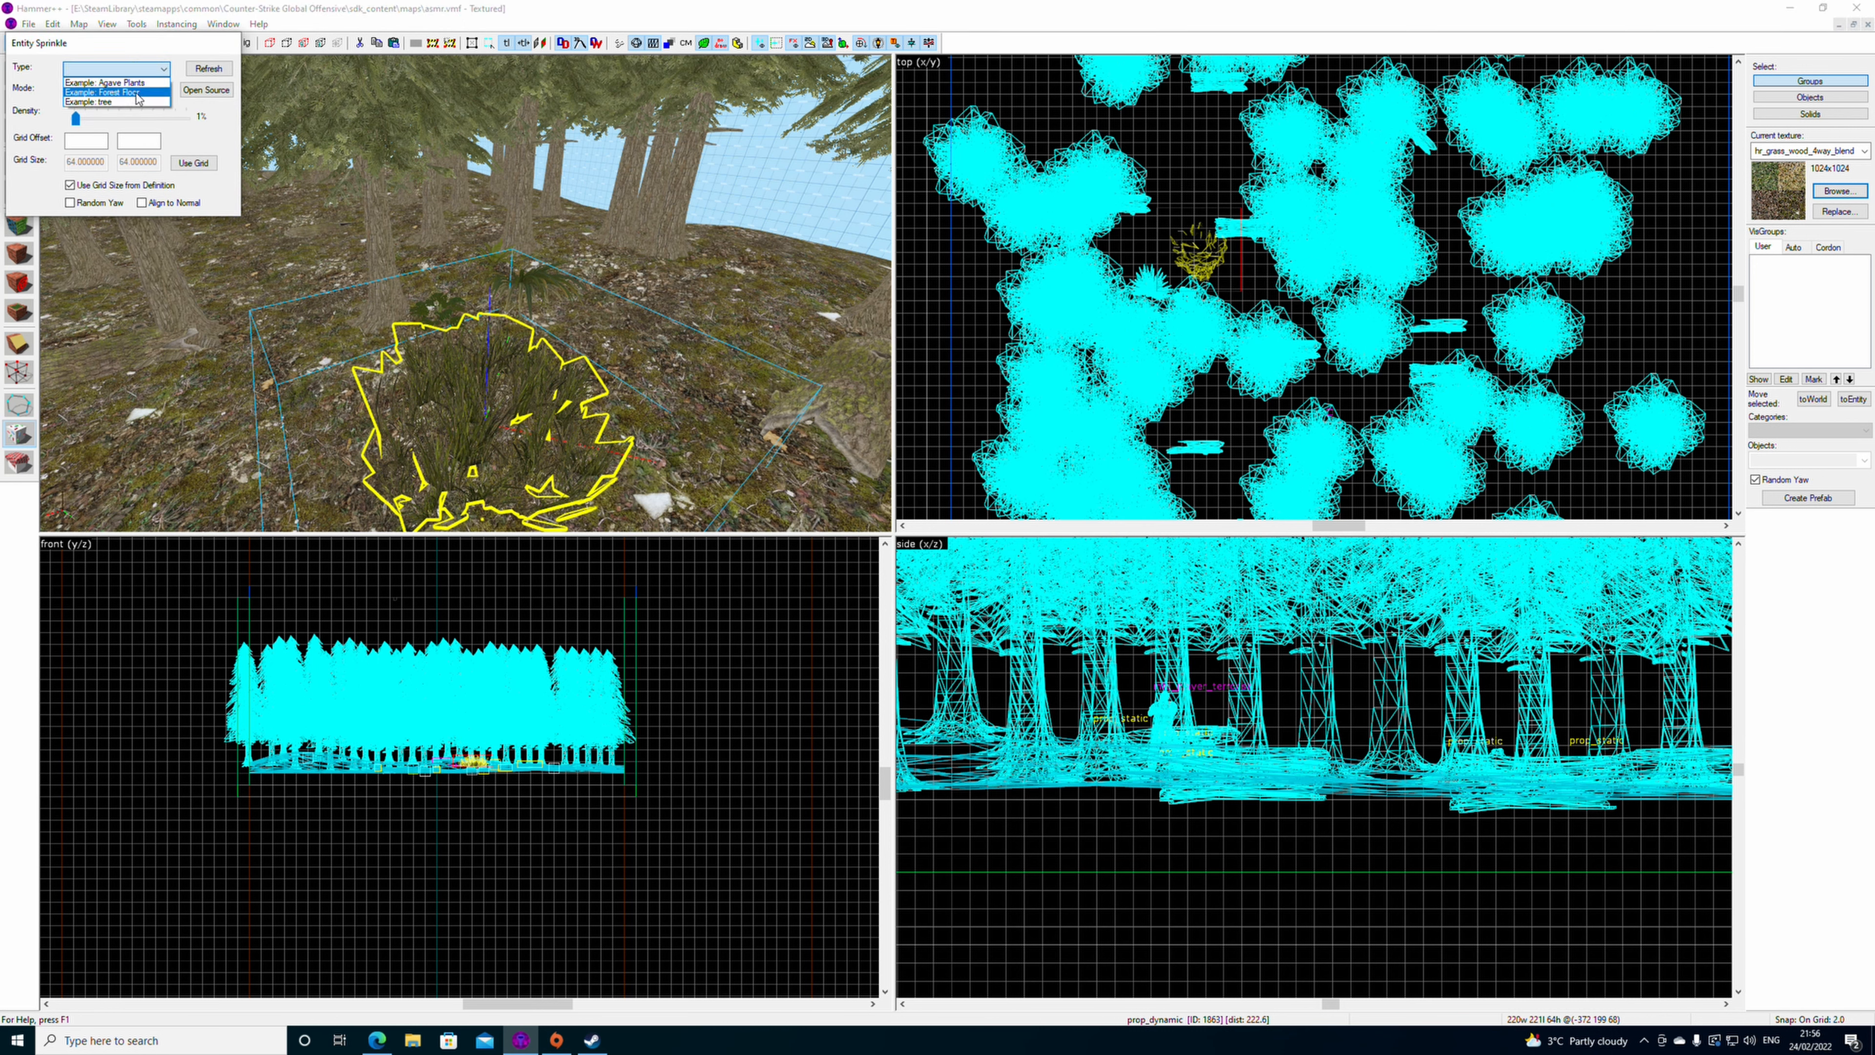
left_click(138, 92)
left_click(207, 90)
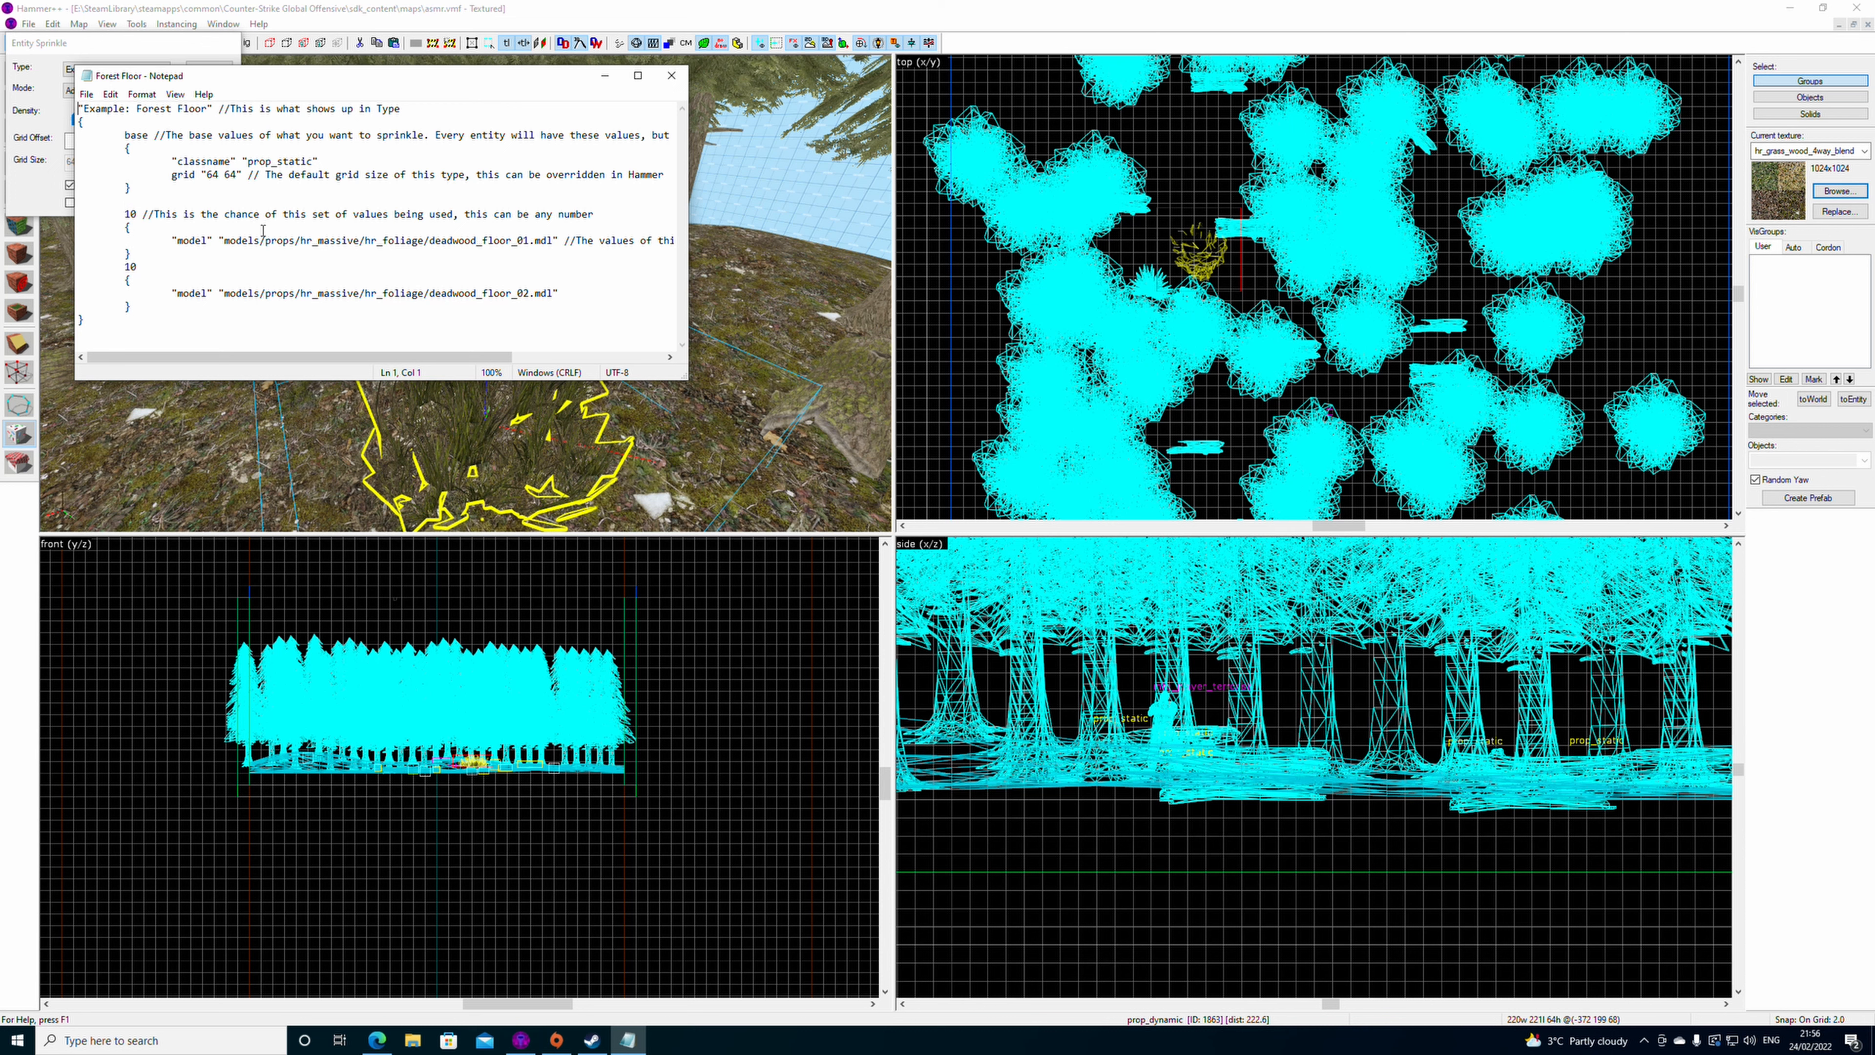
- Add two copies of the deadwood_floor_02.mdl block, each with chance 10, before the definition's final closing brace
left_click(125, 267)
left_click_drag(125, 267, 132, 305)
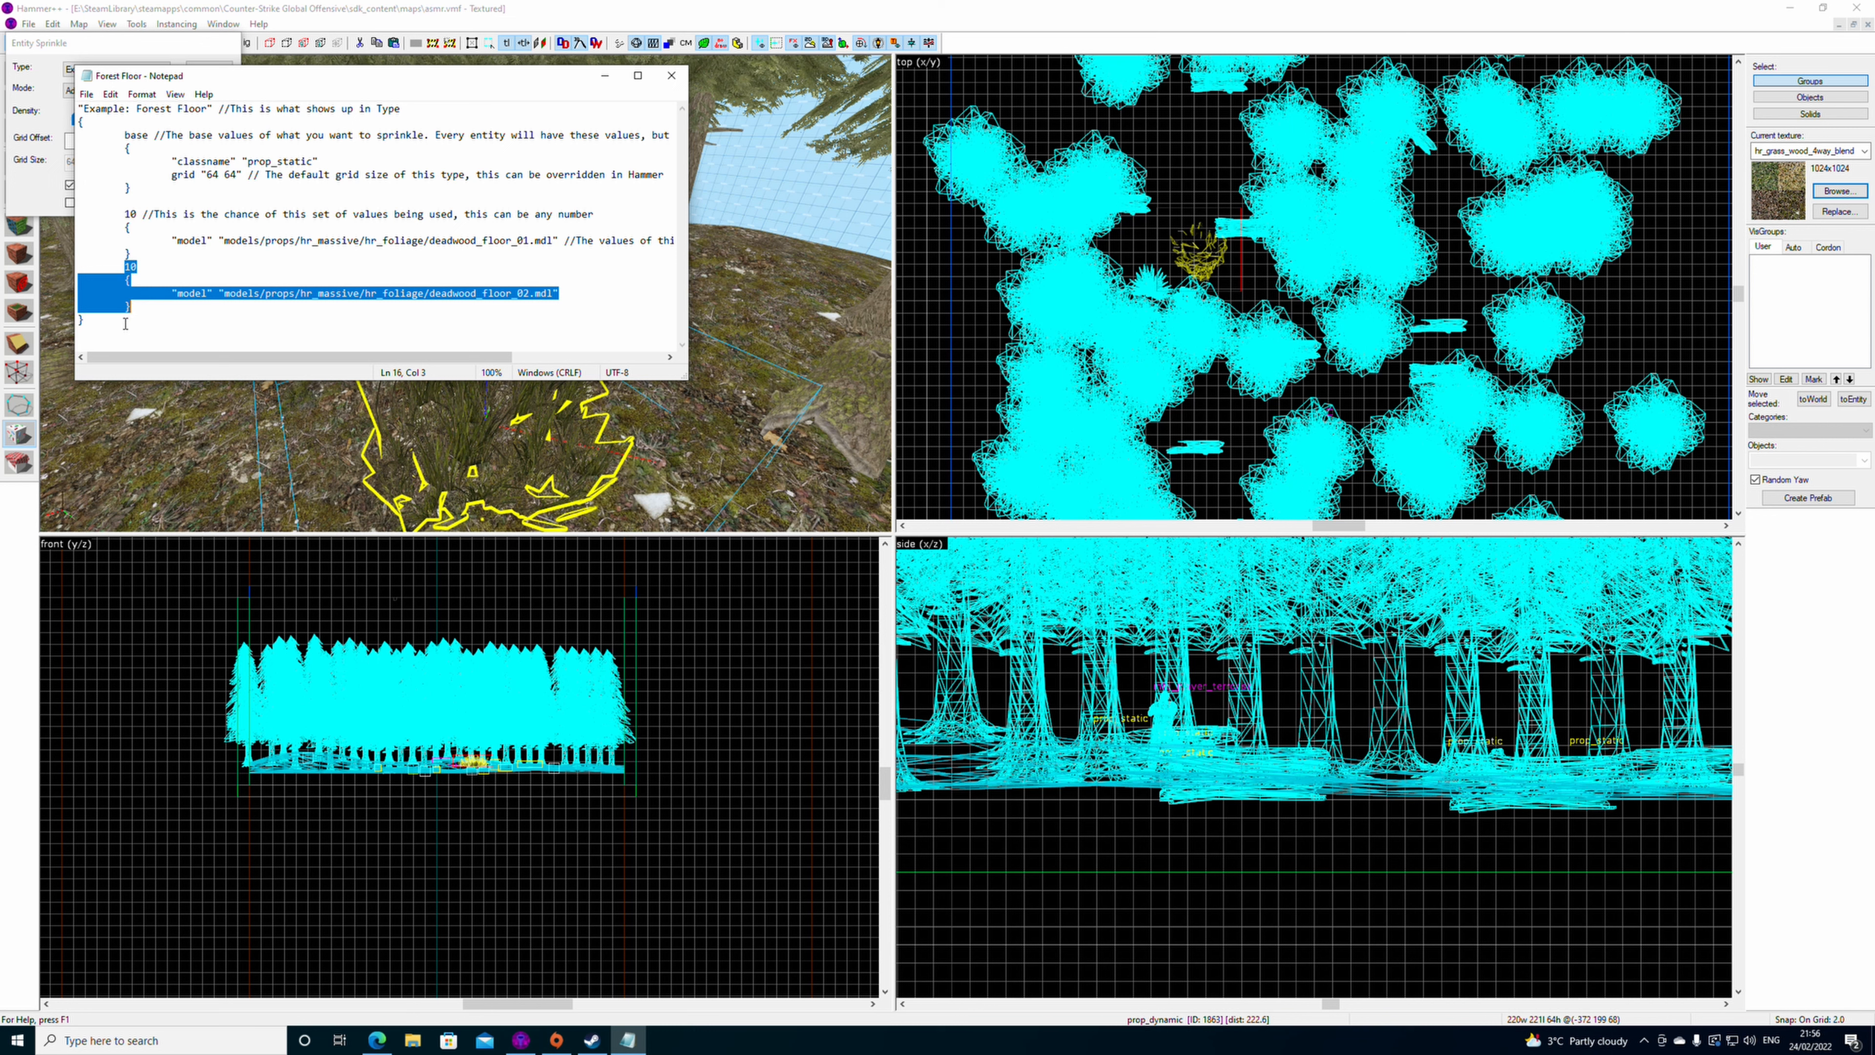
left_click(125, 323)
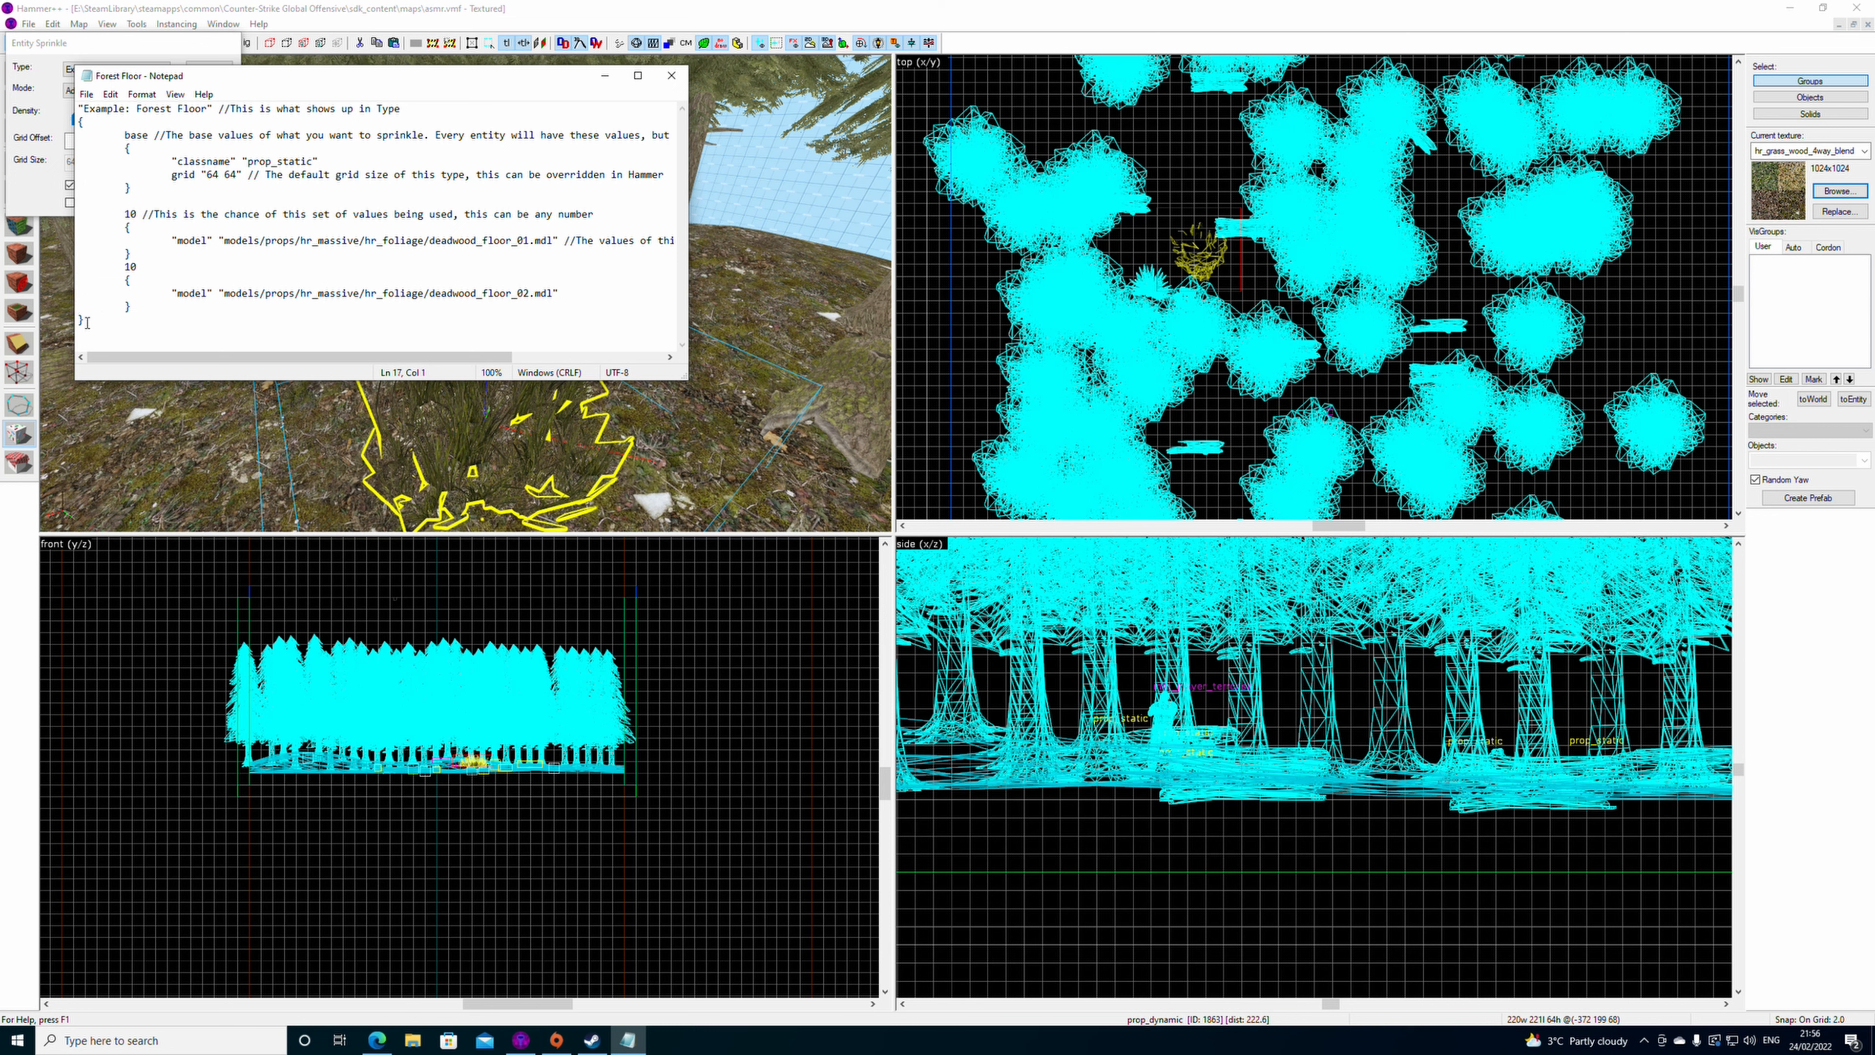
key("Return")
key("Up")
key("ctrl+v")
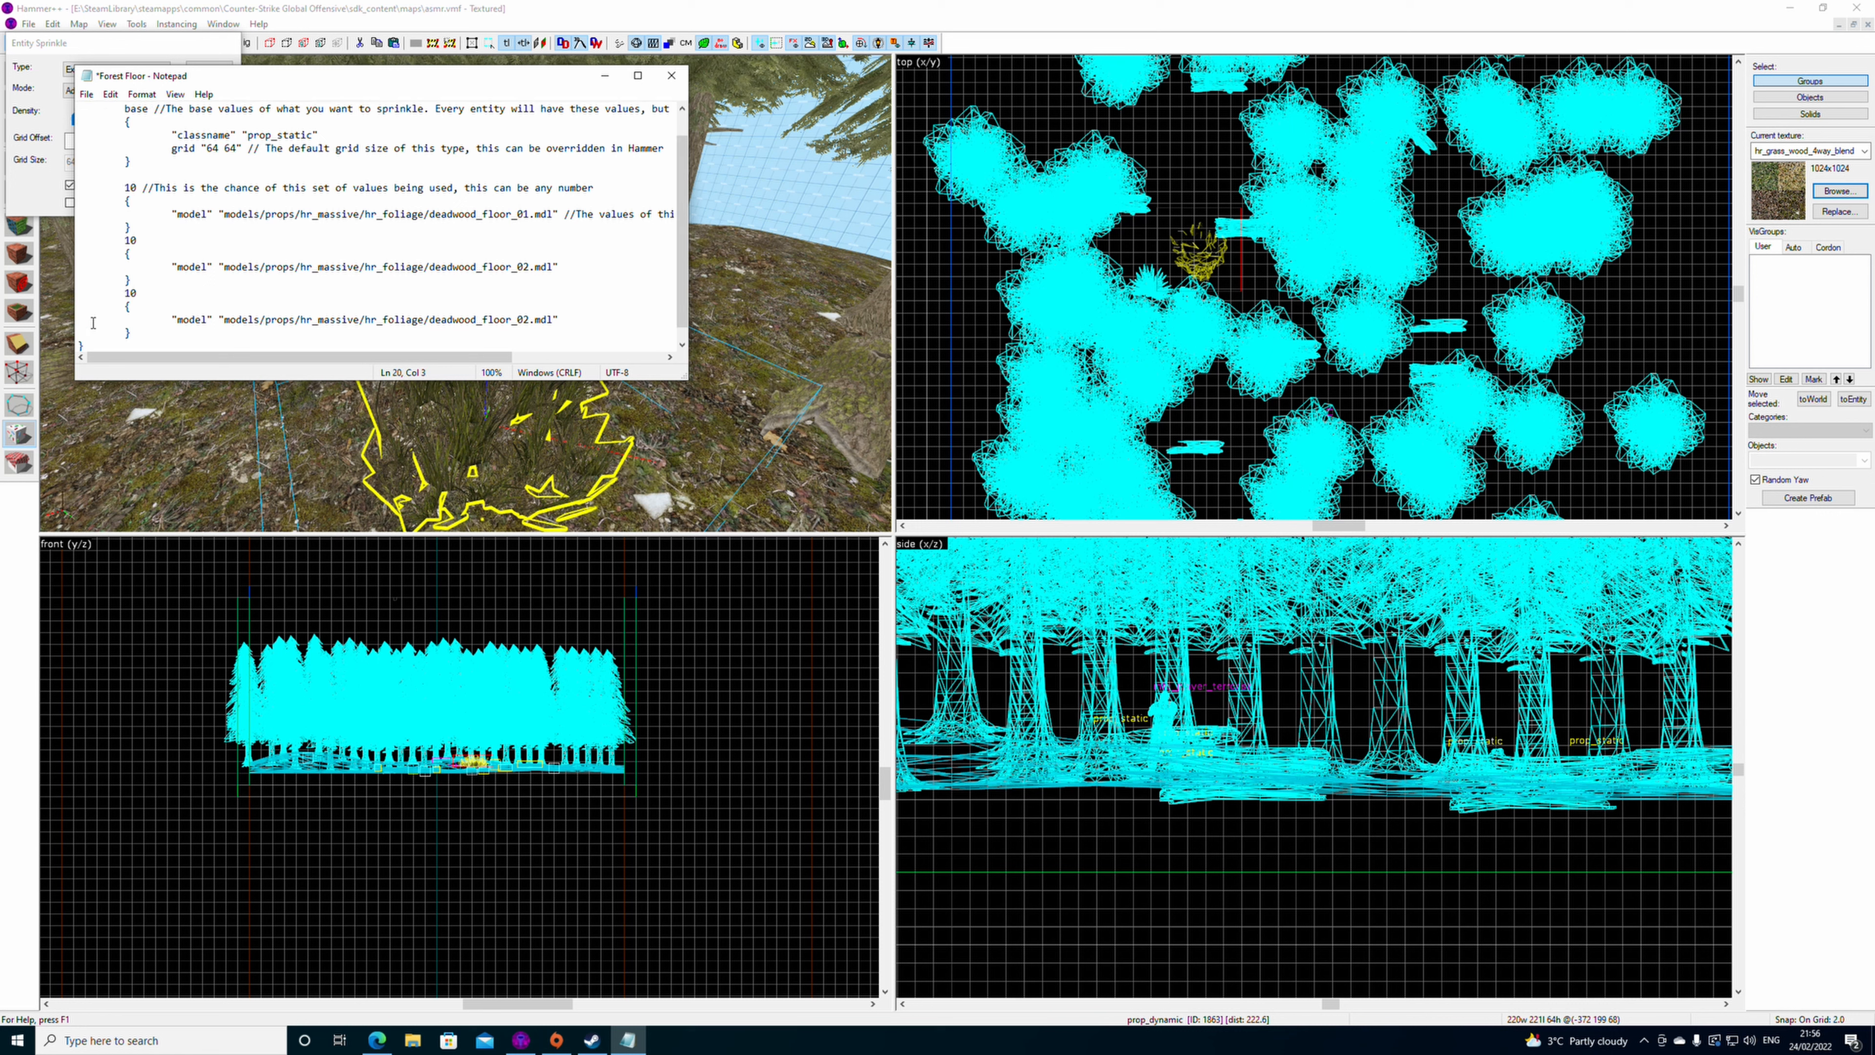
scroll(121, 327, "down", 1)
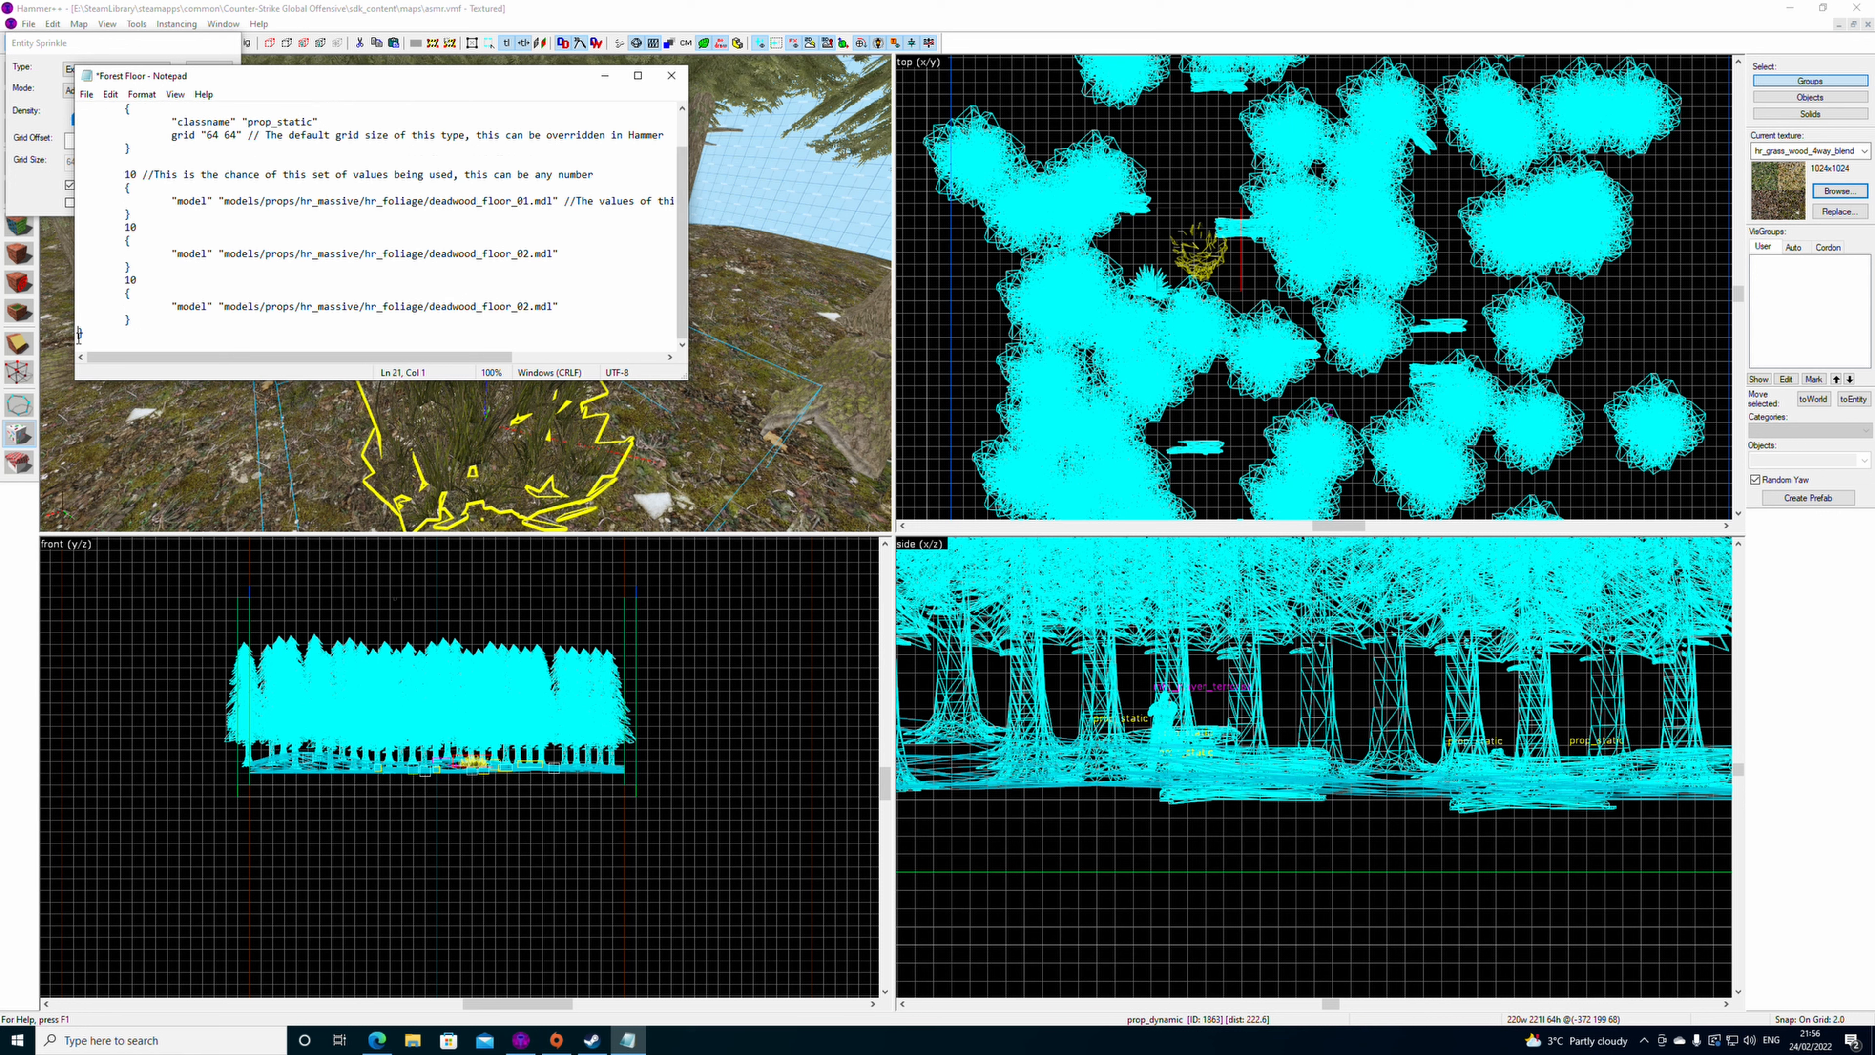
key("Return")
key("Down")
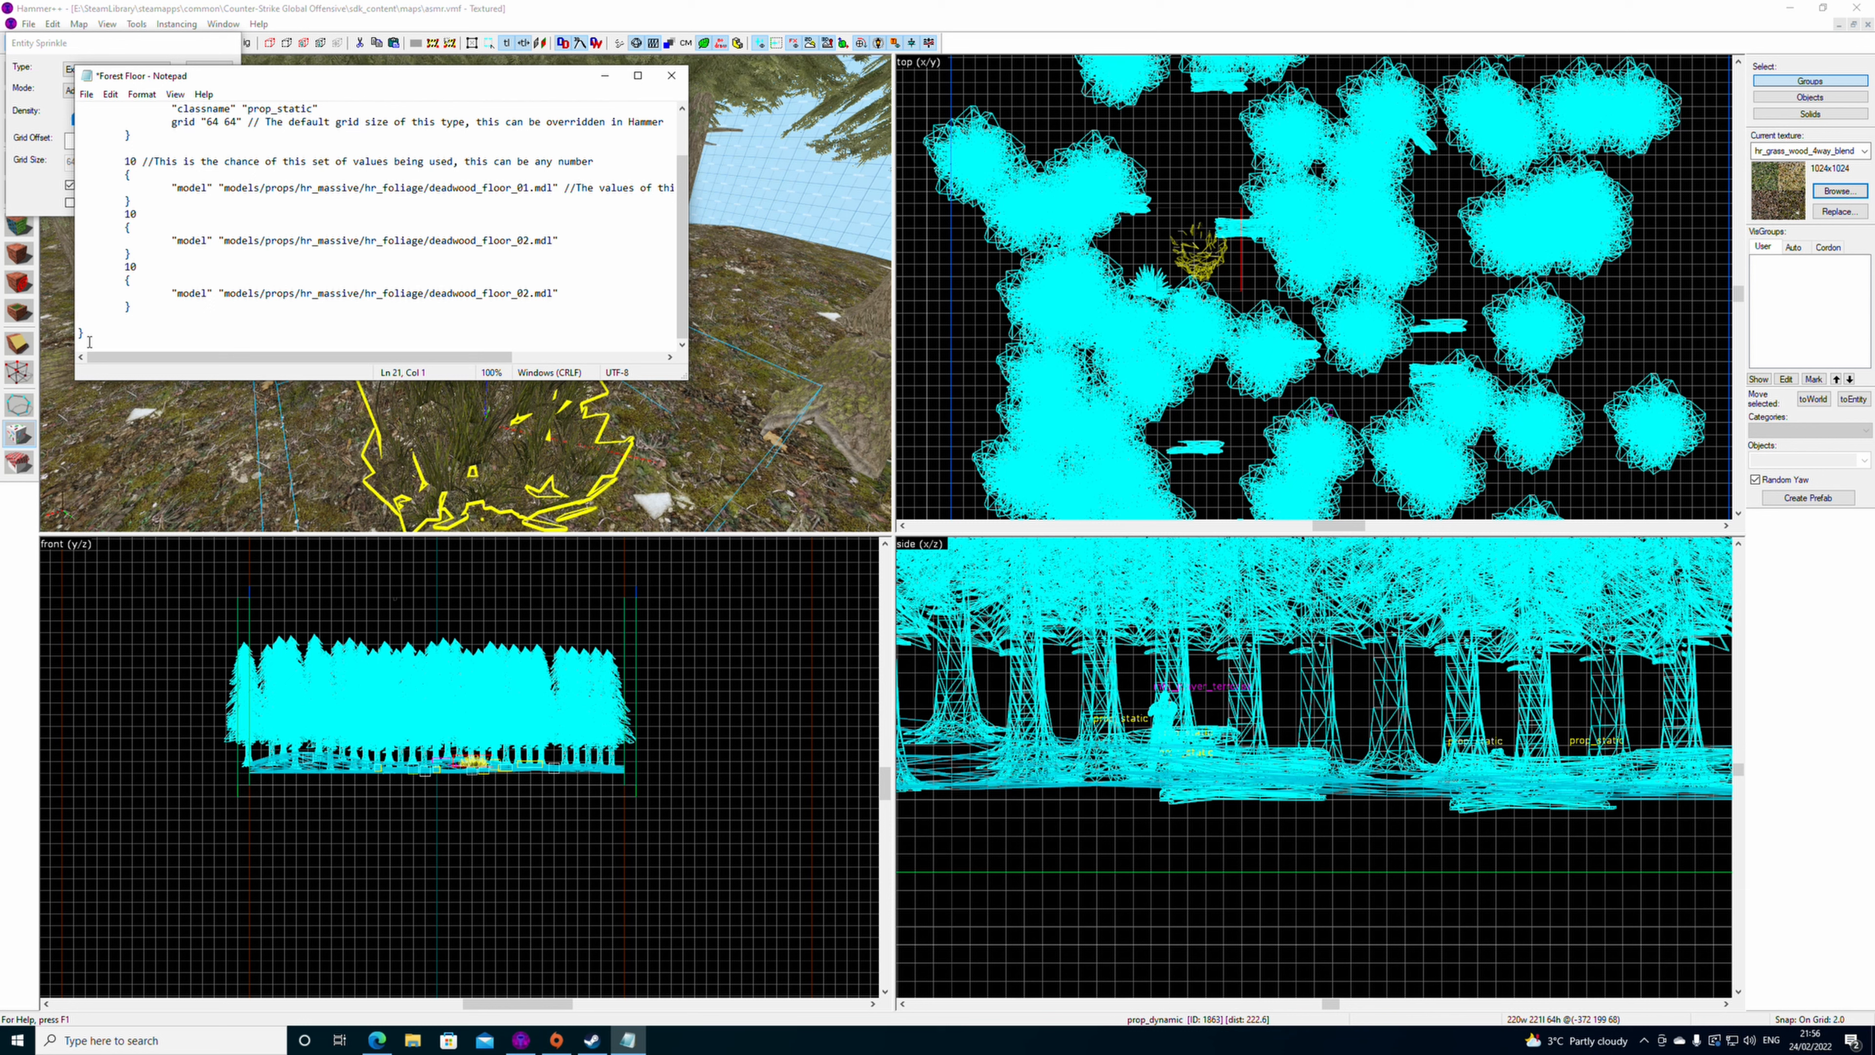
type("10 \t{ \t\t\"model\" \"models/props/hr_massive/hr_foliage/deadwood_floor_02.mdl\" \t}")
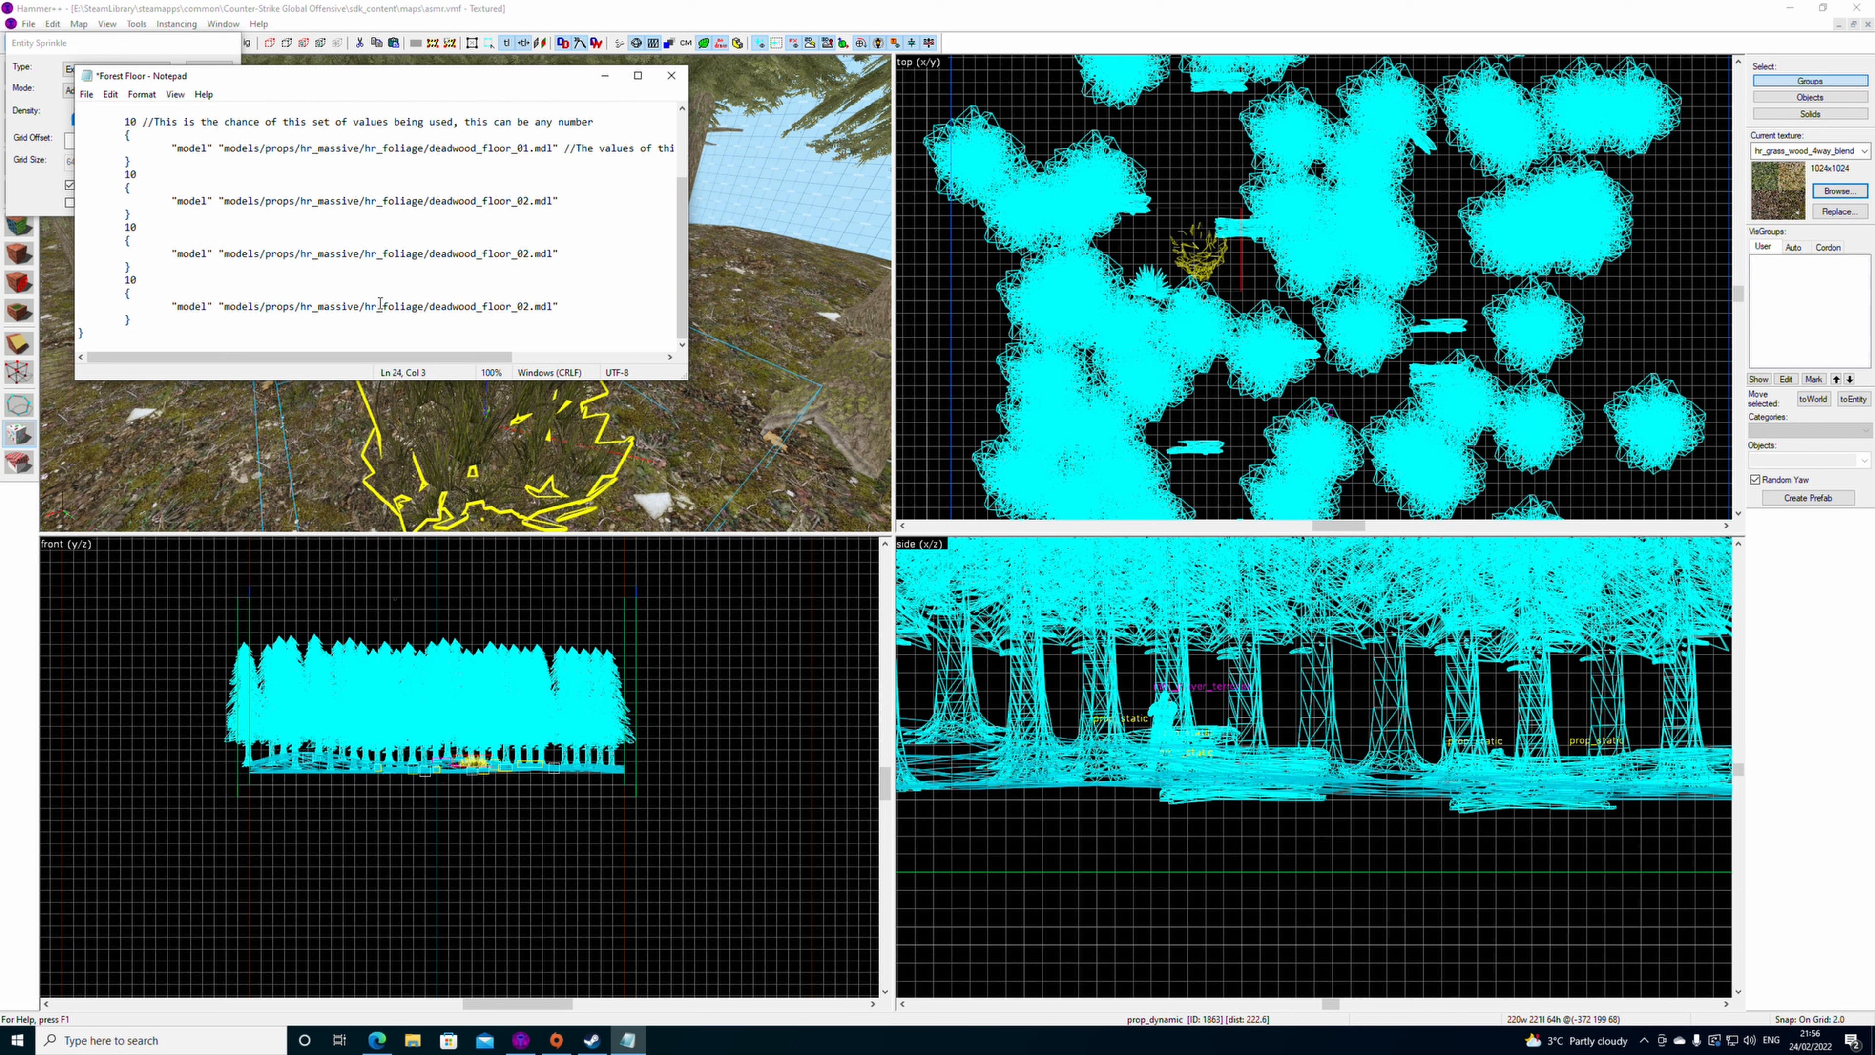
- Try to paste over the model path in the first duplicated block, and undo the paste
scroll(395, 308, "up", 1)
scroll(395, 308, "up", 2)
scroll(395, 308, "down", 3)
left_click_drag(554, 254, 224, 254)
type("10 \t{ \t\t\"model\" \"models/props/hr_massive/hr_foliage/deadwood_floor_02.mdl\" \t}")
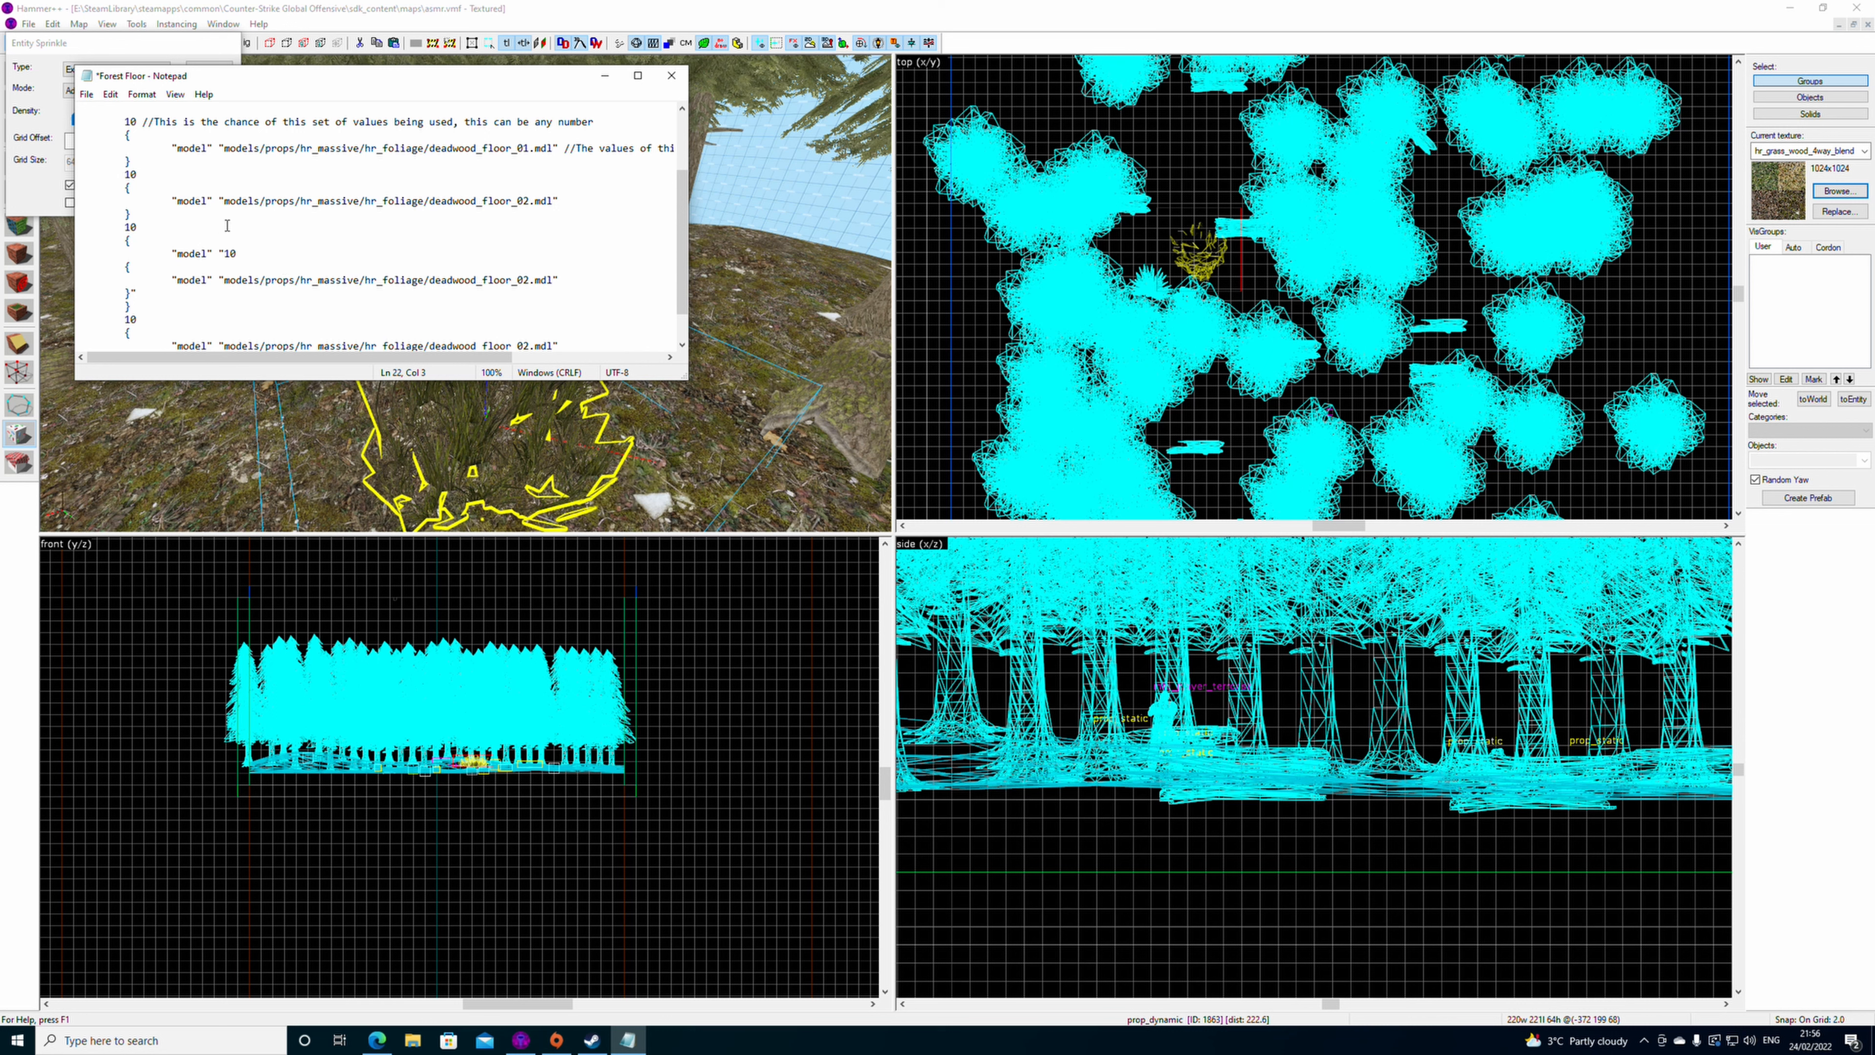
left_click(85, 95)
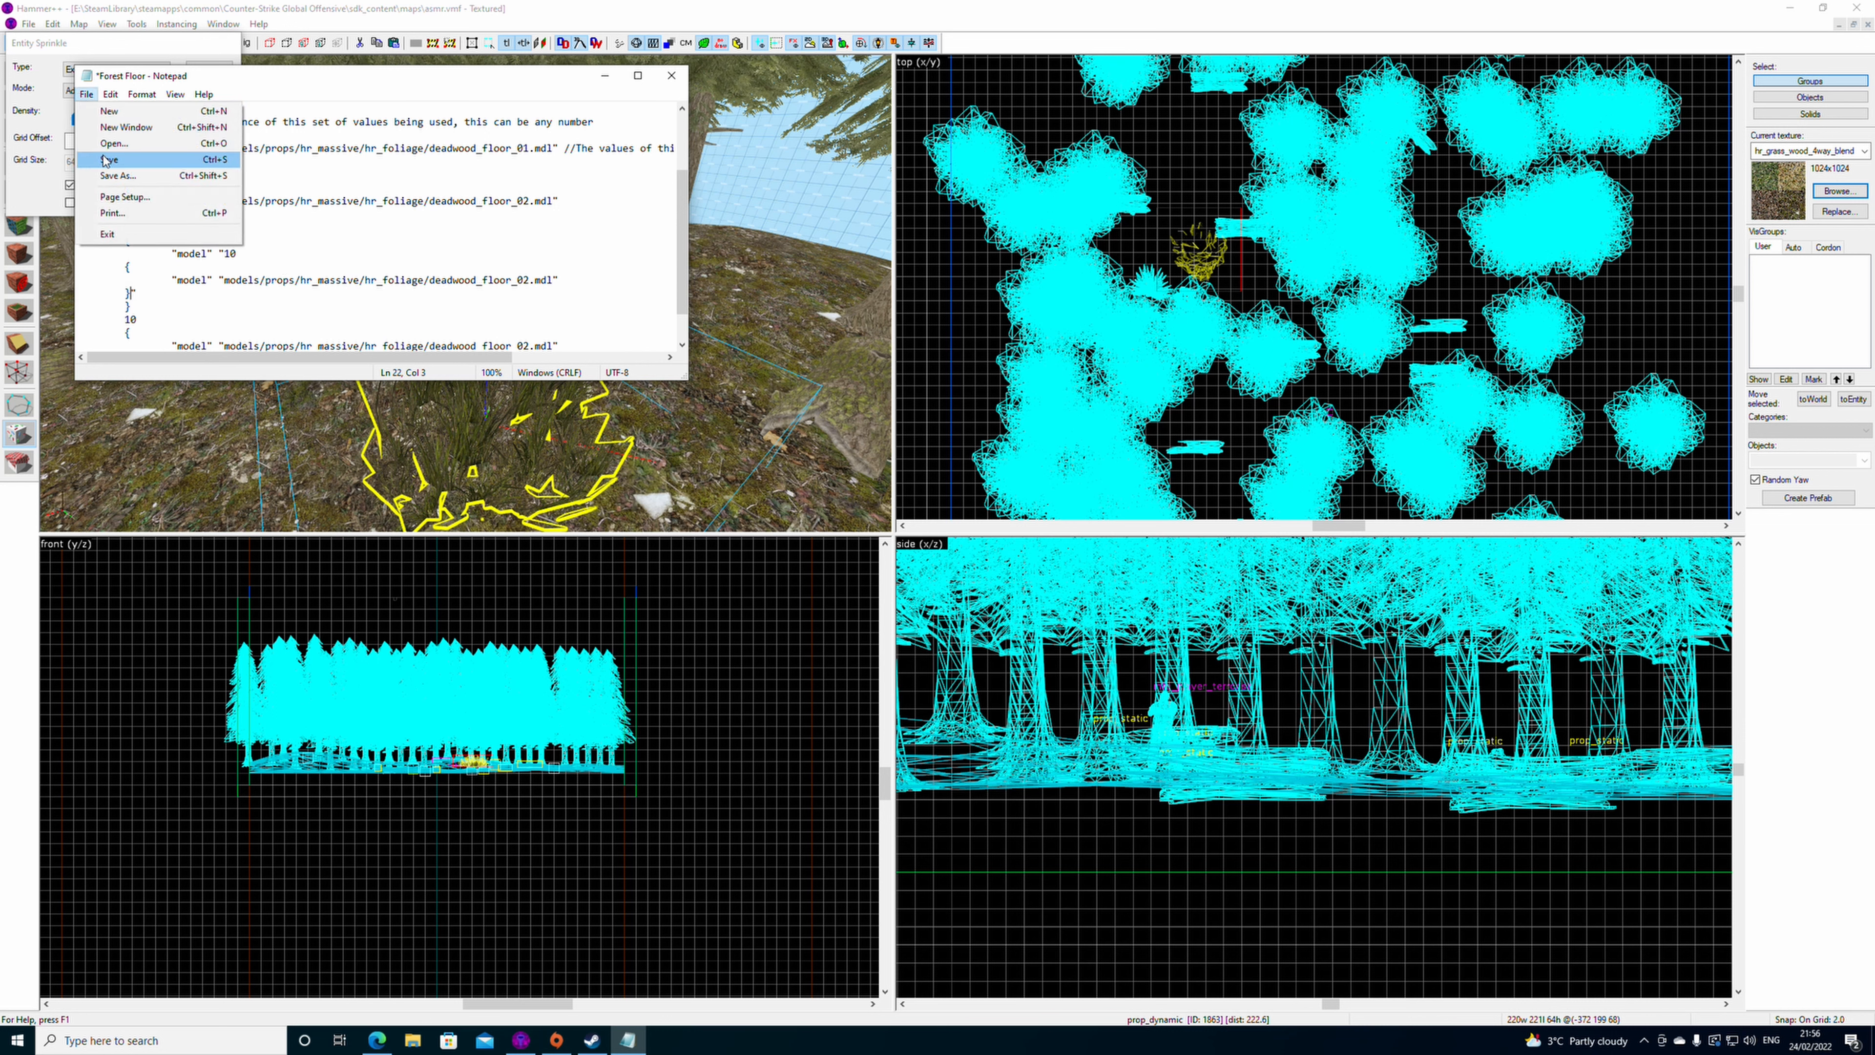
left_click(127, 111)
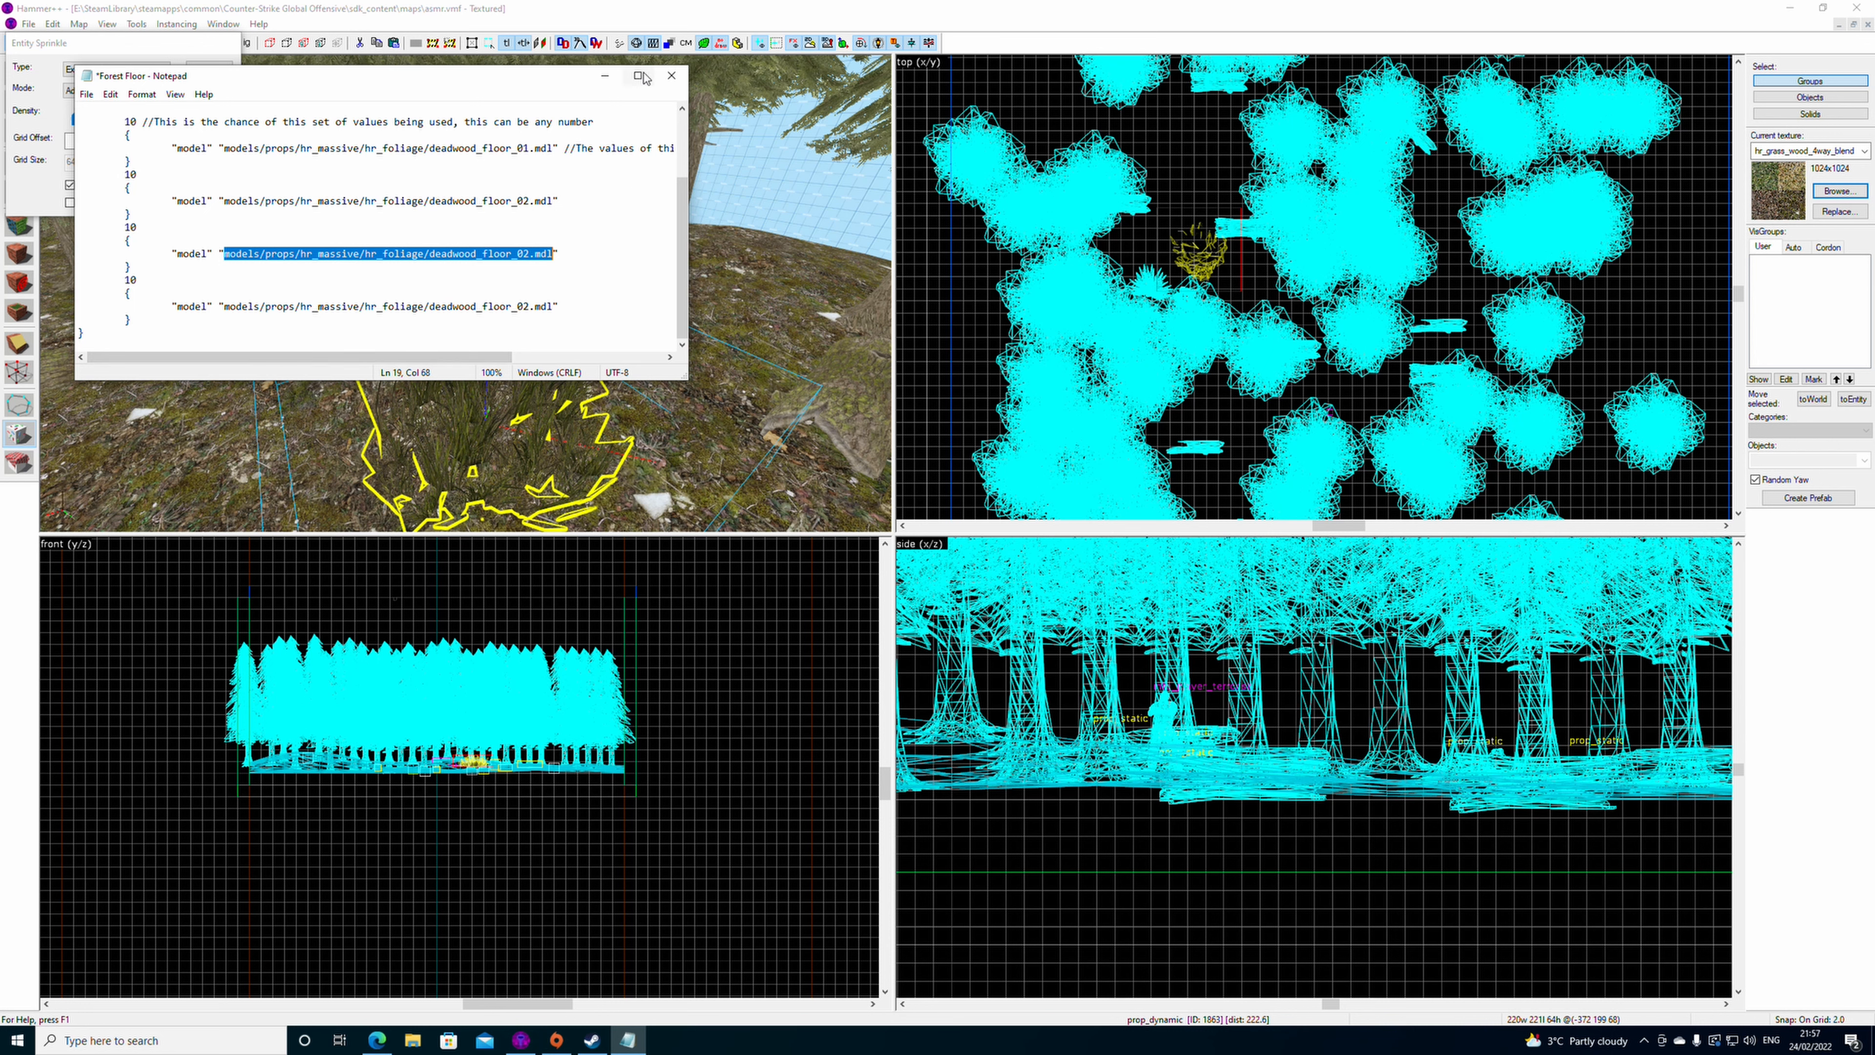
- Close the Forest Floor definition file and return to the Entity Sprinkle settings in Hammer++
left_click(670, 75)
left_click(896, 550)
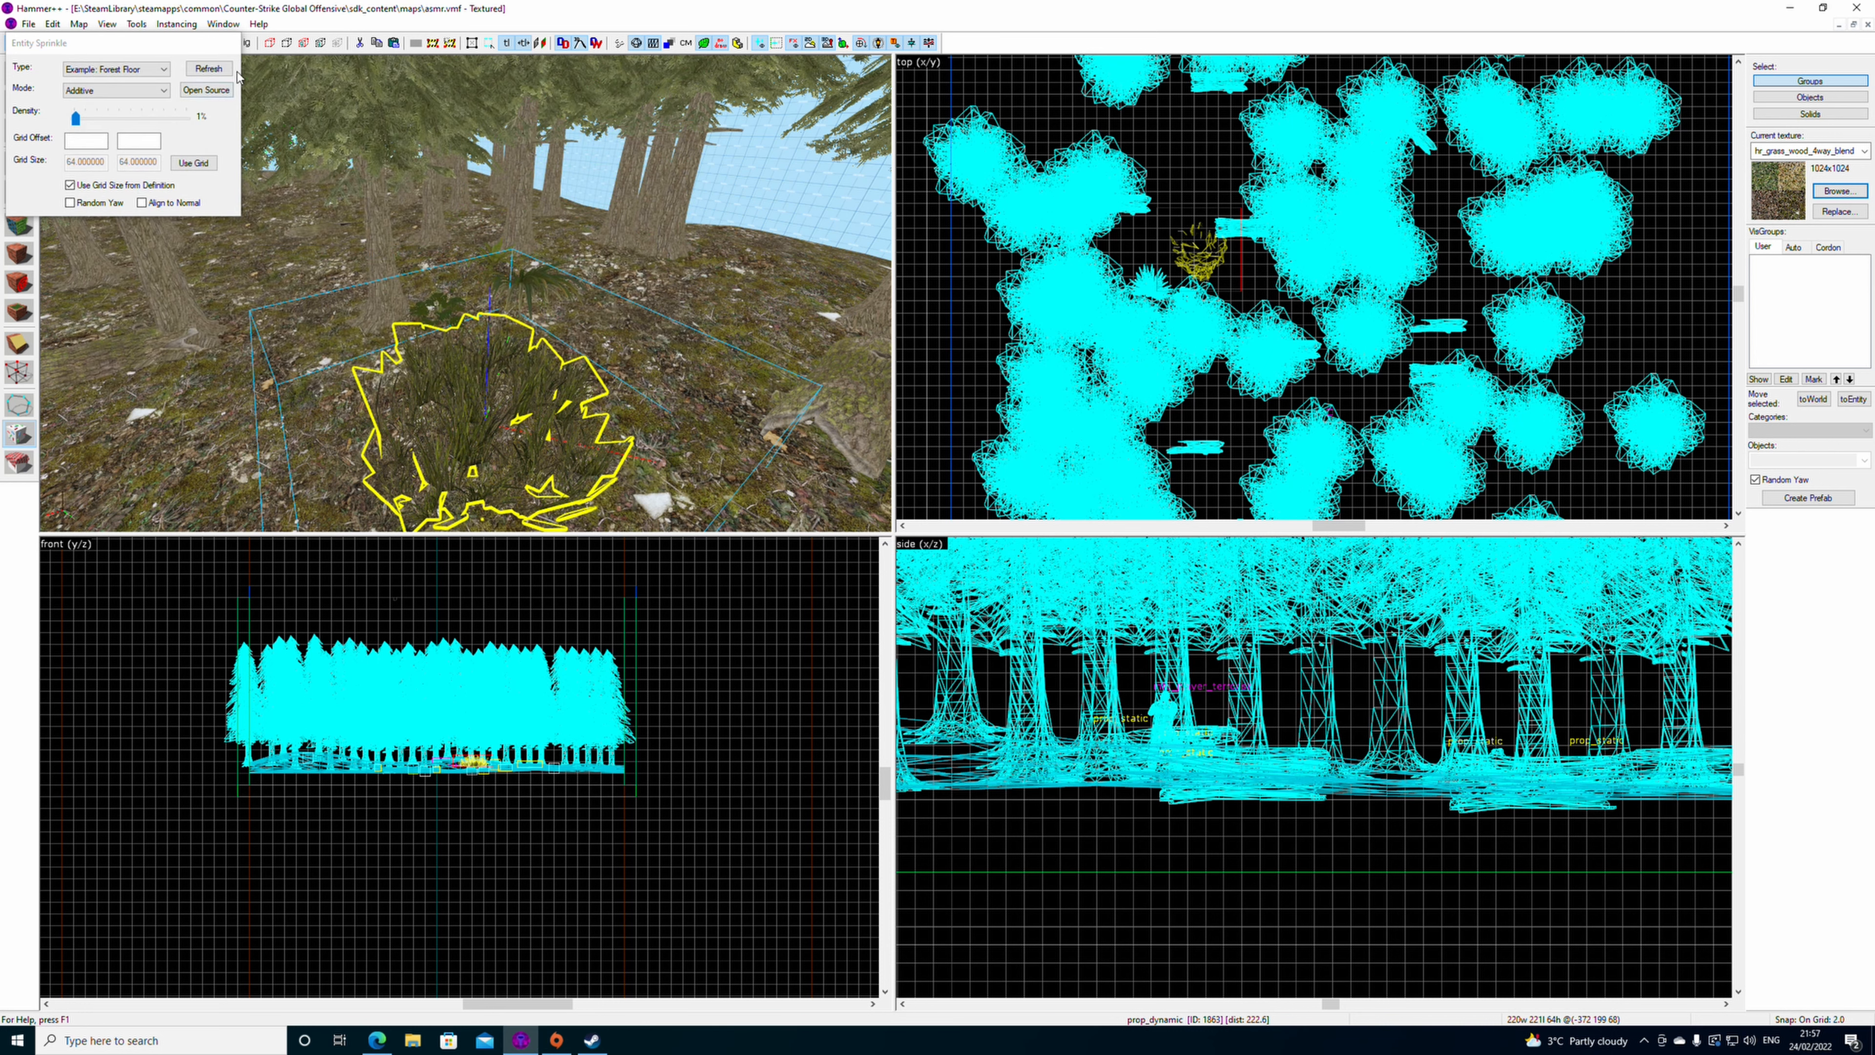
- Copy the World Model path swamp_grass01.mdl from the tall grass prop's object properties
left_click(209, 69)
left_click(20, 372)
left_click(20, 344)
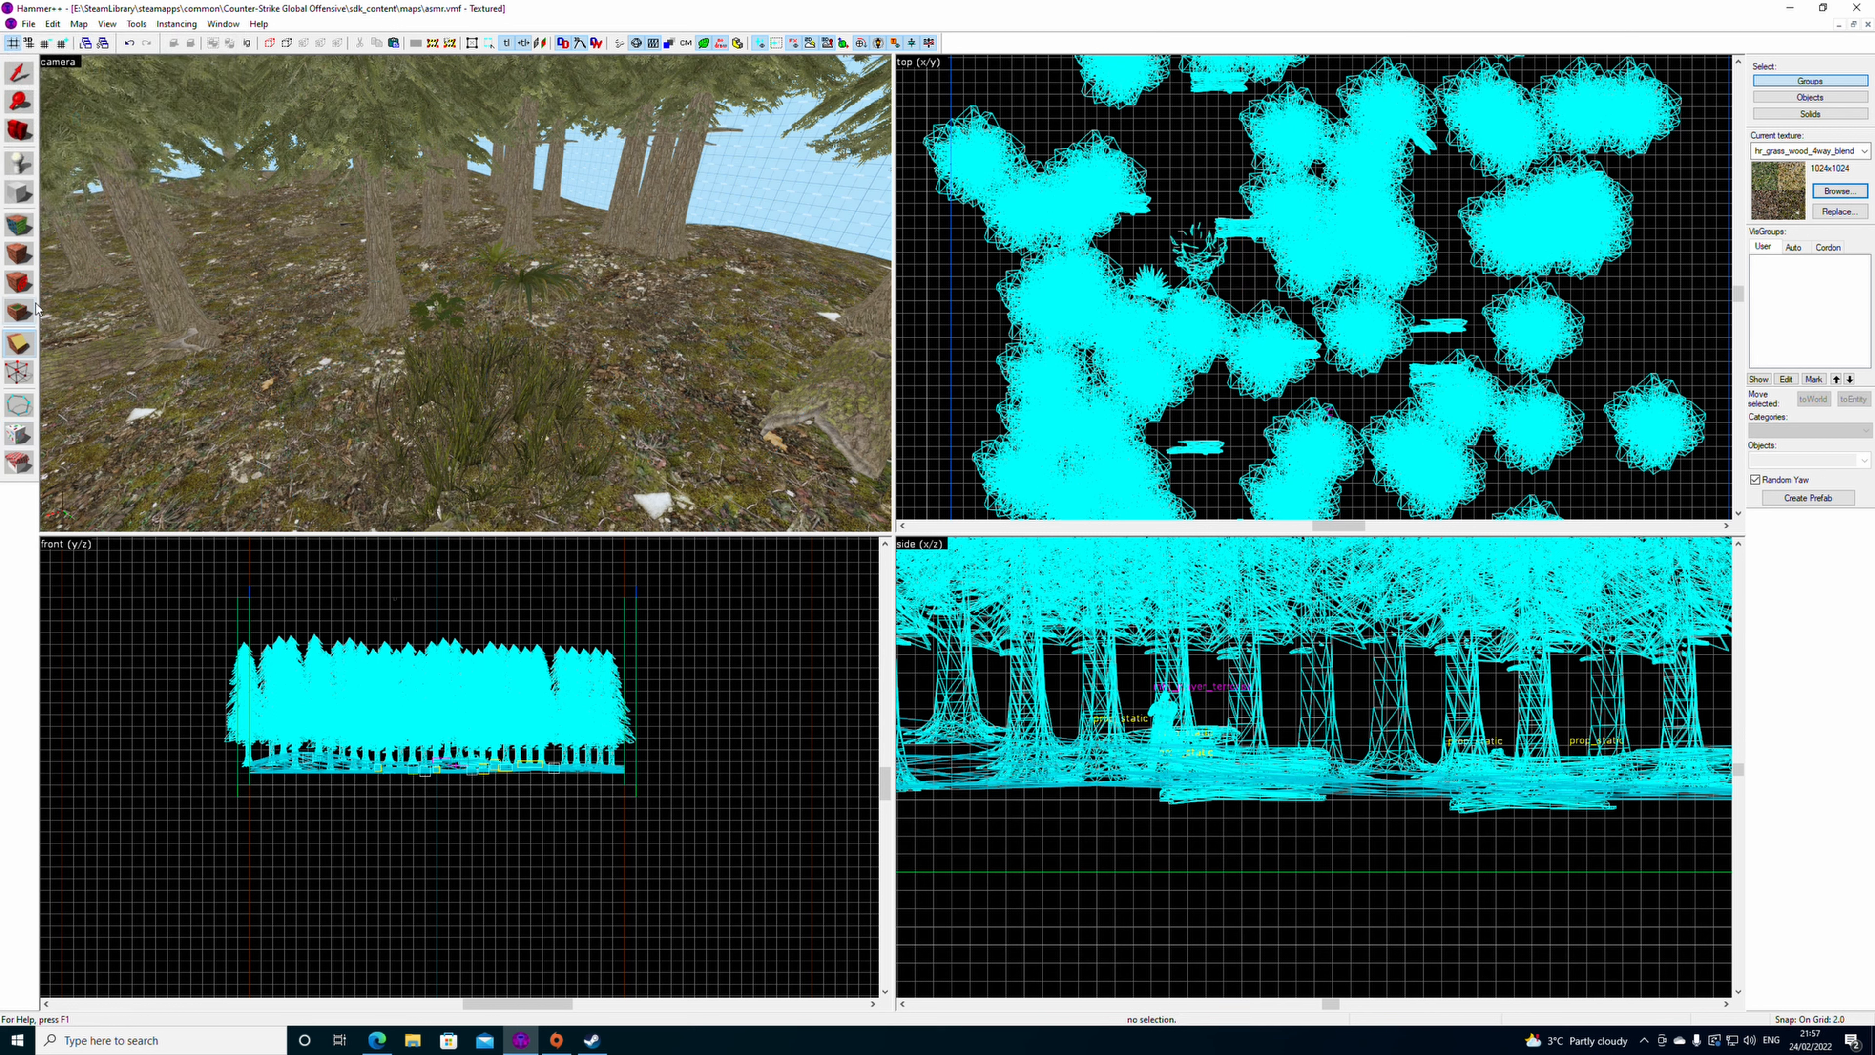
left_click(20, 74)
left_click(498, 422)
key("alt+Return")
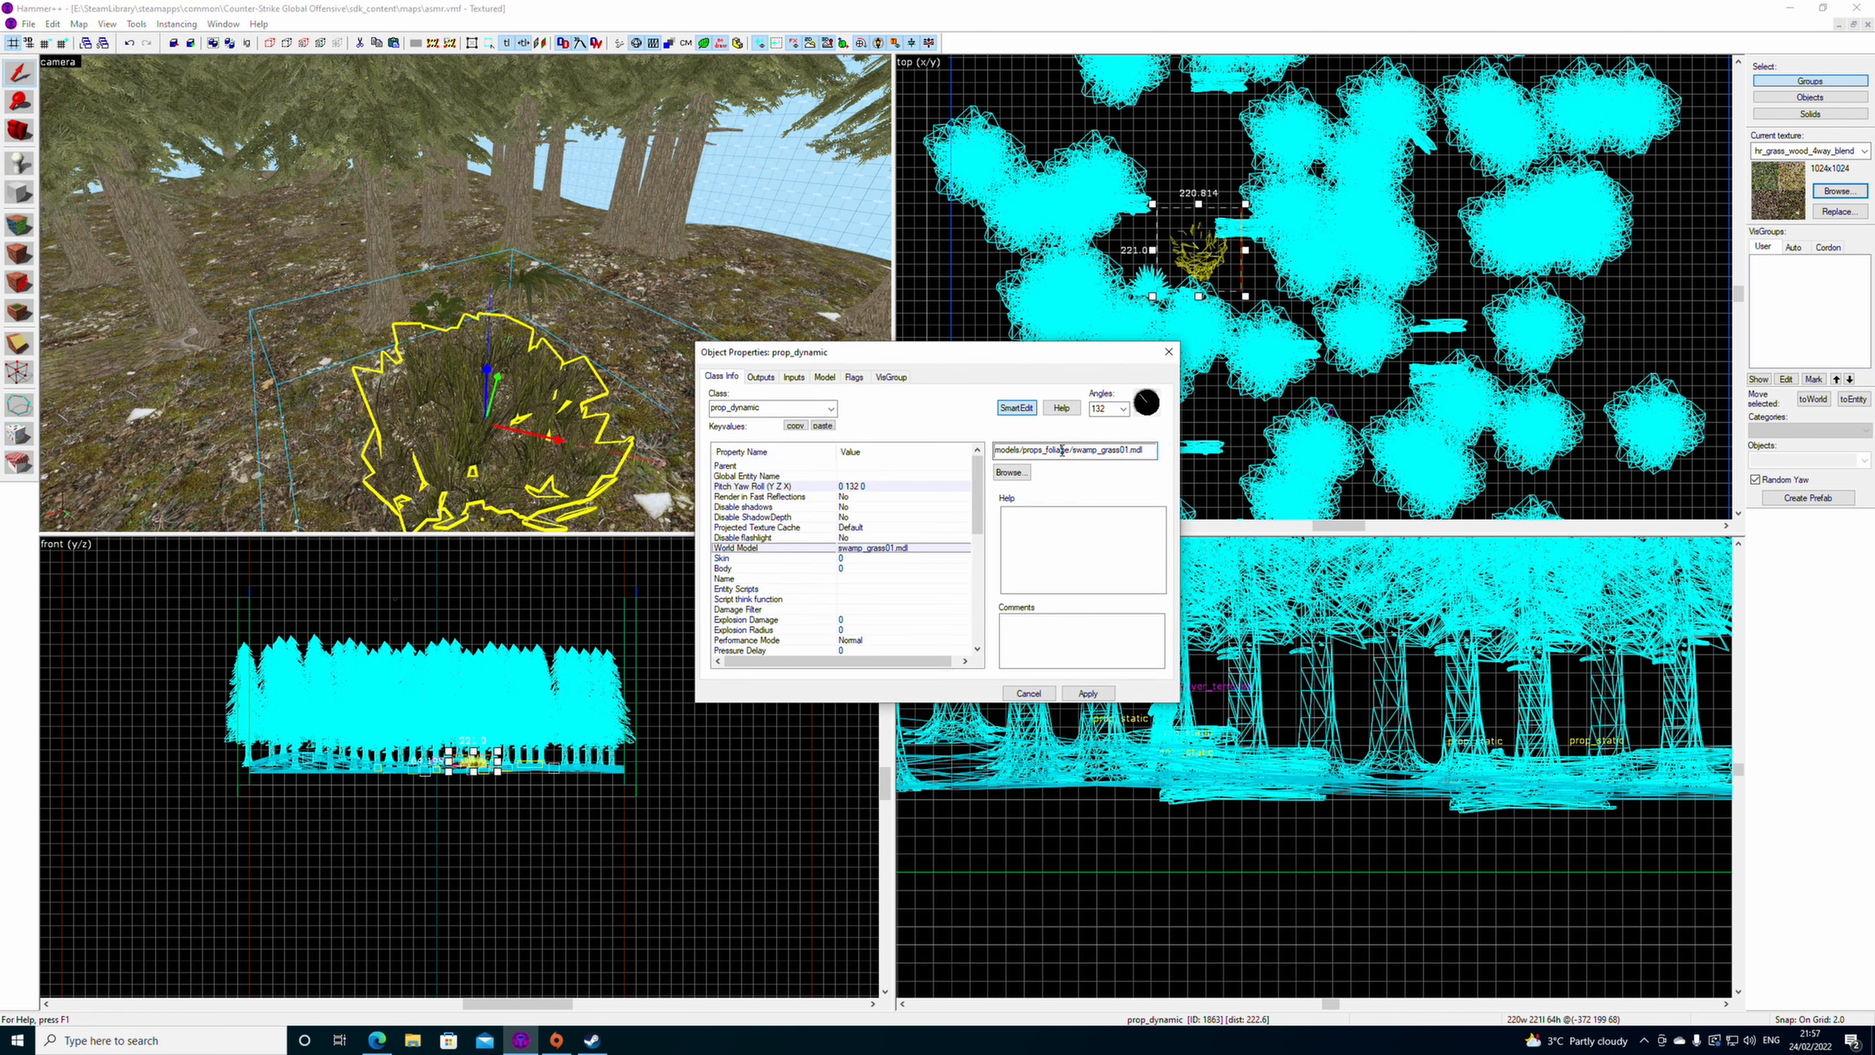
double_click(1062, 452)
right_click(1063, 452)
left_click(1104, 500)
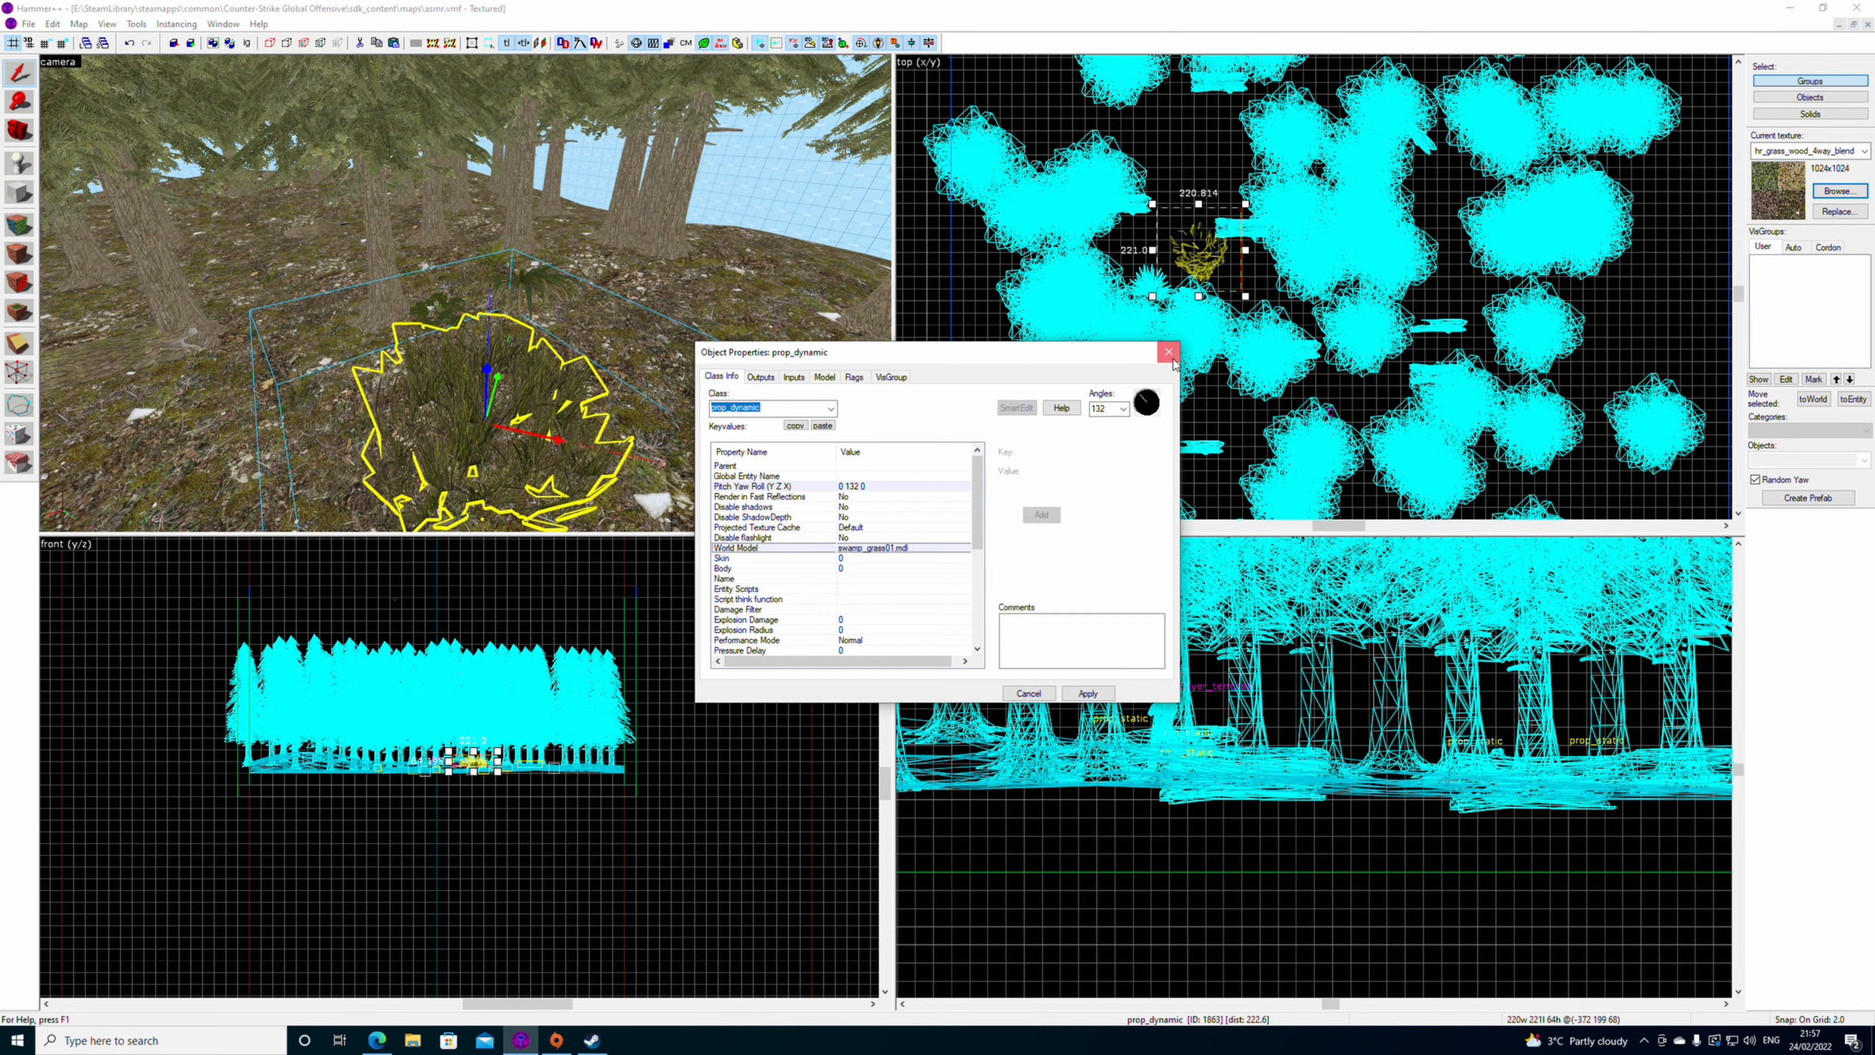
key("Escape")
- In the Forest Floor sprinkle definition, replace the third block's model path with models/props_foliage/swamp_grass01.mdl, save, and close the file
left_click(22, 437)
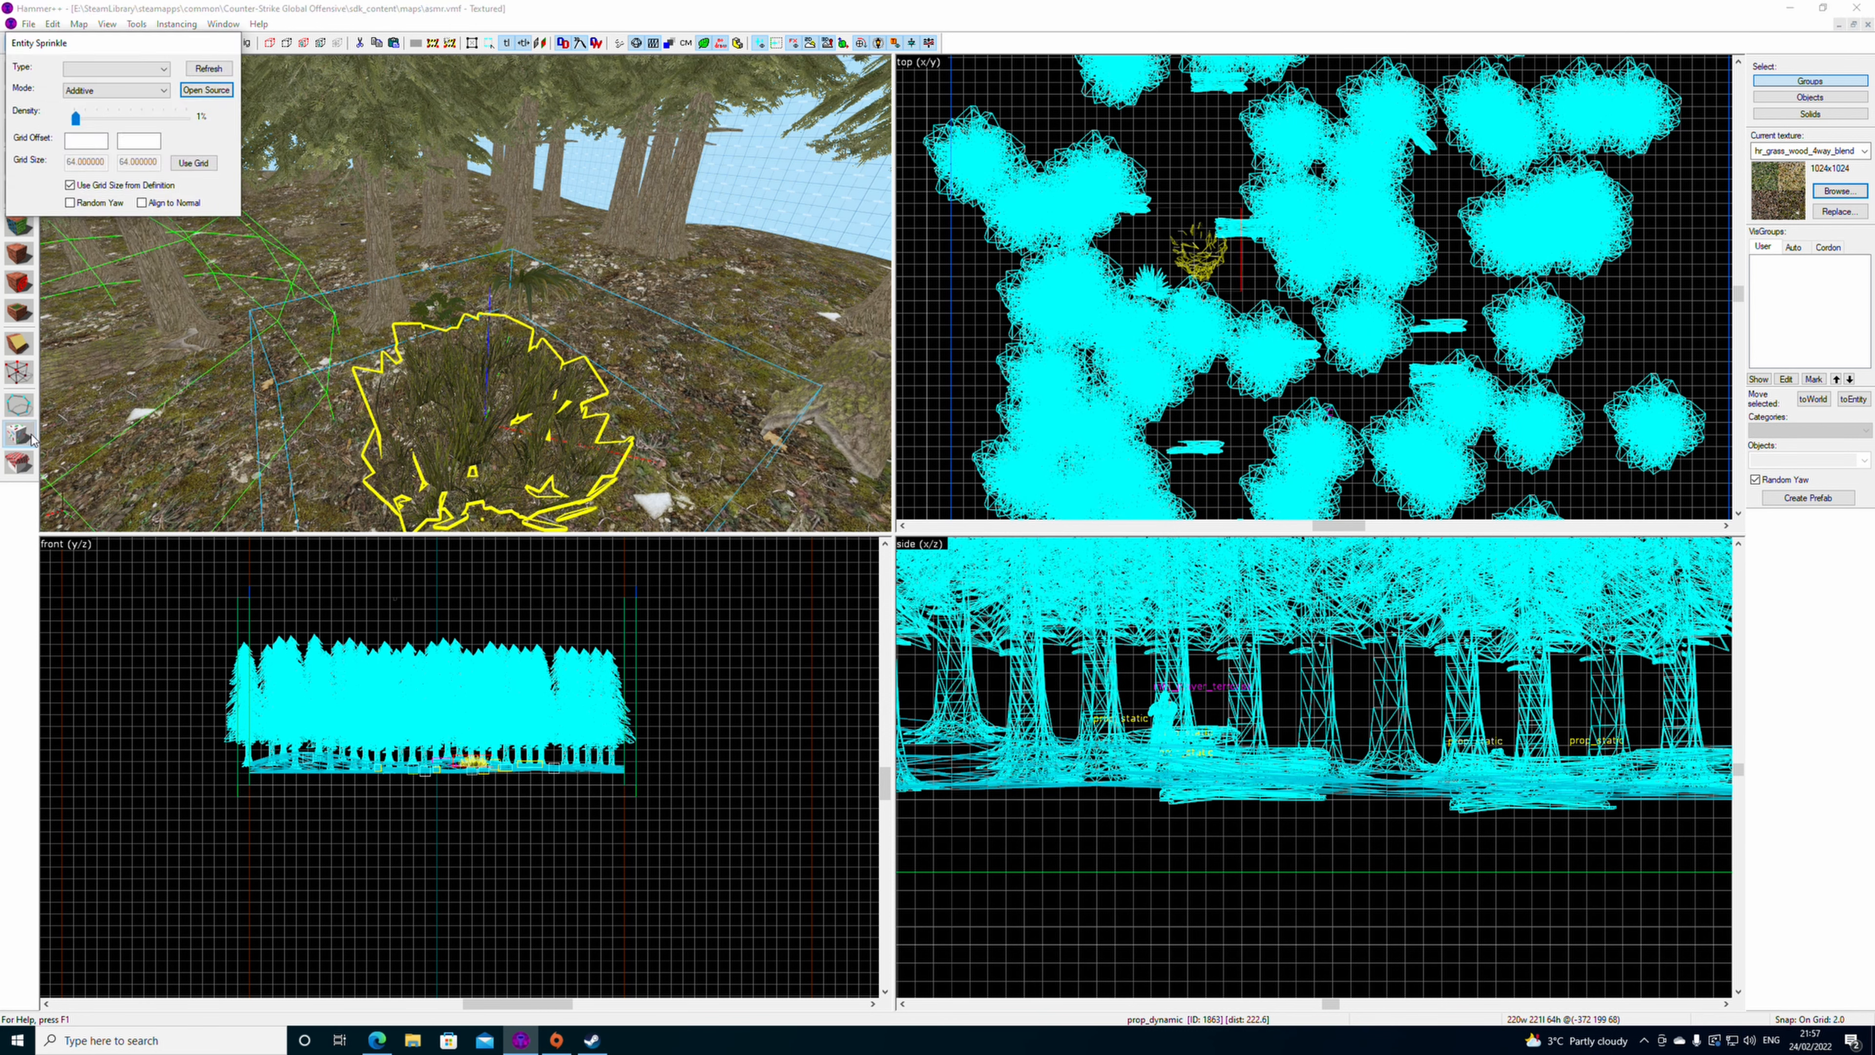
left_click(130, 70)
left_click(134, 92)
left_click(206, 89)
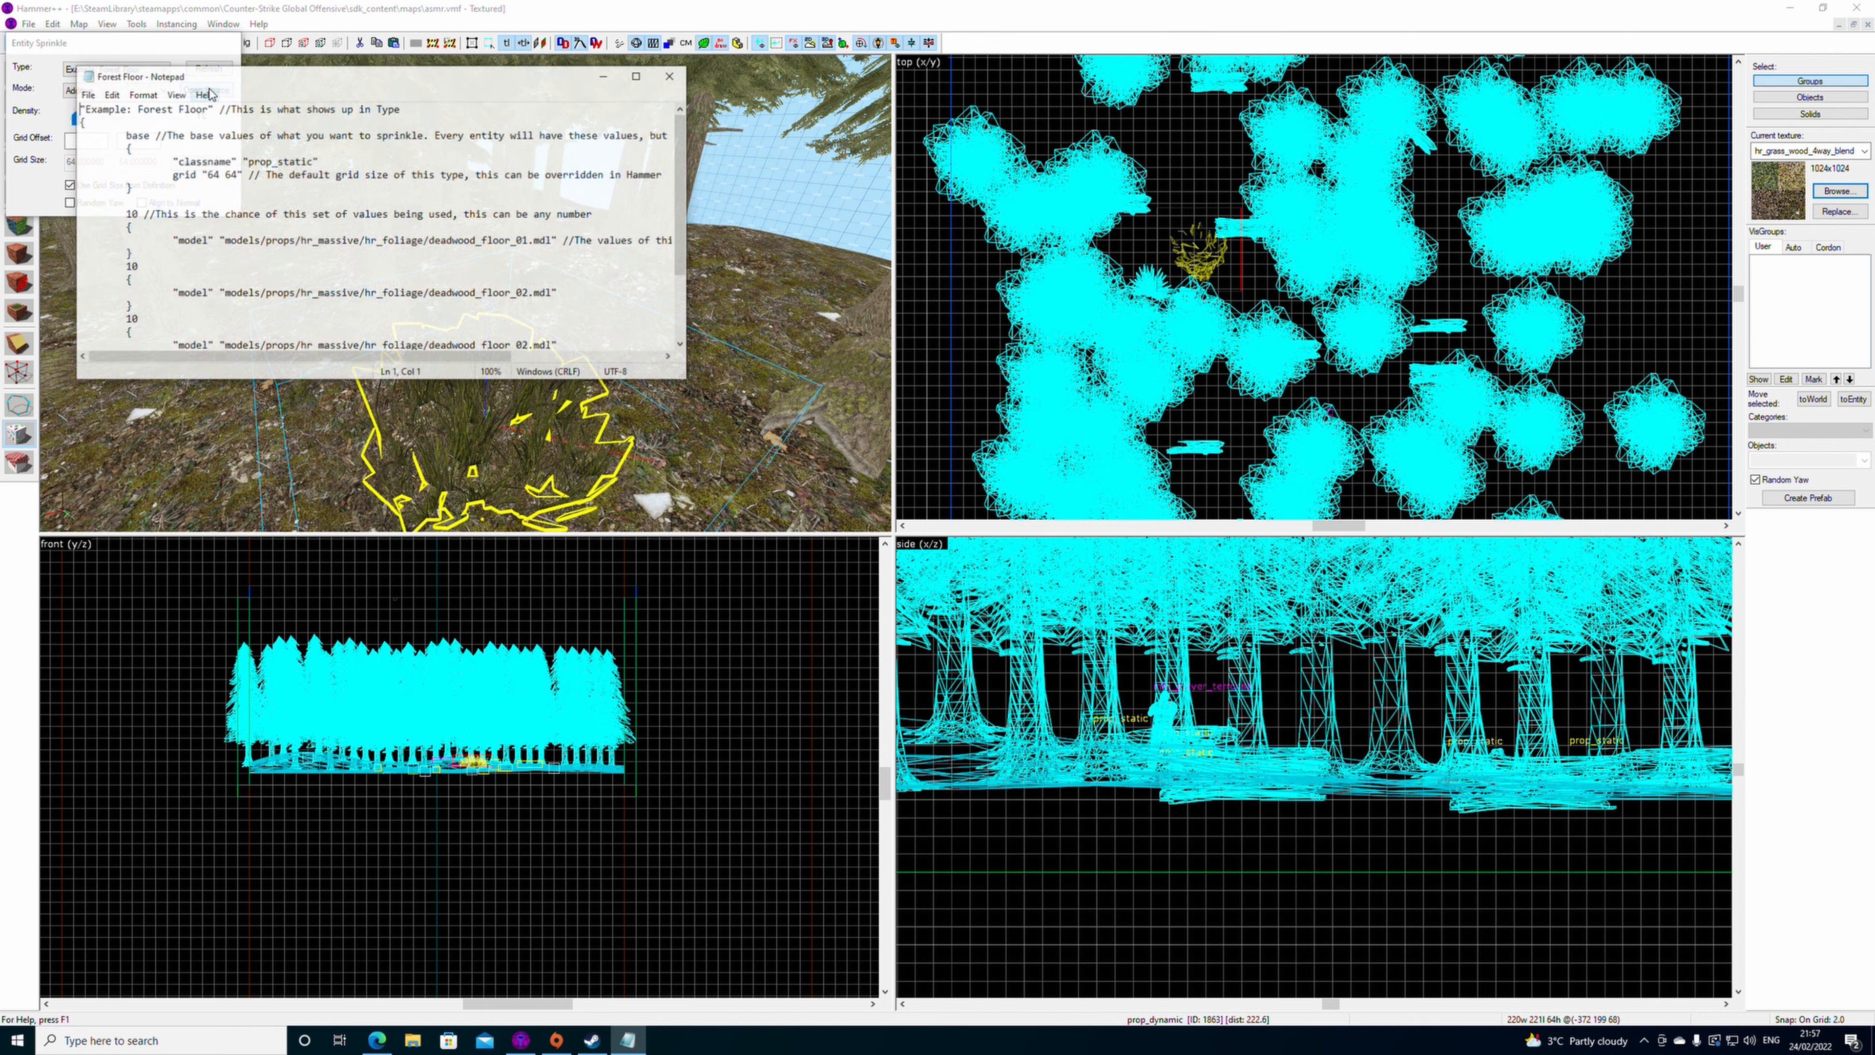
scroll(564, 286, "down", 2)
left_click_drag(556, 268, 225, 268)
key("ctrl+v")
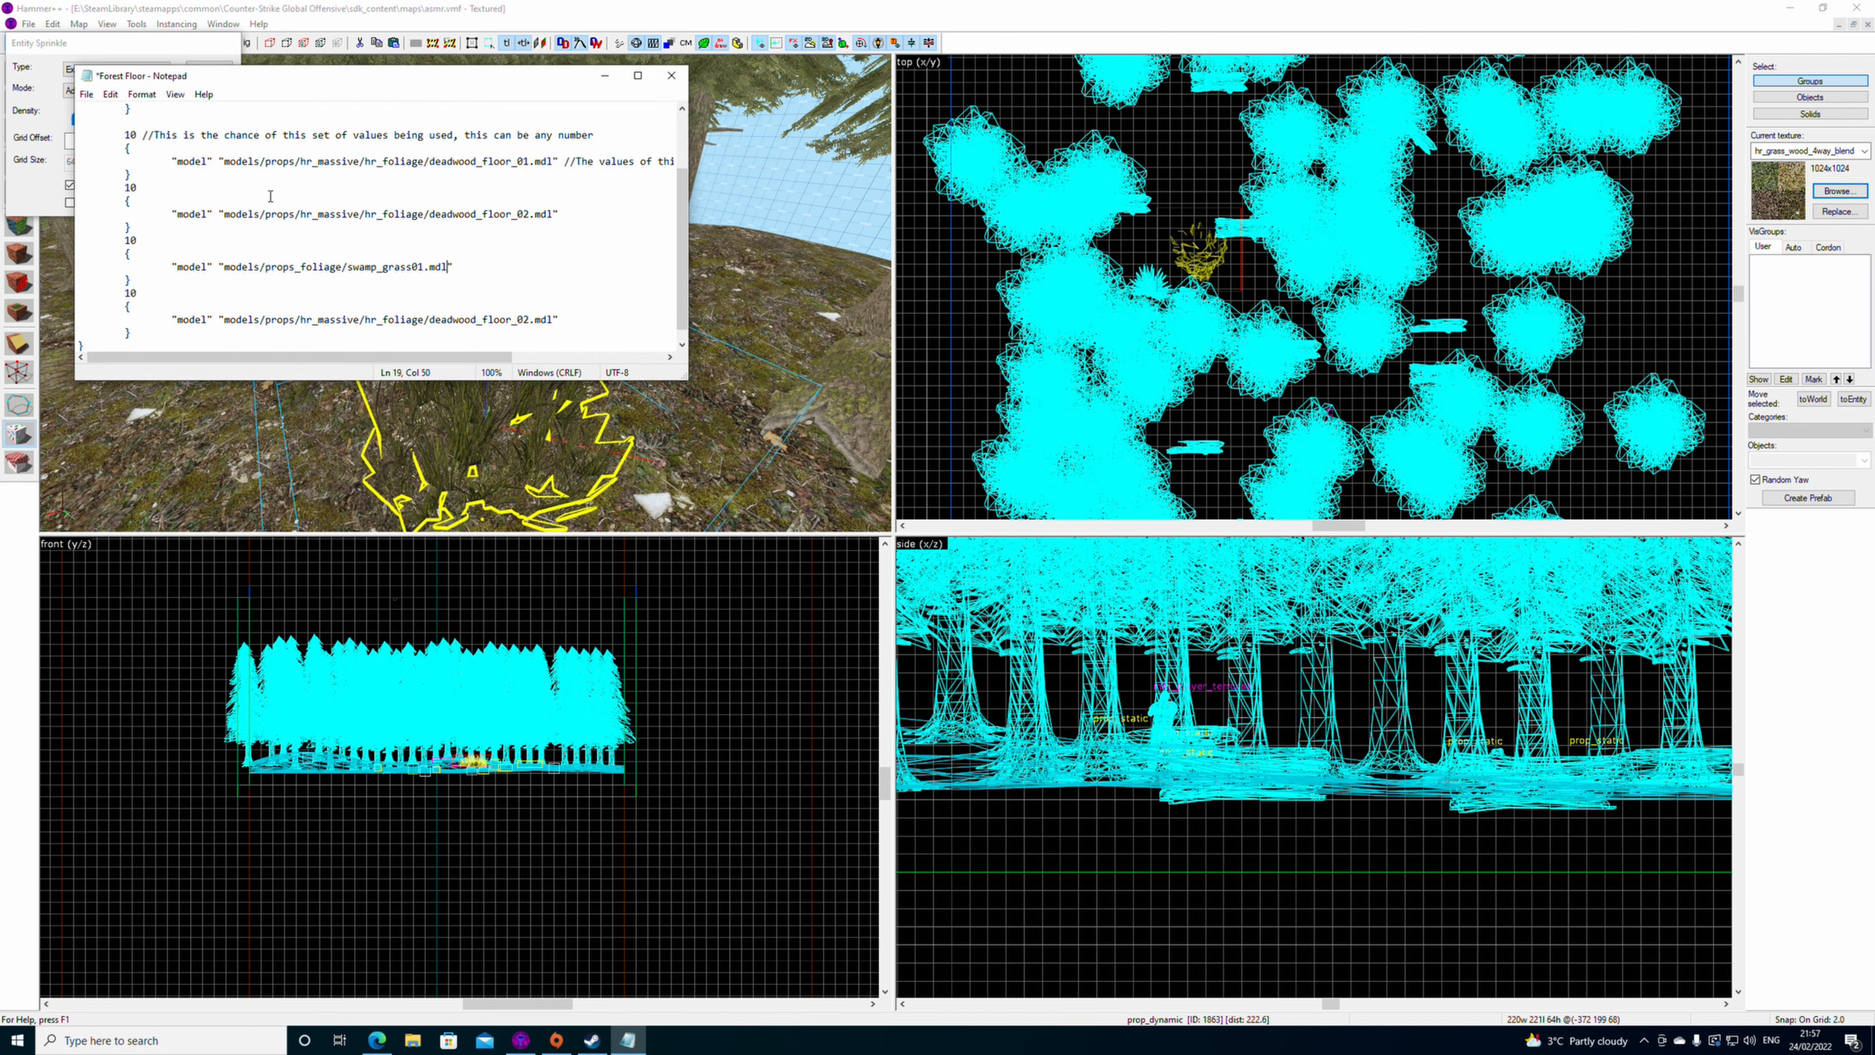
left_click(87, 94)
left_click(111, 160)
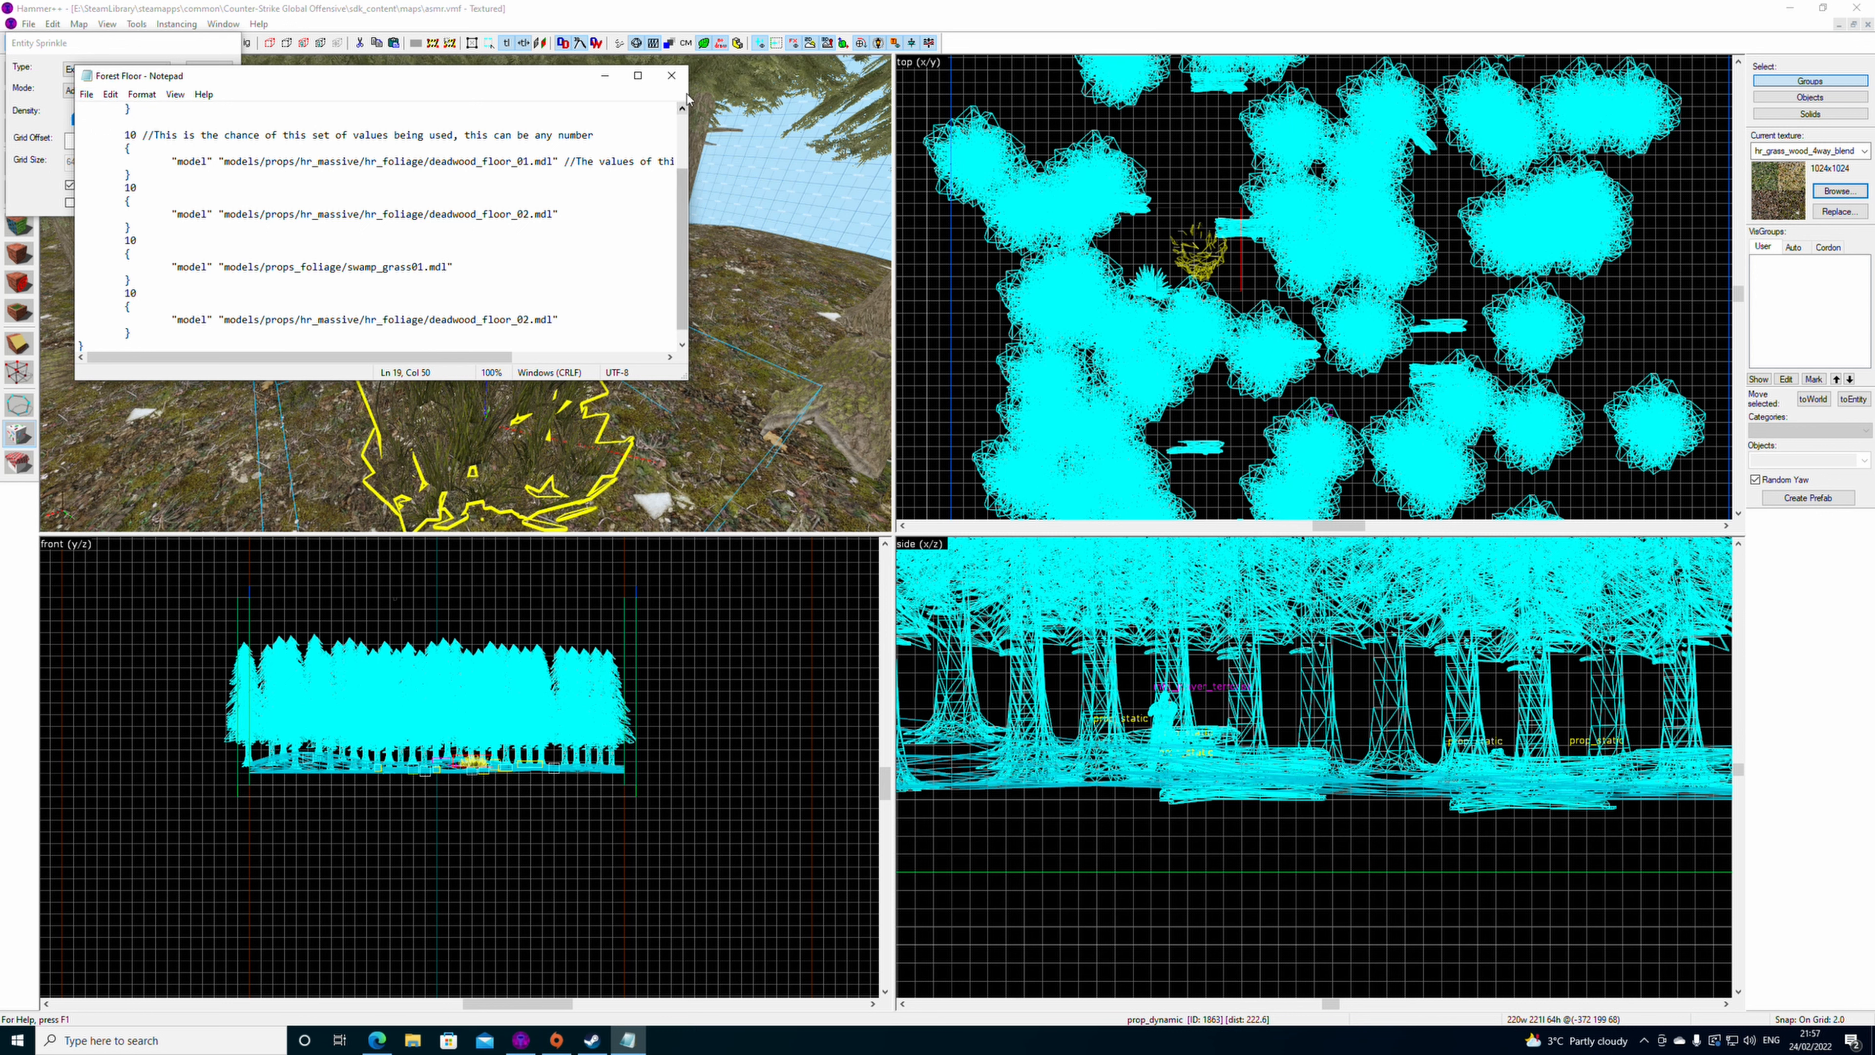
left_click(670, 75)
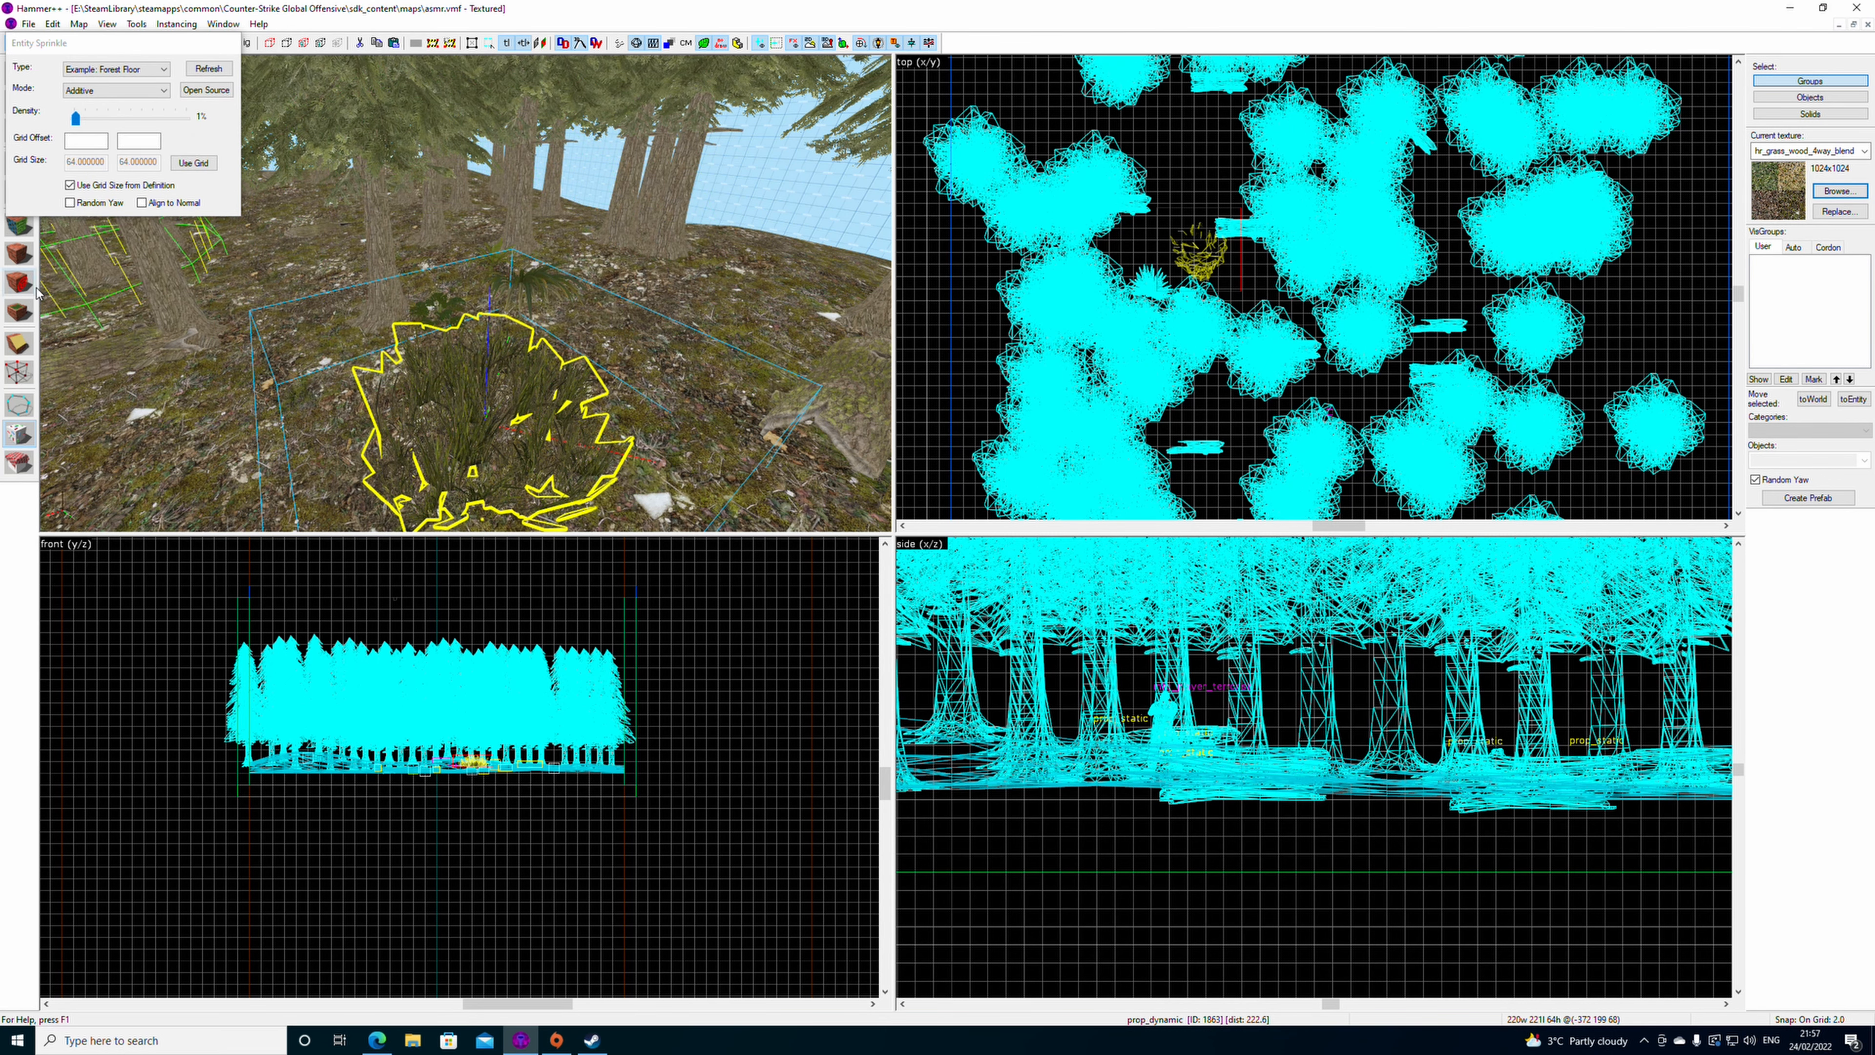
- Copy the World Model path aztec_yucca_large_edge_01.mdl from the yucca prop's object properties
left_click(20, 283)
left_click(19, 73)
double_click(525, 287)
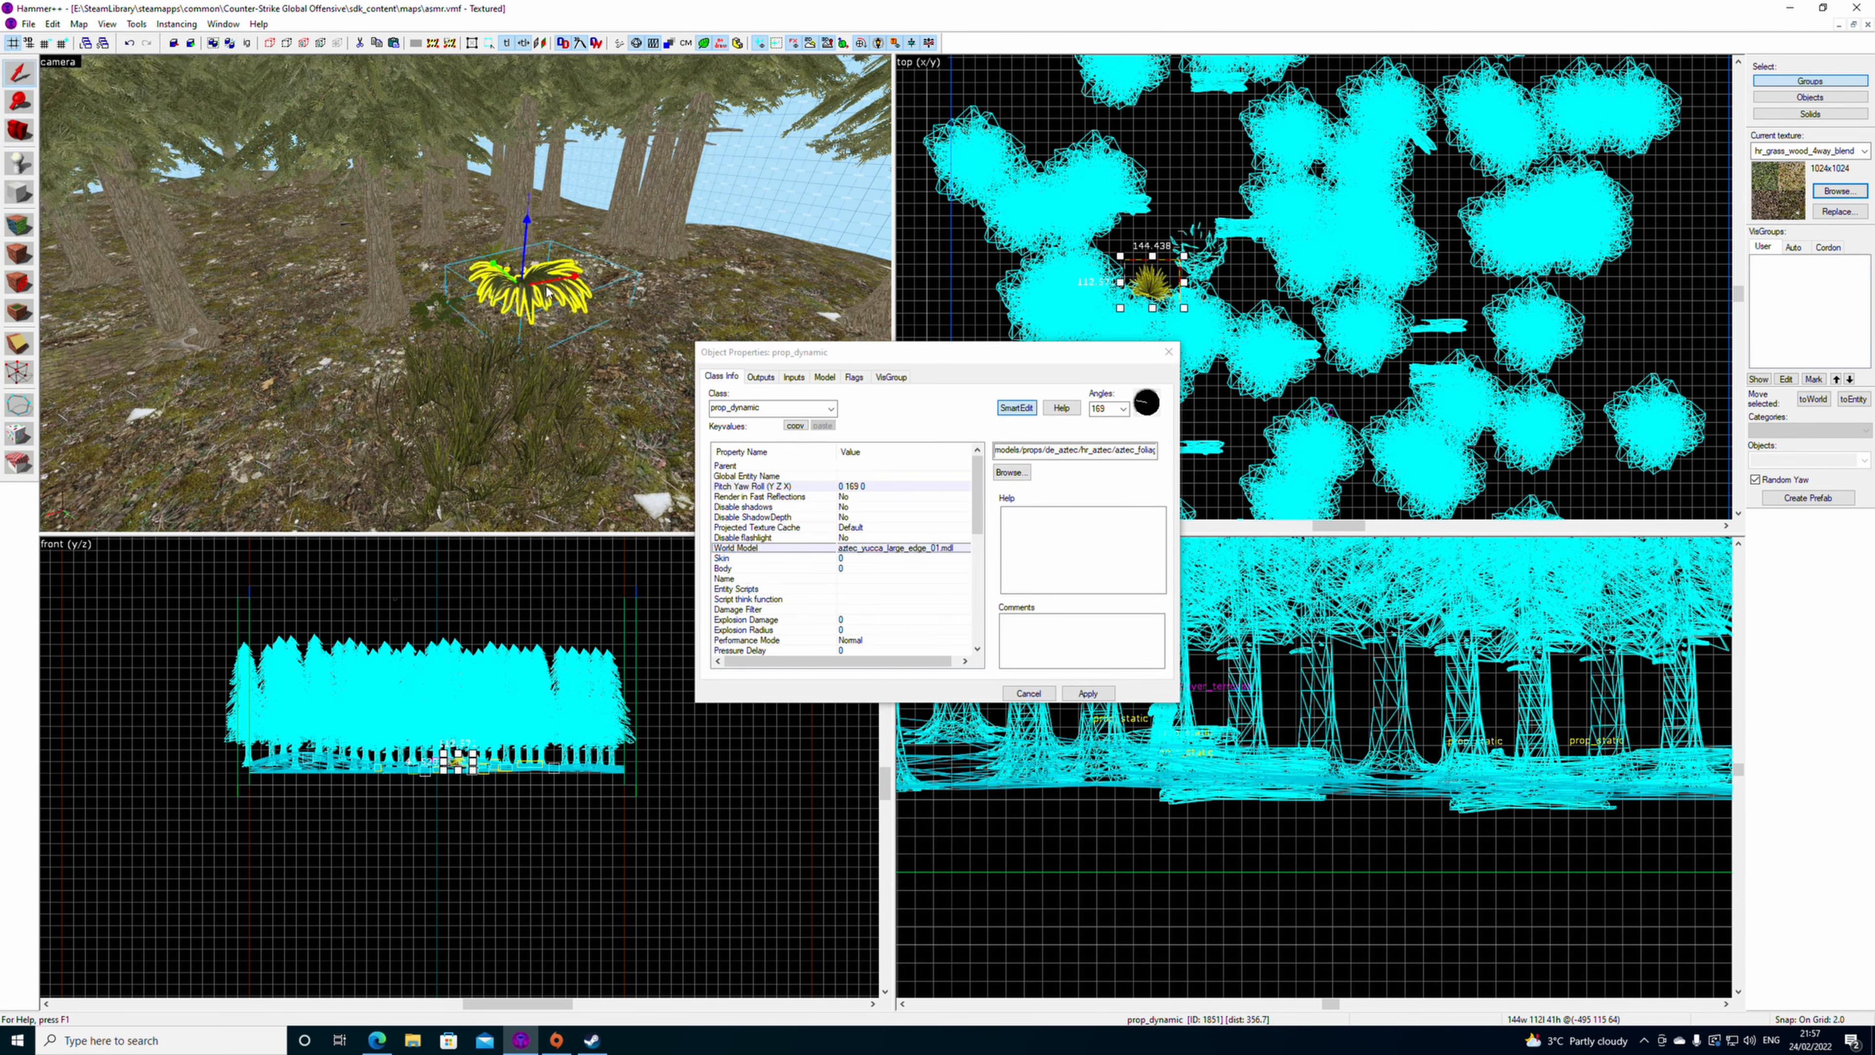
double_click(1077, 449)
right_click(1079, 450)
left_click(1100, 501)
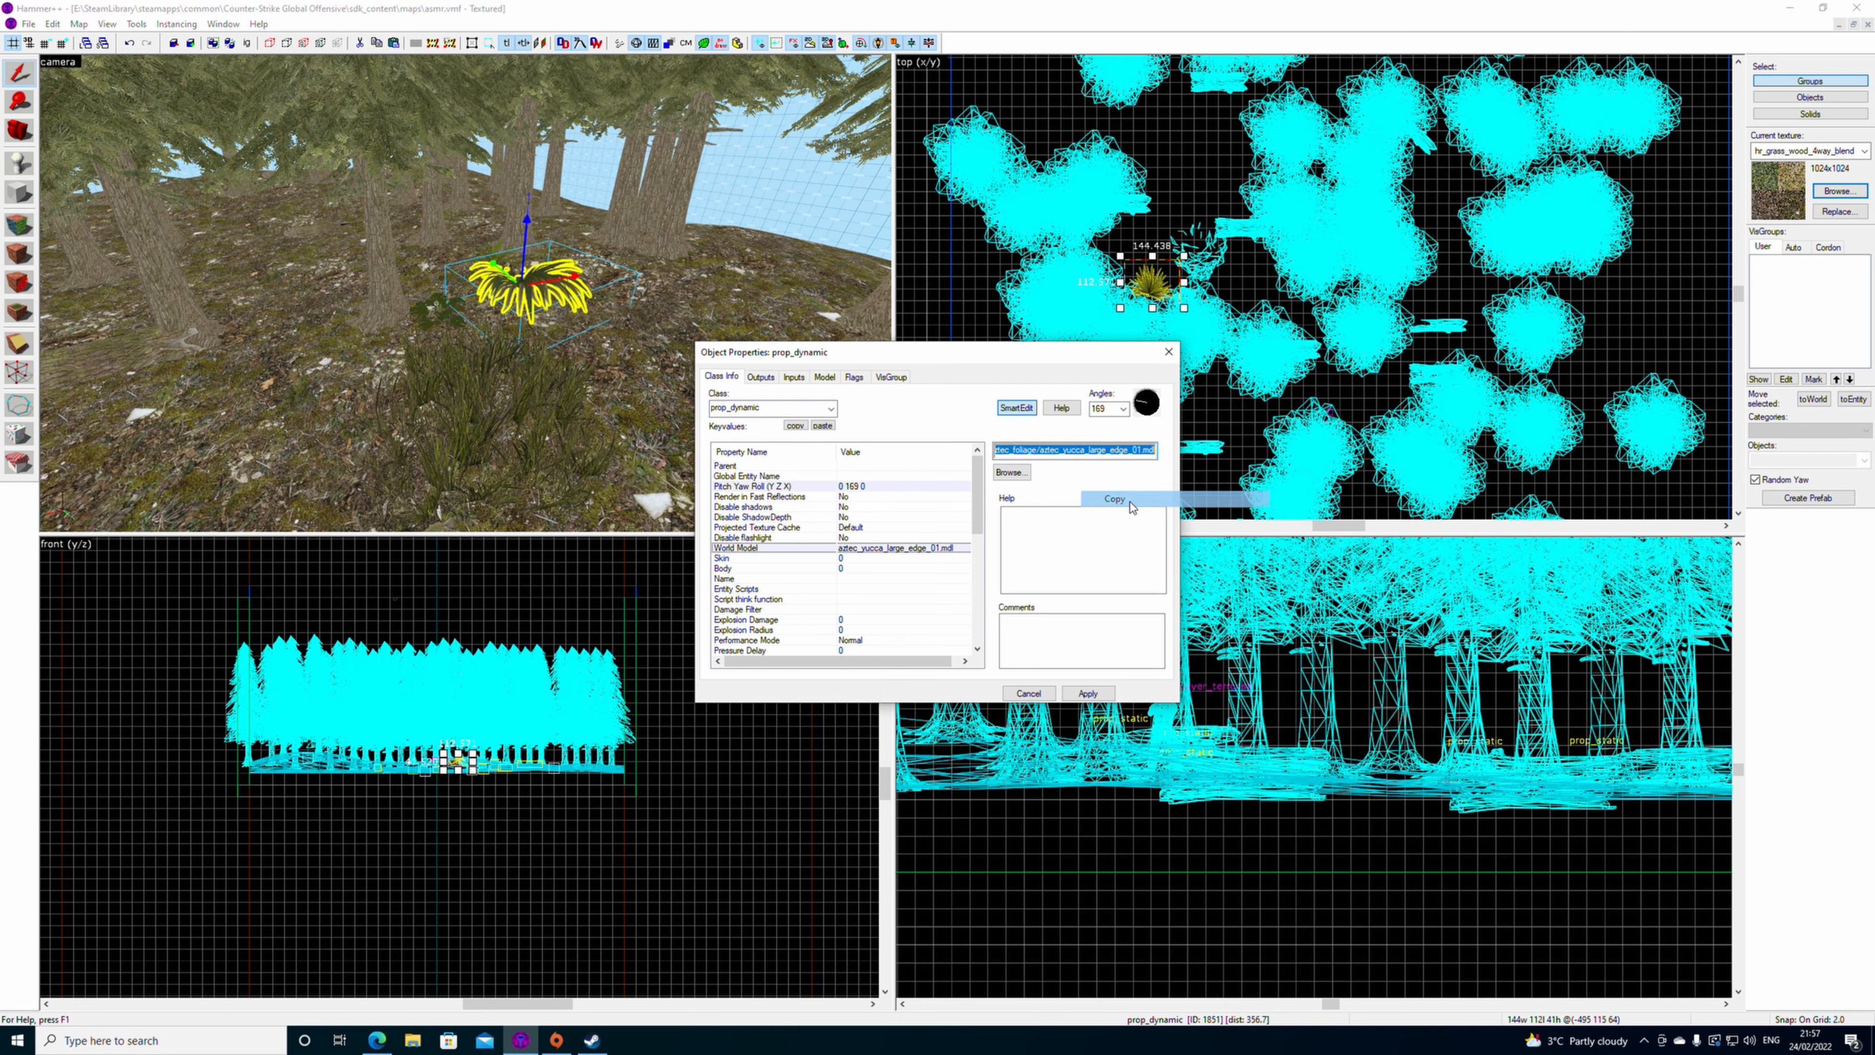
left_click(1168, 353)
left_click(28, 23)
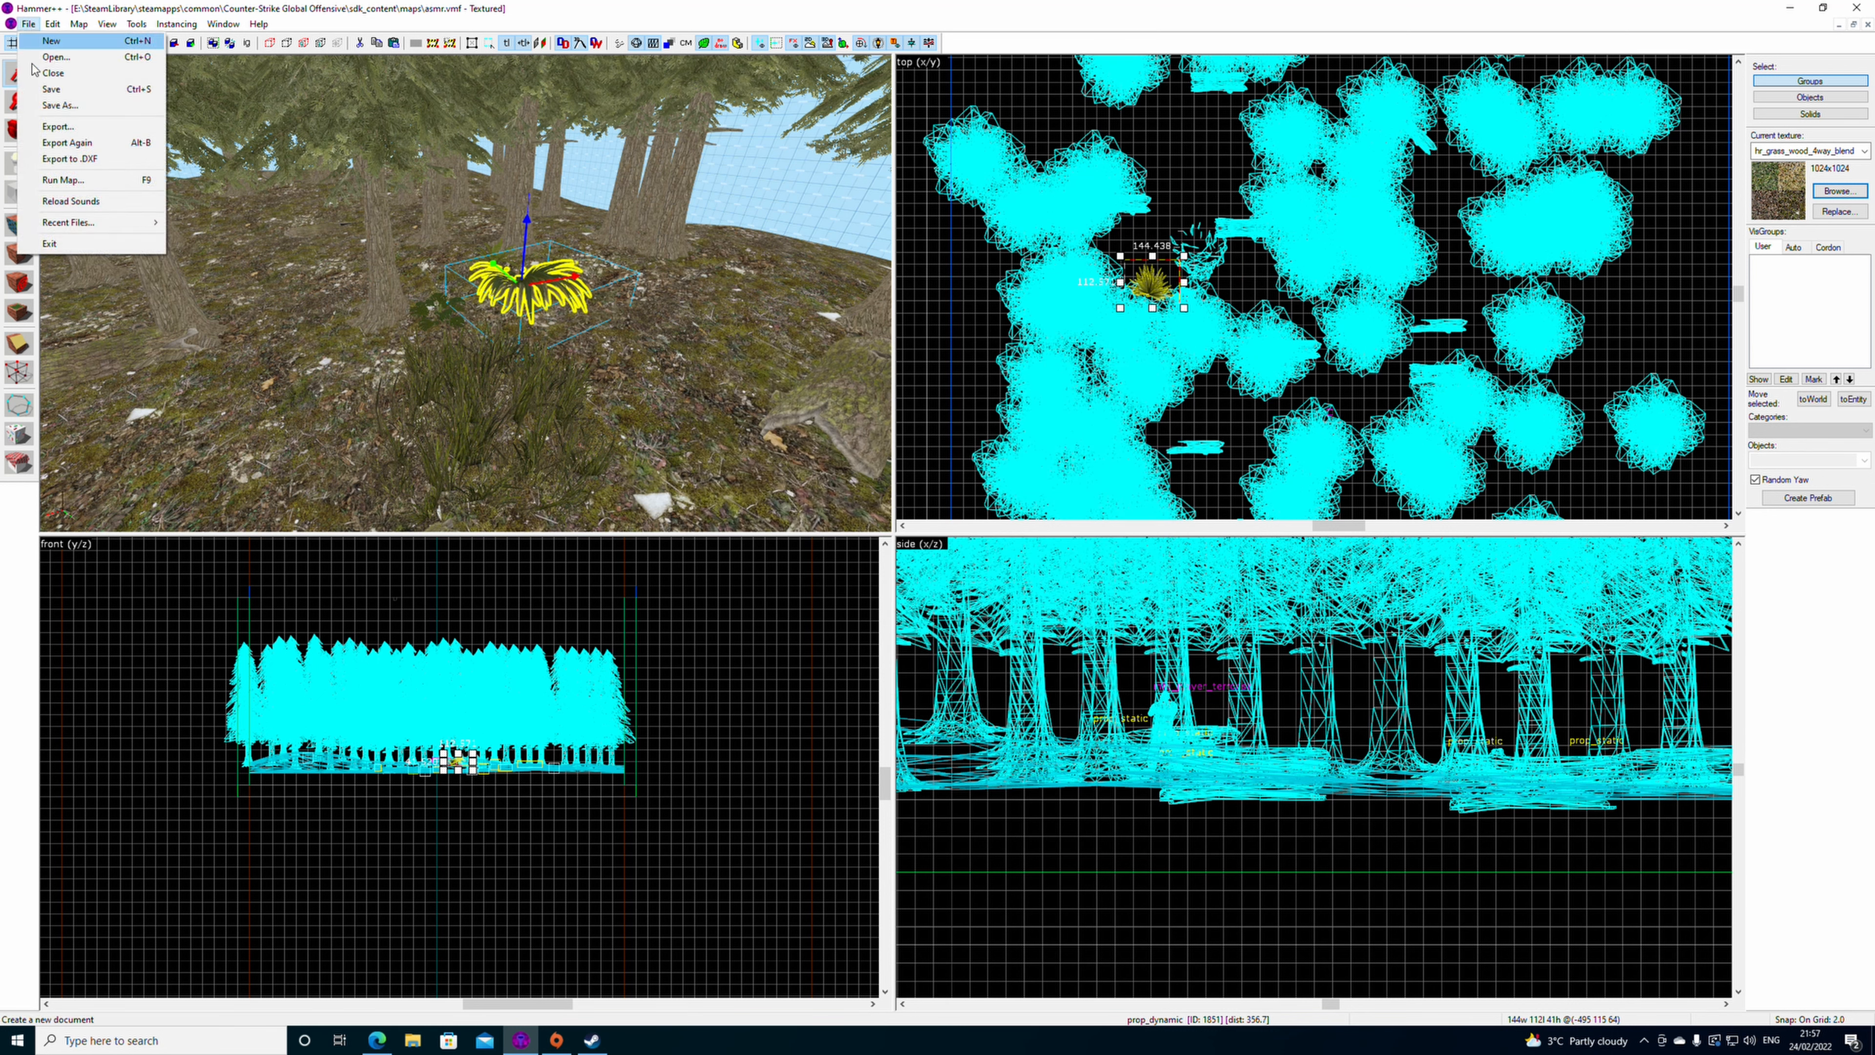
- In the Forest Floor definition, replace the last block's model entry with models/props/de_aztec/hr_aztec/aztec_foliage/aztec_yucca_large_edge_01.mdl and save
left_click(19, 436)
left_click(129, 69)
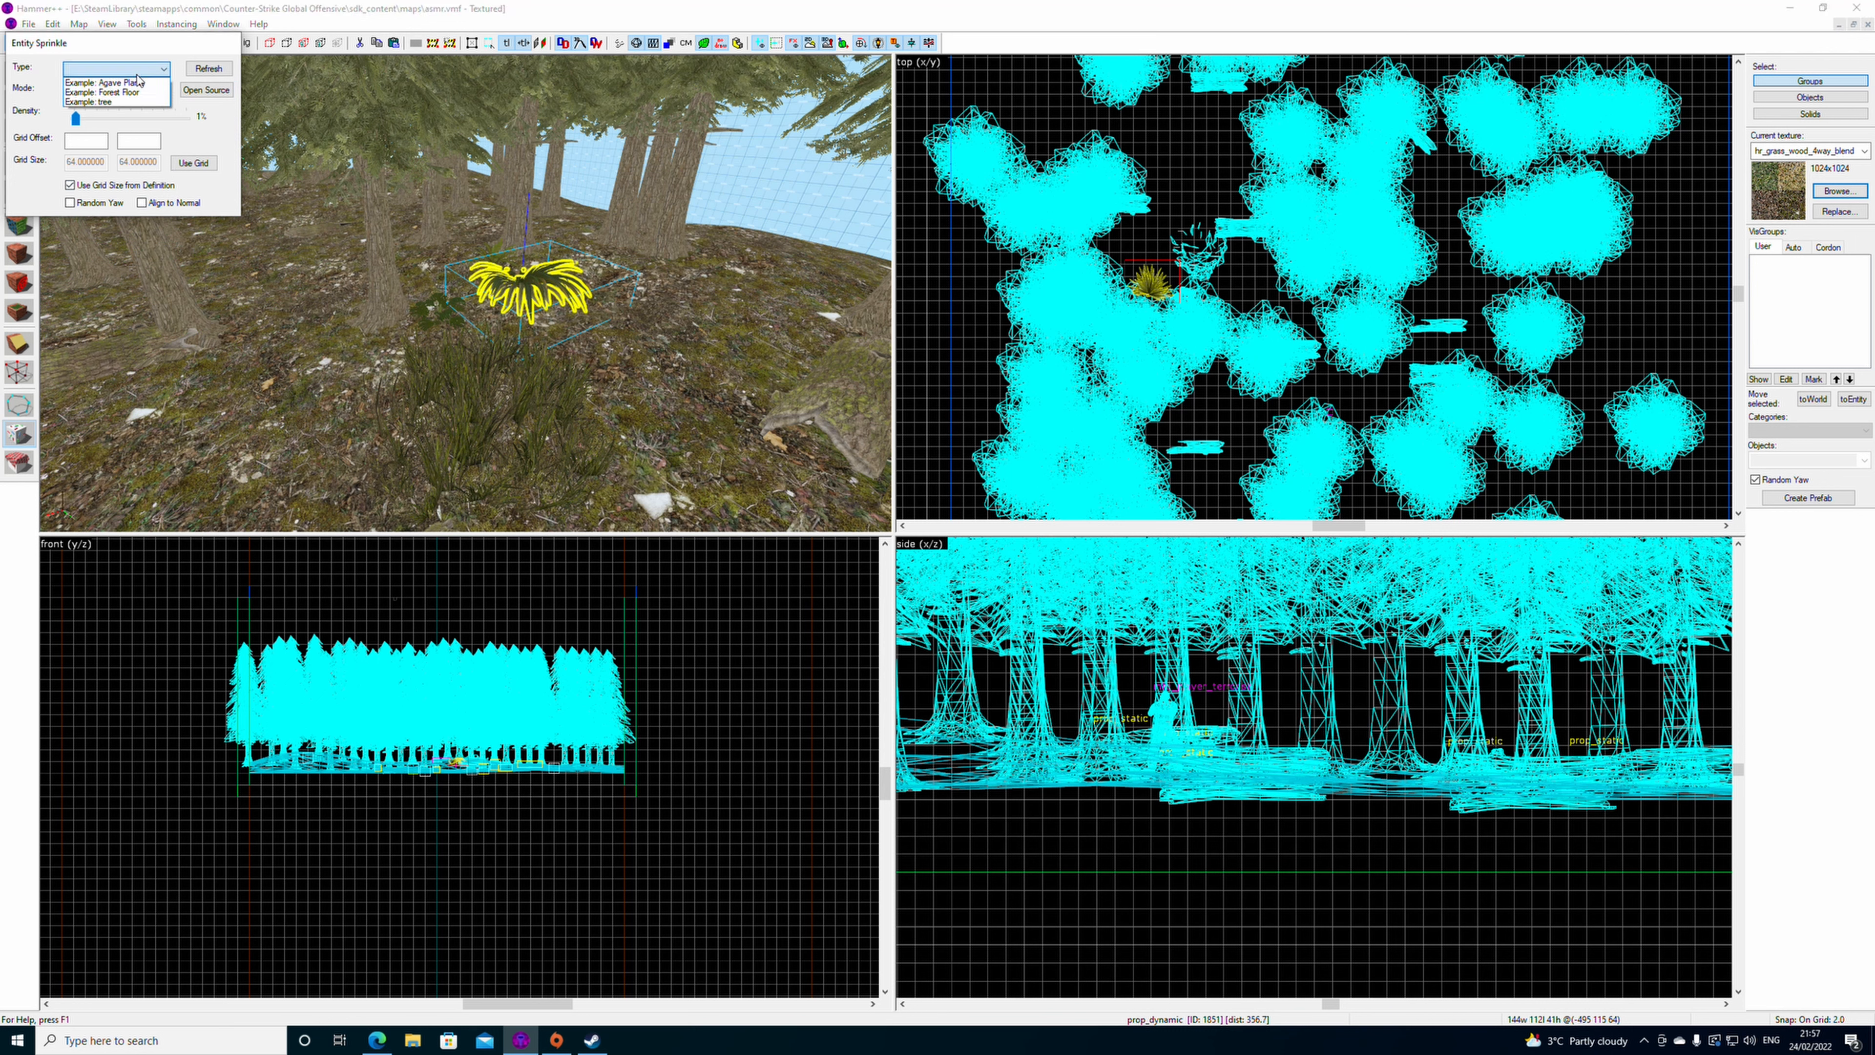
left_click(130, 92)
left_click(206, 89)
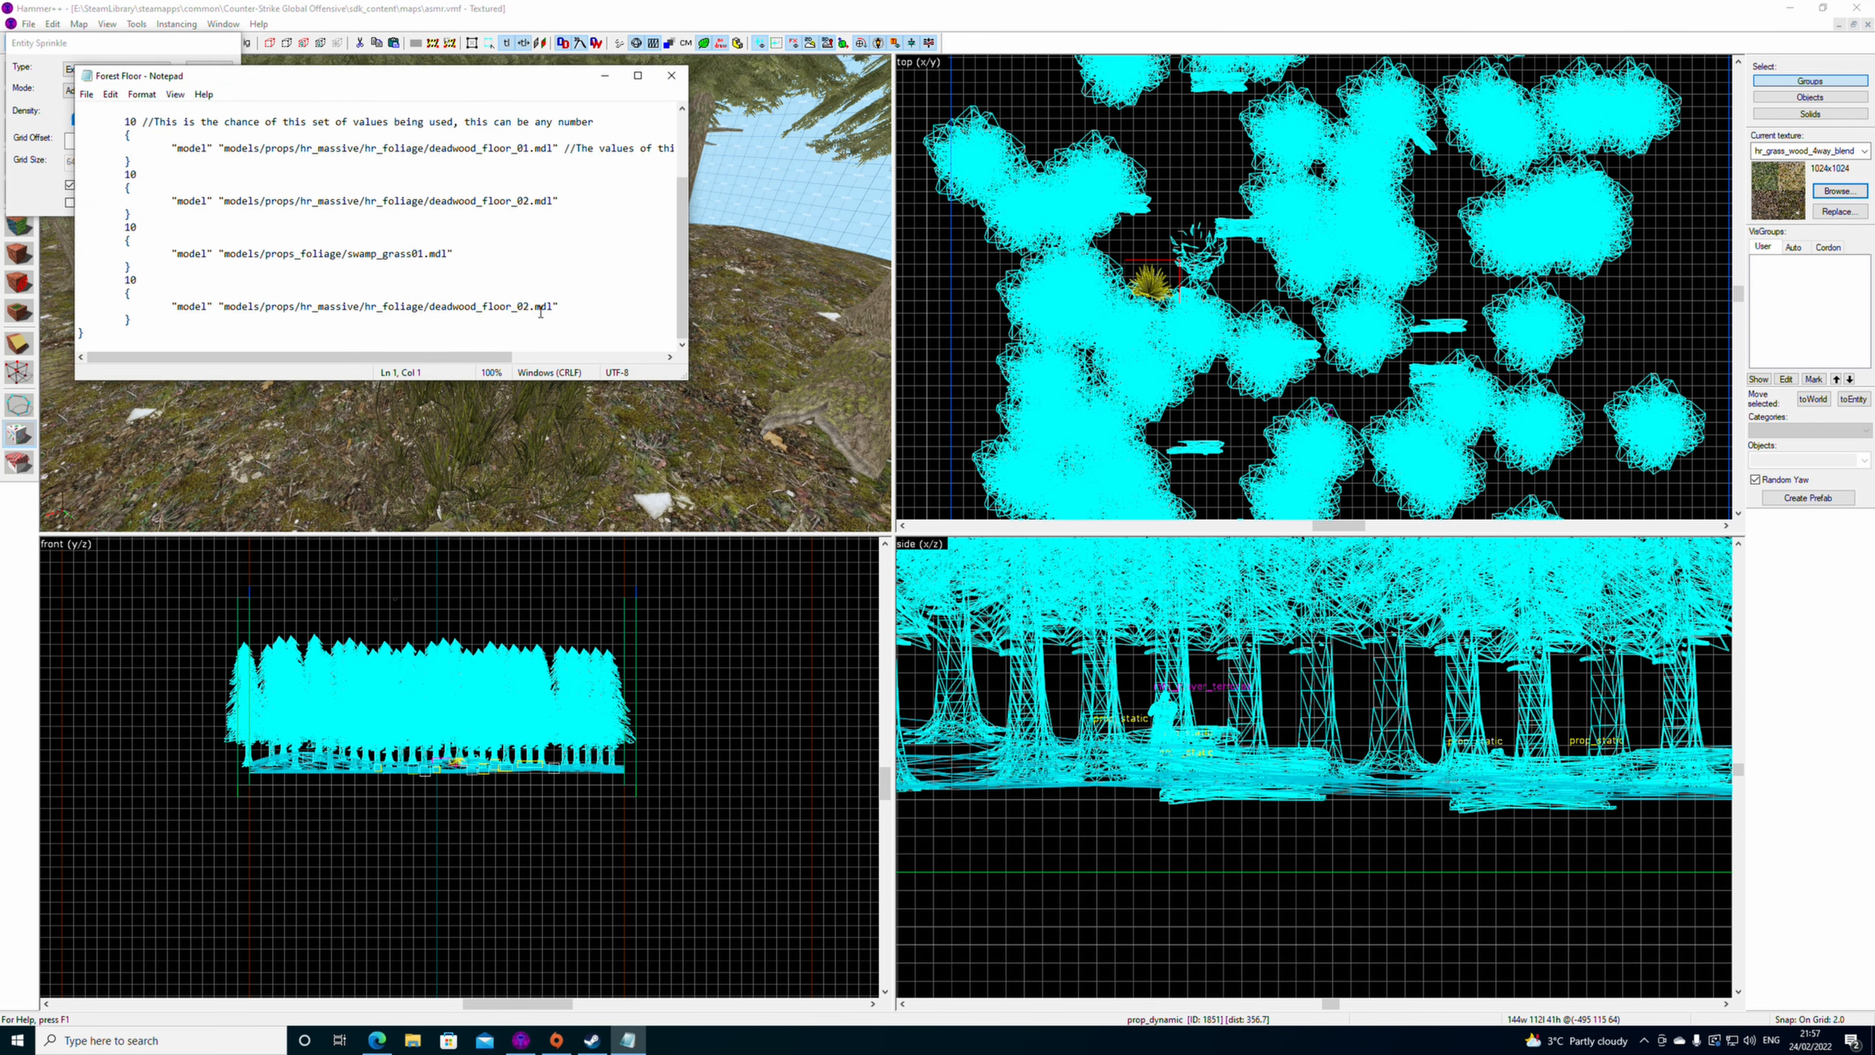
left_click_drag(551, 308, 194, 311)
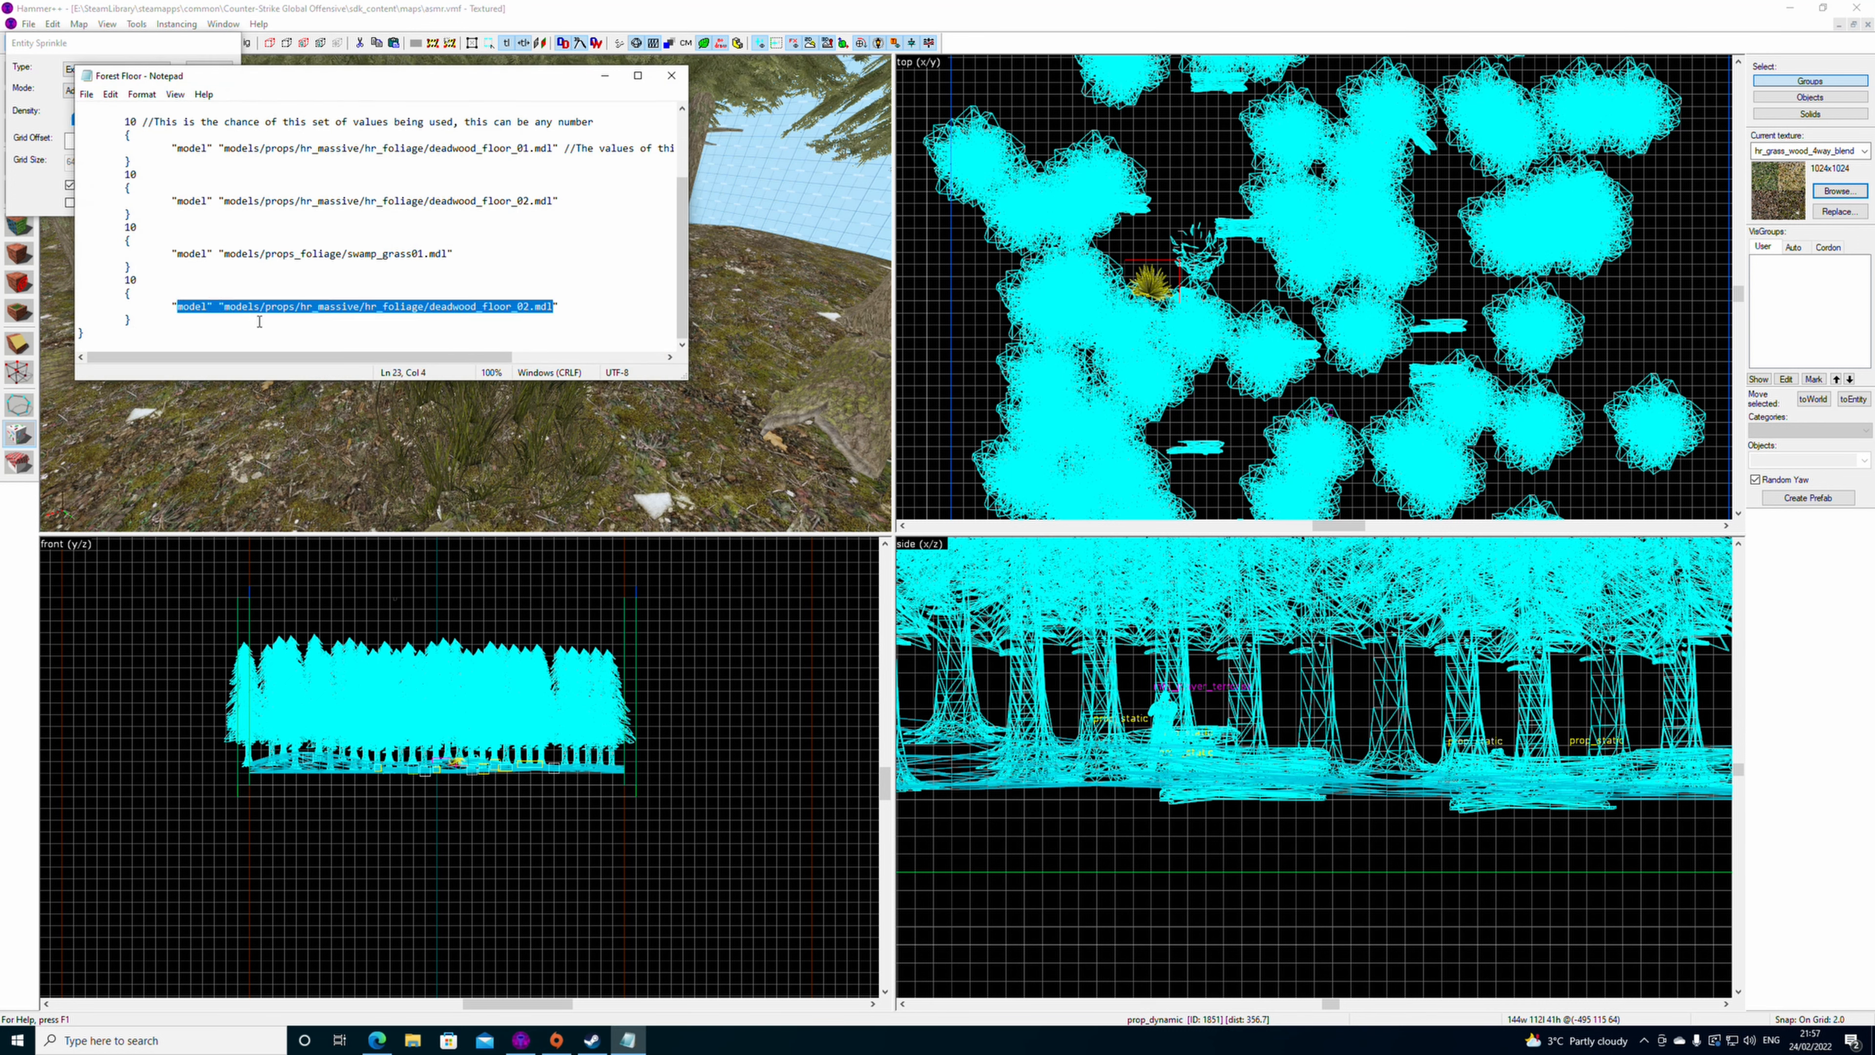
key("ctrl+v")
left_click(86, 94)
left_click(108, 159)
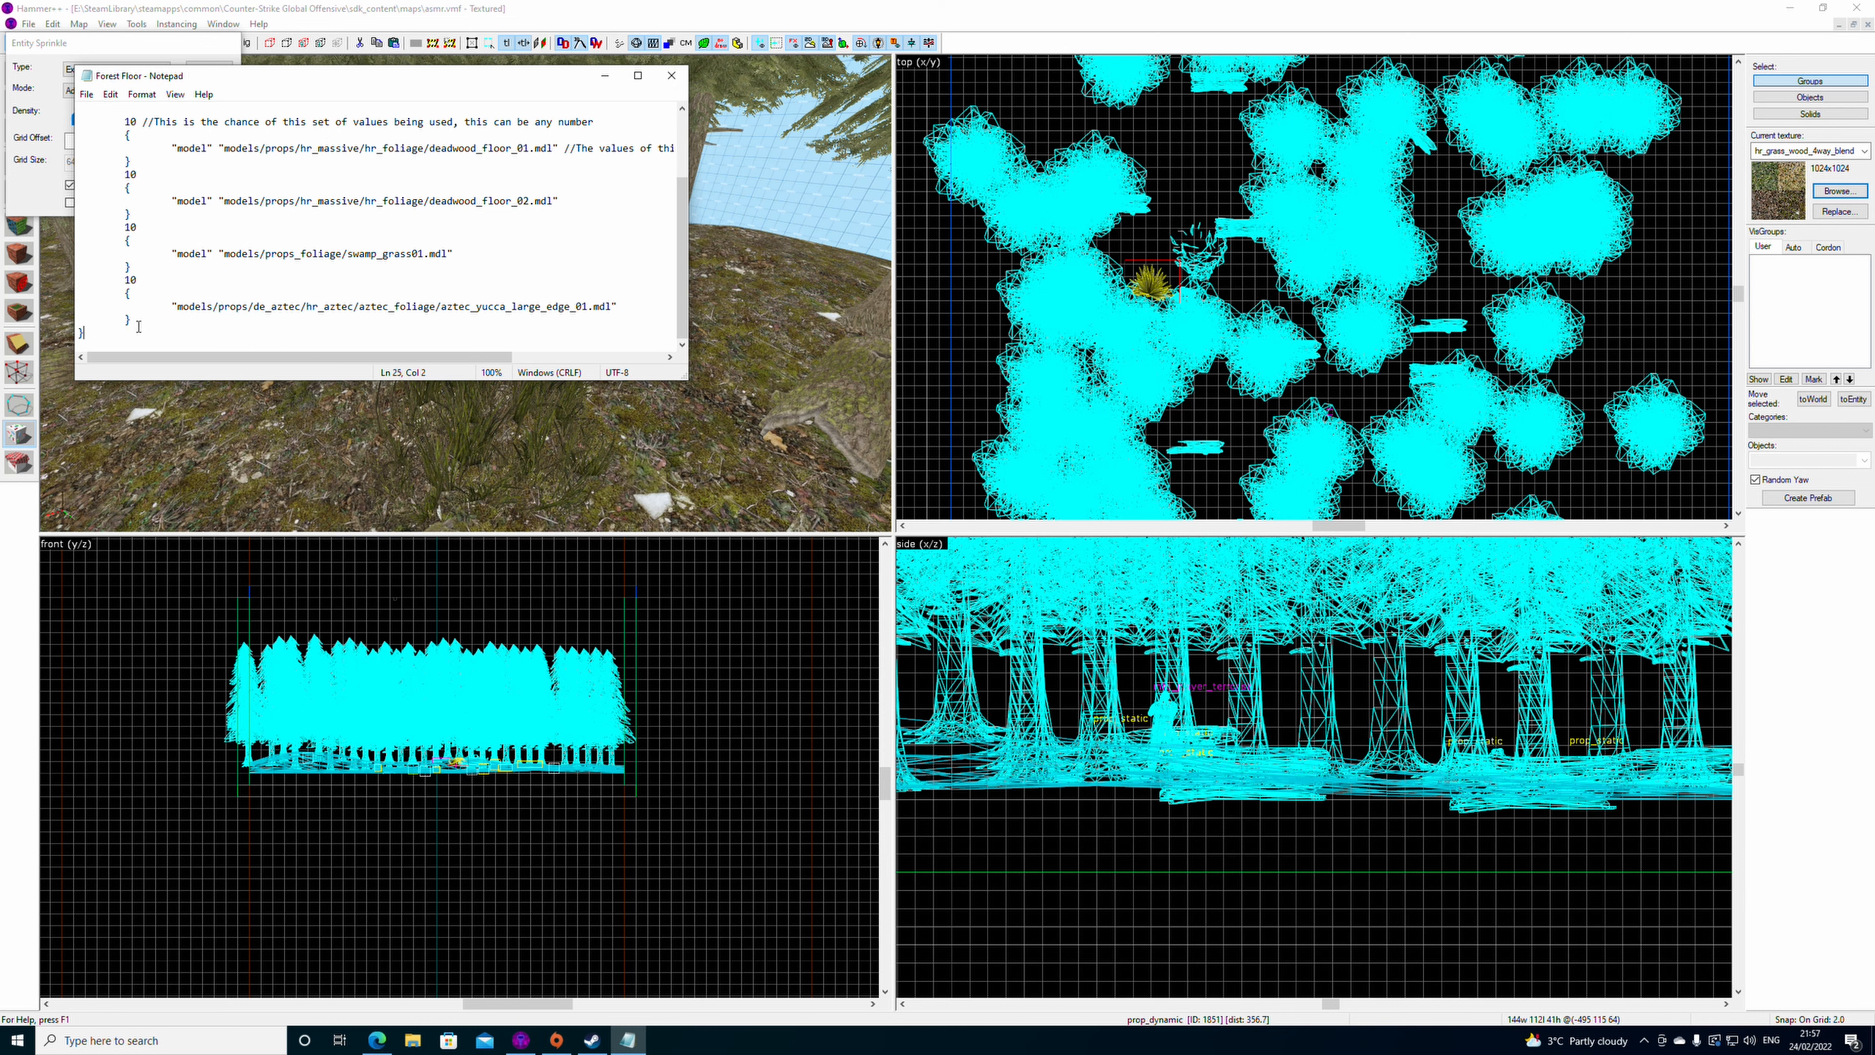
- Add a duplicate of the yucca block with chance 10 at the definition's end, then save and close the file
left_click_drag(139, 326, 126, 280)
key("ctrl+c")
key("Return")
key("ctrl+v")
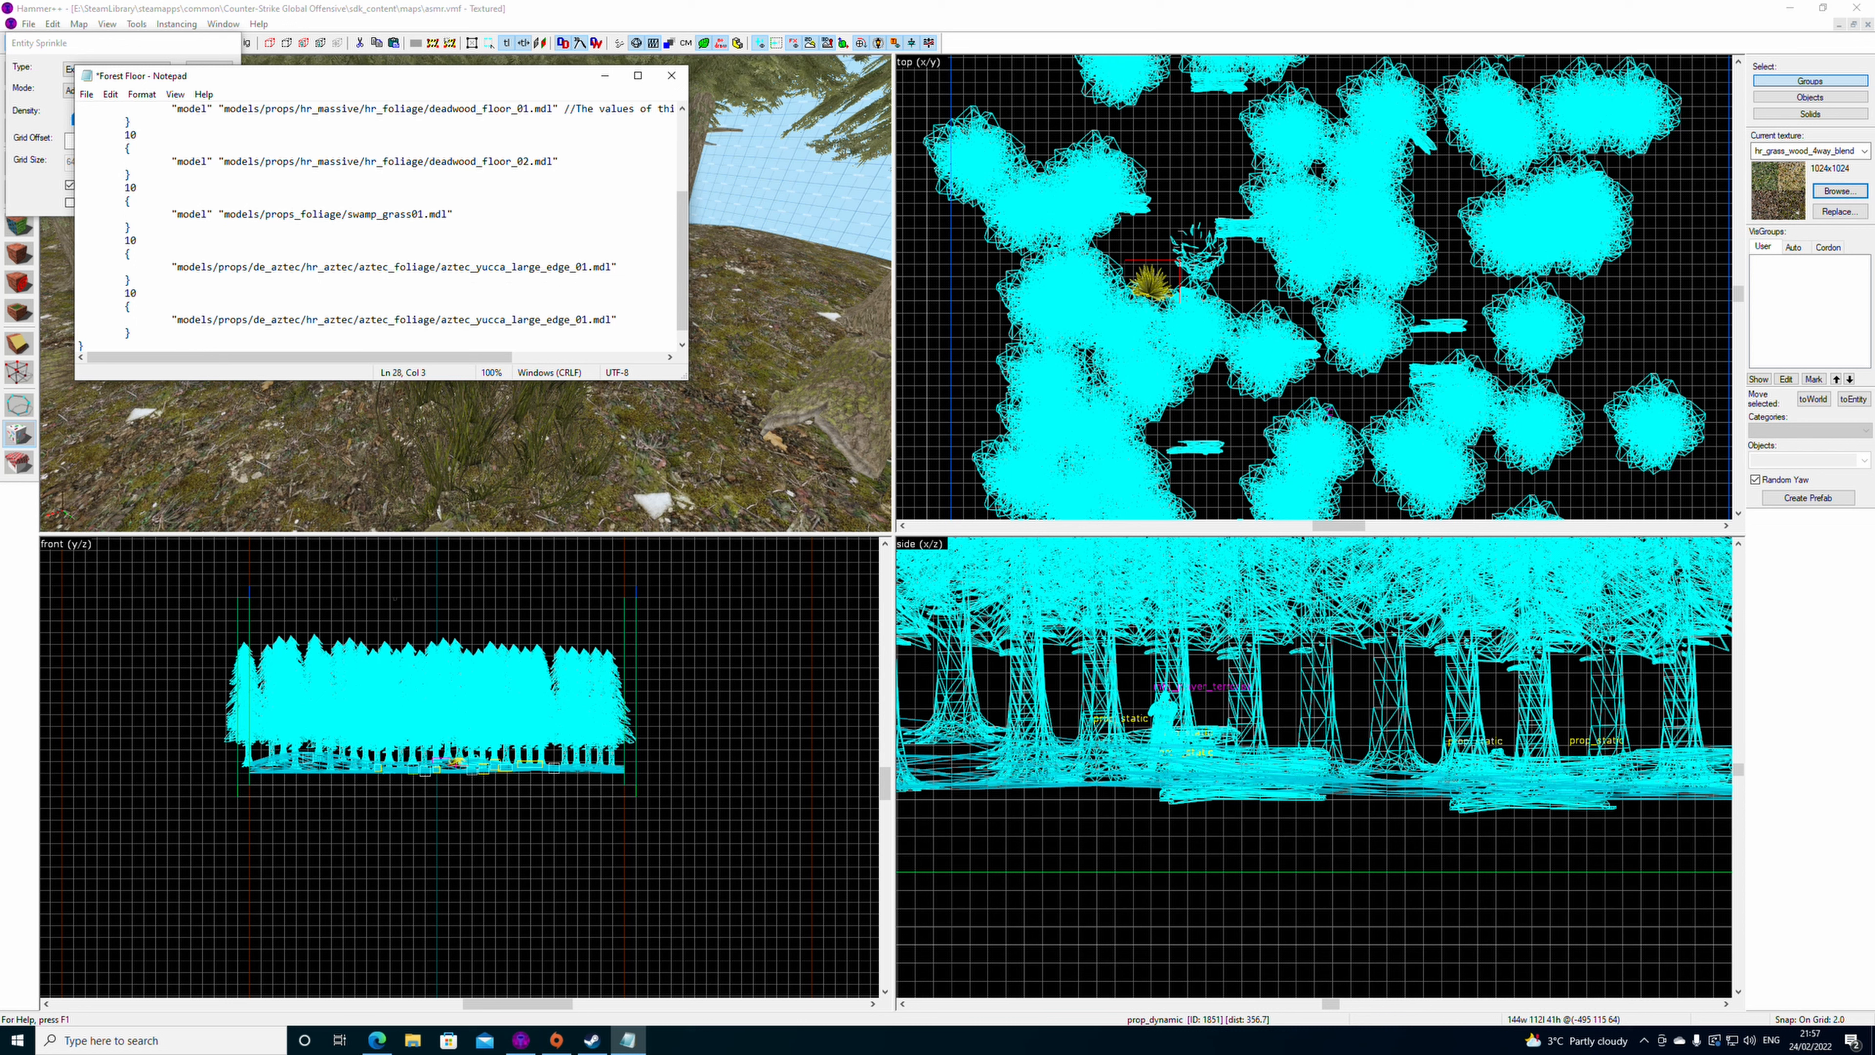
left_click(85, 94)
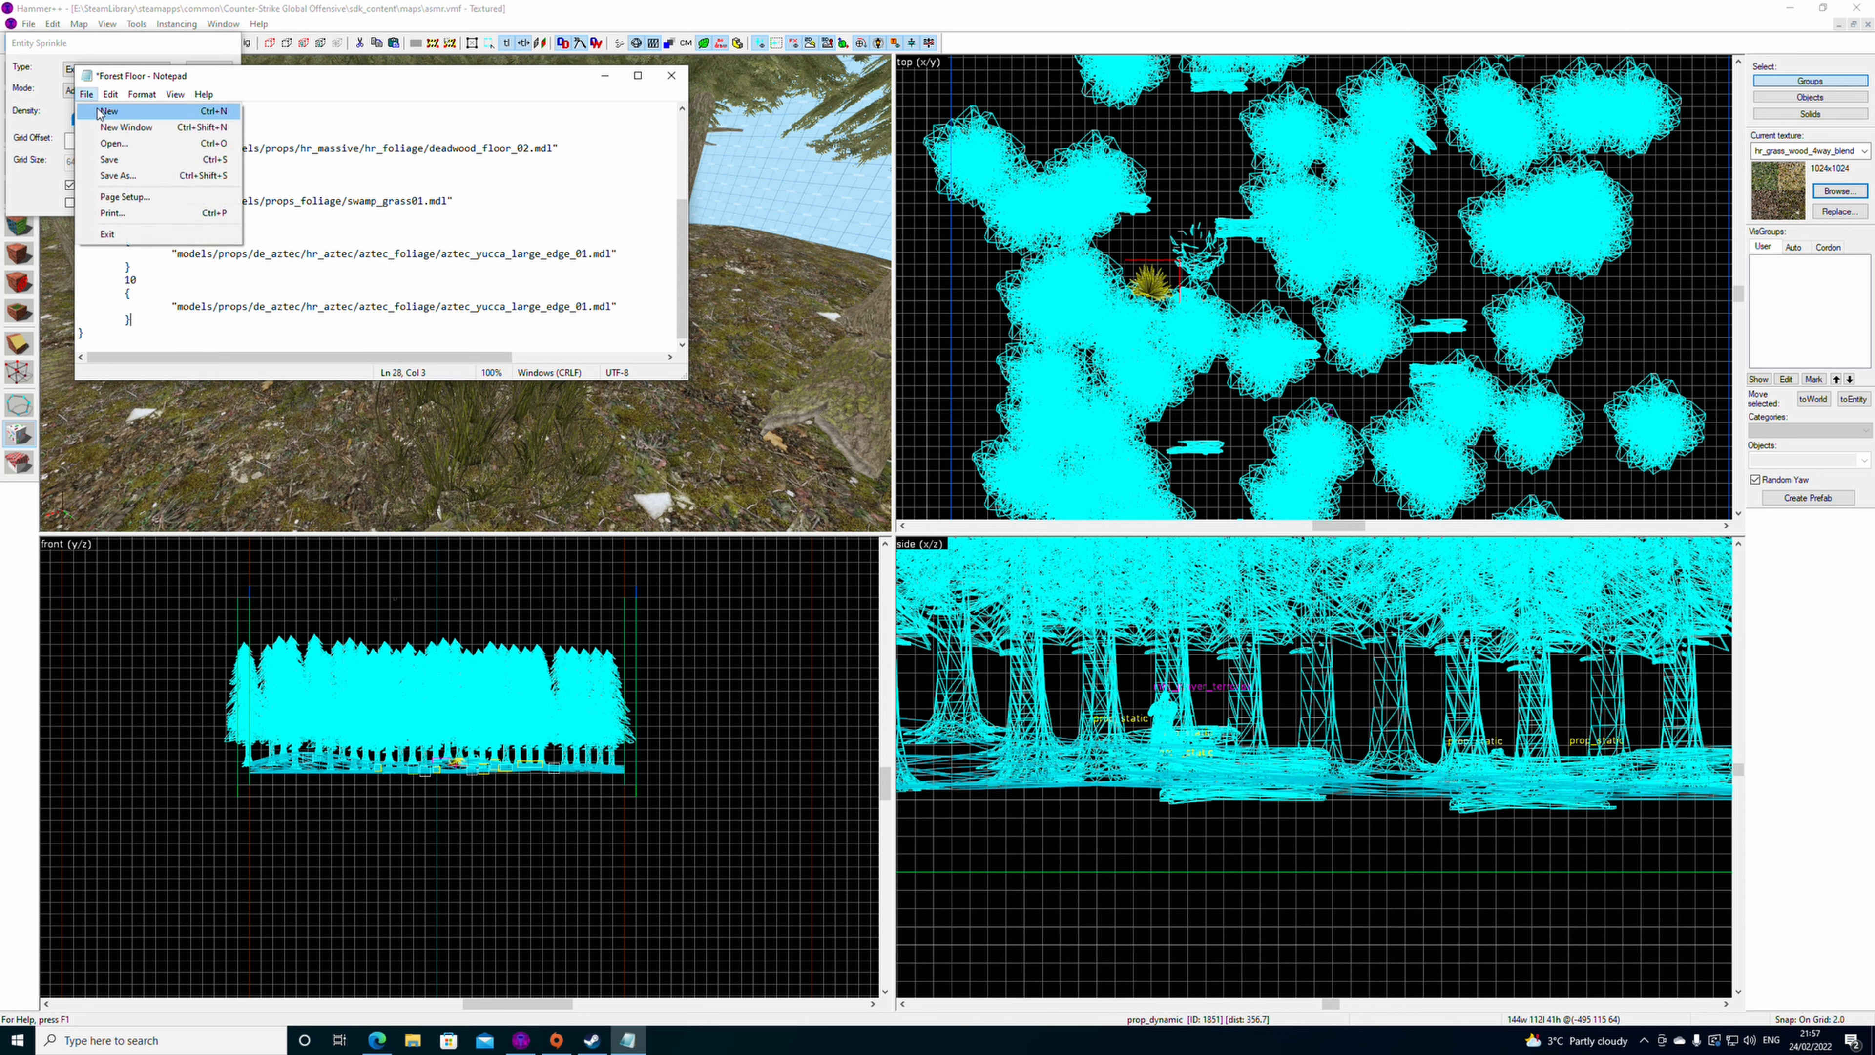
left_click(120, 171)
left_click(671, 74)
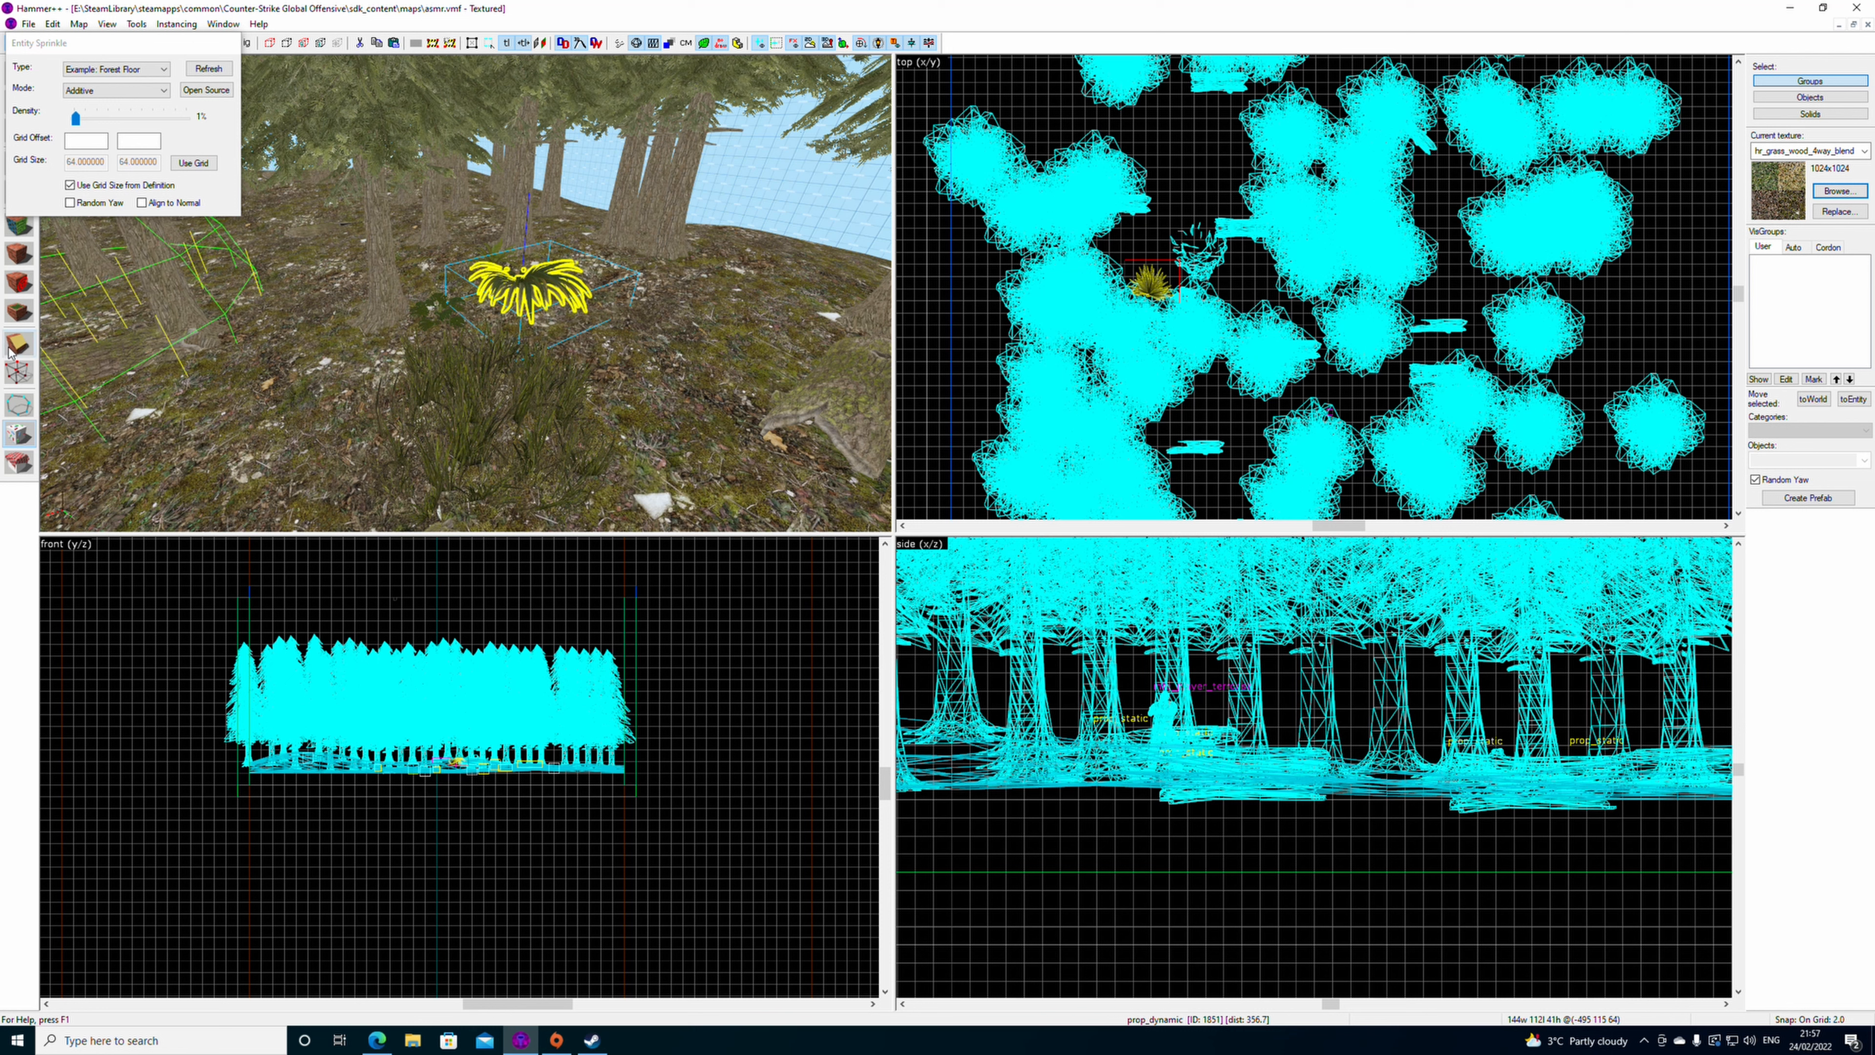
- Copy the World Model path aztec_tropical_foliage3_small_01.mdl from the small leafy plant's object properties
left_click(19, 433)
left_click(29, 83)
left_click(467, 326)
scroll(468, 325, "up", 1)
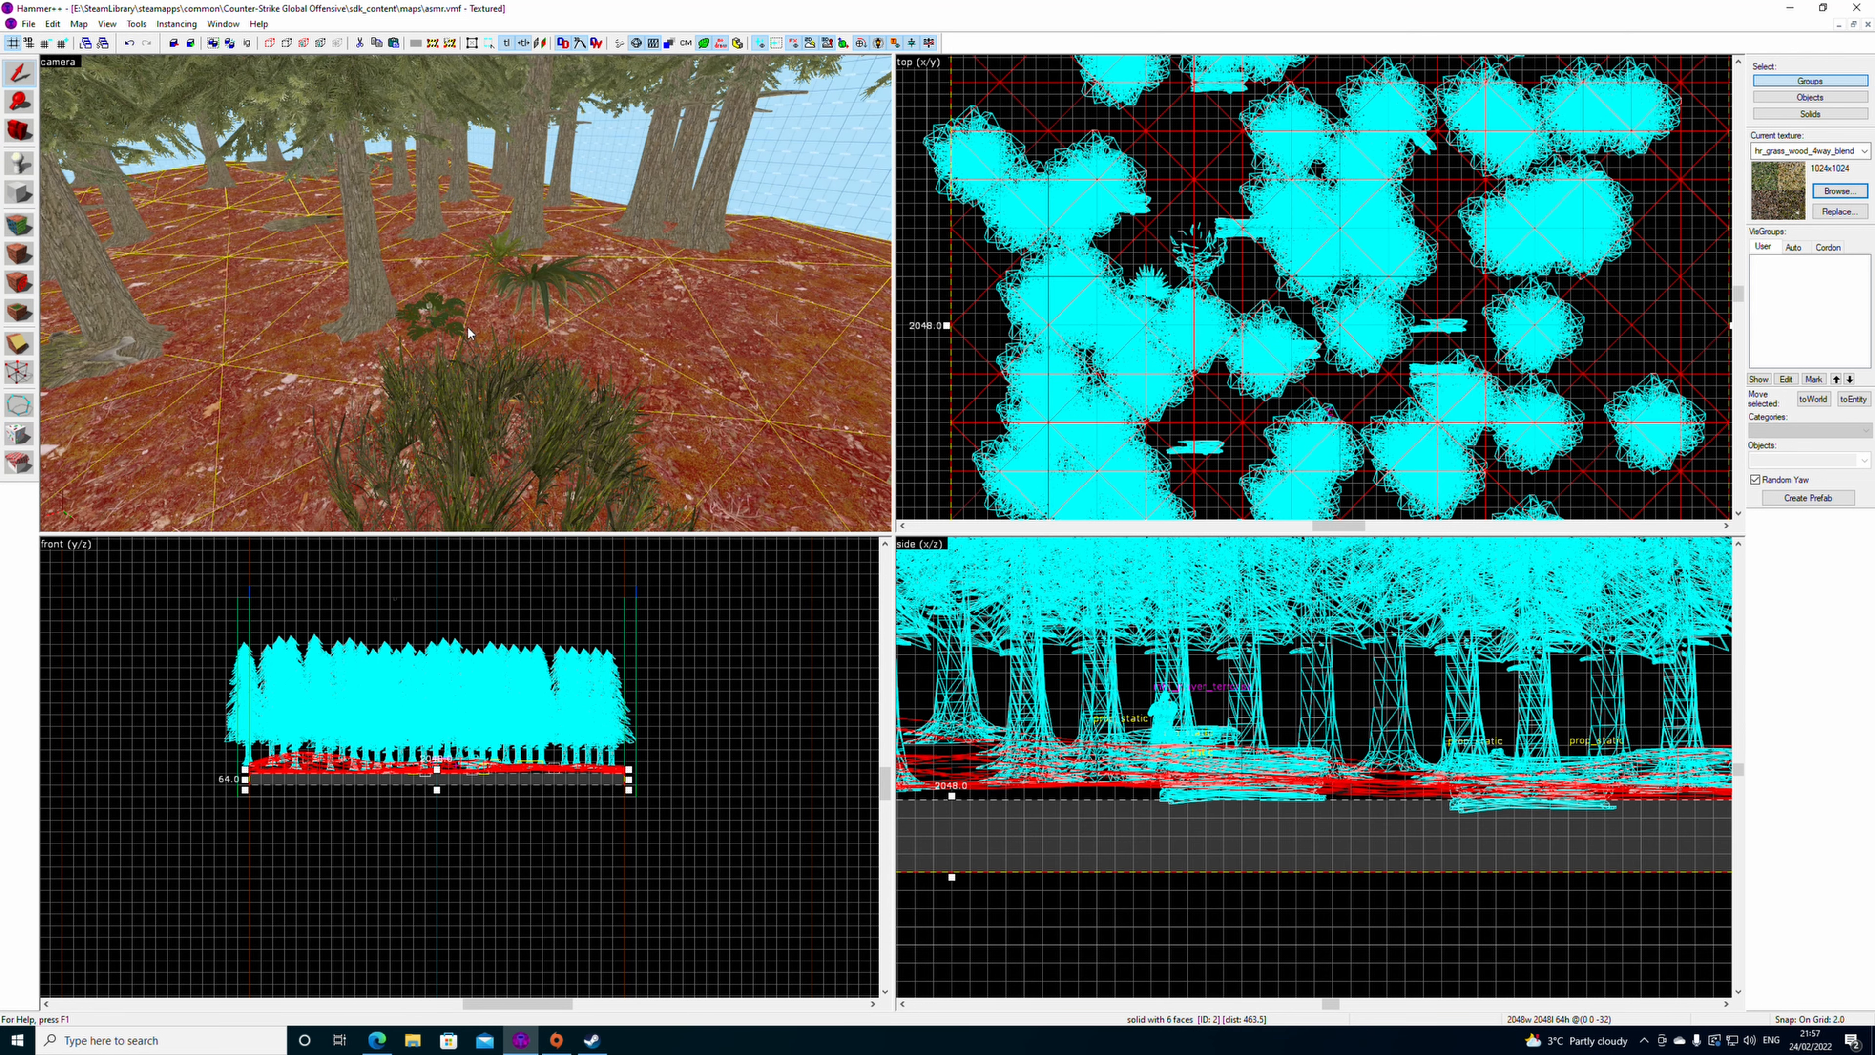
double_click(454, 321)
double_click(1074, 450)
right_click(1079, 449)
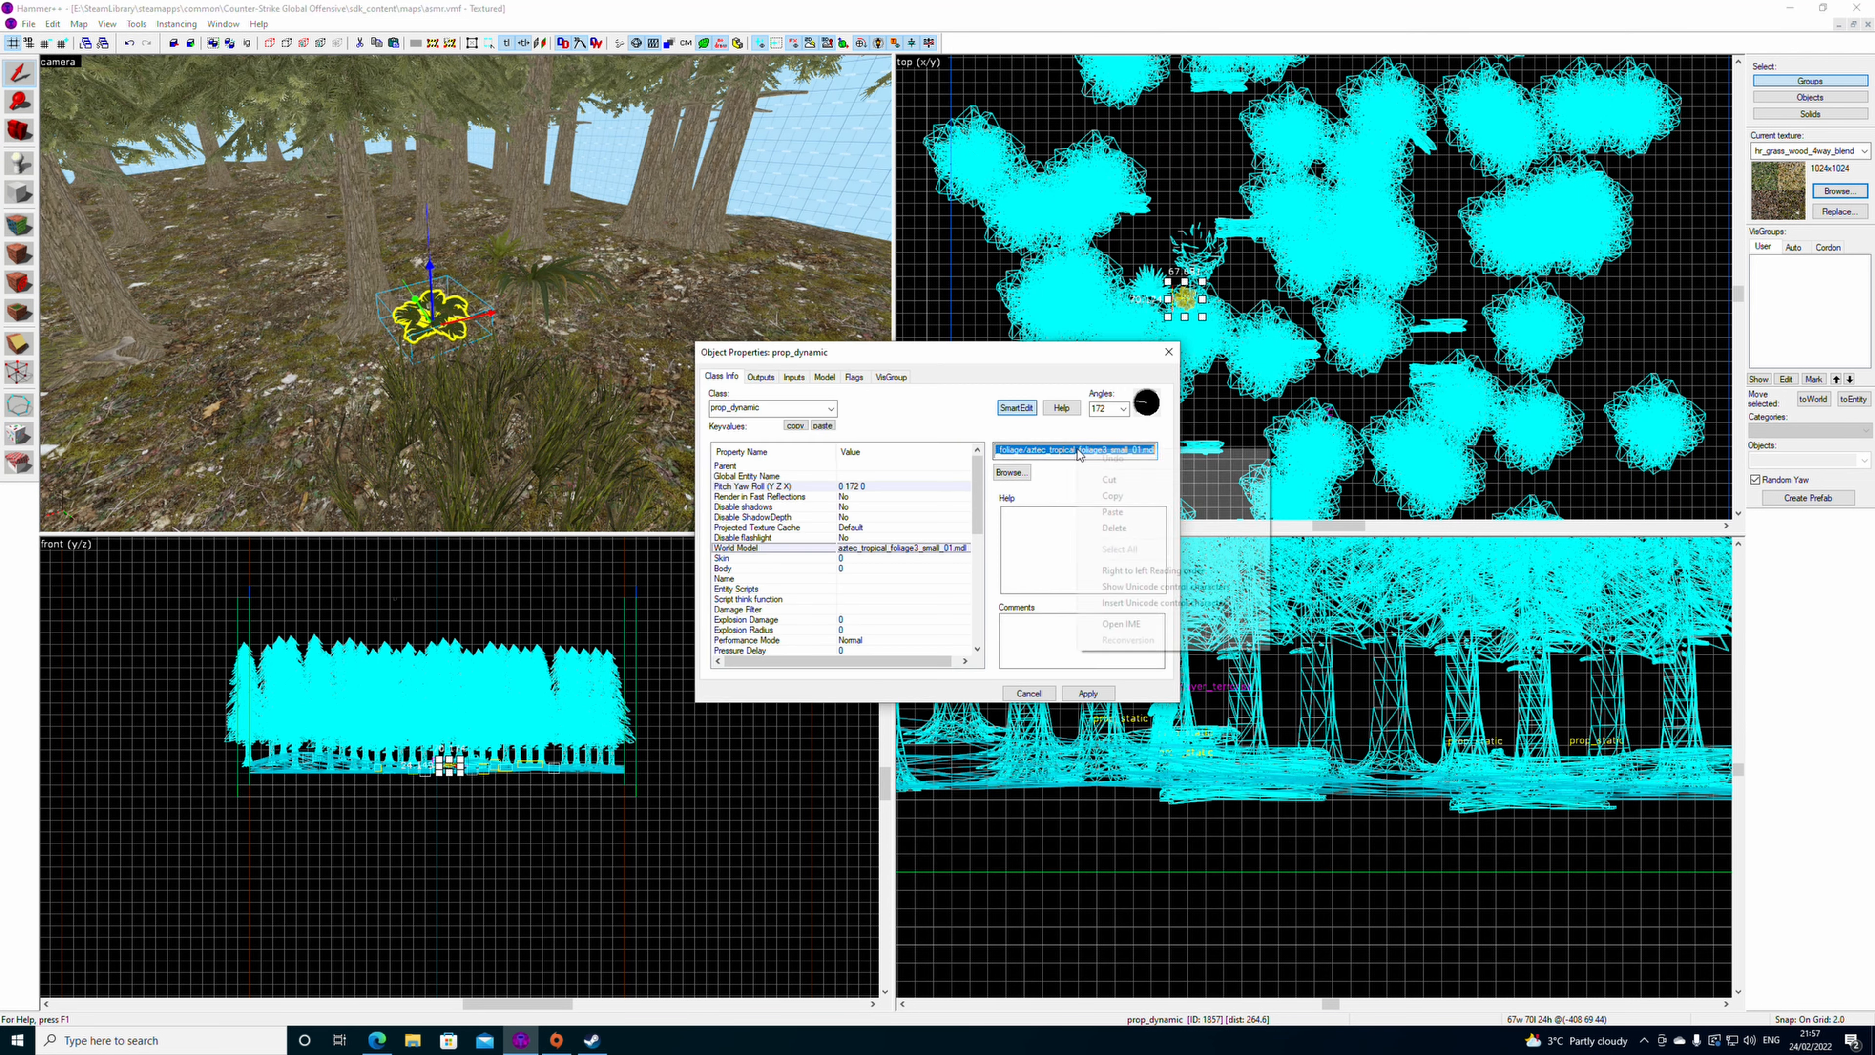
left_click(1112, 496)
left_click(1168, 351)
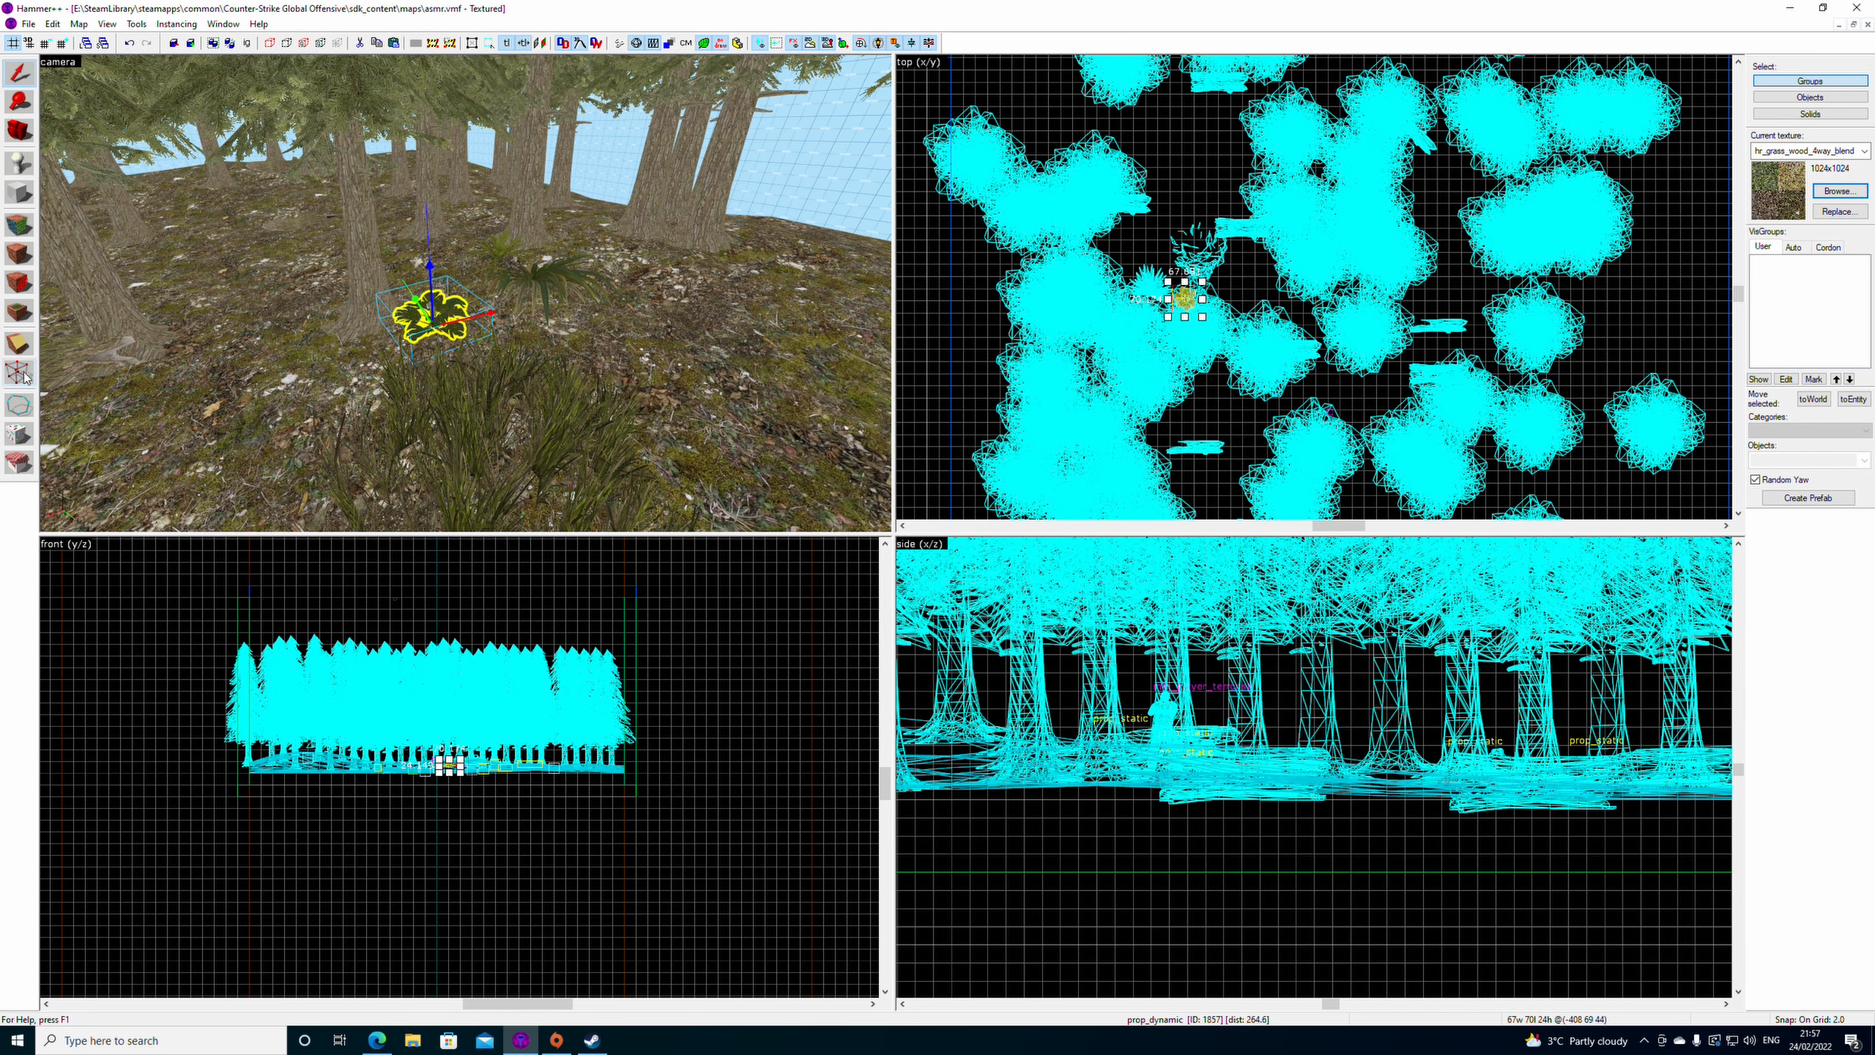
- Choose the Example: Agave Plants sprinkle type, look through its source definition file, and close it
left_click(20, 433)
left_click(147, 68)
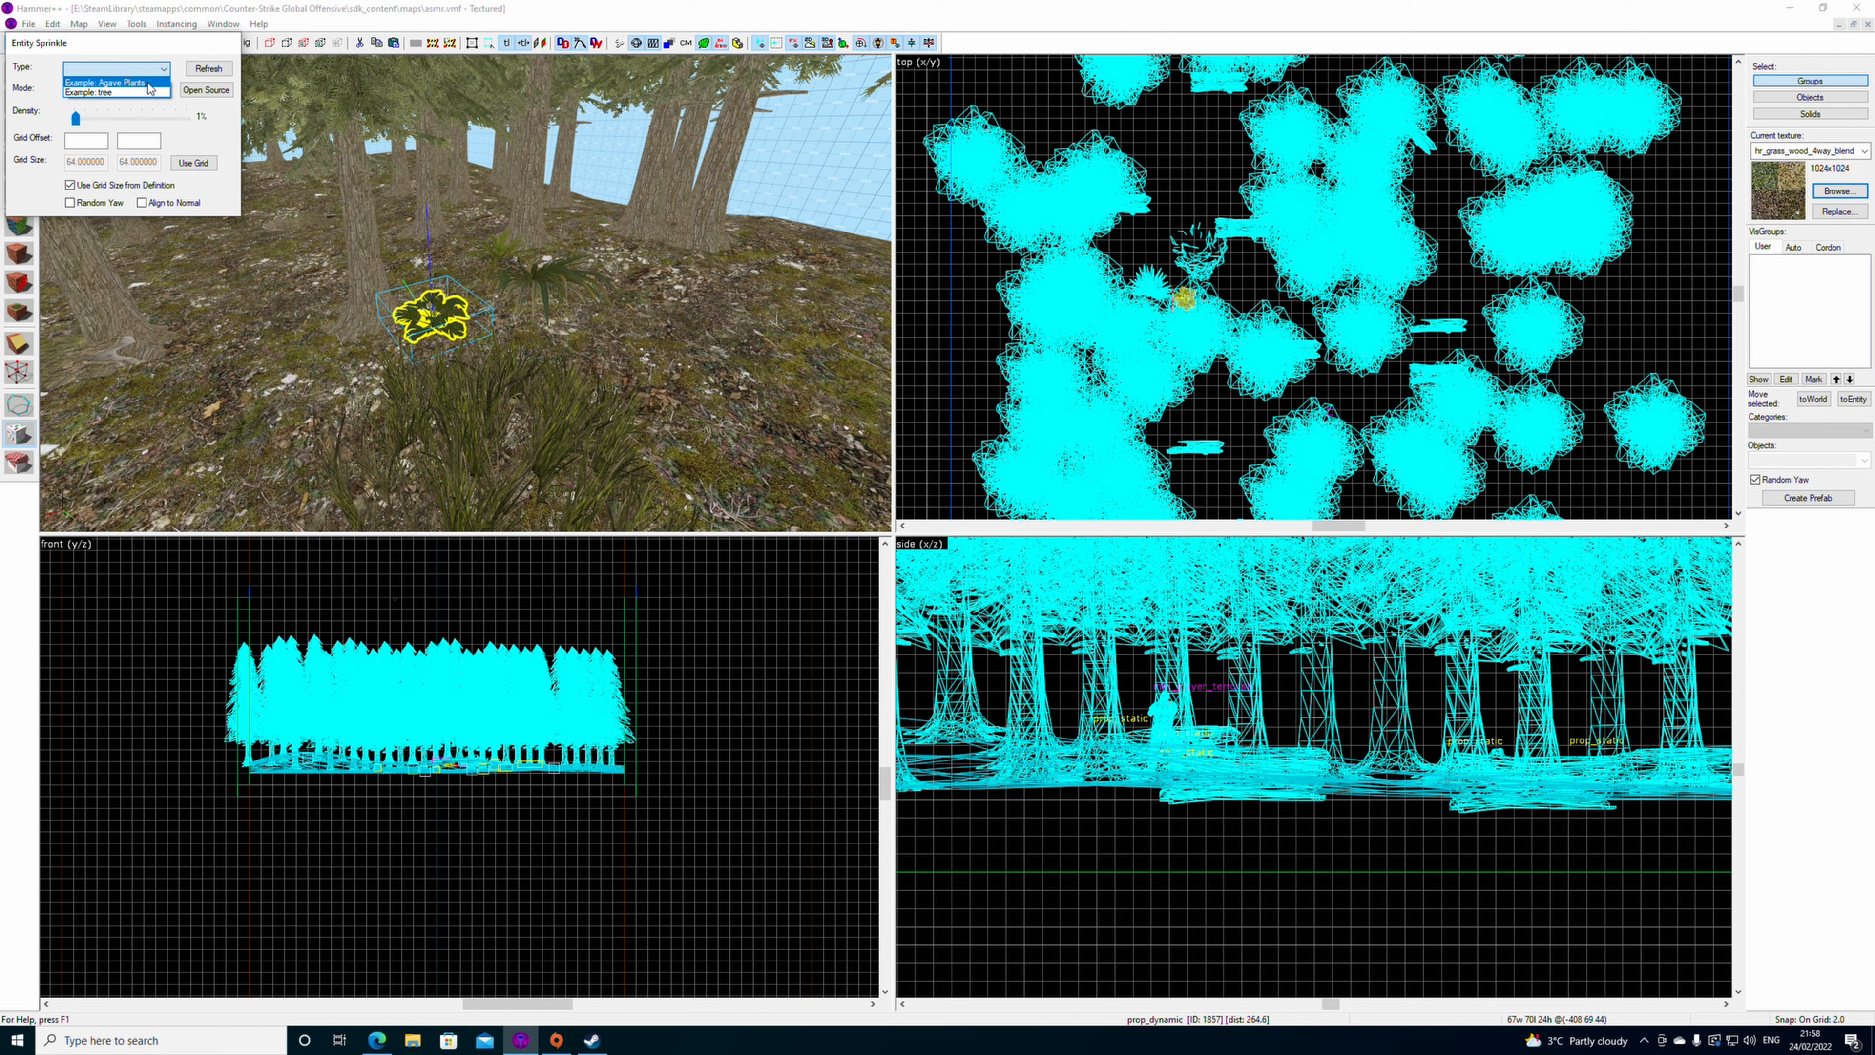
left_click(150, 83)
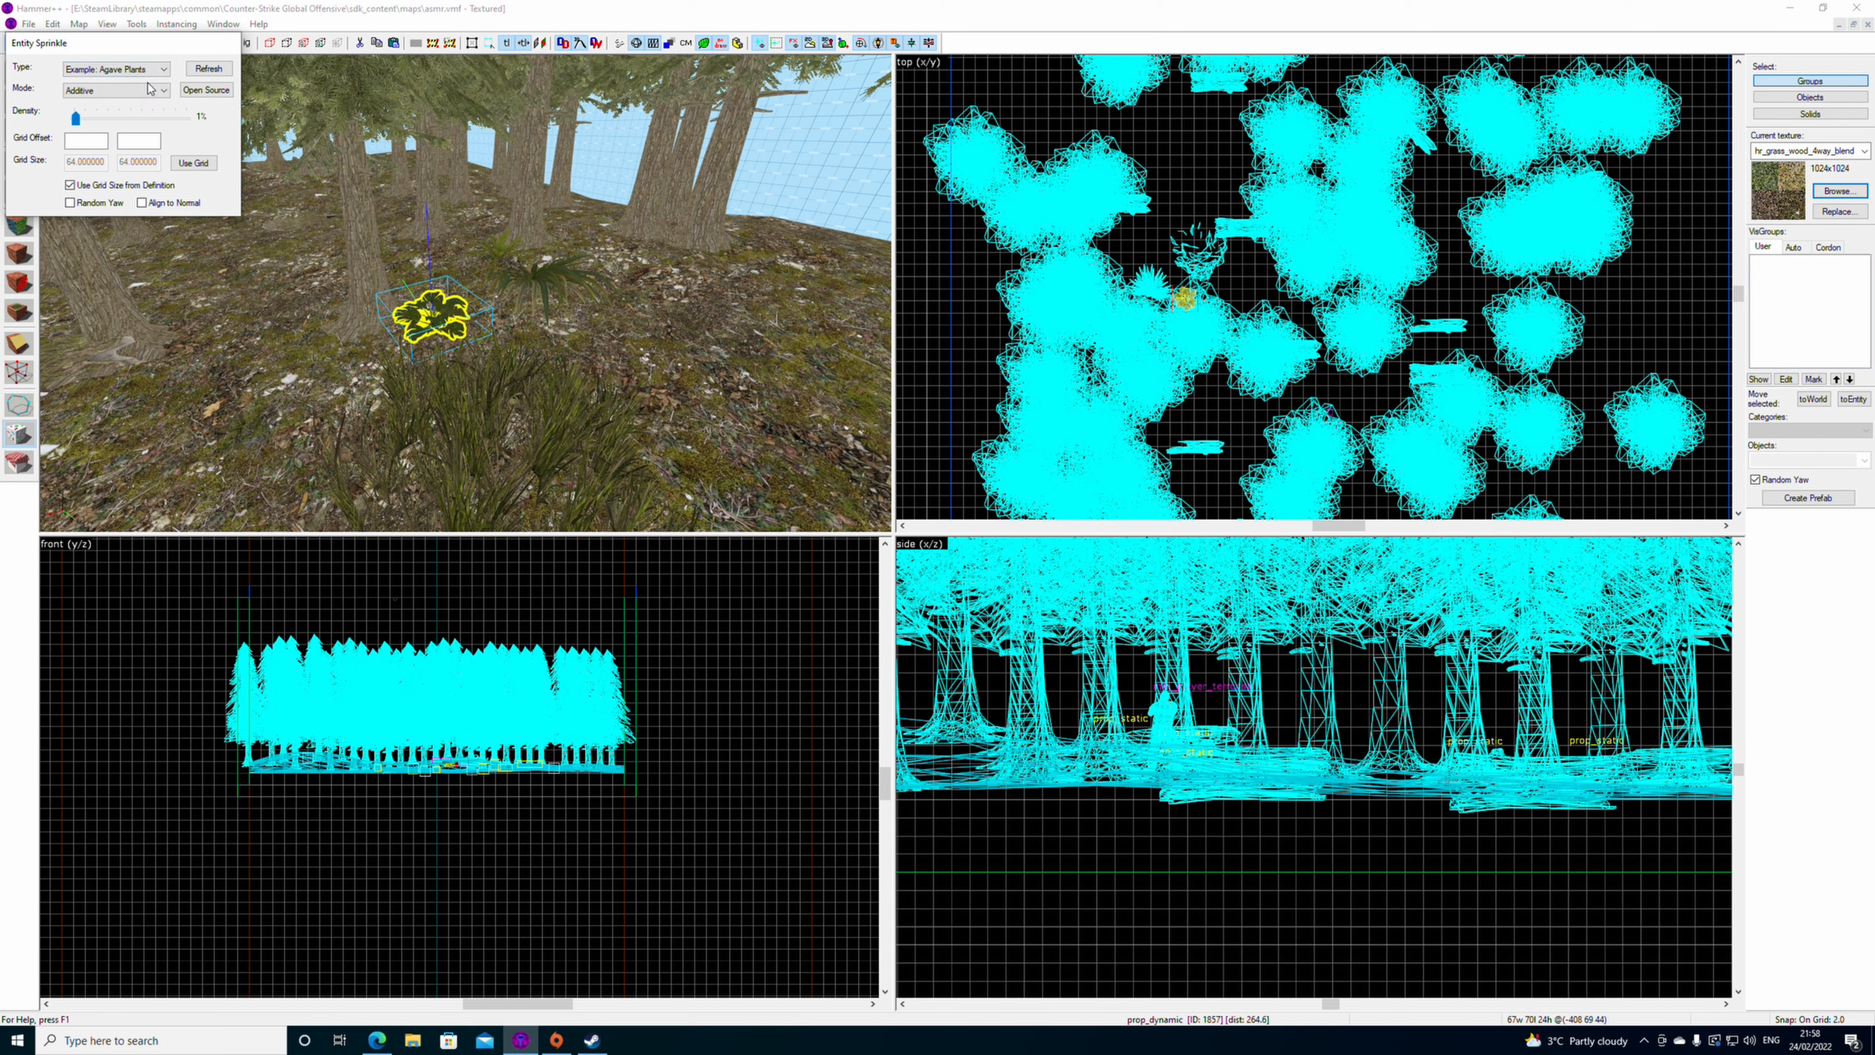
left_click(205, 90)
scroll(598, 270, "down", 3)
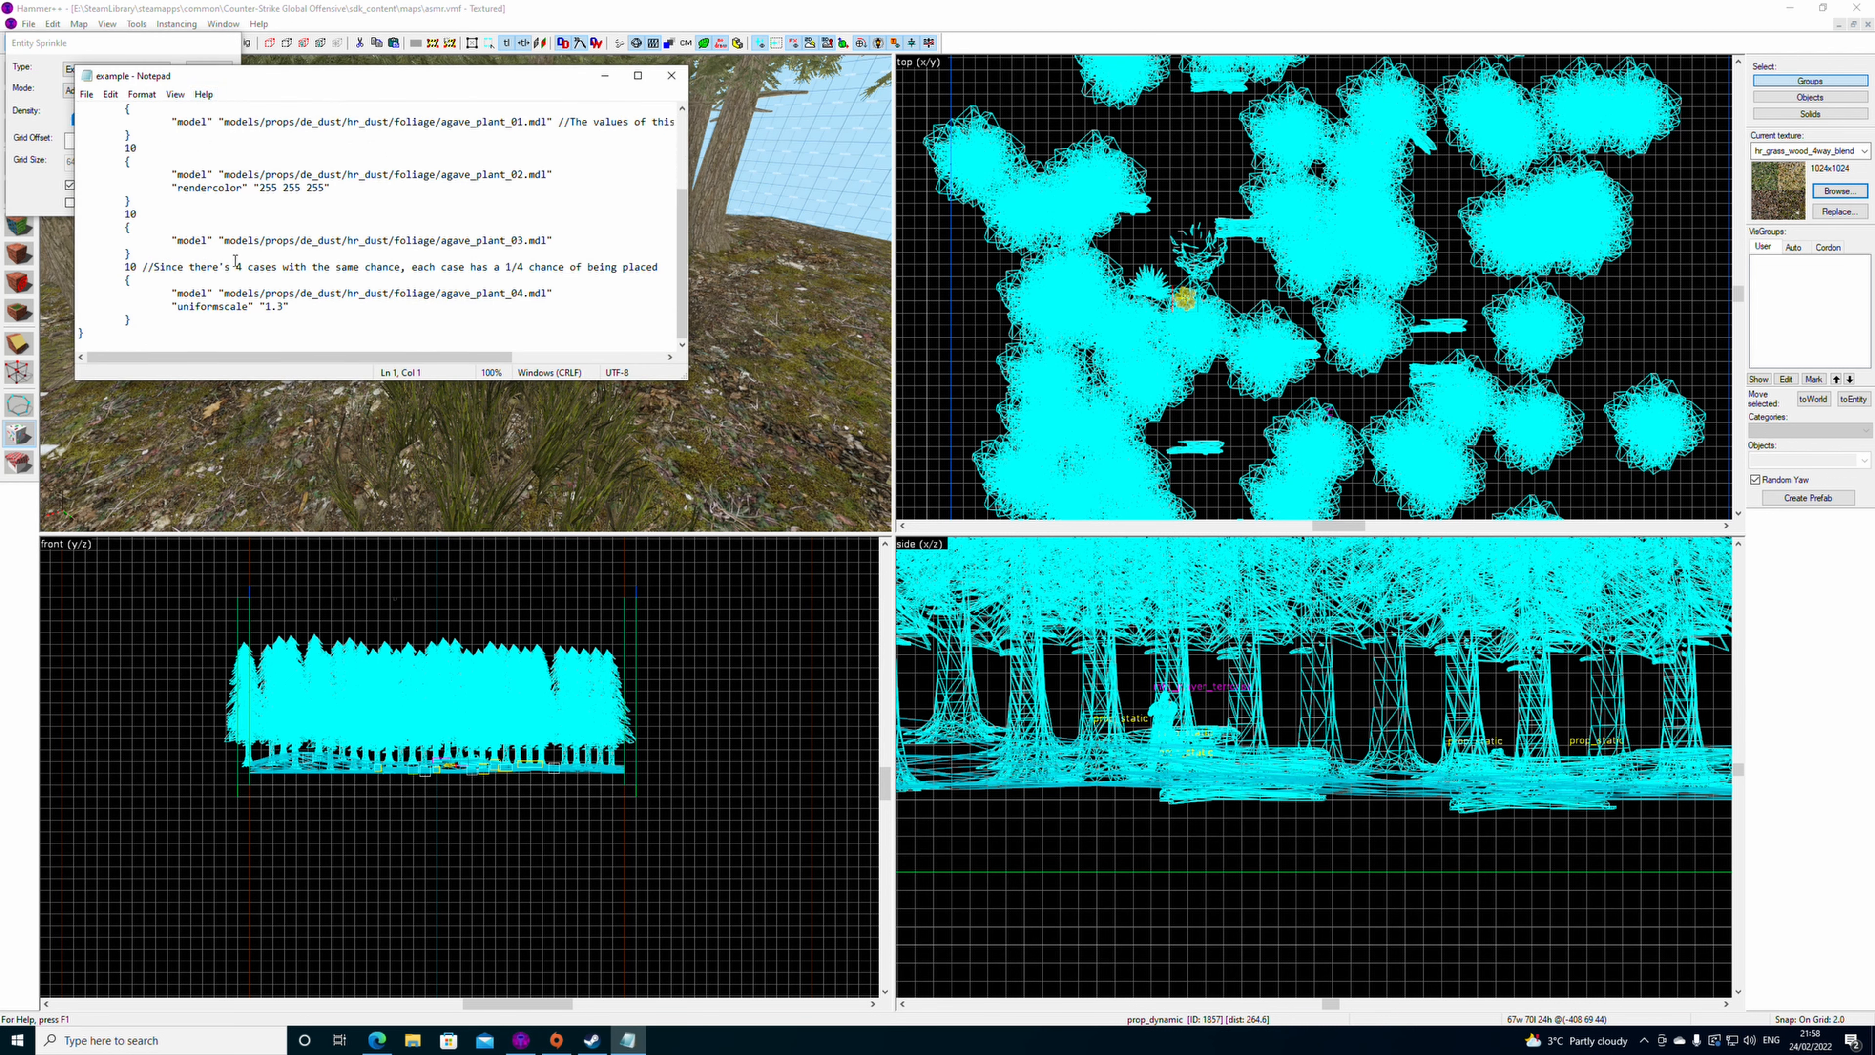
scroll(598, 270, "up", 3)
left_click(670, 75)
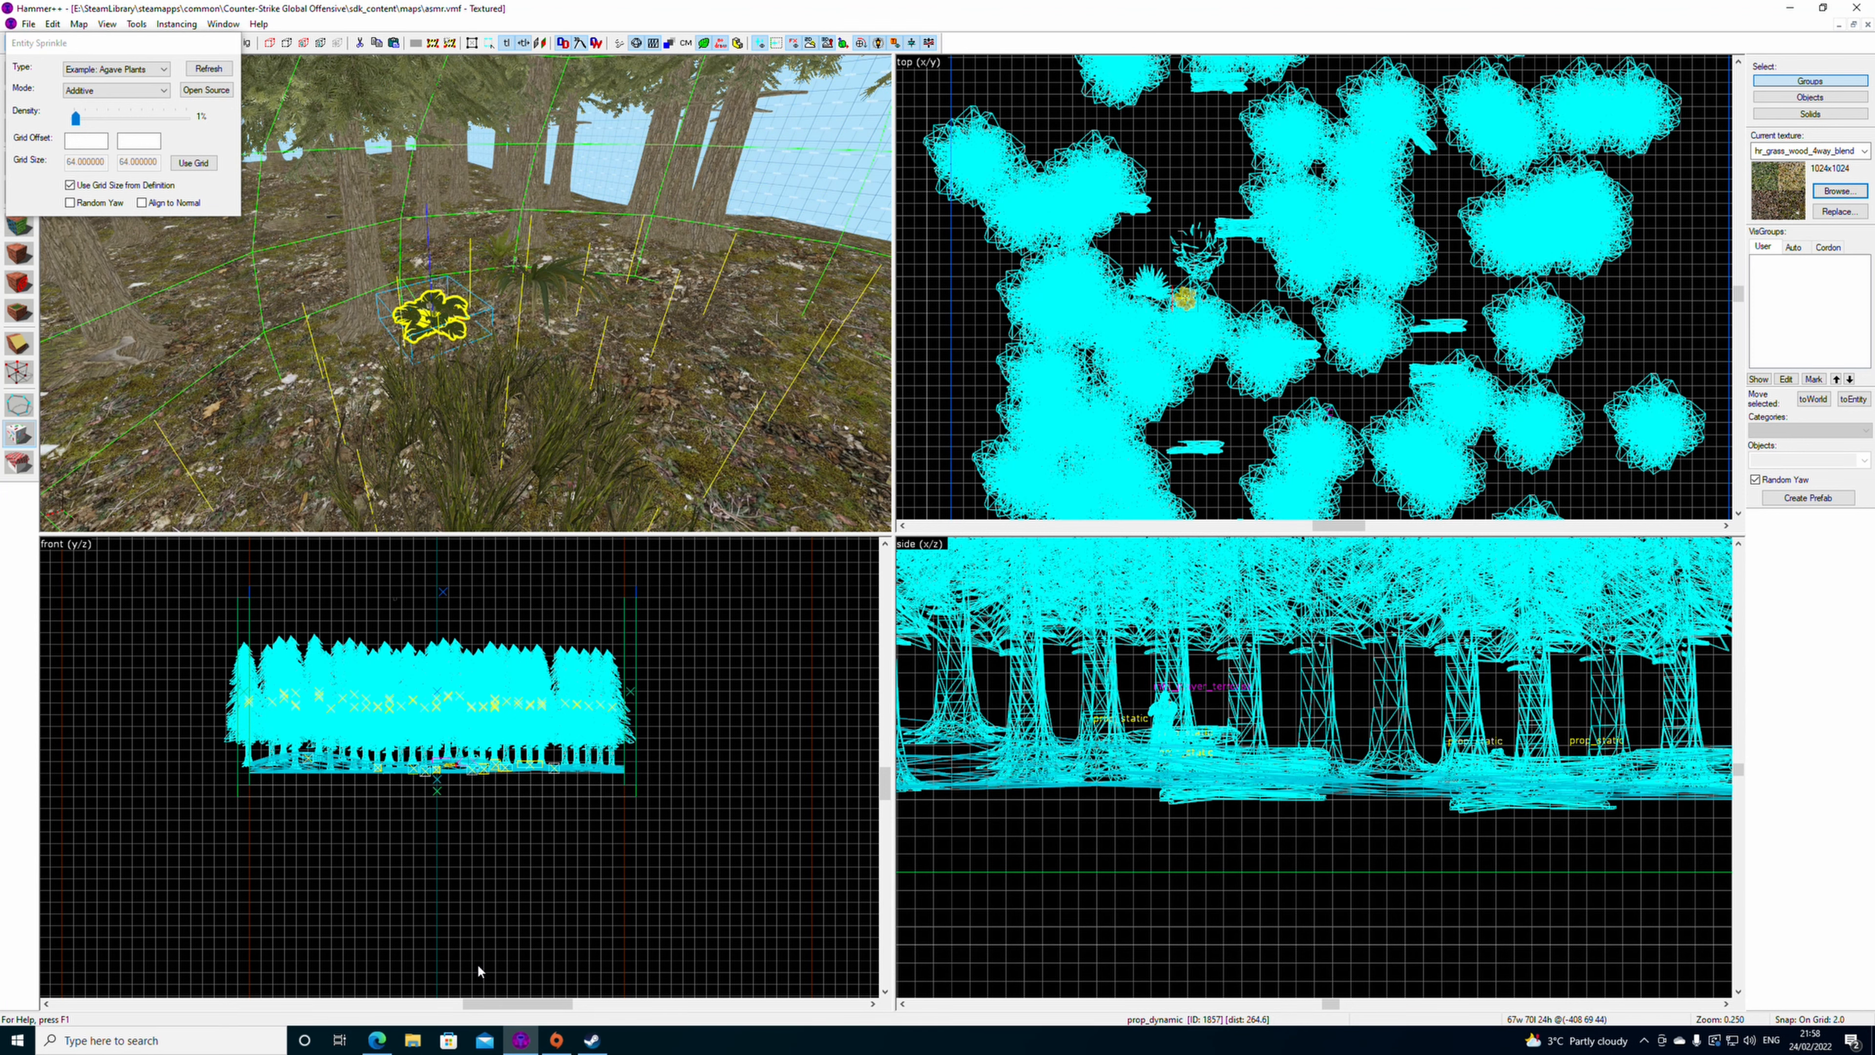
- In File Explorer, open the sprinkle folder under Counter-Strike Global Offensive\bin\hammerplusplus\scripts on New Volume (E:)
left_click(412, 1040)
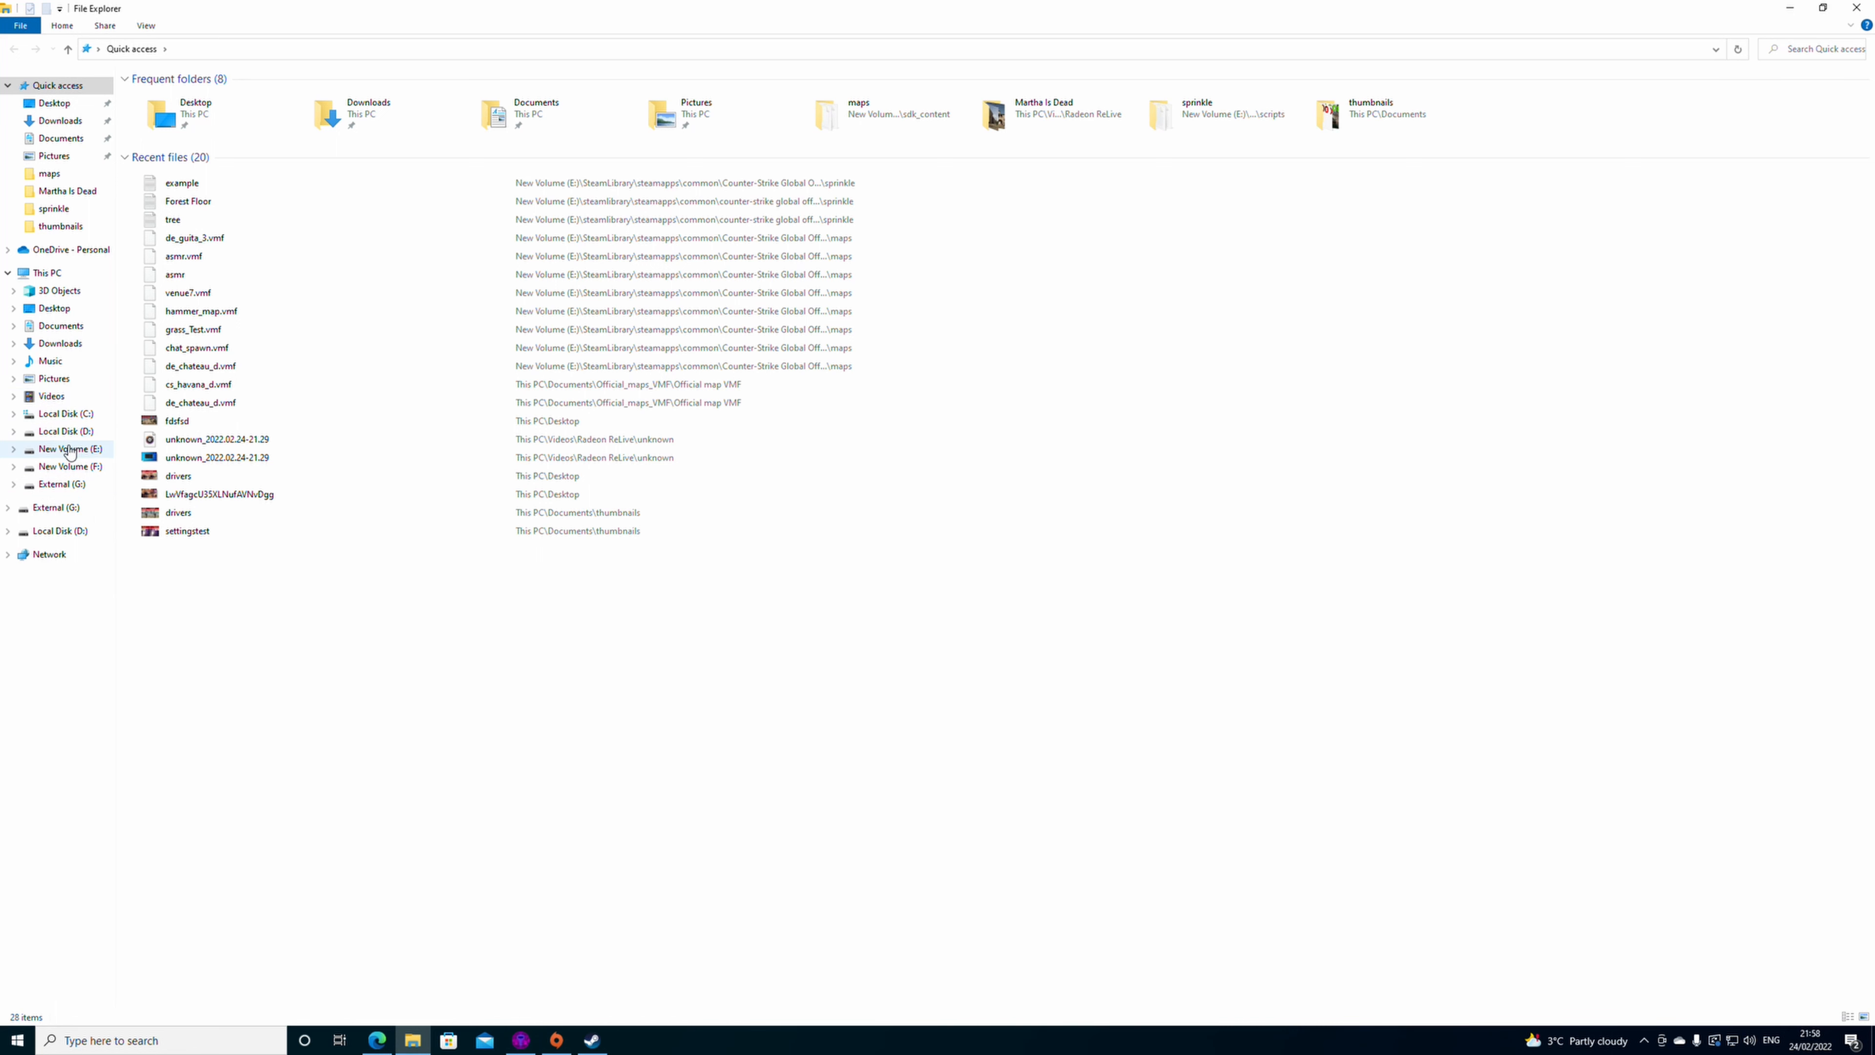
left_click(94, 448)
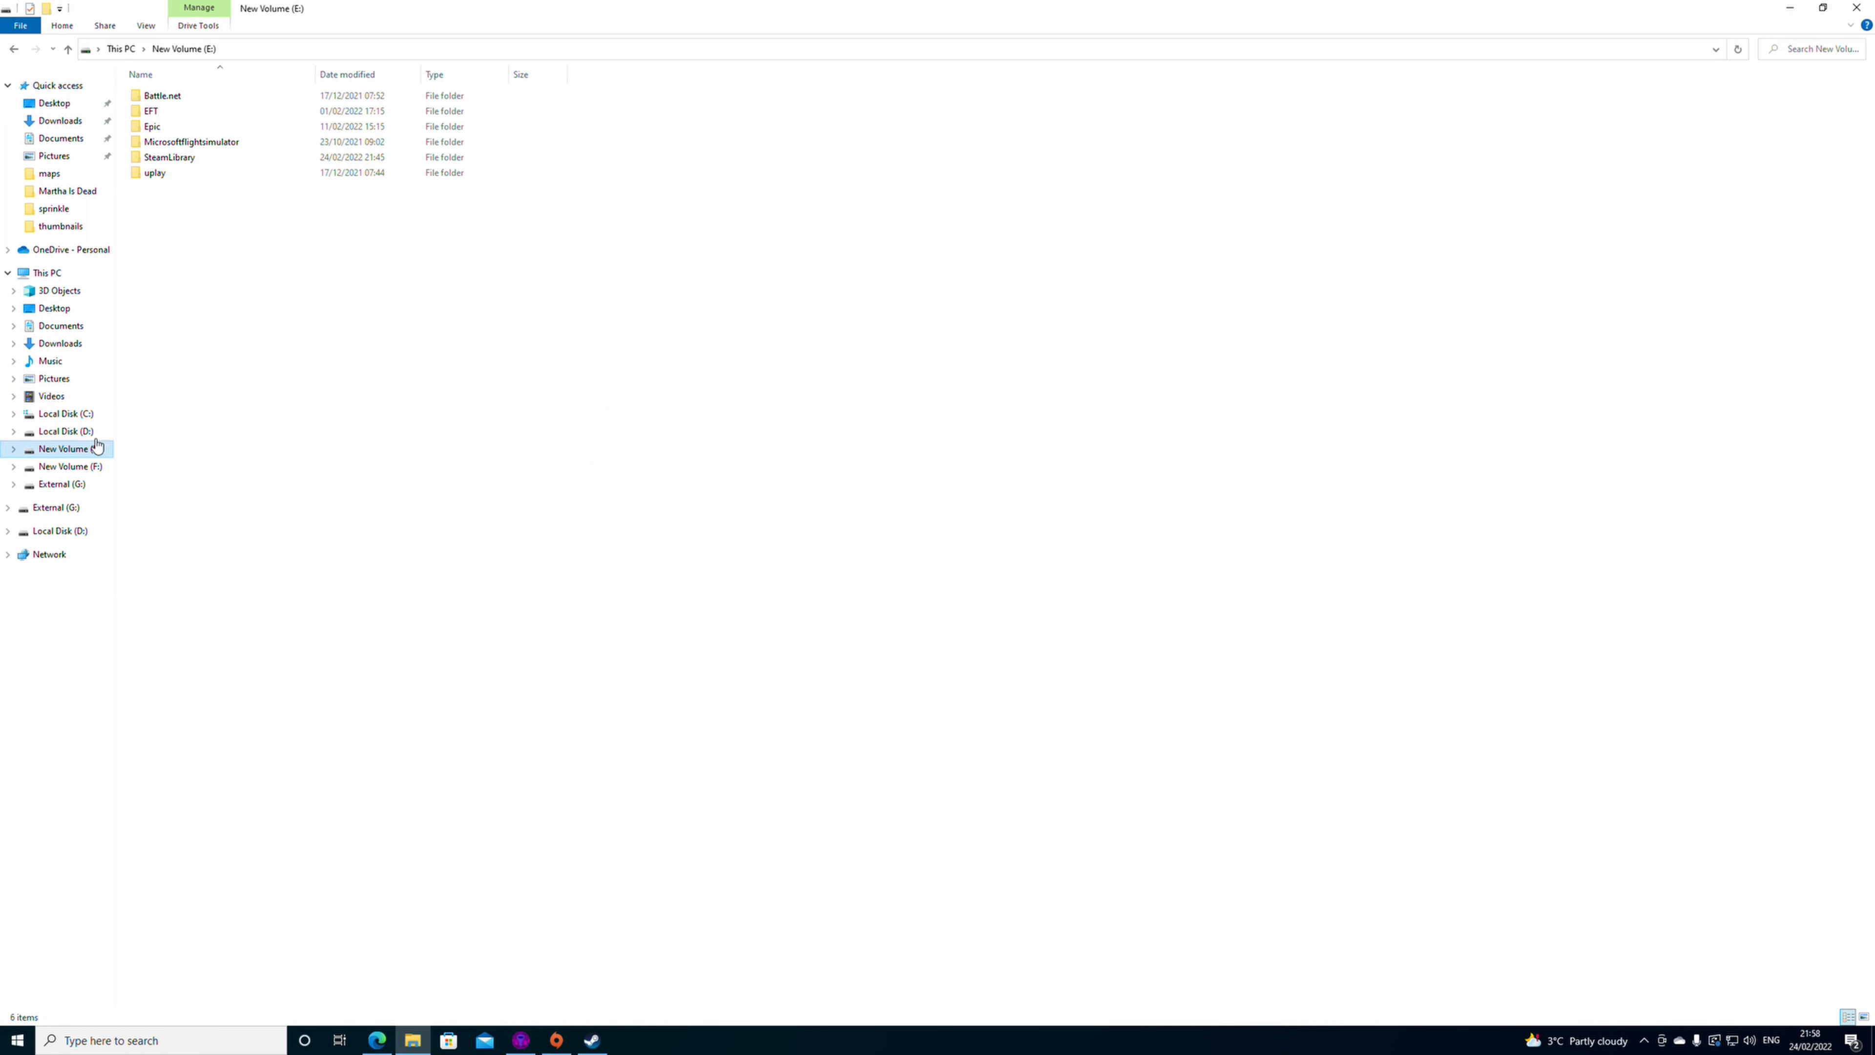
double_click(174, 156)
double_click(205, 97)
double_click(205, 99)
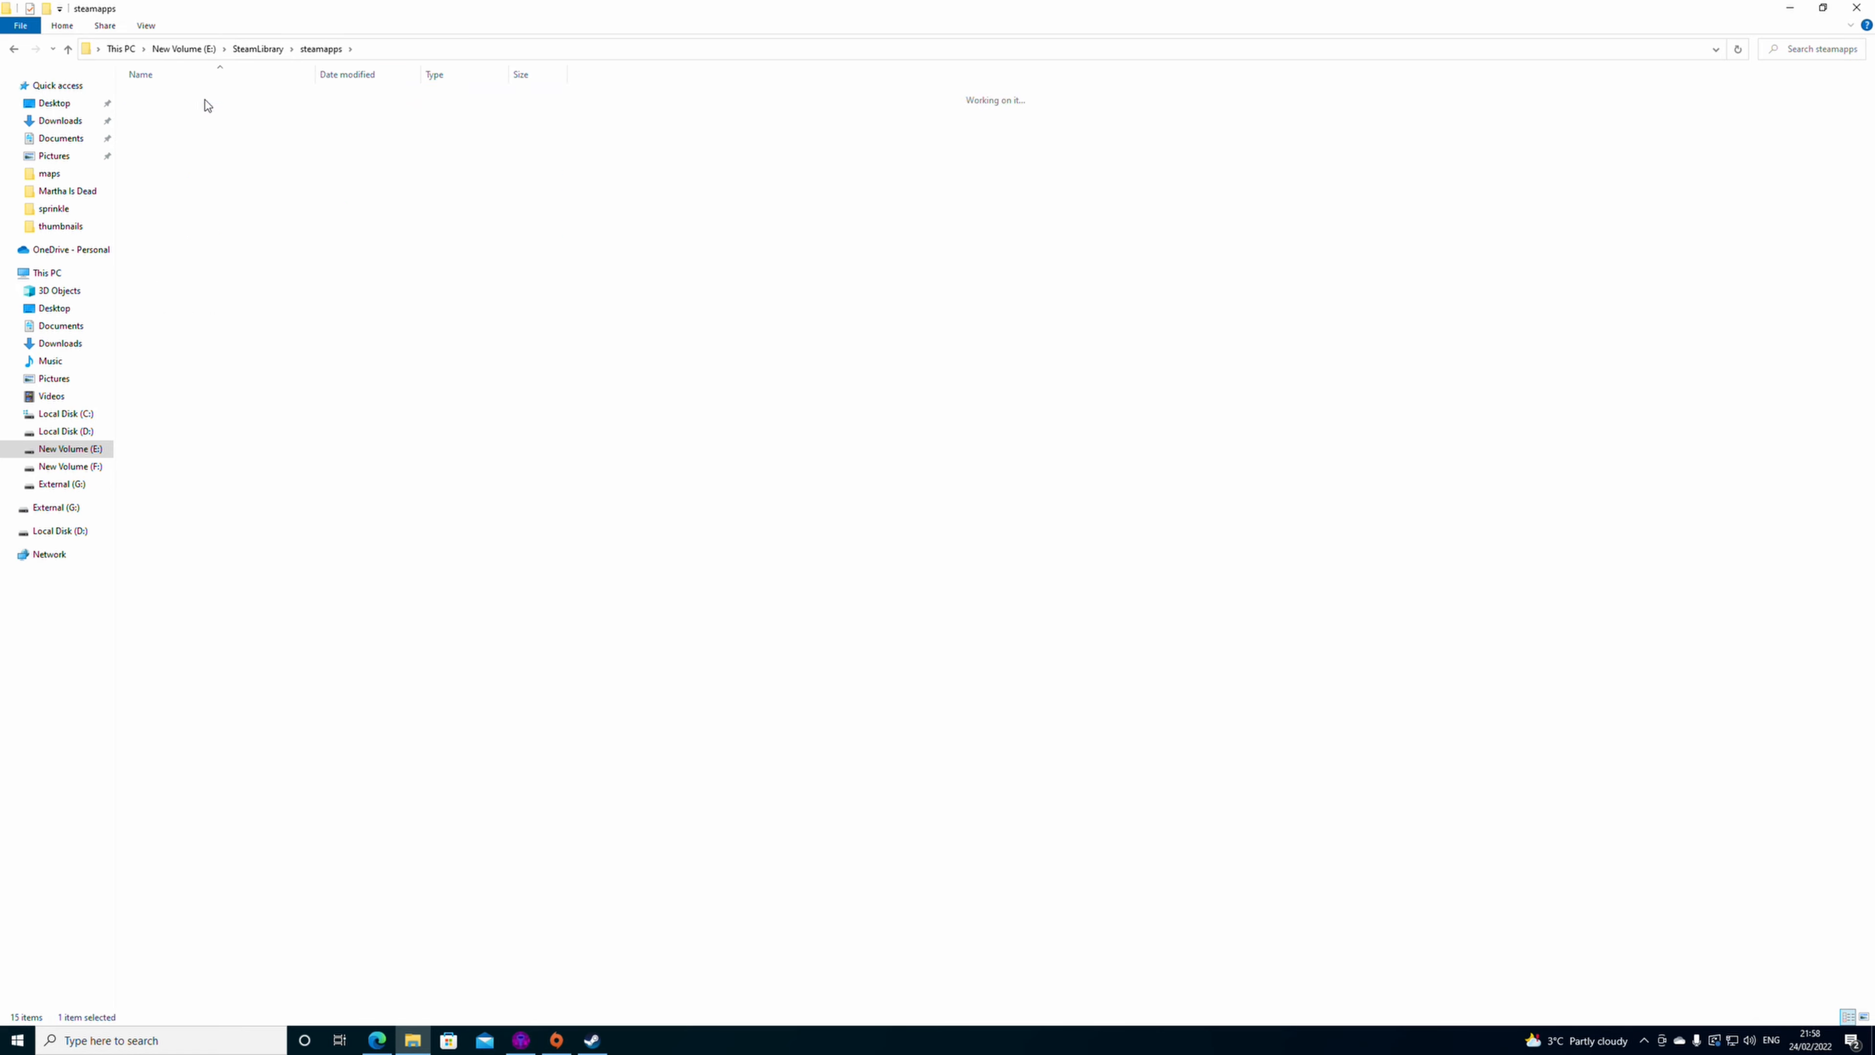
double_click(236, 191)
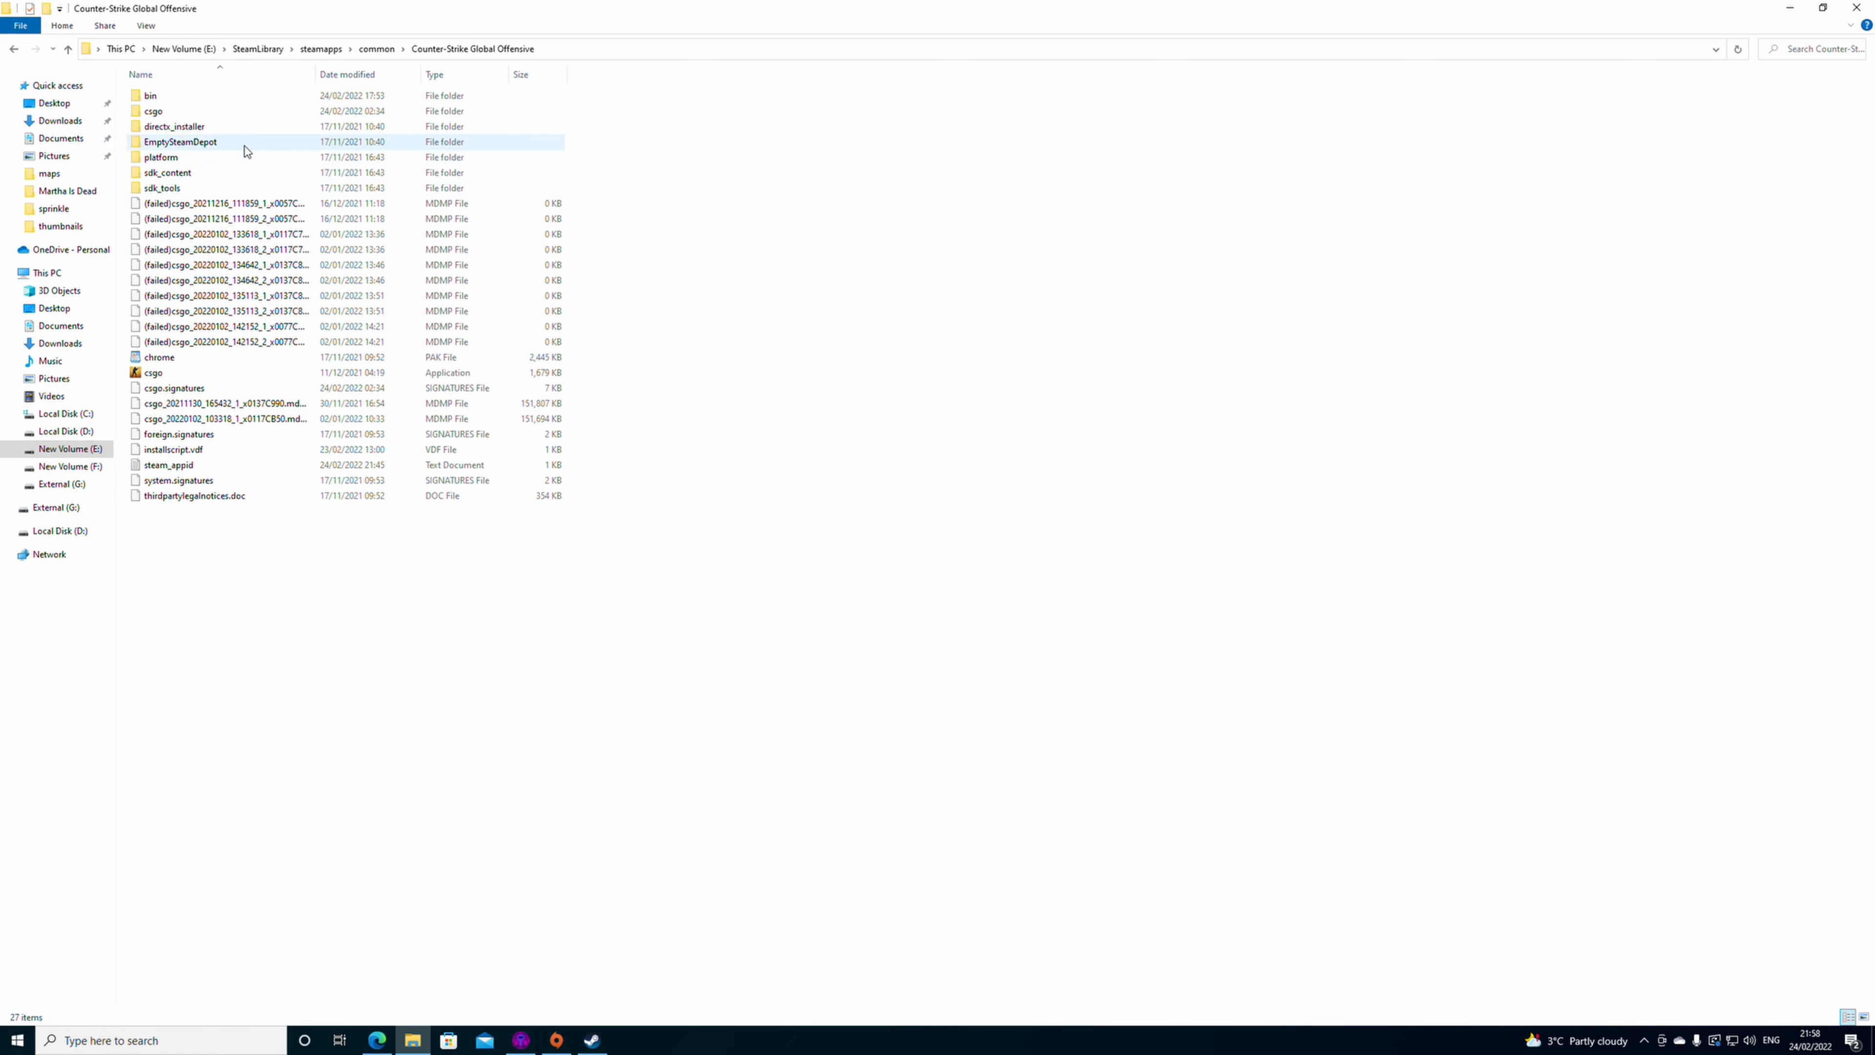
double_click(197, 97)
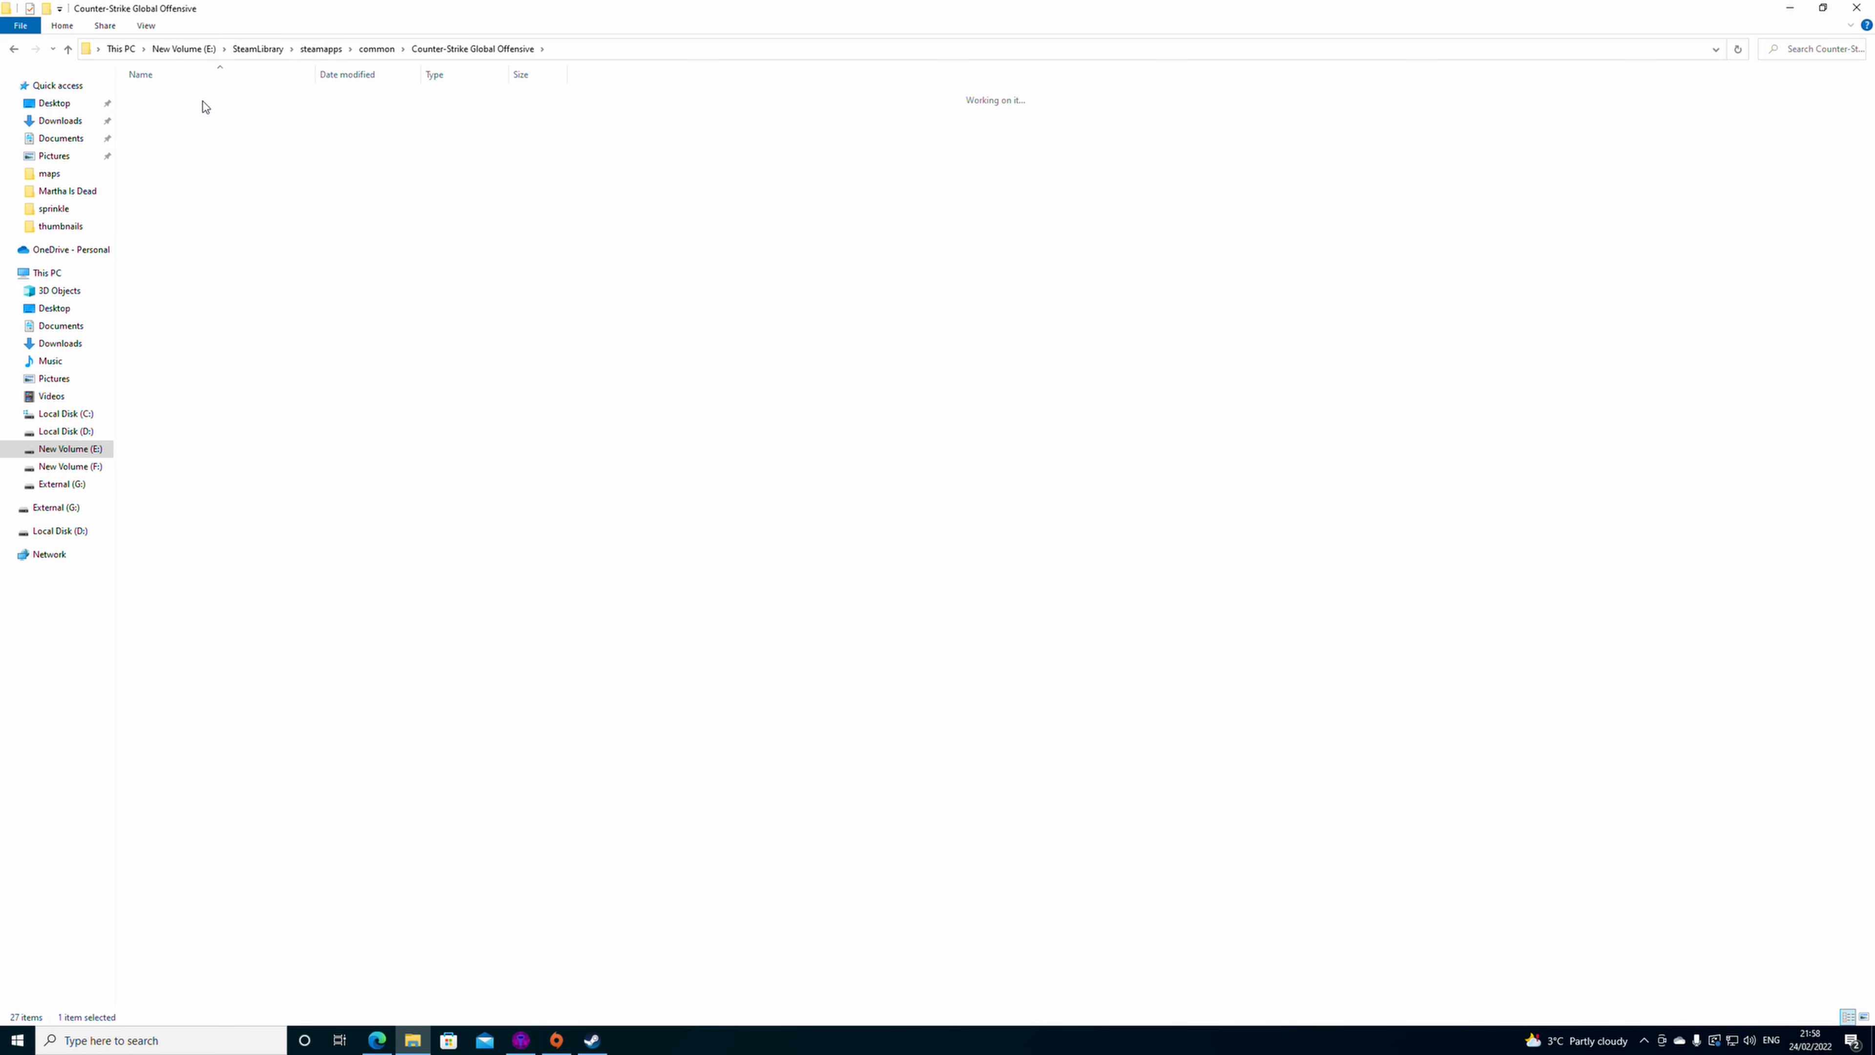
double_click(200, 126)
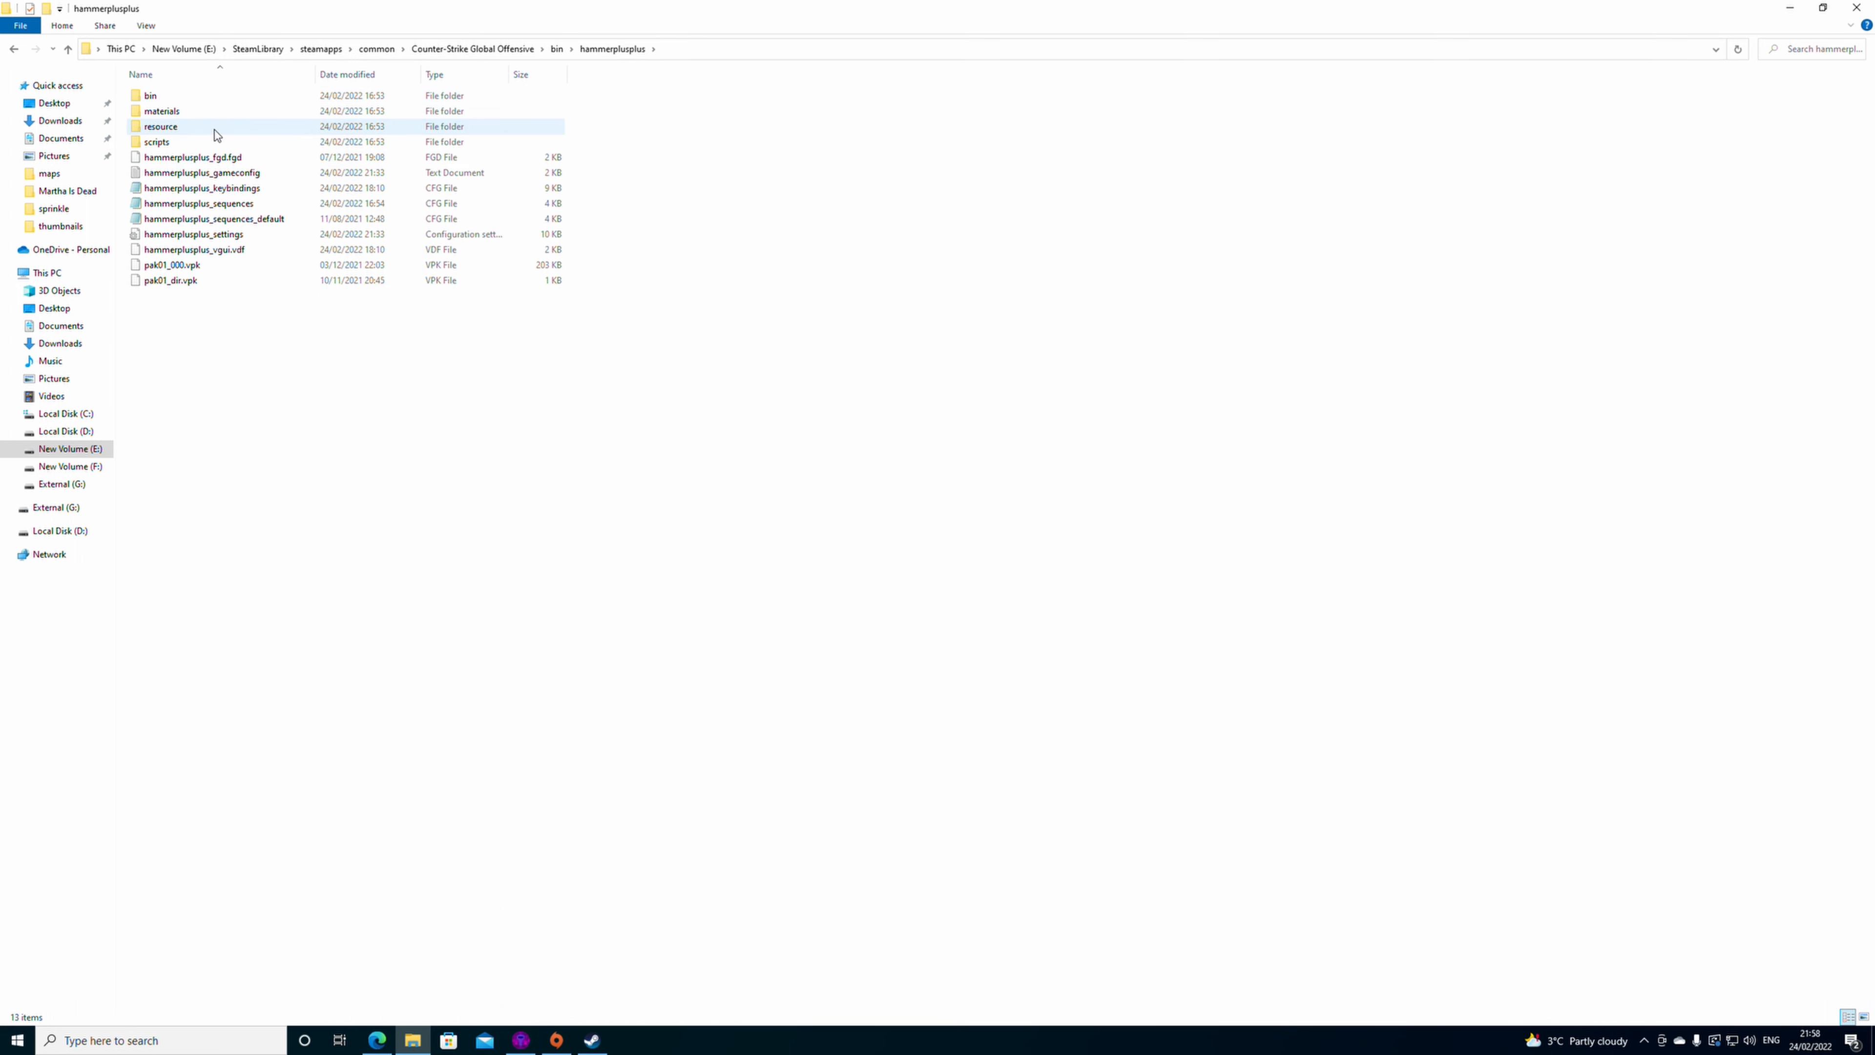
double_click(214, 126)
double_click(197, 97)
- Examine the model blocks in the Forest Floor definition file and compare them with the example definition file
double_click(167, 111)
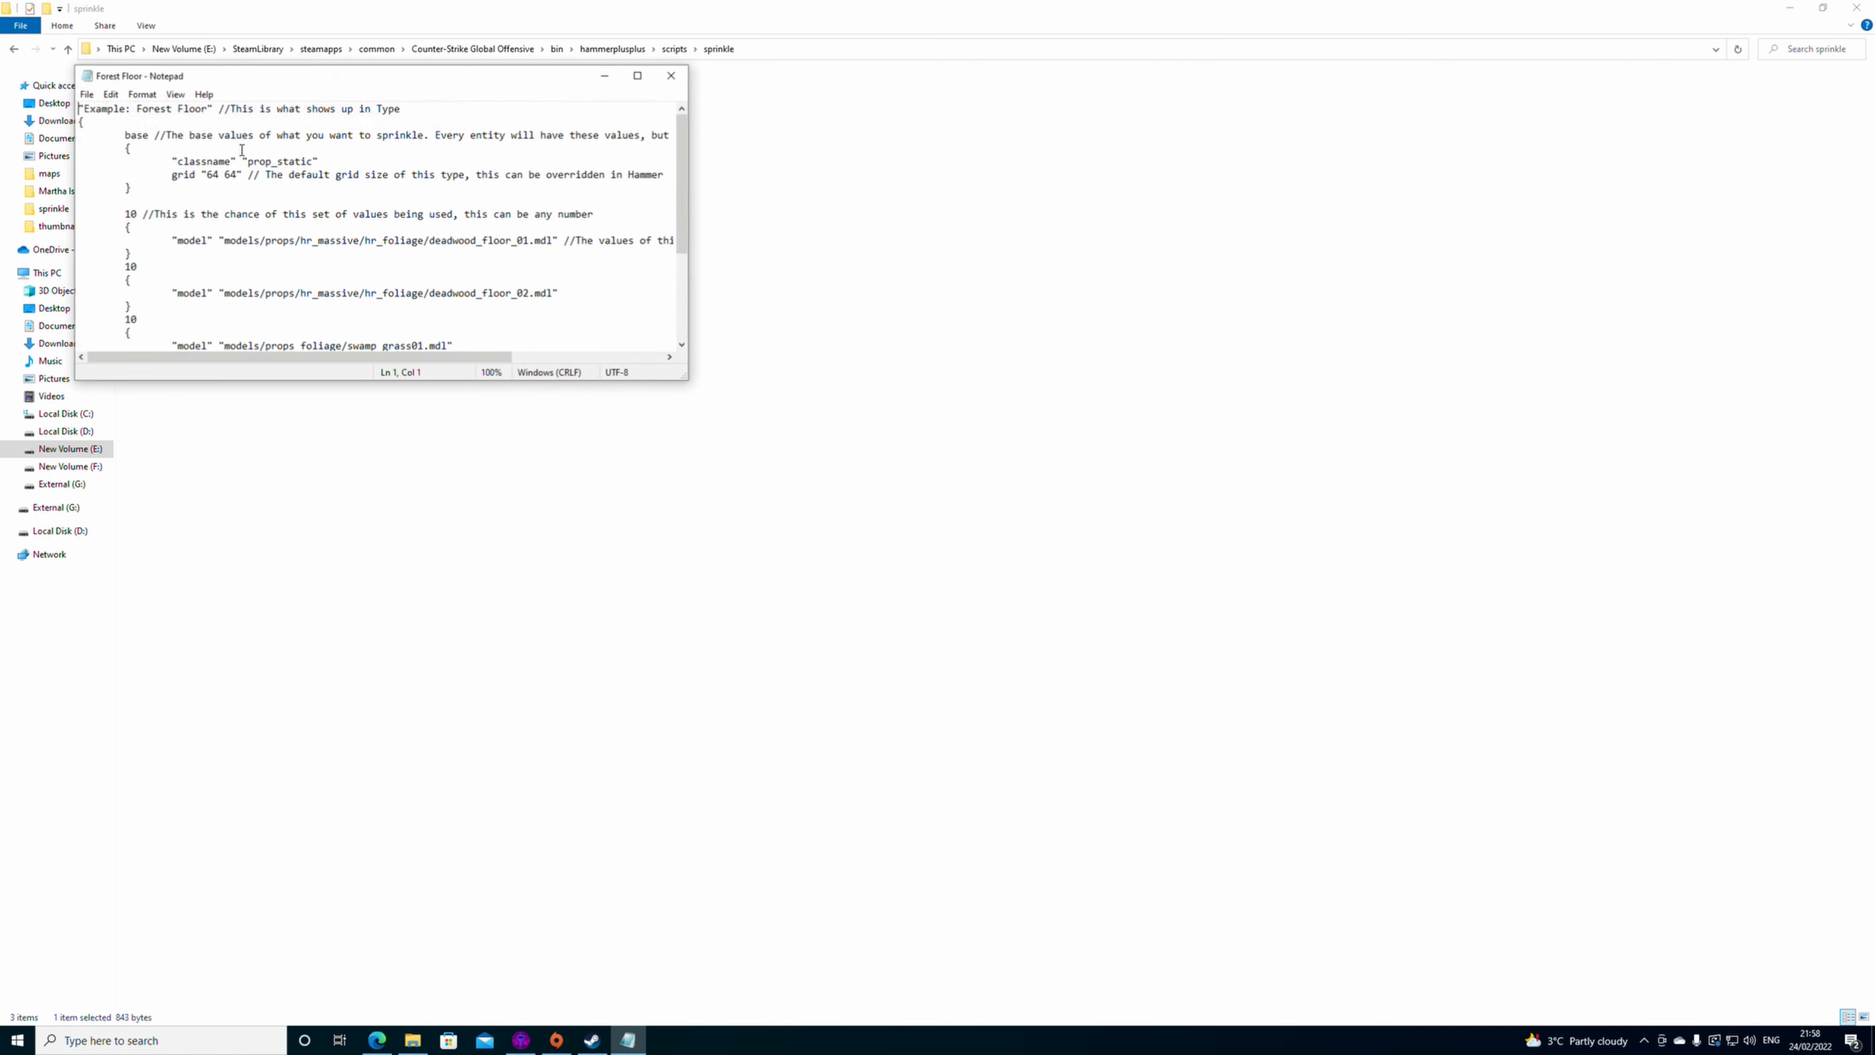
scroll(186, 297, "down", 8)
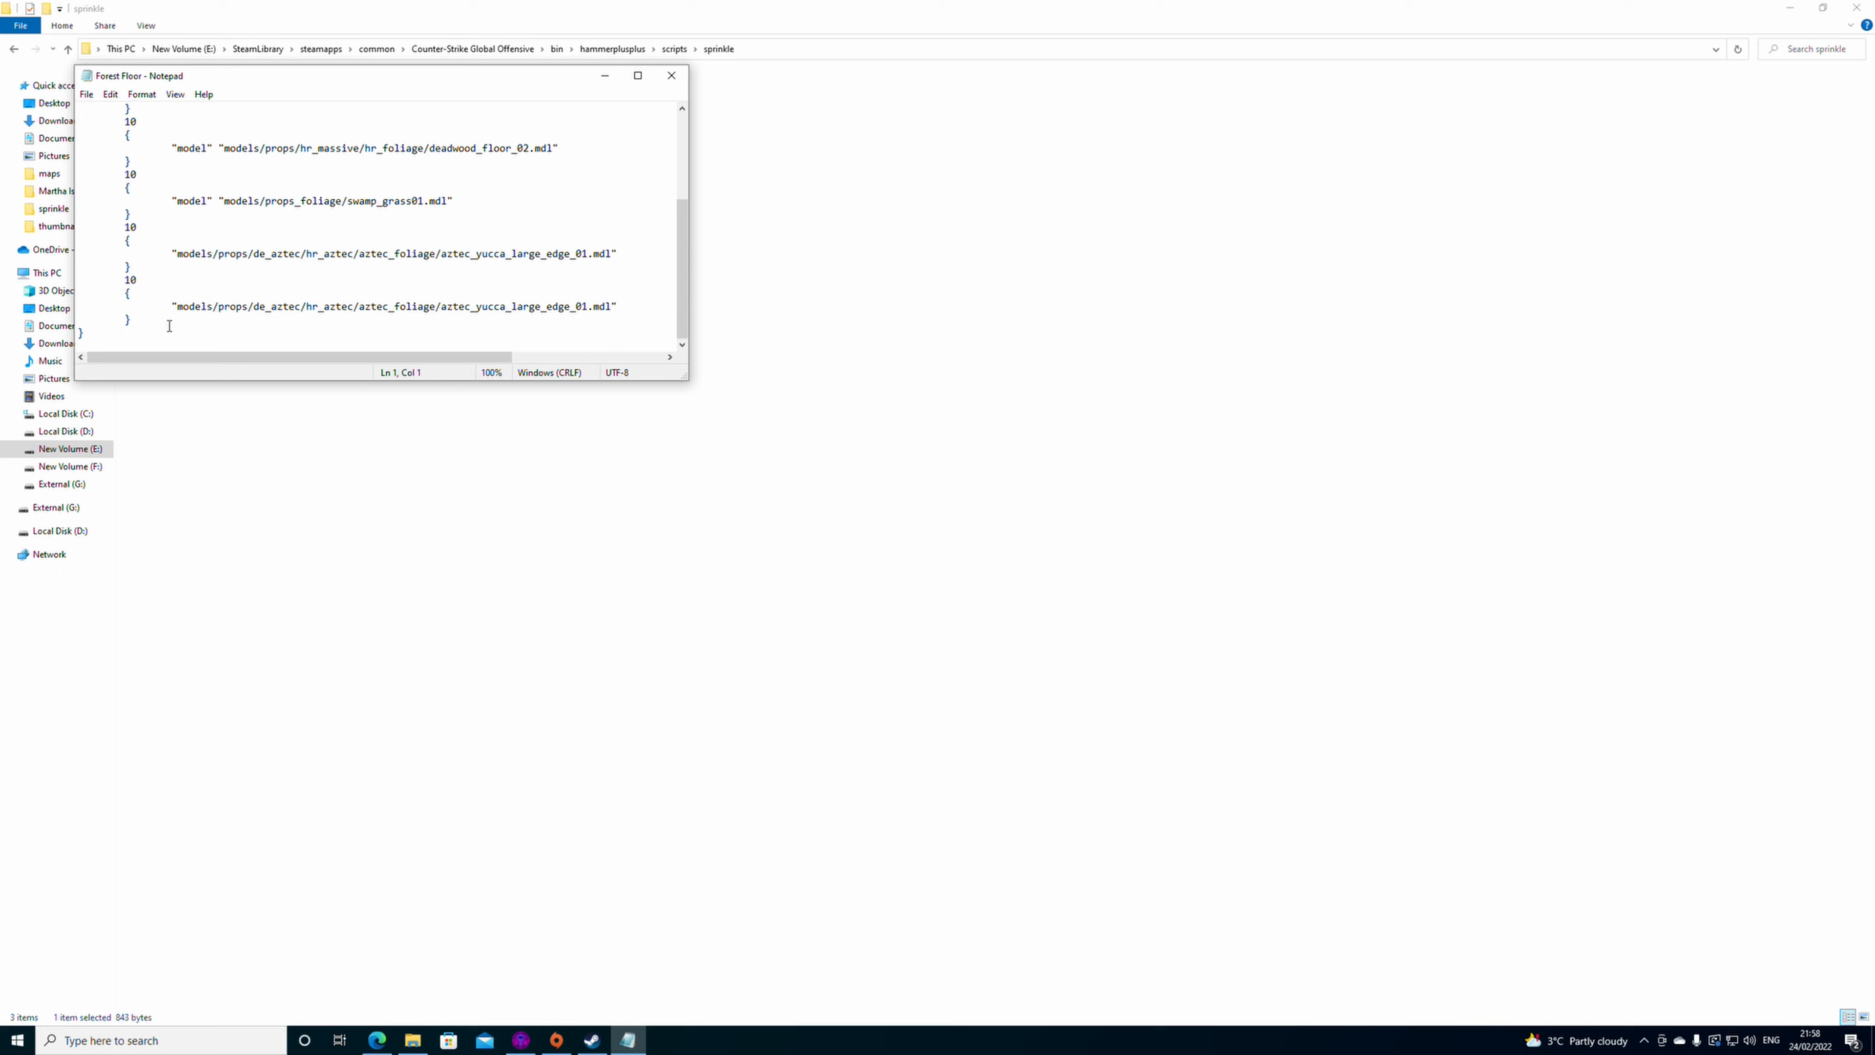
scroll(169, 325, "up", 10)
left_click(671, 75)
double_click(175, 94)
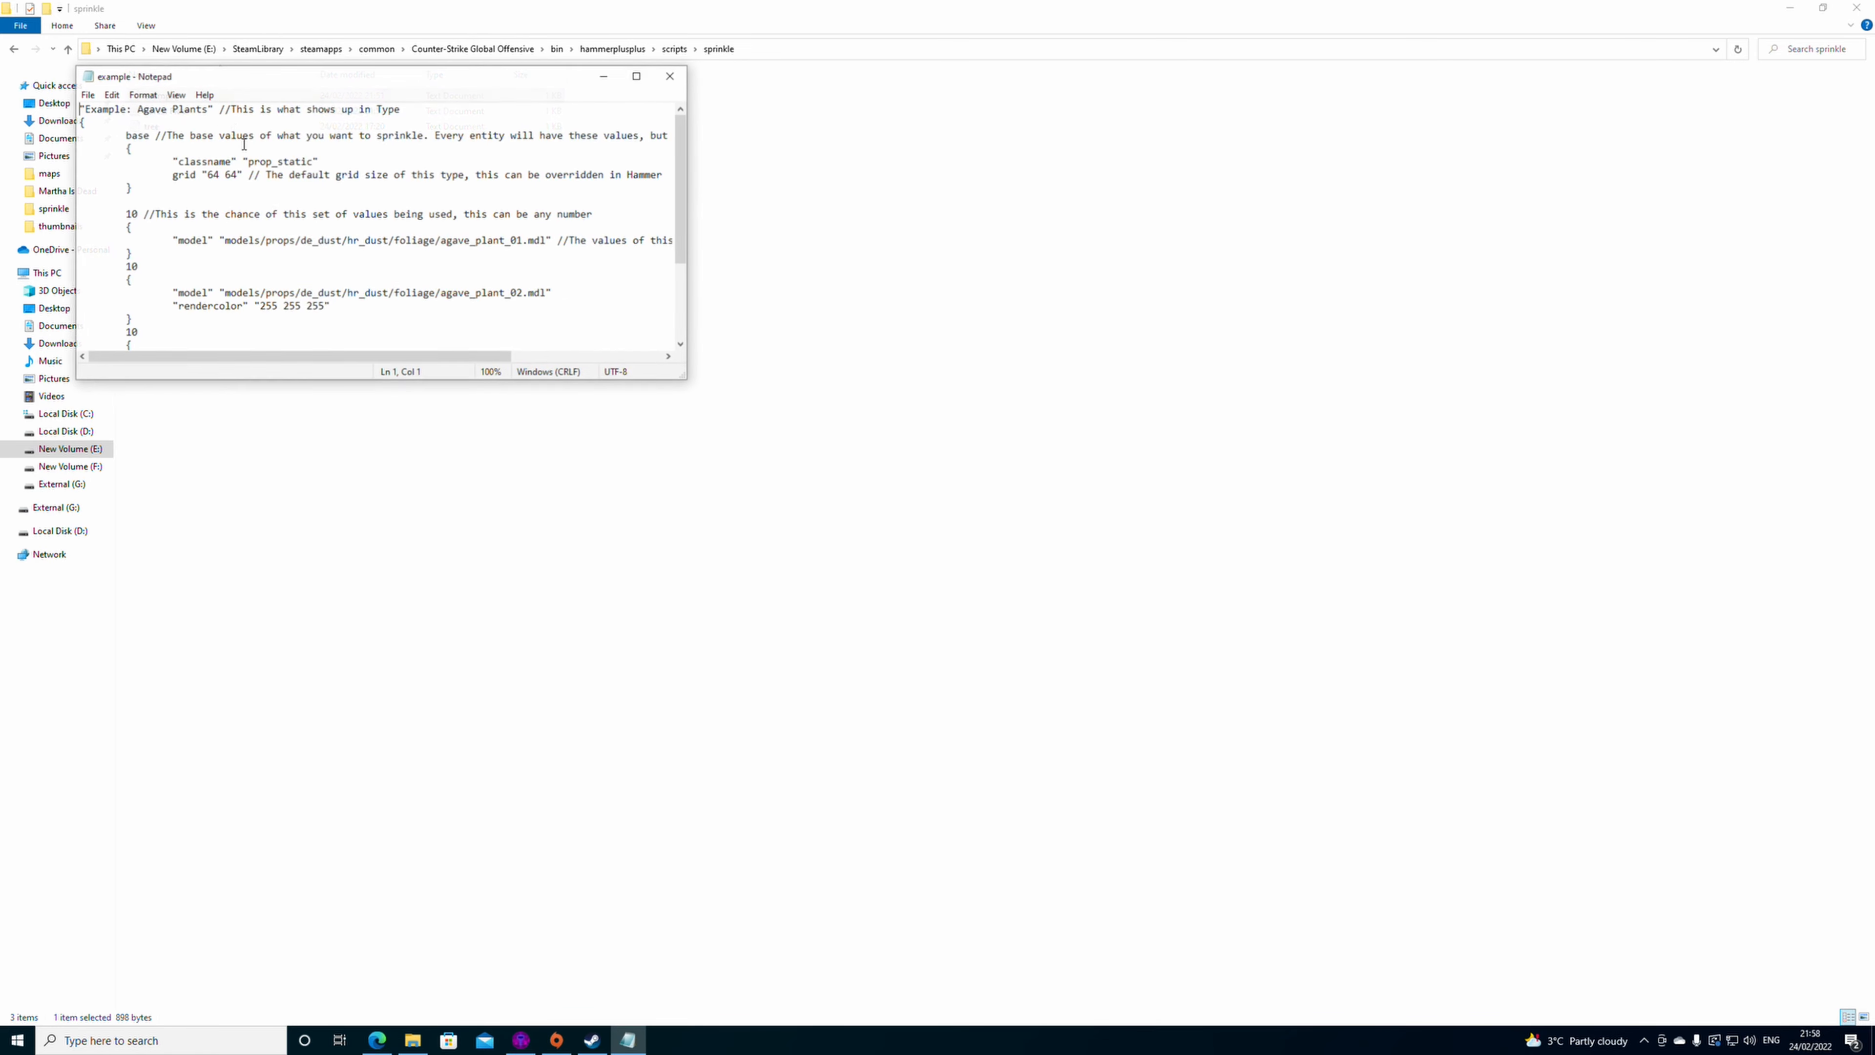
scroll(234, 278, "down", 3)
scroll(228, 240, "up", 4)
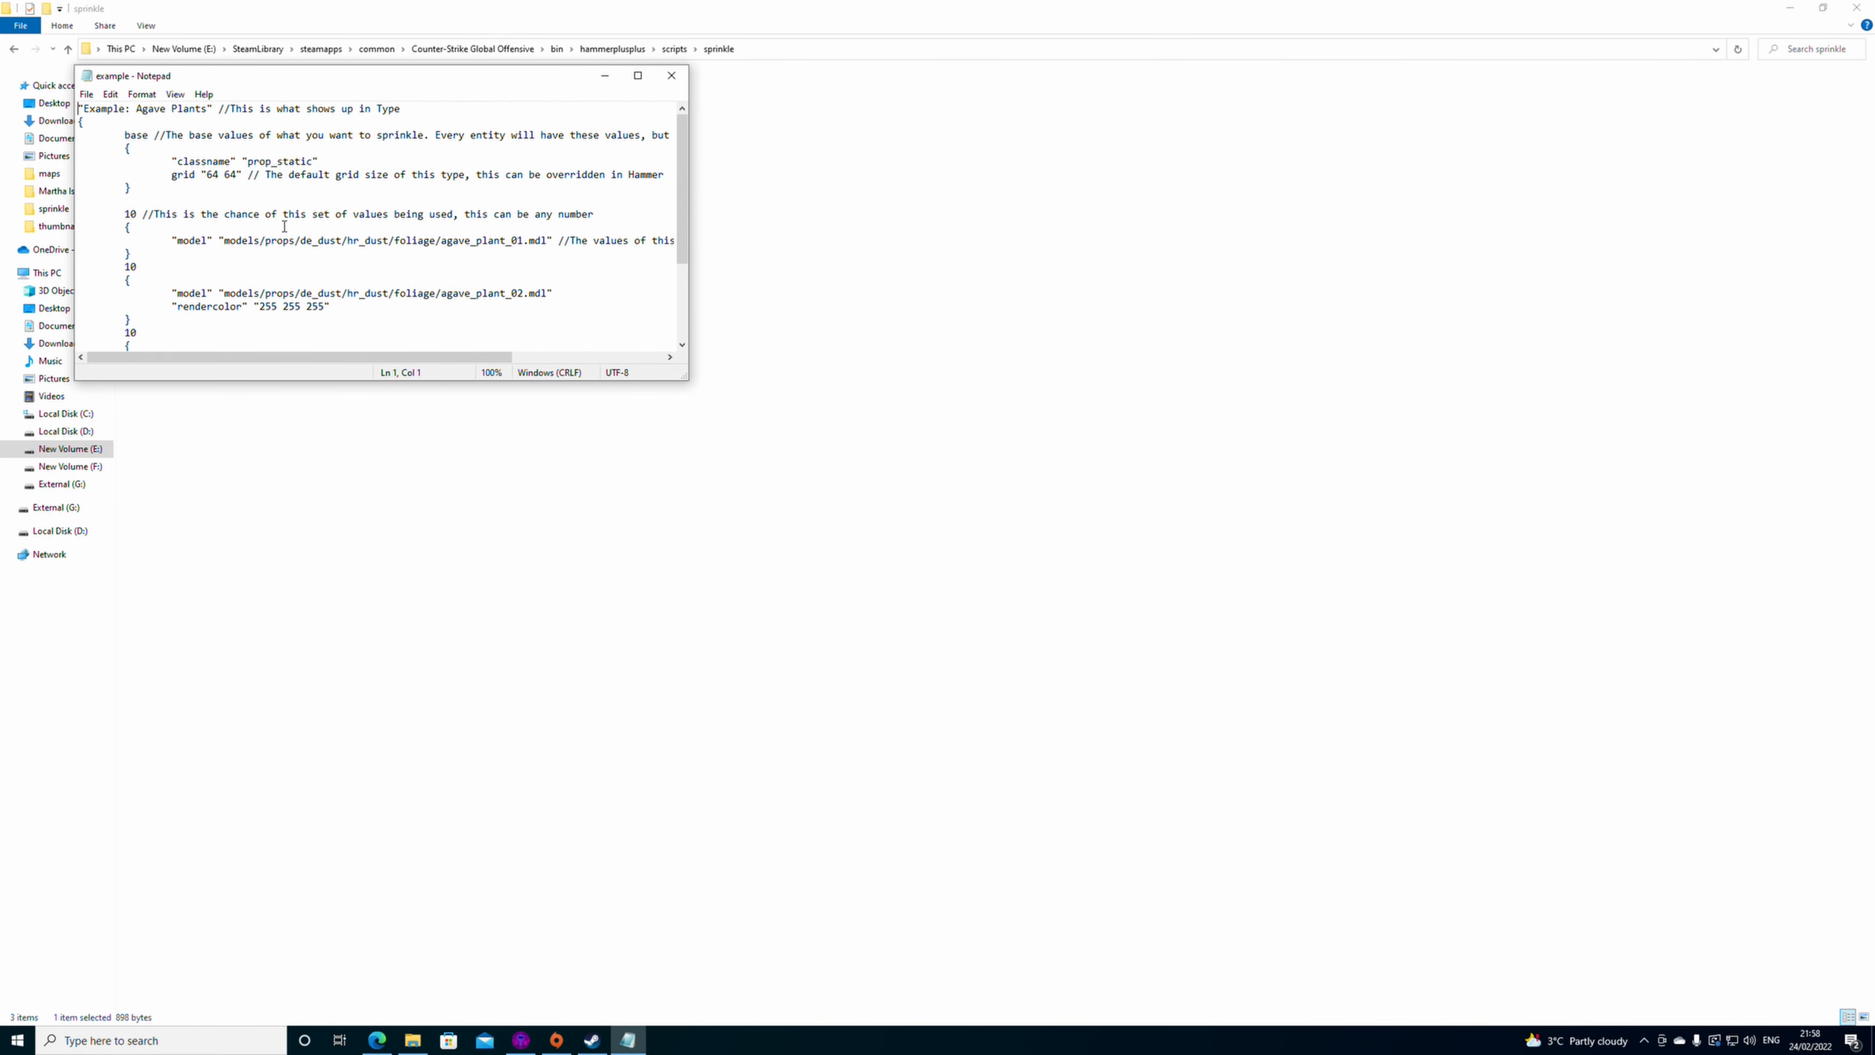
- Close the example definition file and reopen the Forest Floor definition file at its last model blocks
left_click(670, 75)
double_click(168, 111)
scroll(203, 222, "down", 4)
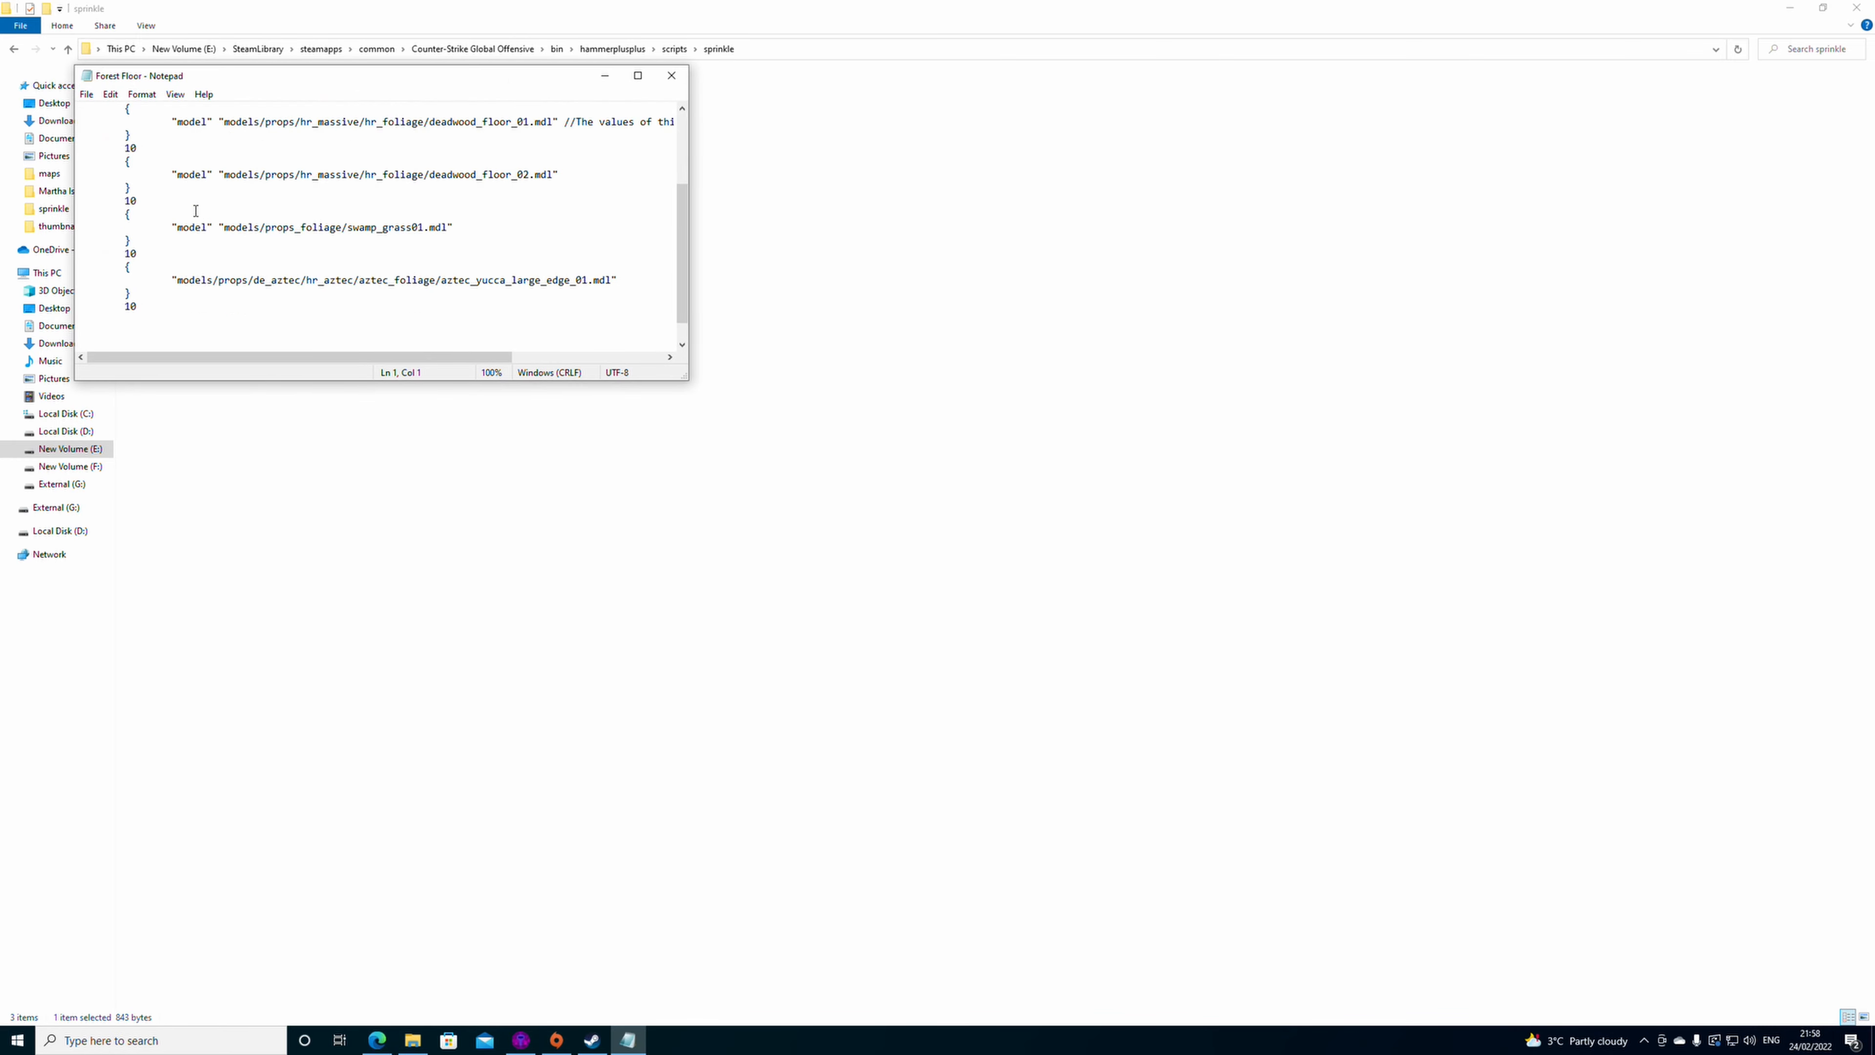
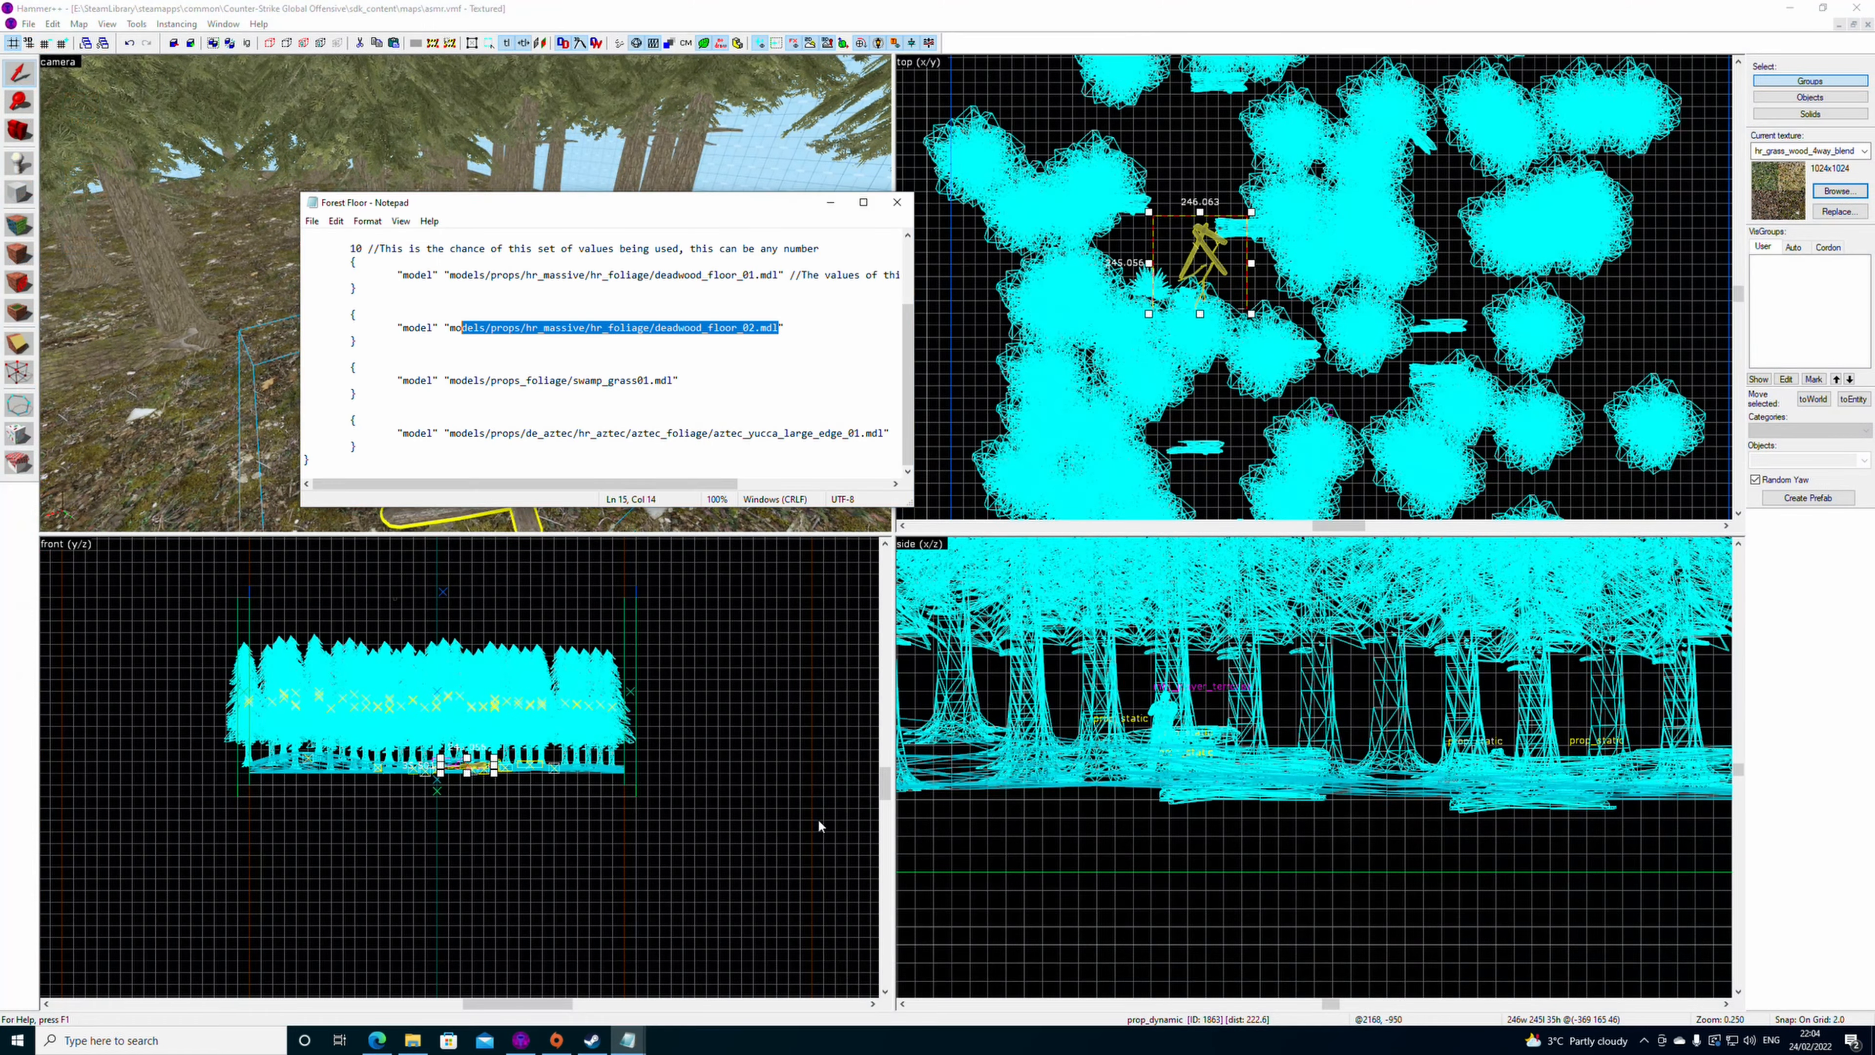
- Close the open Forest Floor and foliage definition files and switch to the sprinkle folder in File Explorer
left_click(896, 214)
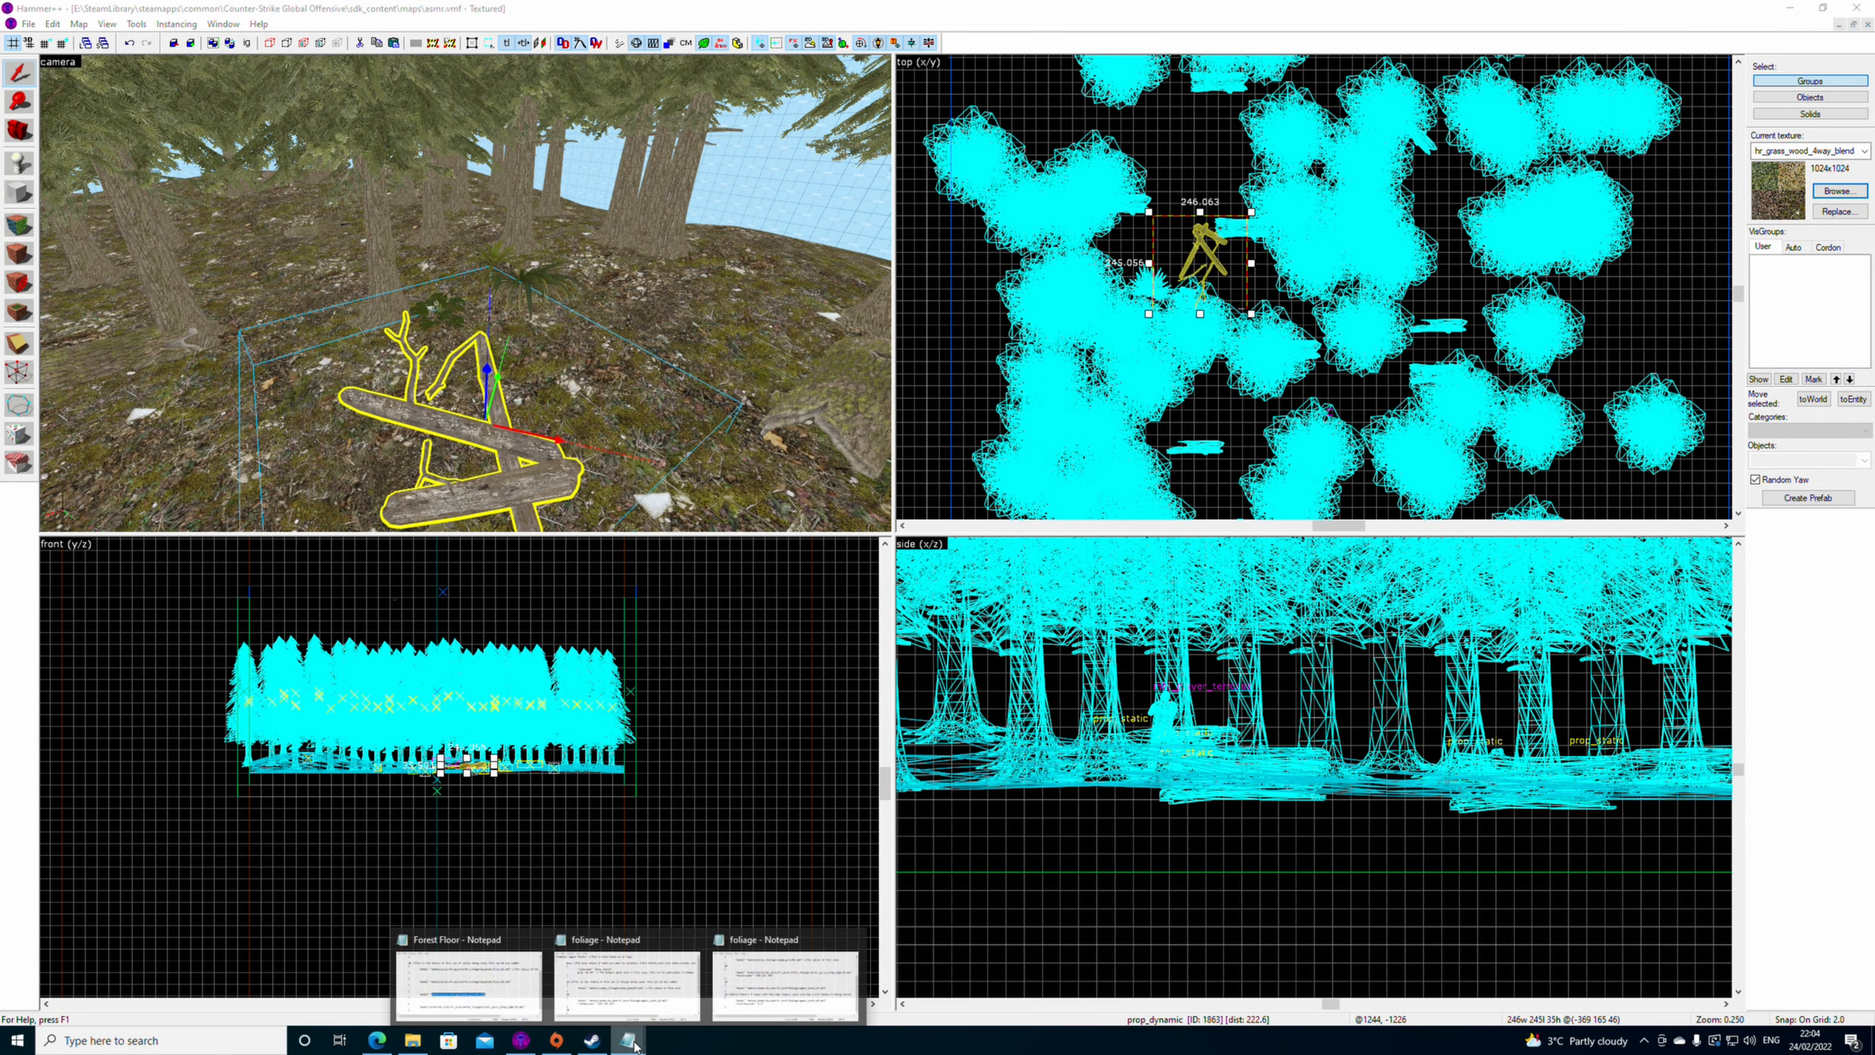
mouse_move(627, 1040)
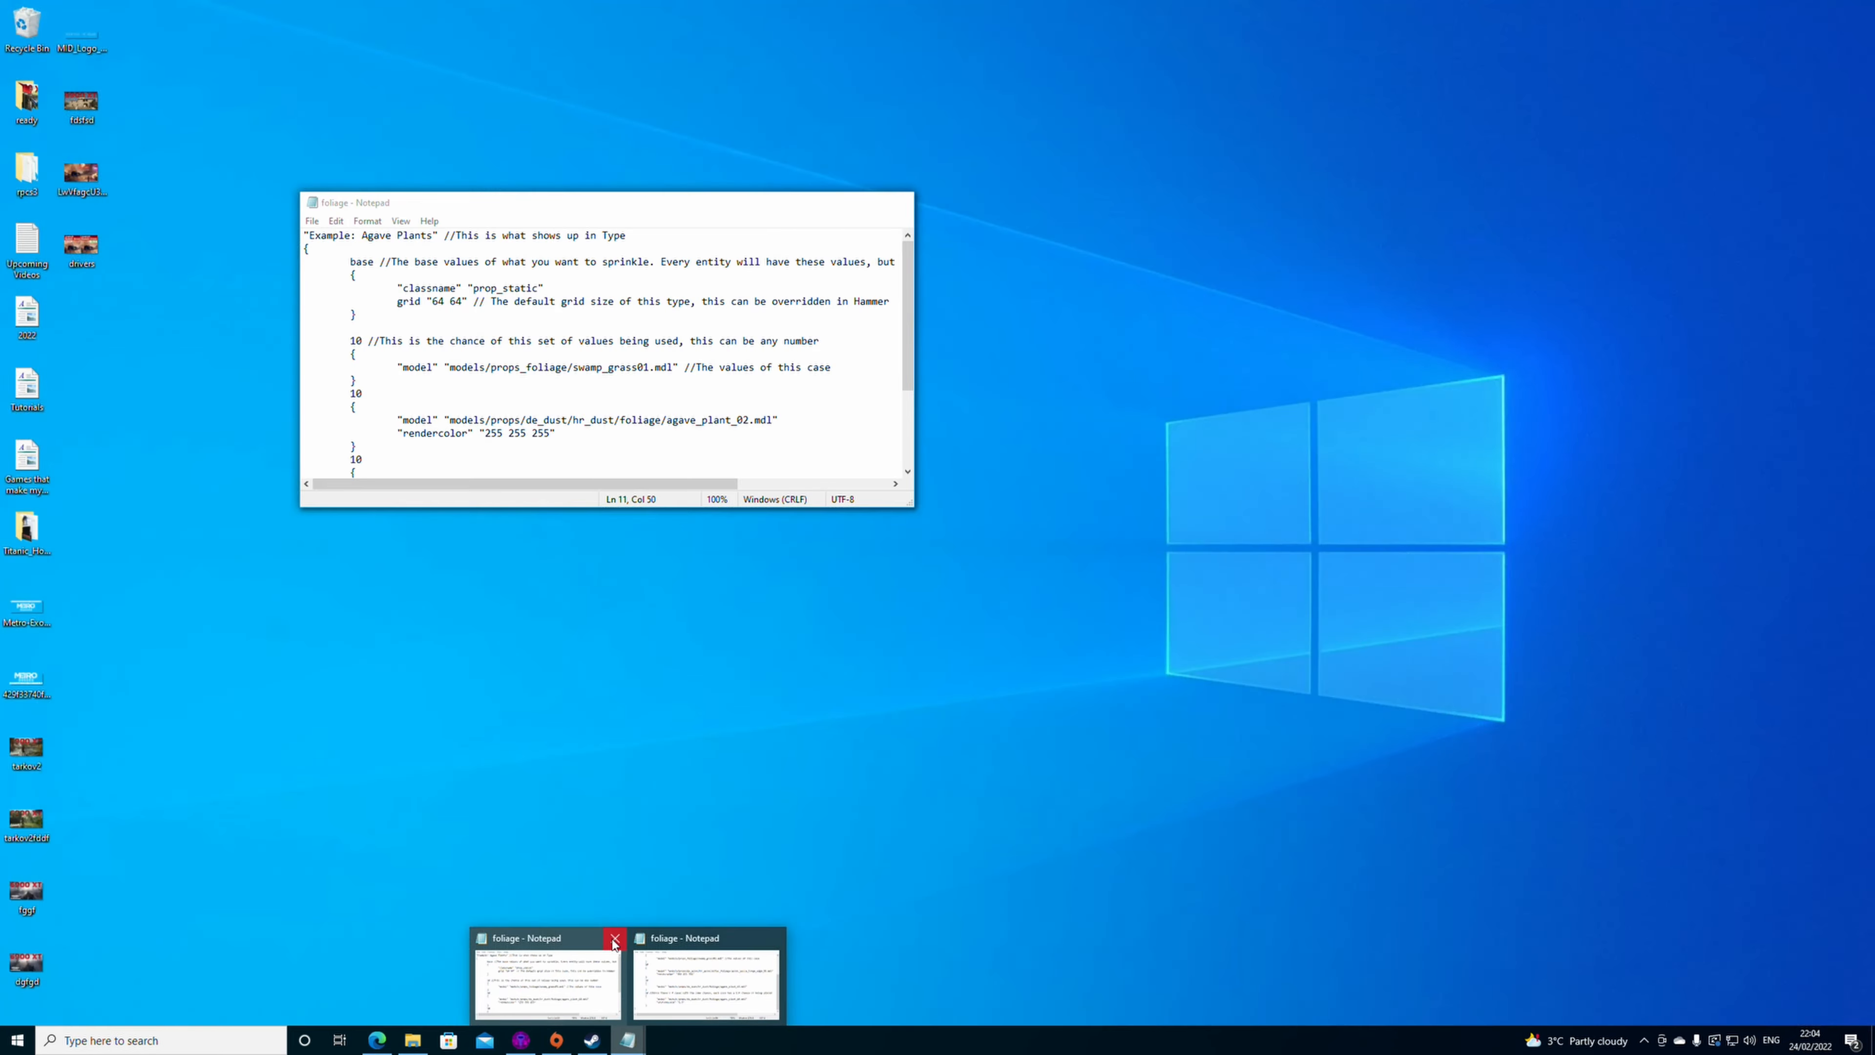
left_click(785, 940)
left_click(557, 982)
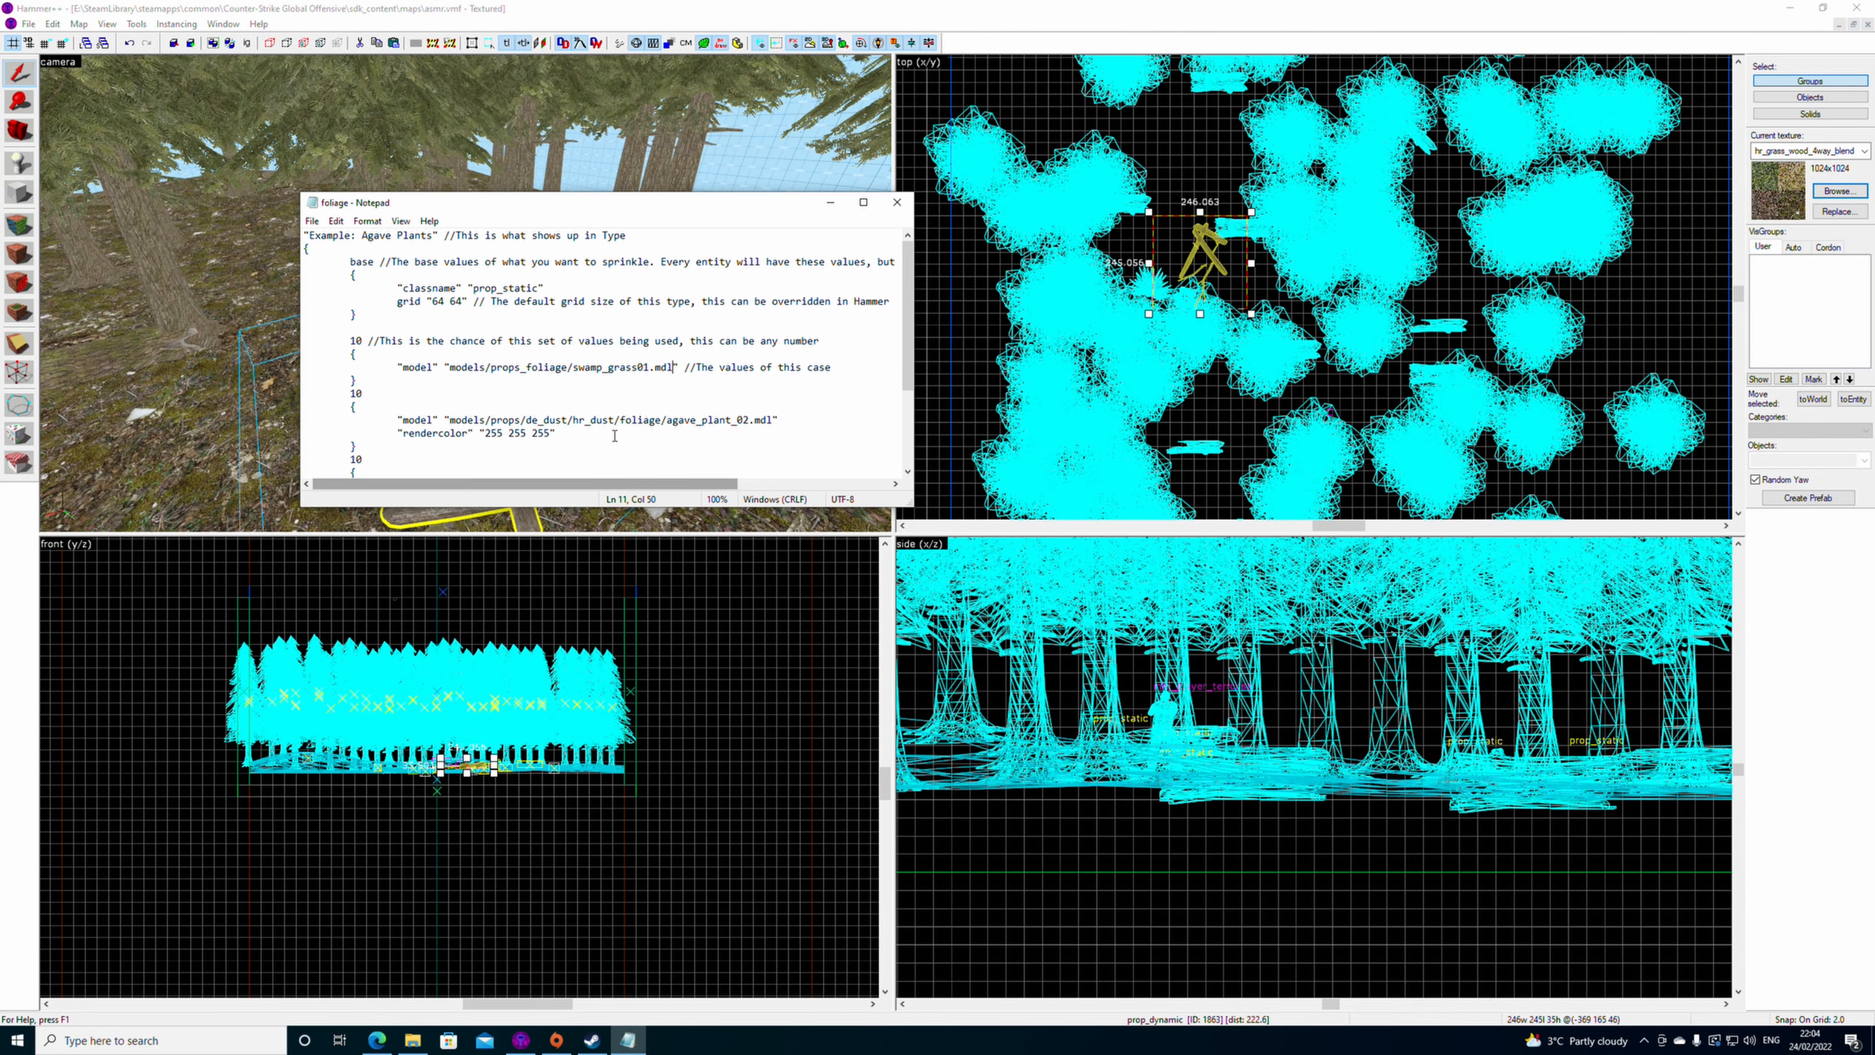
scroll(791, 442, "down", 2)
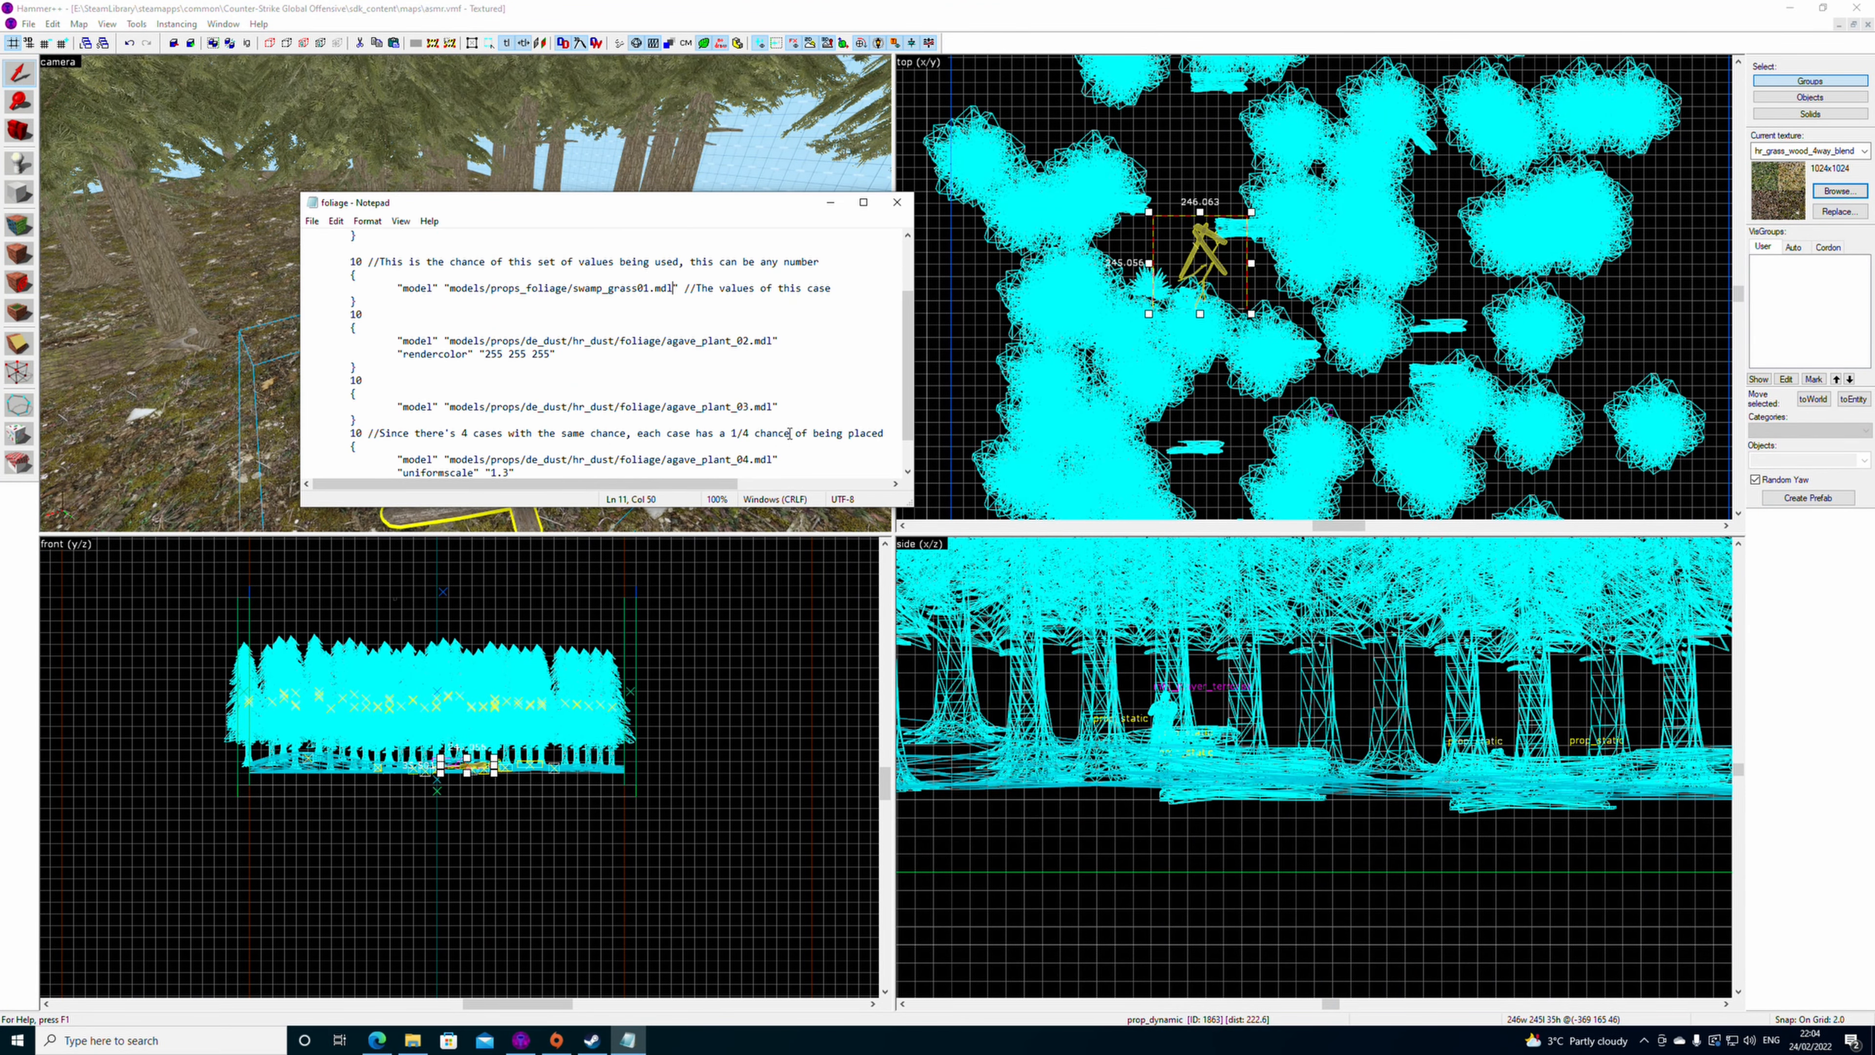
scroll(789, 433, "up", 1)
left_click(897, 202)
left_click(463, 930)
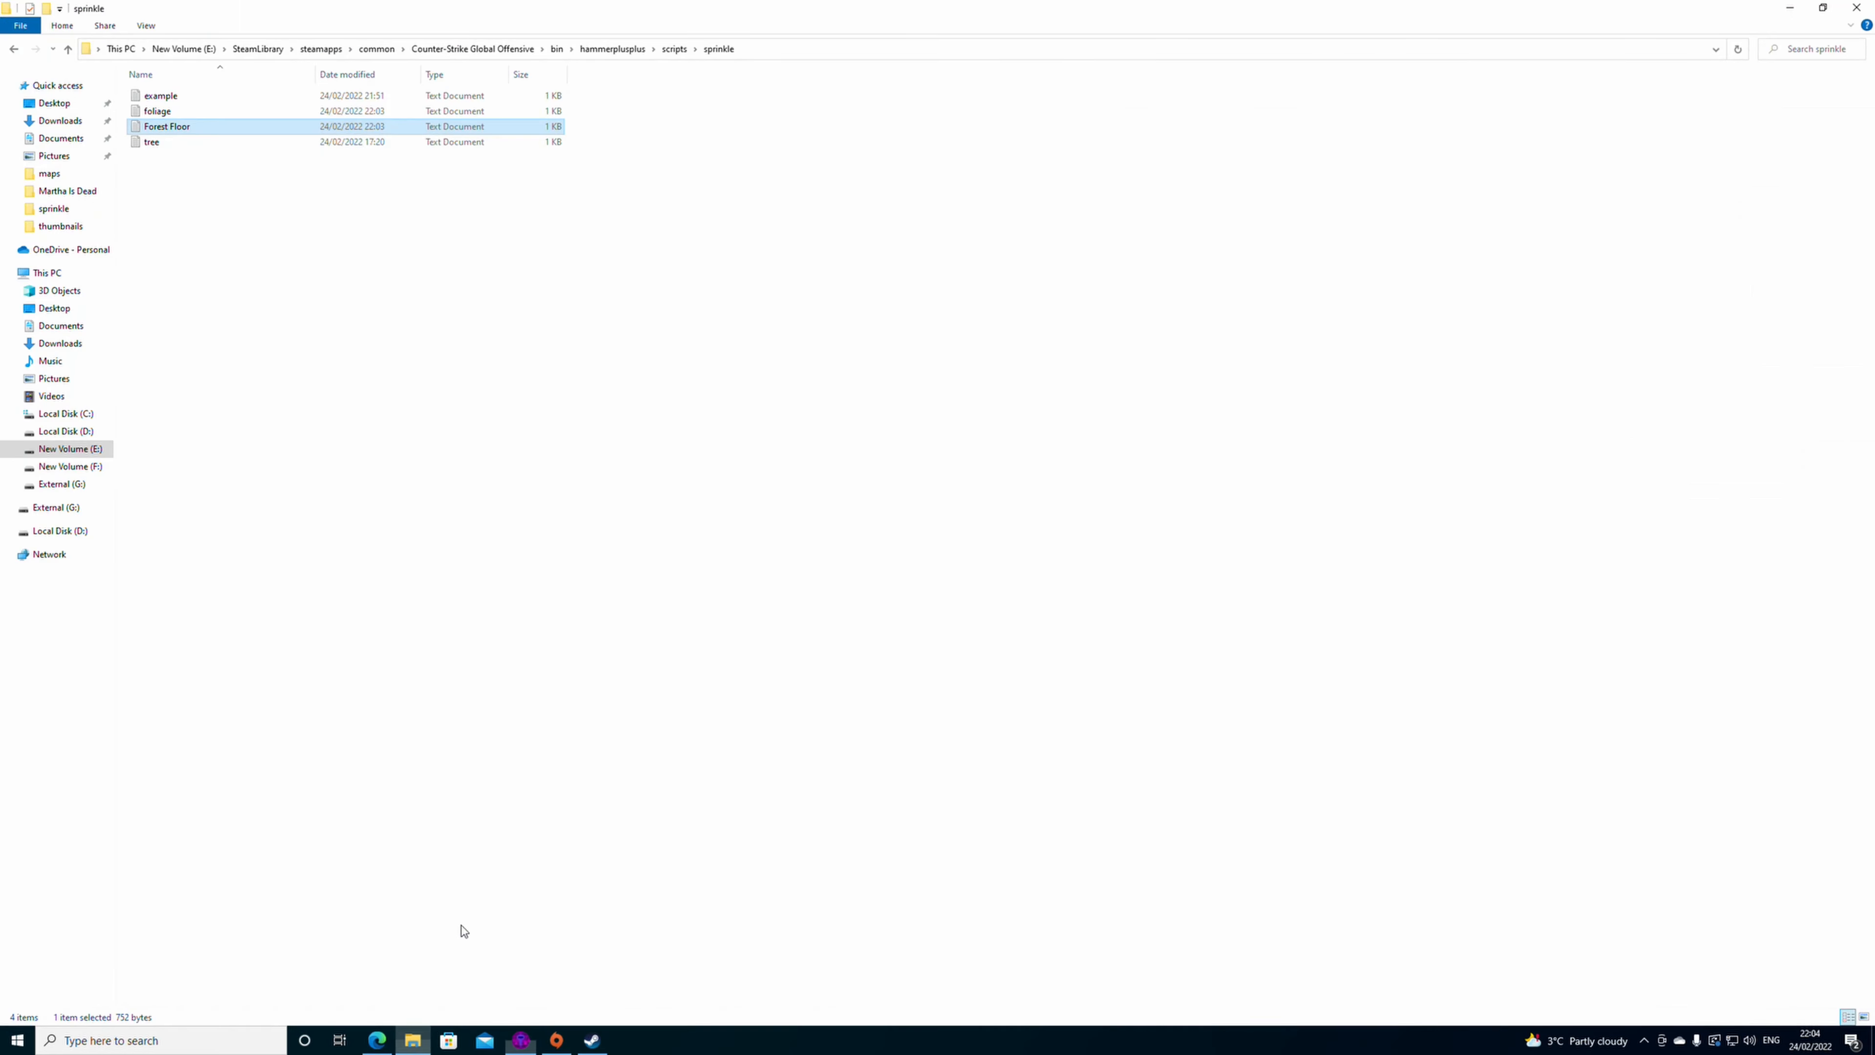
- Look through the model blocks in the Forest Floor definition file, close it, and open the example definition file
double_click(205, 125)
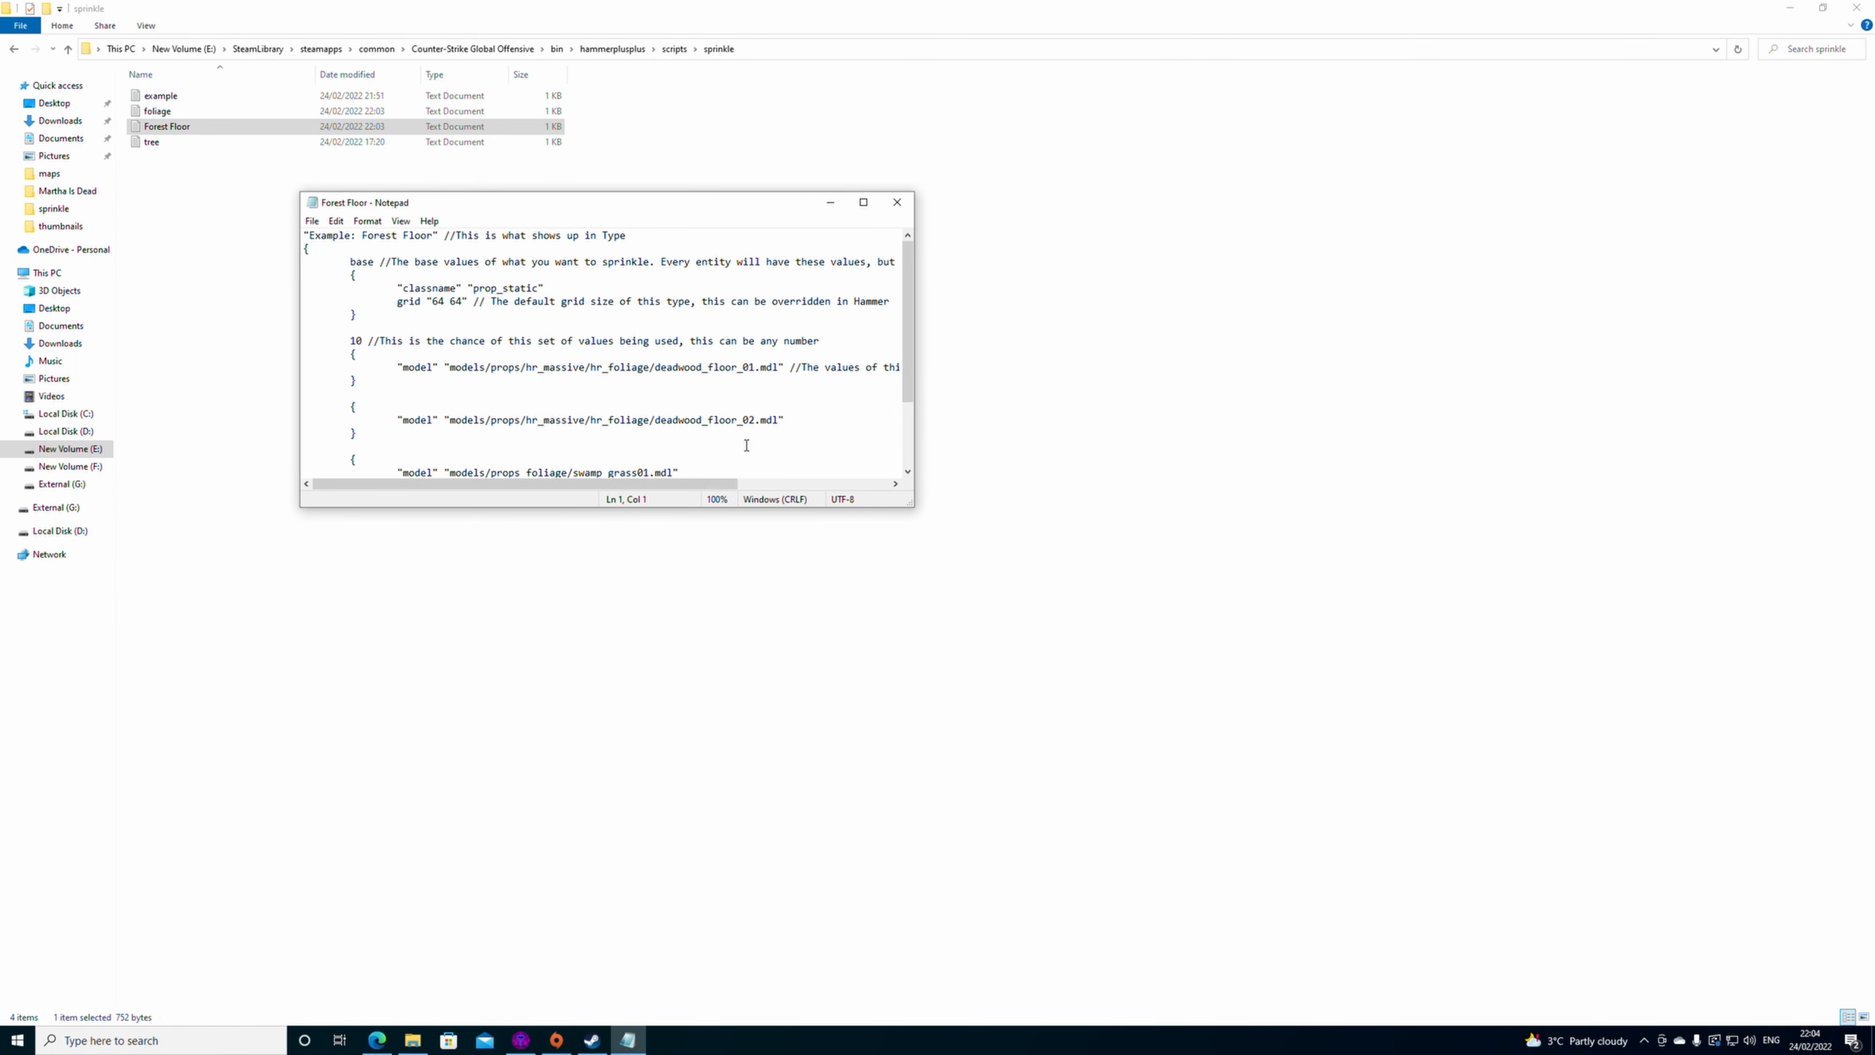
scroll(754, 414, "down", 2)
scroll(754, 409, "down", 1)
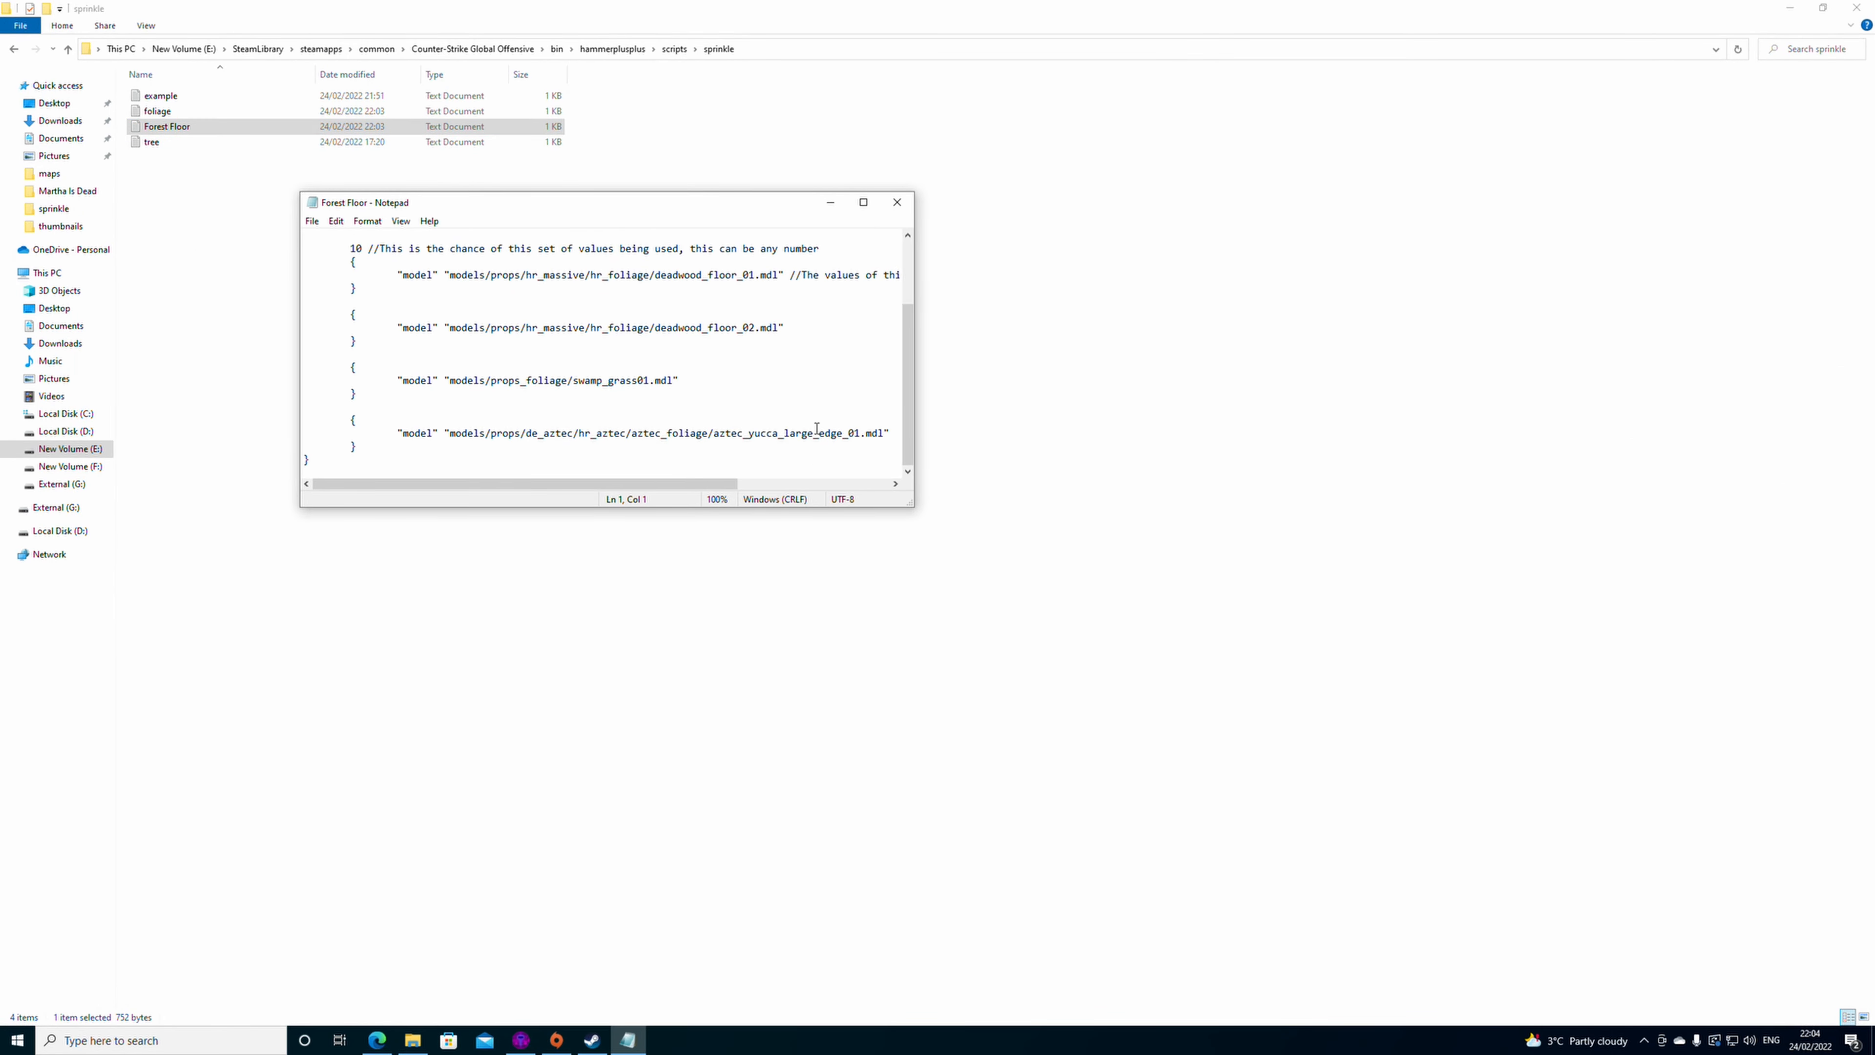
left_click(897, 203)
double_click(235, 96)
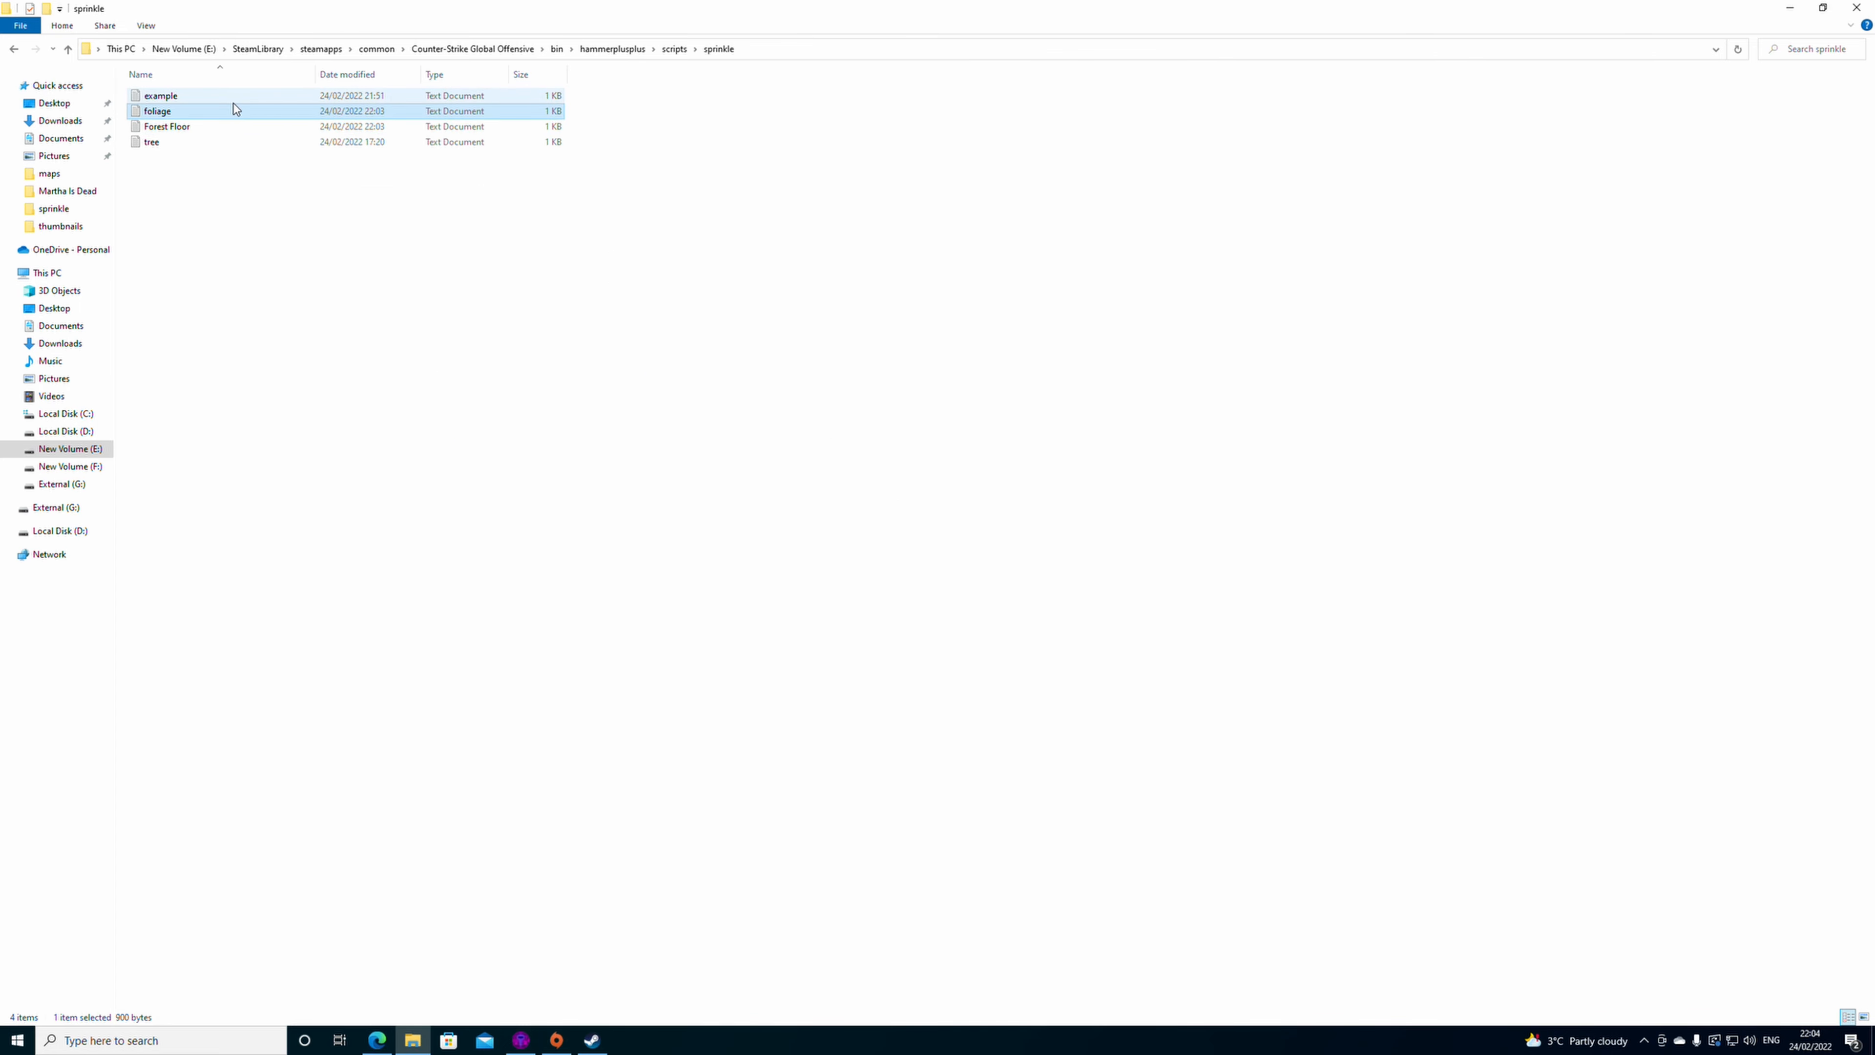
- In the foliage definition file, replace the agave_plant_03.mdl path with models/props/hr_massive/hr_foliage/deadwood_beach_stack_04.mdl, then save and close it
double_click(305, 111)
scroll(744, 423, "down", 3)
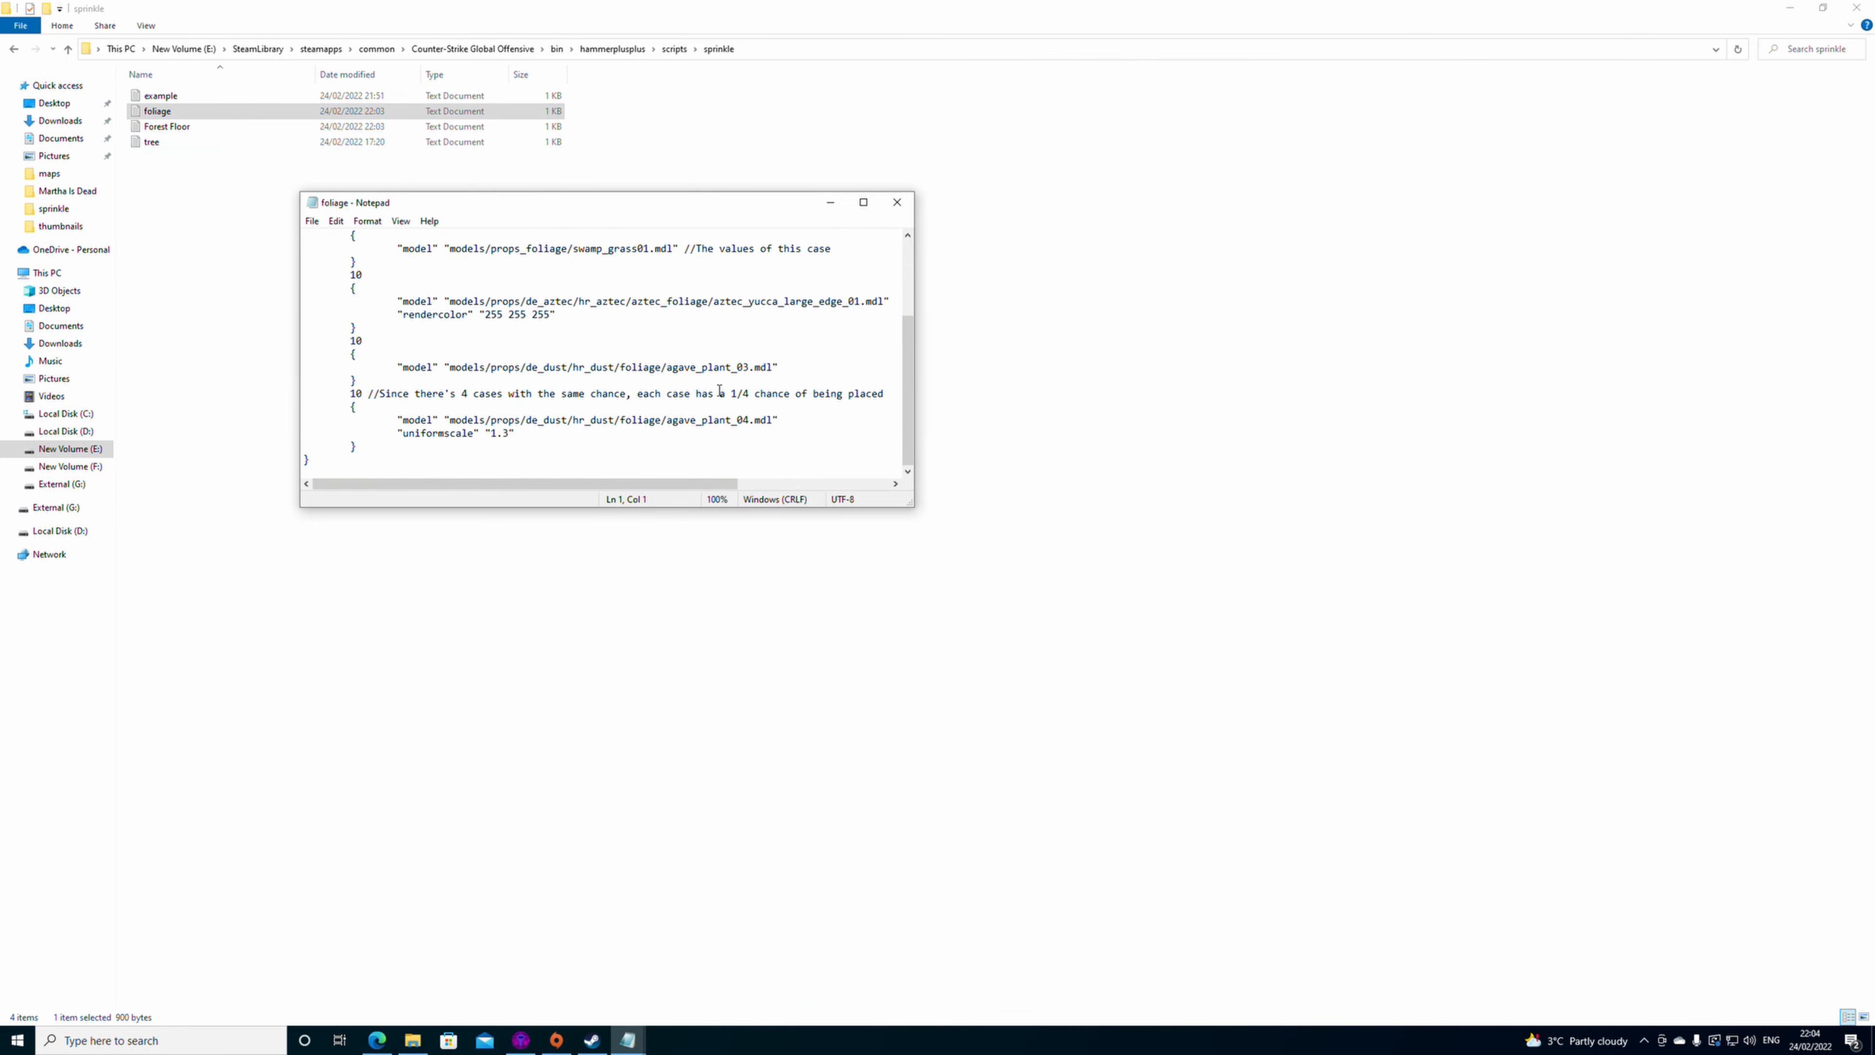
scroll(744, 422, "up", 2)
scroll(768, 408, "down", 1)
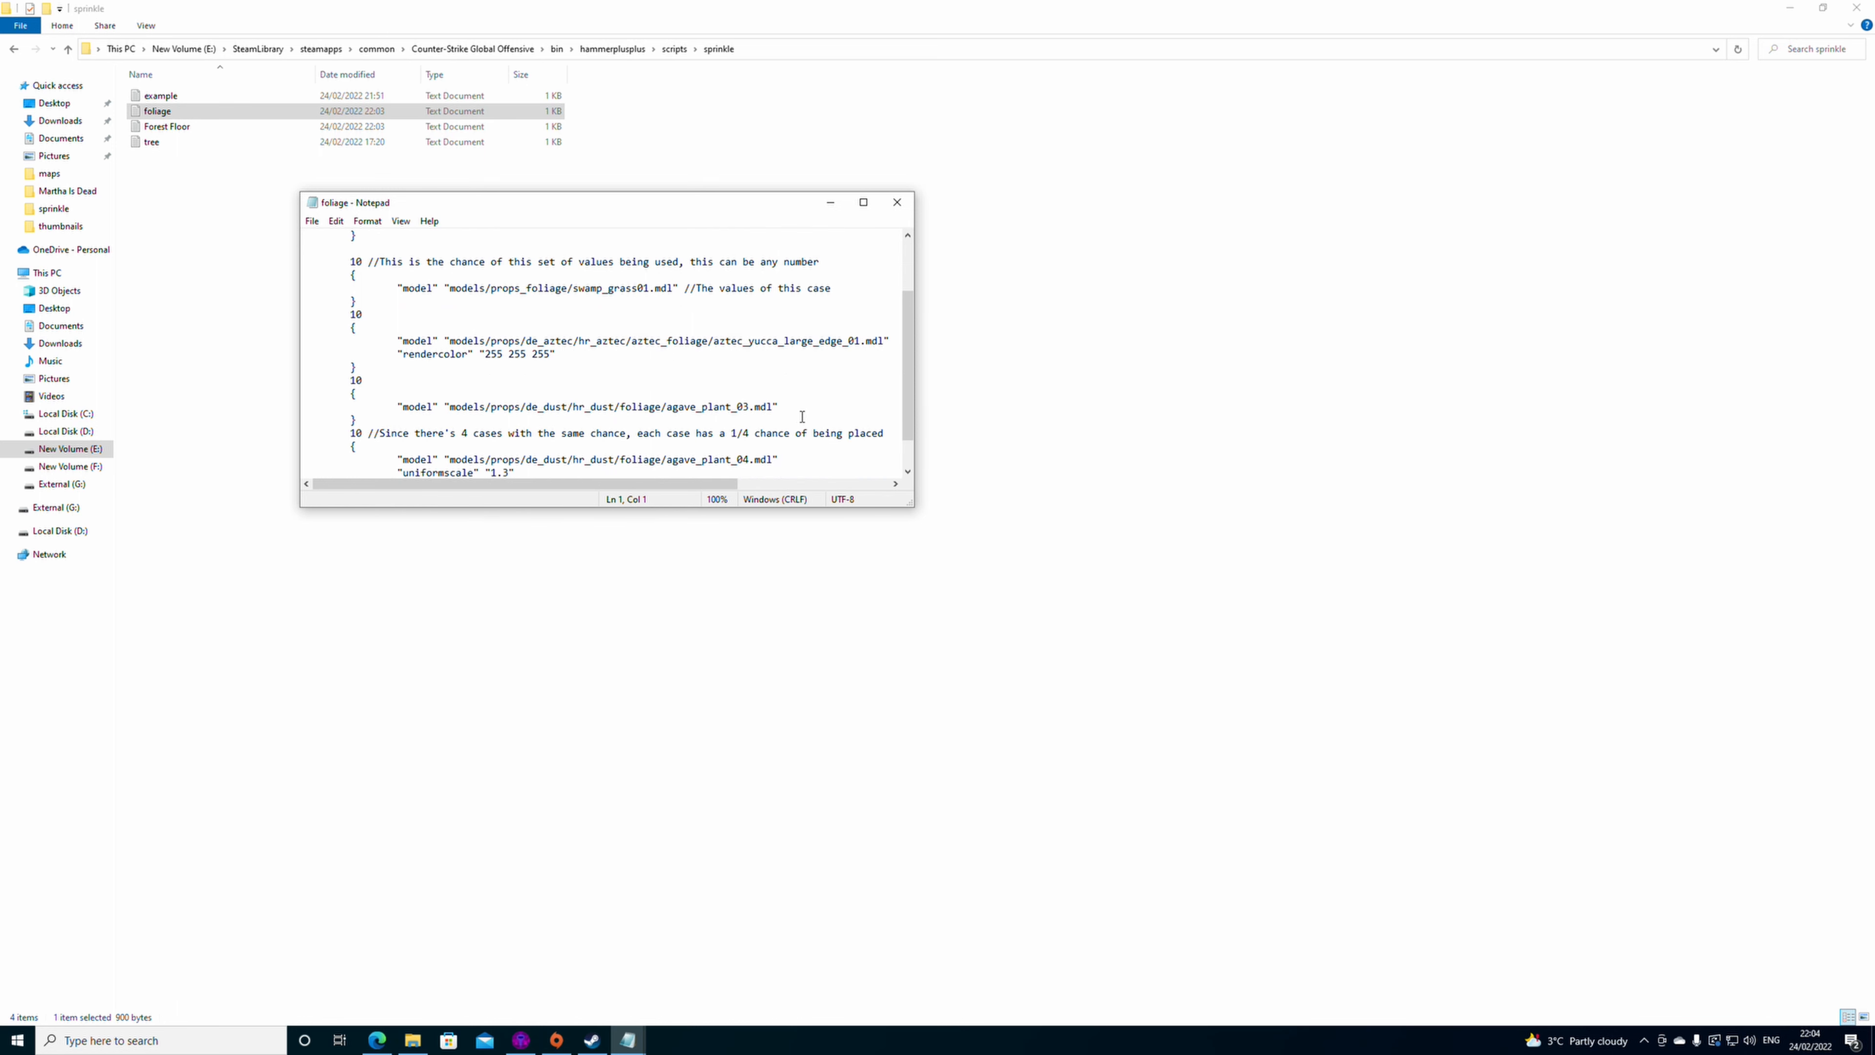
scroll(776, 427, "down", 1)
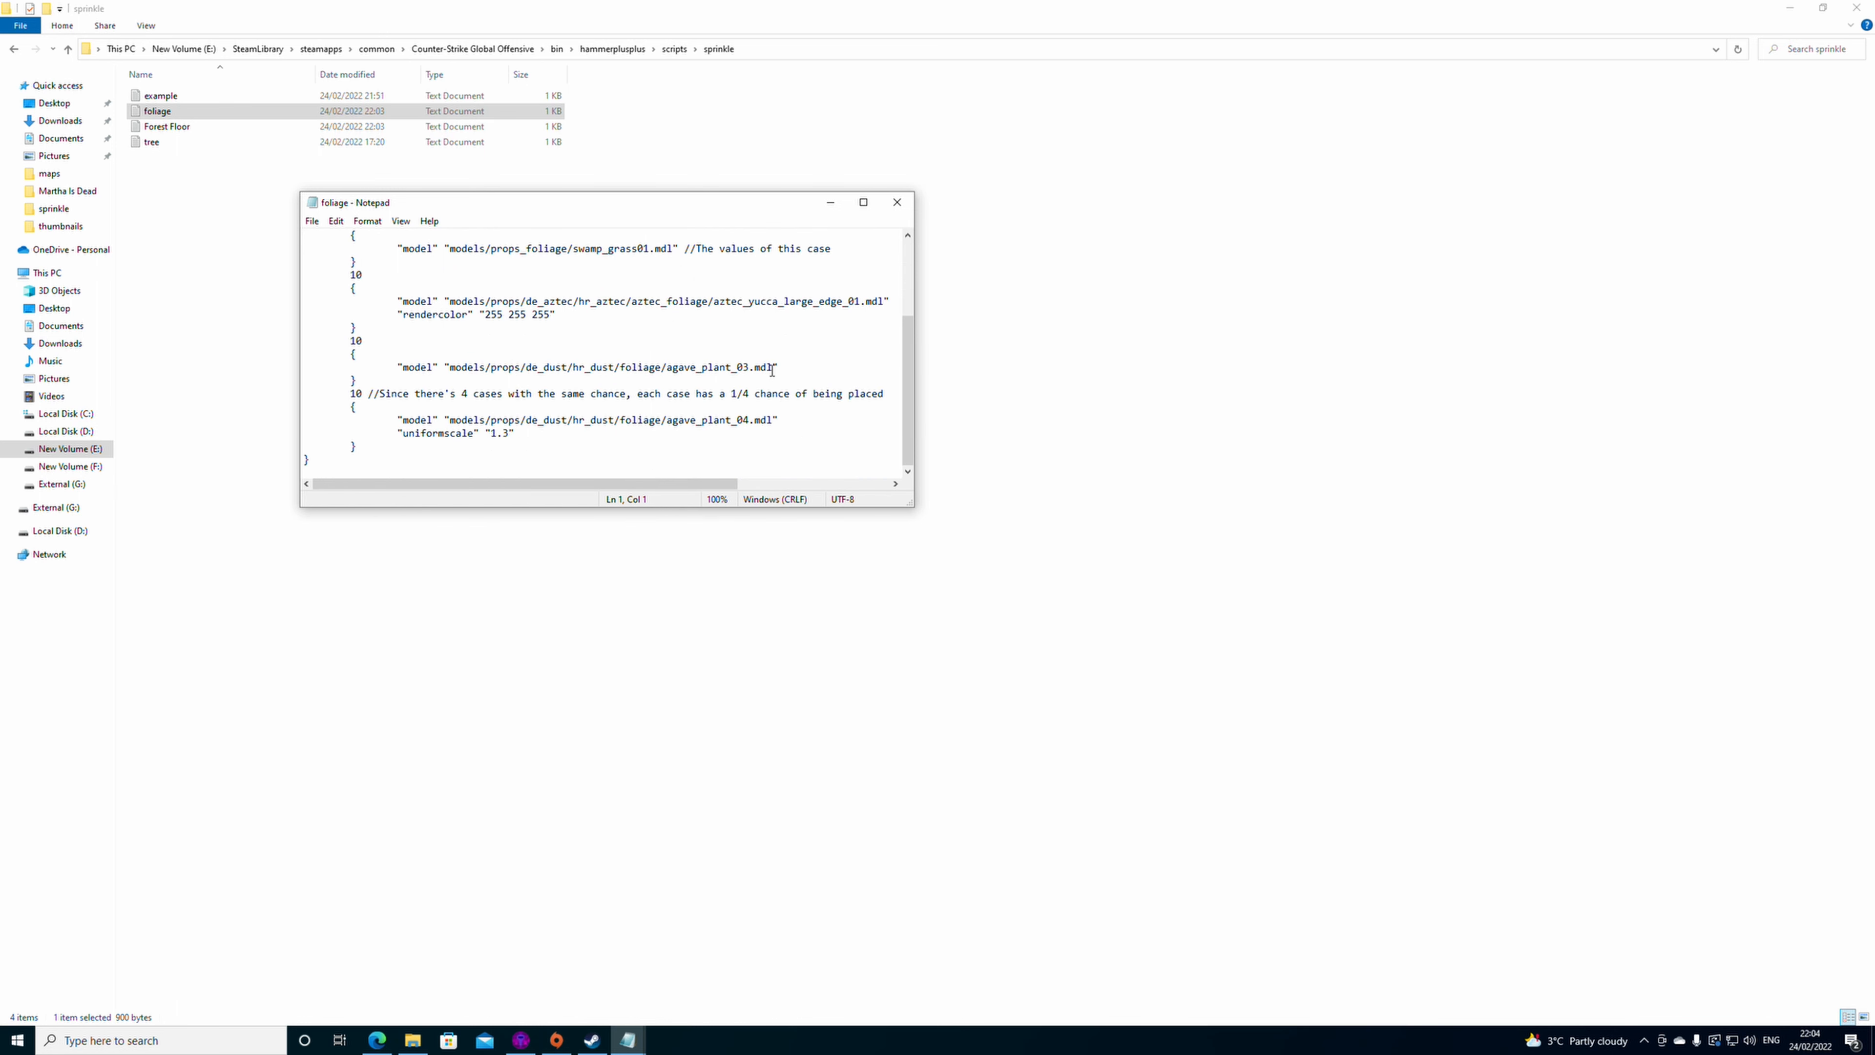
left_click_drag(526, 376, 448, 364)
type("models/props/hr_massive/hr_foliage/deadwood_beach_stack_04.mdl")
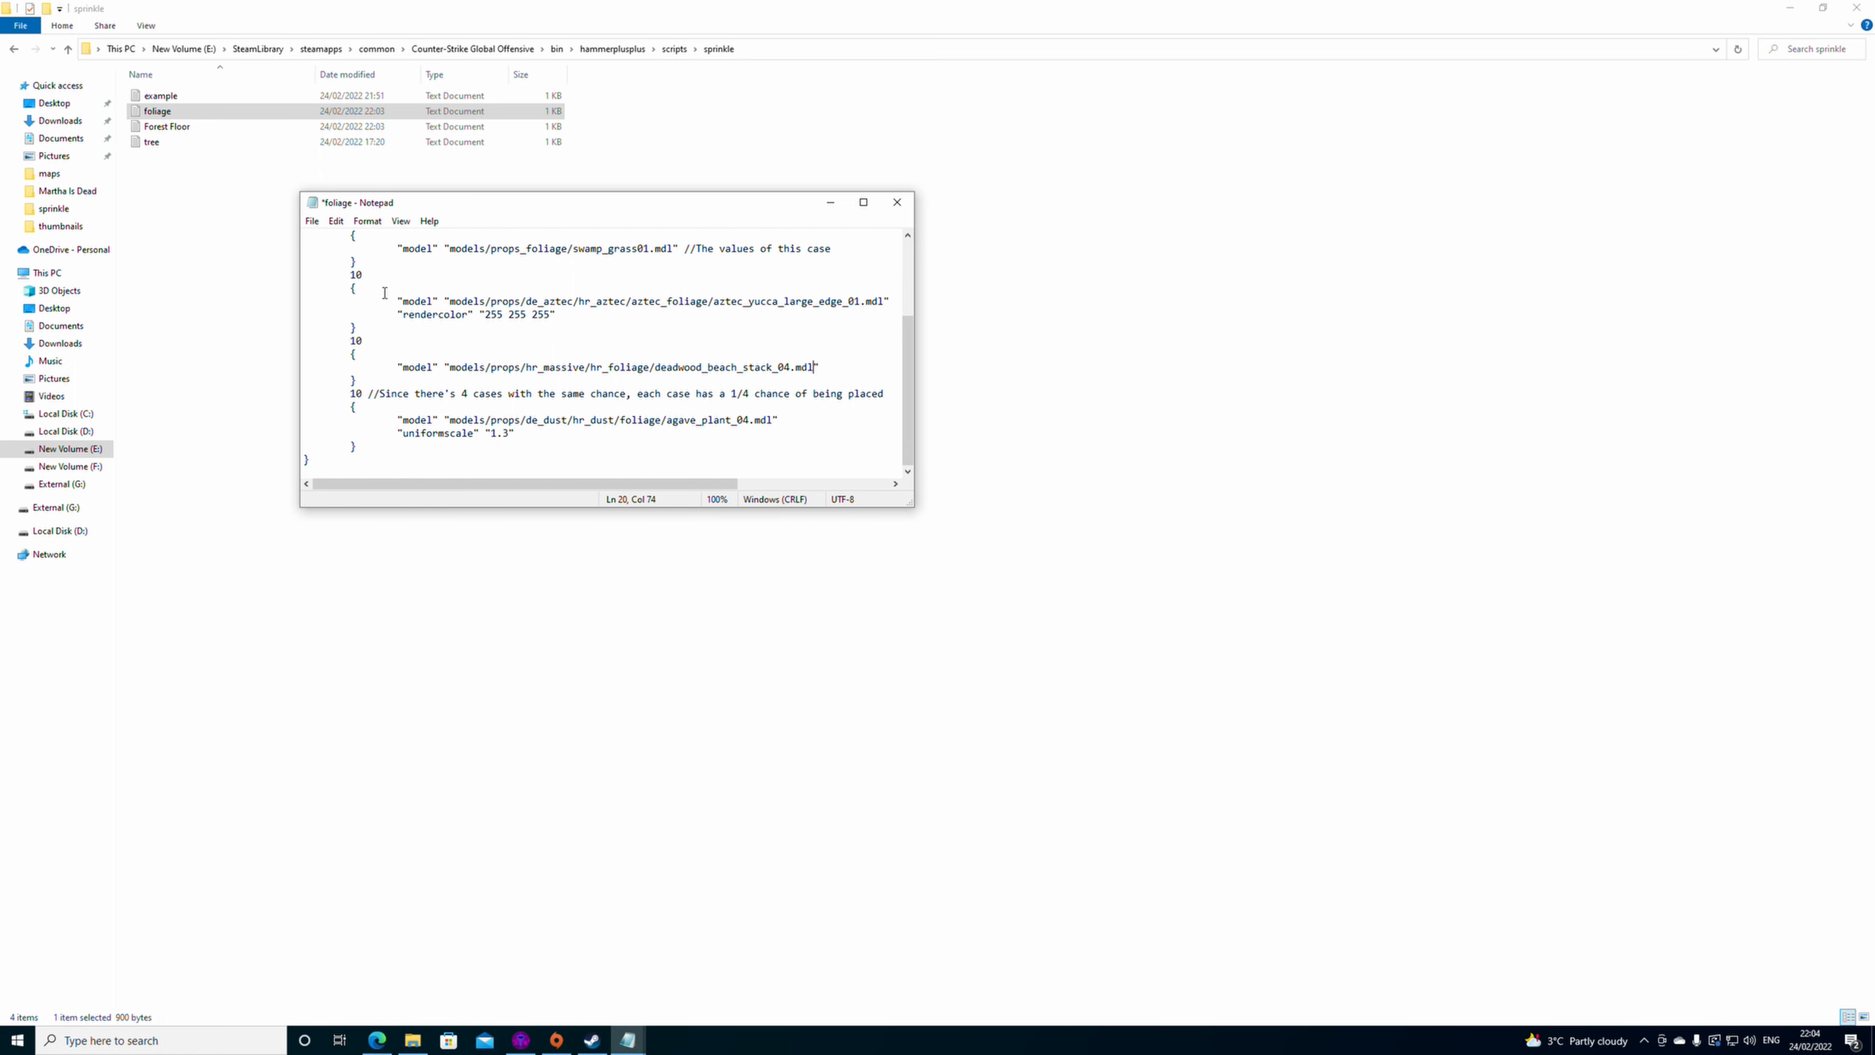
left_click(312, 220)
left_click(328, 287)
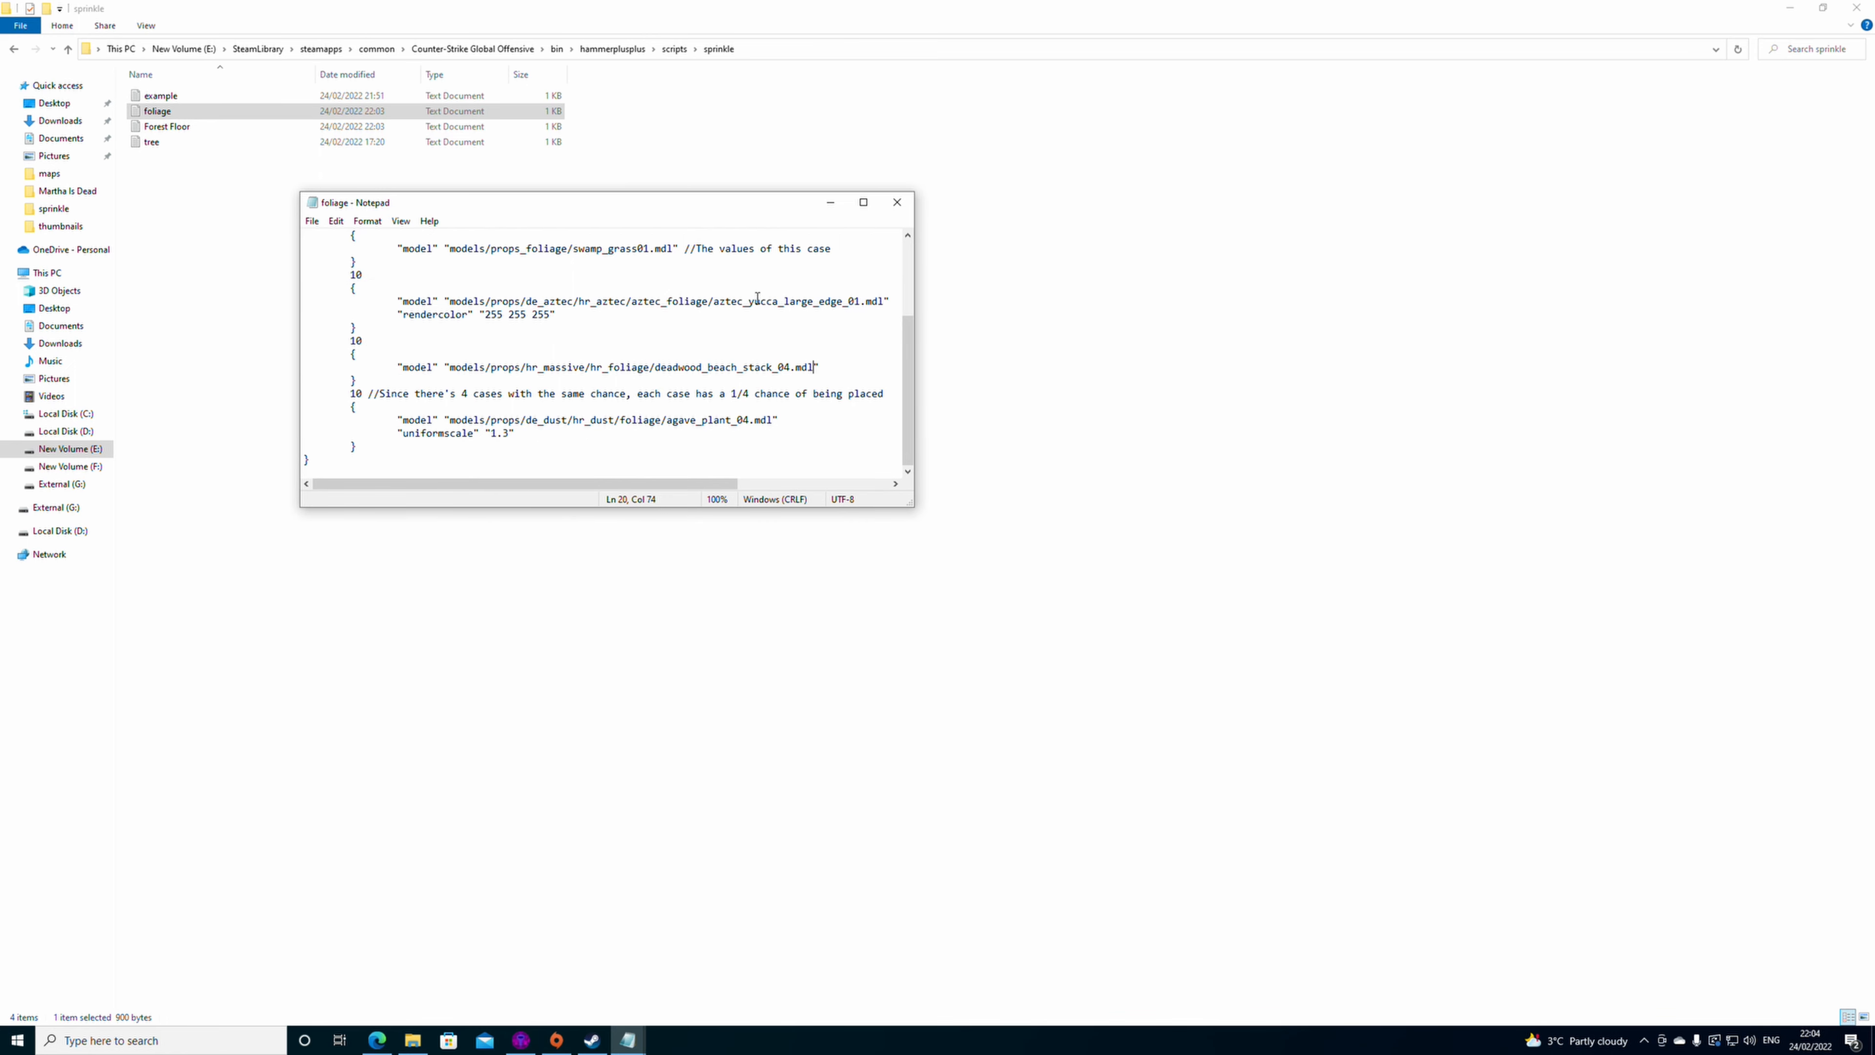
left_click(896, 202)
- Close the example definition file, switch to Hammer++, and check the types offered by the Entity Sprinkle tool
left_click(633, 1051)
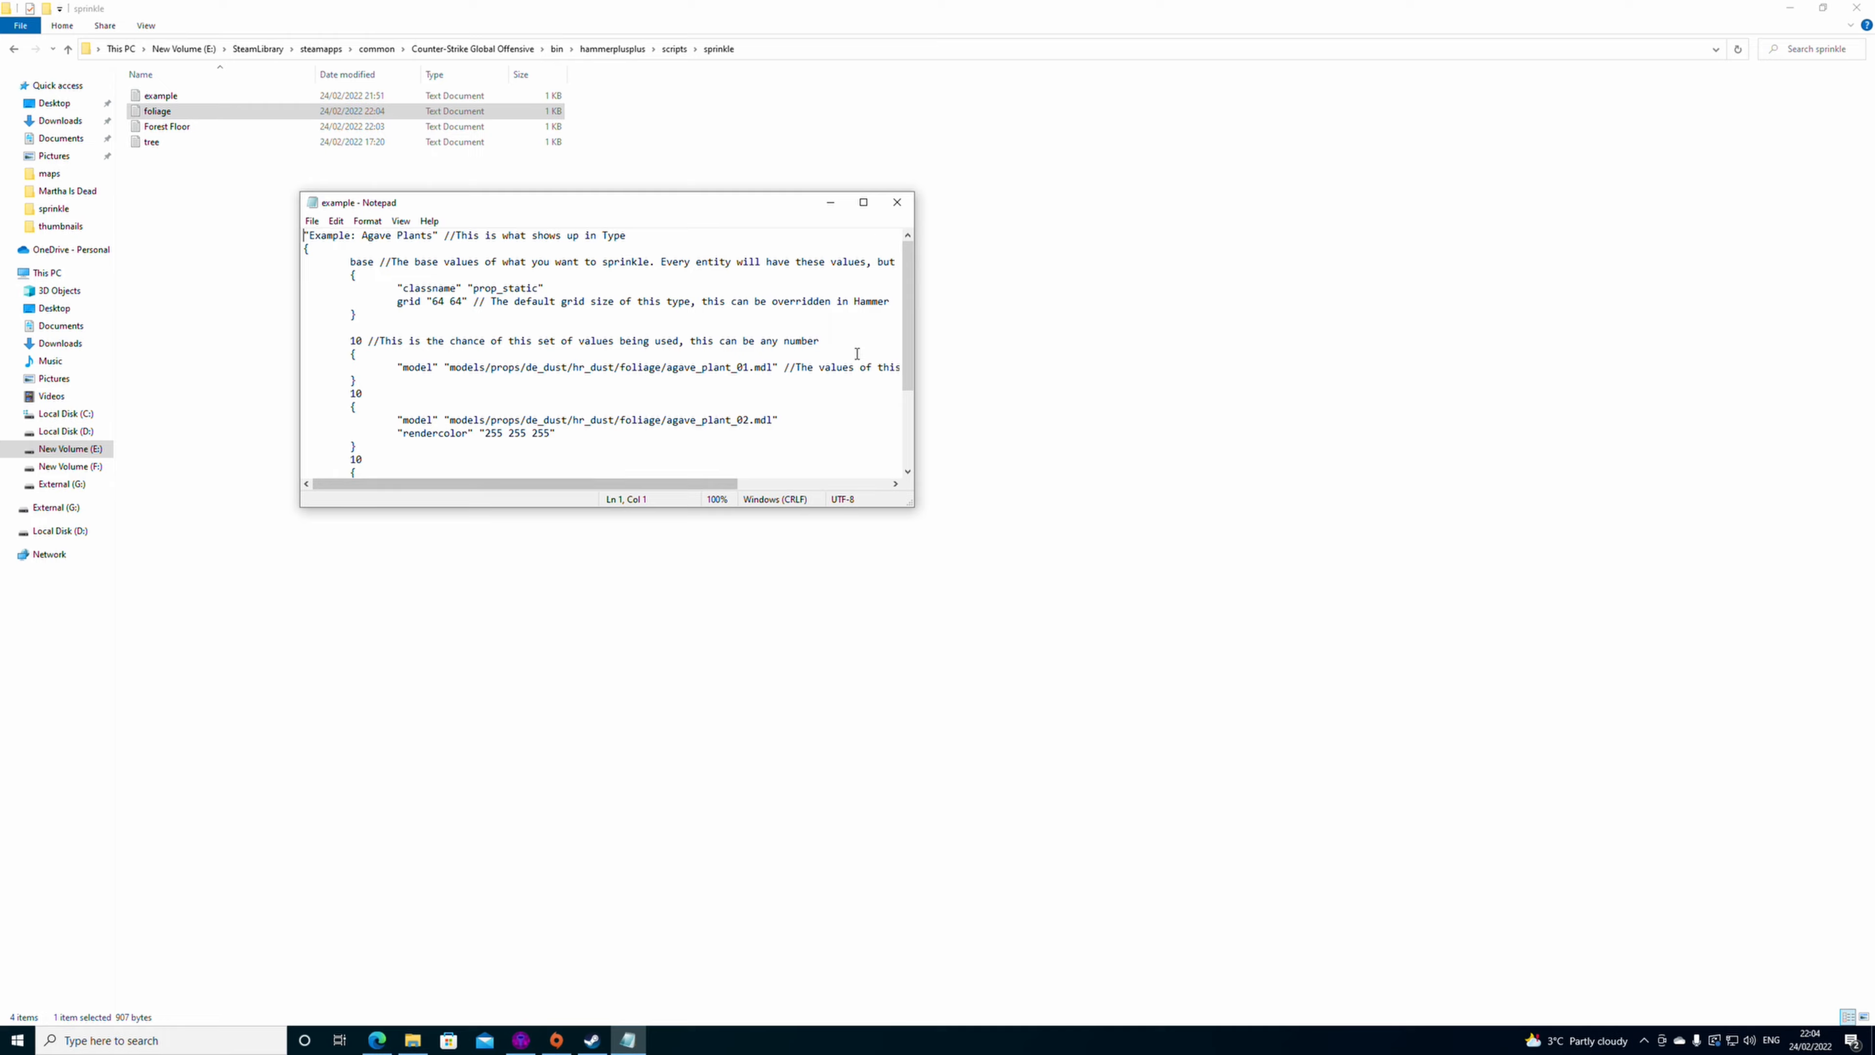
left_click(895, 202)
left_click(525, 1041)
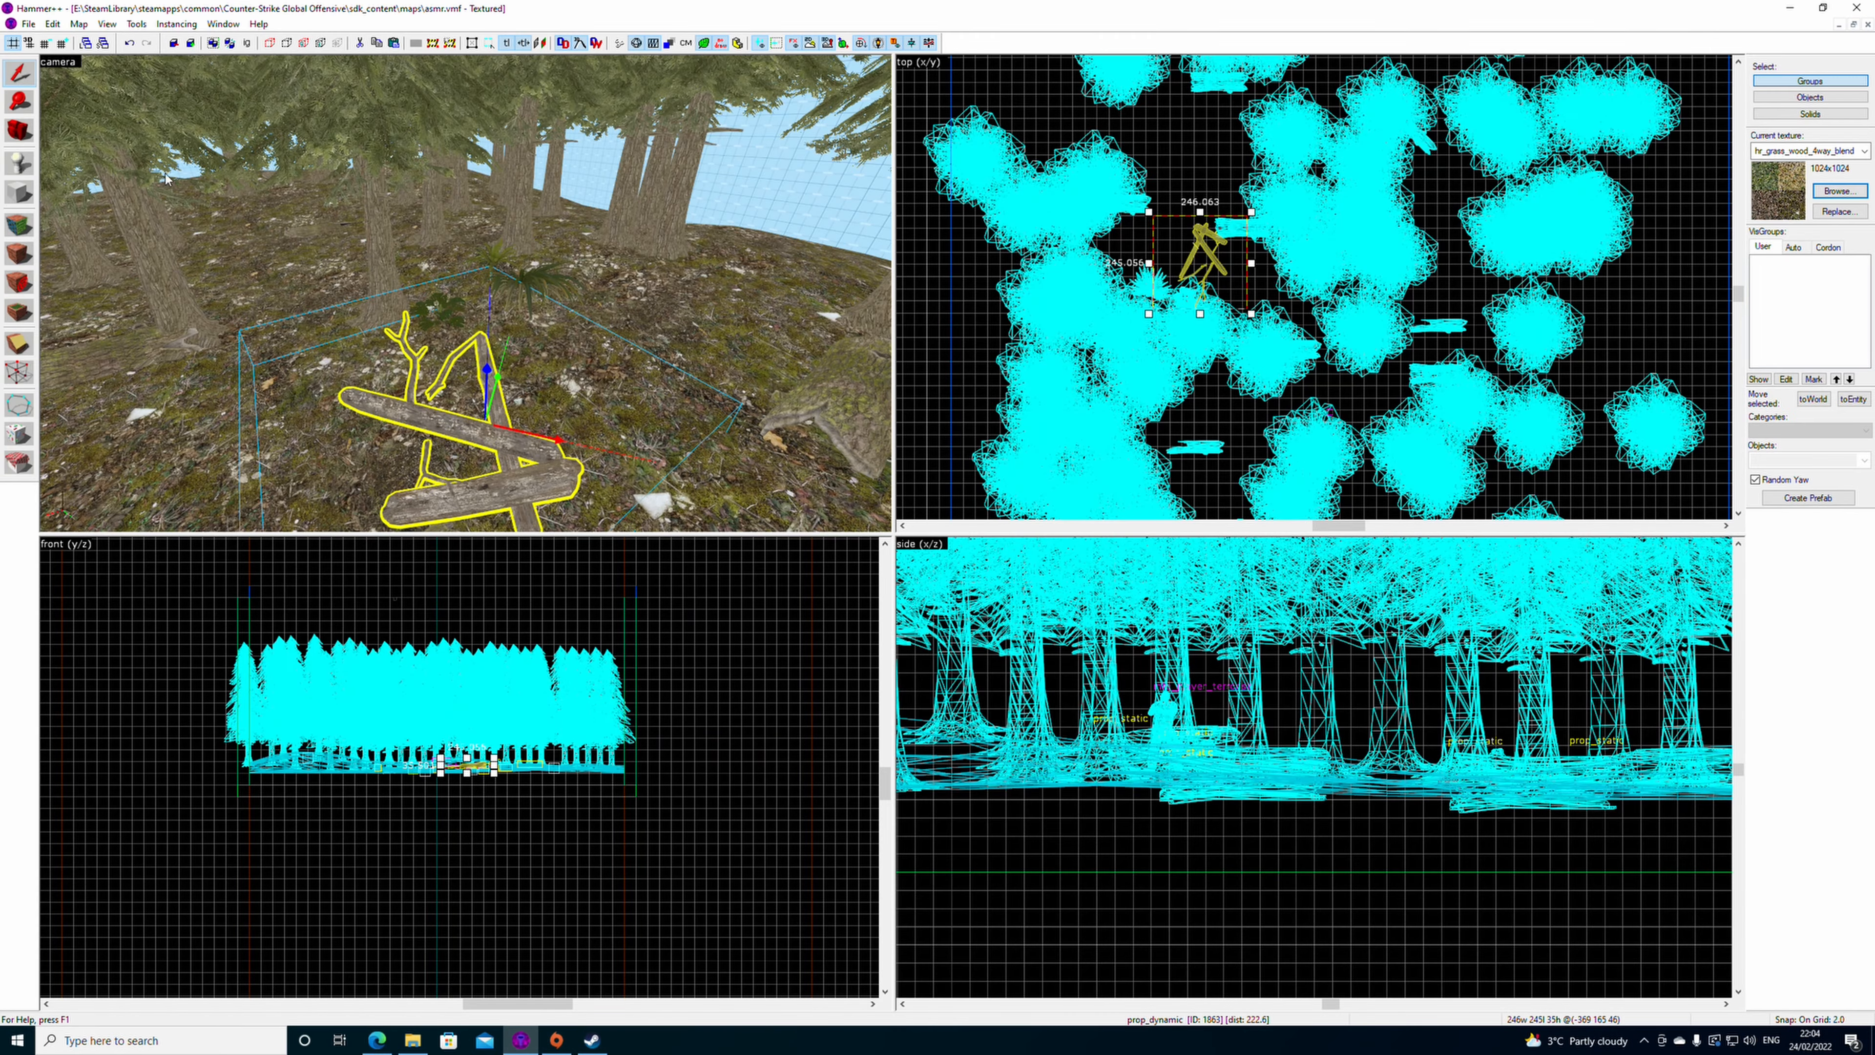
left_click(17, 402)
left_click(157, 69)
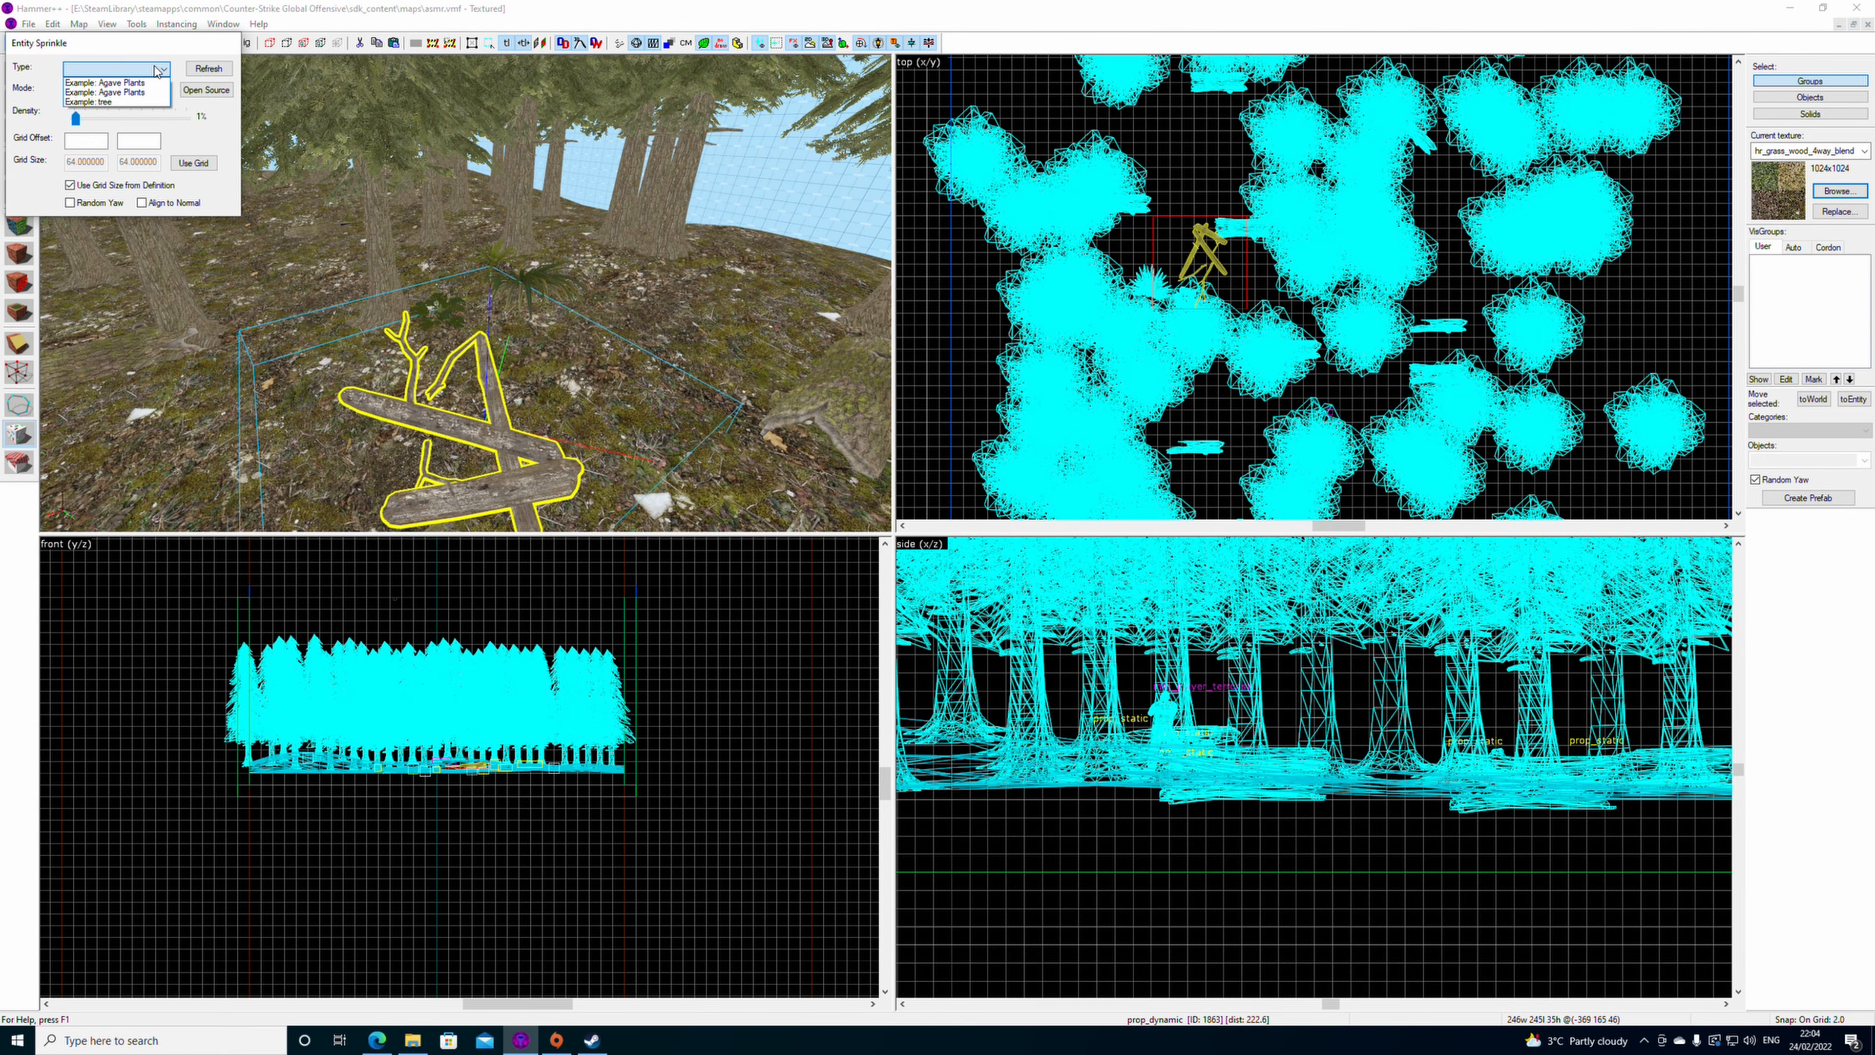
left_click(143, 96)
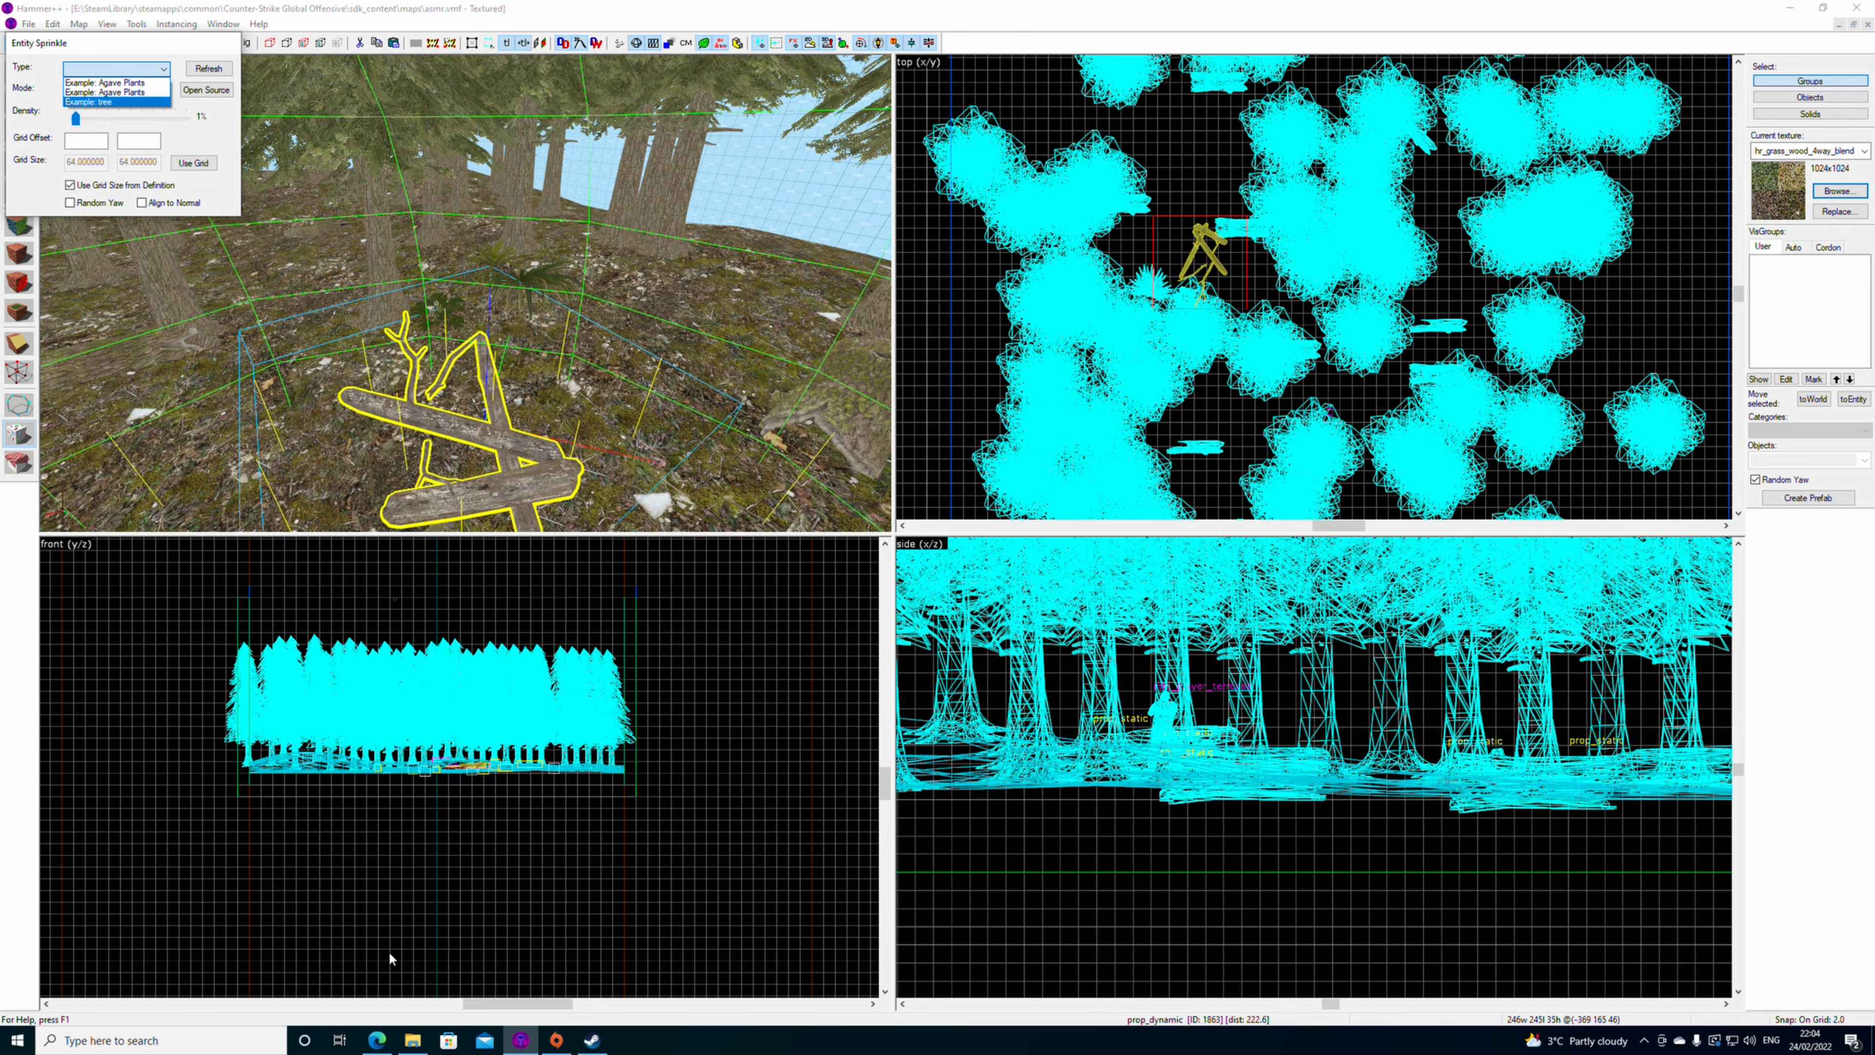
- In the foliage definition file, rename the sprinkle type to "Example: Foliage", then save and close the file
left_click(412, 1040)
right_click(177, 116)
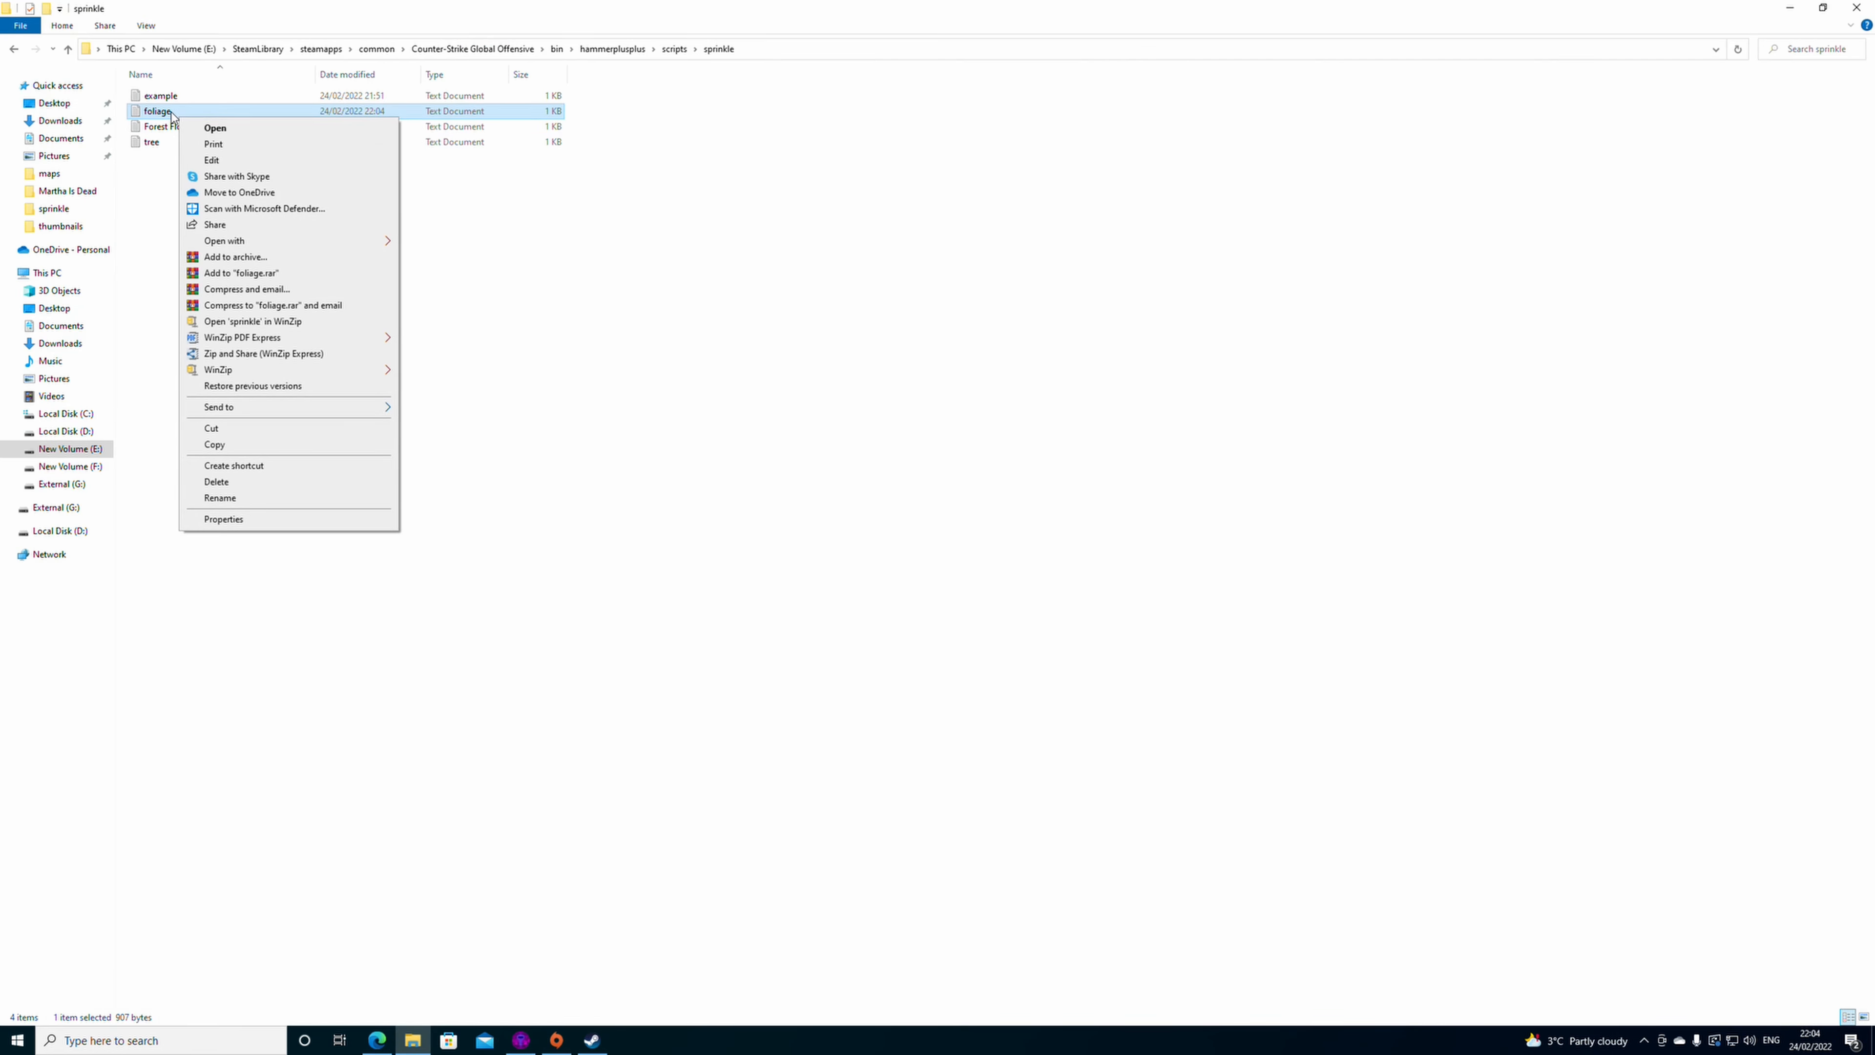
double_click(168, 113)
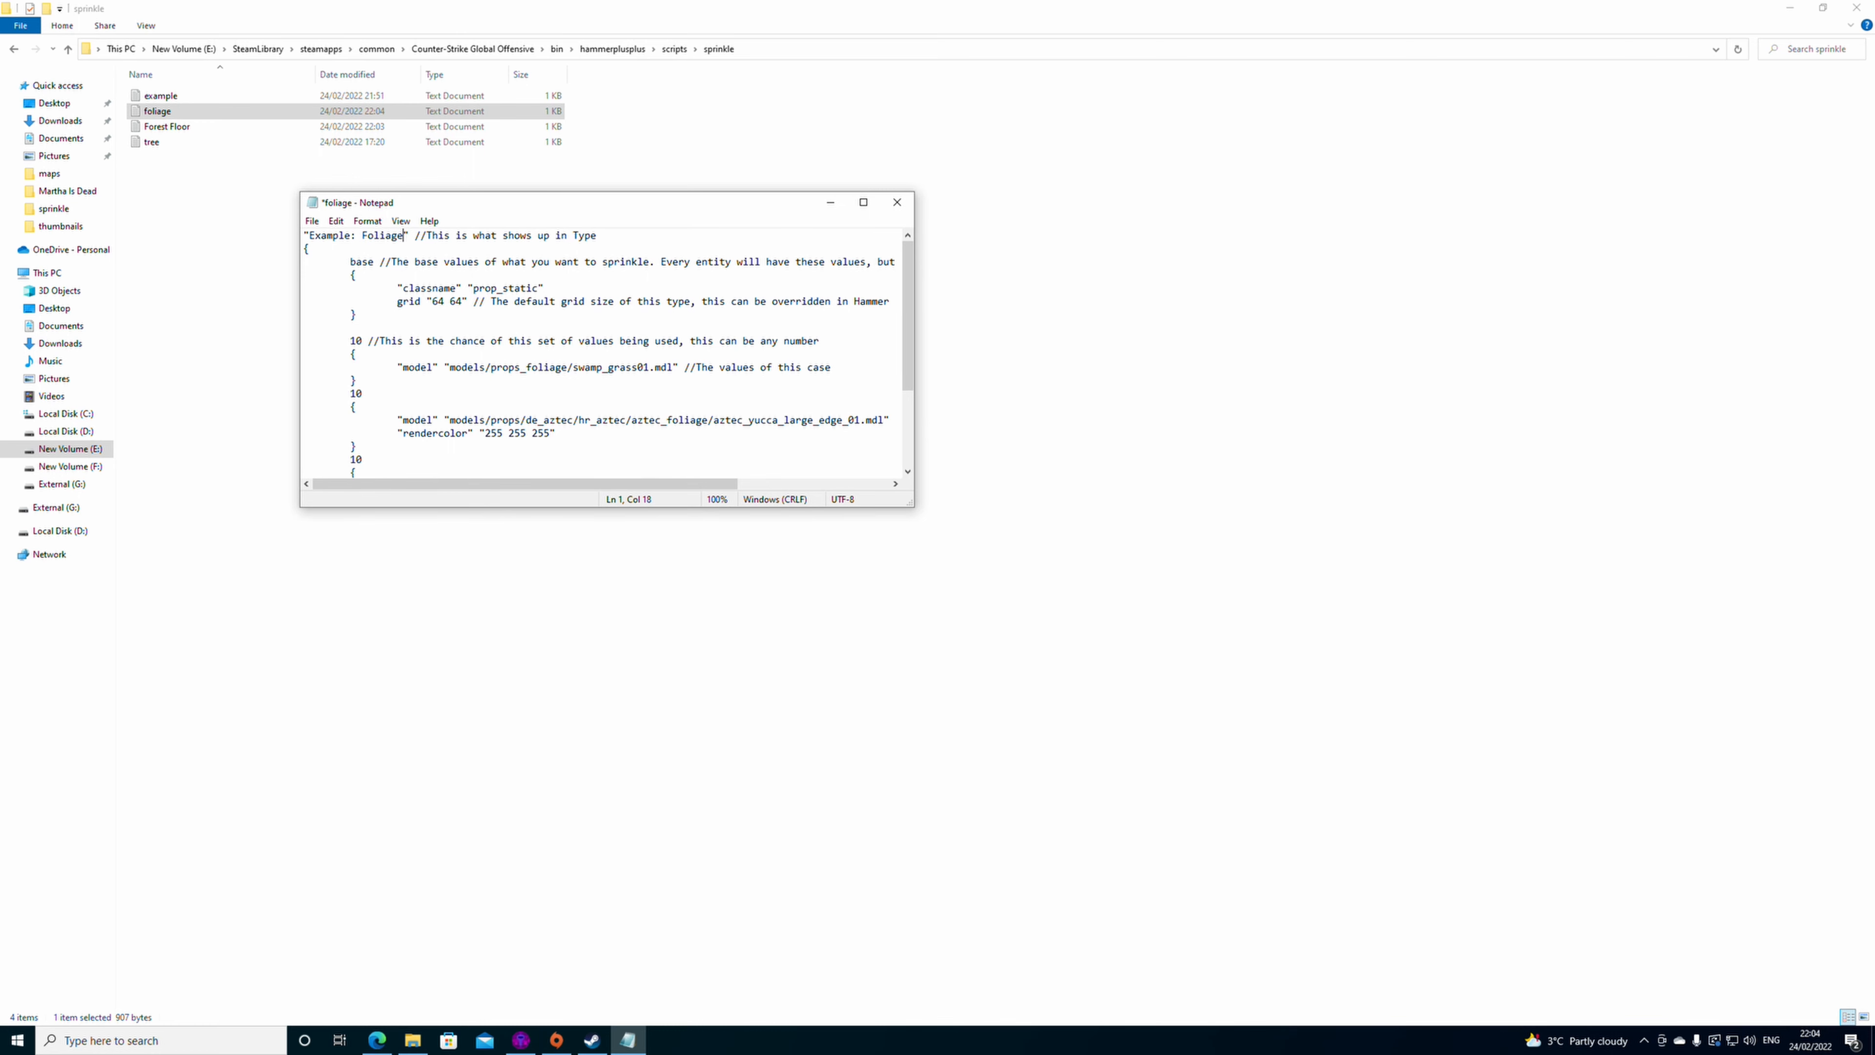
left_click(312, 220)
left_click(335, 287)
left_click(897, 201)
- Back in Hammer++, restart the Entity Sprinkle tool and choose the Example: Foliage type in Additive mode
left_click(522, 1042)
left_click(111, 69)
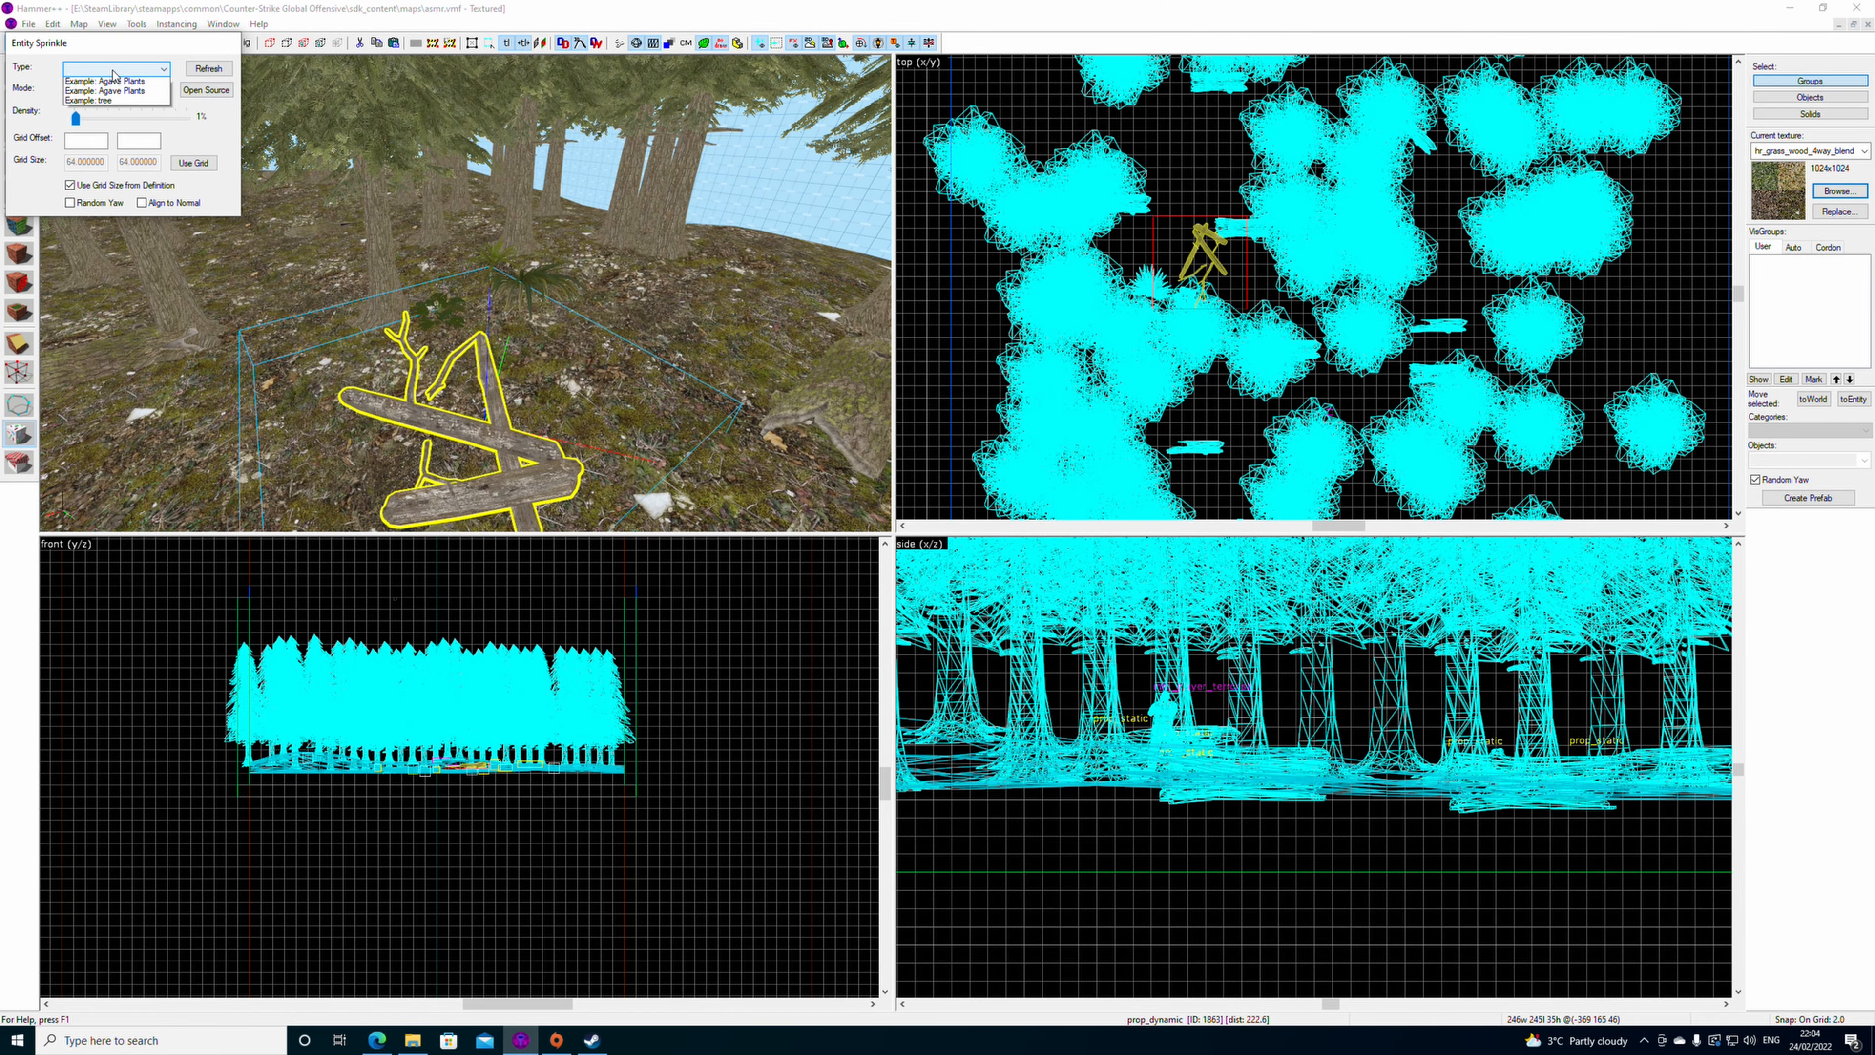
left_click(19, 378)
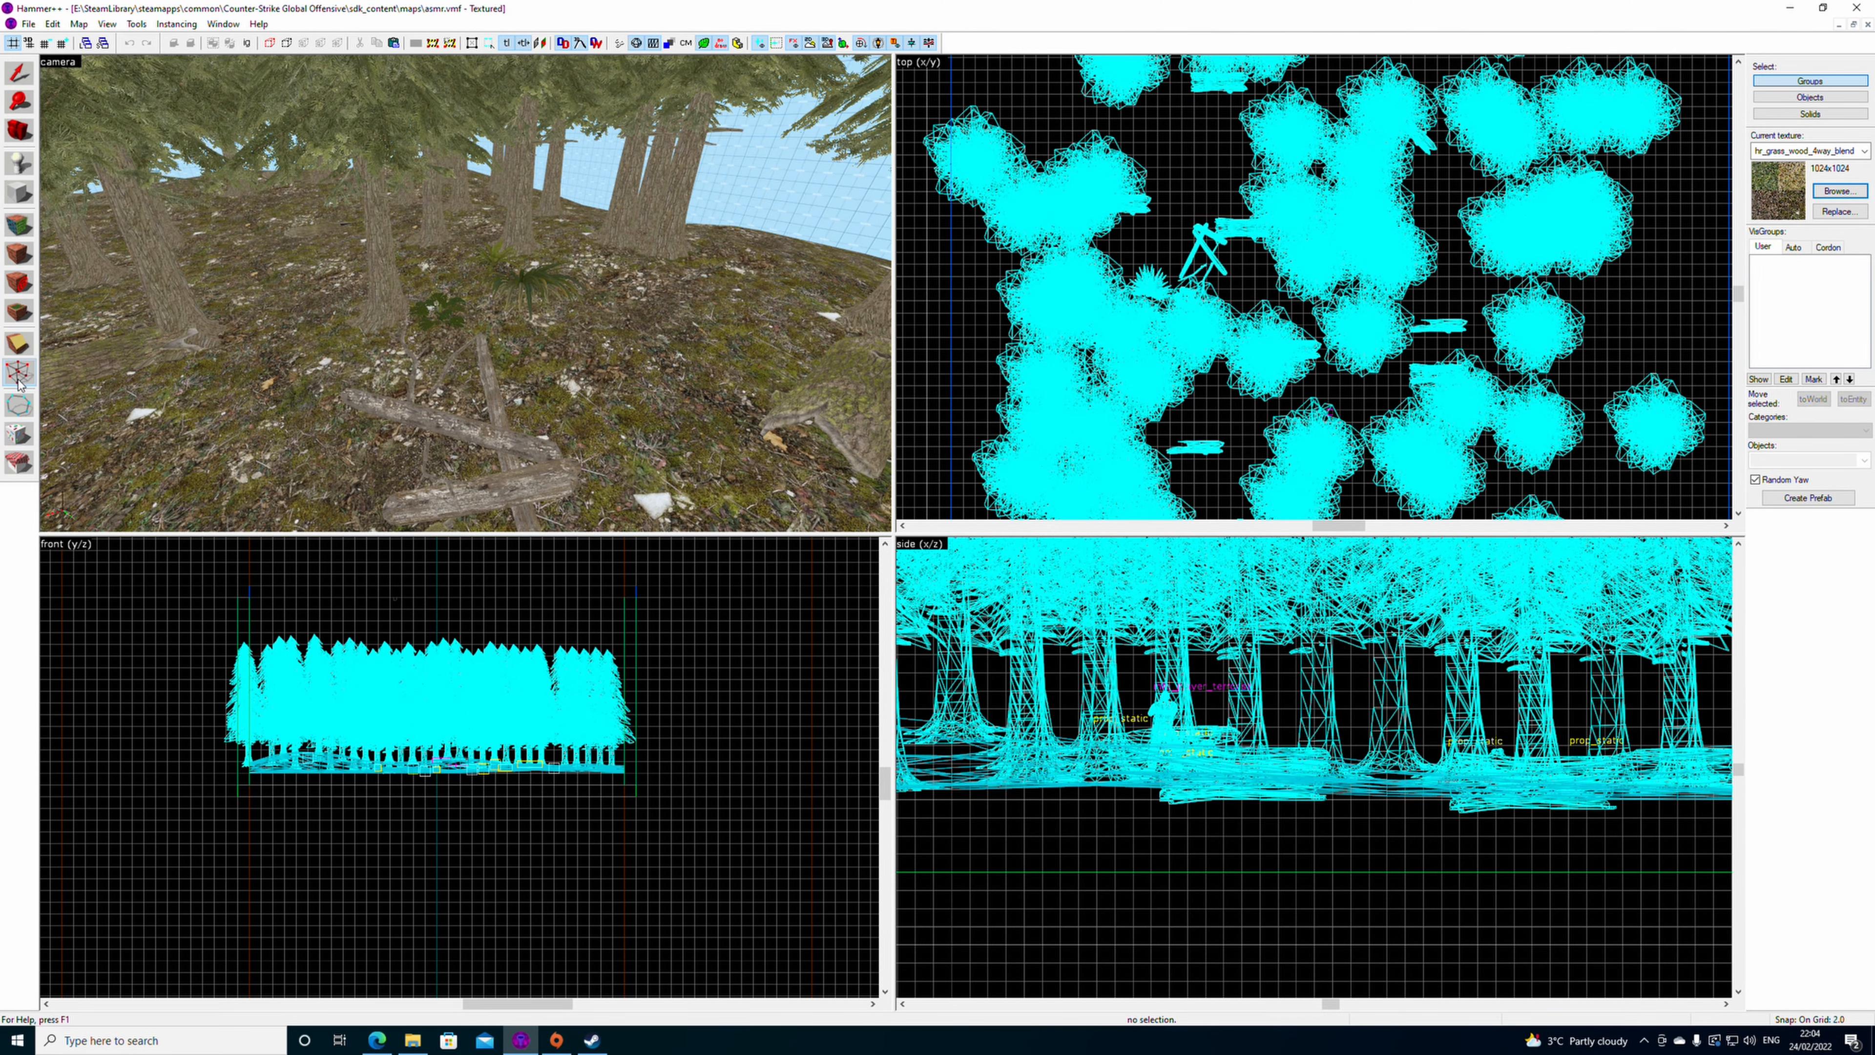
left_click(20, 431)
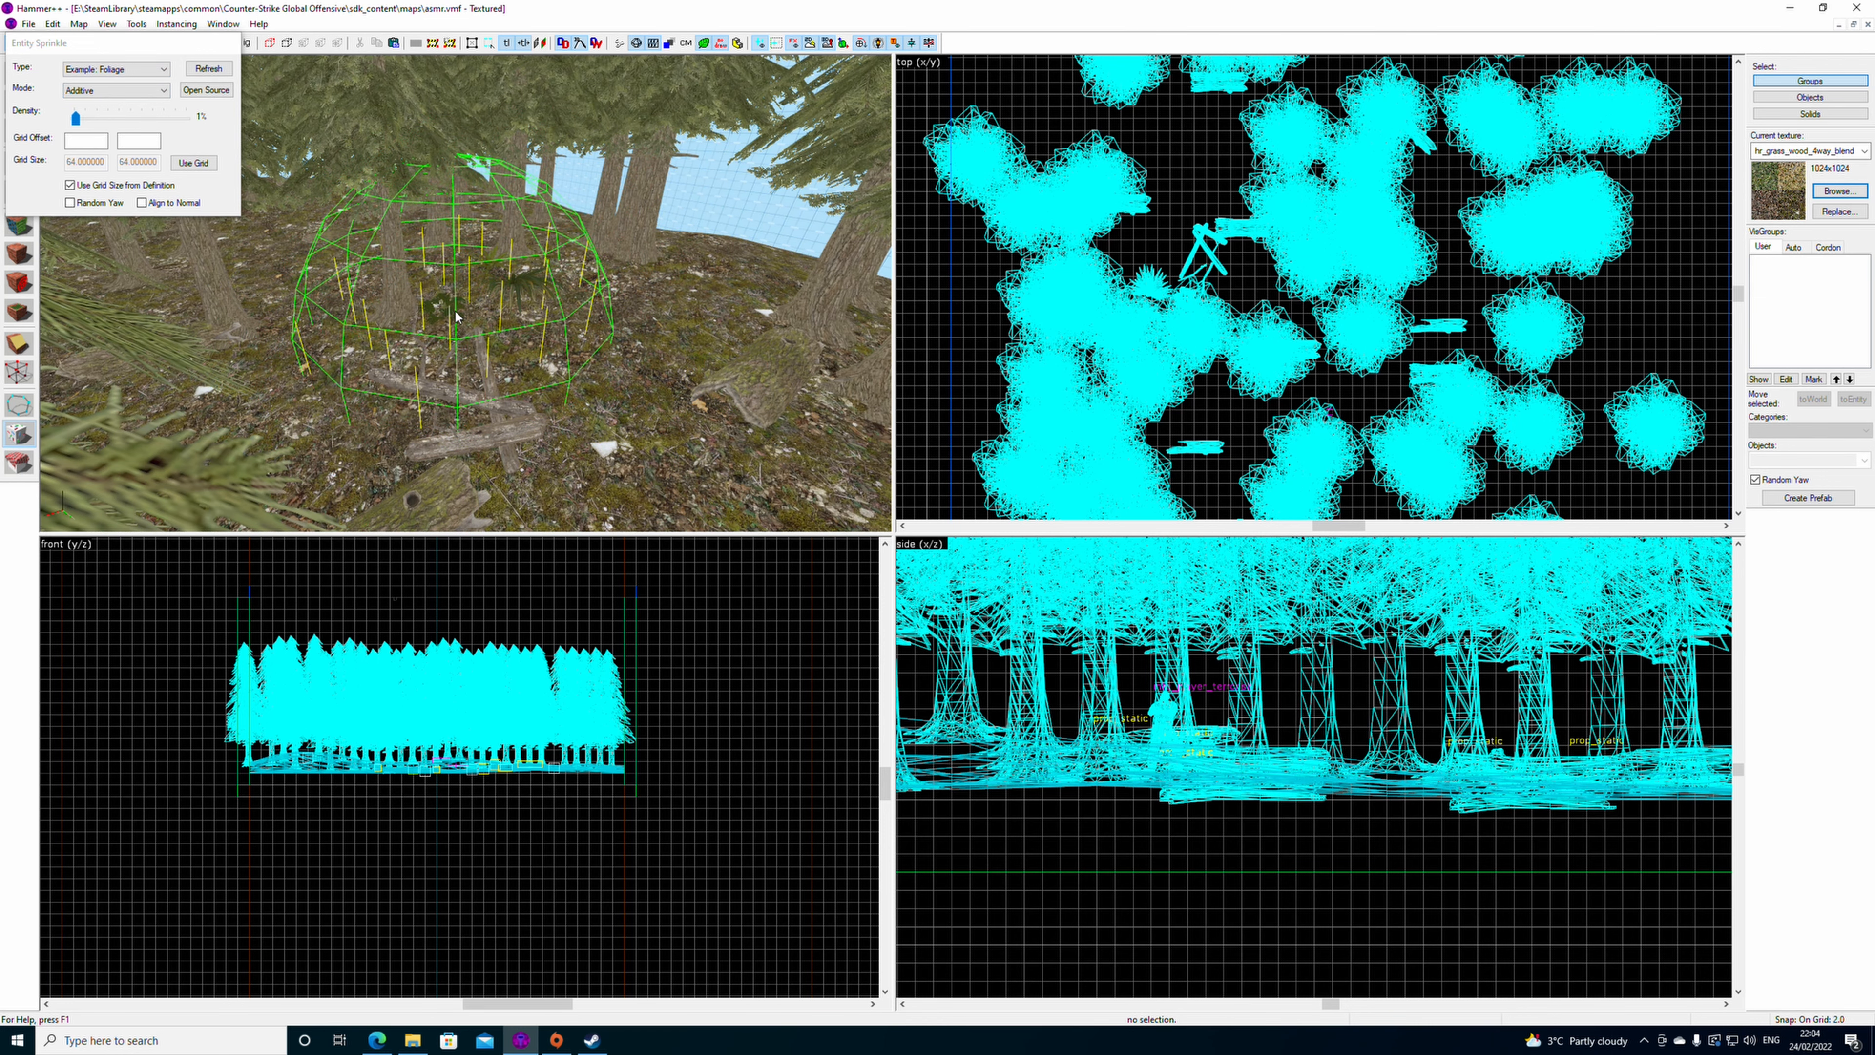
- Sprinkle Example: Foliage props at 1% density over several areas of the forest floor between the trees
left_click(583, 342)
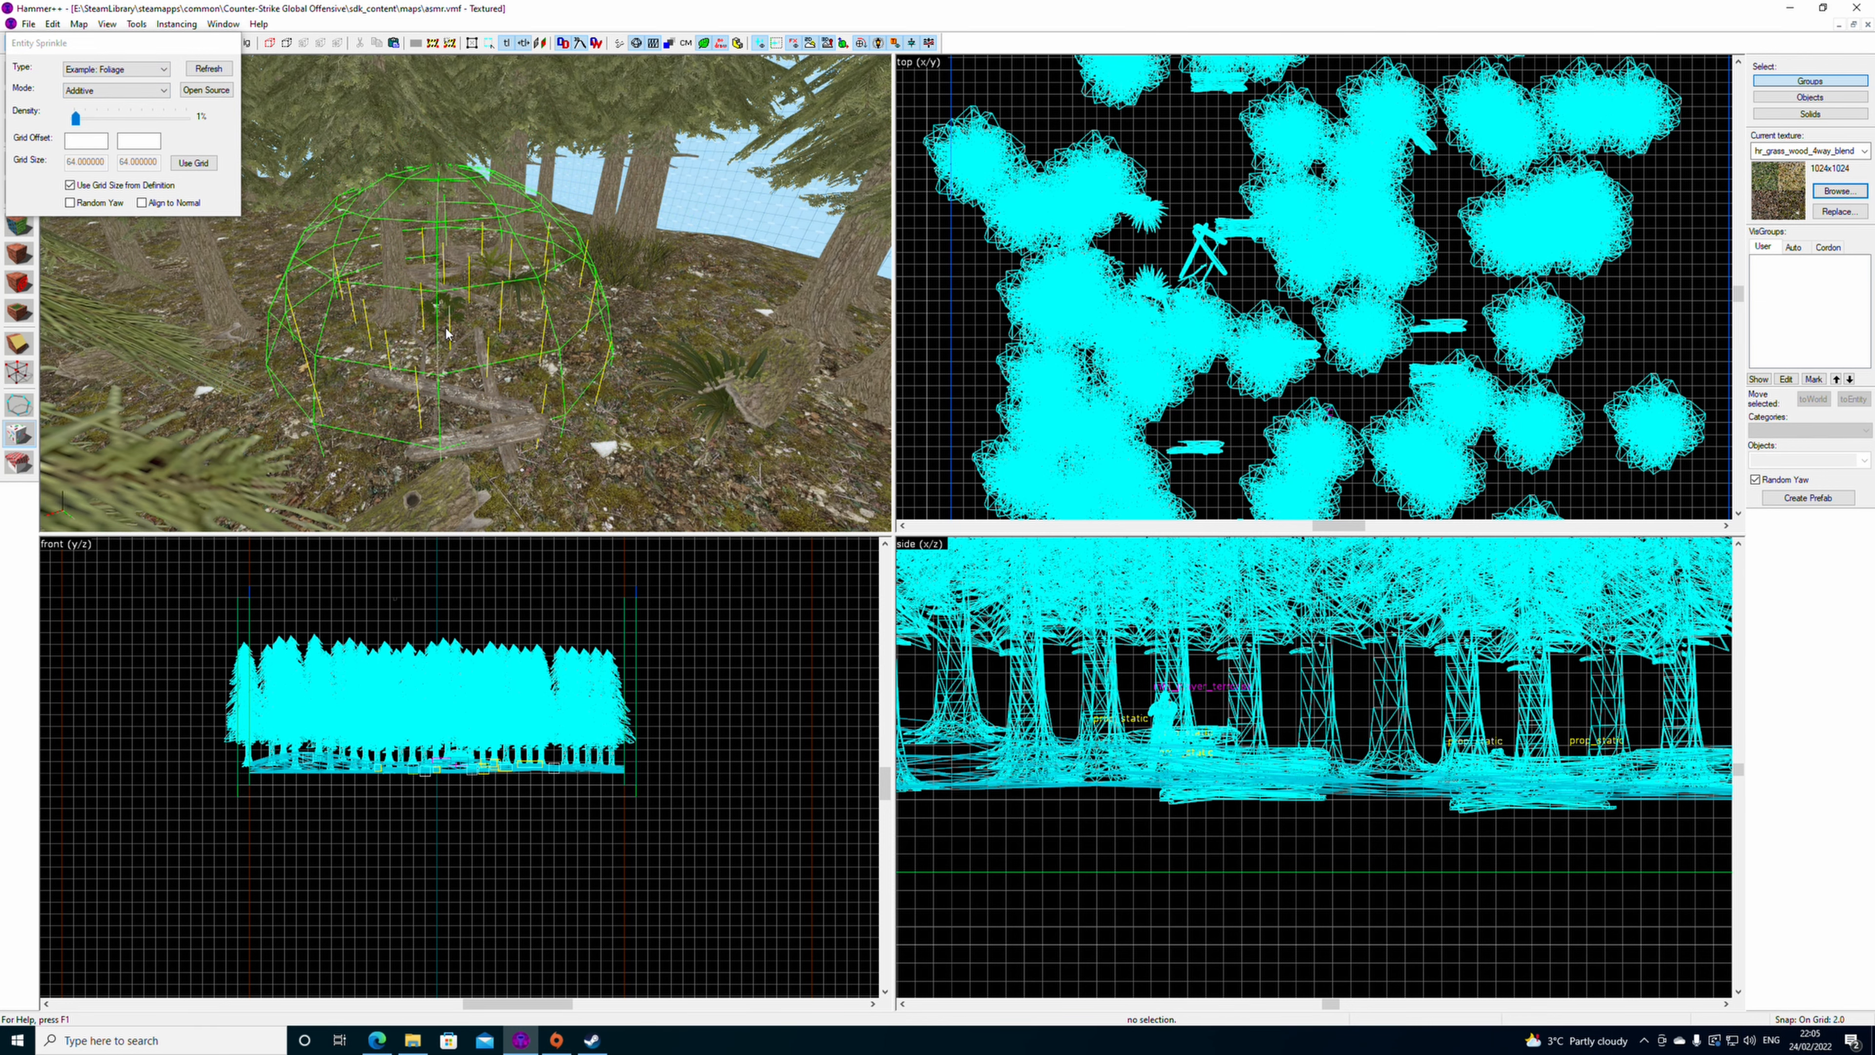
key("z")
key("z")
left_click(446, 296)
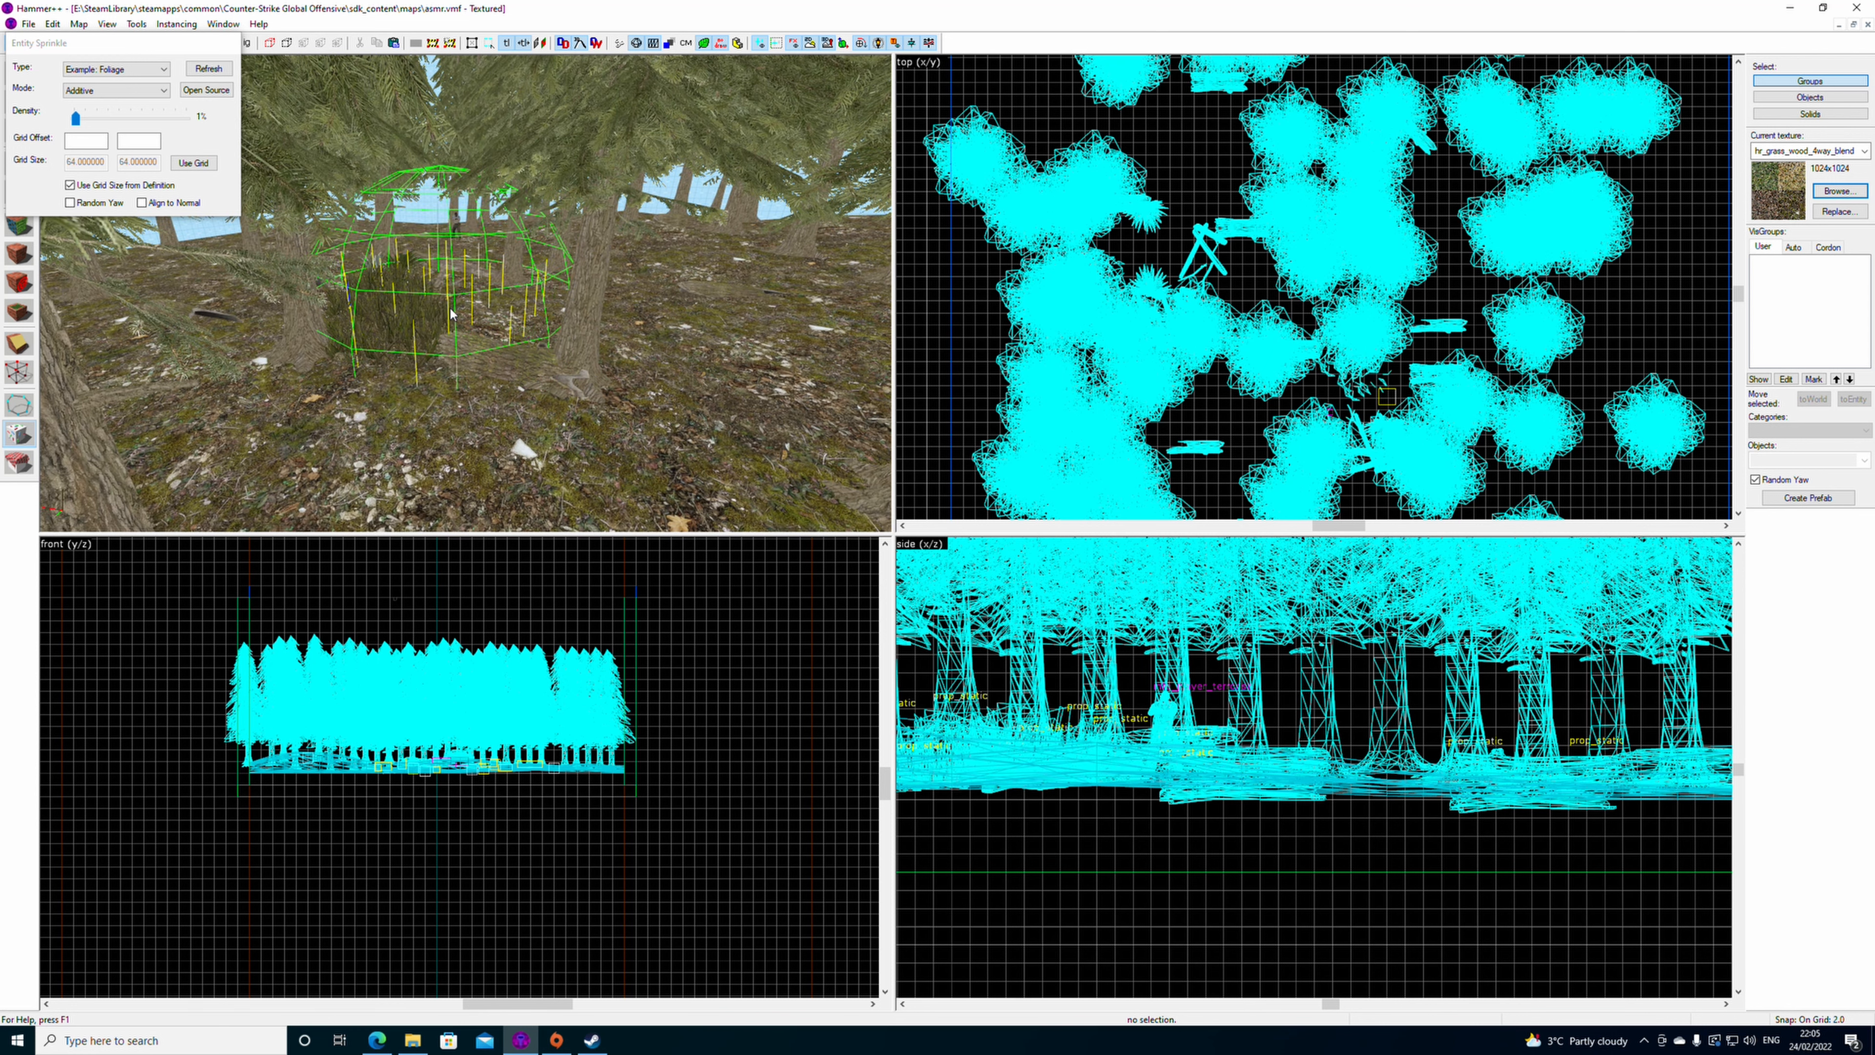
left_click(435, 277)
key("z")
key("w")
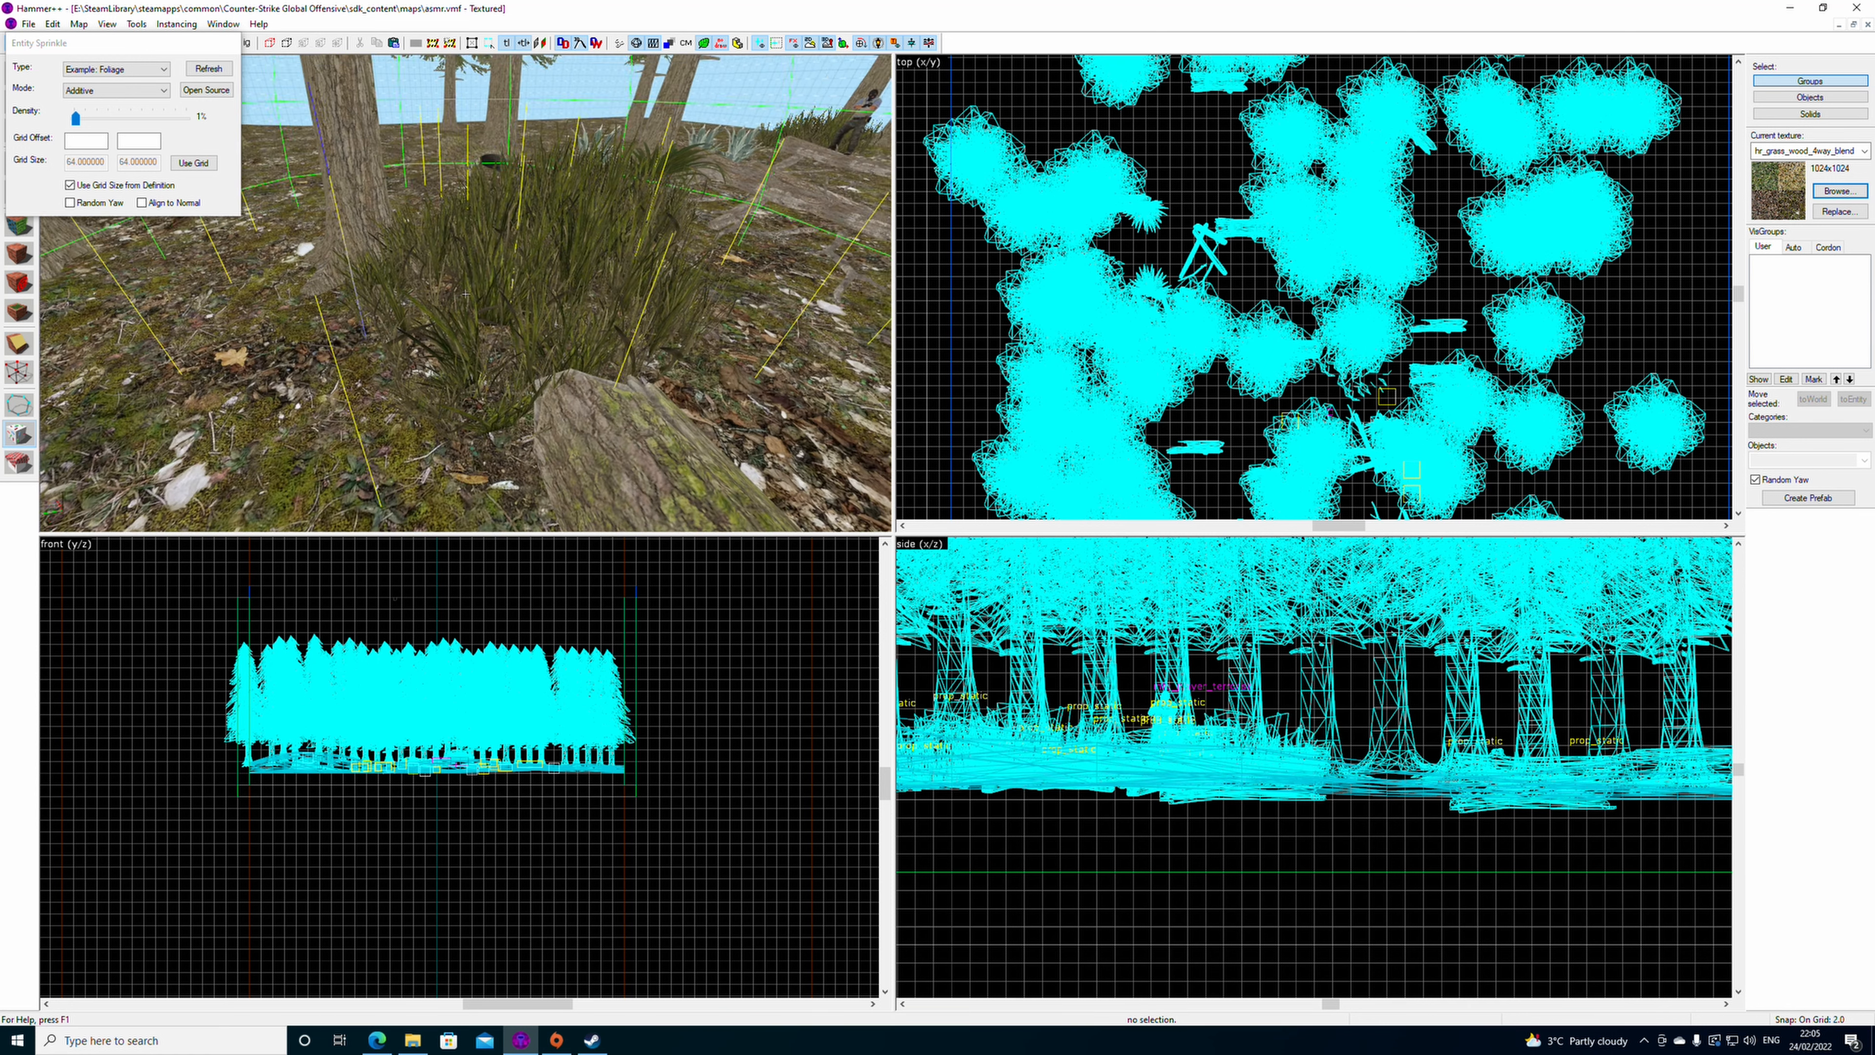
key("z")
left_click_drag(332, 166, 490, 148)
key("z")
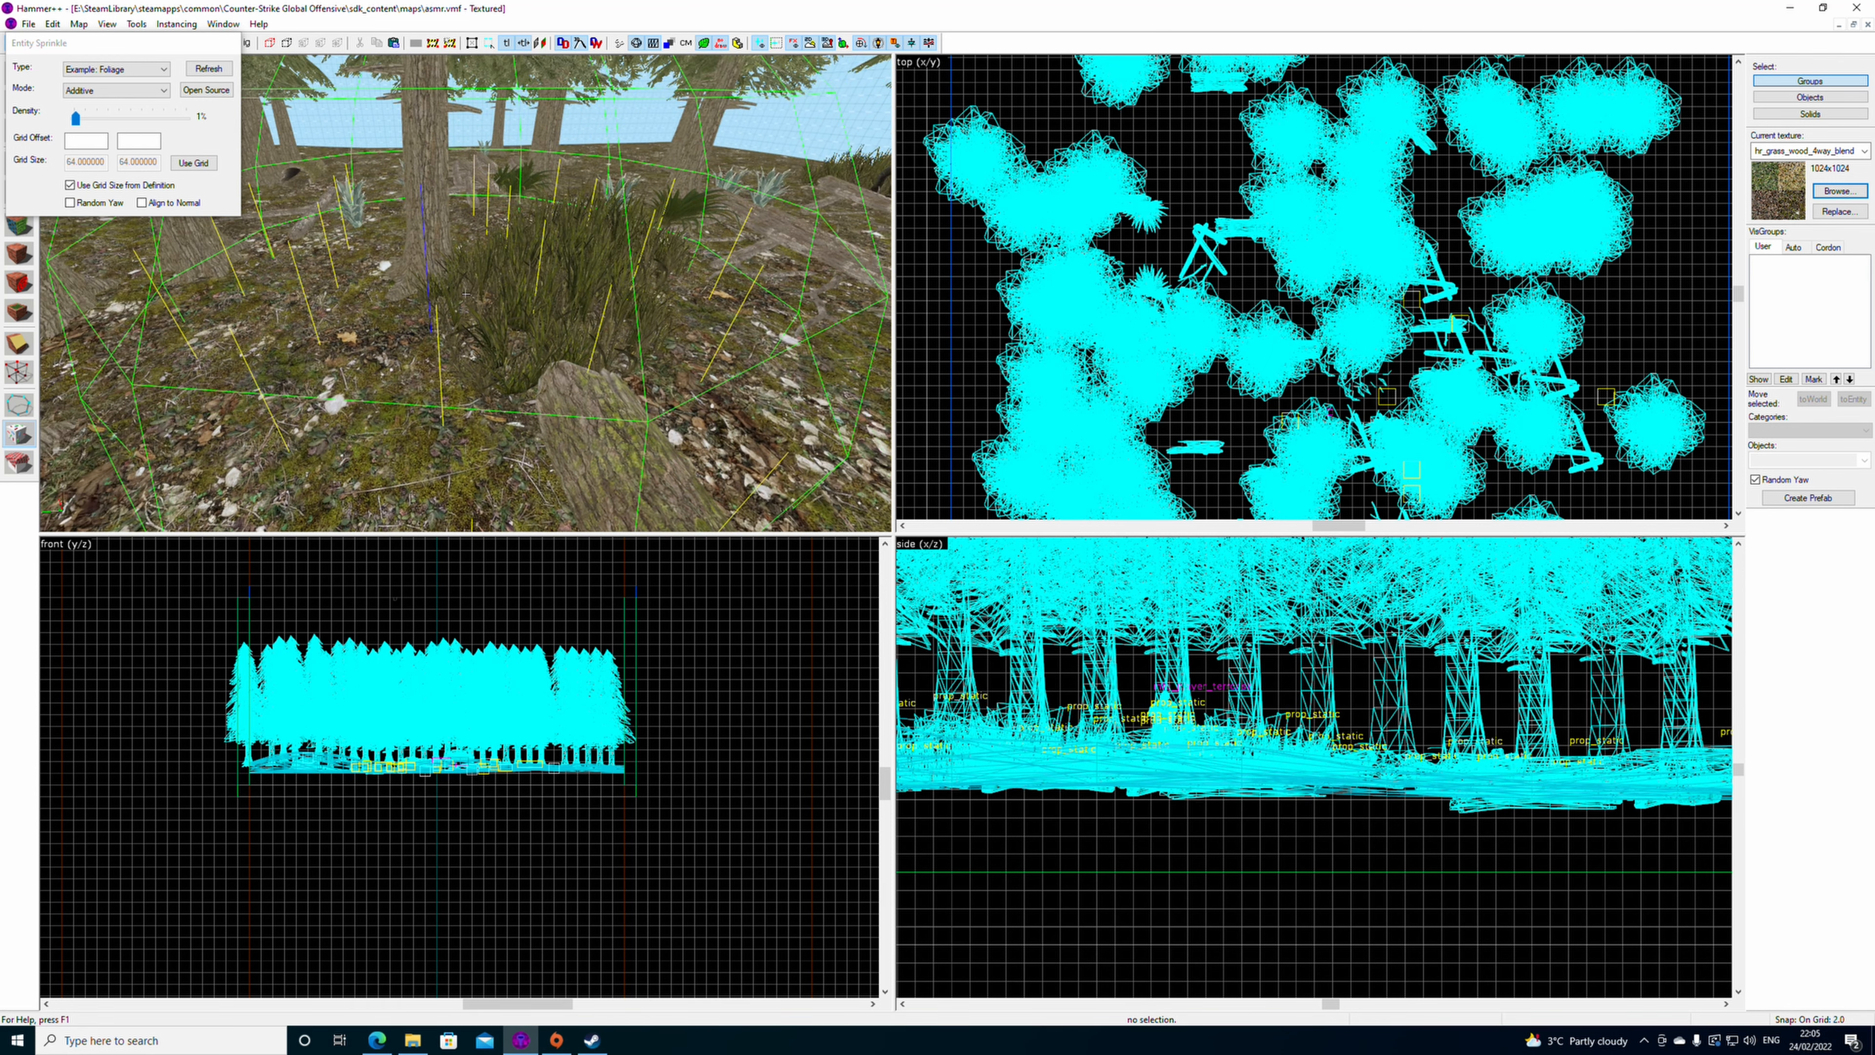
key("z")
mouse_move(512, 289)
left_mouse_down()
mouse_move(350, 198)
mouse_move(394, 292)
left_mouse_up()
key("z")
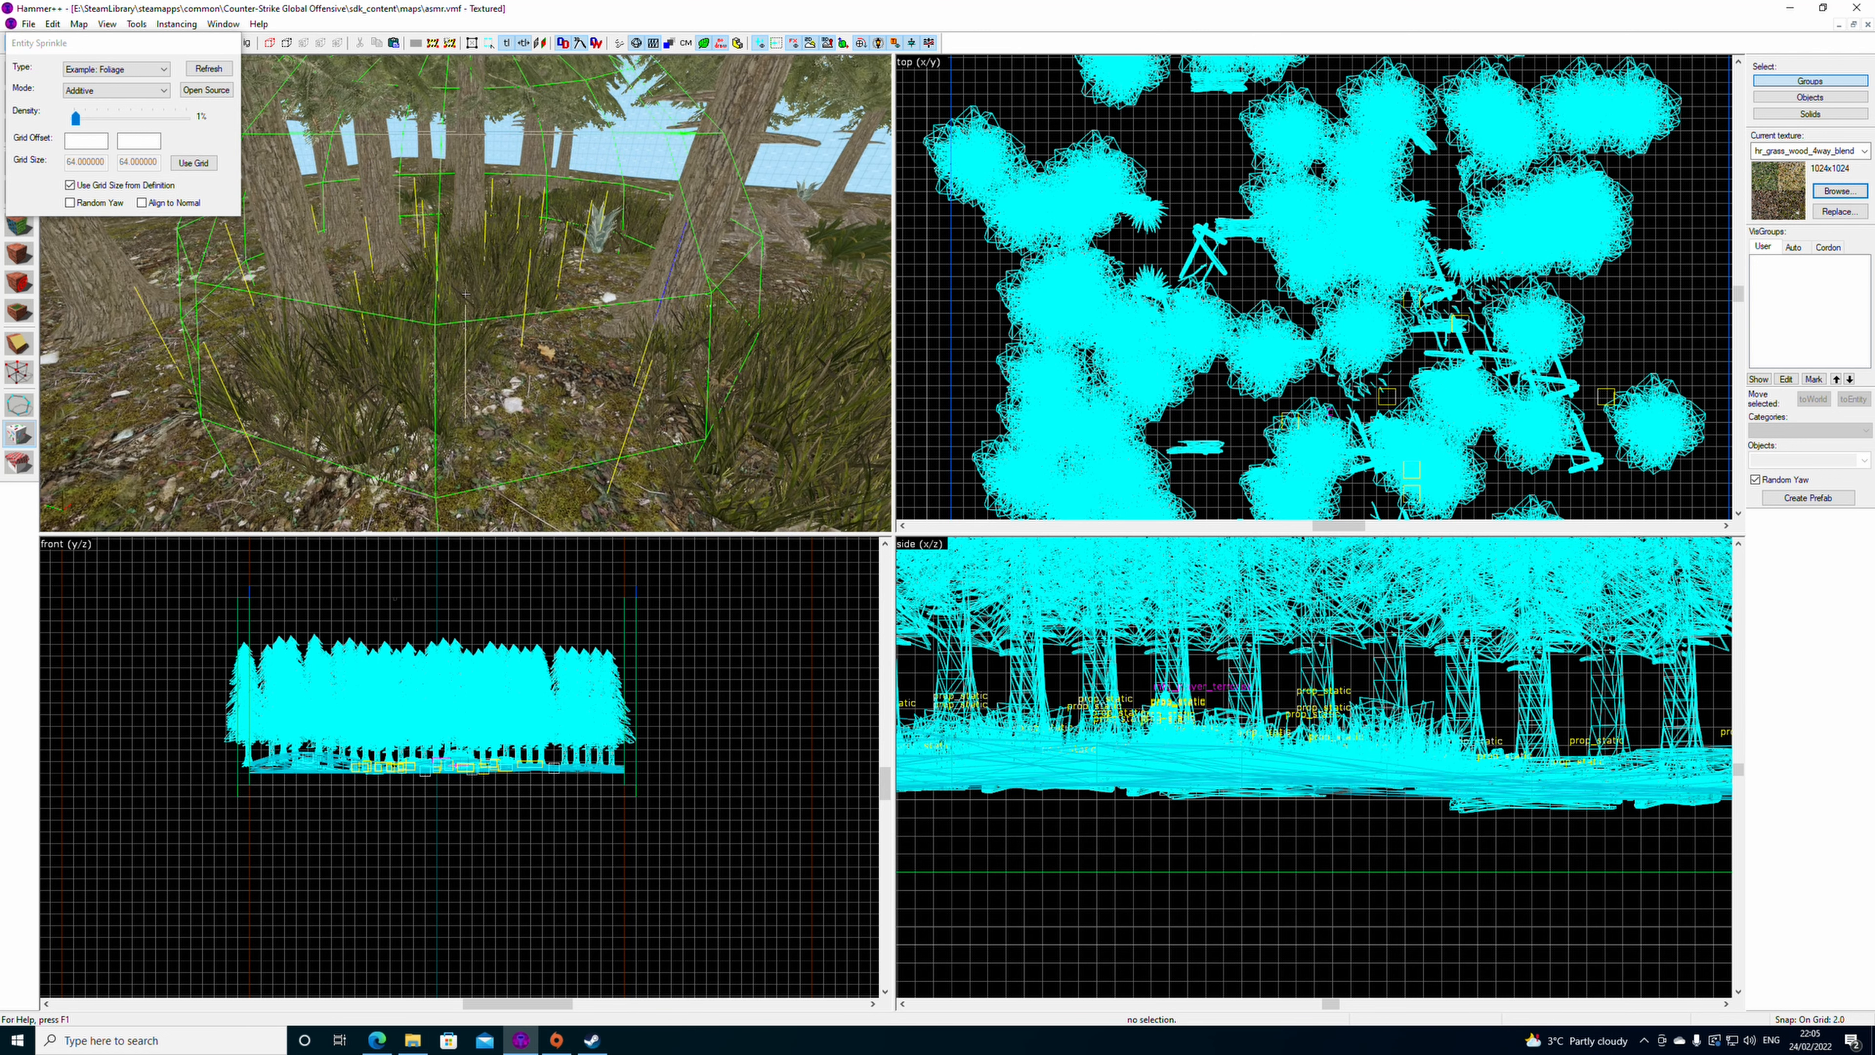
key("z")
mouse_move(483, 215)
left_mouse_down()
mouse_move(472, 194)
mouse_move(340, 229)
mouse_move(436, 247)
mouse_move(451, 299)
mouse_move(408, 244)
left_mouse_up()
key("z")
key("z")
- Undo the last sprinkle and scatter more Example: Foliage props over another bare area between the trees
left_click(56, 33)
left_click(67, 43)
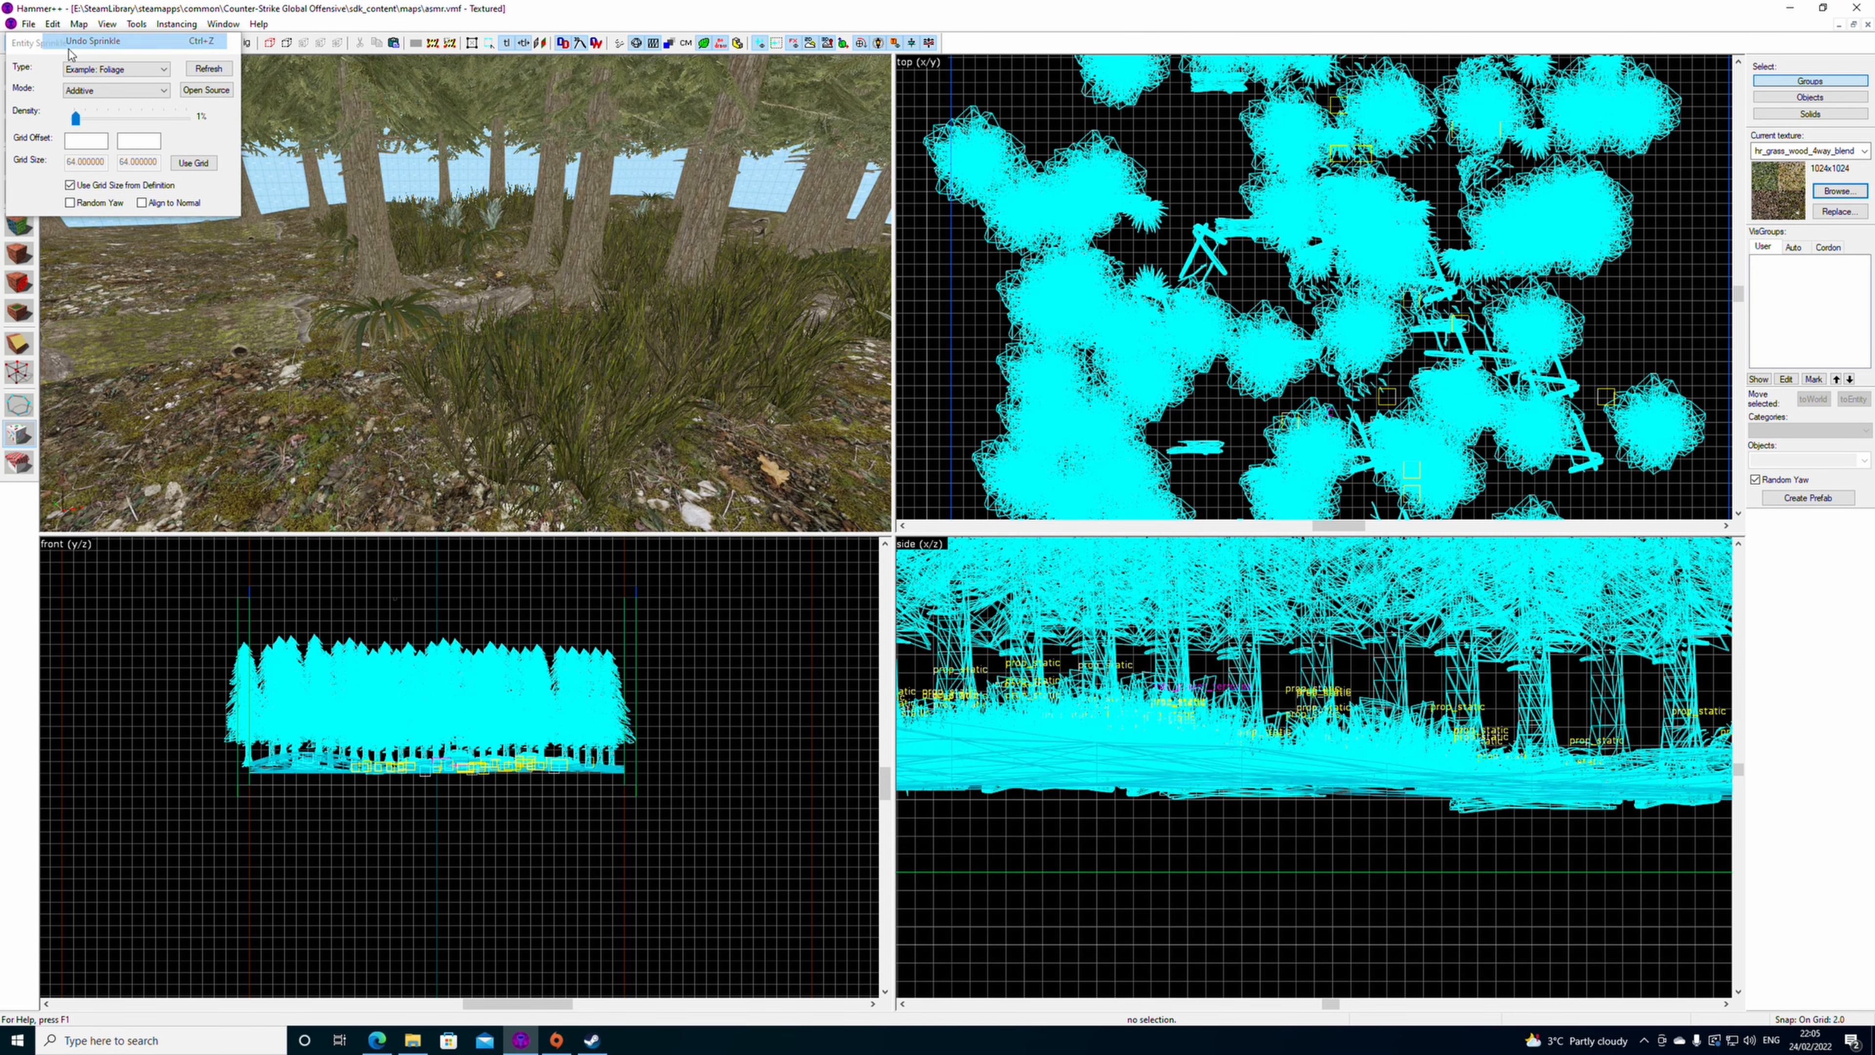
key("z")
key("z")
left_click_drag(485, 309, 359, 388)
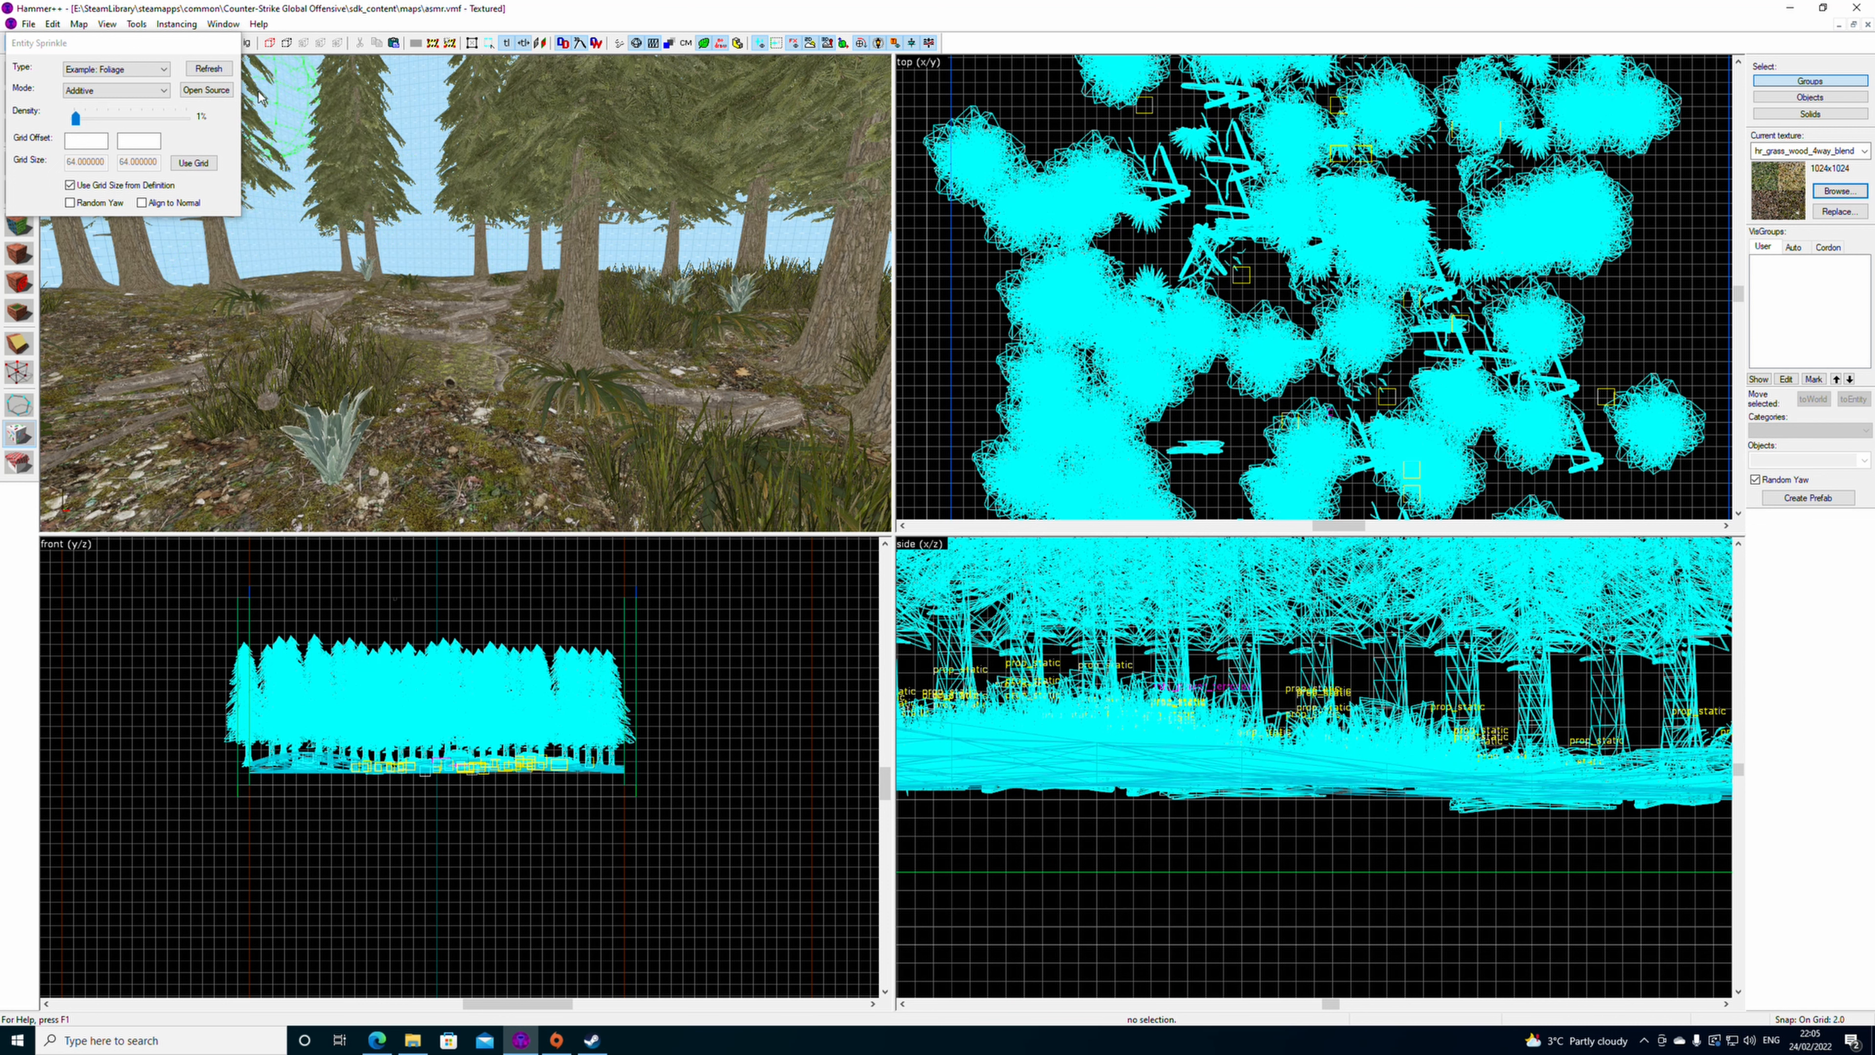
- Open the foliage definition file, clear the deadwood_beach_stack_04.mdl model path from its case, then save and close the file
left_click(418, 1046)
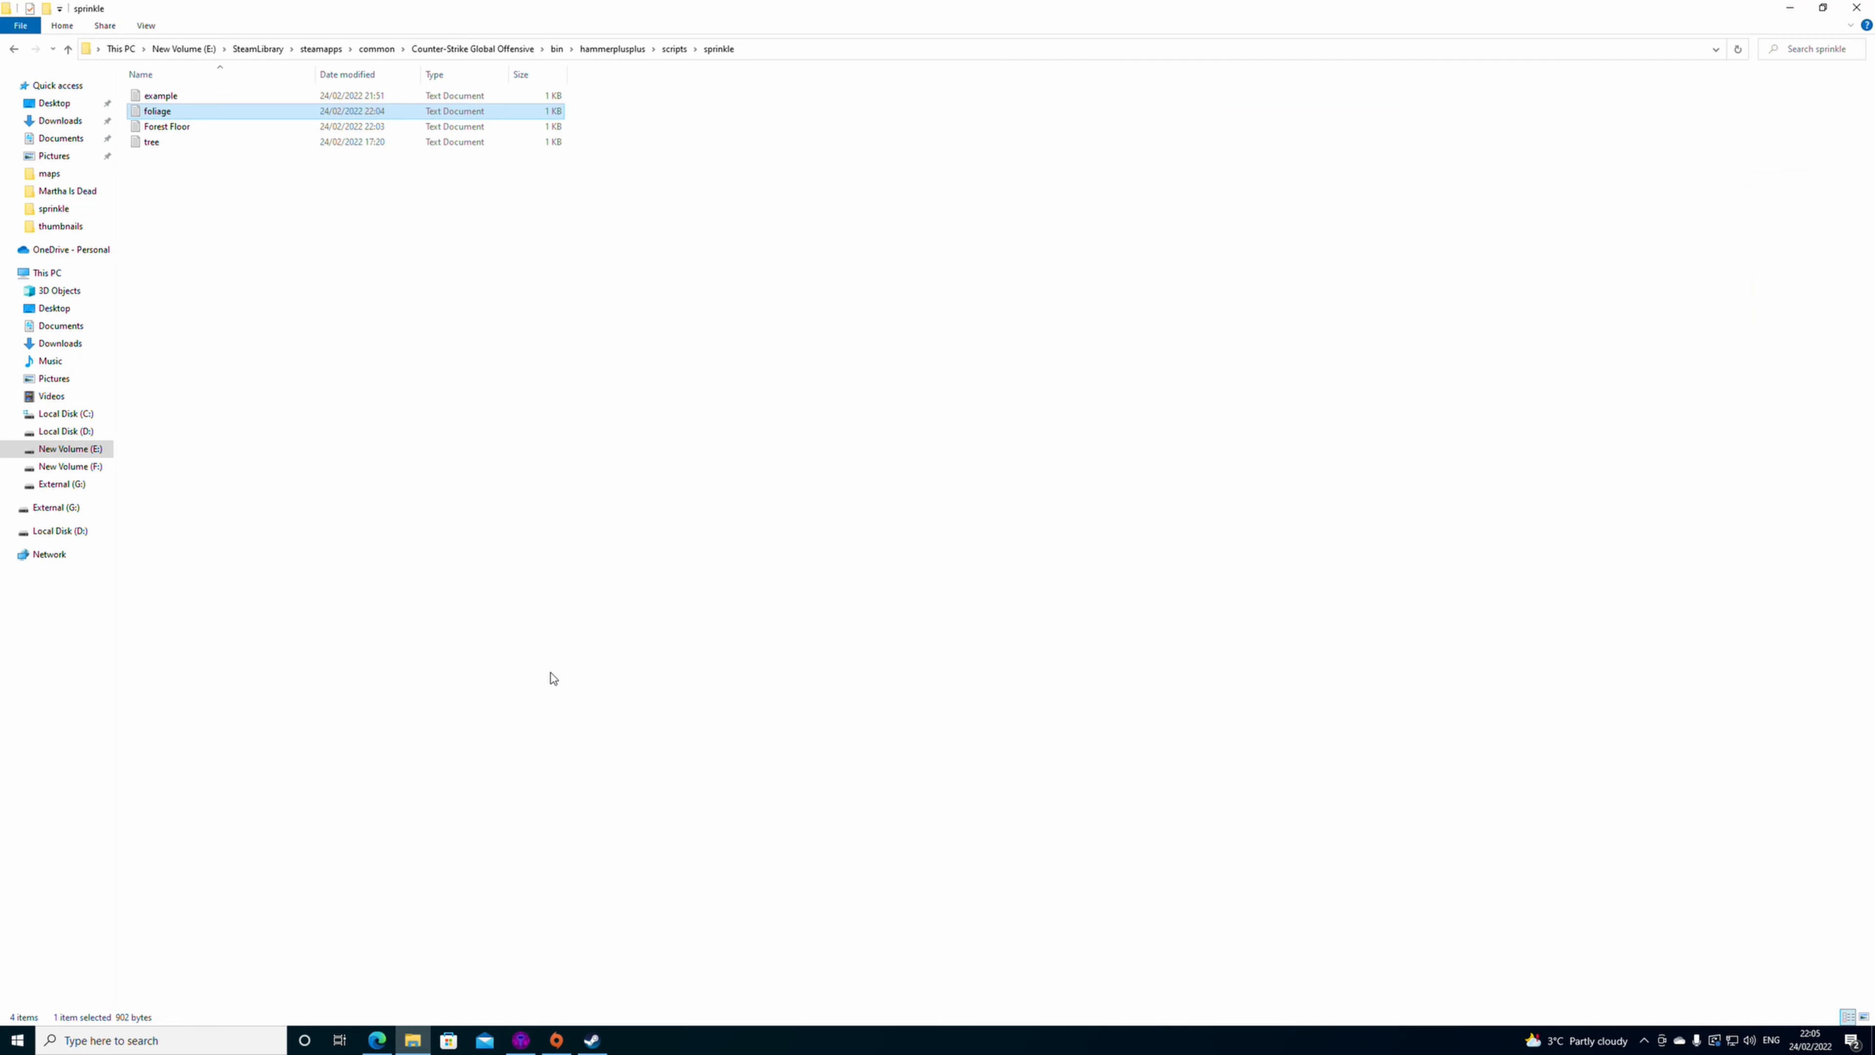
double_click(222, 117)
scroll(716, 405, "down", 2)
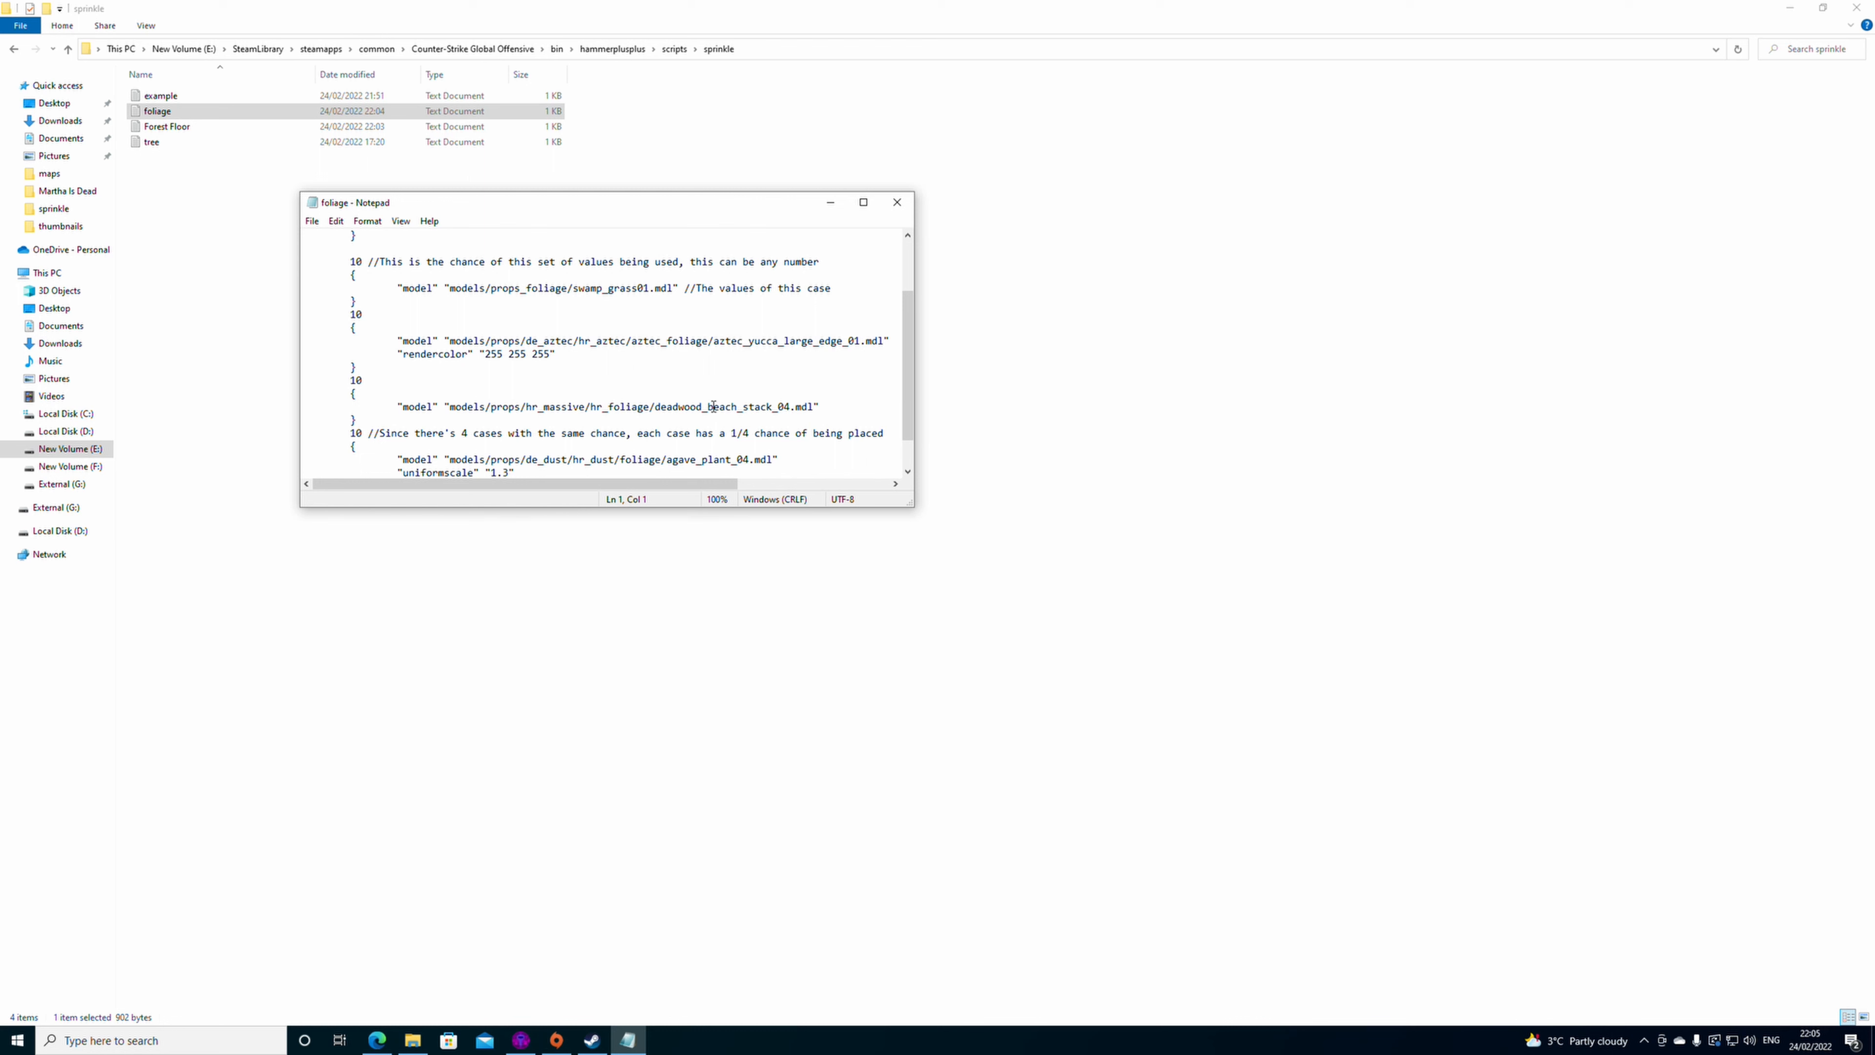
scroll(713, 406, "up", 1)
scroll(708, 413, "down", 1)
left_click_drag(813, 406, 444, 408)
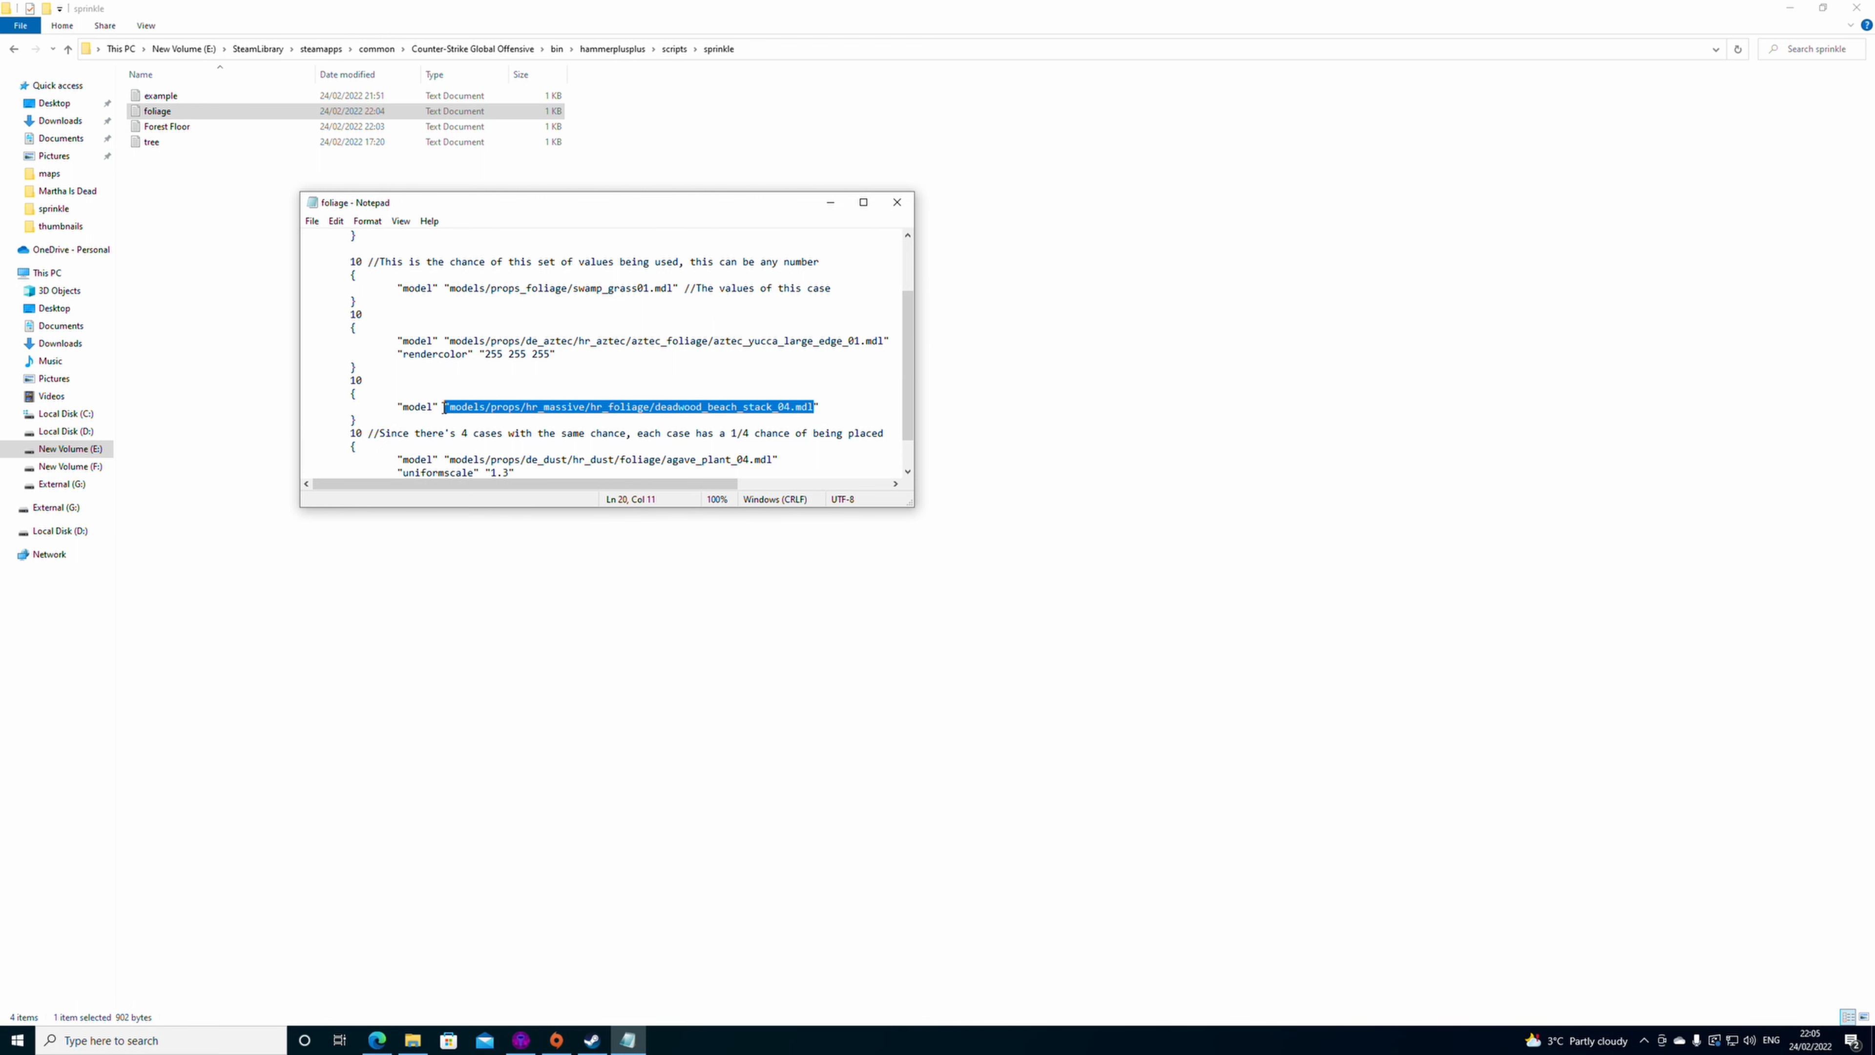
key("BackSpace")
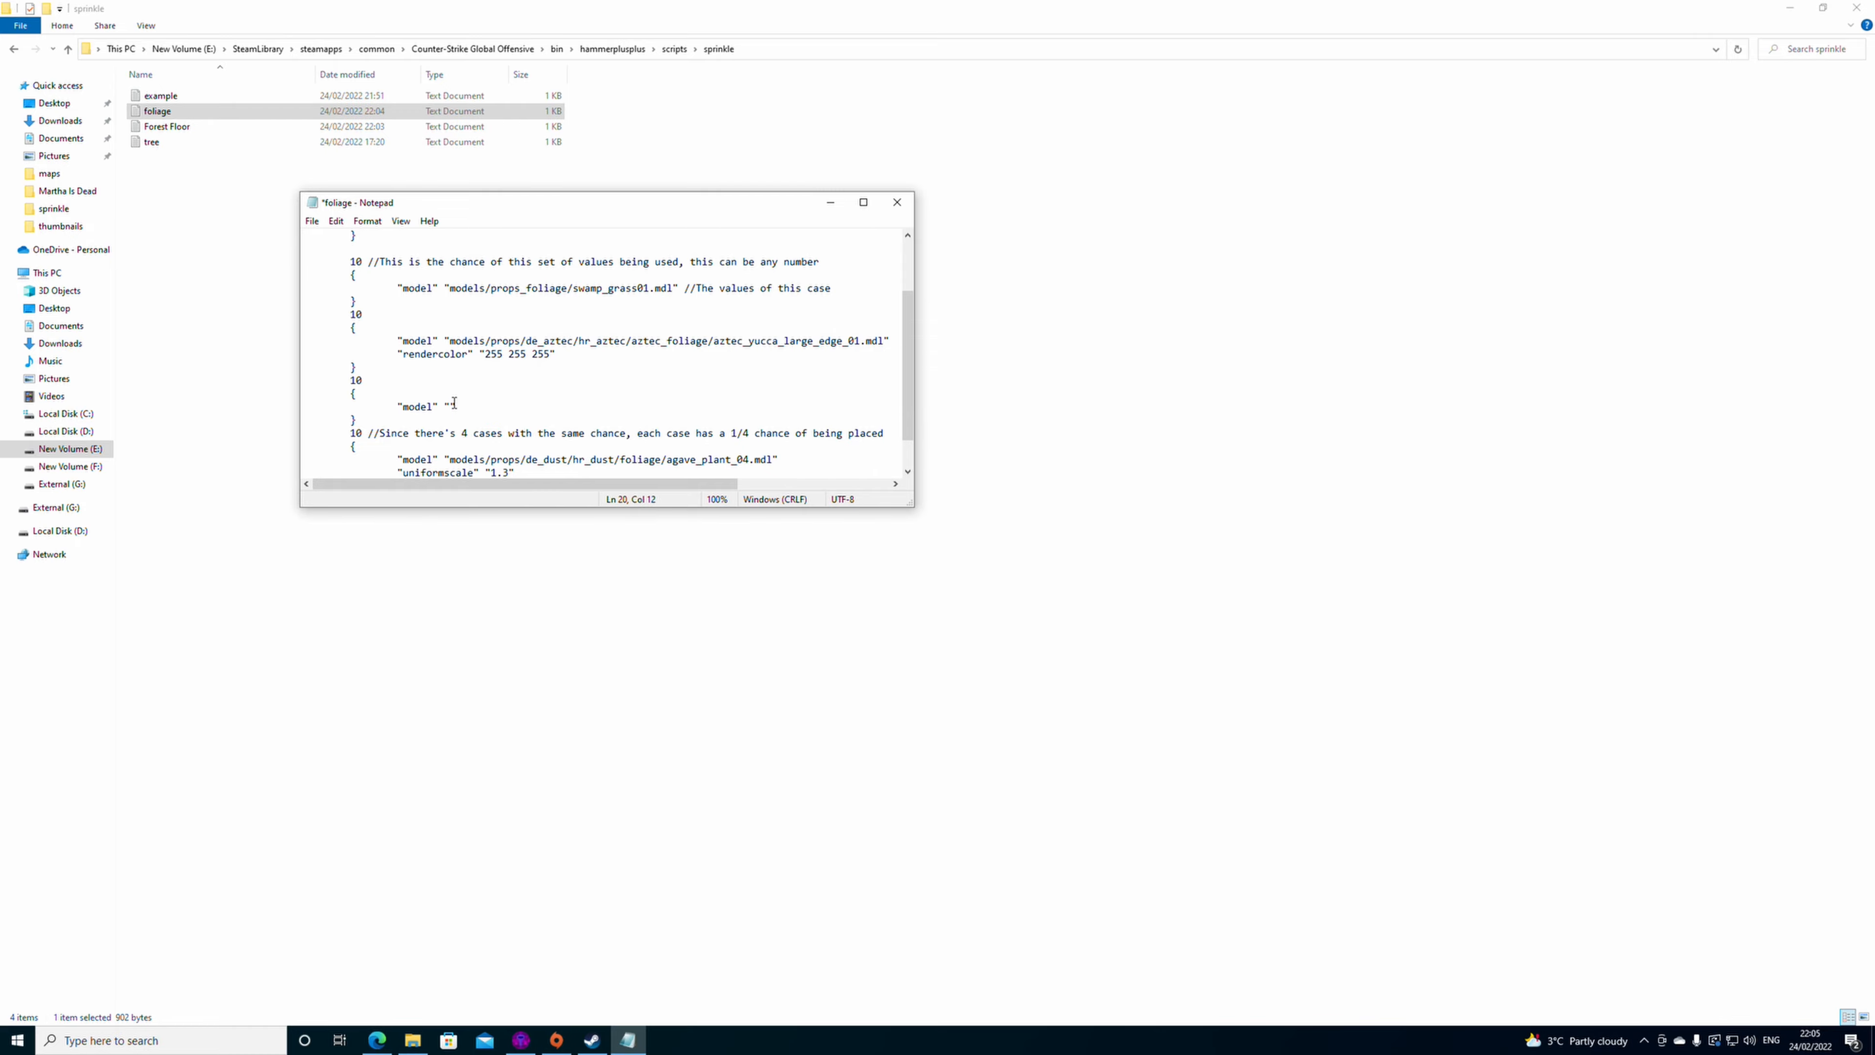
left_click(311, 221)
left_click(340, 288)
left_click(896, 201)
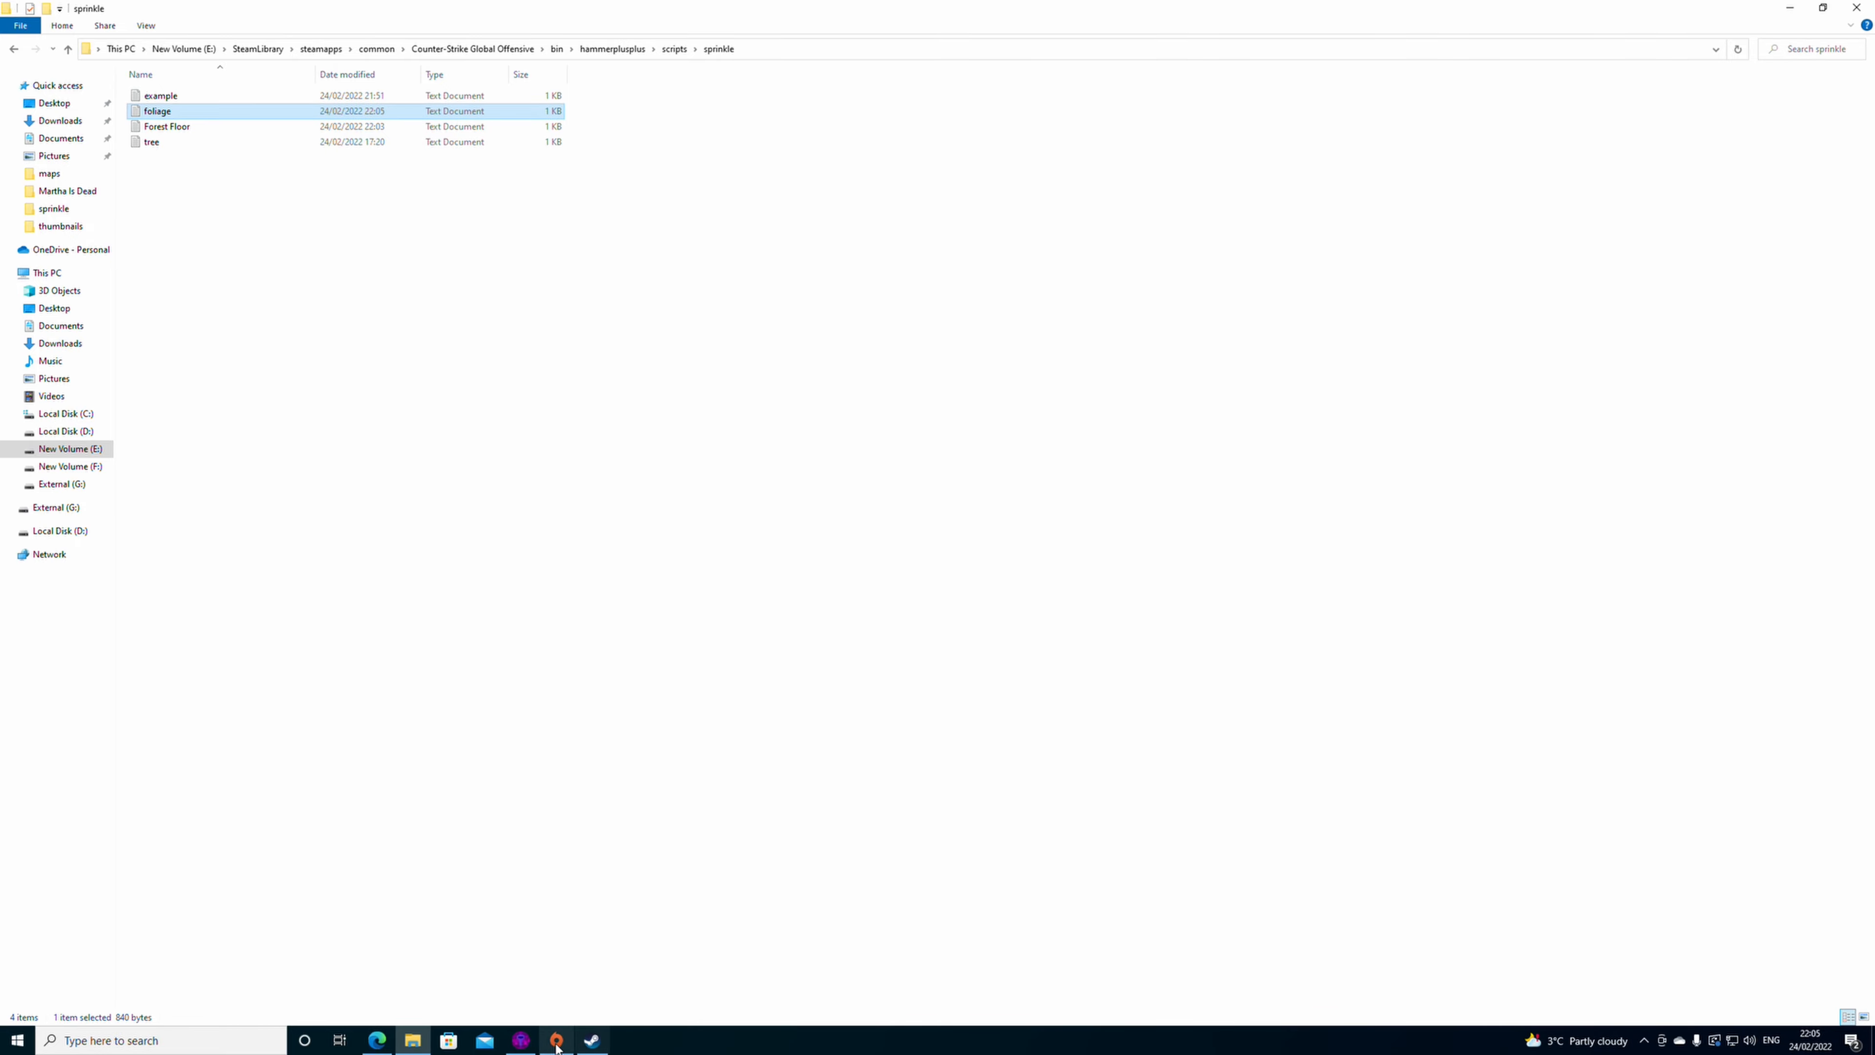
- Switch back to Hammer++ and restart the Entity Sprinkle tool with the Example: Foliage type in Additive mode
left_click(521, 1039)
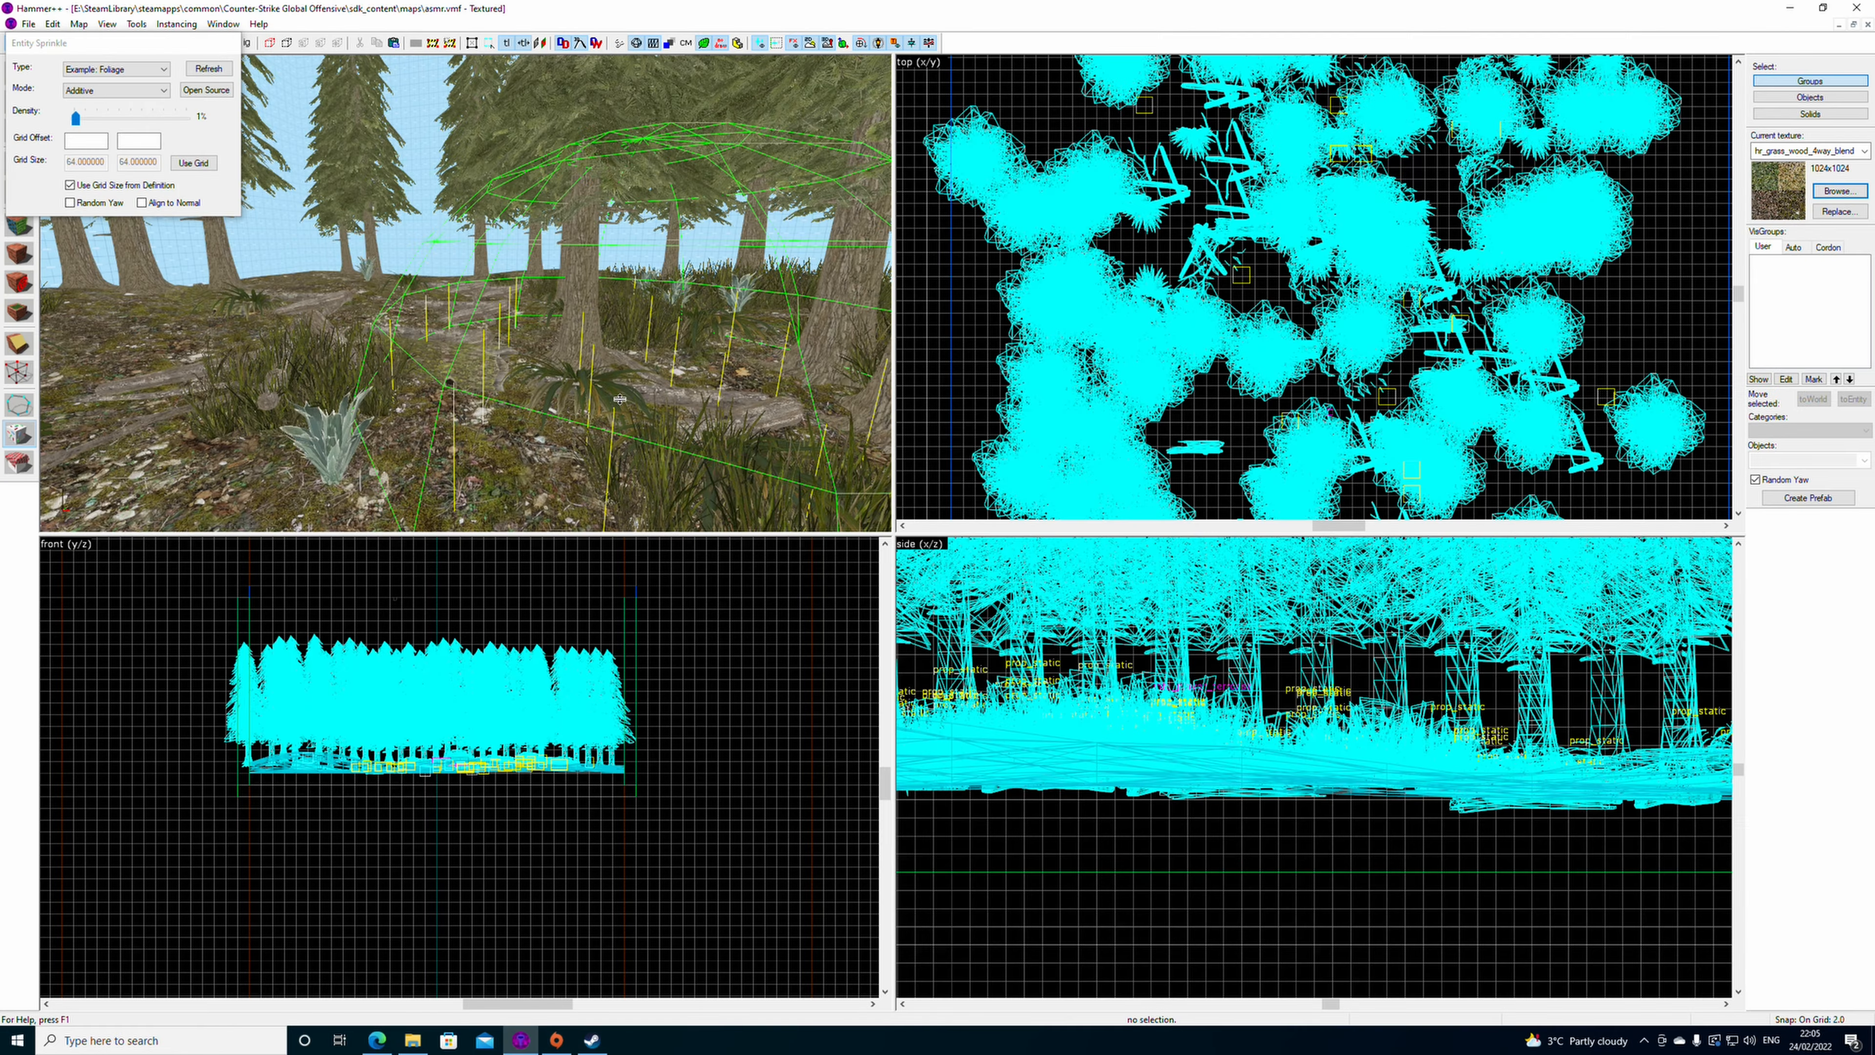
left_click(20, 435)
left_click(129, 69)
left_click(136, 92)
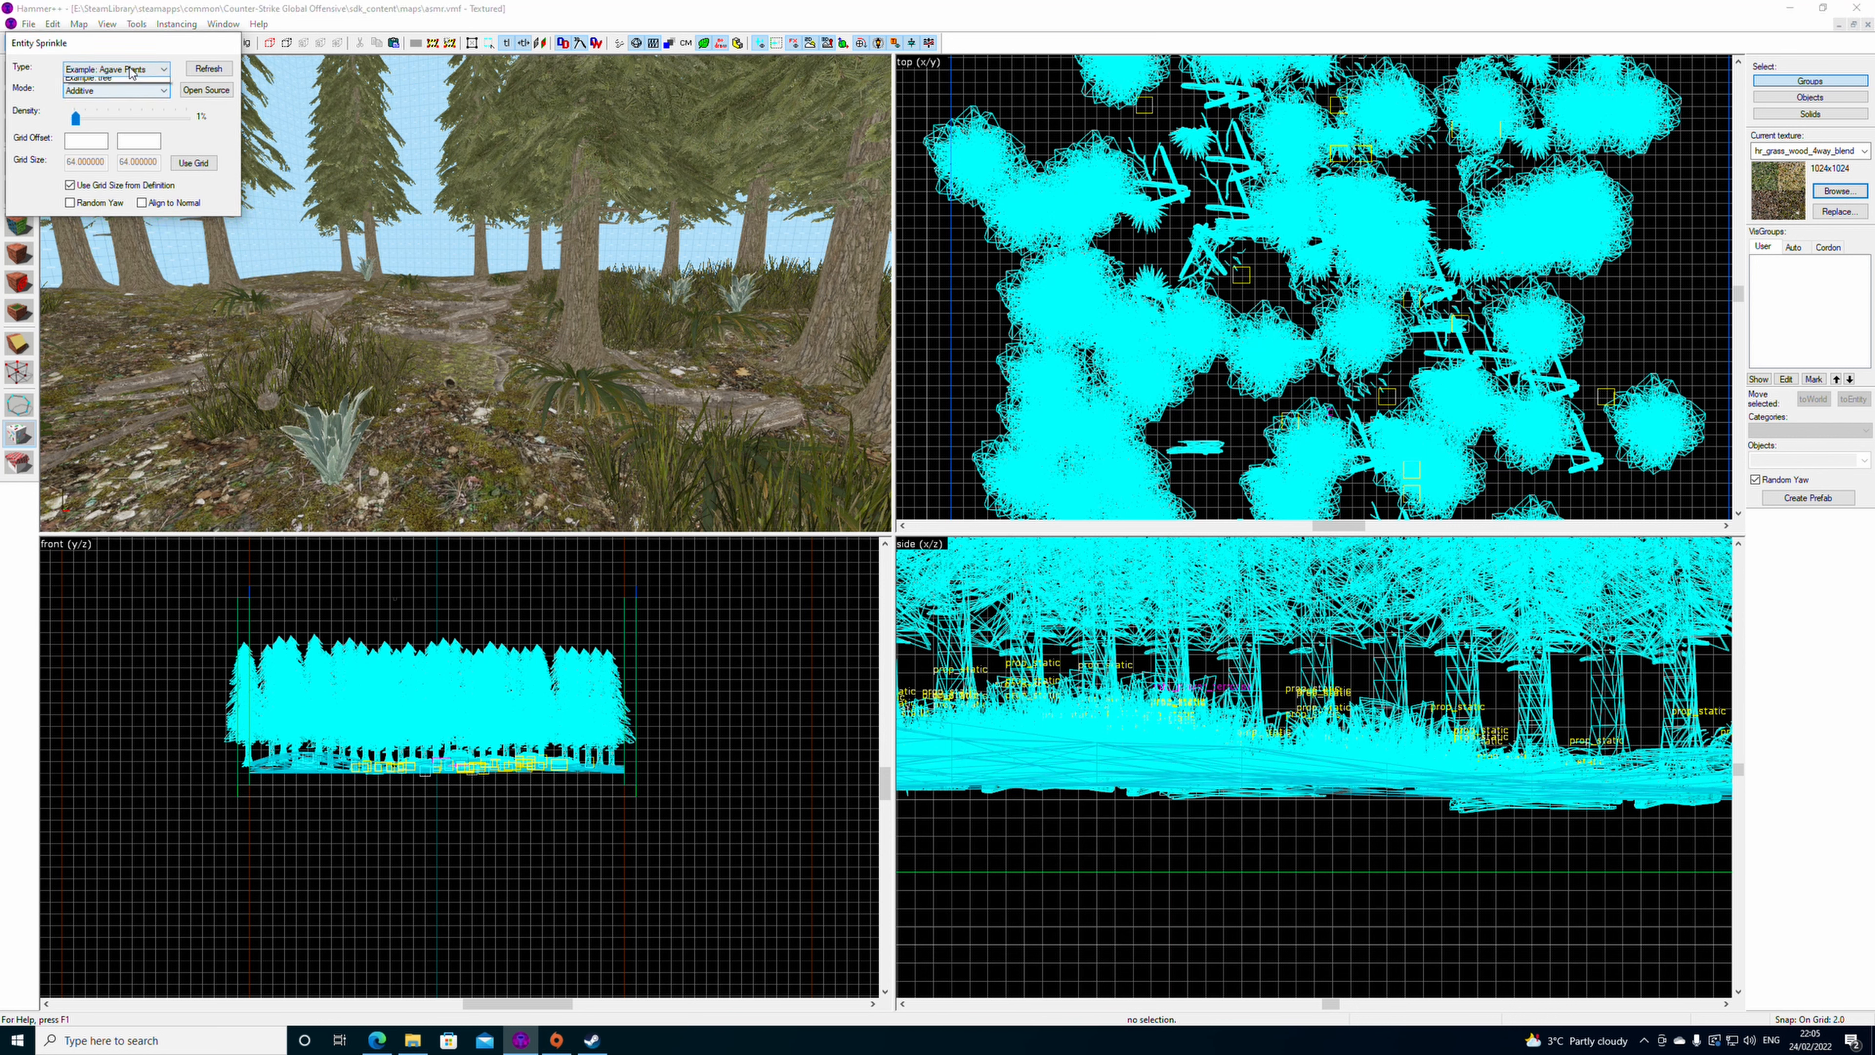
left_click(116, 90)
left_click(111, 102)
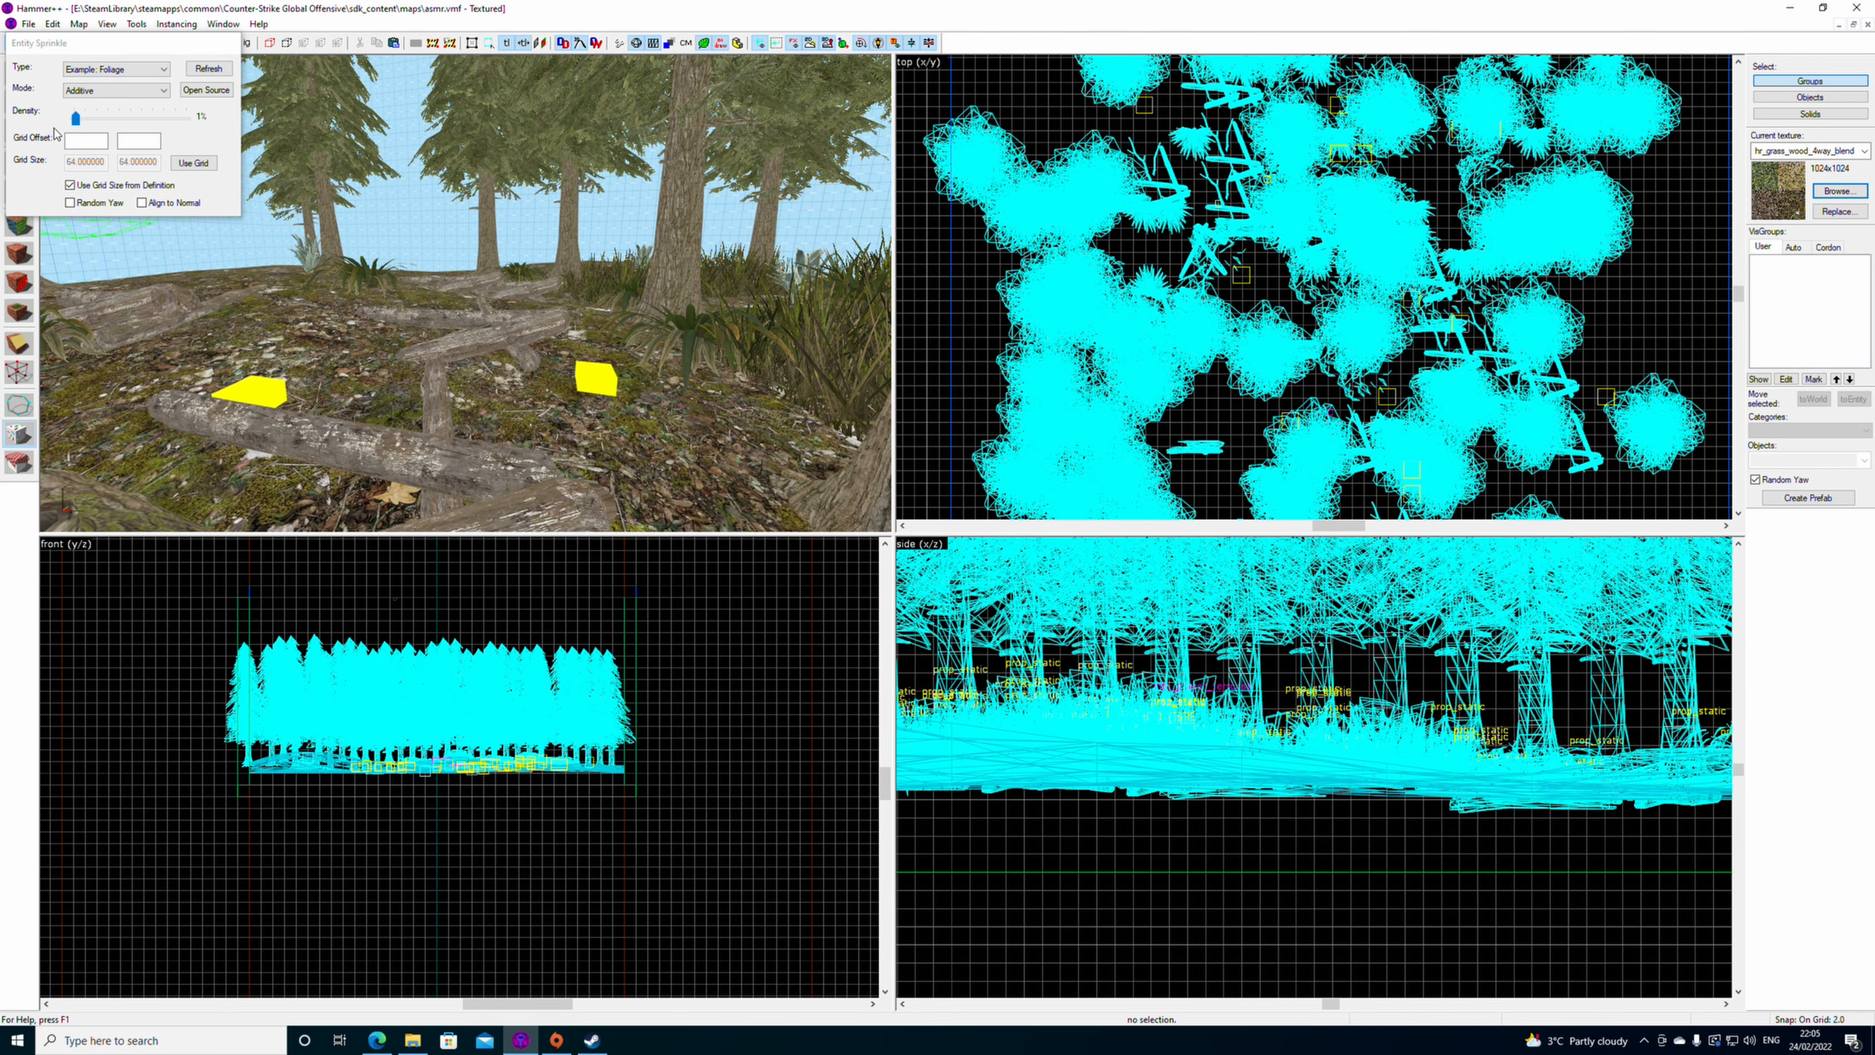
- Check the properties of a box-shaped prop_static beside the logs, then delete both box-shaped props from the forest floor
left_click(18, 224)
left_click(20, 72)
double_click(251, 390)
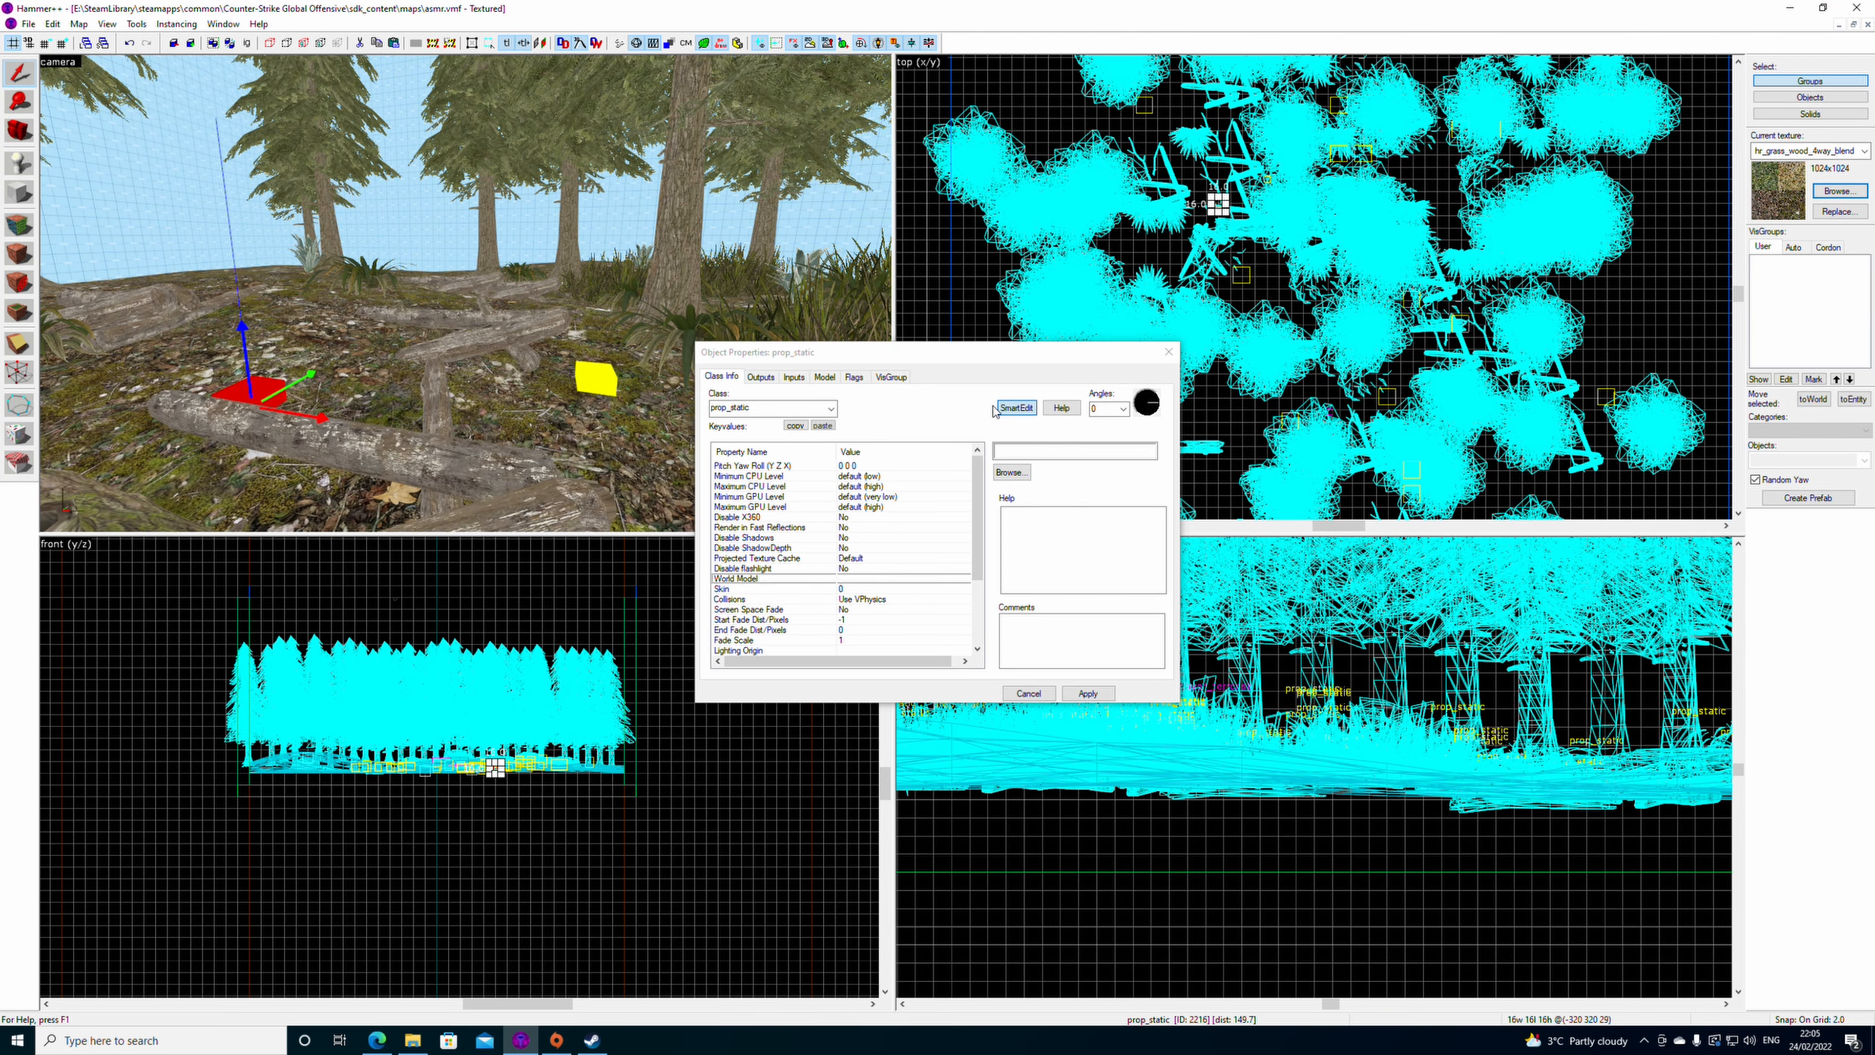
left_click(1169, 352)
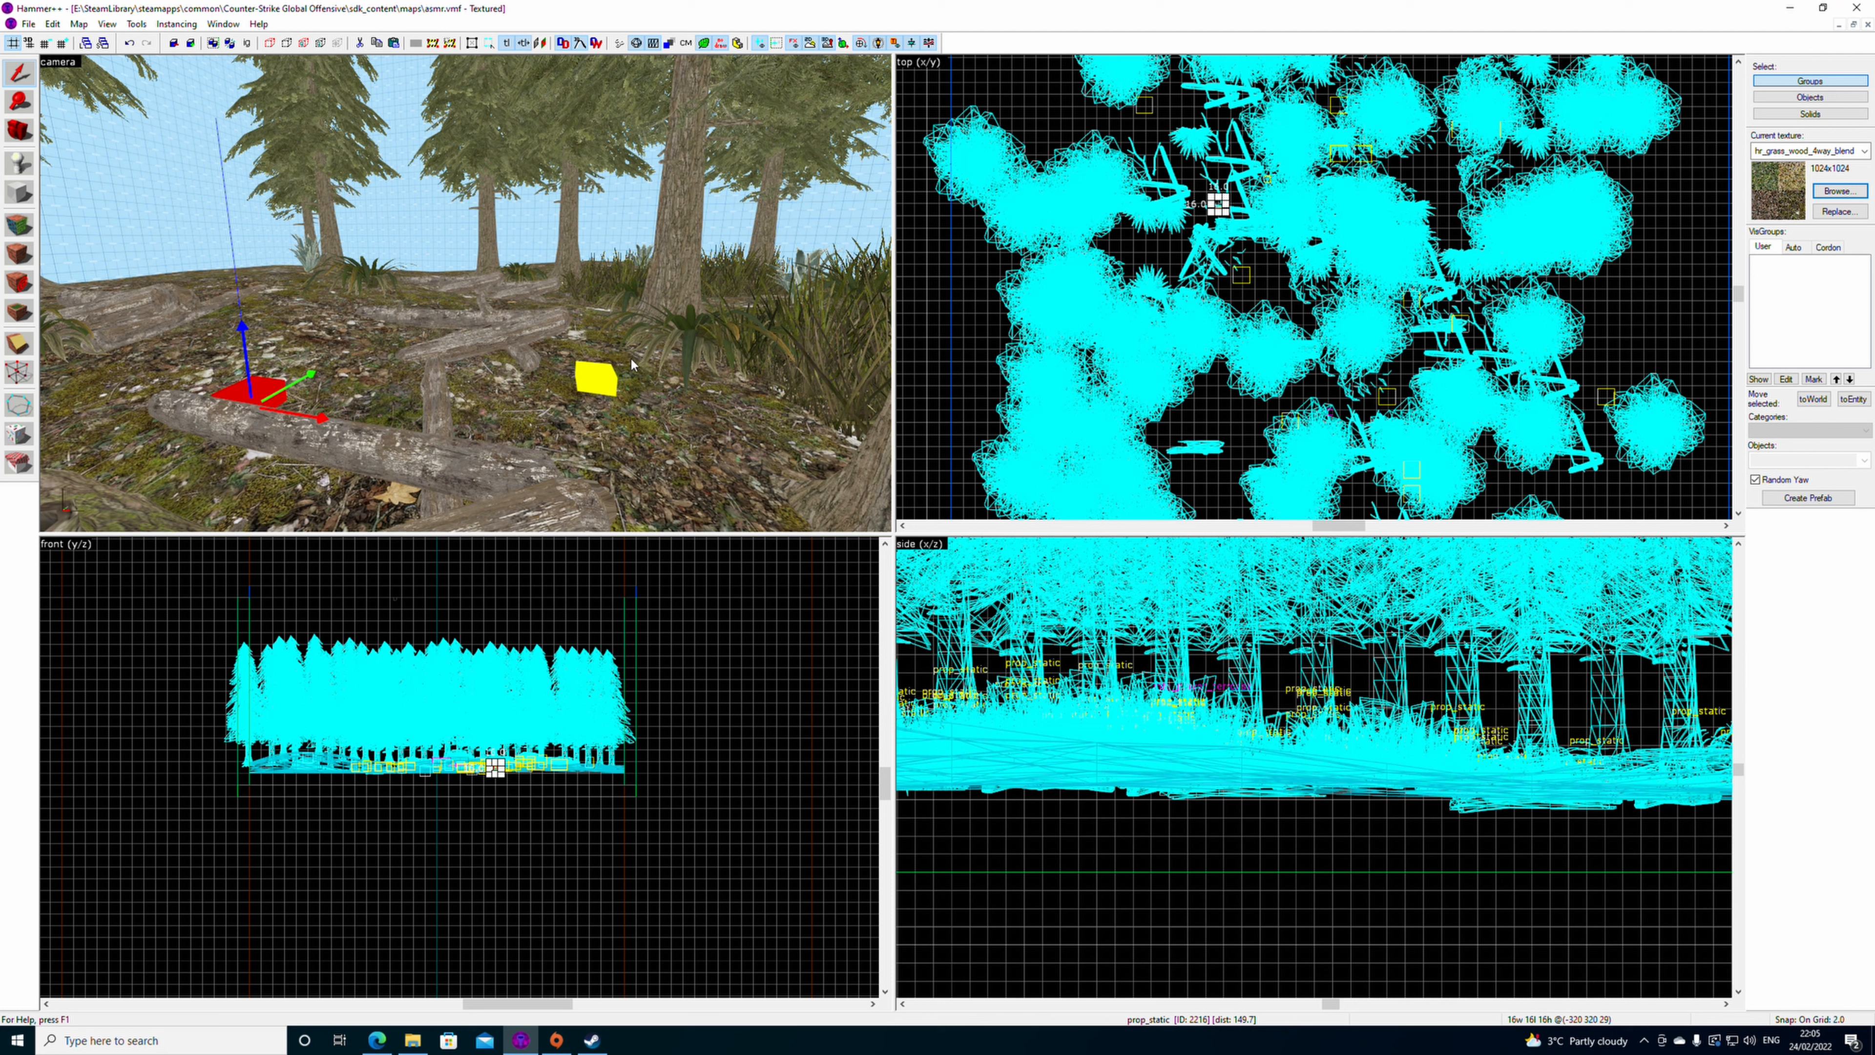
key("Escape")
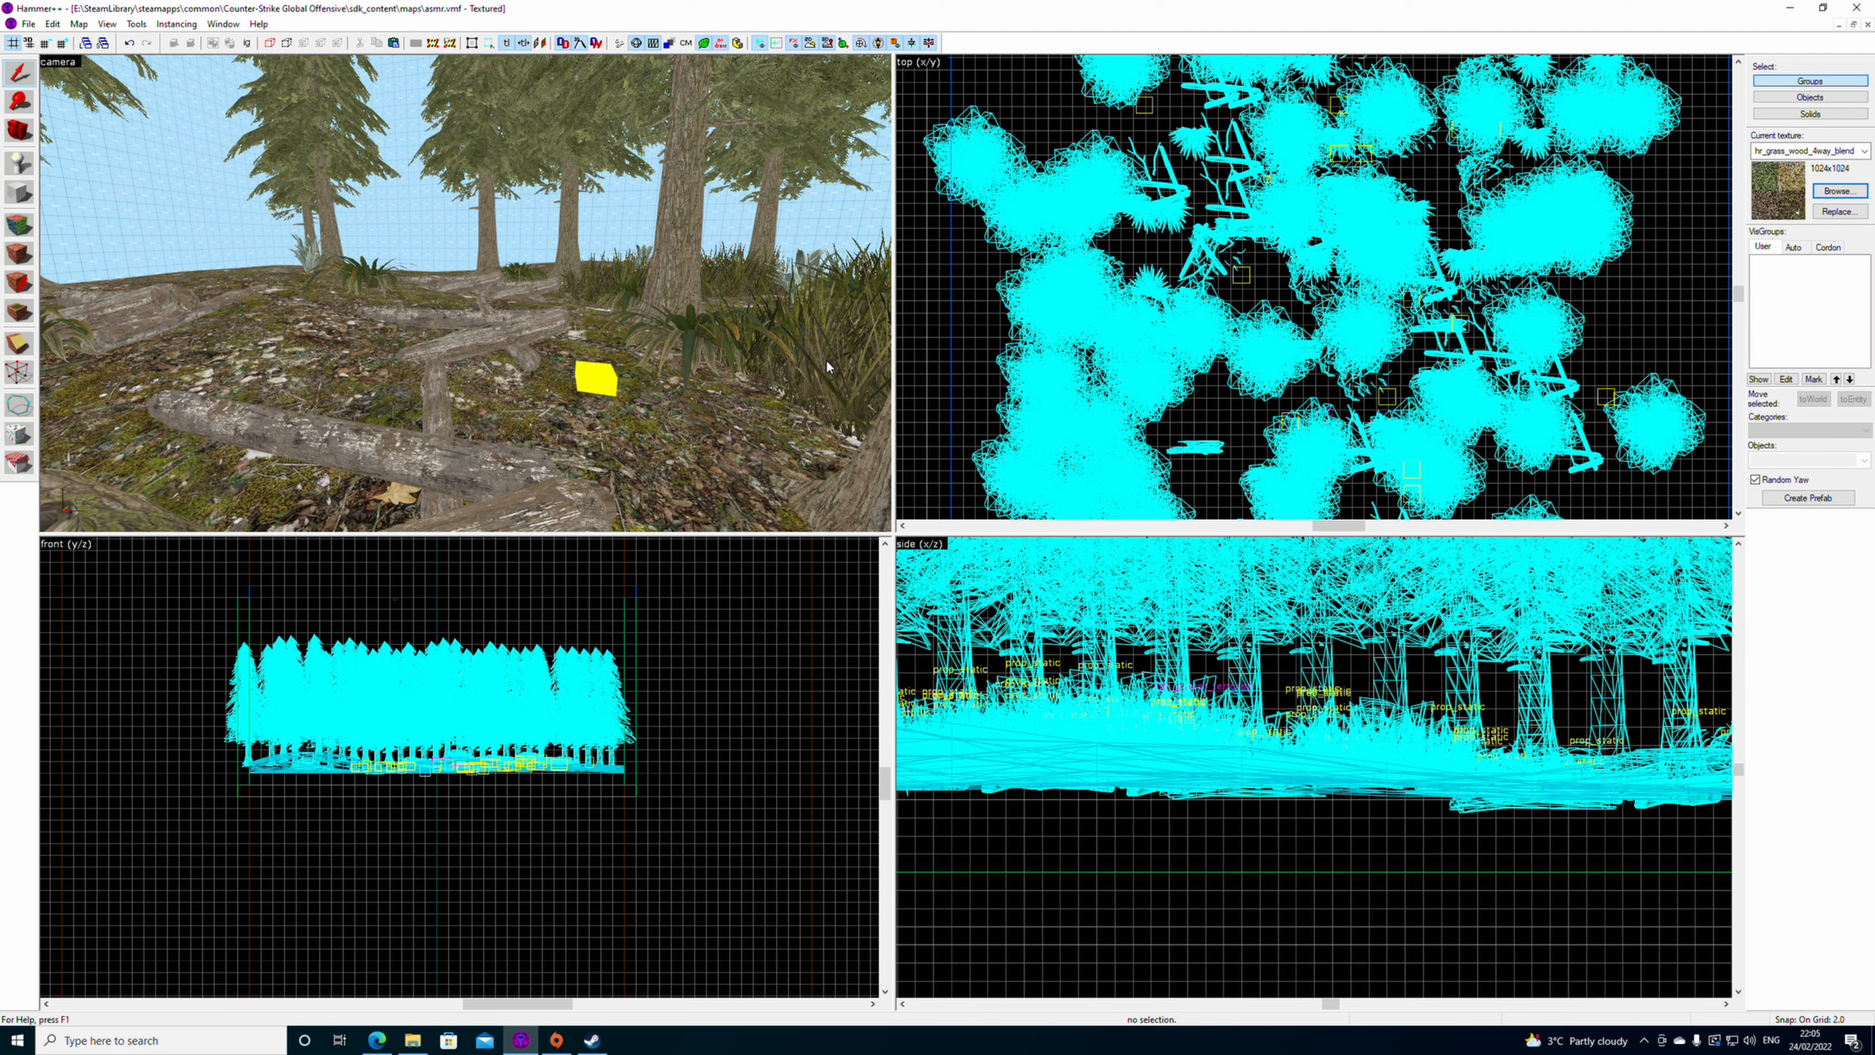
left_click(367, 276)
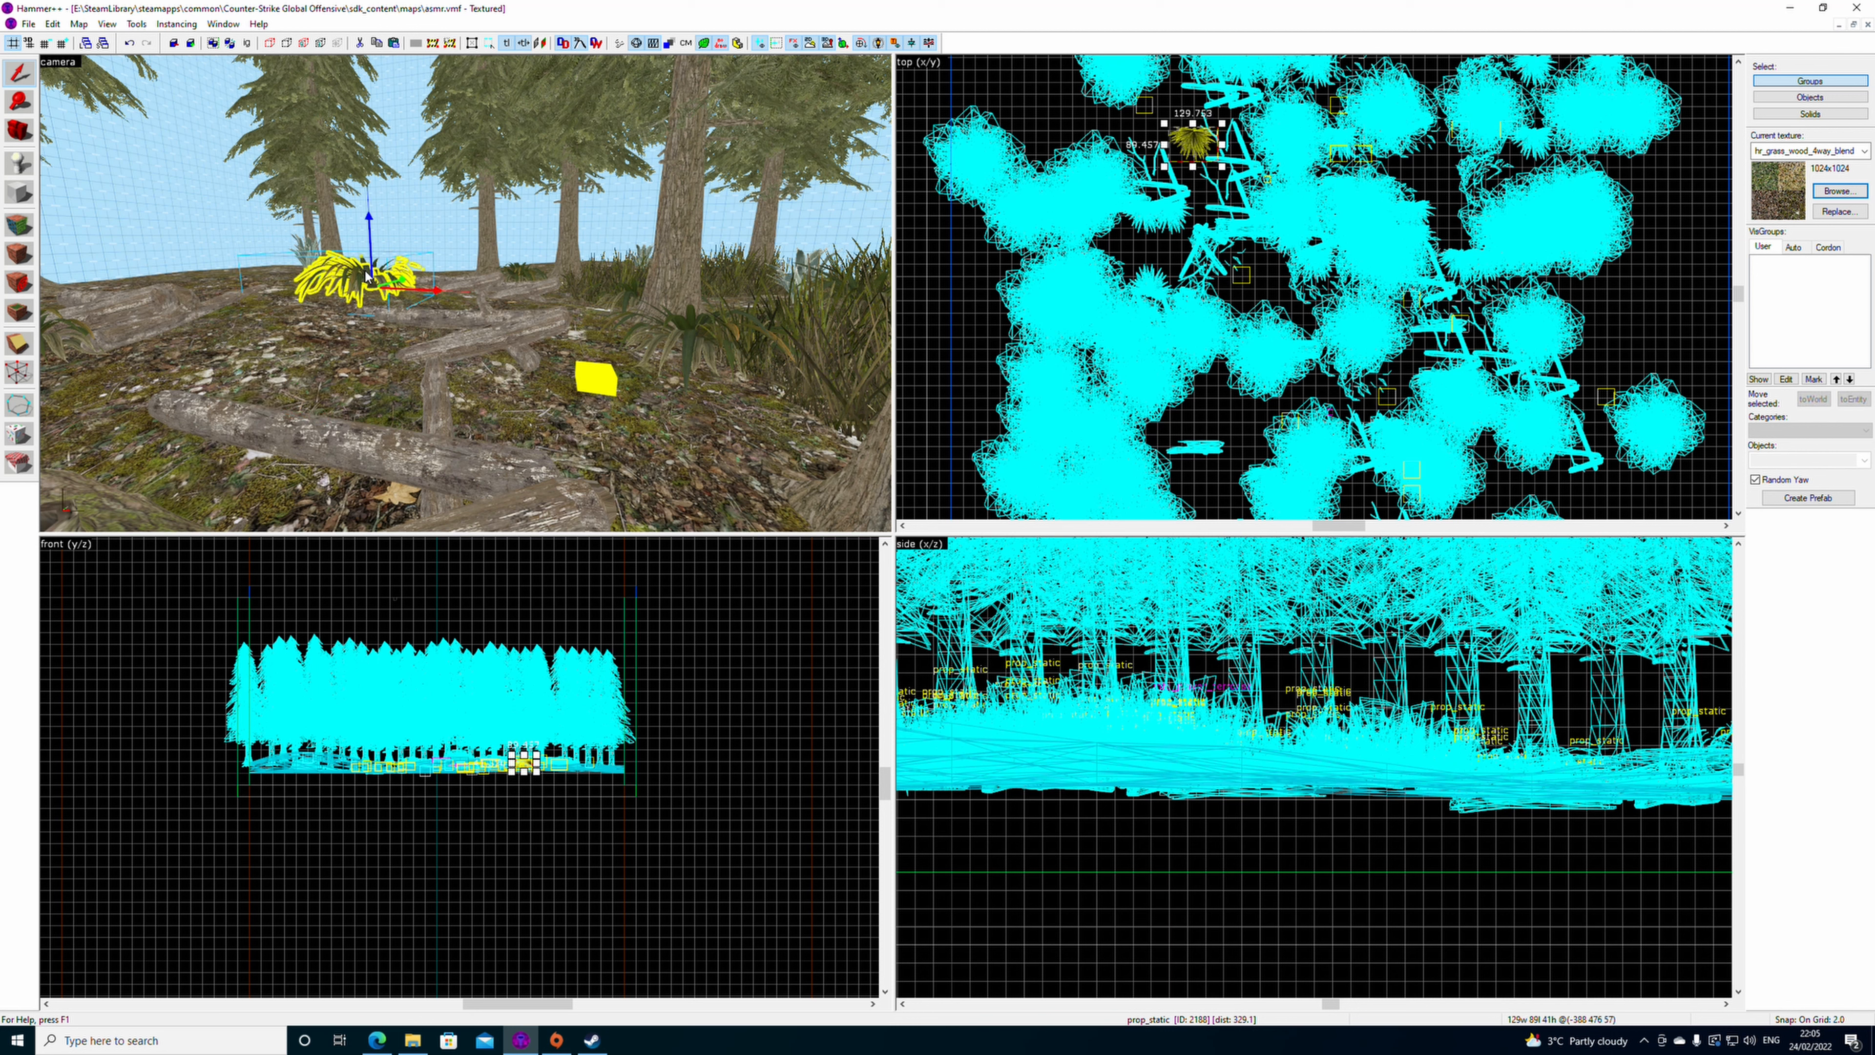
left_click(600, 386)
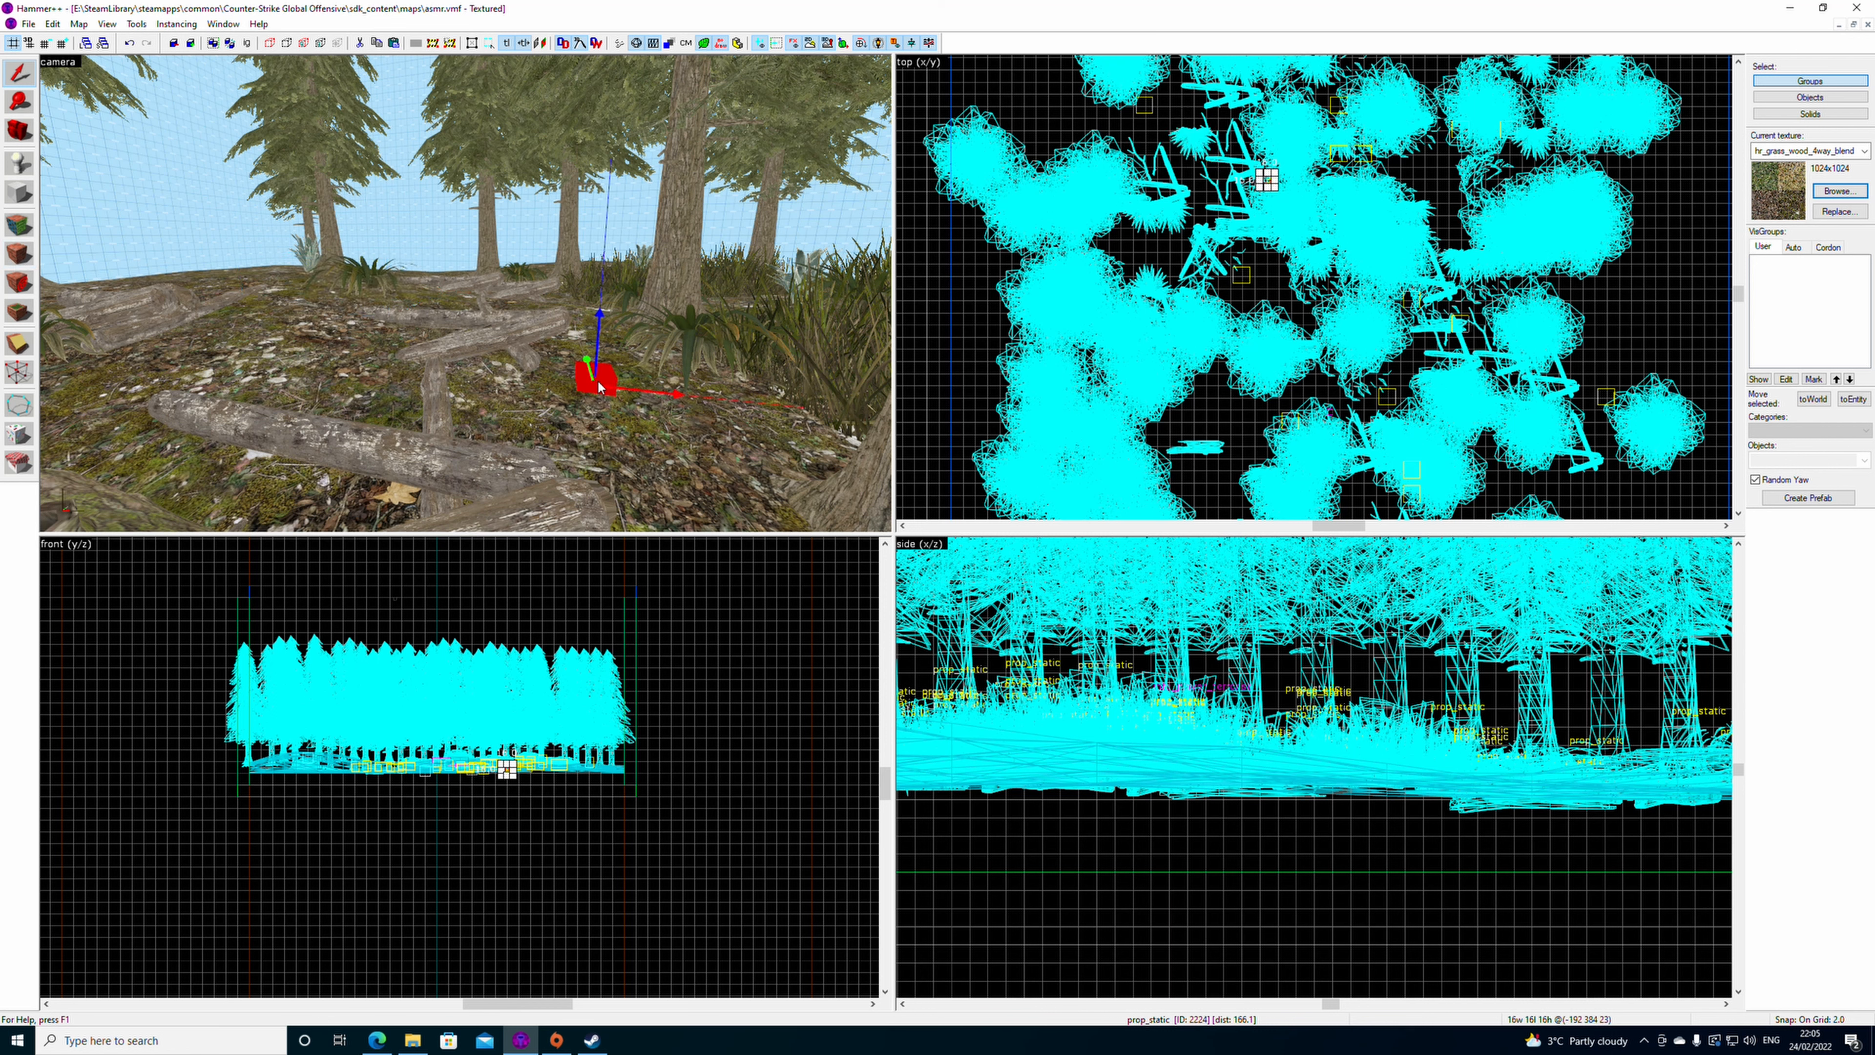
key("Delete")
- Place a prop_dynamic on the forest floor and assign it the aztec_fern_style_a_05.mdl model from the foliage models
scroll(517, 391, "down", 2)
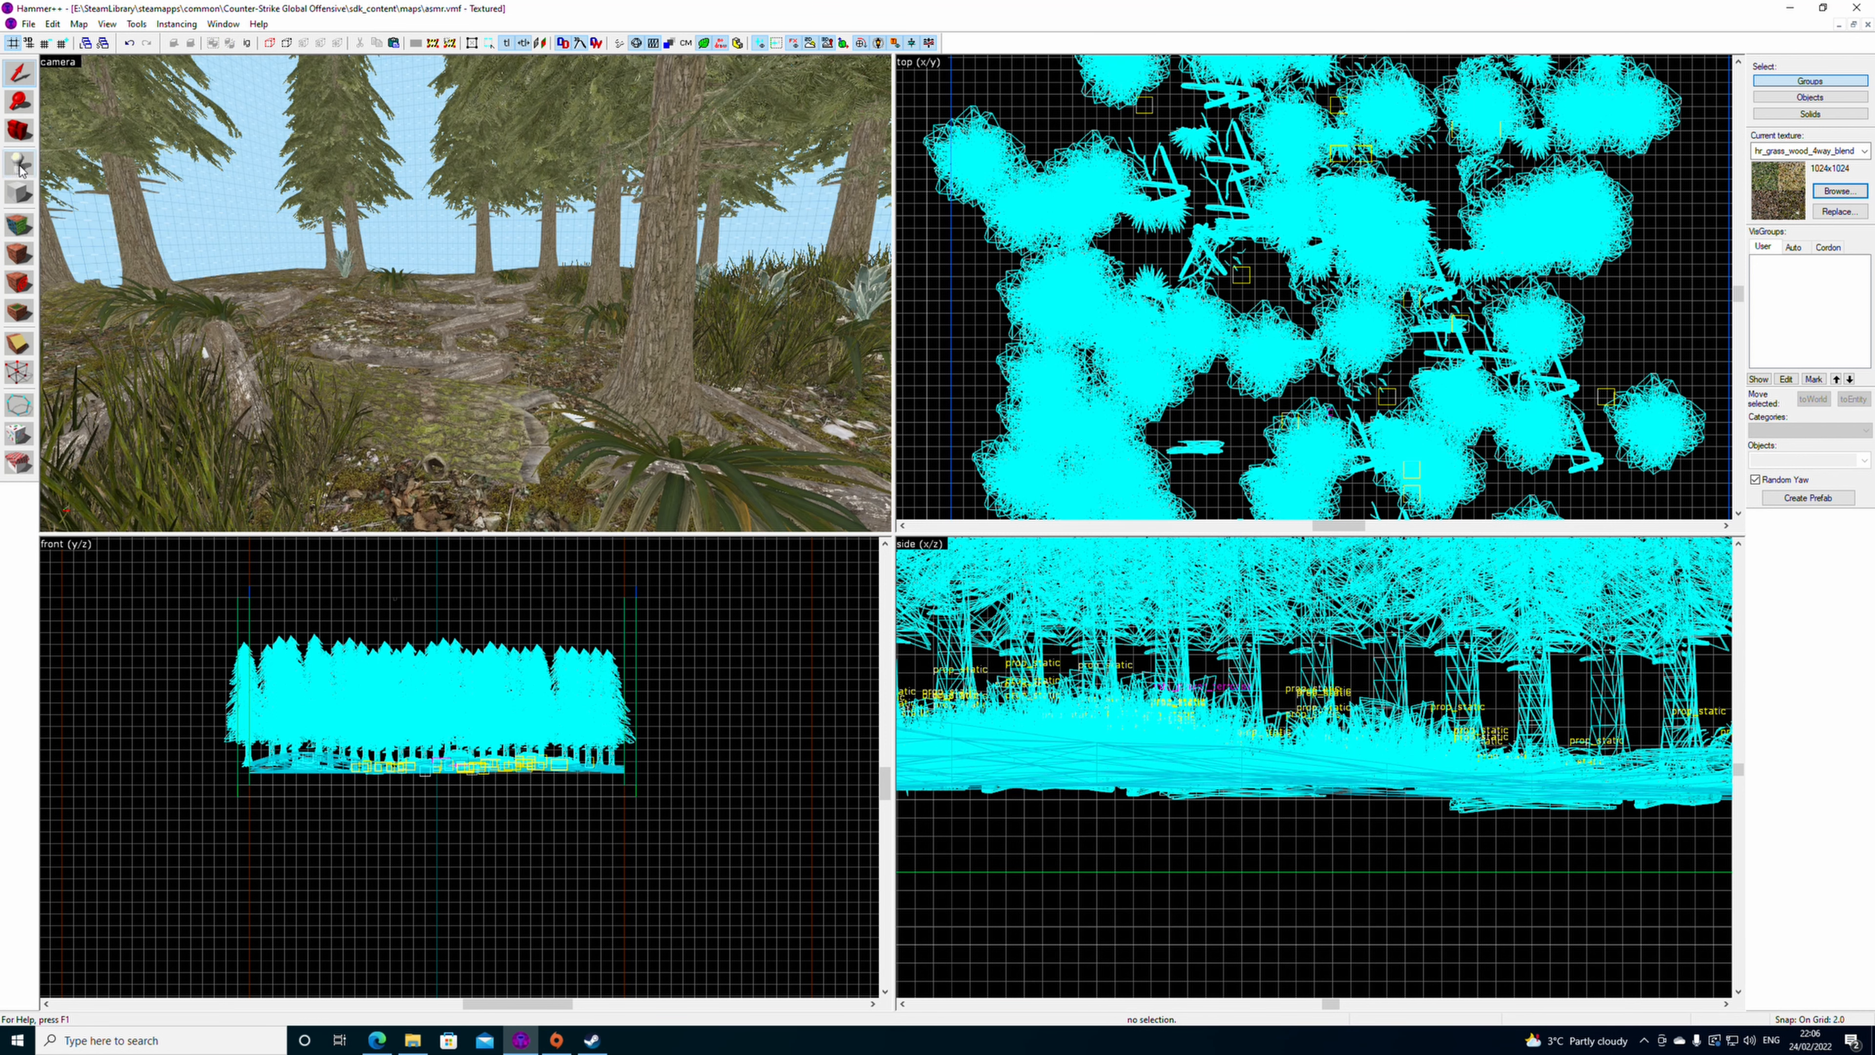
key("shift+s")
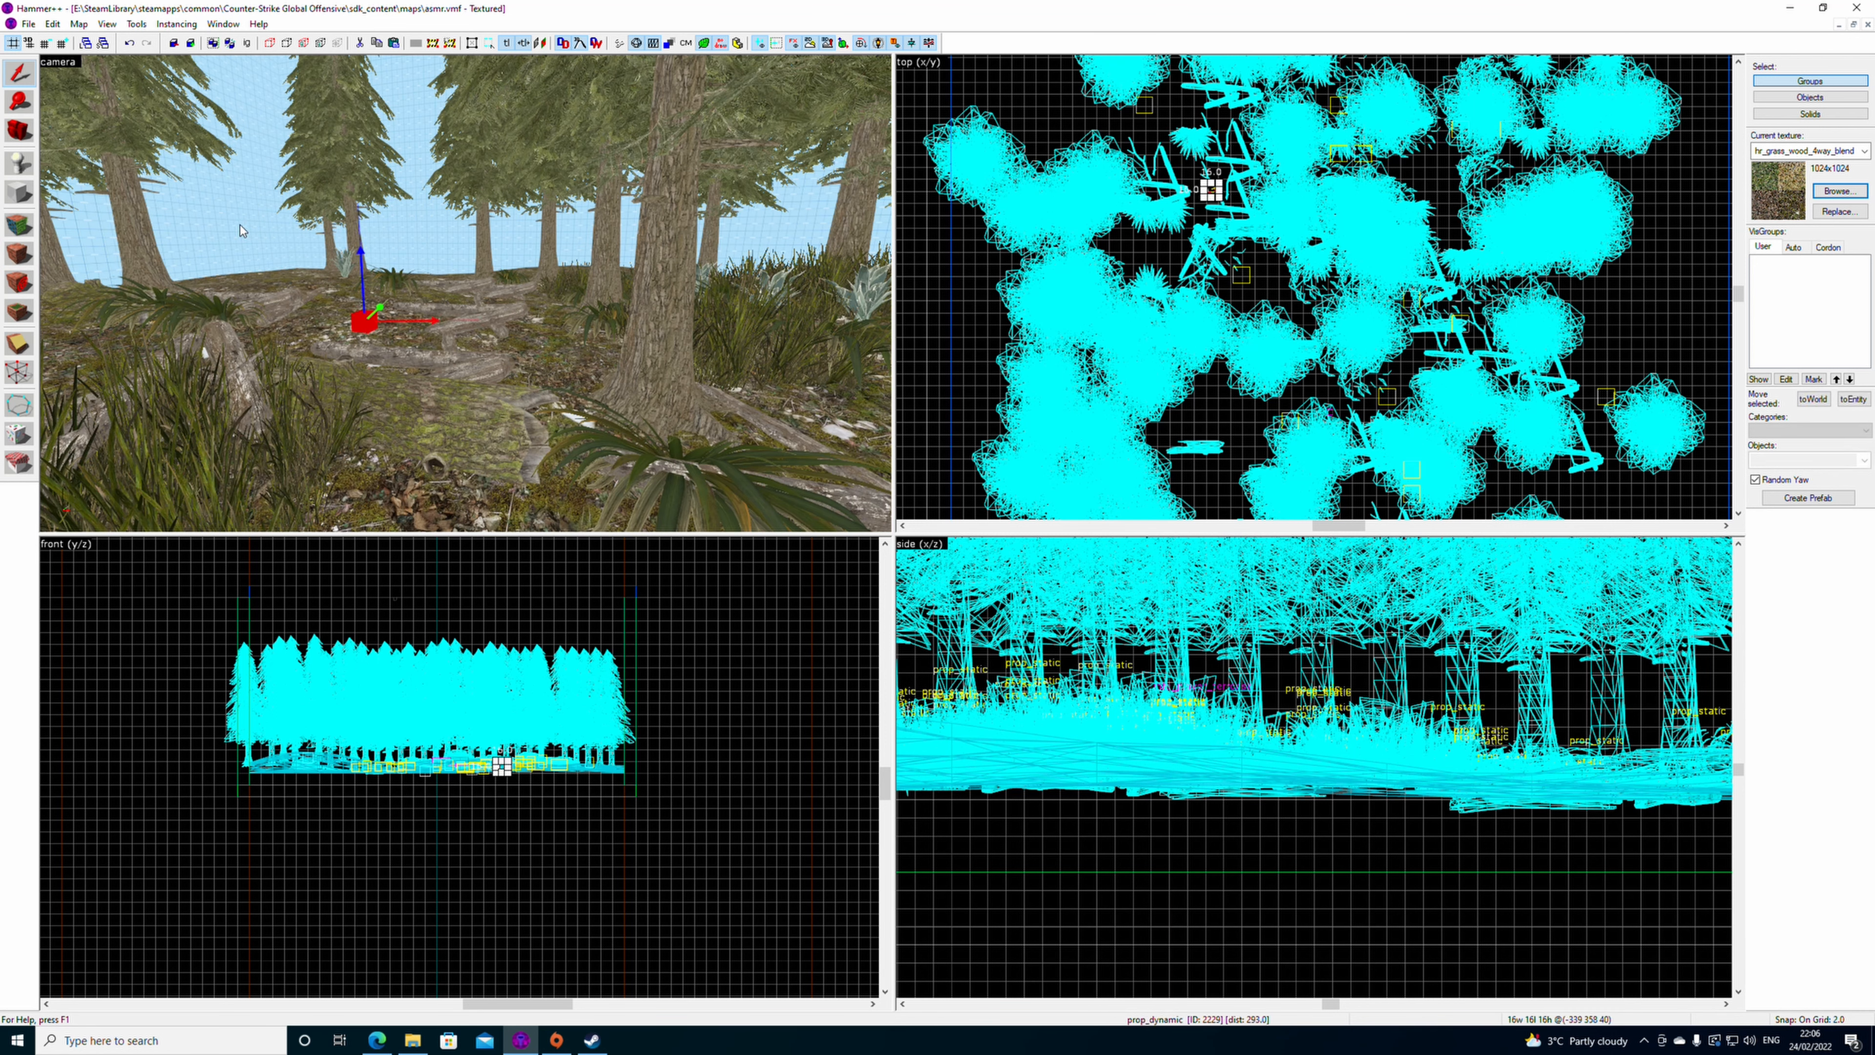
double_click(368, 326)
left_click(1018, 475)
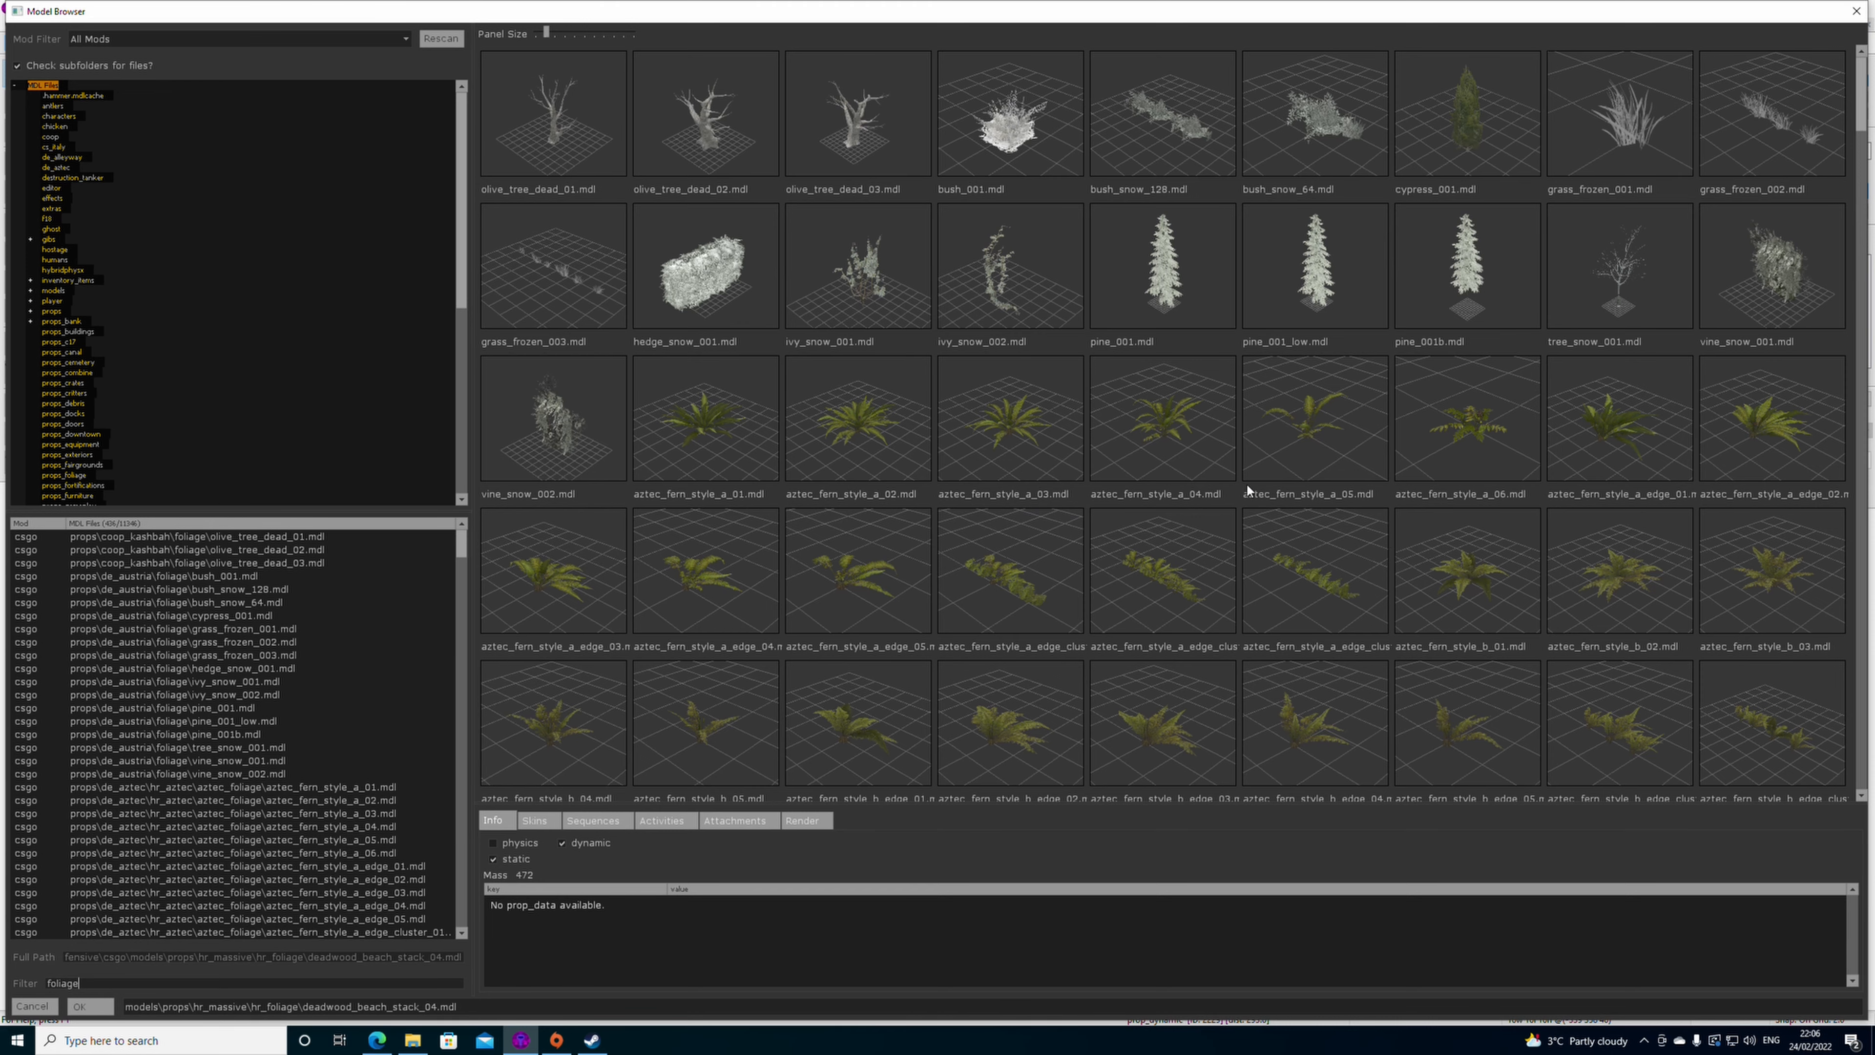
left_click(1195, 451)
double_click(1305, 436)
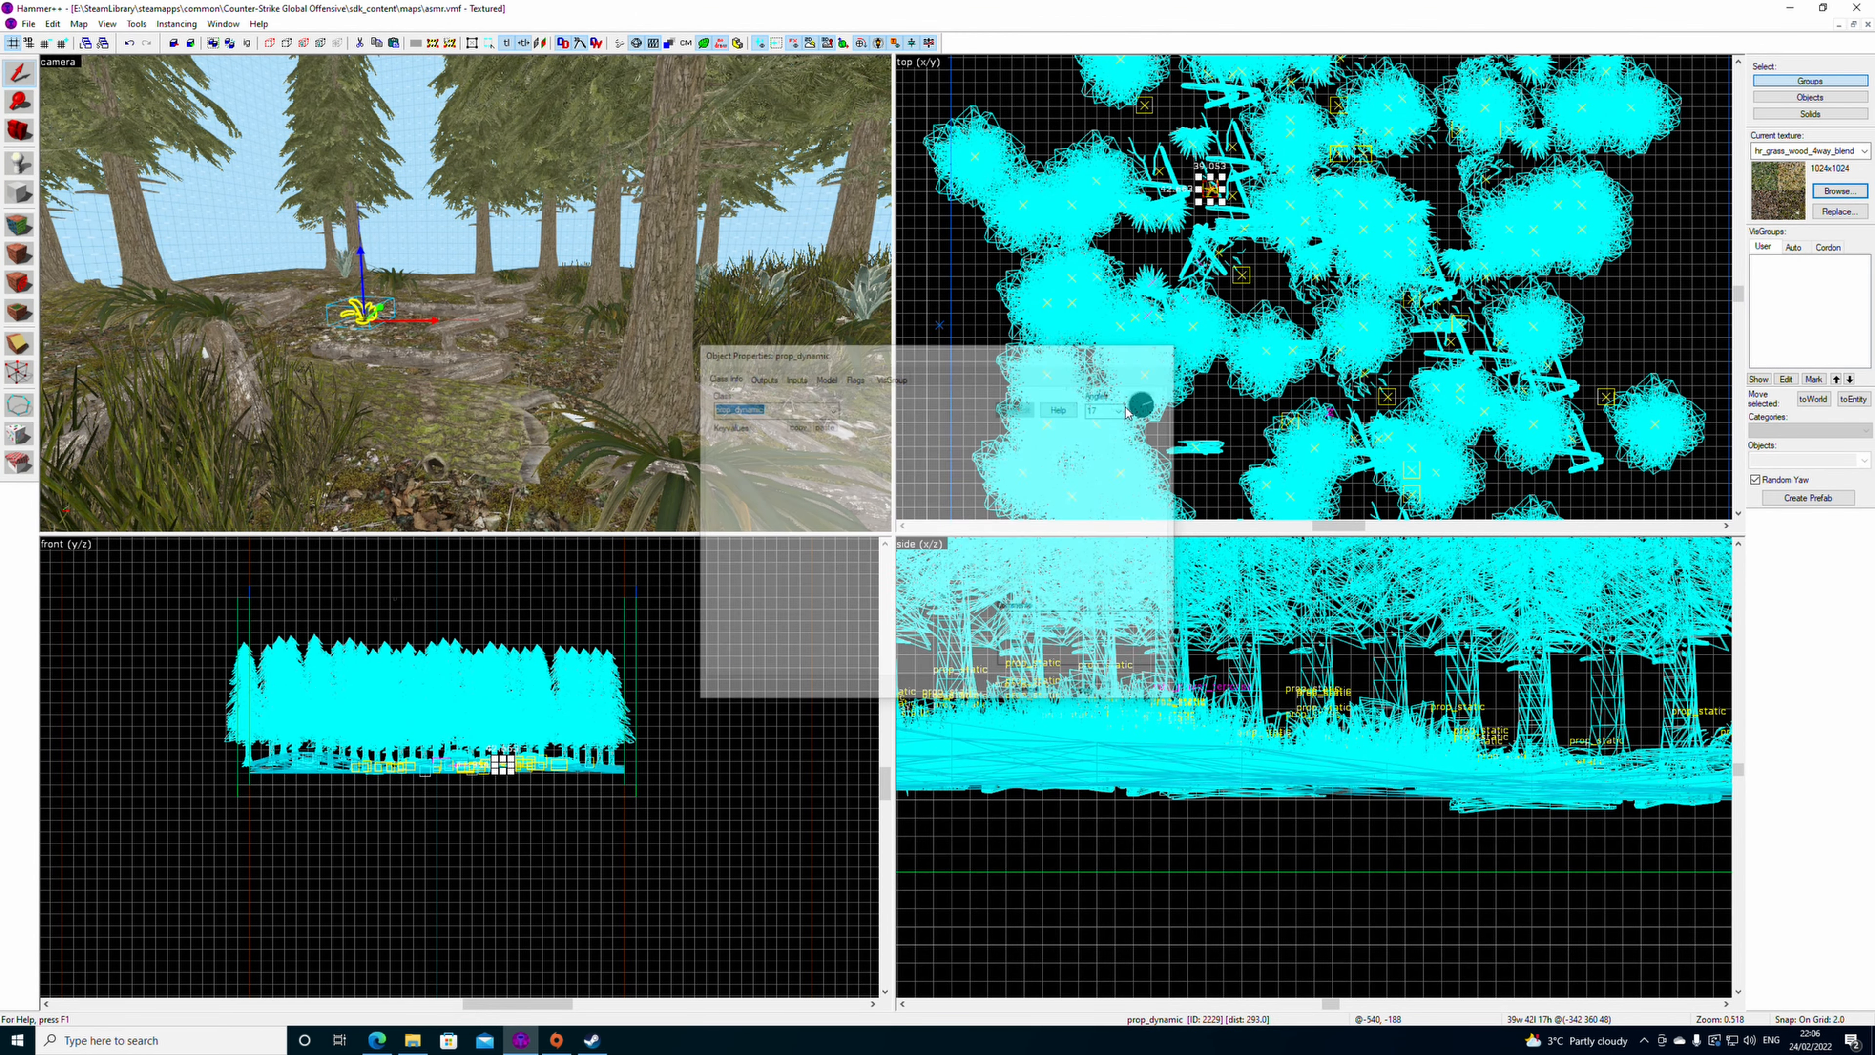
left_click(1168, 352)
- In the foliage definition file, set the empty case's model to models/props/de_aztec/hr_aztec/aztec_foliage/aztec_fern_style_a_05.mdl, save, and close the file and its folder
left_click(412, 1040)
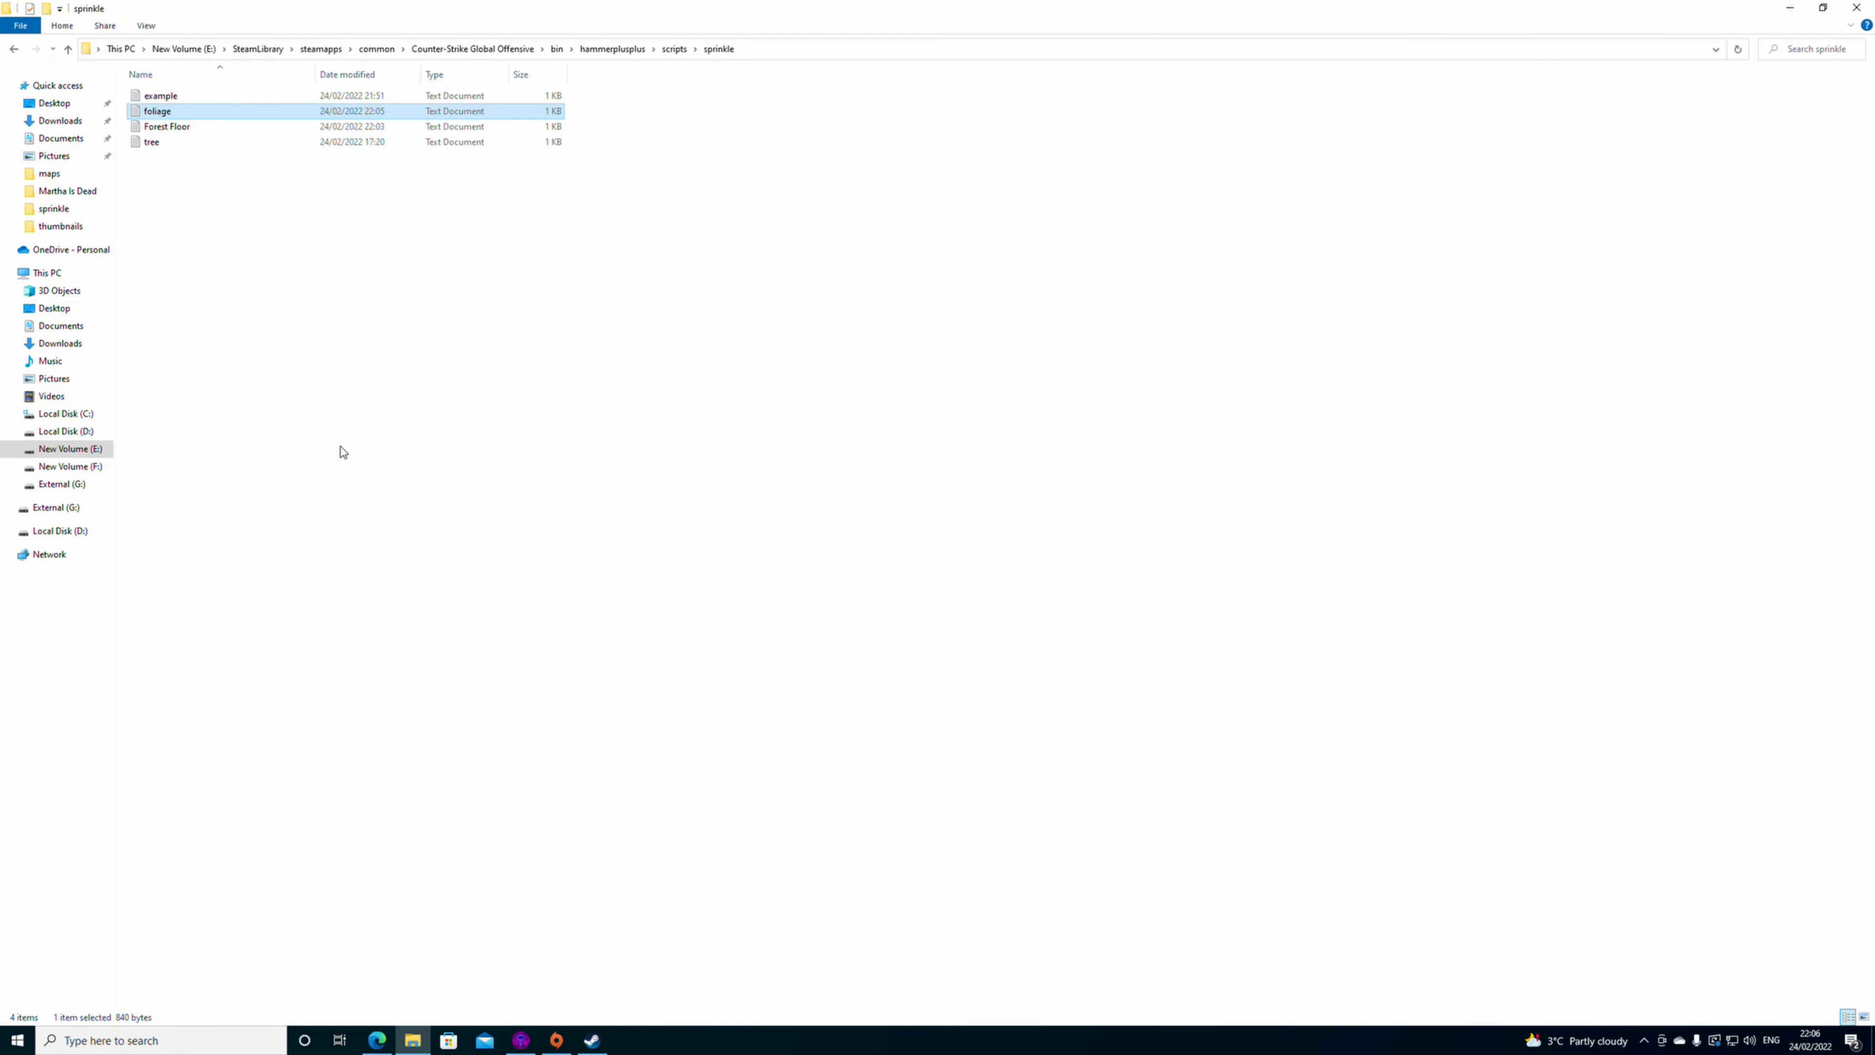
double_click(186, 113)
scroll(661, 425, "down", 3)
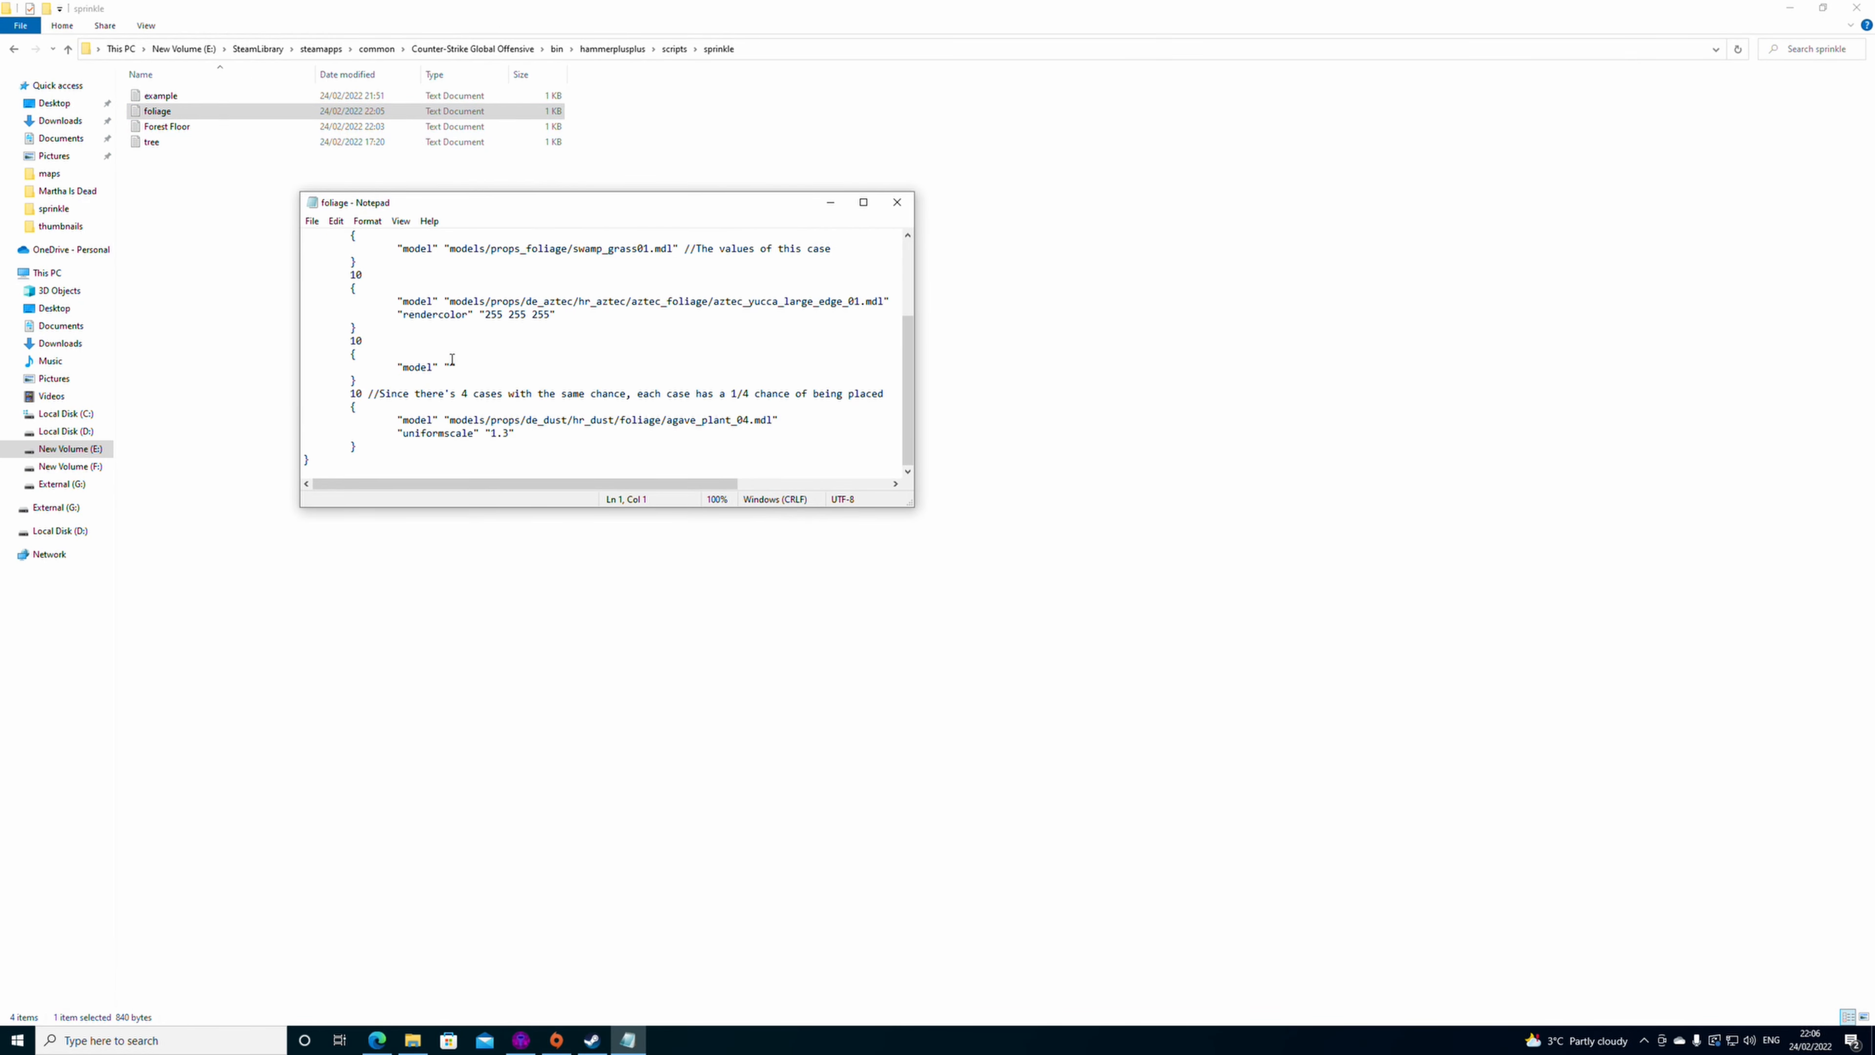
type("models/props/de_aztec/hr_aztec/aztec_foliage/aztec_fern_style_a_05.mdl")
left_click(313, 220)
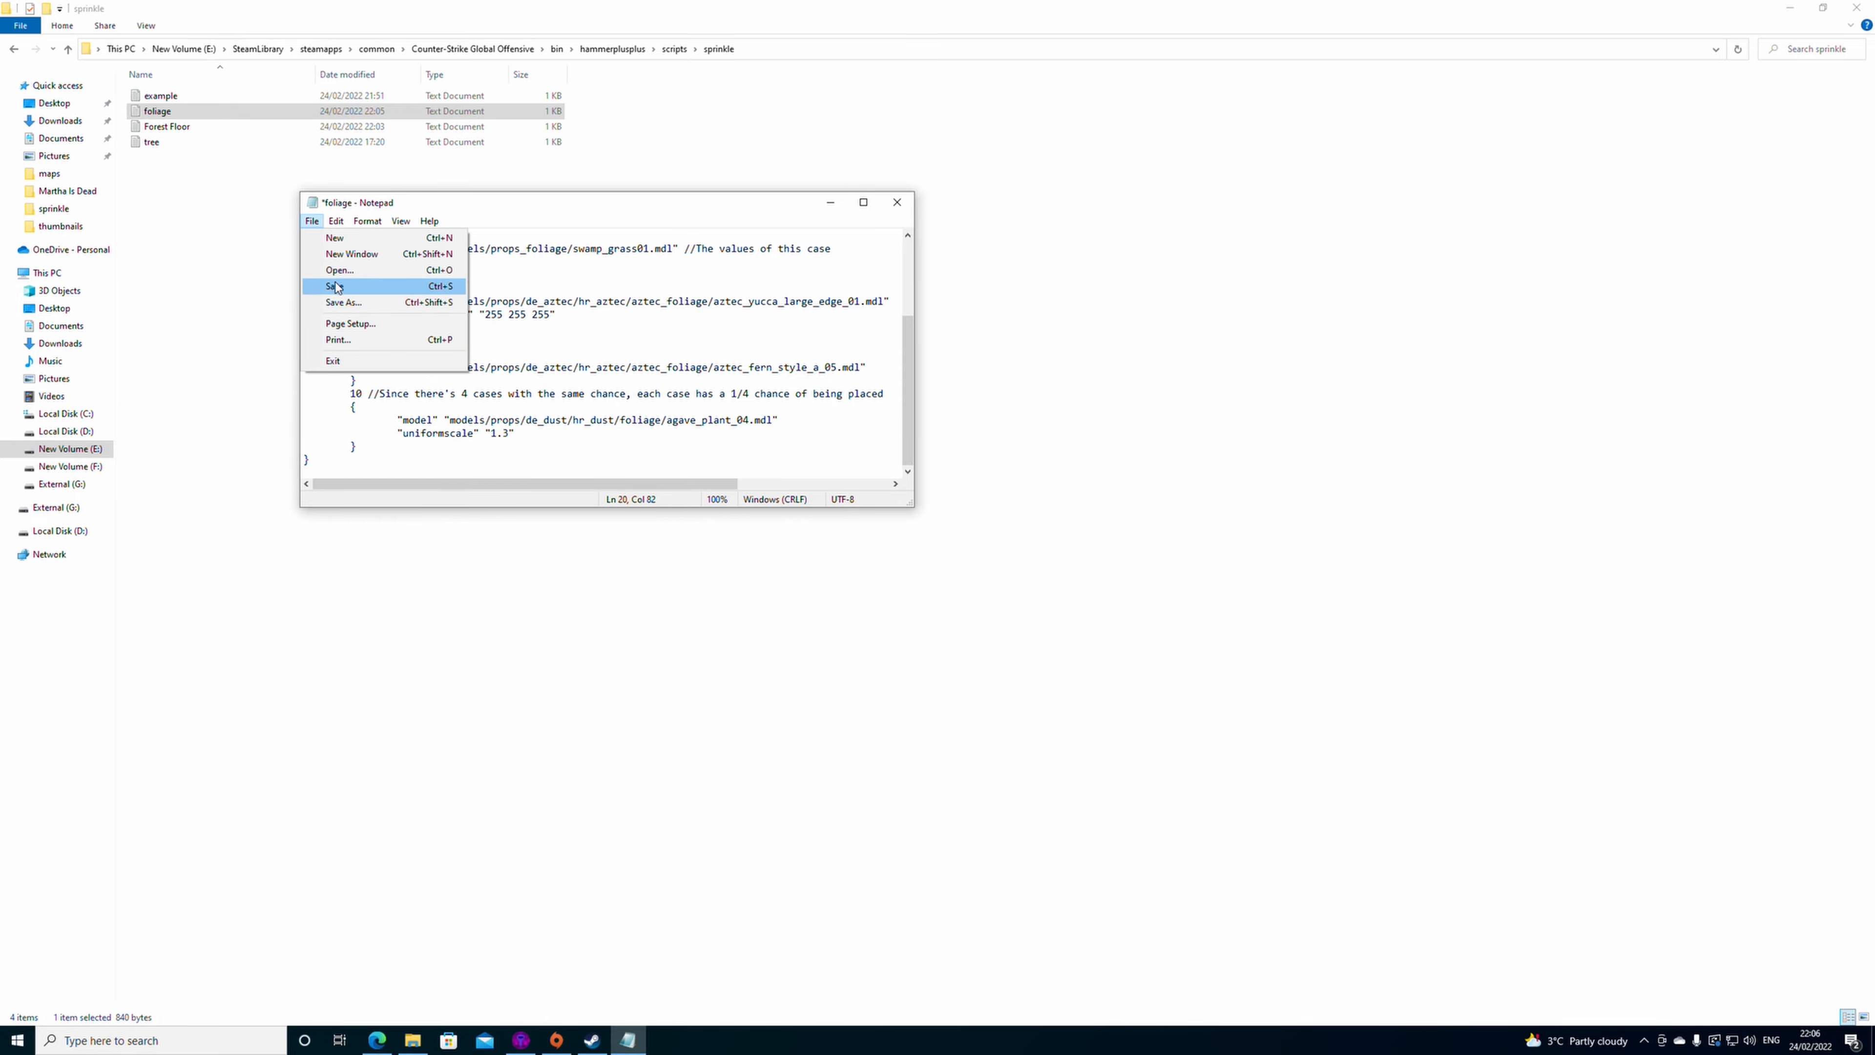
left_click(347, 287)
left_click(897, 202)
left_click(1856, 8)
- Deselect the ground and delete the deadwood log stacks lying in the clearing and beside the mossy log
scroll(528, 372, "up", 4)
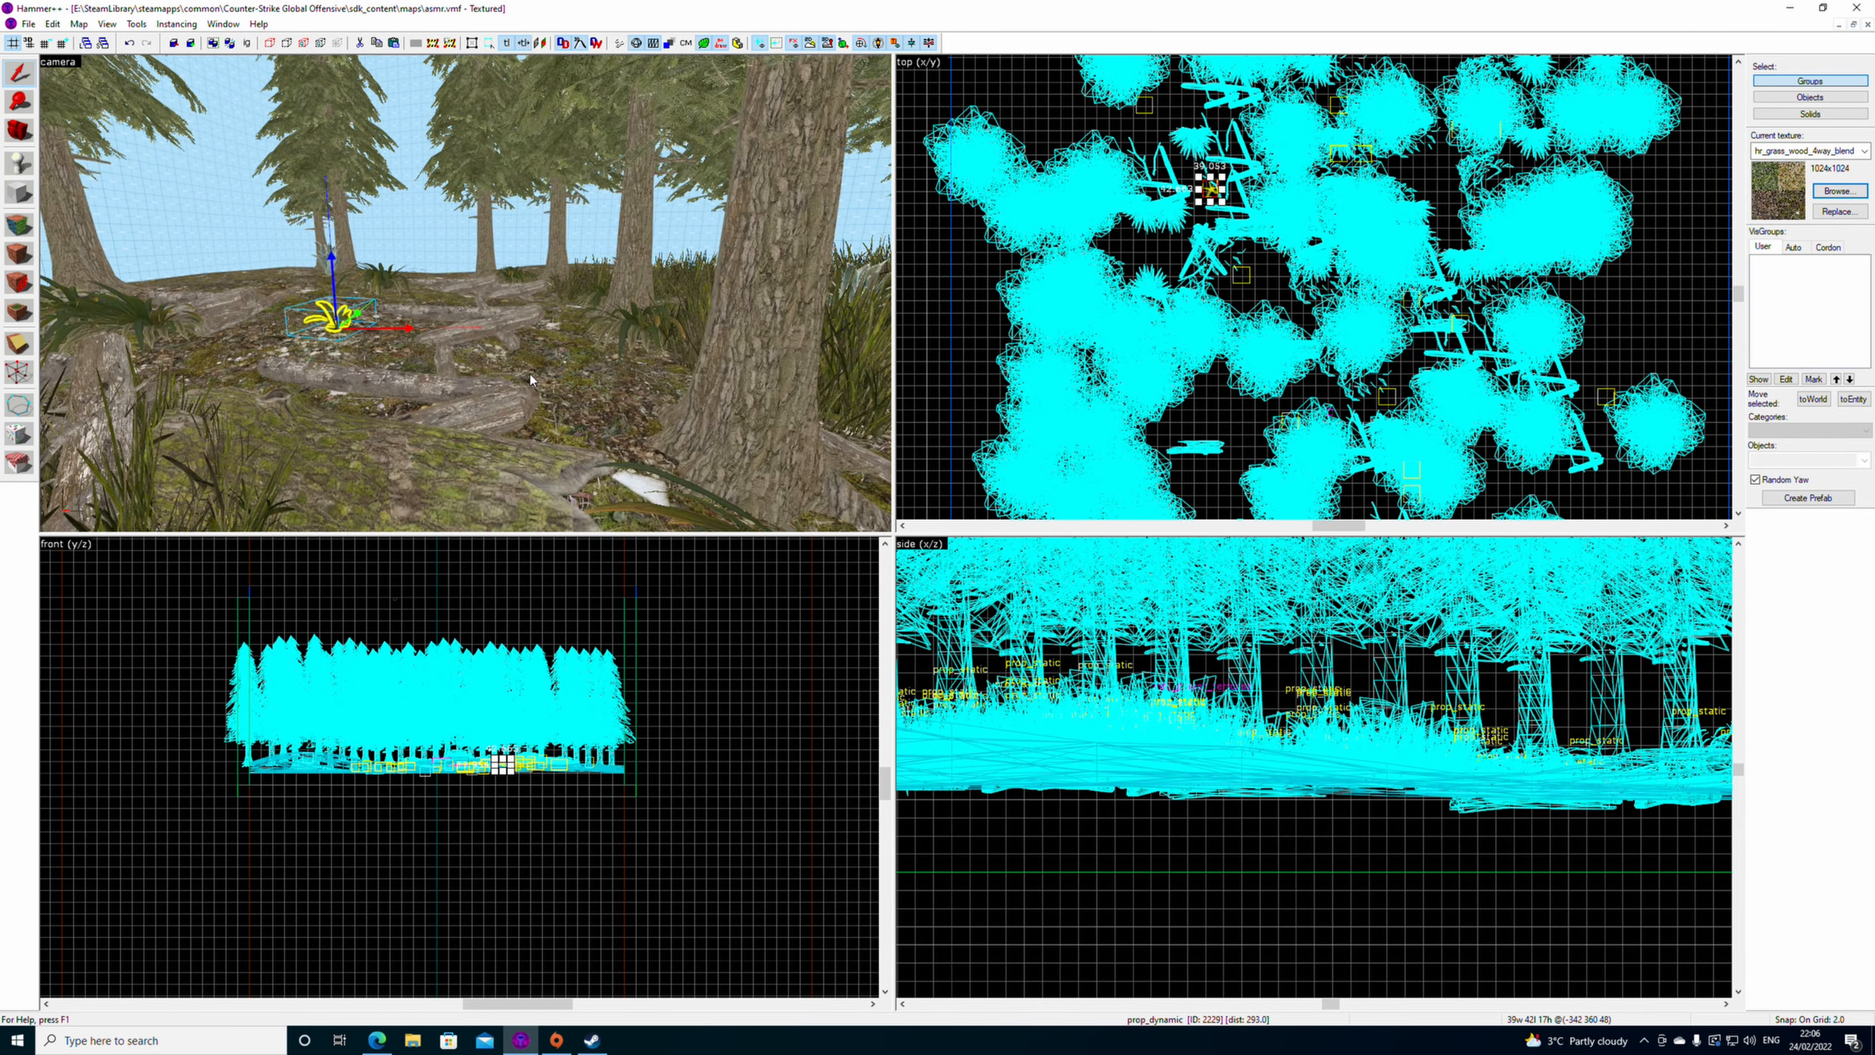
left_click(535, 396)
scroll(974, 277, "down", 6)
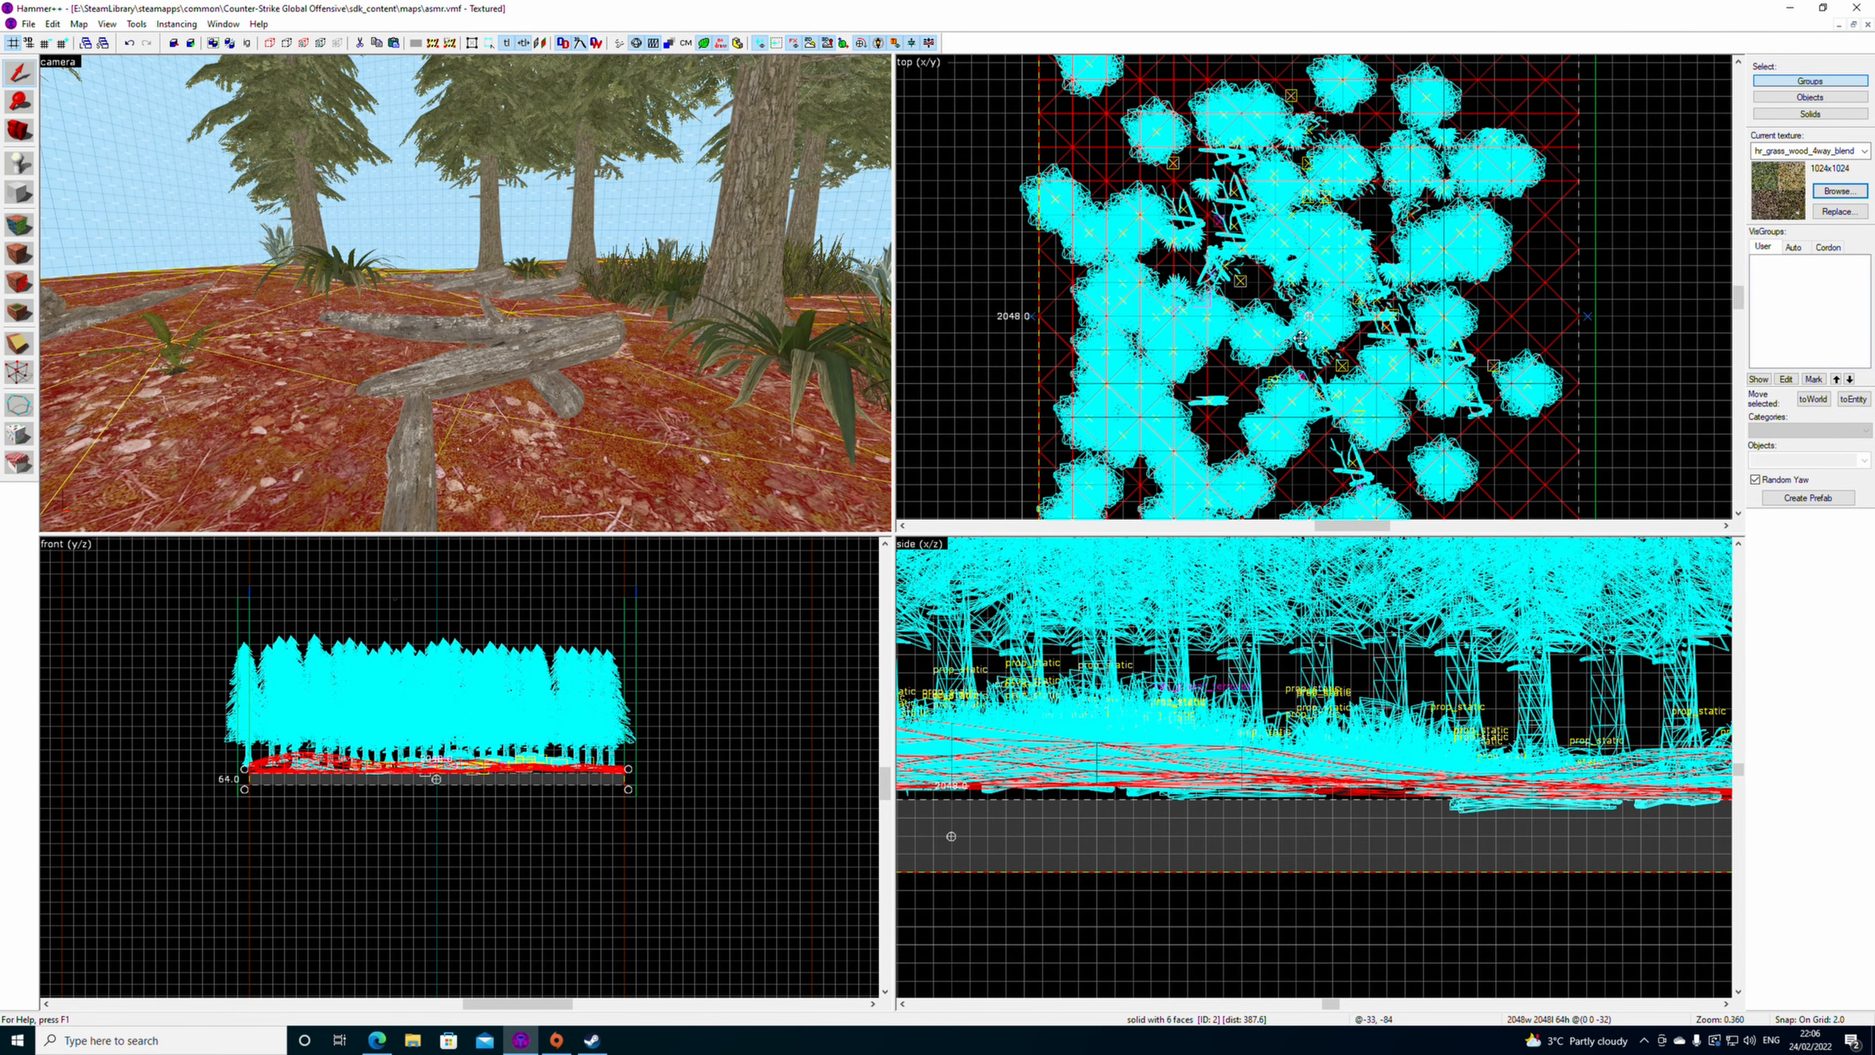
left_click(1126, 338)
key("z")
key("s")
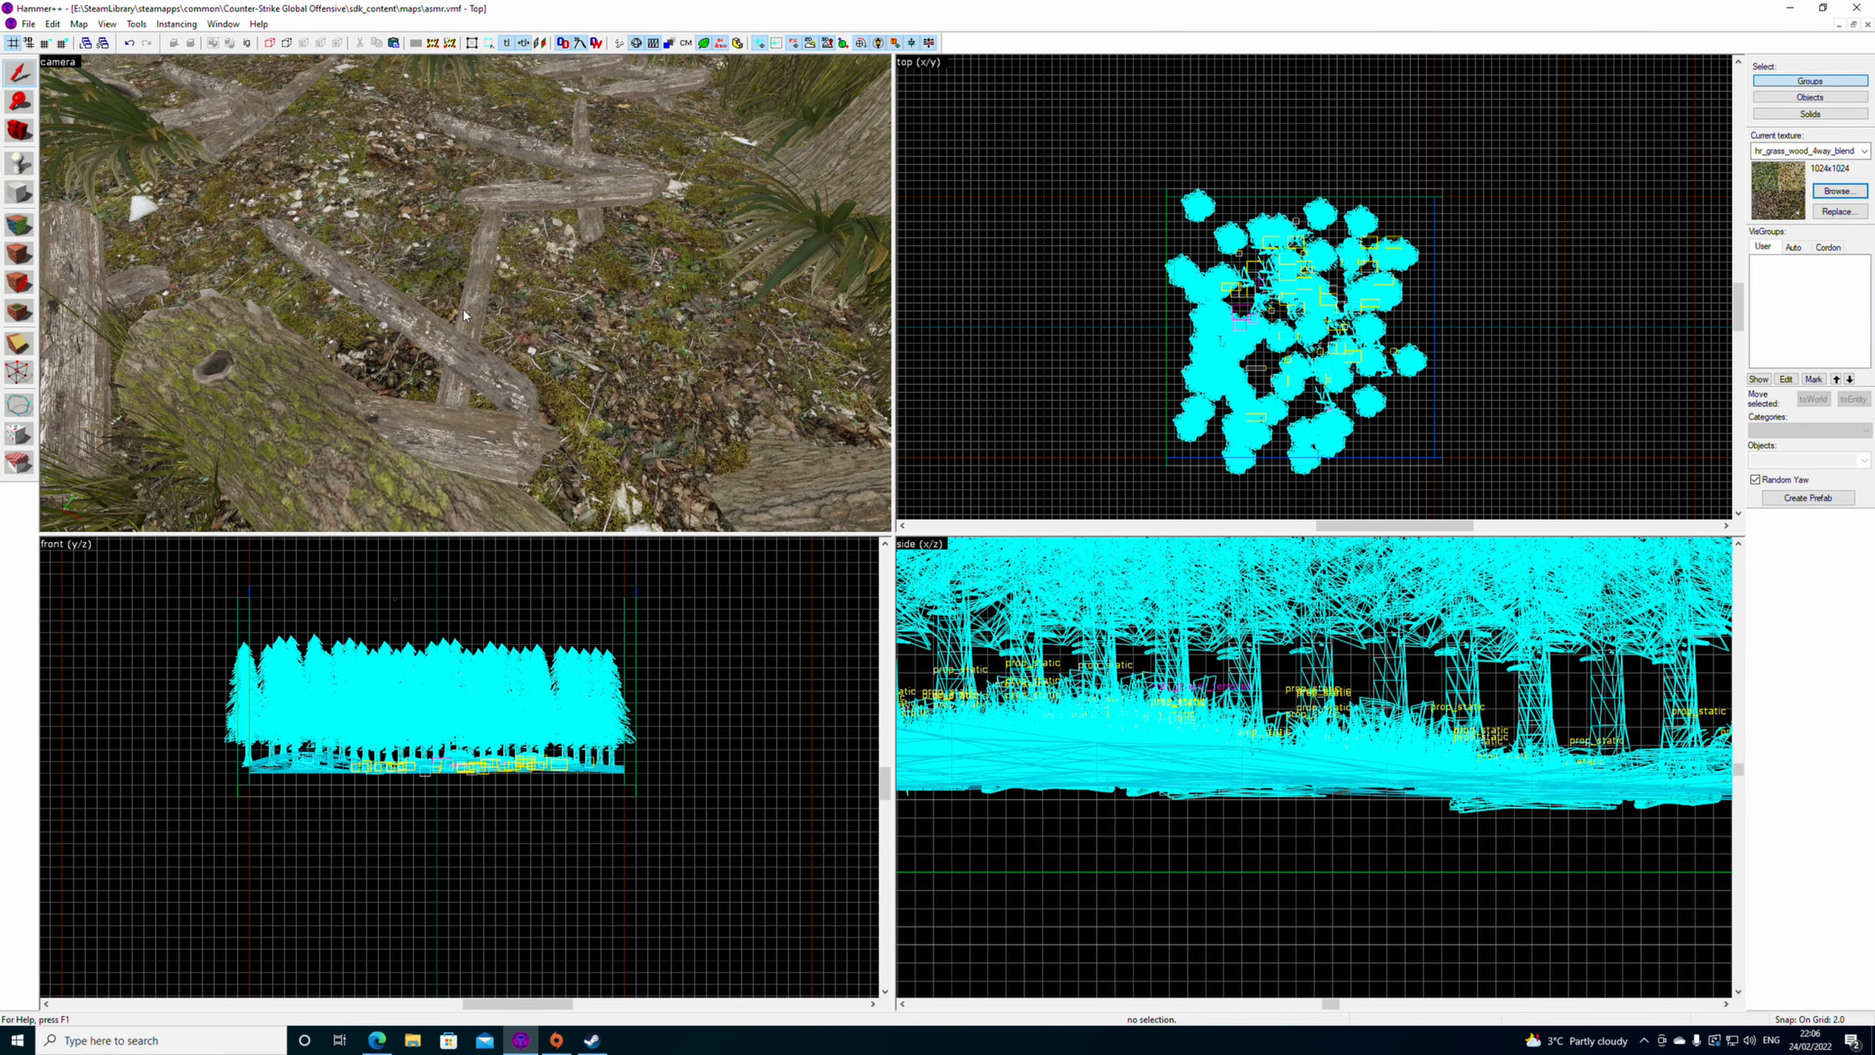
left_click(541, 317)
key("Delete")
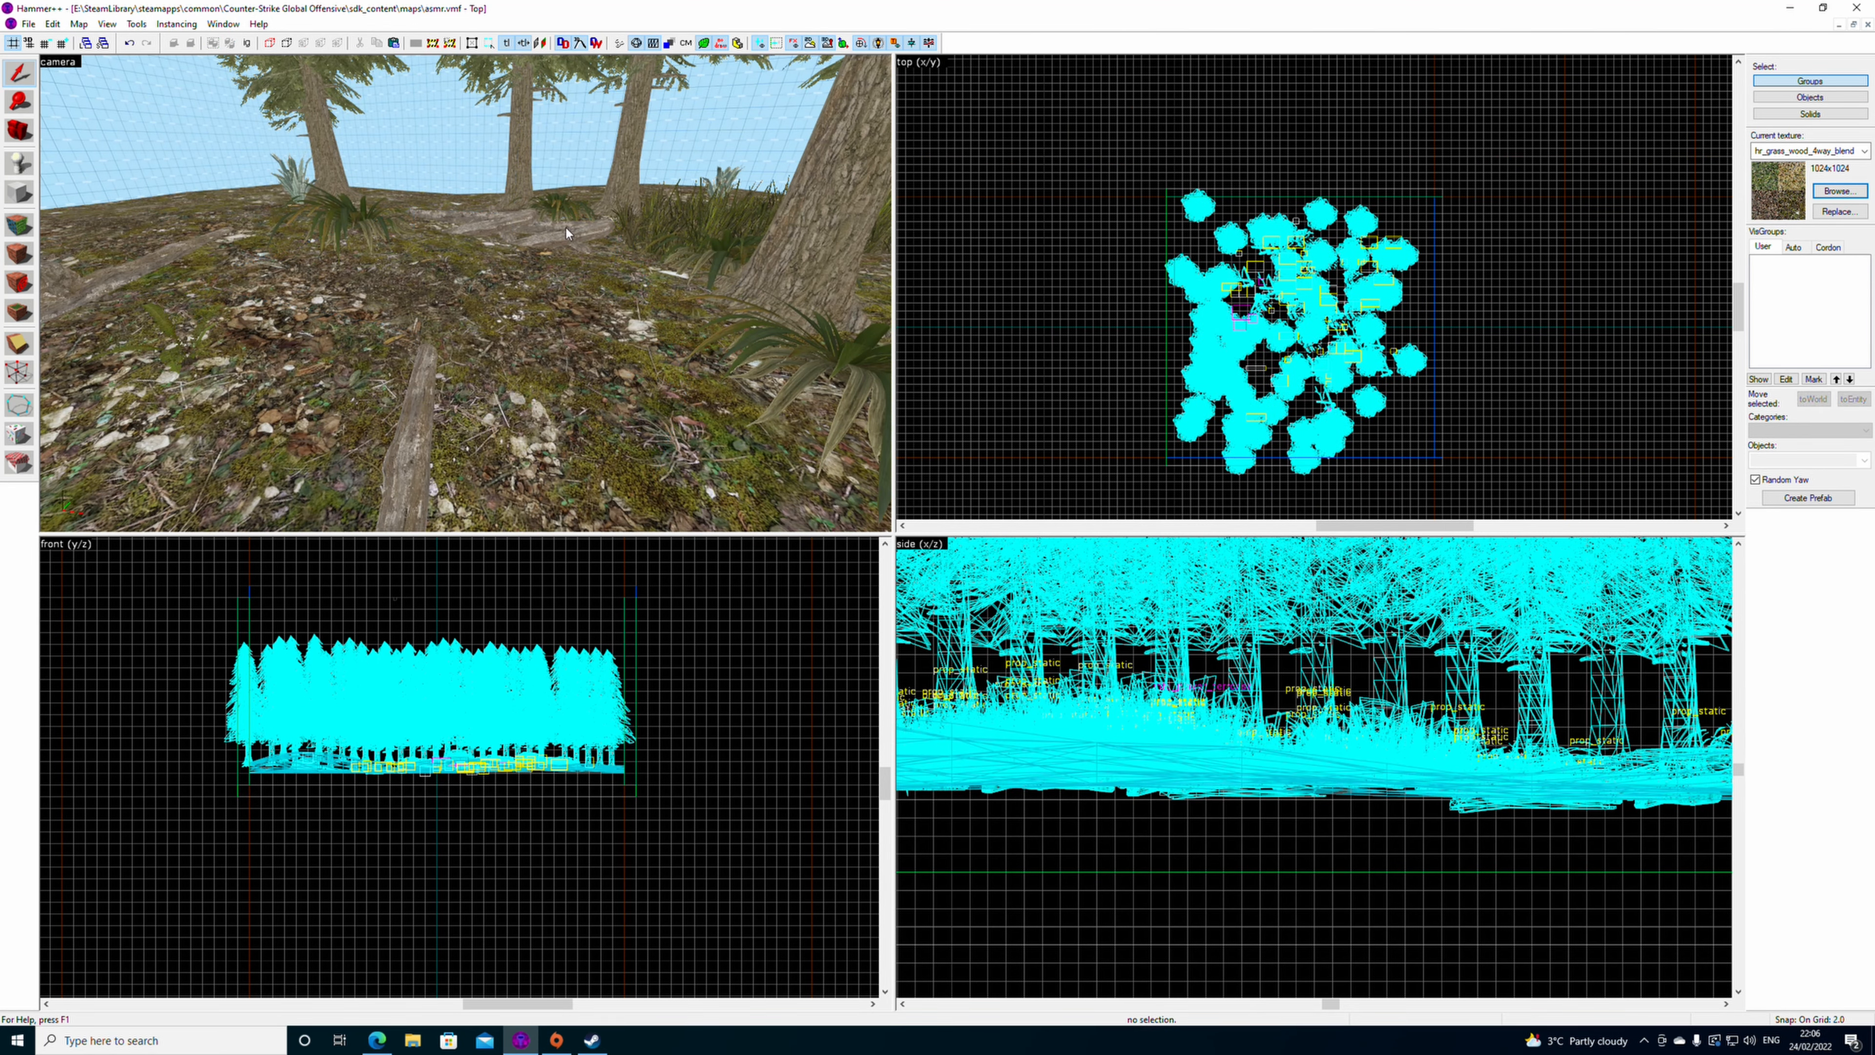
key("z")
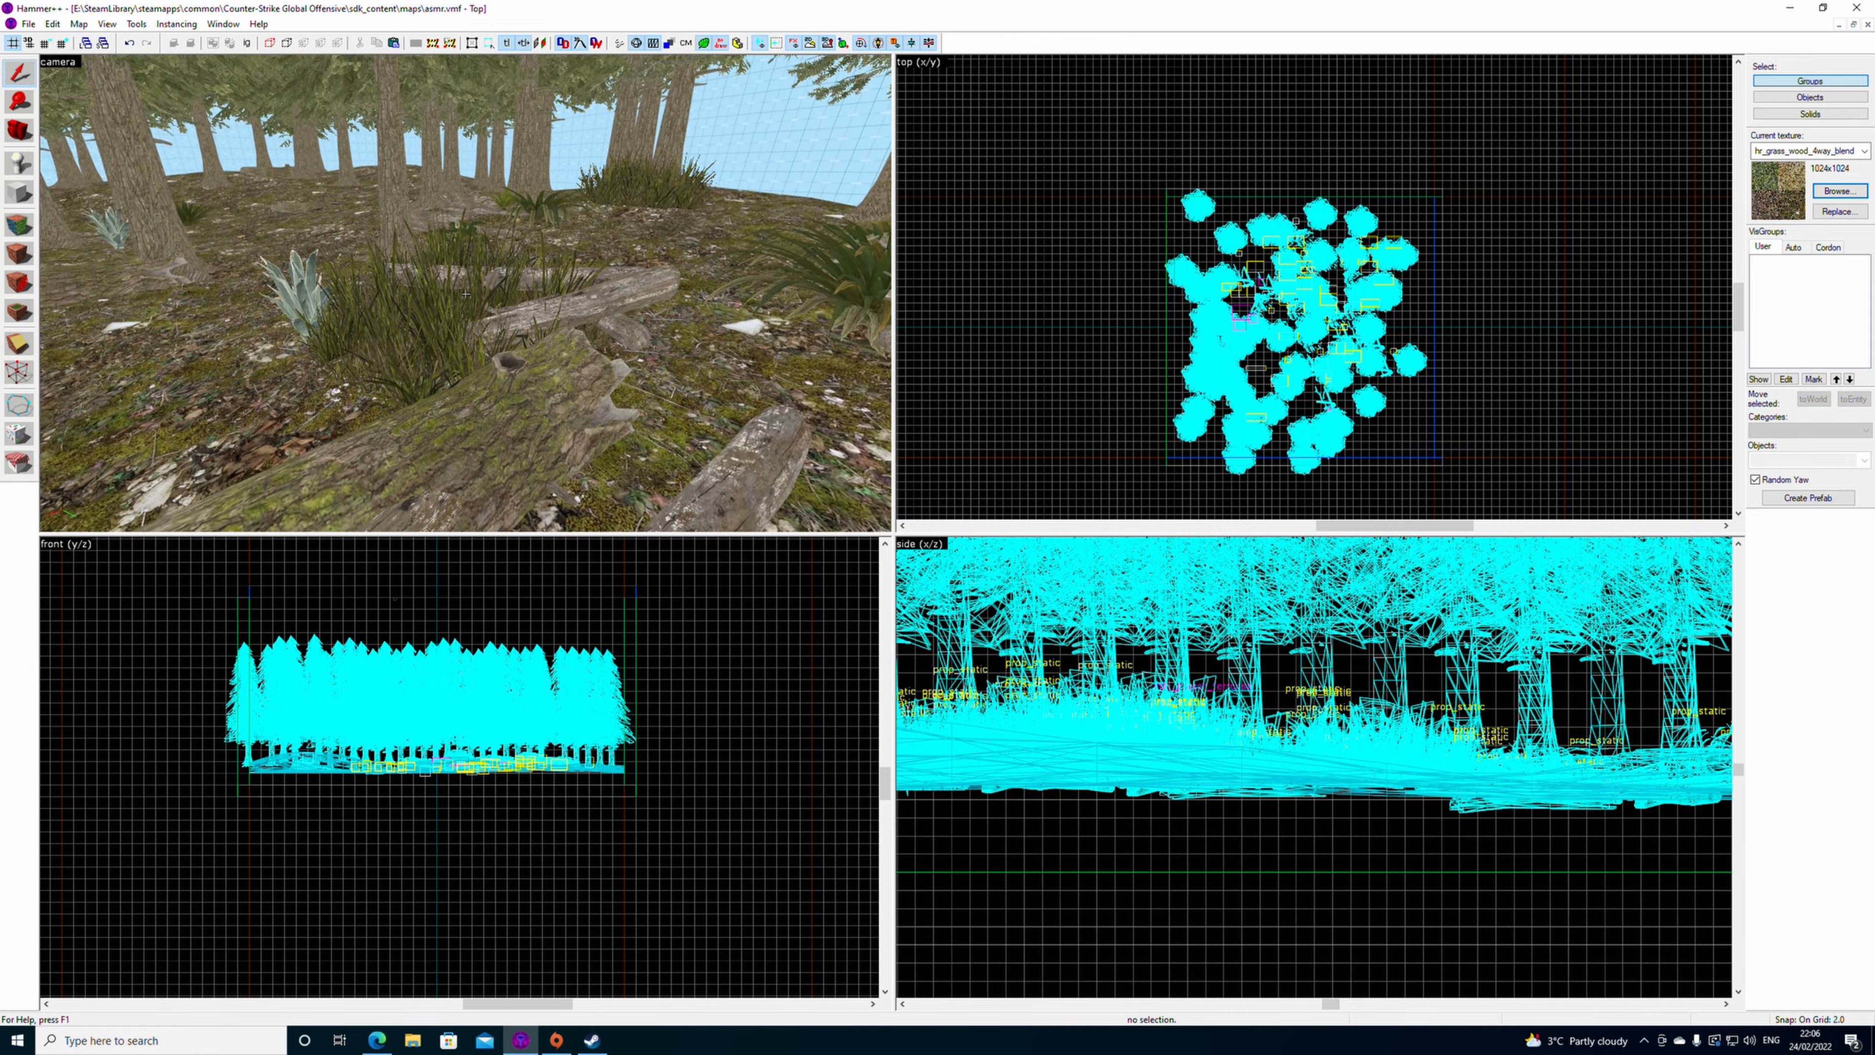
key("z")
left_click(702, 301)
key("Delete")
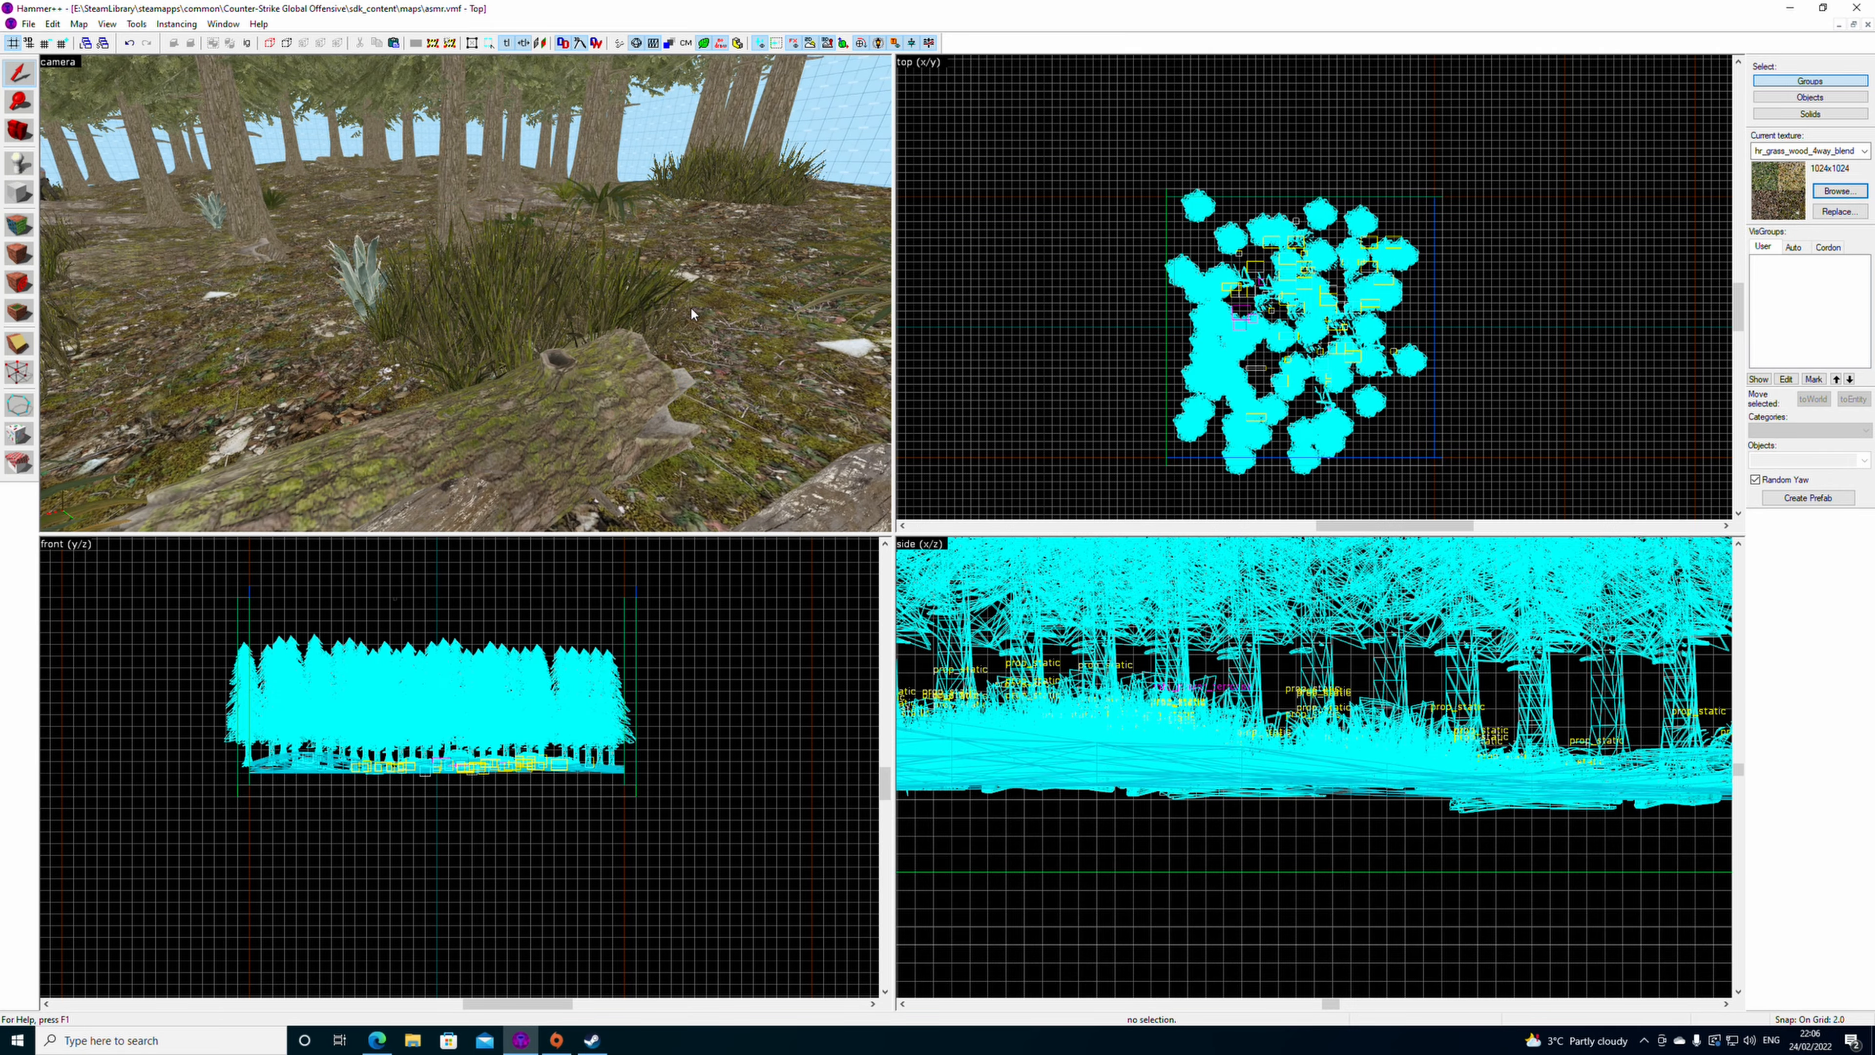
- Delete more deadwood stacks around the tree trunks deeper in the forest
key("z")
key("z")
key("w")
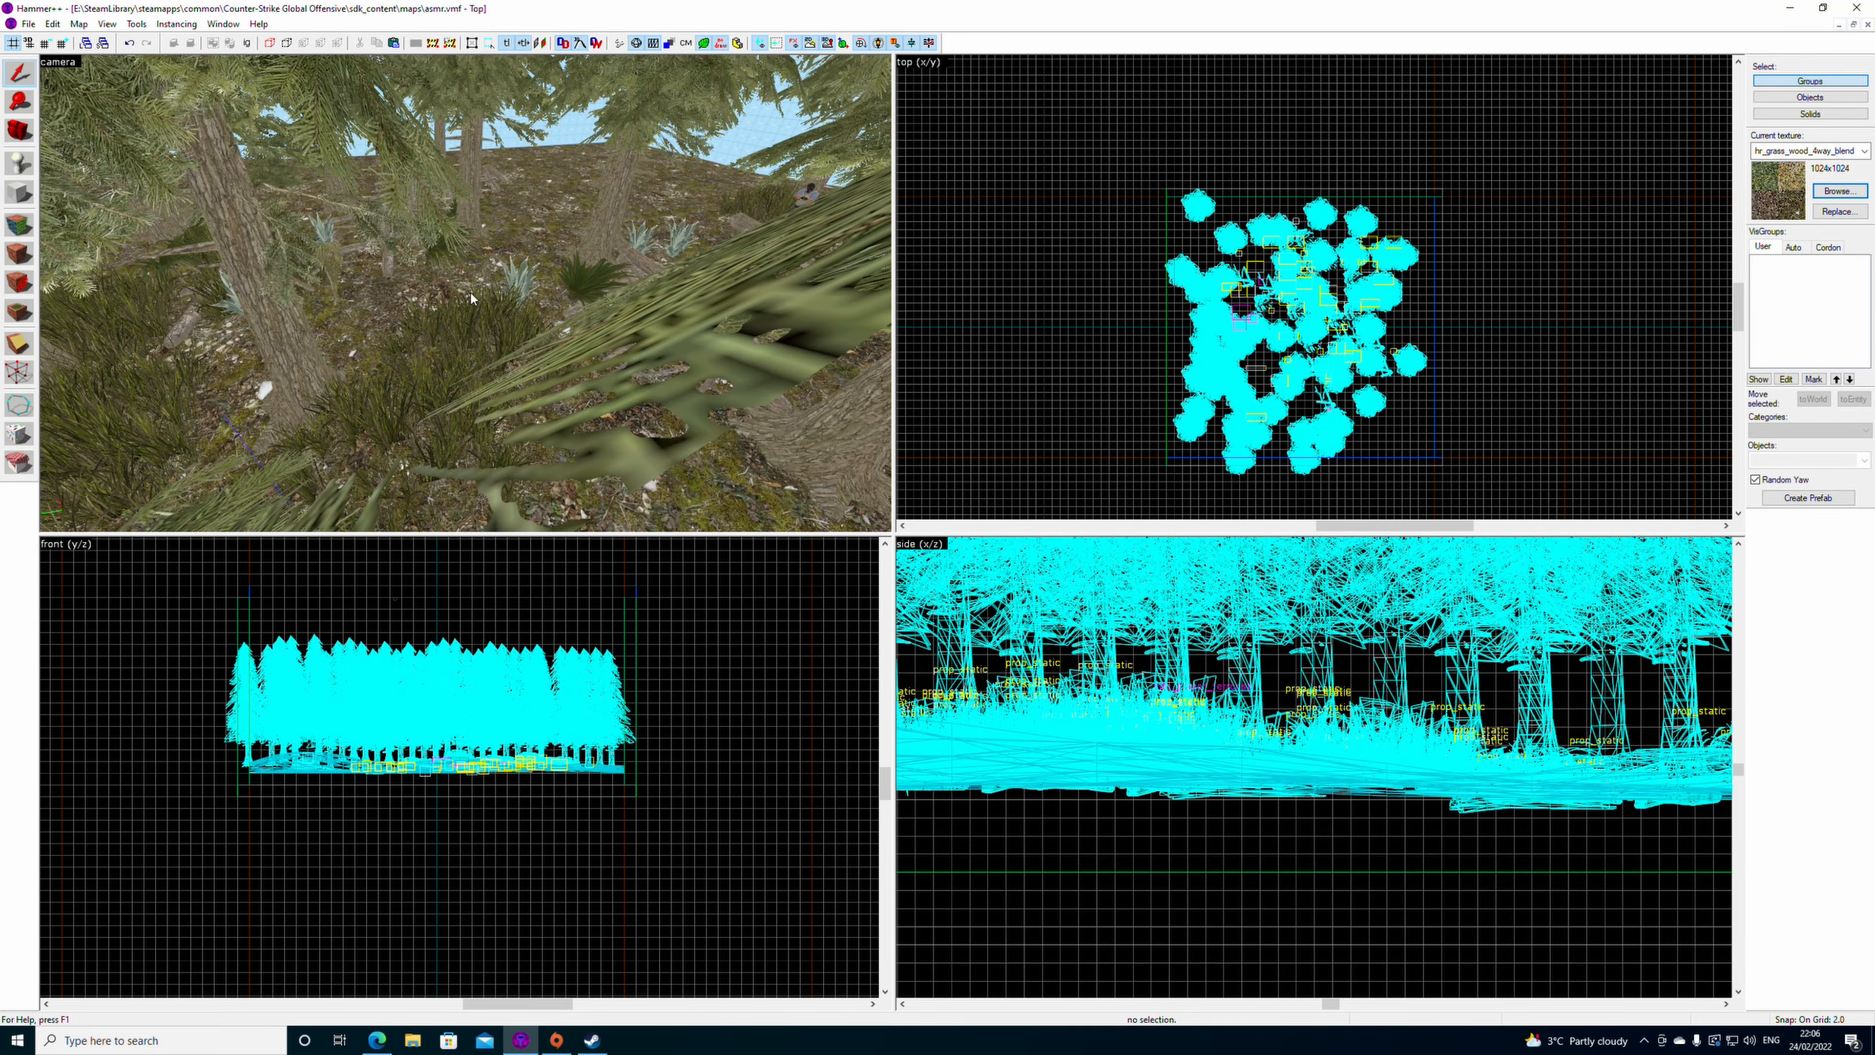
key("w")
key("z")
left_click(478, 353)
key("Delete")
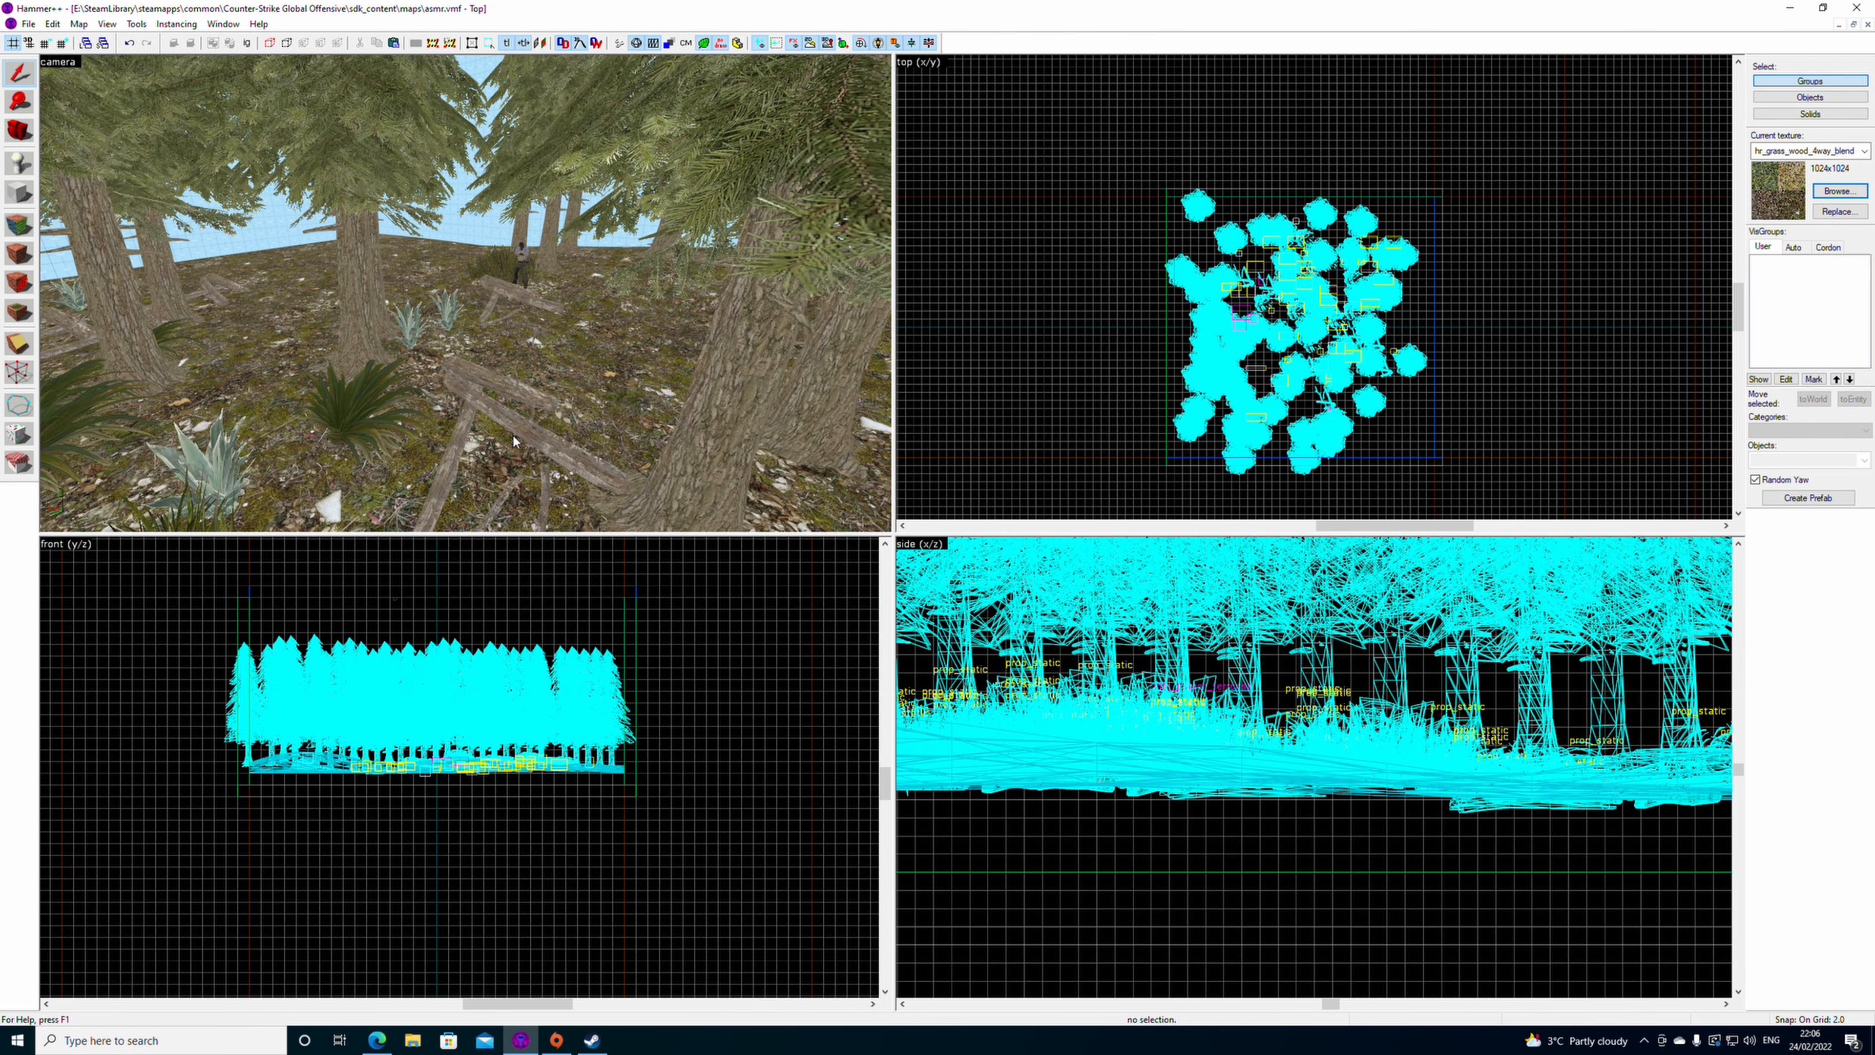
left_click(513, 434)
left_click(516, 424)
key("Delete")
- Delete the remaining crossed deadwood logs on the slope between the agave plants and the tree
key("z")
key("w")
key("z")
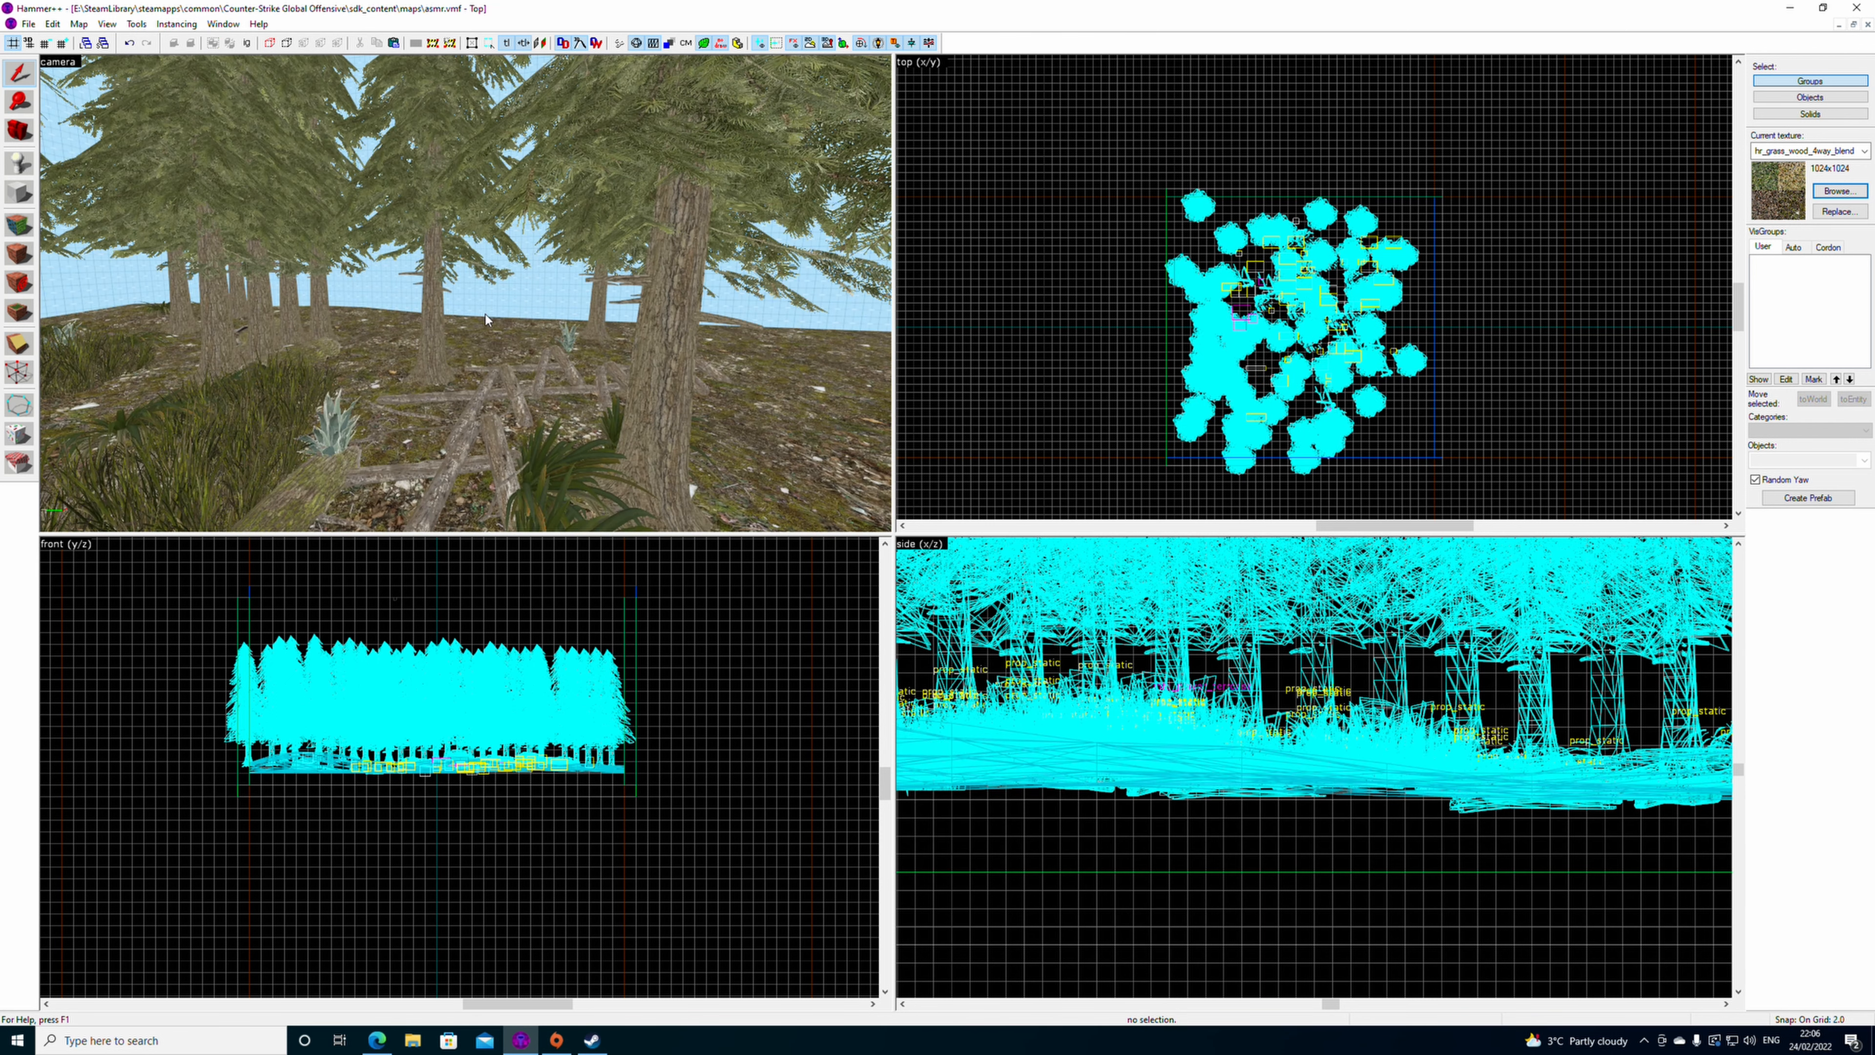
left_click(500, 420)
key("Delete")
left_click(507, 435)
key("Delete")
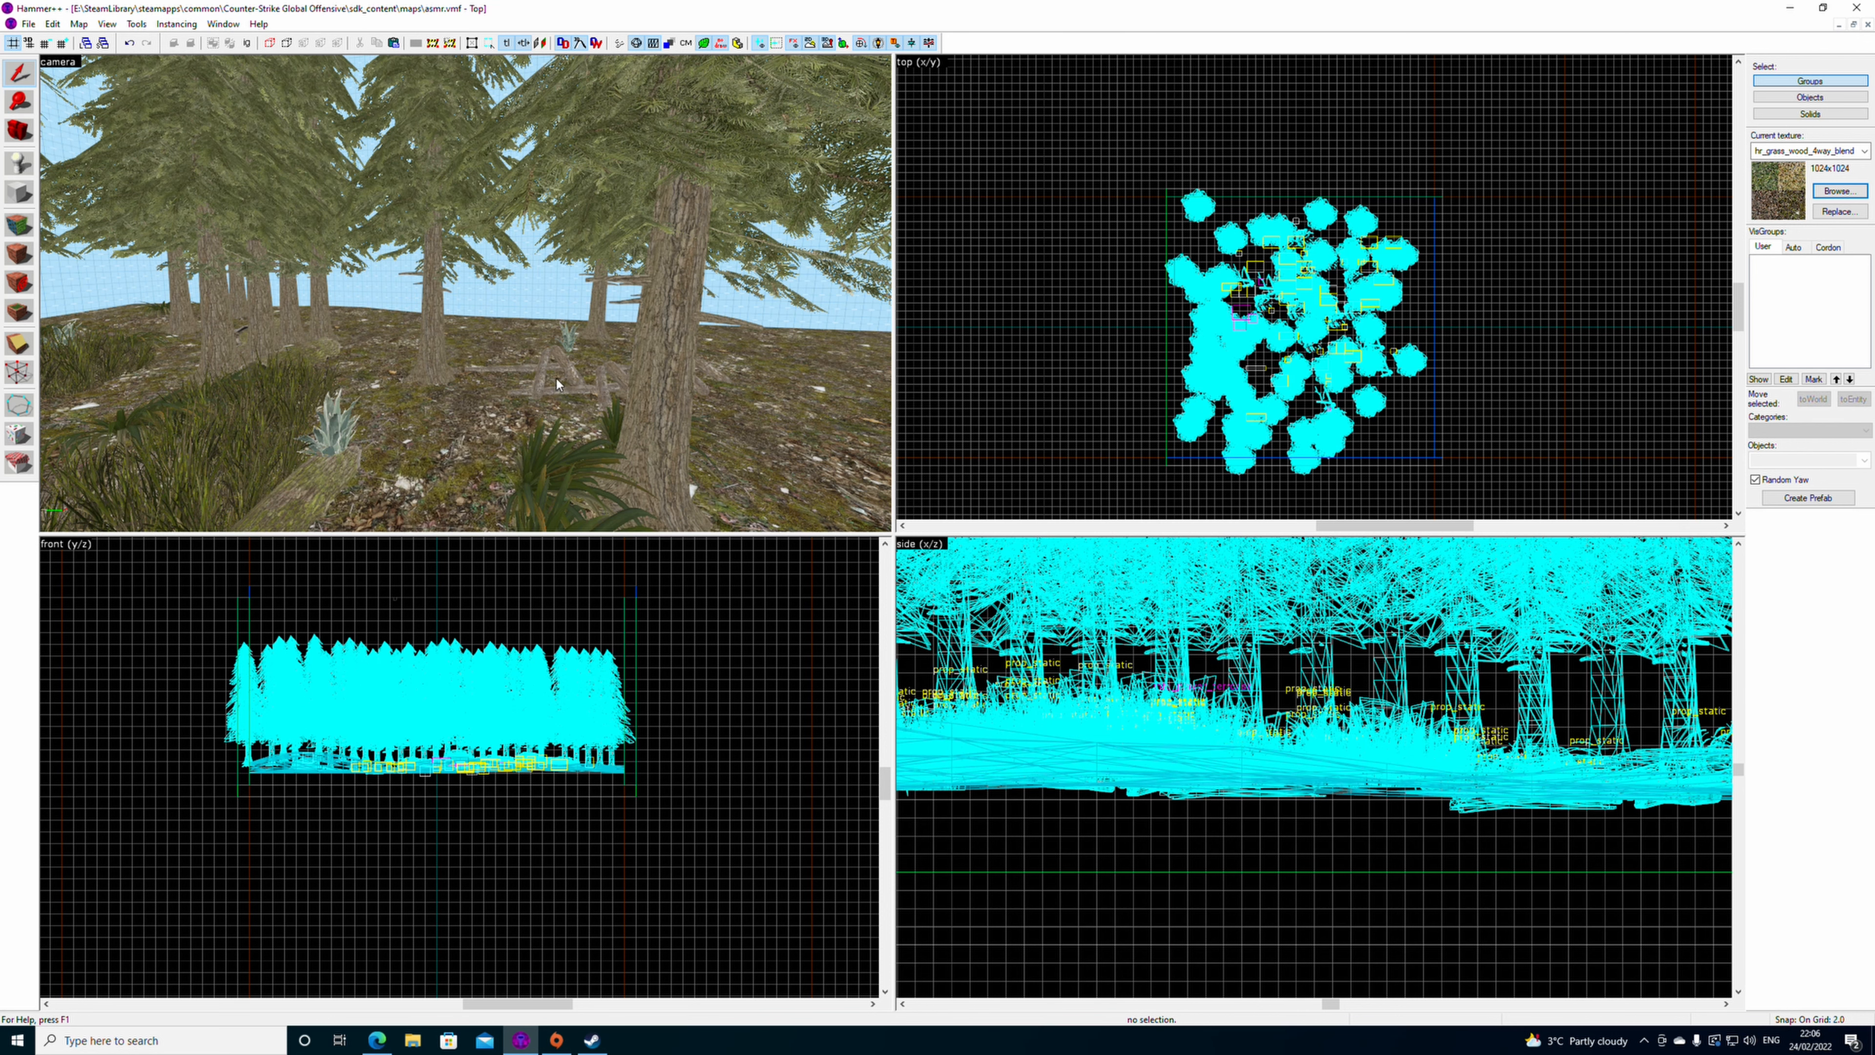
left_click(557, 381)
left_click(564, 375)
key("Delete")
- Restart Entity Sprinkle with the Example: Foliage type and sprinkle props at 1% density over the bare slope between the trees
key("w")
key("z")
key("w")
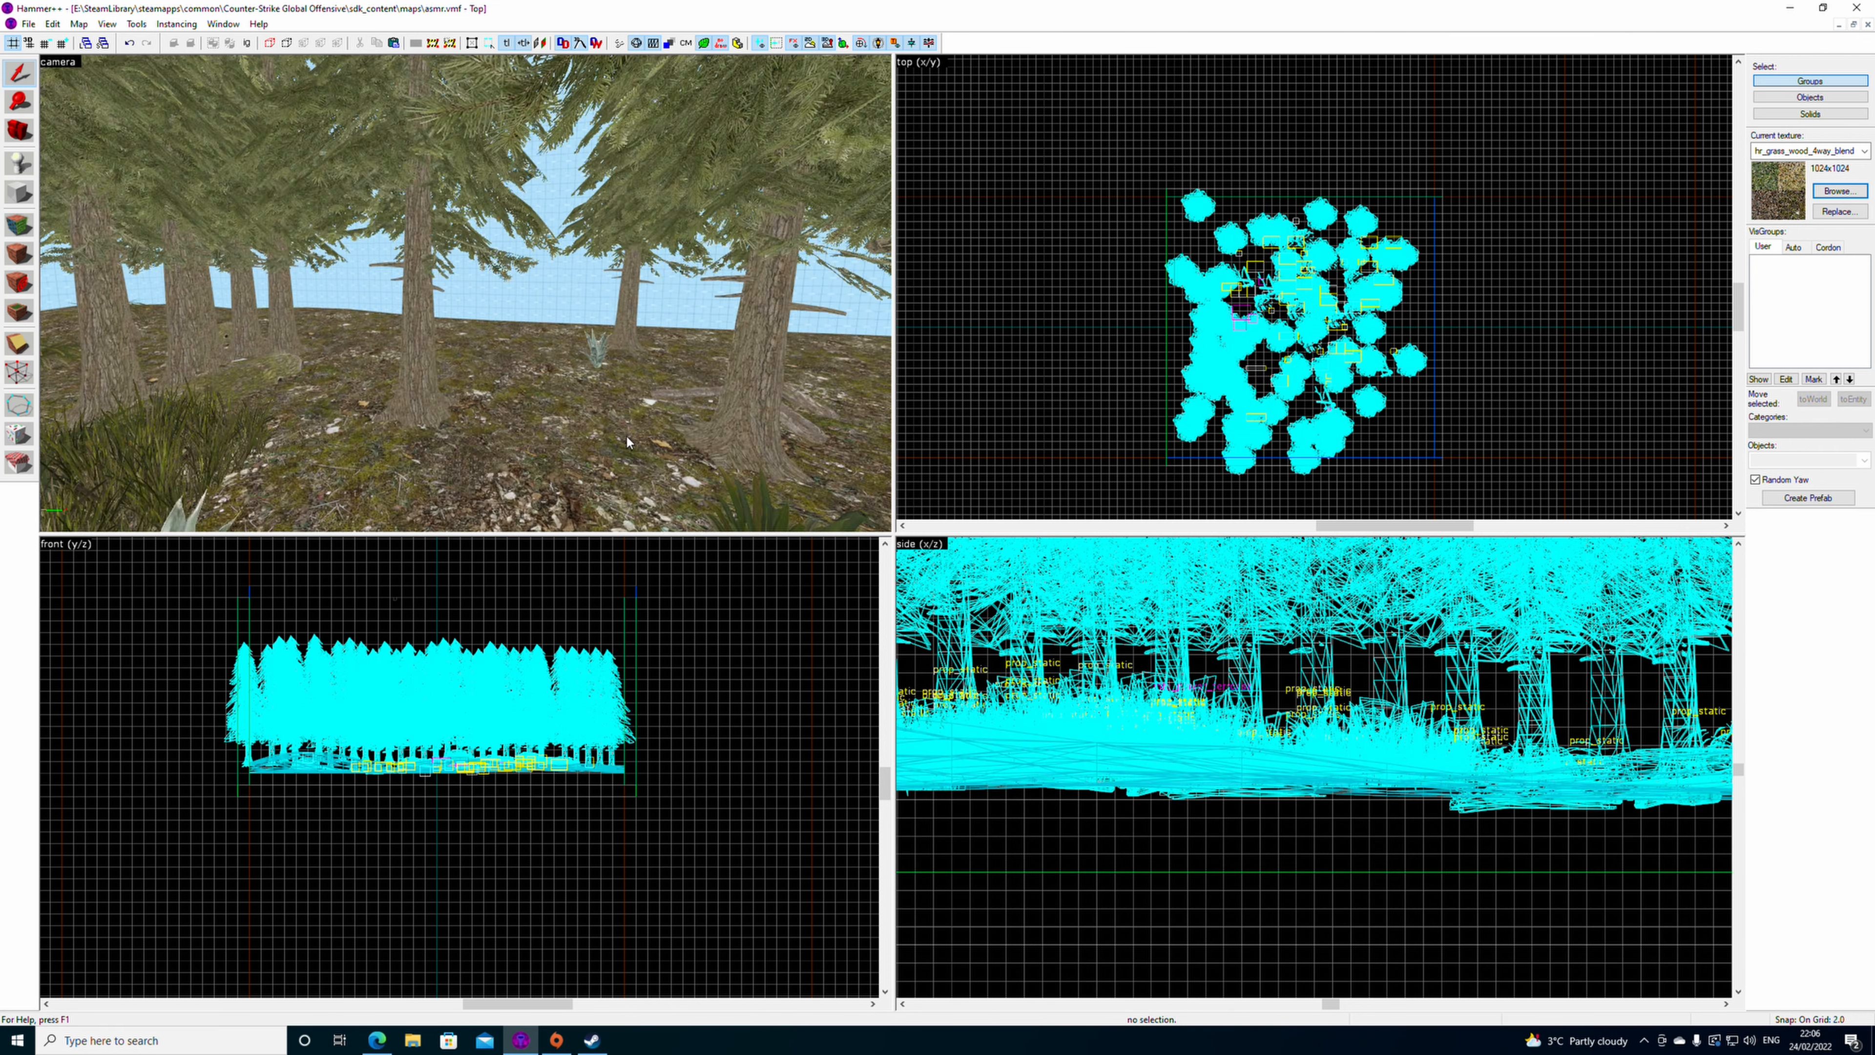
key("z")
key("z")
key("w")
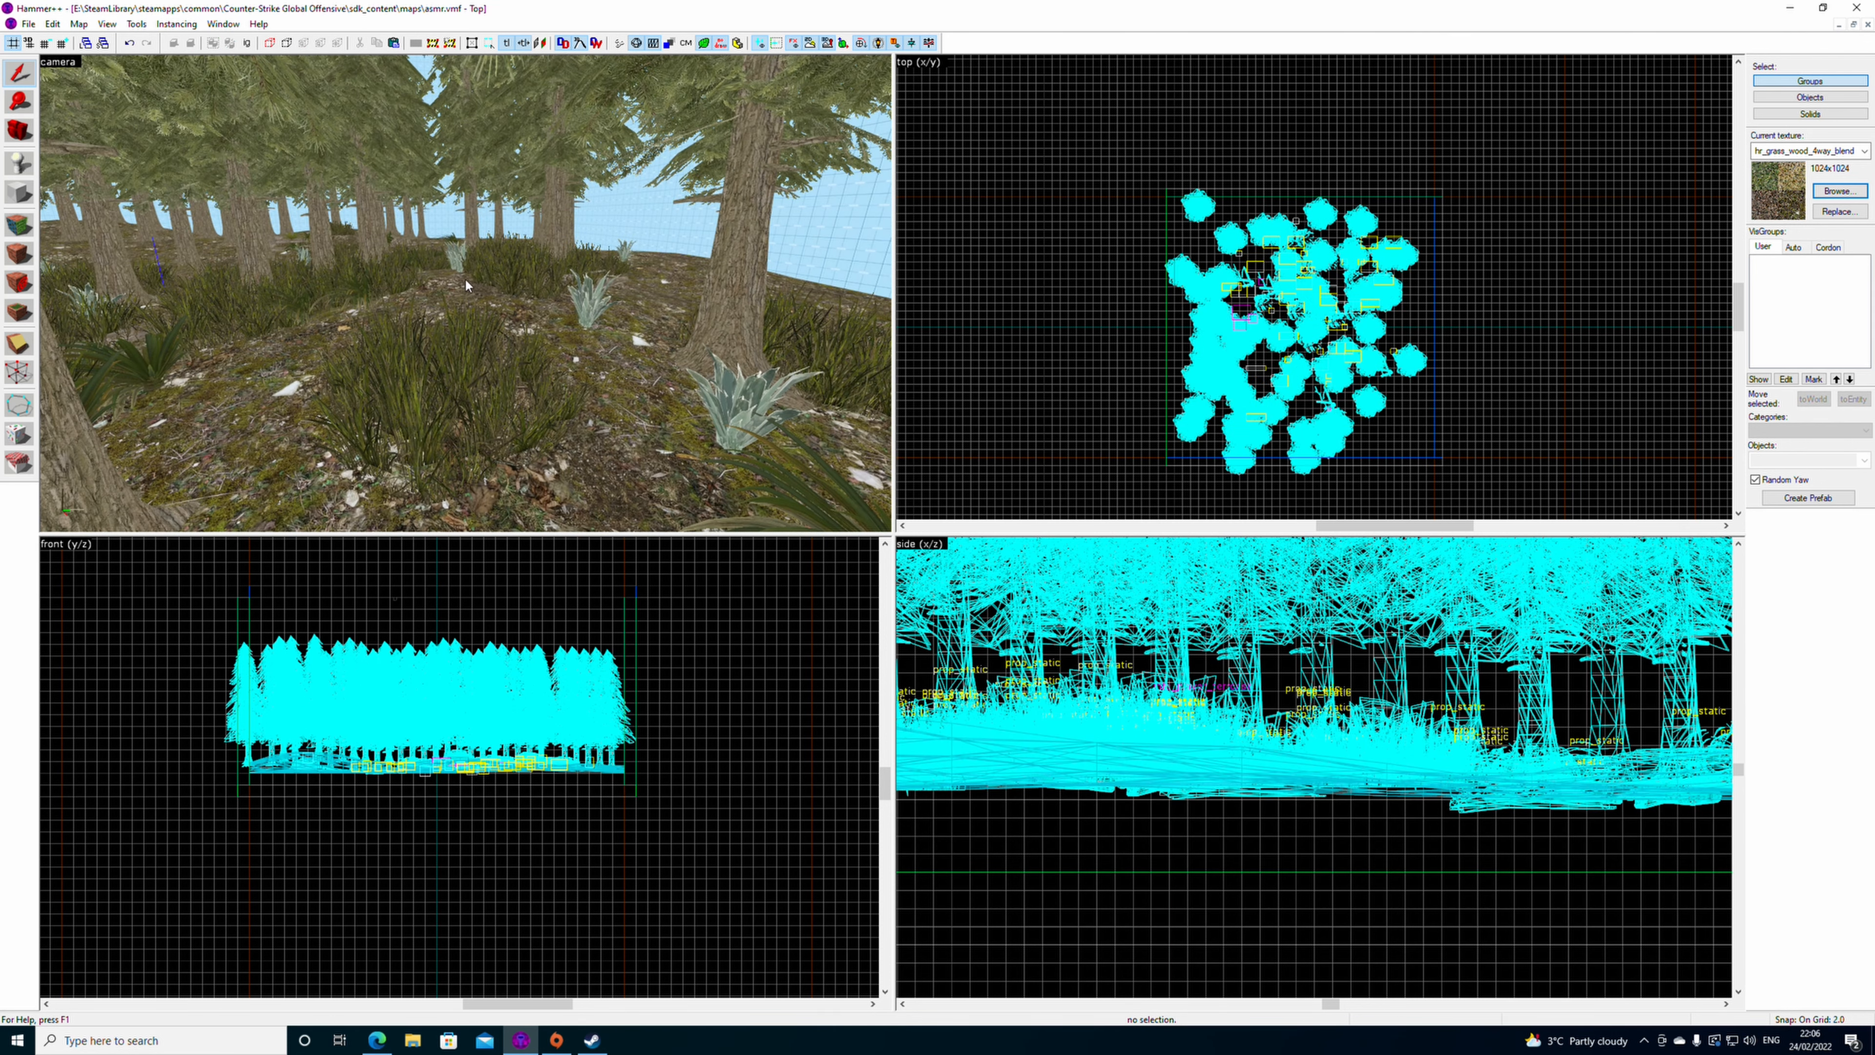
key("z")
key("w")
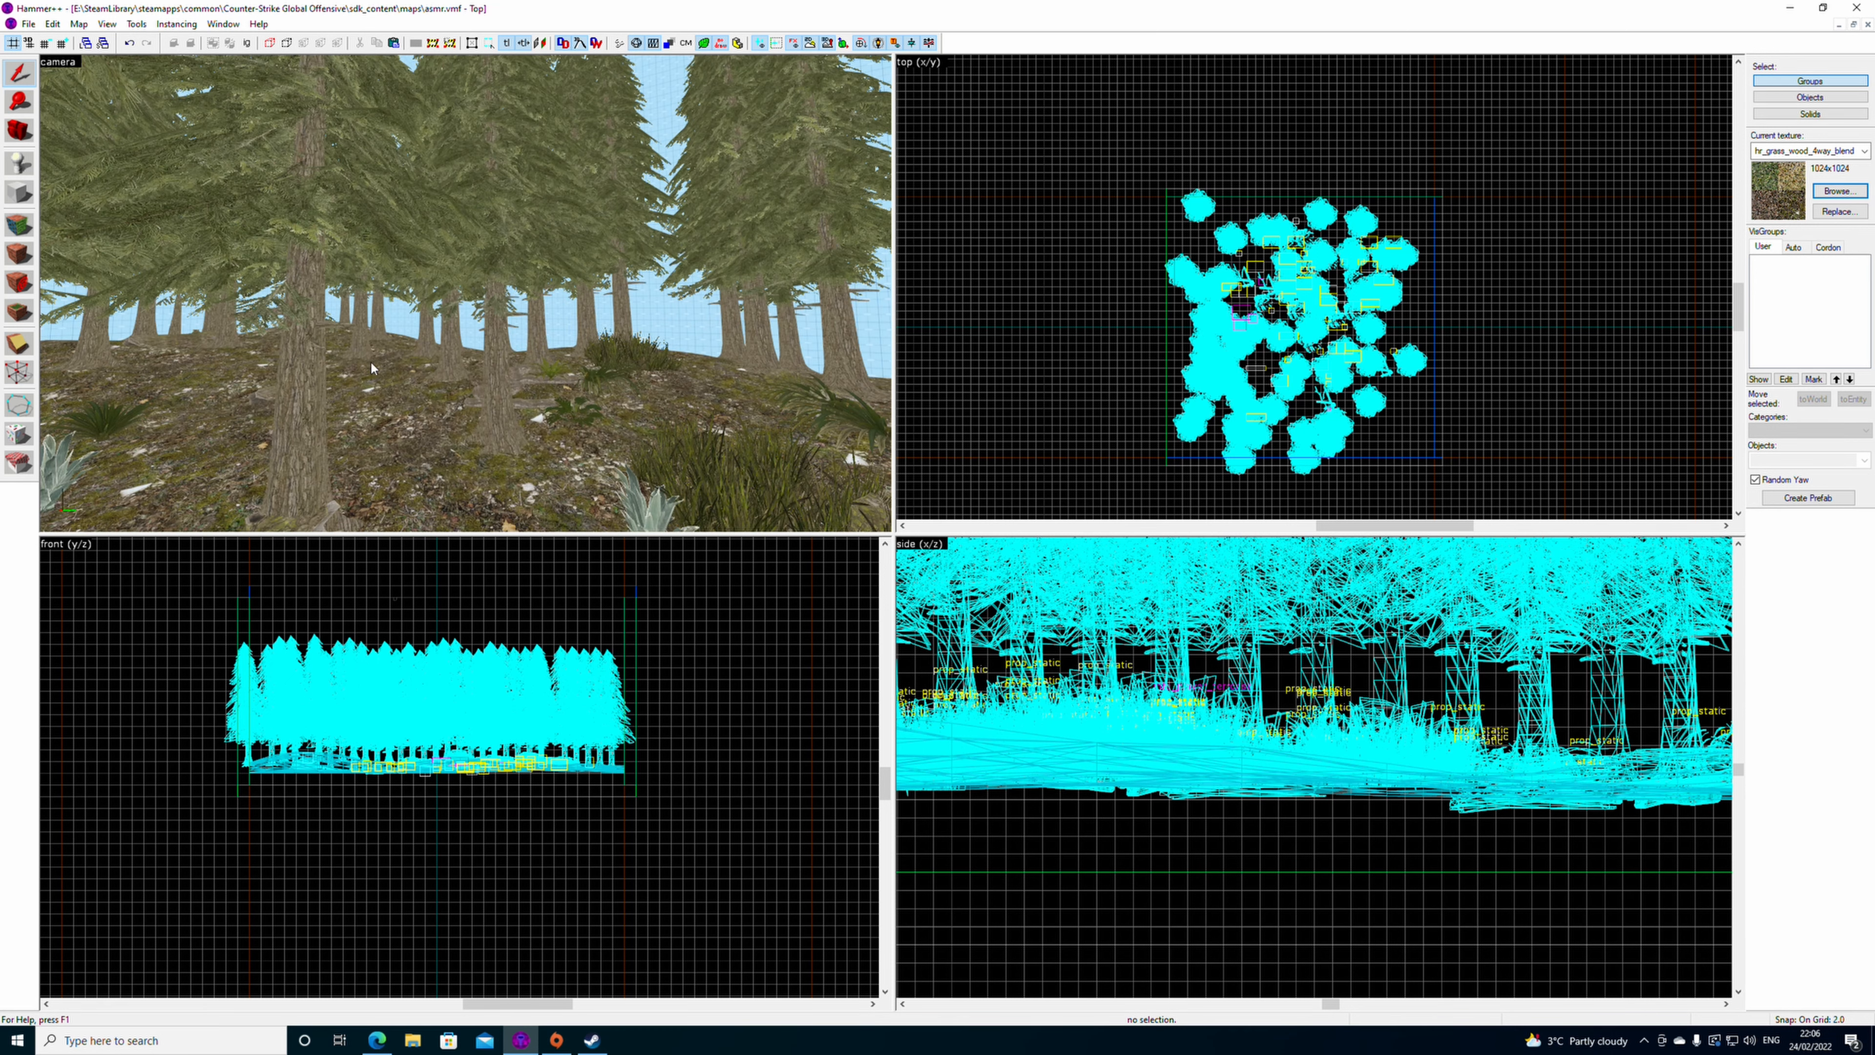
left_click(20, 432)
left_click(116, 68)
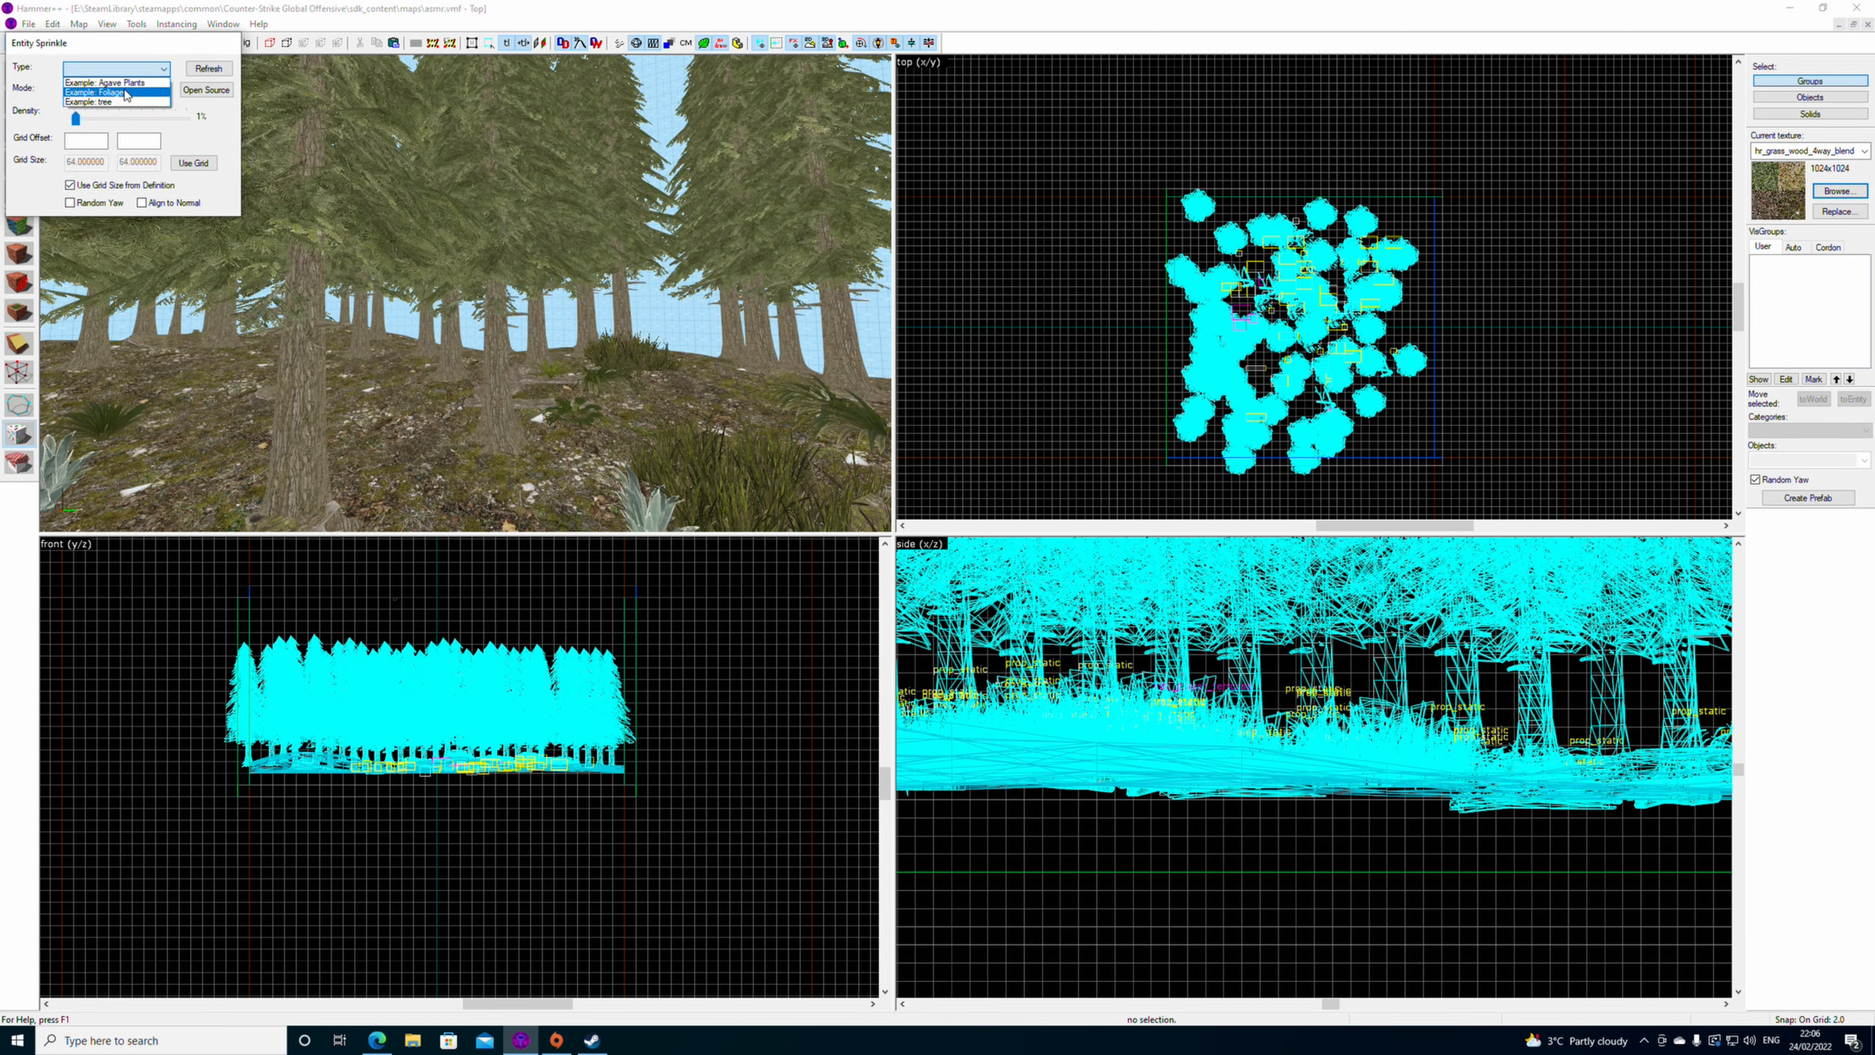
left_click(129, 96)
mouse_move(318, 355)
left_mouse_down()
mouse_move(413, 344)
mouse_move(496, 366)
left_mouse_up()
key("w")
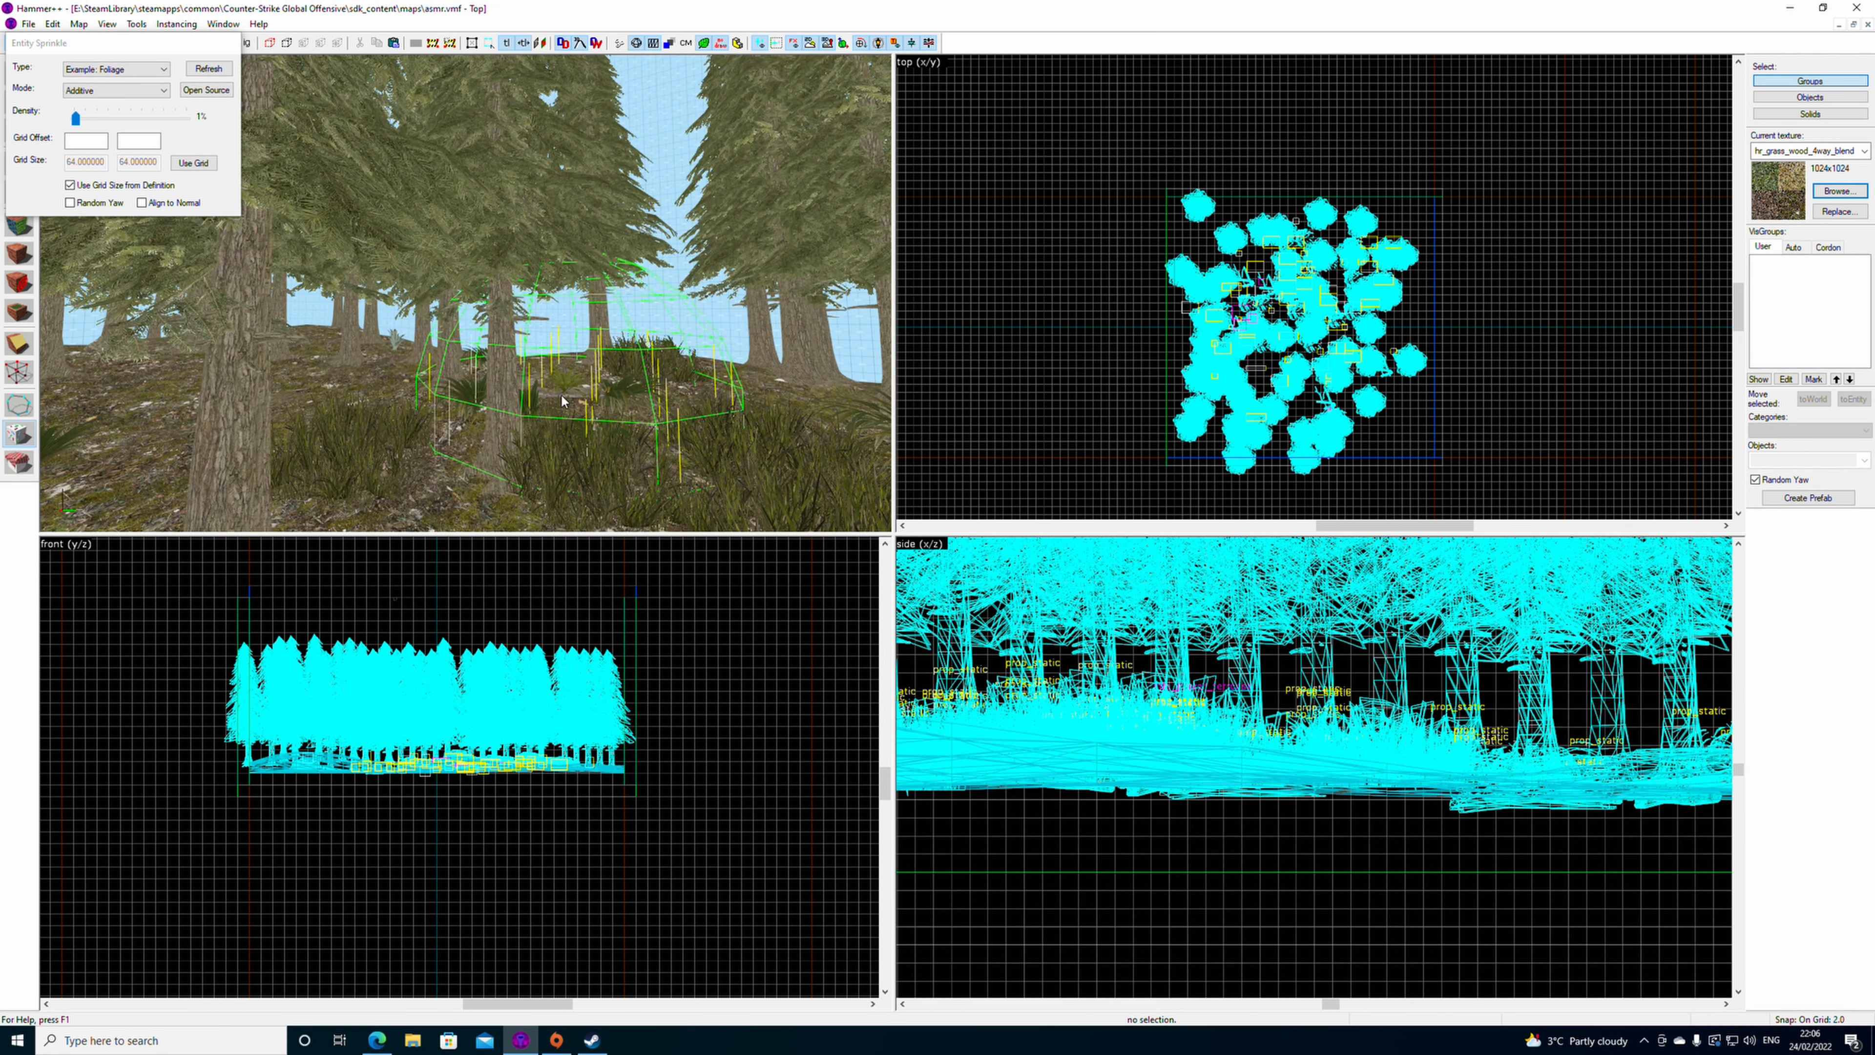
- Sprinkle more Example: Foliage props at 1% density over the bare ground among the agave plants and tree trunks, then leave Entity Sprinkle
key("w")
key("z")
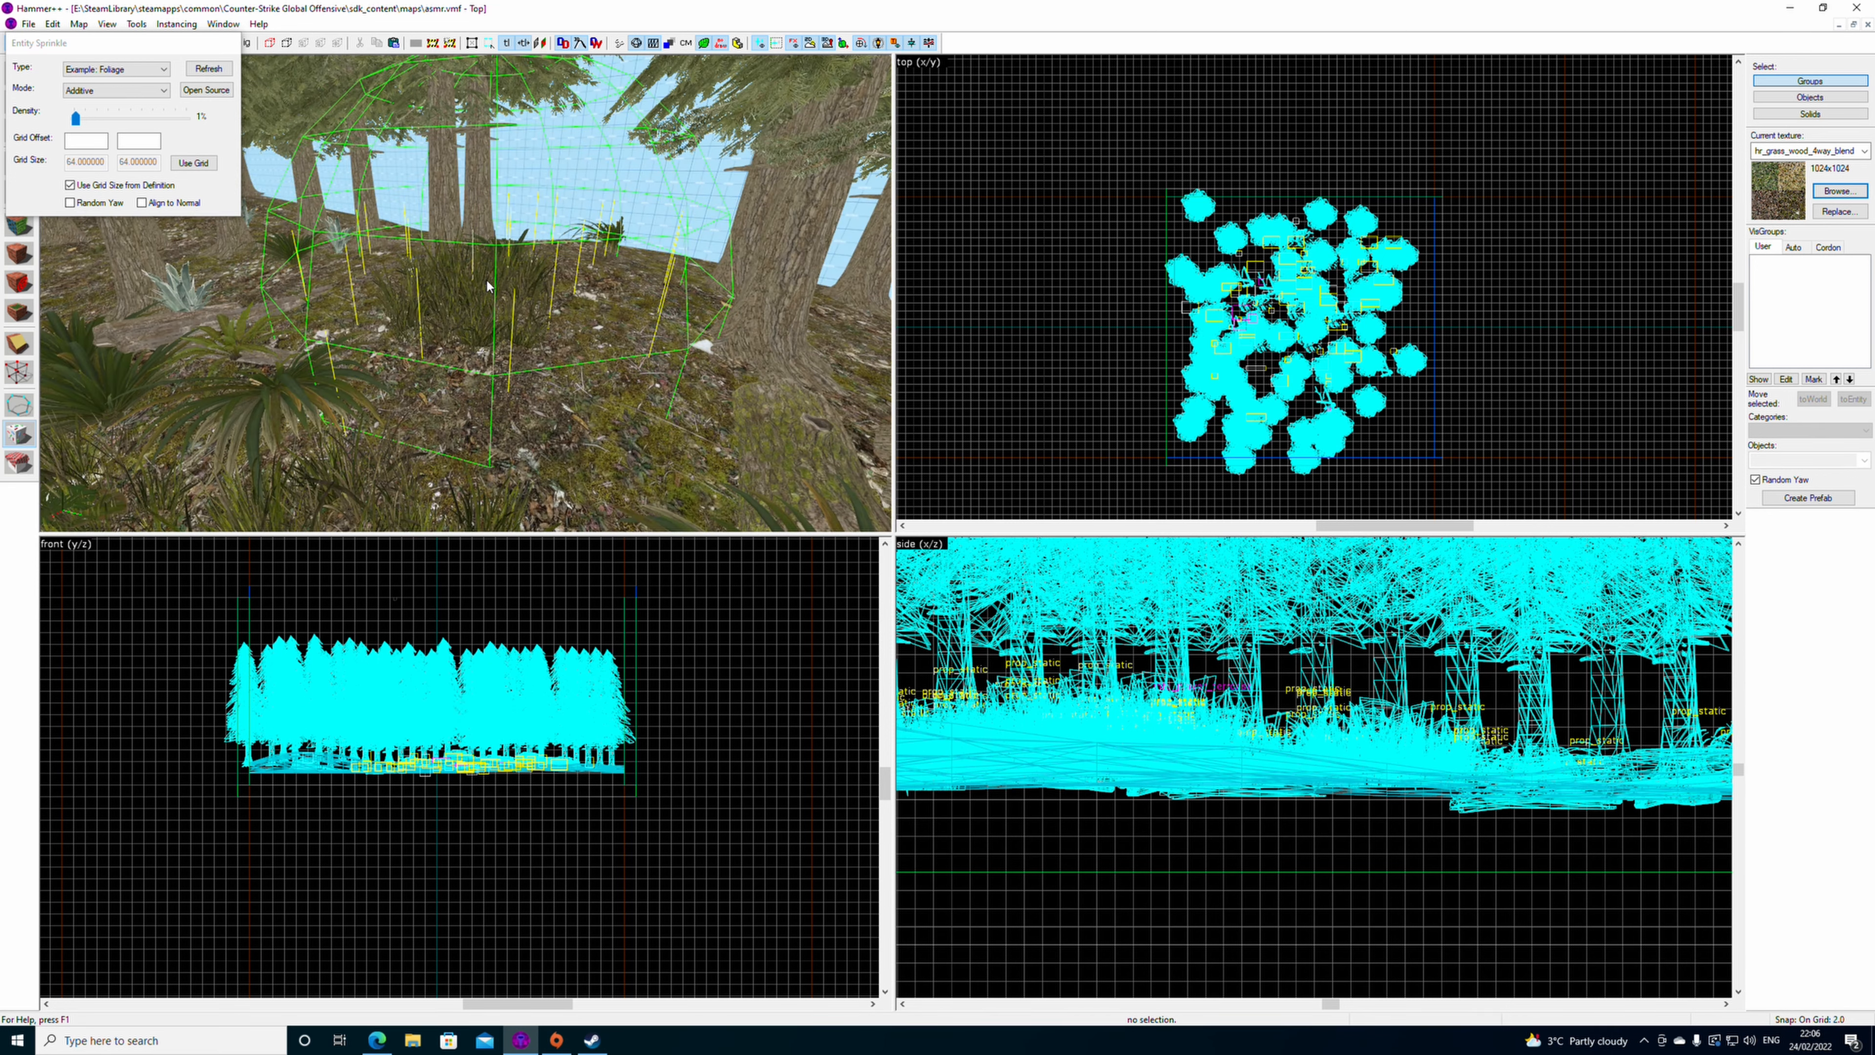
key("z")
key("w")
key("z")
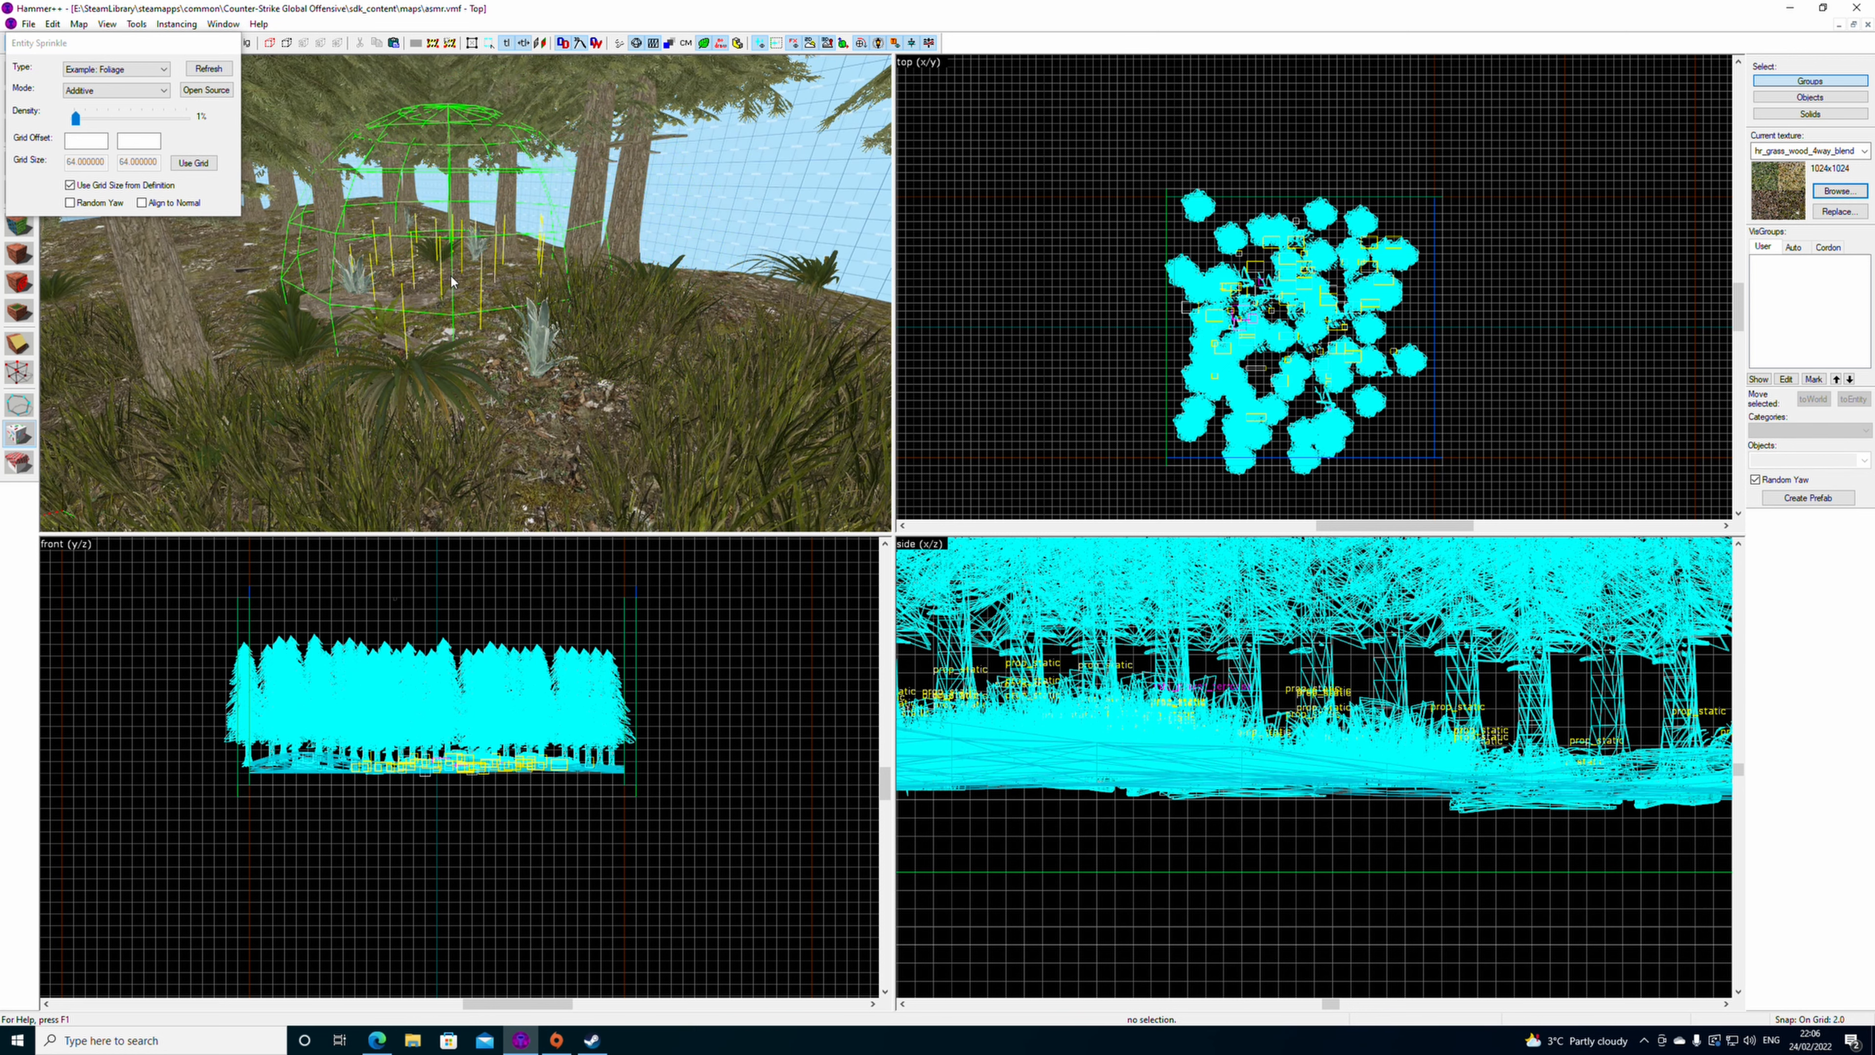
key("w")
key("s")
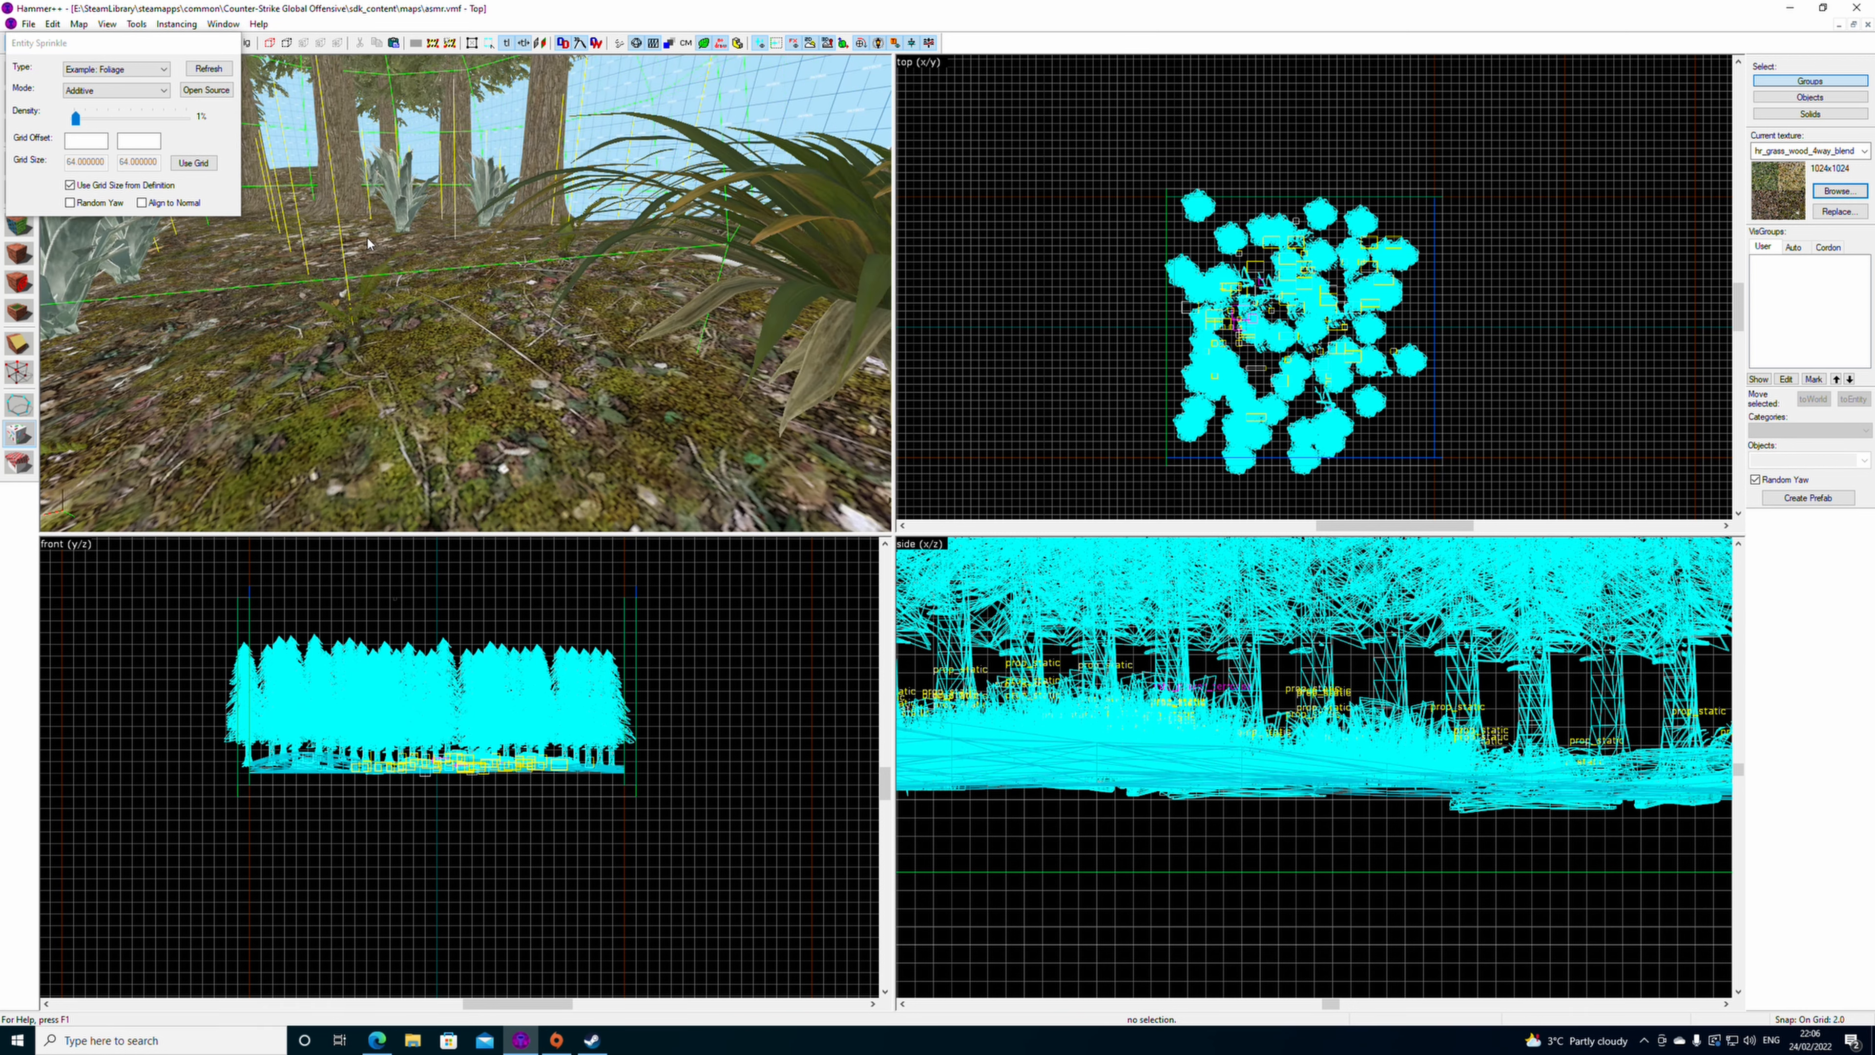
left_click(369, 281)
key("z")
key("w")
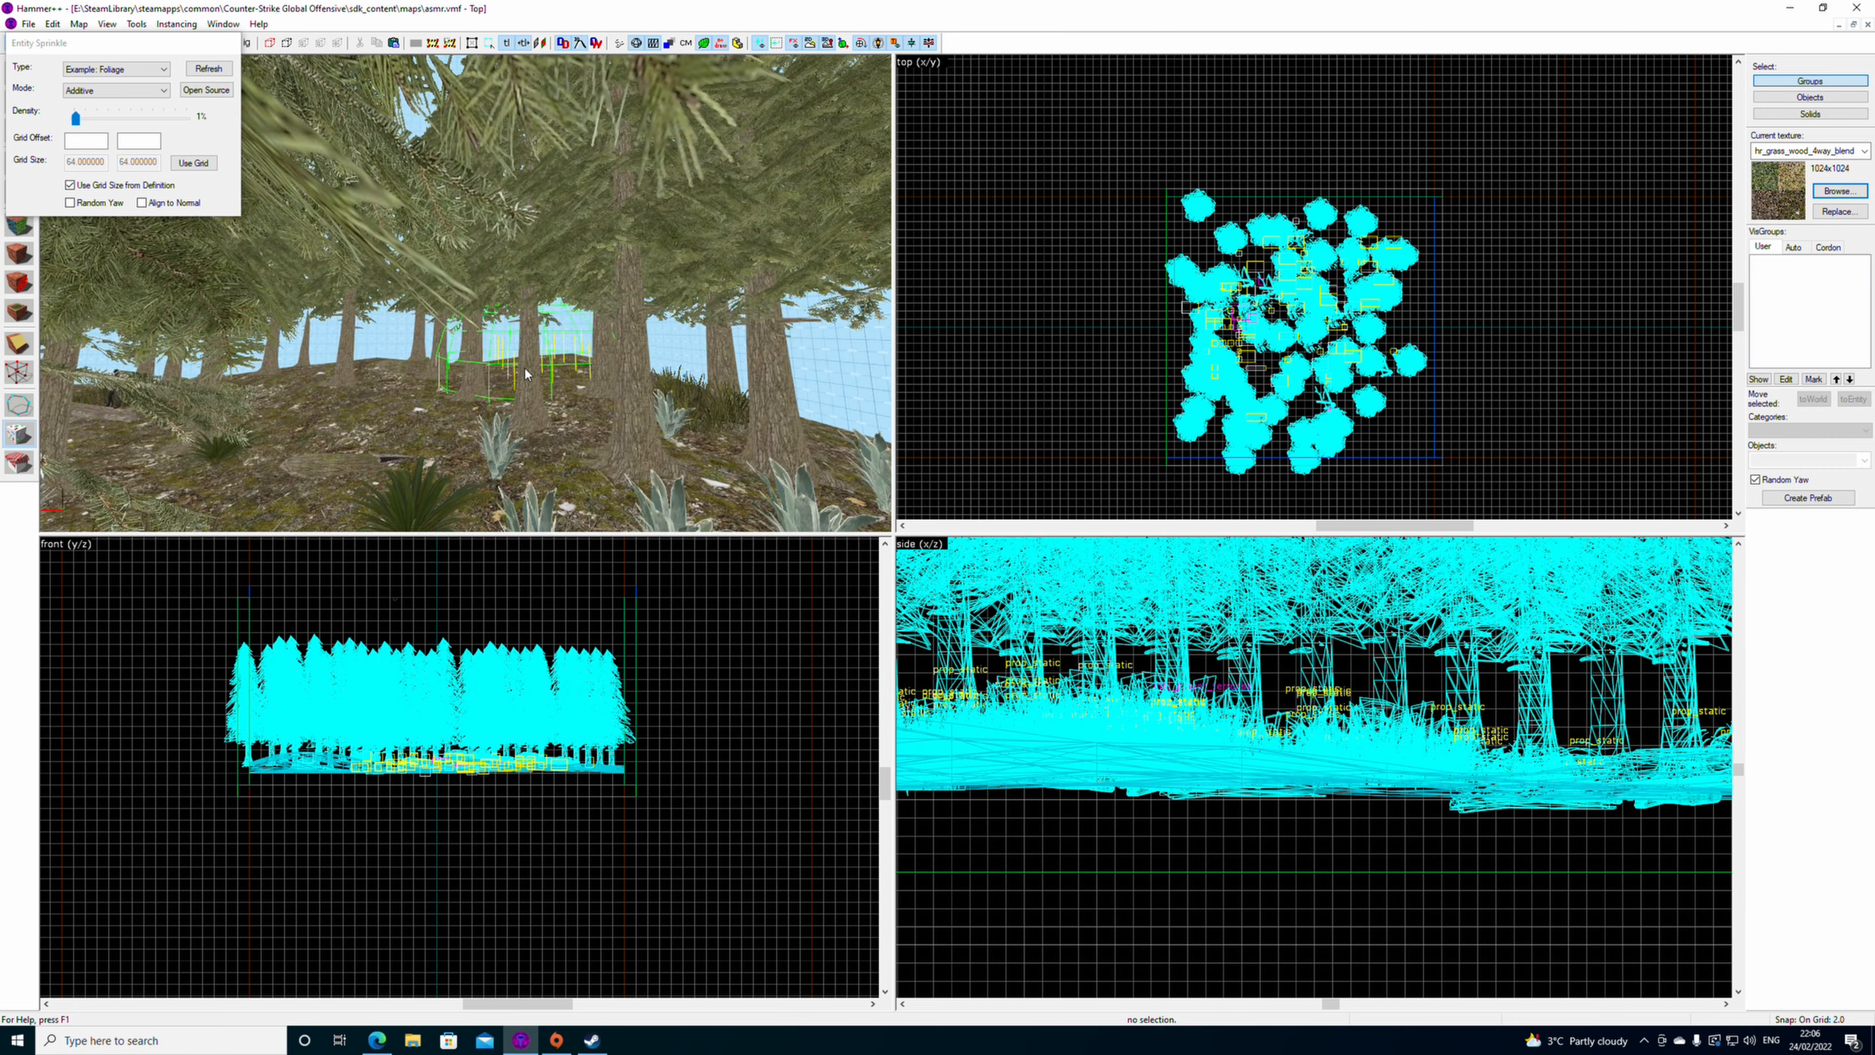
key("z")
scroll(602, 306, "down", 3)
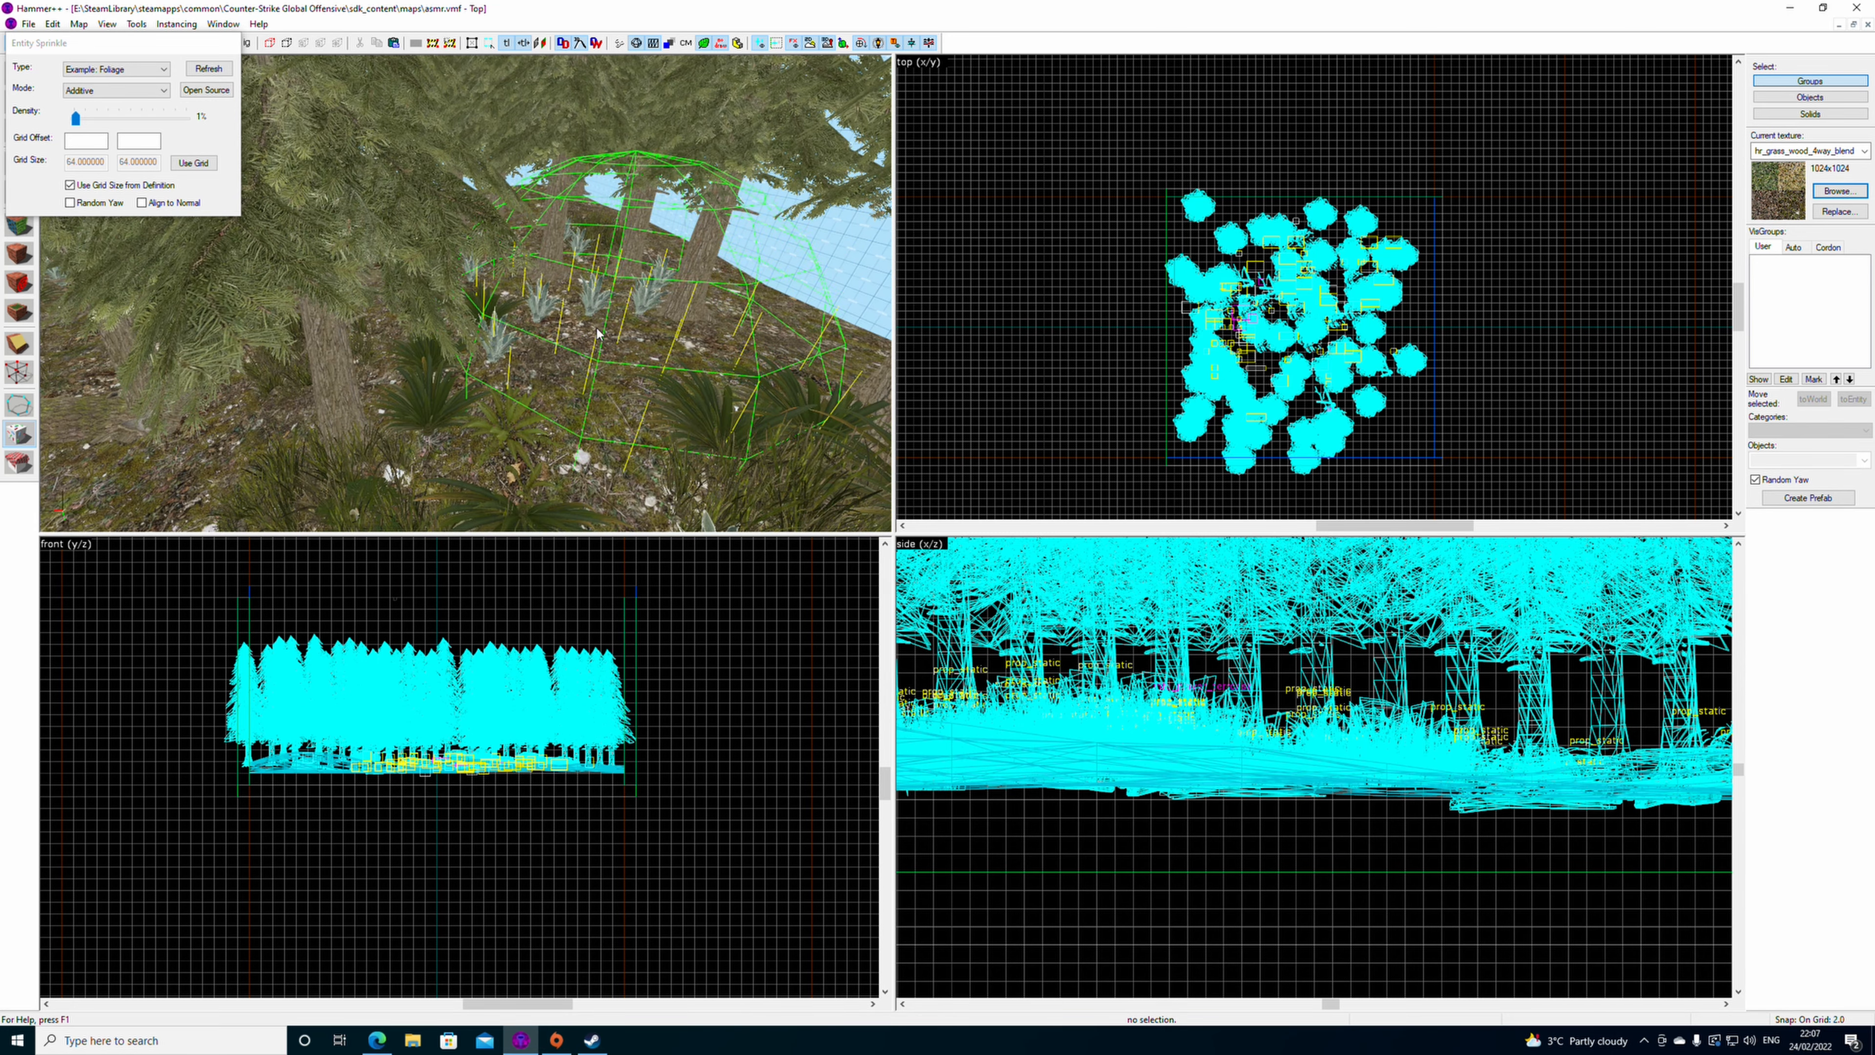
scroll(608, 326, "up", 3)
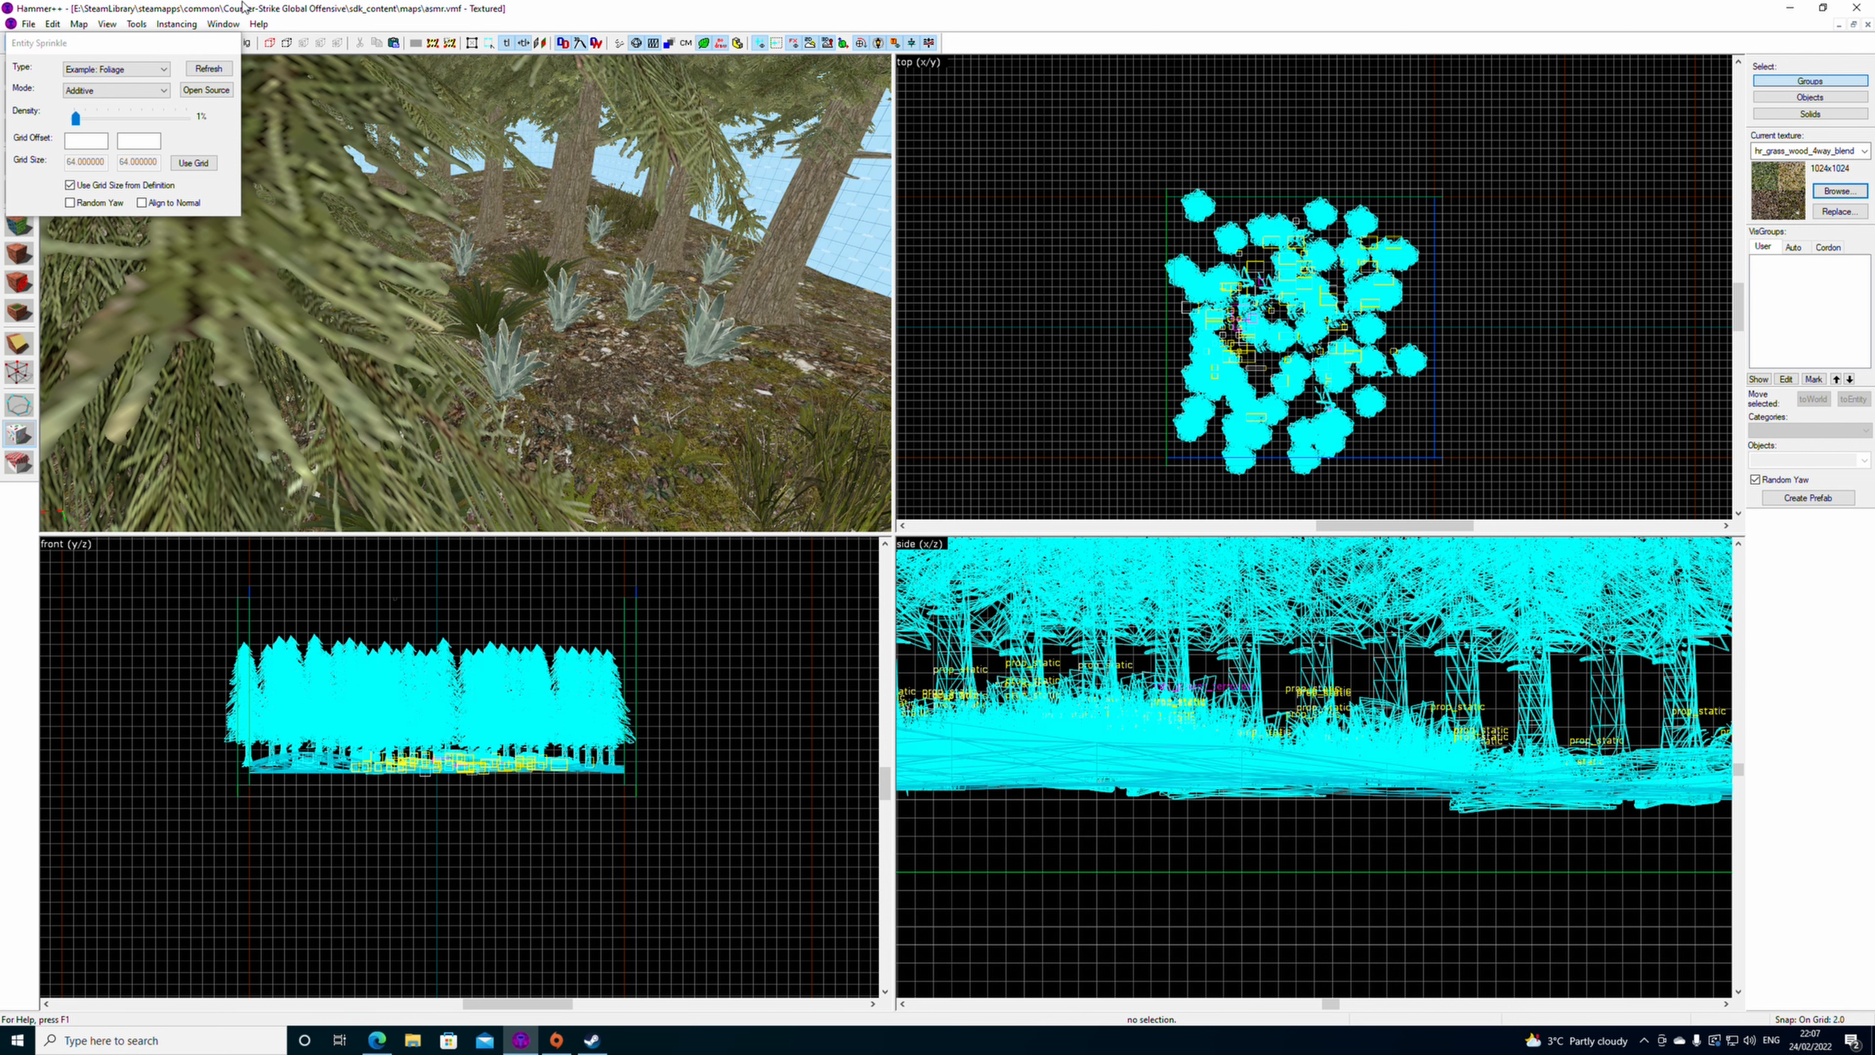
left_click(19, 342)
- Switch to File Explorer, open the foliage sprinkle definition file in Notepad and go to its agave plant entry
left_click(412, 1040)
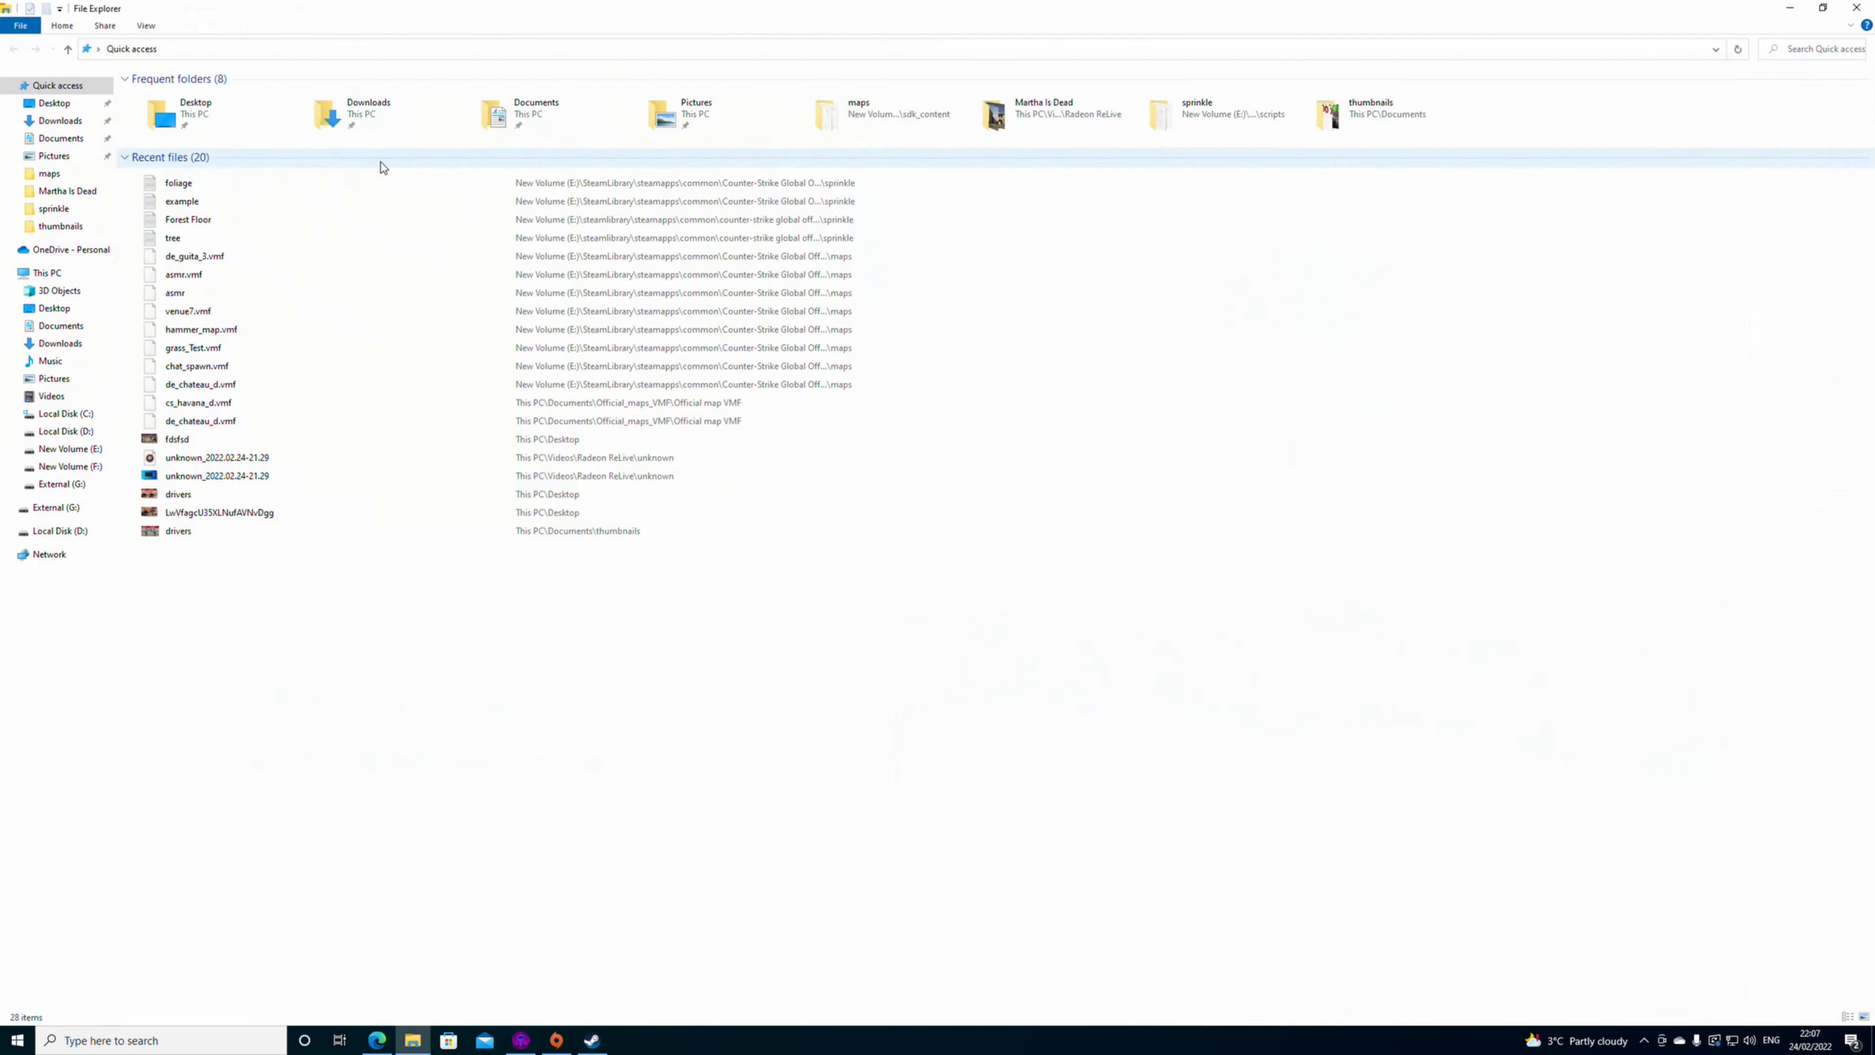
left_click(223, 203)
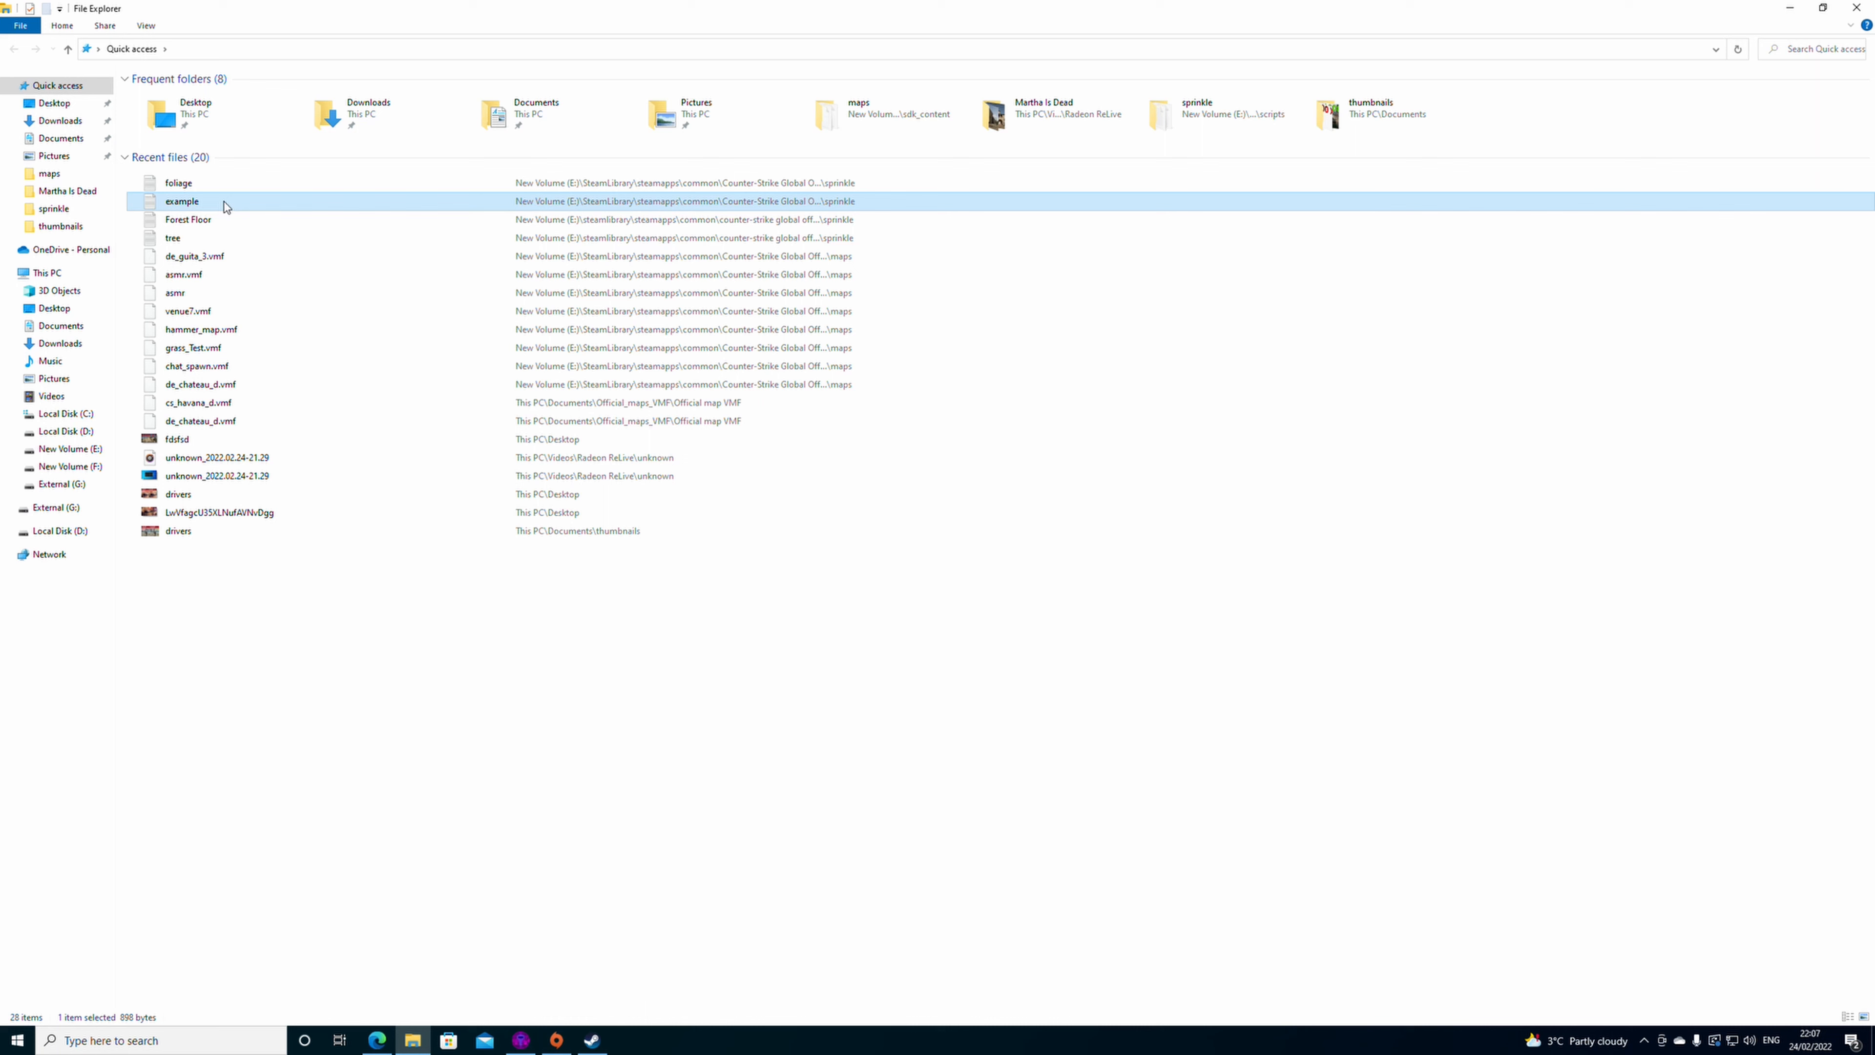
double_click(218, 186)
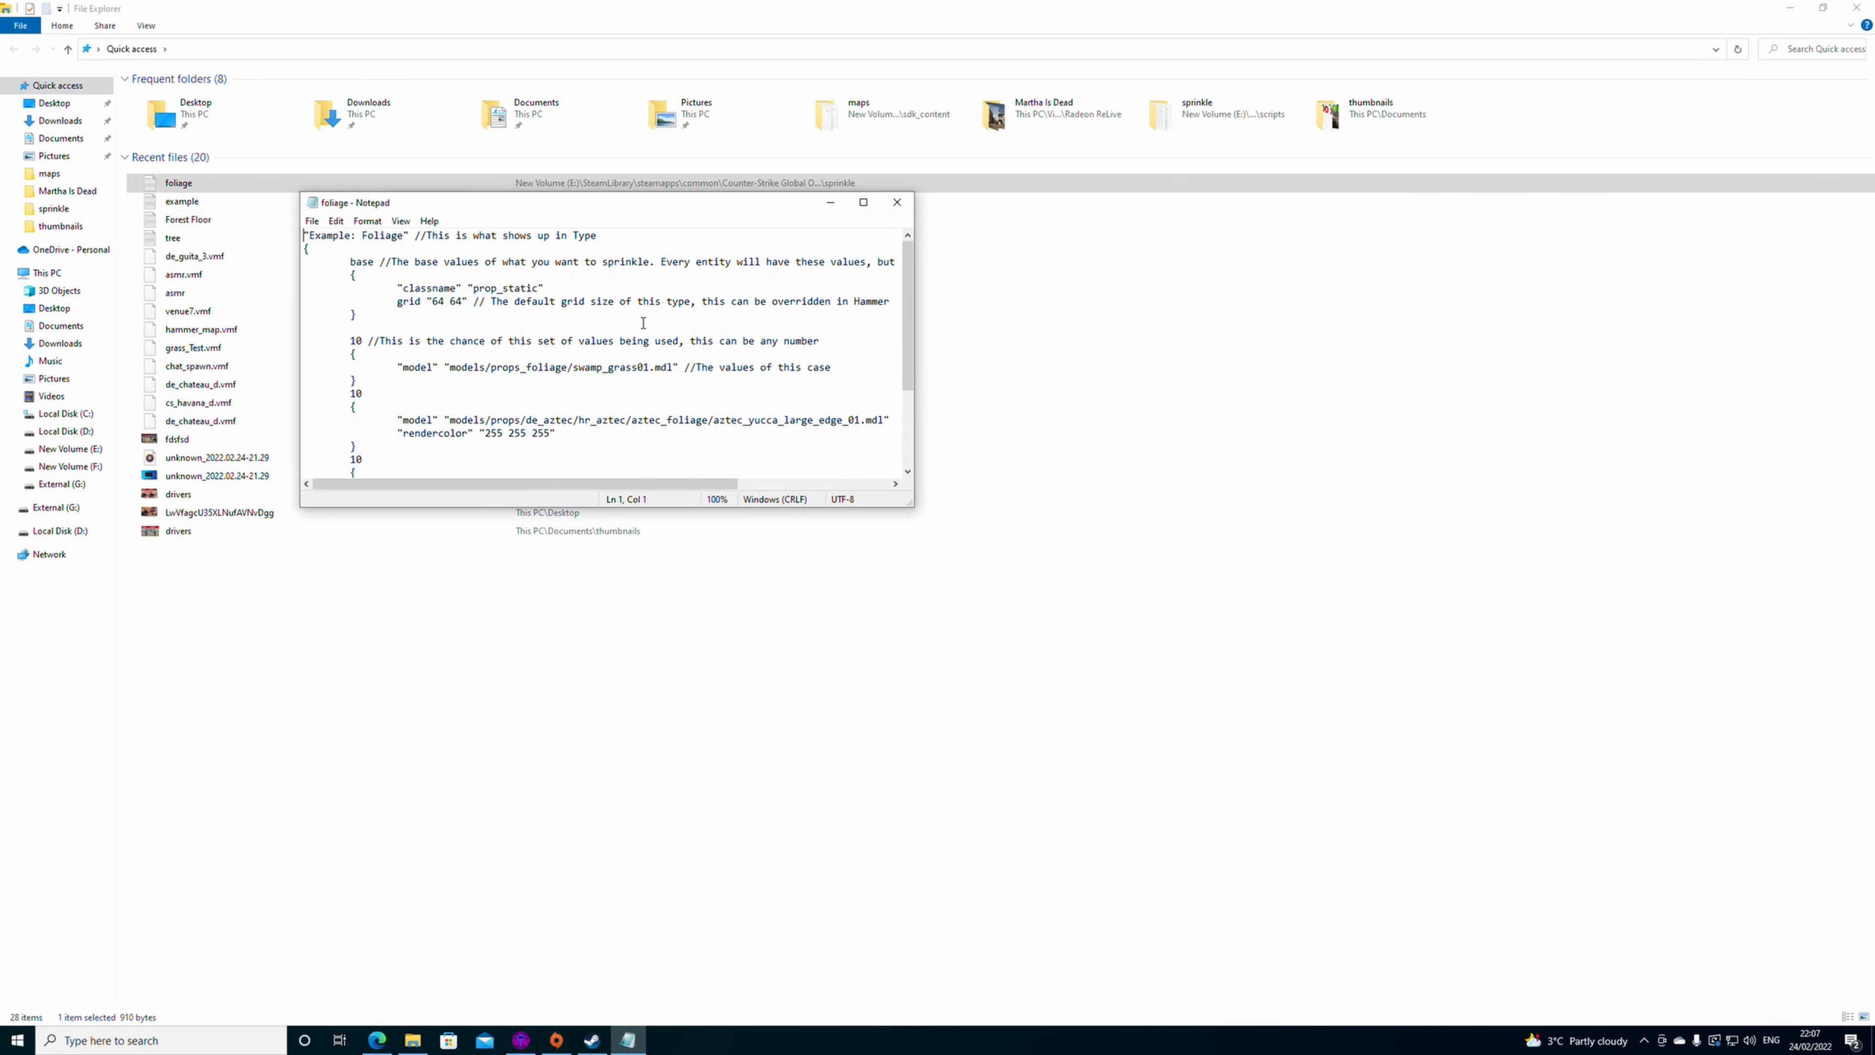
scroll(666, 394, "down", 1)
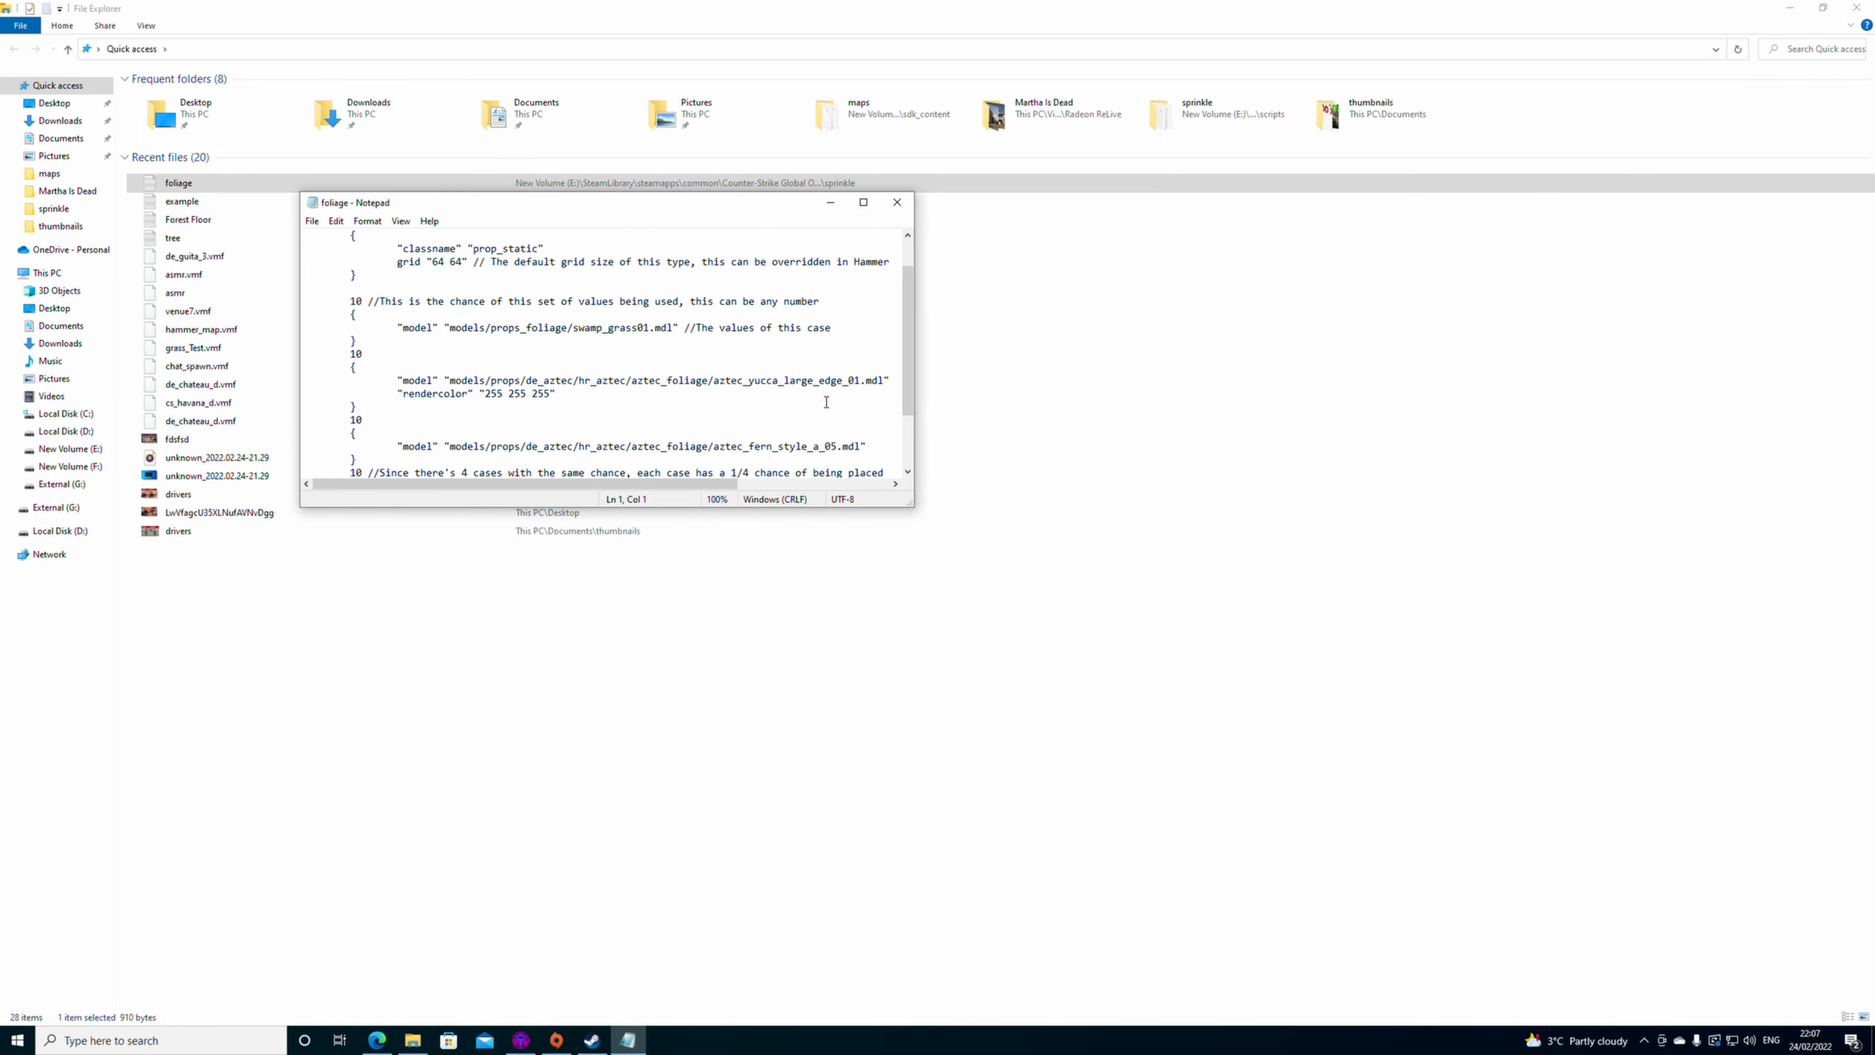
scroll(819, 401, "down", 1)
scroll(811, 410, "down", 1)
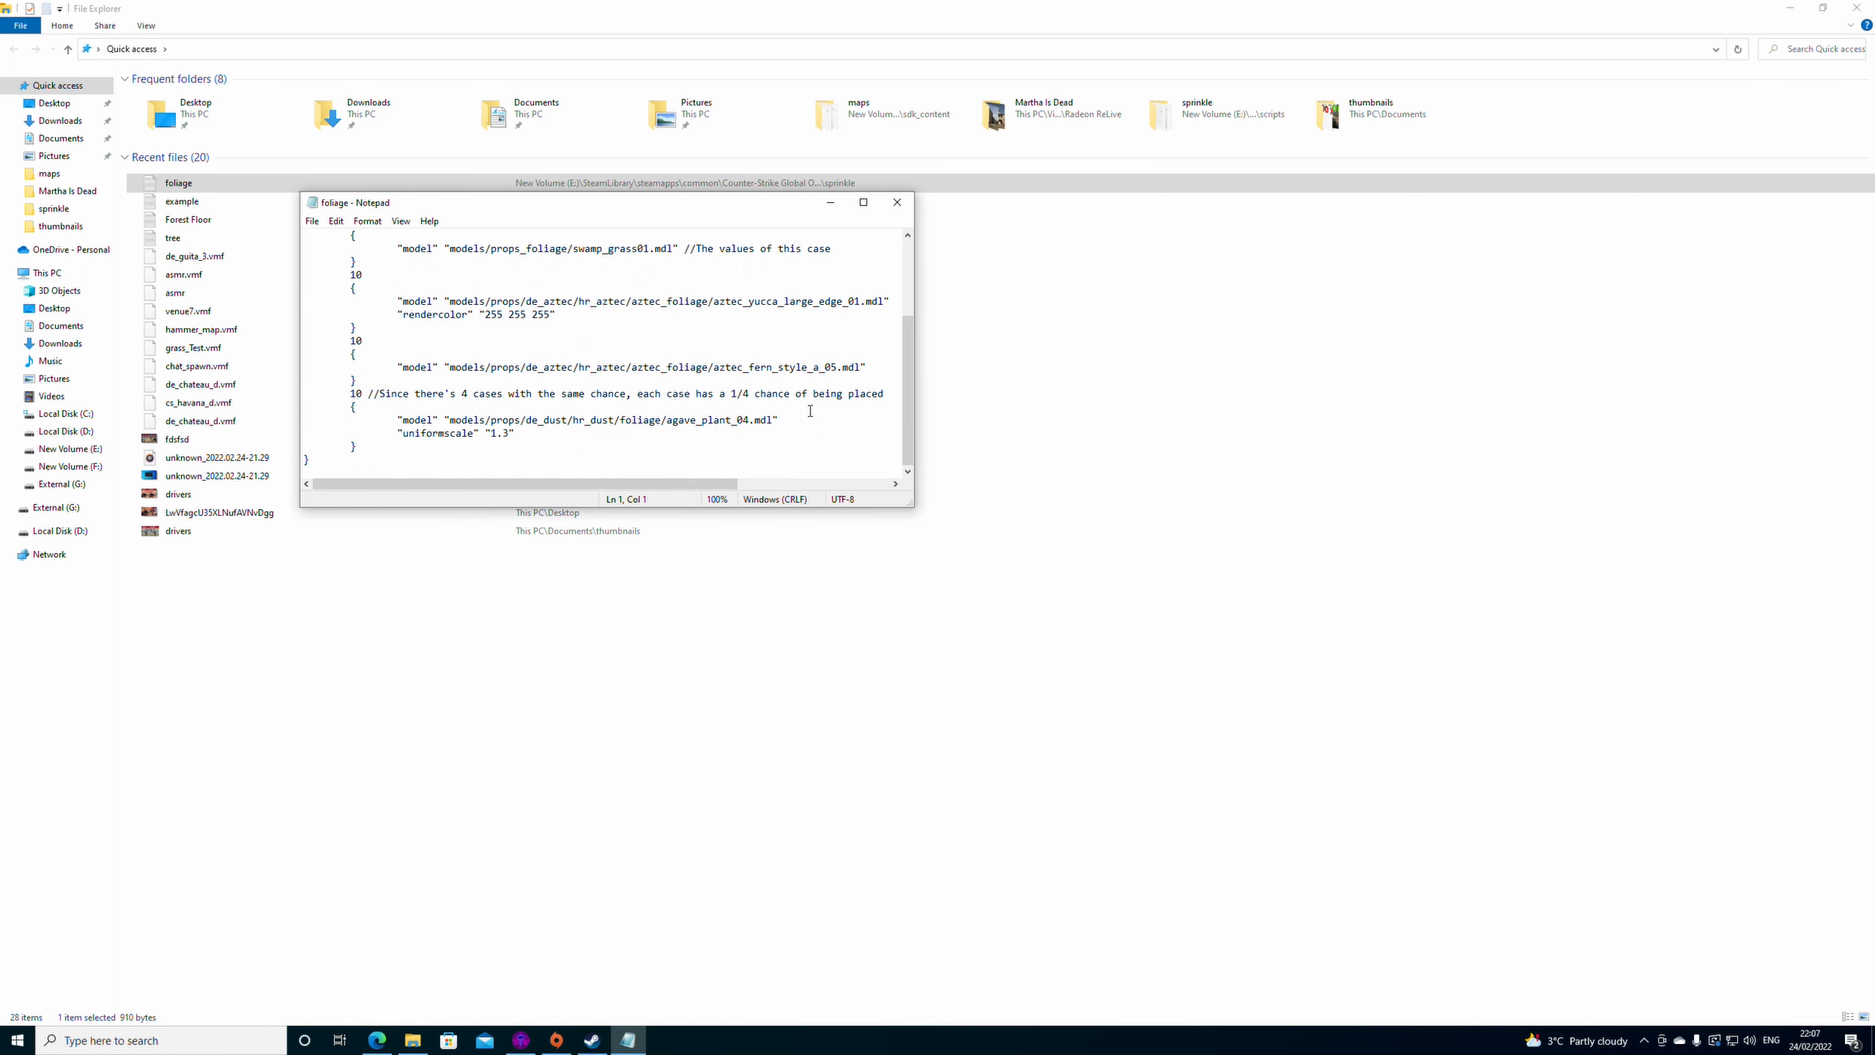
- Switch back to Hammer++ and delete the agave plants beside the leaning tree trunk in the clearing
left_click(420, 1043)
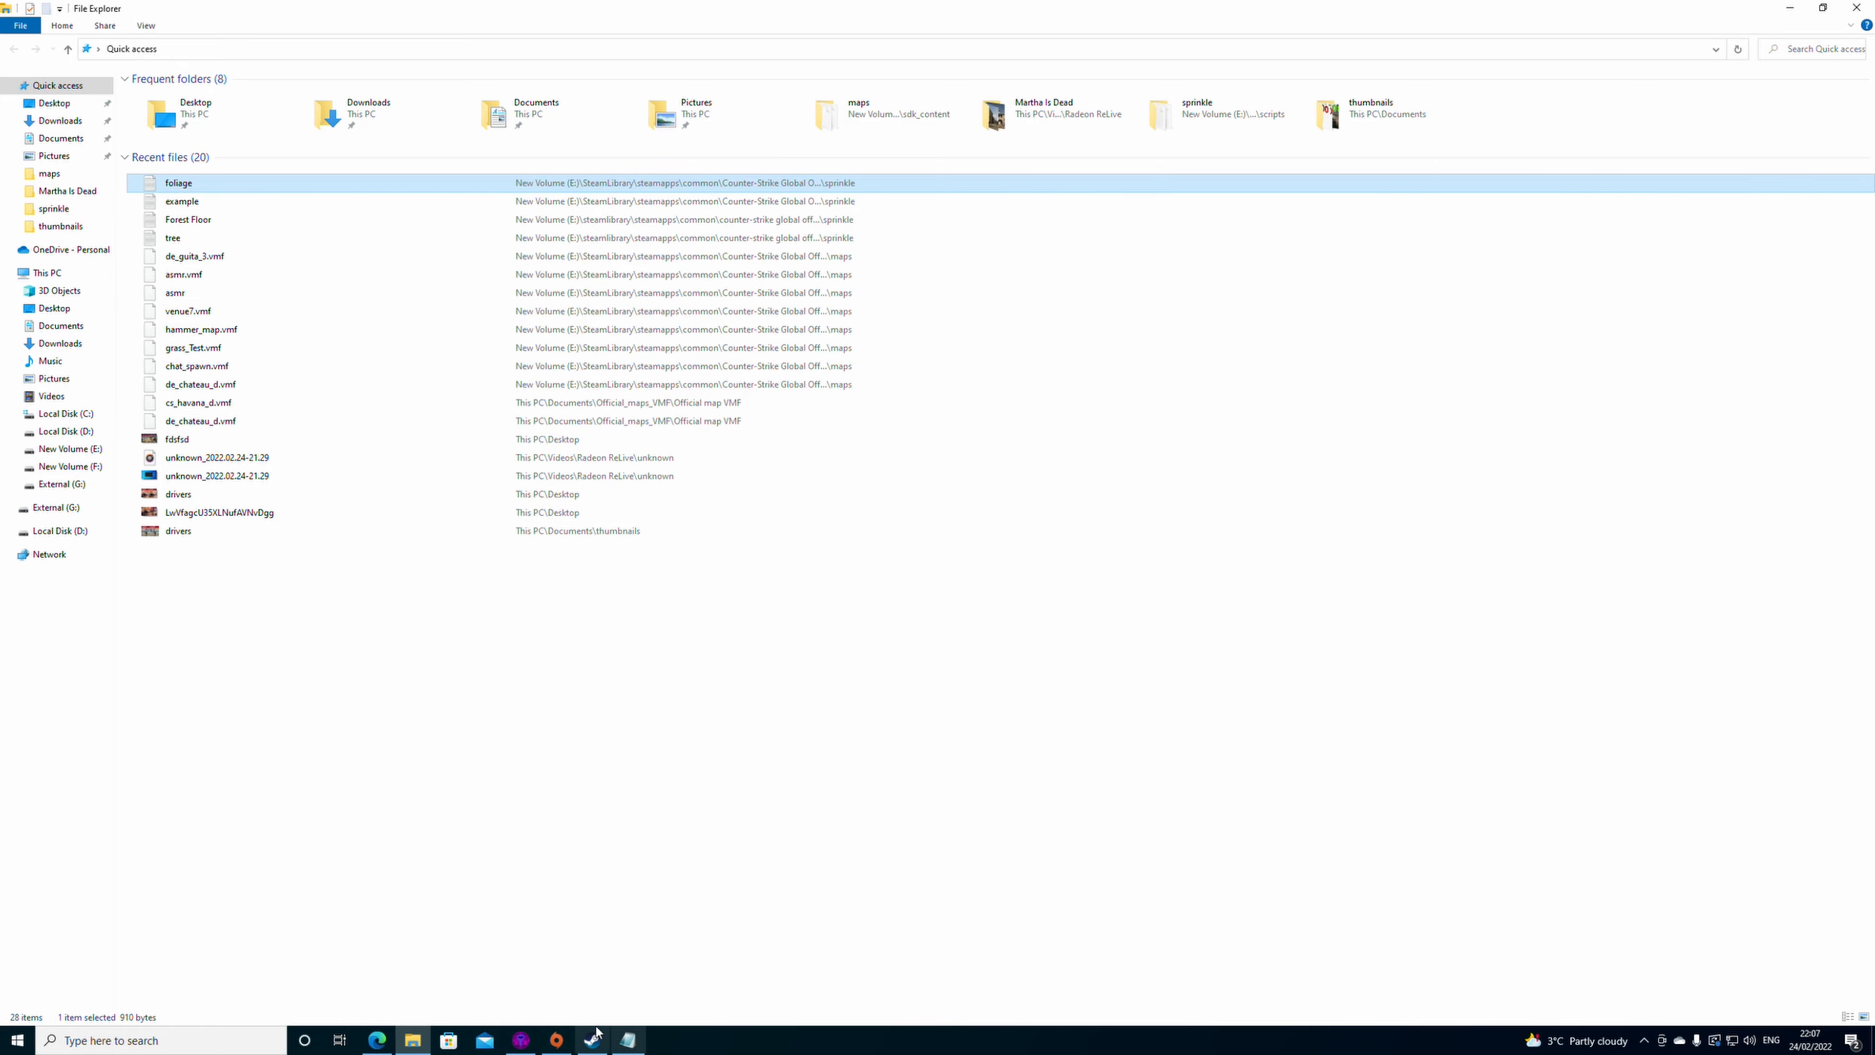
left_click(521, 1041)
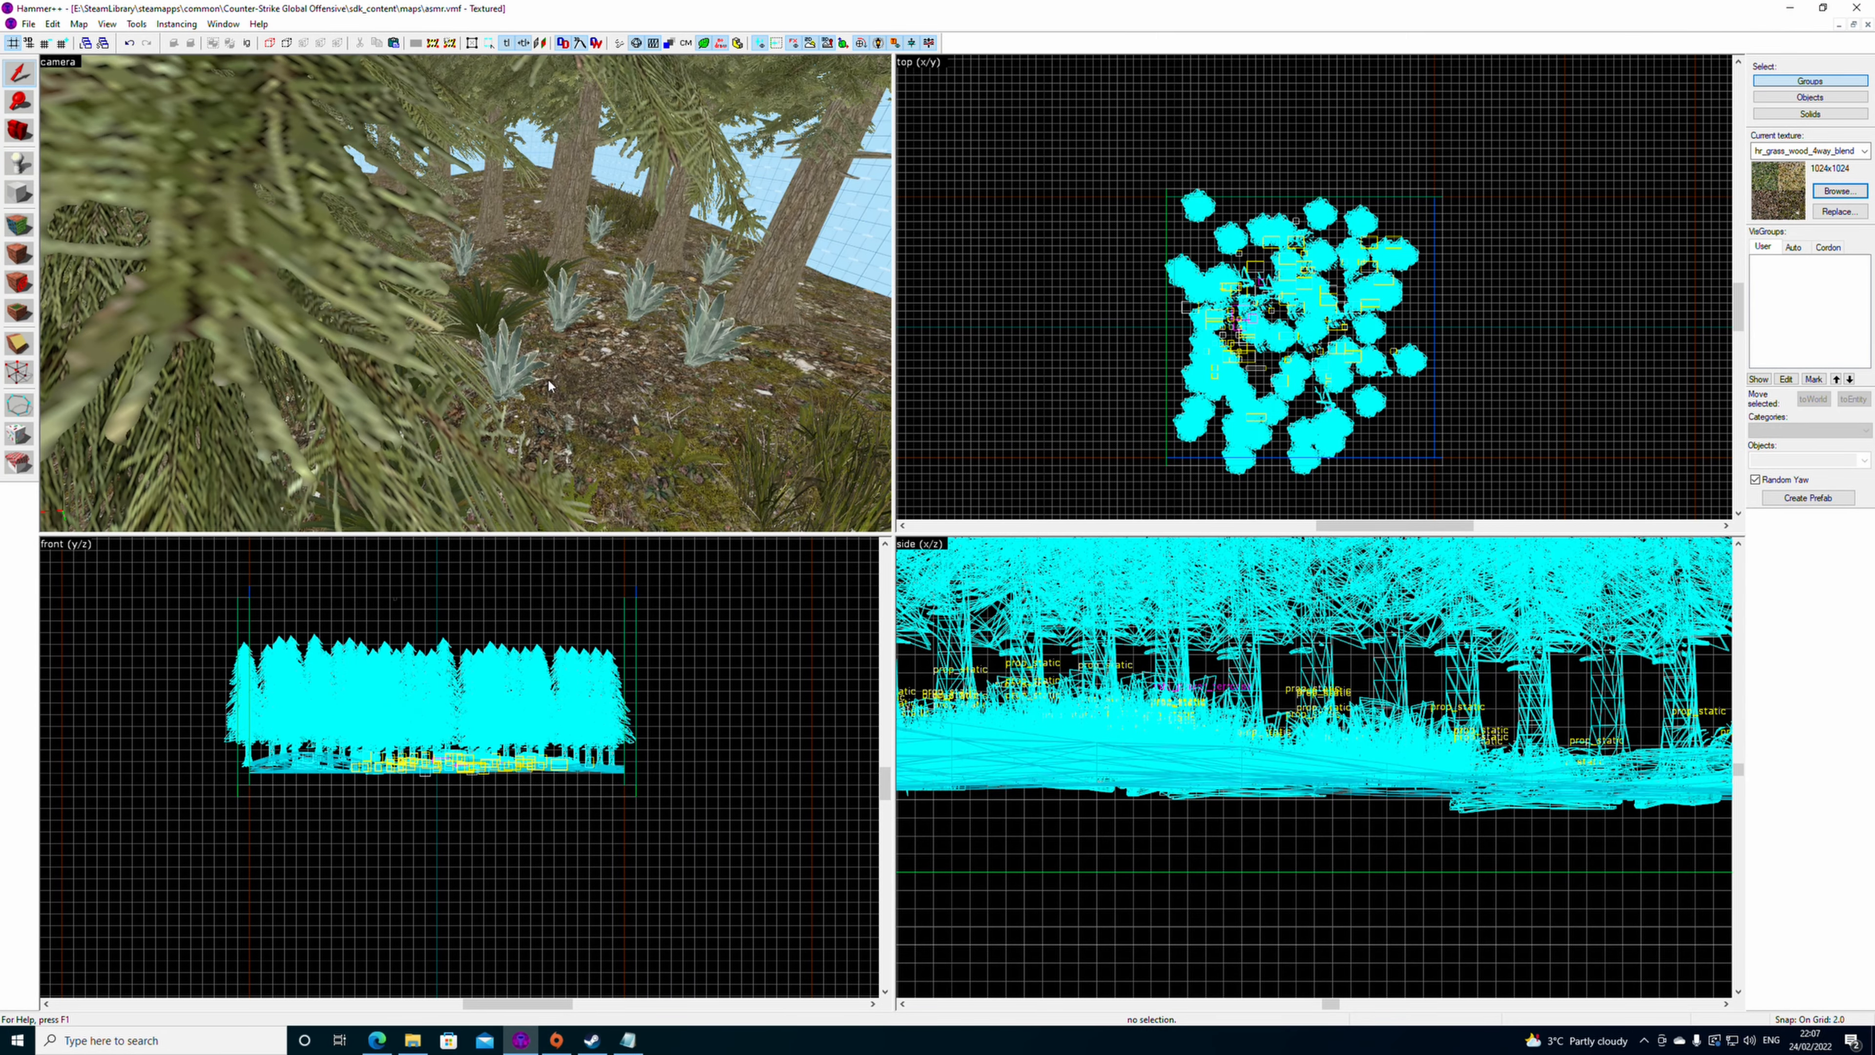
left_click(785, 299)
key("z")
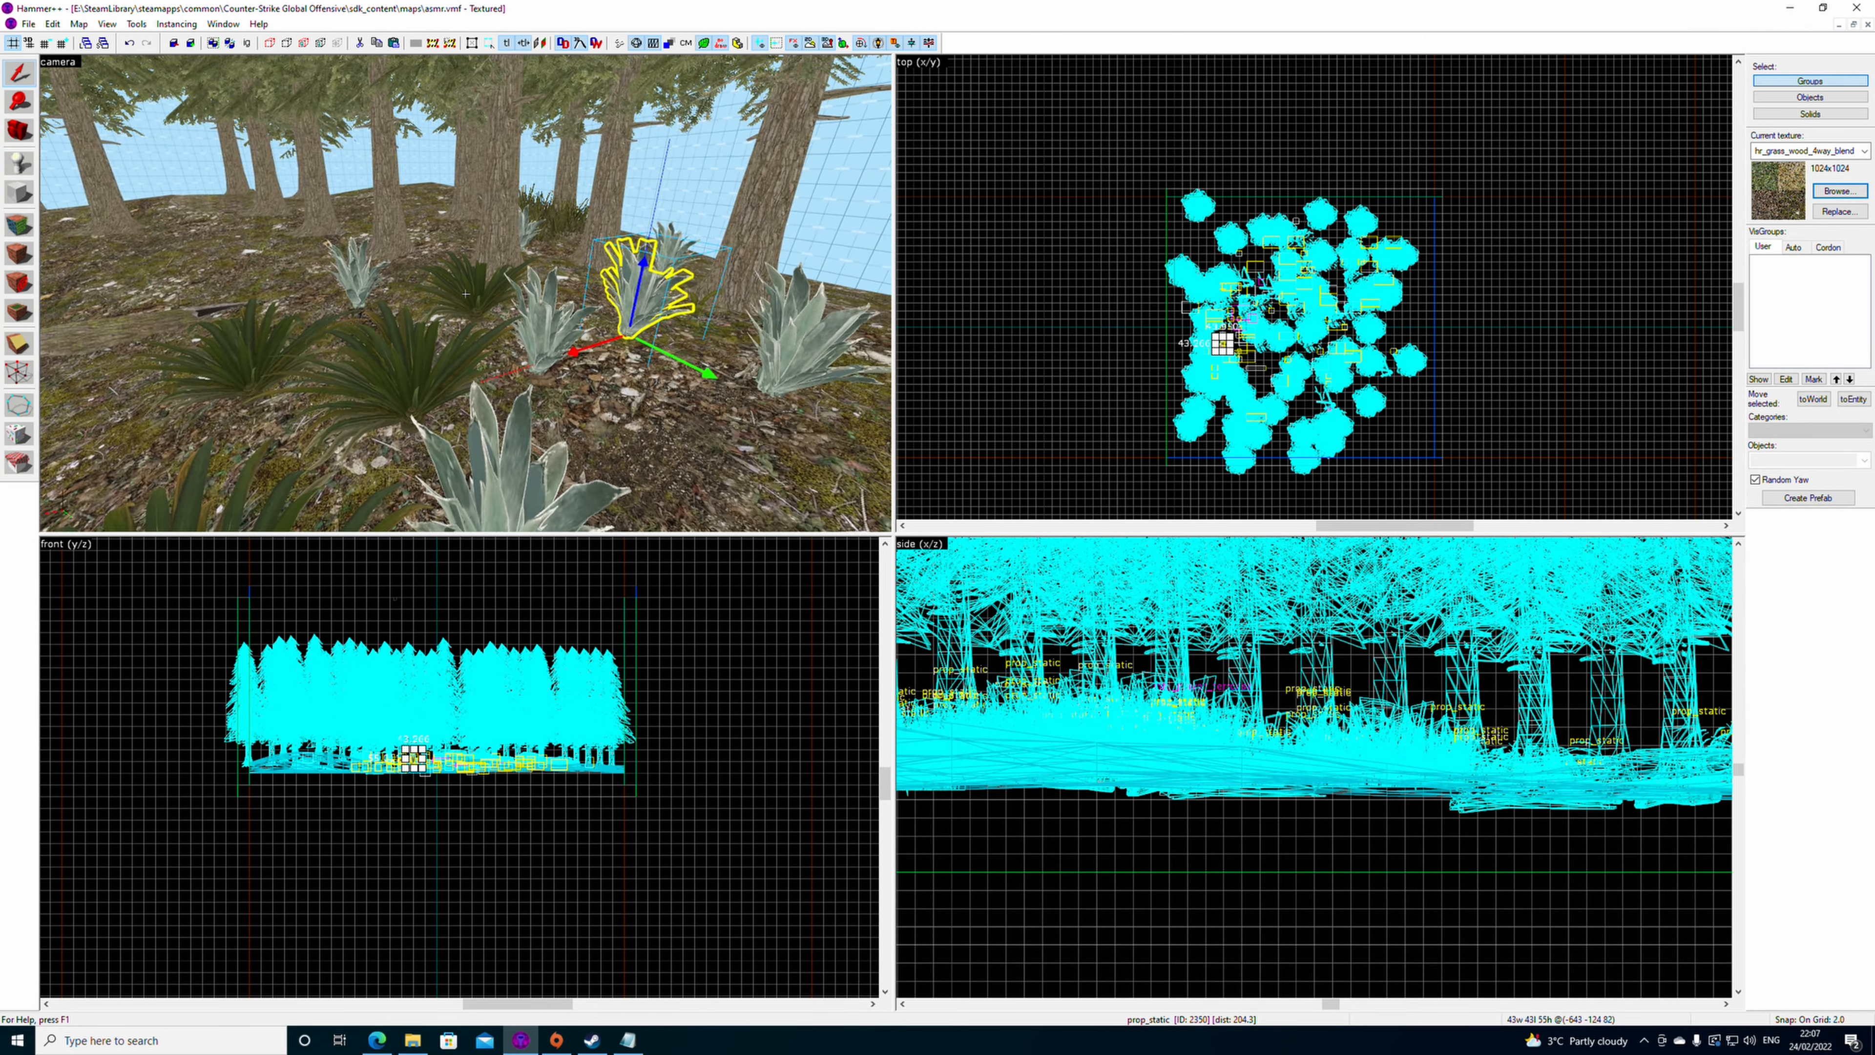
key("z")
key("Delete")
left_click(721, 329)
key("Delete")
- Delete the remaining agave plants in front of and behind the yucca clumps in the clearing
left_click(506, 329)
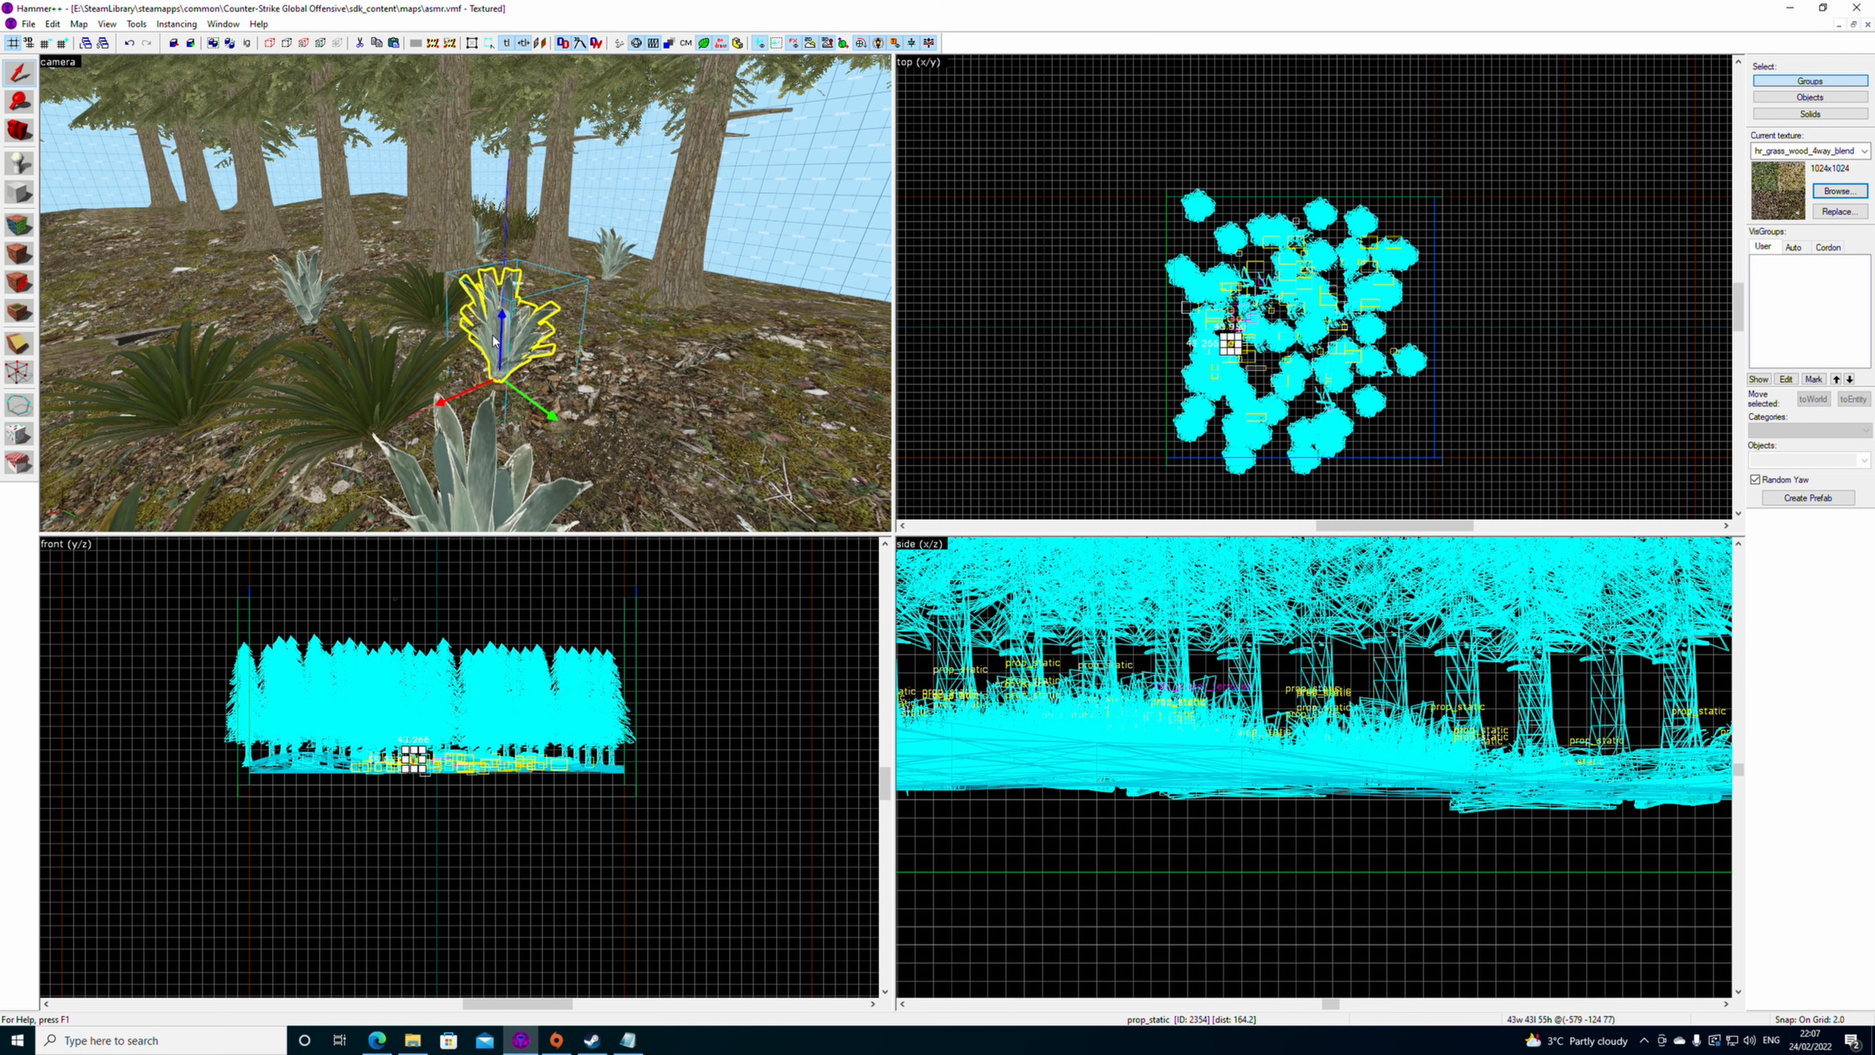
key("Delete")
left_click(614, 248)
key("Delete")
left_click(322, 294)
key("Delete")
left_click(476, 451)
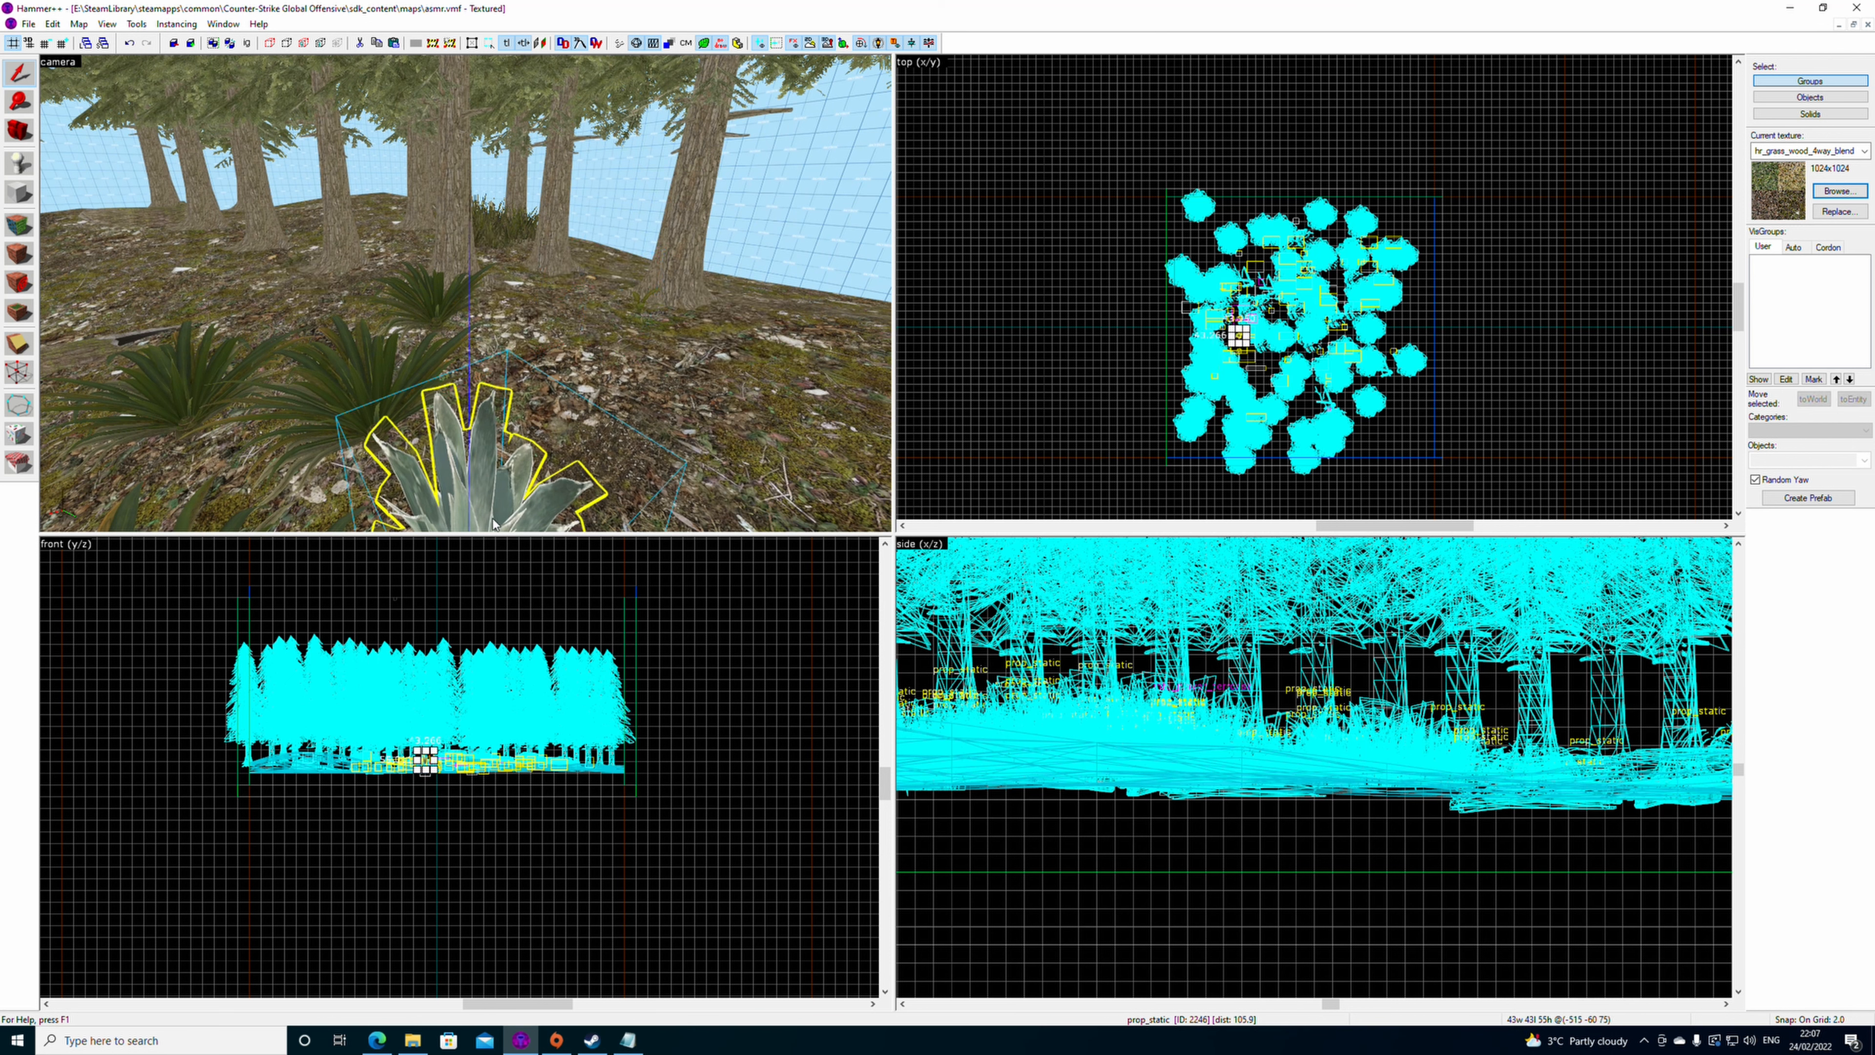
key("Delete")
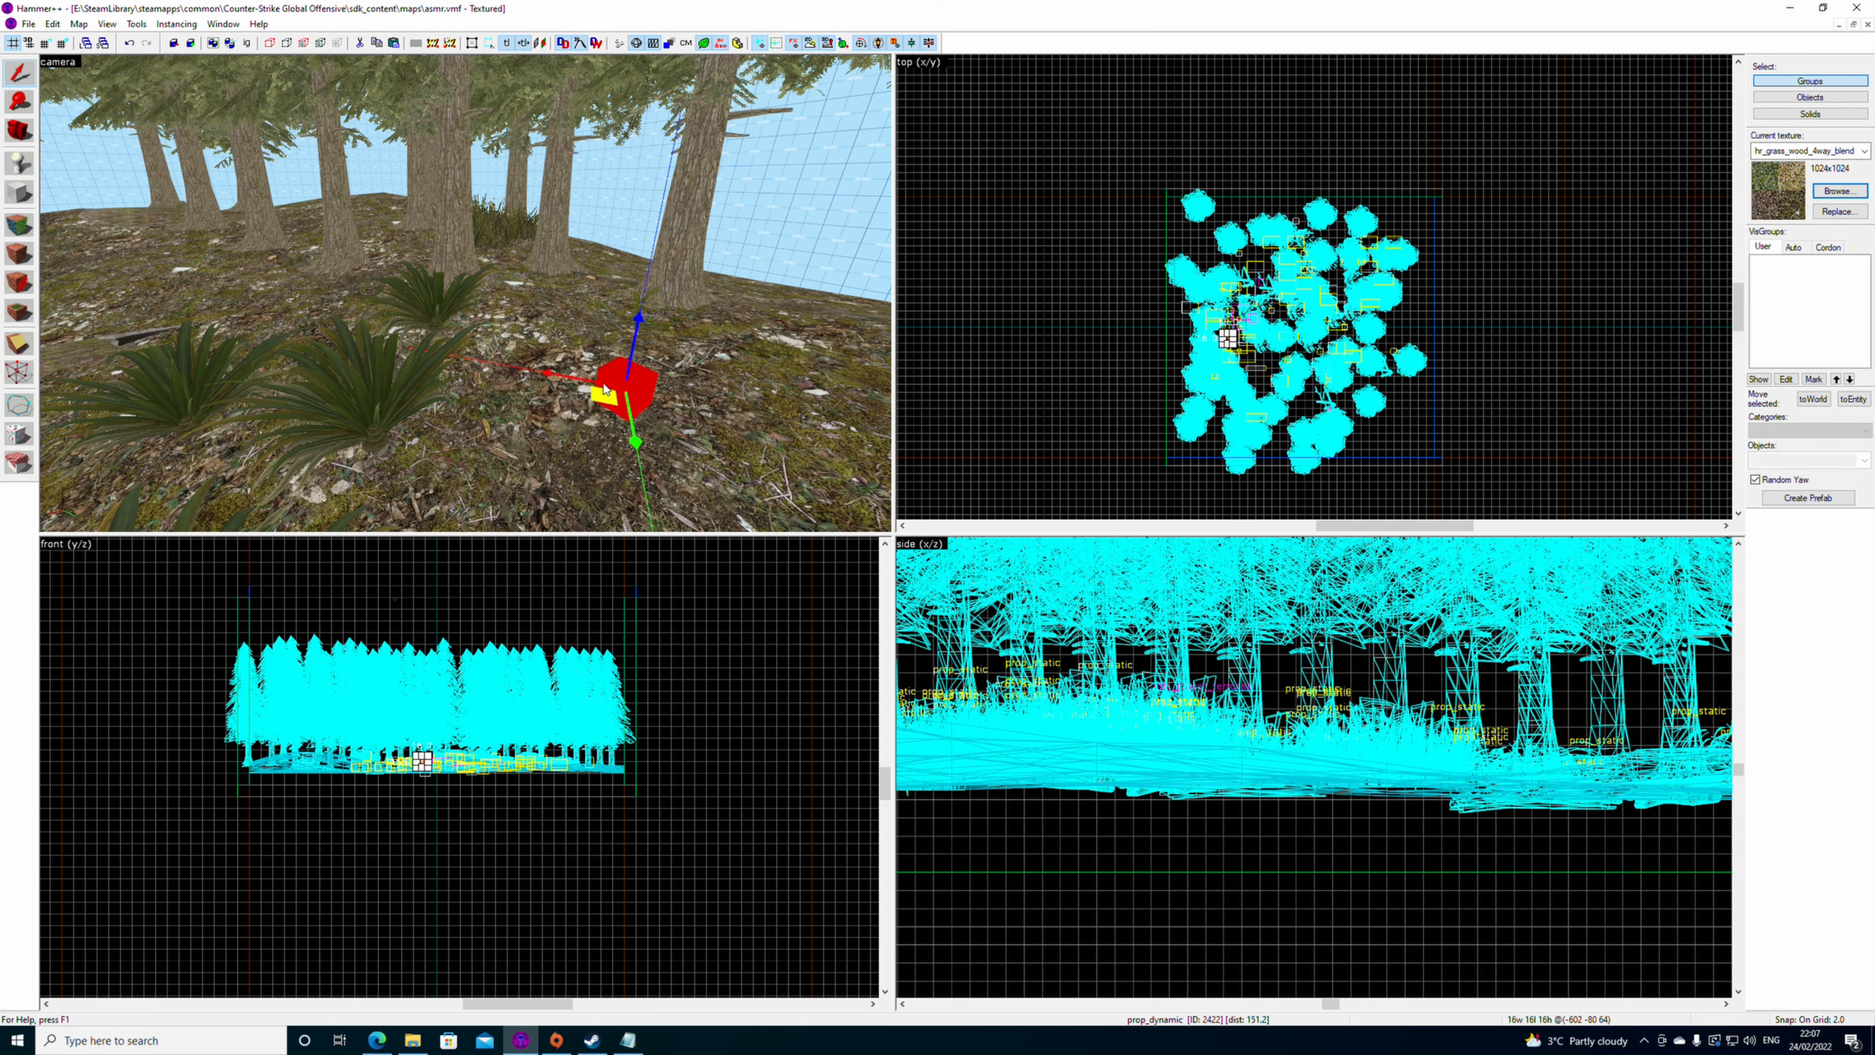
- Place a prop_dynamic on the cleared ground and choose aztec_tropical_foliage3_small_02.mdl as its world model
double_click(612, 391)
left_click(1011, 472)
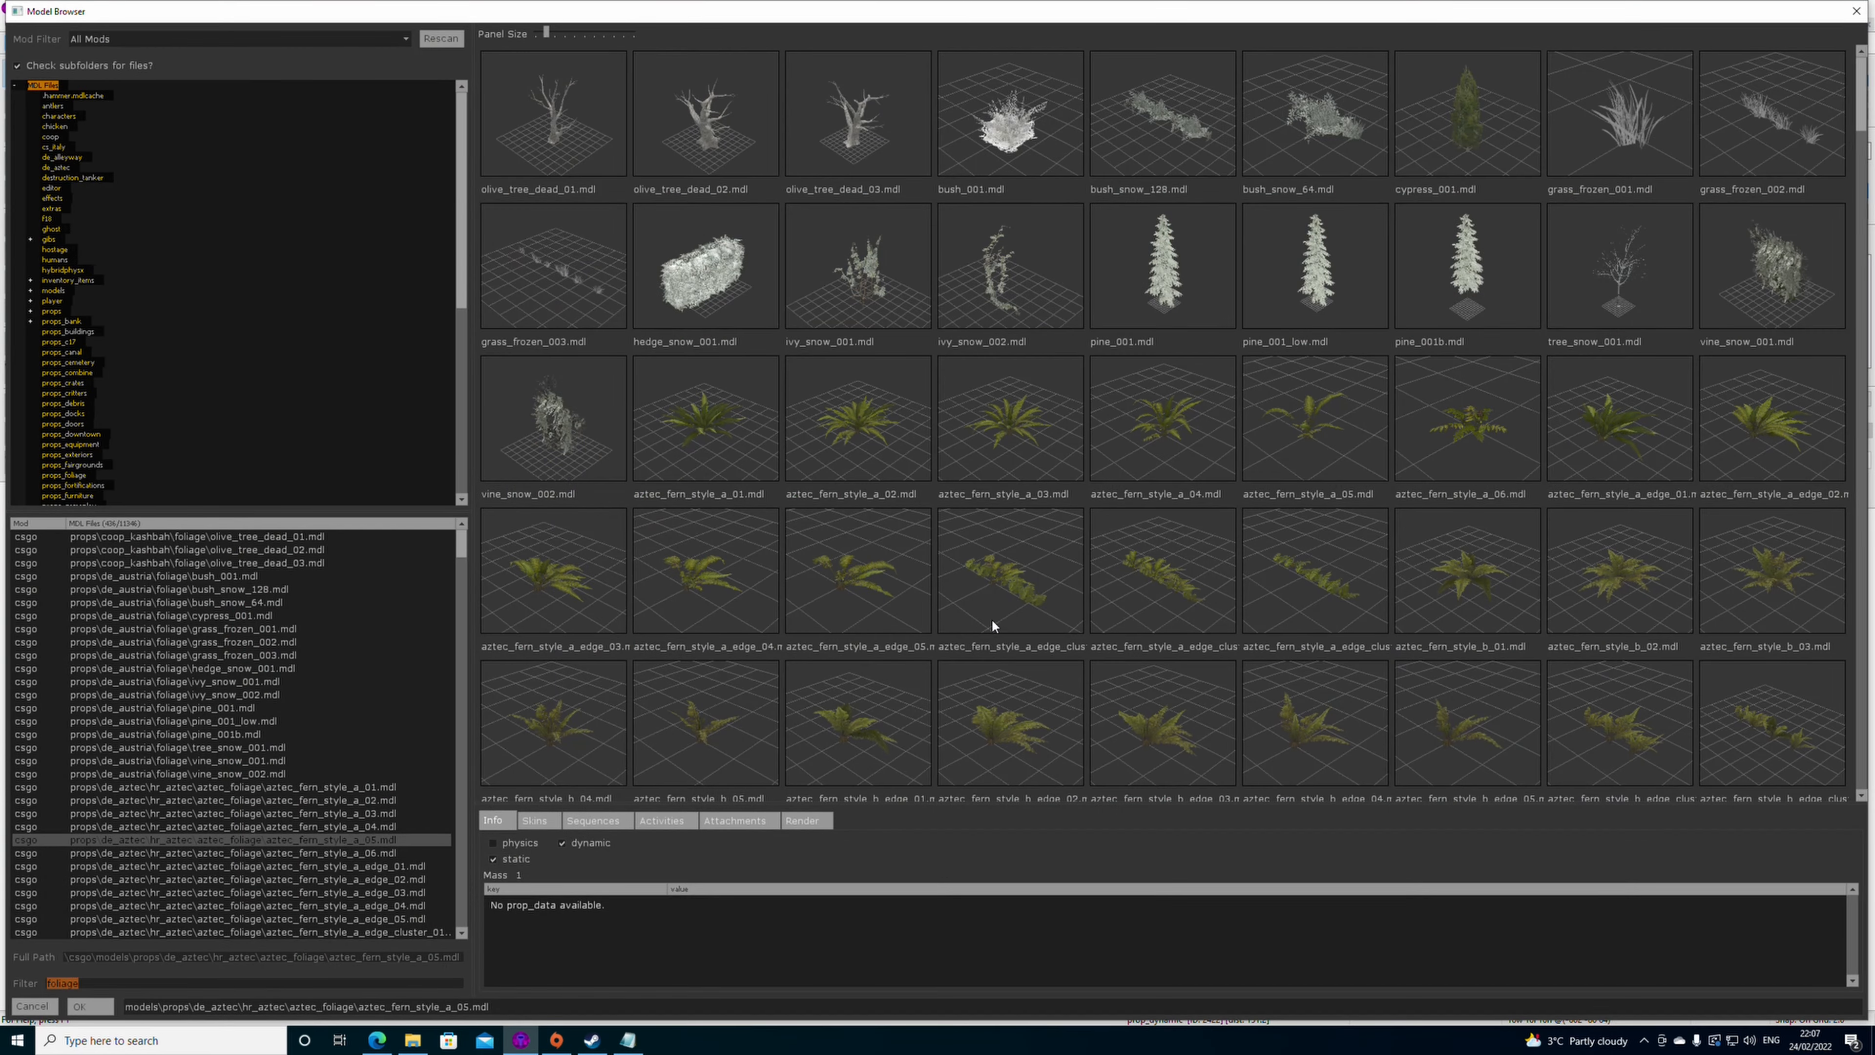
scroll(1207, 646, "down", 5)
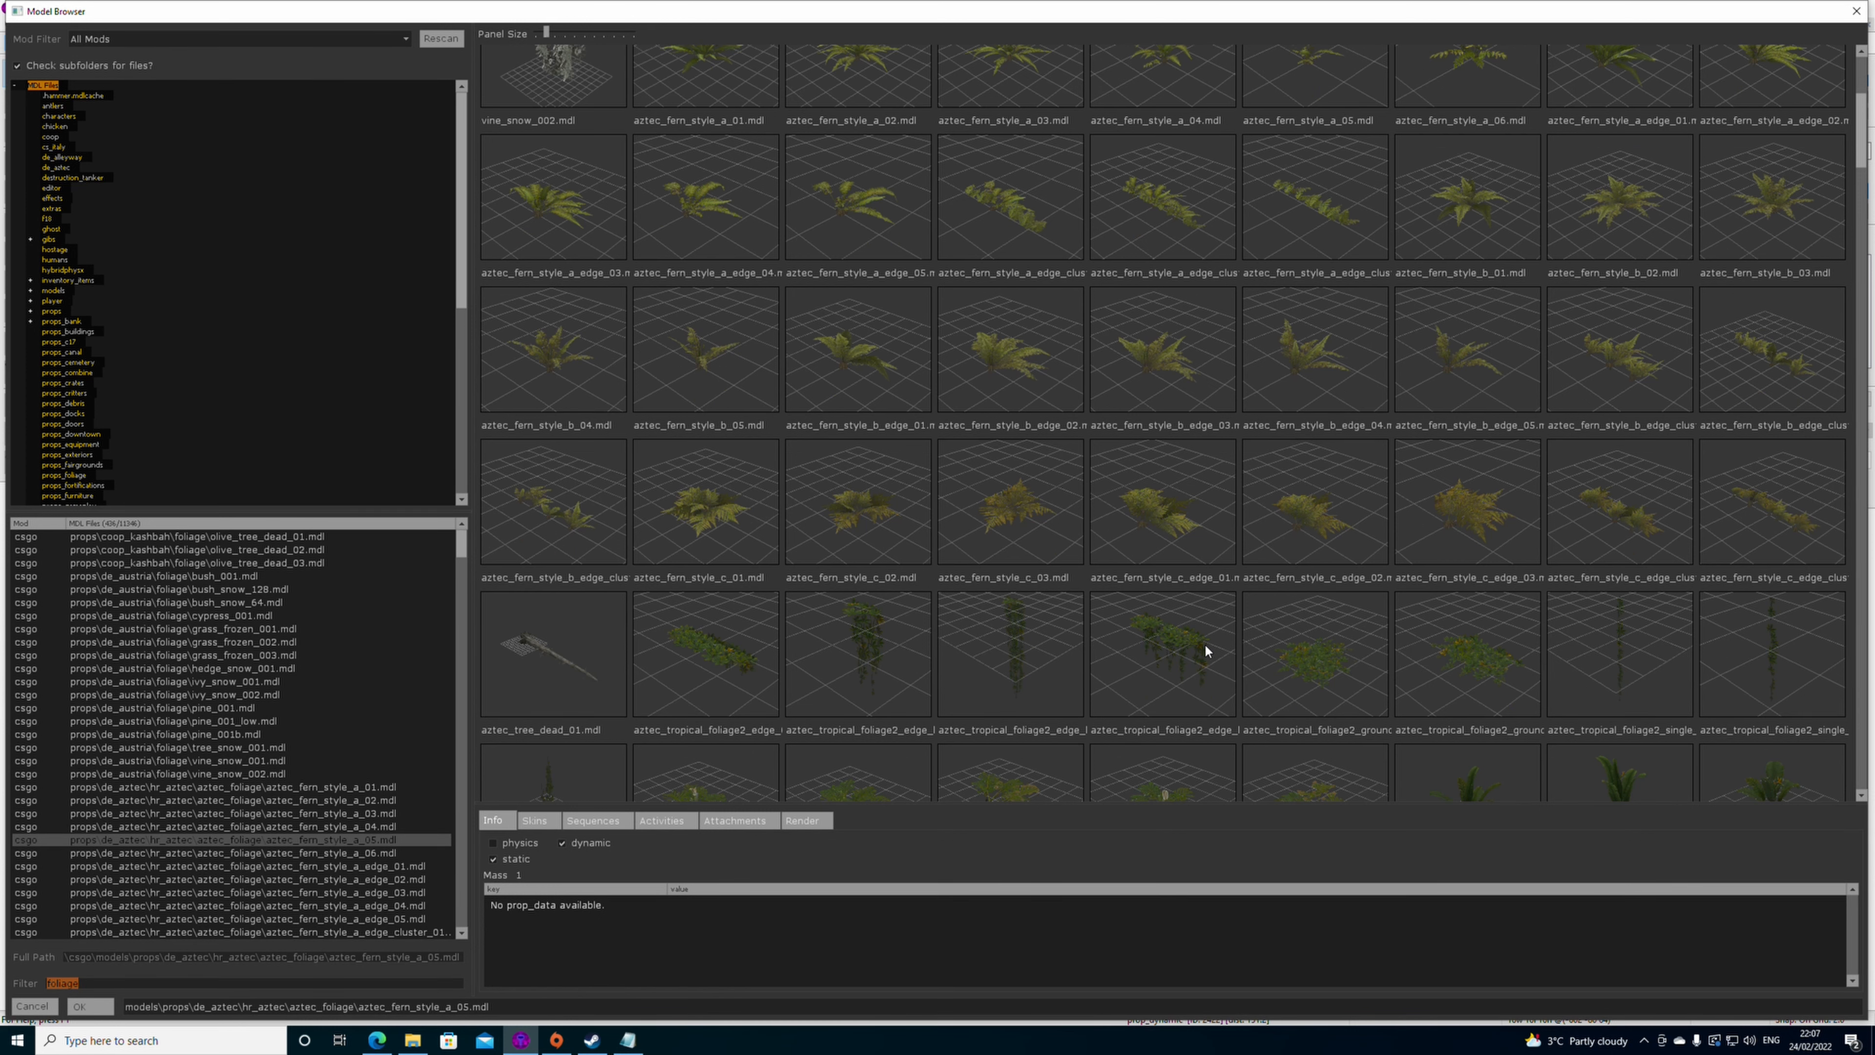
scroll(1204, 643, "down", 5)
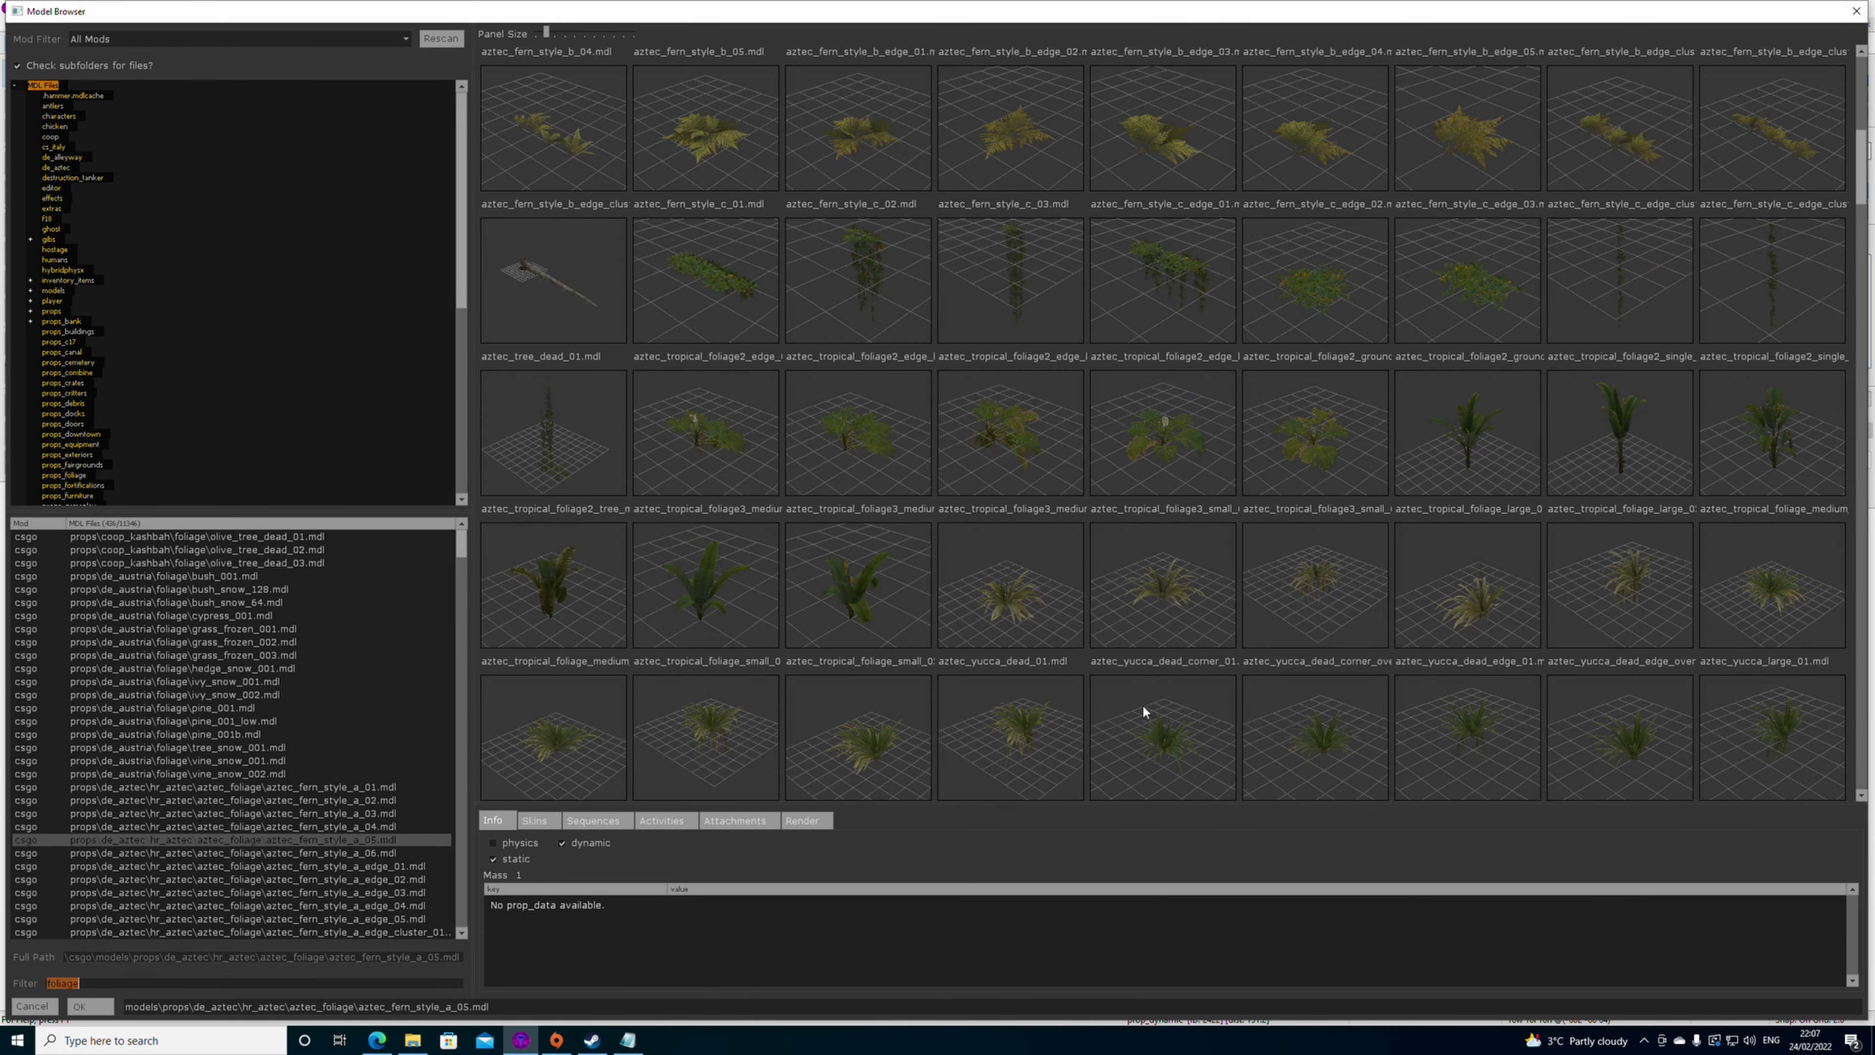
double_click(1281, 444)
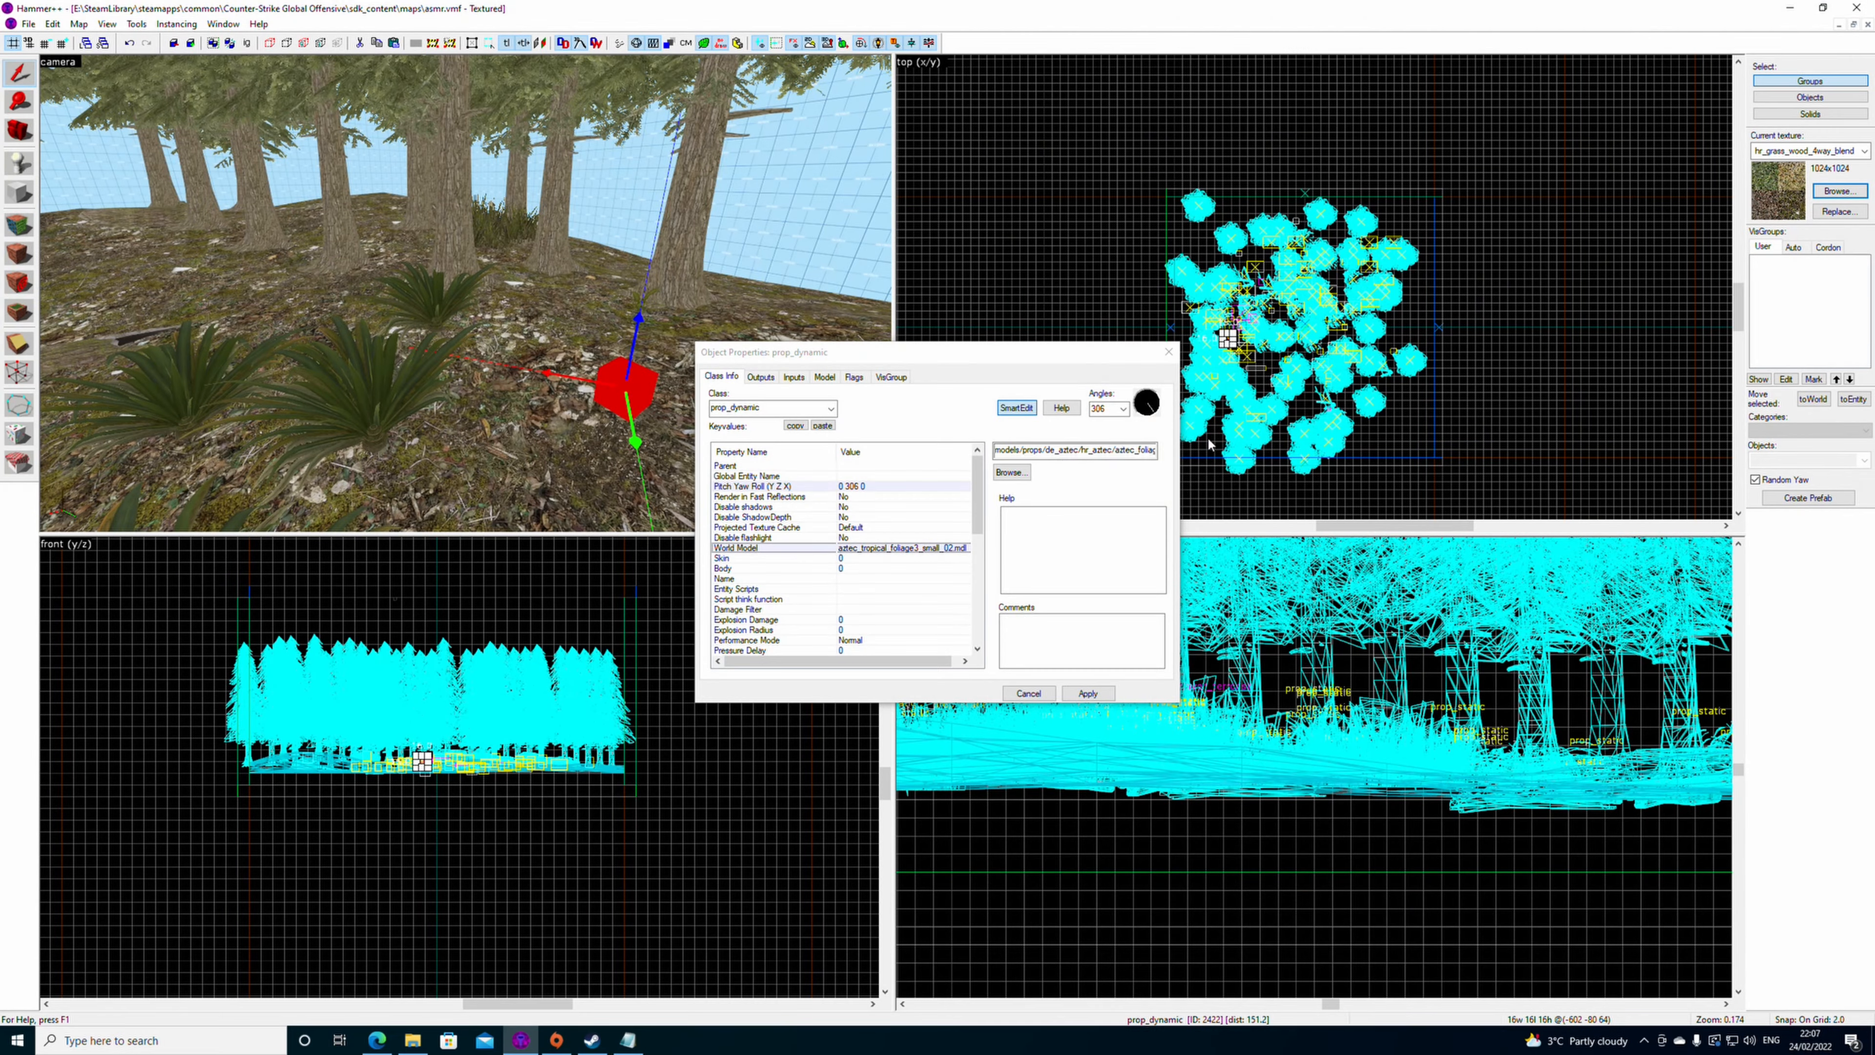
- Copy the prop's world model path and apply its object properties
right_click(1085, 457)
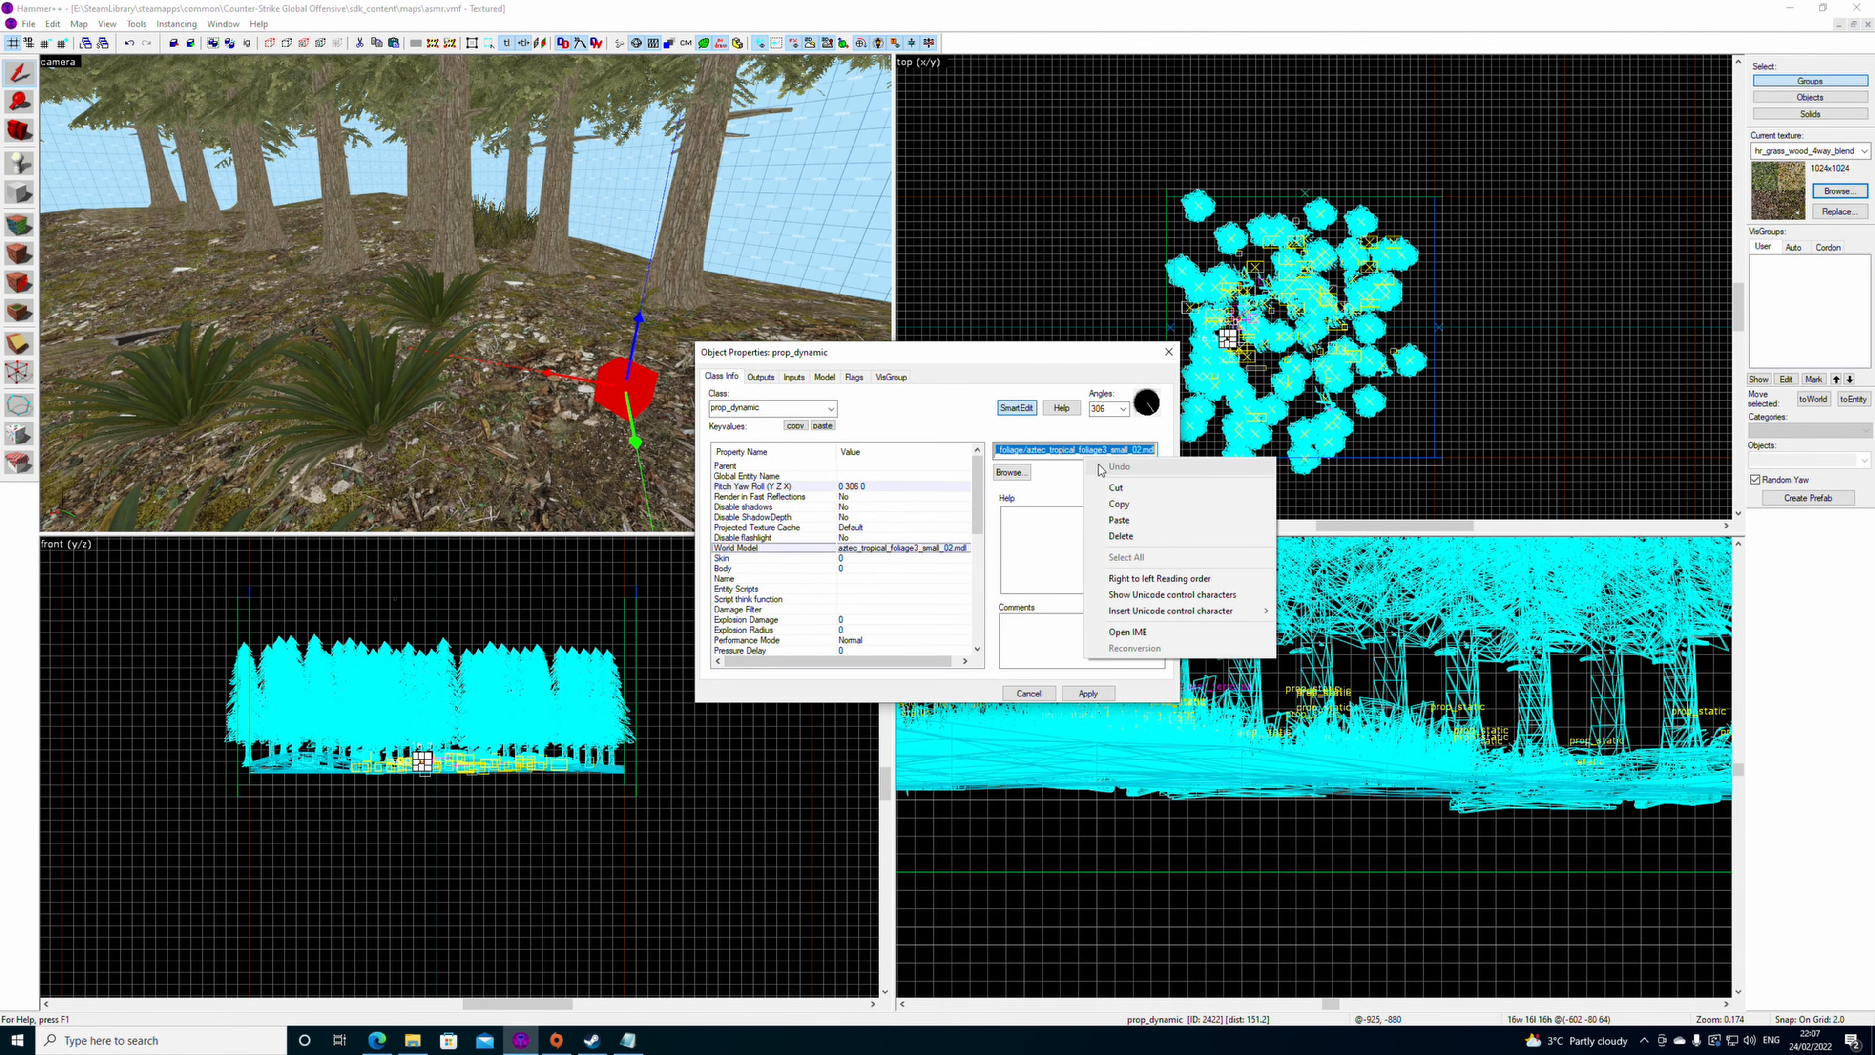
left_click(1119, 504)
key("Return")
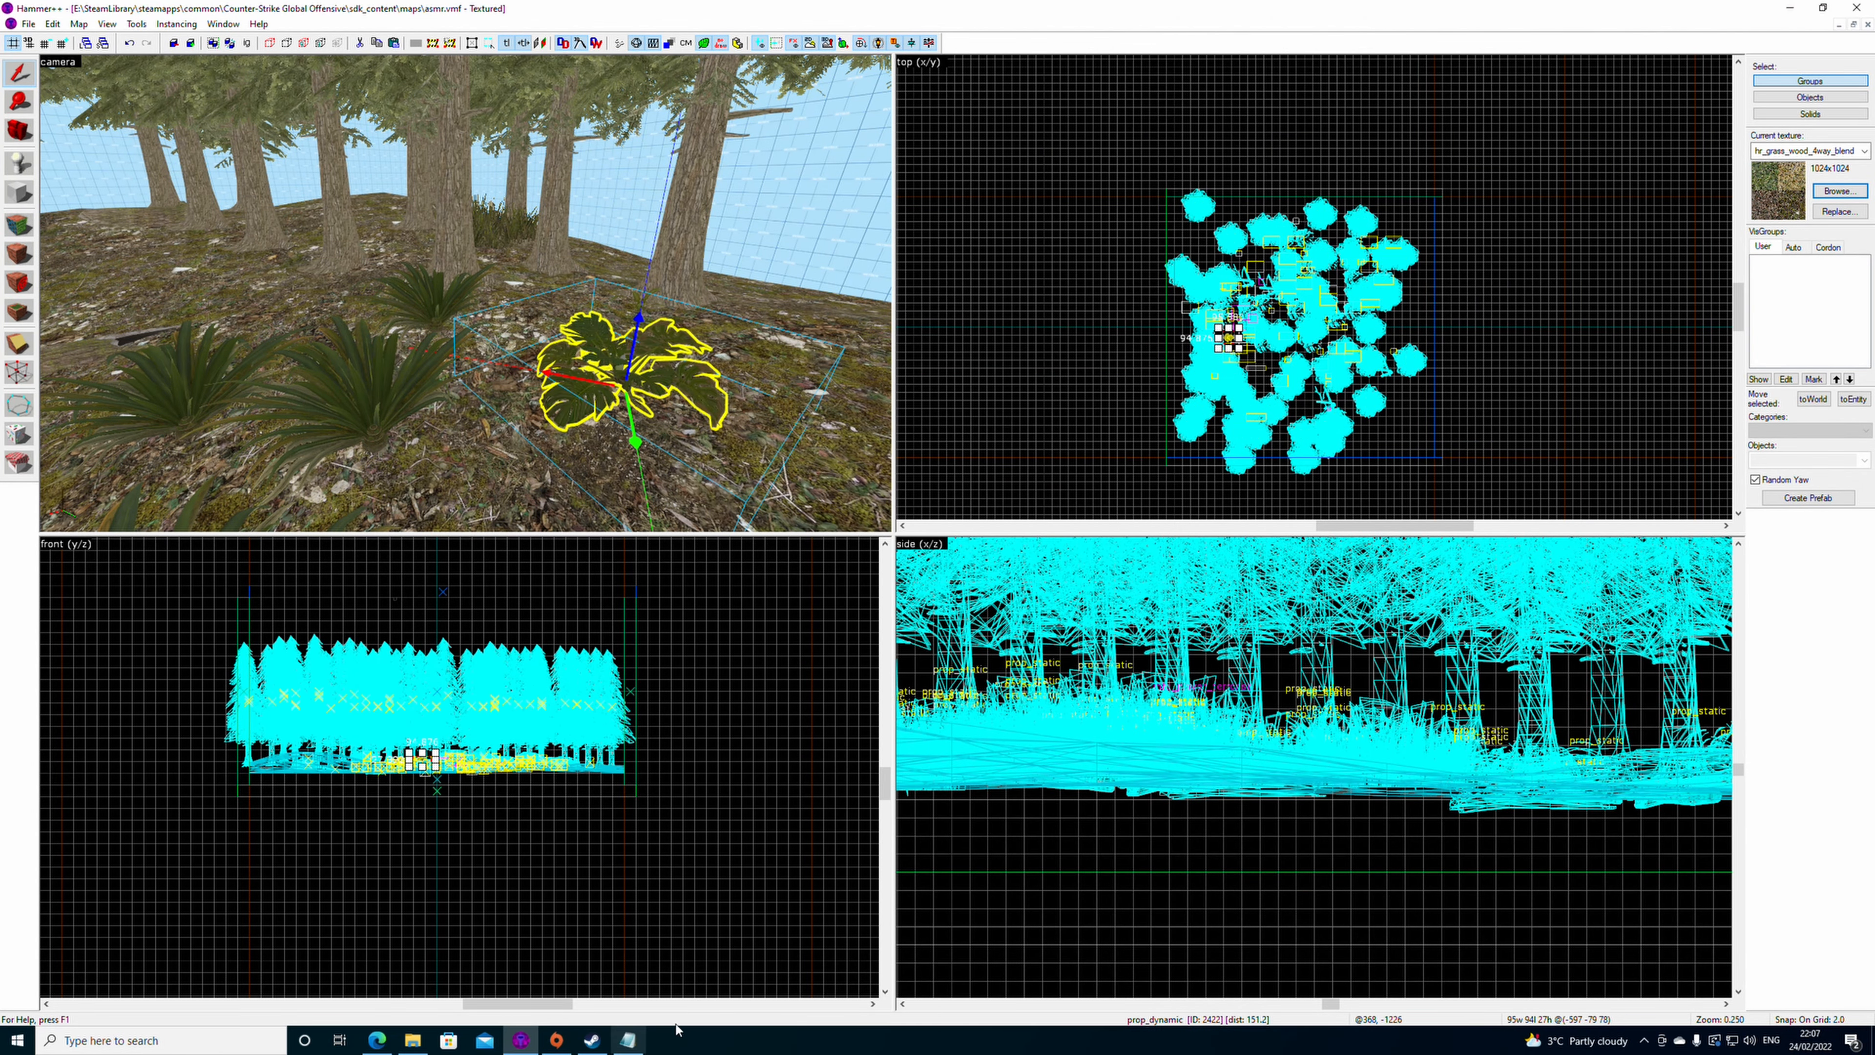
- In Notepad, replace the agave_plant_04.mdl path in the foliage definition with the copied aztec_tropical_foliage3_small_02.mdl path, then save and close the file
left_click(634, 1043)
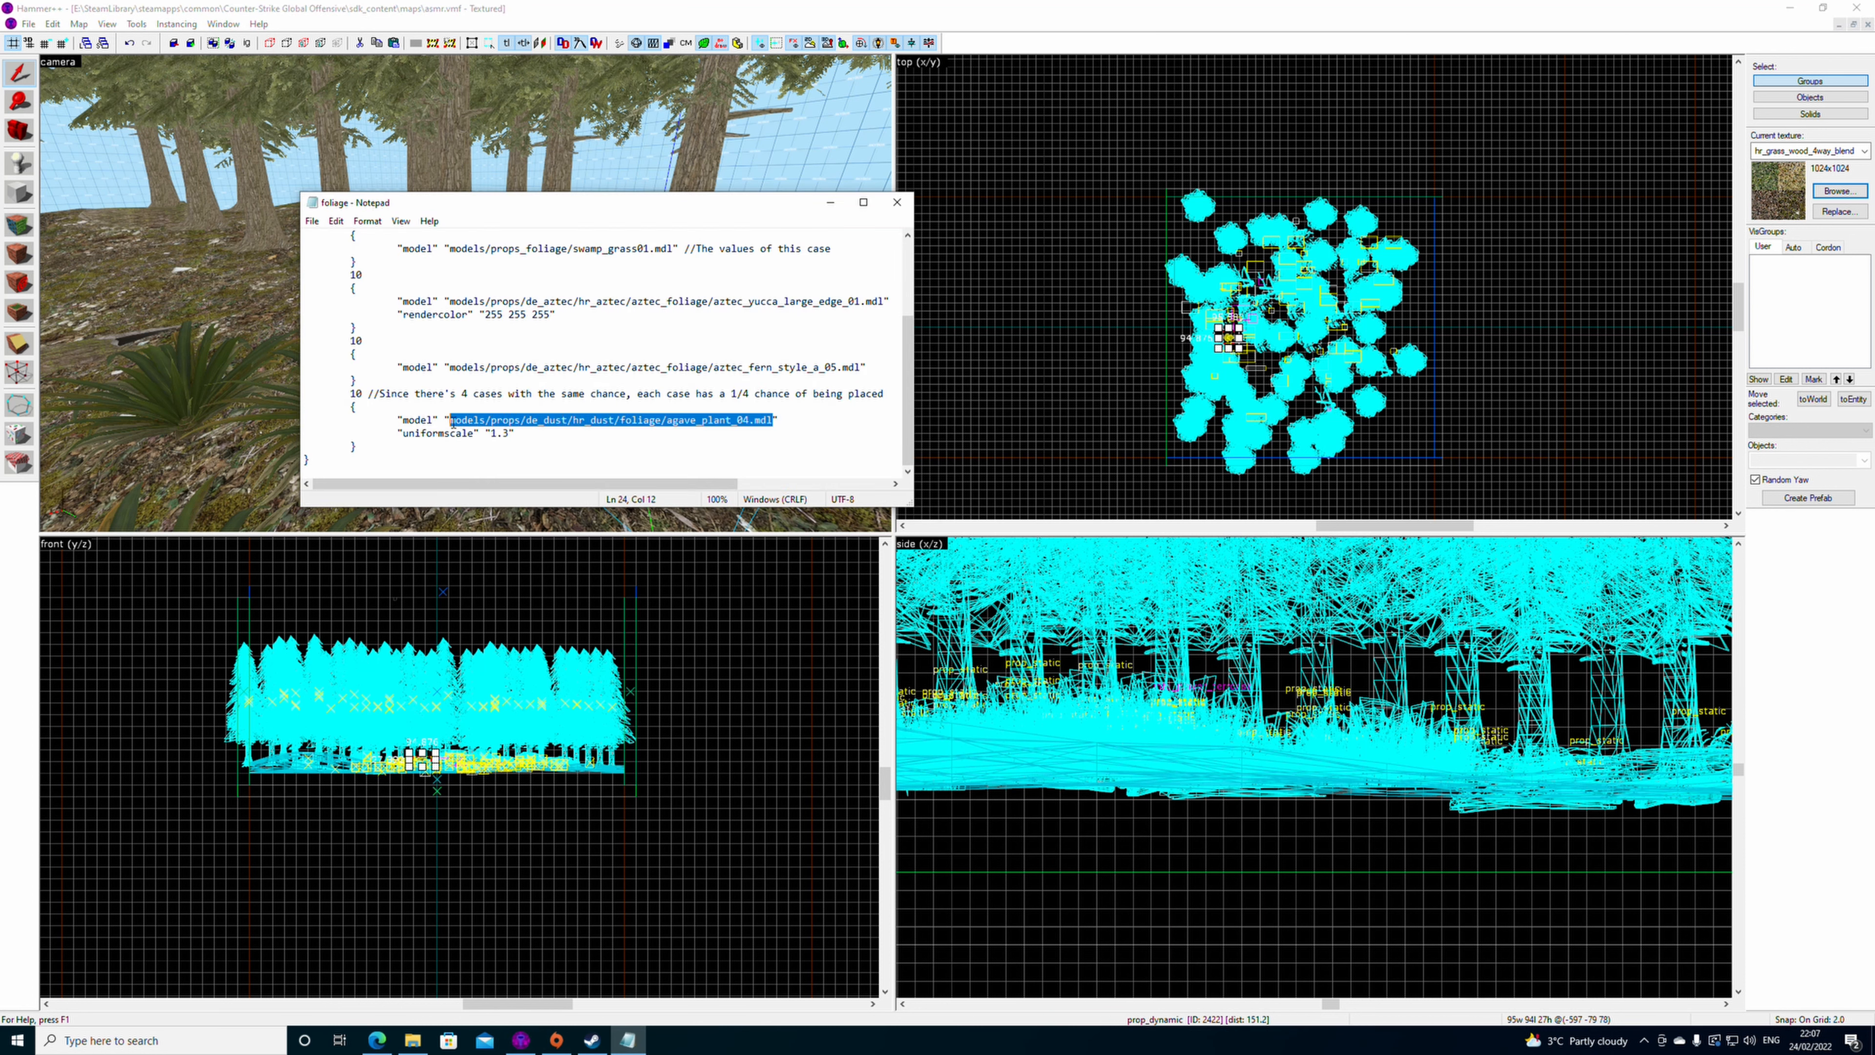
key("ctrl+v")
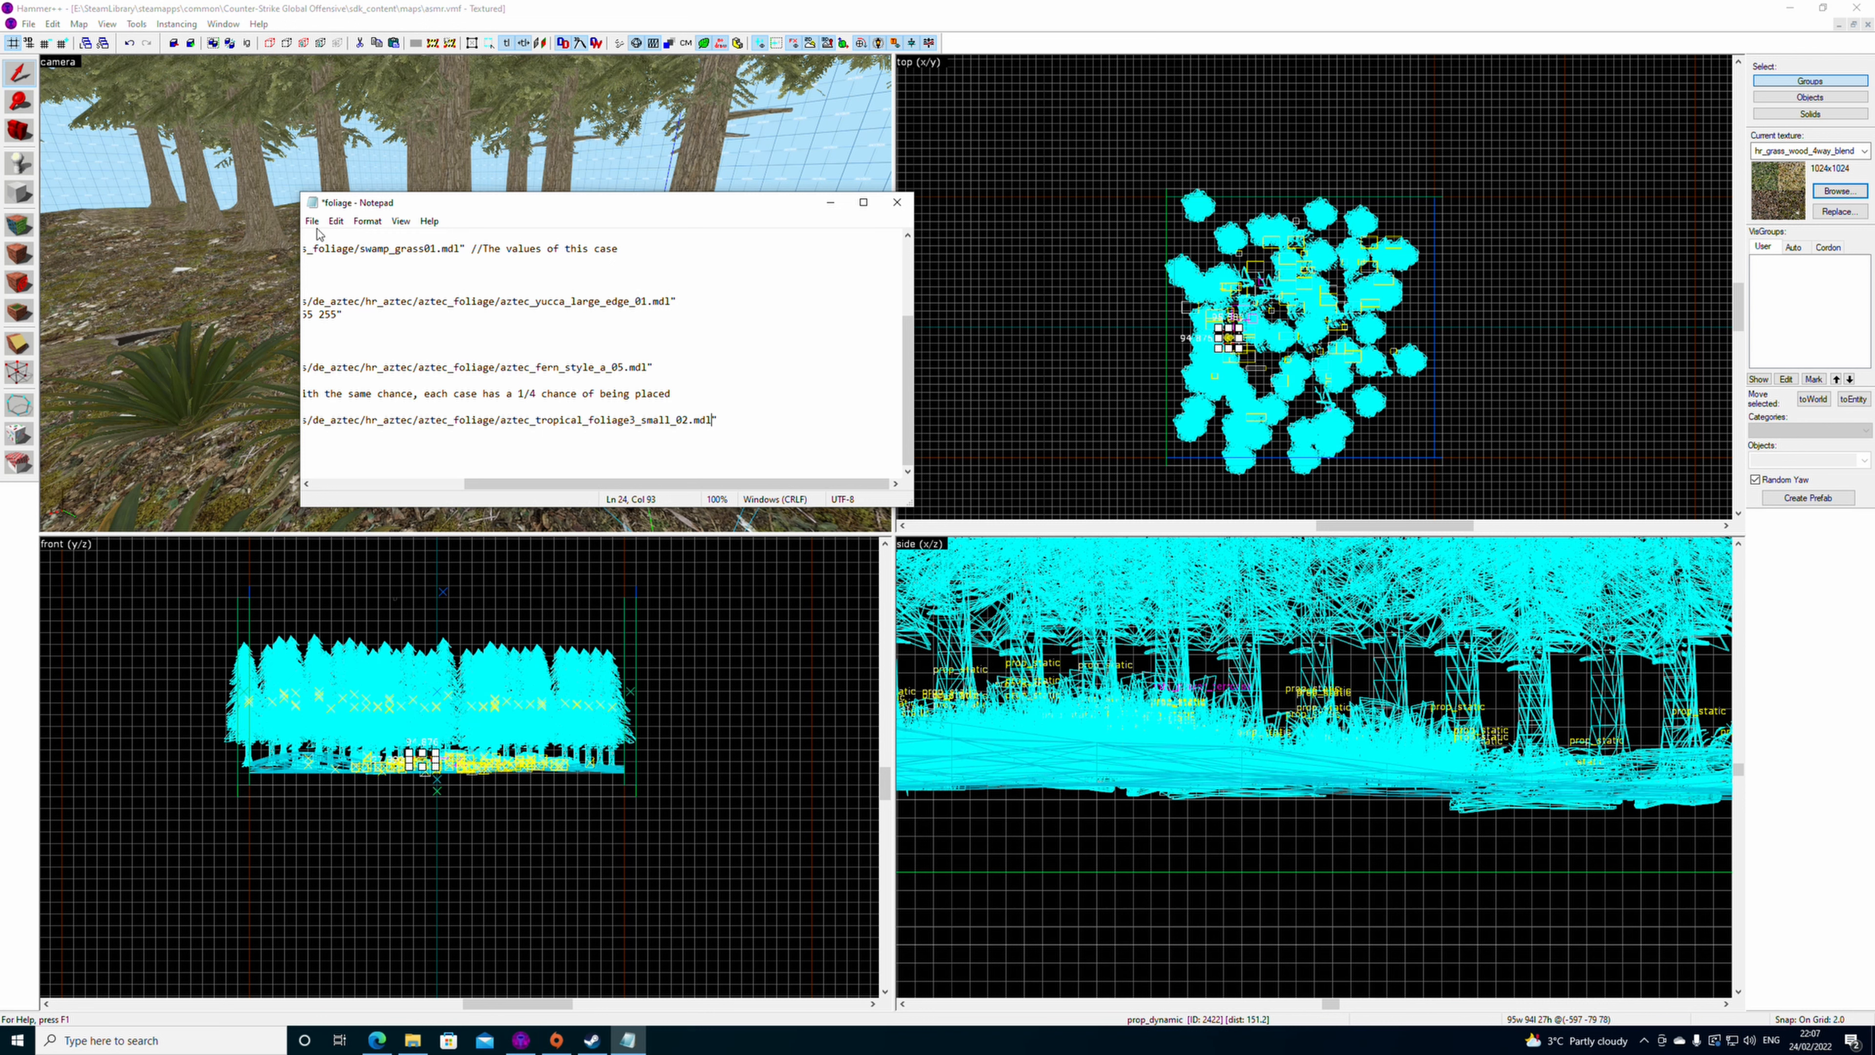
left_click_drag(486, 492, 333, 486)
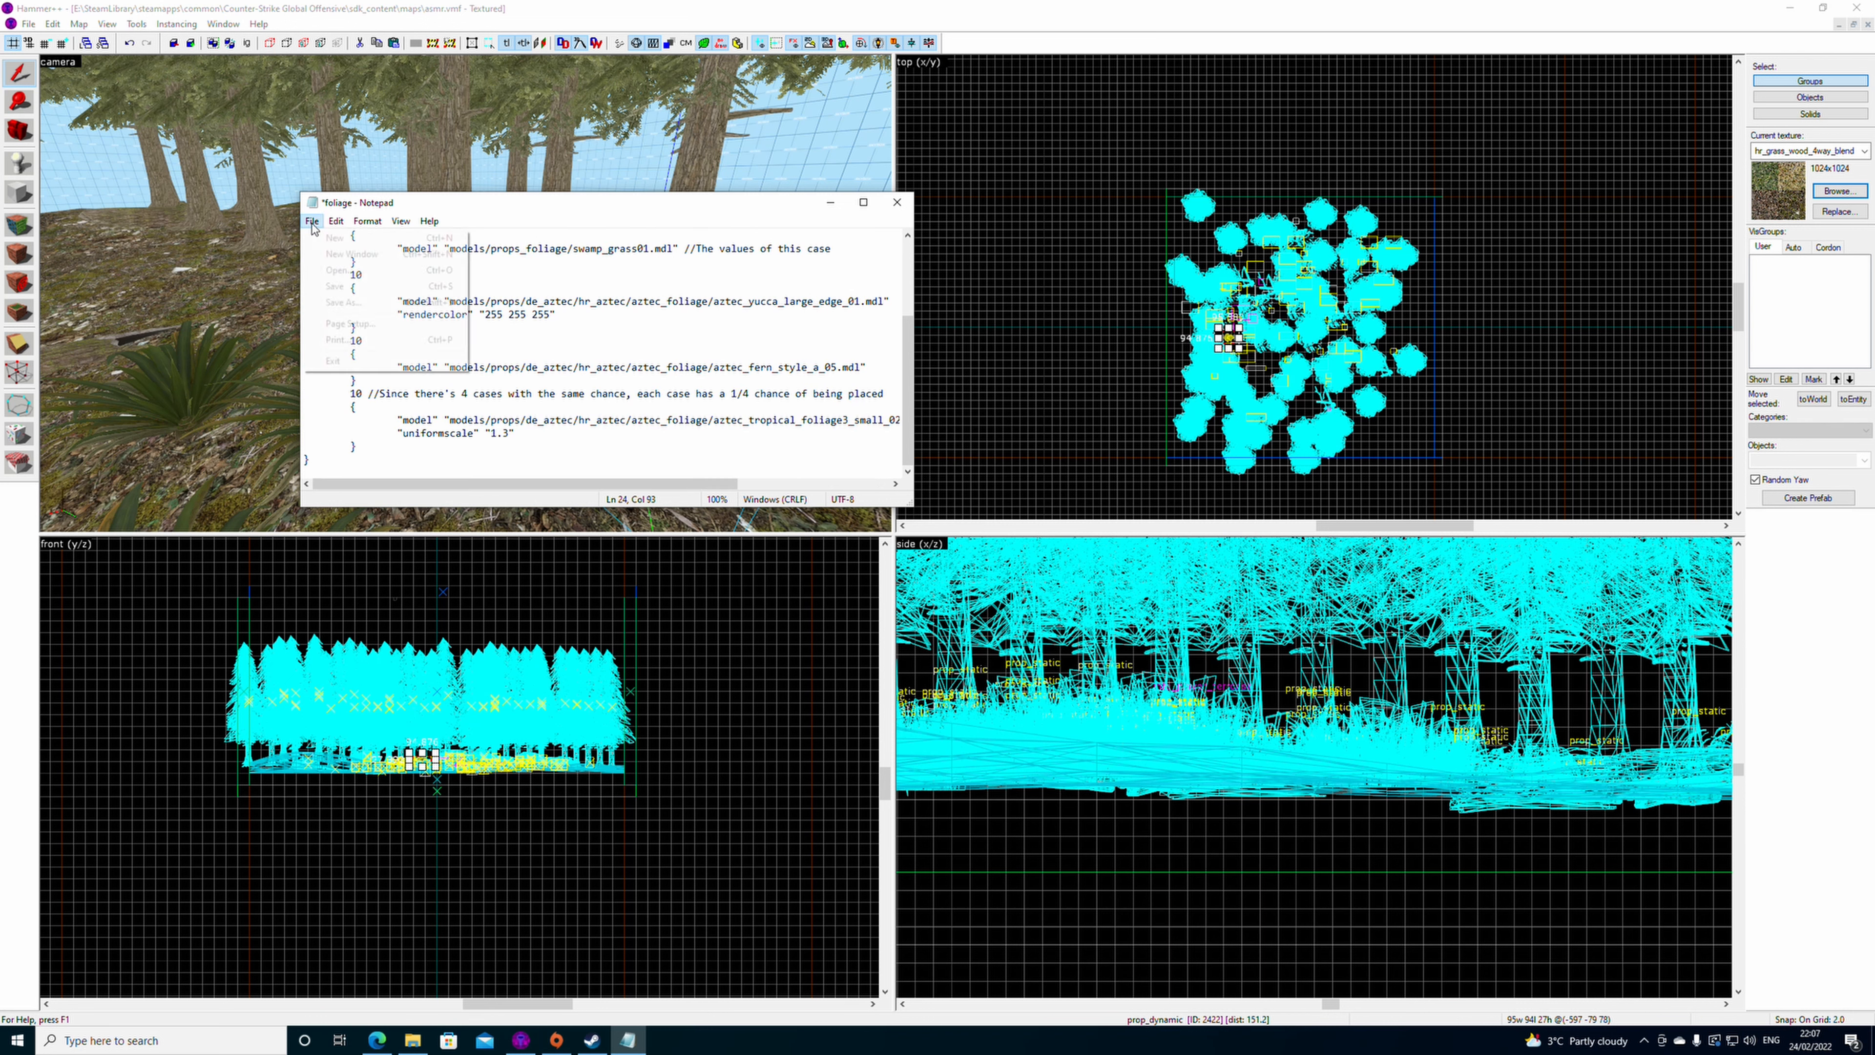
left_click(335, 286)
left_click(897, 201)
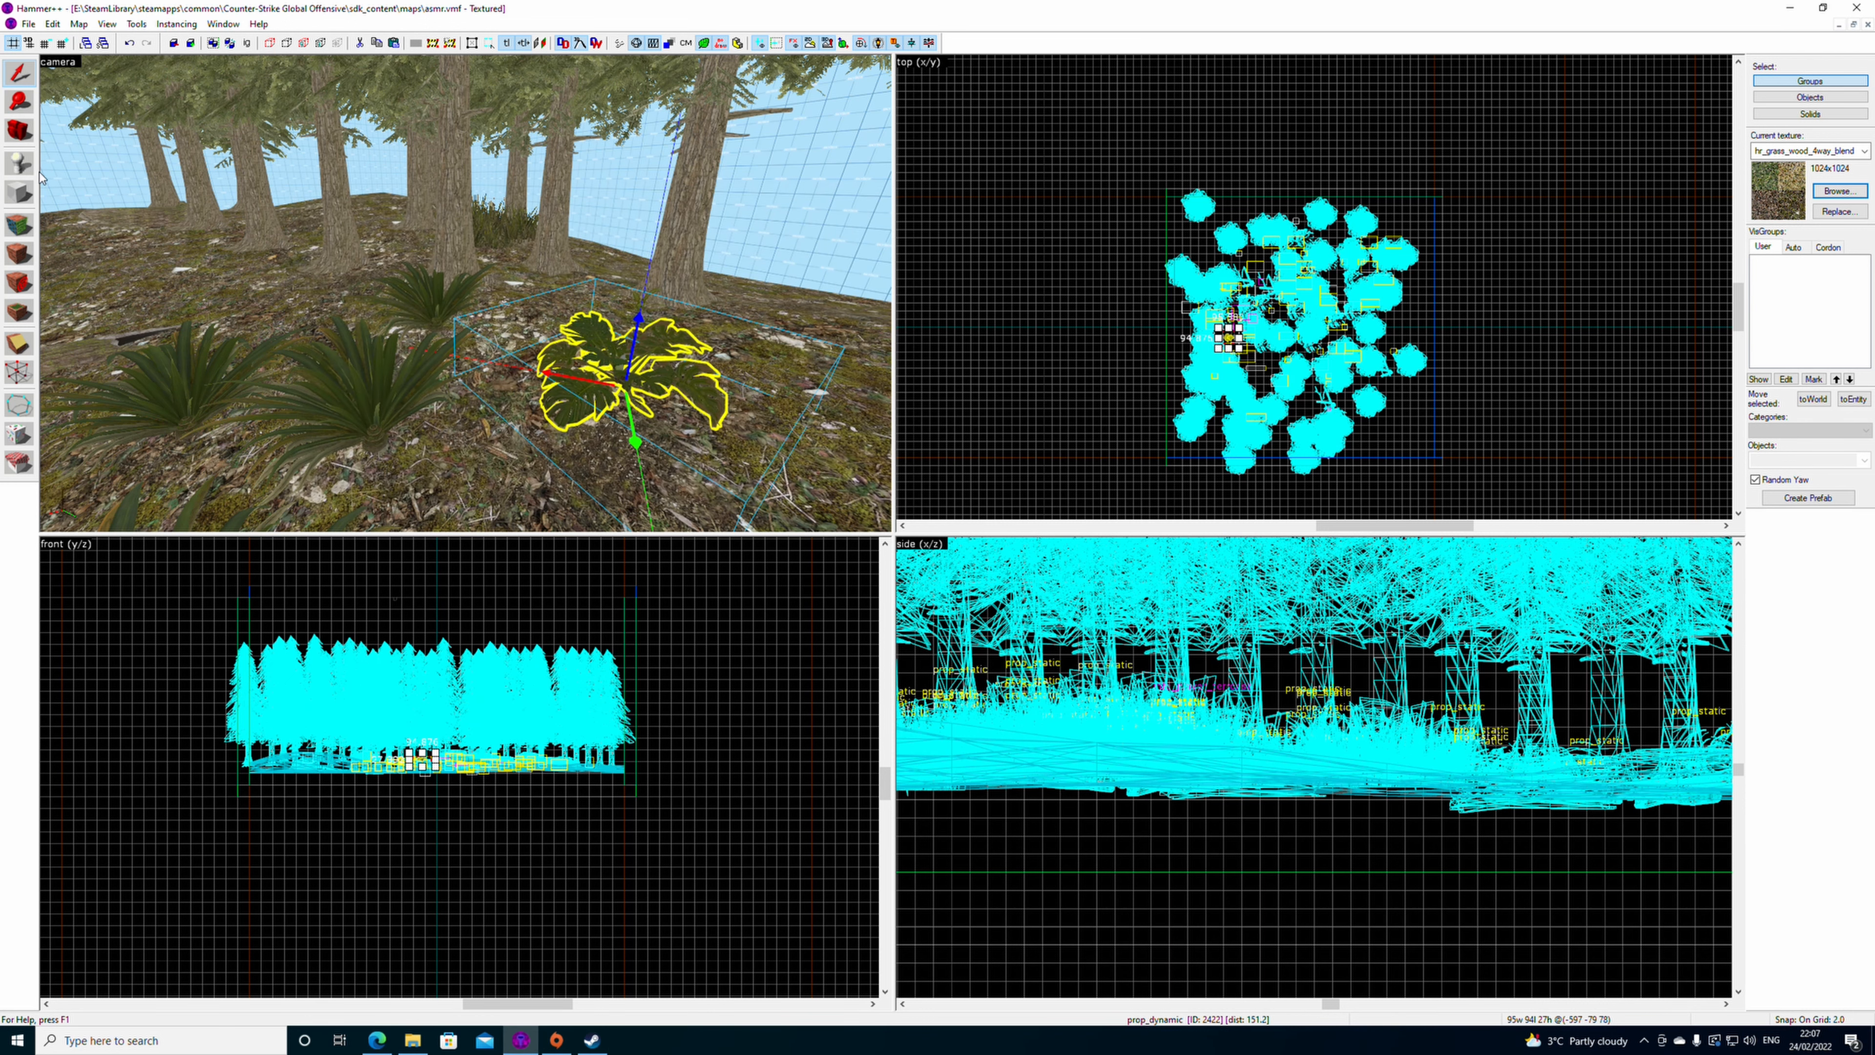
- Restart Entity Sprinkle with the Example: Foliage type and sprinkle props at 1% density from the yucca clumps toward the map's southeast corner
left_click(26, 441)
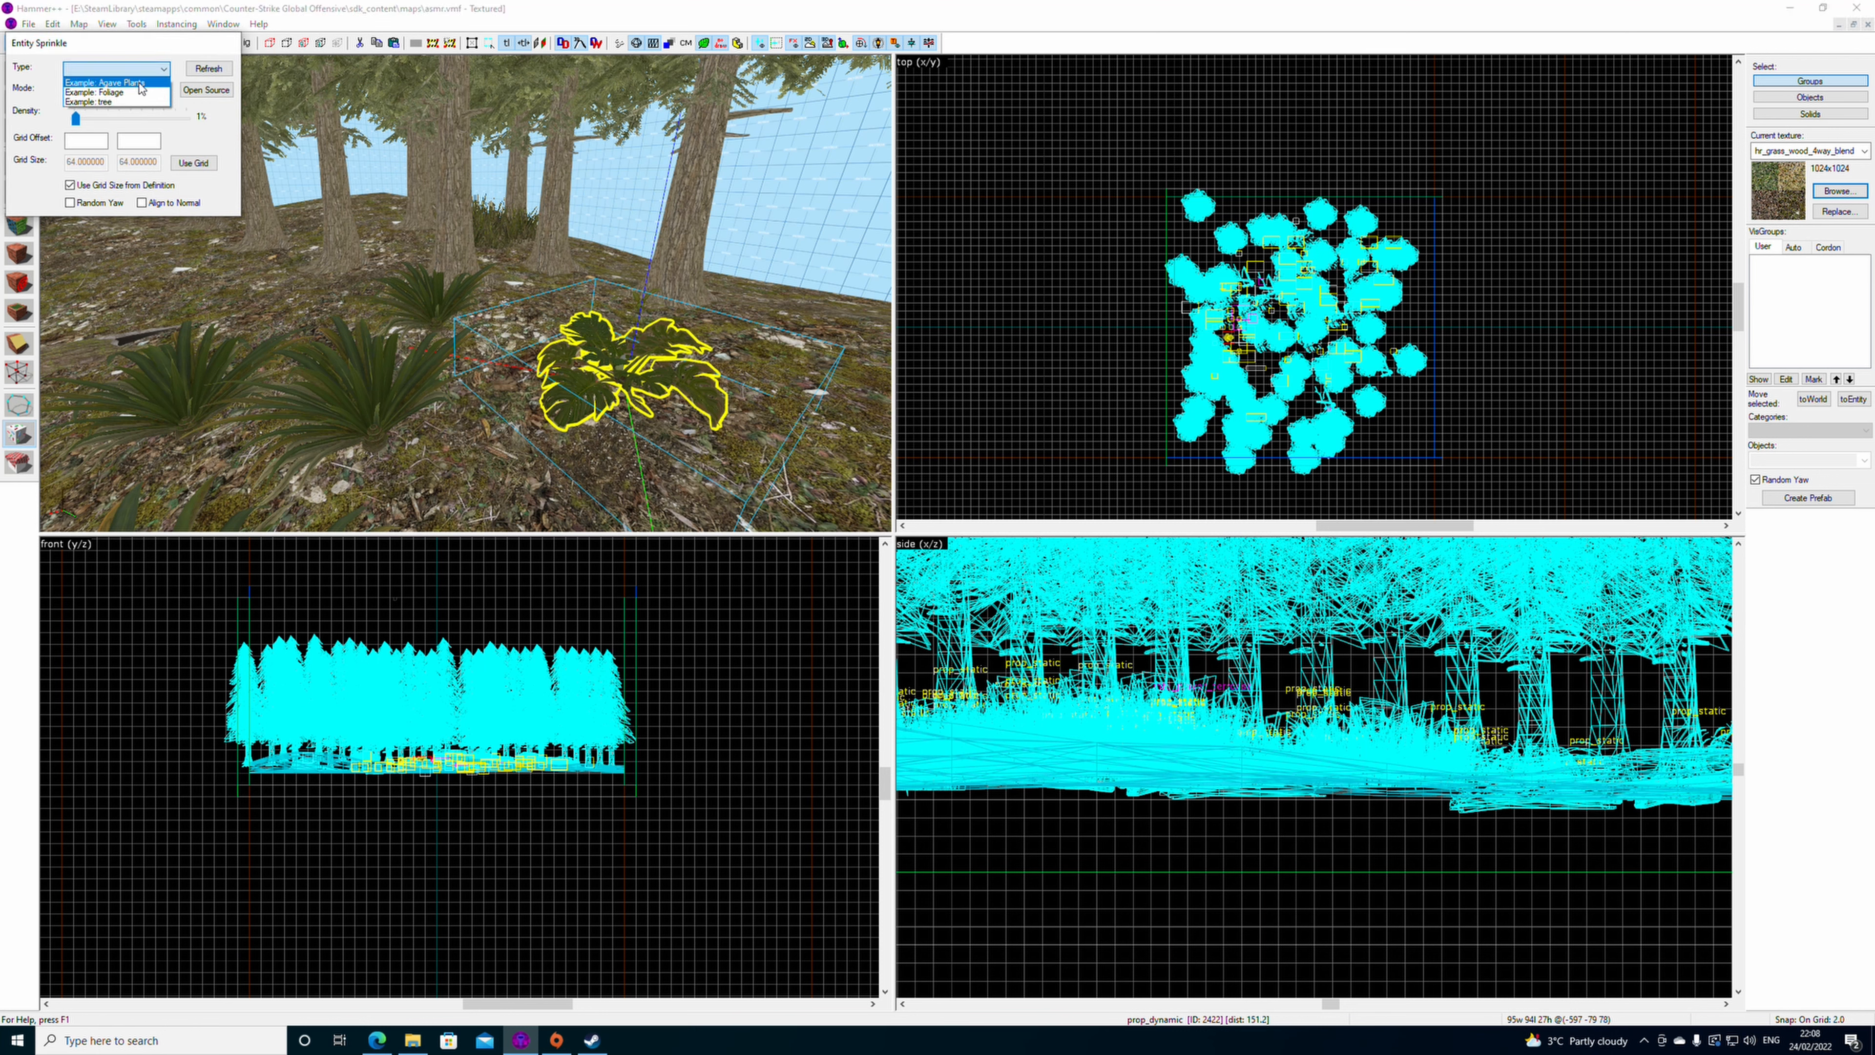
left_click(137, 93)
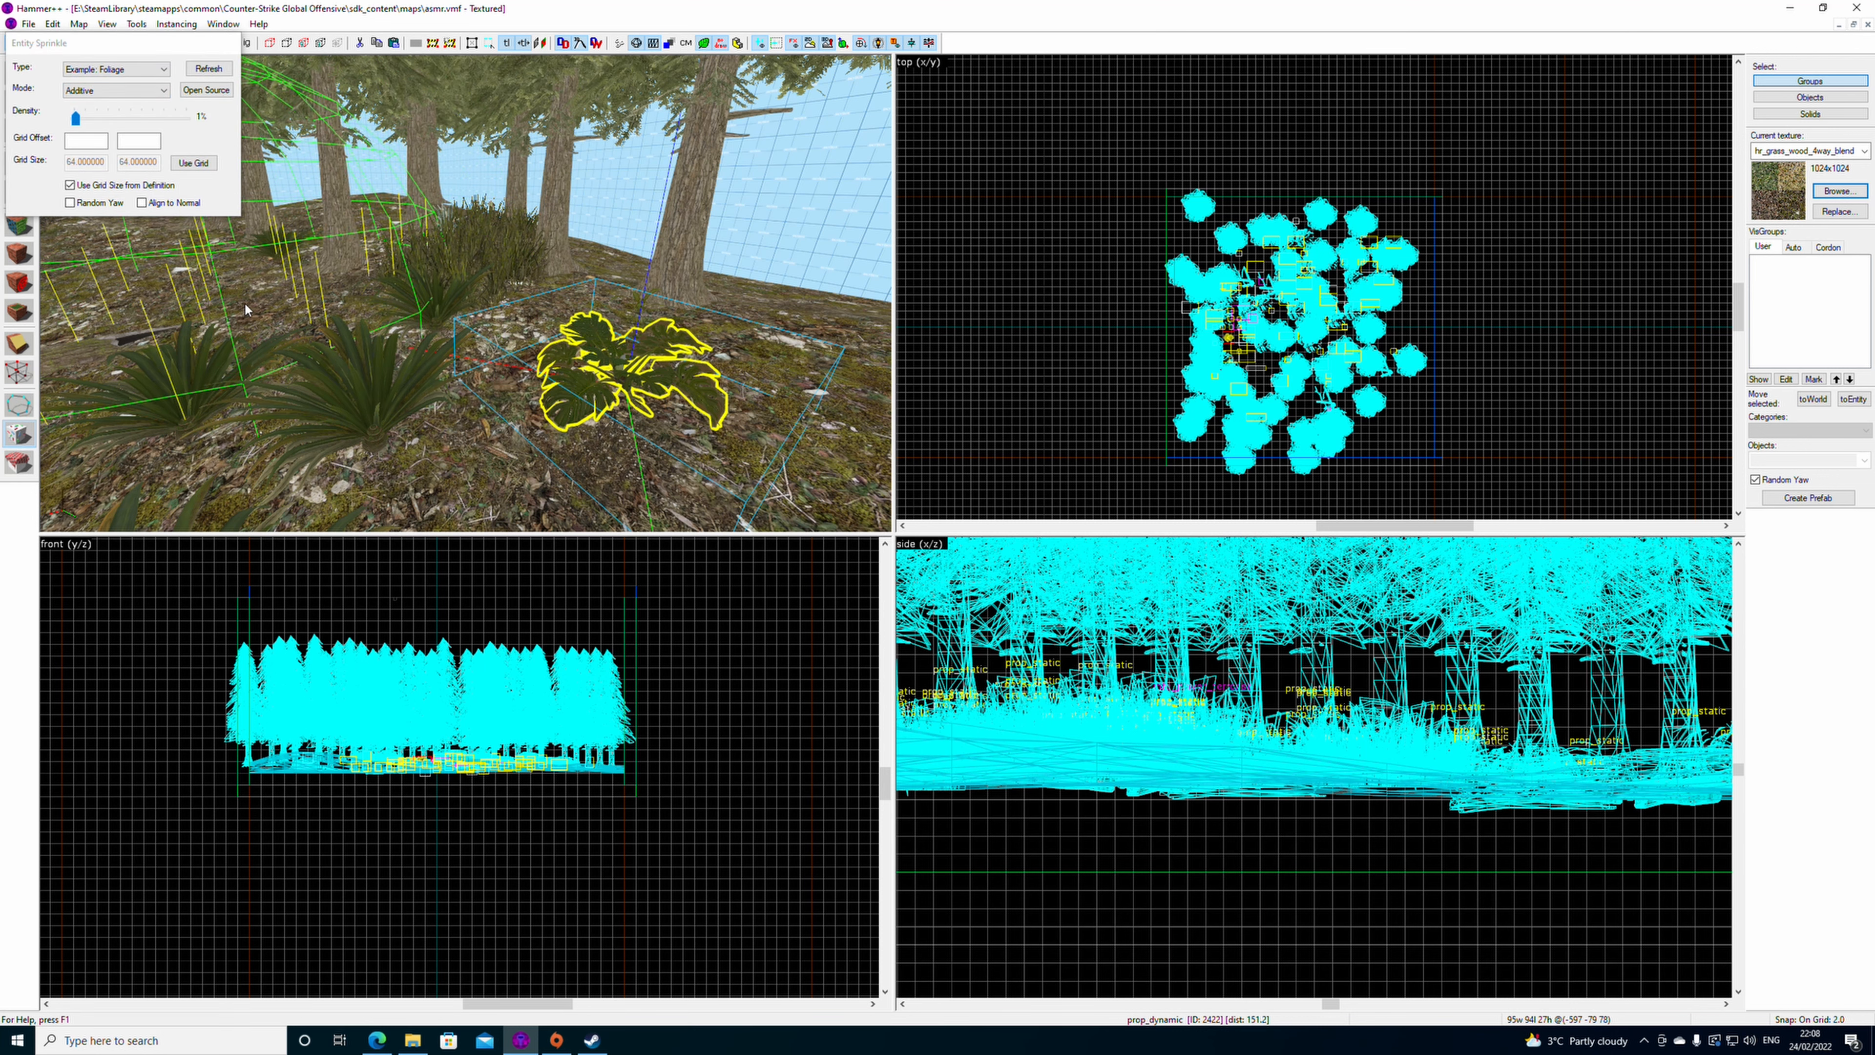
key("z")
mouse_move(521, 269)
left_mouse_down()
mouse_move(384, 279)
mouse_move(318, 310)
mouse_move(534, 324)
left_mouse_up()
key("z")
key("z")
mouse_move(510, 243)
left_mouse_down()
mouse_move(710, 282)
mouse_move(598, 287)
left_mouse_up()
key("z")
key("z")
mouse_move(477, 291)
left_mouse_down()
mouse_move(285, 298)
mouse_move(665, 351)
left_mouse_up()
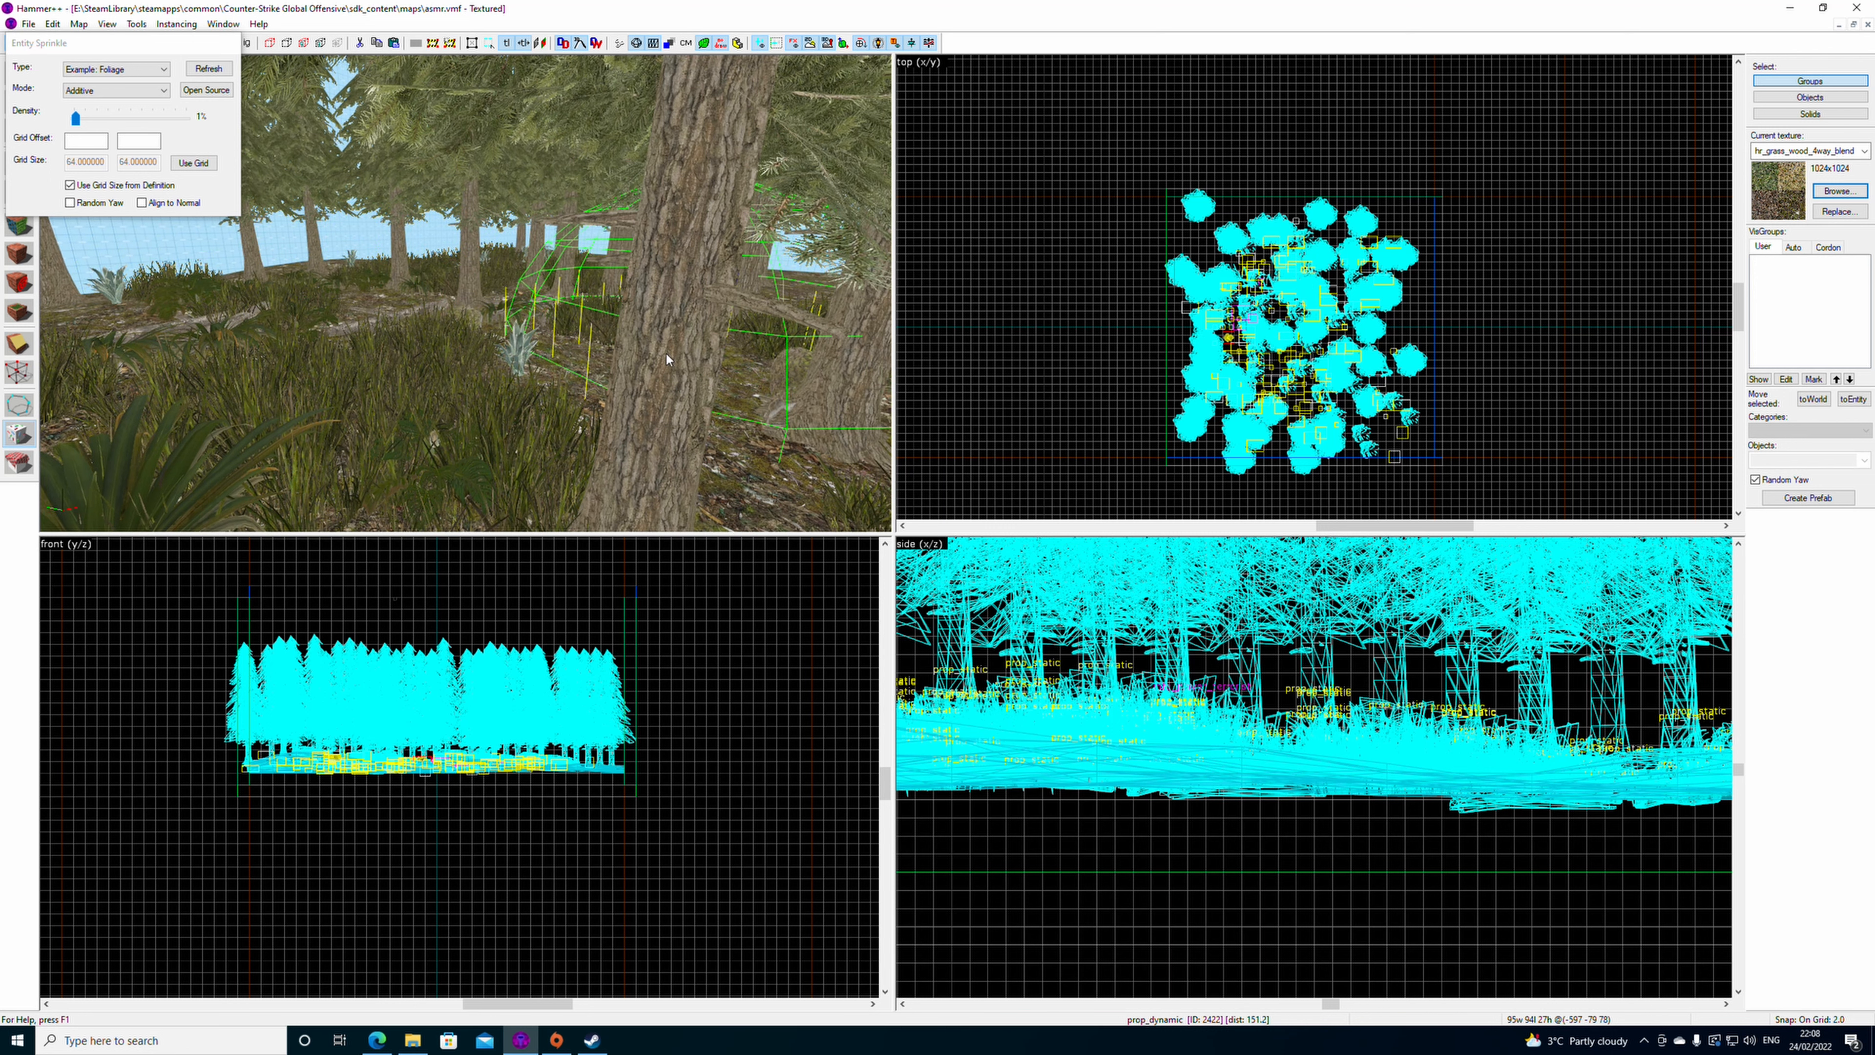
- Sprinkle foliage at 1% density over the bare ground among the trees along the southern part of the map's east edge
key("z")
key("w")
key("z")
mouse_move(500, 355)
left_mouse_down()
mouse_move(441, 347)
mouse_move(571, 451)
mouse_move(752, 414)
left_mouse_up()
key("z")
key("z")
left_click_drag(609, 431, 504, 367)
key("z")
key("w")
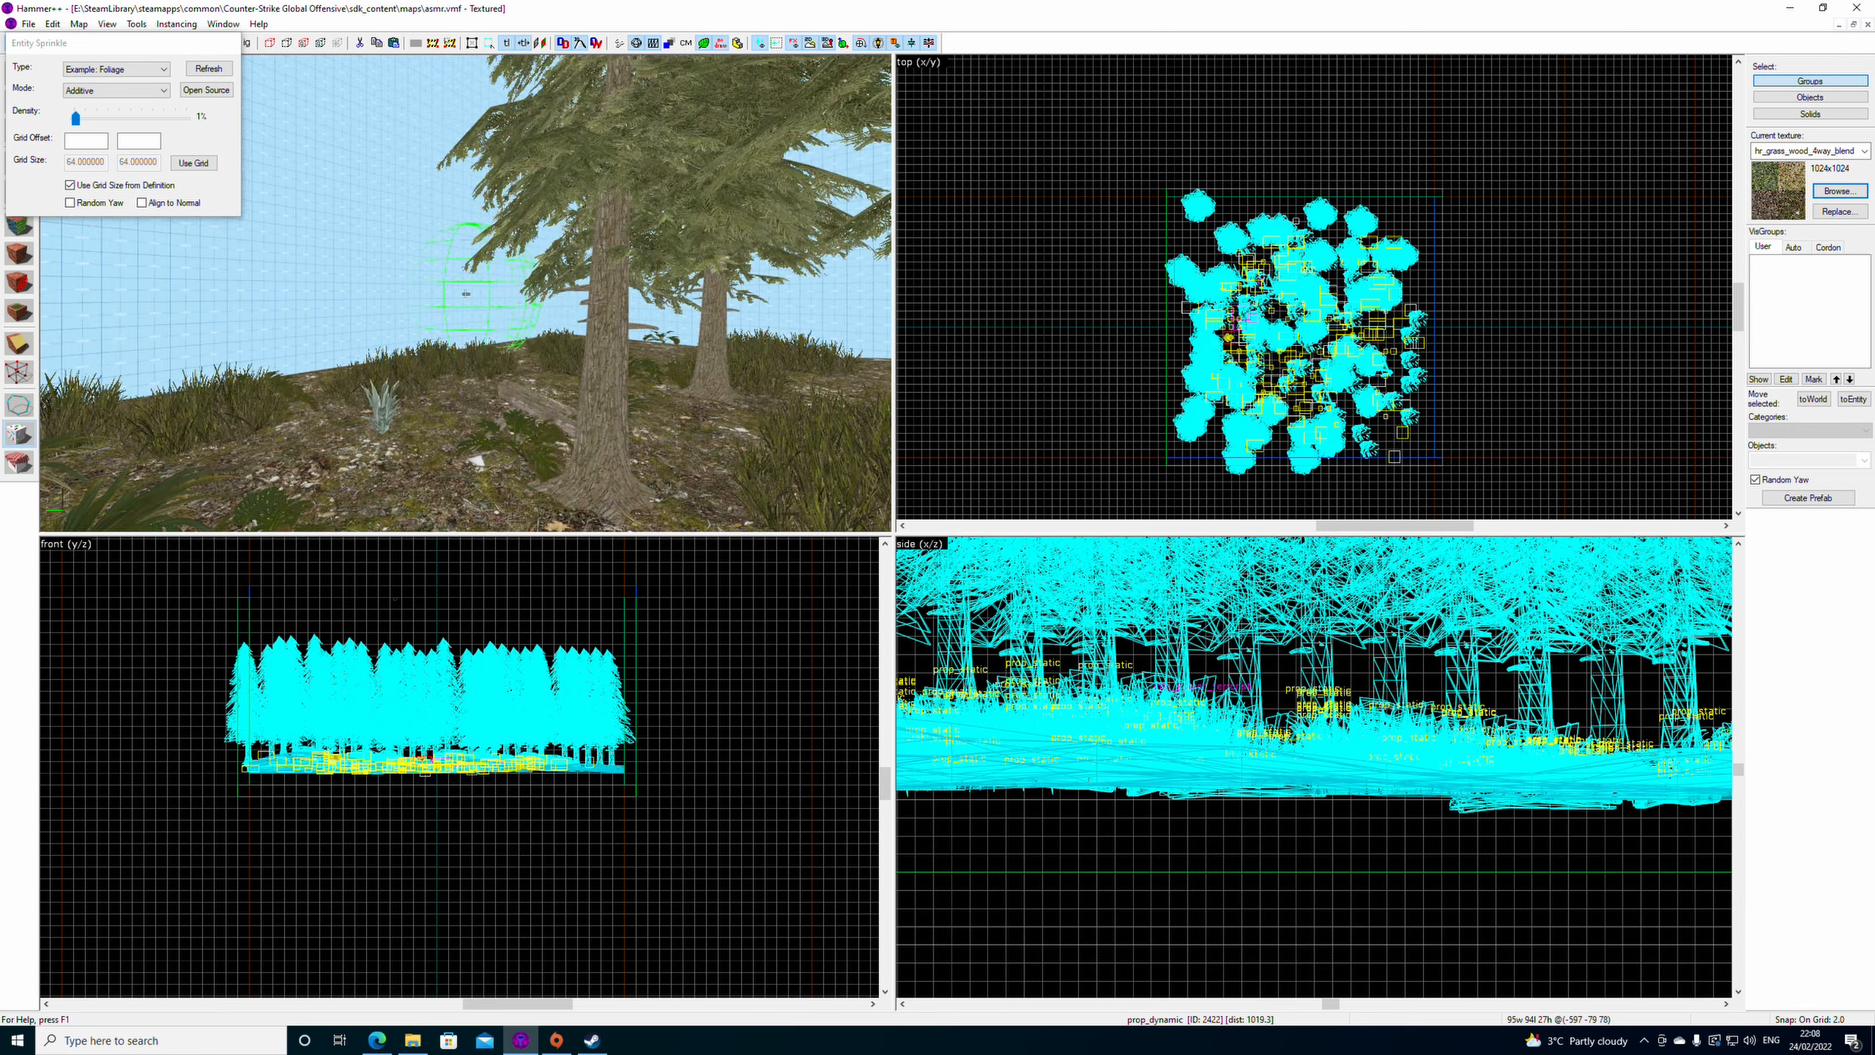
- Continue sprinkling foliage northward along the east edge, around the lone agave plant and the leaning tree
key("z")
key("z")
key("w")
key("z")
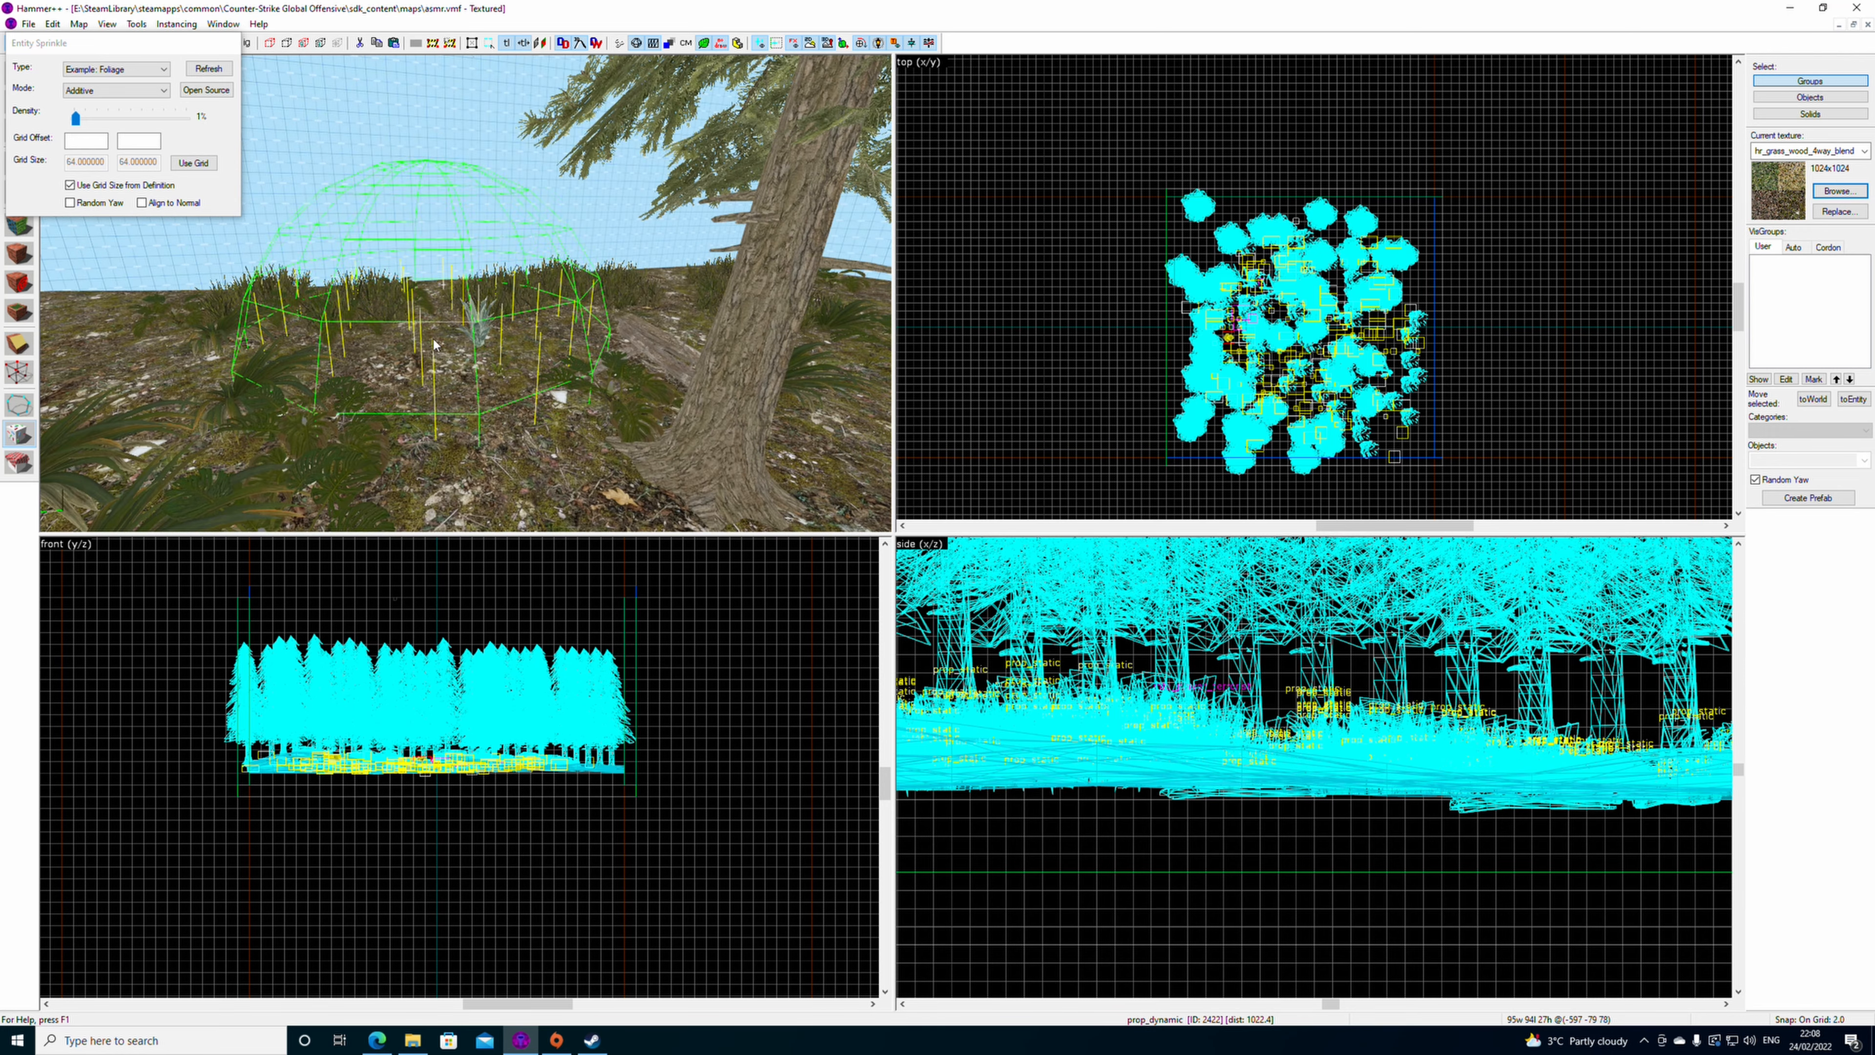
left_click_drag(433, 338, 454, 390)
key("z")
key("z")
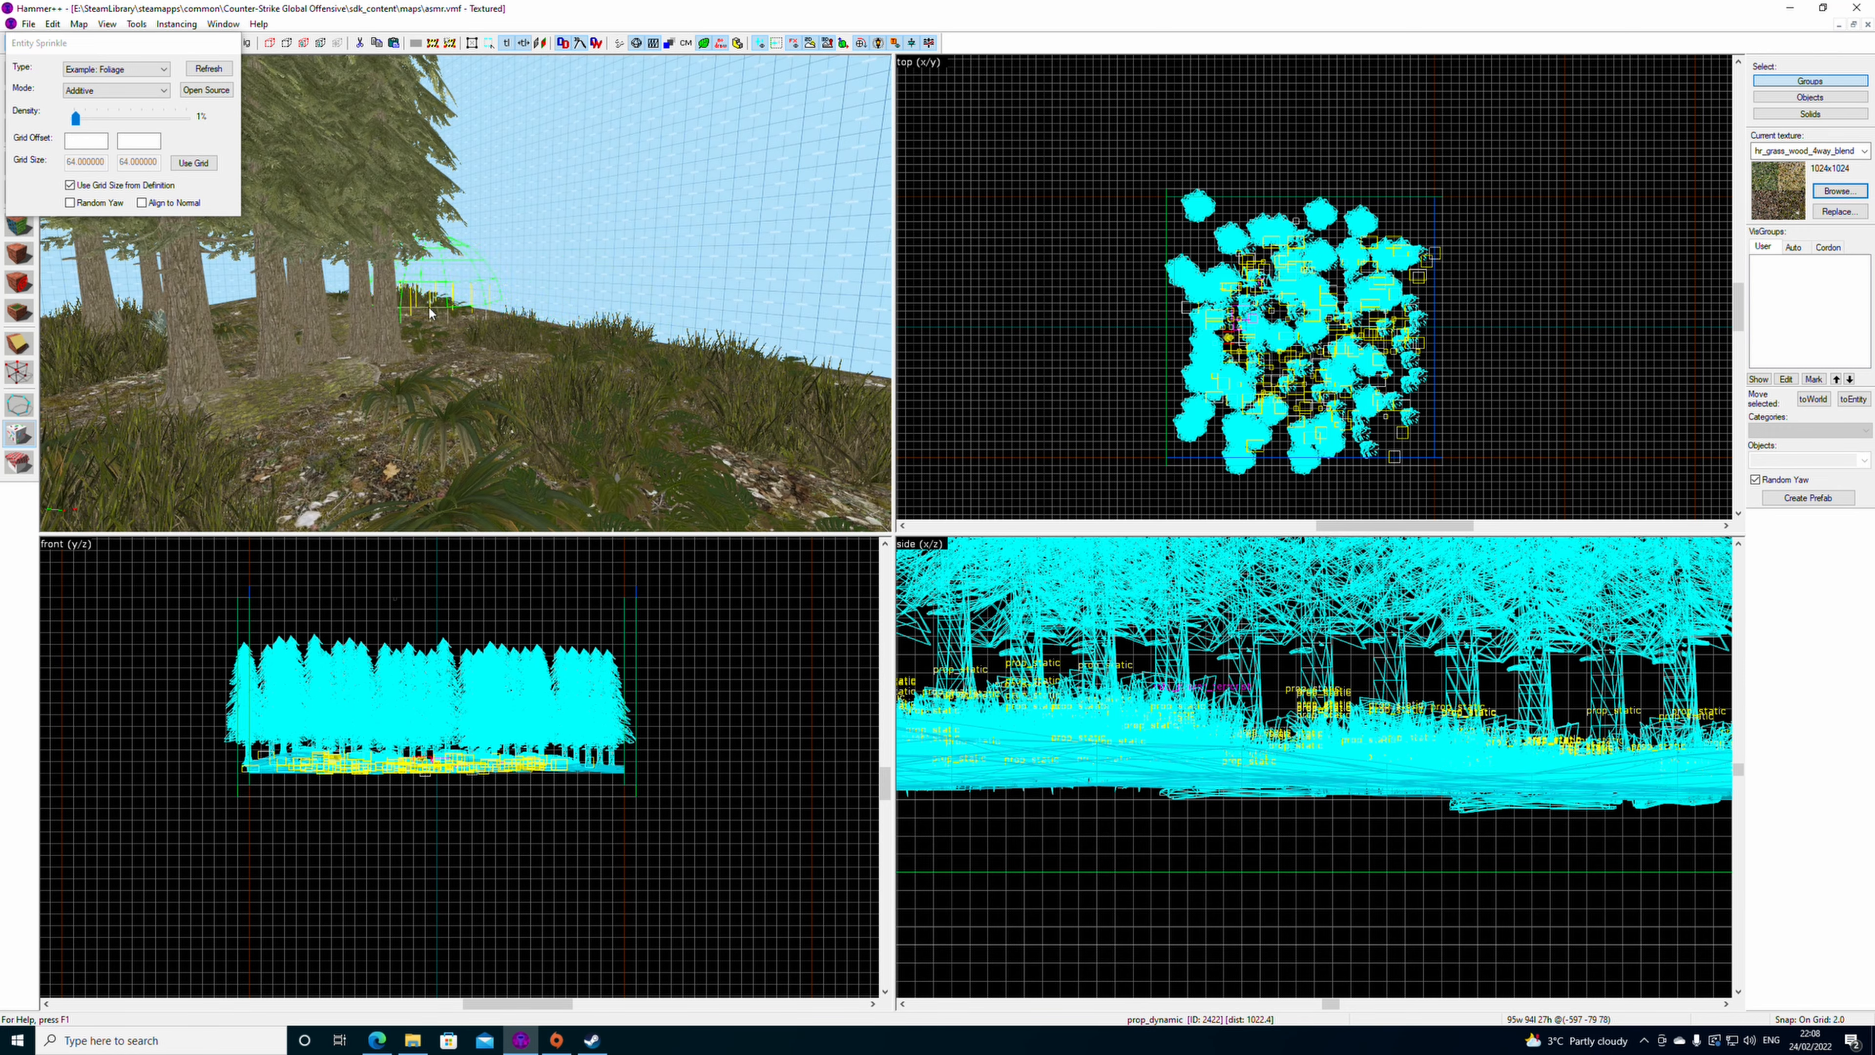
- Sprinkle foliage at 1% density over the grassy ground and around the tree trunks at the map's northeast corner
key("z")
key("w")
key("z")
left_click(461, 371)
key("z")
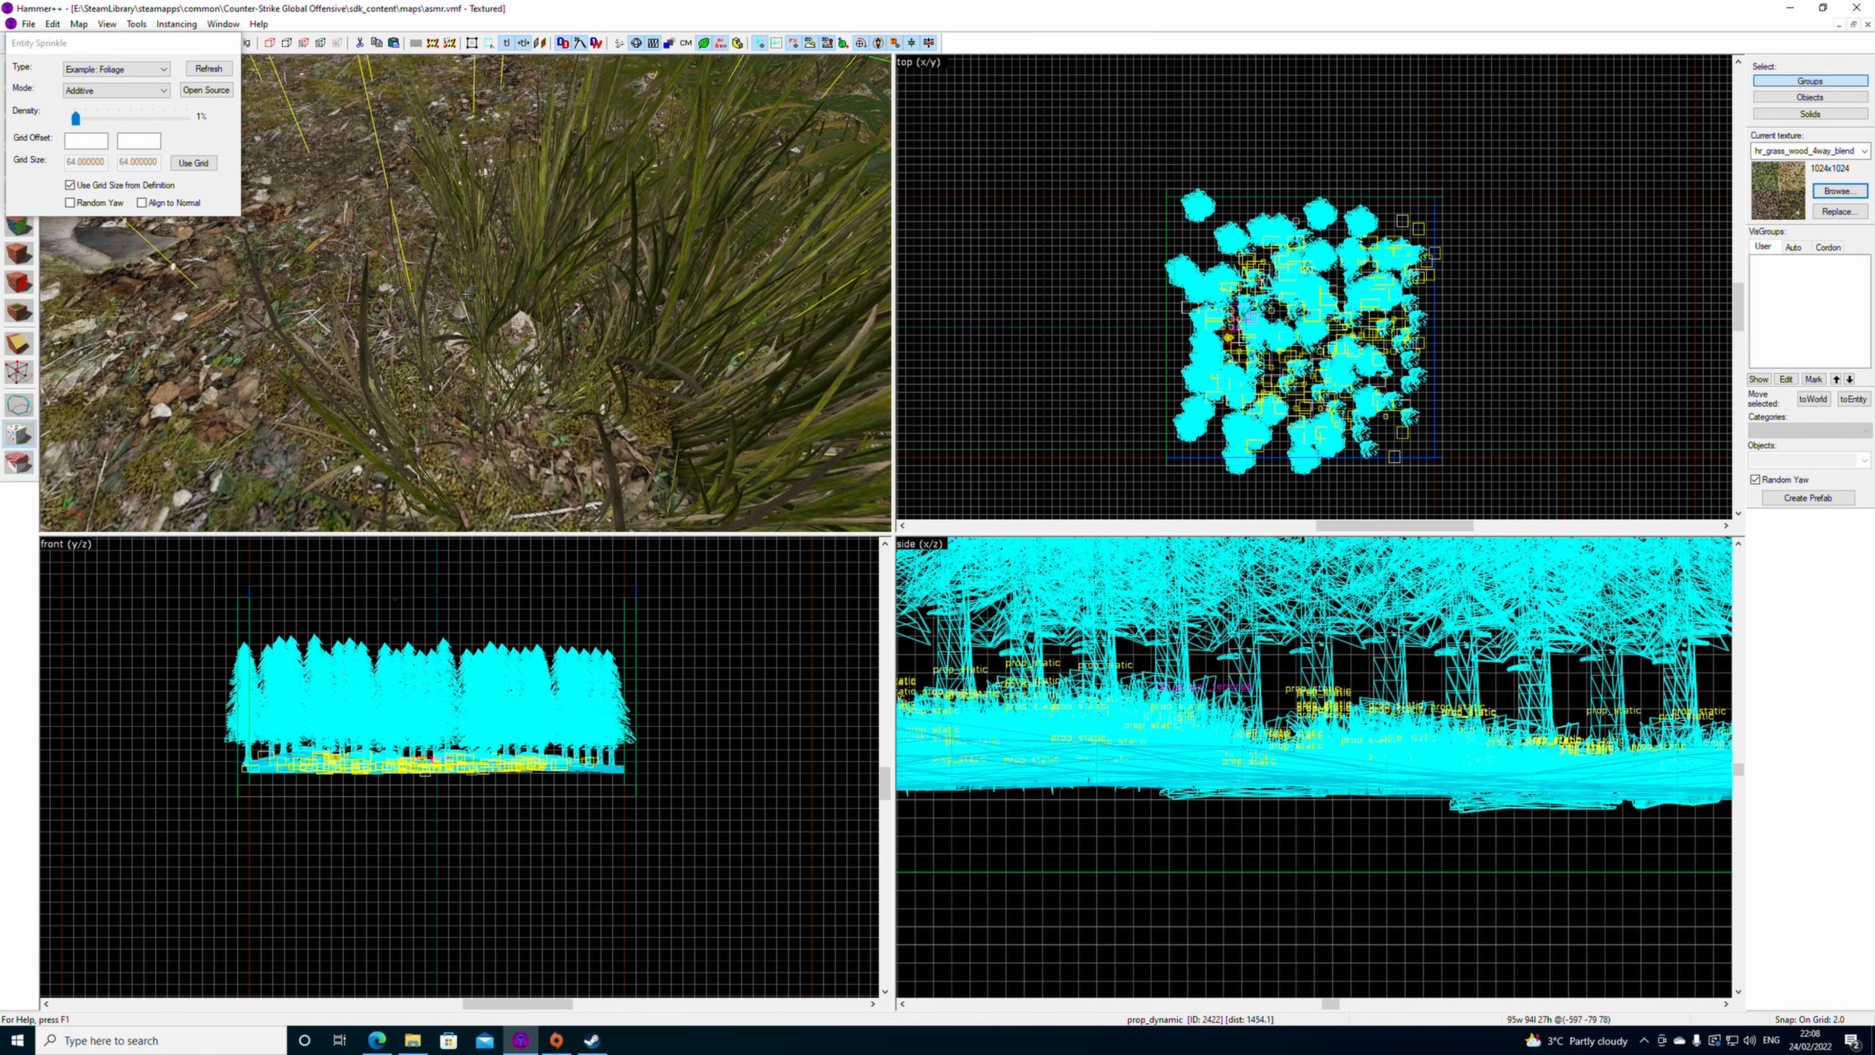
key("s")
key("z")
key("z")
key("z")
left_click(565, 326)
key("z")
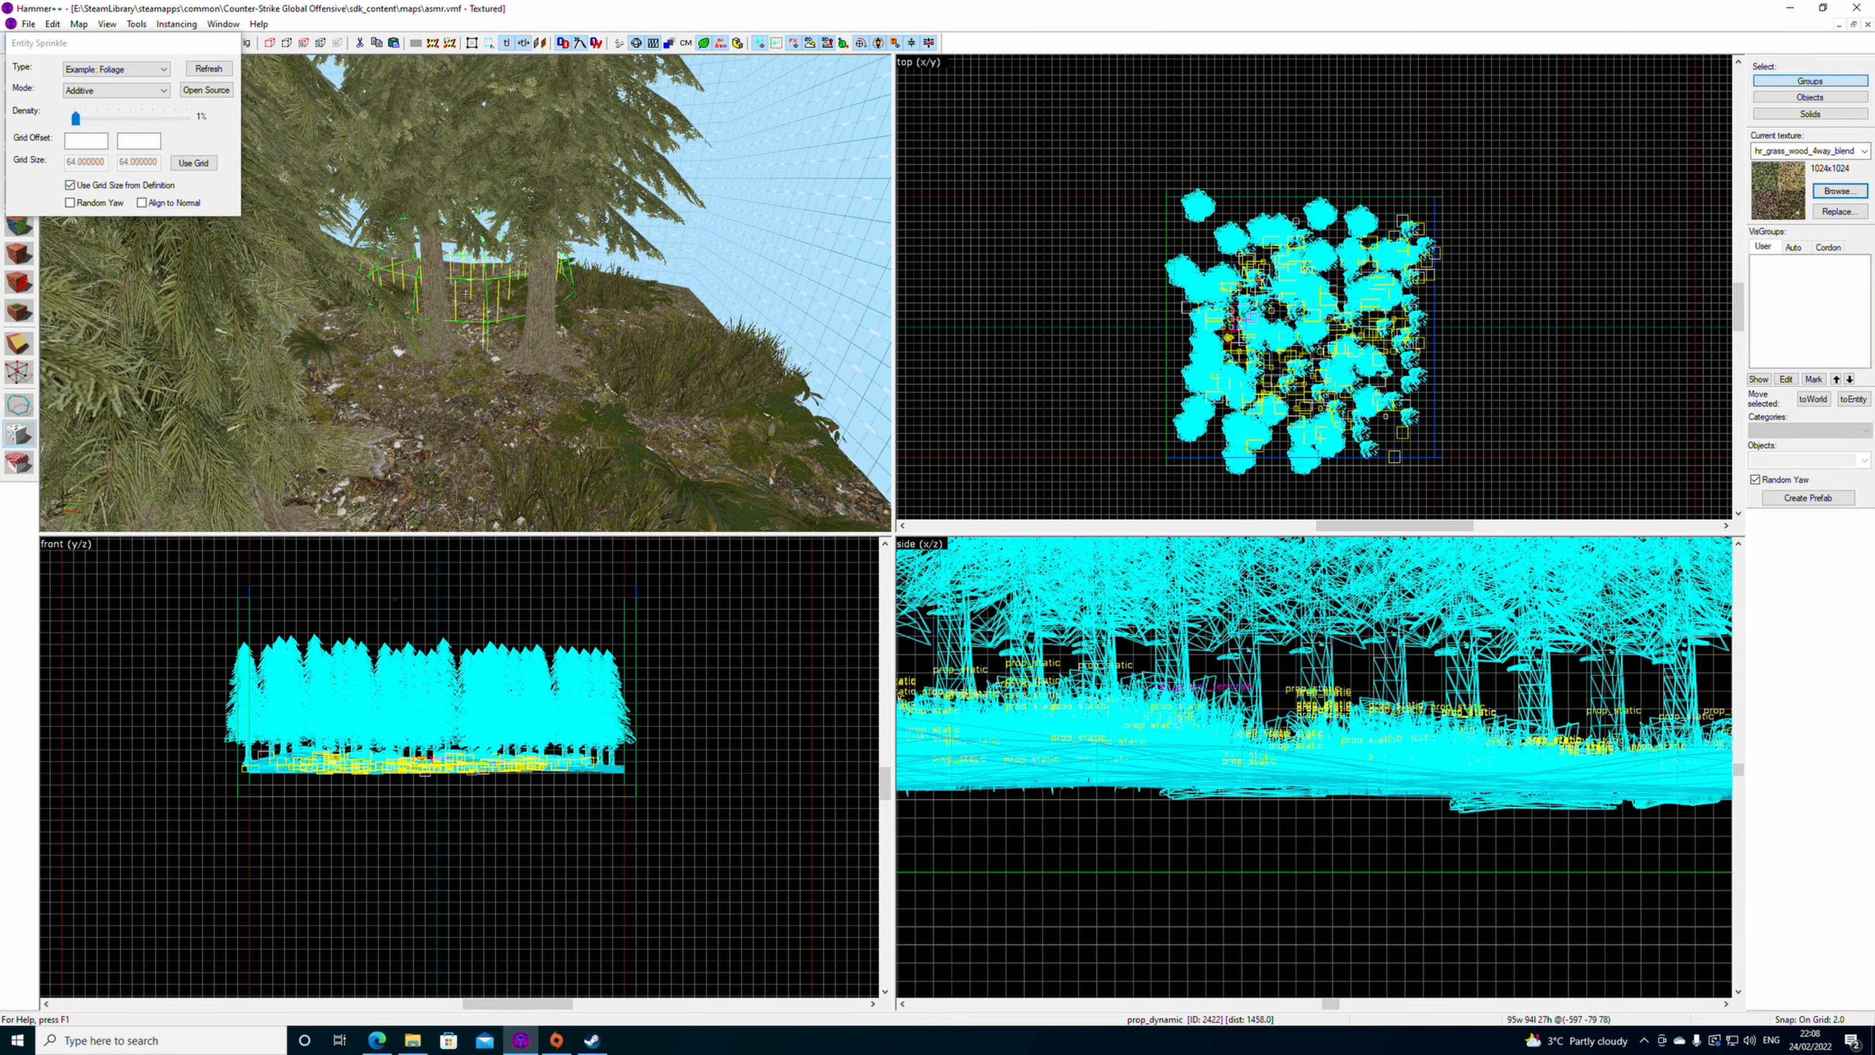
- Sprinkle foliage at 1% density over the bare ground along the eastern part of the map's north edge
key("w")
key("z")
key("z")
key("z")
left_click(553, 343)
key("z")
key("w")
key("z")
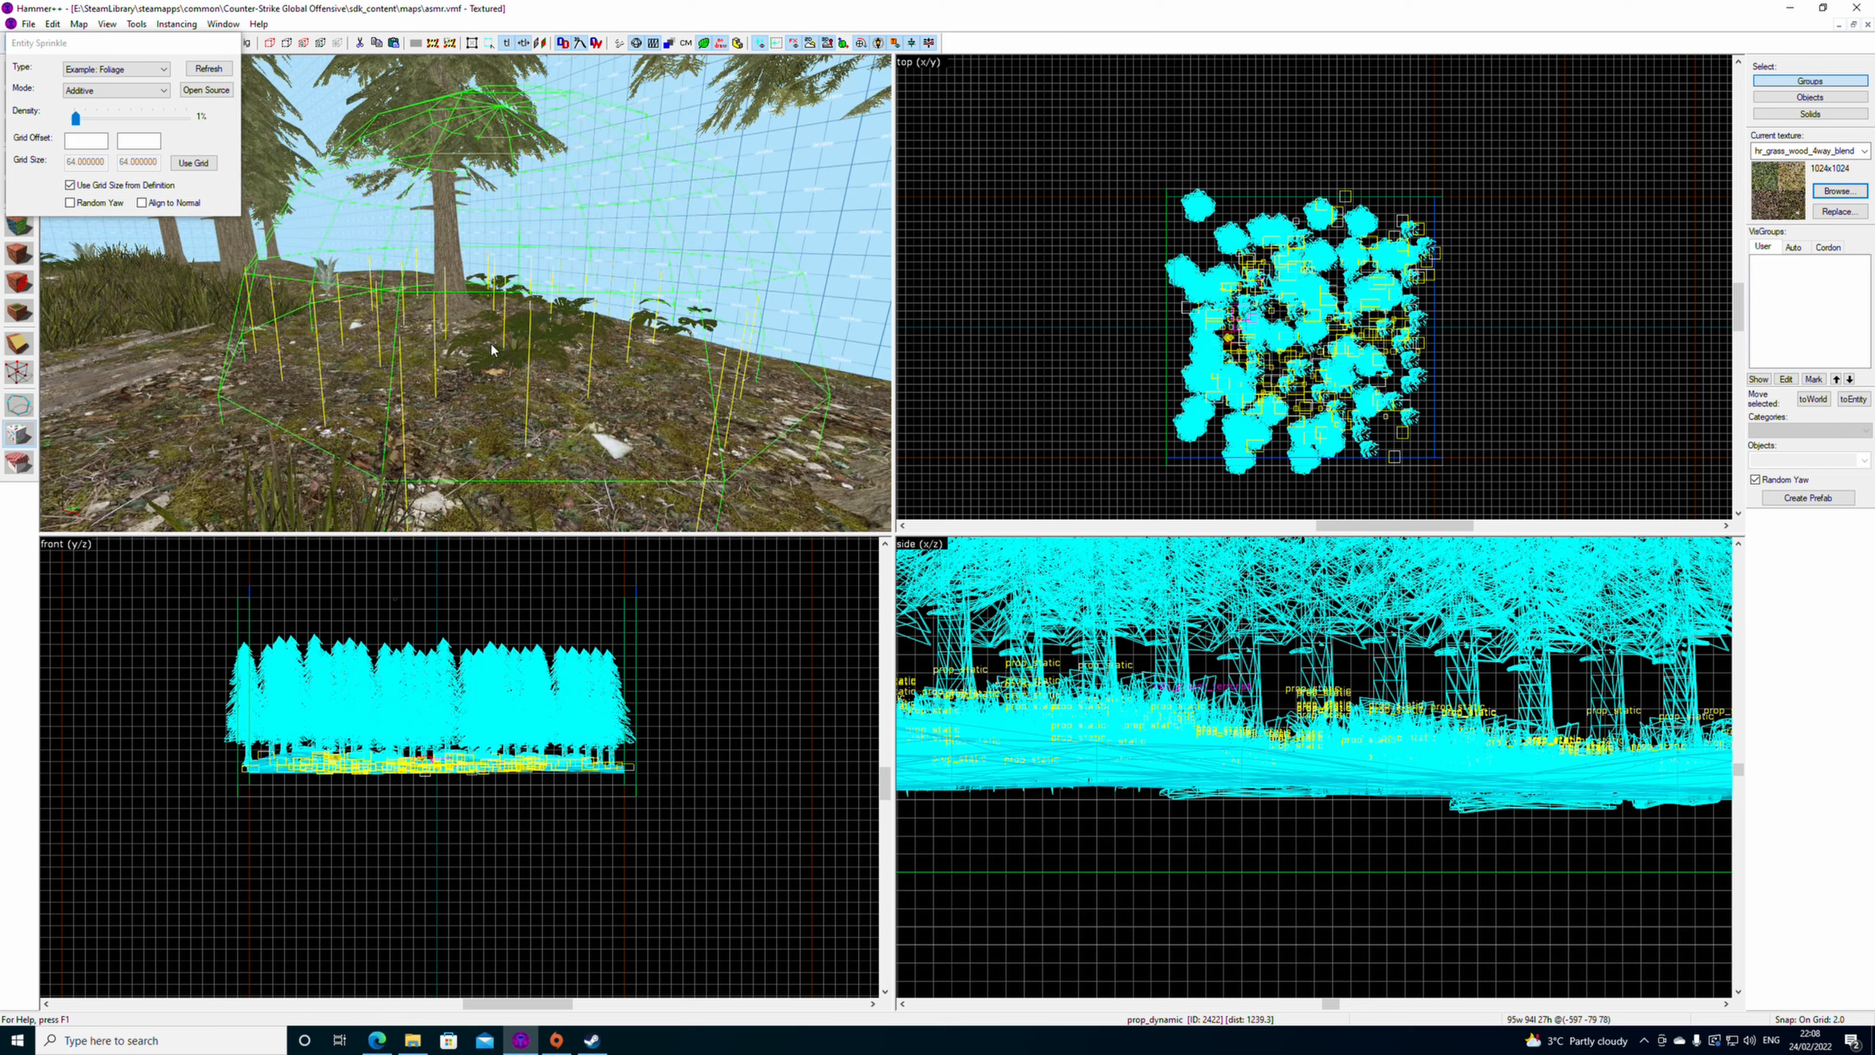
key("z")
key("w")
key("z")
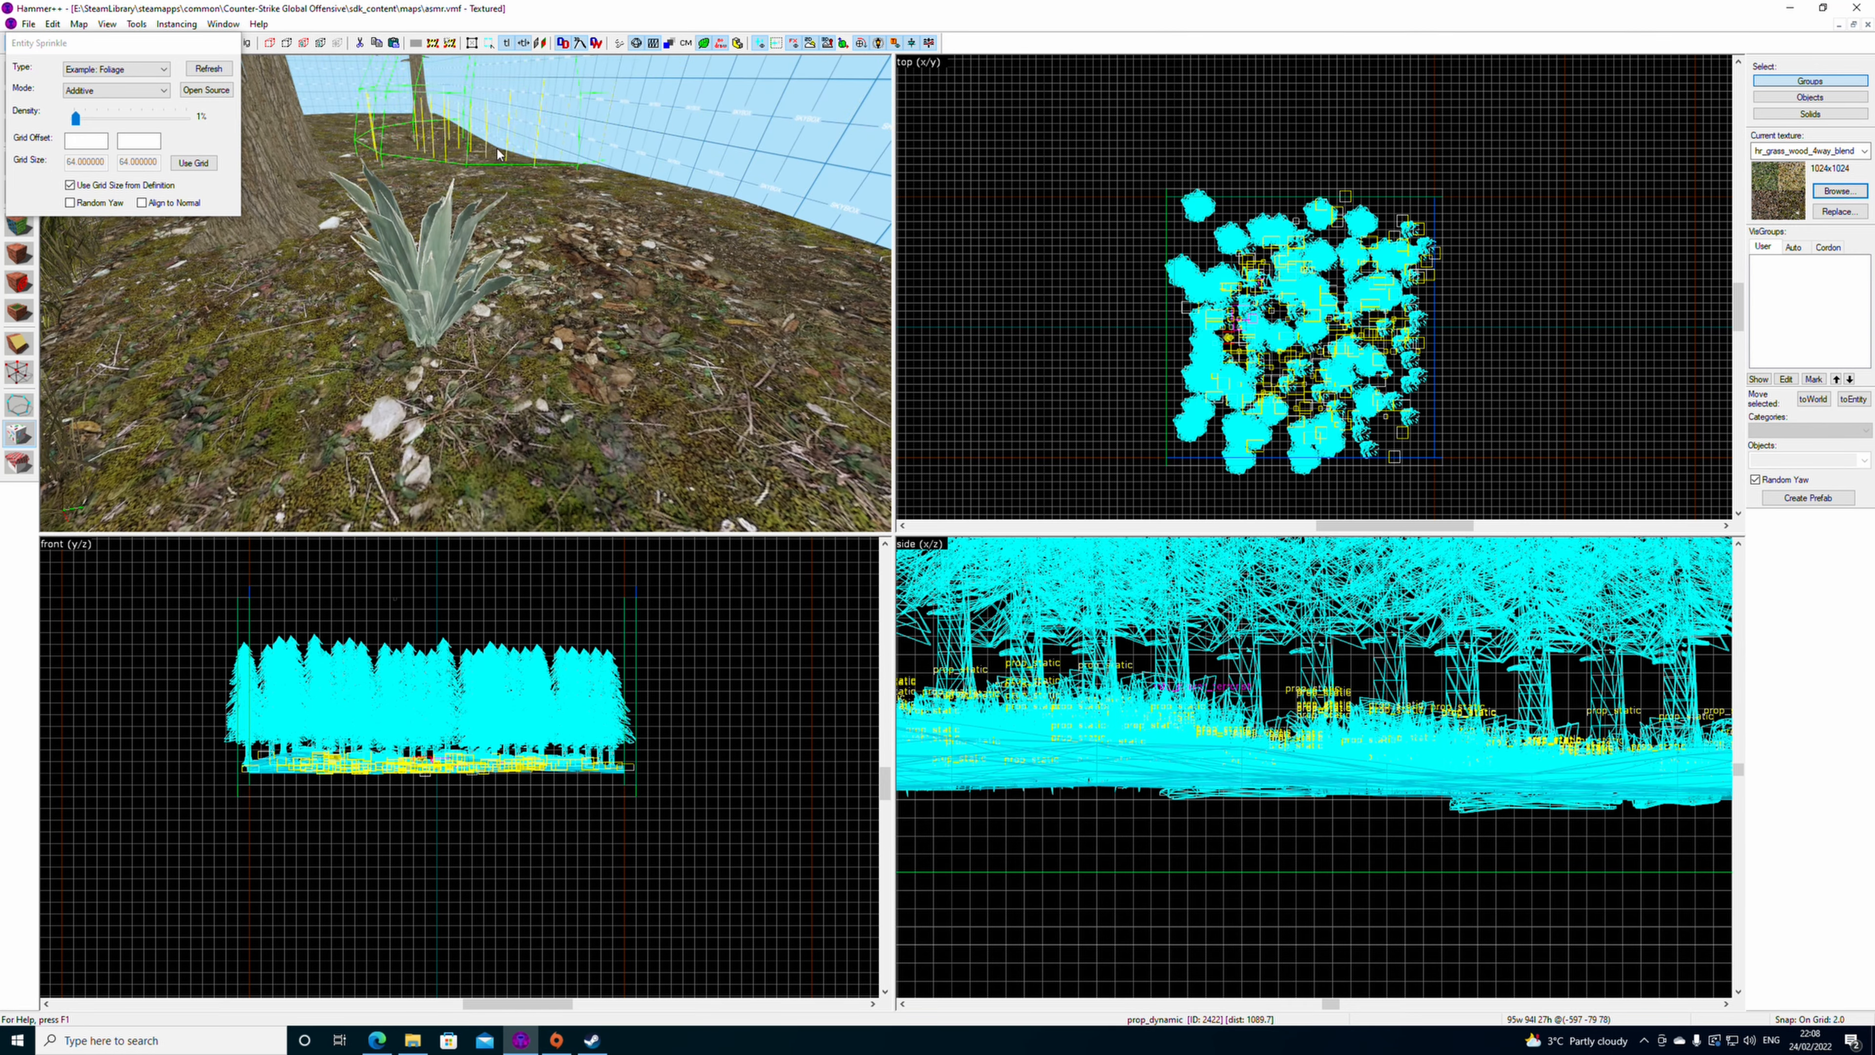
- Continue sprinkling foliage westward along the north edge, past the lone agave plant and toward the northwest corner
left_click_drag(496, 153, 509, 354)
key("z")
key("w")
key("z")
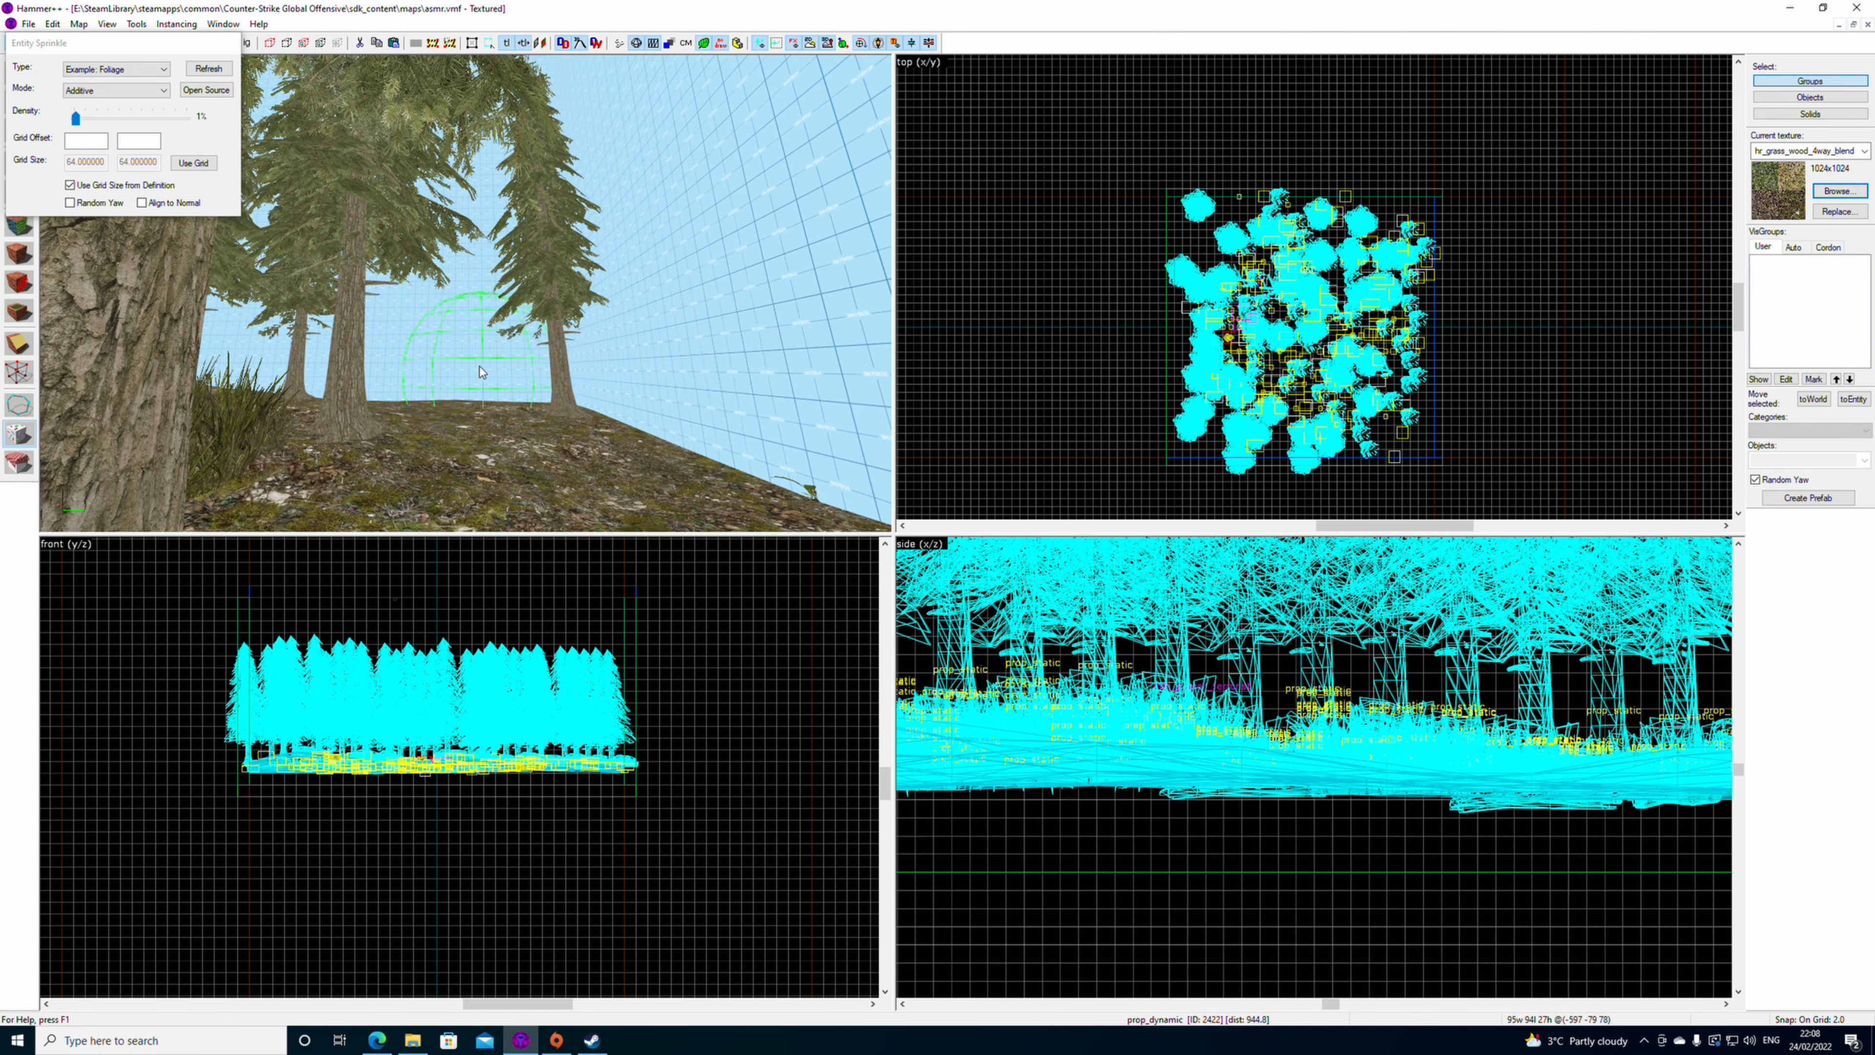
key("z")
key("s")
key("z")
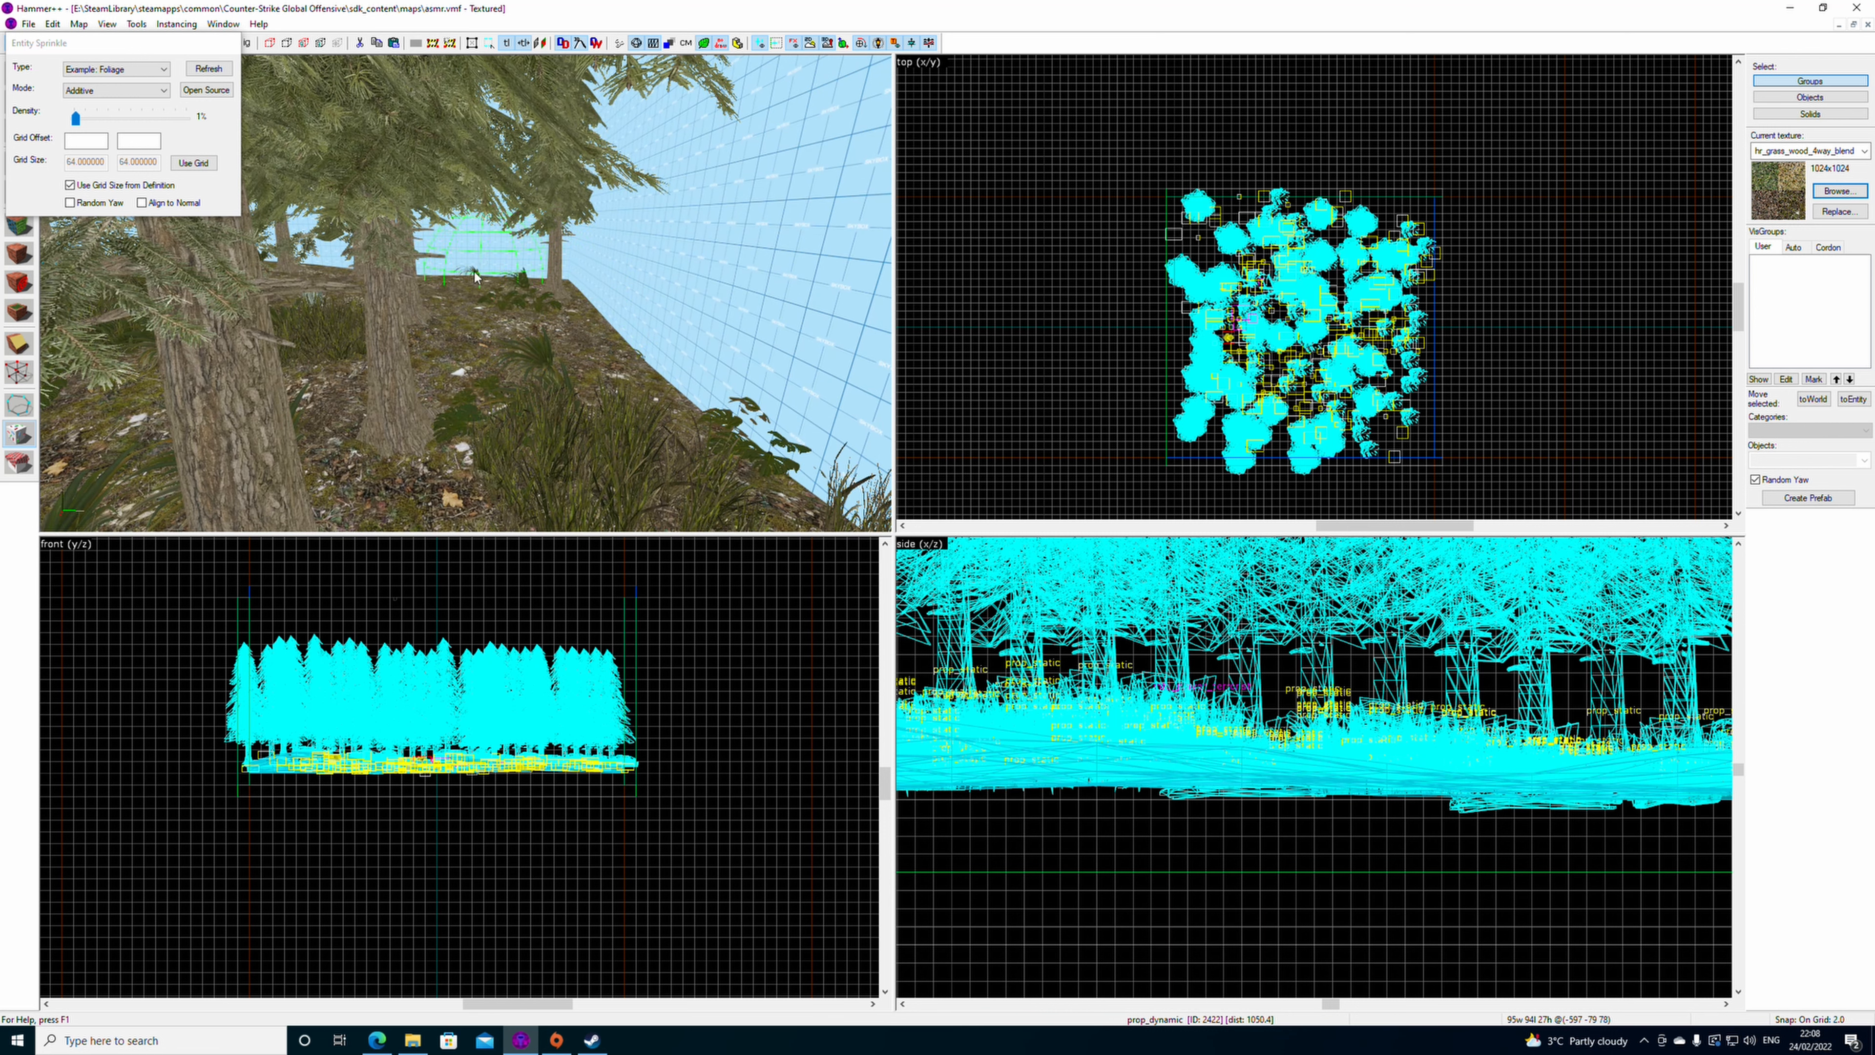
key("z")
key("s")
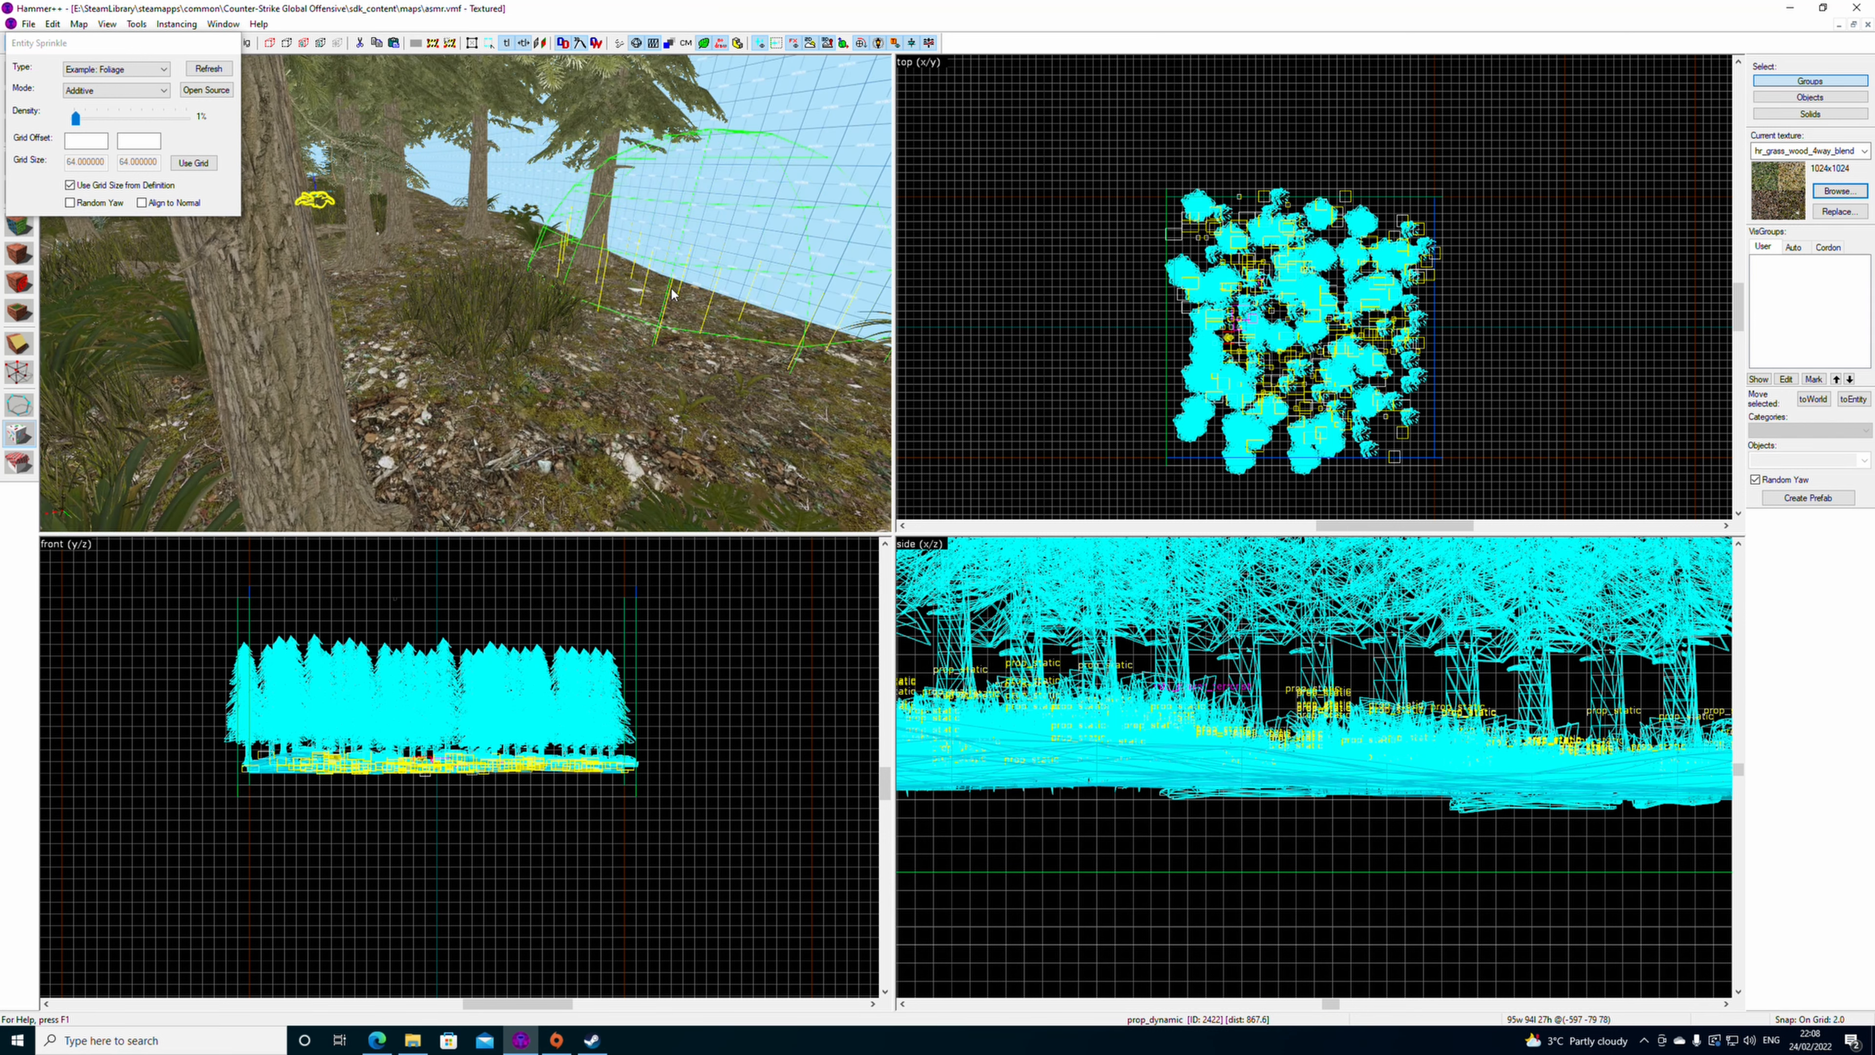
- Sprinkle foliage over the open ground along the map border beyond the leaning trunk and around the low ferns
key("z")
left_click(691, 334)
key("z")
key("z")
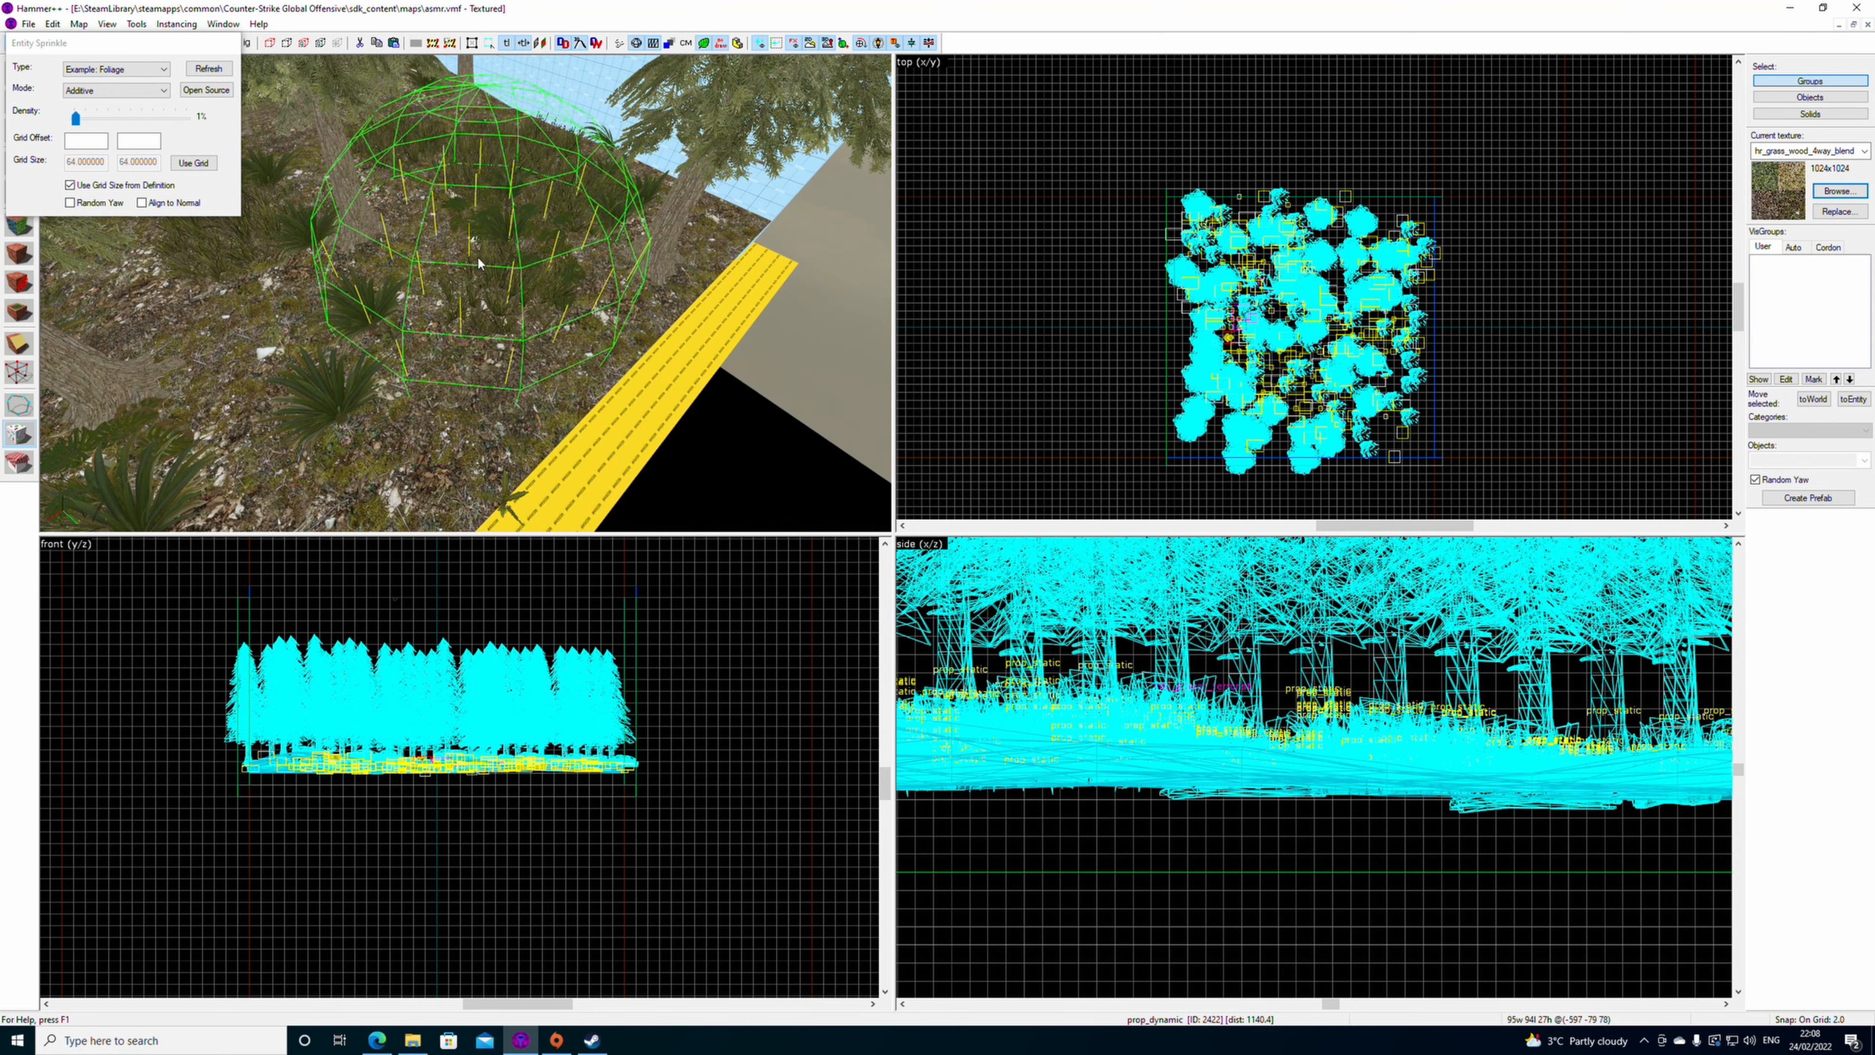
left_click(478, 263)
key("z")
key("z")
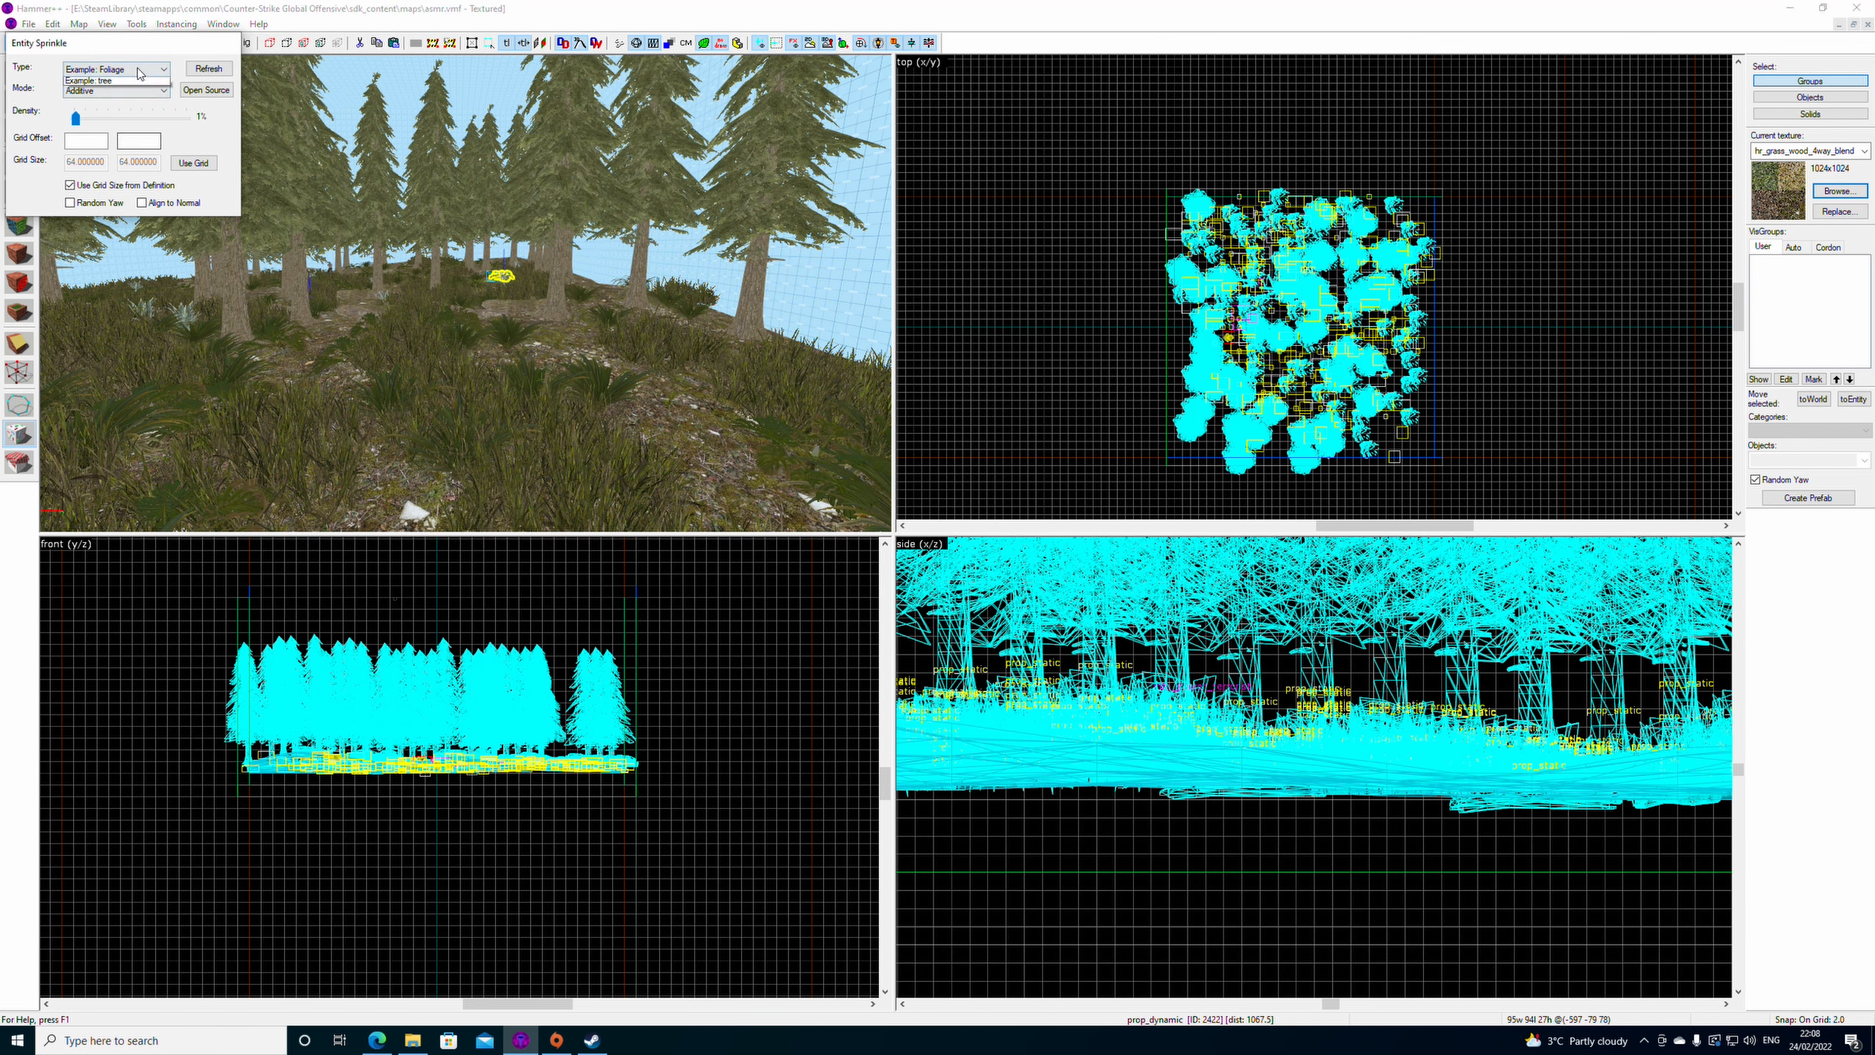
- Keep the Example: Foliage type and sprinkle foliage over the bare patches among the grass in the forest interior
left_click(118, 102)
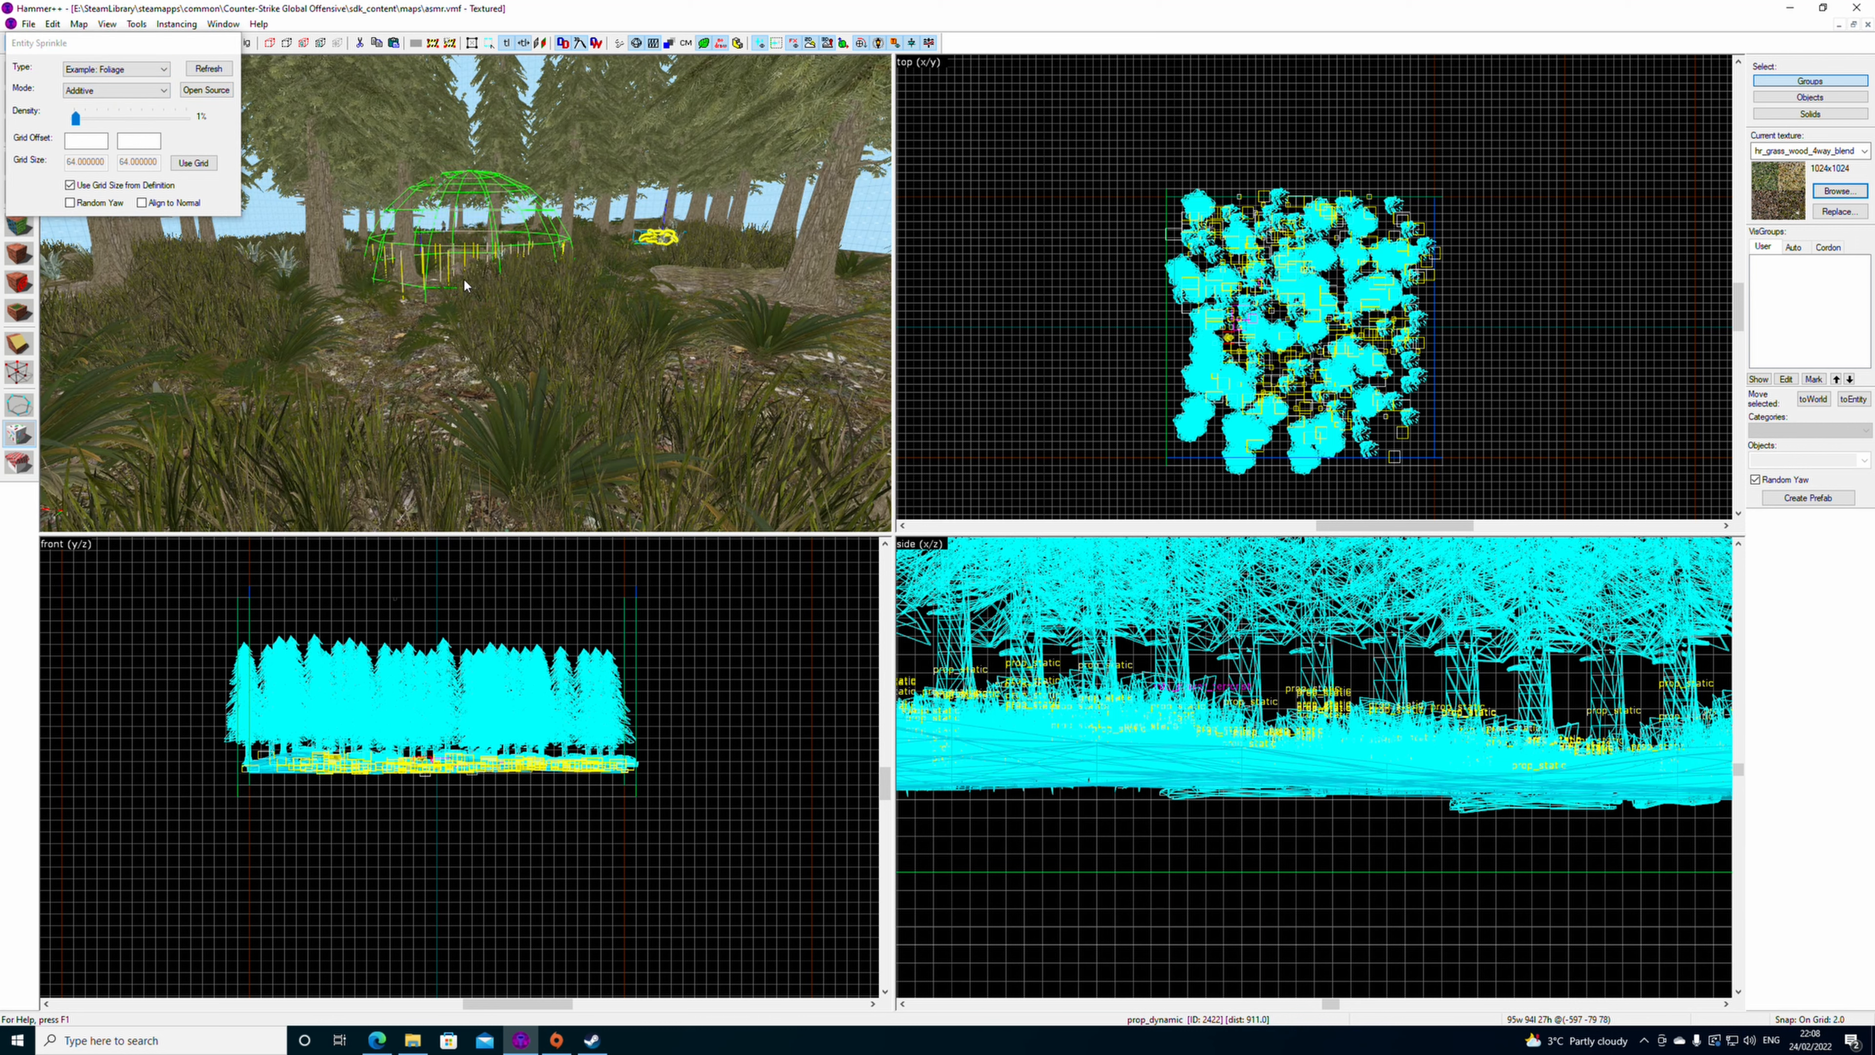
scroll(422, 376, "up", 2)
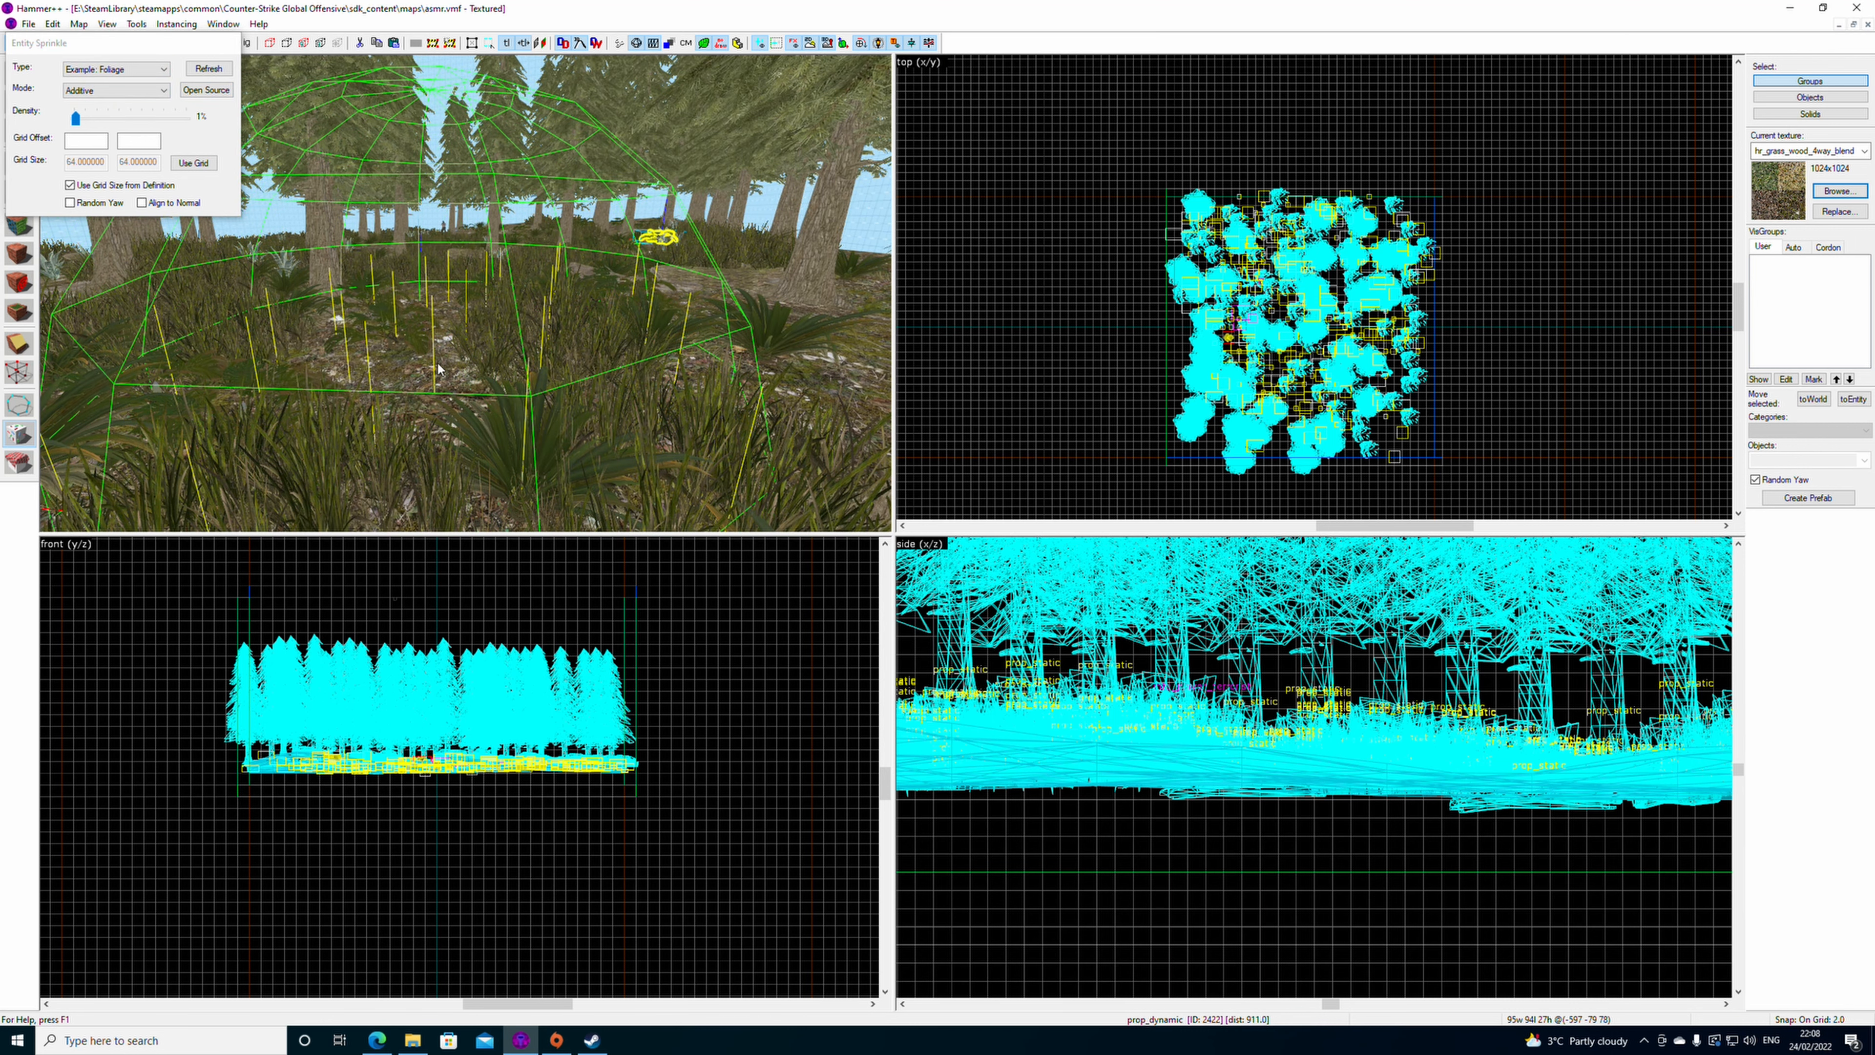
left_click_drag(456, 374, 650, 284)
key("z")
key("w")
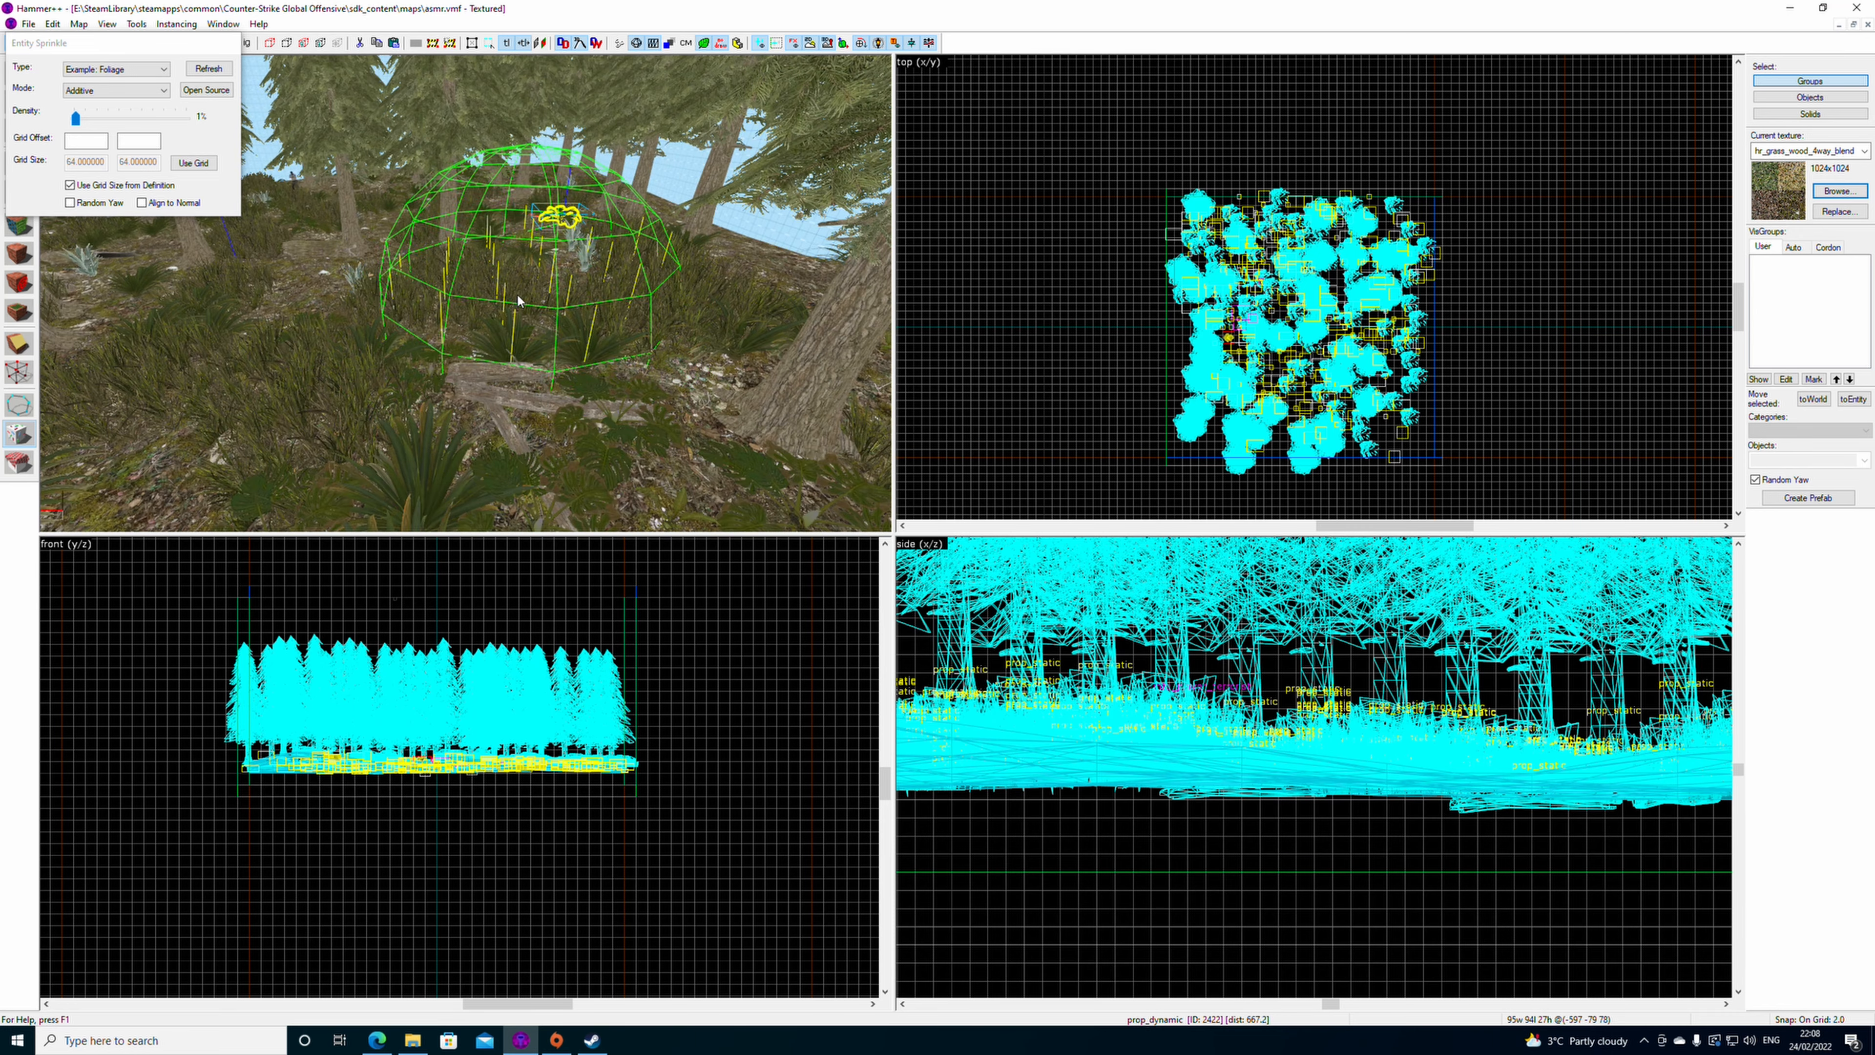
key("z")
key("z")
key("w")
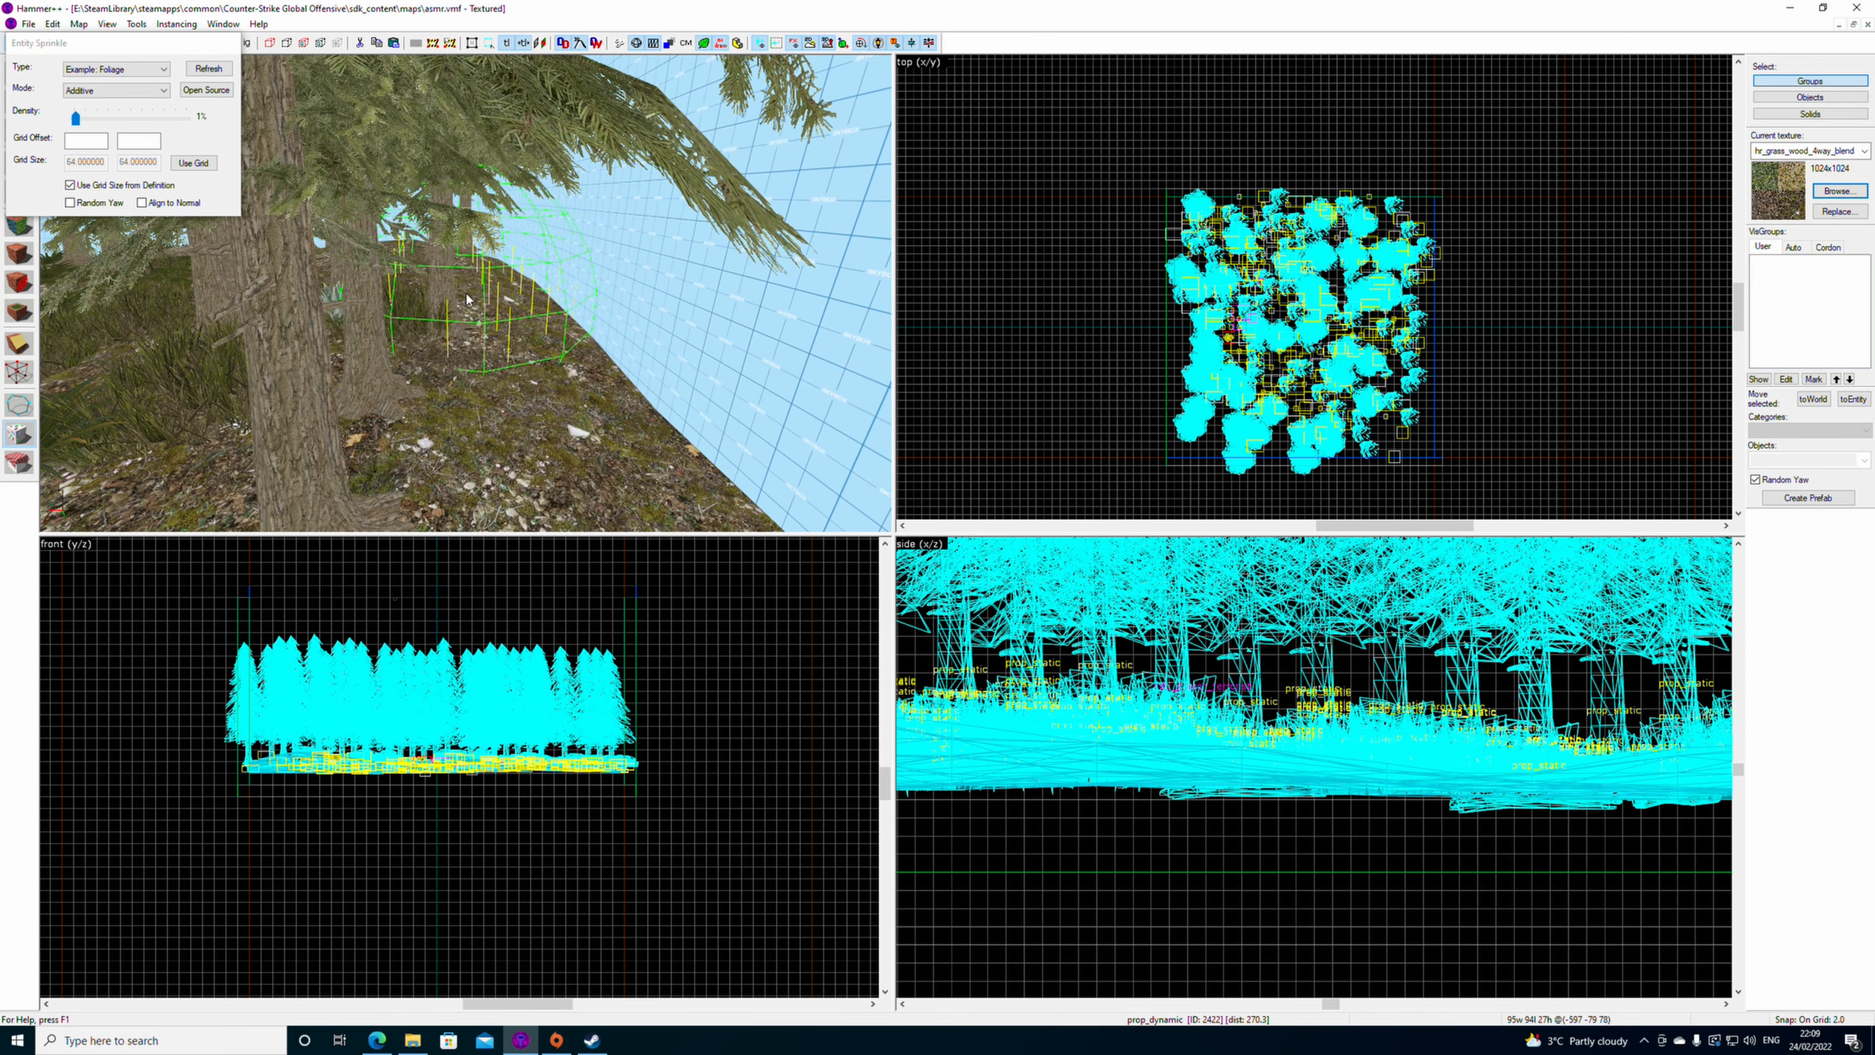
- Sprinkle foliage over the bare ground between the tree trunks along the map's west edge
key("z")
key("z")
key("w")
key("z")
mouse_move(437, 299)
left_mouse_down()
mouse_move(447, 284)
mouse_move(422, 278)
mouse_move(392, 369)
mouse_move(415, 291)
left_mouse_up()
key("z")
key("w")
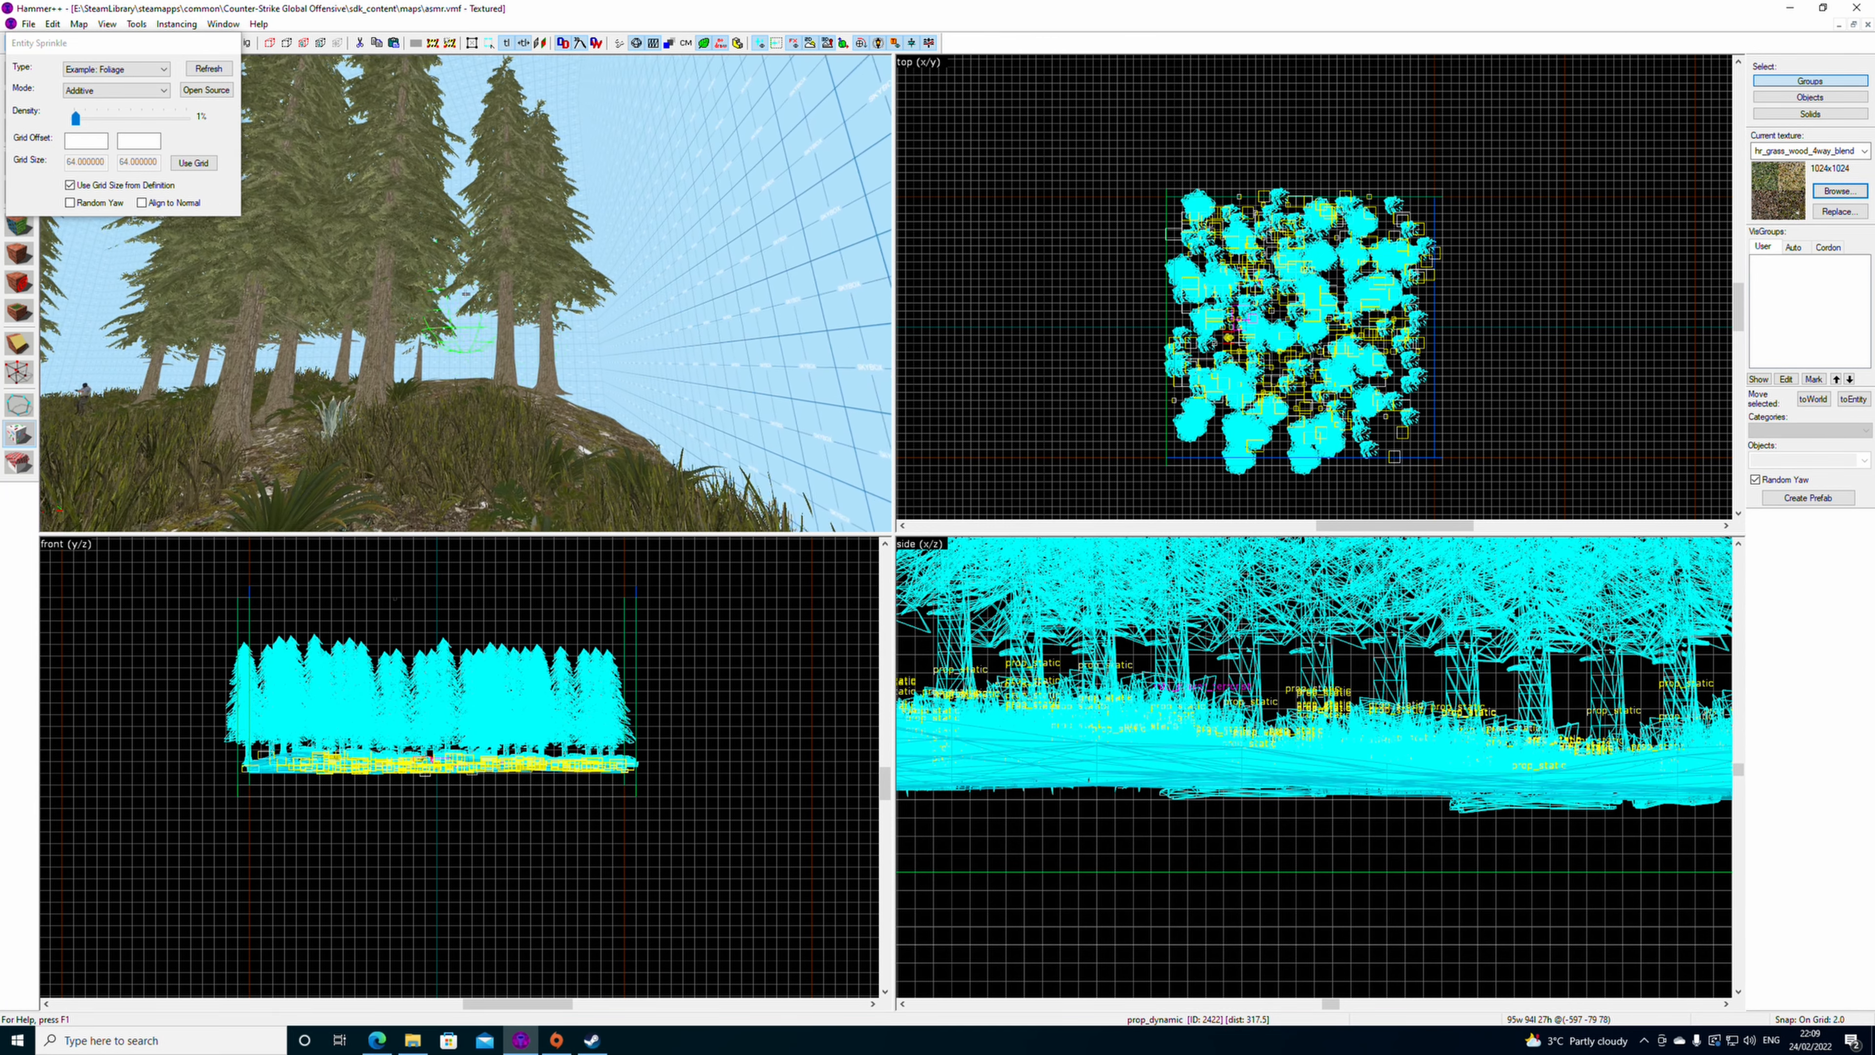
- Continue sprinkling foliage along the west edge over the hill and down to the southwest corner
key("z")
key("z")
key("w")
key("z")
mouse_move(472, 221)
left_mouse_down()
mouse_move(519, 208)
mouse_move(590, 274)
mouse_move(692, 297)
mouse_move(471, 261)
mouse_move(391, 324)
mouse_move(350, 326)
mouse_move(542, 306)
mouse_move(639, 360)
left_mouse_up()
key("z")
key("z")
key("z")
key("s")
key("z")
key("z")
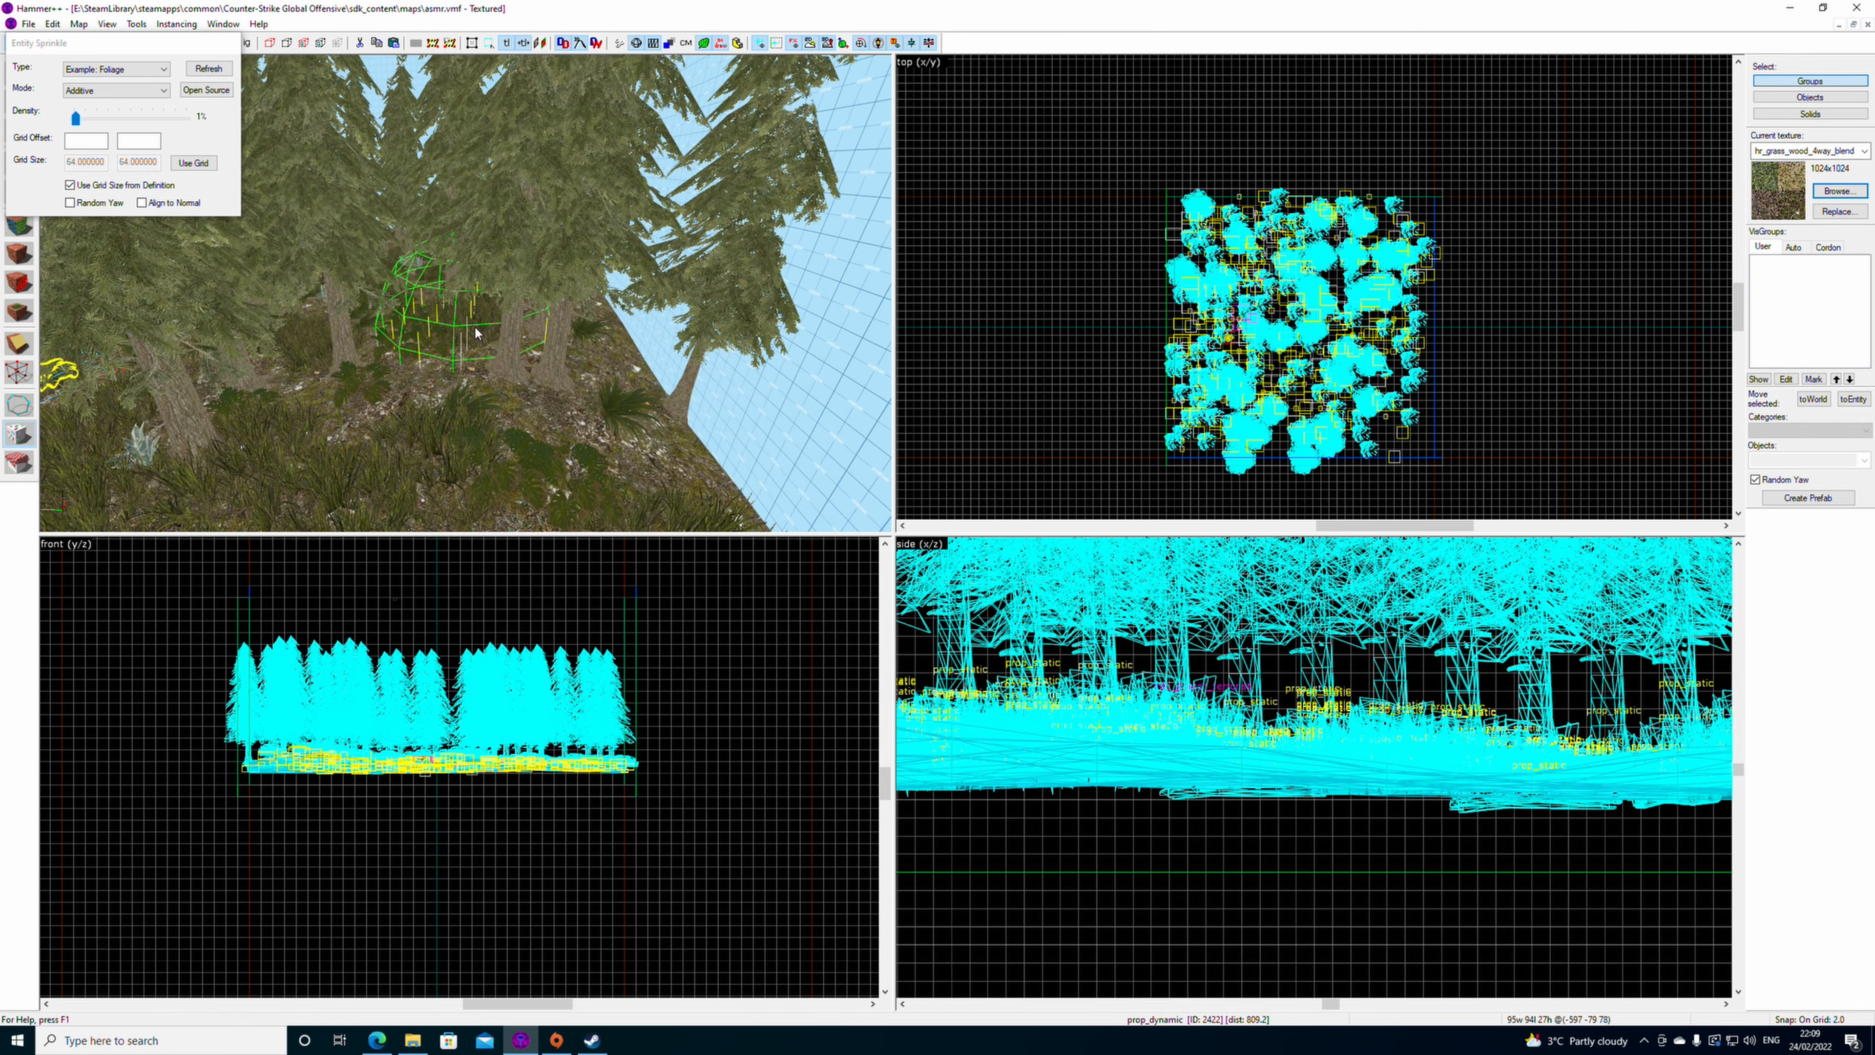
- Sprinkle foliage at 1% density around the tree trunks and over the grassy ground along the map's south edge
key("z")
mouse_move(466, 293)
left_mouse_down()
mouse_move(605, 369)
mouse_move(628, 340)
left_mouse_up()
key("z")
key("w")
key("z")
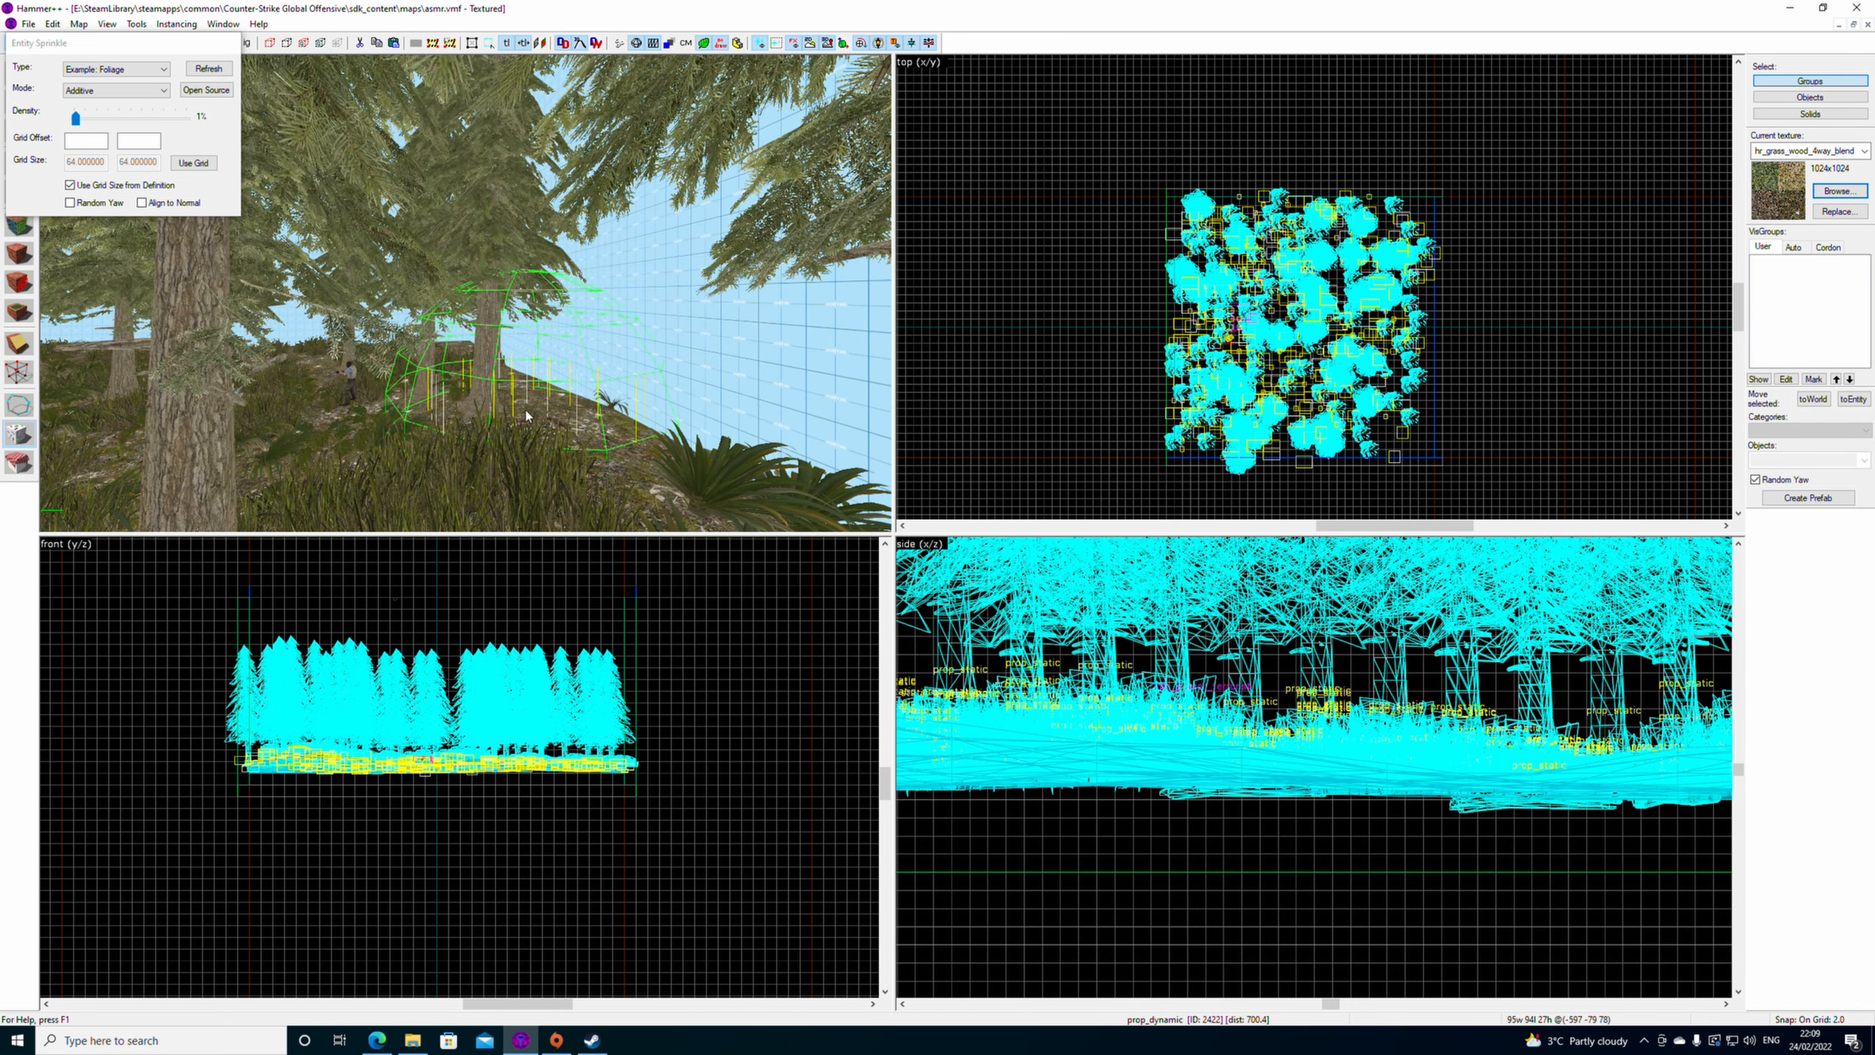
left_click_drag(524, 408, 574, 391)
key("z")
key("z")
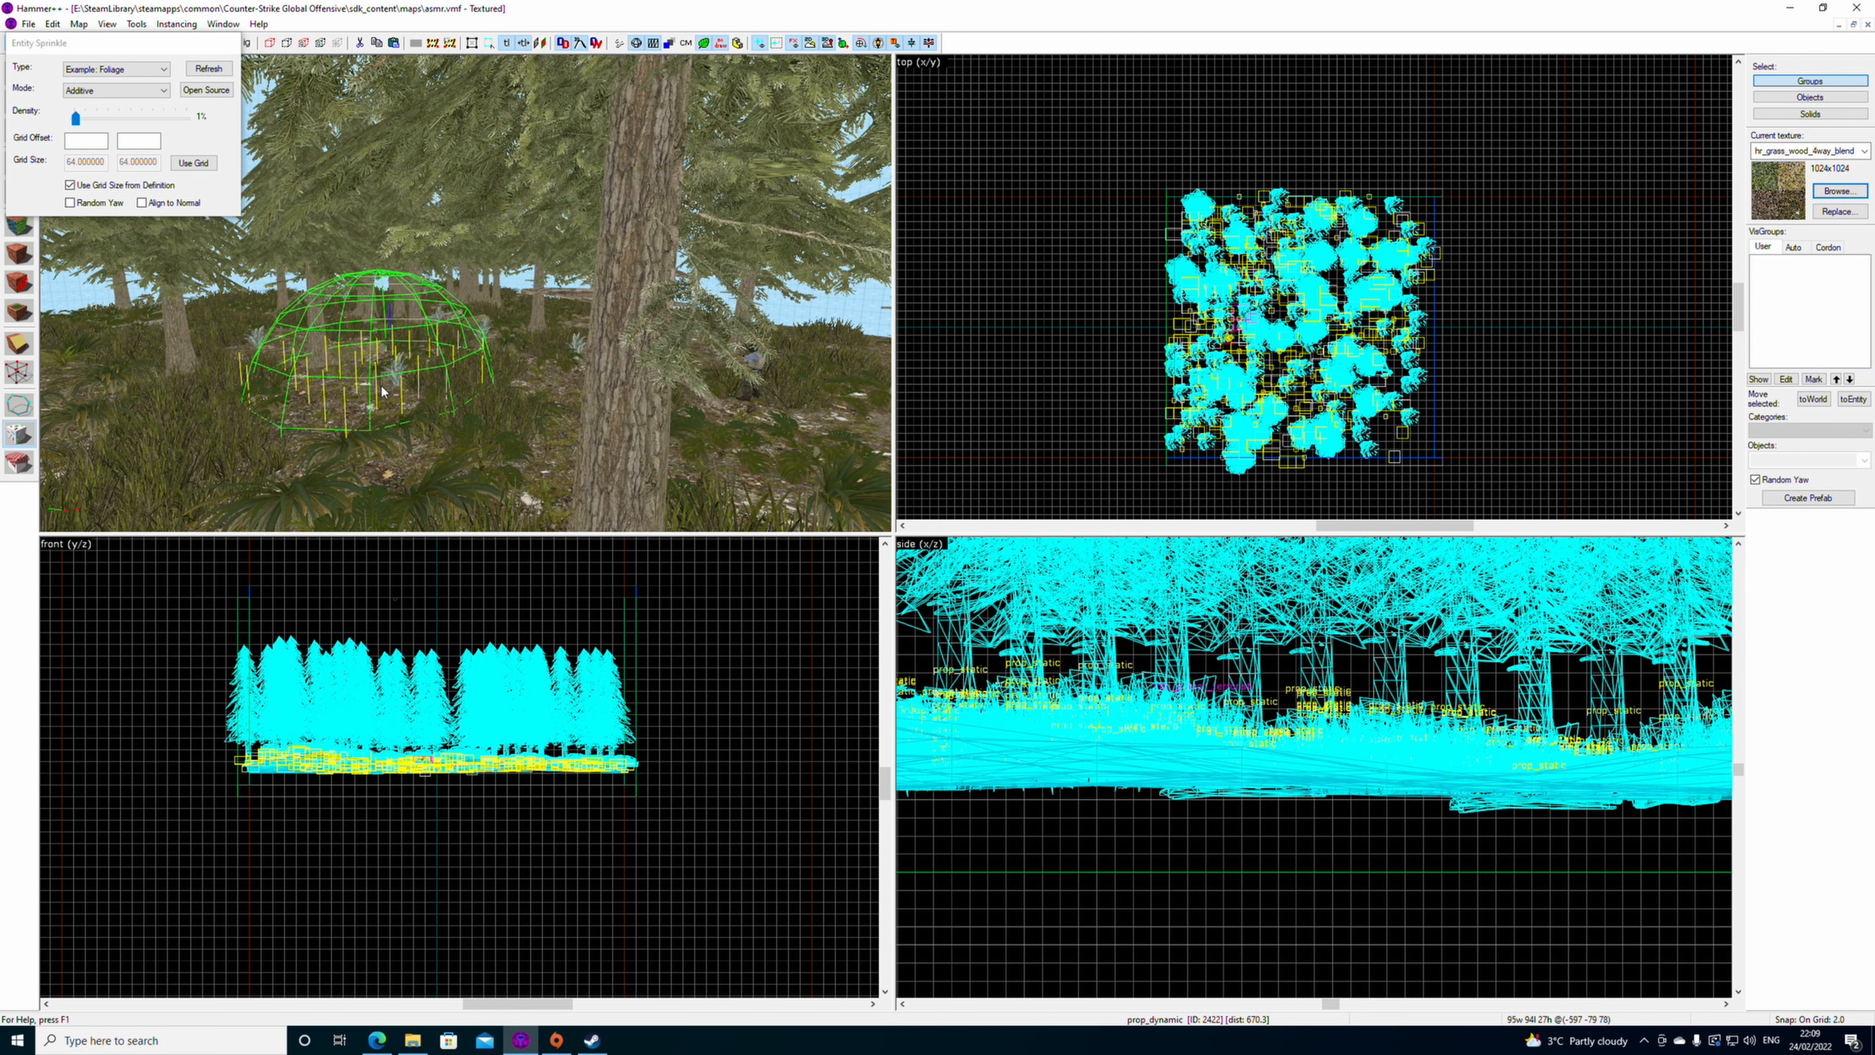
- Sprinkle foliage over the remaining bare patches between the trees inward from the south edge
left_click_drag(377, 380, 314, 387)
key("z")
key("z")
key("z")
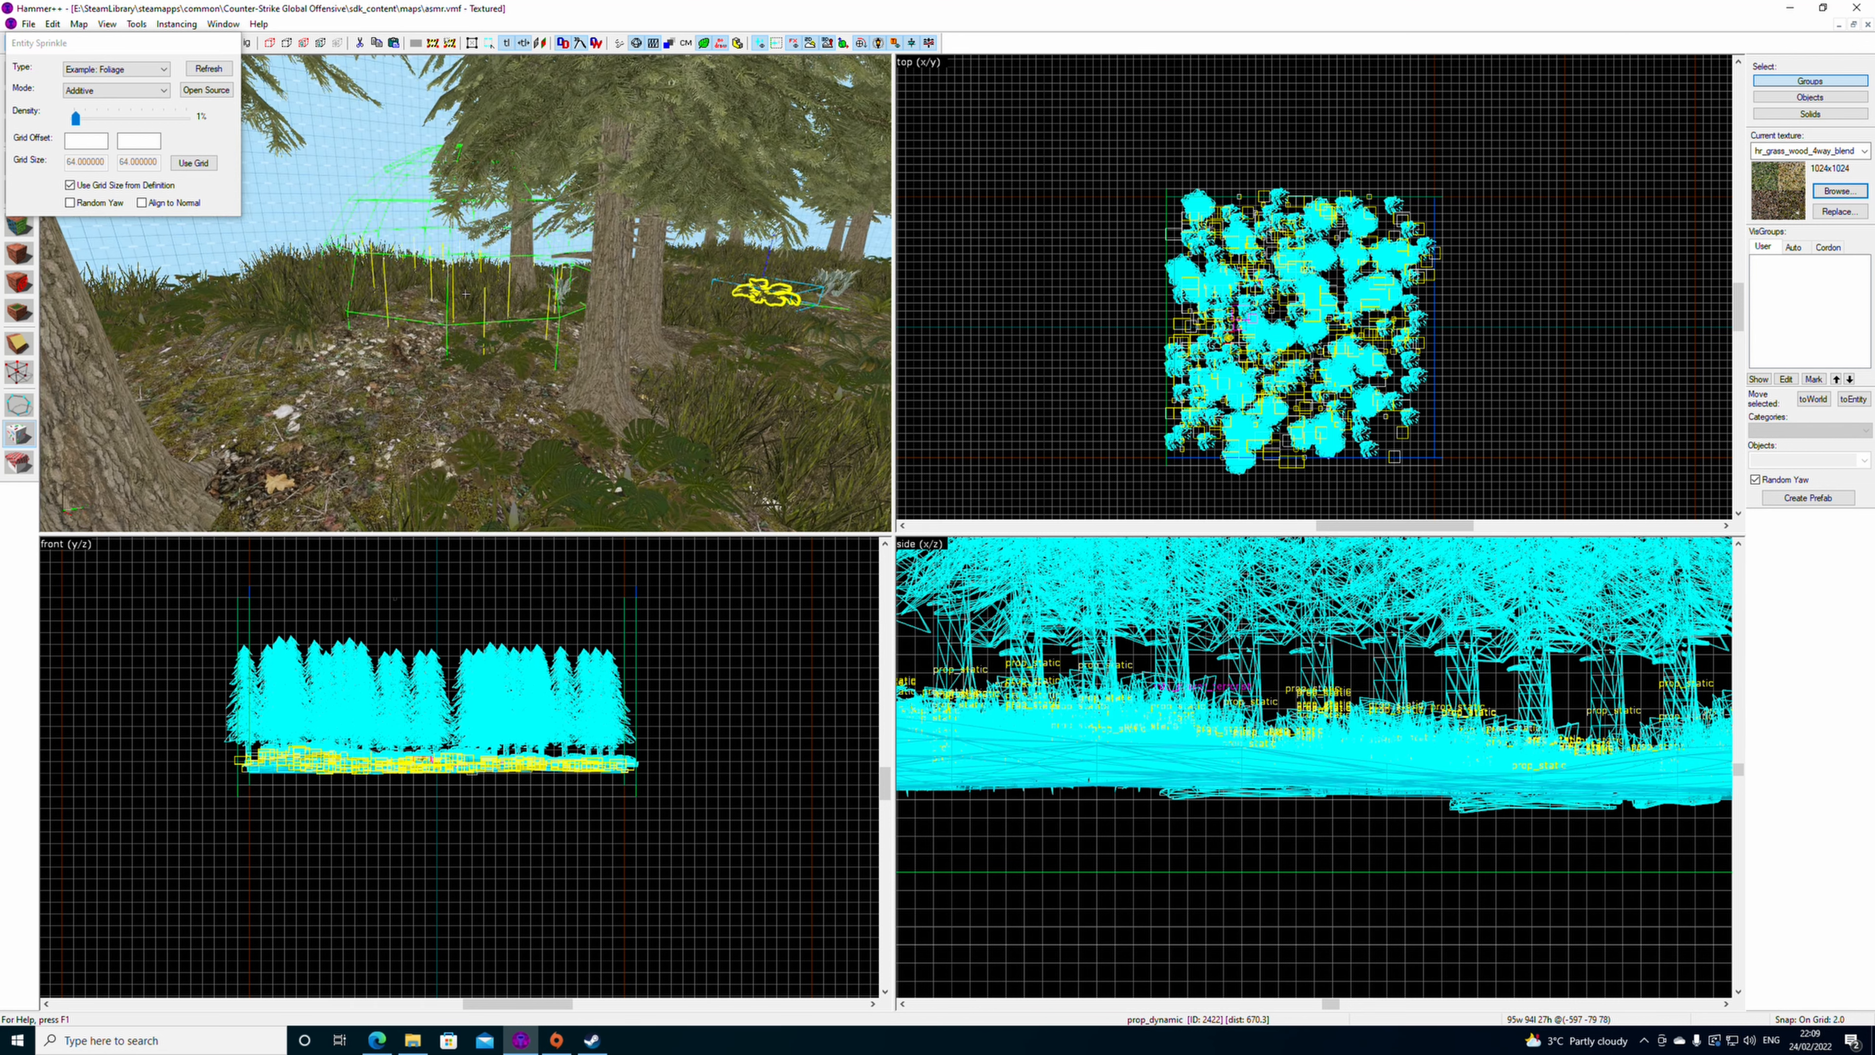
key("z")
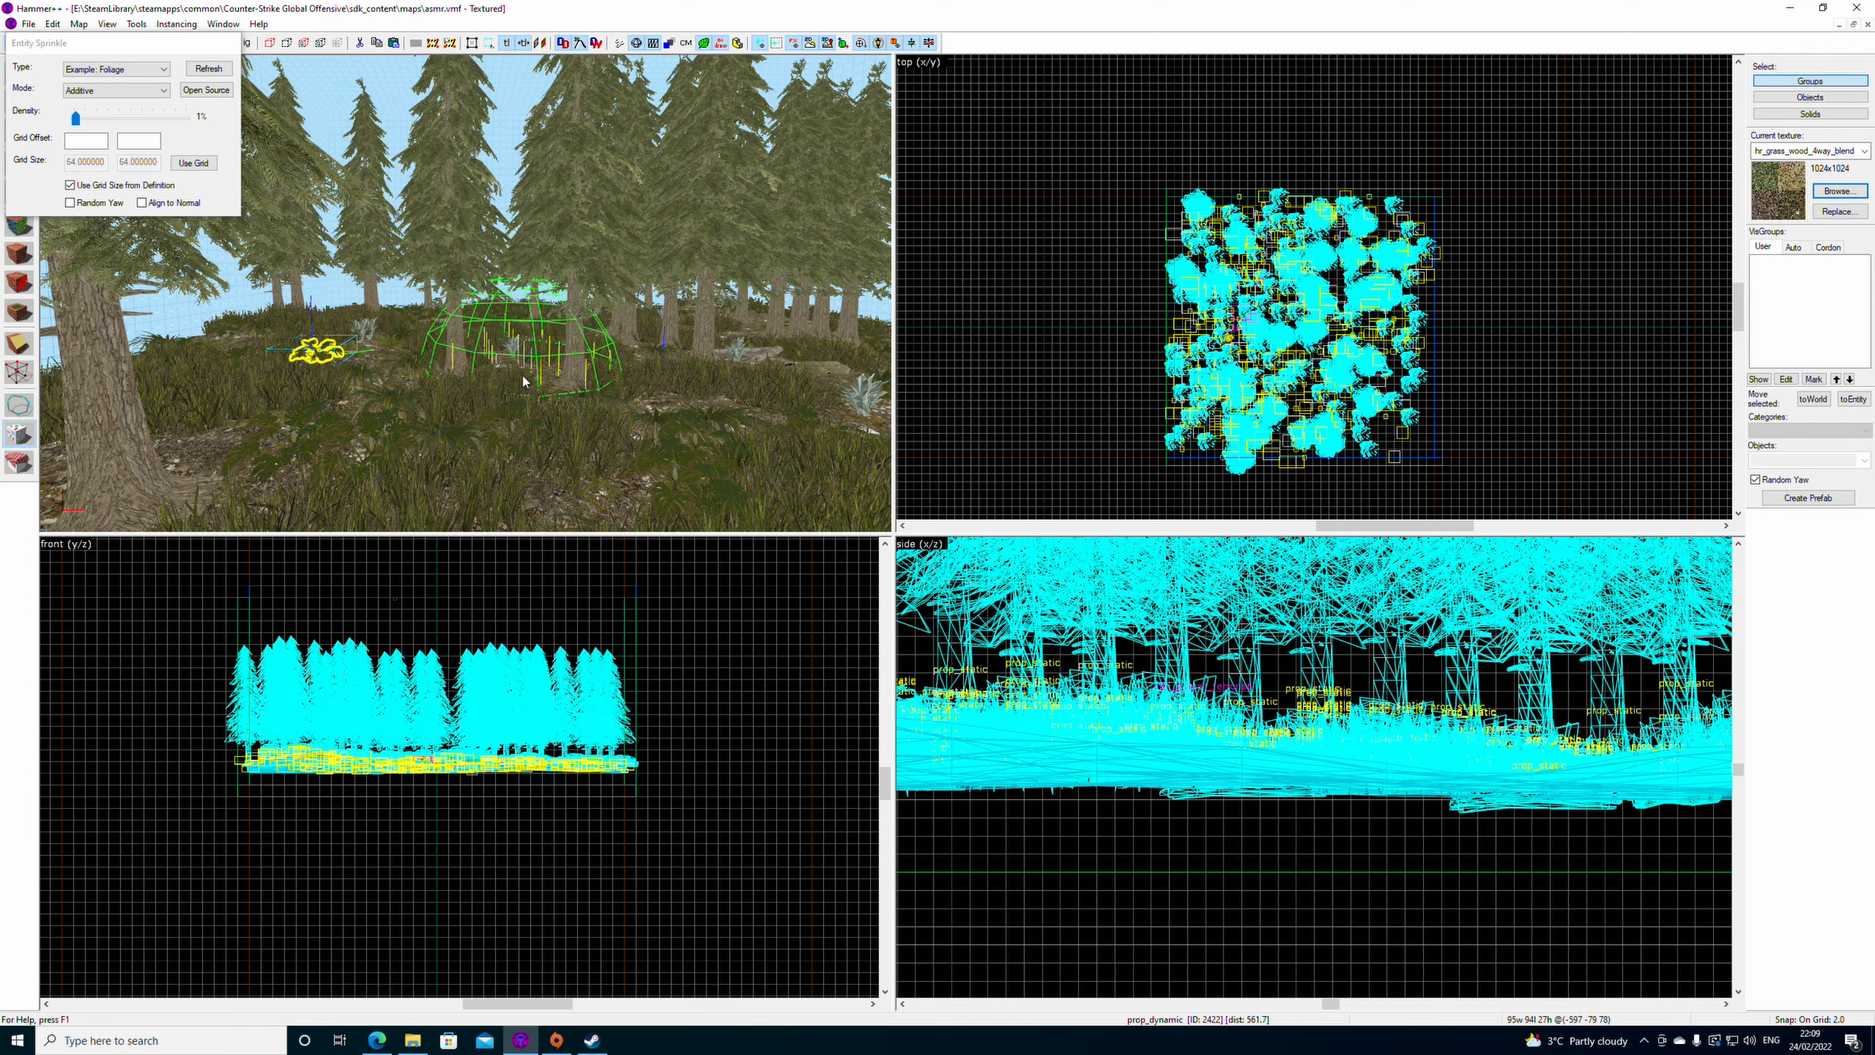
key("ctrl+z")
key("w")
key("z")
key("z")
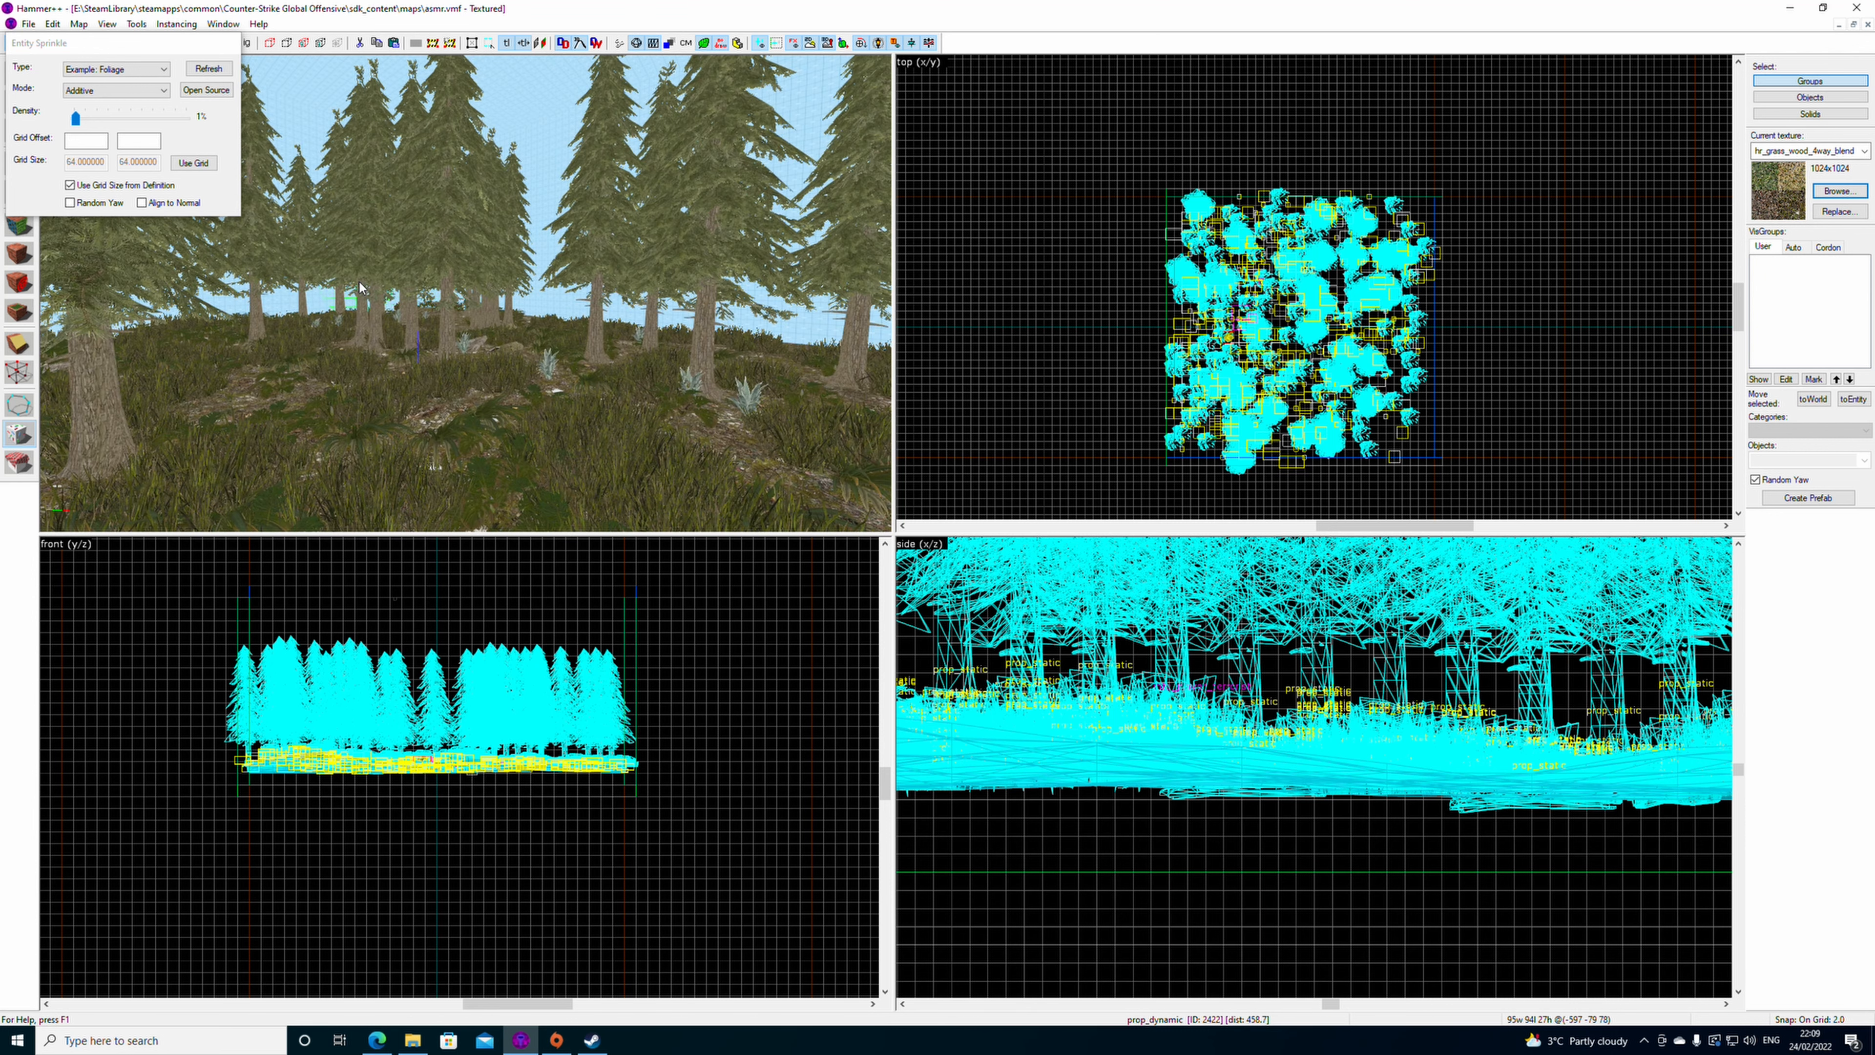
mouse_move(559, 335)
left_mouse_down("ctrl")
mouse_move(371, 388)
mouse_move(384, 402)
left_mouse_up("ctrl")
- Switch the sprinkle type to Example: tree and sprinkle trees at 1% density in the grassy clearing around the selected prop
key("z")
key("w")
key("z")
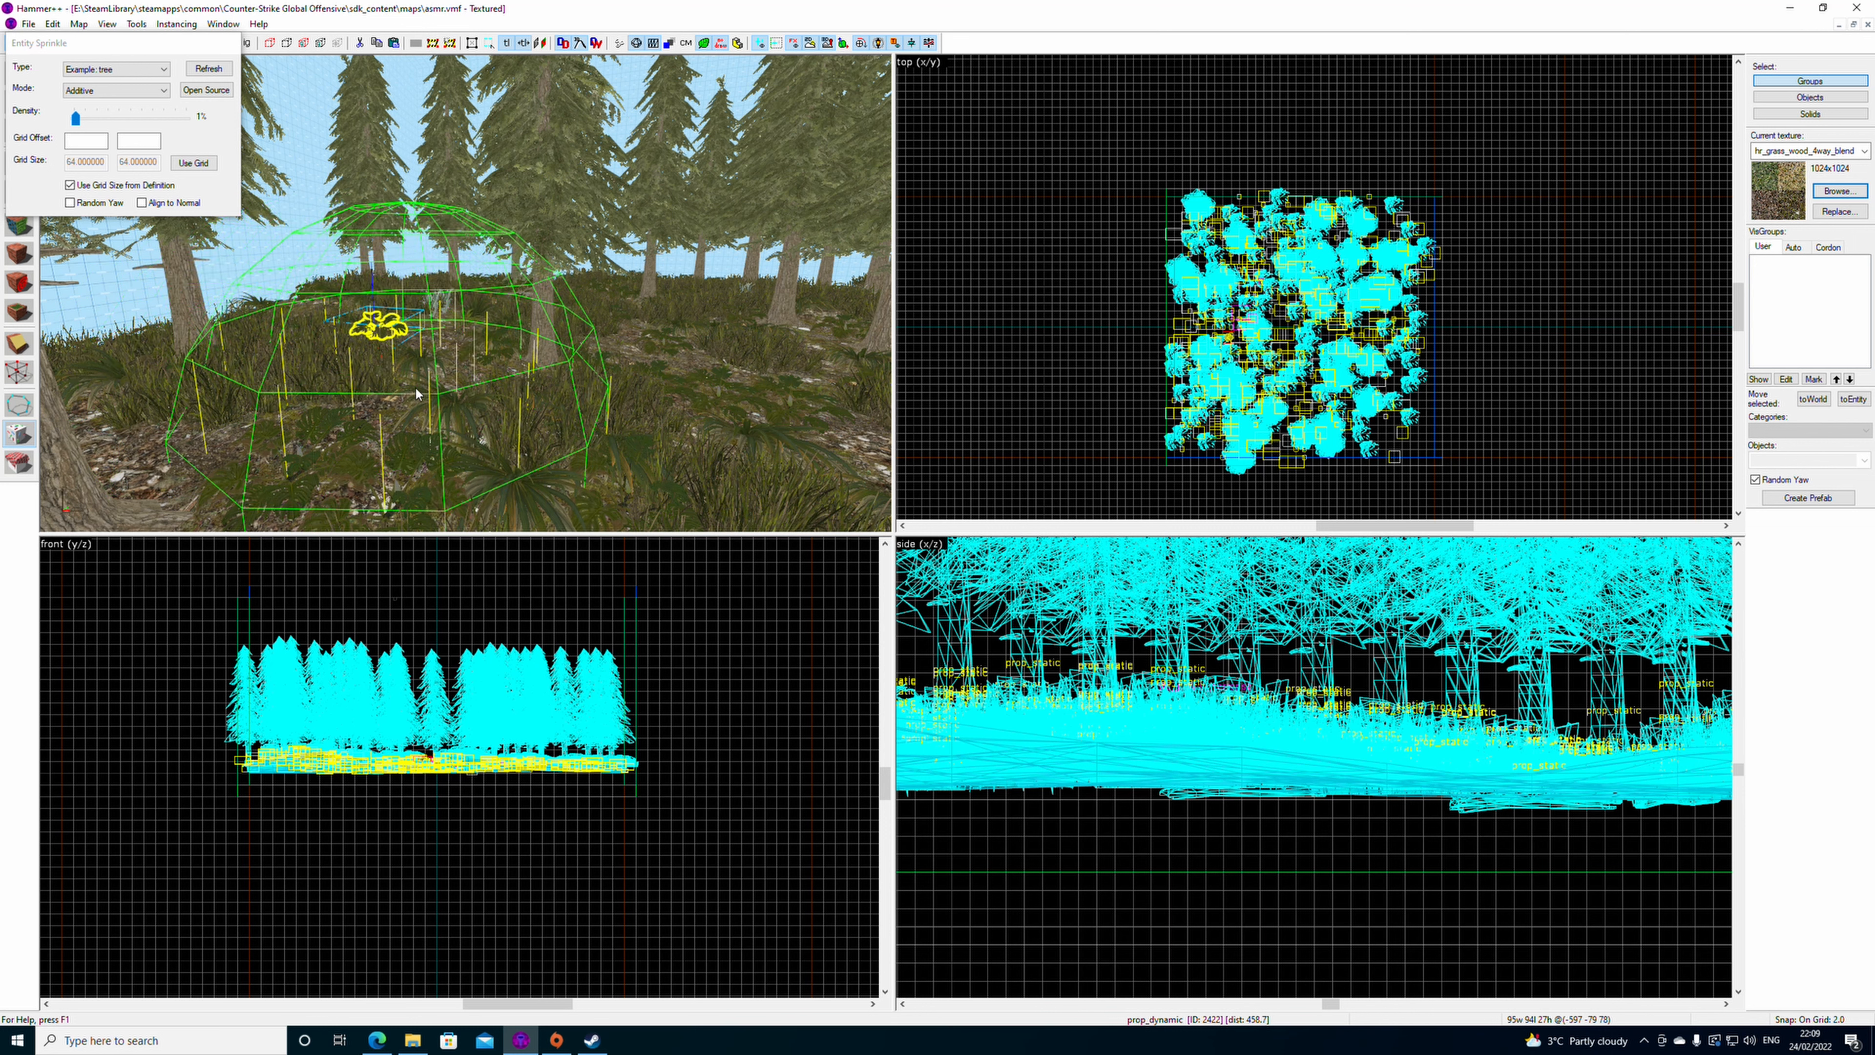
left_click(447, 380)
key("z")
key("w")
key("z")
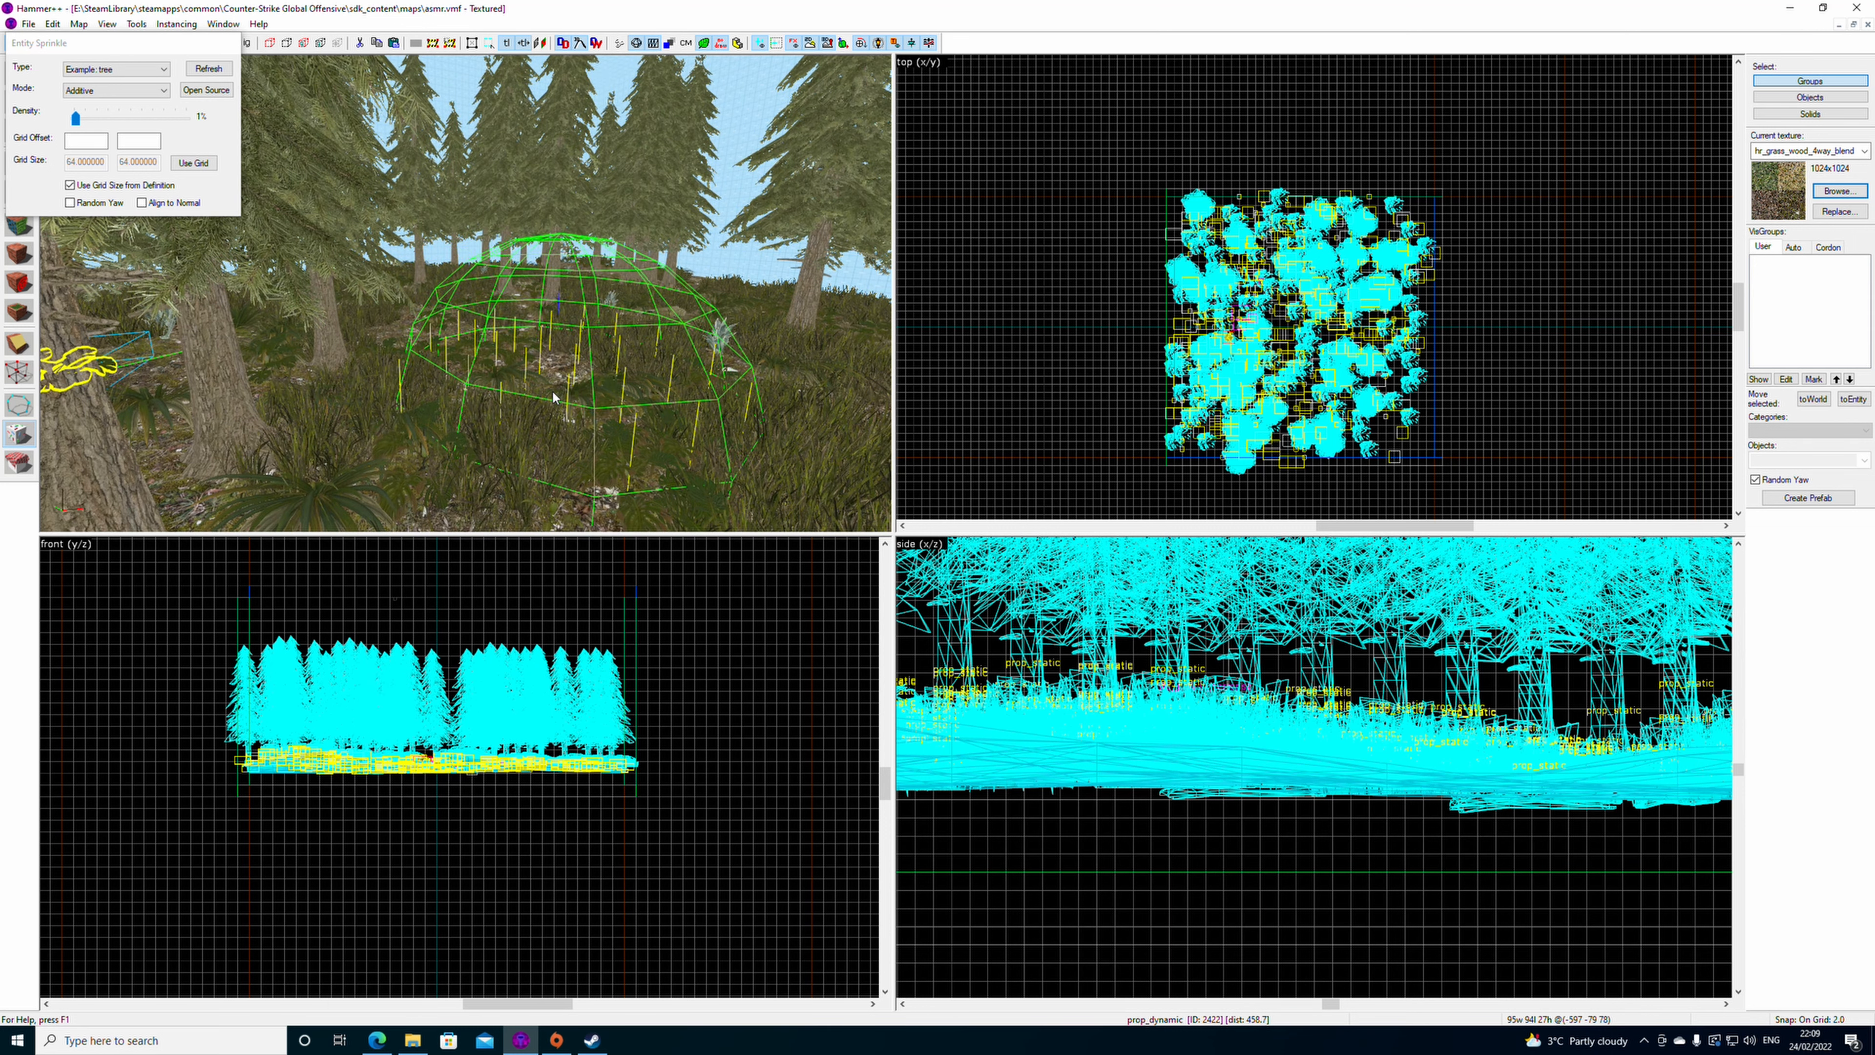
- Sprinkle more trees over the open grass and the rocky path beyond the clearing
left_click(586, 430)
key("z")
key("z")
left_click(487, 385)
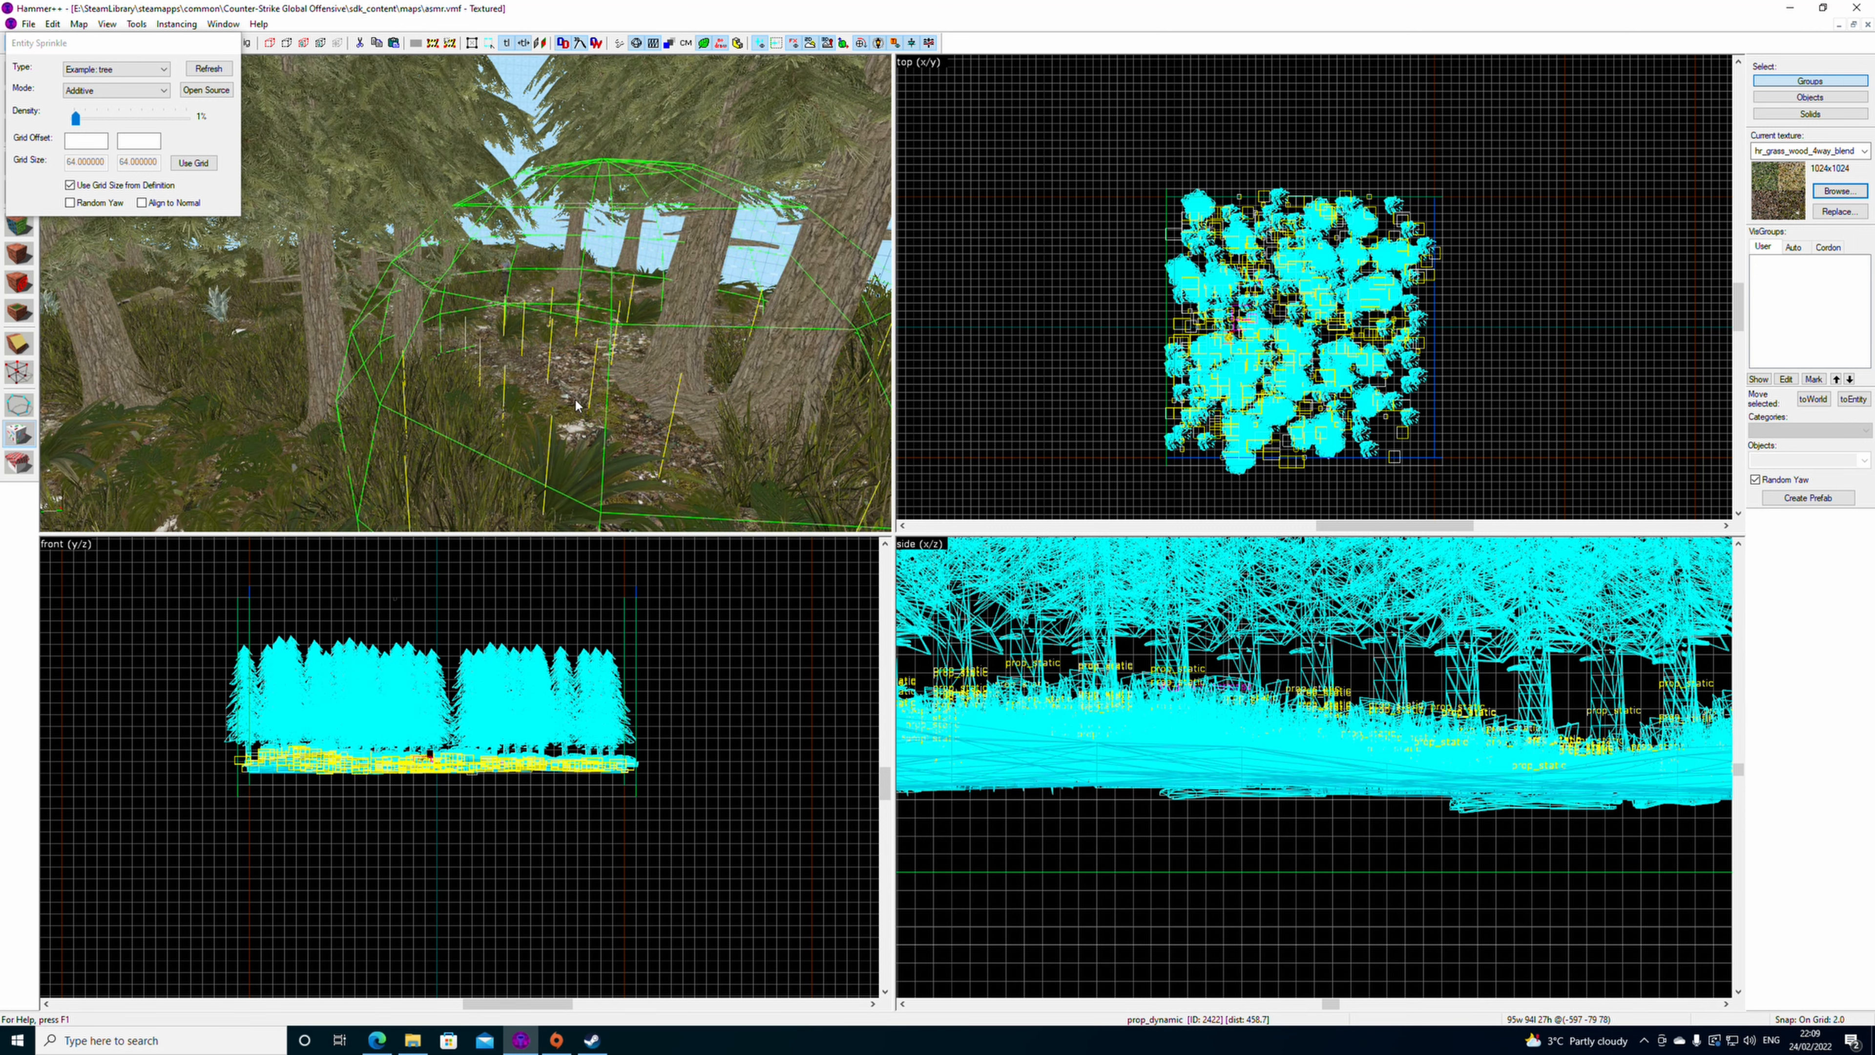
- Try sprinkling trees at 1% density over the grass at the map's southeast corner and undo the sprinkle
key("z")
key("z")
key("z")
key("z")
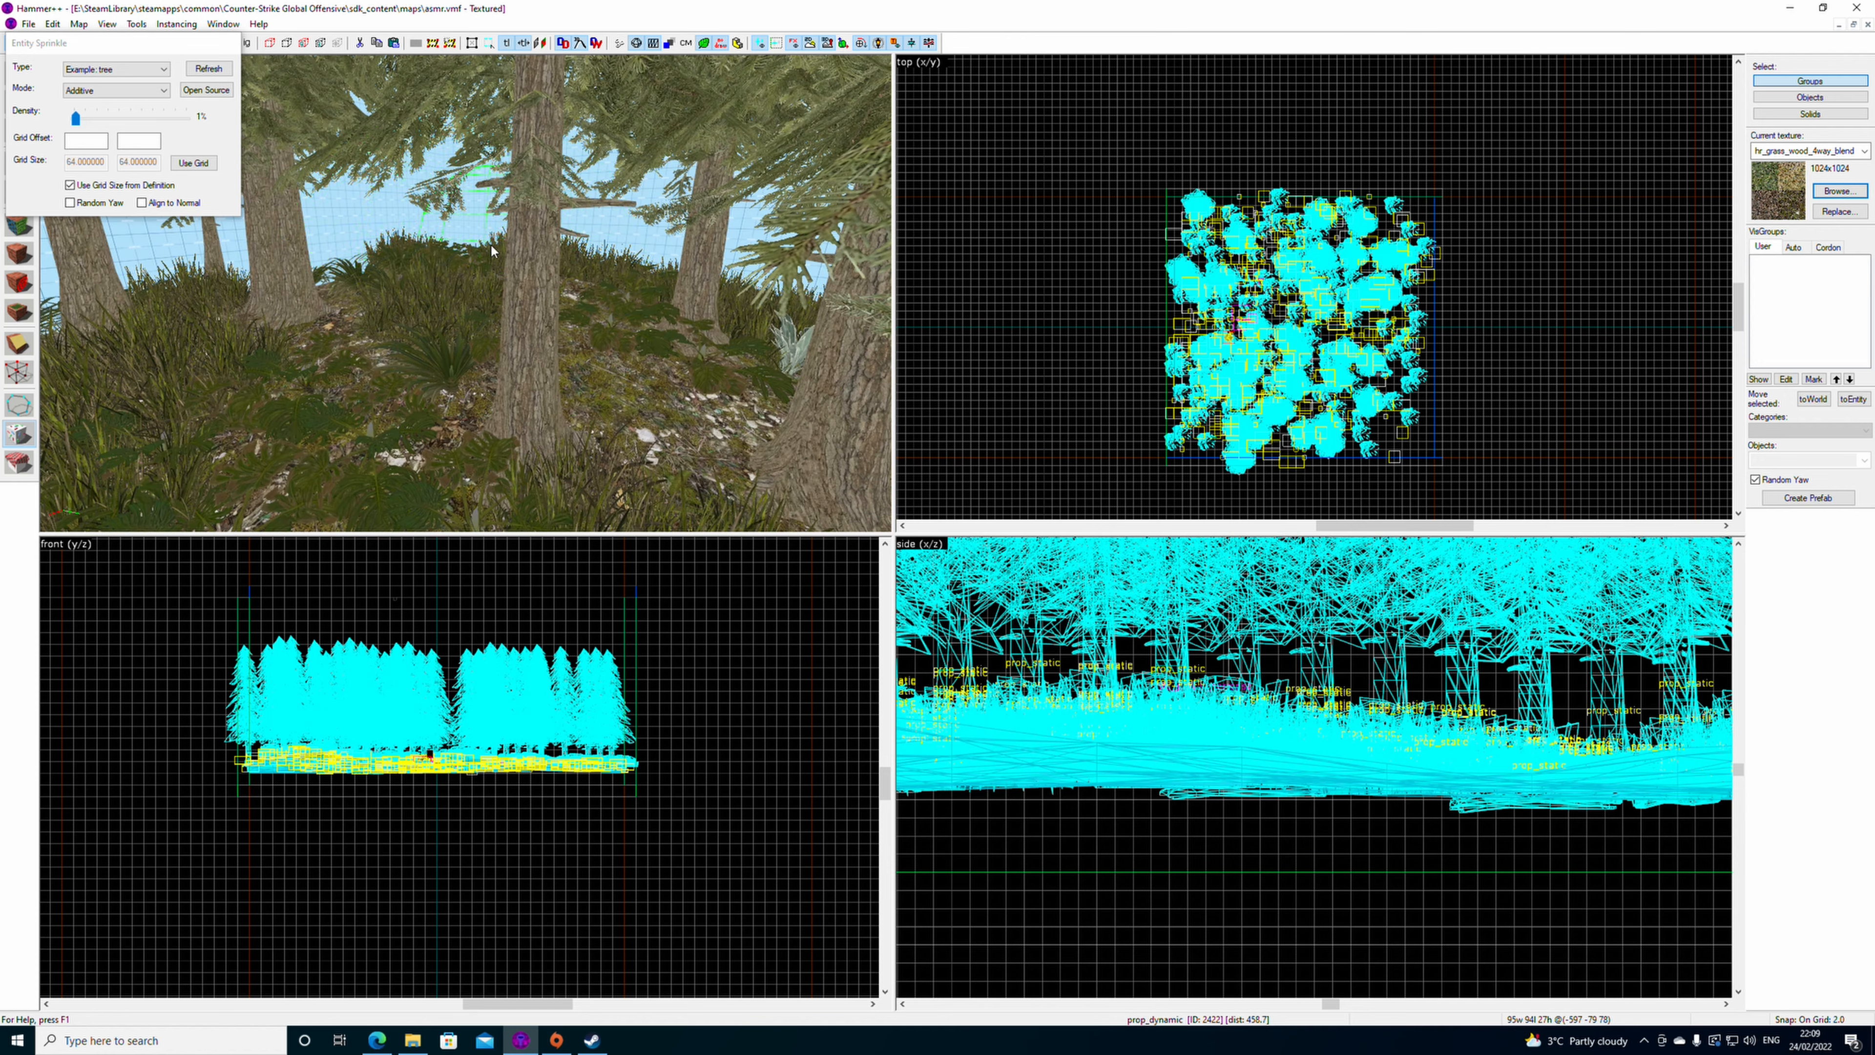
key("z")
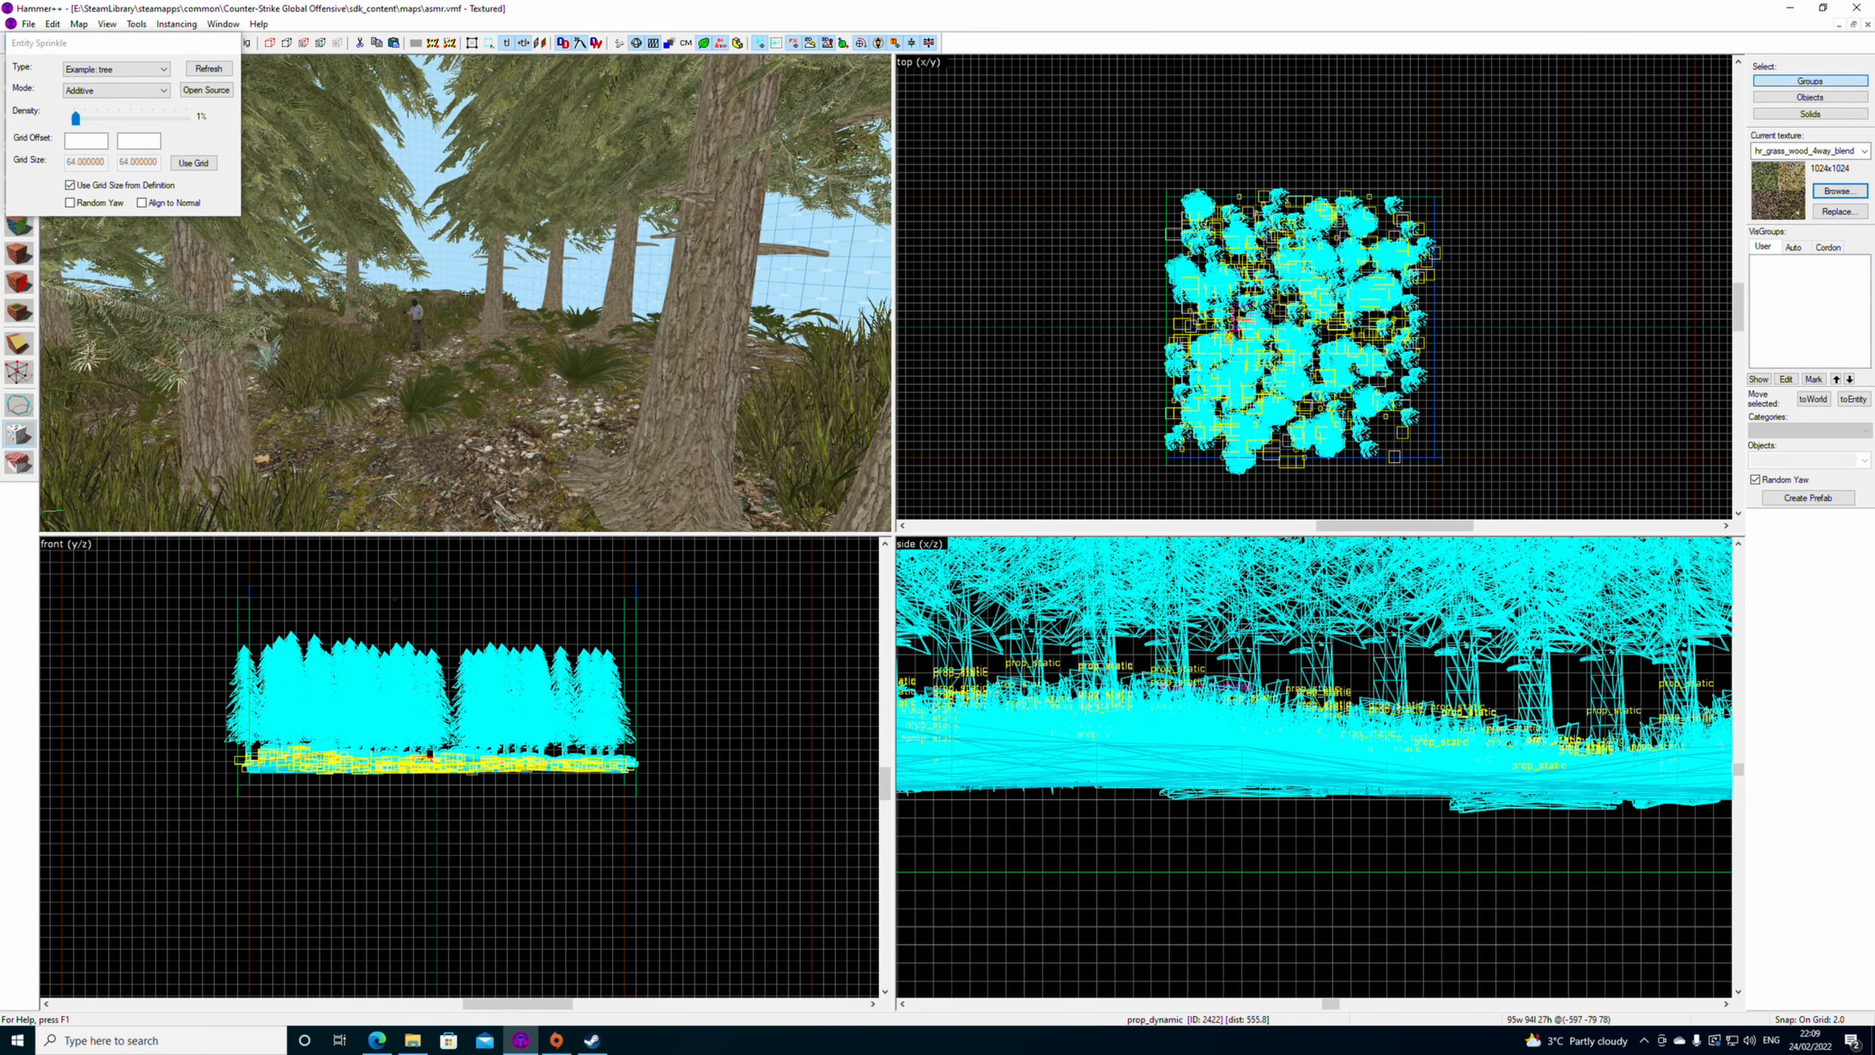
key("z")
key("z")
key("z")
left_click(481, 372)
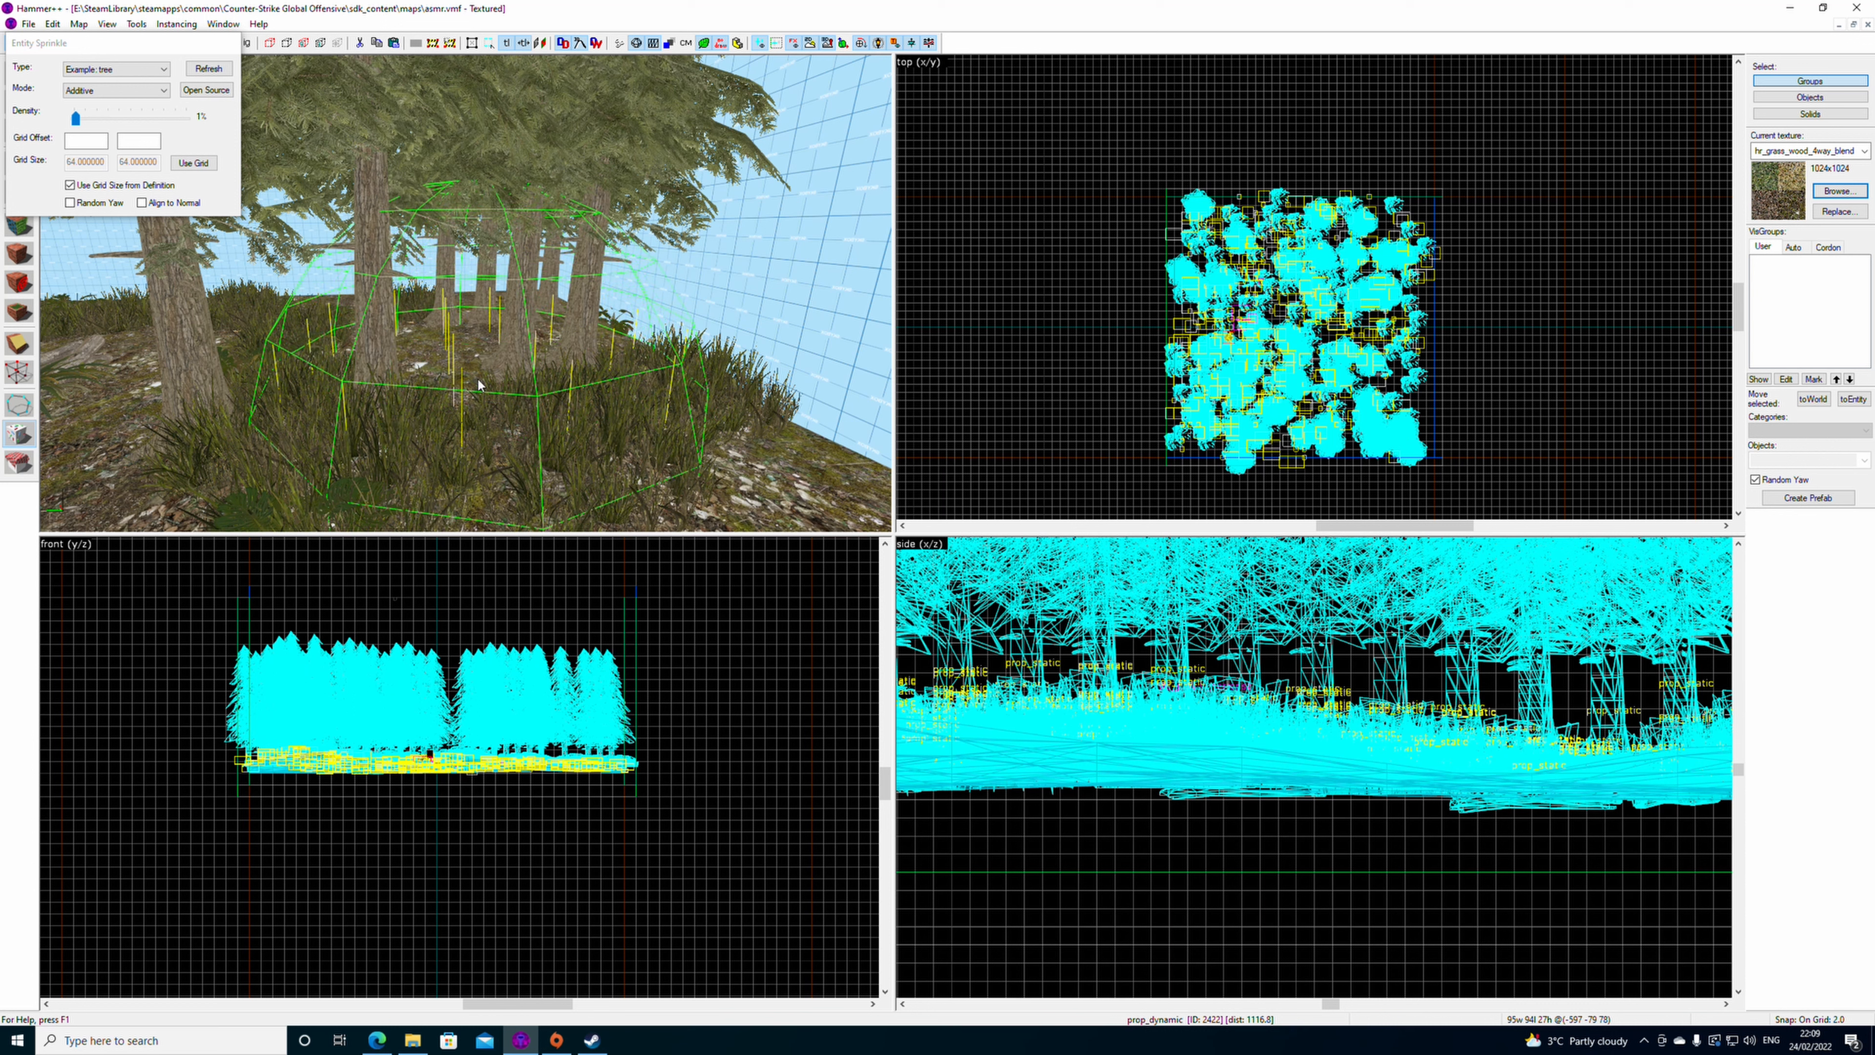
left_click(52, 24)
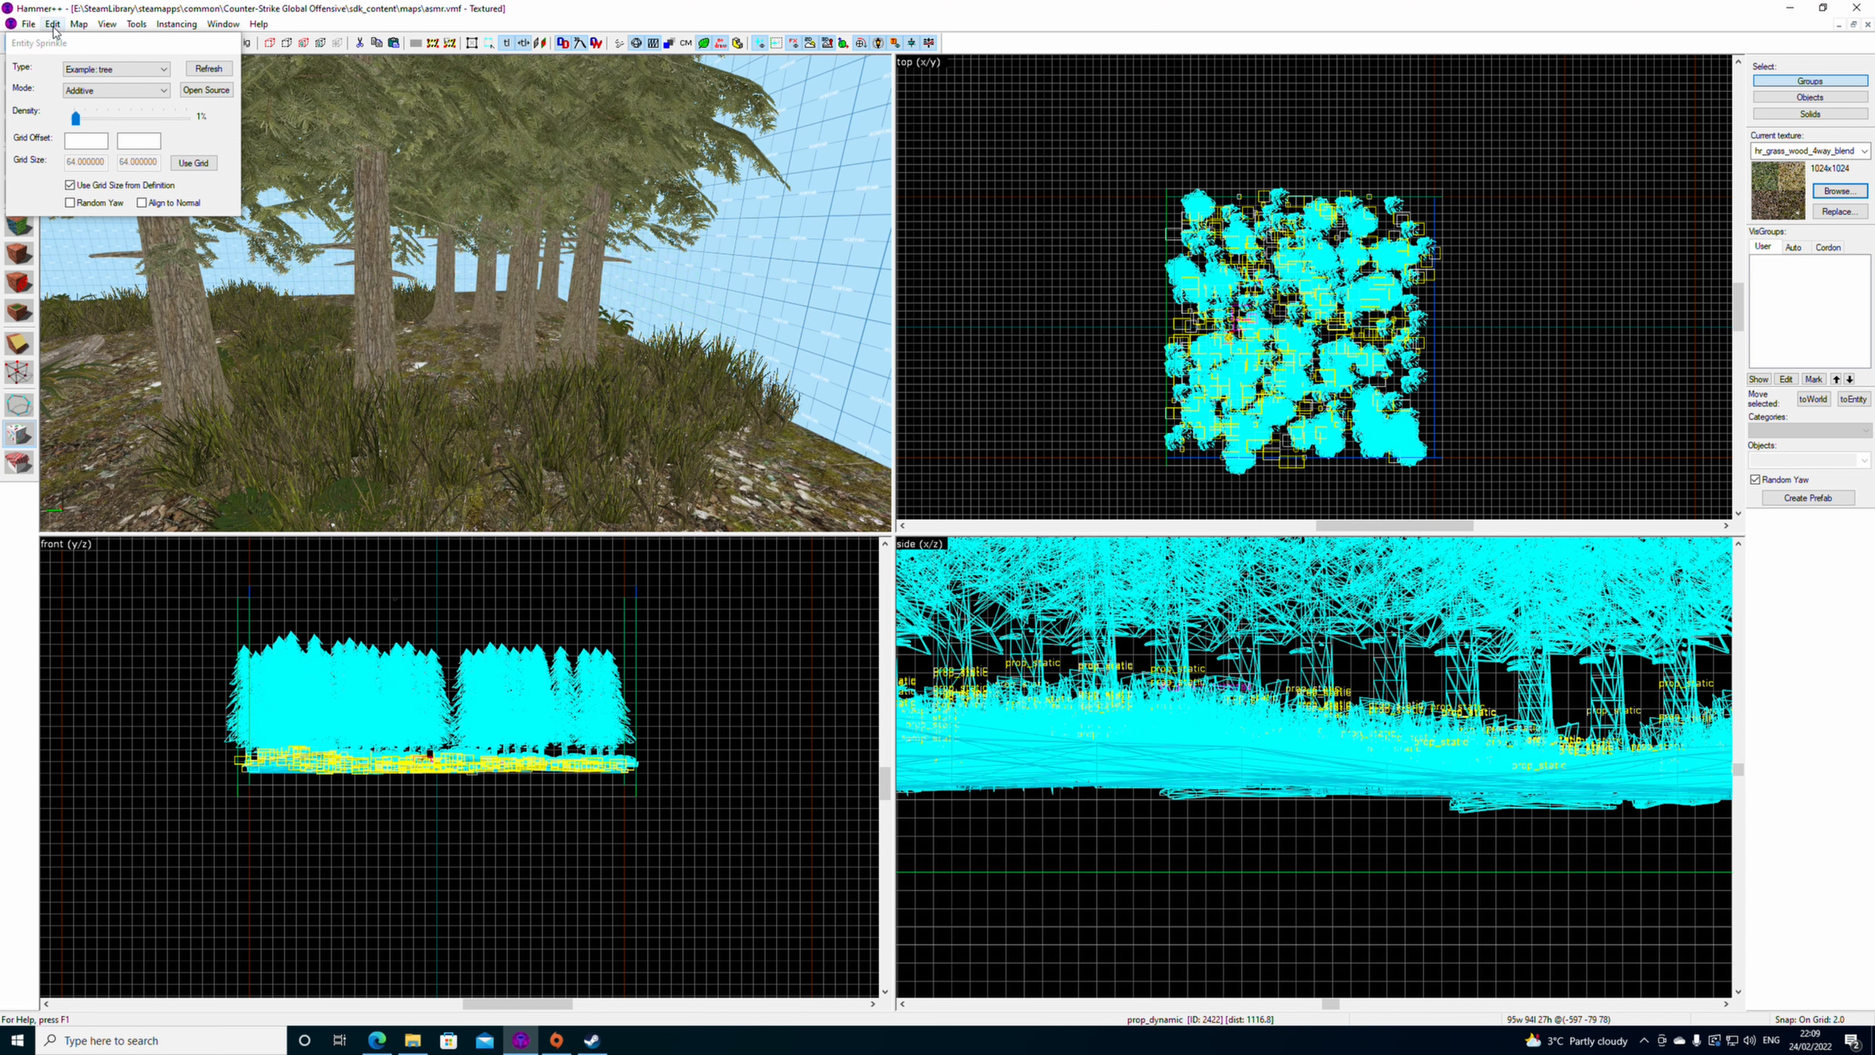
left_click(53, 25)
left_click(58, 41)
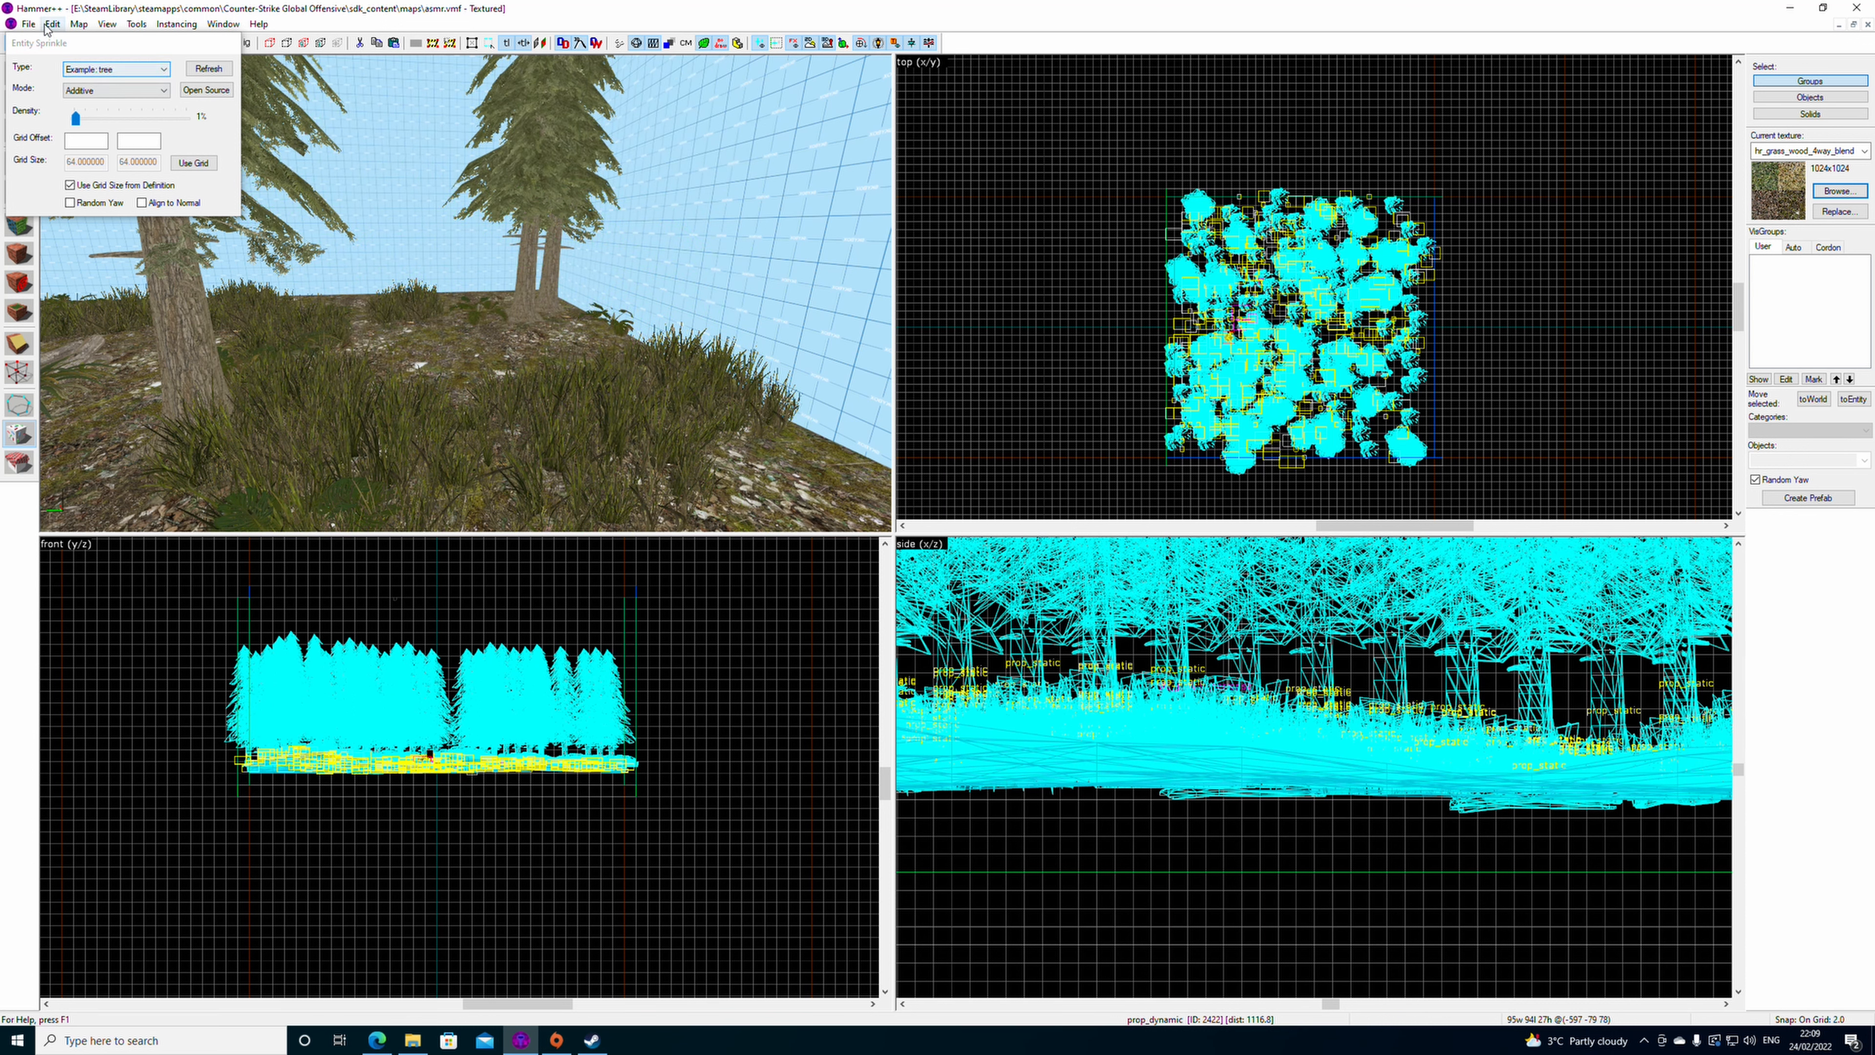
- Sprinkle trees over the southeast corner again and undo the surplus sprinkle stroke
mouse_move(506, 369)
left_mouse_down()
mouse_move(489, 402)
mouse_move(581, 405)
mouse_move(539, 419)
left_mouse_up()
left_click(53, 25)
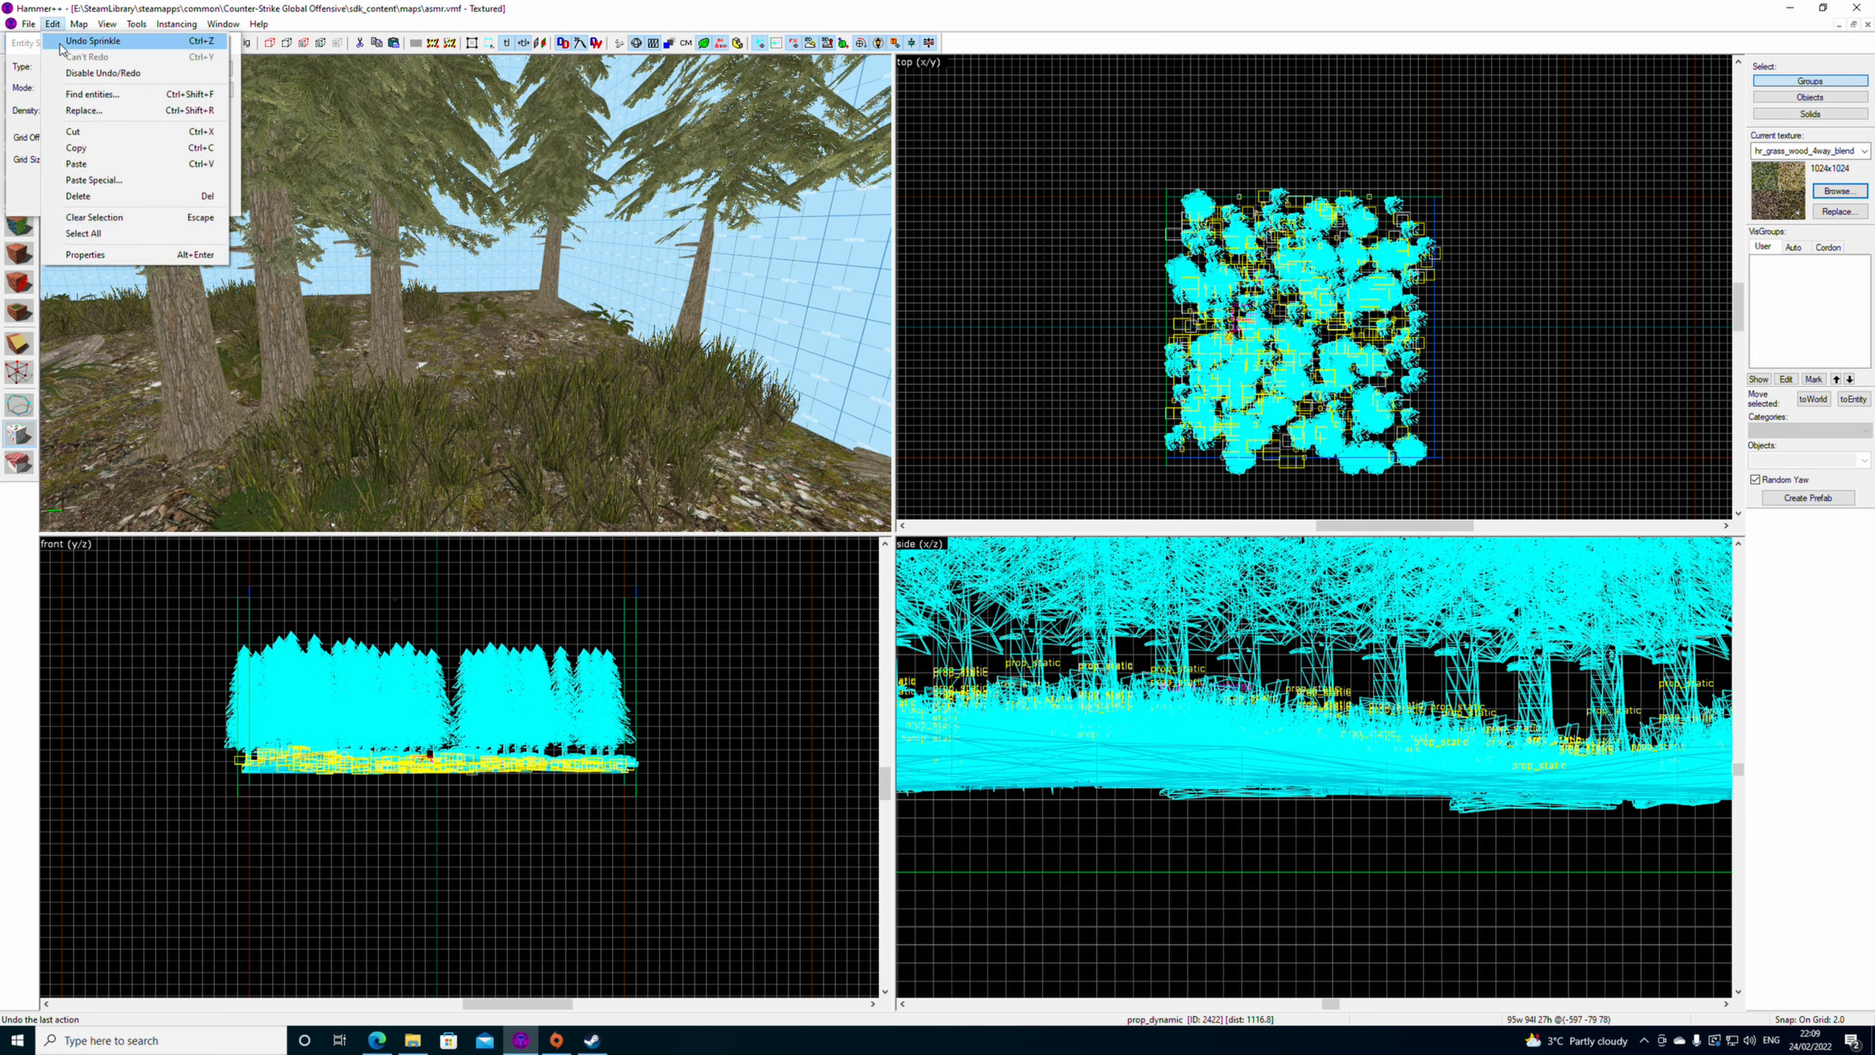
left_click(60, 42)
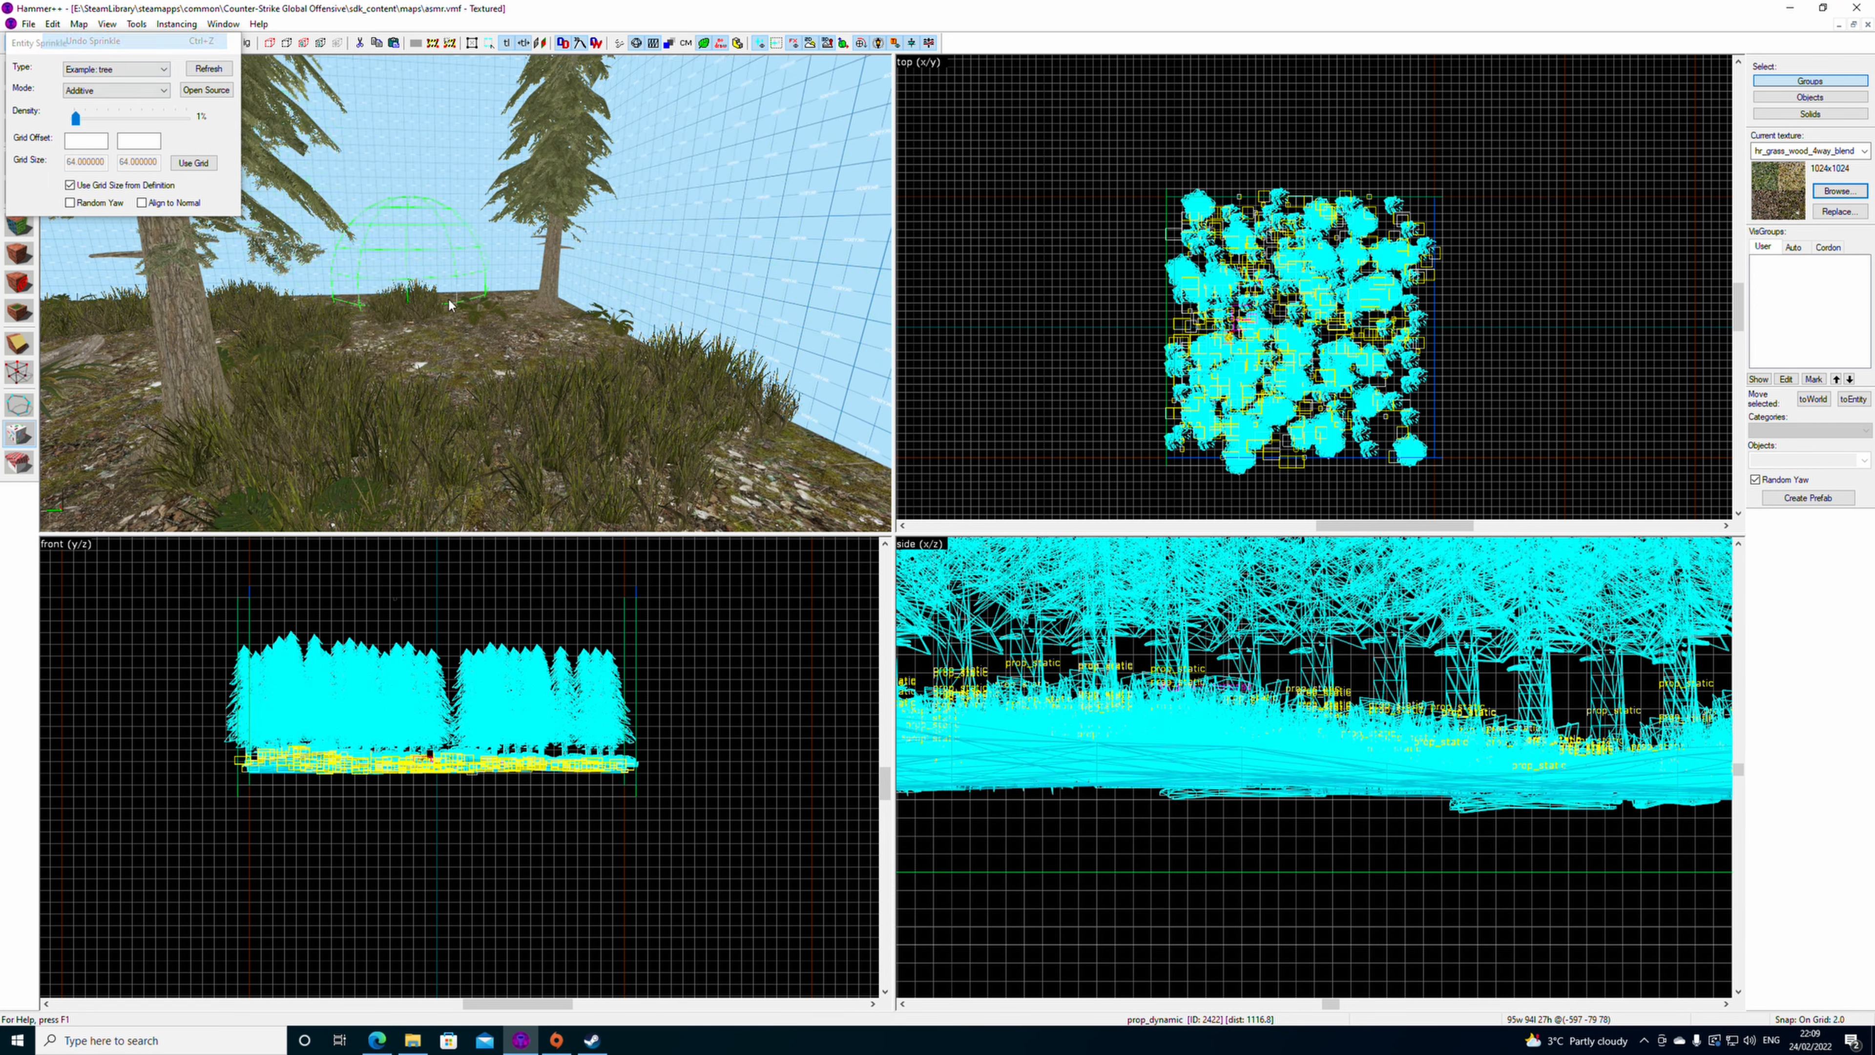
mouse_move(483, 384)
left_mouse_down()
mouse_move(467, 343)
mouse_move(572, 386)
left_mouse_up()
- Try sprinkling trees around the large-leaved plant in the forest interior and undo the latest changes
key("z")
key("s")
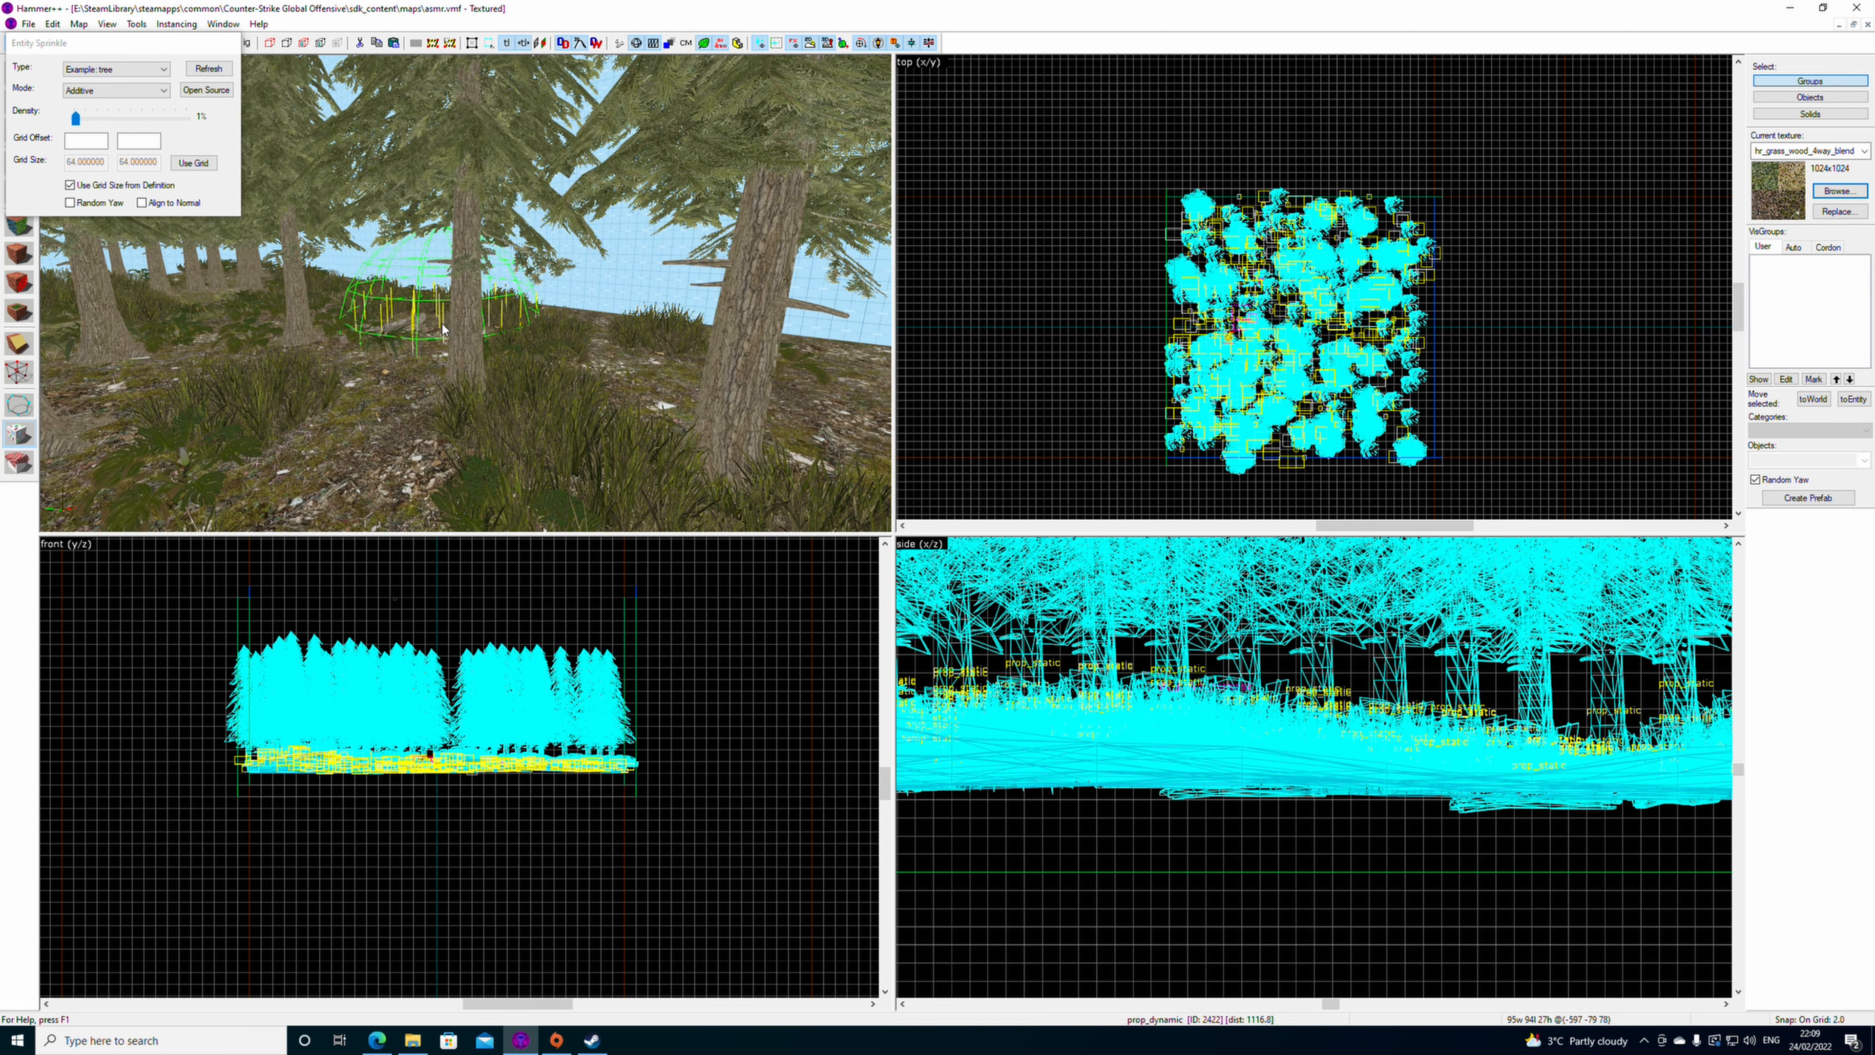
key("z")
key("a")
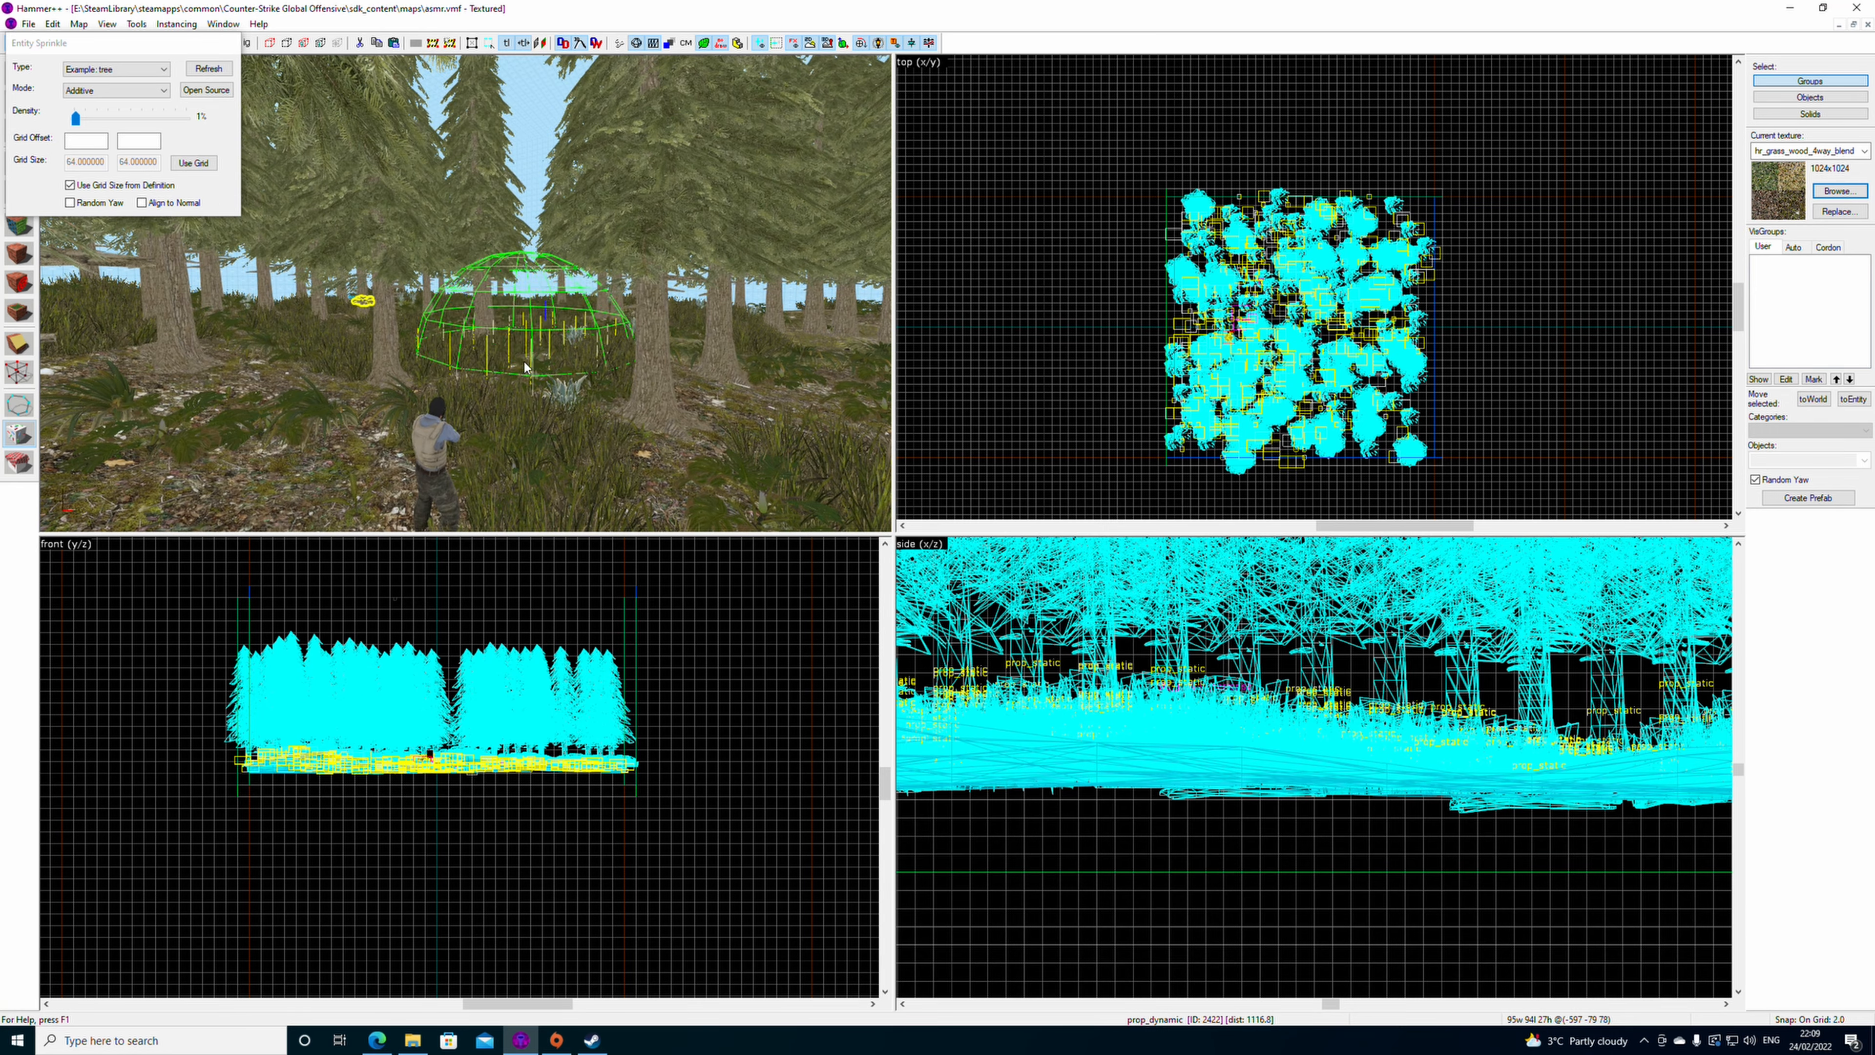
key("w")
key("w")
key("z")
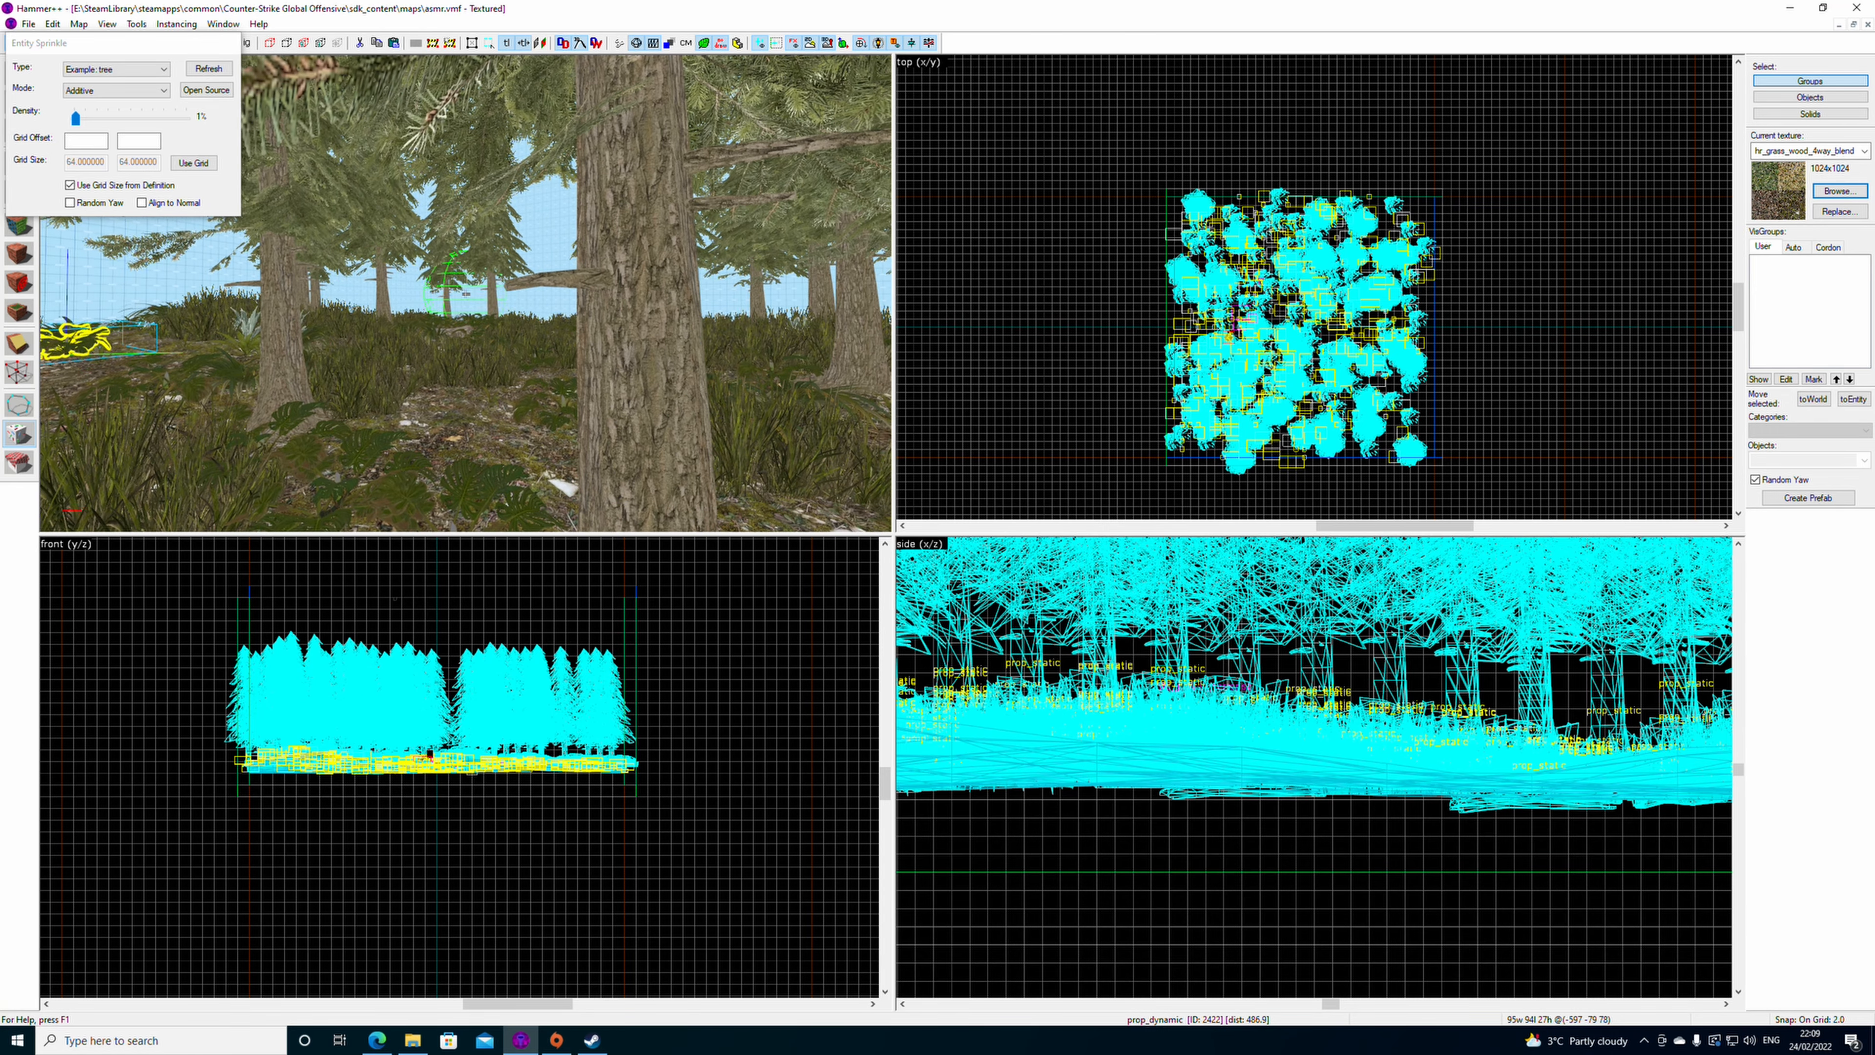
key("z")
left_click(366, 266)
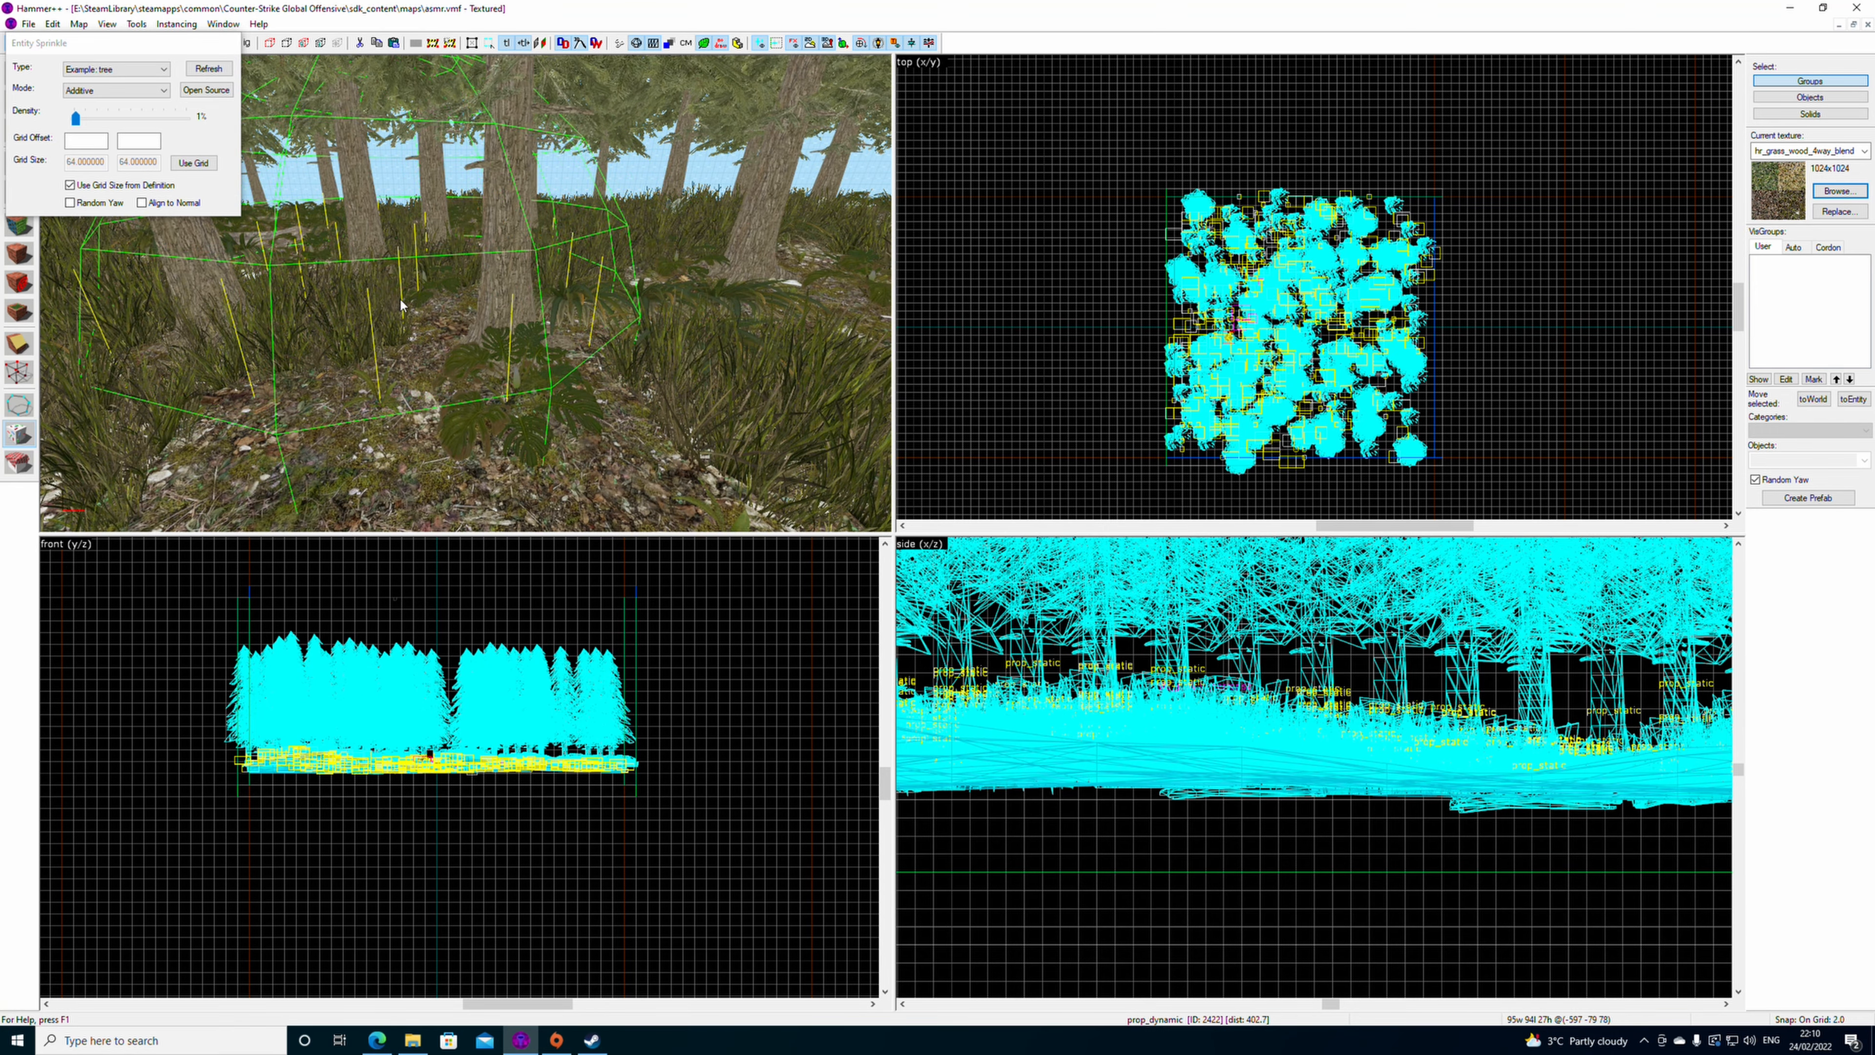
left_click(375, 297)
left_click(52, 23)
left_click(65, 41)
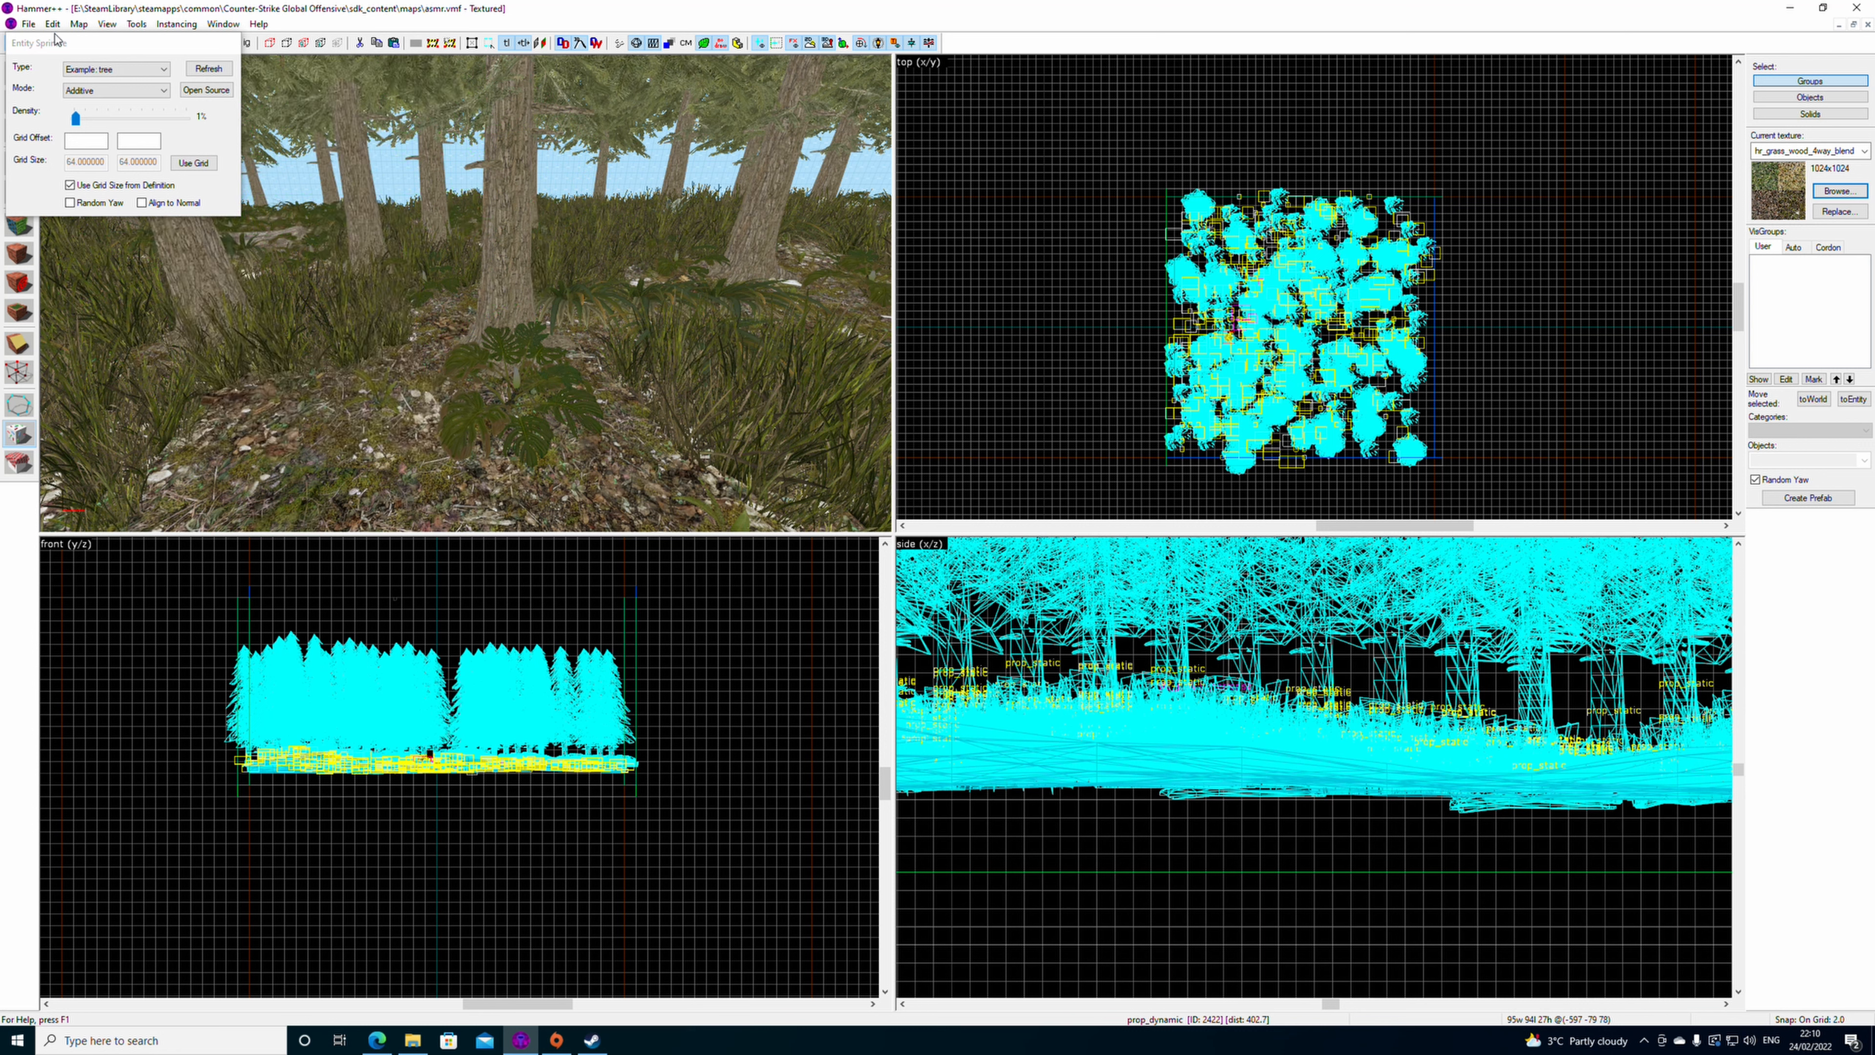
key("ctrl+z")
key("z")
key("w")
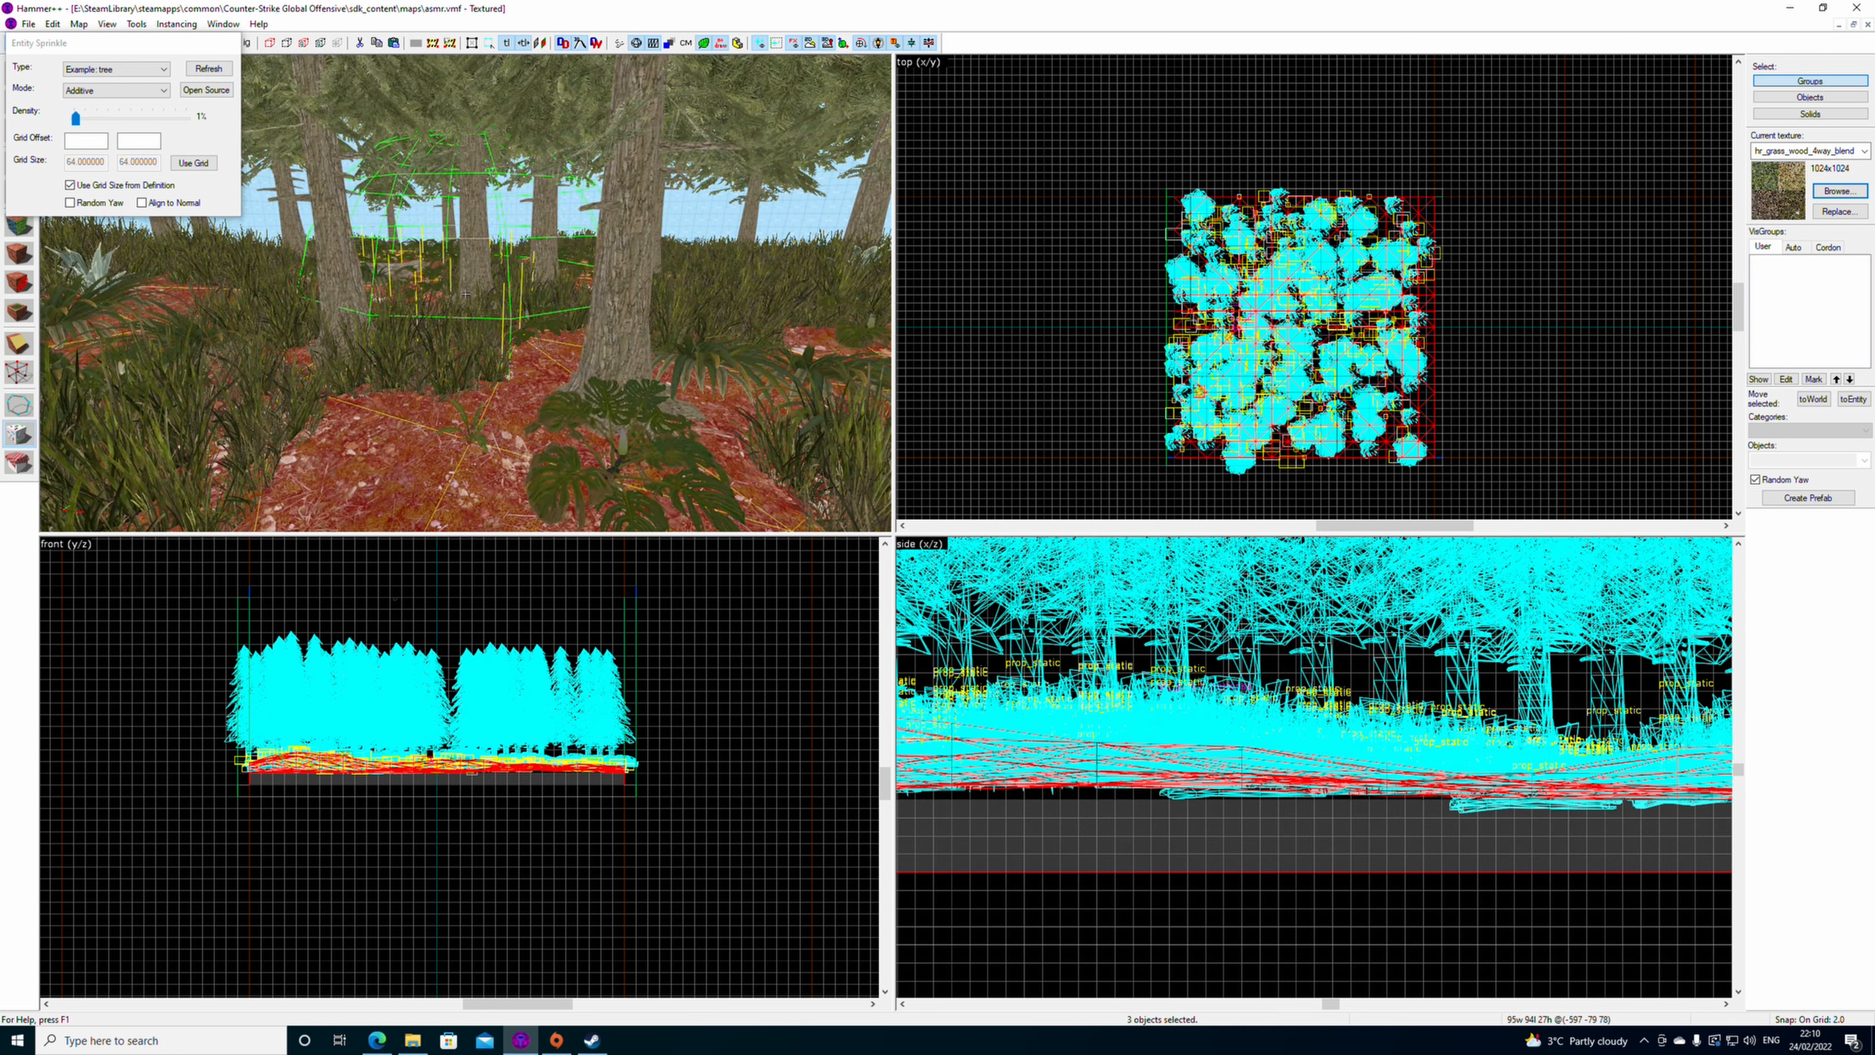
key("z")
key("z")
key("w")
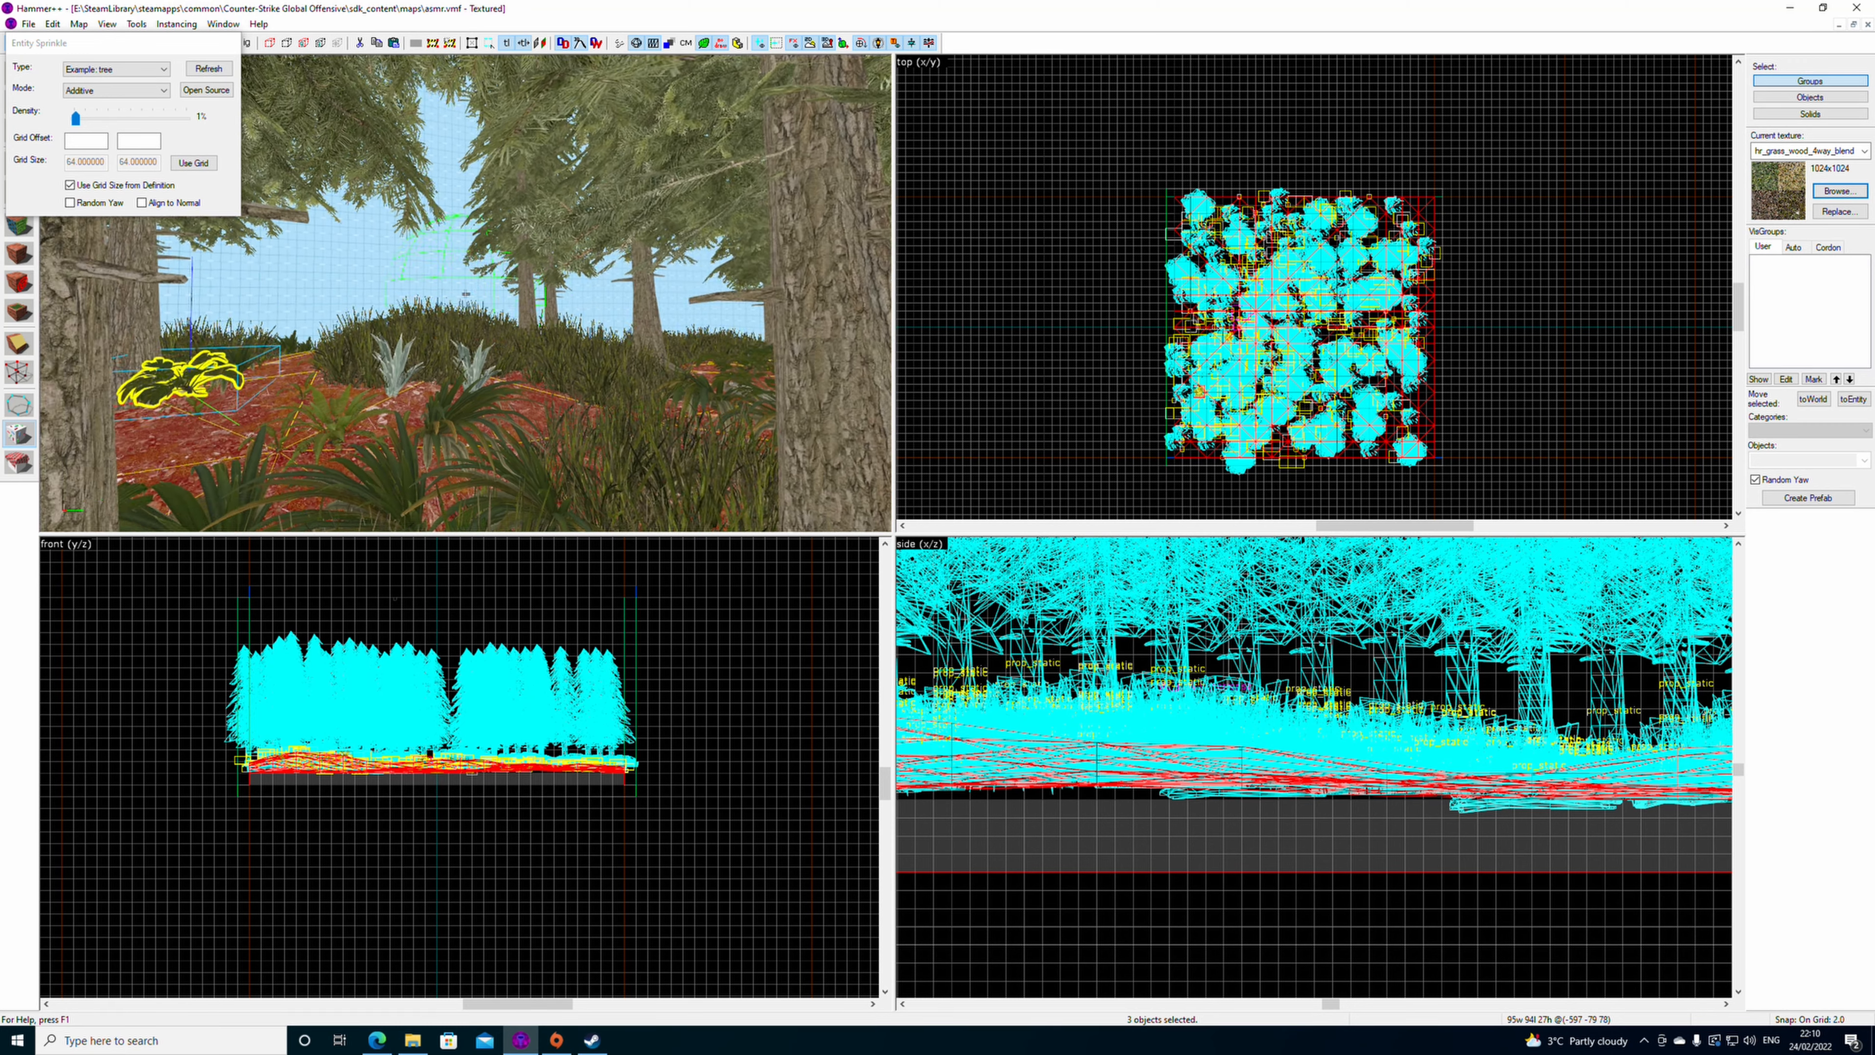
- Leave Entity Sprinkle for the selection tool and compile the map with BSP, VIS and RAD set to Normal
key("z")
key("z")
key("s")
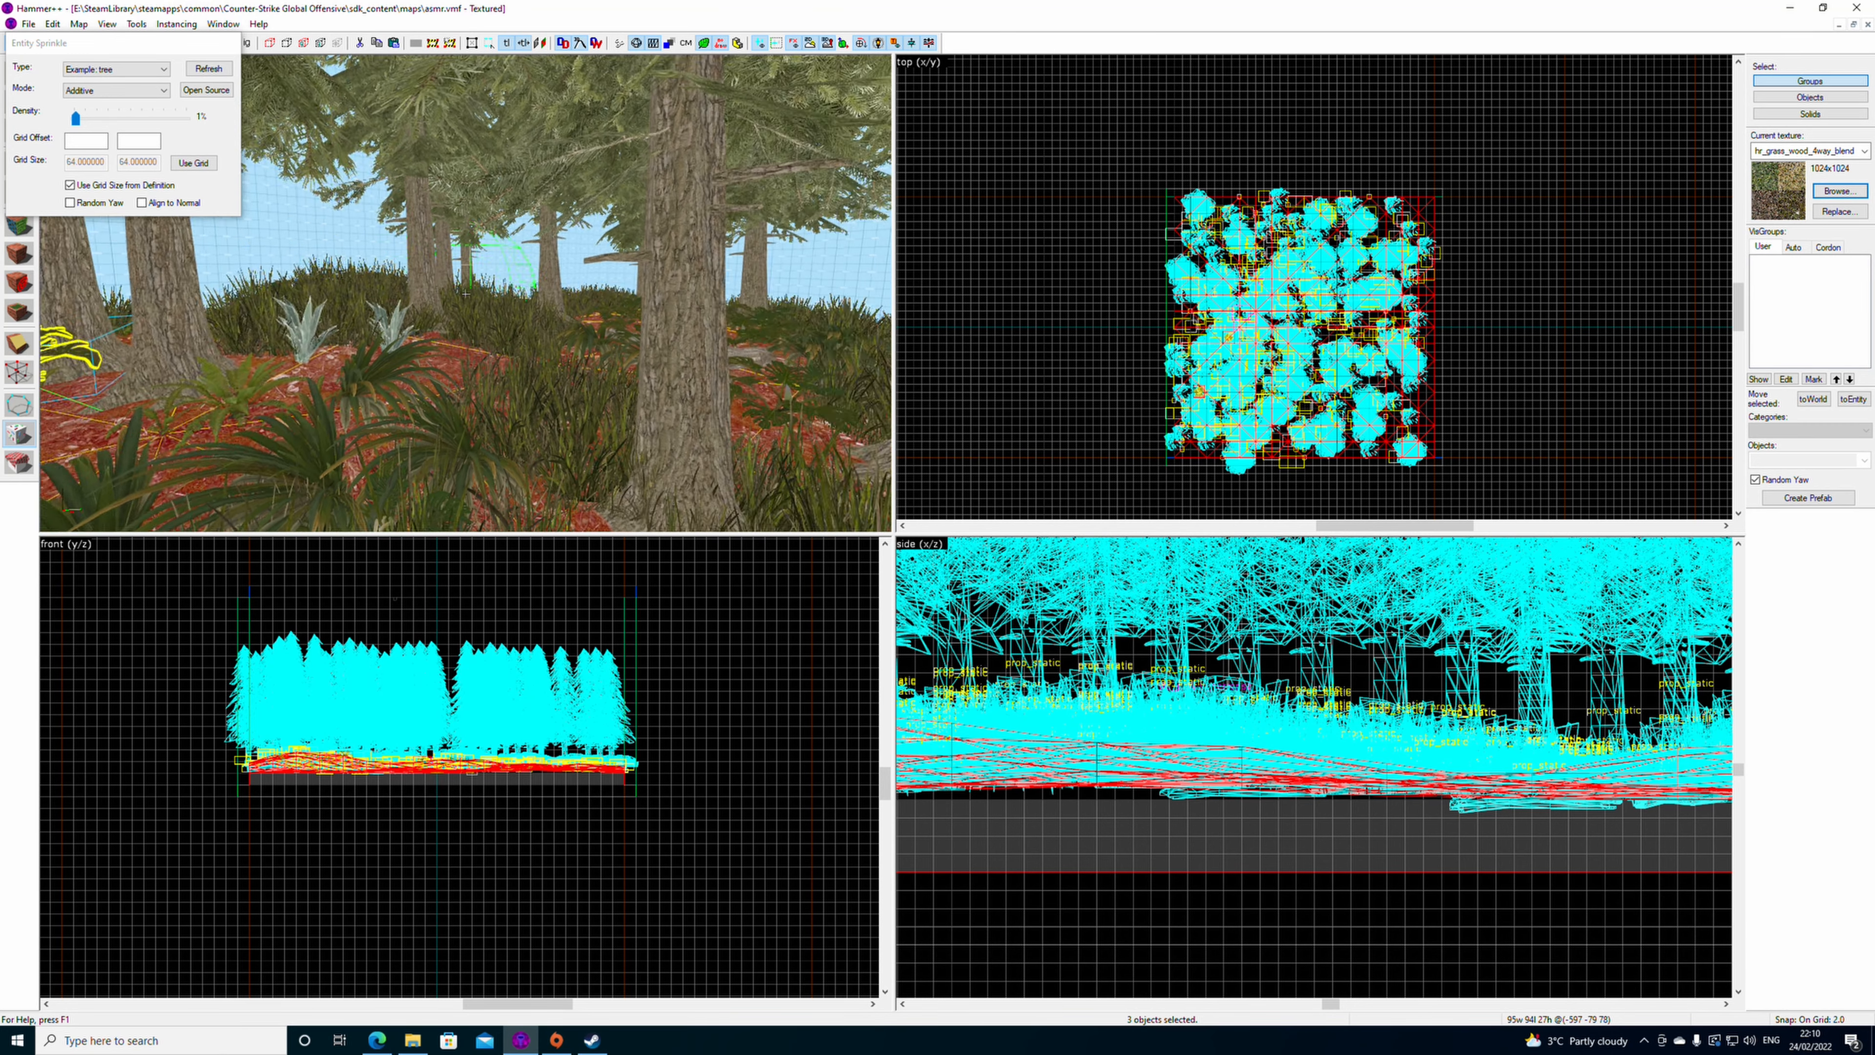
key("z")
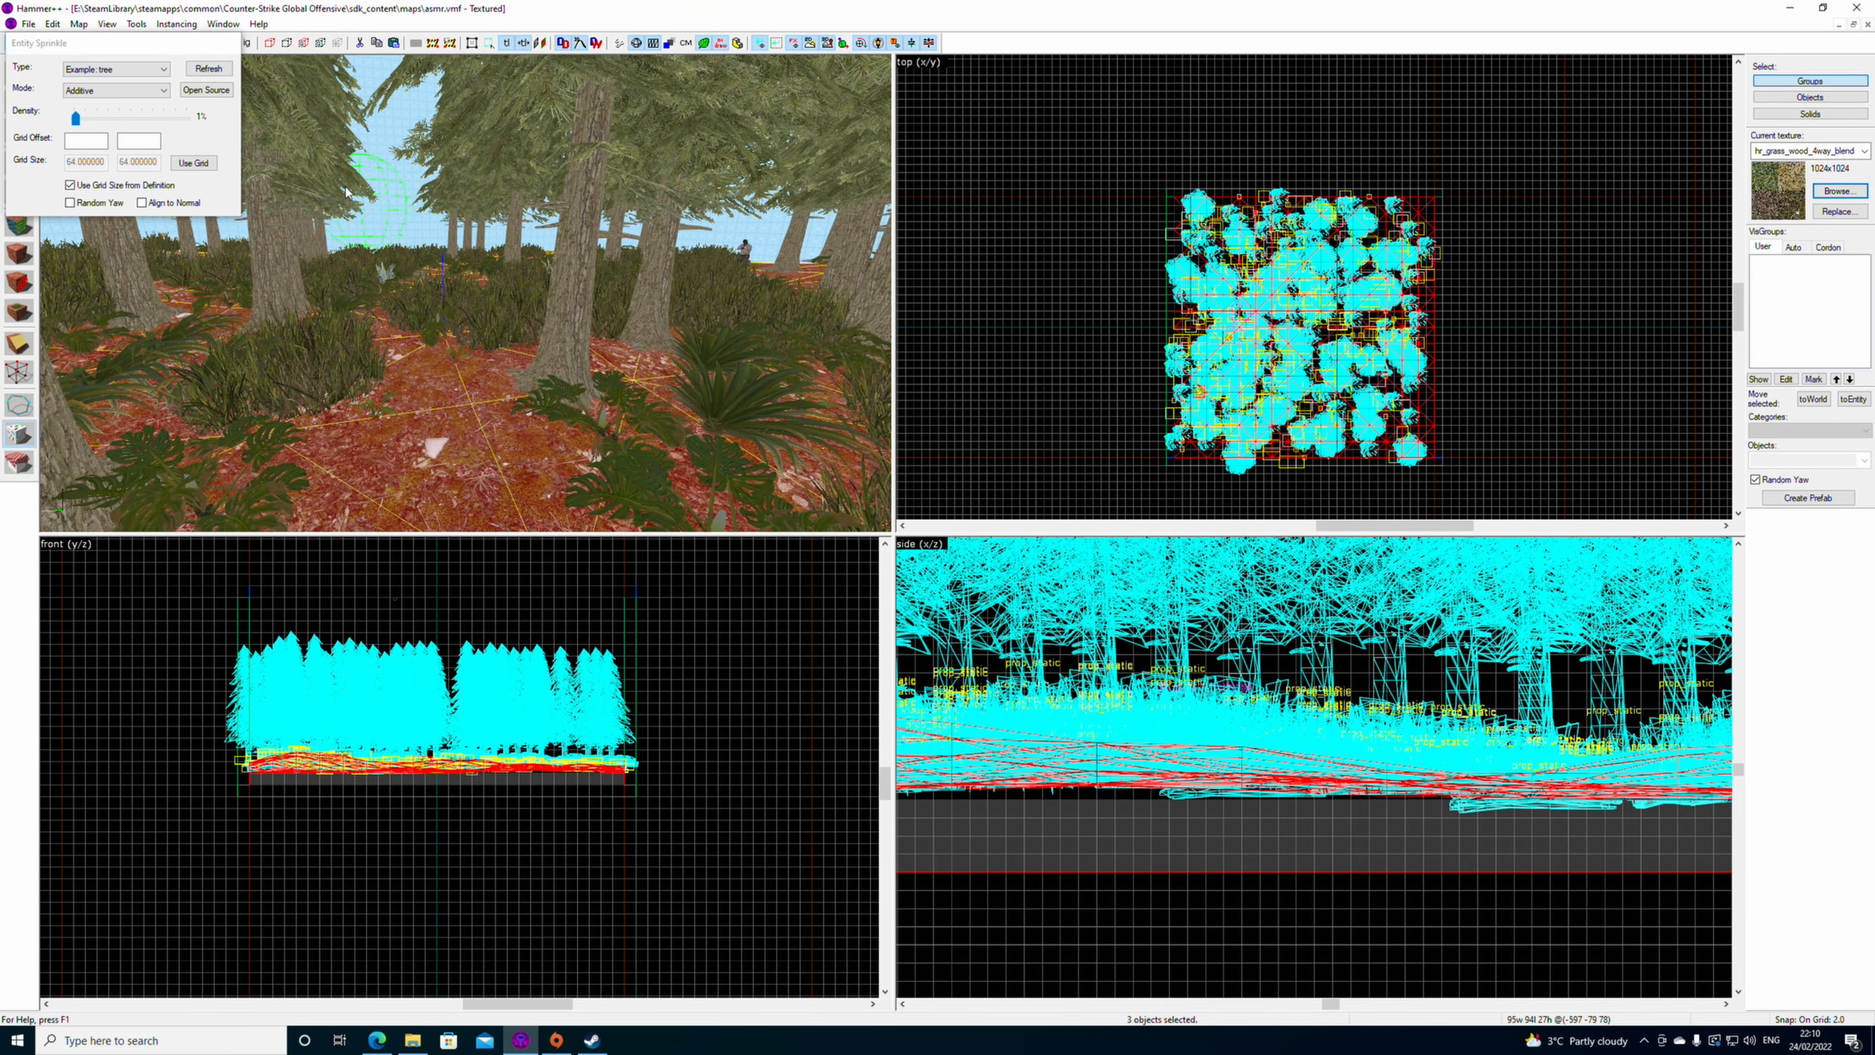
left_click(65, 25)
left_click(100, 41)
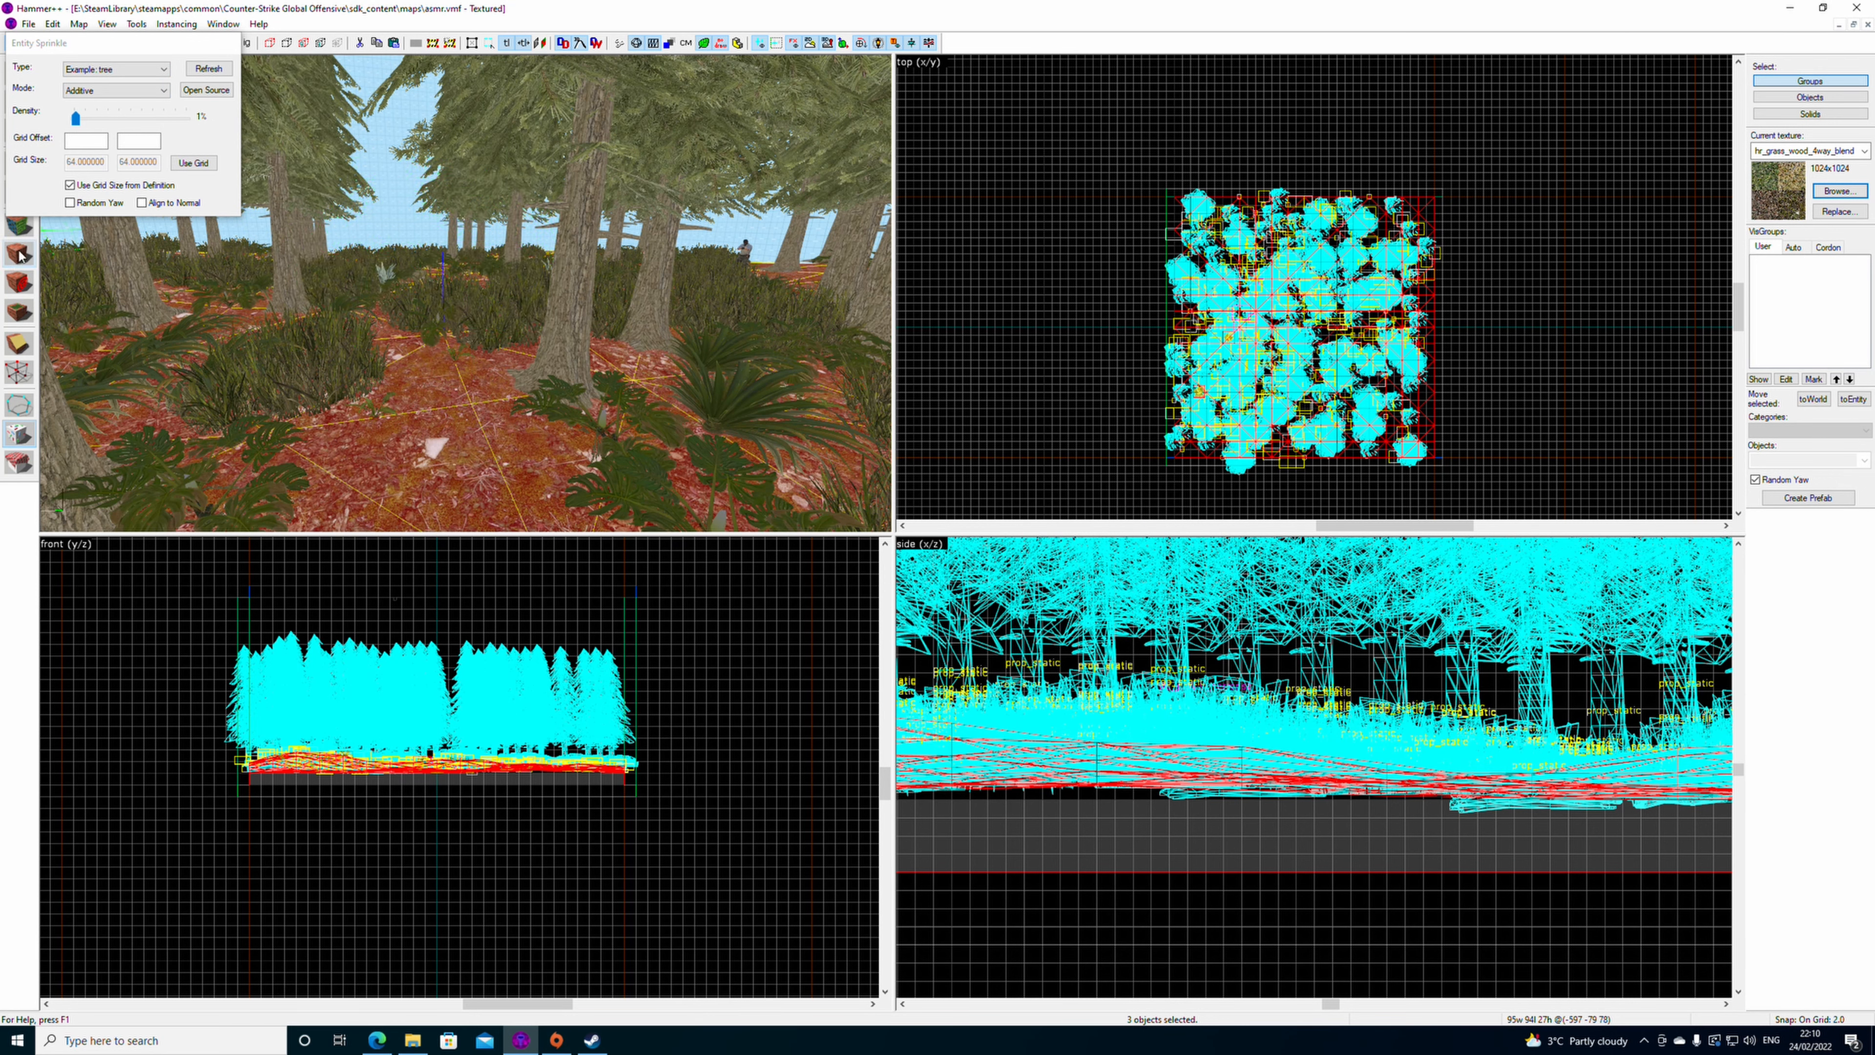
left_click(11, 231)
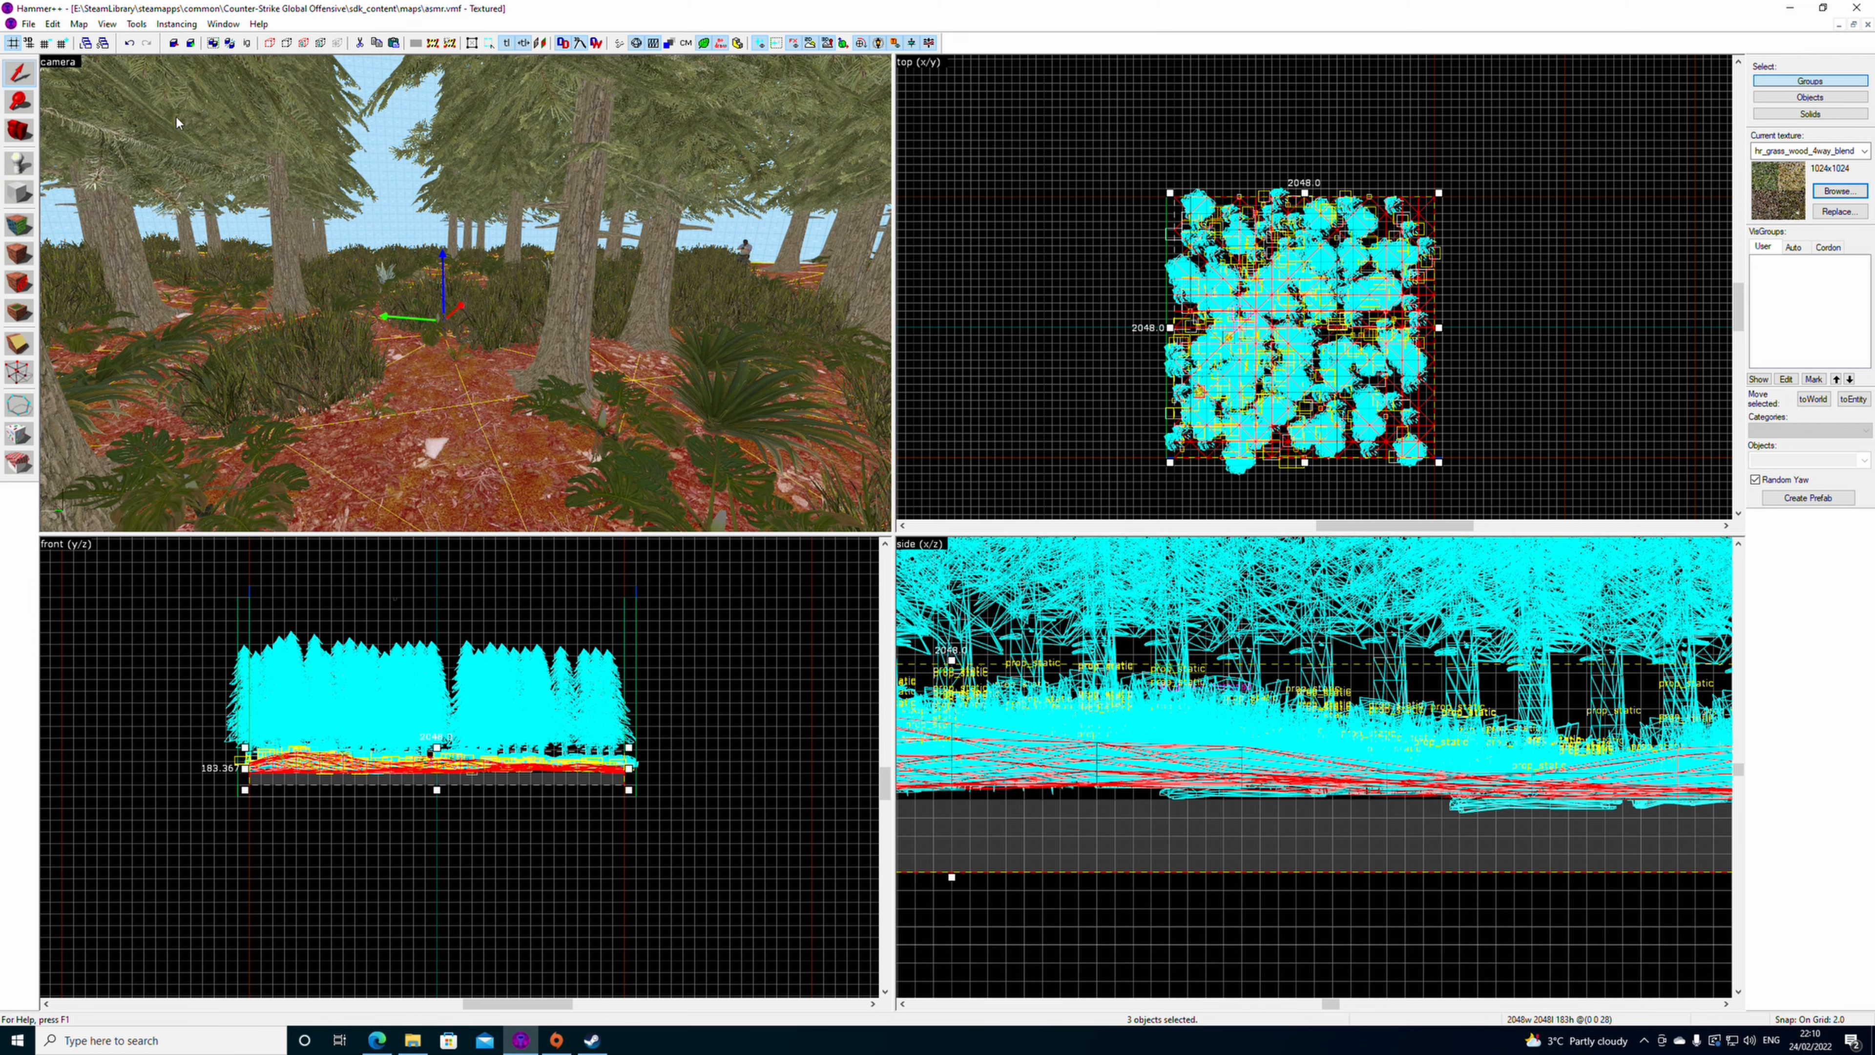
key("F9")
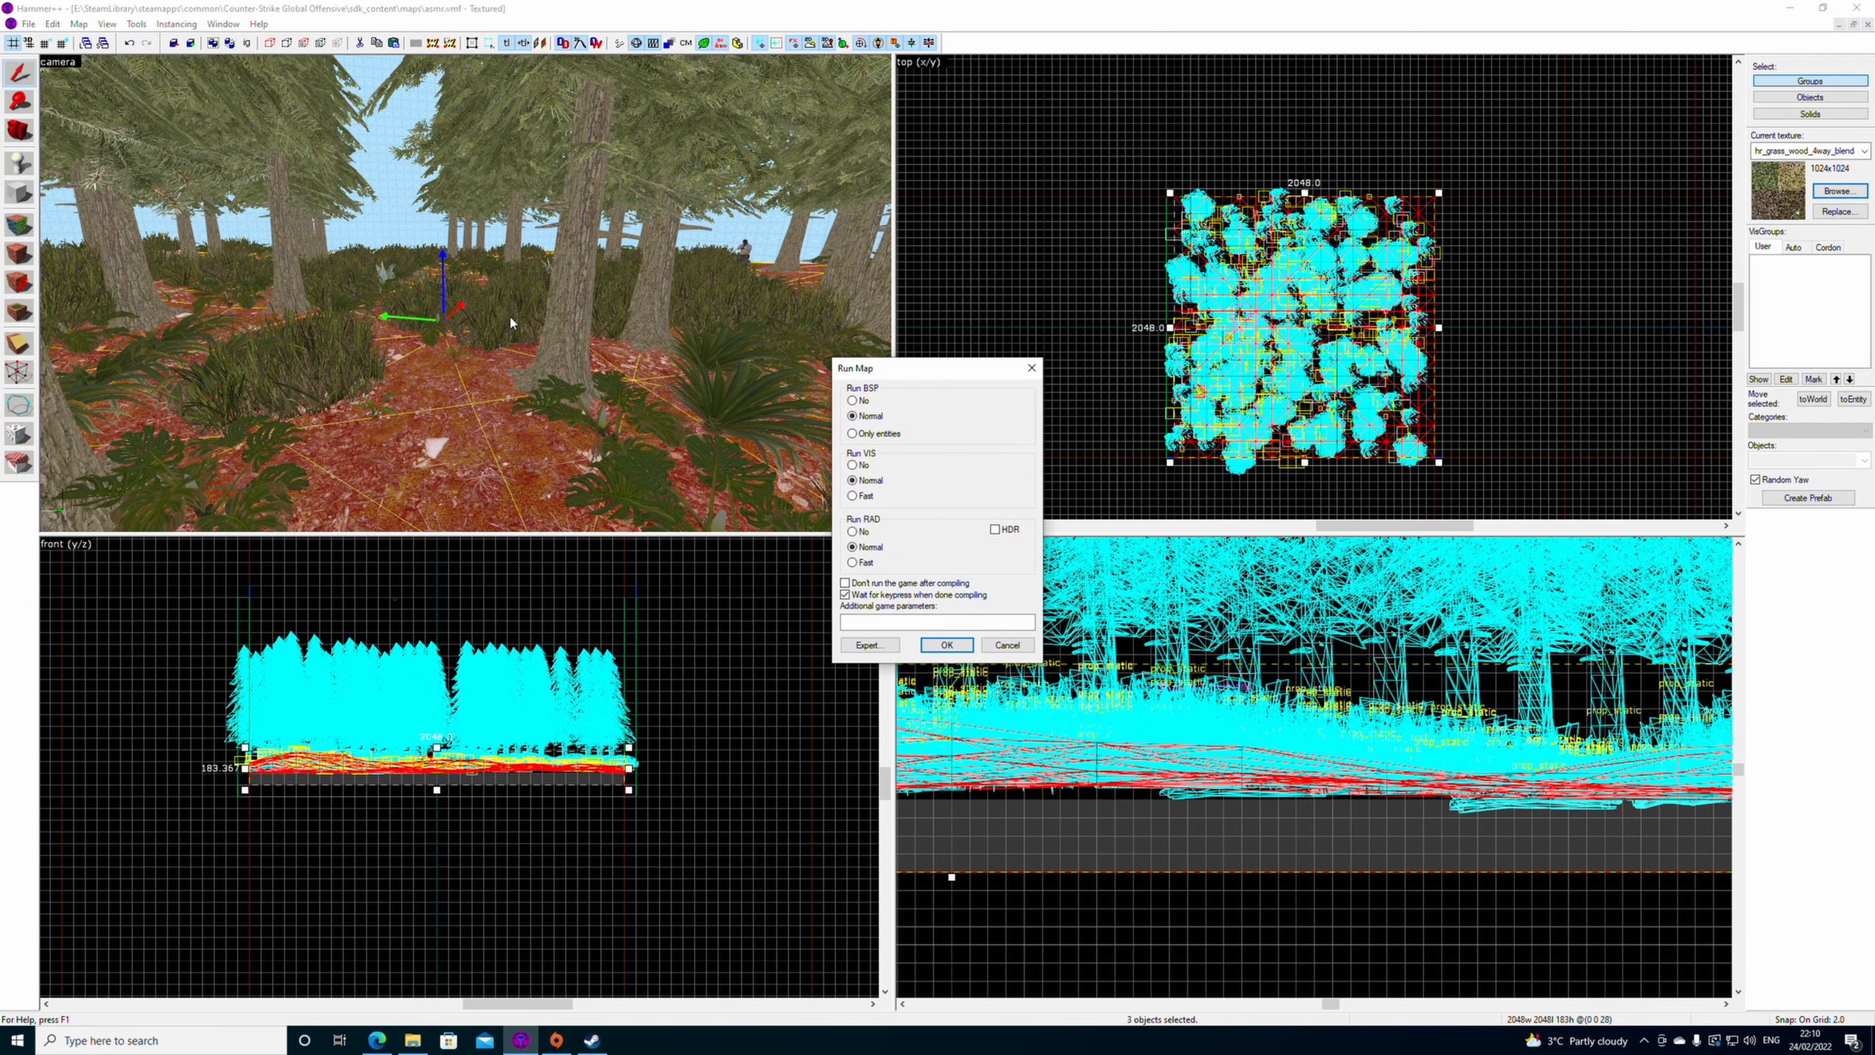
key("Return")
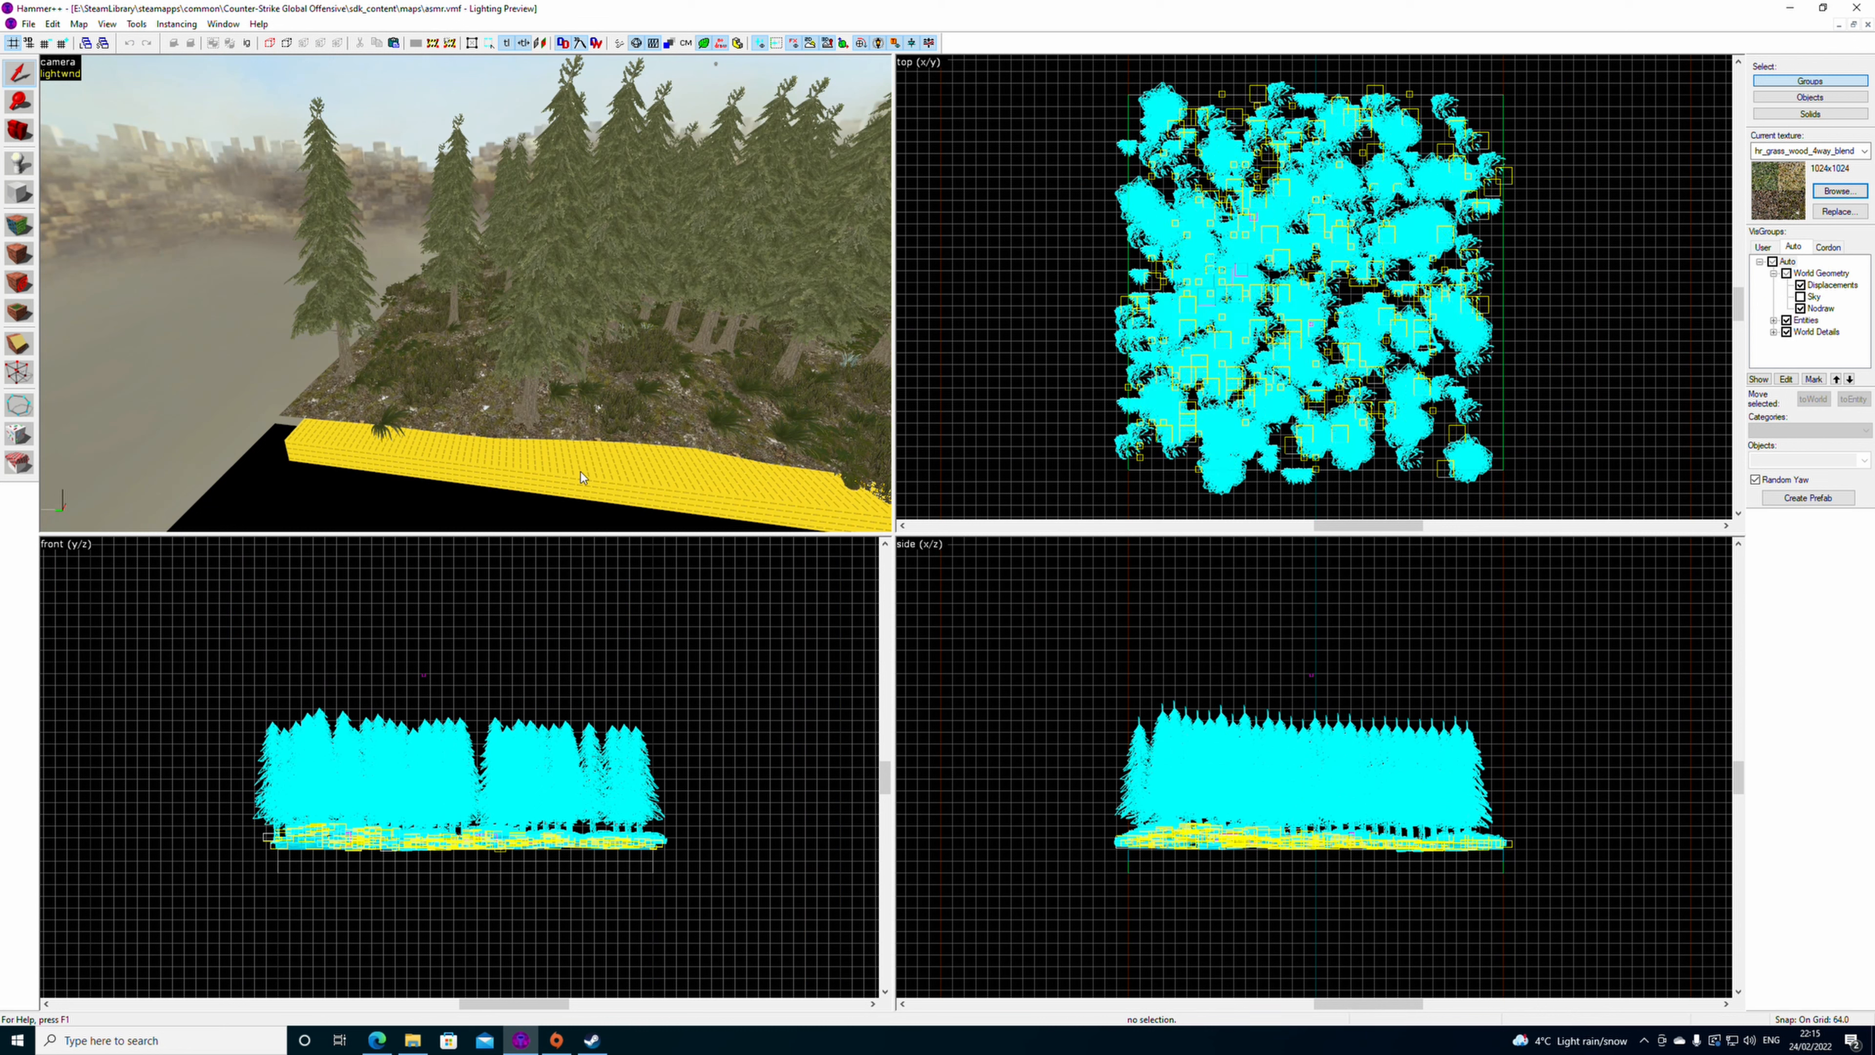
- Select the whole forest tile with its ground, base and props, and clone it to the northeast of the original
left_click(580, 476)
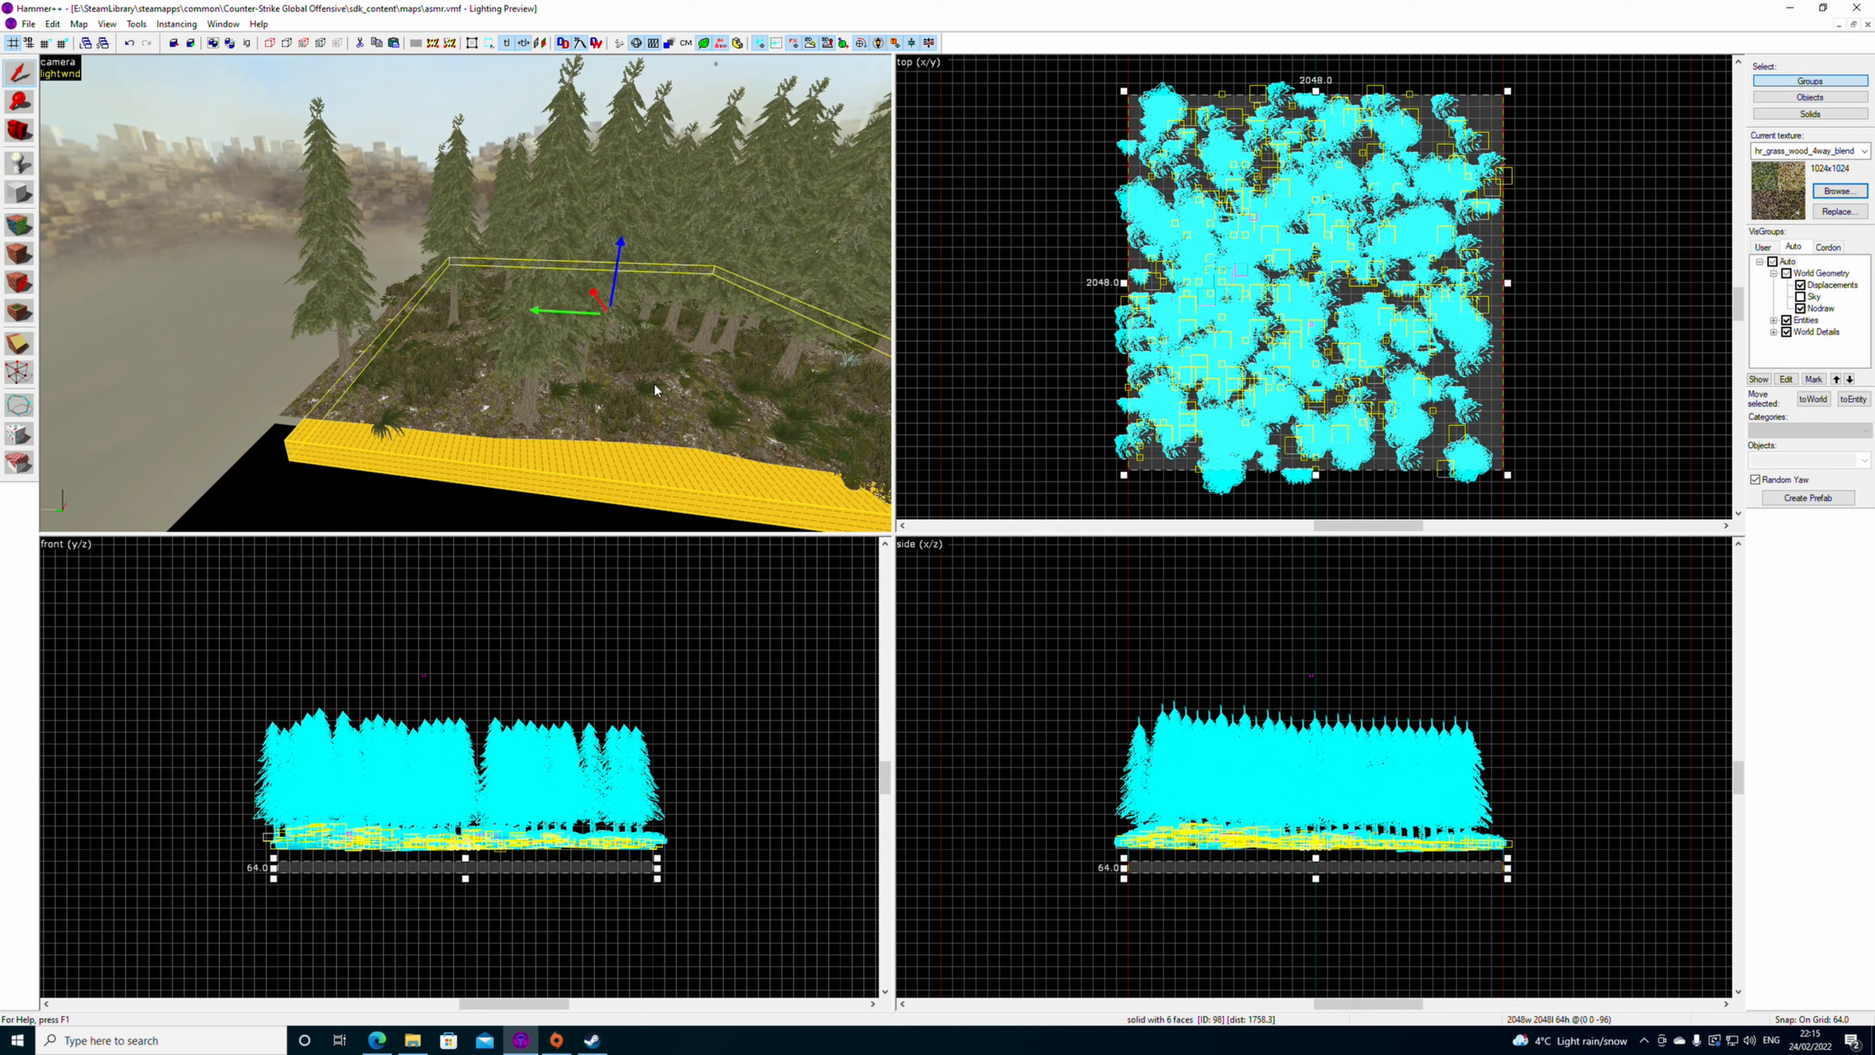
left_click_drag(1553, 486, 1065, 68)
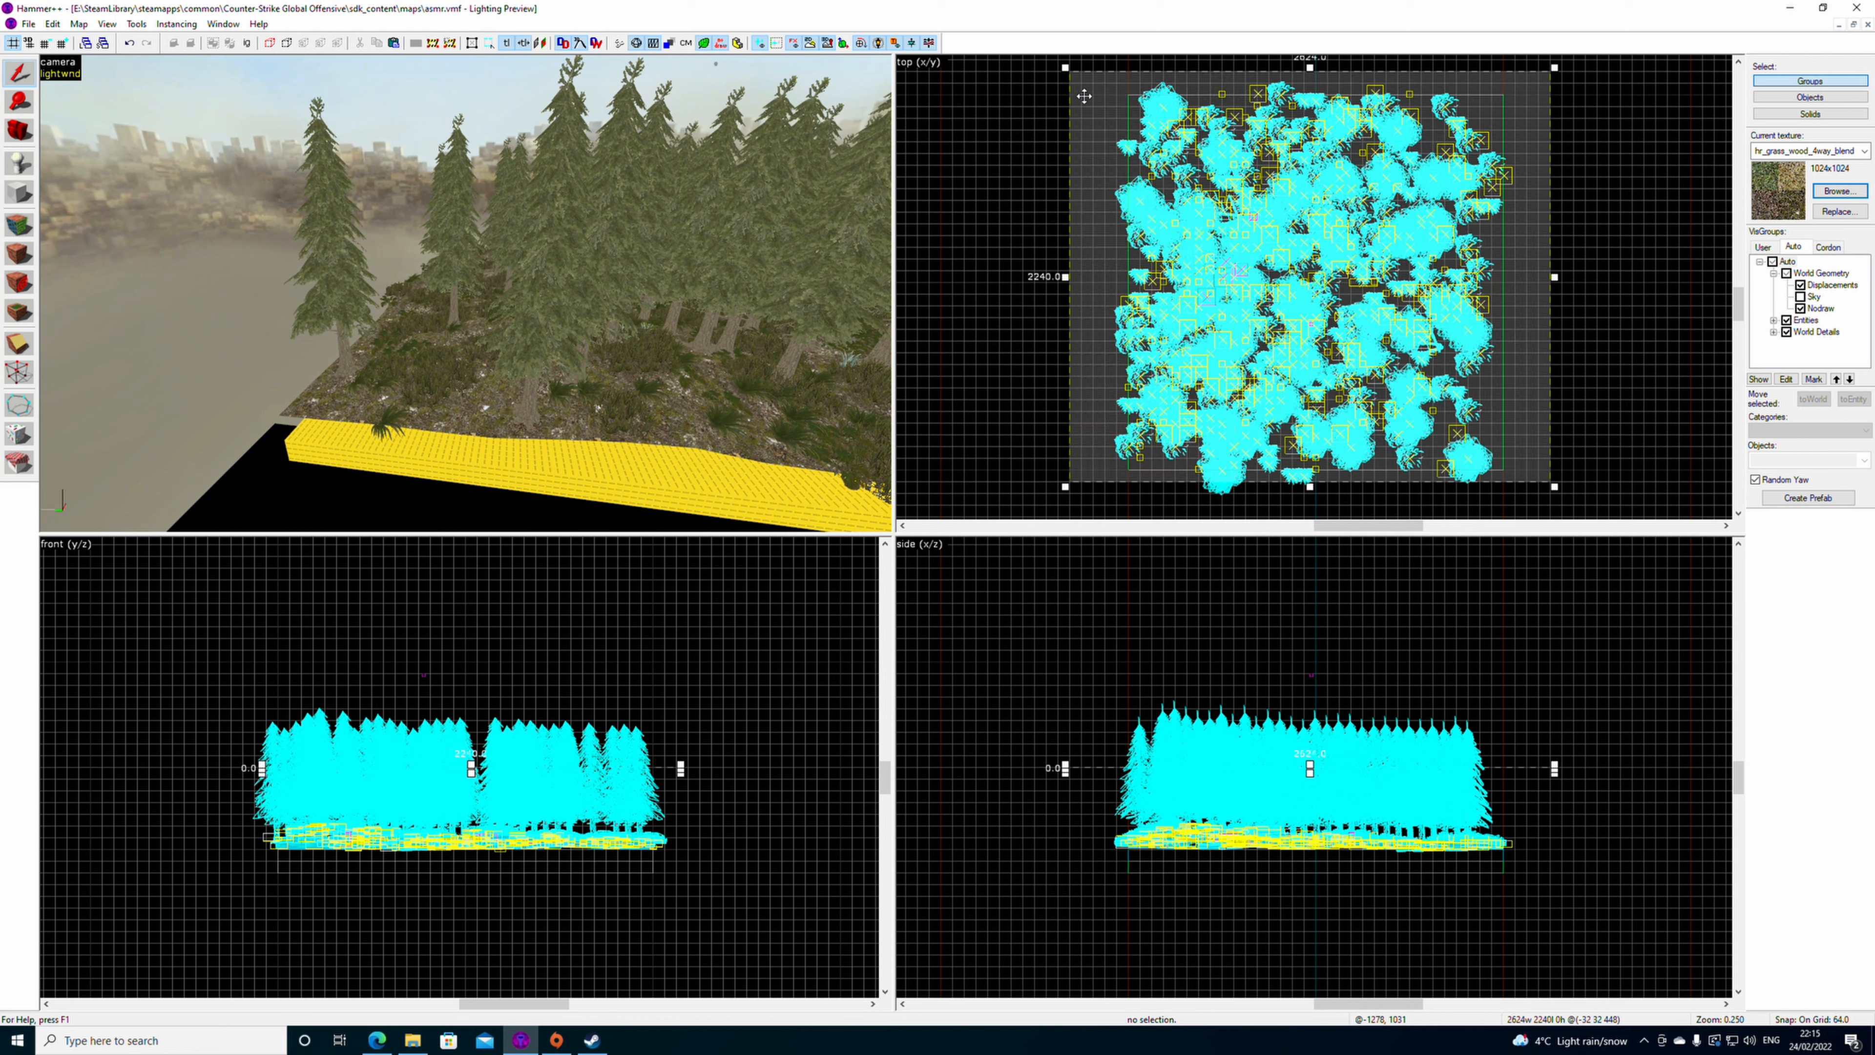
key("Return")
scroll(1177, 200, "down", 3)
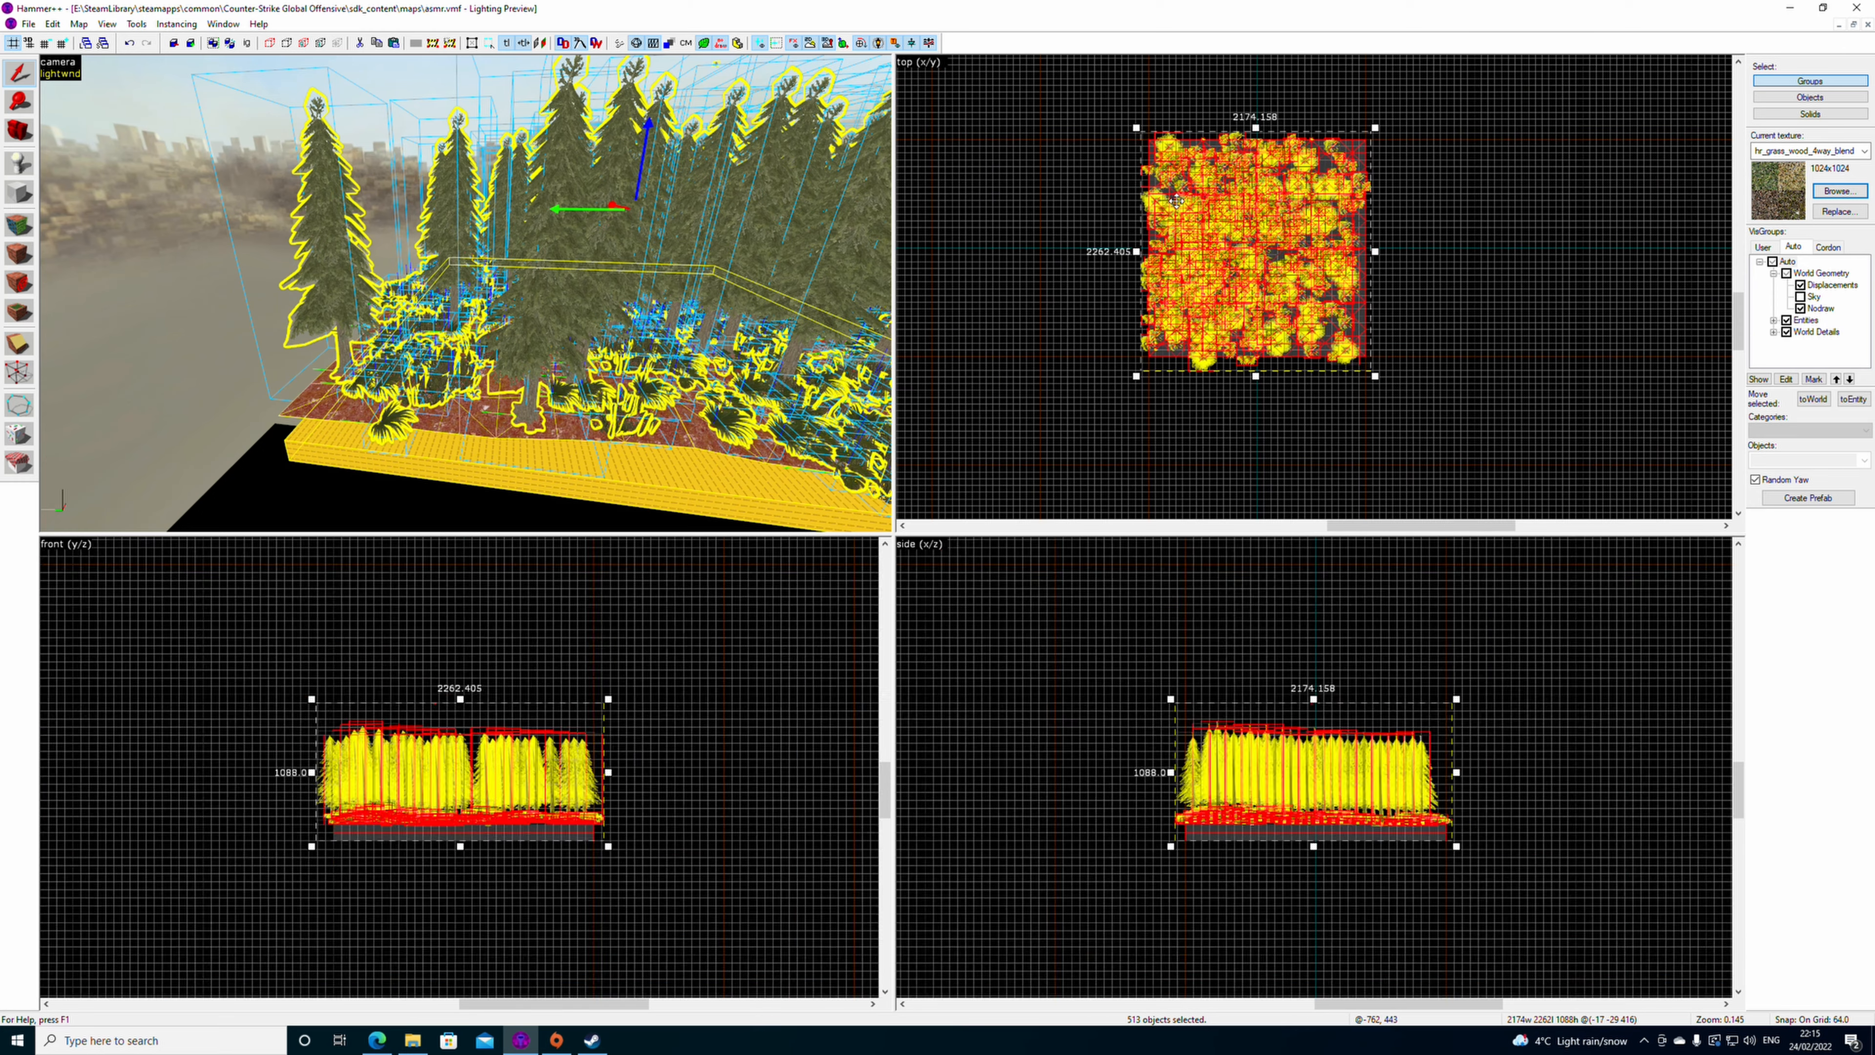
left_click_drag(1281, 248, 1410, 215, "shift")
scroll(1407, 211, "up", 4)
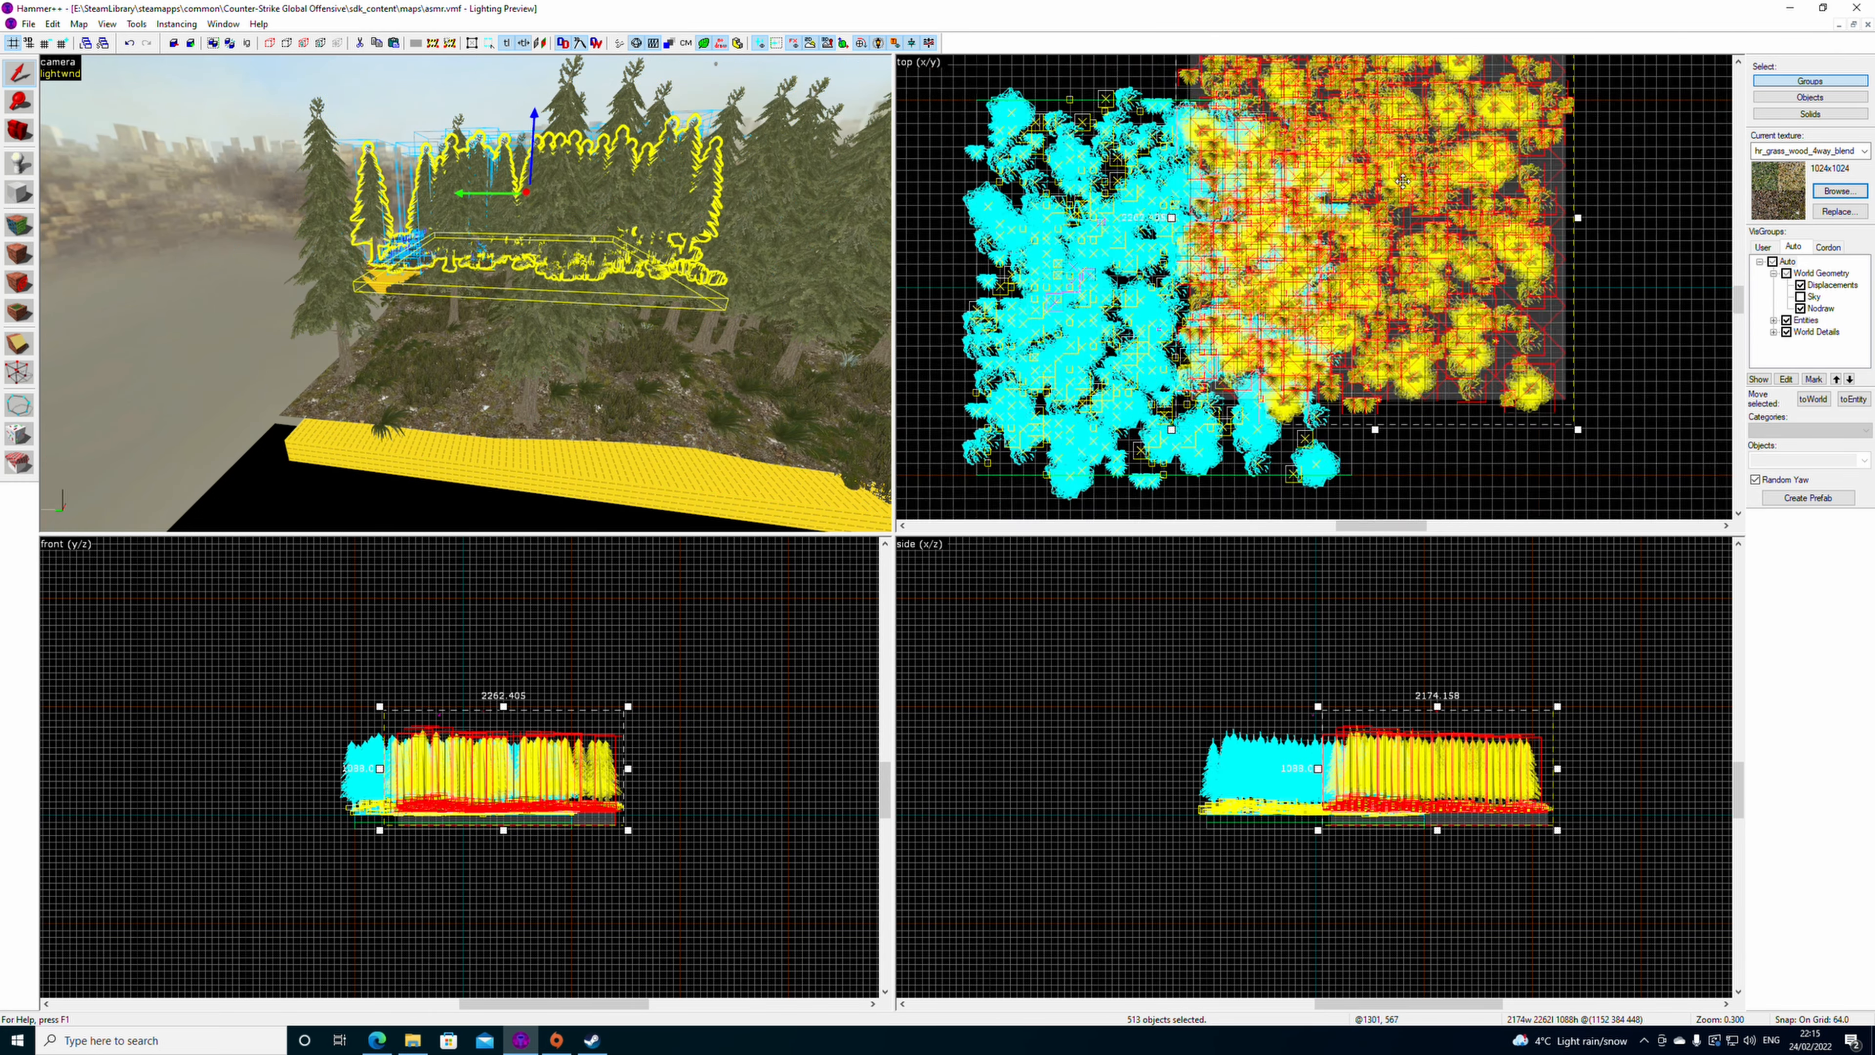
- Move the cloned forest tile in the top view so its base adjoins the original's east edge
left_click_drag(1318, 74, 1457, 203)
scroll(1391, 140, "up", 2)
left_click_drag(1345, 158, 1383, 120)
middle_click_drag(1366, 133, 1398, 270)
mouse_move(1366, 276)
left_mouse_down()
mouse_move(1404, 272)
mouse_move(1384, 235)
left_mouse_up()
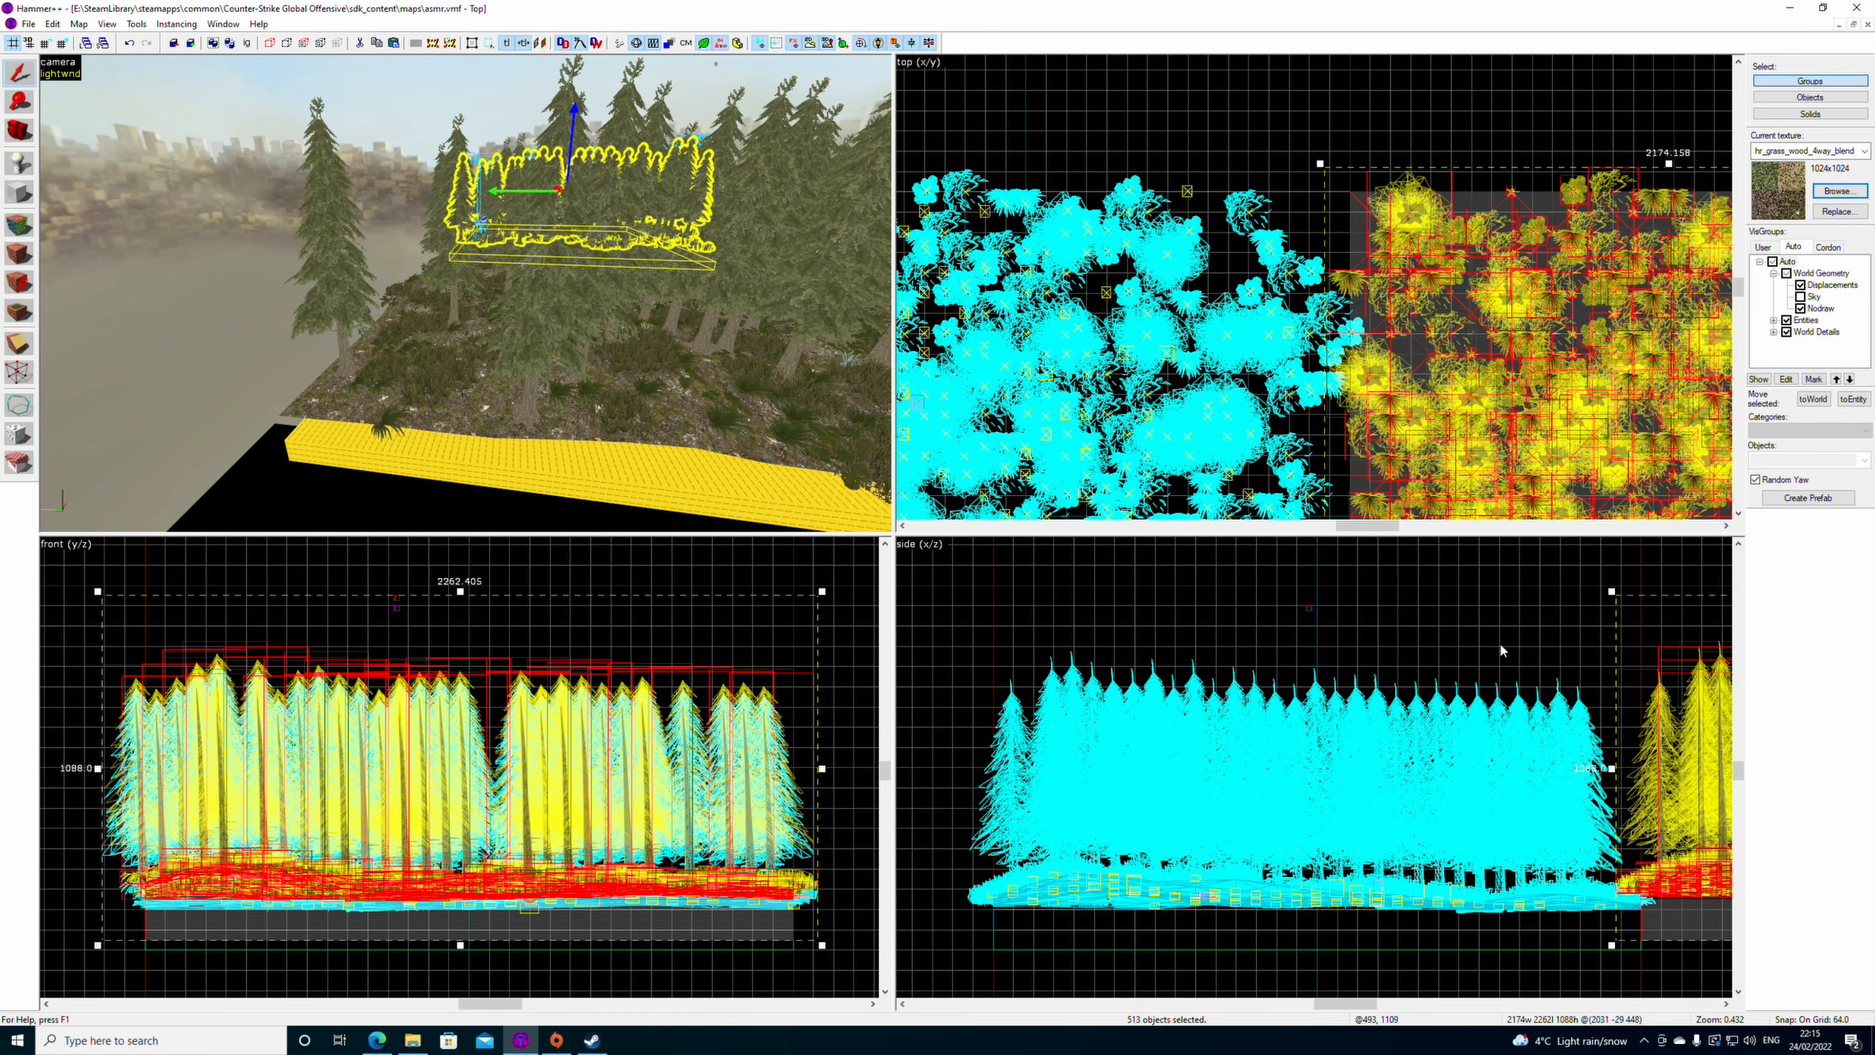
- Reduce the grid snap to 16 and lower the cloned tile towards the original's ground level in the side view
scroll(1542, 886, "down", 2)
middle_click_drag(1534, 882, 1363, 883)
scroll(1363, 890, "up", 4)
scroll(1362, 890, "up", 5)
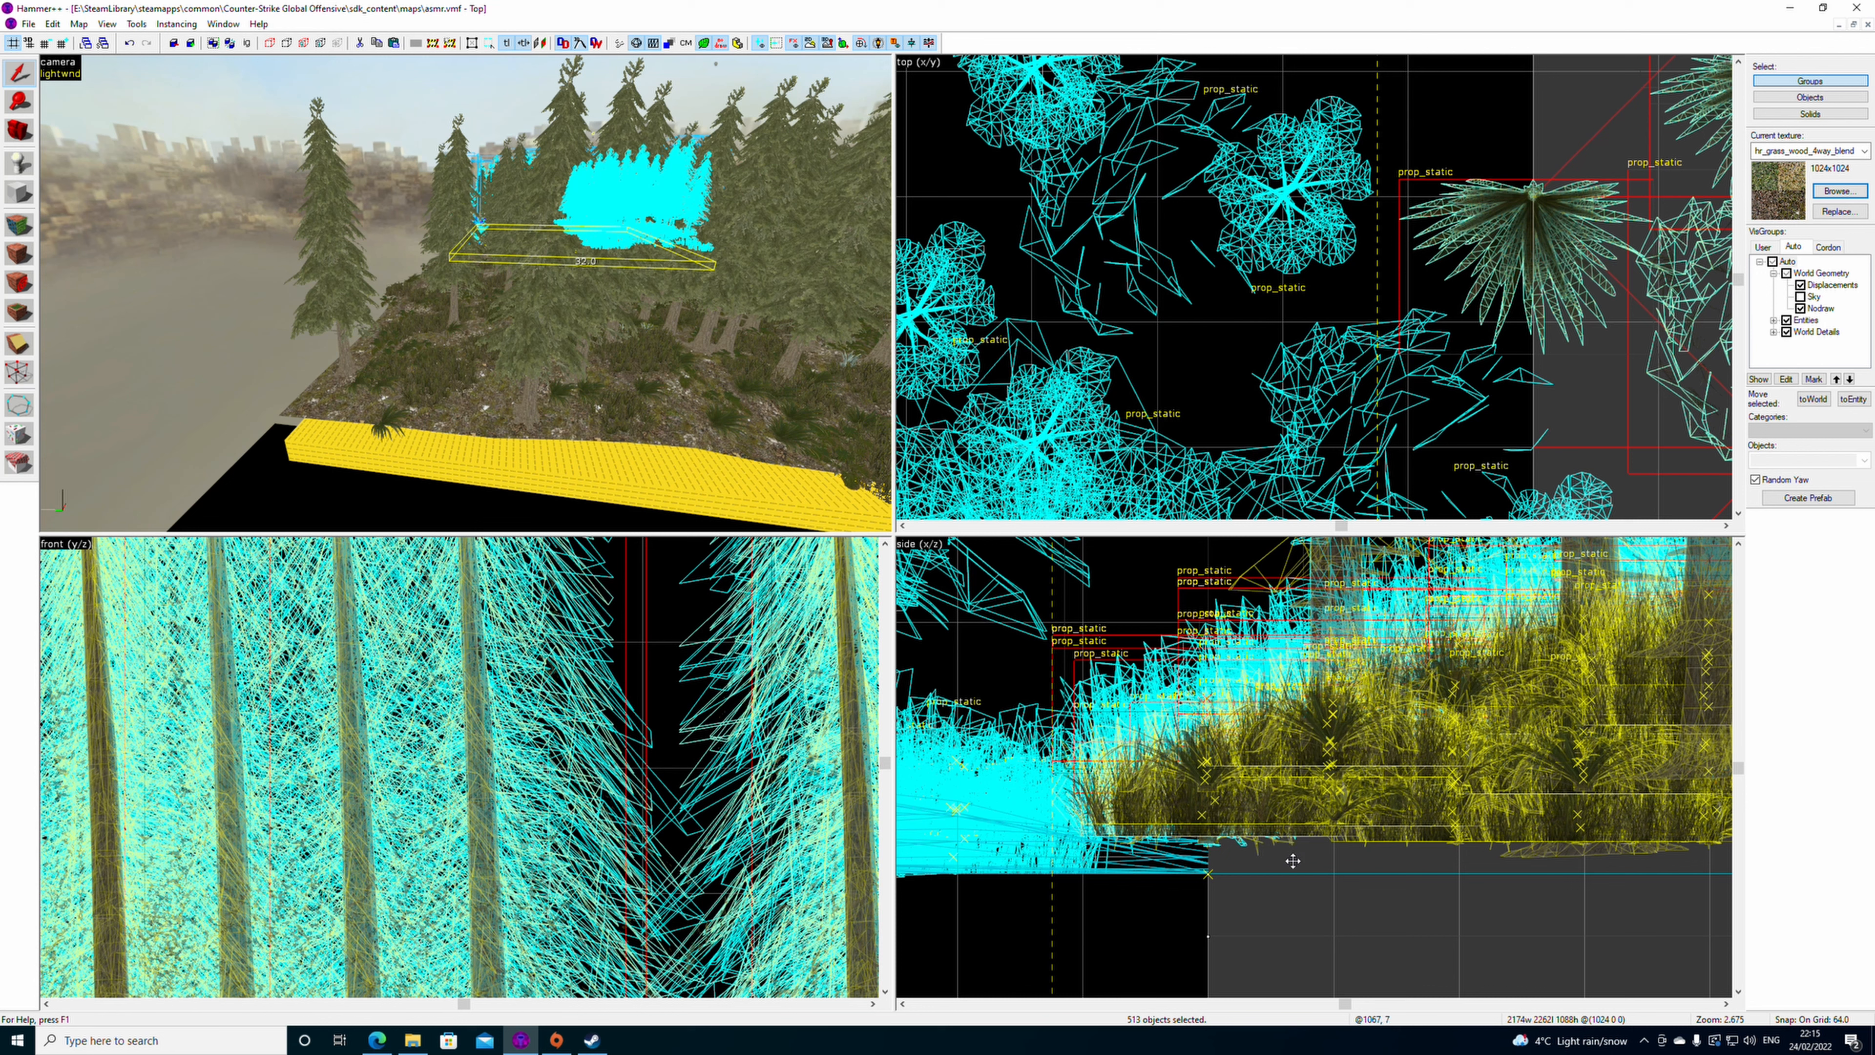
mouse_move(1293, 860)
left_mouse_down()
mouse_move(1248, 847)
mouse_move(1269, 873)
left_mouse_up()
key("bracketleft")
key("bracketleft")
key("bracketleft")
scroll(1272, 861, "down", 6)
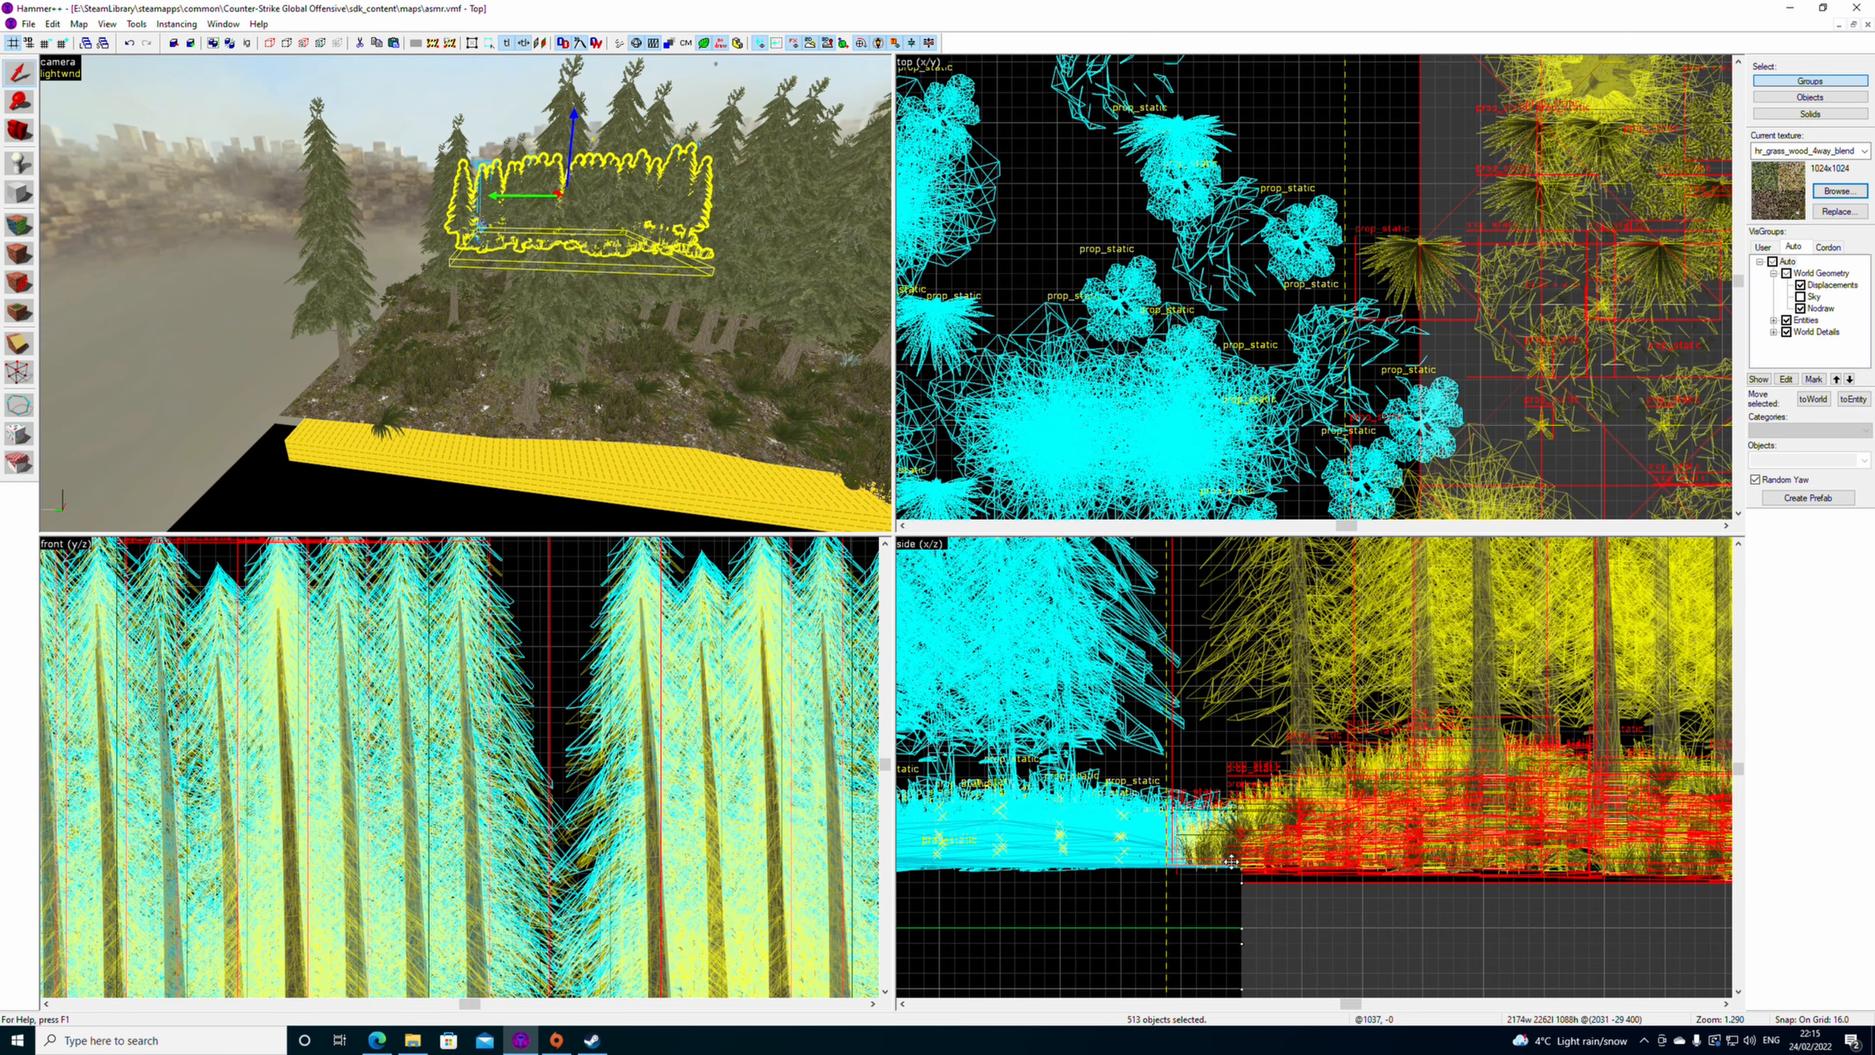
- Raise the cloned tile by 16 units so its treetops line up with the original's in the front view
scroll(624, 720, "up", 4)
scroll(605, 695, "up", 2)
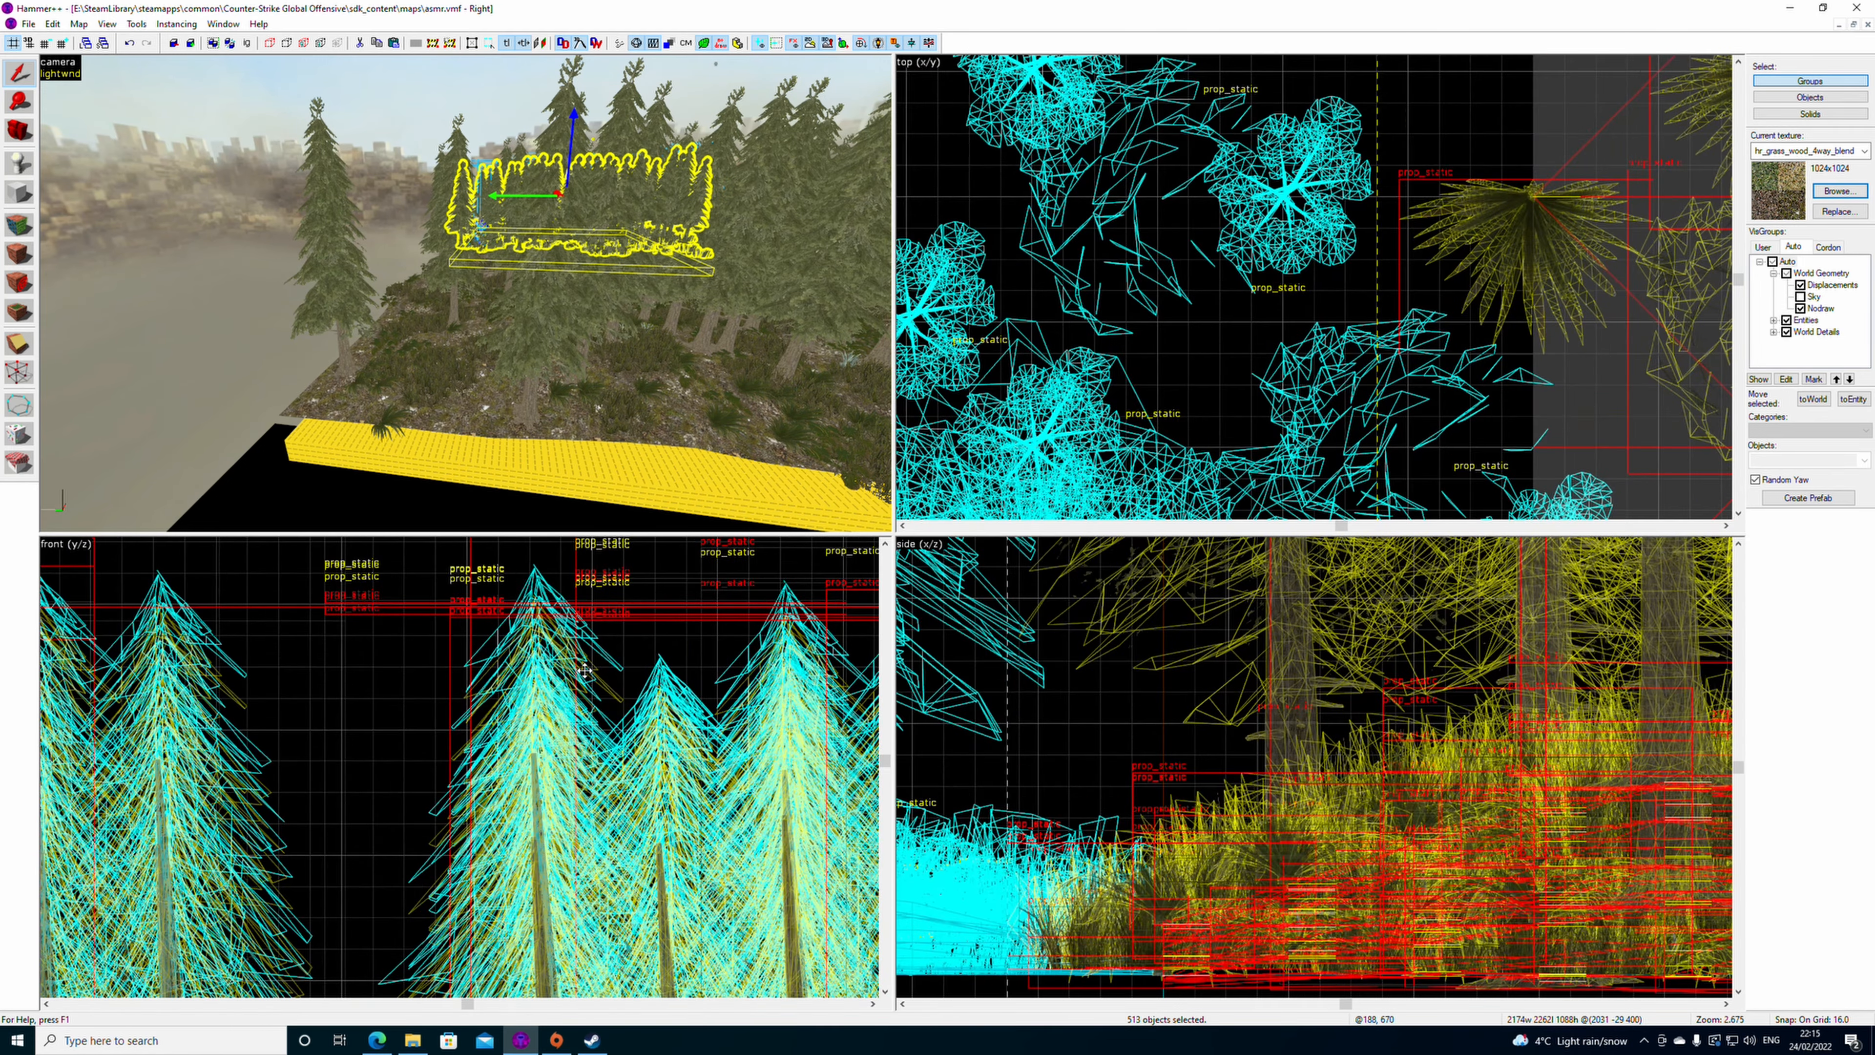
left_click_drag(564, 696, 568, 660)
left_click_drag(568, 653, 570, 653)
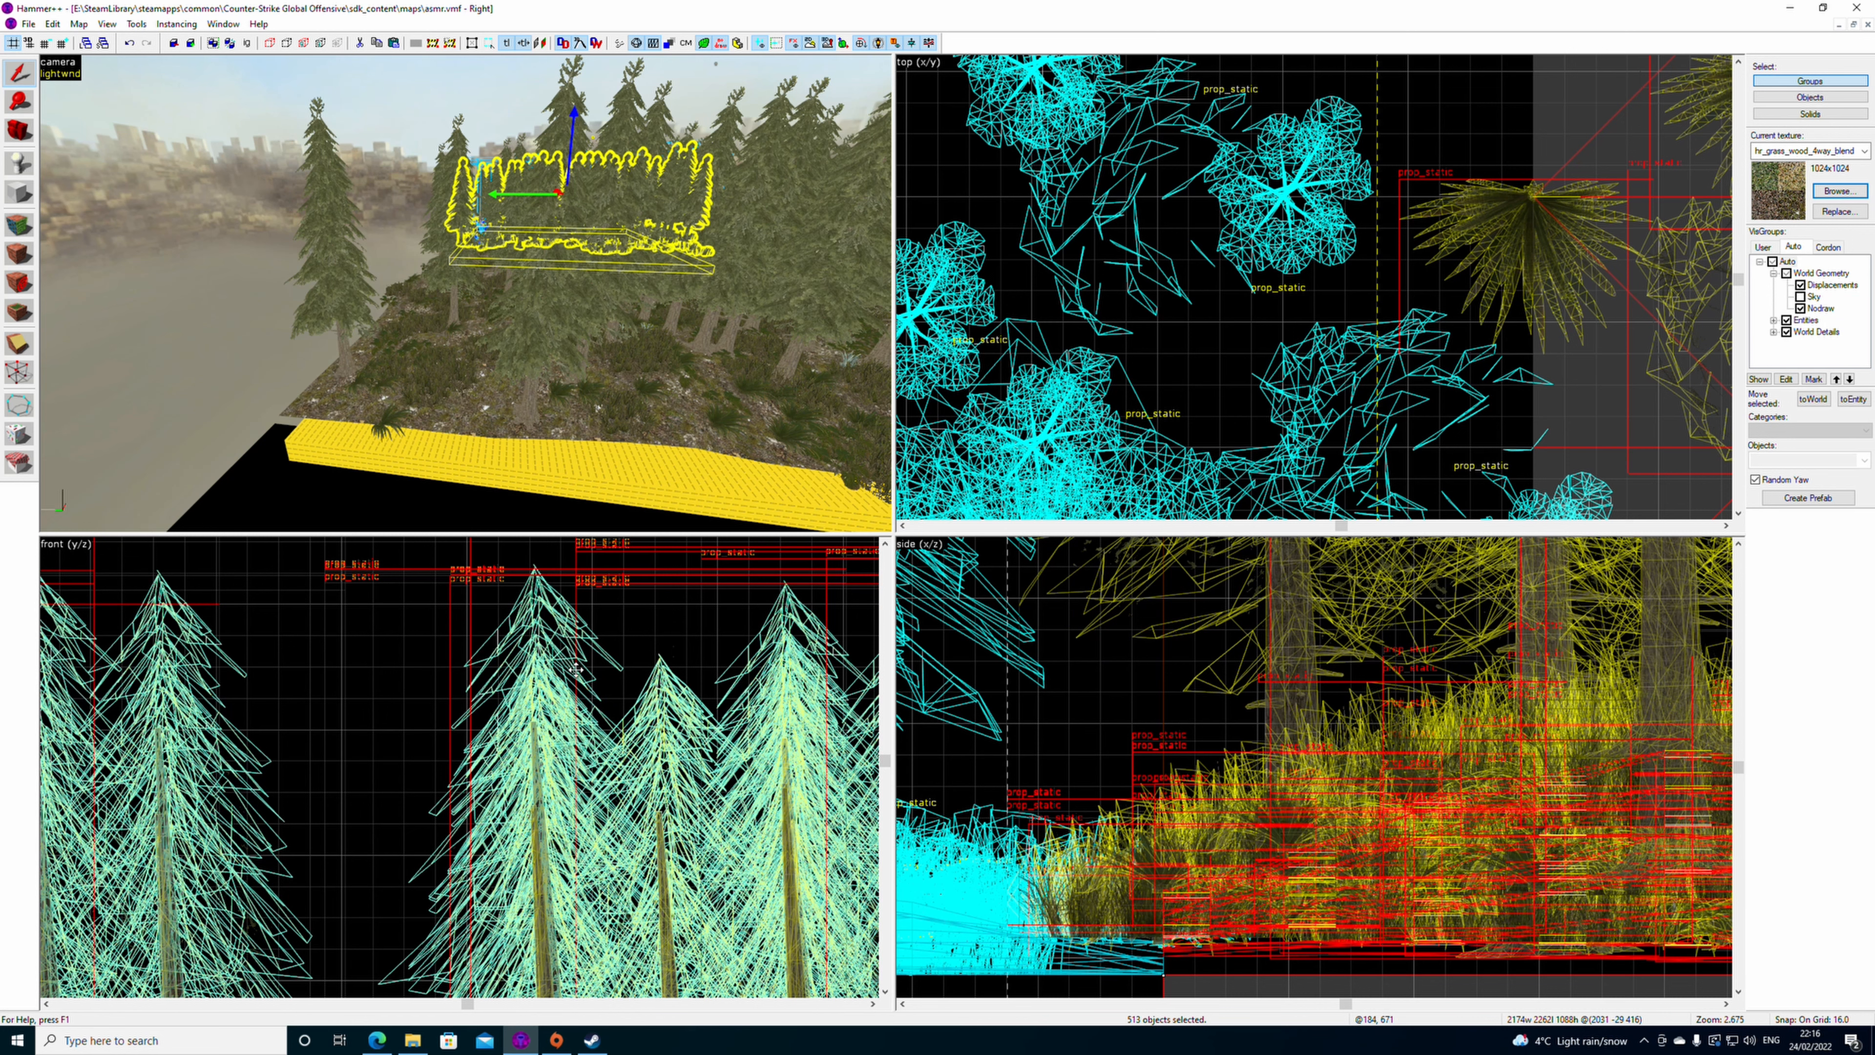
- Set the grid snap to 4 and fine-check the cloned tile's height against the original treetops
scroll(1407, 330, "down", 10)
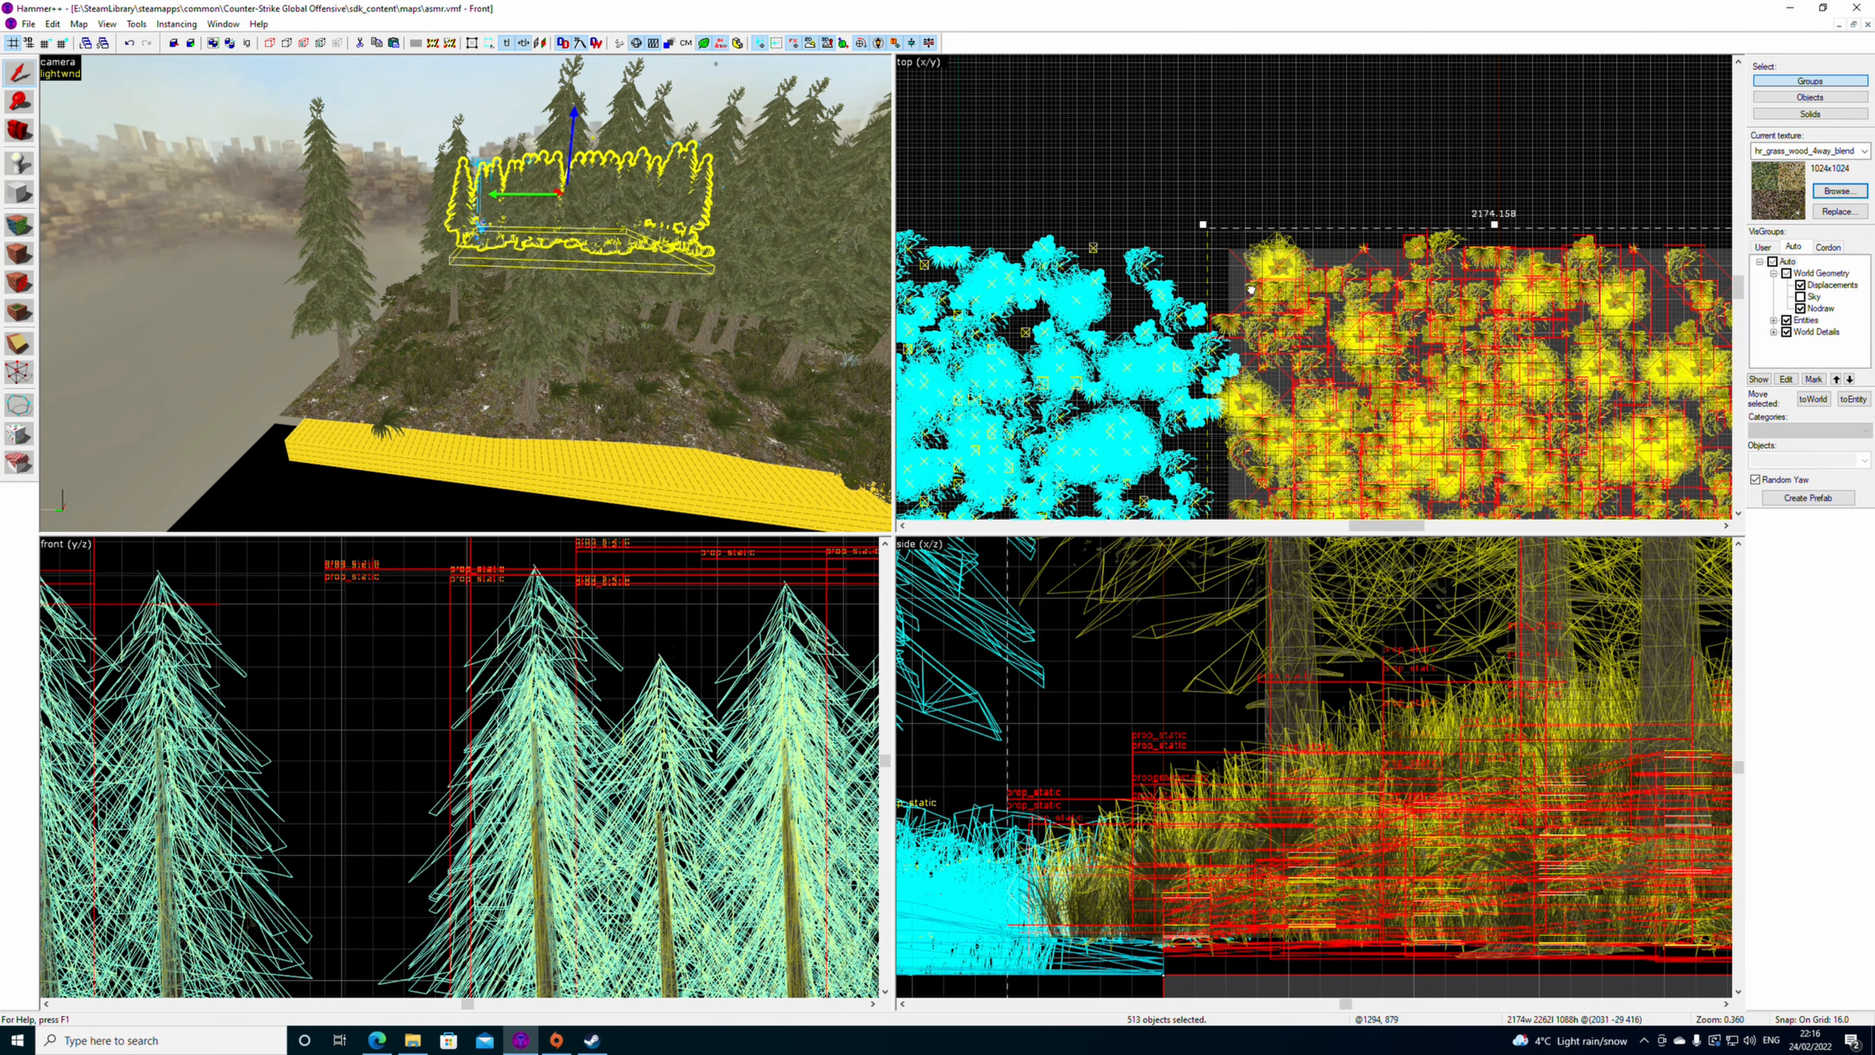
key("bracketleft")
key("bracketleft")
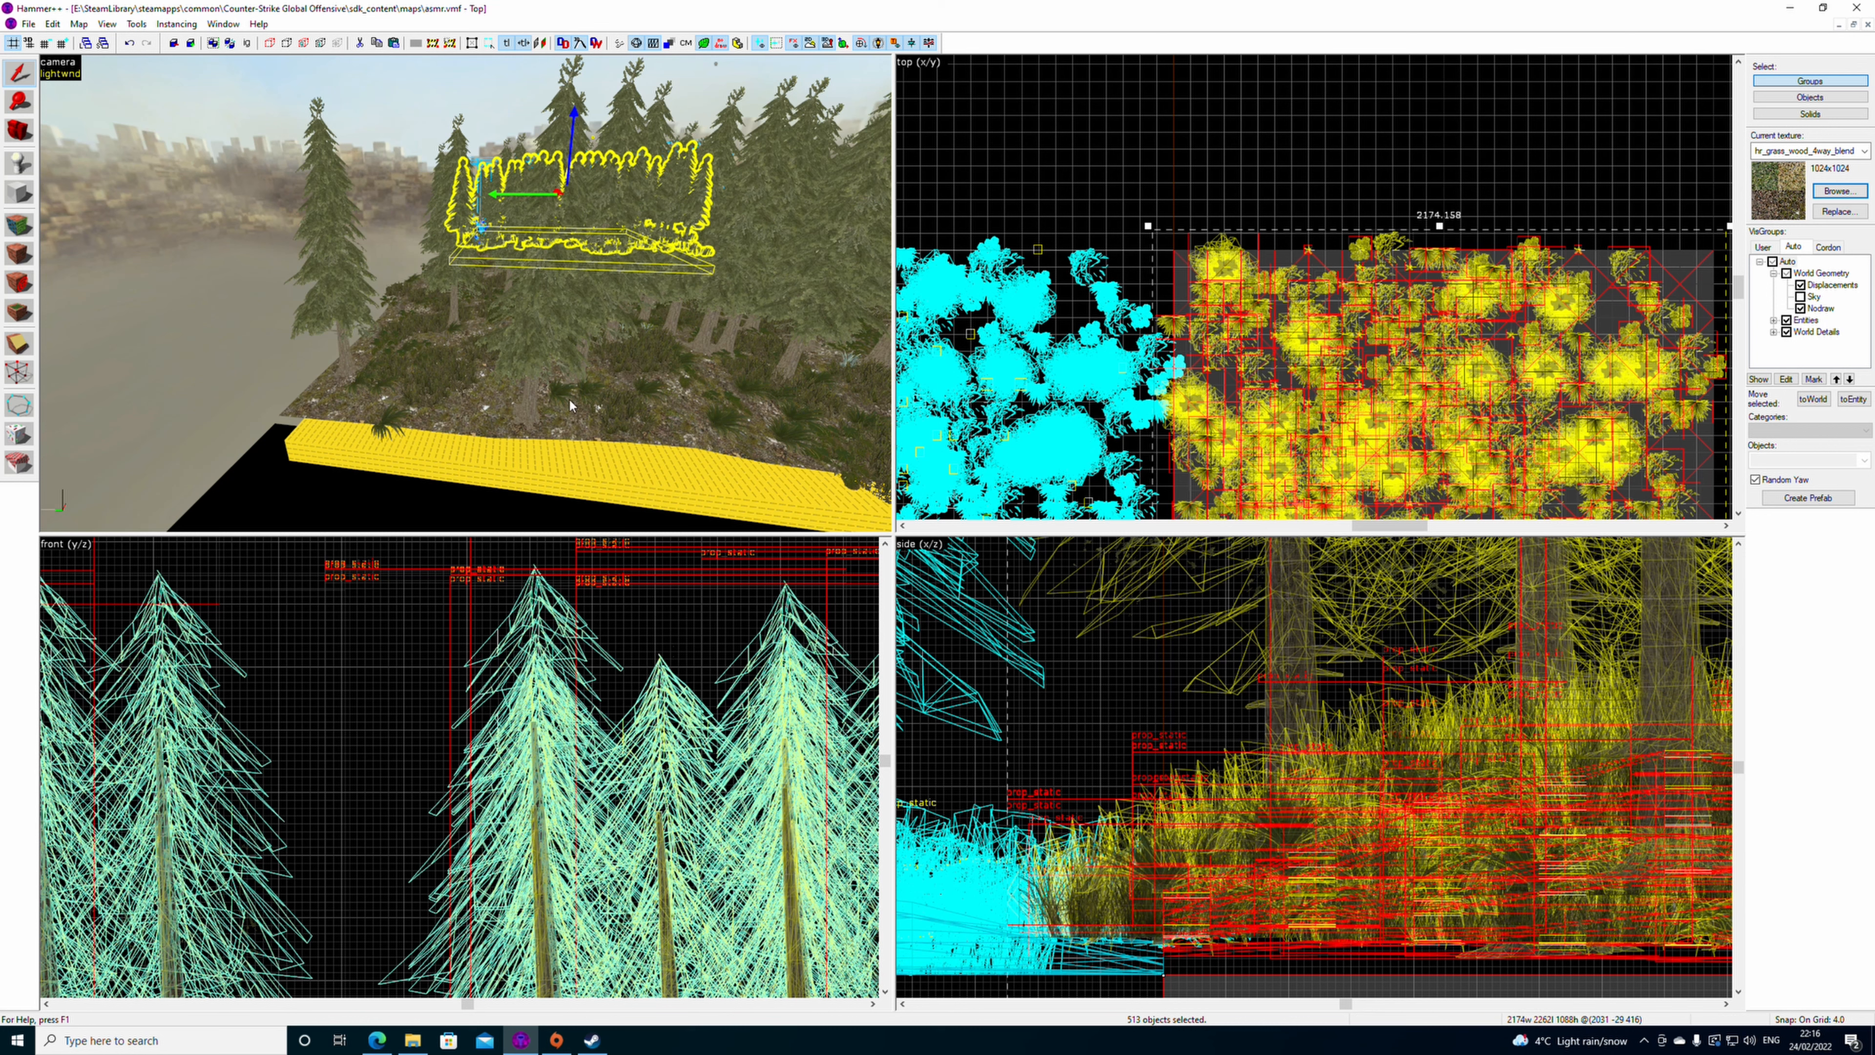
scroll(747, 898, "up", 5)
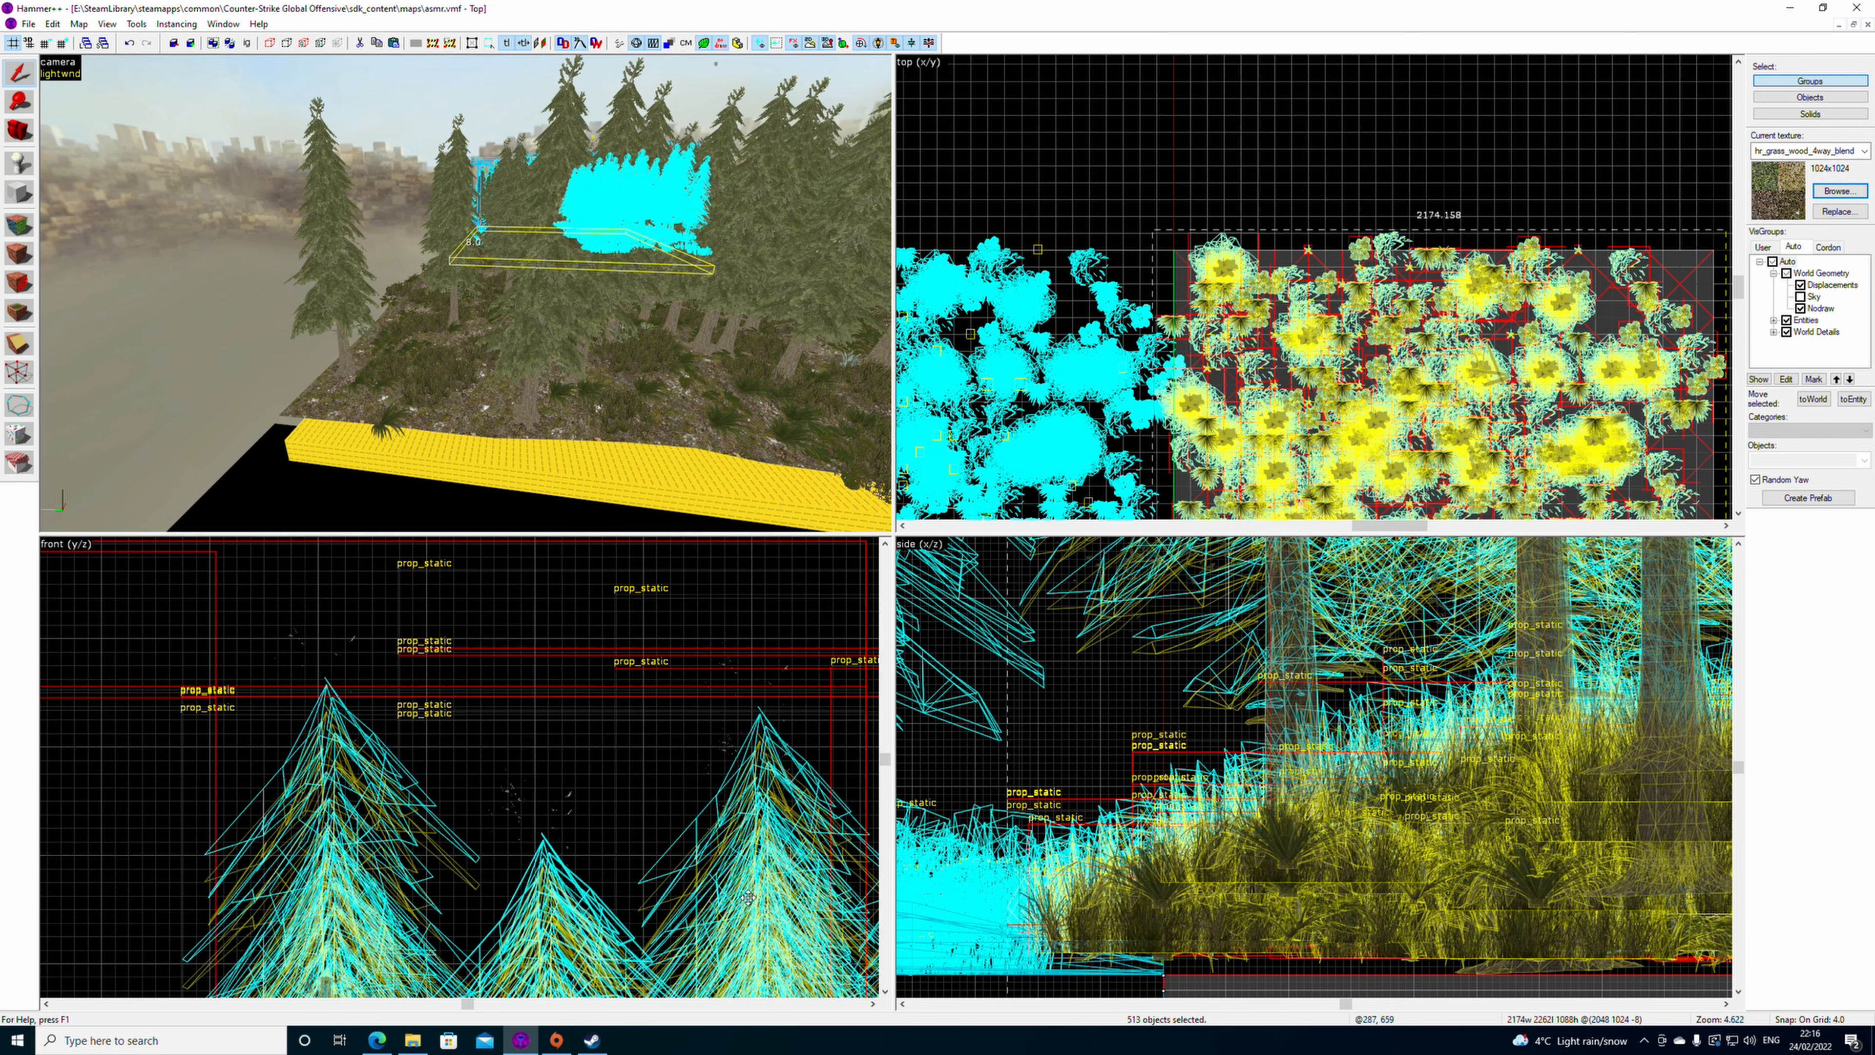
left_click_drag(747, 898, 753, 867)
scroll(739, 324, "down", 3)
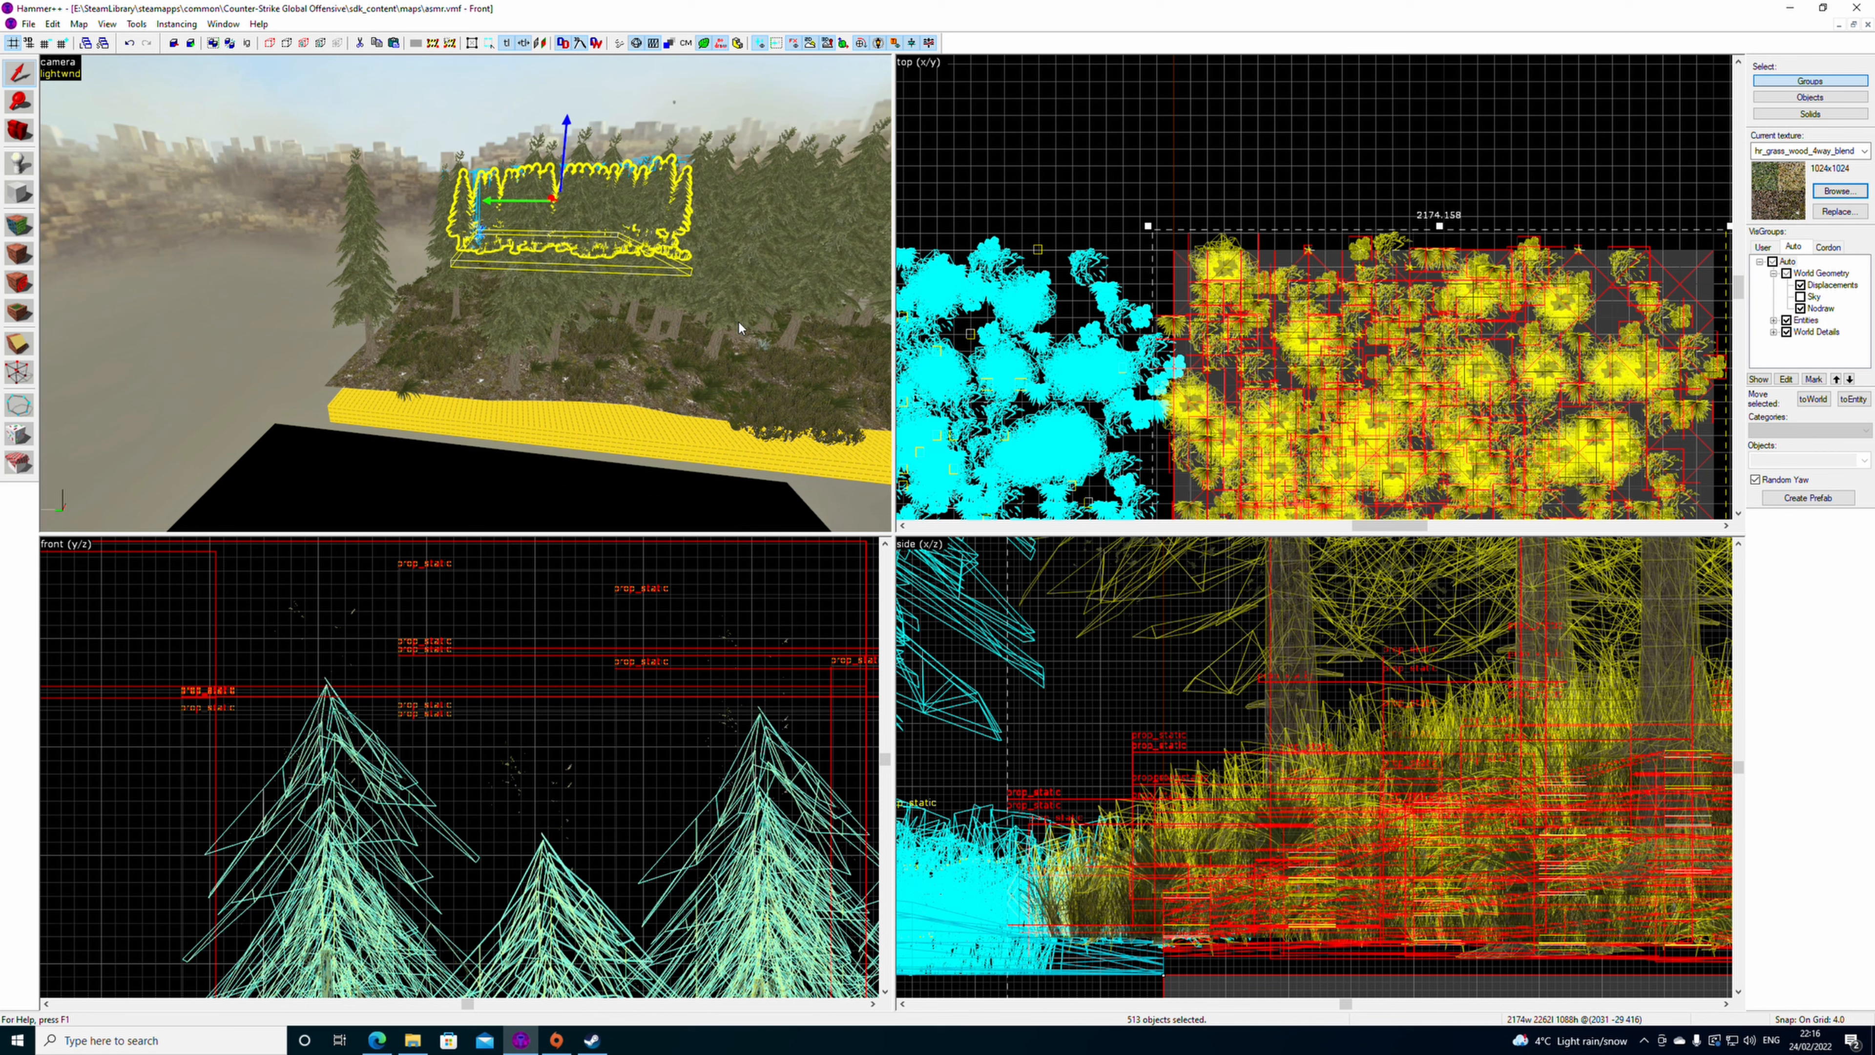
scroll(992, 318, "down", 5)
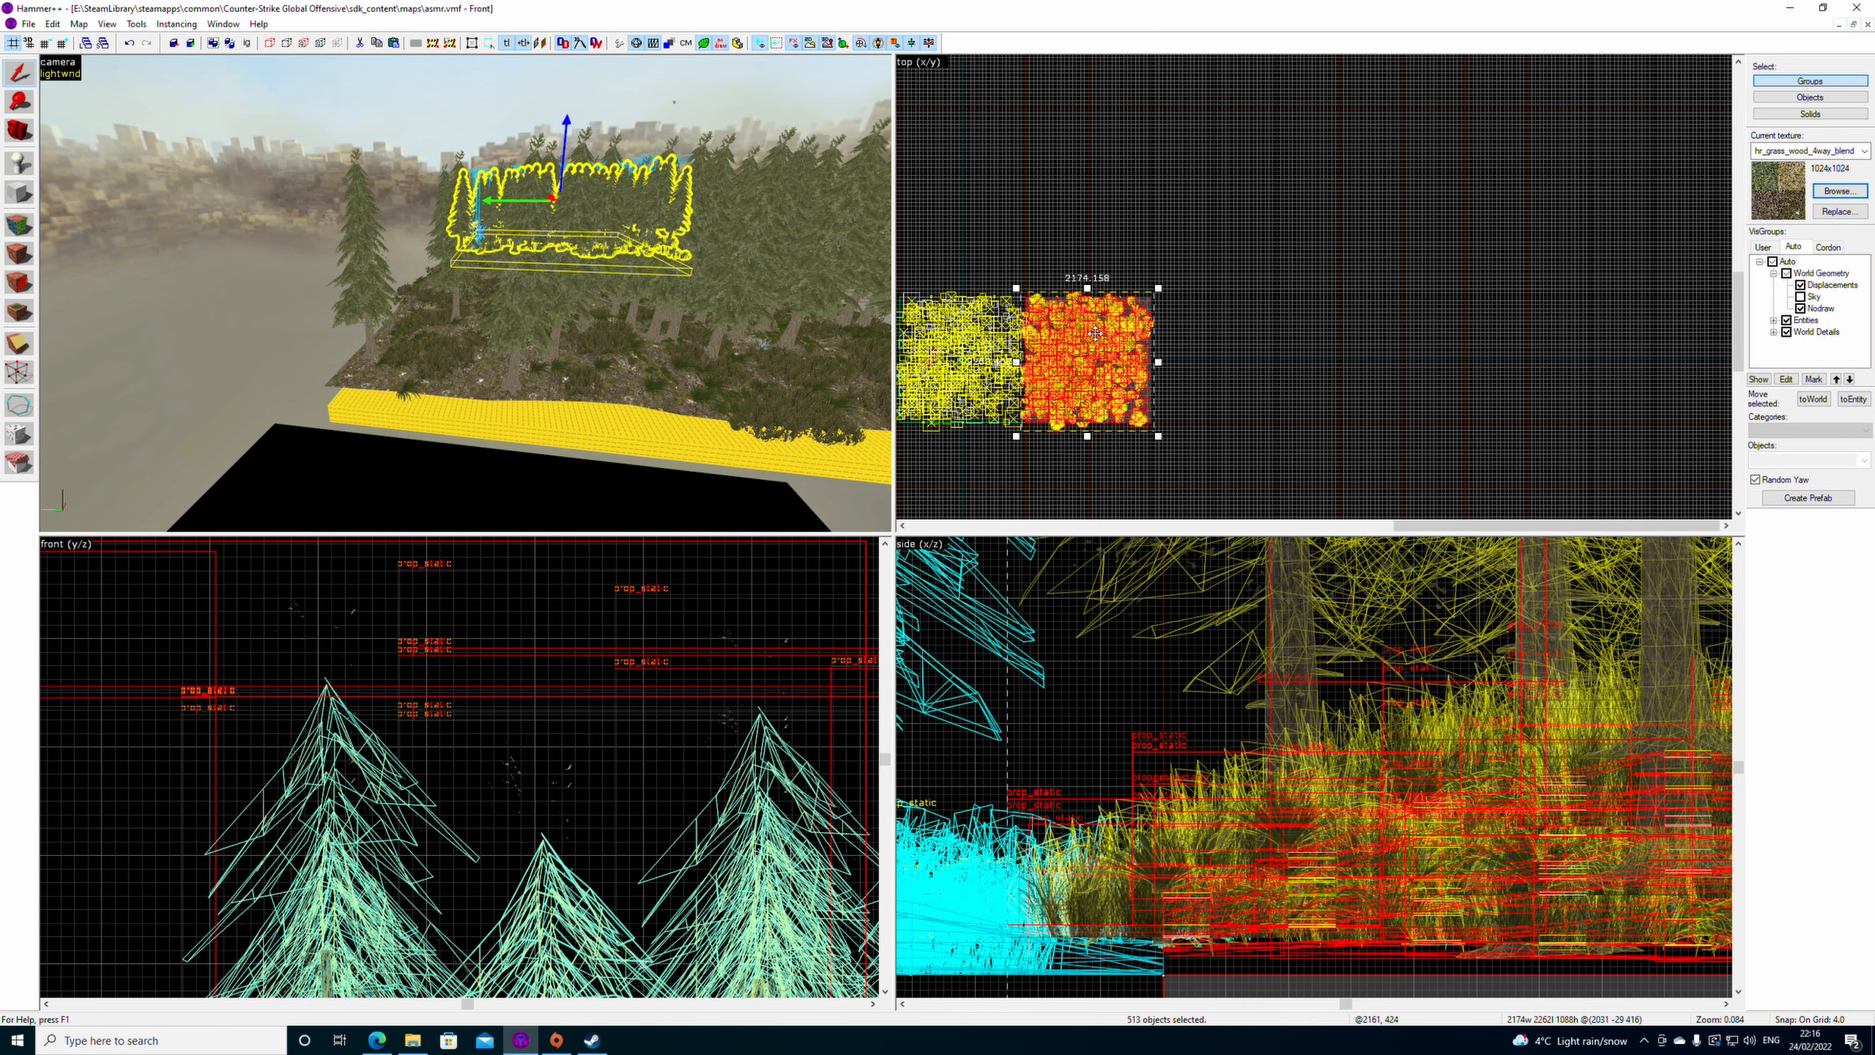
- Paste another copy of the forest tile and align its base with the north edge of the eastern tile
key("ctrl+v")
scroll(1086, 290, "up", 3)
left_click_drag(1136, 317, 1161, 257)
scroll(1200, 265, "up", 6, "ctrl")
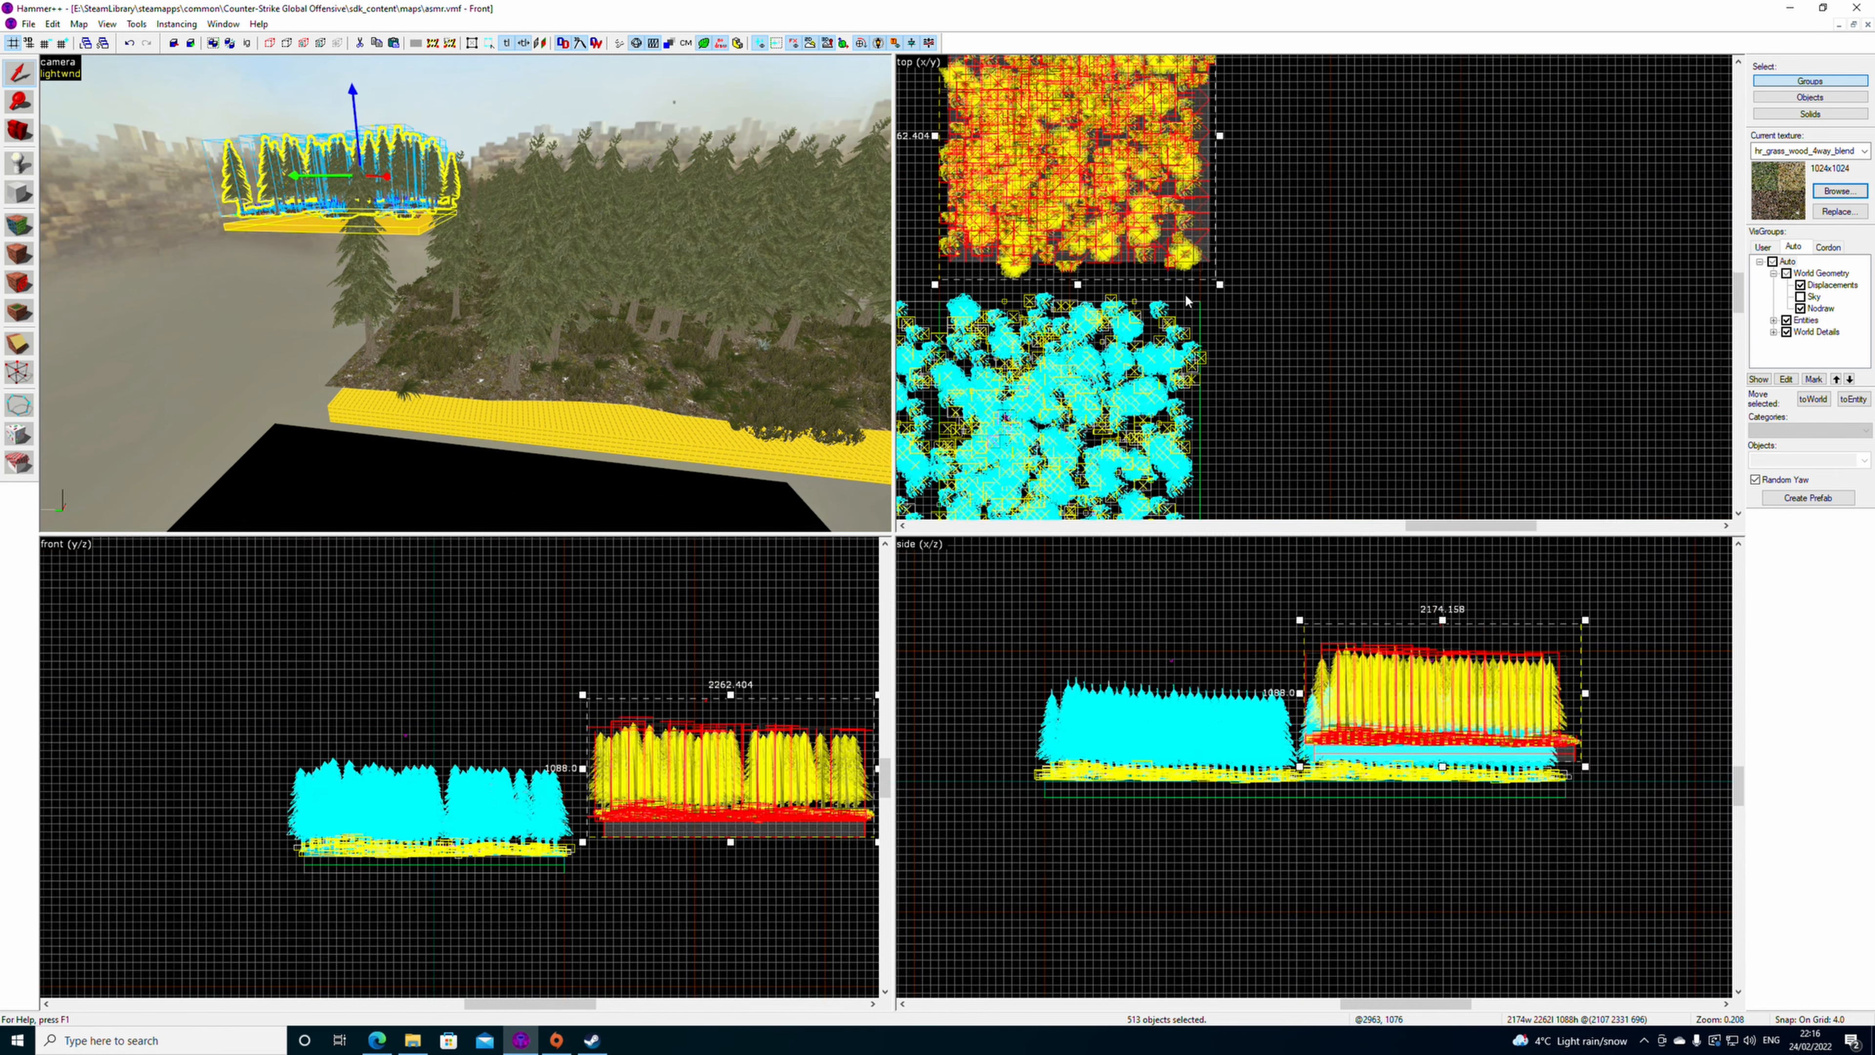
scroll(1206, 257, "up", 8, "ctrl")
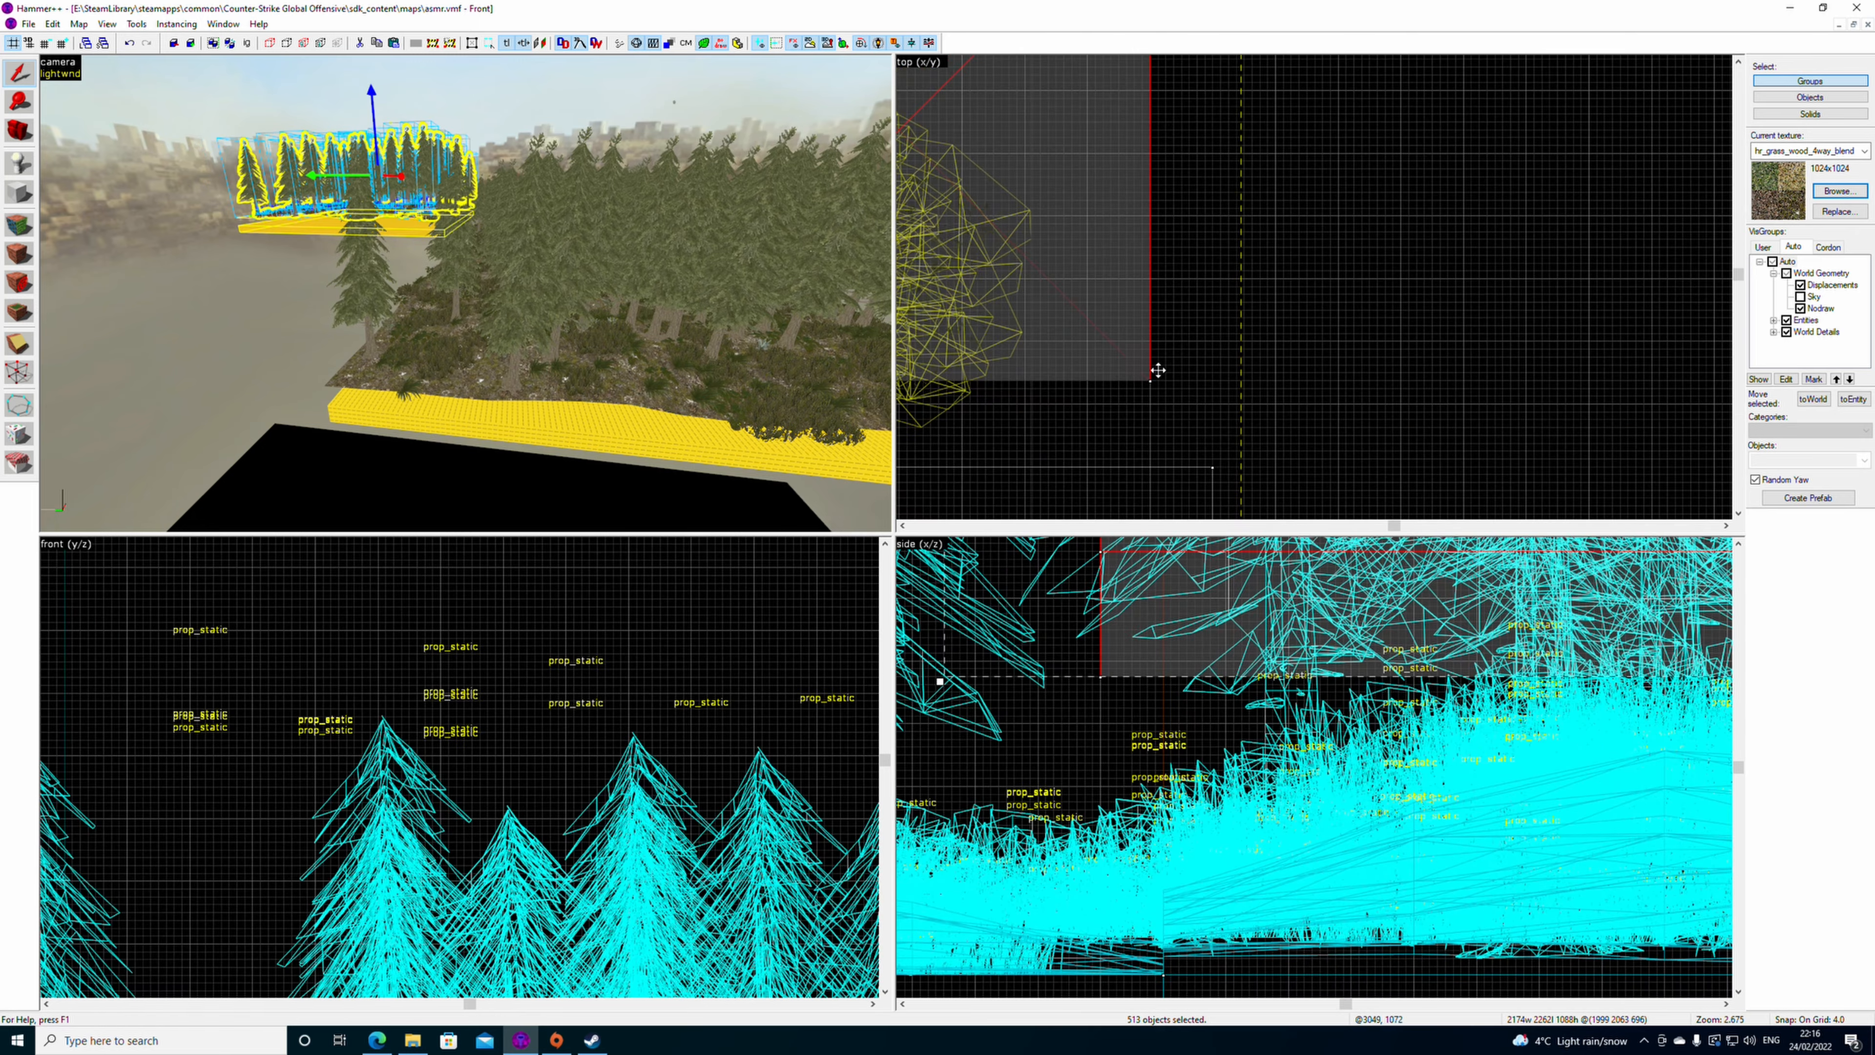
scroll(1179, 432, "down", 5, "ctrl")
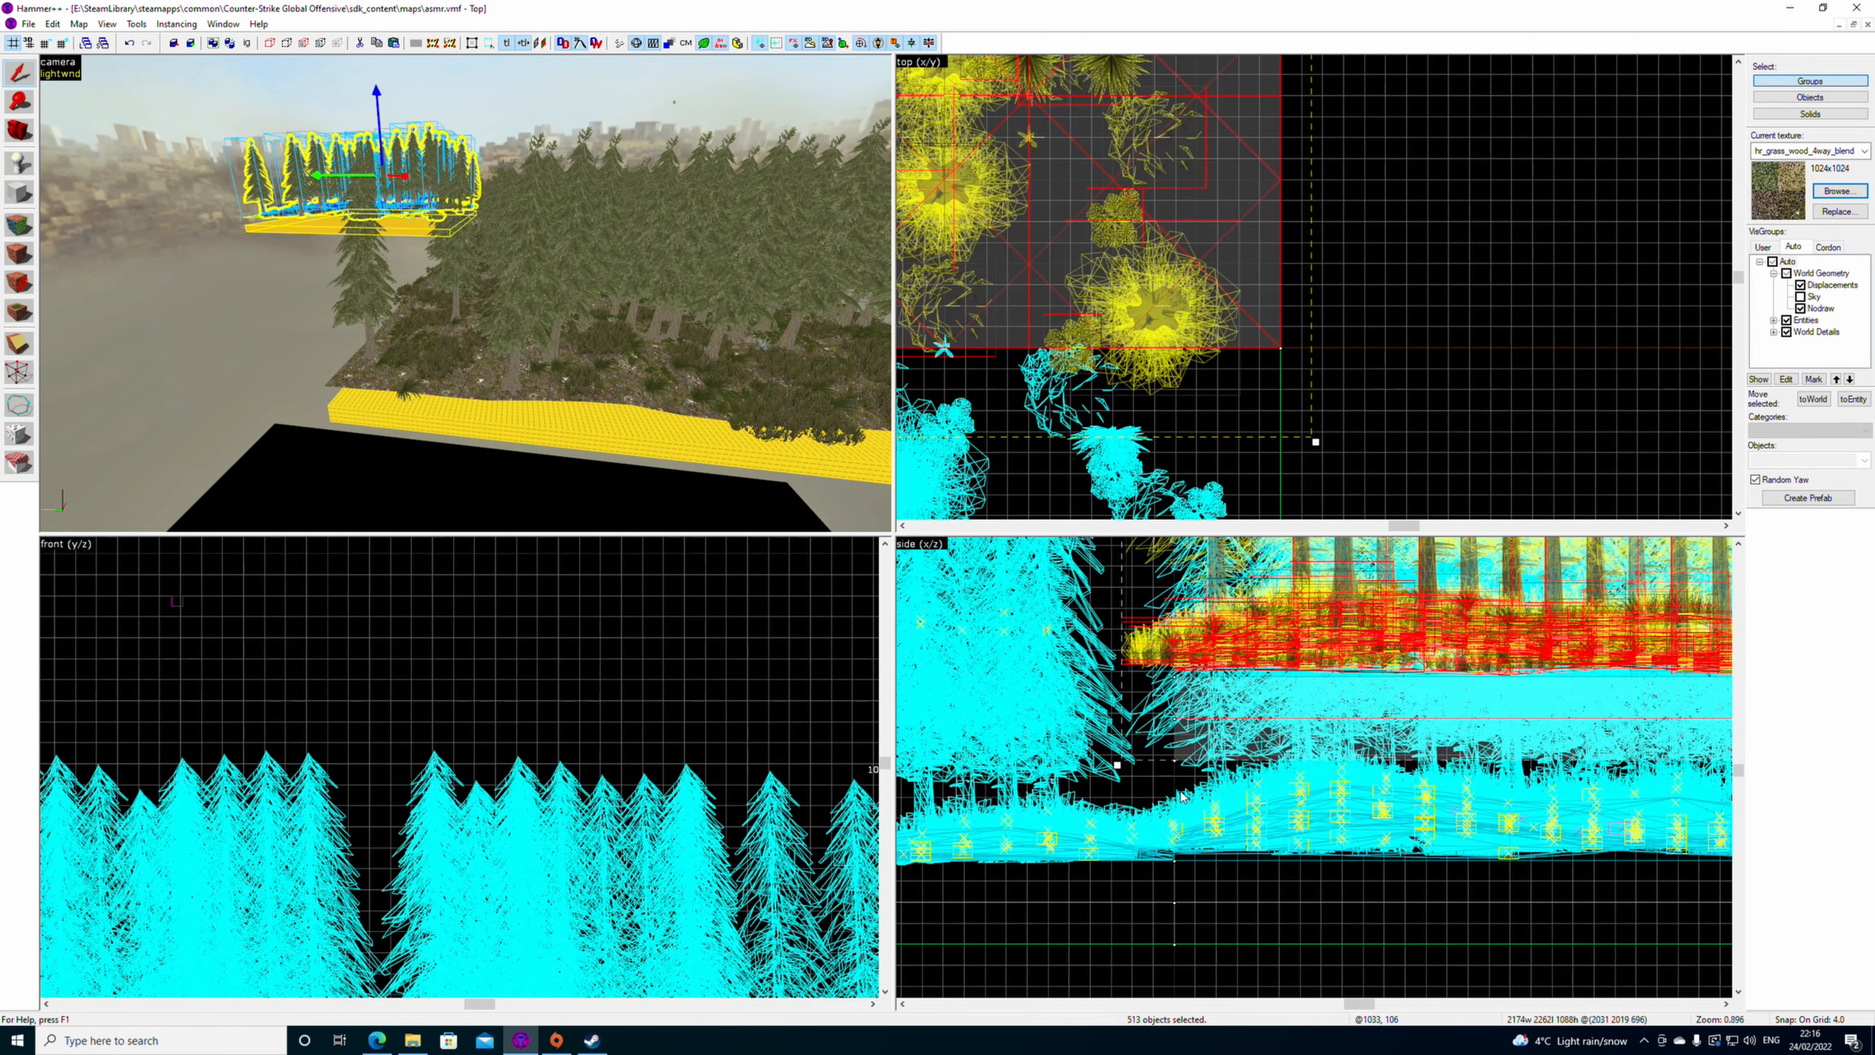
- Lower the northeastern tile in the side view until its base is level with the neighbouring tiles
left_click_drag(1271, 667, 1248, 828)
scroll(1247, 829, "up", 9)
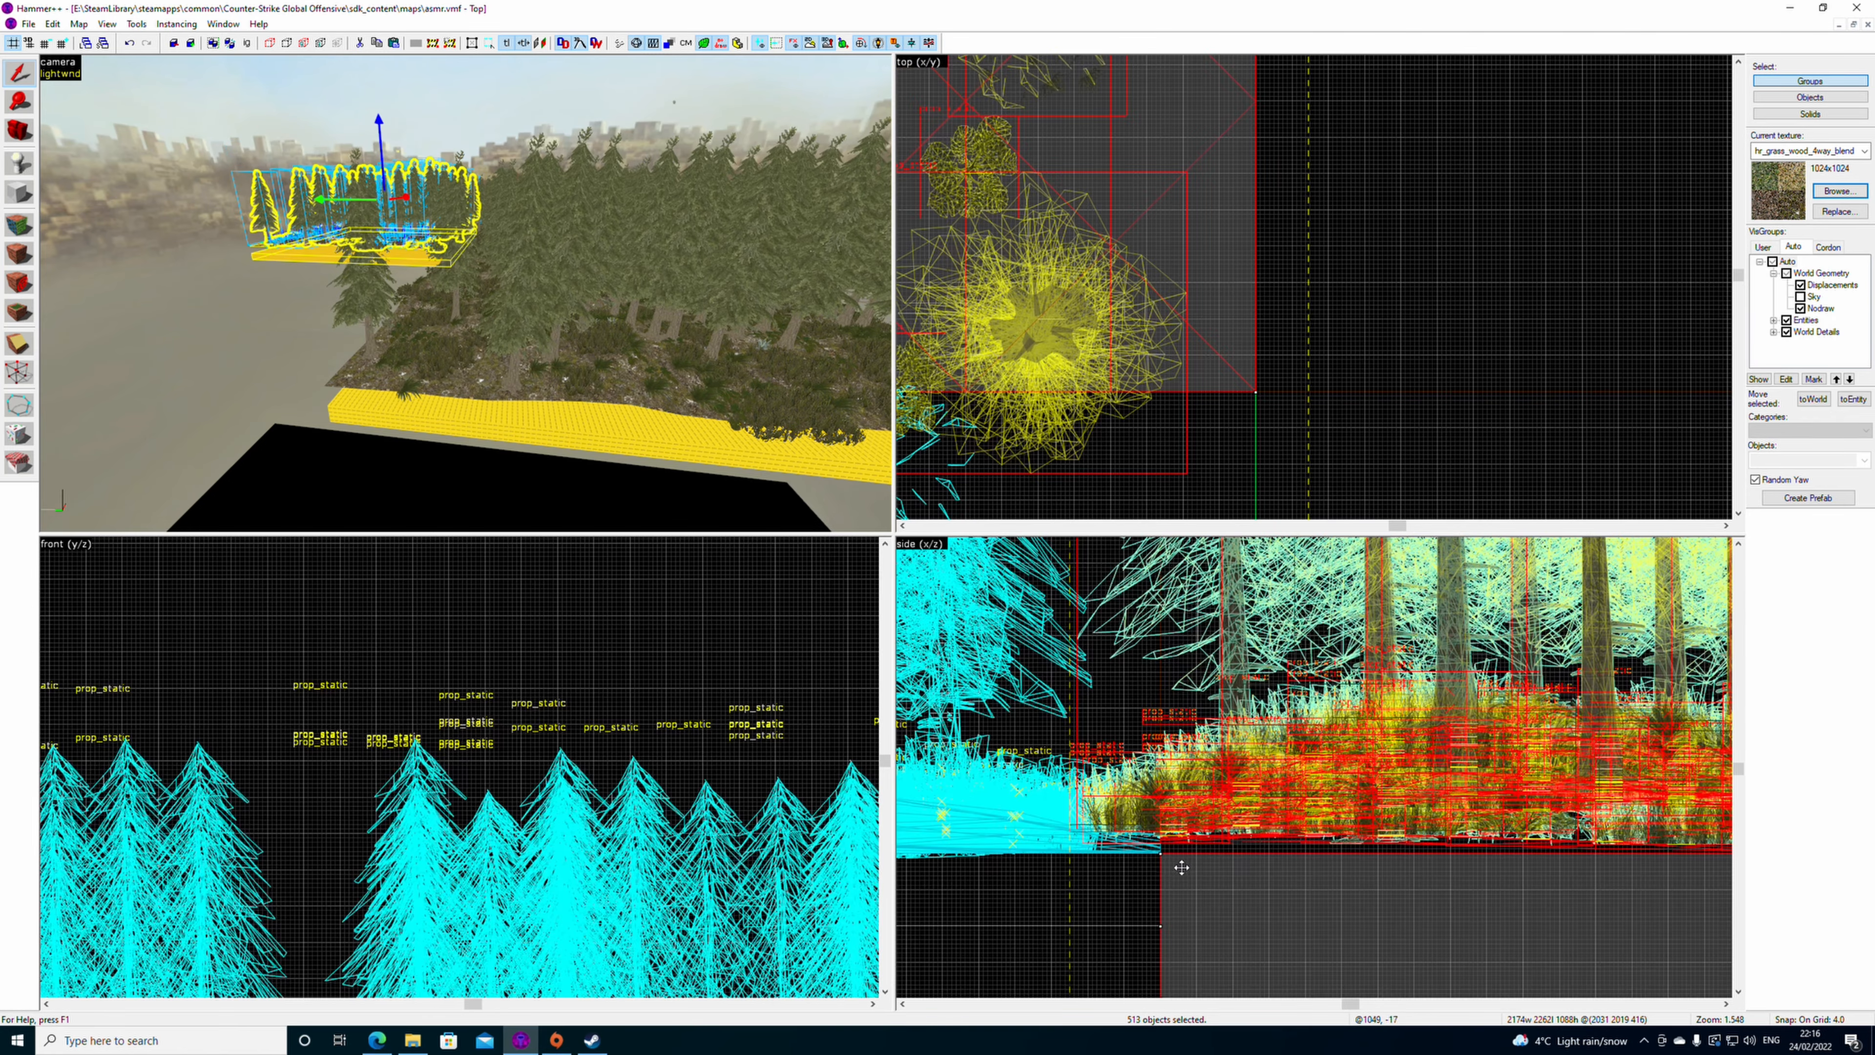
scroll(1243, 436, "down", 12)
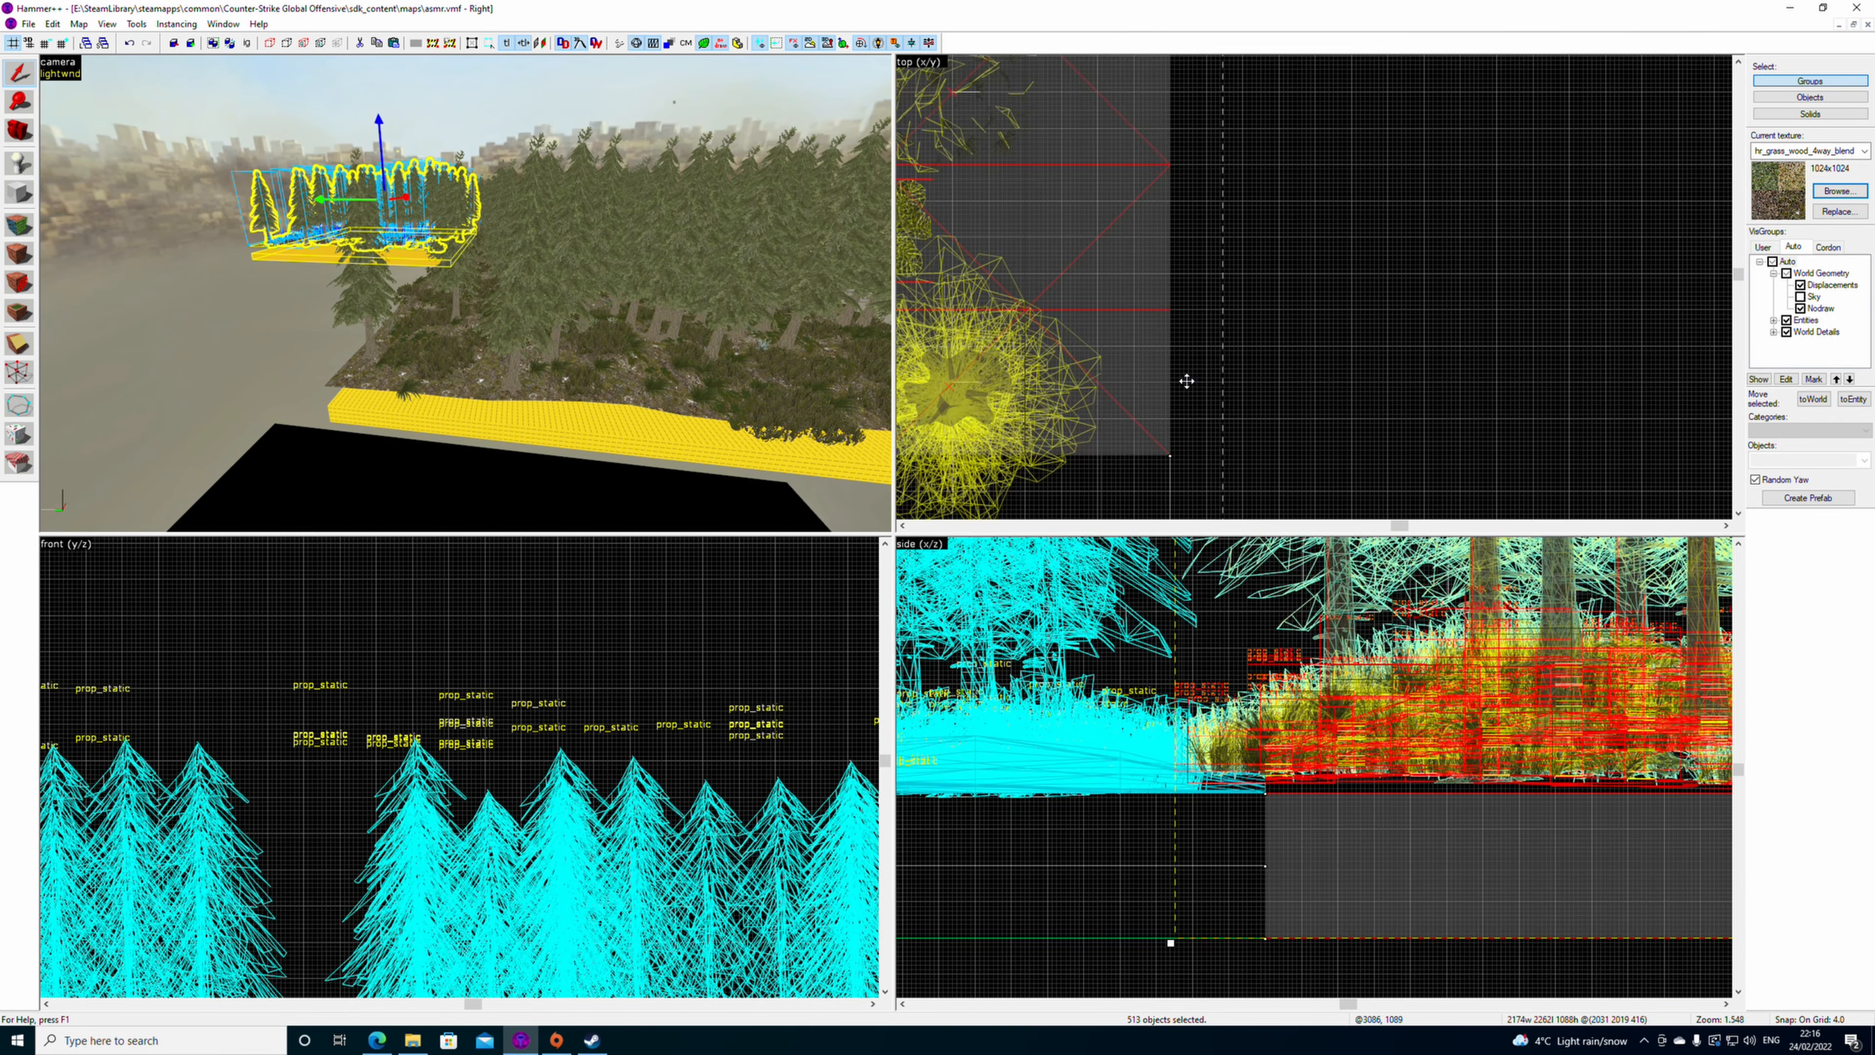
scroll(1169, 387, "down", 7)
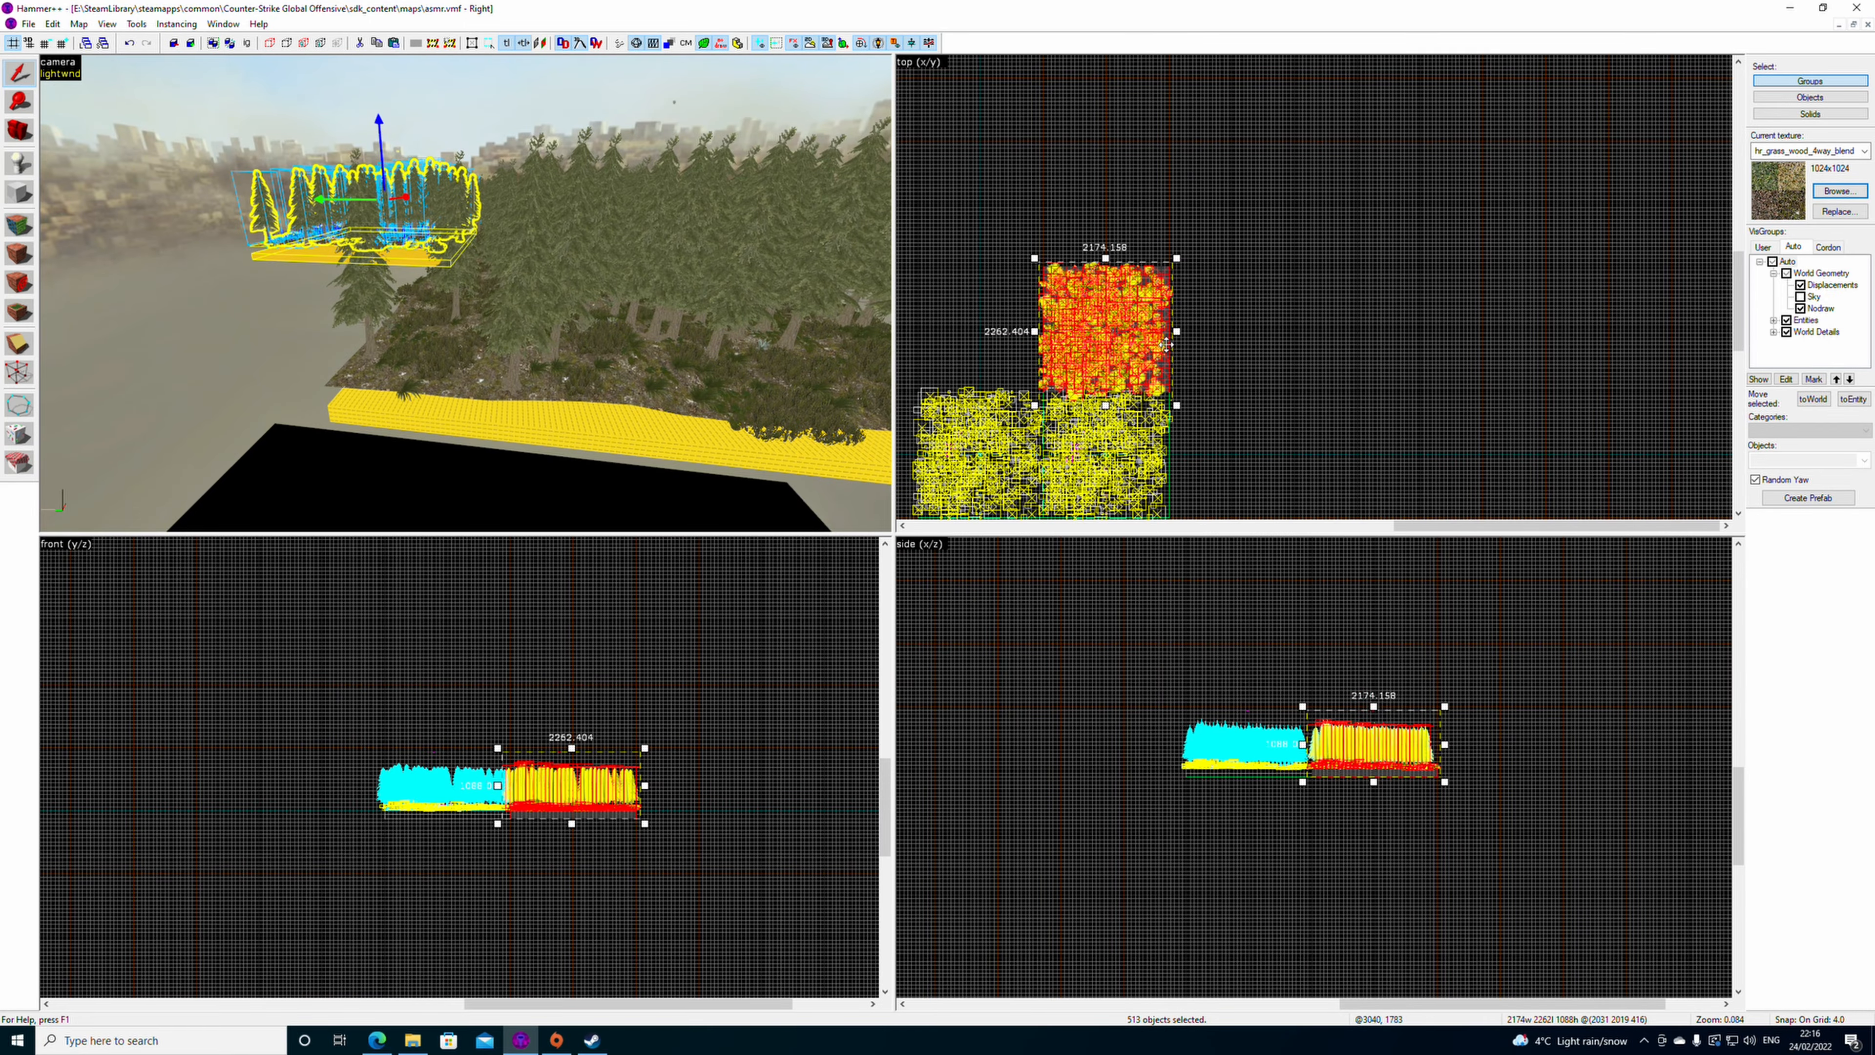
- Paste a fourth forest tile and move it into the open northwest corner above the original
key("ctrl+v")
left_click_drag(1034, 300, 947, 314)
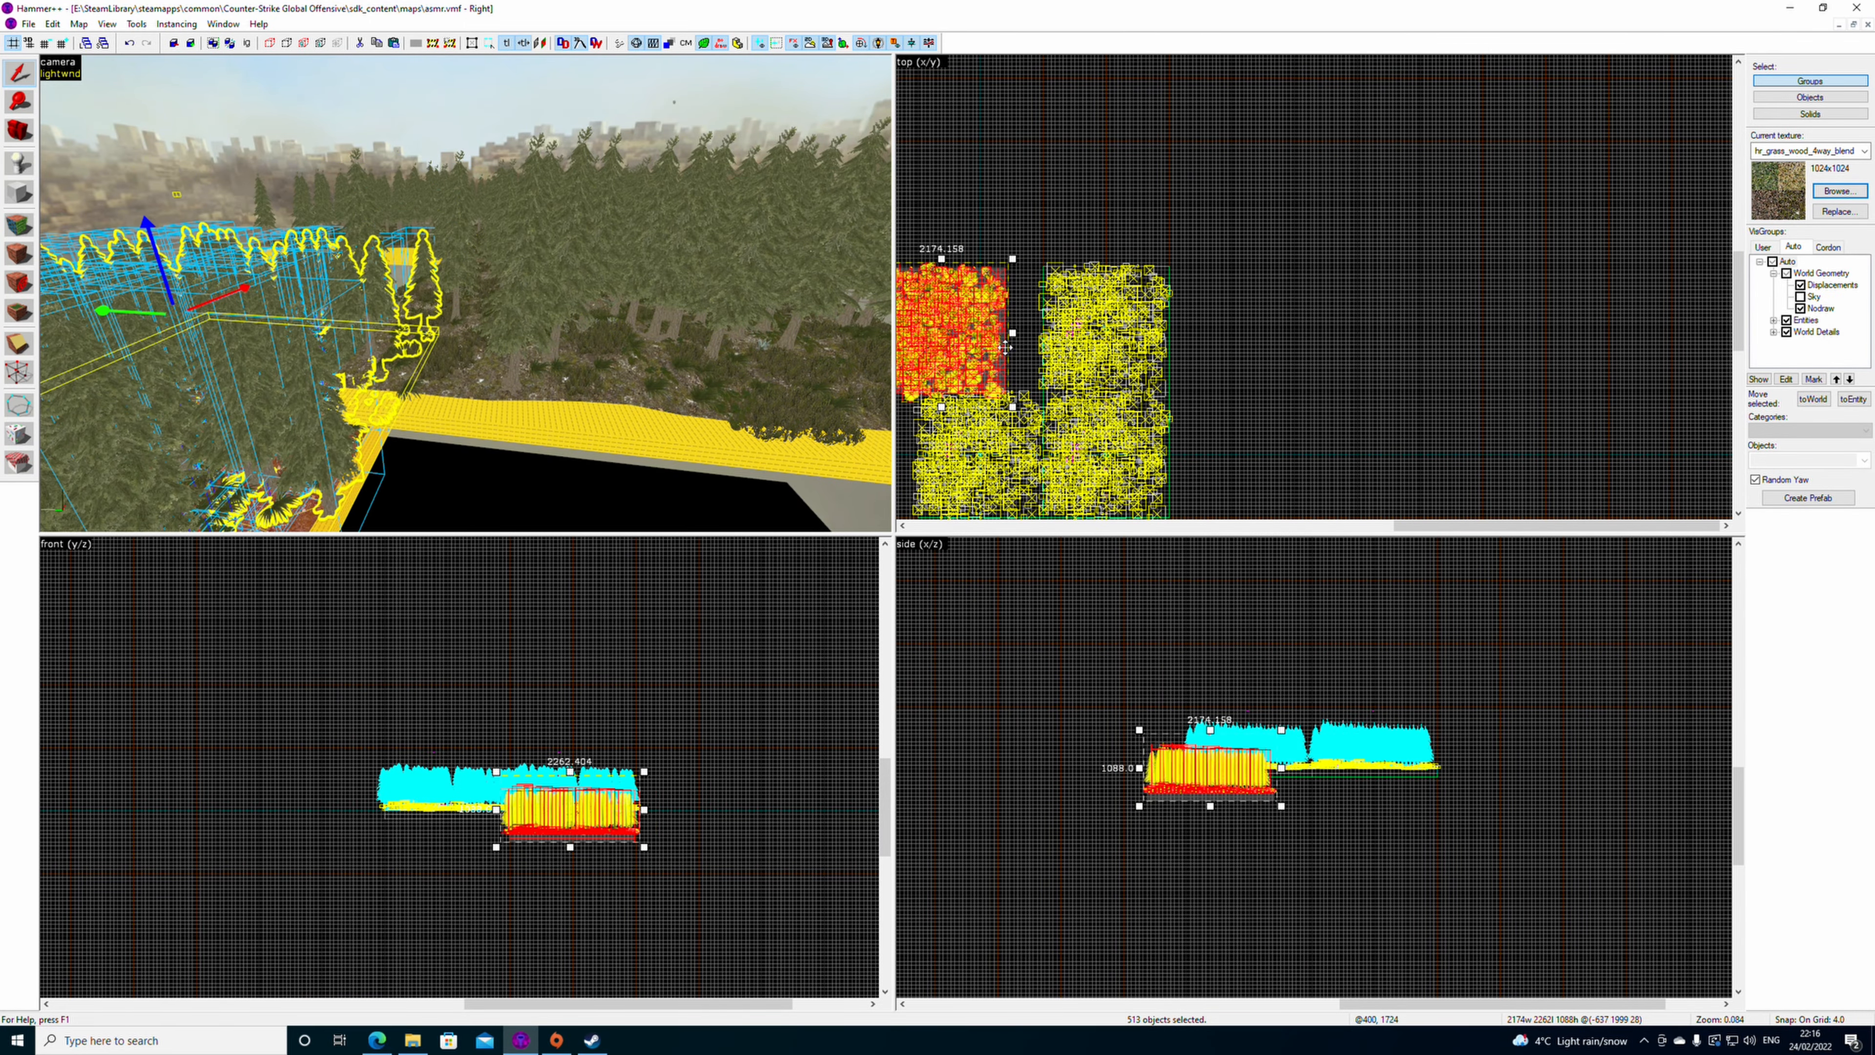
scroll(1003, 392, "up", 10)
scroll(1130, 414, "up", 5)
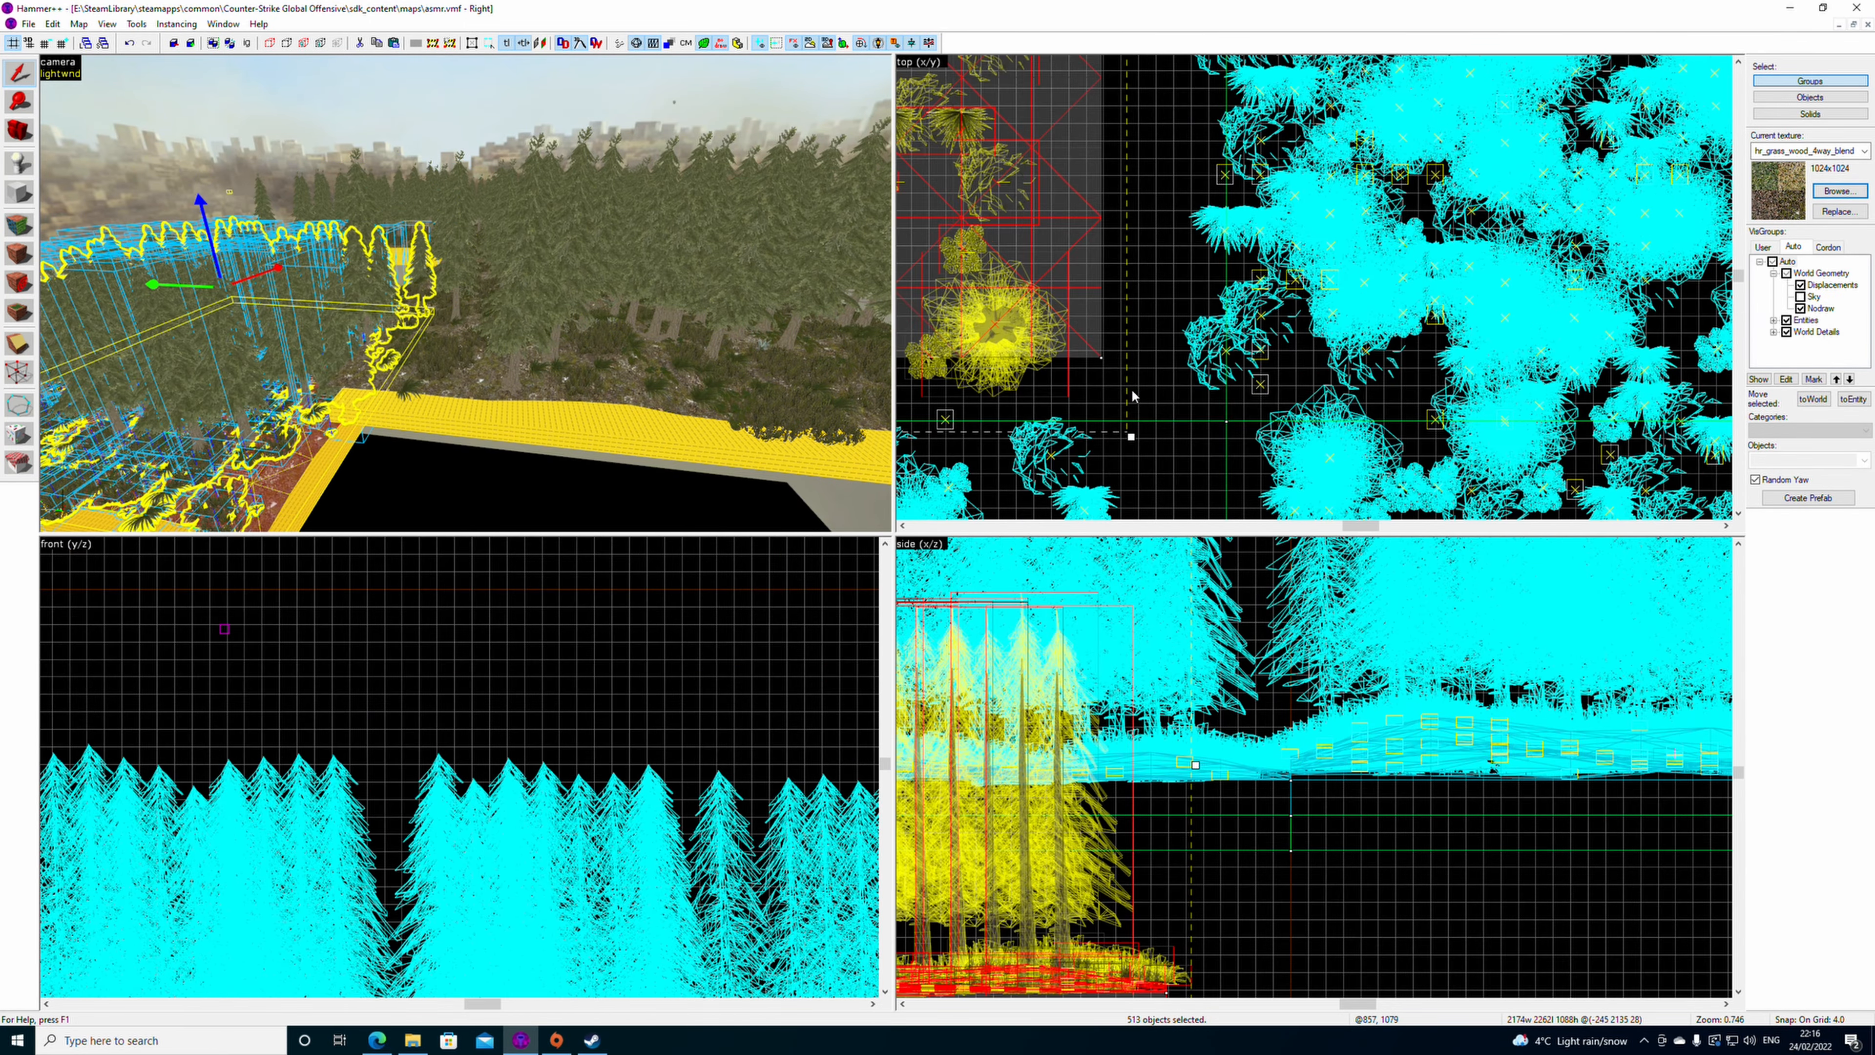
scroll(1266, 432, "down", 3)
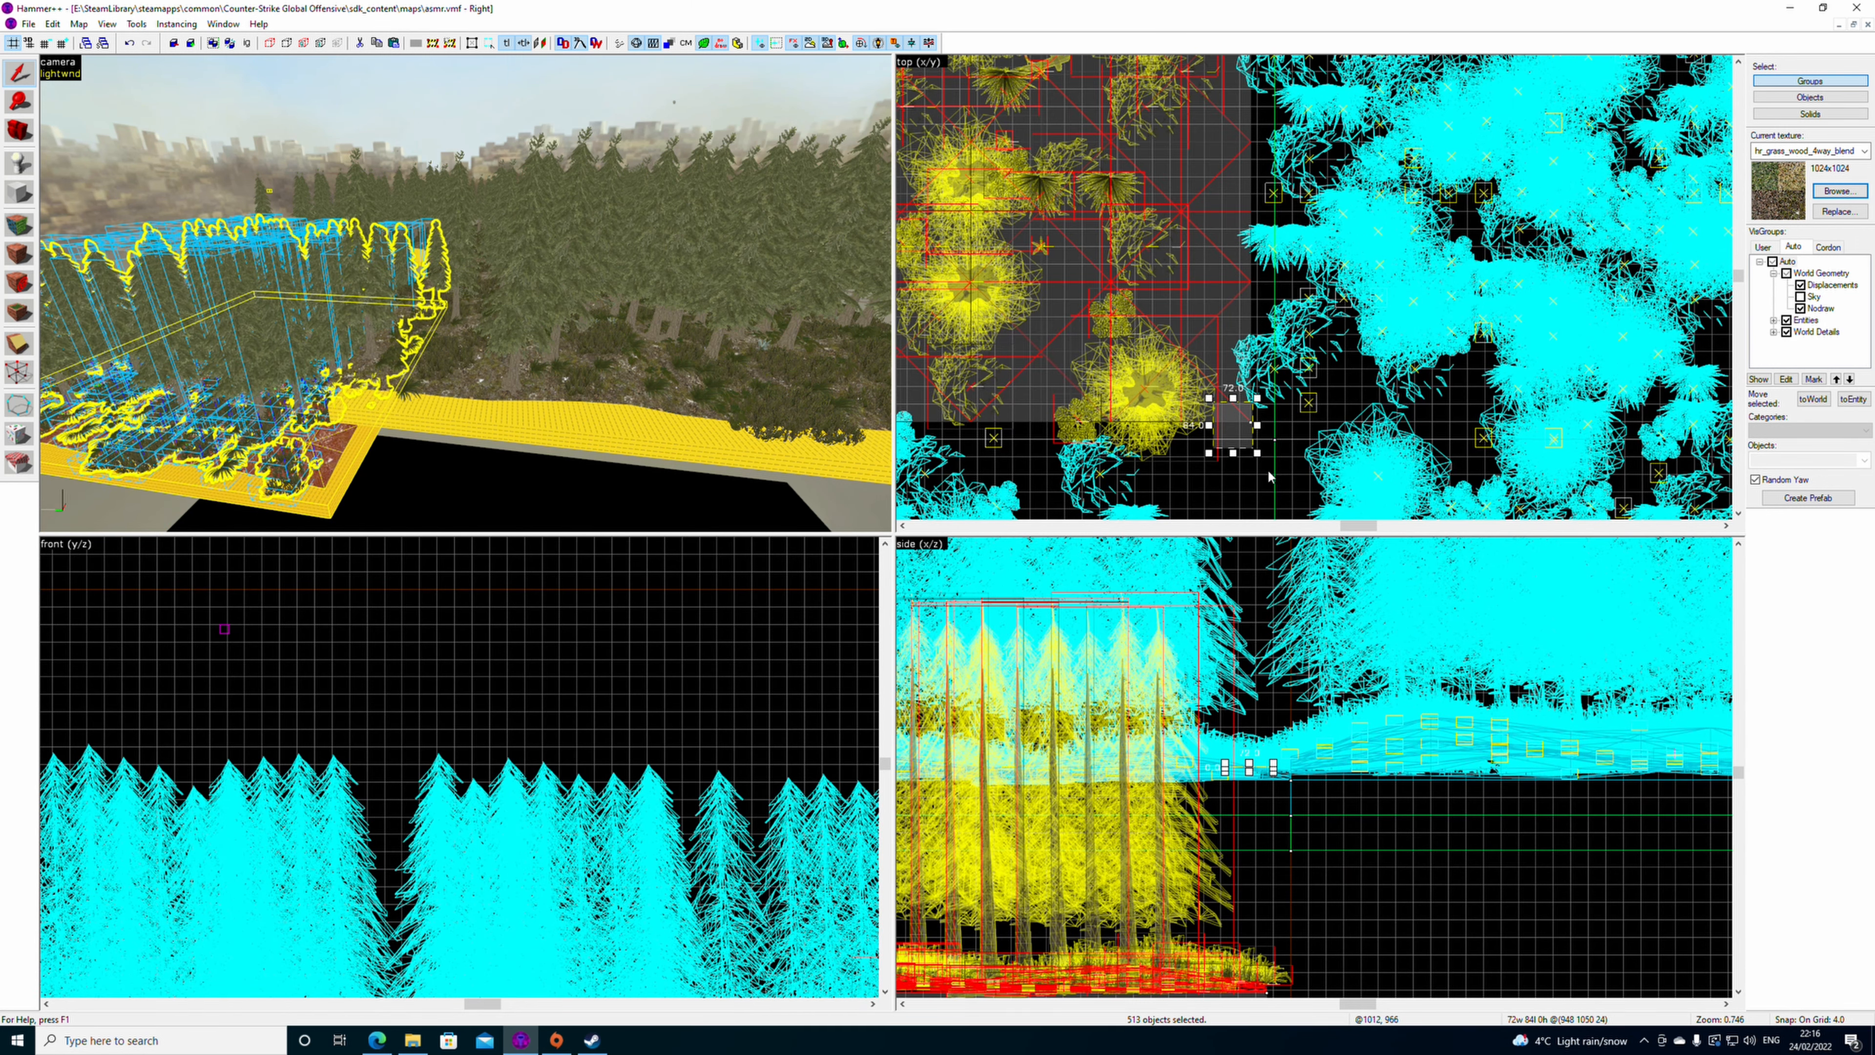
- Clear the stray selection box in the top view and restore the selection of the northwestern tile
key("Delete")
left_click(52, 25)
left_click(68, 41)
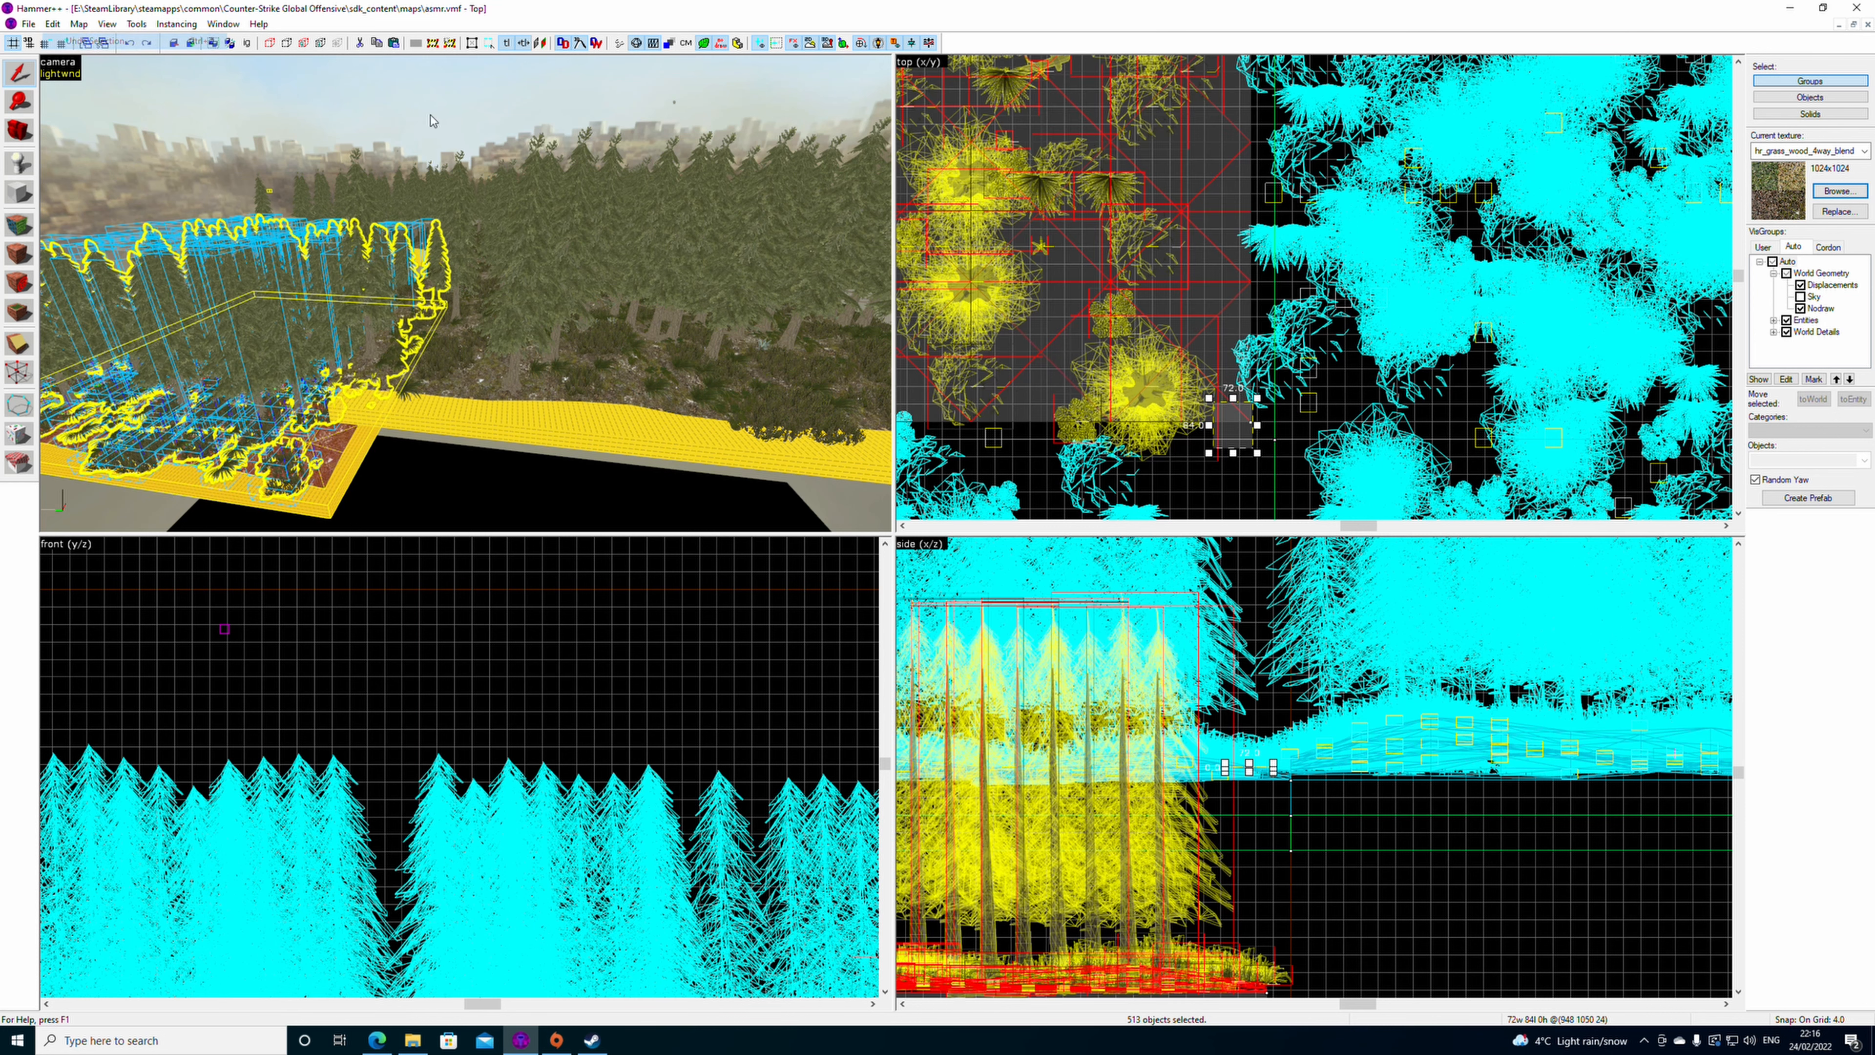
scroll(1256, 440, "up", 2)
scroll(1253, 437, "up", 2)
key("Escape")
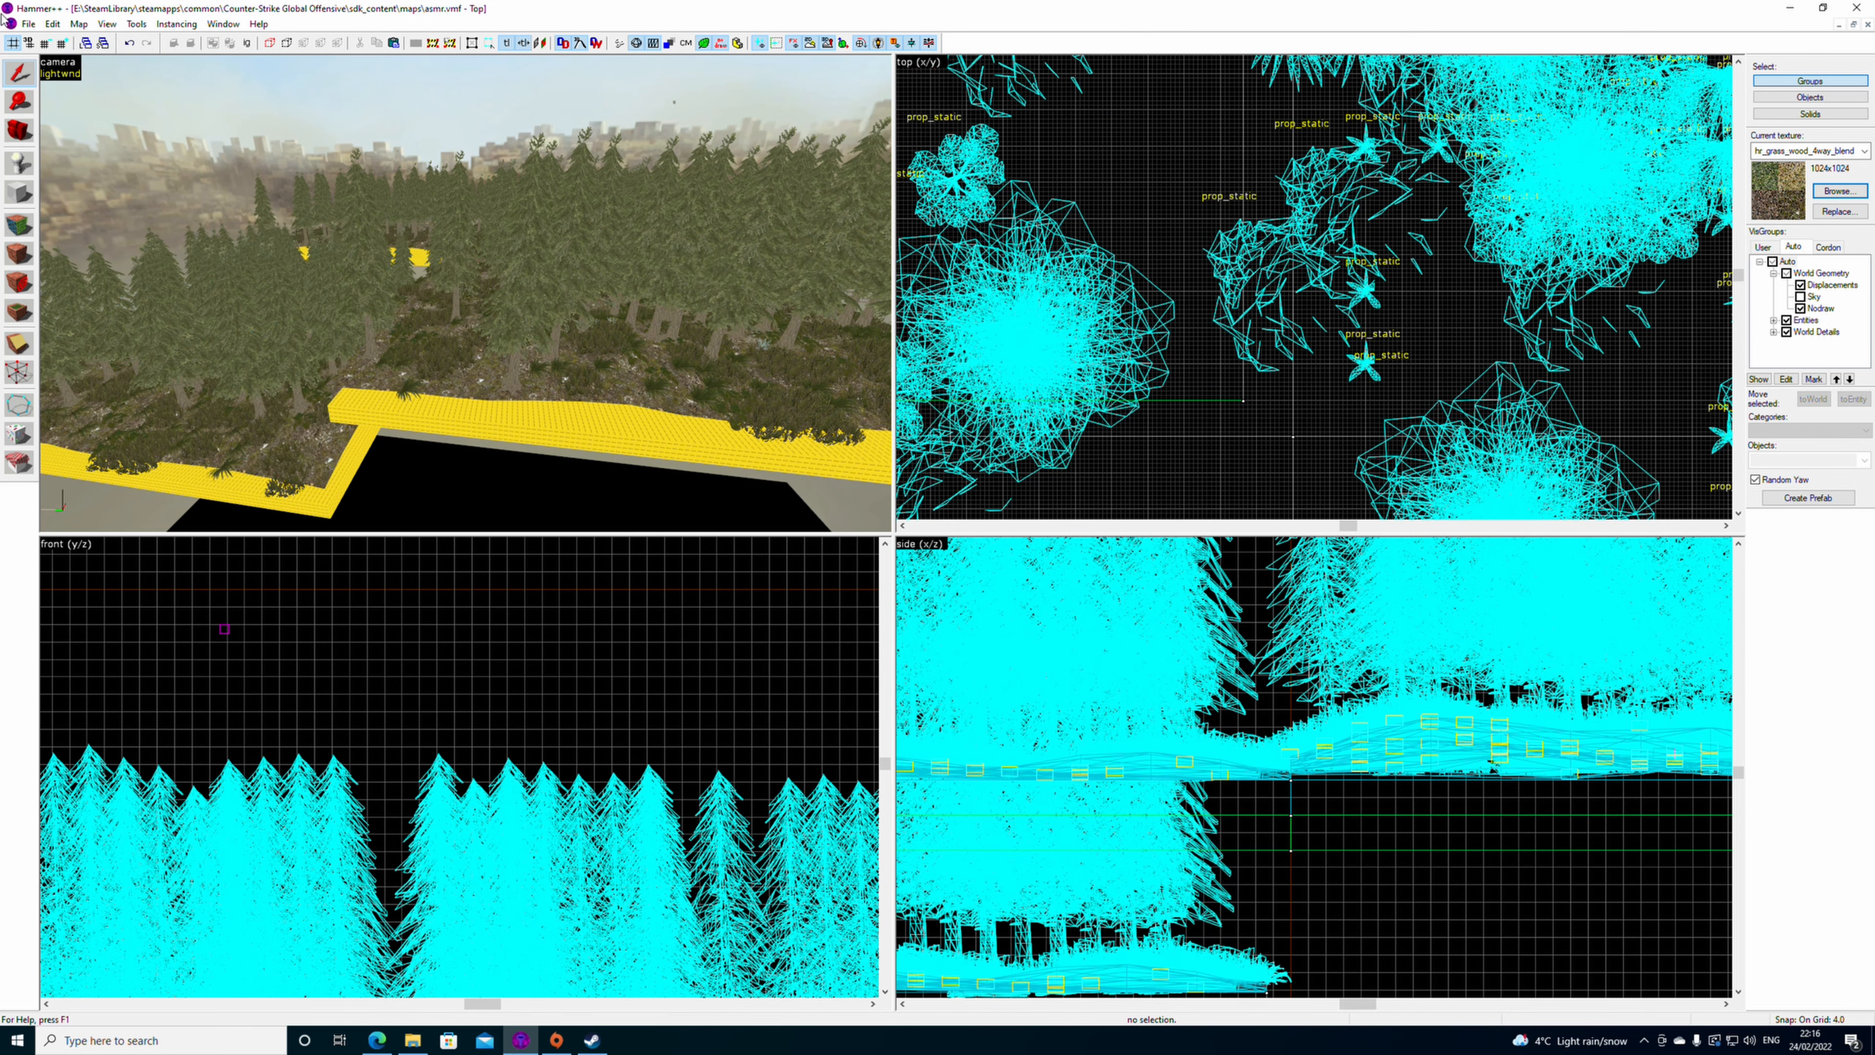
left_click(52, 23)
left_click(69, 42)
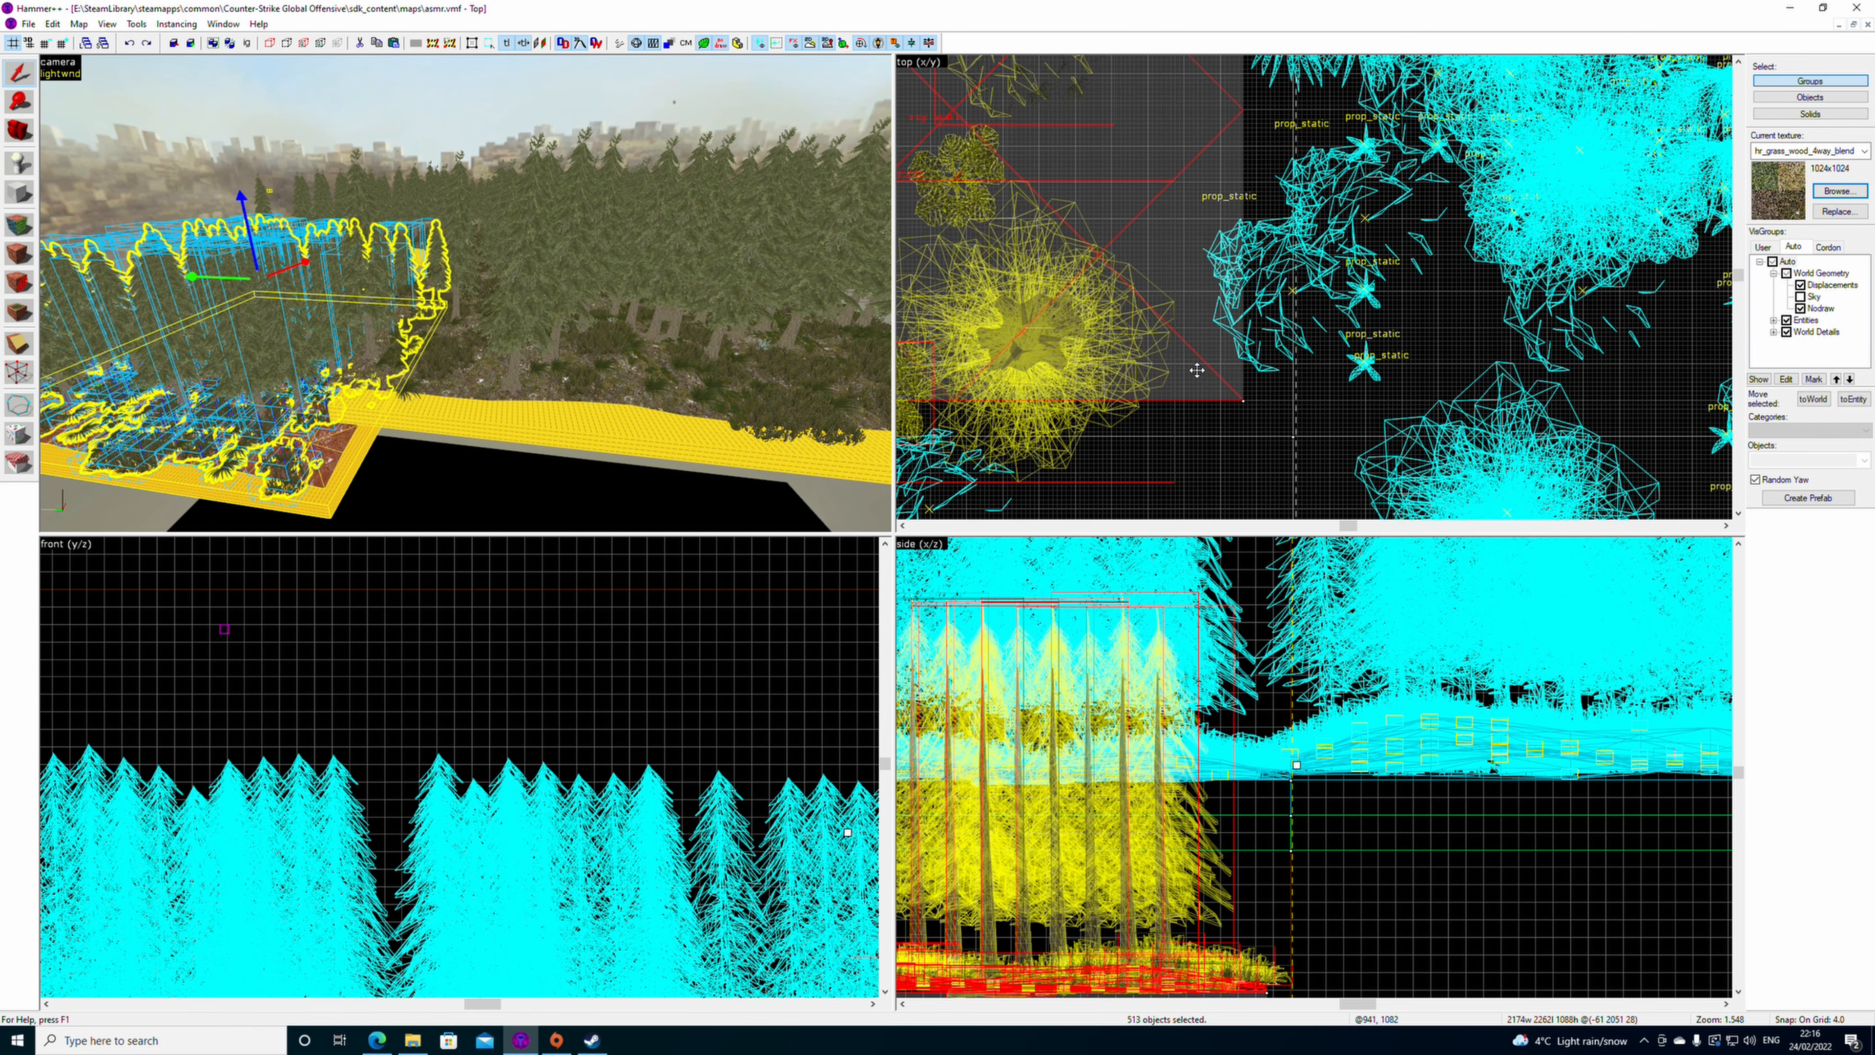
- Fit the northwestern tile against its neighbours in the top view and raise it to their base level
left_click_drag(1197, 371, 1243, 431)
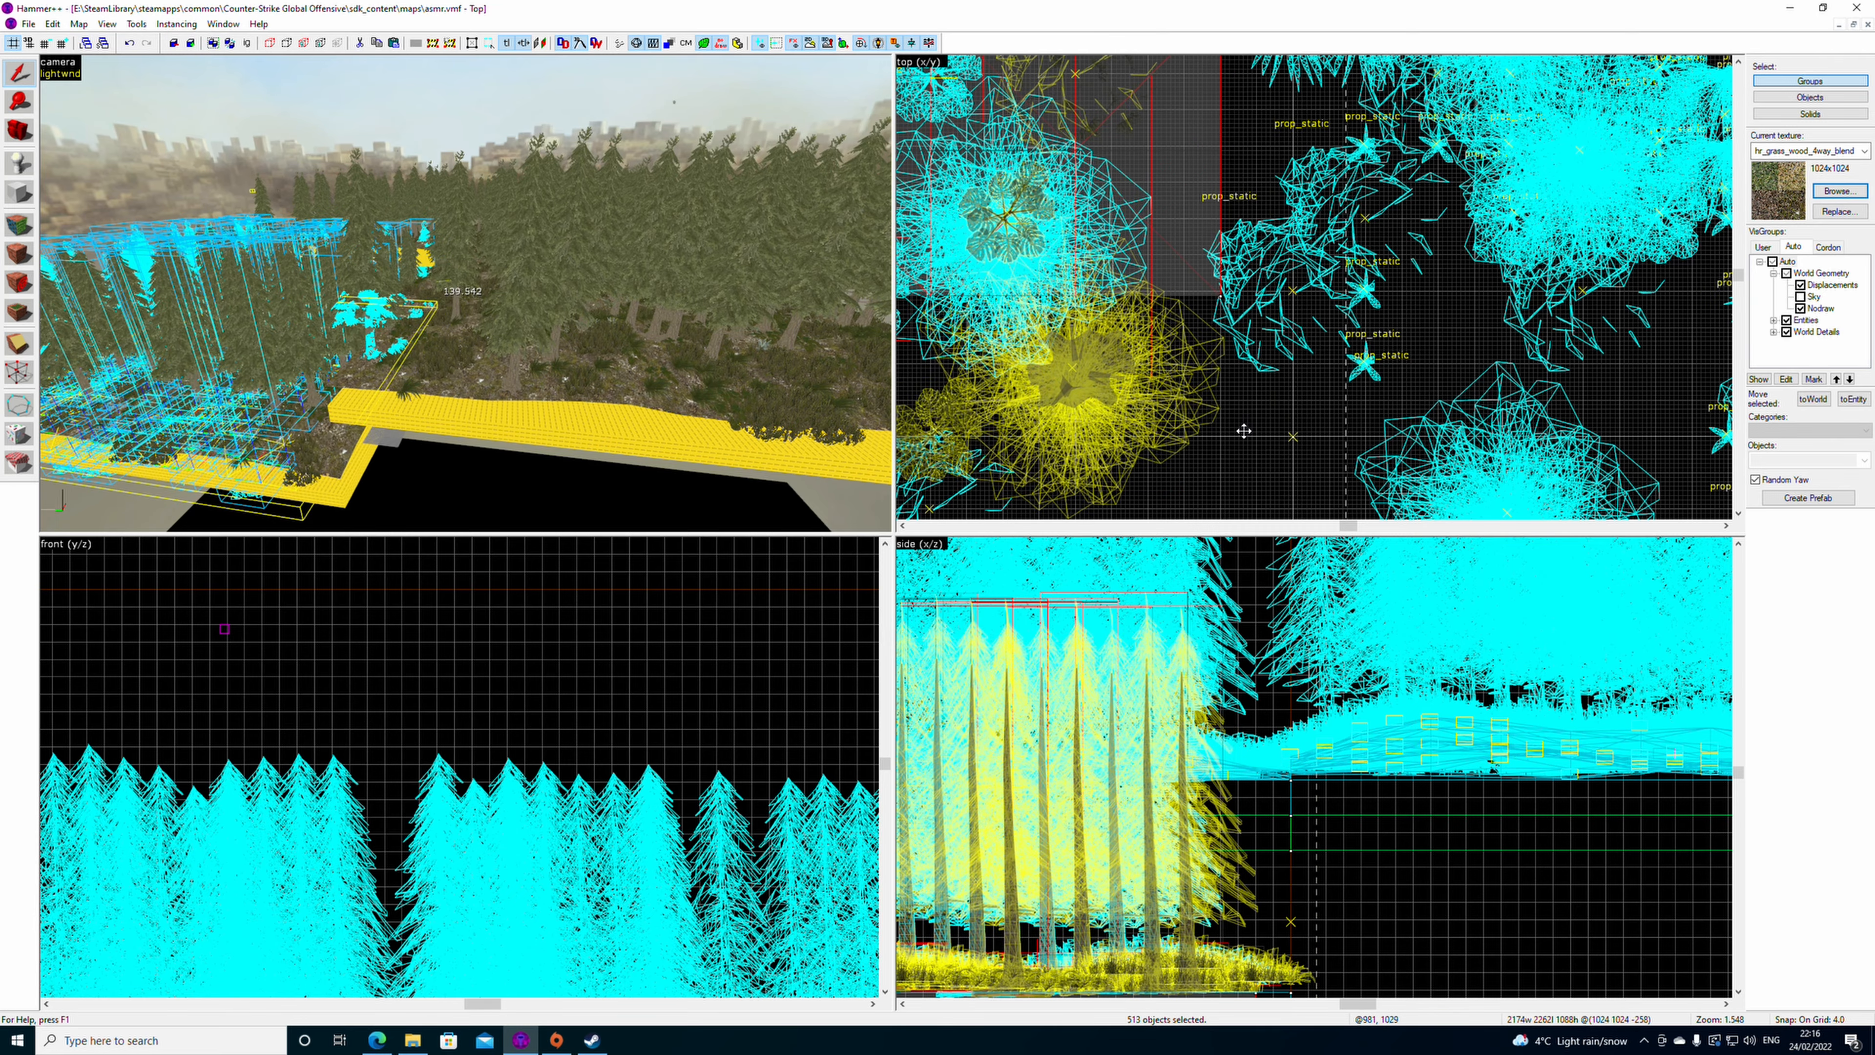
scroll(1244, 431, "down", 11)
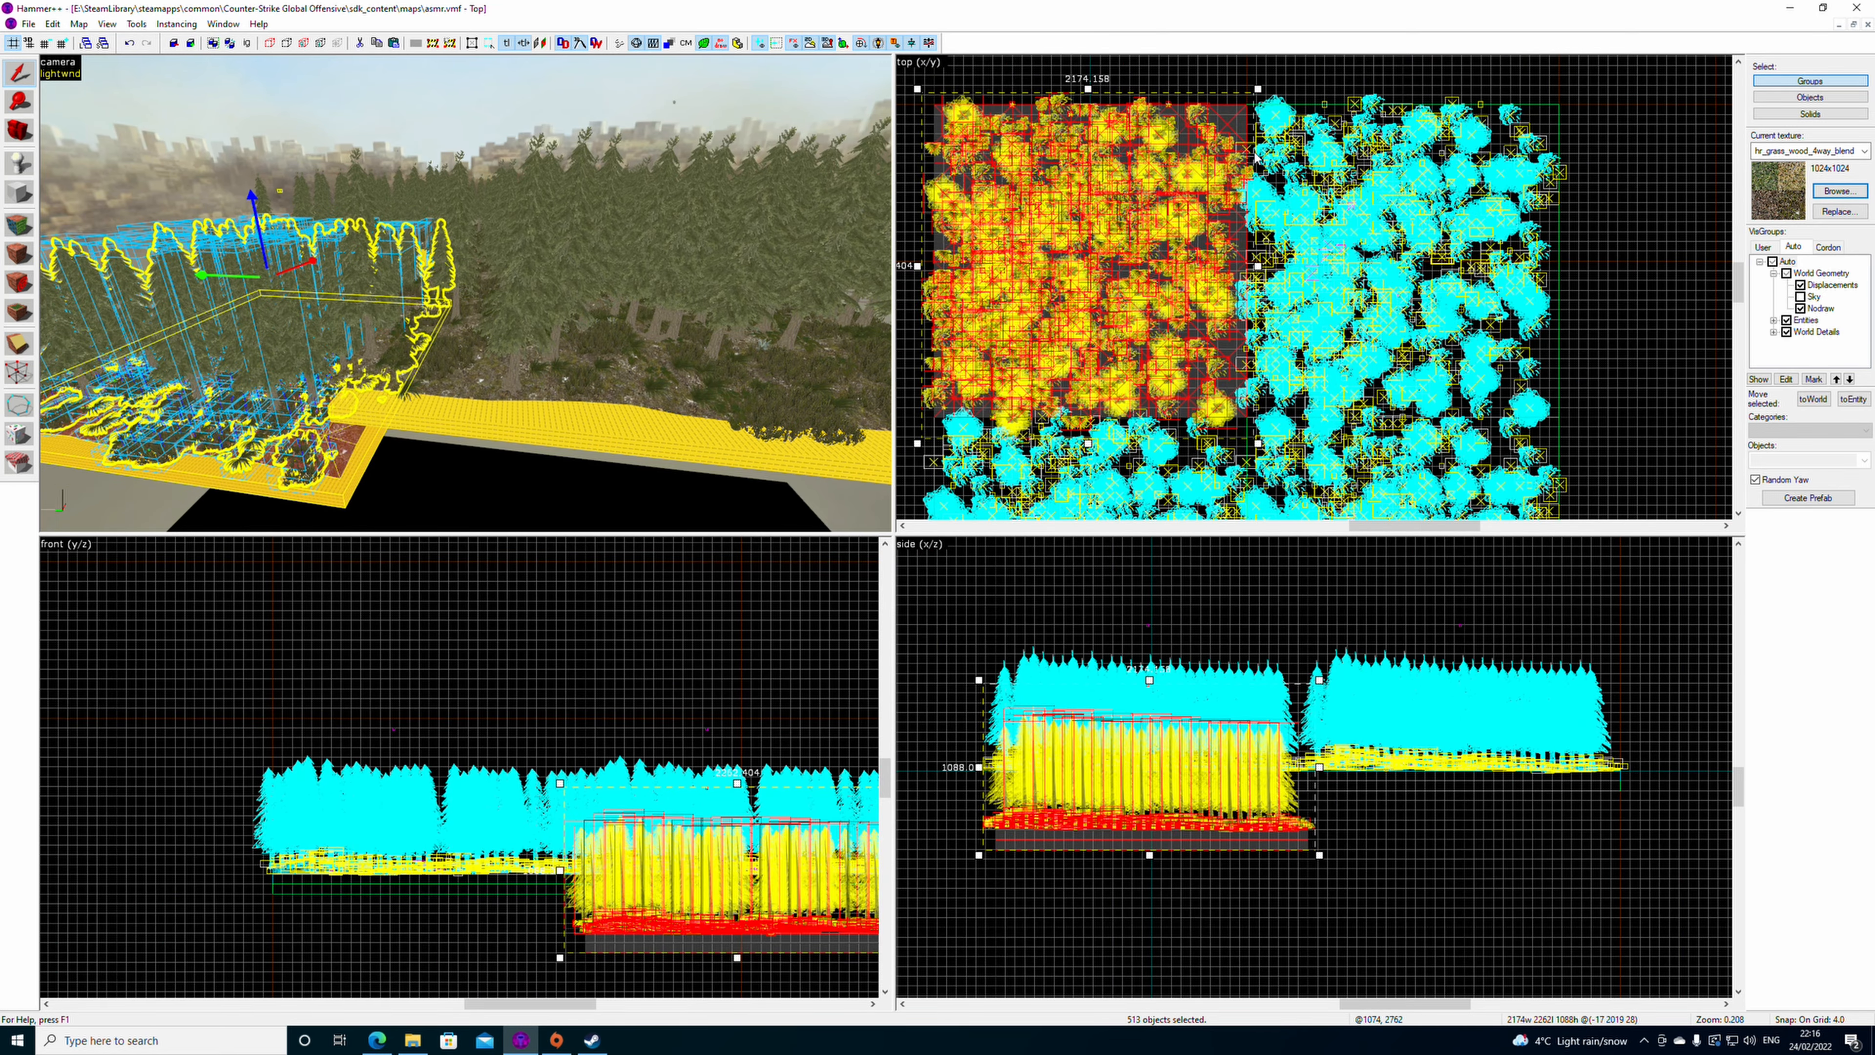
scroll(1285, 490, "up", 8)
left_click_drag(1384, 841, 1377, 634)
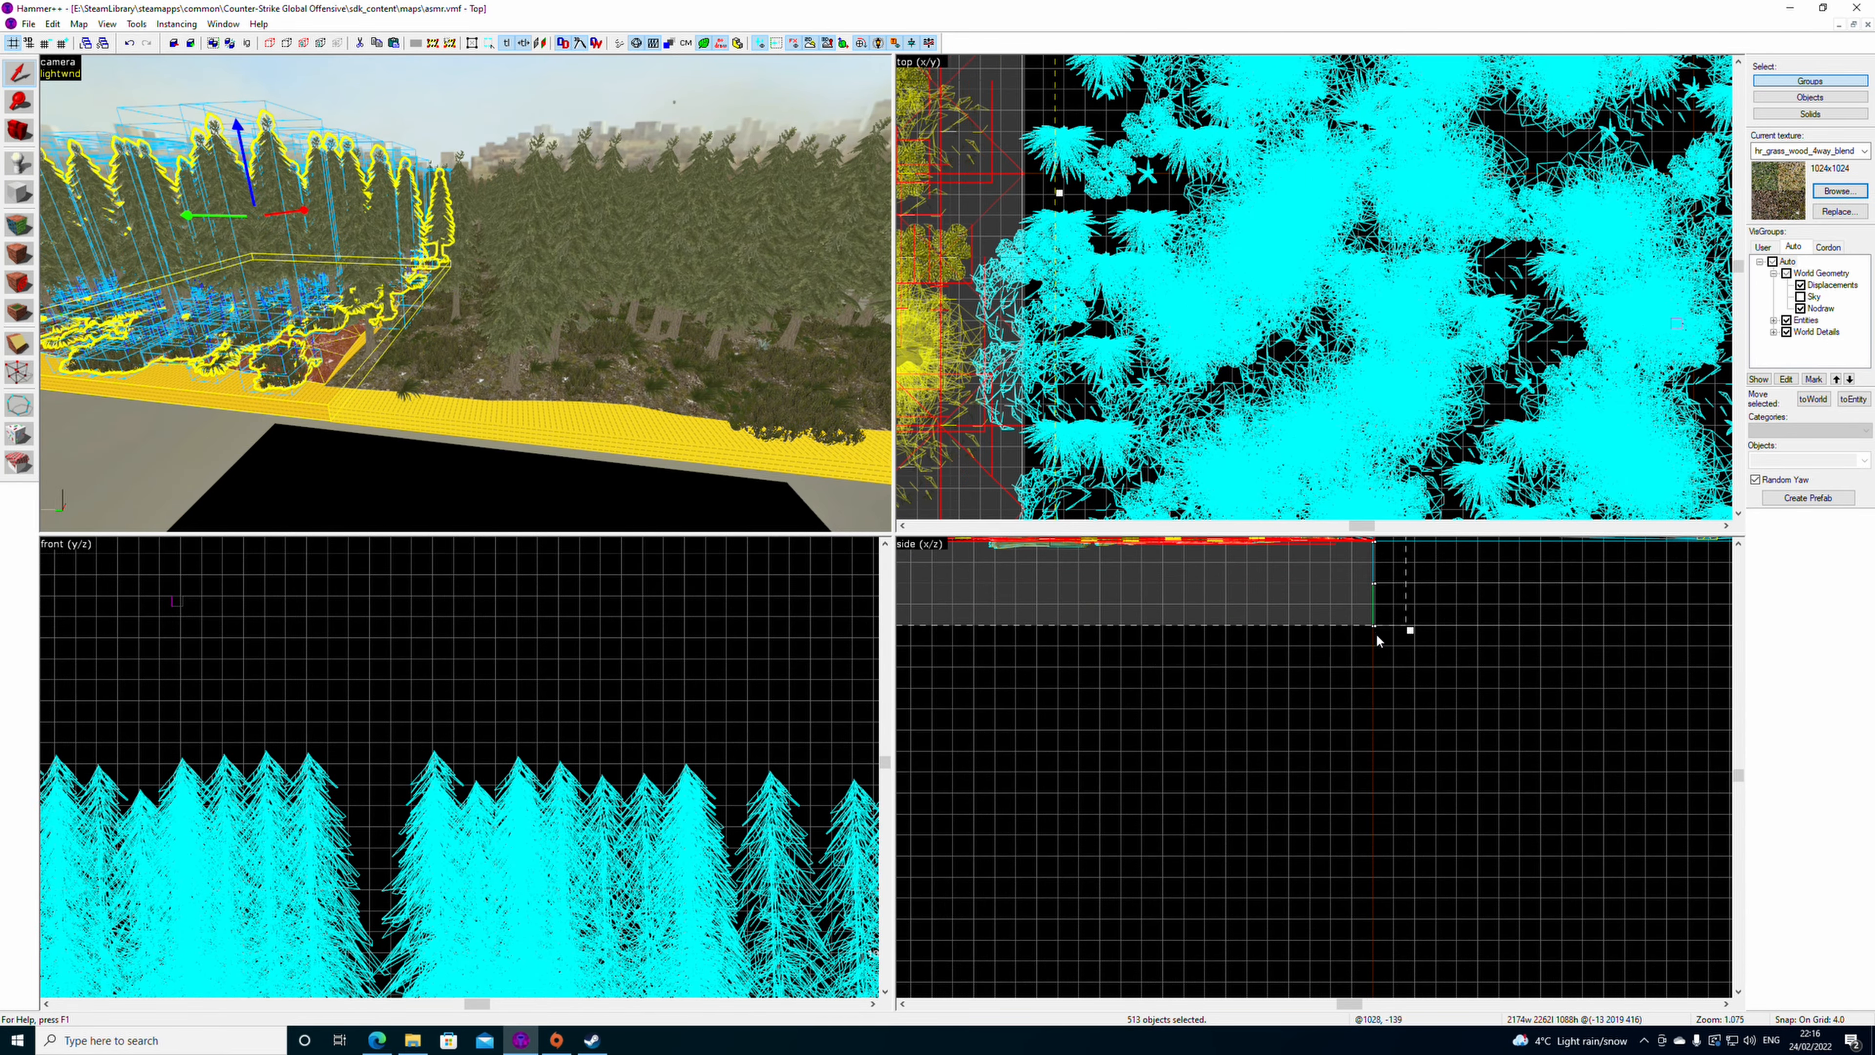
- Check the northwestern tile's edges and base against its neighbours and clear the selection
scroll(1377, 634, "up", 5)
scroll(1350, 591, "down", 12)
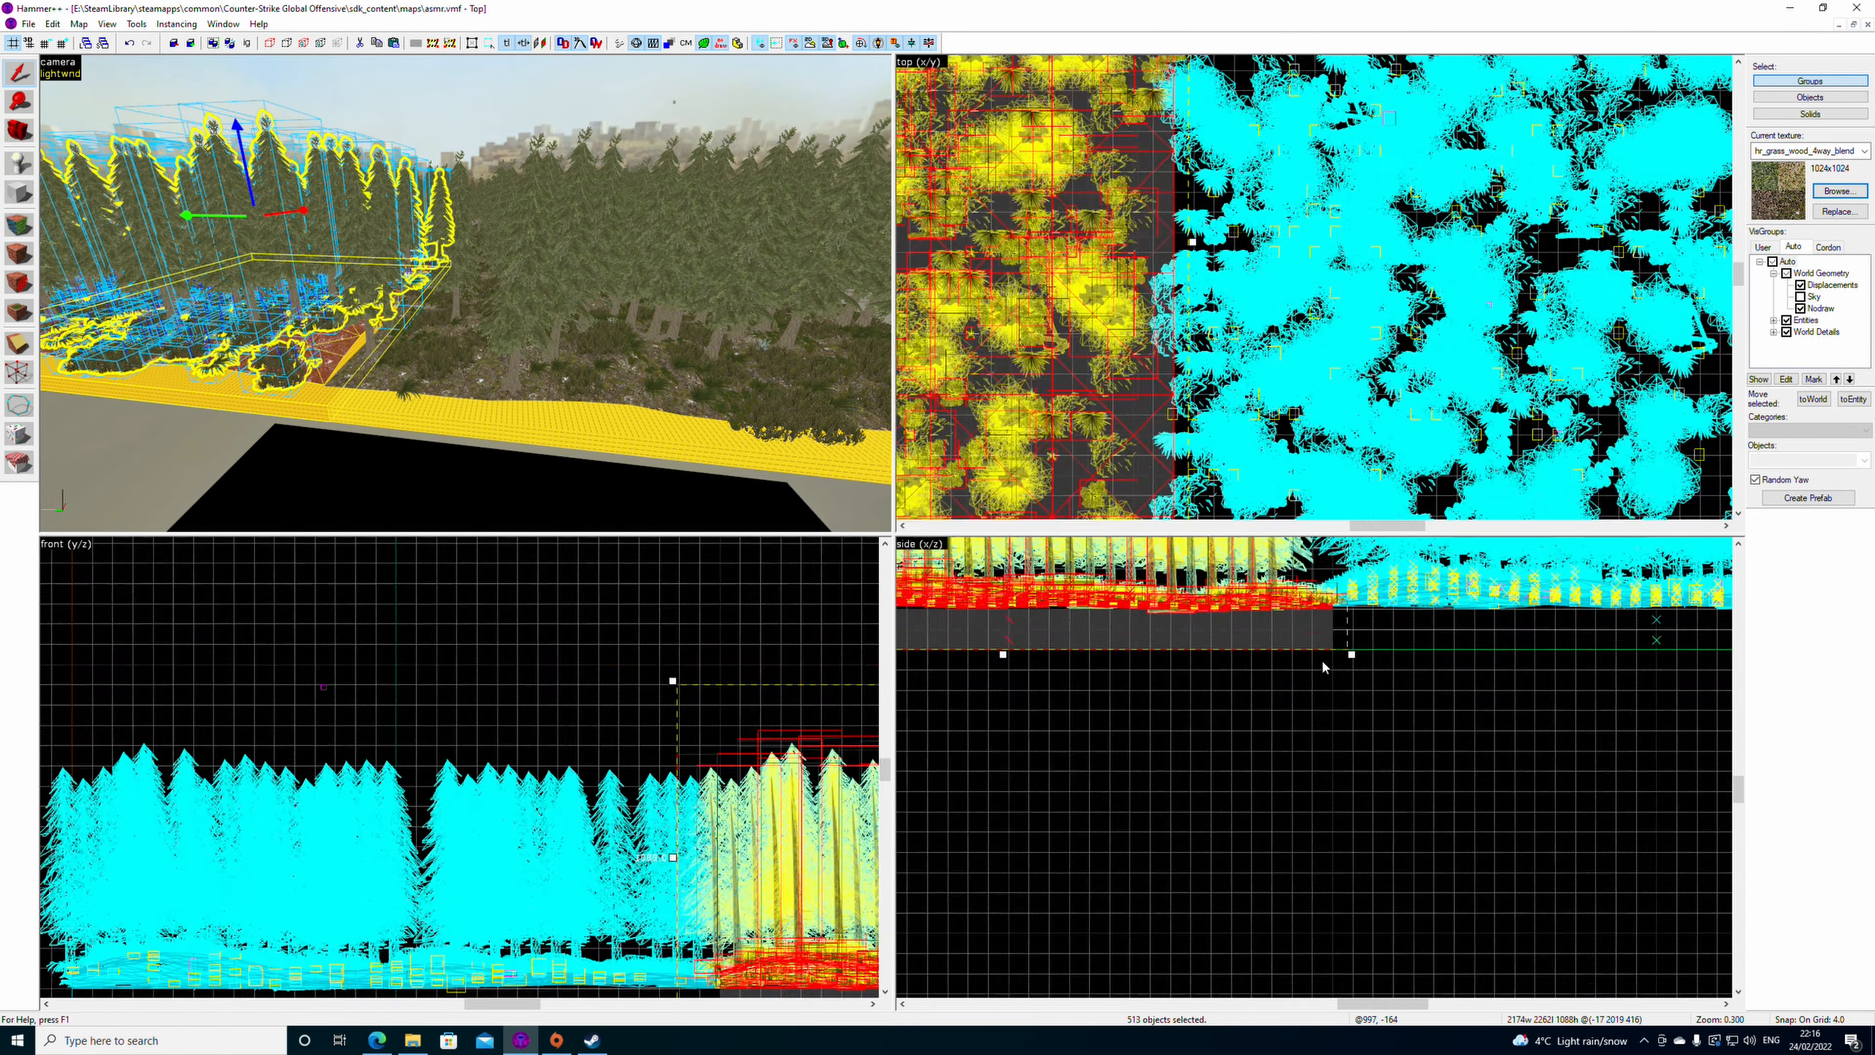
key("Escape")
scroll(408, 353, "up", 5)
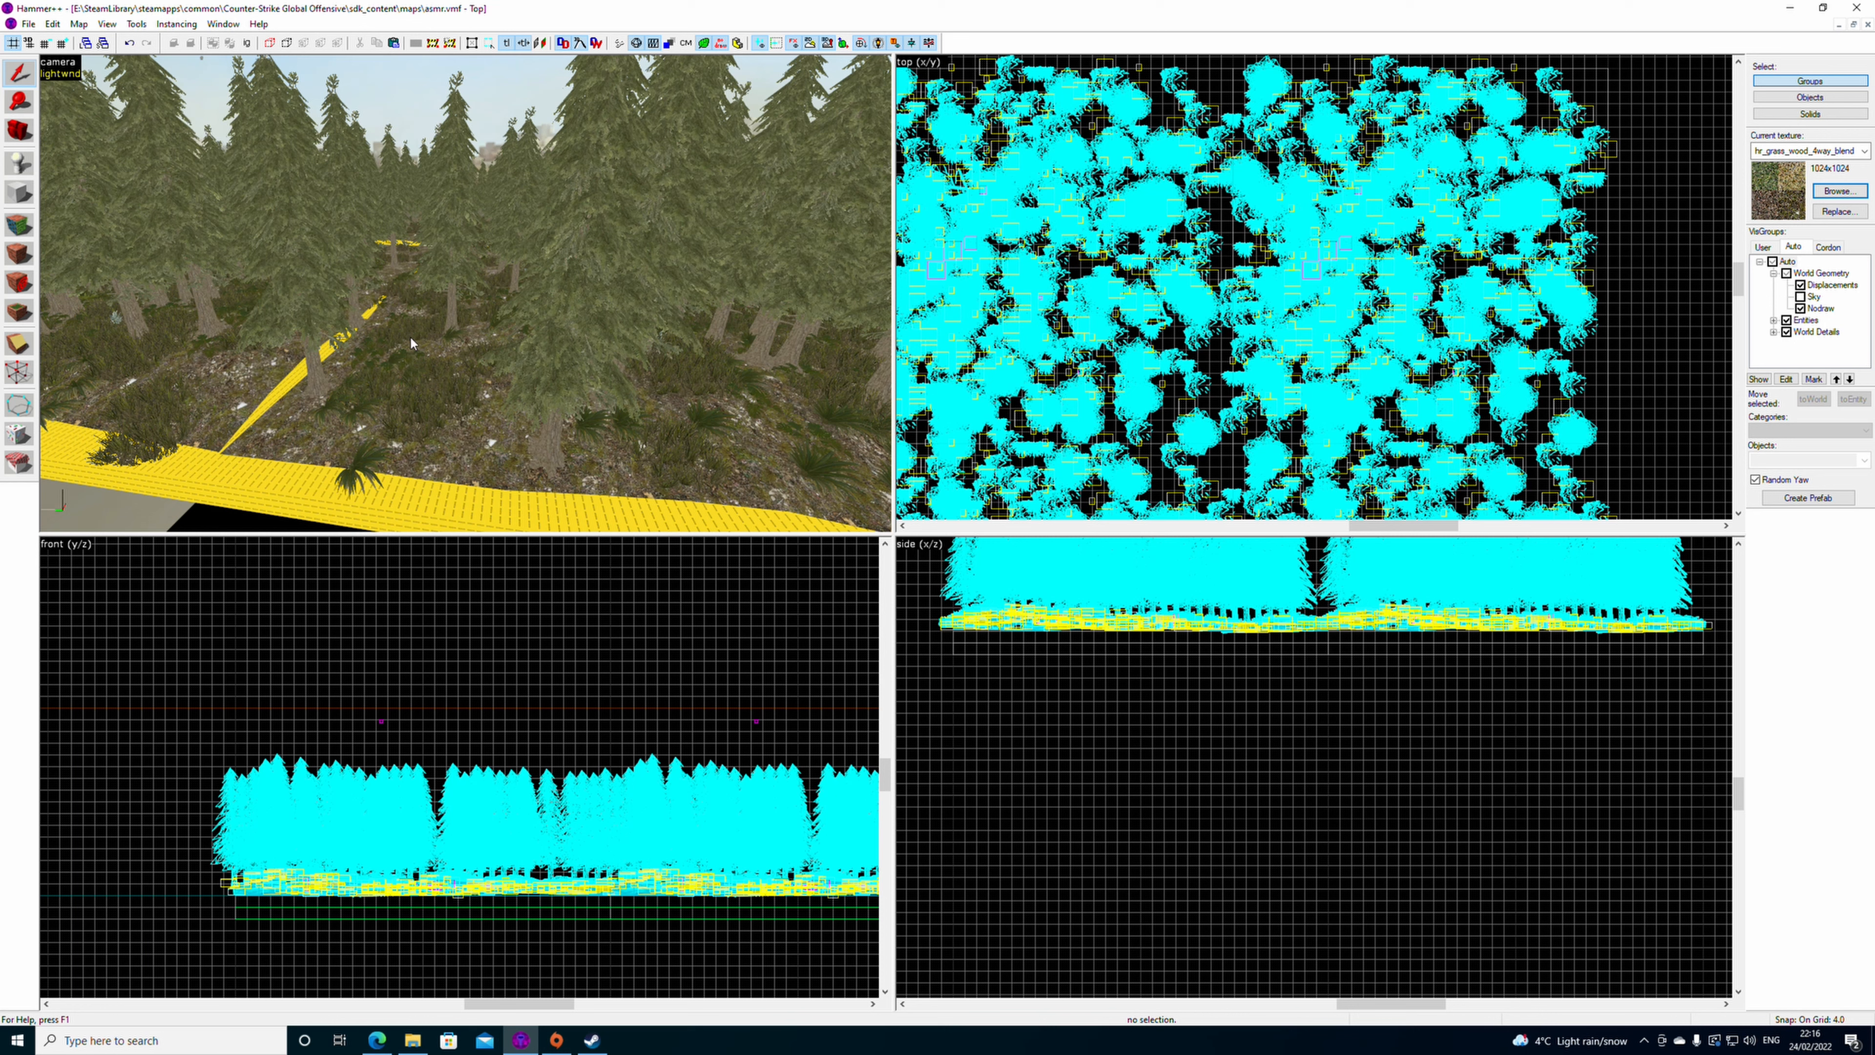
- Select the ground displacements of all four forest tiles and sew their shared edges together
key("z")
key("z")
left_click(422, 387)
left_click(315, 390, "ctrl")
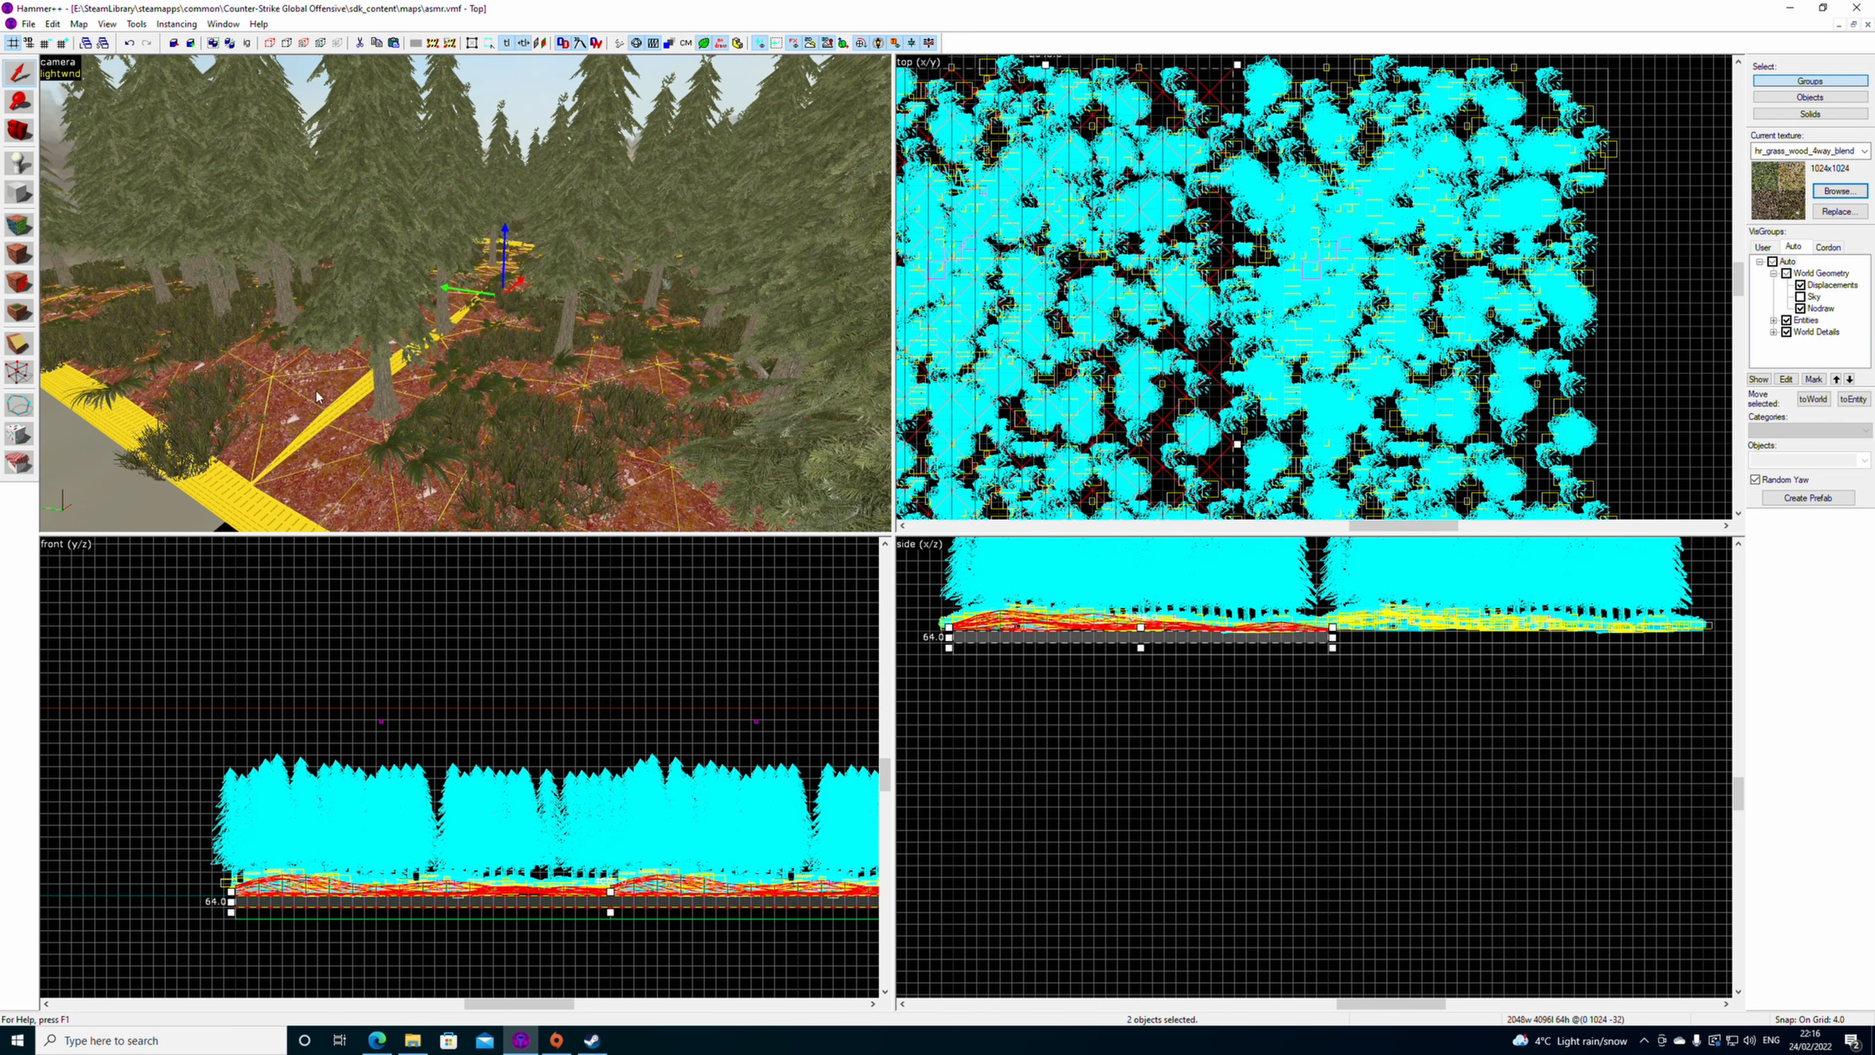
key("z")
key("w")
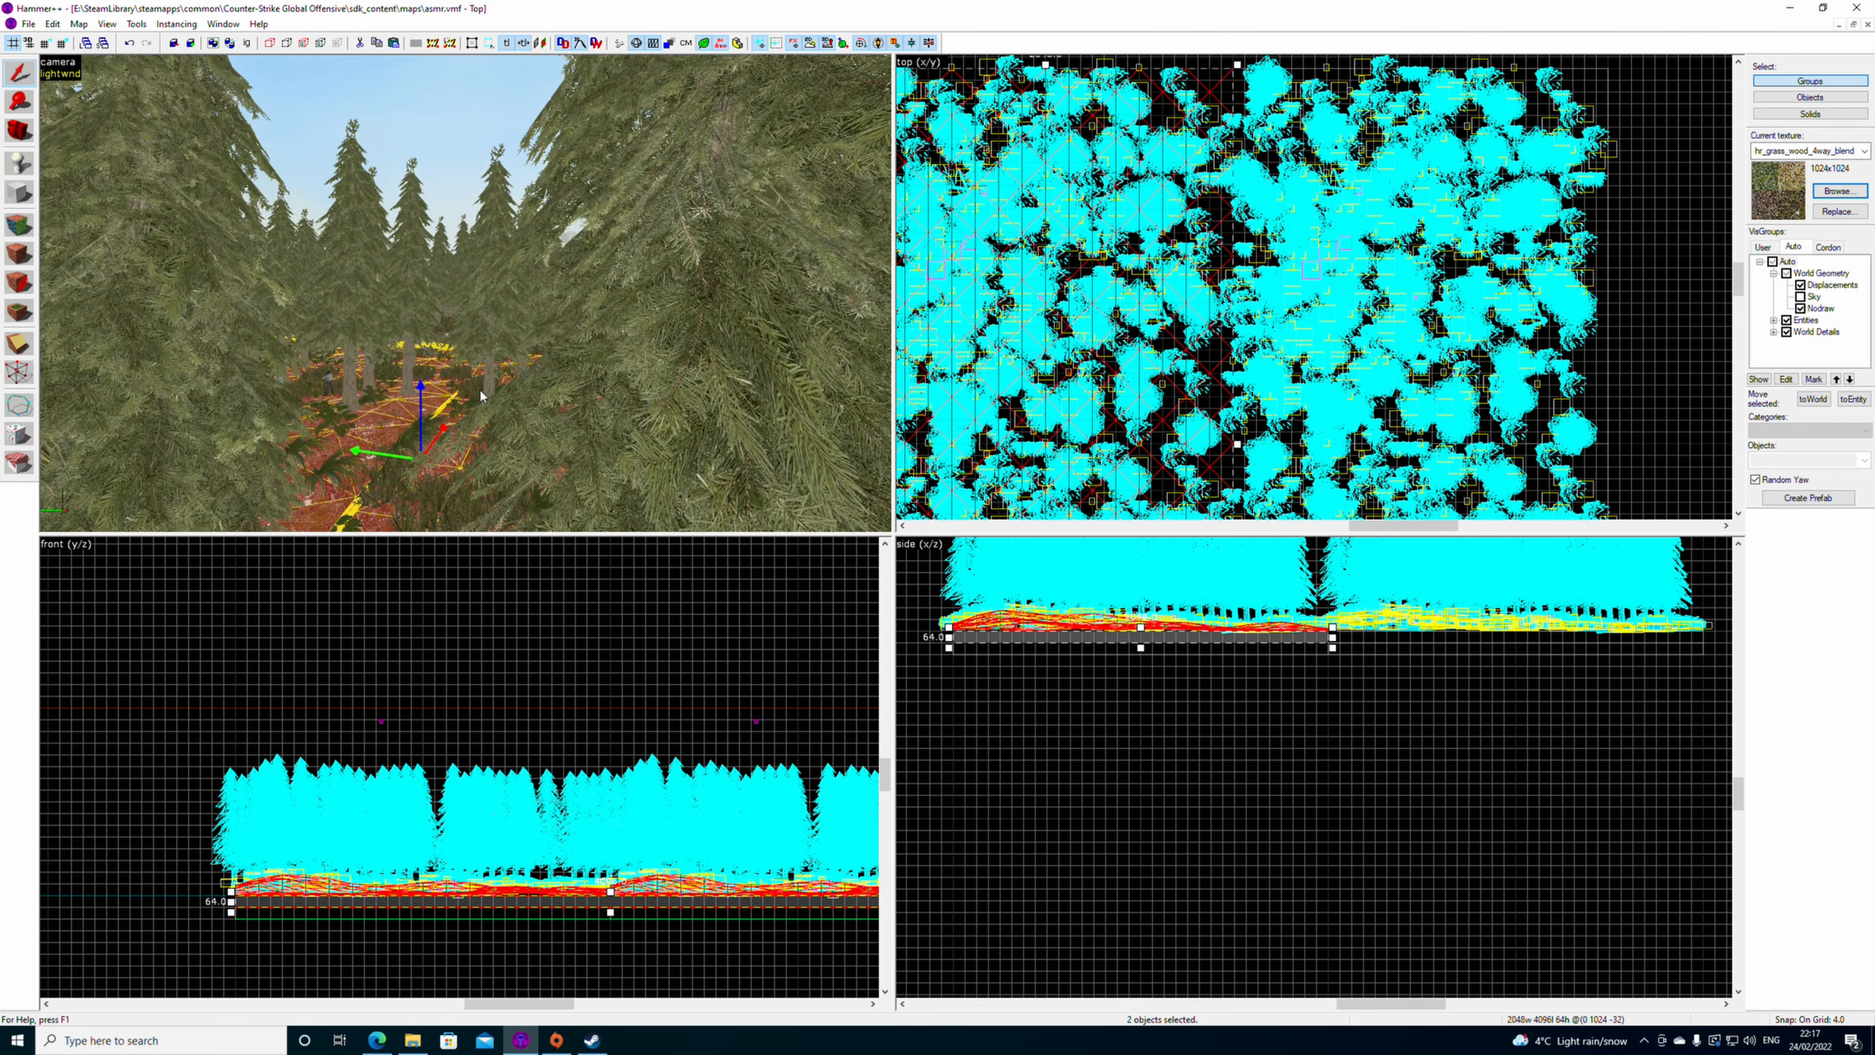
key("w")
key("z")
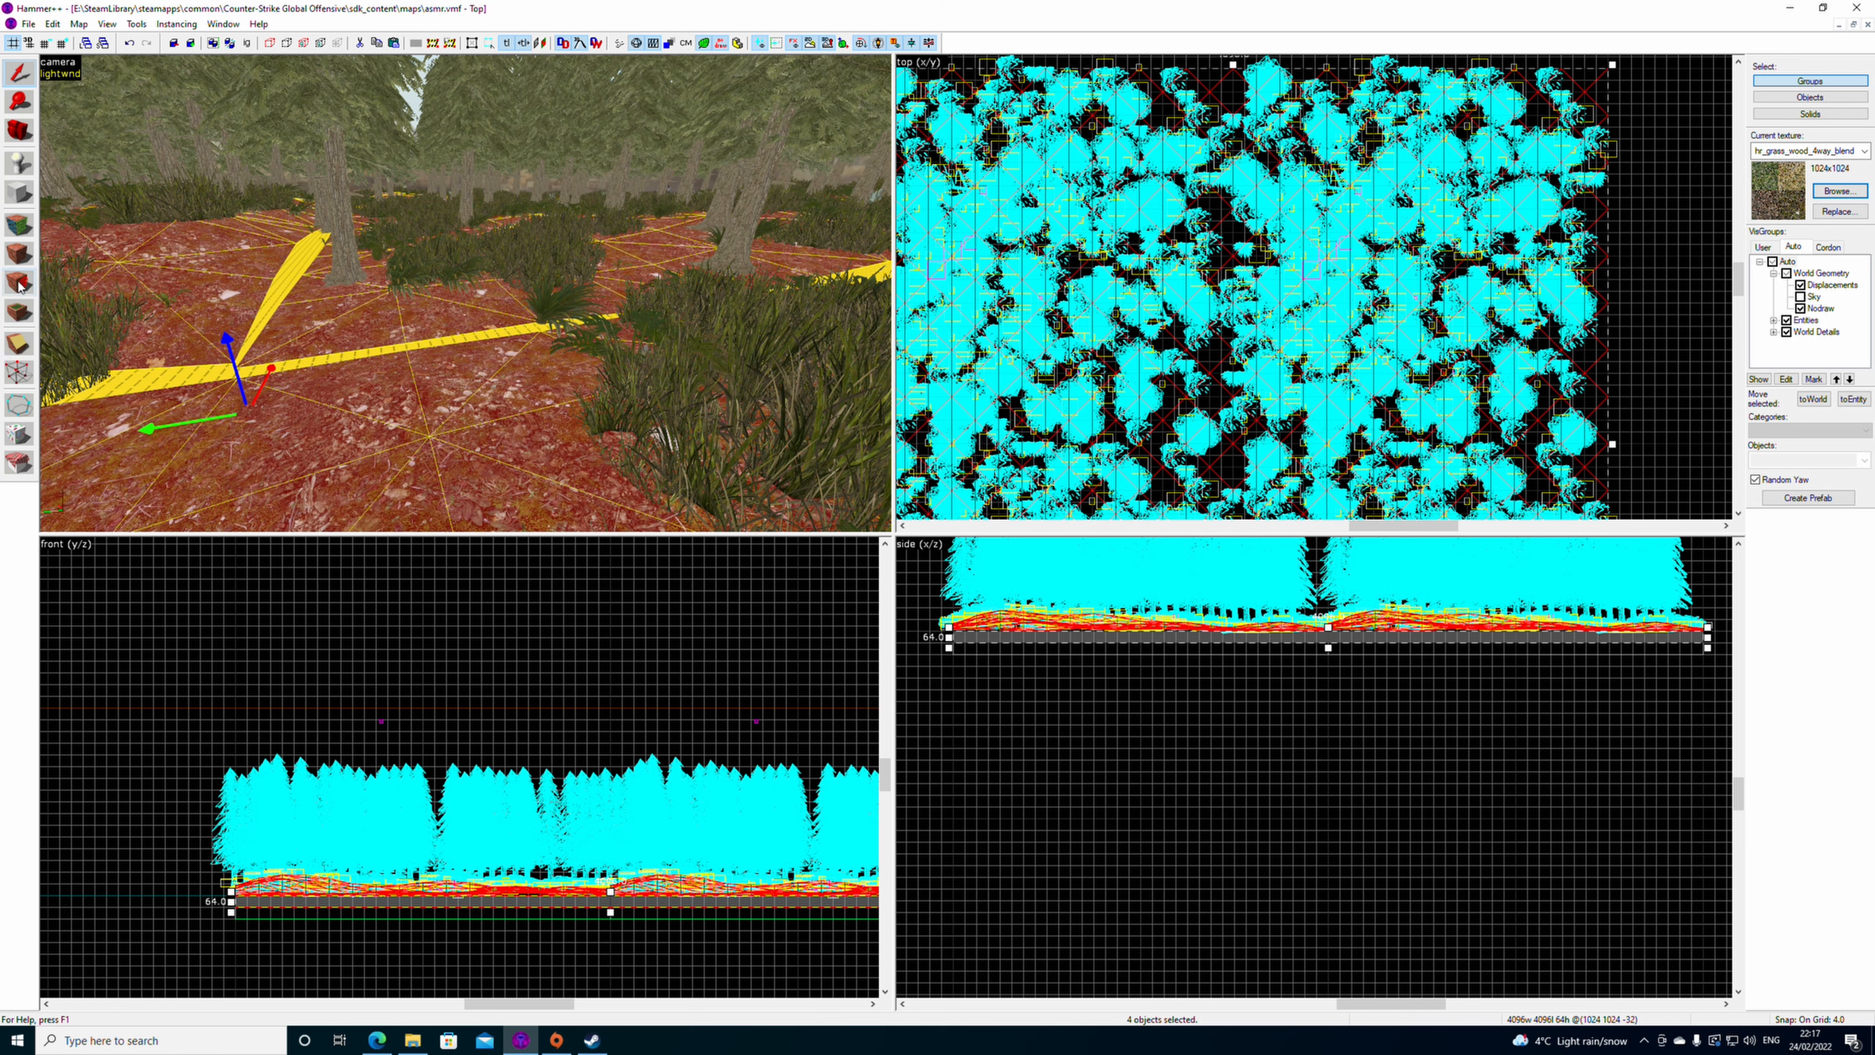
left_click(18, 225)
left_click(871, 412)
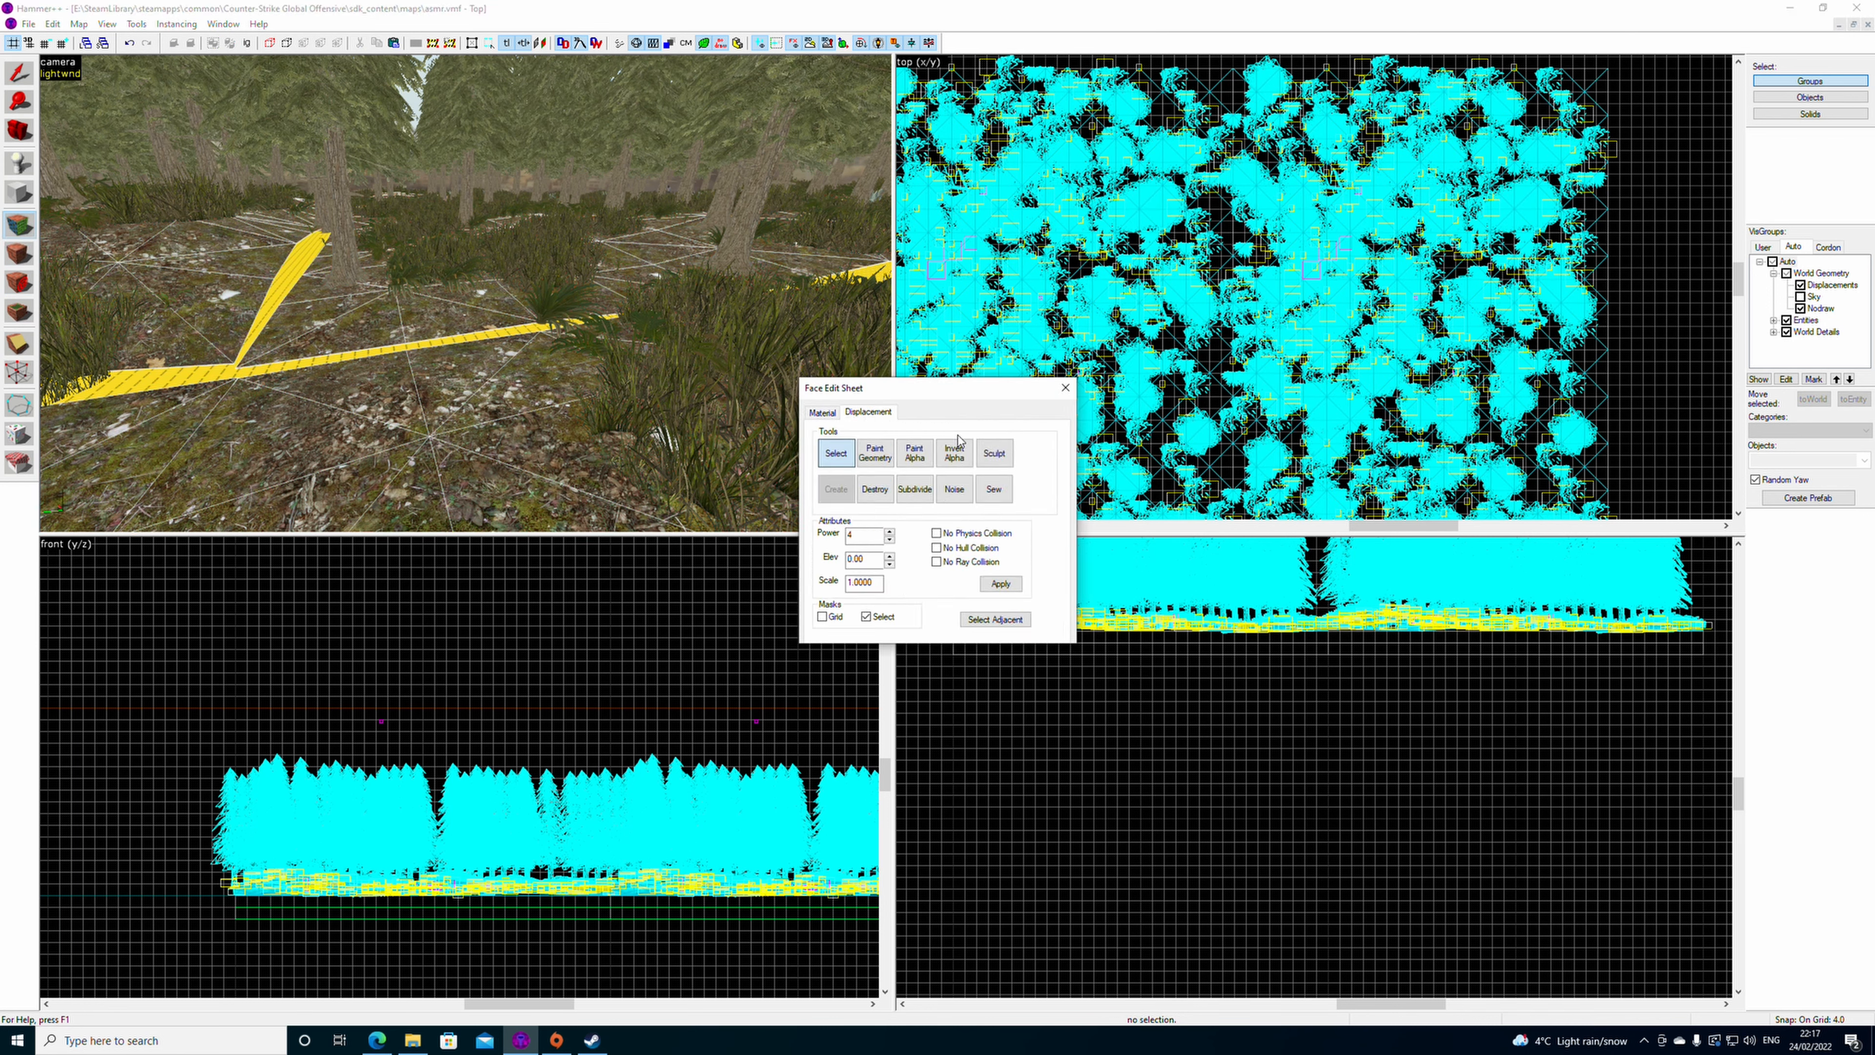
left_click(1065, 387)
- Clear the stray solid selection and make the hidden Sky geometry visible around the forest grid
left_click(1611, 350)
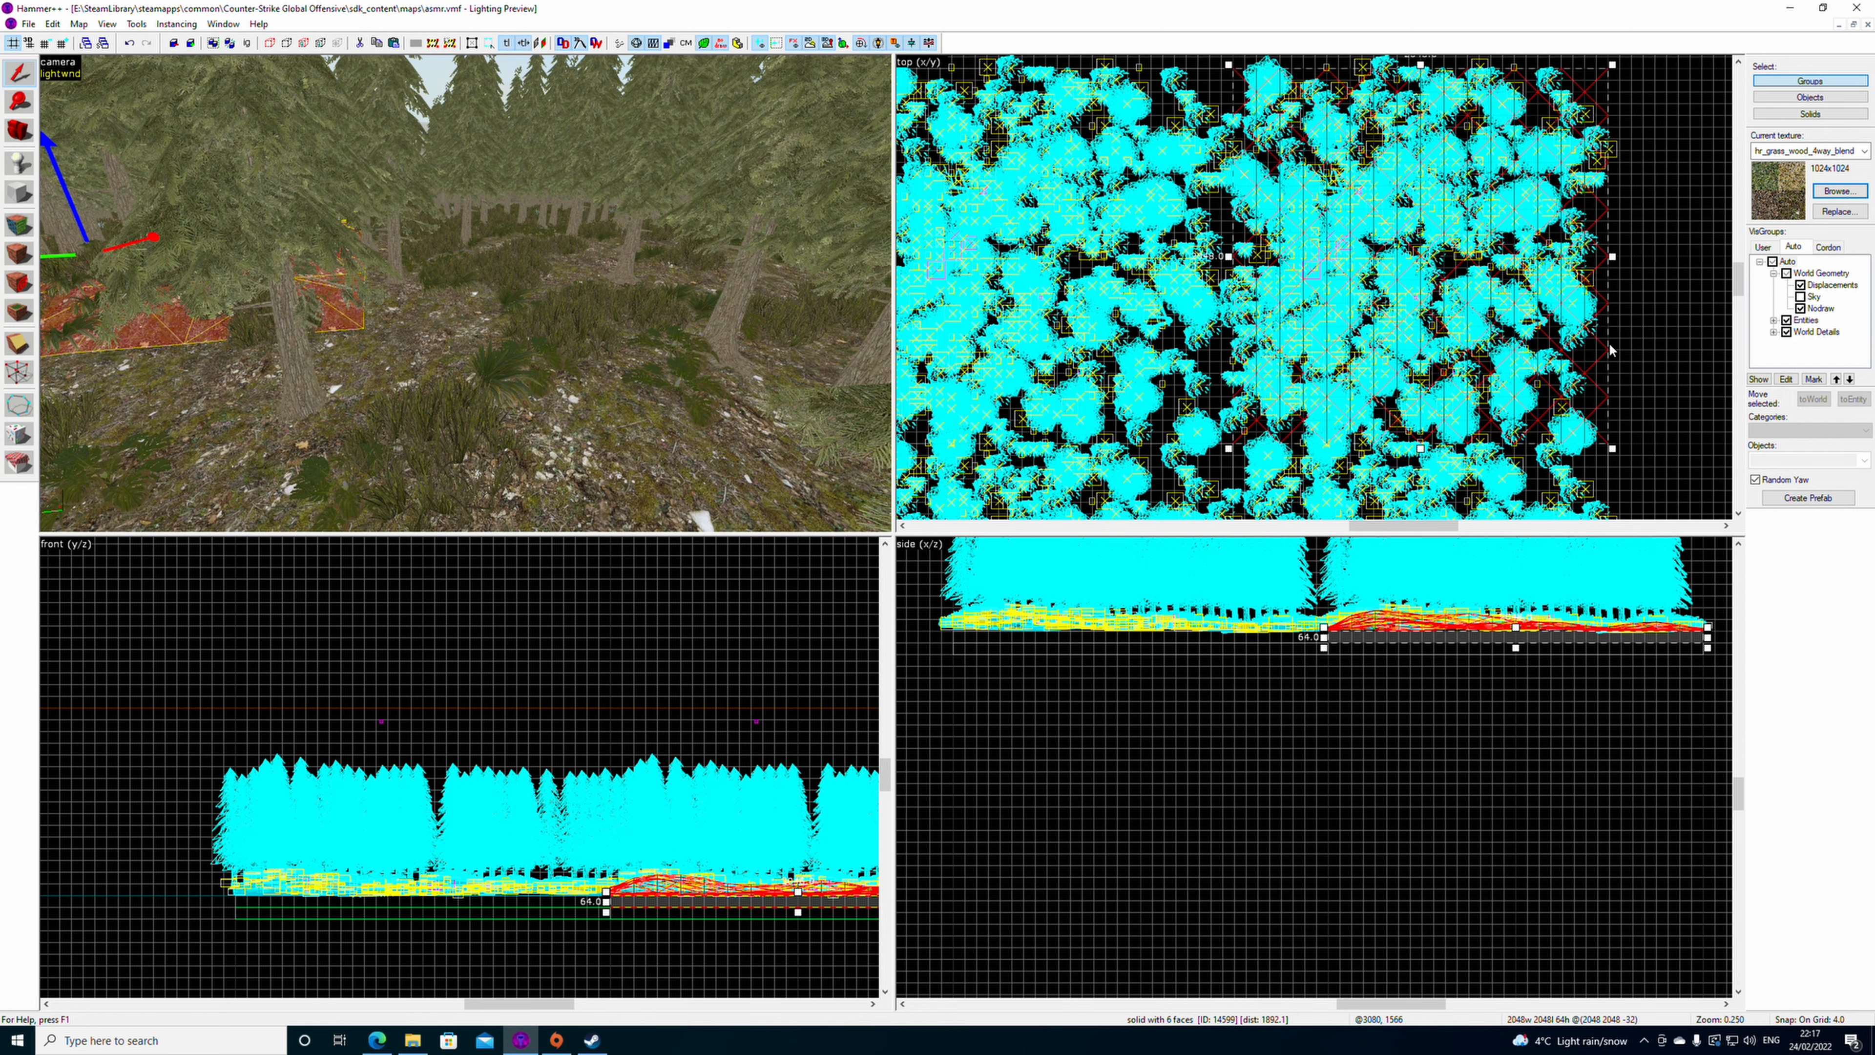
left_click(1690, 379)
left_click(1801, 297)
scroll(1172, 331, "down", 8)
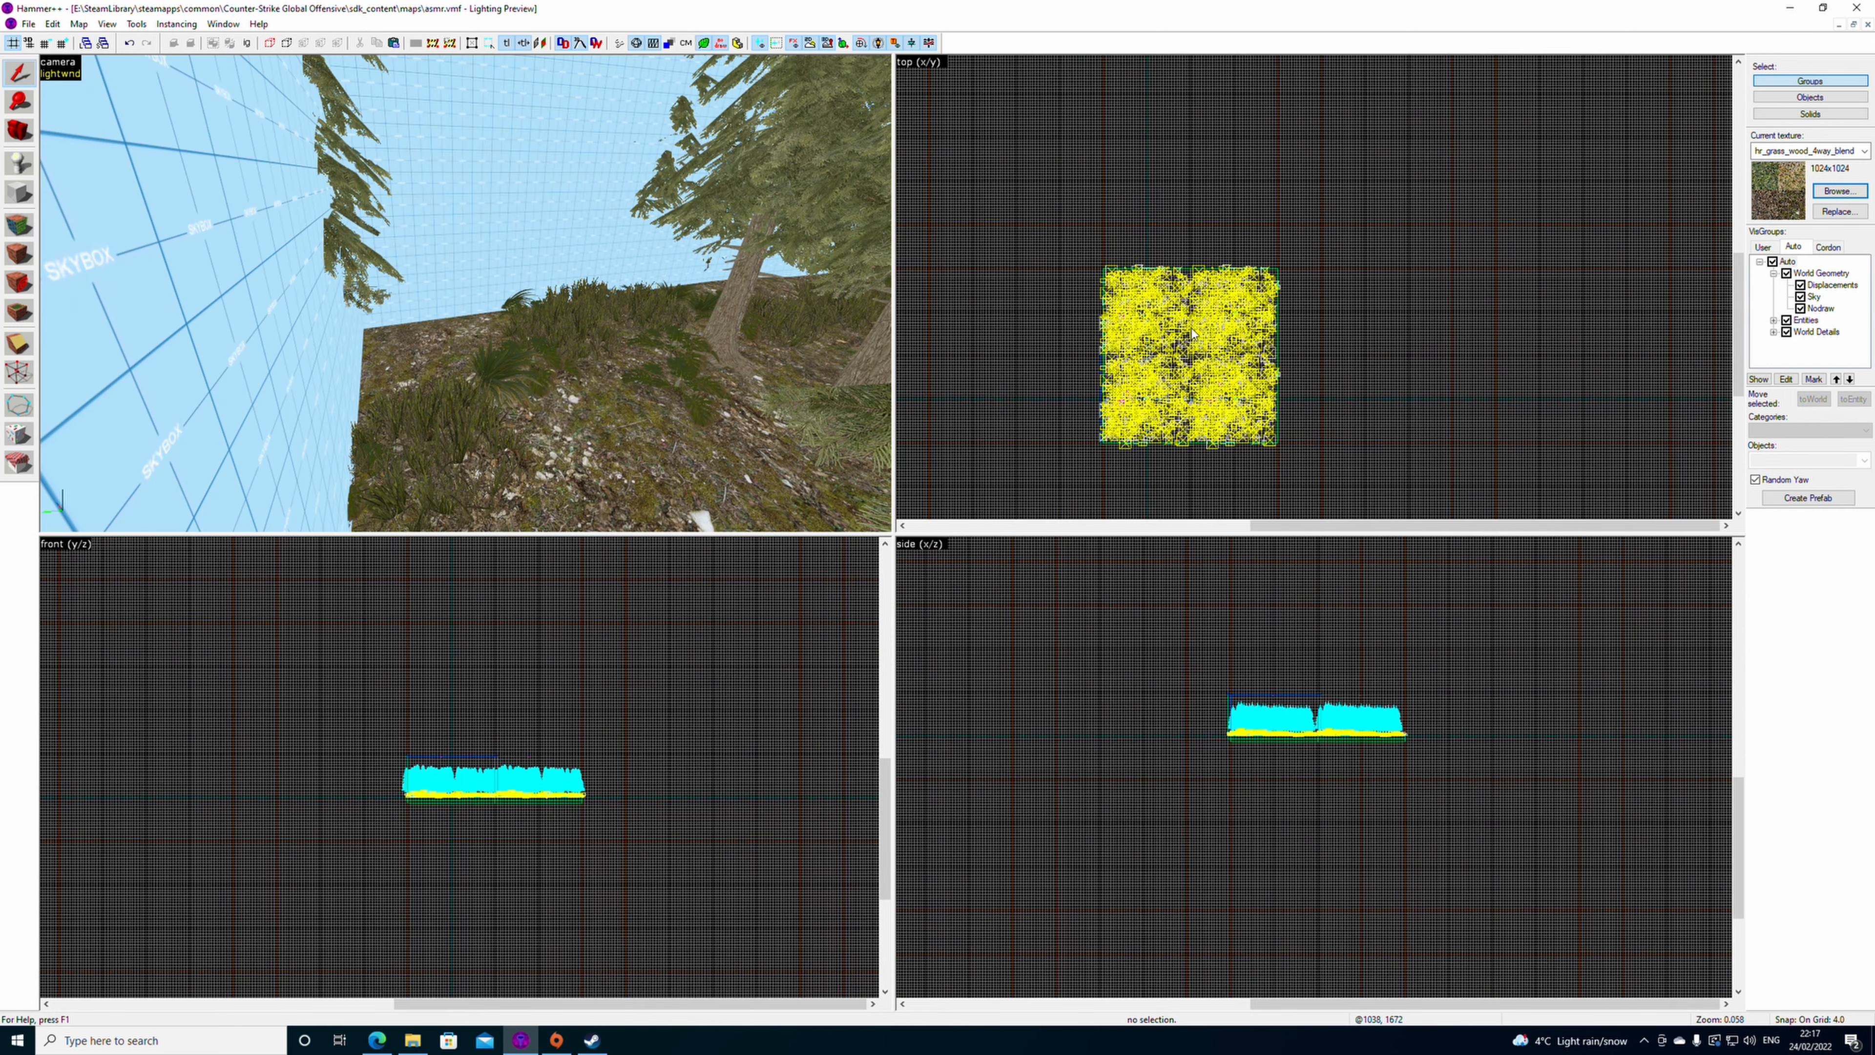
- Delete the old sky walls that cut through the enlarged forest, keeping the western wall
left_click(1148, 353)
scroll(1030, 262, "up", 4)
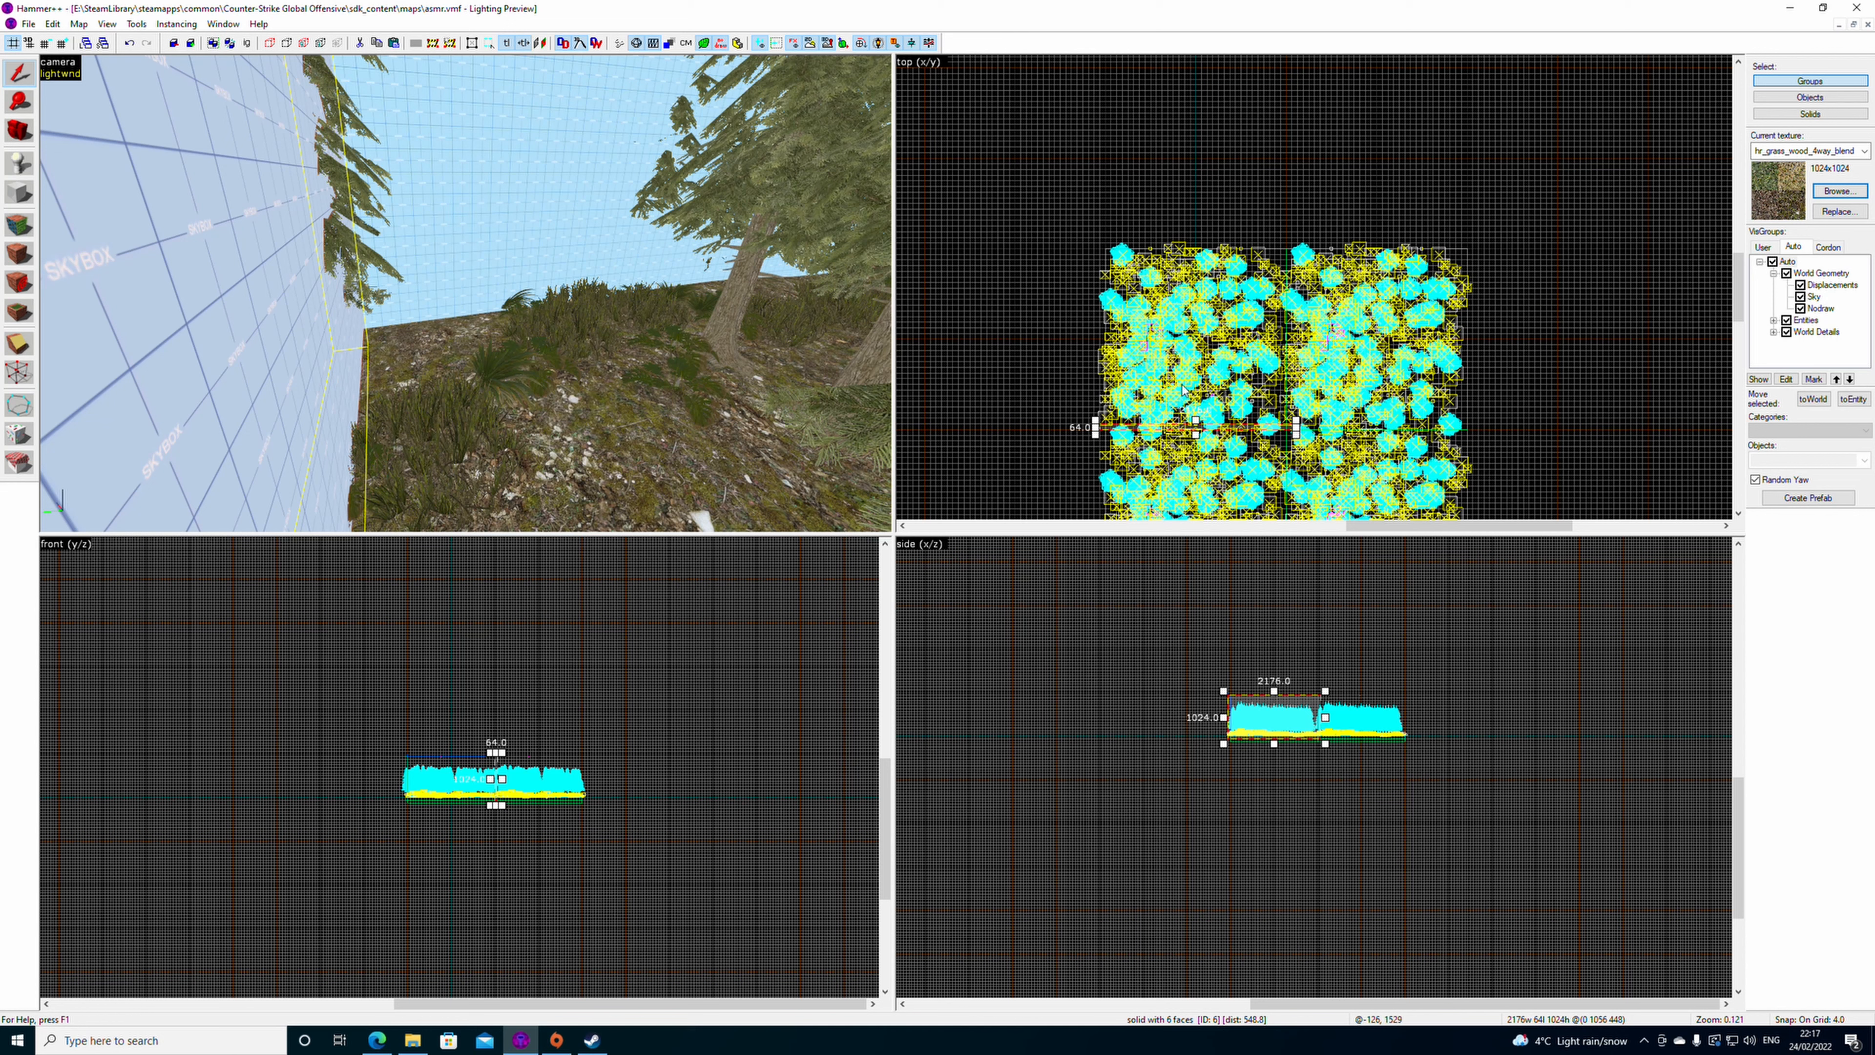
key("Escape")
left_click_drag(626, 276, 705, 170)
scroll(590, 312, "down", 5)
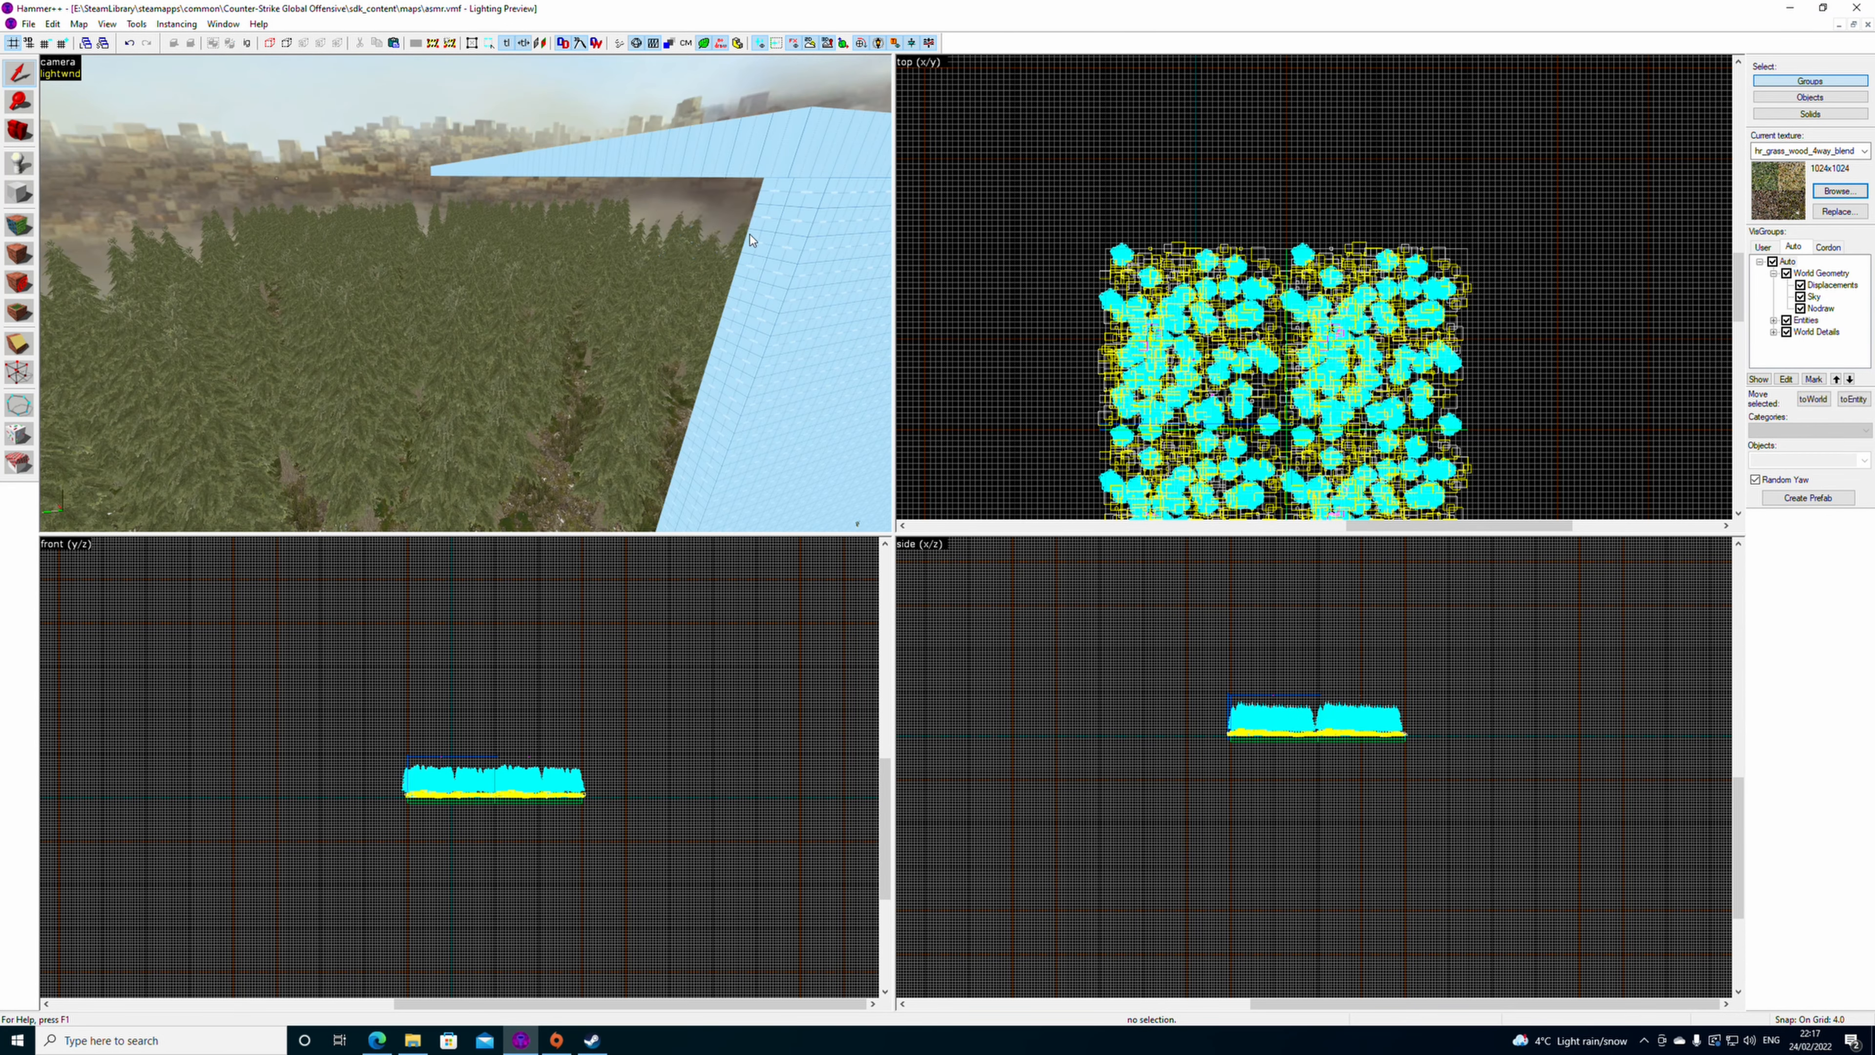
left_click(79, 23)
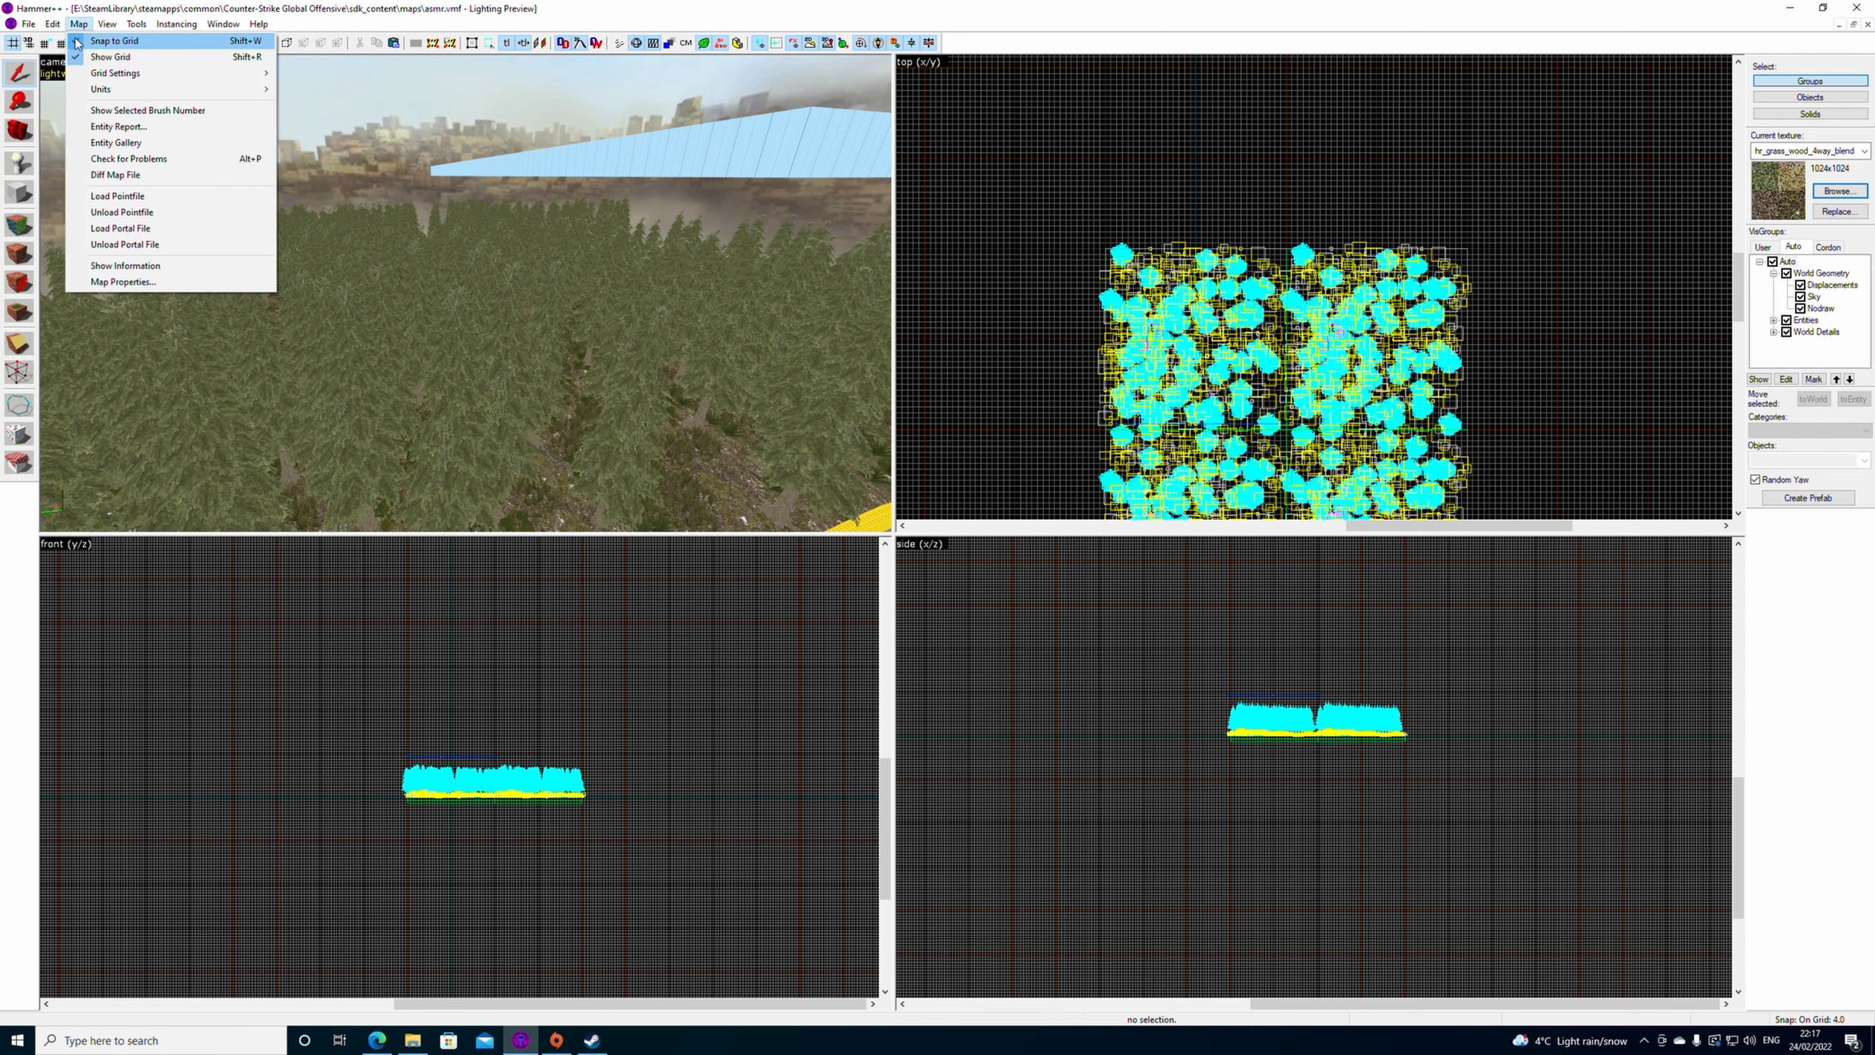
left_click(74, 35)
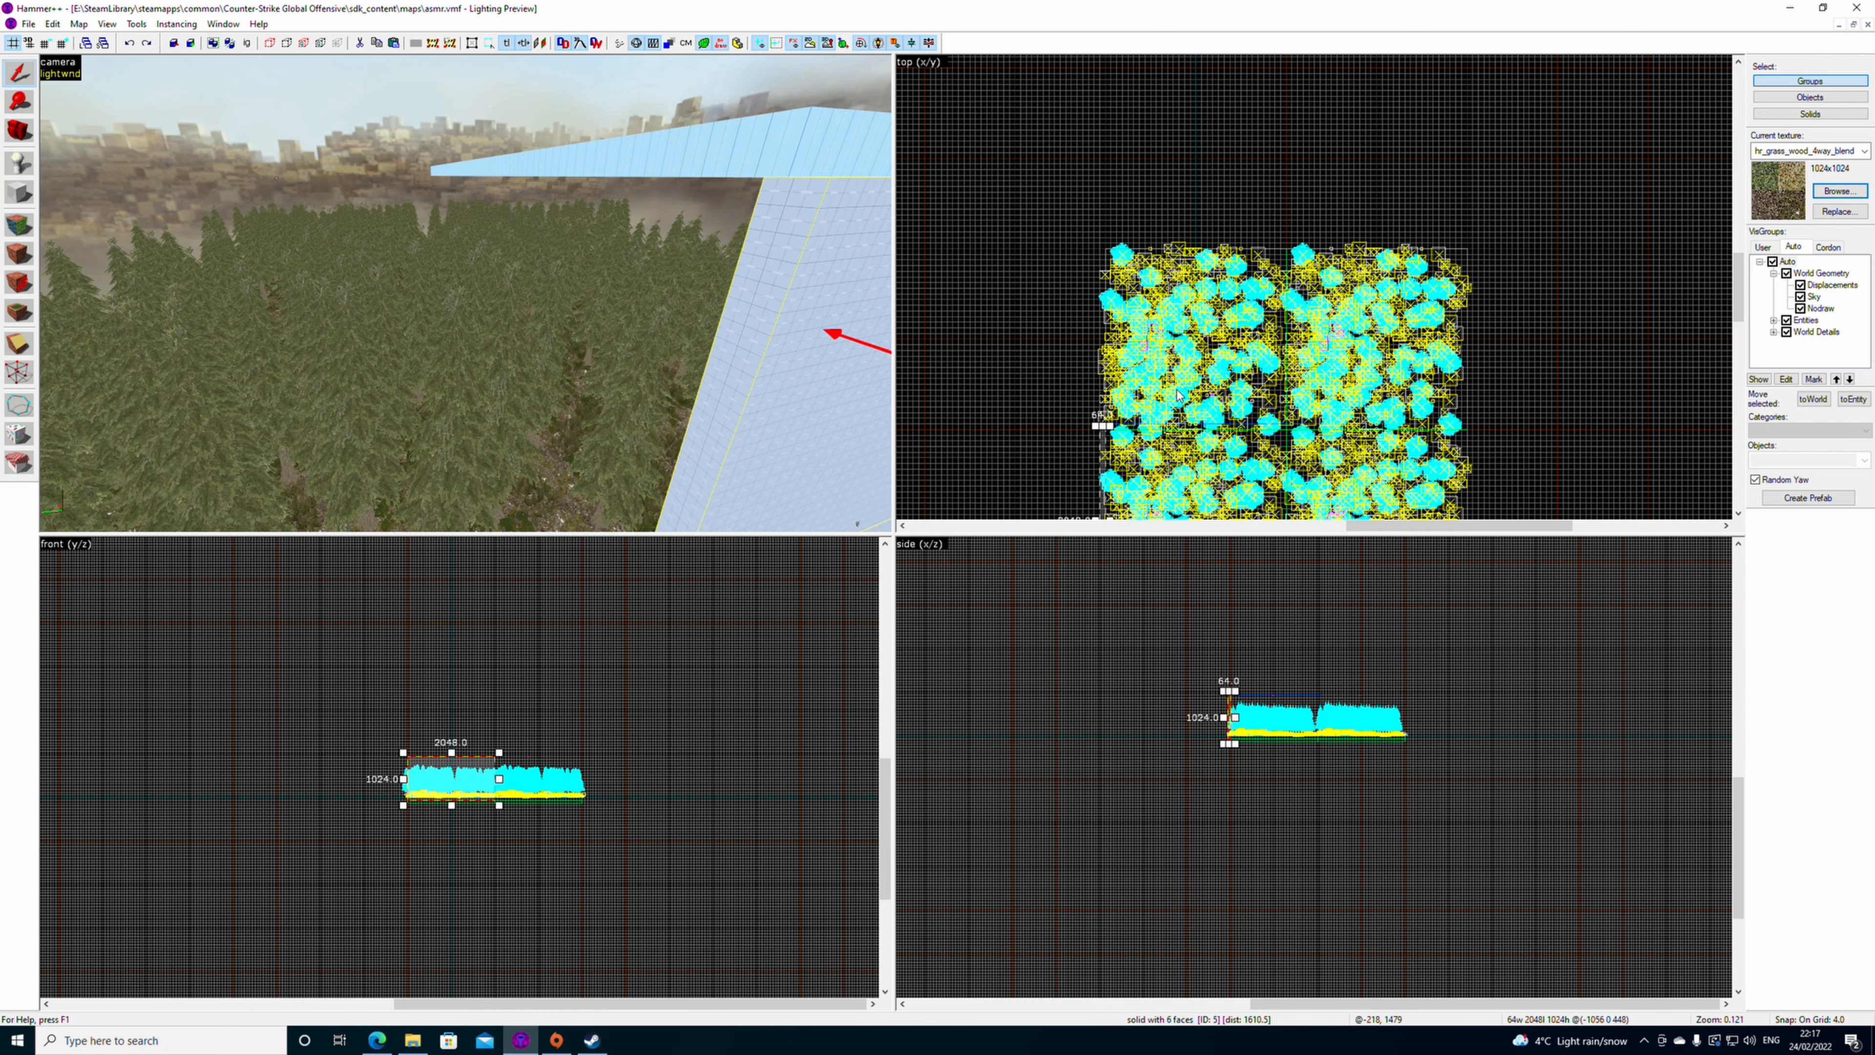
- Coarsen the grid to 128 and enlarge the western sky wall to 256 by 4096 units, spanning both western tiles
scroll(1149, 402, "up", 5)
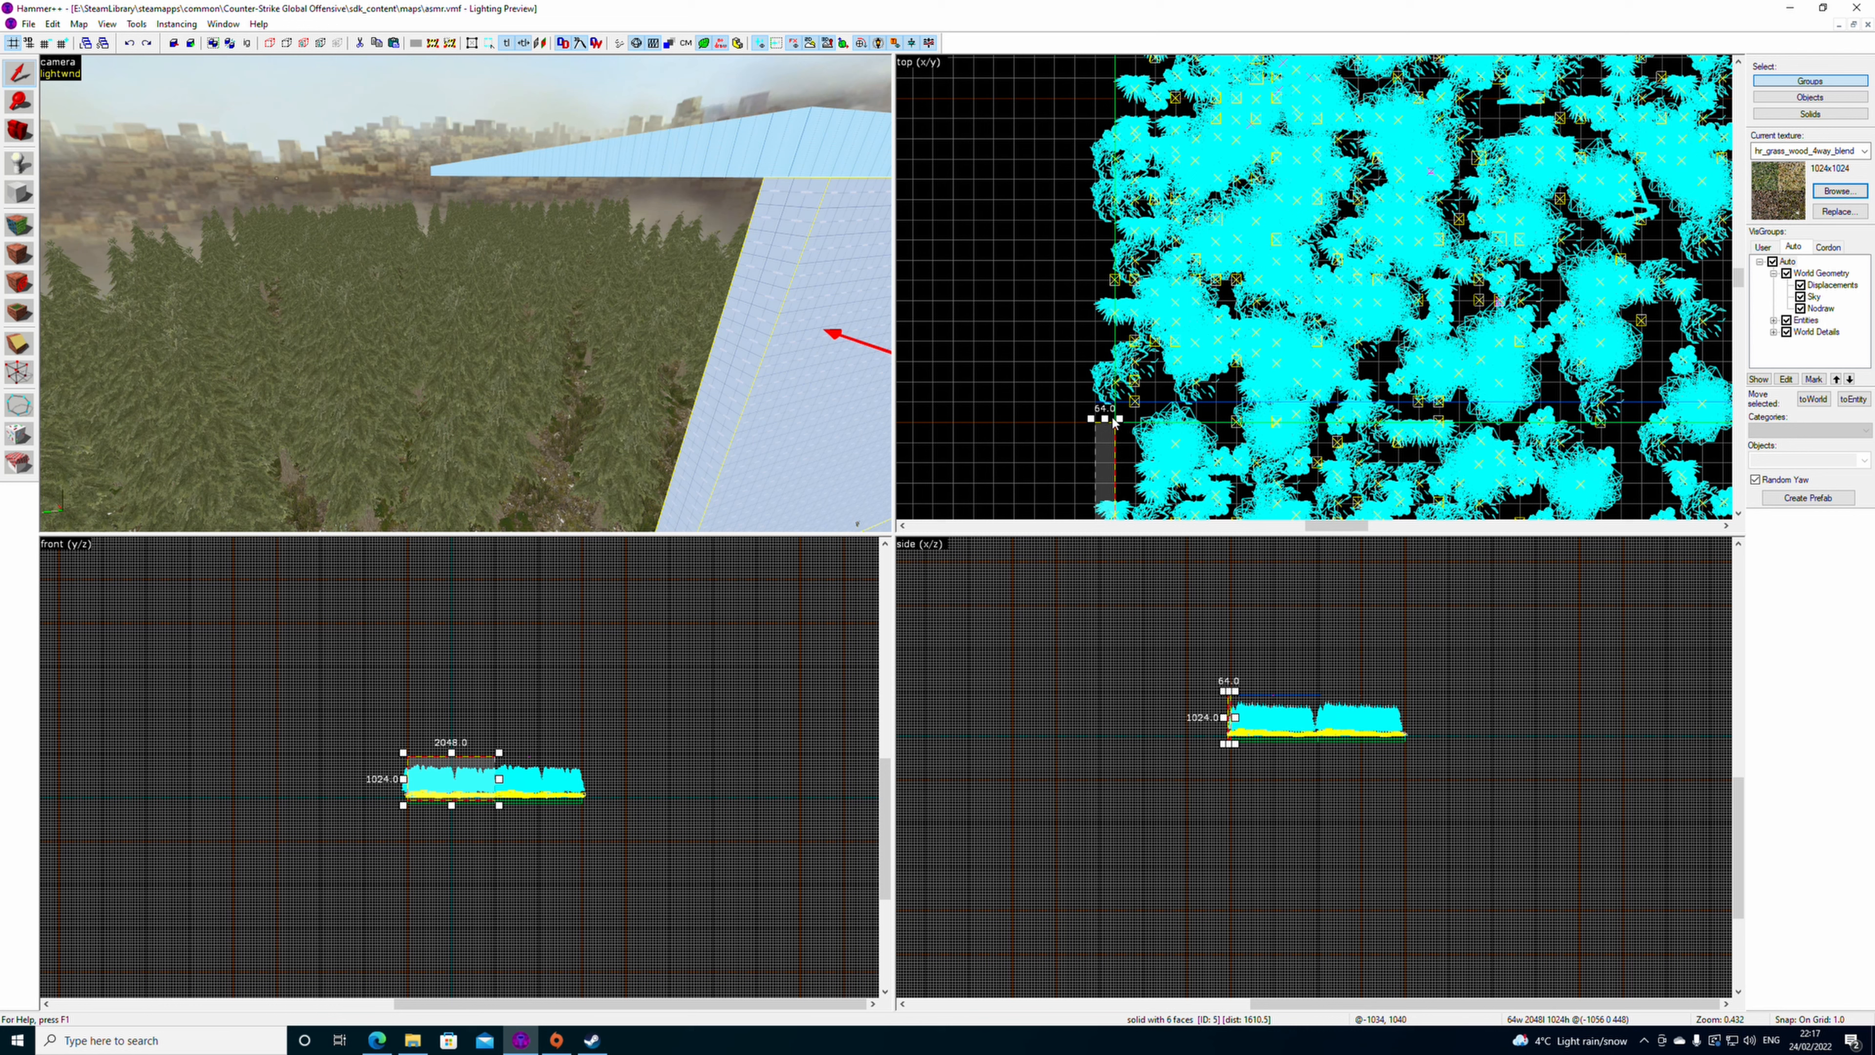
left_click(1018, 401)
left_click(1093, 432)
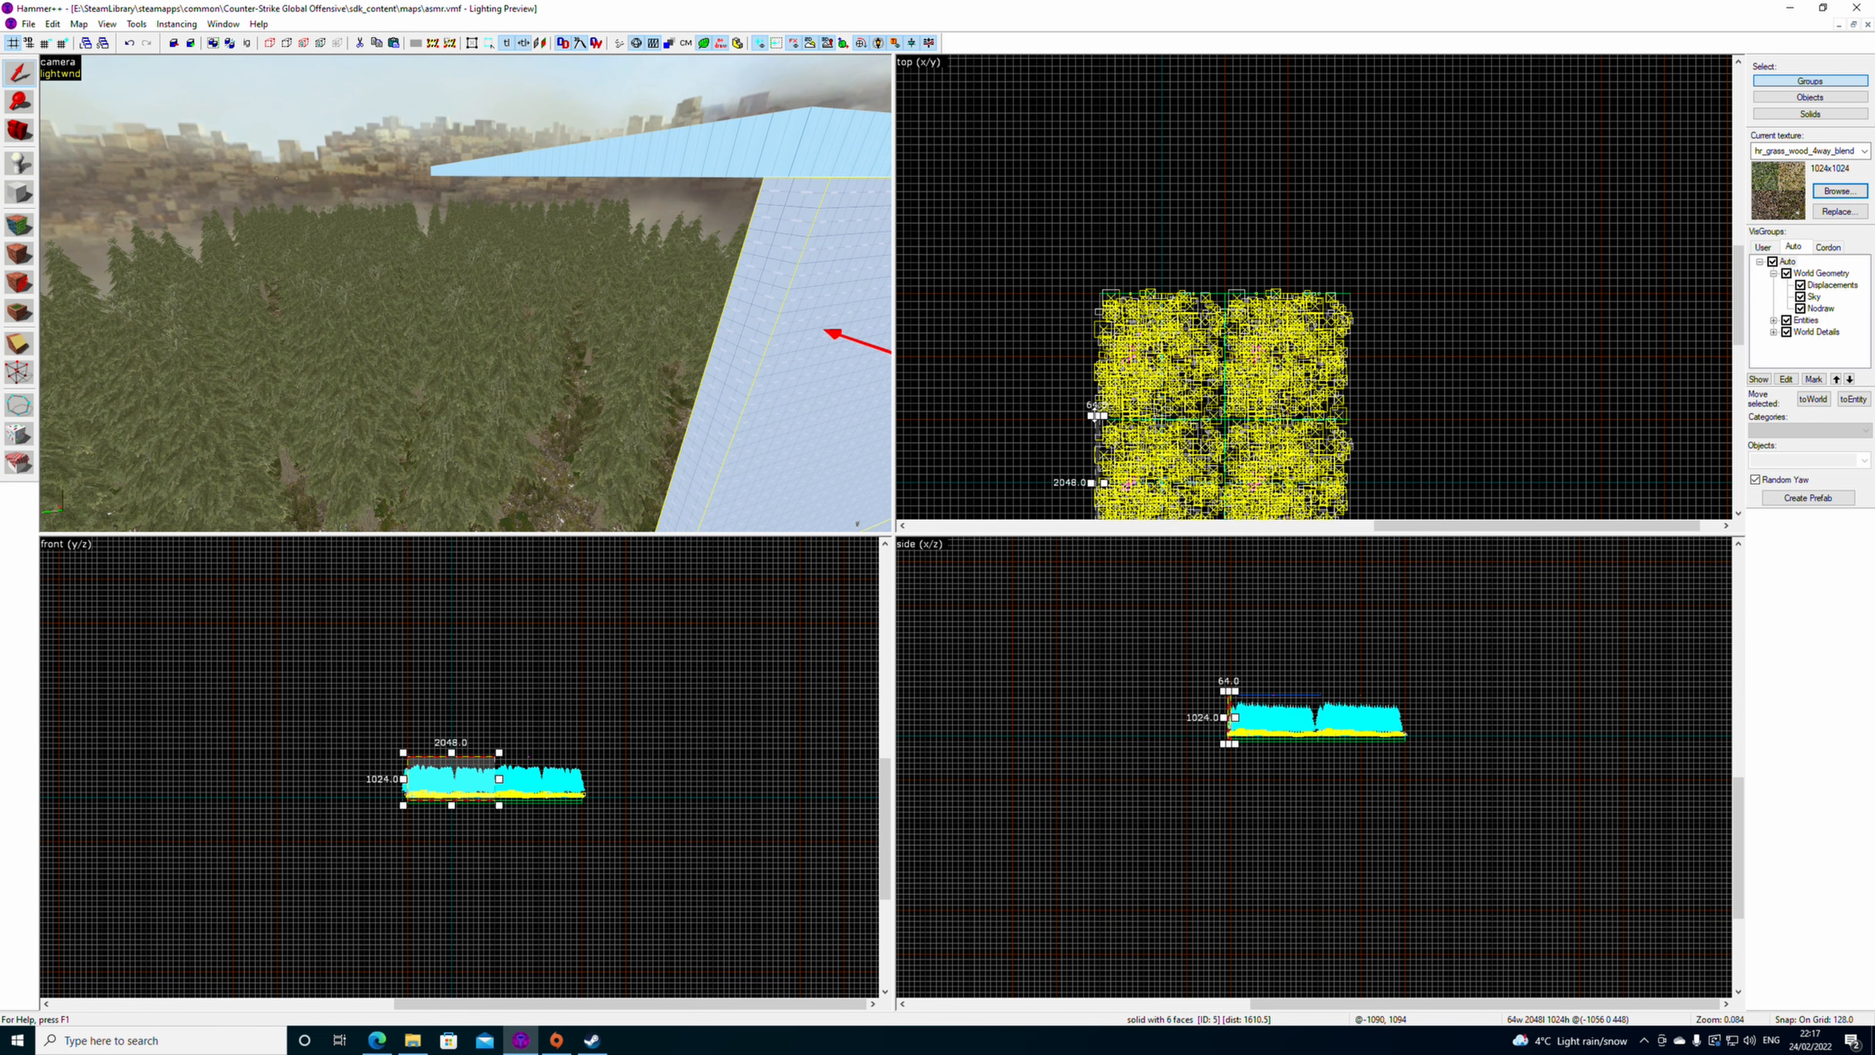
left_click_drag(1095, 415, 1087, 315)
scroll(1089, 309, "up", 9)
left_click_drag(1069, 395, 1070, 281)
scroll(1151, 410, "down", 9)
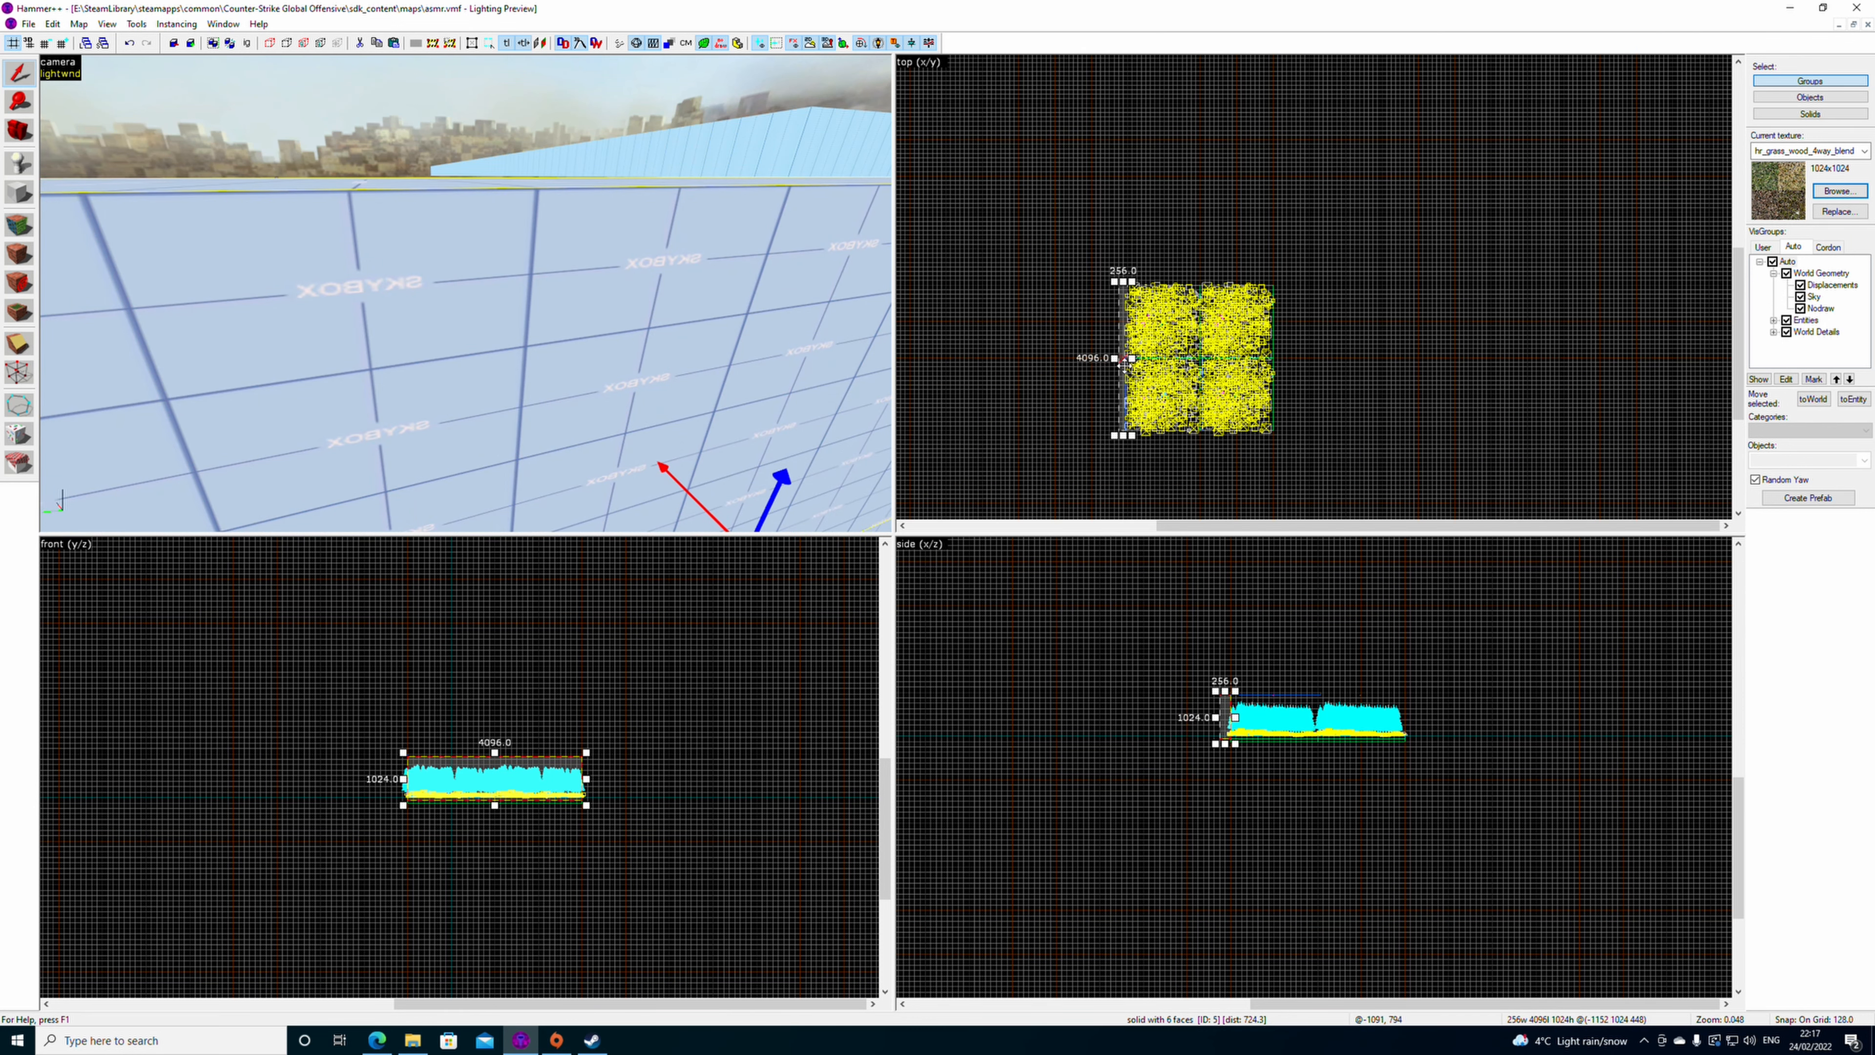
- Duplicate the western sky wall and place the copy flush along the forest grid's eastern edge
mouse_move(1124, 364)
left_mouse_down("shift")
mouse_move(1254, 336)
mouse_move(1286, 363)
mouse_move(1237, 454)
left_mouse_up("shift")
scroll(1283, 416, "up", 13)
scroll(1237, 454, "down", 10)
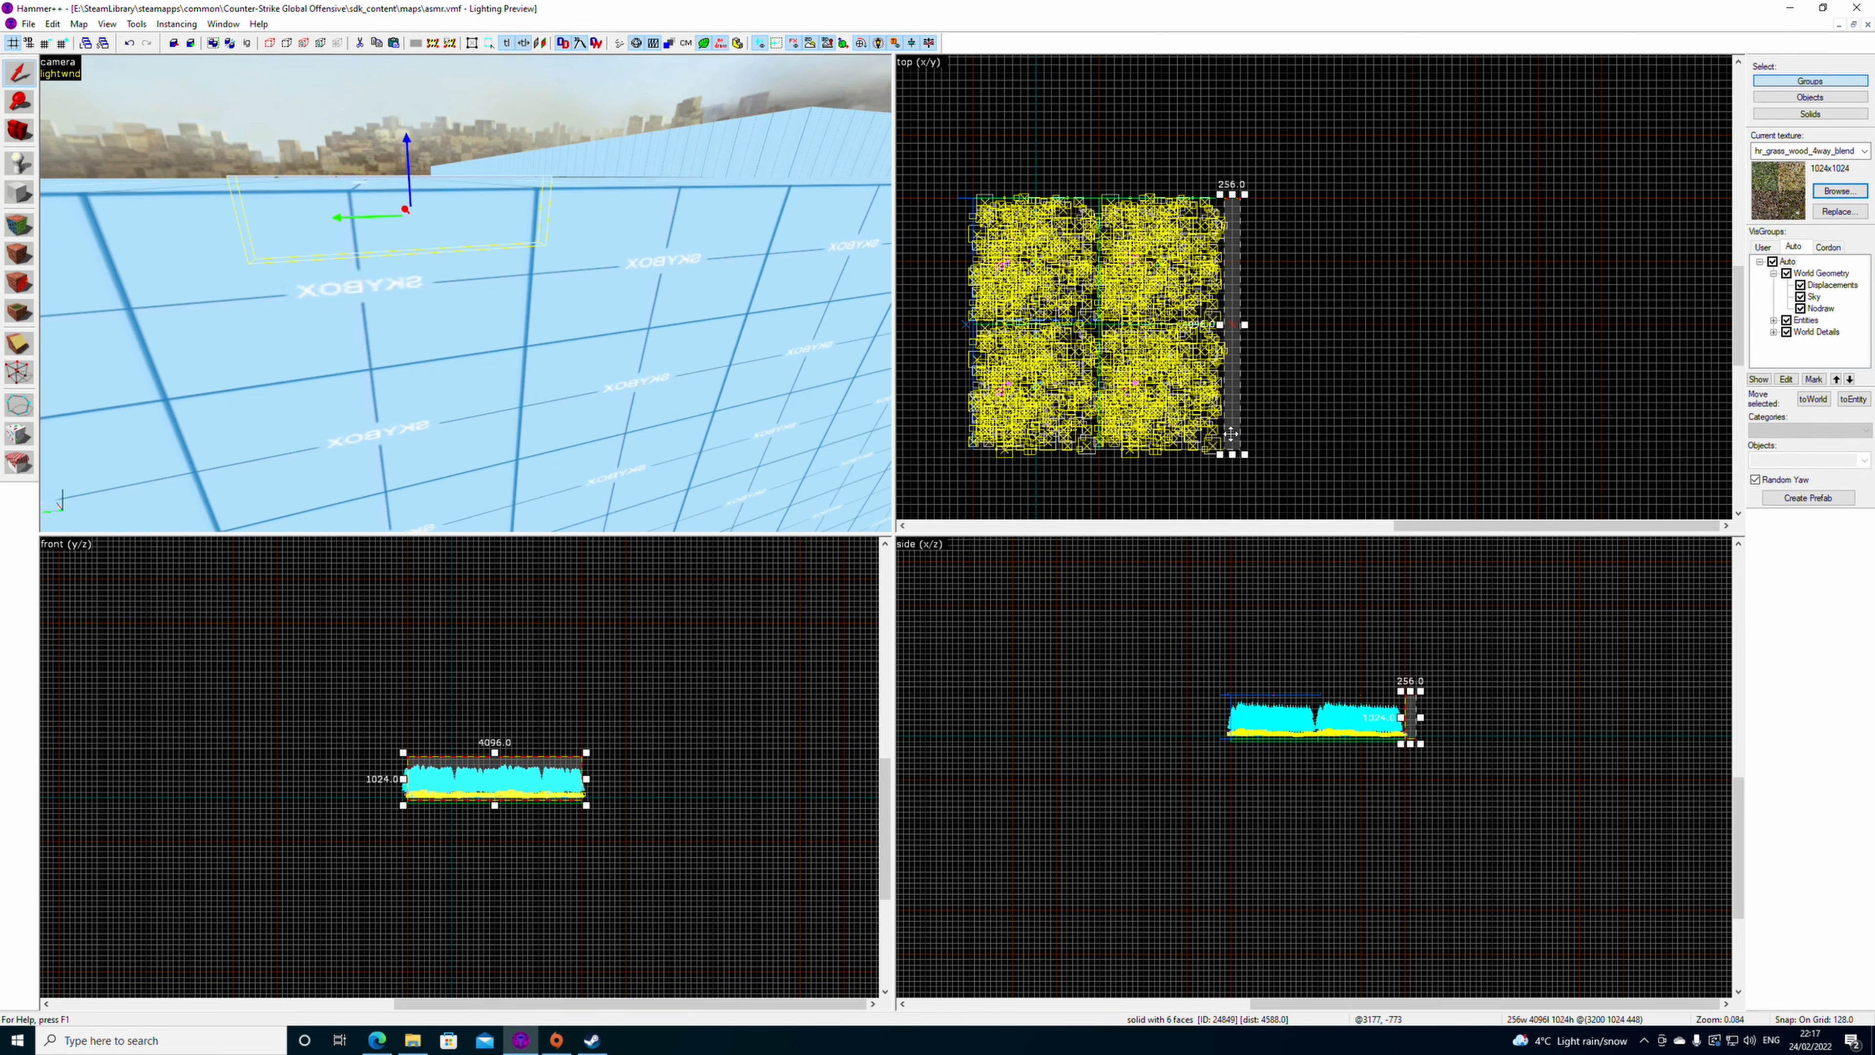
middle_click_drag(1242, 297, 1240, 305)
- Create a 4608 by 256 by 1024 unit block wall along the forest grid's northern edge
left_click(23, 198)
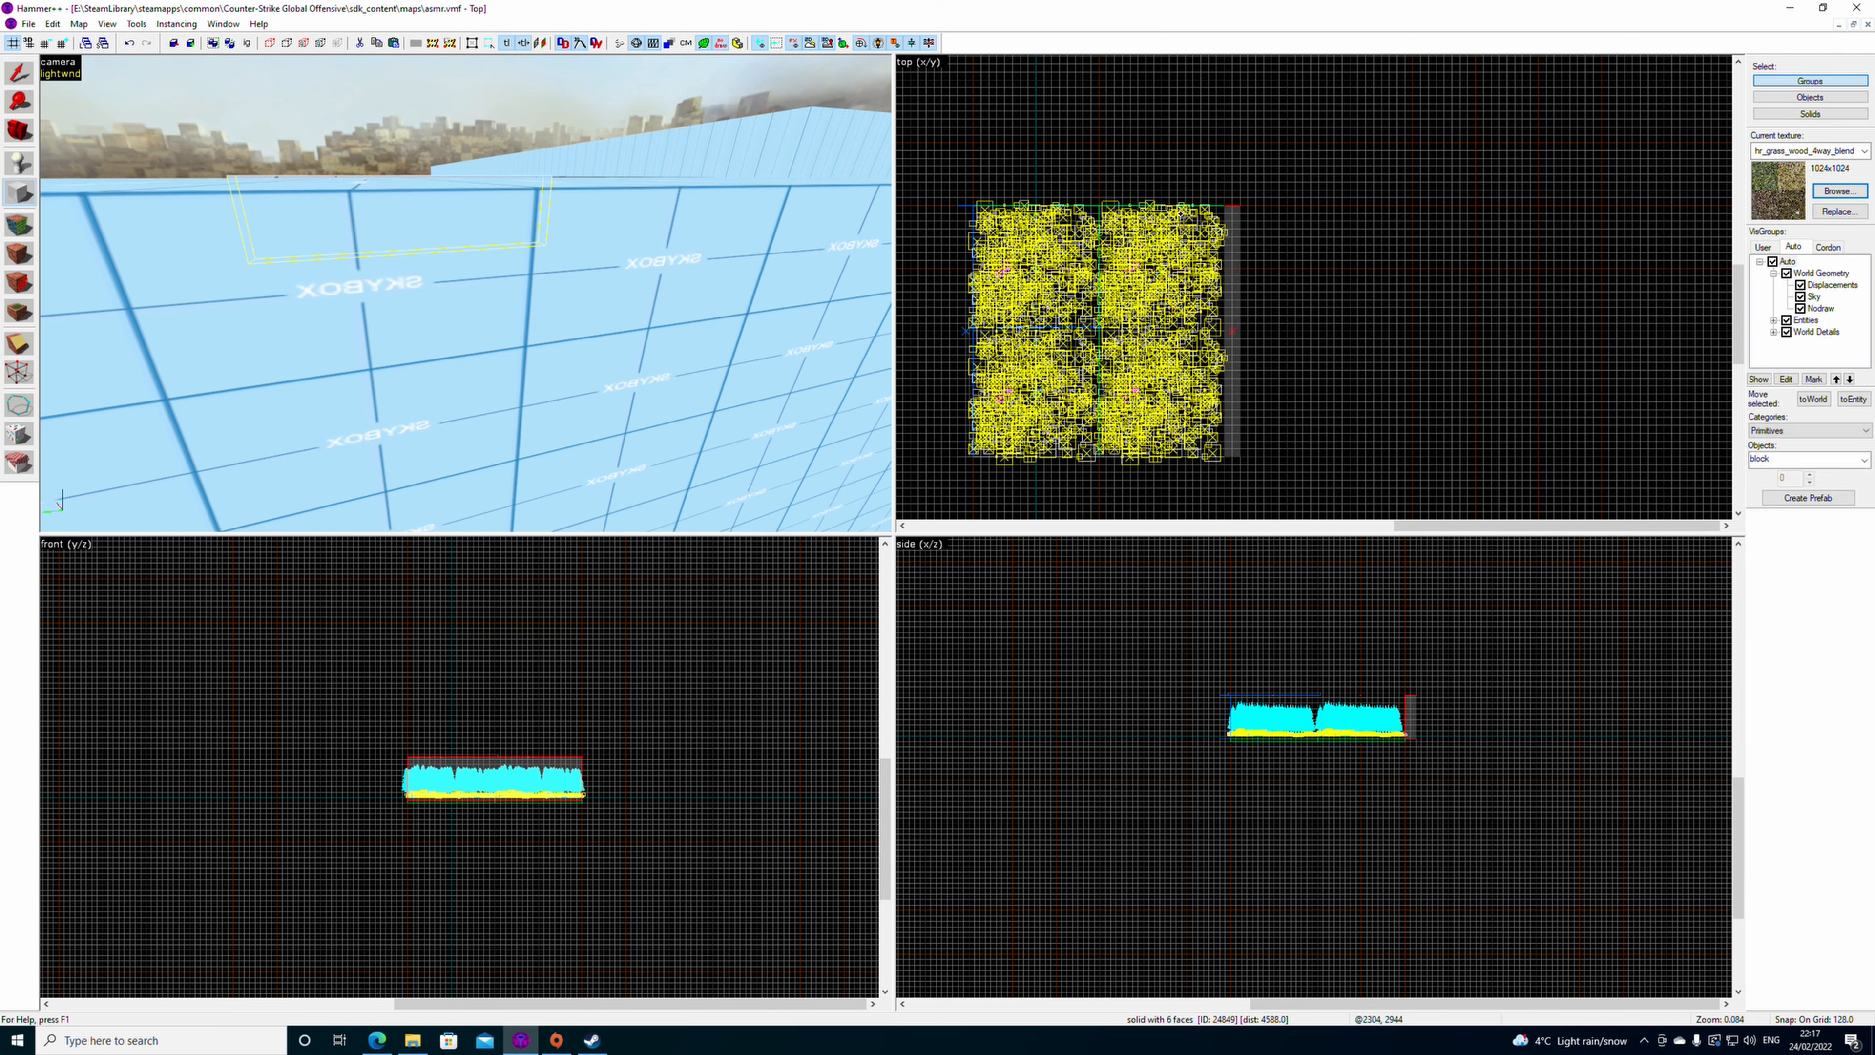
scroll(1239, 202, "up", 4)
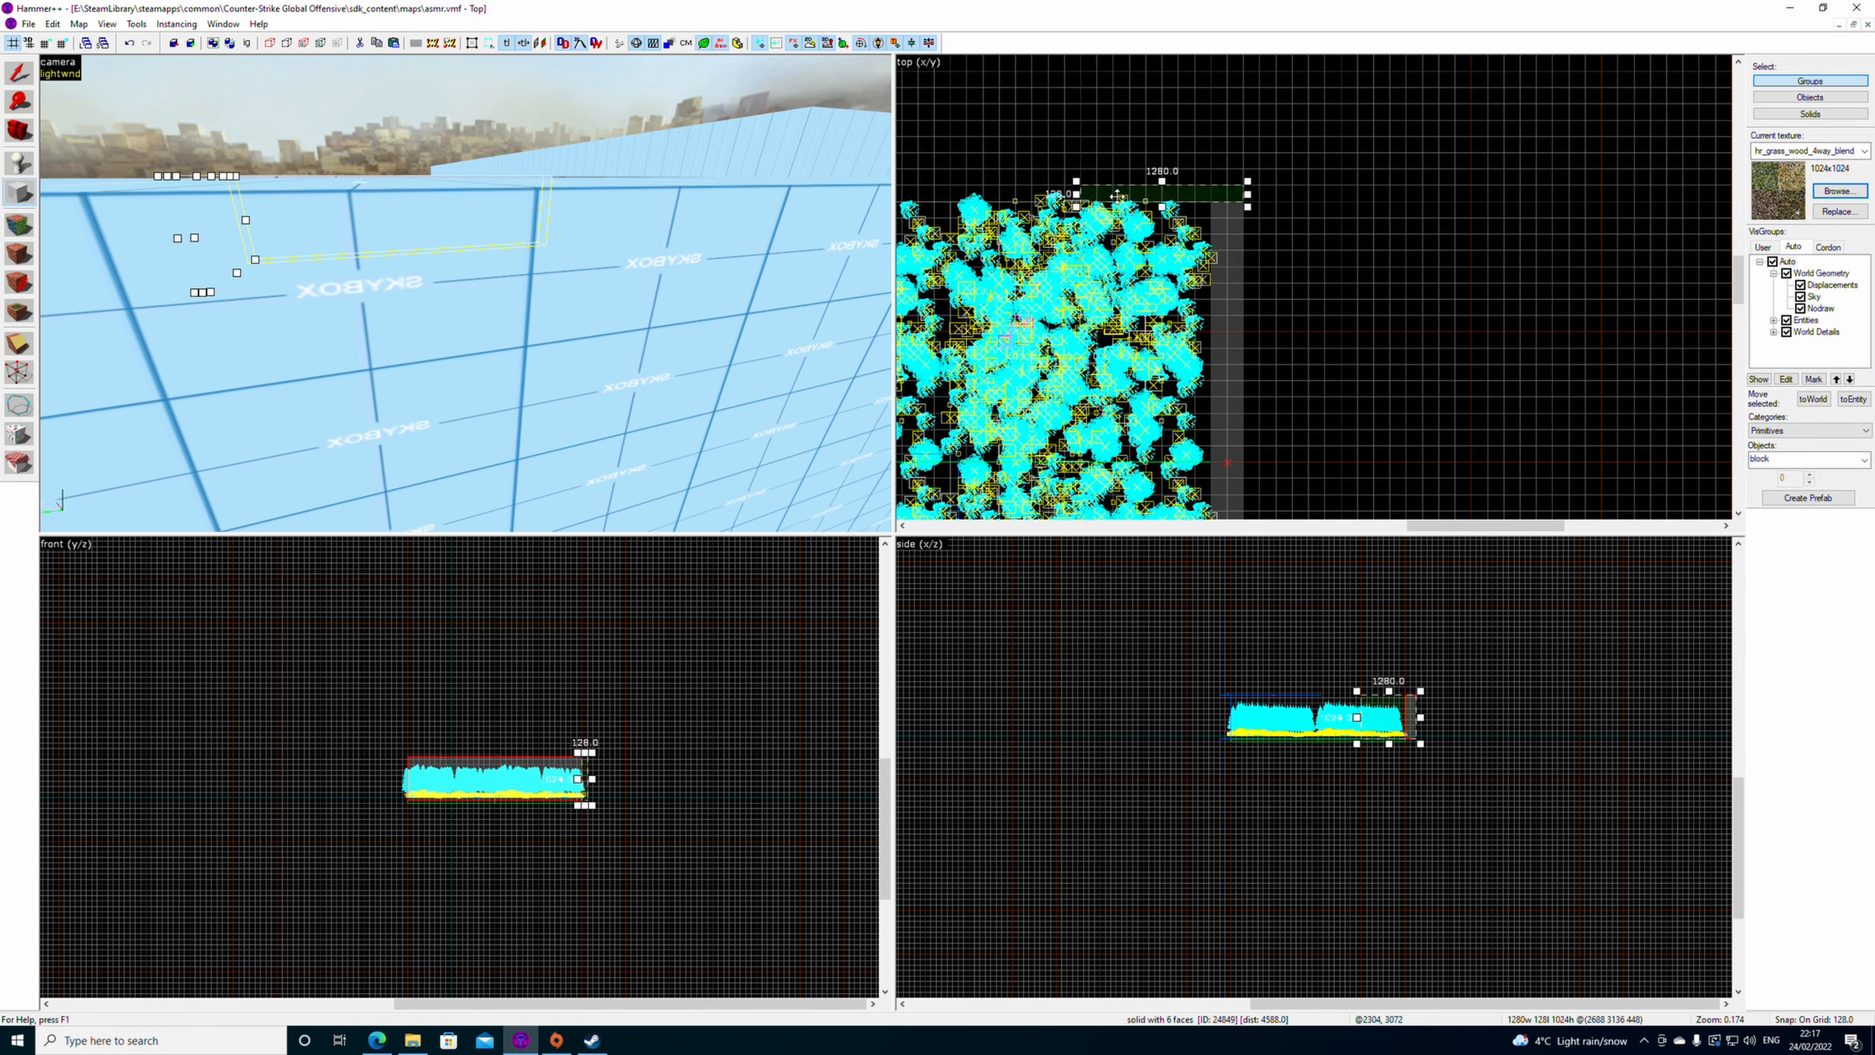
middle_click_drag(1148, 226, 1403, 223)
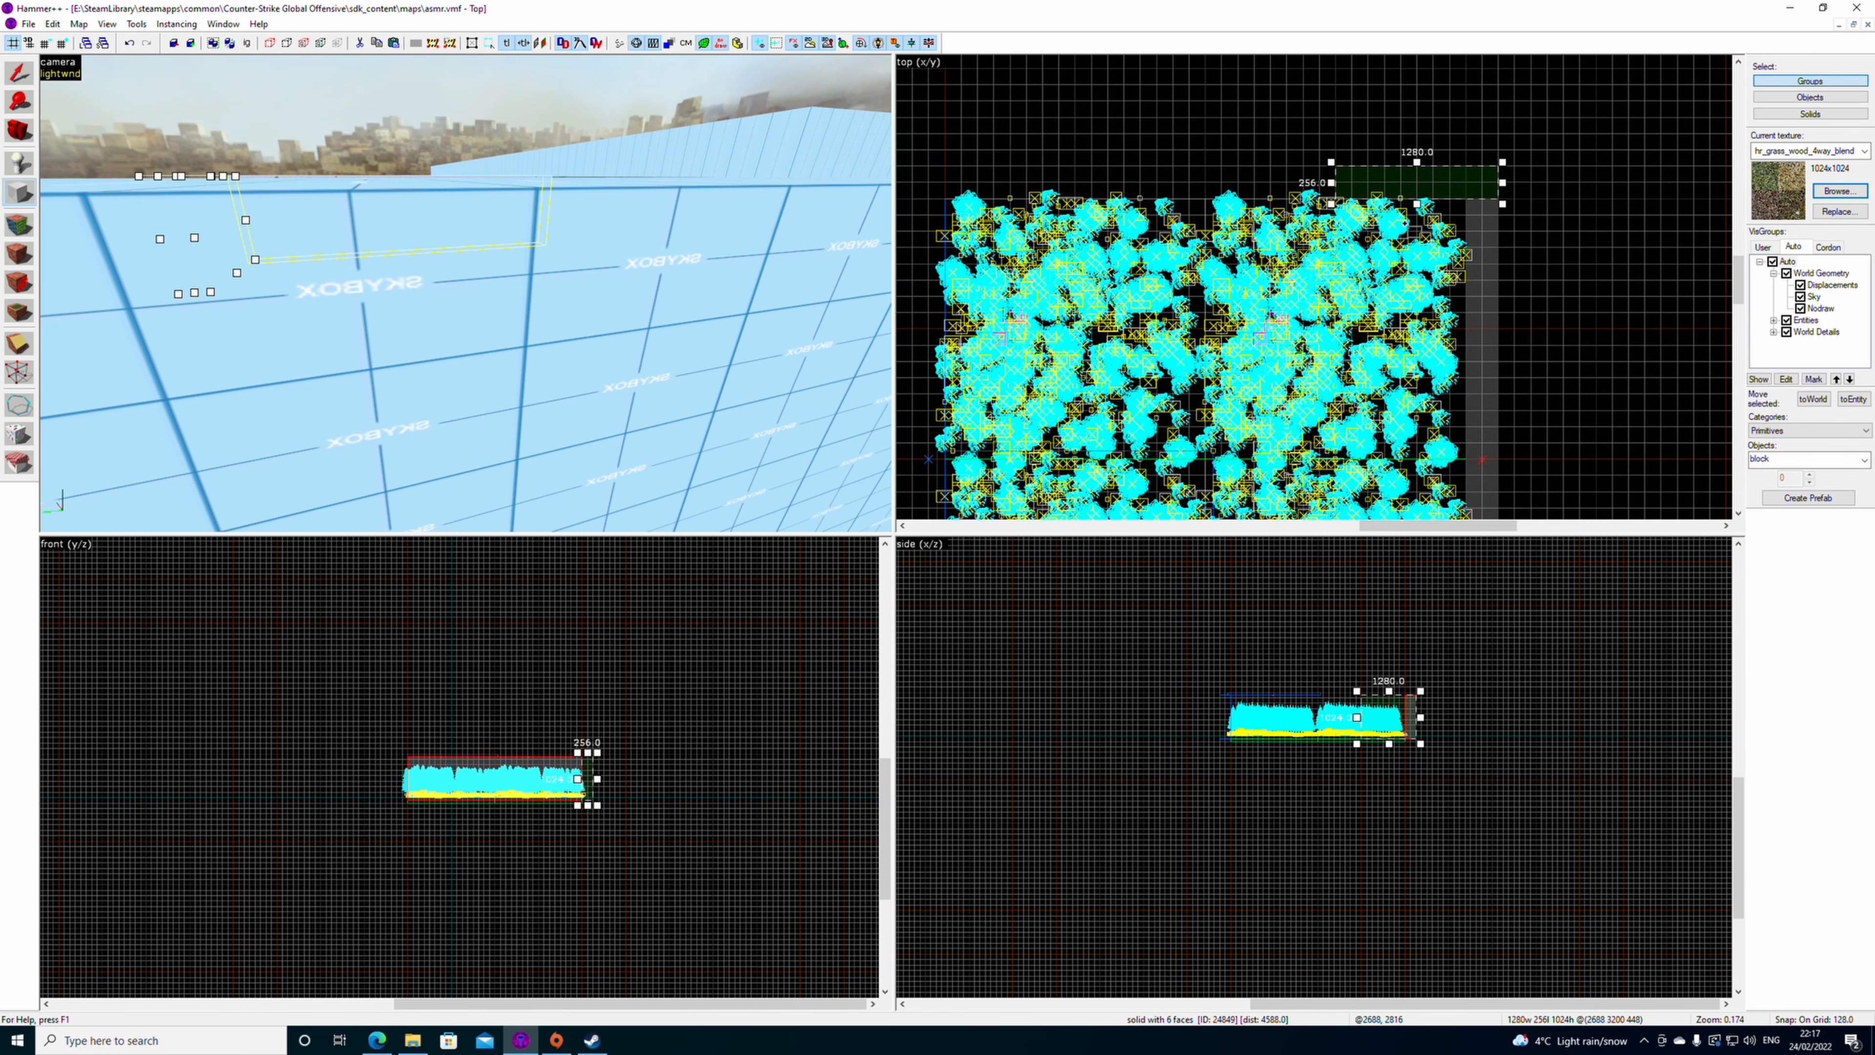
left_click_drag(1329, 183, 924, 183)
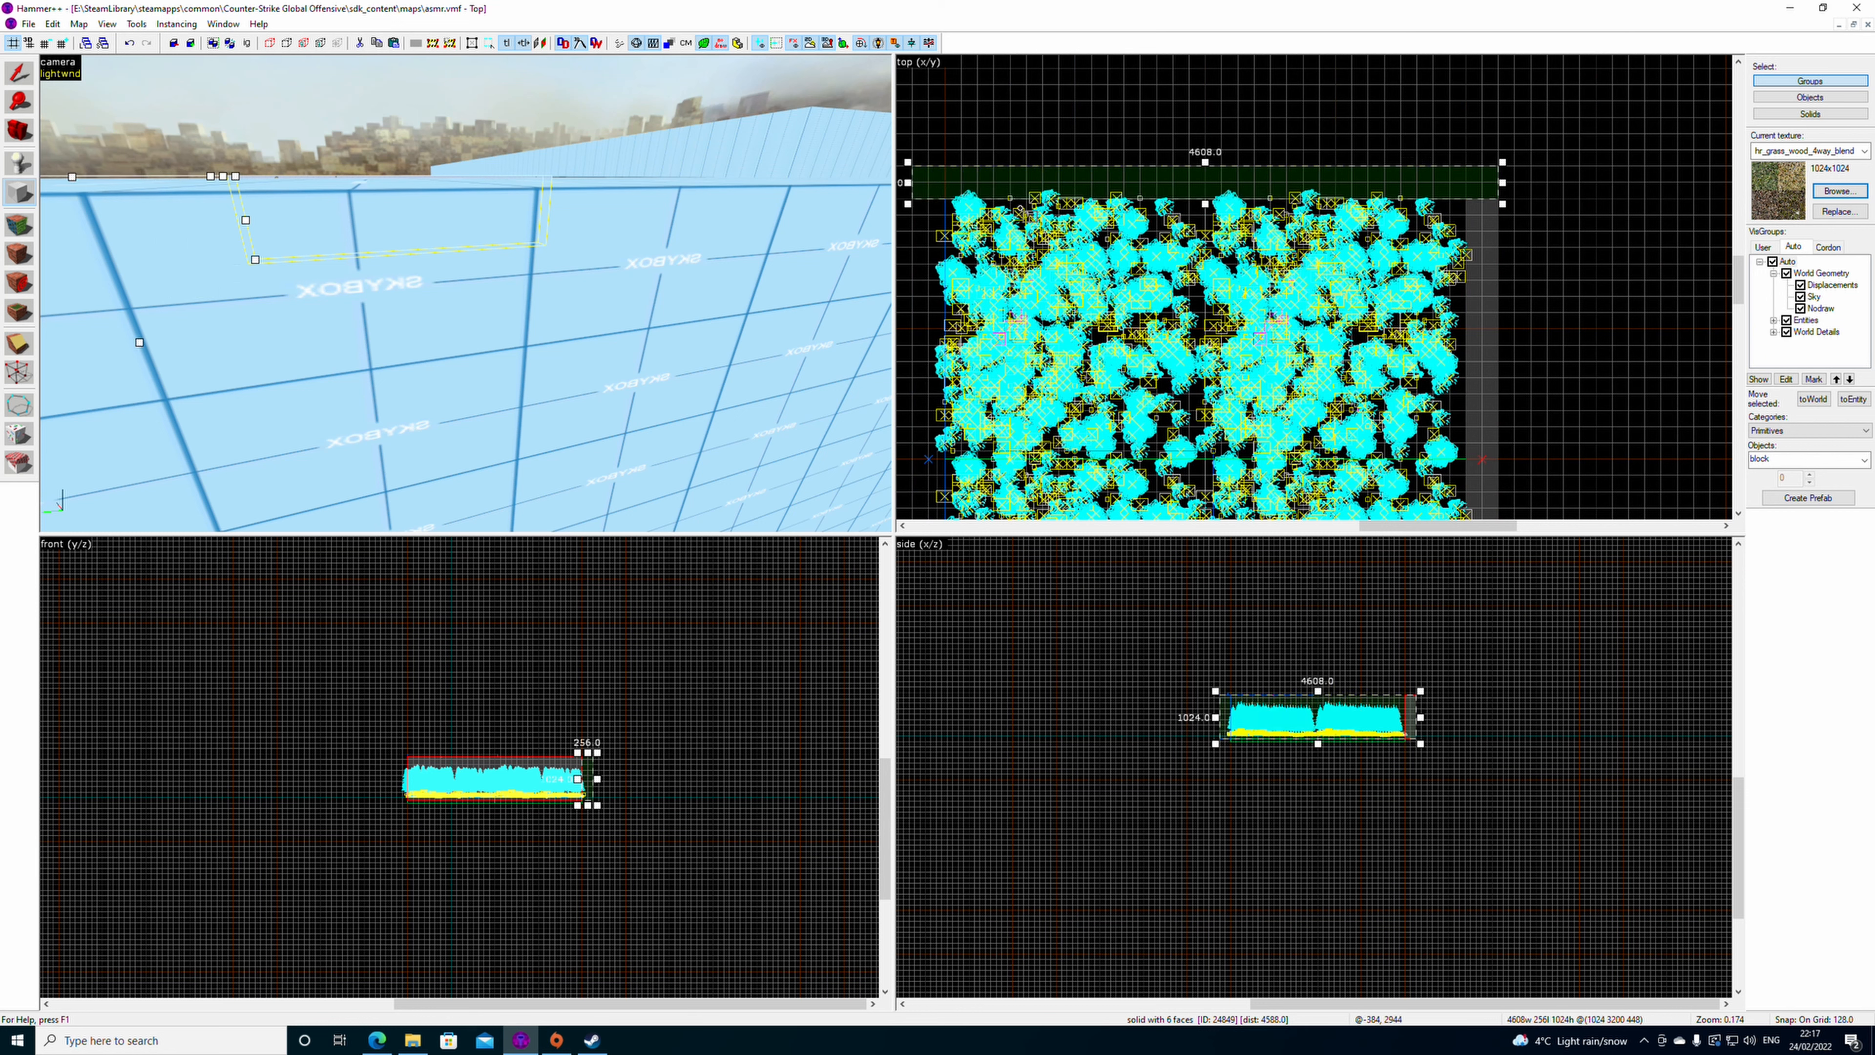
key("Return")
- Duplicate the northern wall and place the copy along the forest grid's southern edge
left_click(20, 79)
scroll(1189, 277, "down", 4)
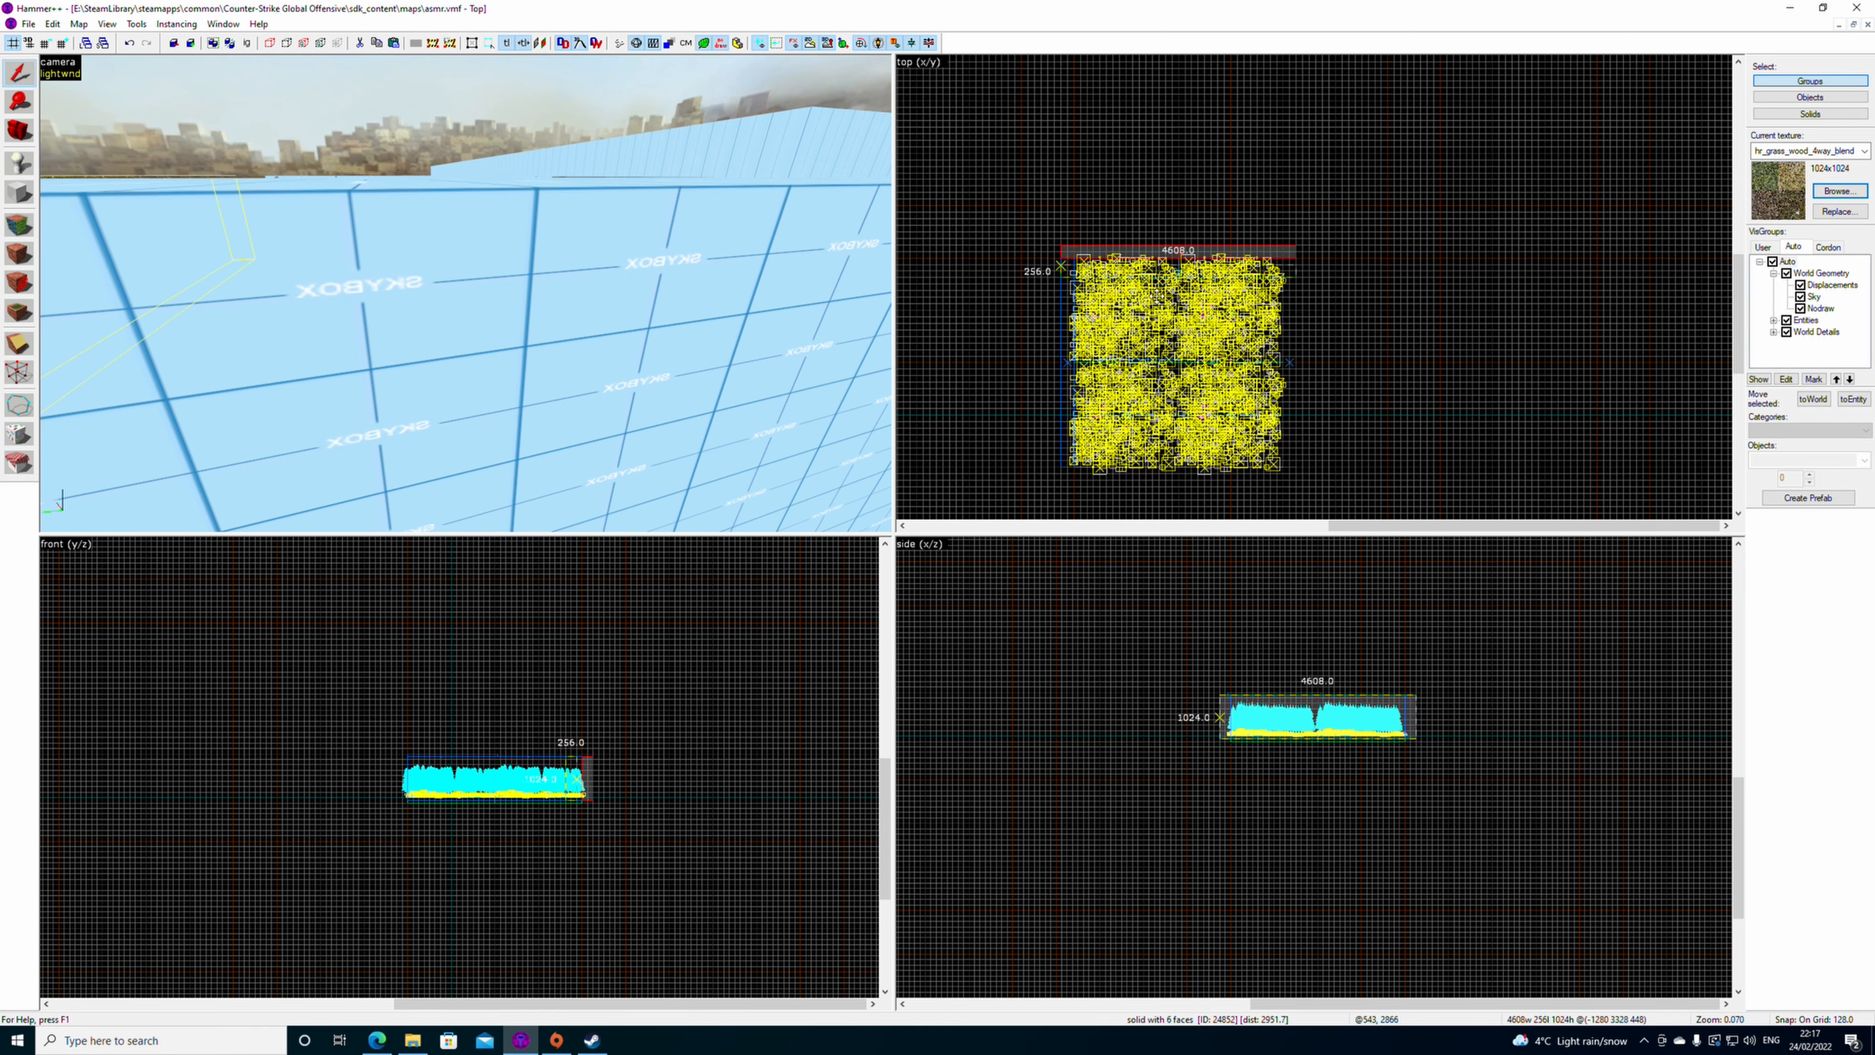
left_click_drag(1156, 296, 1170, 478, "shift")
scroll(1116, 469, "up", 4)
left_click(1049, 479)
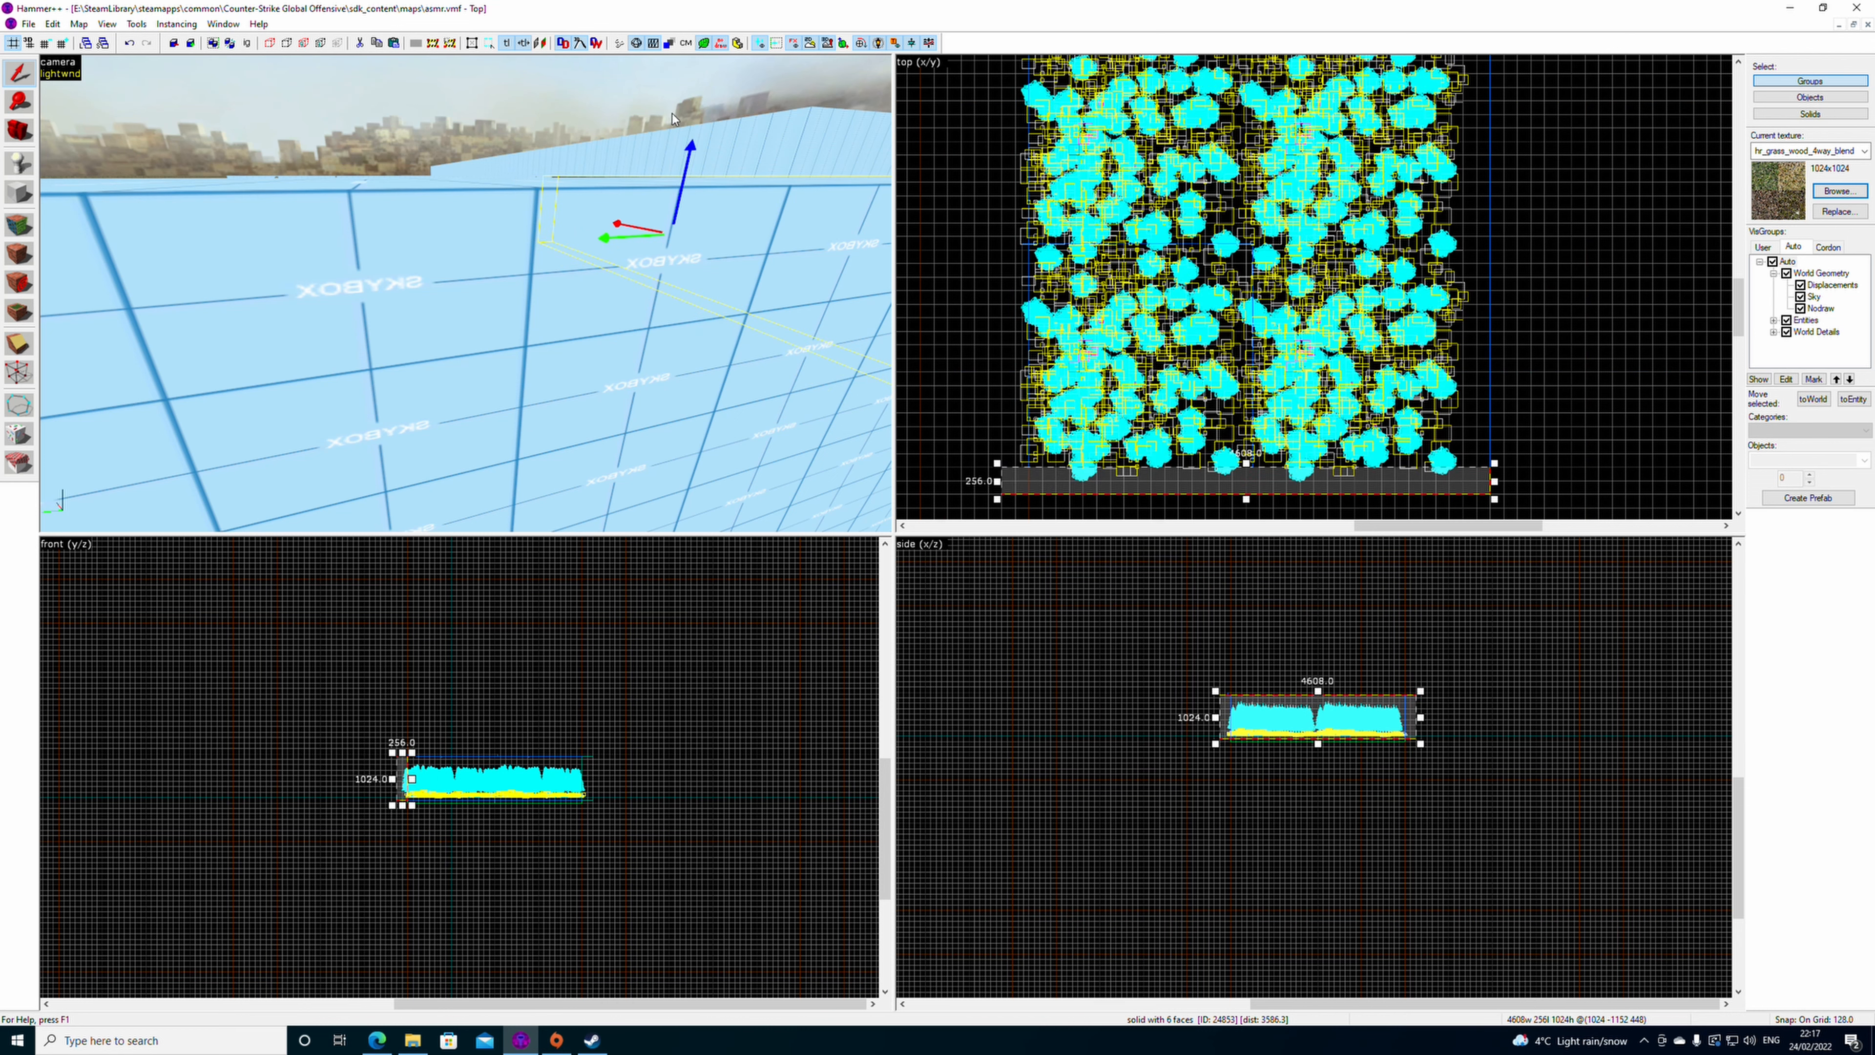
left_click(1591, 347)
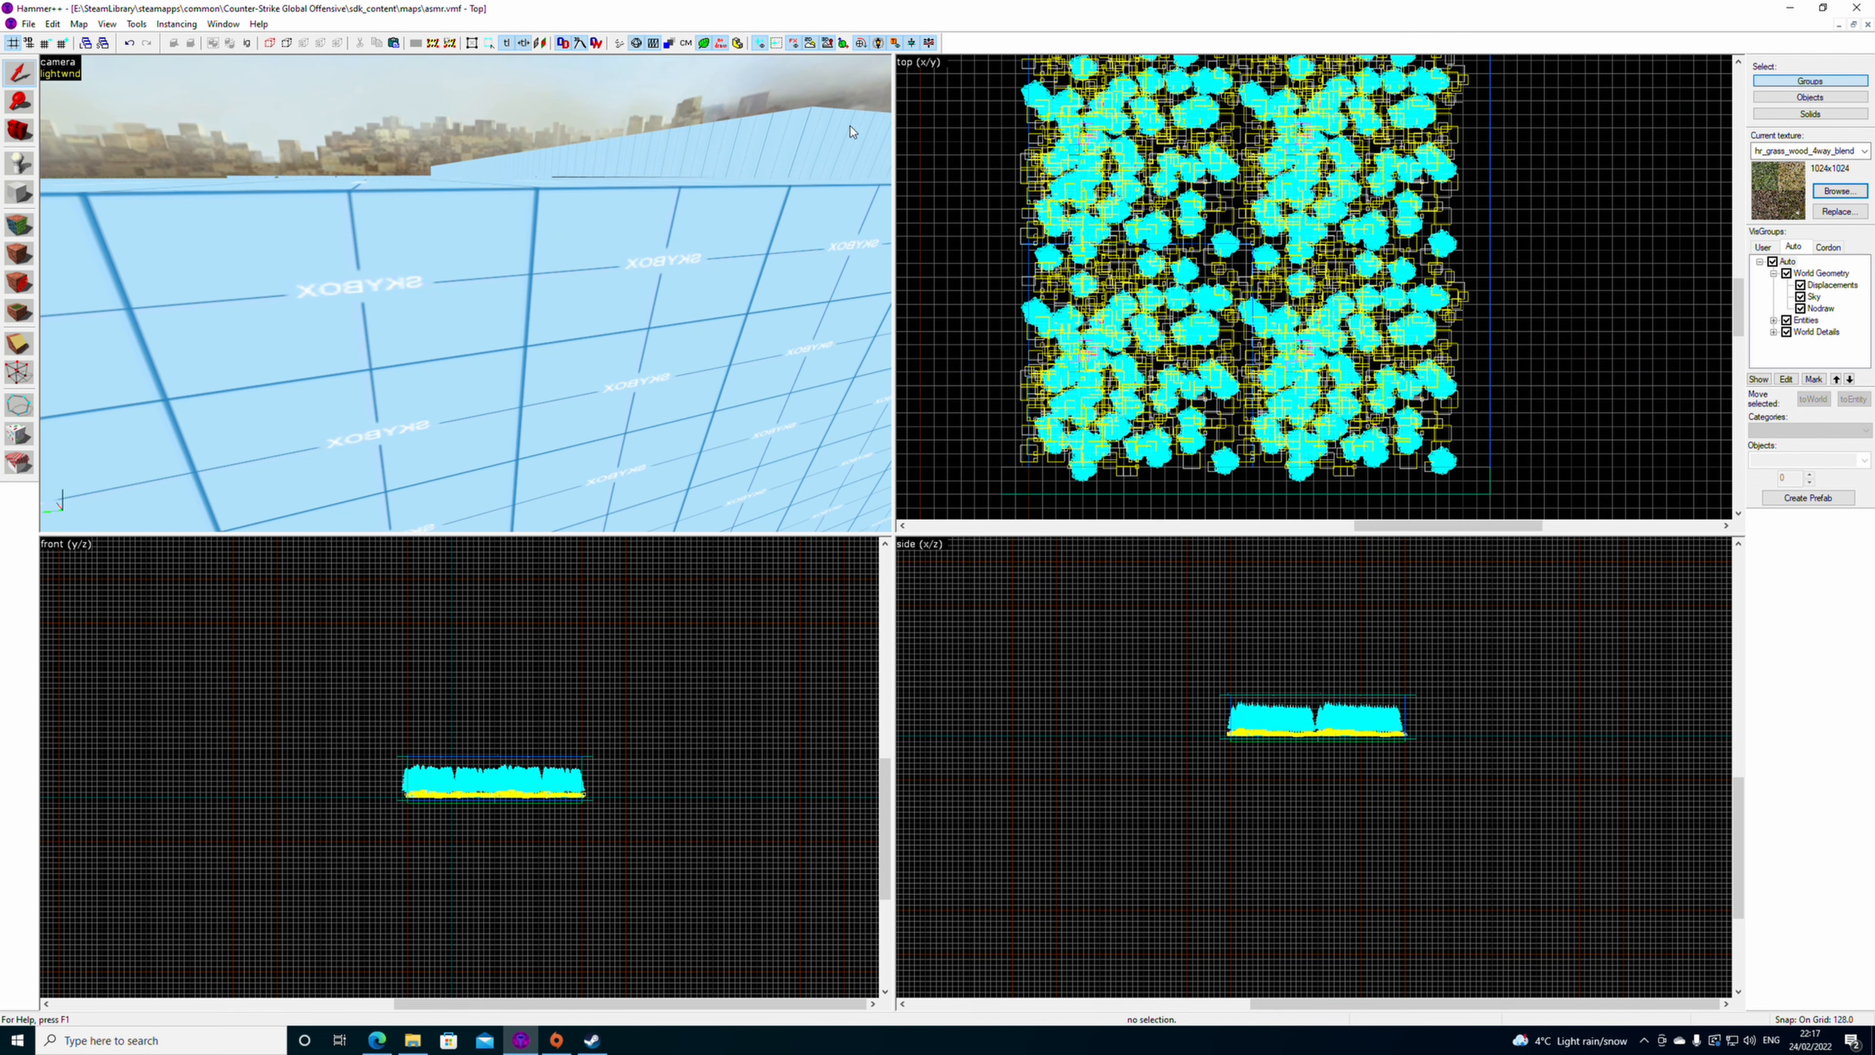
- Shift the sky ceiling to the southwest outer corner and stretch it over all four tiles and the surrounding walls
left_click(849, 126)
scroll(1328, 328, "down", 3)
scroll(1169, 392, "up", 5)
scroll(1169, 391, "up", 3)
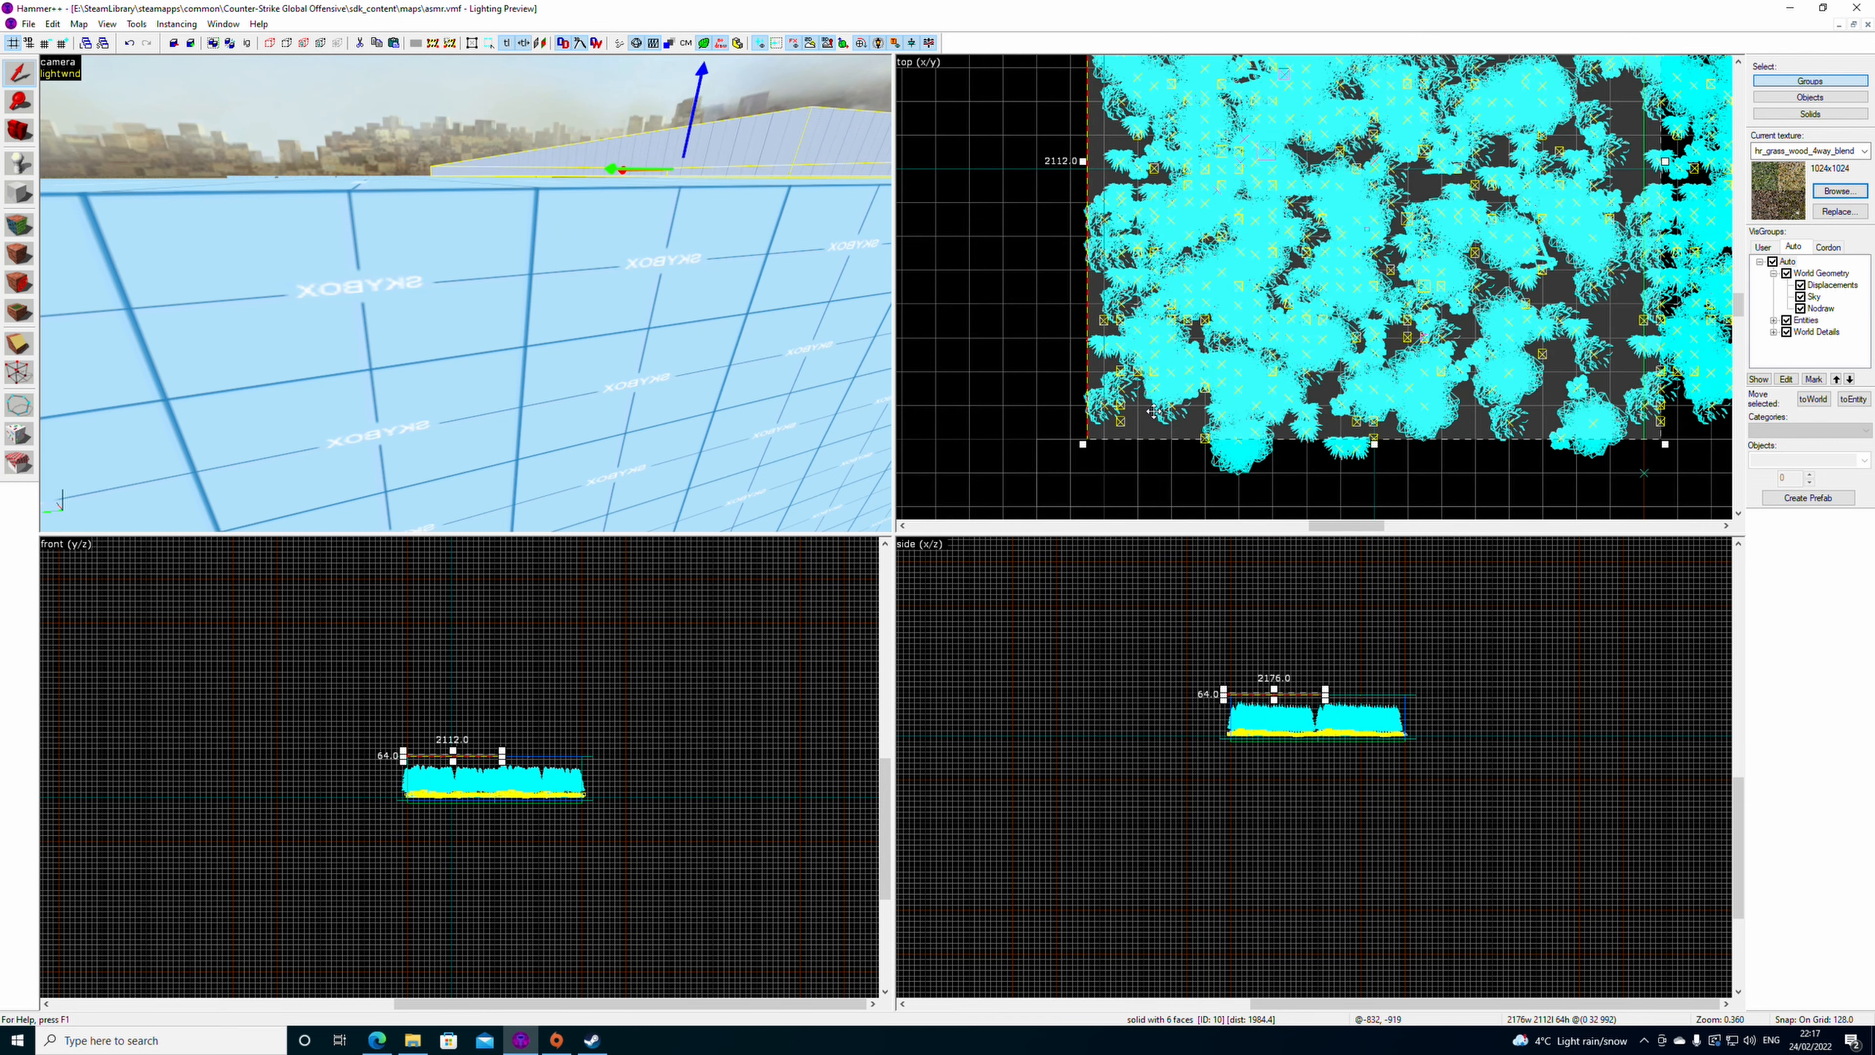
left_click_drag(1164, 408, 1115, 464)
scroll(1210, 355, "down", 8)
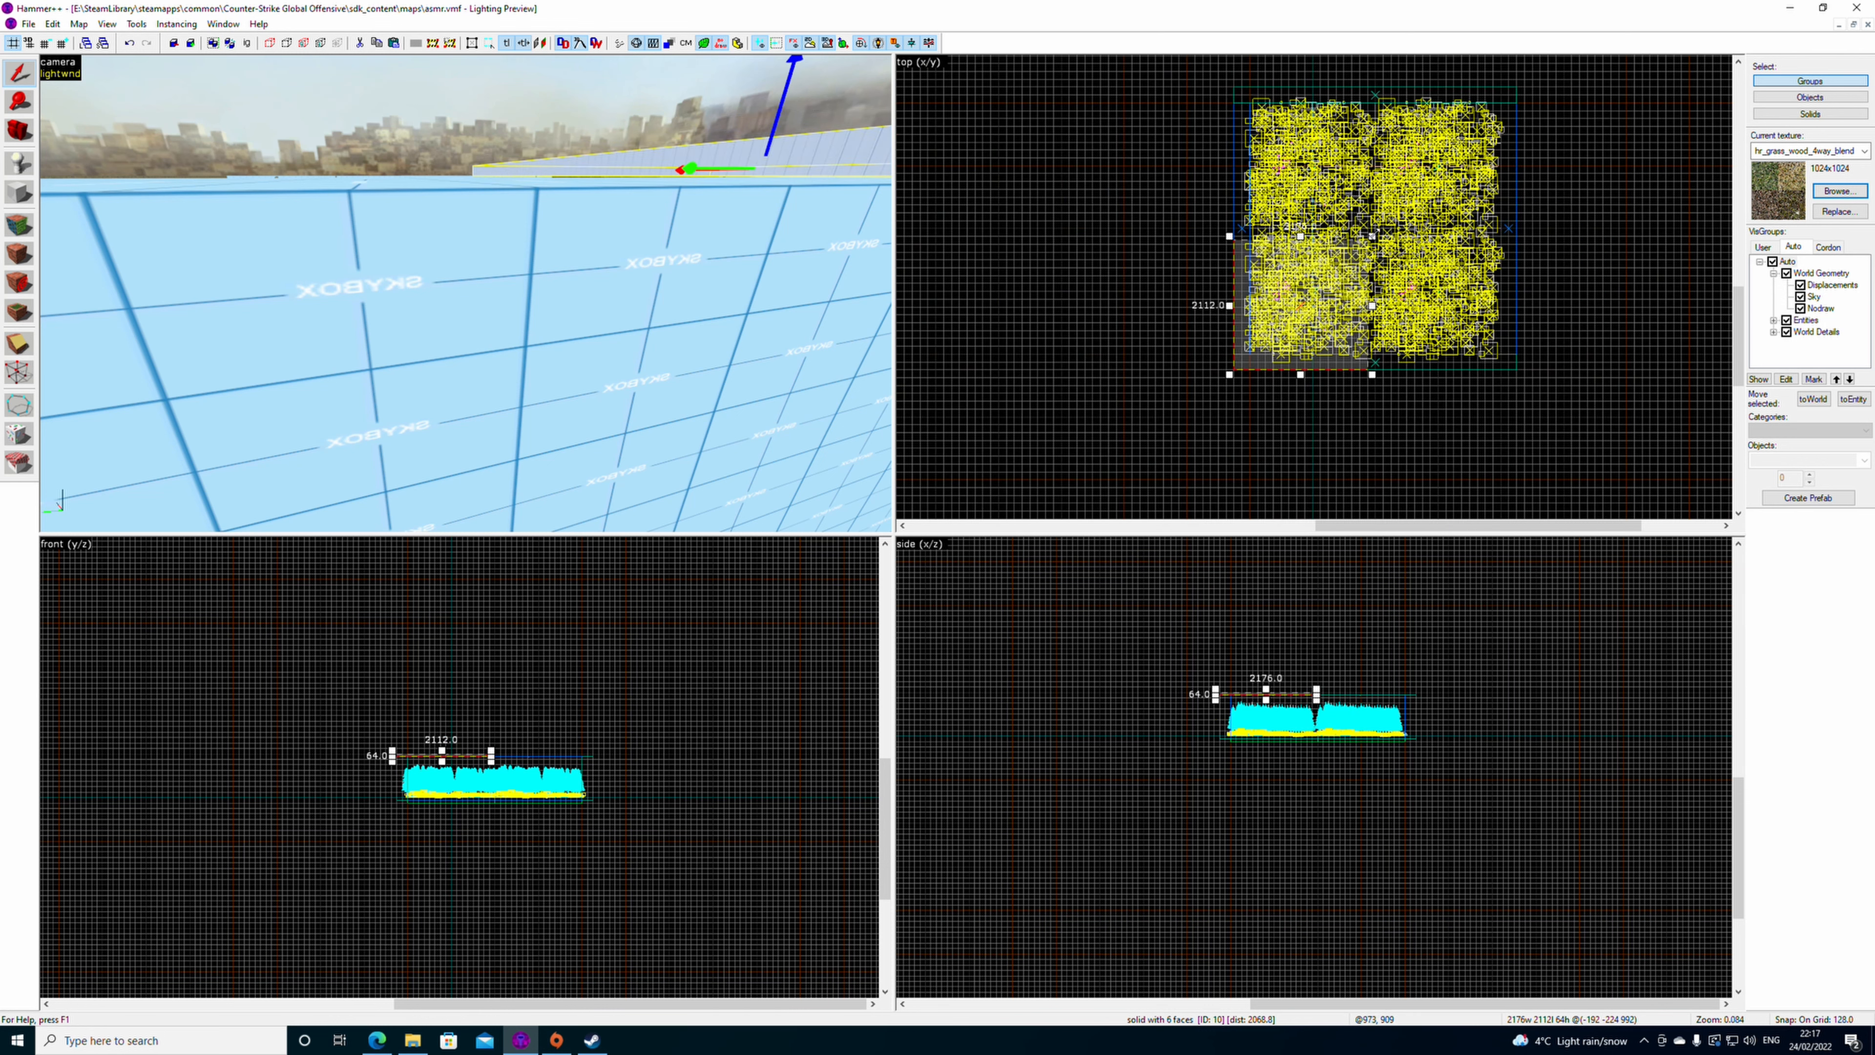
left_click_drag(1371, 236, 1518, 86)
key("Escape")
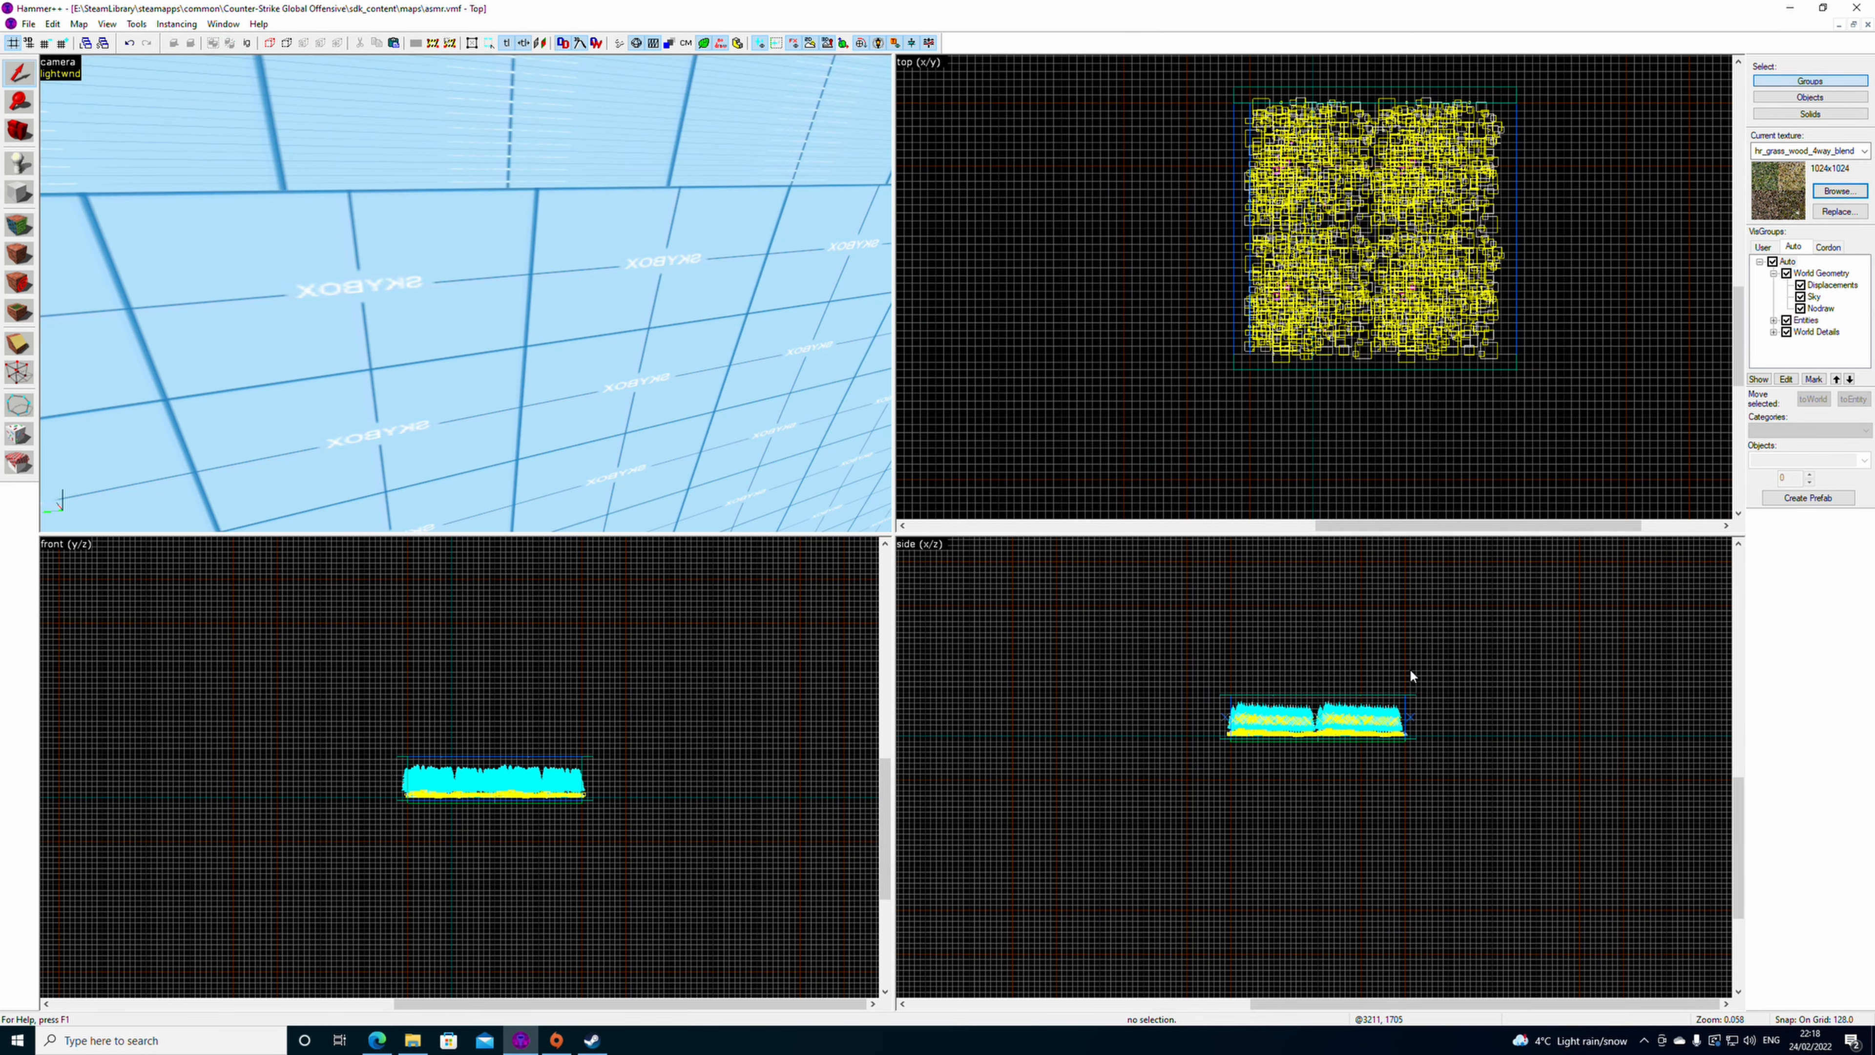
- Inspect the ground solid under the southeastern tile in the side and top views
scroll(1410, 672, "up", 4)
left_click(1381, 810)
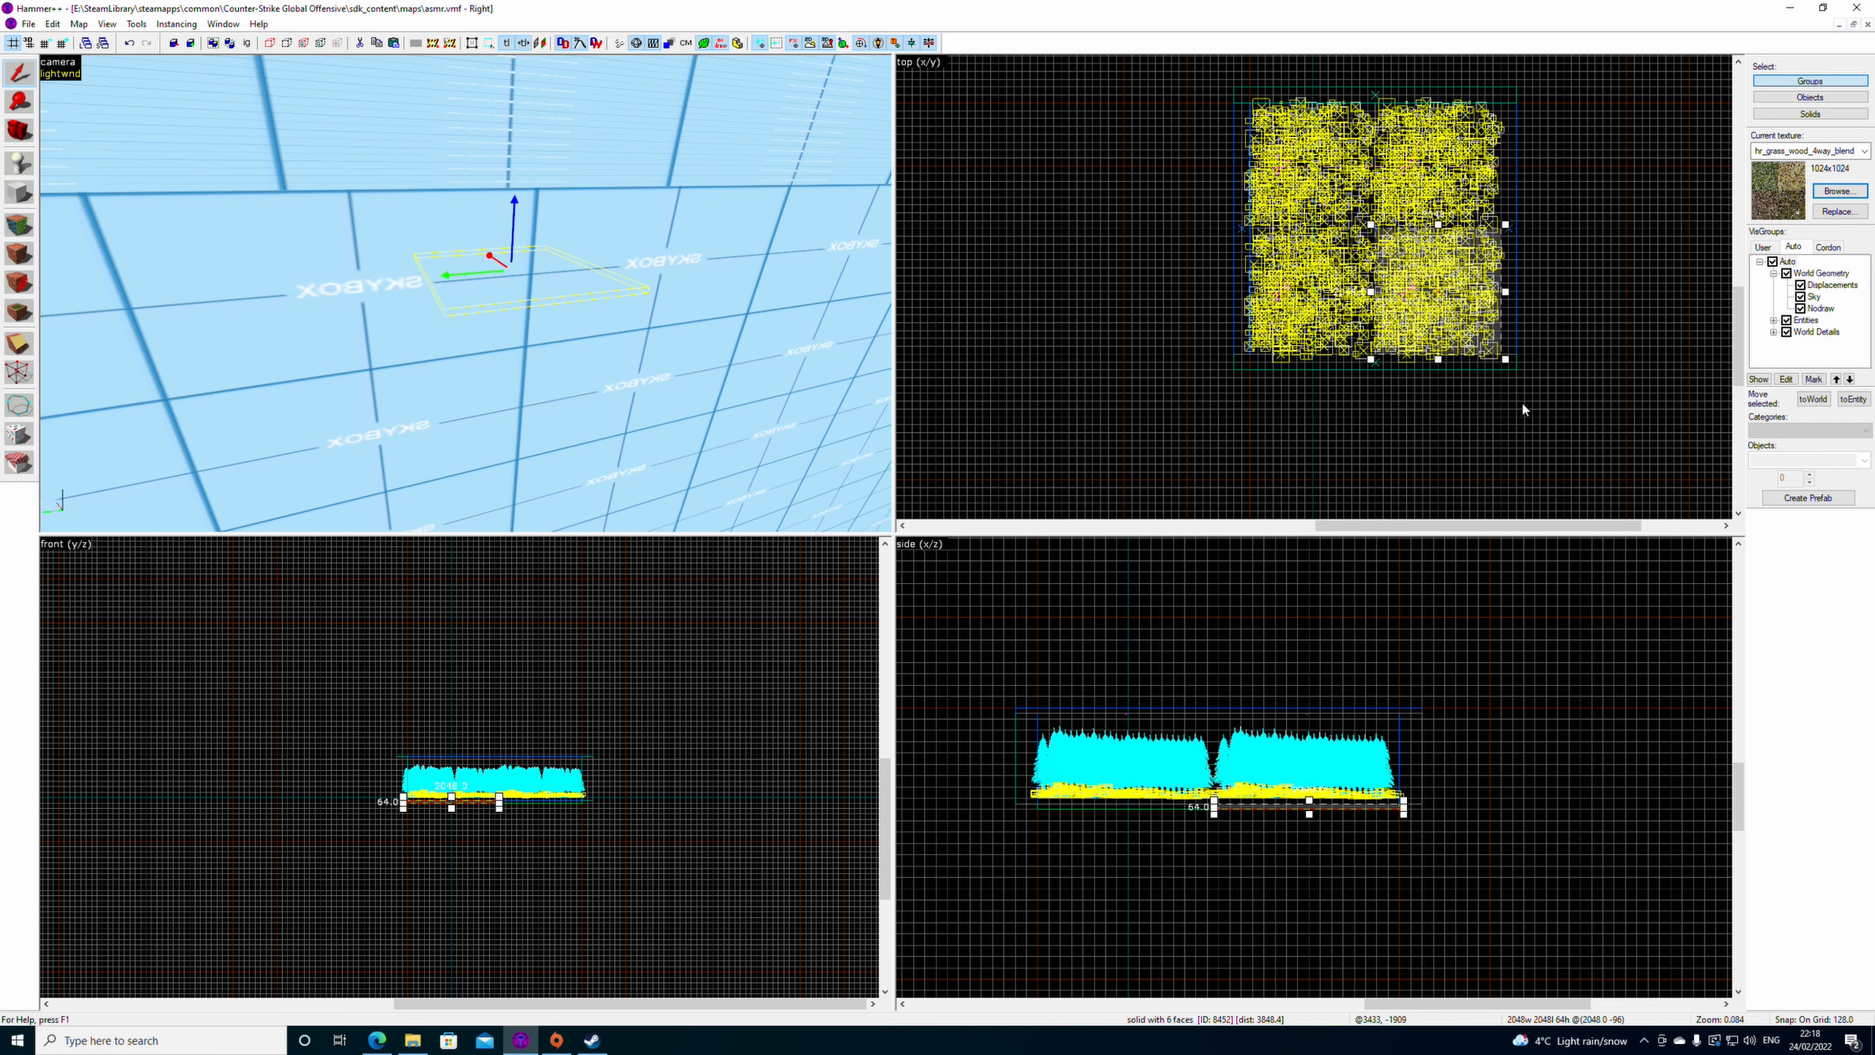
scroll(1511, 281, "up", 3)
left_click(1038, 352)
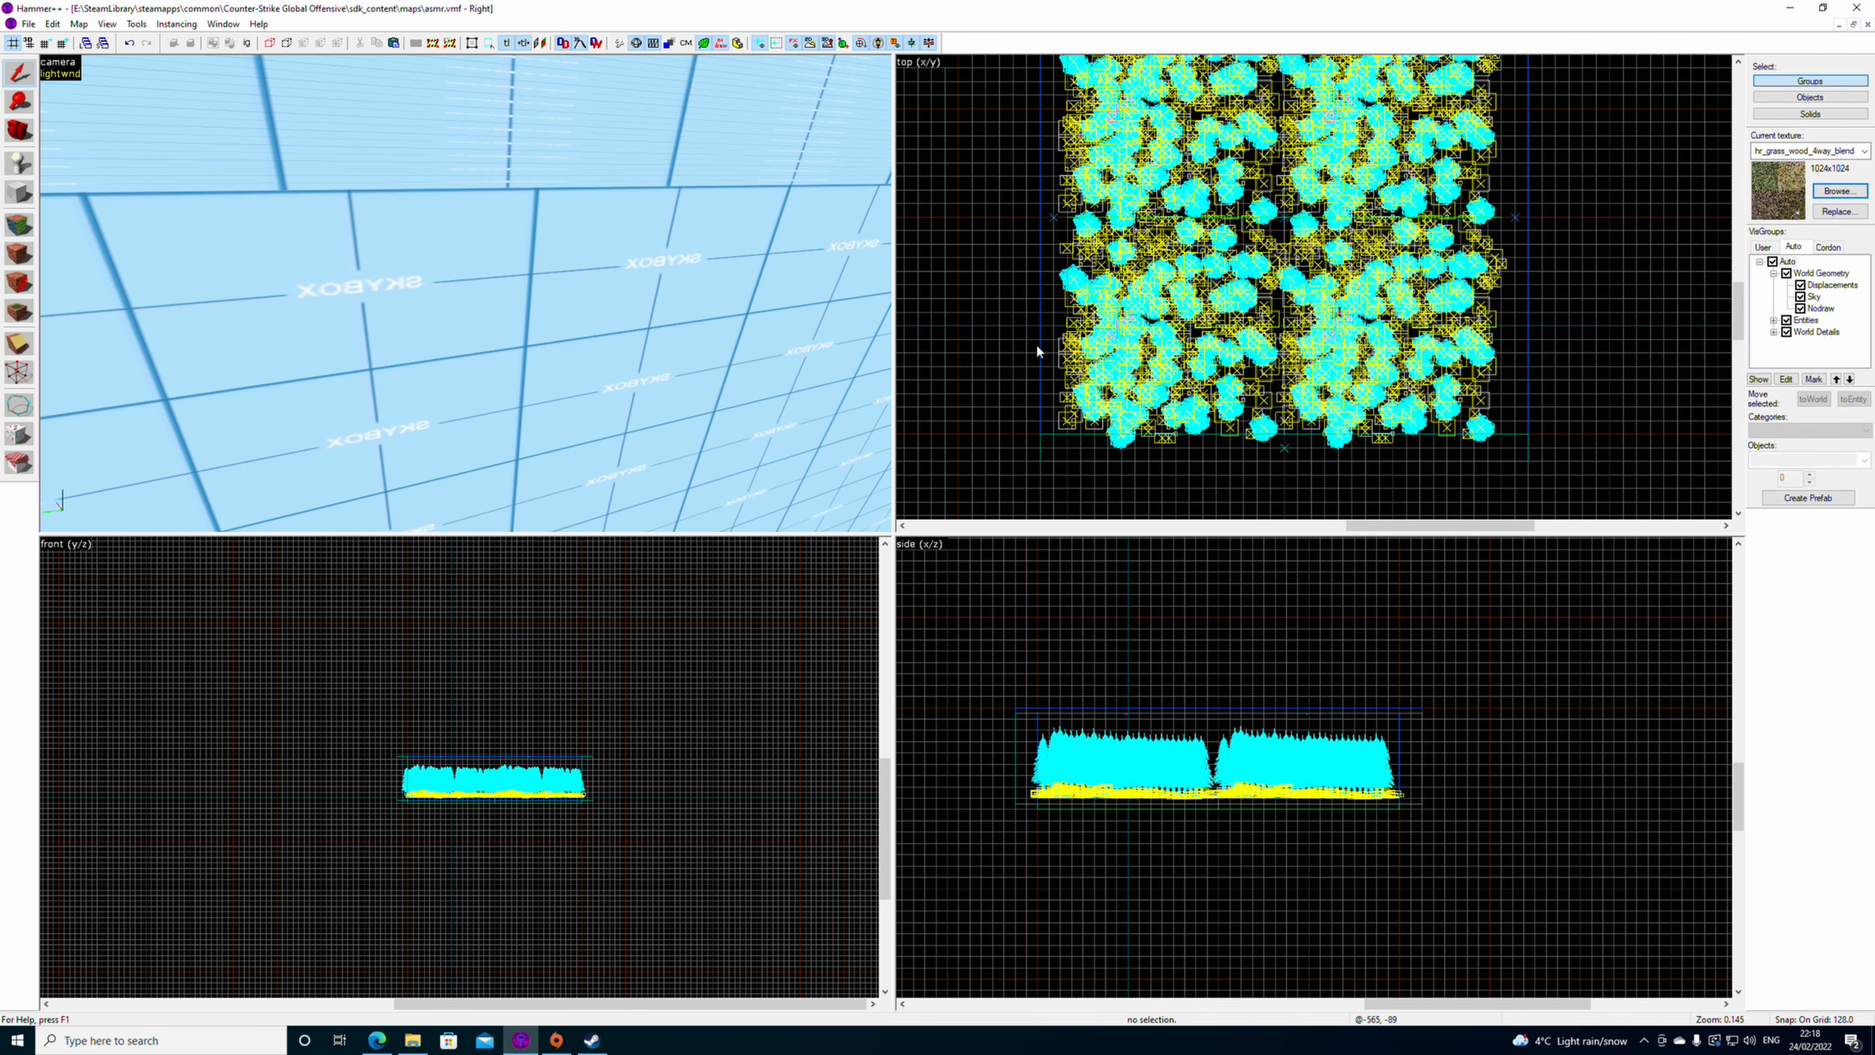
scroll(683, 374, "down", 5)
scroll(665, 341, "up", 8)
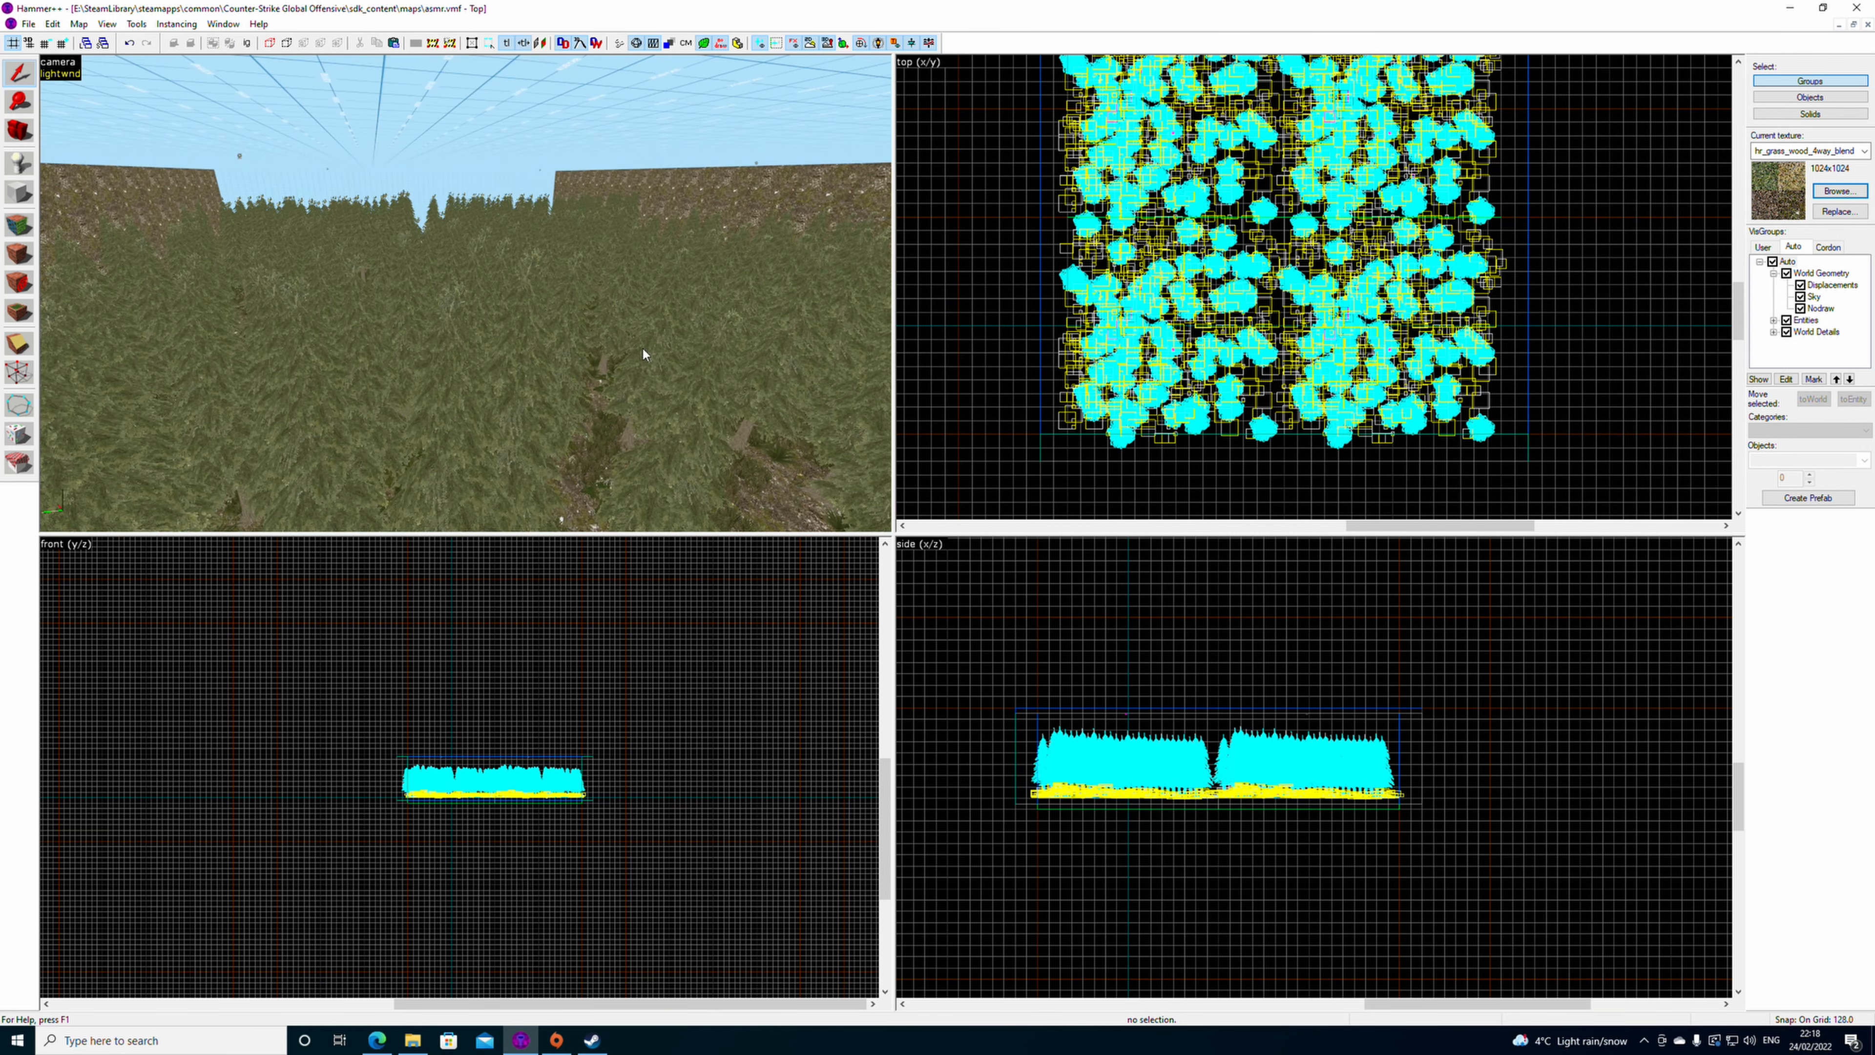
- Delete the northern and southern walls that were made with the grass blend texture
key("z")
key("z")
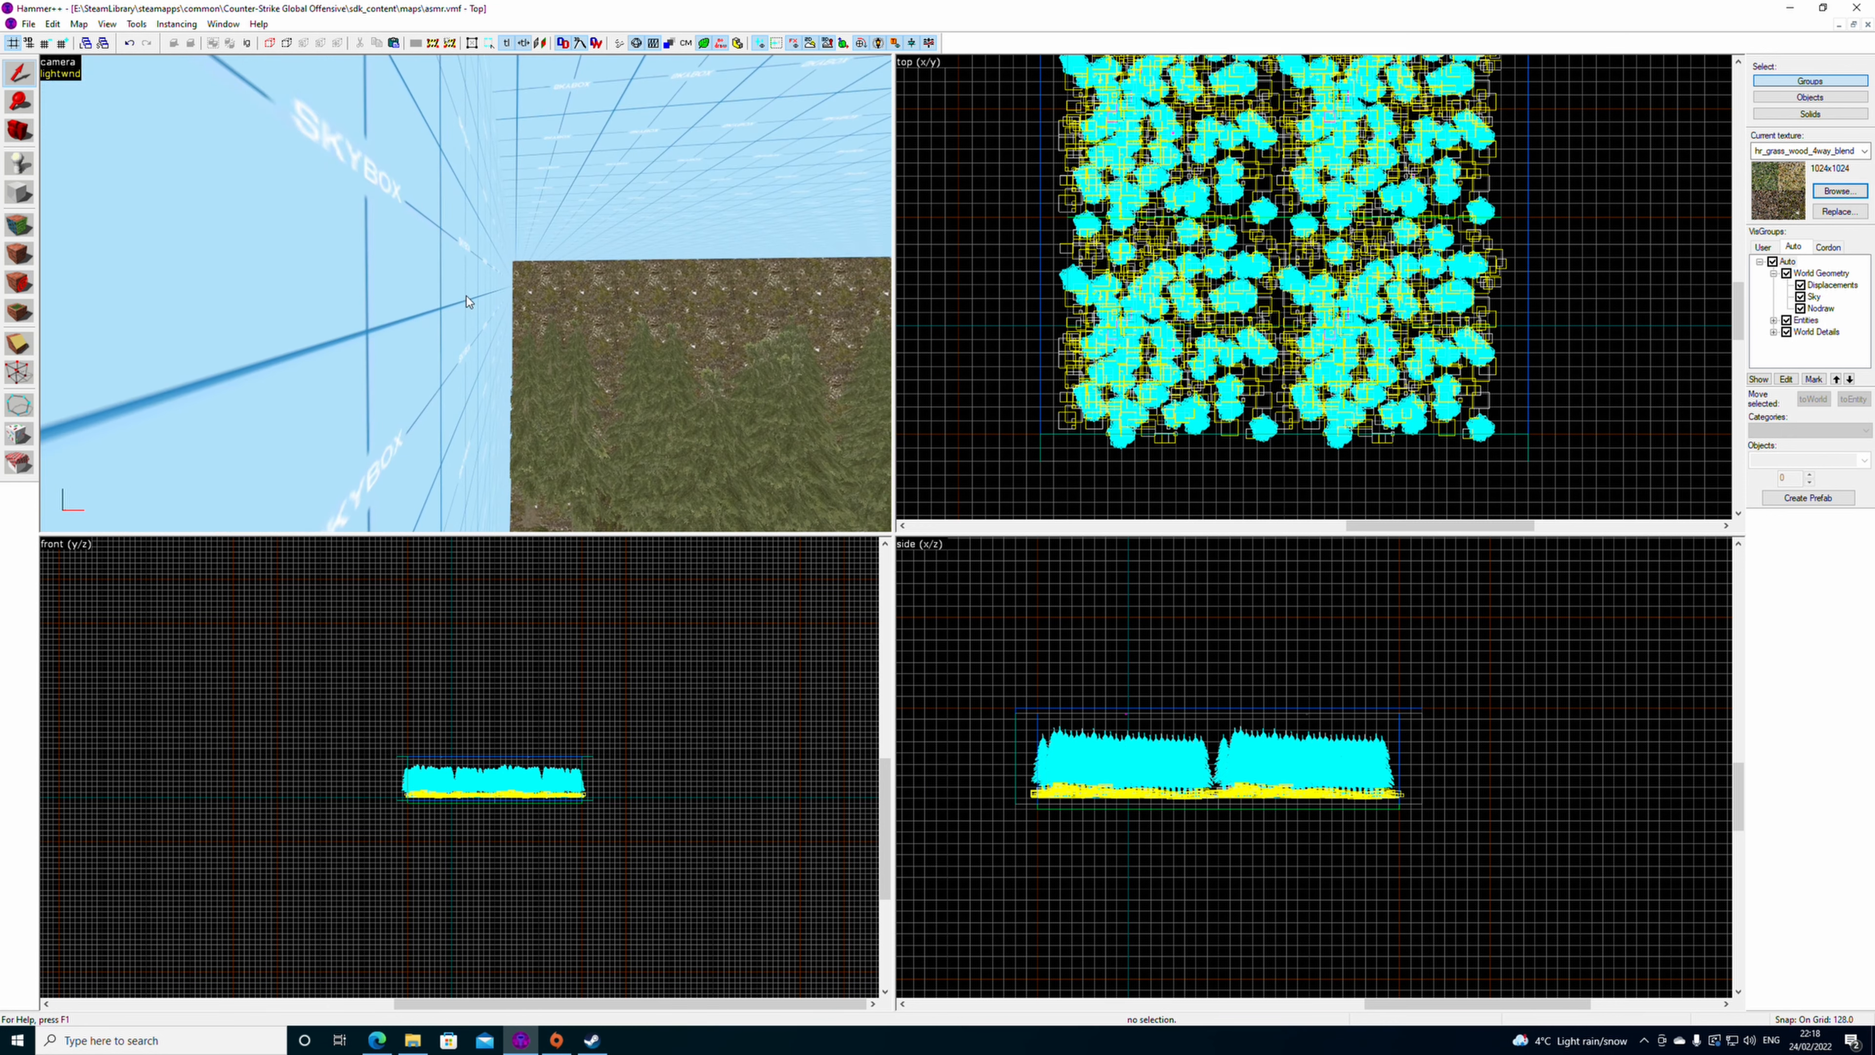
left_click(588, 295)
key("w")
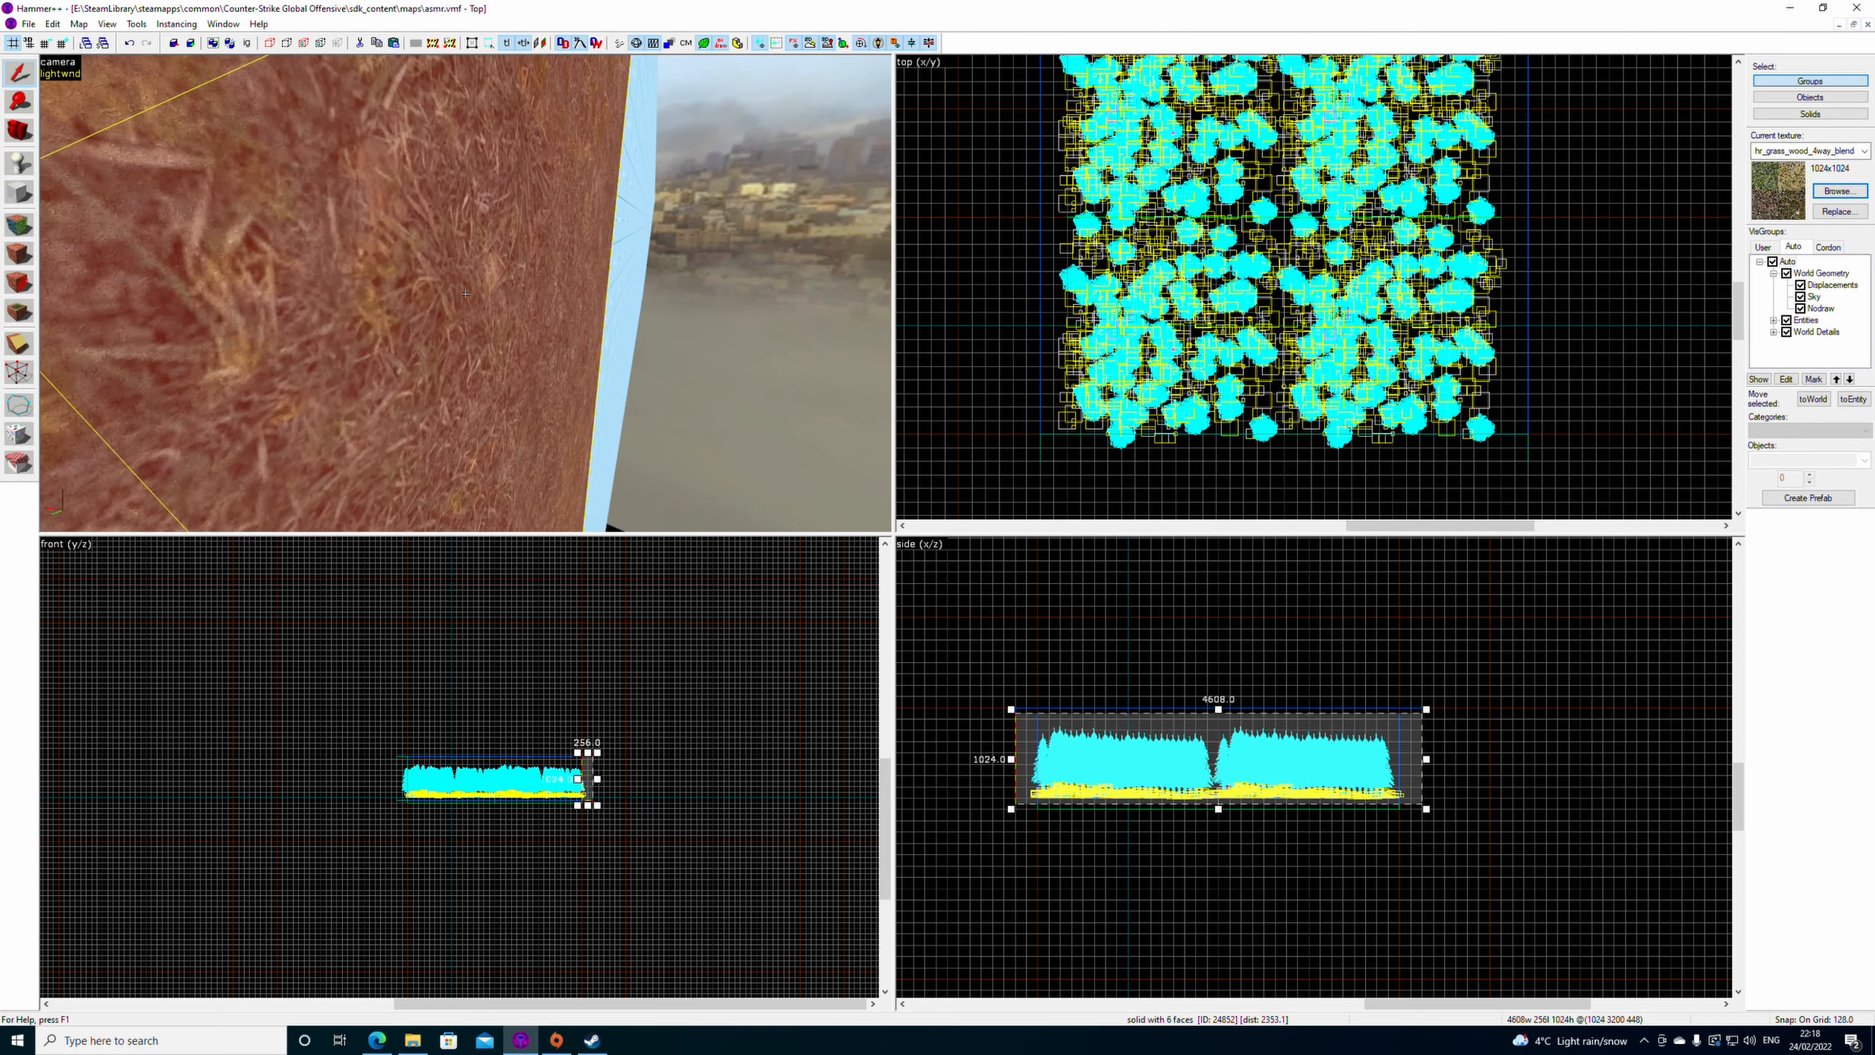
key("s")
key("Delete")
key("w")
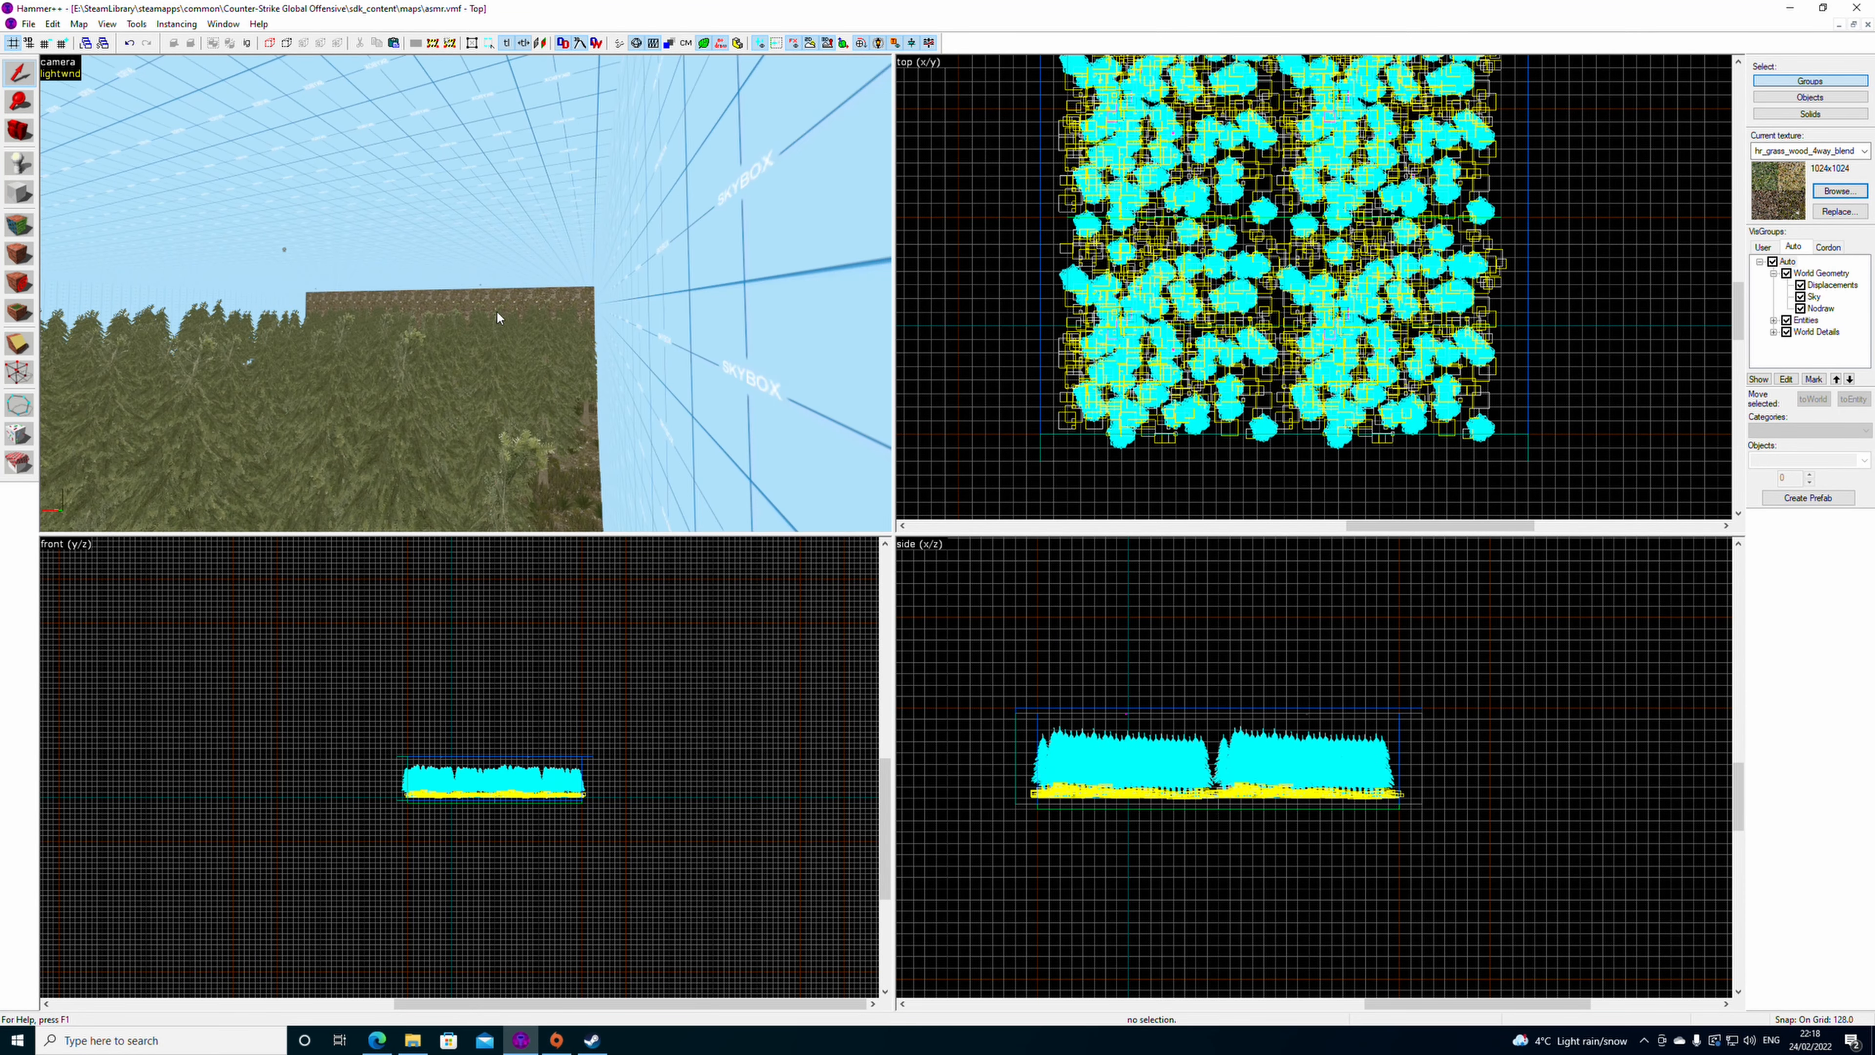
left_click(497, 297)
key("Escape")
key("w")
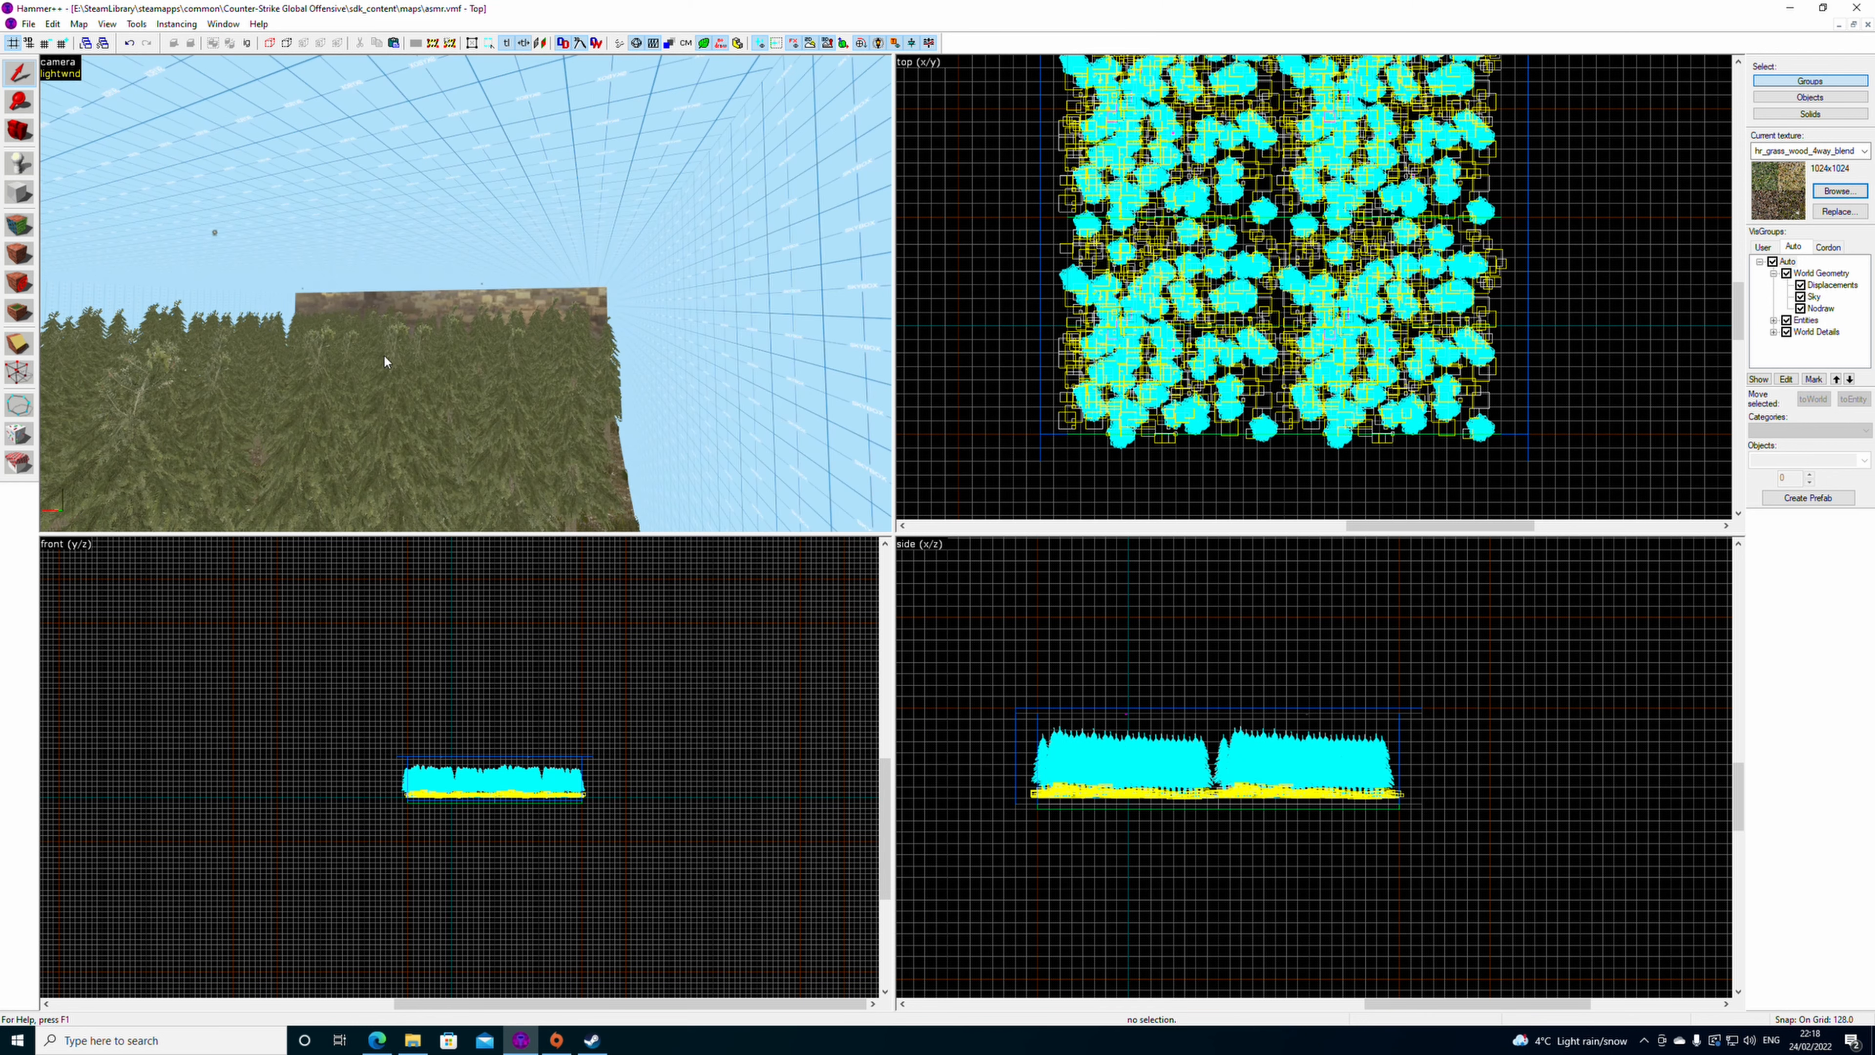
- Pick up the tools/toolsskybox texture from an existing sky wall as the current texture
left_click(19, 224)
left_click(775, 385)
left_click(1065, 387)
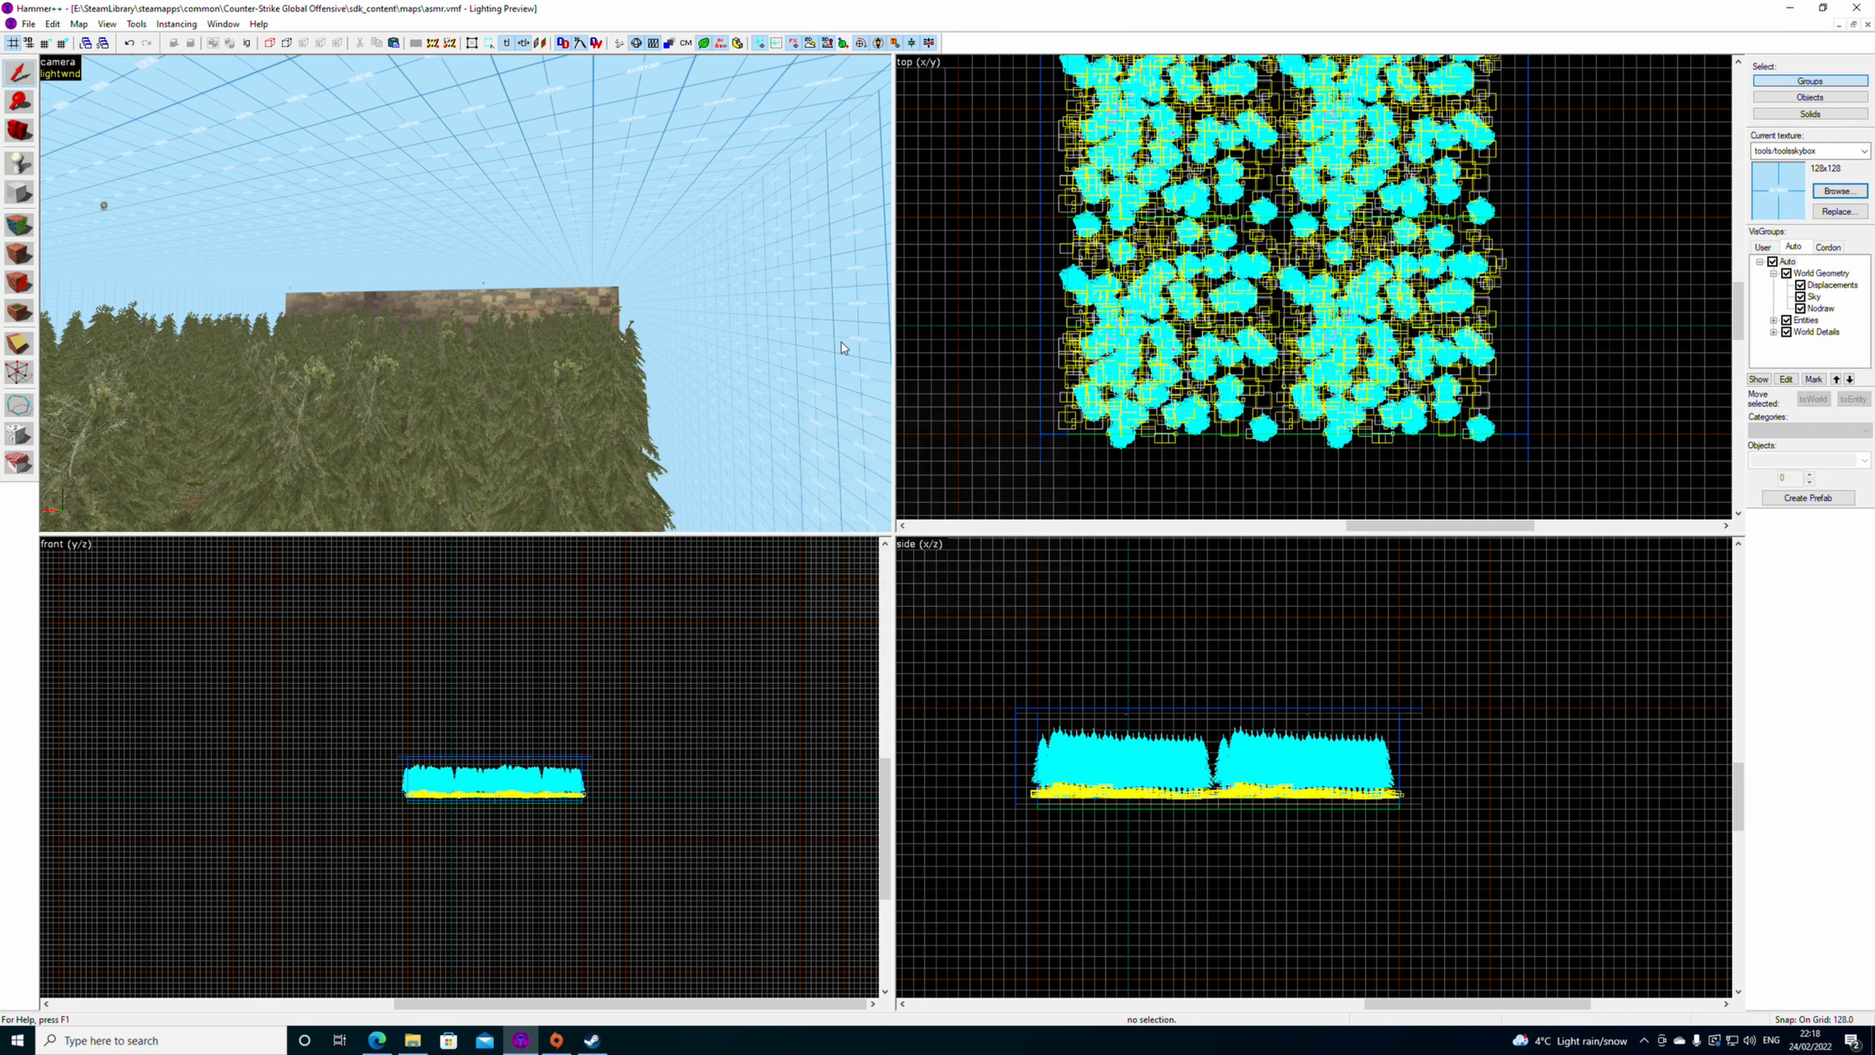
- Create a tools/toolsskybox wall 256 units thick and 1024 high along the full southern edge of the forest
left_click(19, 192)
scroll(1034, 440, "up", 2)
left_click_drag(1022, 429, 1715, 476)
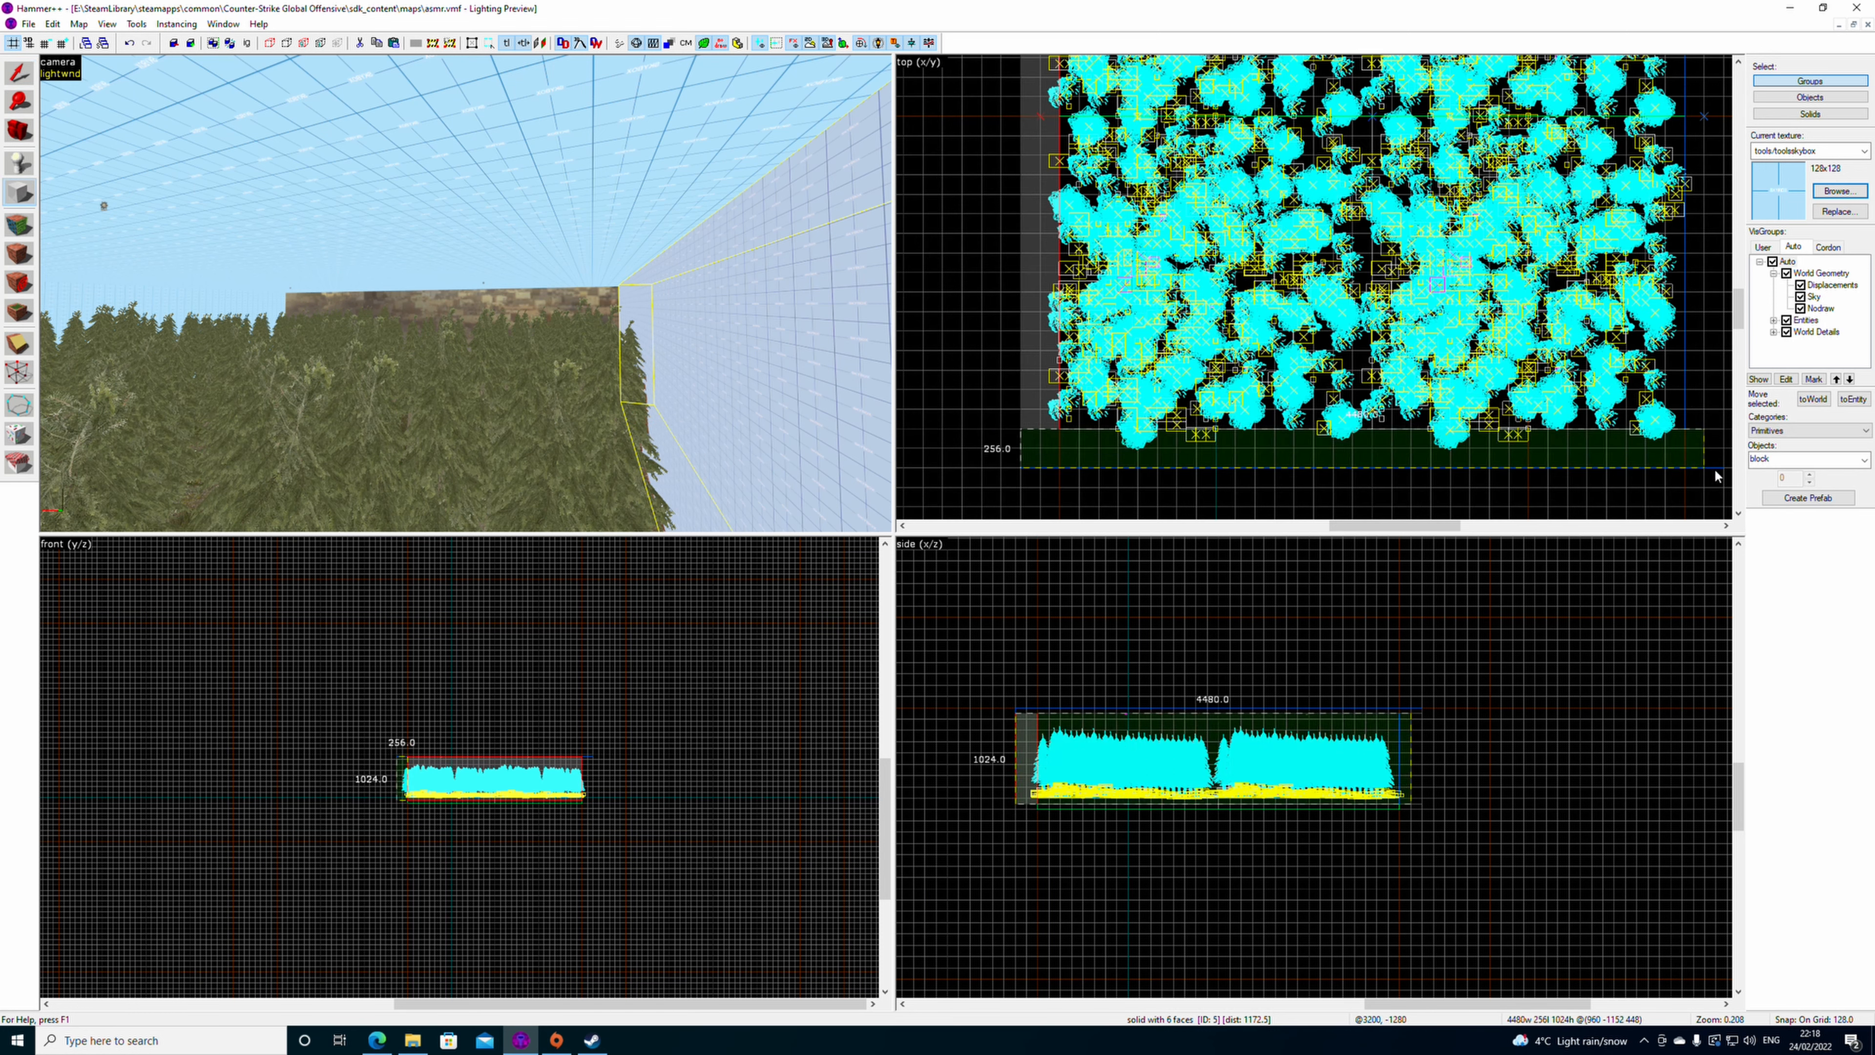
key("Return")
scroll(1542, 452, "down", 3)
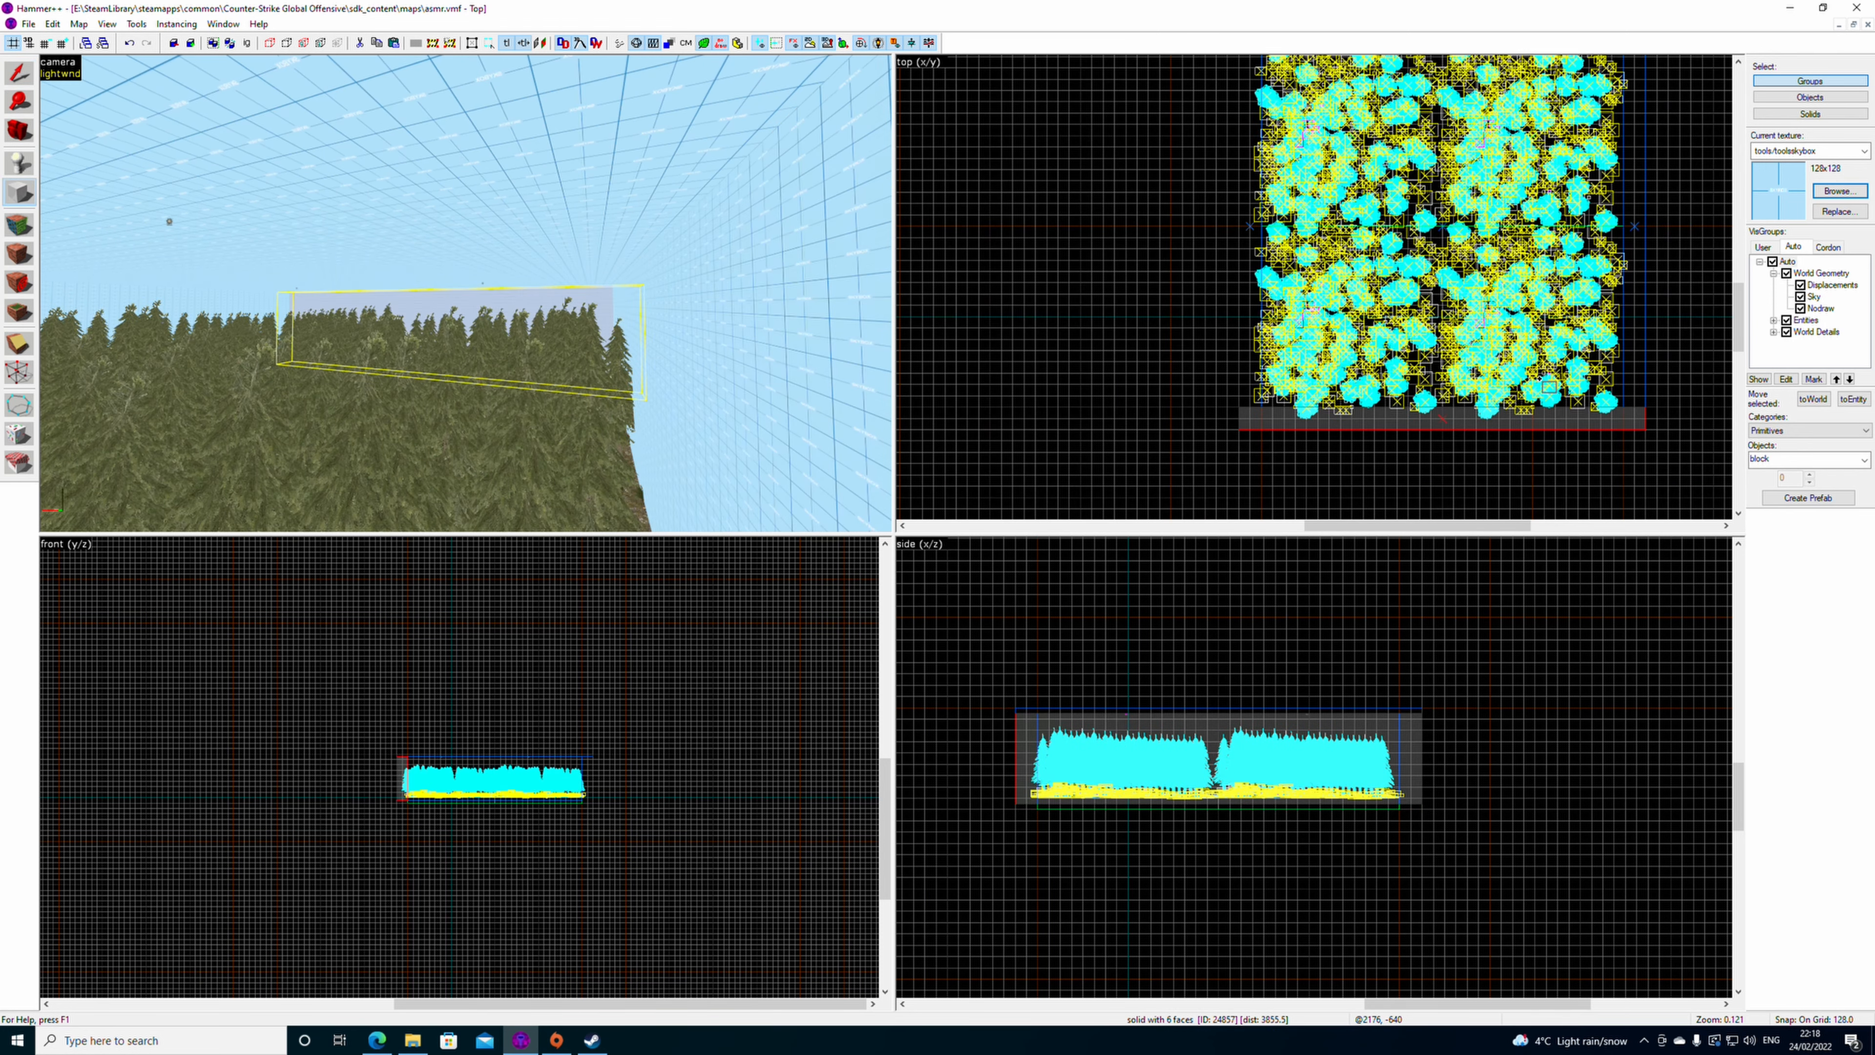
- Add a matching skybox wall along the full northern edge of the forest, leaving nothing selected
middle_click_drag(1657, 160, 1630, 304)
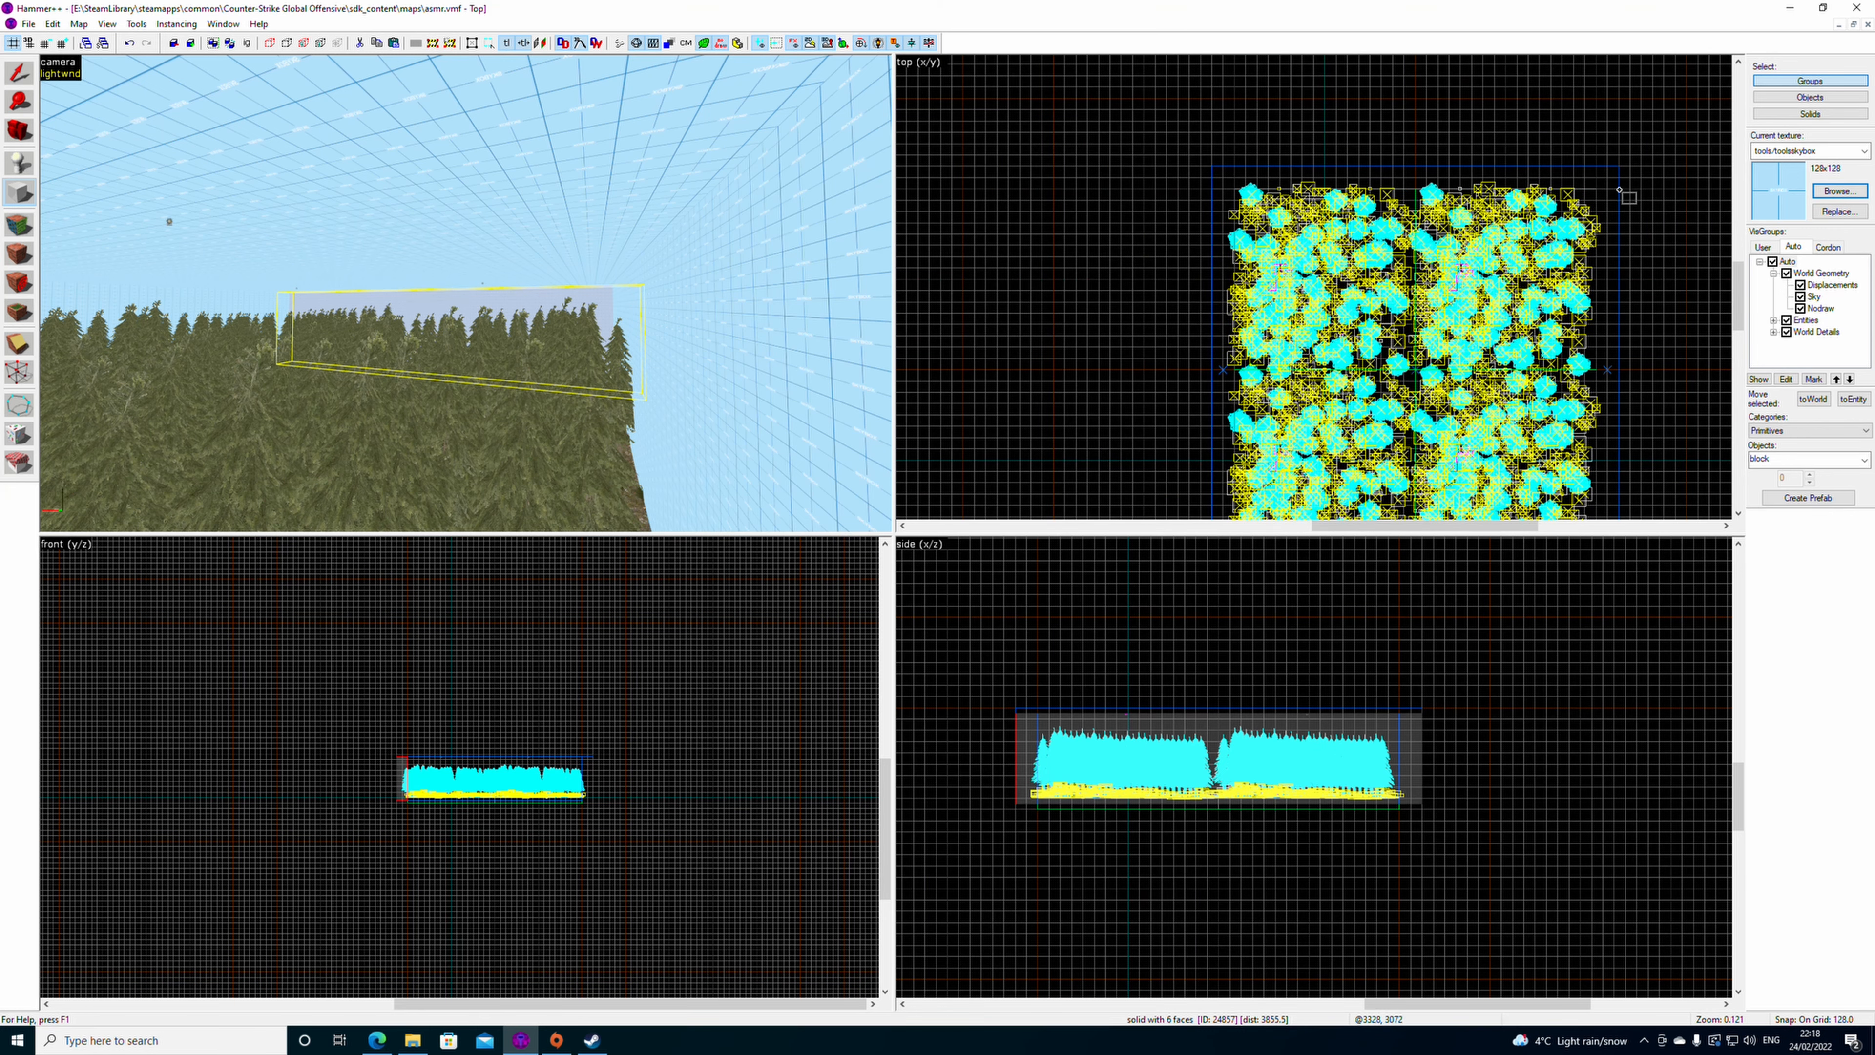
key("Return")
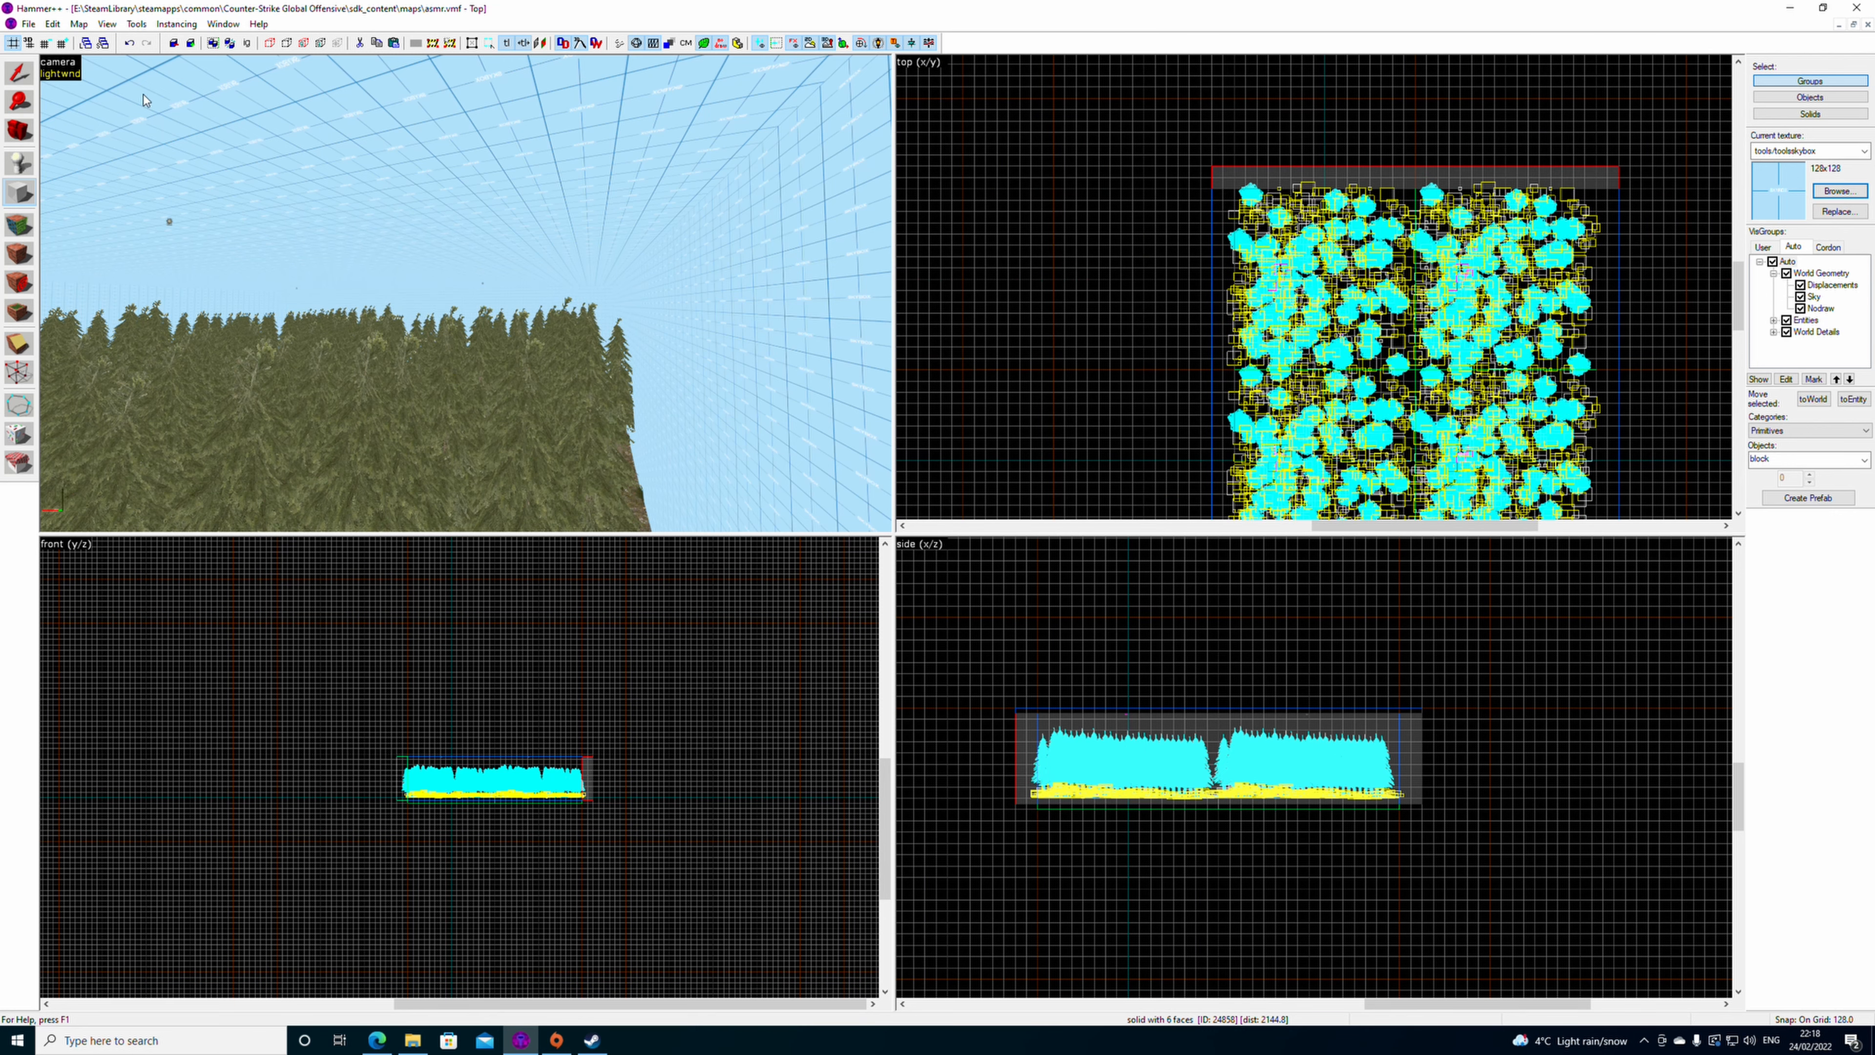
left_click(927, 162)
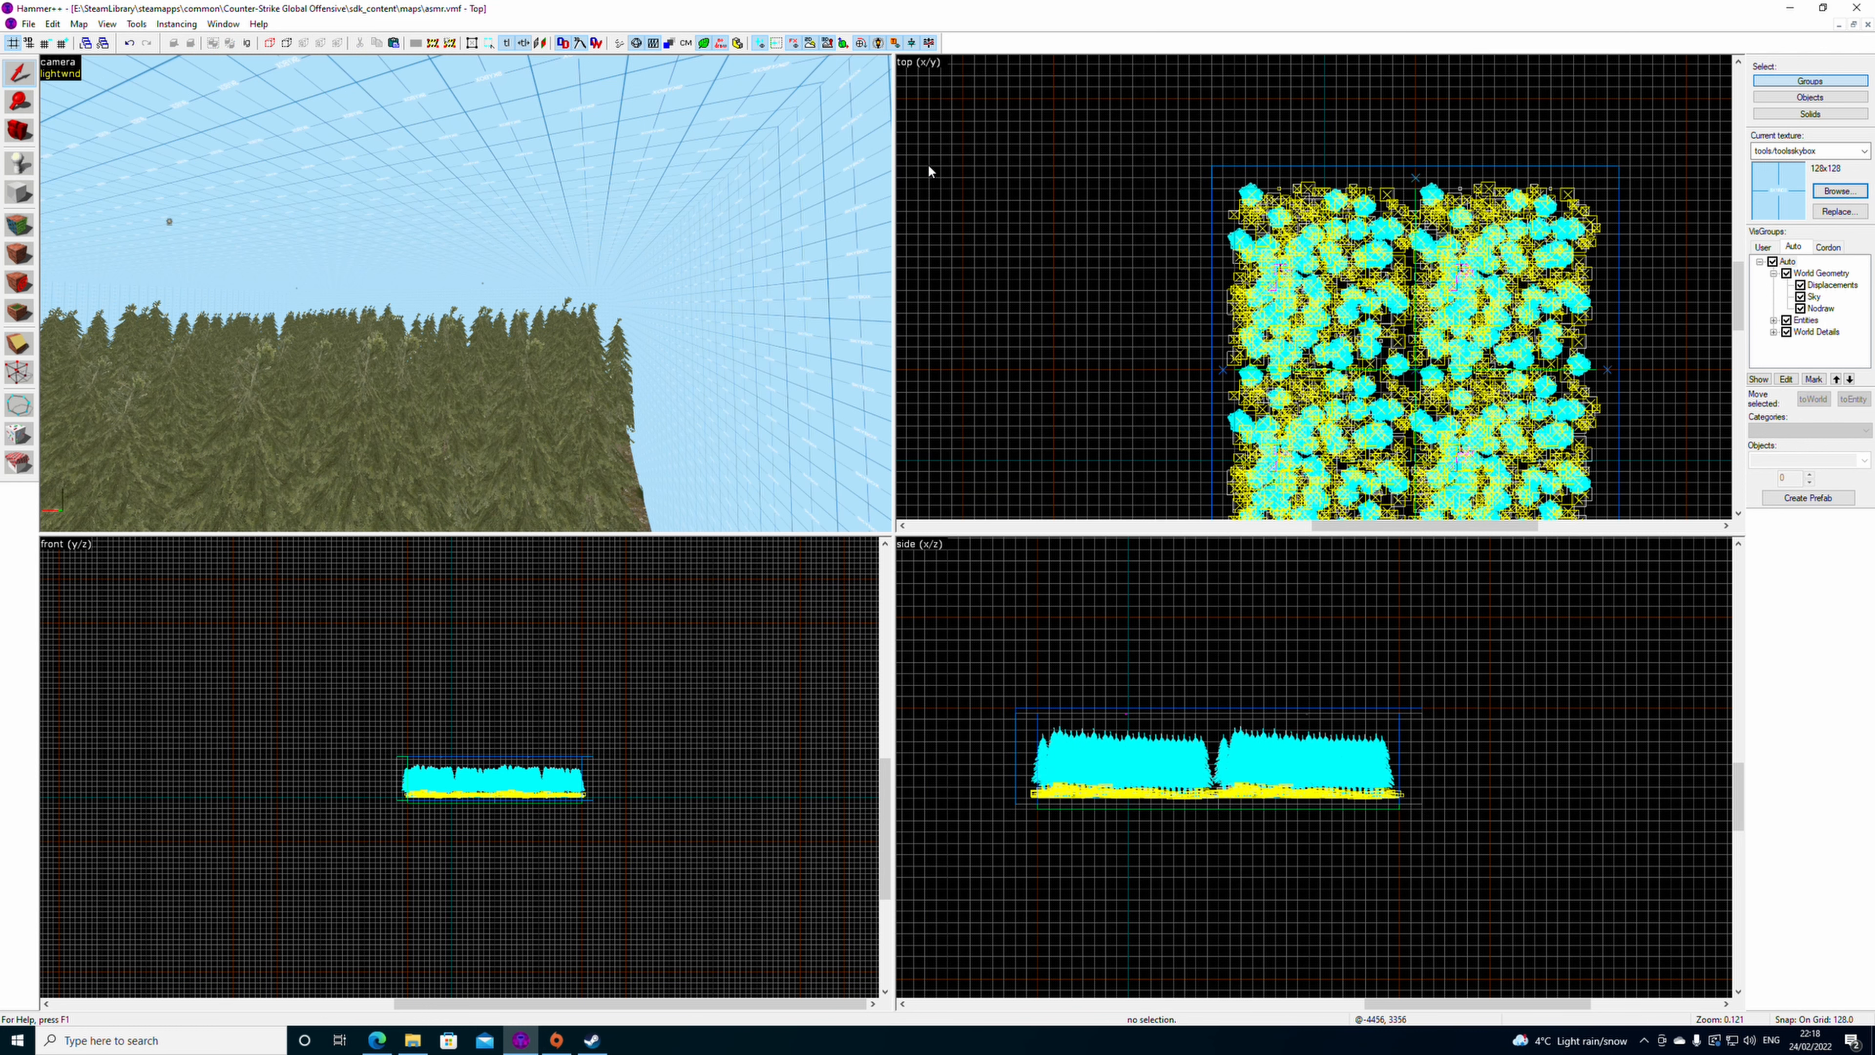
- Compile the map and launch it in Counter-Strike: Global Offensive
key("F9")
key("Return")
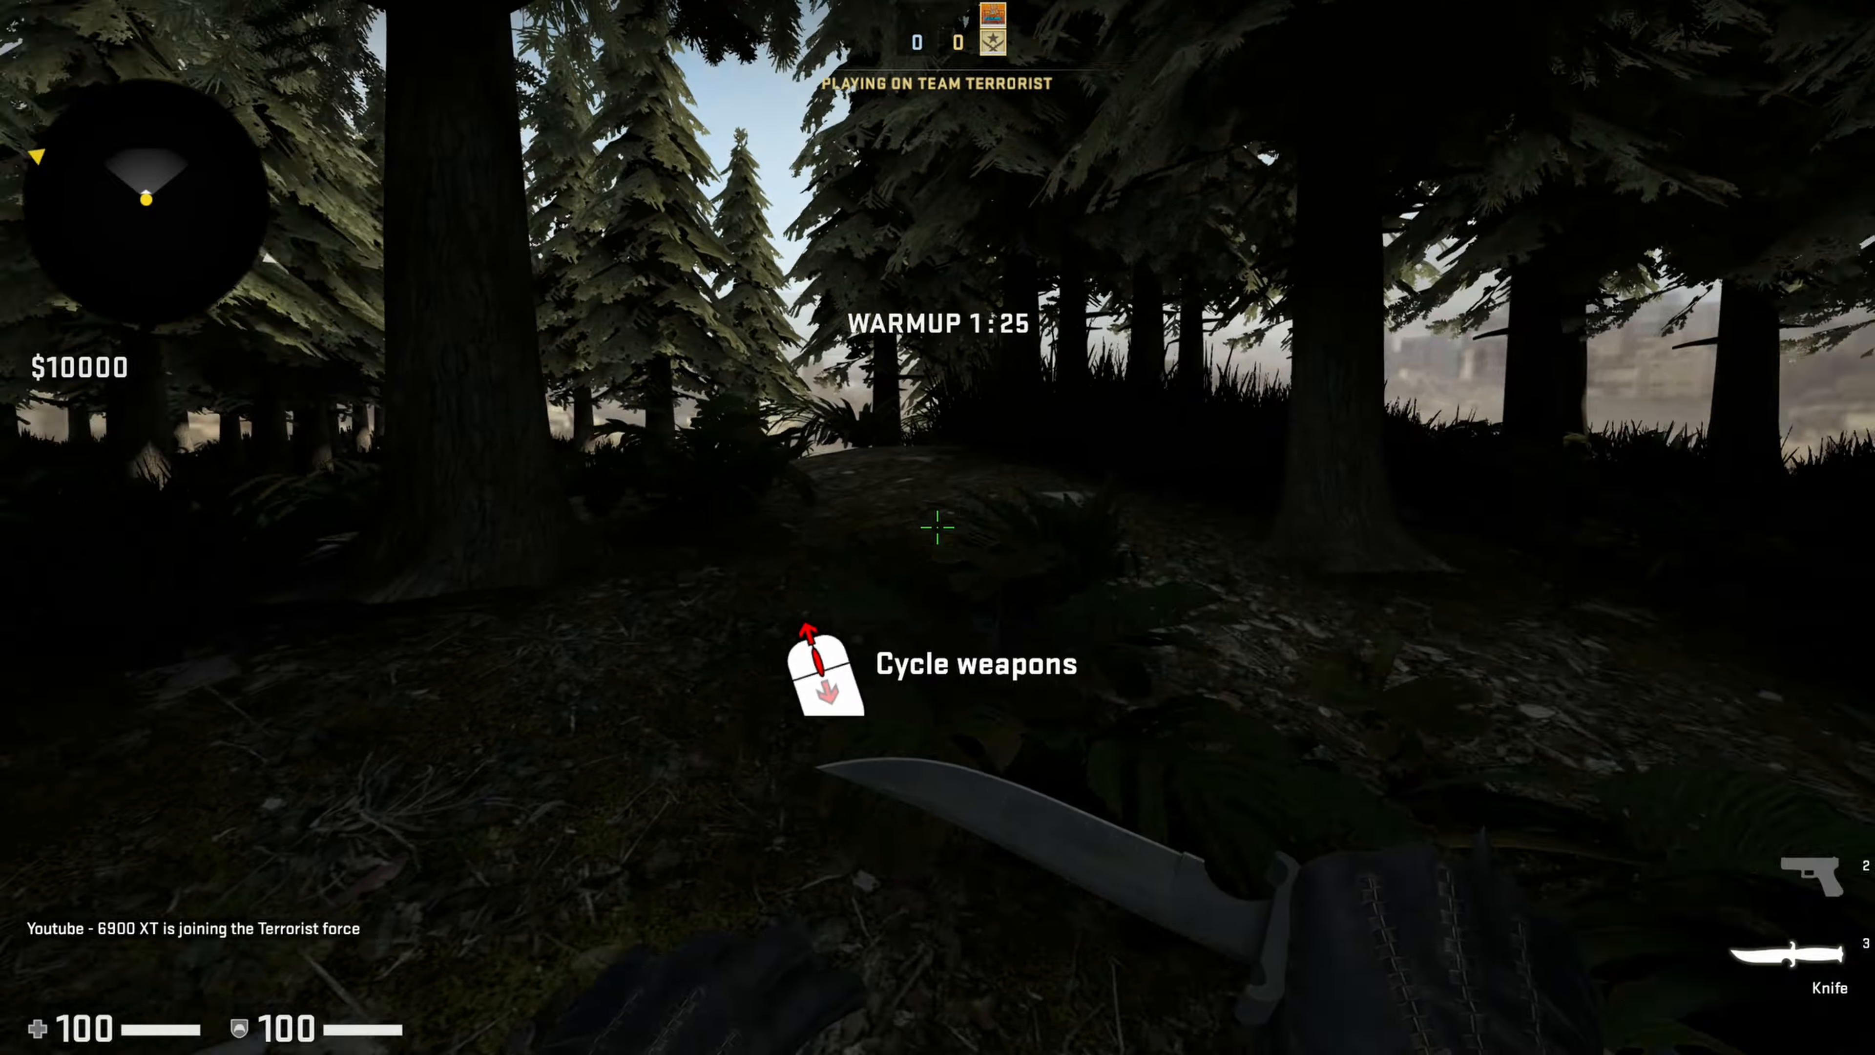
- Walk through the compiled forest in-game, examining the trees, ground foliage, lighting and outer map edges
key("w")
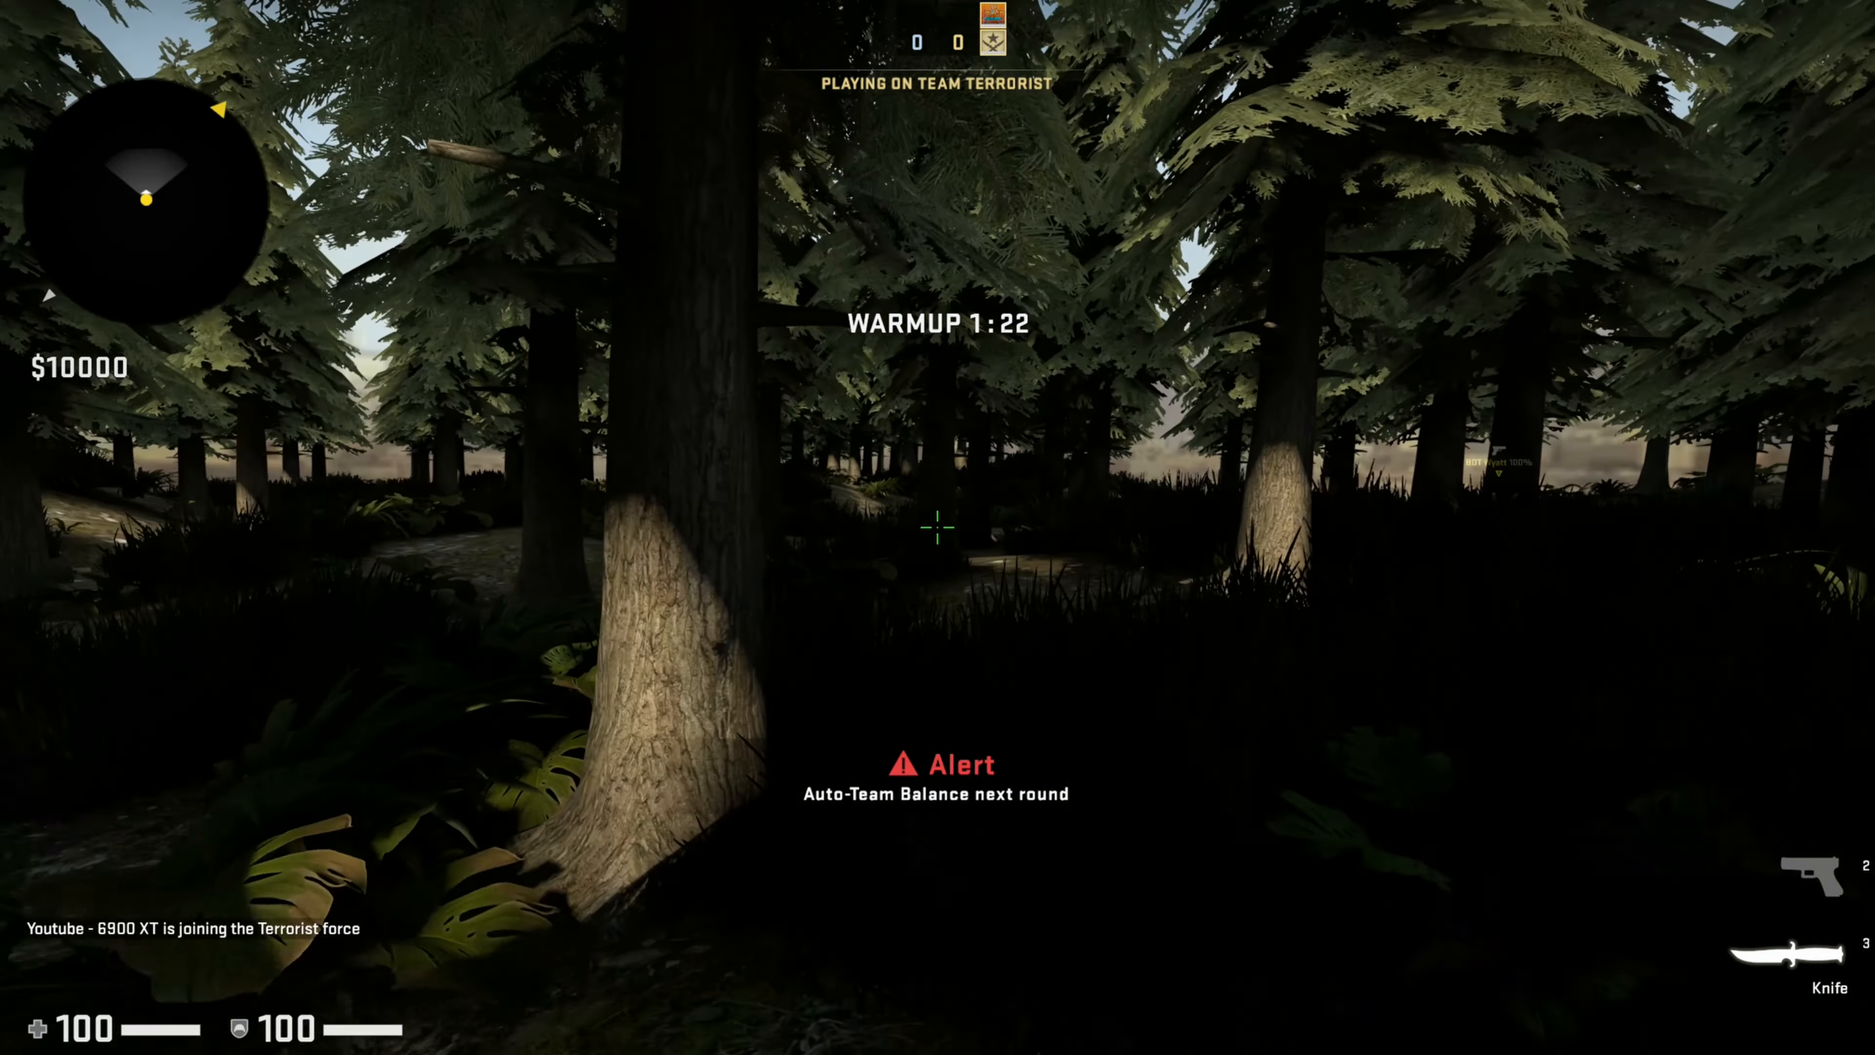
key("w")
left_click(938, 527)
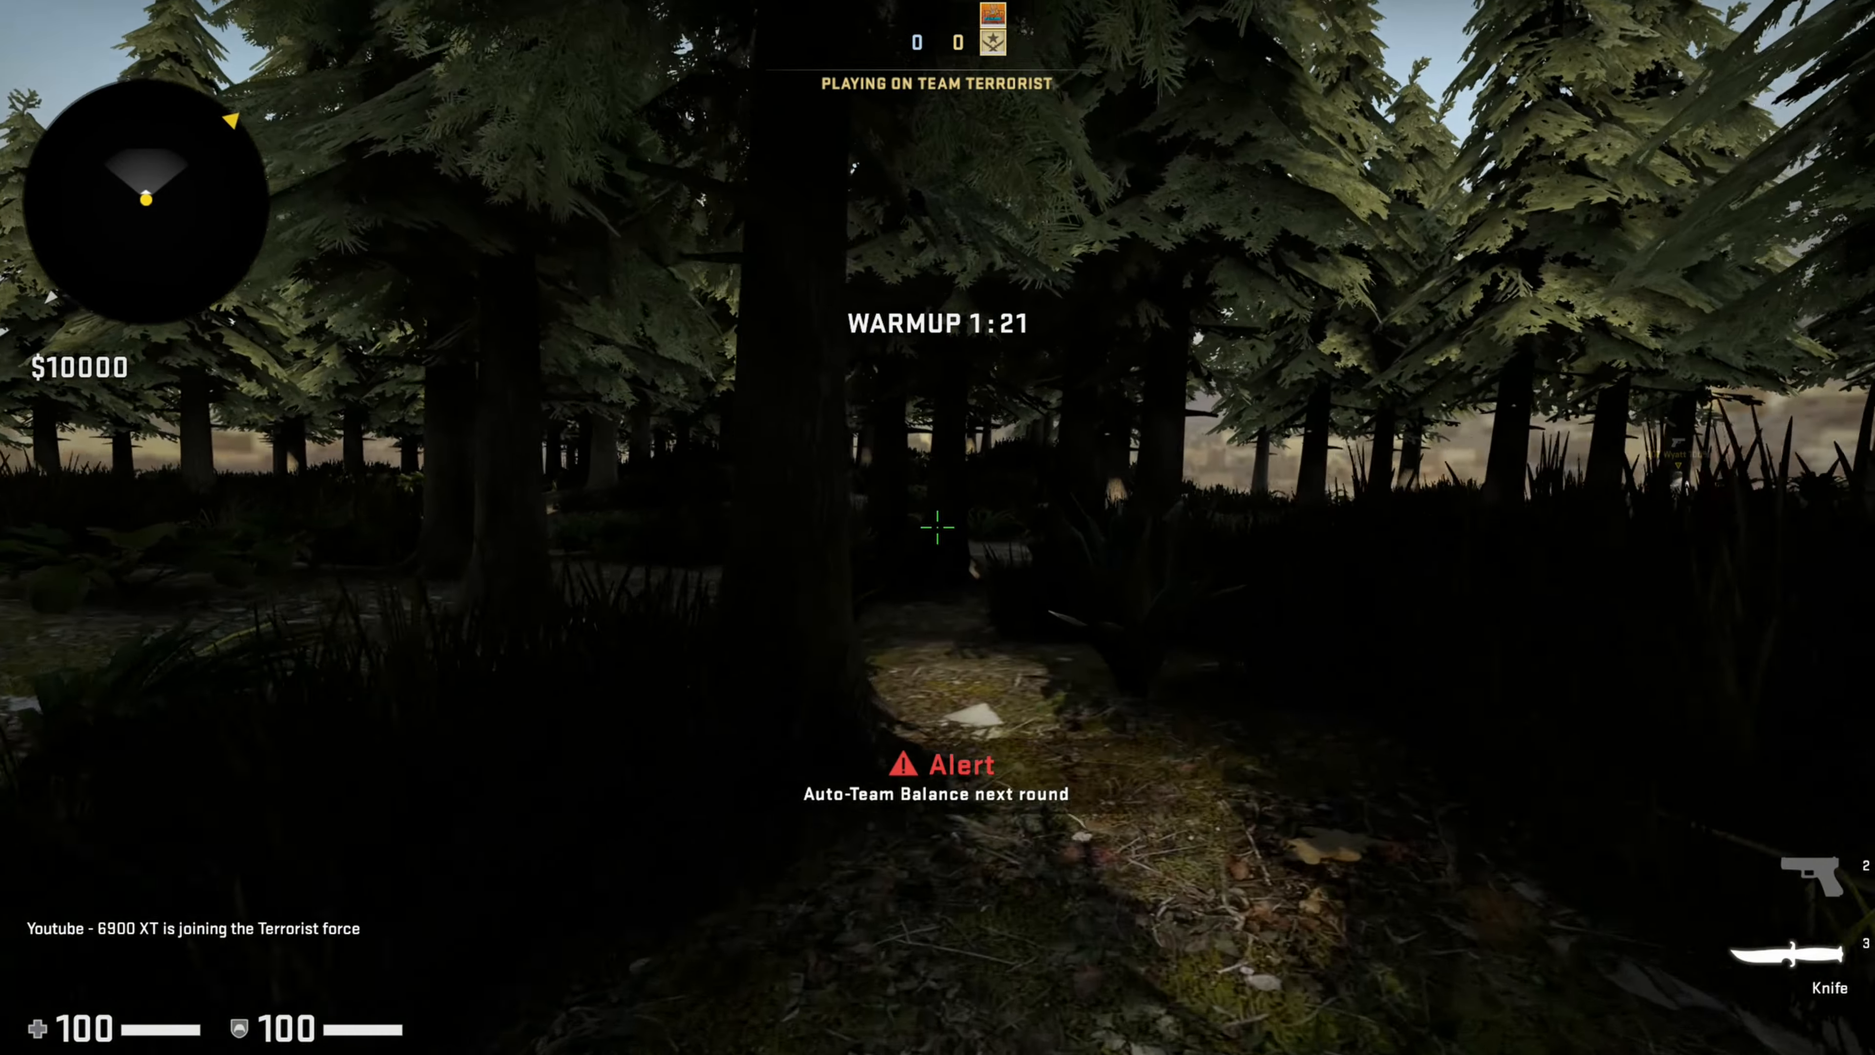
left_click(937, 527)
key("w")
left_click(937, 527)
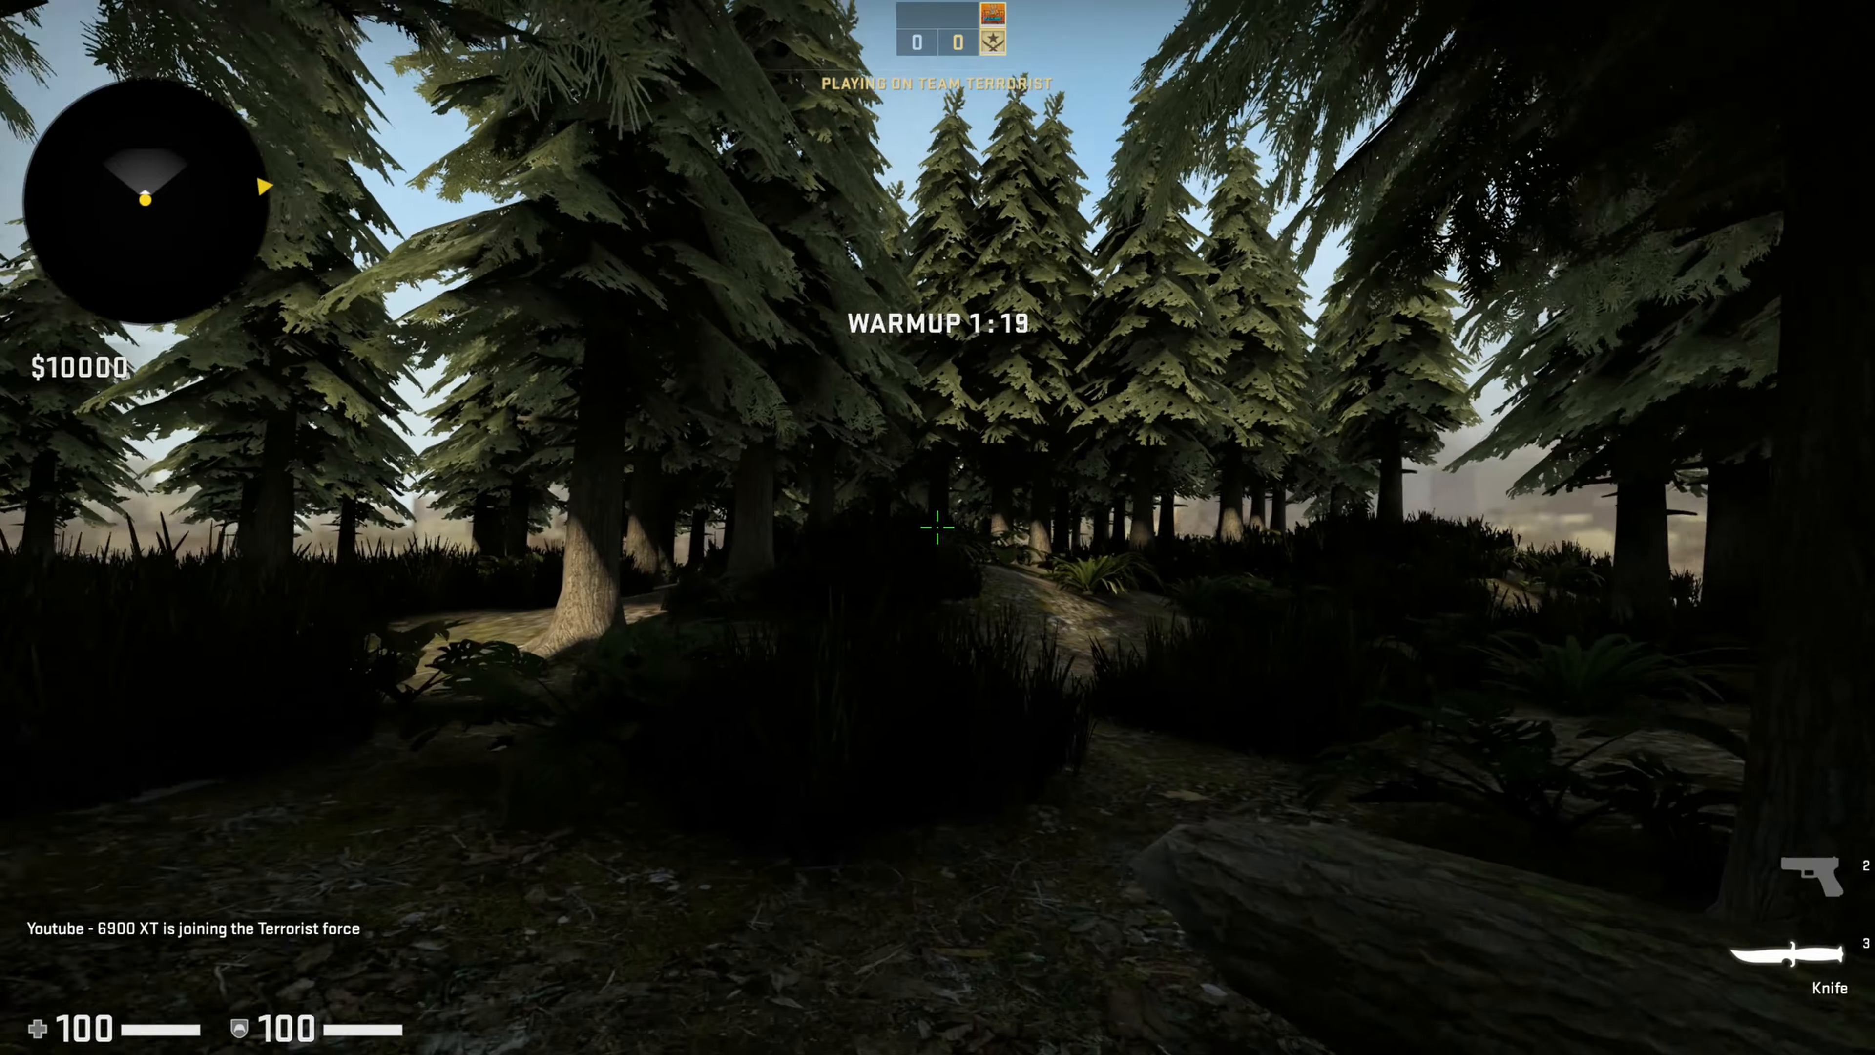
left_click(937, 528)
key("w")
left_click(937, 527)
left_click(937, 527)
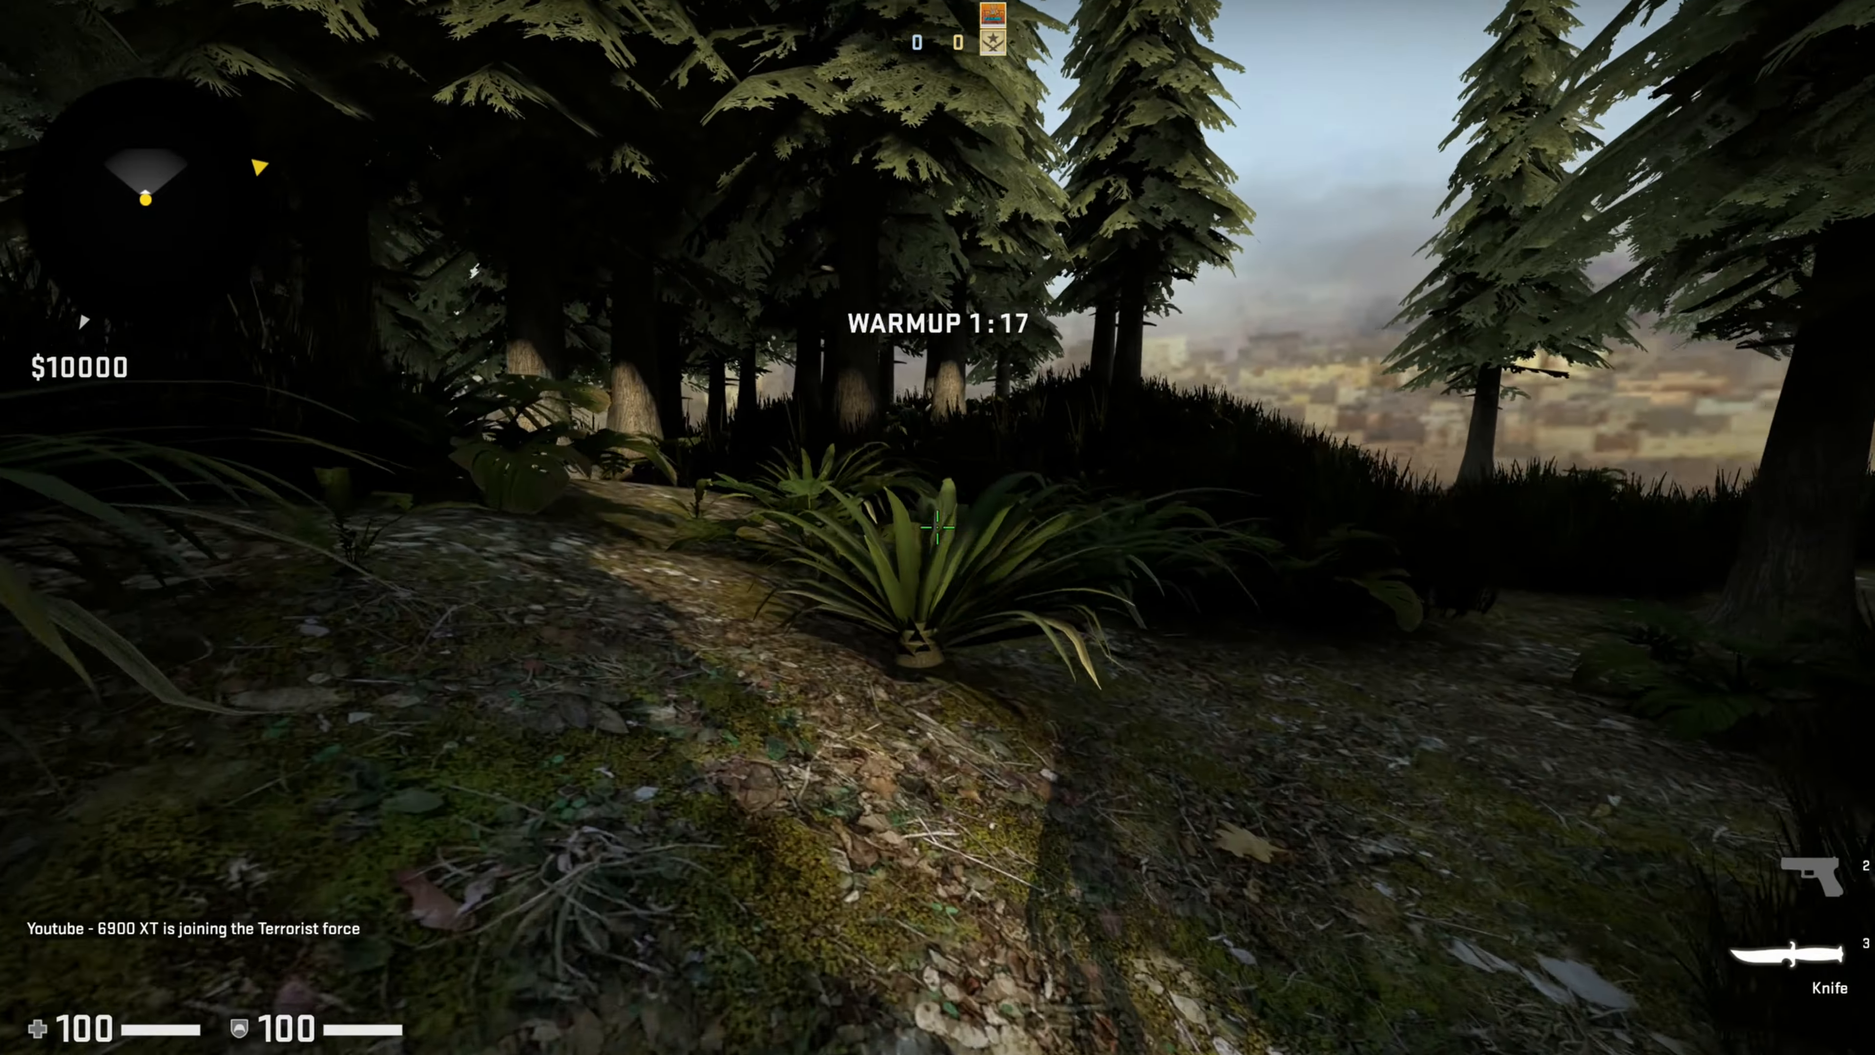
key("w")
left_click(937, 527)
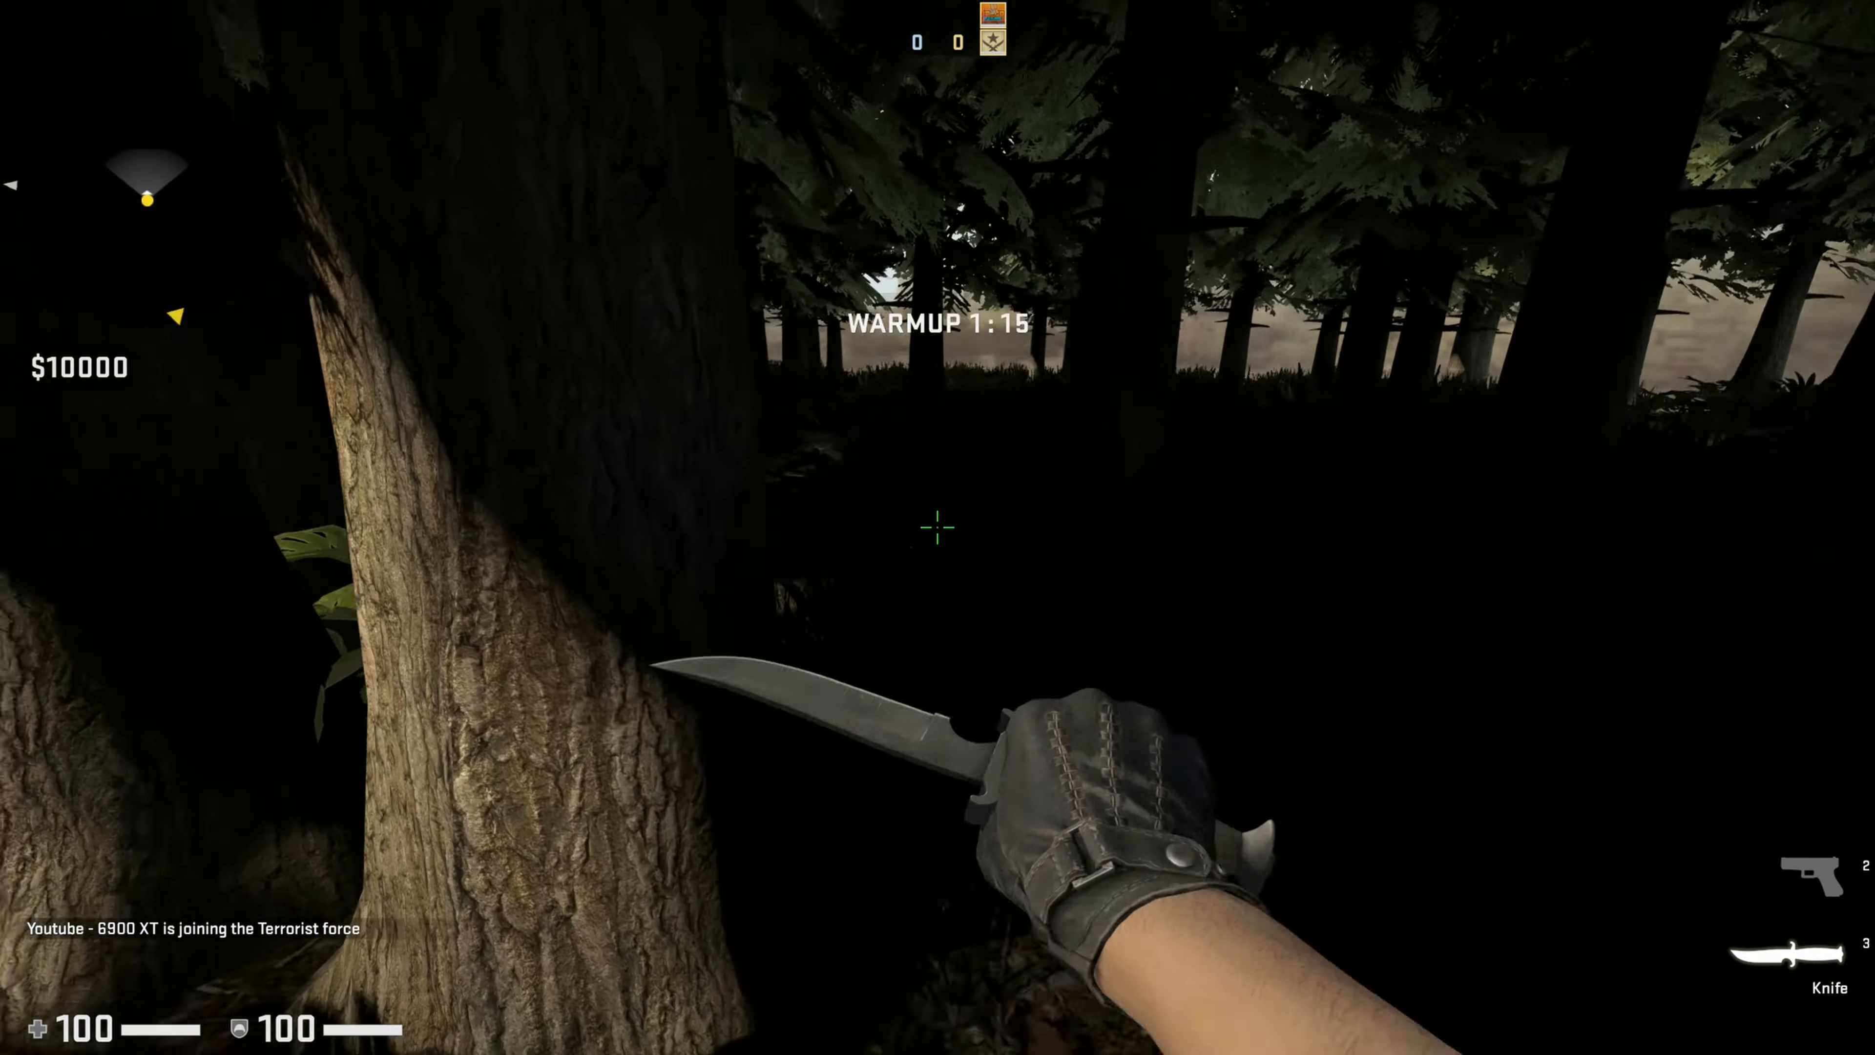
key("w")
left_click(938, 527)
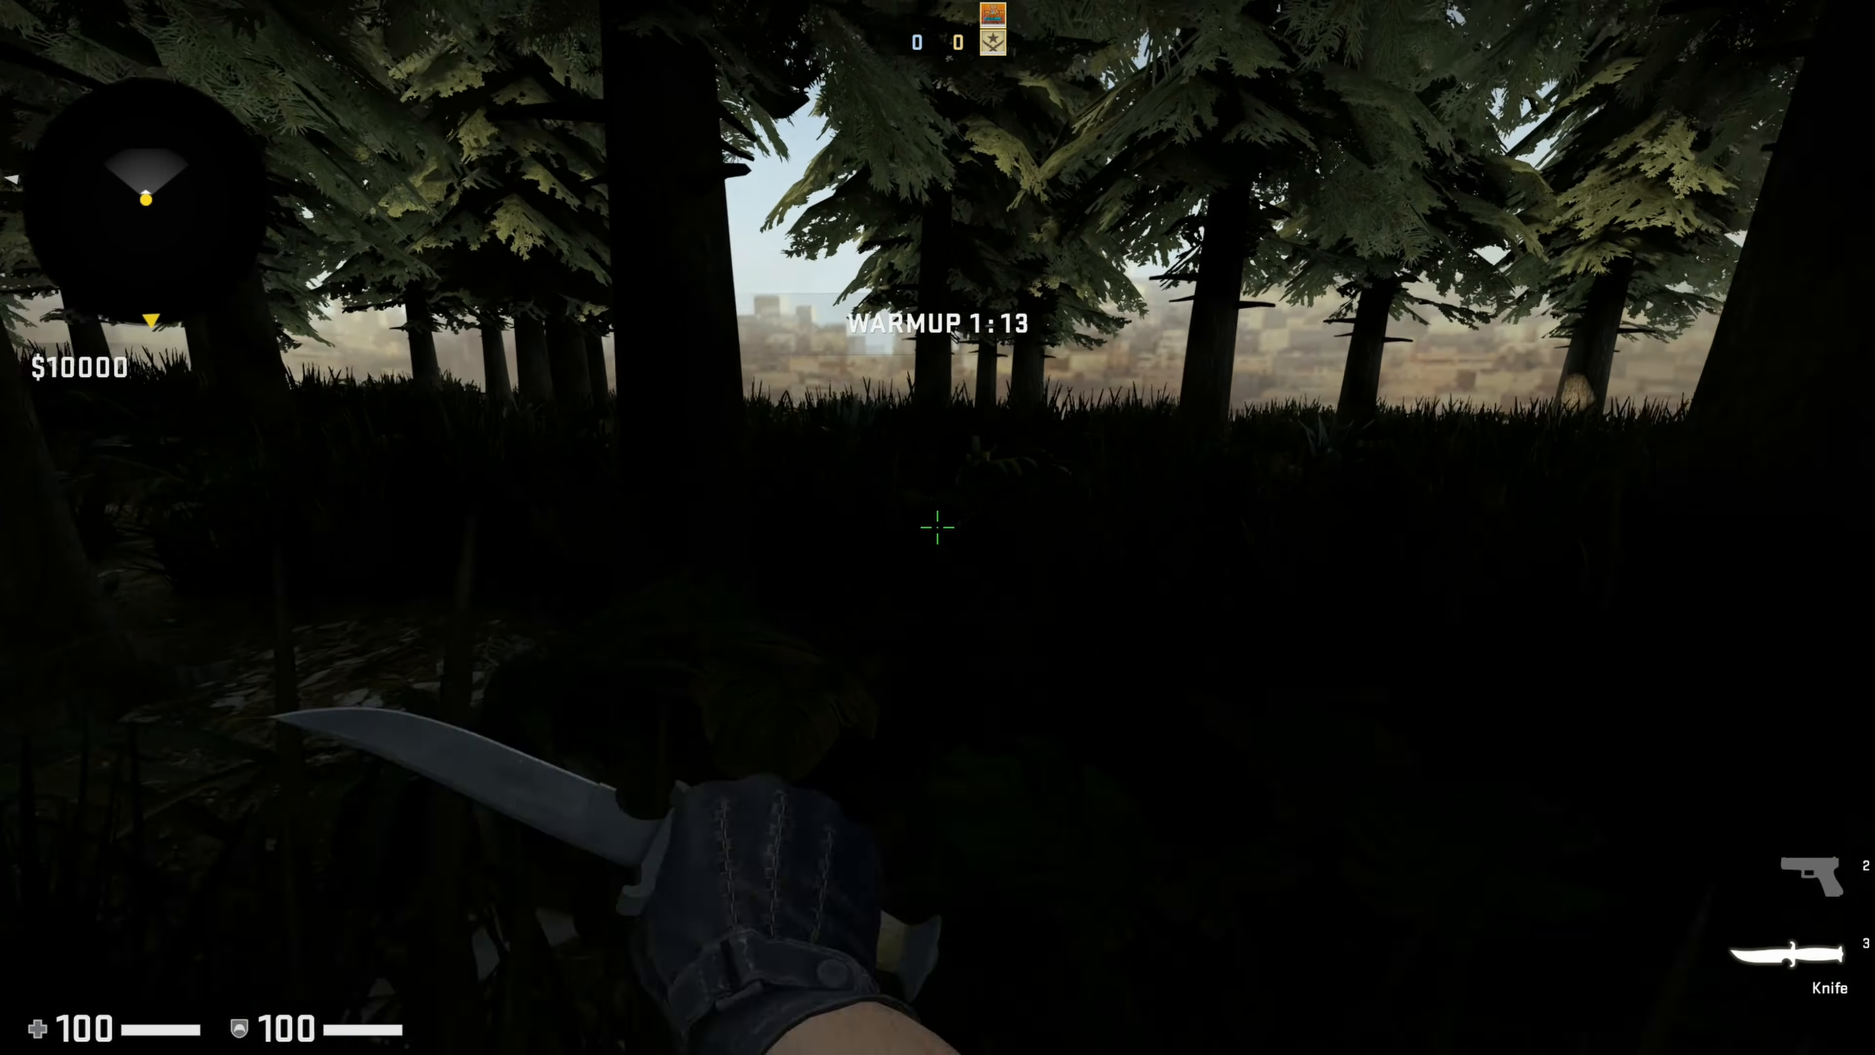
key("w")
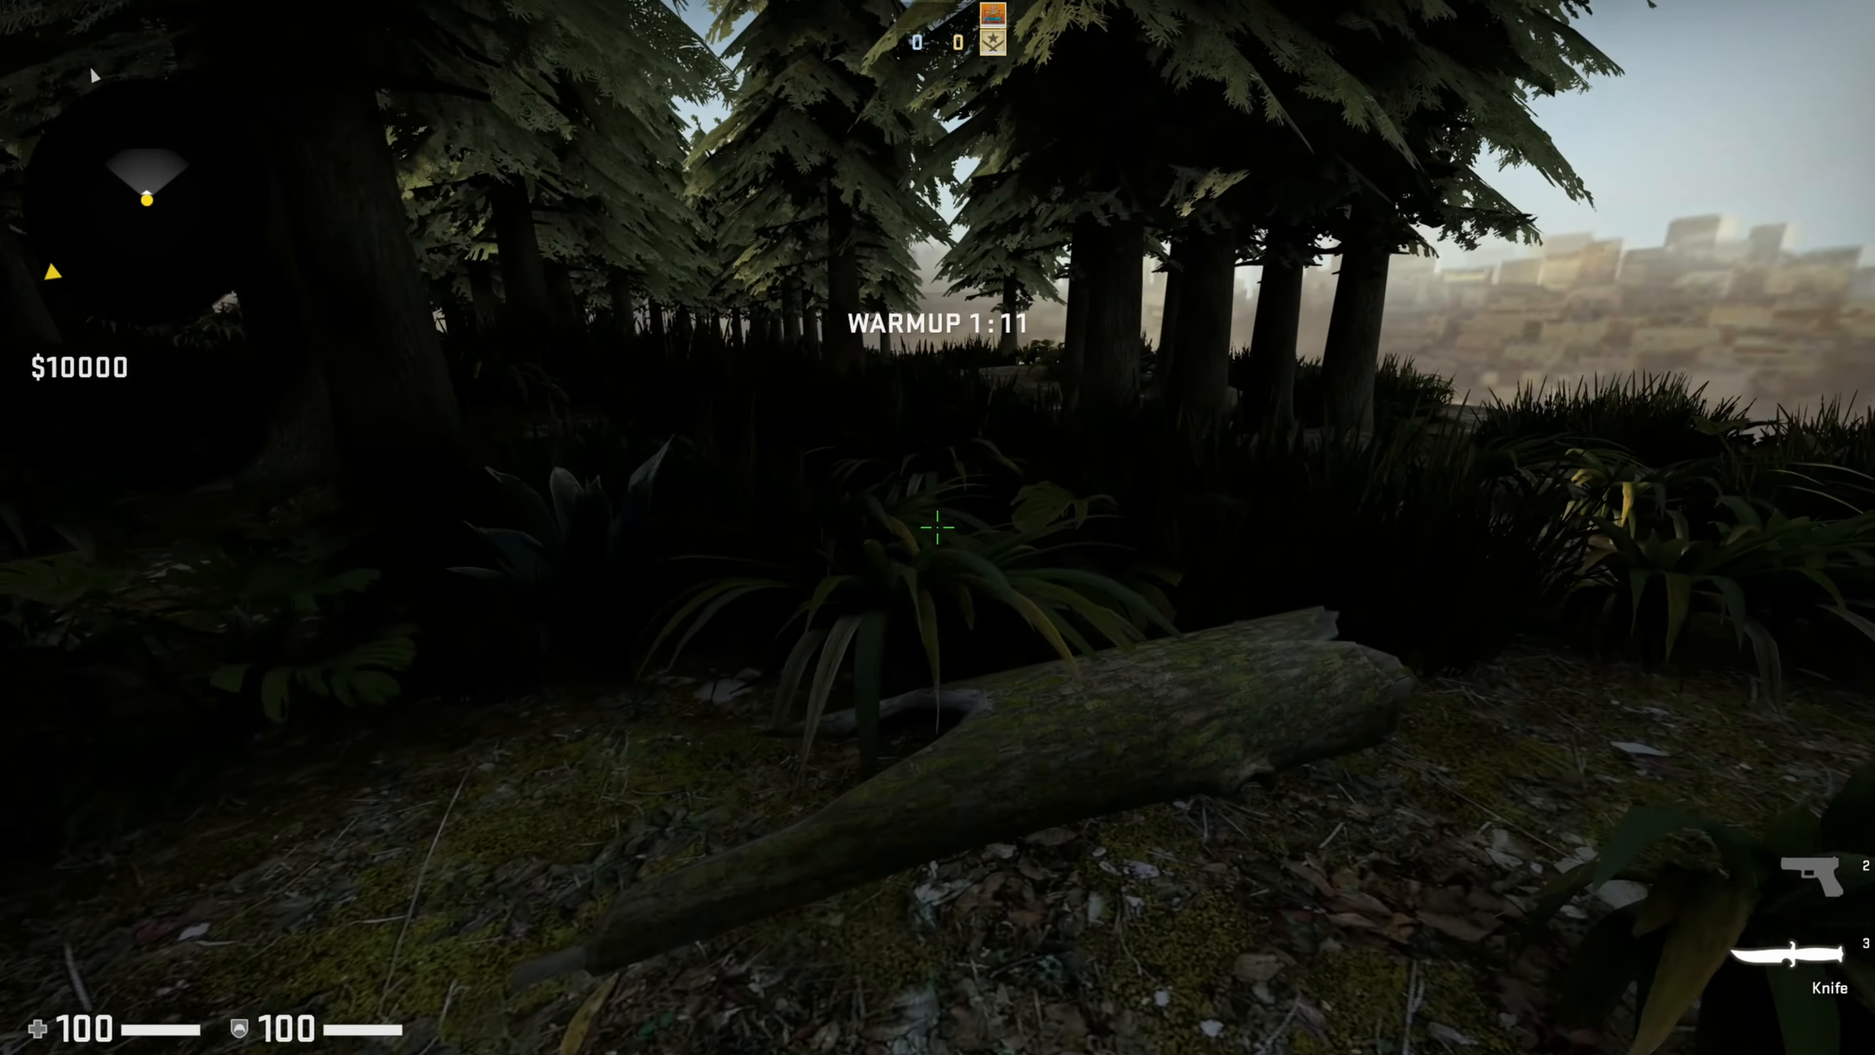
key("w")
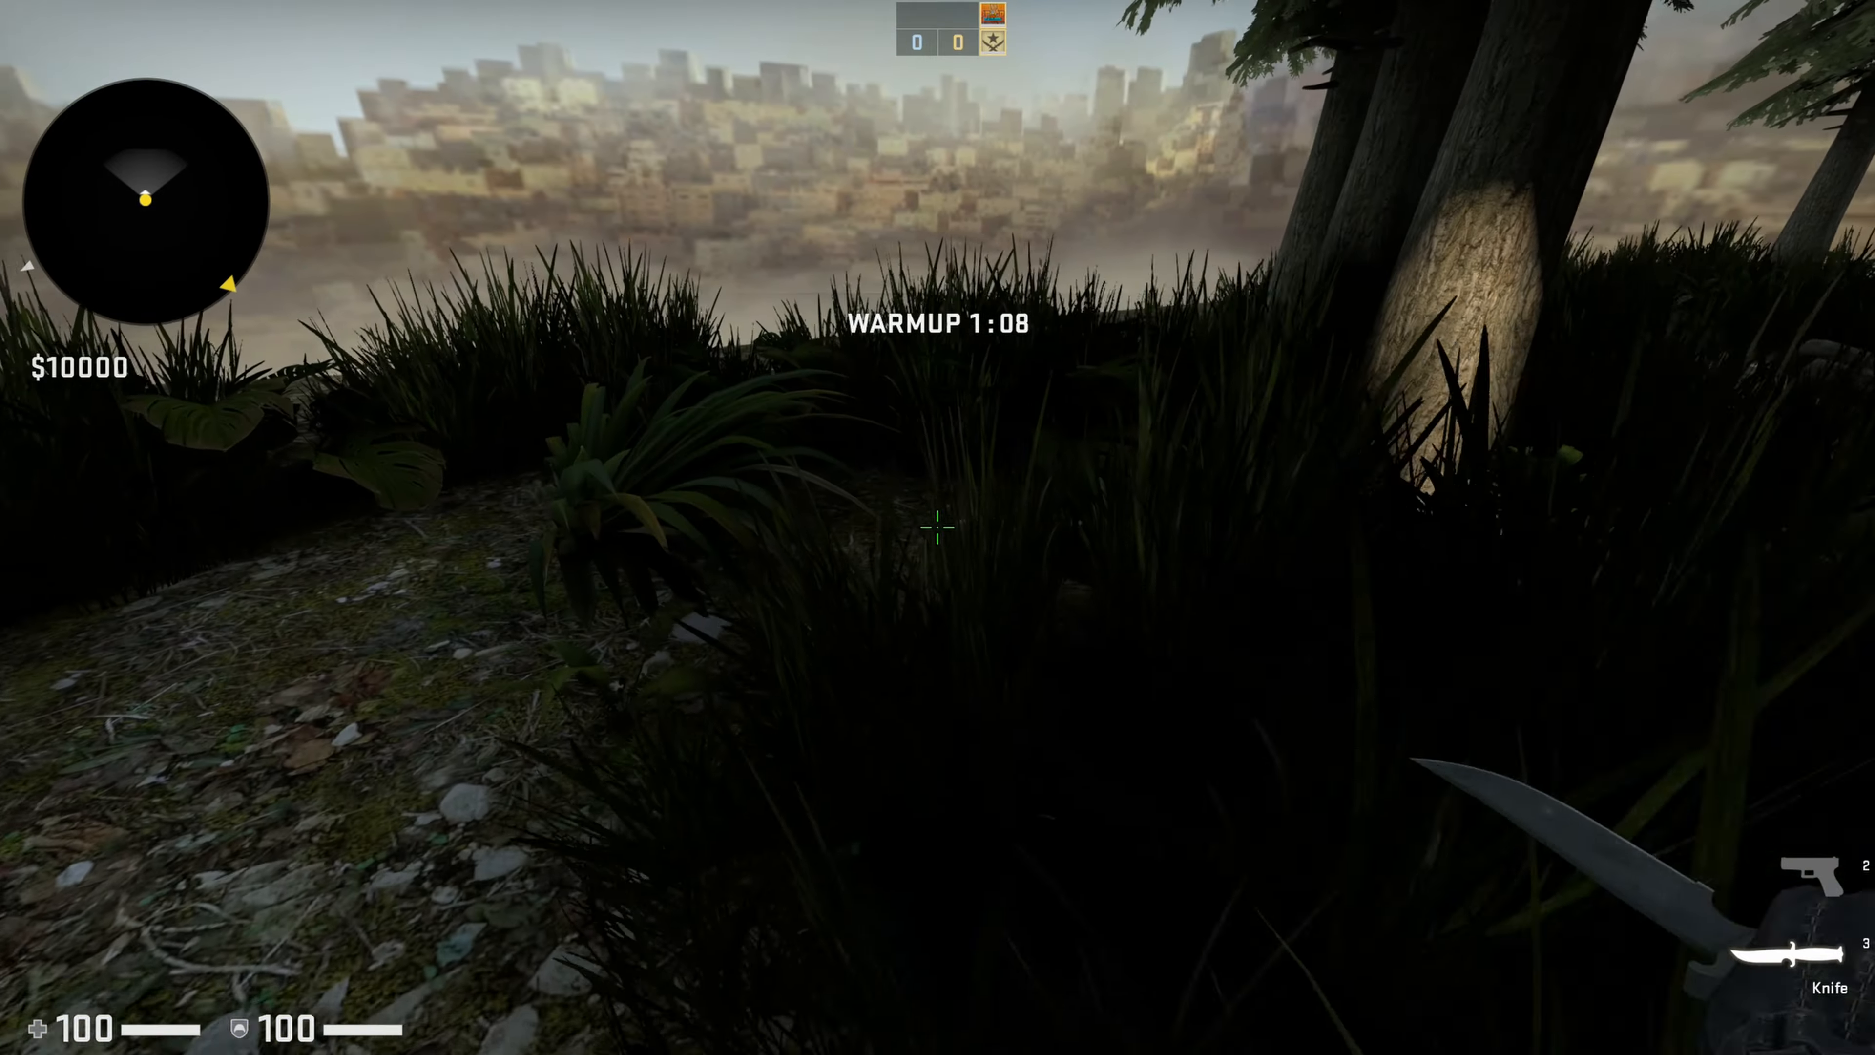
key("w")
left_click(938, 527)
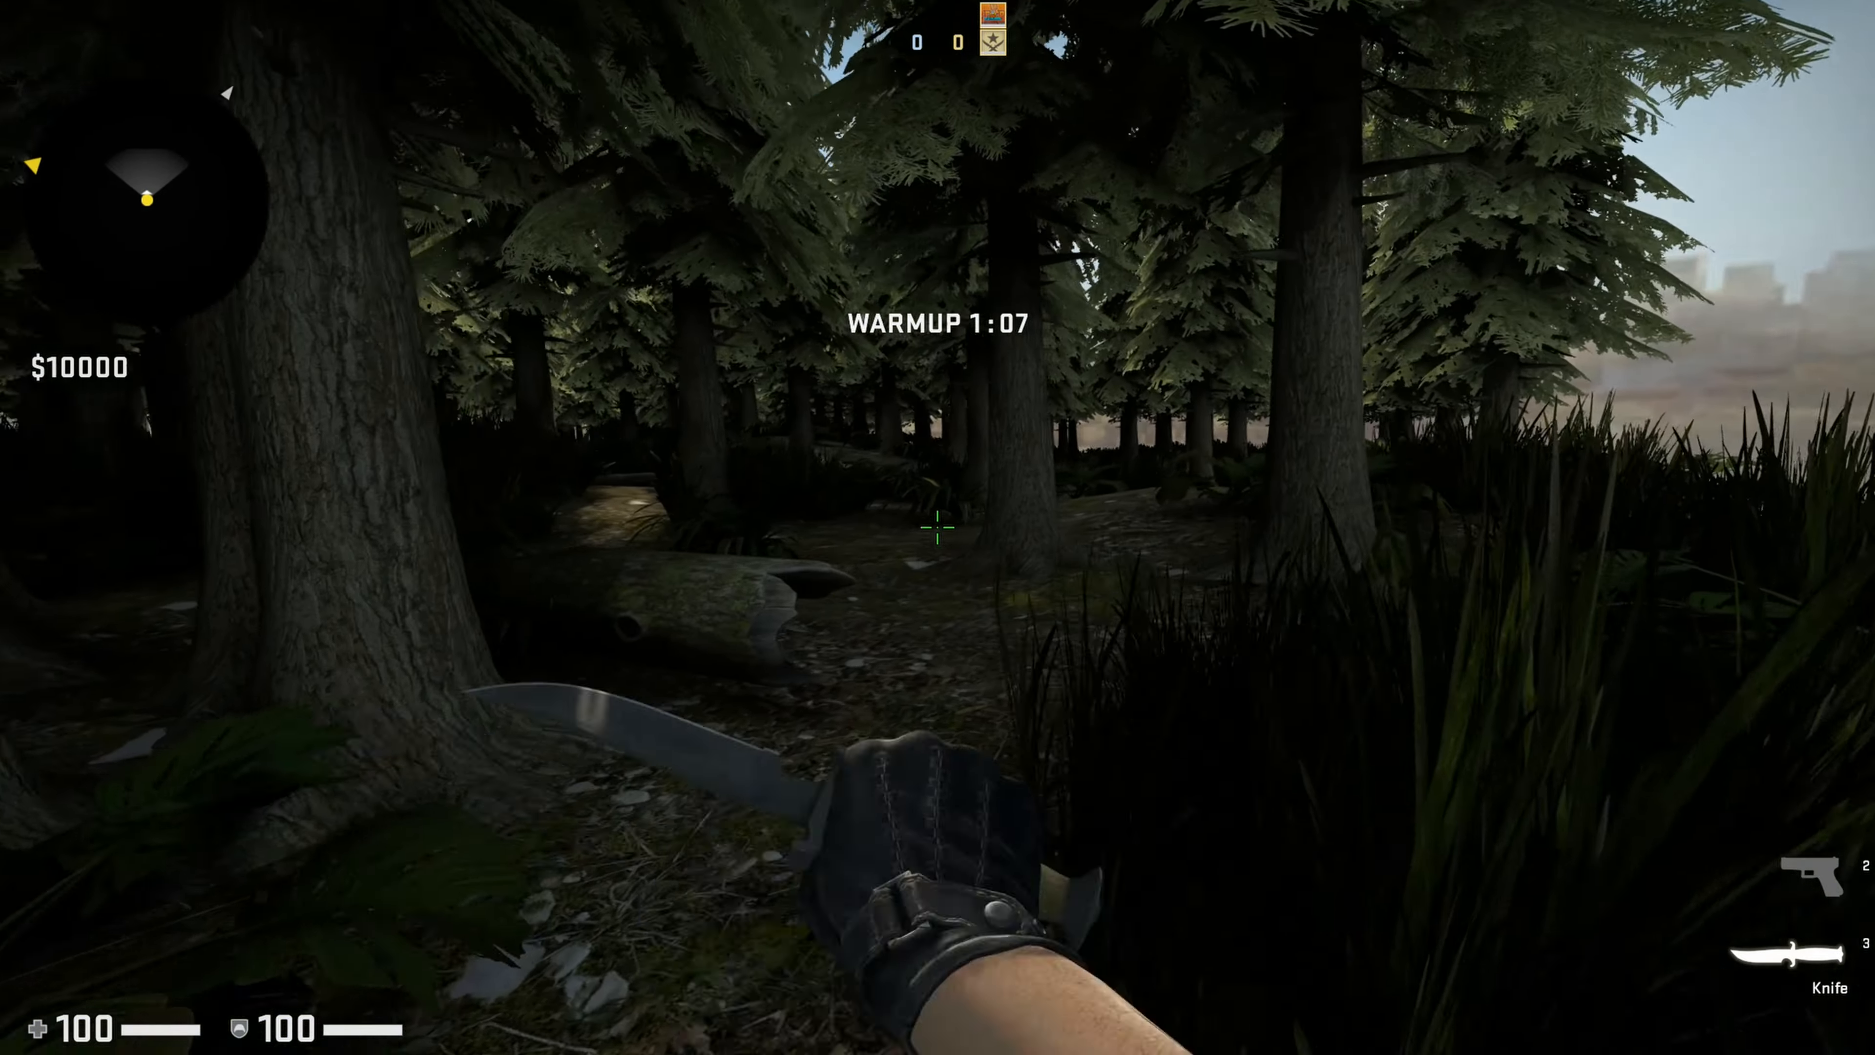
key("w")
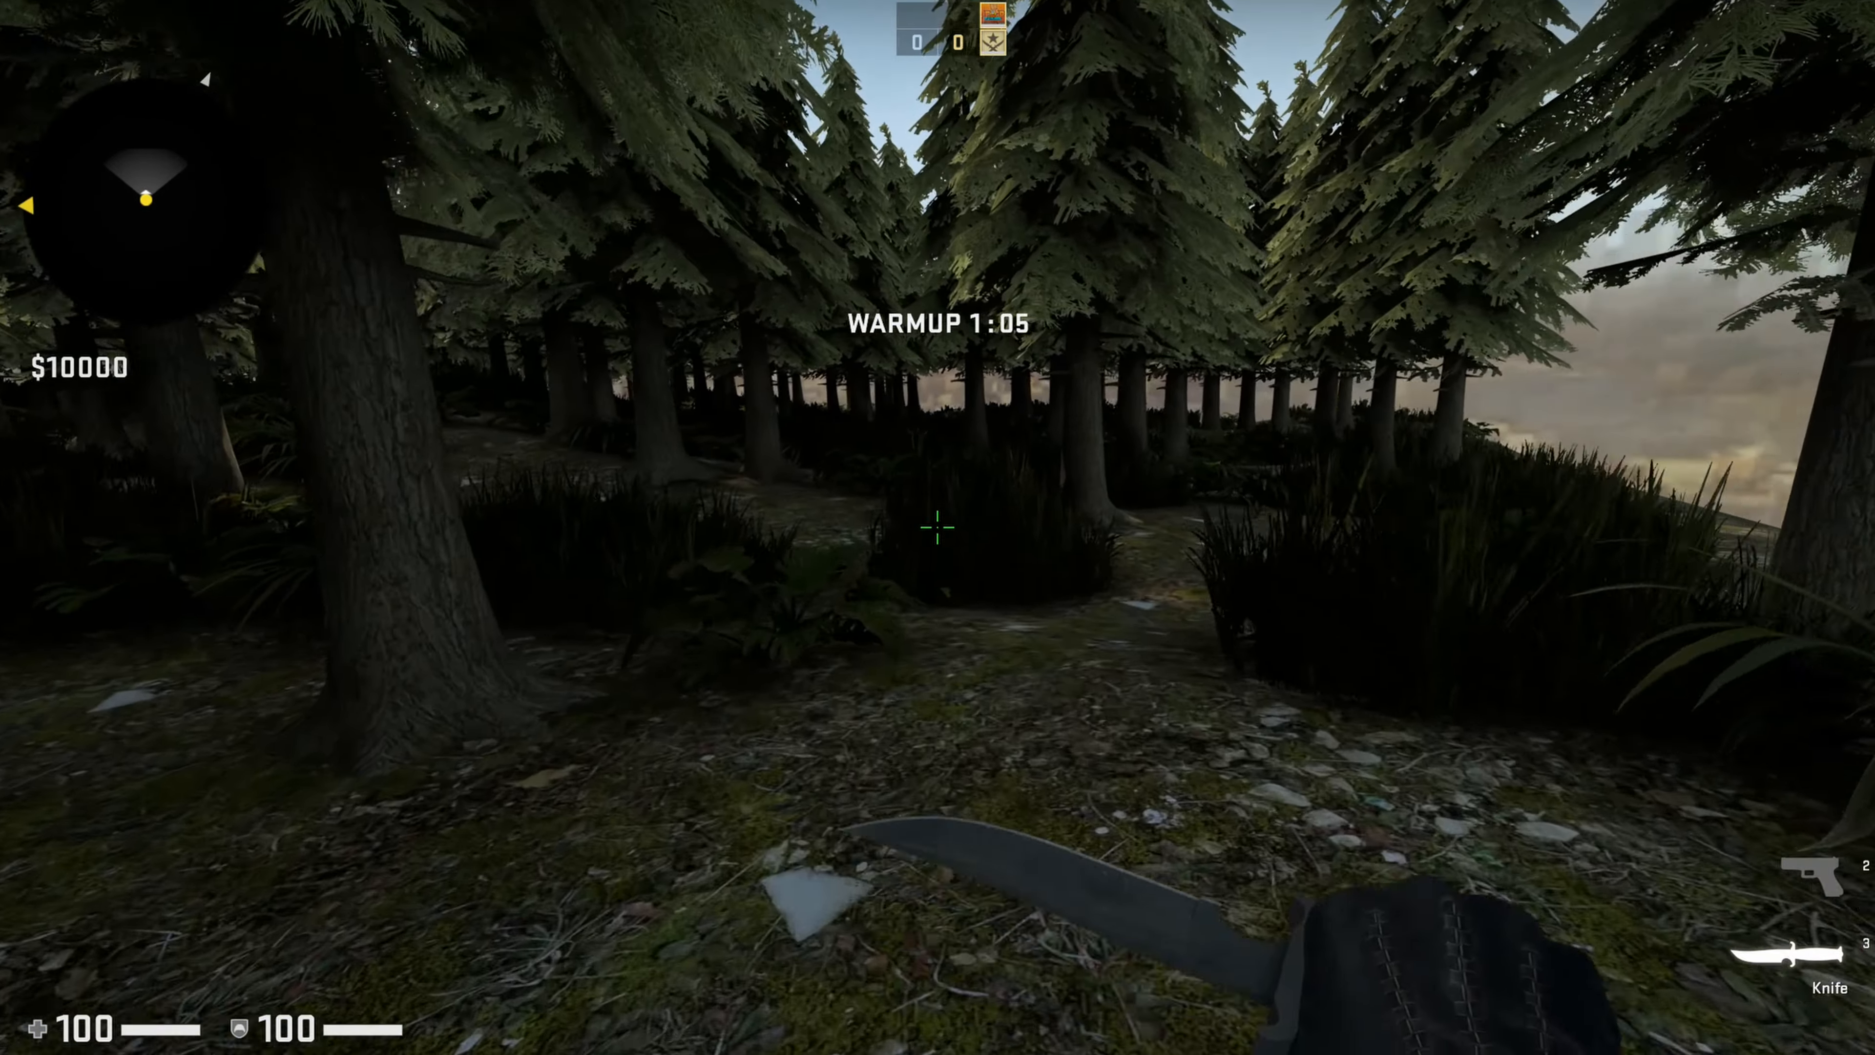
key("2")
key("w")
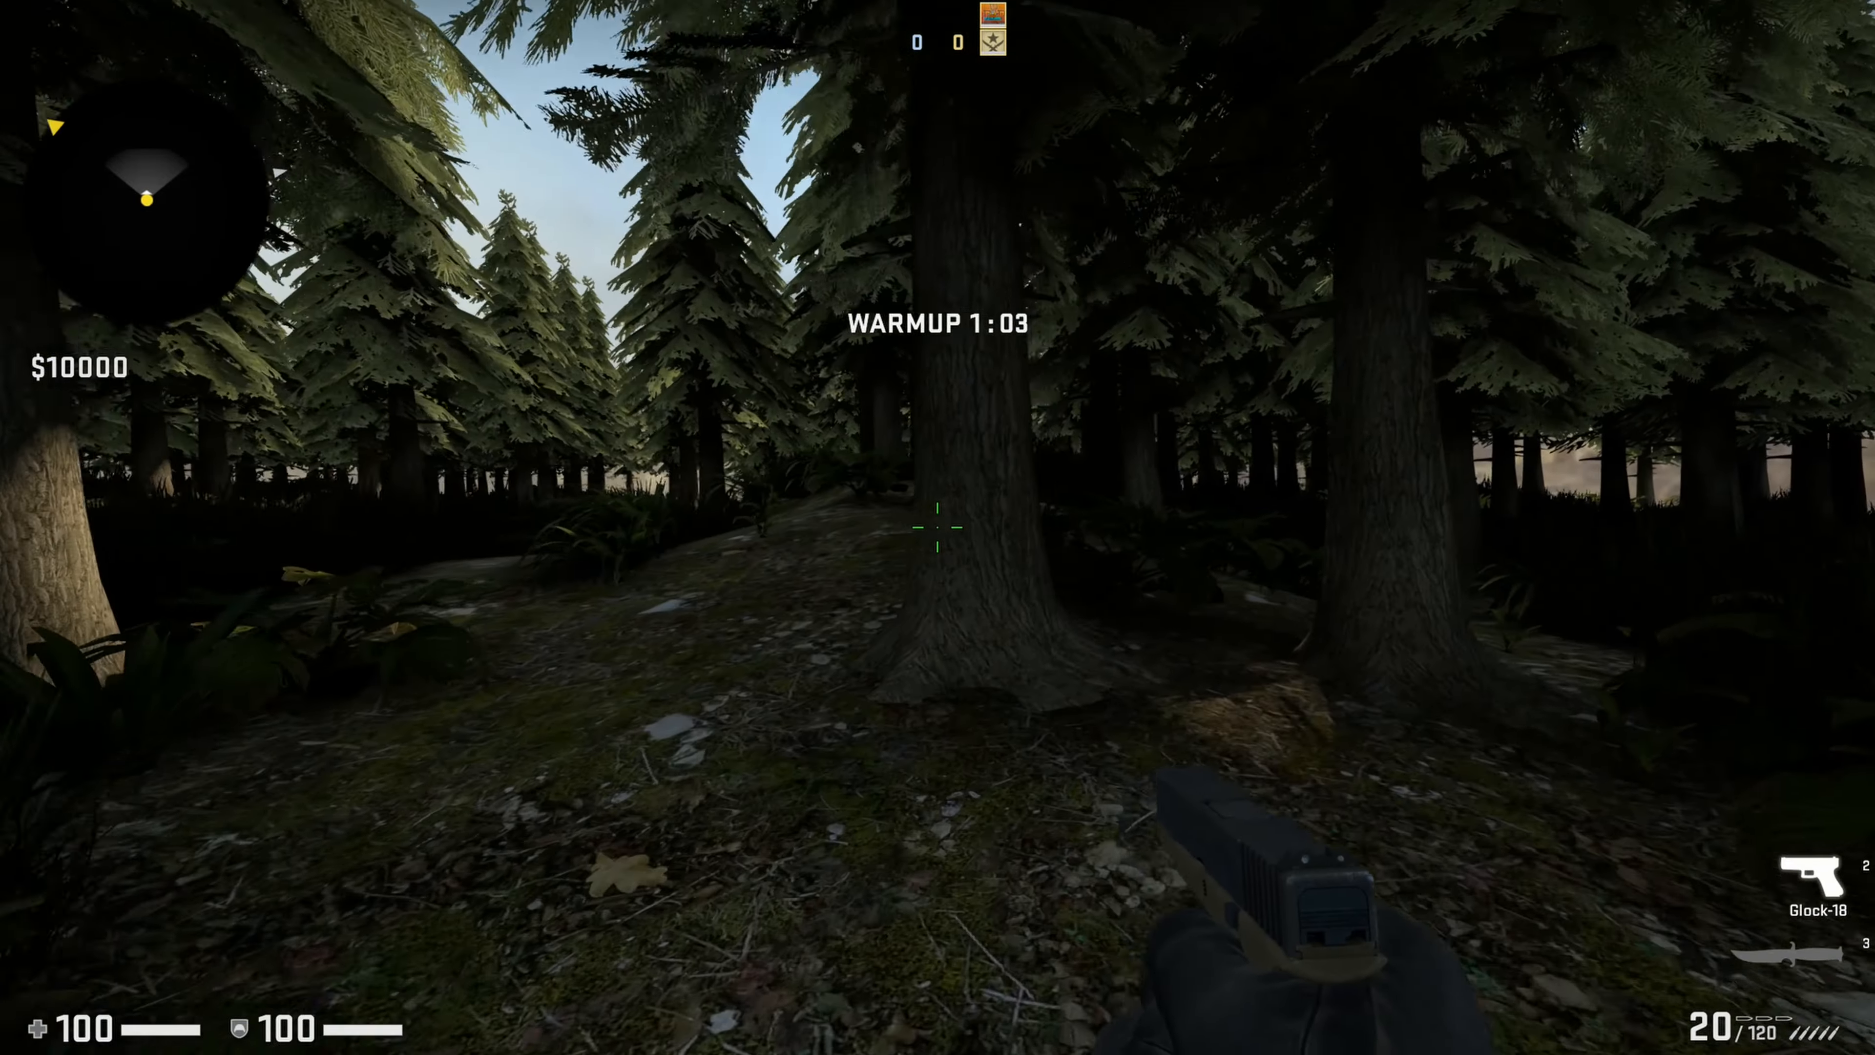
key("w")
key("3")
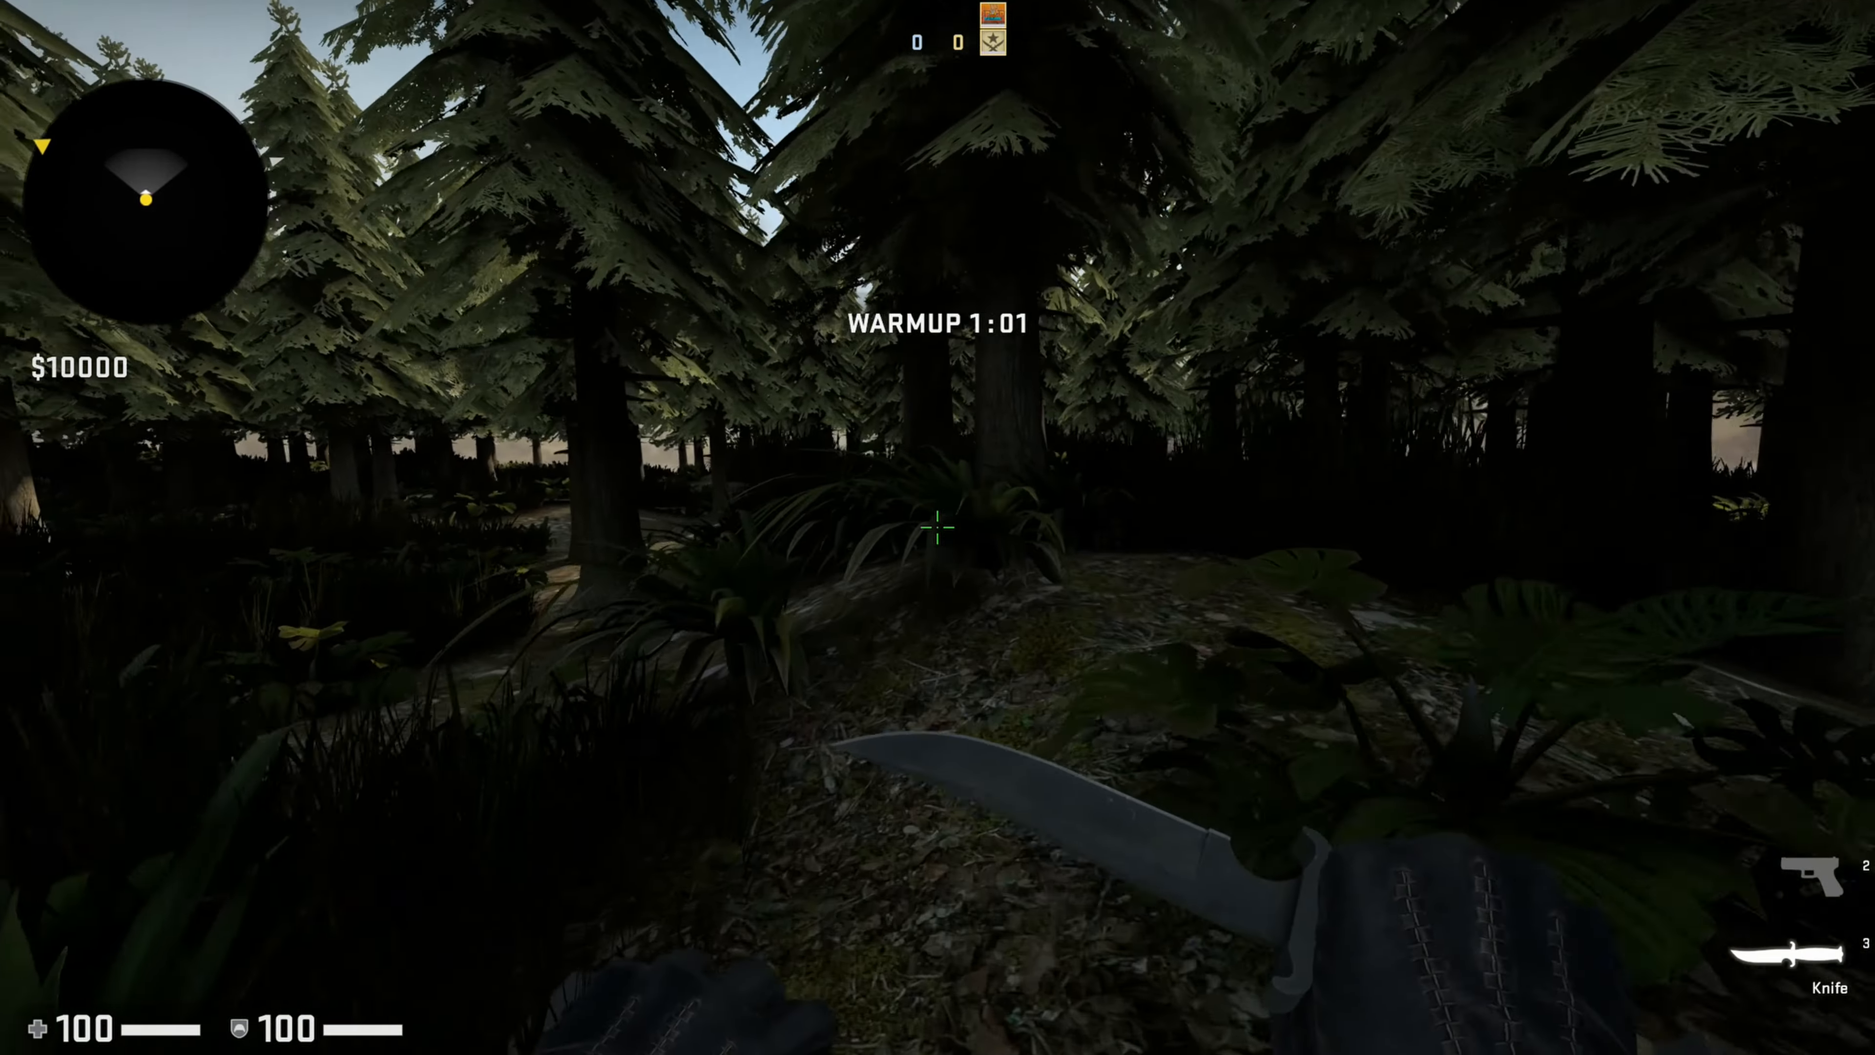
key("w")
key("2")
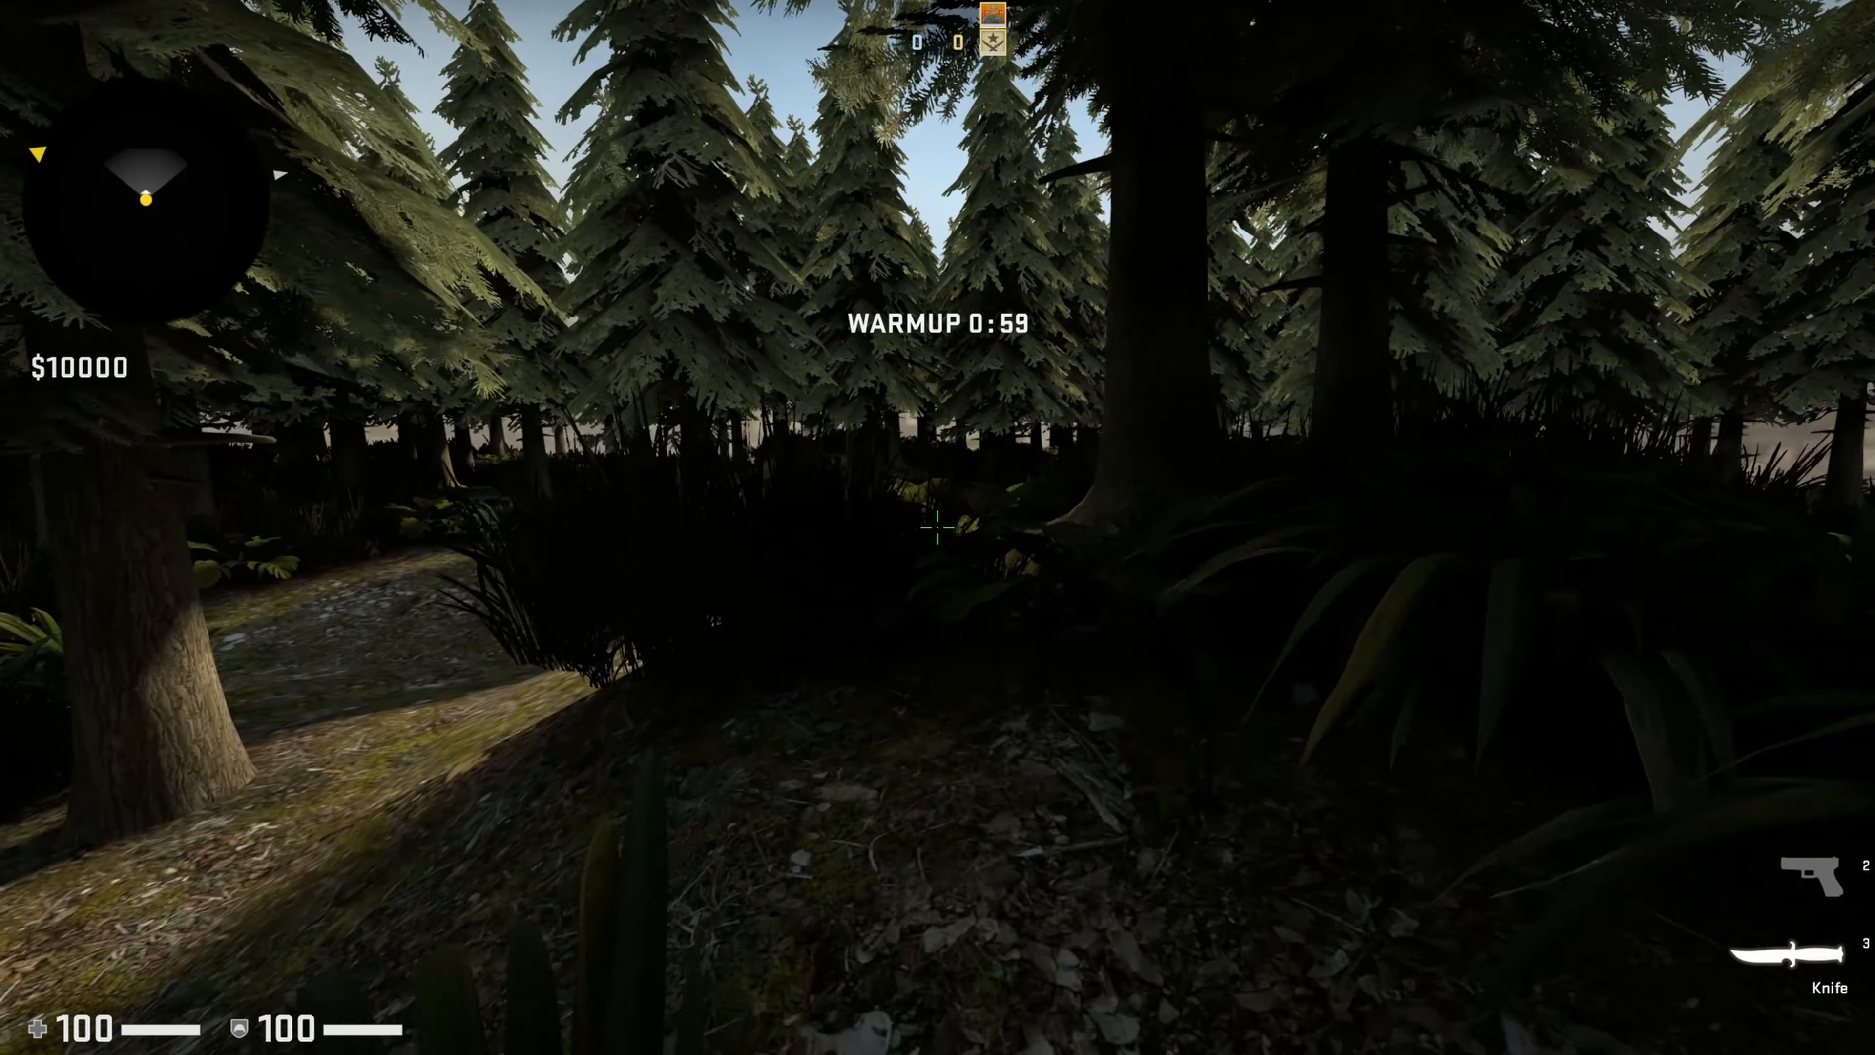